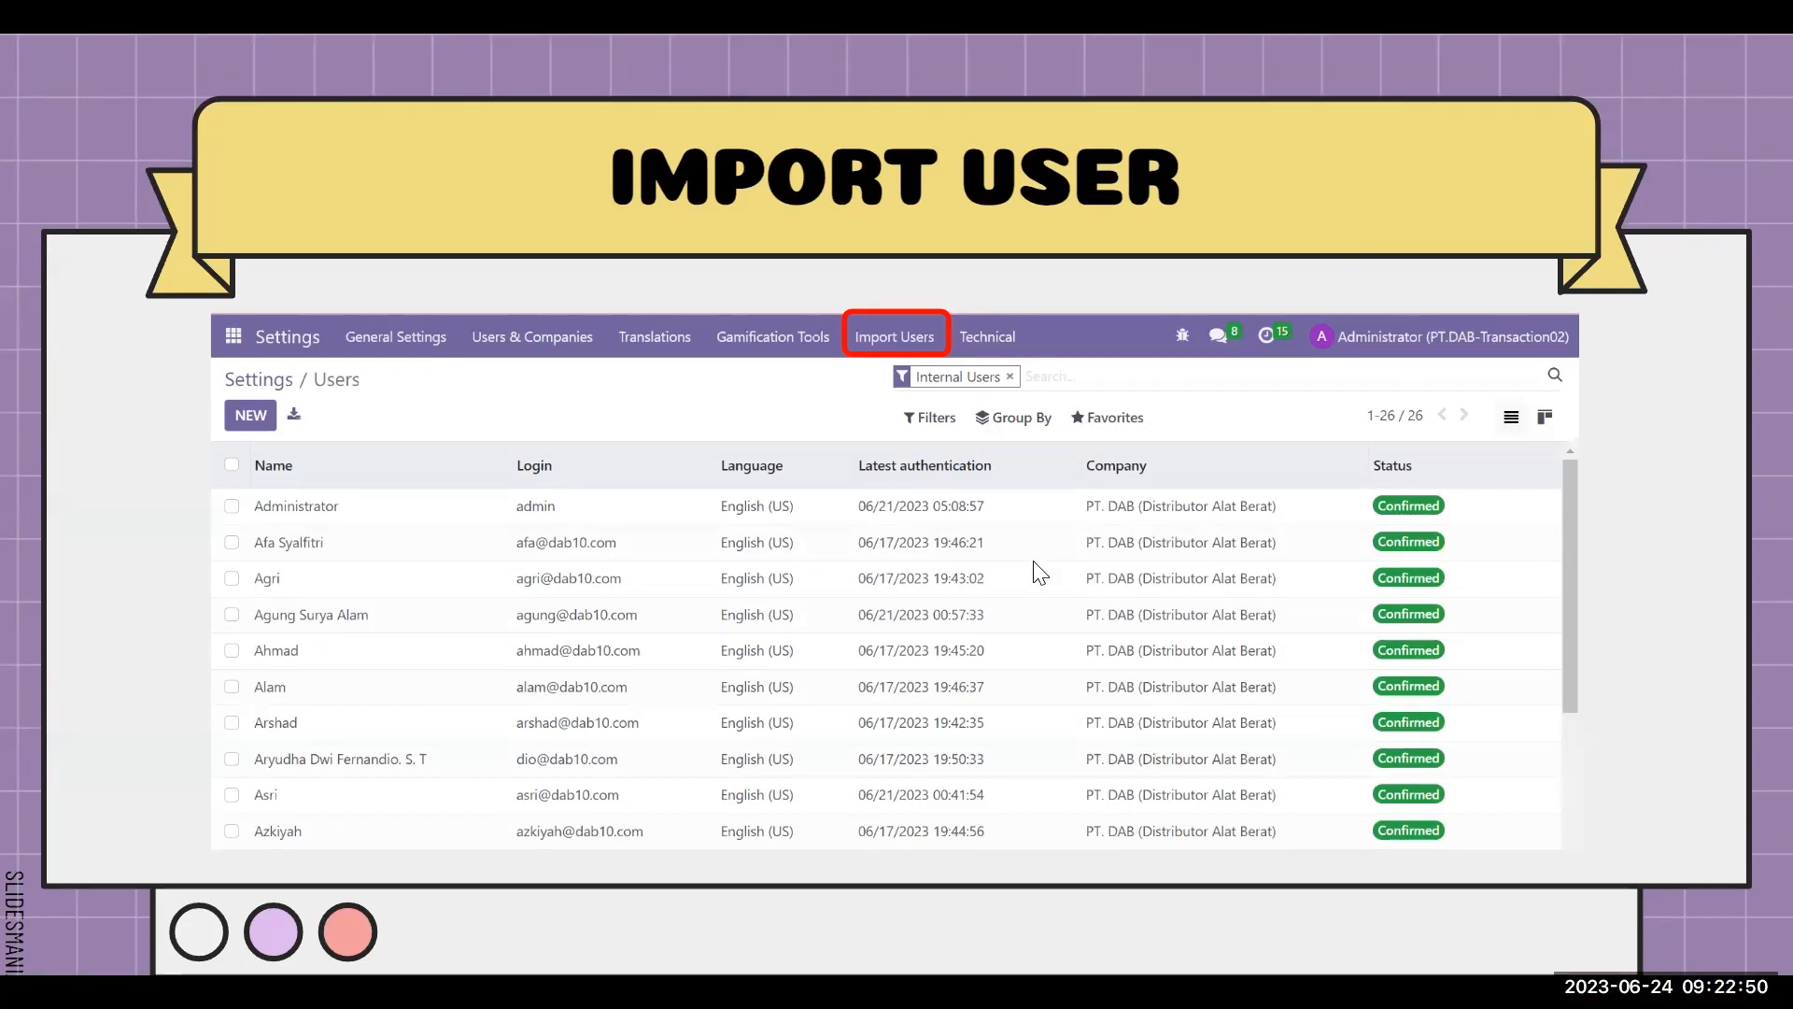
- Leave the slide show, switch to the Odoo Apps page and highlight part of its web address
key(Escape)
click(1354, 38)
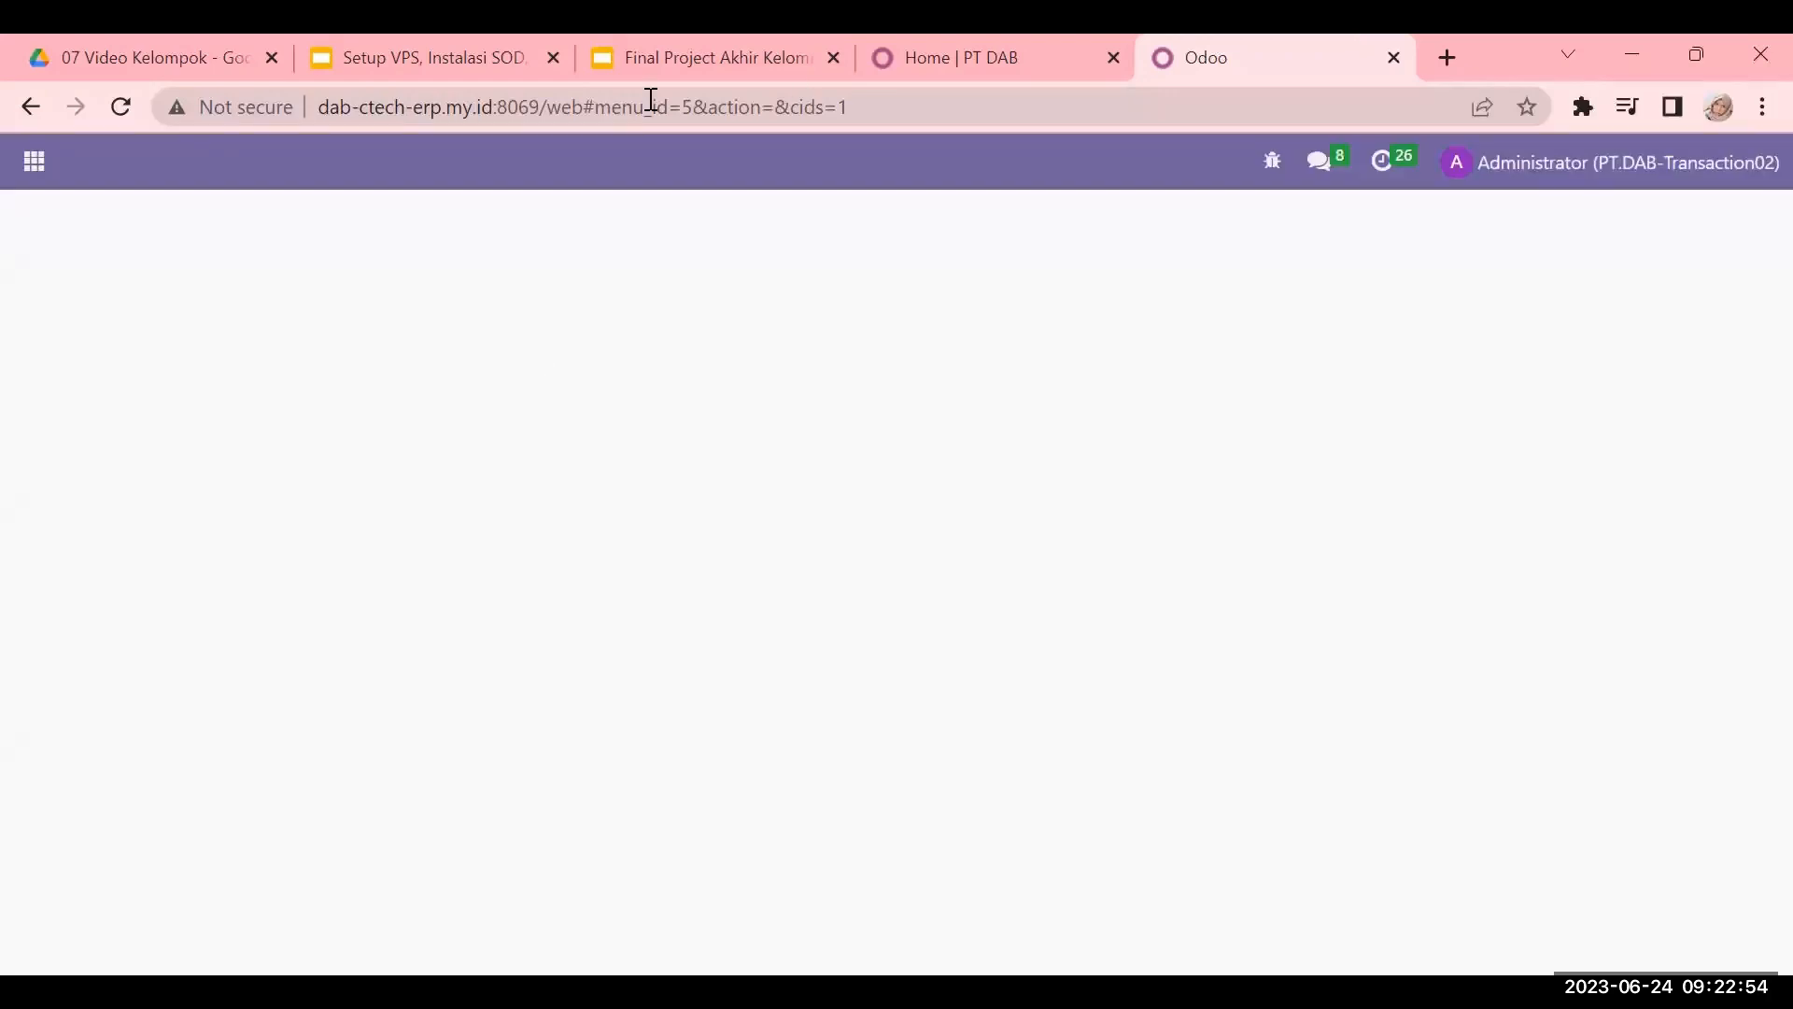
triple_click(520, 107)
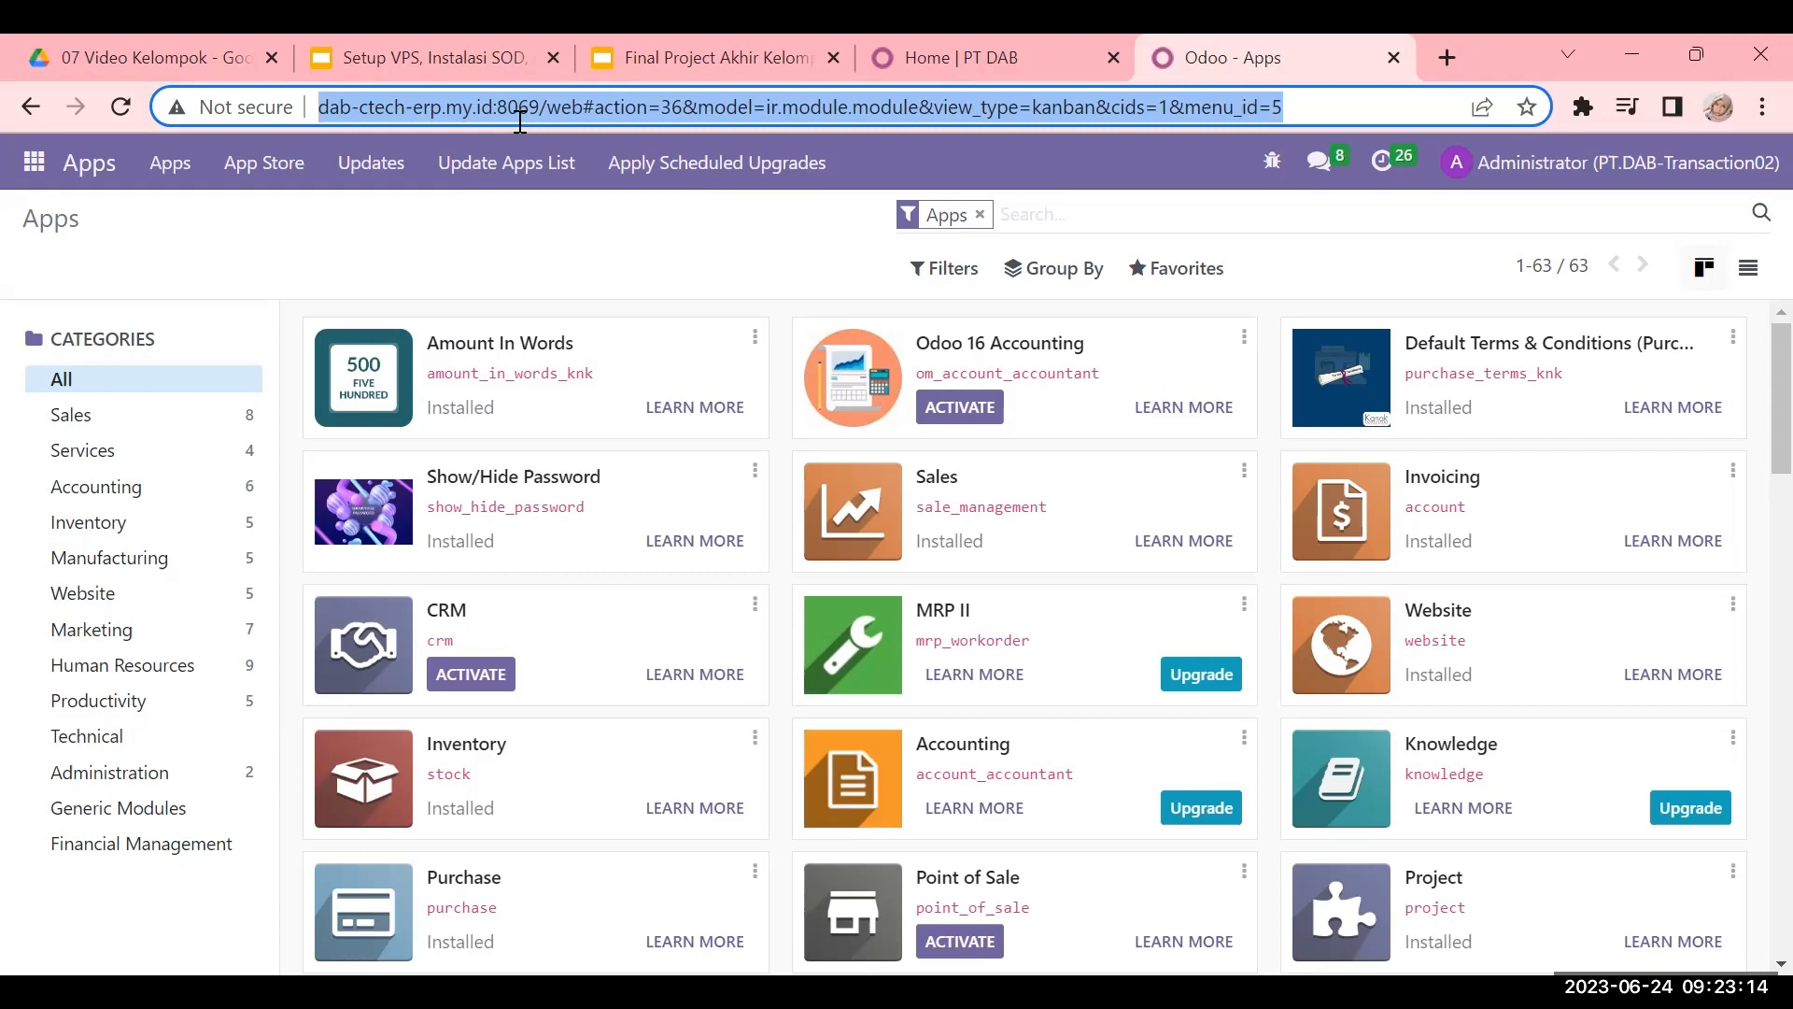
double_click(432, 106)
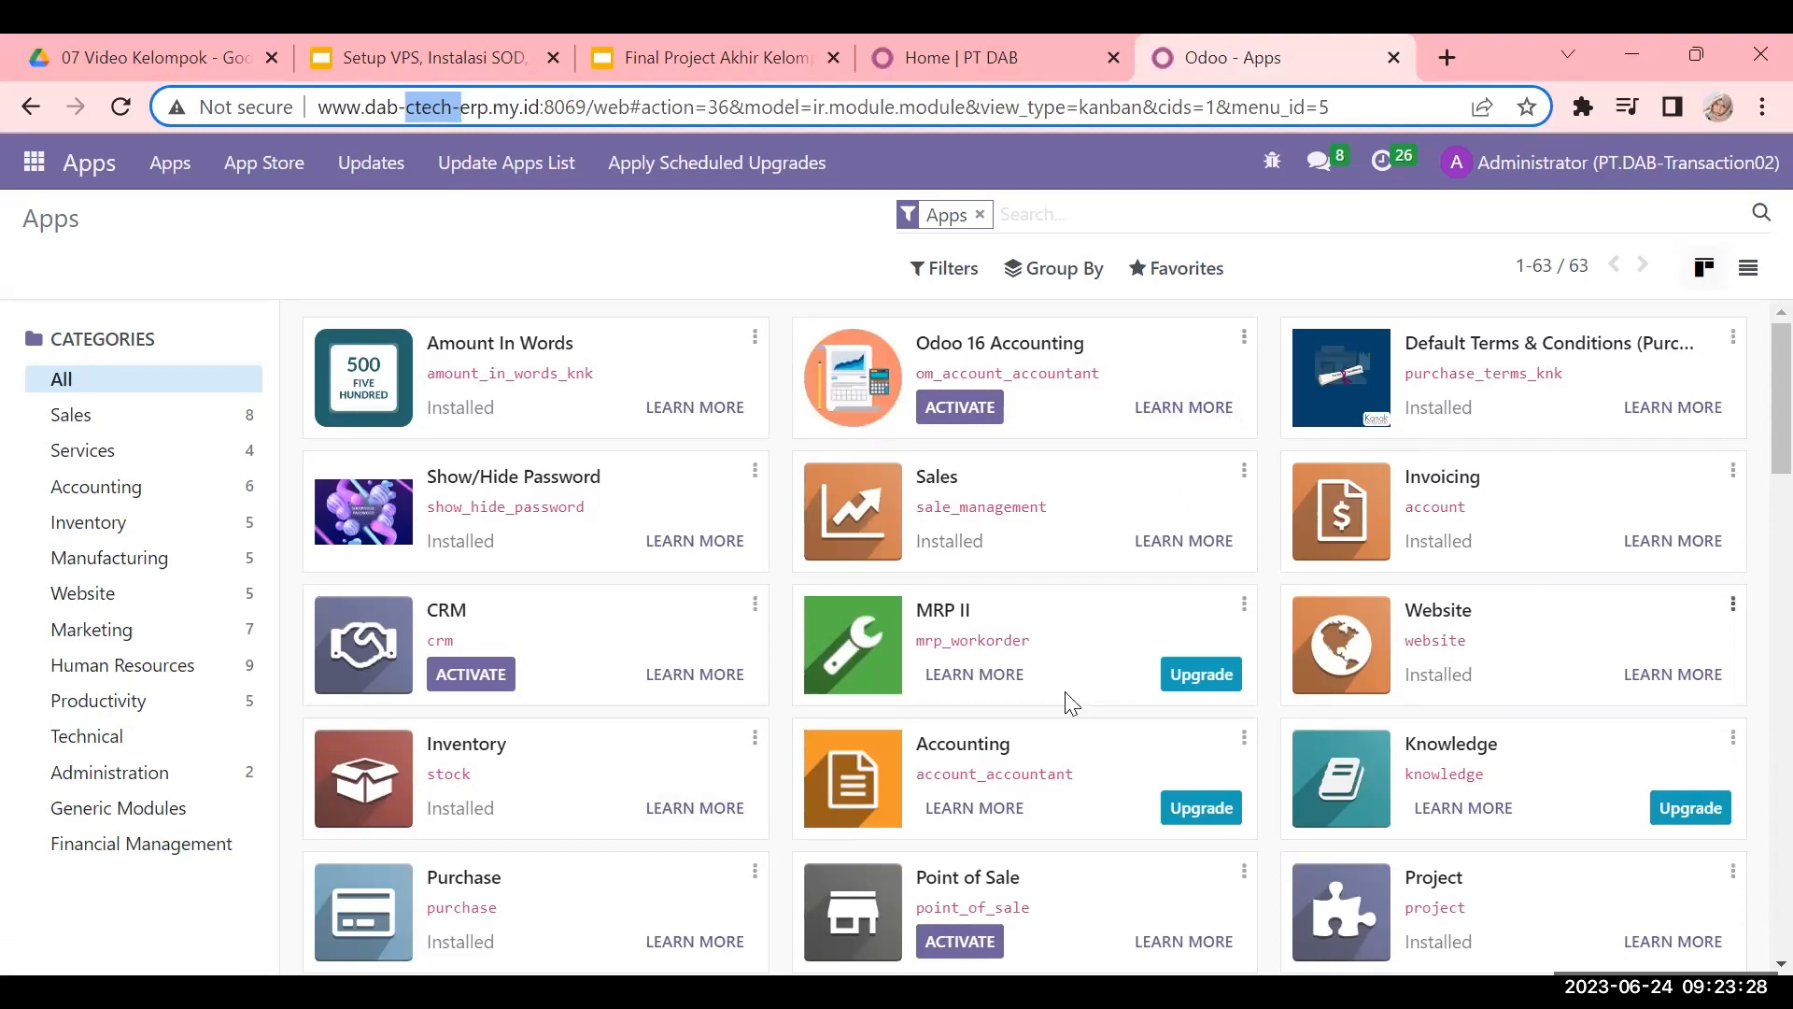
- Browse the Accounting category of apps and the Generic Modules category with the Apps filter removed
scroll(1135, 710, down, 3)
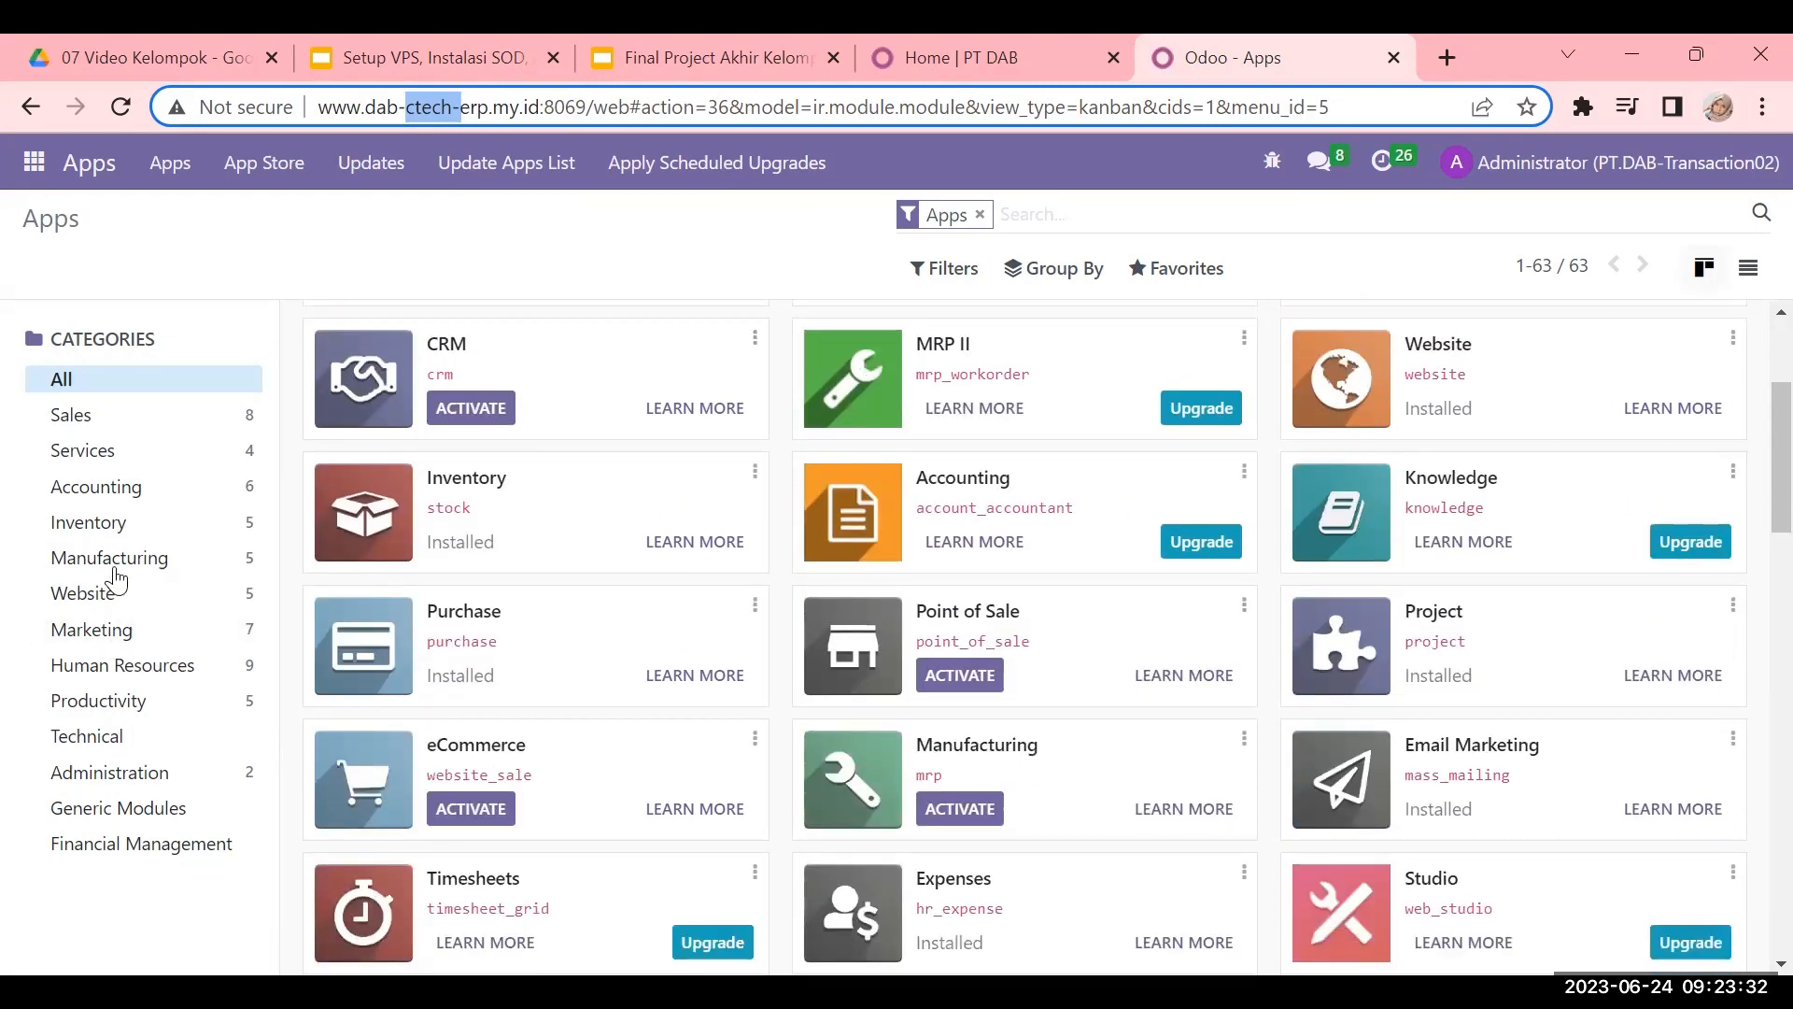
click(147, 471)
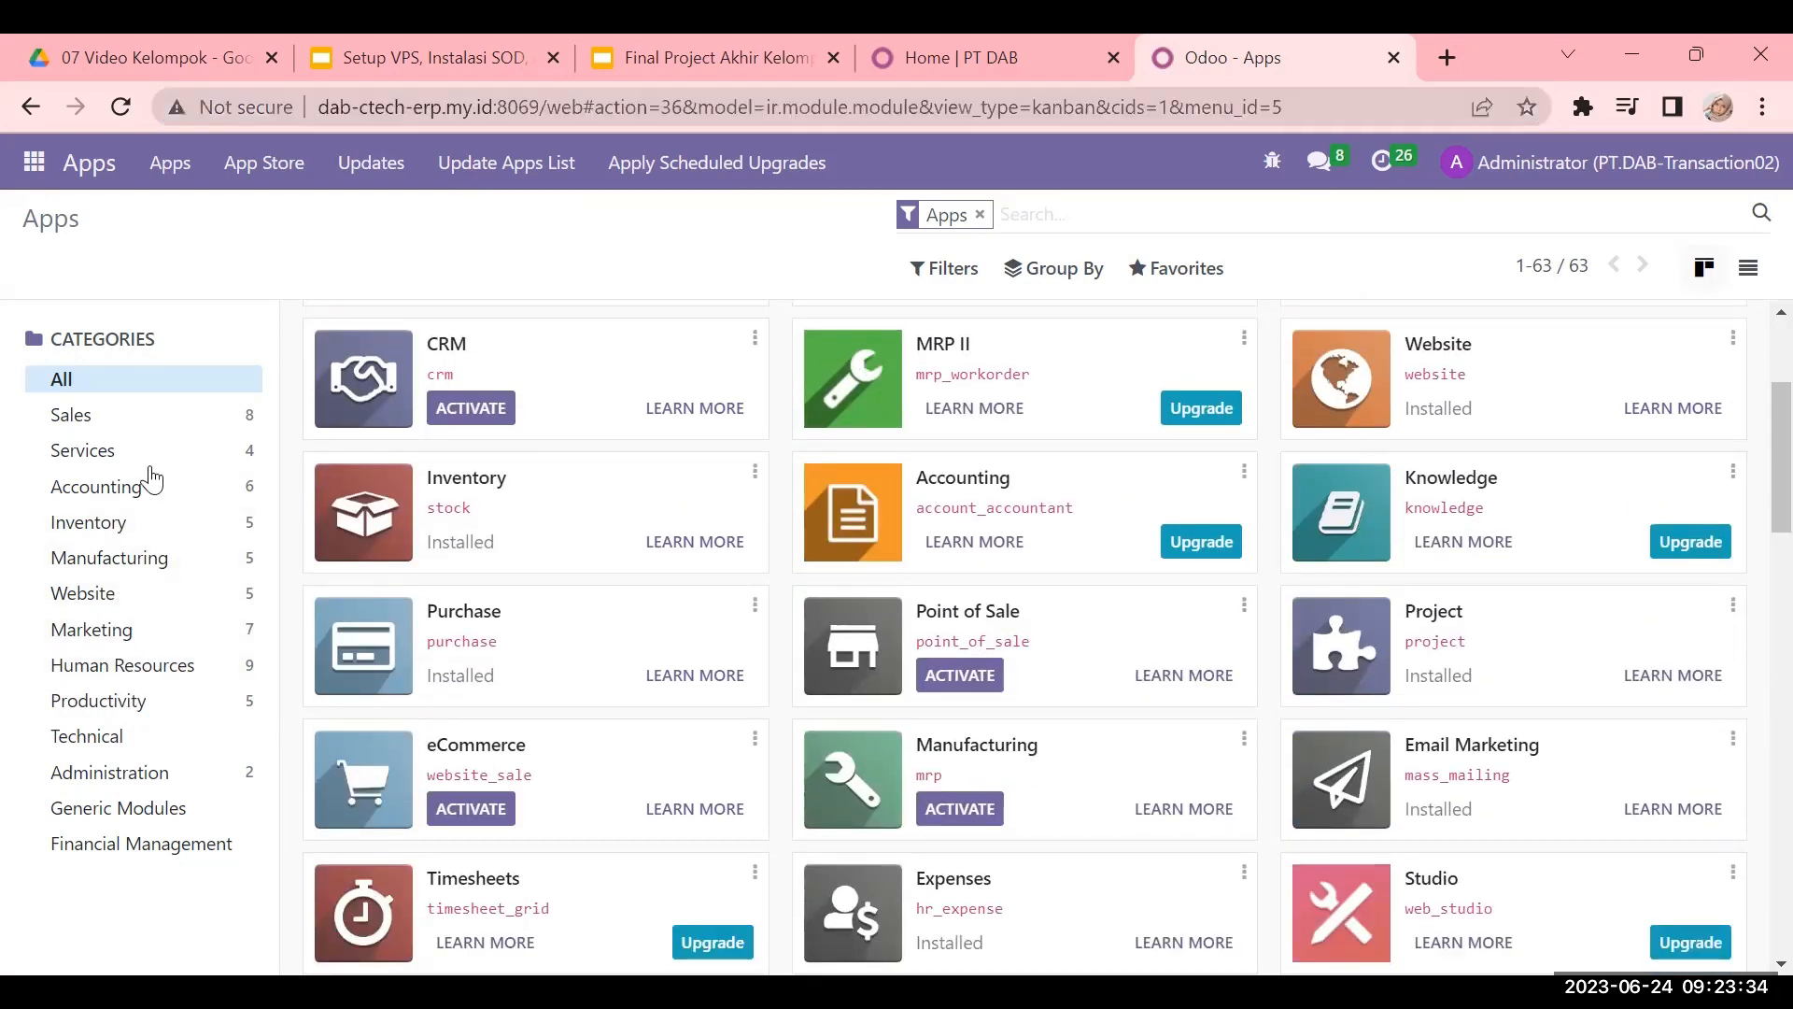
click(122, 491)
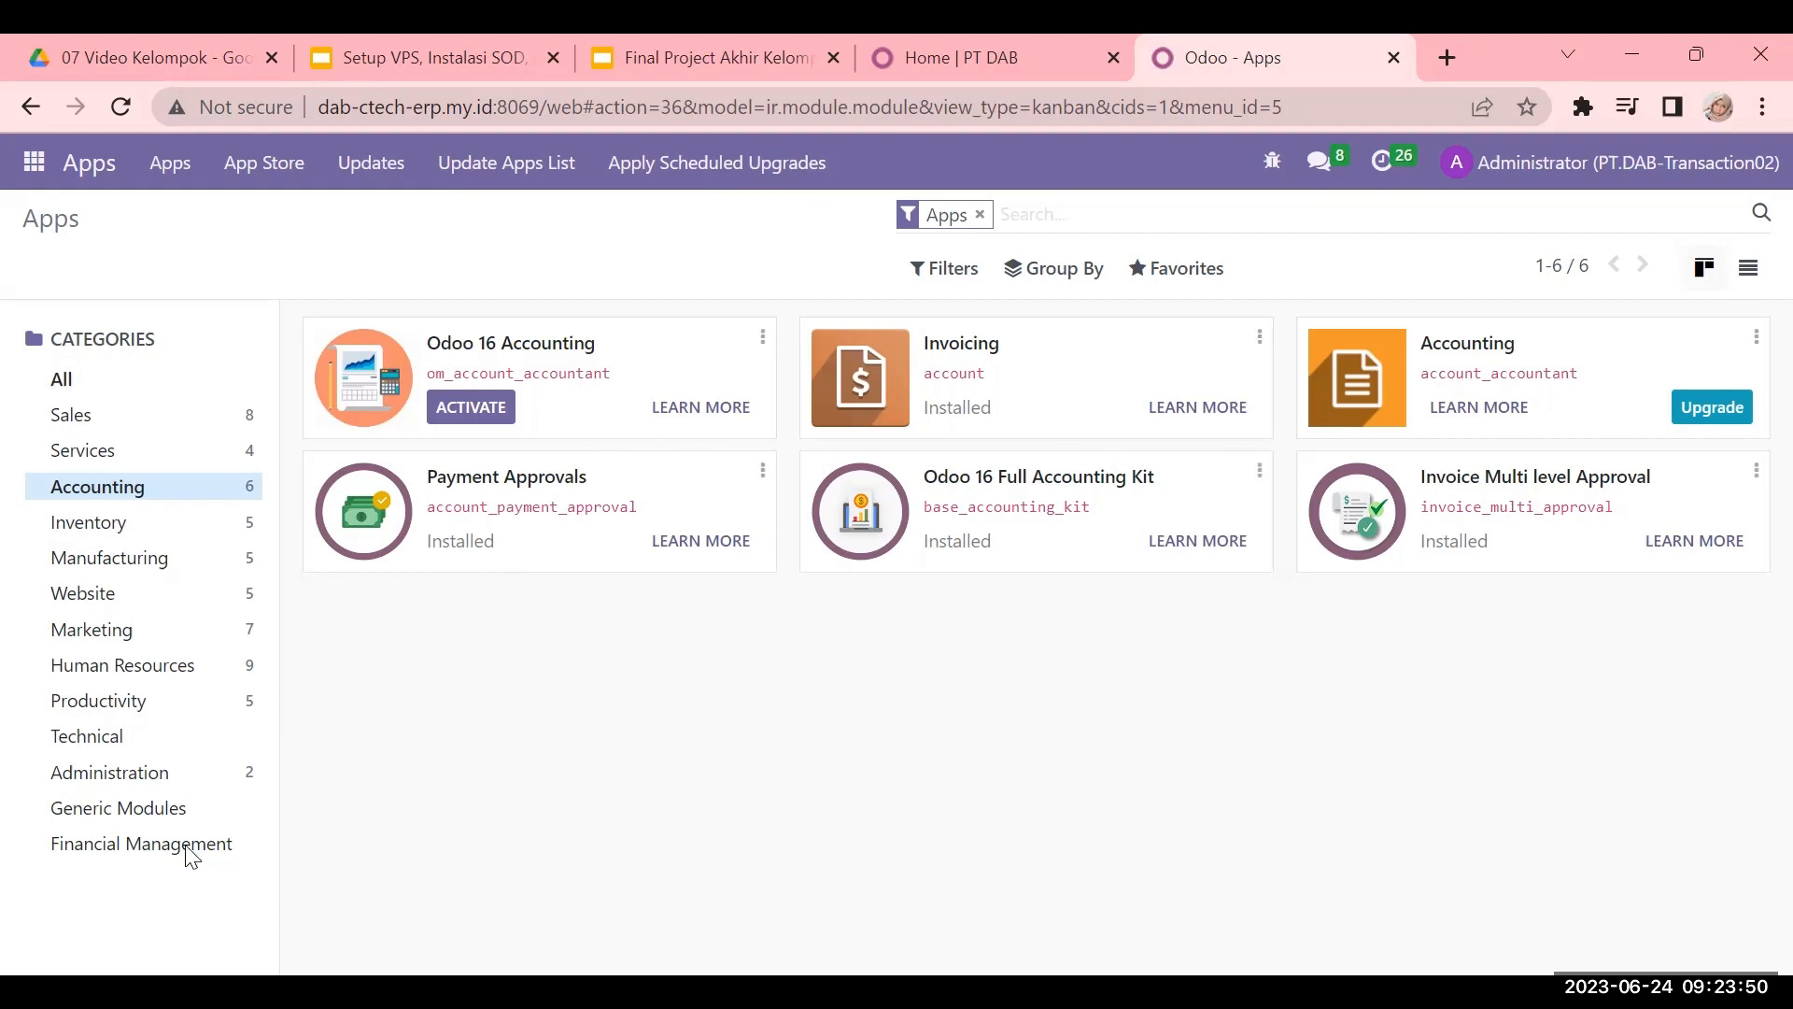
click(169, 816)
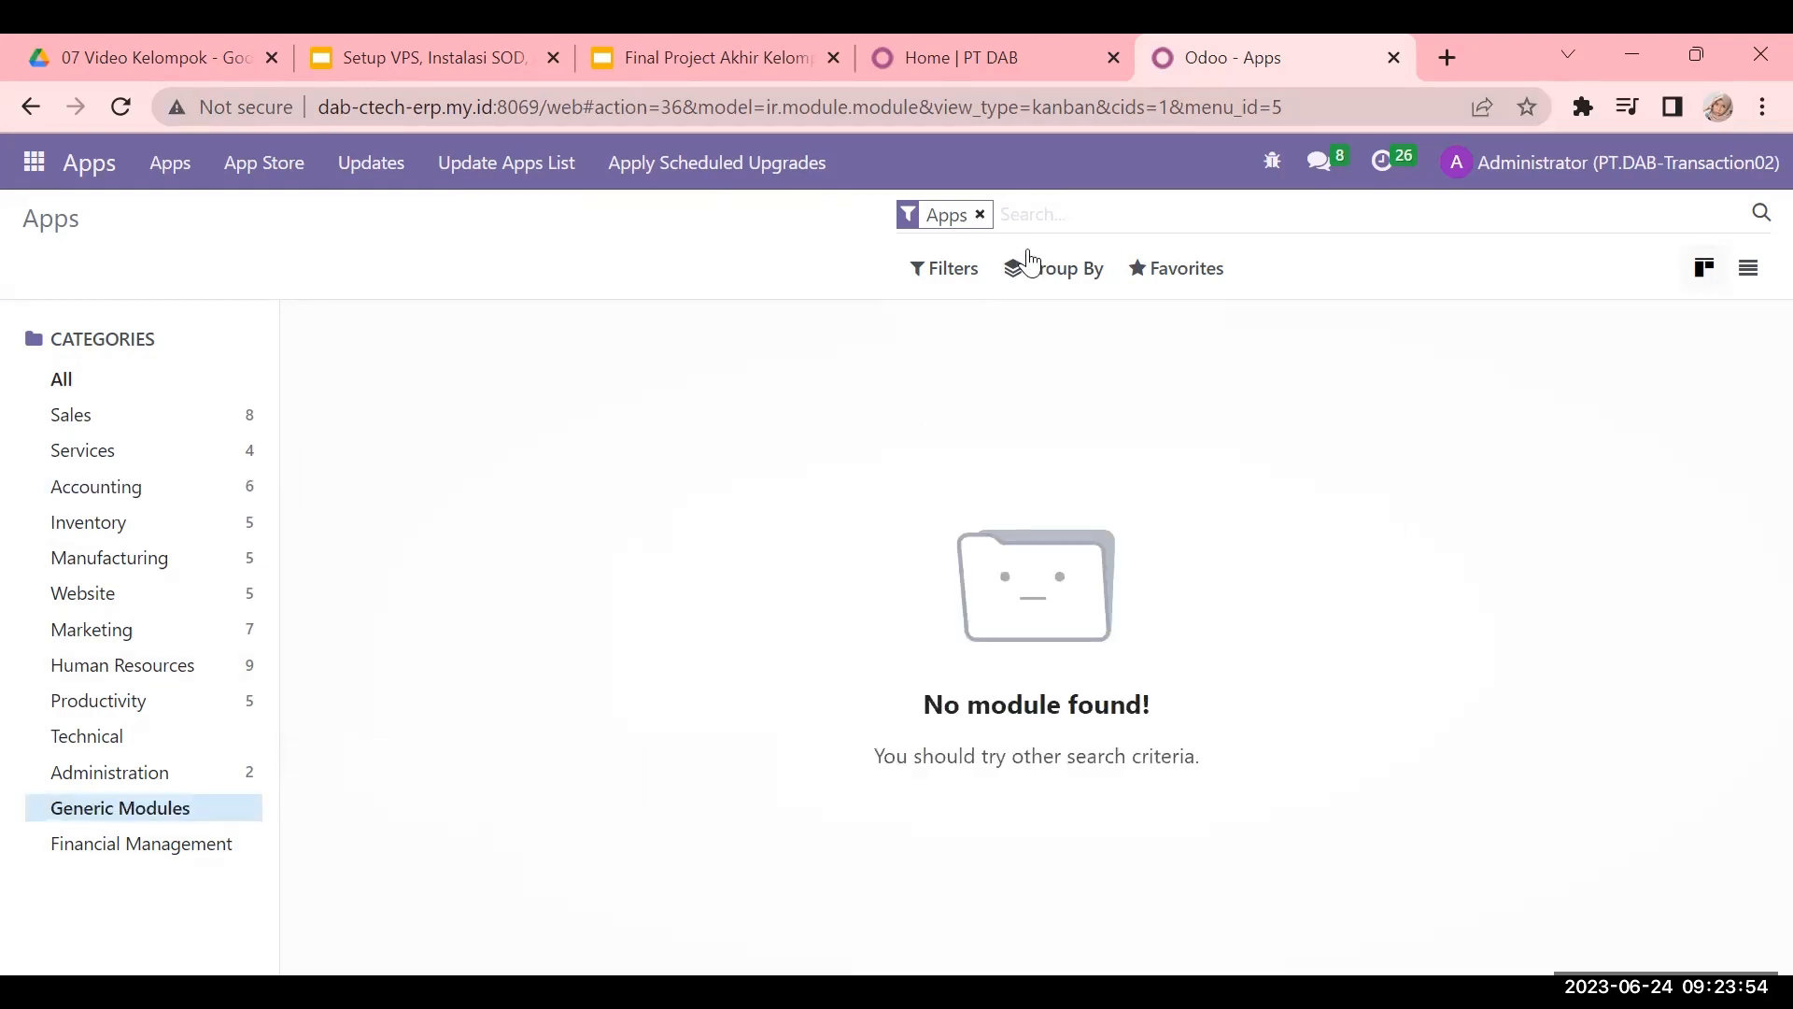
key(BackSpace)
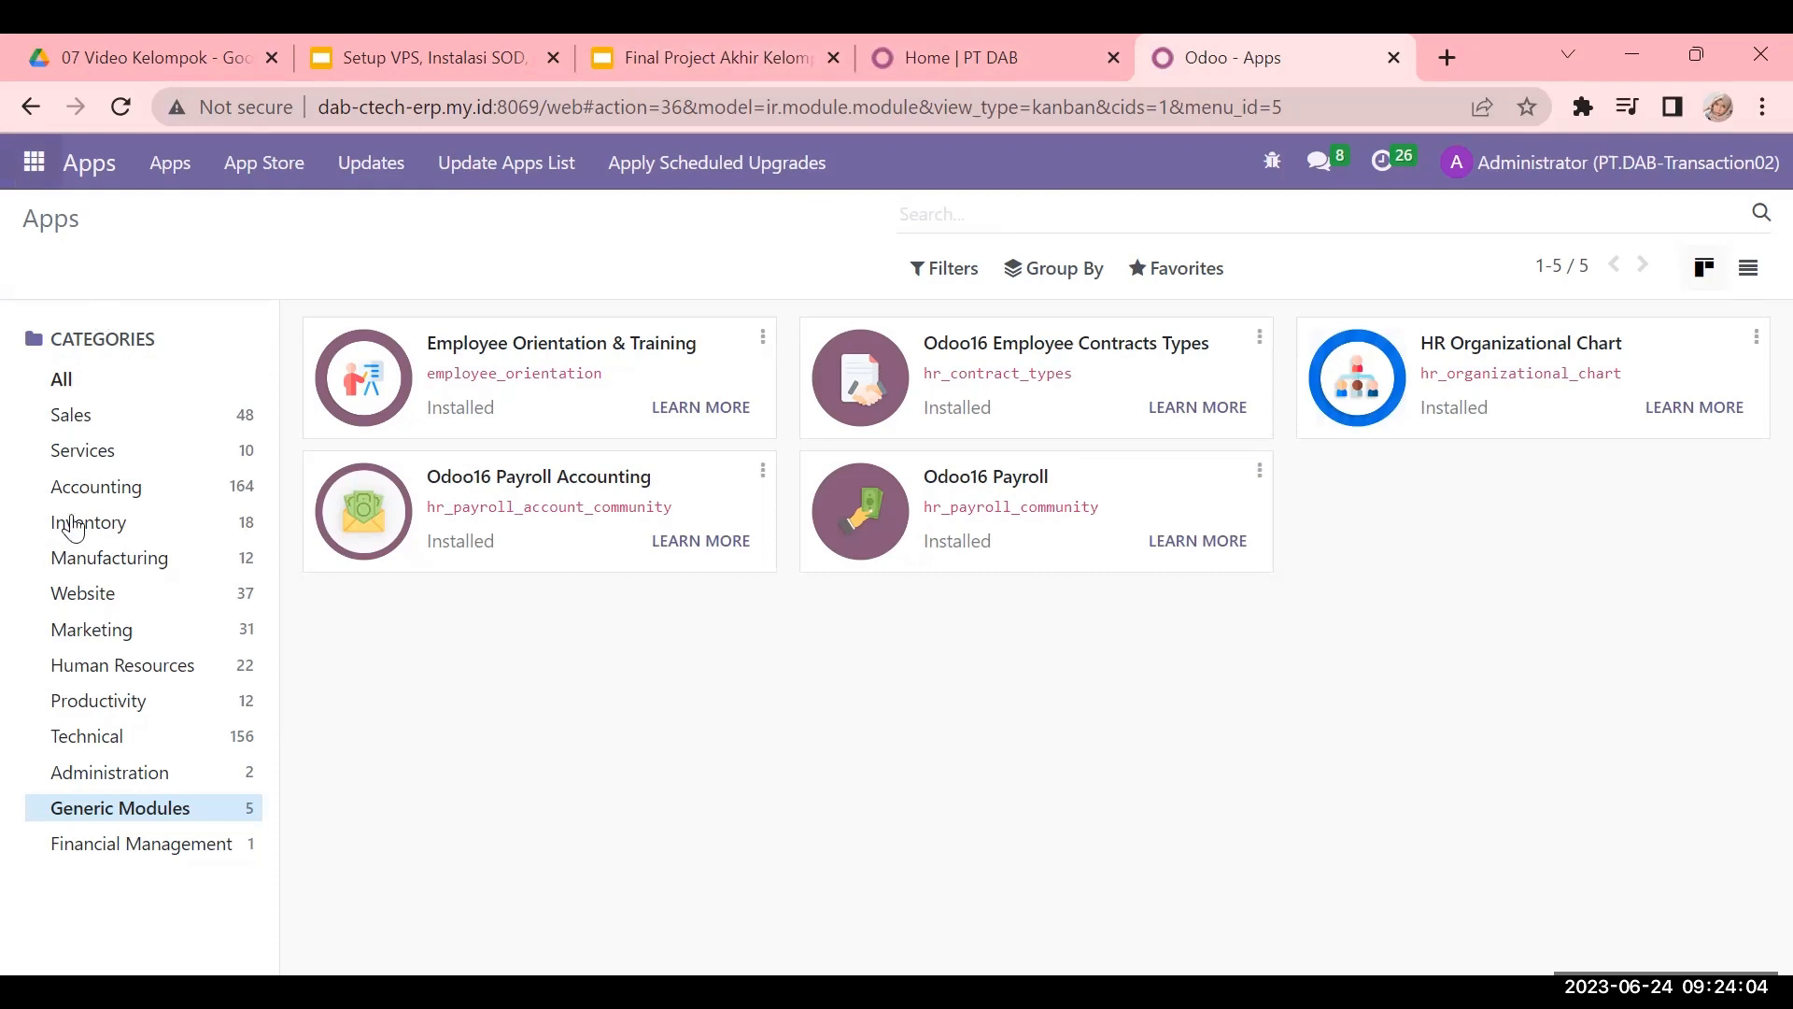
- Go from the Apps list to the General Settings page
click(22, 167)
scroll(26, 605, down, 3)
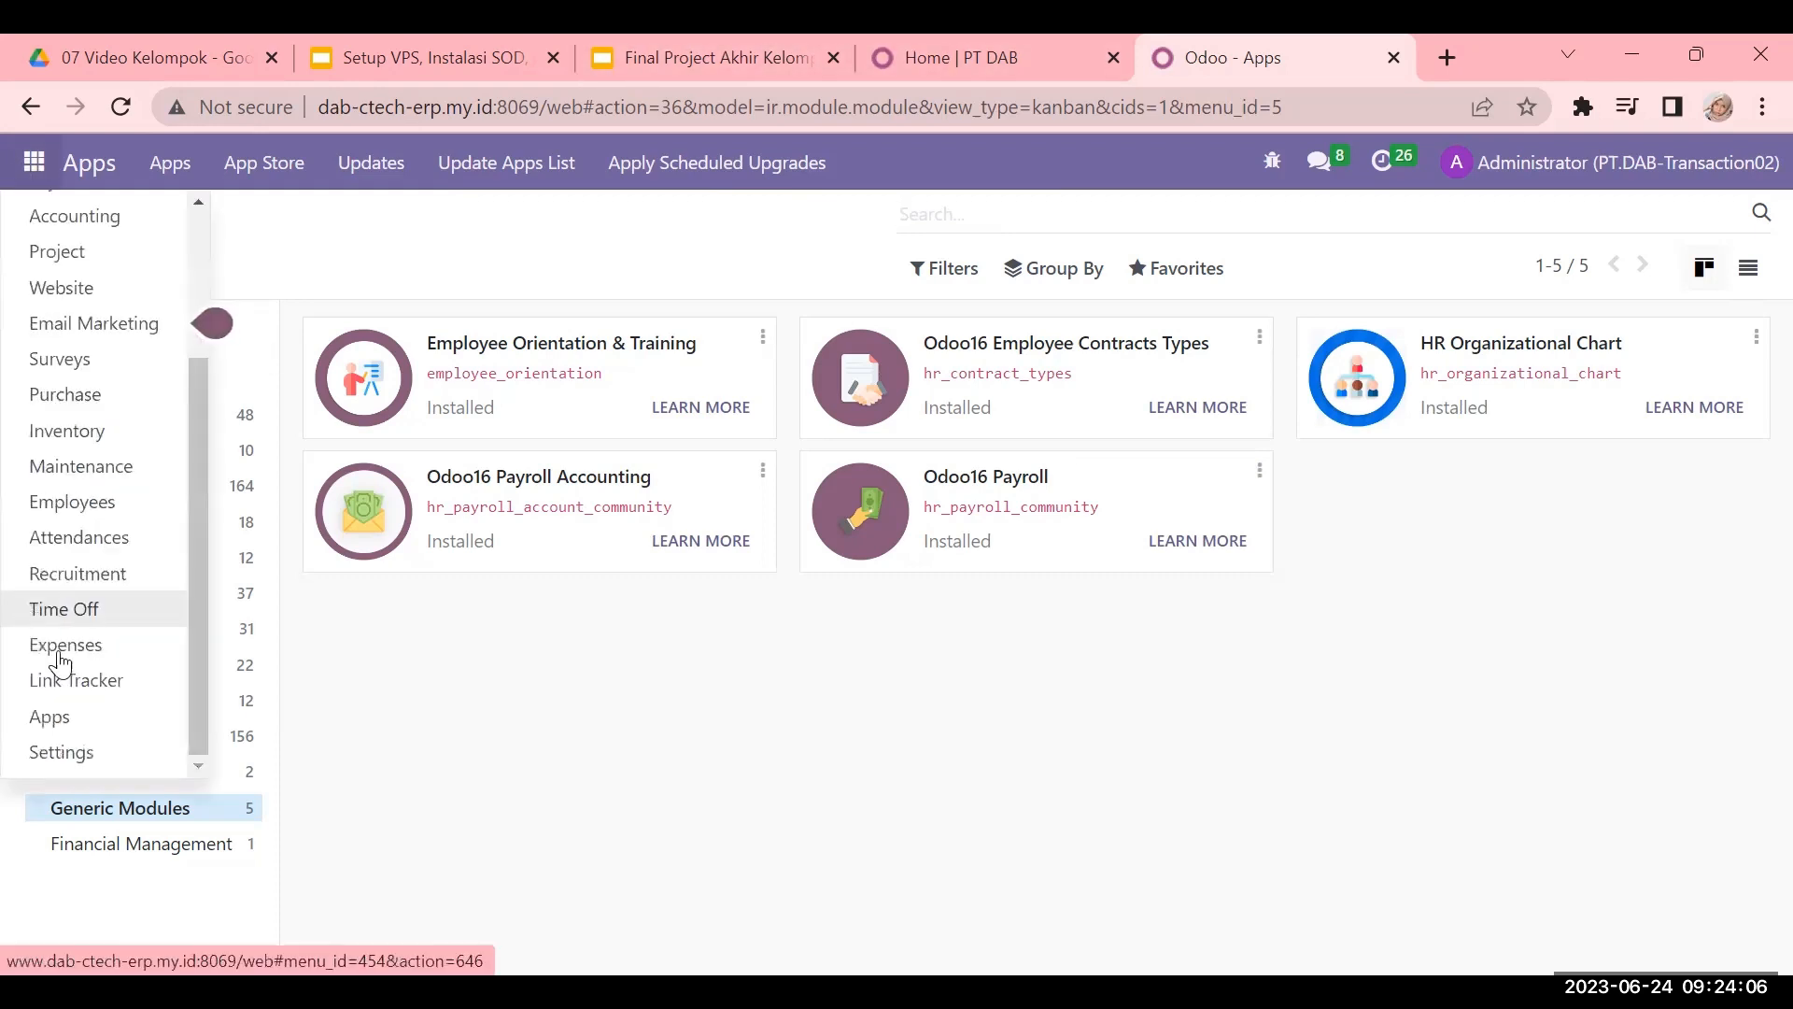
click(108, 754)
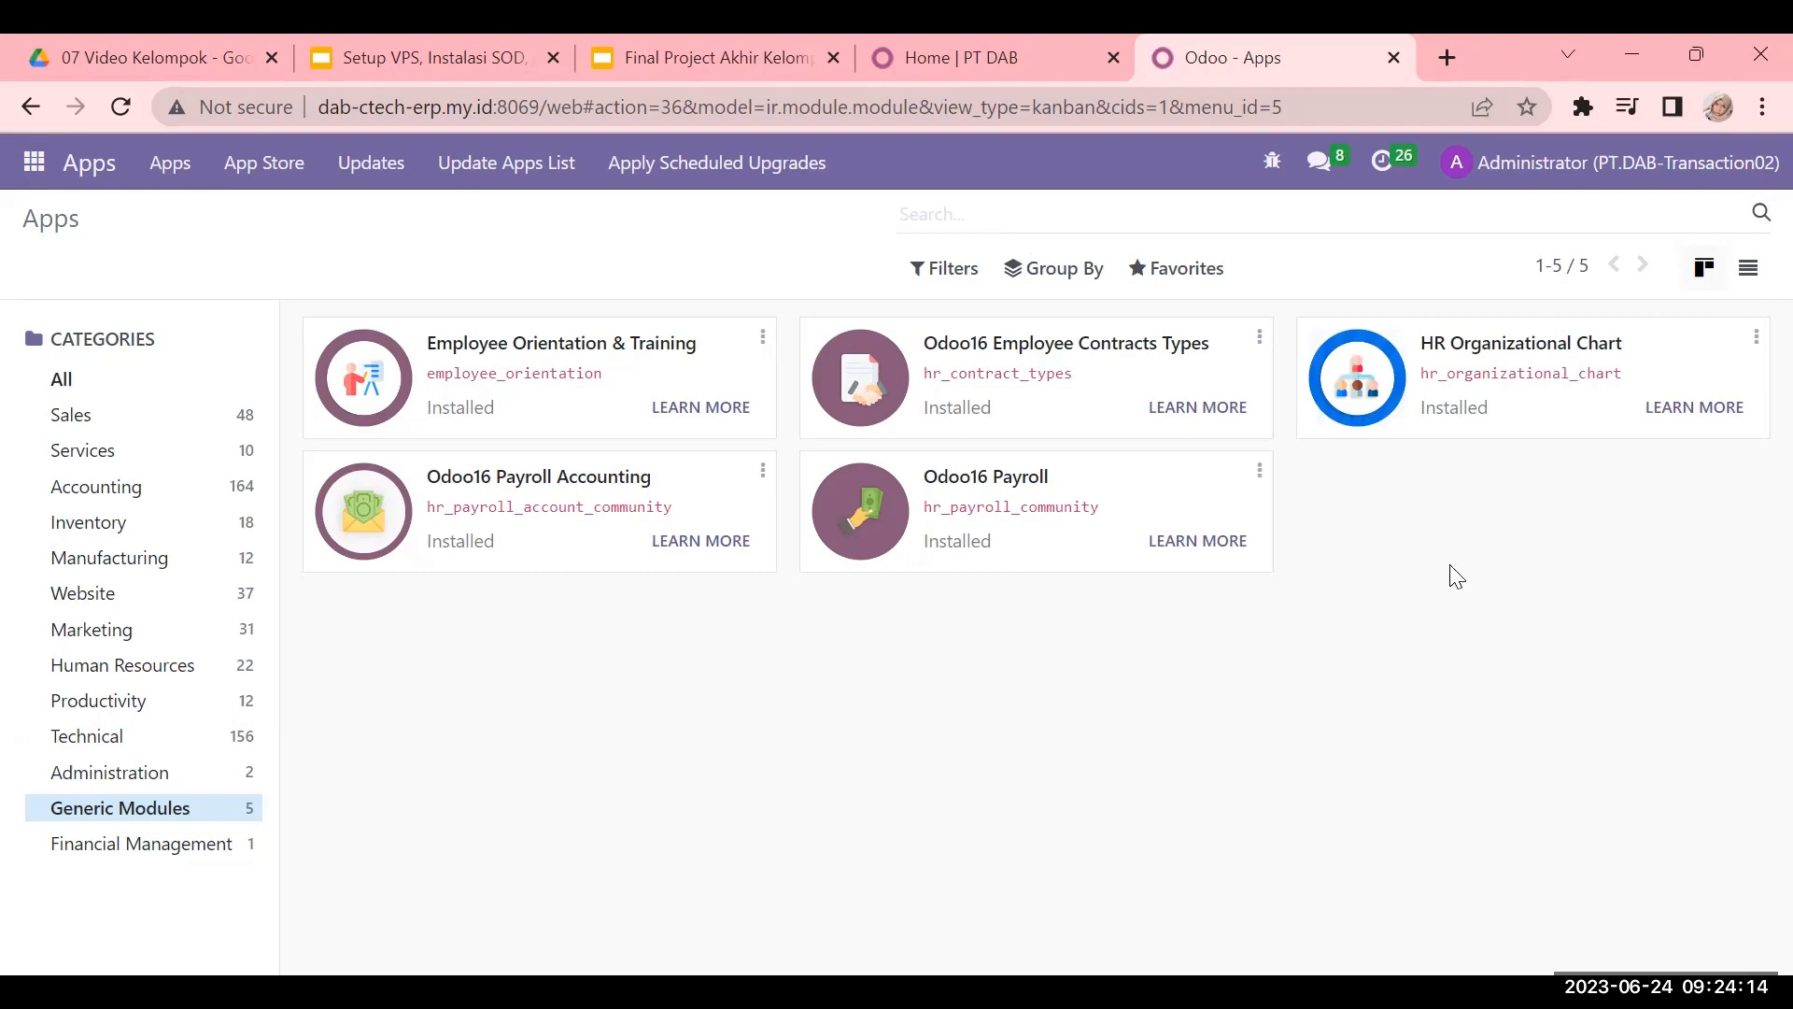
double_click(618, 760)
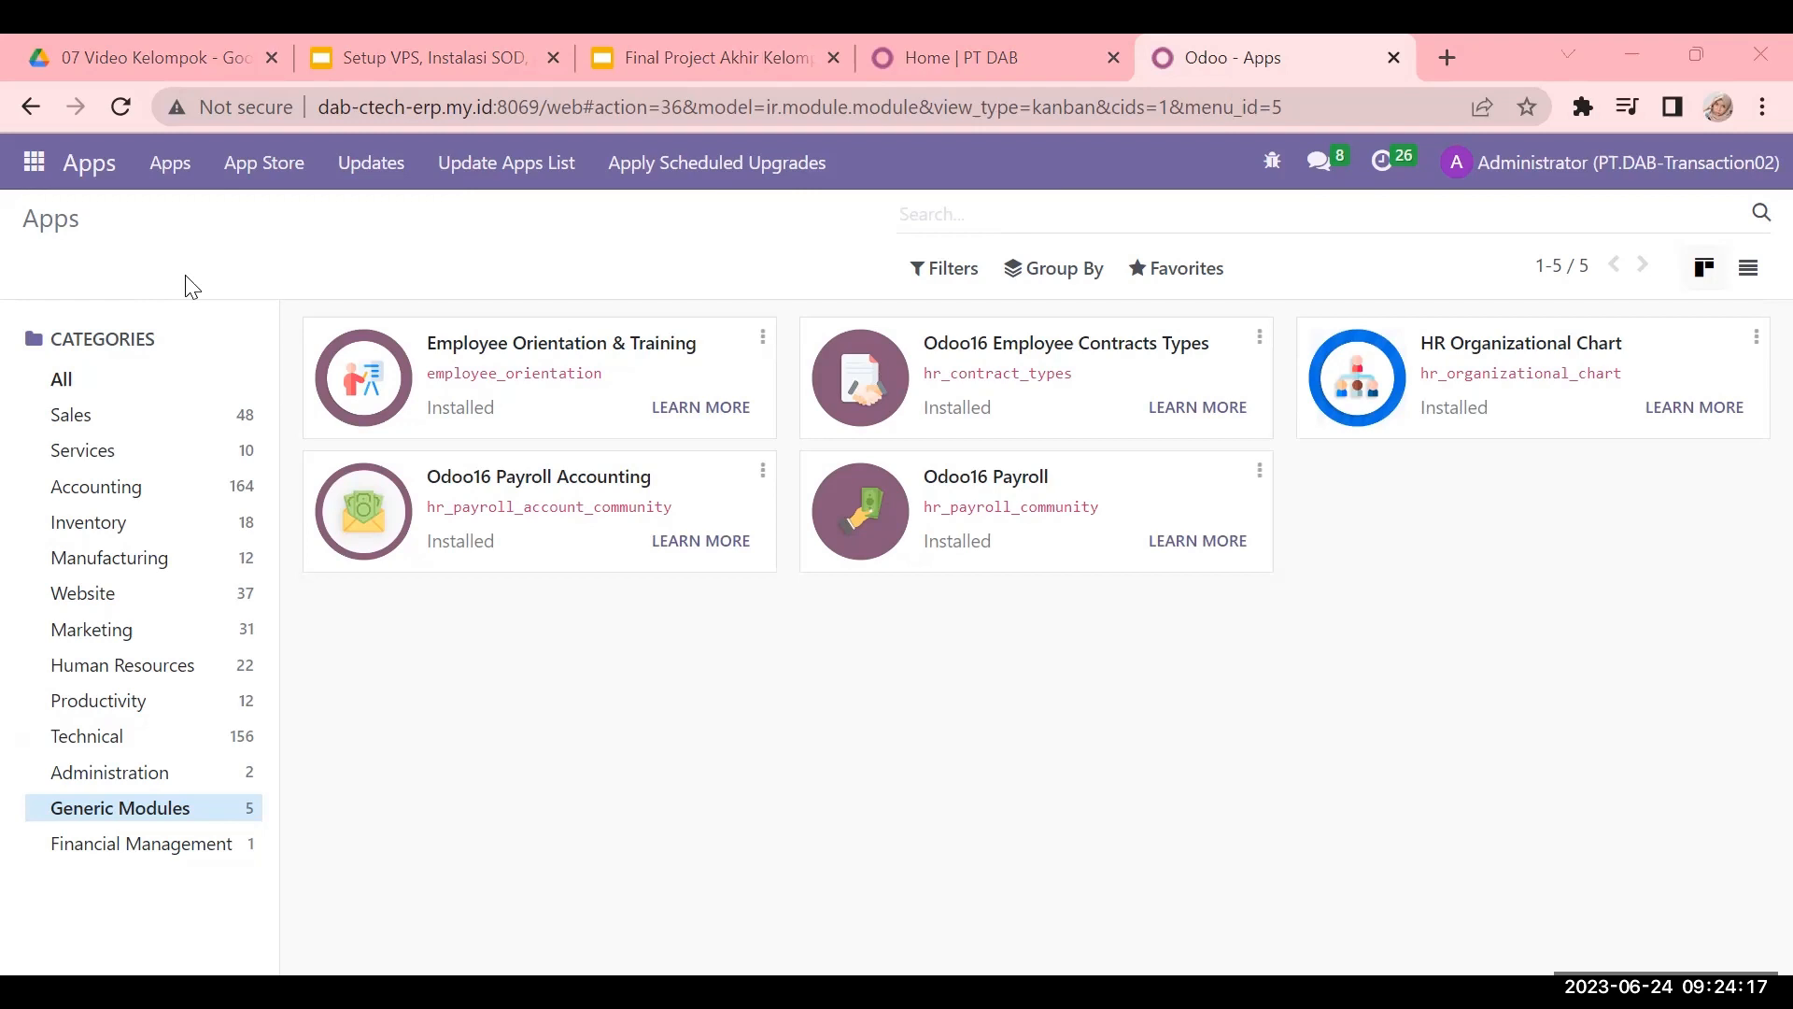
click(28, 164)
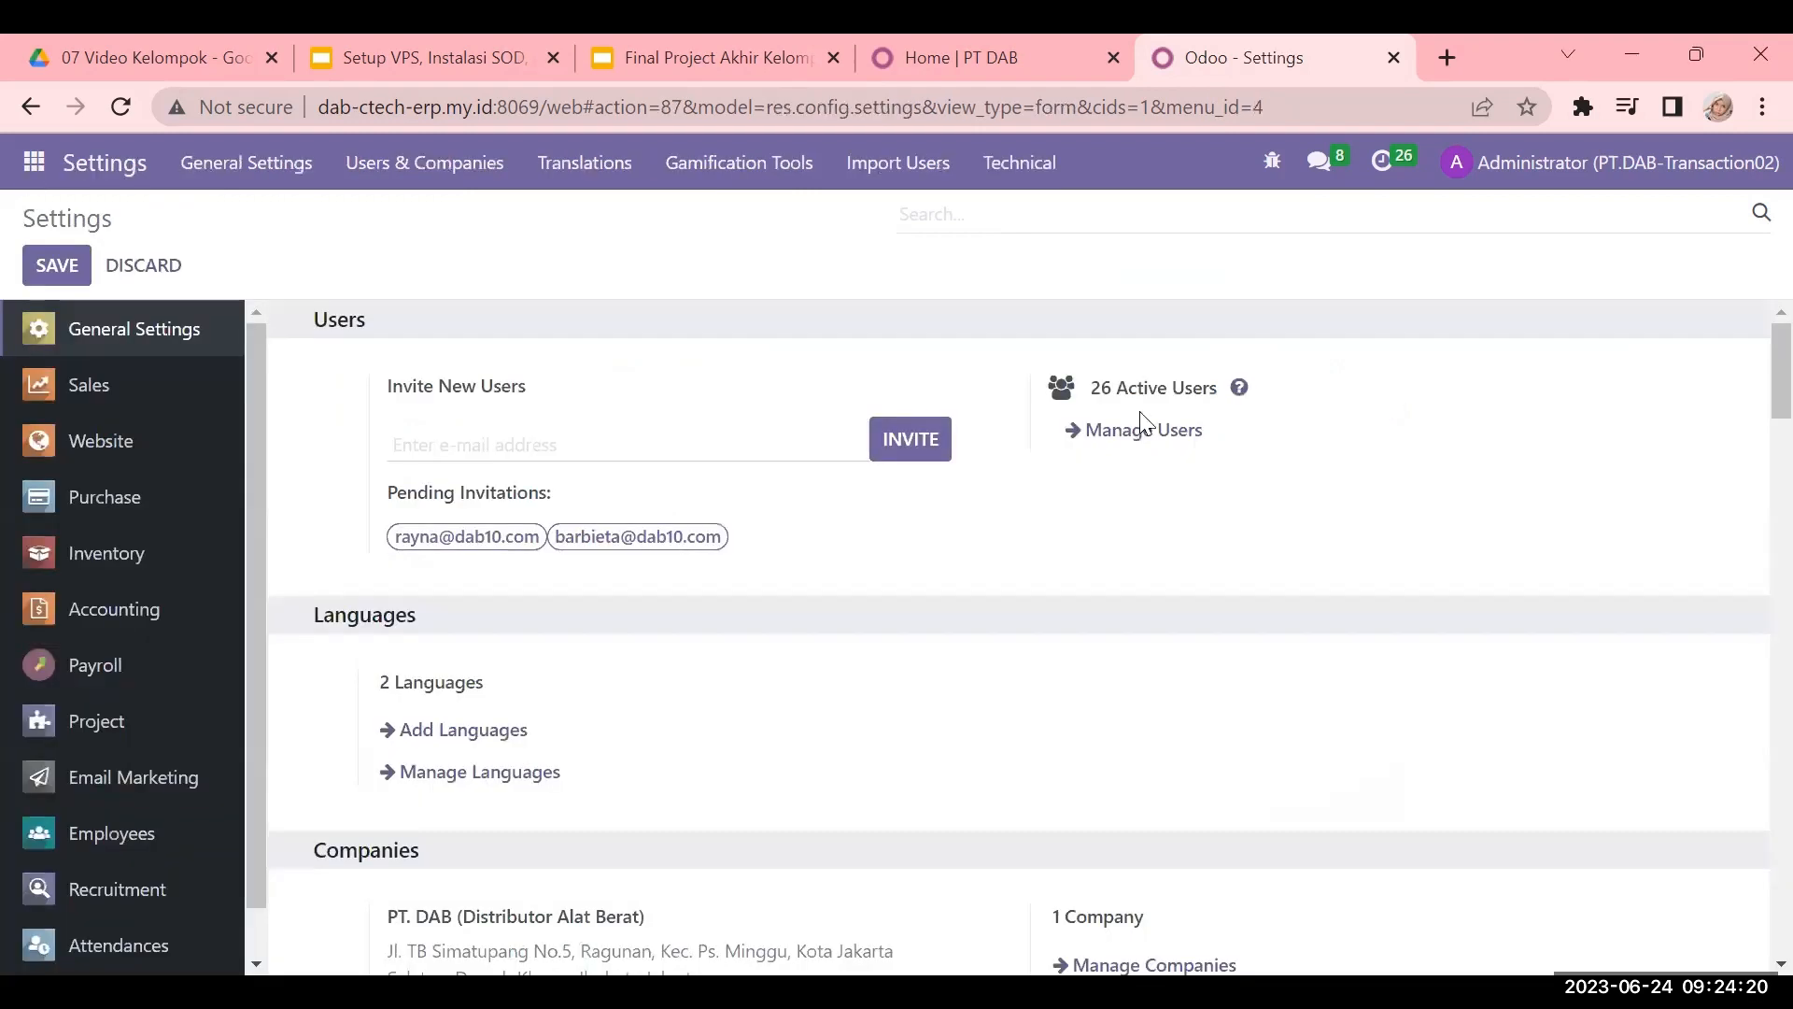
- Open the Manage Users list and look through all internal users with their latest authentication and status
click(1140, 431)
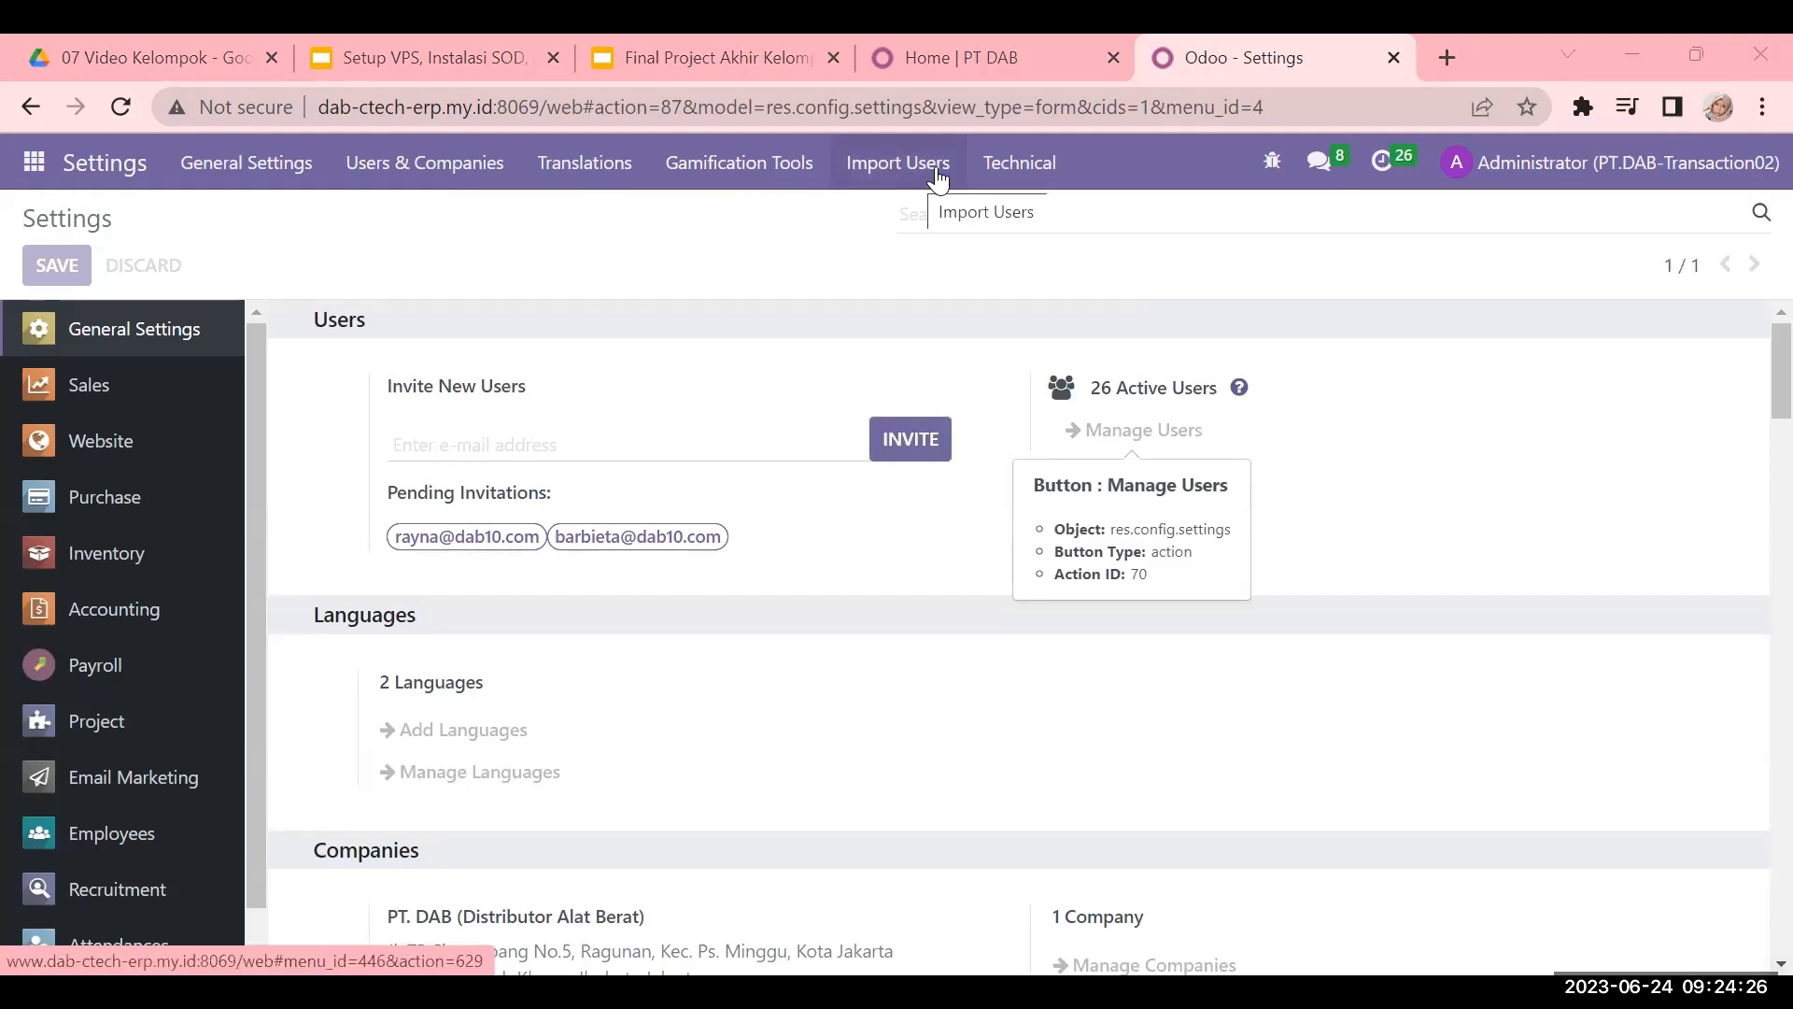
scroll(773, 790, down, 5)
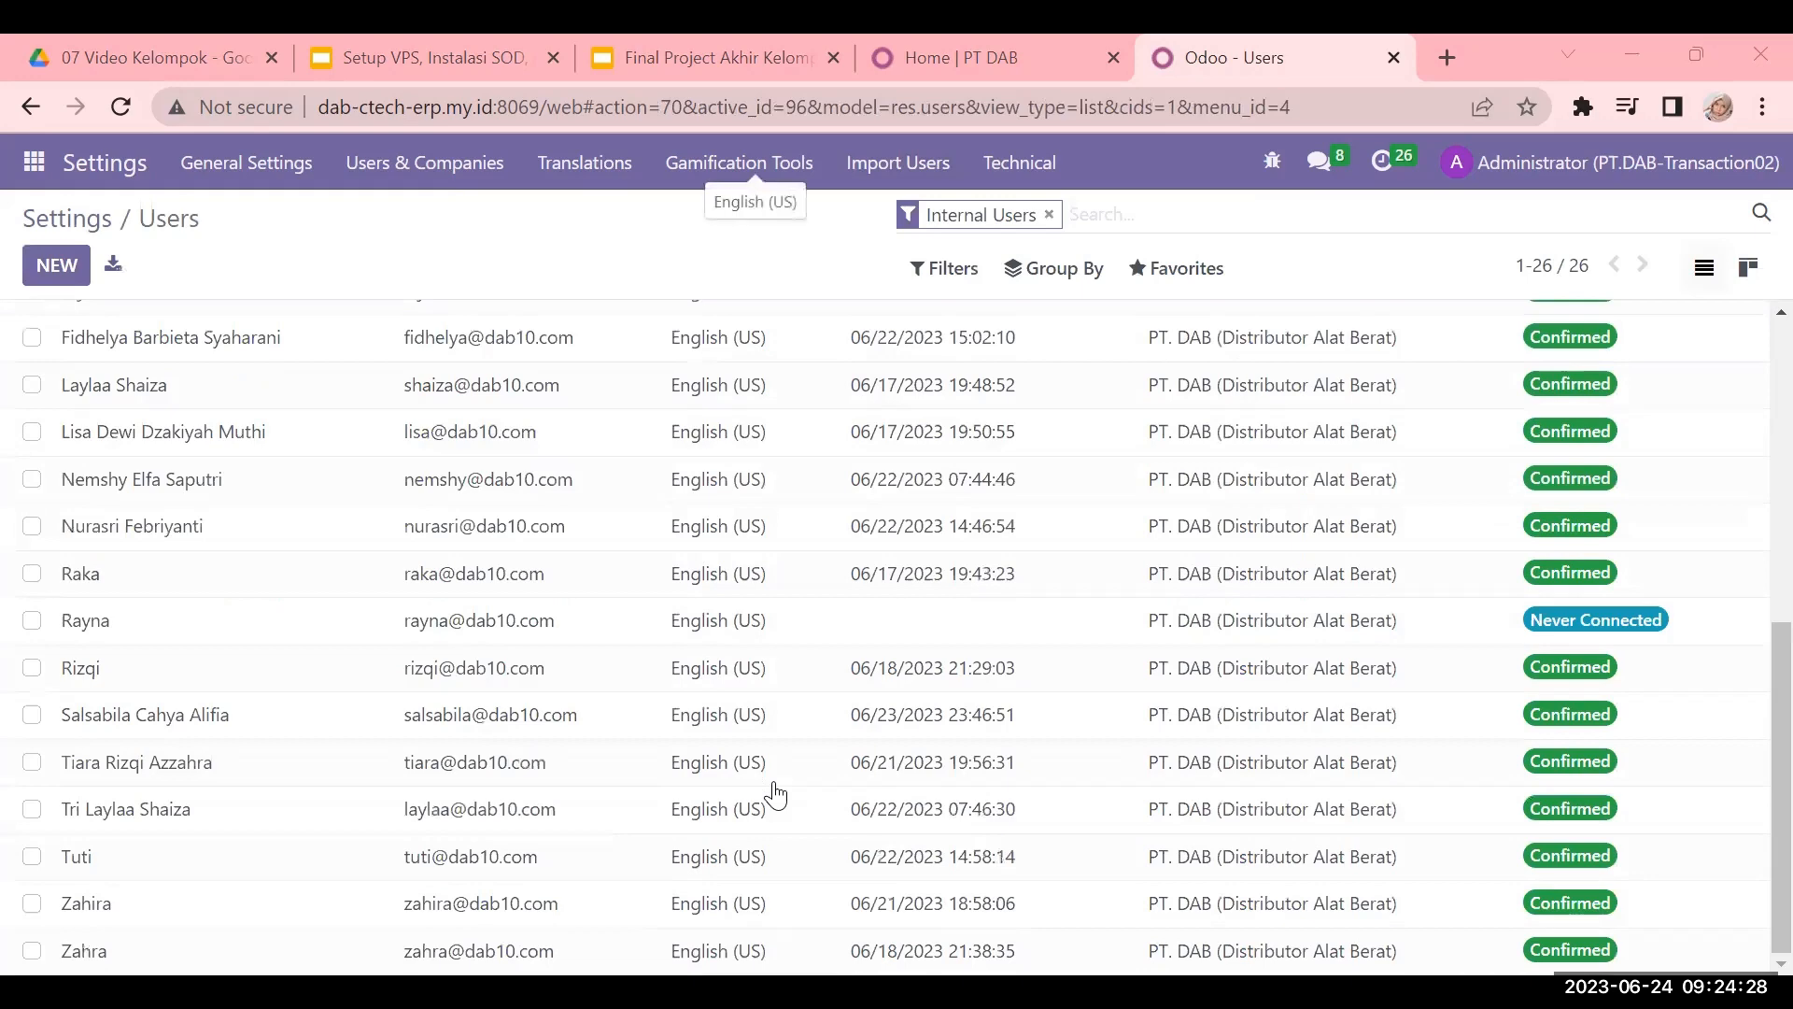
scroll(774, 794, up, 5)
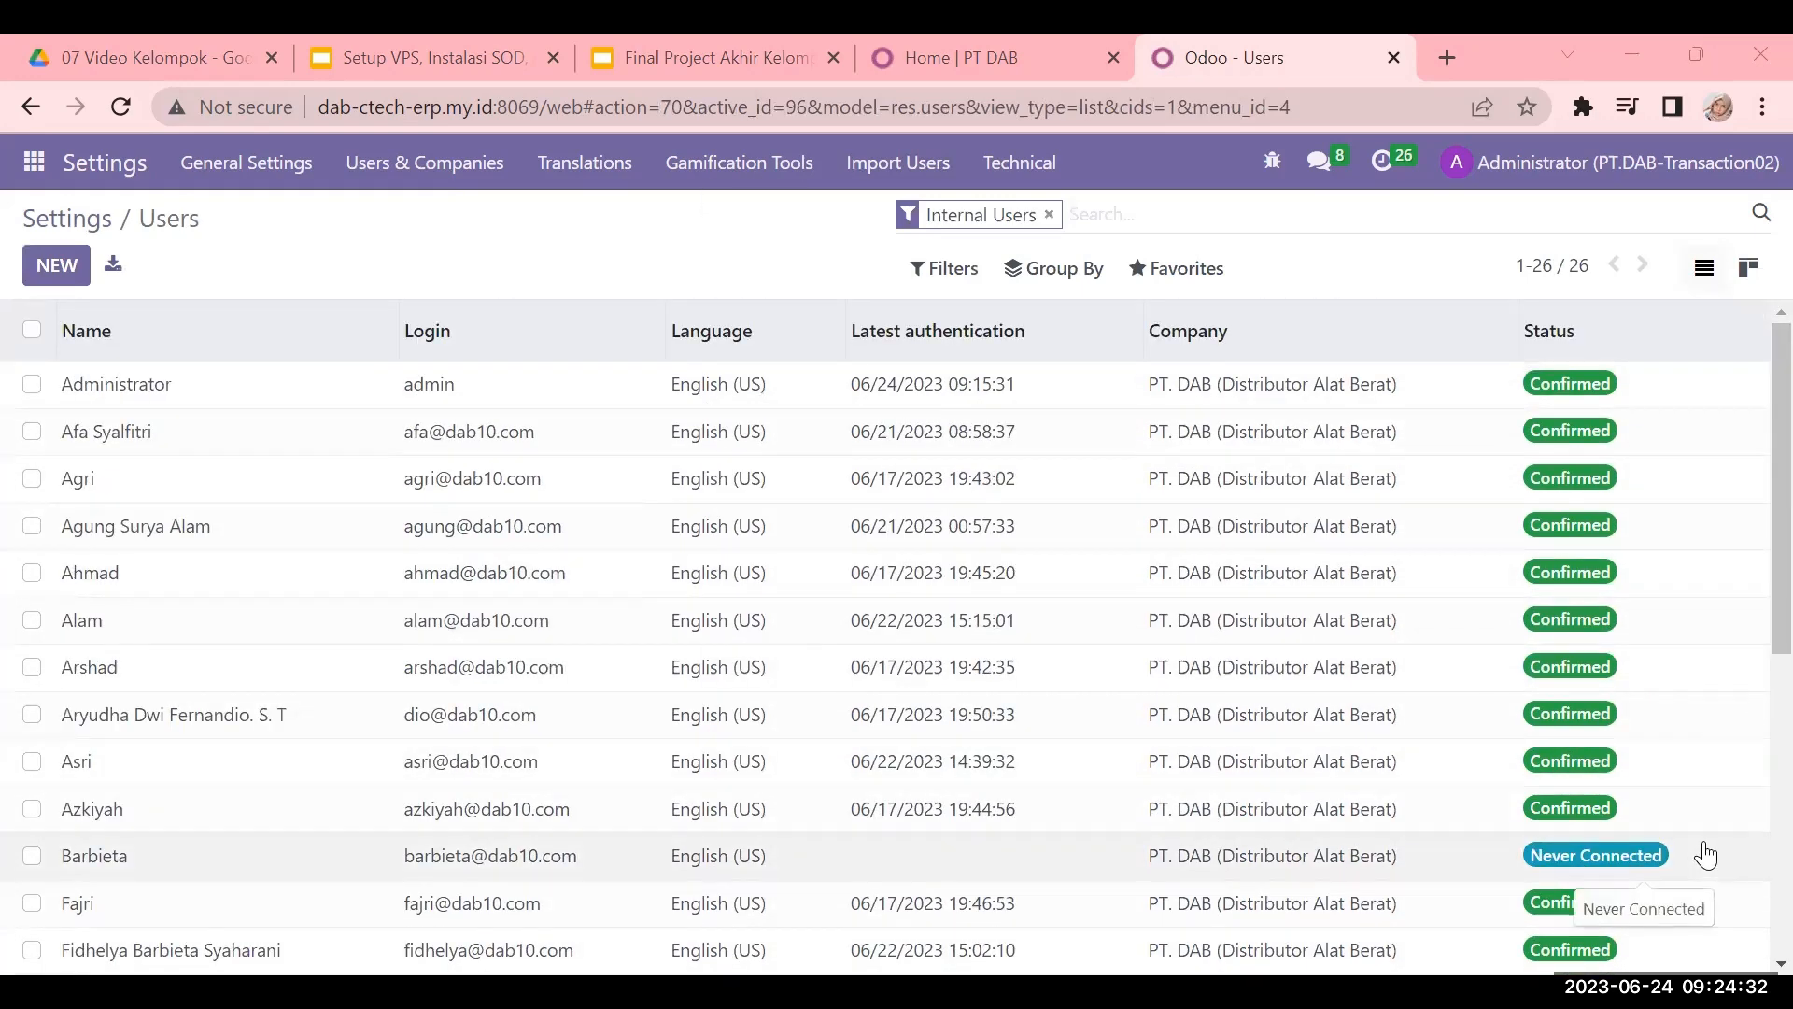
scroll(1705, 854, down, 3)
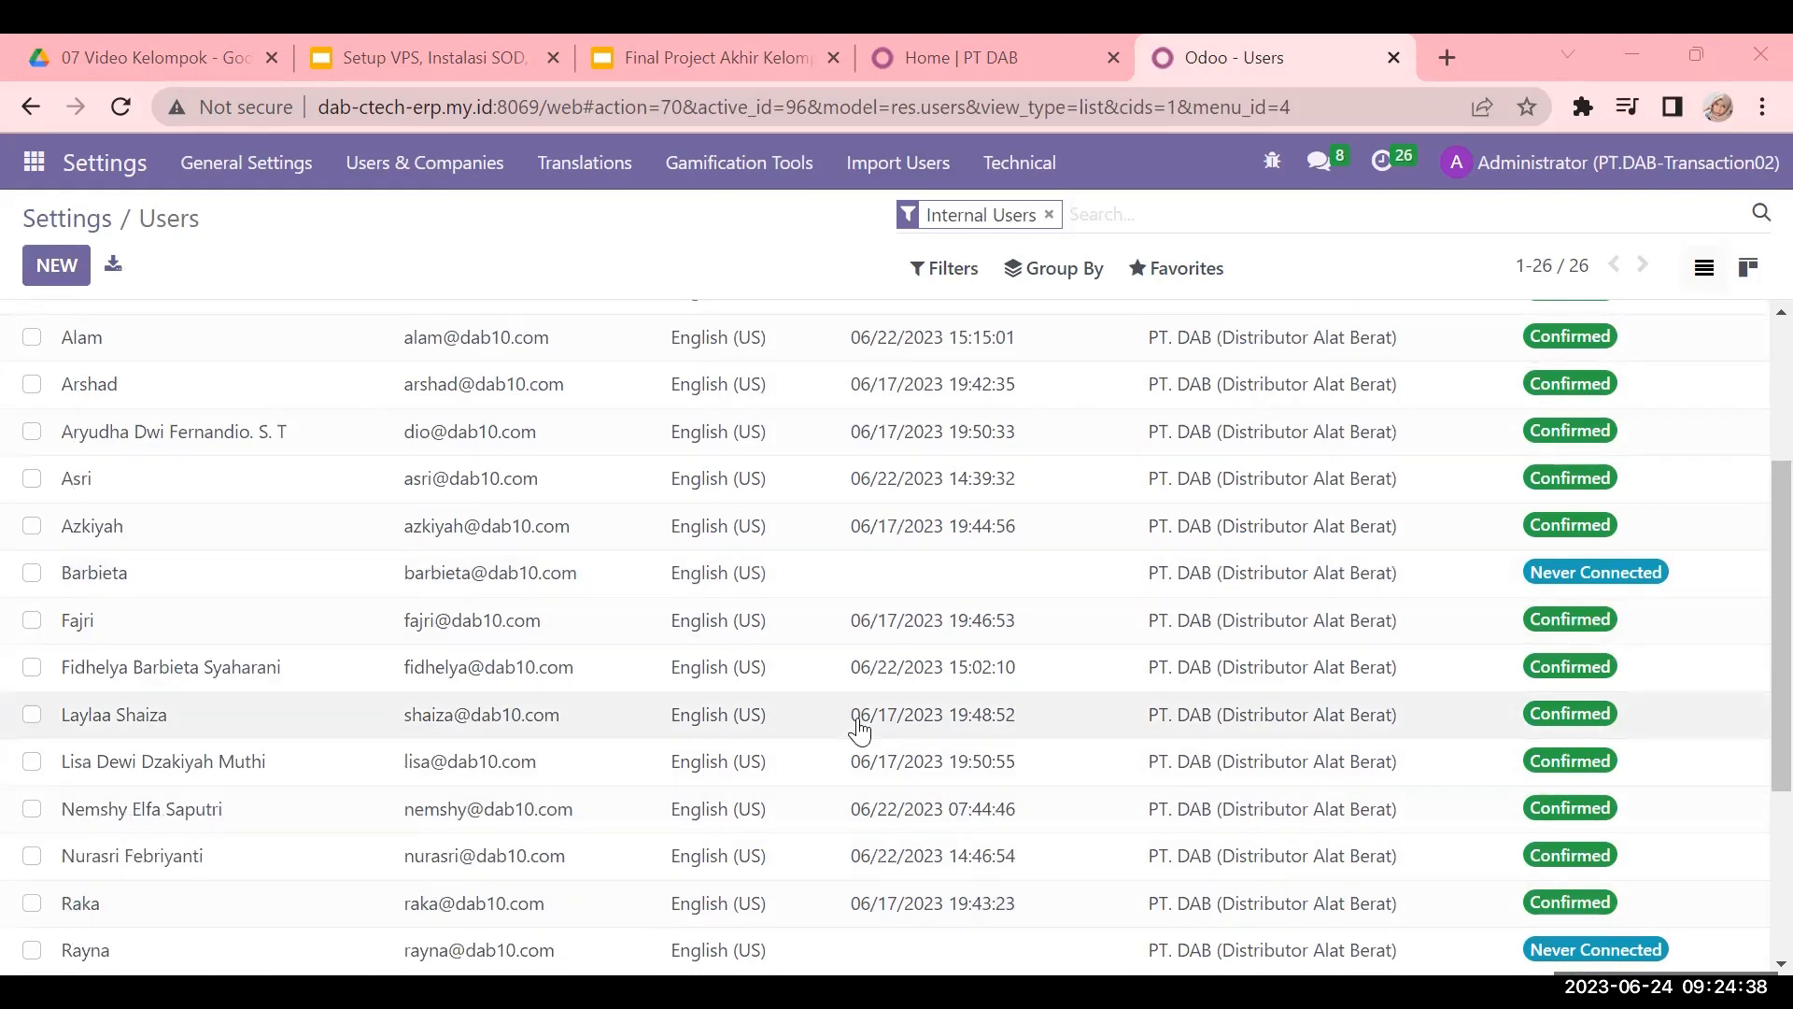
scroll(495, 495, up, 3)
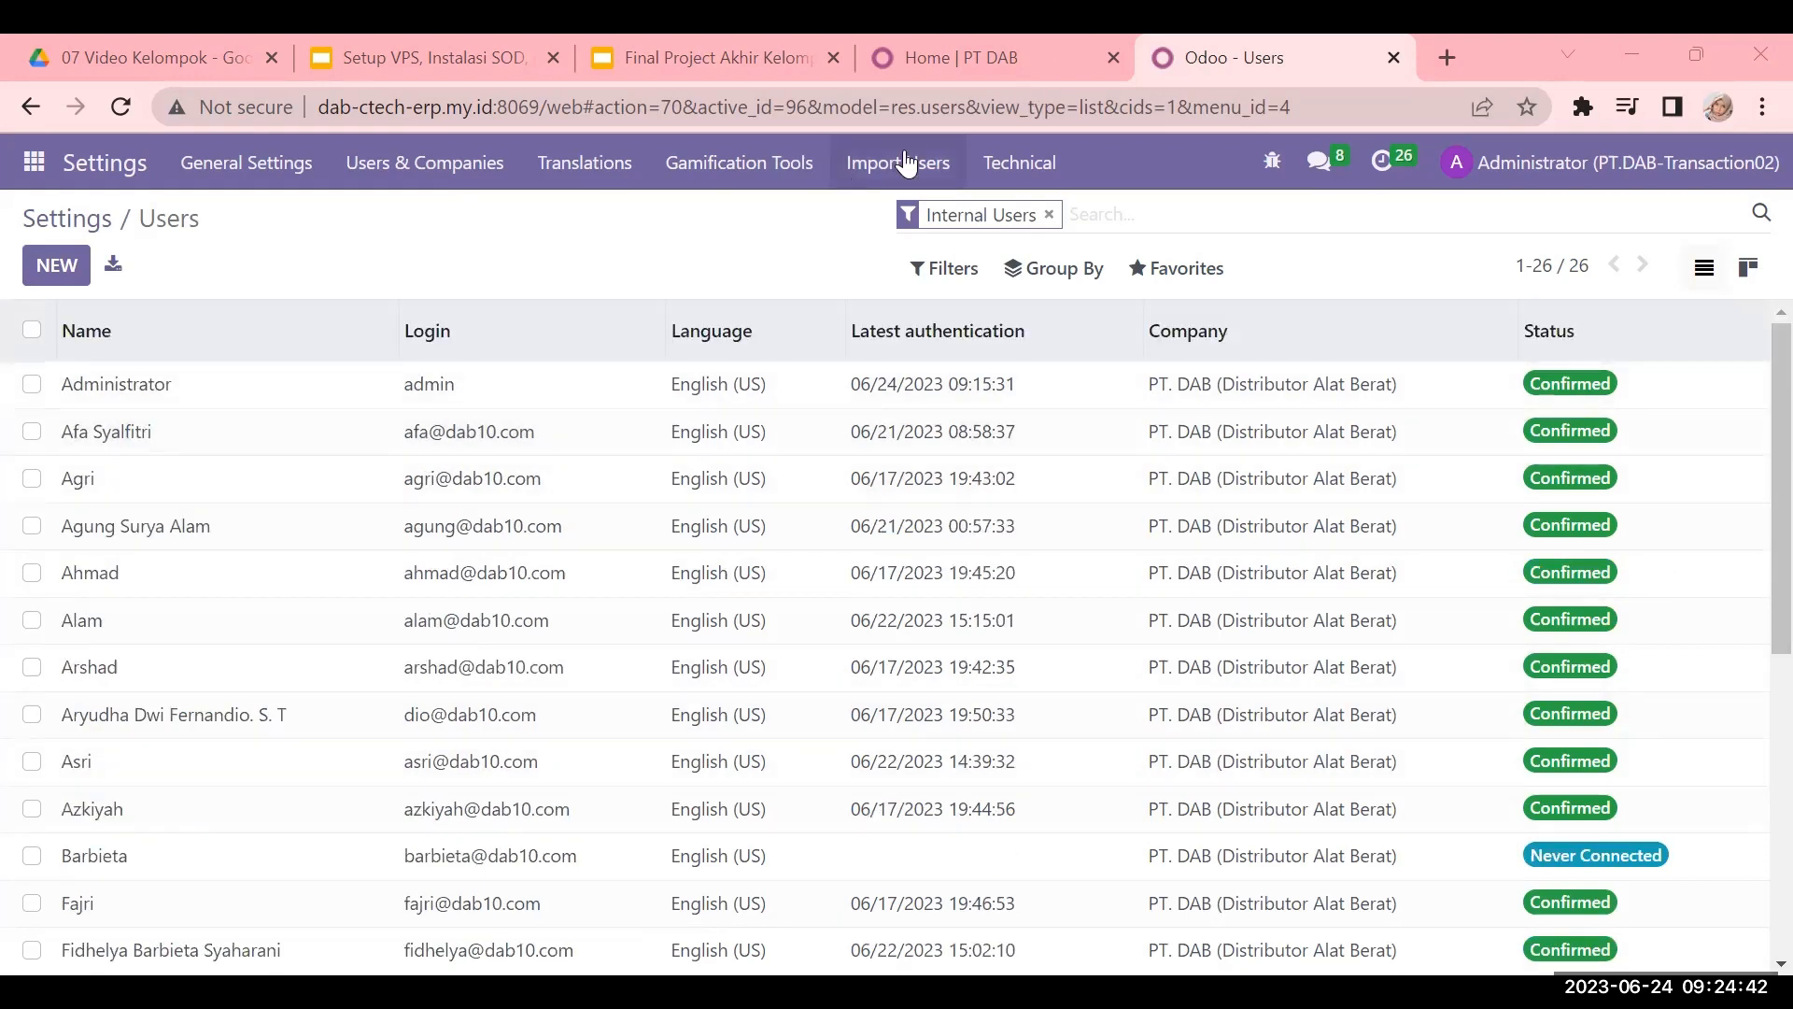
- Open the user record directly below Administrator and review its access rights through to the extra rights
click(471, 432)
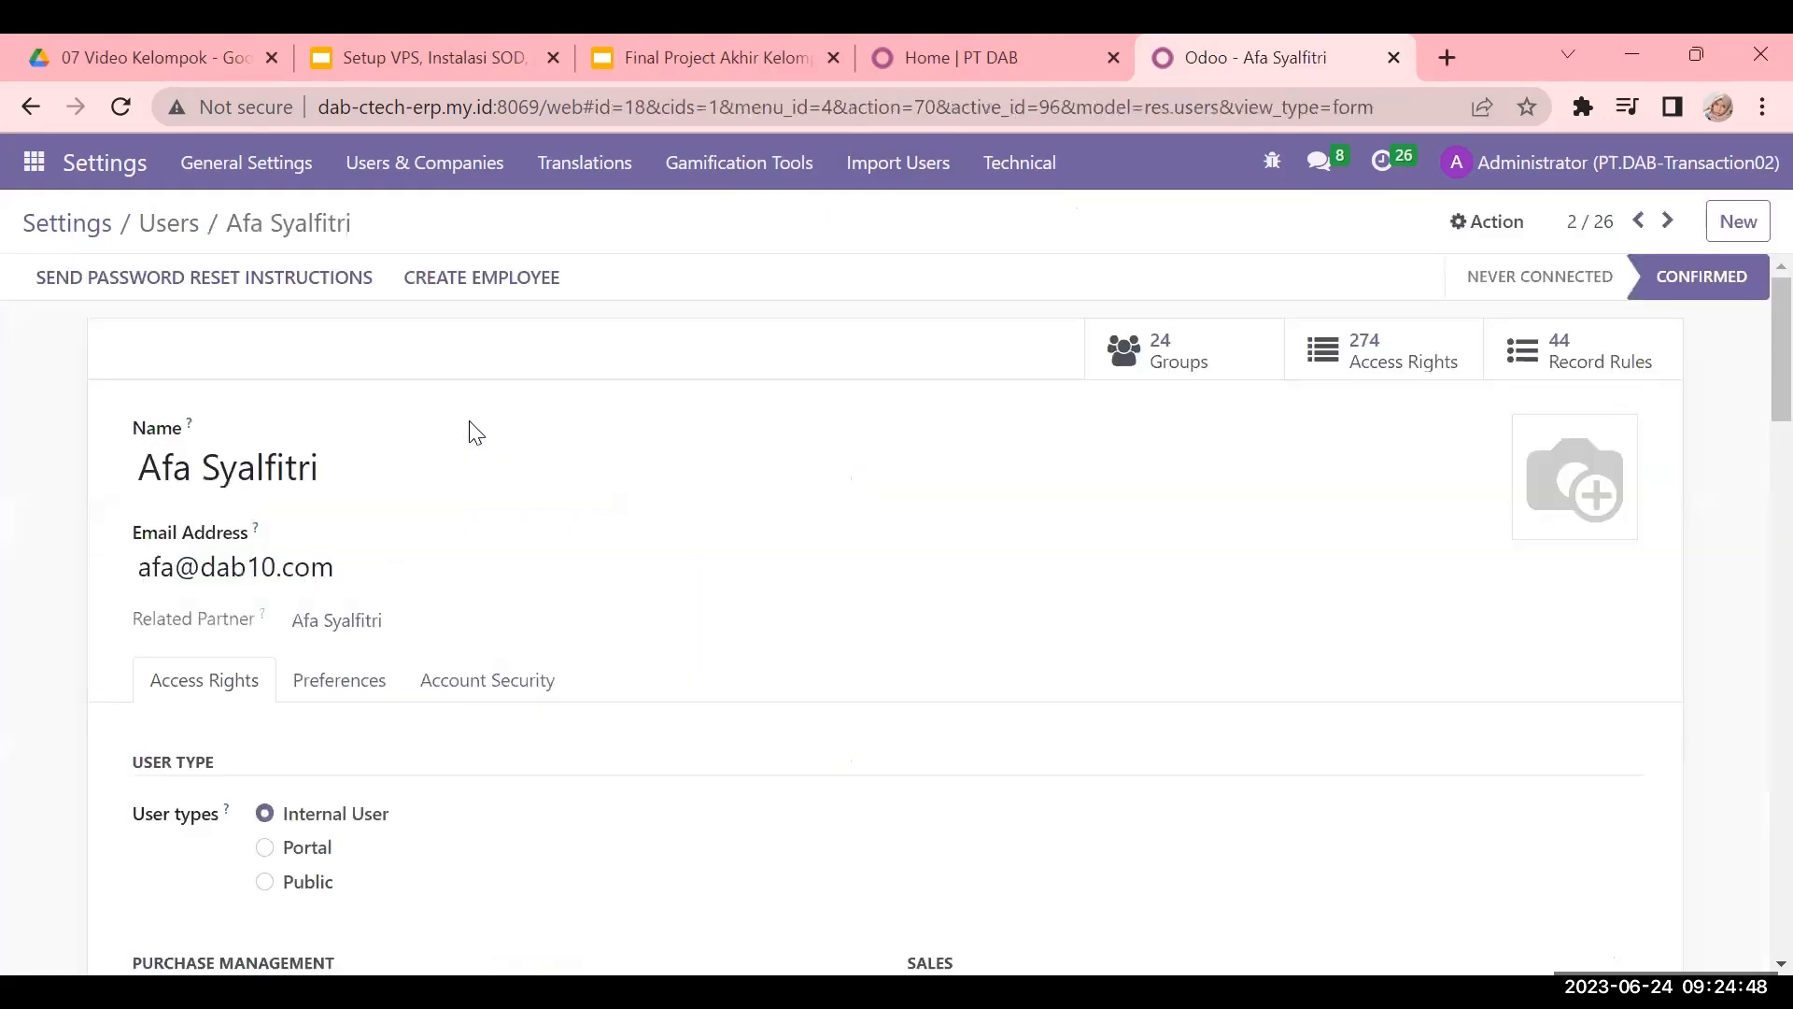
scroll(473, 432, down, 5)
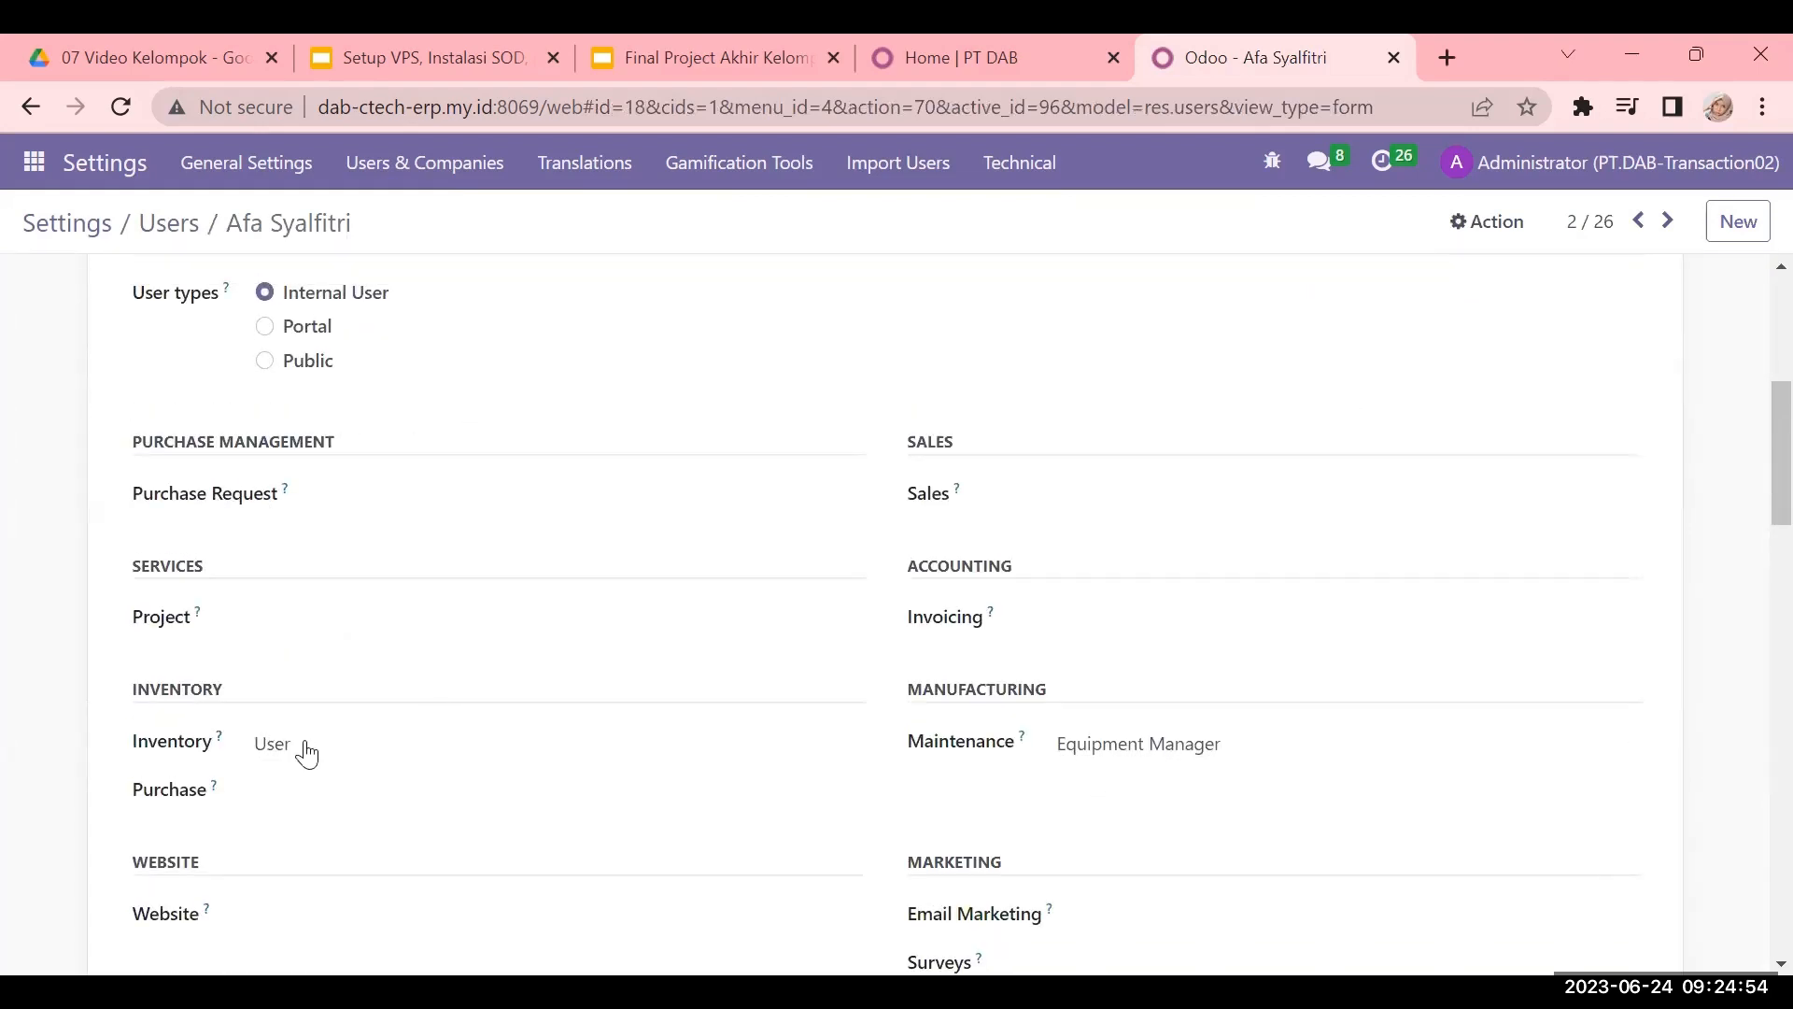
scroll(316, 768, down, 8)
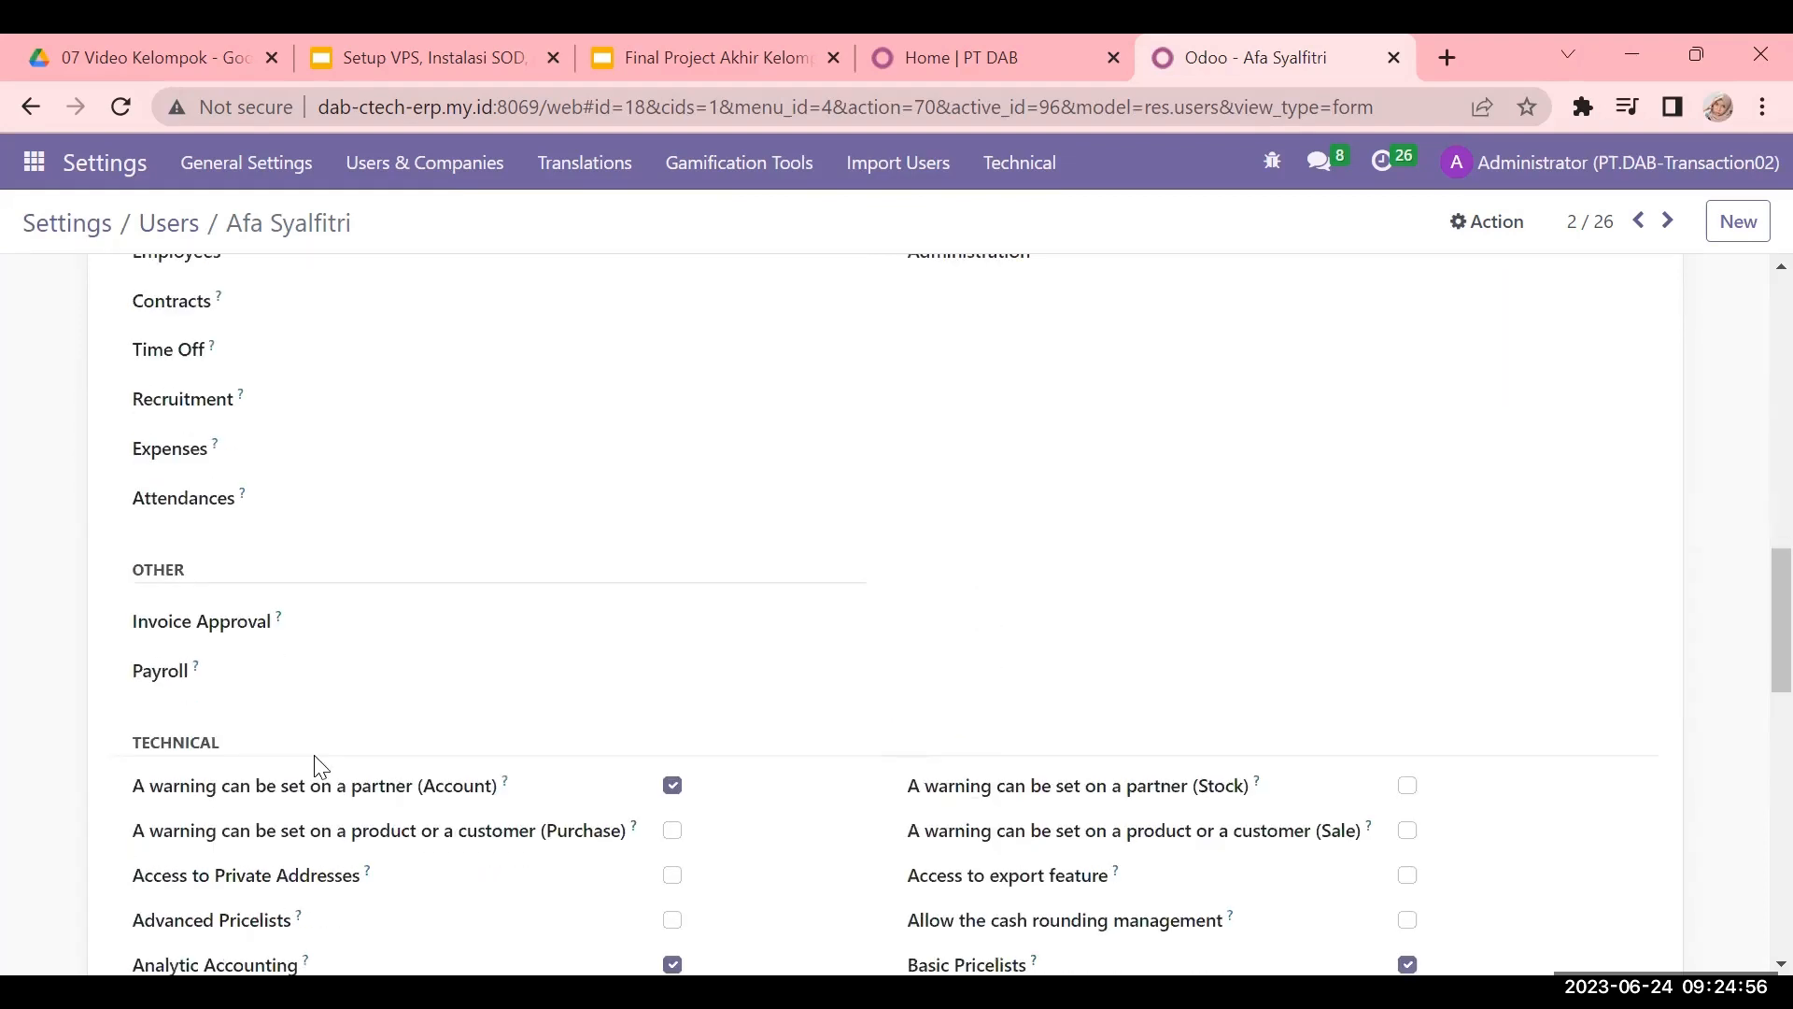
scroll(316, 768, down, 12)
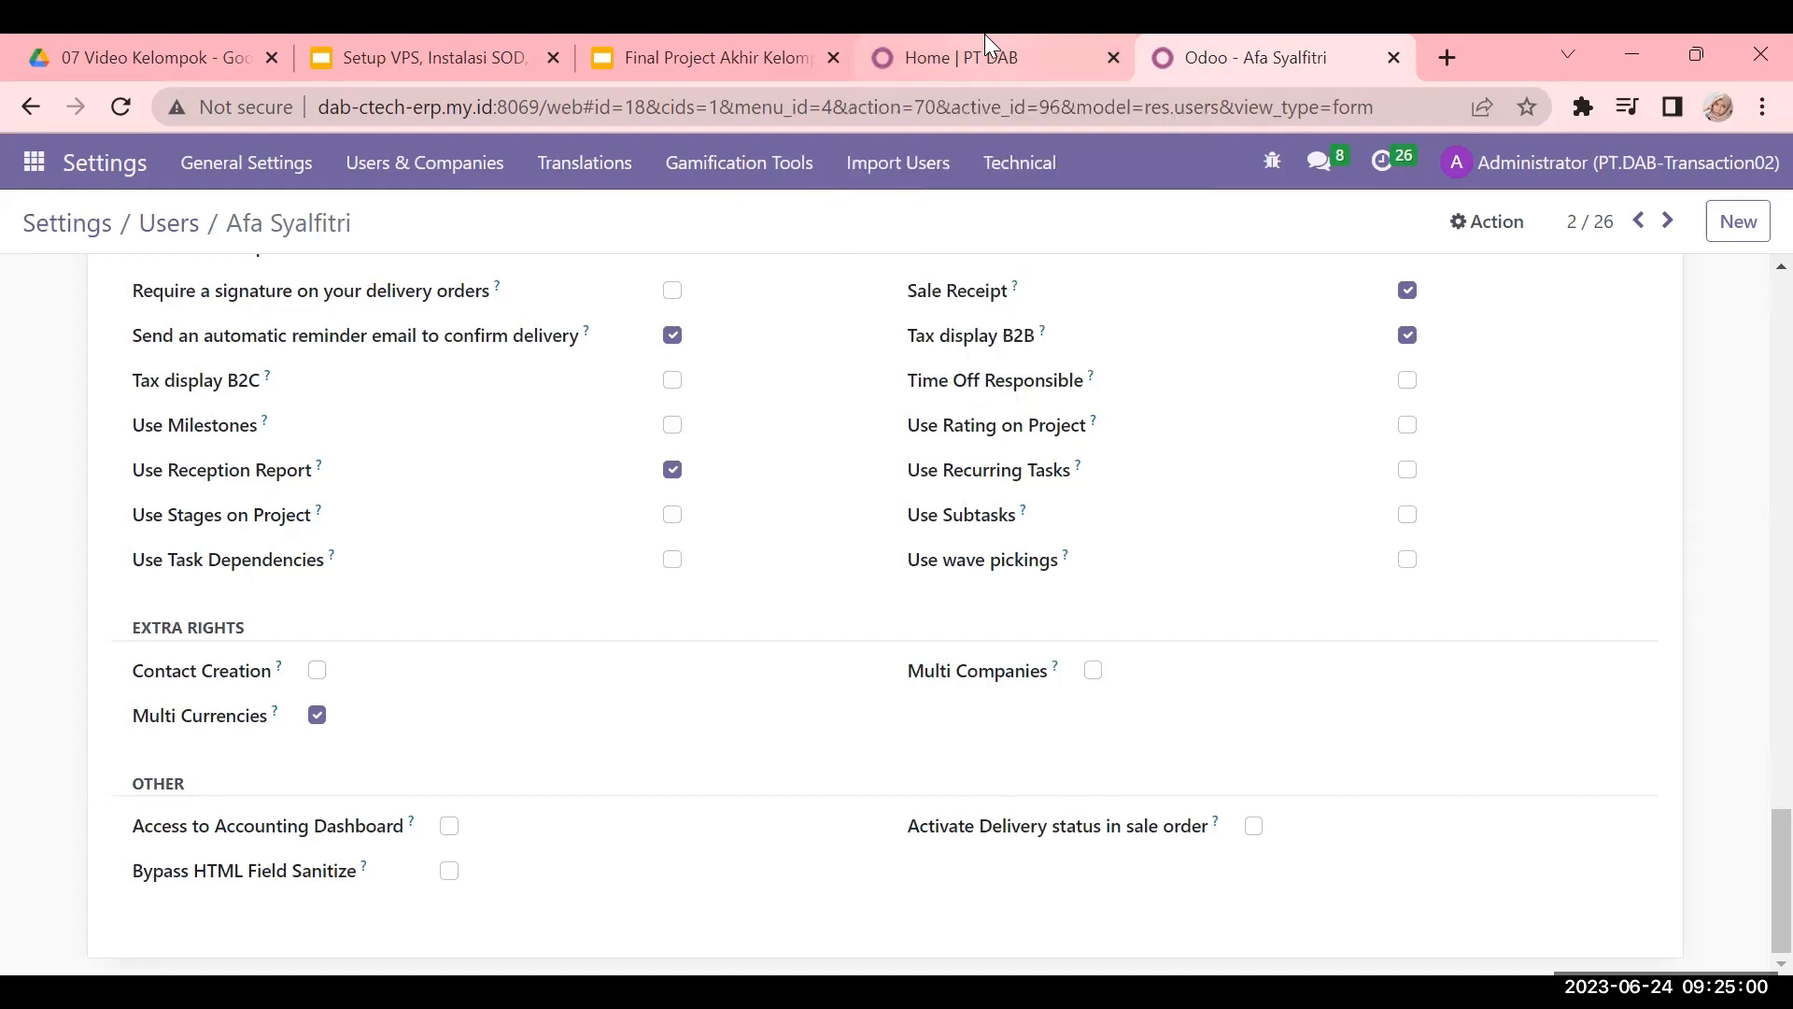
- Switch to the PT DAB website home page and view its banner, client, company and testimonial sections, advancing the testimonial carousel
click(985, 42)
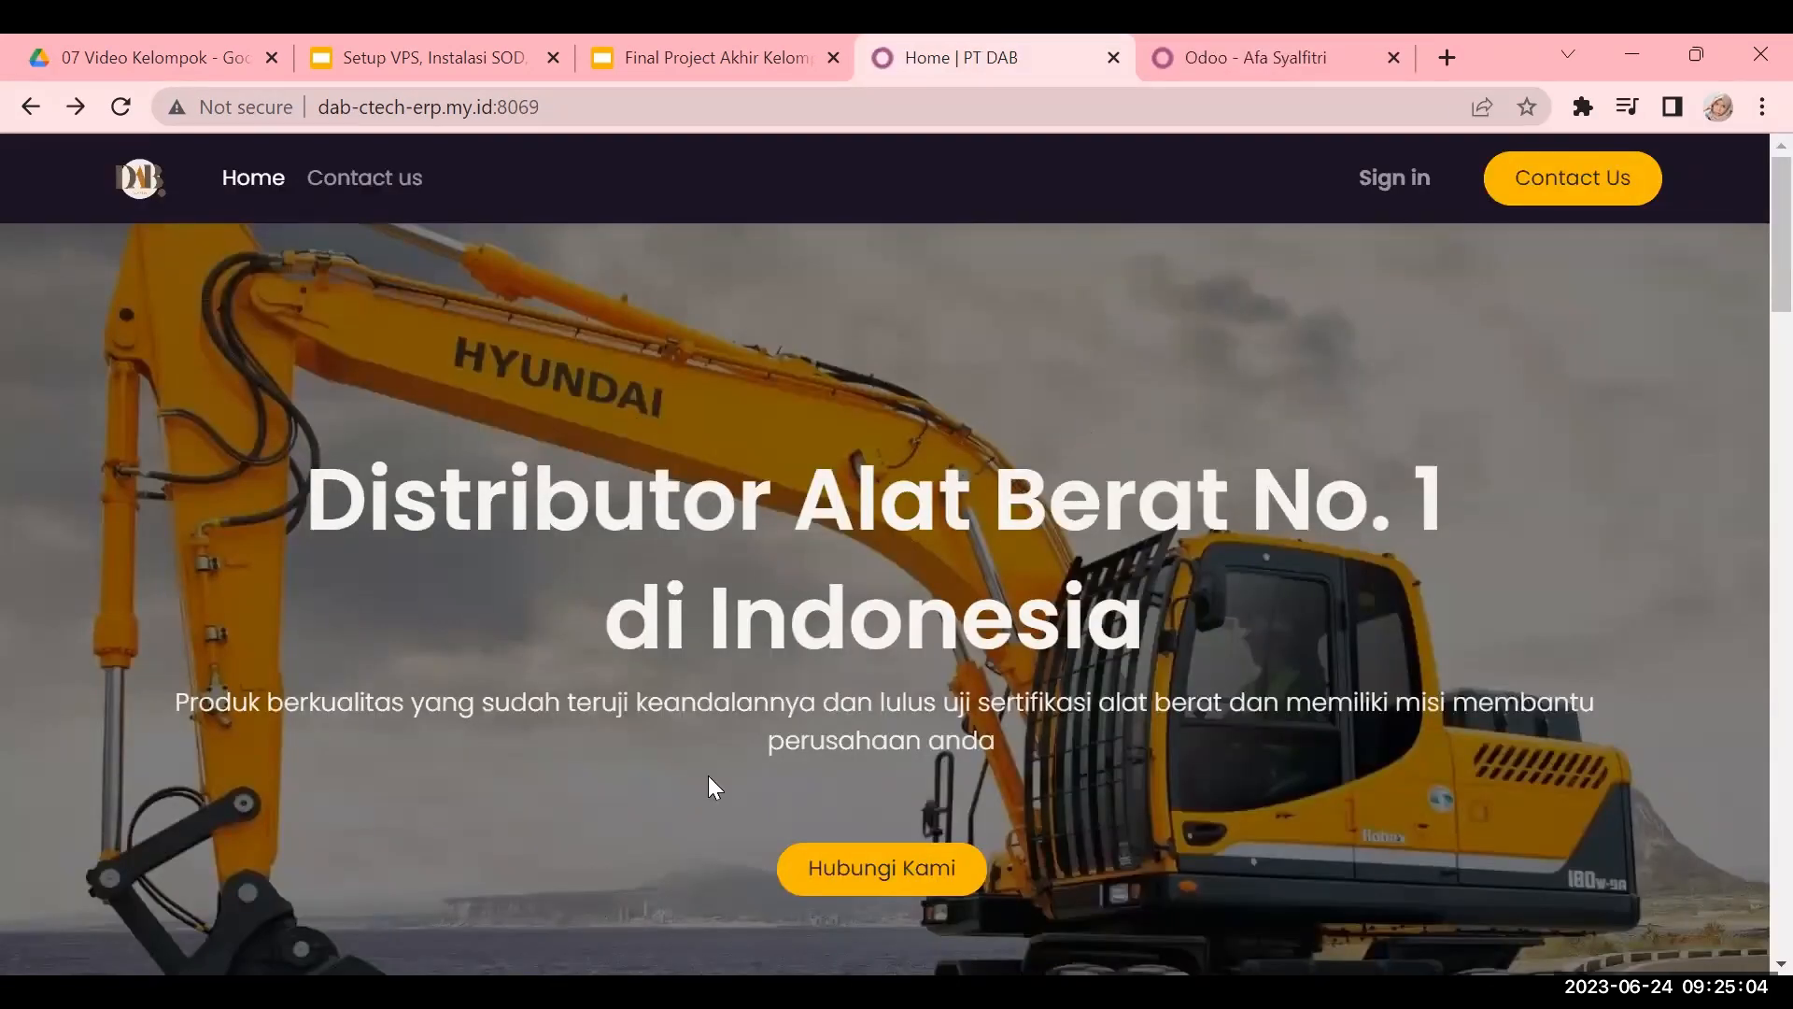
scroll(908, 612, down, 1)
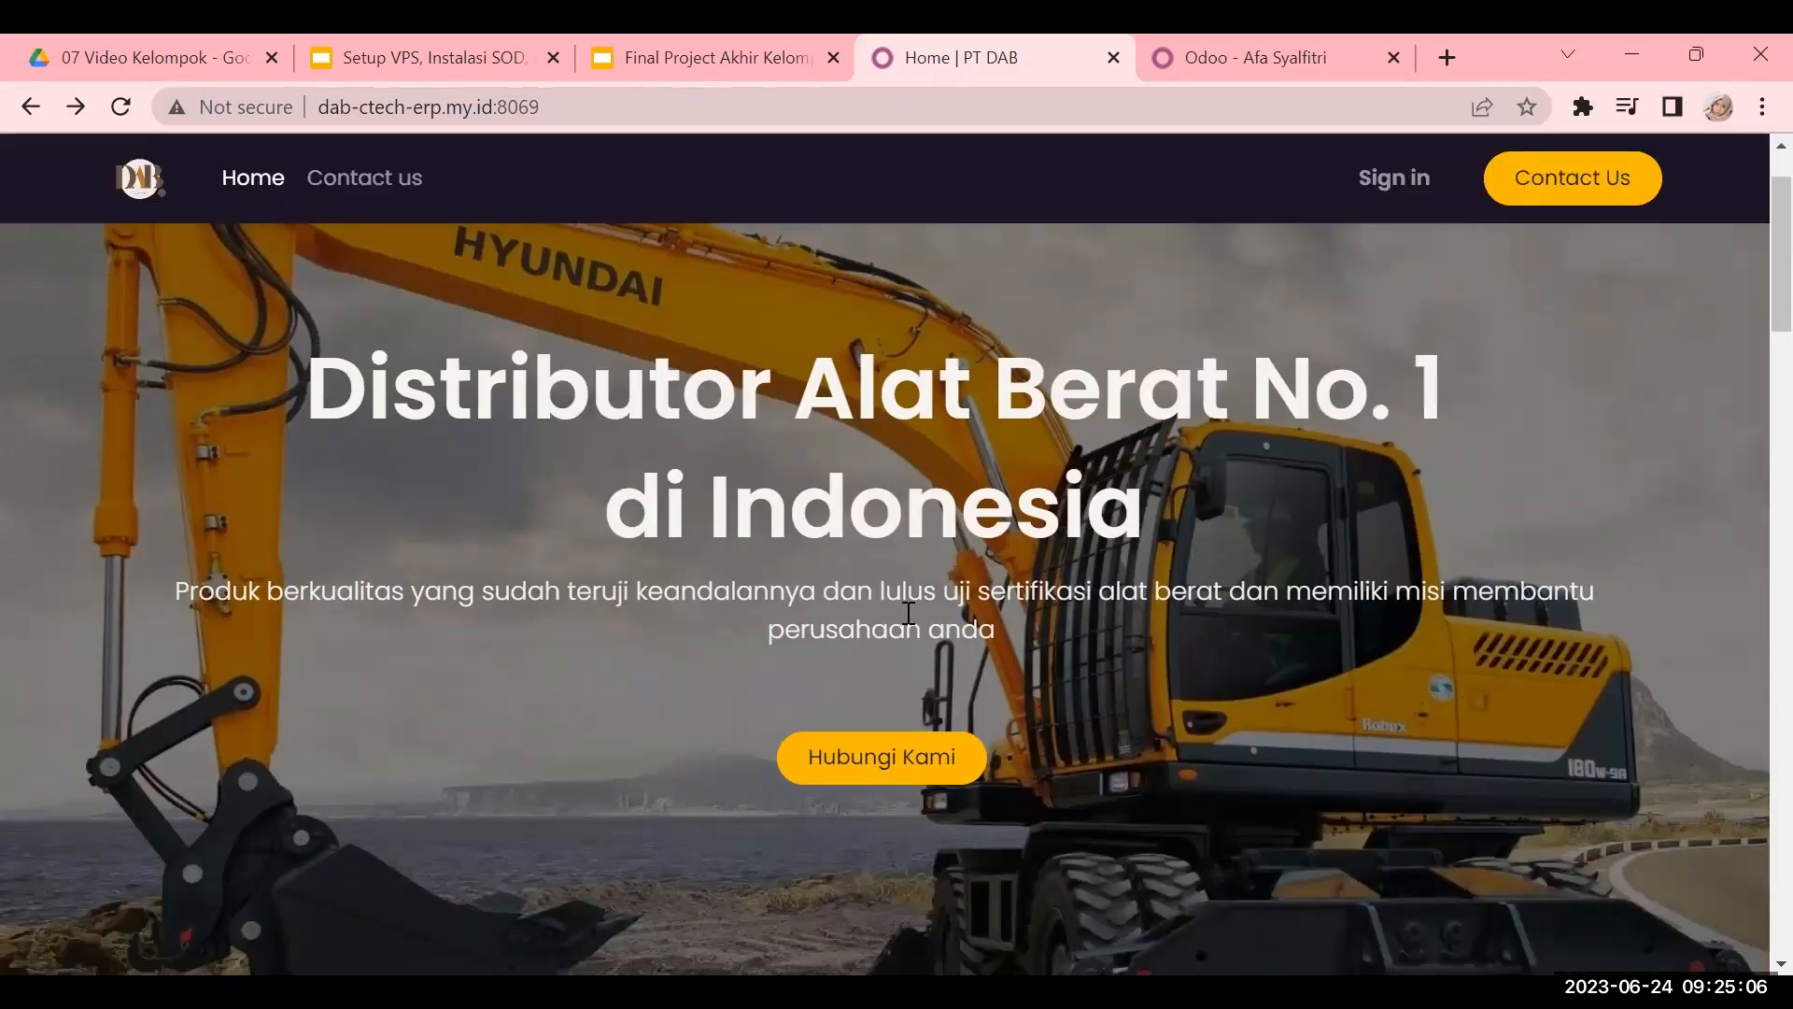
scroll(907, 612, down, 1)
scroll(907, 612, down, 7)
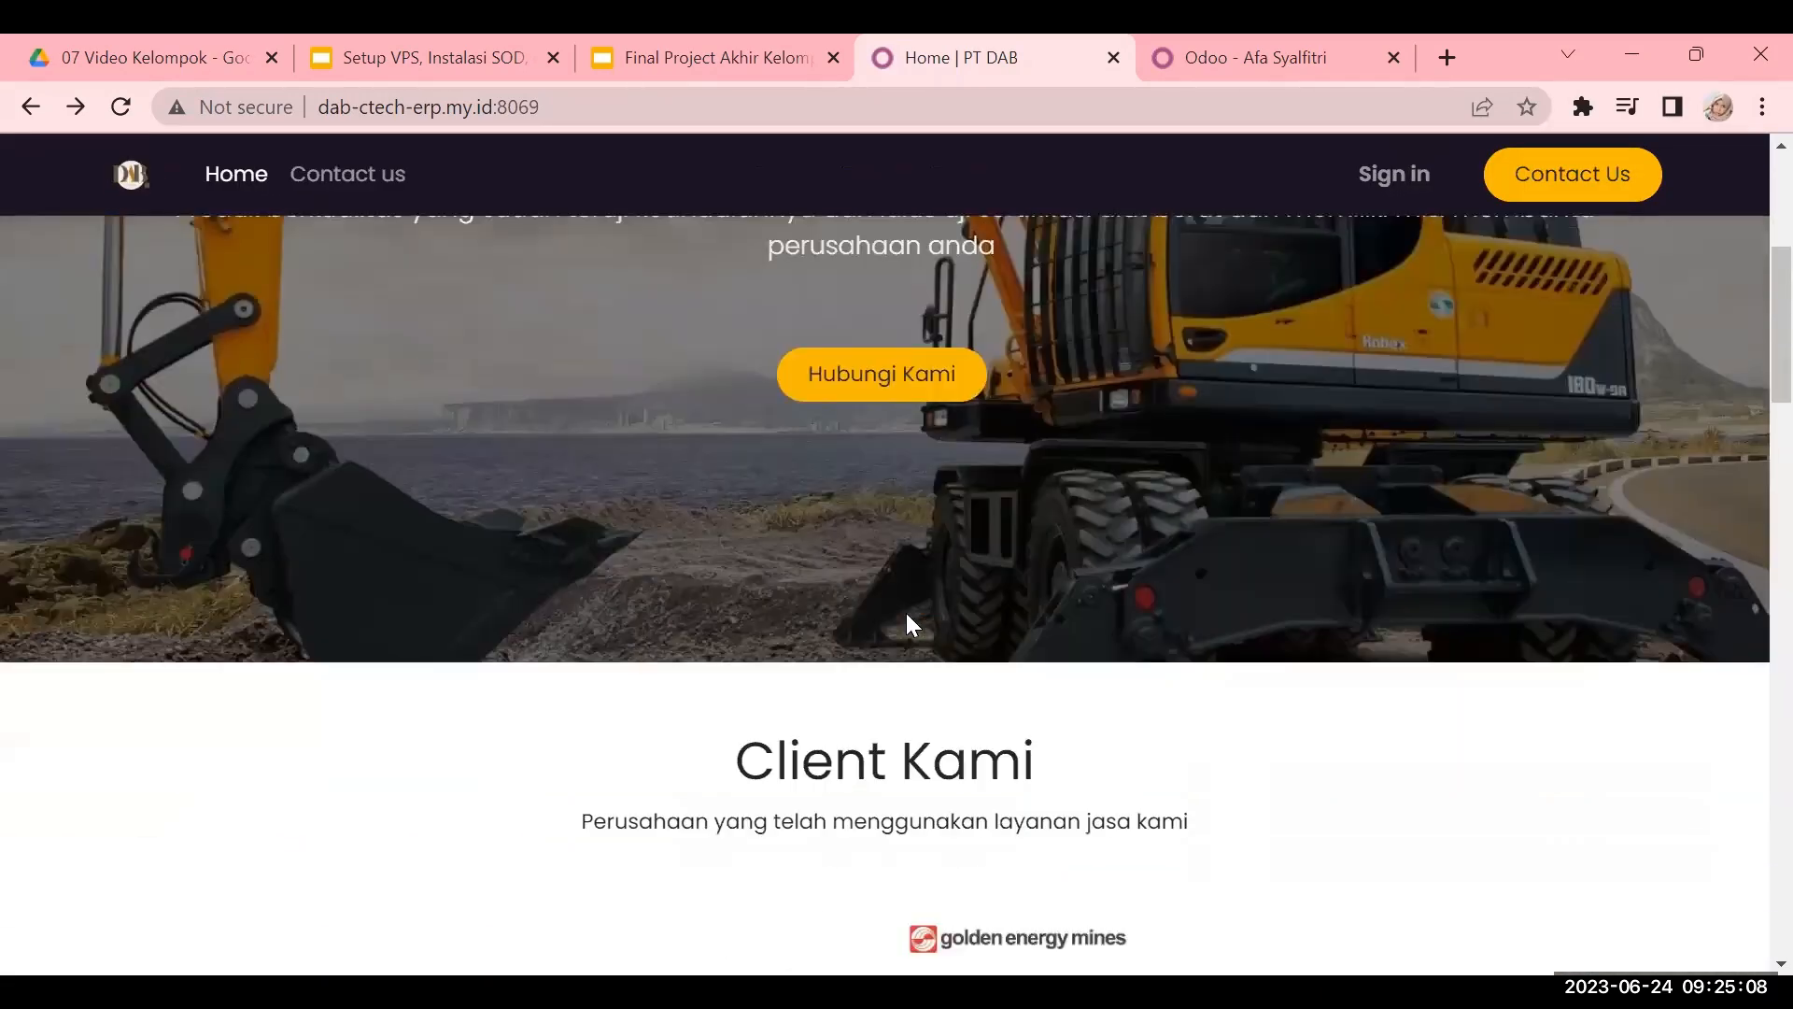
scroll(912, 624, down, 8)
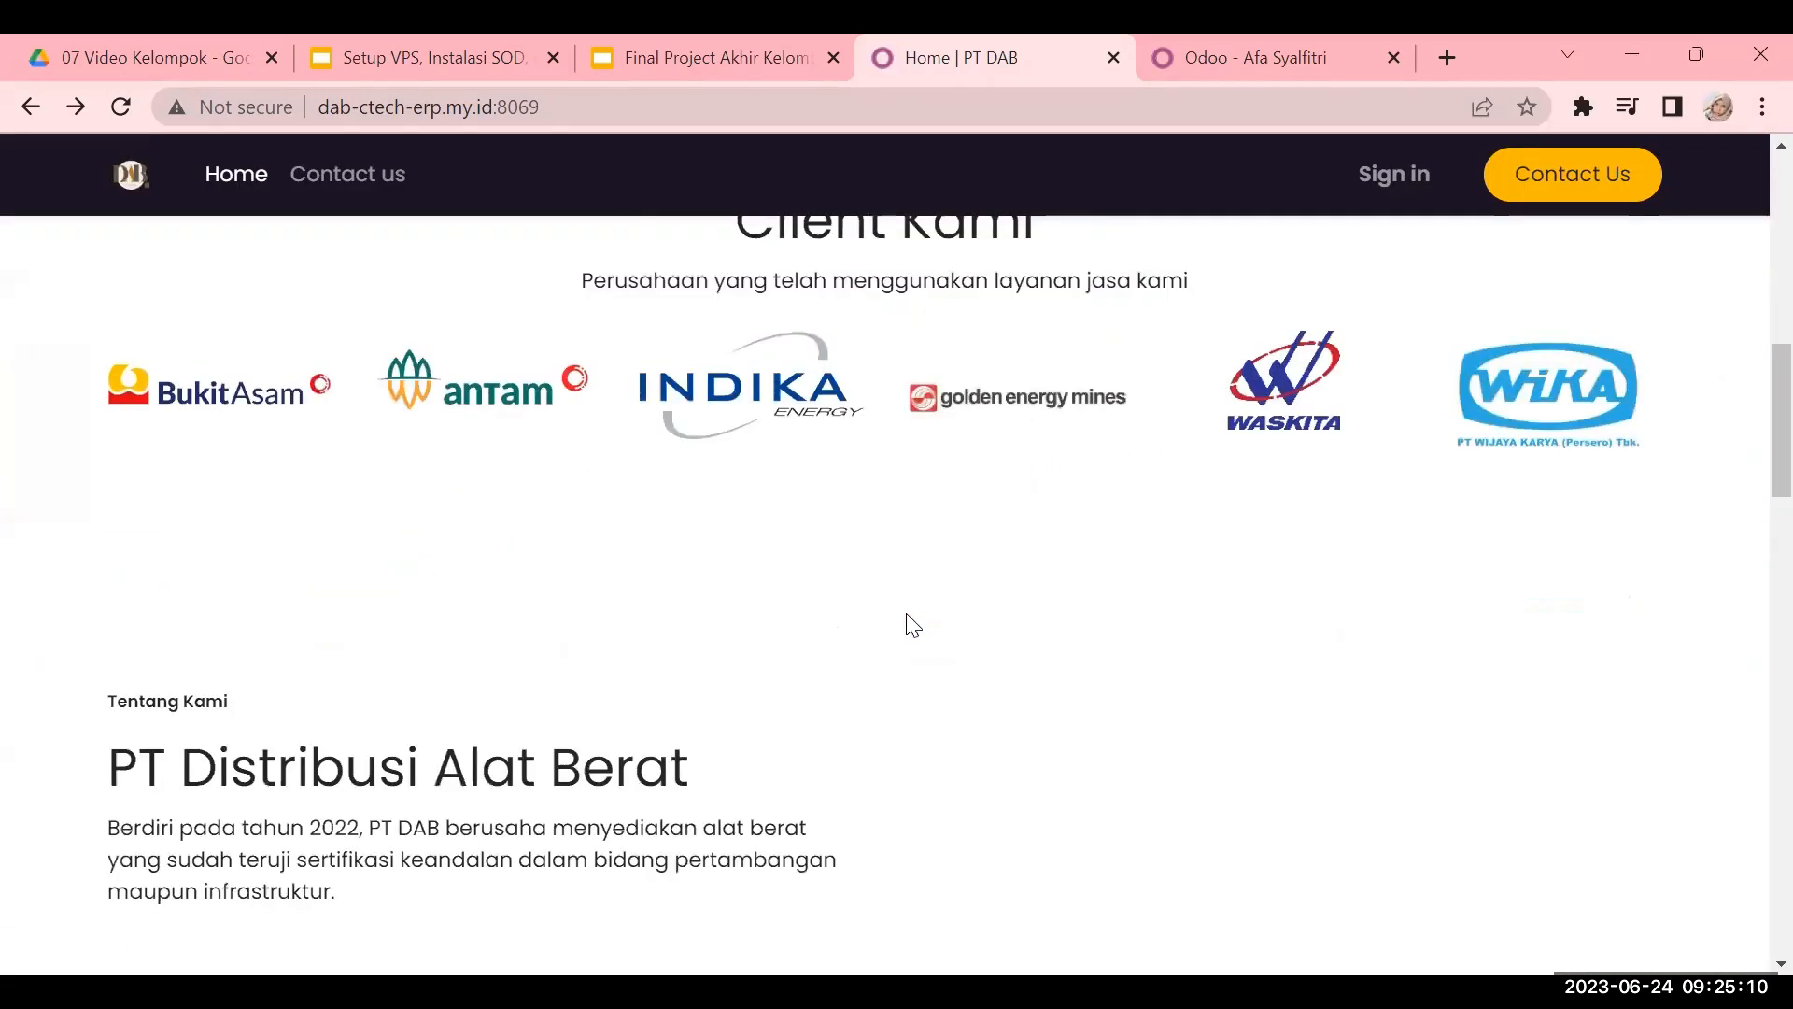
scroll(995, 411, down, 7)
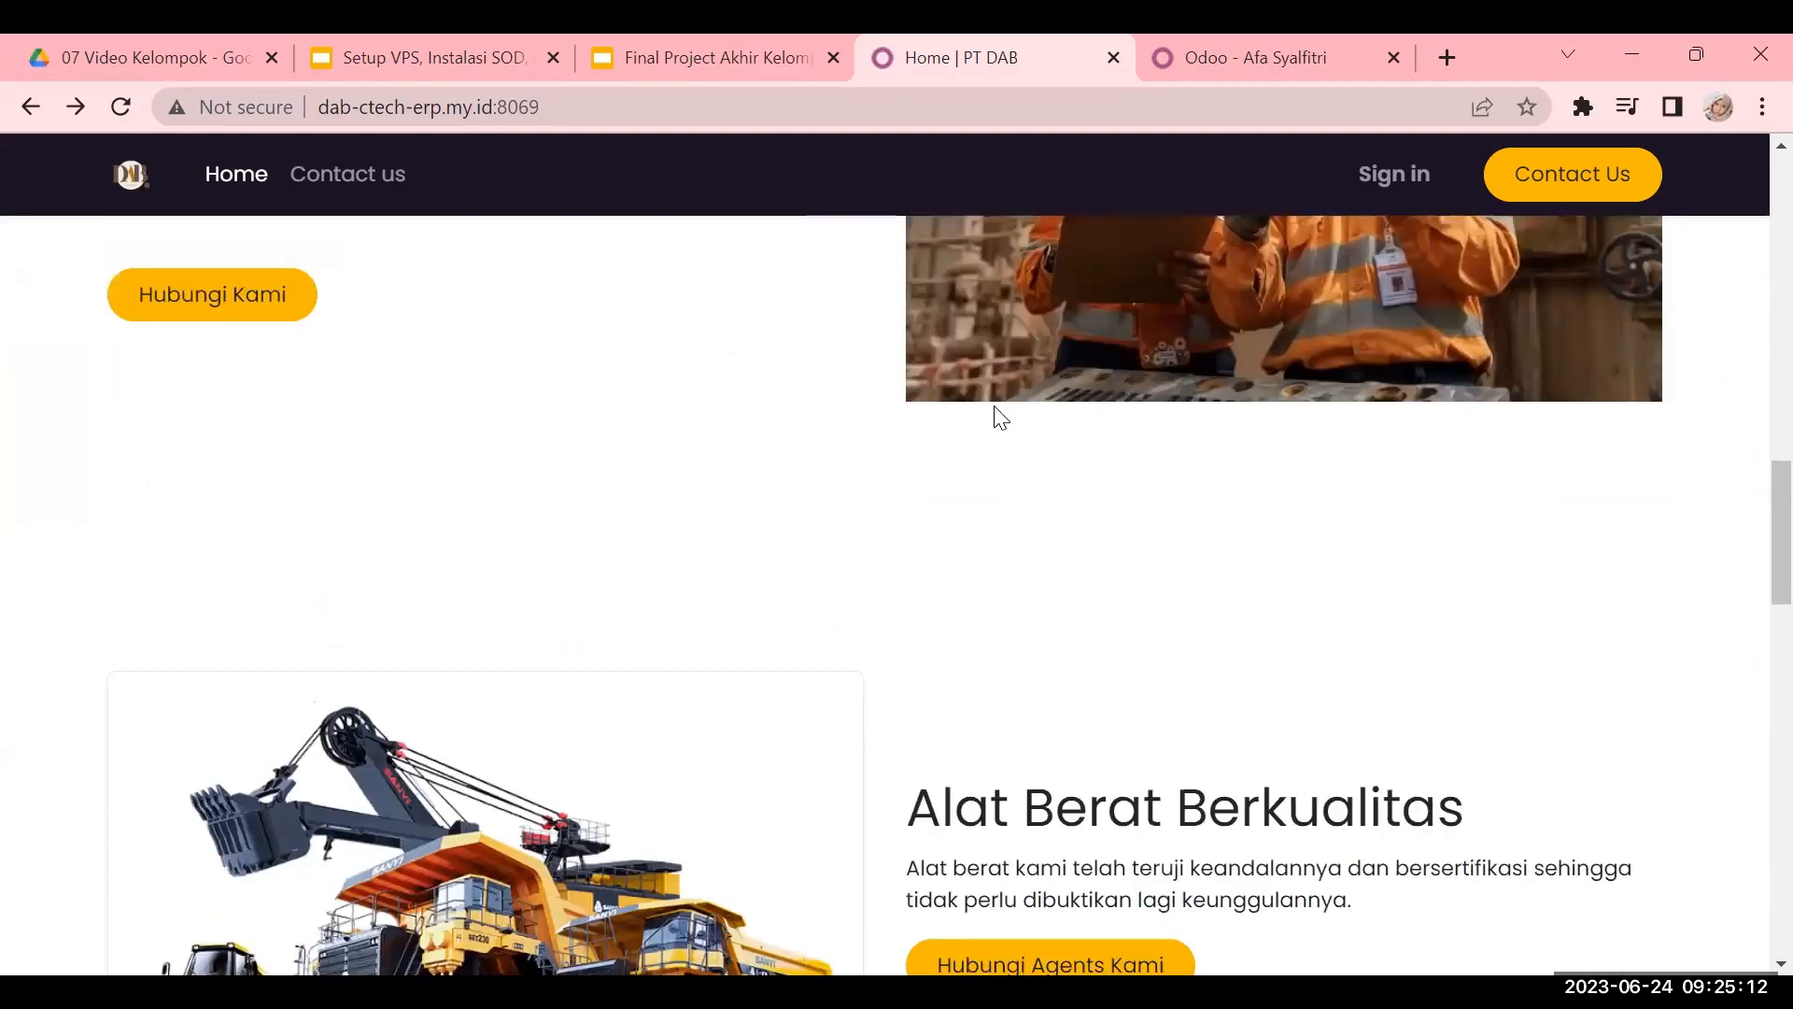
scroll(995, 412, down, 2)
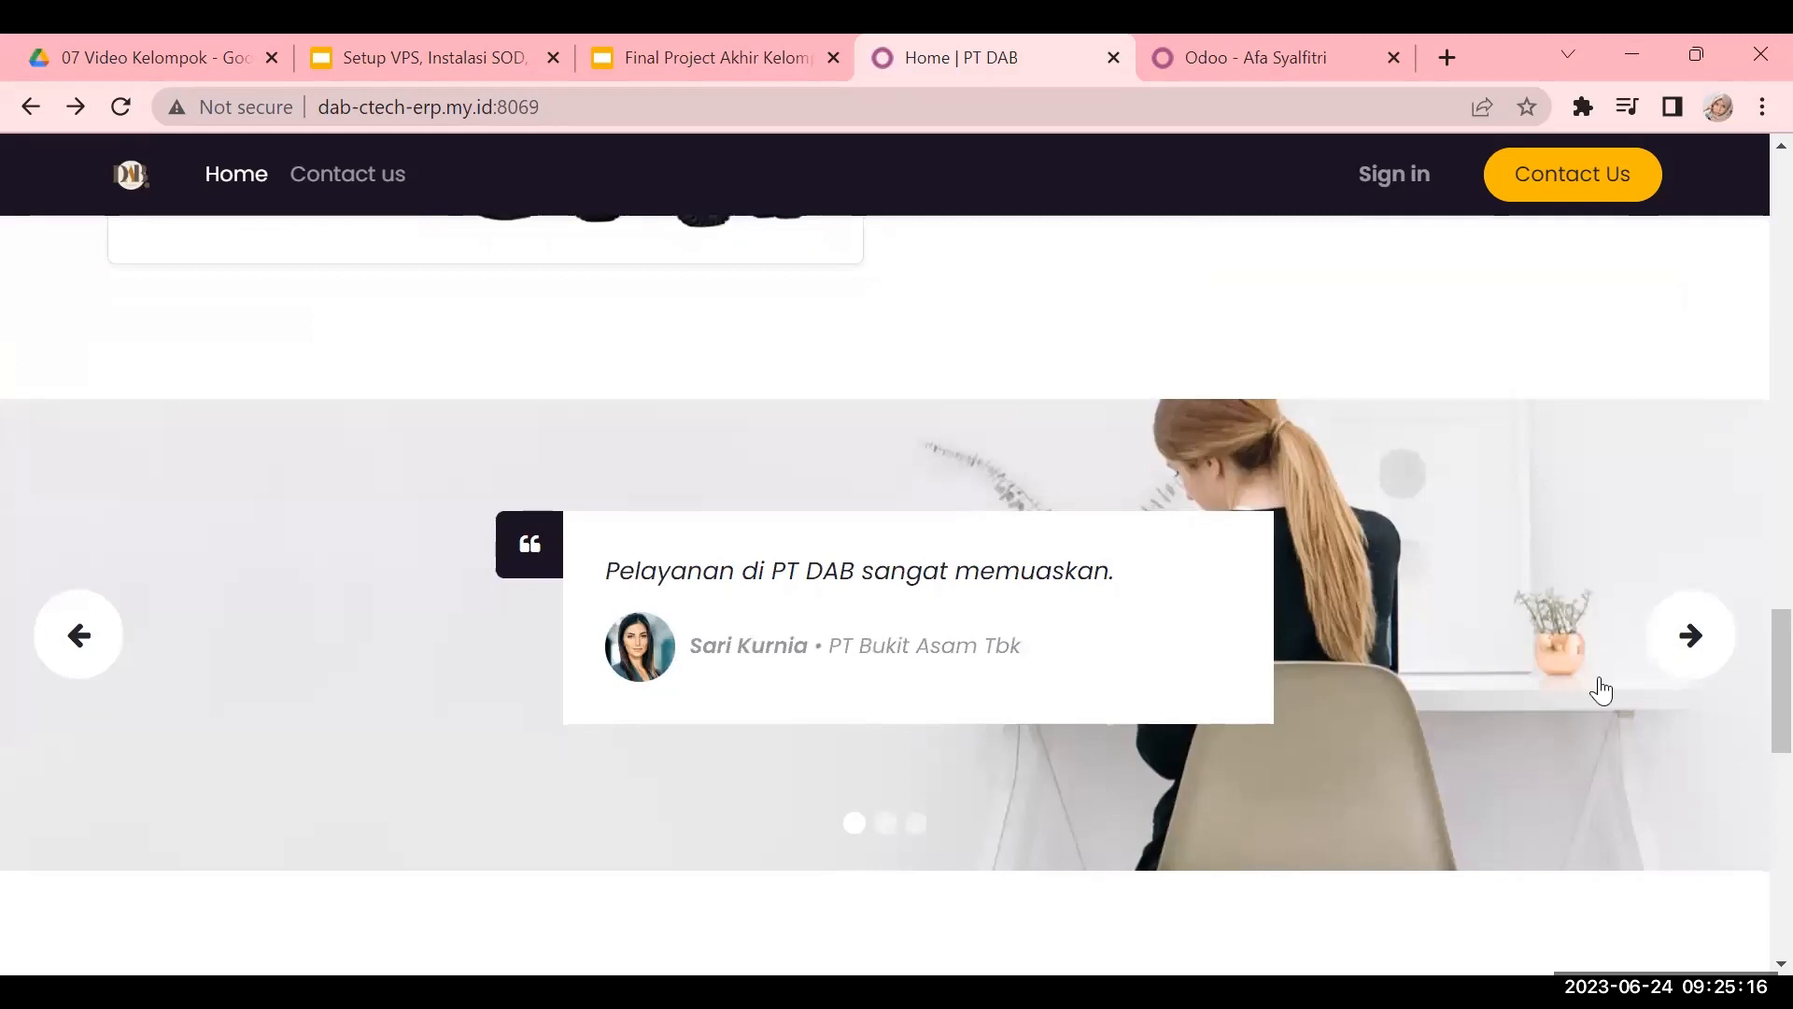
click(1688, 637)
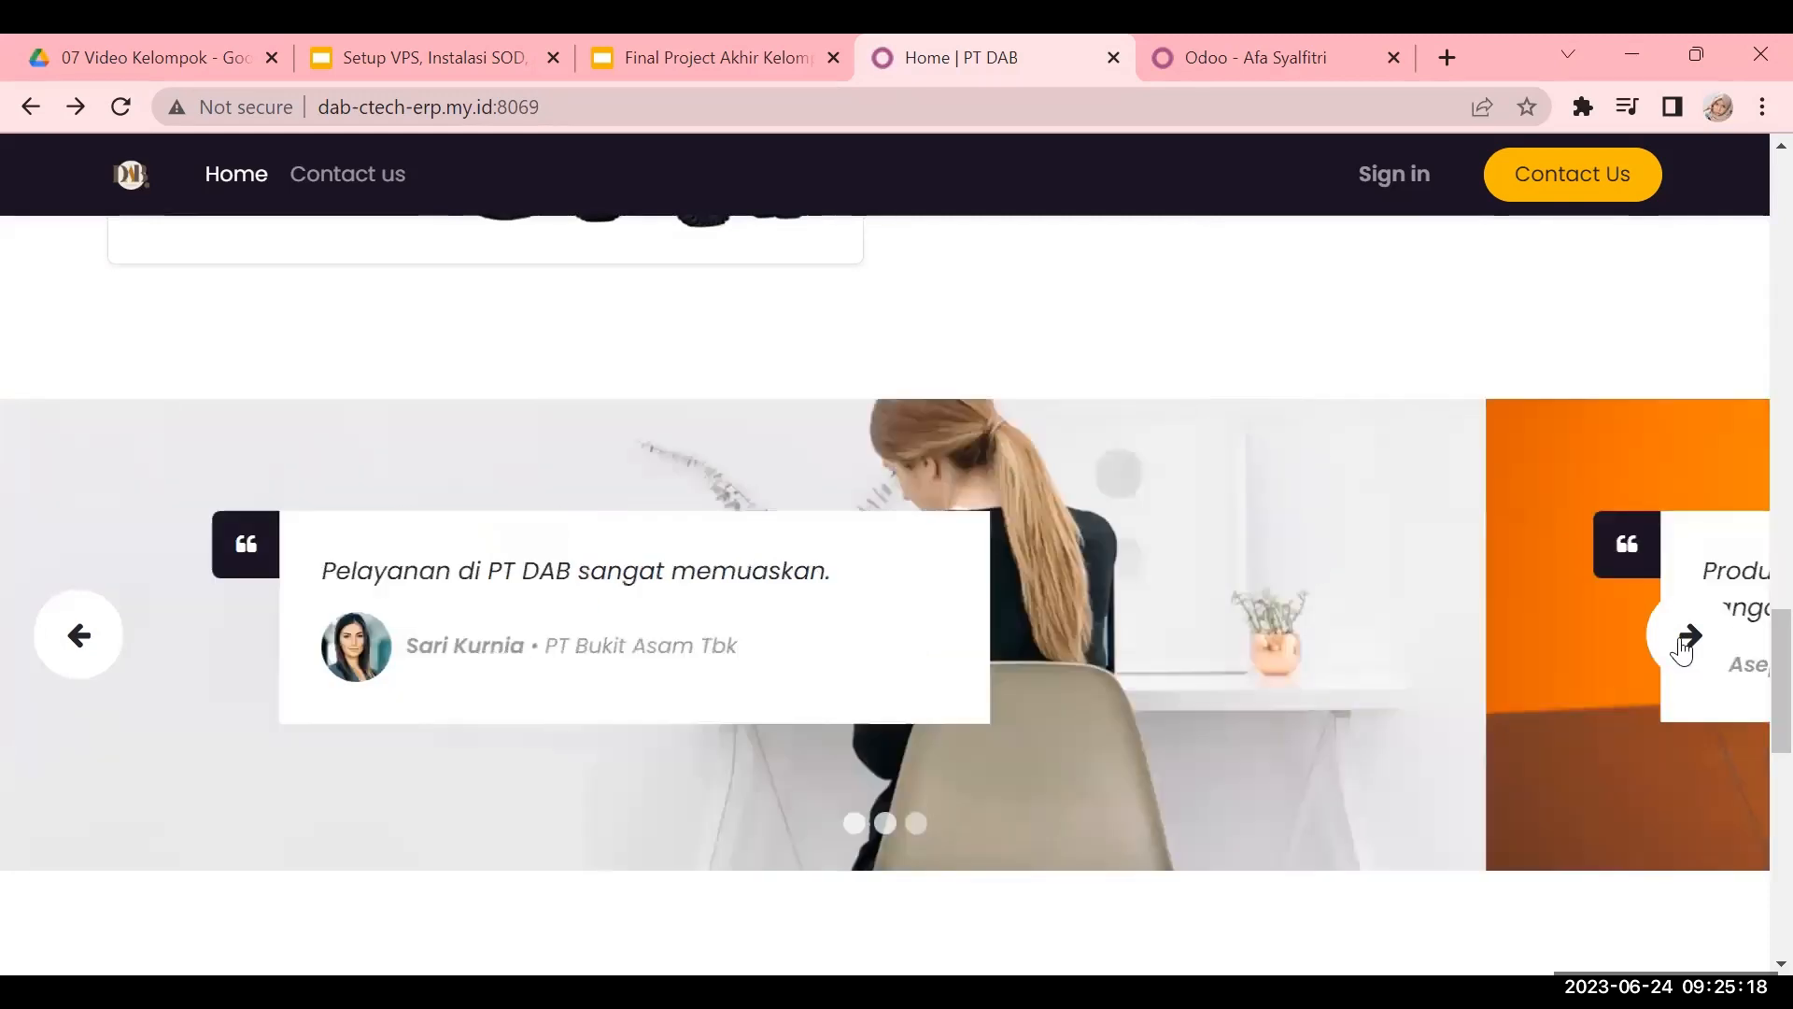
click(1688, 637)
- View the Wheel Loader, Dump Truck and Bulldozer cards and the footer contact details, and return to the page's banner
scroll(1681, 649, down, 5)
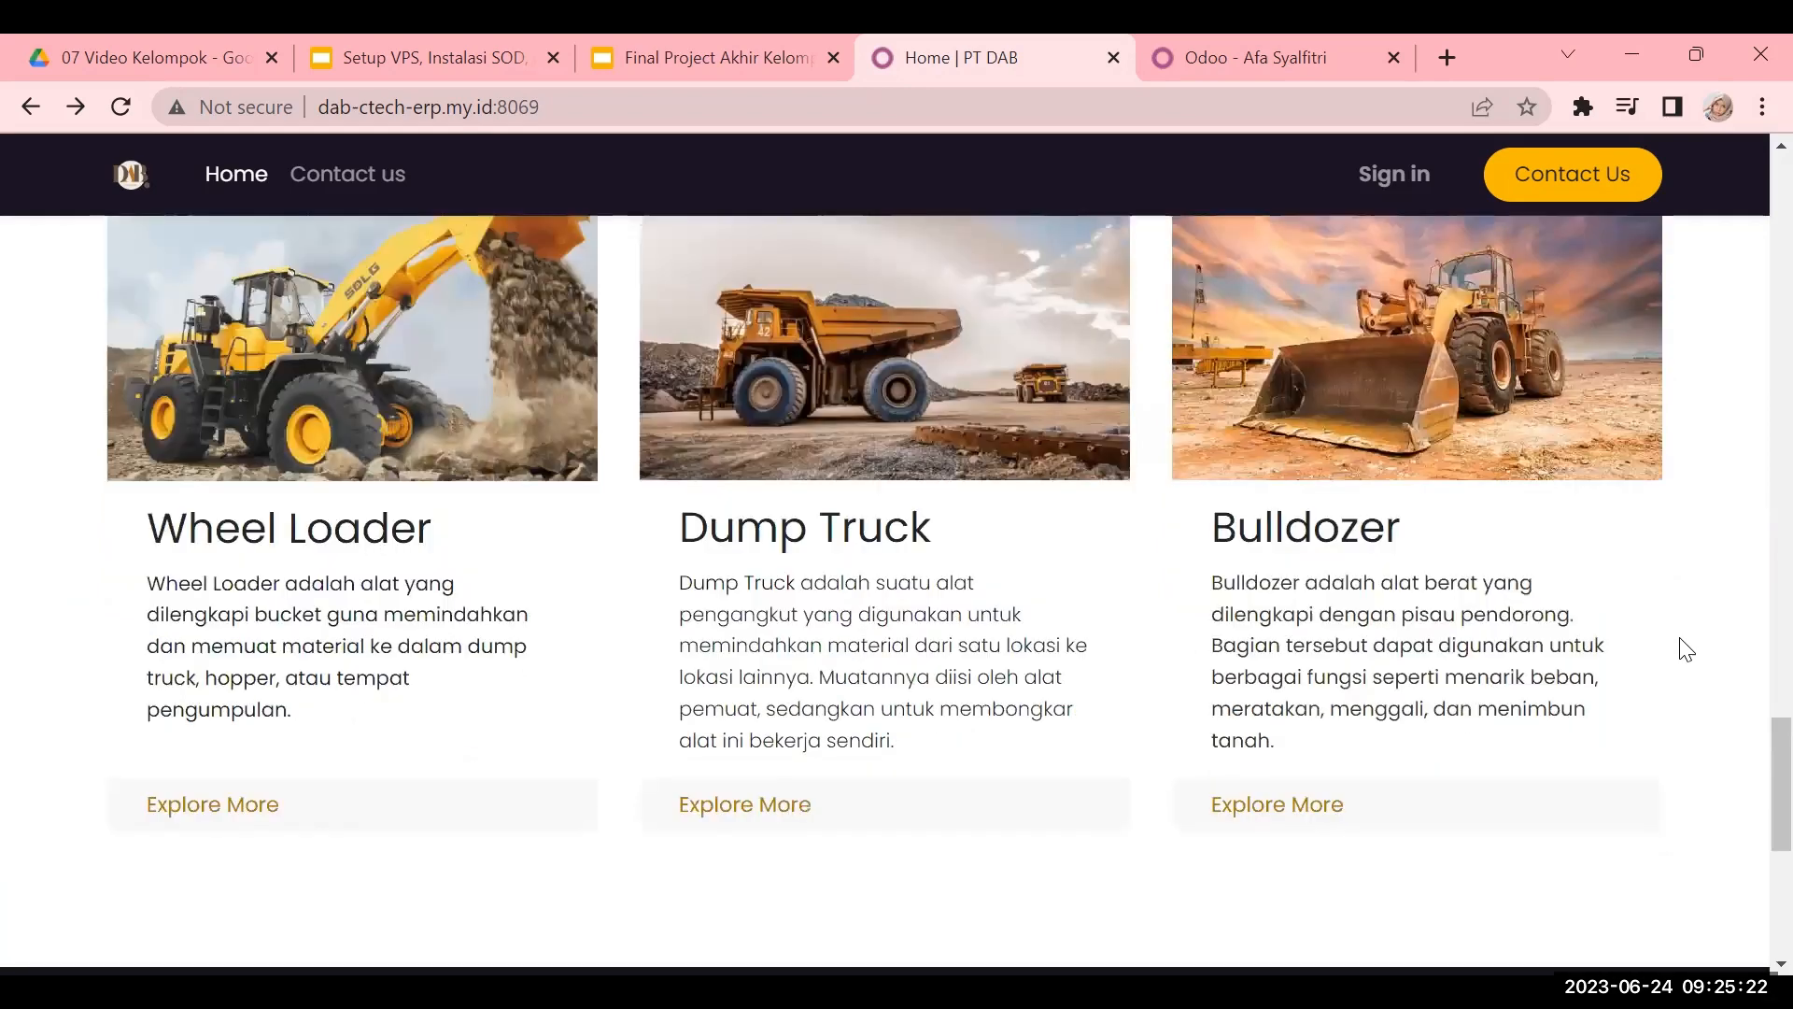
scroll(1686, 649, down, 6)
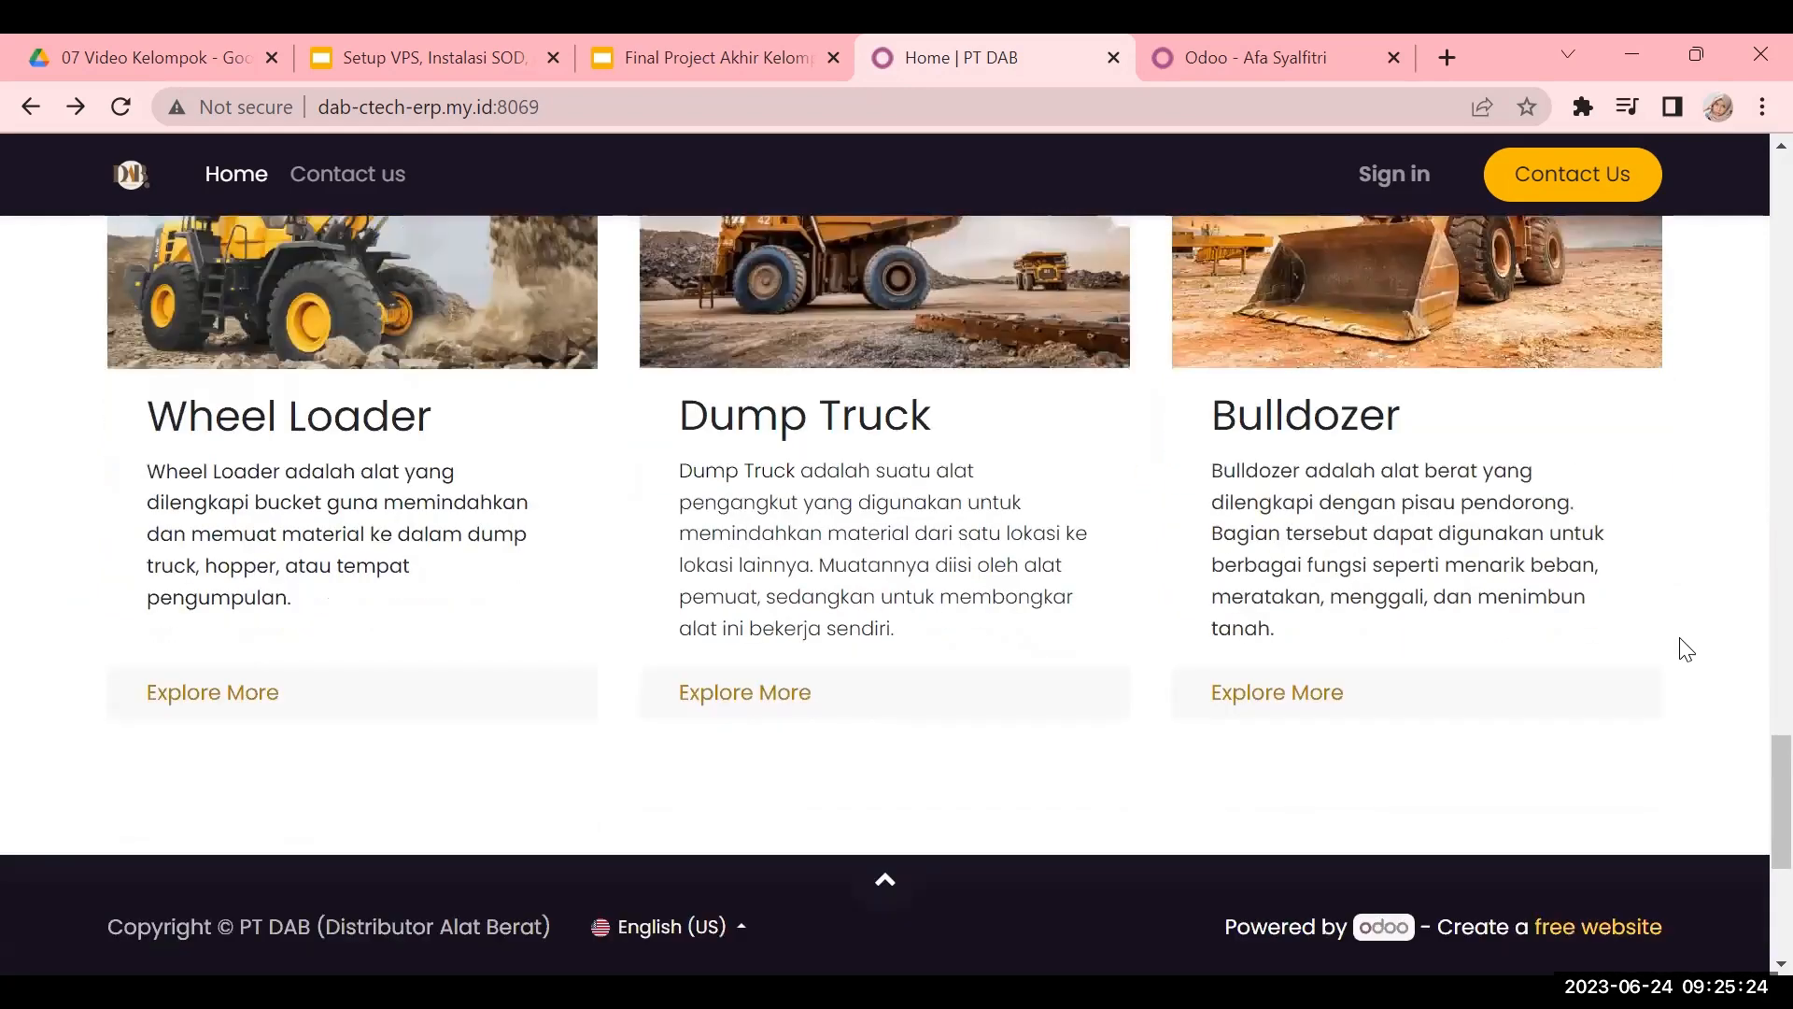
scroll(1188, 620, up, 3)
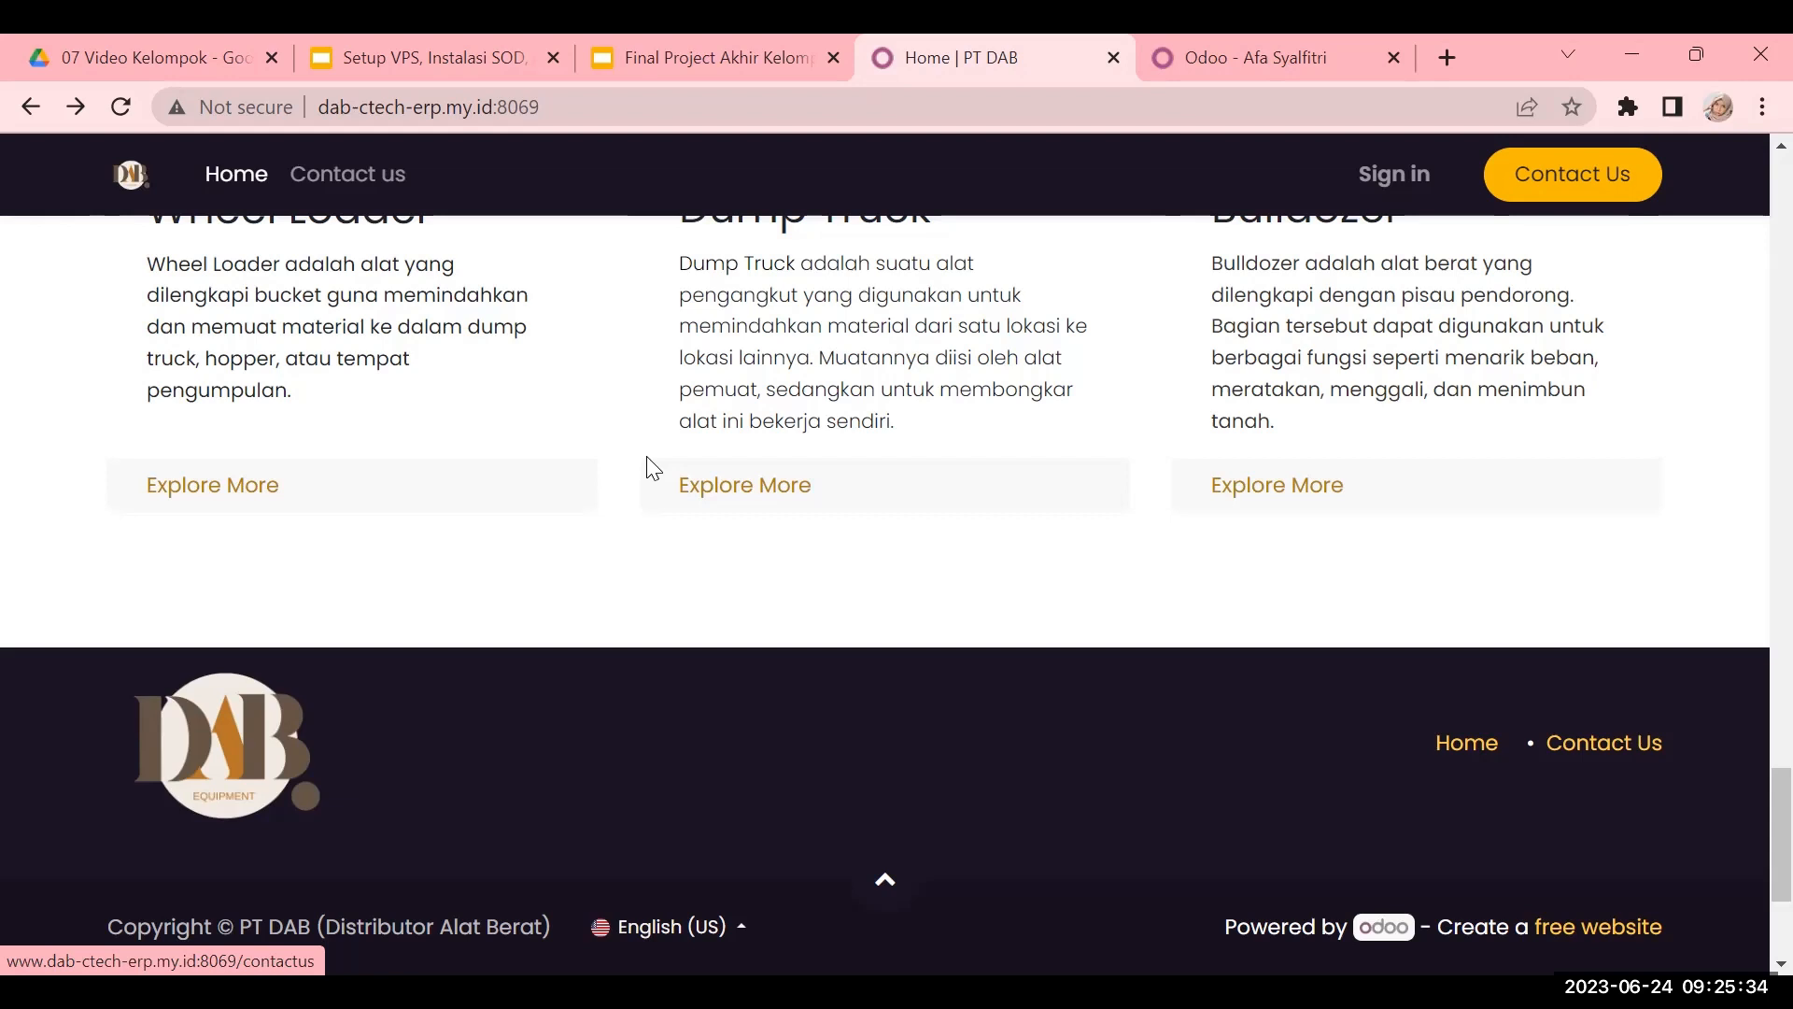
scroll(651, 465, down, 3)
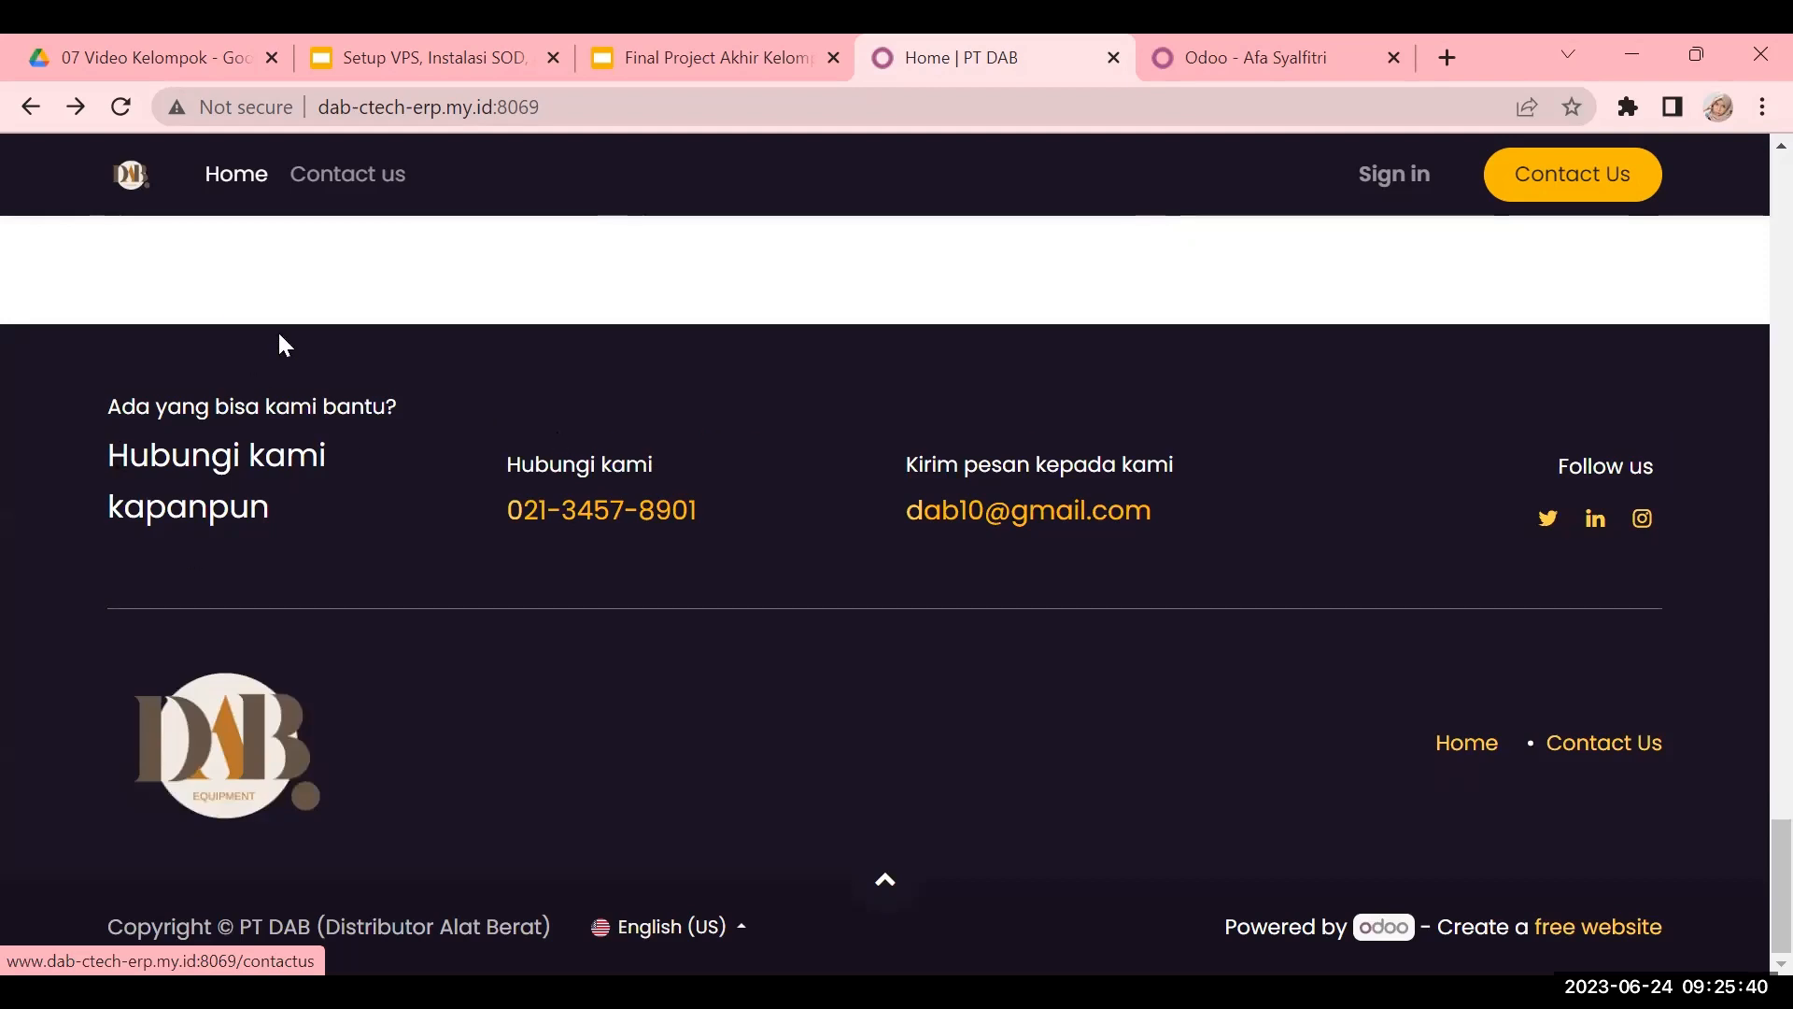
scroll(1254, 673, up, 7)
scroll(1254, 671, up, 15)
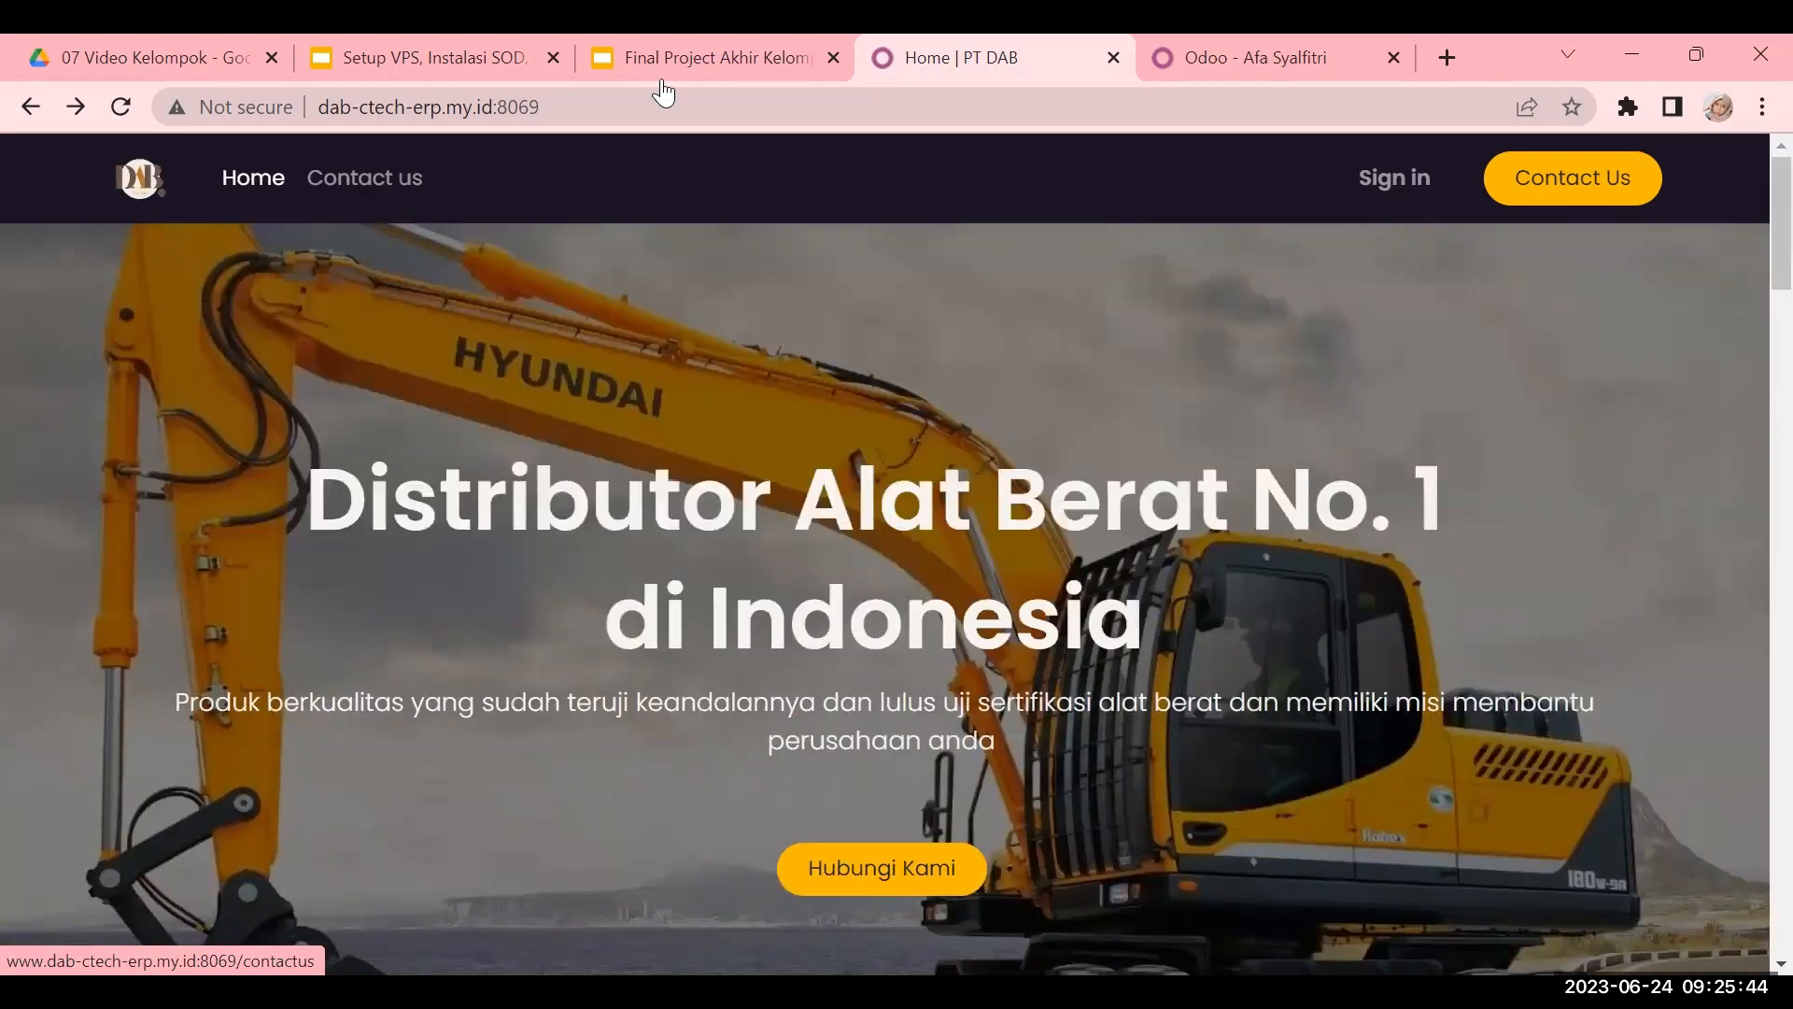
- Open the website's Contact Us page and view its message form
click(1558, 185)
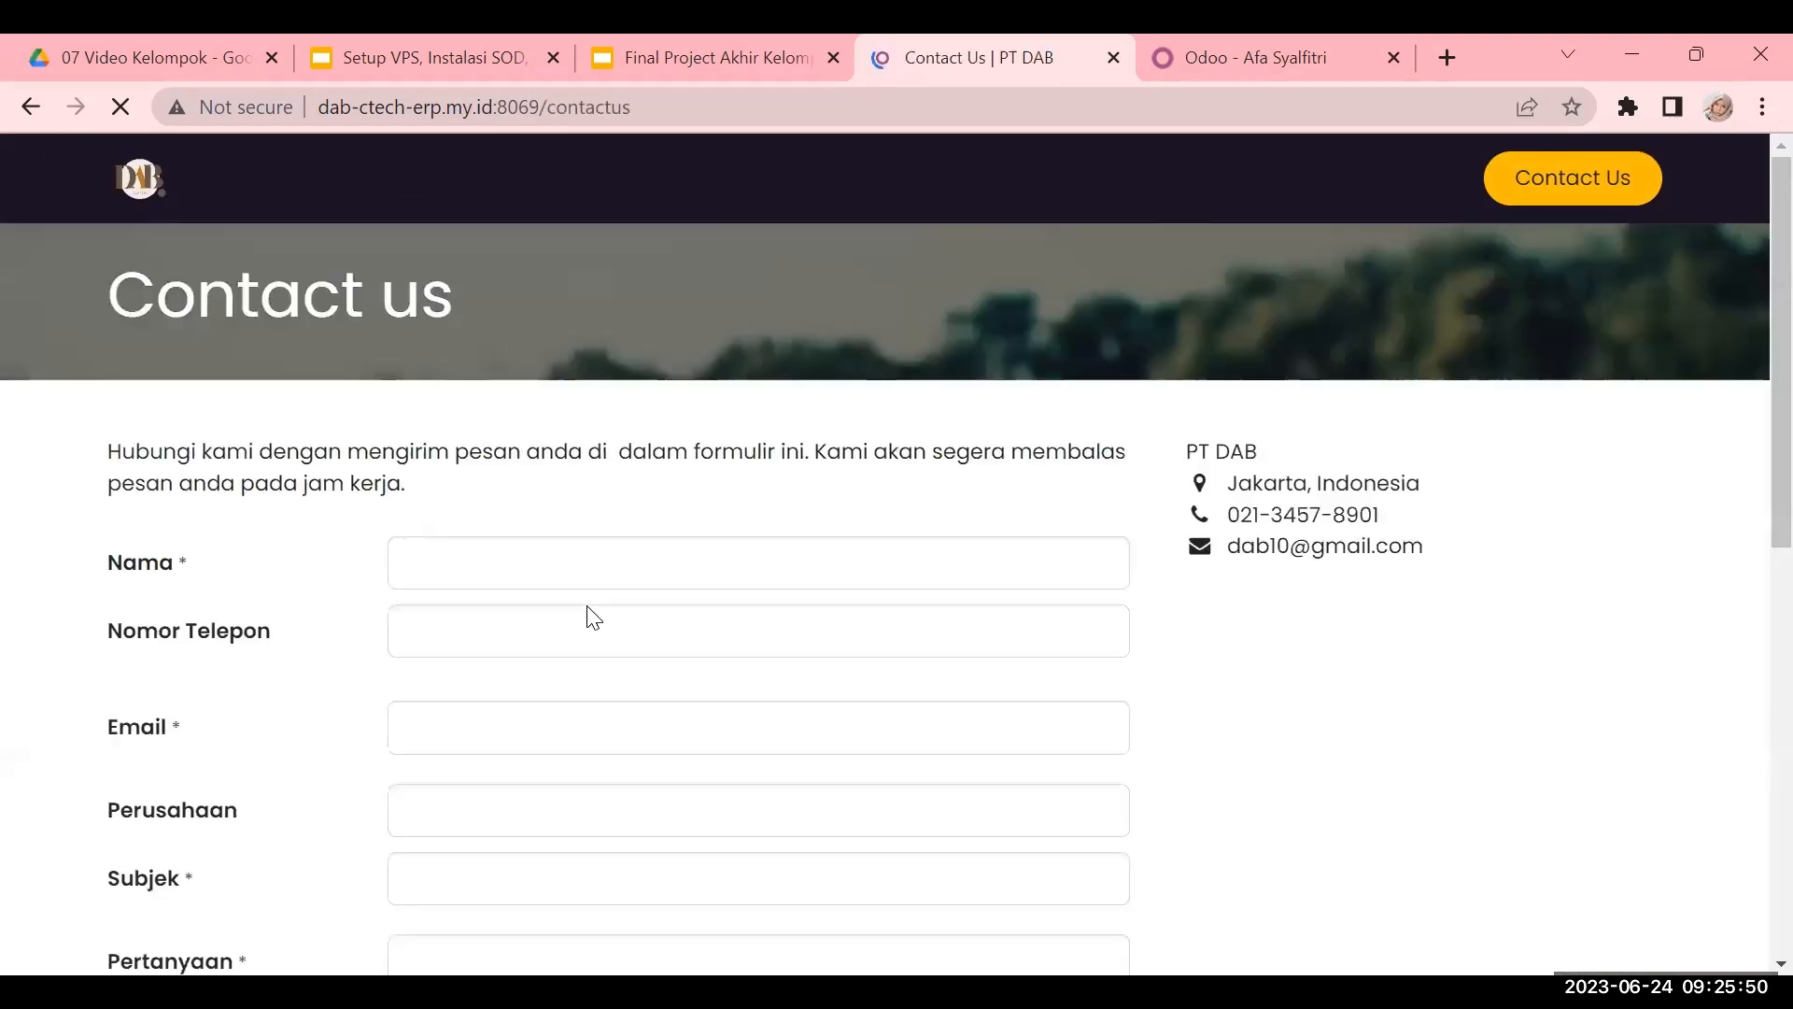
scroll(594, 619, down, 1)
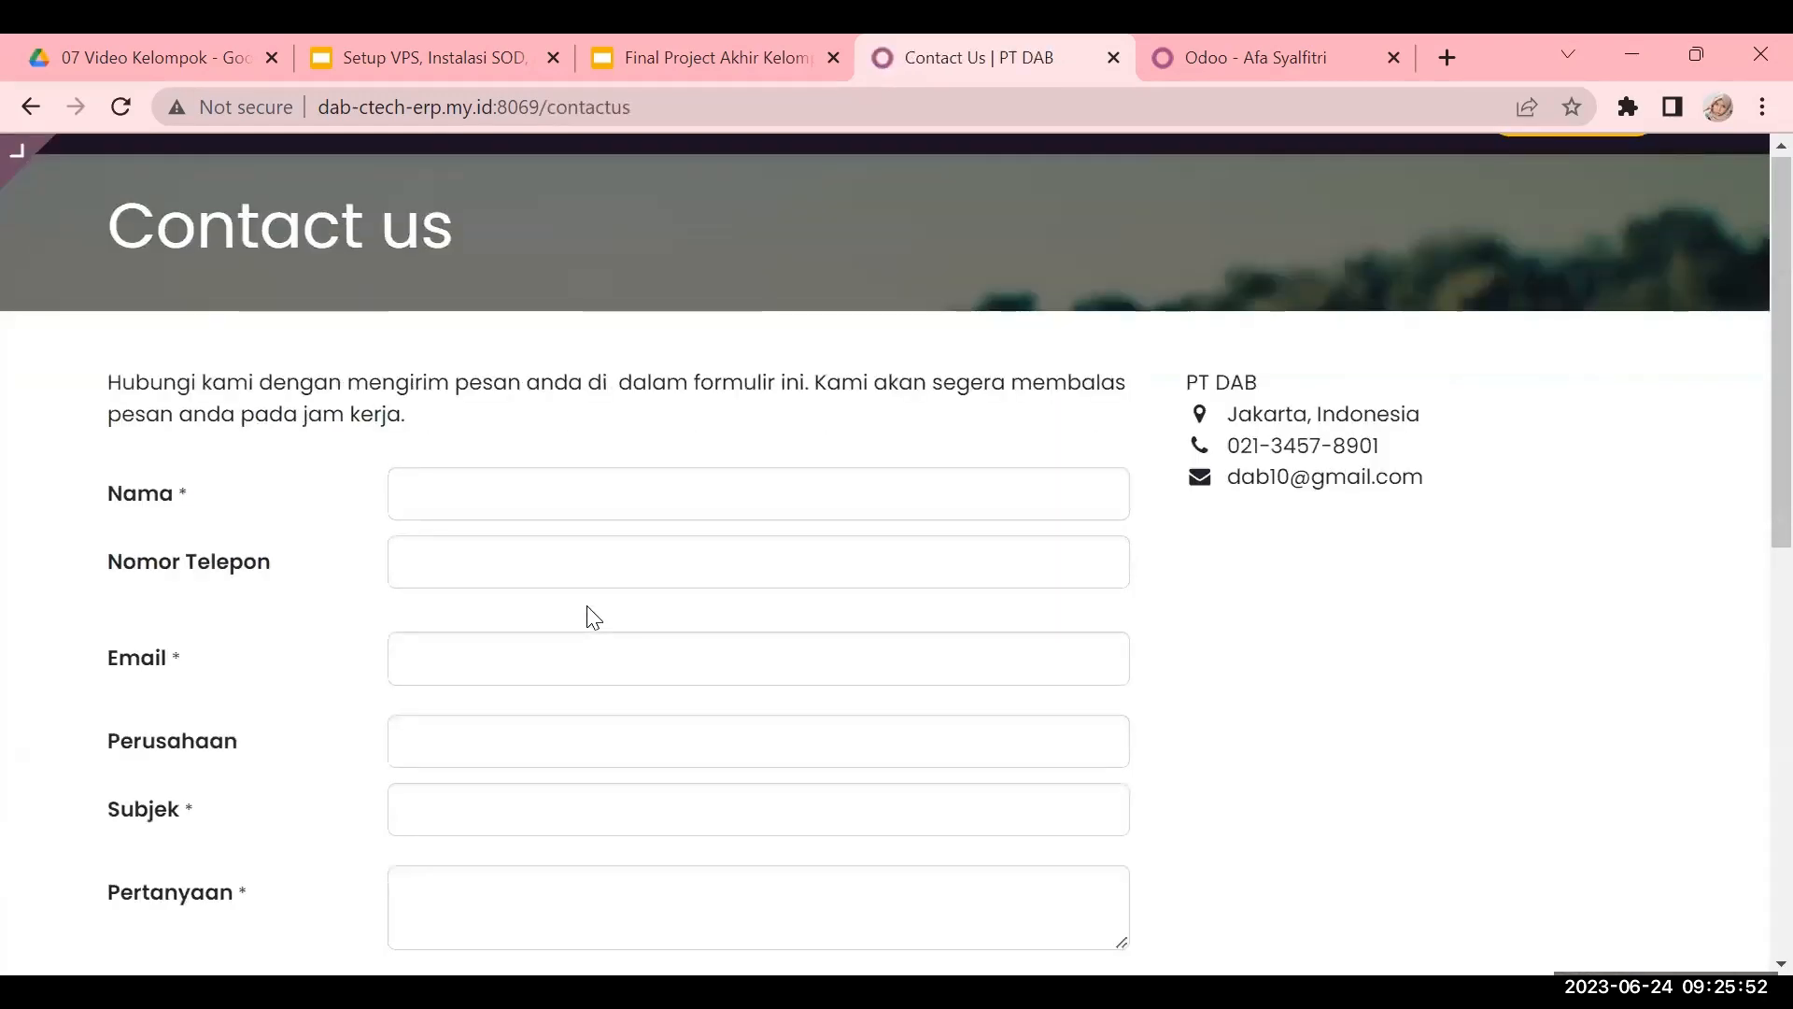
- Review the Contact Us page from its heading to the footer, pointing out the Subjek and Pertanyaan fields of the message form
scroll(594, 618, up, 1)
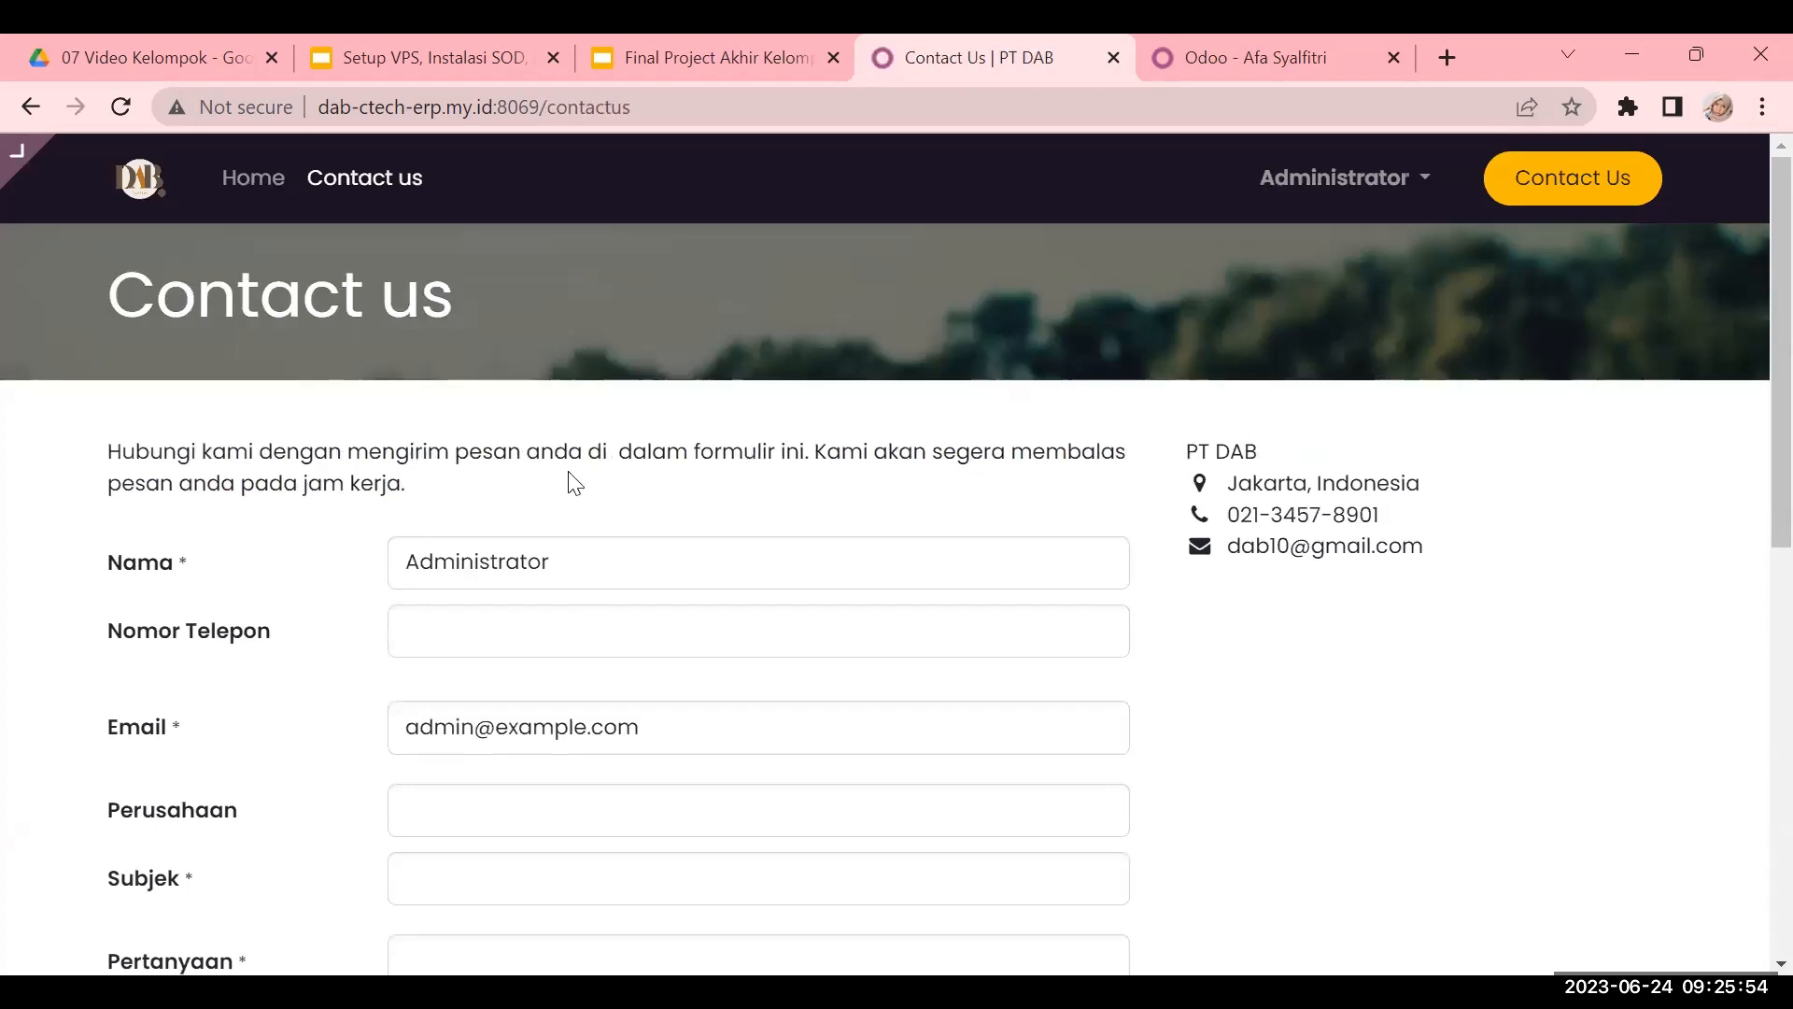
scroll(570, 476, down, 5)
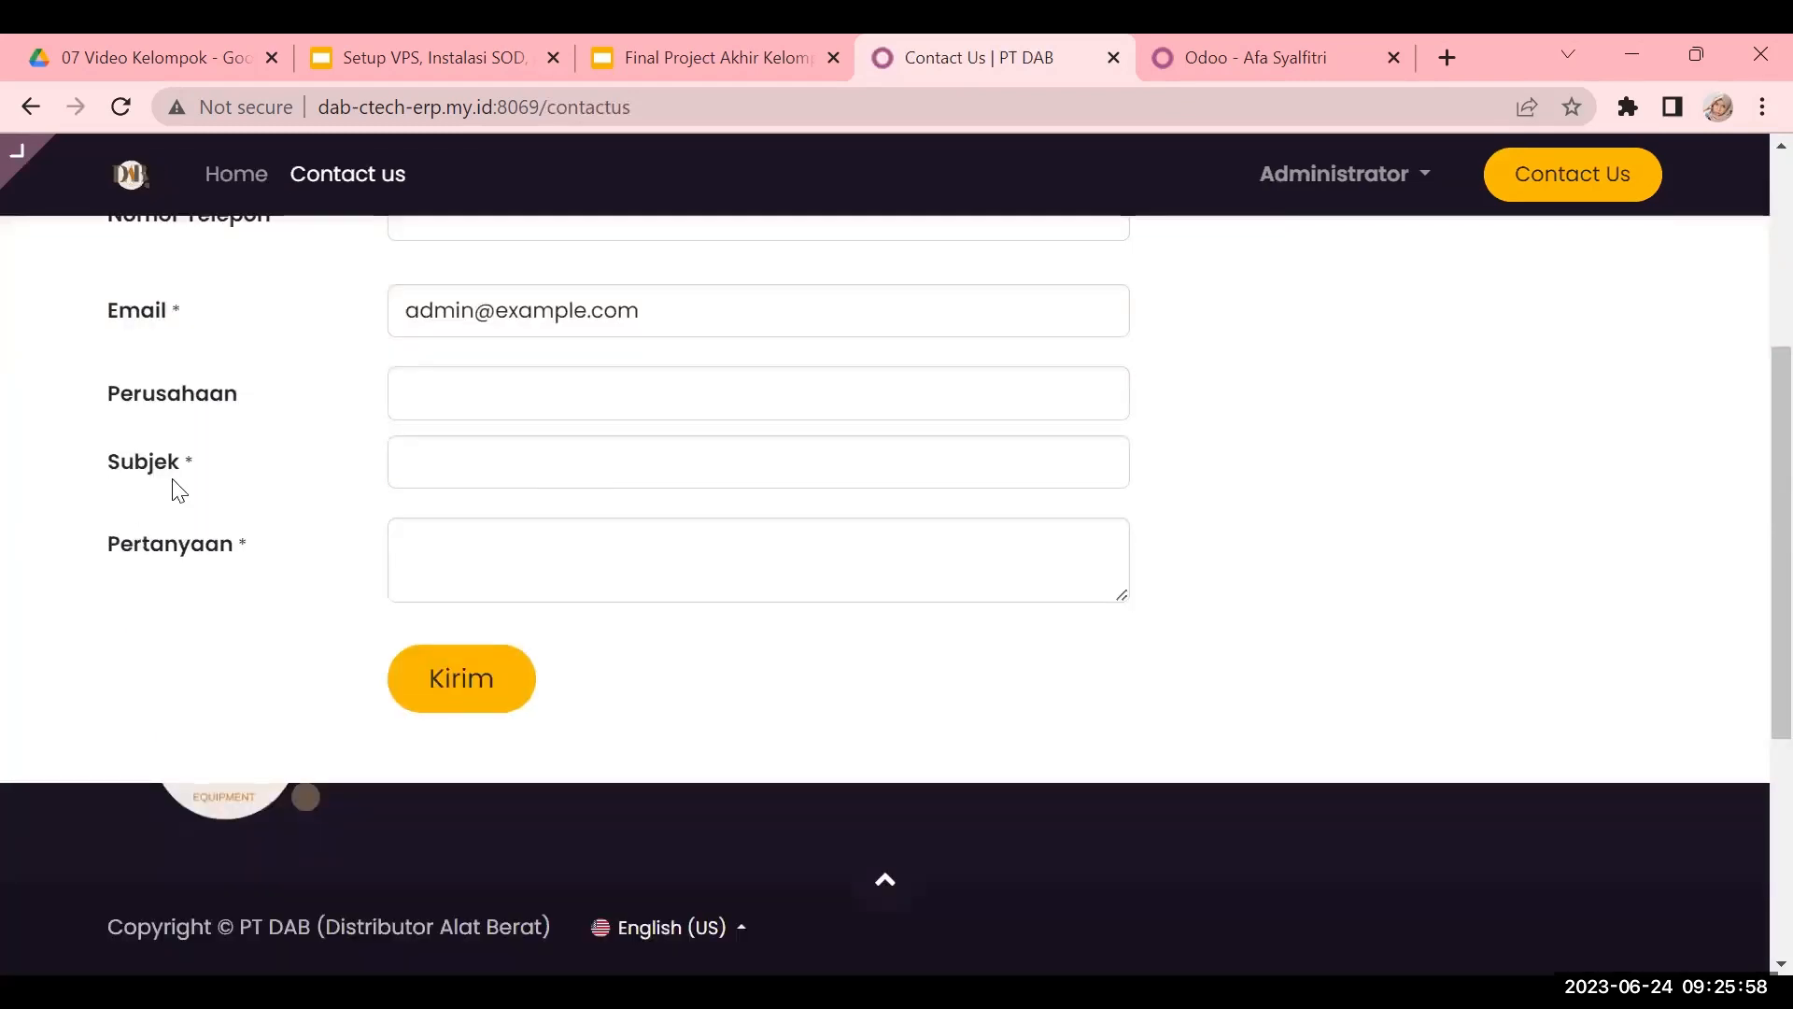
click(487, 457)
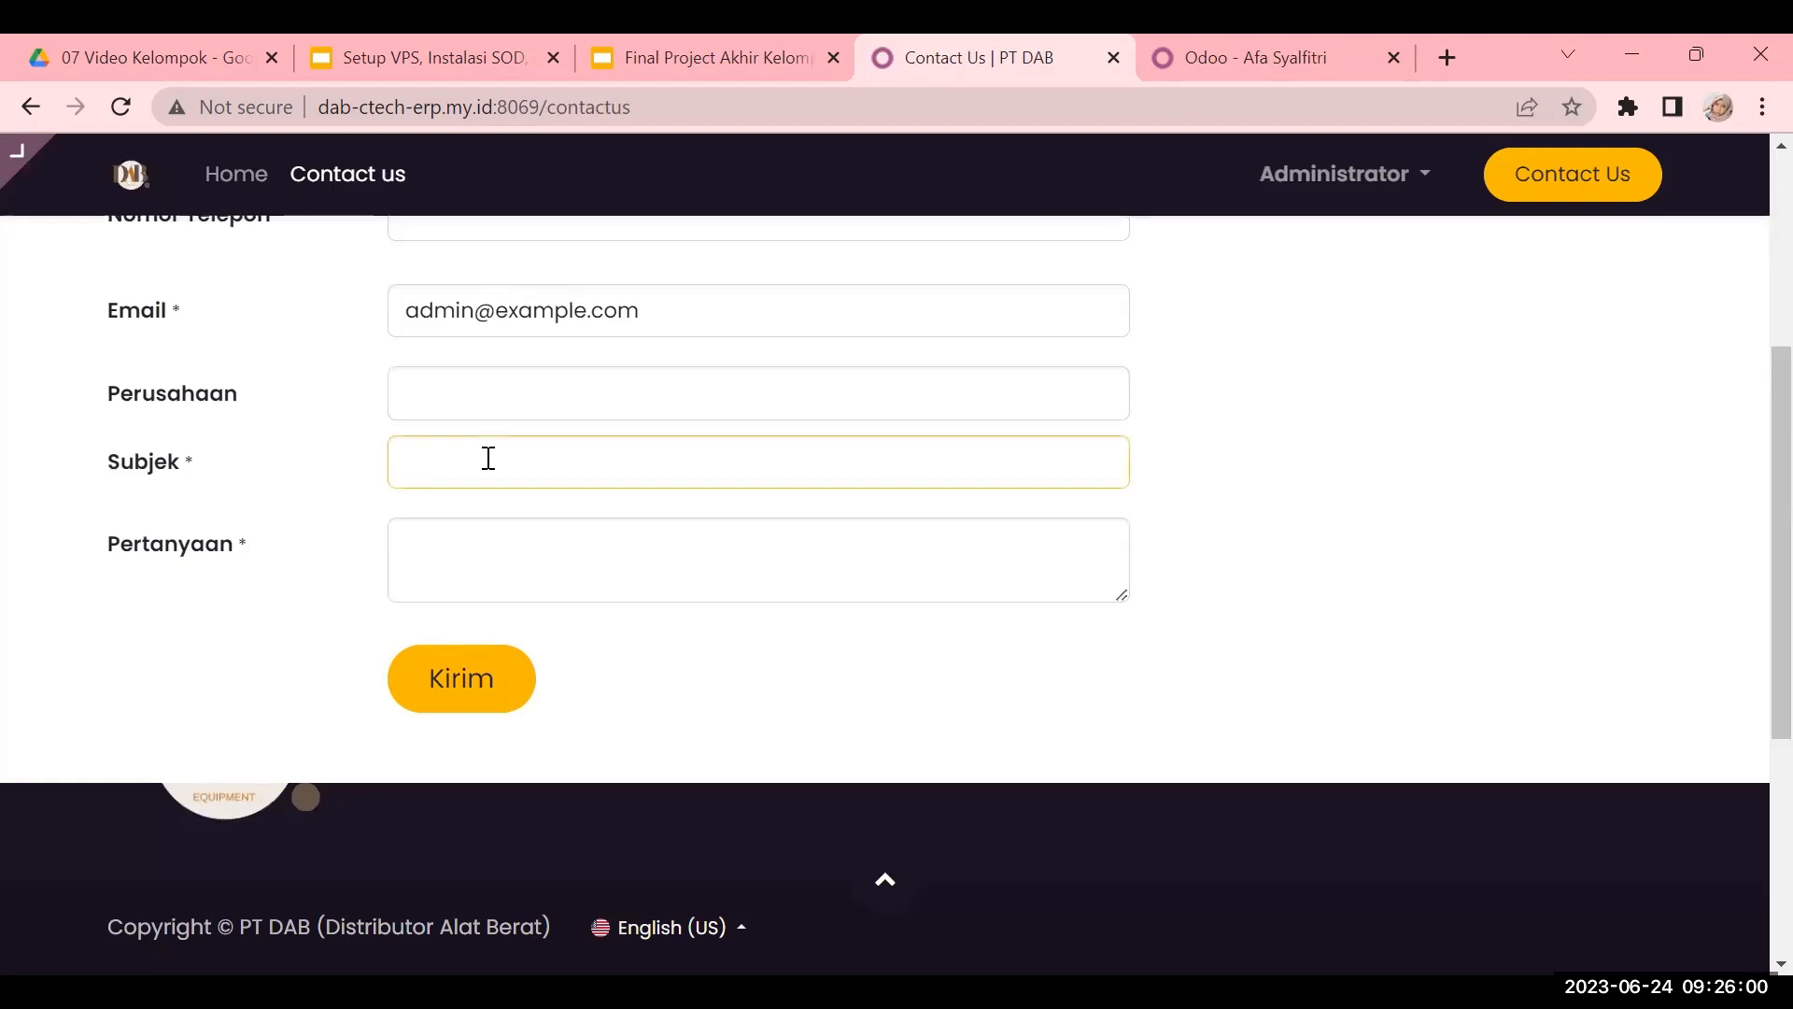
click(473, 561)
scroll(1359, 826, up, 5)
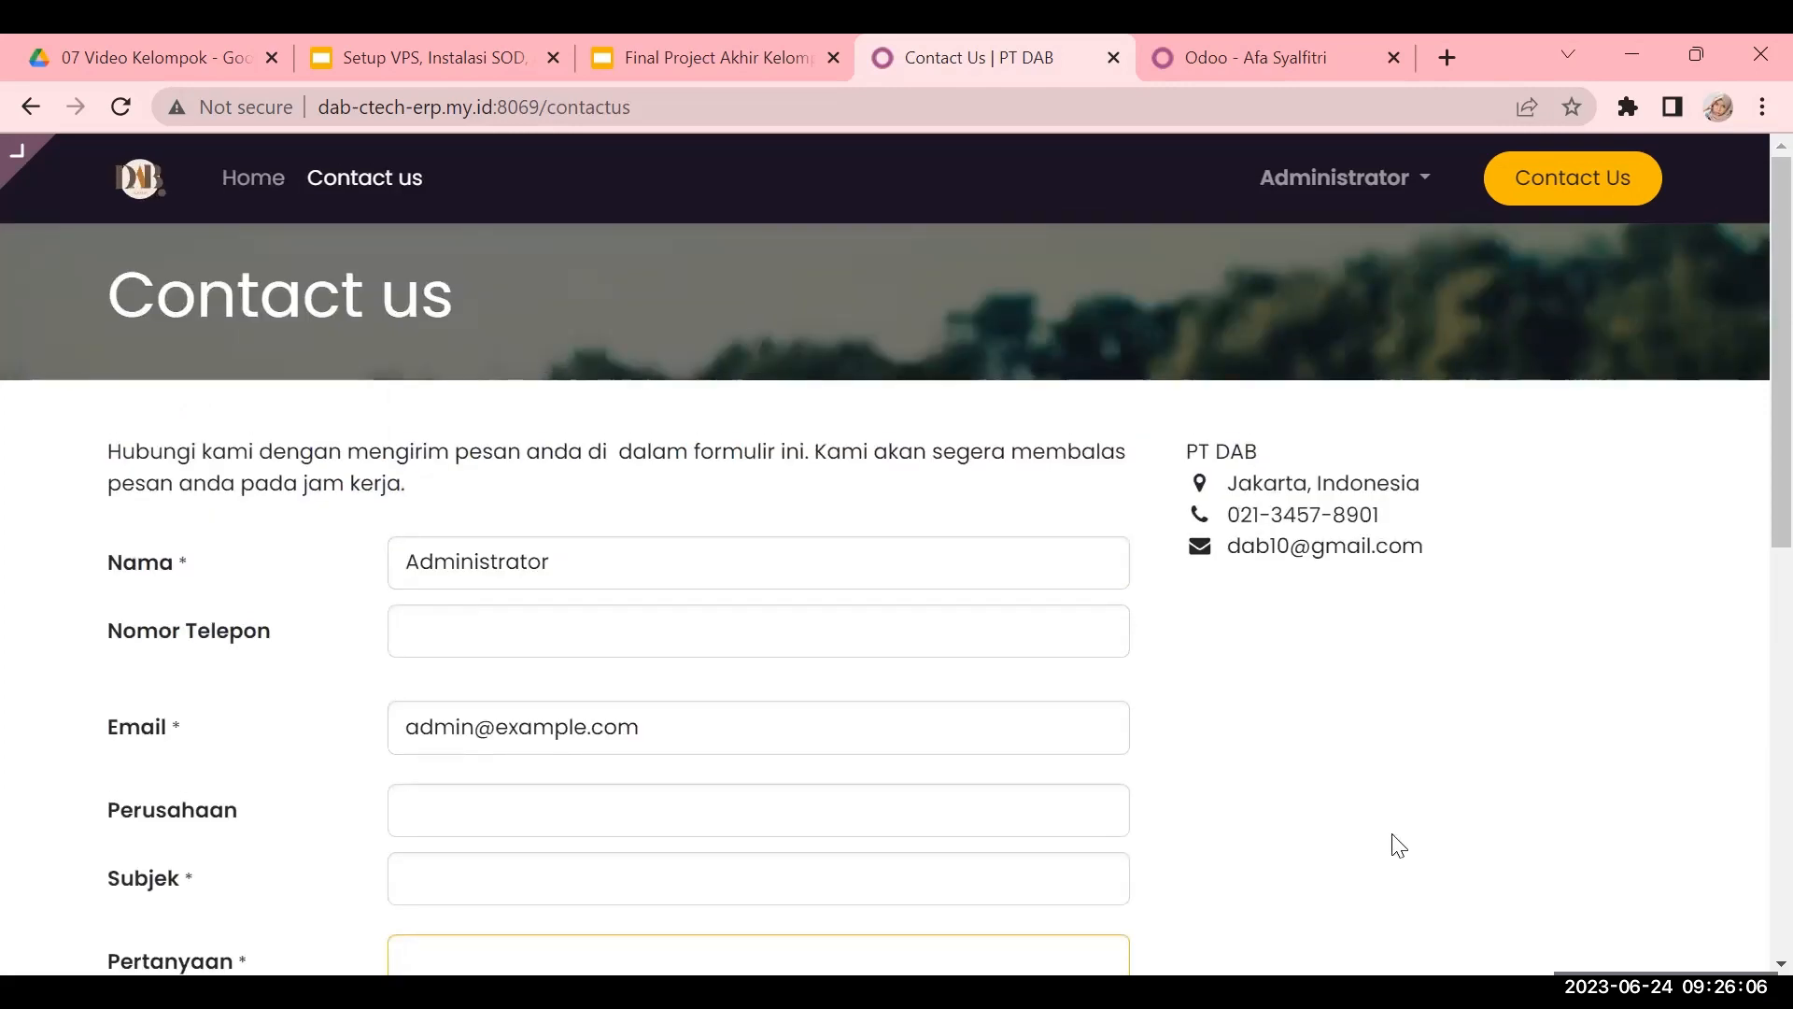
scroll(1393, 845, down, 10)
scroll(1393, 845, up, 10)
click(532, 185)
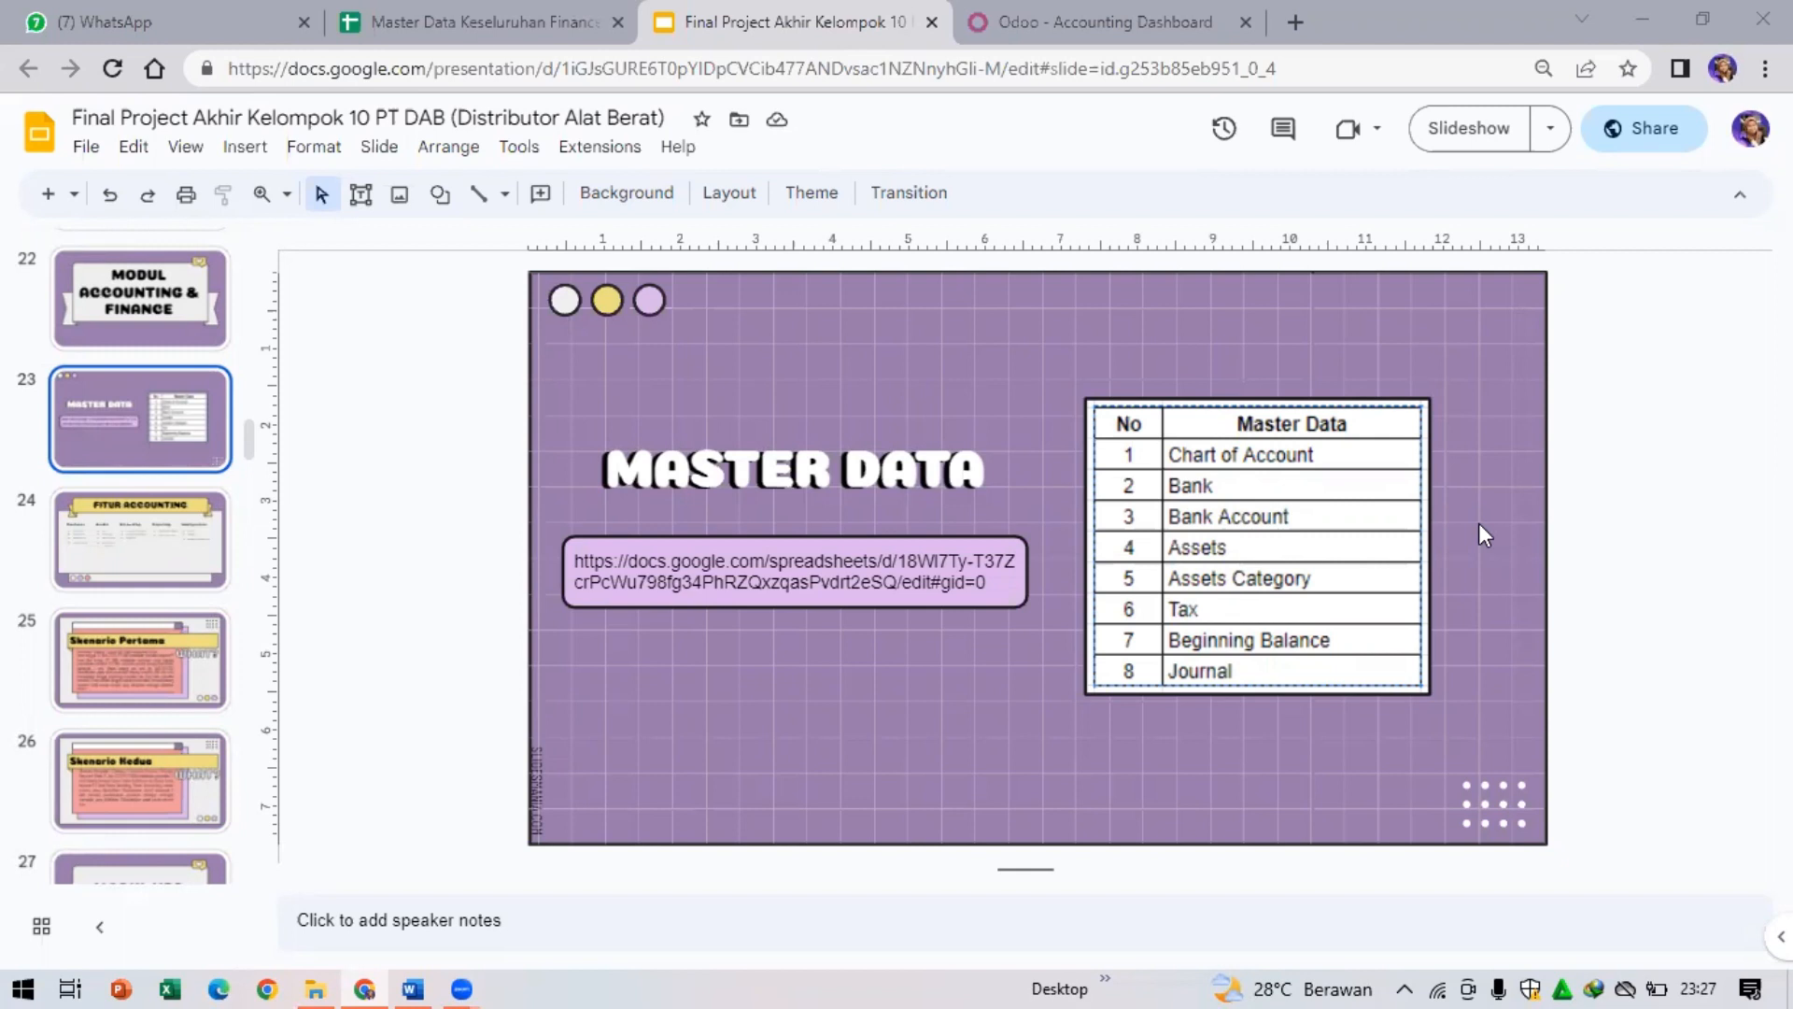
- Show the COA sheet of the finance master data spreadsheet and open the Chart of Accounts in Odoo Accounting
click(491, 3)
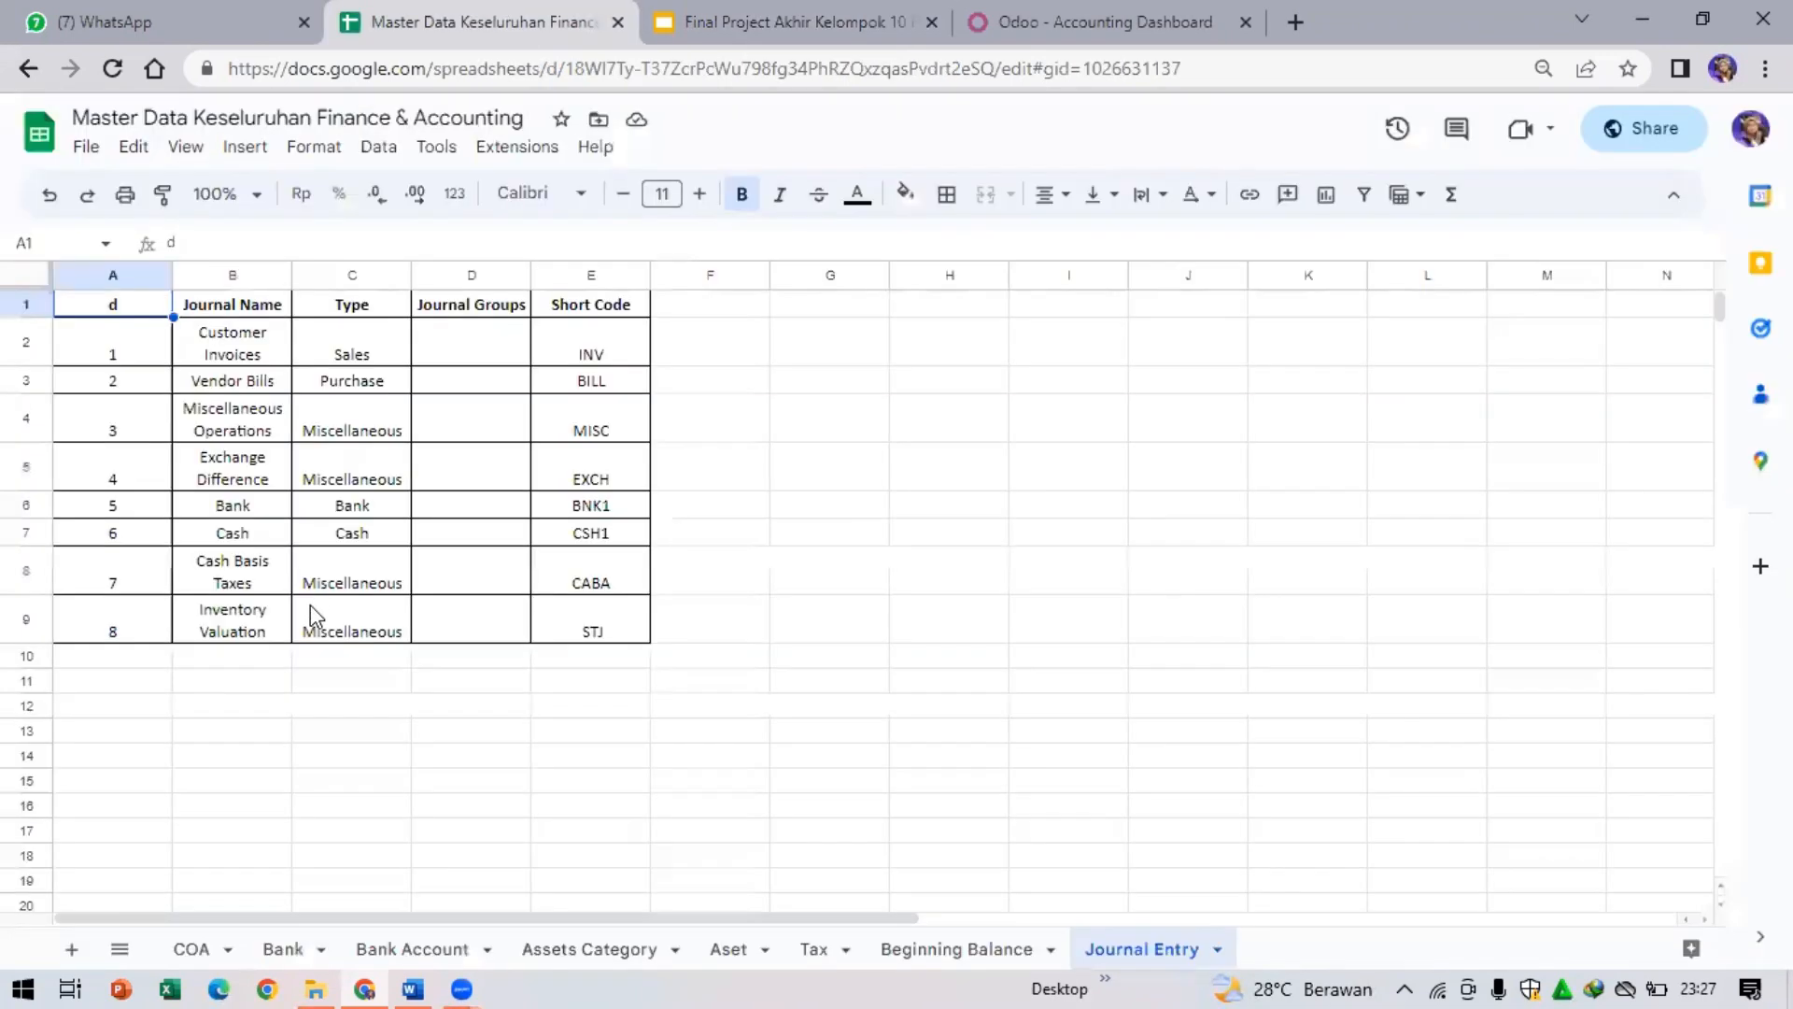
click(119, 949)
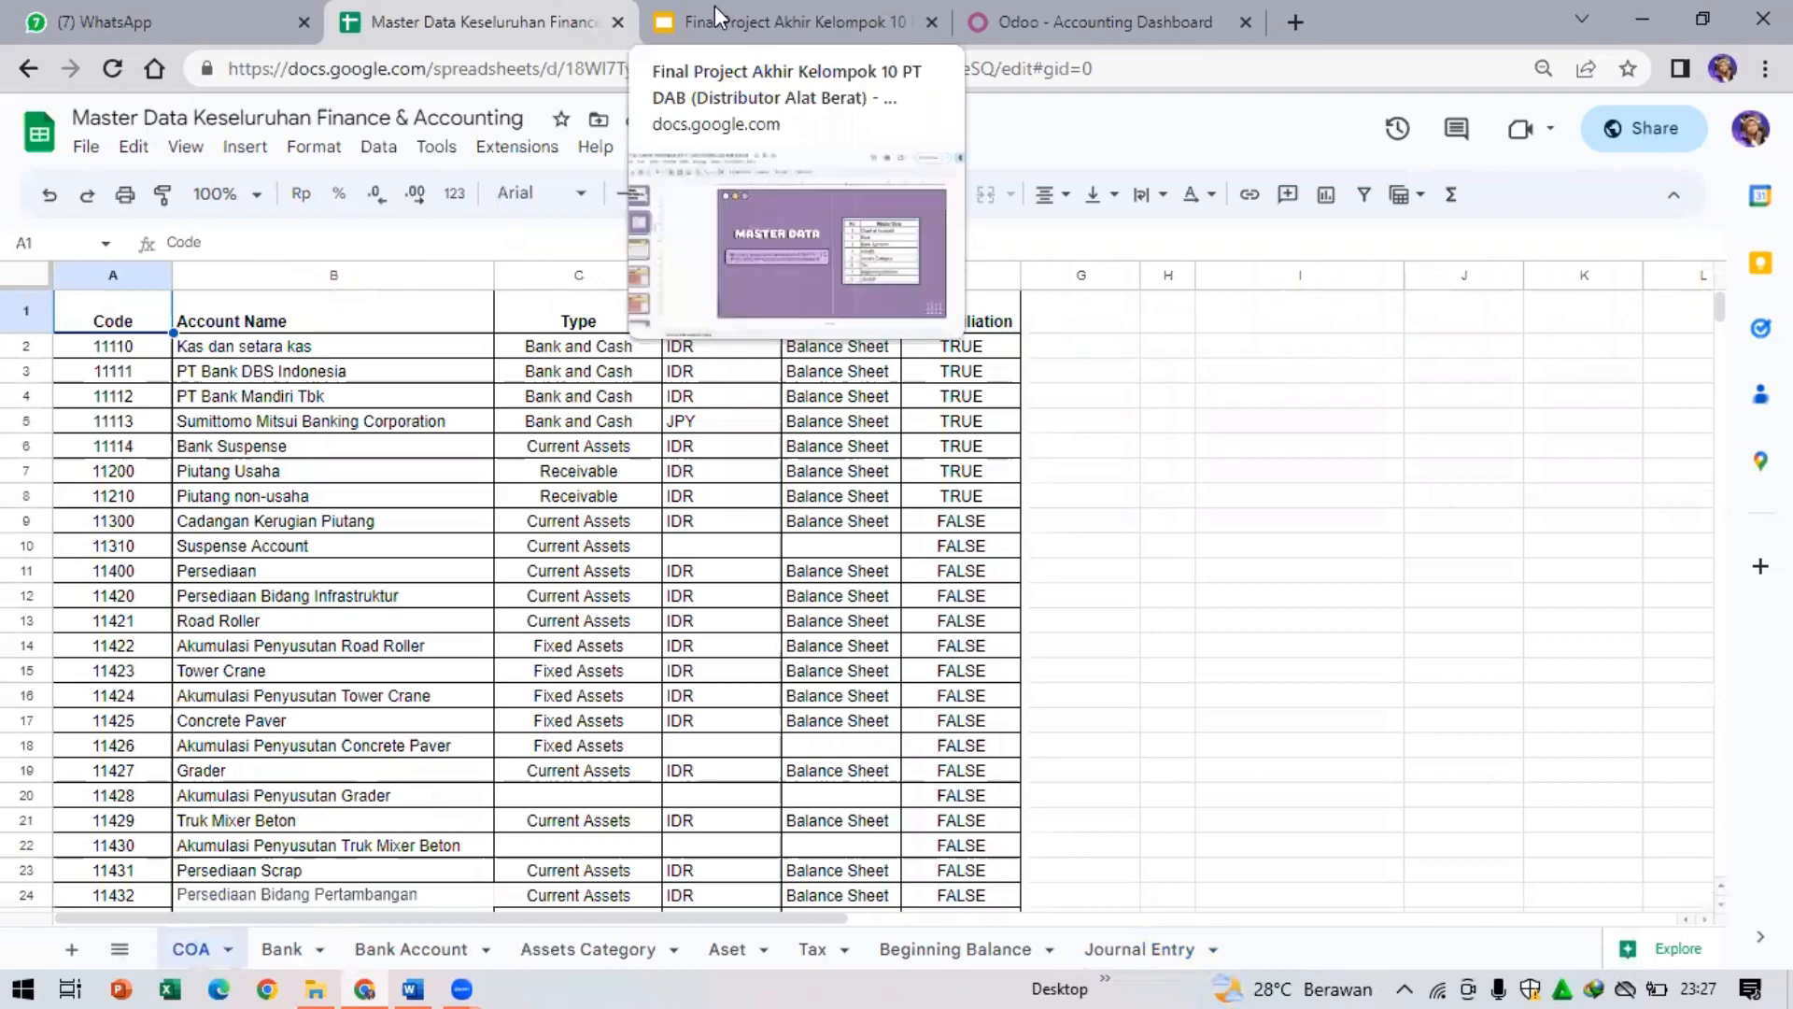
click(1029, 8)
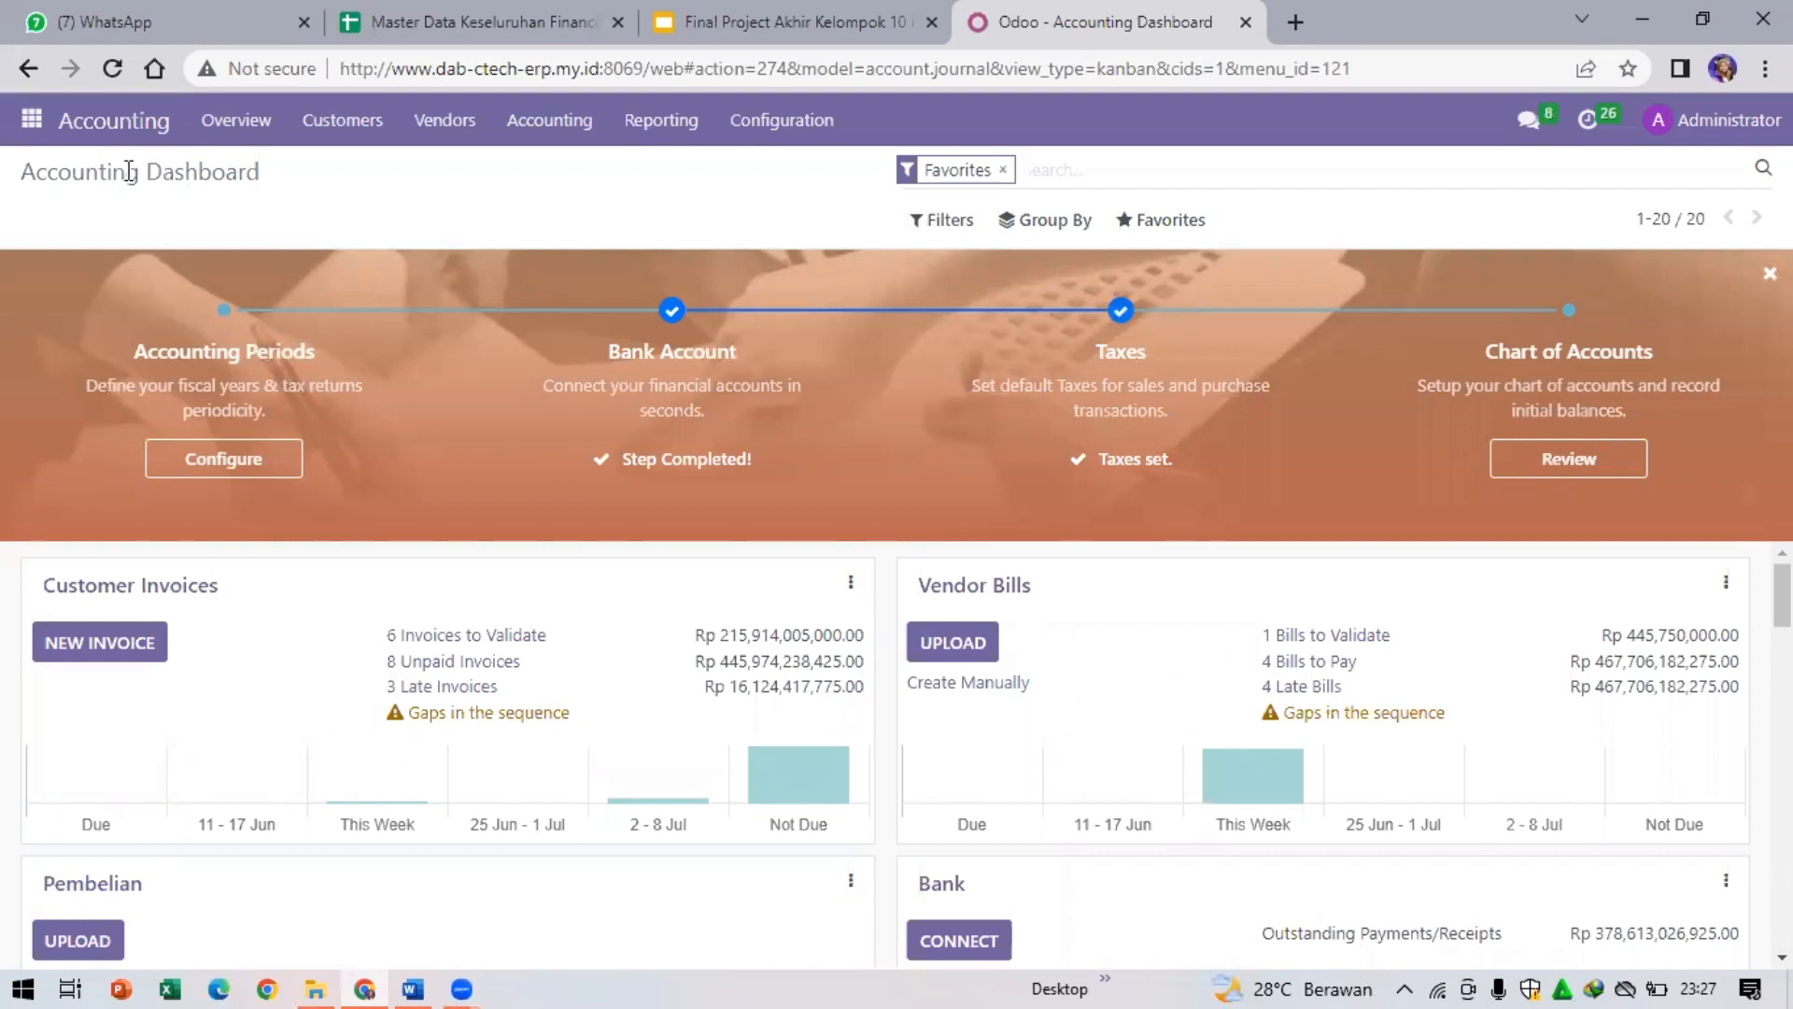
click(788, 142)
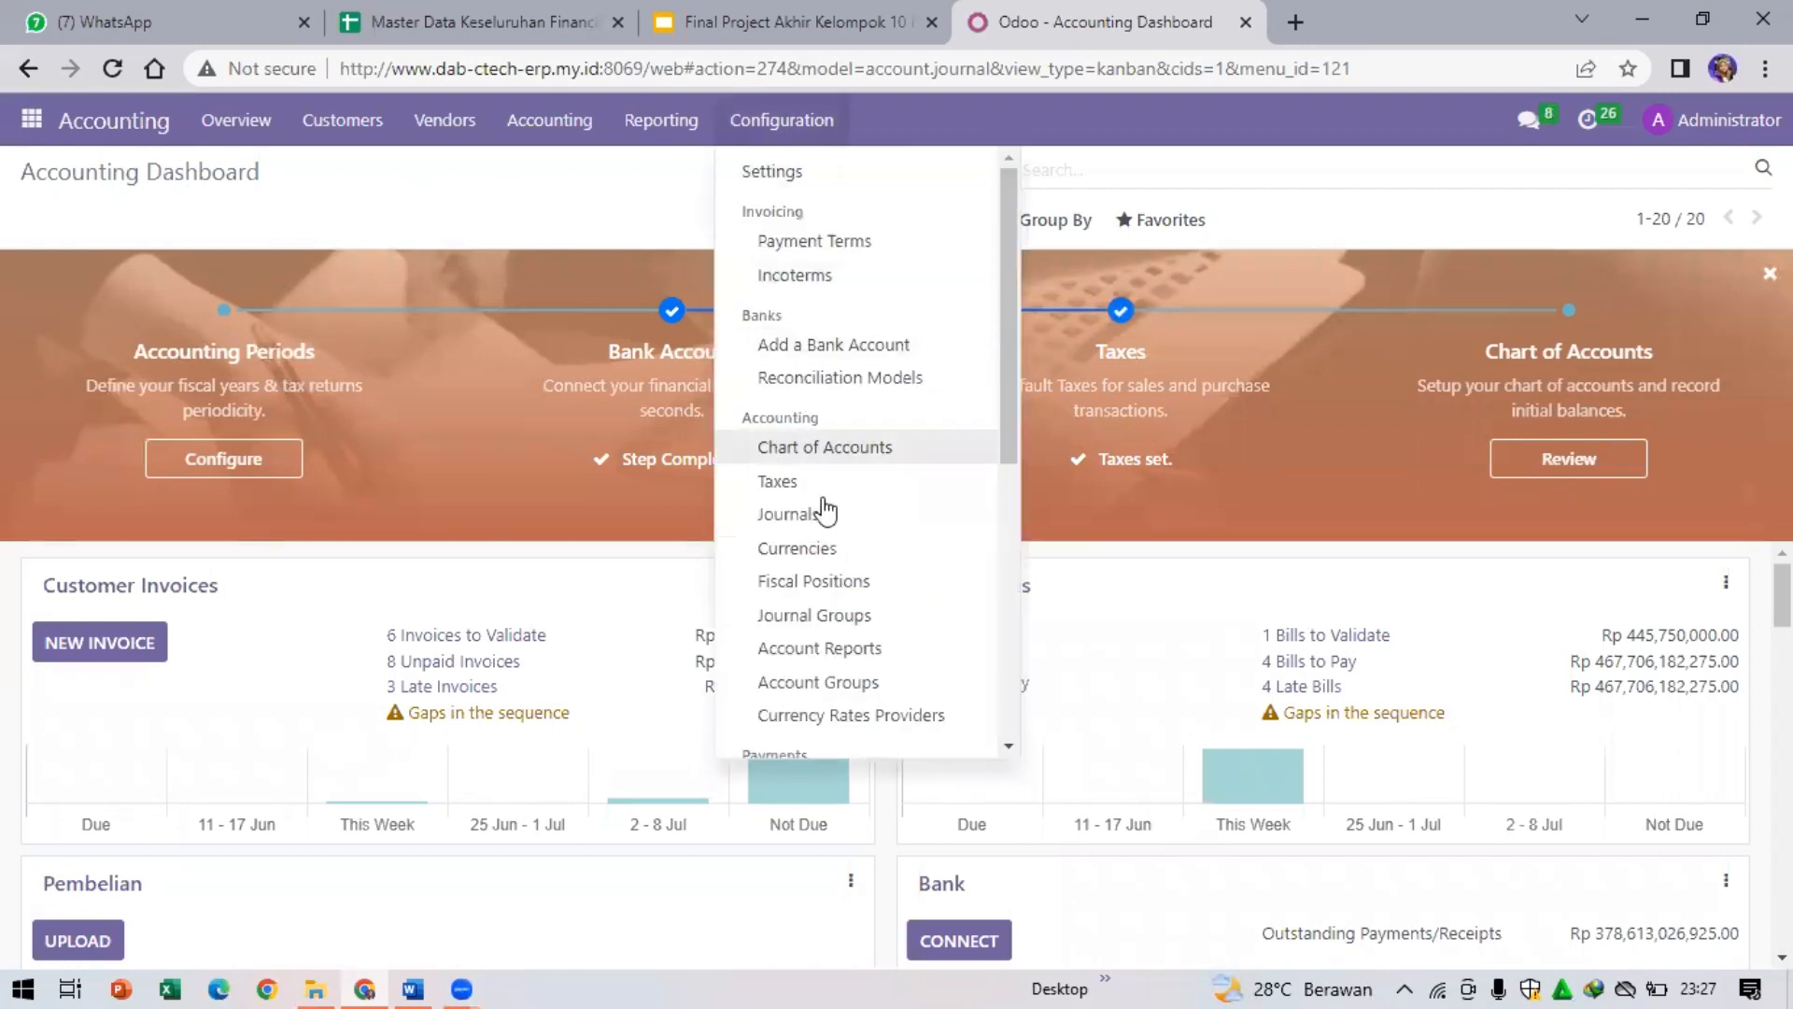
click(848, 445)
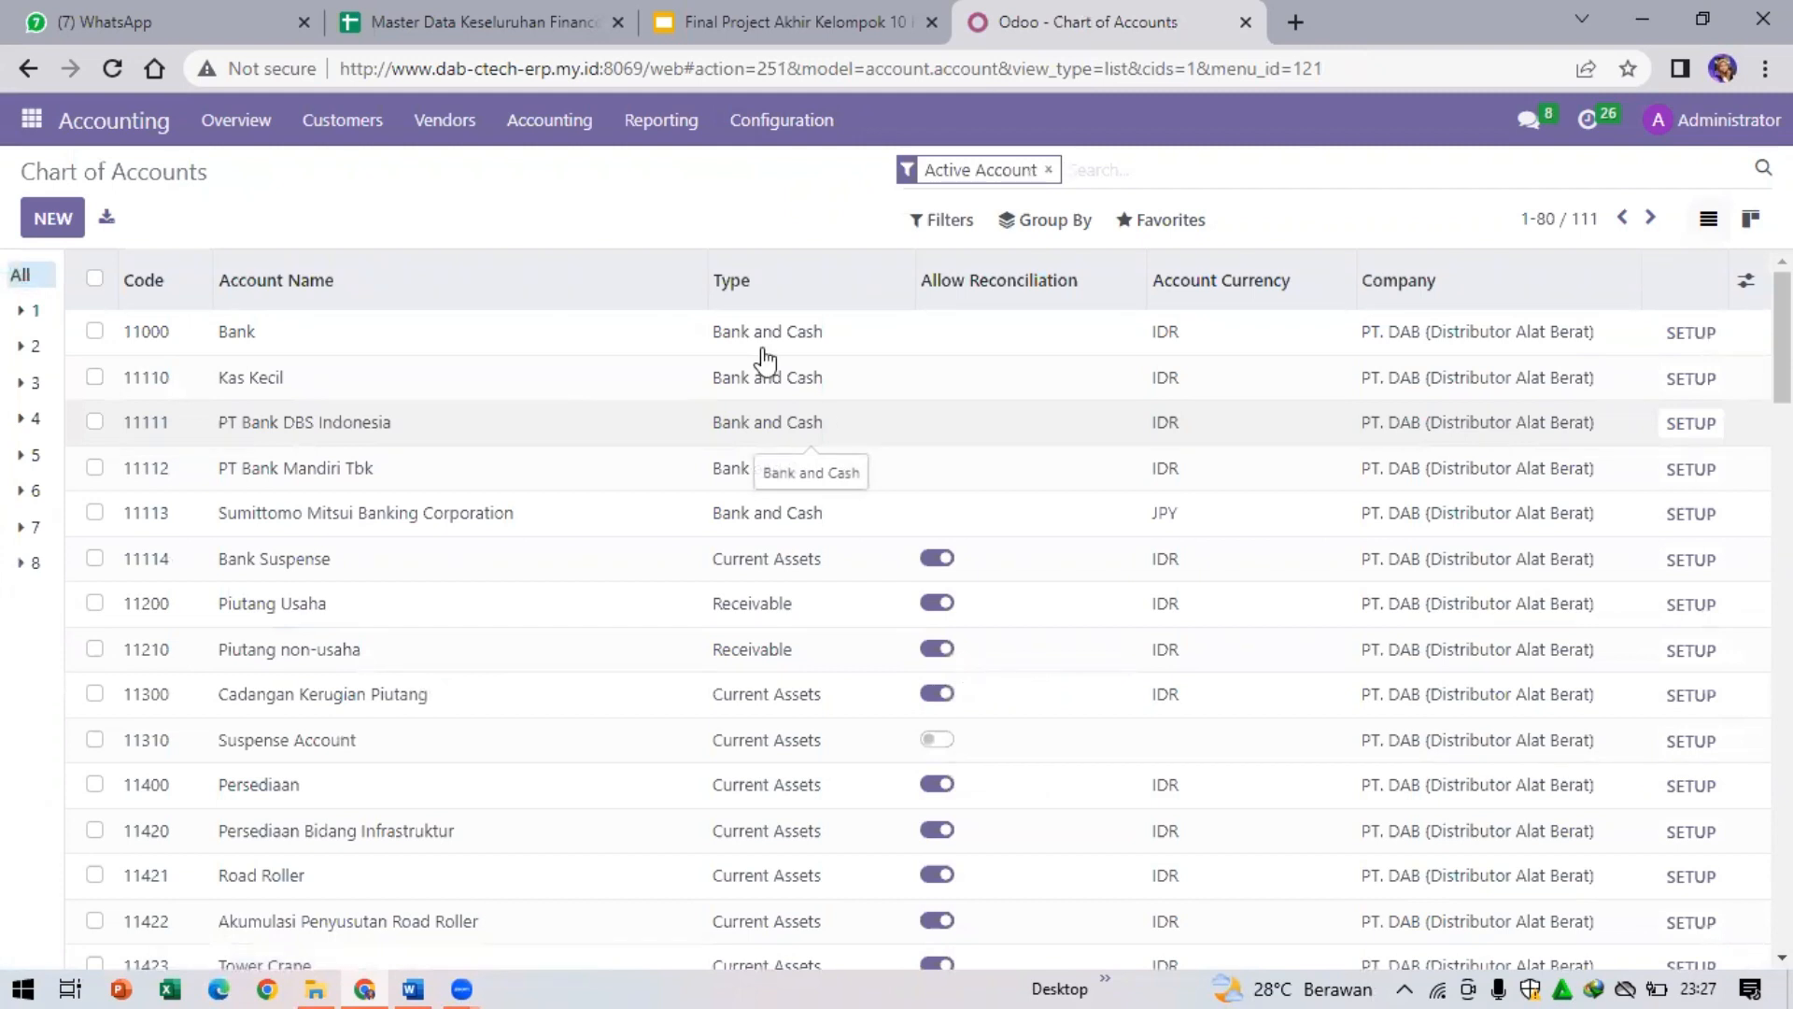
- Show both ways to add accounts, a blank account line that is discarded and the record import page, and return to the Chart of Accounts
click(56, 221)
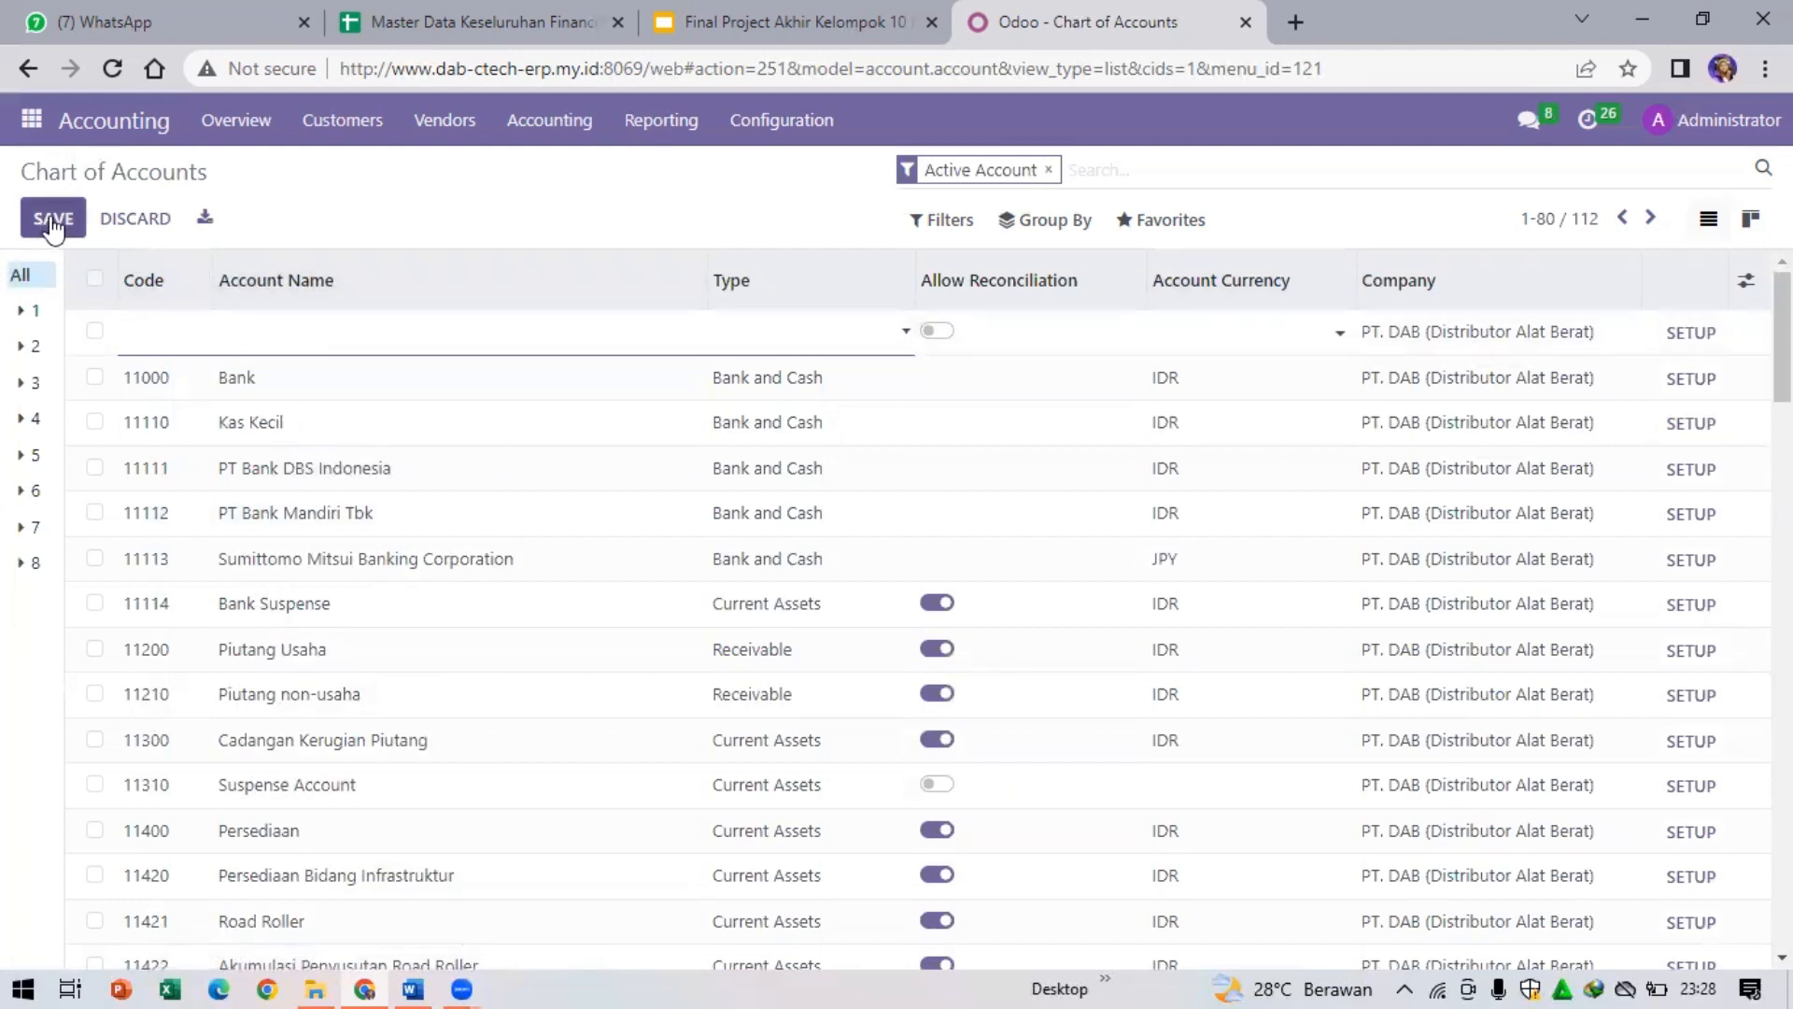
click(366, 183)
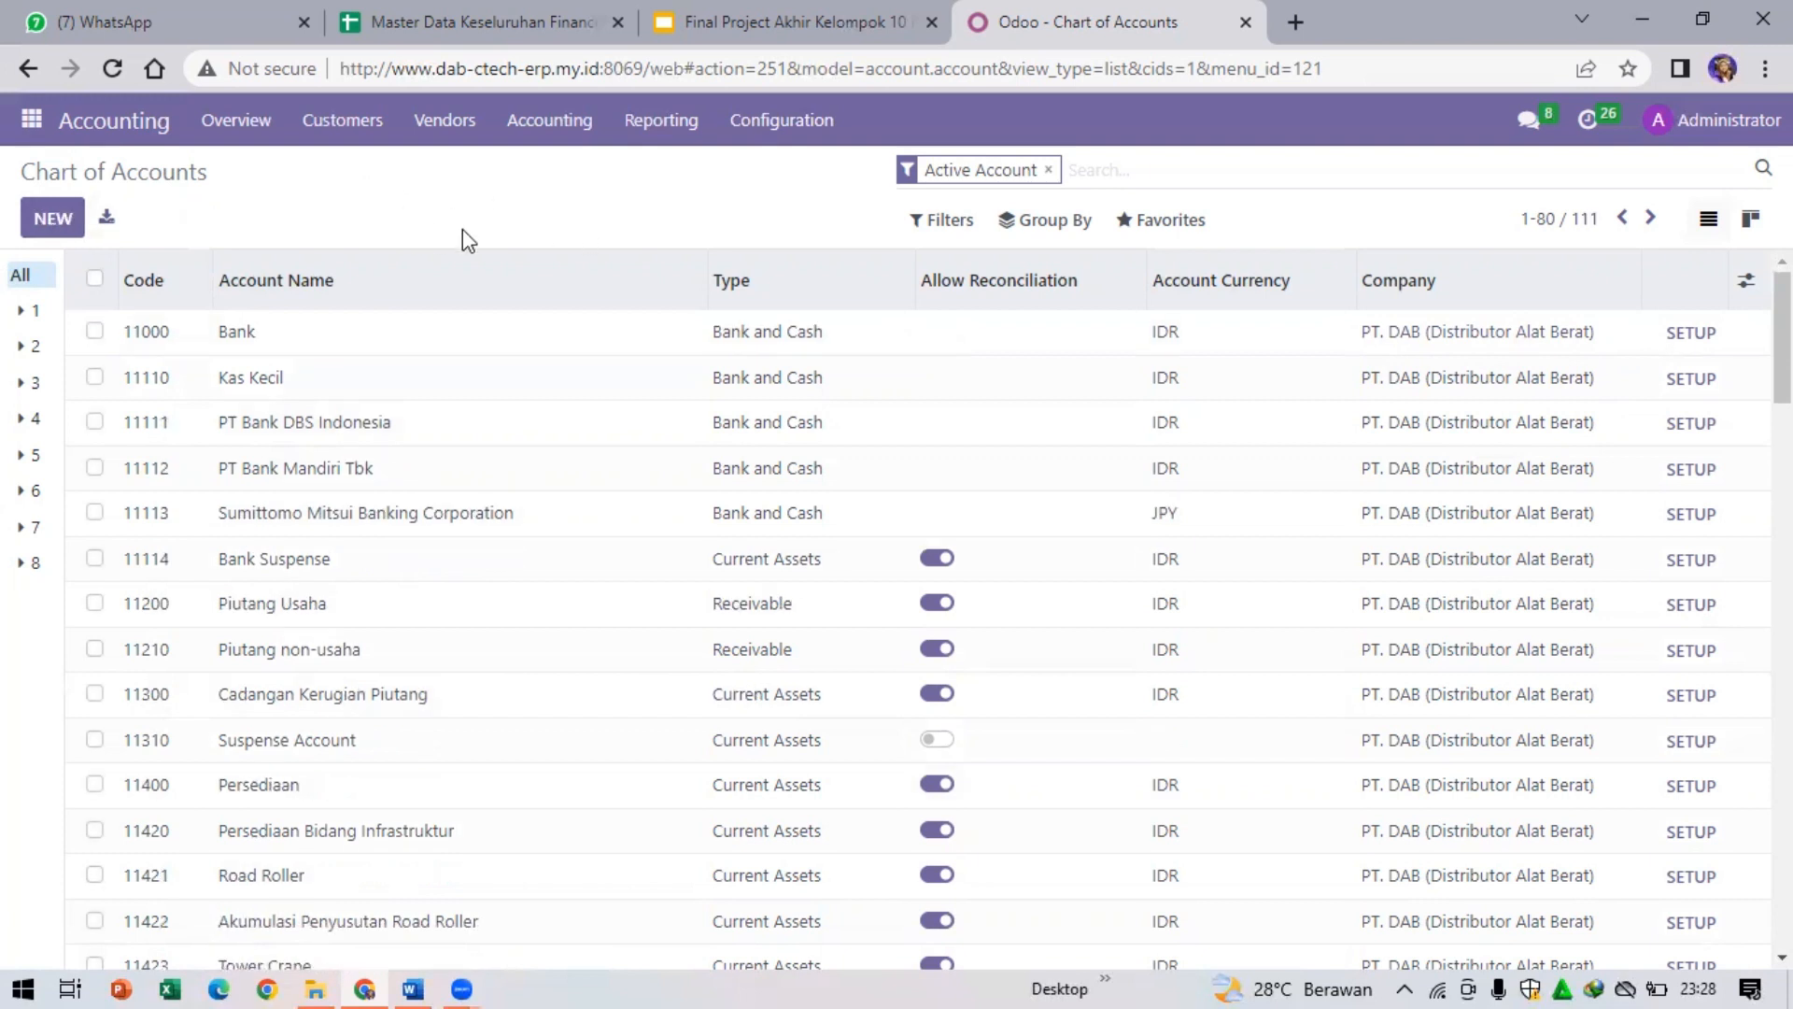
click(1188, 240)
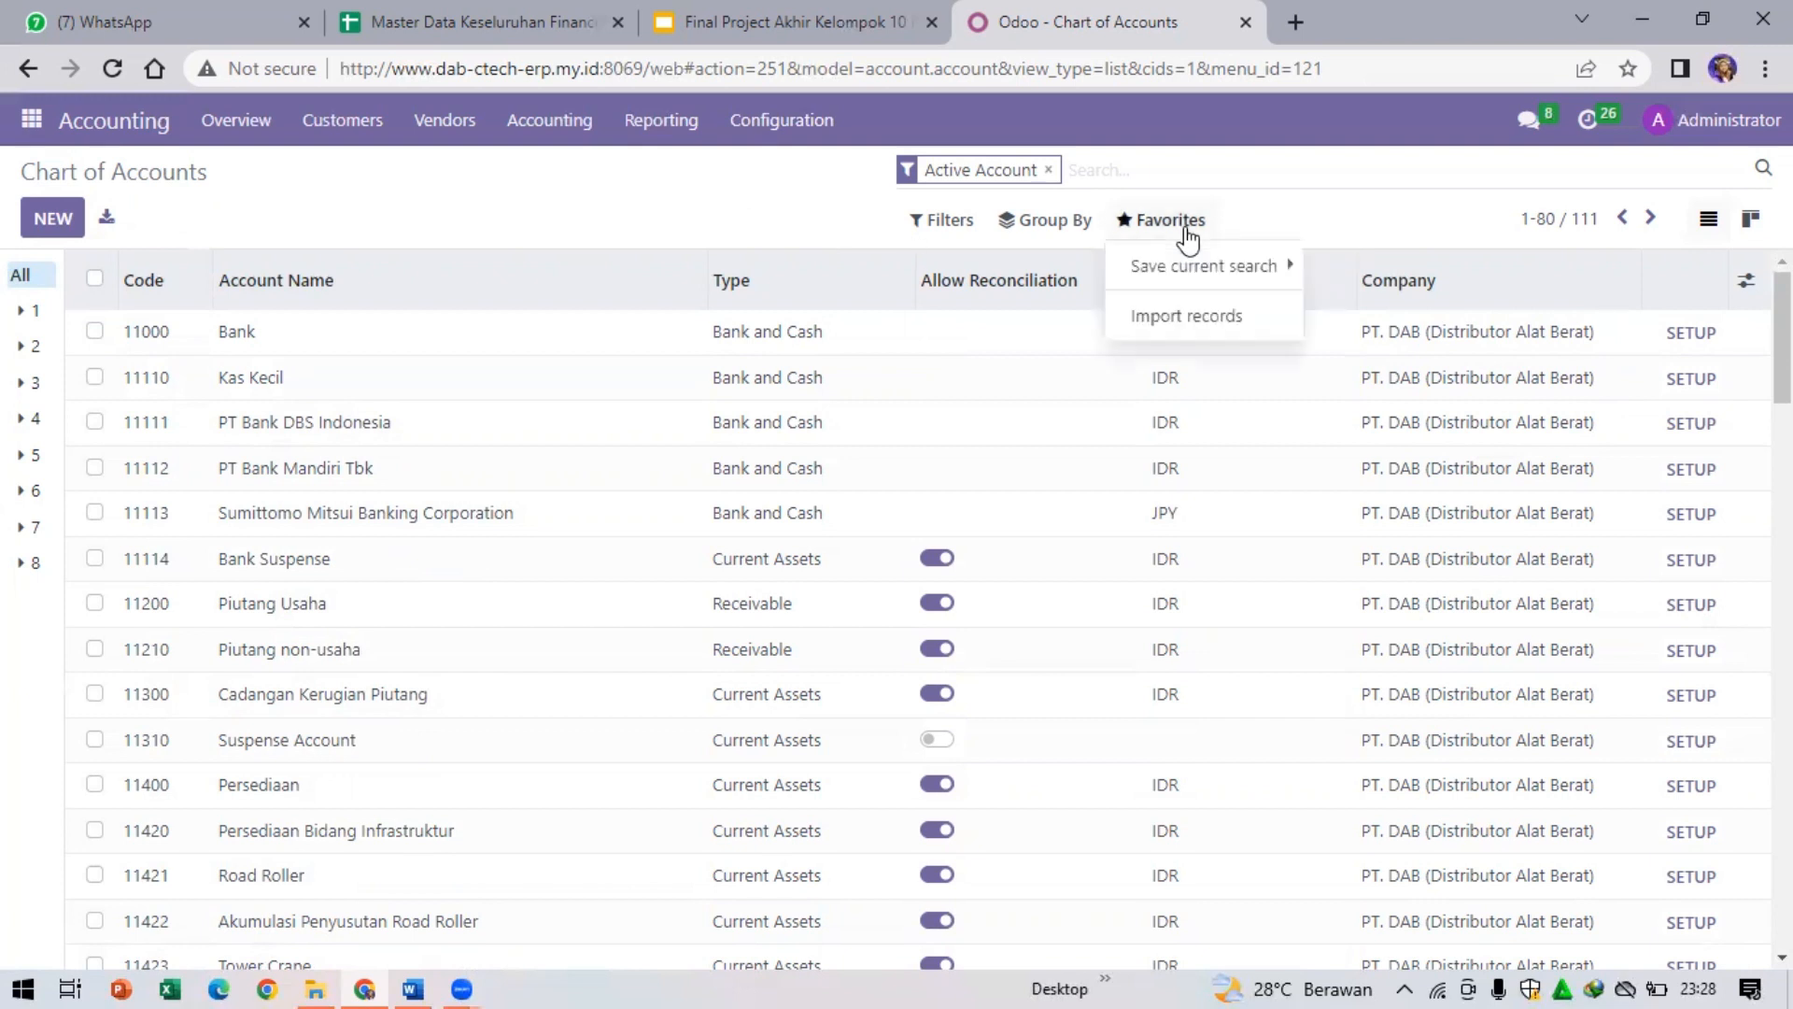
click(1173, 323)
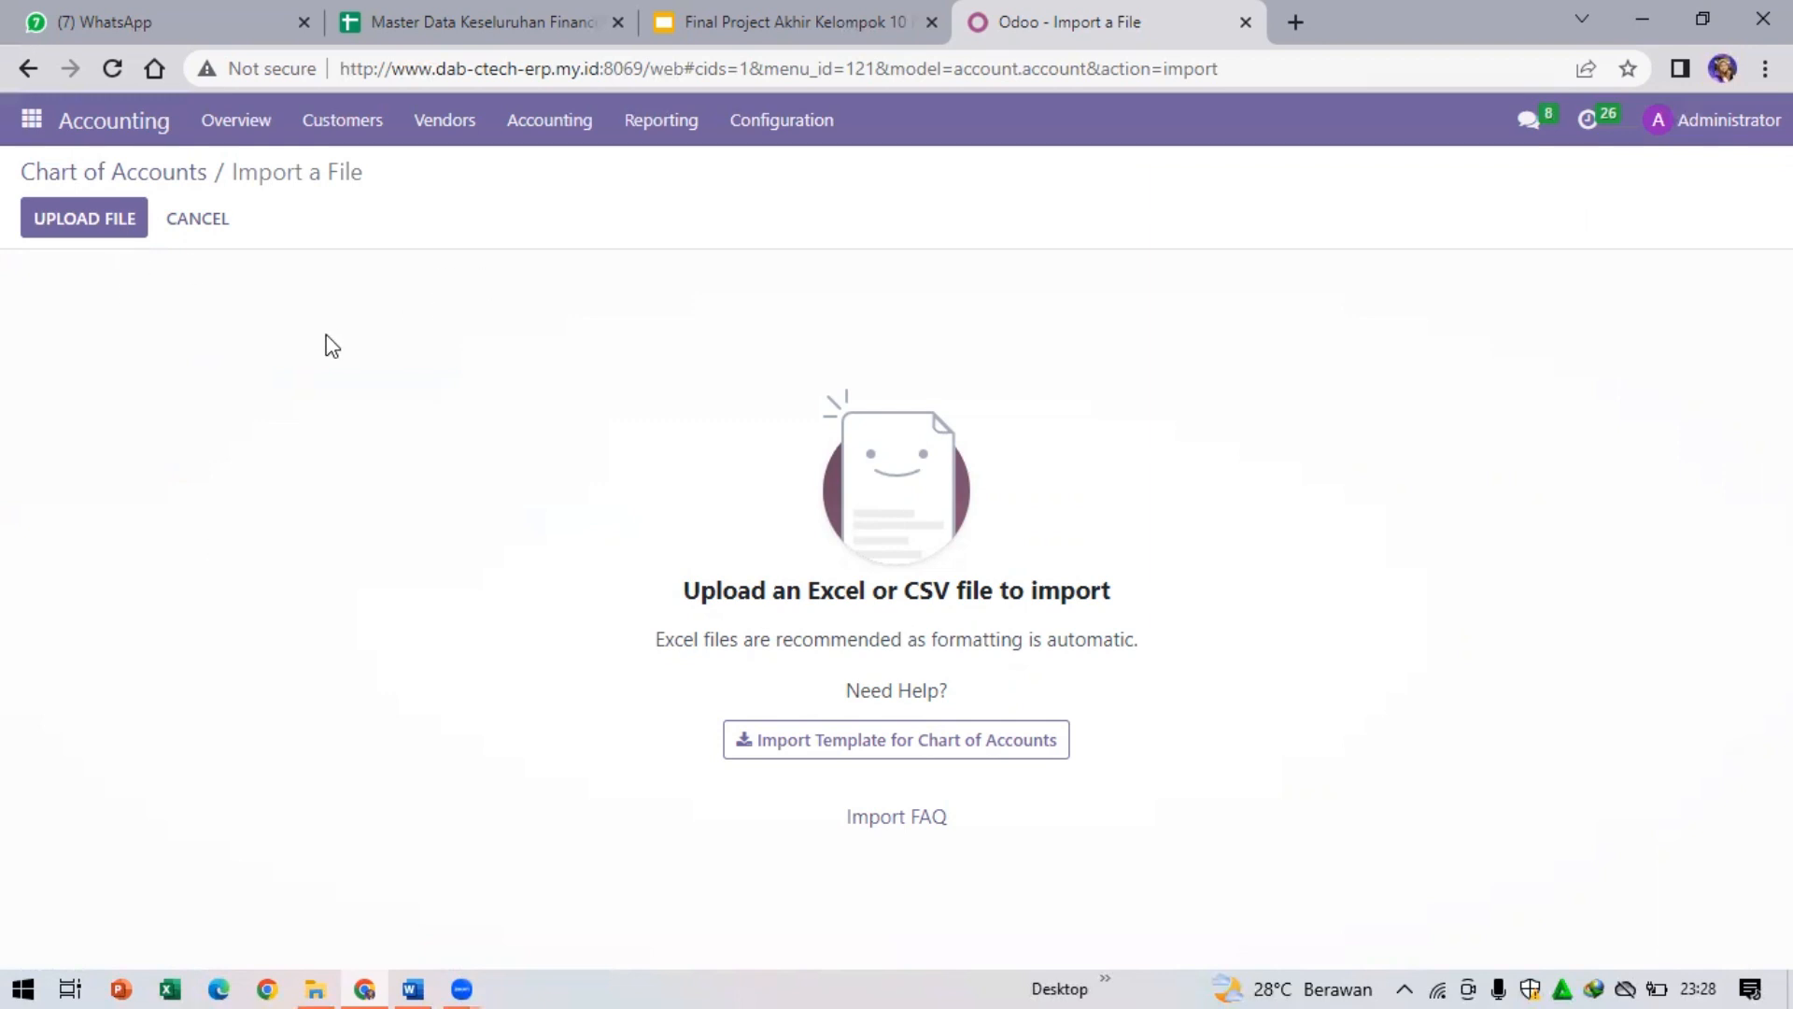
click(20, 65)
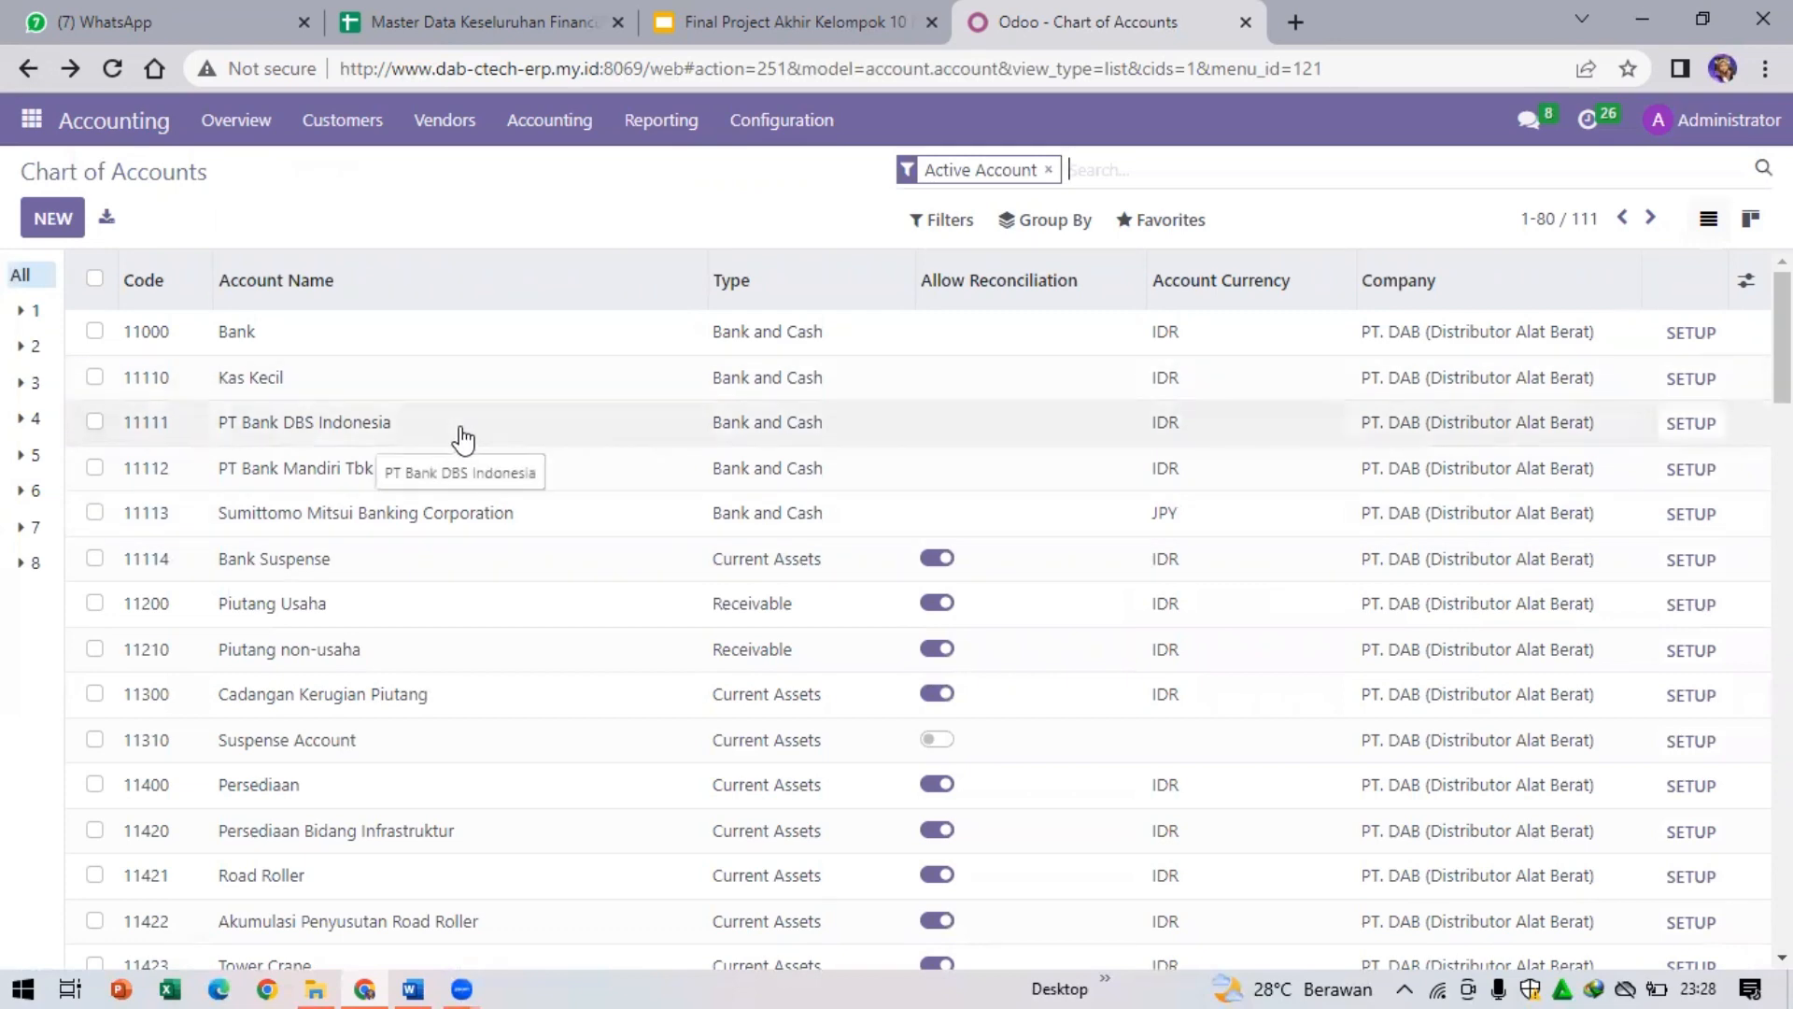
- Glance at the COA sheet in the master data spreadsheet, return to Odoo and open the Banks list in the Contacts app
click(523, 5)
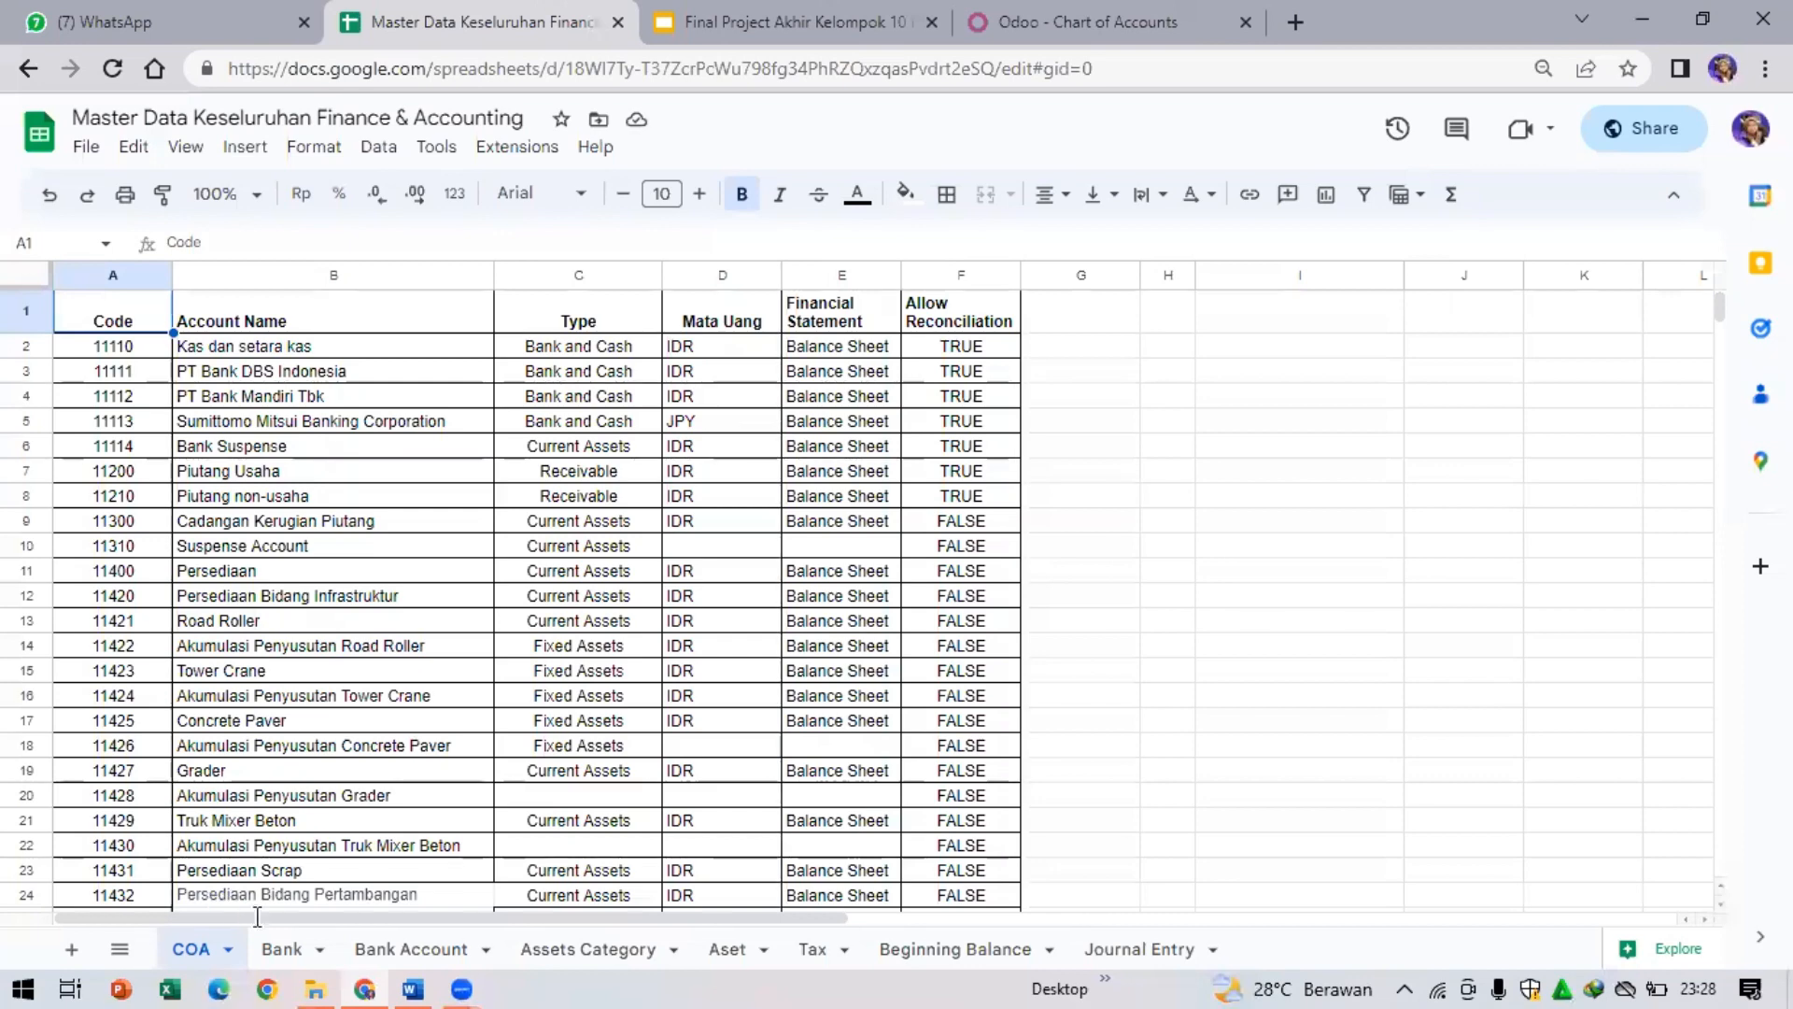
click(1008, 30)
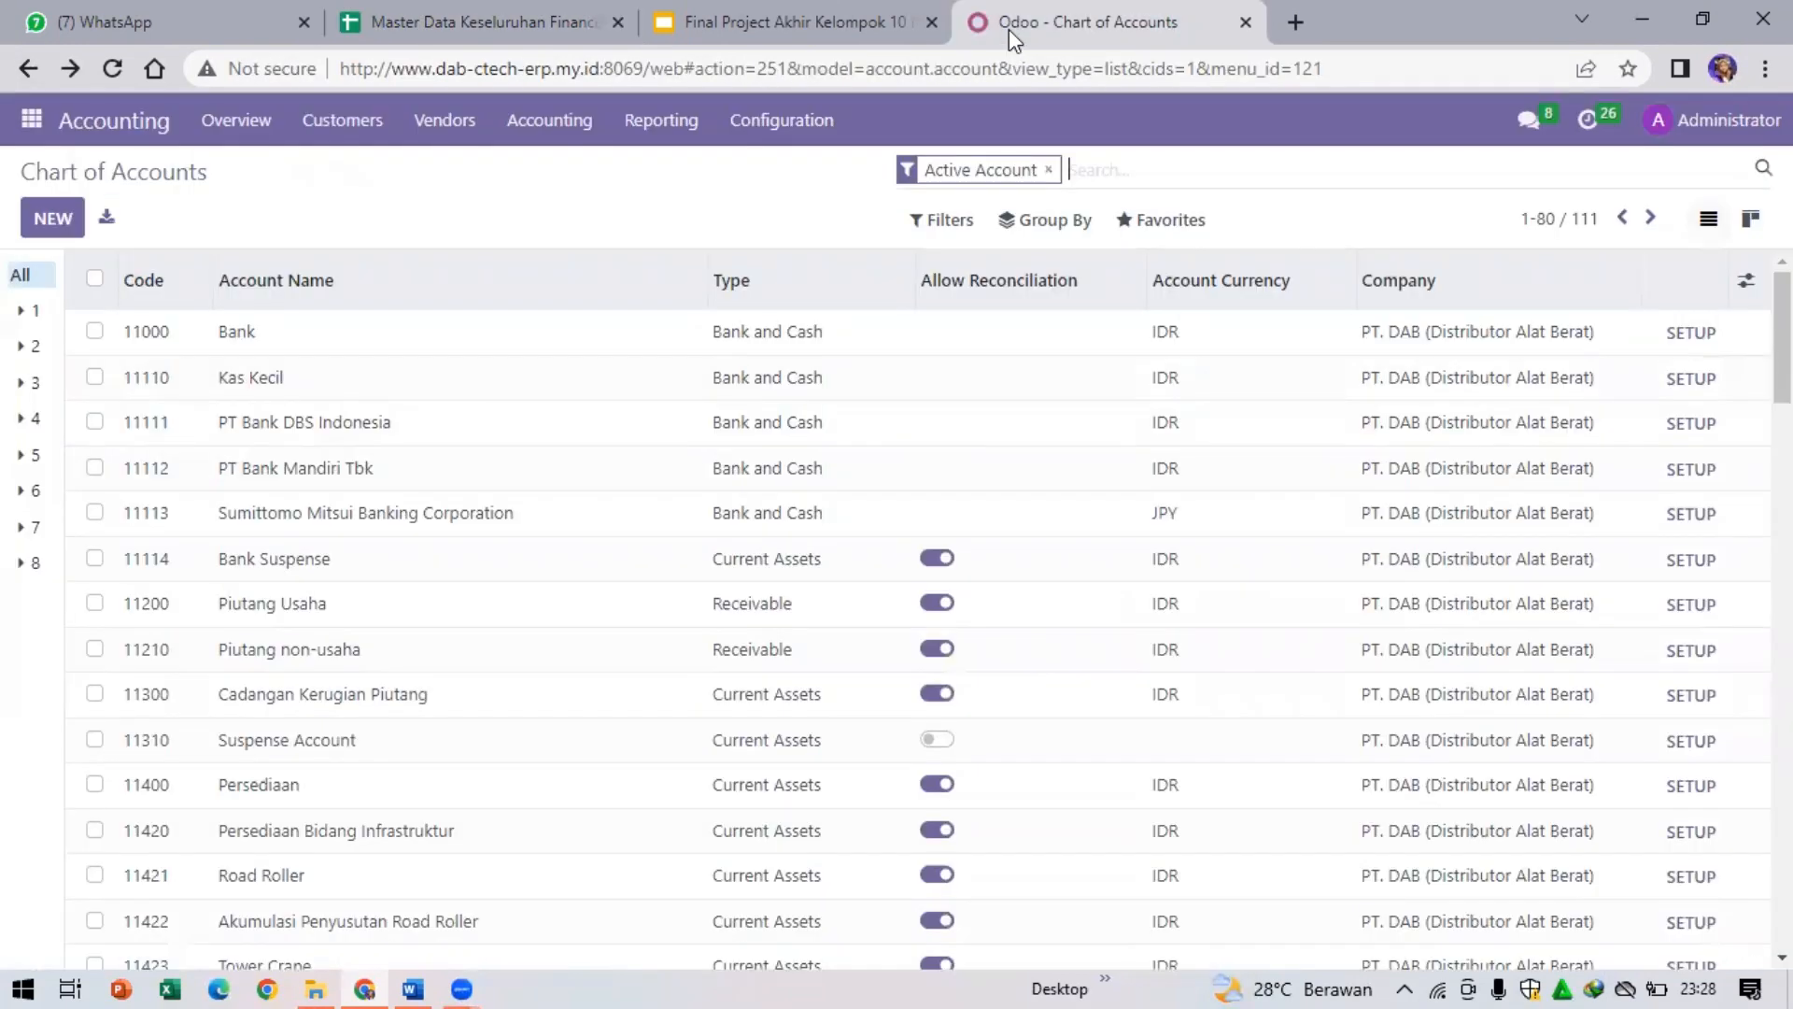
click(31, 122)
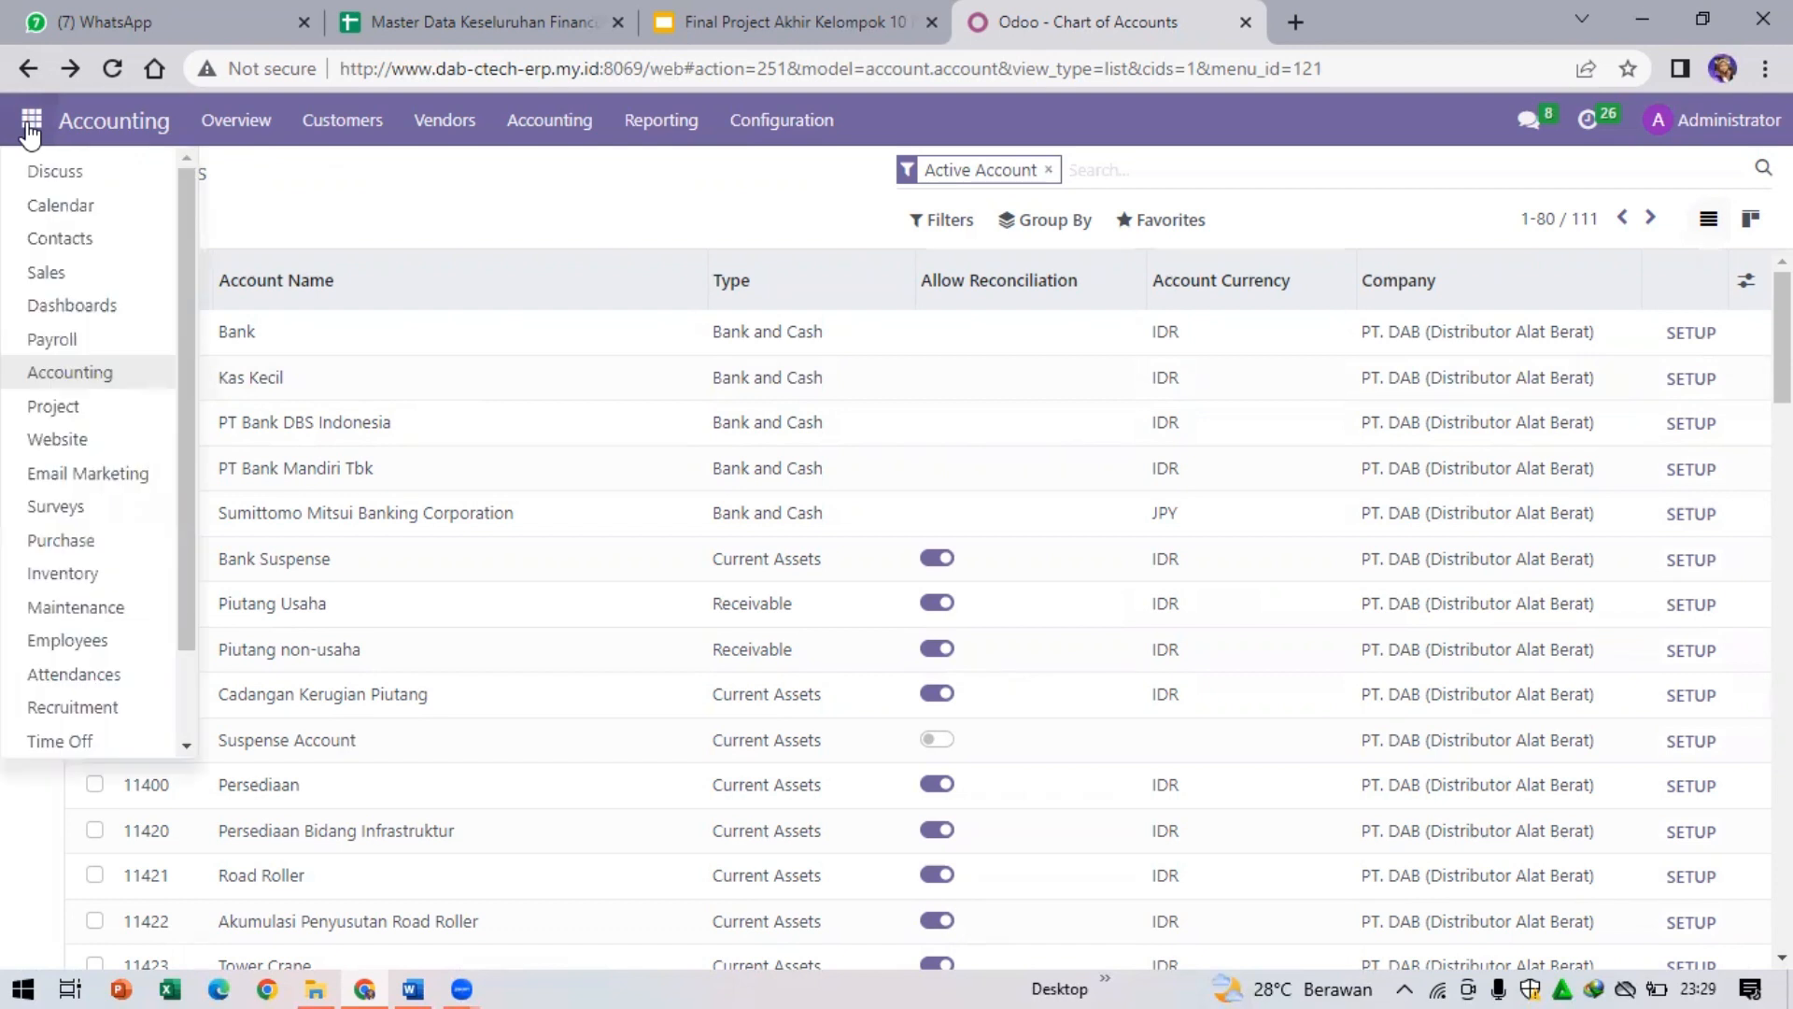
click(58, 244)
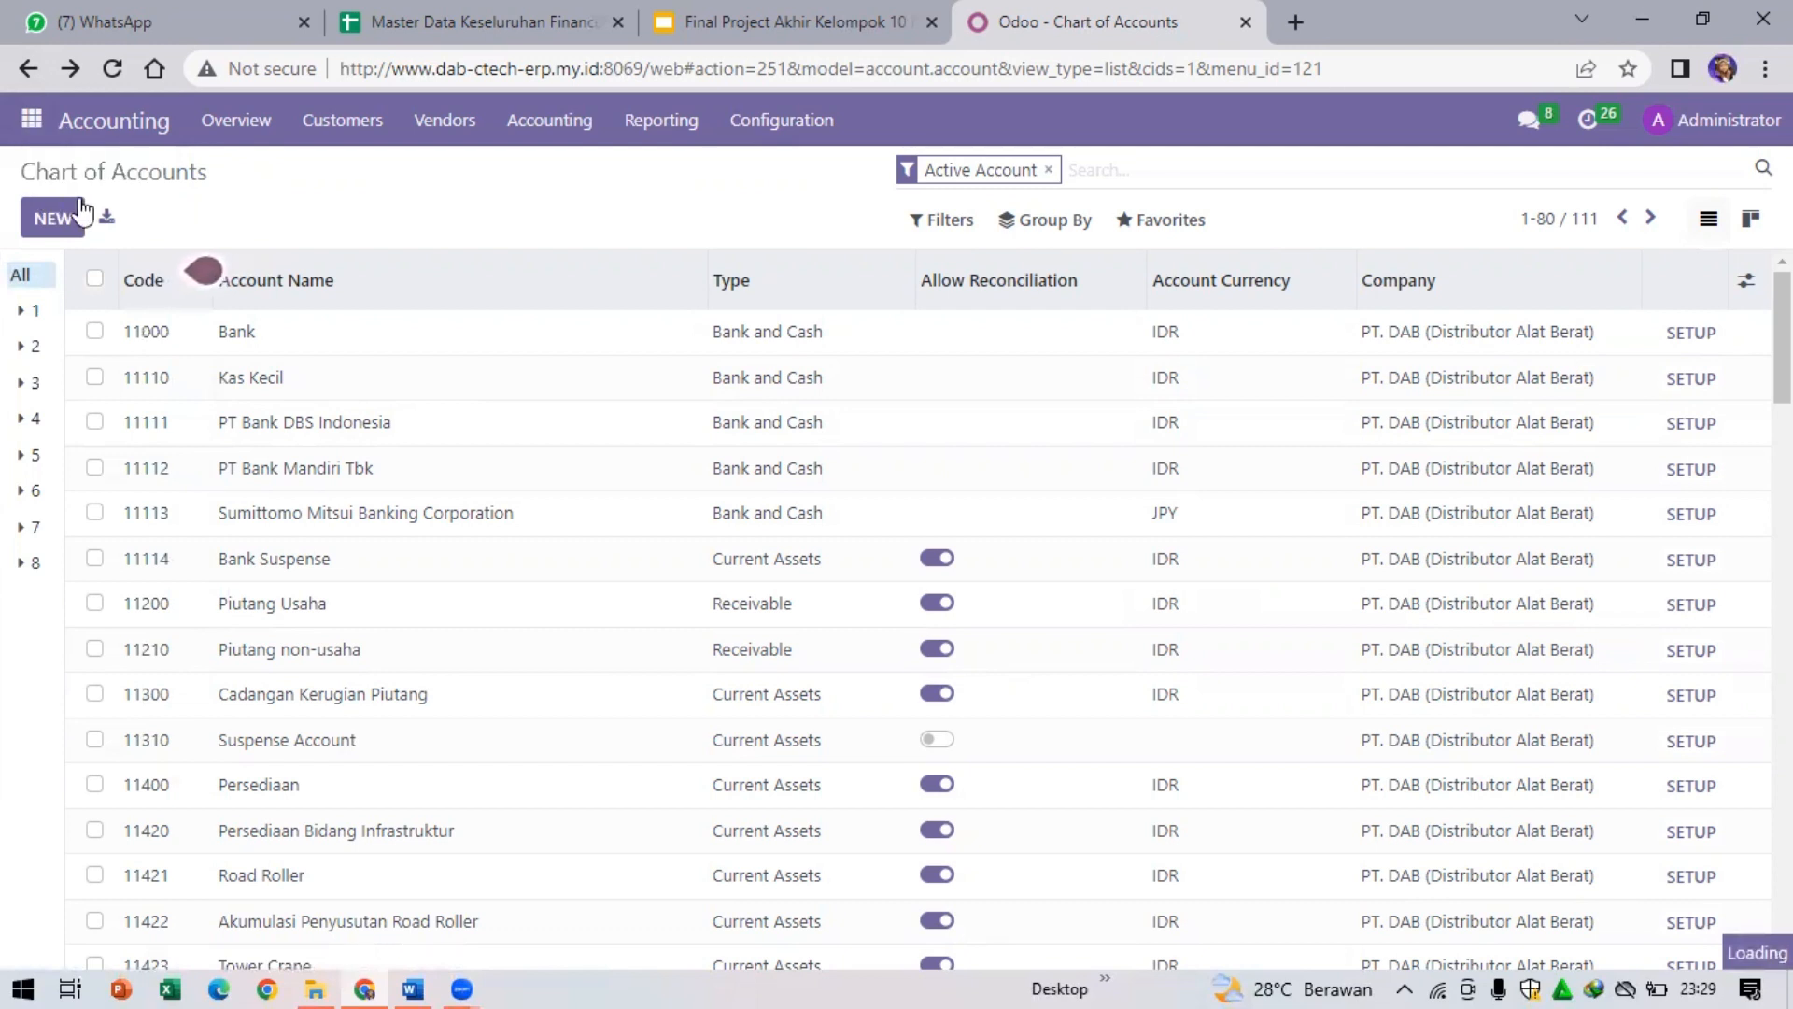
click(31, 123)
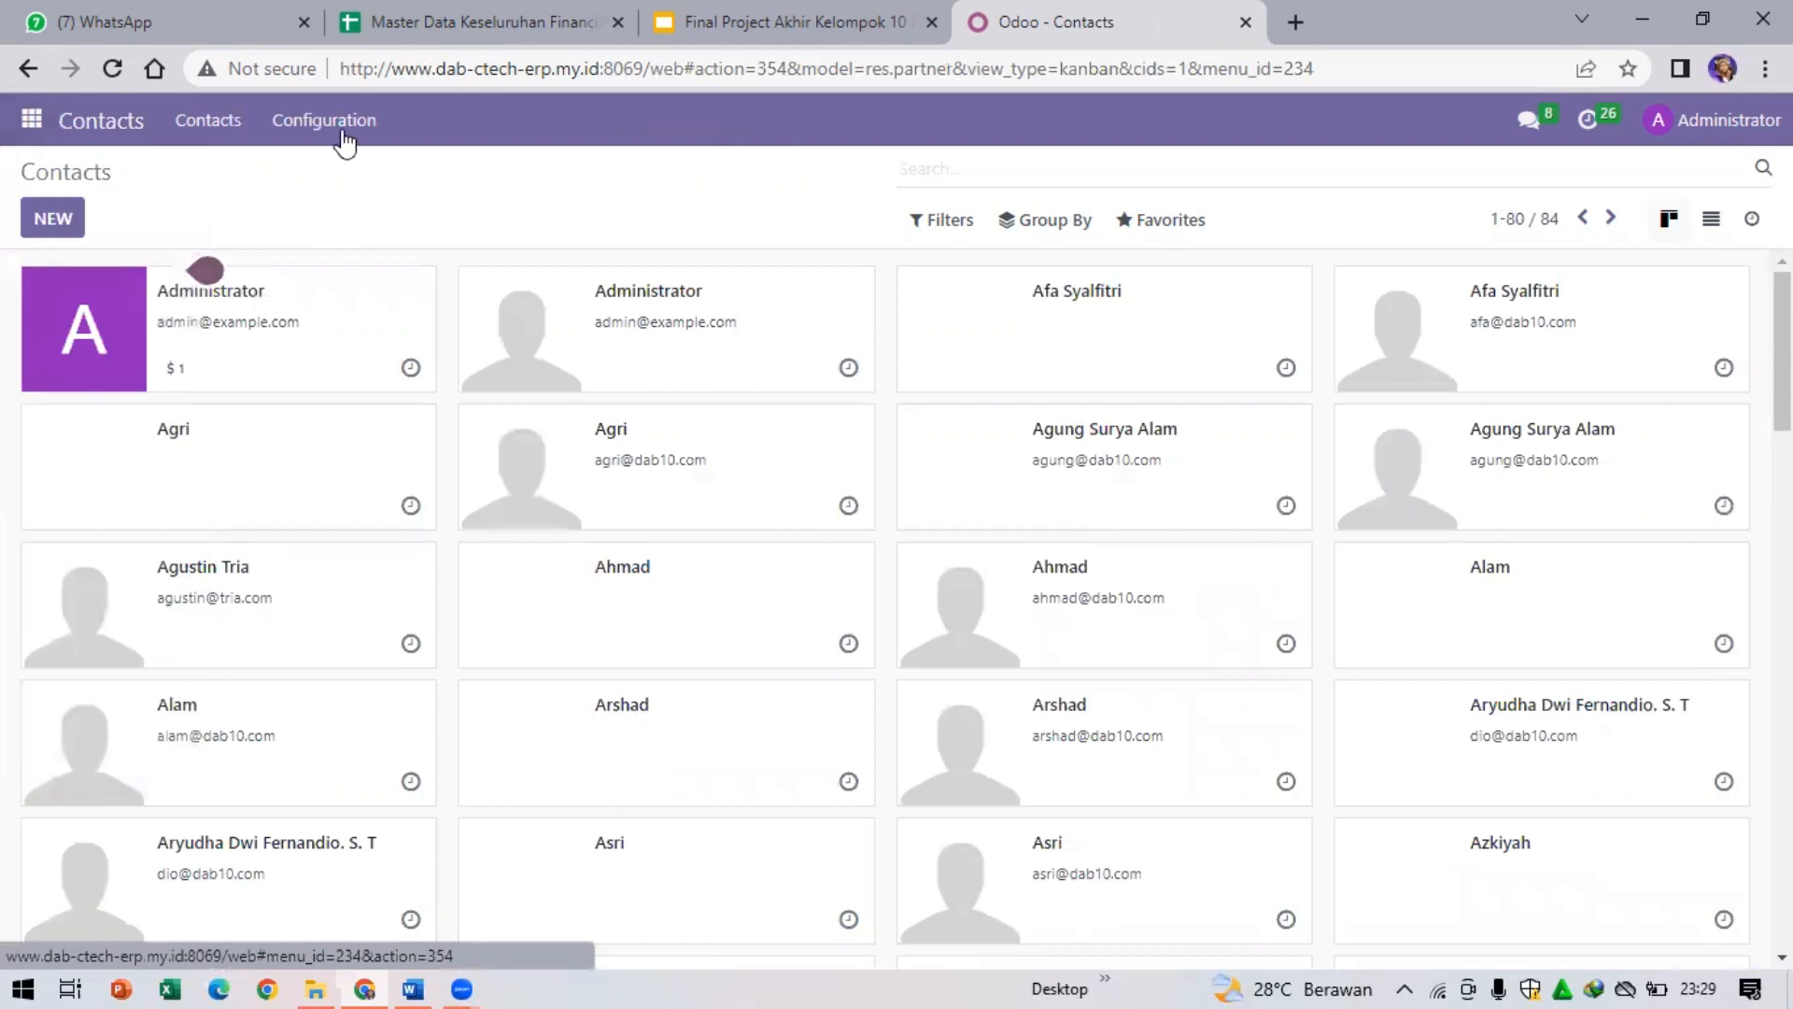
click(341, 131)
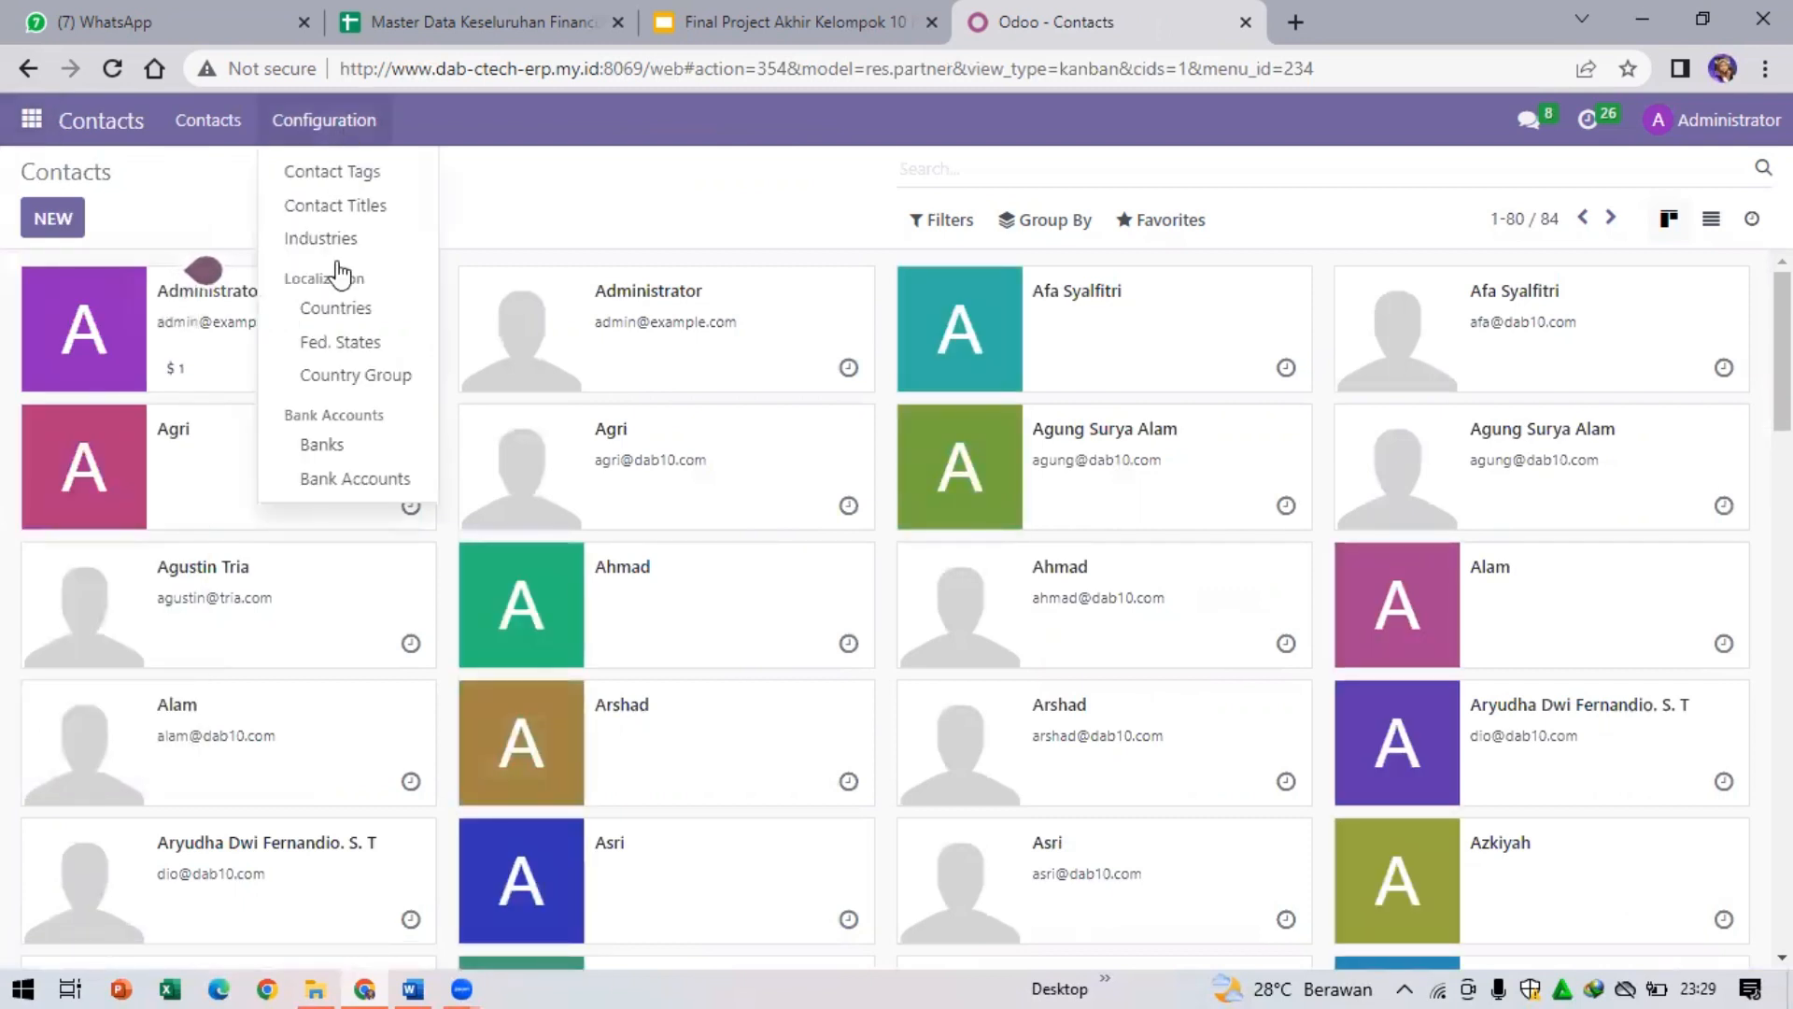
click(322, 446)
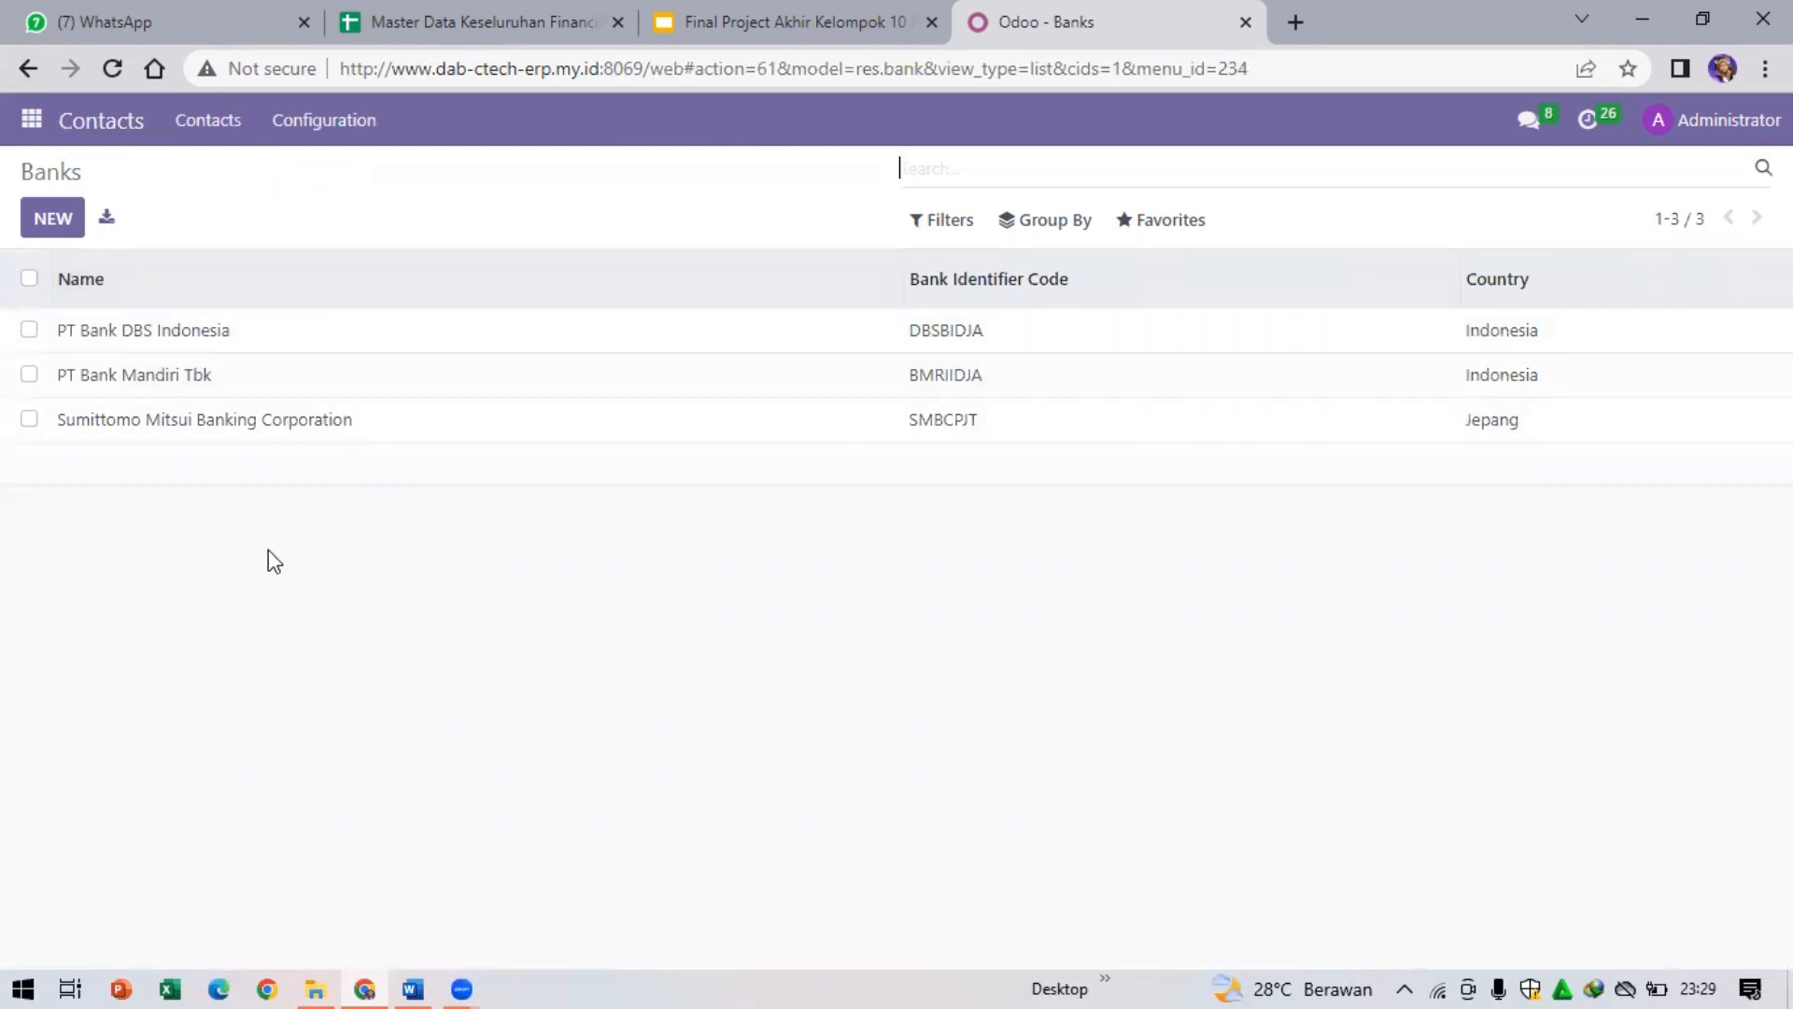
- Show the blank new bank form and the bank record import page, returning to the Banks list after each
click(54, 222)
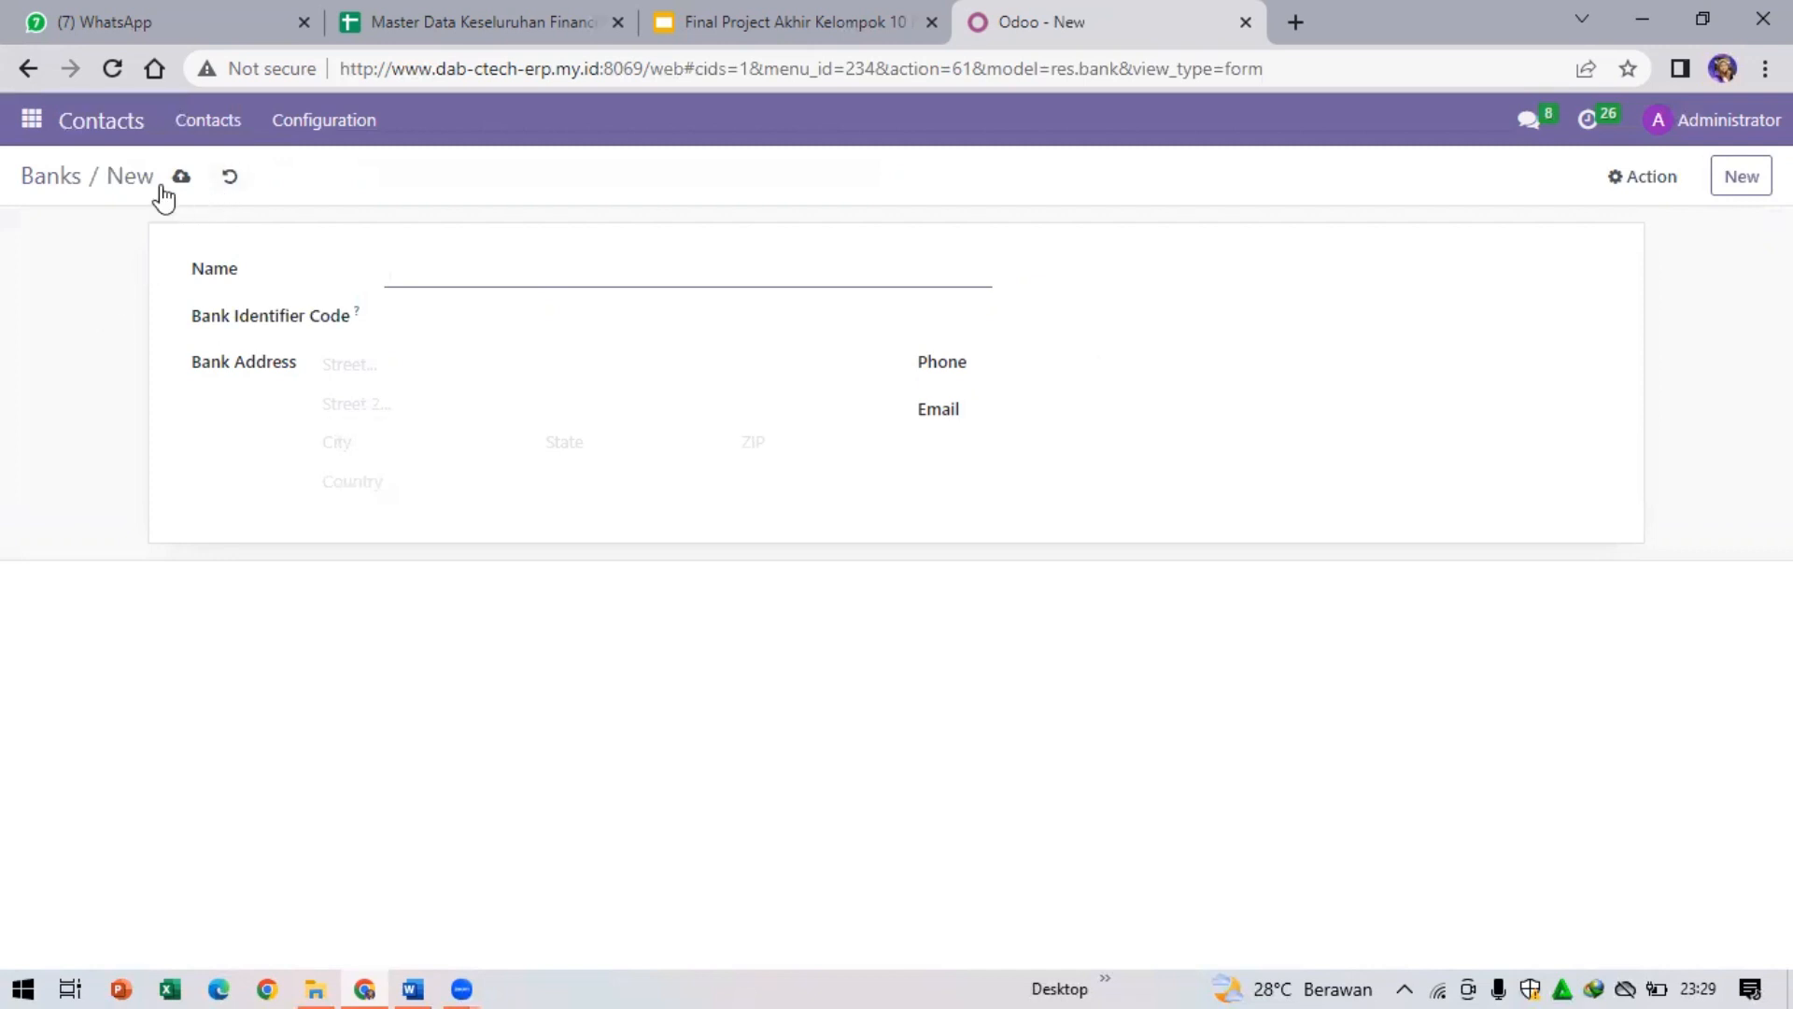
click(17, 75)
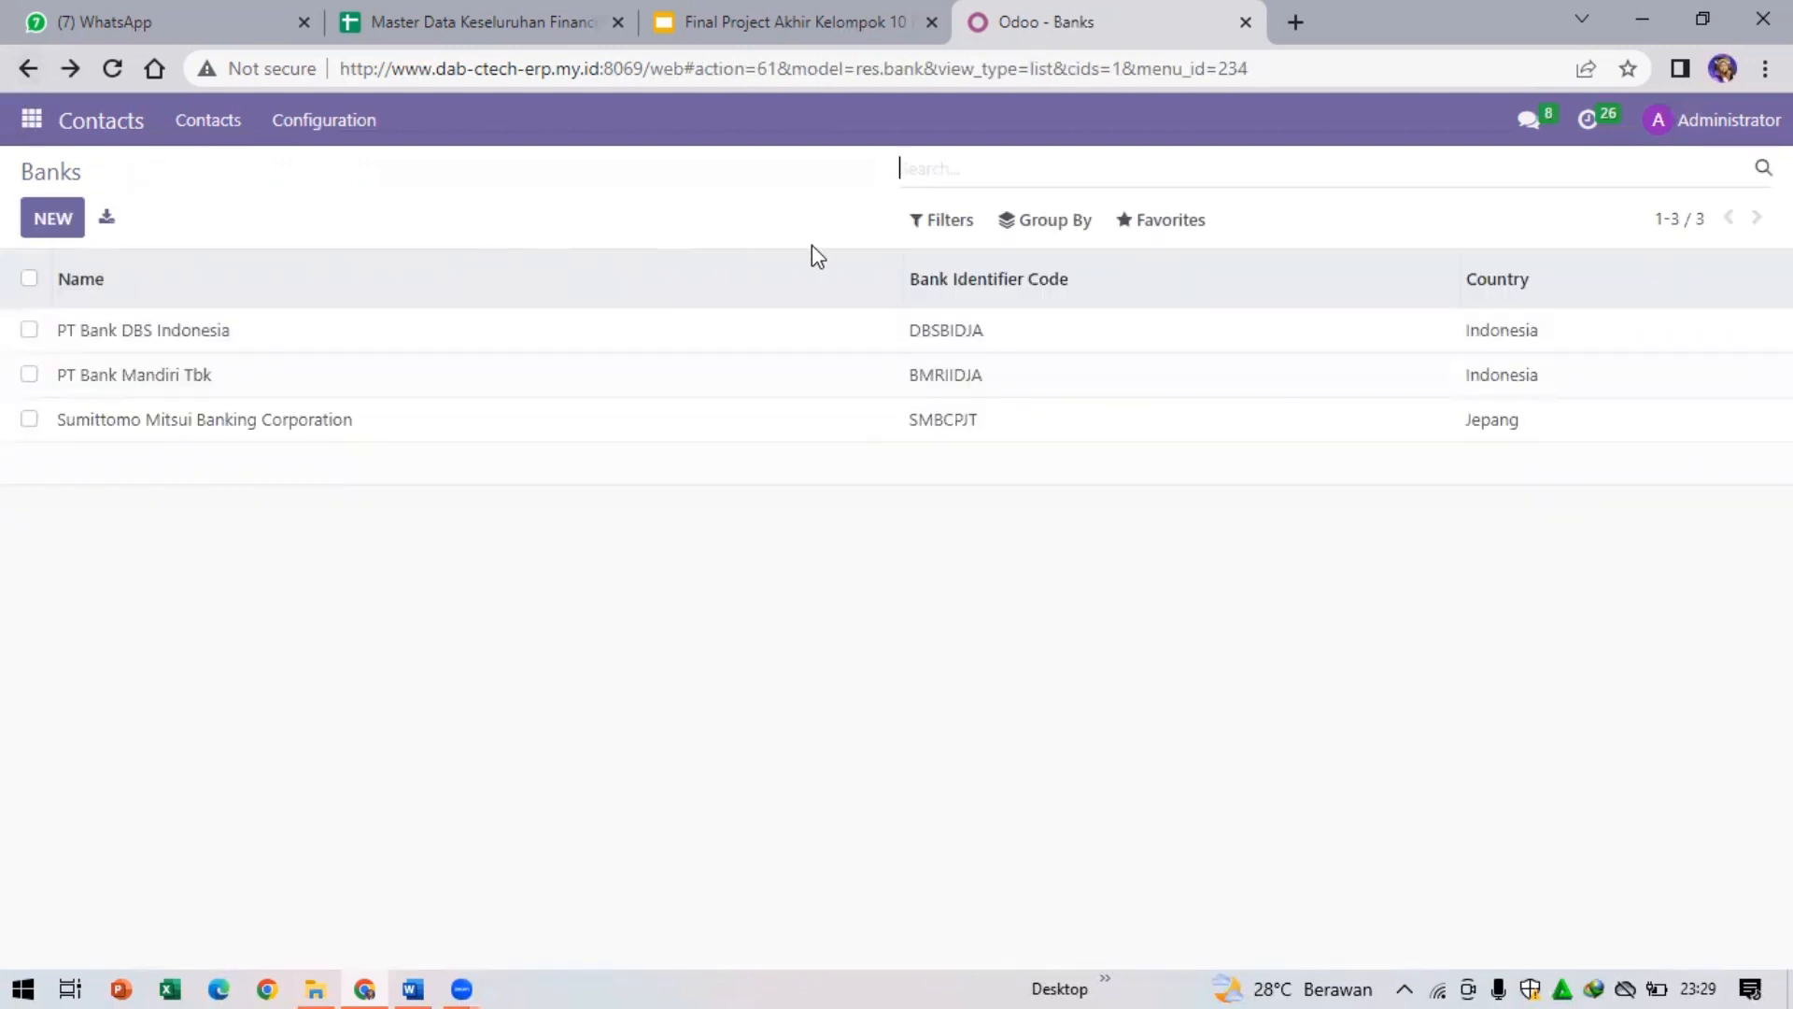
click(1168, 223)
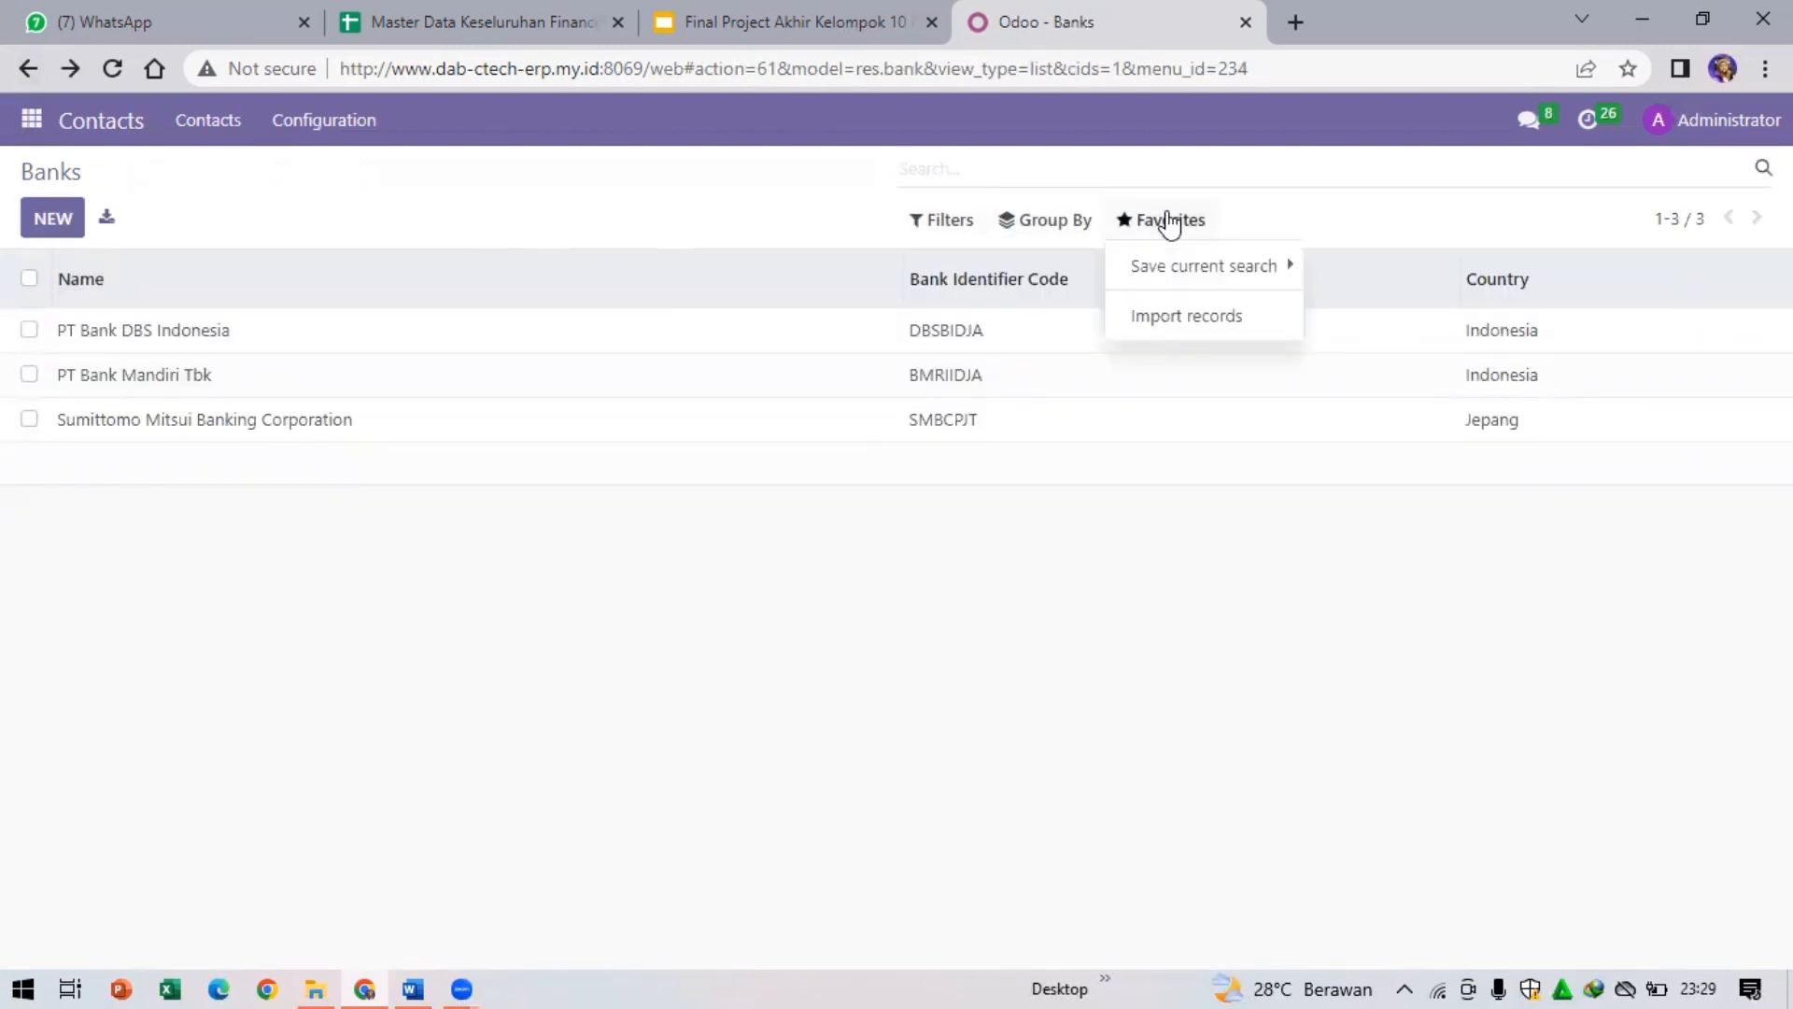
click(1181, 318)
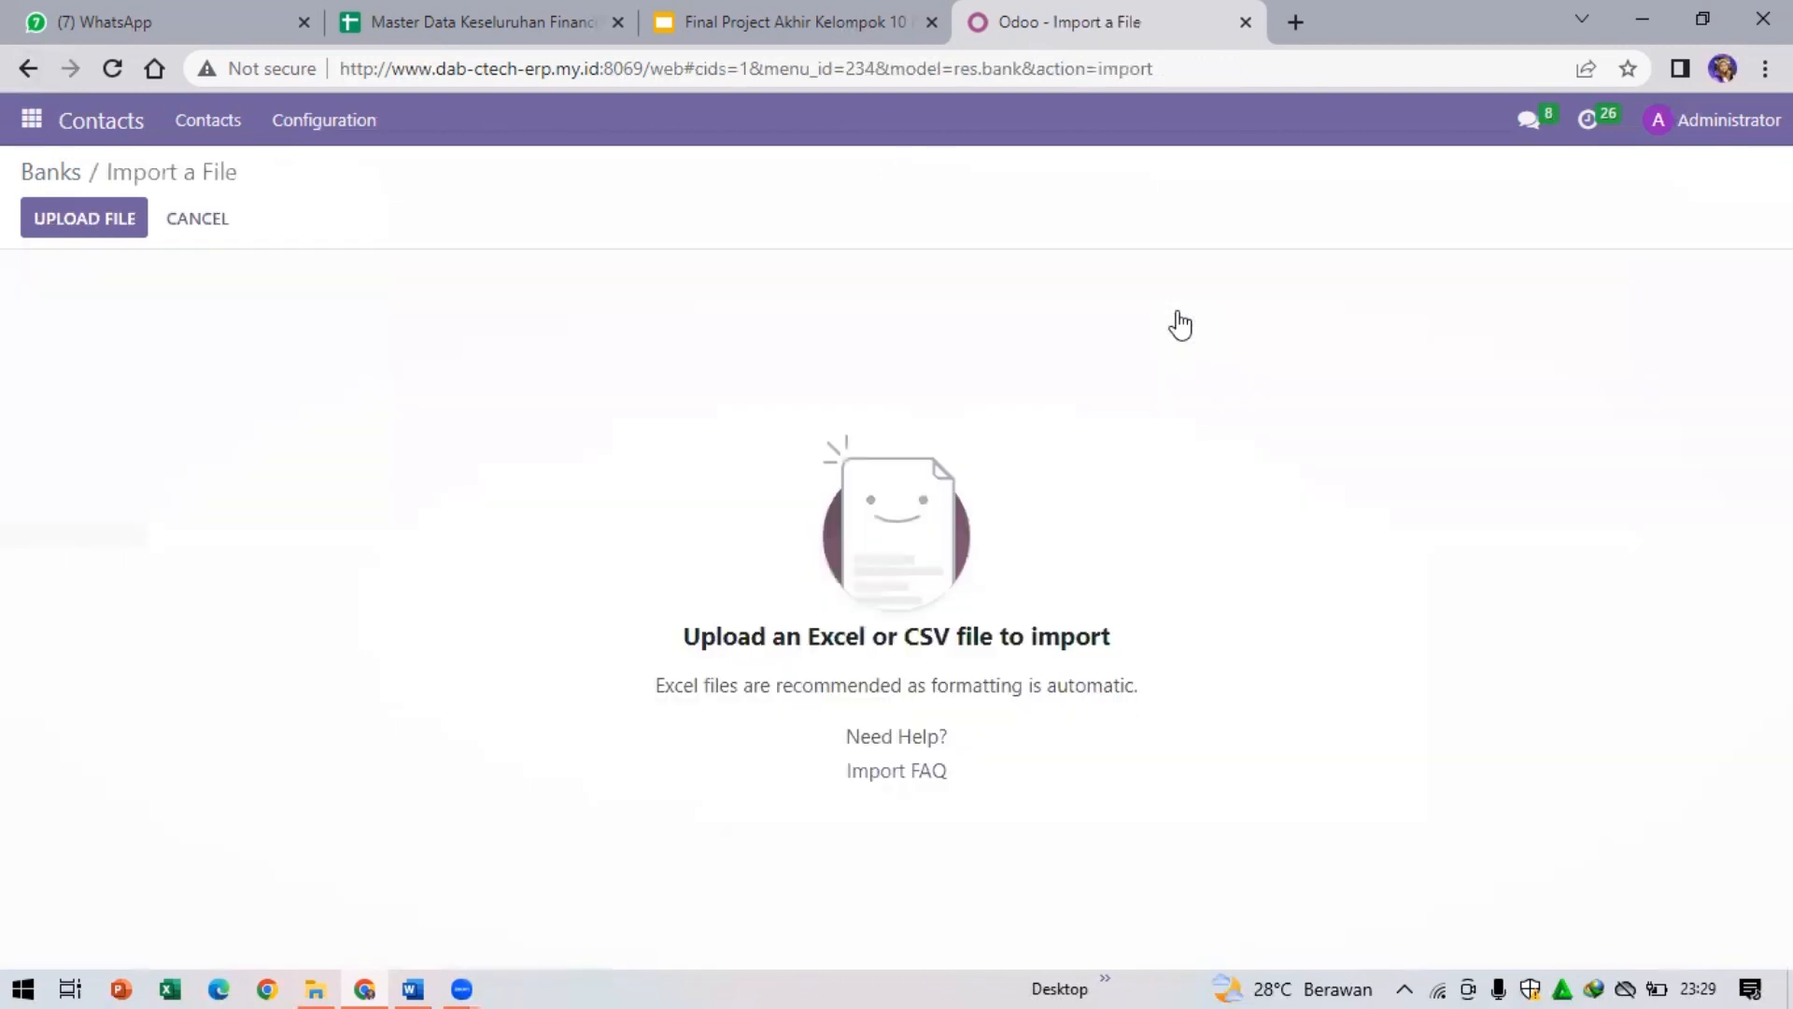
click(32, 75)
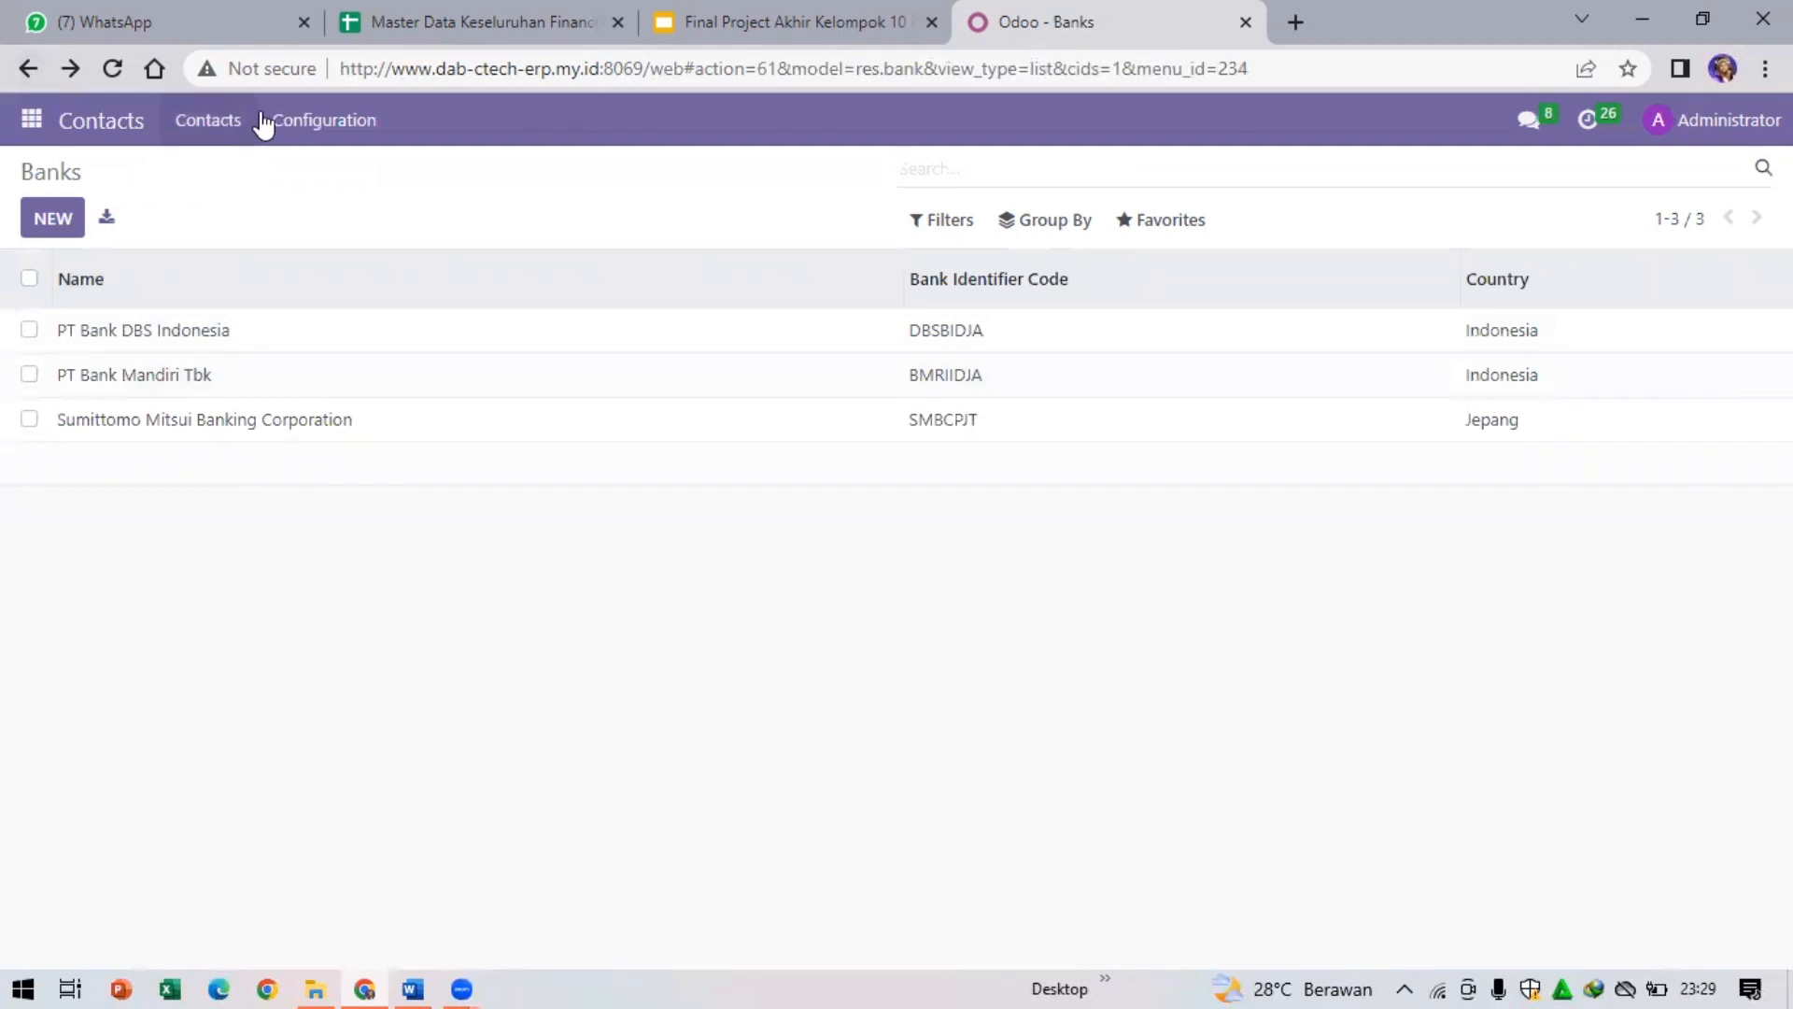
- Open the Bank Accounts list and show its blank new account form and import page, returning to the list after each
click(314, 131)
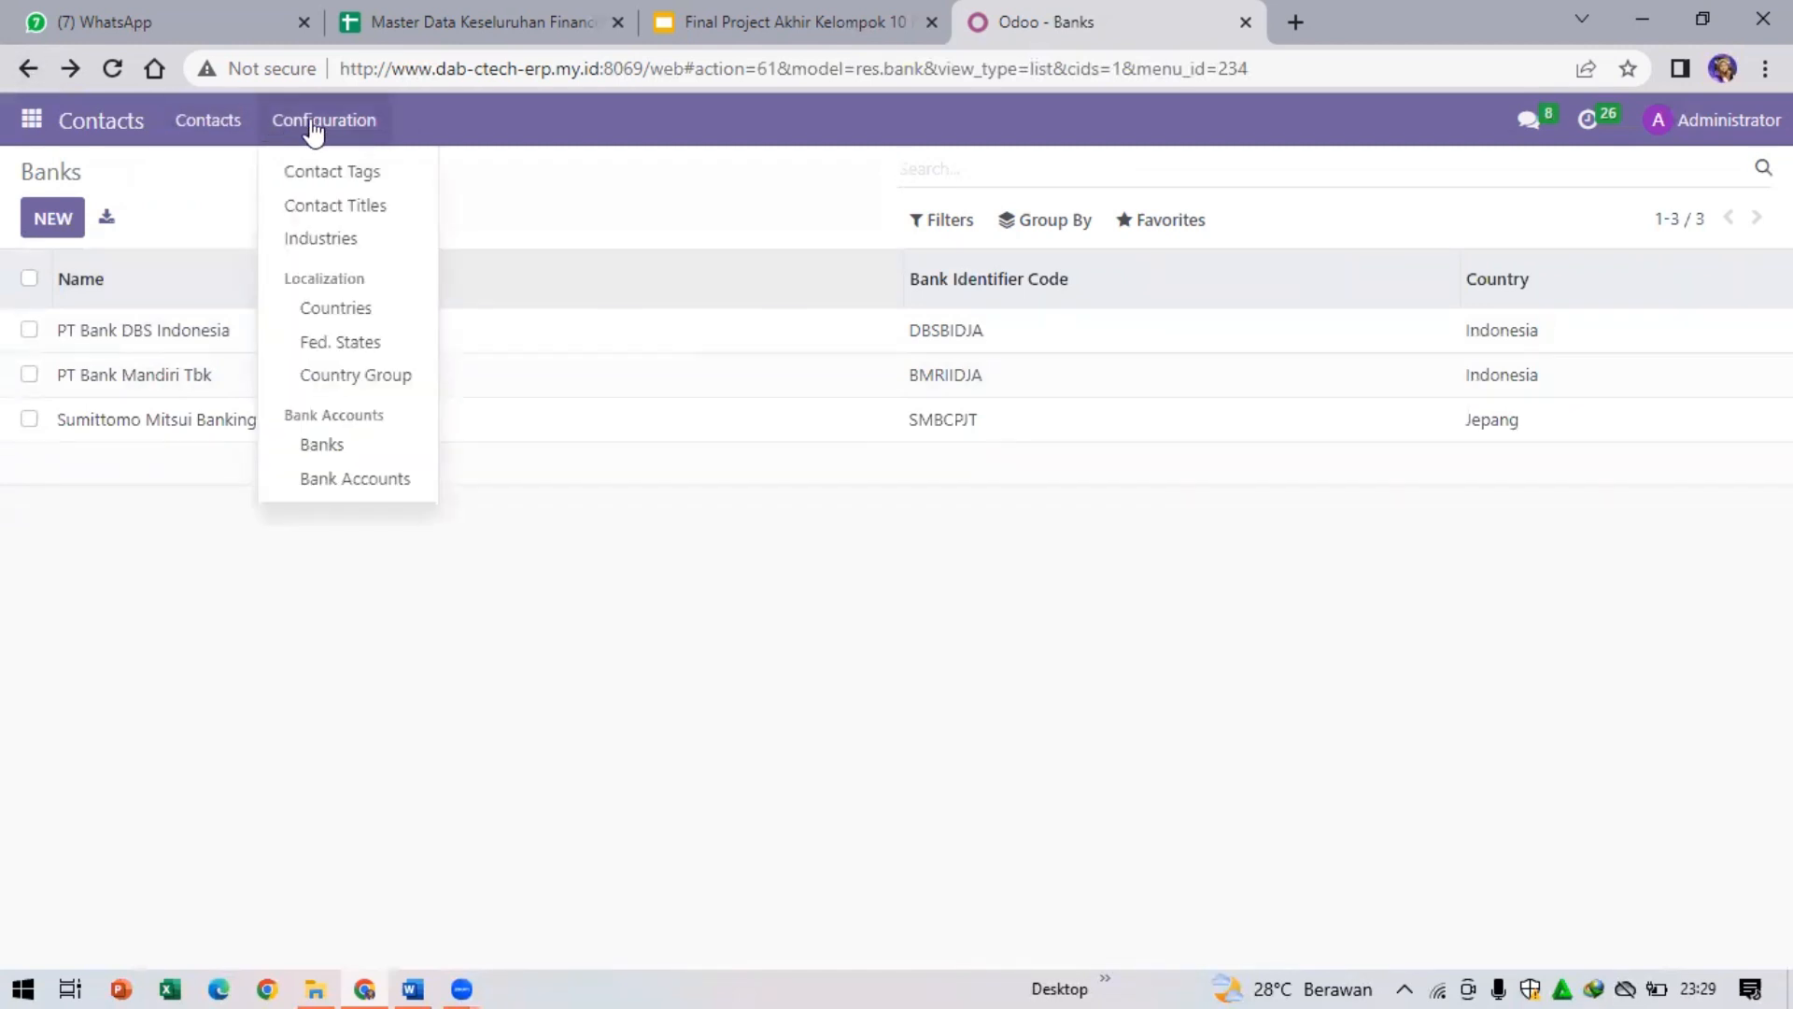
click(342, 481)
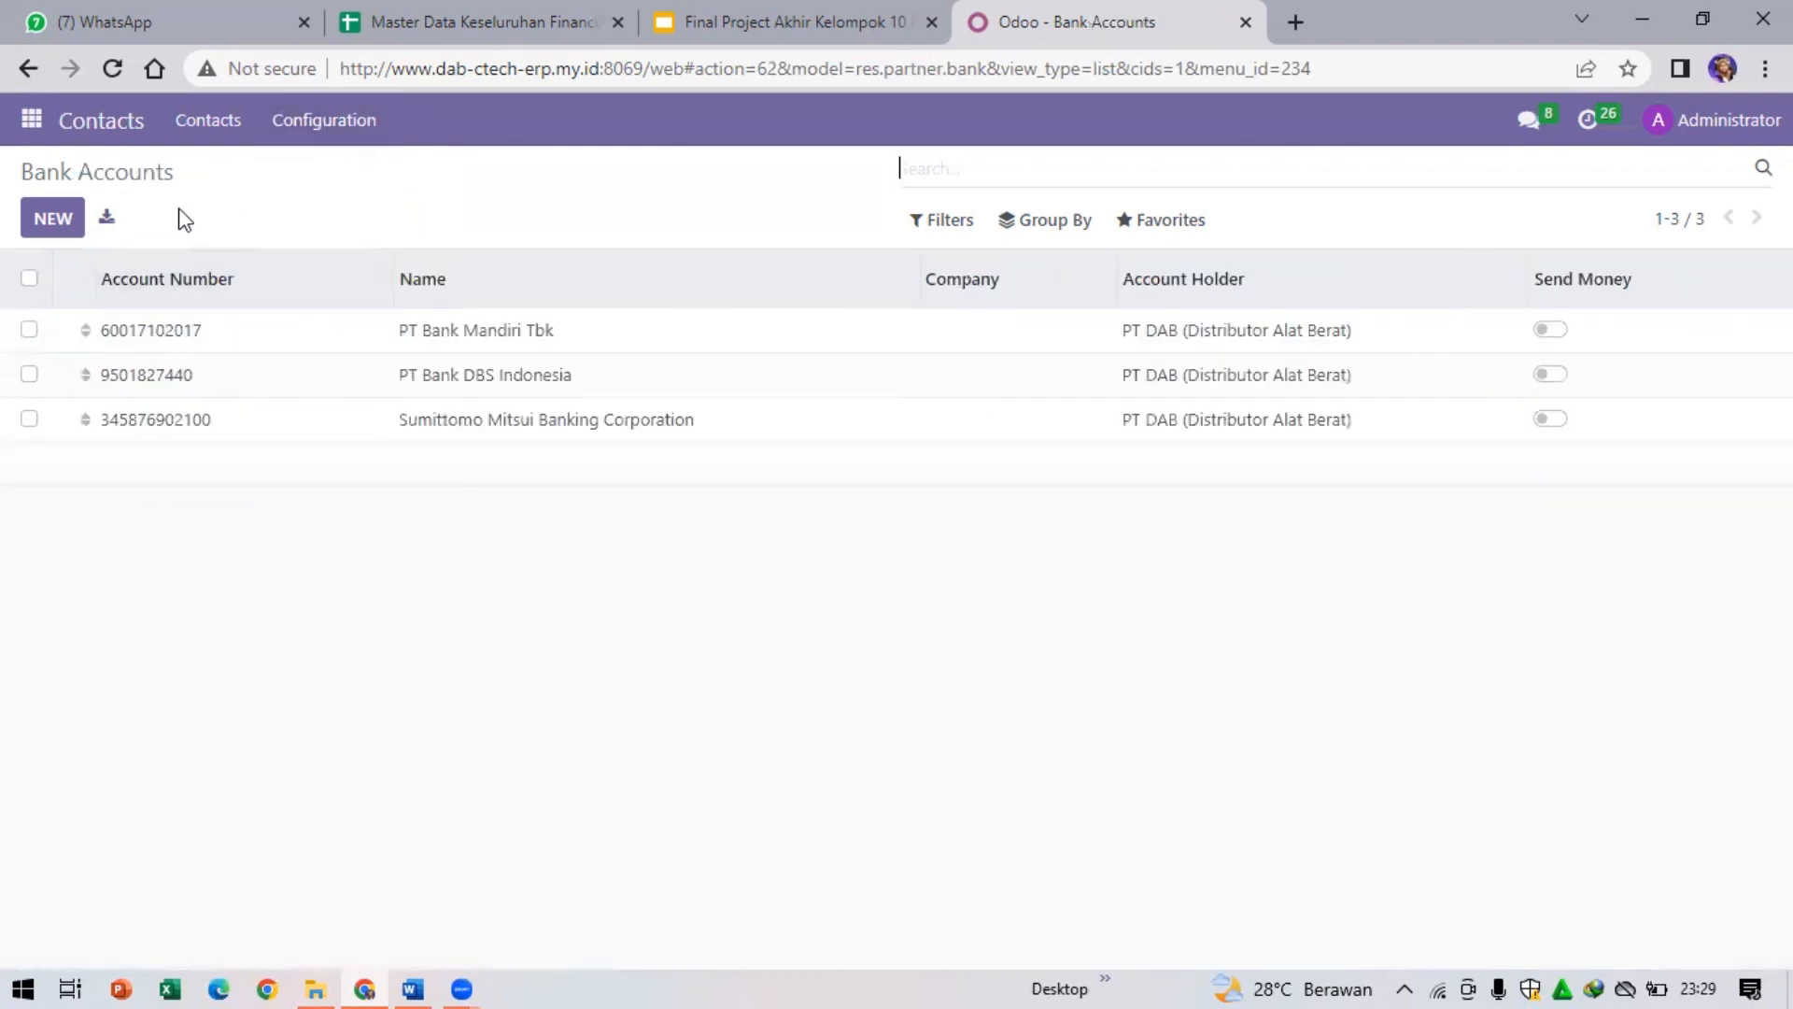
click(52, 224)
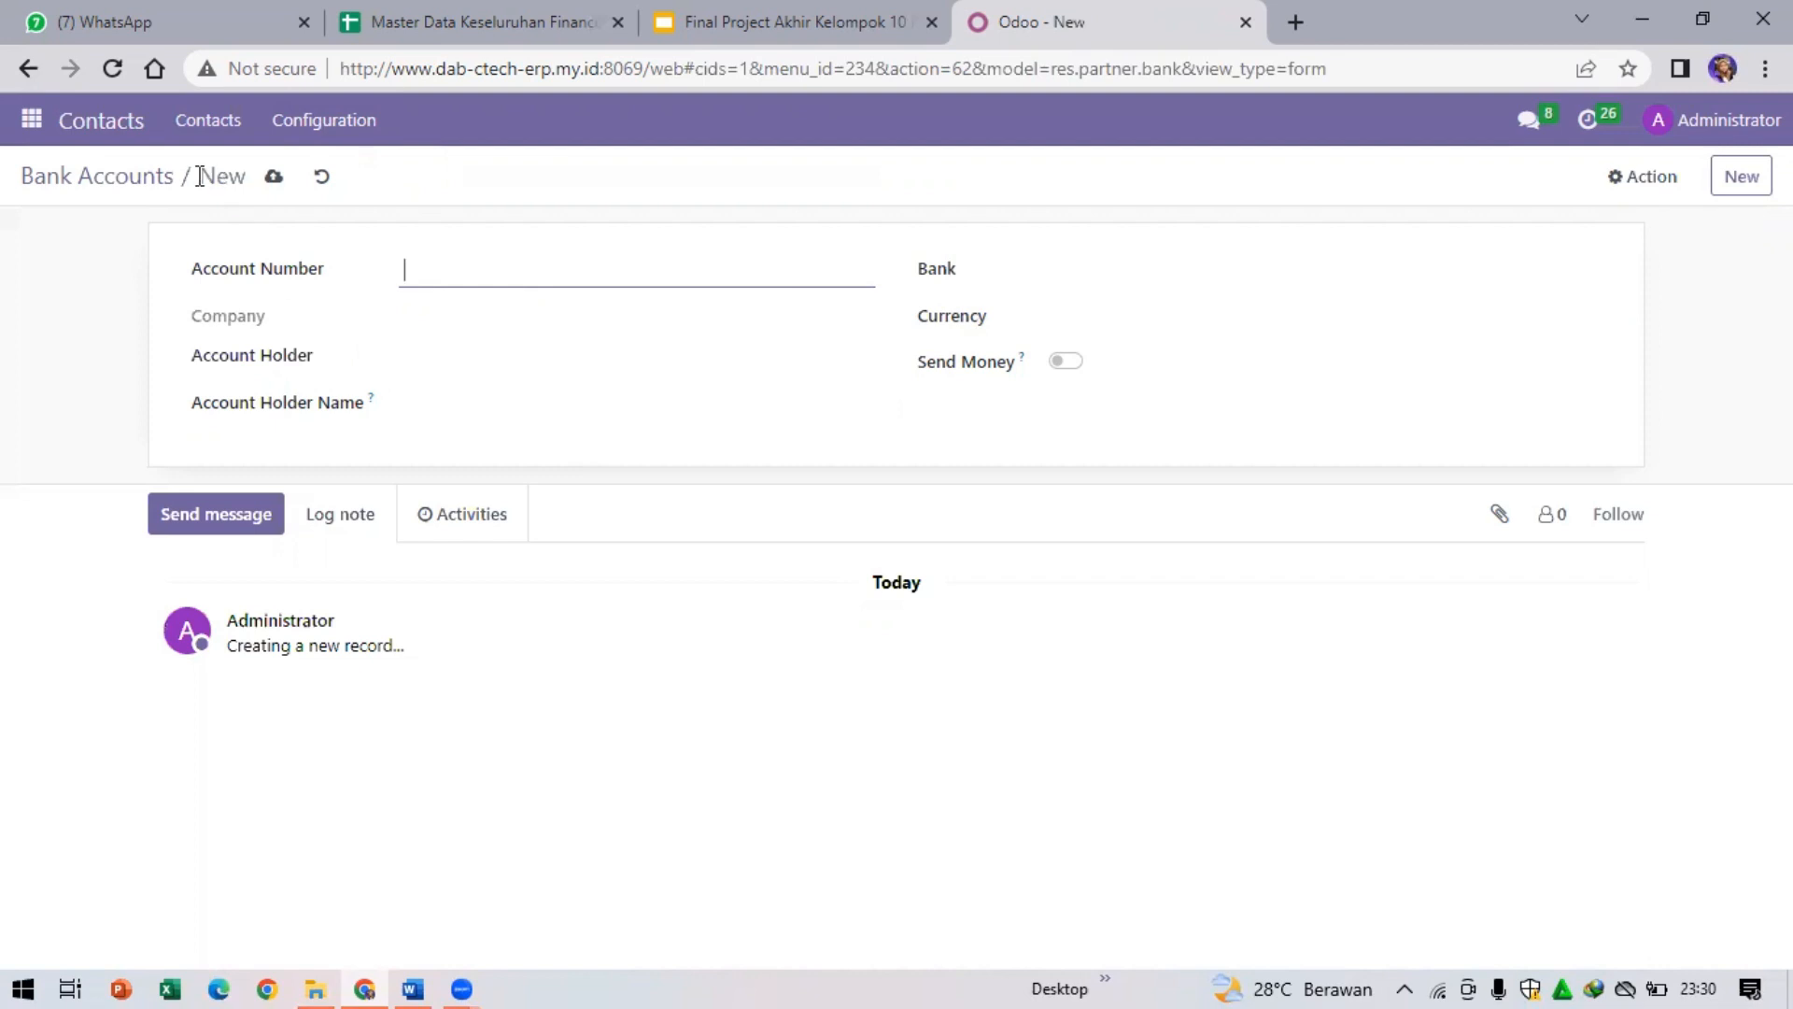
click(37, 69)
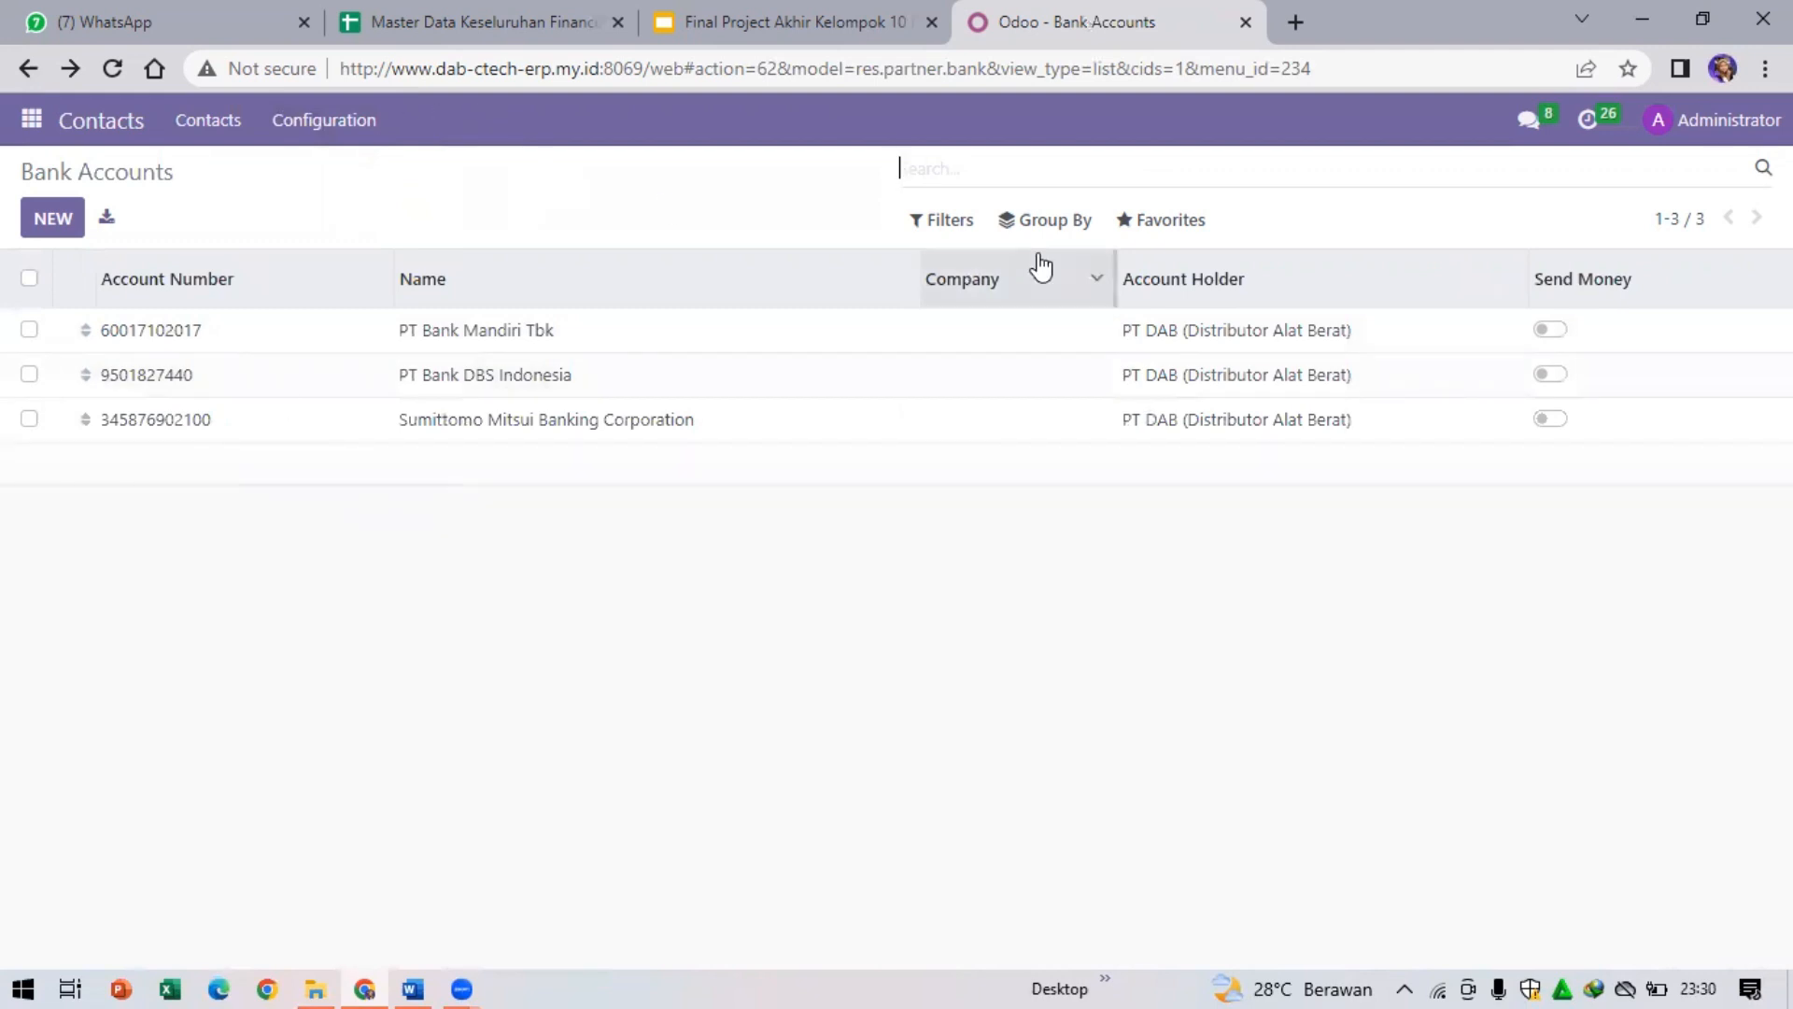
click(1199, 225)
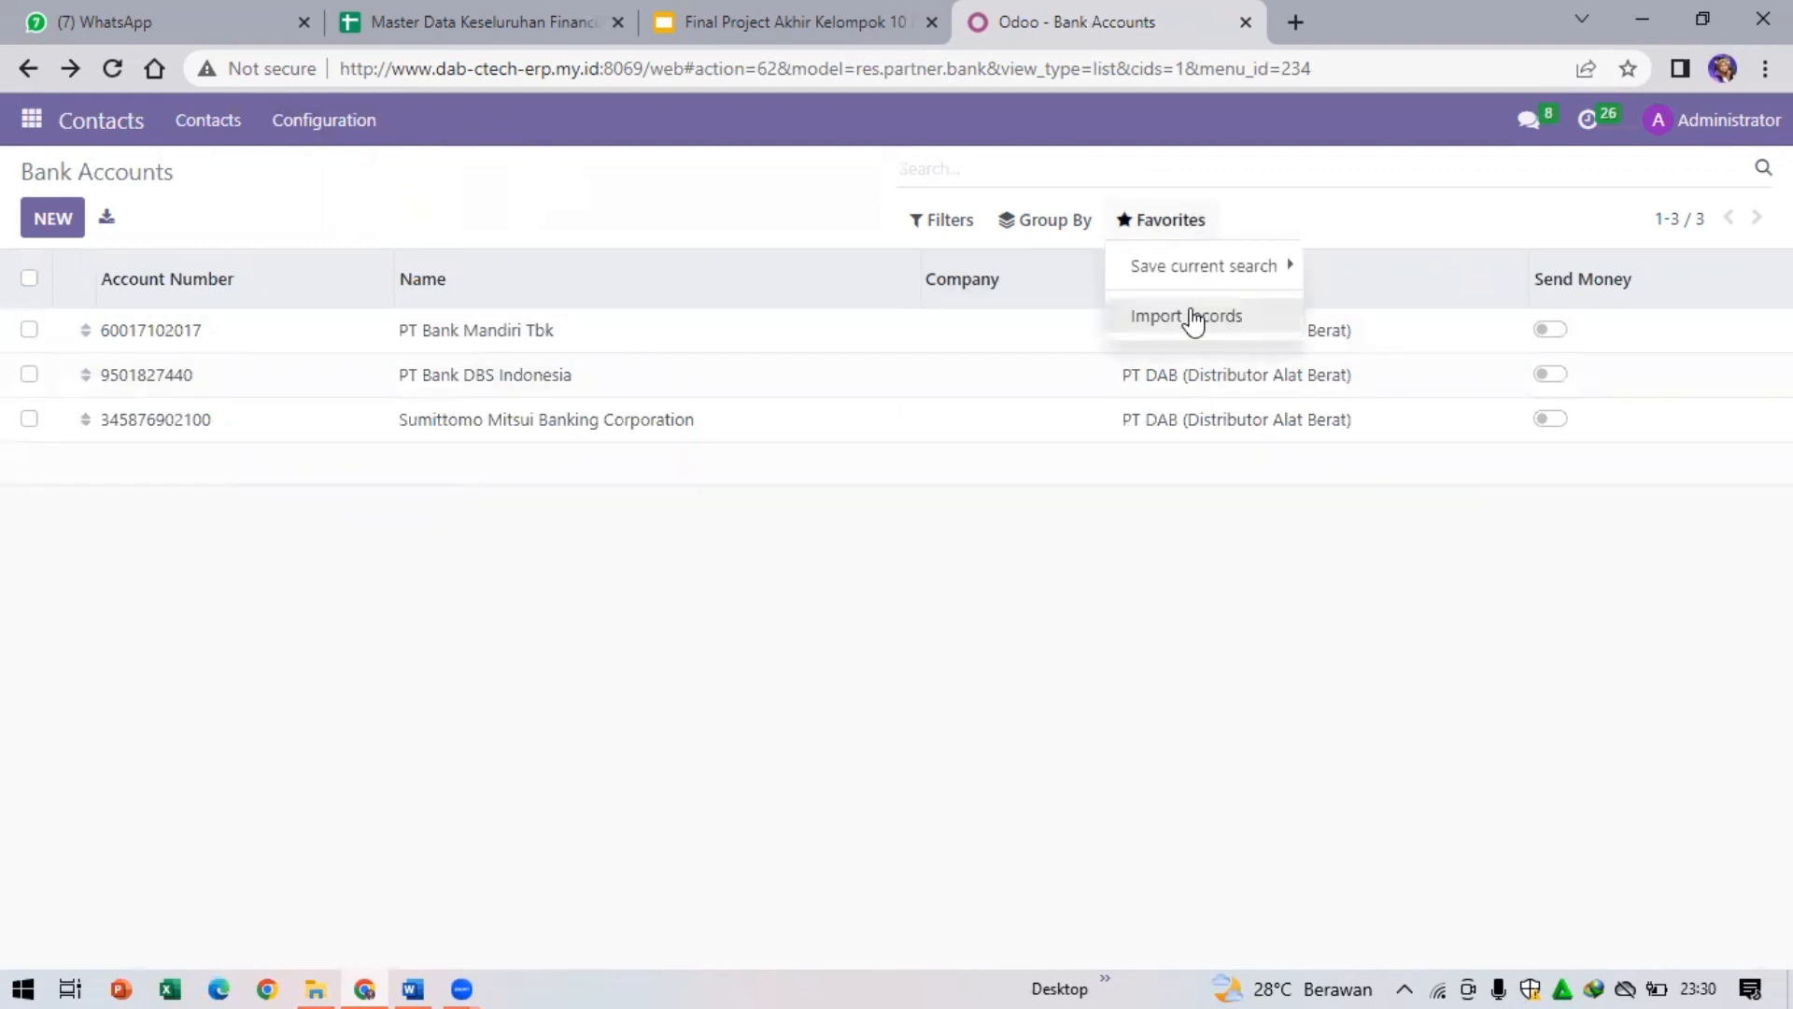
click(1188, 325)
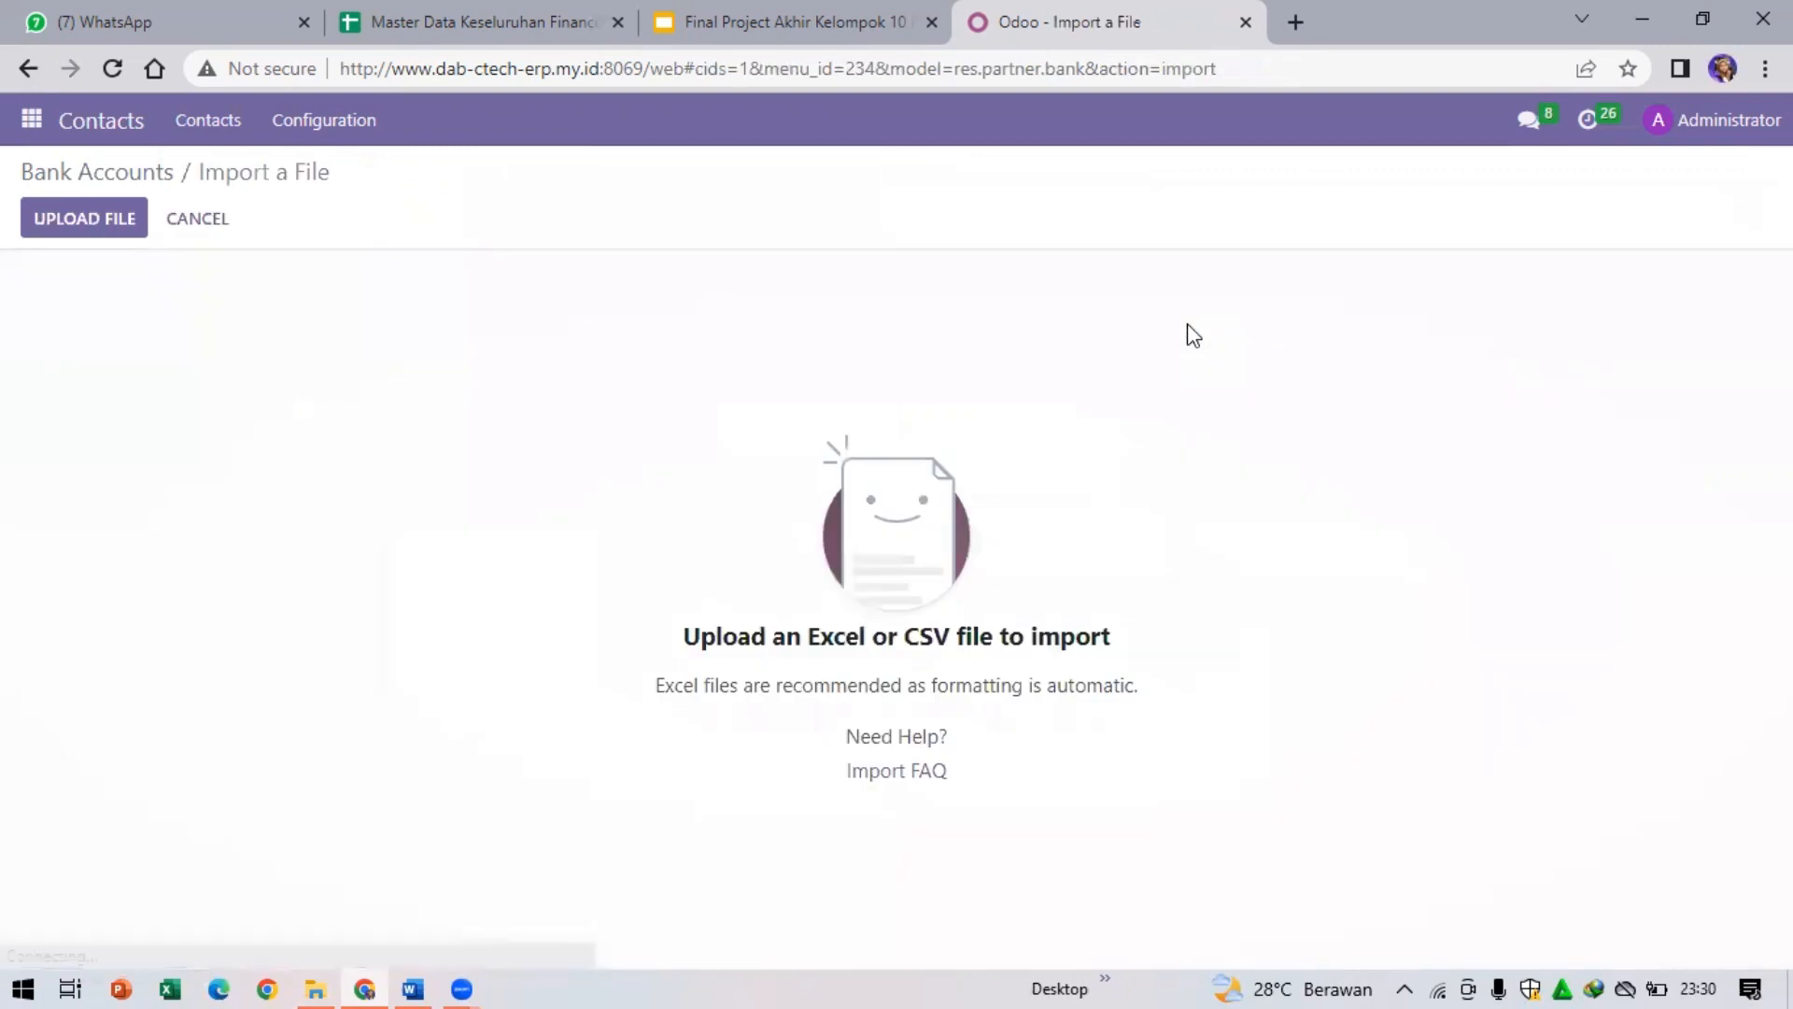
click(25, 79)
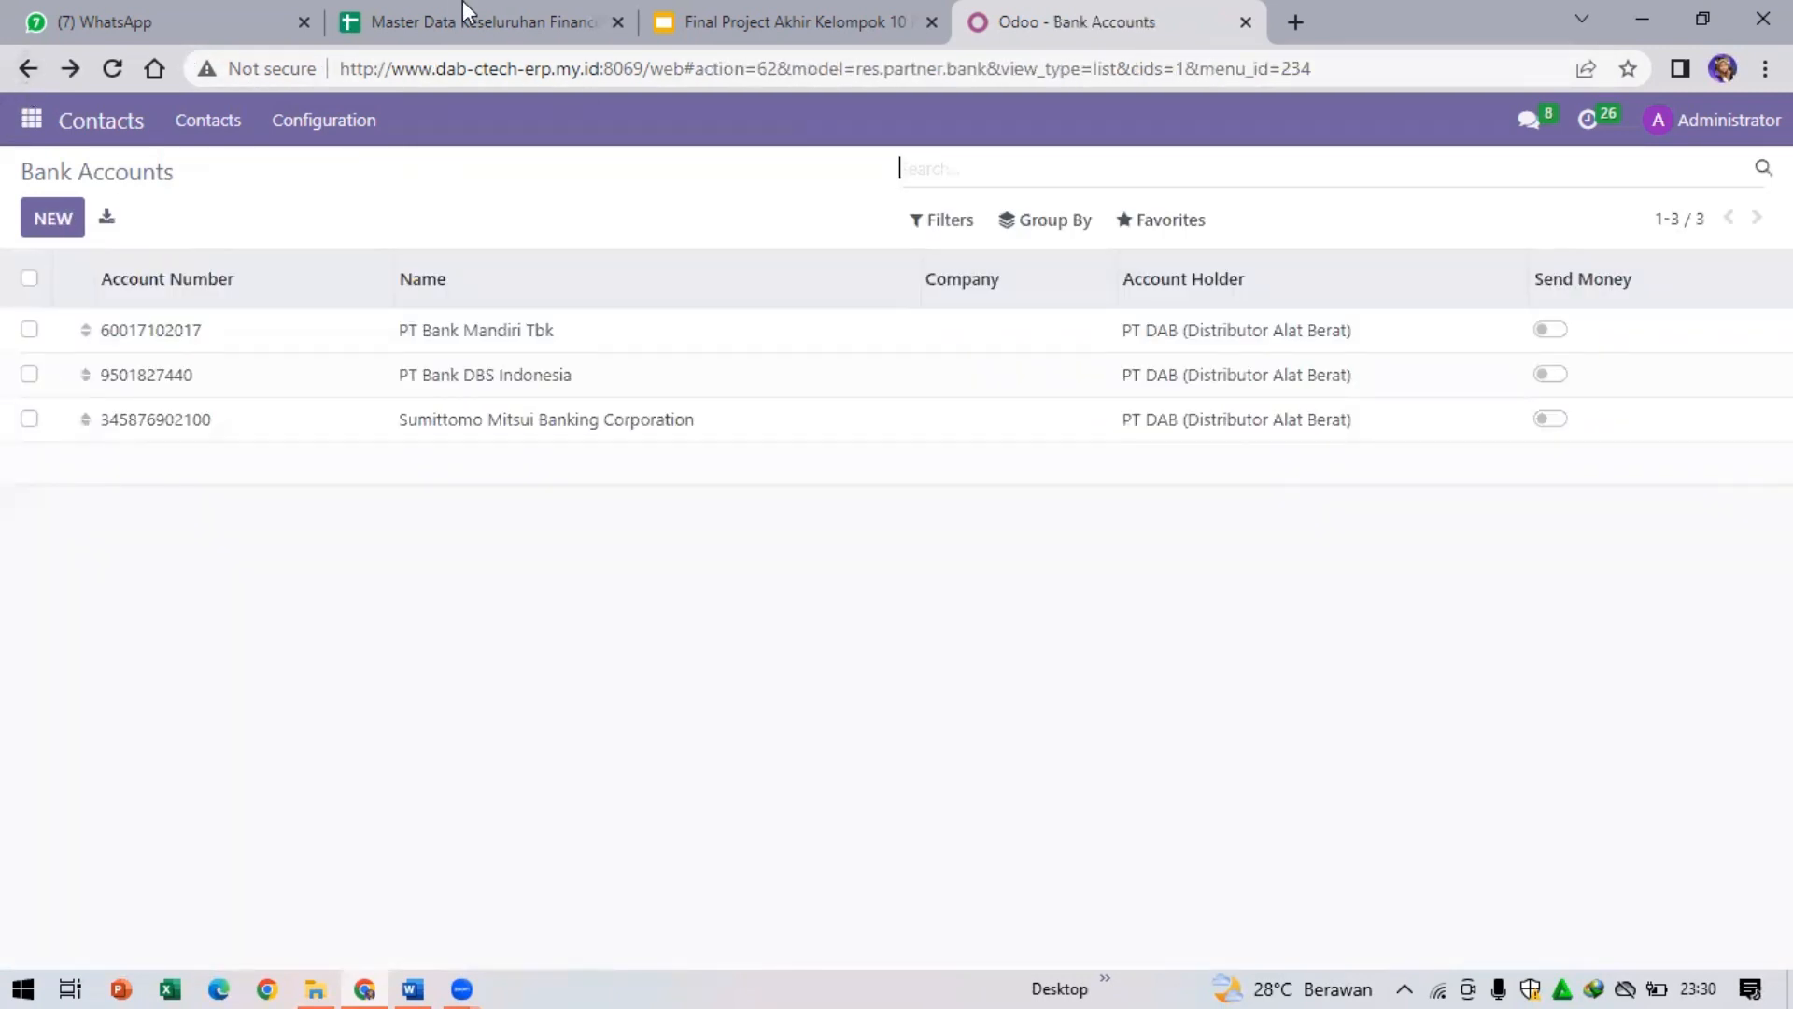
click(462, 3)
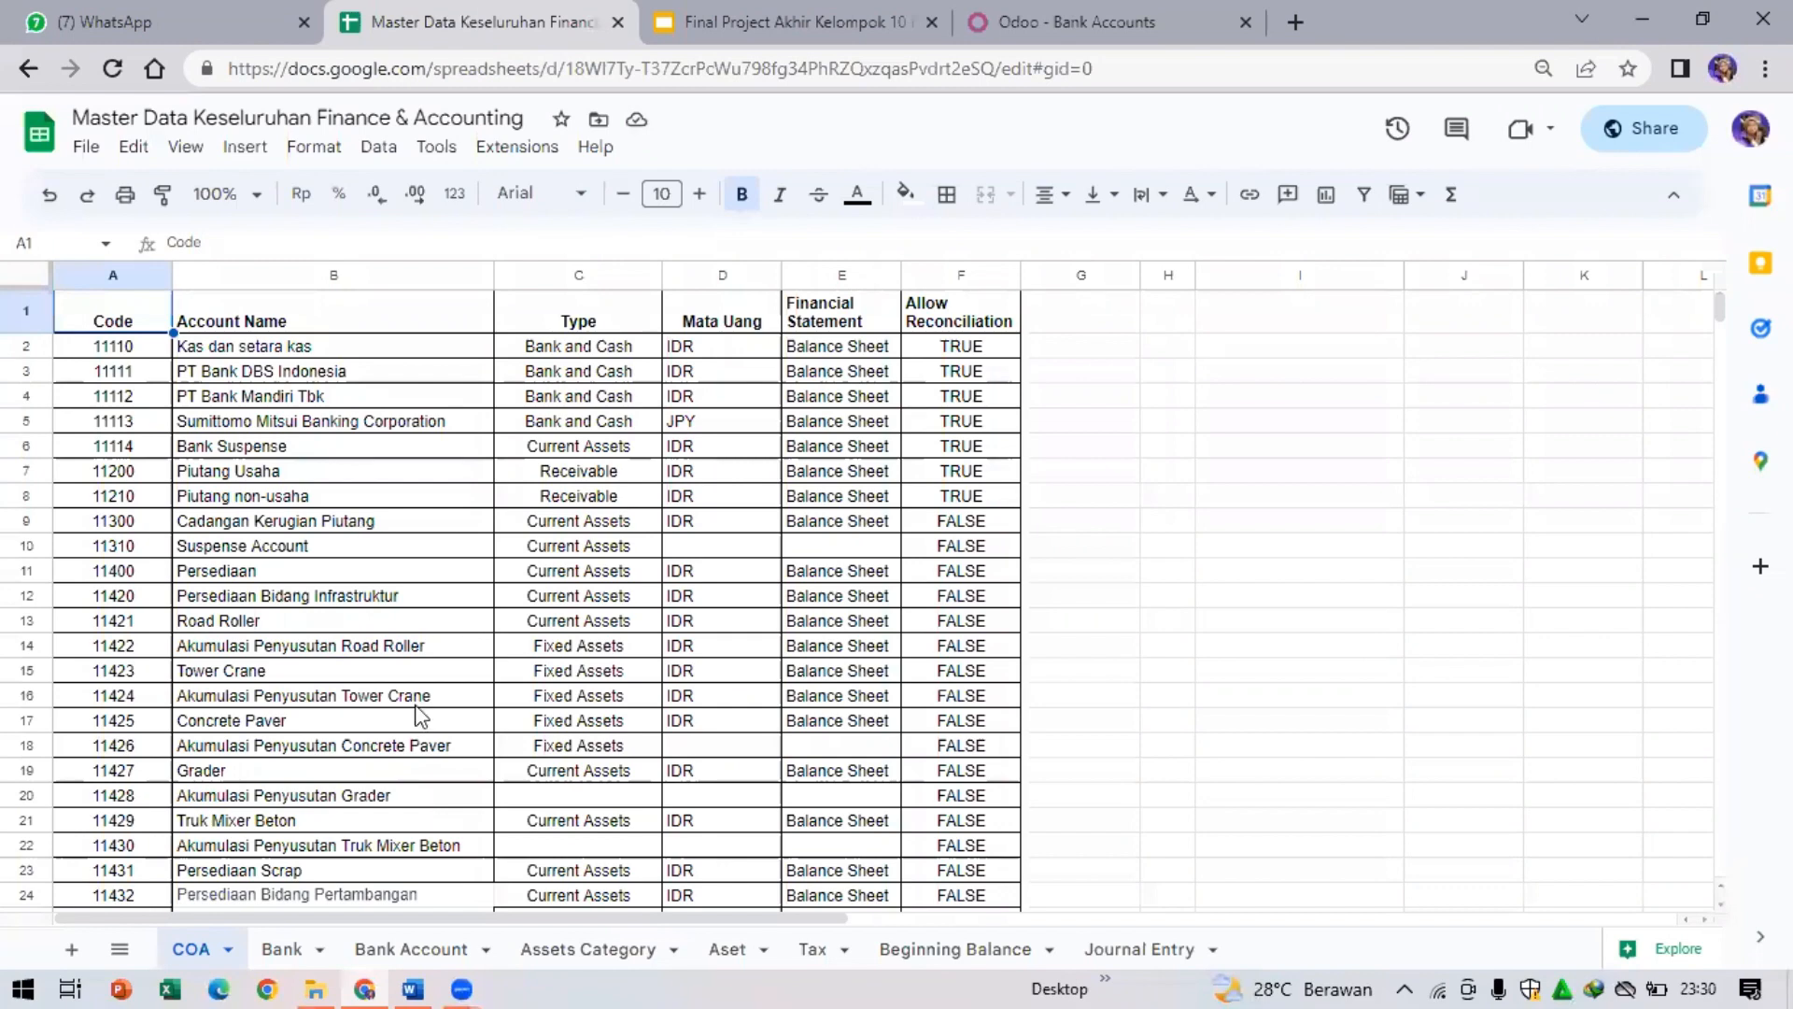
click(177, 13)
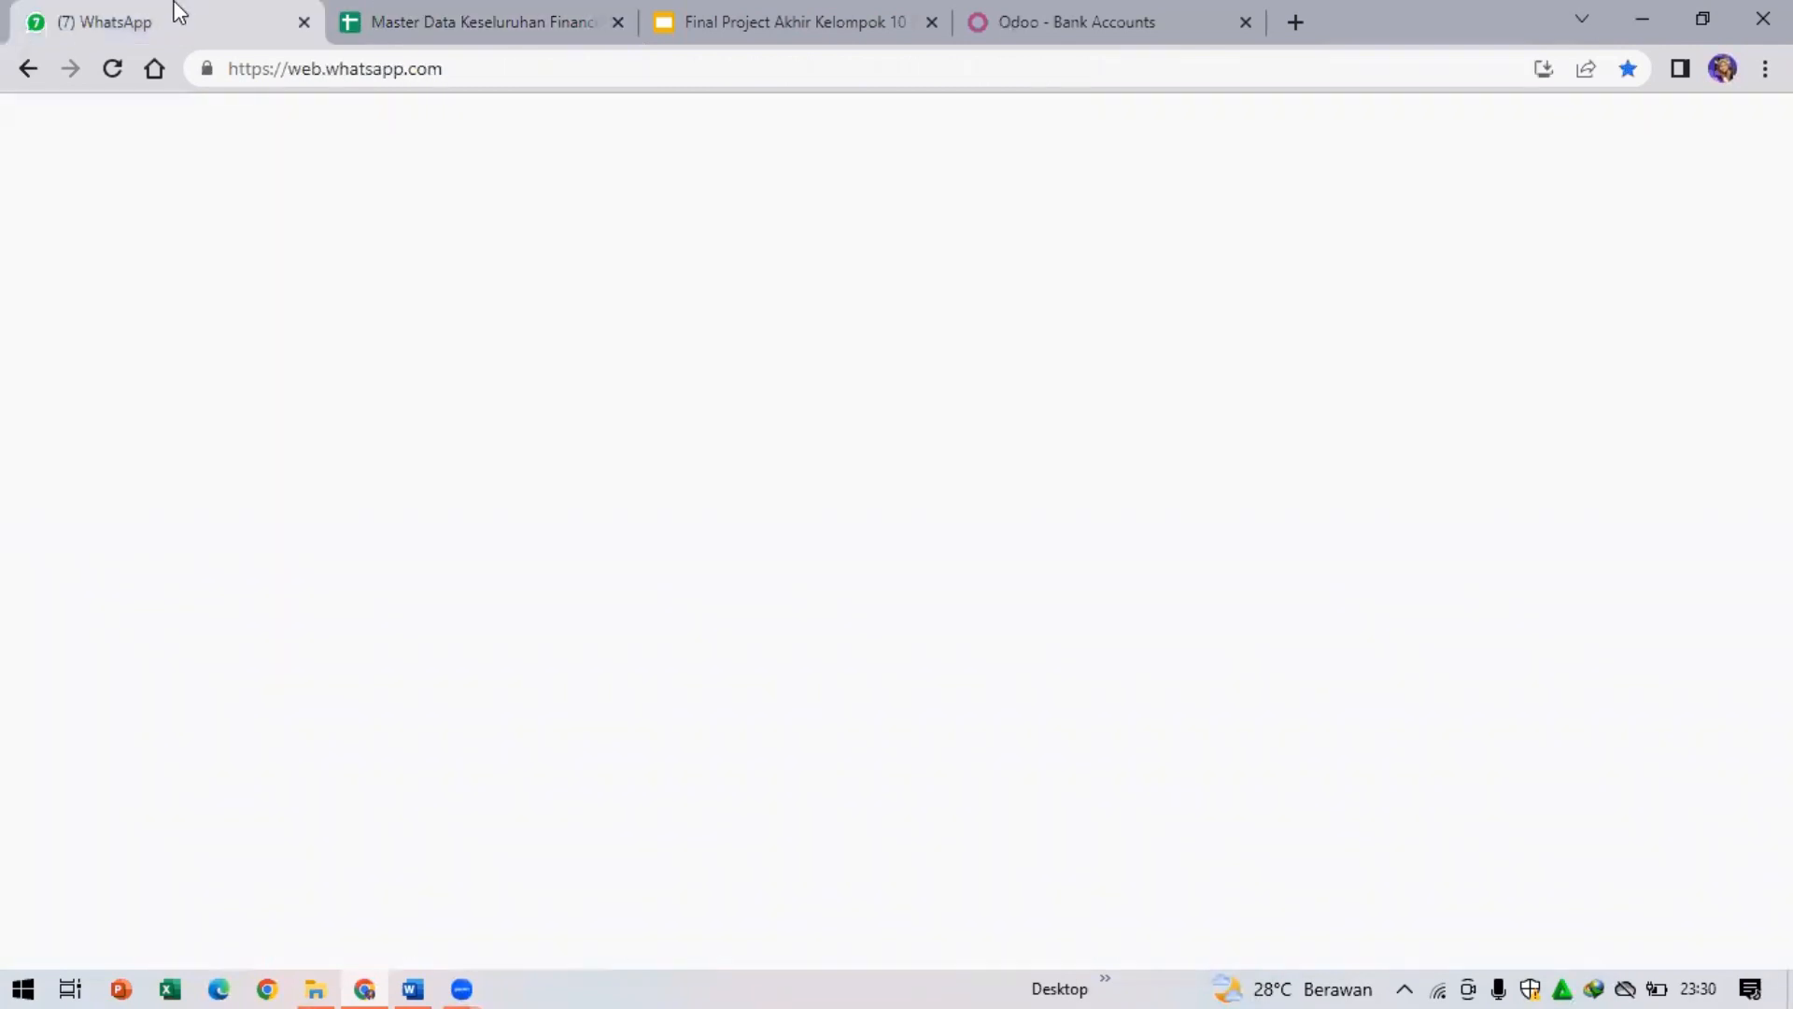
click(1126, 11)
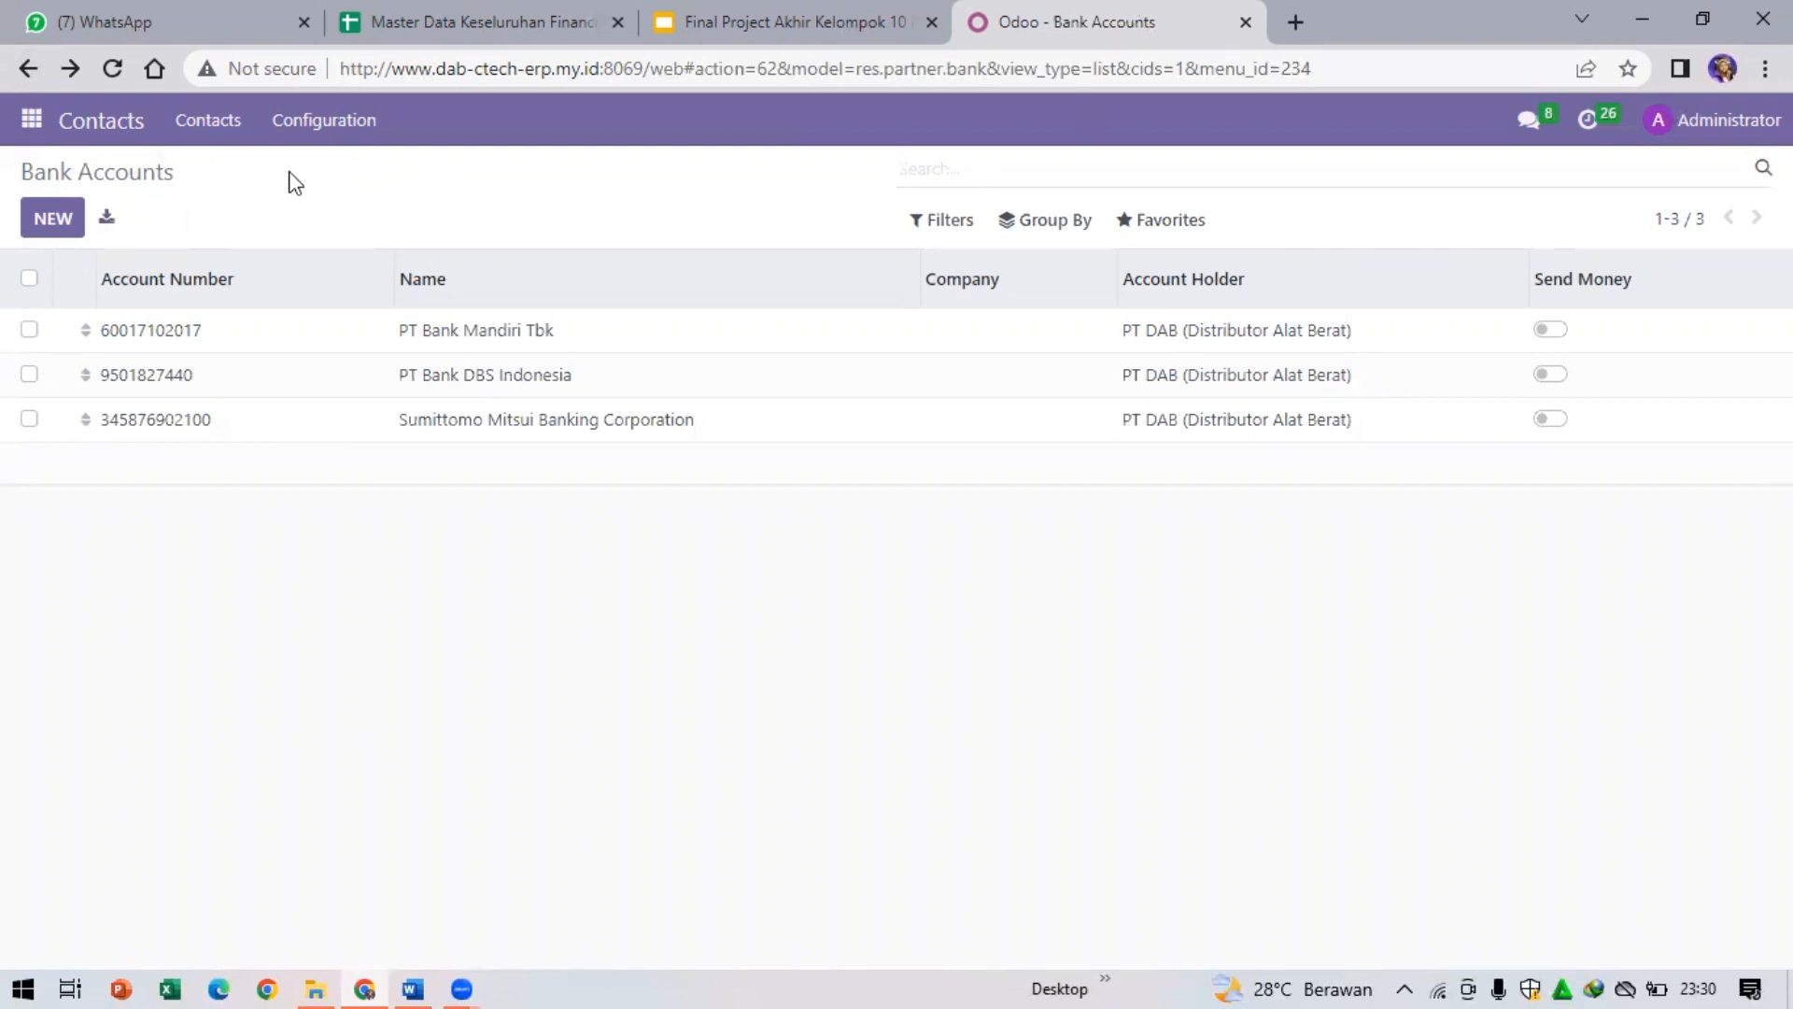
- Switch from Contacts to the Accounting app and open the second Assets entry, the list of registered company assets
click(42, 126)
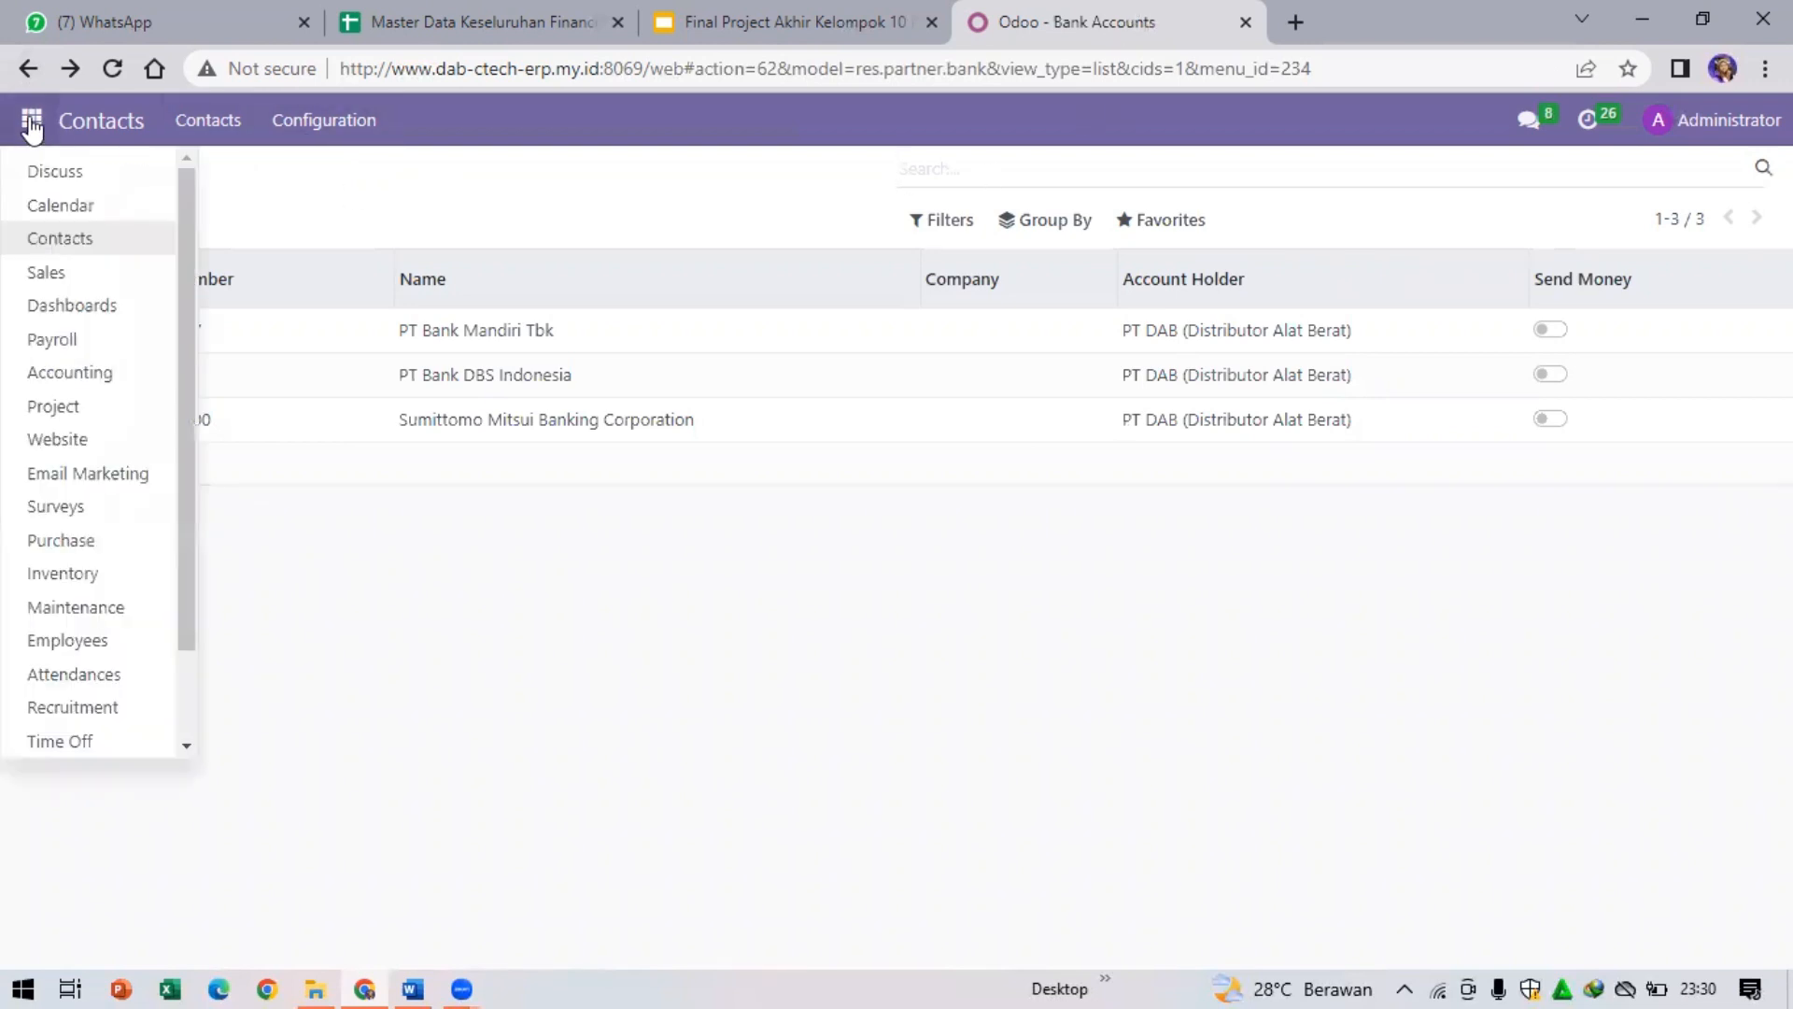
click(89, 375)
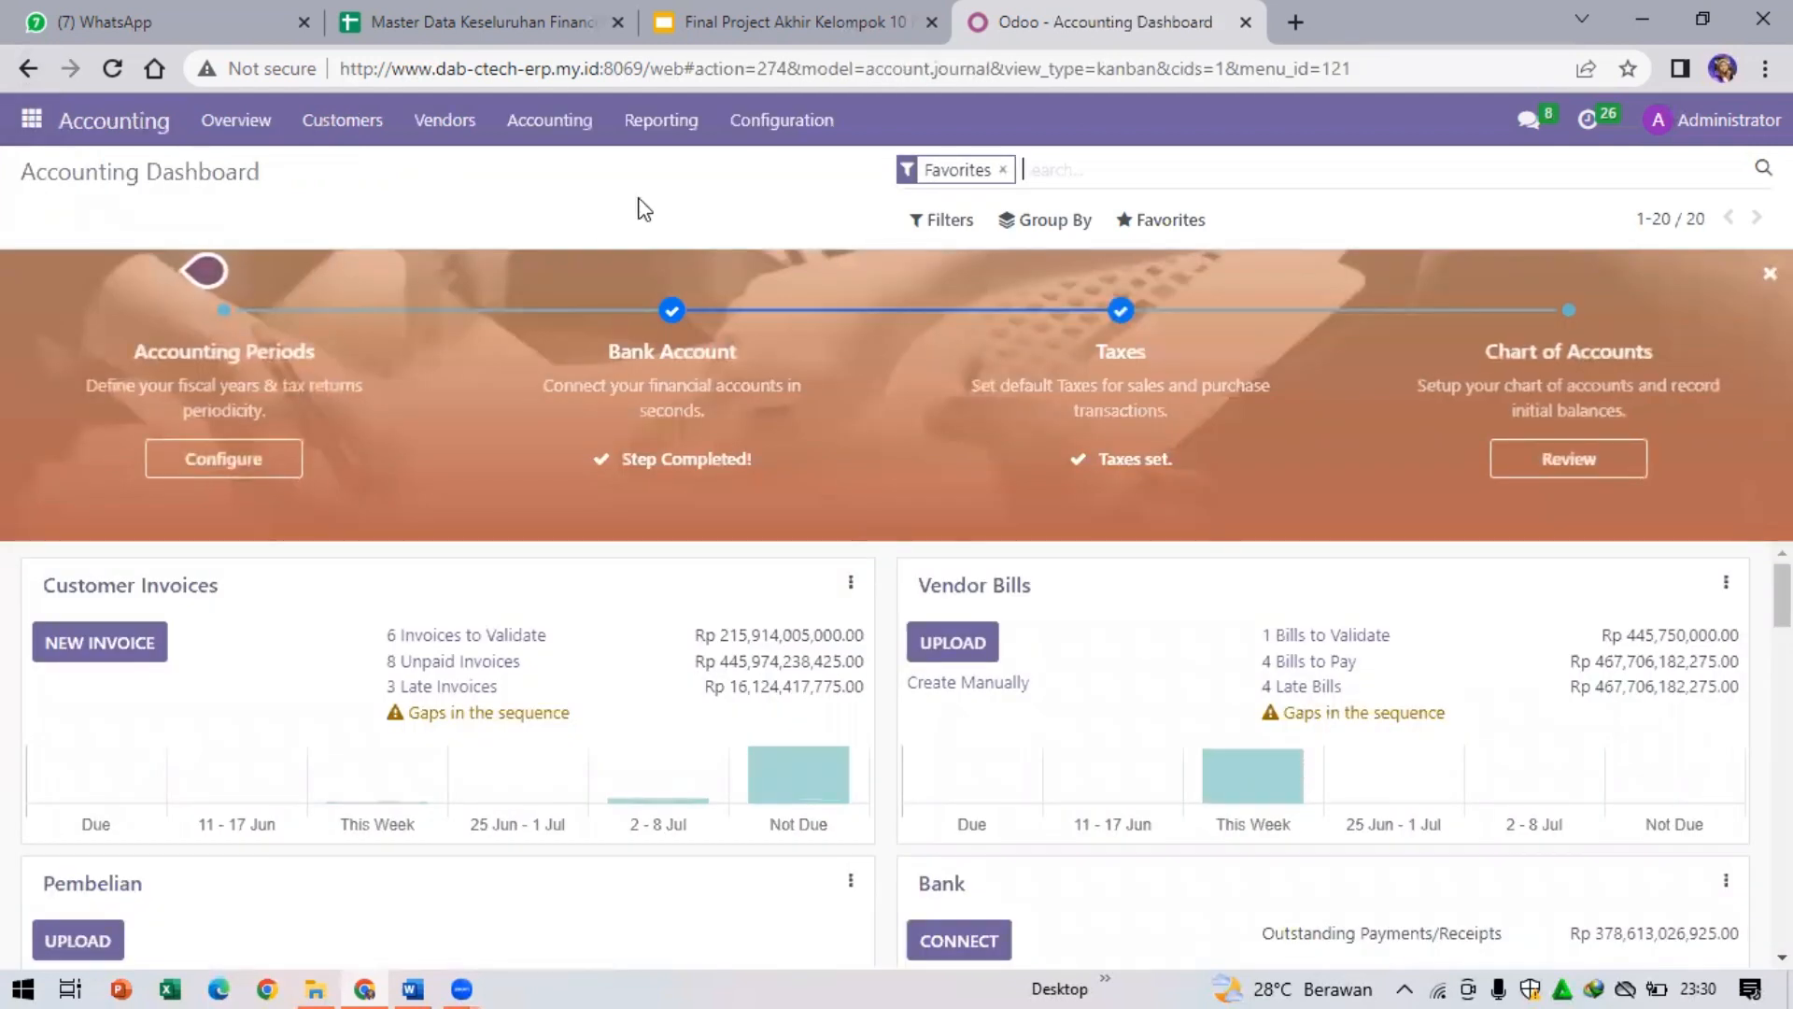
click(782, 121)
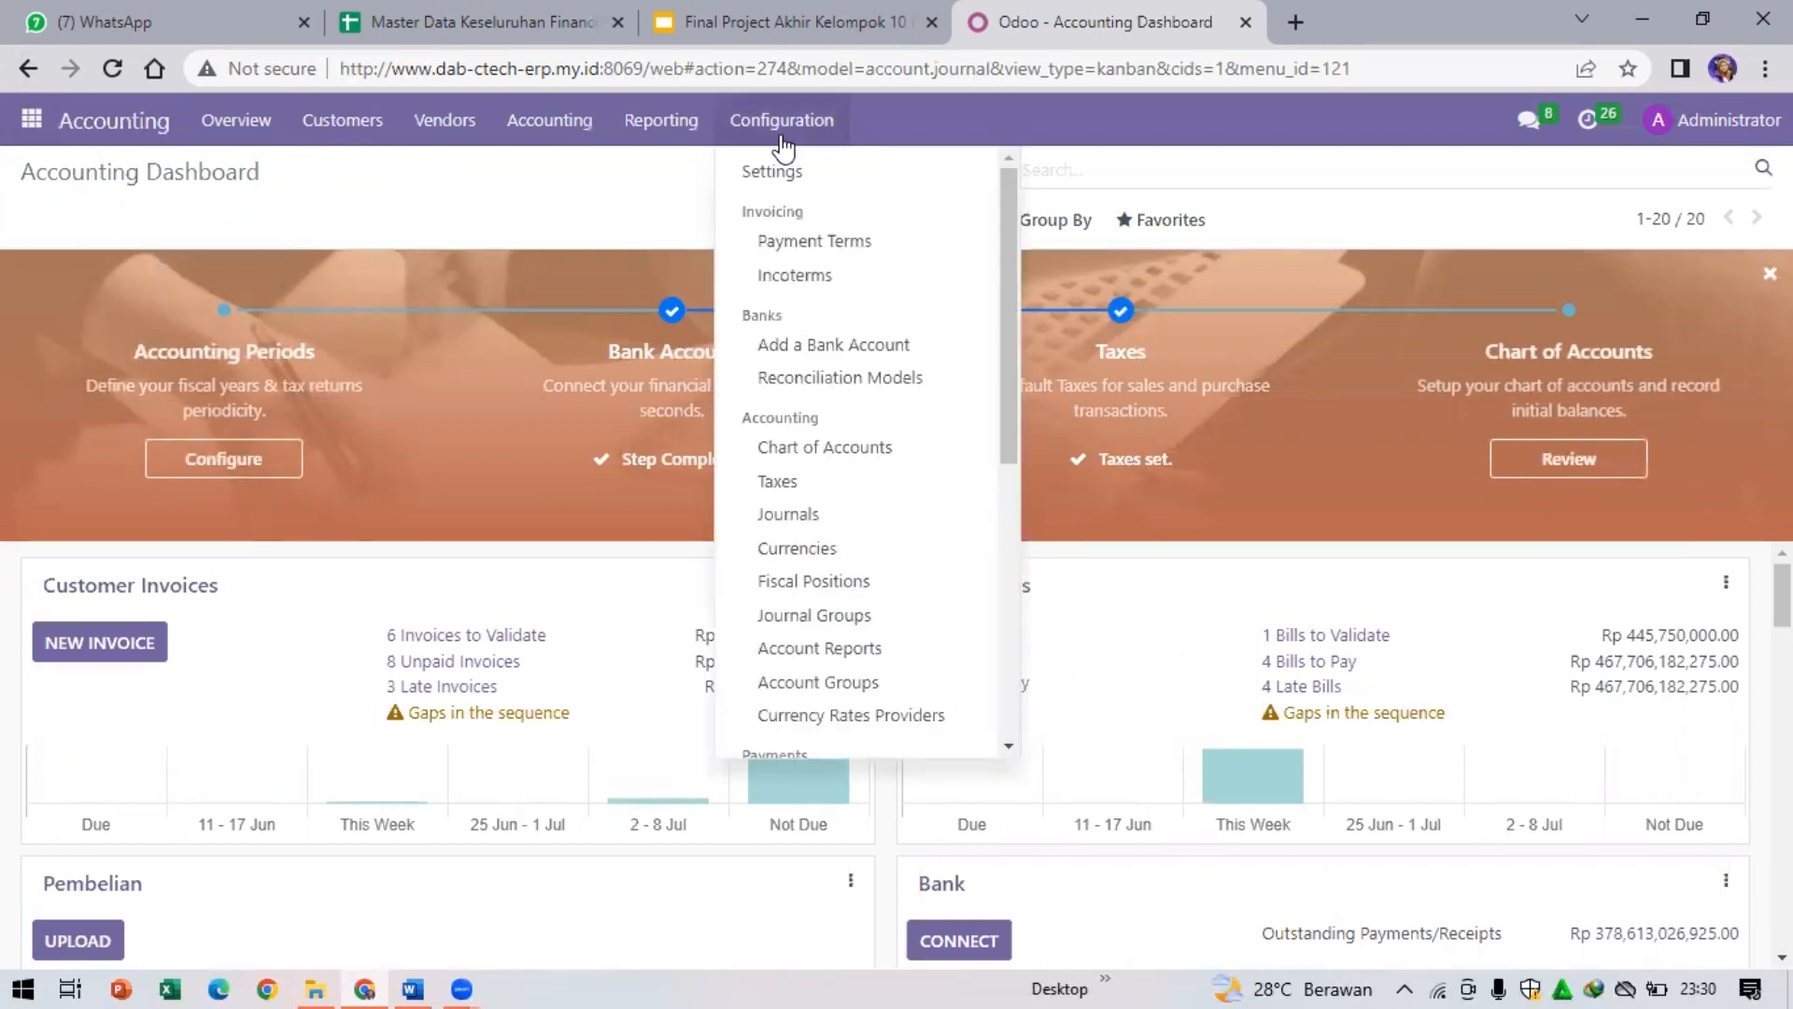
click(566, 137)
click(566, 140)
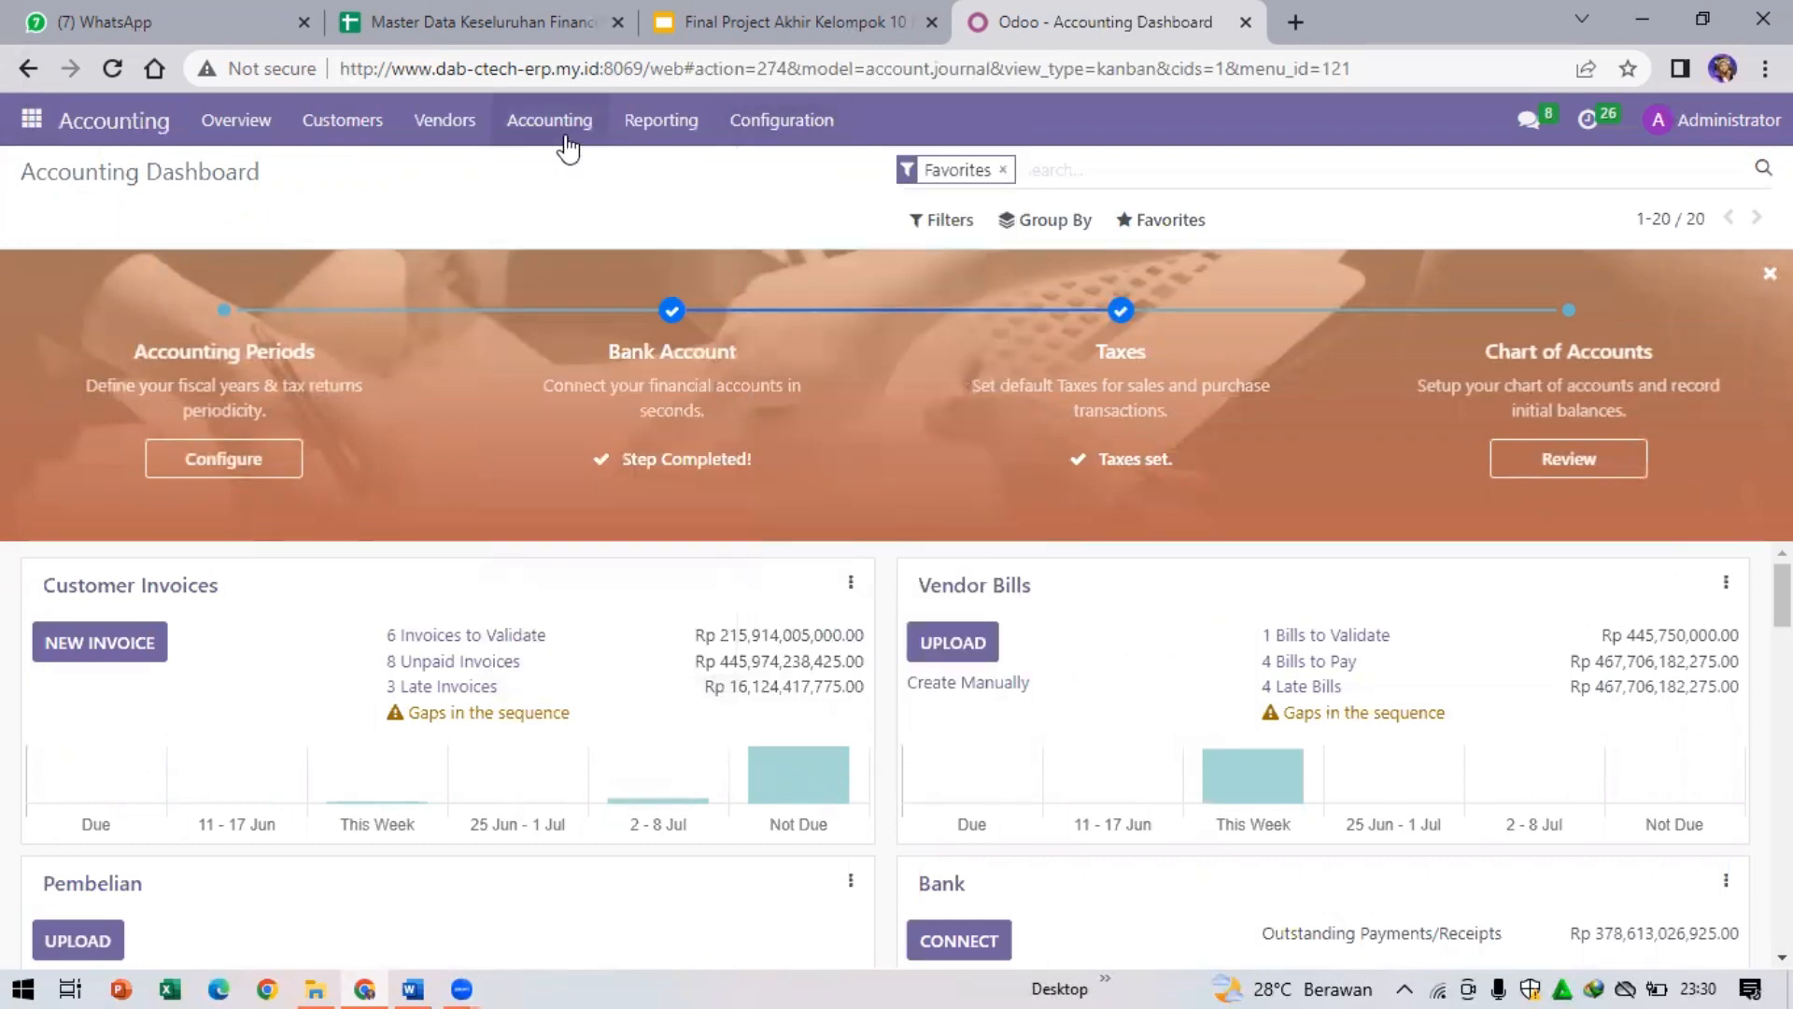
click(566, 140)
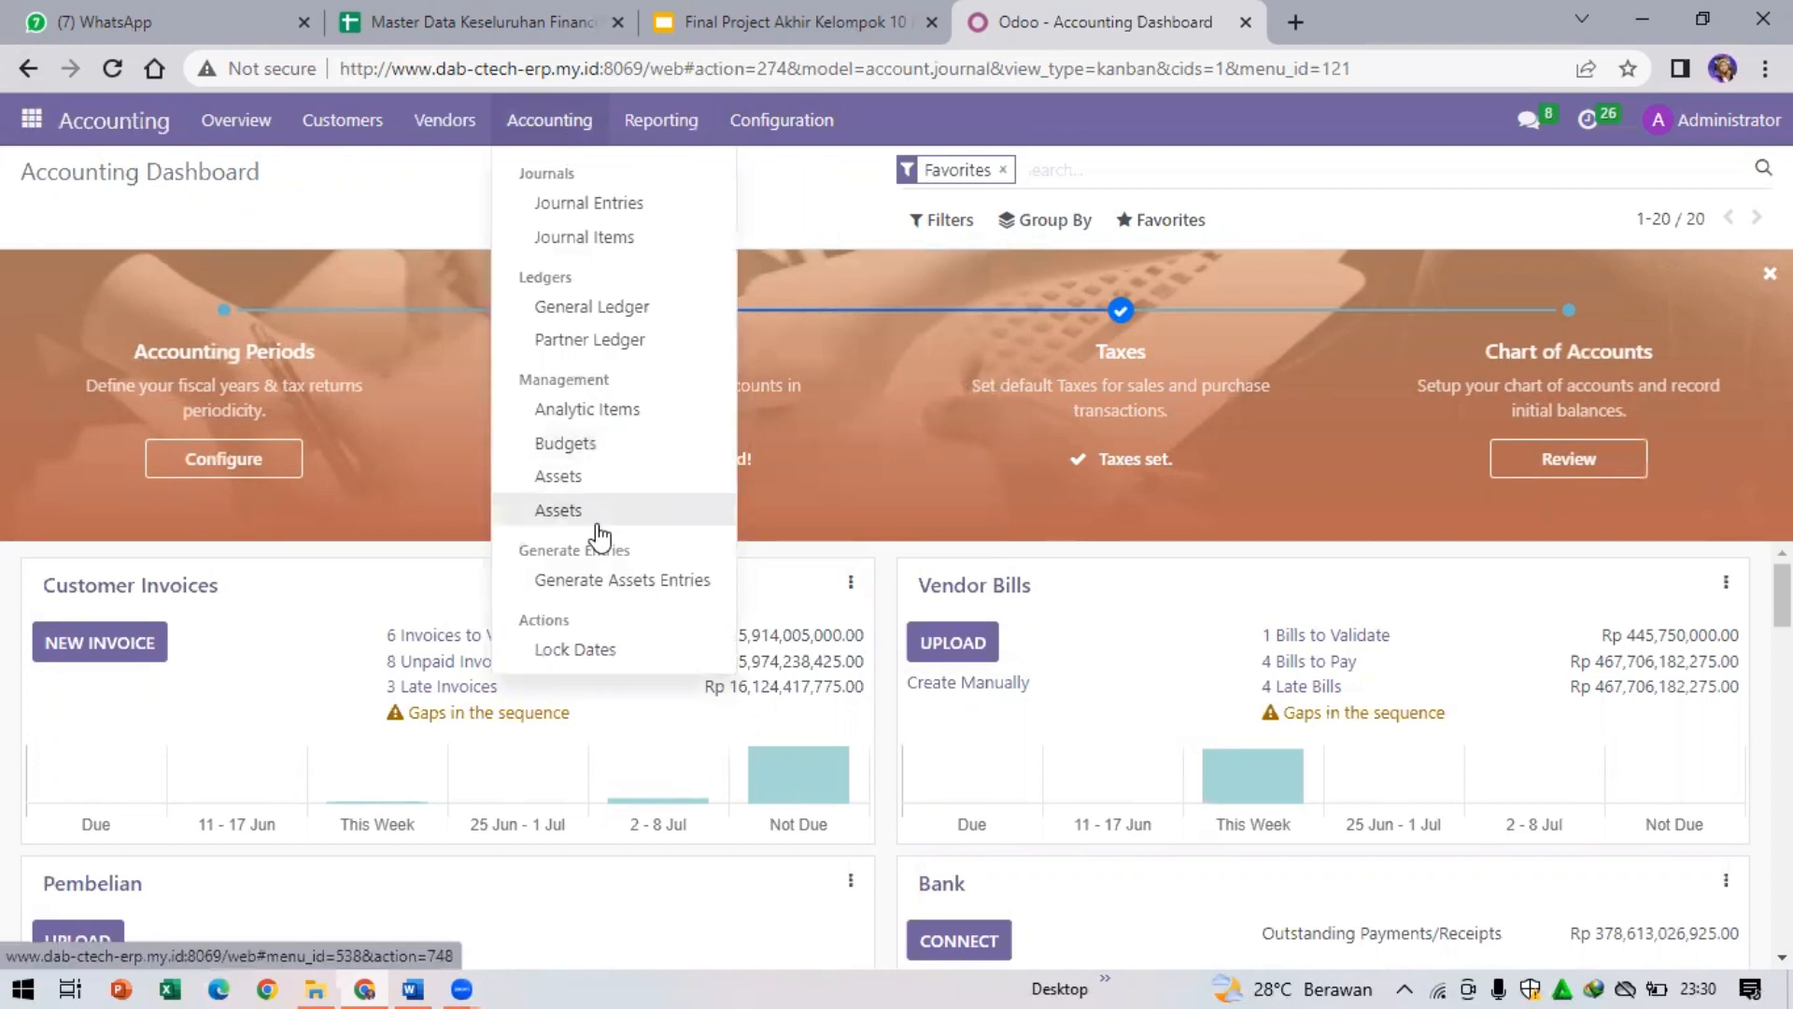
click(564, 509)
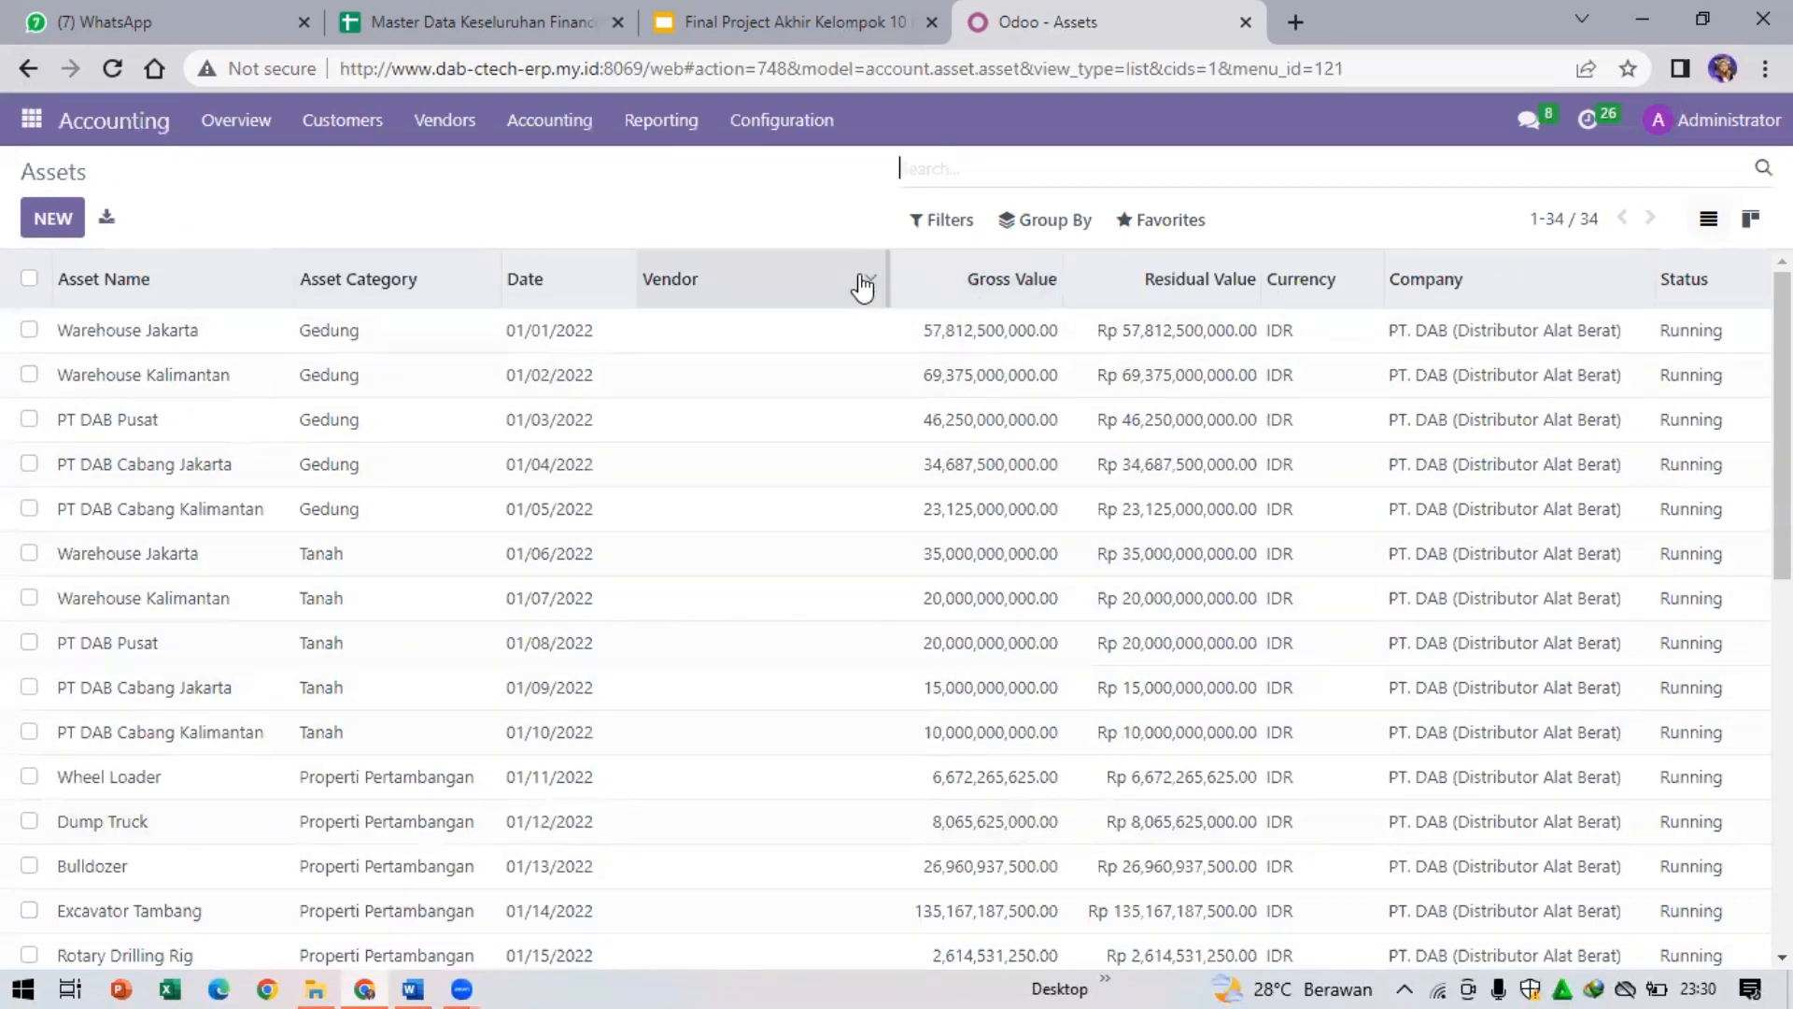
- Show the asset record import page and the blank new asset form, returning to the Assets list after each
click(1194, 231)
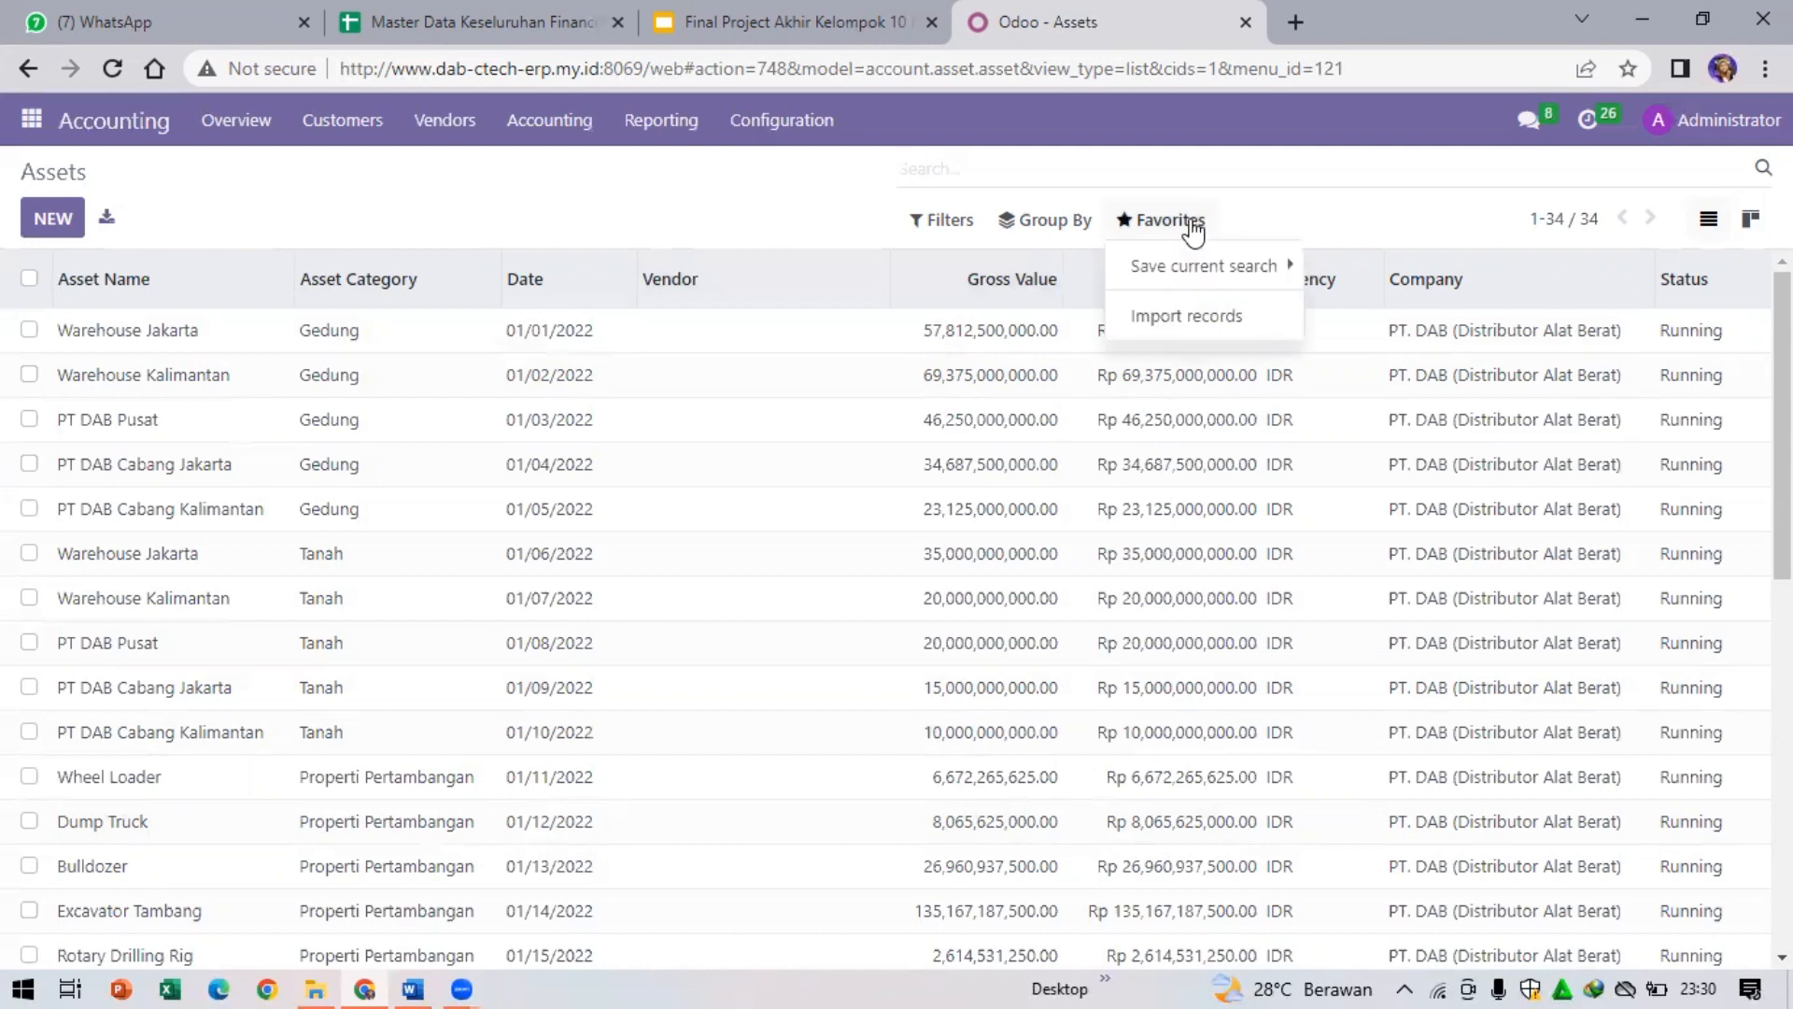
click(1189, 317)
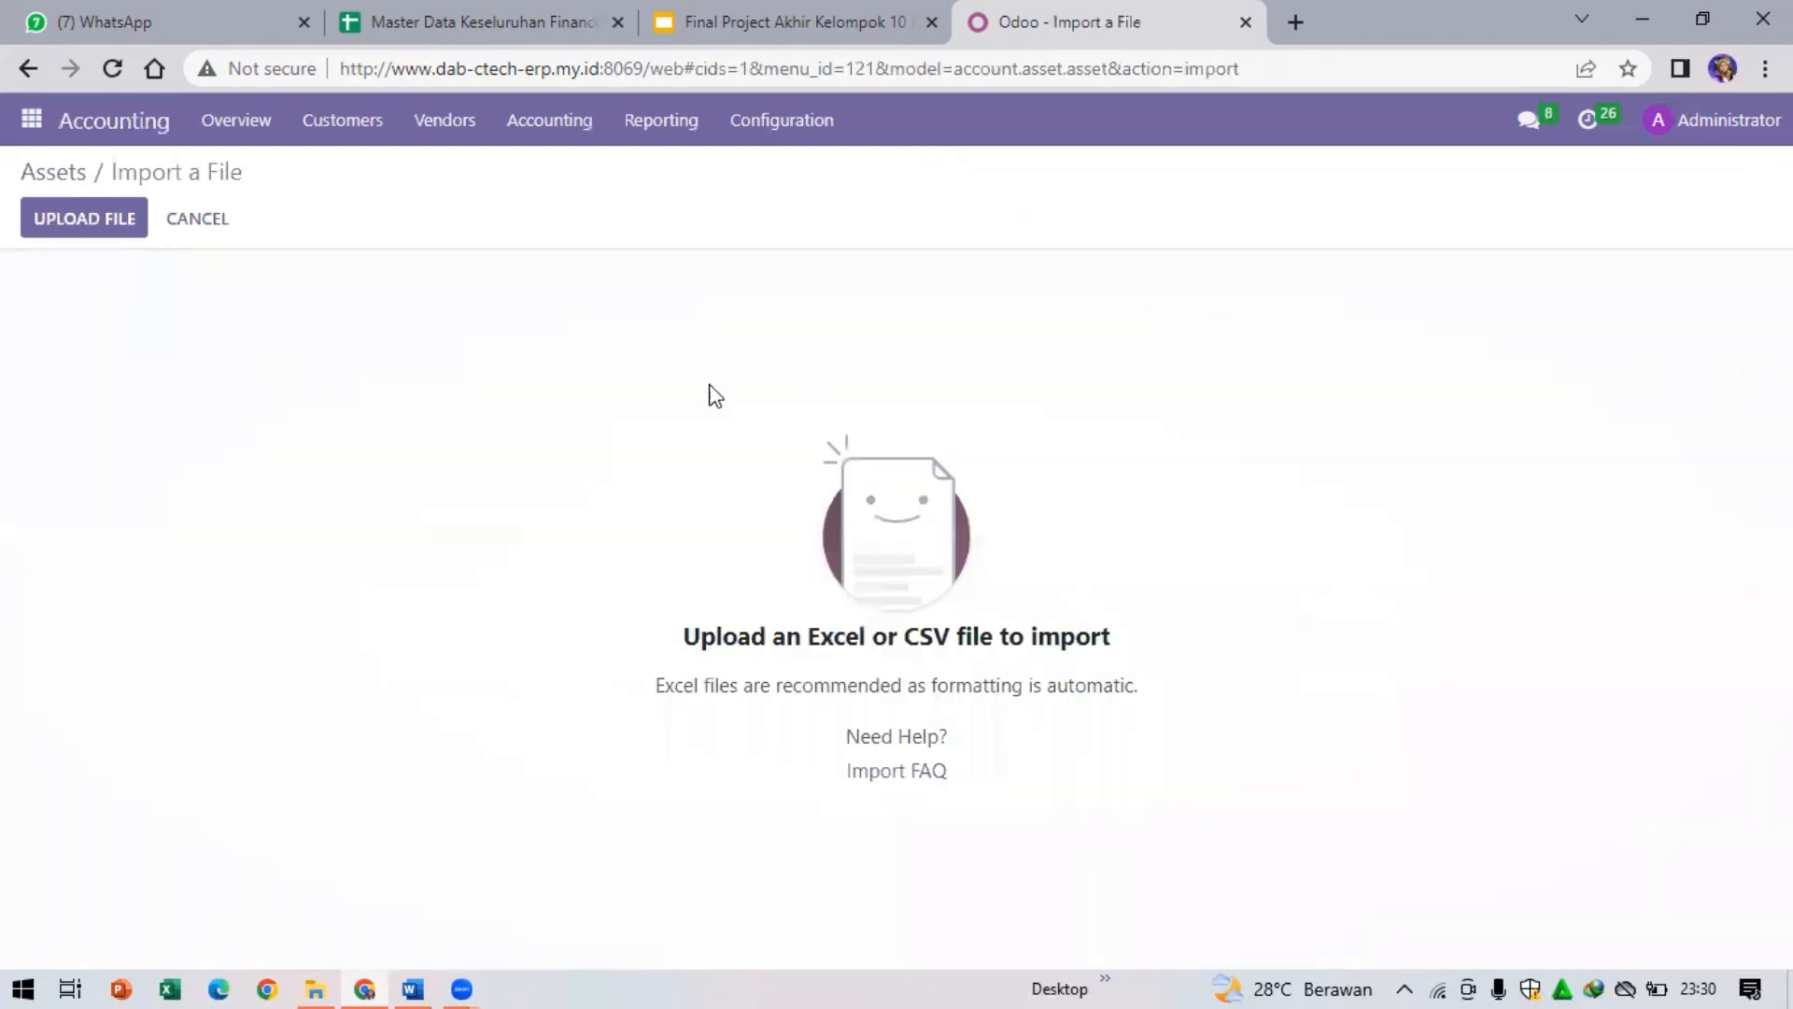
click(96, 234)
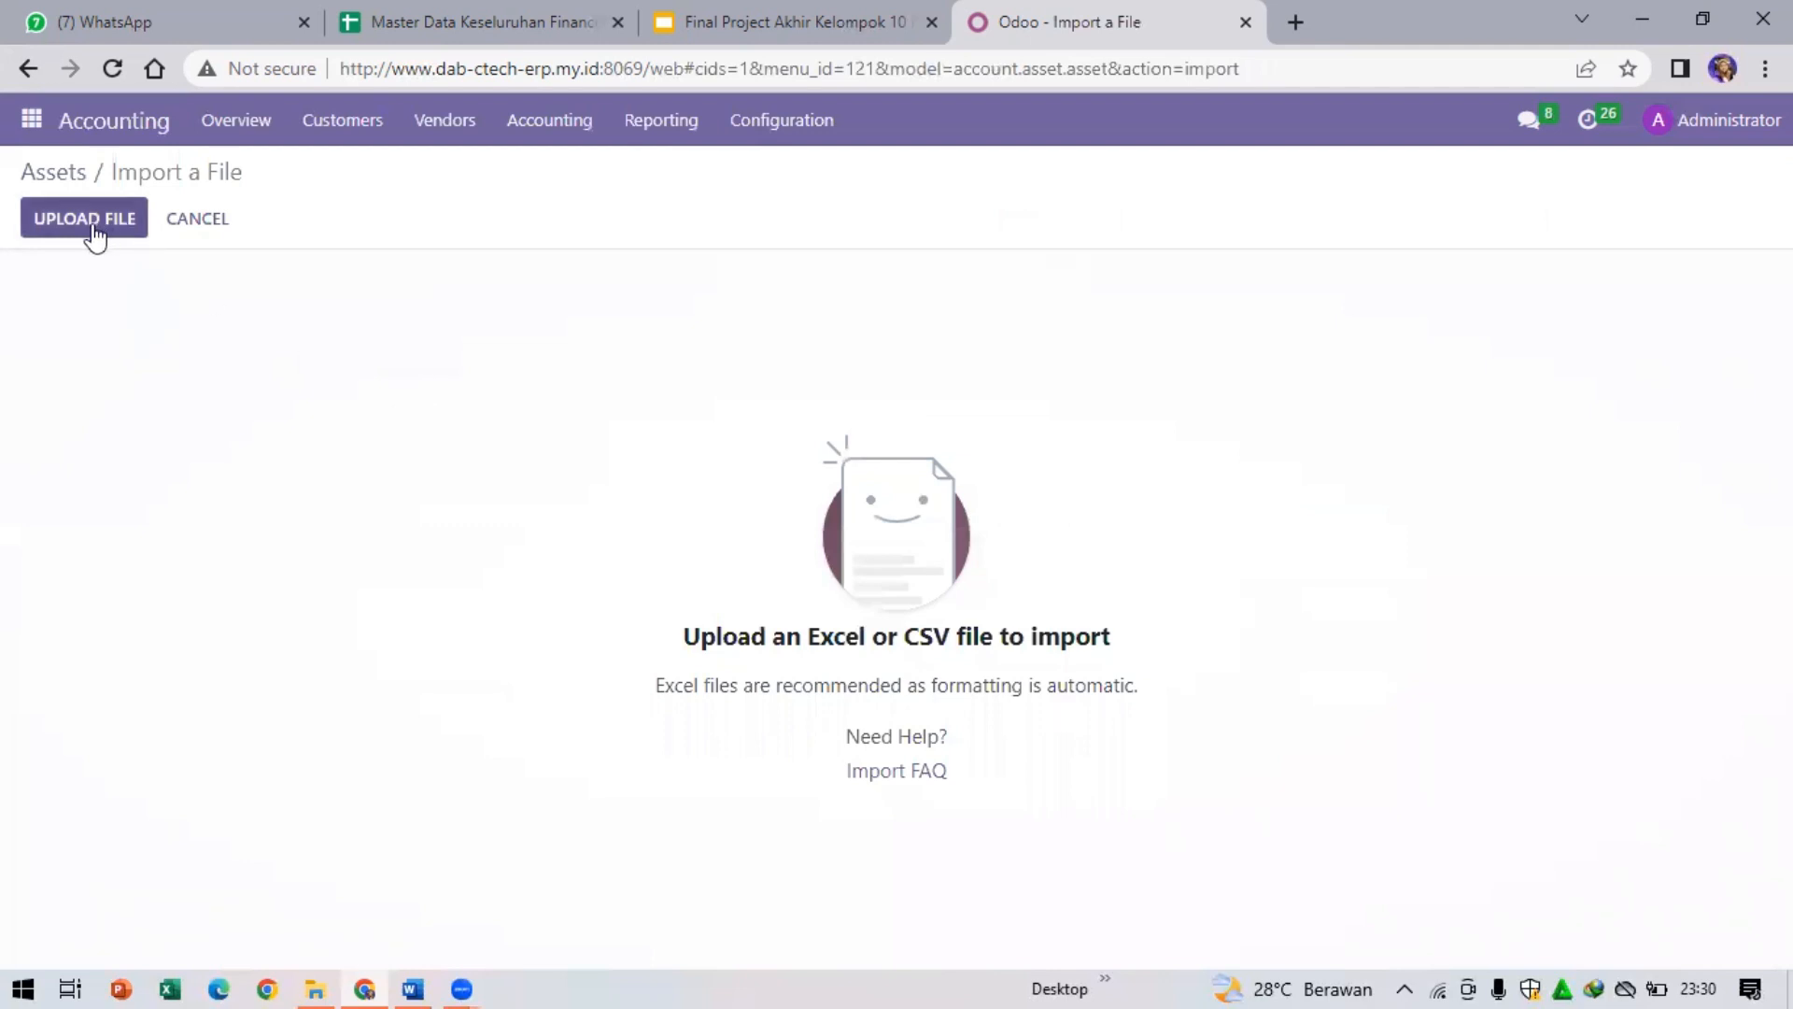
click(21, 78)
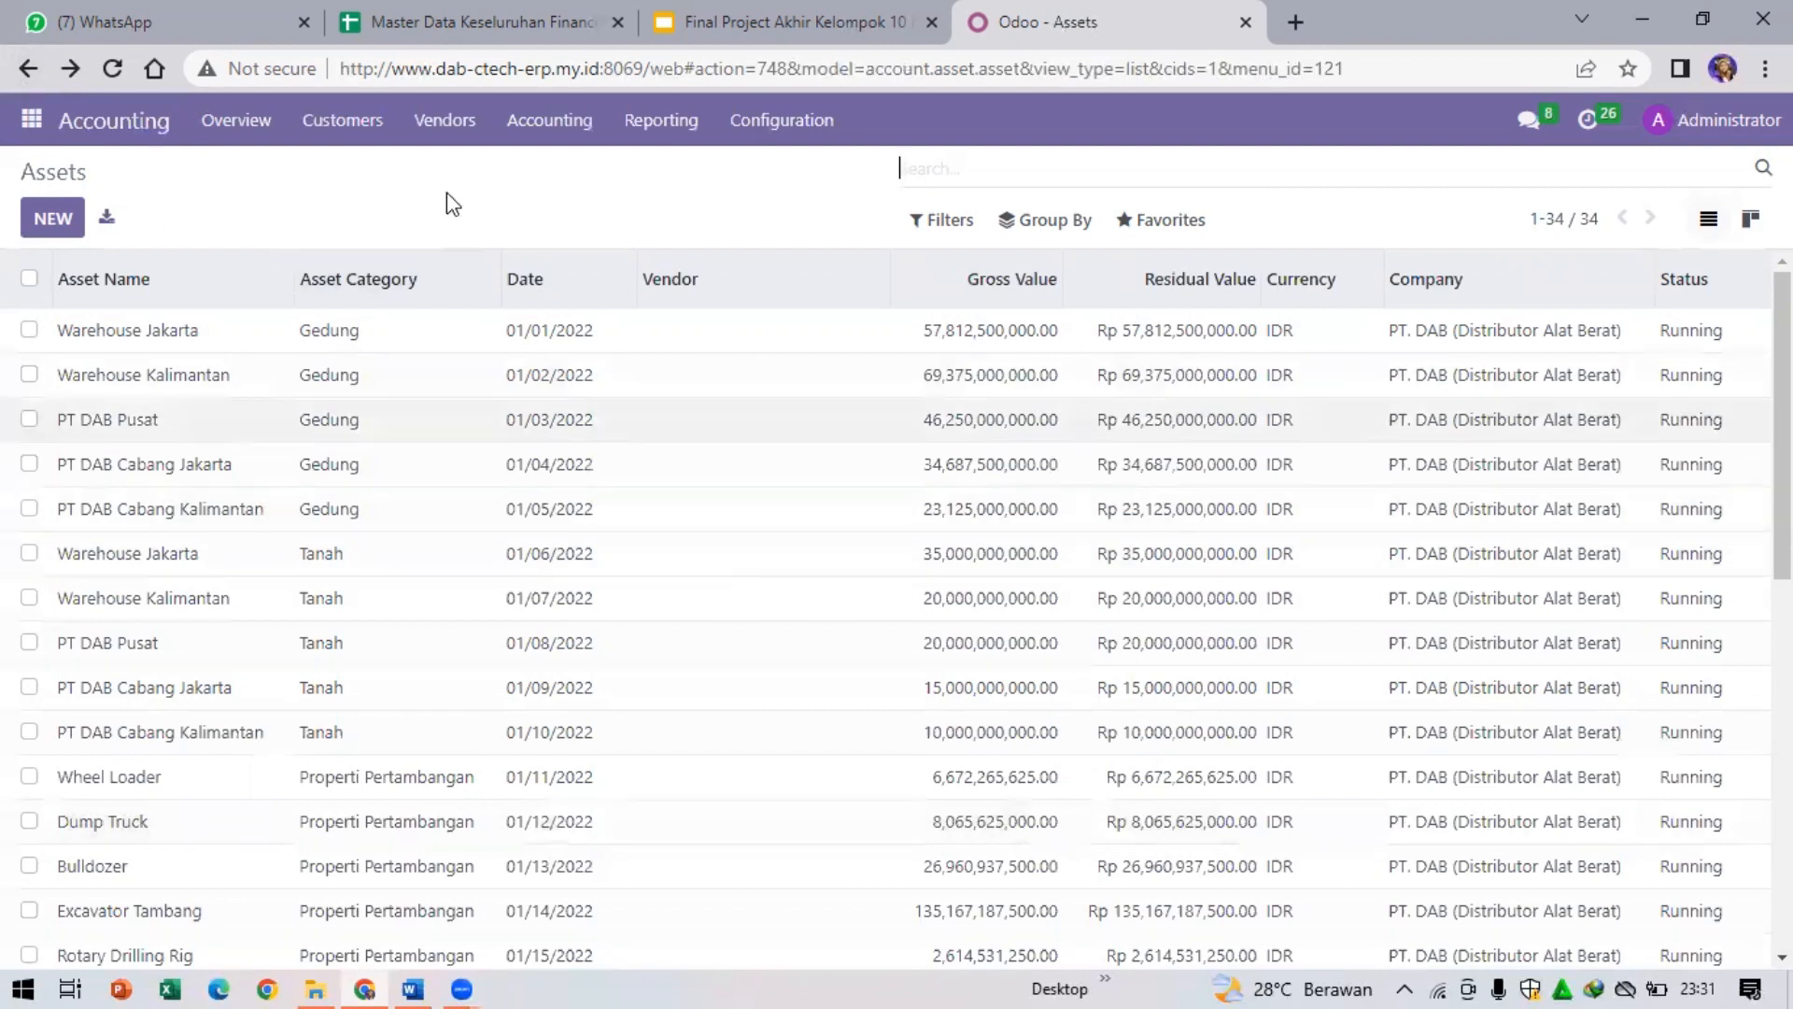
click(38, 233)
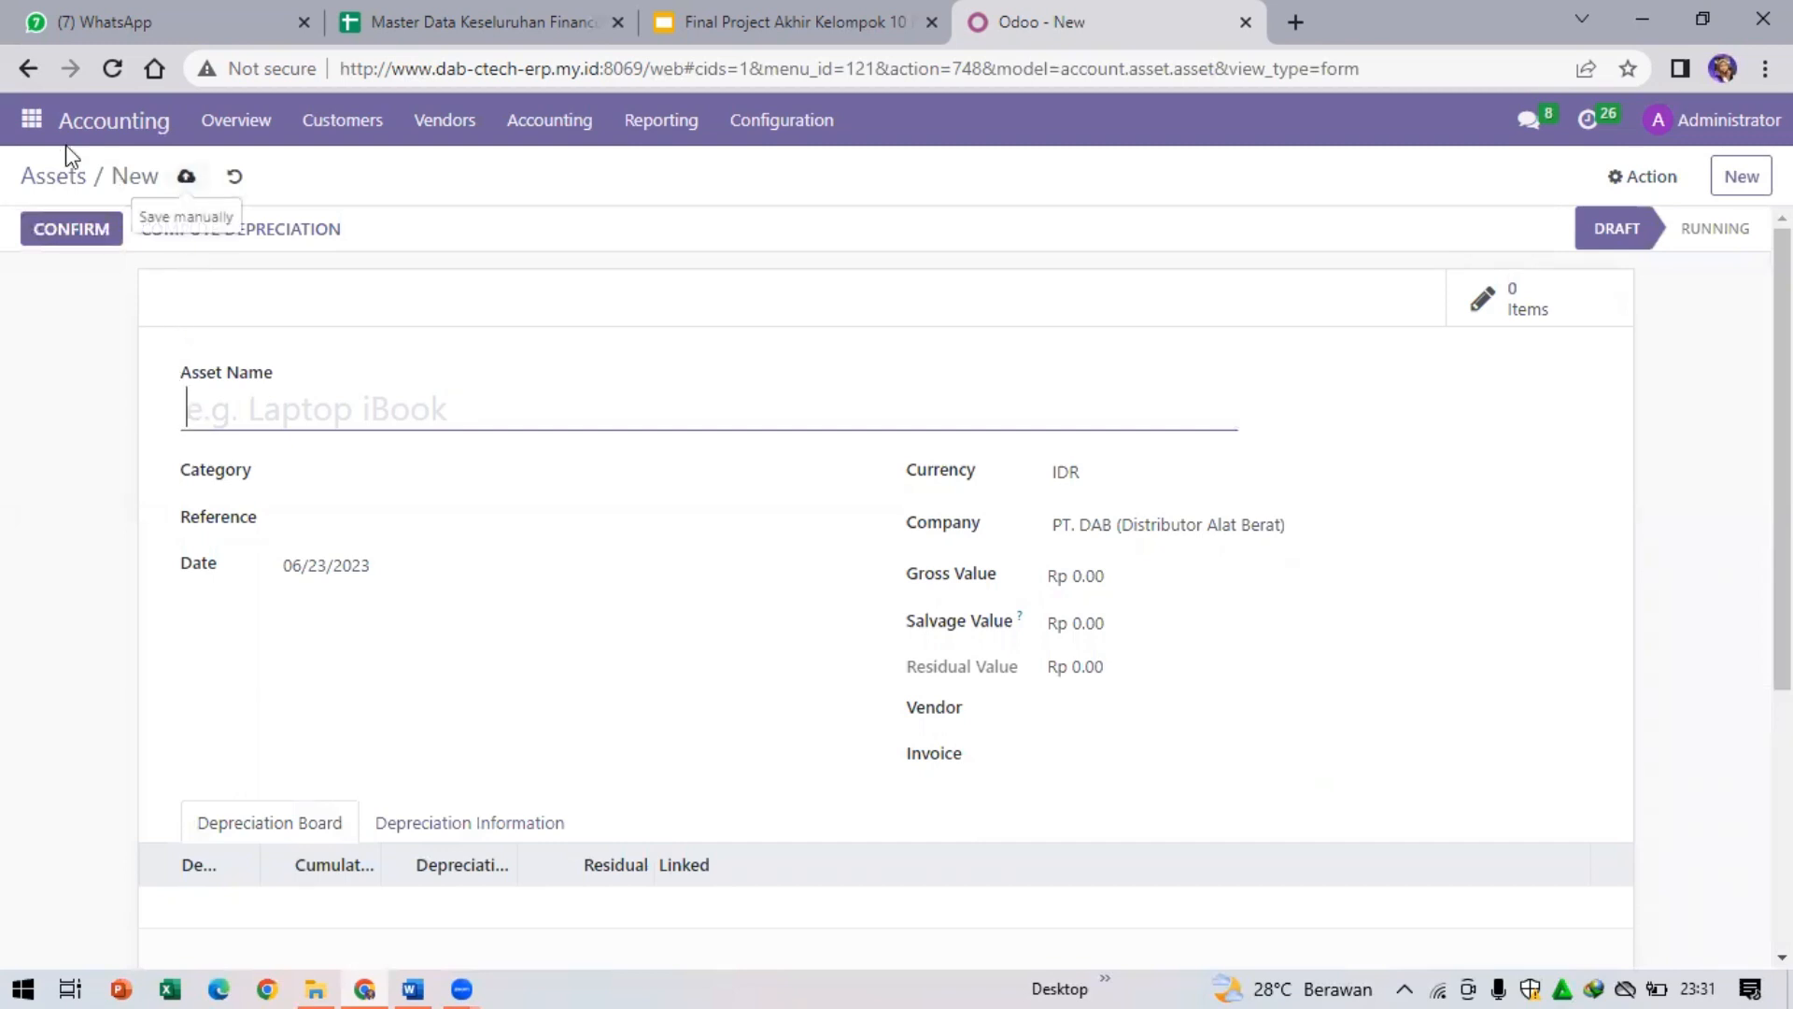
click(28, 71)
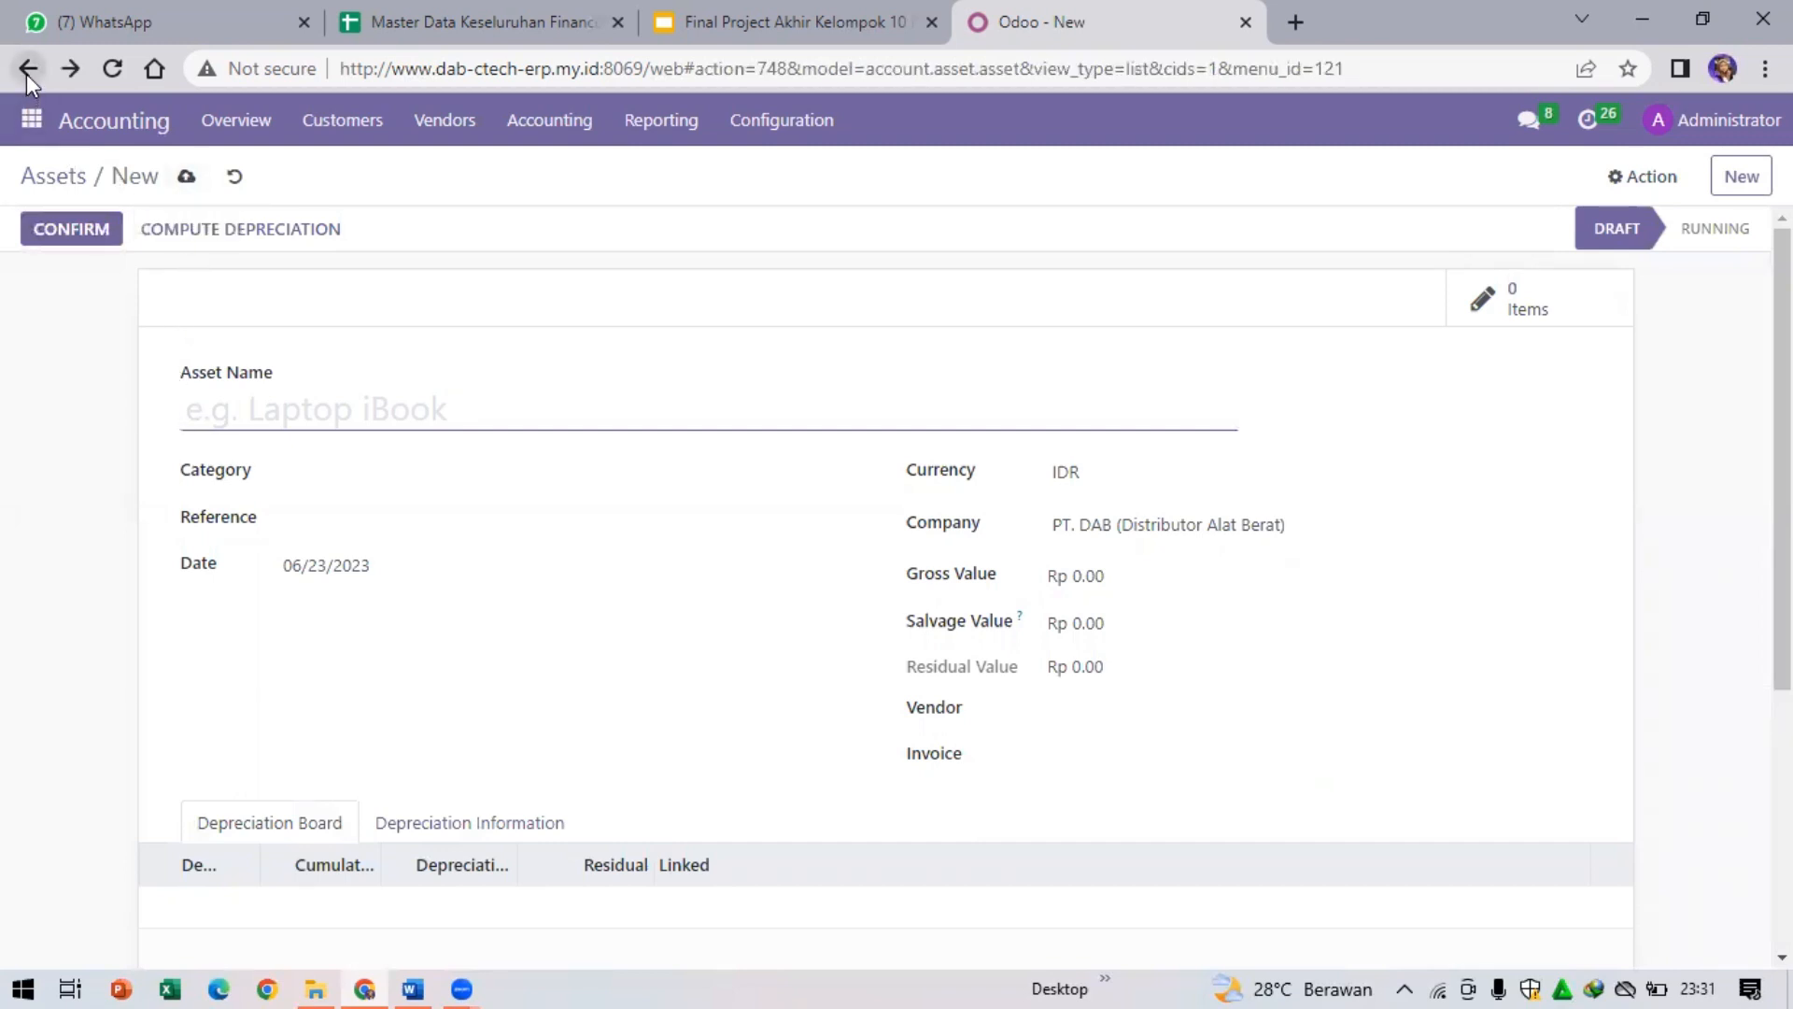
- Open the Asset Category list, look through the fields of the blank new category form and return to the list
click(739, 122)
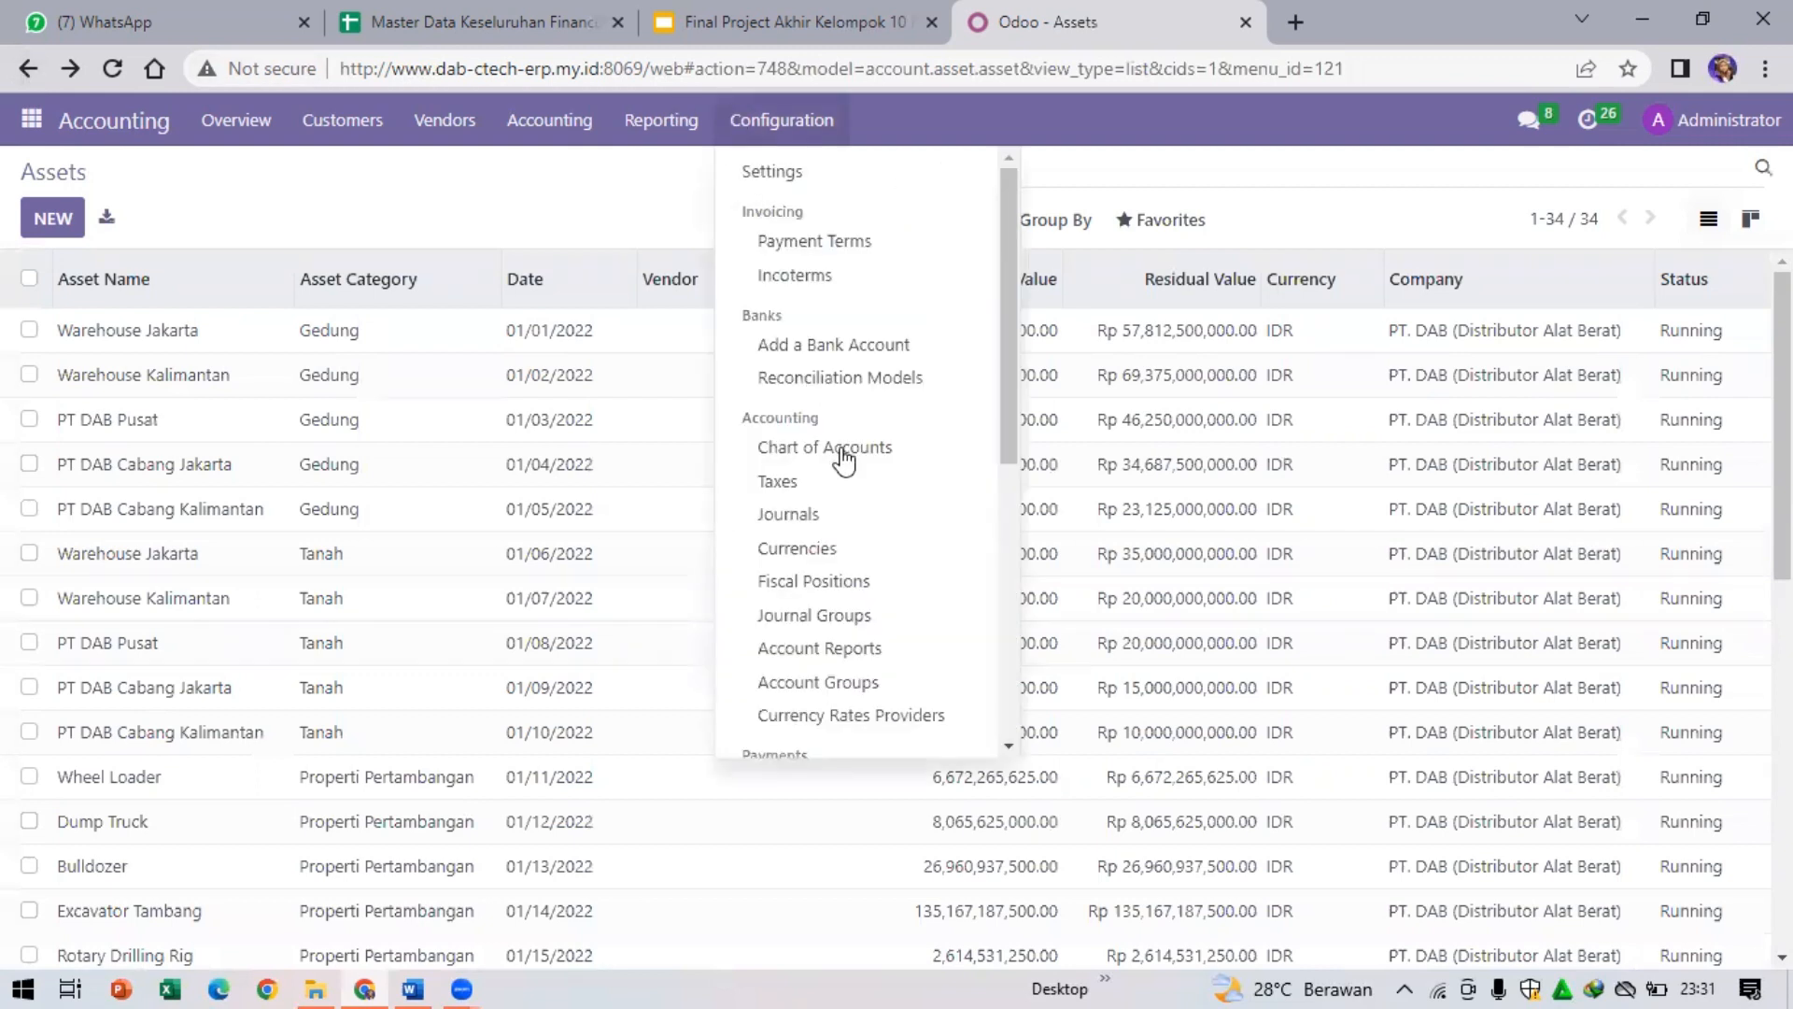
scroll(843, 459, down, 4)
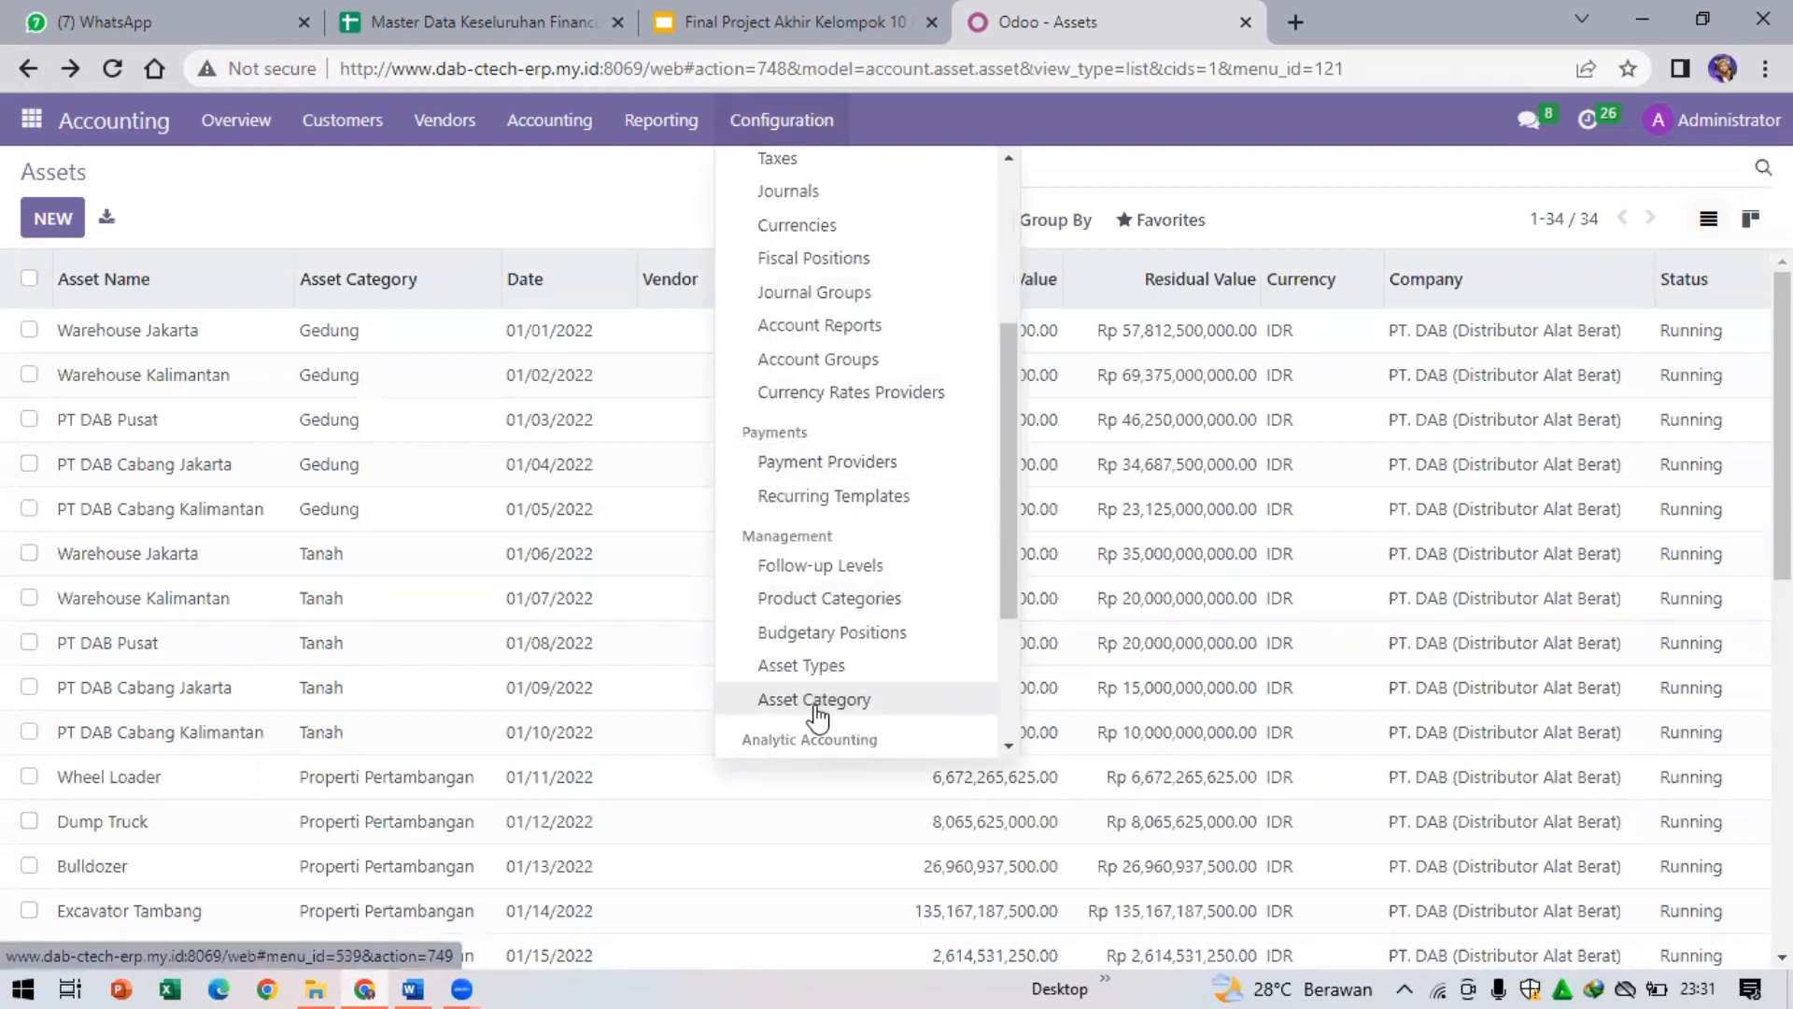
click(807, 702)
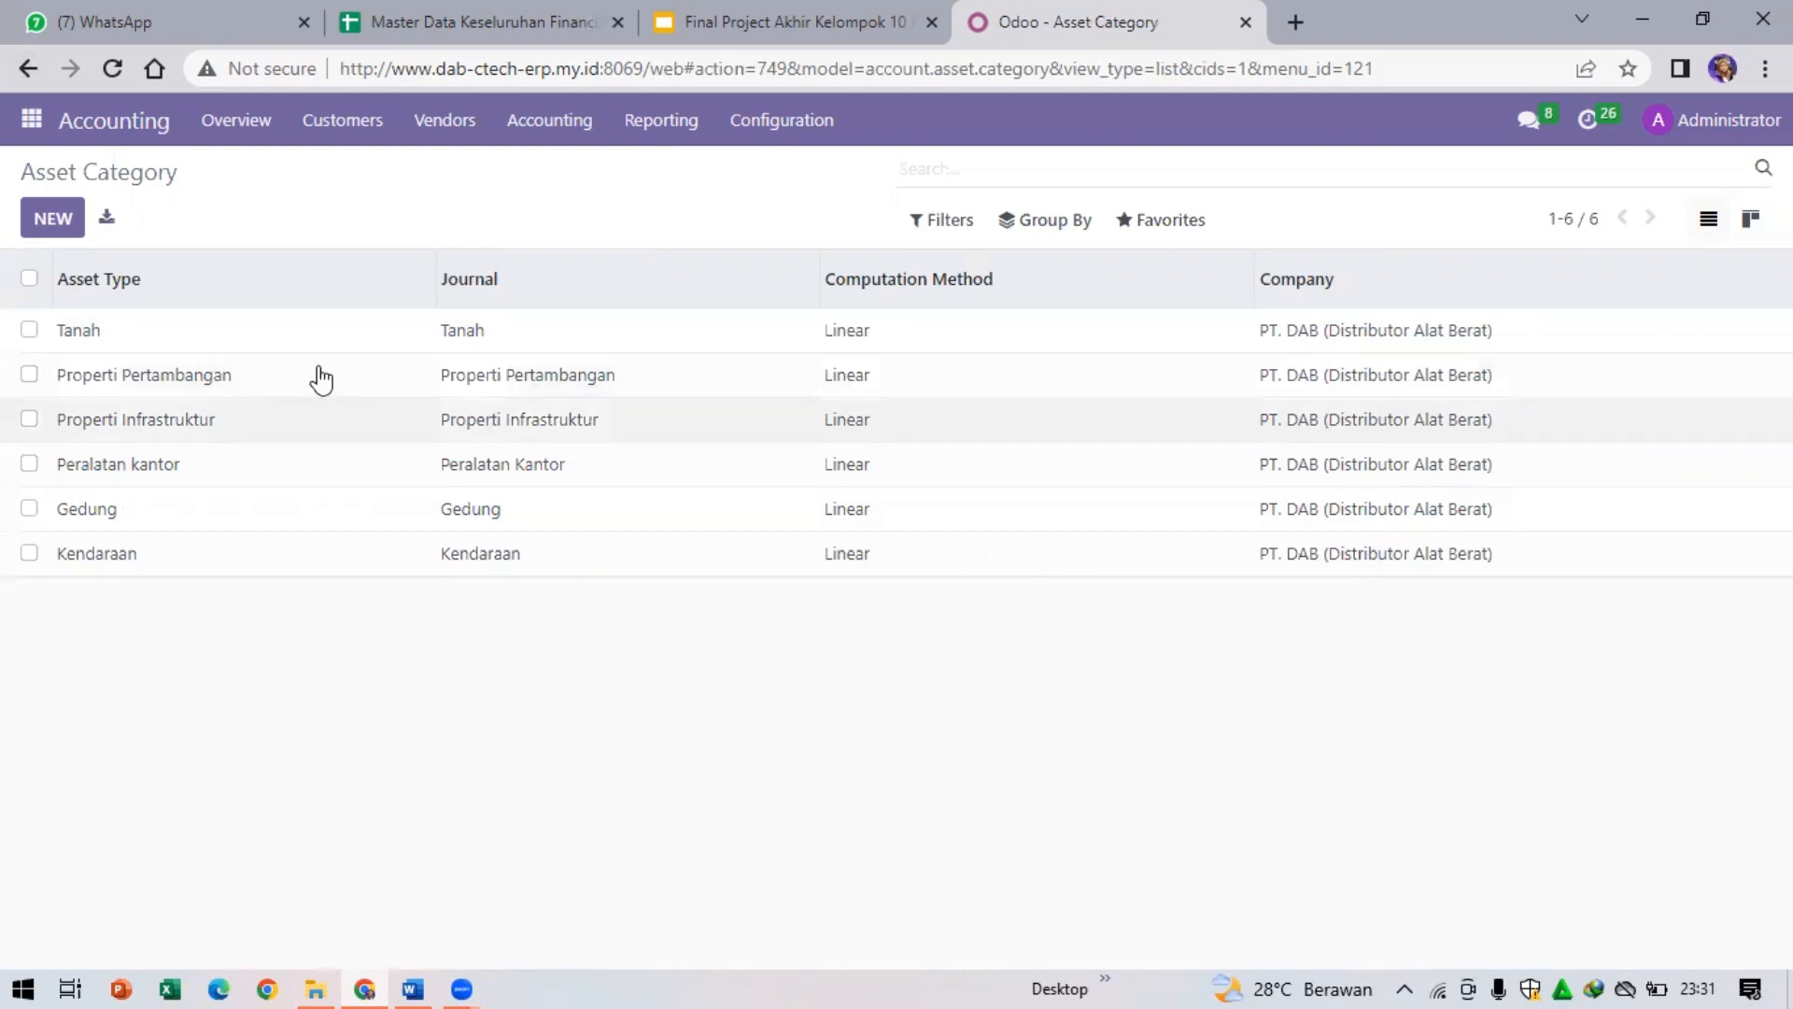
click(48, 222)
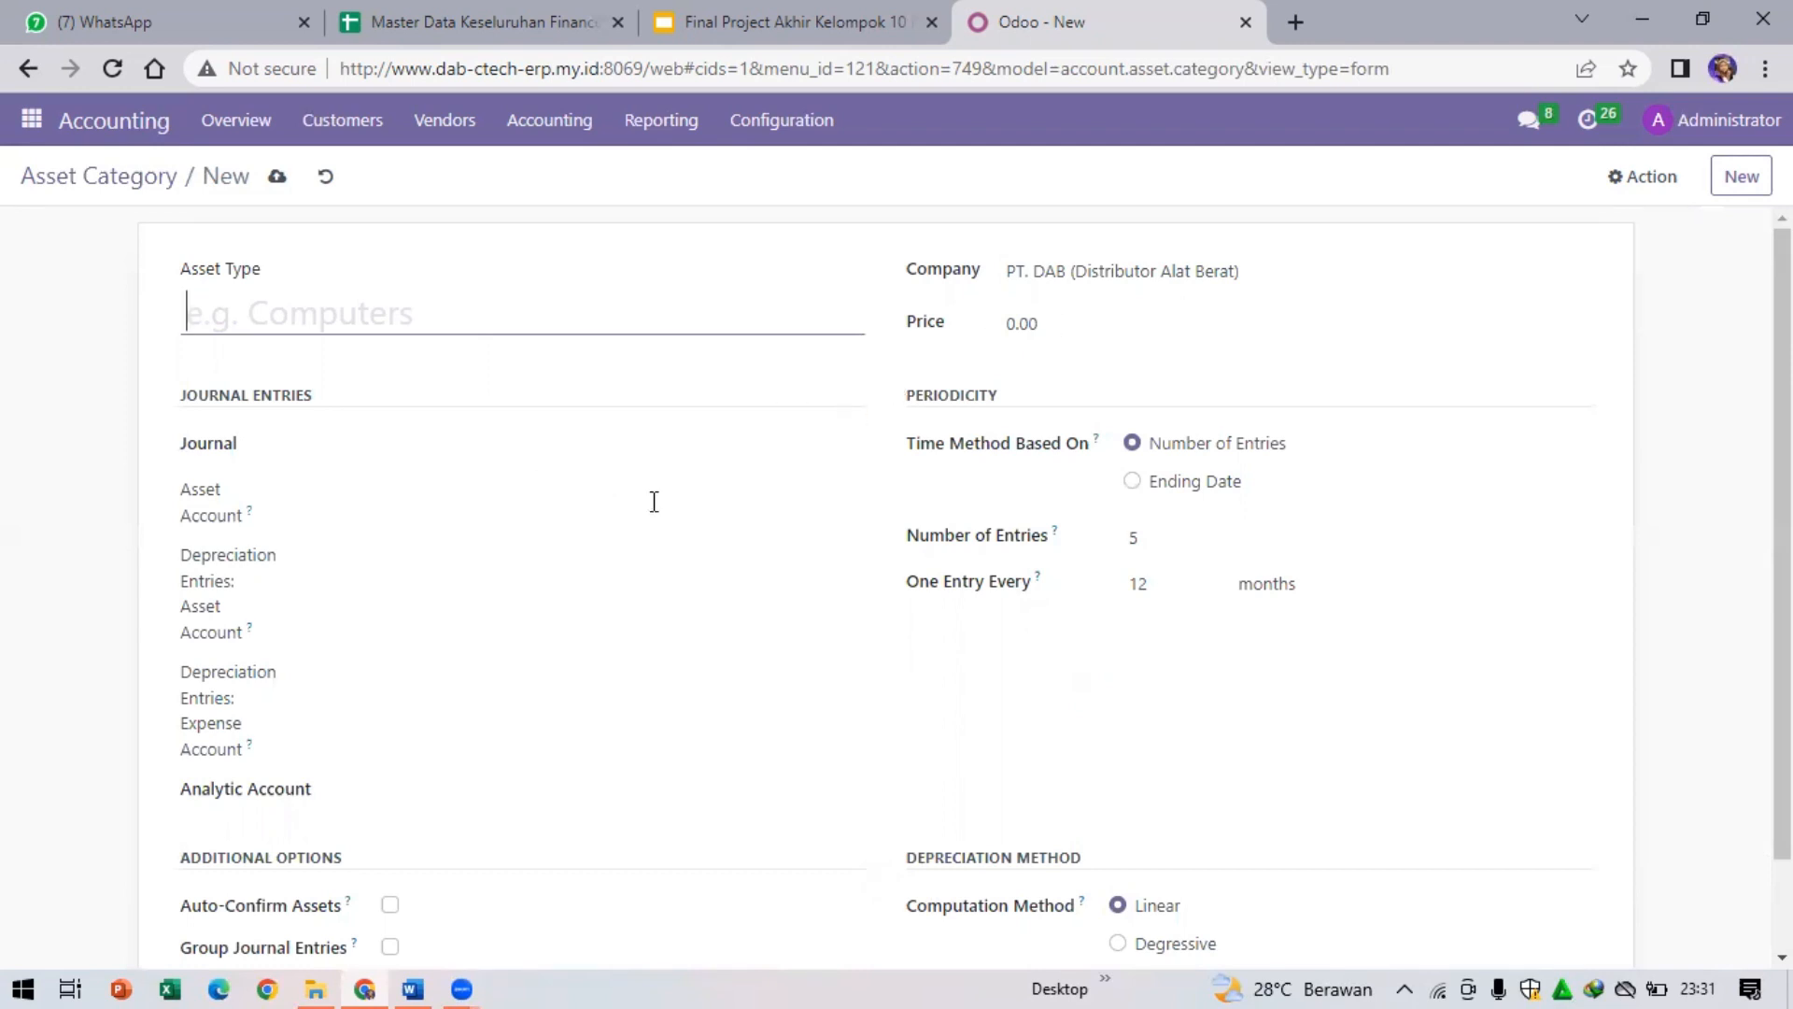
scroll(346, 831, down, 1)
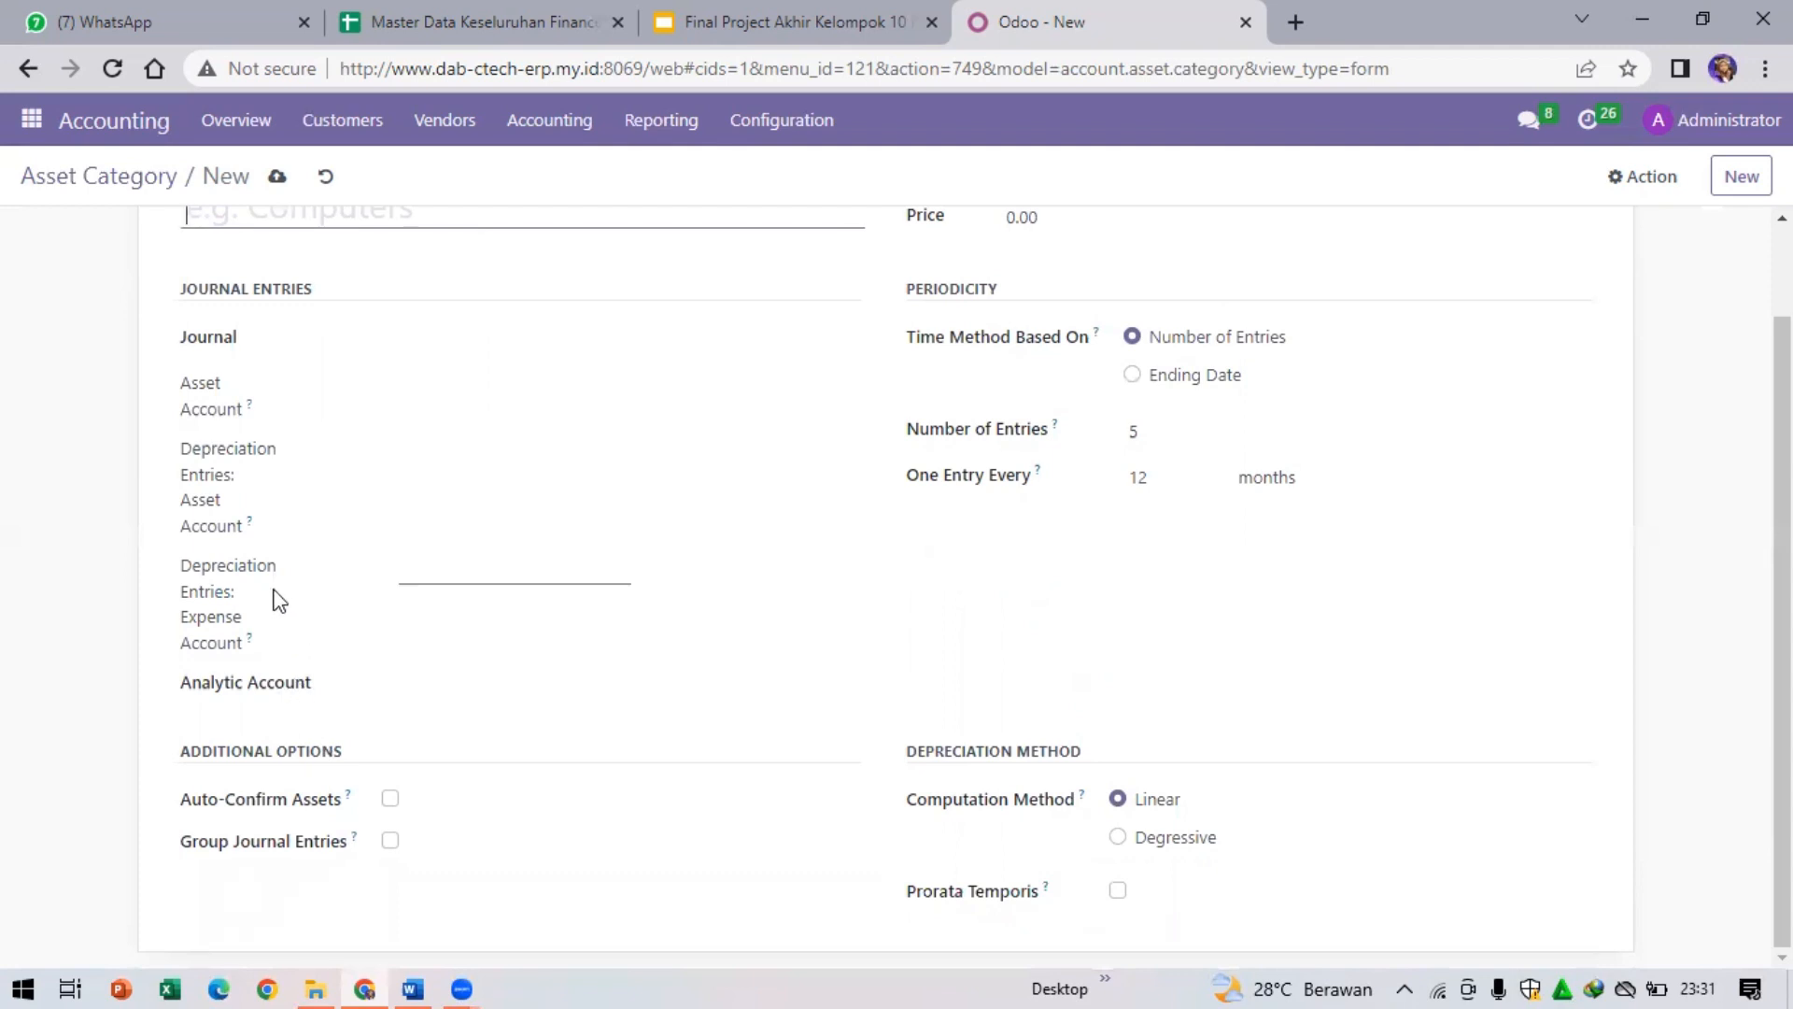
scroll(341, 490, up, 1)
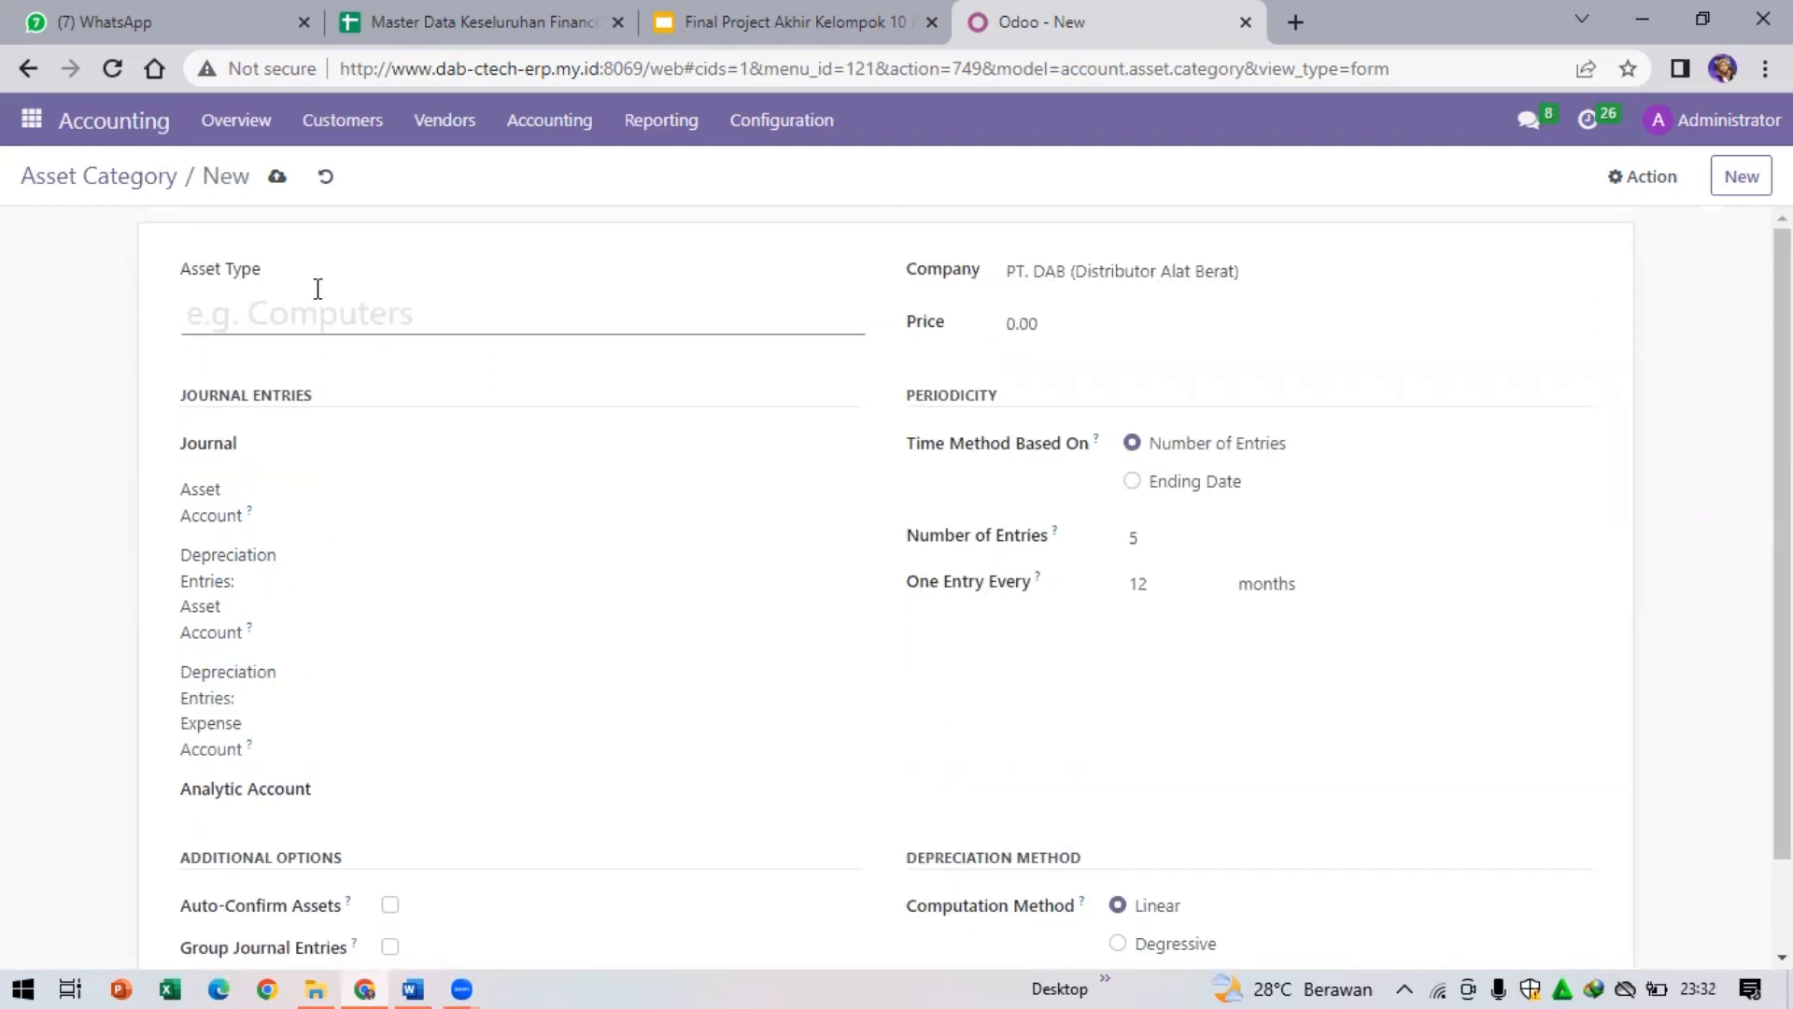
click(30, 73)
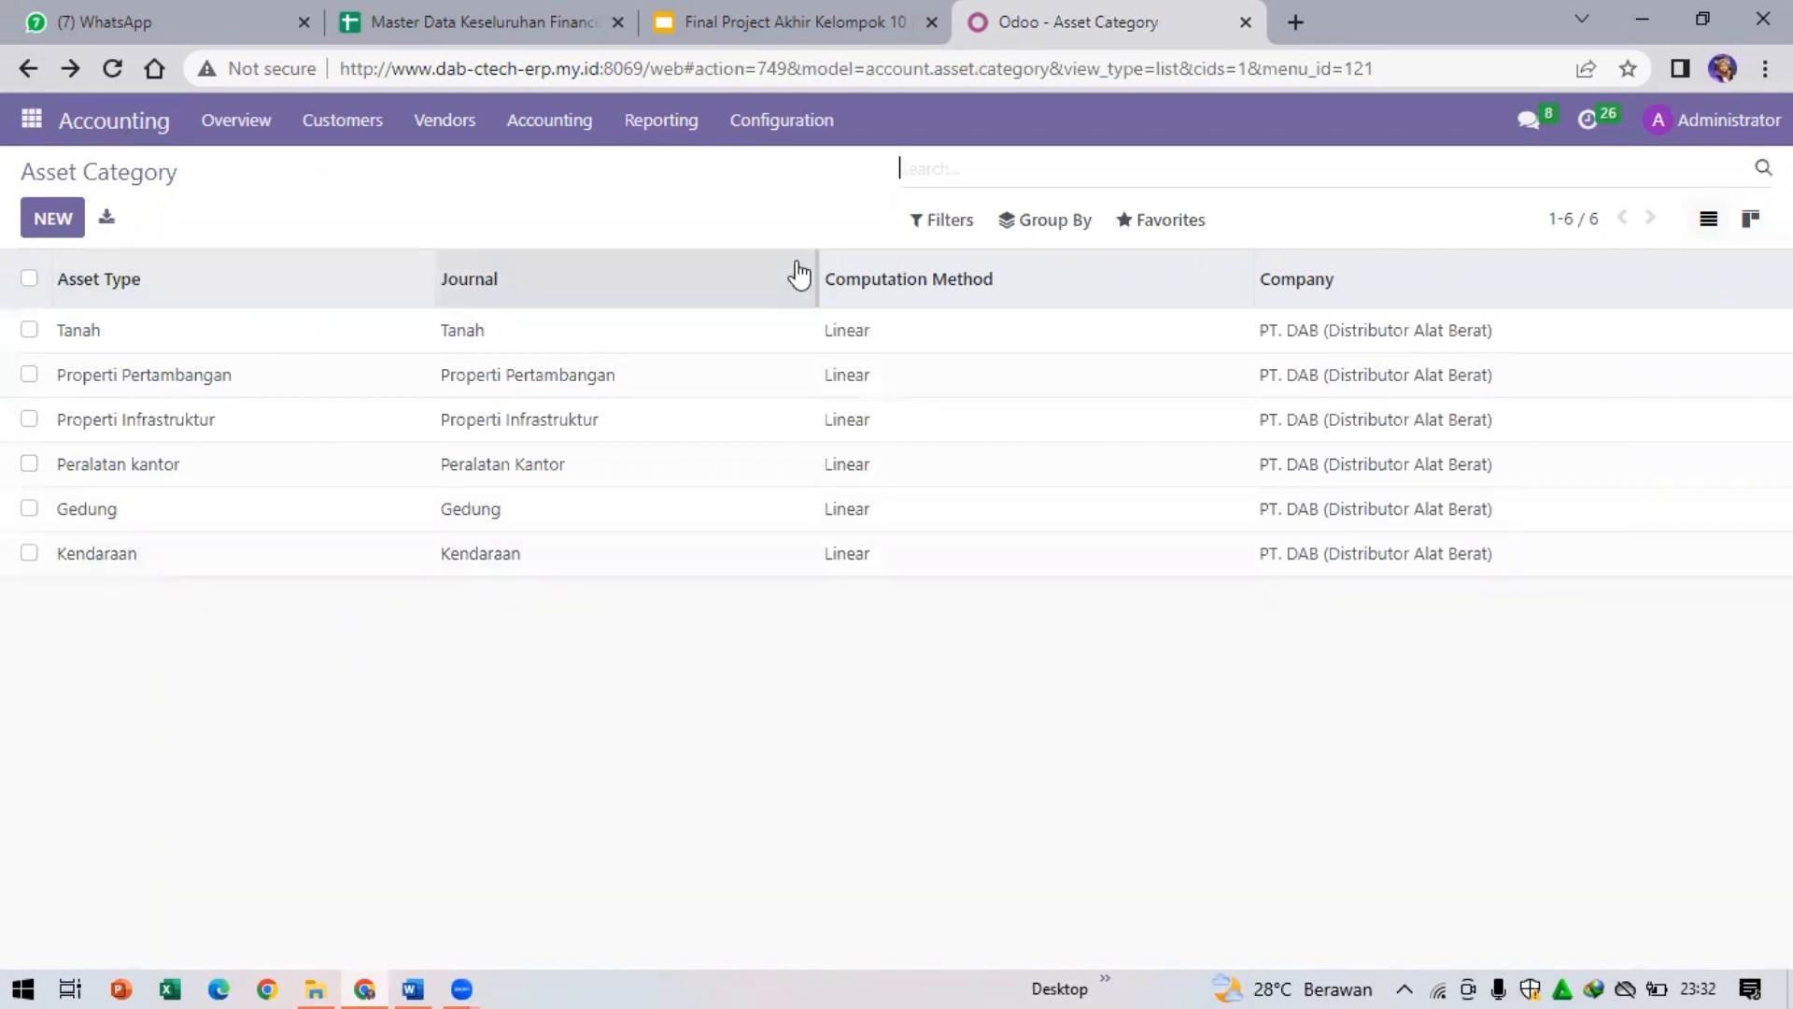
- Show the record import page for asset categories and go back to the Assets list
click(1169, 224)
click(1167, 326)
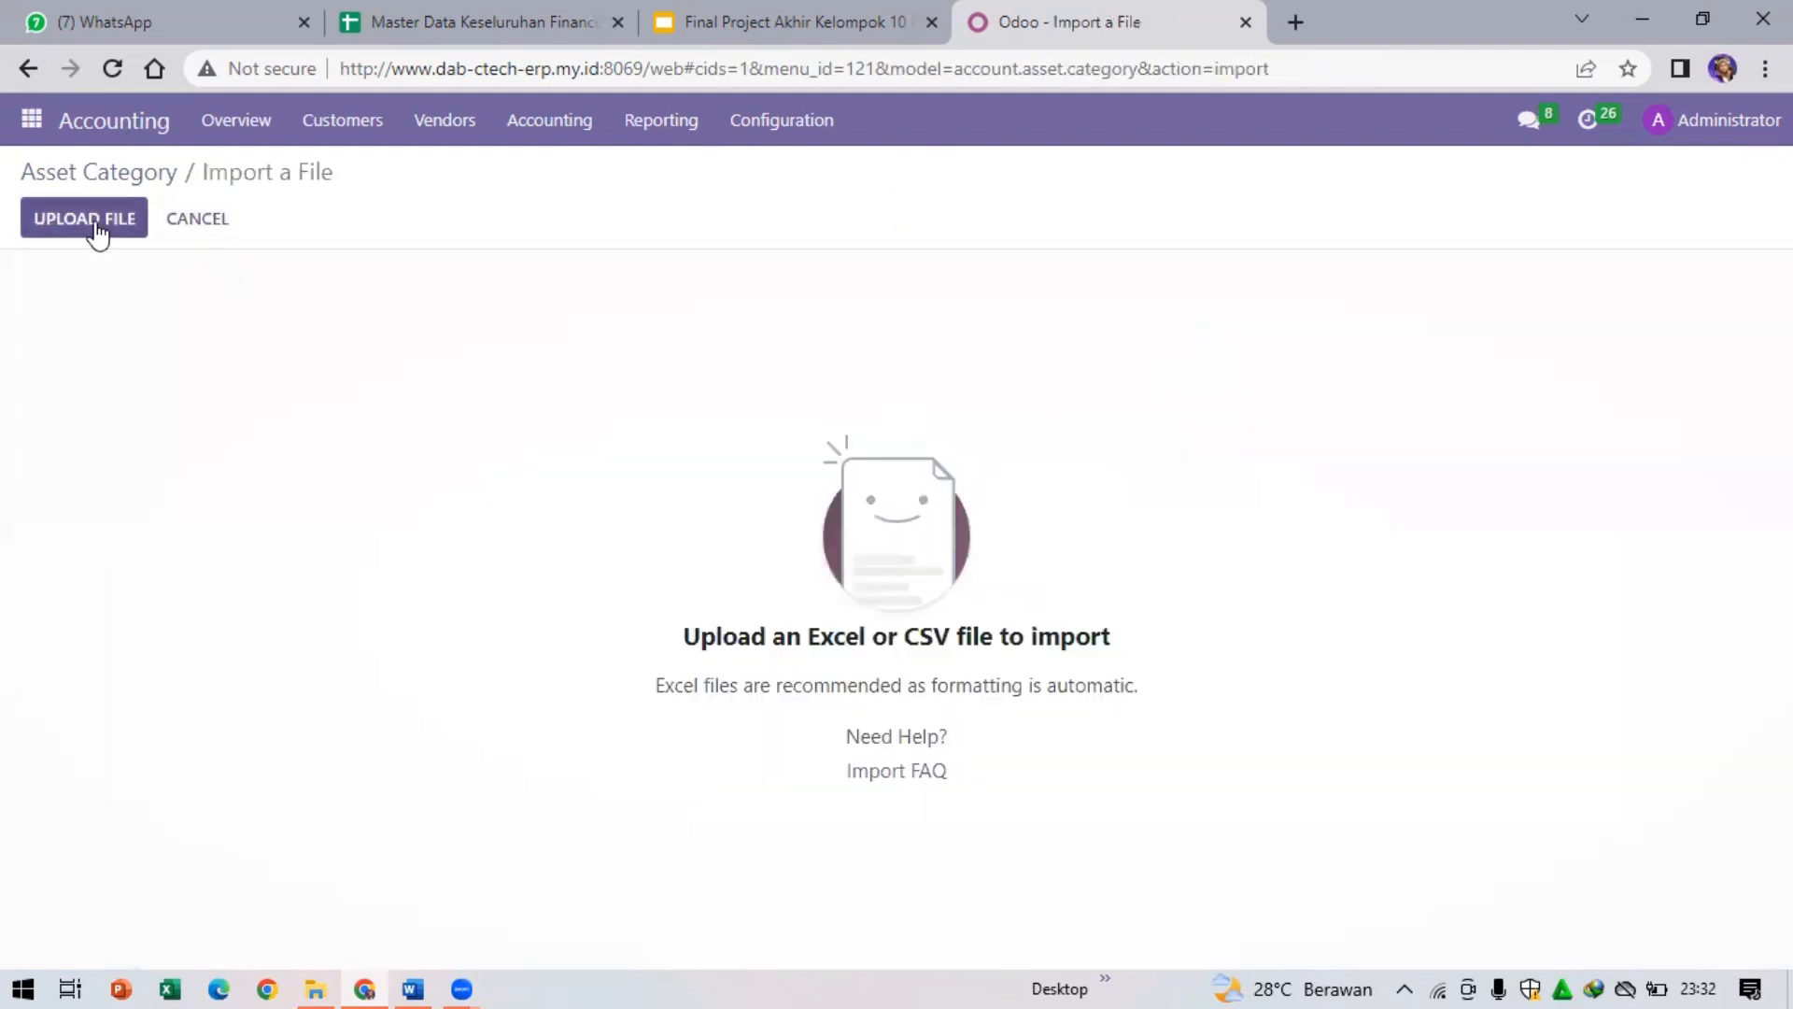
click(28, 69)
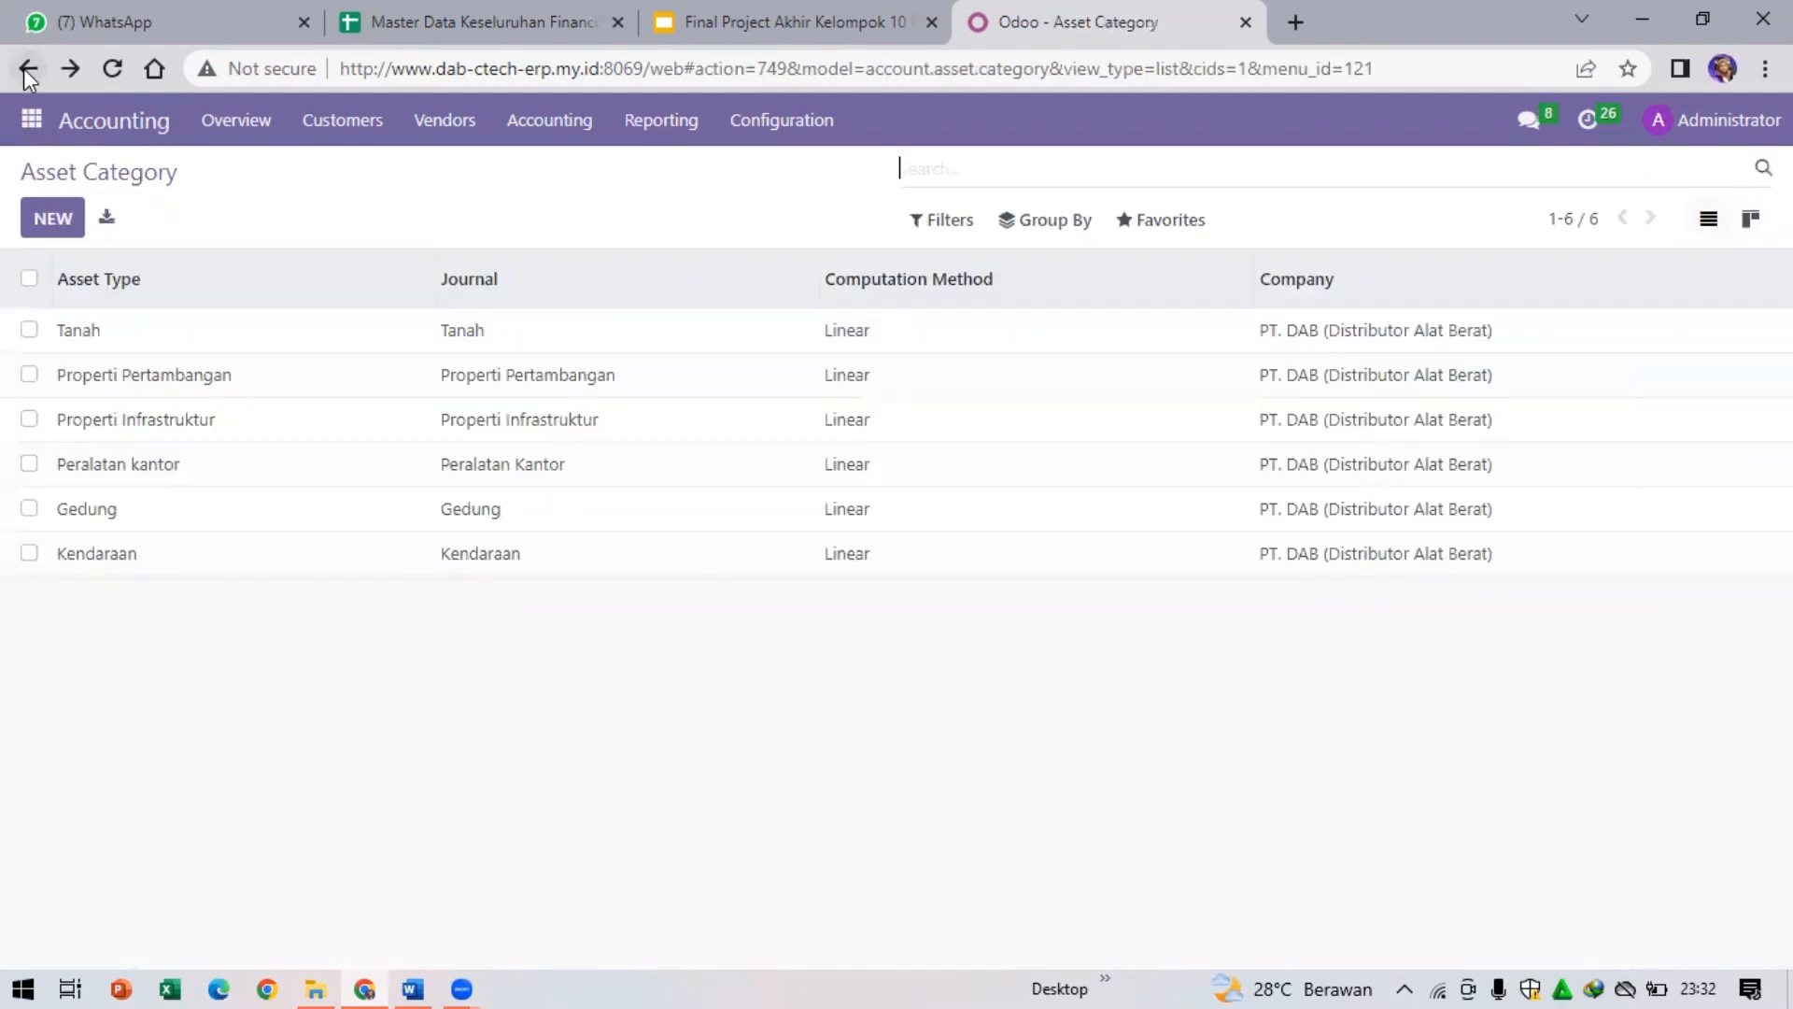
click(24, 69)
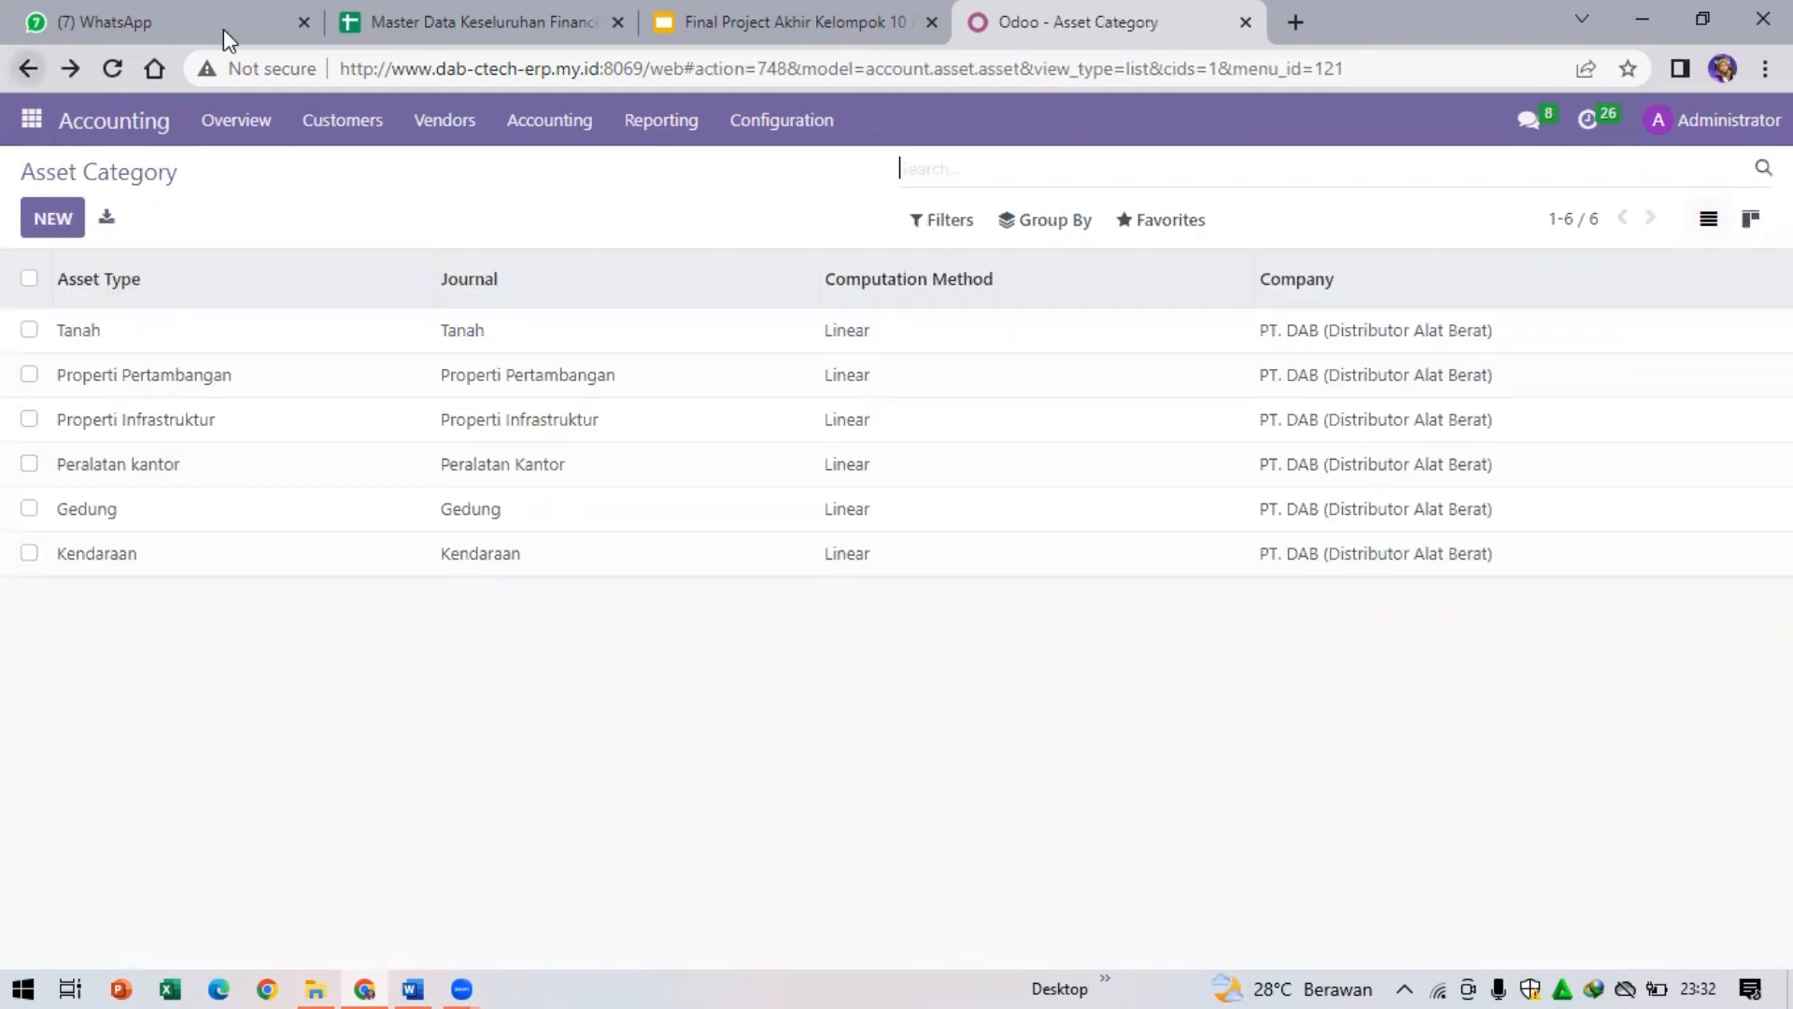
- Switch to the Master Data Keseluruhan Finance & Accounting spreadsheet and show its Tax sheet
click(454, 11)
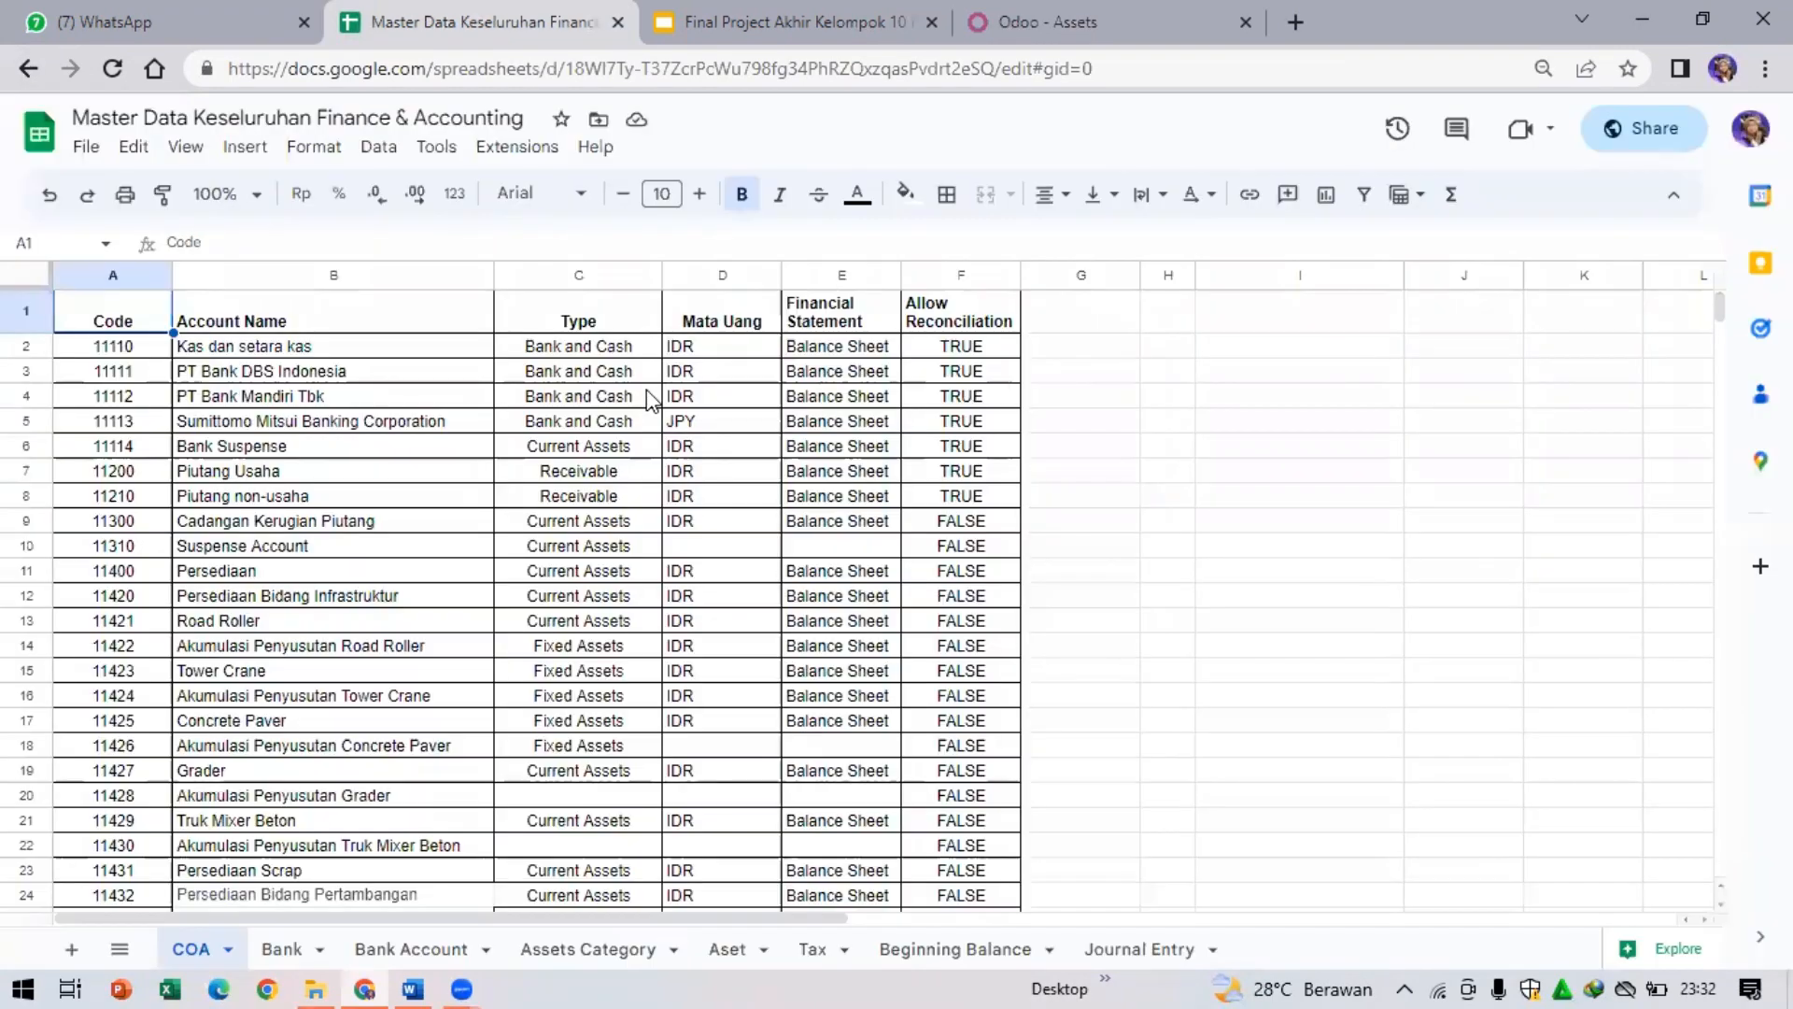
click(120, 952)
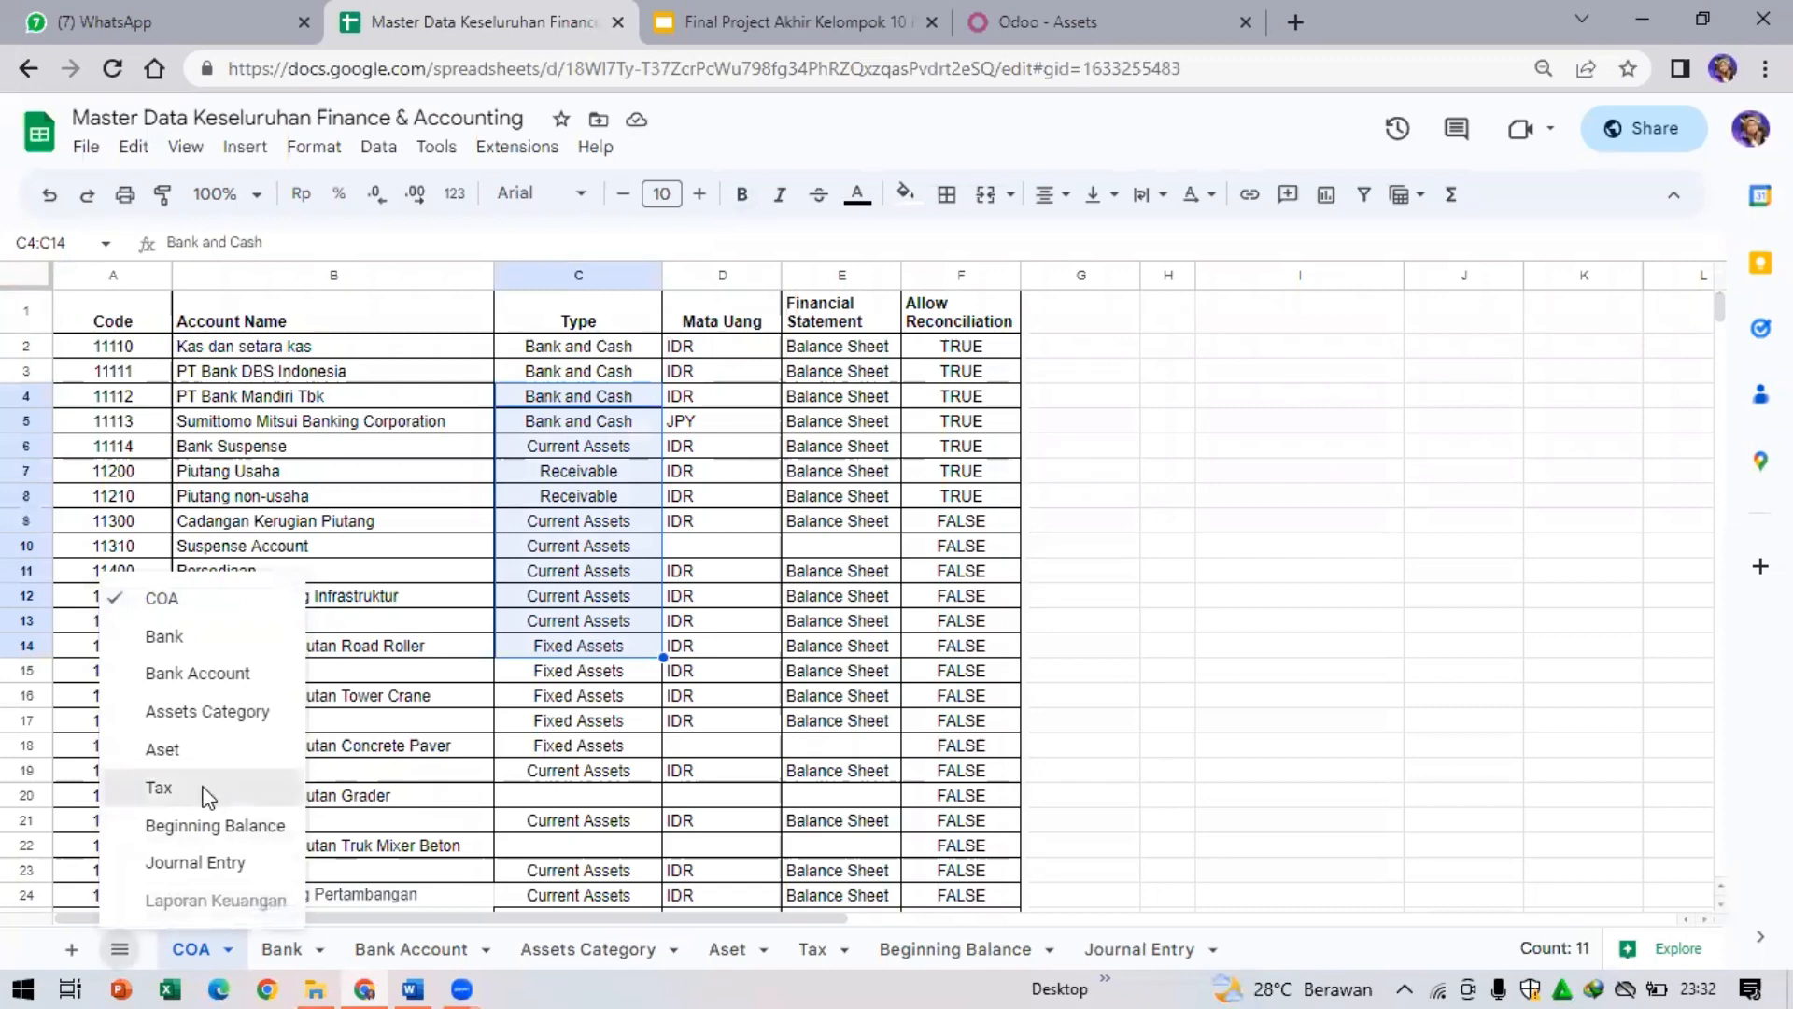
click(206, 792)
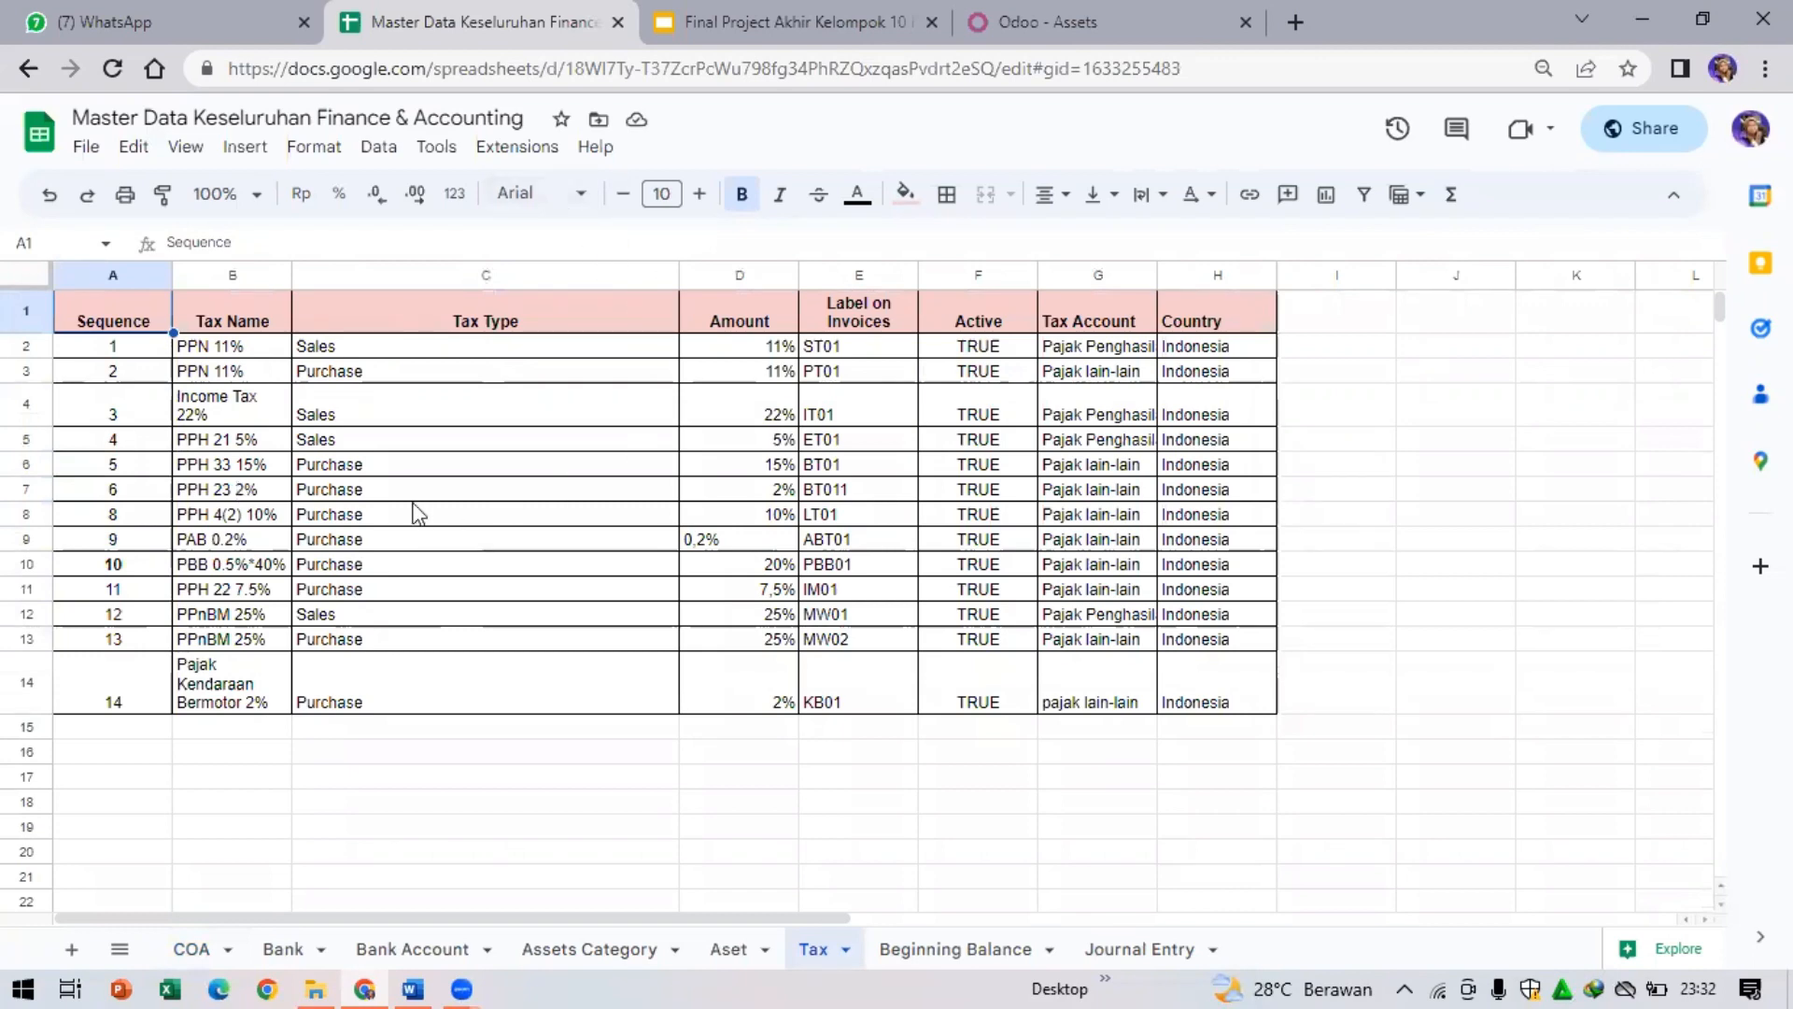
- Return to Odoo, open the Taxes list and show its blank new tax form and import page, returning to the list after each
click(1077, 14)
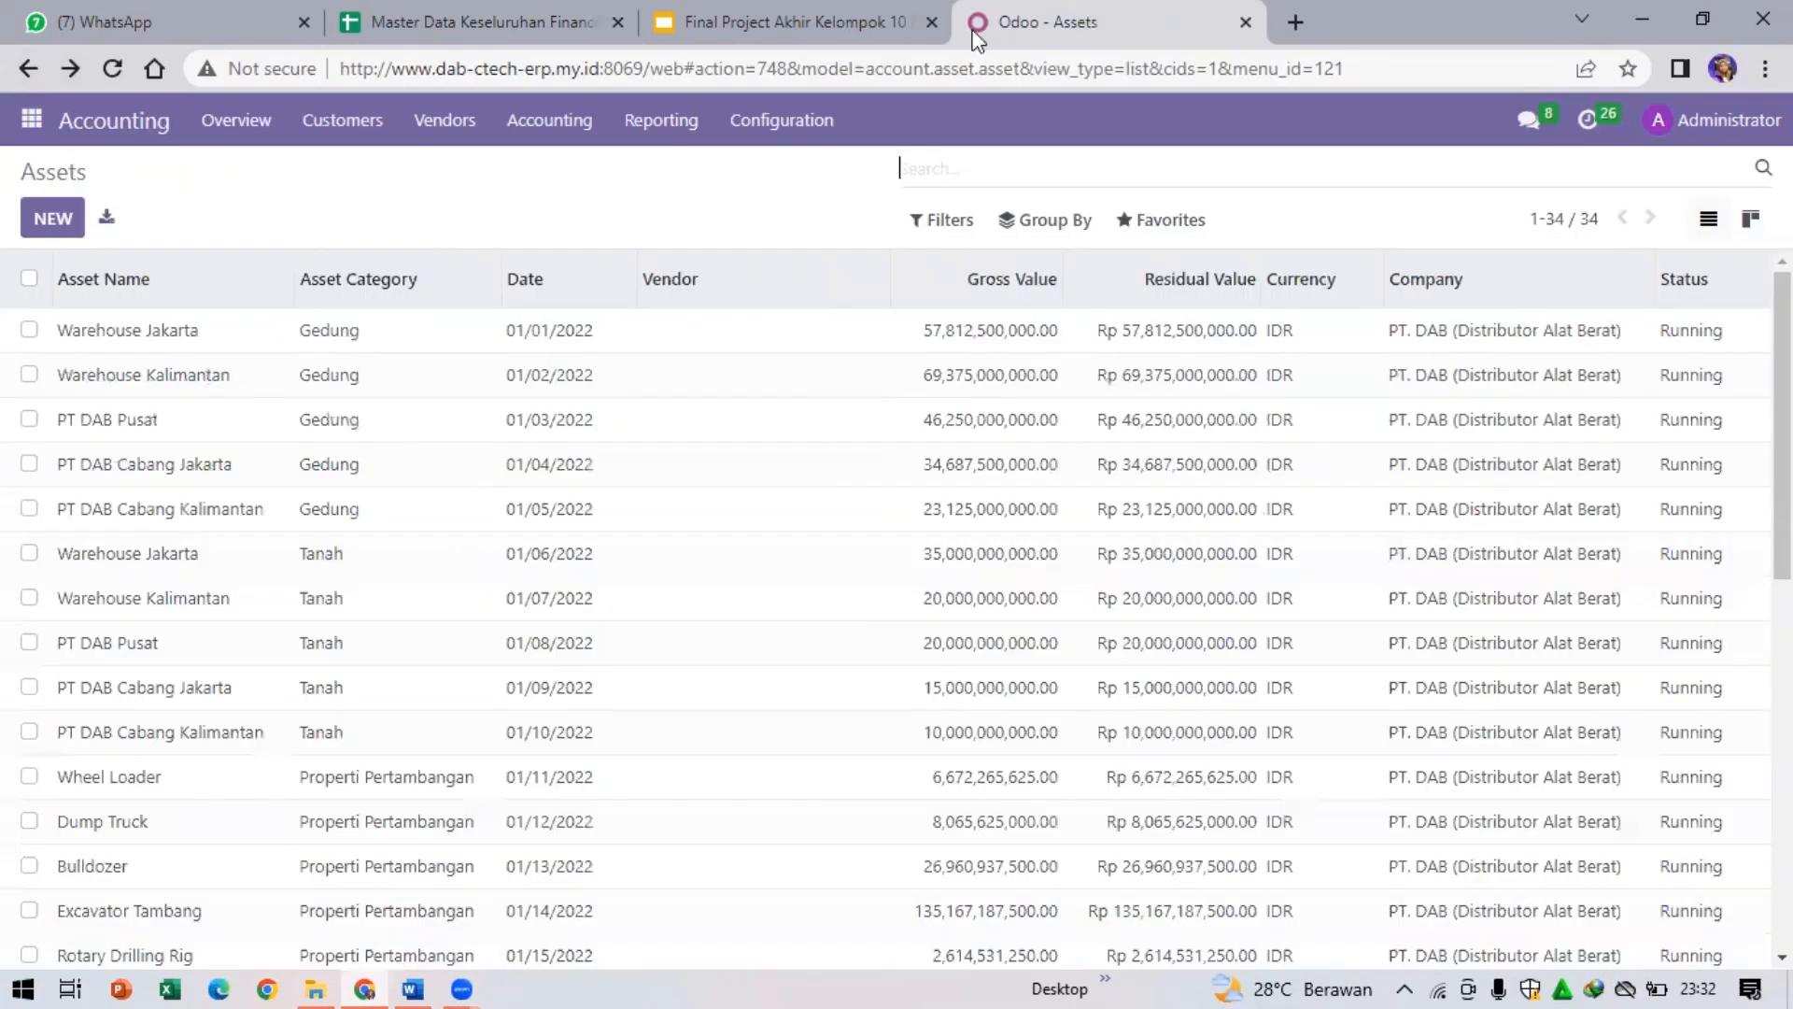
click(781, 121)
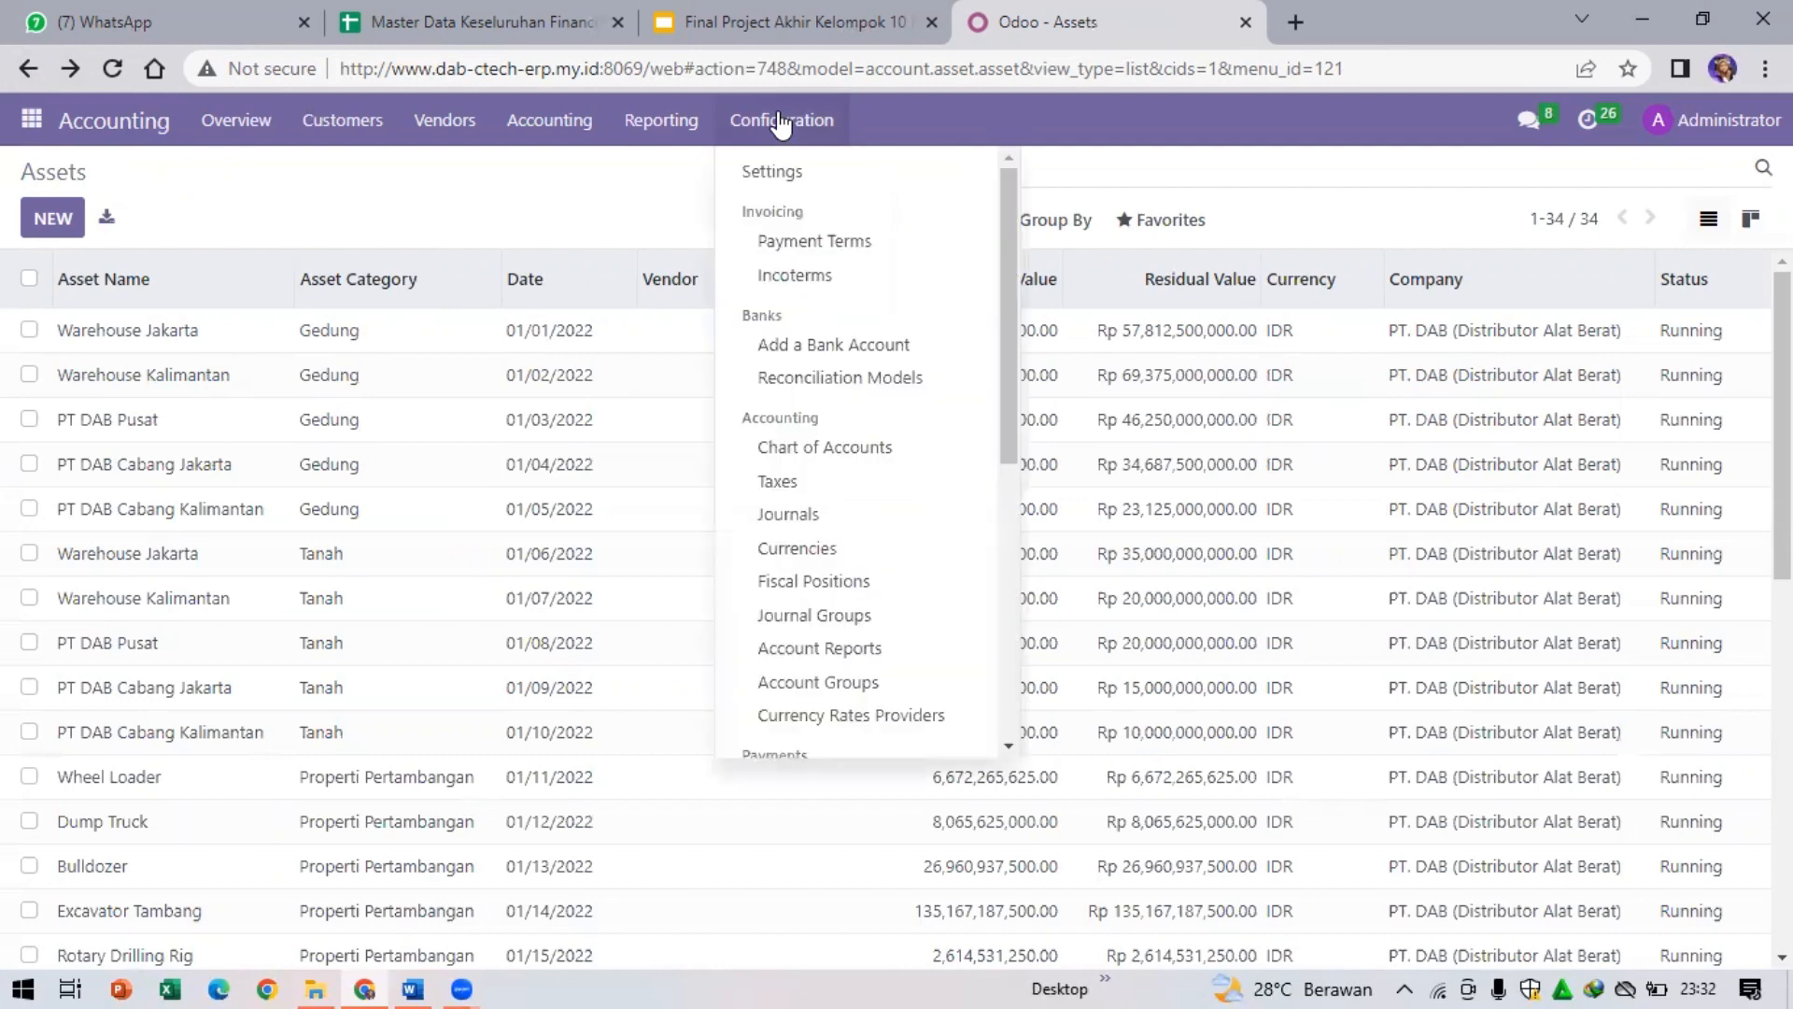
click(790, 486)
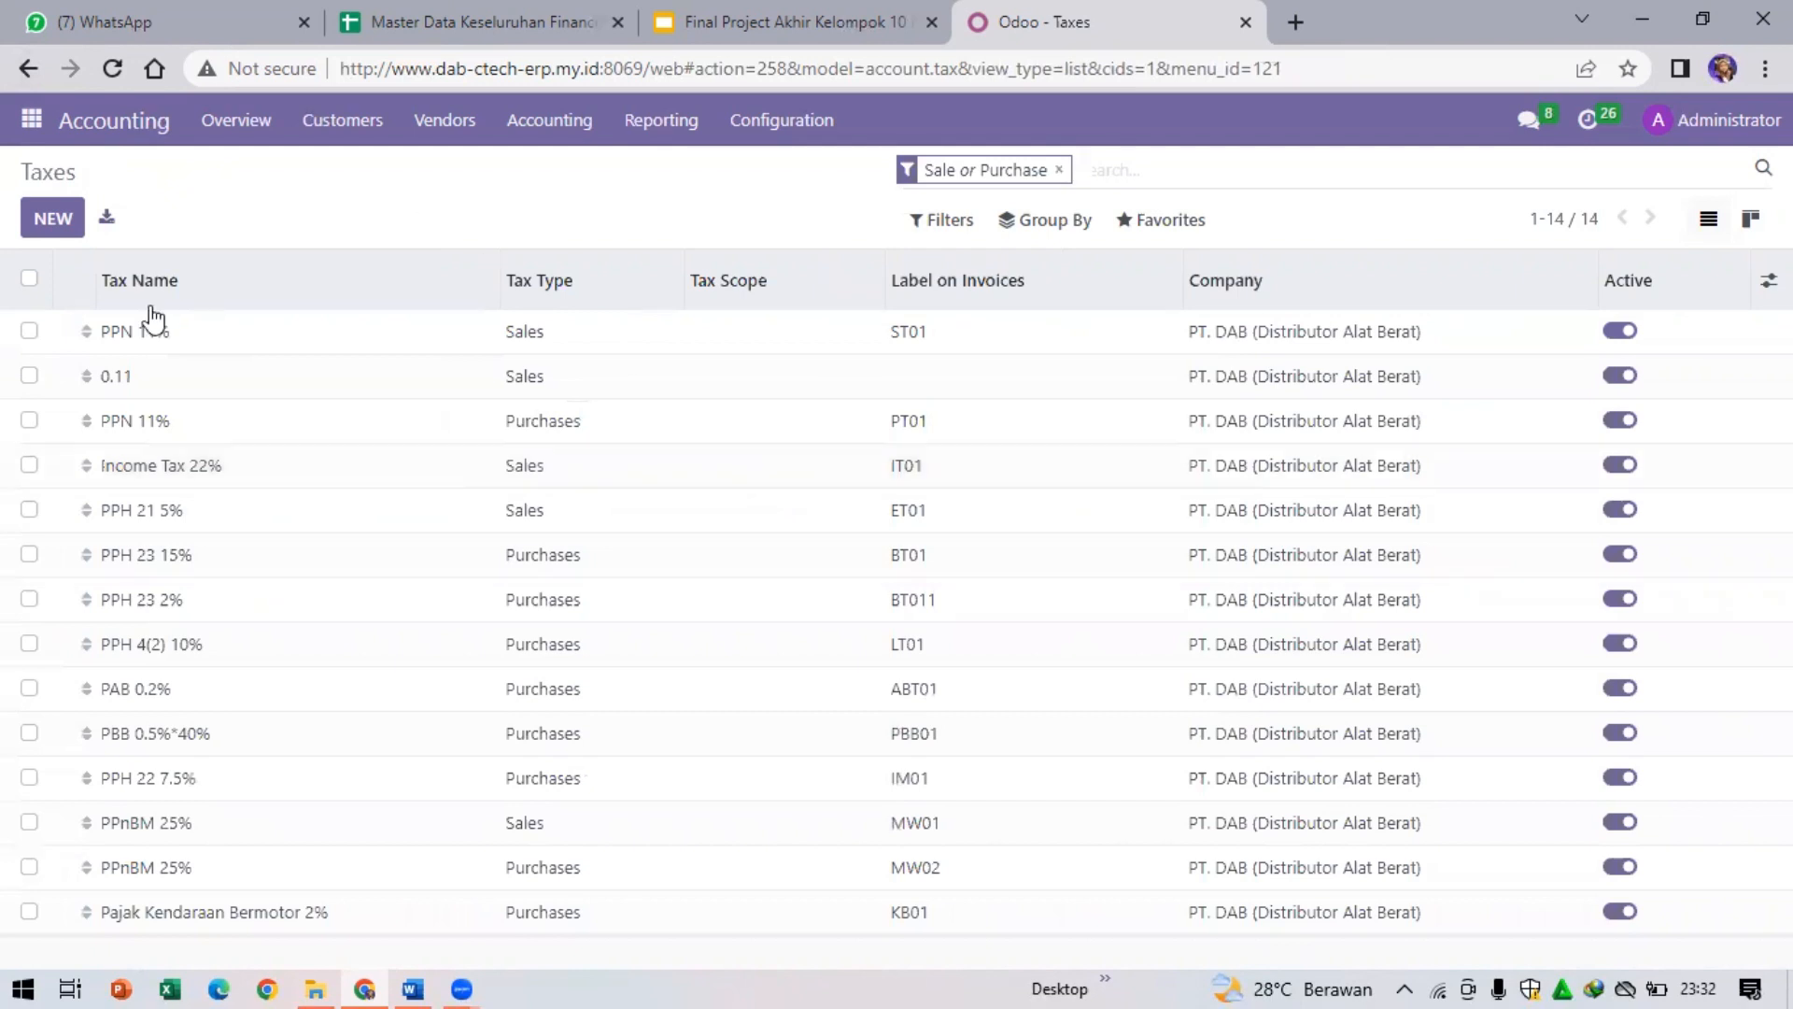
click(53, 220)
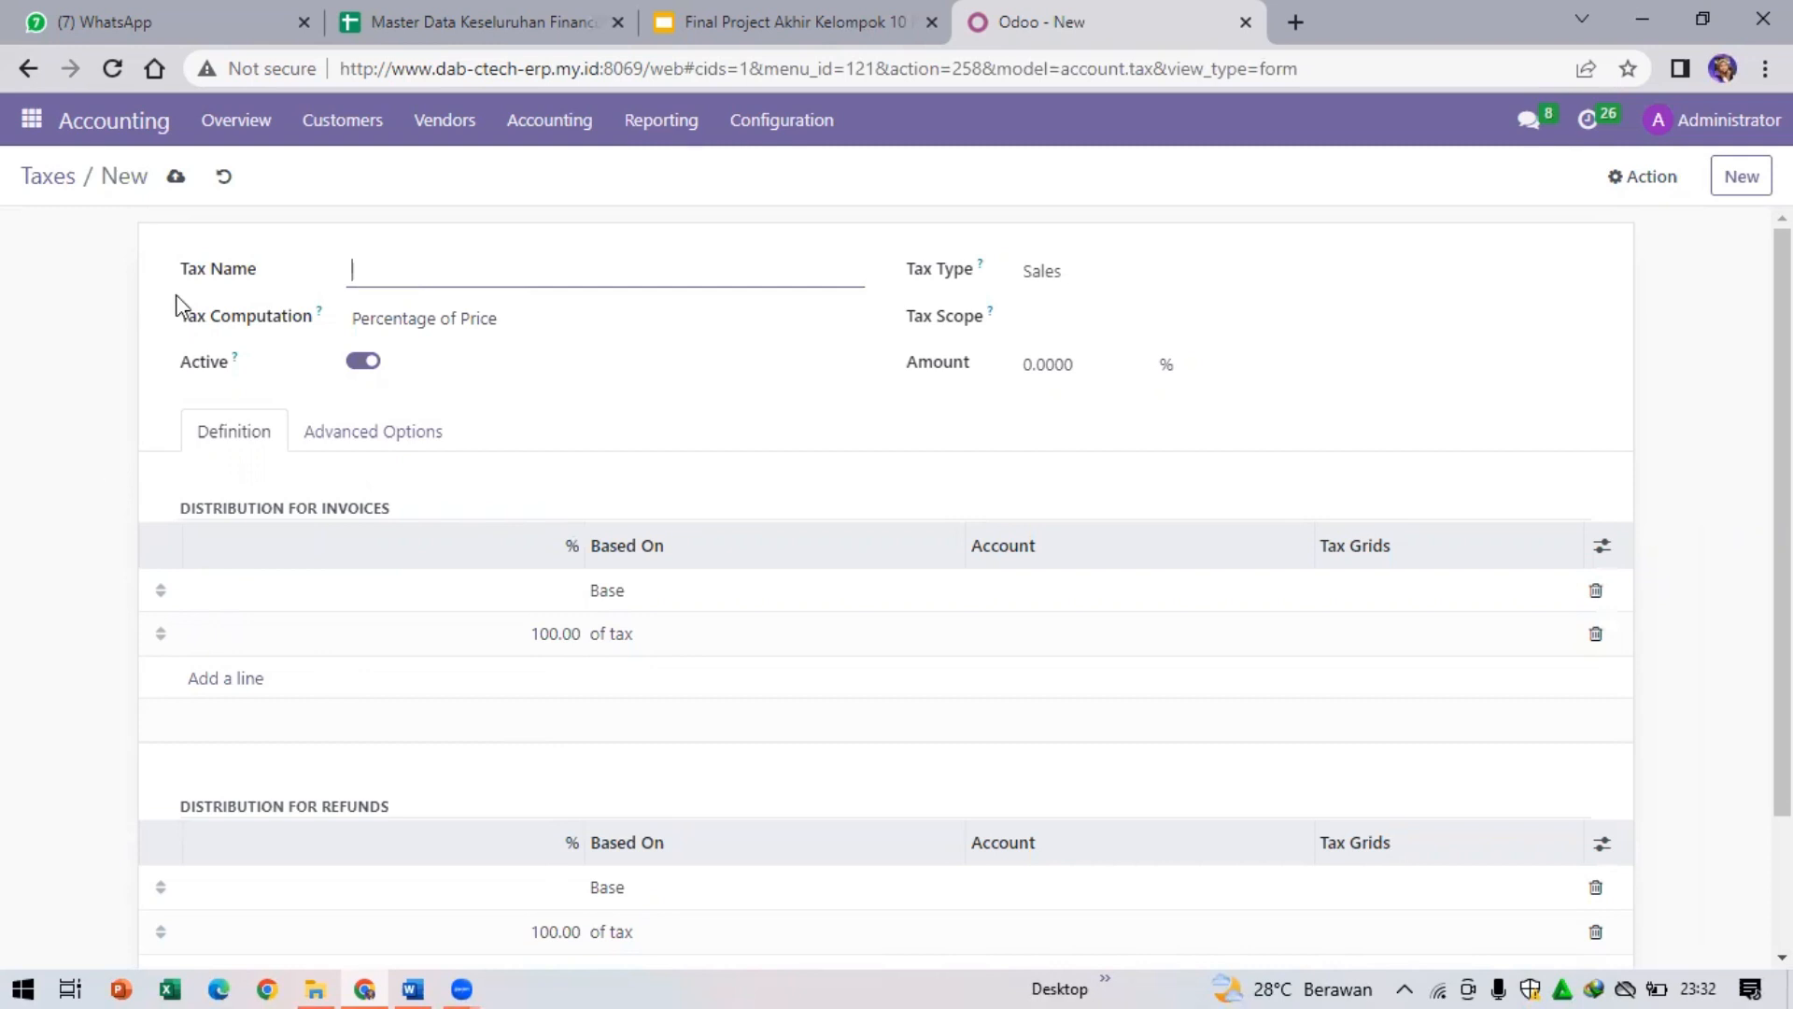
click(29, 71)
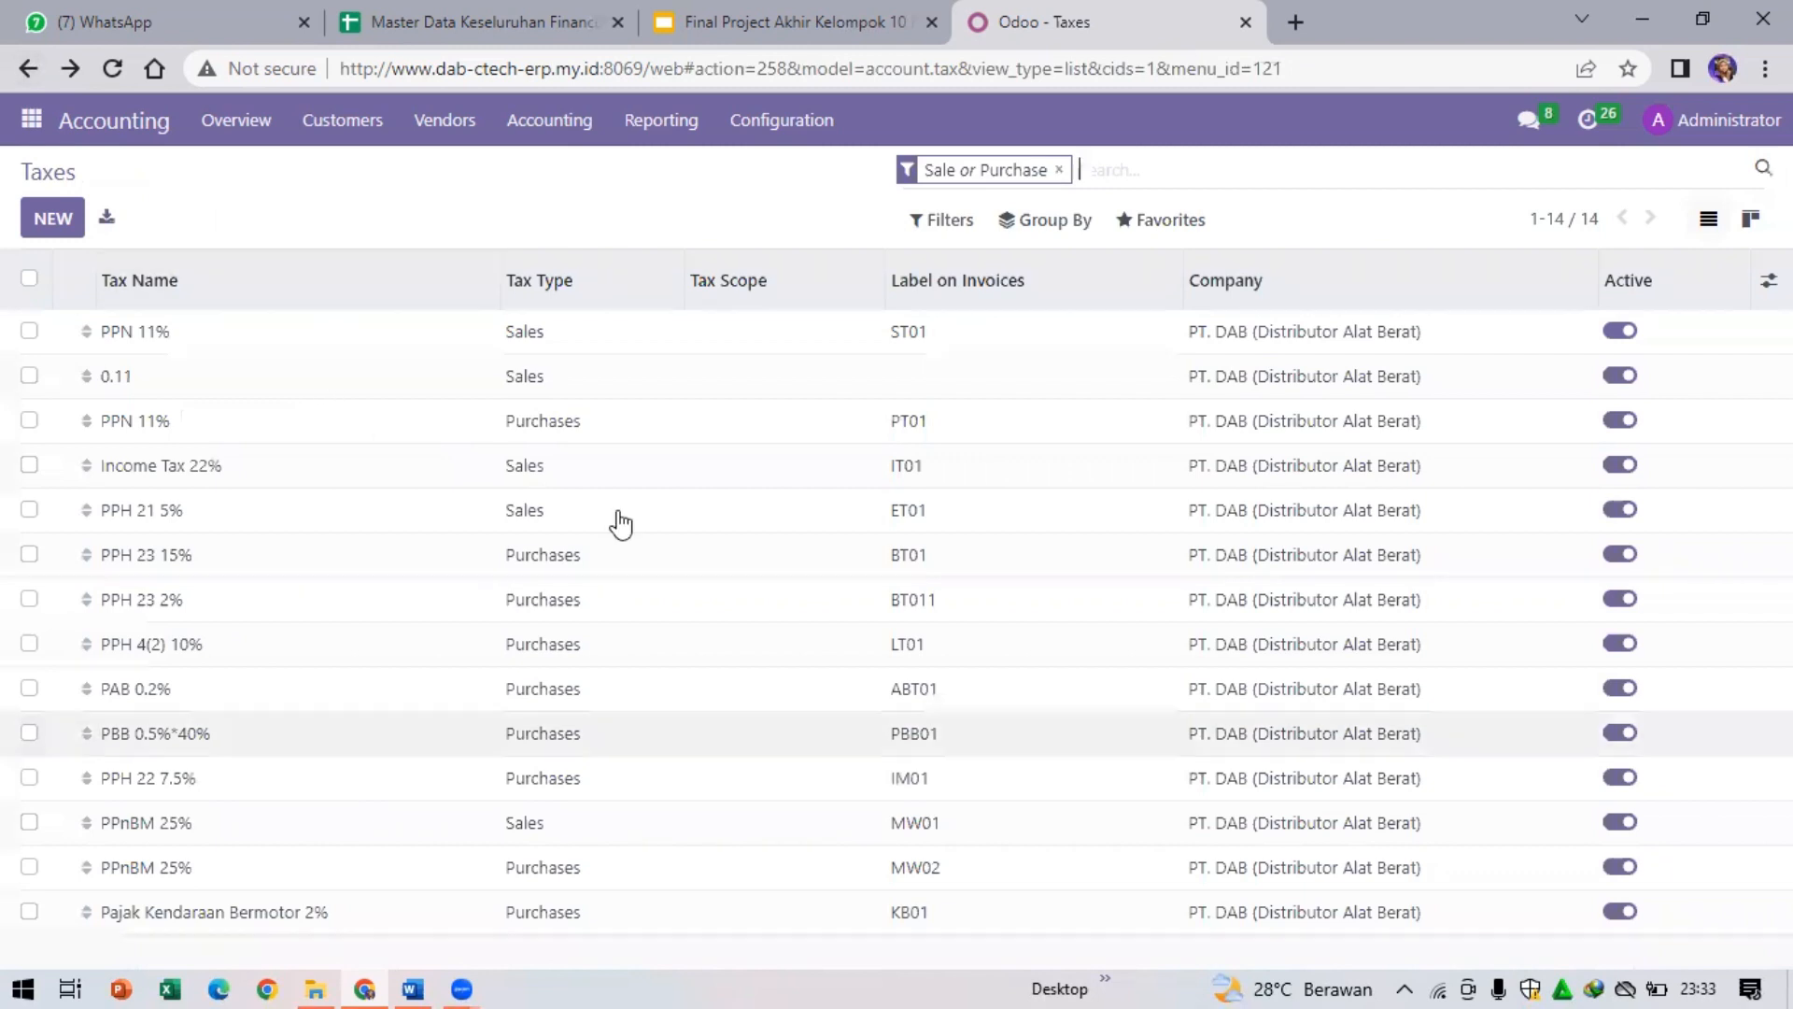
click(1156, 238)
click(1164, 315)
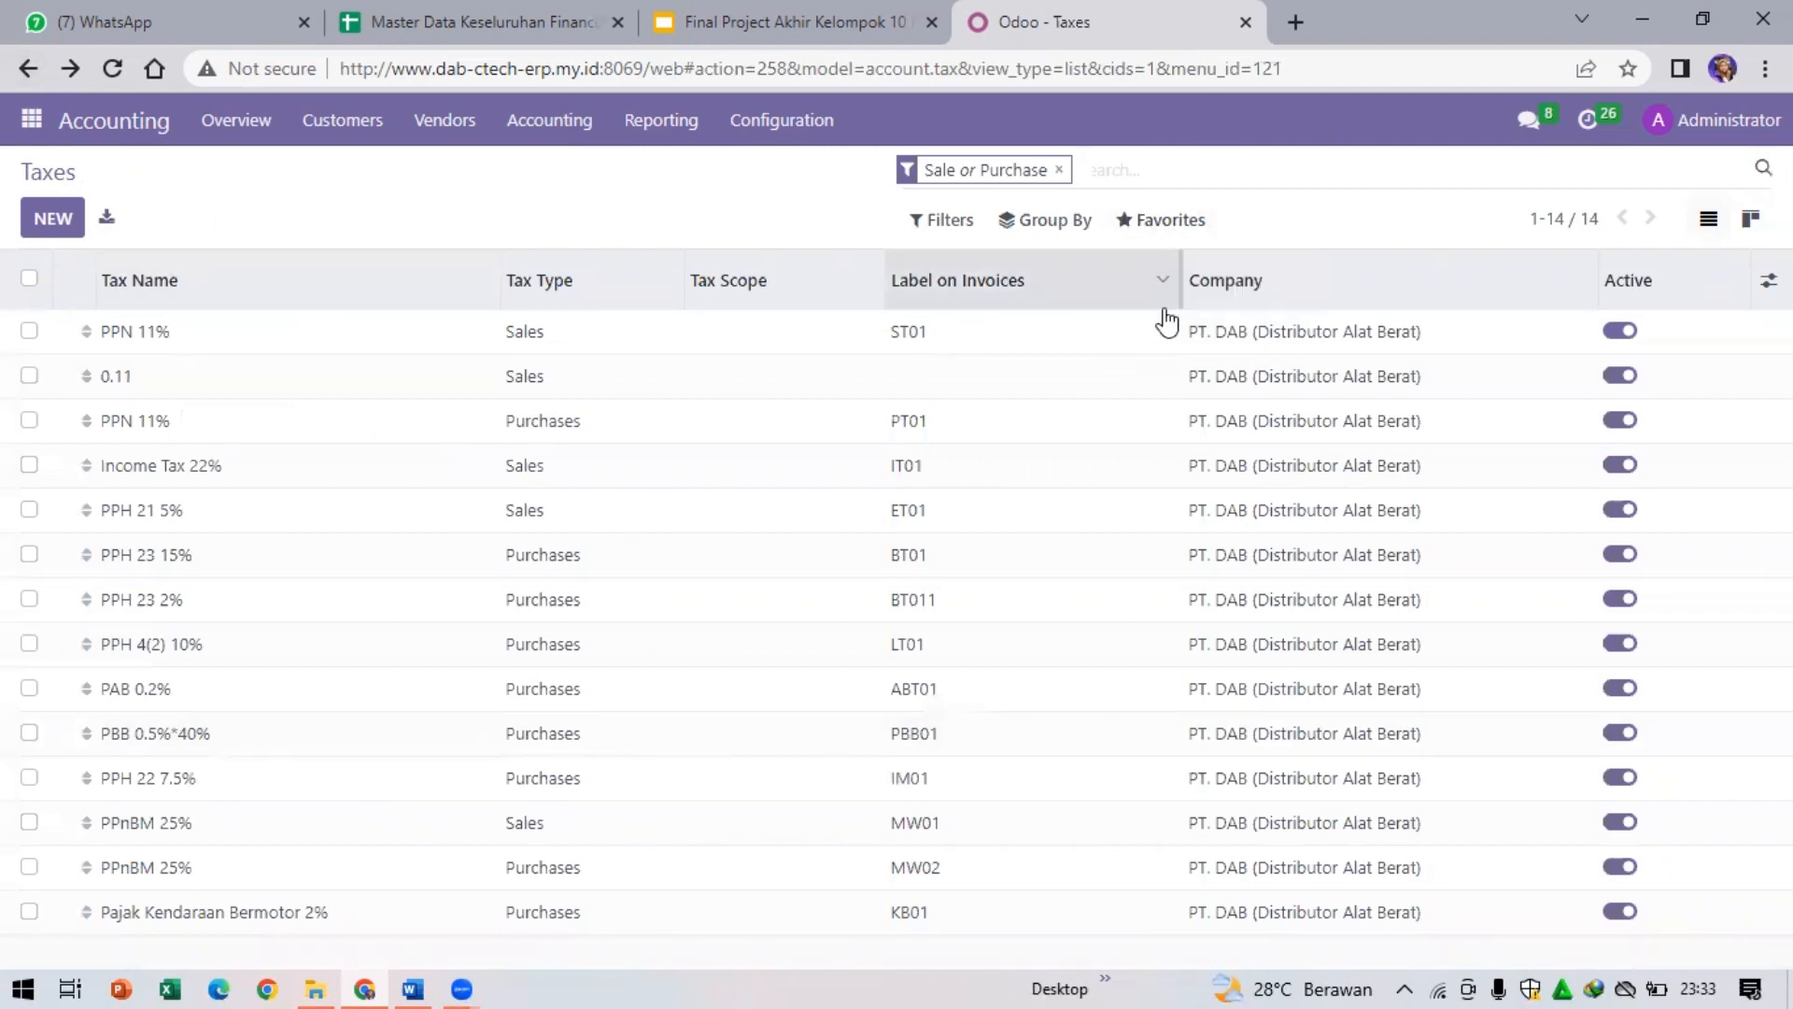
click(32, 69)
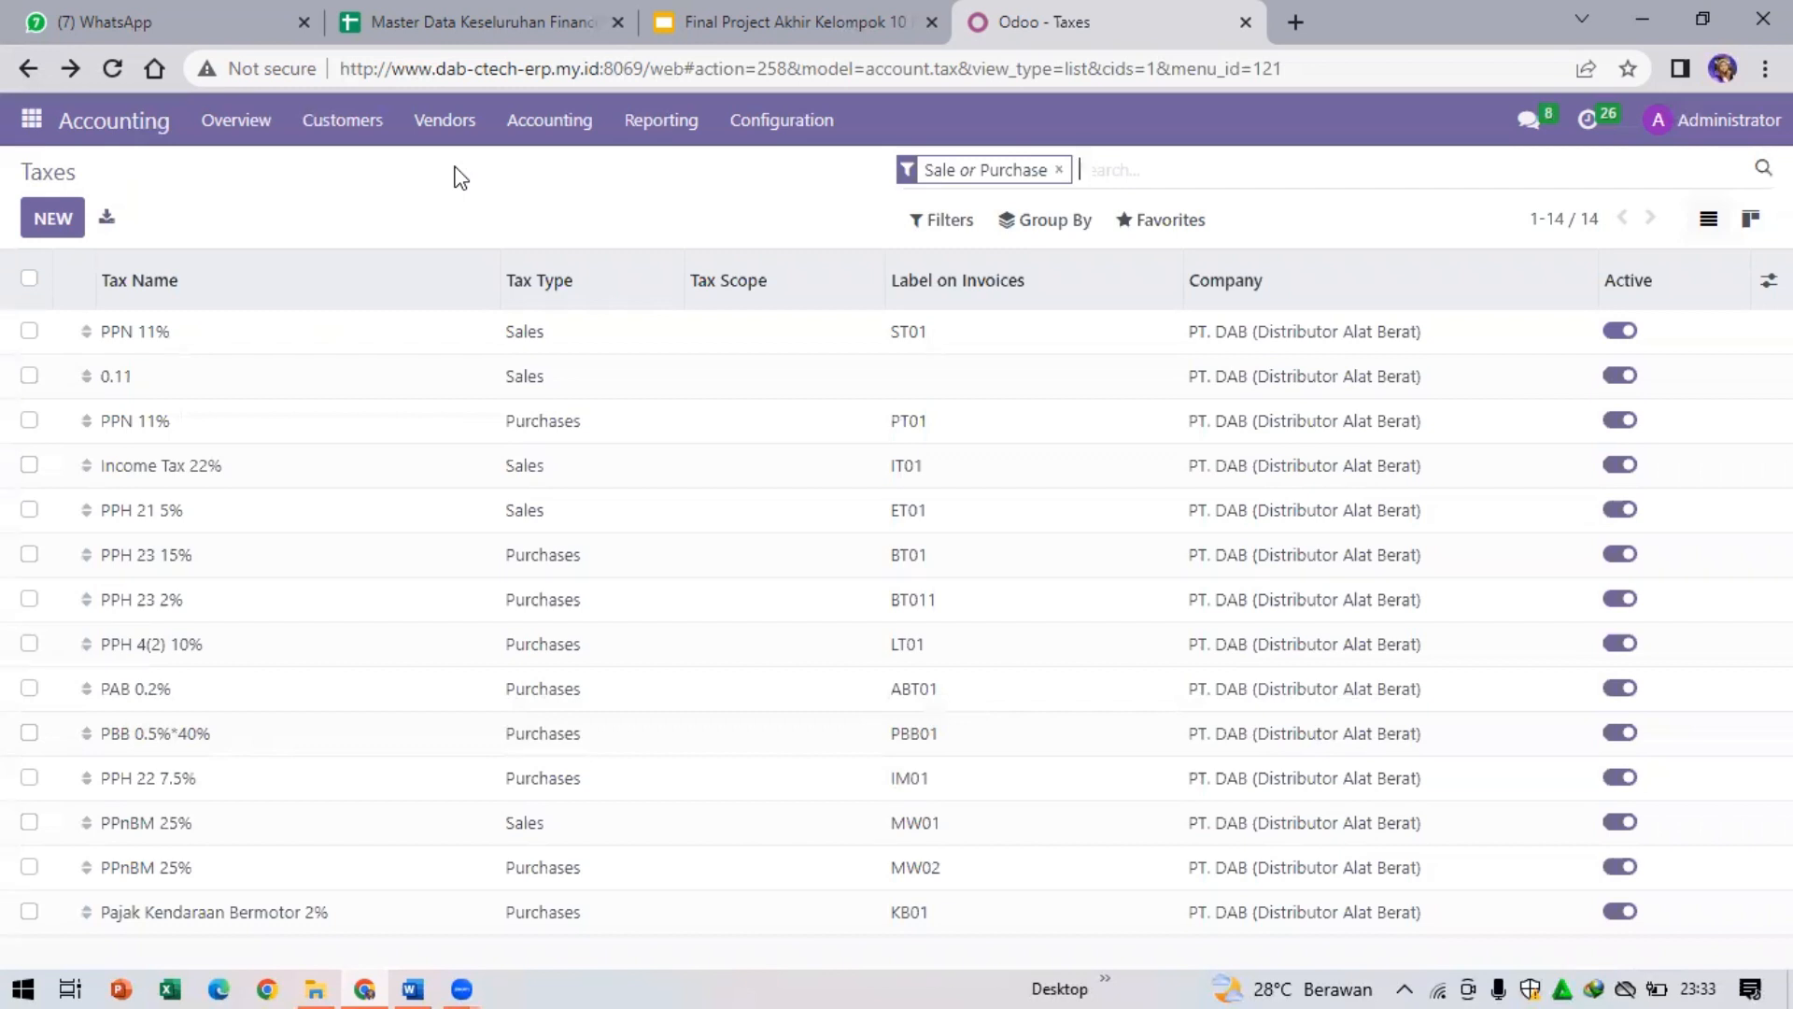
- Open the Journal Entries list, look through it and remove the Posted filter
click(524, 124)
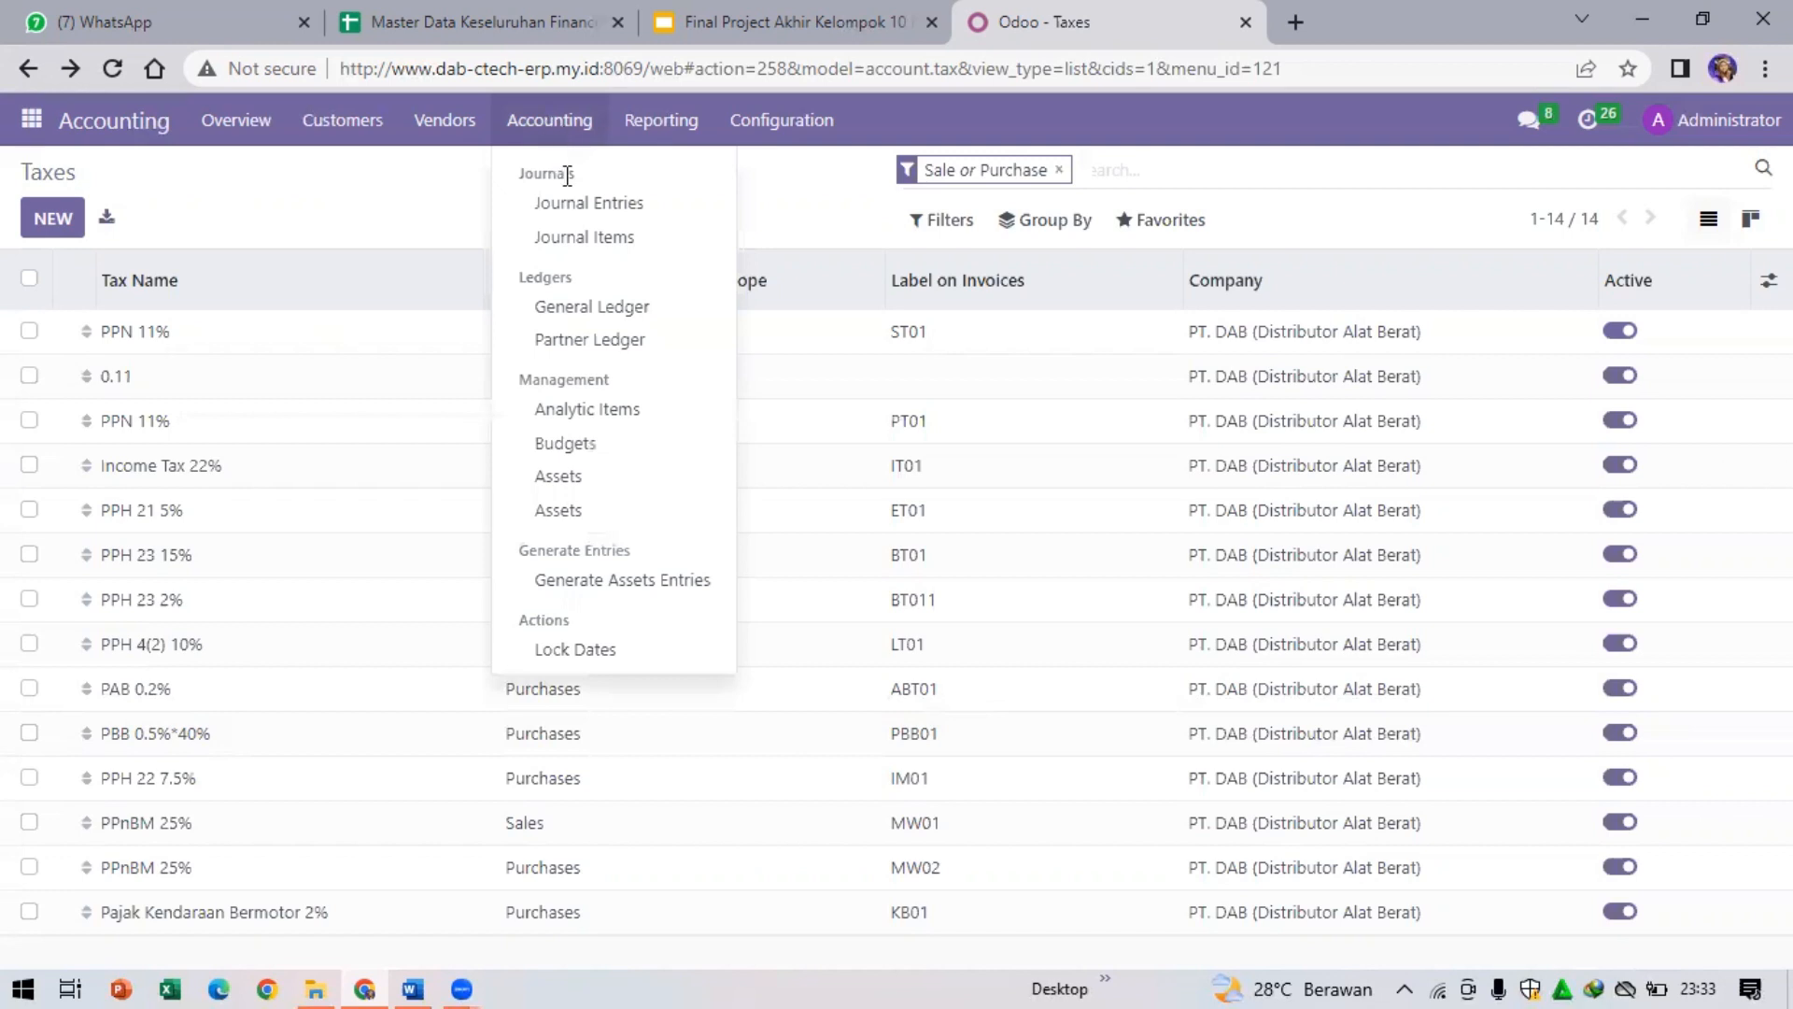
click(577, 210)
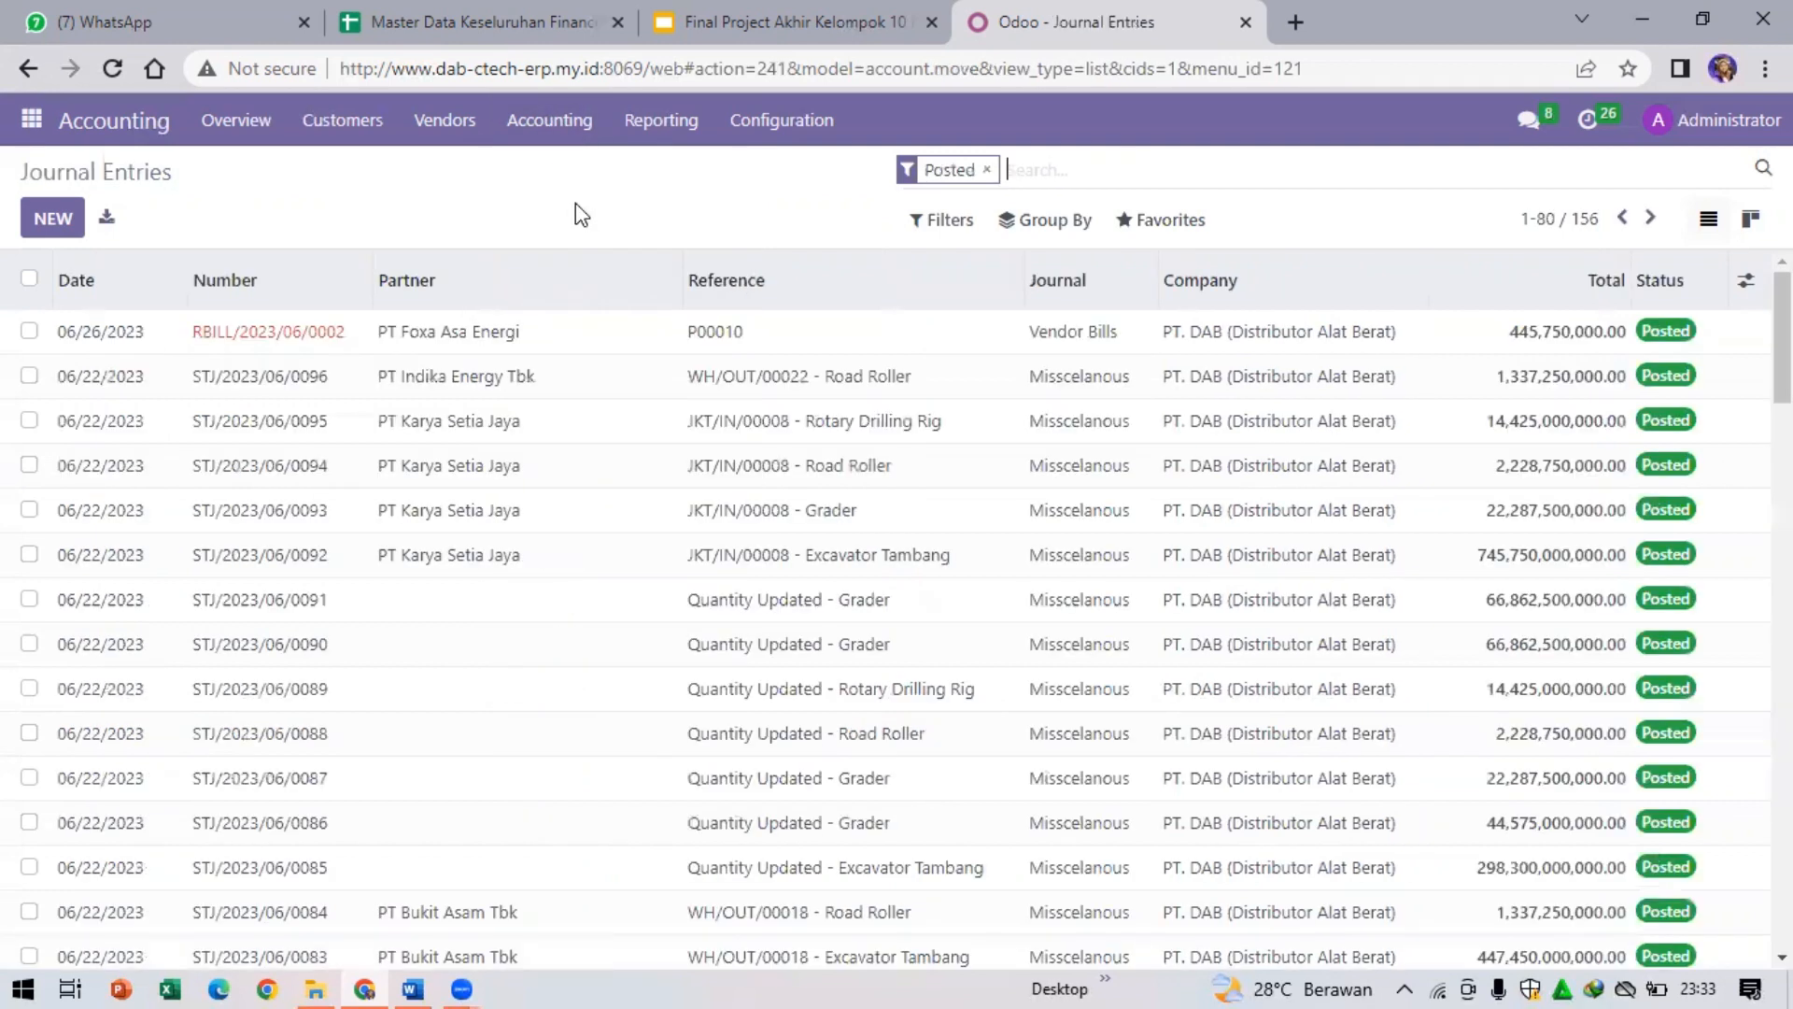
scroll(617, 468, down, 5)
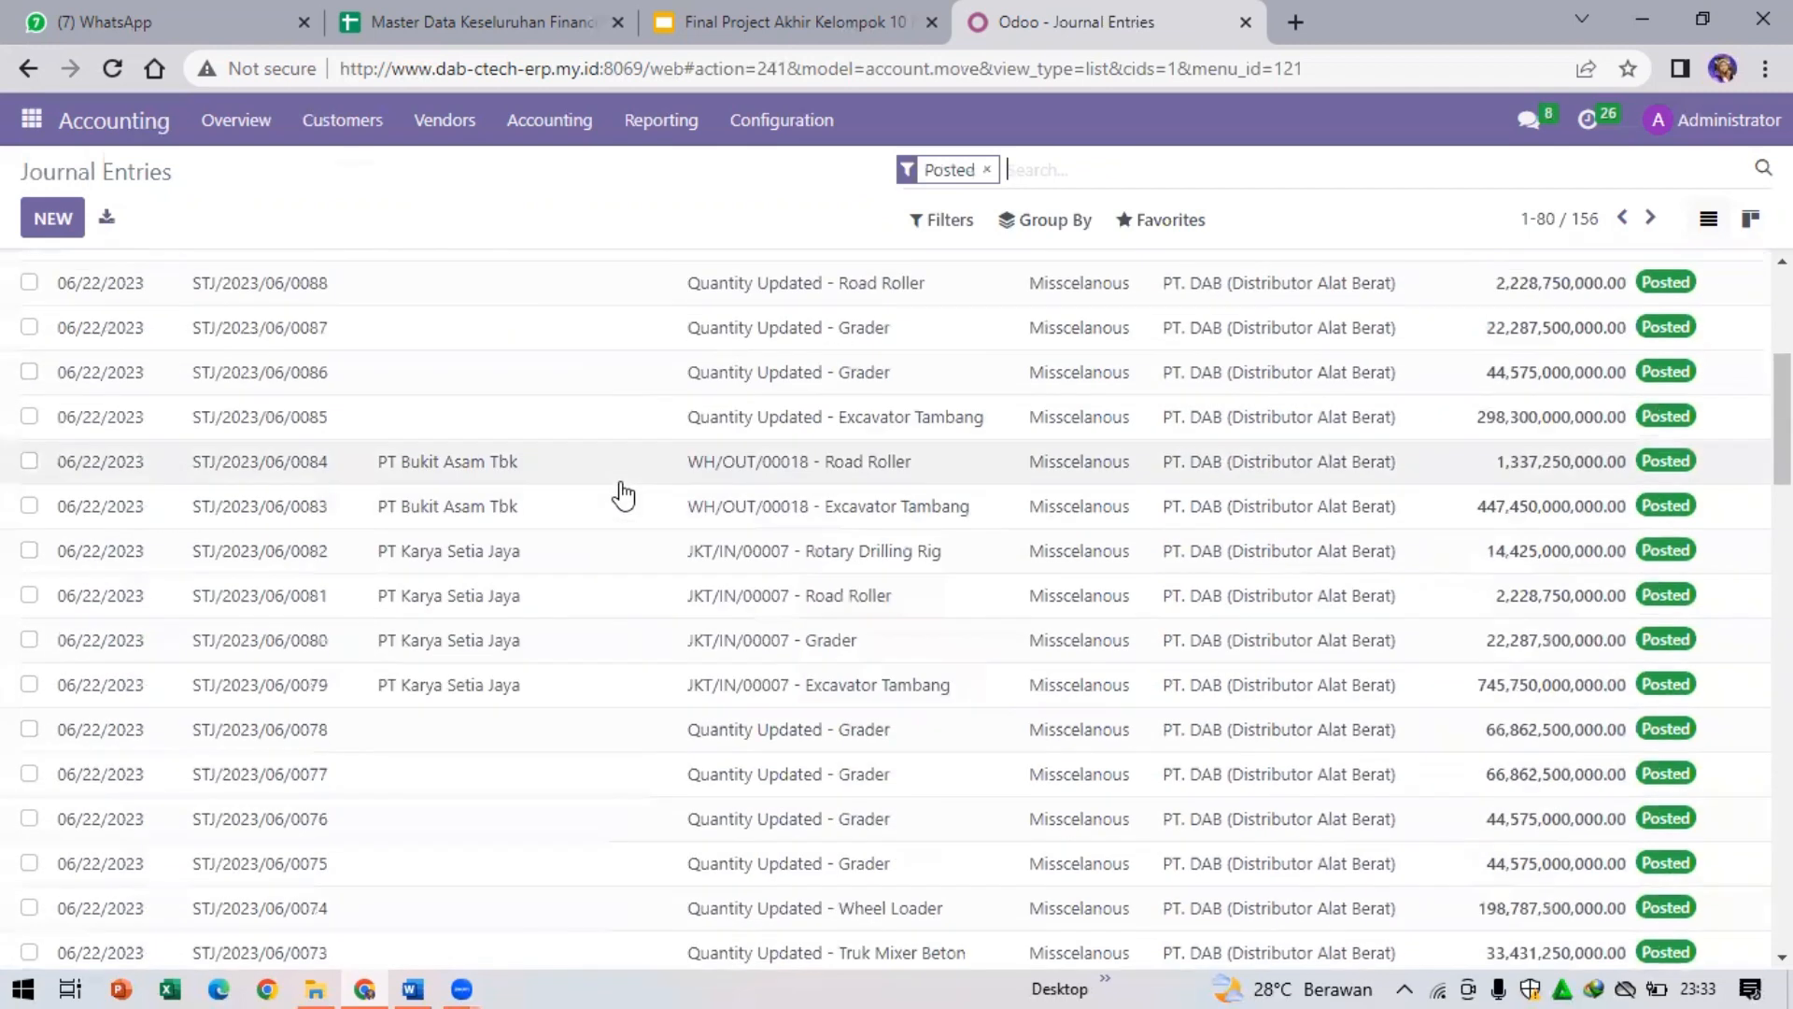
scroll(620, 492, up, 5)
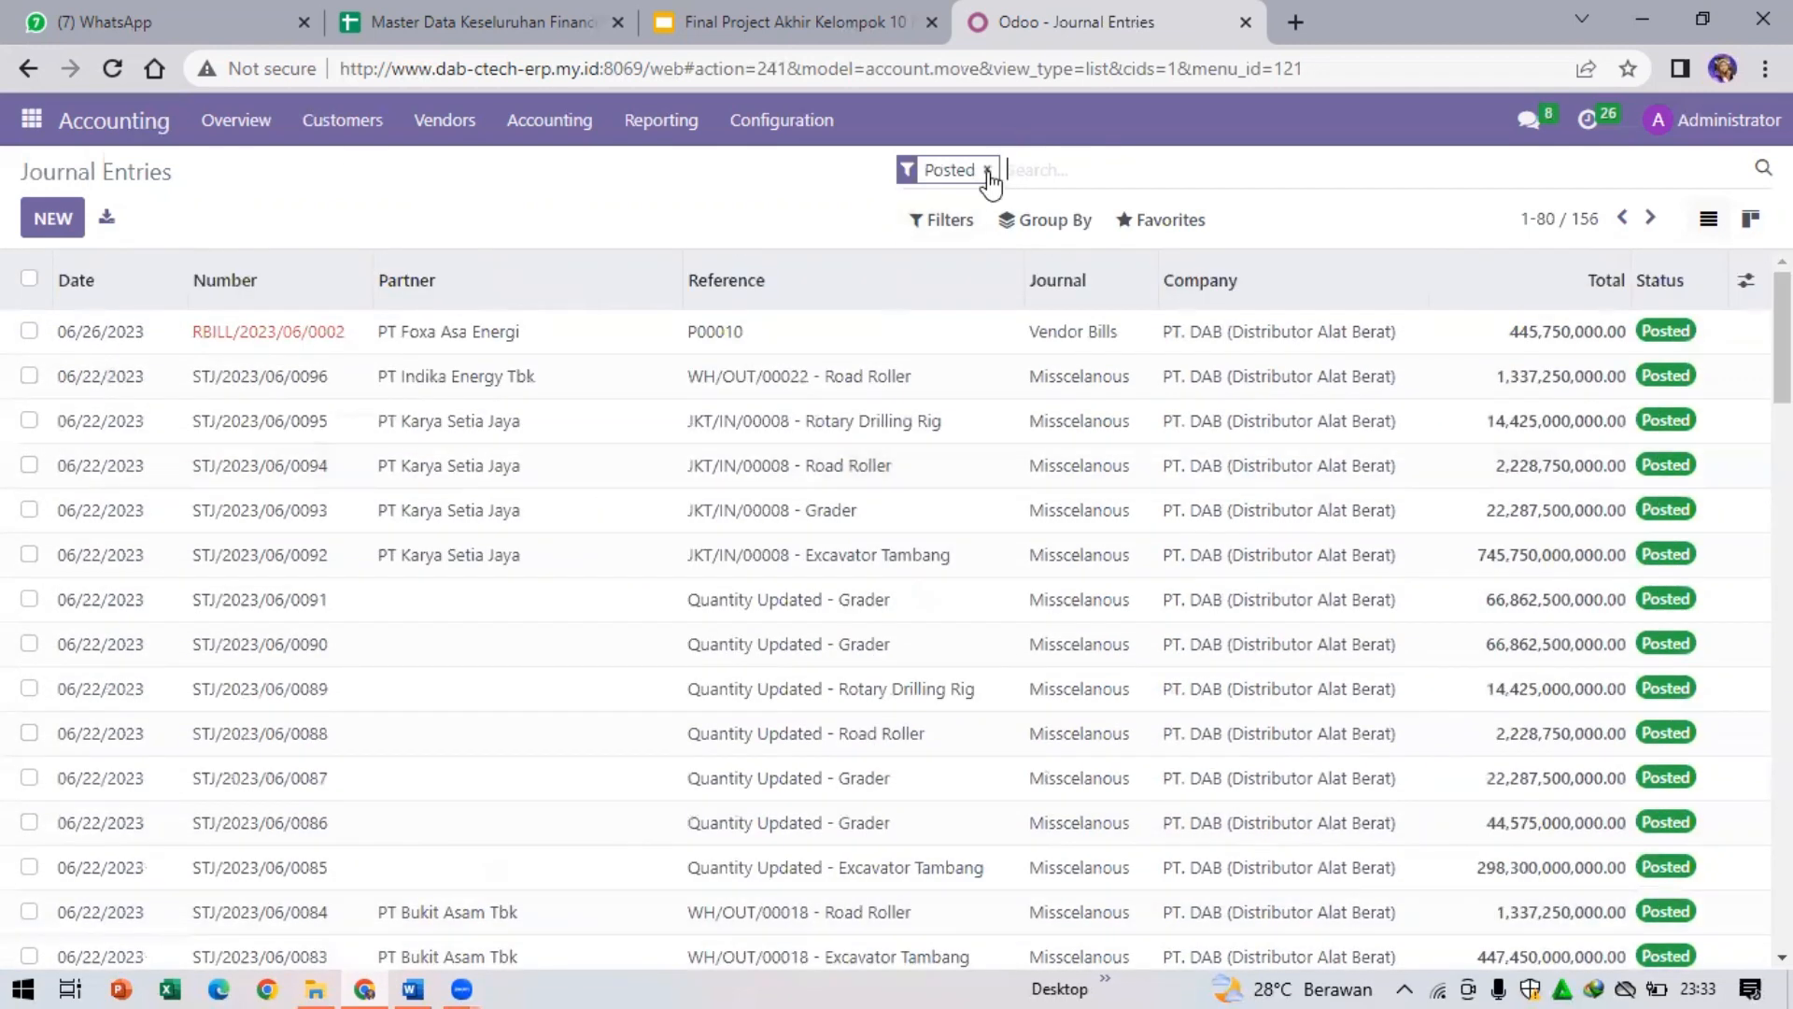
click(987, 170)
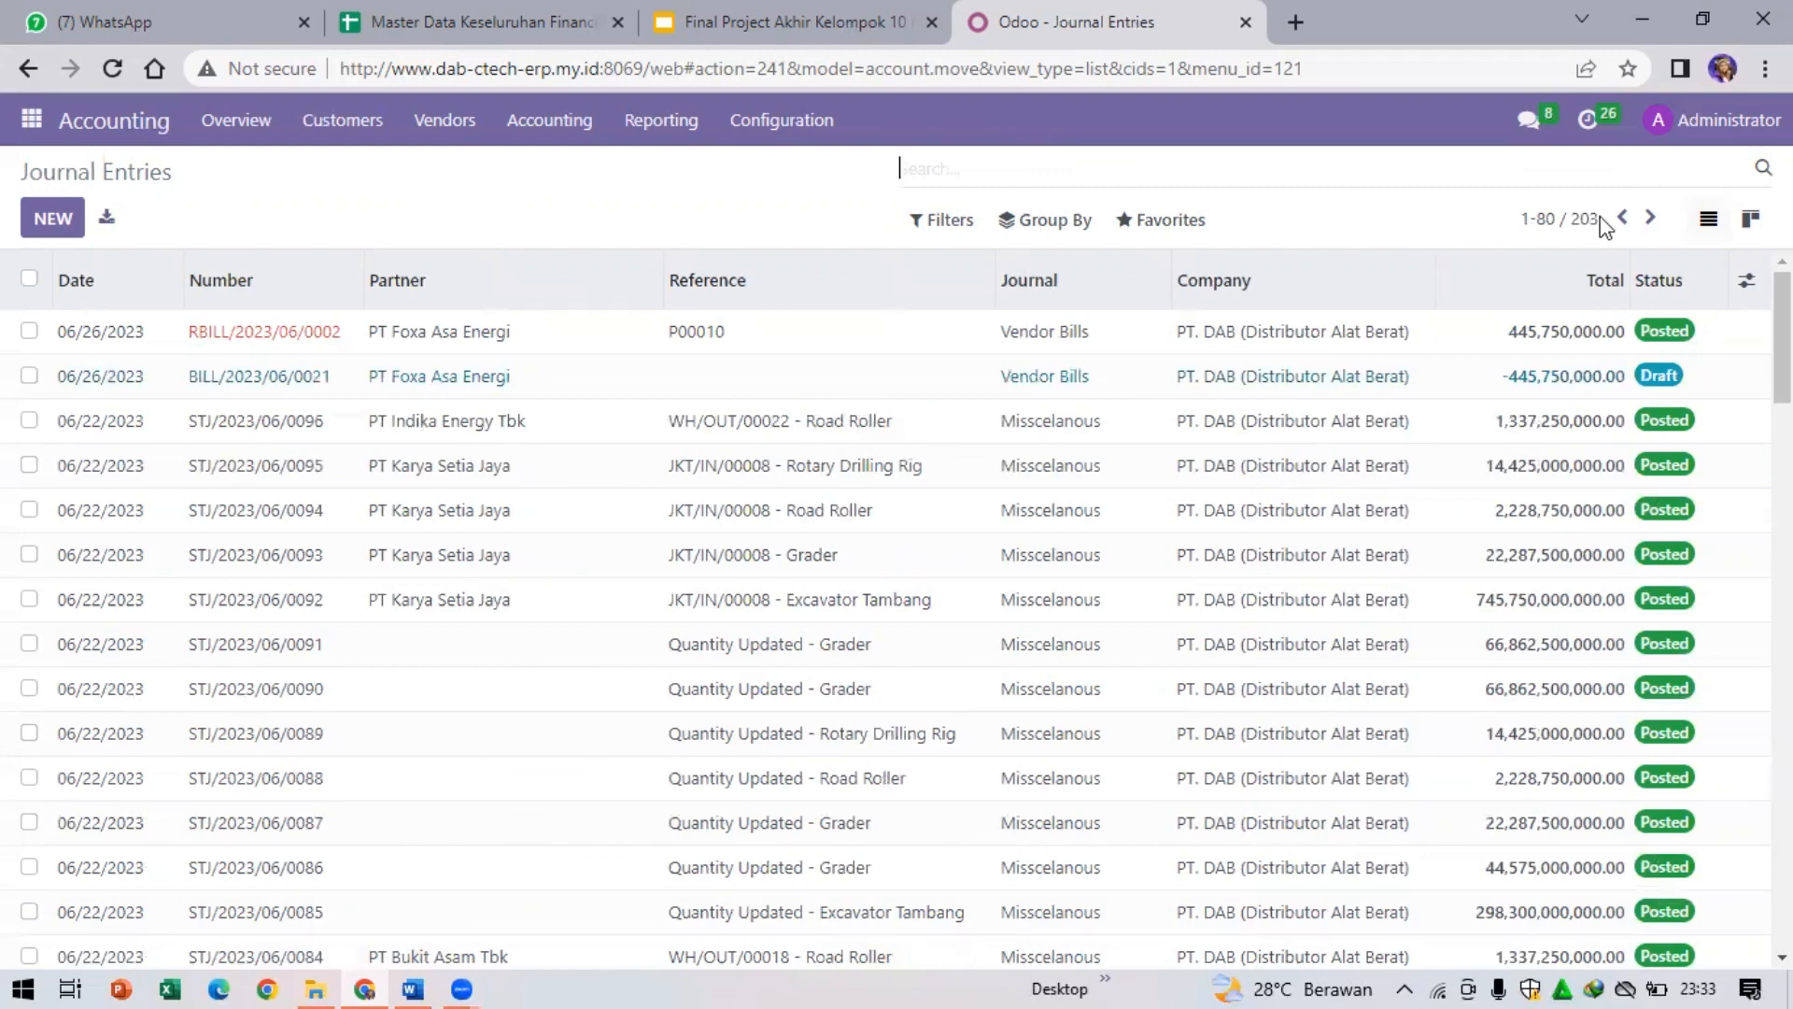
- Page through to the end of the journal entries and point out the Beginning Balance entry dated 01/01/2023
click(1651, 220)
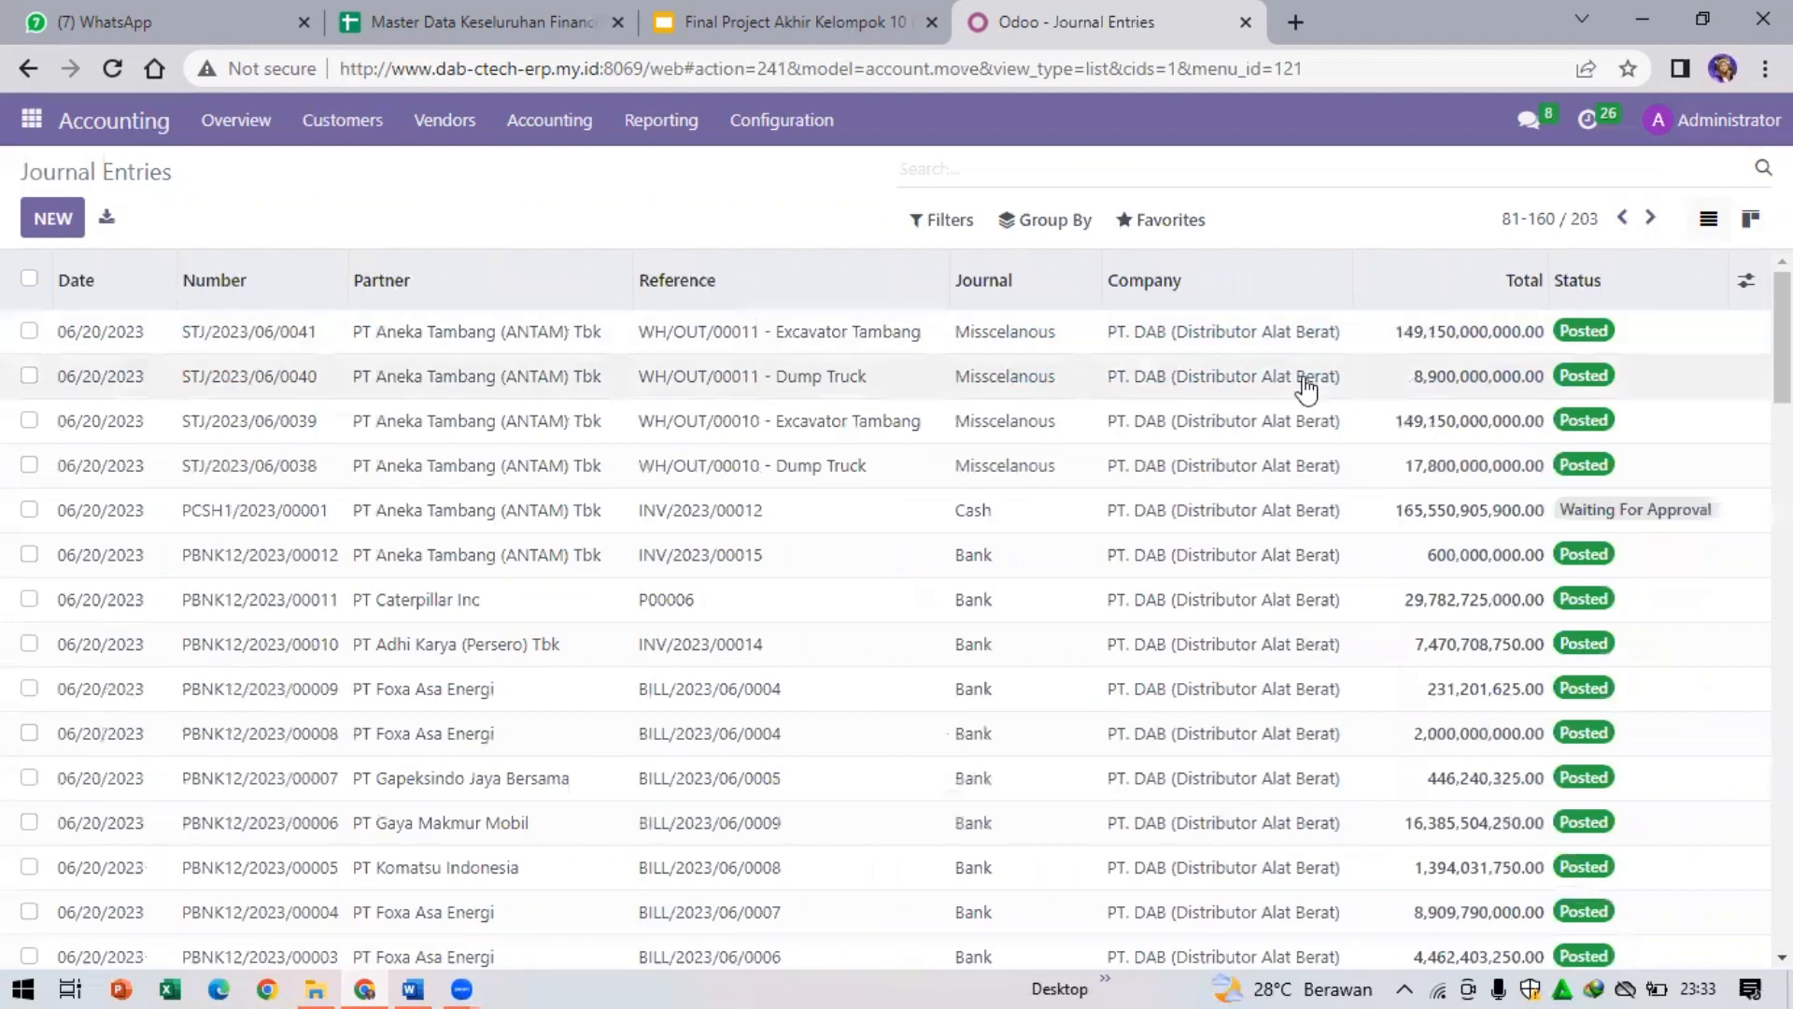
scroll(1306, 384, down, 2)
scroll(1305, 385, down, 2)
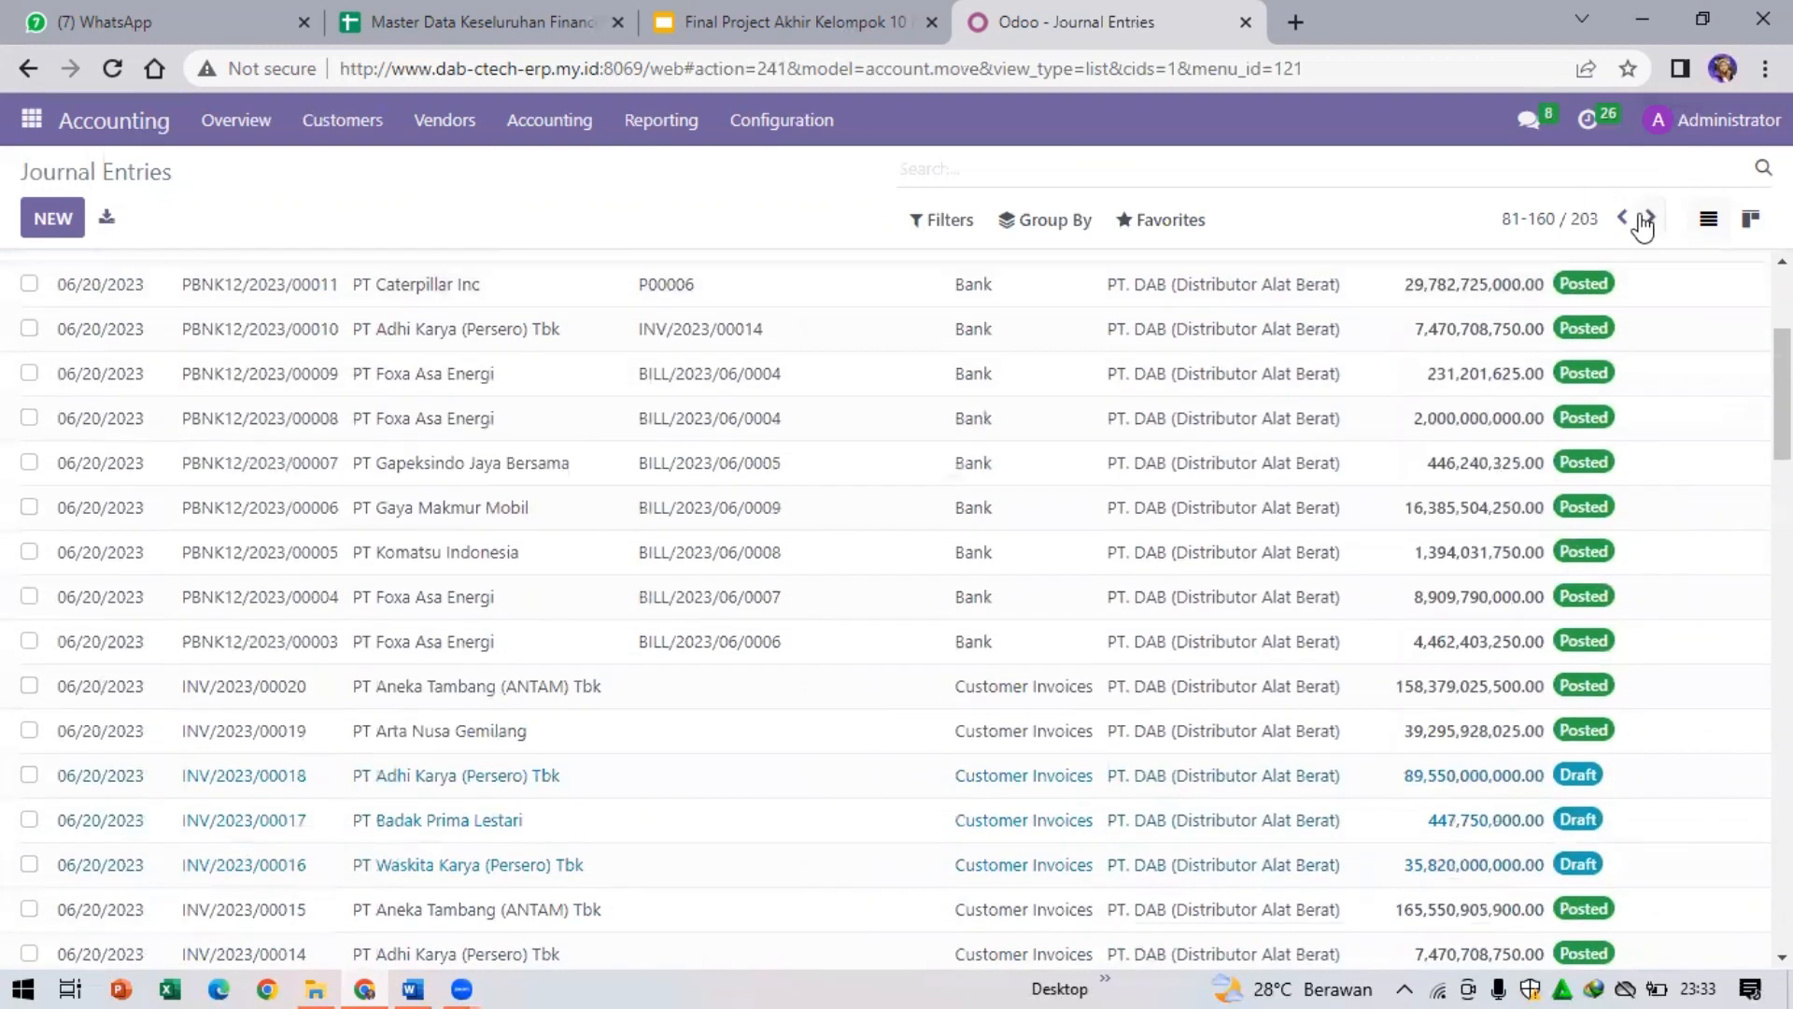
click(1645, 222)
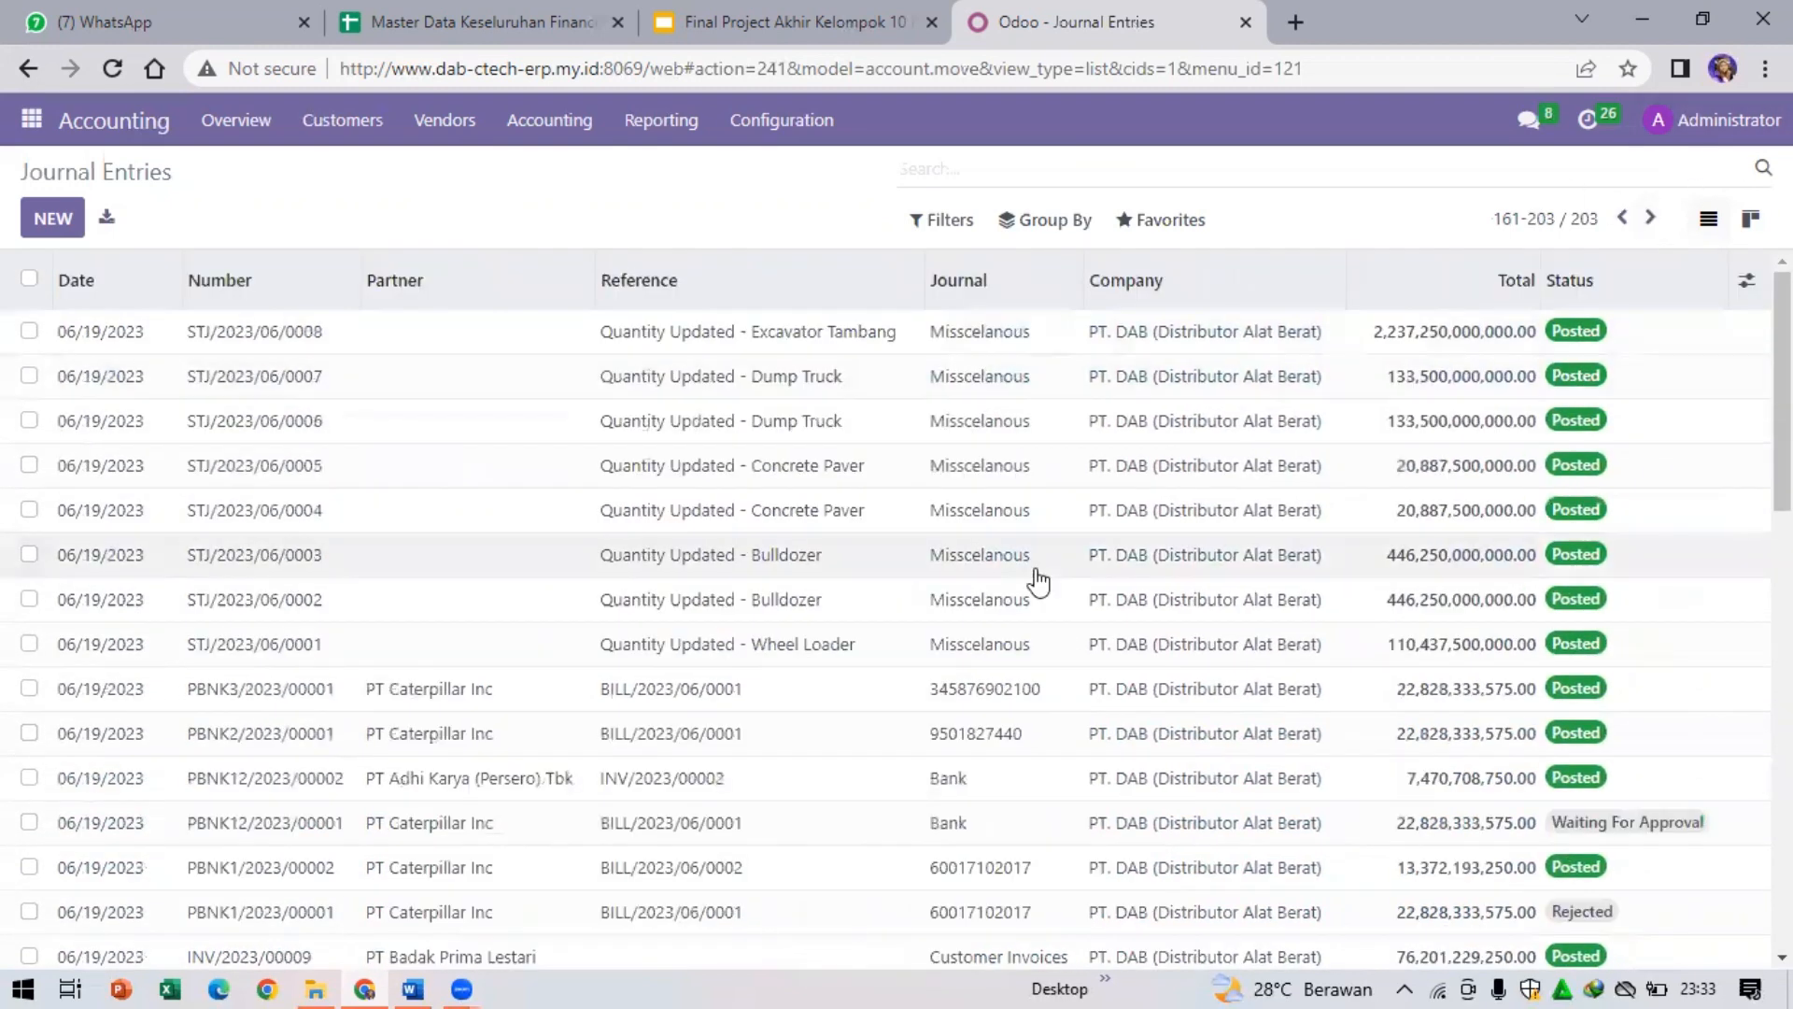
scroll(1032, 581, down, 5)
scroll(1039, 581, down, 5)
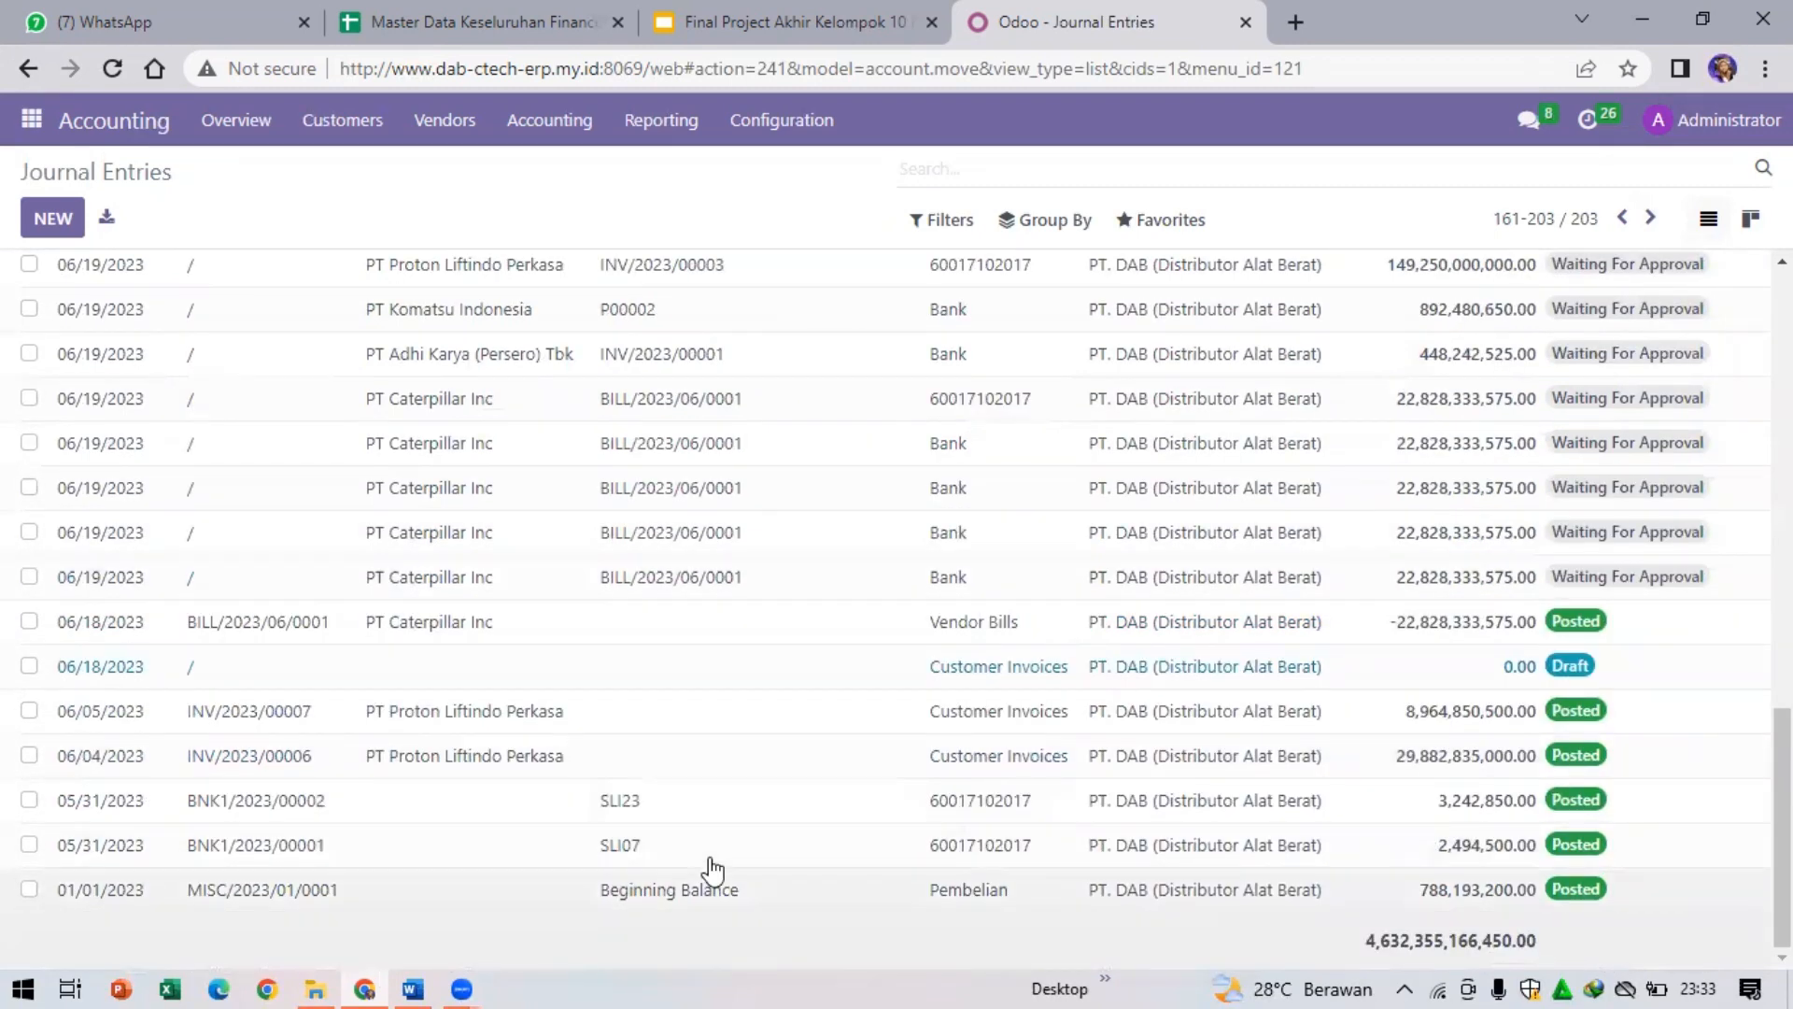
click(31, 891)
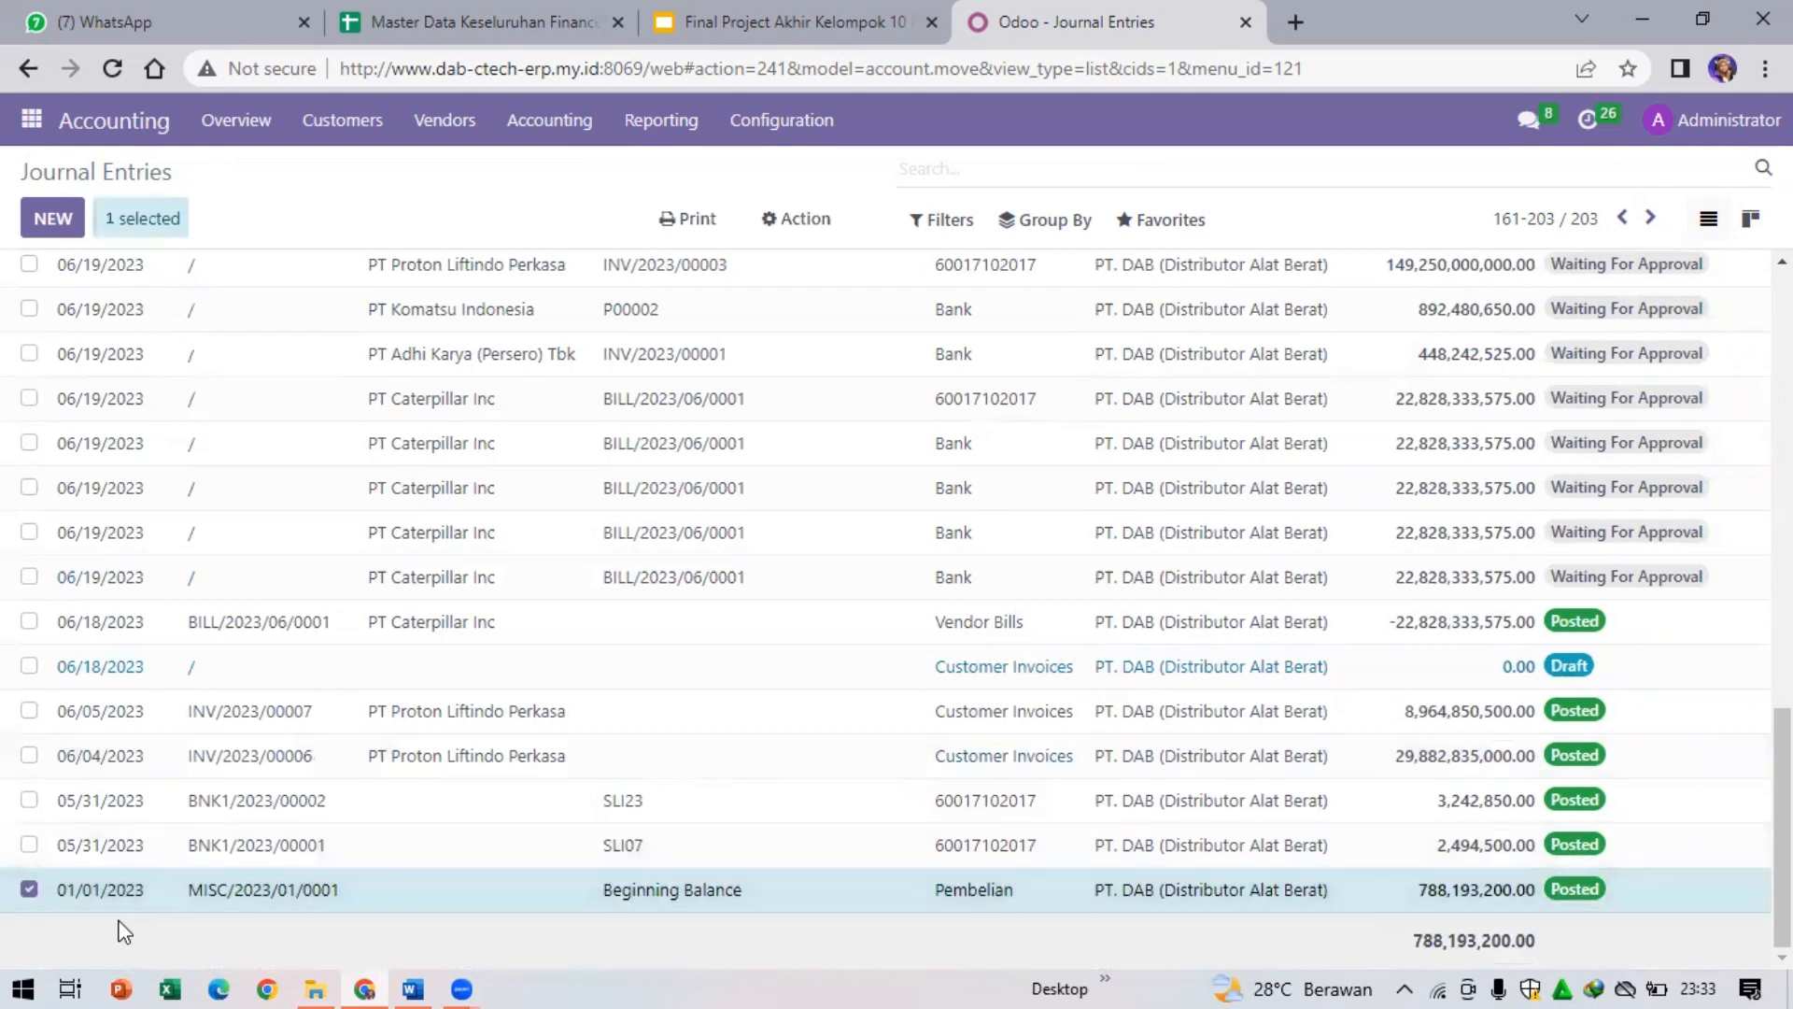
click(29, 891)
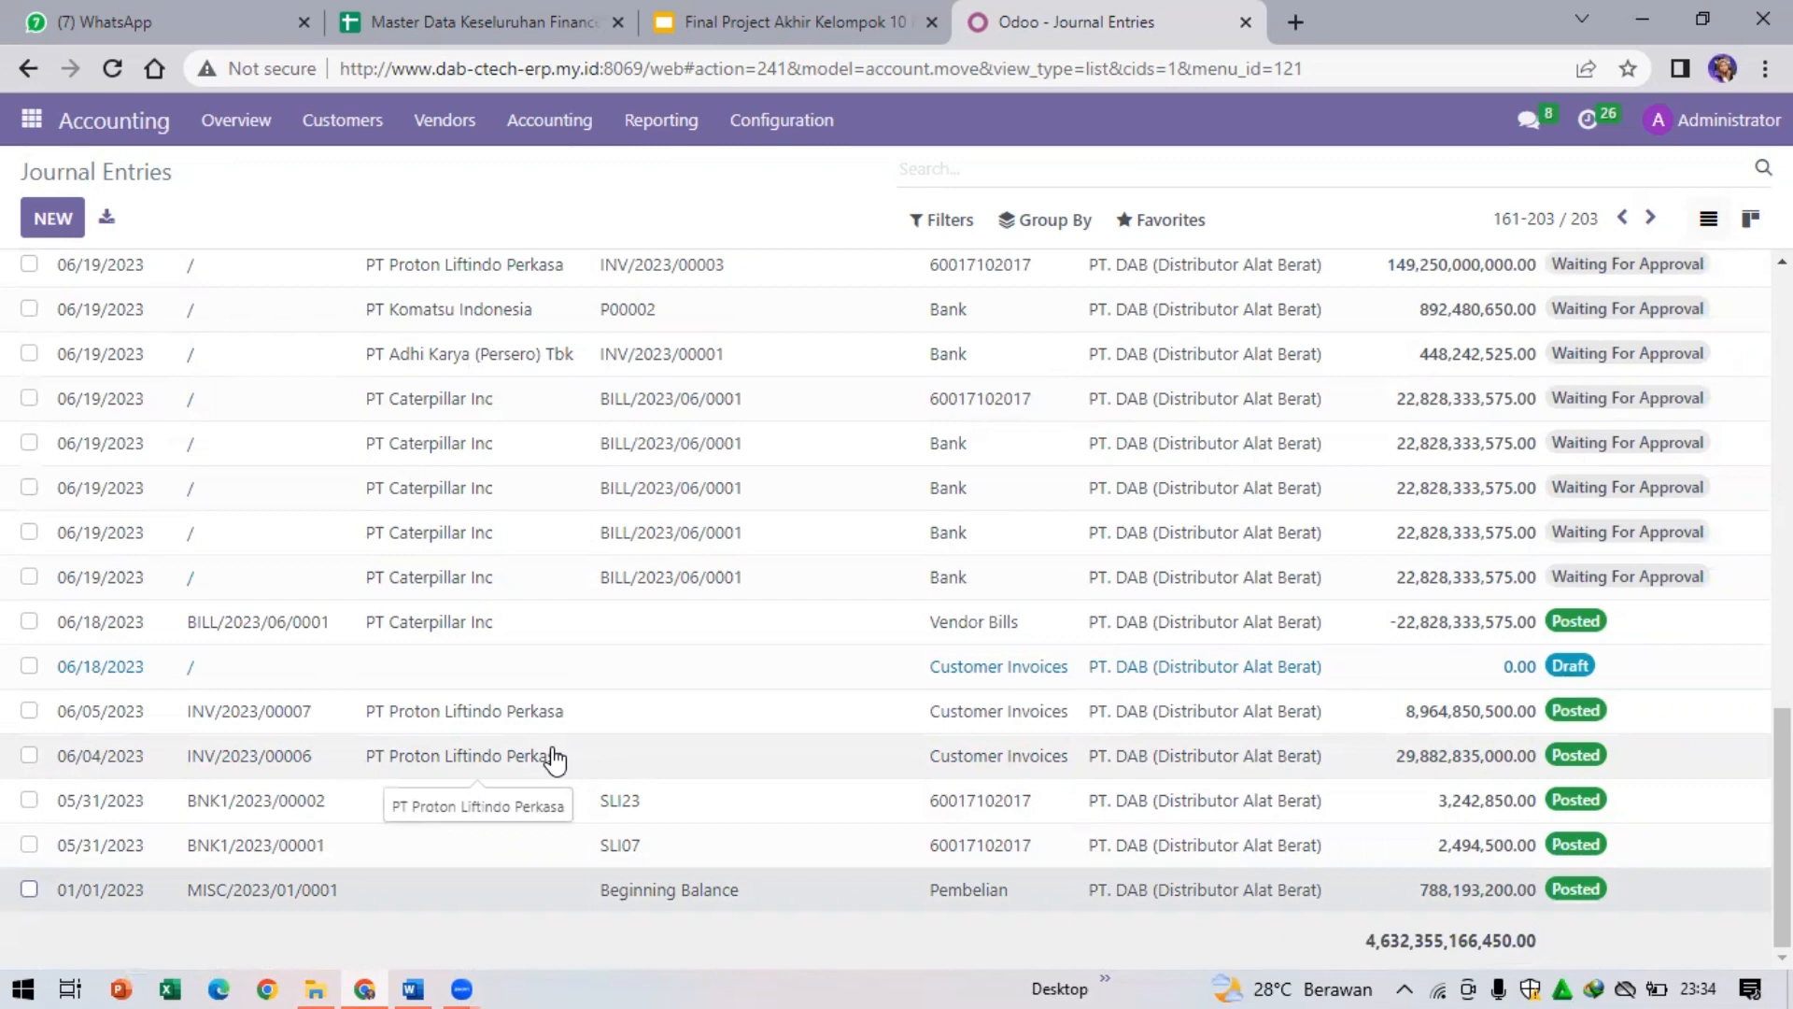
- Switch to the Master Data Keseluruhan Finance & Accounting spreadsheet and review the Beginning Balance sheet's account code, debit and credit columns
click(478, 15)
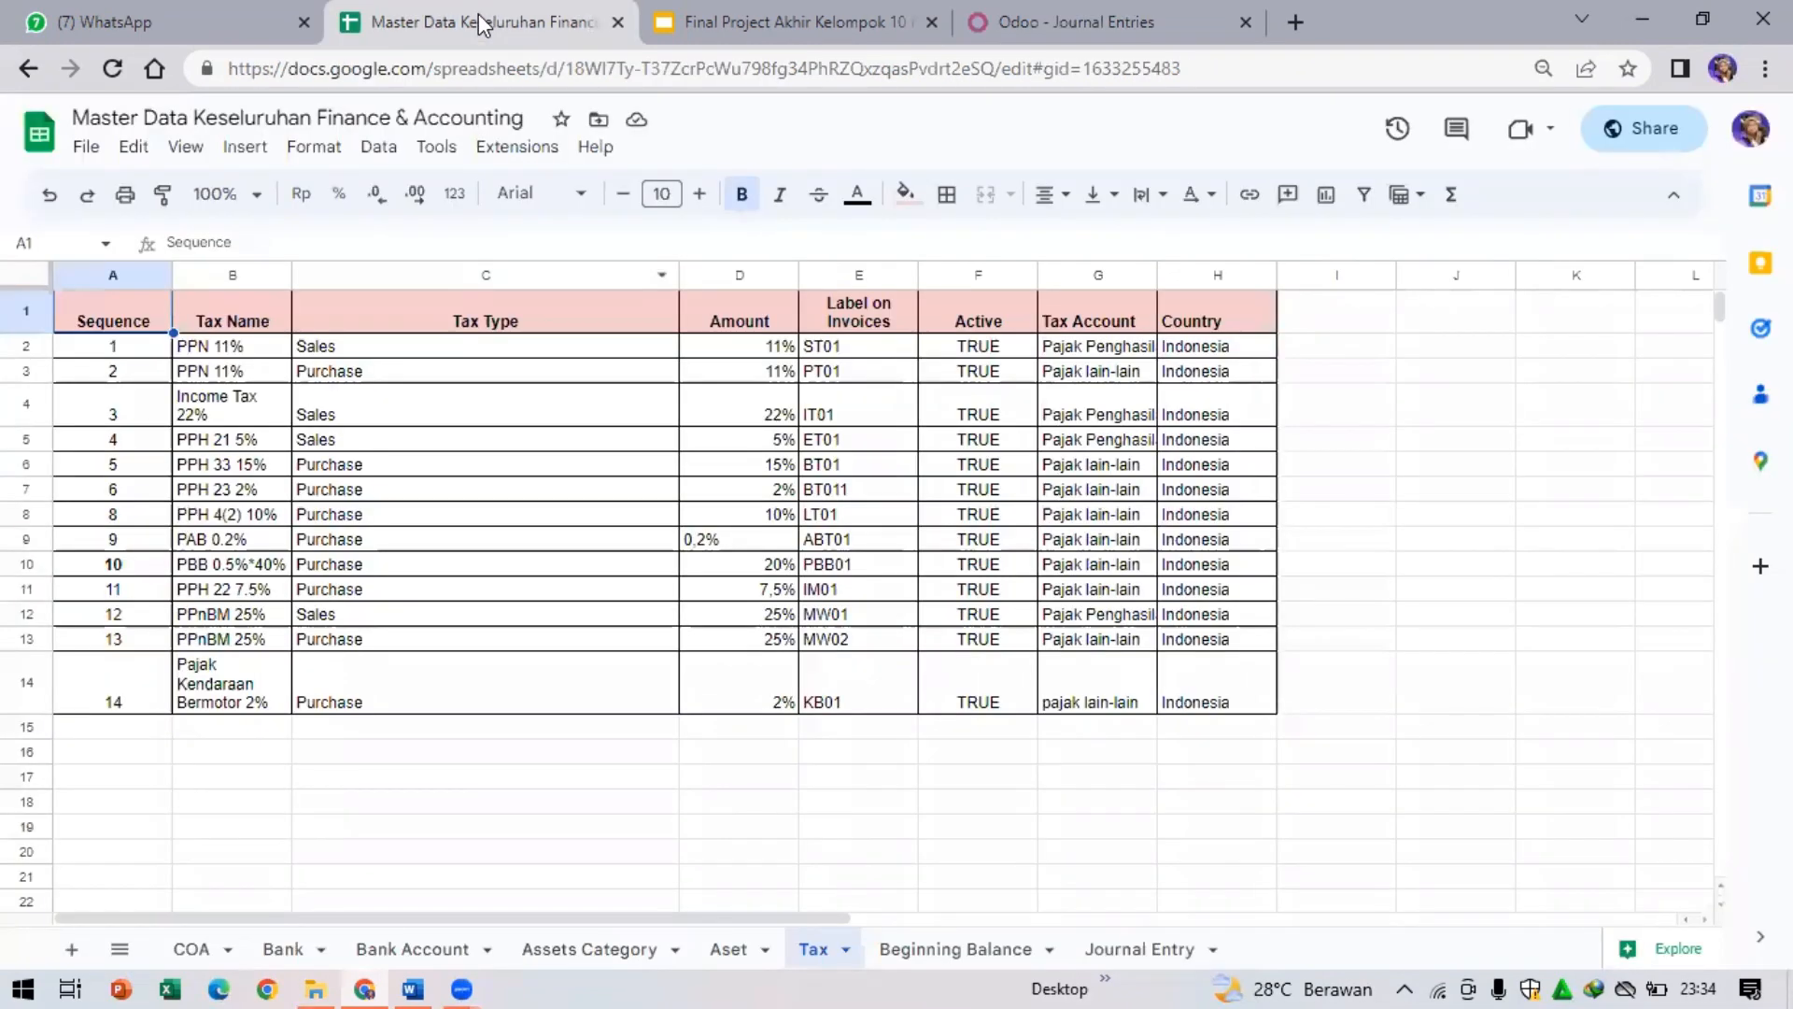
click(120, 949)
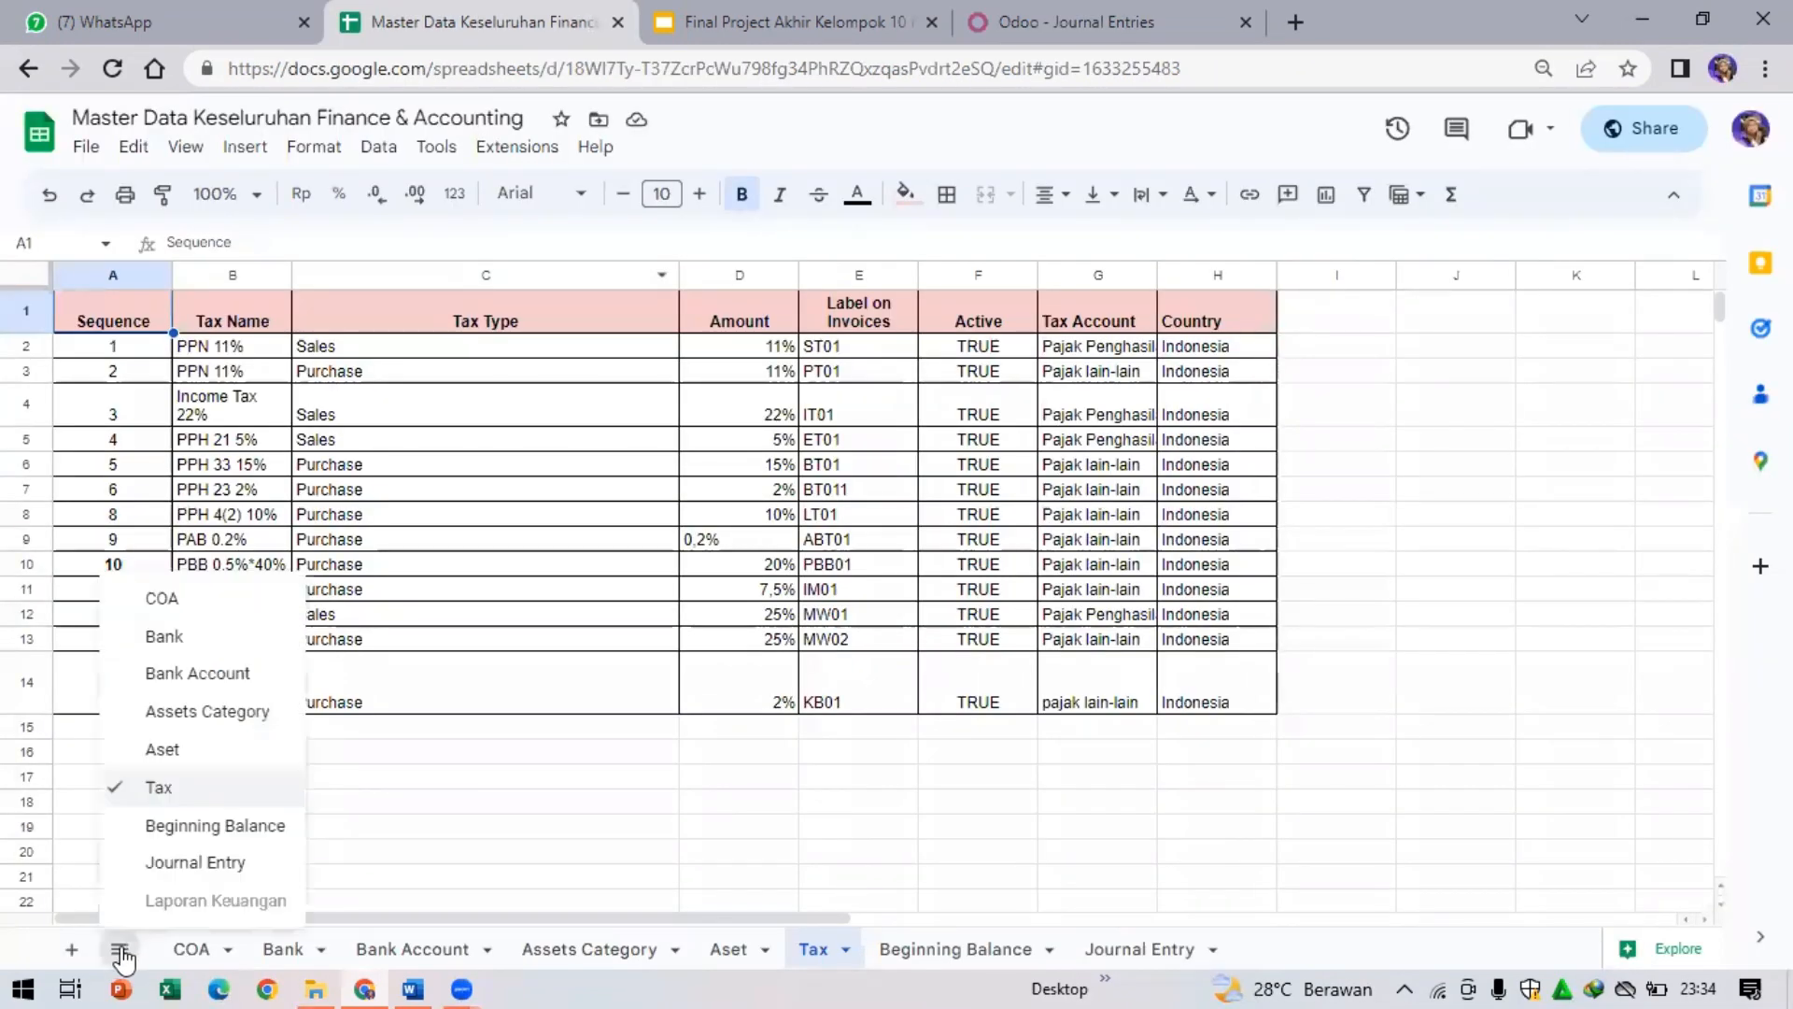
click(187, 839)
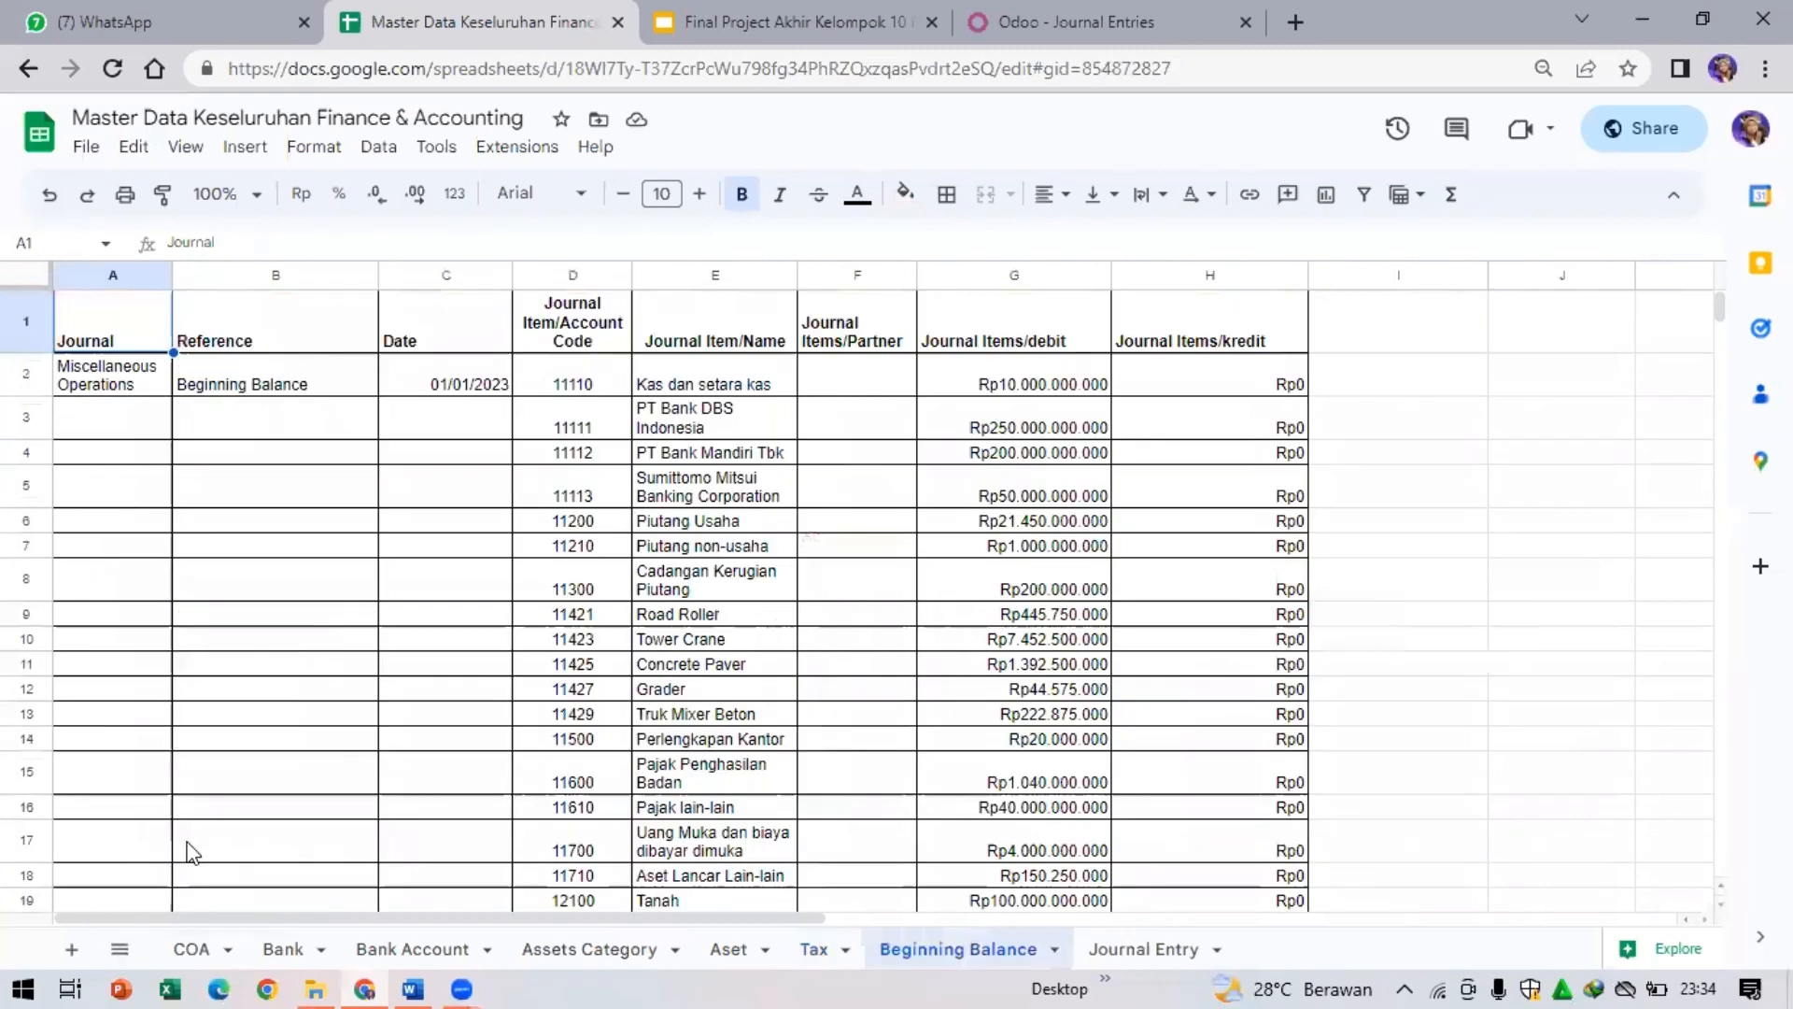
click(602, 380)
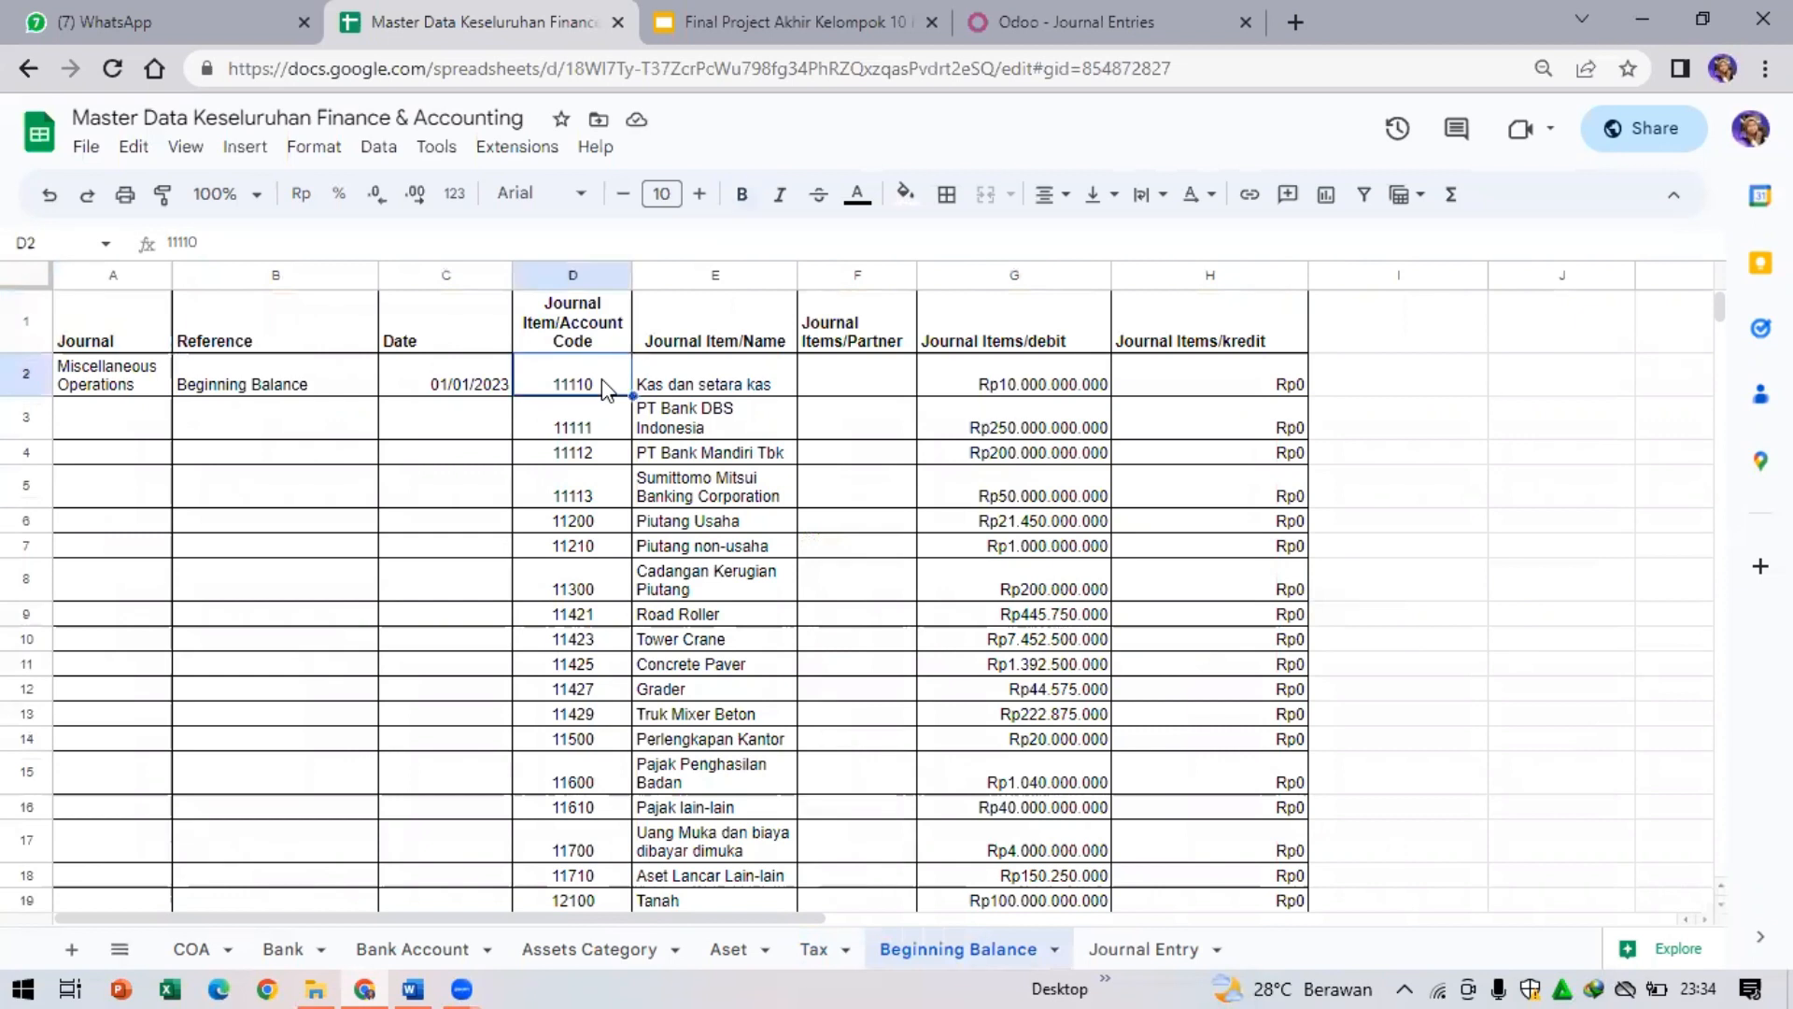
click(603, 274)
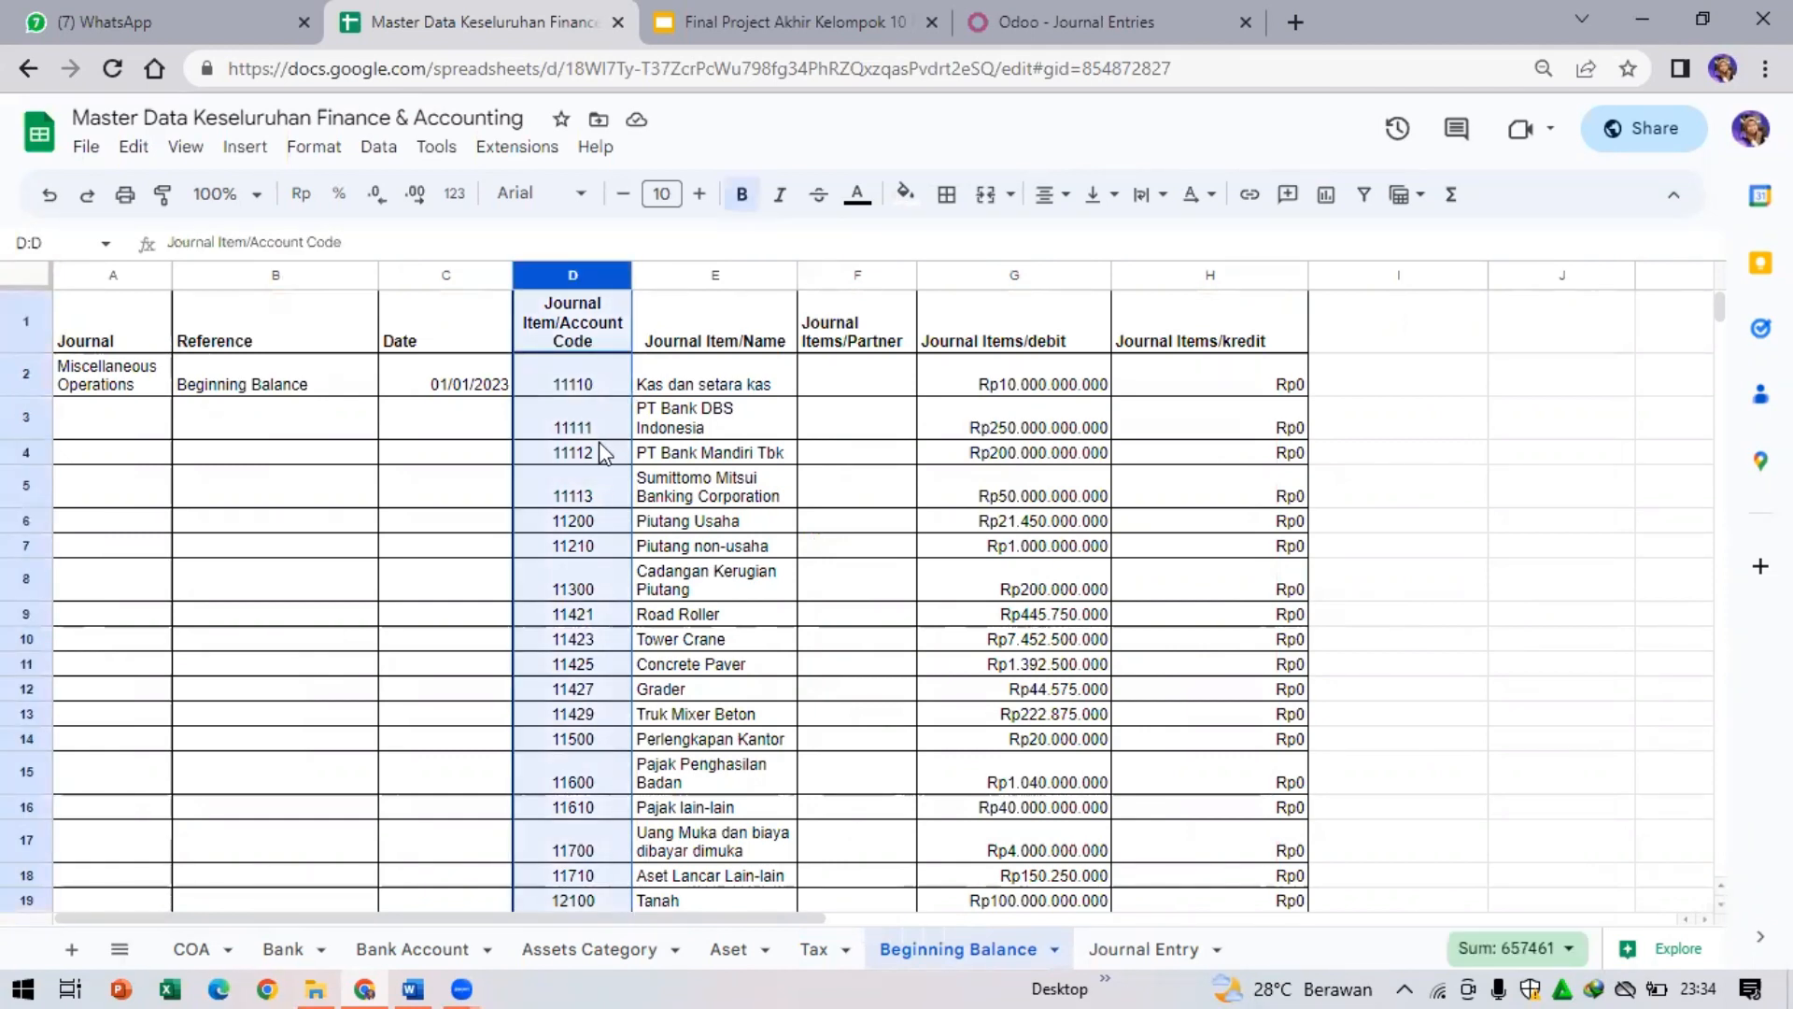
click(1237, 401)
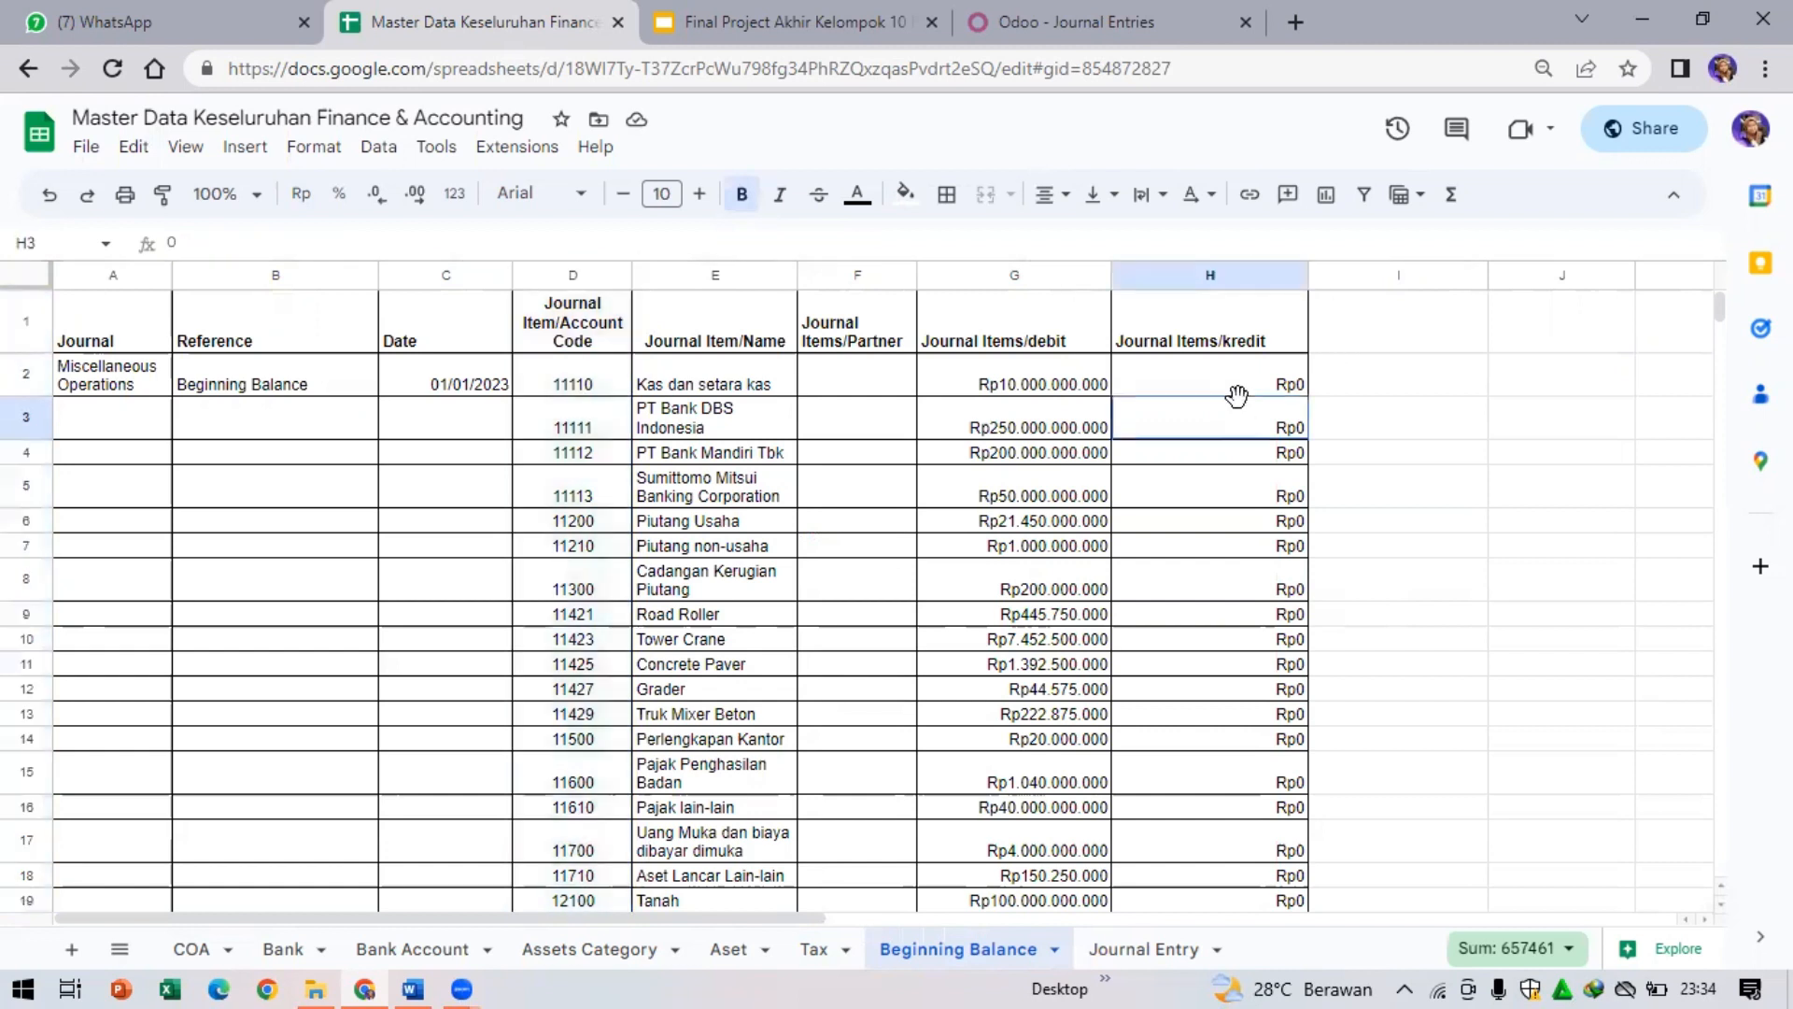
click(1035, 276)
drag(1130, 289, 1130, 286)
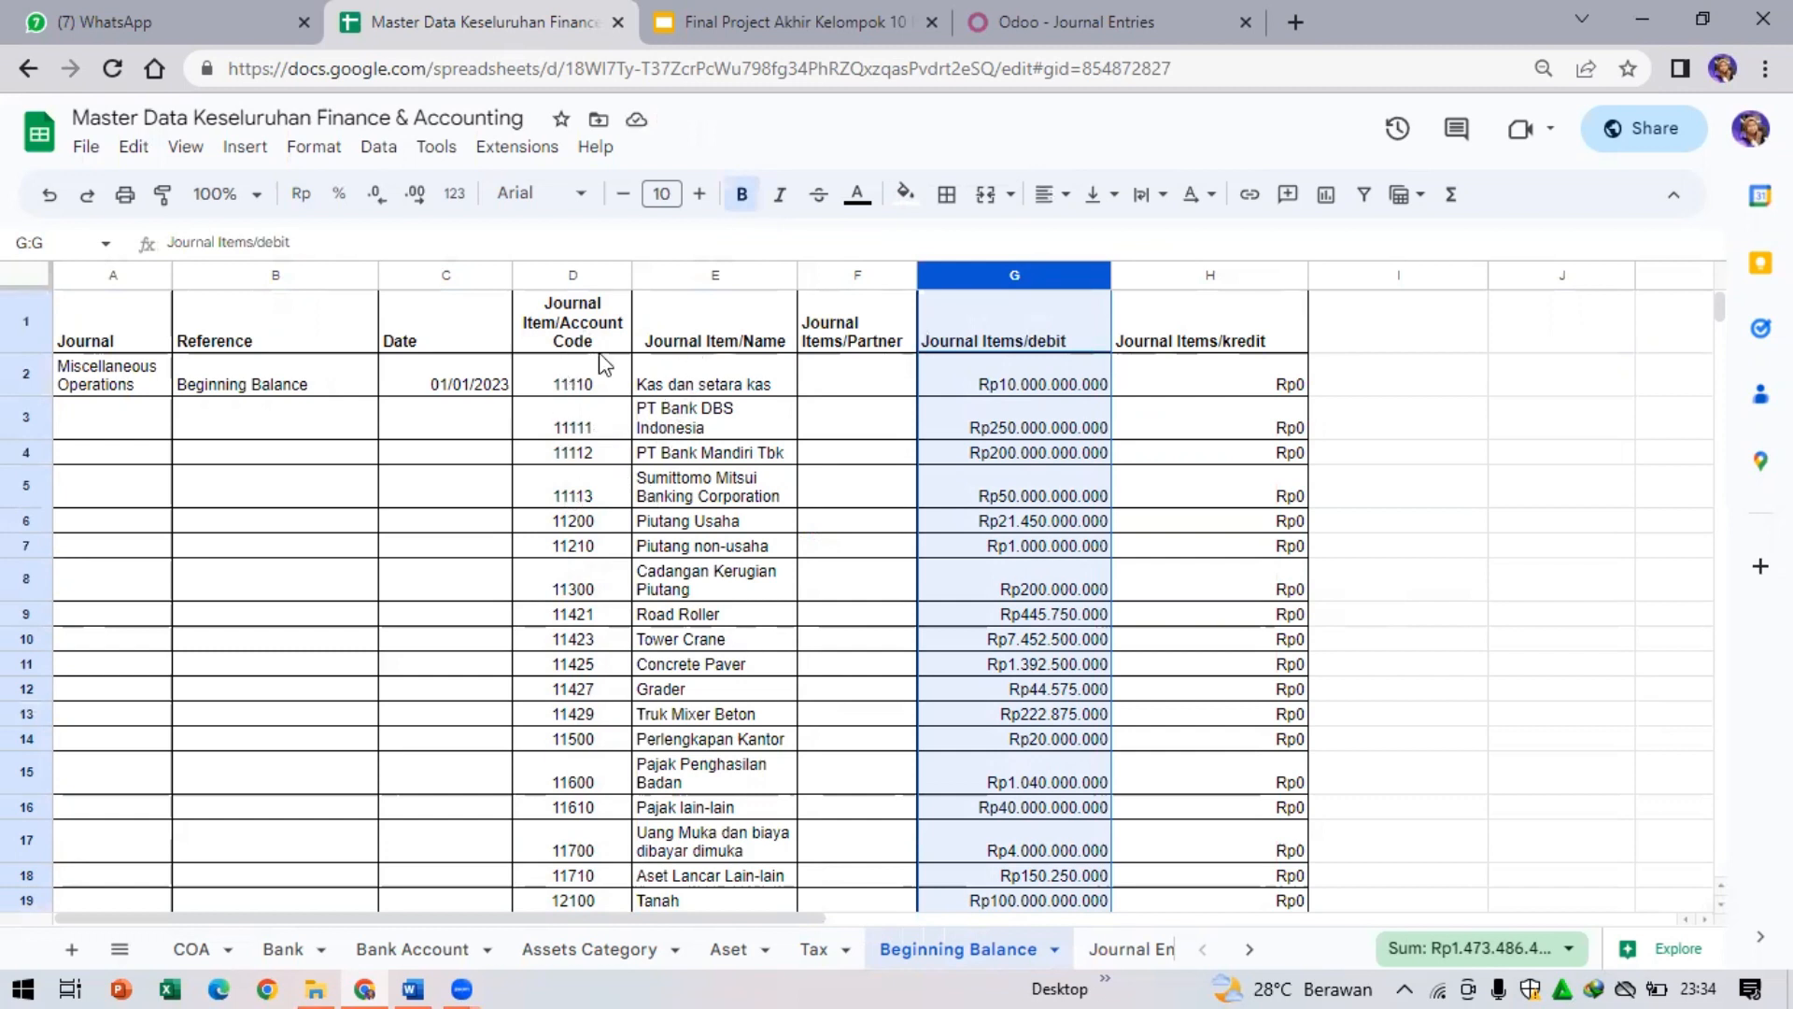
click(1250, 364)
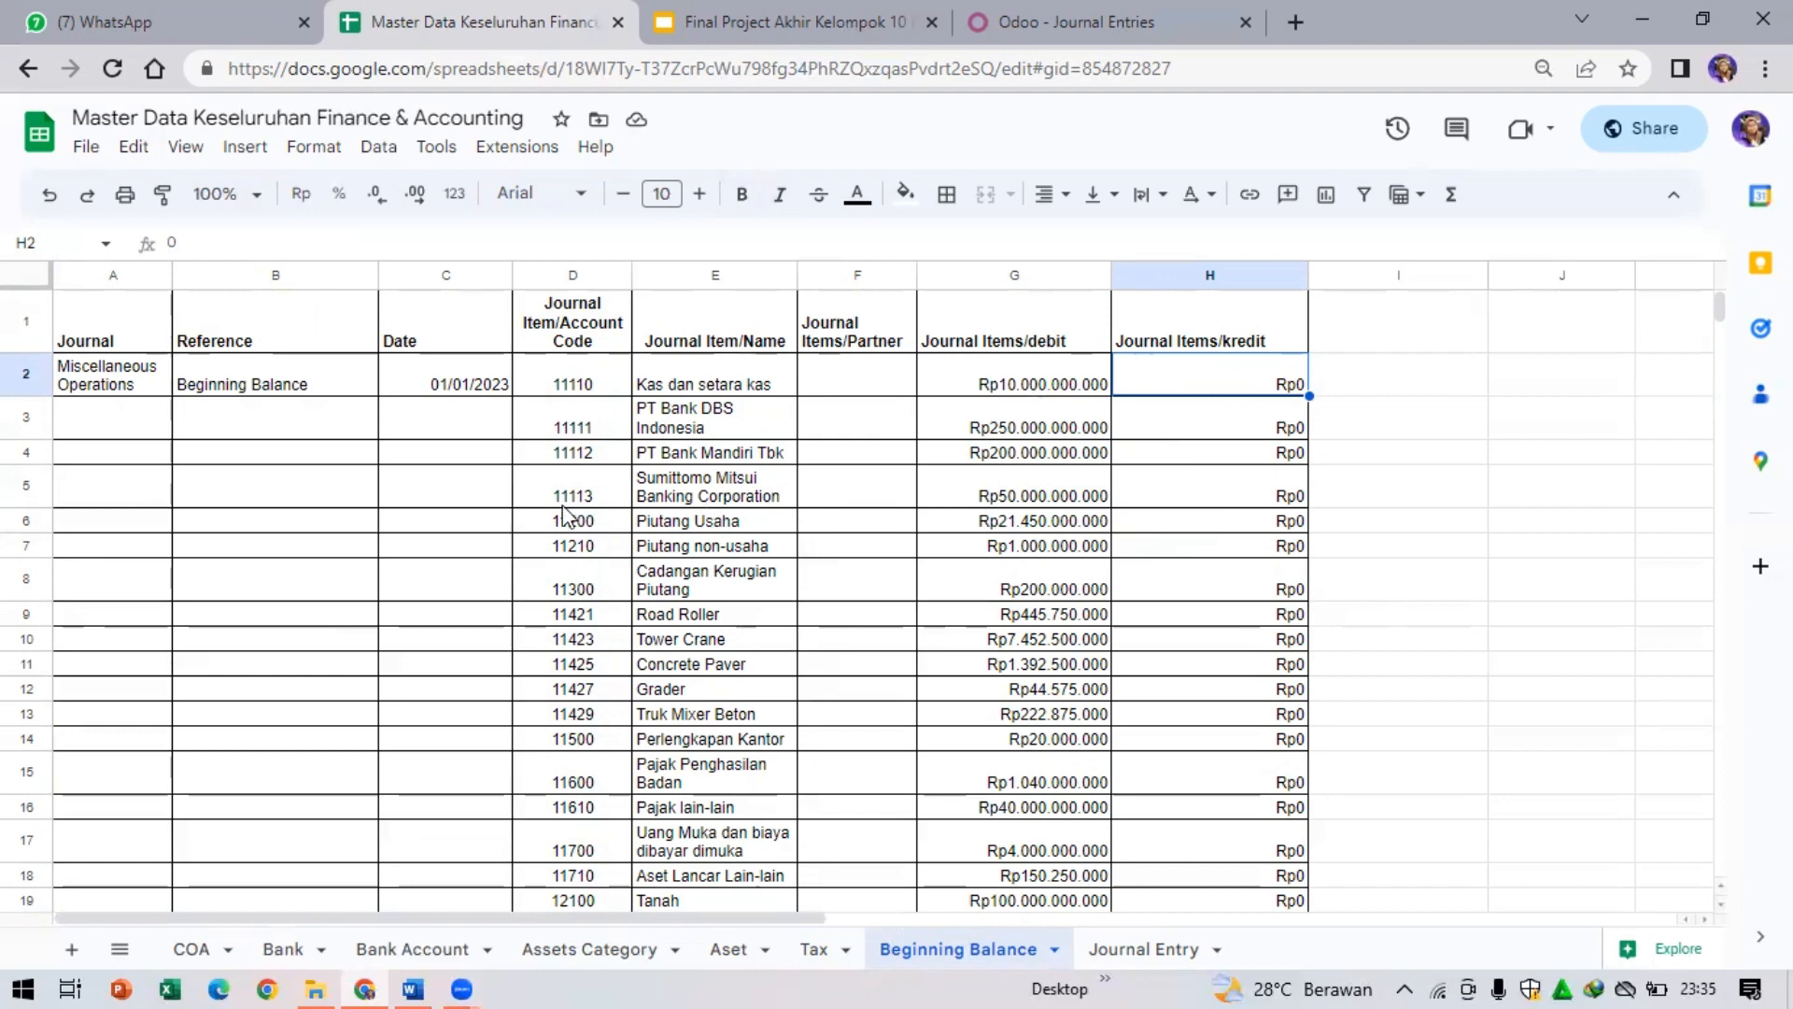
- Examine the debit and credit totals beneath the Beginning Balance table in cells G40 and H40
scroll(931, 600, down, 1)
scroll(931, 601, down, 8)
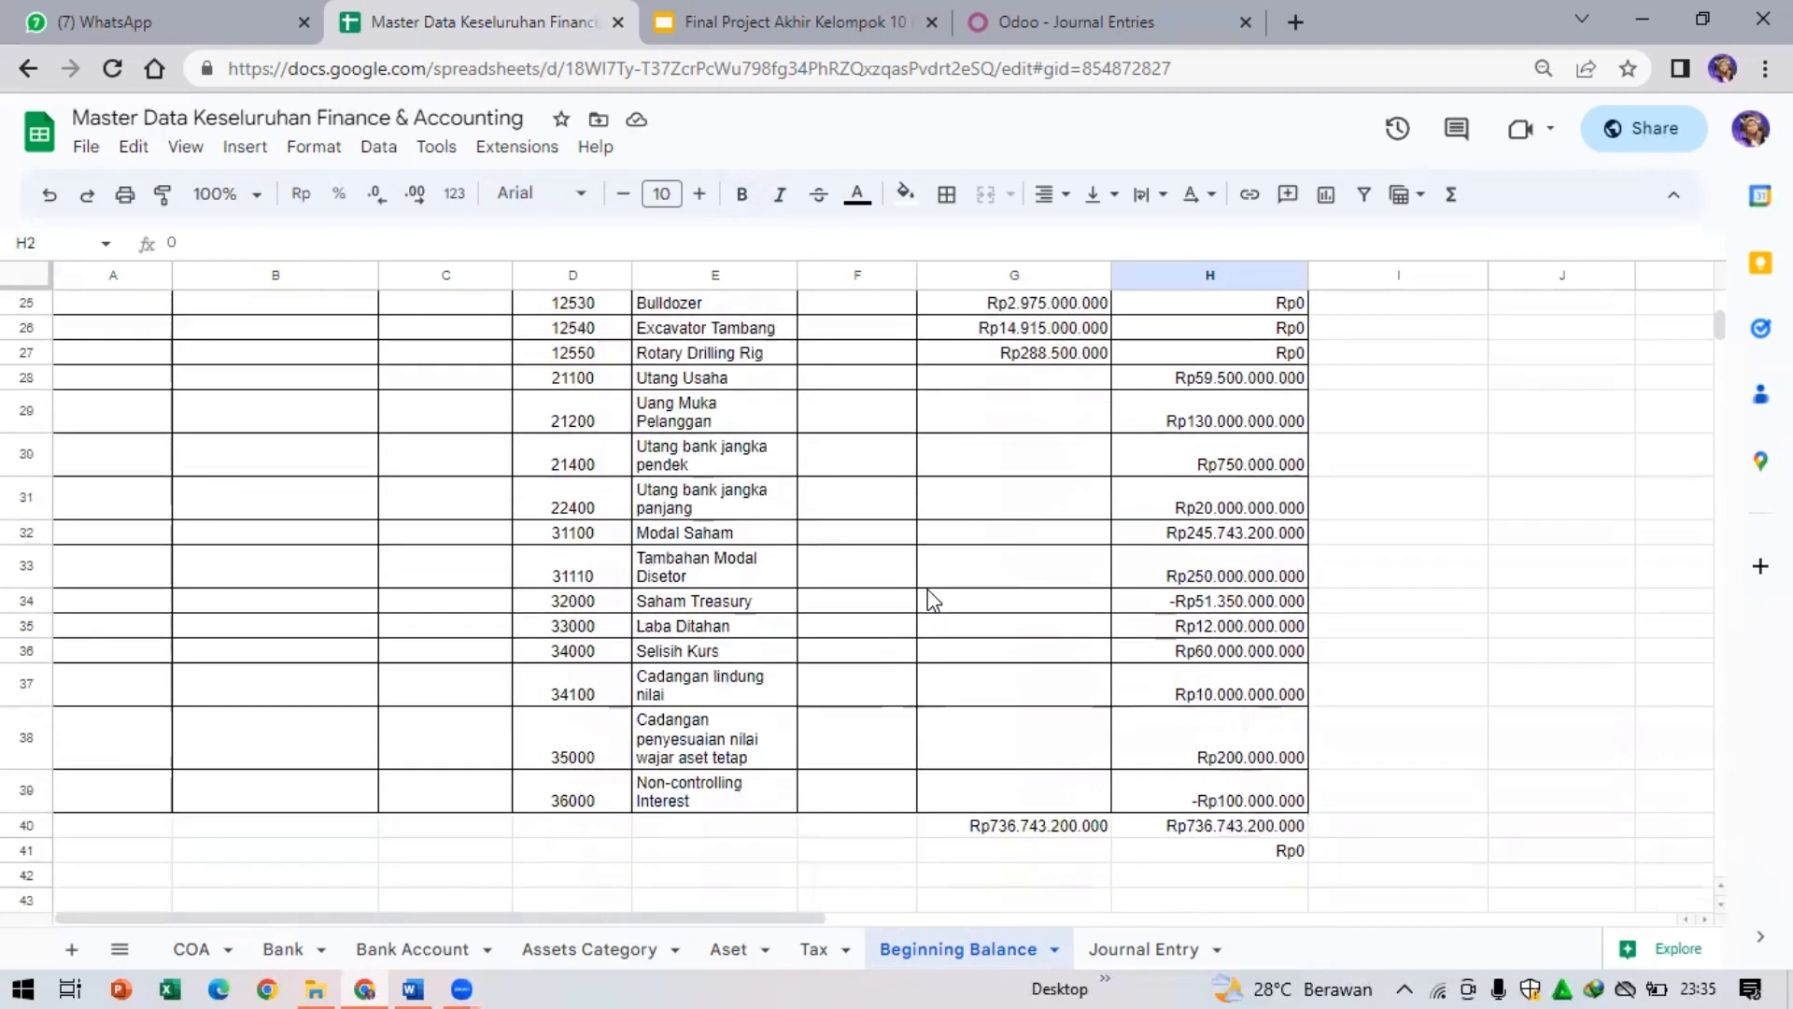
scroll(931, 598, down, 2)
scroll(931, 598, down, 1)
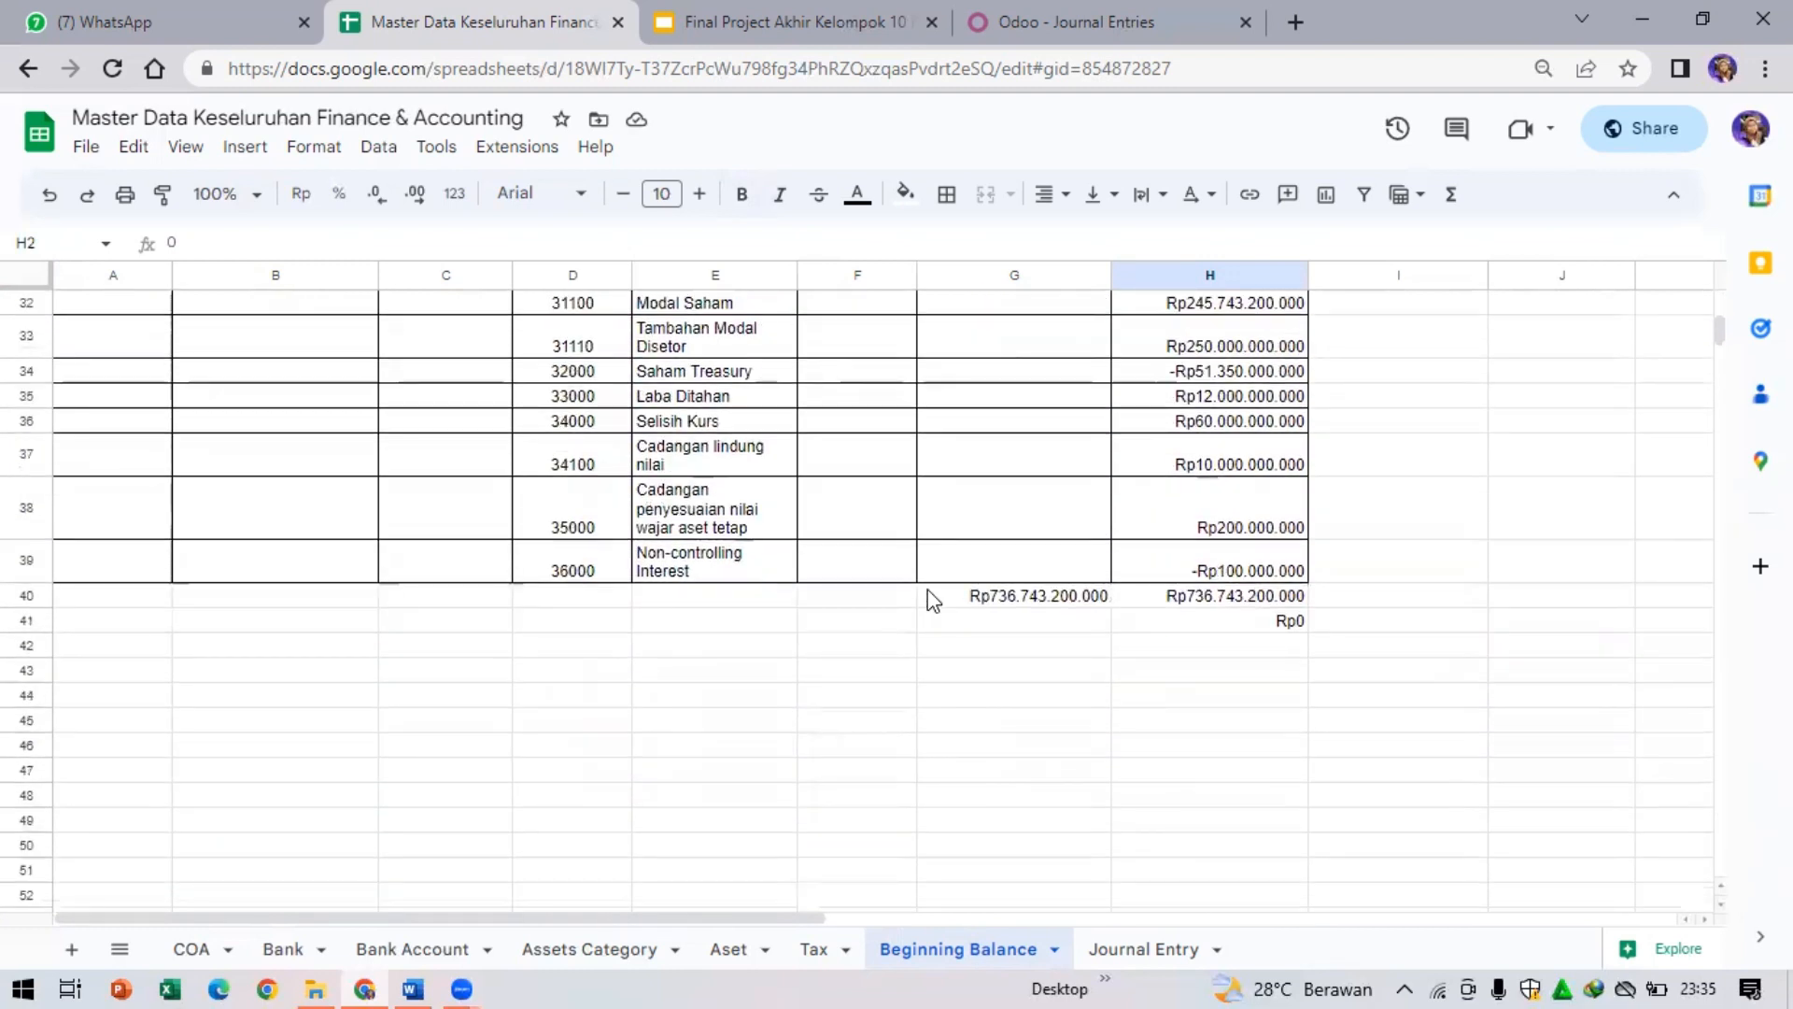
click(1009, 594)
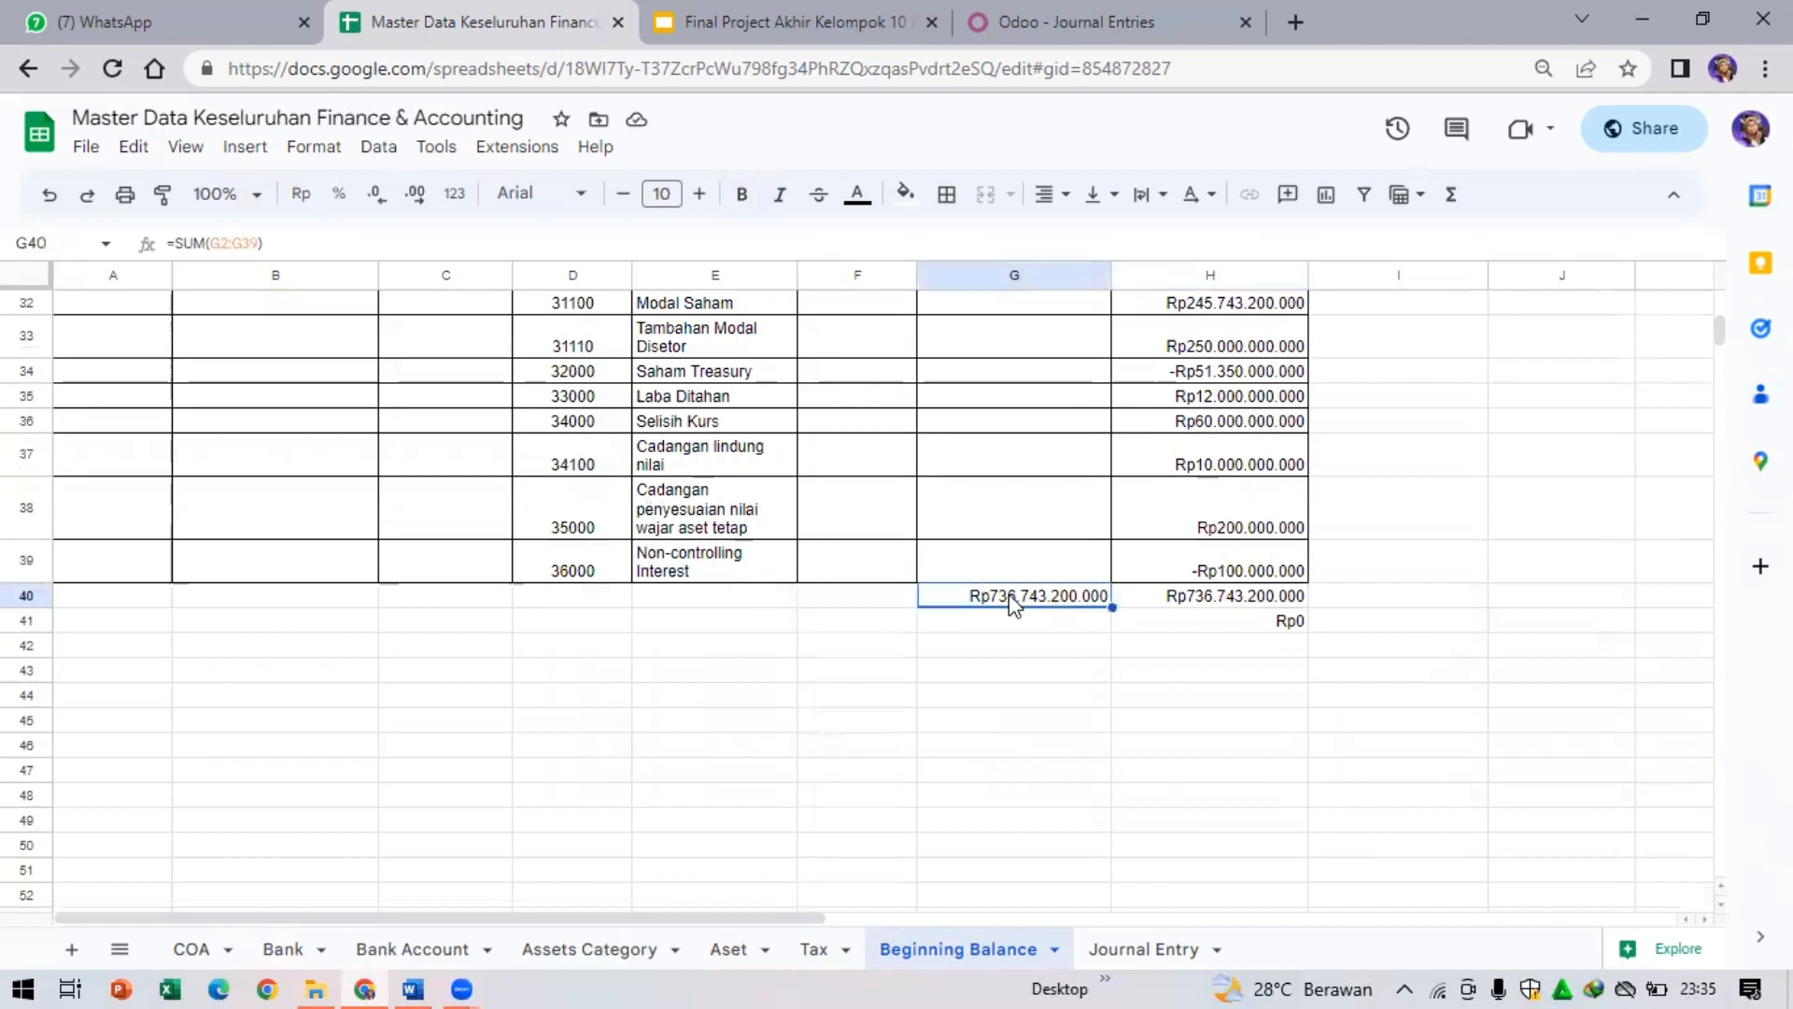
click(1227, 603)
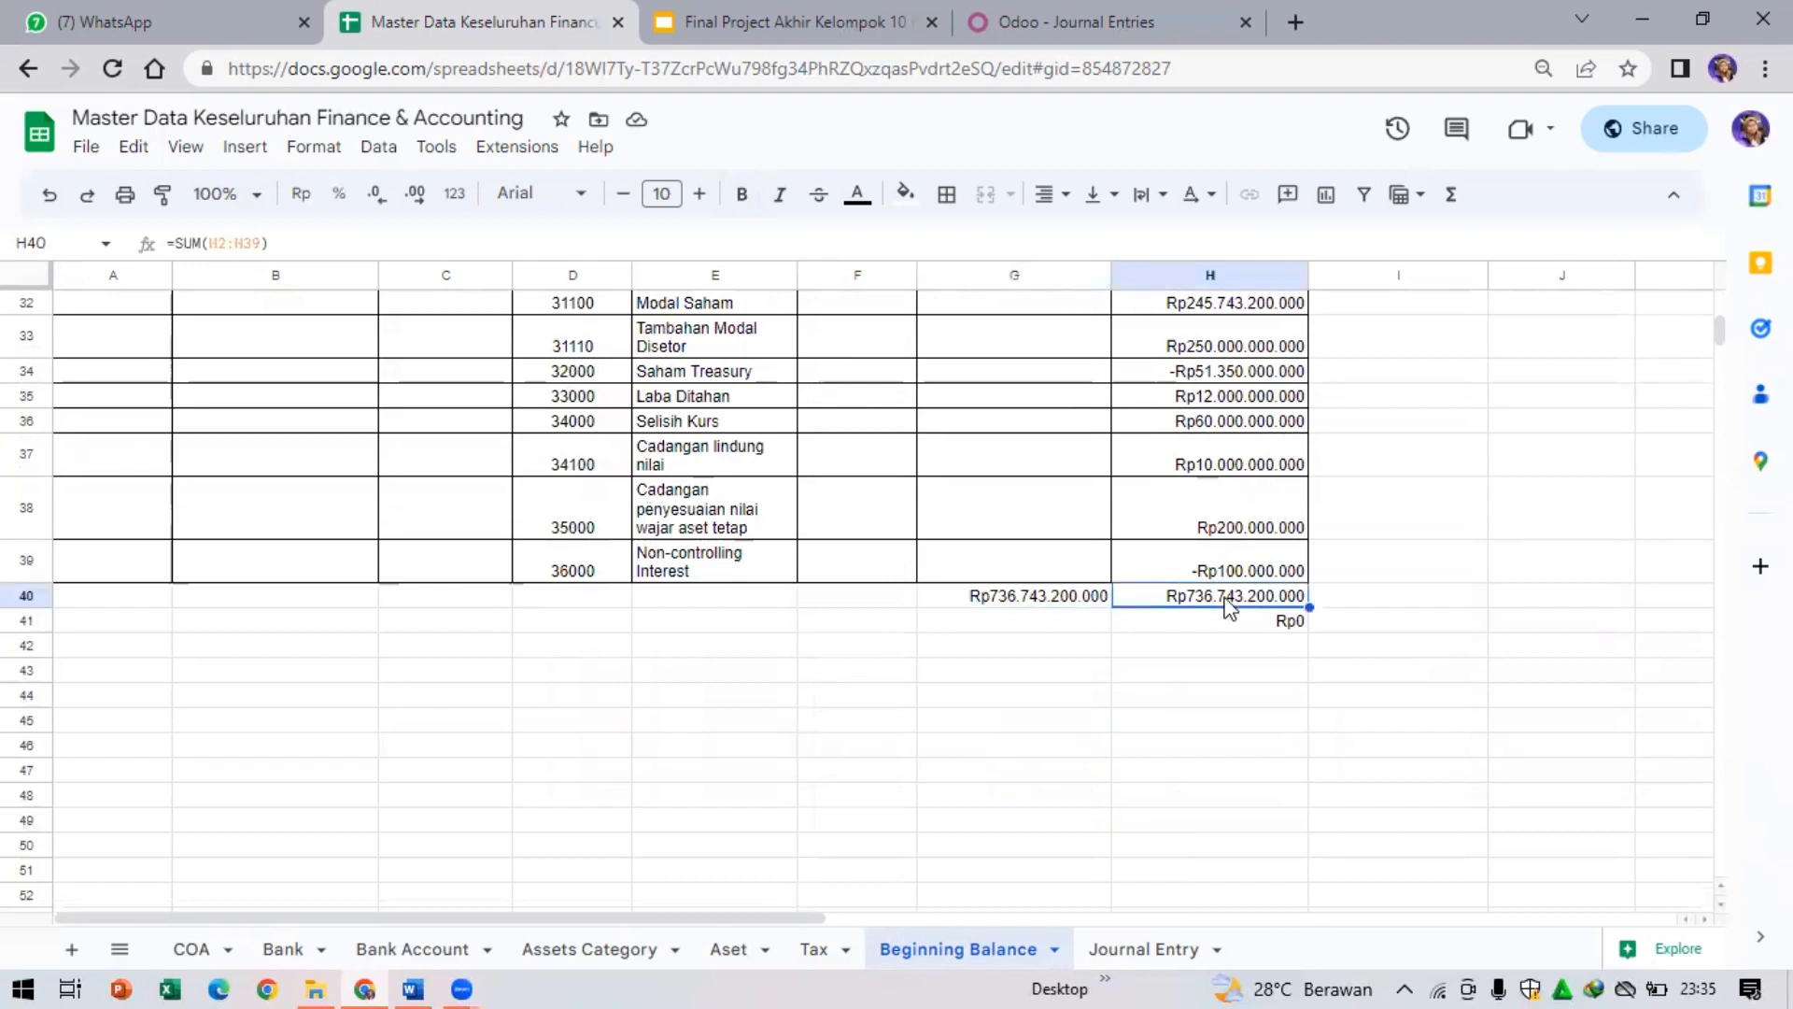
- Clear the total and difference cells G40:H41 below the Beginning Balance table
click(1029, 597)
mouse_move(1202, 619)
mouse_down()
mouse_move(1220, 608)
mouse_move(1231, 638)
mouse_up()
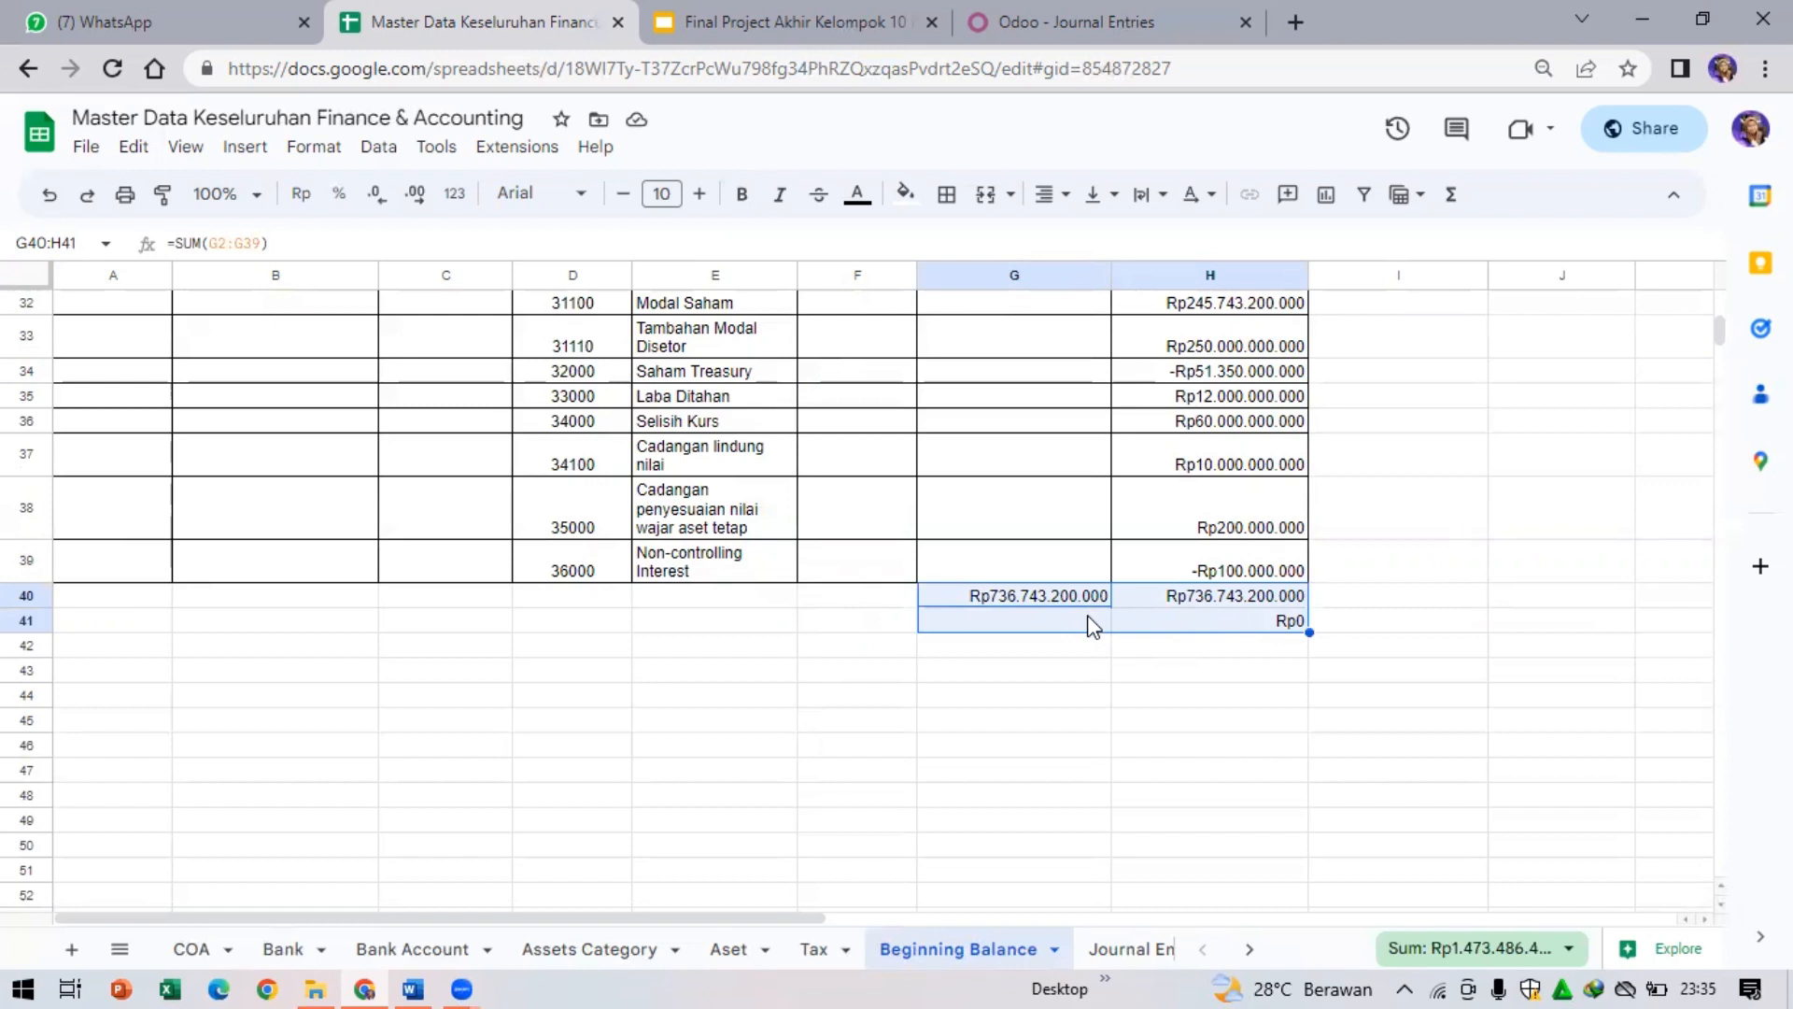
key(Delete)
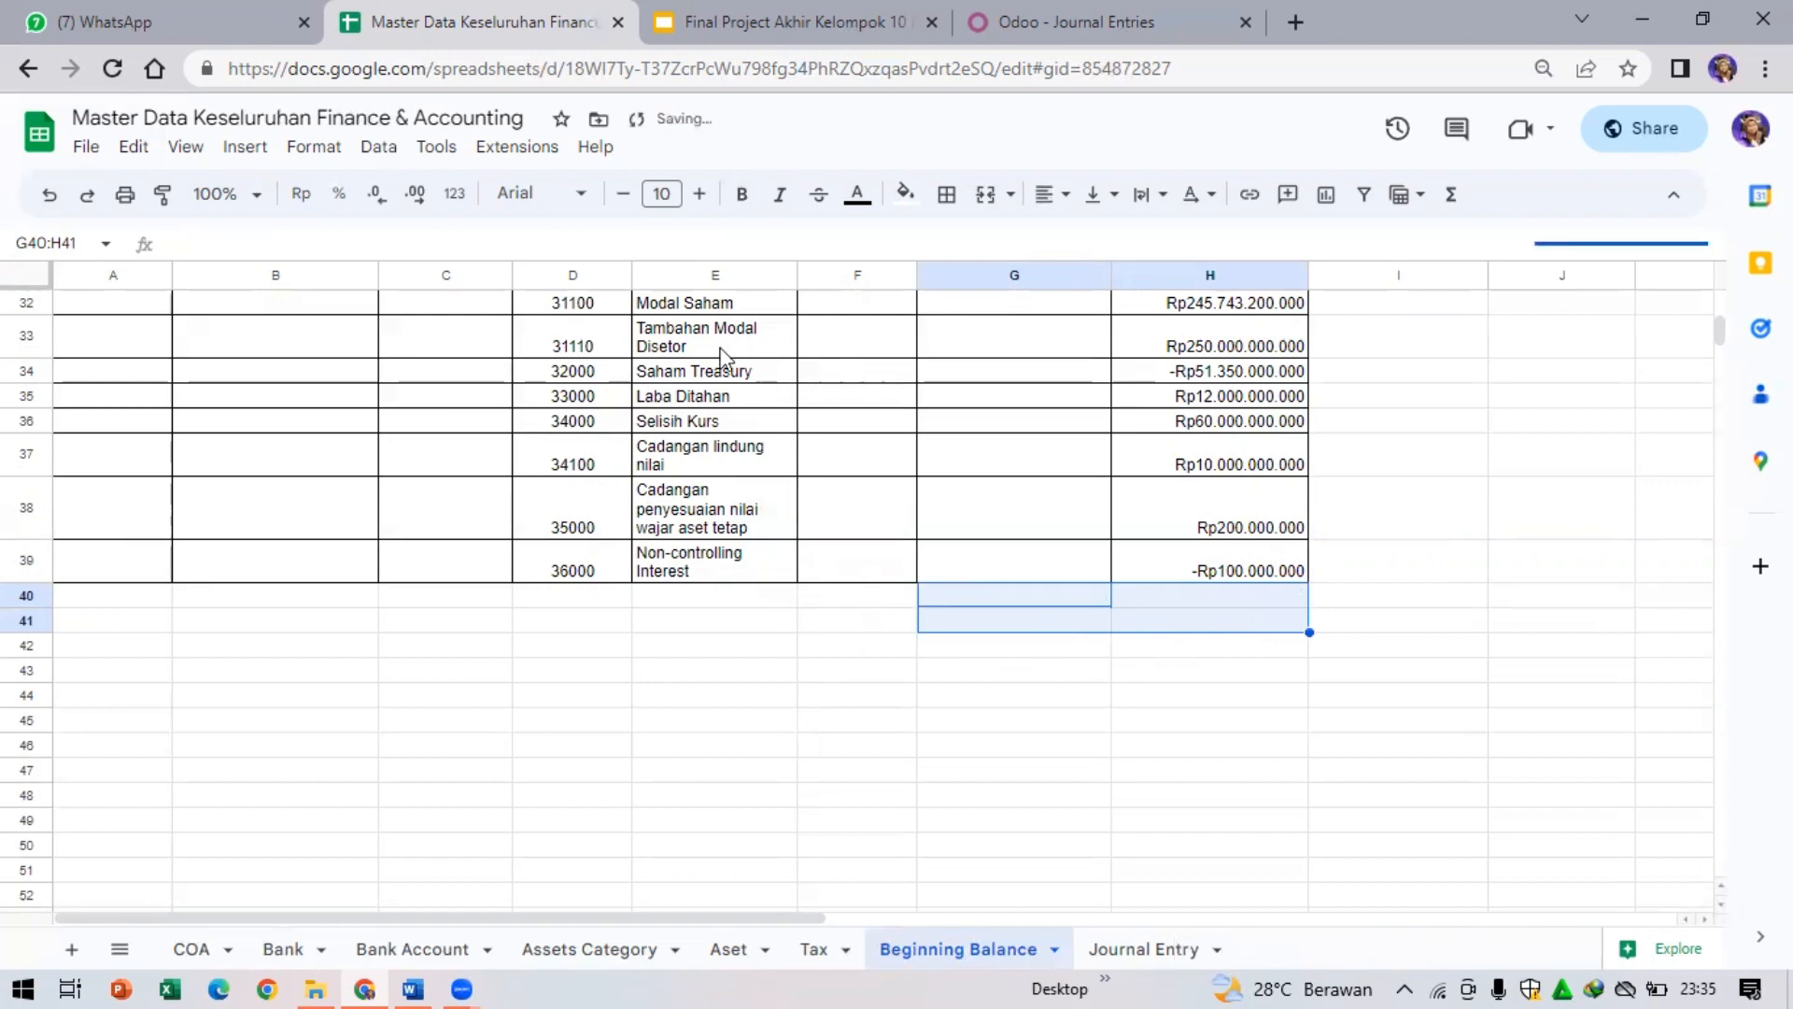
scroll(720, 355, up, 3)
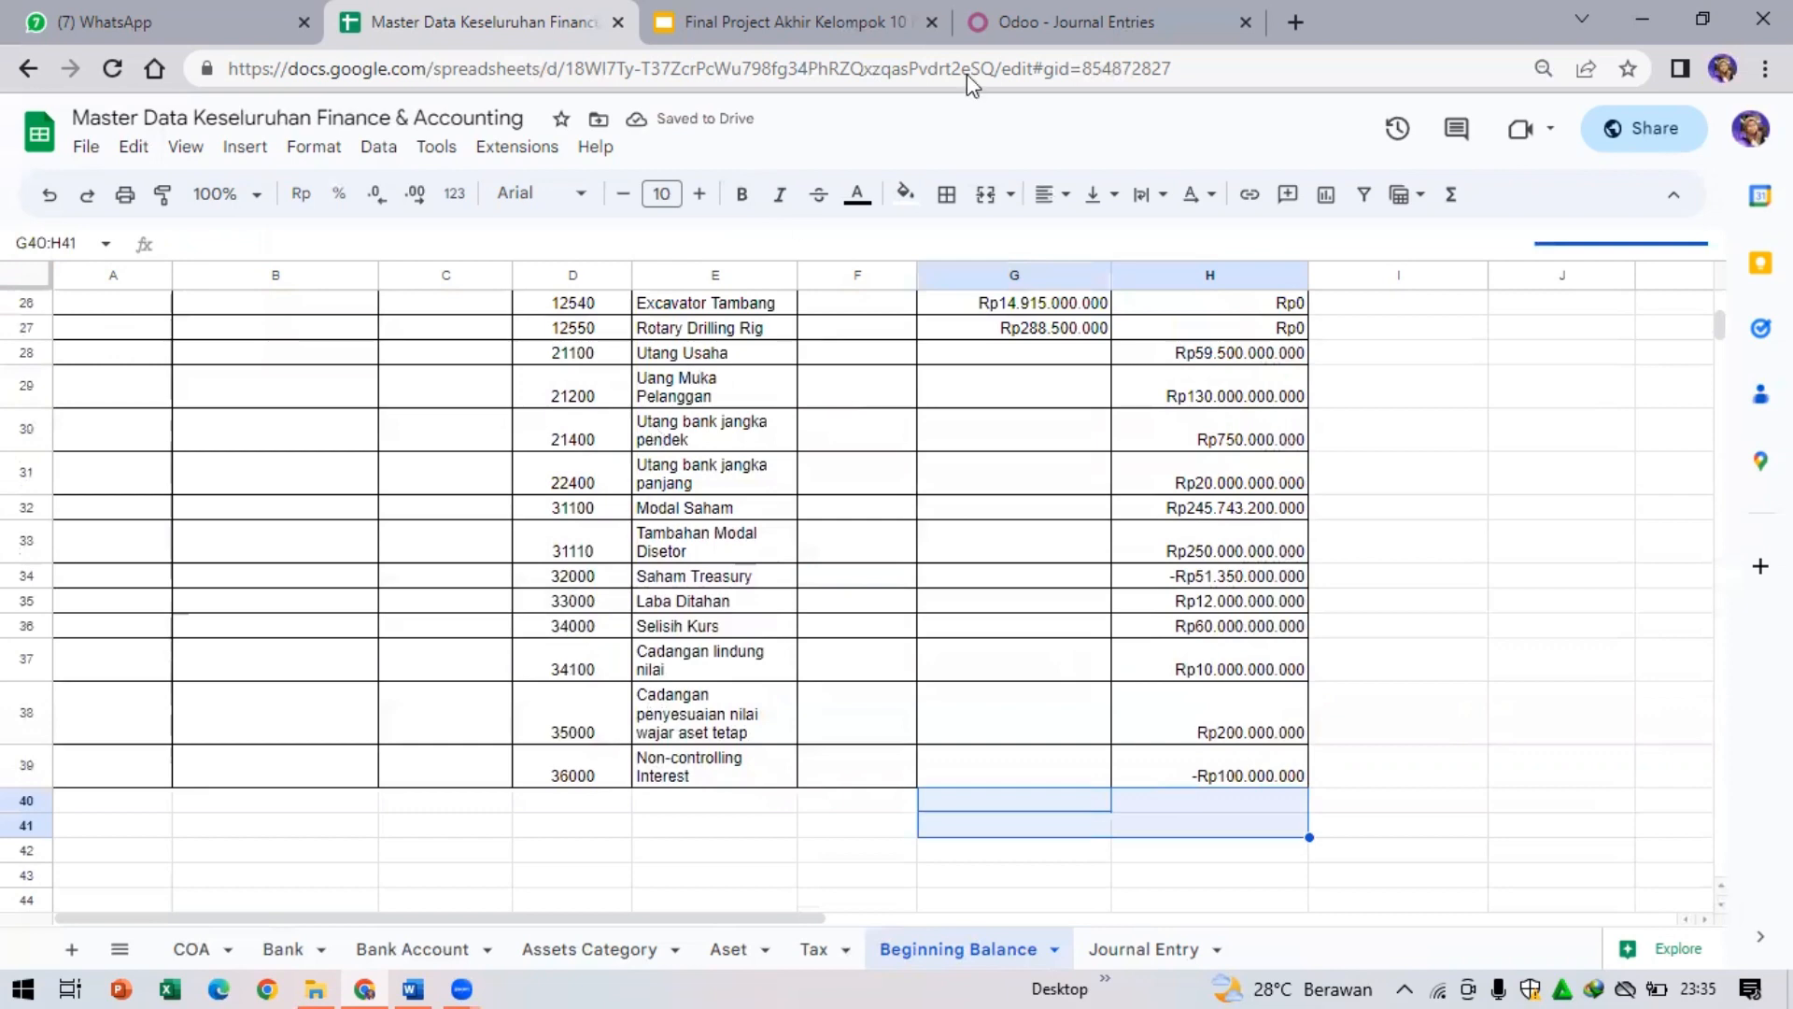
- Return to Odoo and show the journal entries import page and the blank new journal entry form, returning to the list after each
click(1009, 33)
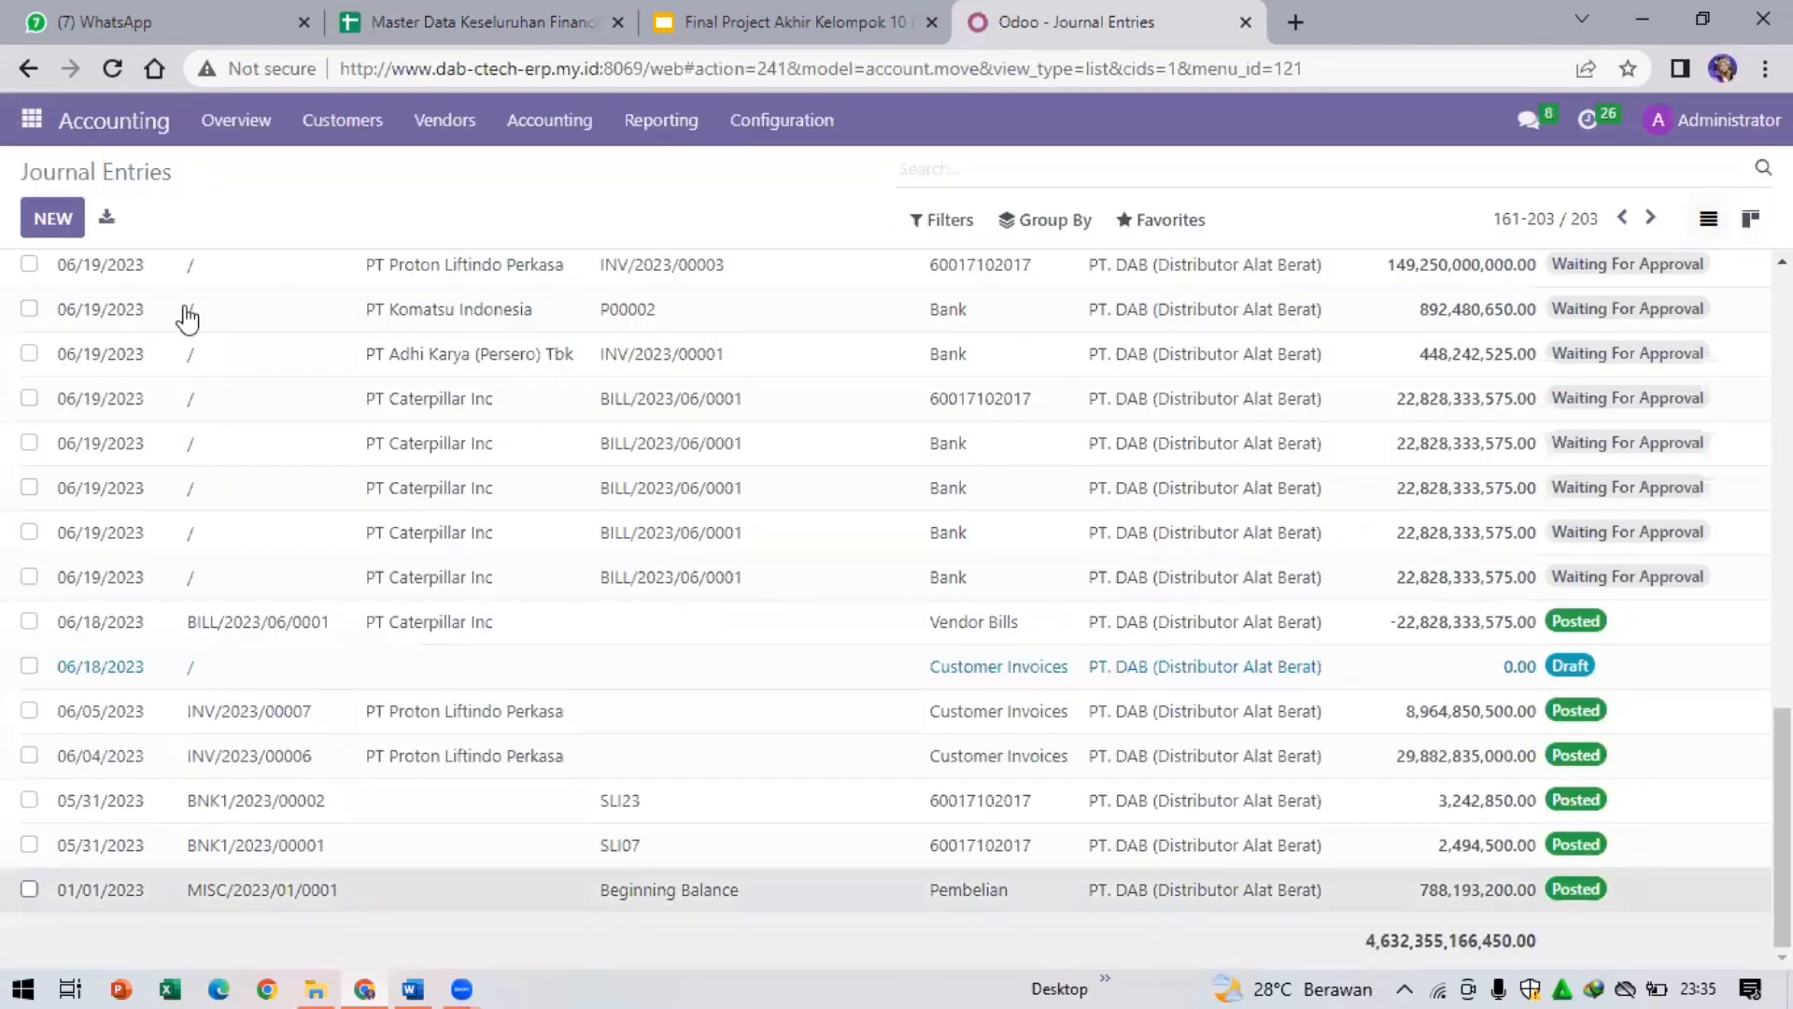
click(1188, 222)
click(1183, 314)
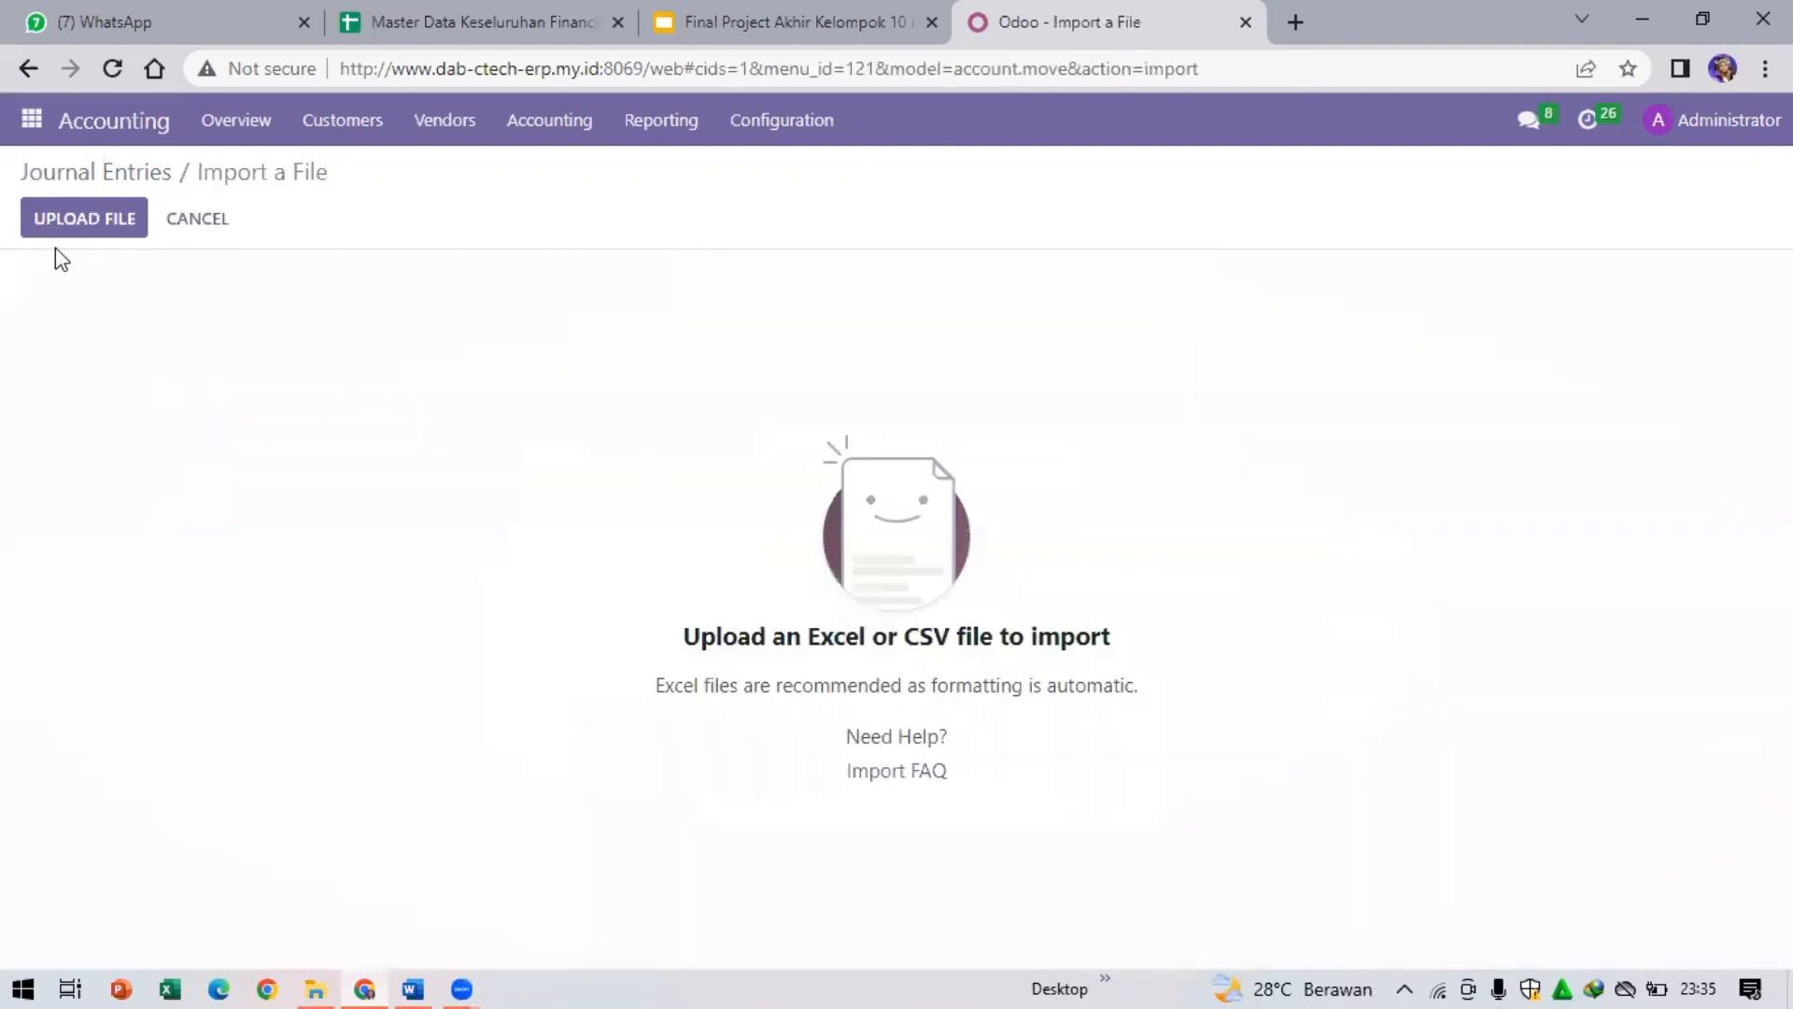
click(30, 69)
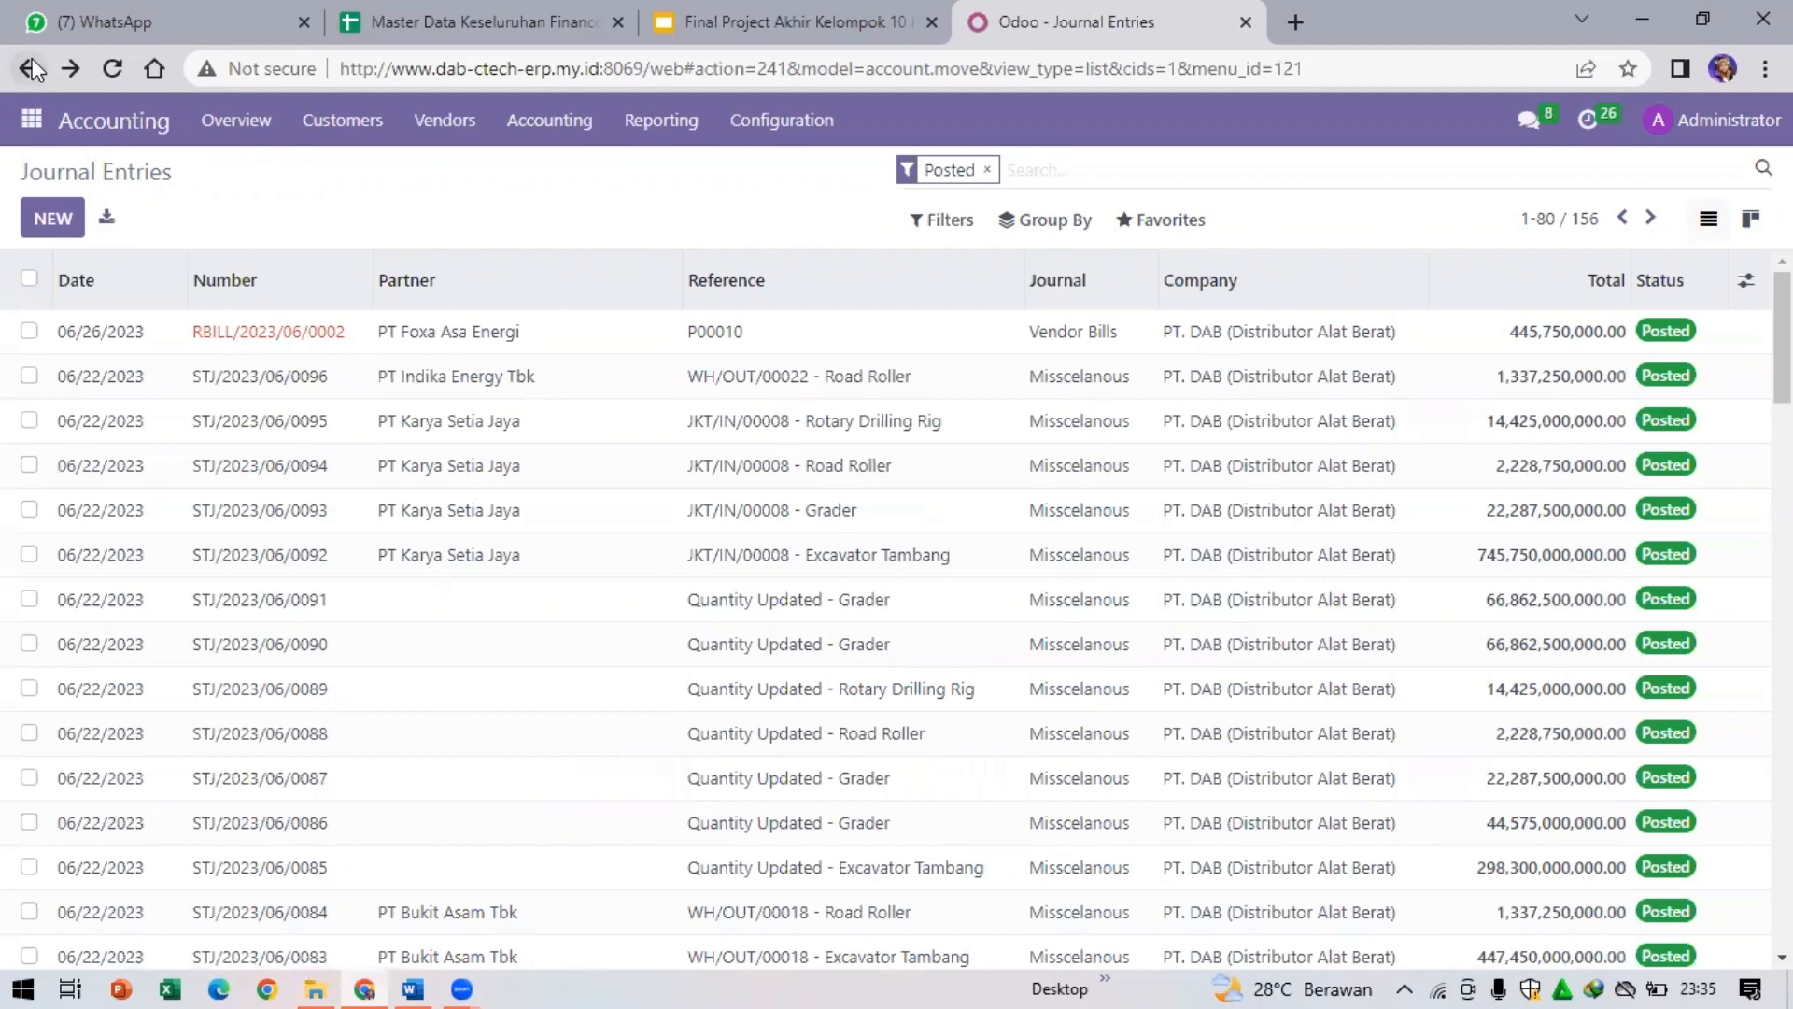
click(35, 224)
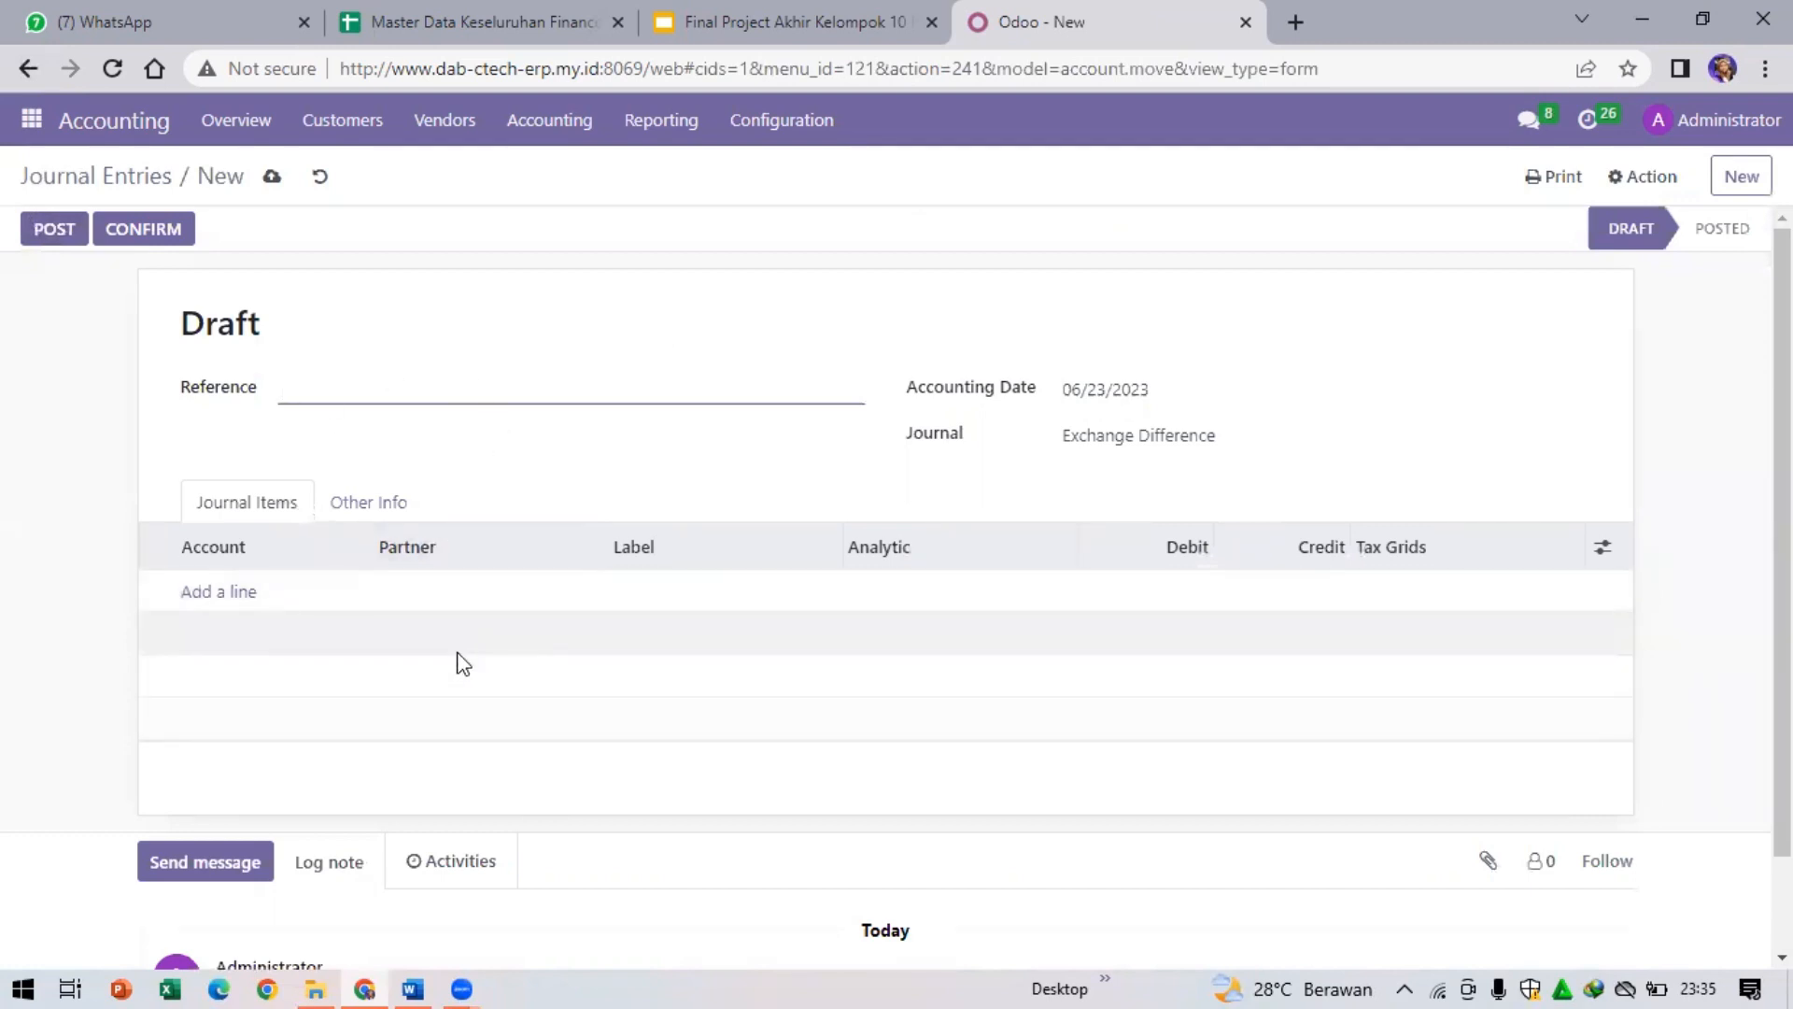
click(27, 69)
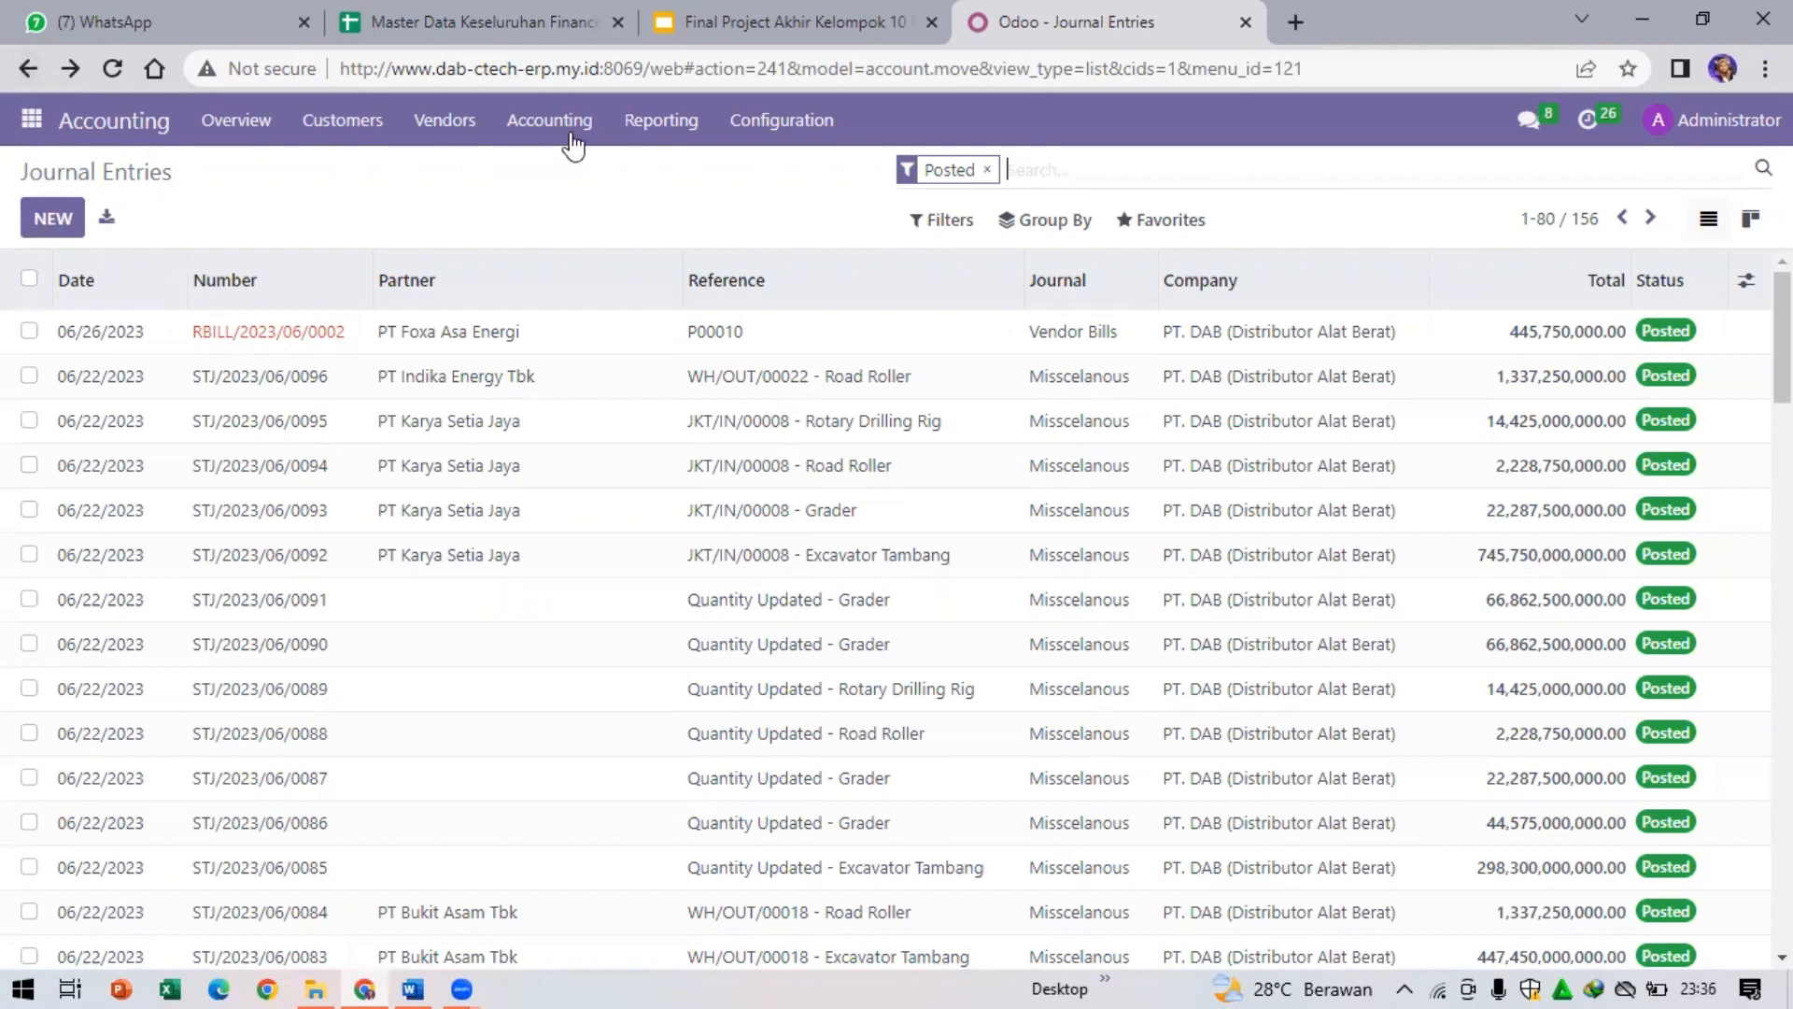
- Open the Journals list, start a new journal to show how one is created, and go back to the list
click(803, 124)
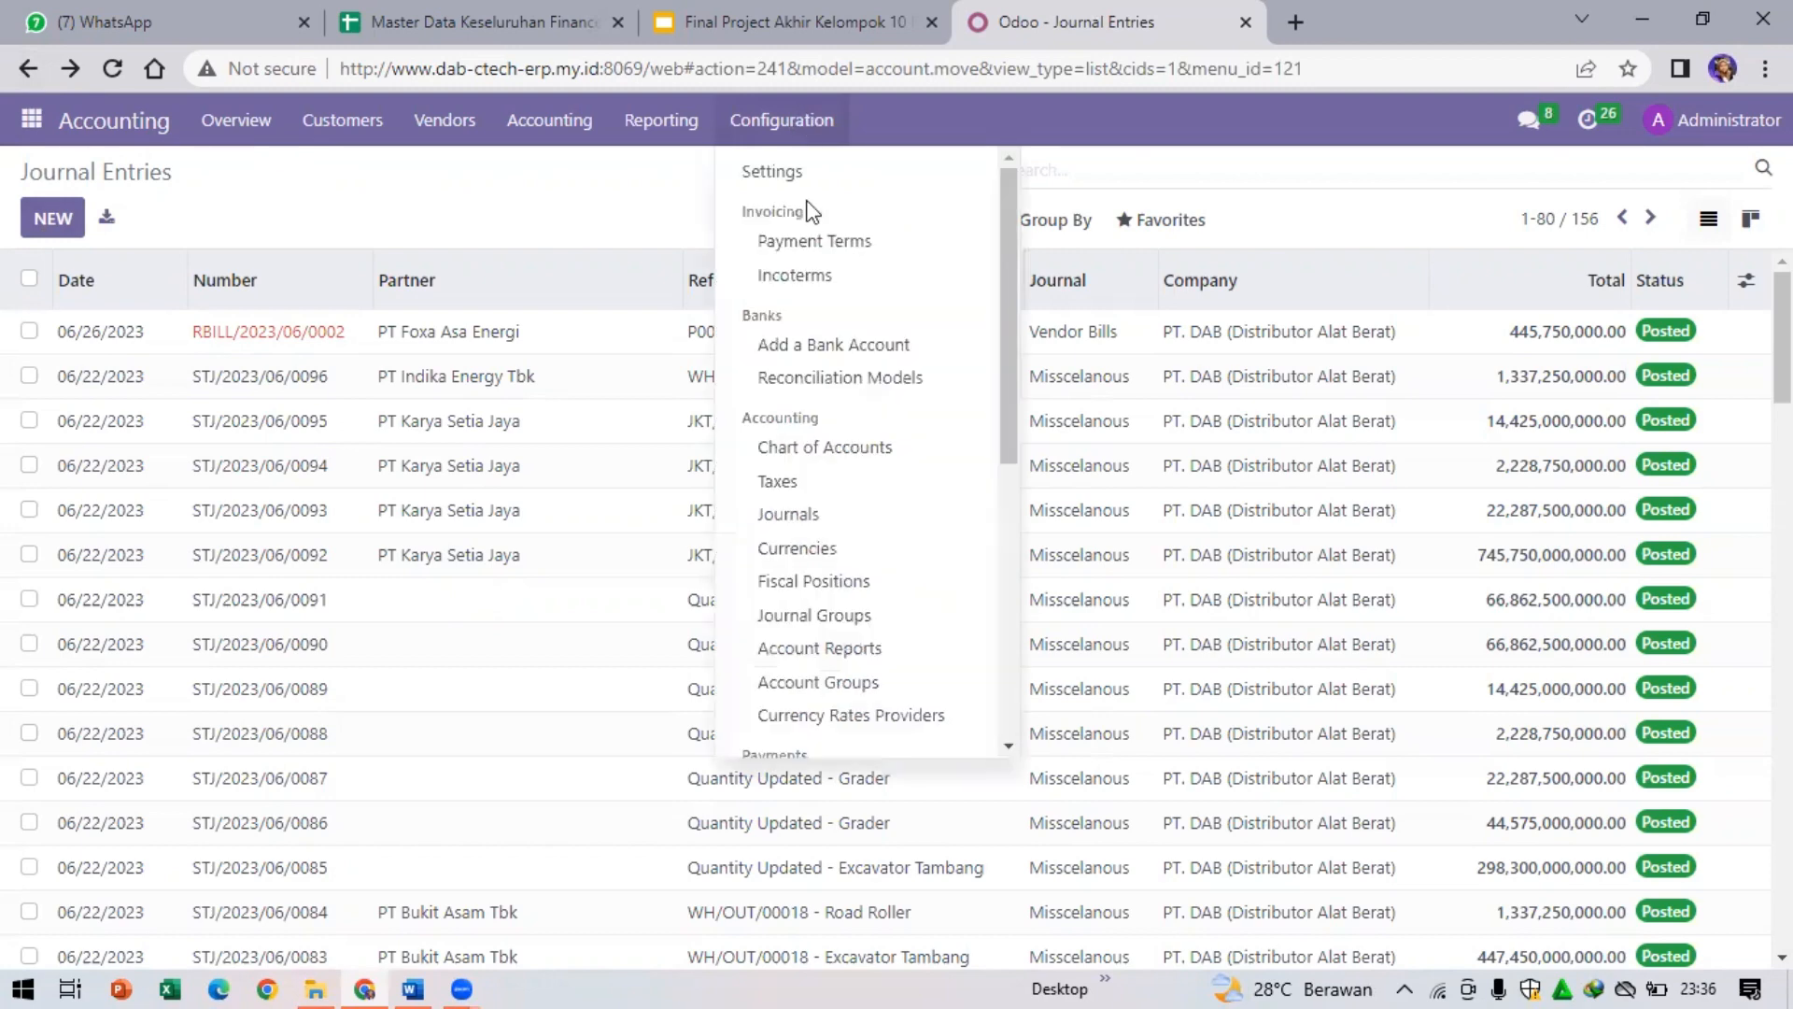
click(806, 520)
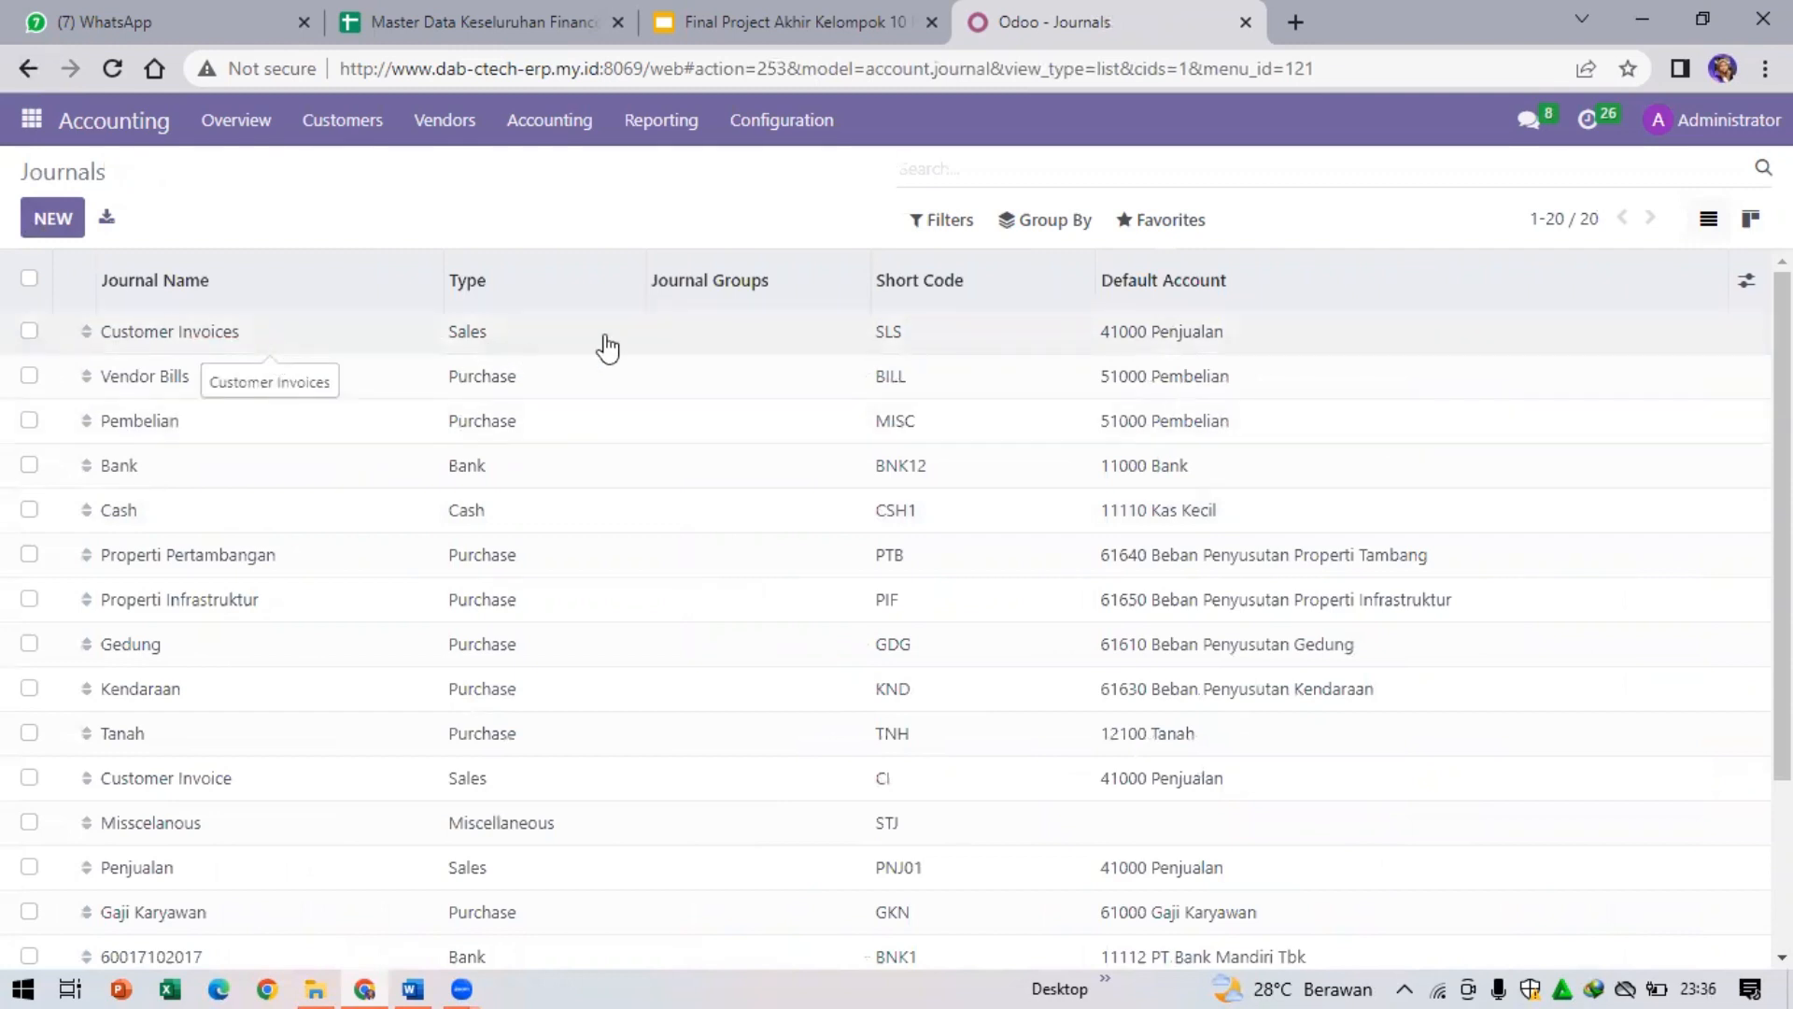
click(37, 217)
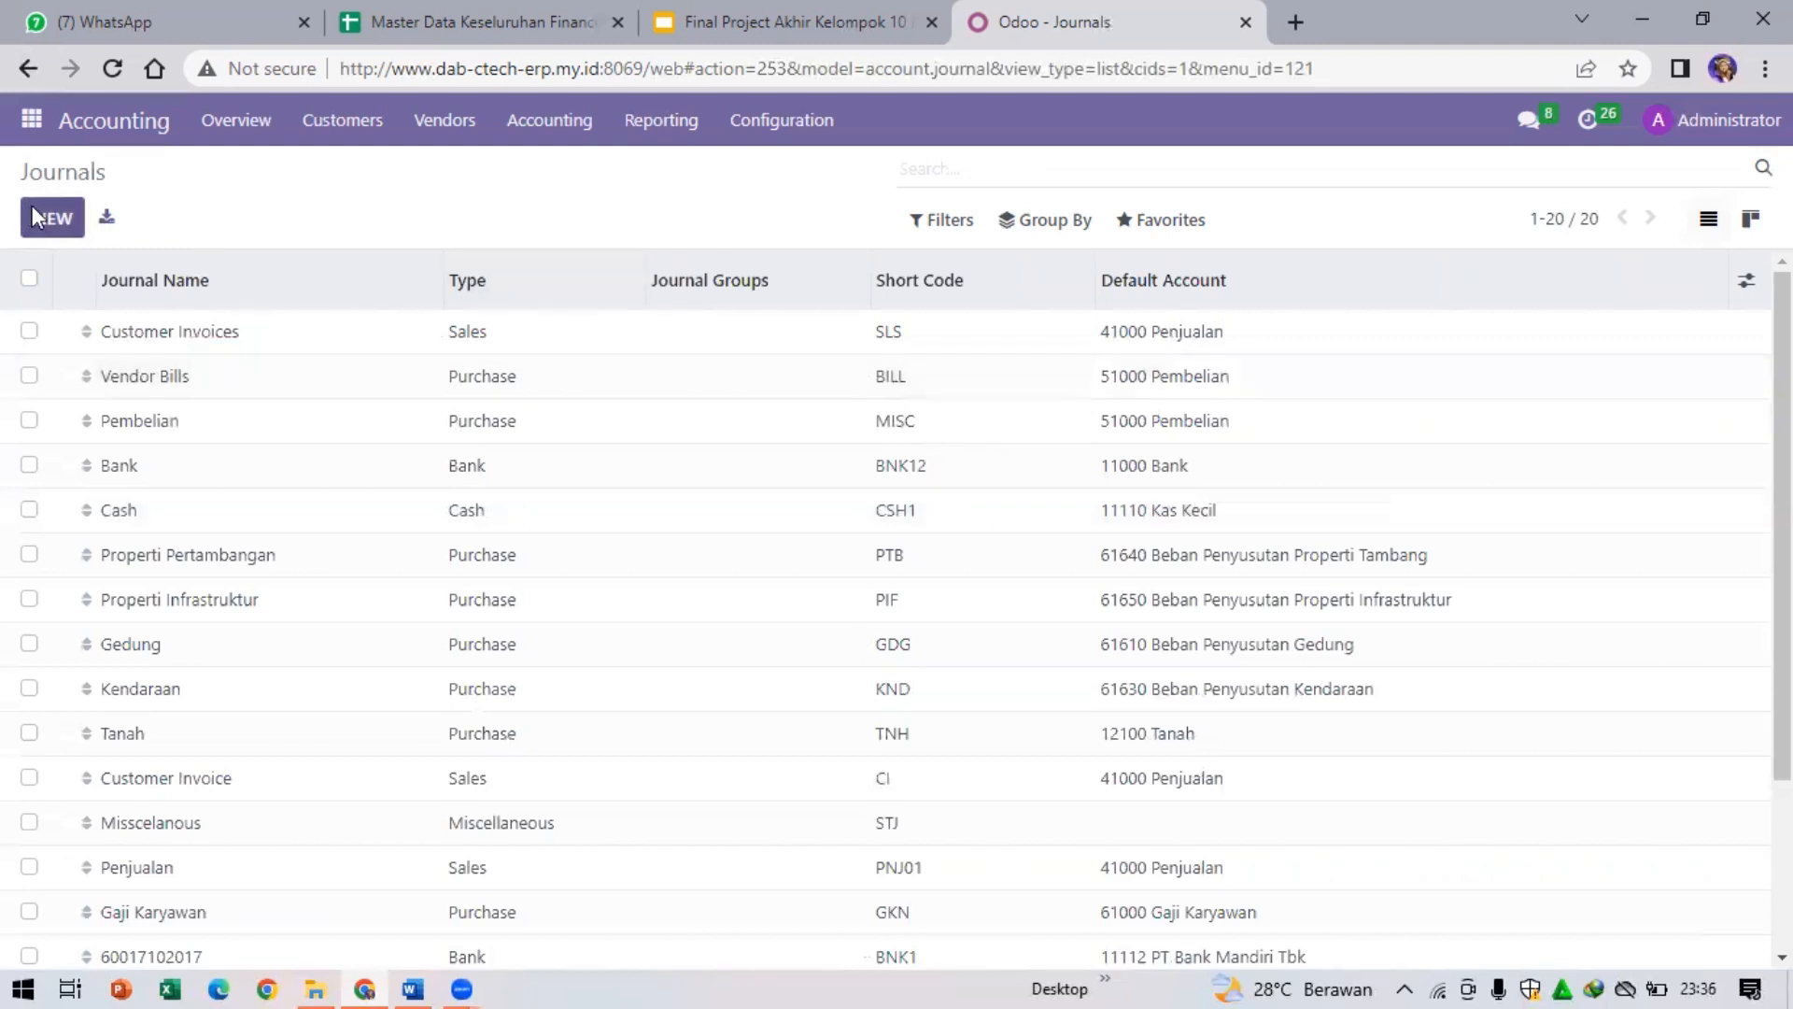
click(42, 80)
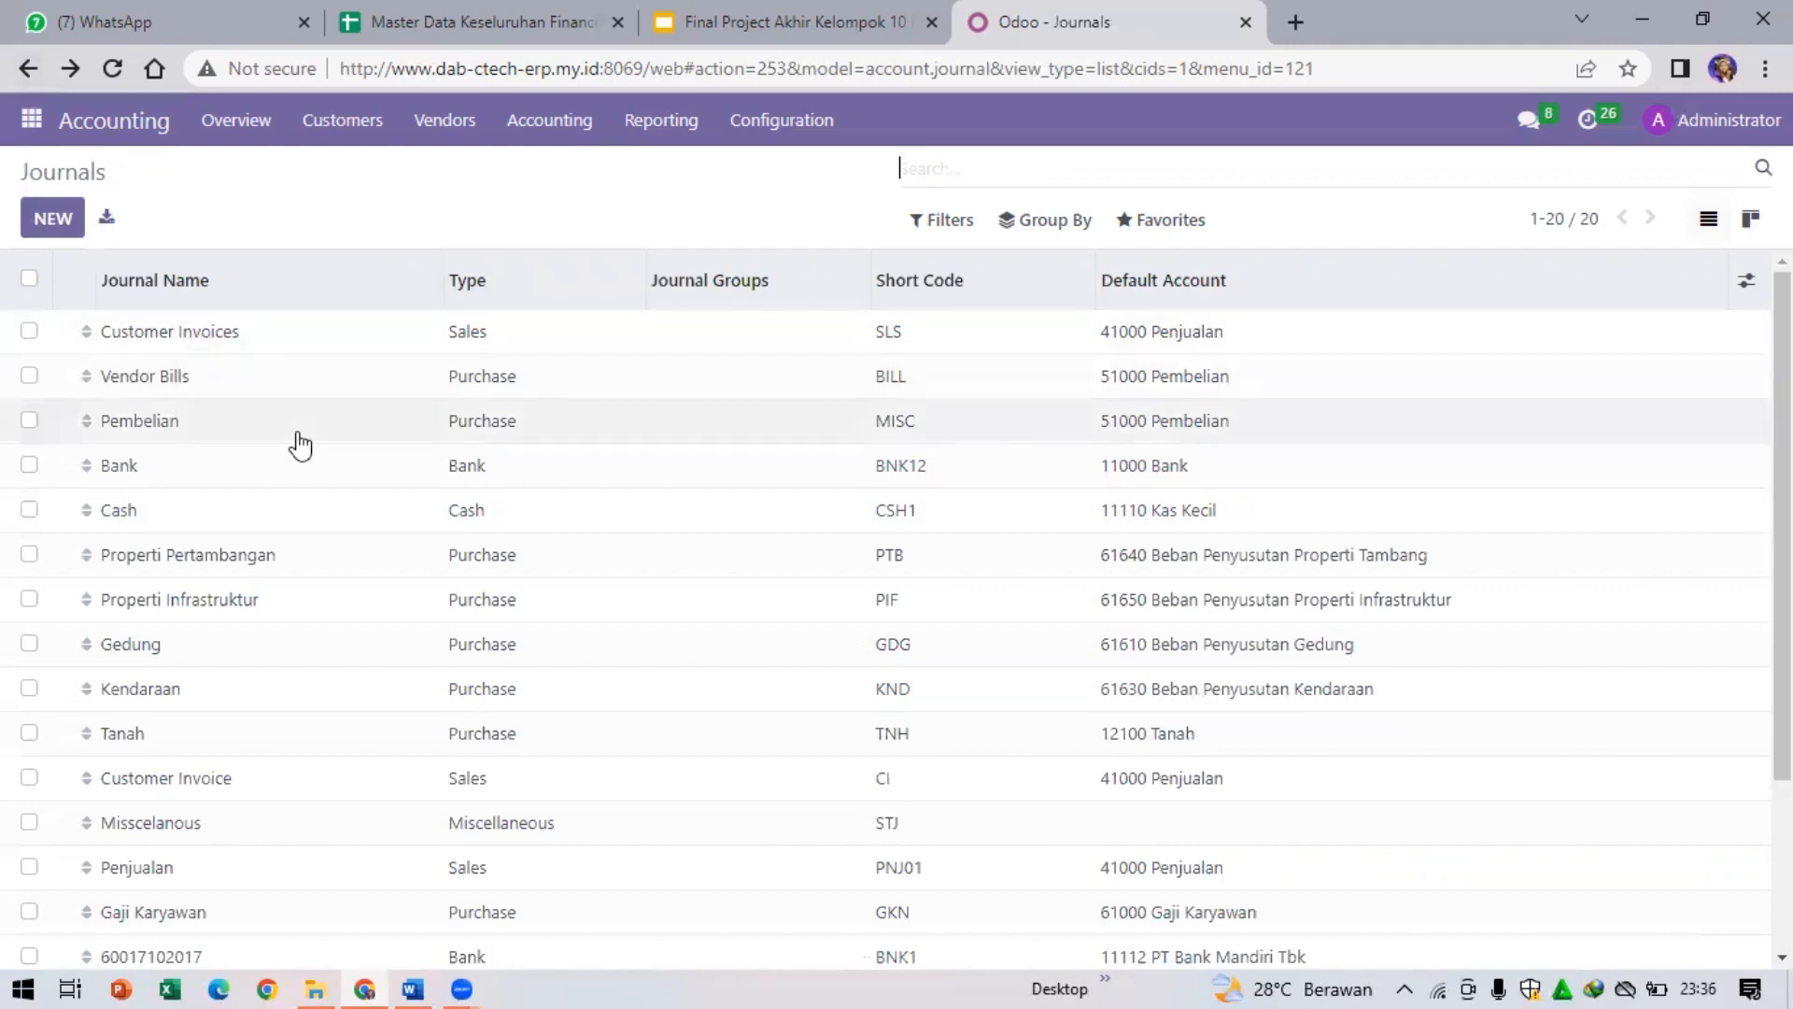
- Show the file import page for journals, and check the Master Data slide in the presentation before returning to Odoo
click(1147, 224)
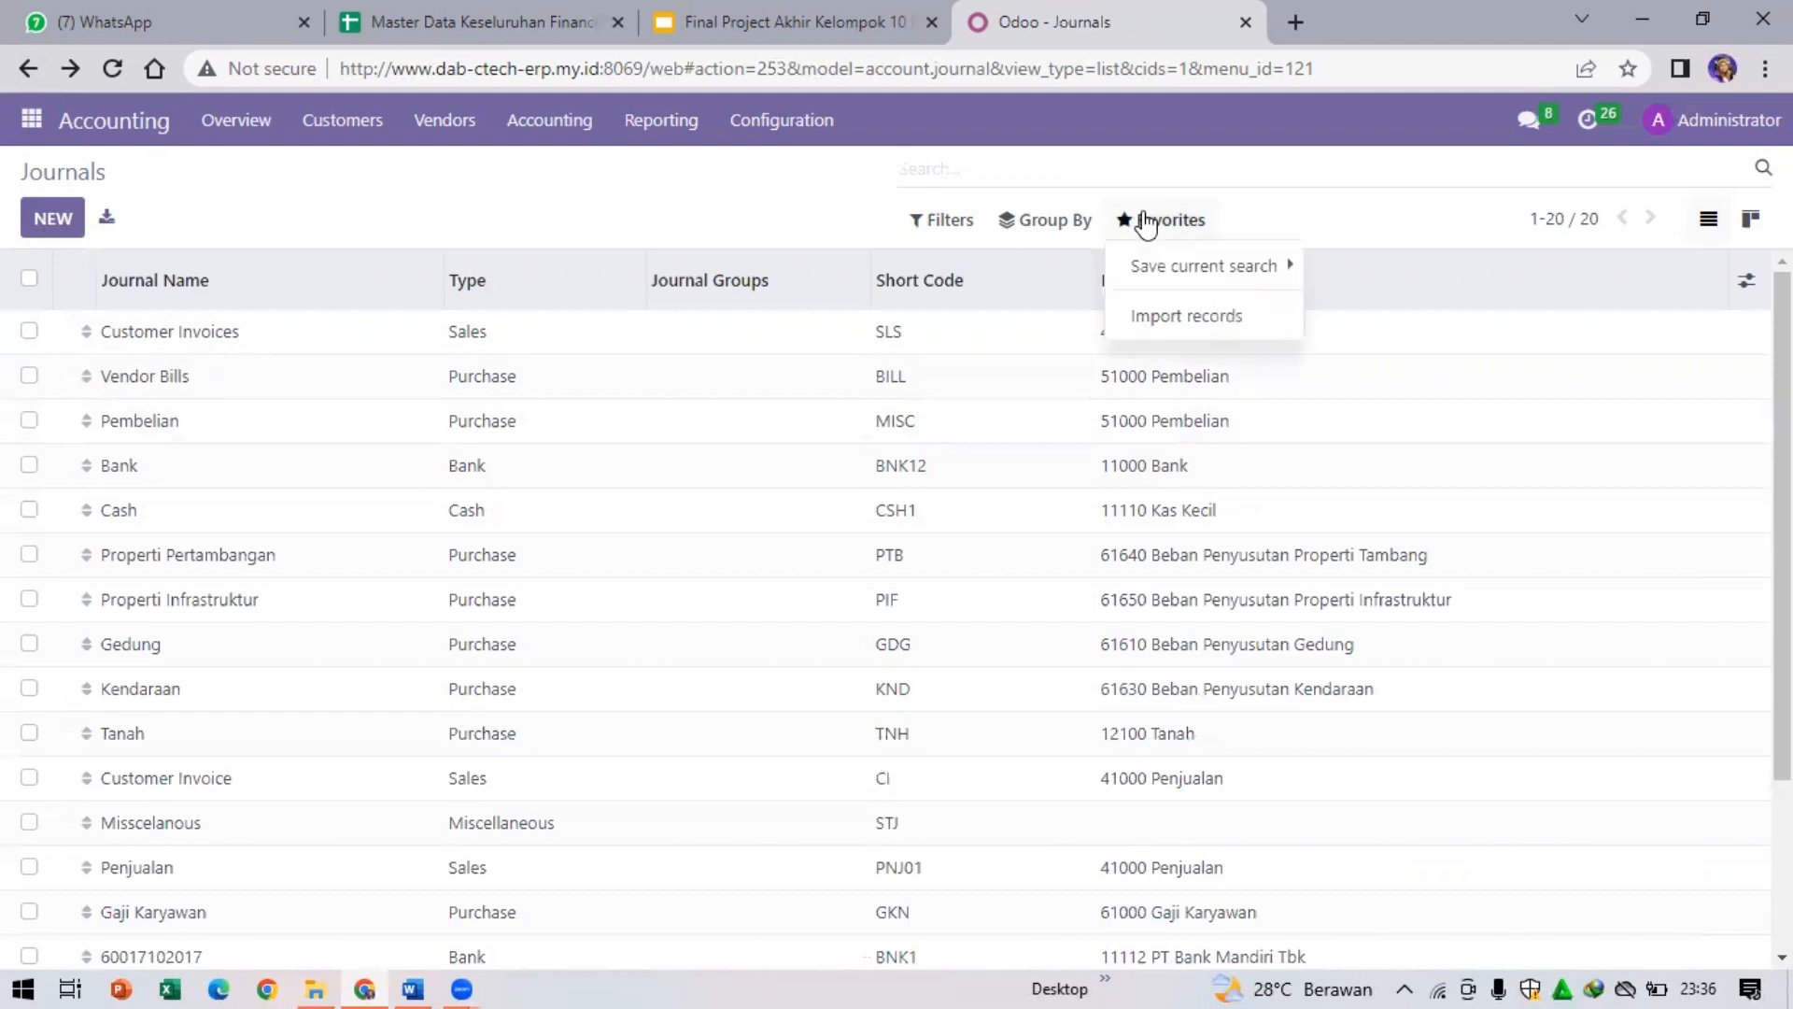
click(1167, 318)
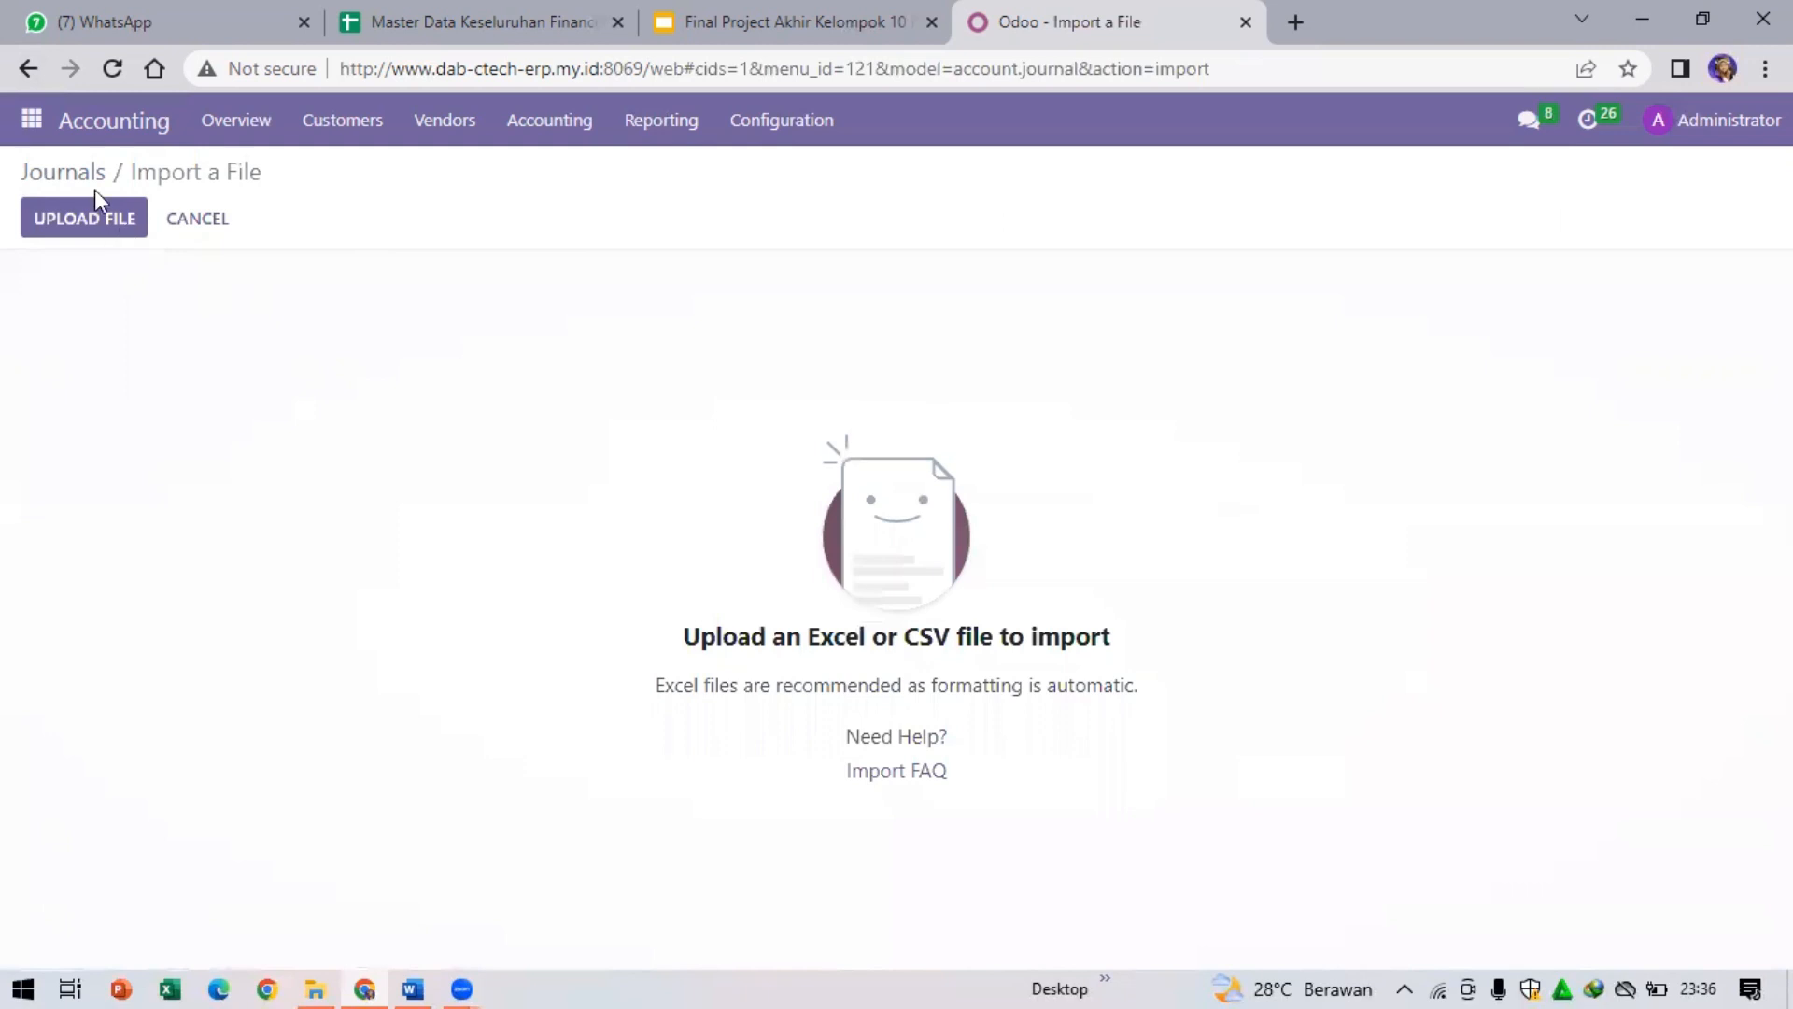
click(26, 69)
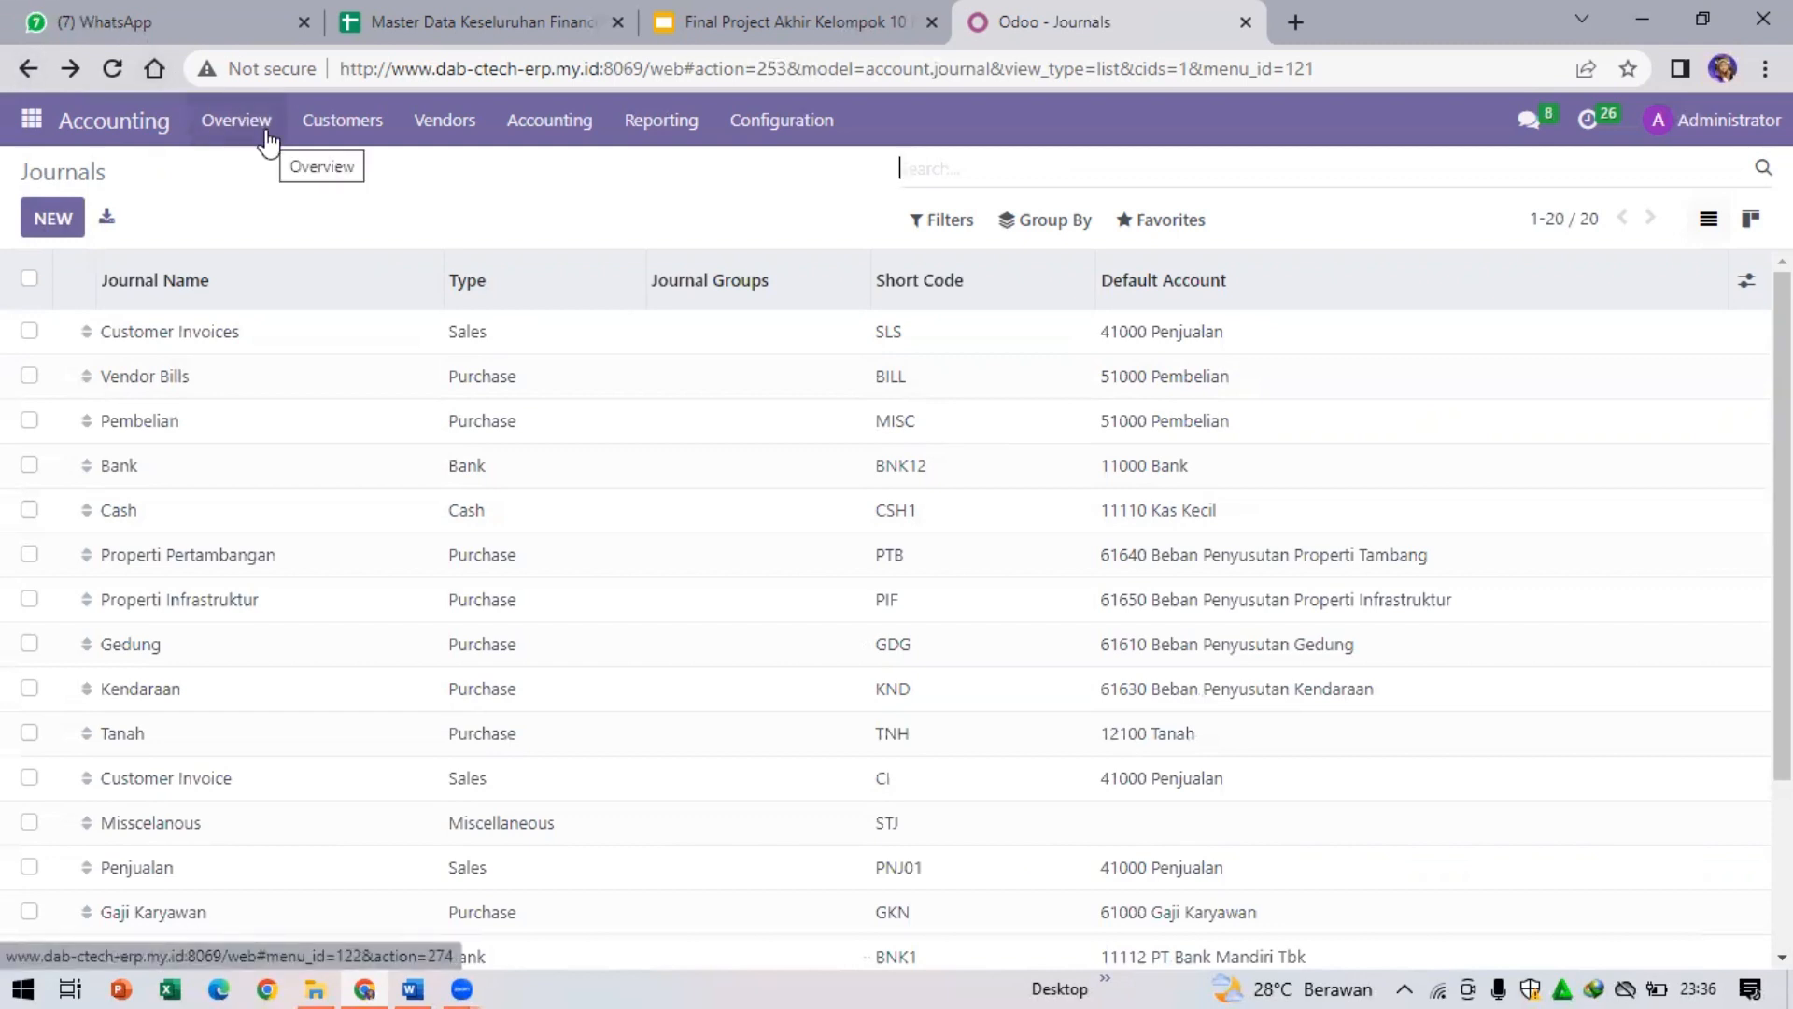
click(827, 4)
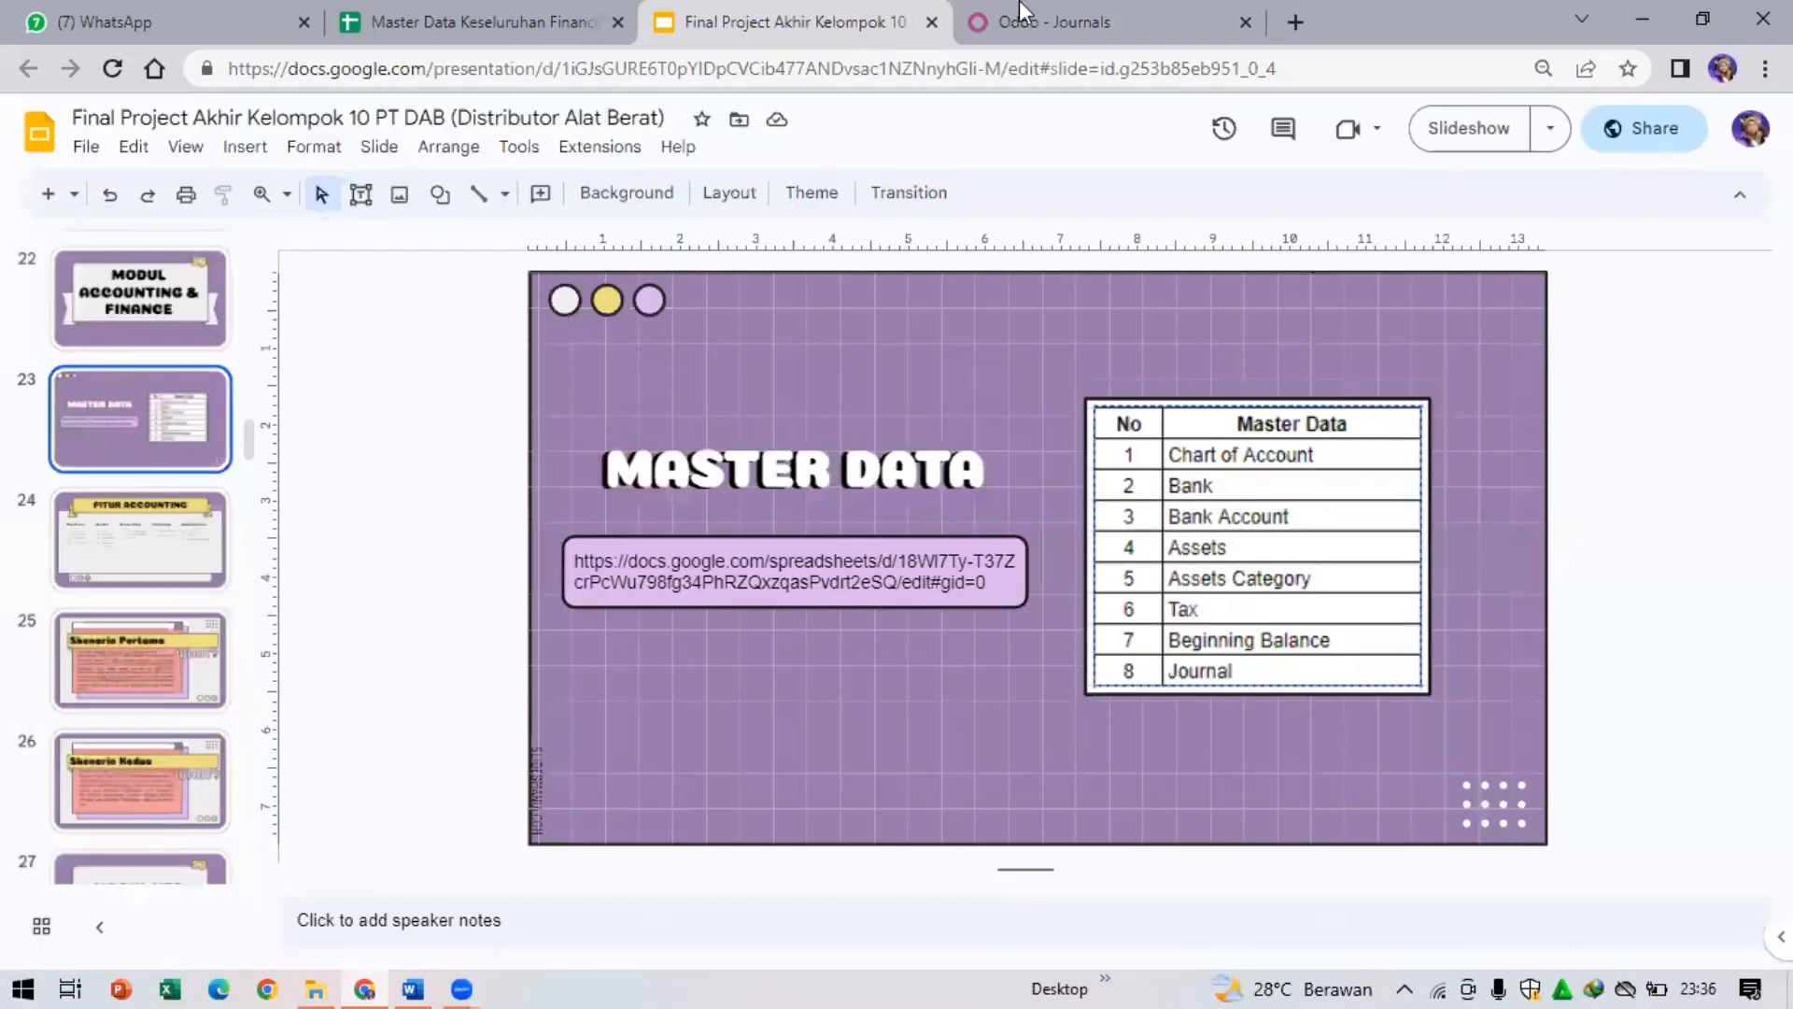
click(1081, 11)
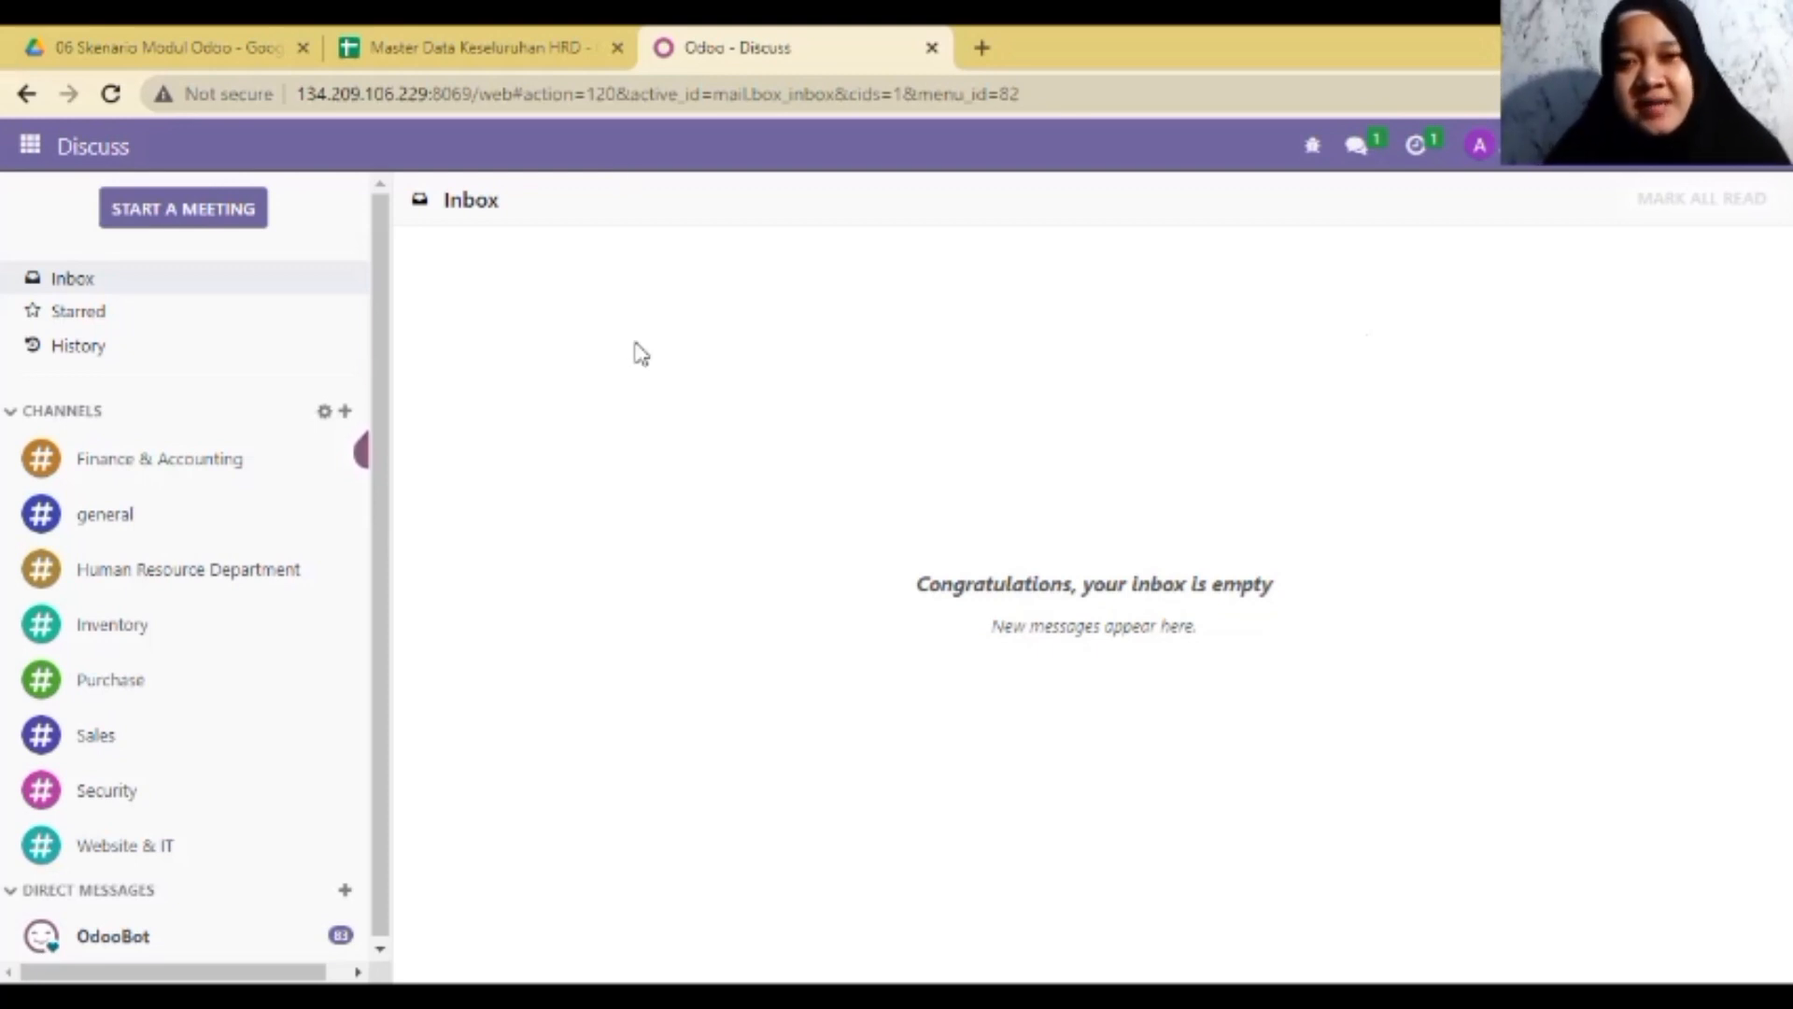
- Review the sheets 0 Data User PT DAB and 1 EMP Departments PT DAB in the HRD master data spreadsheet, and return to Odoo
click(535, 34)
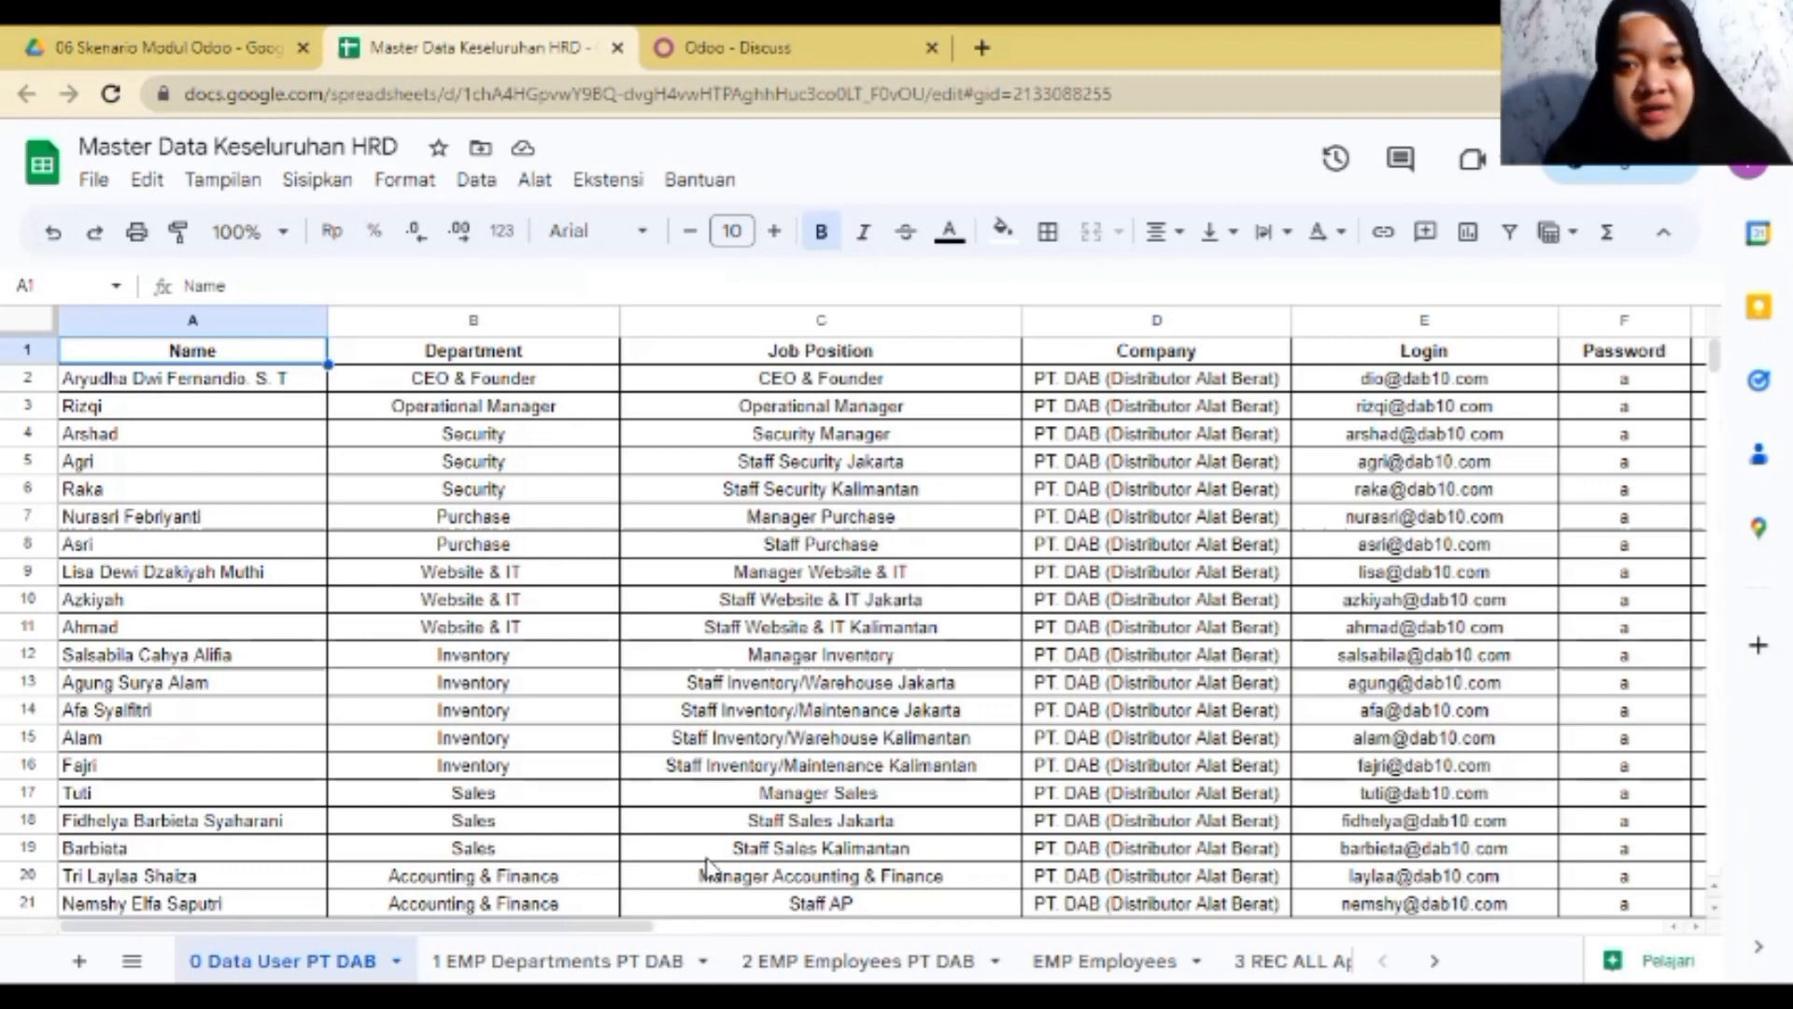
click(558, 961)
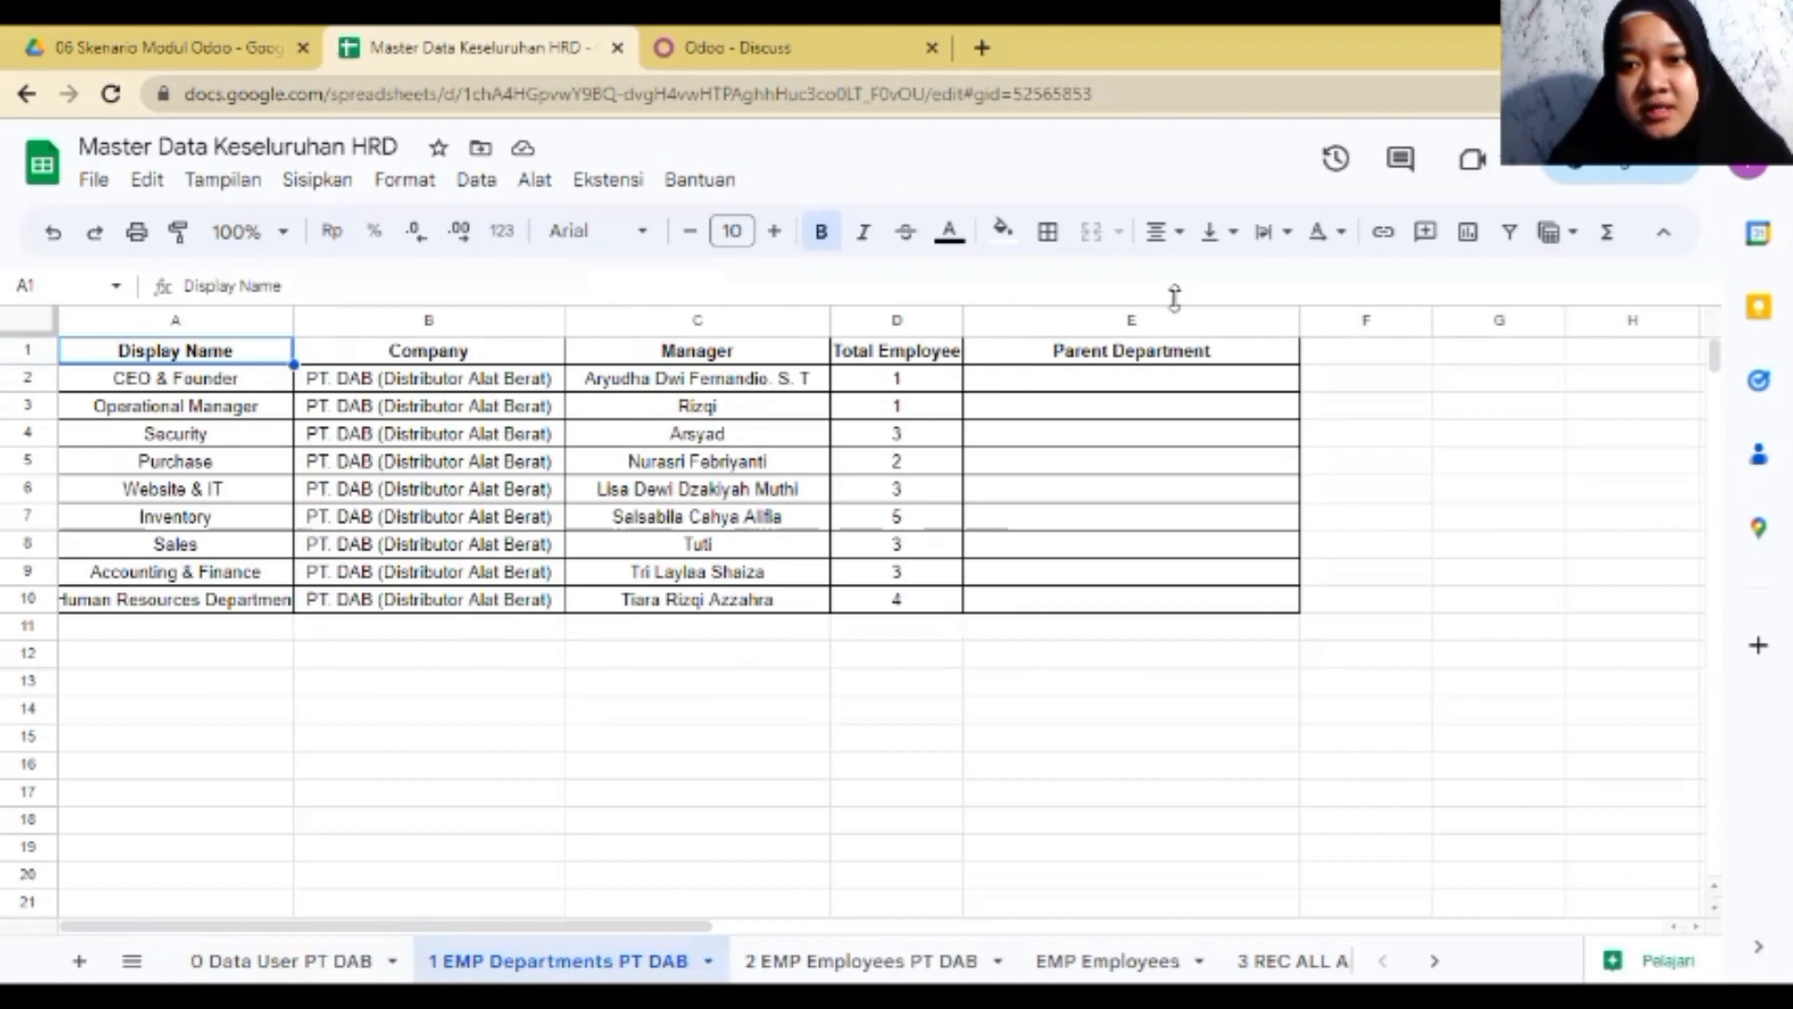
click(901, 37)
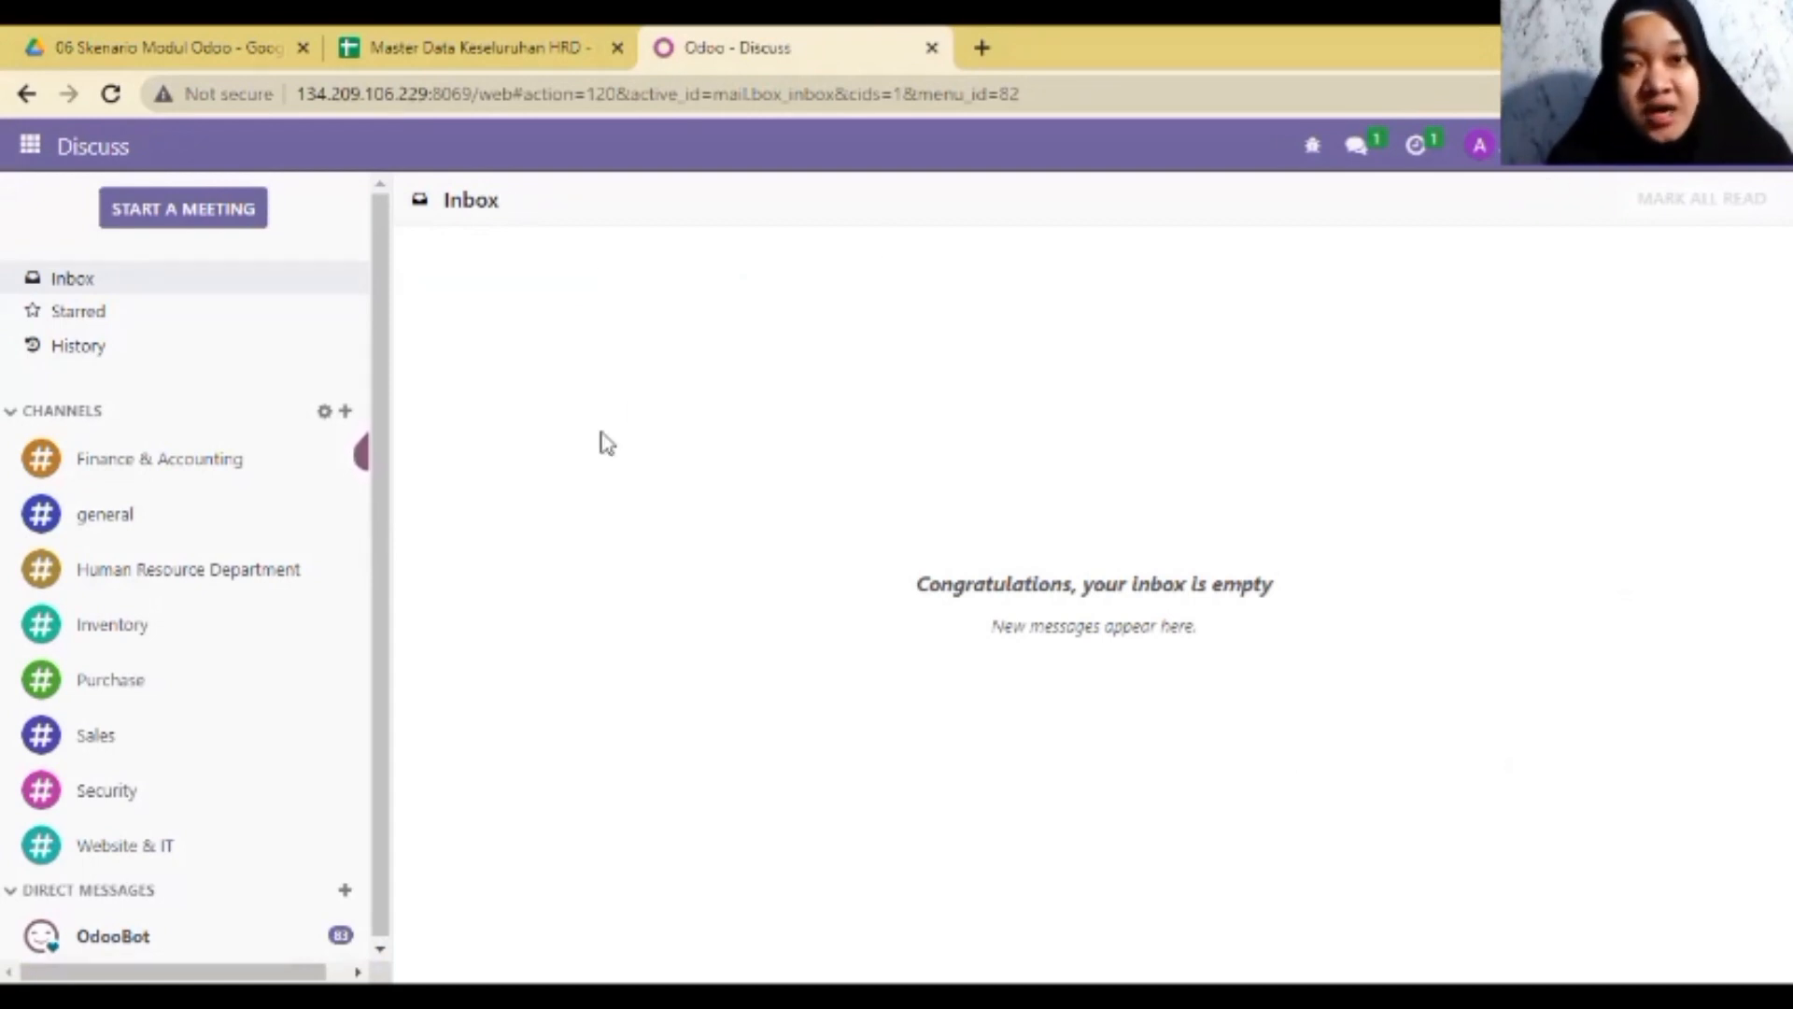
- Open the Departments overview of the Employees app
click(30, 145)
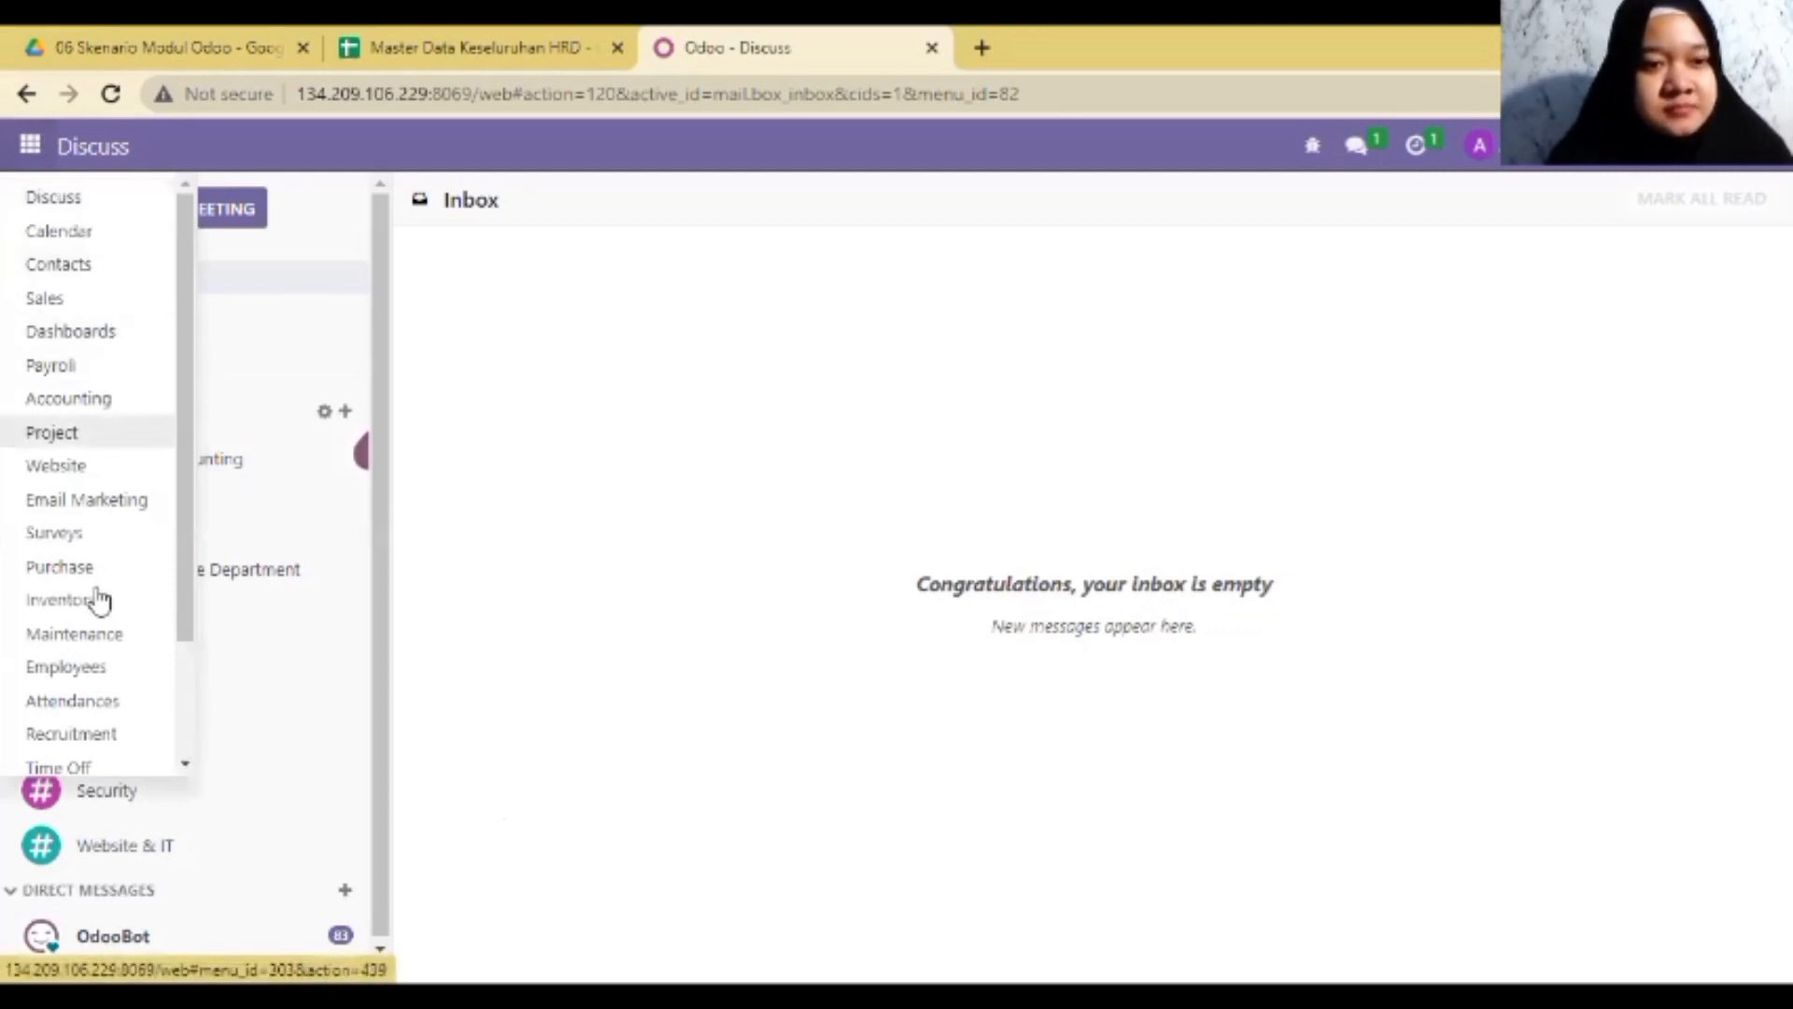
click(67, 666)
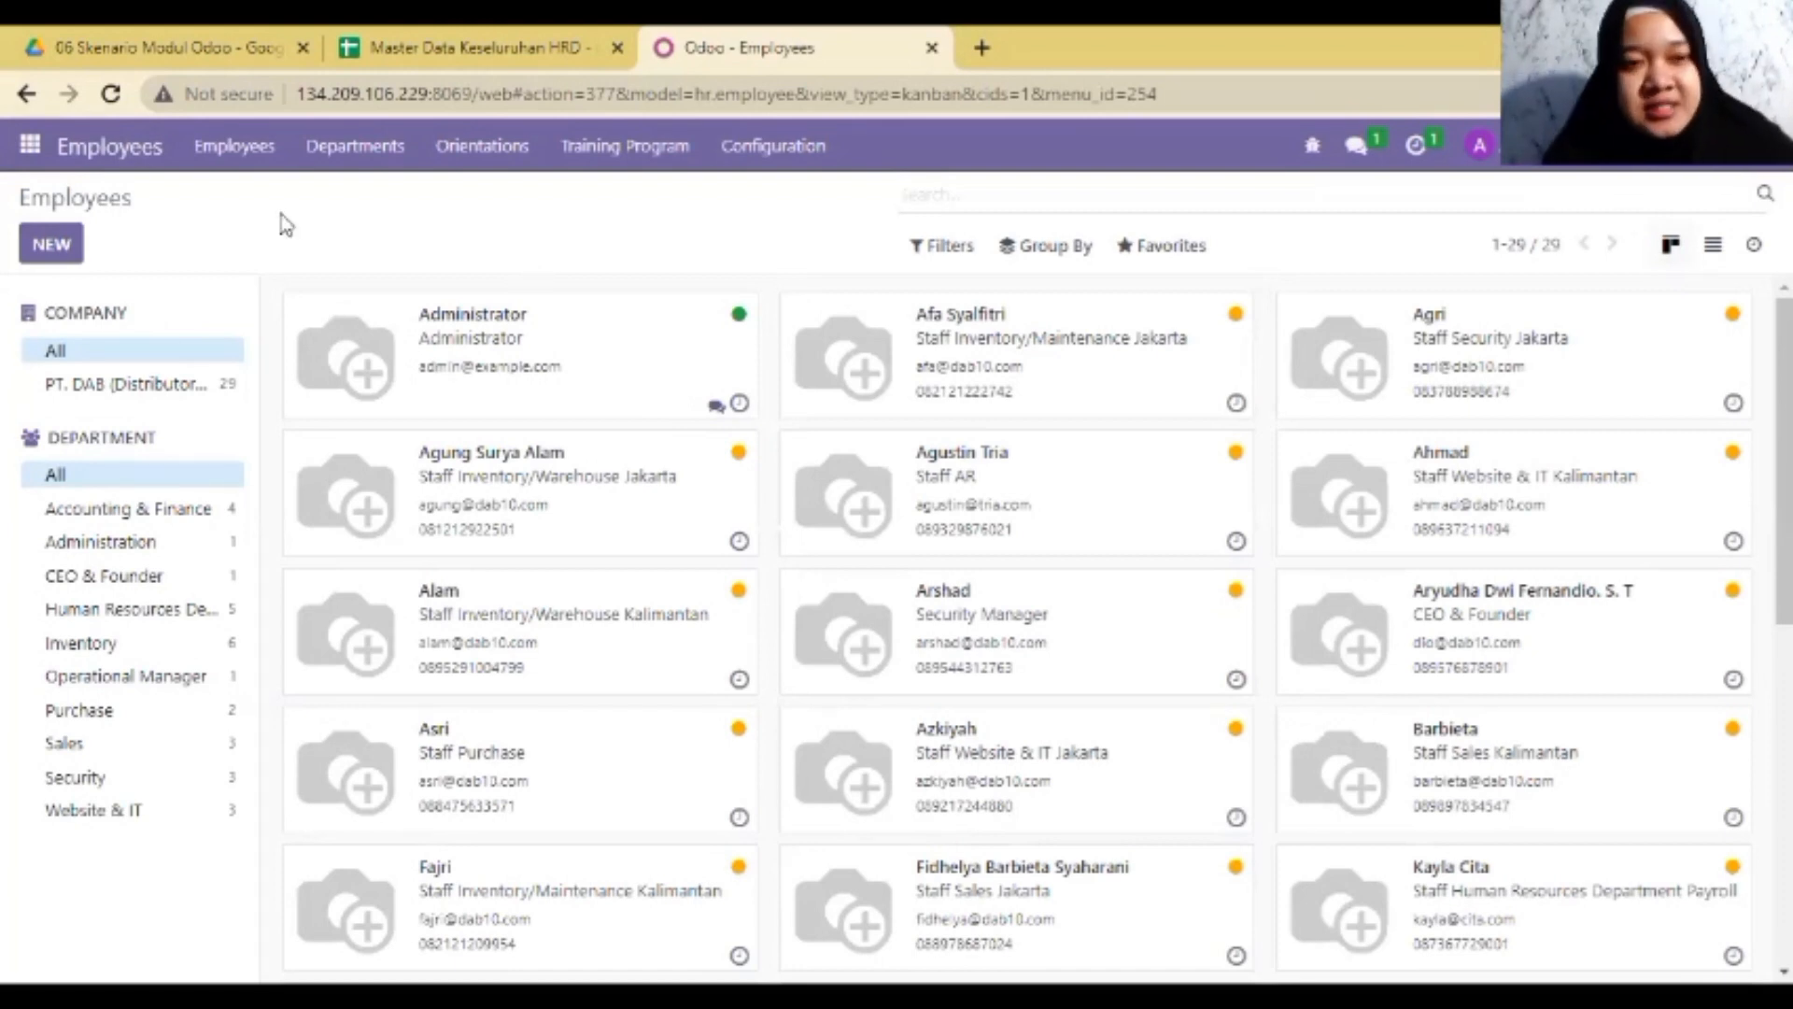
click(348, 158)
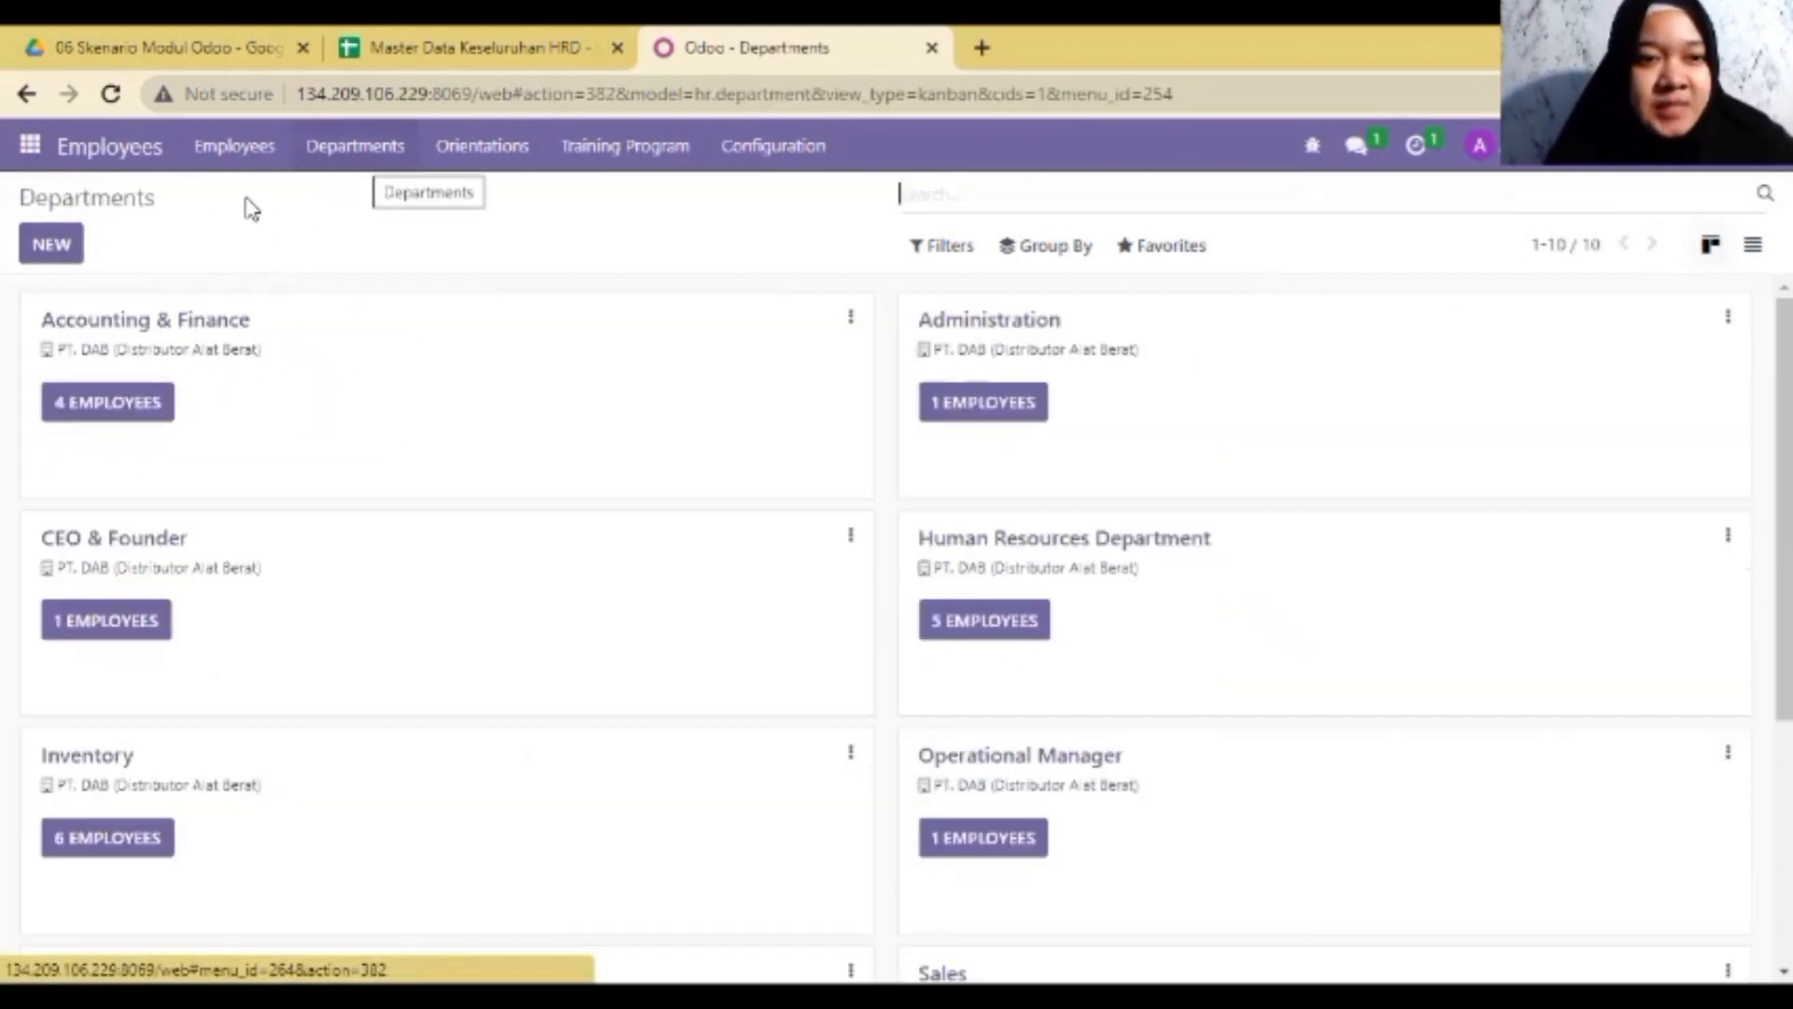
- Start a blank department record to show its name, Manager and Parent Department fields, and return to the Departments overview
click(52, 245)
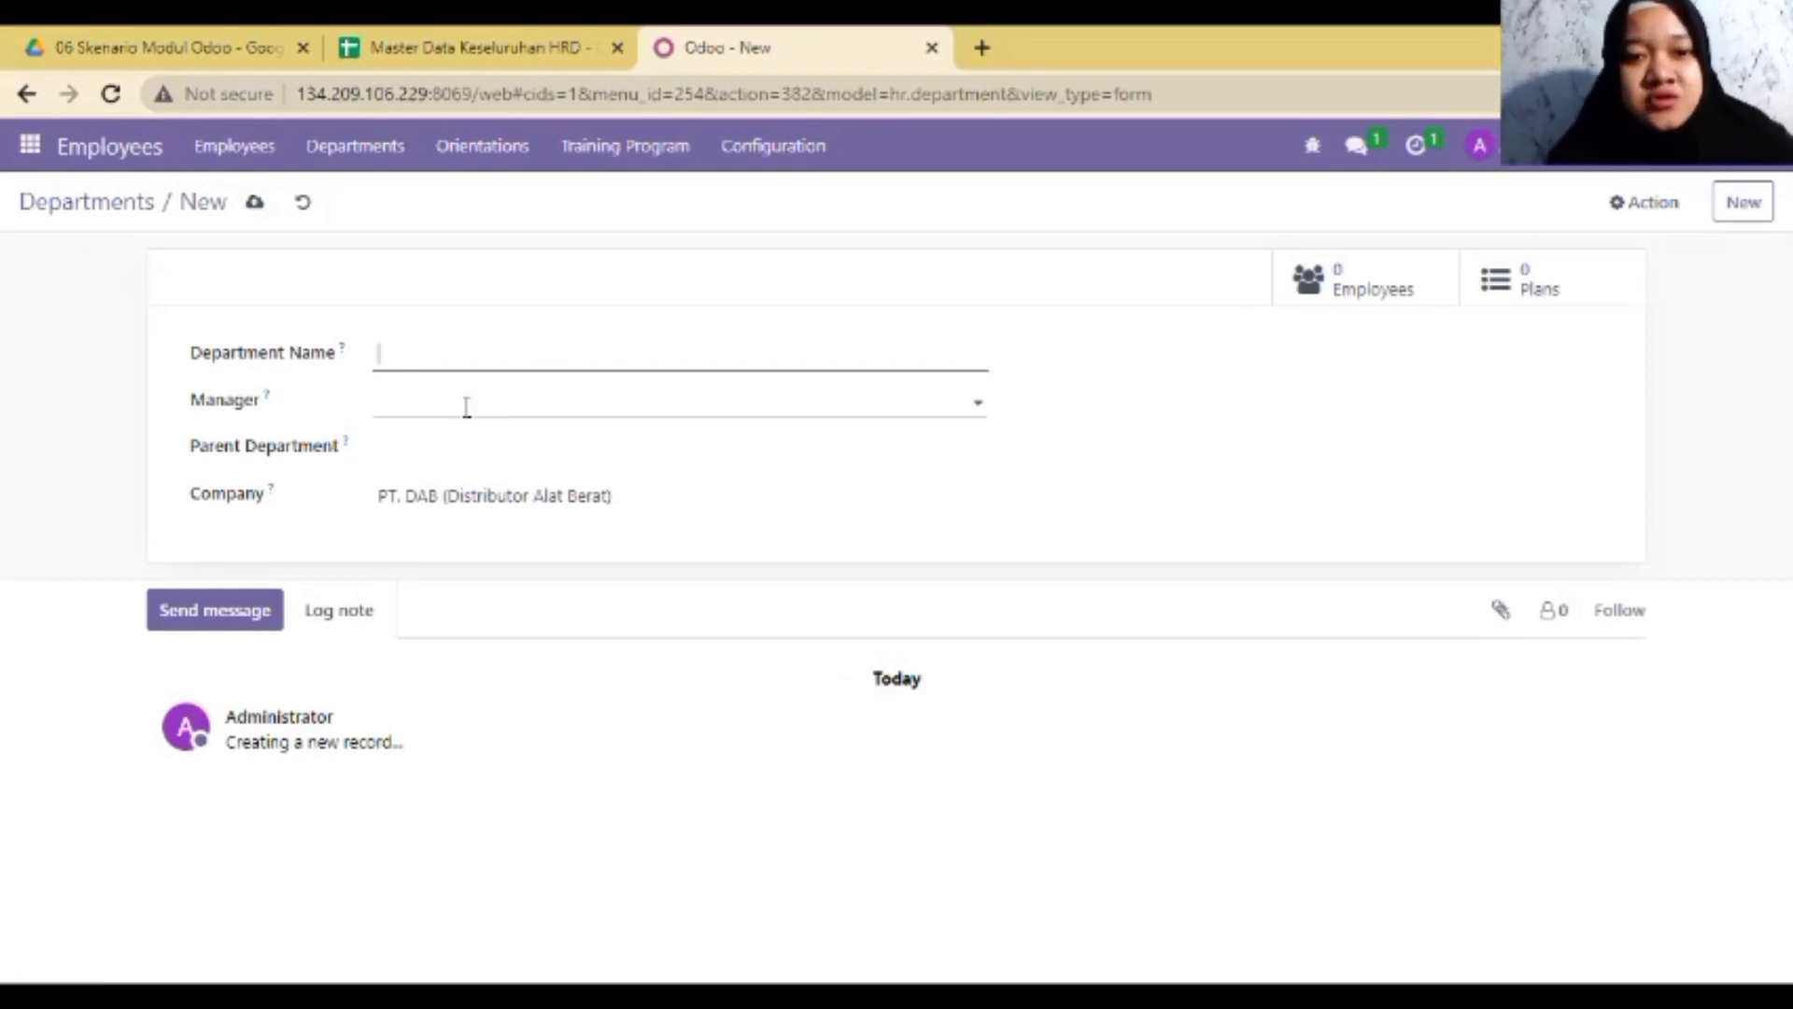
click(469, 401)
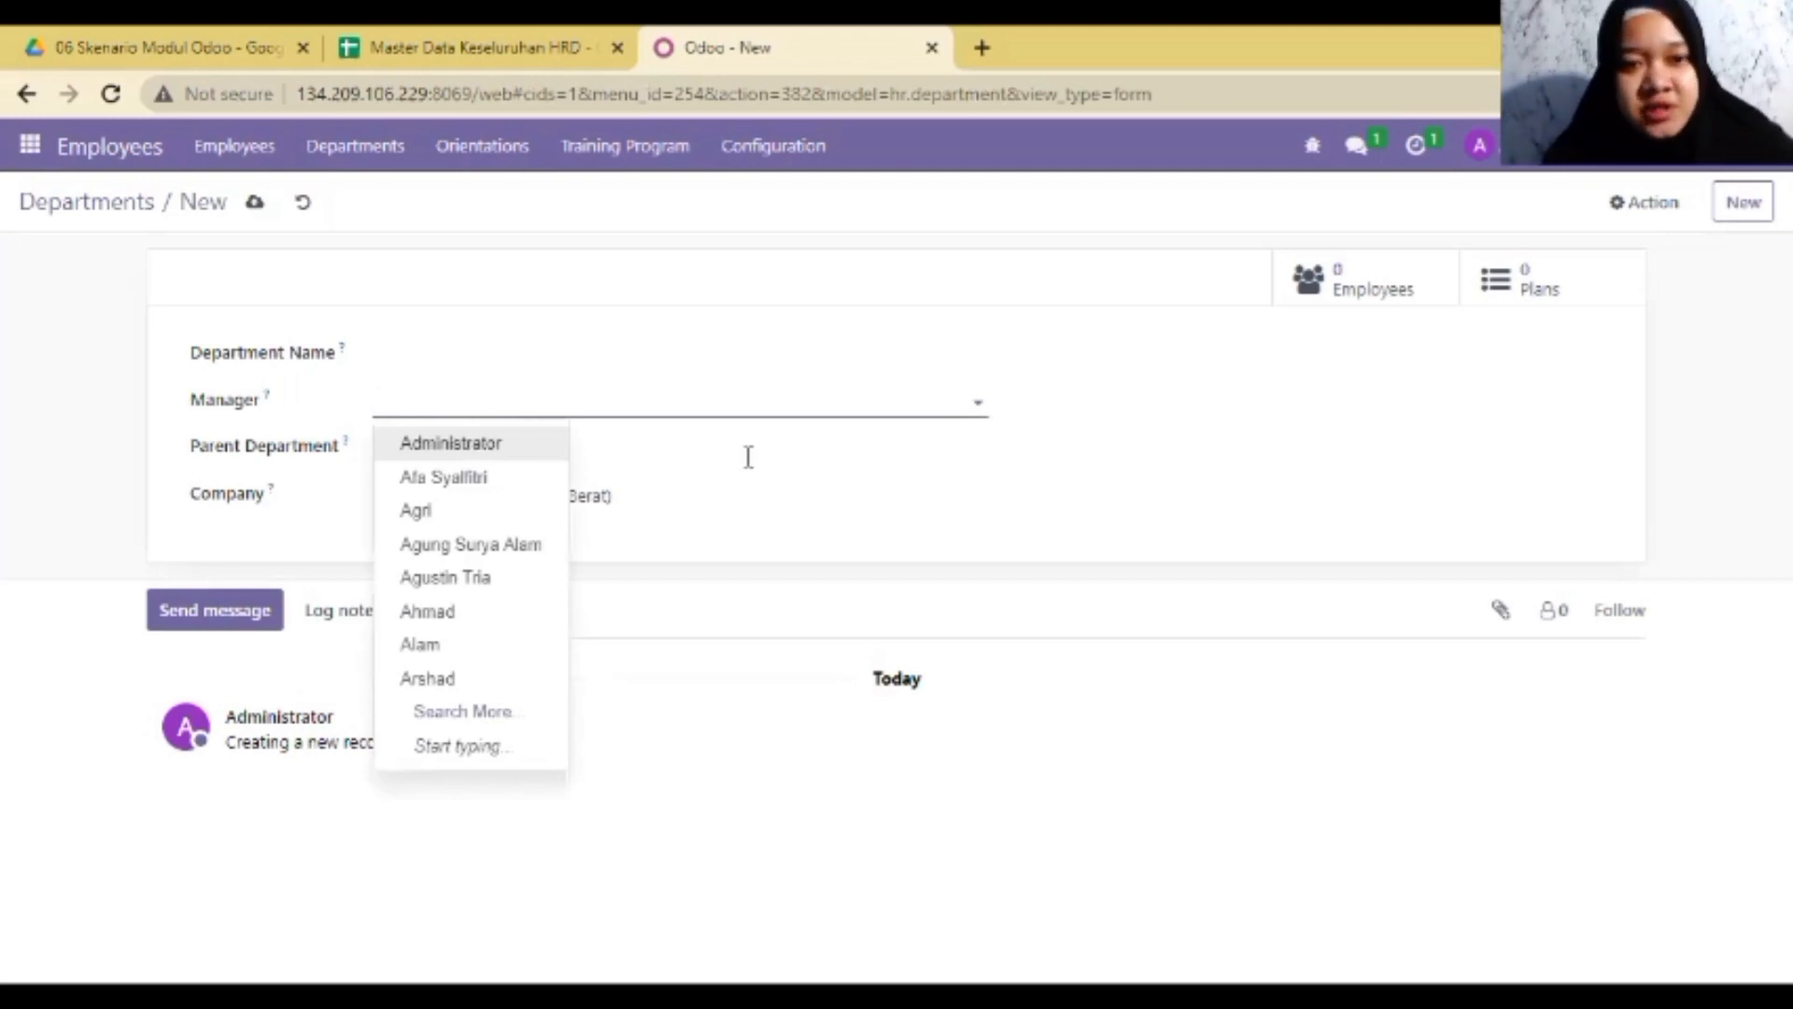
click(832, 492)
click(519, 449)
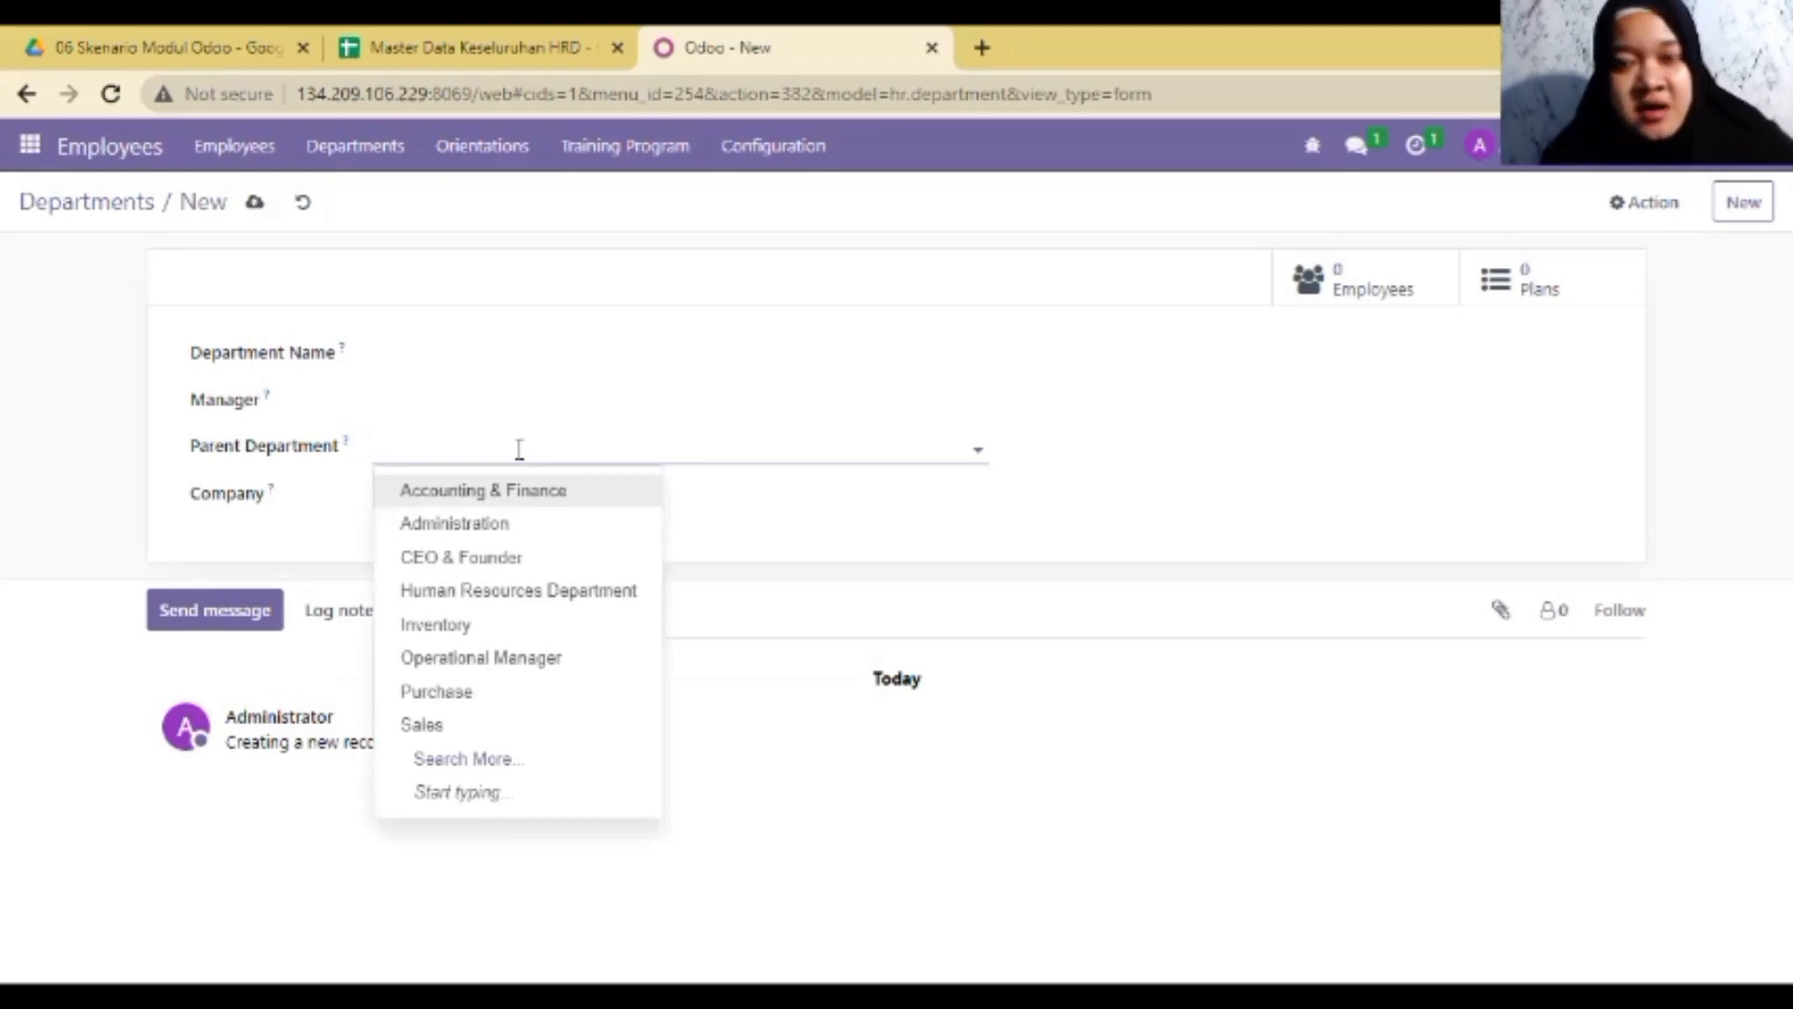
click(1245, 503)
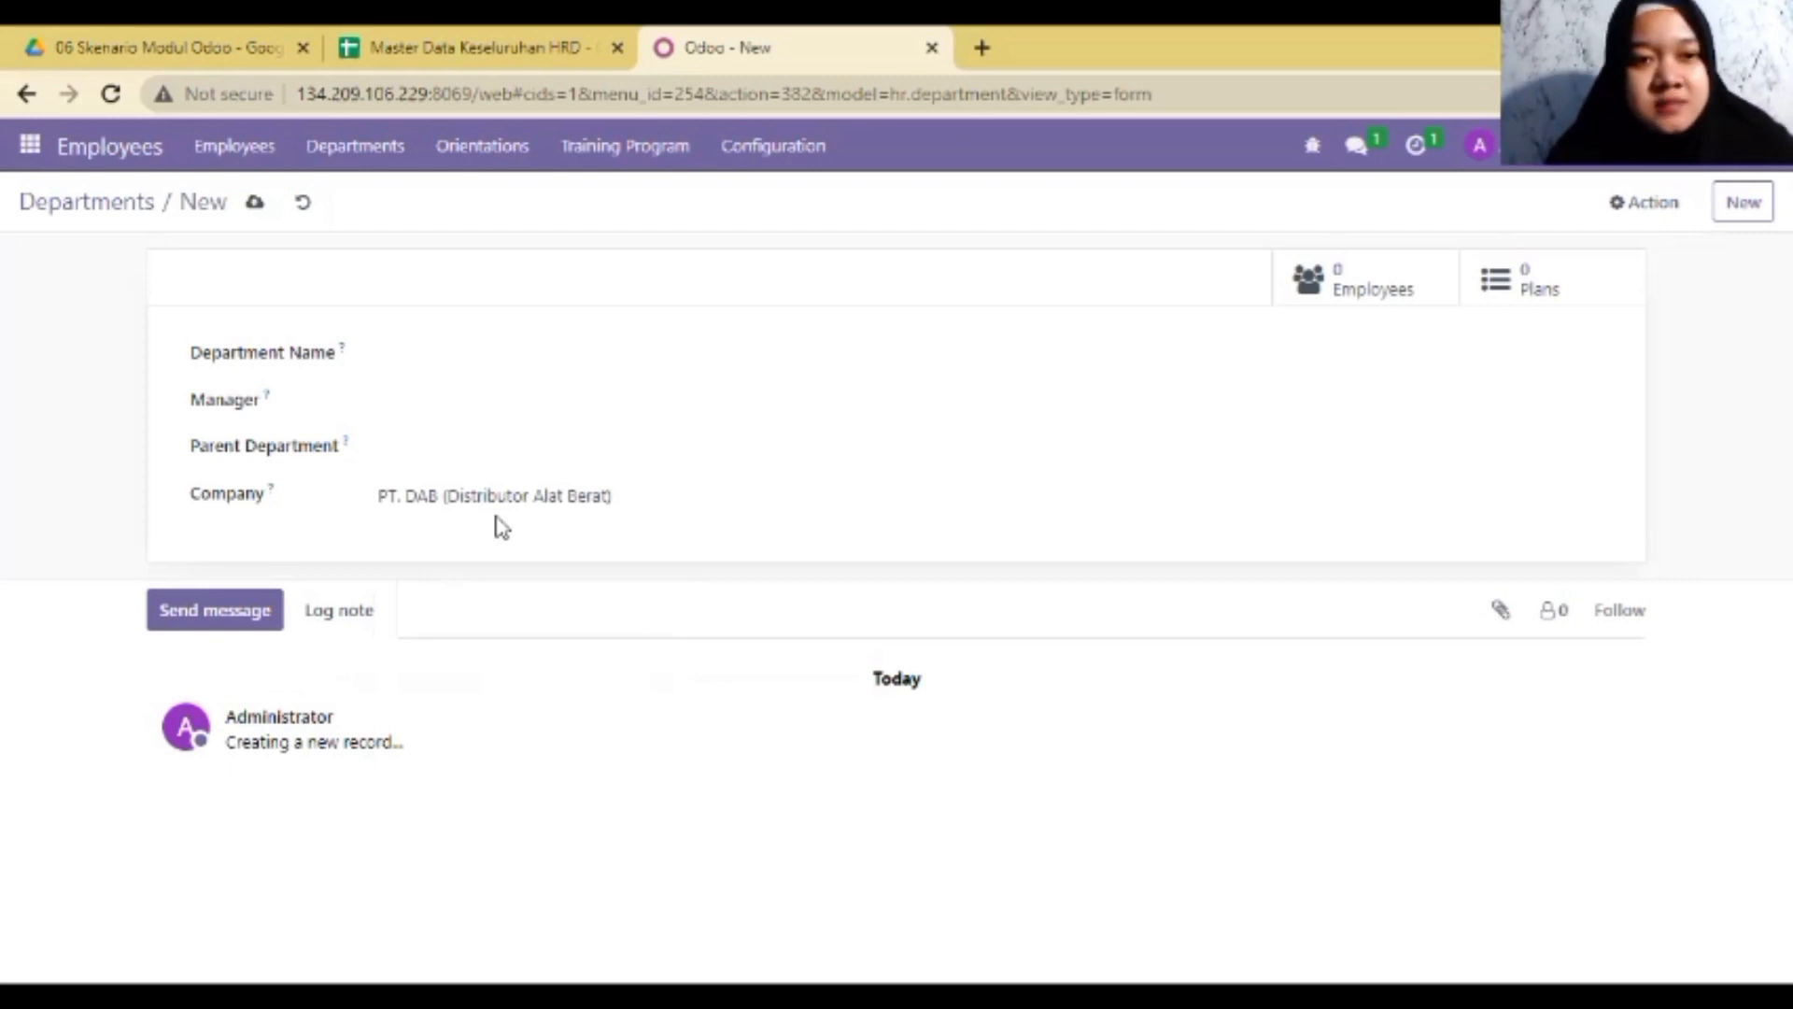
click(449, 362)
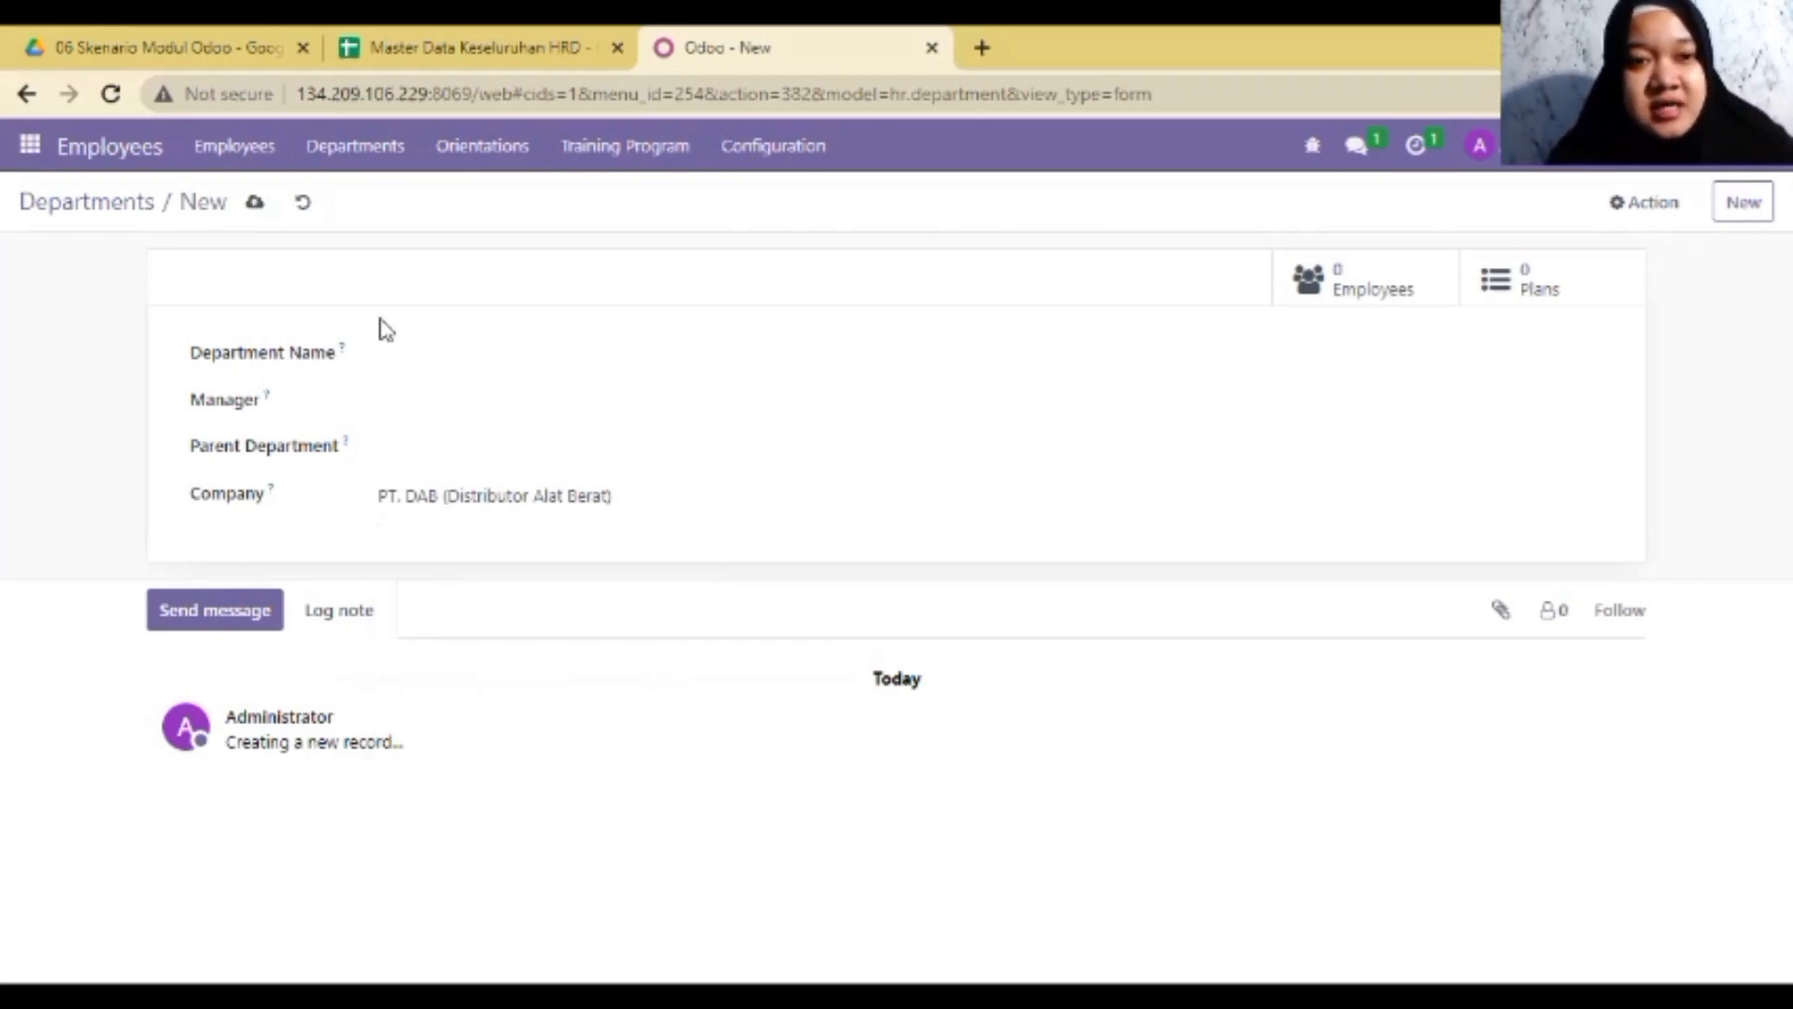
click(107, 203)
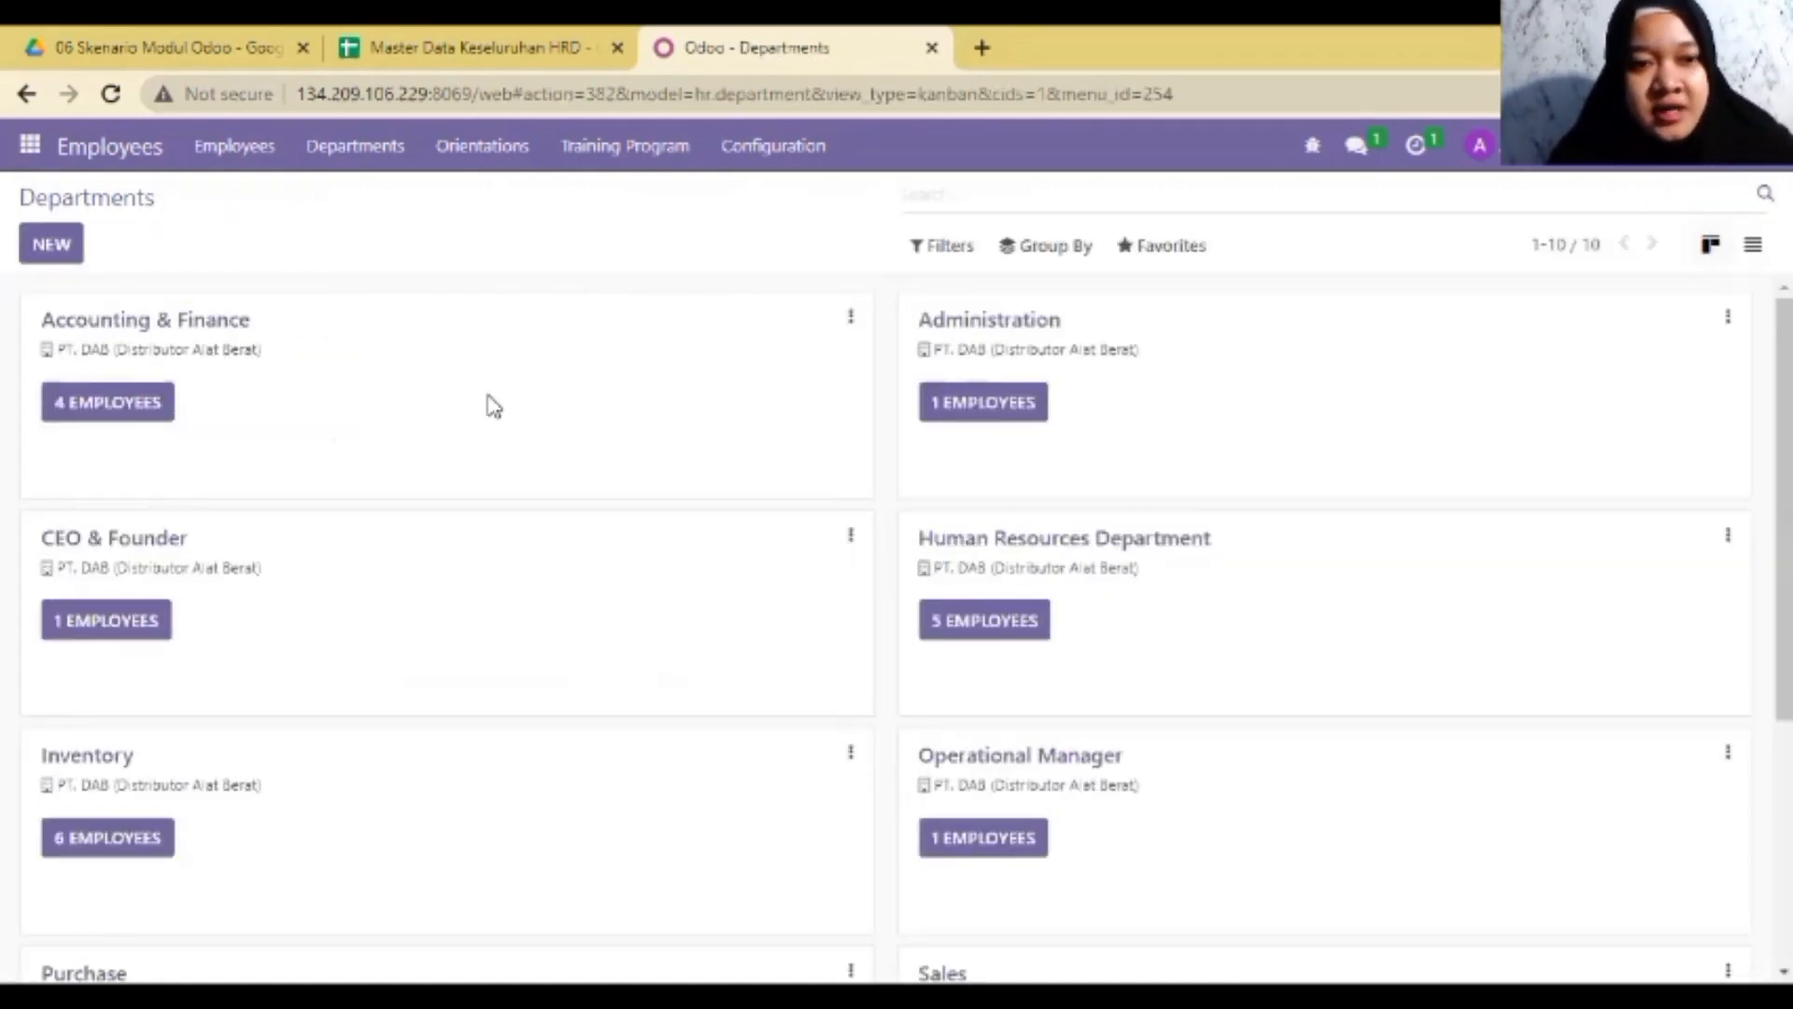
- View the employees of the Accounting & Finance department and return to the Departments overview
click(116, 402)
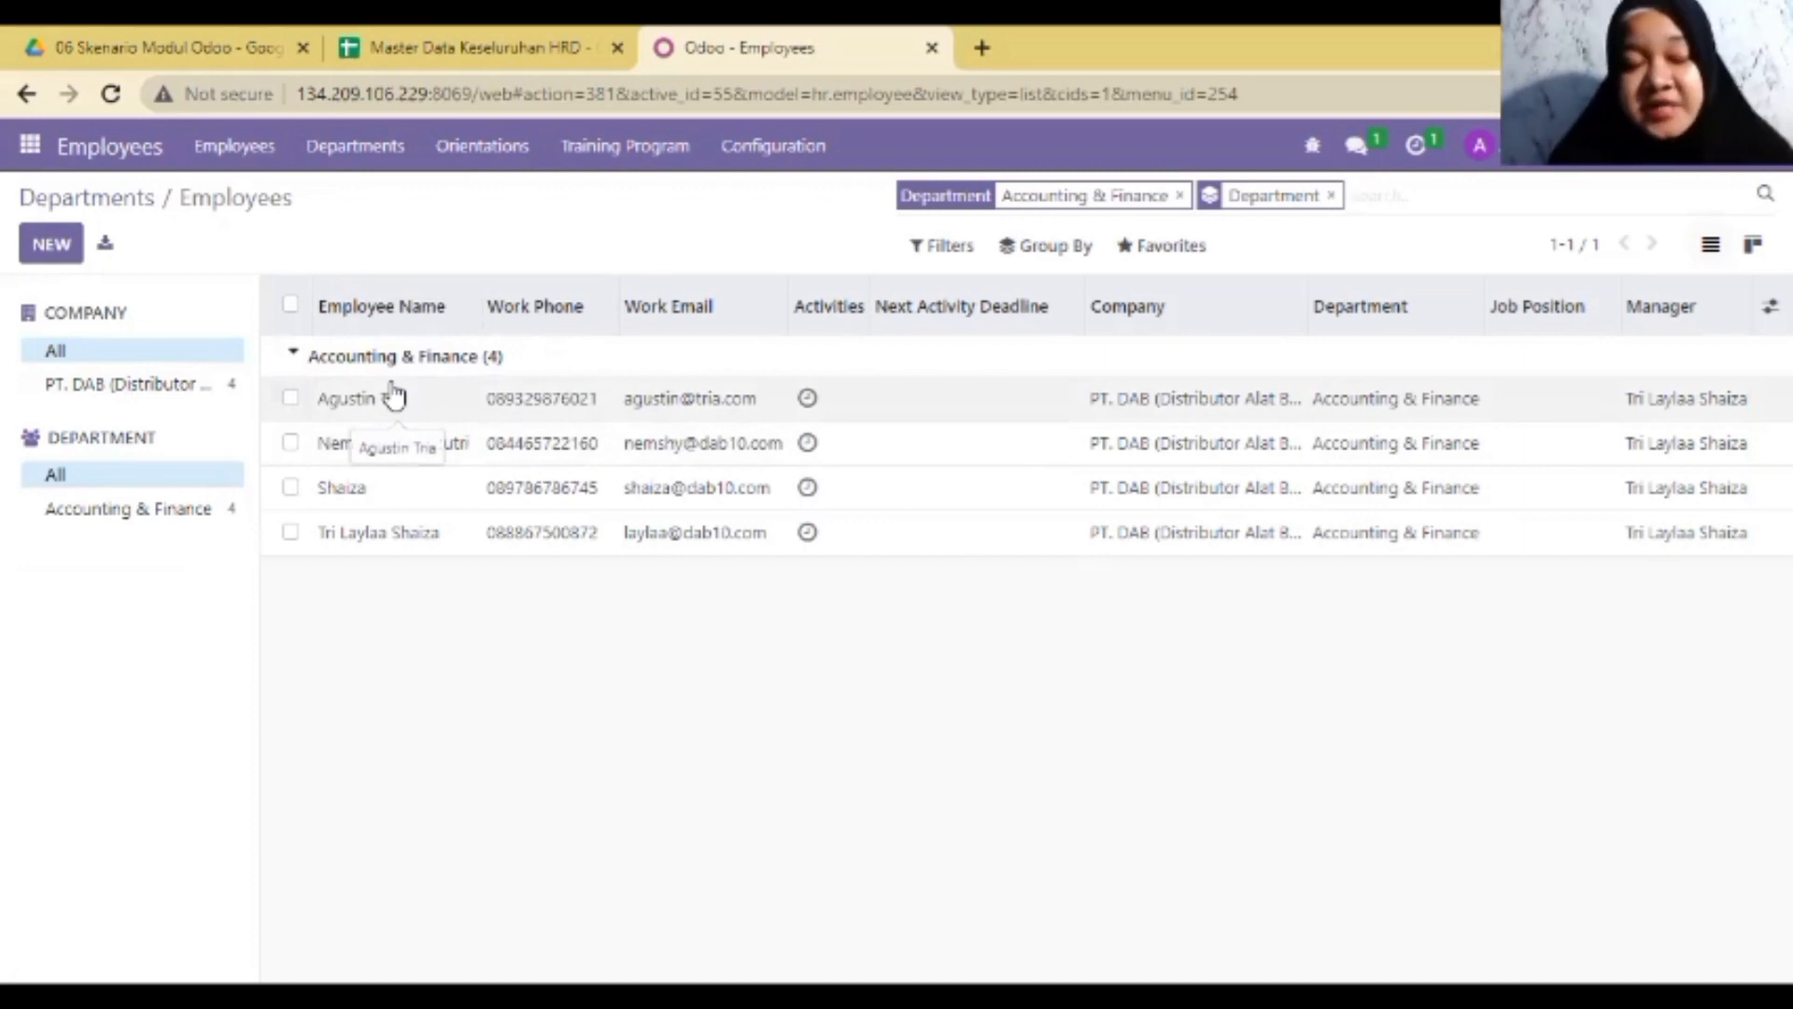
click(131, 215)
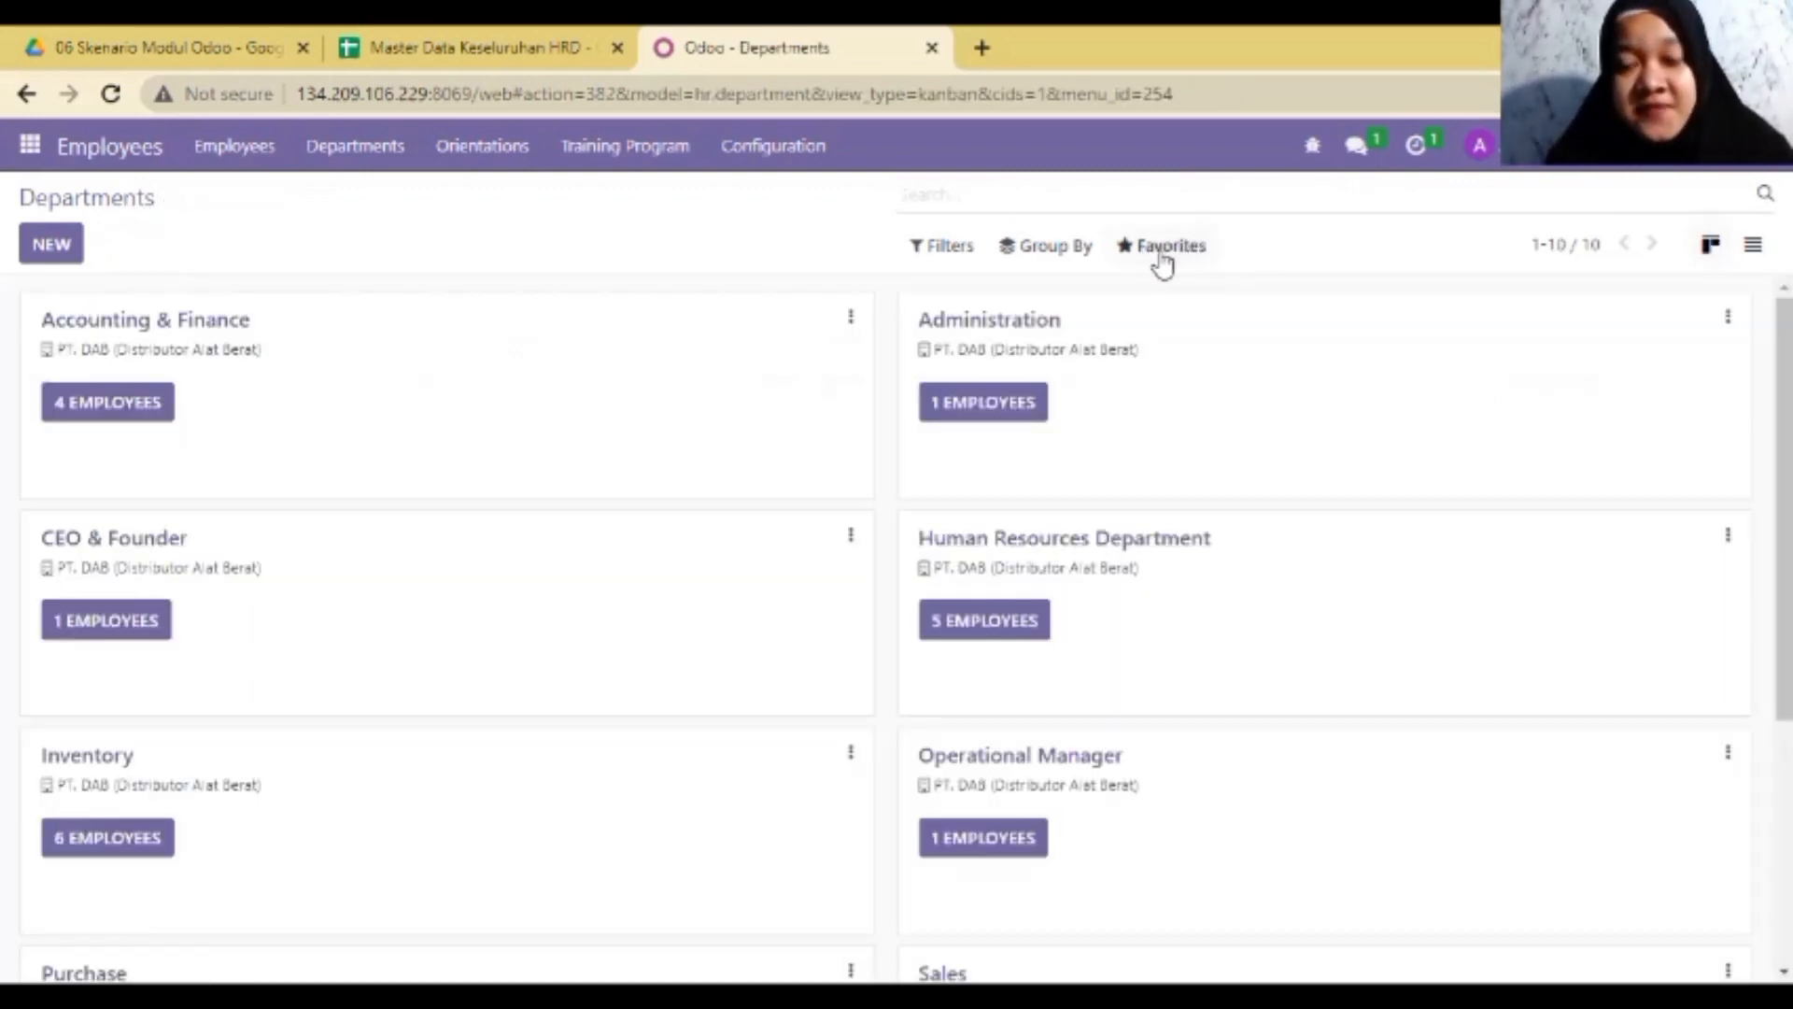
- Load the workbook Master Data Keseluruhan HRD into the departments import
click(1156, 254)
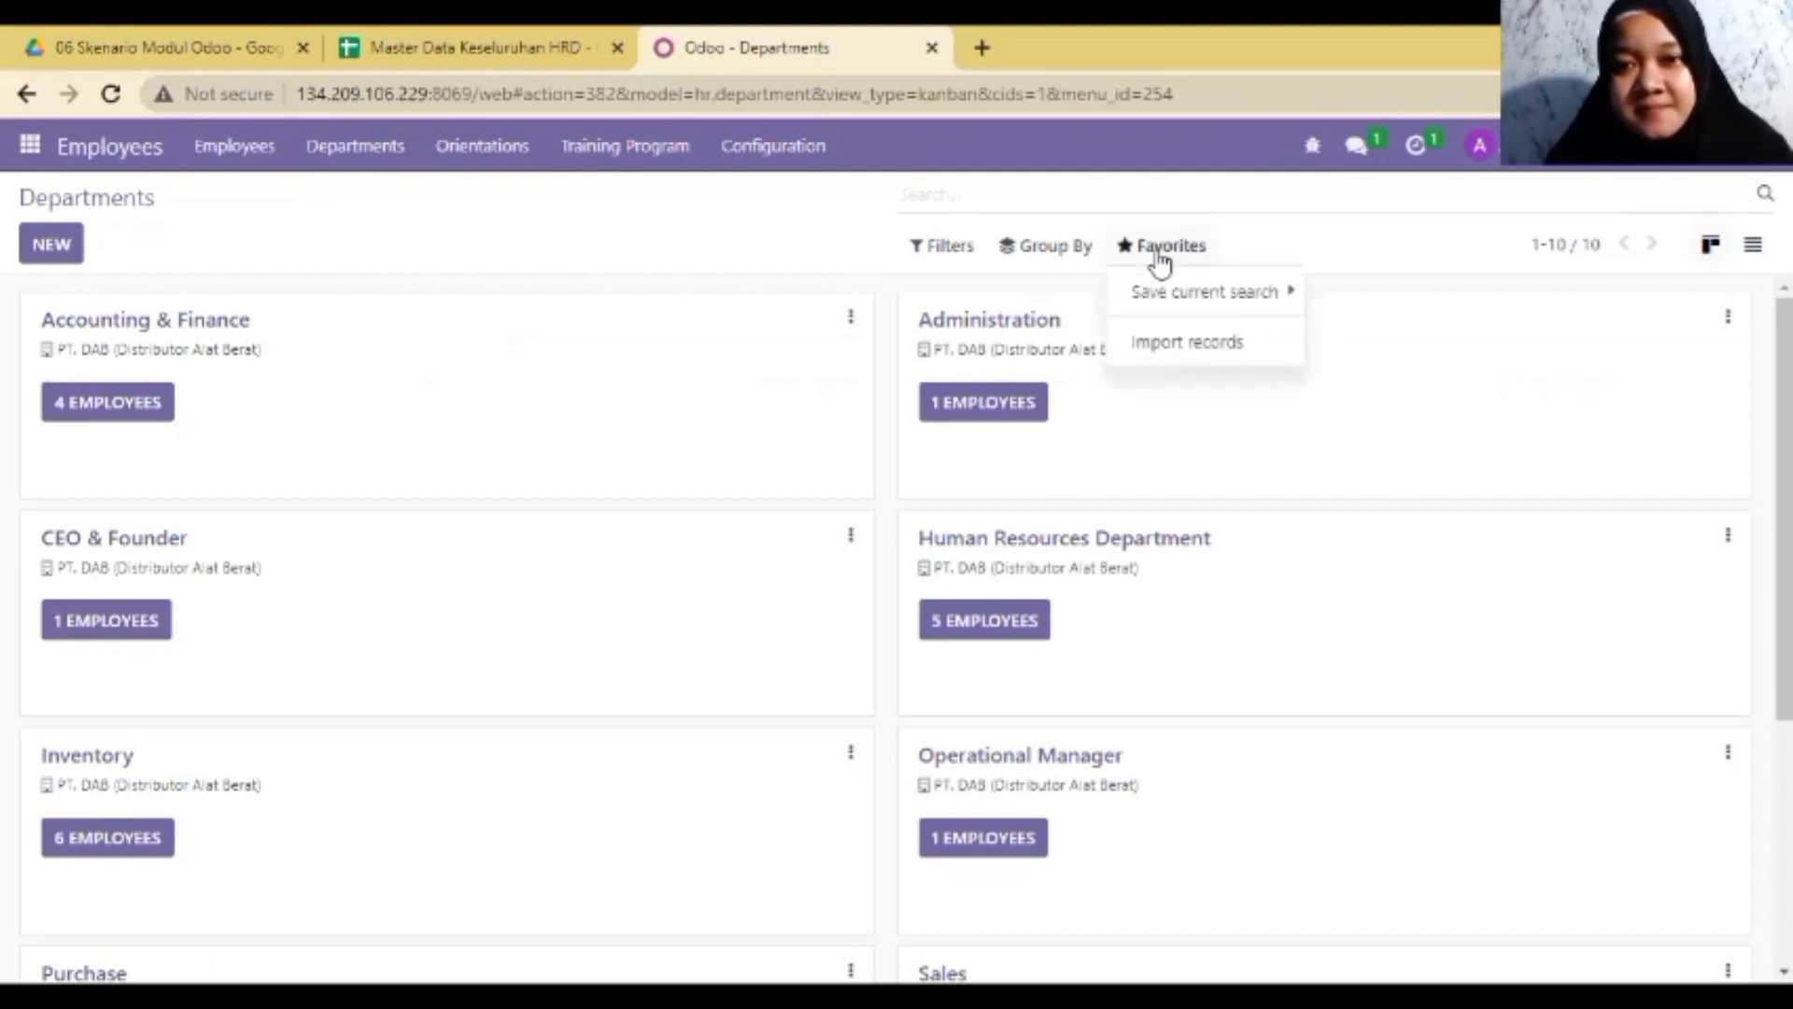
click(1200, 347)
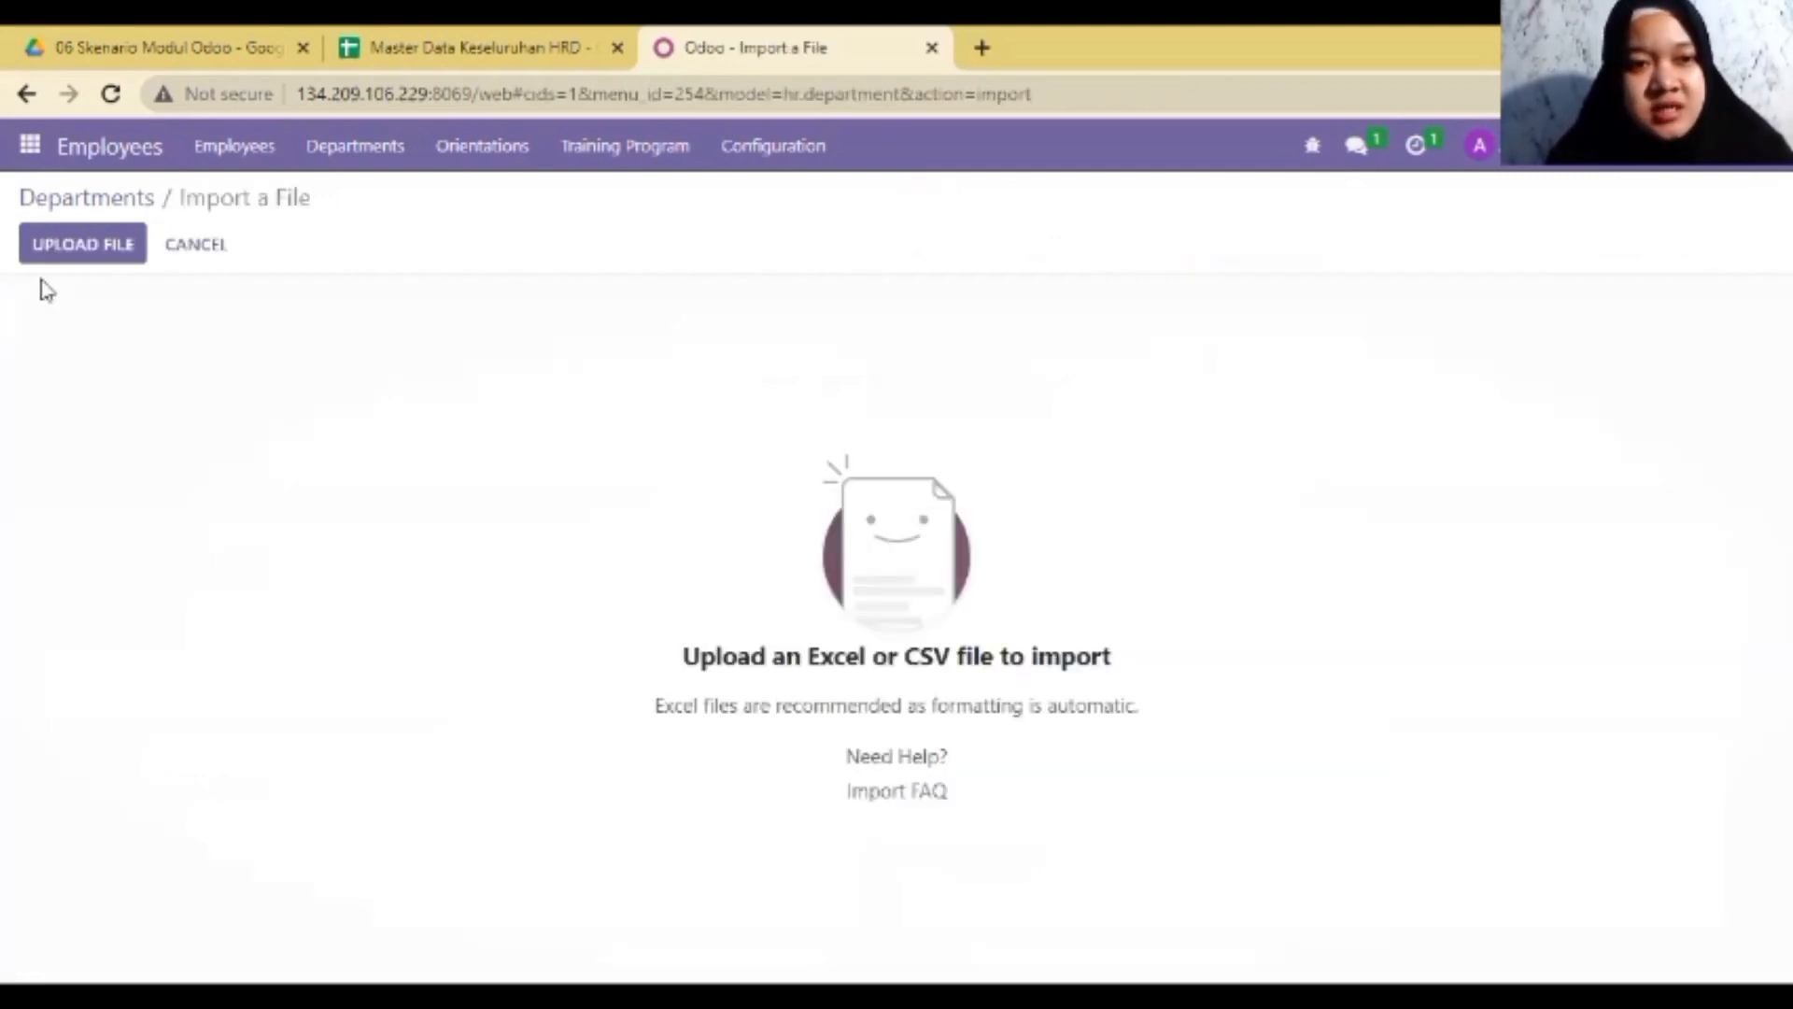
click(73, 258)
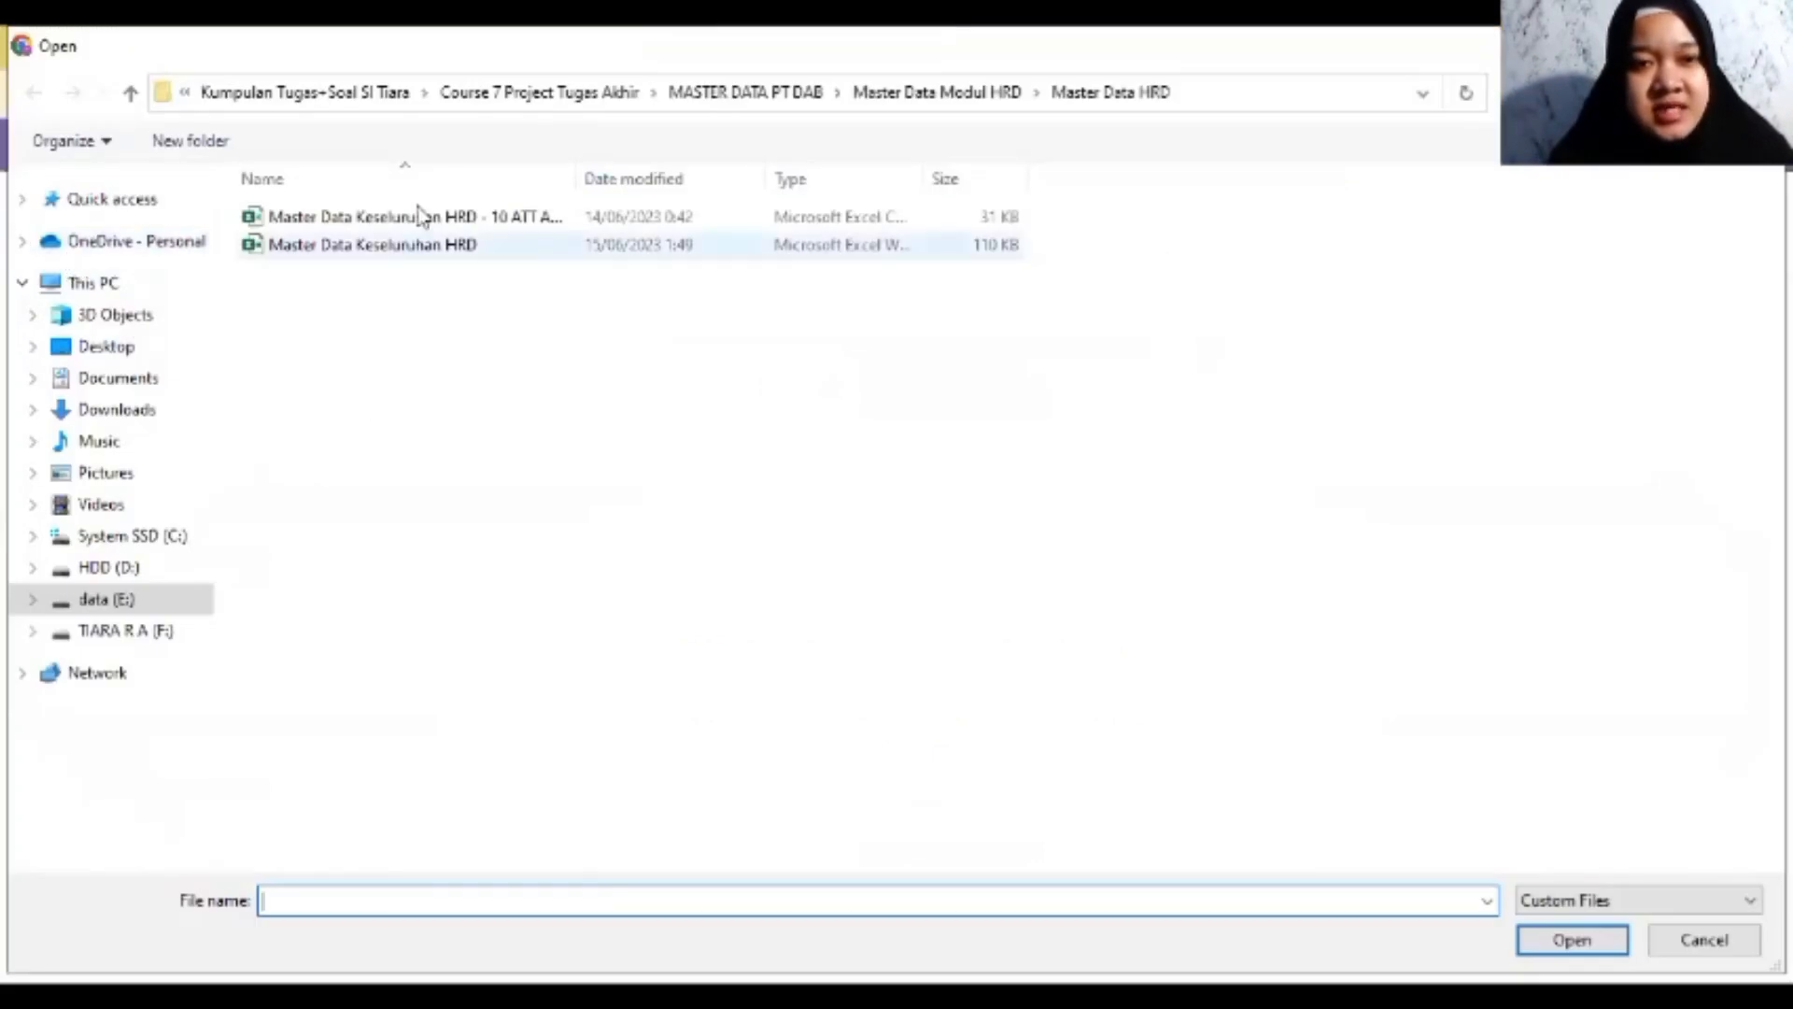
click(420, 243)
click(1562, 943)
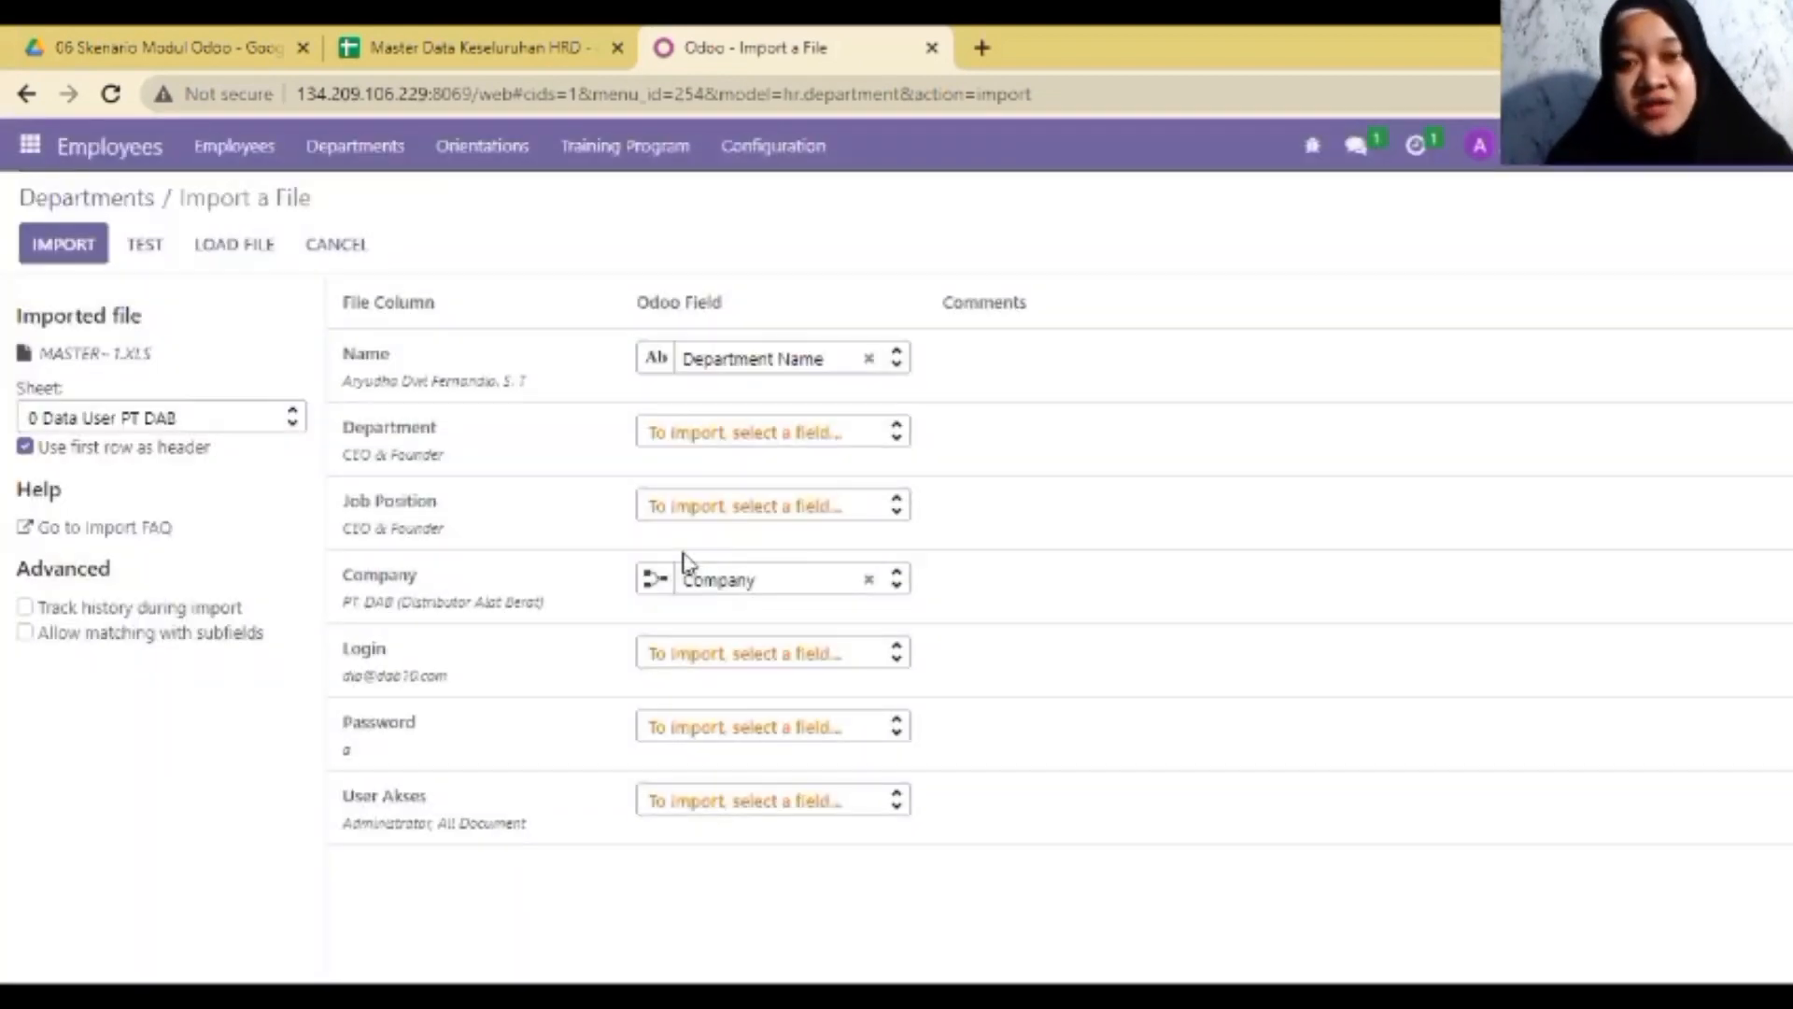
- Choose the sheet 1 EMP Departments PT DAB as the source of the departments import
click(264, 428)
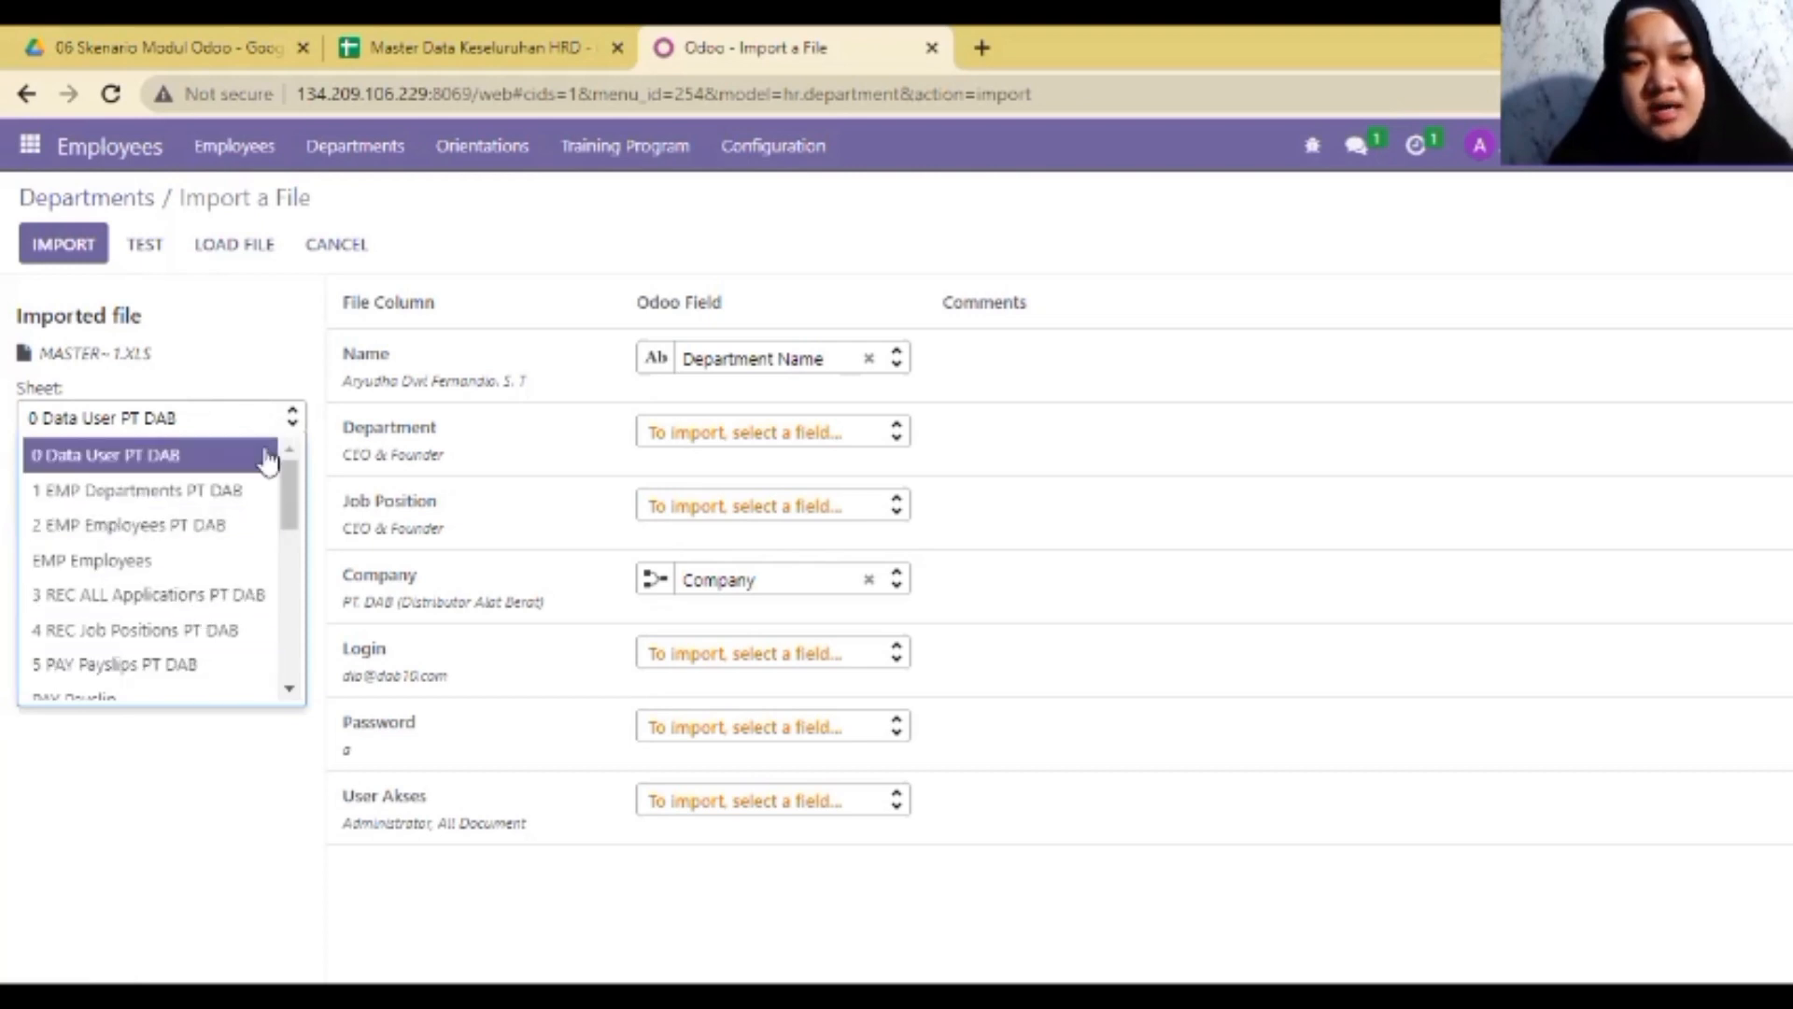
mouse_move(297, 500)
mouse_down()
mouse_move(289, 560)
mouse_move(304, 504)
mouse_up()
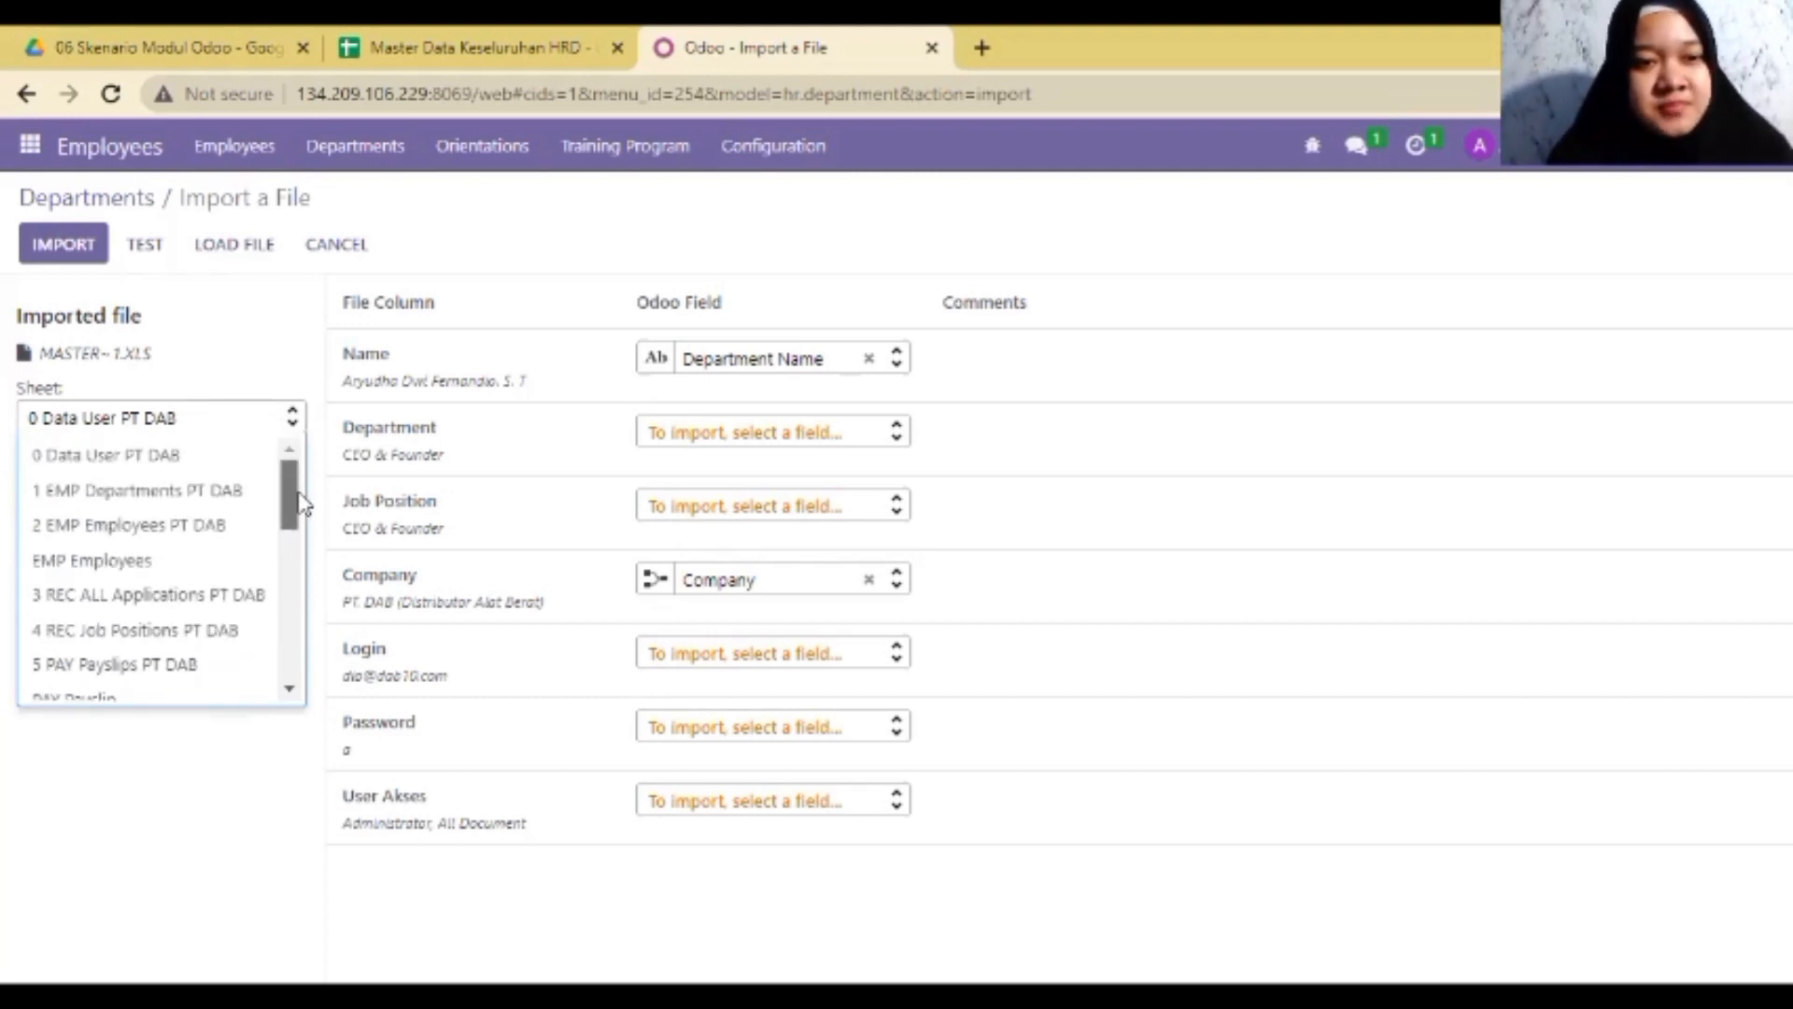
click(196, 489)
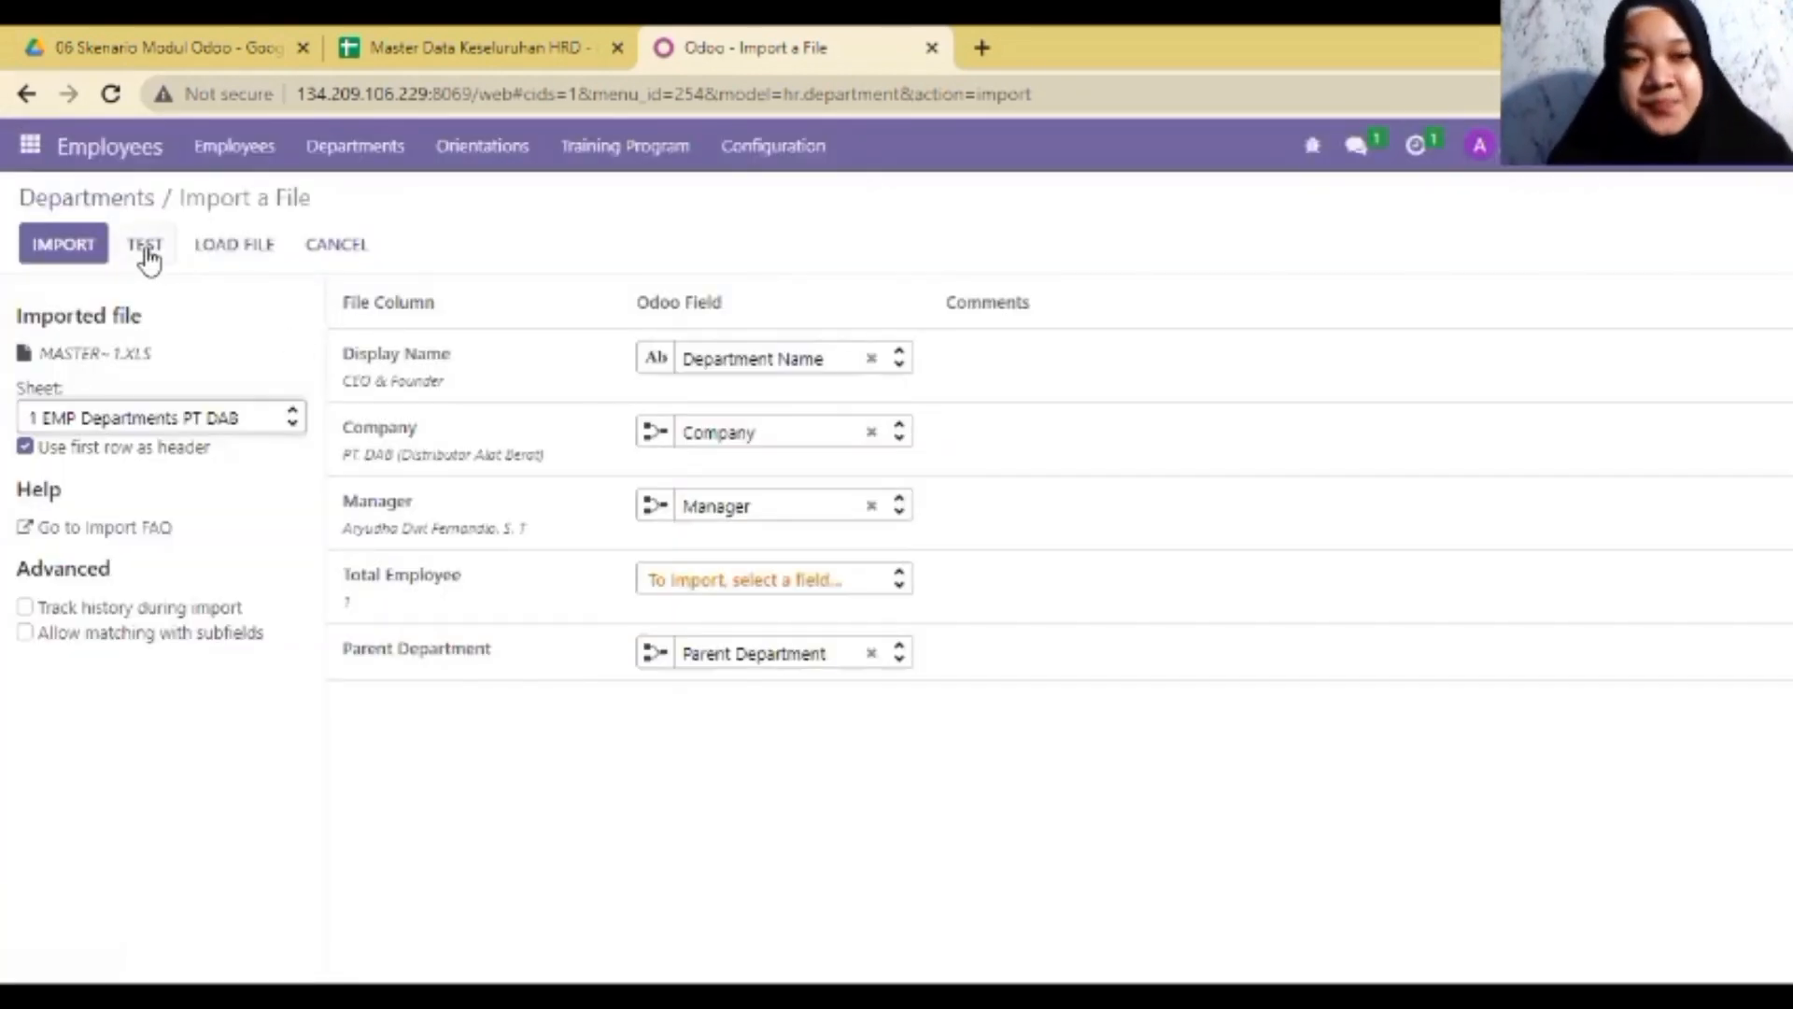
- Test the departments import, test it again with the Manager column unmapped, and leave without importing
click(145, 246)
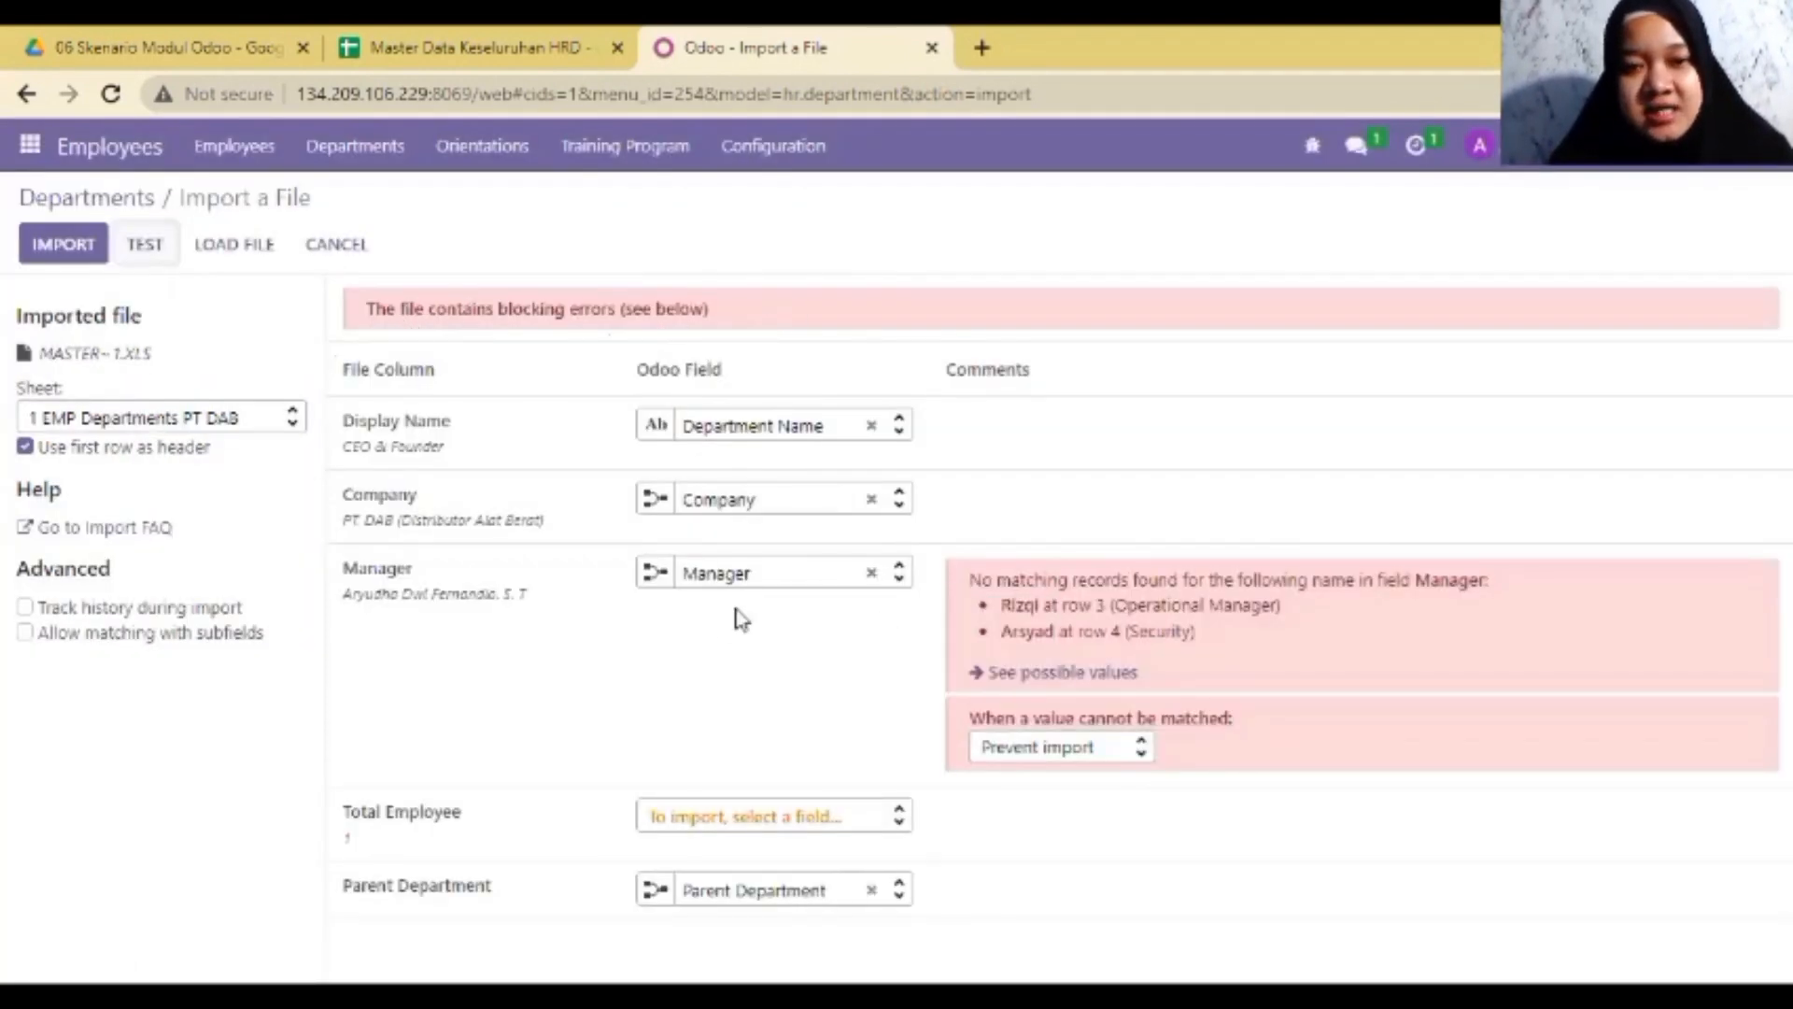
click(870, 579)
click(147, 243)
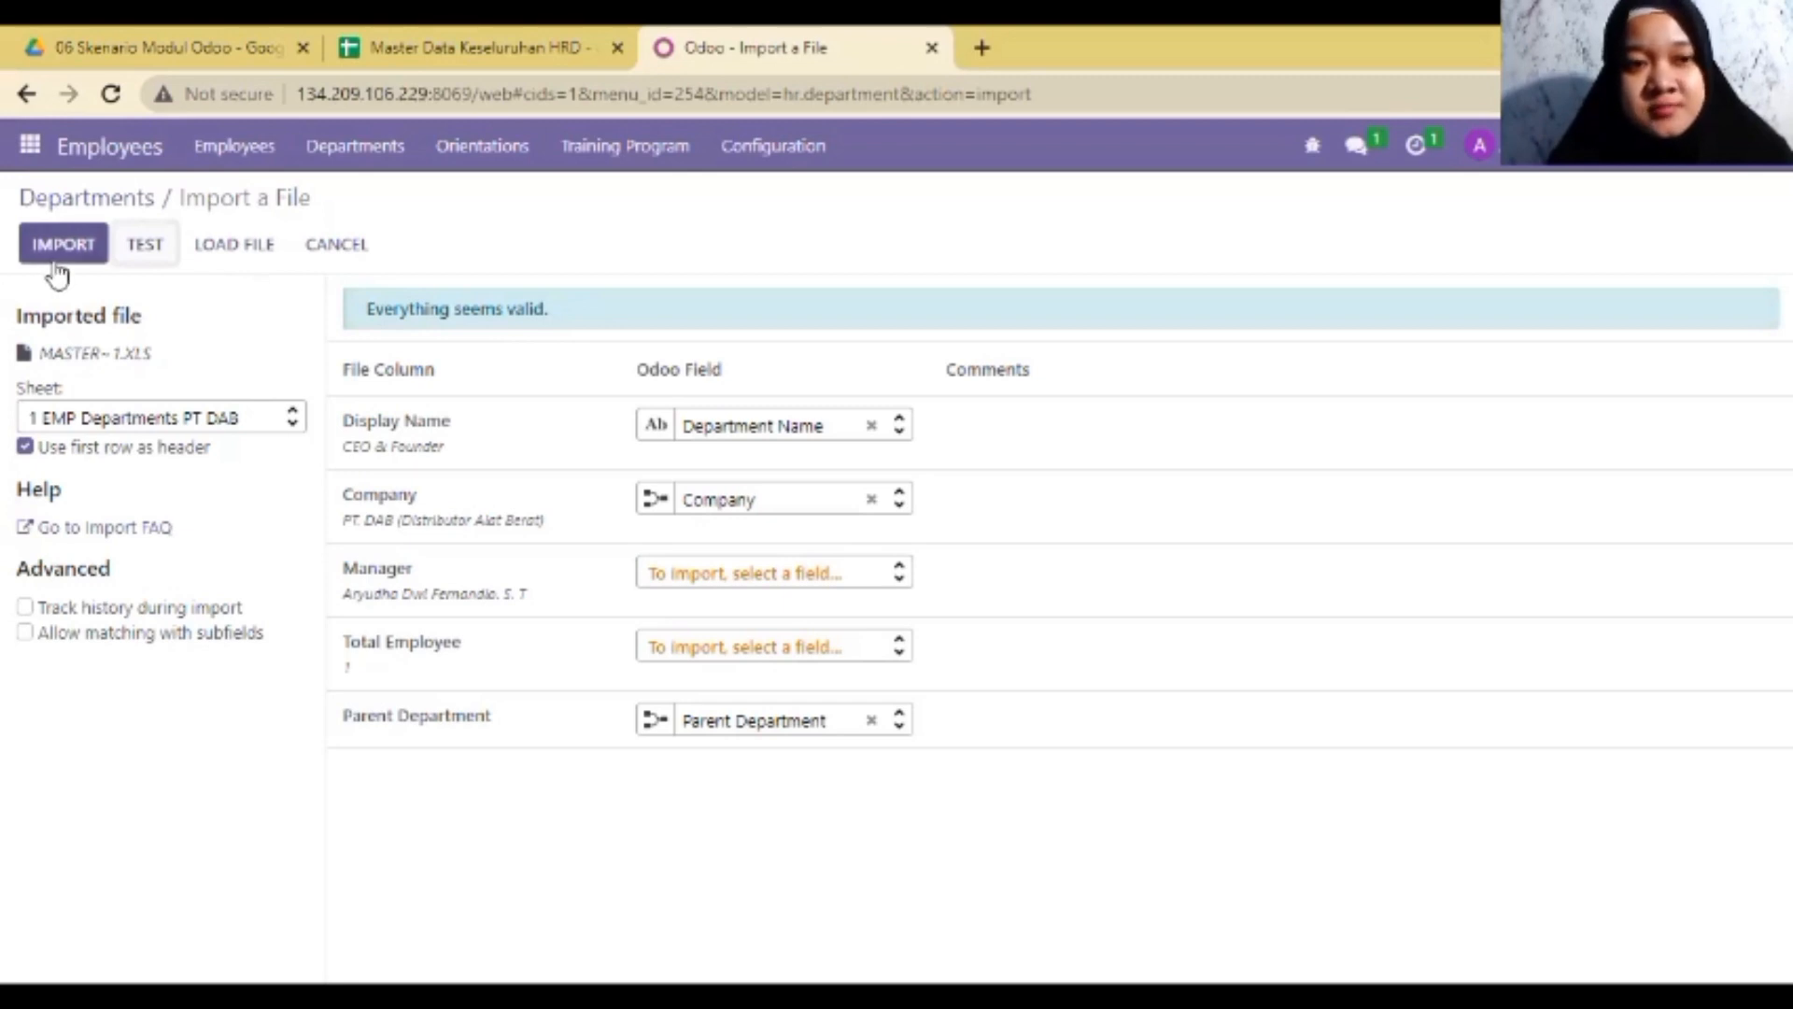
click(137, 200)
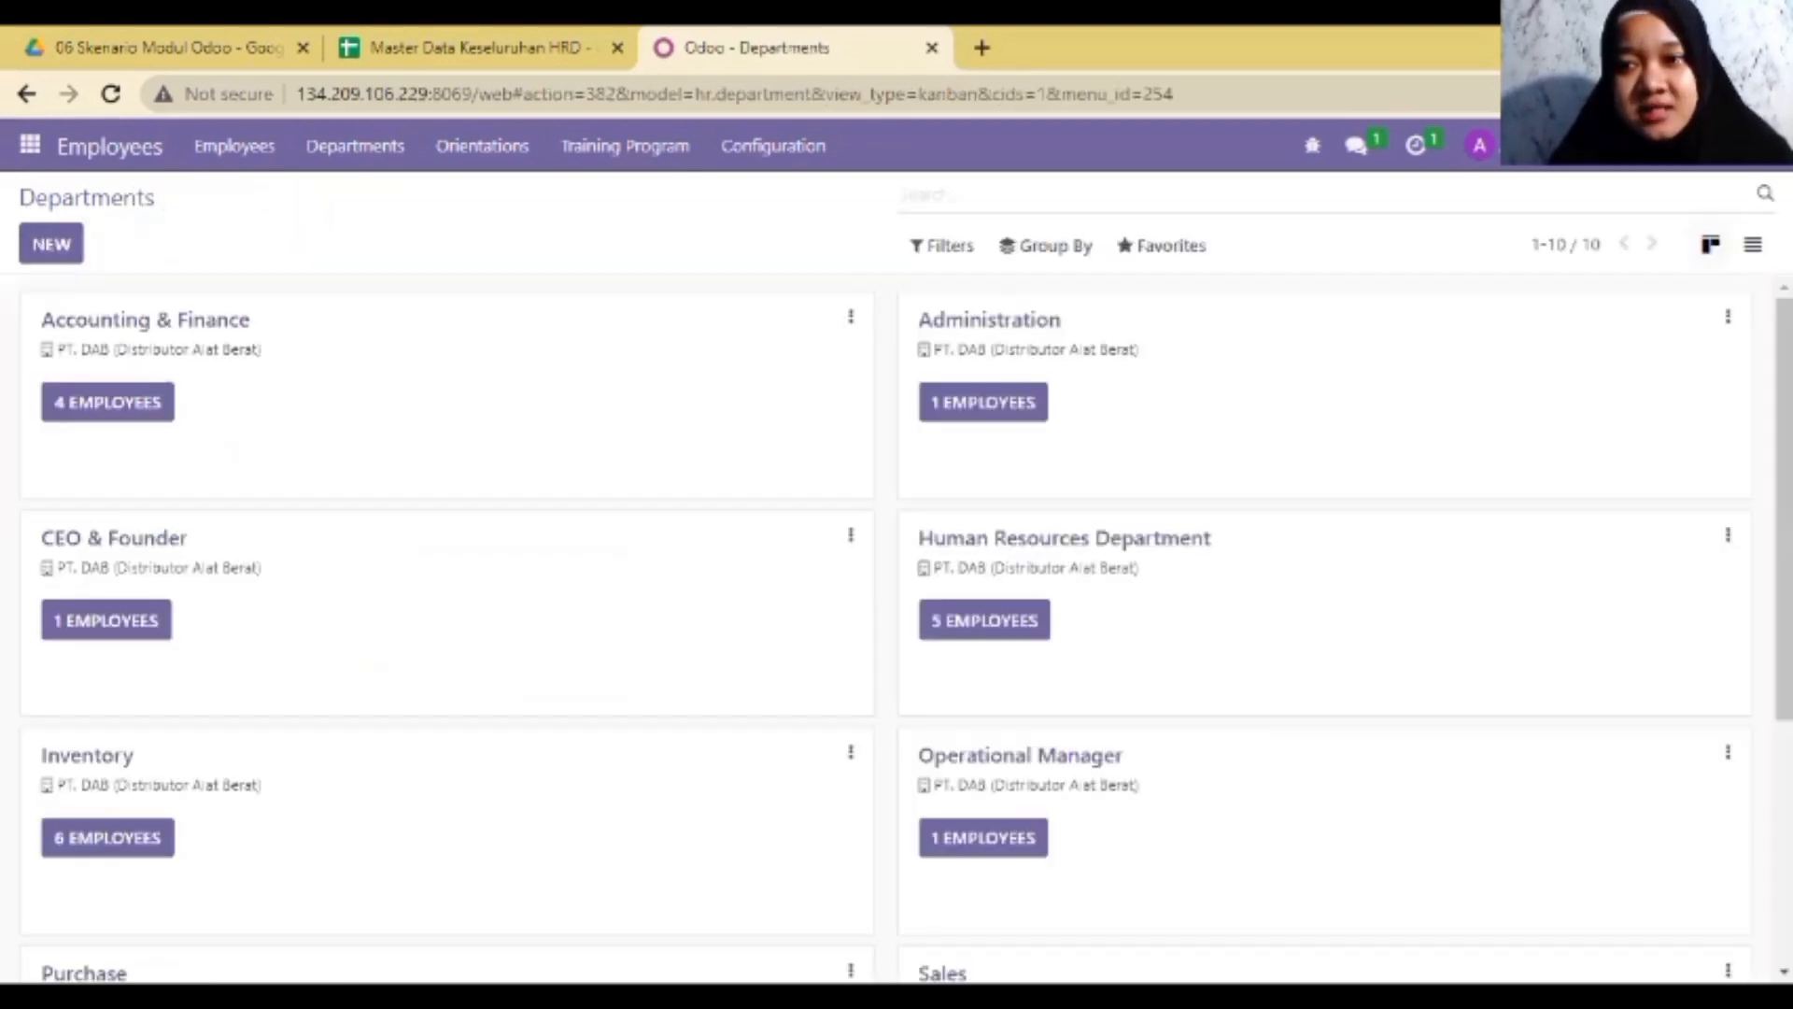
- Switch the departments to list view and inspect the Accounting & Finance and Administration records
click(1753, 244)
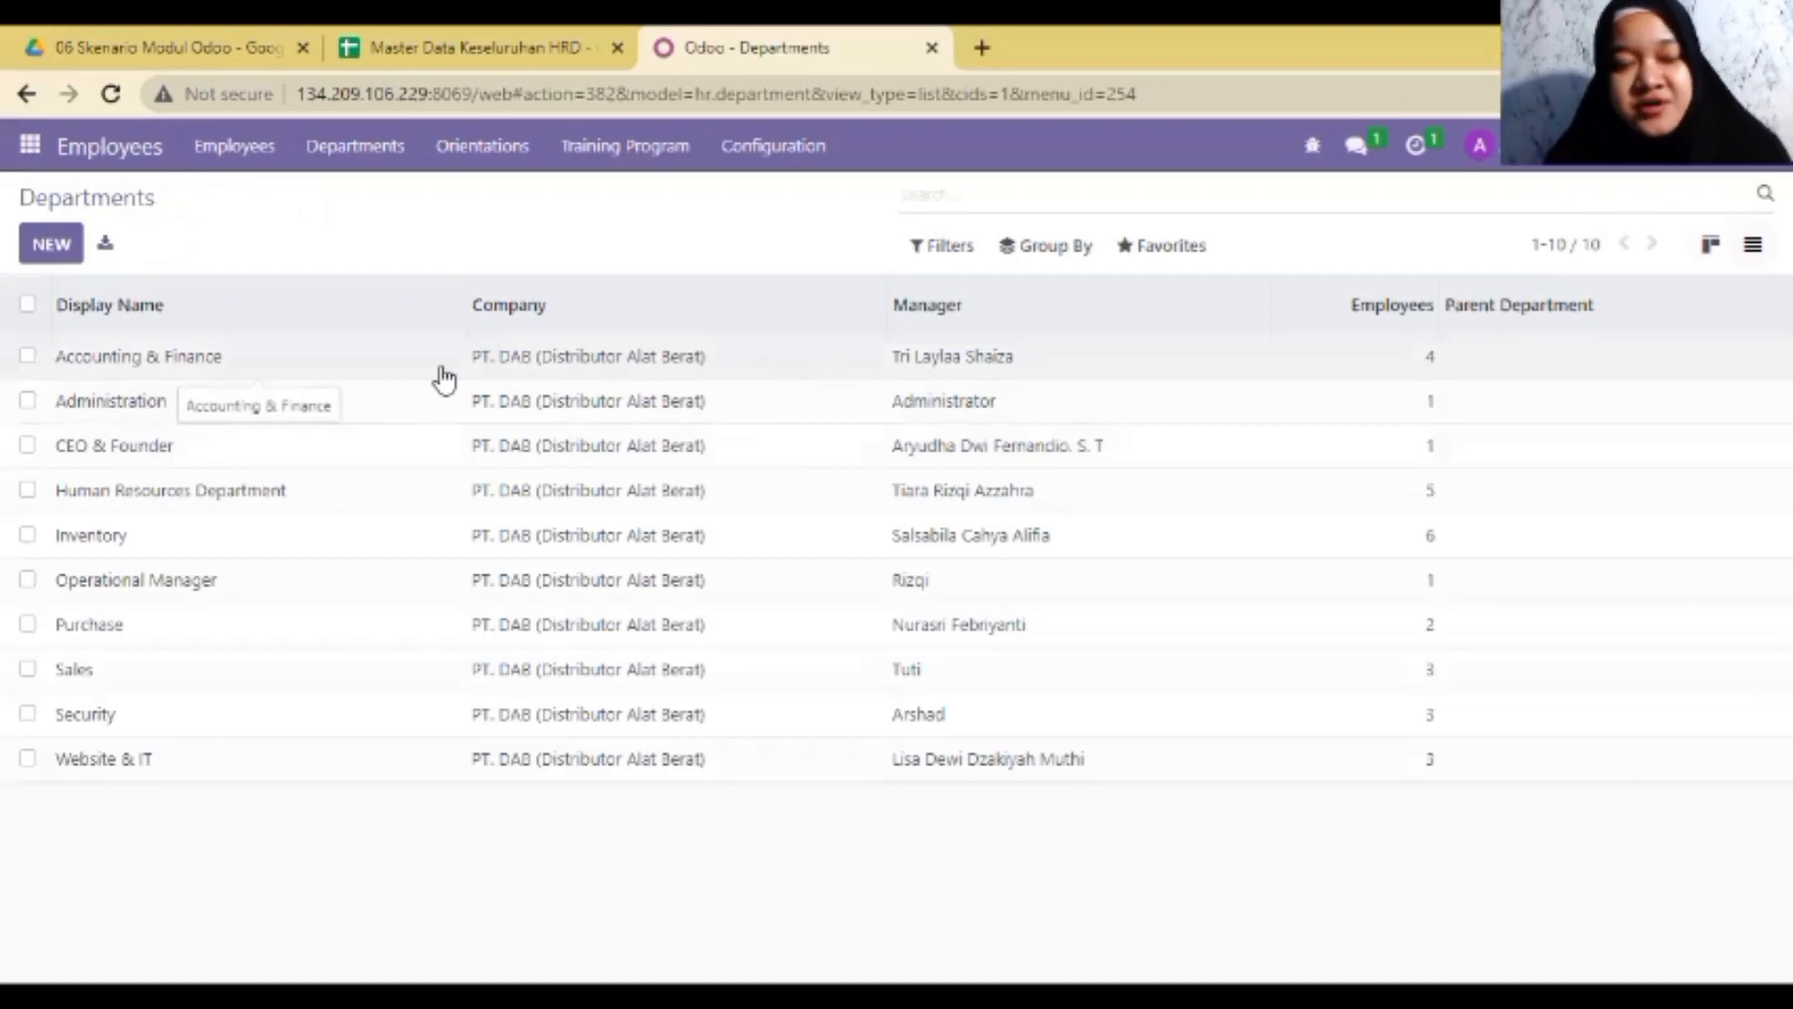
click(387, 373)
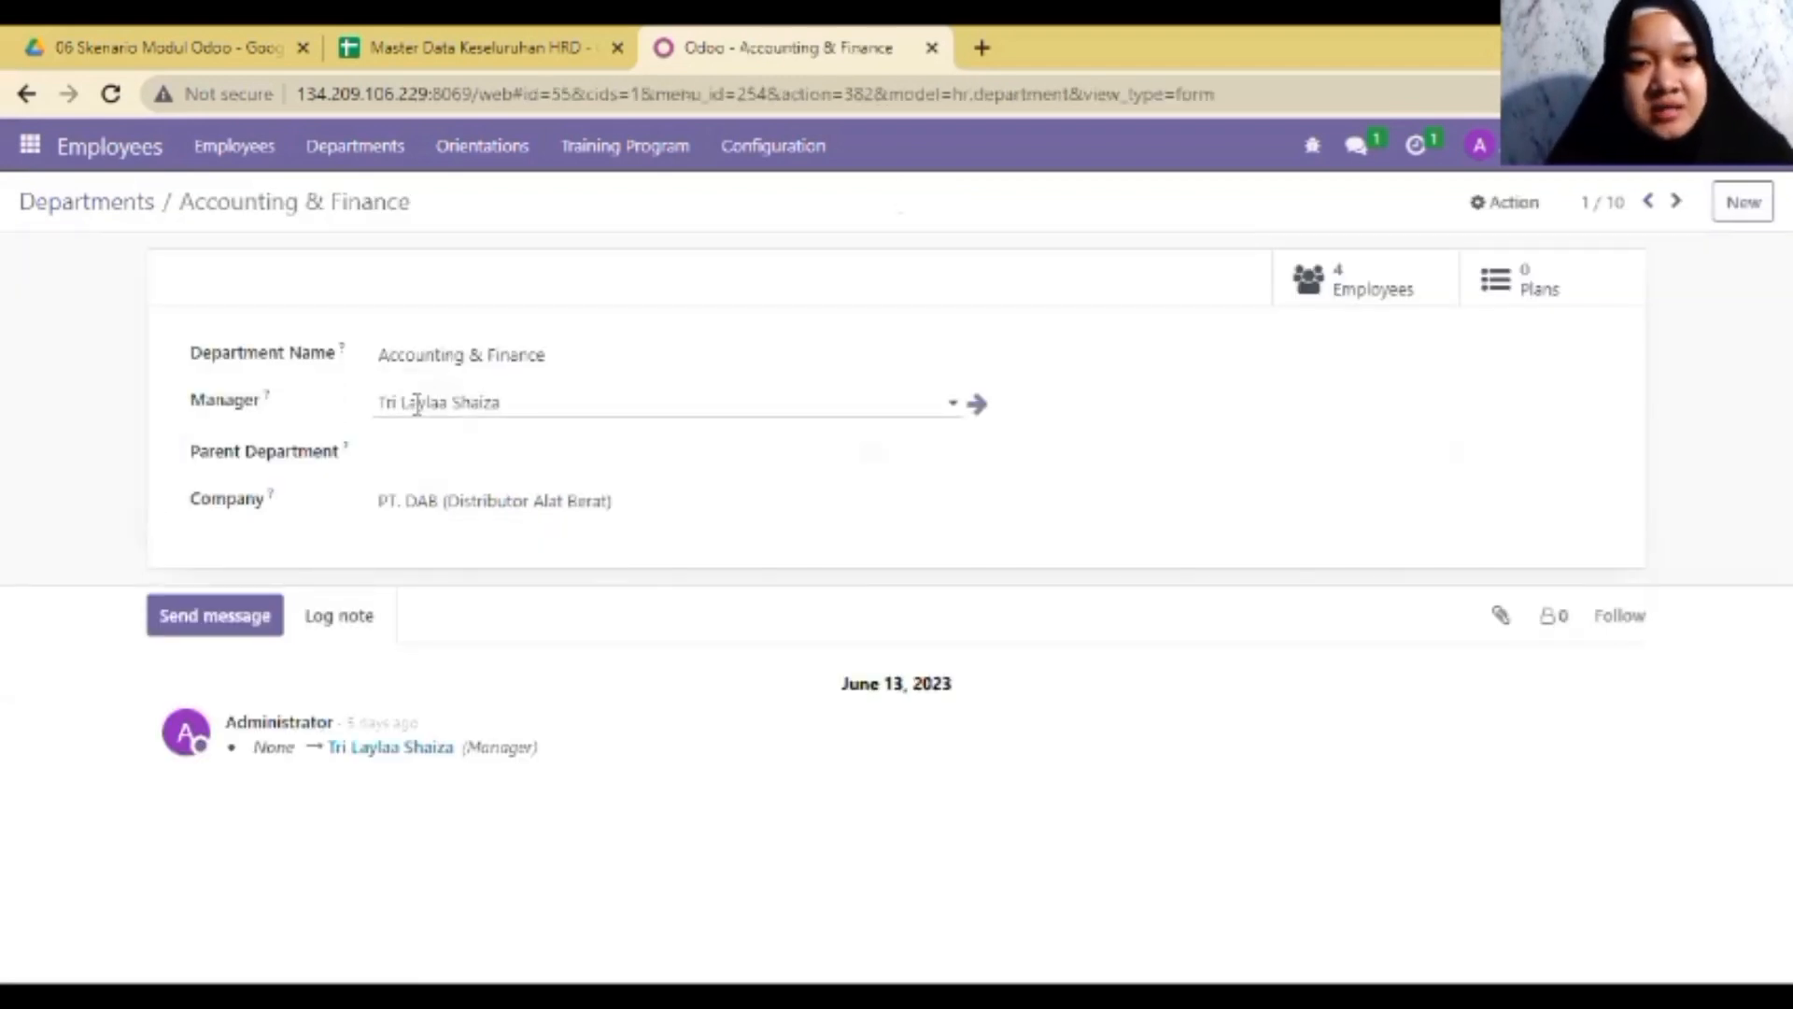
click(97, 201)
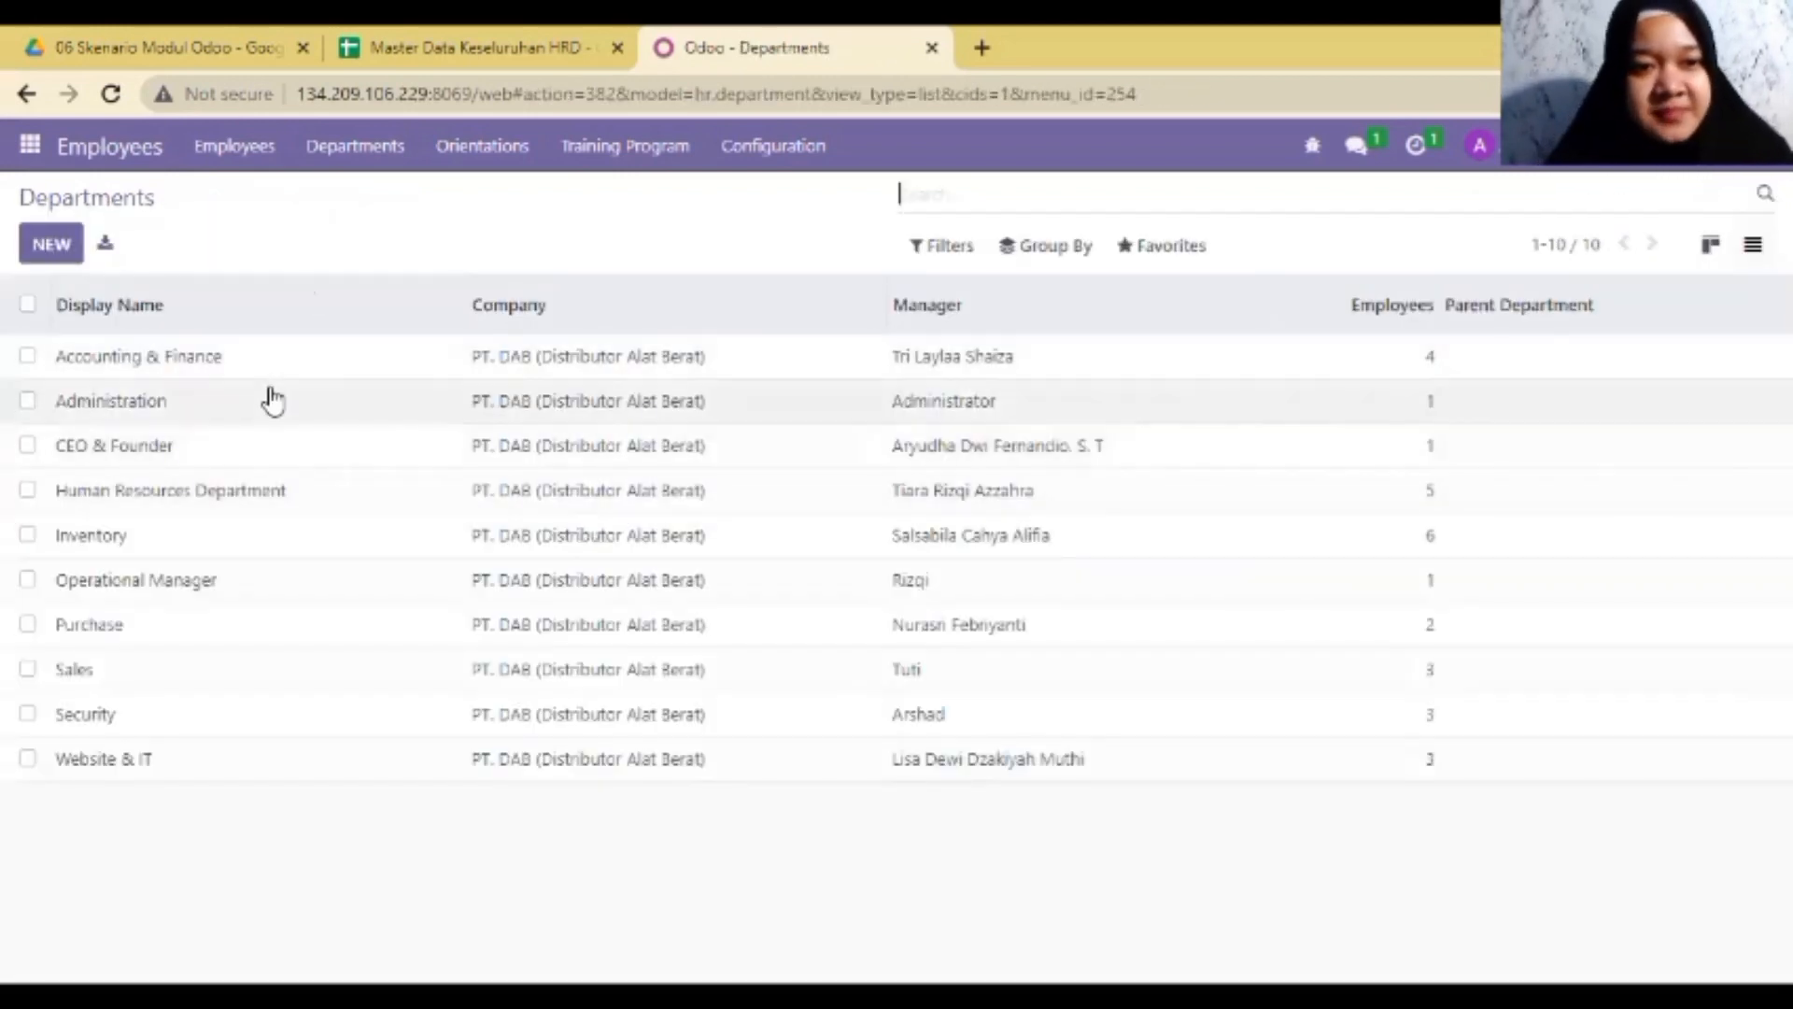
click(272, 394)
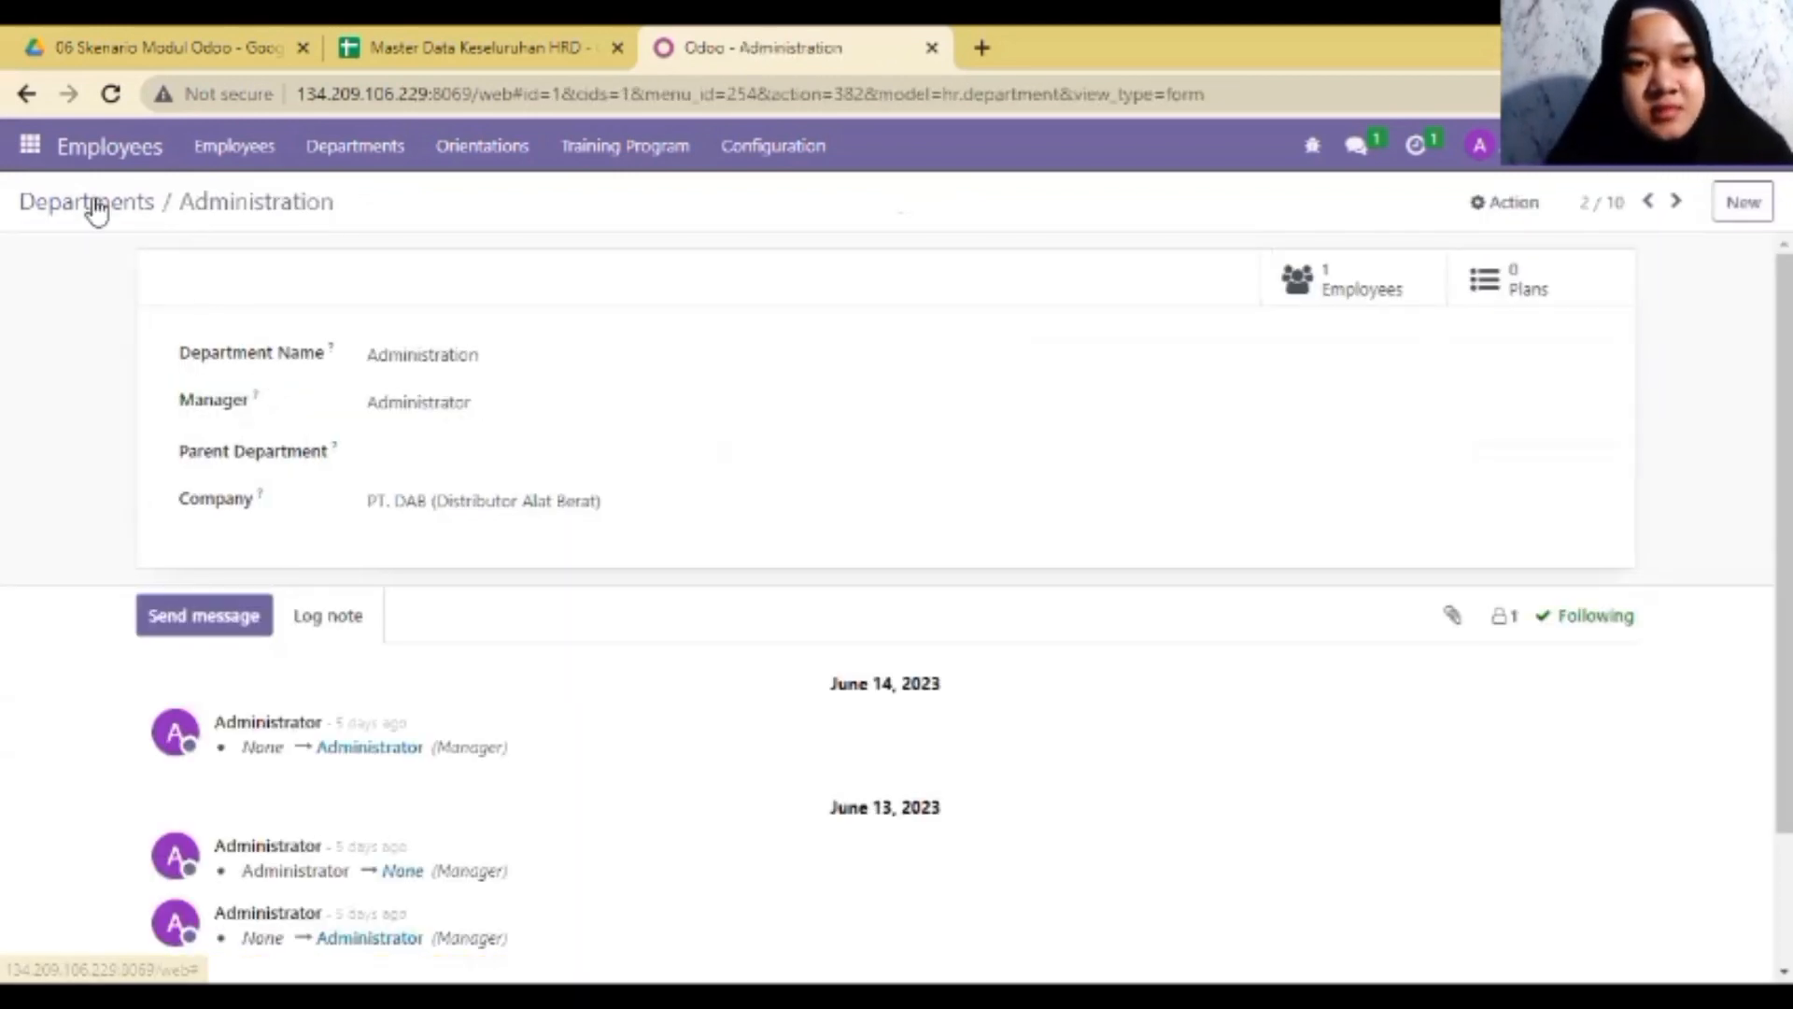
- Inspect the Accounting & Finance department record and its manager choices, and return to the departments list
click(331, 370)
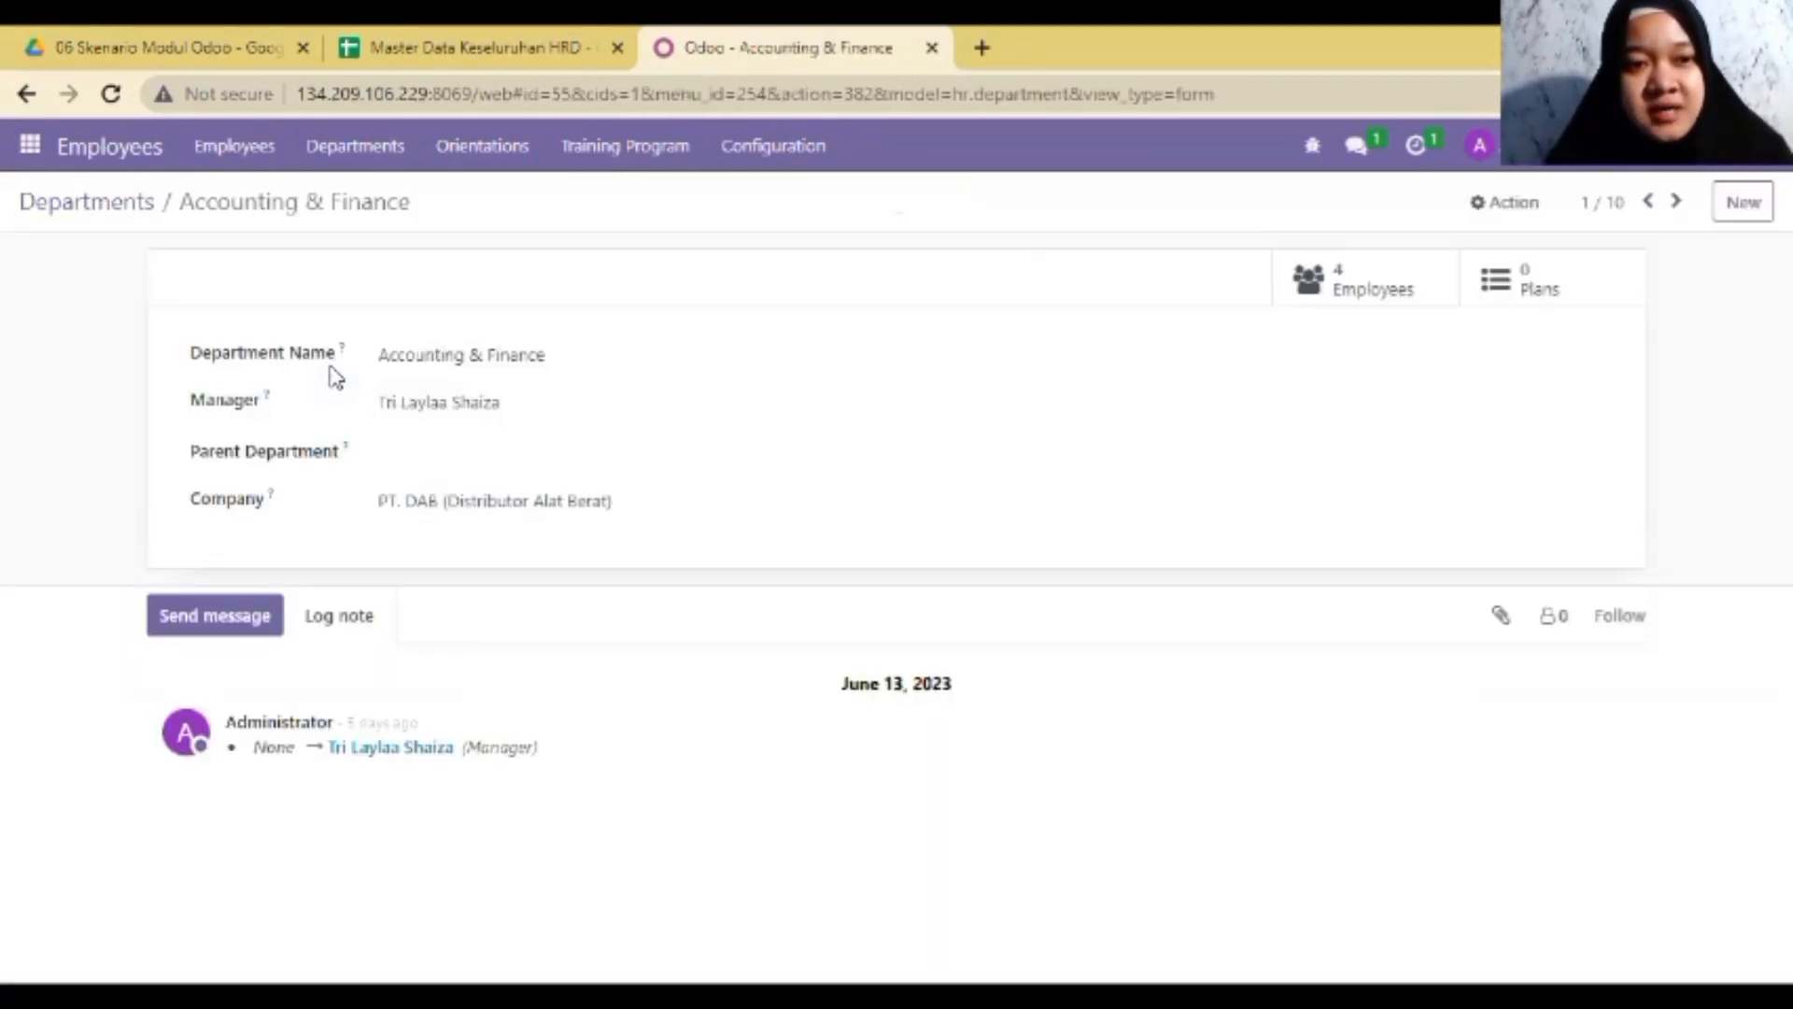
click(618, 402)
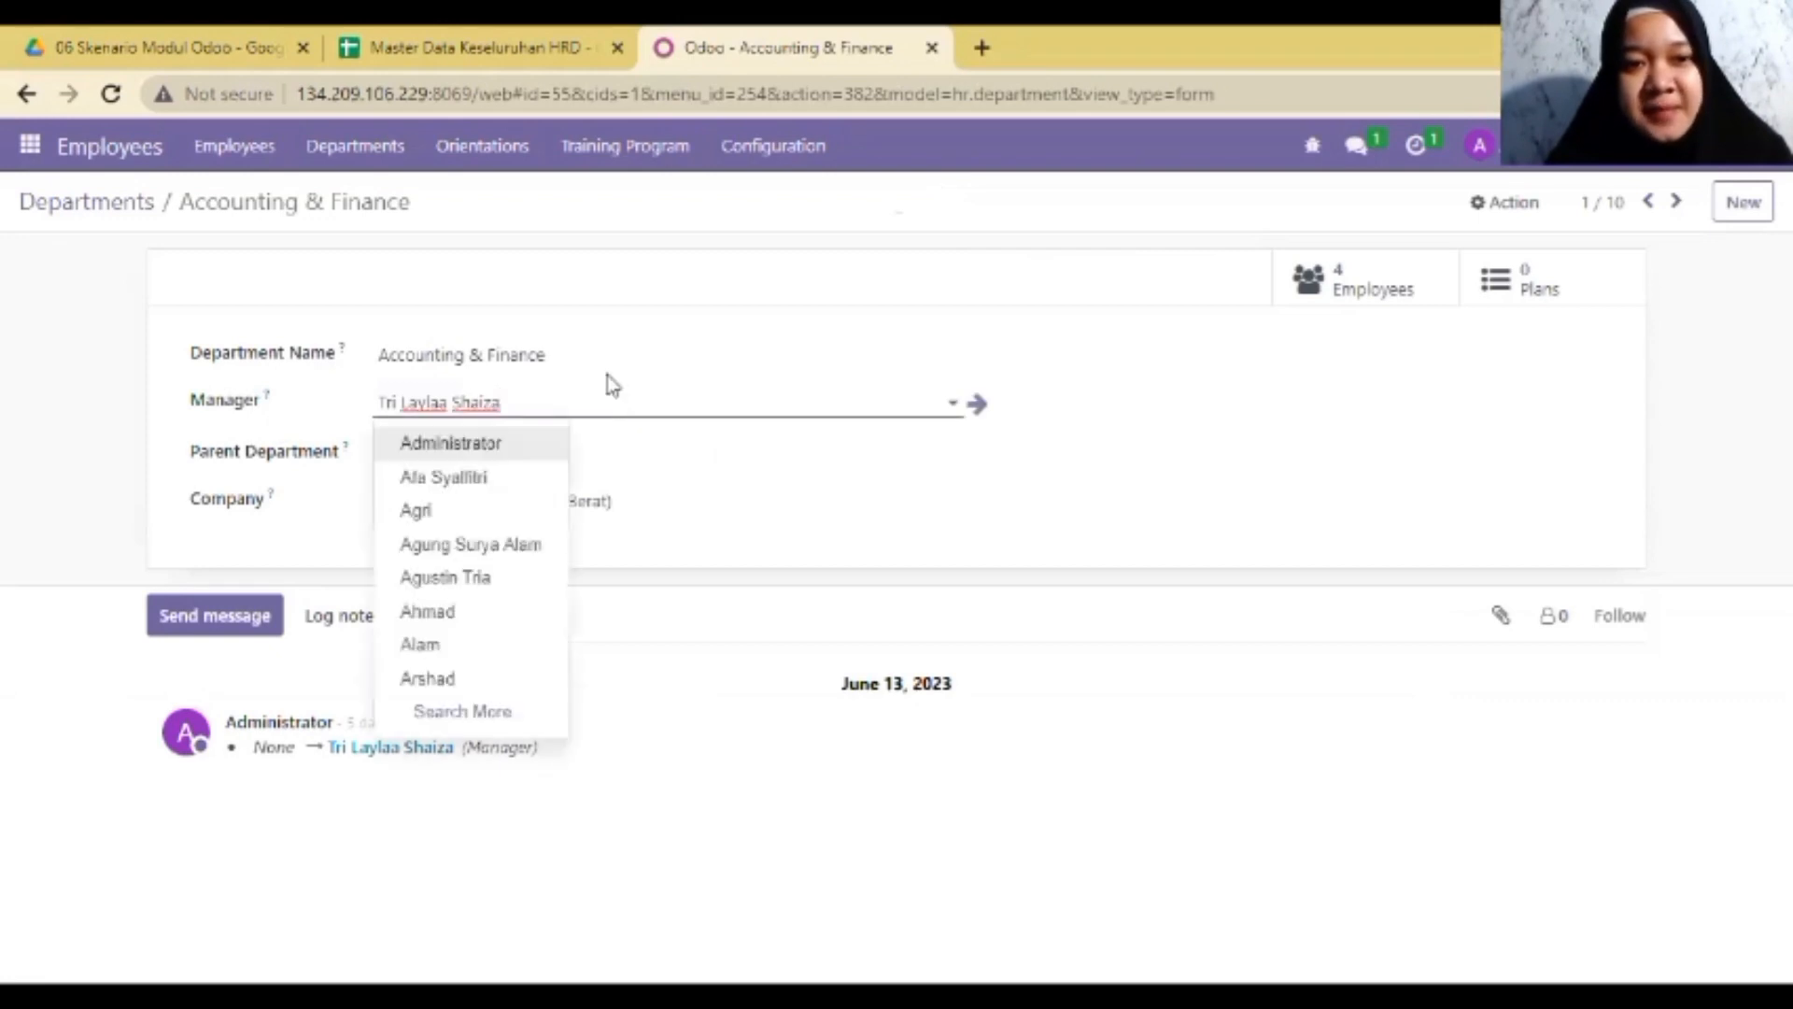
click(1202, 467)
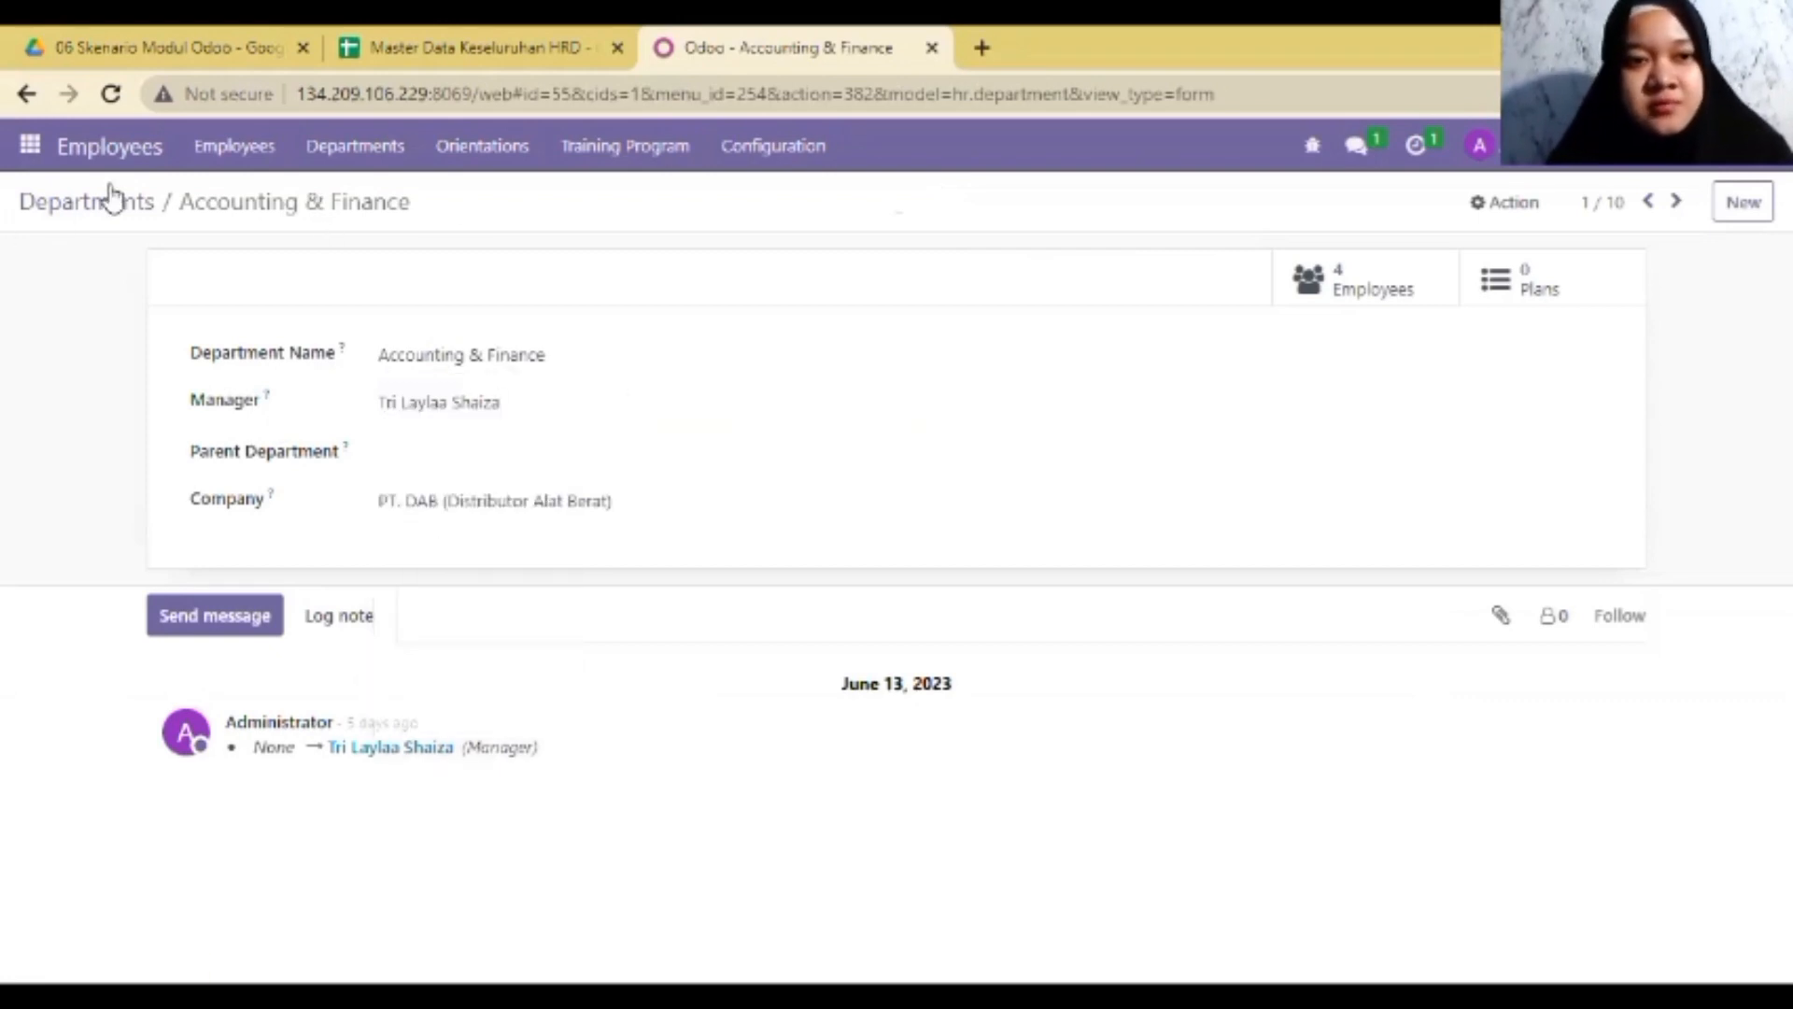
click(107, 198)
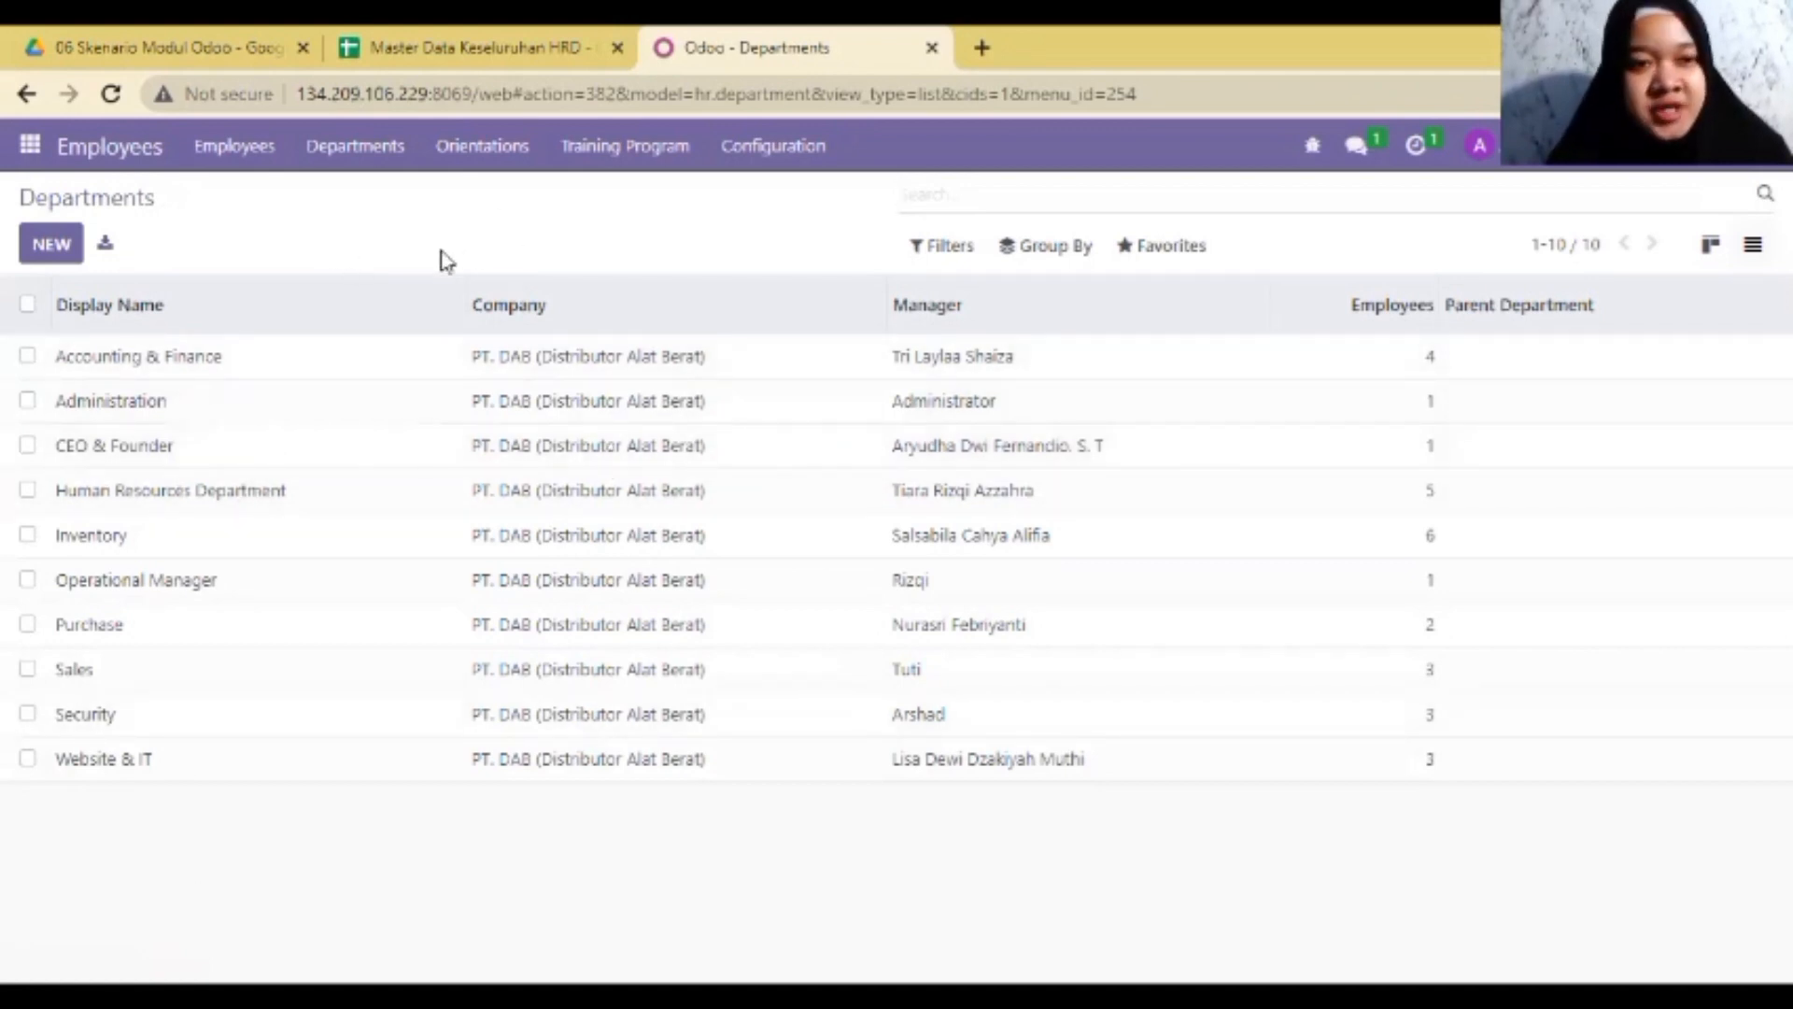
- Switch to the Master Data Keseluruhan HRD spreadsheet and review the columns of the sheet 2 EMP Employees PT DAB
click(514, 42)
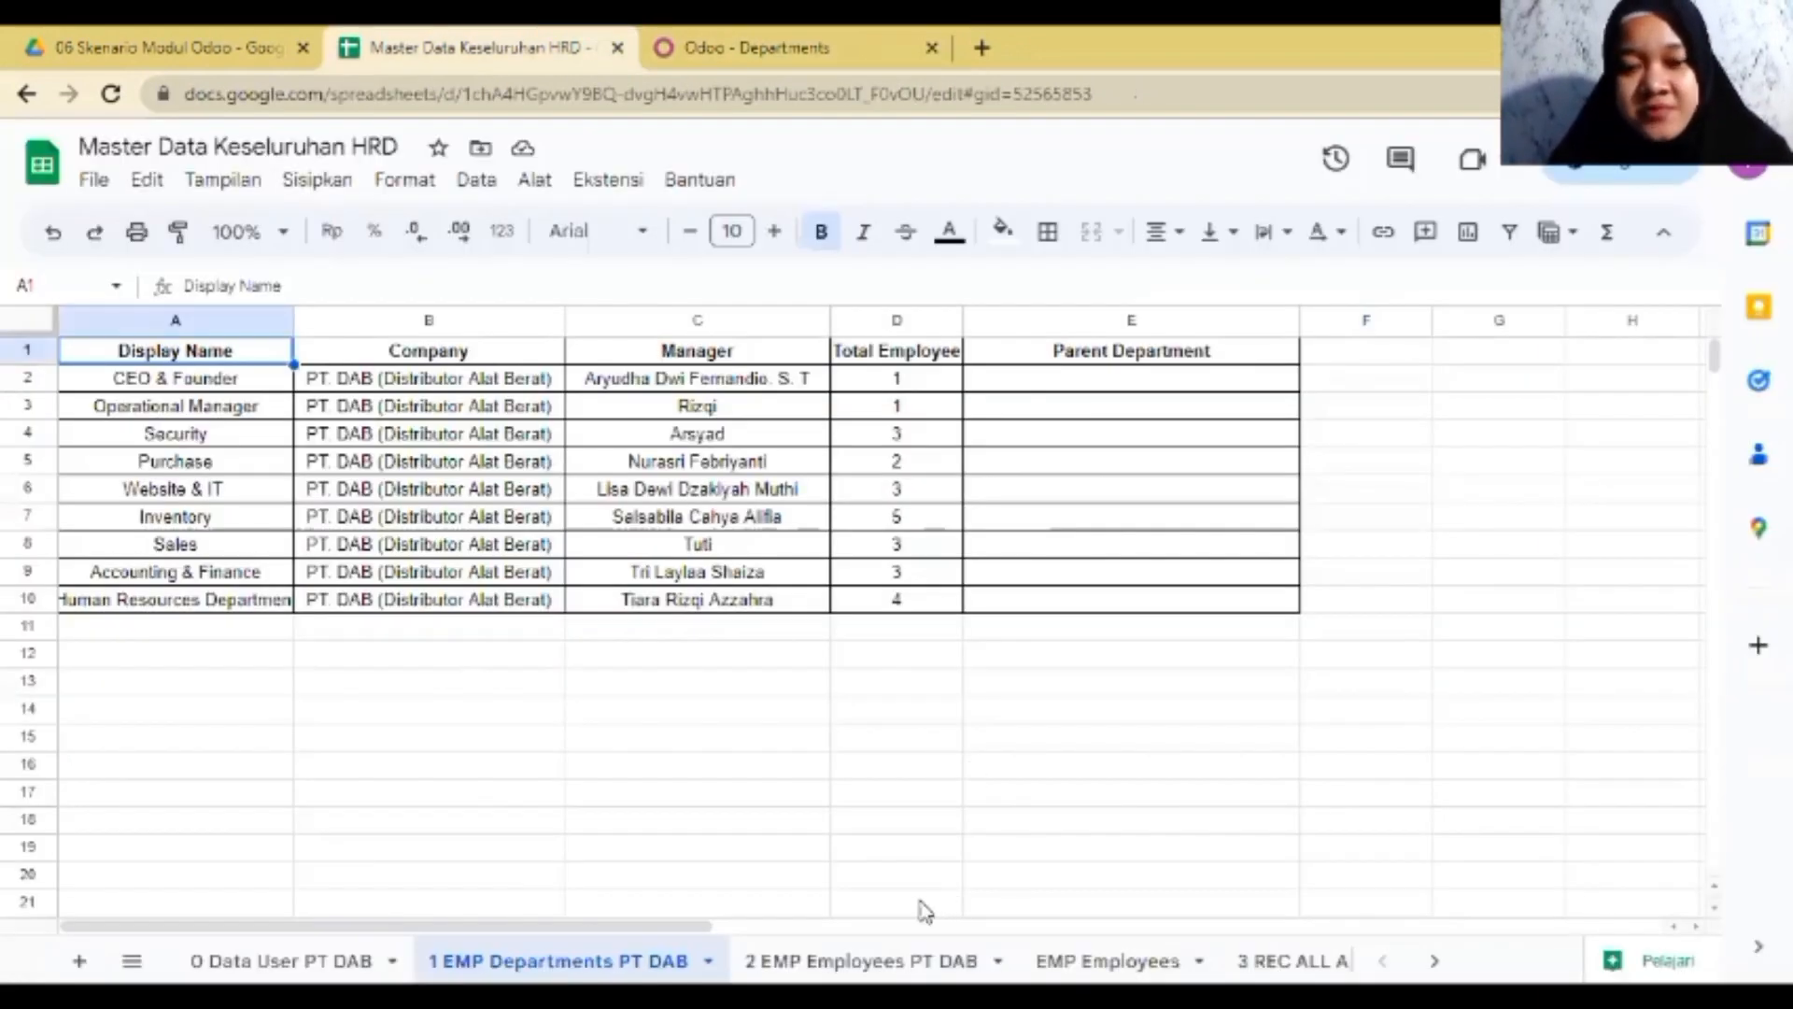
click(821, 959)
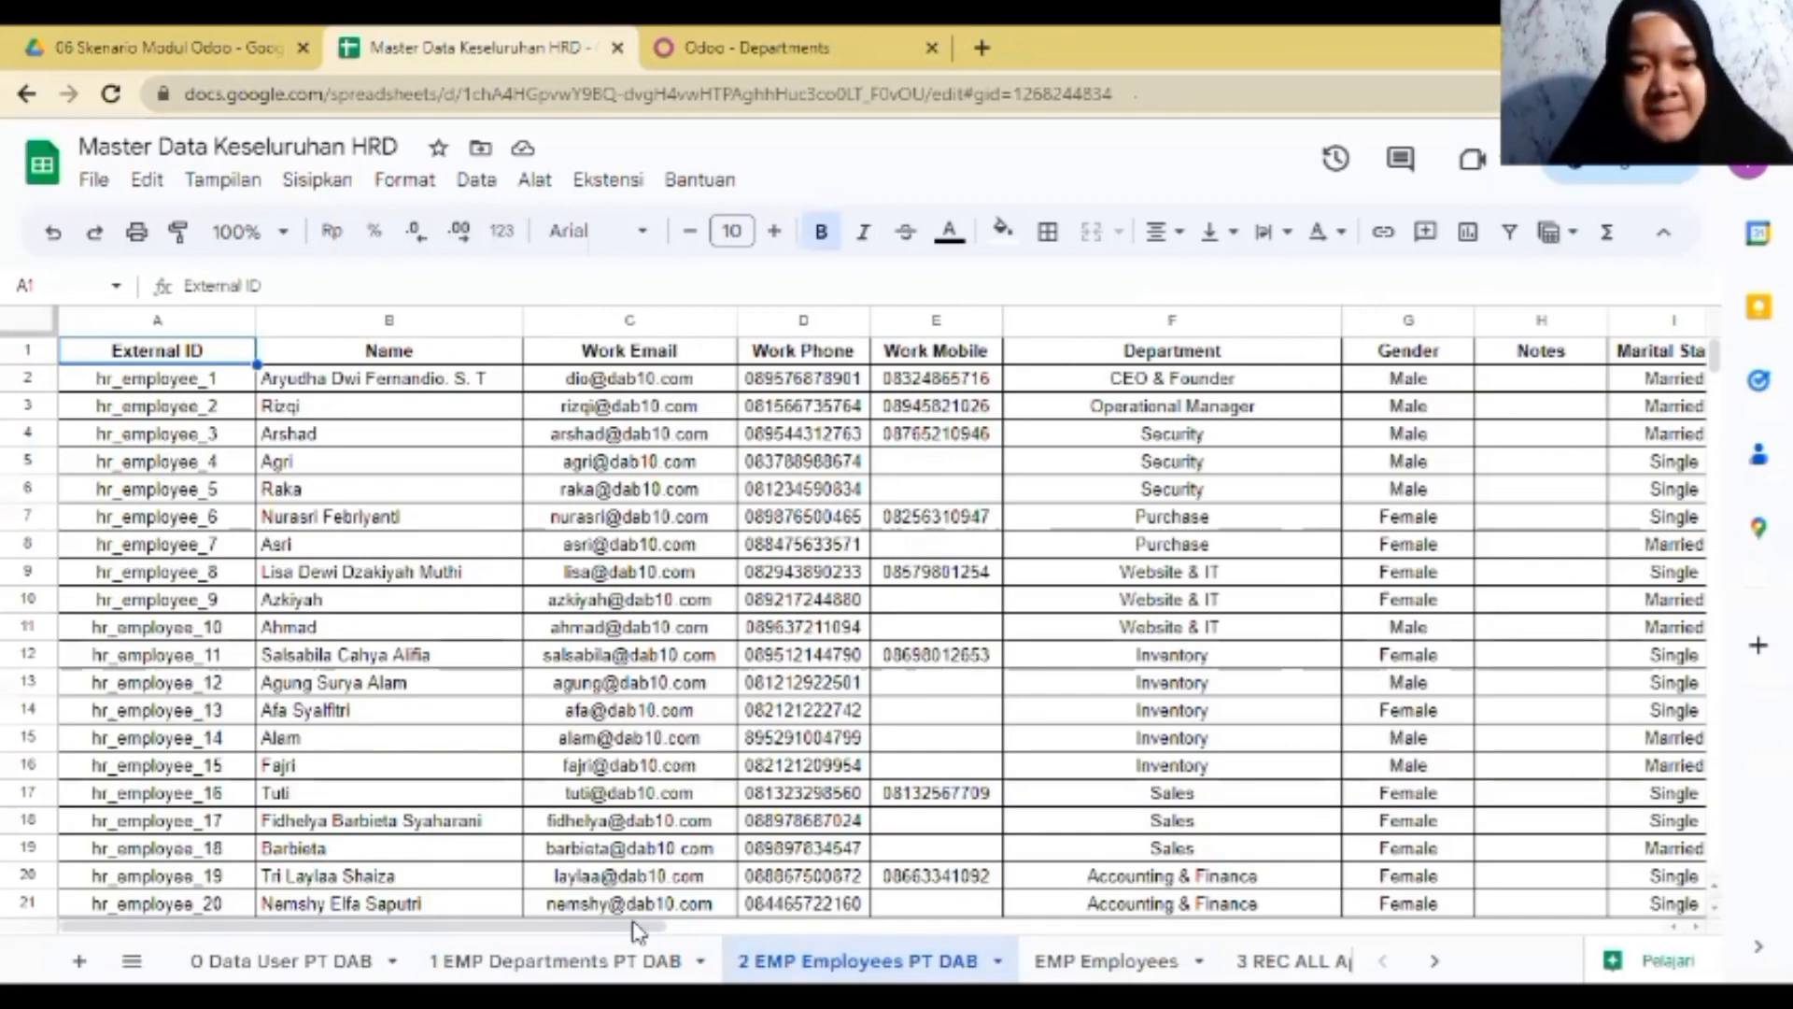
drag(642, 922, 1343, 925)
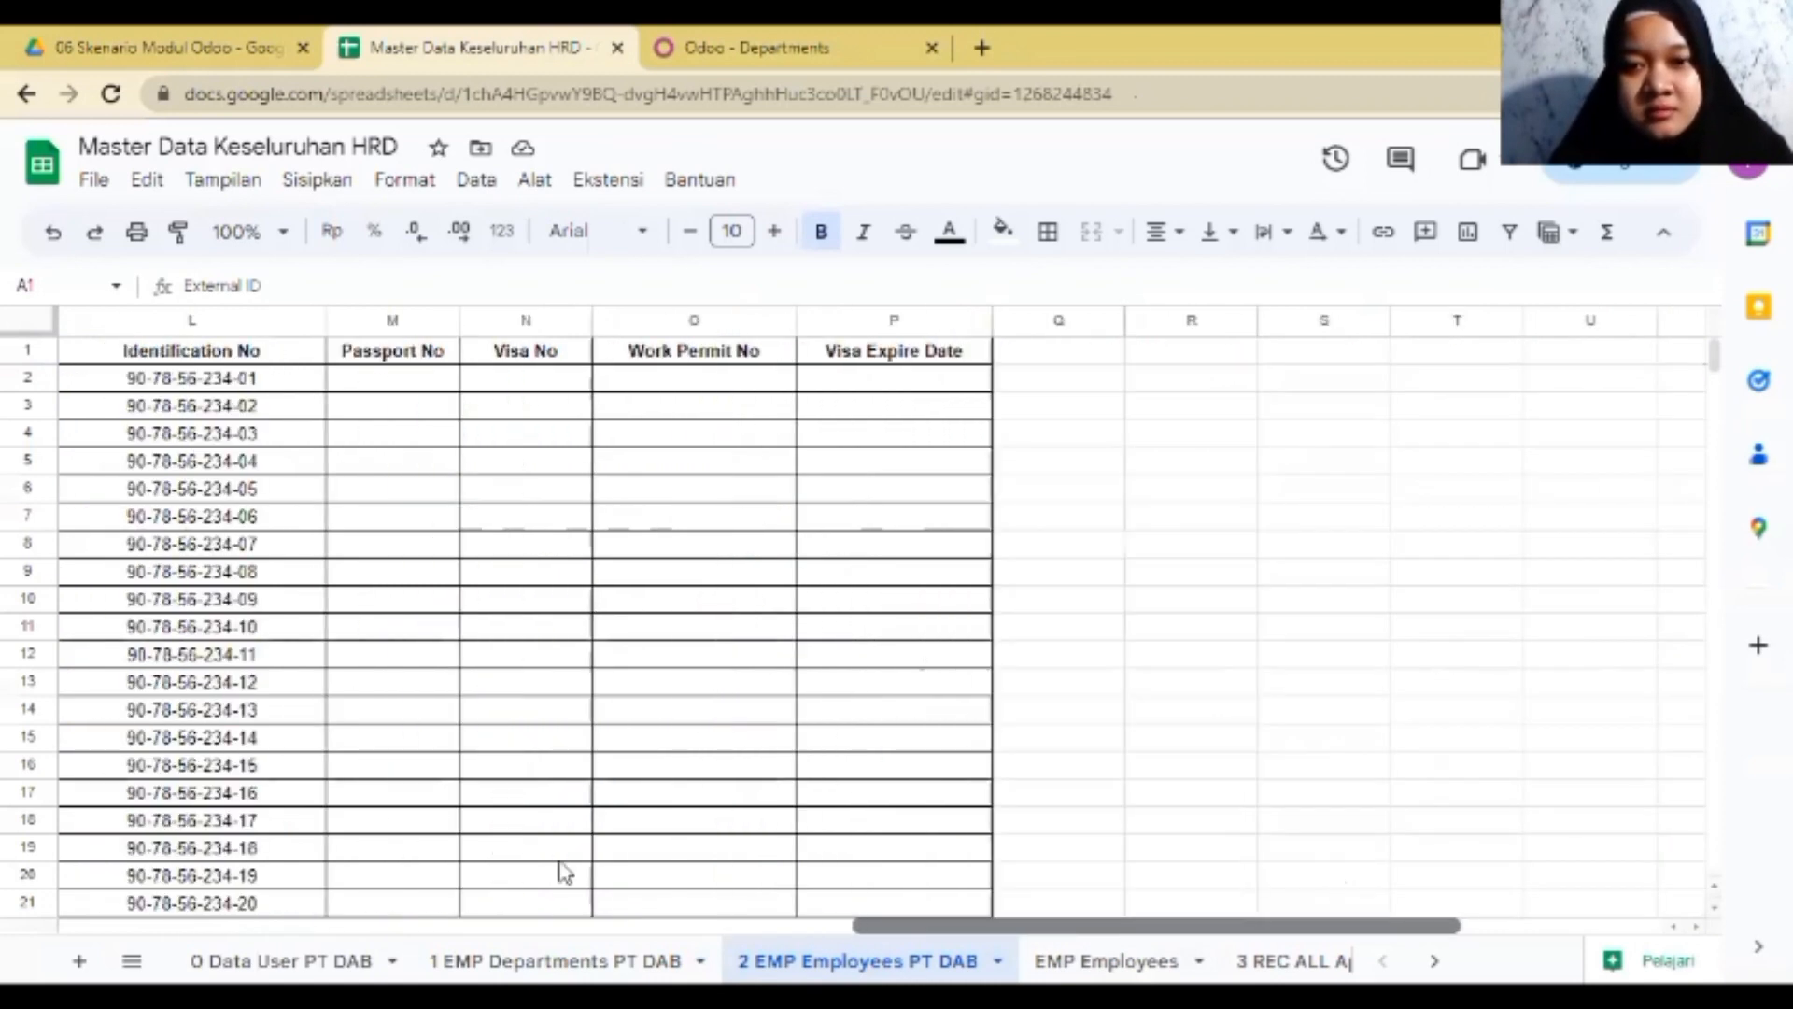
scroll(913, 859, left, 10)
- Switch back to Odoo and show all employees in list view
click(747, 38)
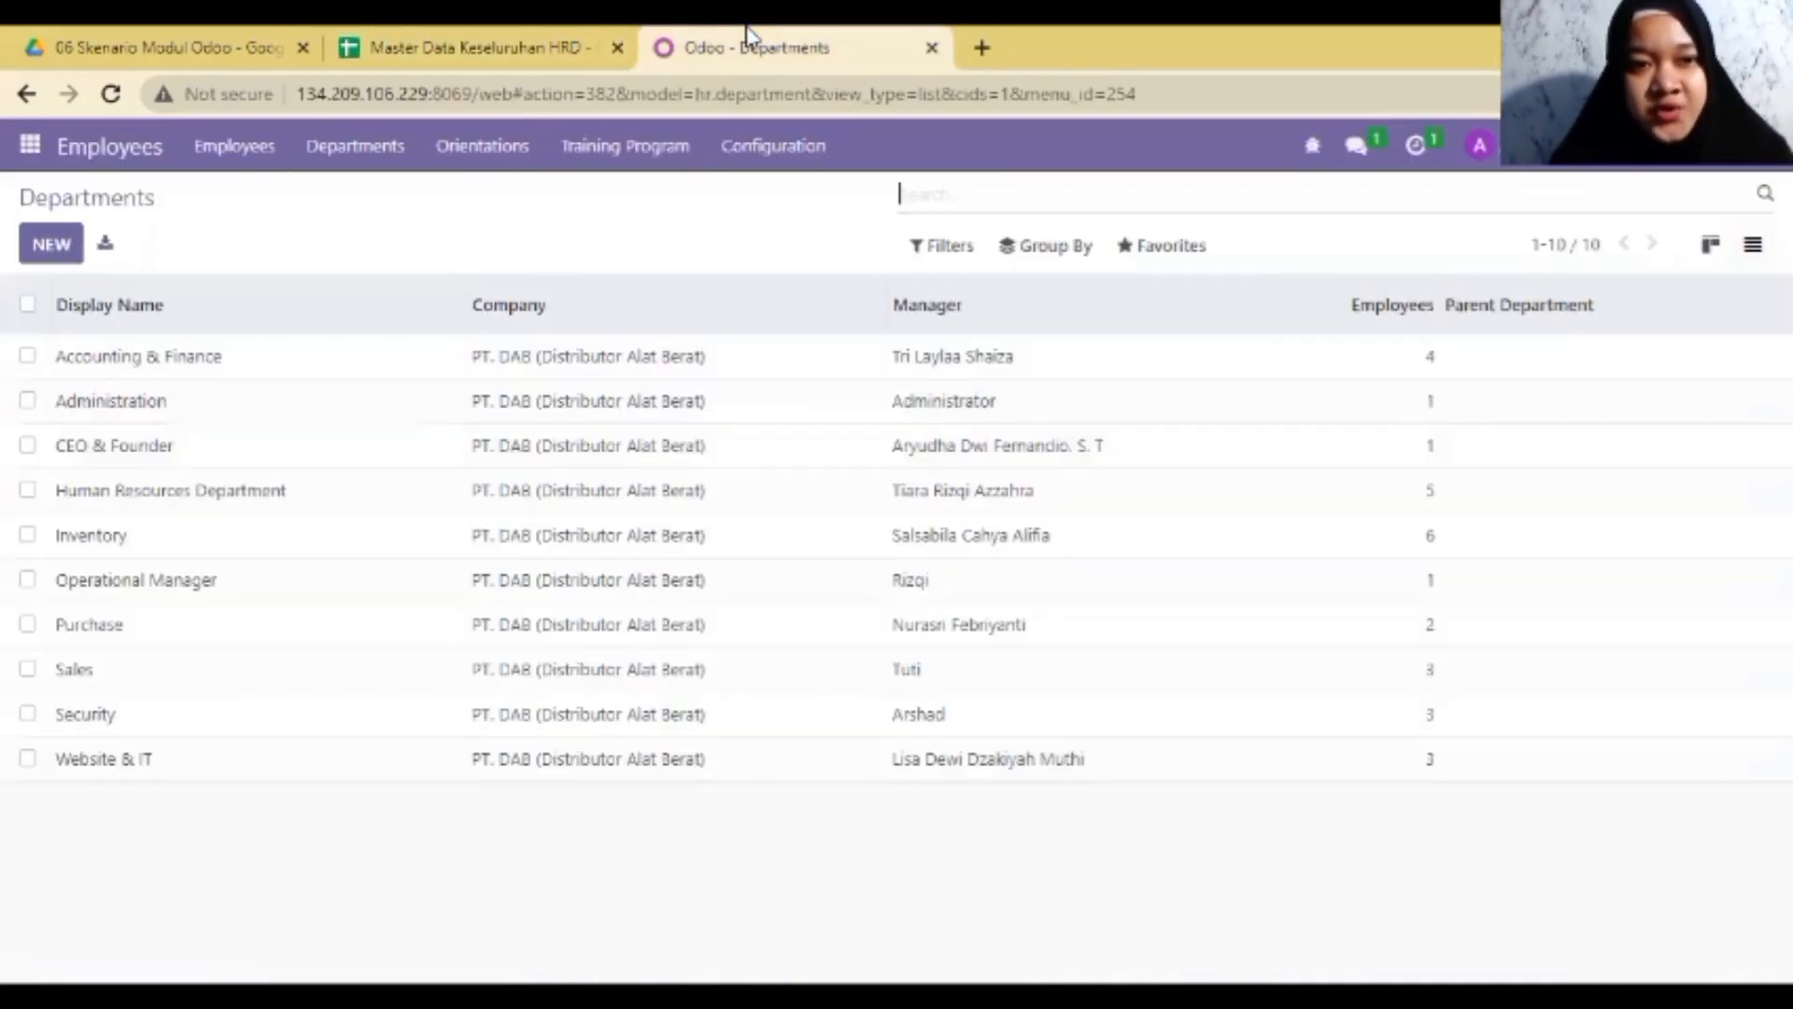
click(238, 150)
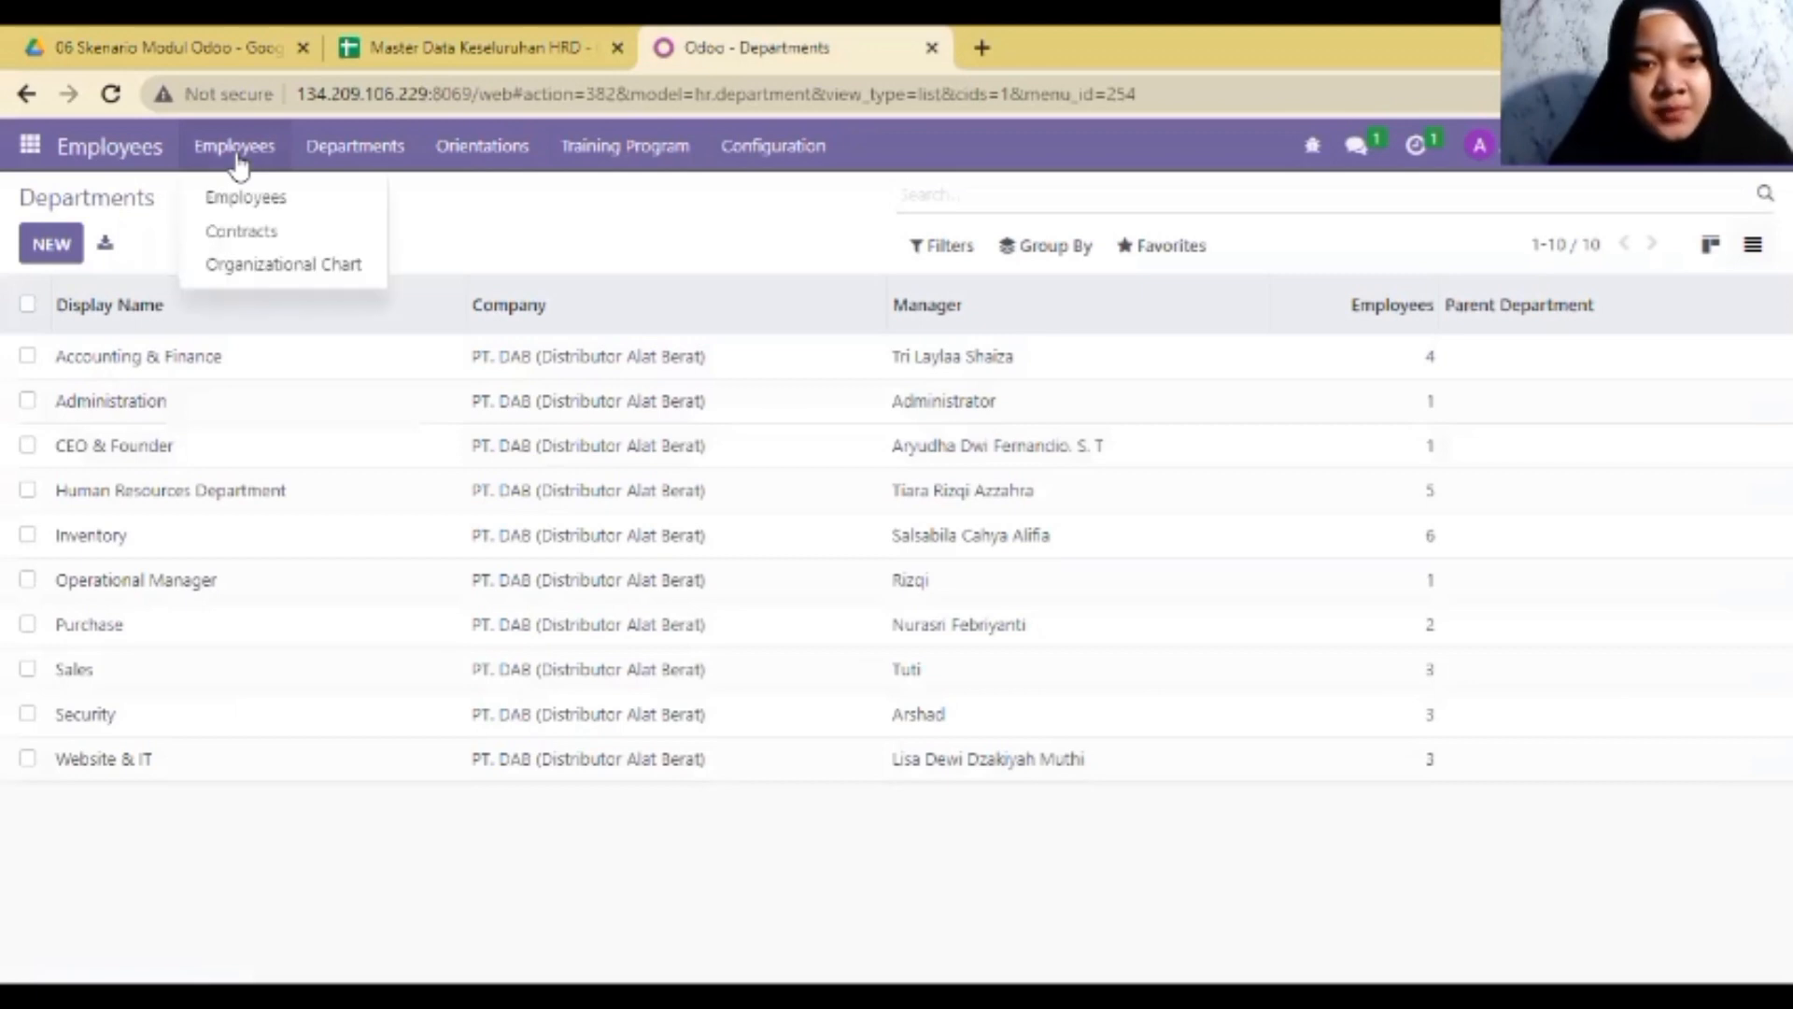
click(280, 201)
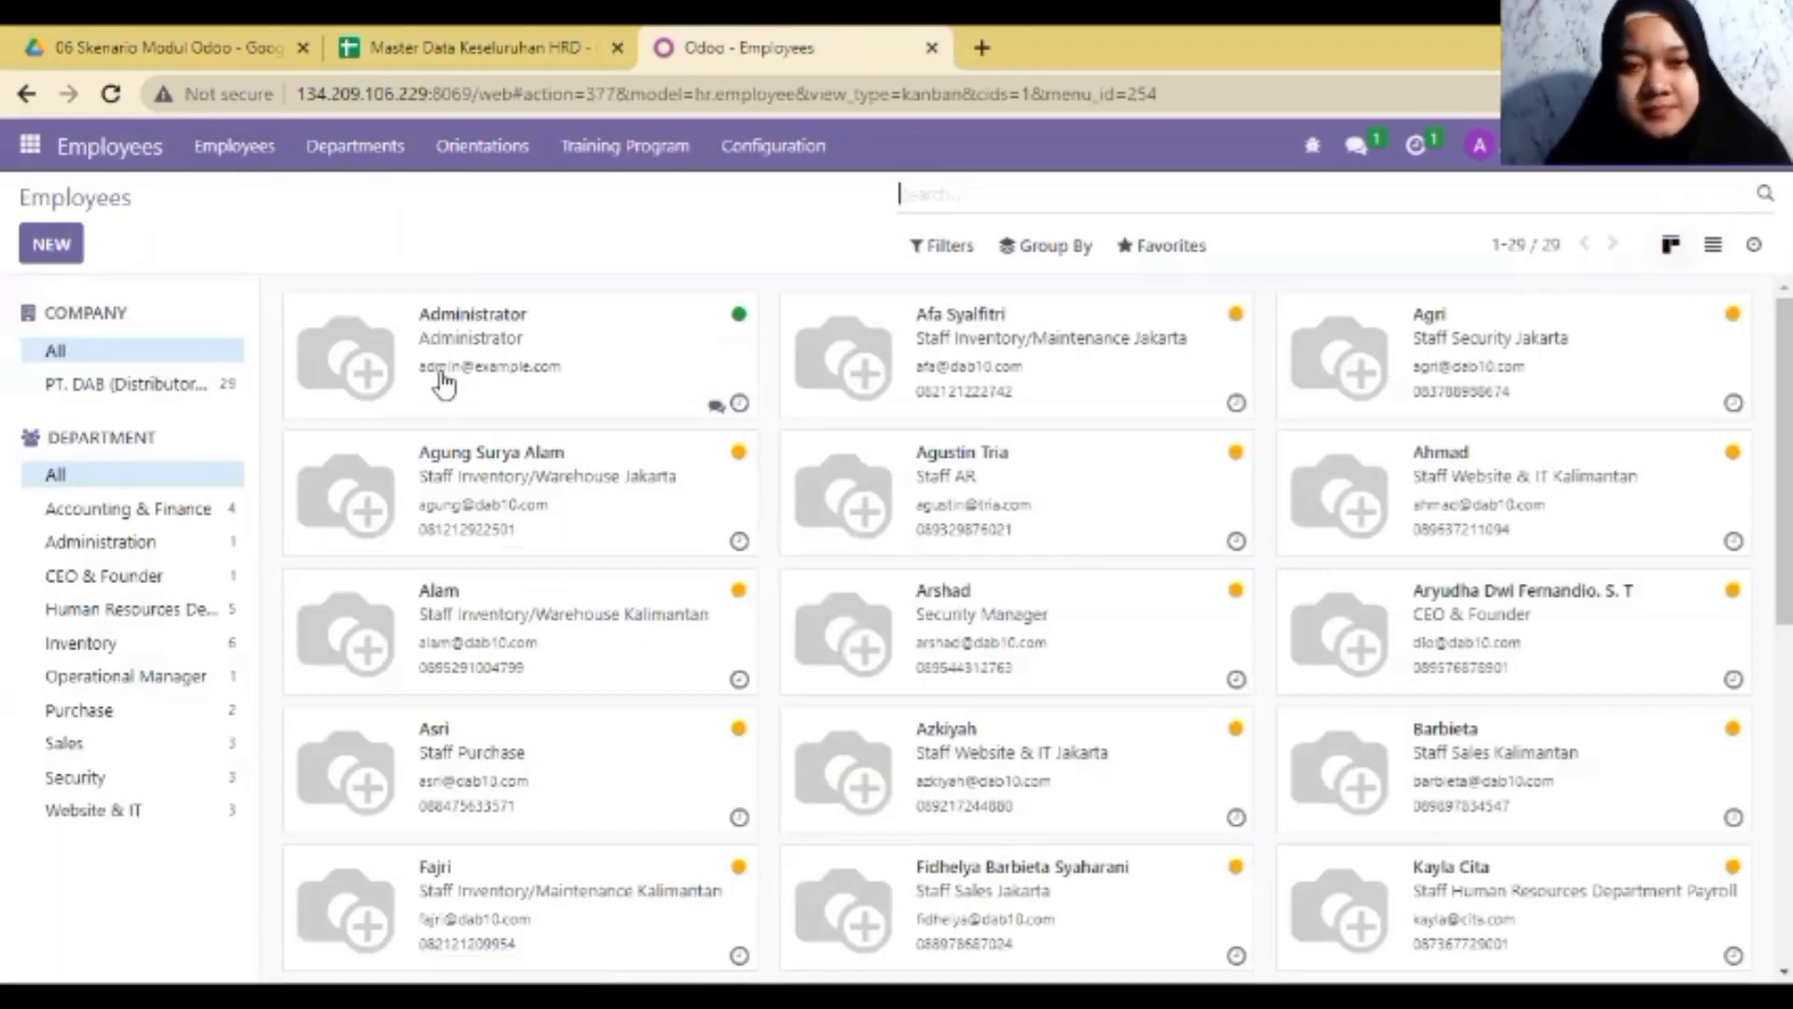
click(1712, 245)
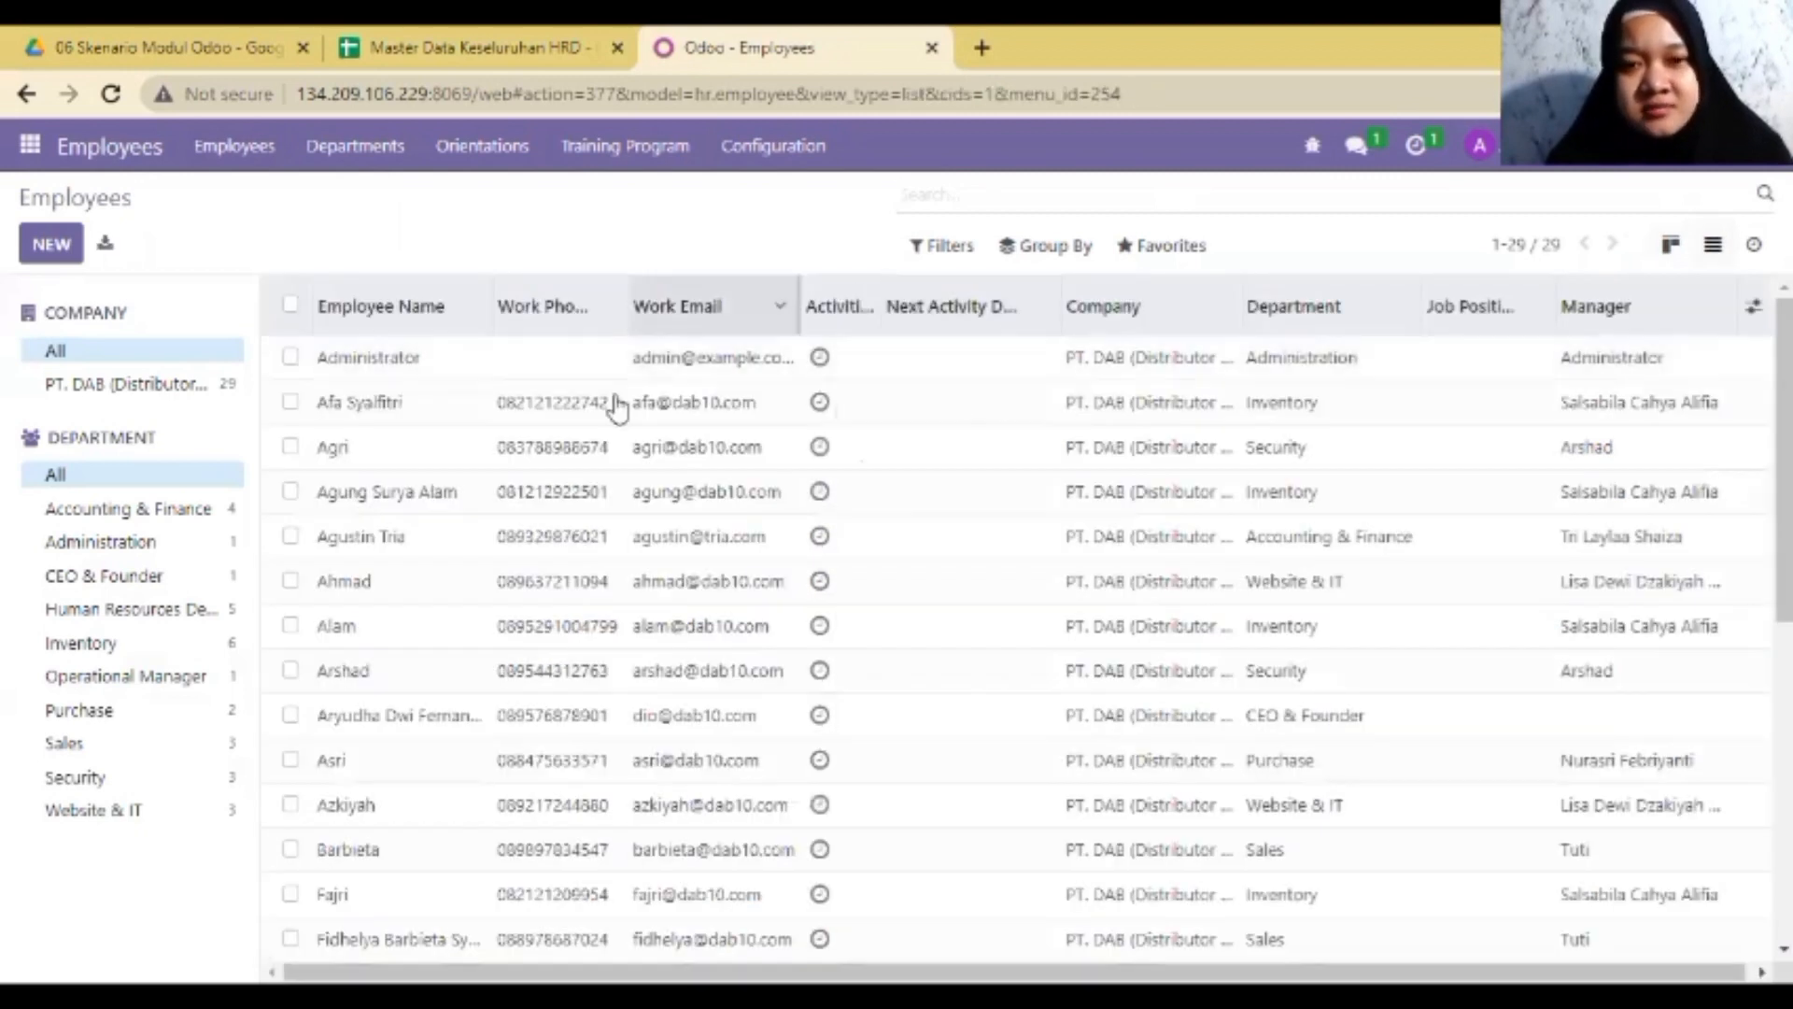
- Examine the blank new-employee form, including the job position, department and manager fields, and return to the employees list without entering anything
click(51, 245)
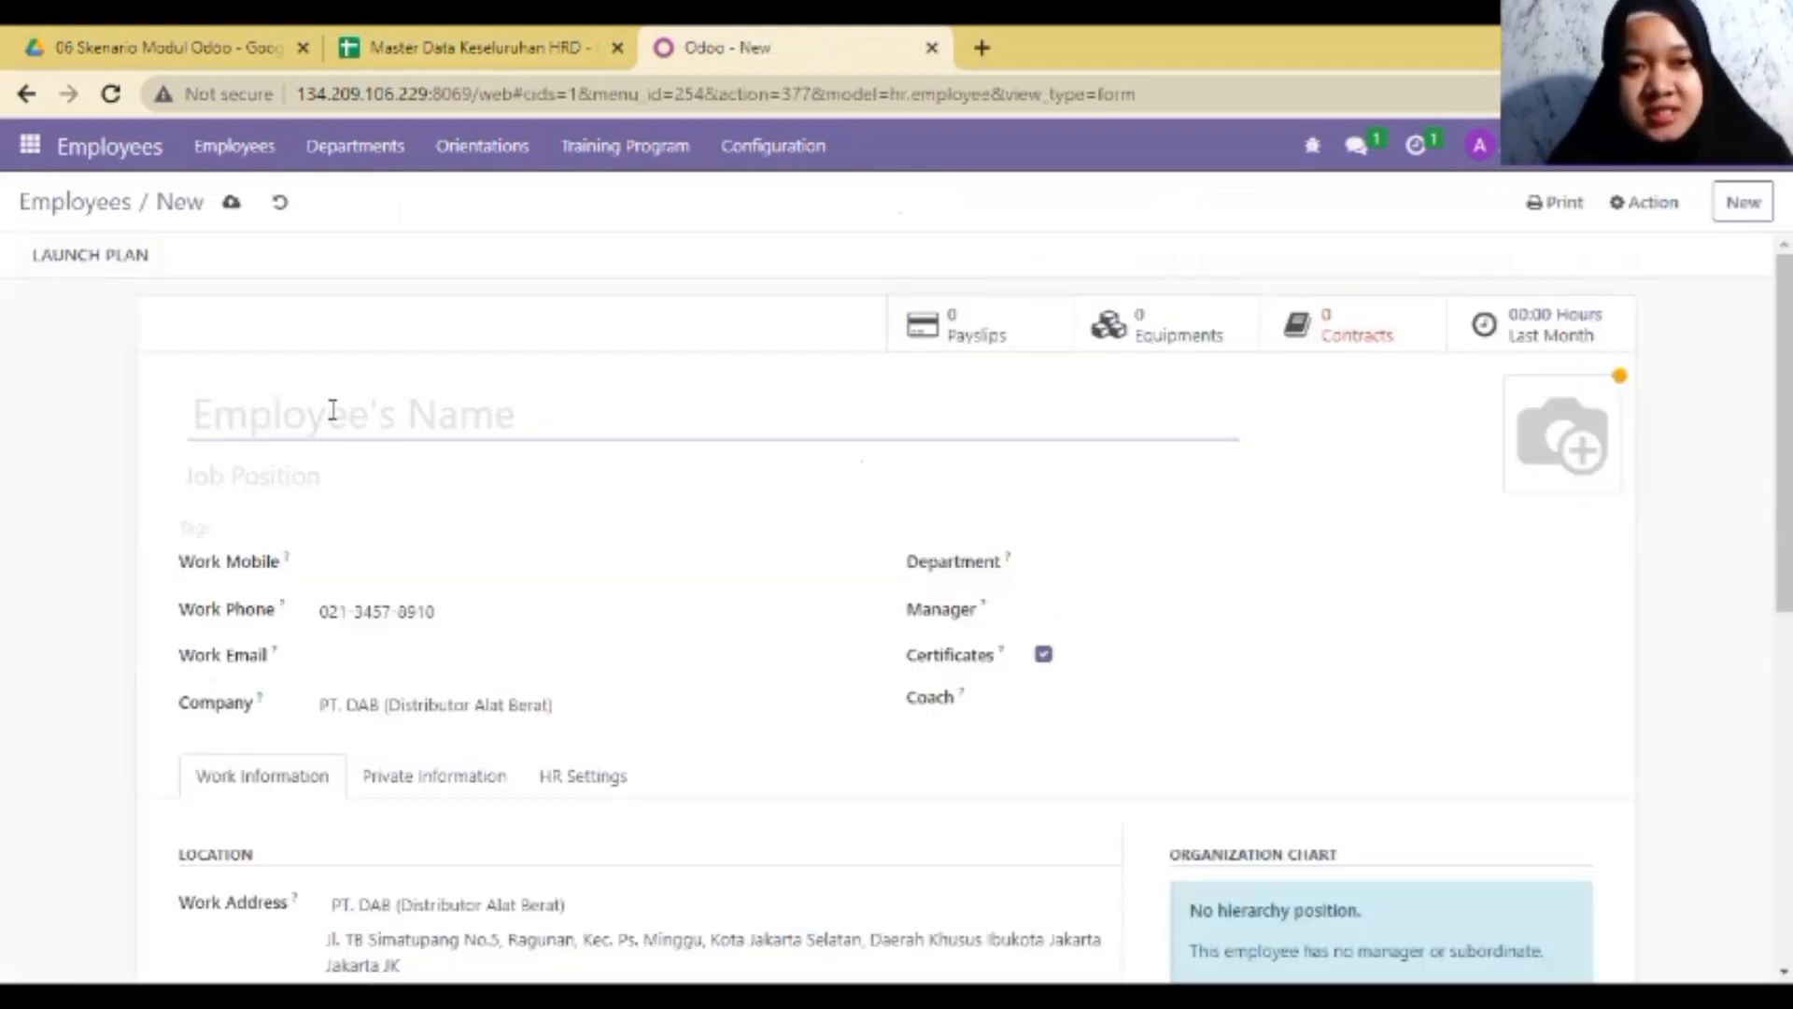
click(255, 478)
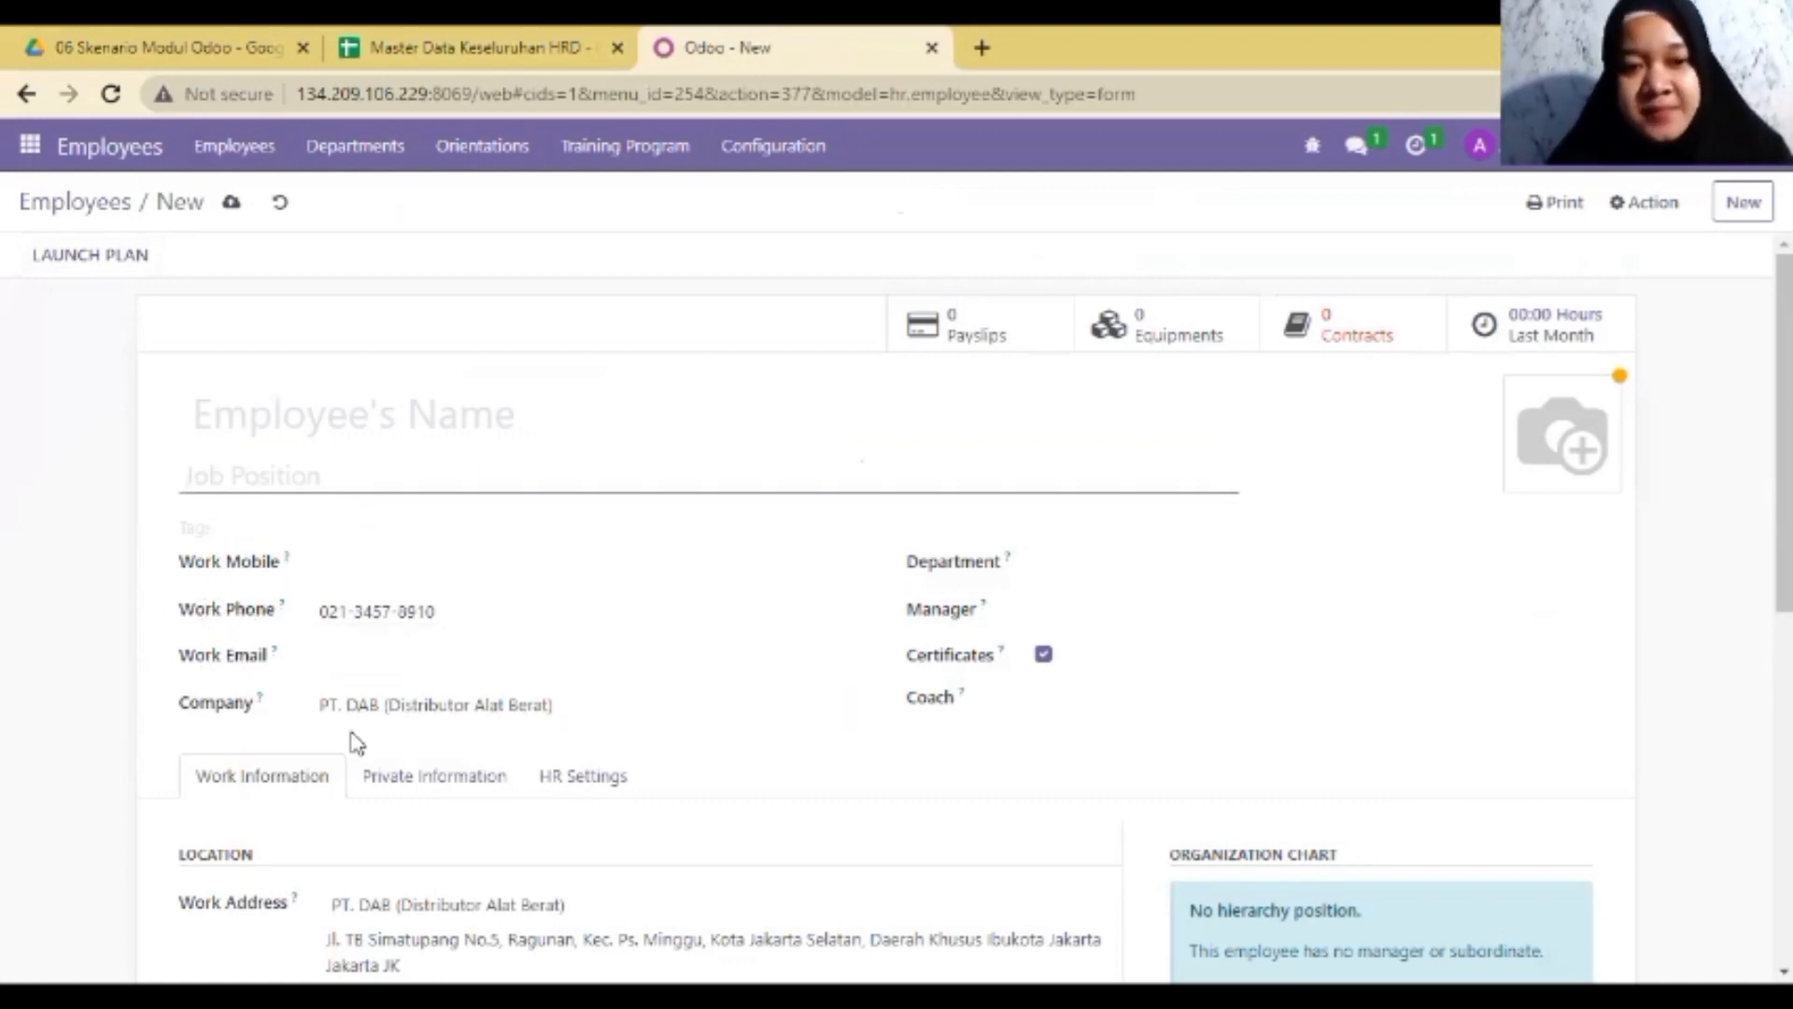
click(1122, 572)
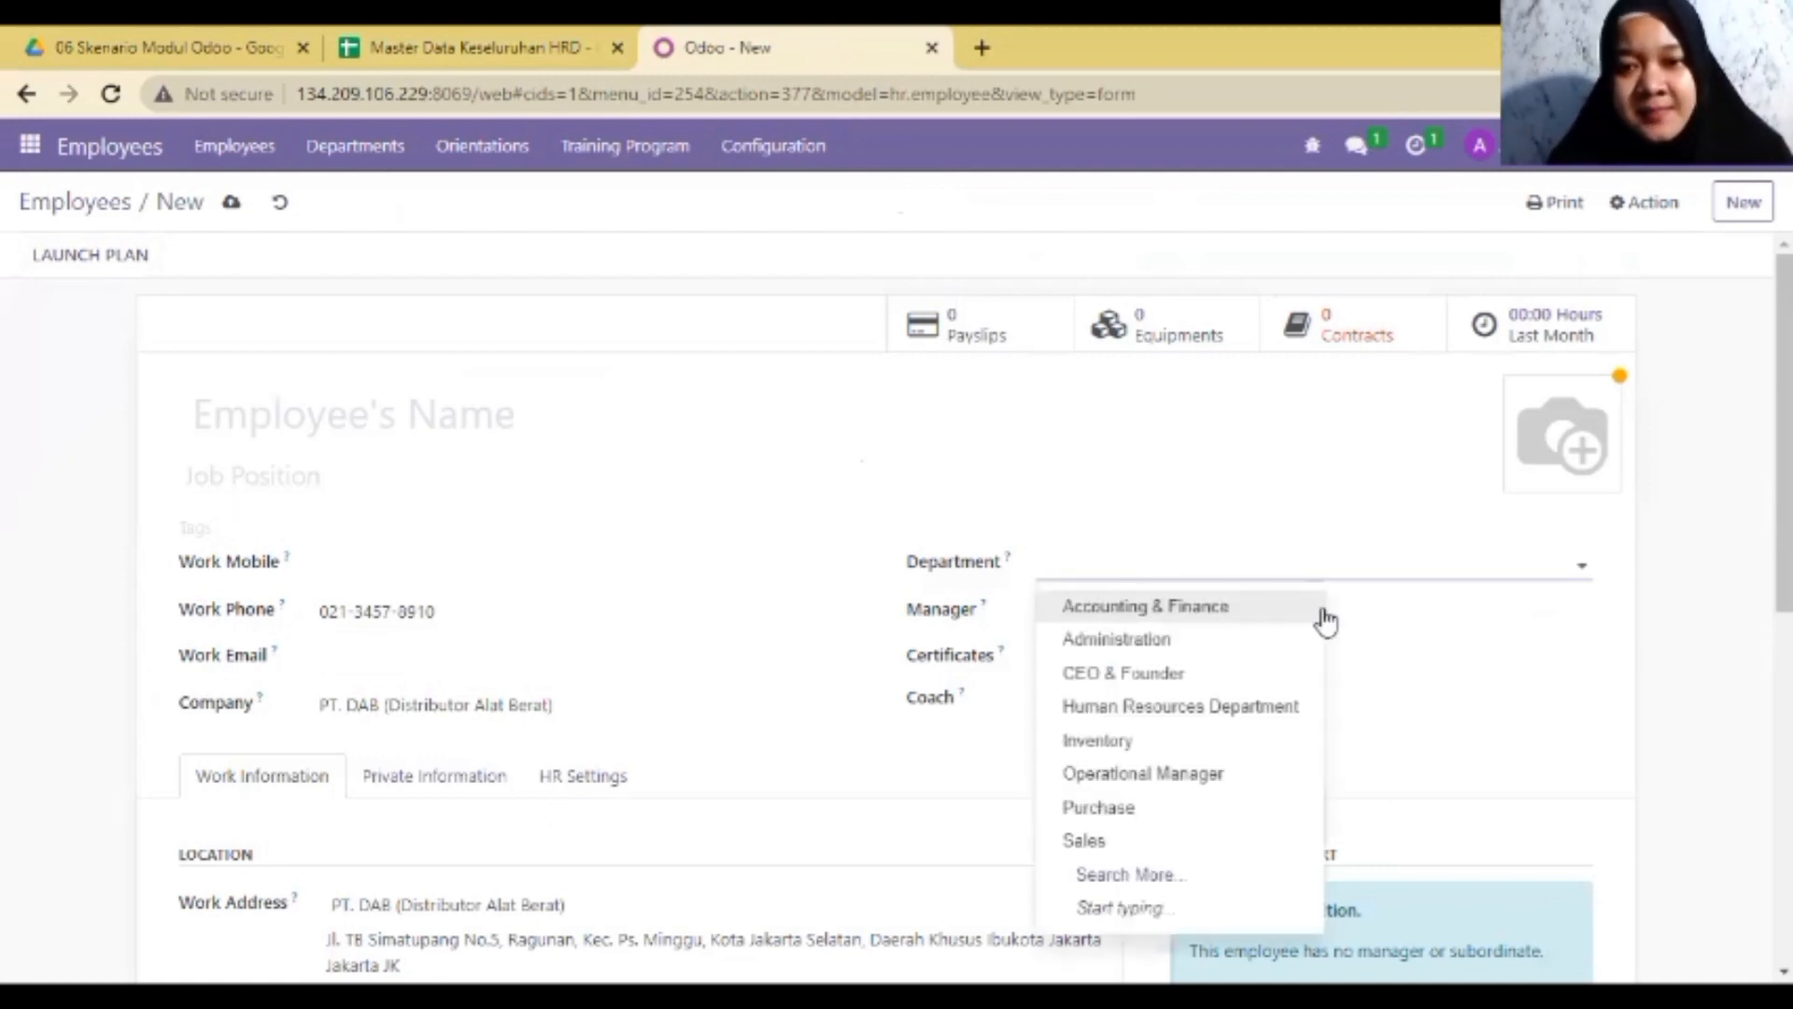
click(1359, 608)
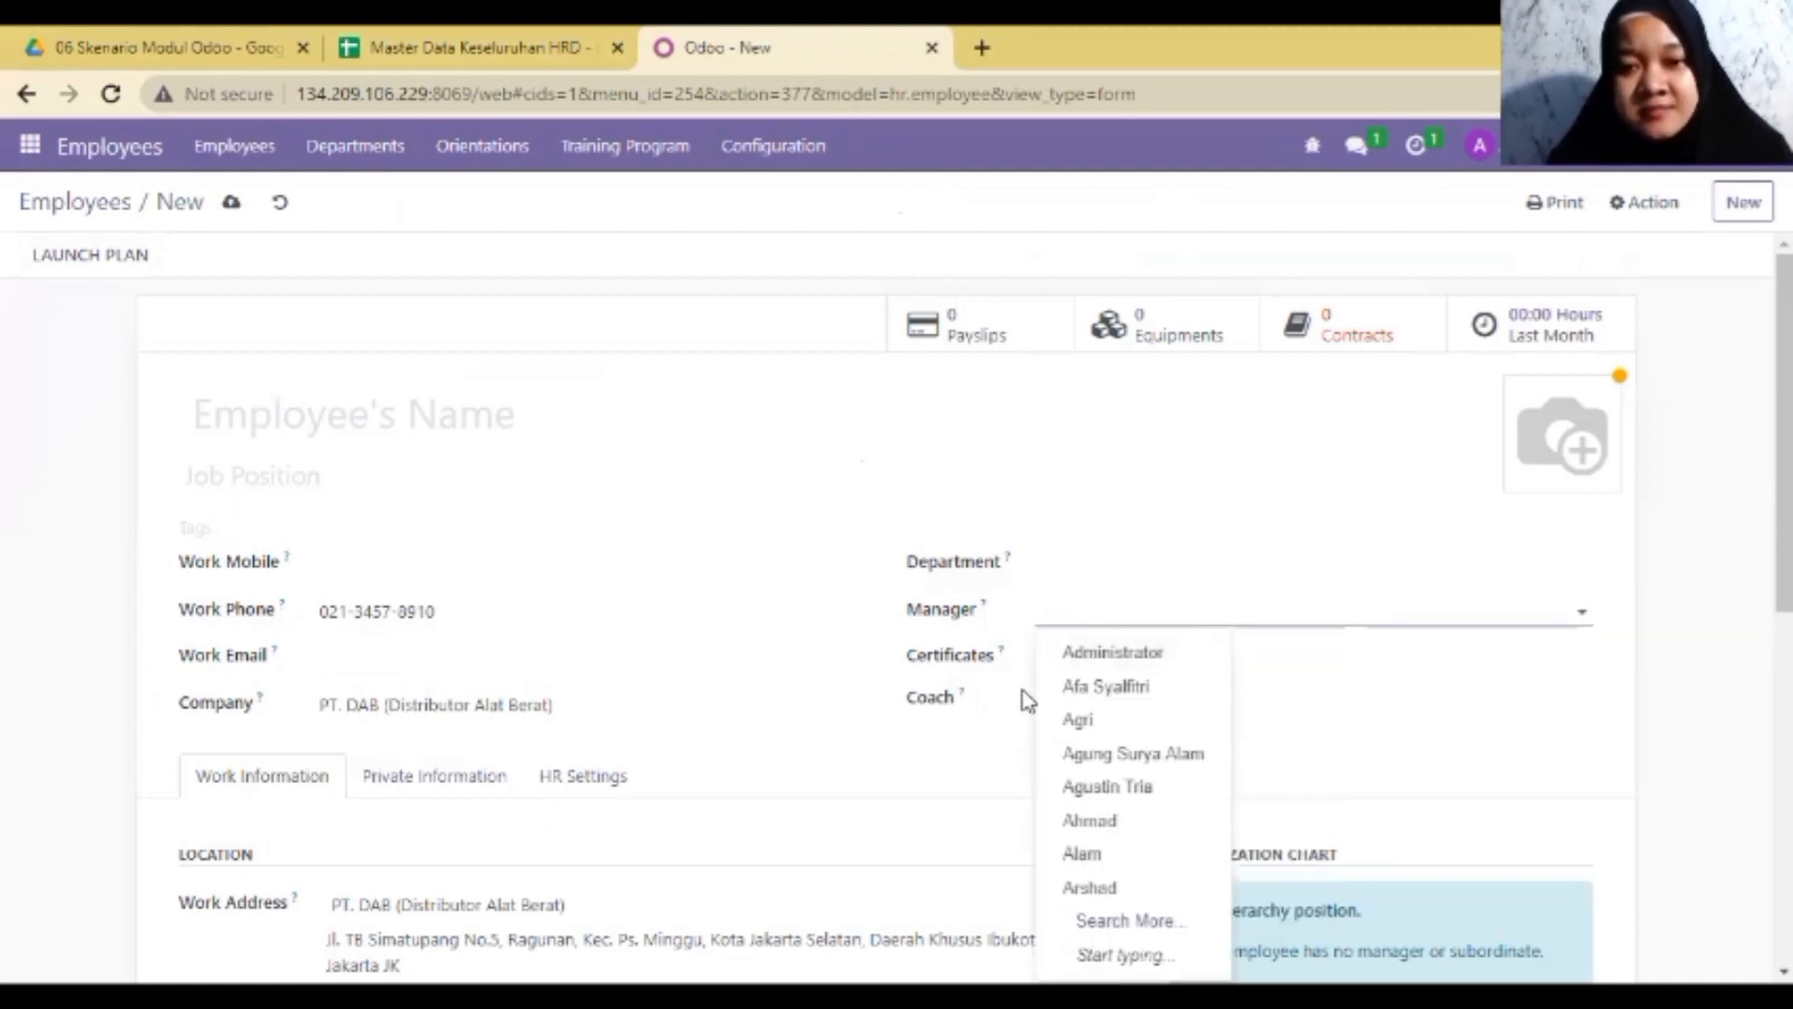
click(746, 738)
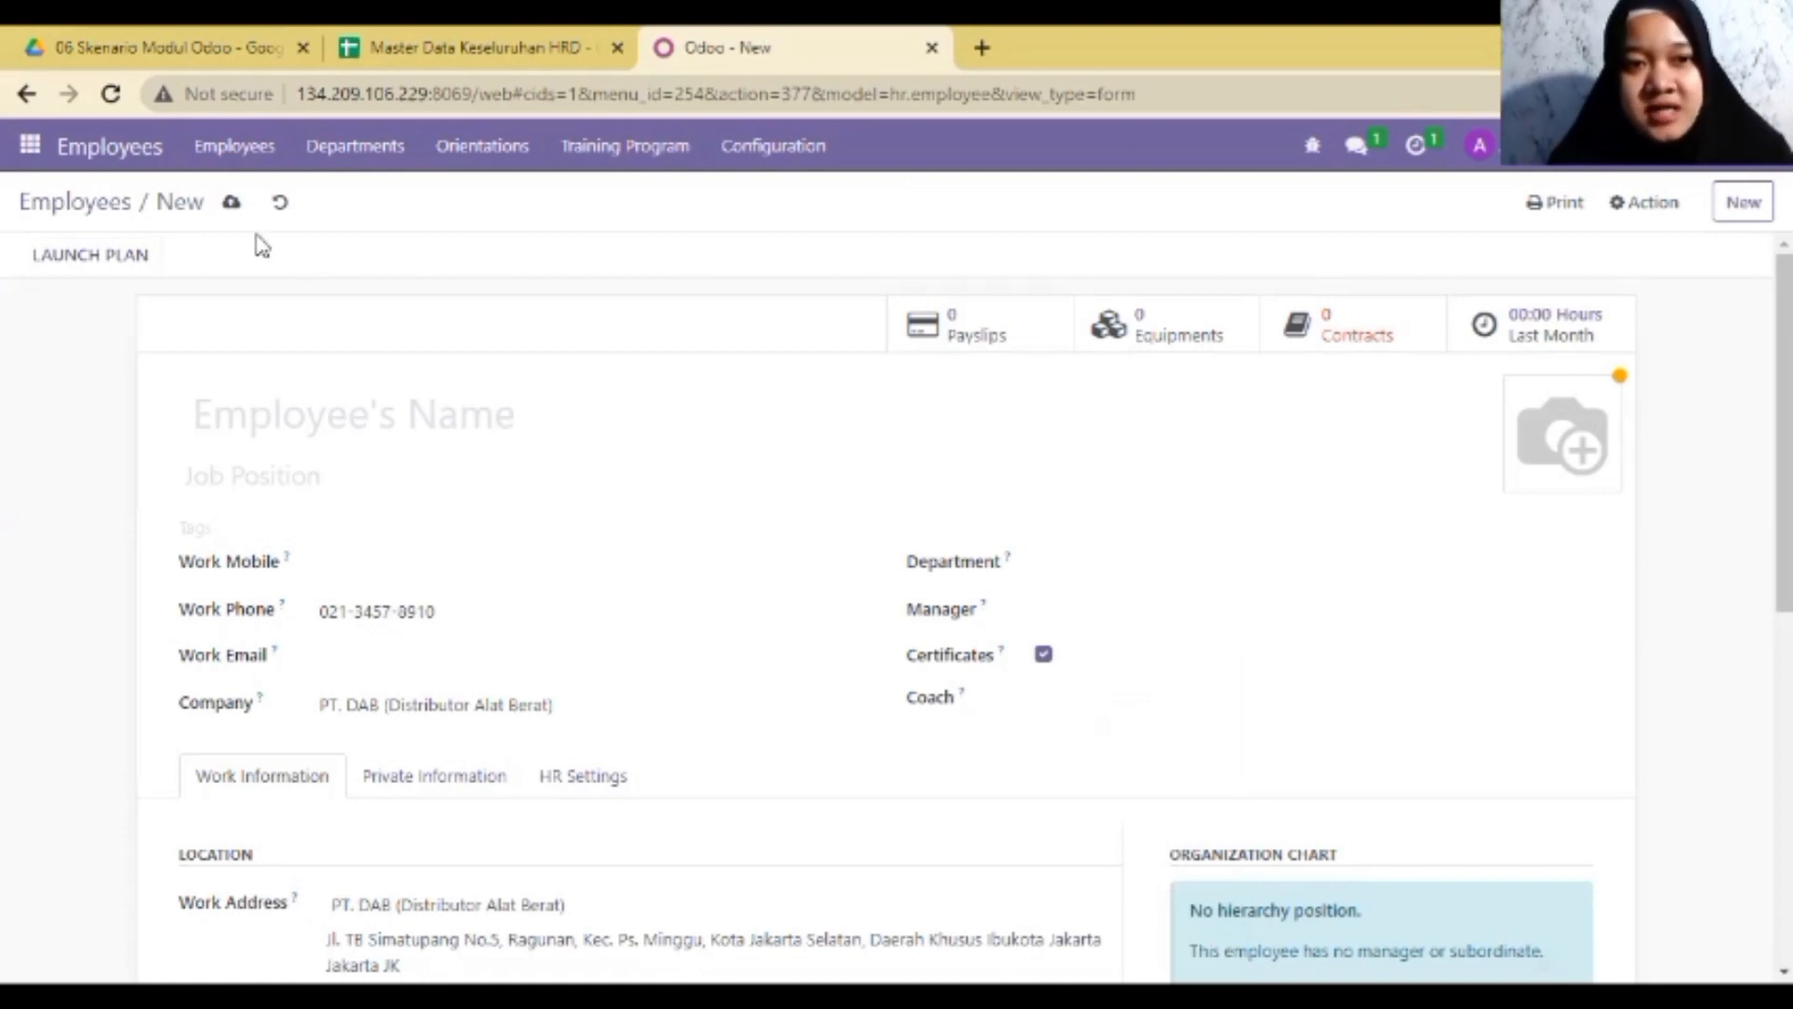
click(65, 201)
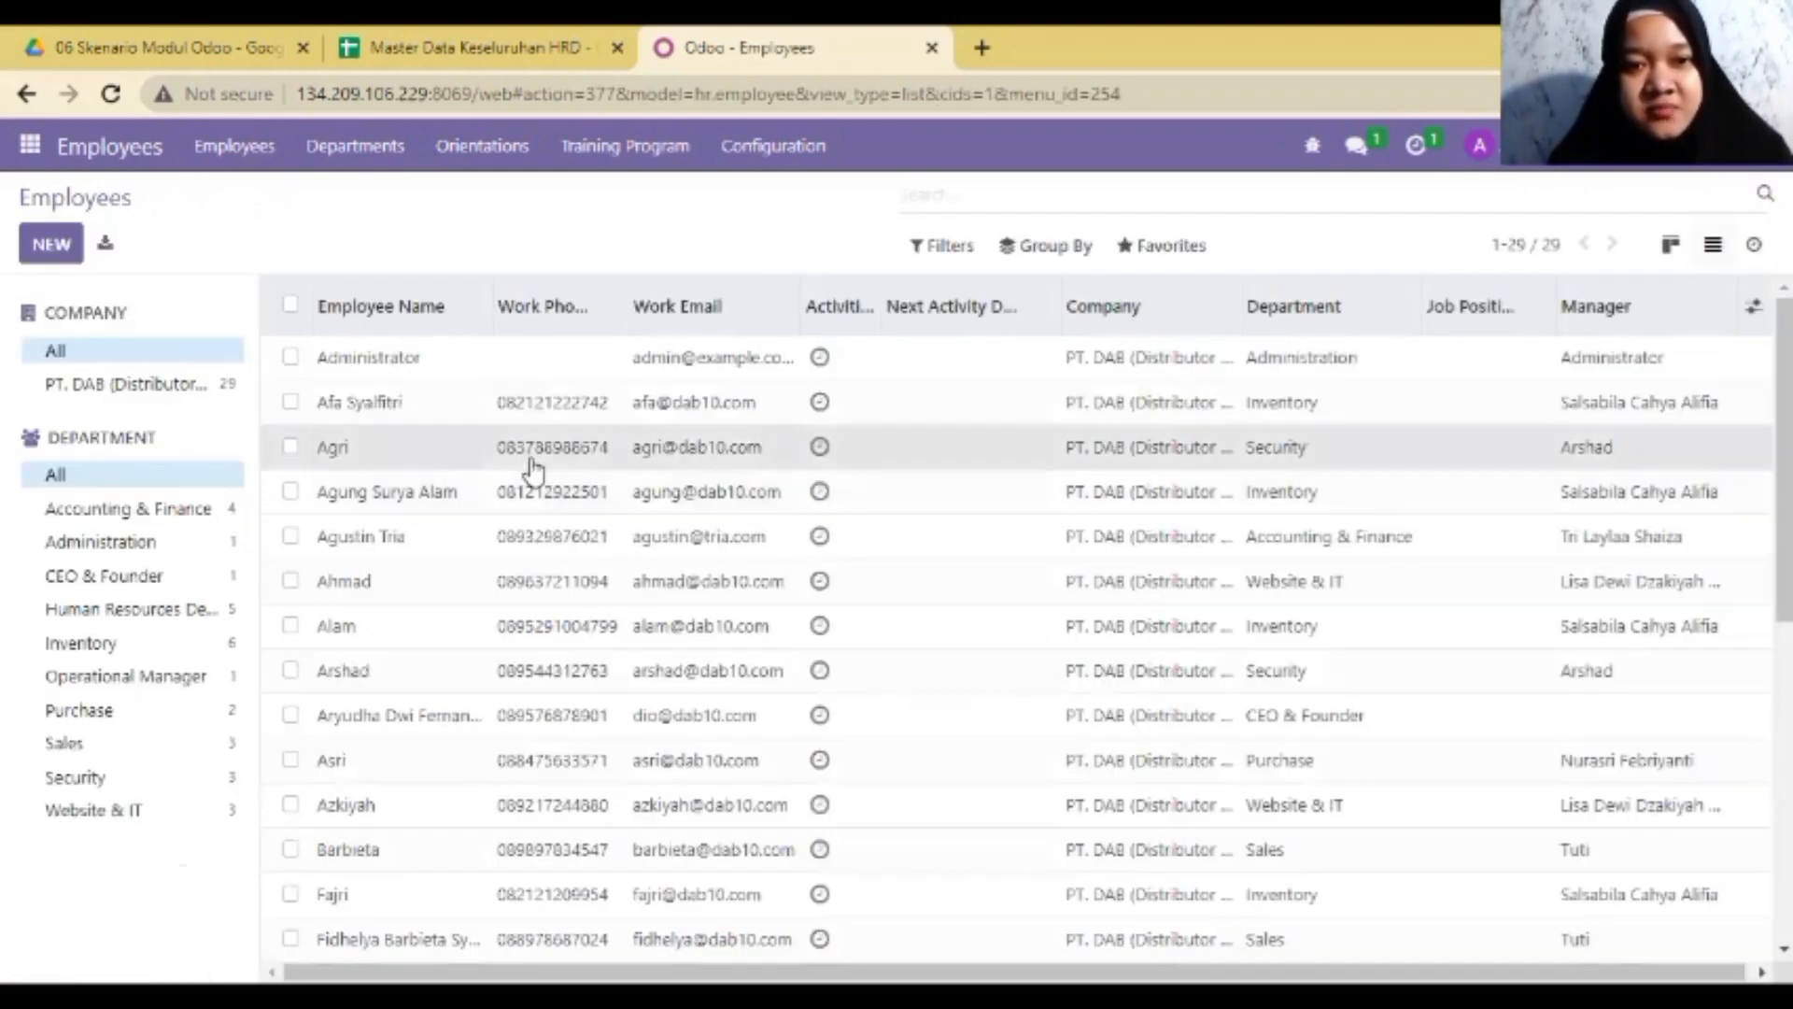
- Inspect the record of the Staff Security Jakarta employee down to the organization chart, and return to the employees list
click(529, 456)
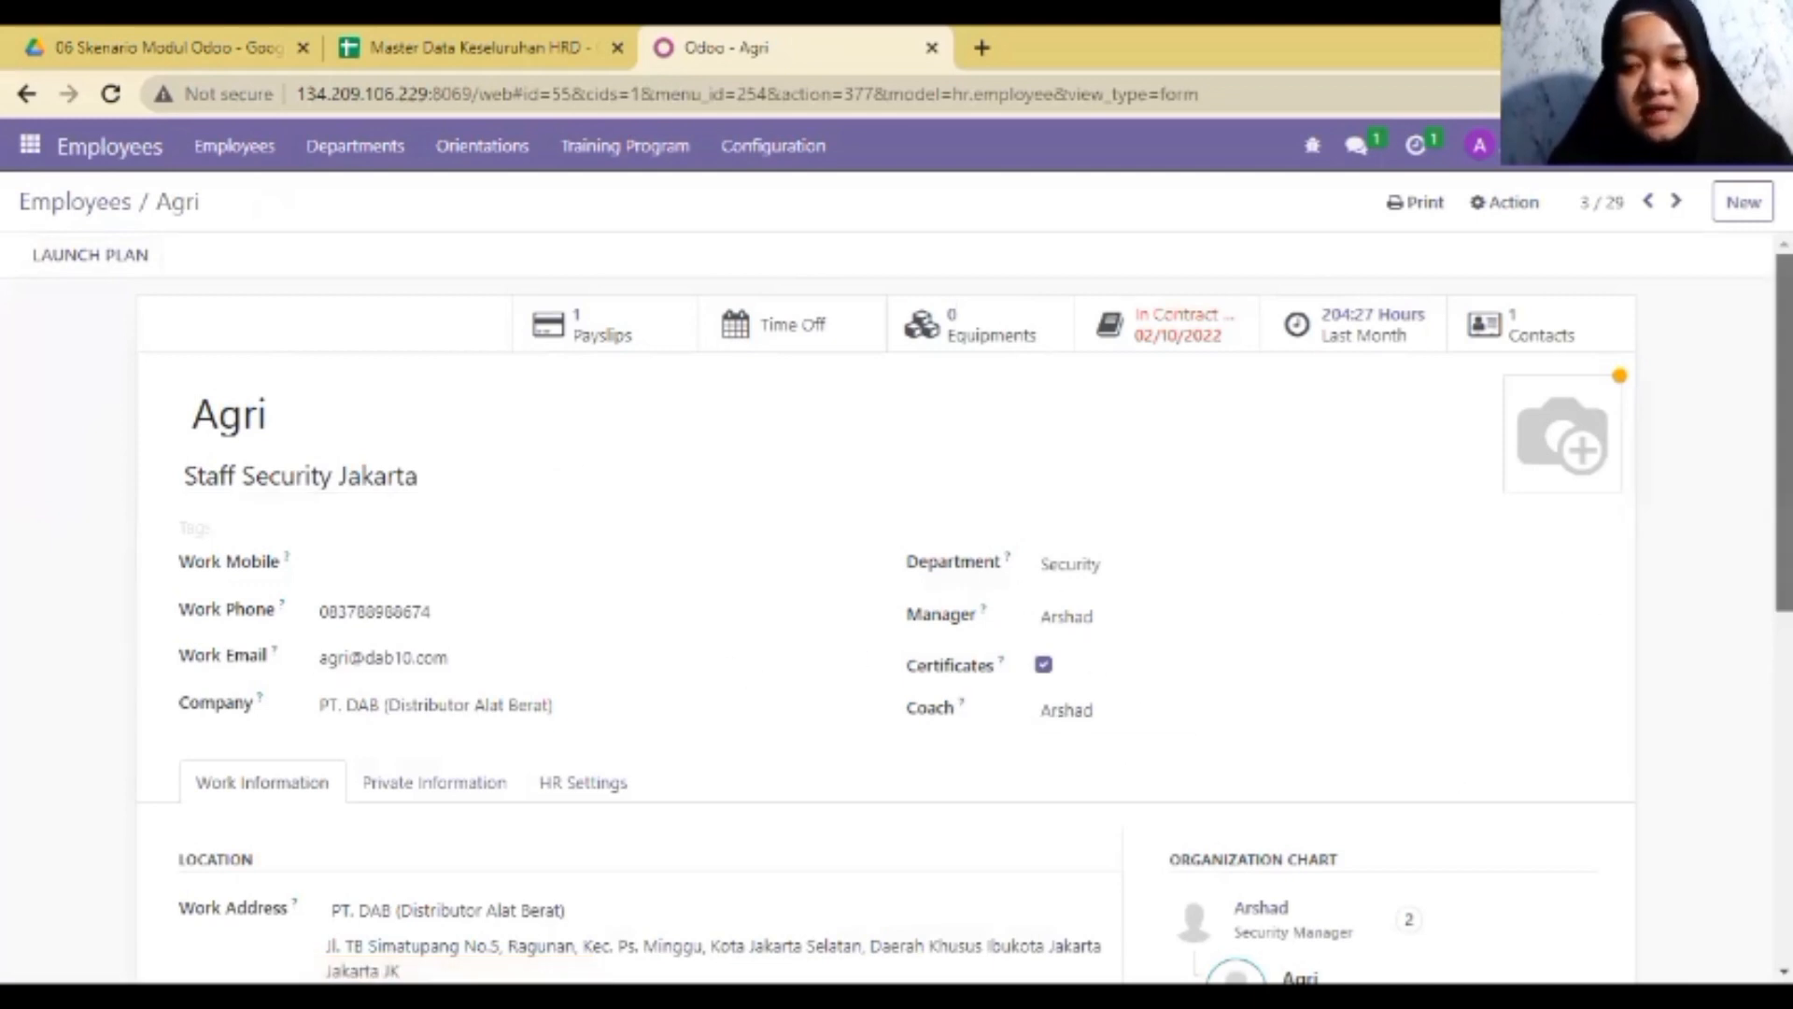
scroll(1368, 737, down, 3)
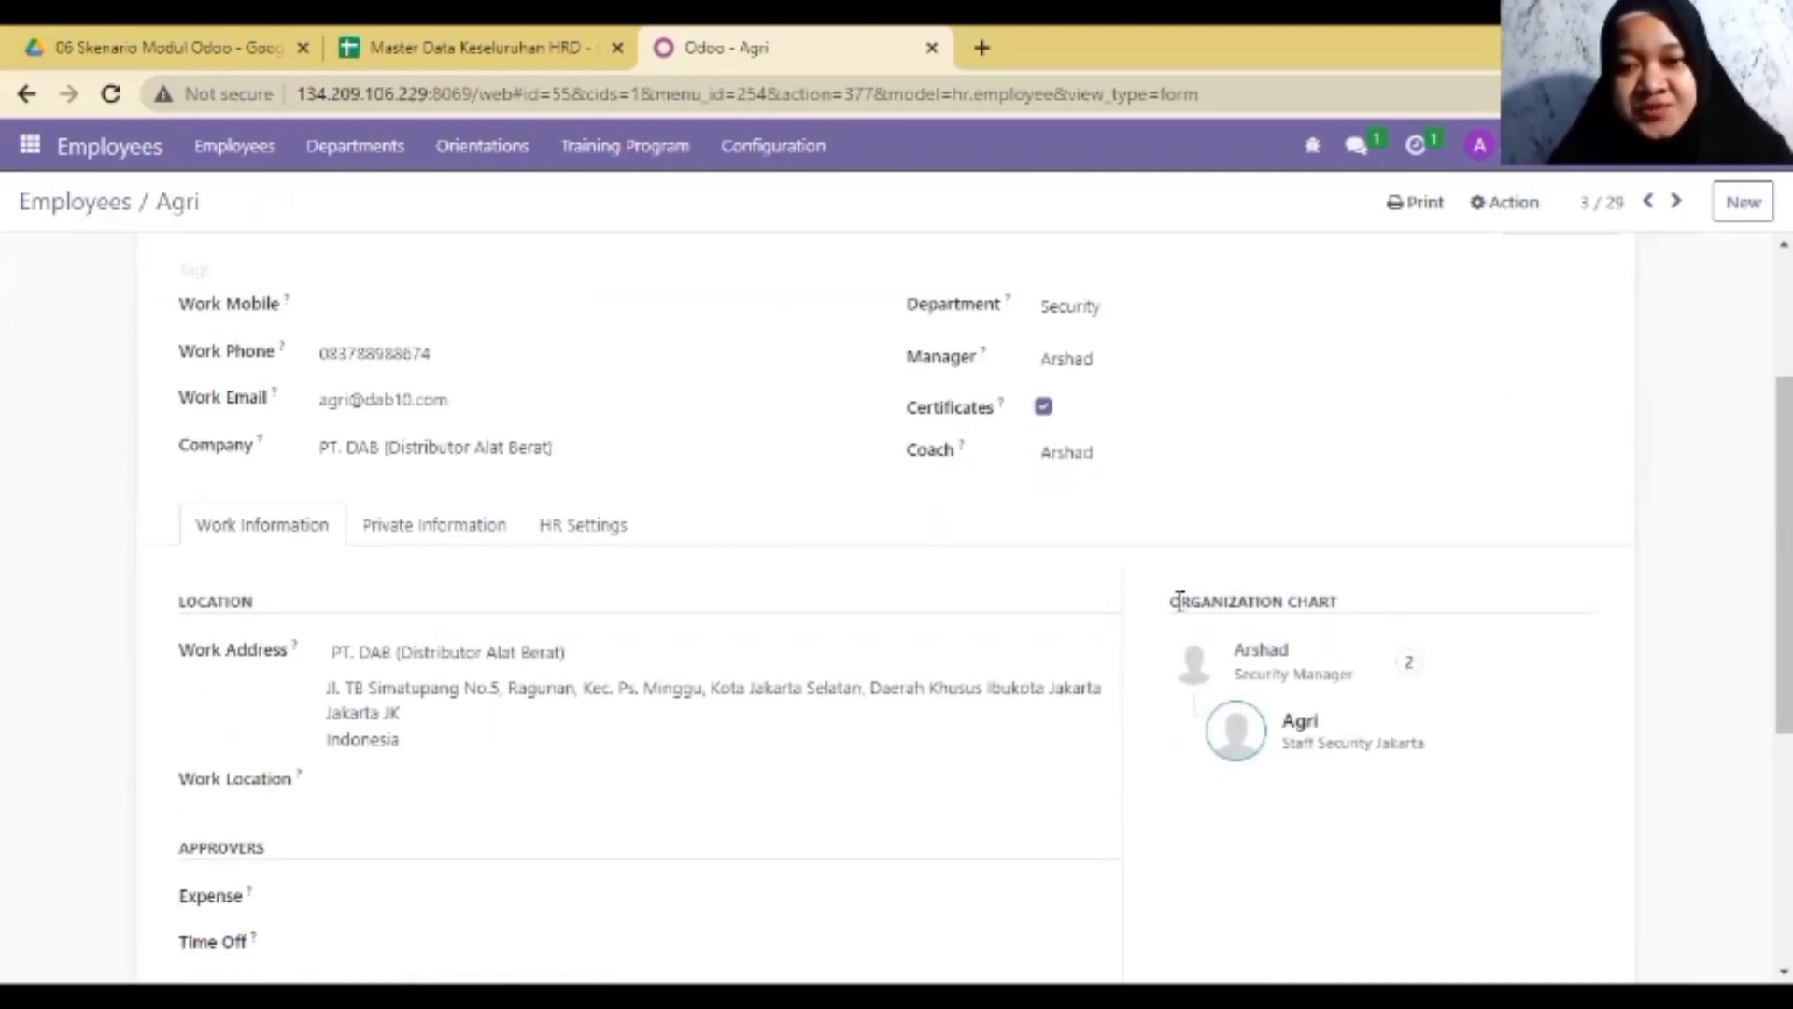
click(101, 210)
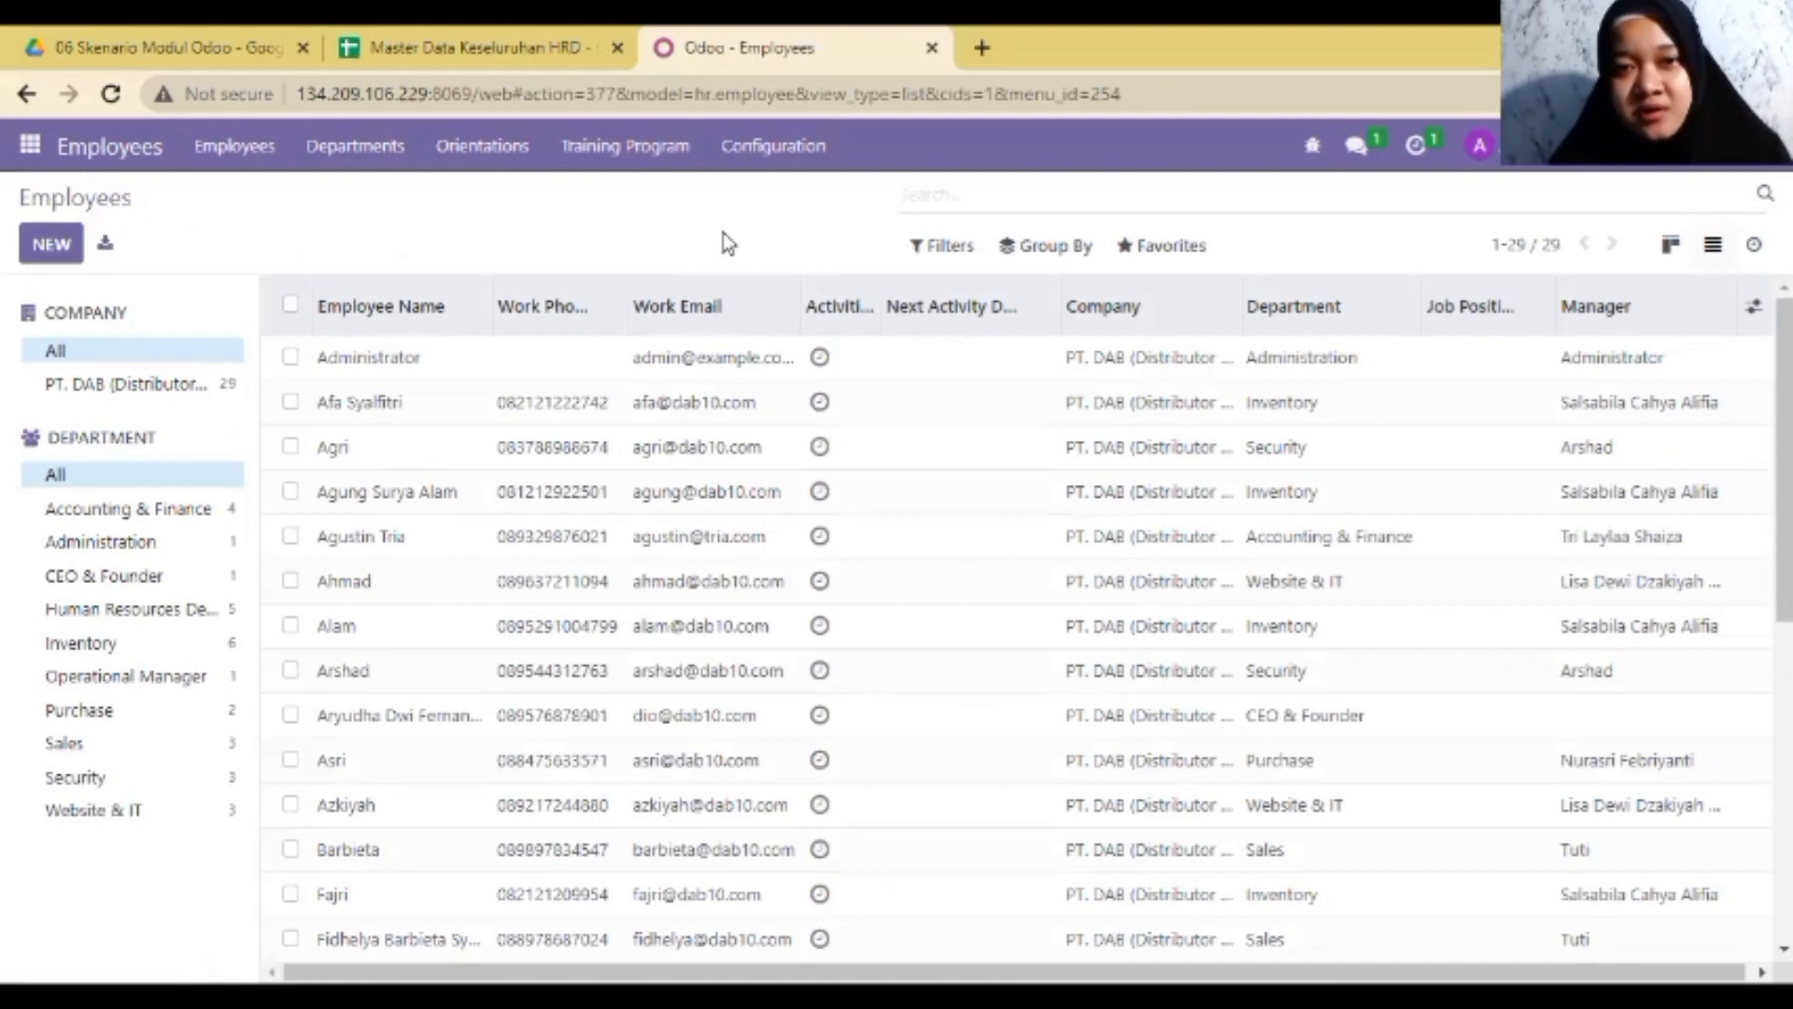
- Load the workbook Master Data Keseluruhan HRD into the employees import, and leave without importing
click(1190, 262)
click(1177, 342)
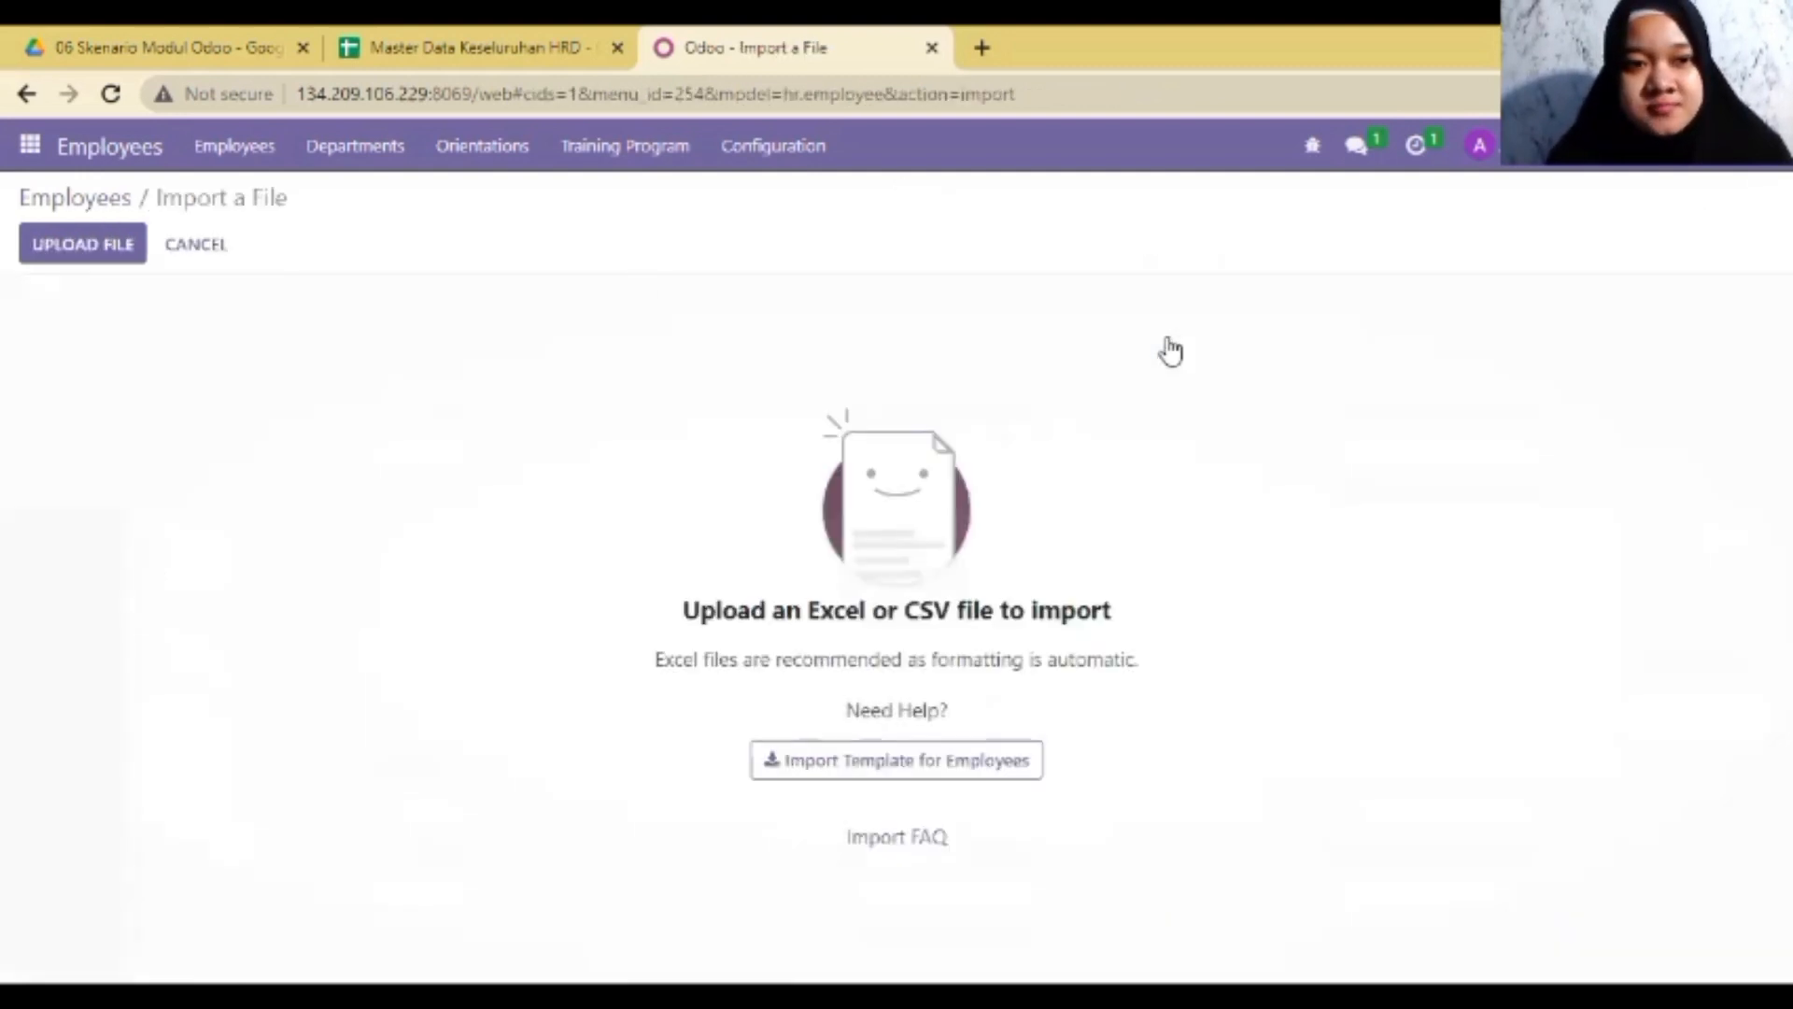
click(96, 260)
click(499, 244)
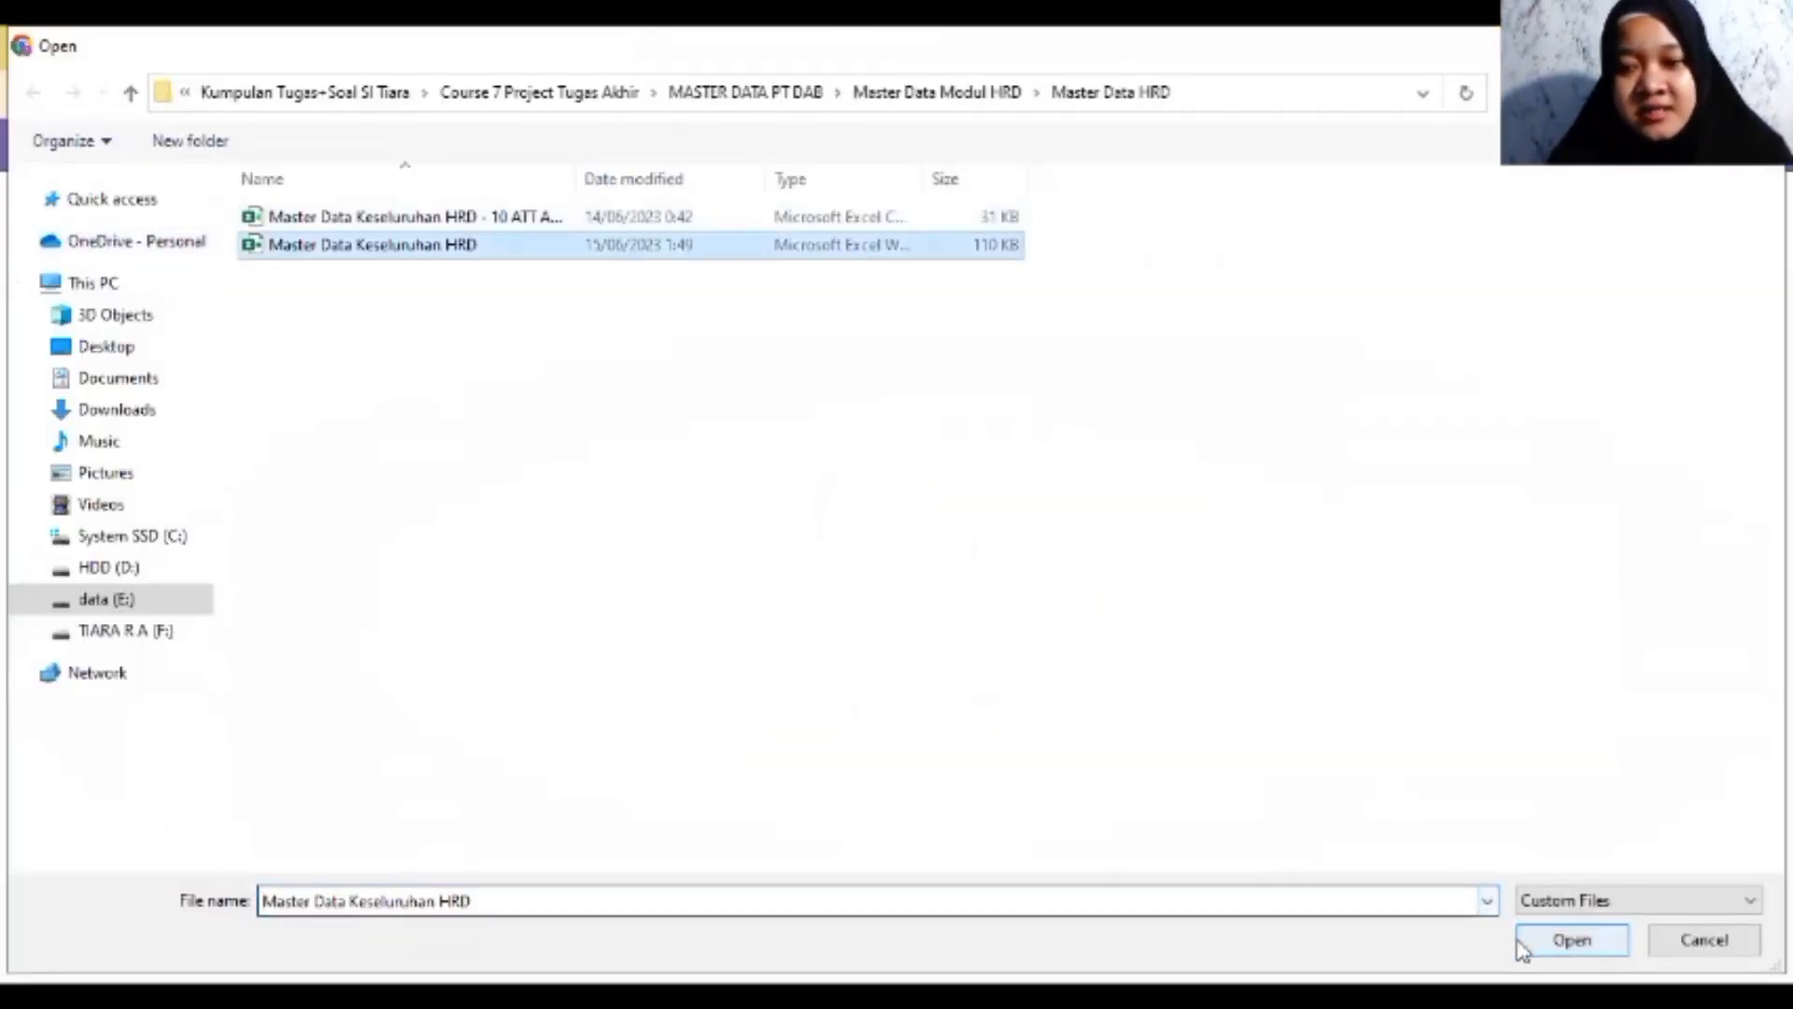
click(1522, 942)
click(148, 252)
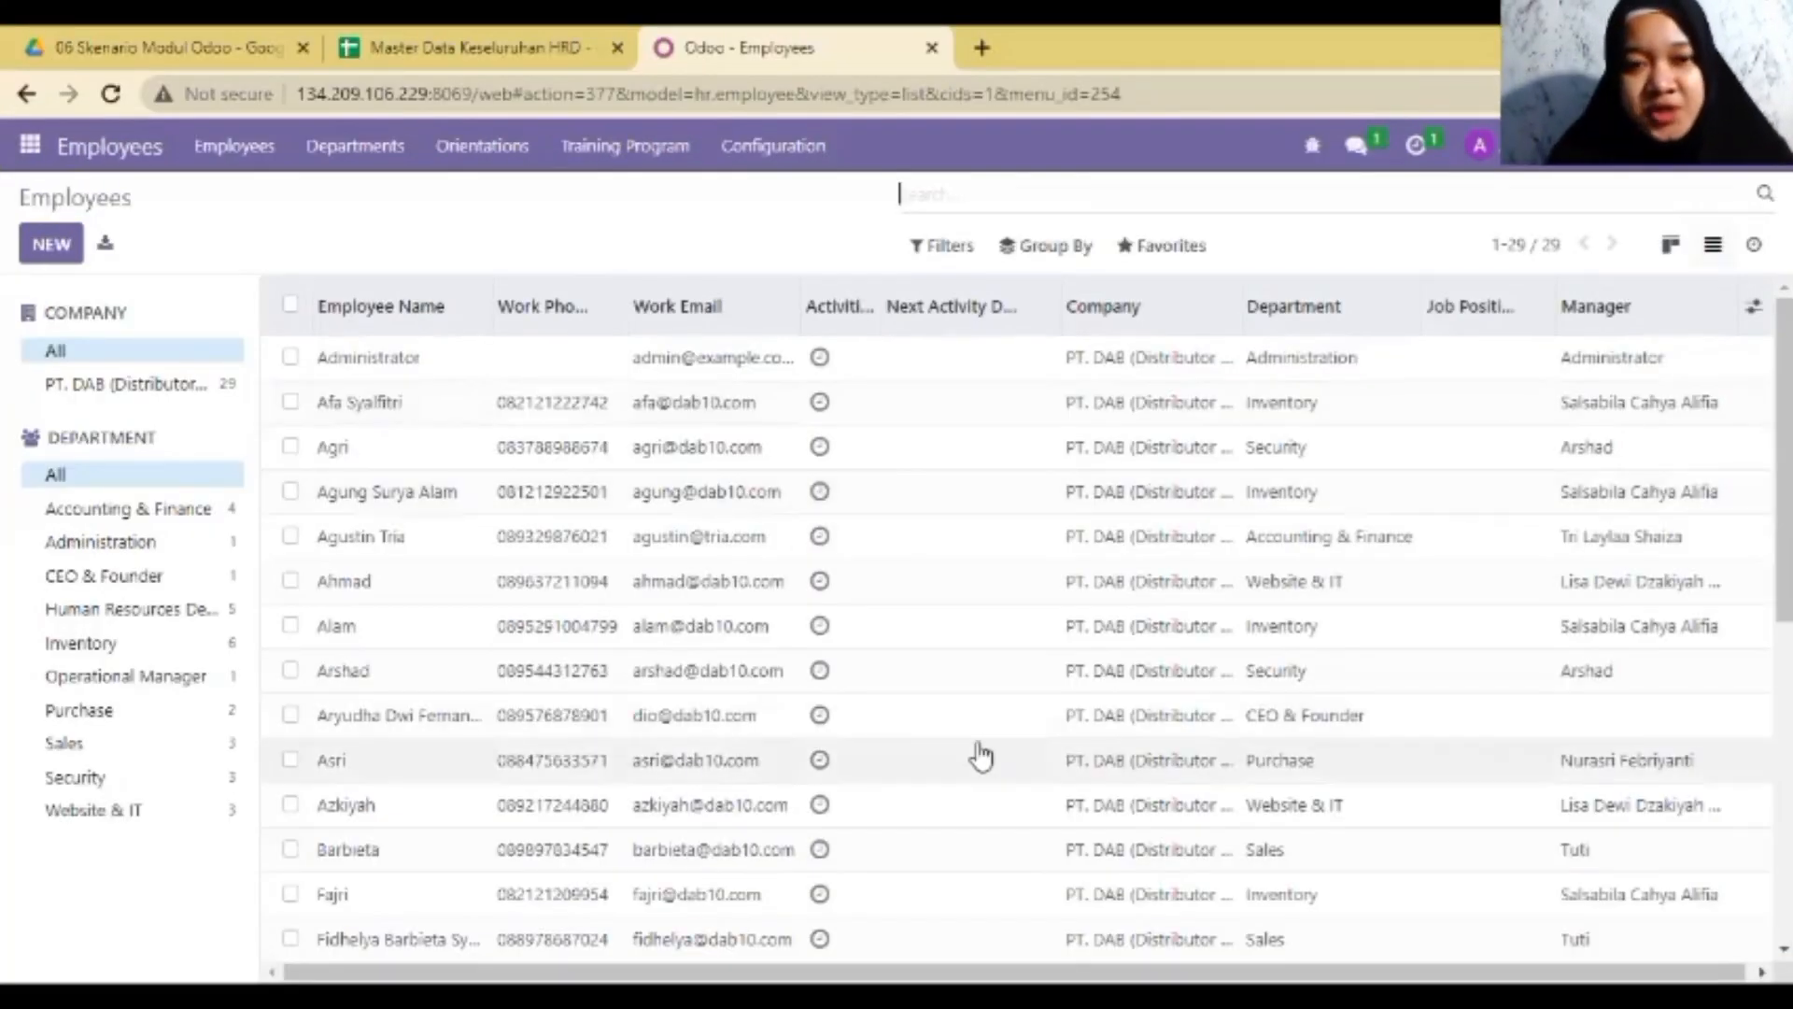
- Inspect the Staff Inventory/Maintenance Jakarta employee's record, including the manager choices and organization chart, and return to the employees list
click(532, 403)
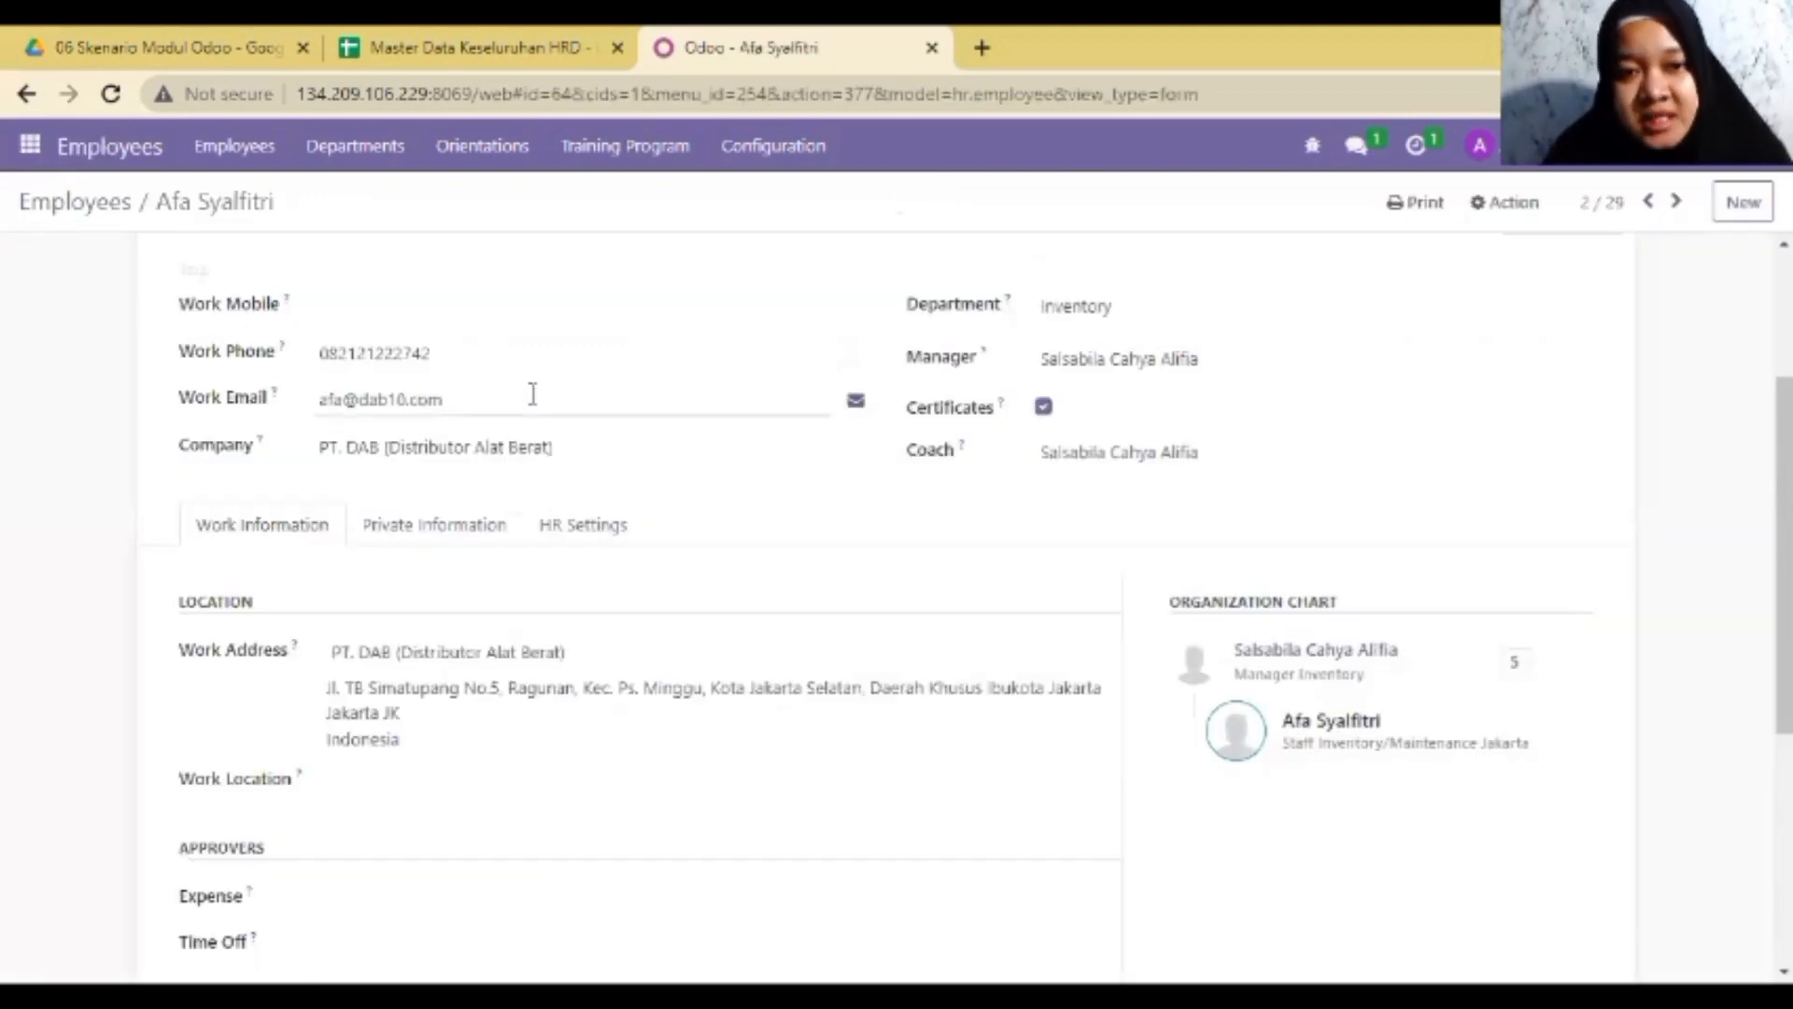
scroll(886, 607, up, 2)
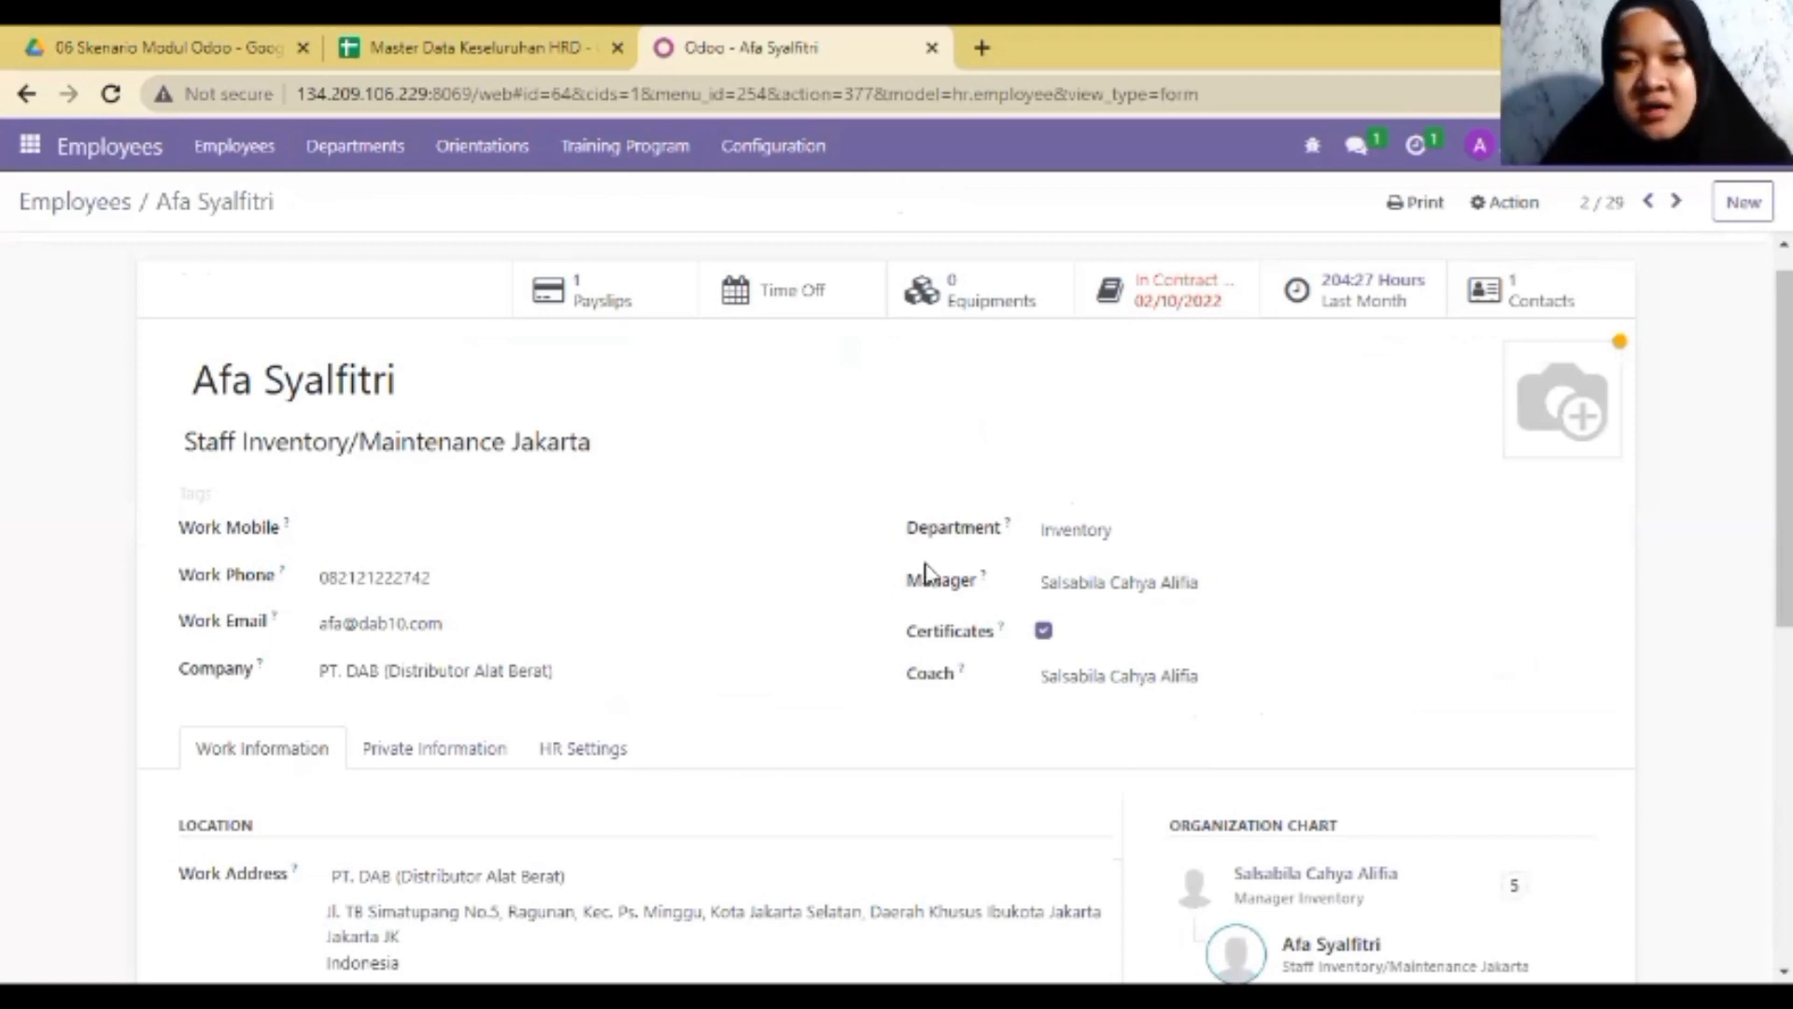
click(1301, 585)
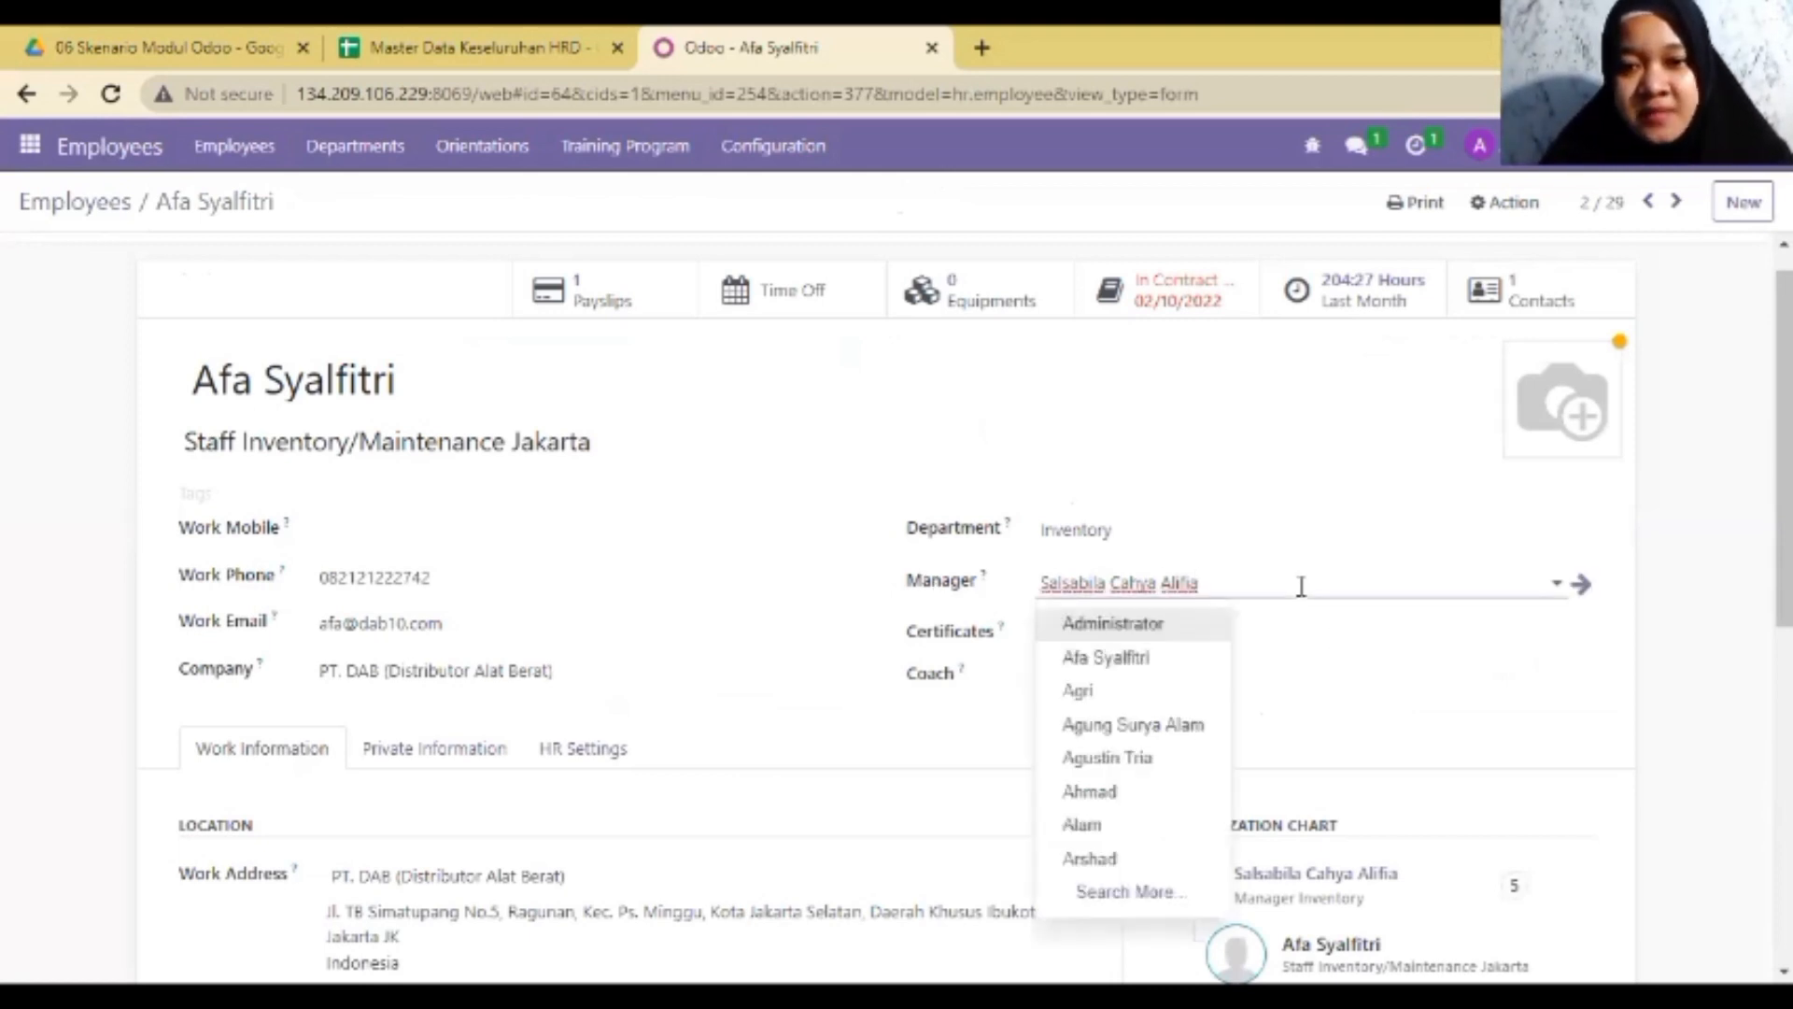
click(1749, 717)
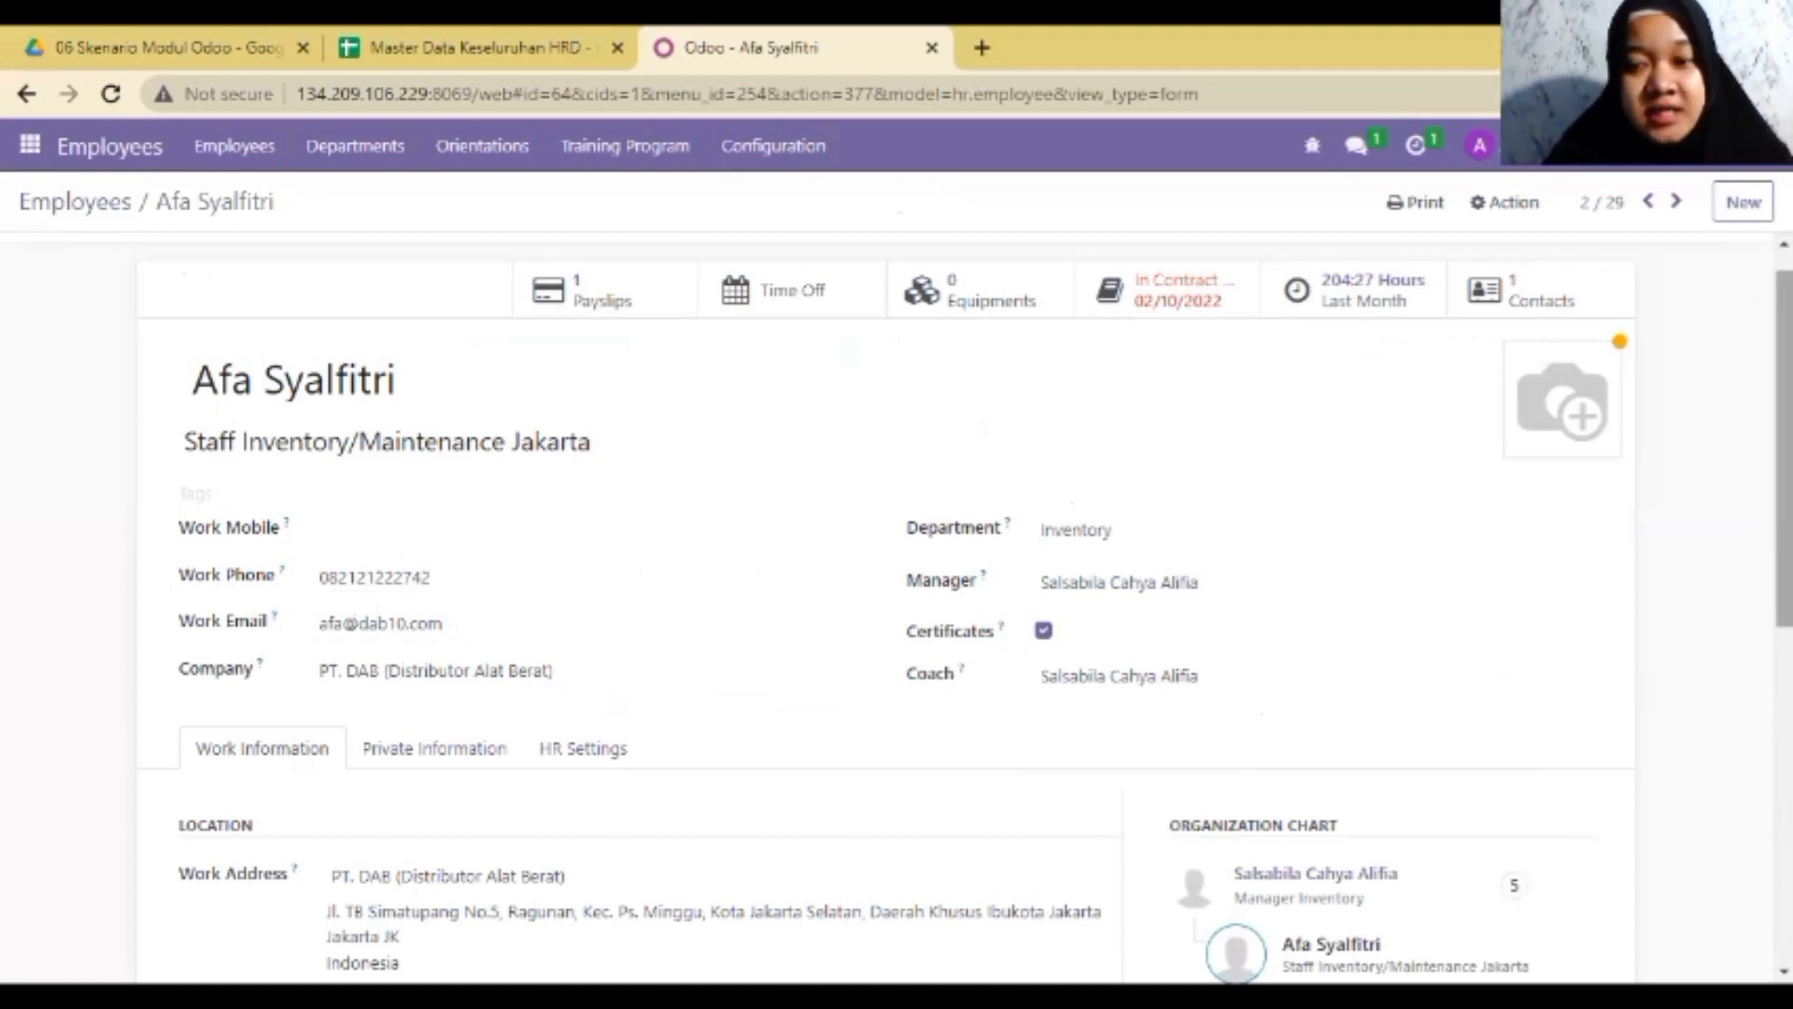
scroll(1782, 448, down, 2)
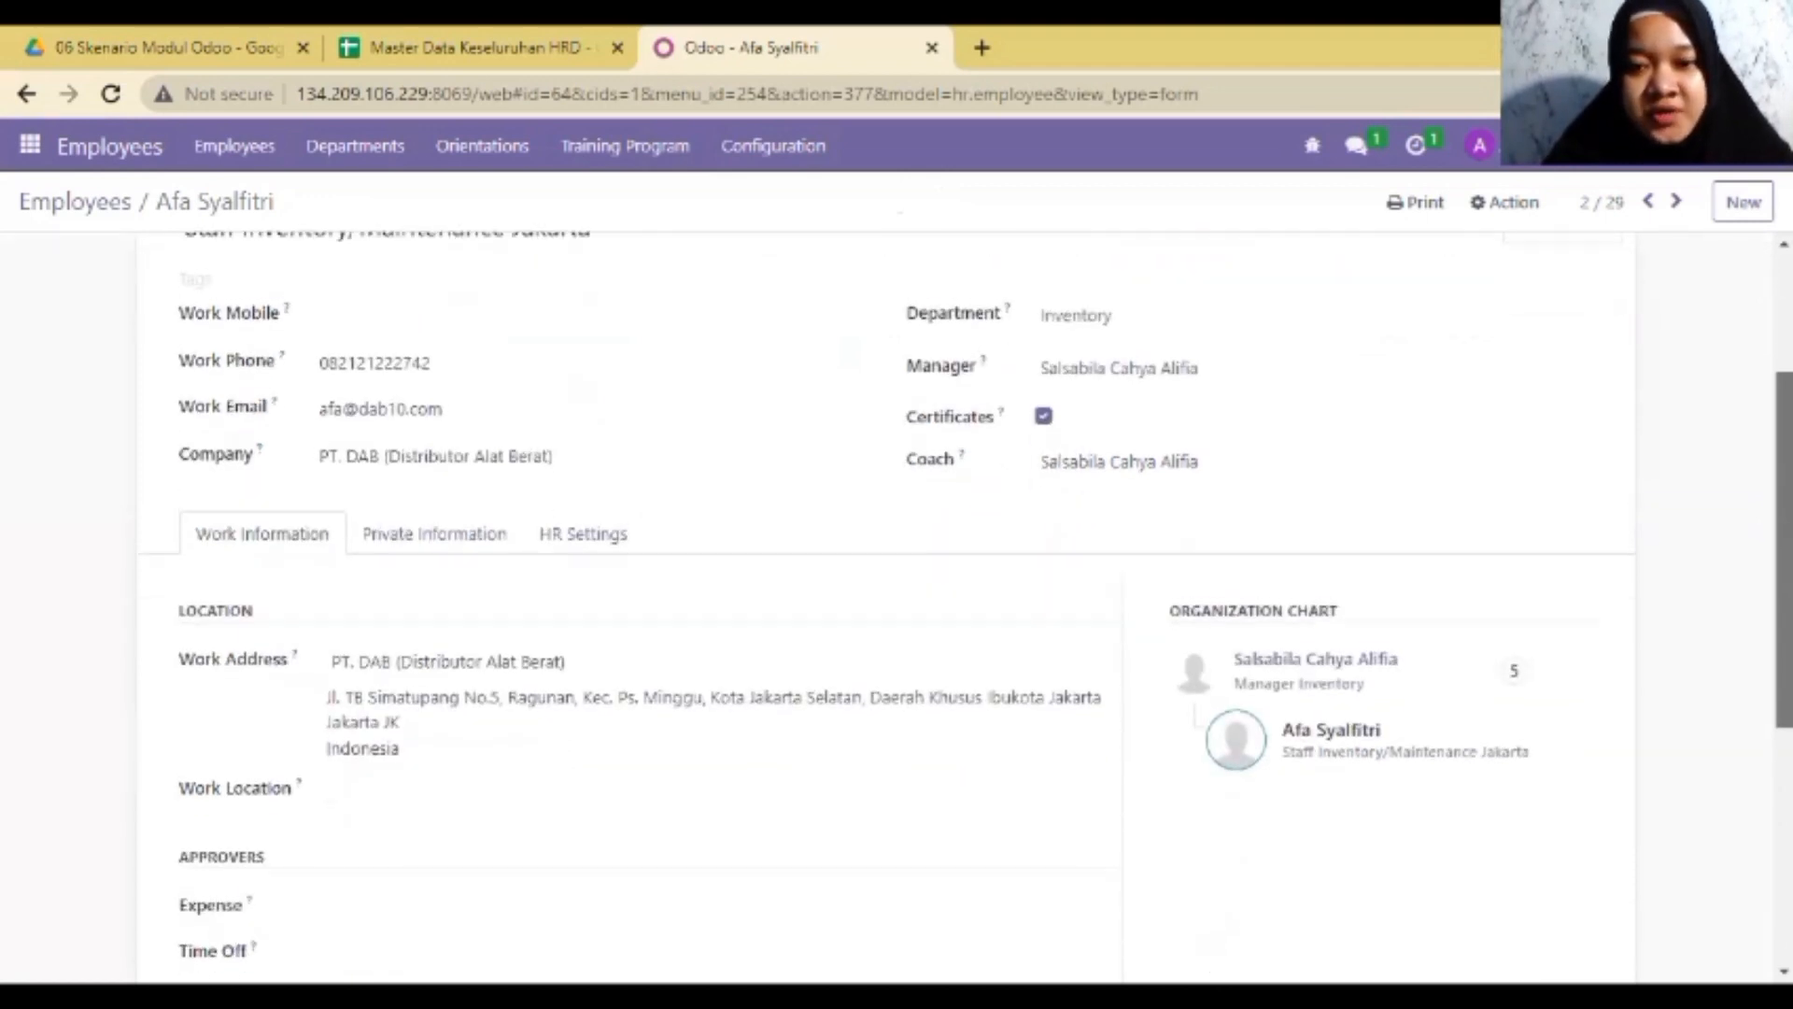
scroll(934, 597, up, 3)
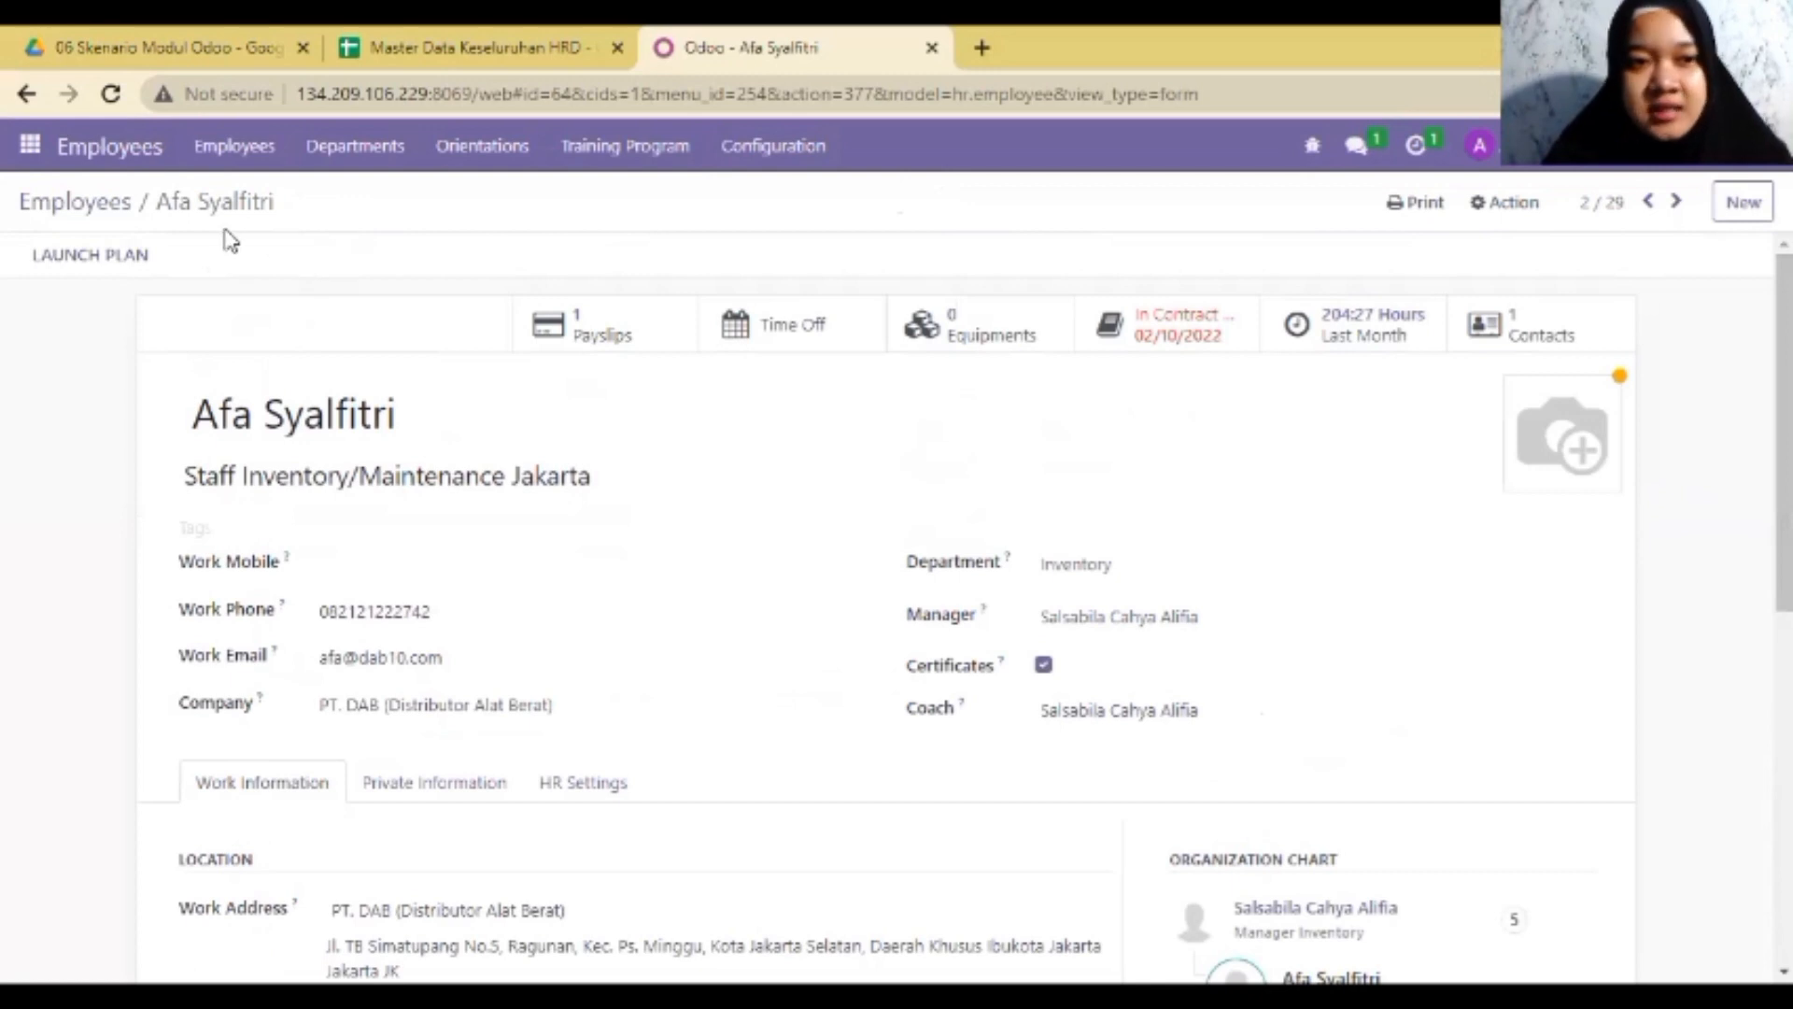
click(72, 222)
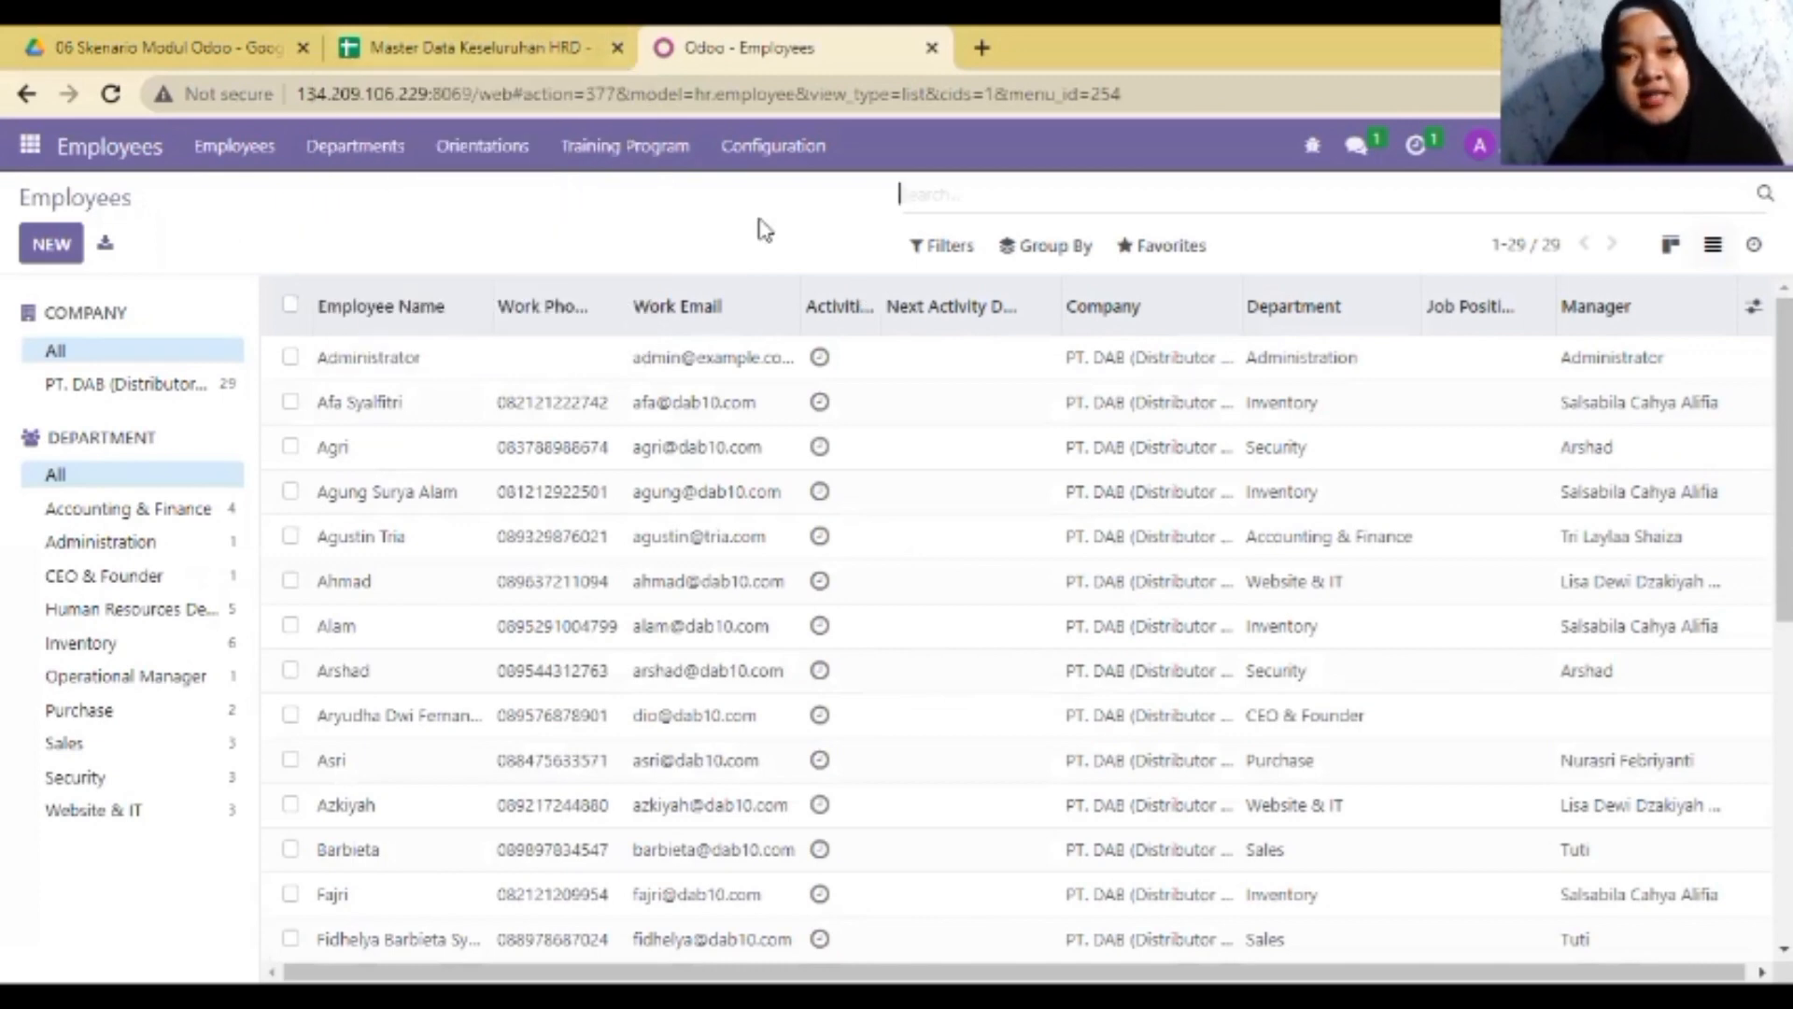
- Switch to the Master Data Keseluruhan HRD spreadsheet and review the applicants on the sheet 3 REC ALL Applications PT DAB
click(486, 48)
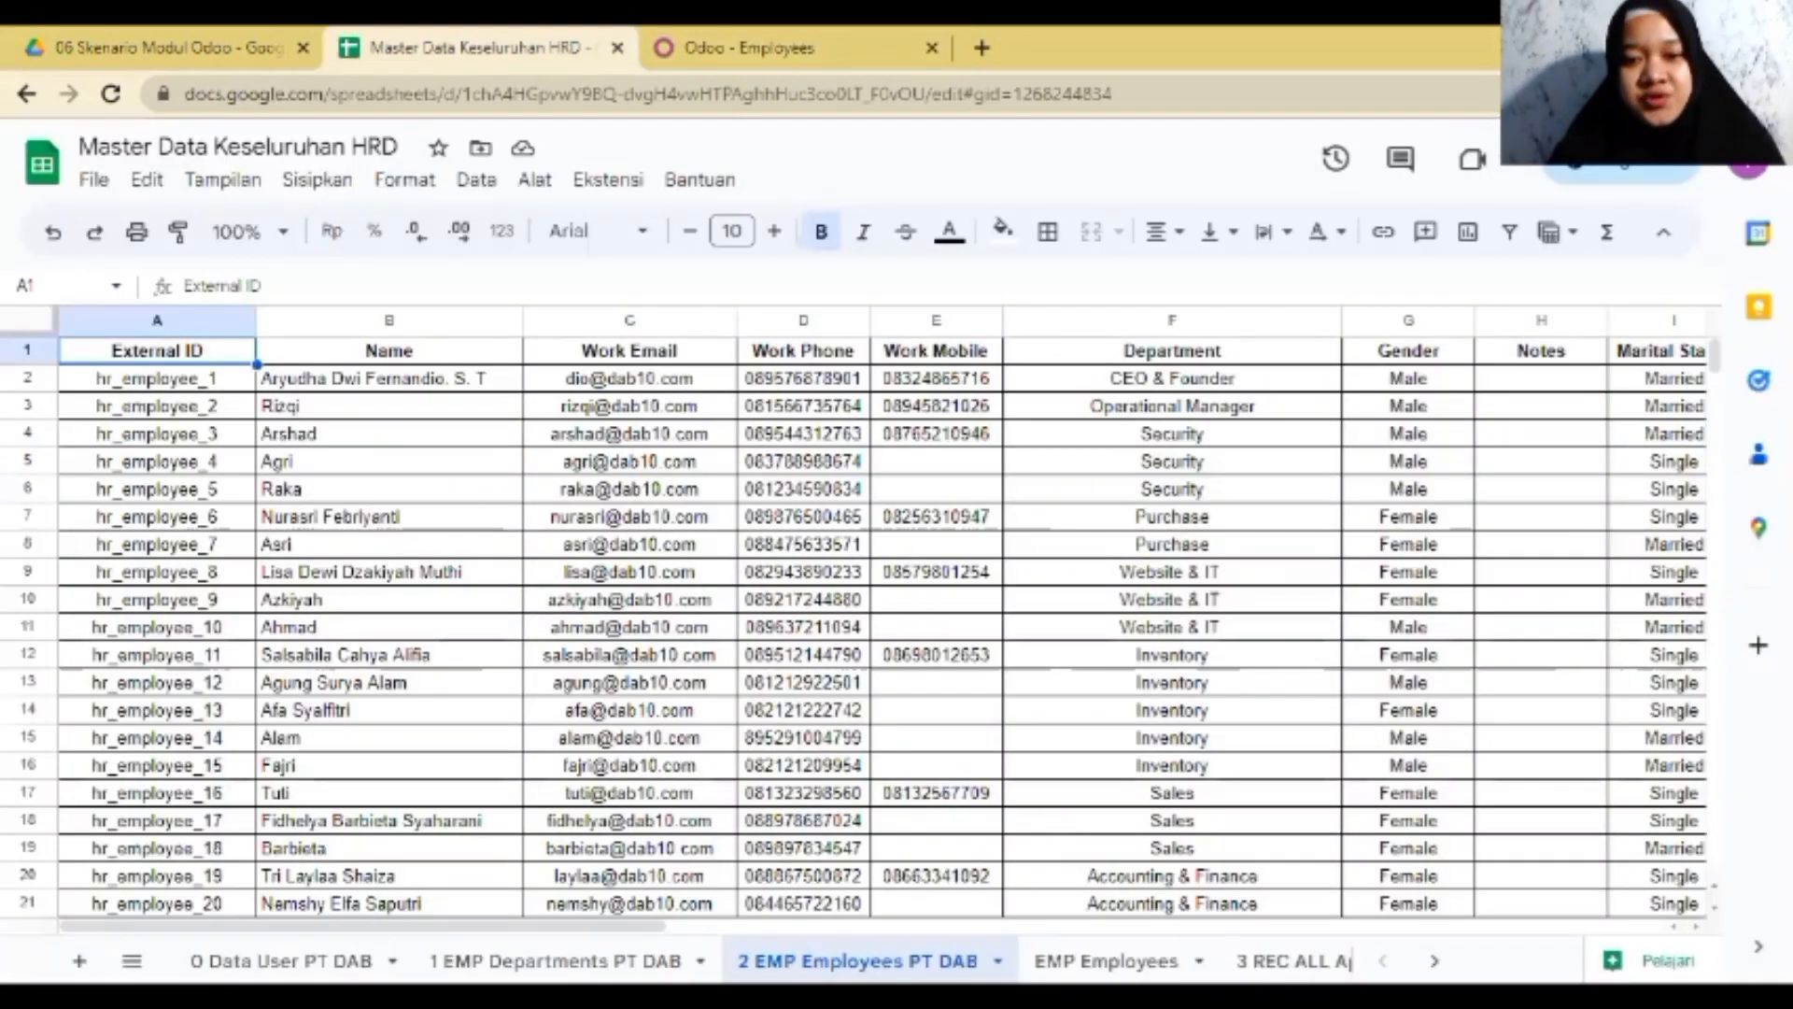
click(1298, 958)
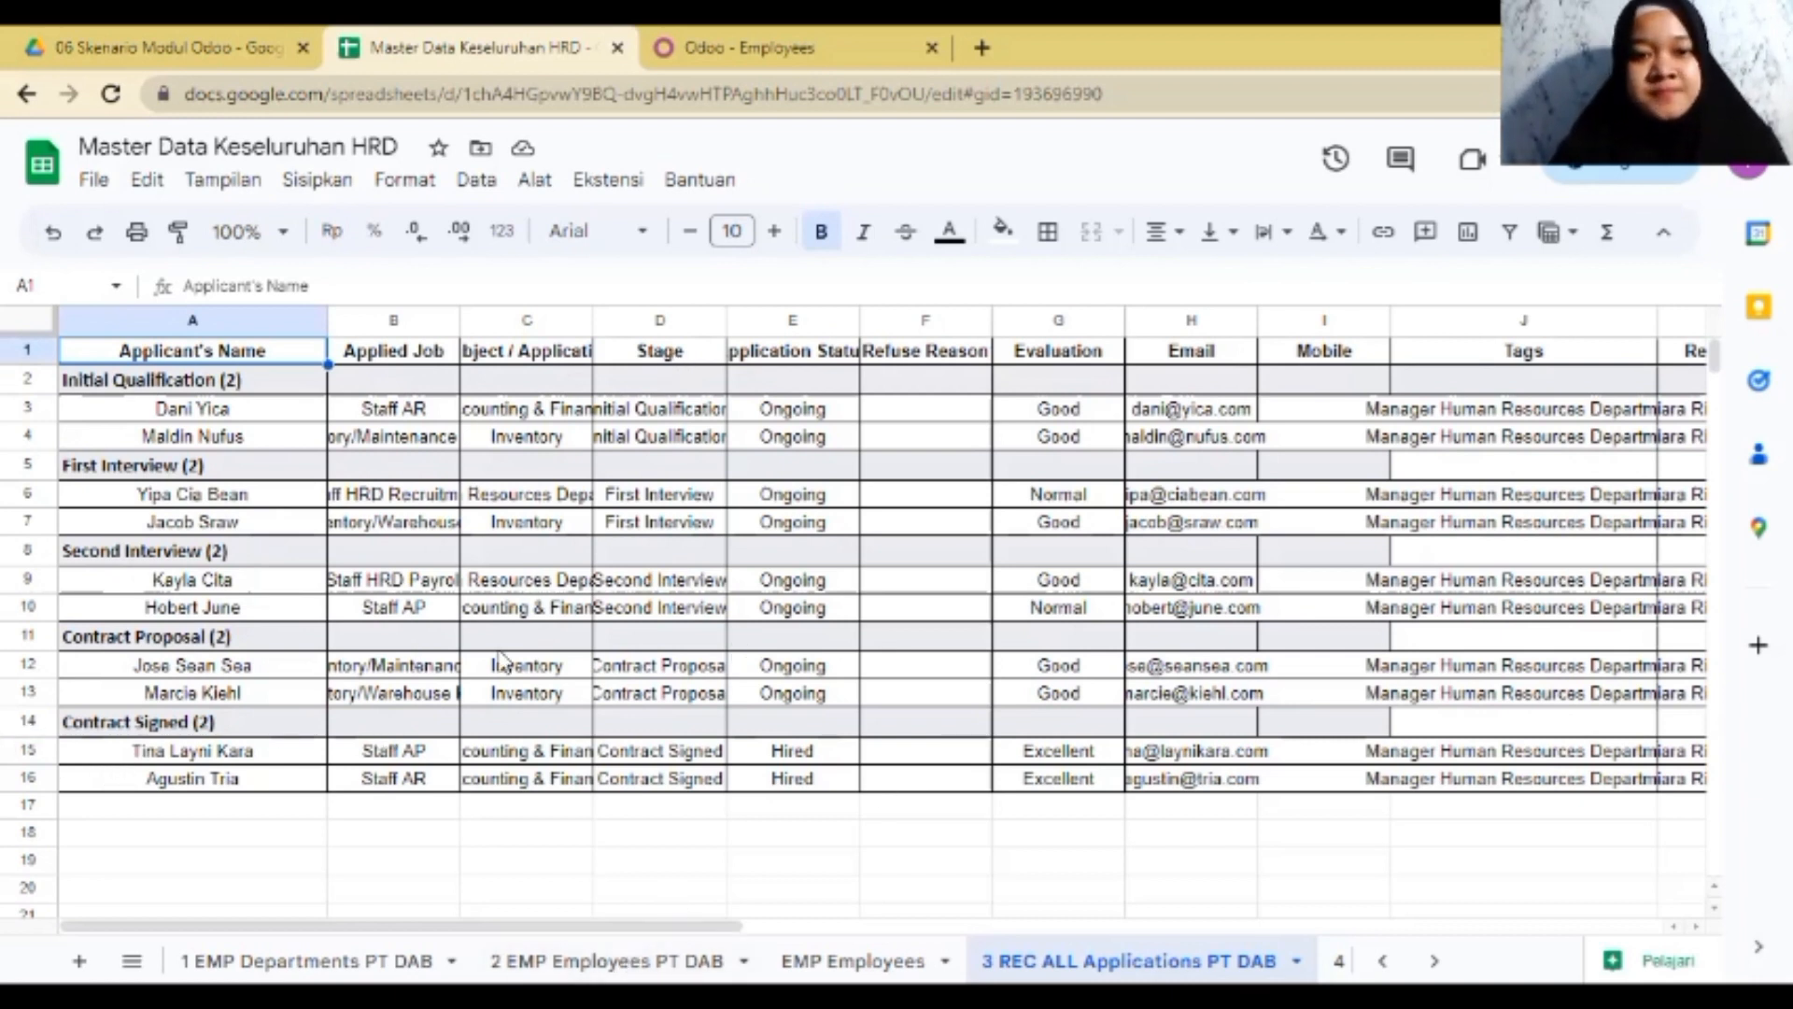
drag(288, 926, 19, 869)
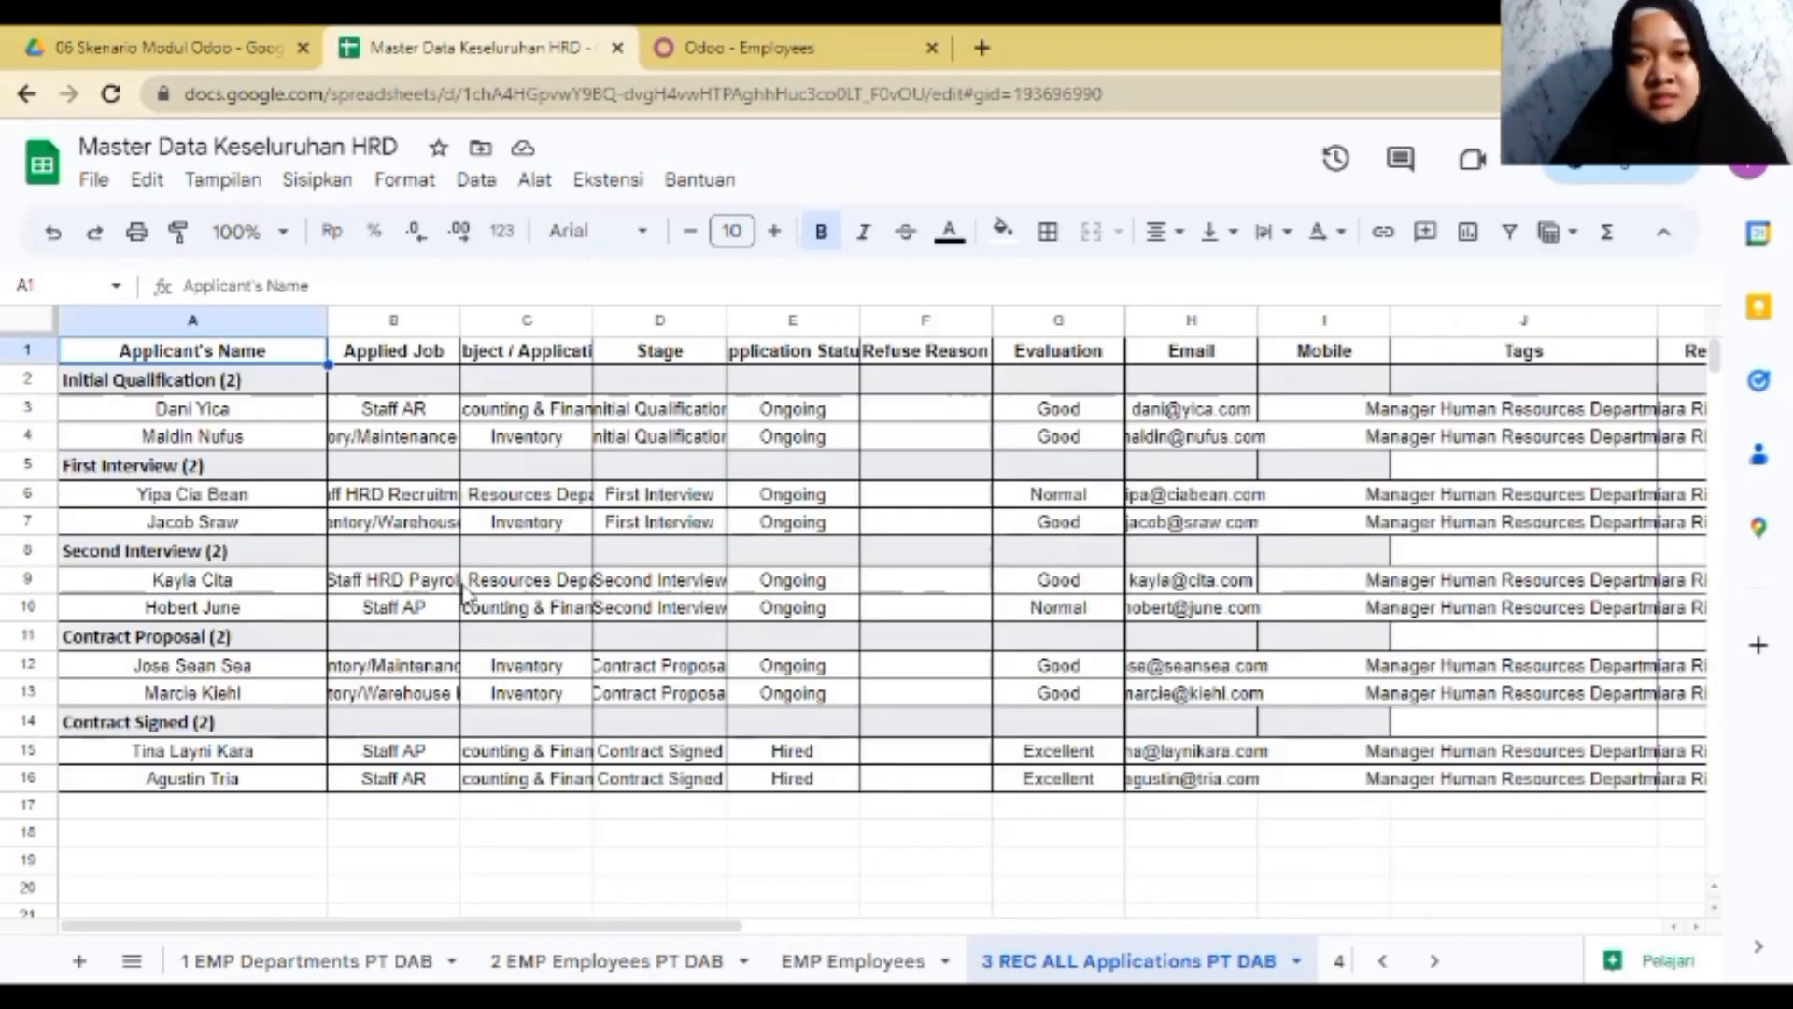
- Switch back to Odoo and open the job positions overview of the Recruitment module
click(702, 45)
click(30, 146)
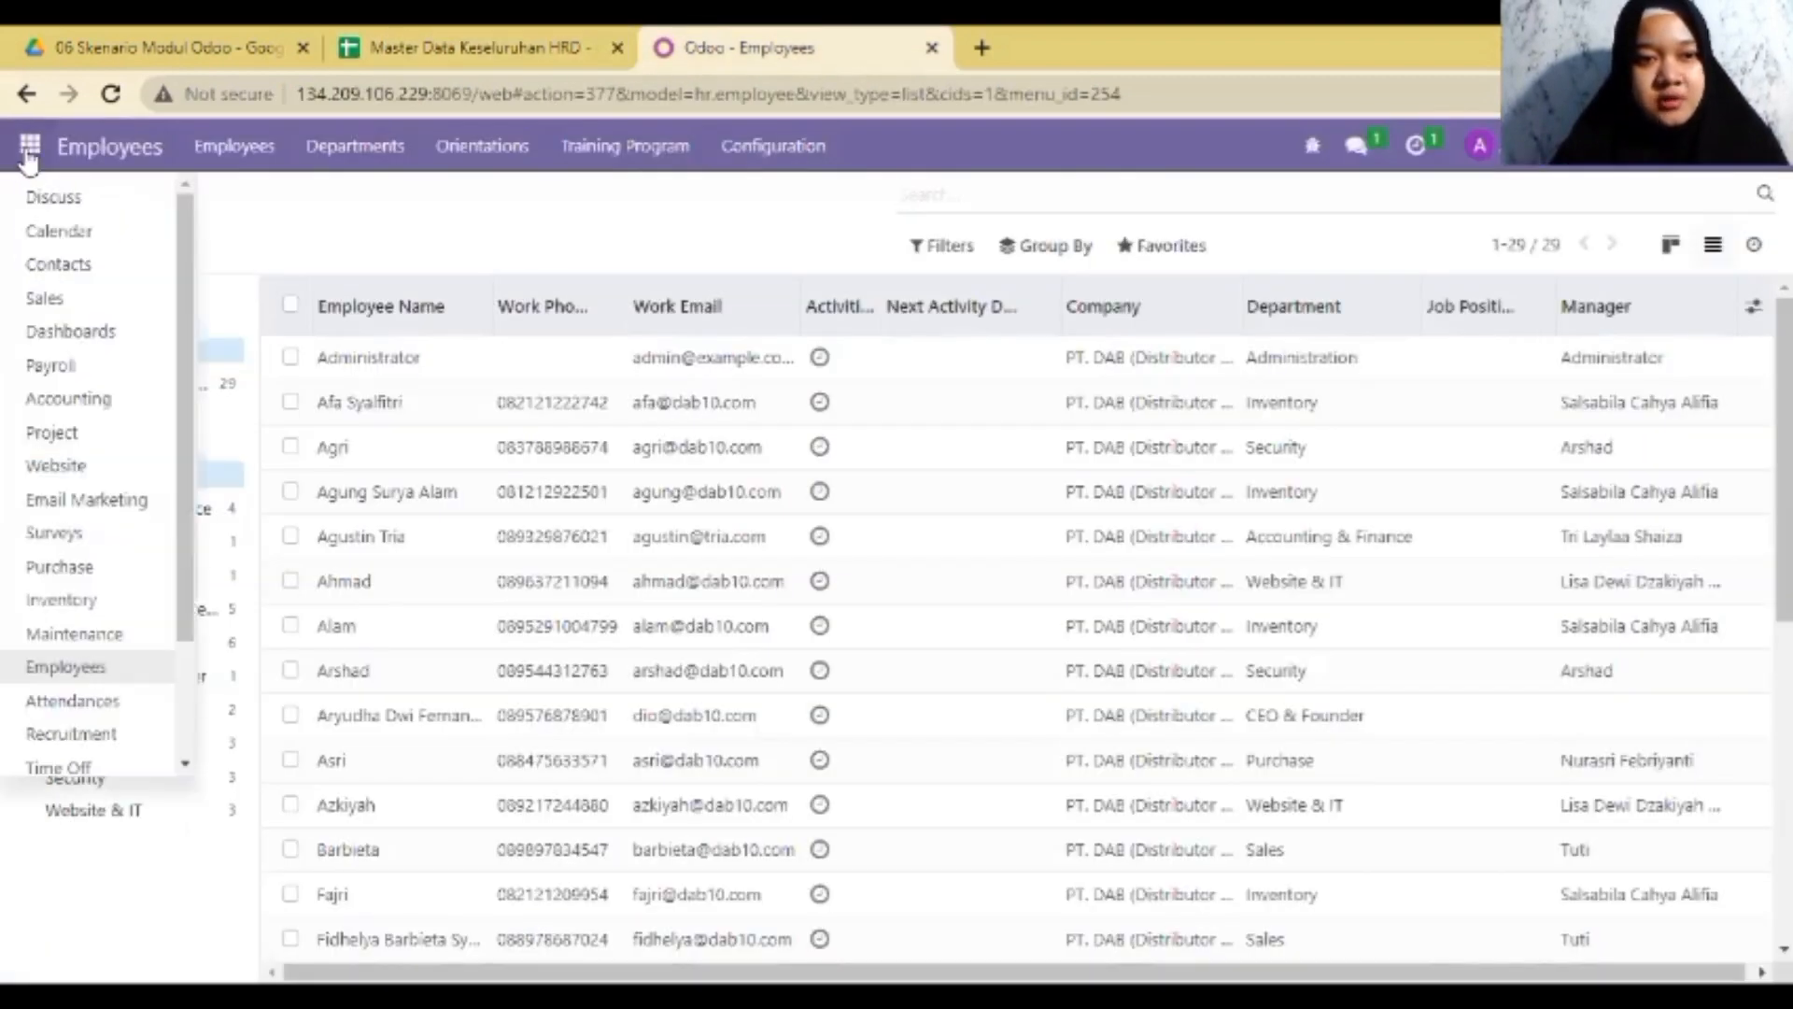
click(75, 733)
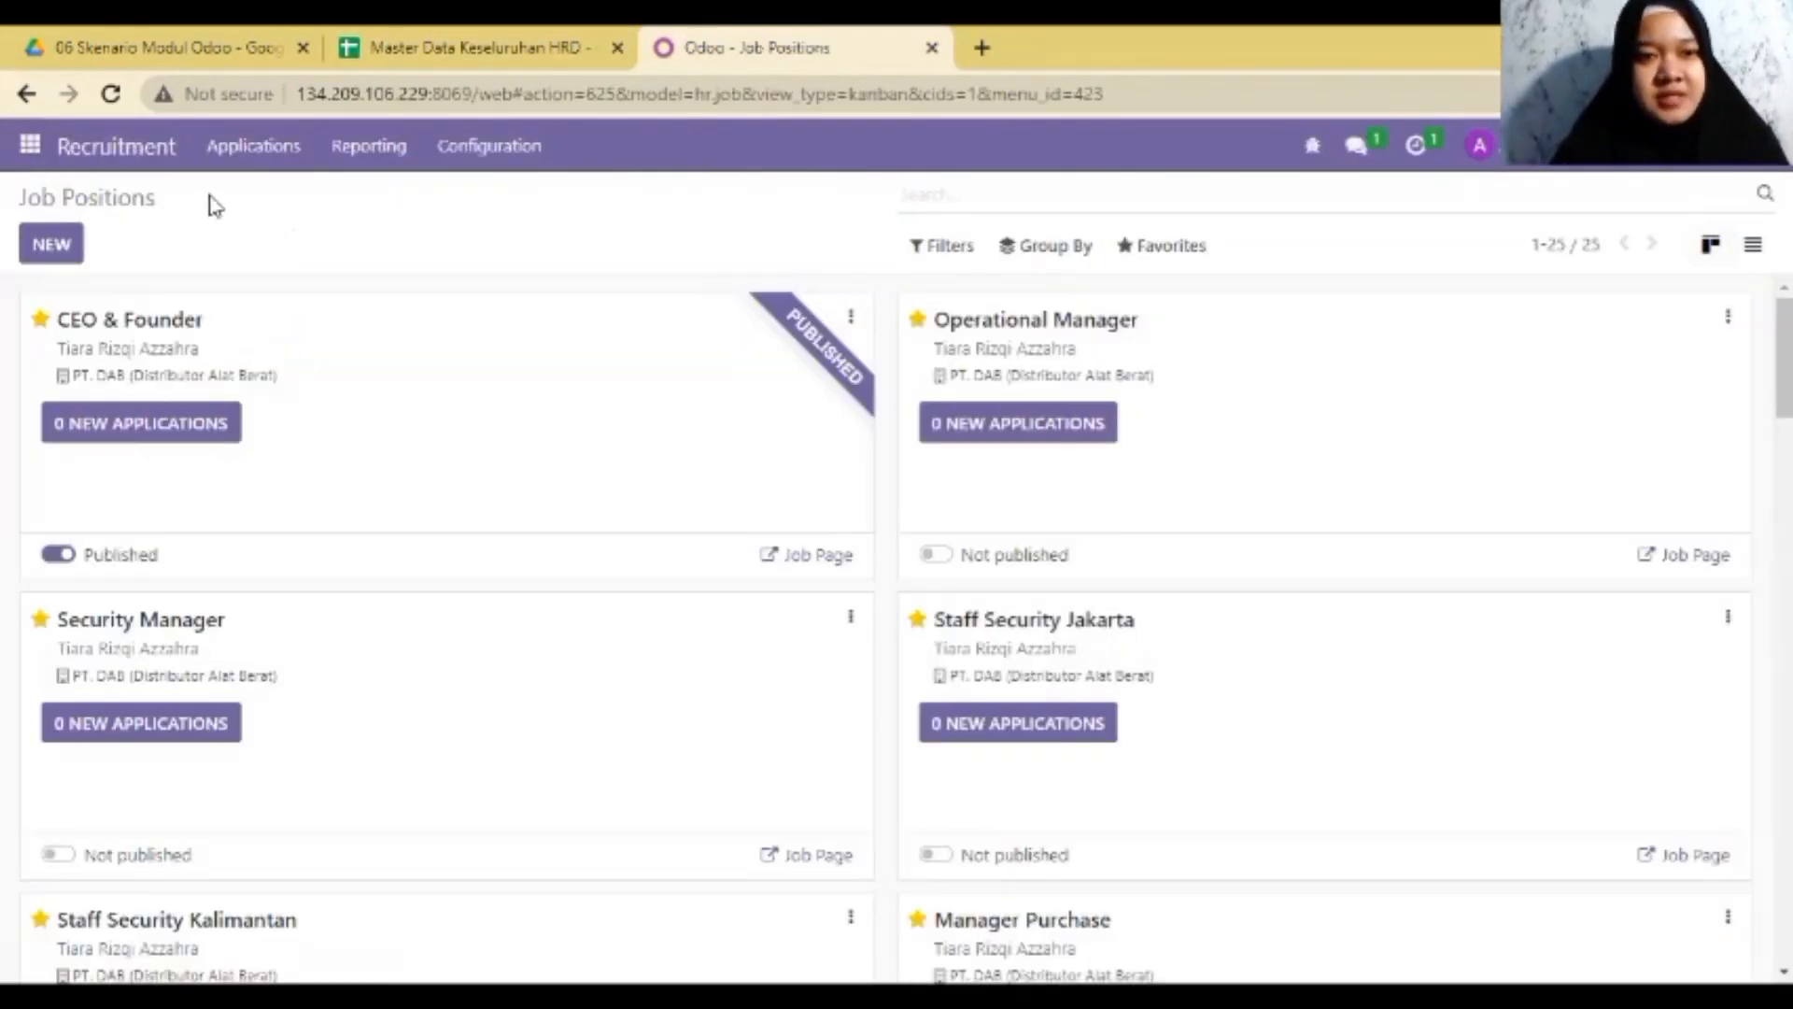
- Open the list of all applications, look over the fields of a blank application form, and return to the list without saving
click(231, 163)
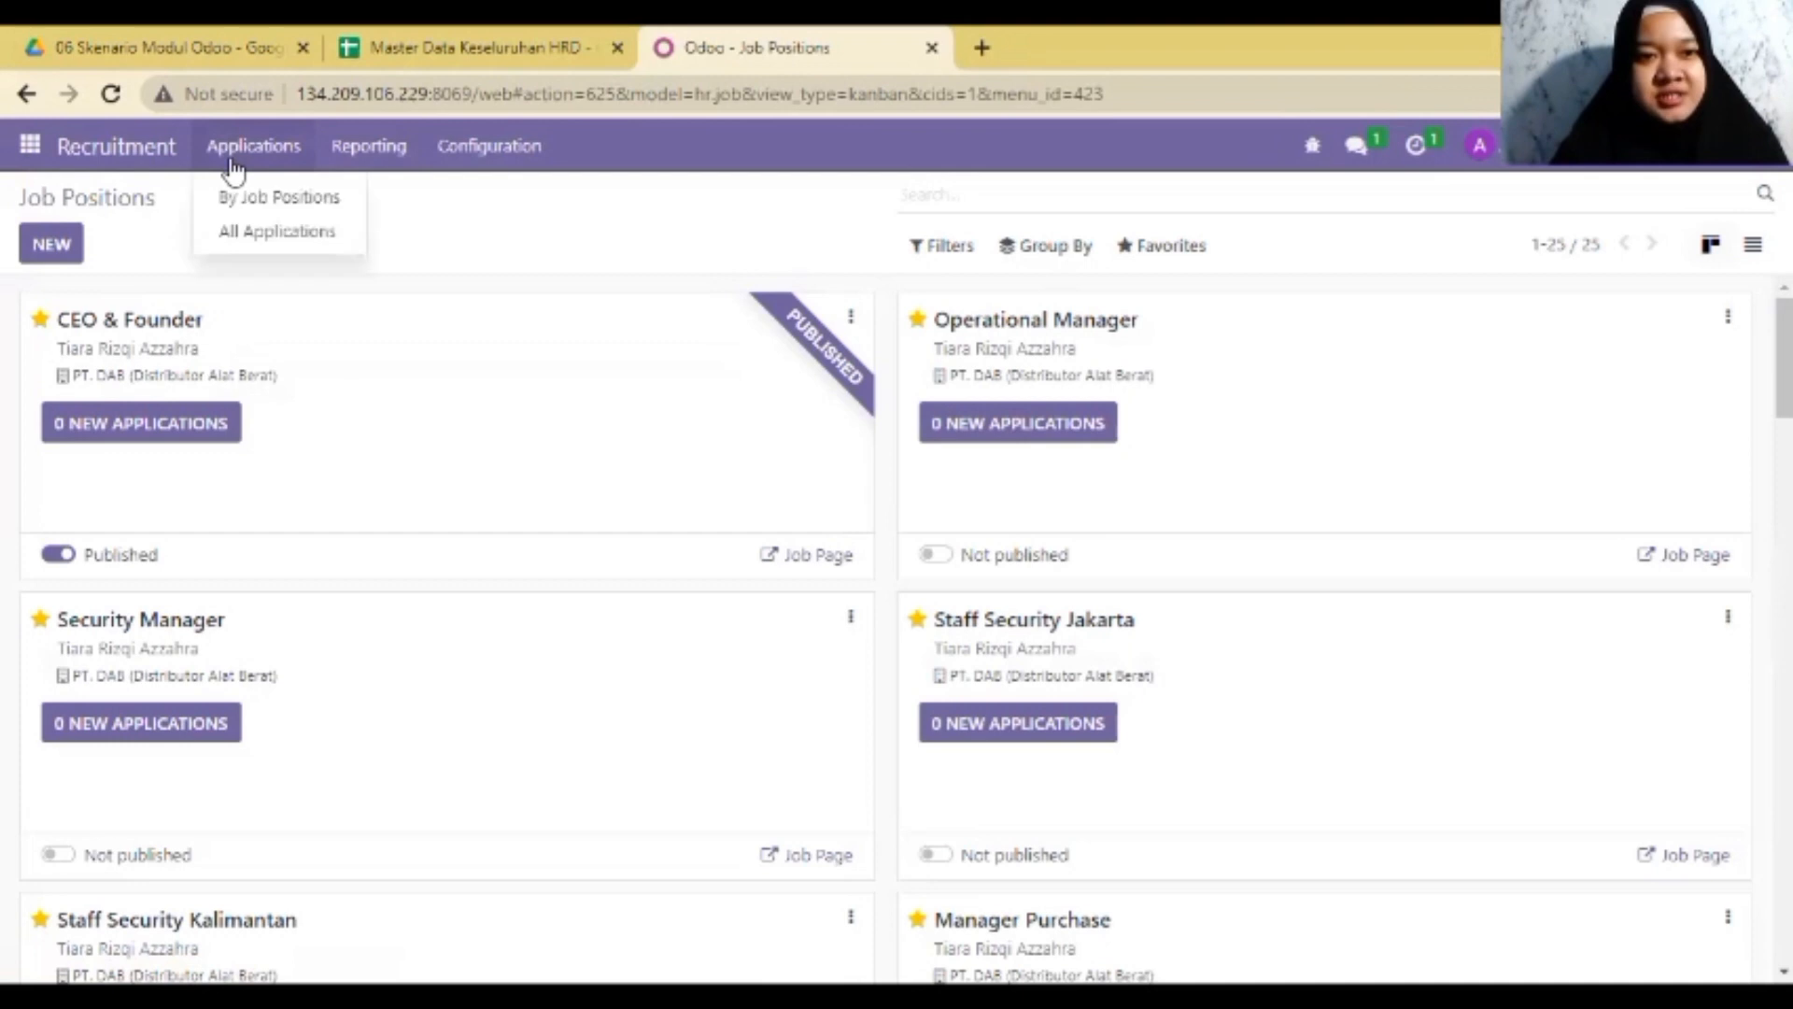
click(262, 239)
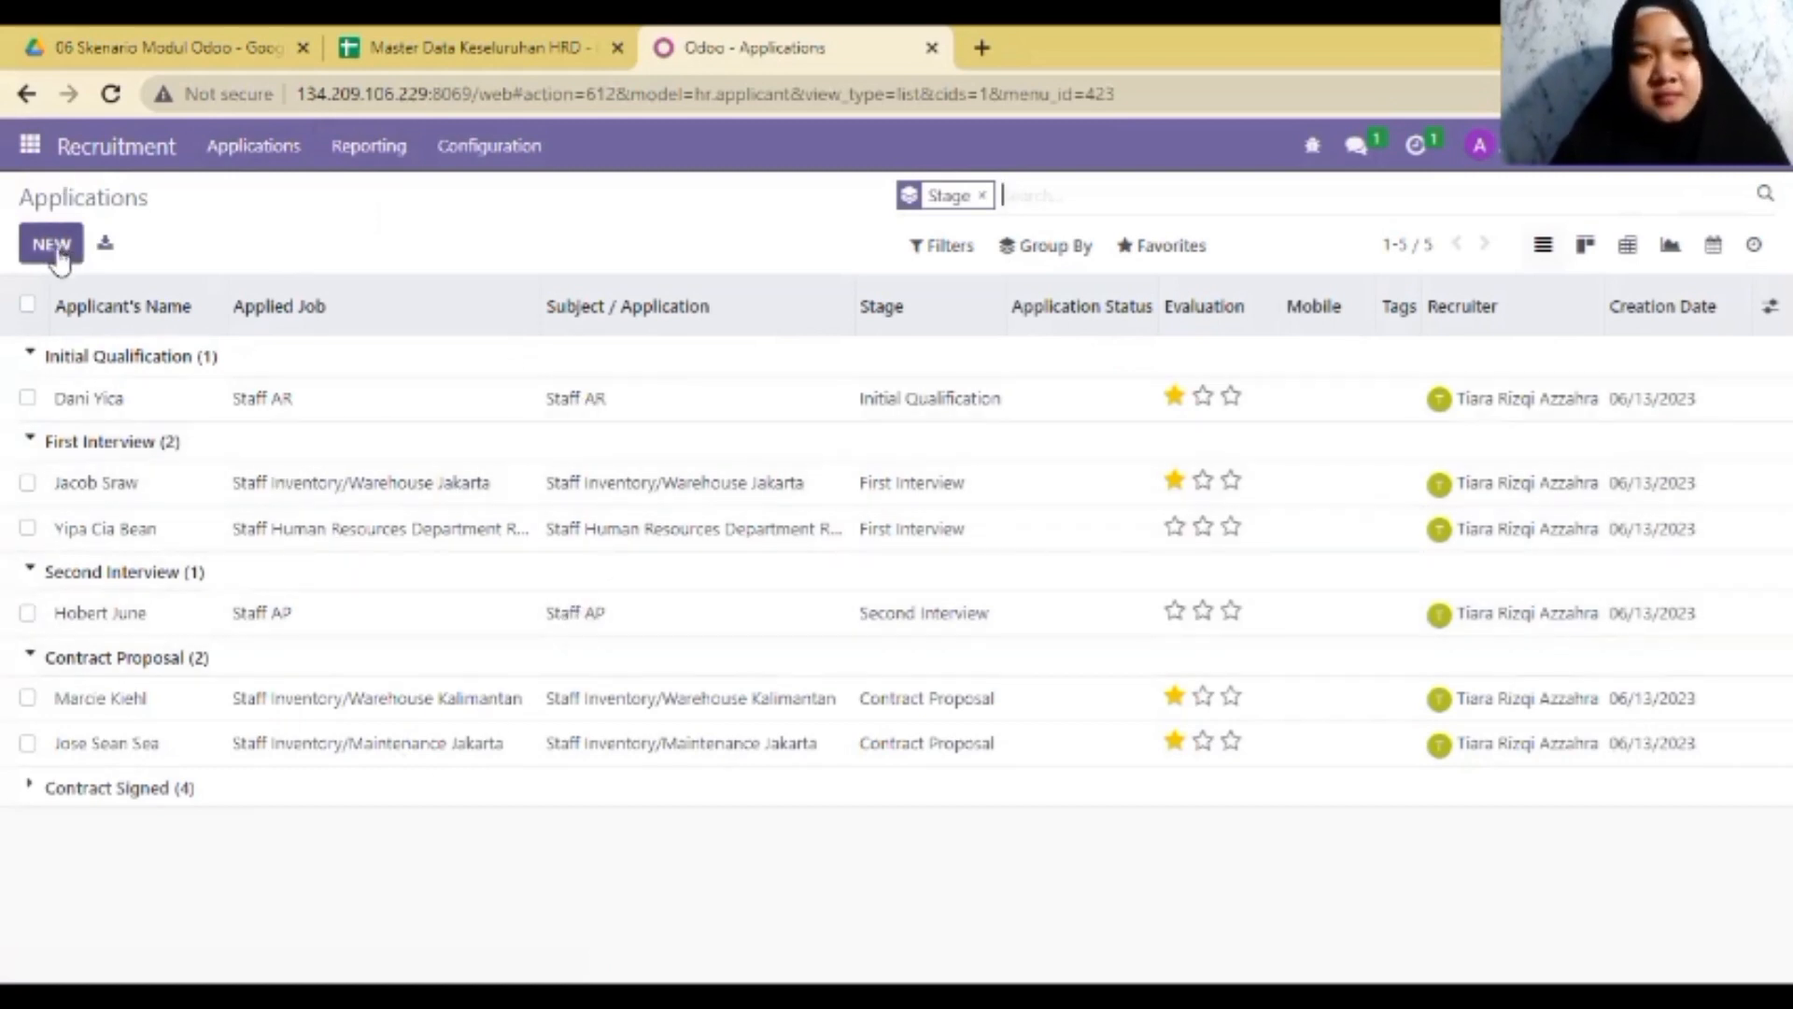
click(52, 245)
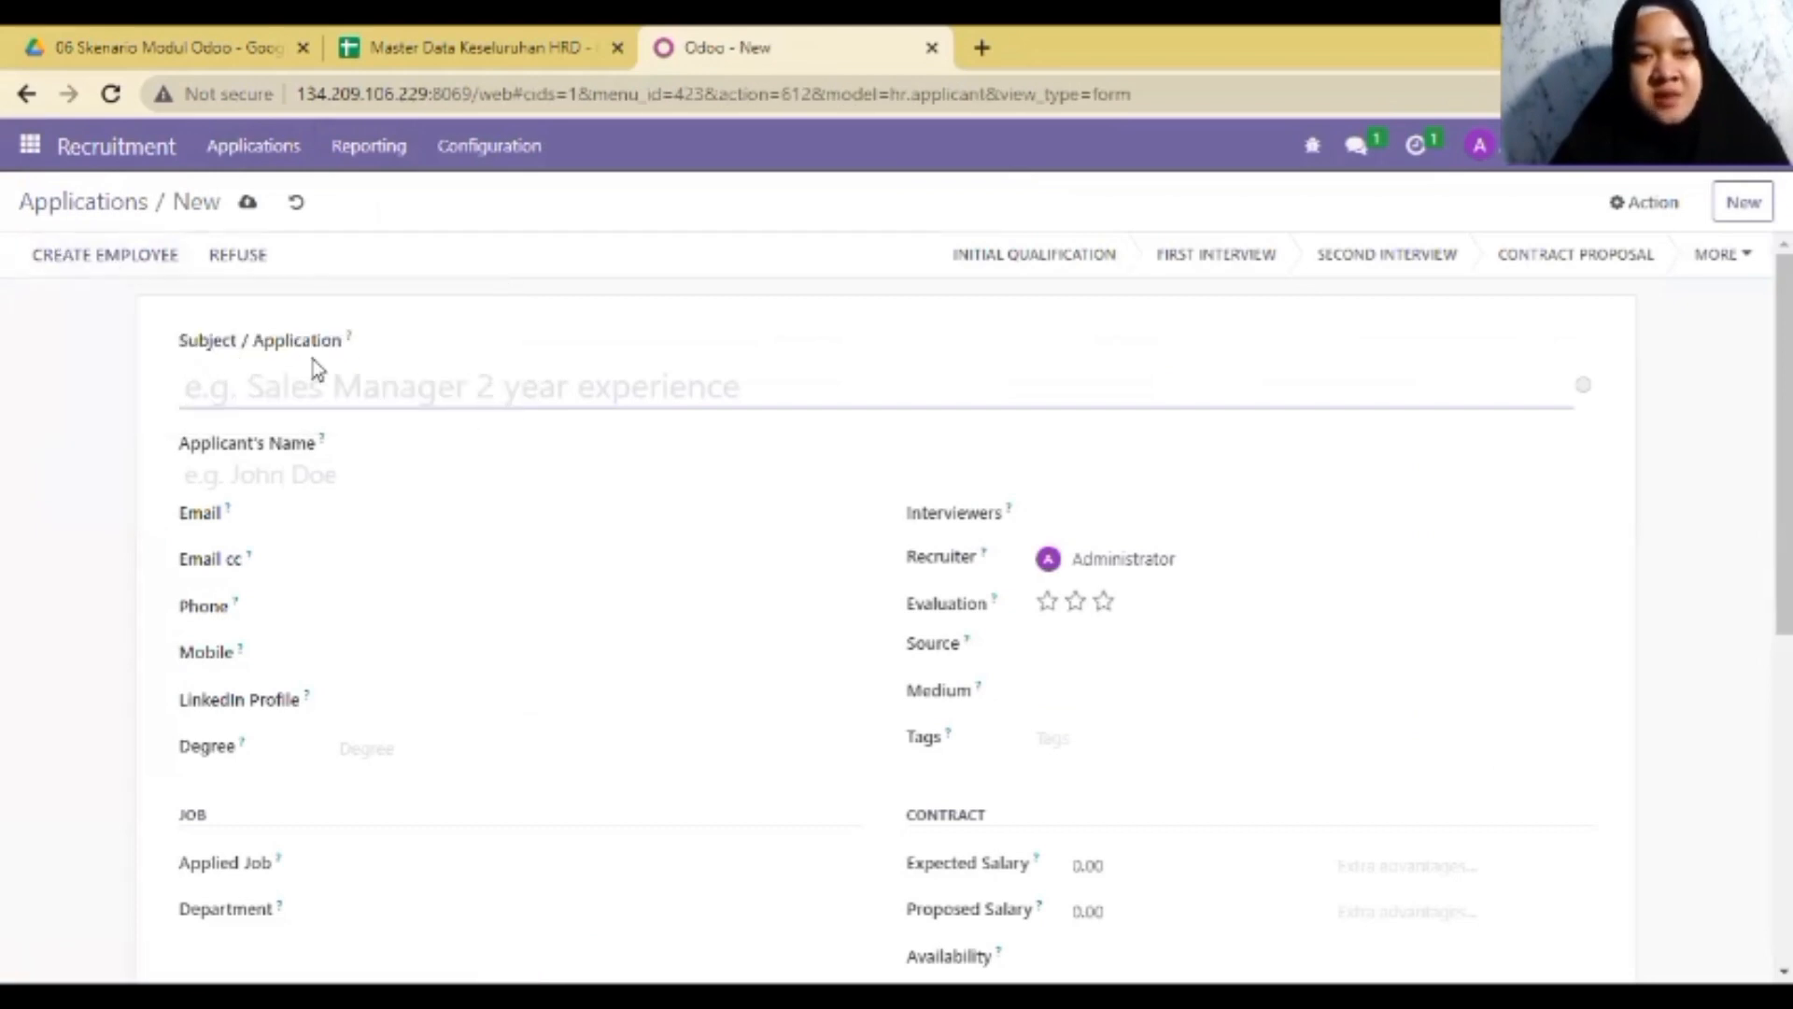
click(411, 482)
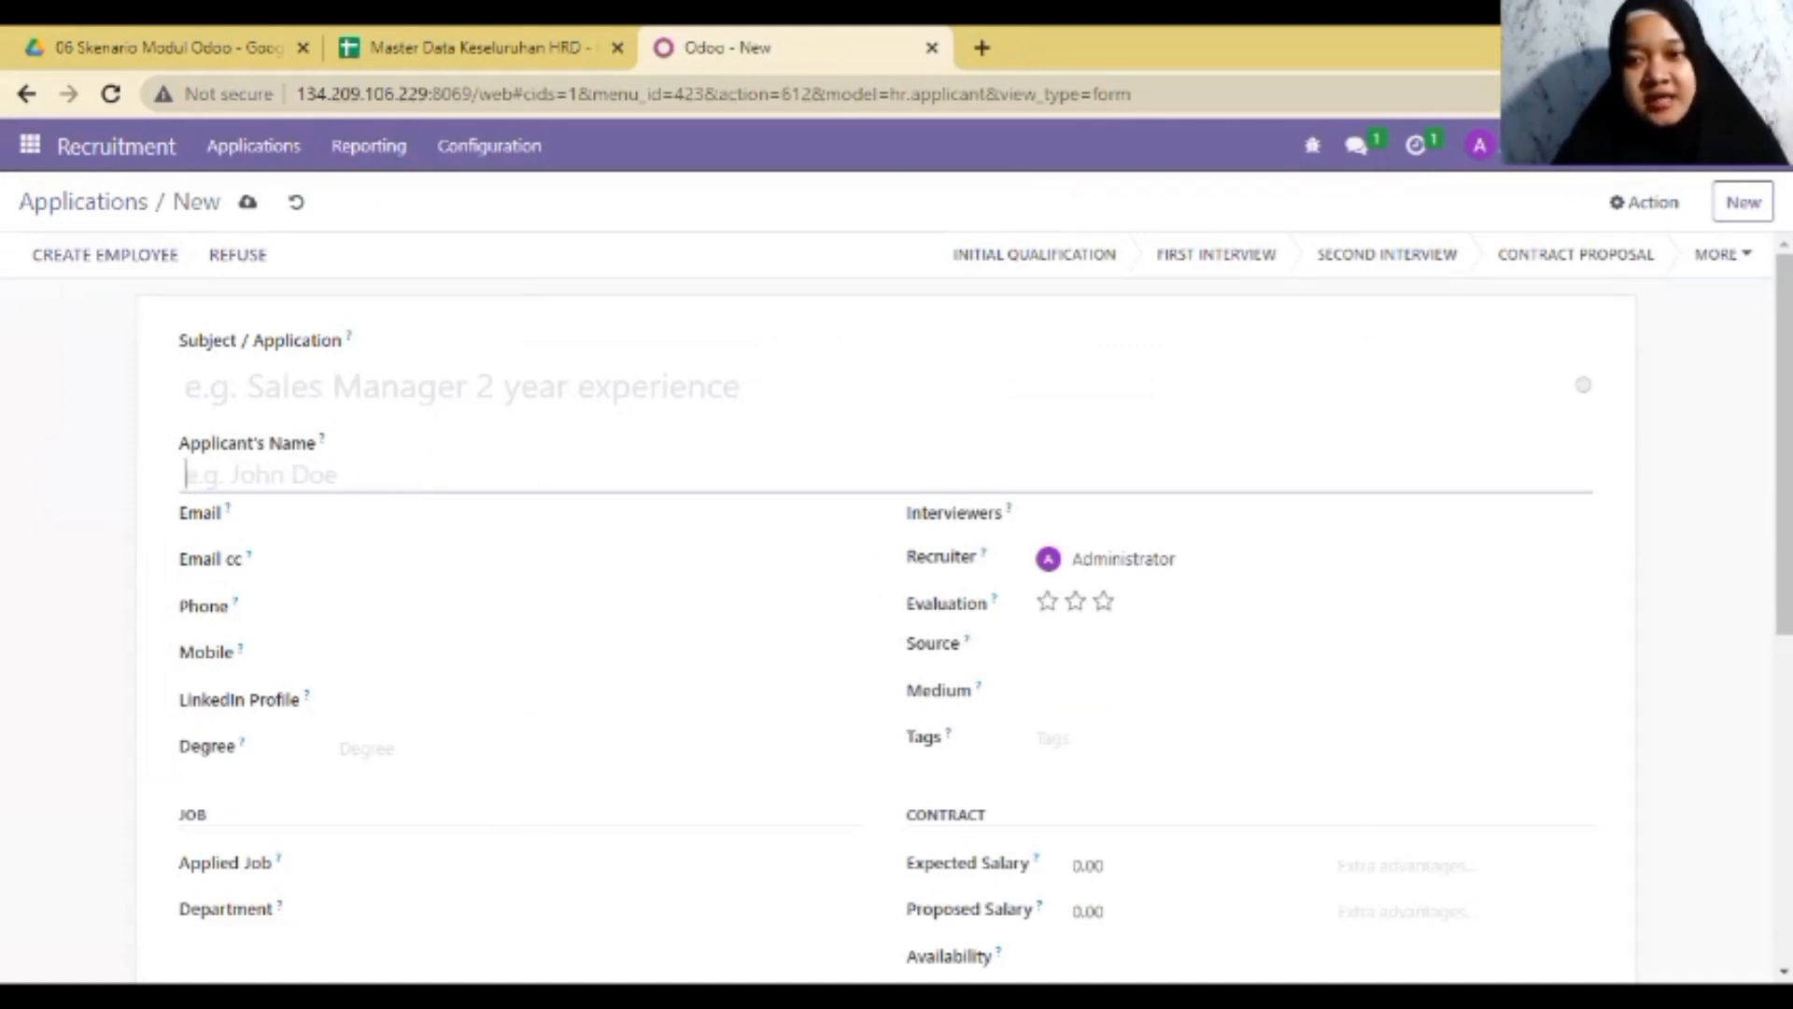
scroll(1015, 641, down, 1)
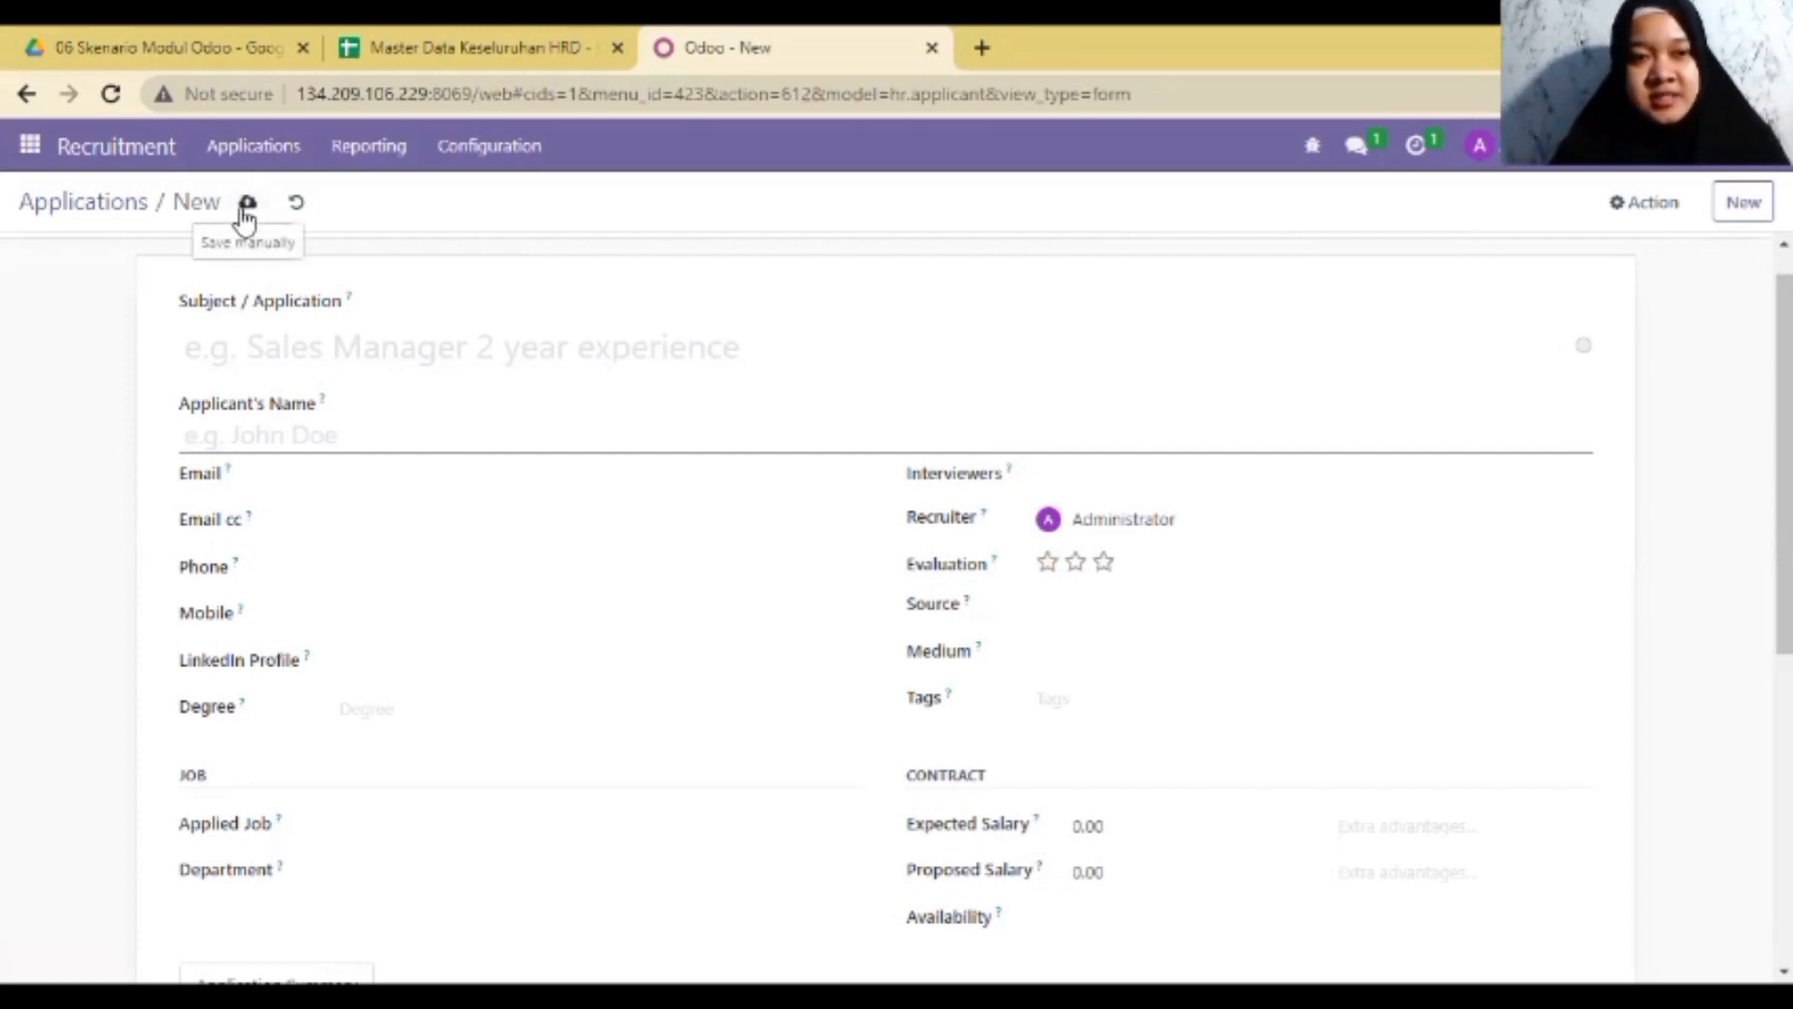
click(96, 205)
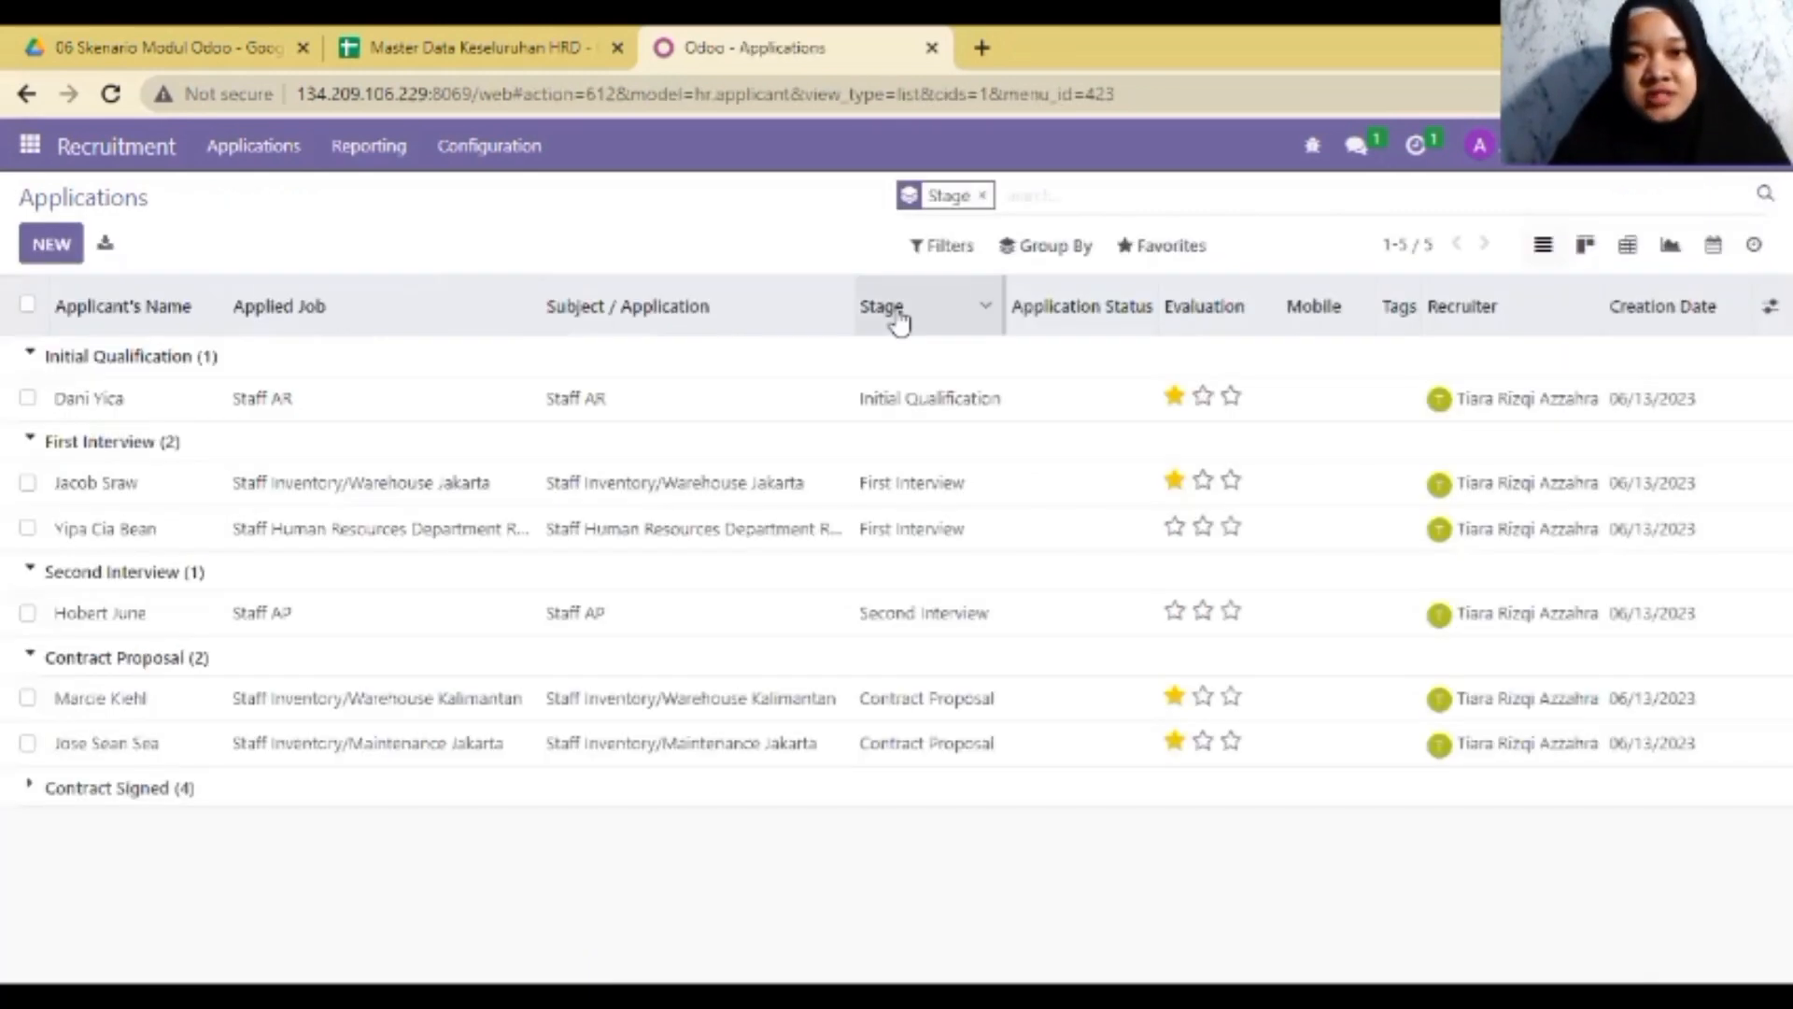
- Load Master Data Keseluruhan HRD into the applications import, test the sheet 3 REC ALL Applications PT DAB, and leave without importing
click(1150, 246)
click(1248, 353)
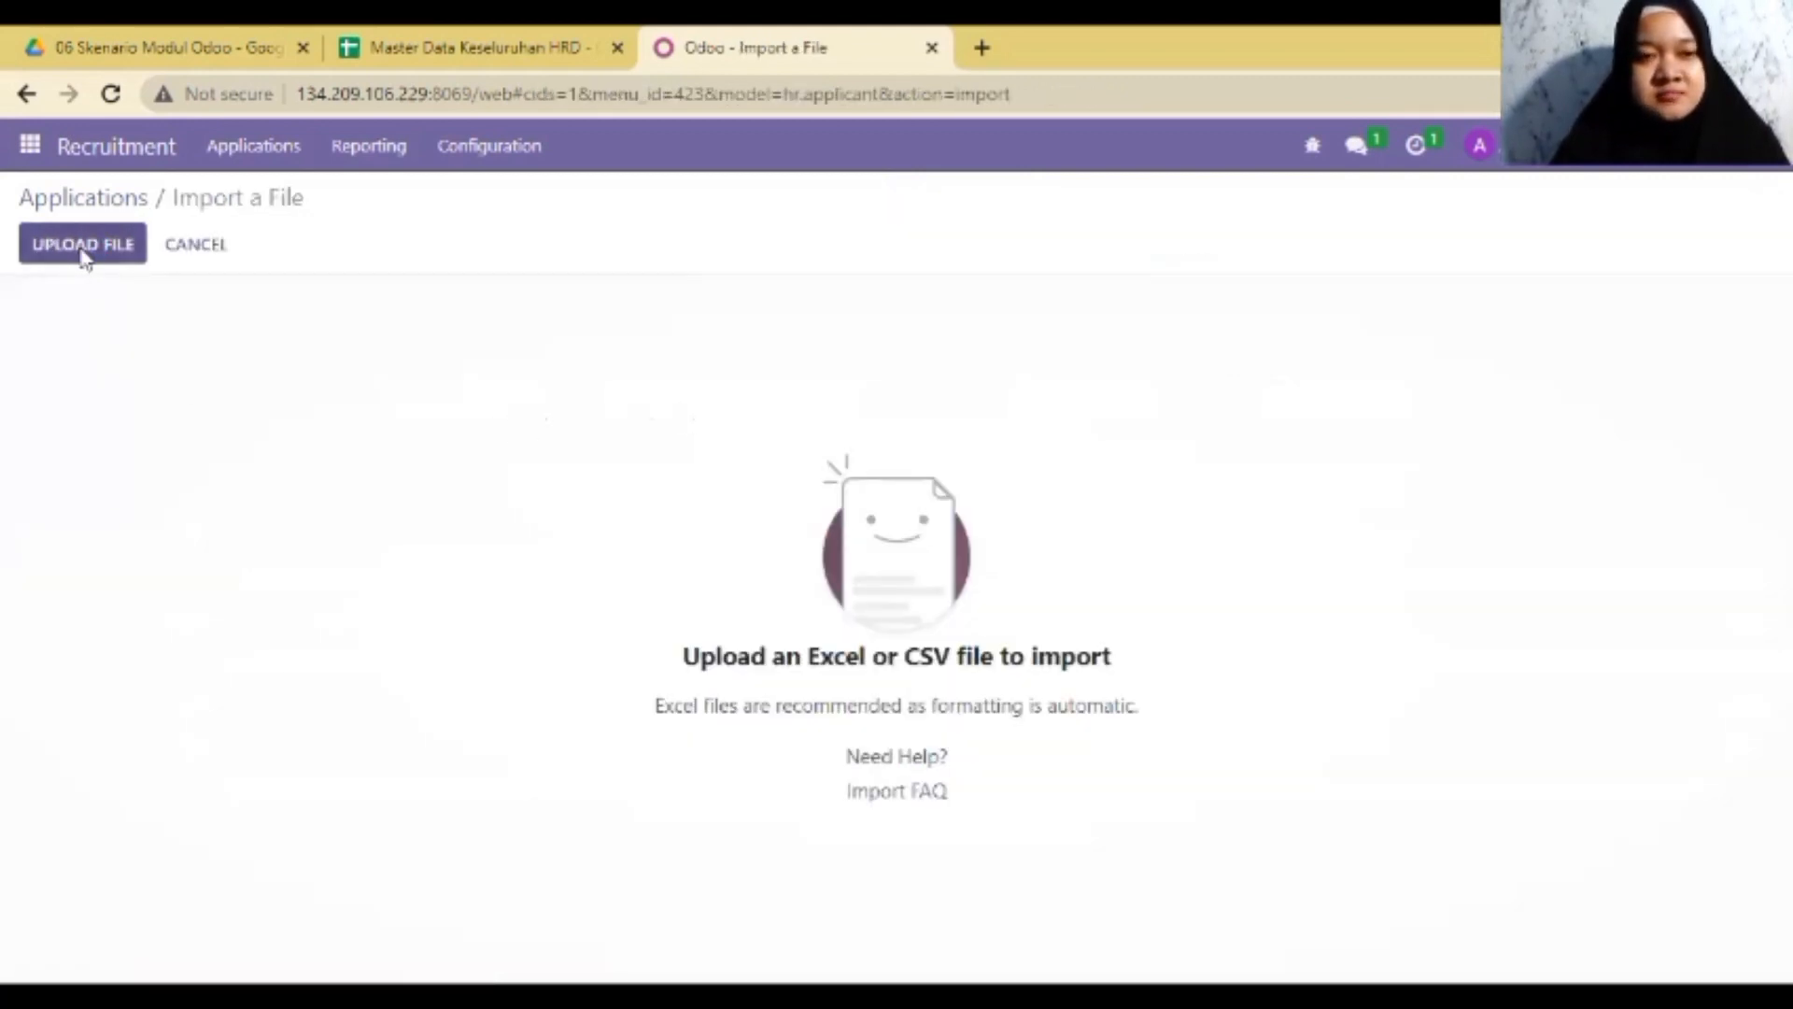
click(128, 261)
click(409, 250)
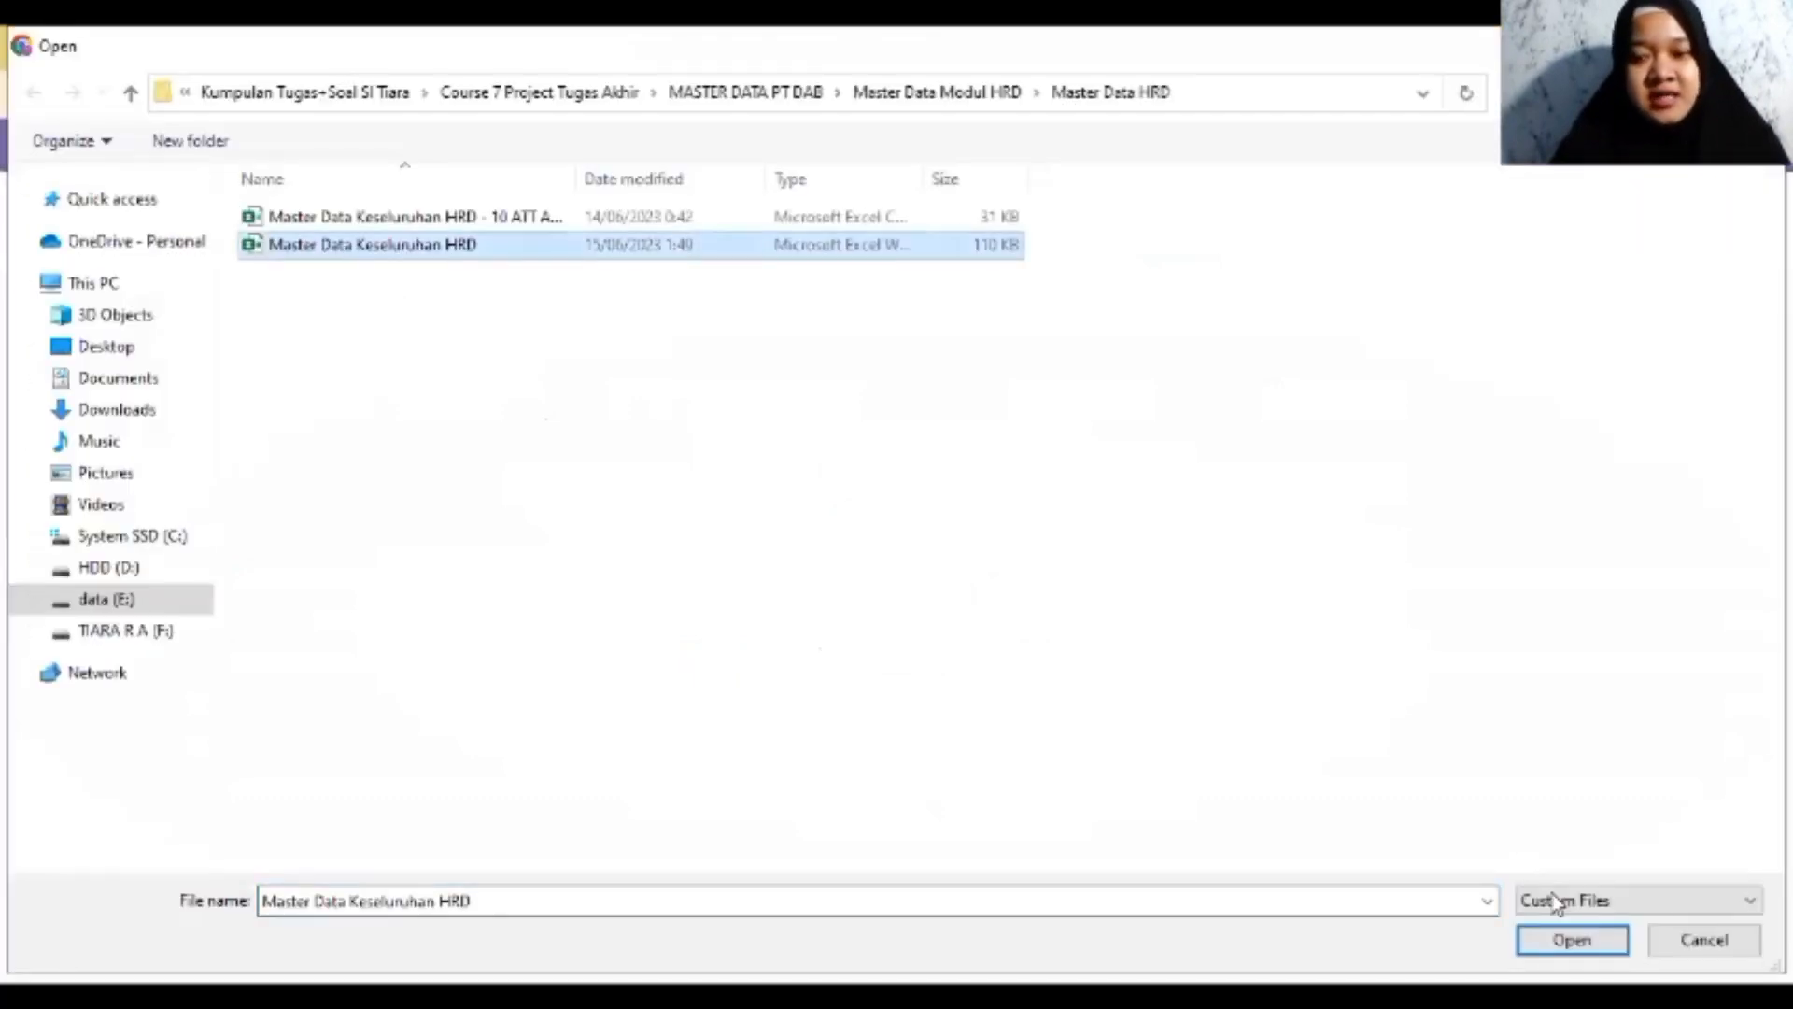
click(1545, 939)
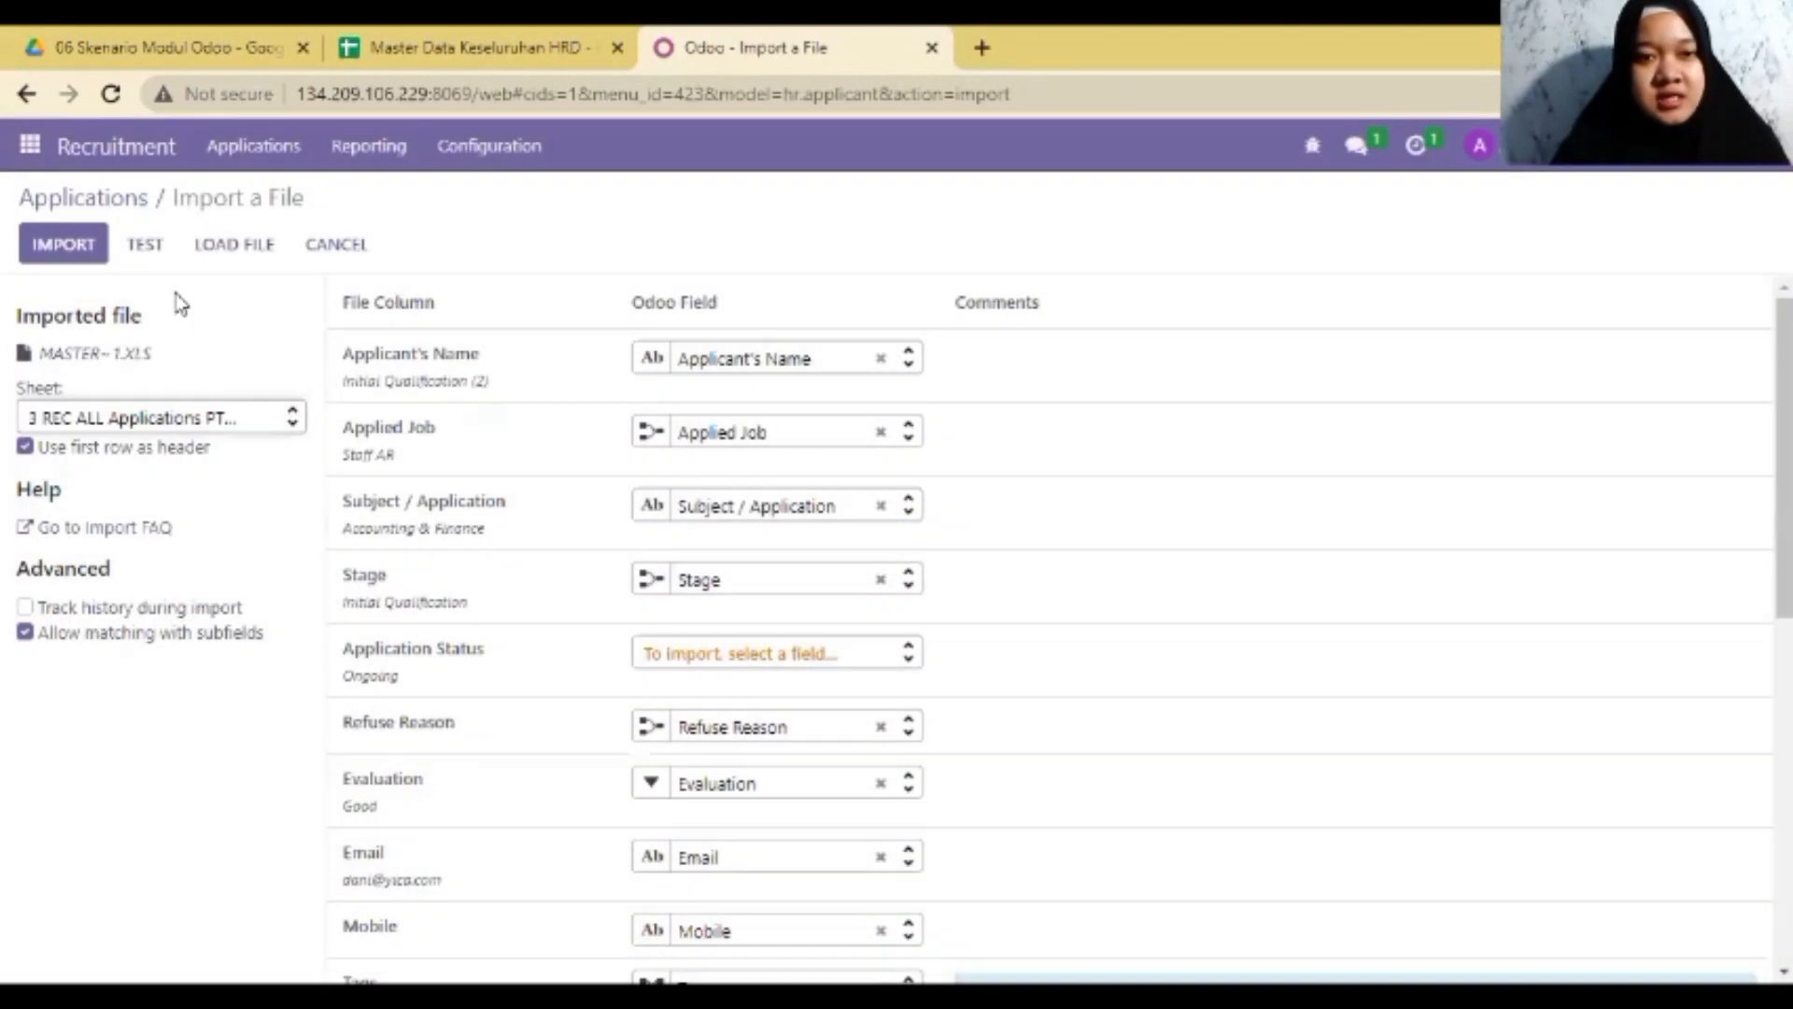
click(164, 251)
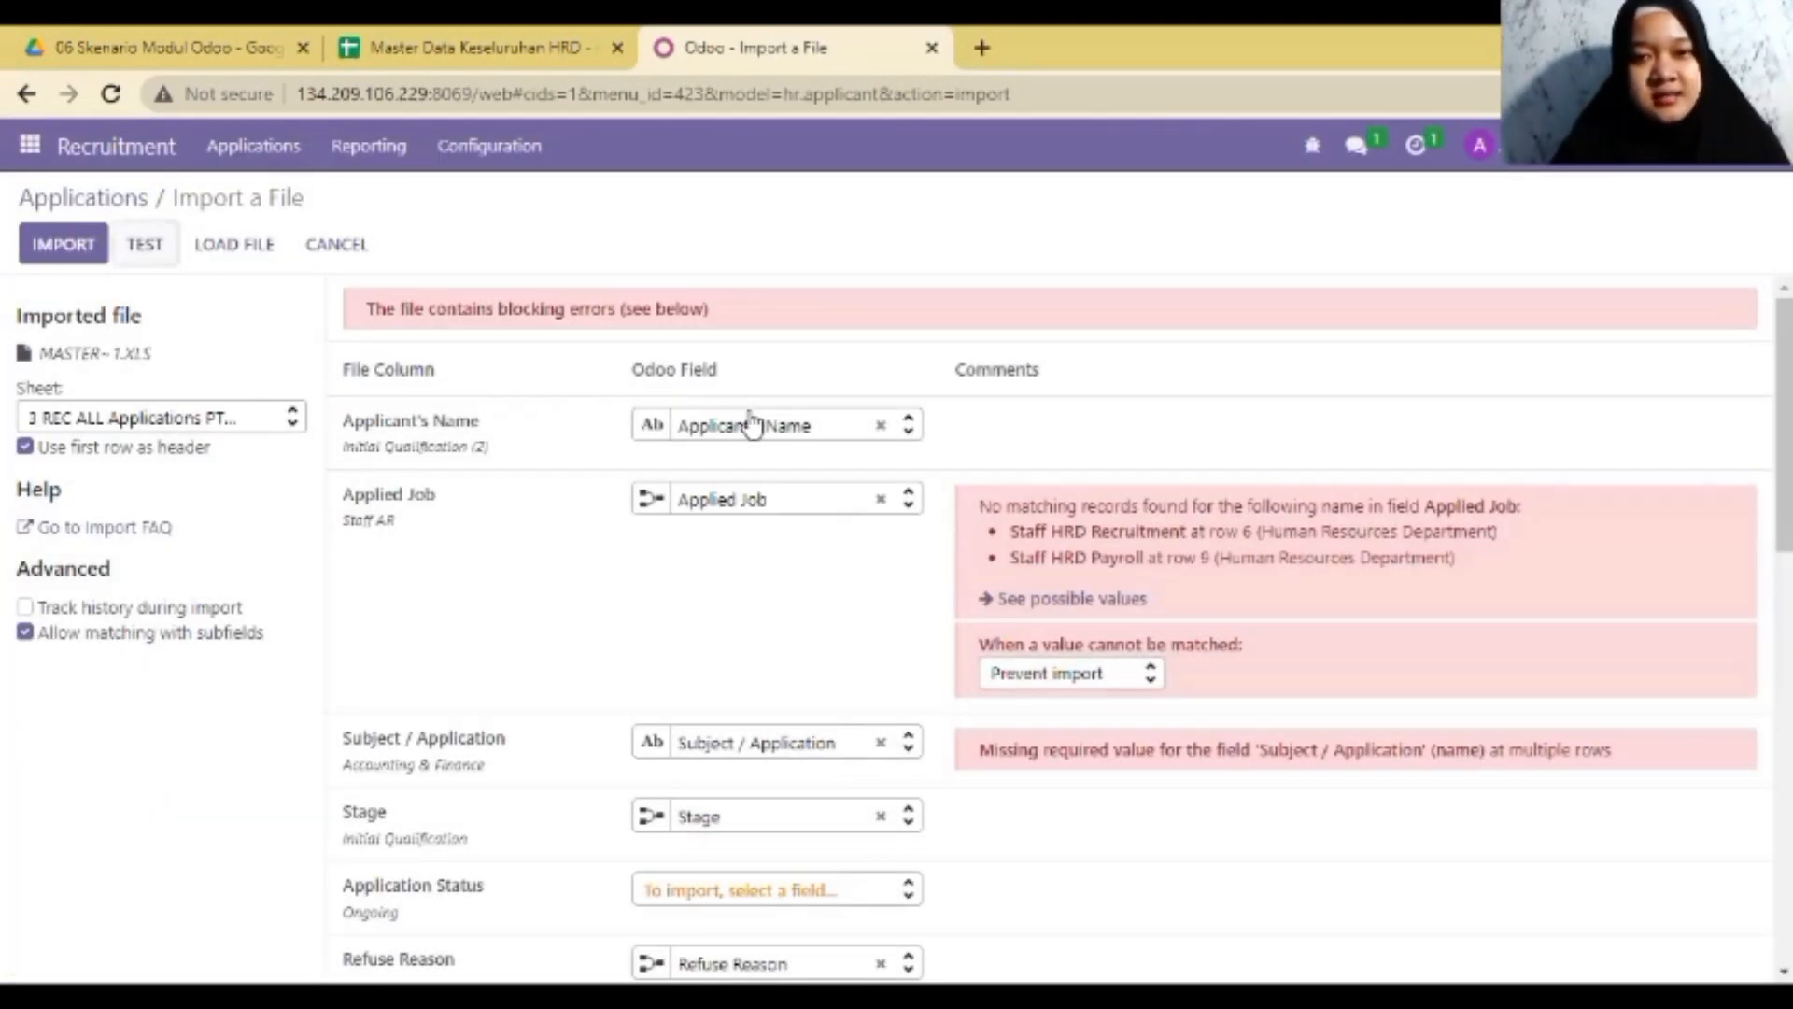
drag(1784, 439, 1785, 738)
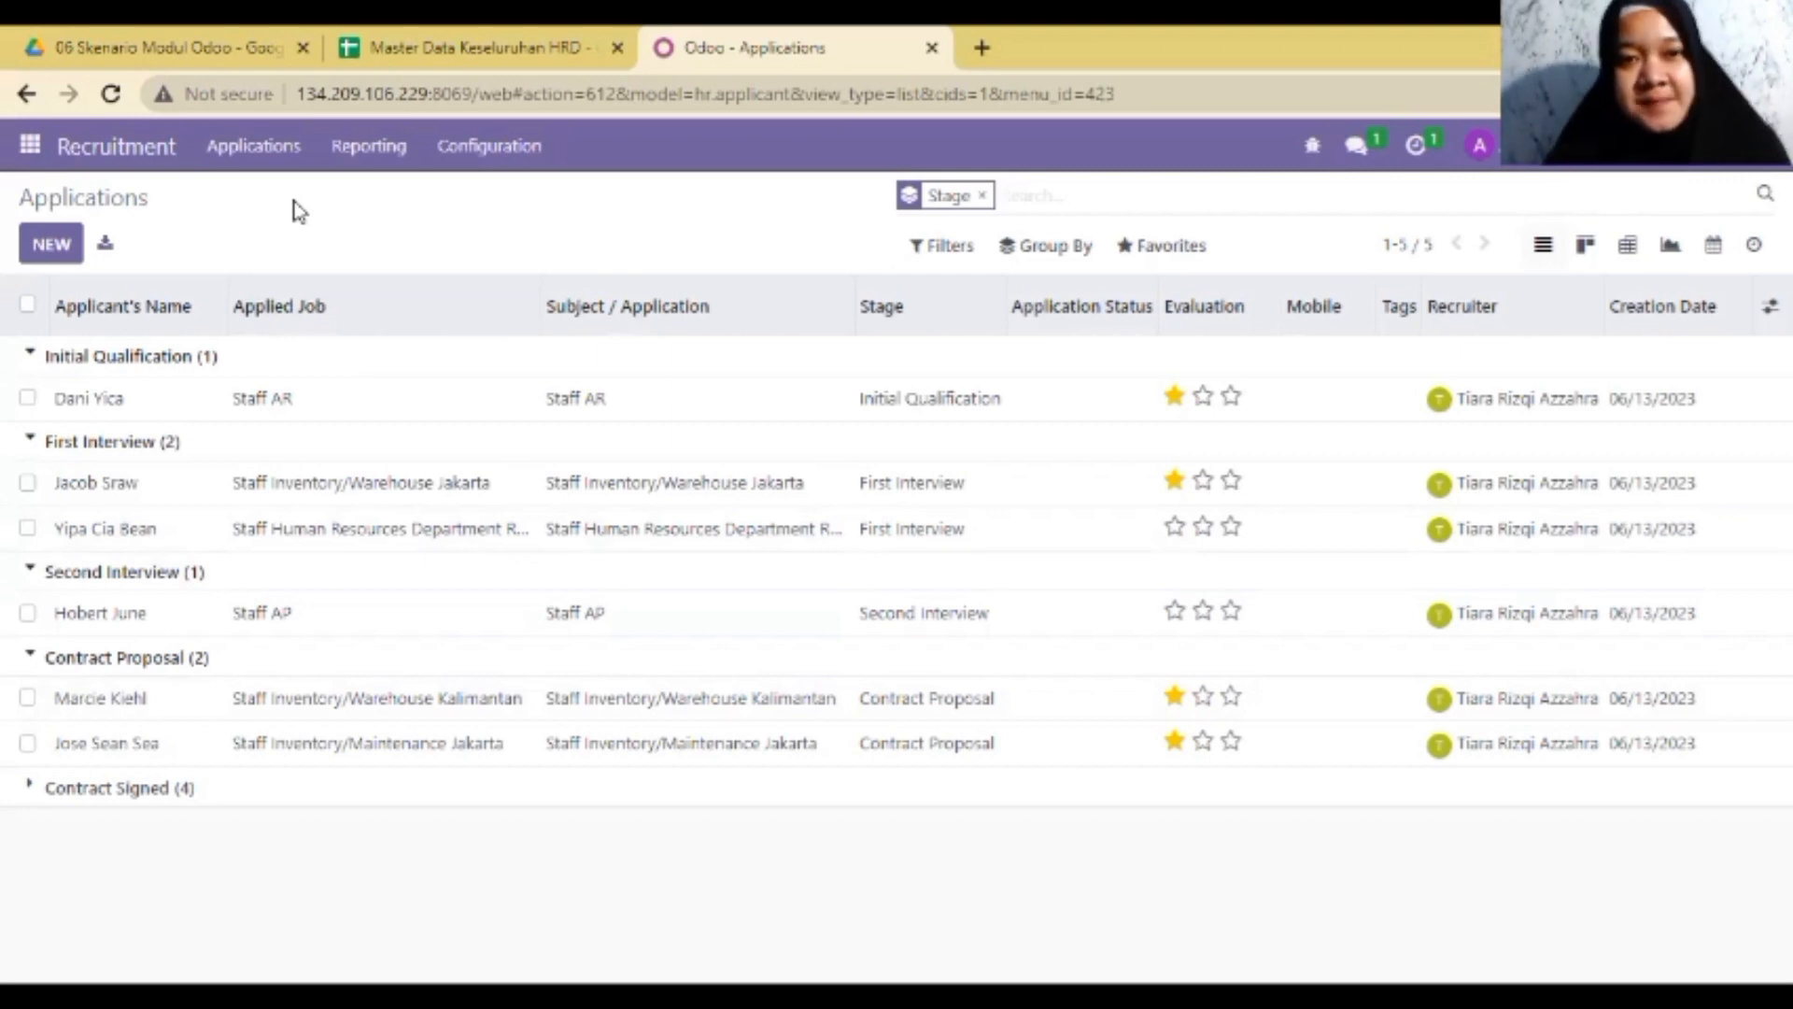
- Switch to the Master Data Keseluruhan HRD spreadsheet and review the sheet 4 REC Job Positions PT DAB
click(399, 42)
click(1435, 960)
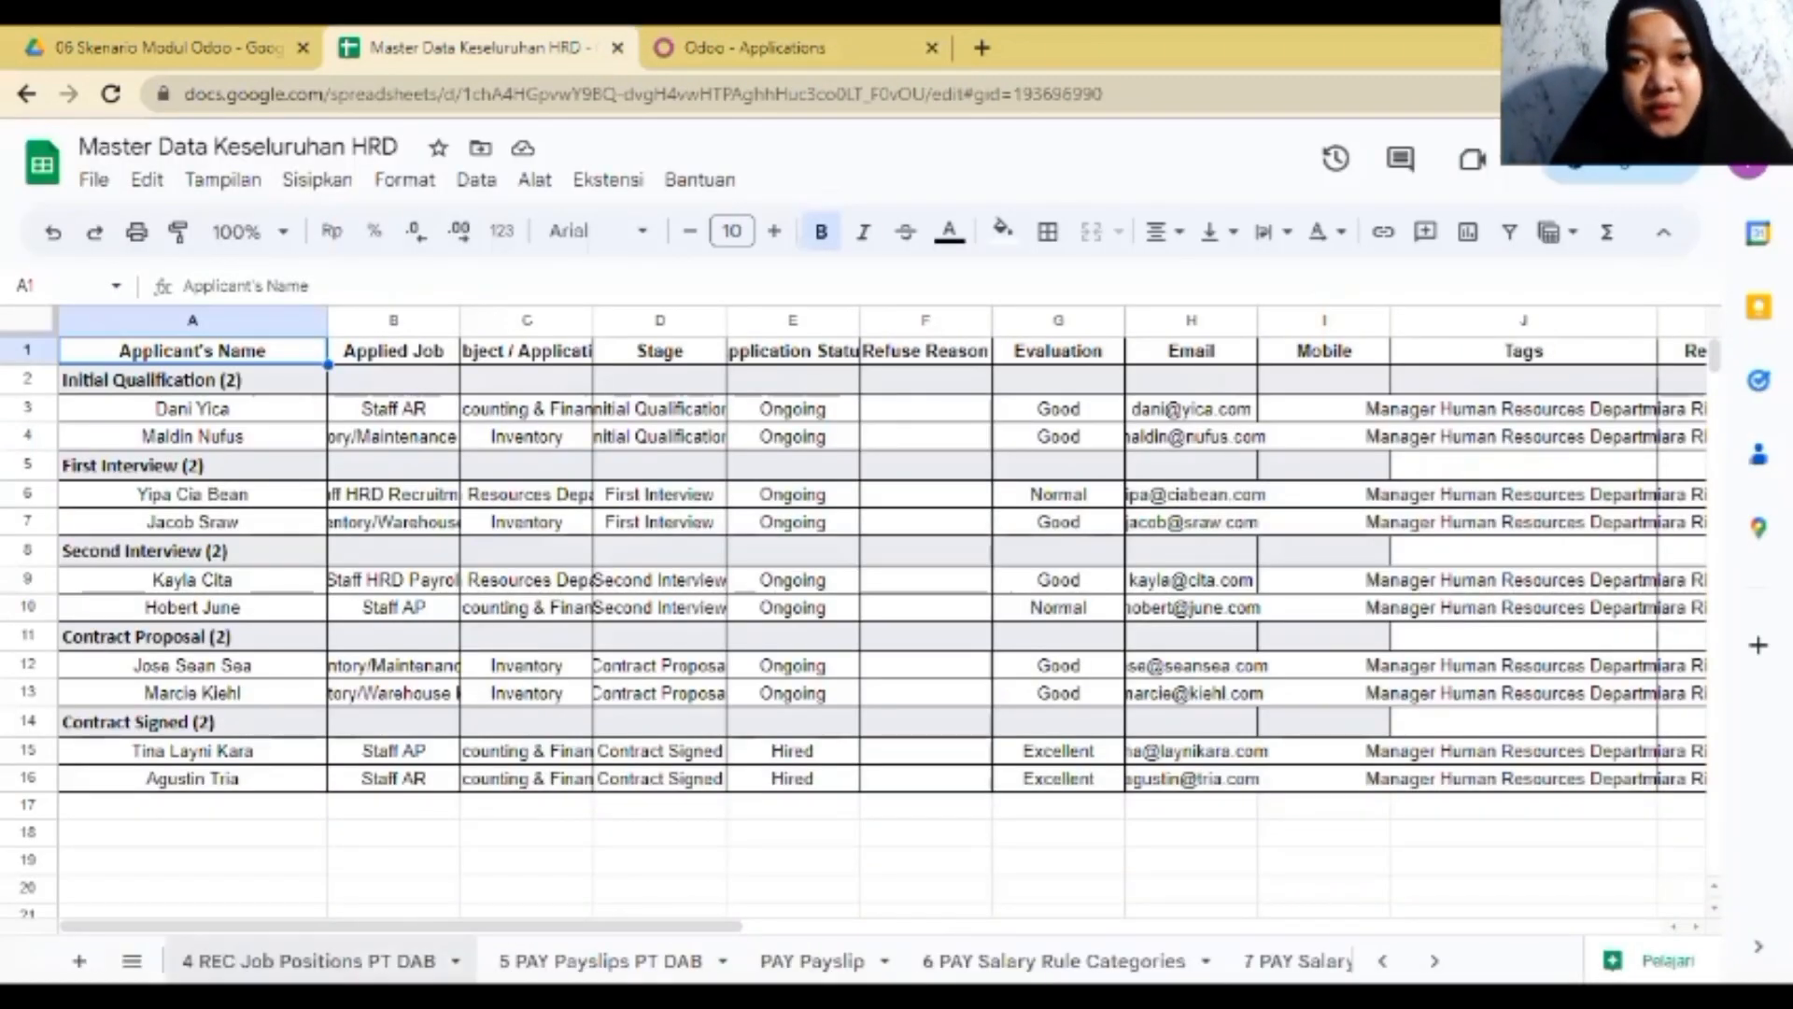
click(336, 962)
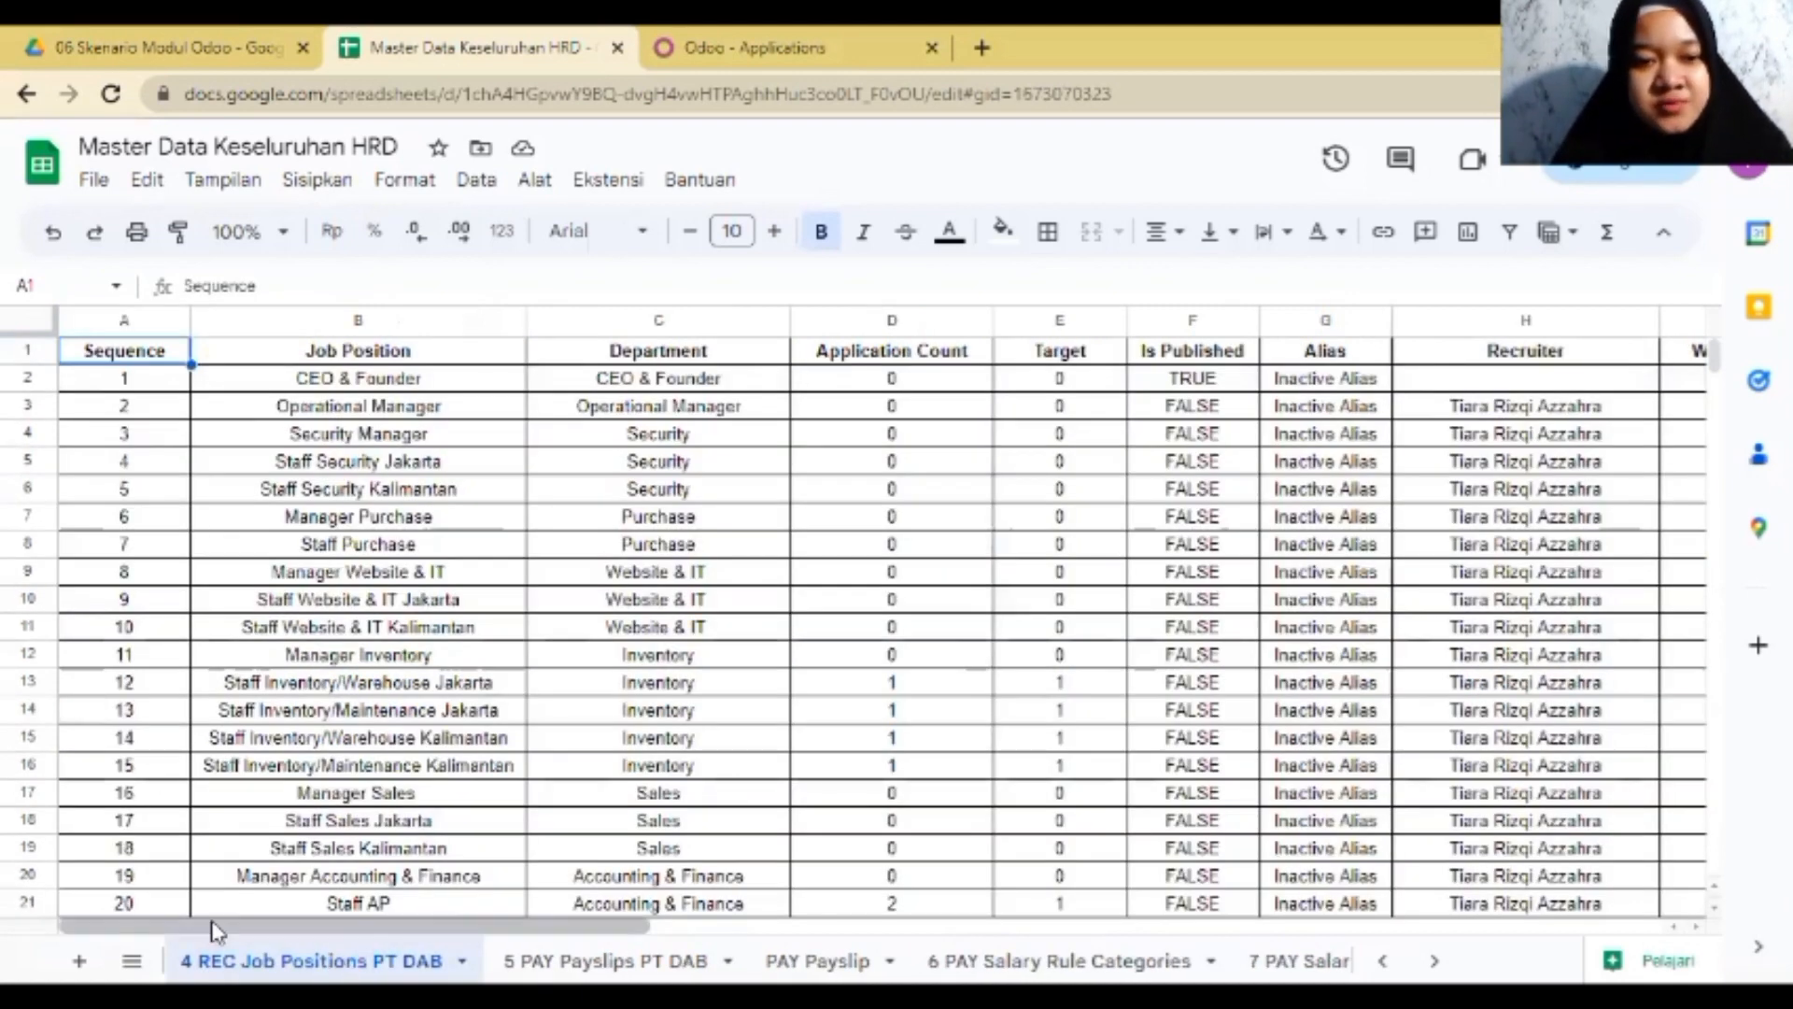
mouse_move(495, 925)
mouse_down()
mouse_move(840, 926)
mouse_move(495, 925)
mouse_up()
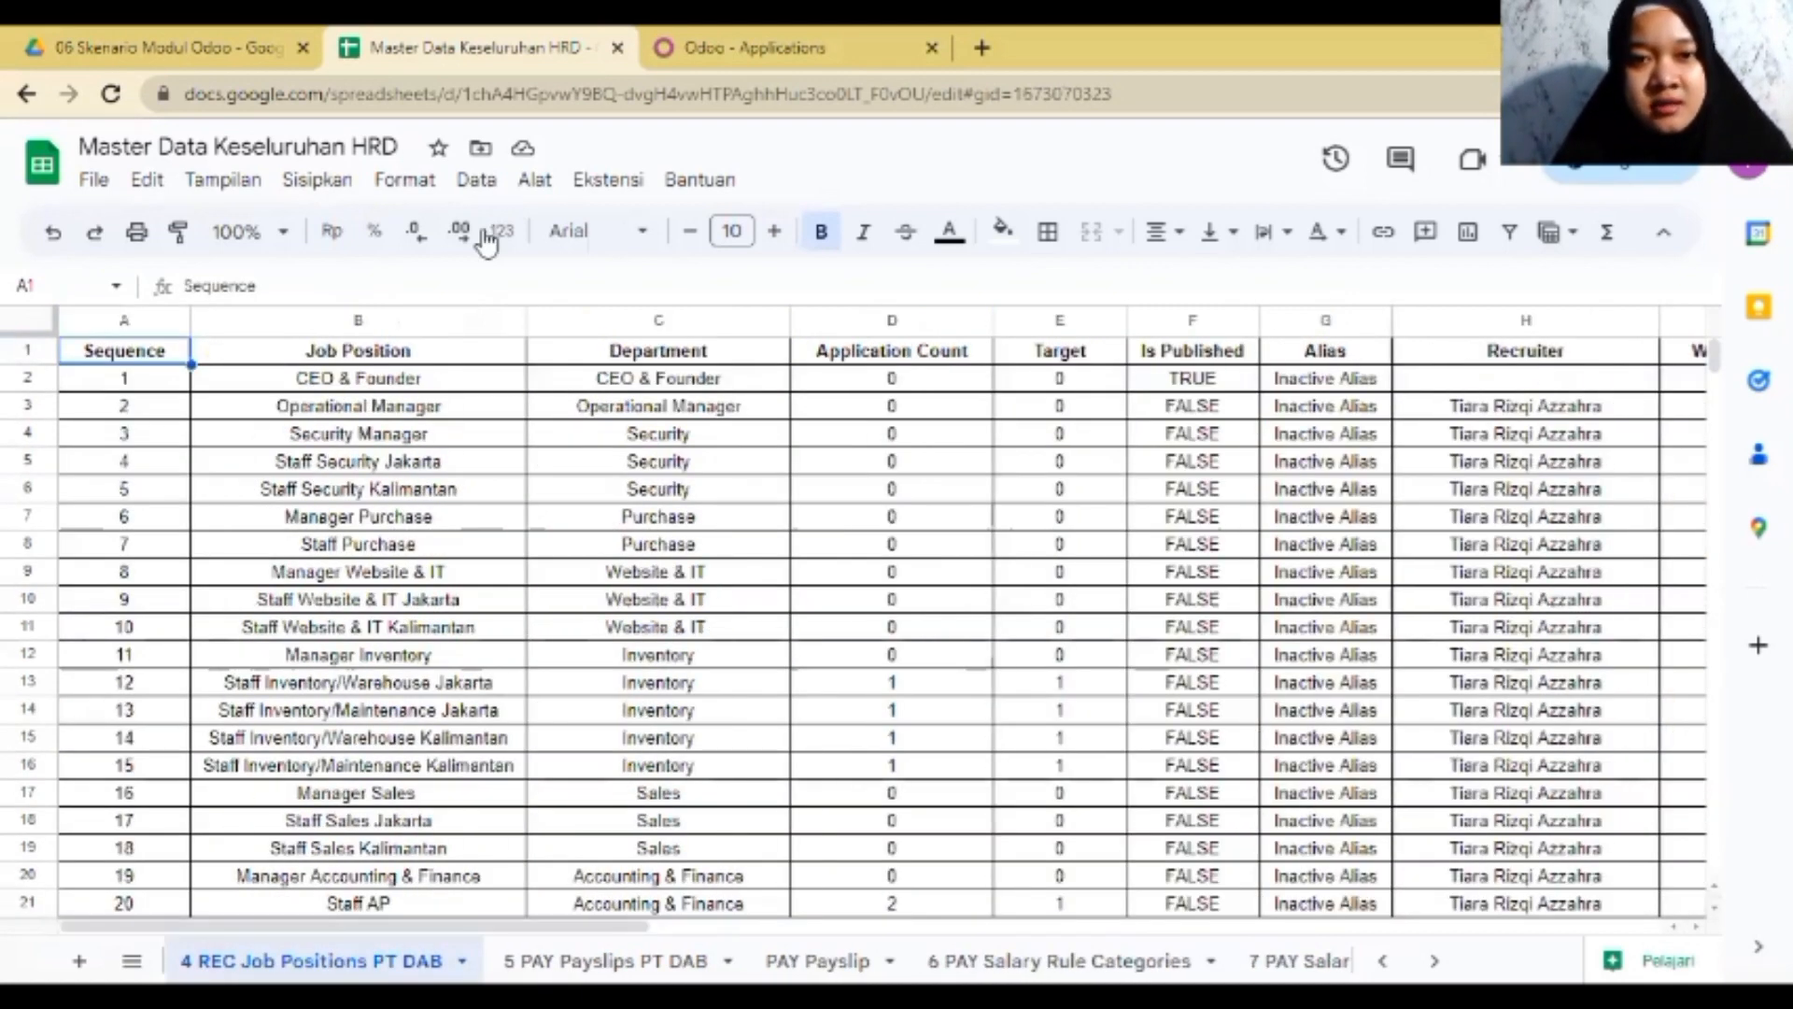
- Switch back to Odoo and show the Recruitment job positions as a list
click(798, 42)
click(223, 164)
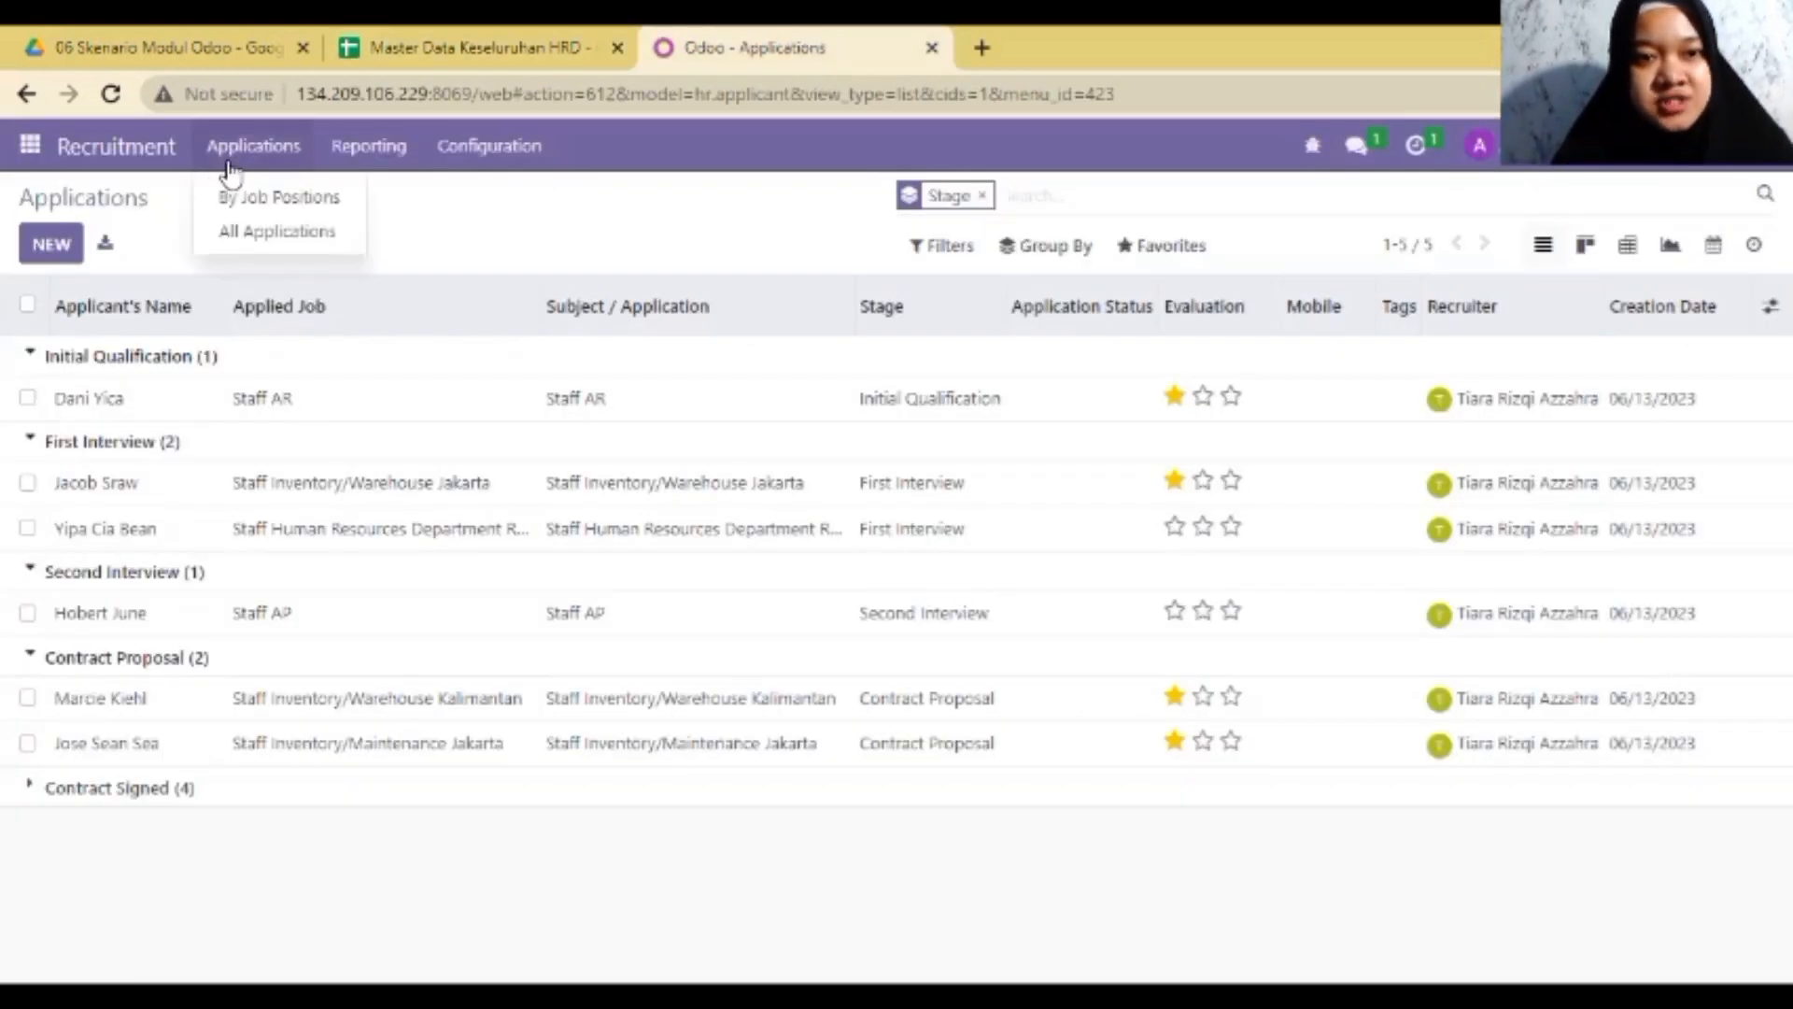
click(271, 198)
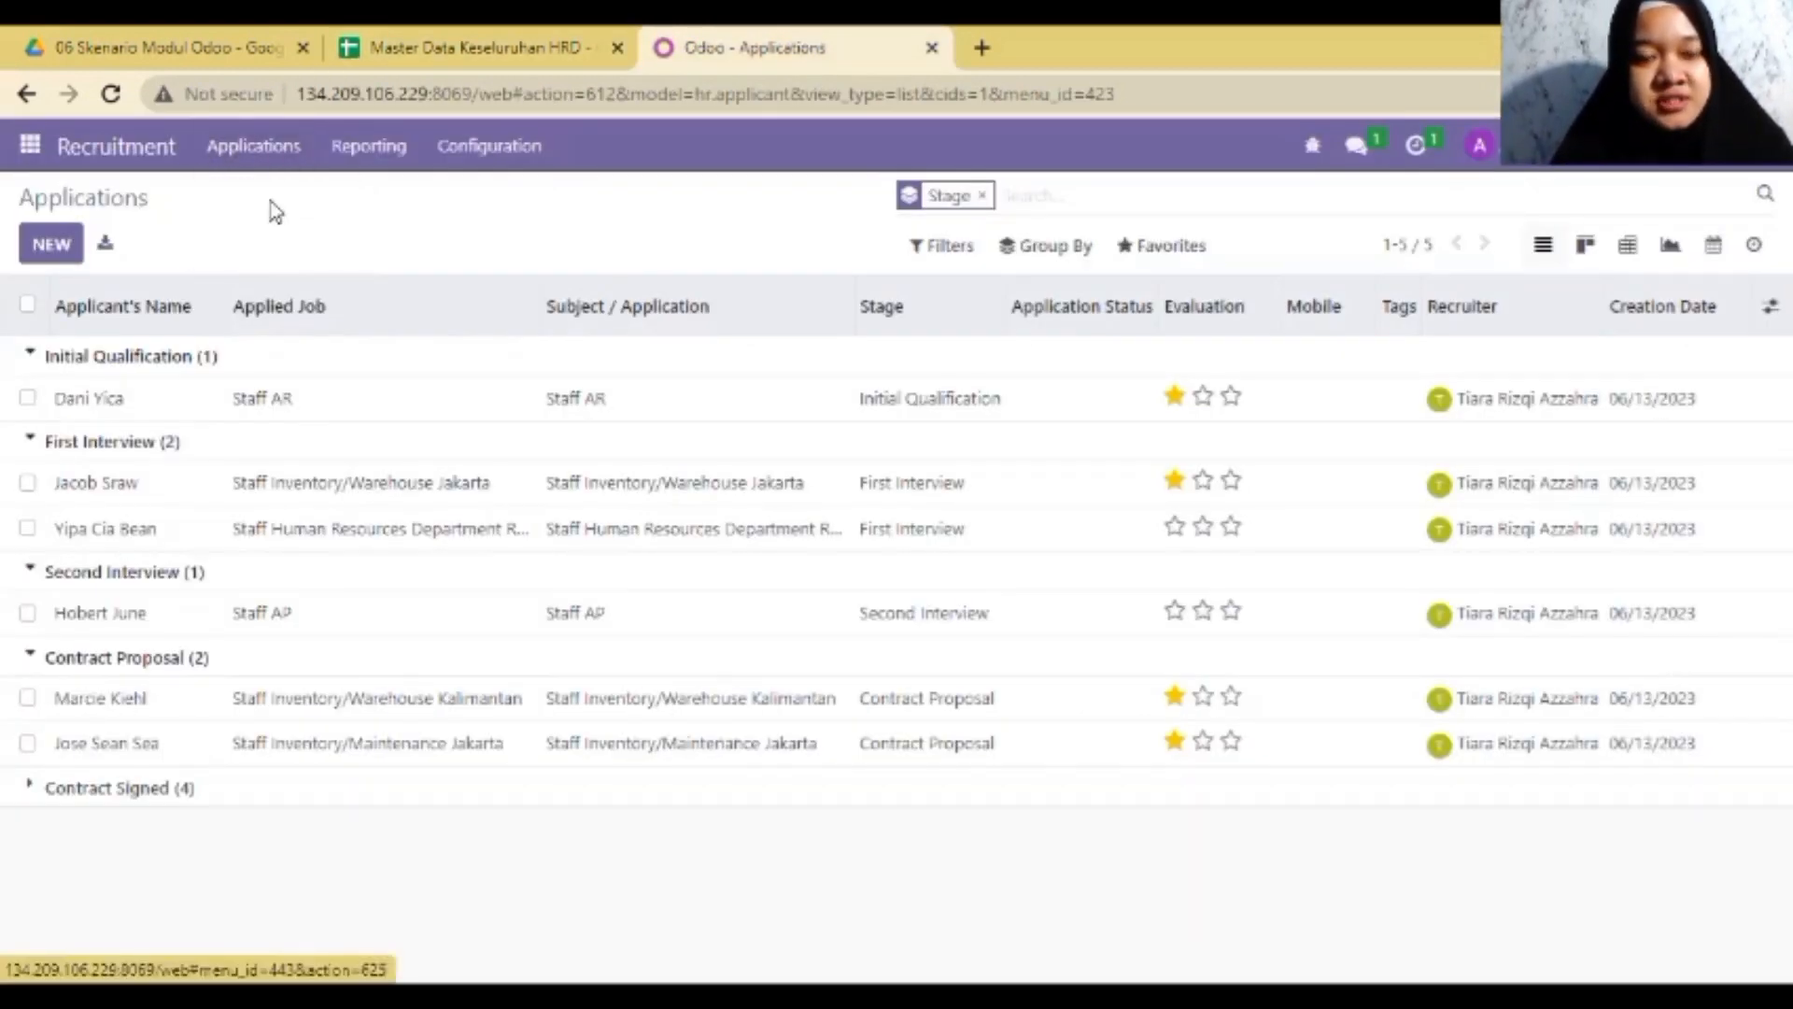
click(1752, 246)
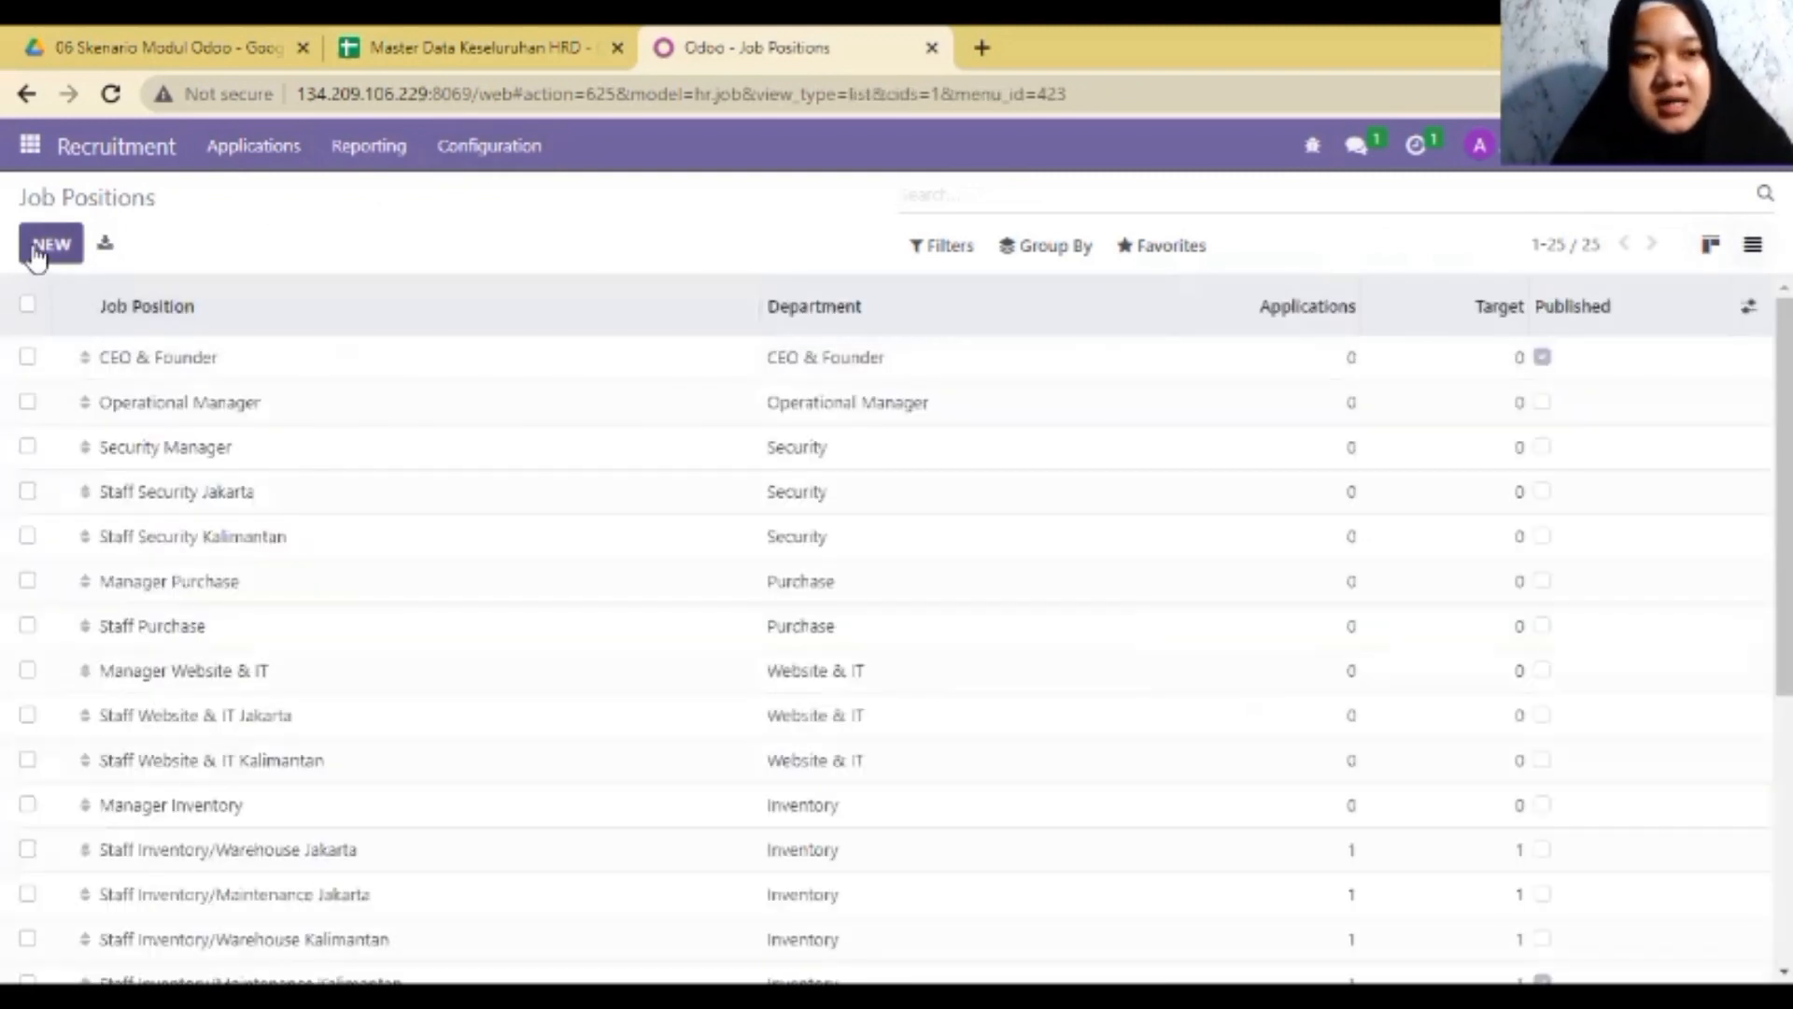
- Examine a blank job position form, including the department, recruiter and interviewer choices, and return to the job positions list without saving
click(51, 244)
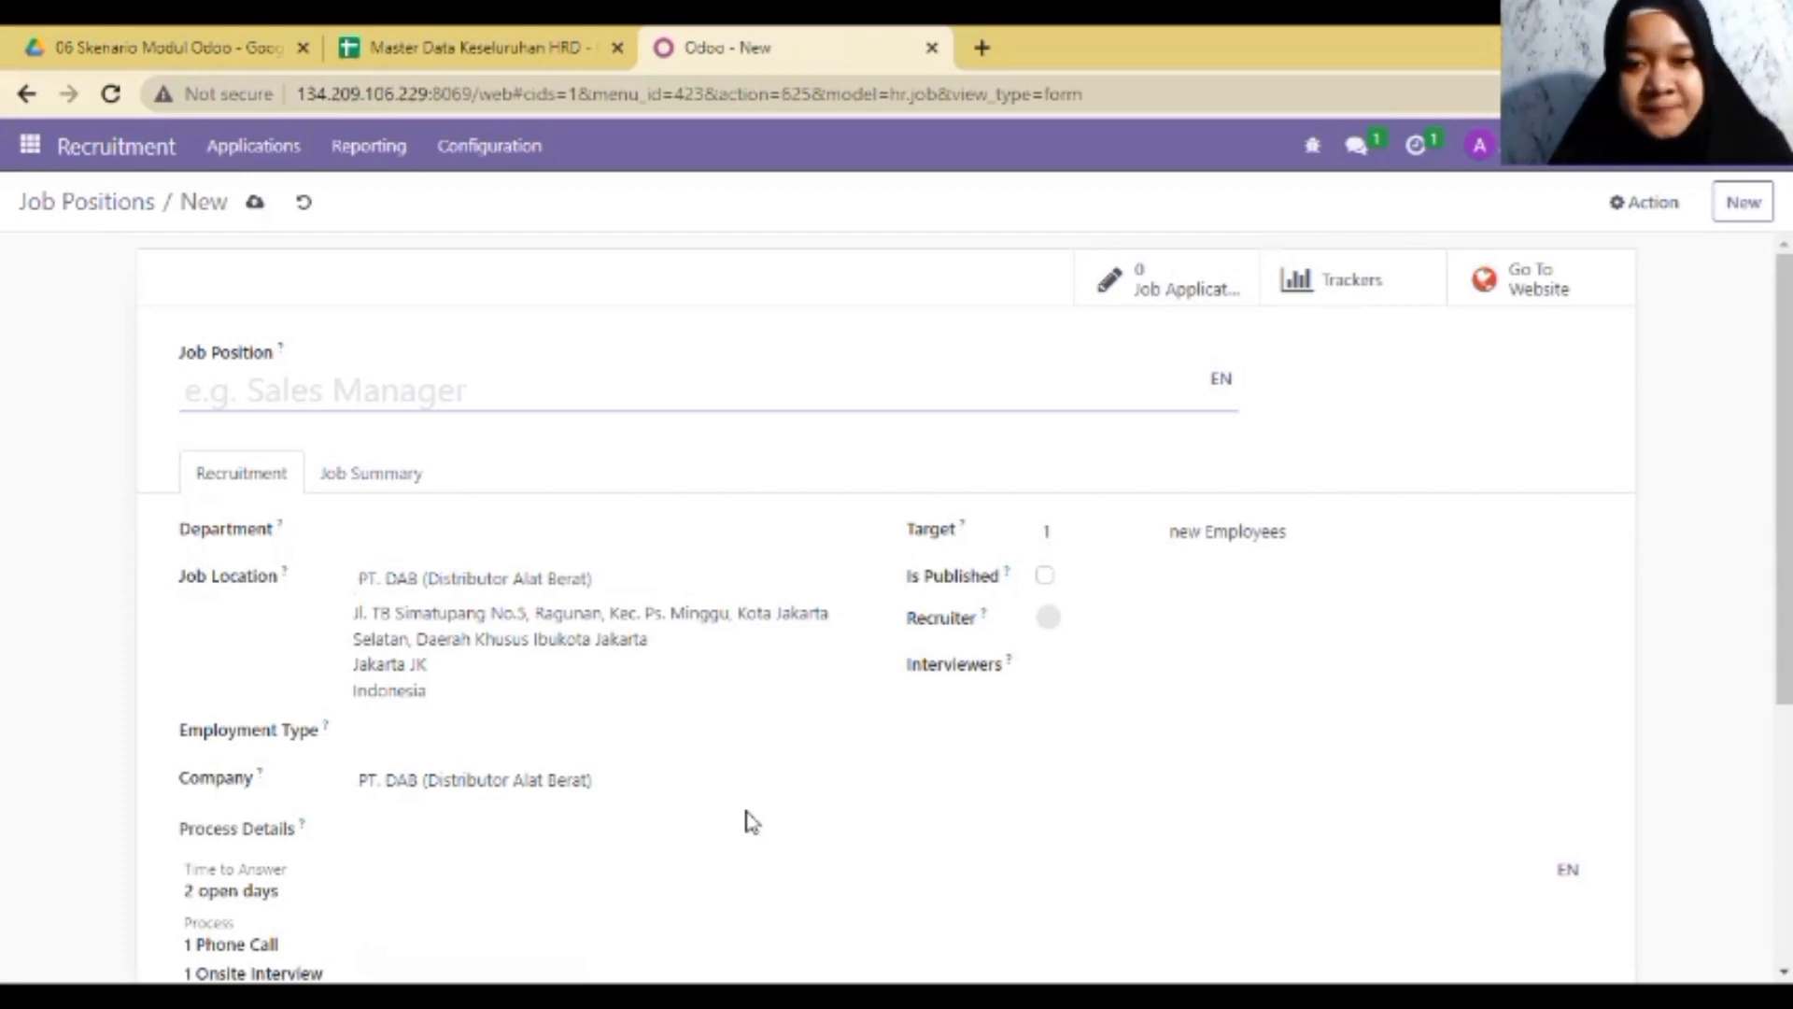
click(404, 526)
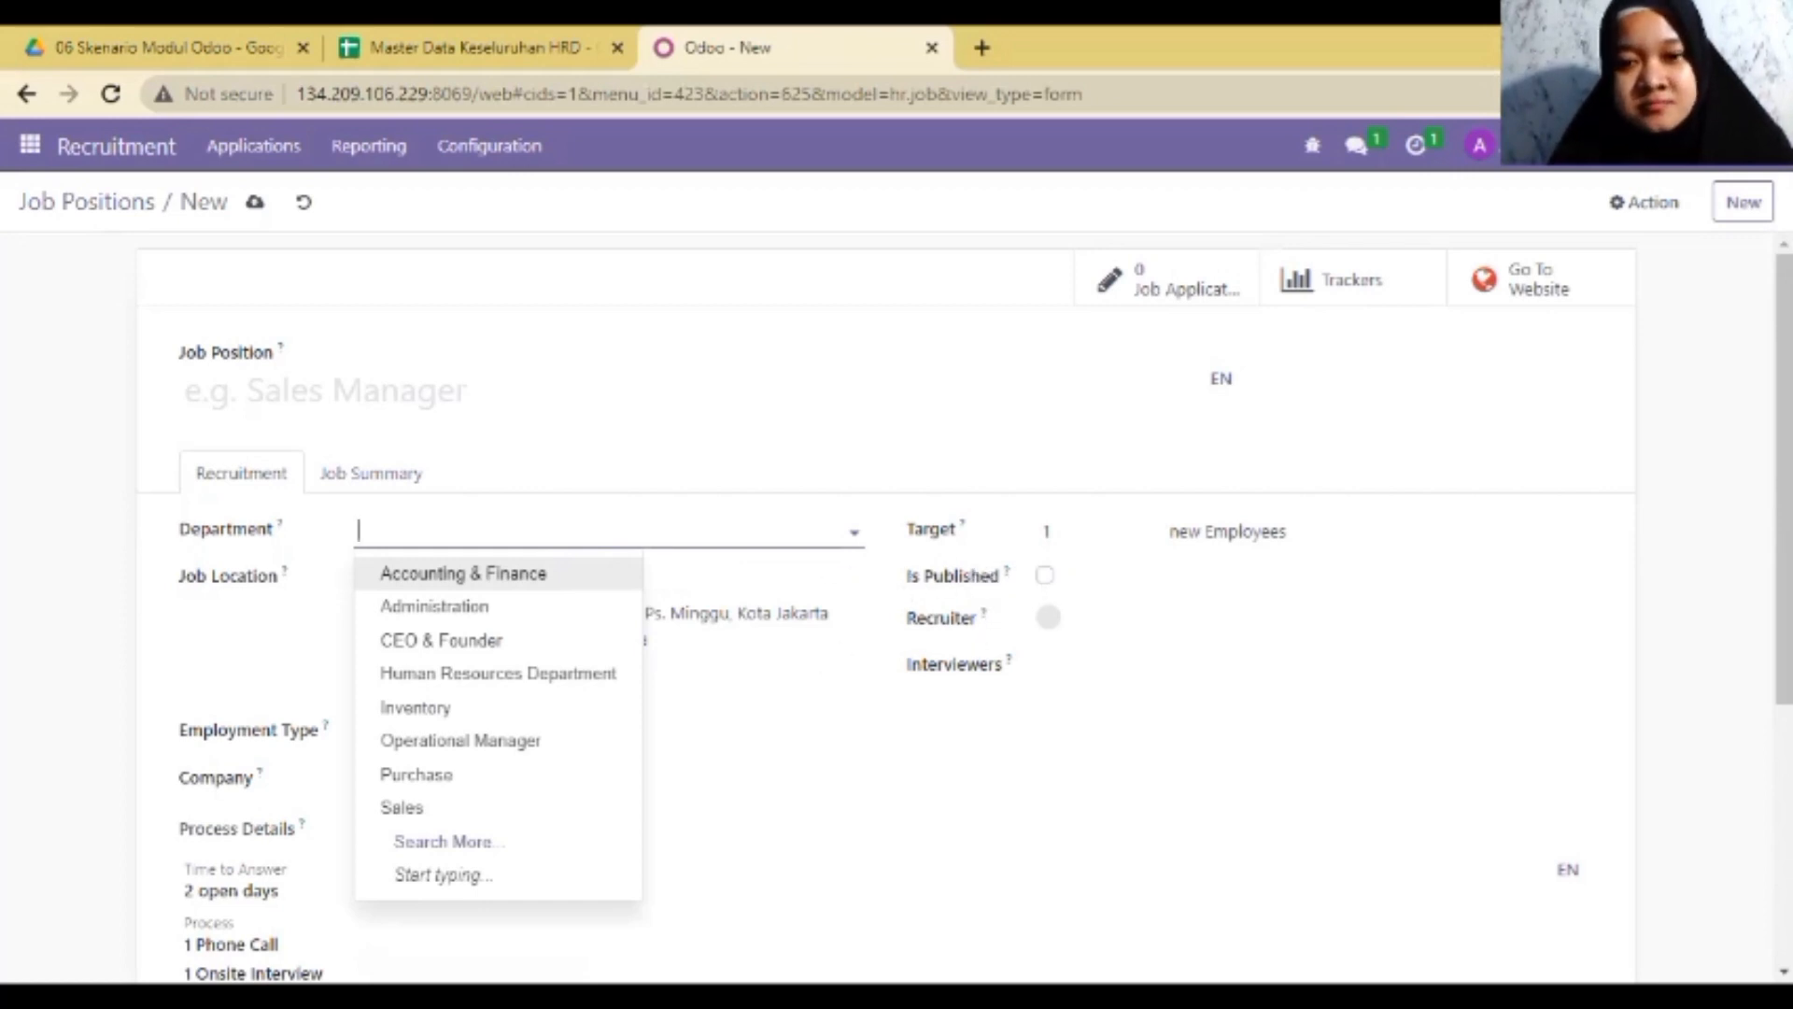
click(1007, 722)
click(1085, 630)
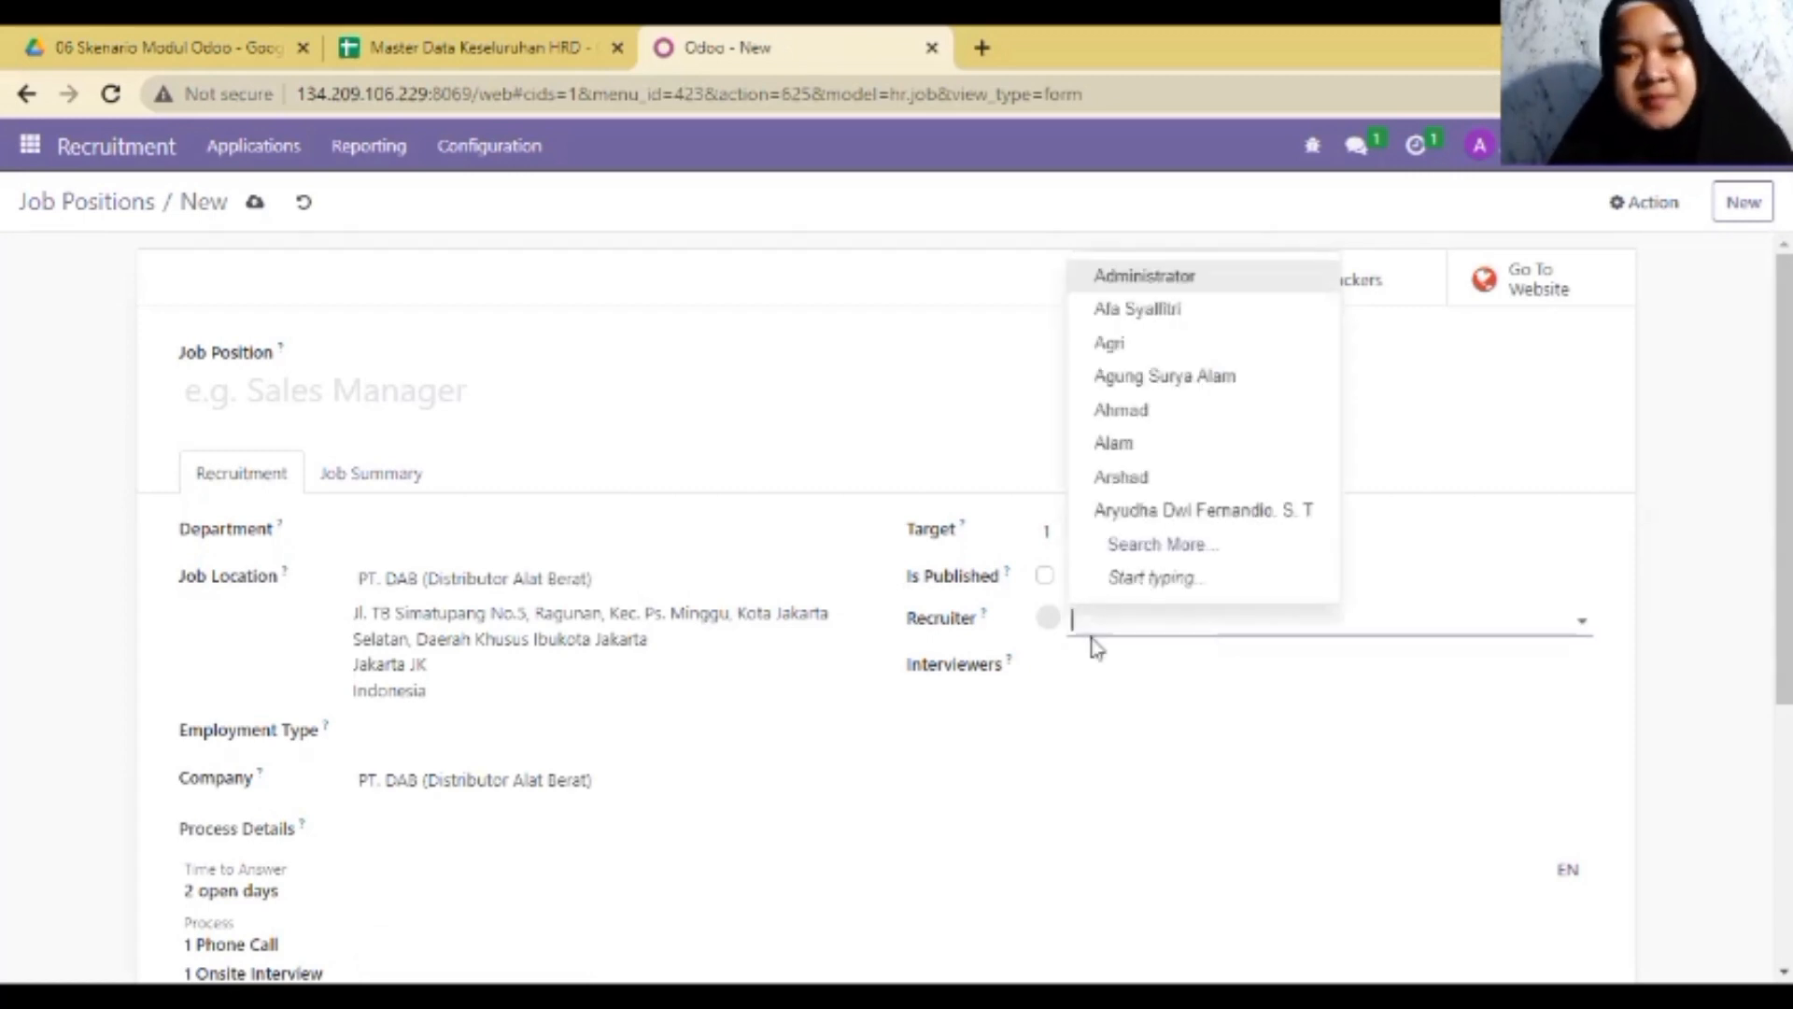
click(1130, 671)
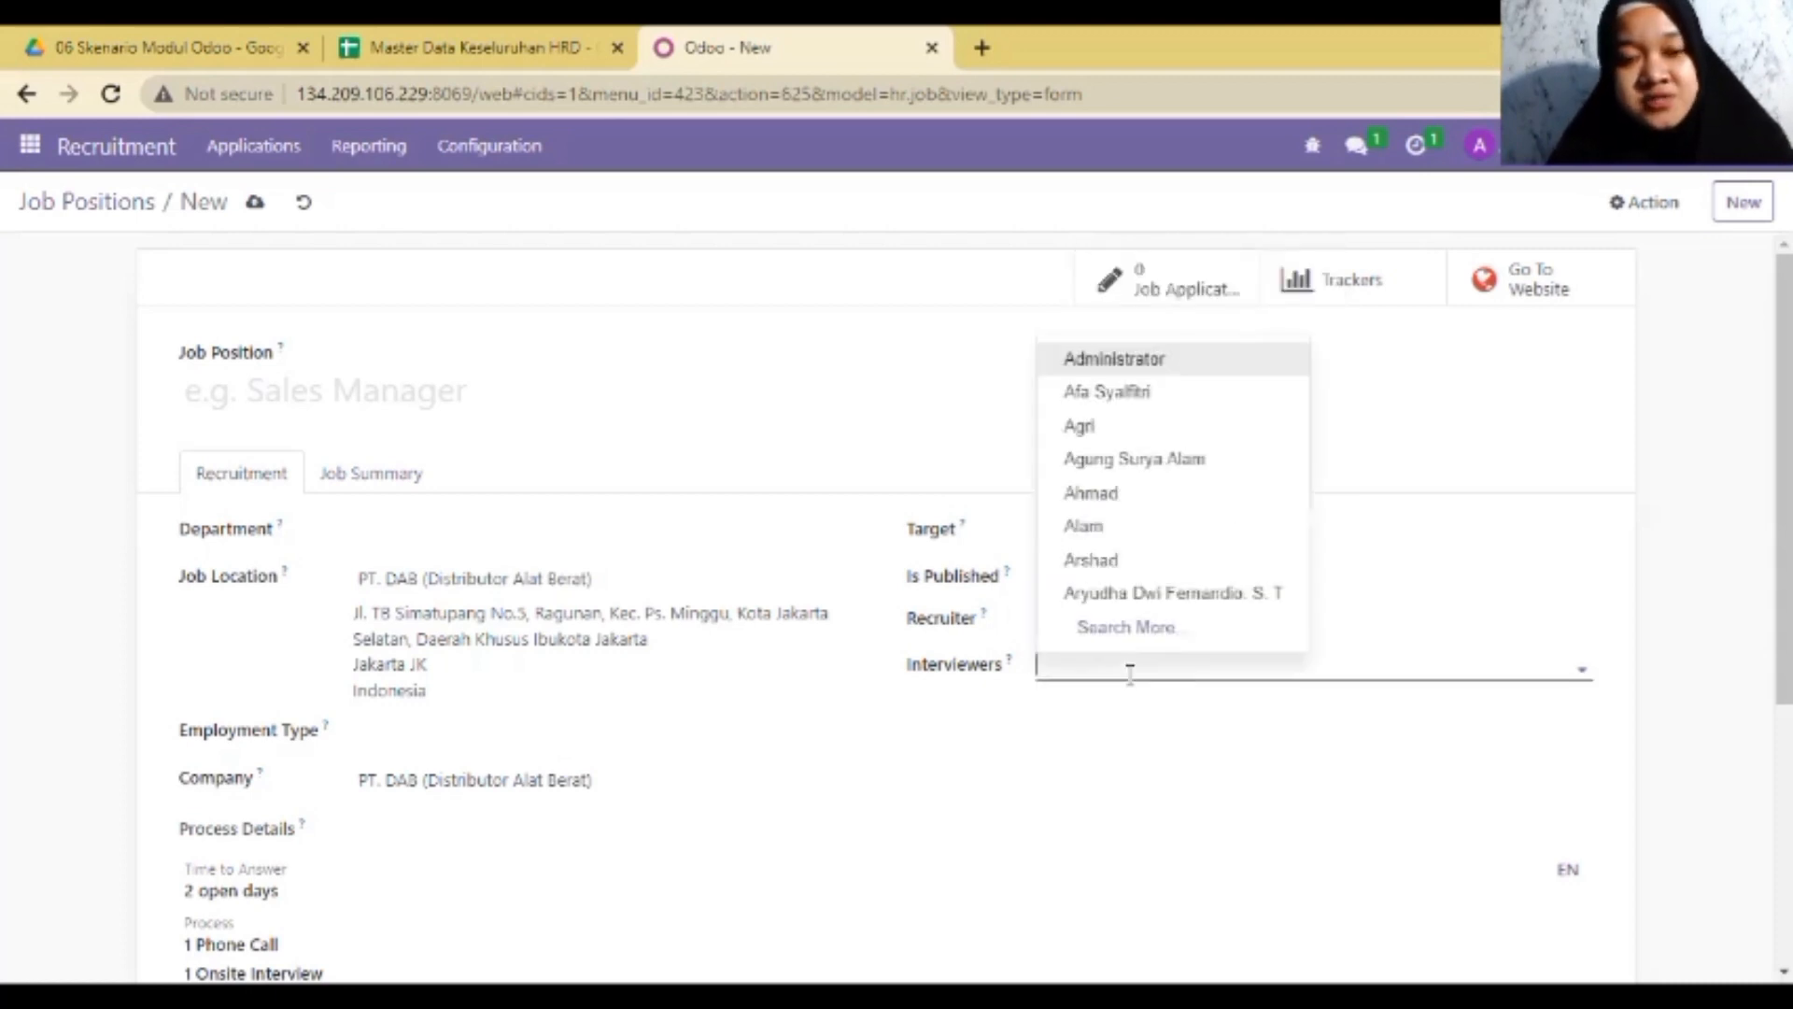
mouse_move(1784, 485)
mouse_down()
mouse_move(1784, 572)
mouse_move(1783, 485)
mouse_up()
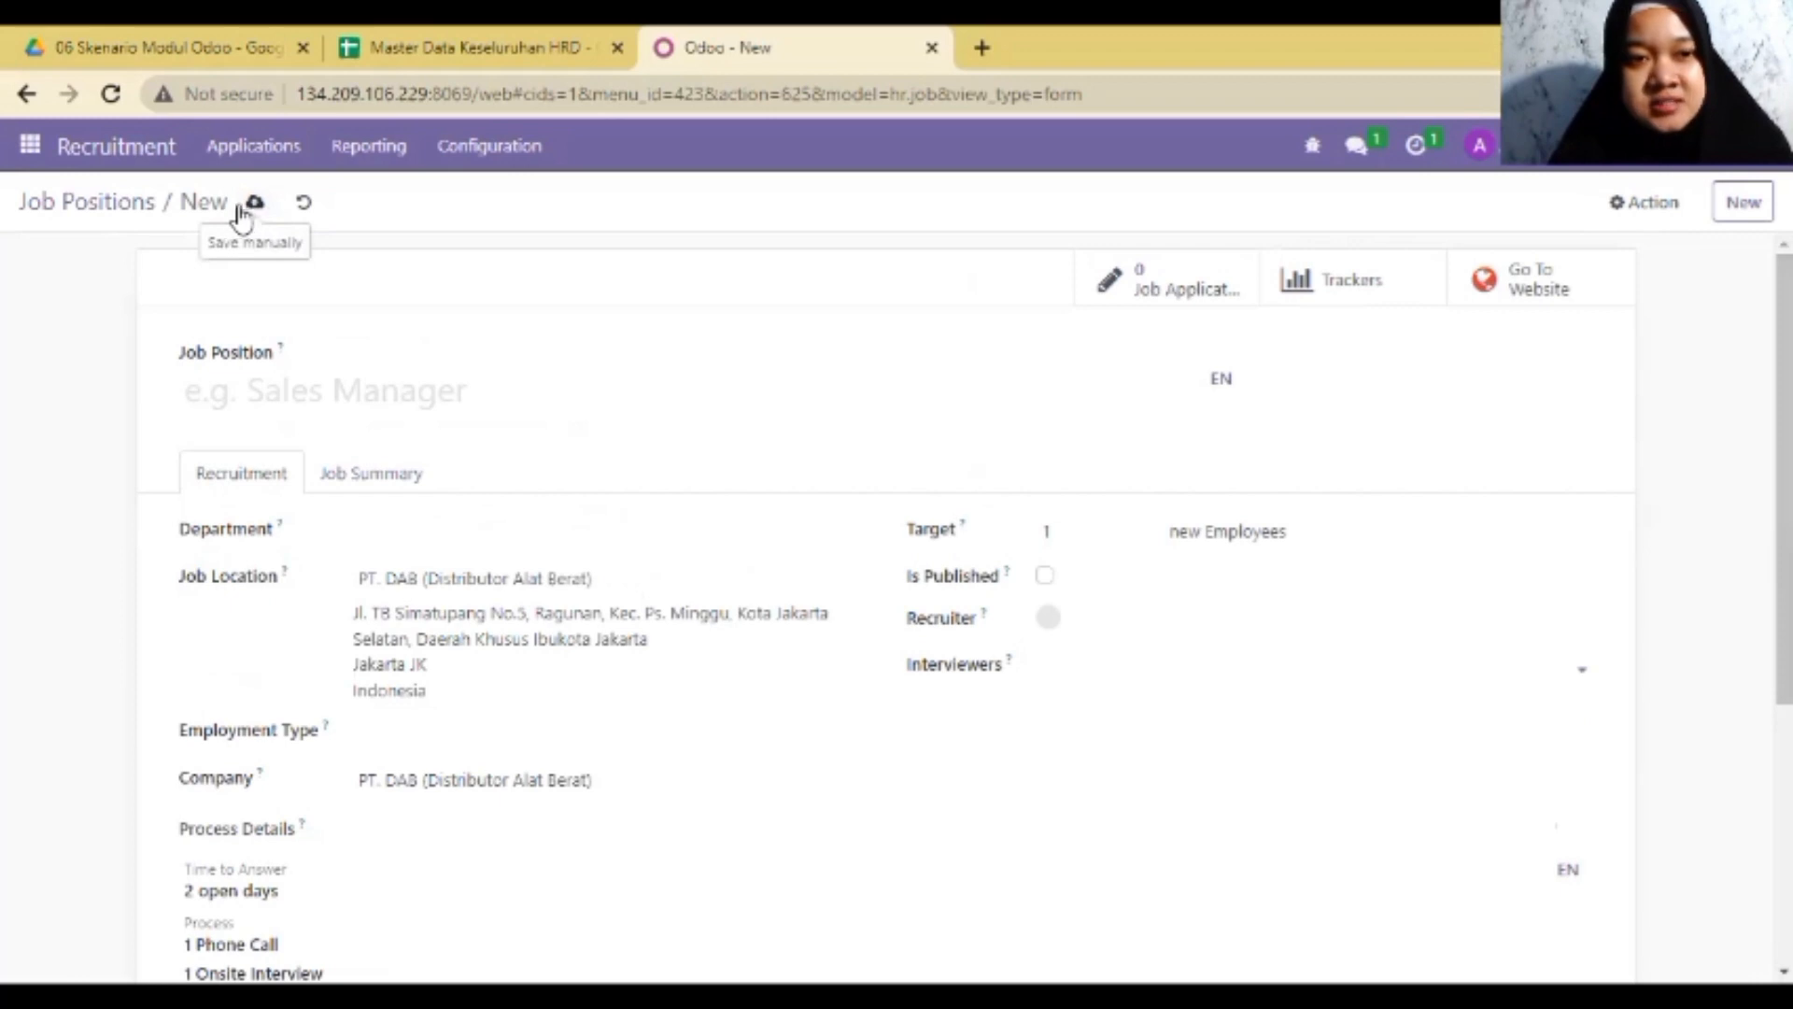
click(124, 207)
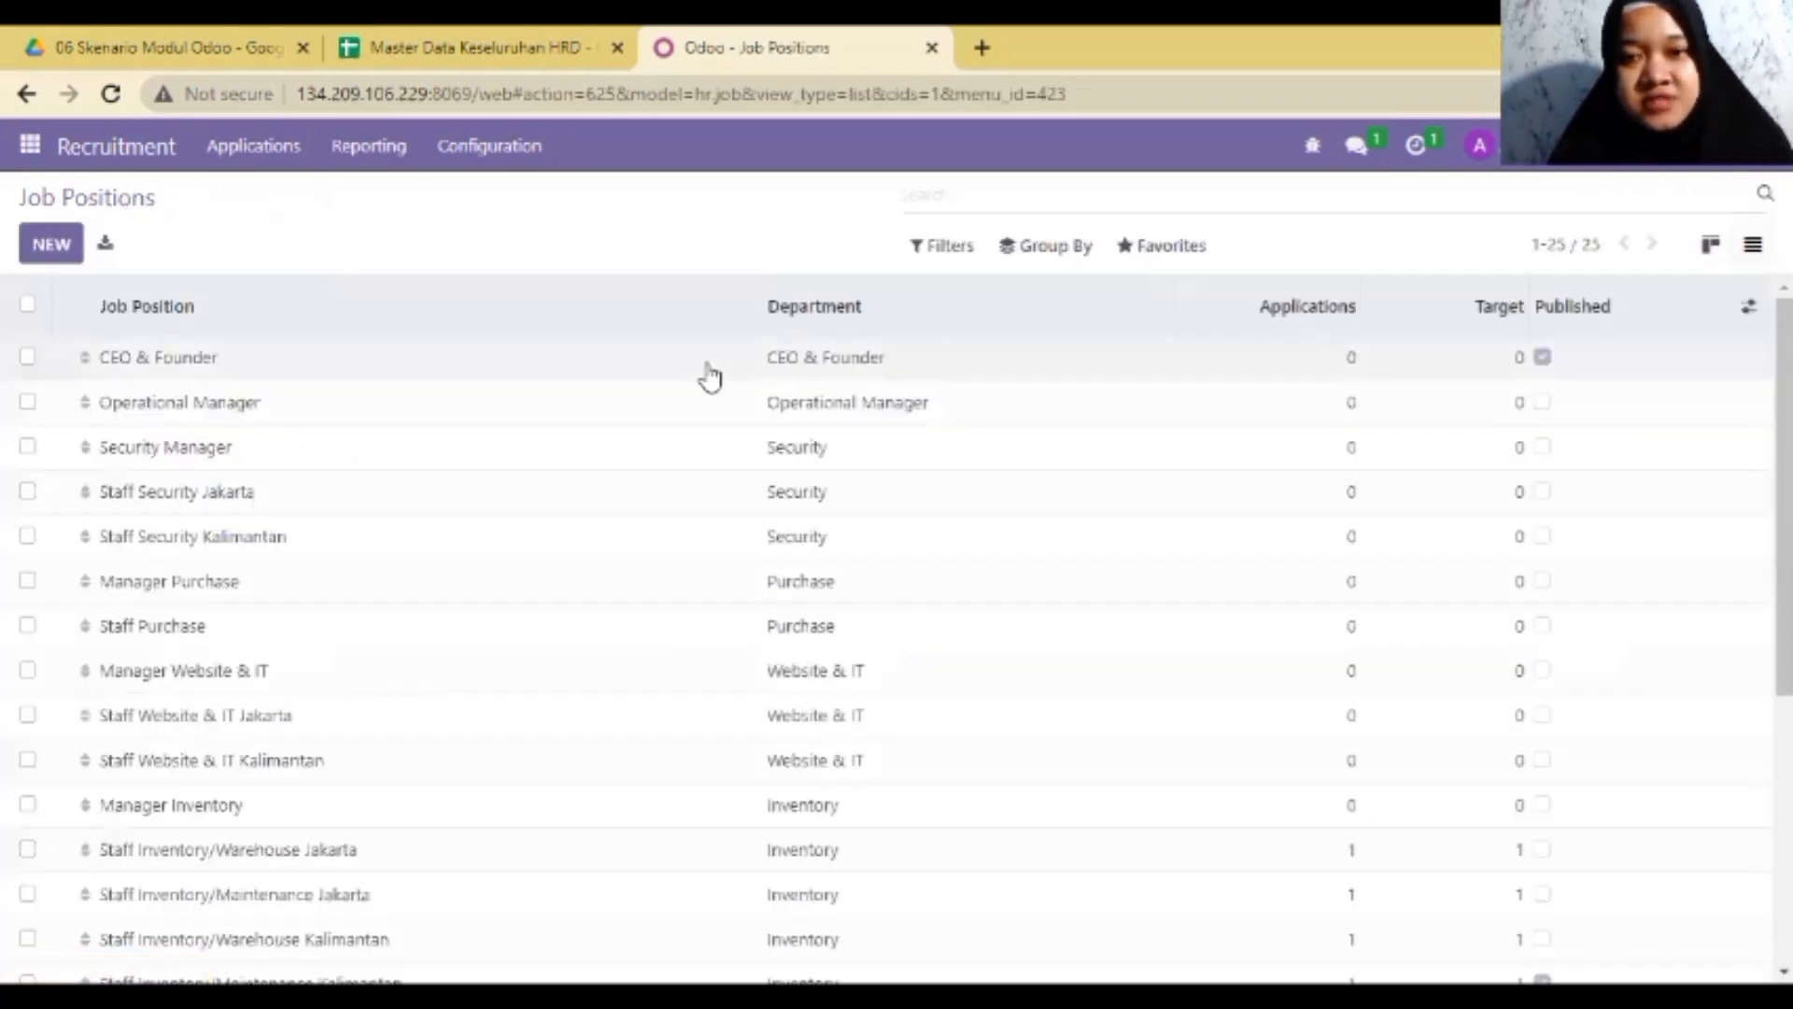
- Load Master Data Keseluruhan HRD into the job positions import, test the sheet 4 REC Job Positions PT DAB, and leave without importing
click(1179, 250)
click(1181, 296)
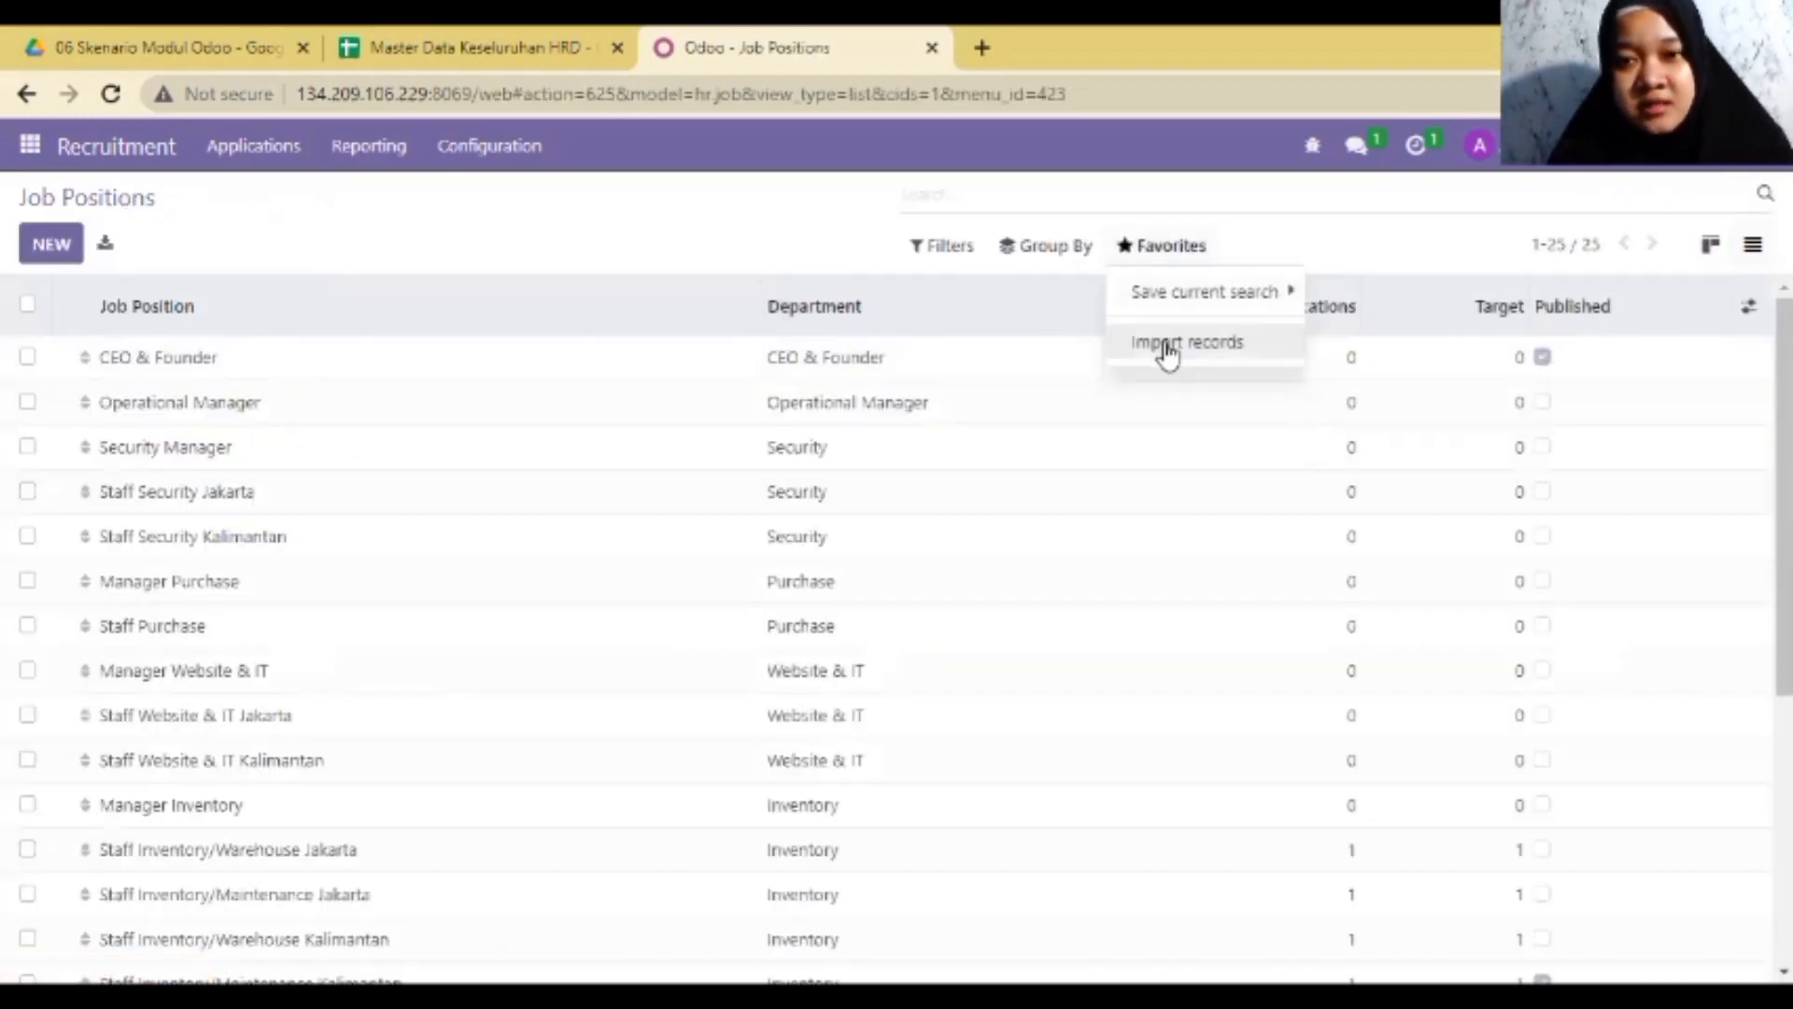
click(1165, 345)
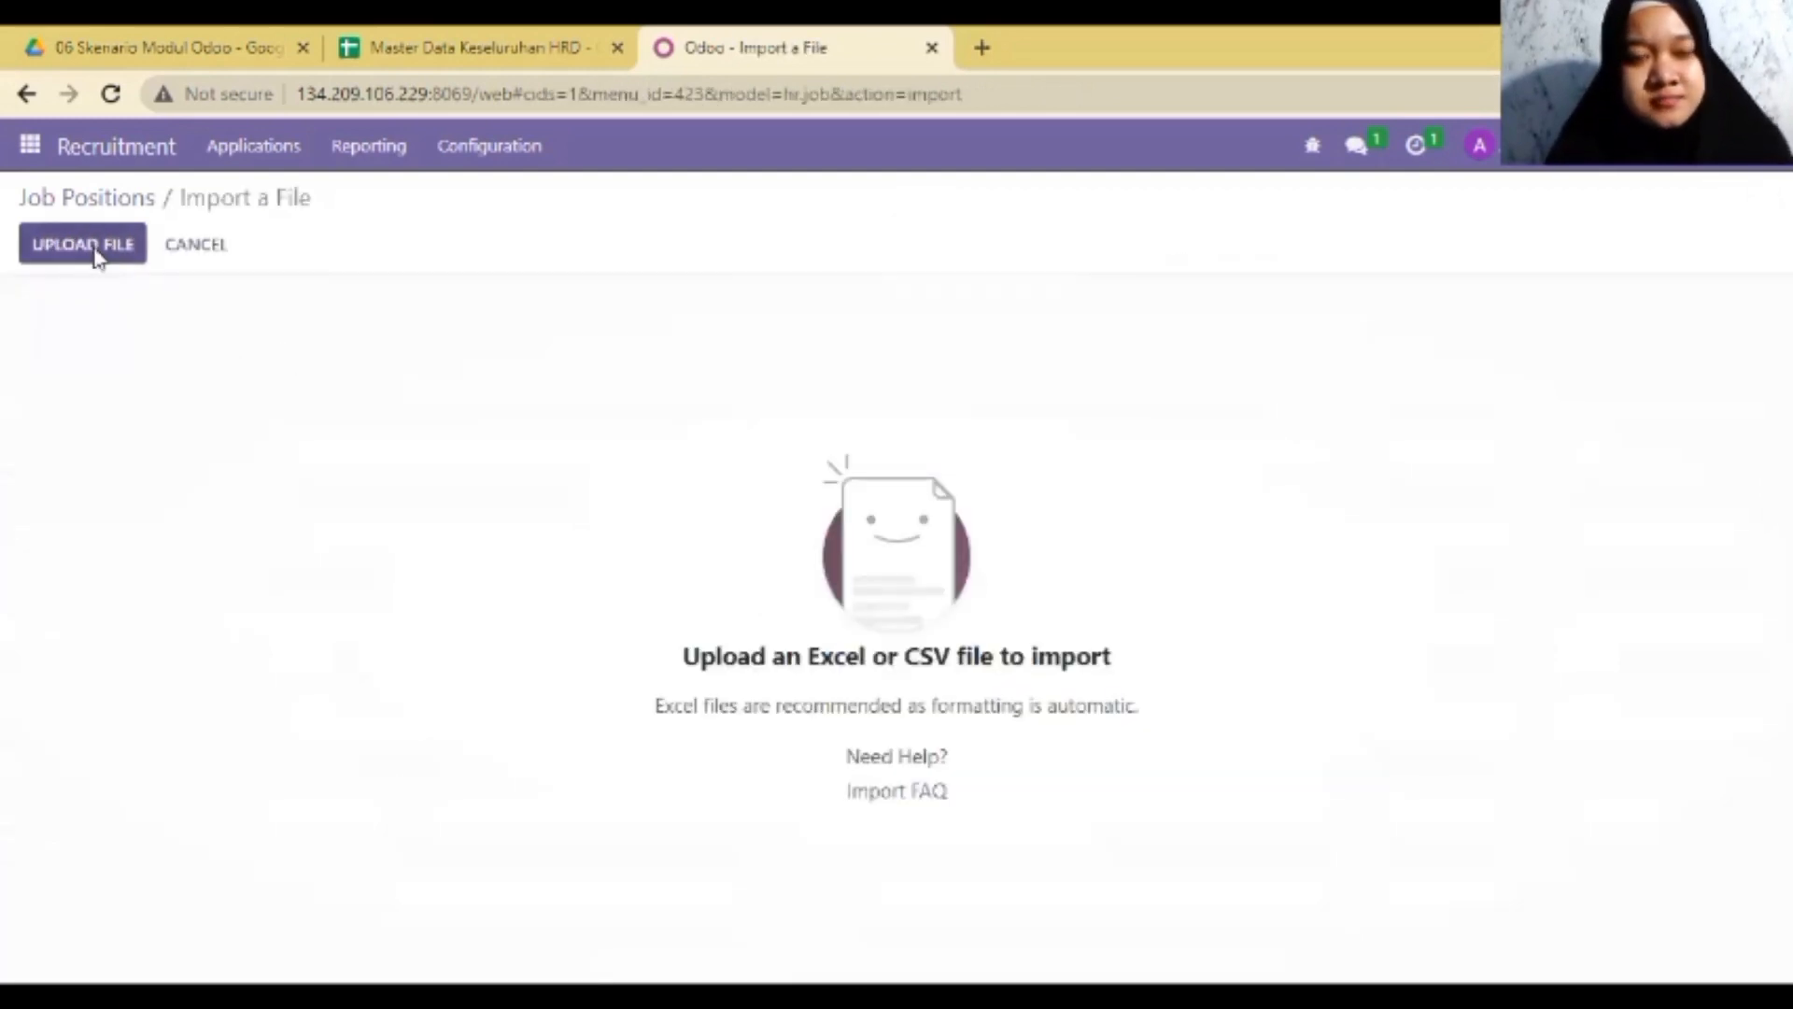
click(431, 250)
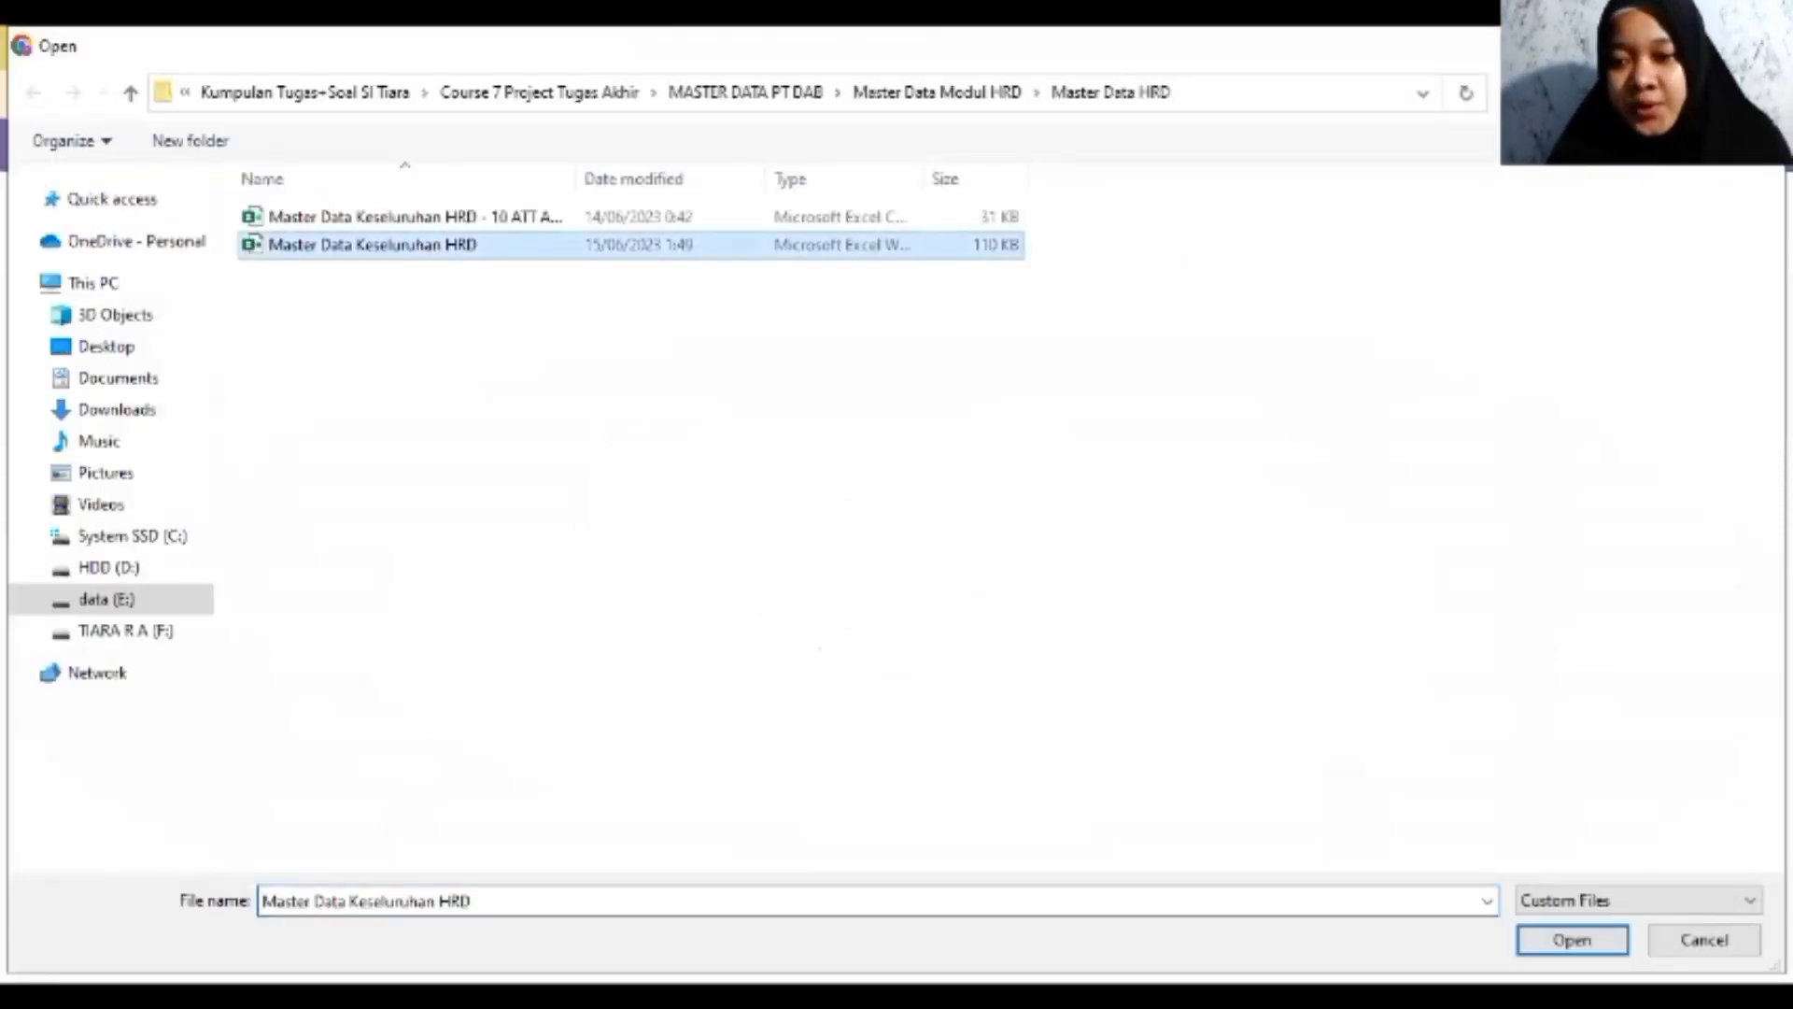
click(1590, 948)
click(142, 241)
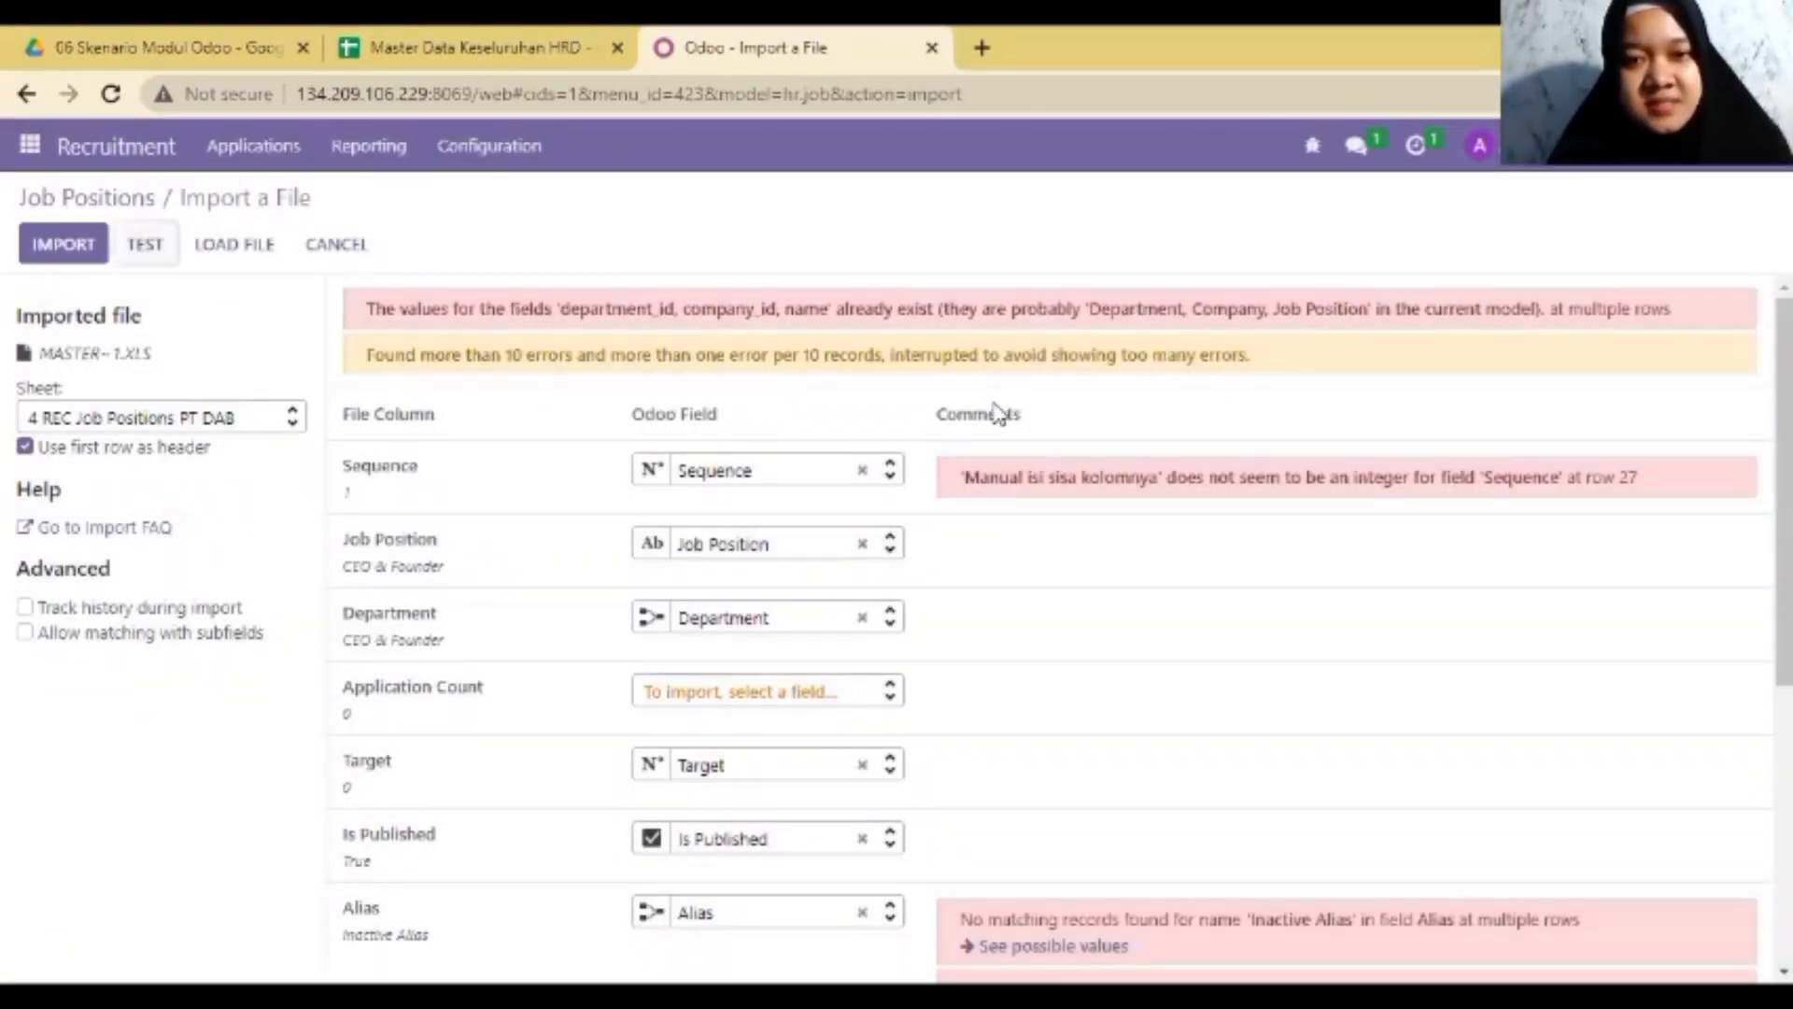
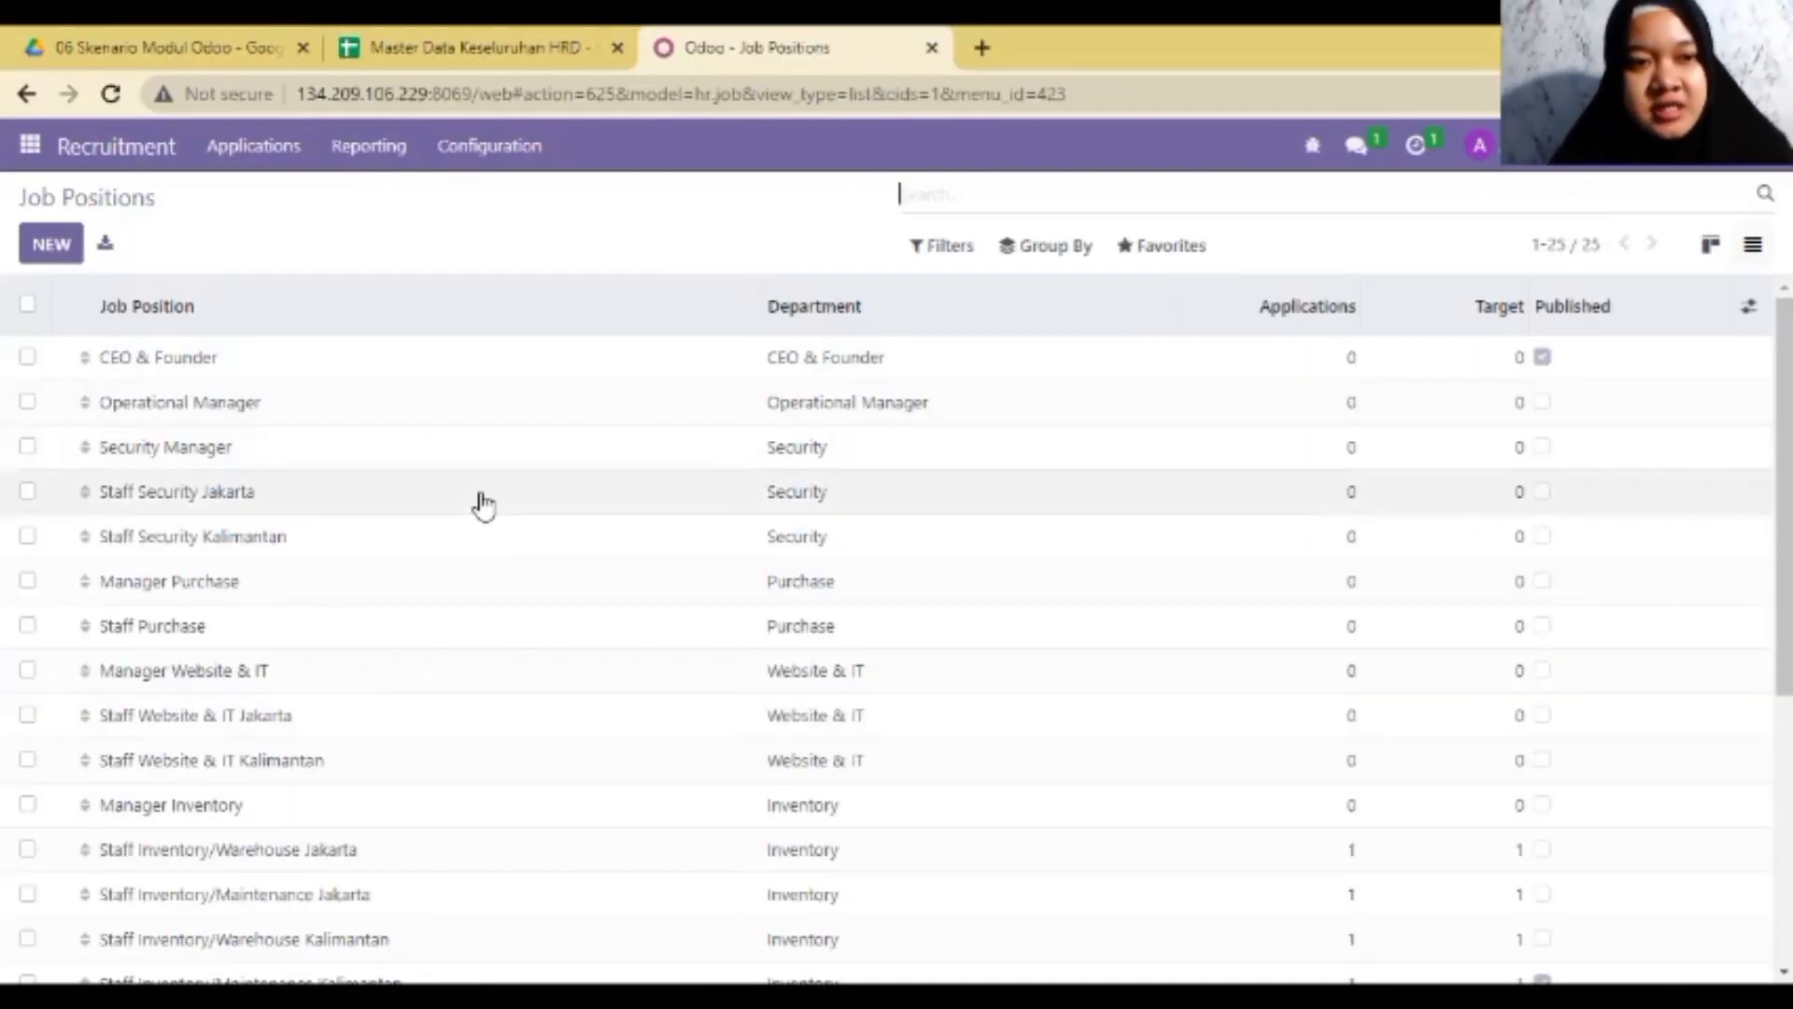
- Inspect the Operational Manager job position, including the employment type and interviewer choices, and return to the job positions list
click(322, 400)
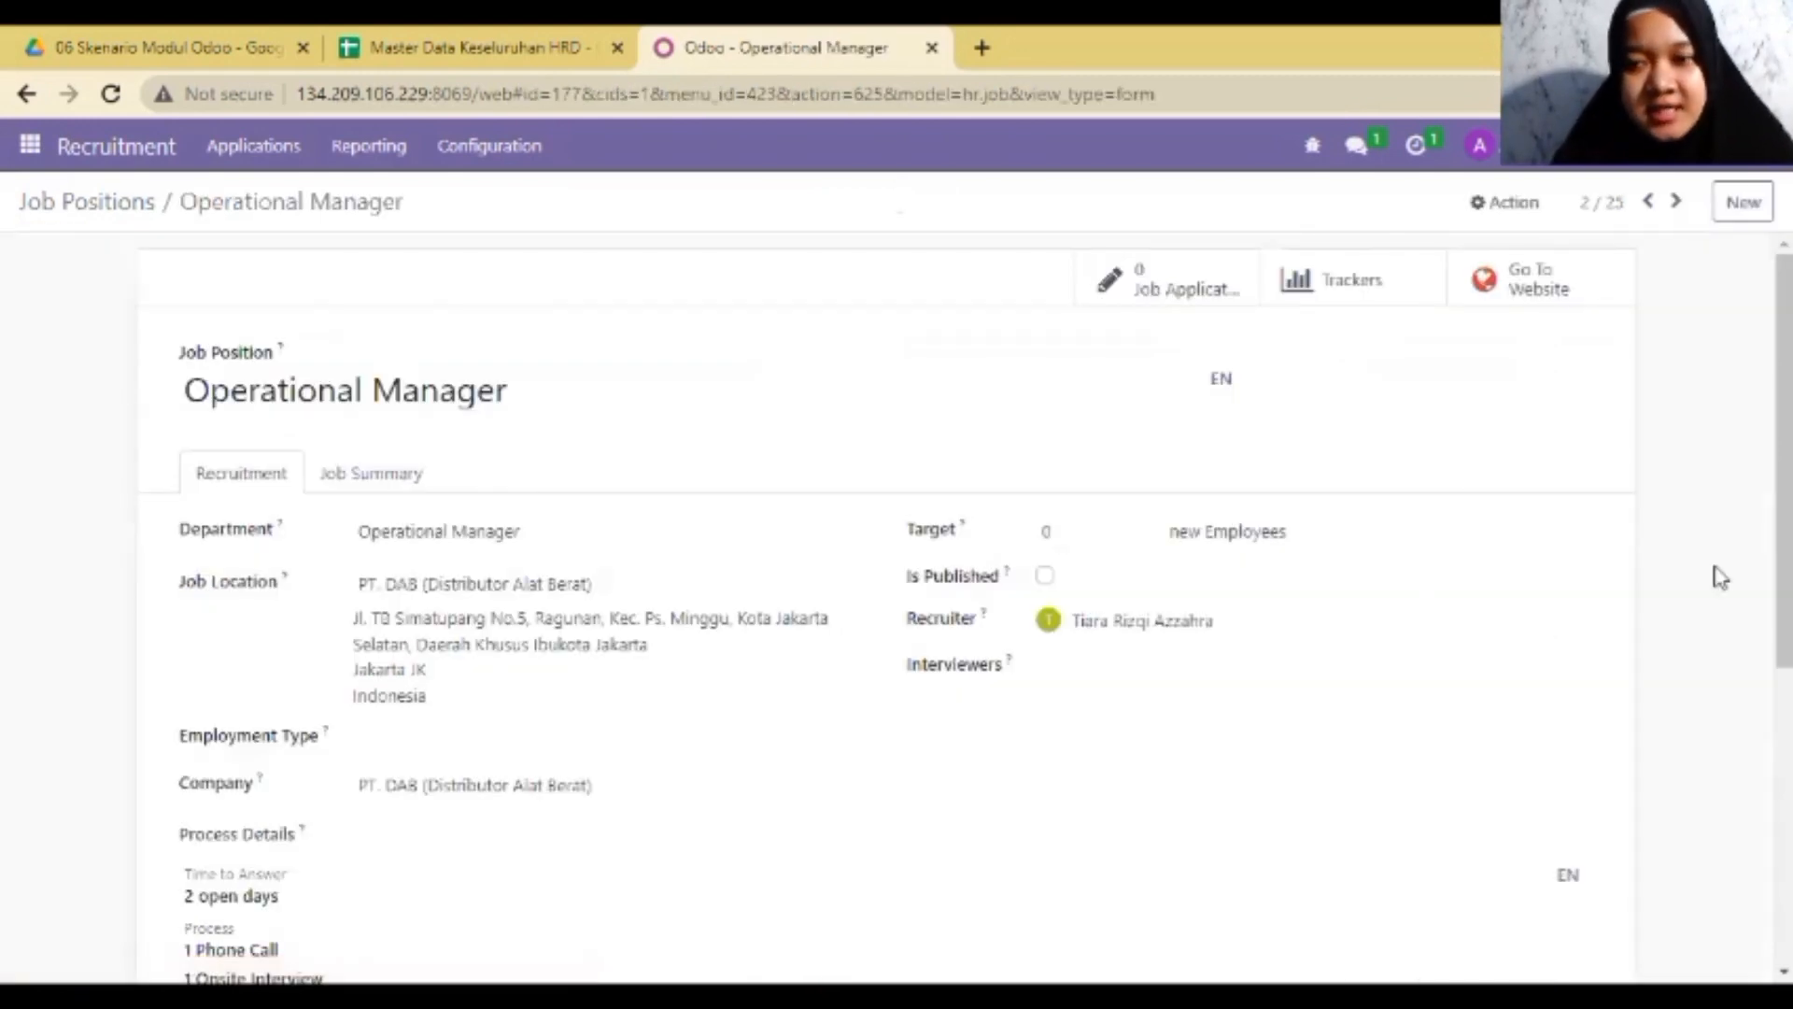
scroll(1012, 648, down, 2)
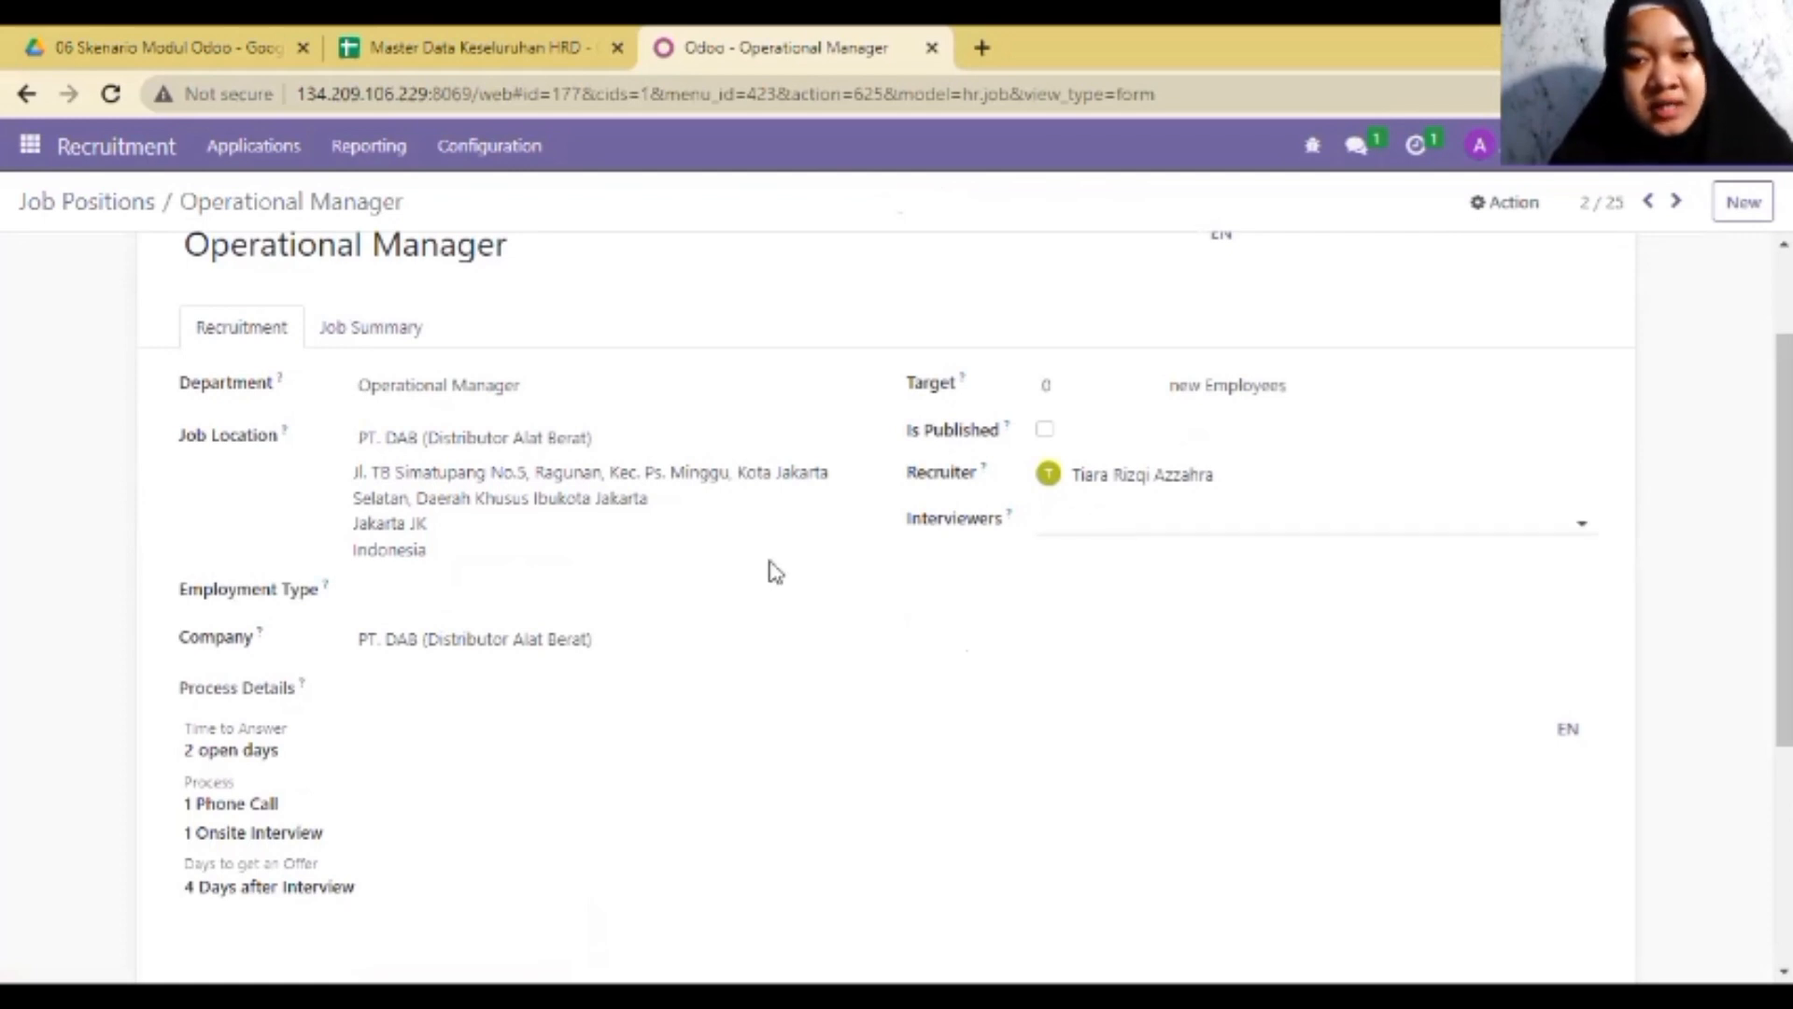
click(429, 600)
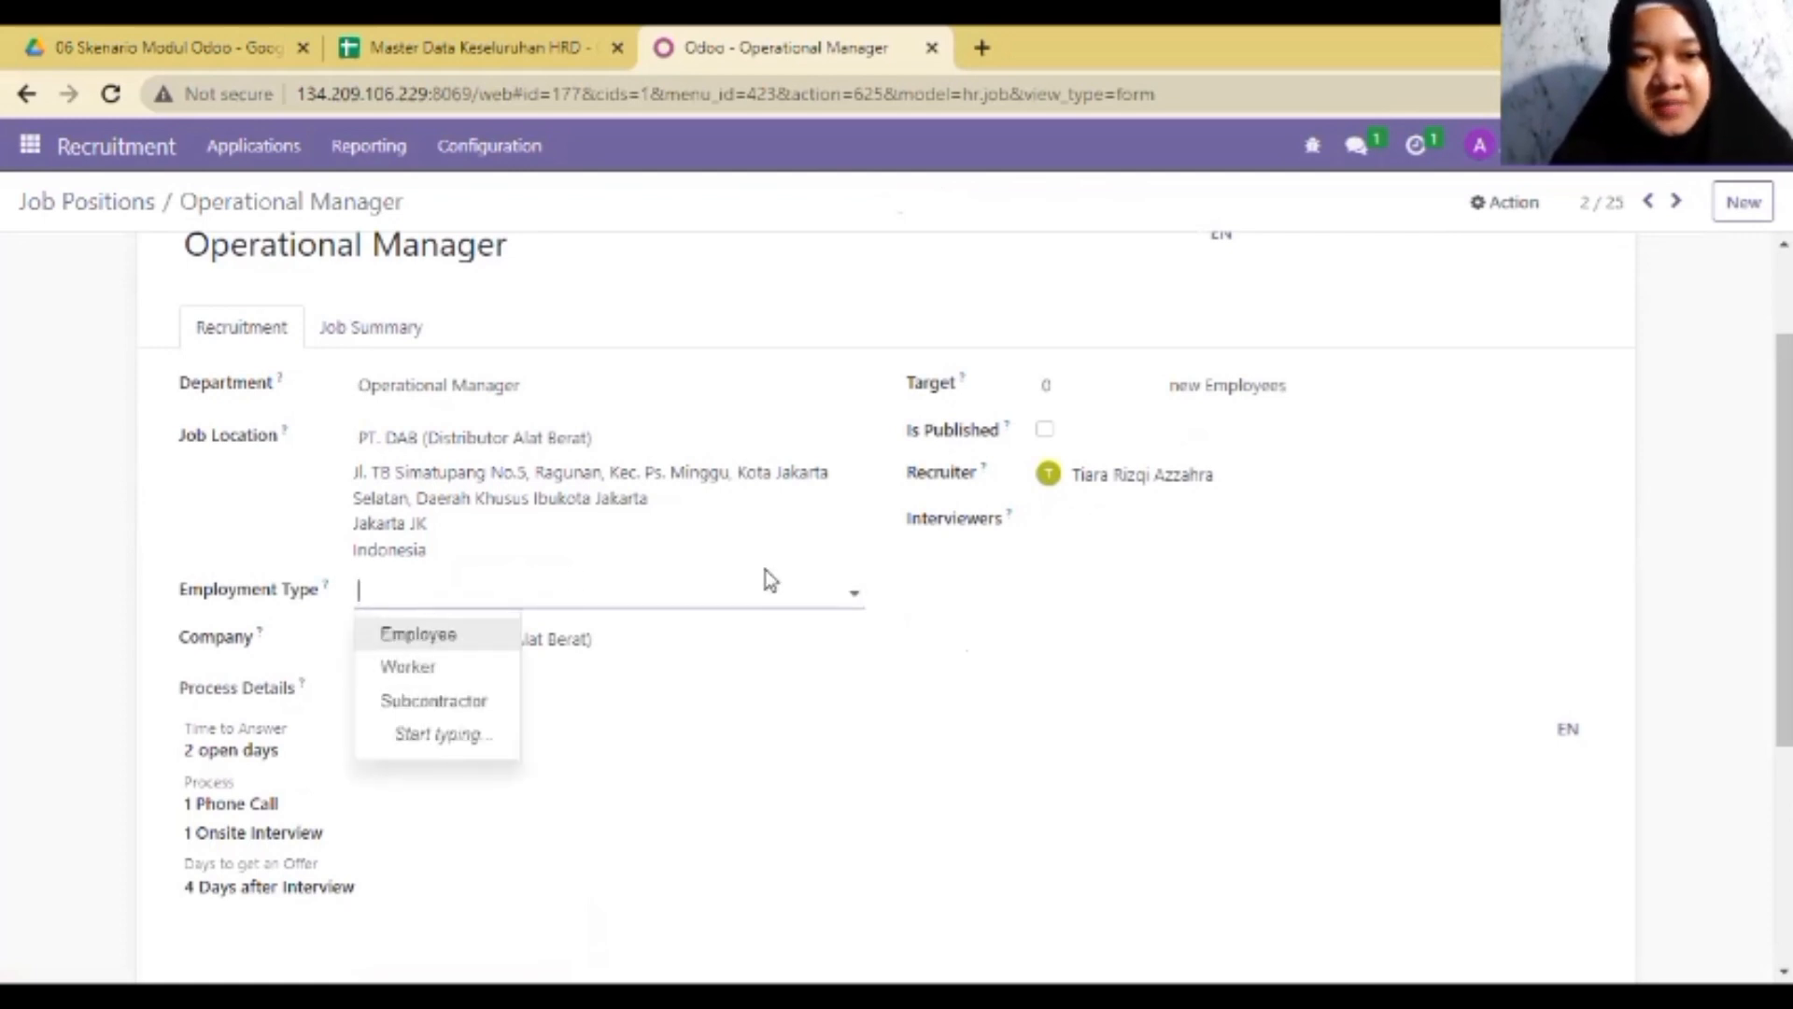
click(1175, 515)
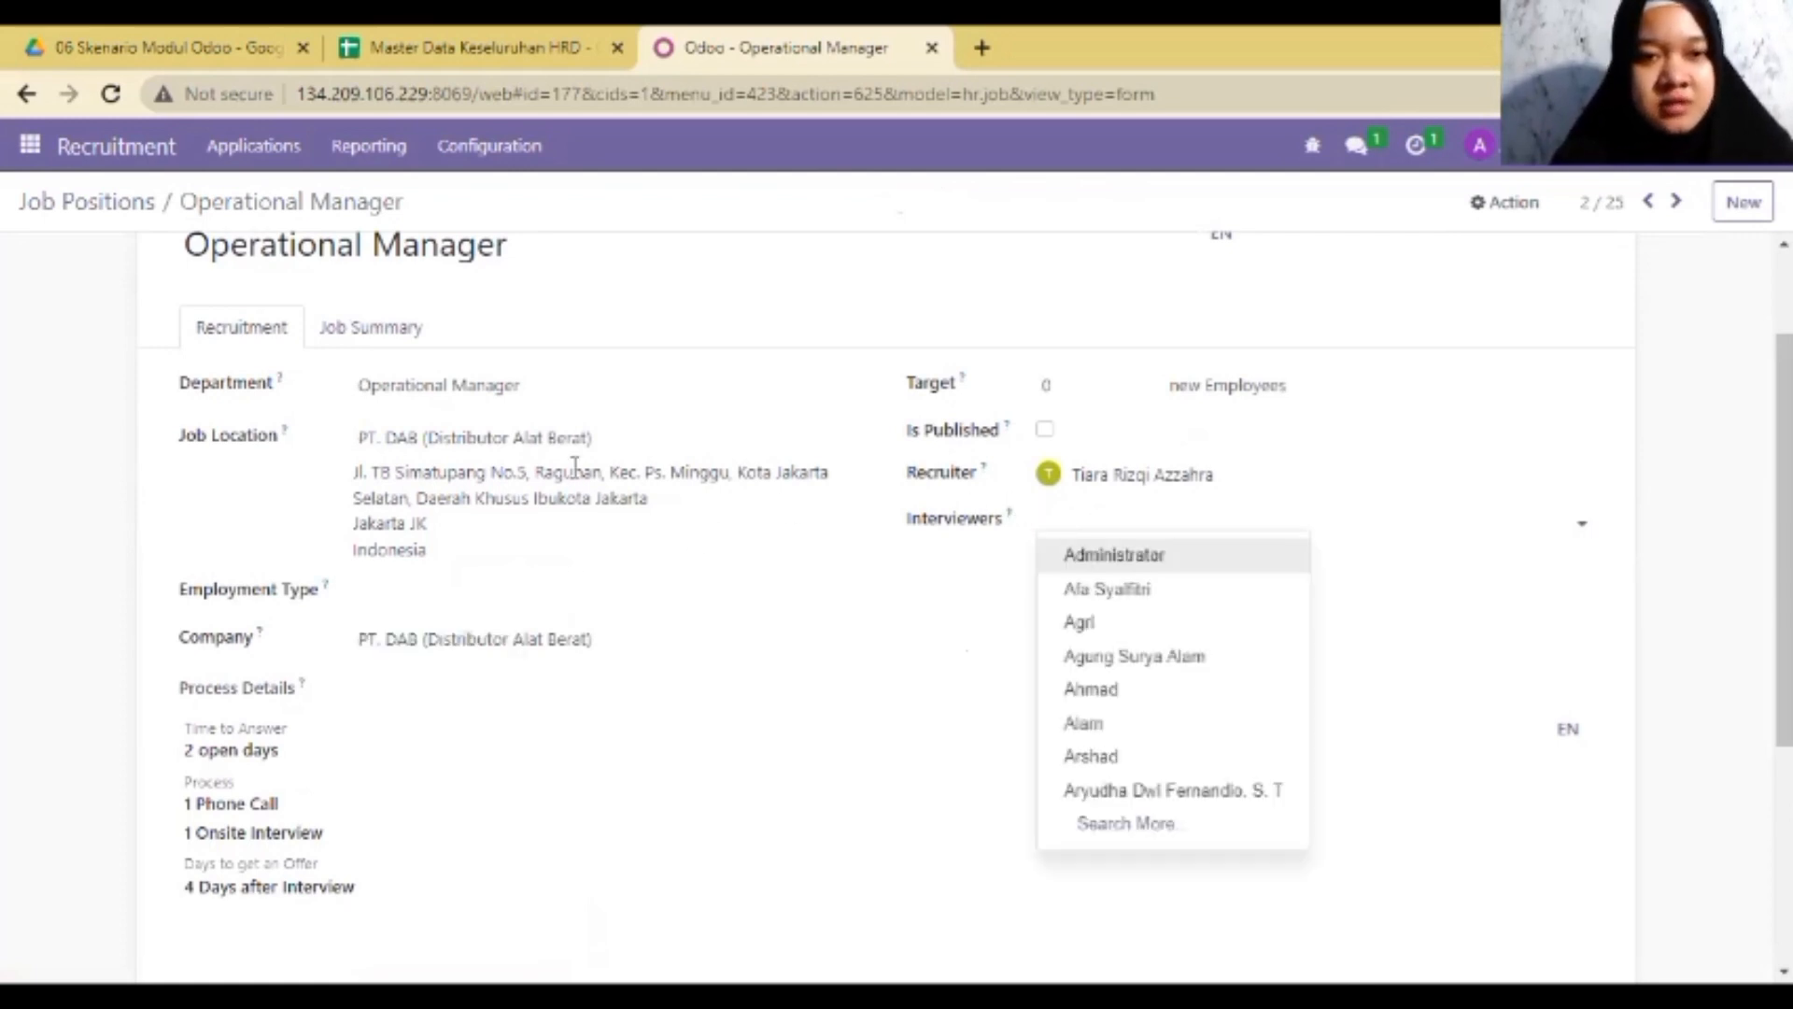
click(5, 434)
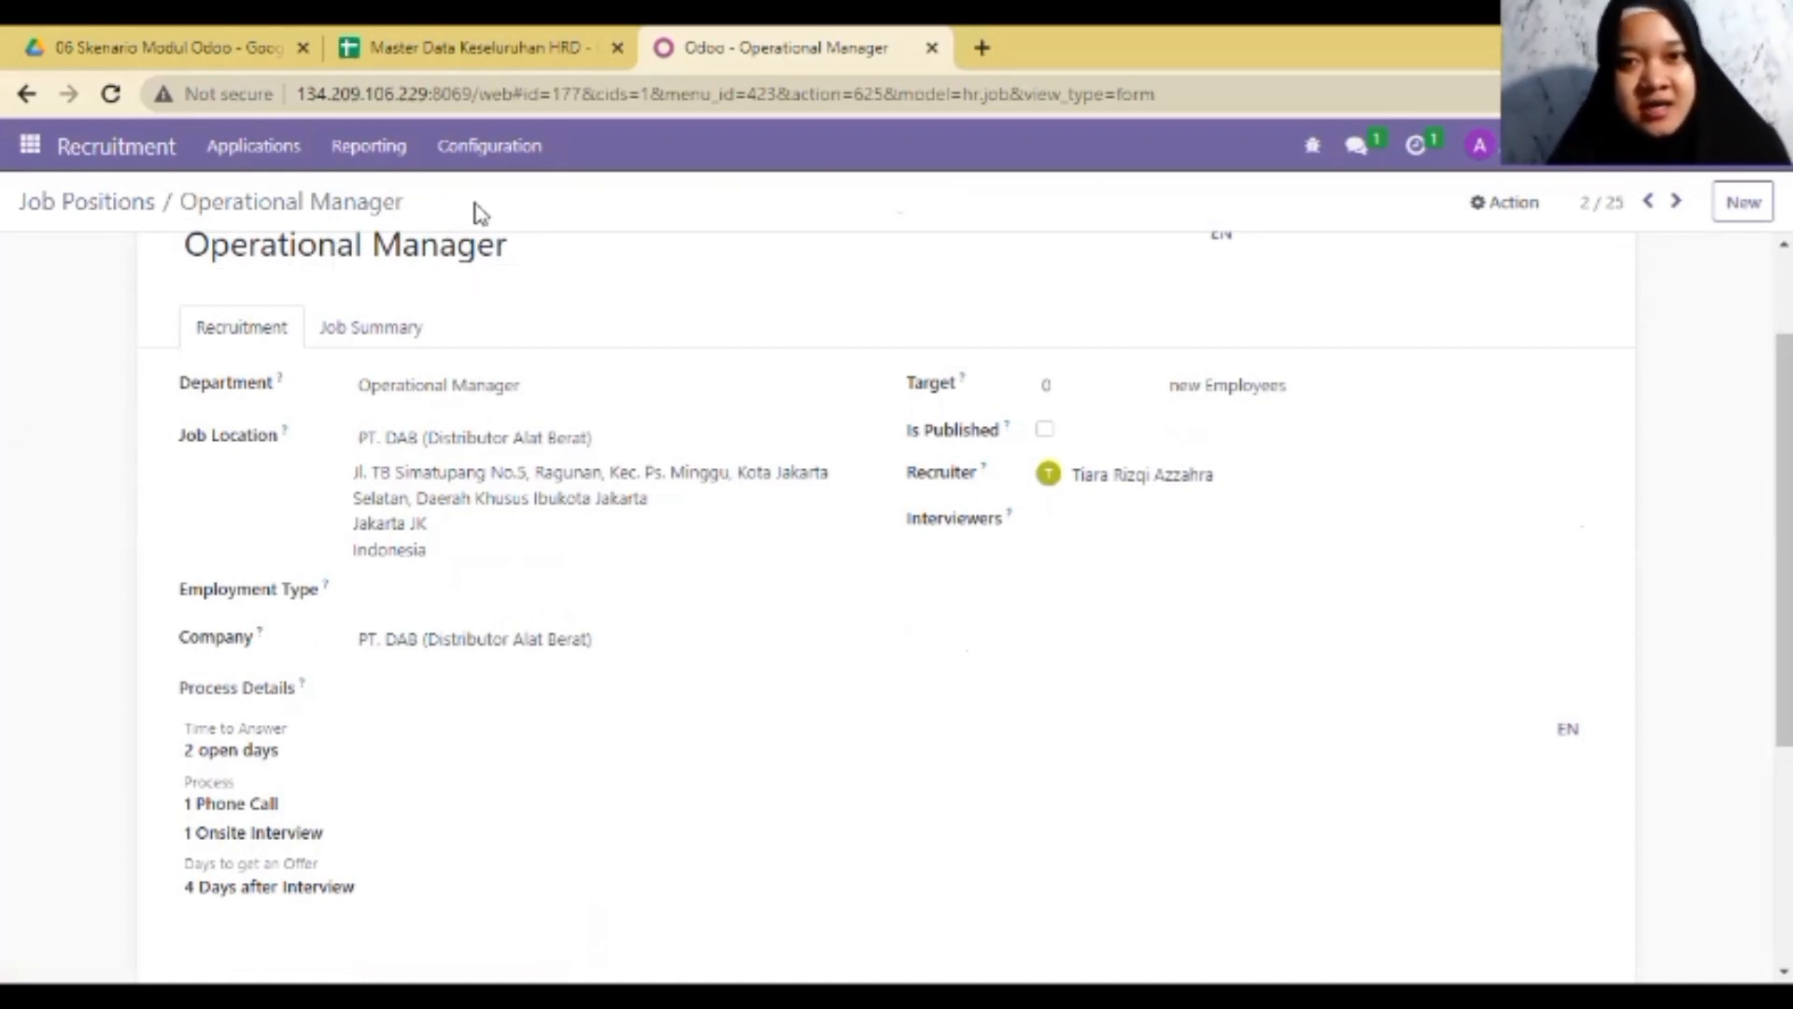
click(51, 204)
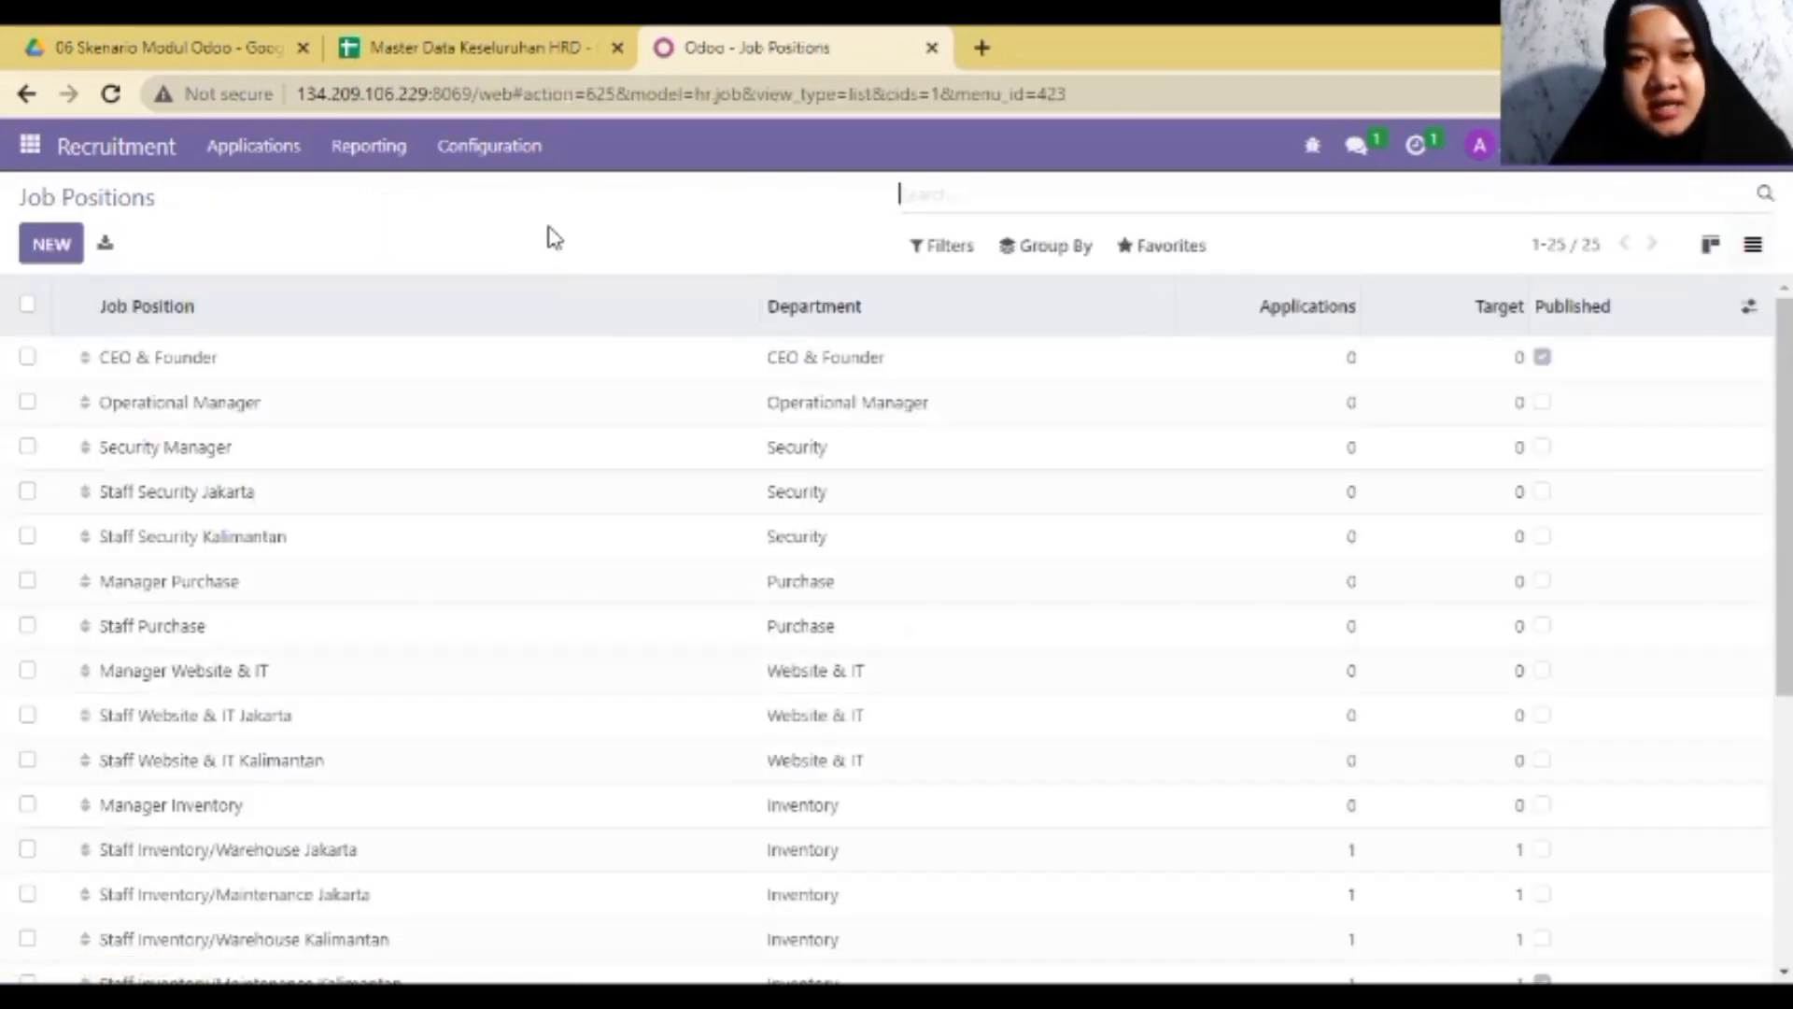
- Switch to Master Data Keseluruhan HRD and review the sheets 5 PAY Payslips PT DAB and PAY Payslip
click(436, 42)
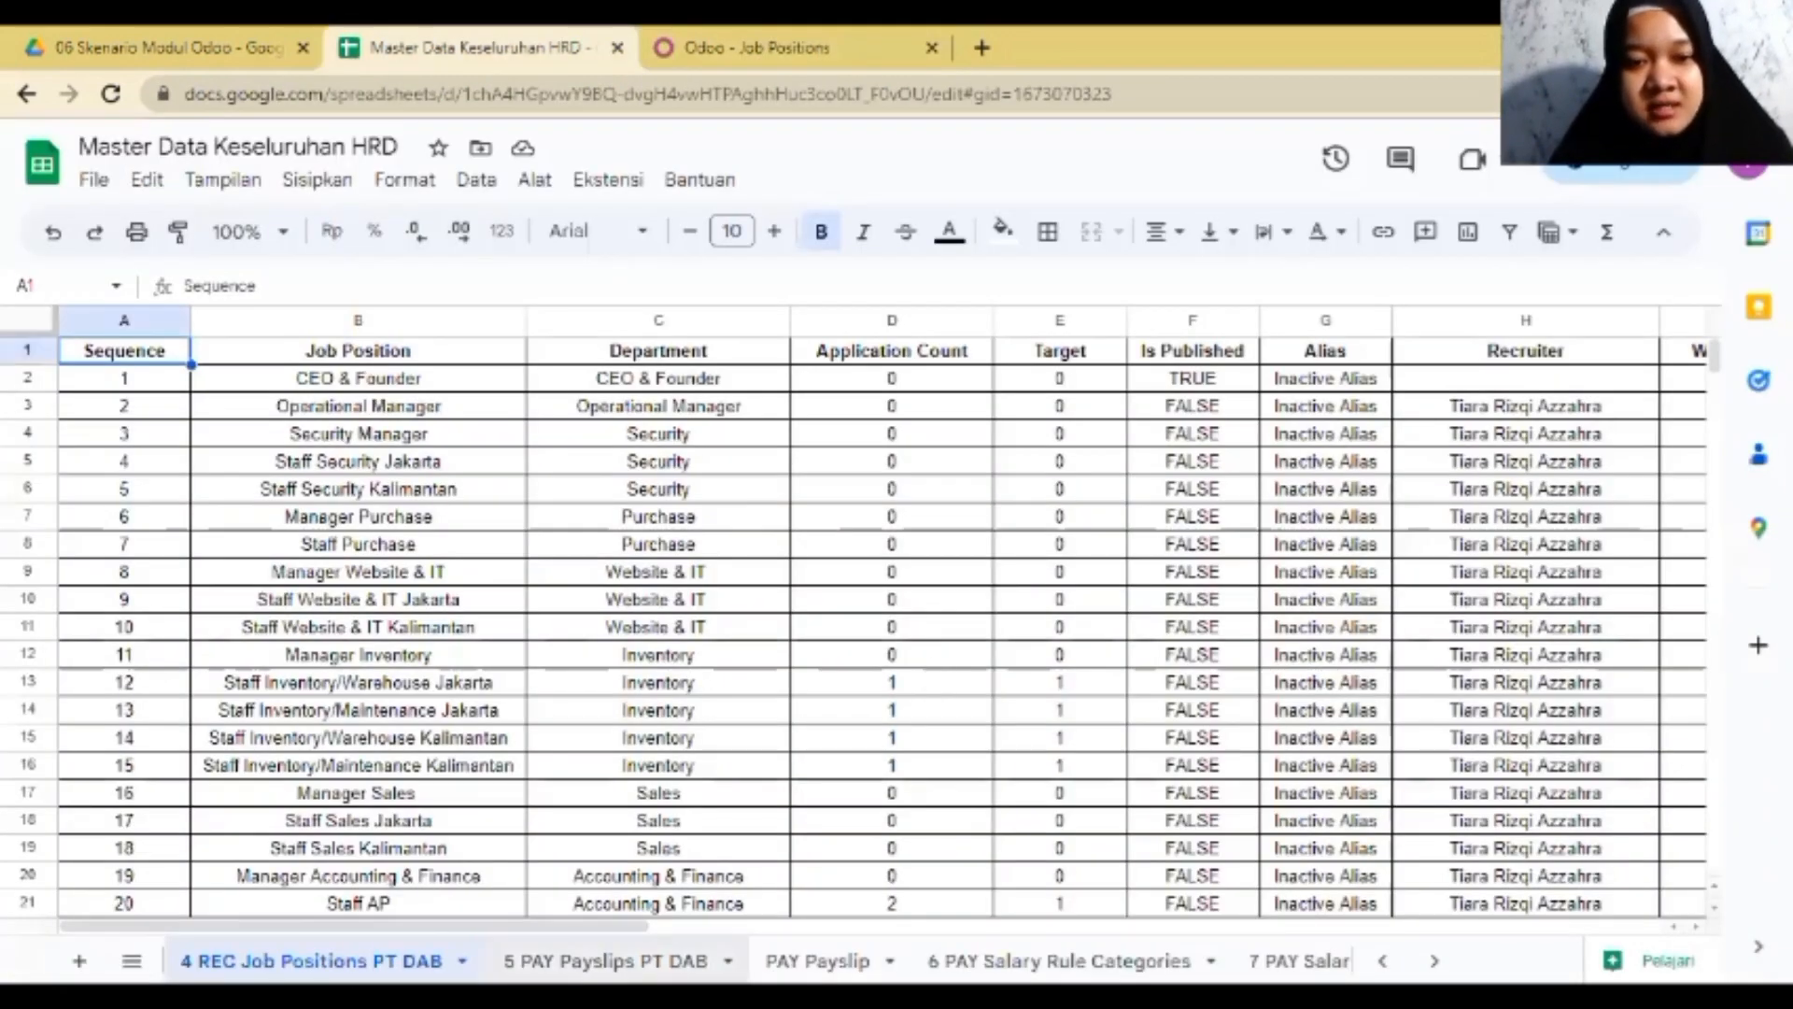
click(606, 961)
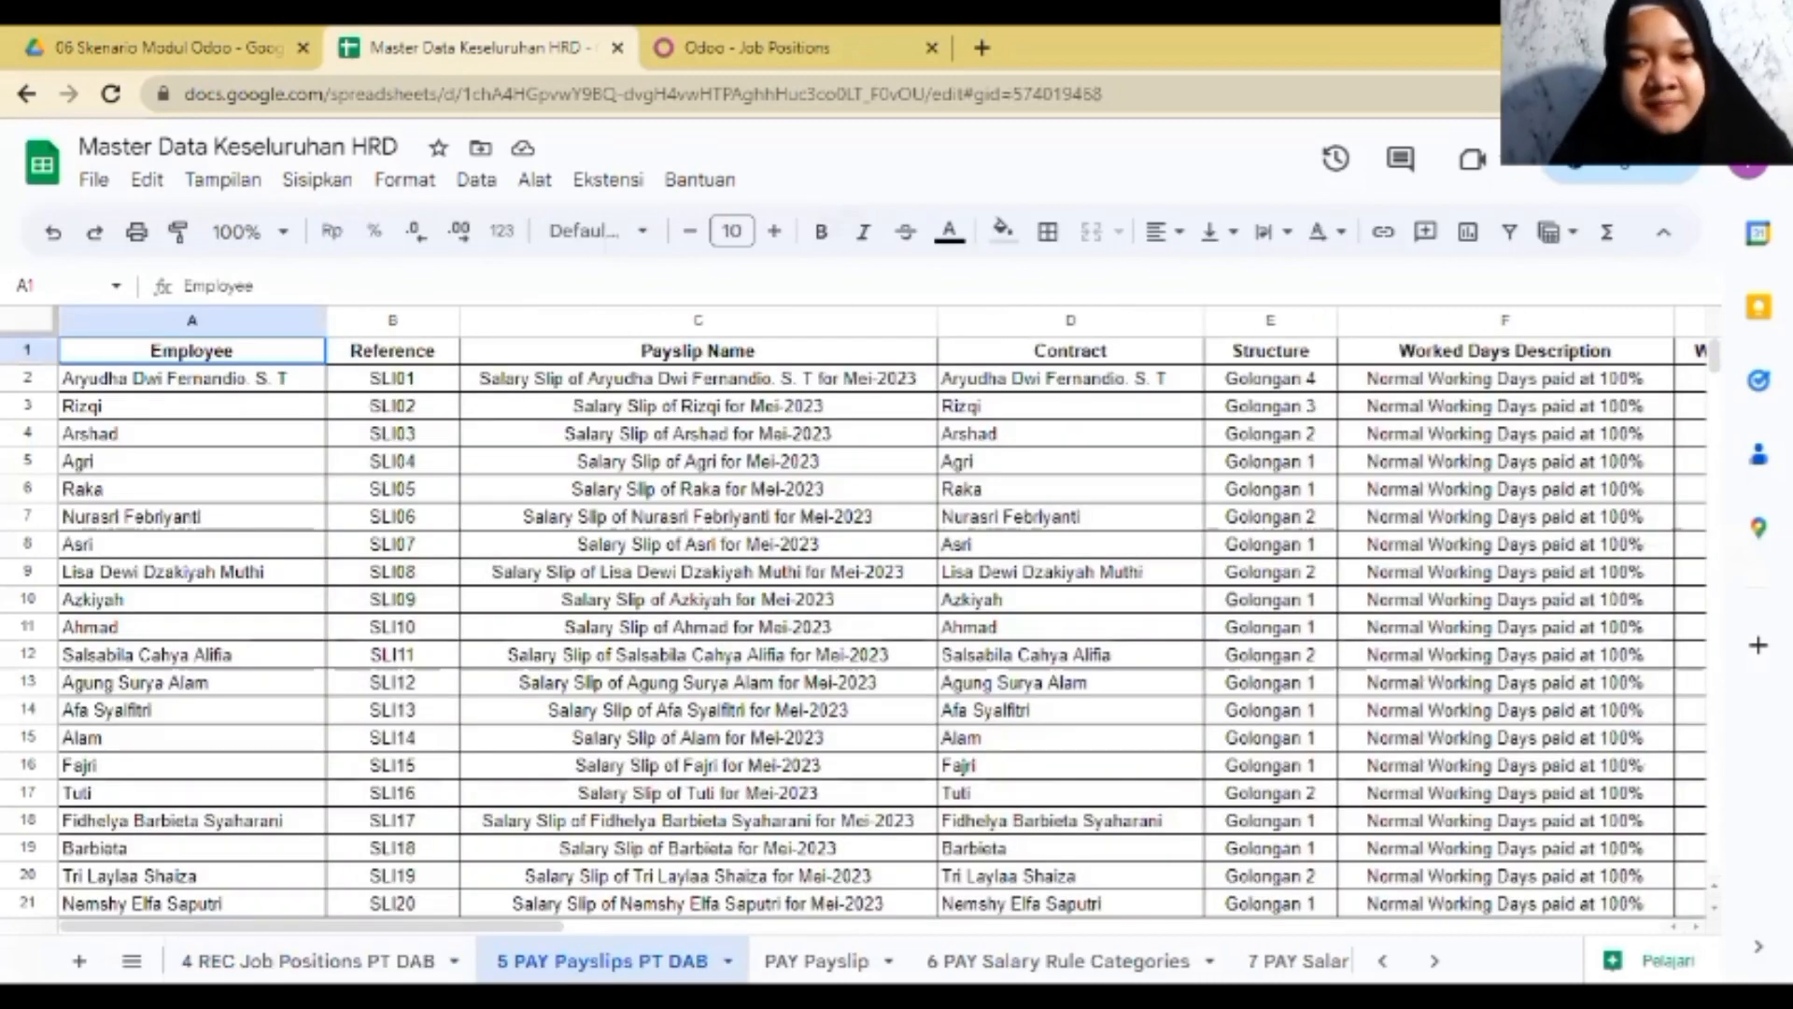
drag(467, 927, 509, 925)
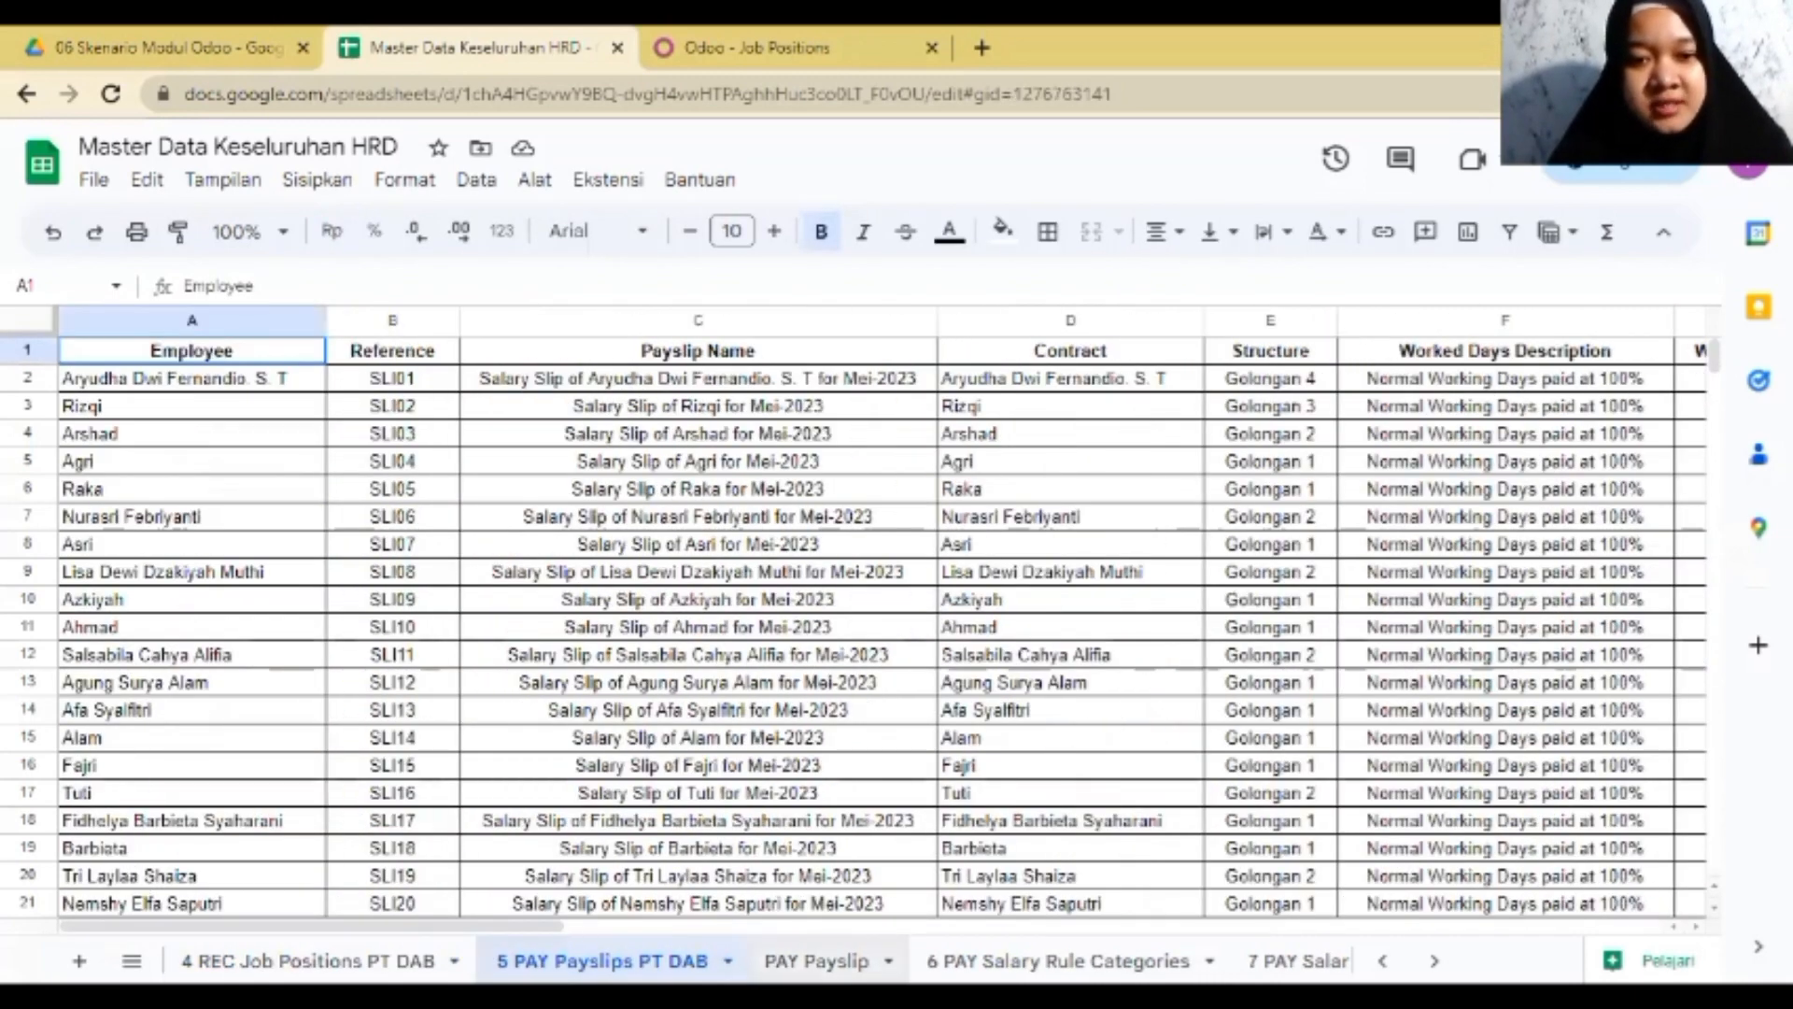
click(816, 961)
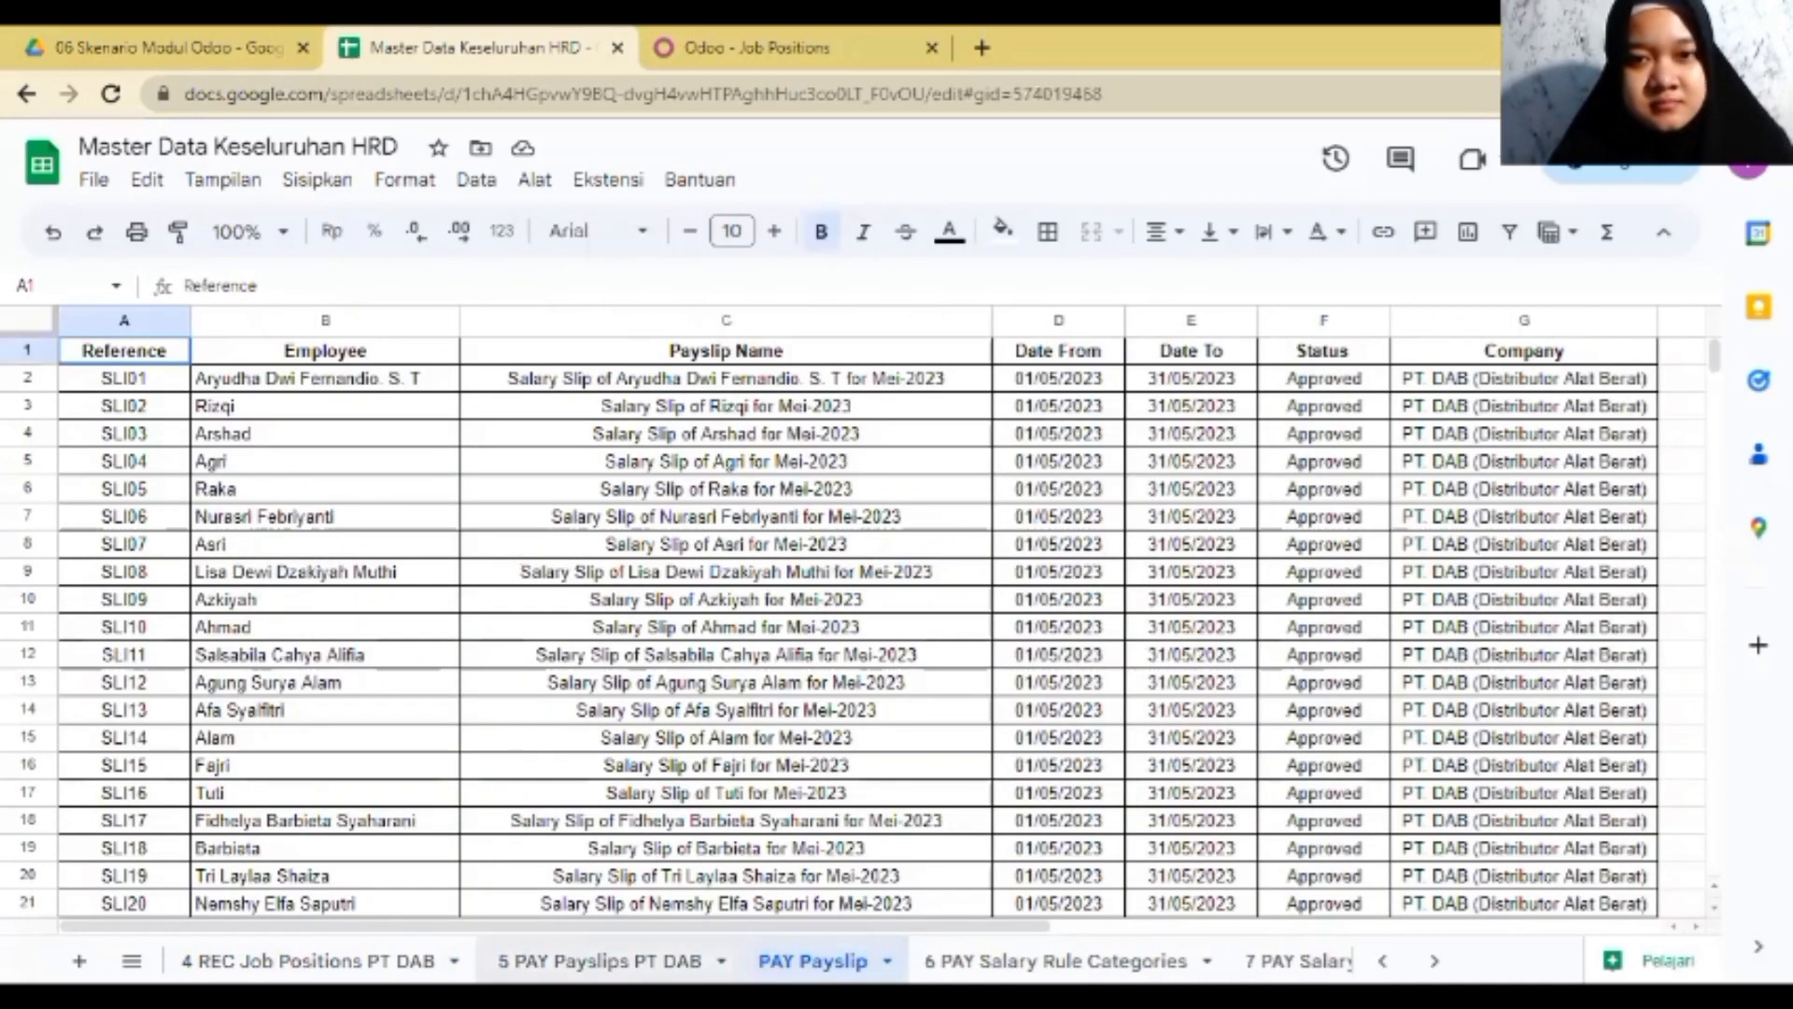
click(607, 961)
- Switch back to Odoo and show the employee payslips in Payroll
click(822, 46)
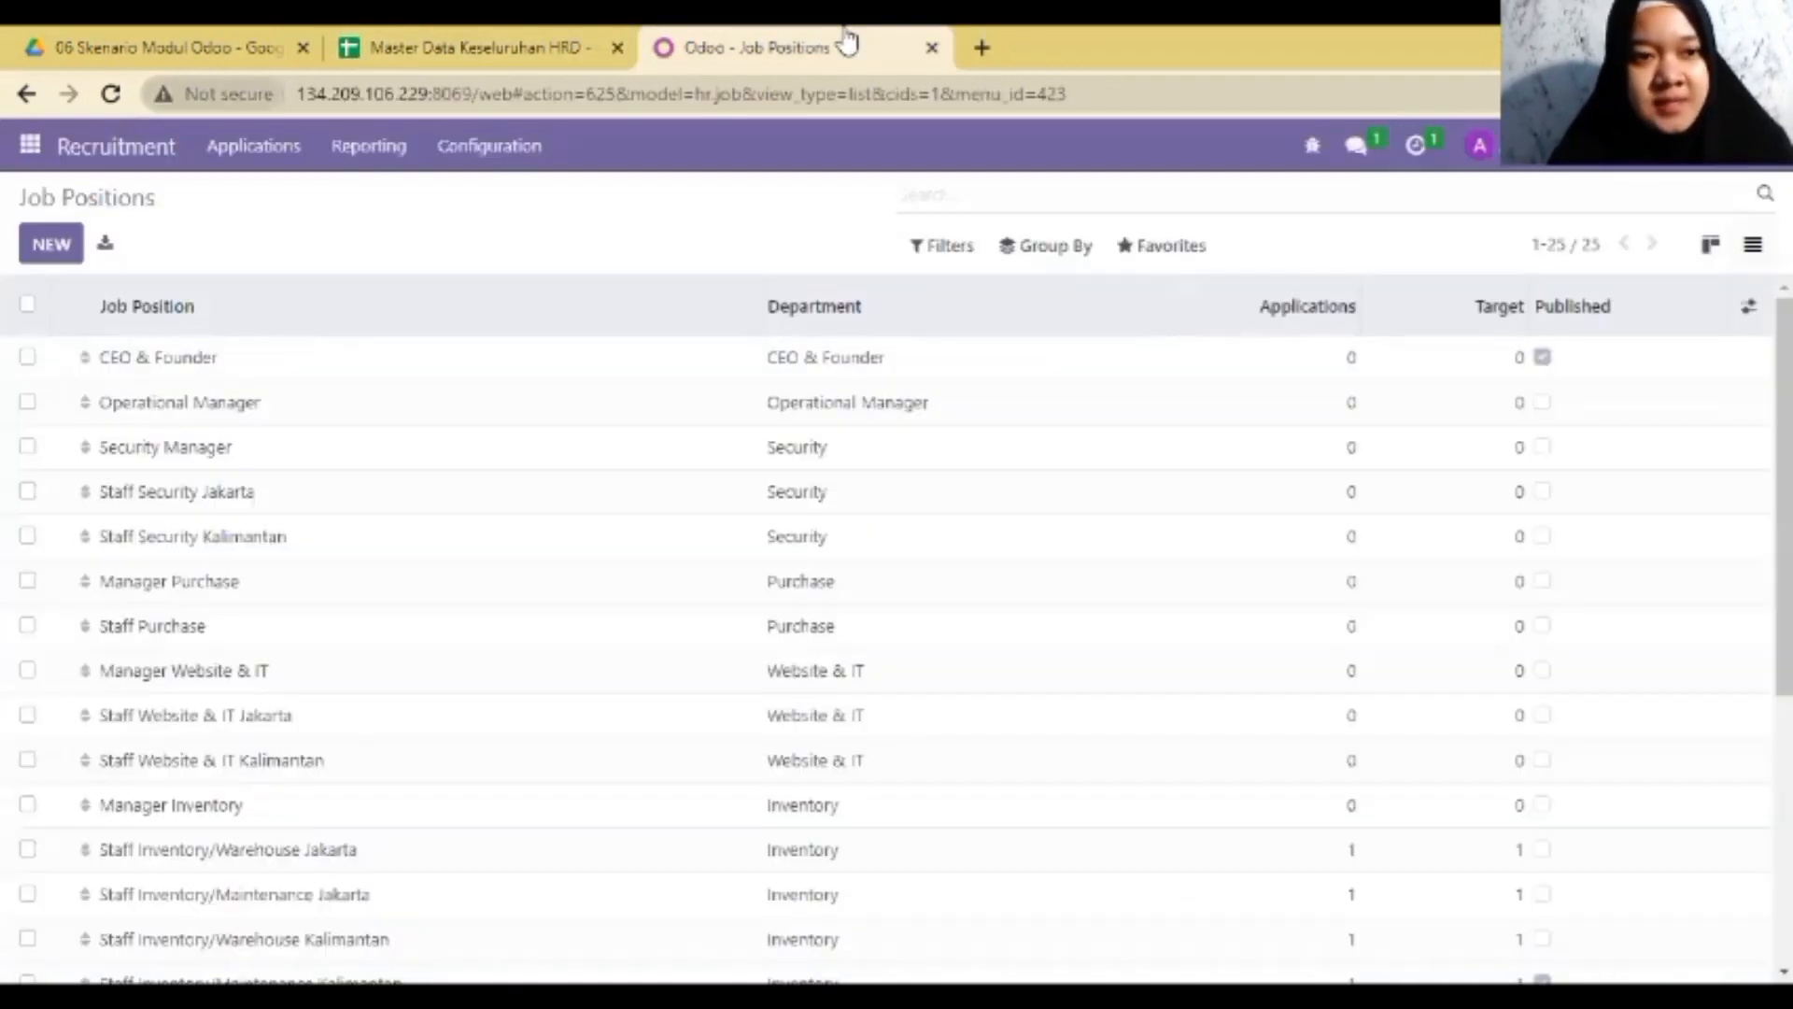
click(20, 148)
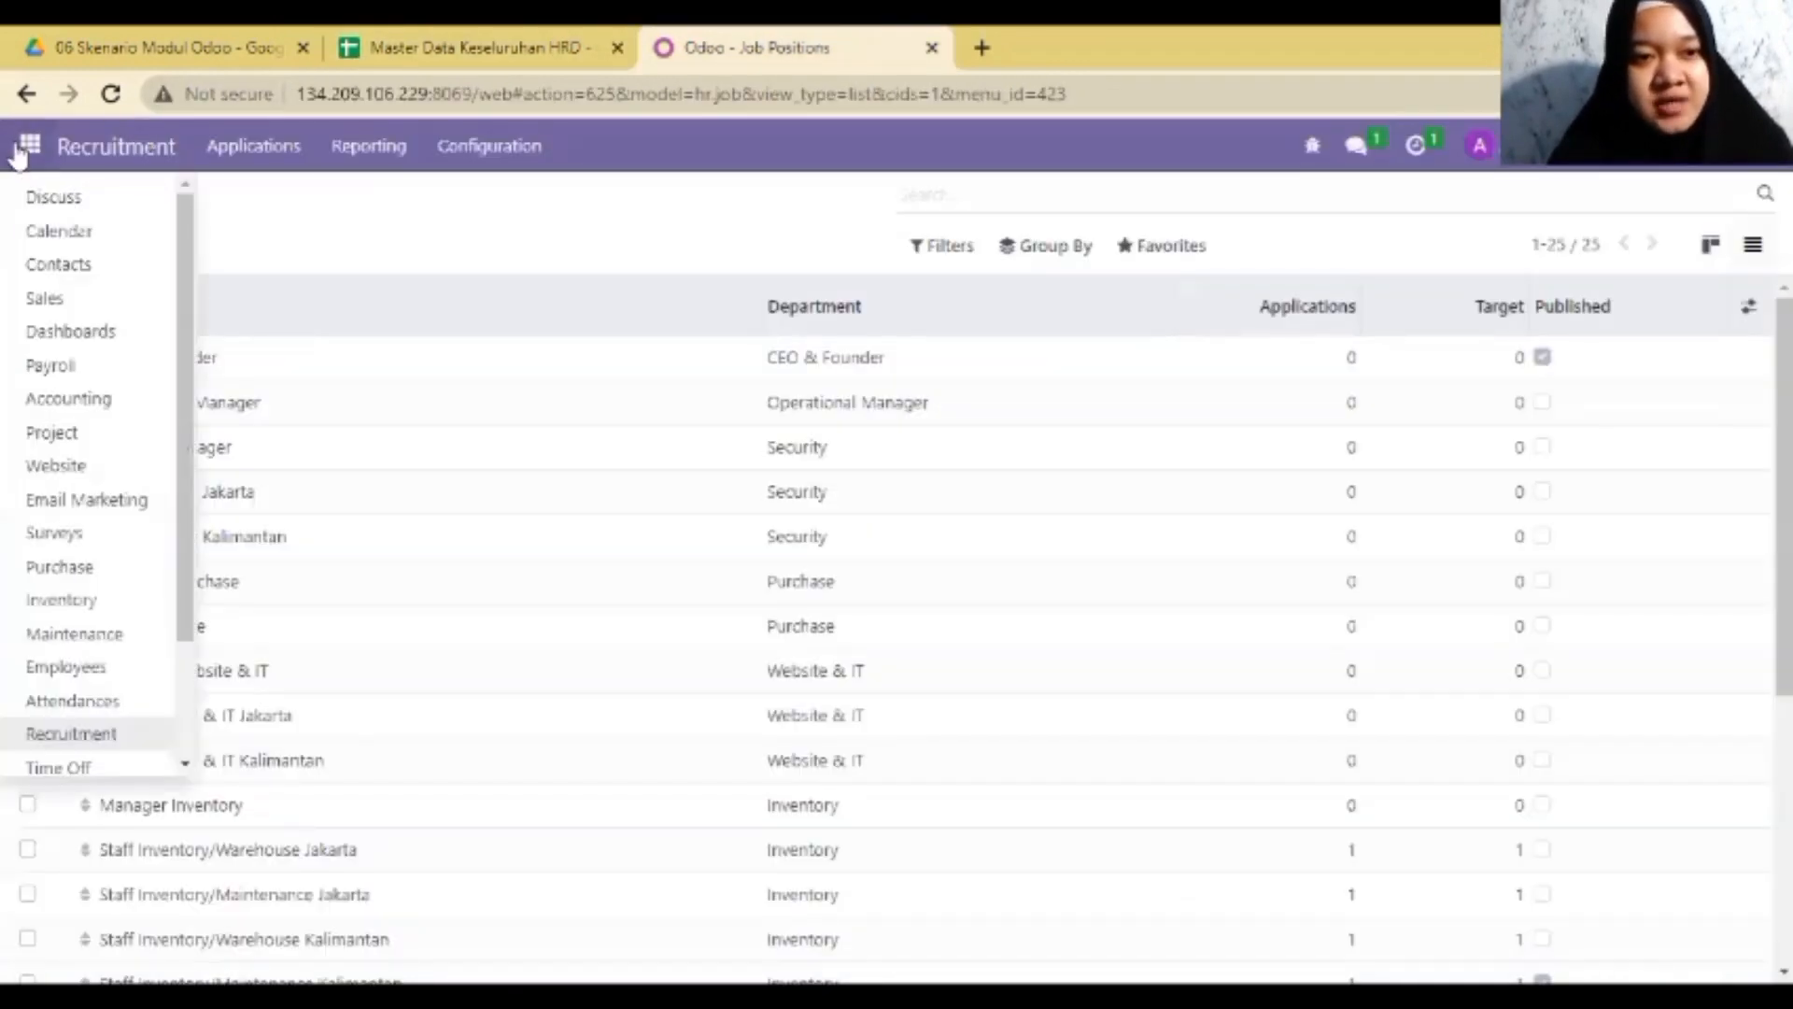
click(72, 366)
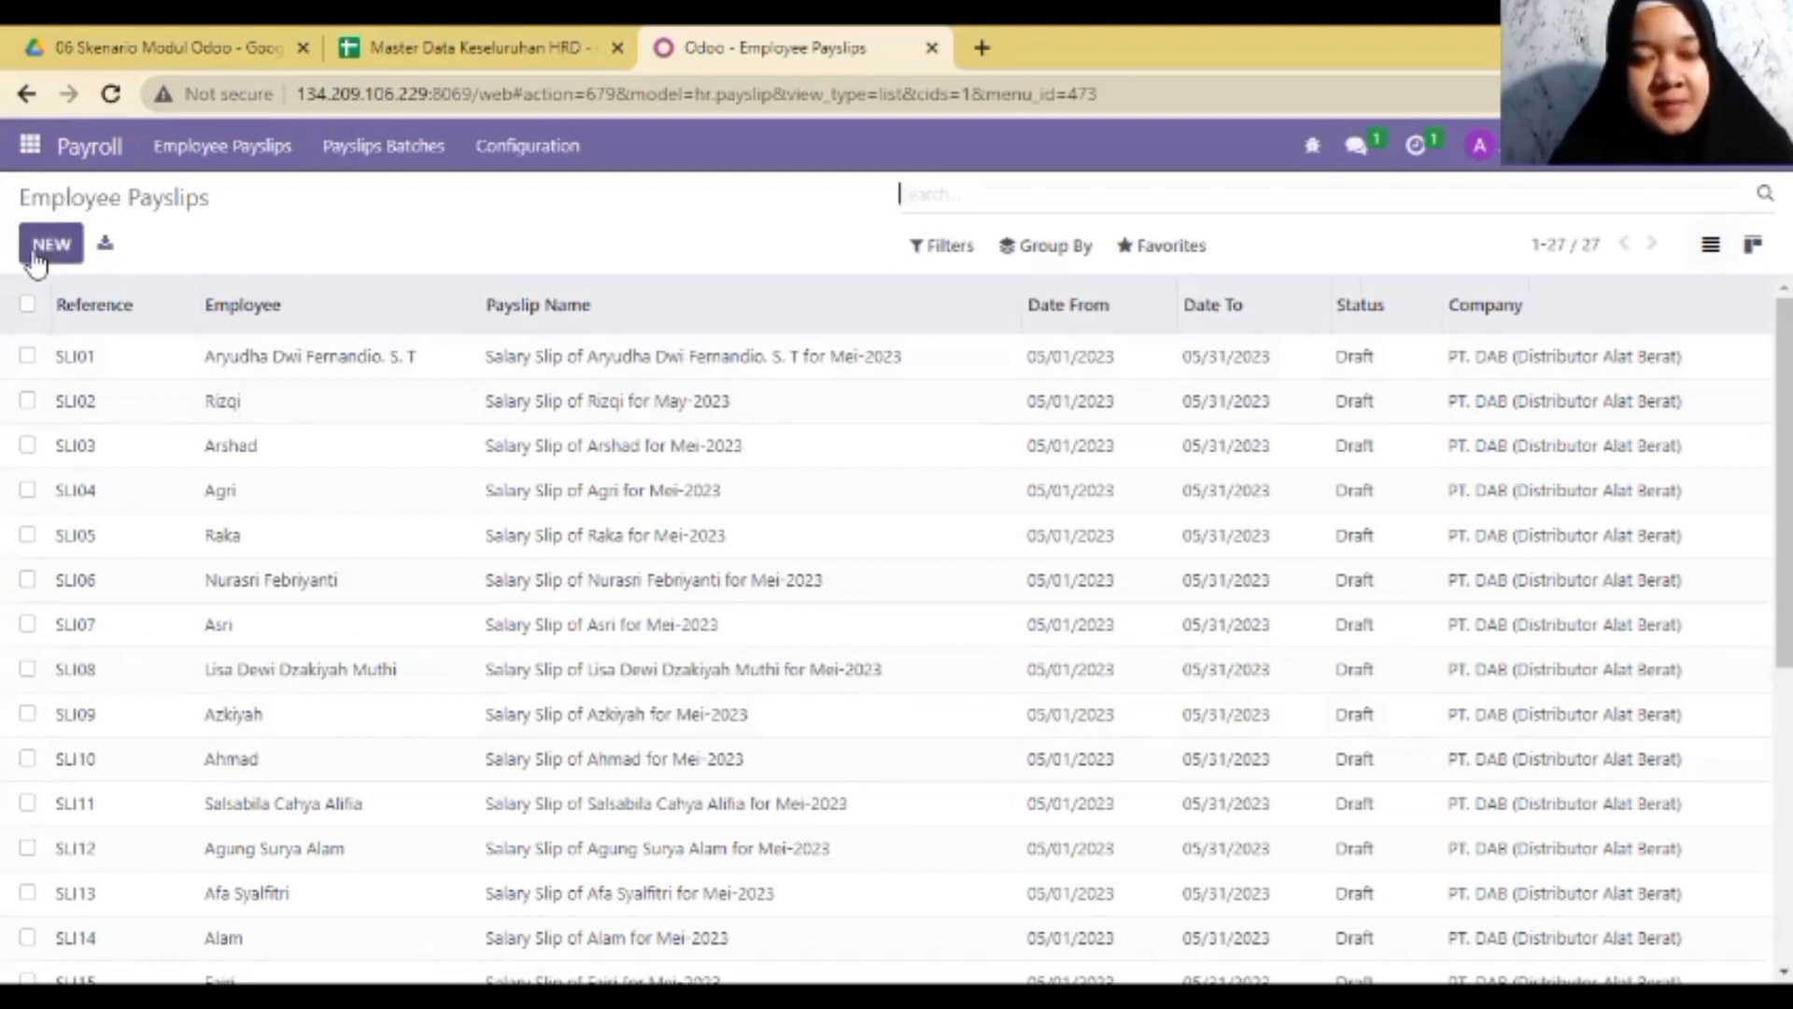
- Start a new employee payslip, try Administrator as the employee, and select another employee together with that employee's contract
click(51, 244)
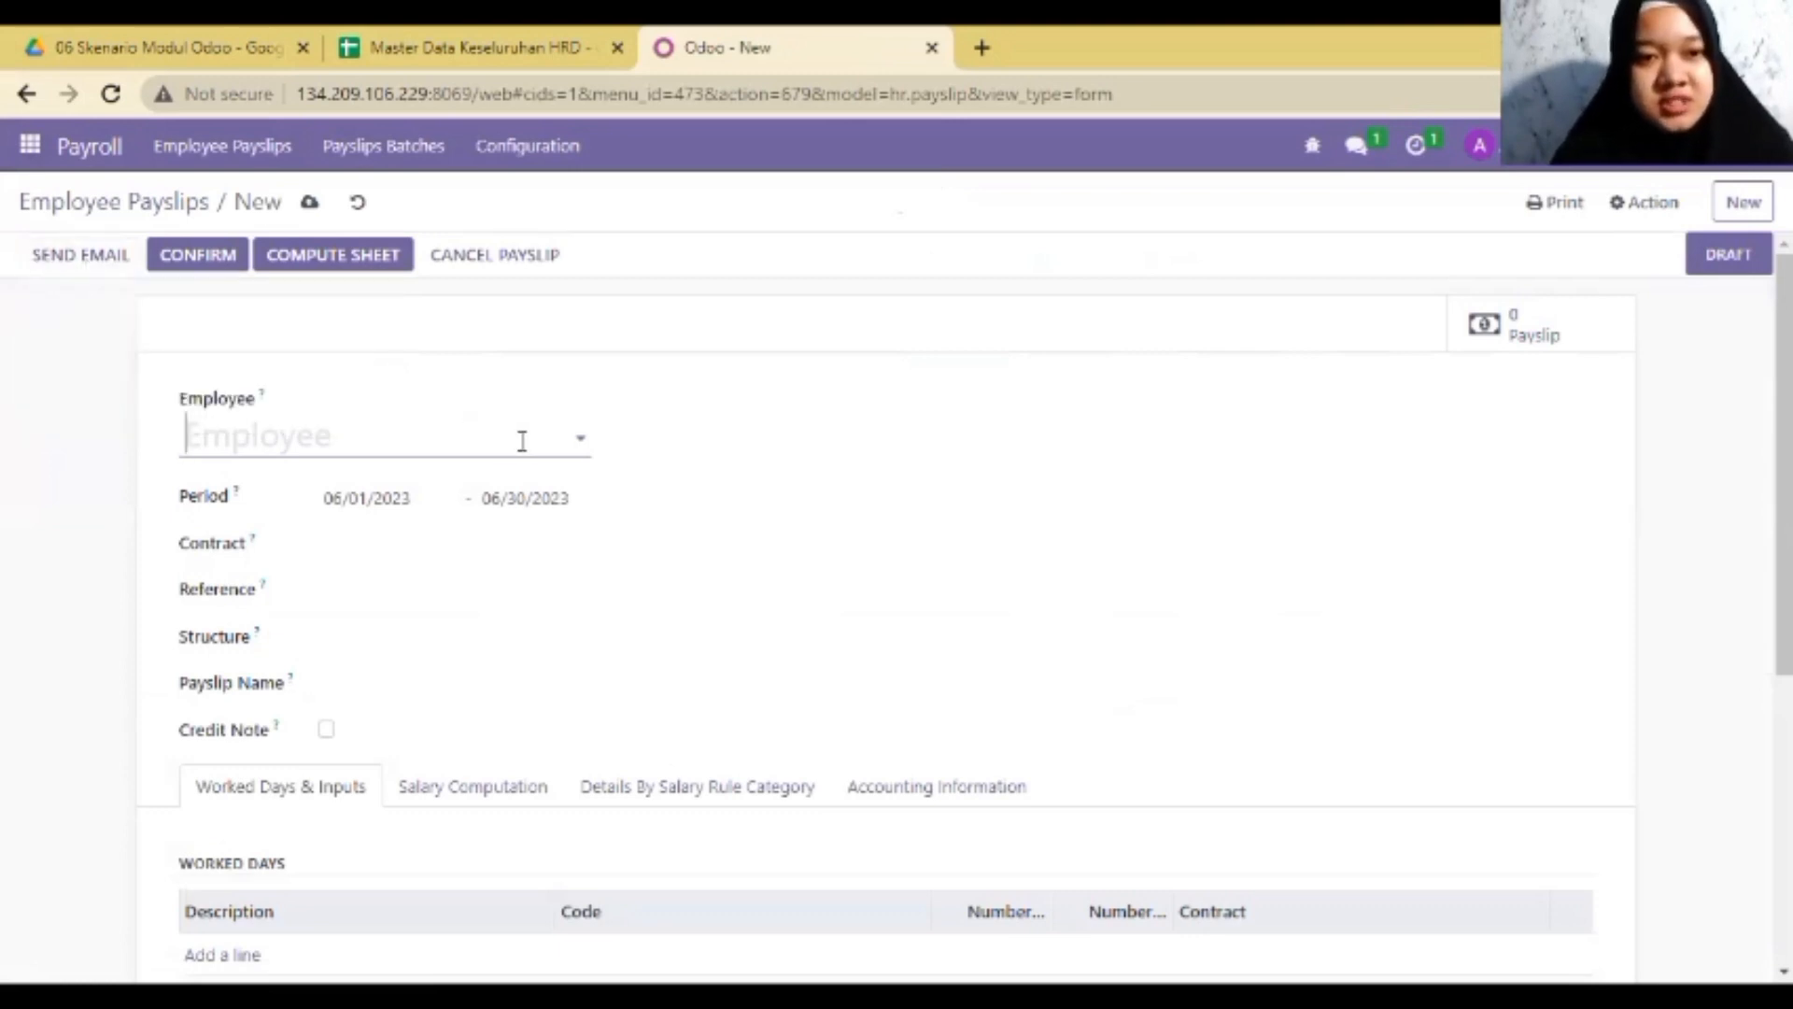
click(522, 440)
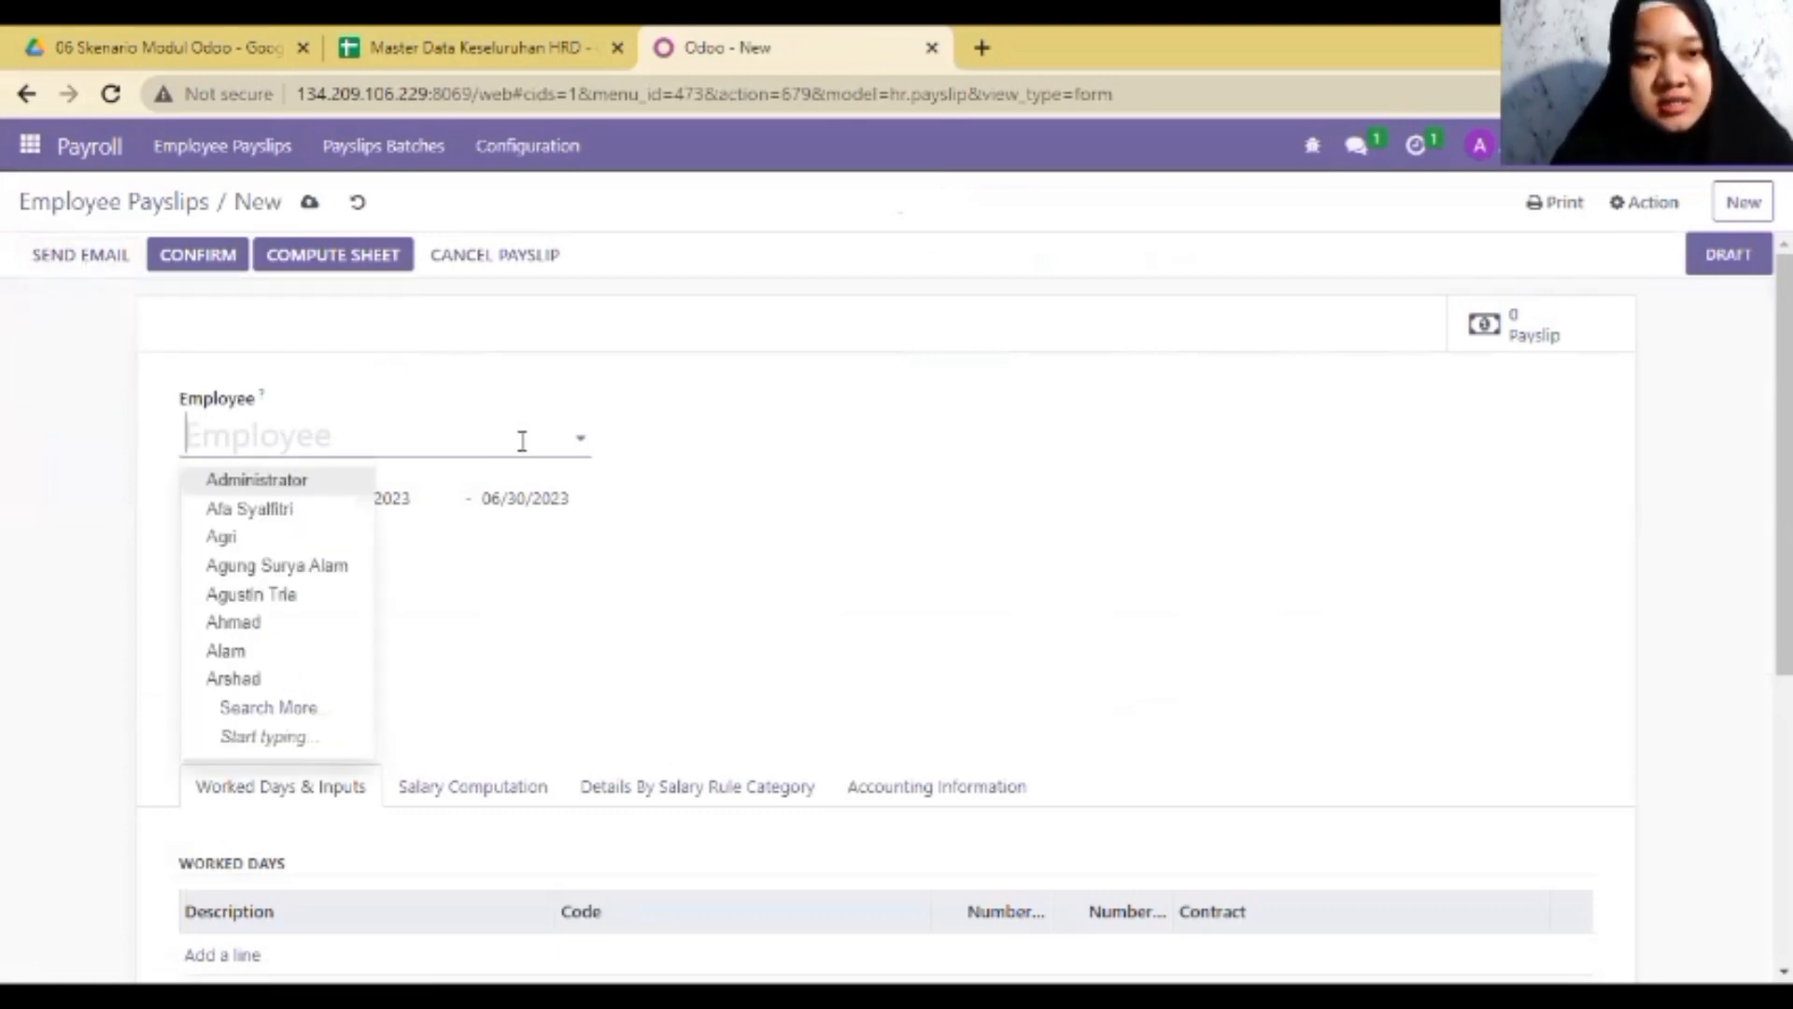
click(280, 482)
click(370, 549)
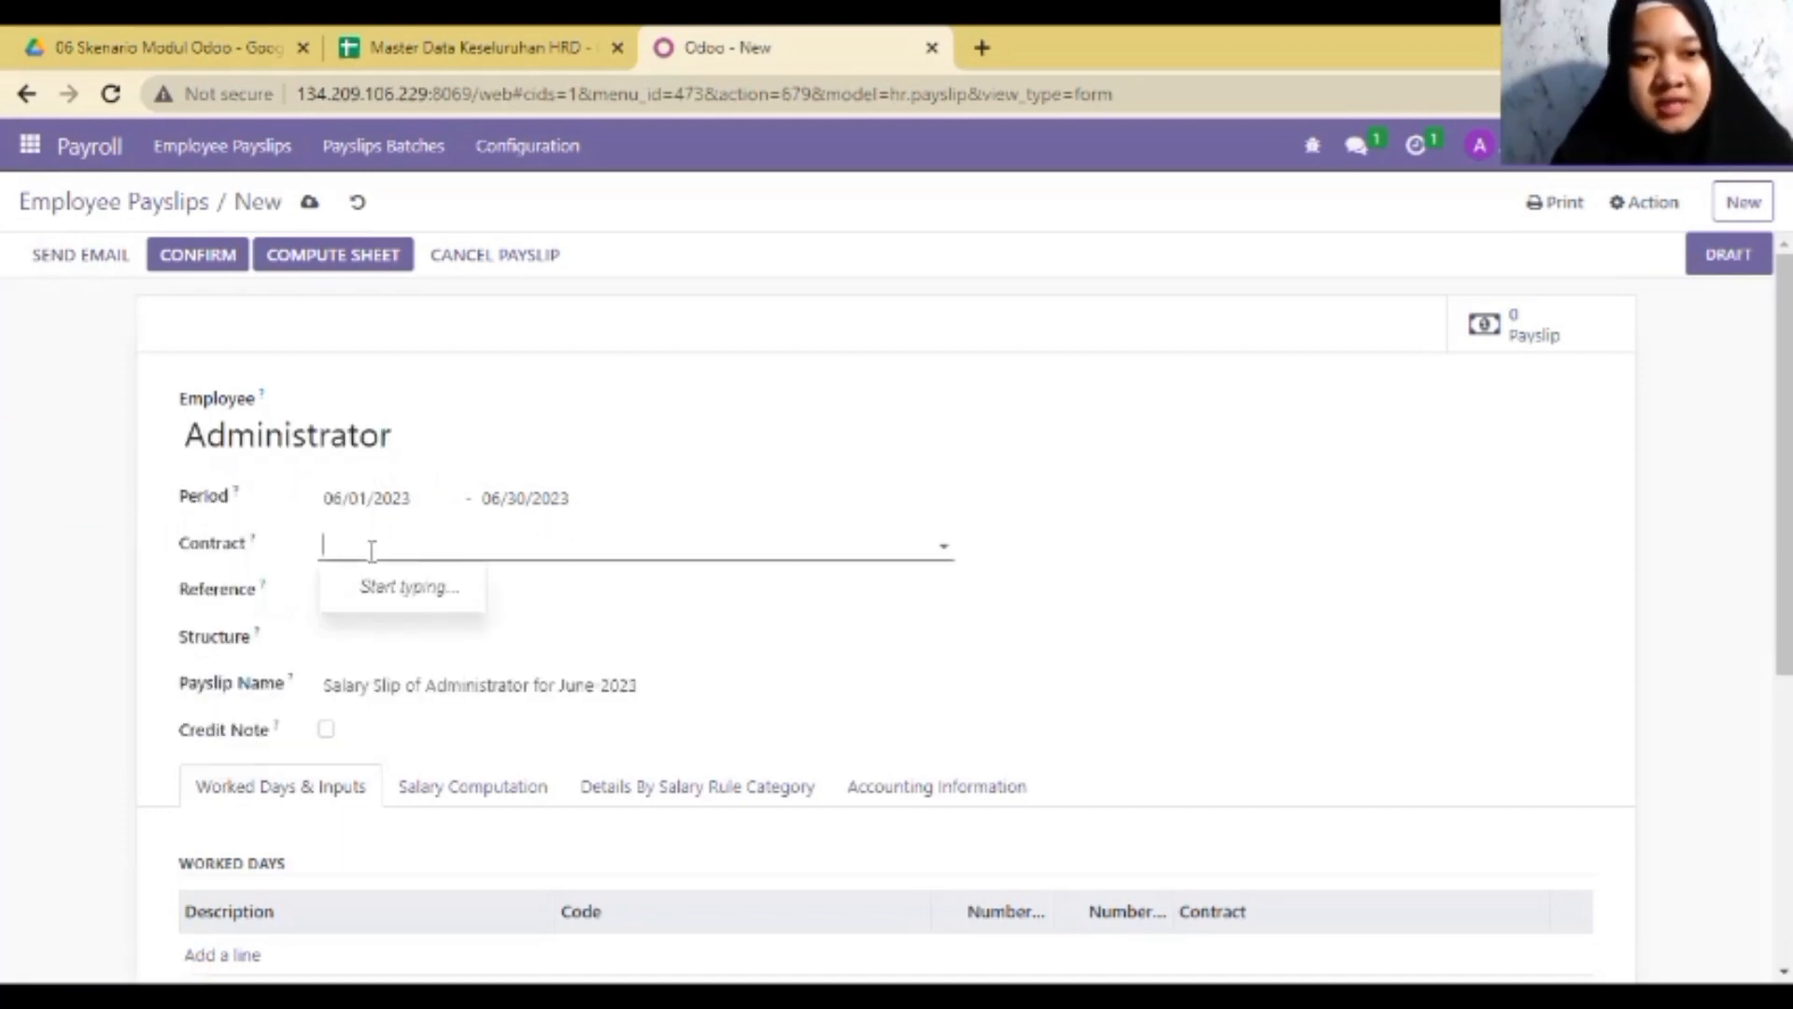
click(447, 453)
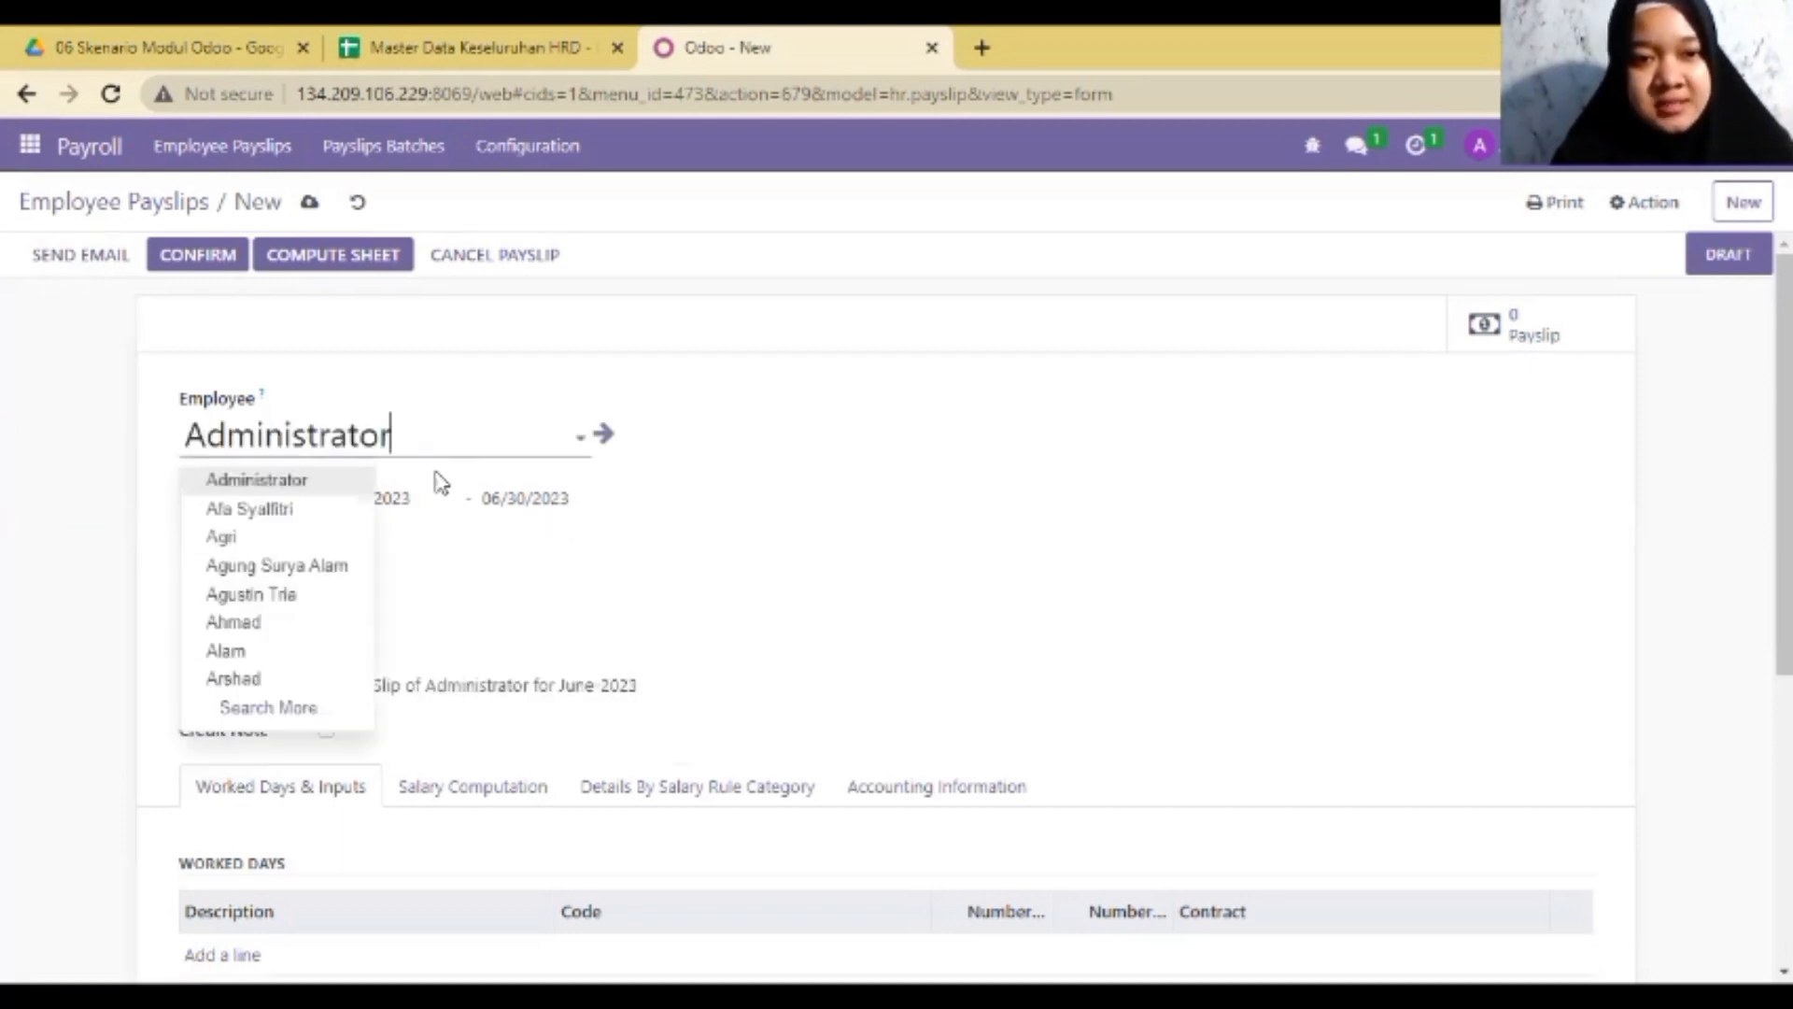
click(329, 512)
click(480, 551)
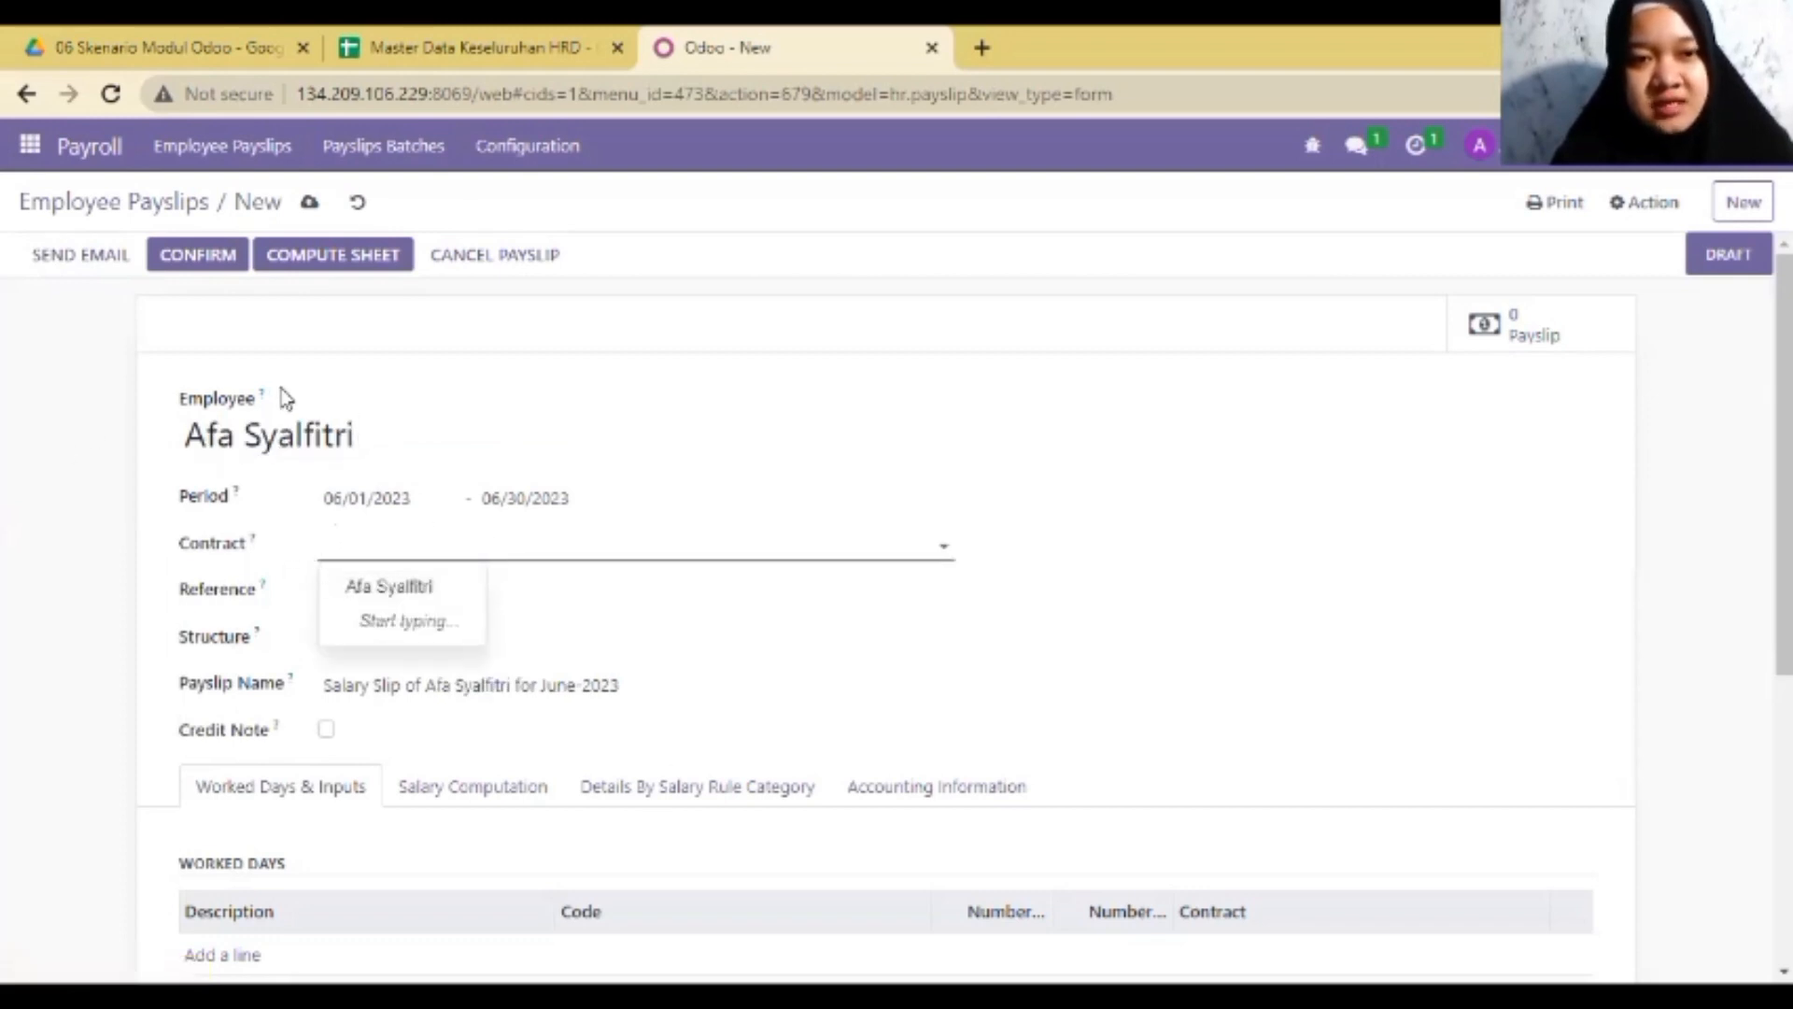
click(406, 588)
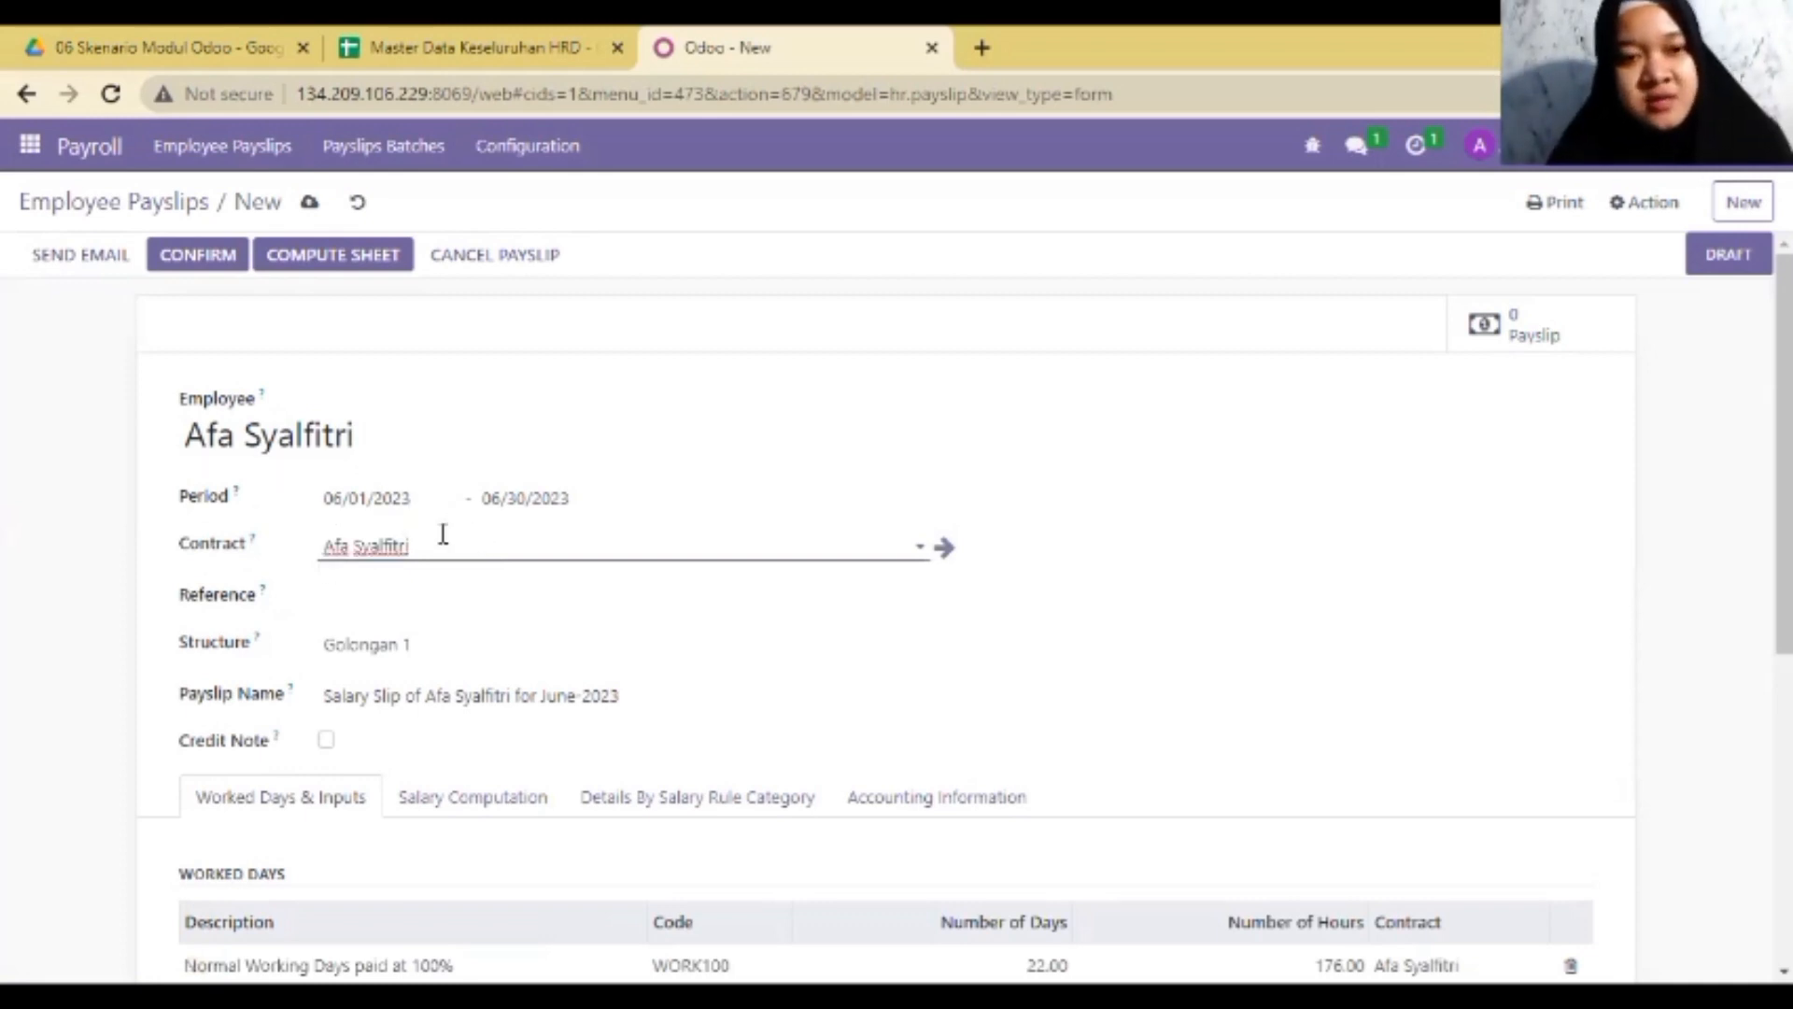
- Examine the new payslip's reference, salary structure choices and payslip name, and look over the Payroll configuration options
click(382, 601)
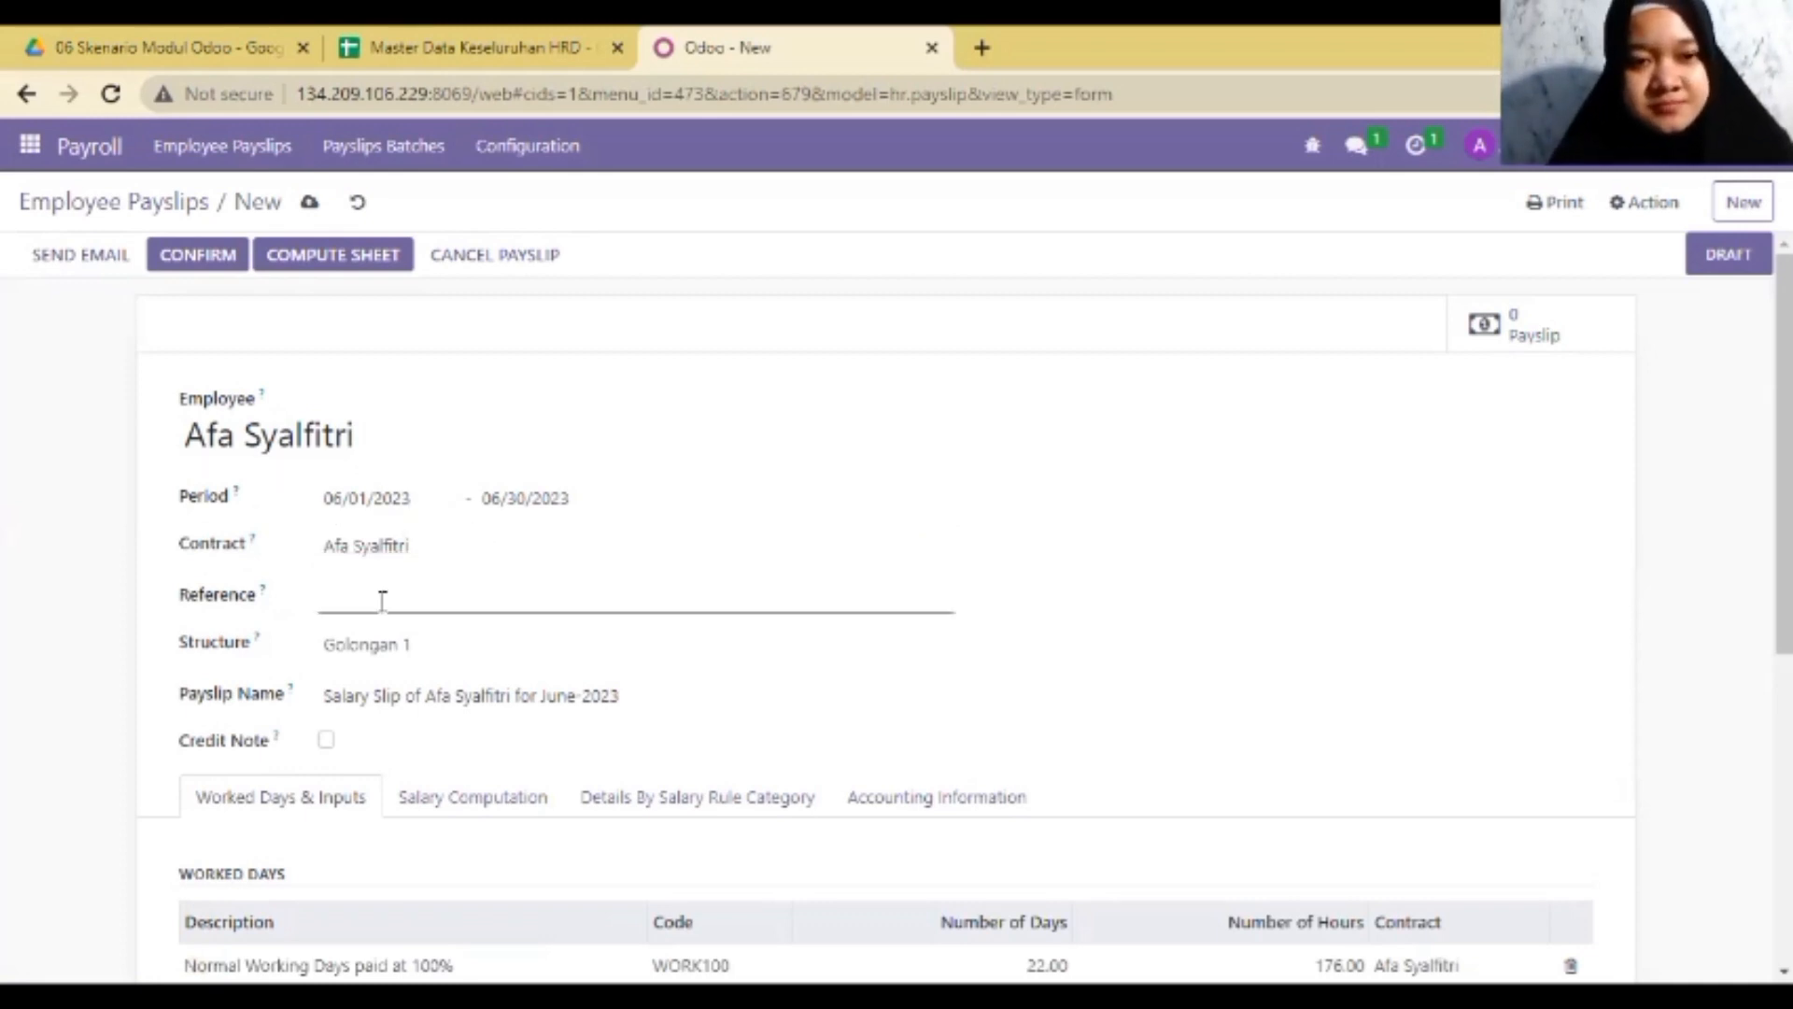
click(520, 644)
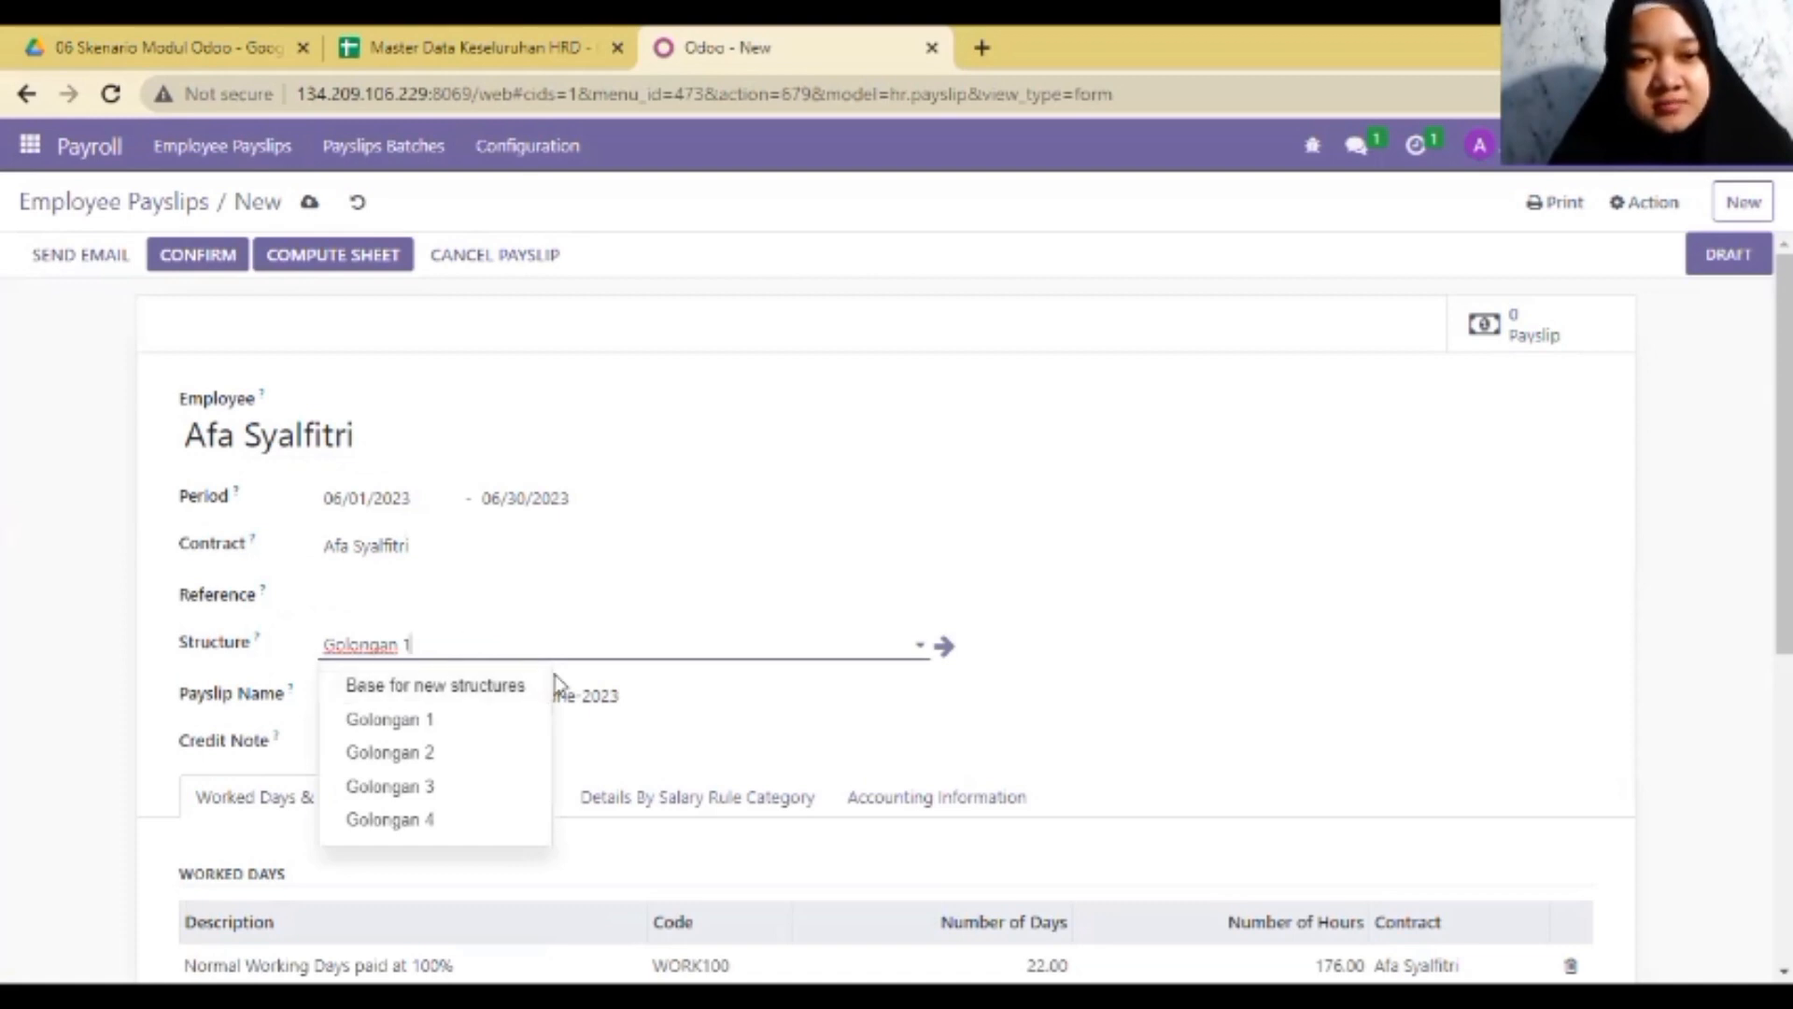
click(3, 623)
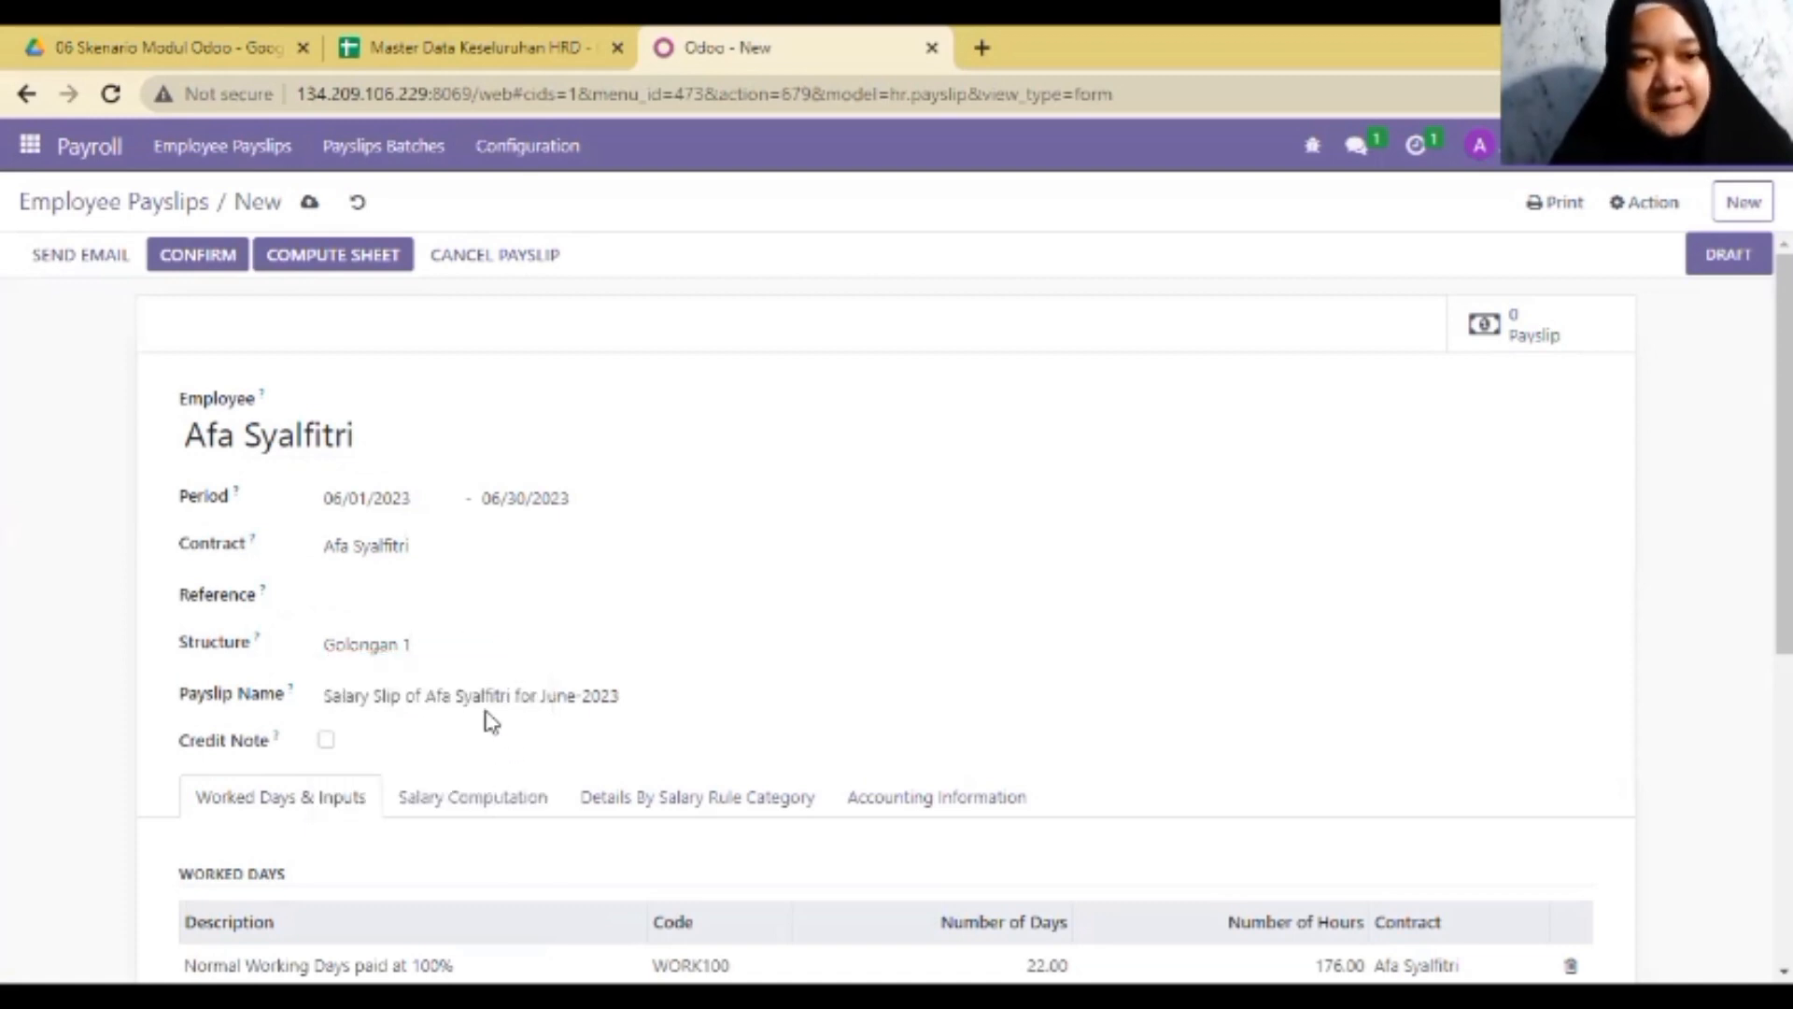
click(738, 698)
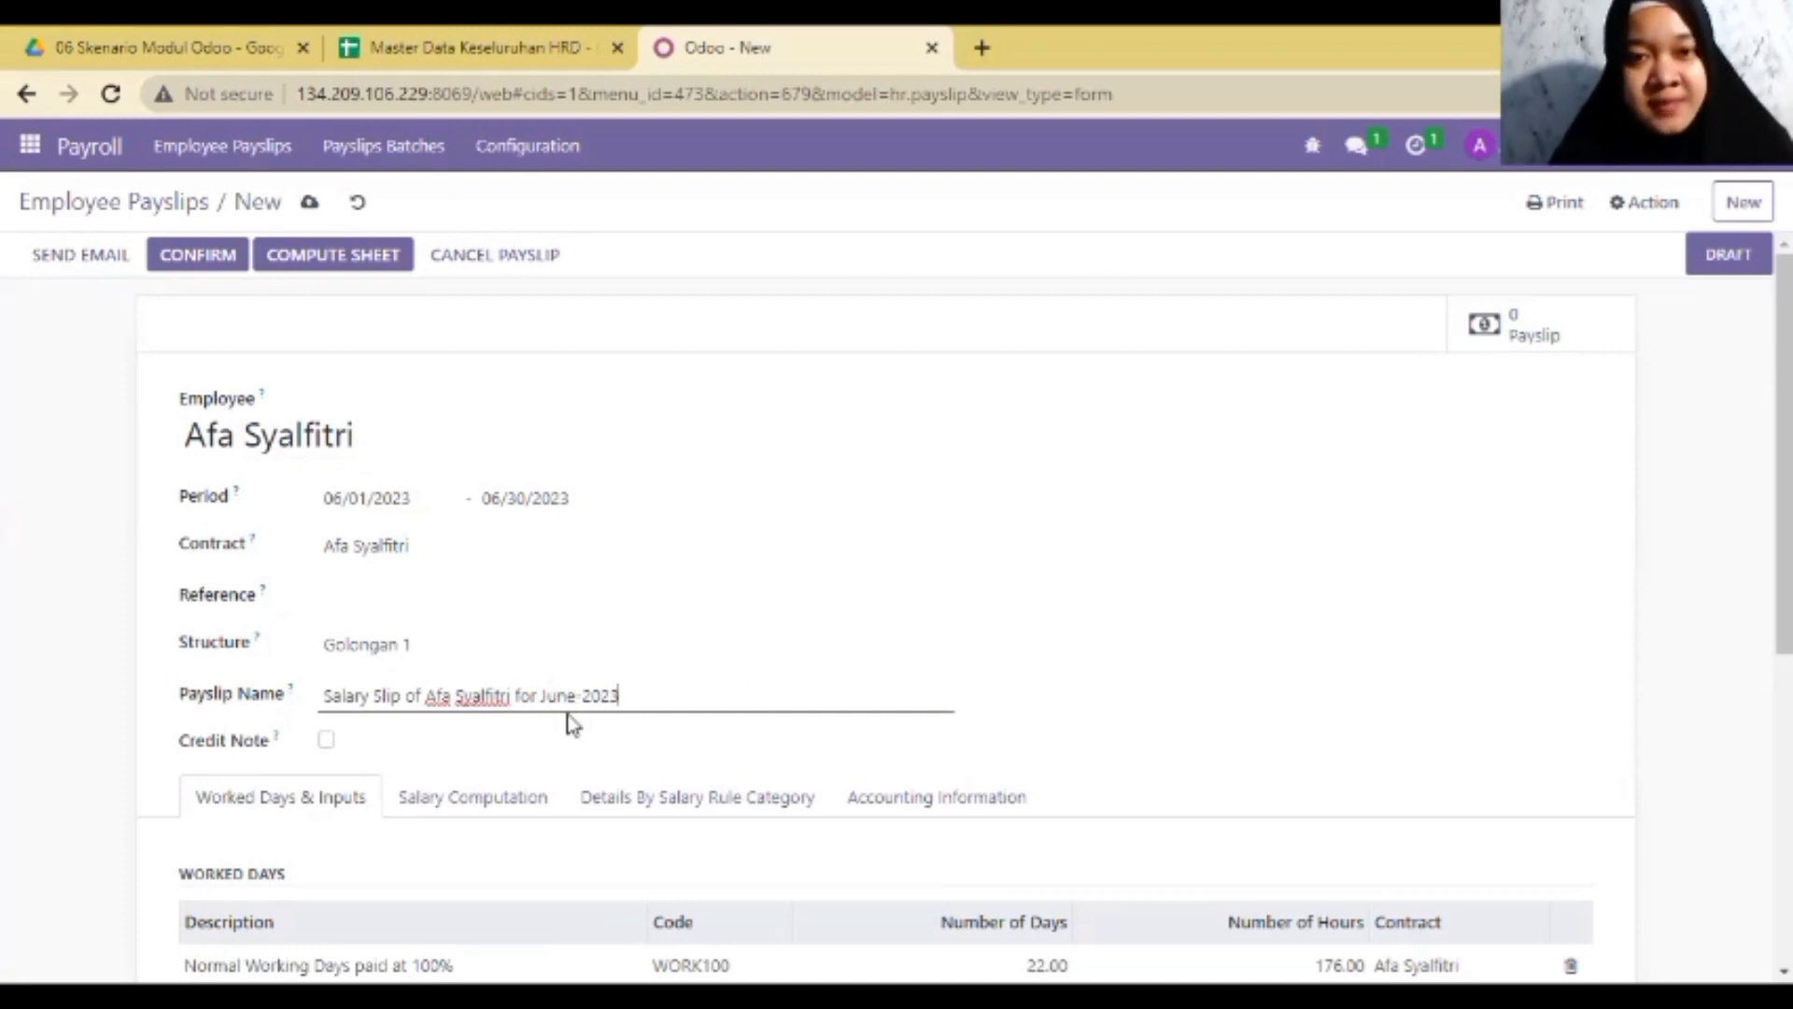
click(4, 597)
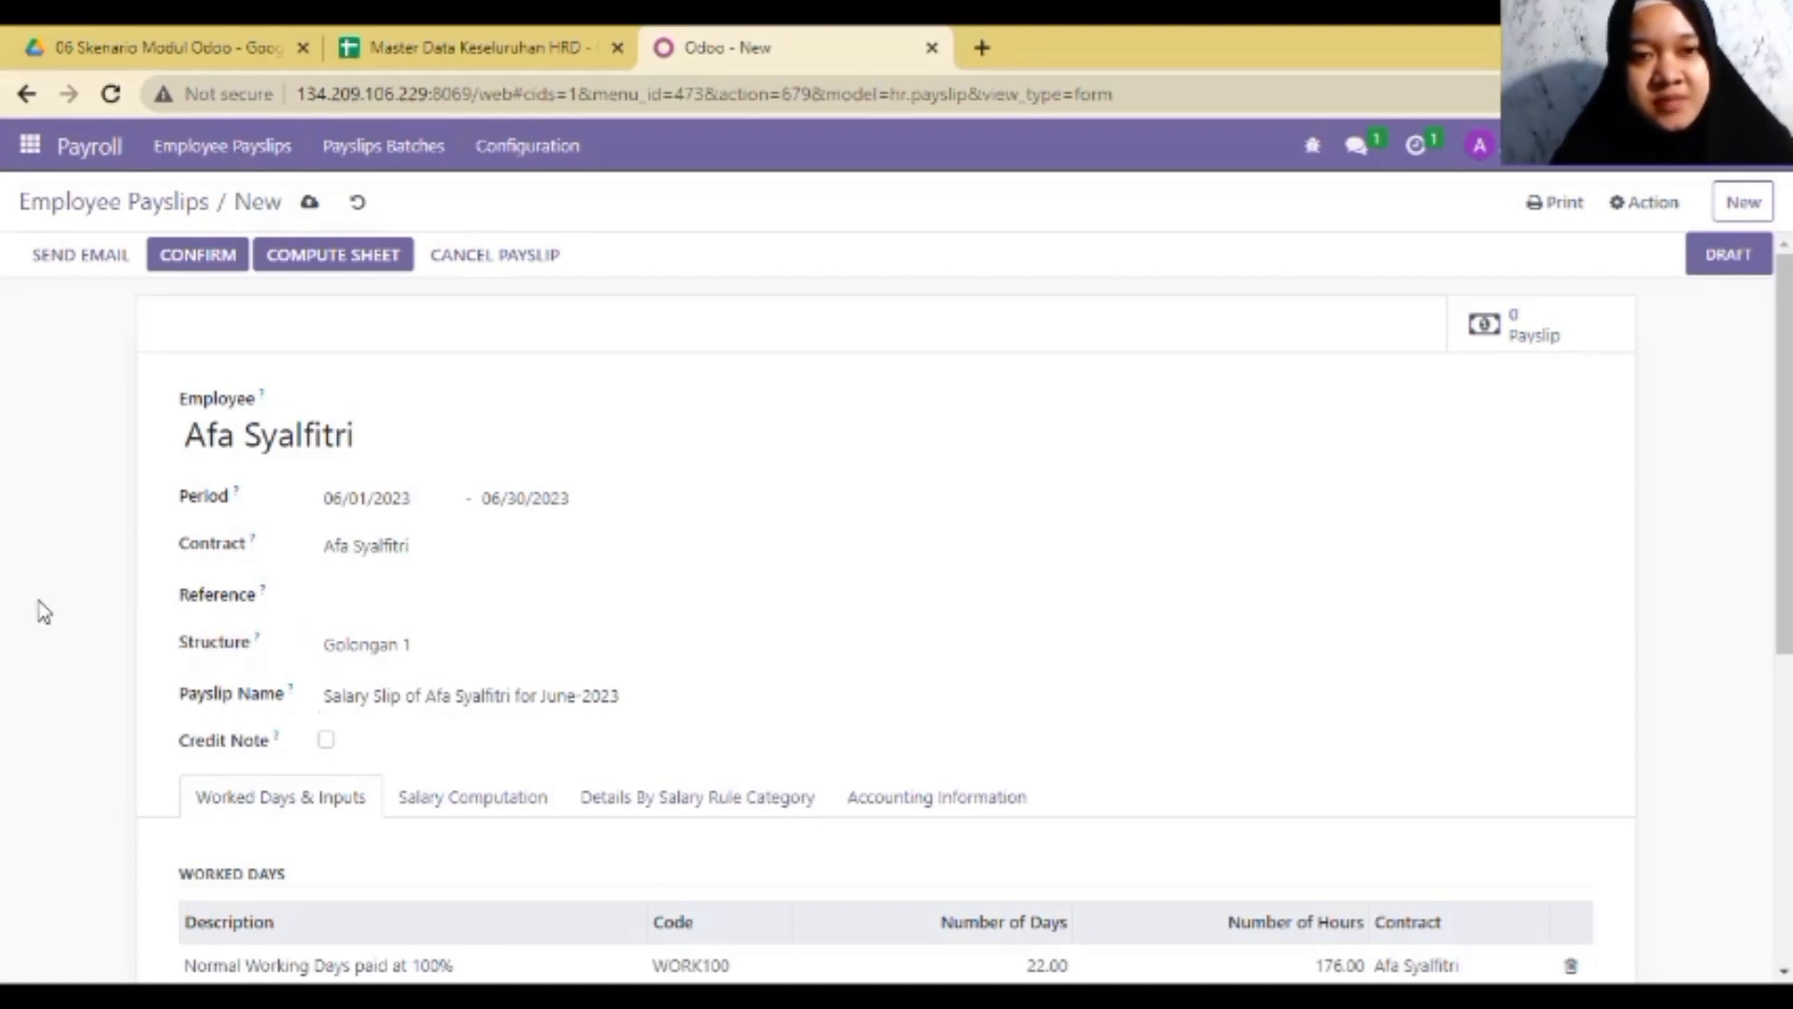
click(493, 149)
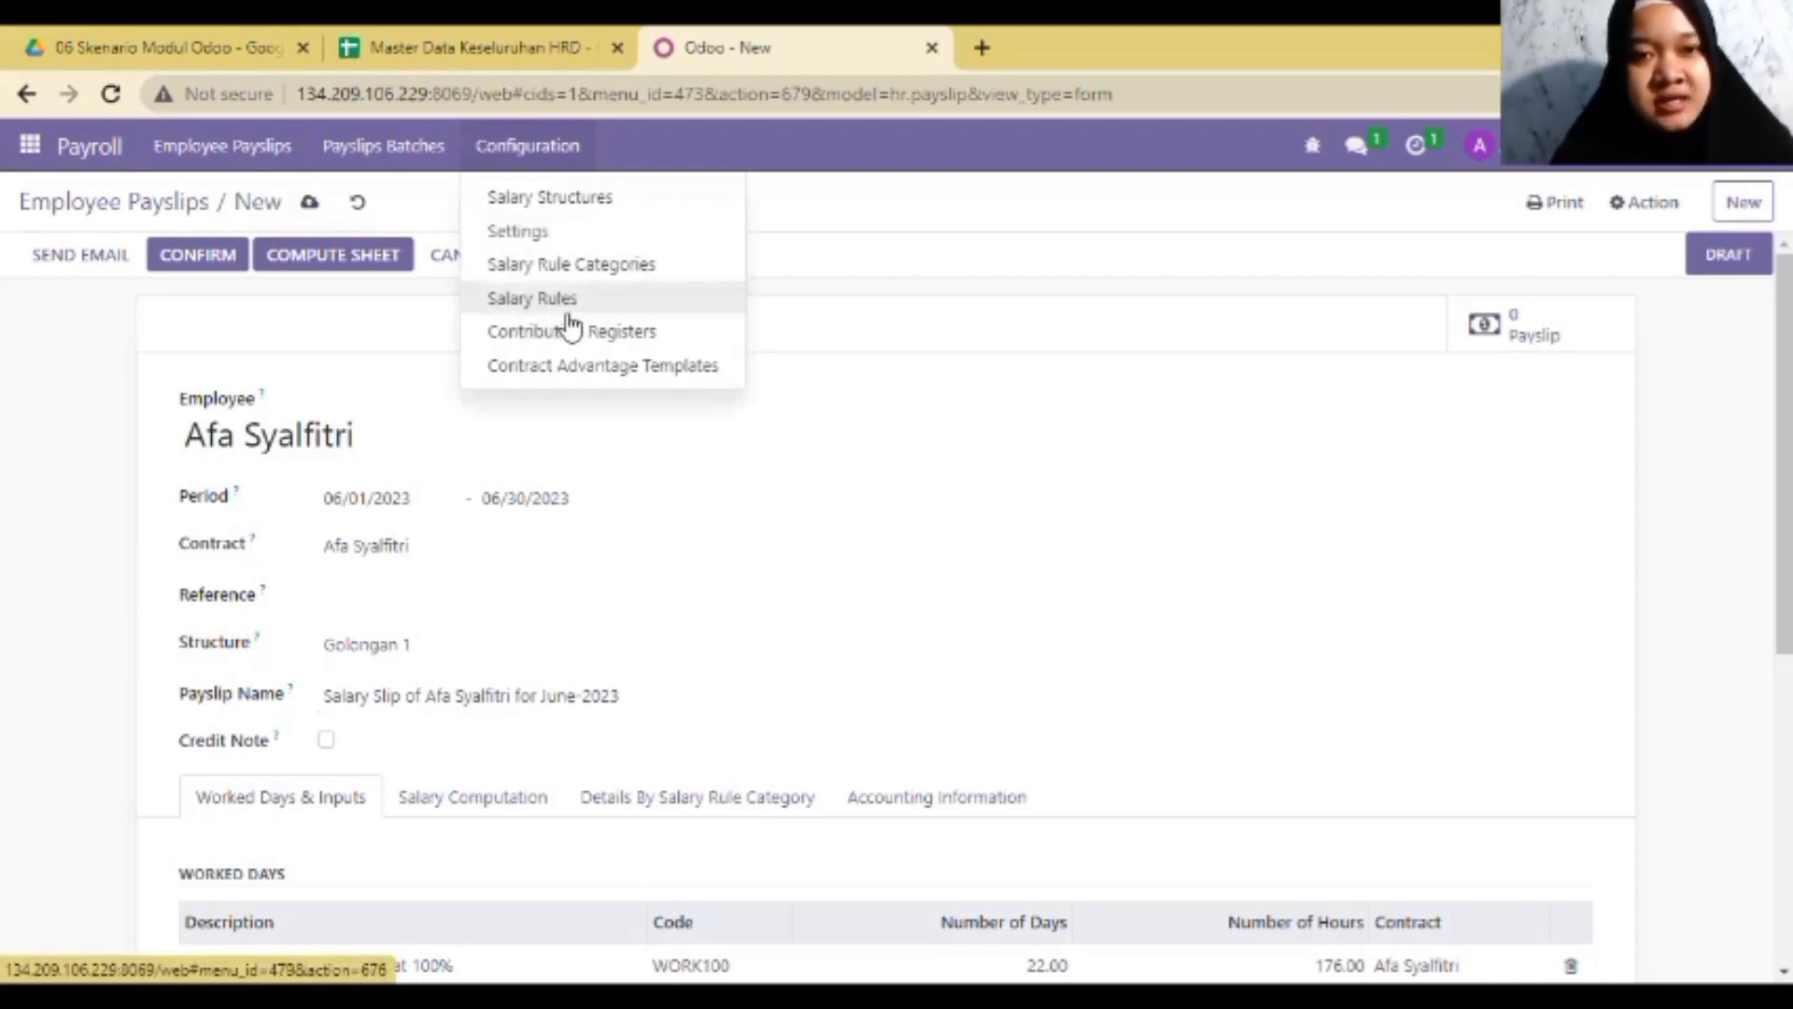
click(5, 457)
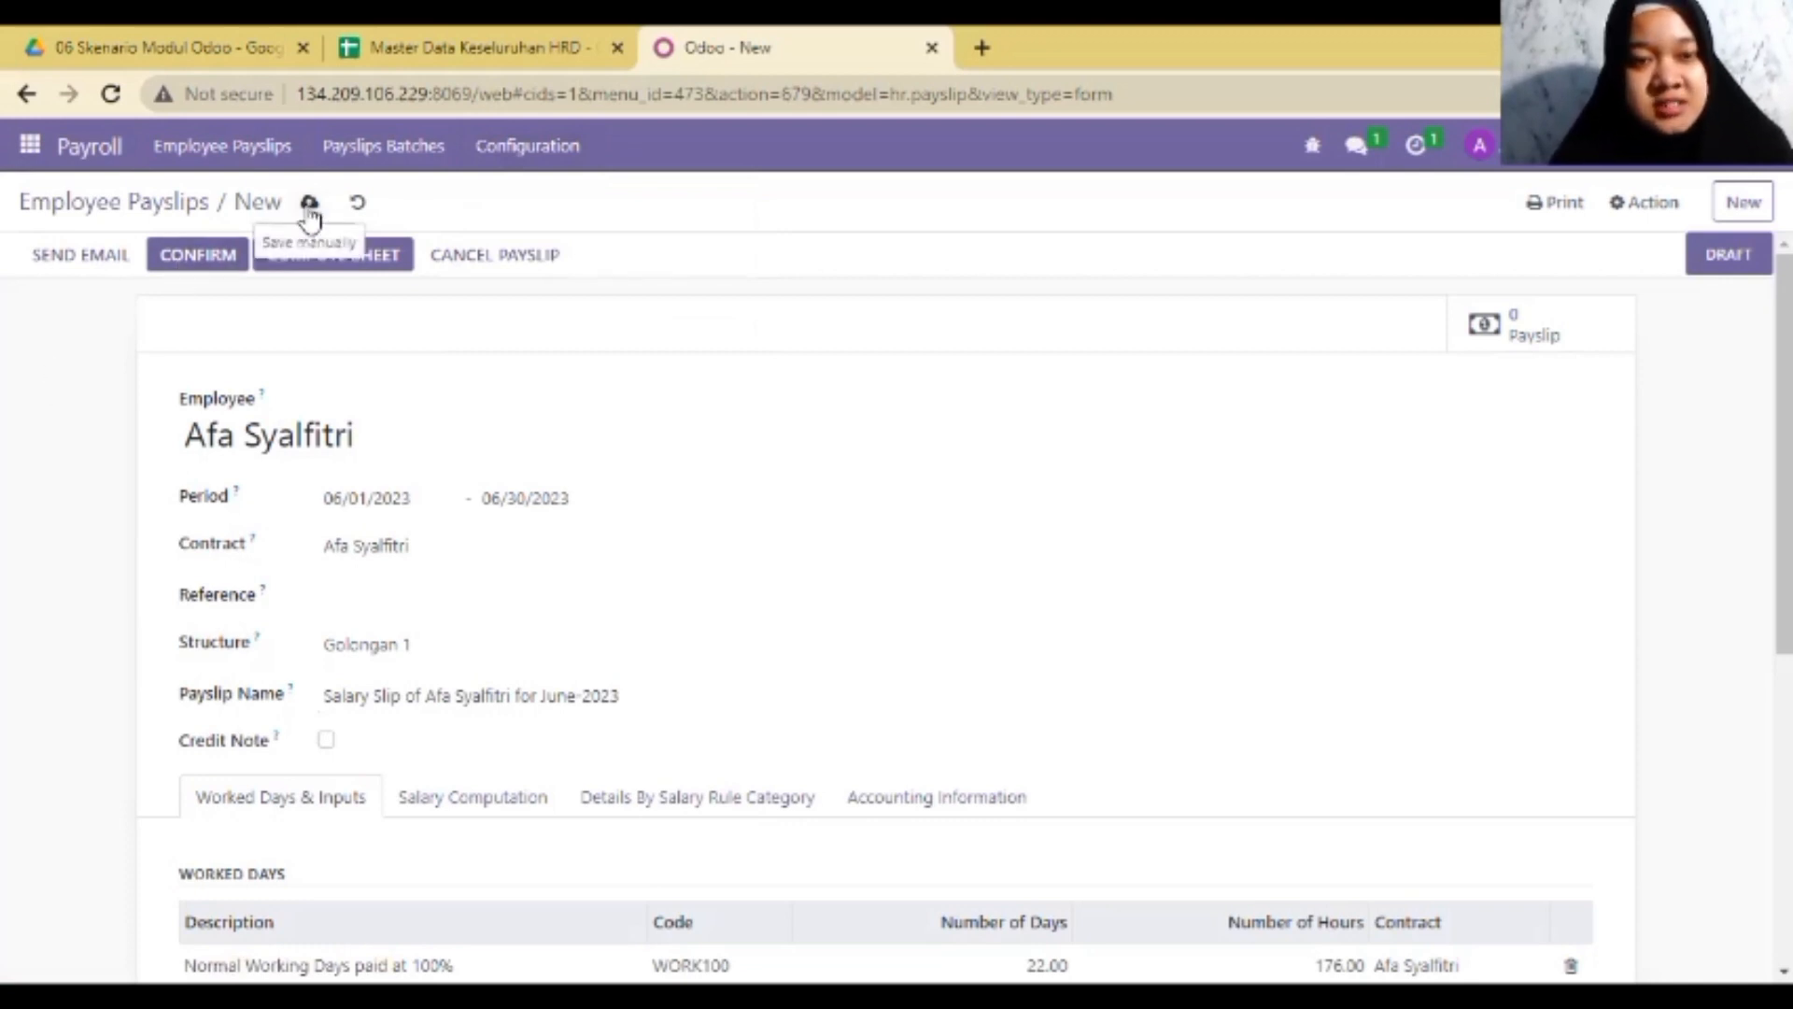
- Examine the new payslip's accounting information and salary journal choices, and return to the payslips list without saving
click(163, 204)
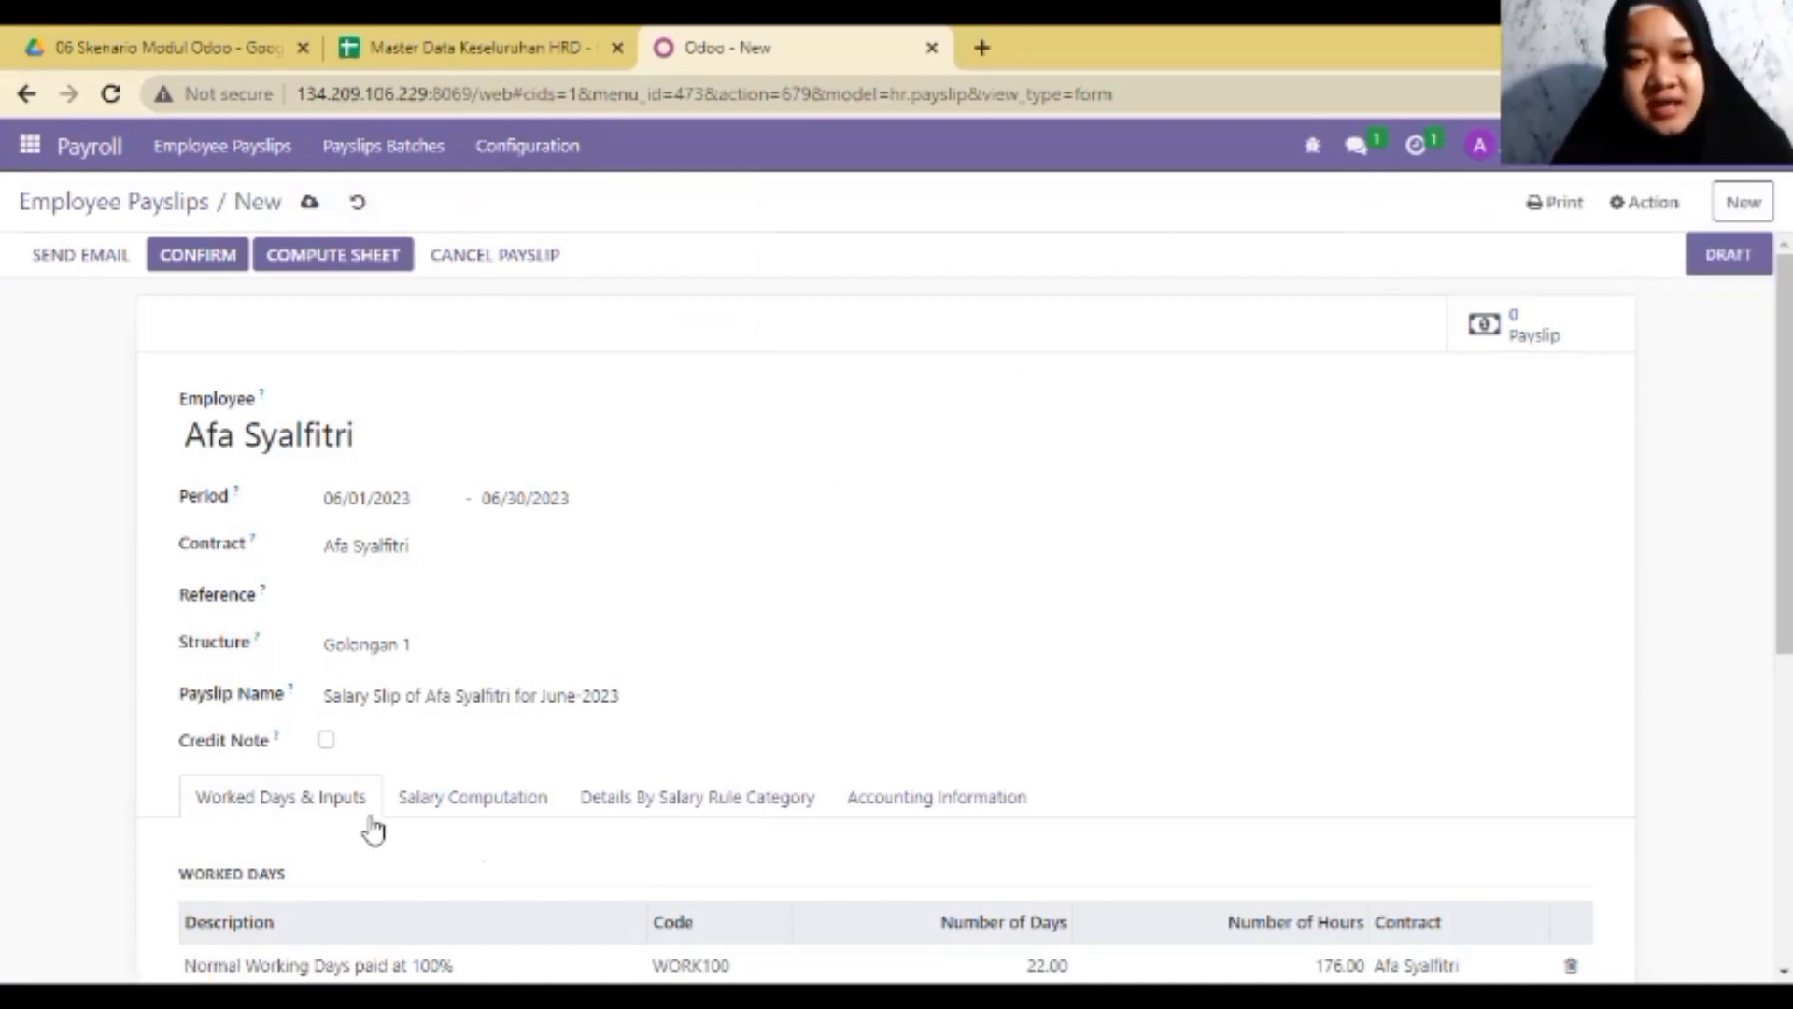
click(902, 798)
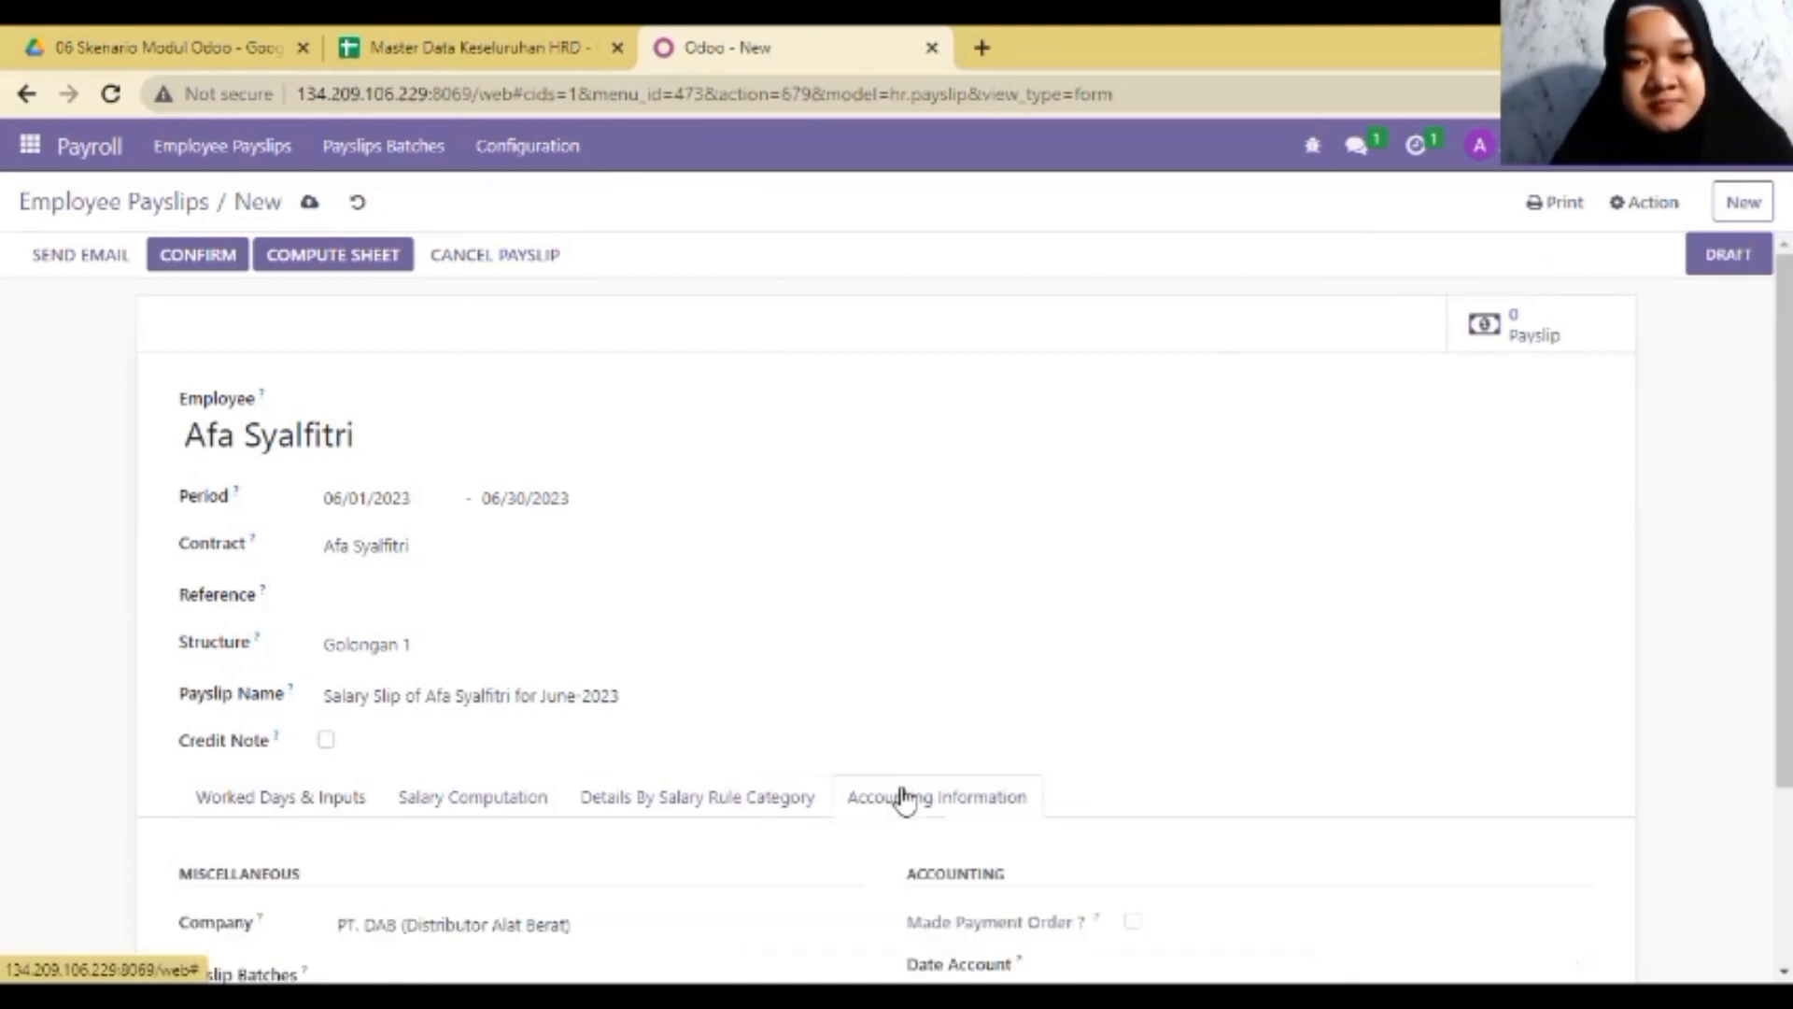
scroll(1214, 793, down, 2)
click(1245, 823)
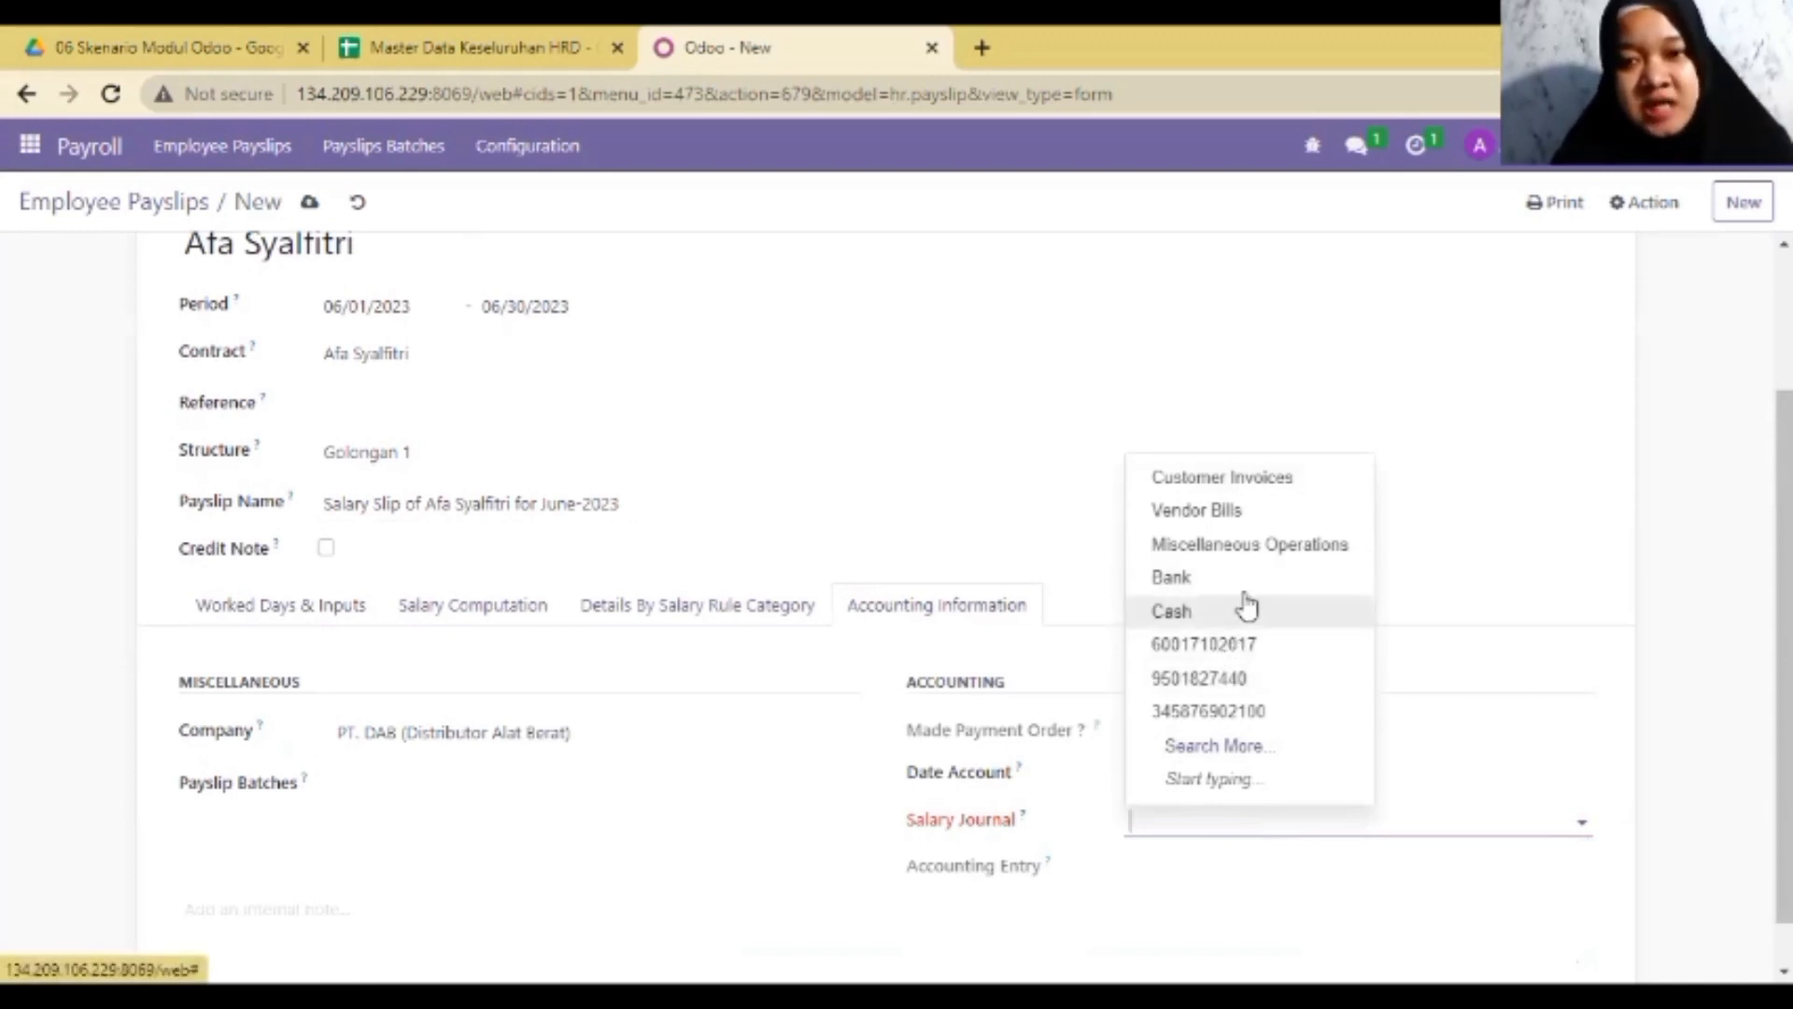
click(5, 502)
click(119, 202)
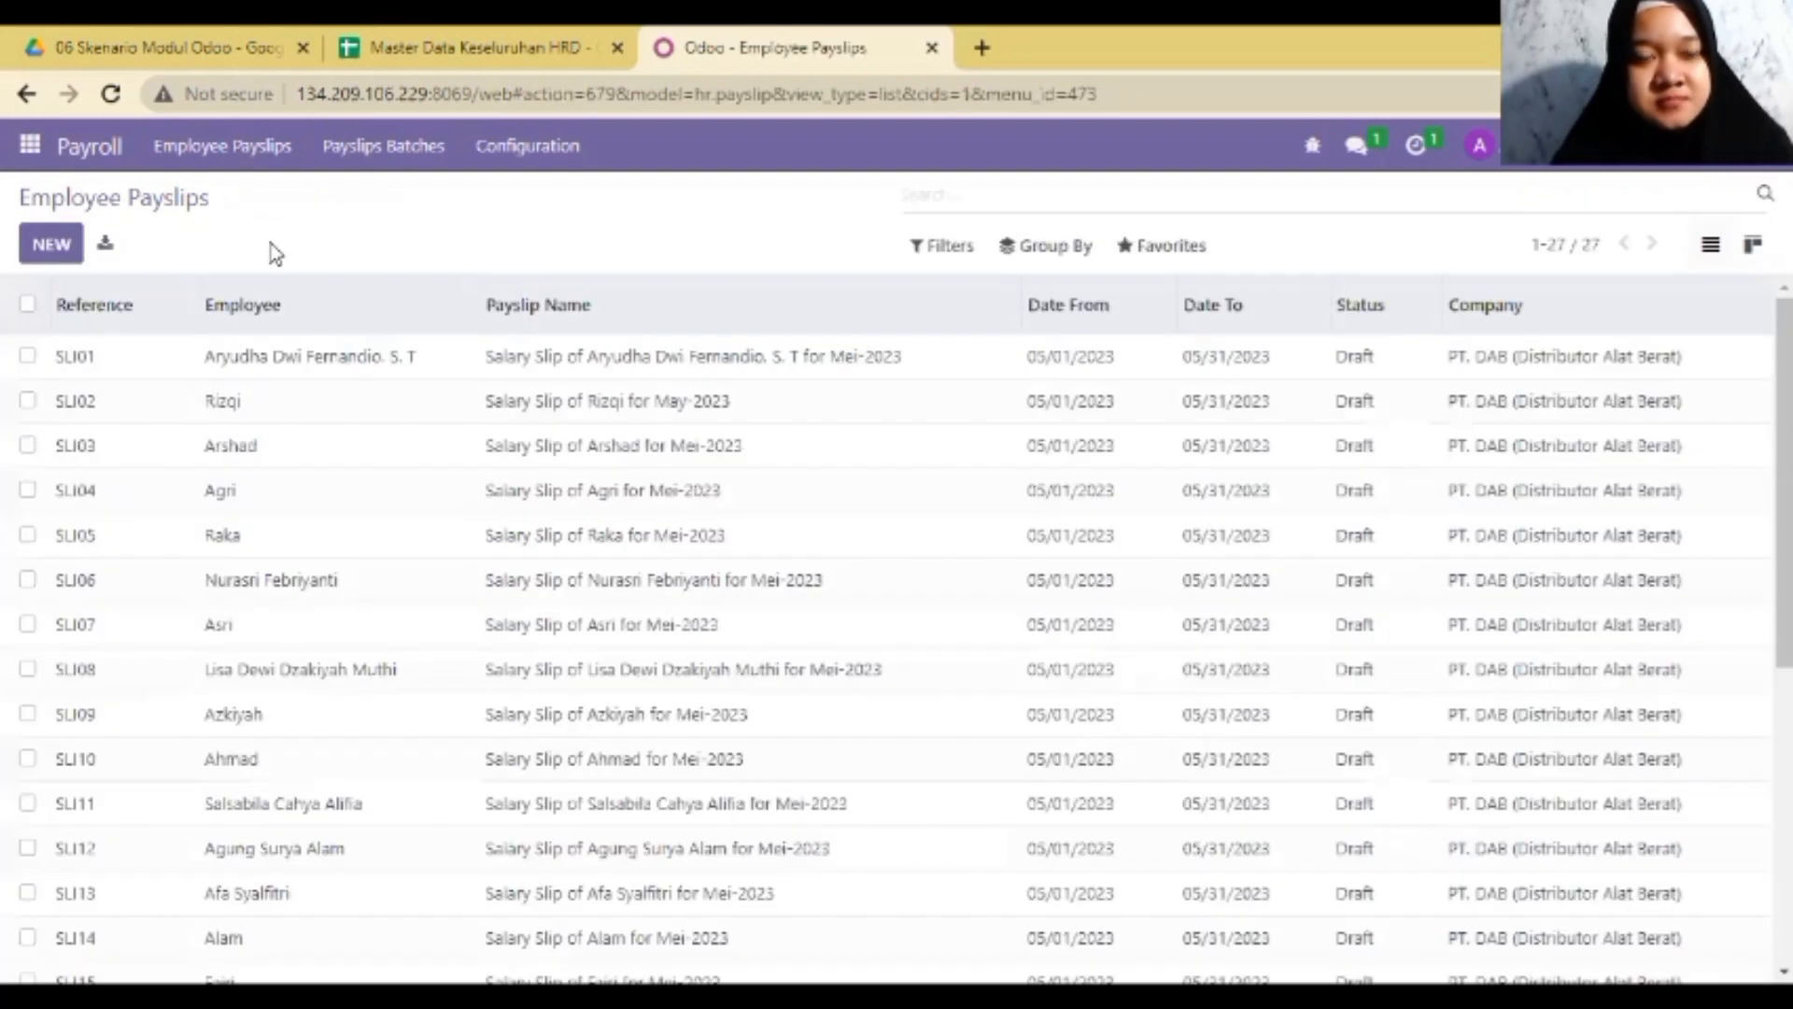
- Test the payslip import with sheet 5 PAY Payslips PT DAB, clear the Employee and Contract field mappings, retest, and leave without importing
click(1160, 253)
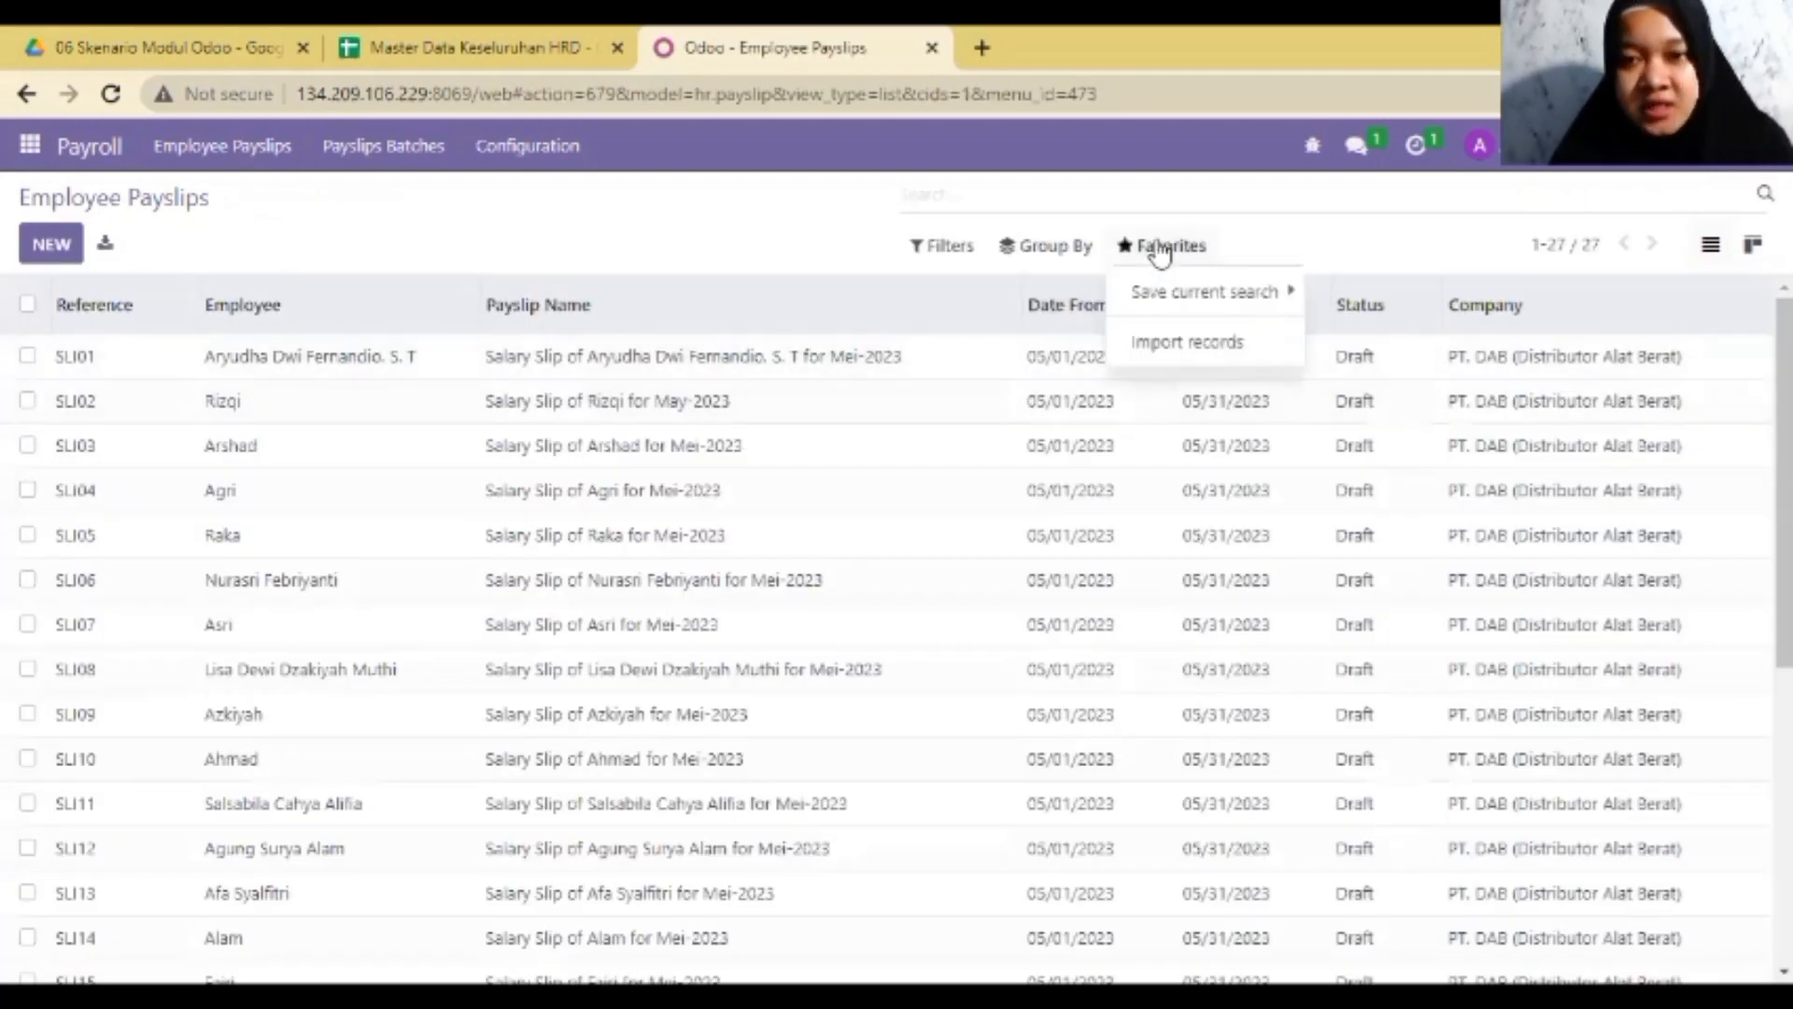
click(1217, 348)
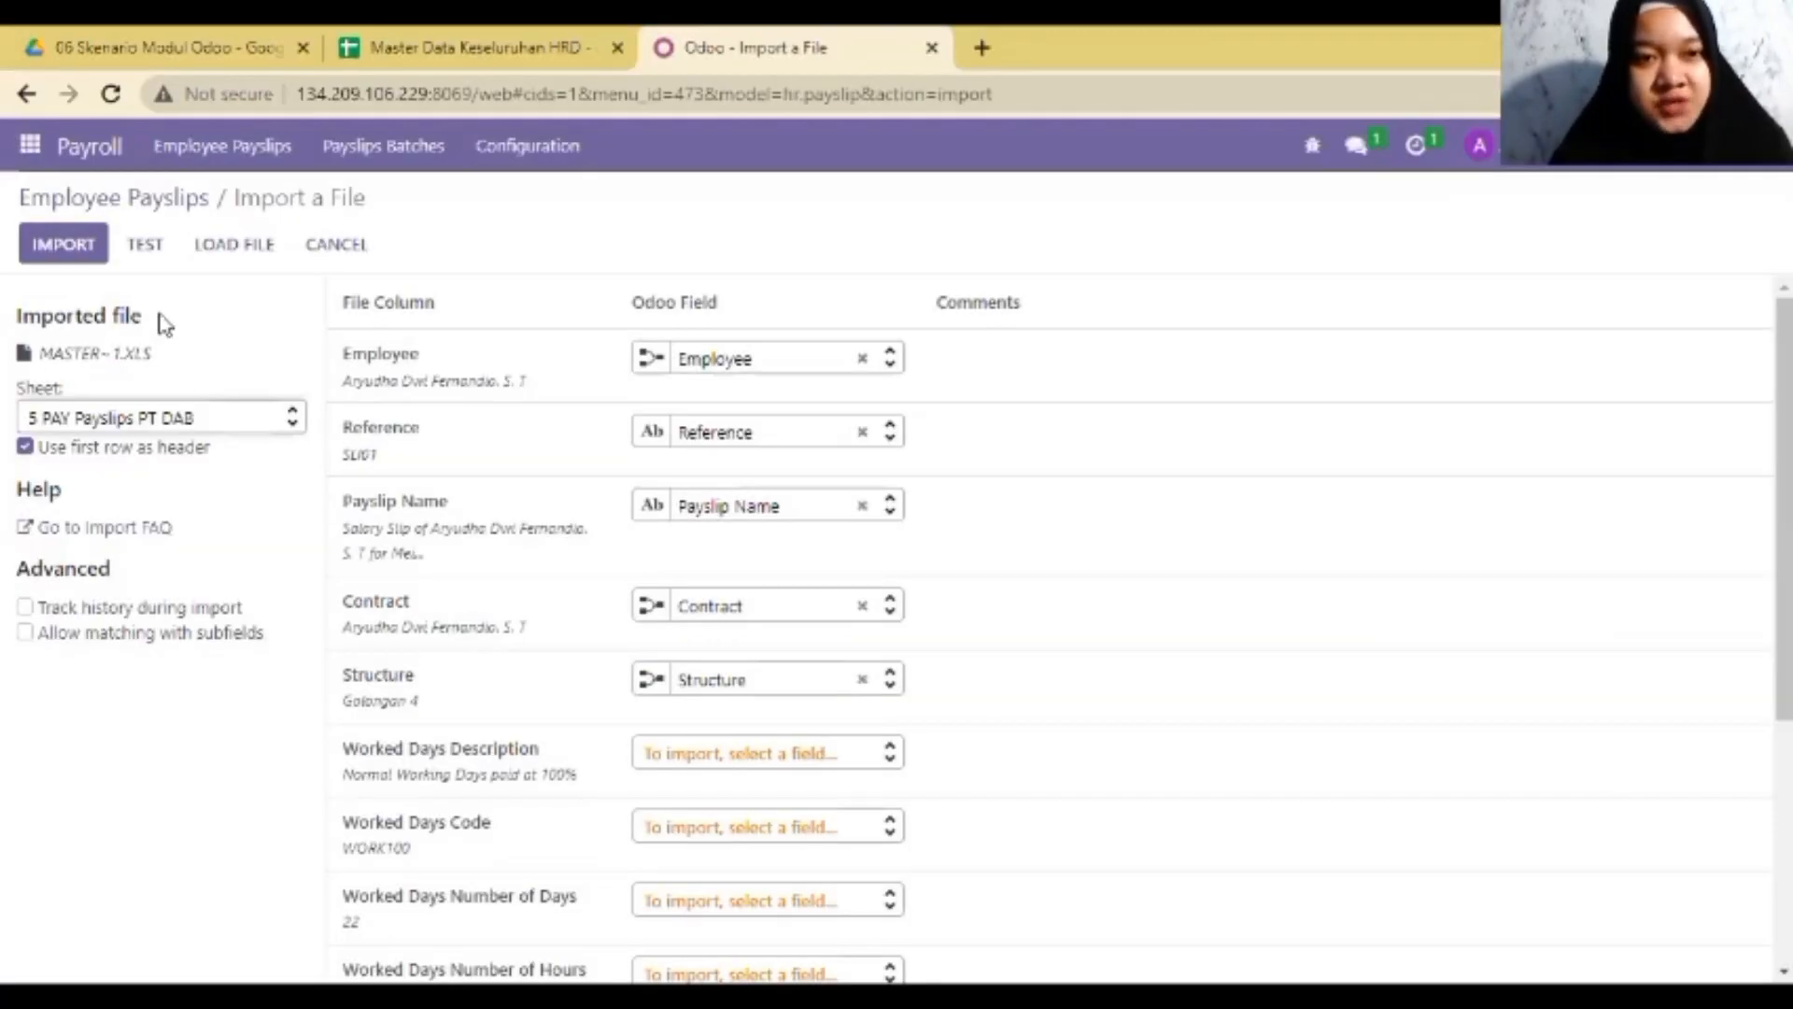
click(144, 245)
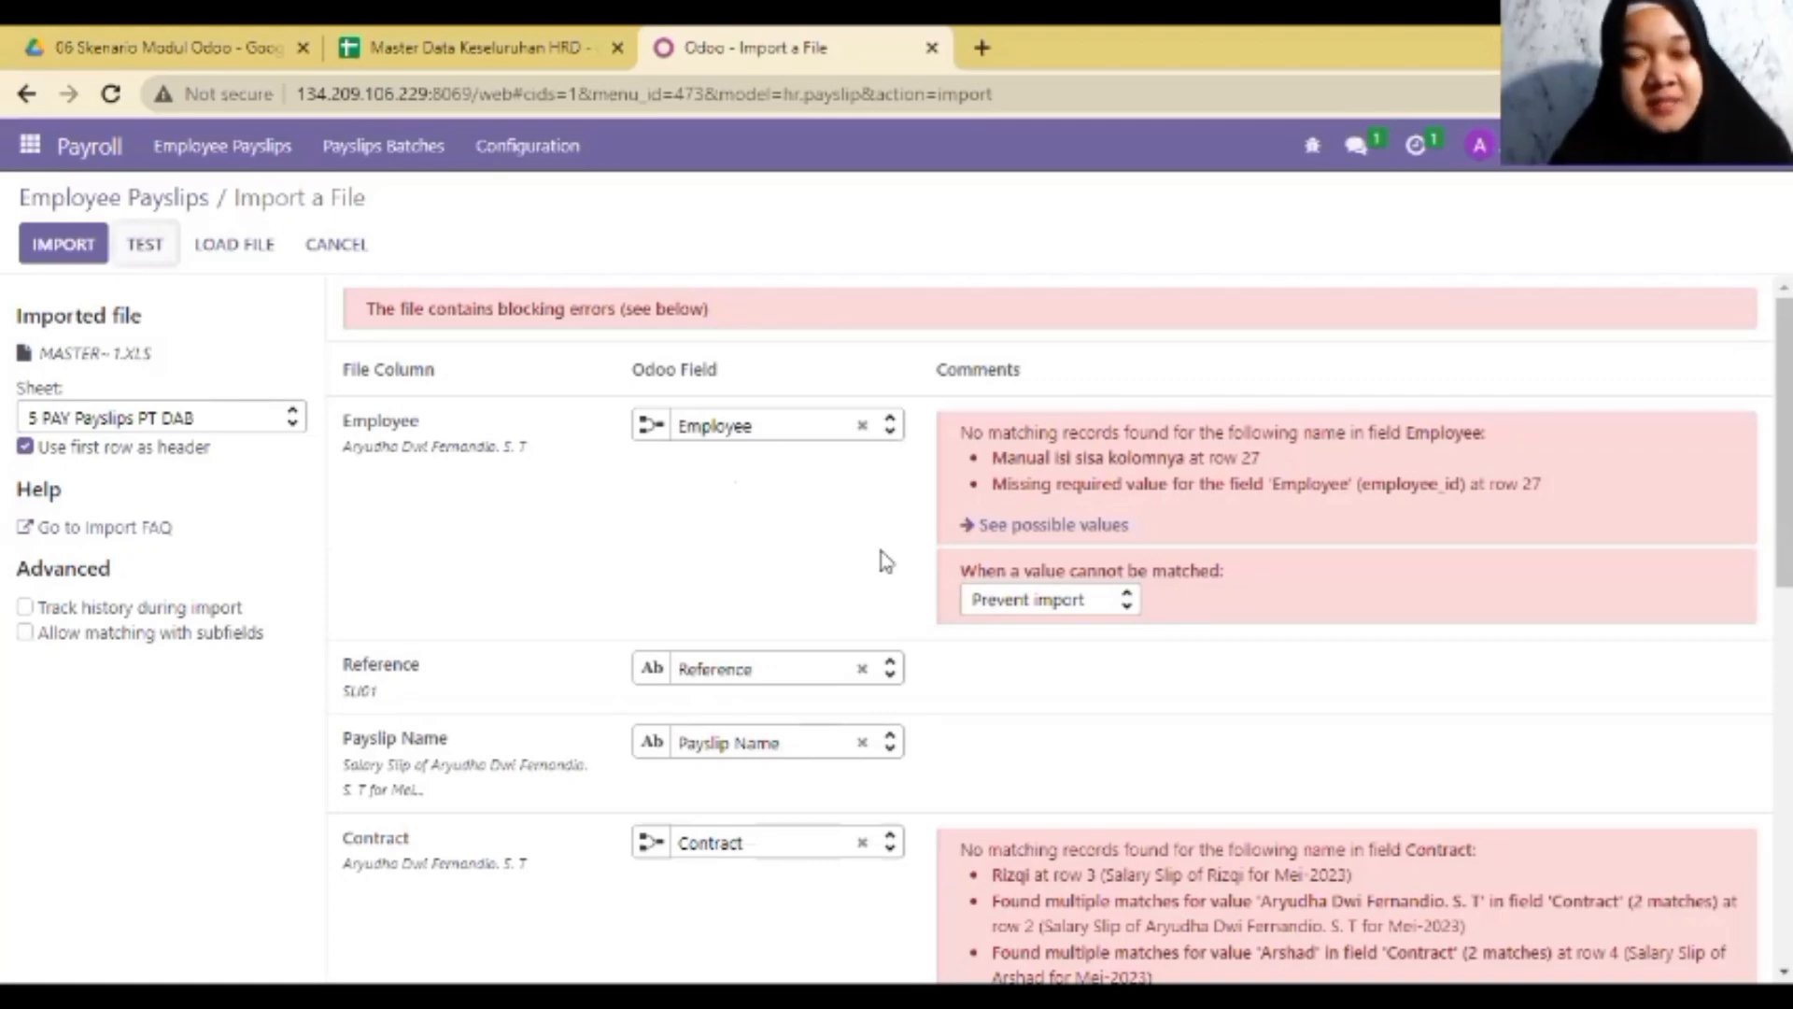
click(862, 426)
click(864, 674)
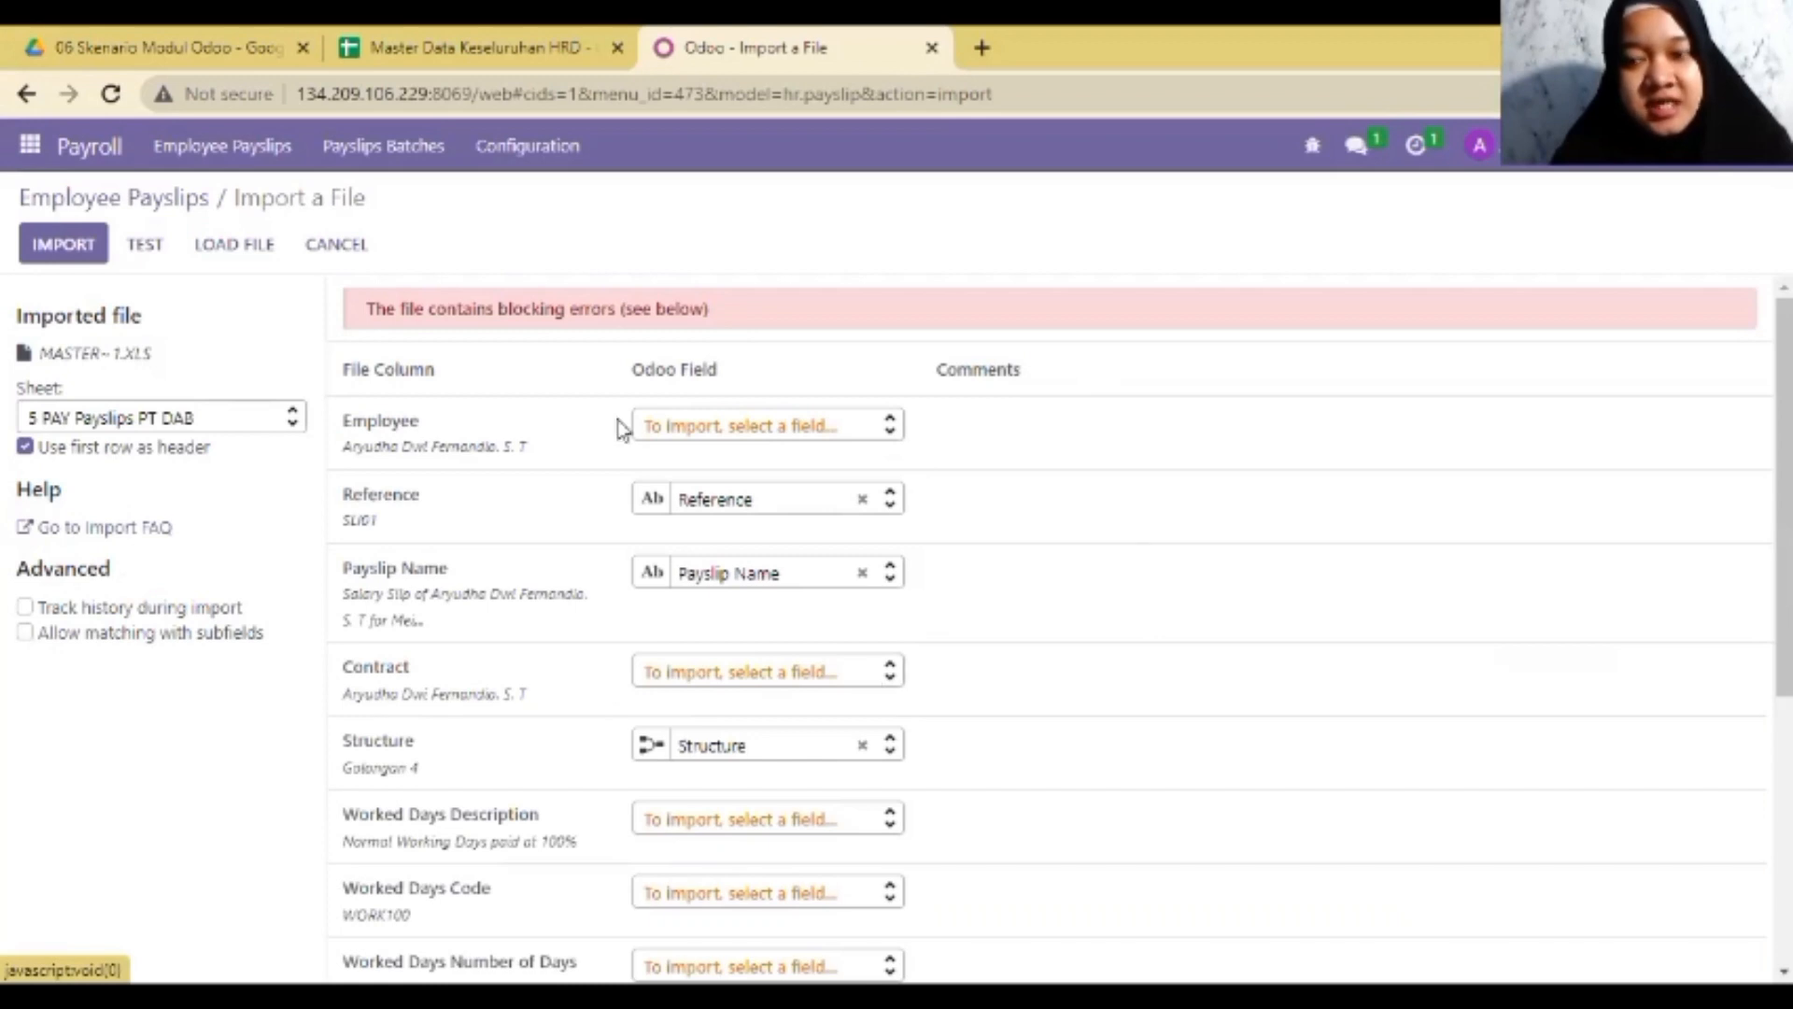
click(148, 248)
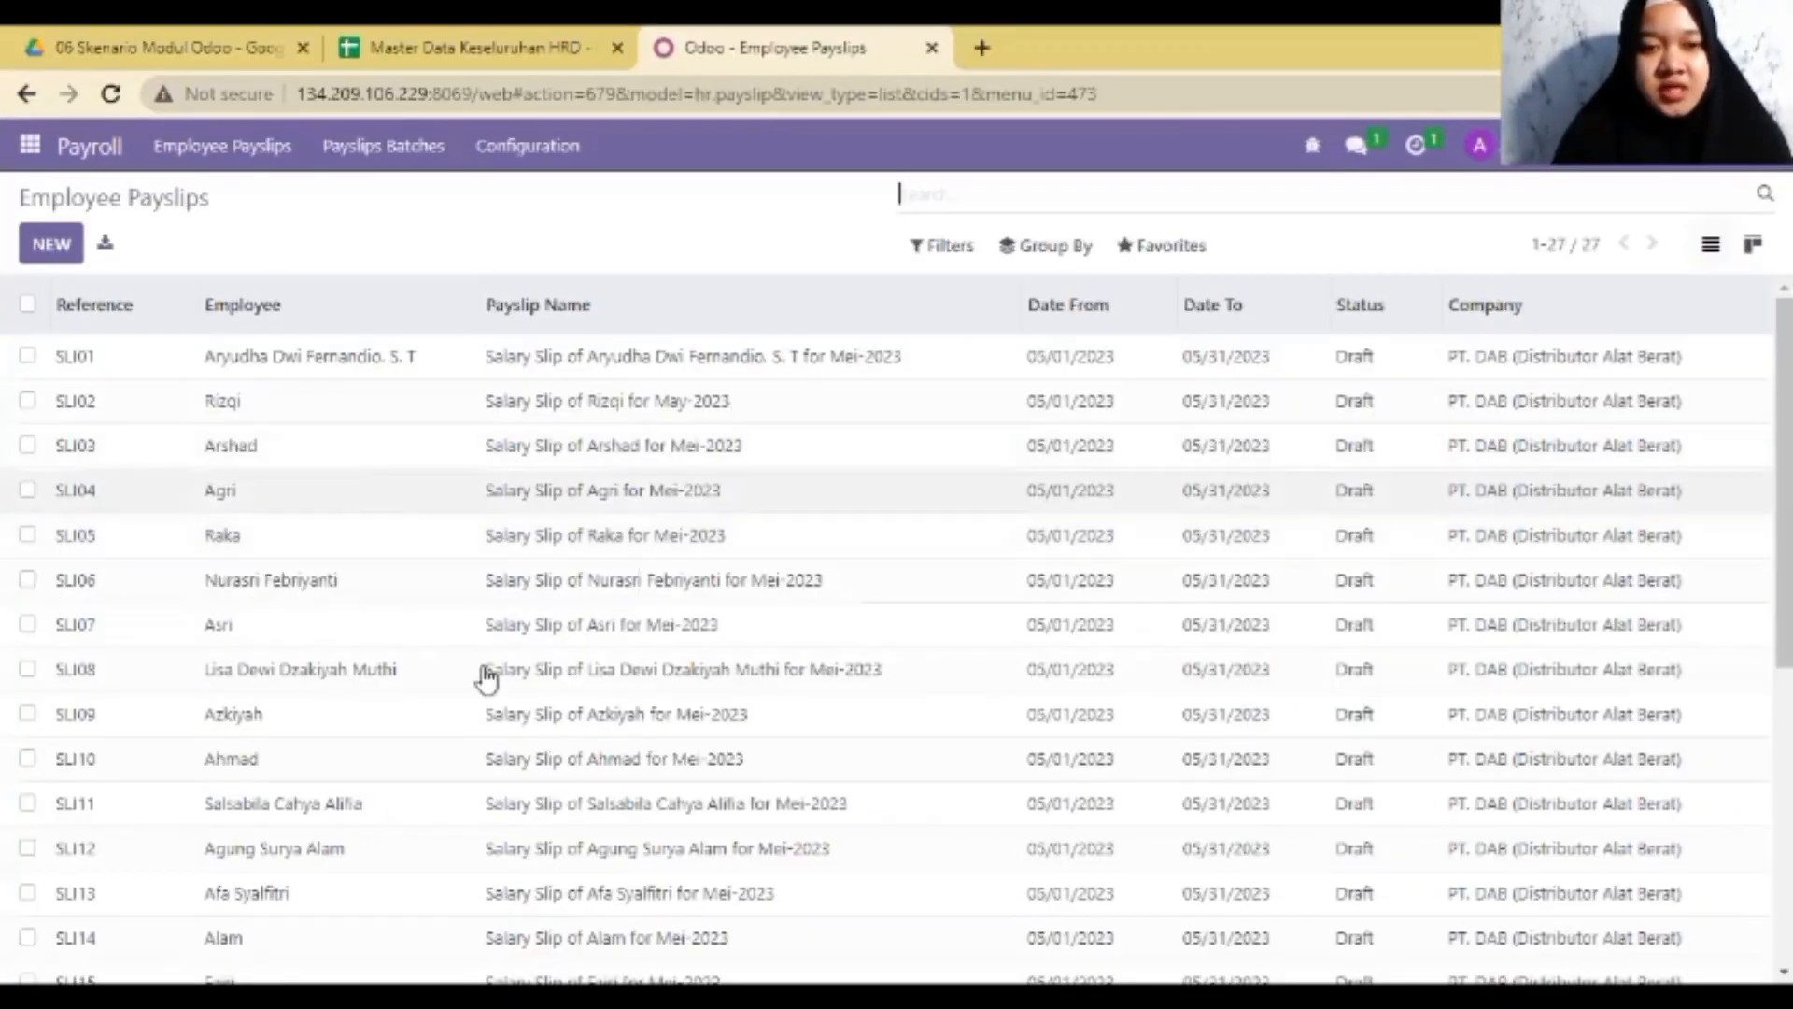
- Inspect the third employee payslip in the list, including its salary structure choices, and return to the payslips list
click(342, 453)
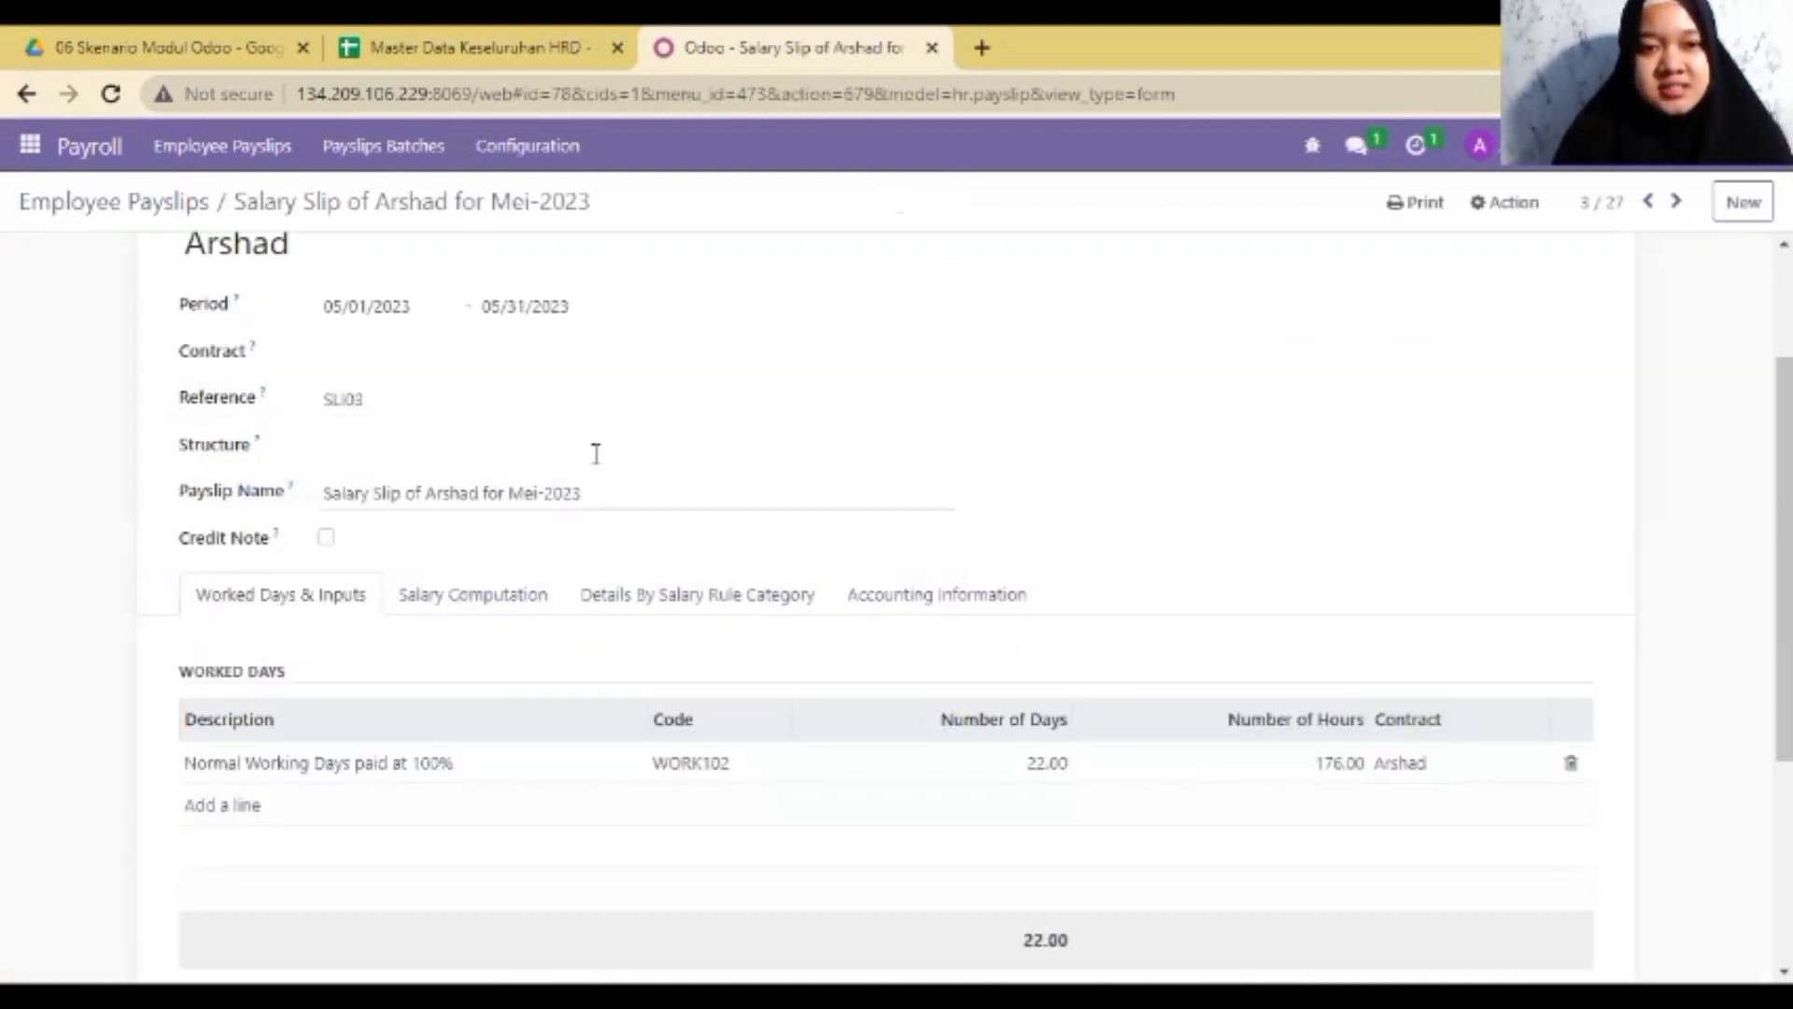
click(401, 443)
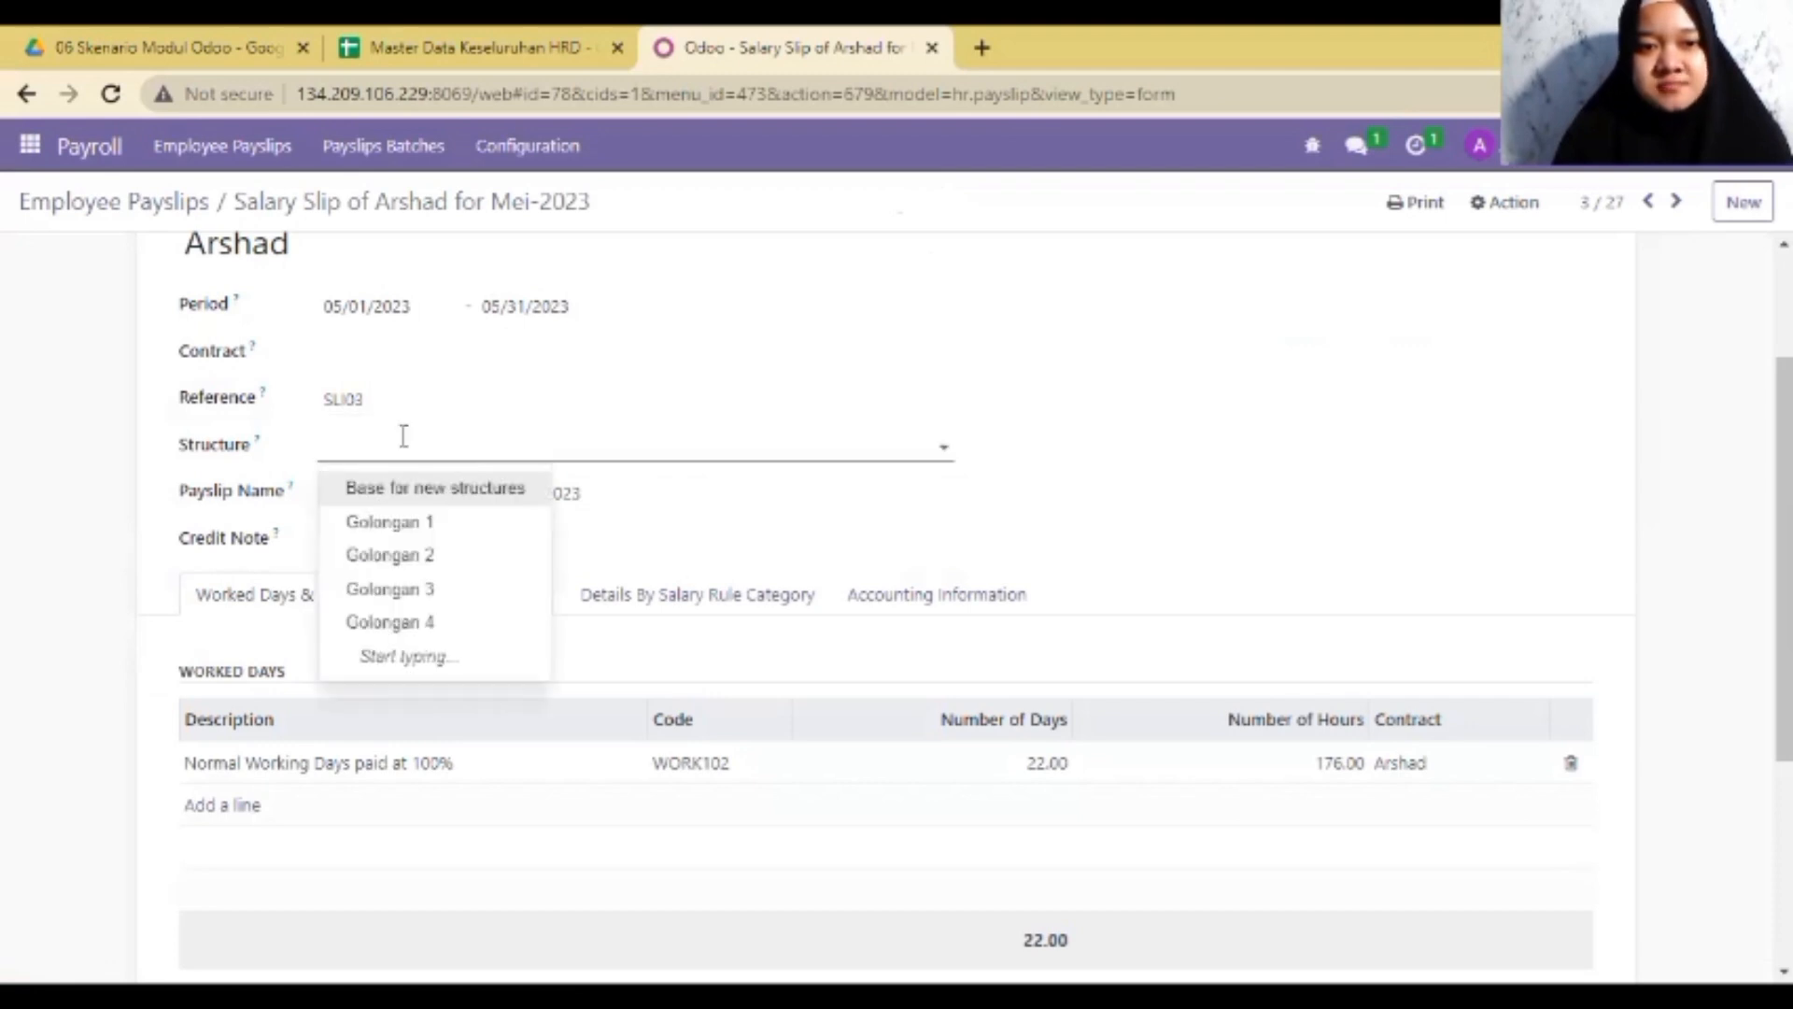
click(376, 391)
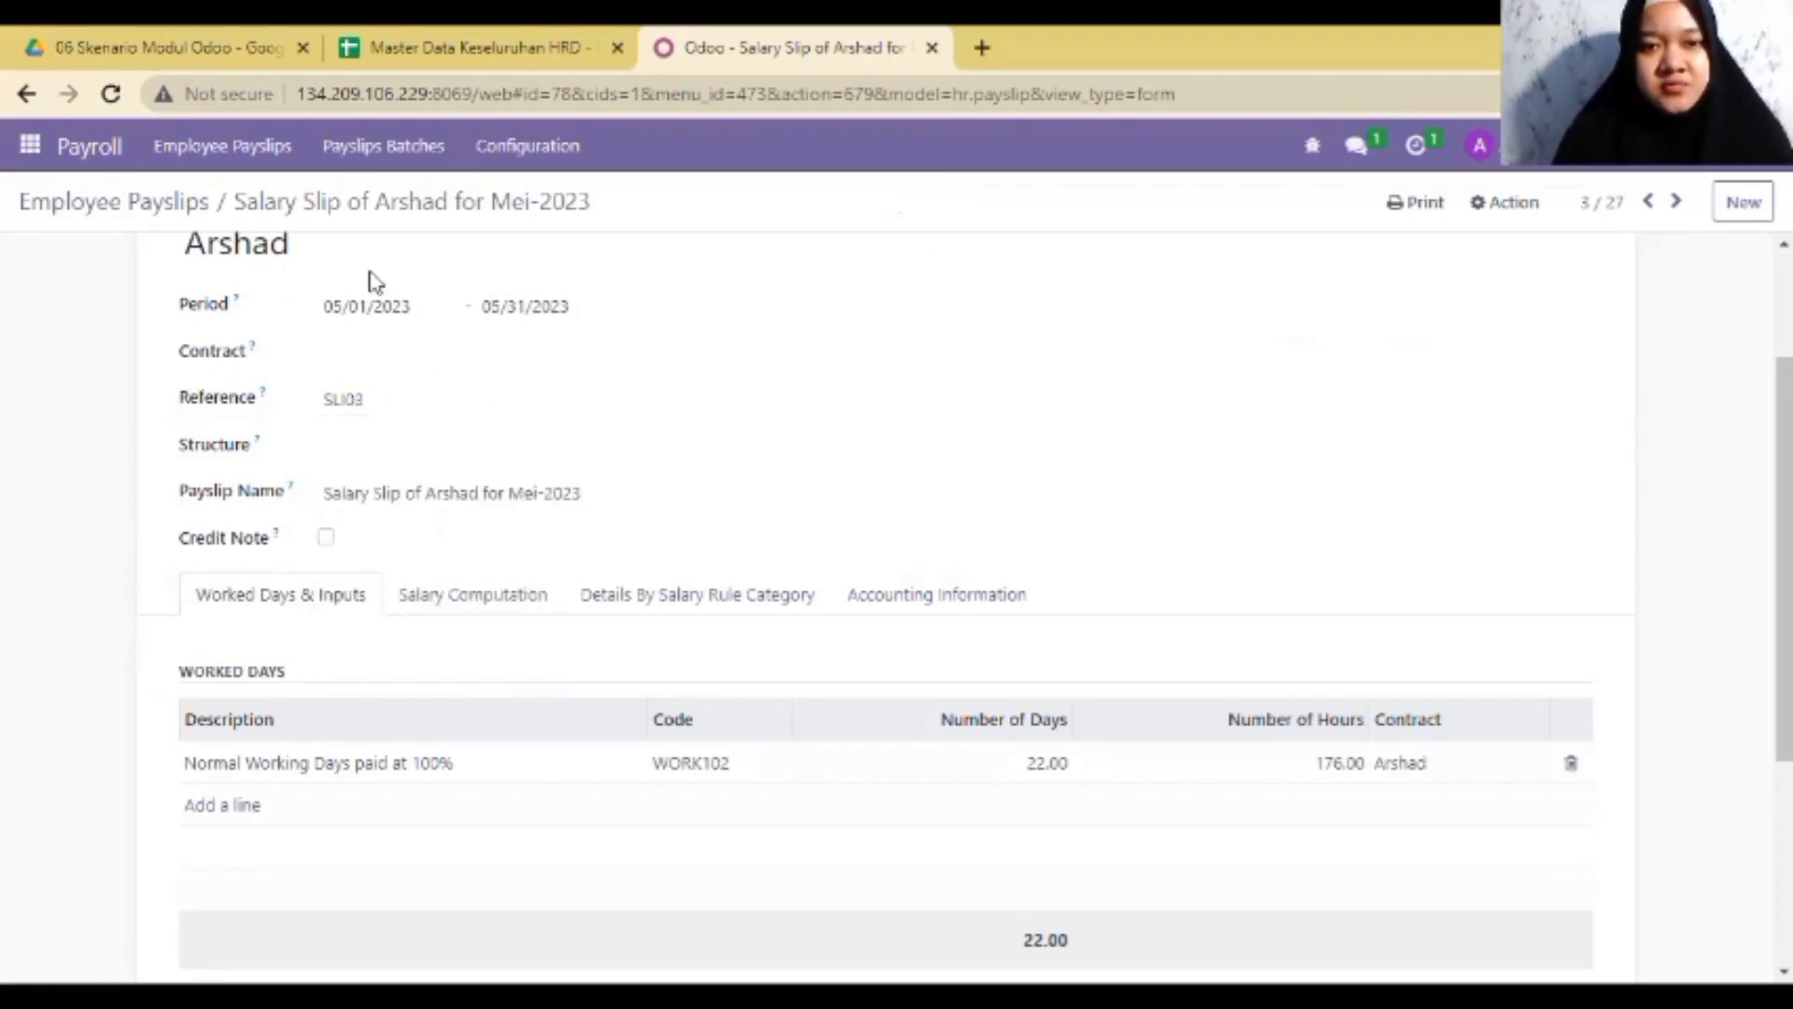
click(82, 204)
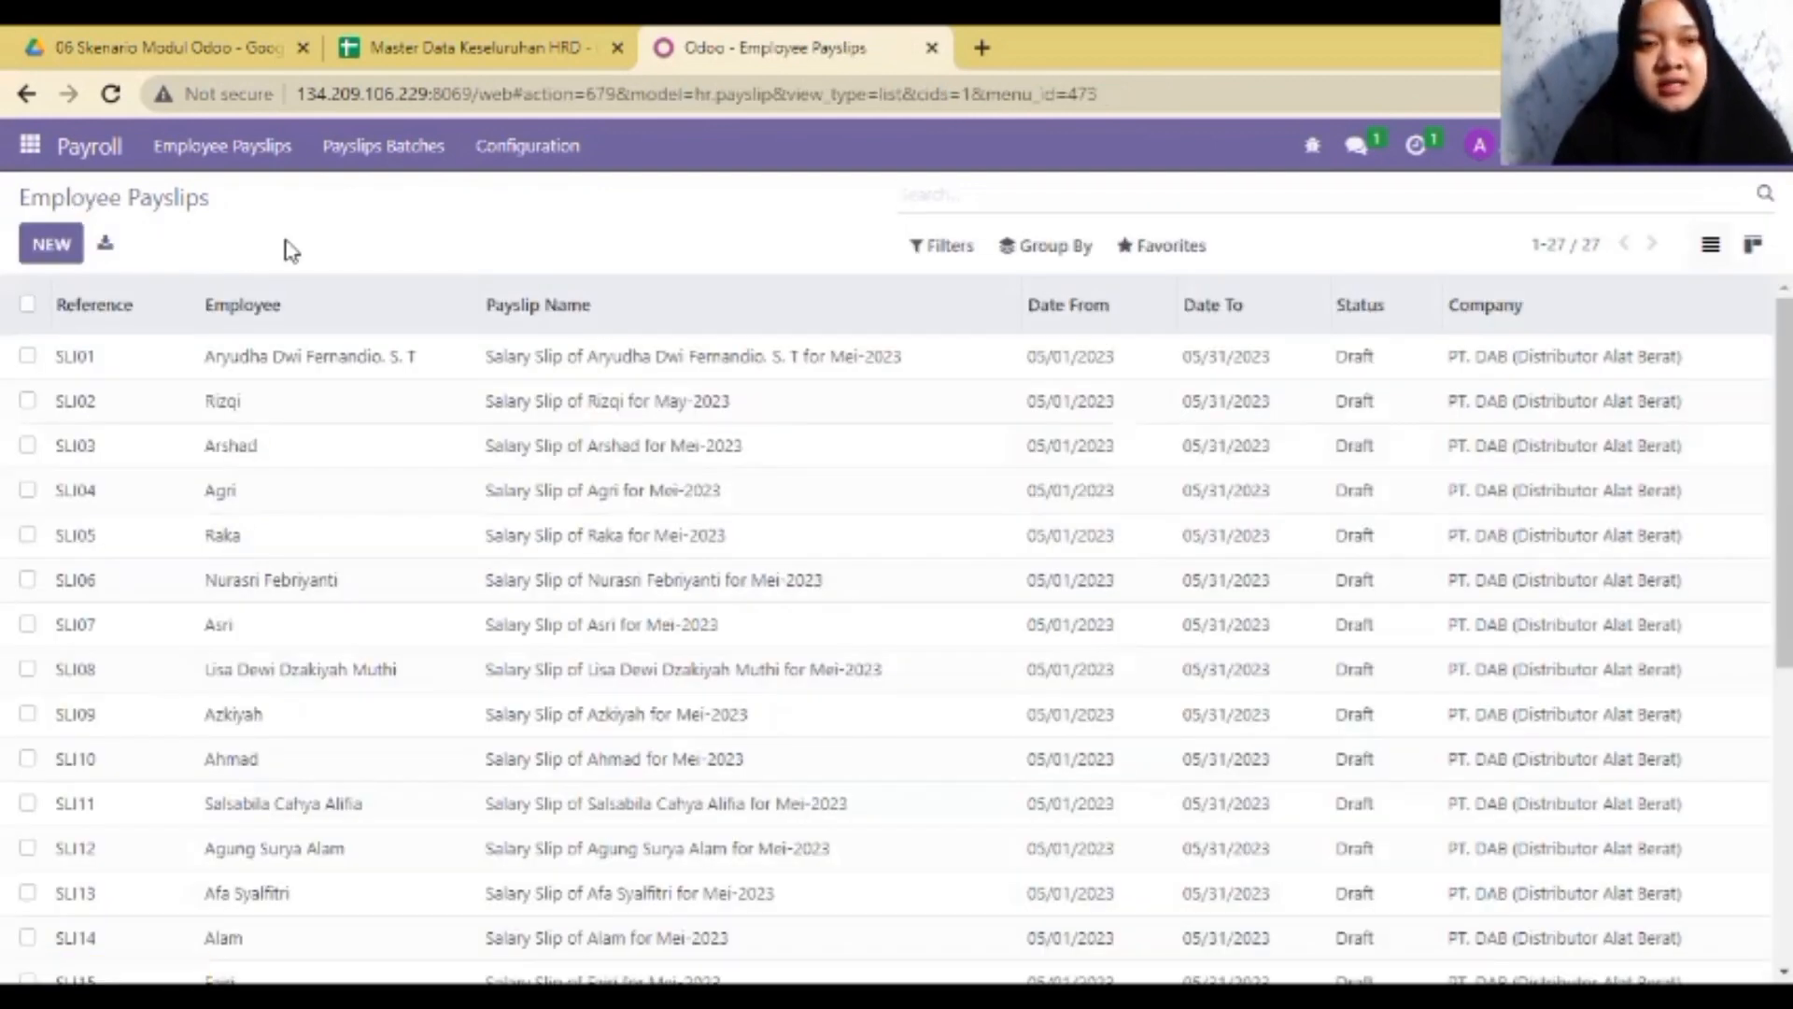
- Check the 6 PAY Salary Rule Categories sheet in the master data spreadsheet, then review the Salary Rule Categories list in Odoo Payroll
click(481, 48)
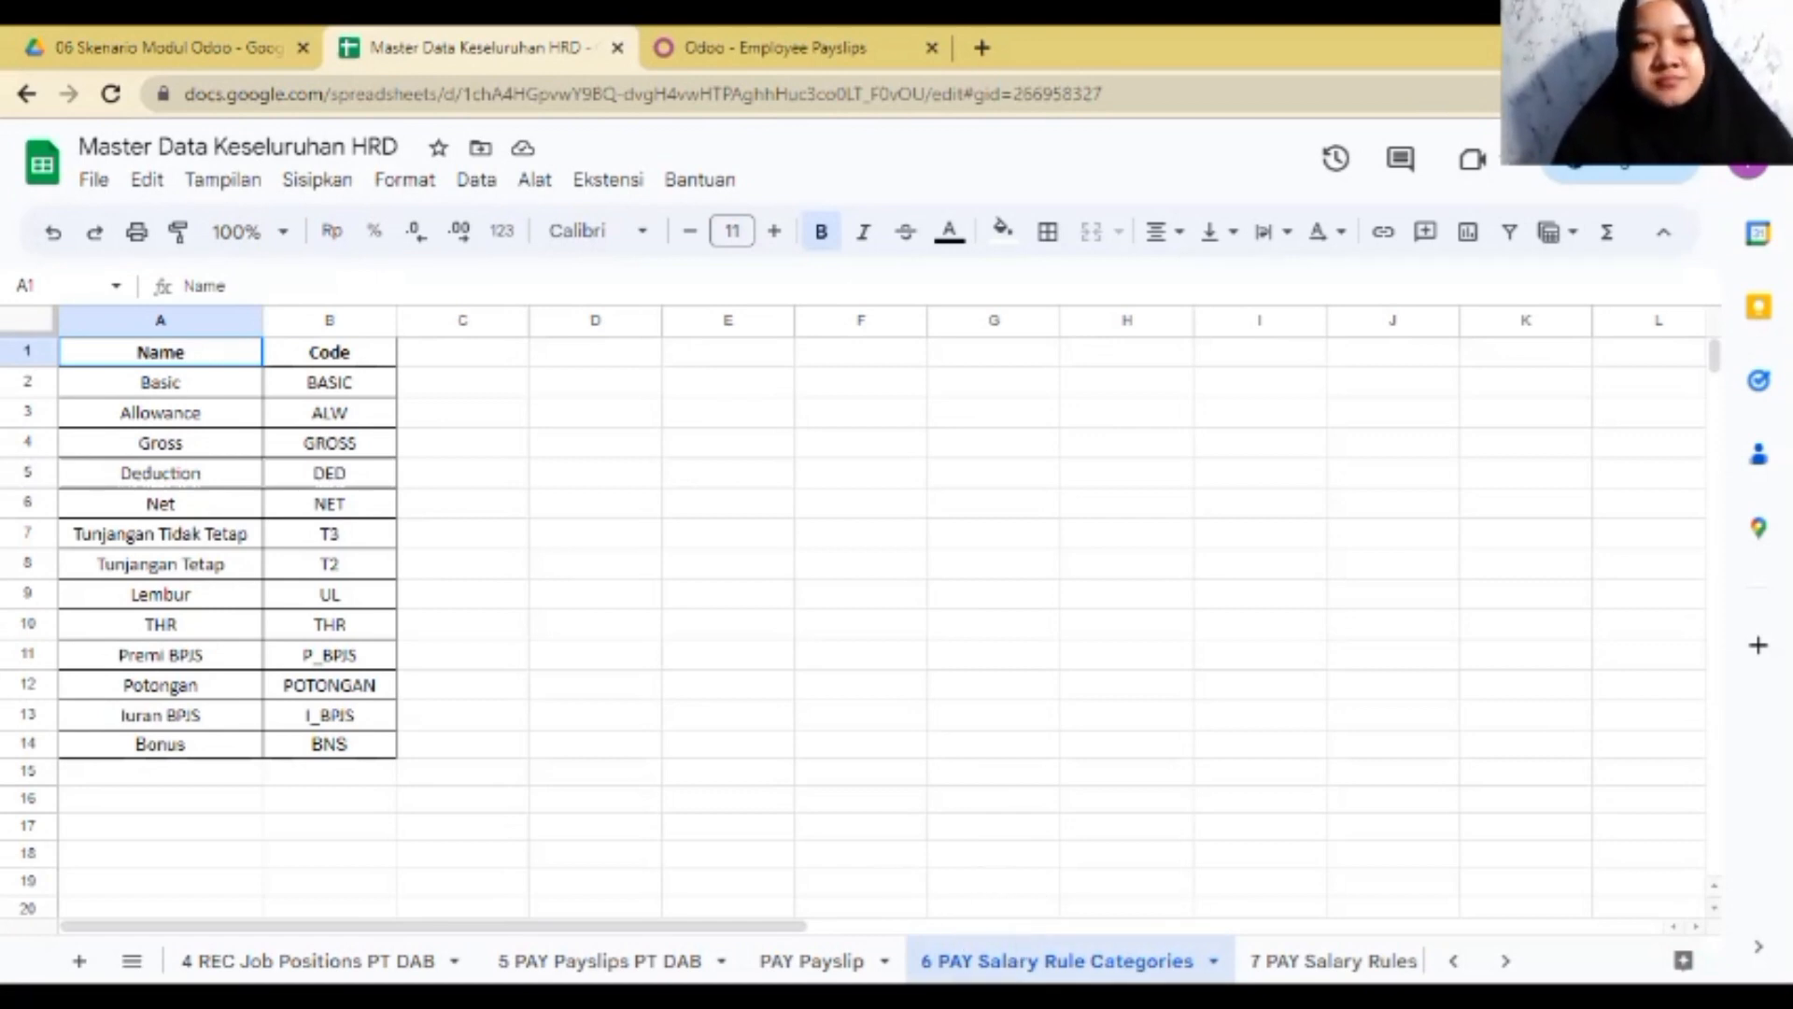
click(779, 46)
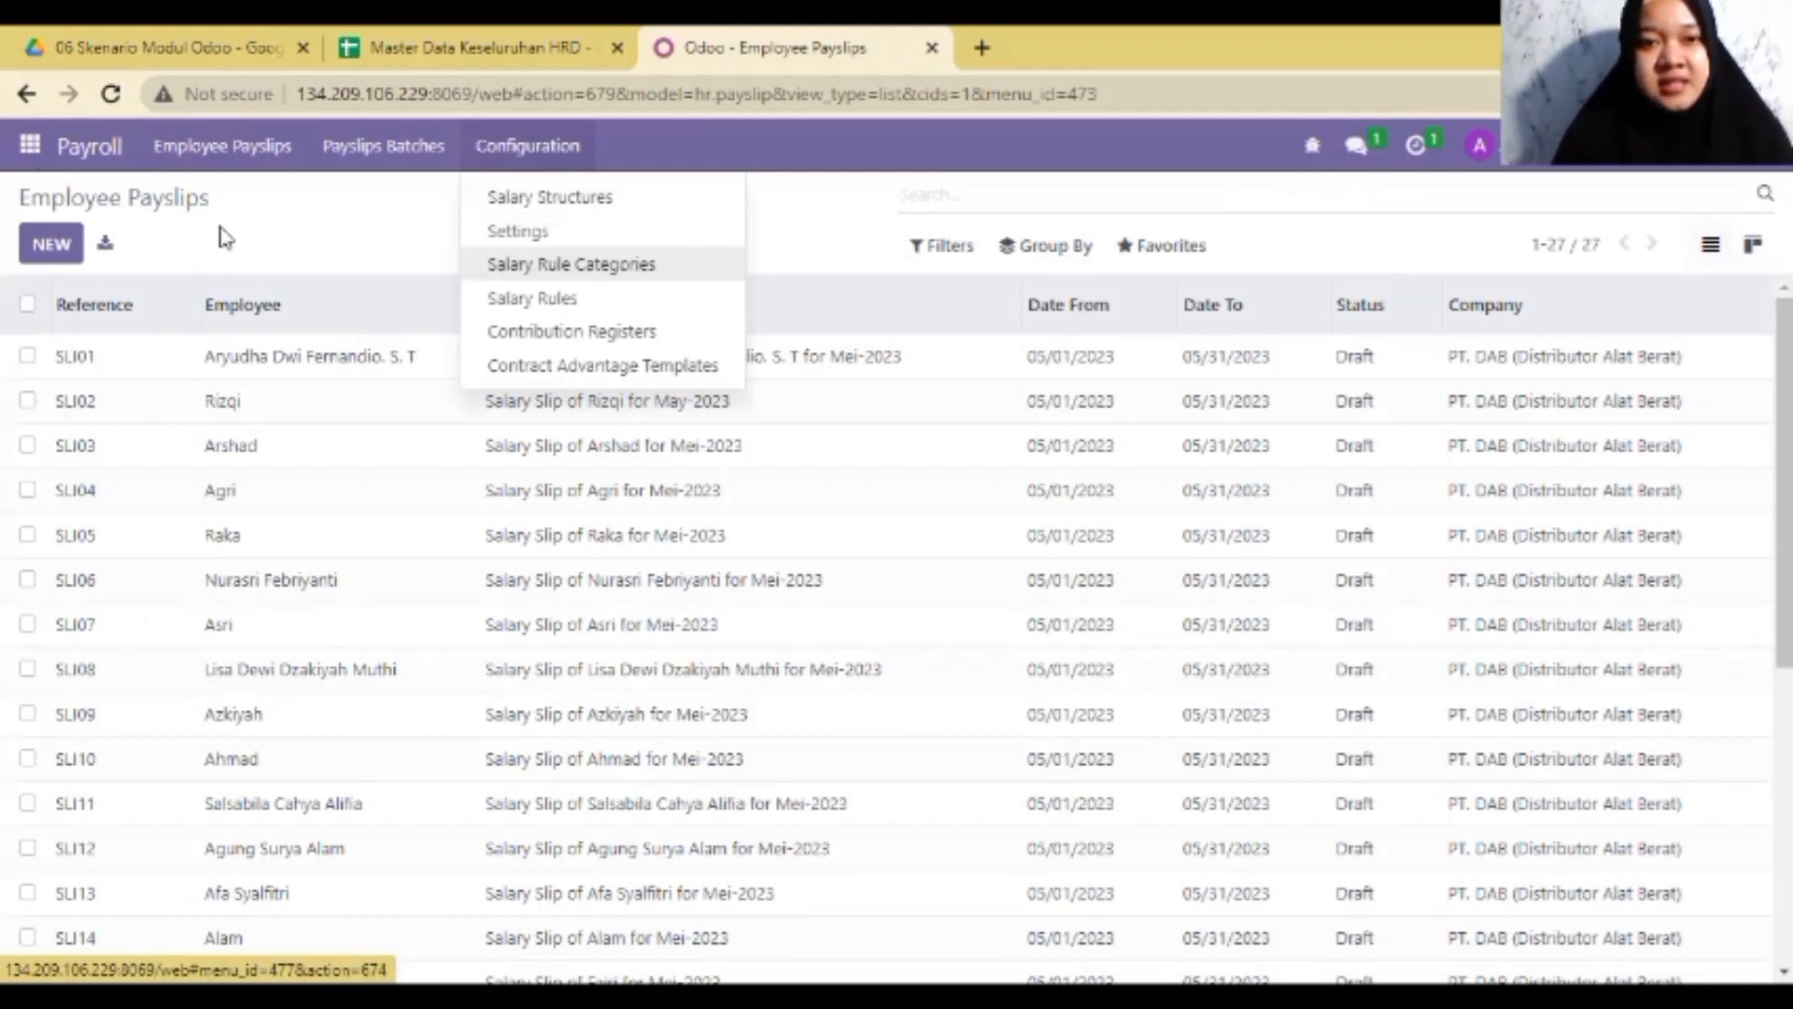
click(504, 166)
click(500, 171)
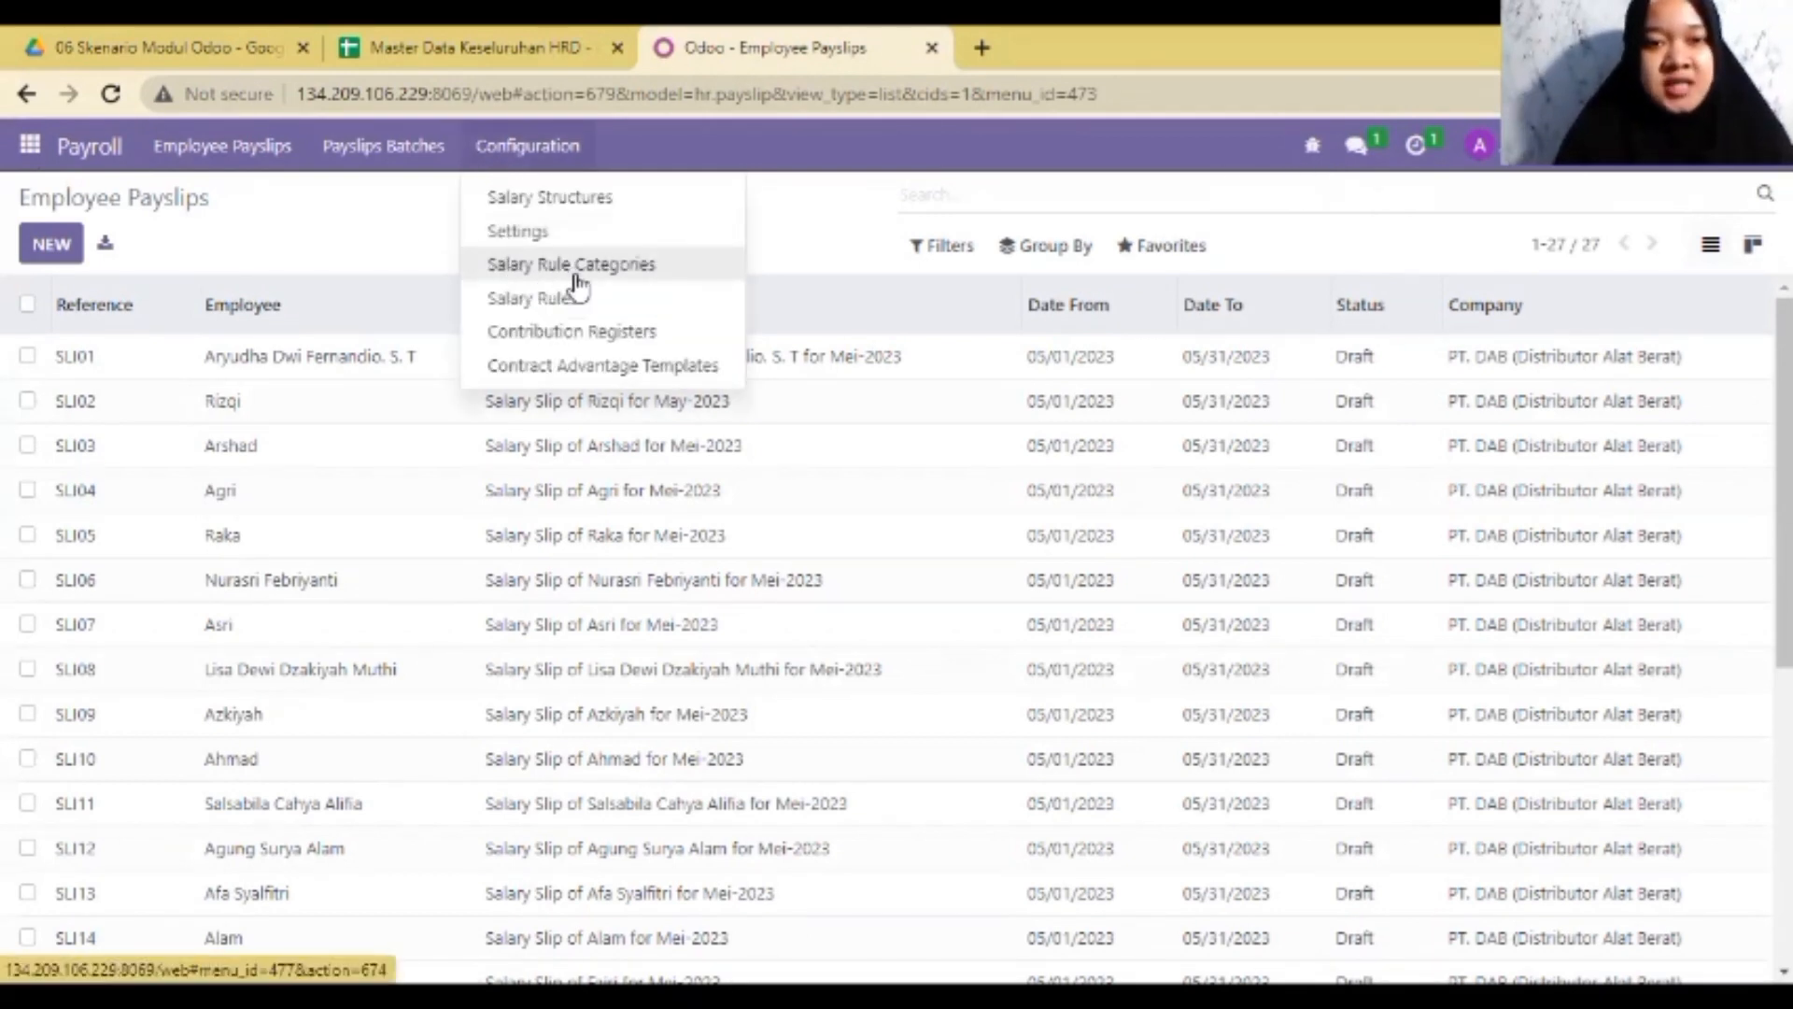
click(654, 271)
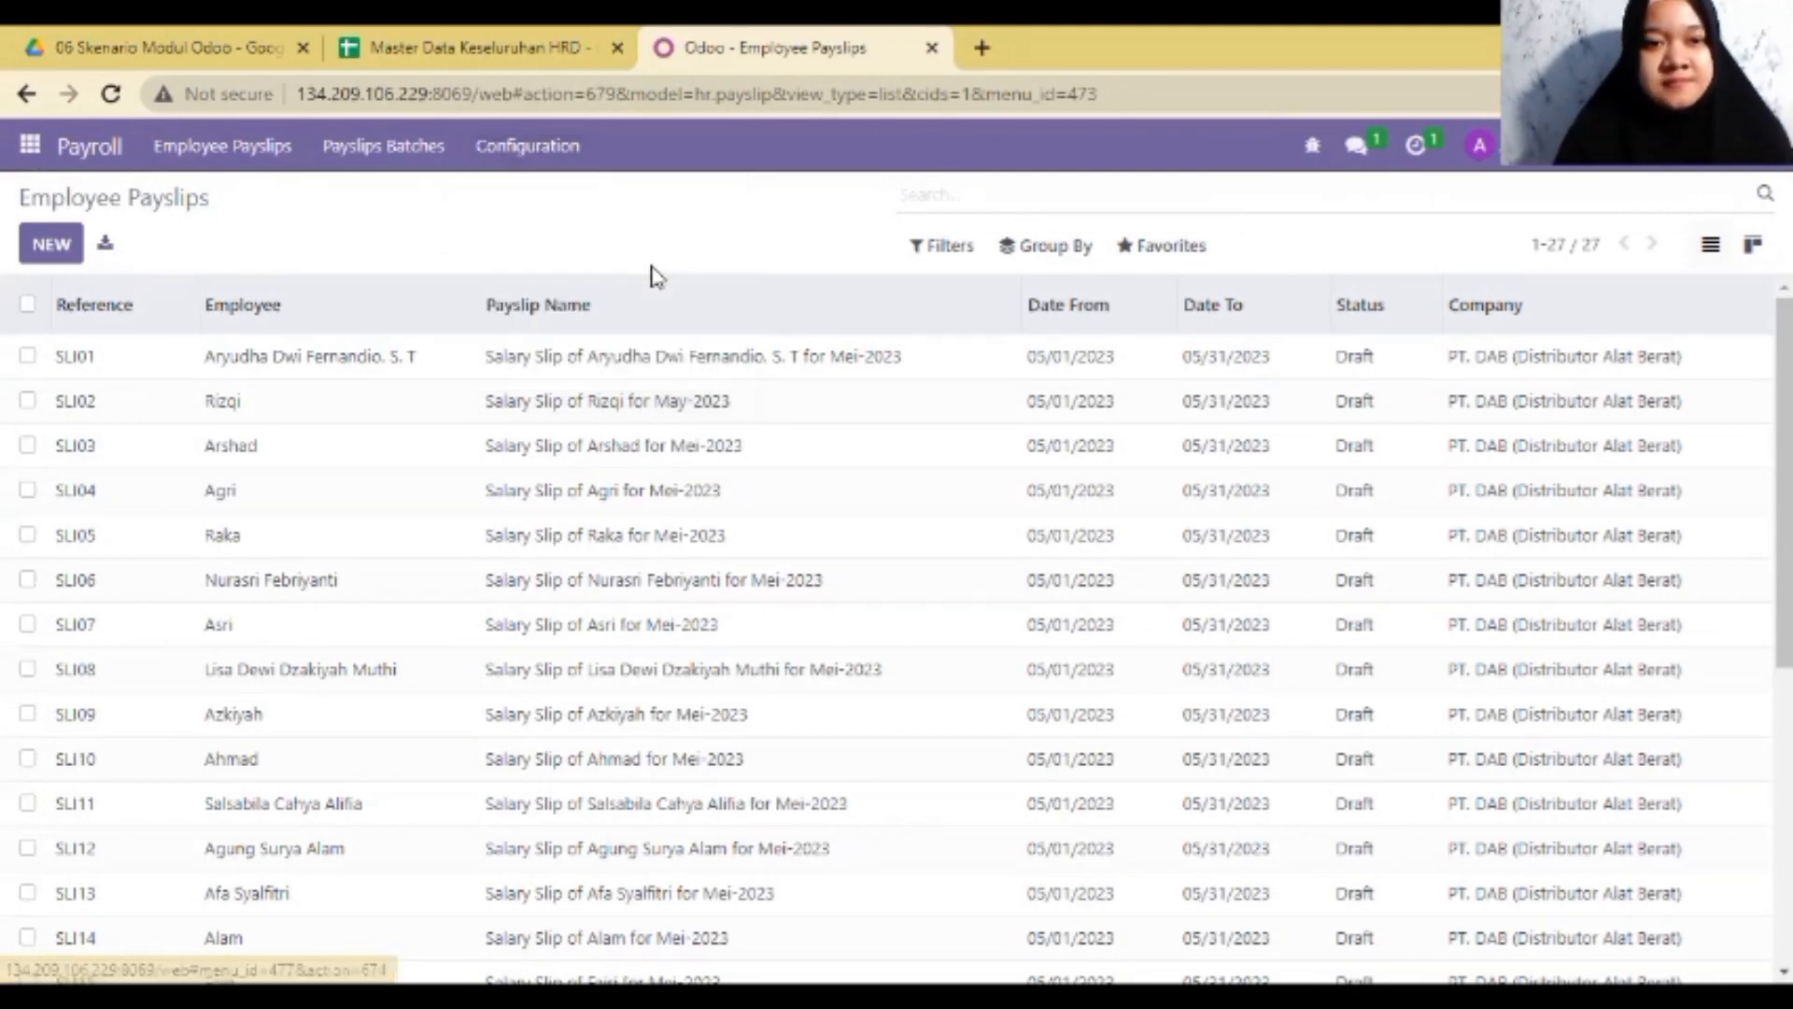
scroll(692, 466, down, 5)
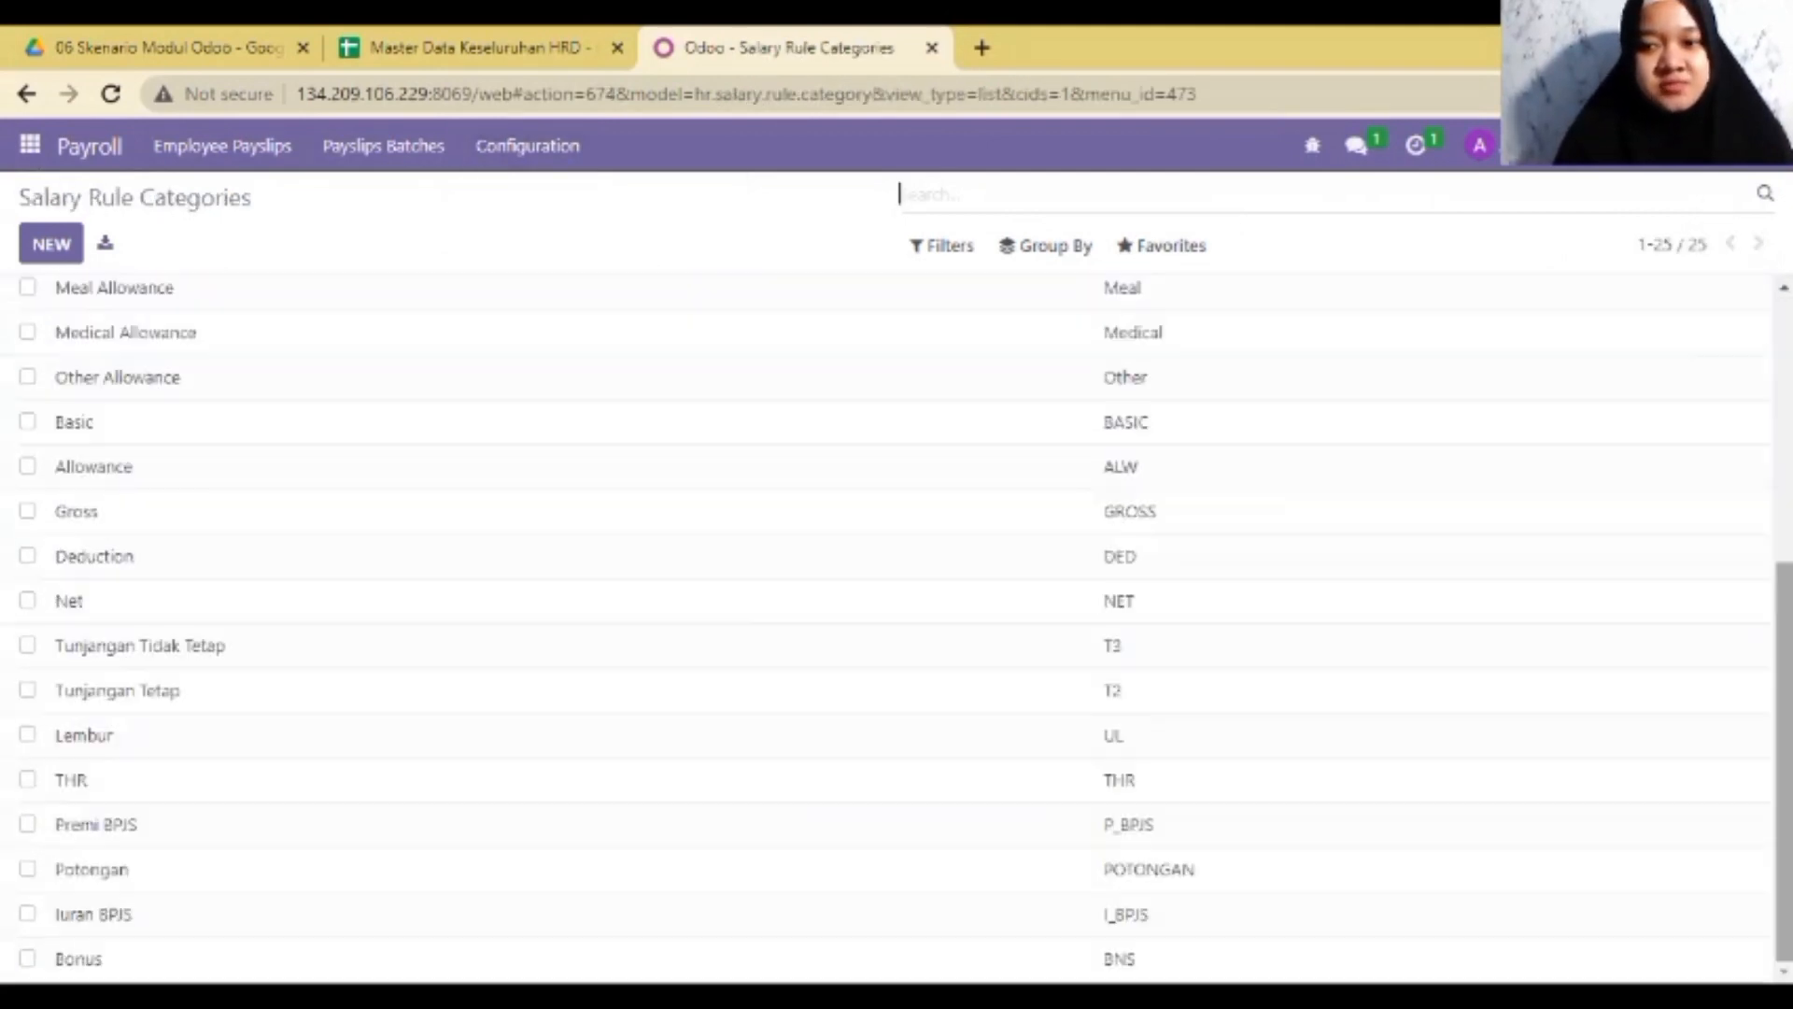
scroll(692, 467, up, 5)
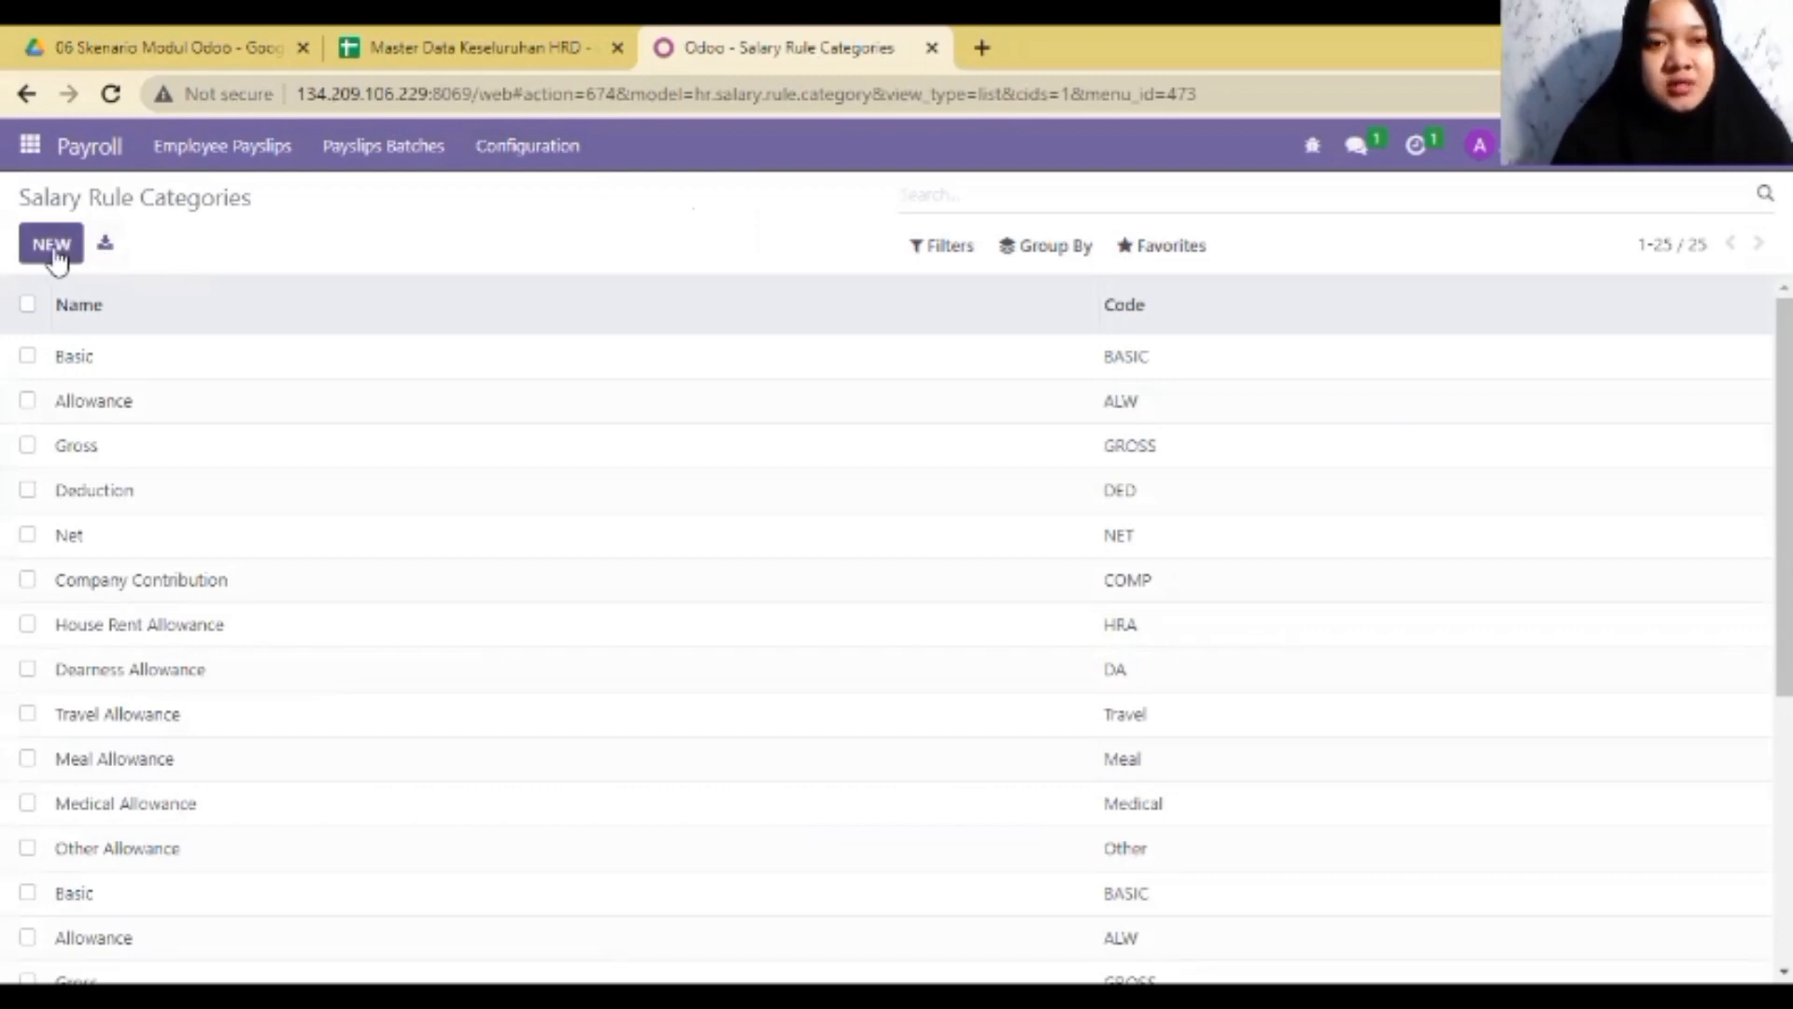
- Open a blank salary rule category form, review its Name, Code, Parent and Notes fields, and return to the list without saving
click(53, 250)
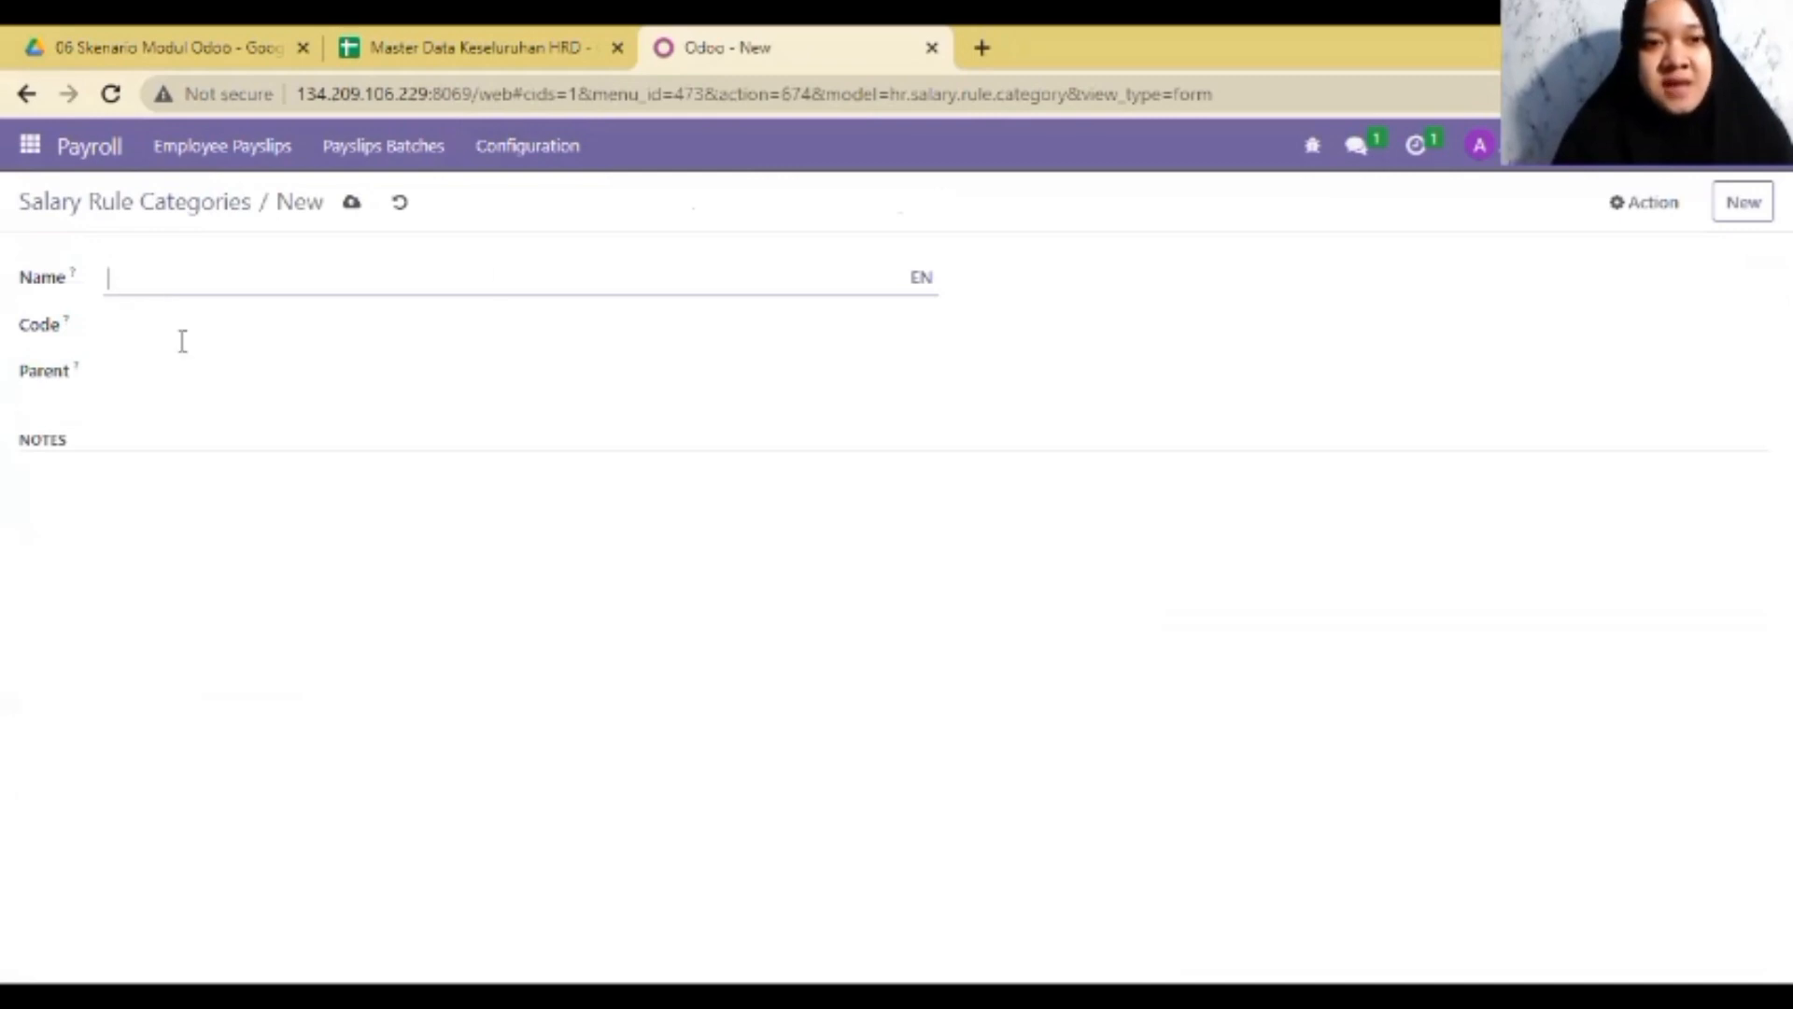
click(408, 334)
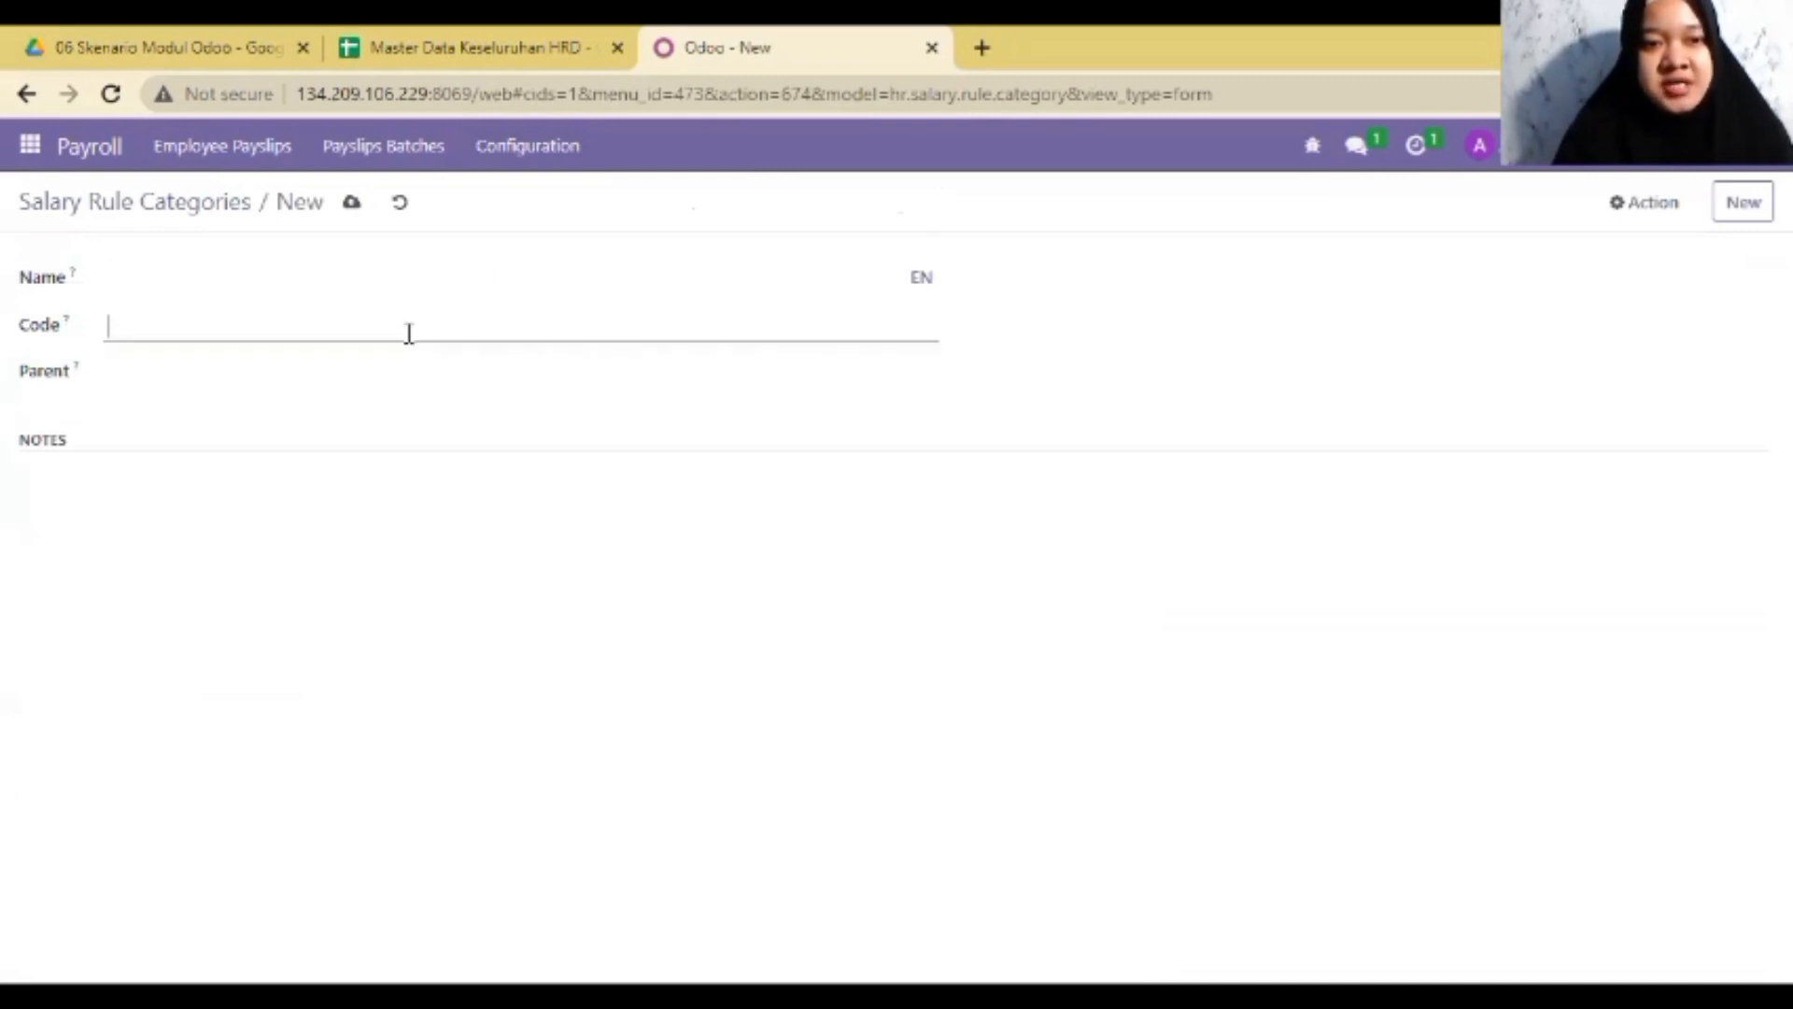
click(142, 374)
click(775, 441)
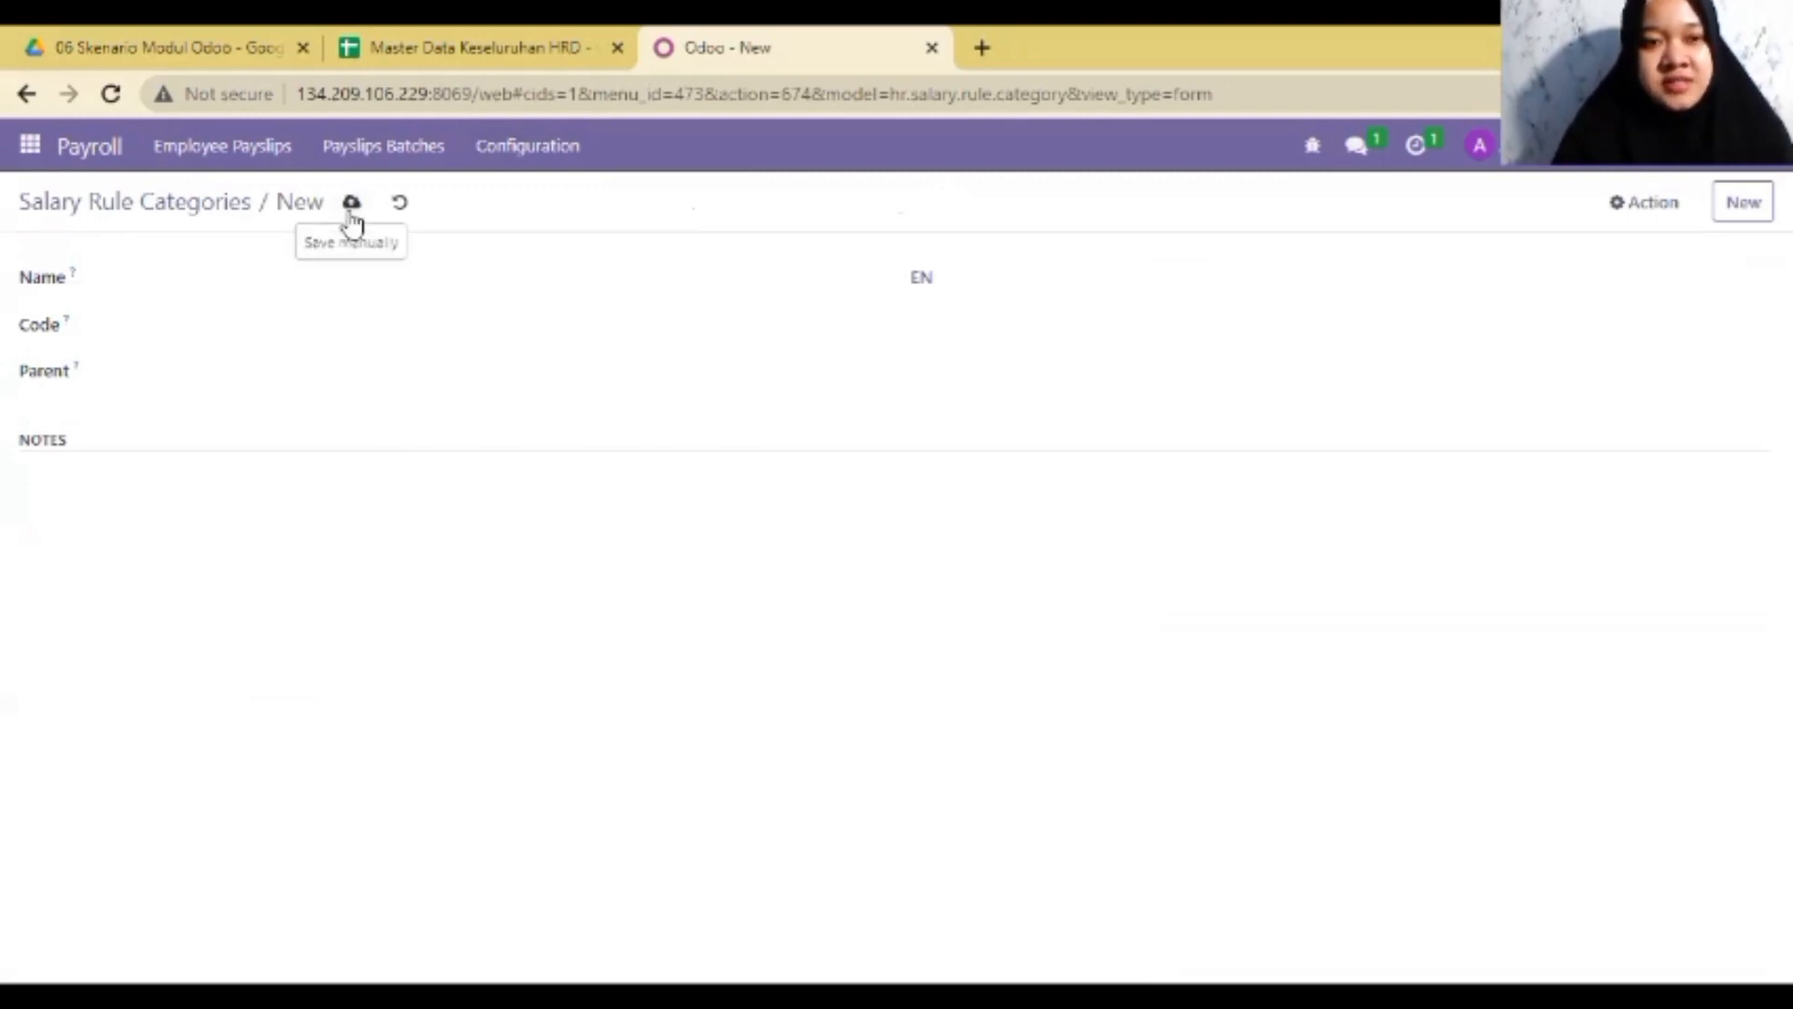
click(62, 204)
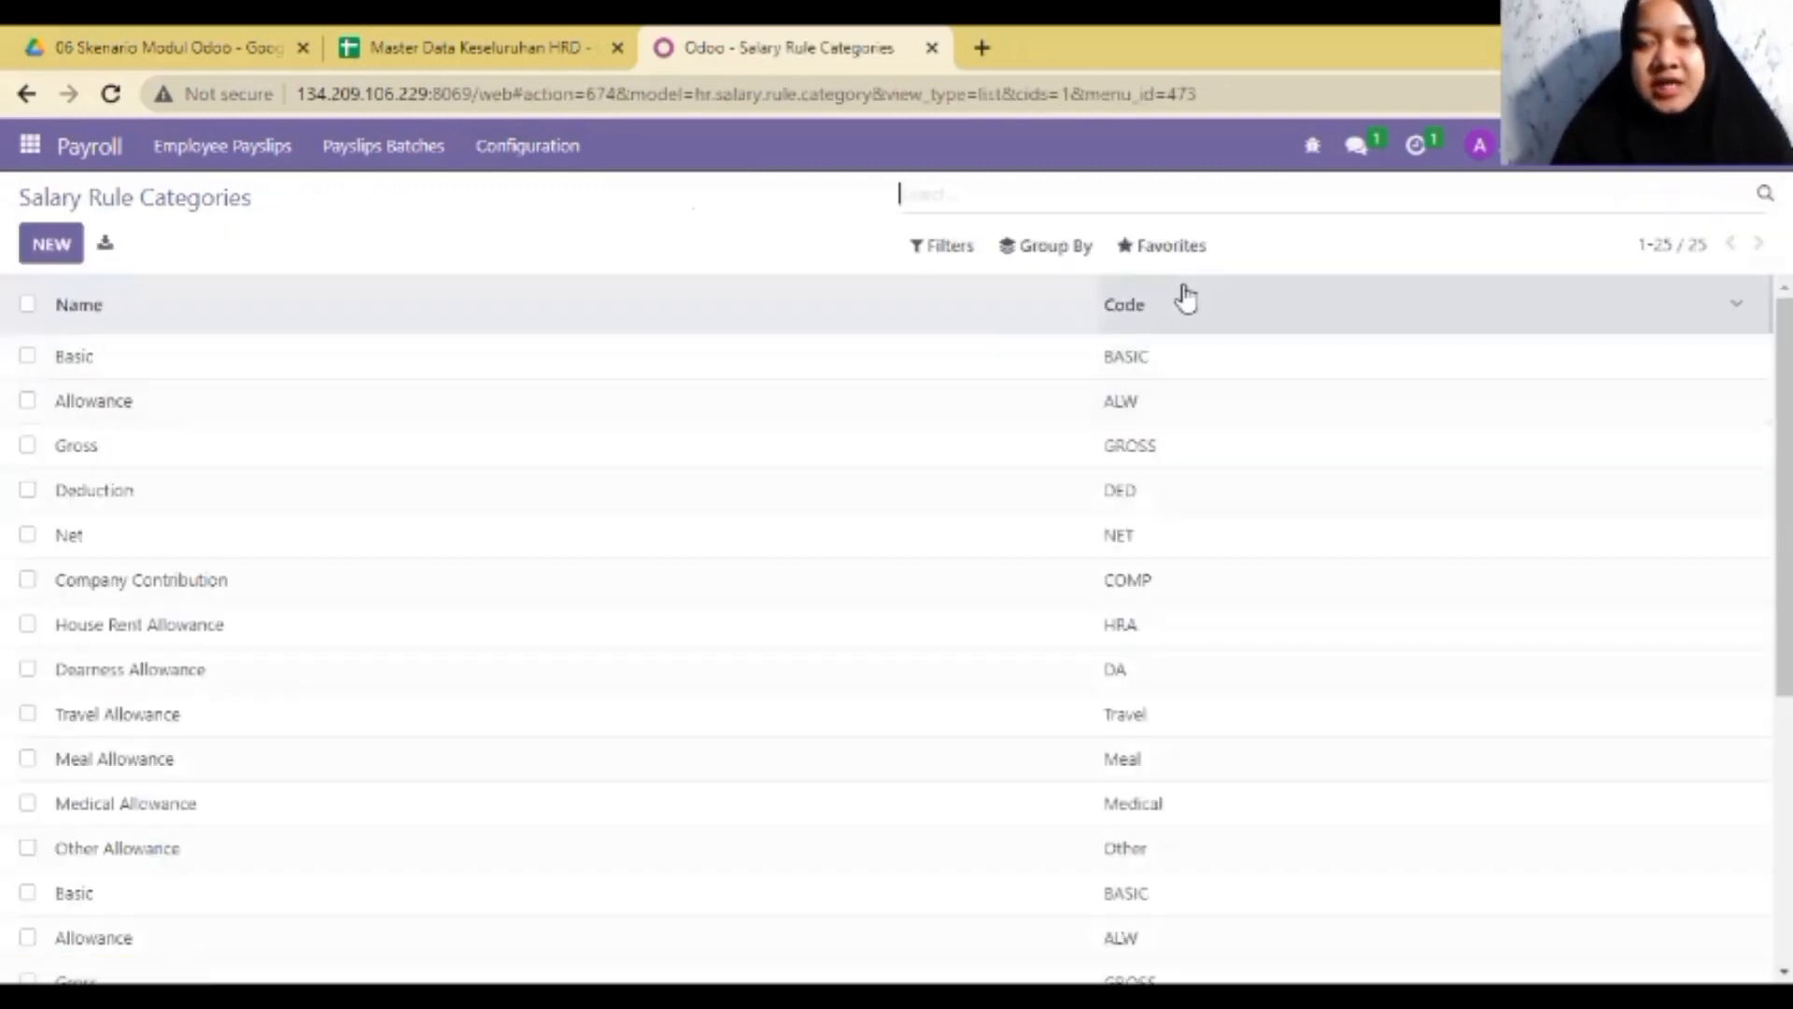
- Load Master Data Keseluruhan HRD for import, test the 6 PAY Salary Rule Categories sheet, and cancel without importing
click(1168, 248)
click(1178, 345)
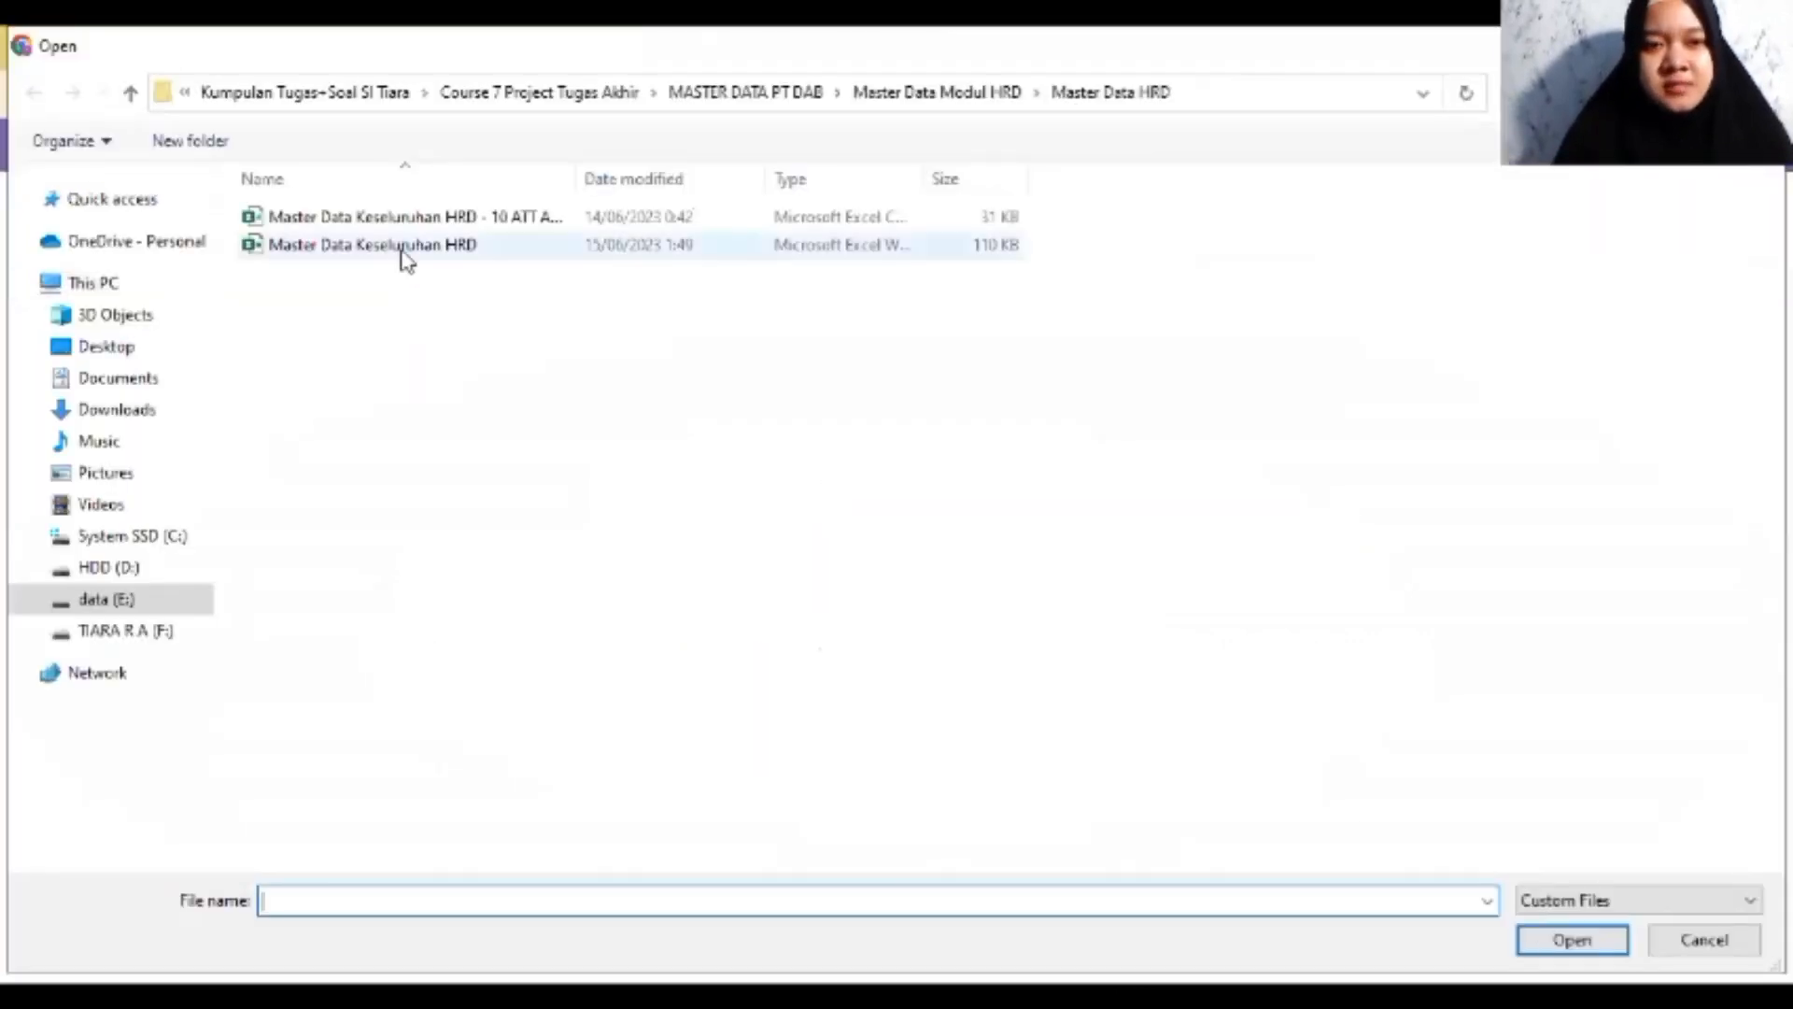
click(402, 247)
click(1598, 939)
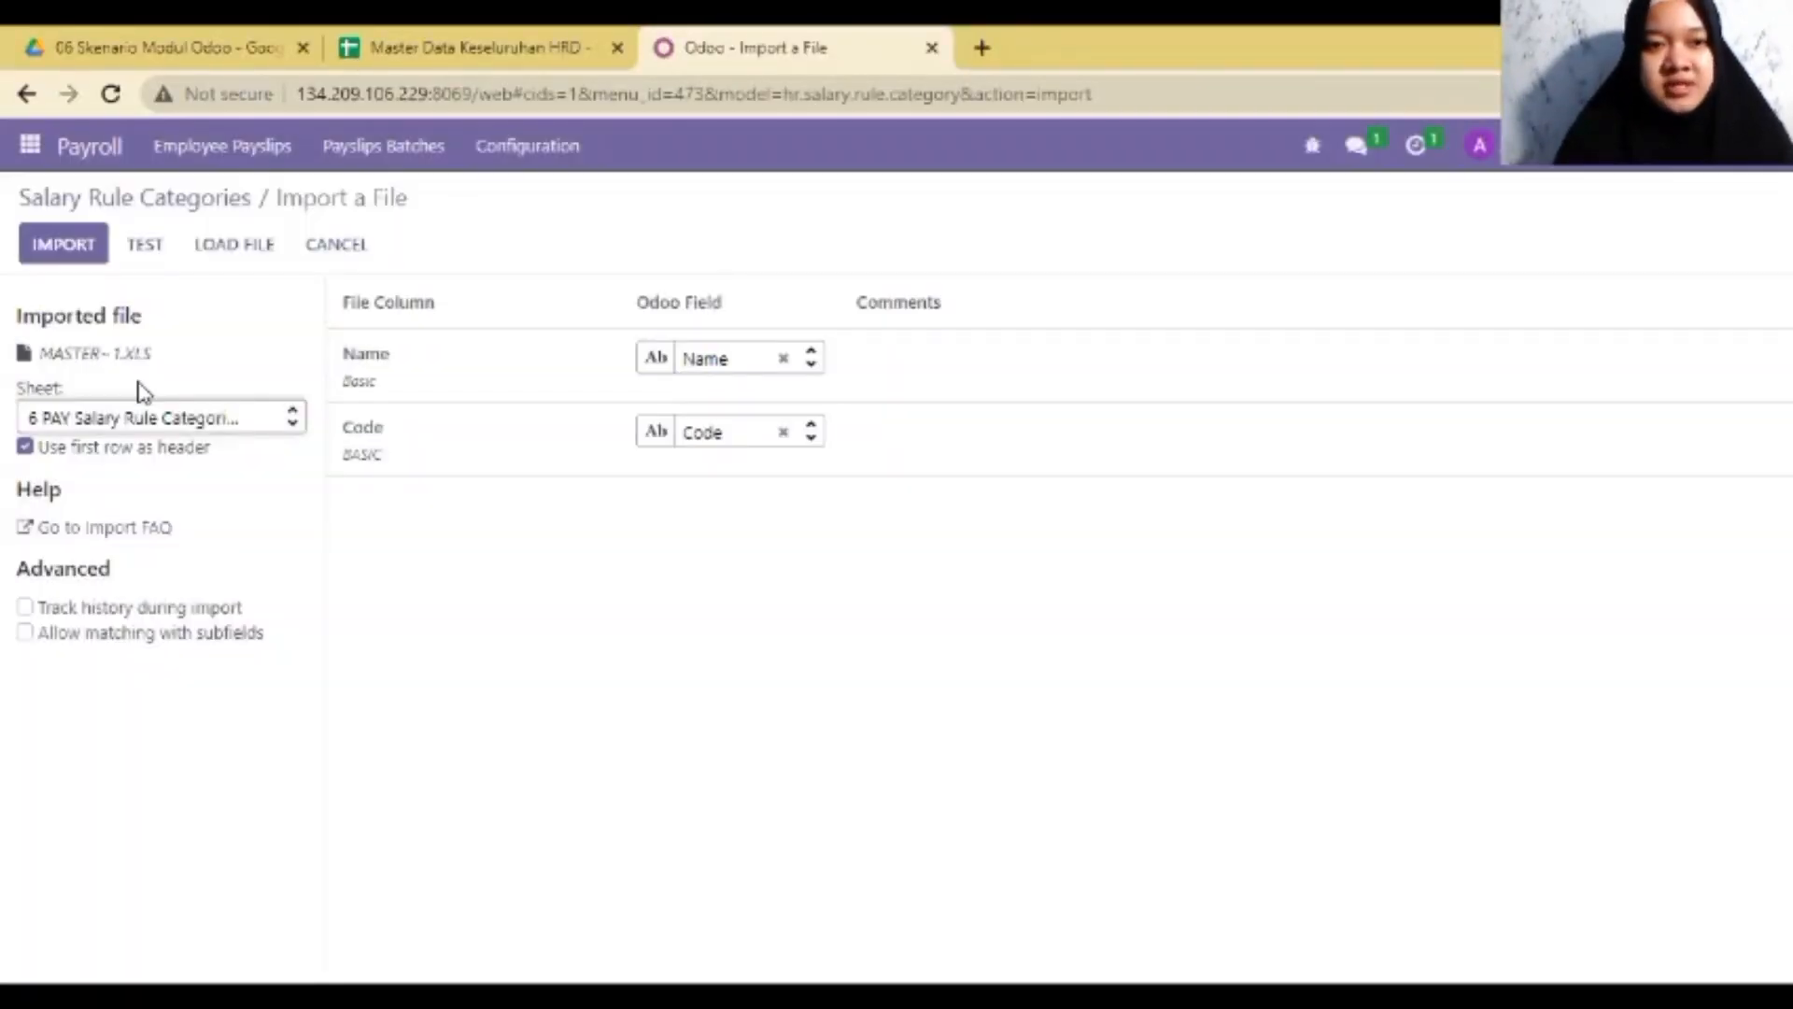
click(145, 241)
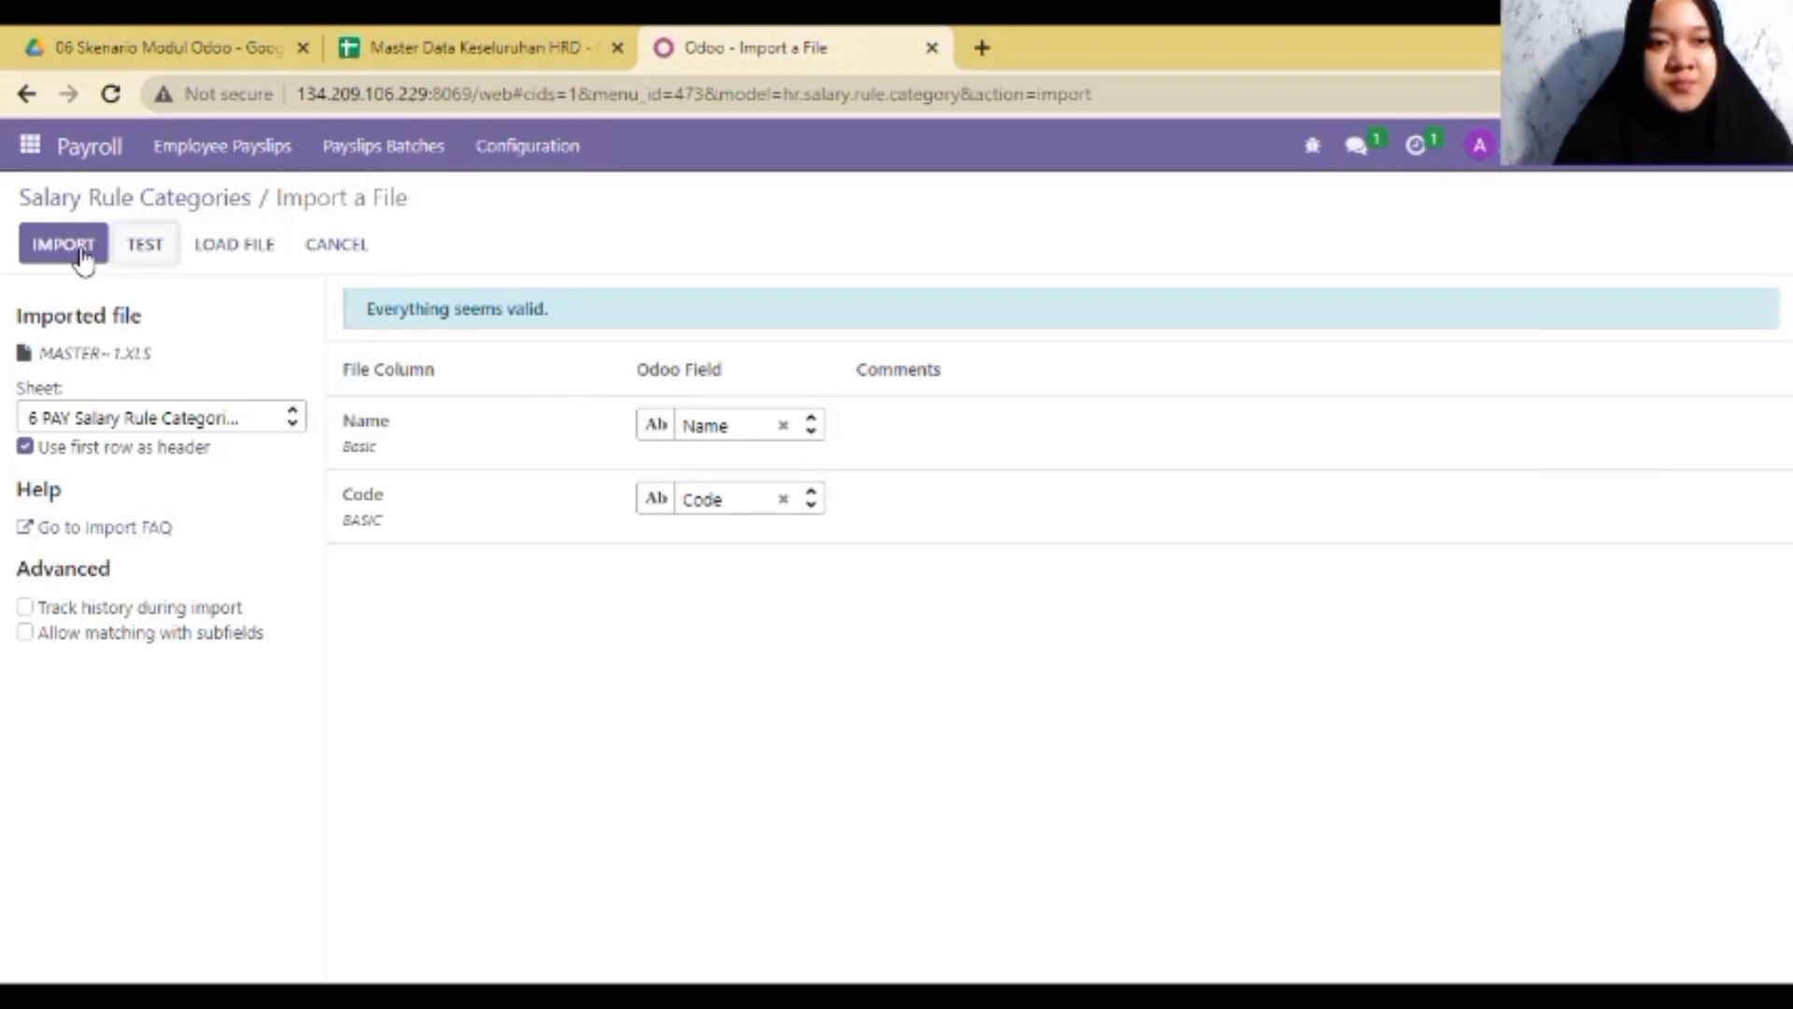
click(339, 252)
- Examine the remaining salary rule categories and view the Lembur record, returning to the list
drag(1784, 607, 1784, 872)
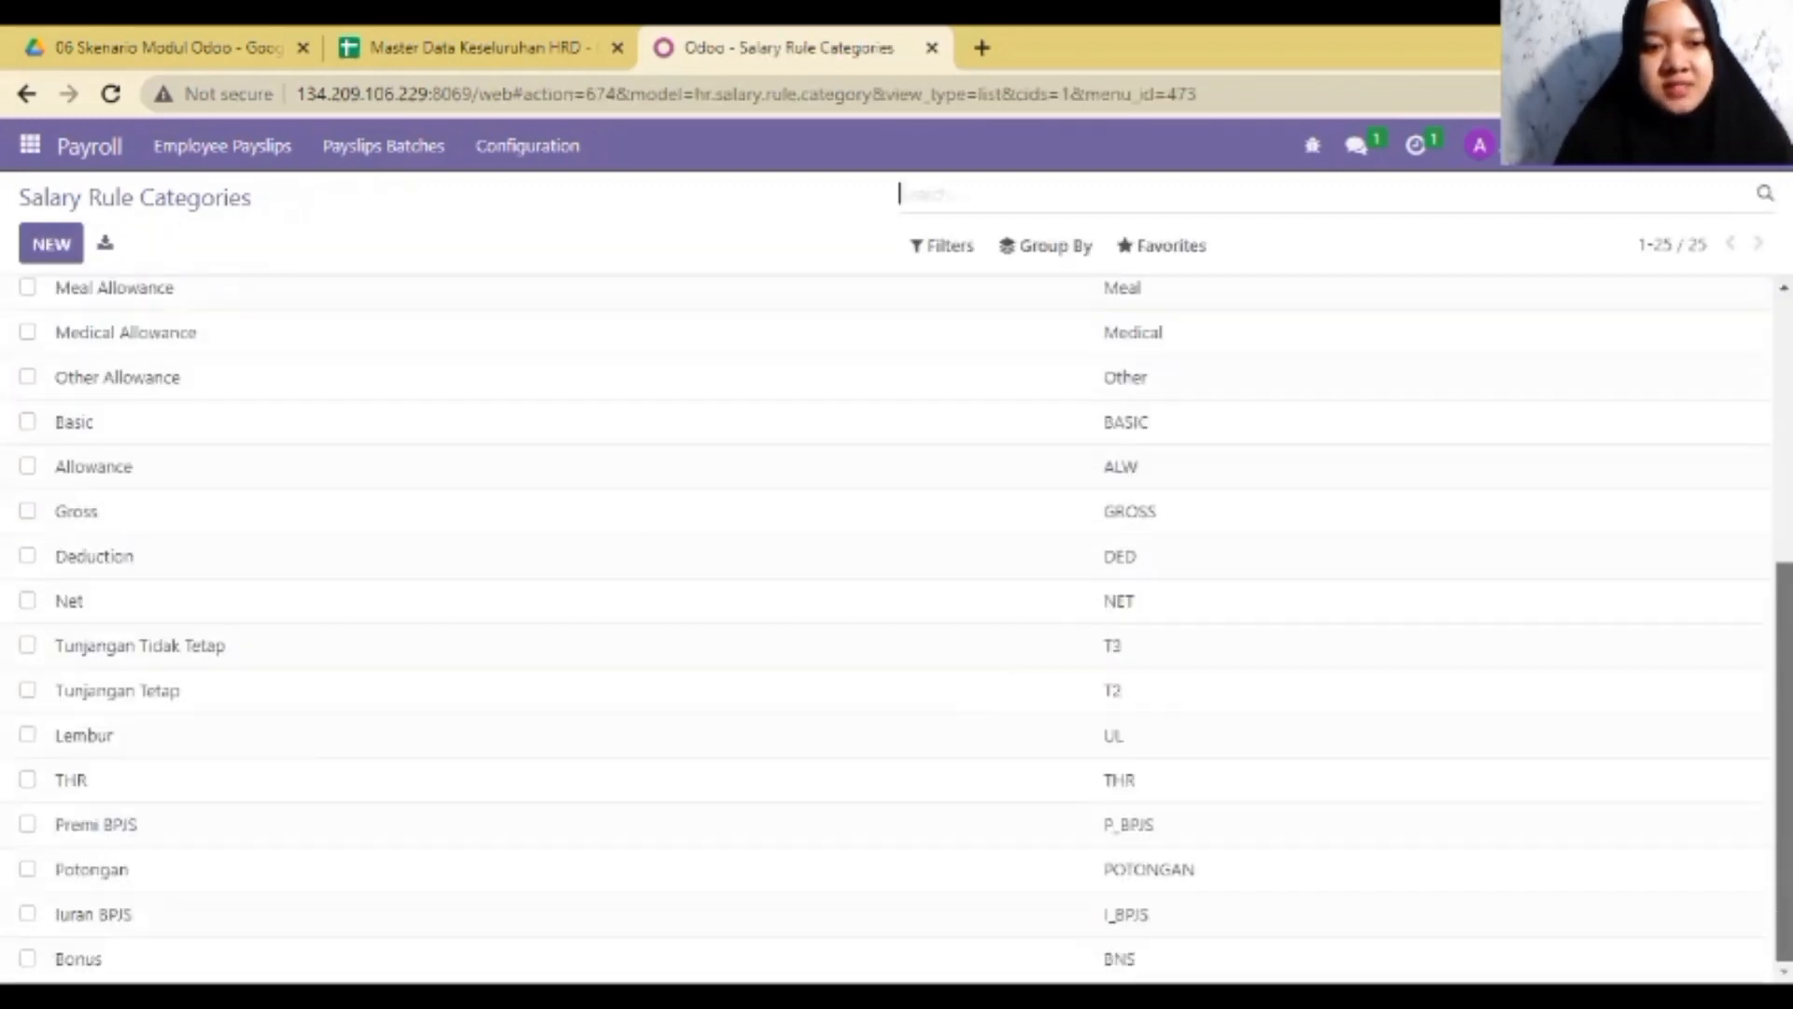
click(202, 737)
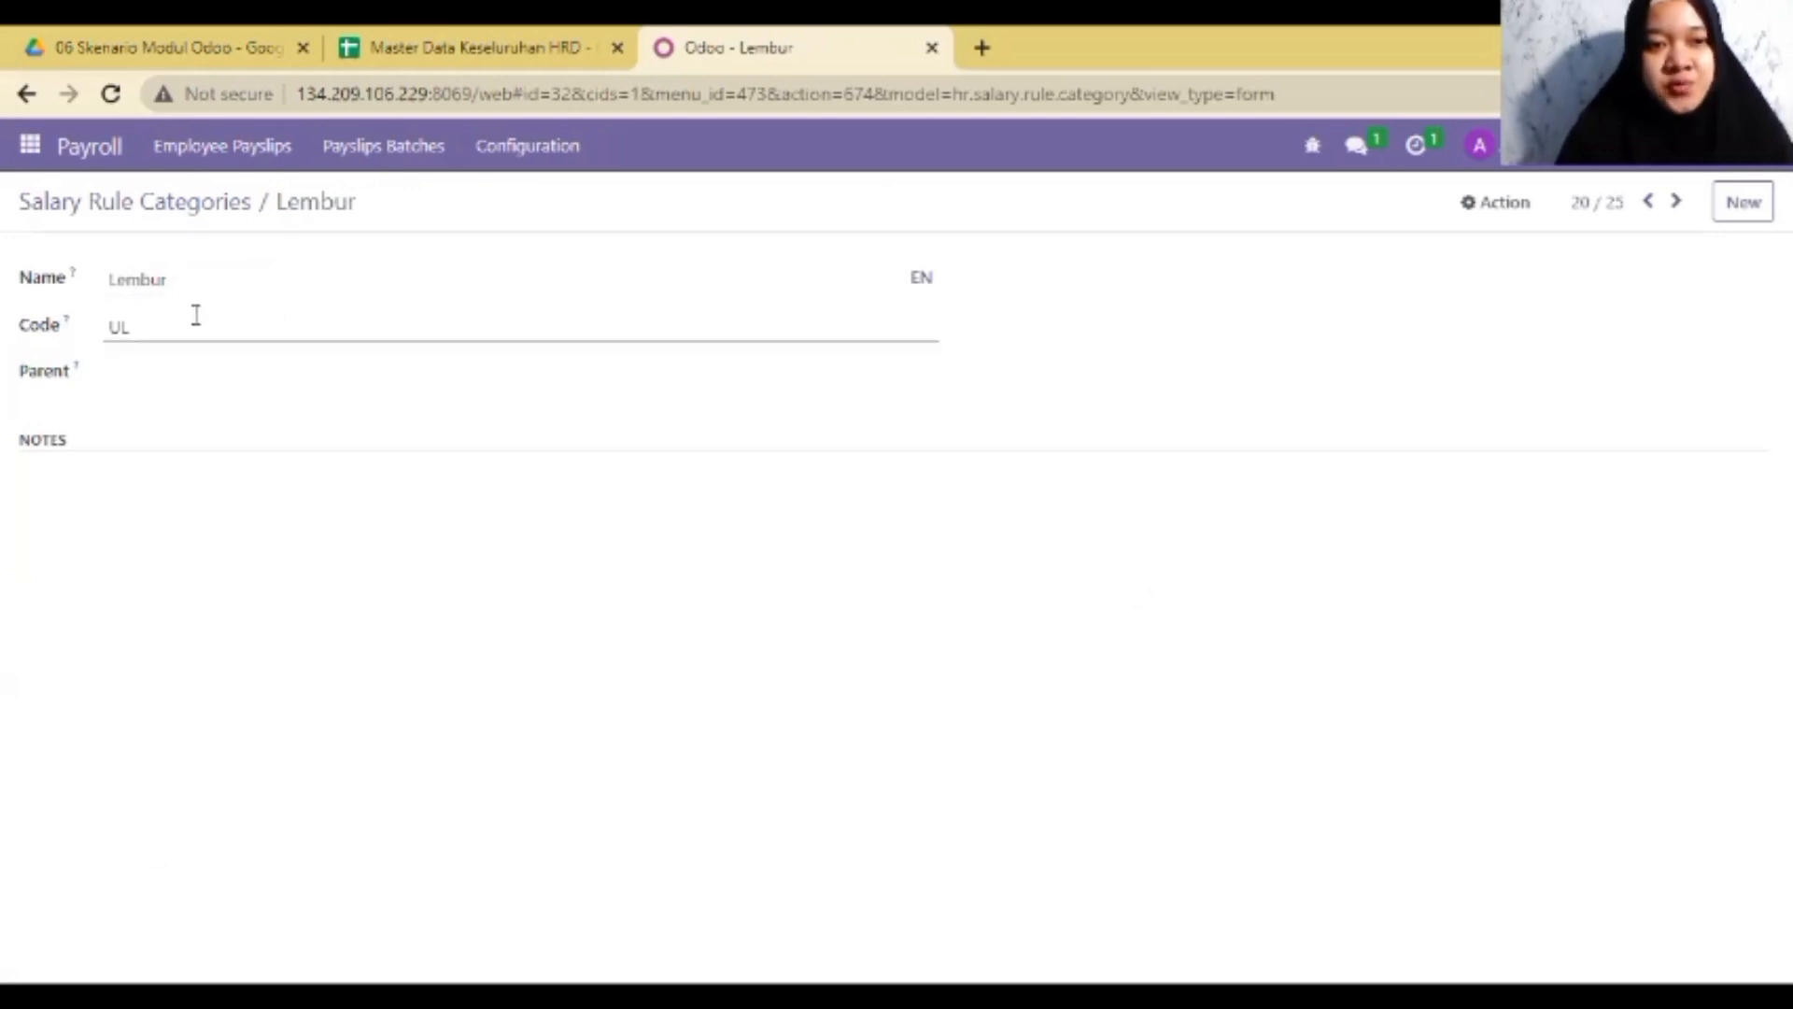
click(153, 200)
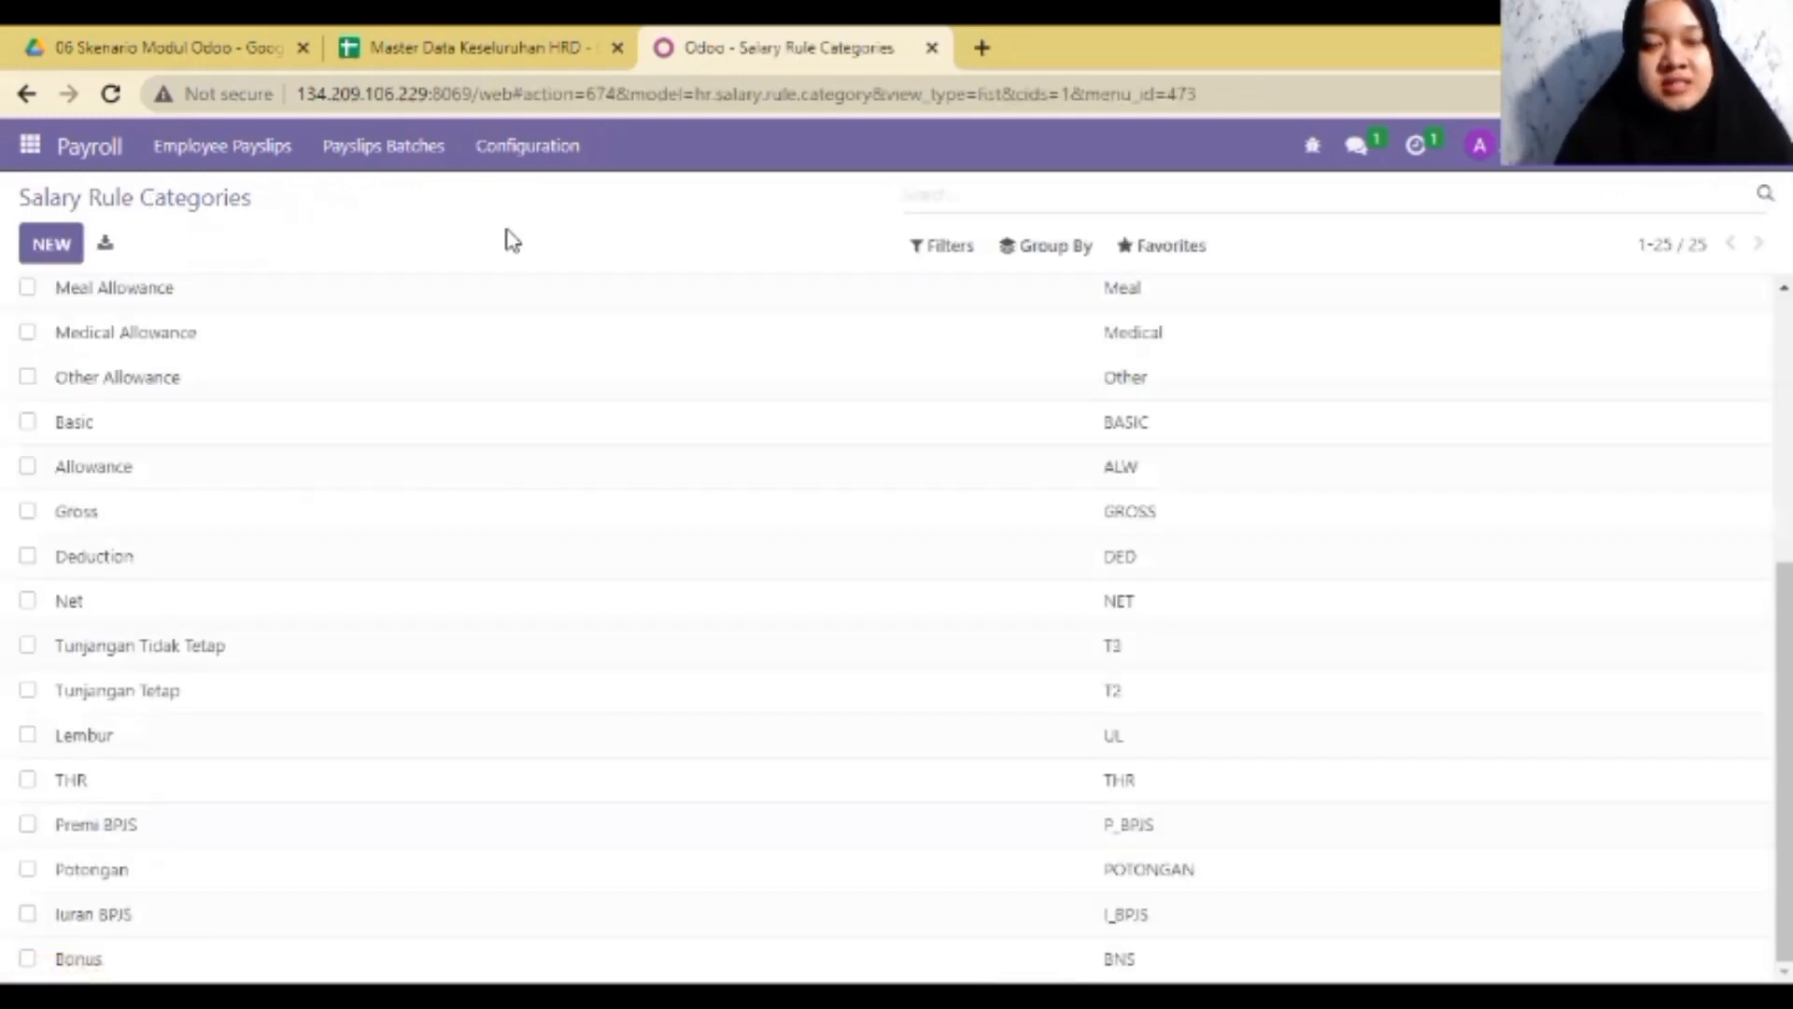
- Switch to the master data spreadsheet and examine the columns of the 7 PAY Salary Rules PT DAB sheet
click(474, 38)
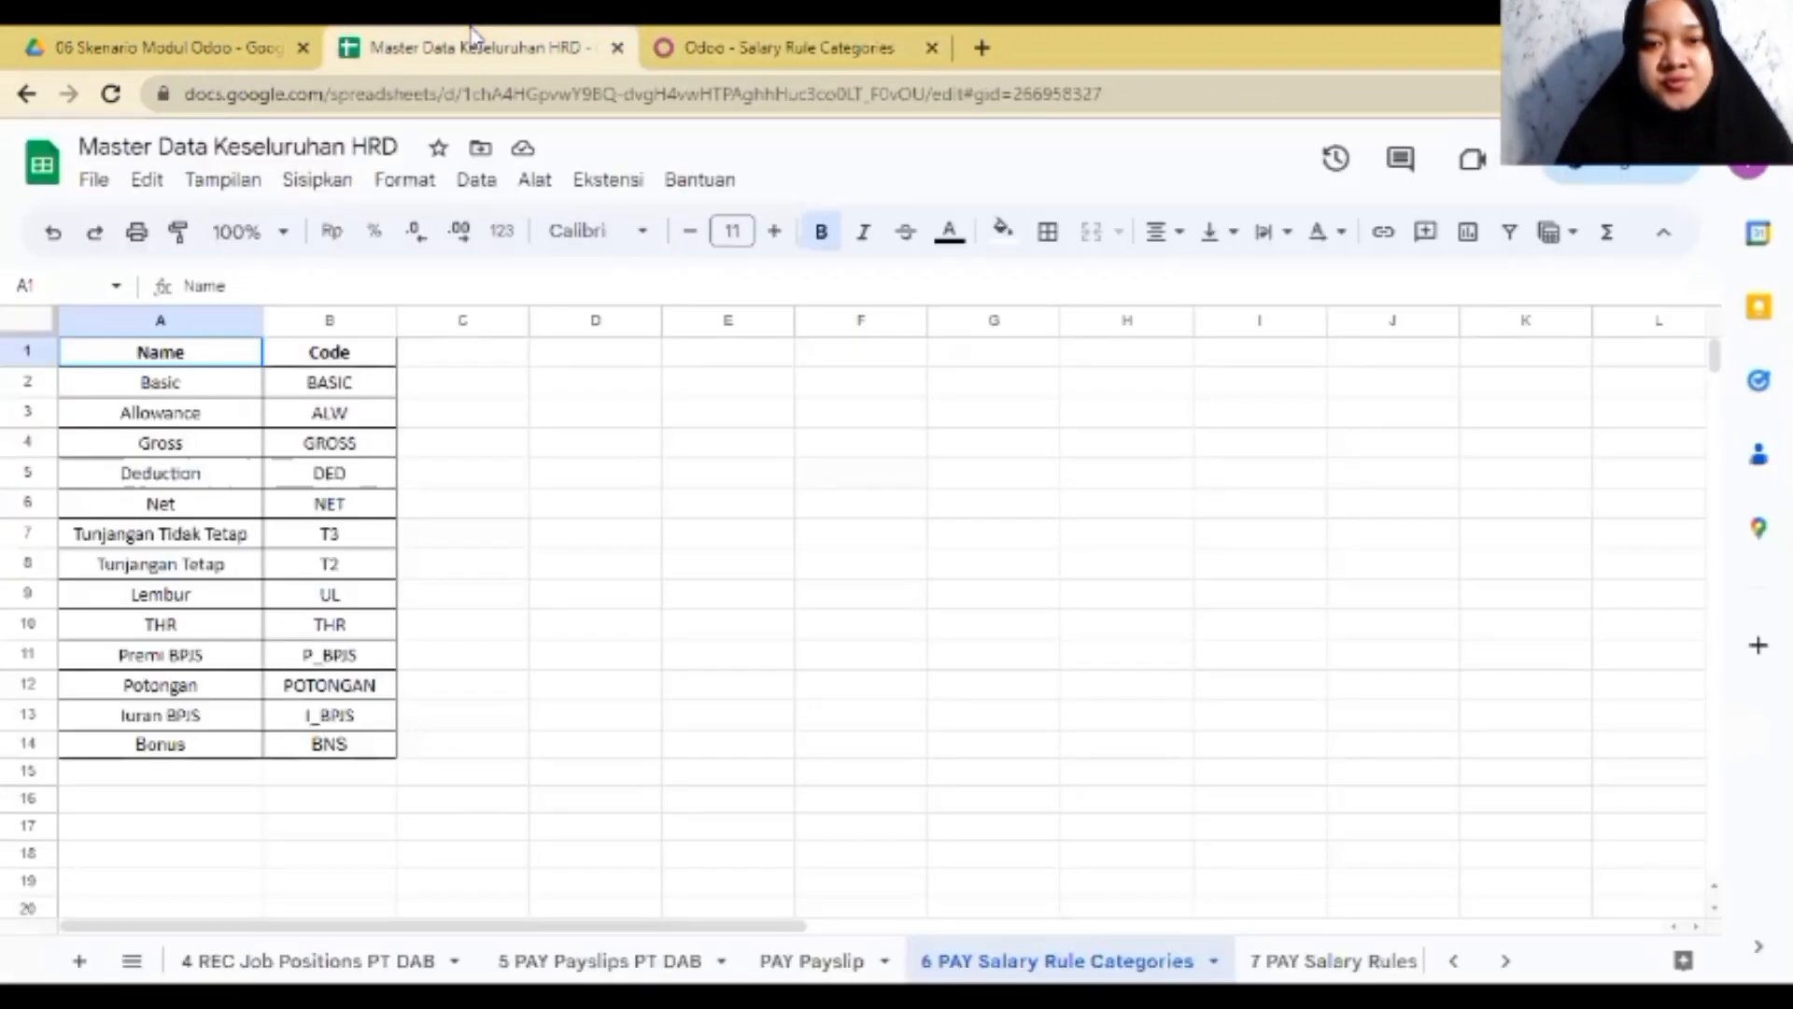
click(1334, 960)
drag(397, 930, 703, 931)
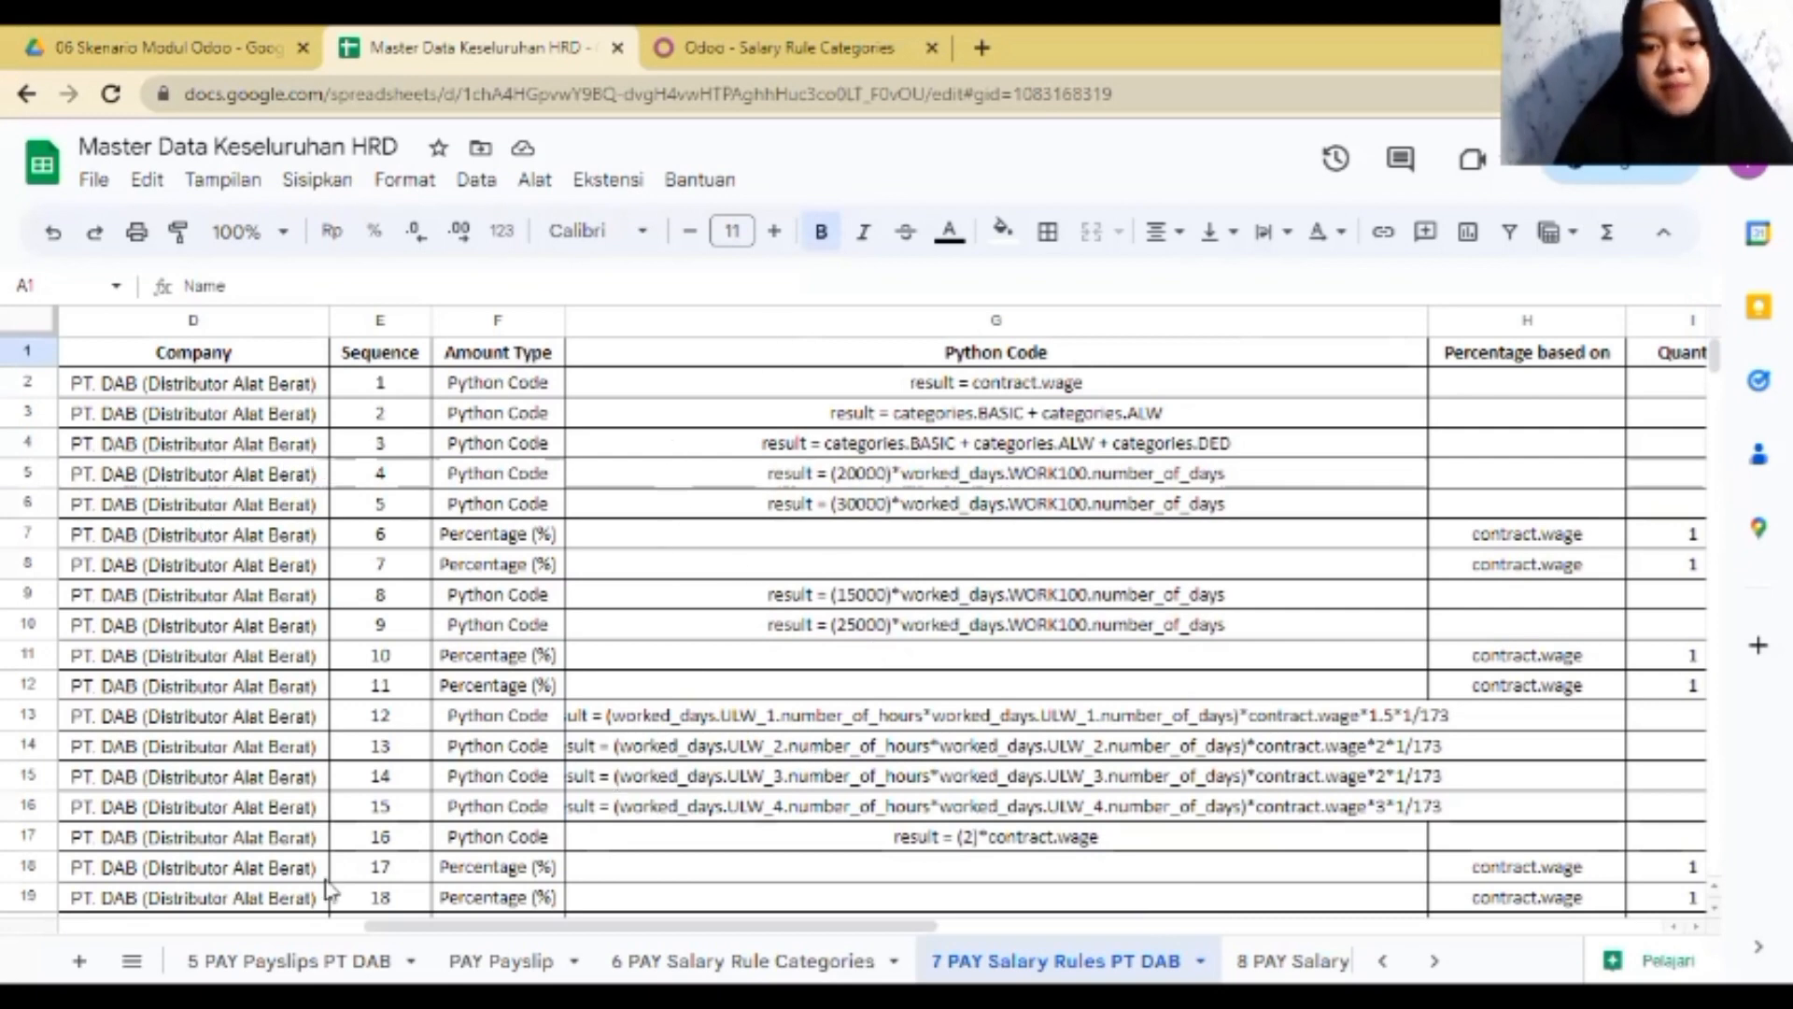
drag(374, 926, 504, 928)
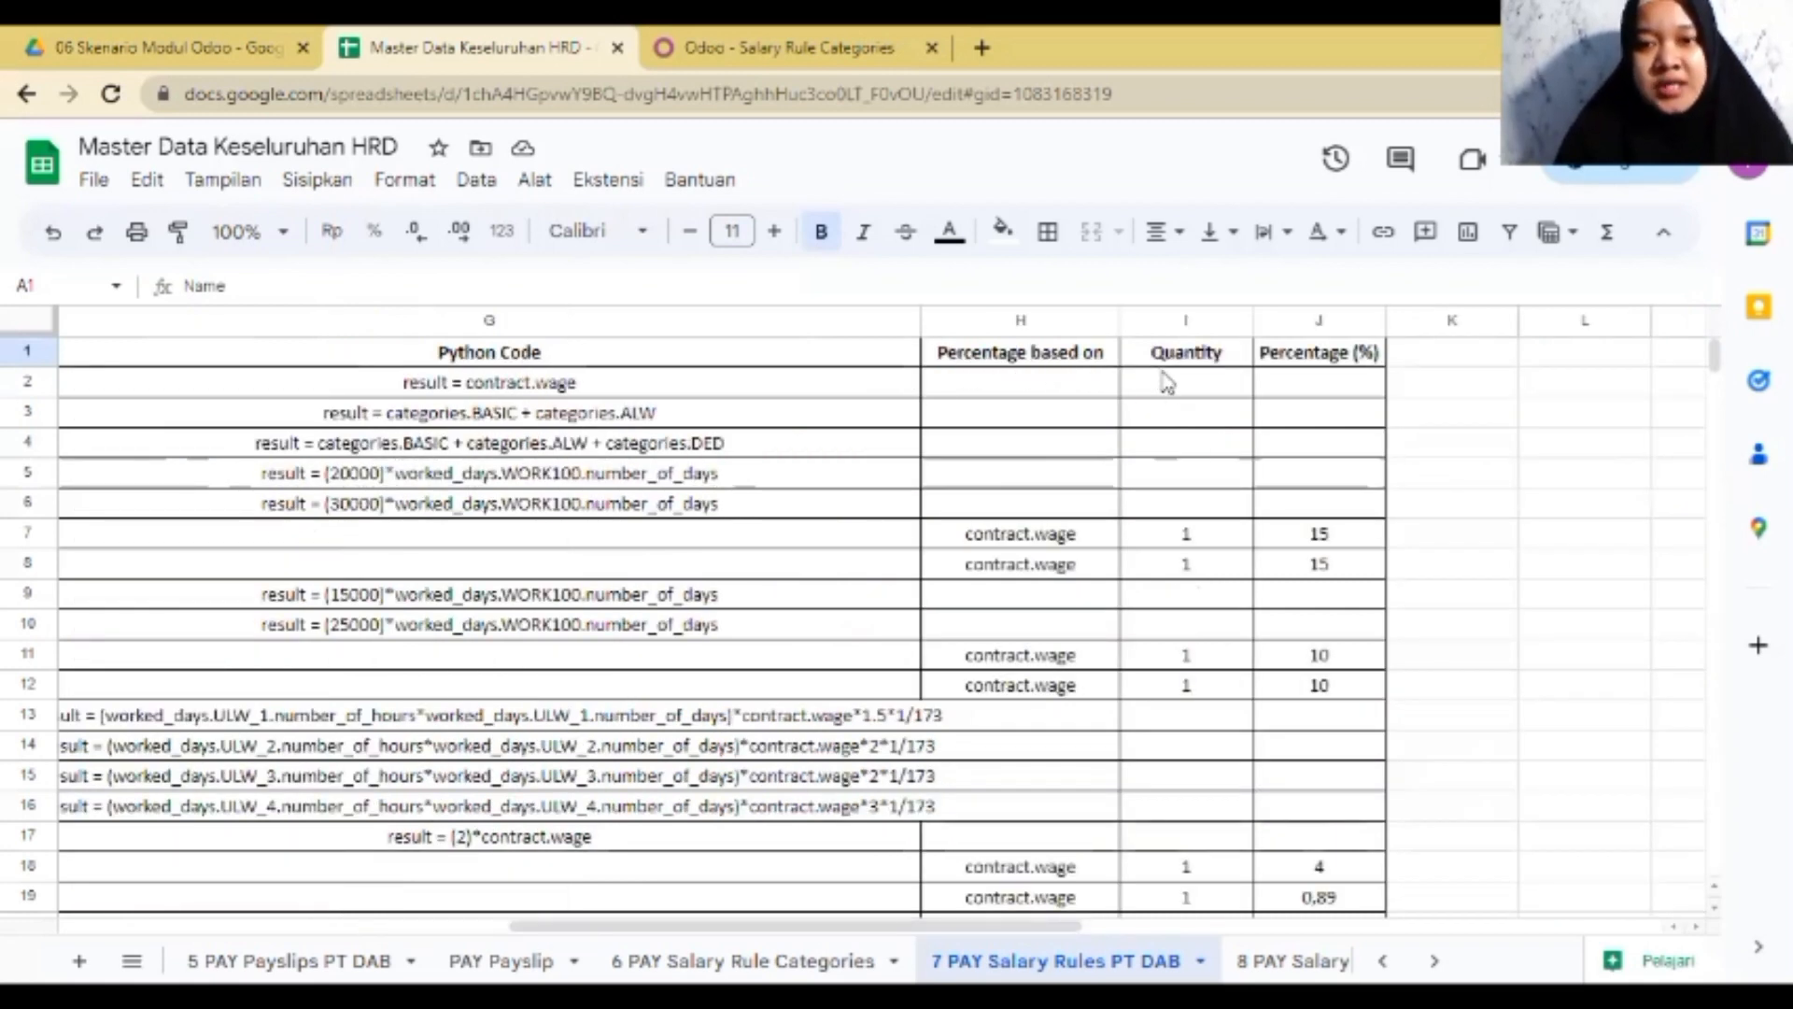
drag(873, 934, 411, 897)
- Switch back to Odoo and open the Salary Rules list in the Payroll configuration
click(785, 42)
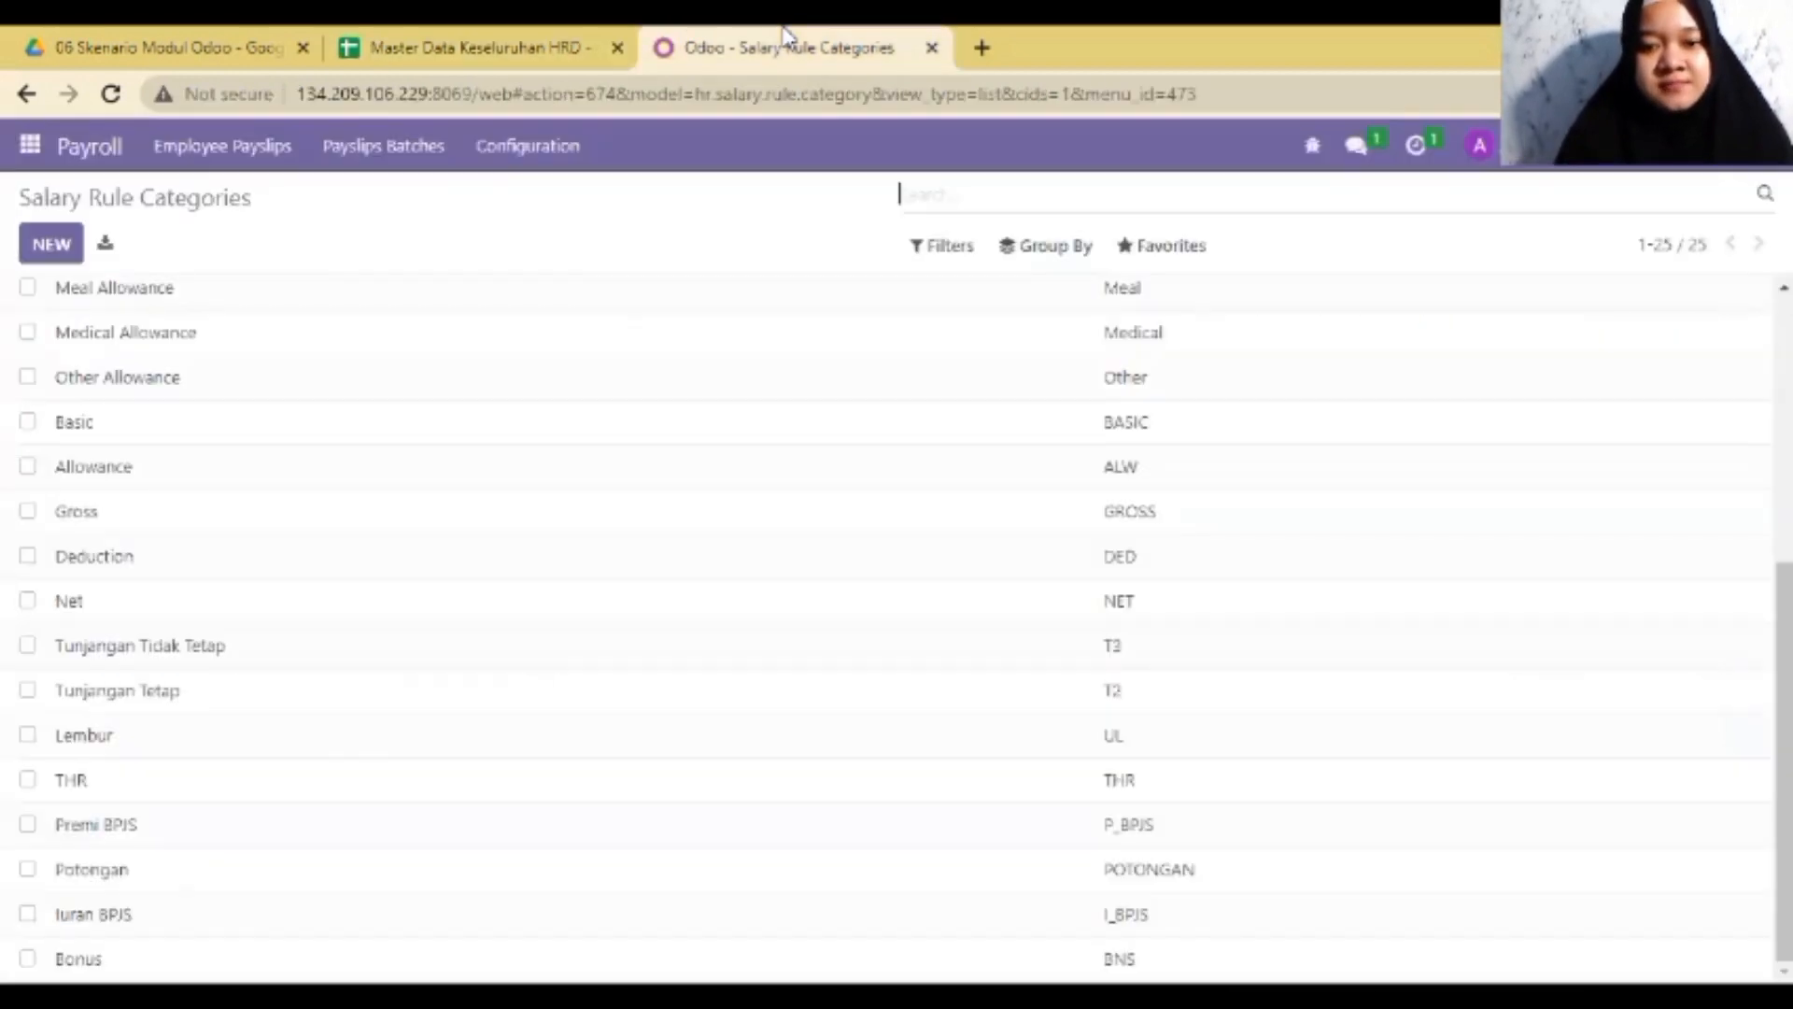
click(509, 145)
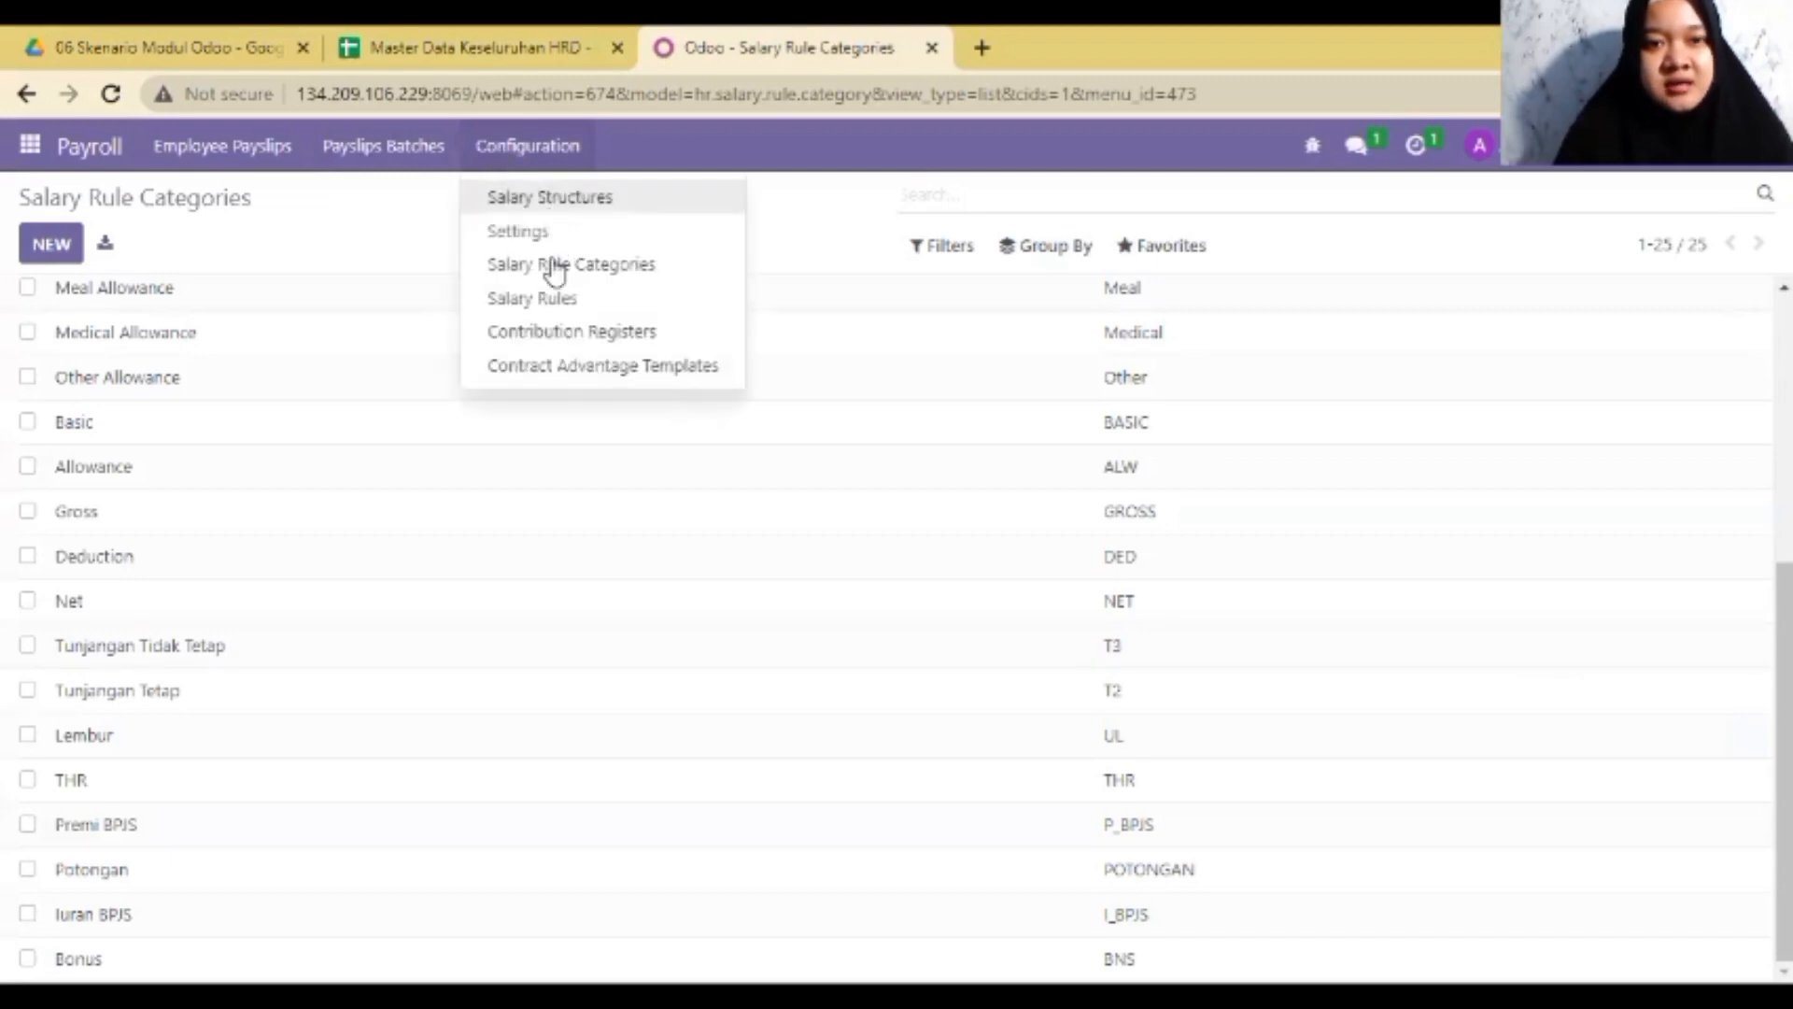
click(513, 301)
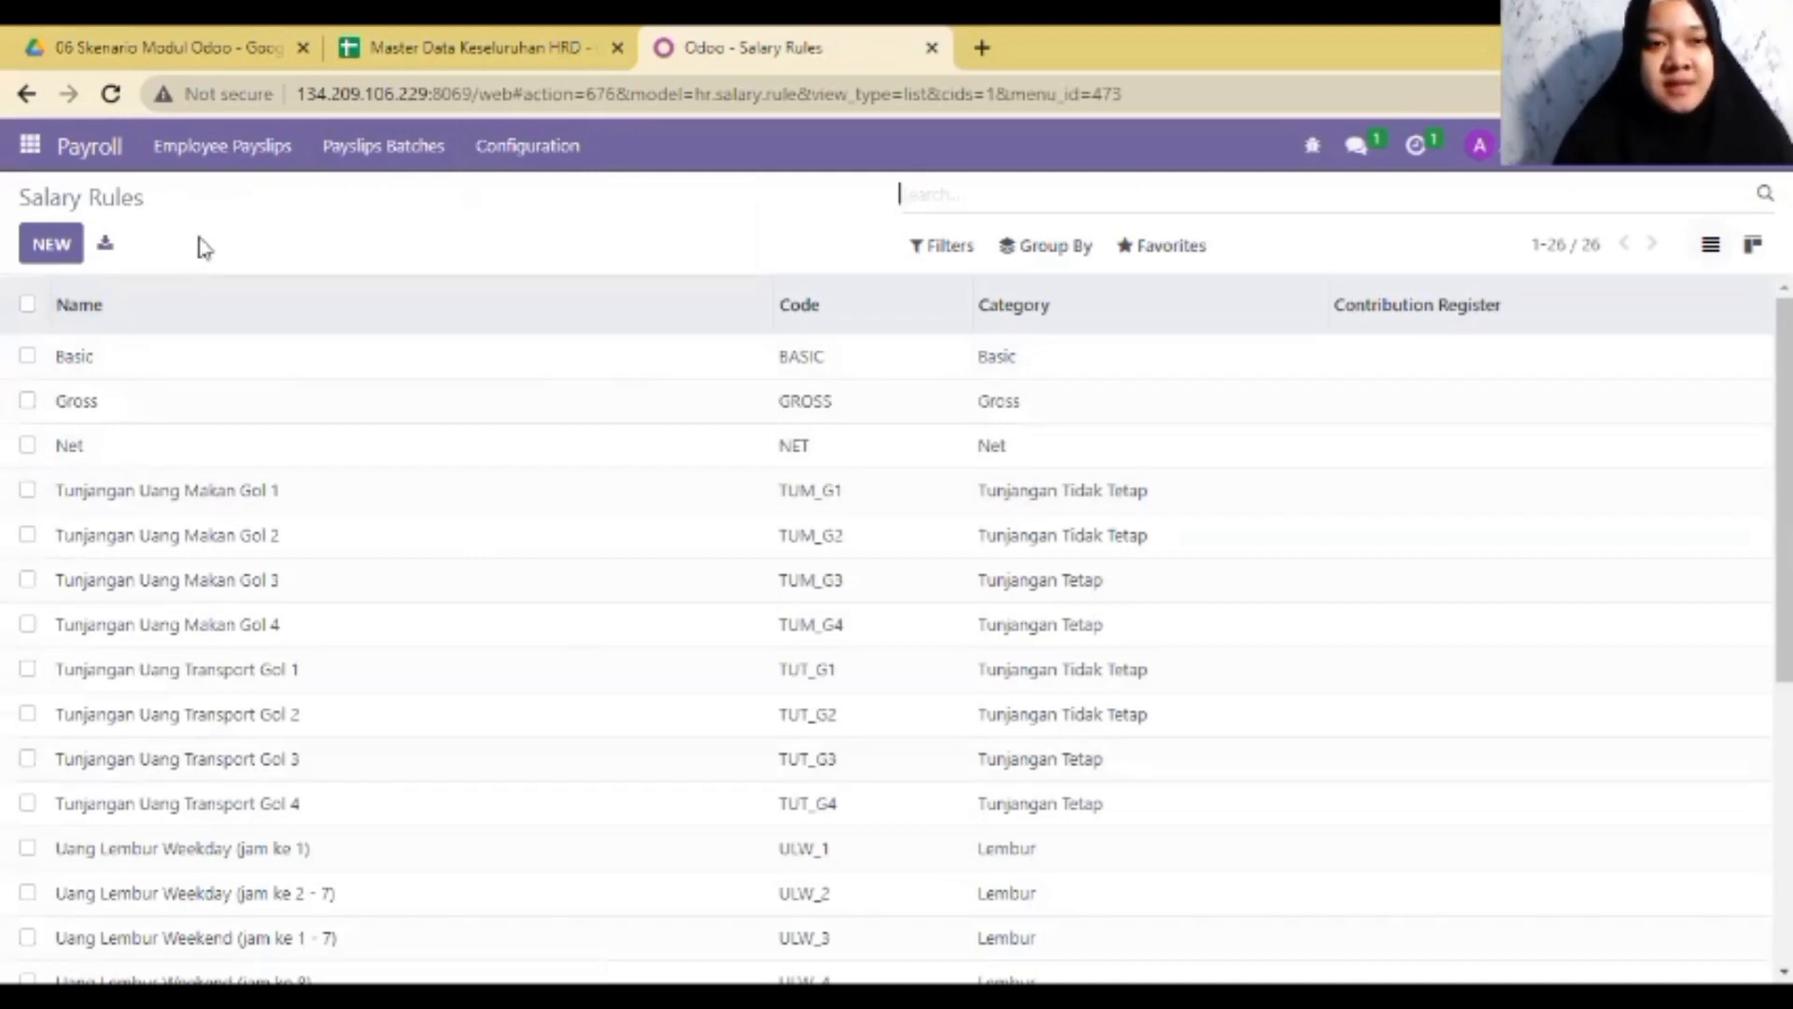
- Open a blank salary rule form and examine its Category, Code, Sequence and computation fields
click(51, 245)
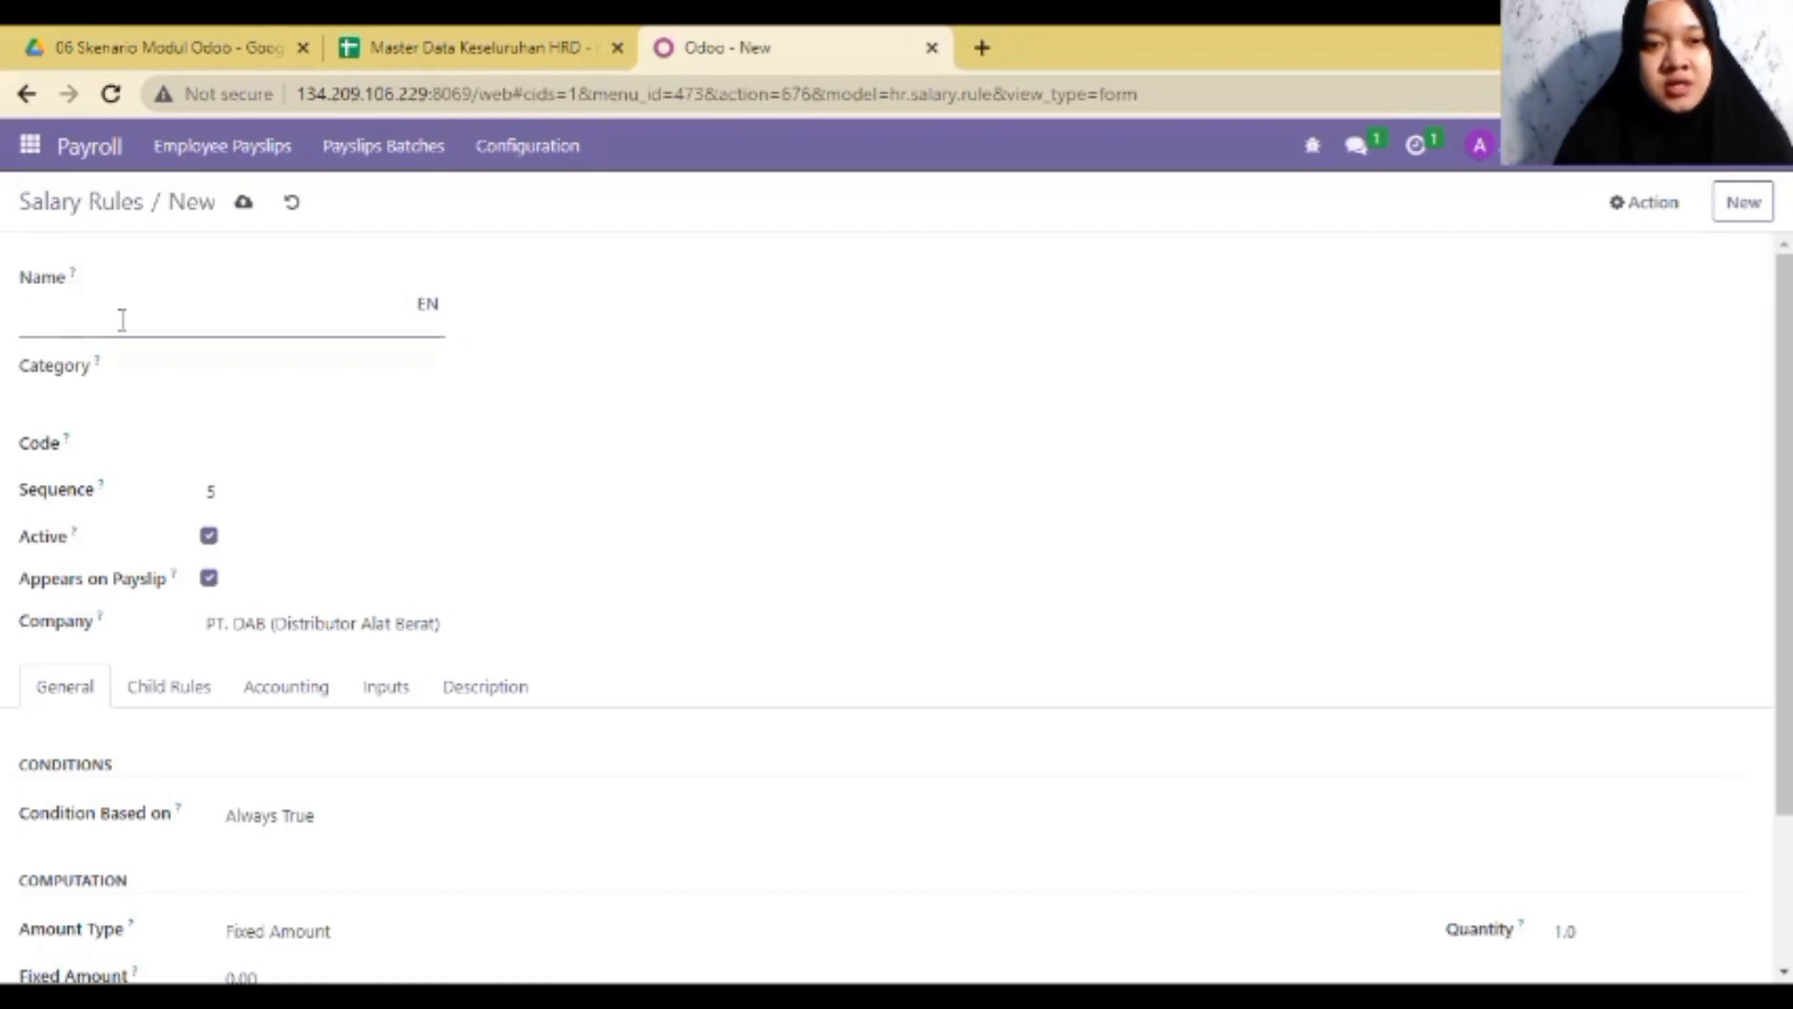
click(168, 381)
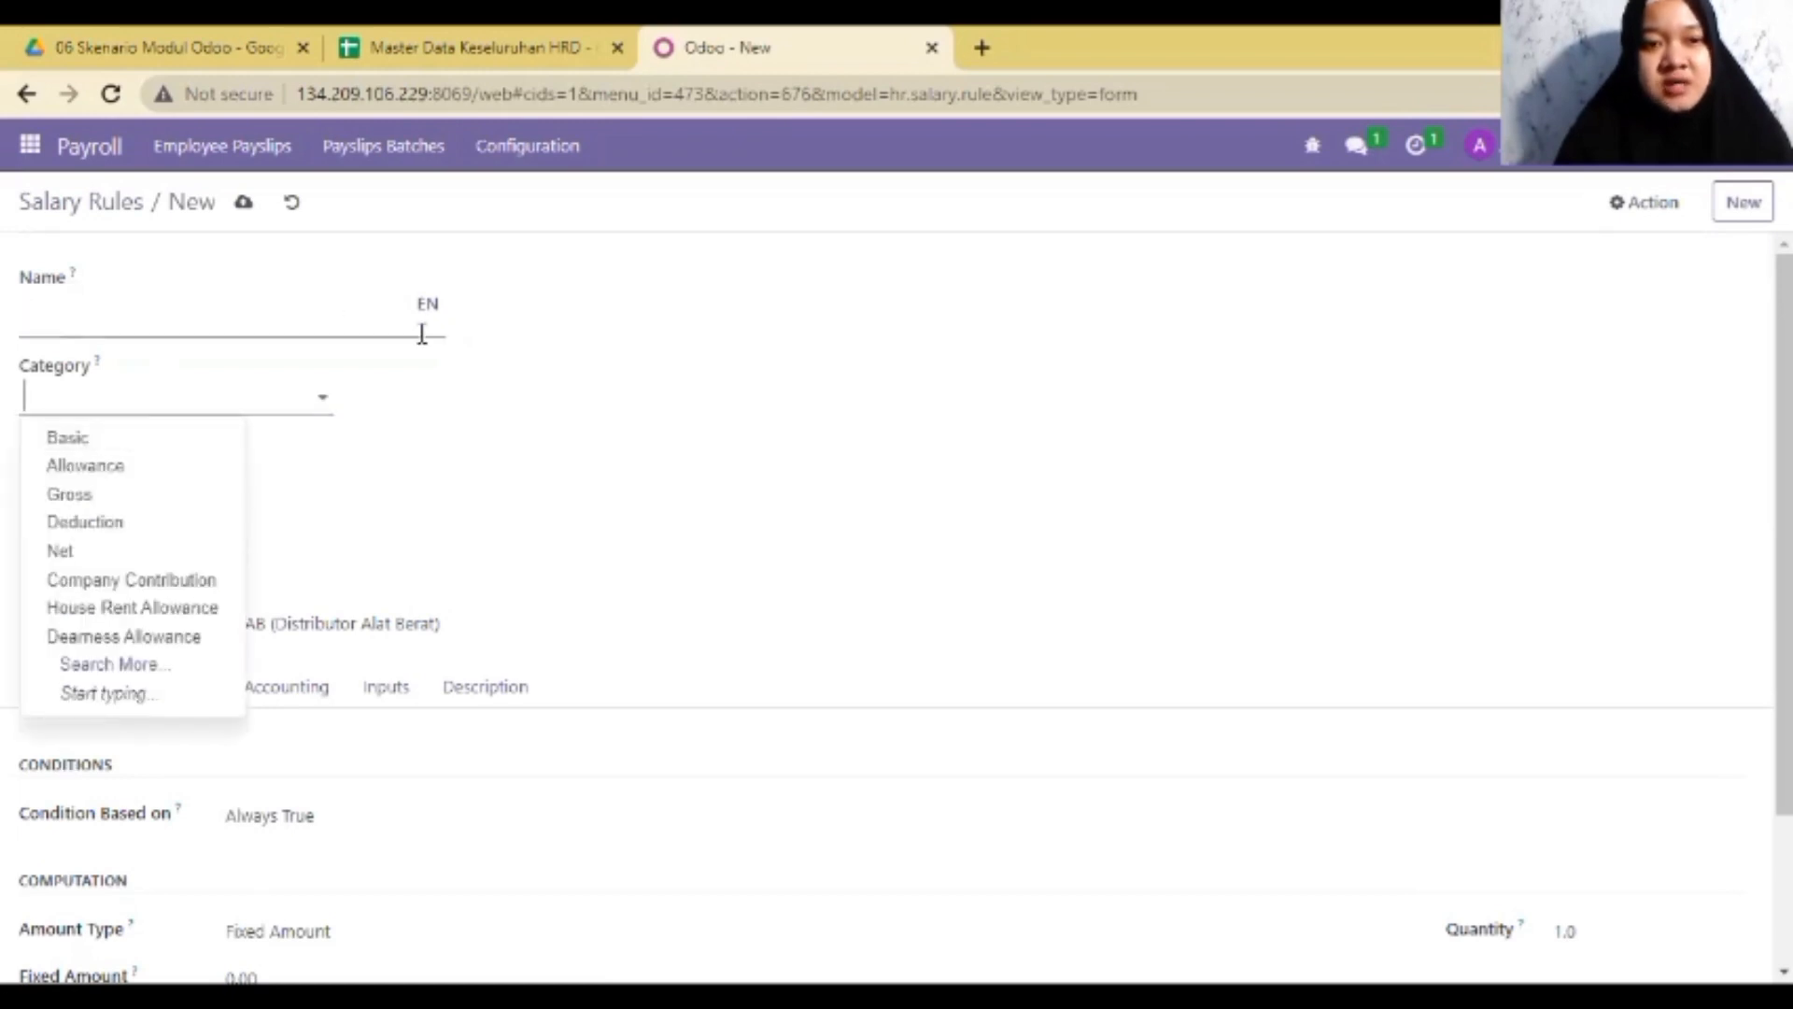
click(218, 446)
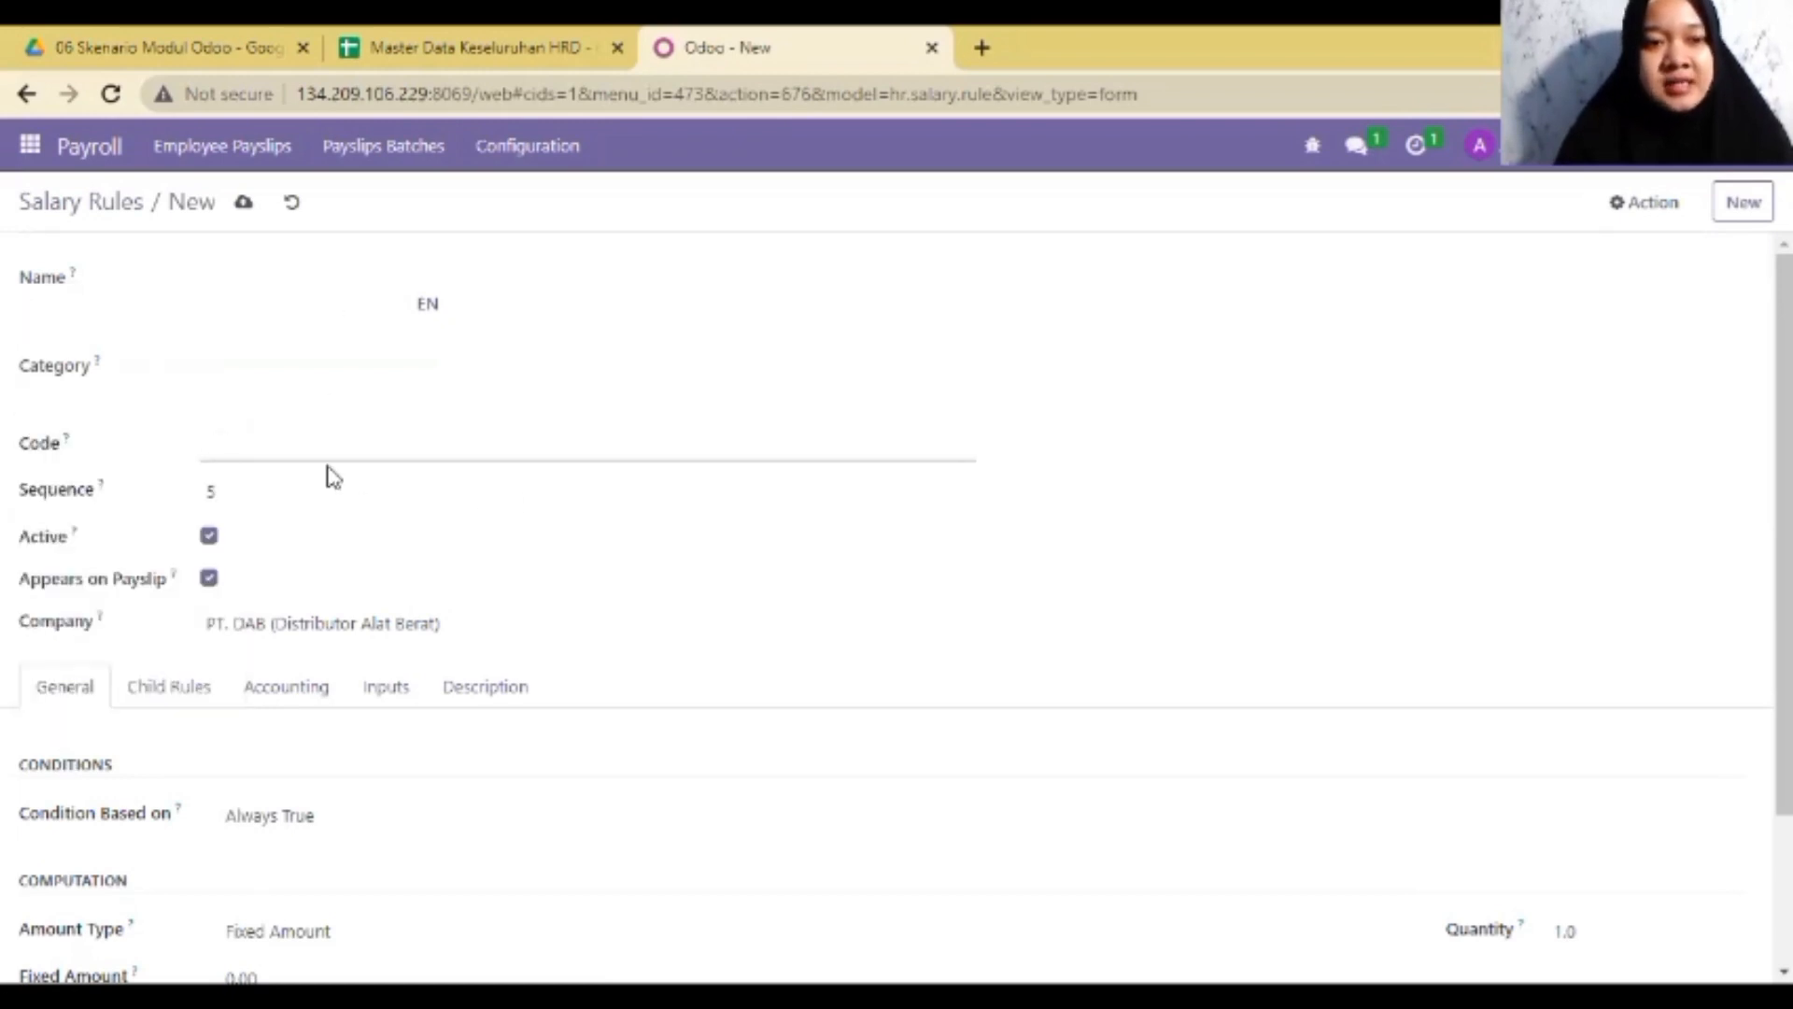
click(245, 492)
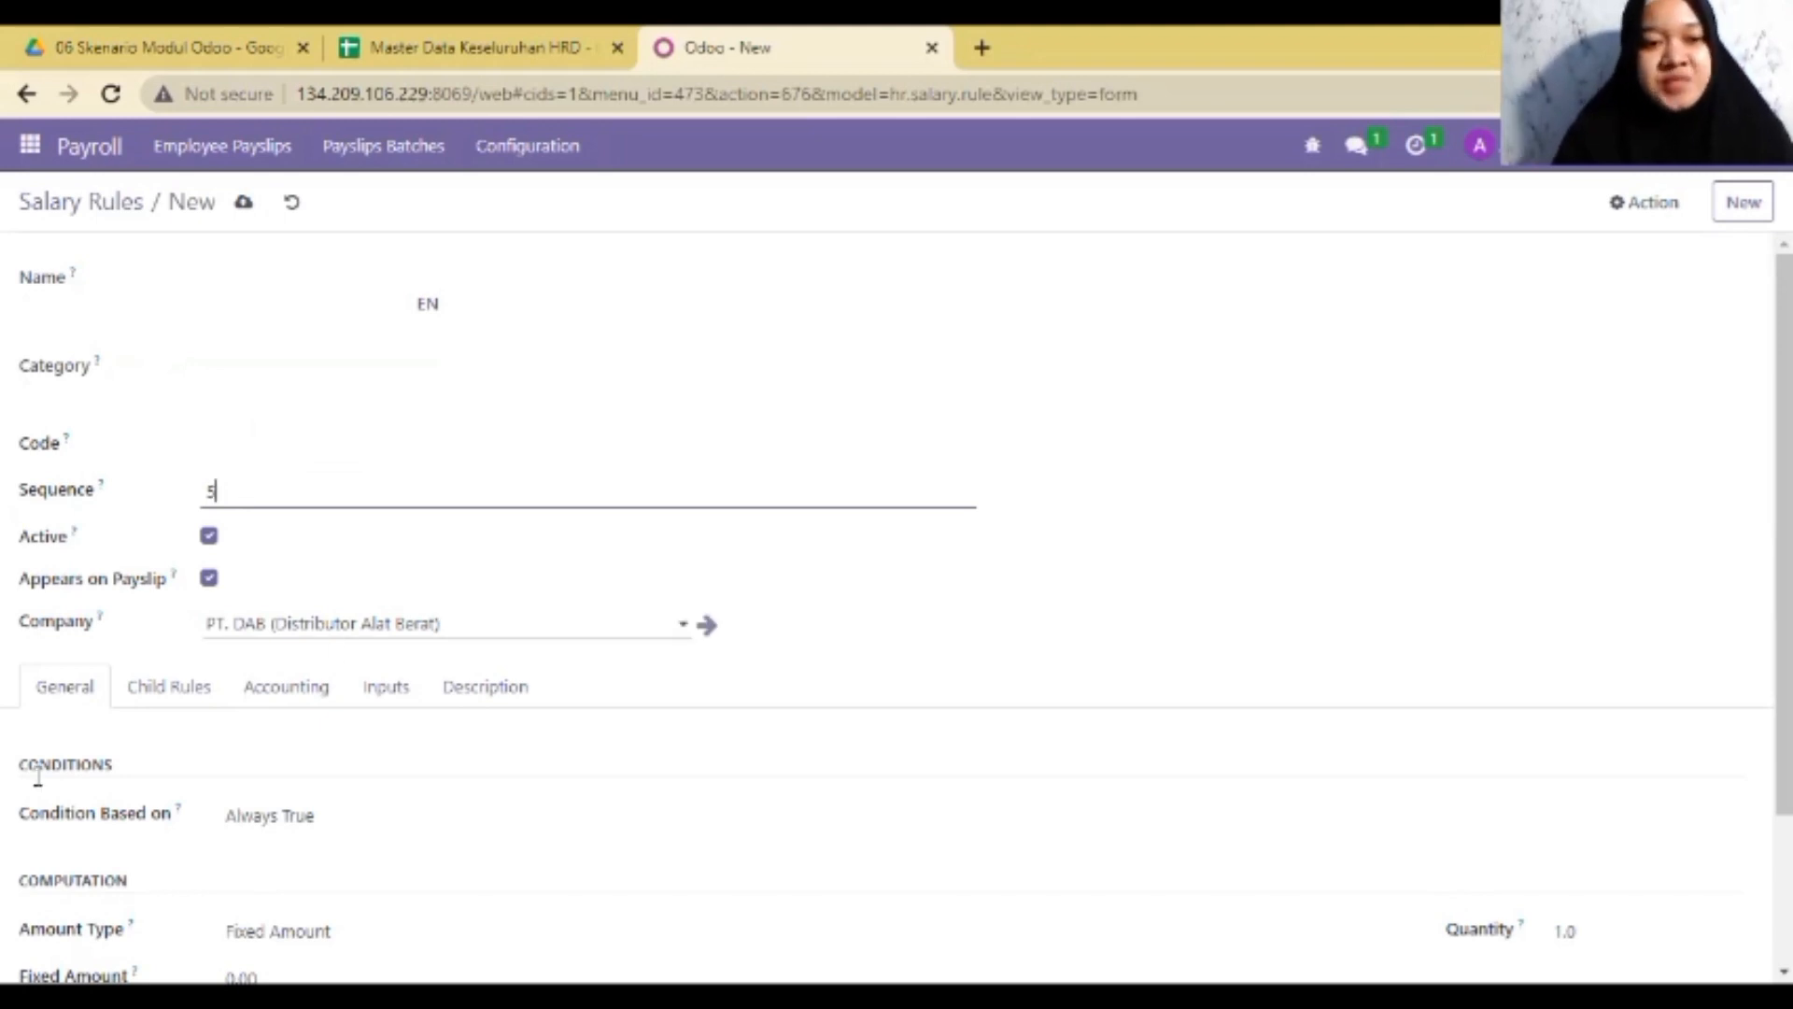
scroll(988, 640, down, 2)
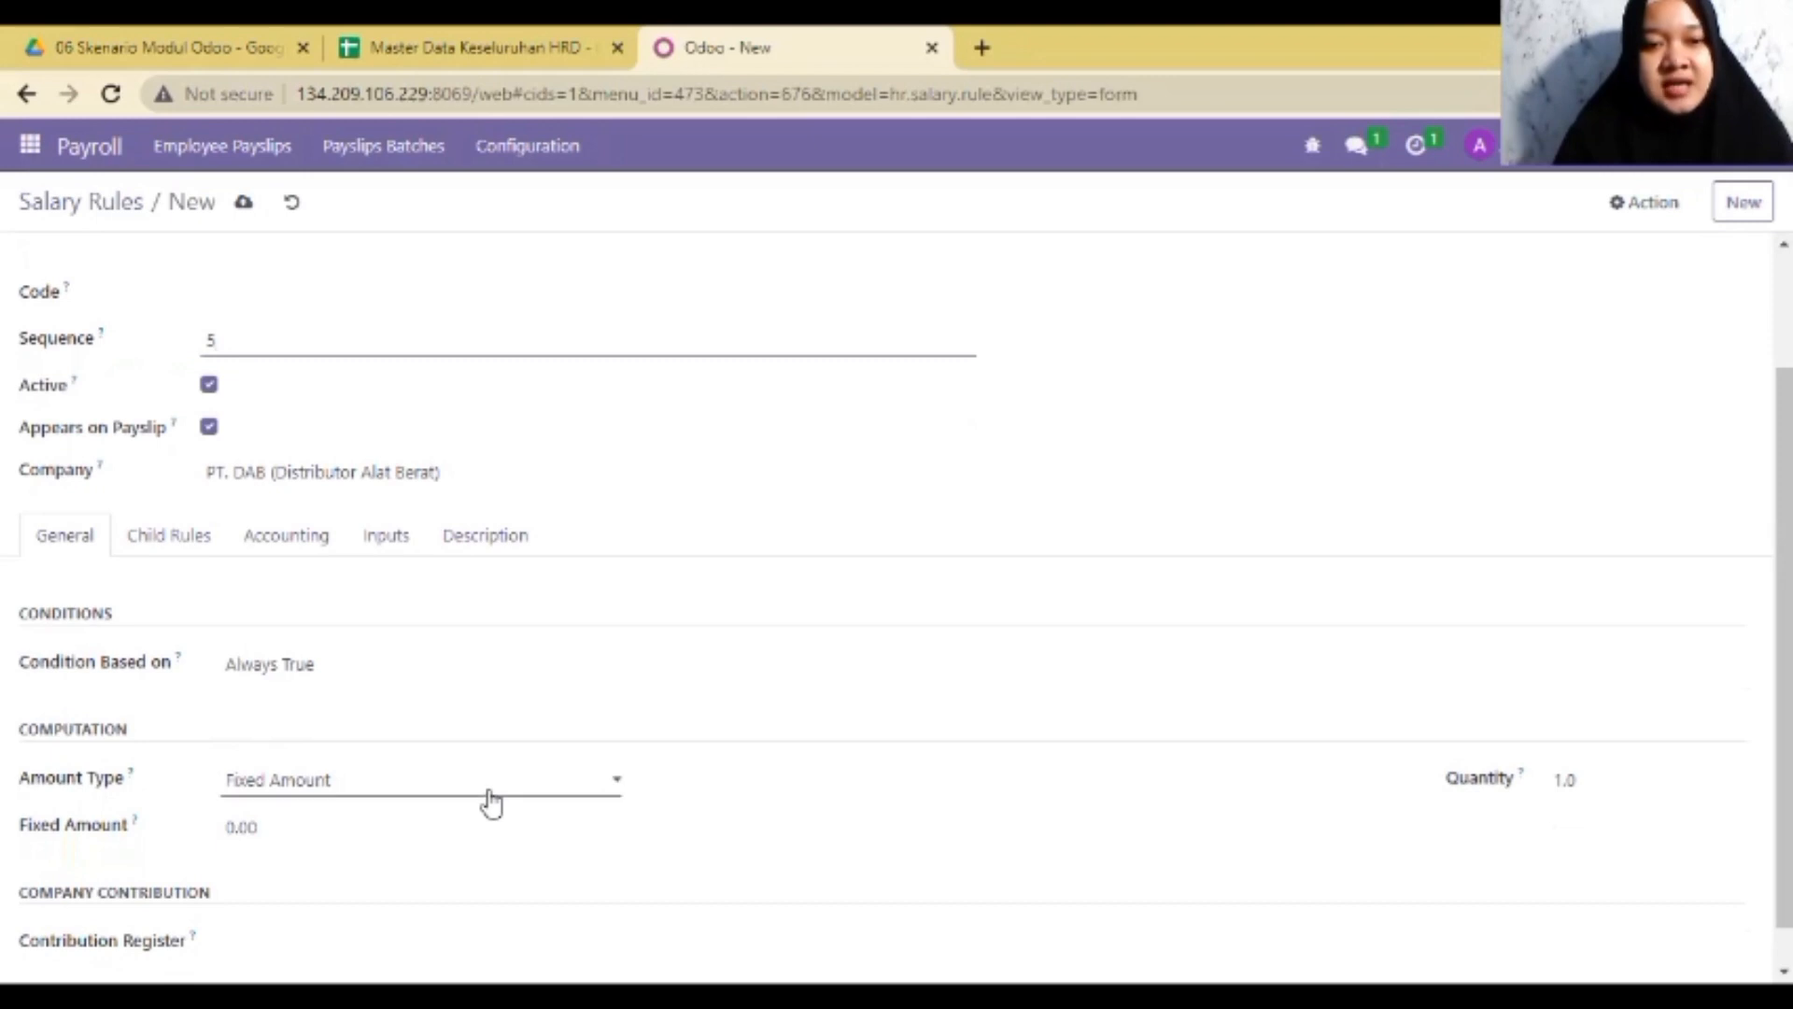
- Try the Percentage (%), Python Code and Fixed Amount amount types on the new salary rule, then leave the form without saving
click(439, 790)
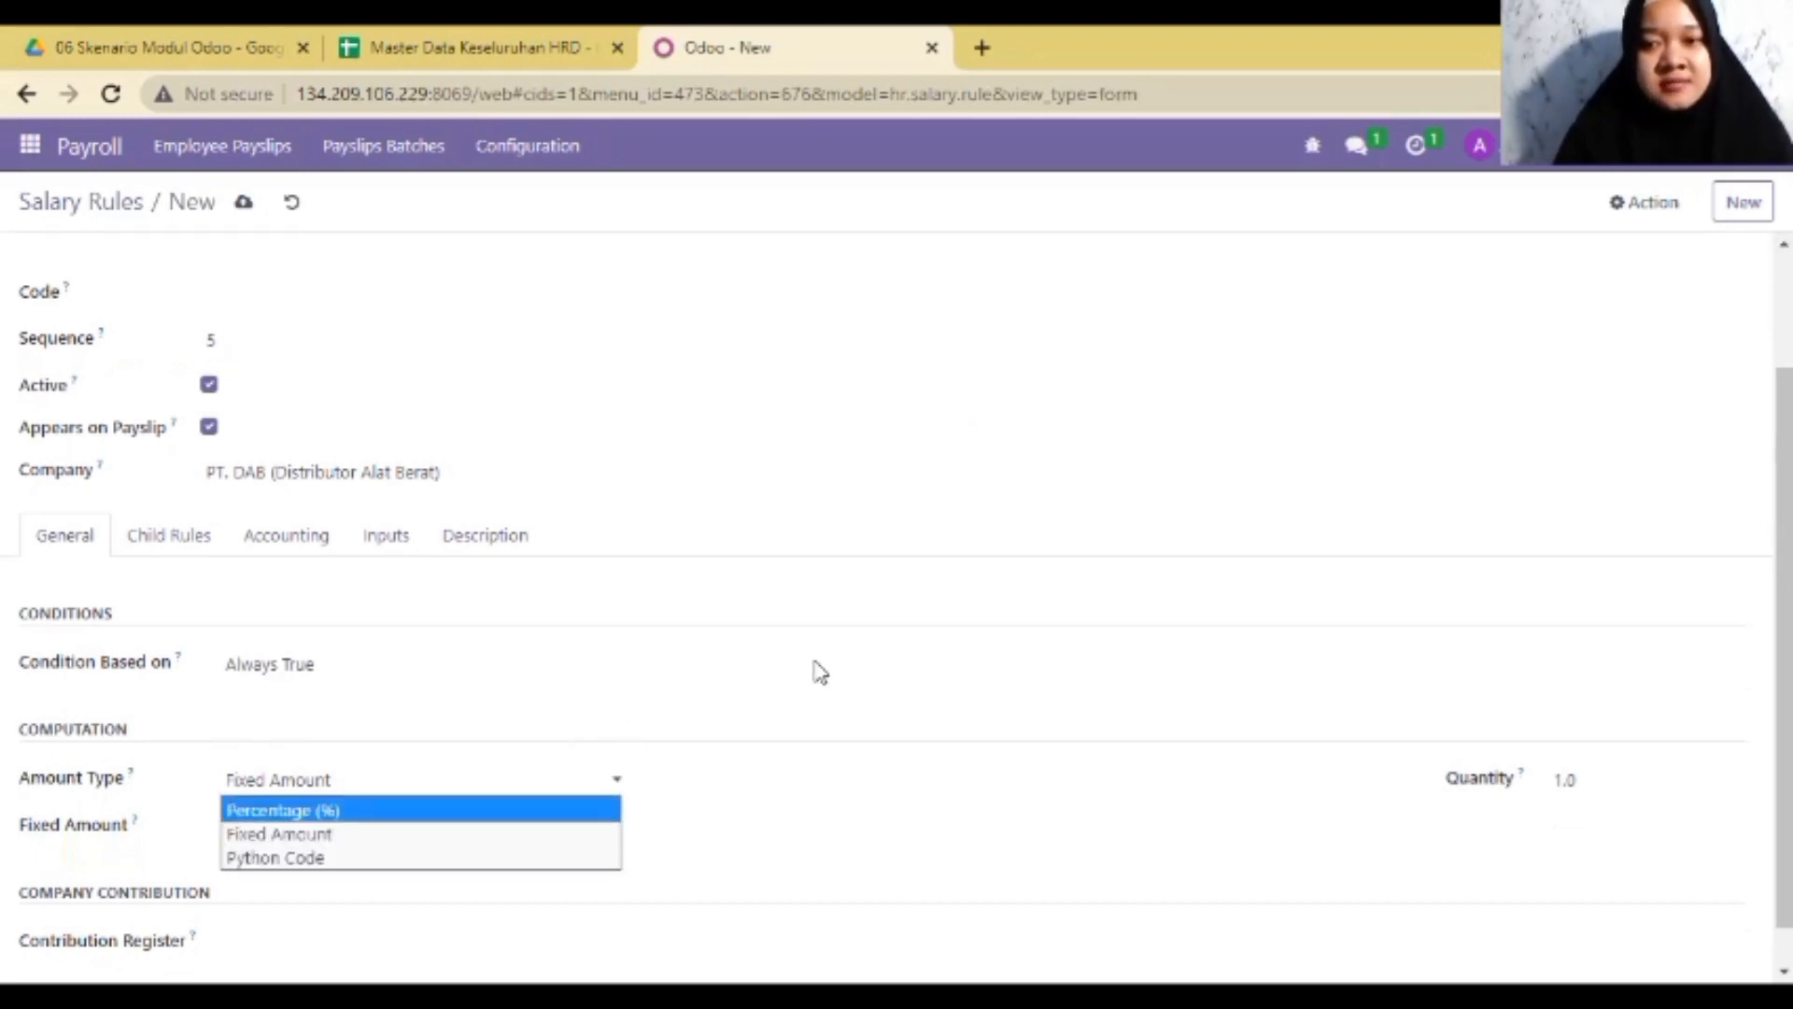
click(299, 811)
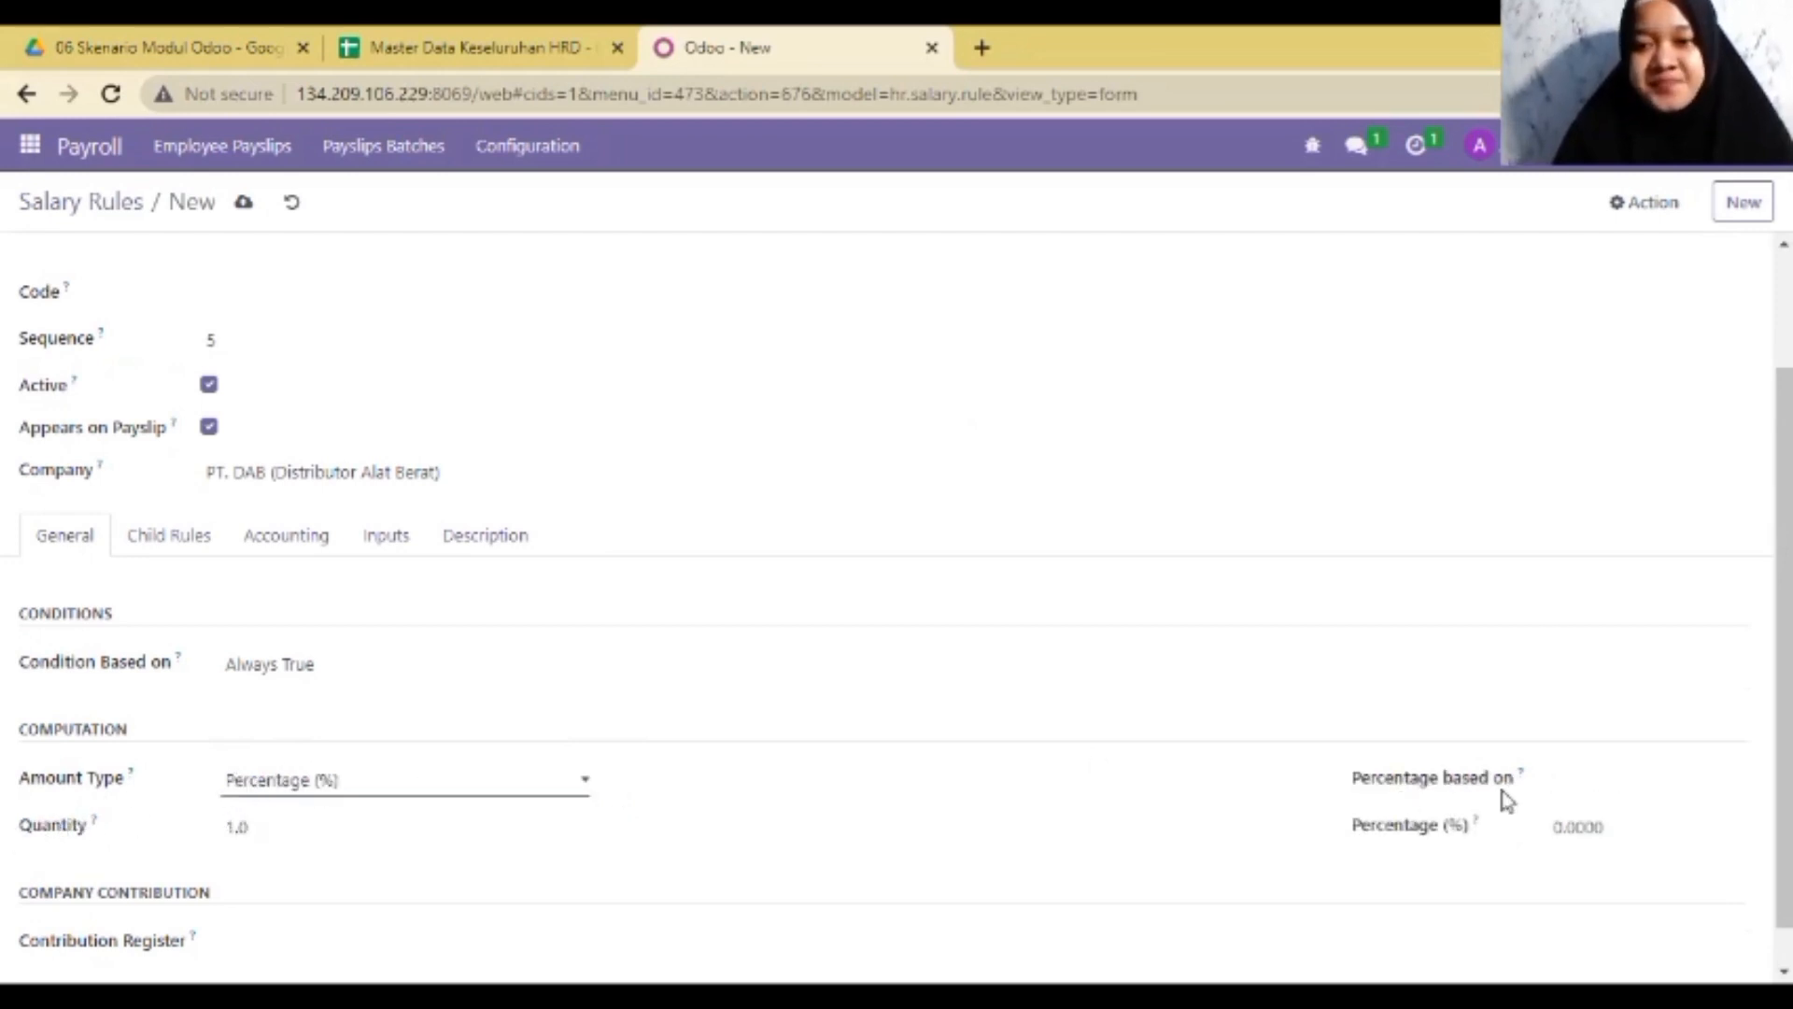
click(1560, 782)
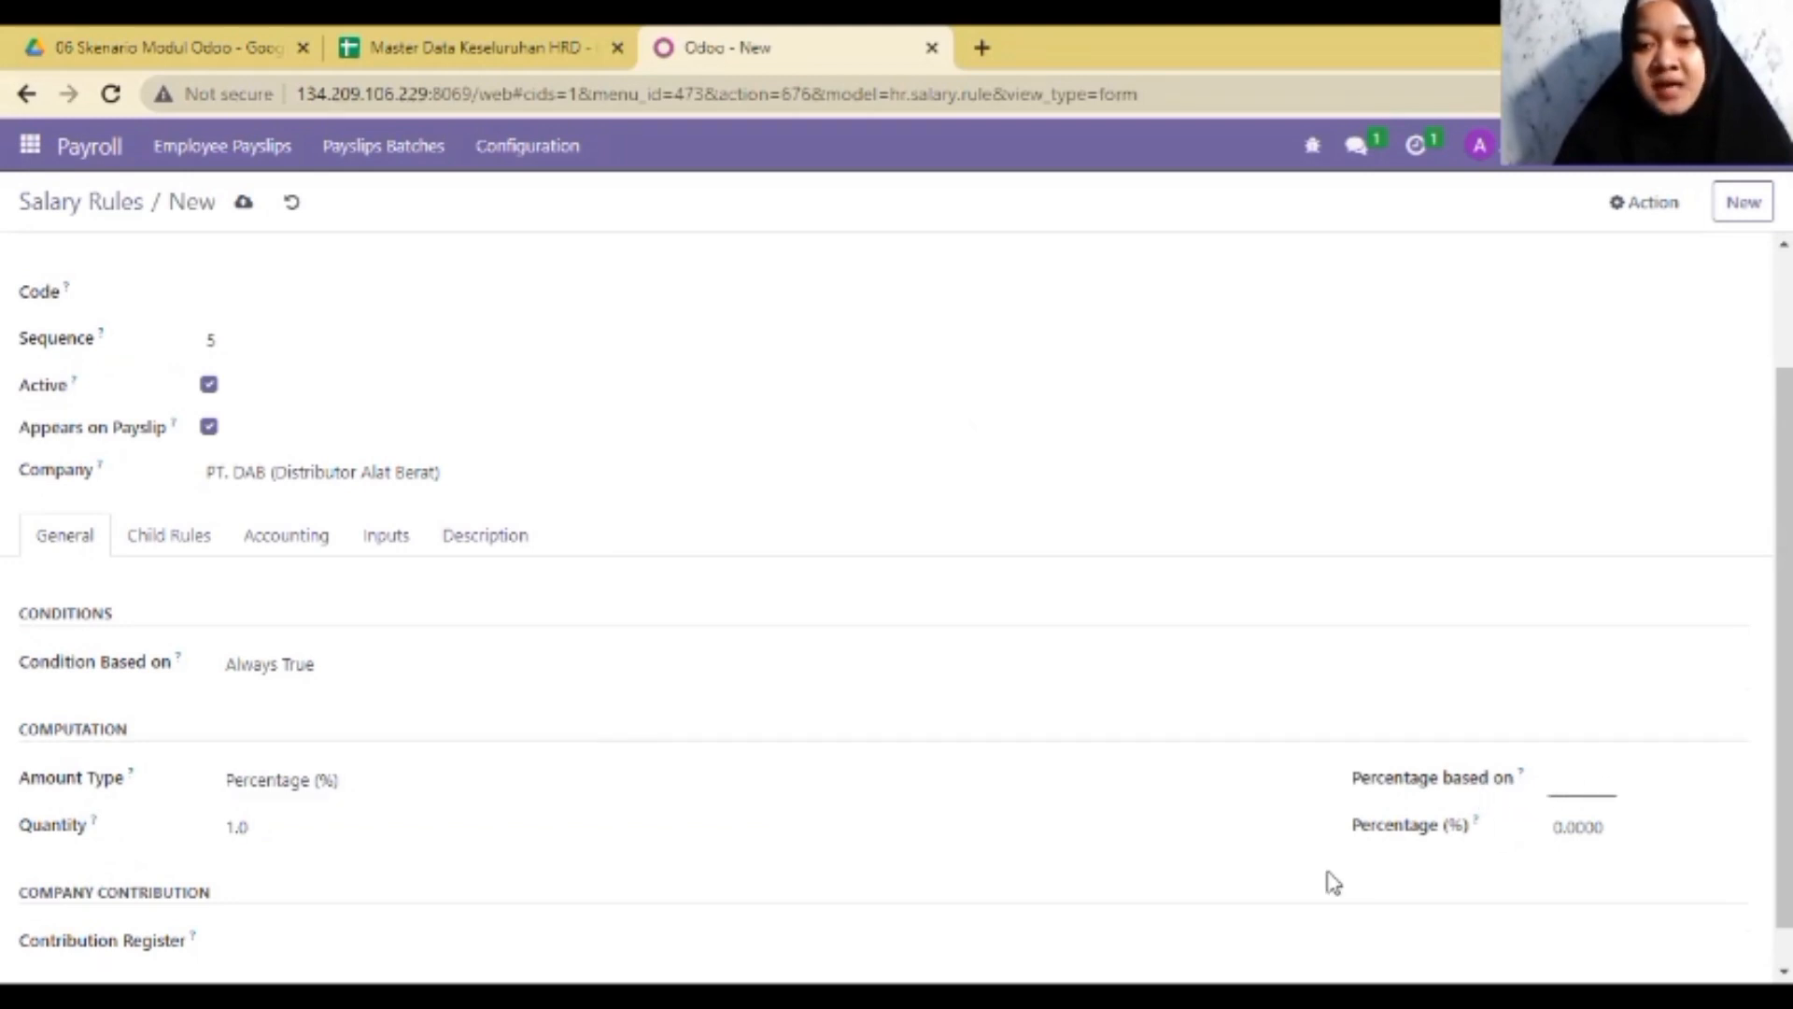
click(268, 792)
click(291, 859)
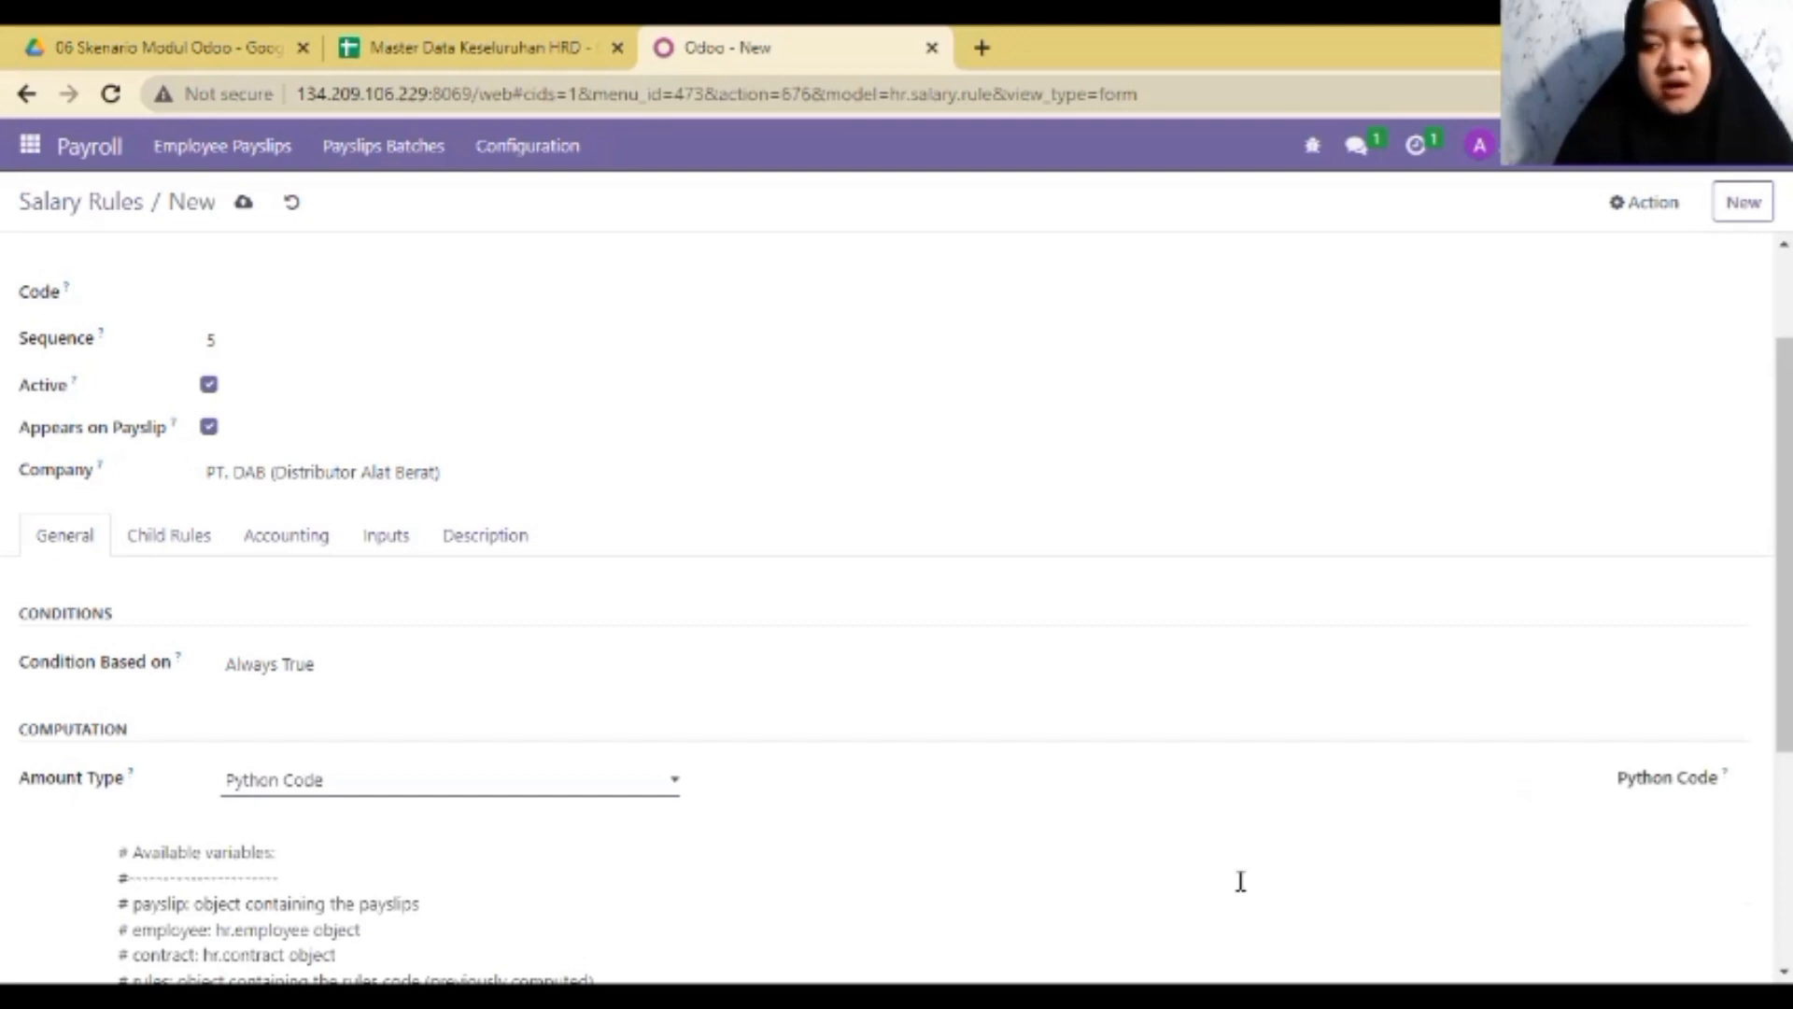
click(282, 822)
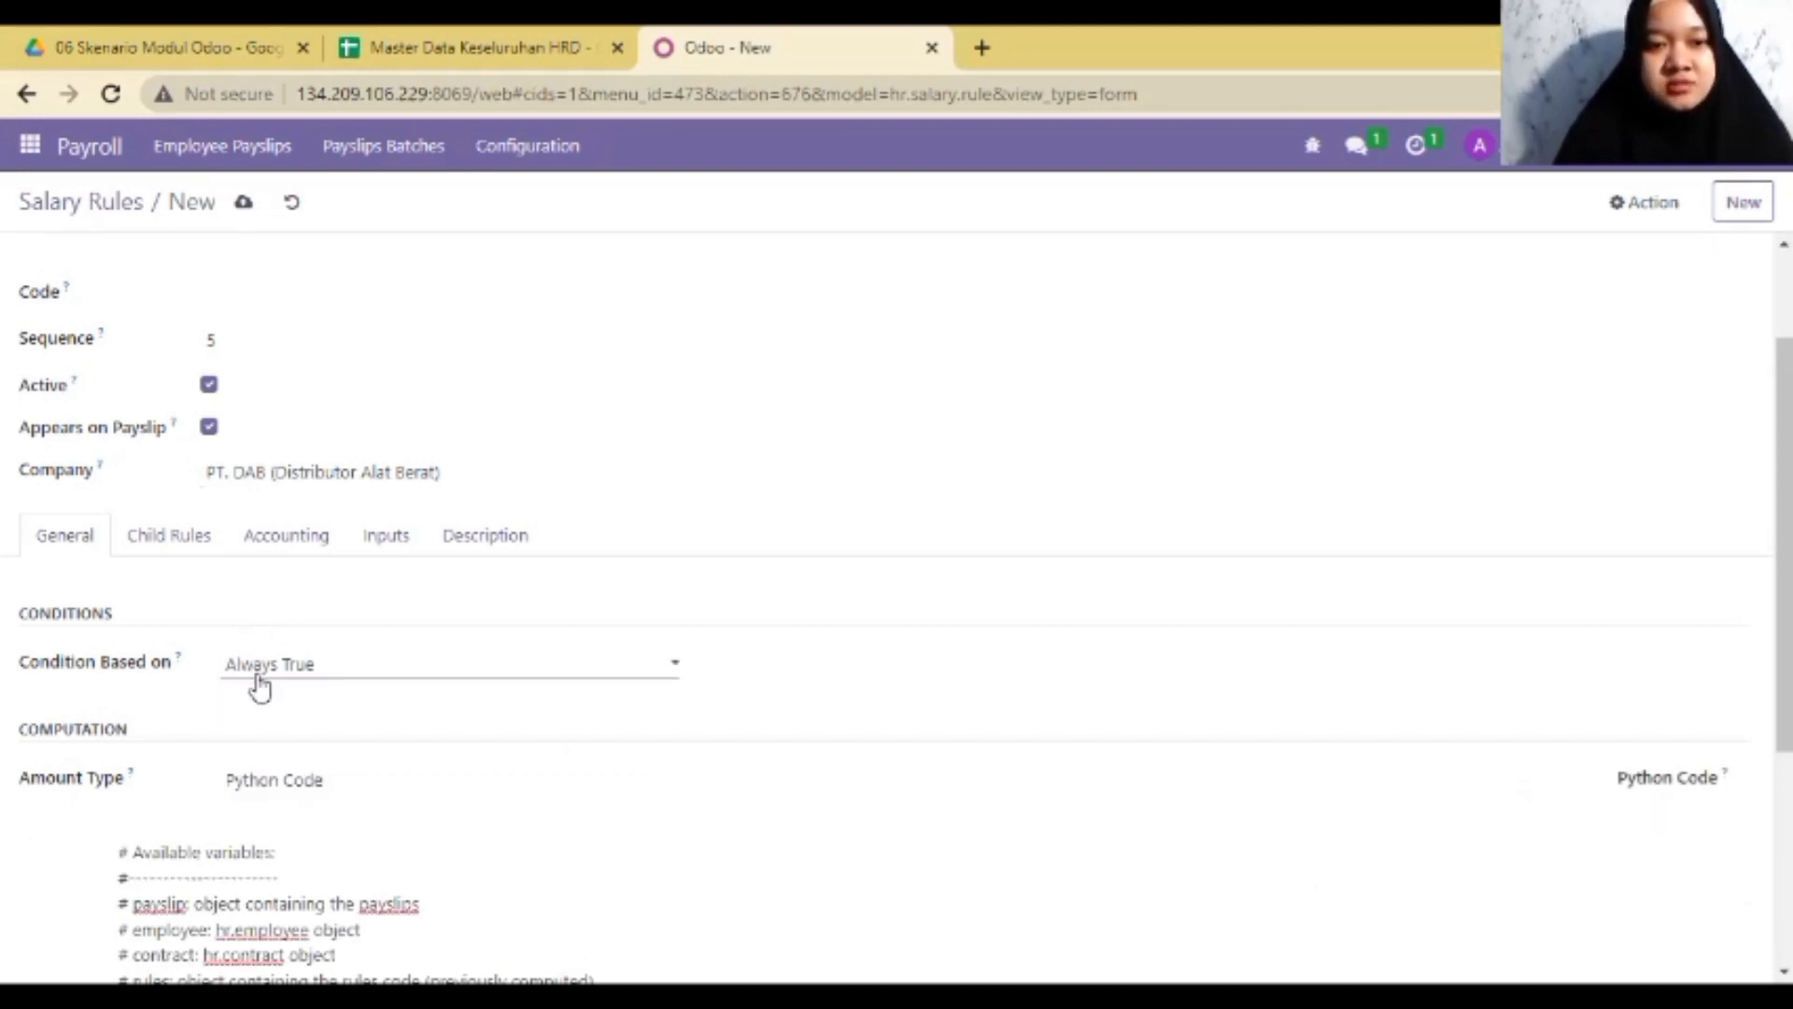
click(292, 780)
click(294, 831)
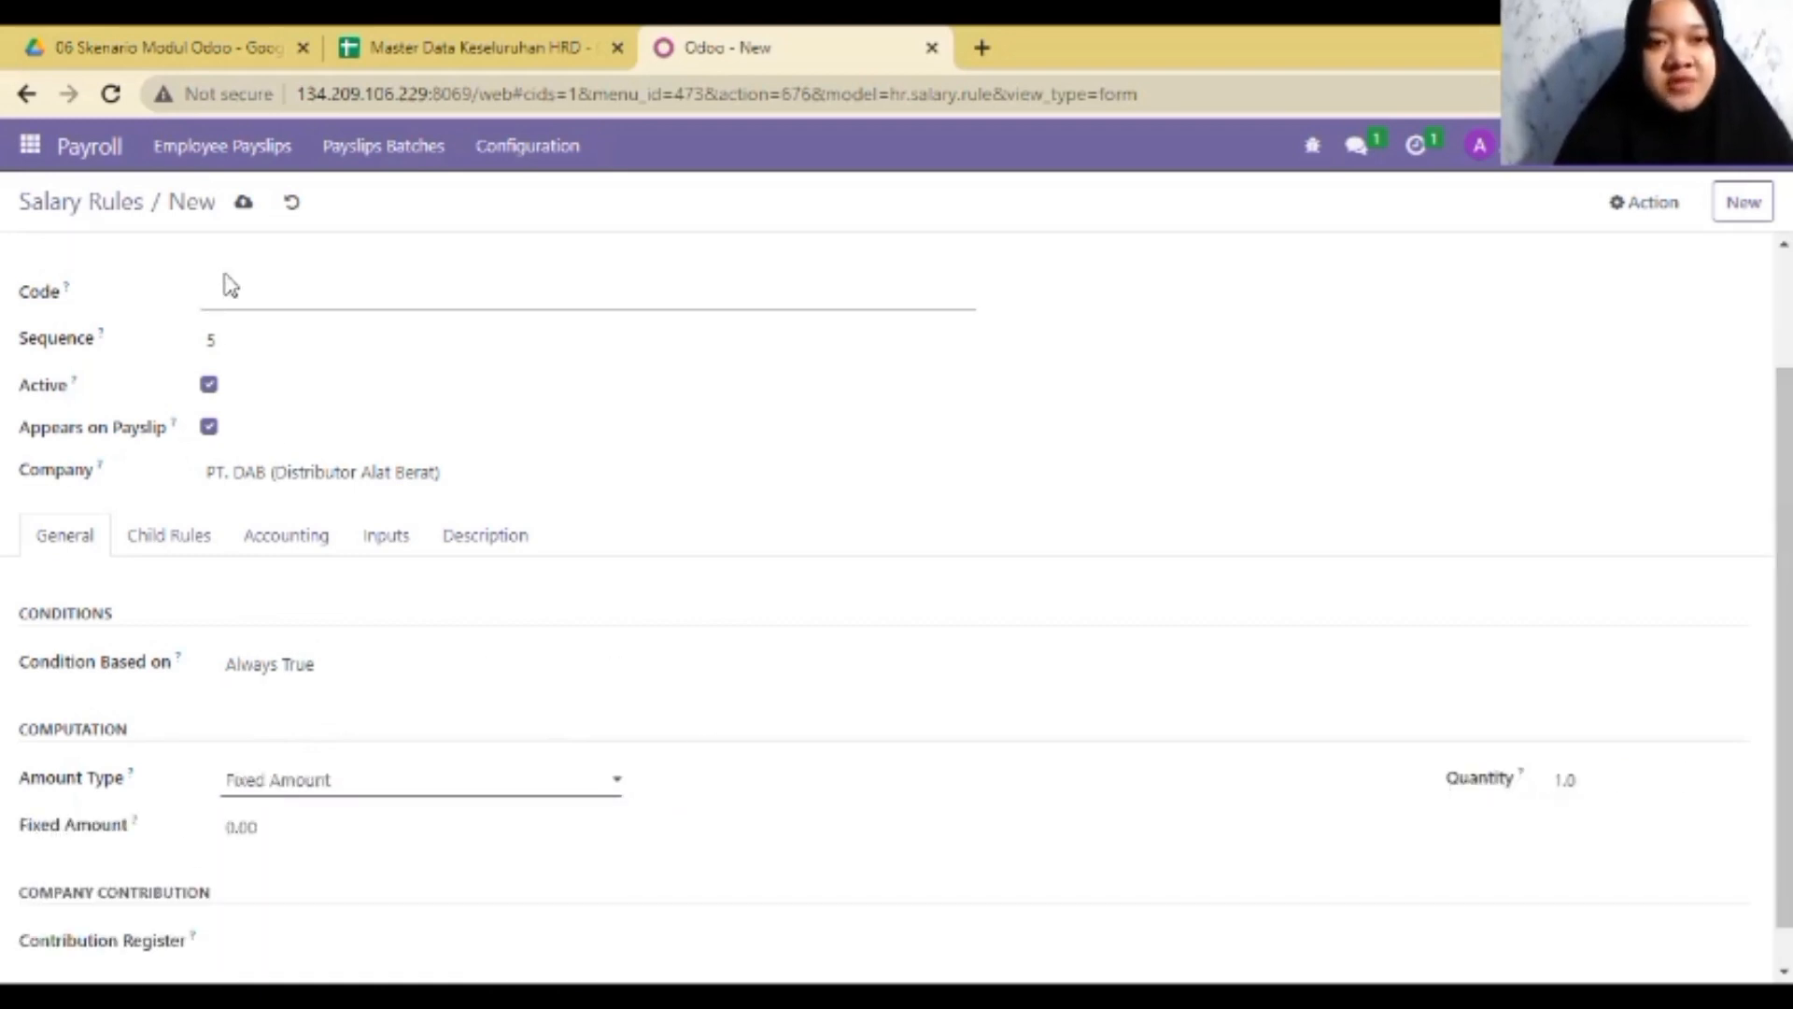
click(159, 200)
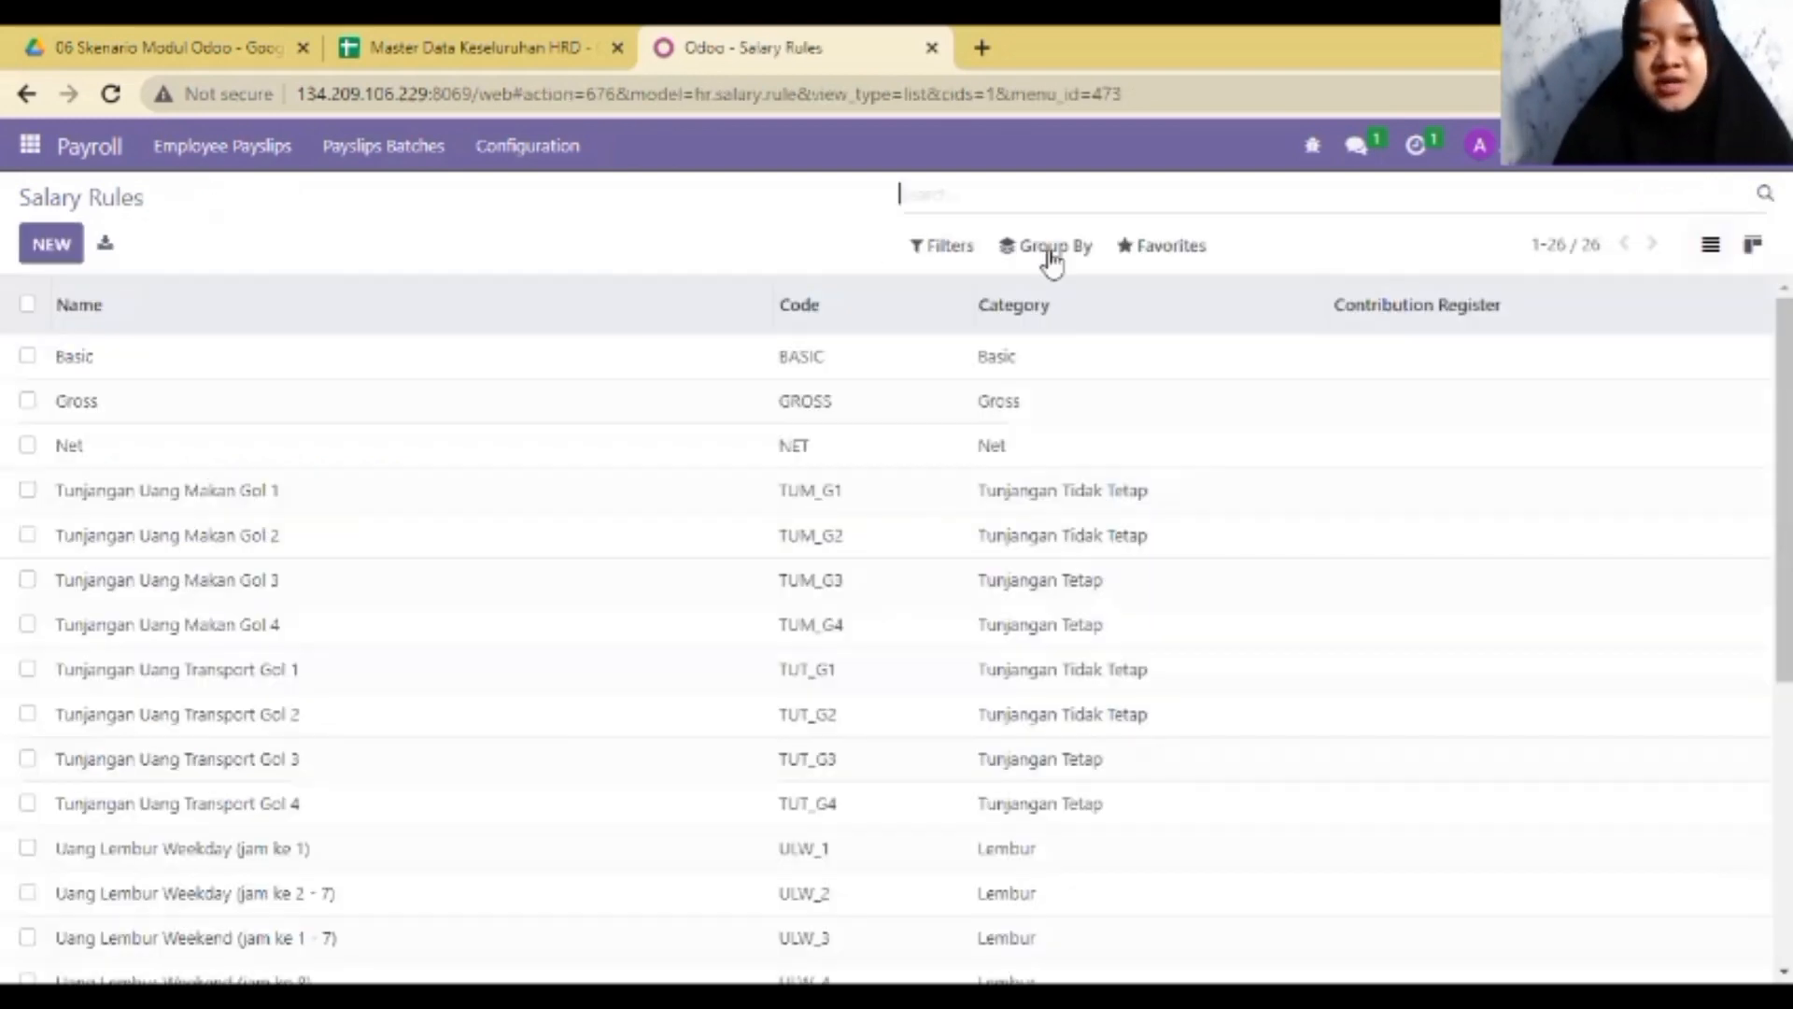
- Upload the master data file for a salary rules import, test its 7 PAY Salary Rules PT DAB sheet, and leave without importing
click(1161, 251)
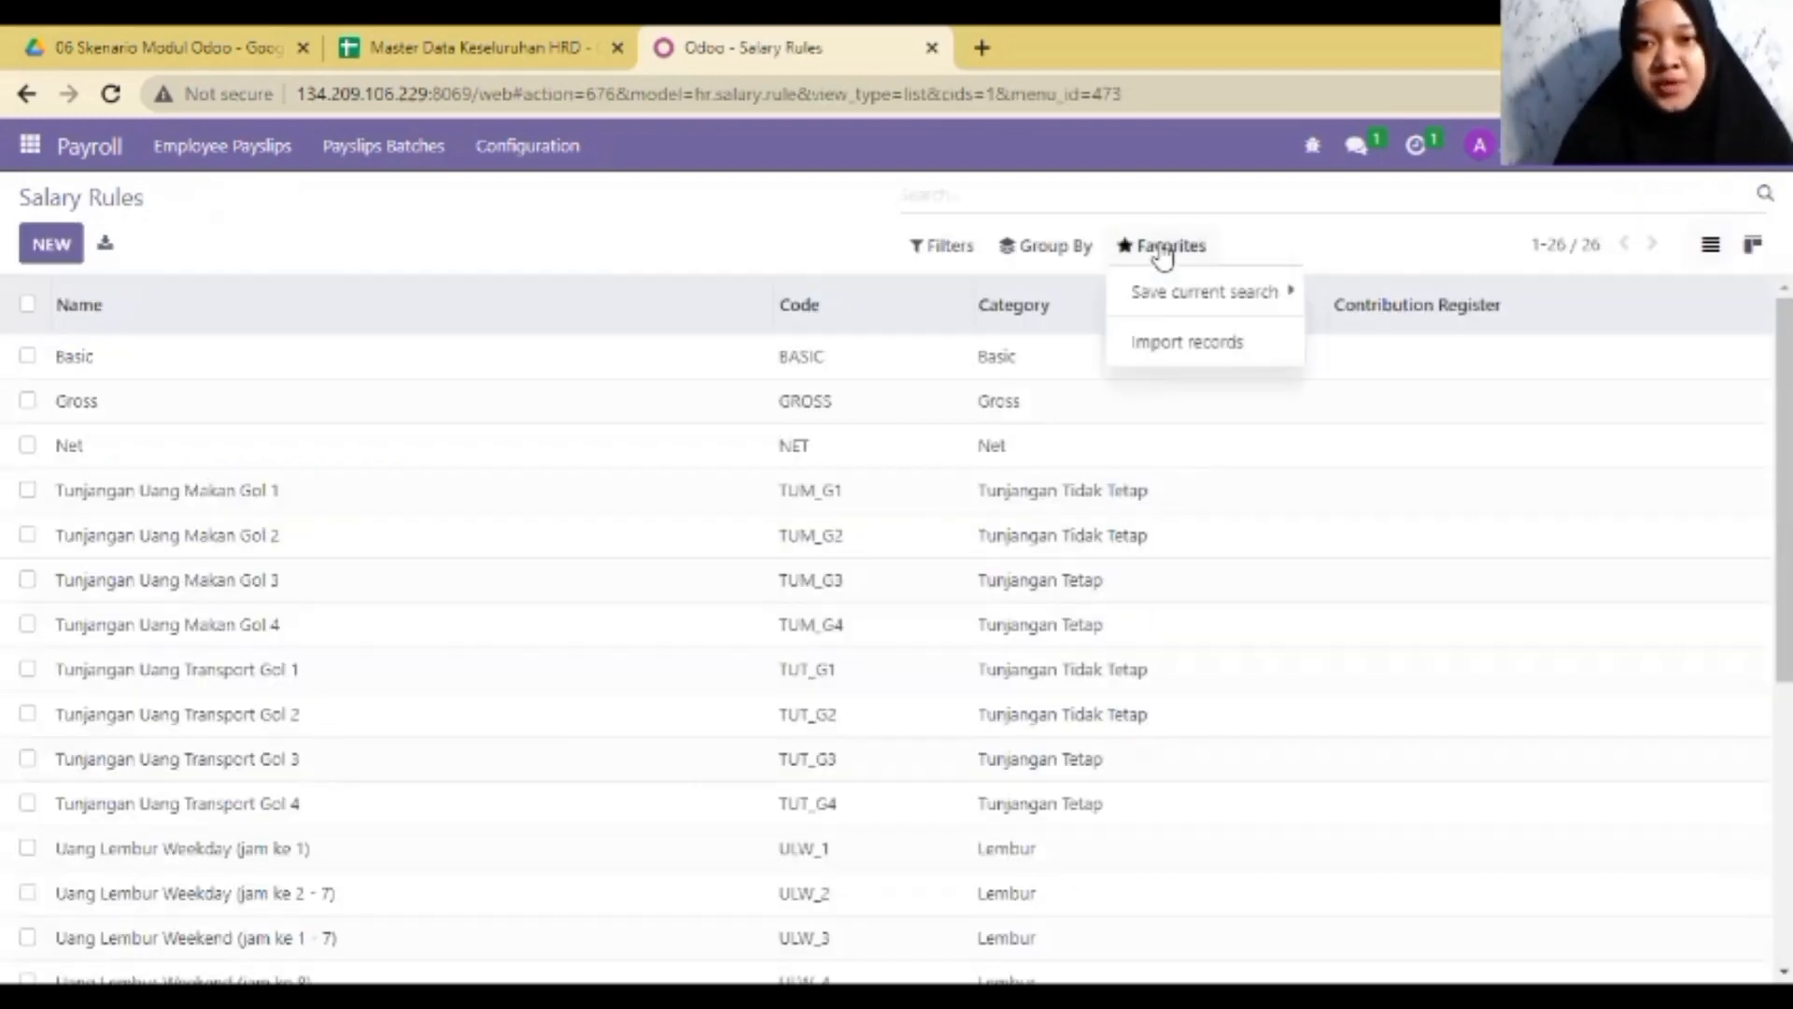
click(1212, 347)
click(92, 250)
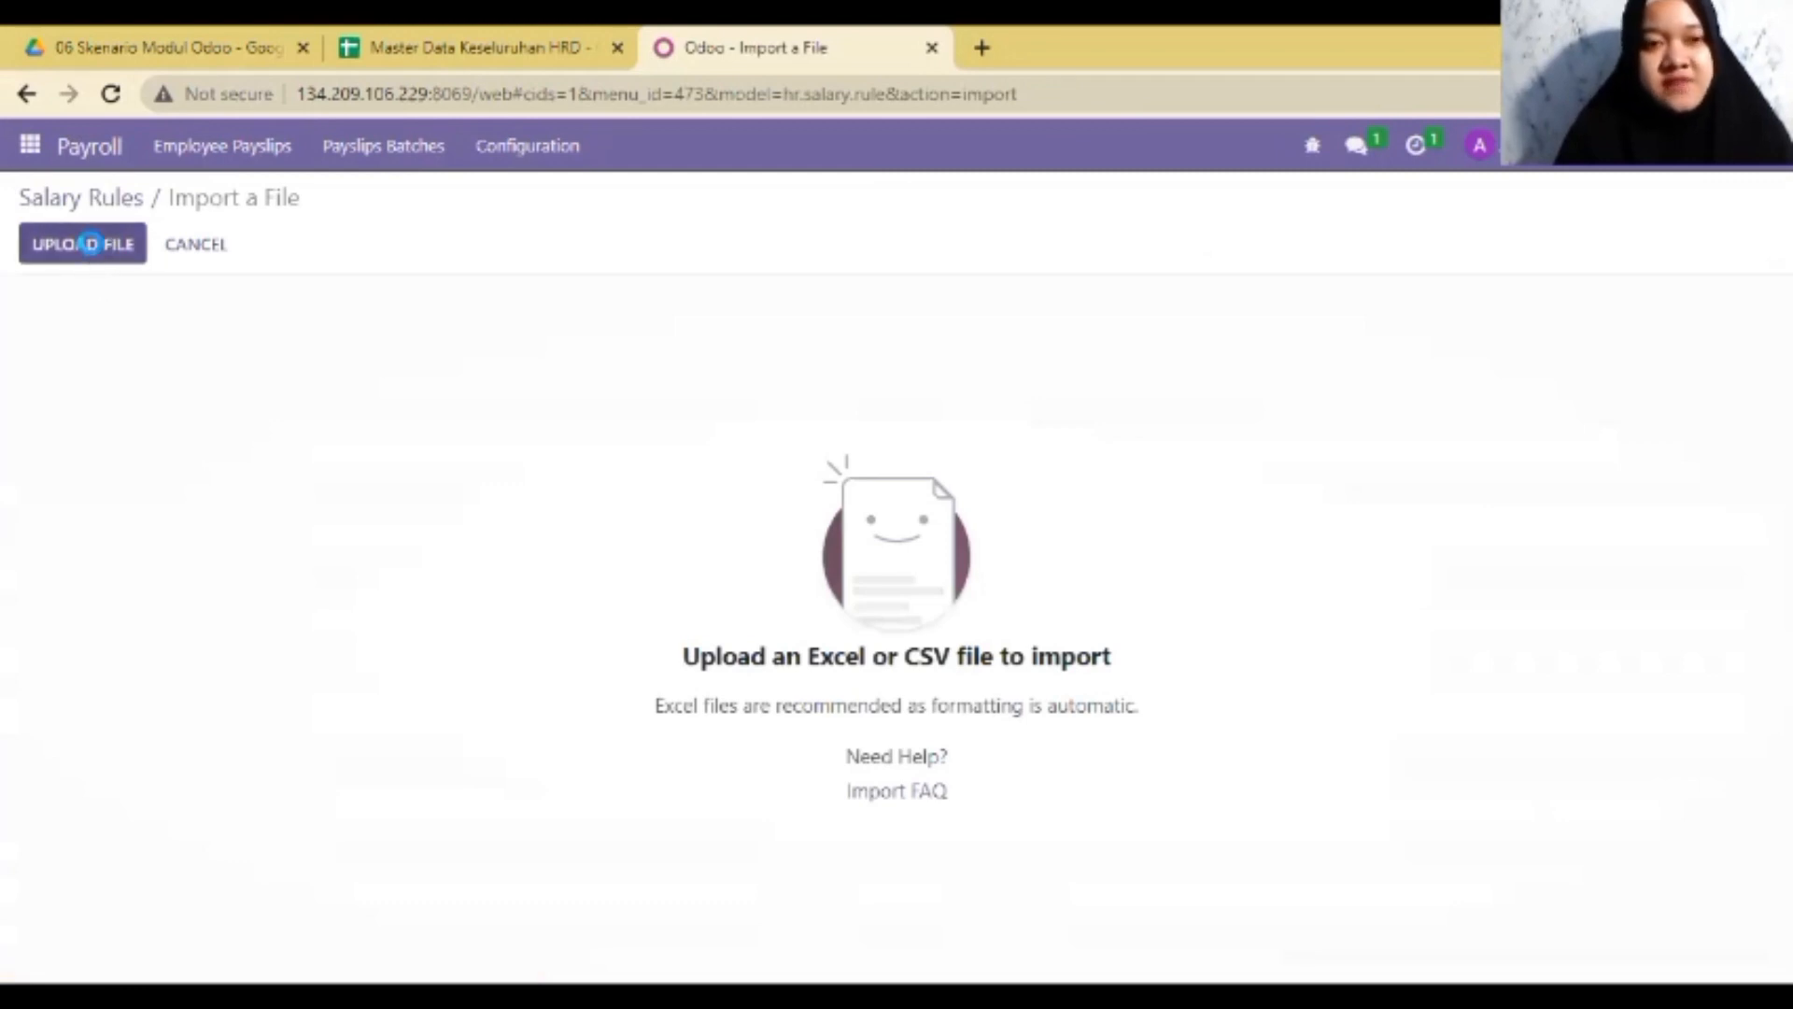
click(145, 244)
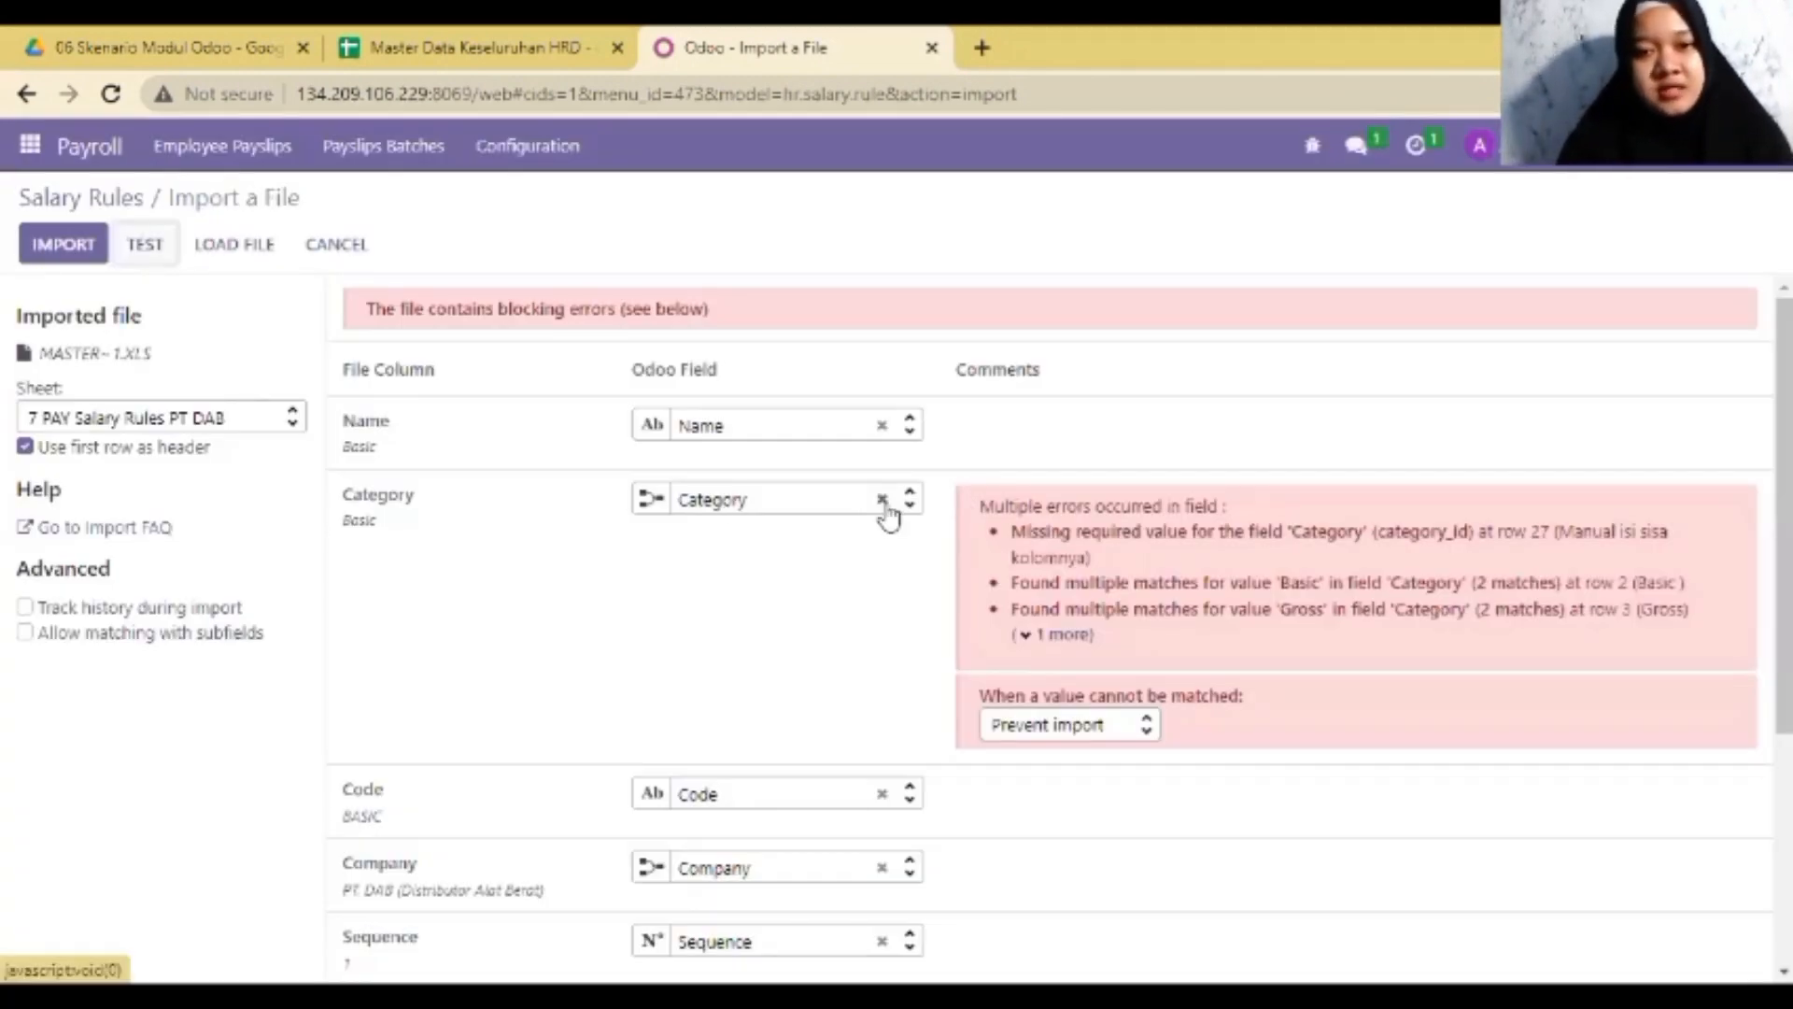
click(882, 501)
mouse_move(1784, 472)
mouse_down()
mouse_move(1784, 579)
mouse_move(1784, 471)
mouse_up()
click(140, 245)
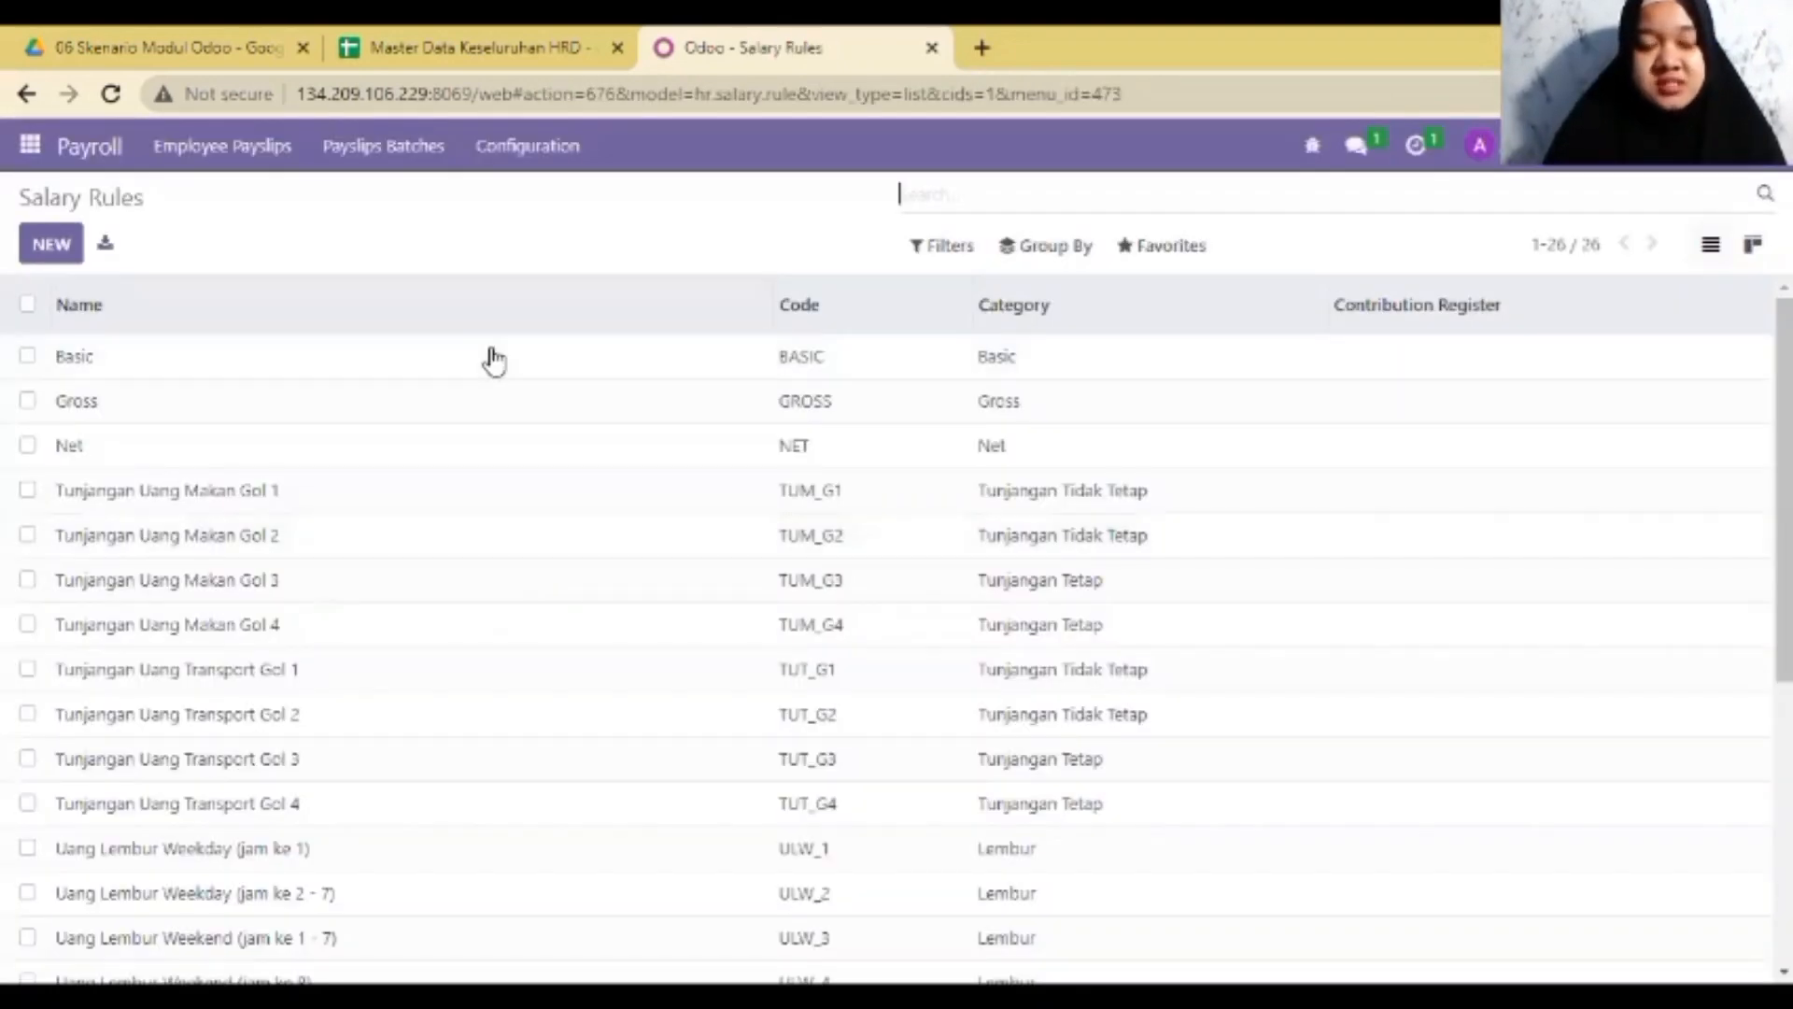
- Examine the Salary Rules list and the computation settings of the Tunjangan Uang Makan Gol 1 rule
scroll(679, 667, down, 2)
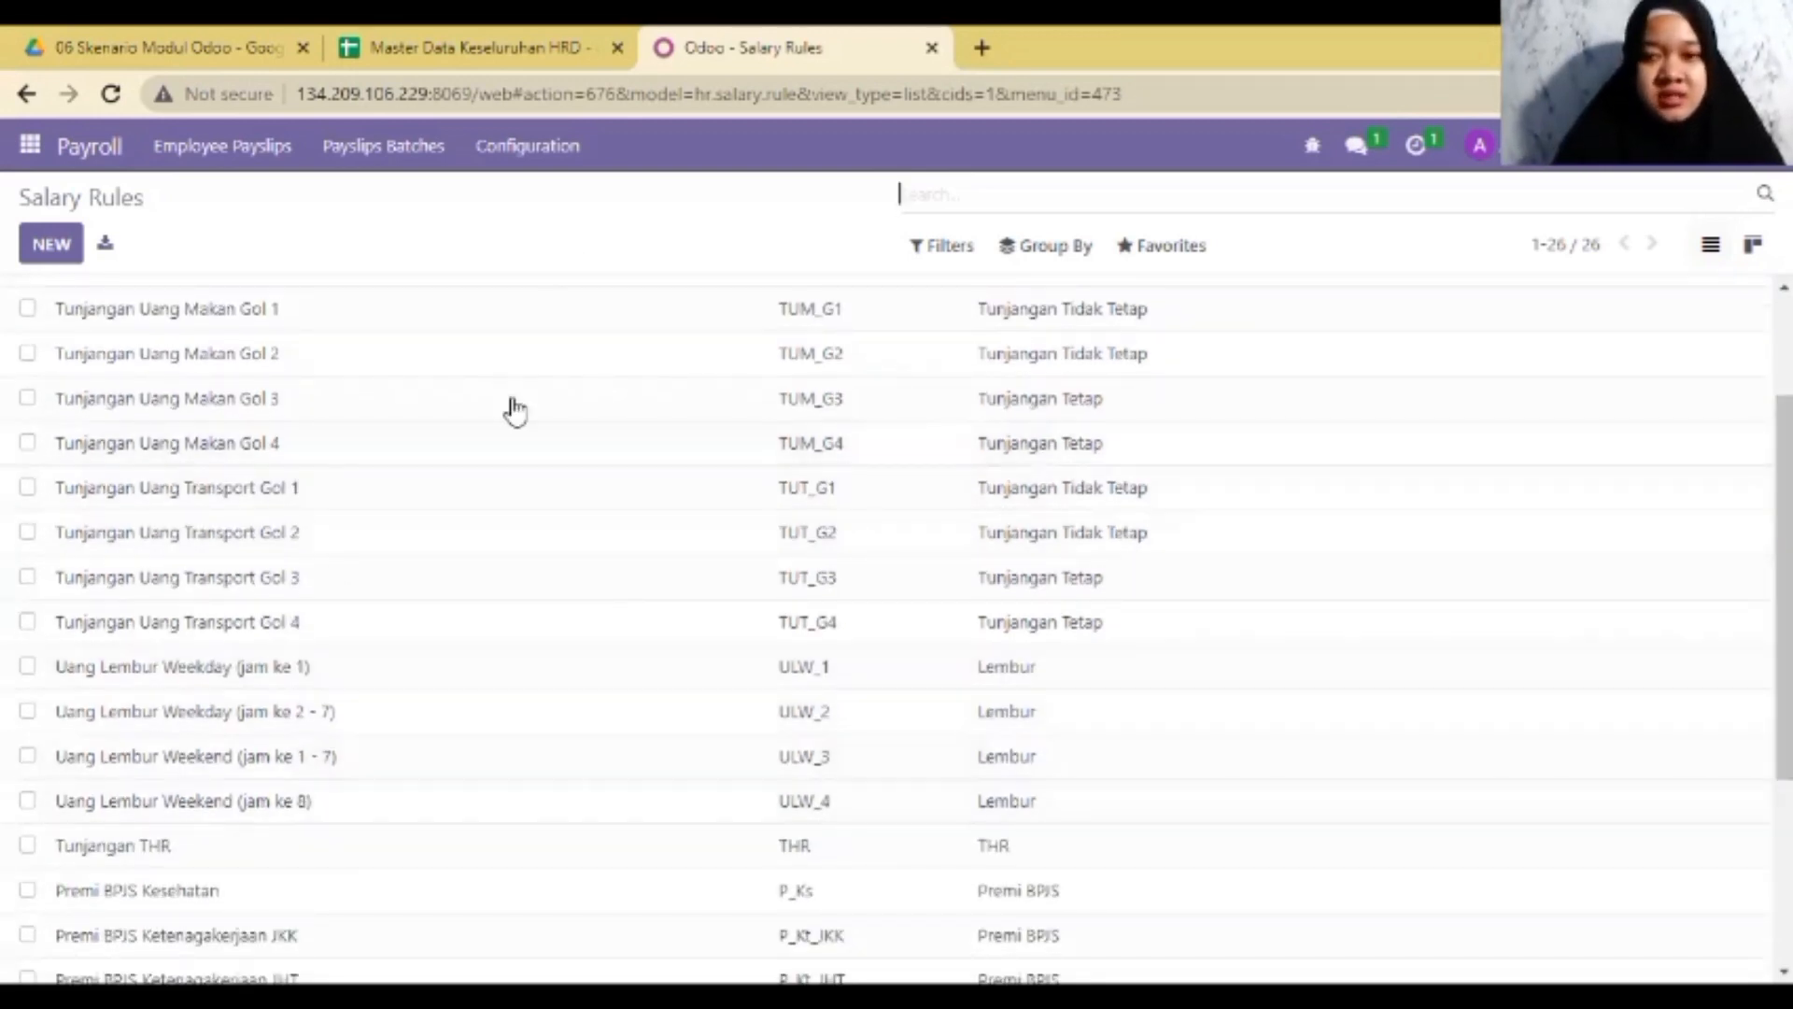
scroll(679, 598, up, 2)
mouse_move(1784, 467)
mouse_down()
mouse_move(1784, 554)
mouse_move(1784, 462)
mouse_up()
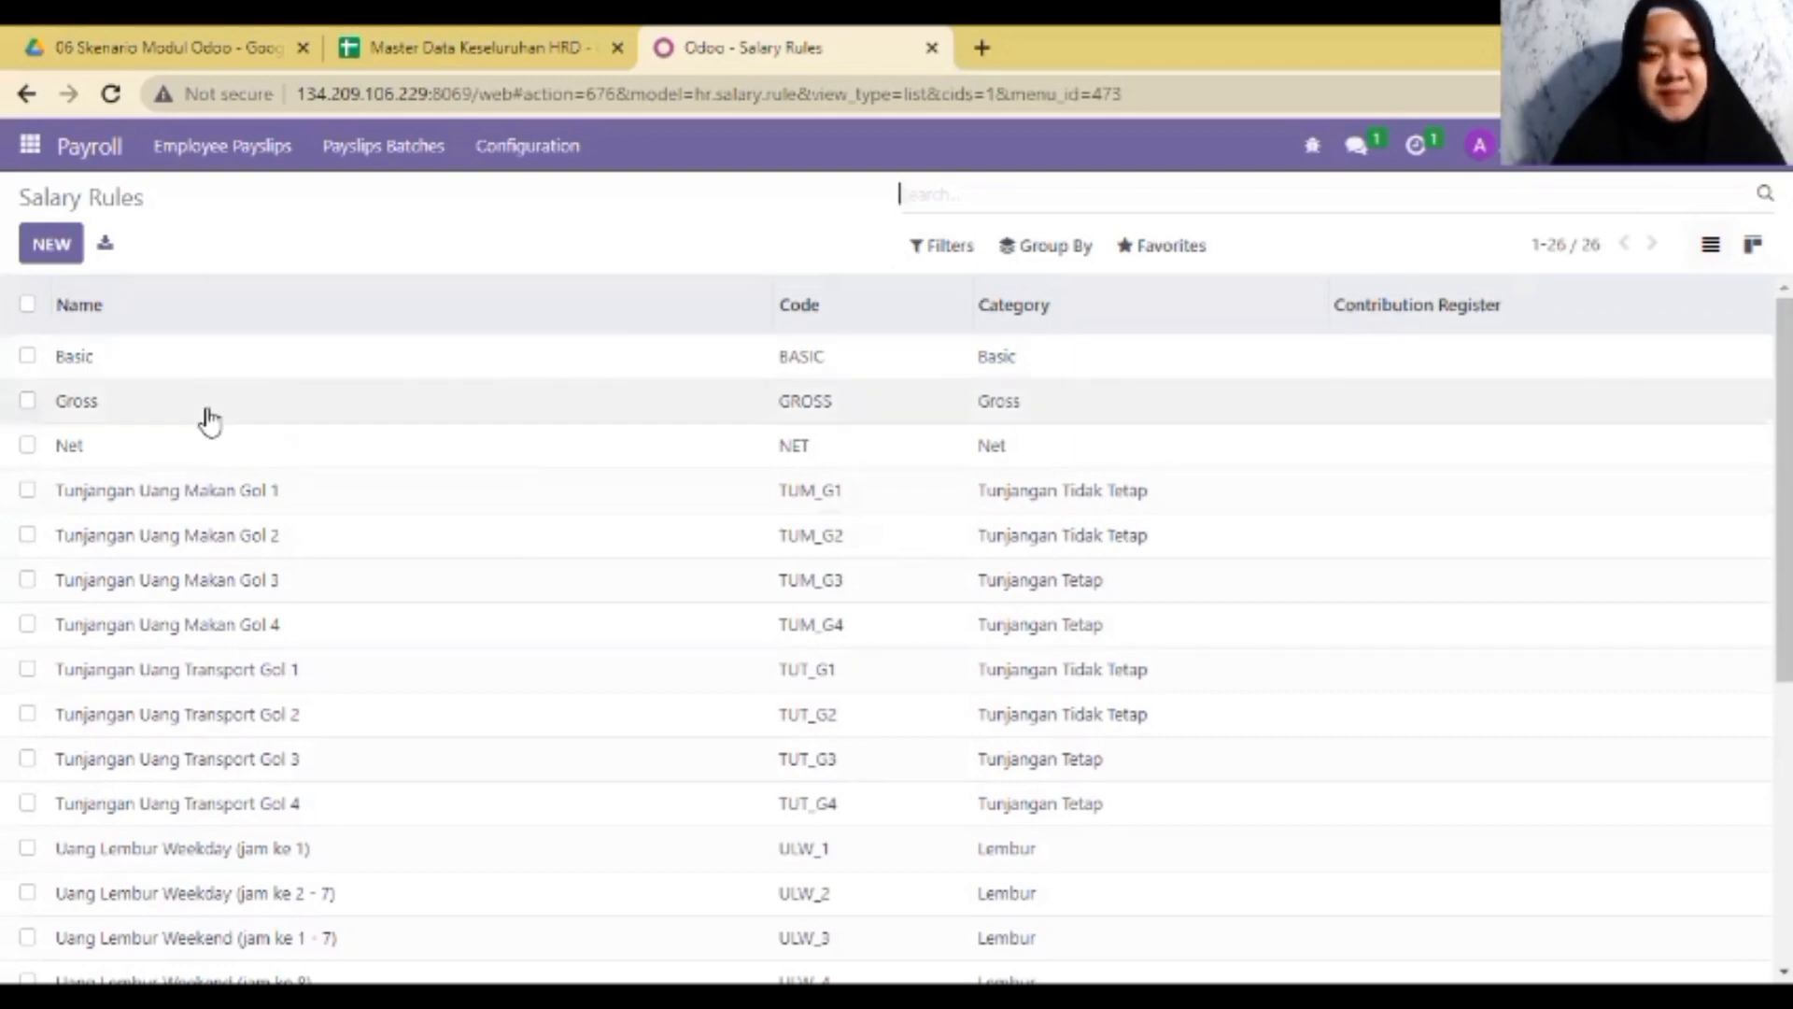
click(183, 503)
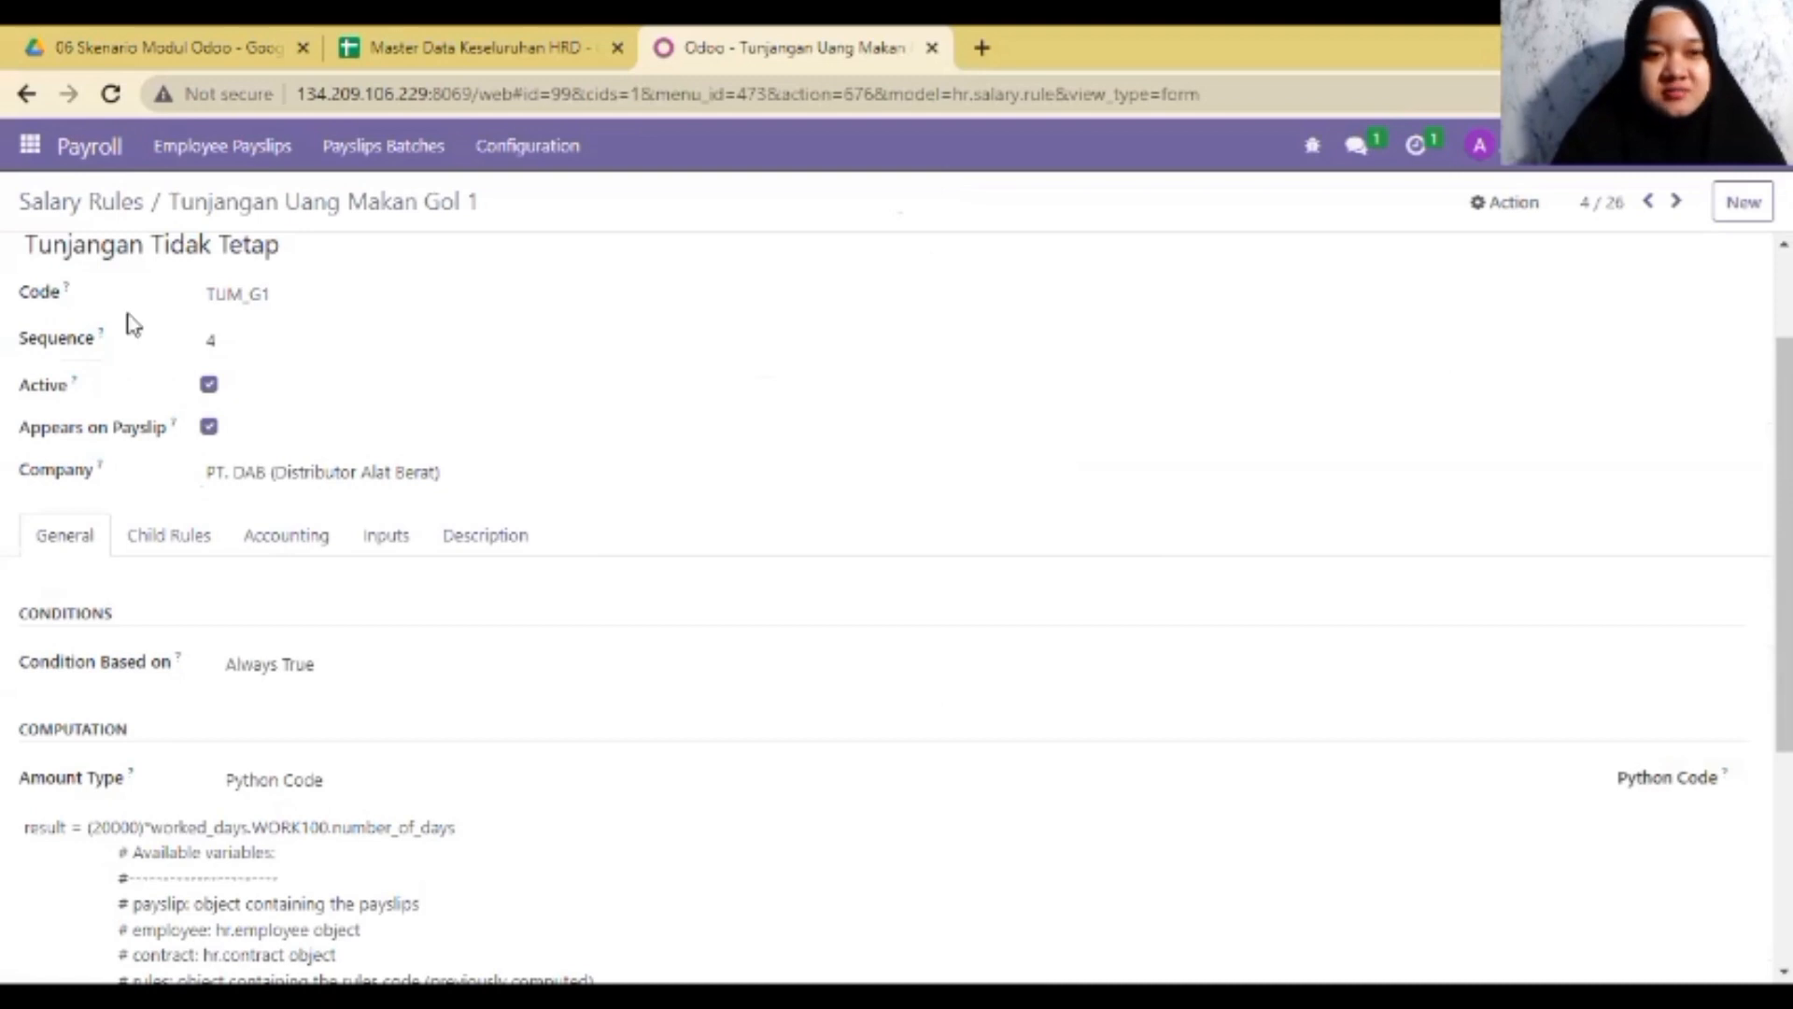
click(100, 207)
scroll(897, 616, down, 5)
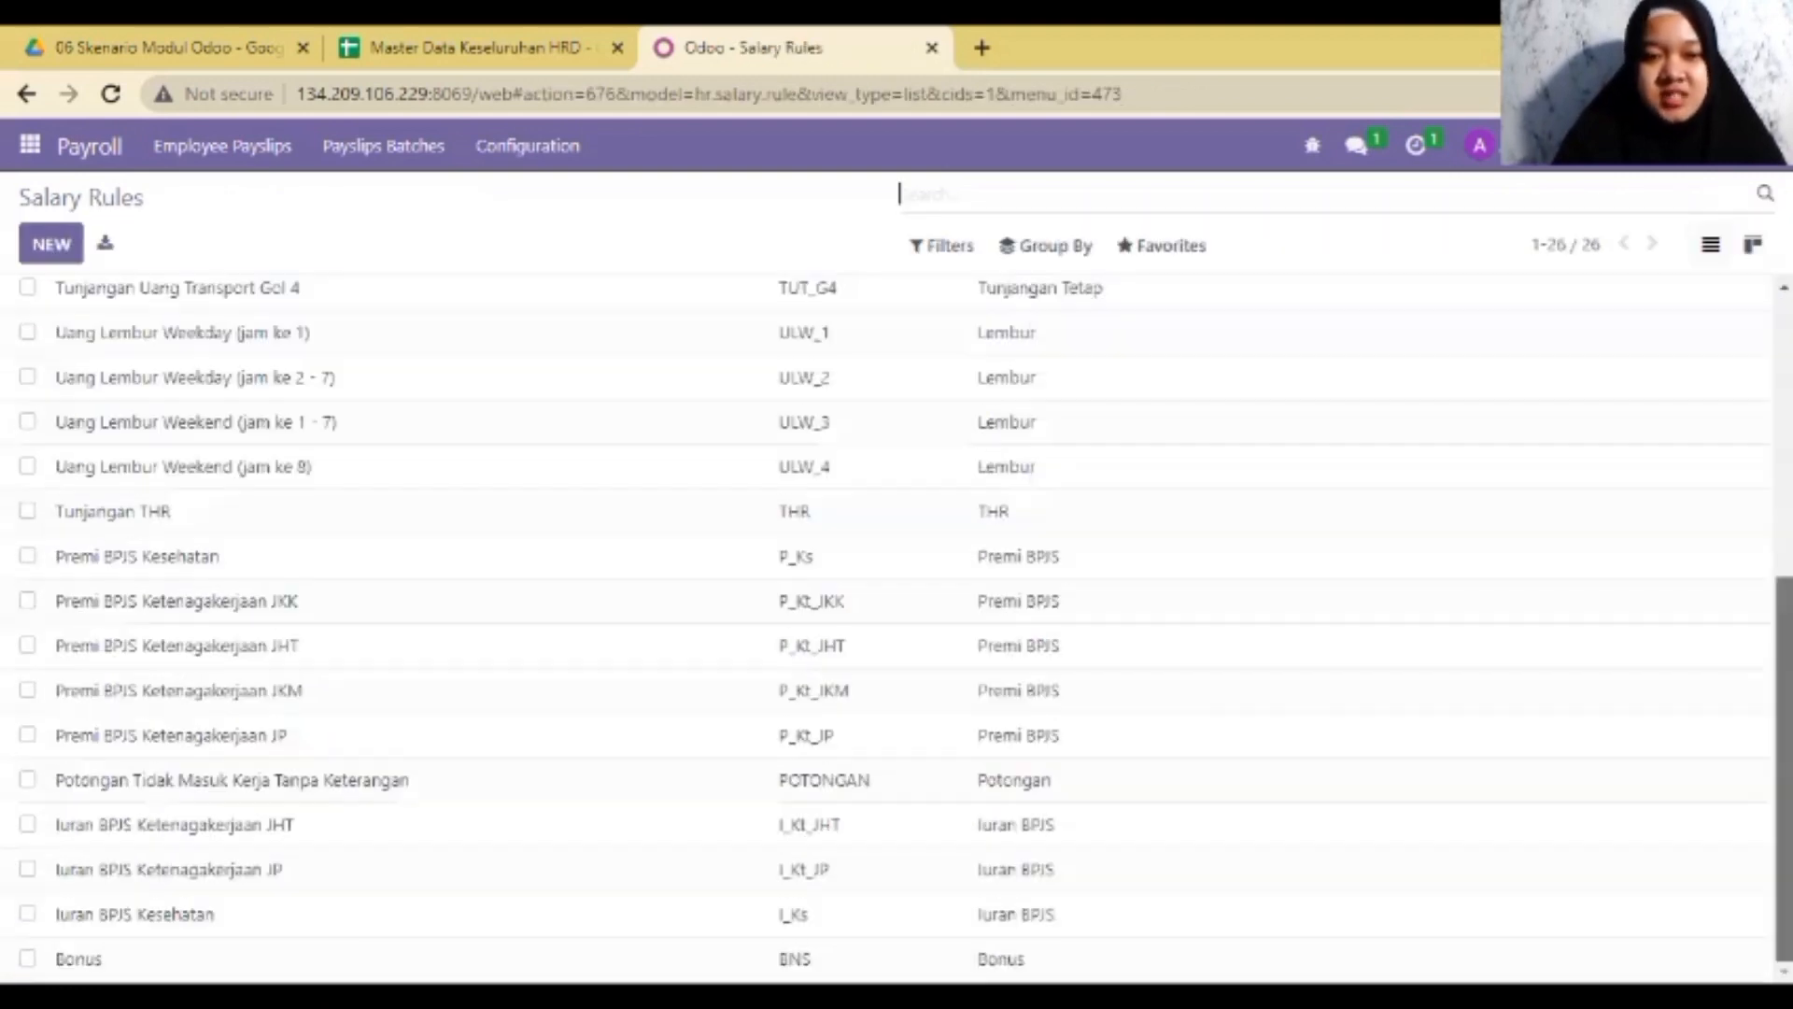
scroll(897, 616, up, 5)
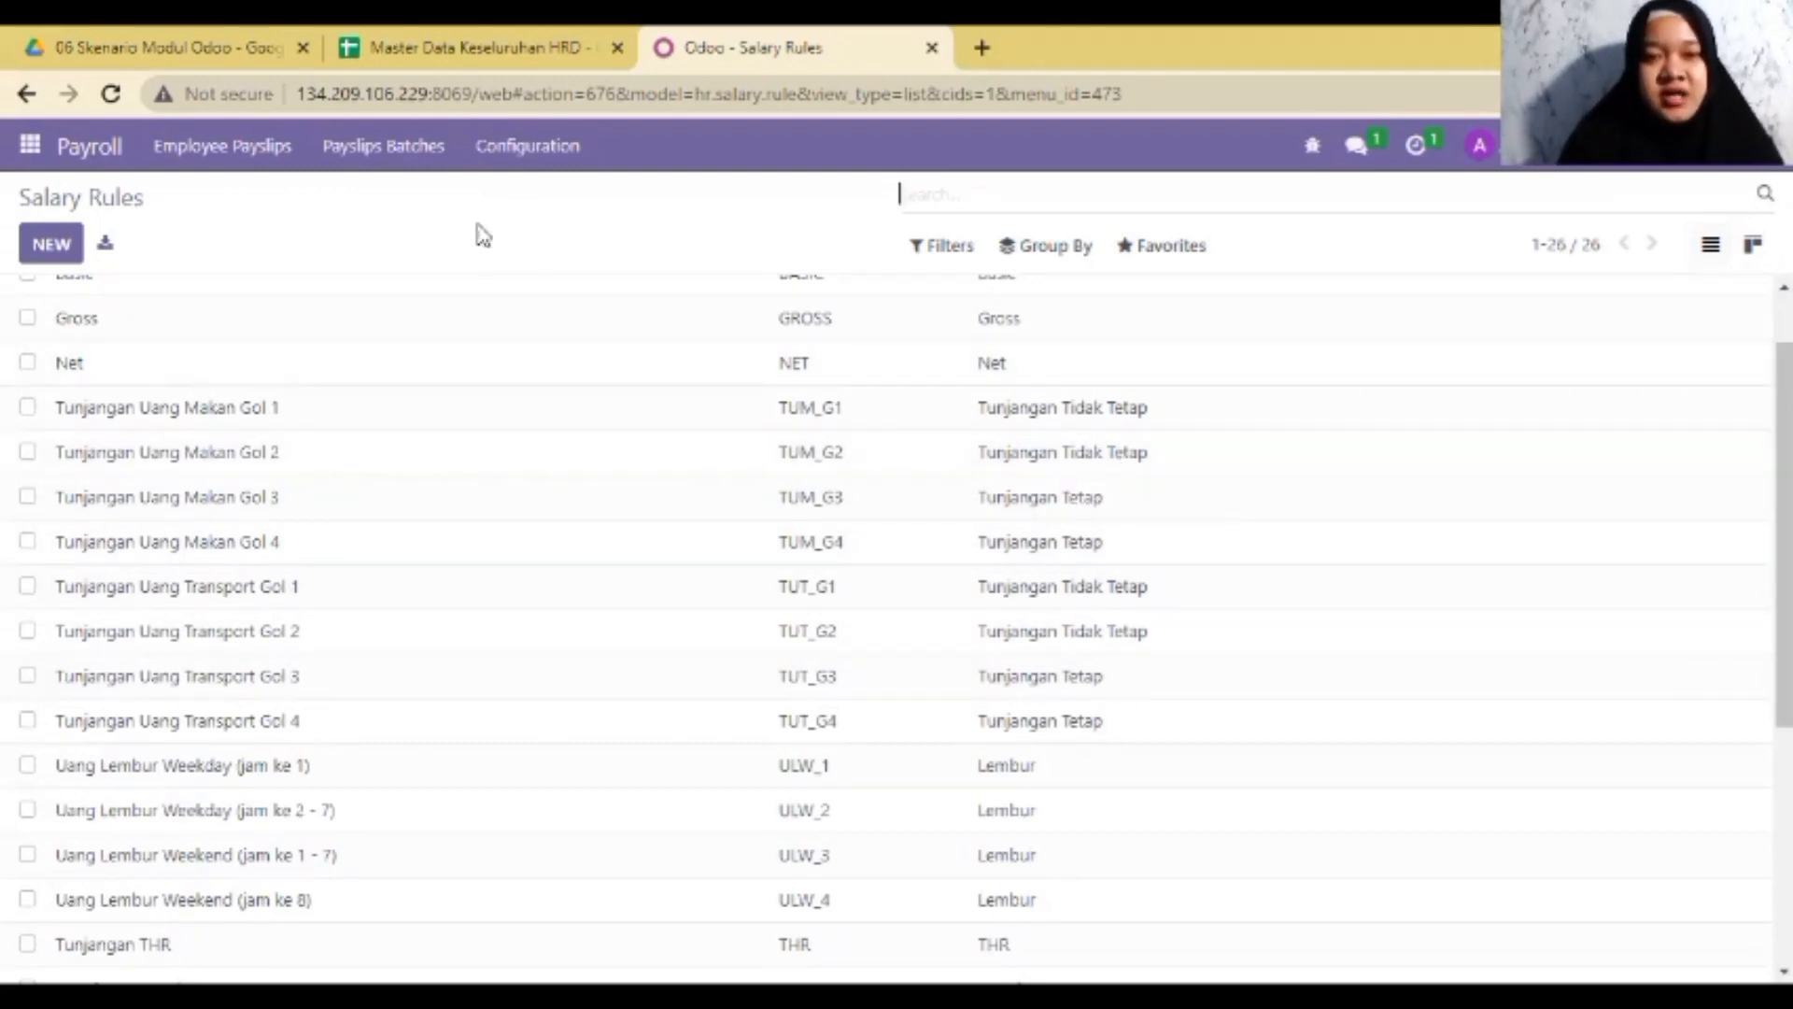
- Switch to the master data spreadsheet and examine the salary structures and their rules on the 8 PAY Salary Structure PT DAB sheet
click(471, 46)
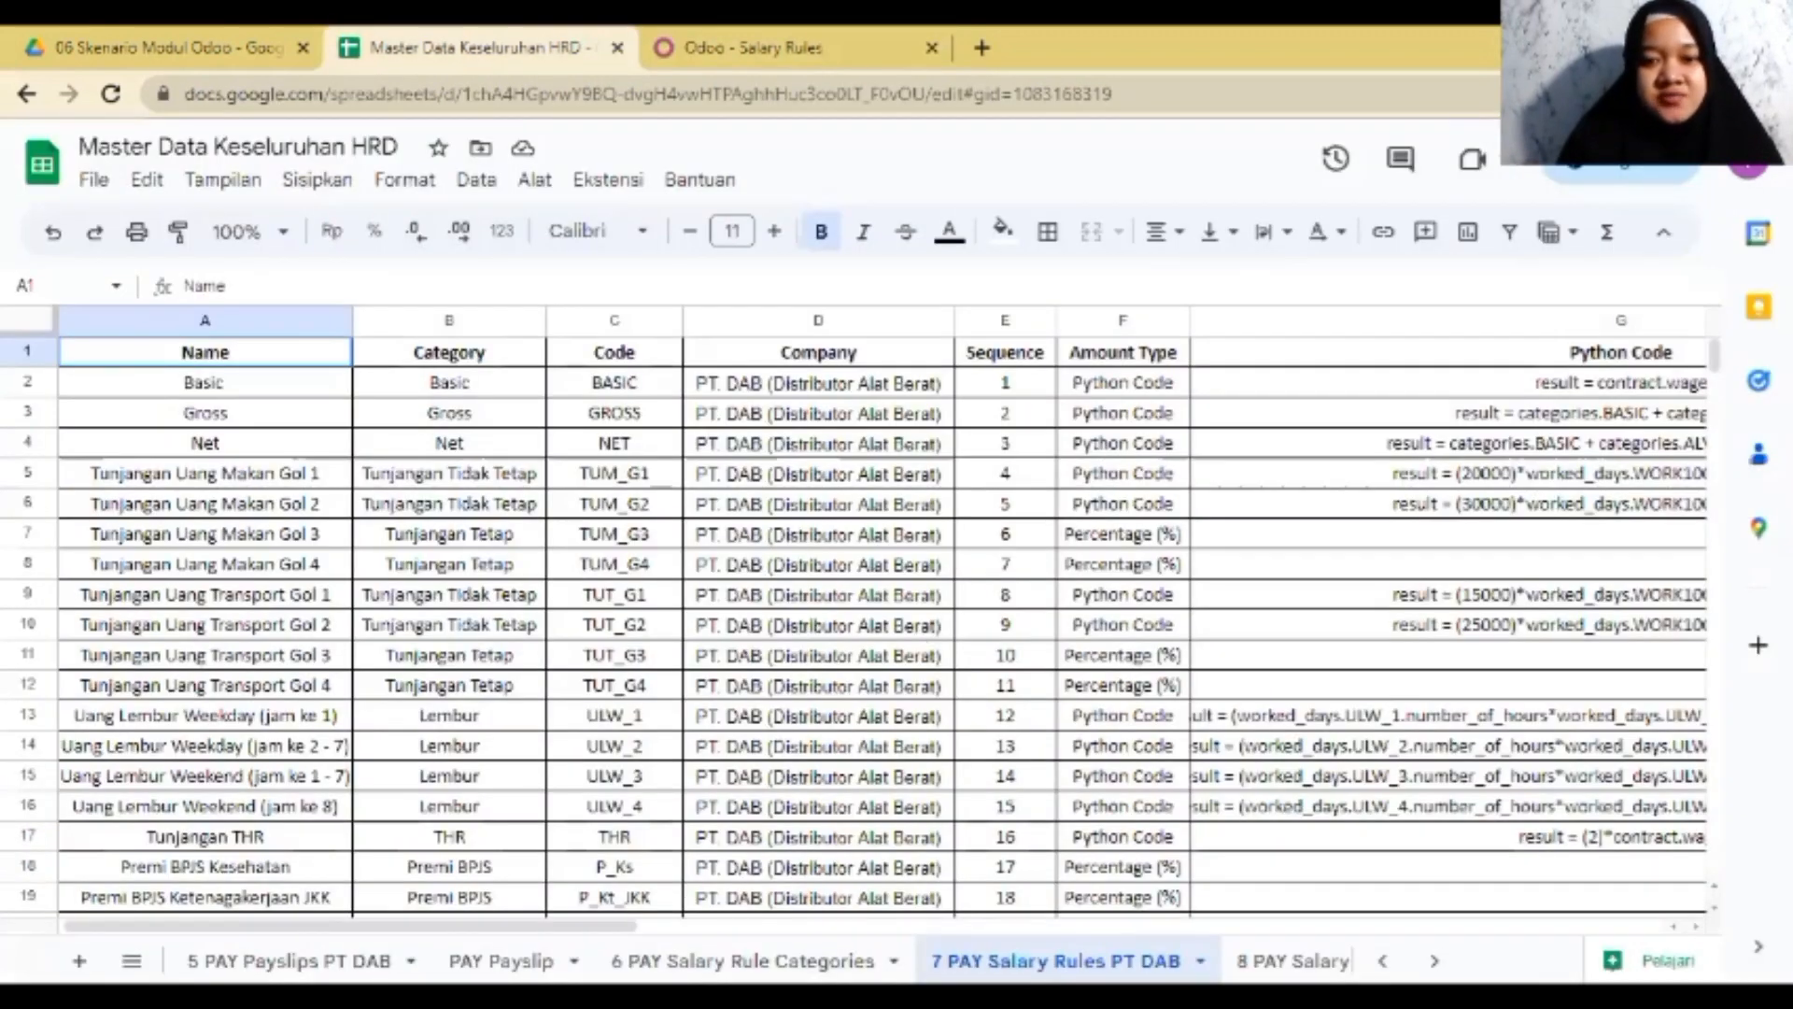
click(1292, 960)
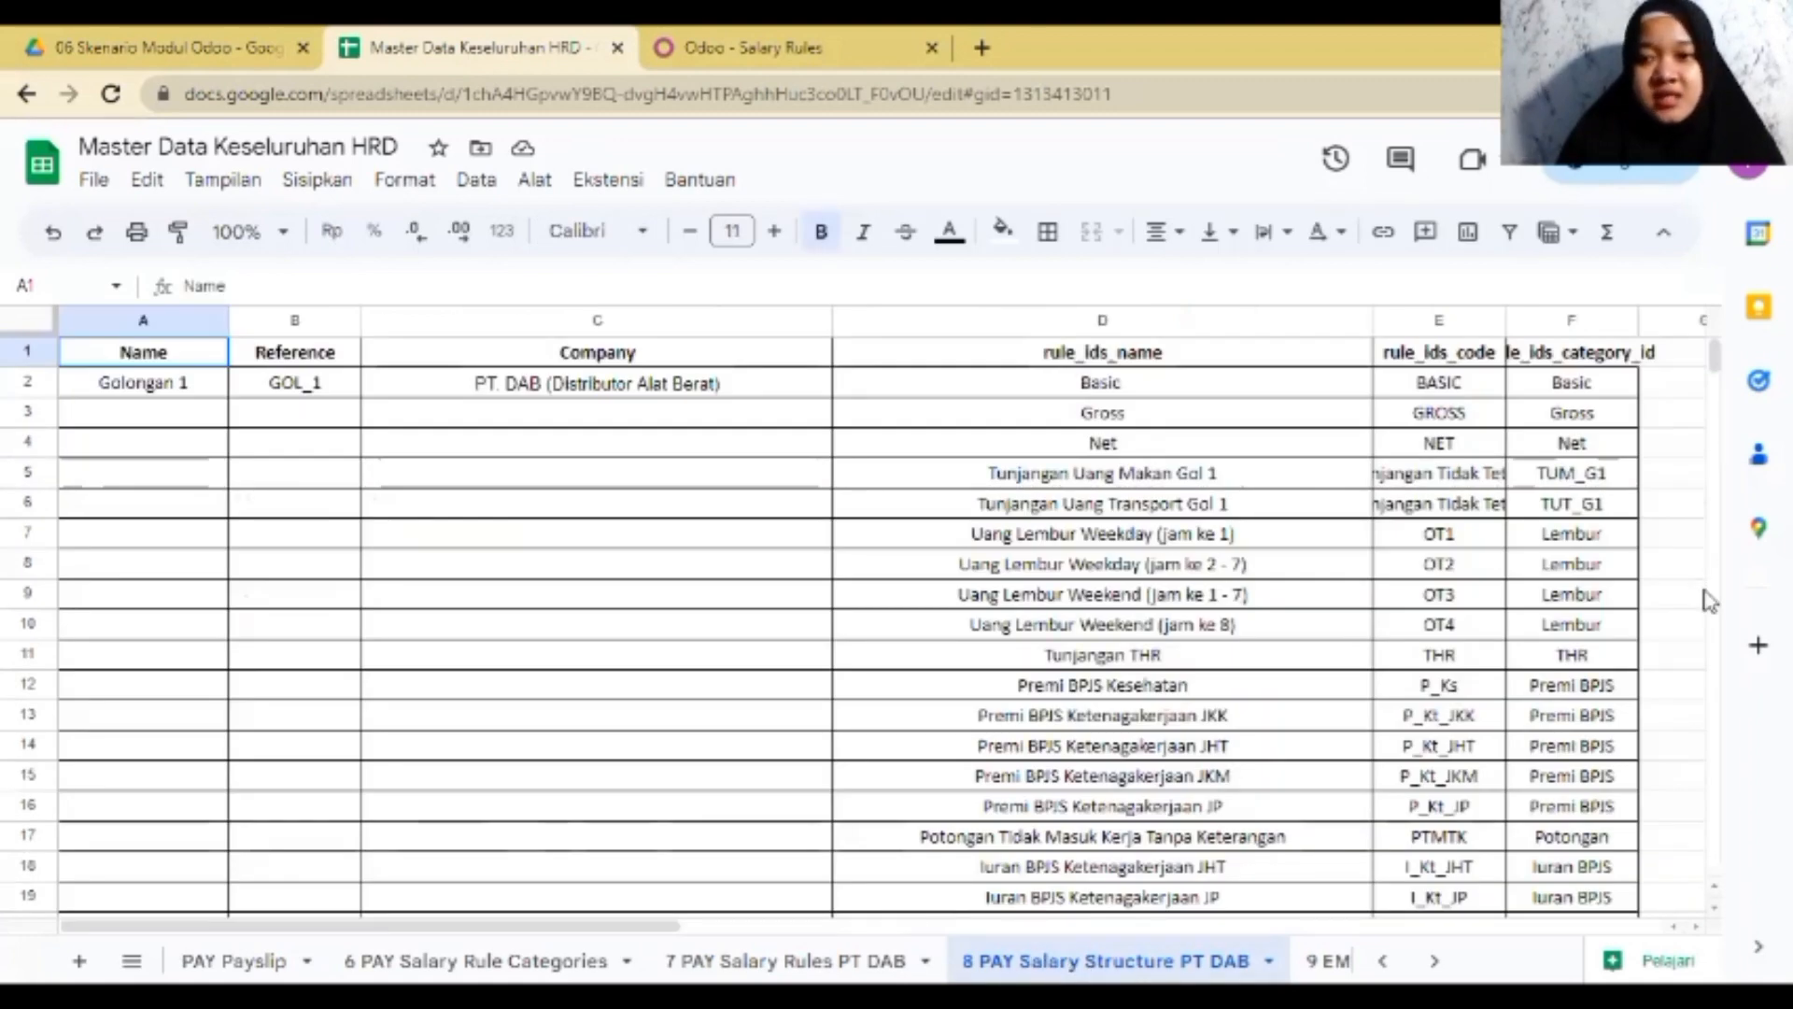
scroll(1723, 612, down, 5)
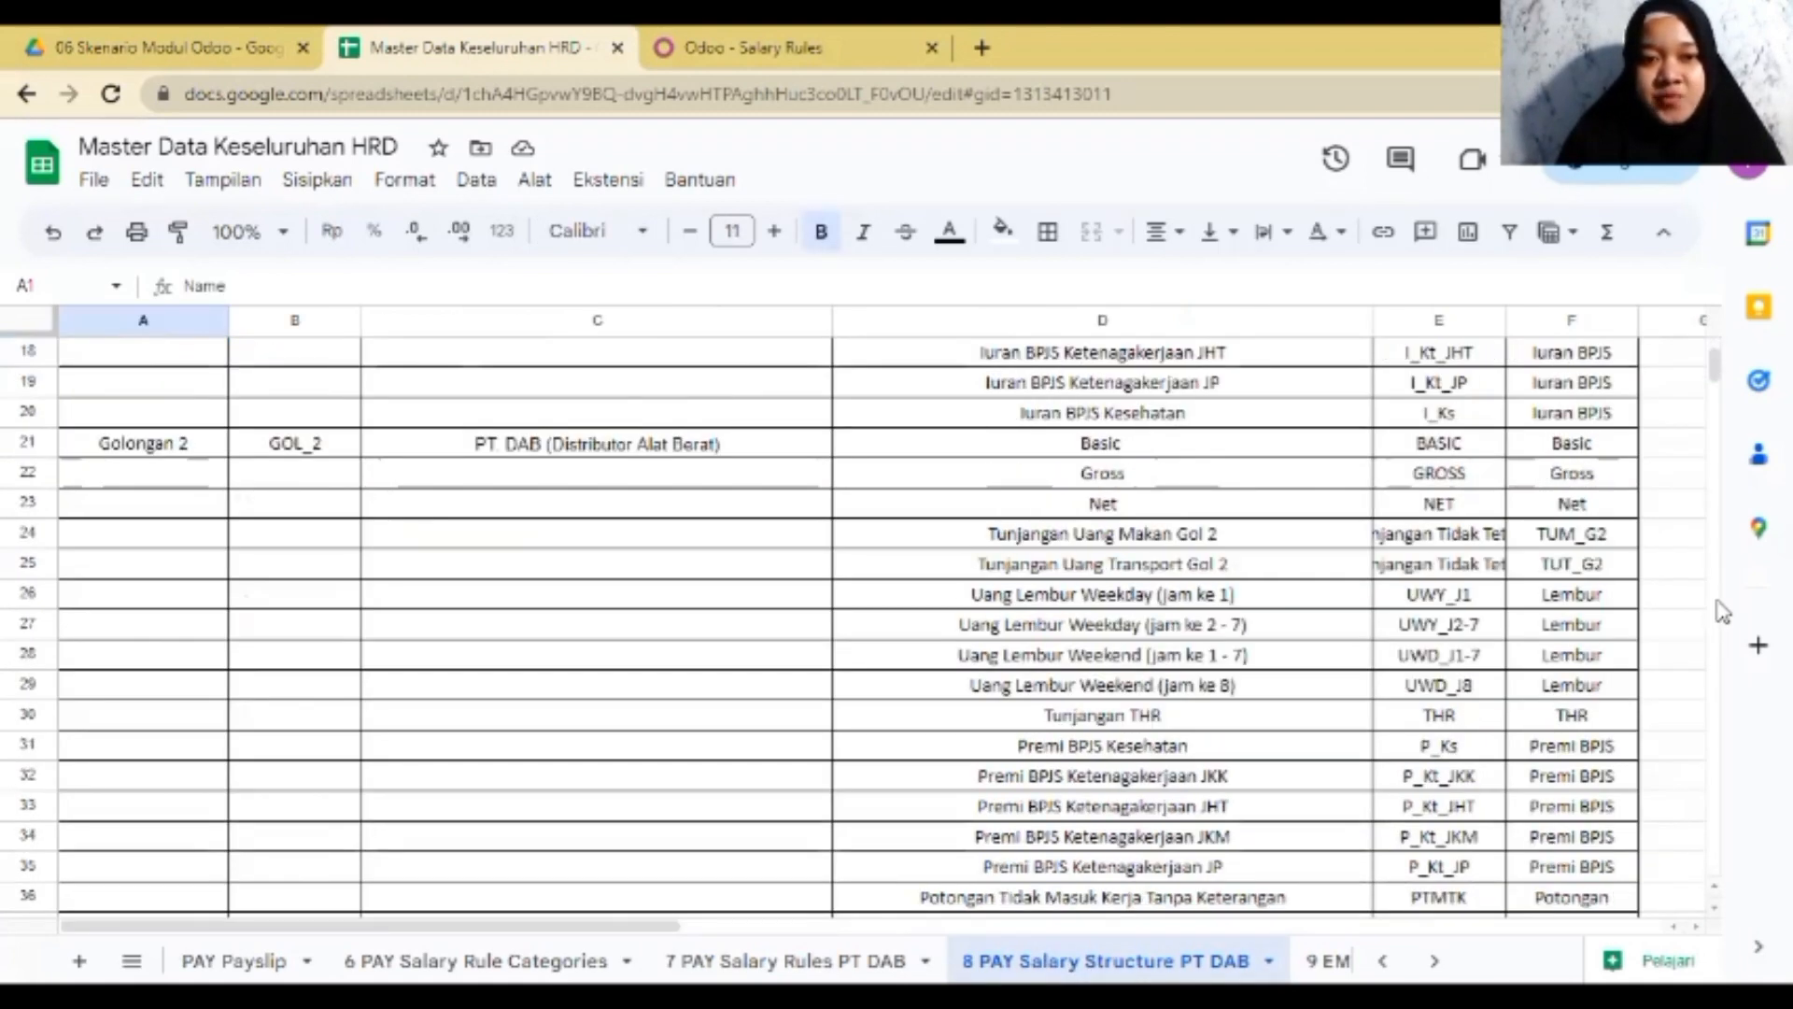
scroll(1723, 612, down, 7)
scroll(1723, 611, down, 9)
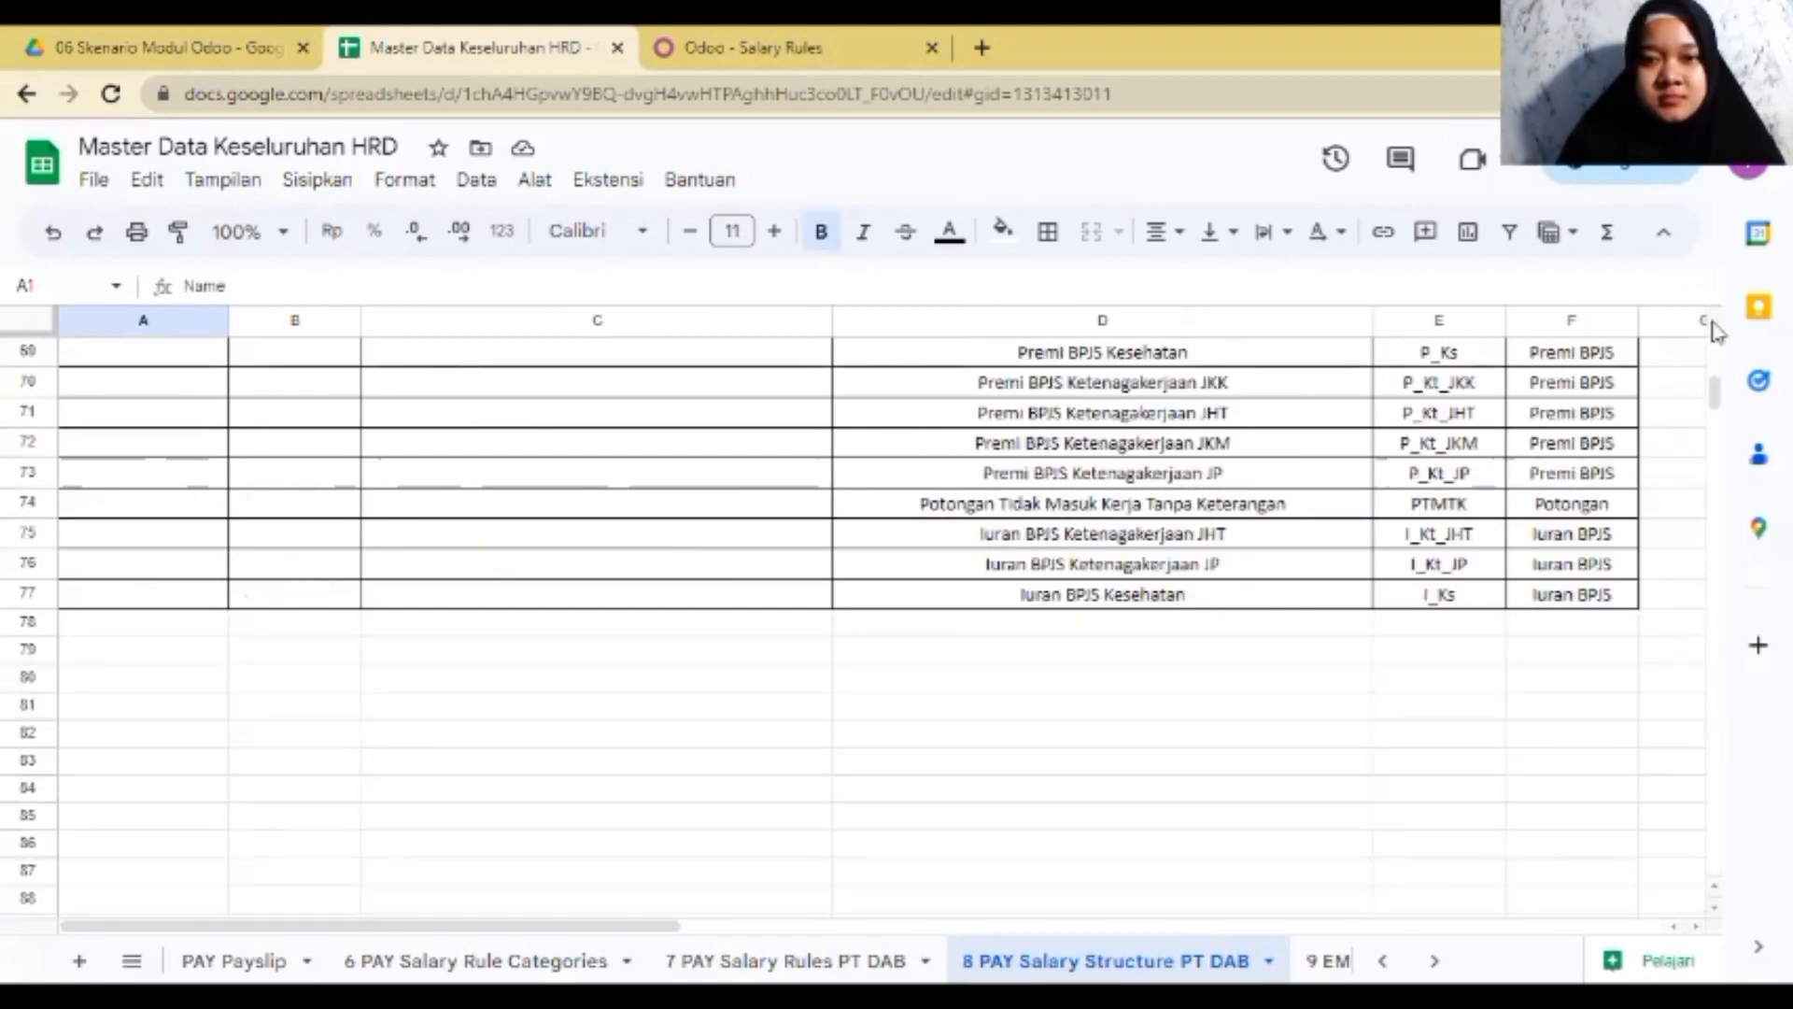
scroll(1714, 332, up, 17)
- Switch back to Odoo and open the Salary Structures list in the Payroll configuration
click(731, 42)
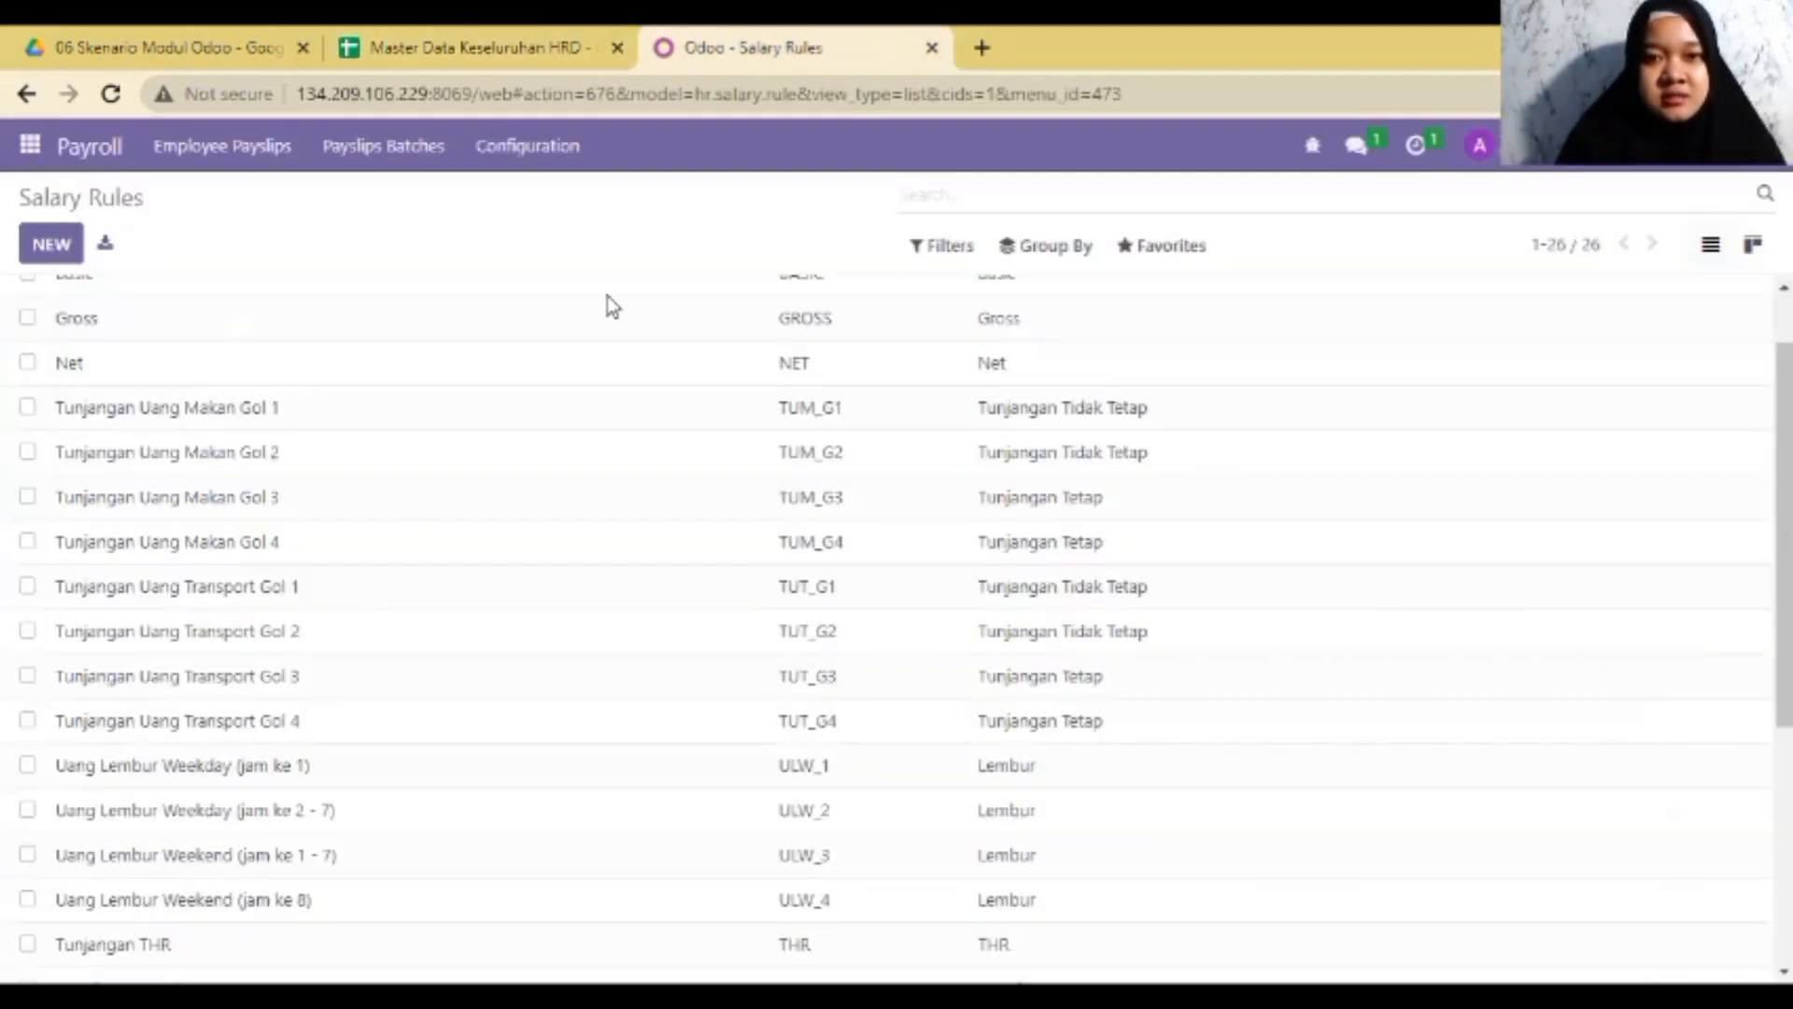
click(566, 165)
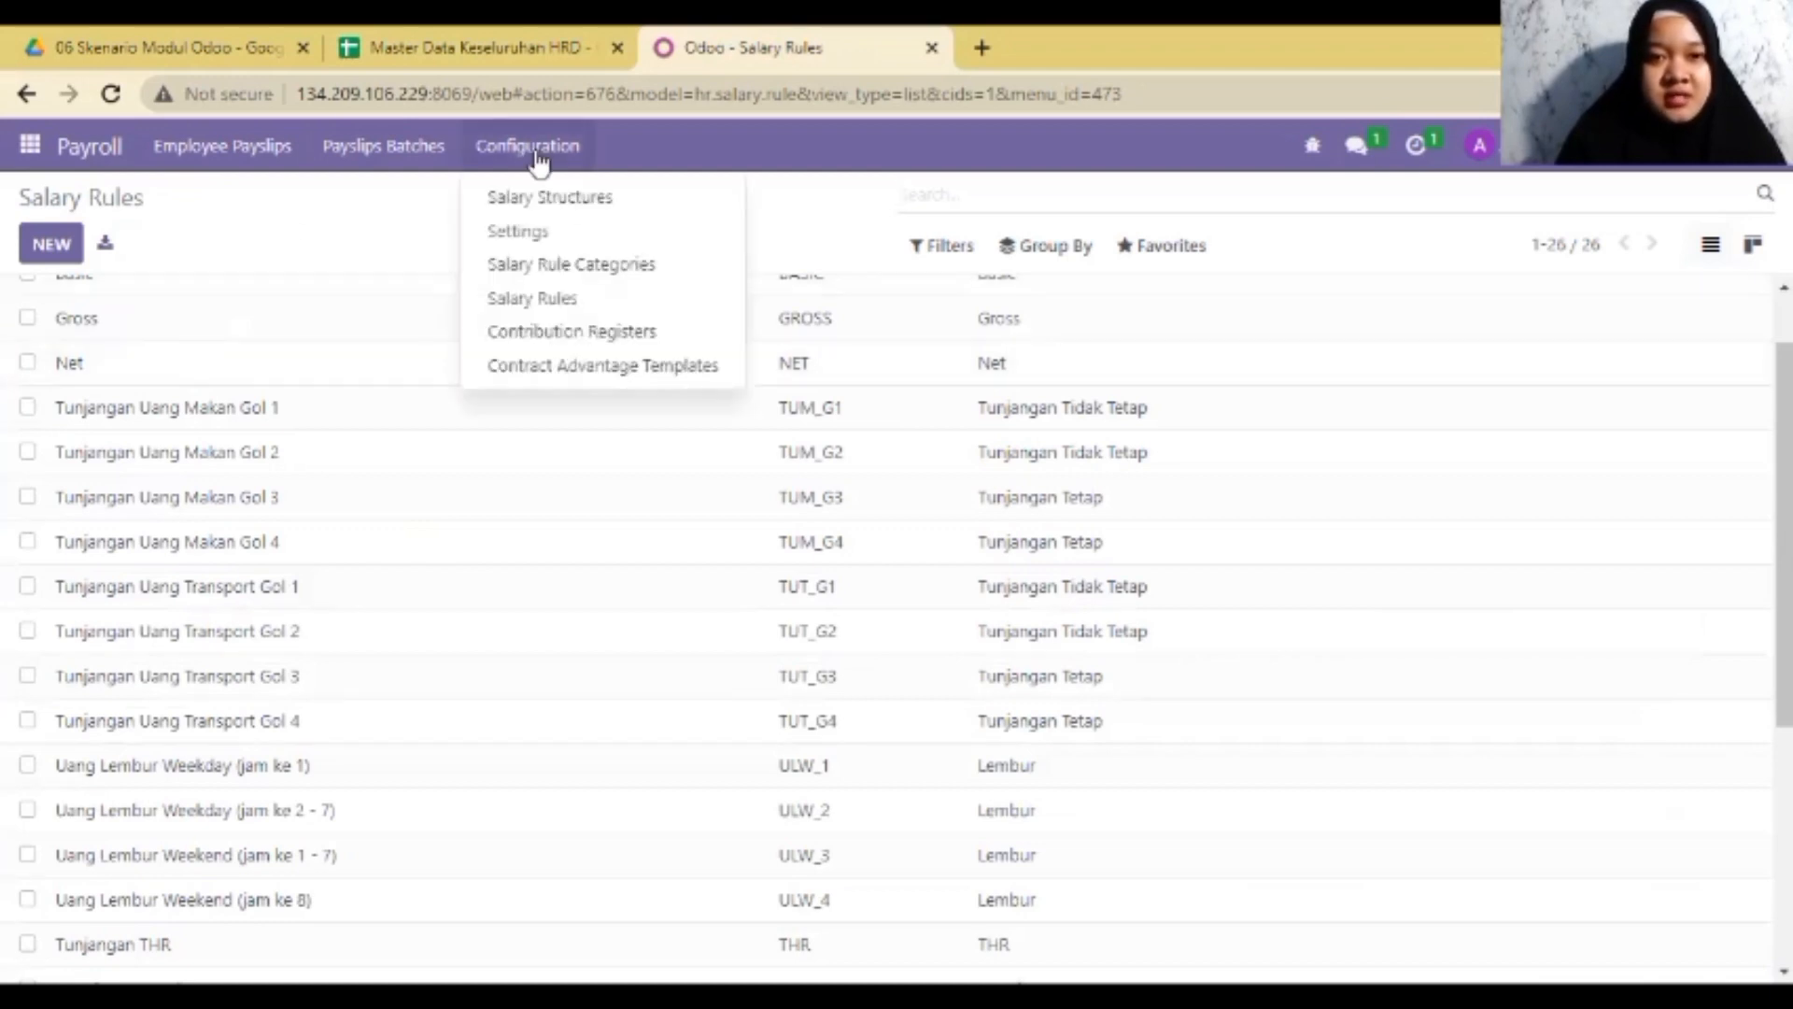
click(559, 209)
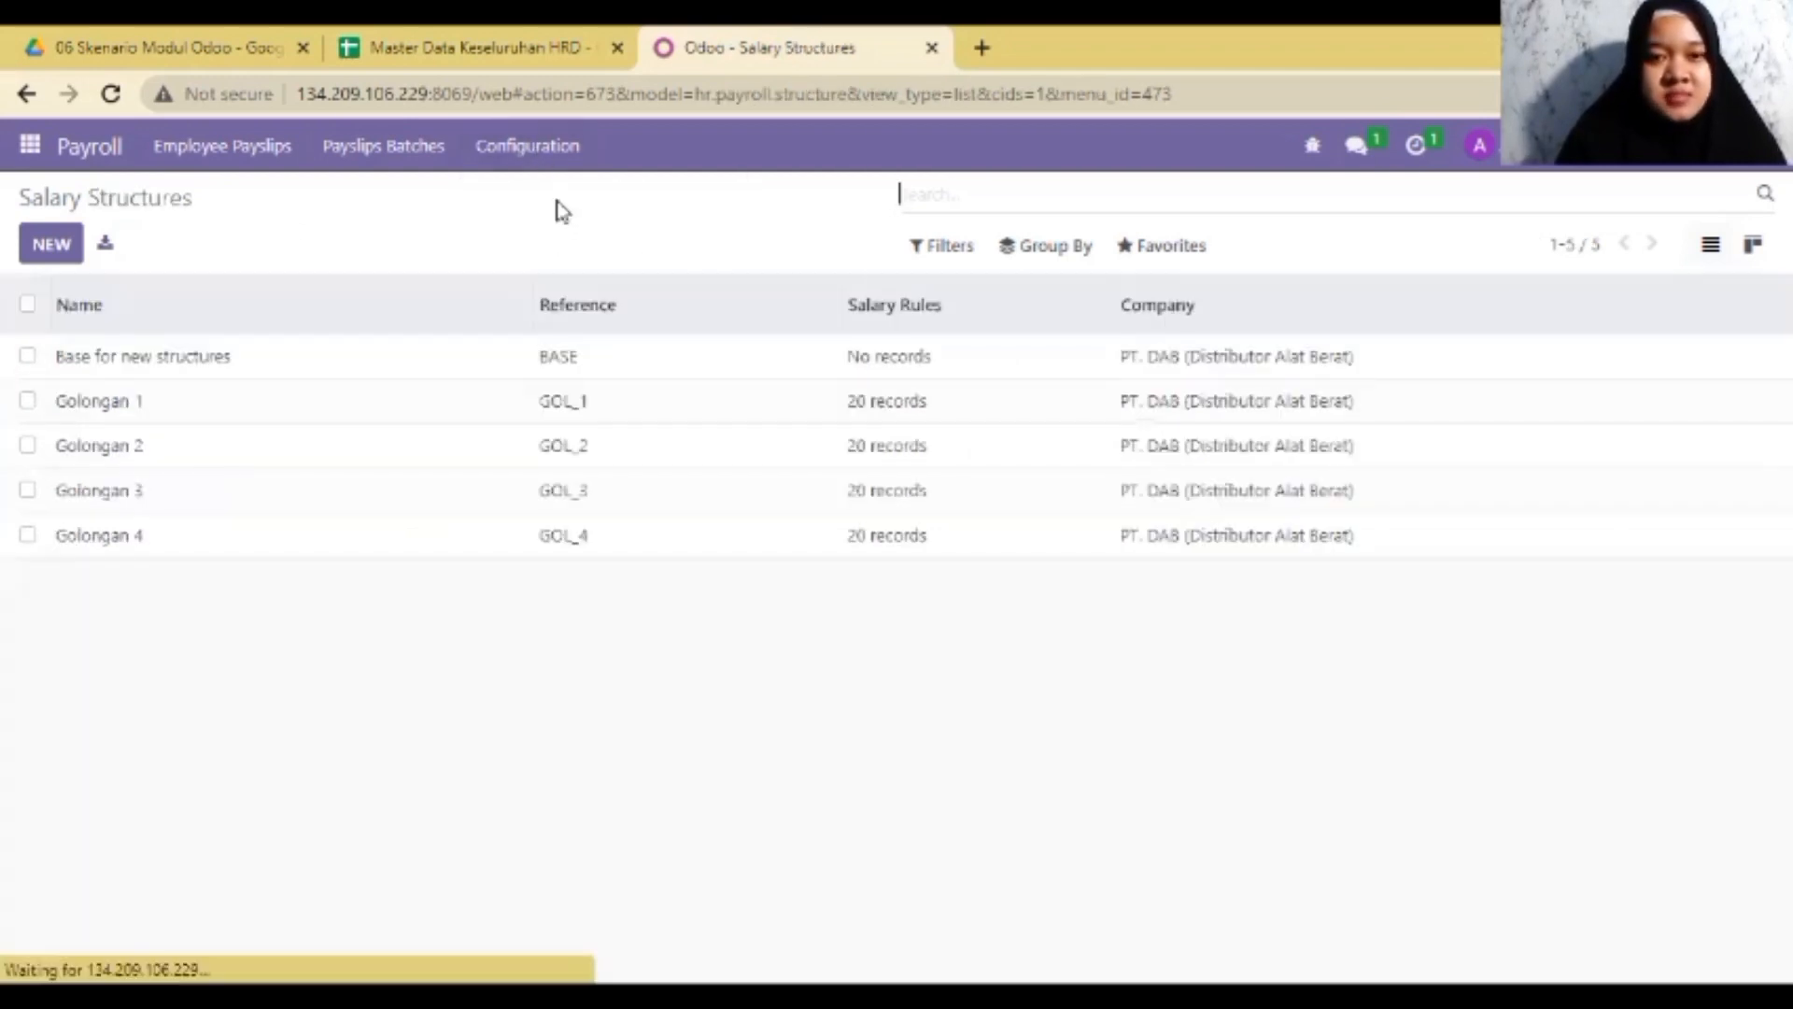
- Try adding the Basic, Gross, Net, Tunjangan Uang Makan Gol 1 and Gol 2 rules to a new salary structure, and discard it
click(52, 244)
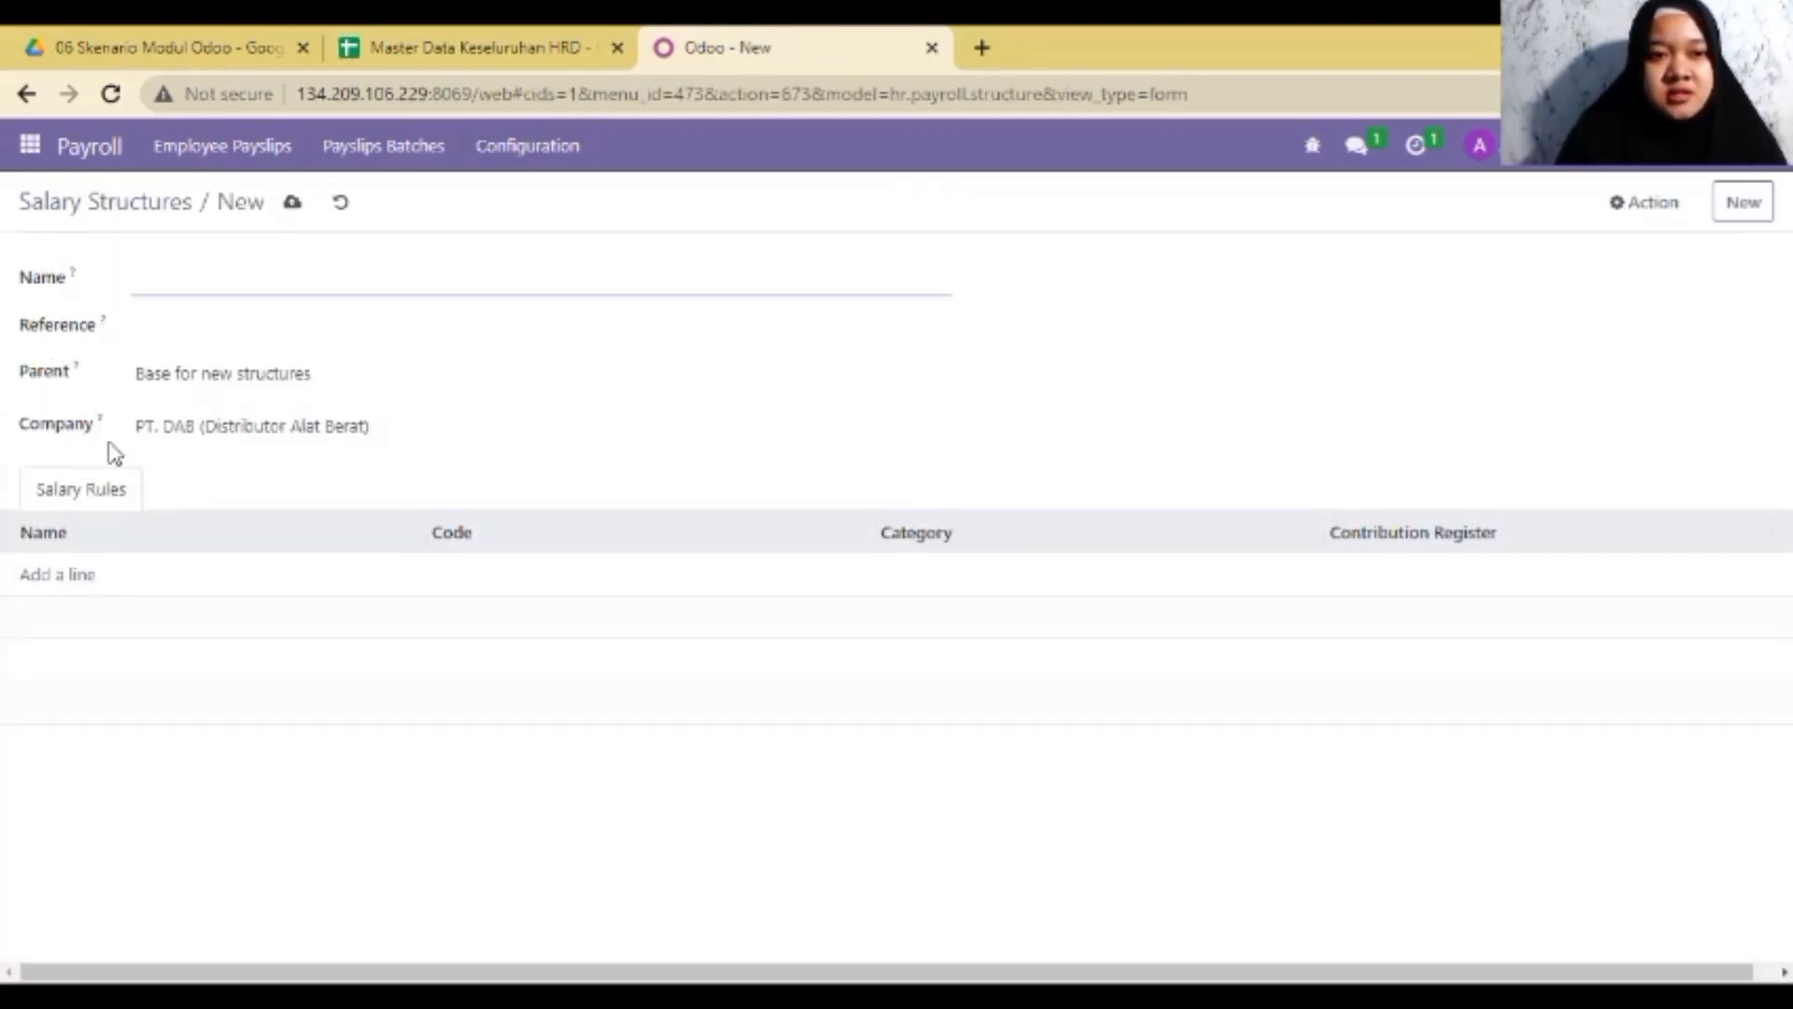
click(77, 577)
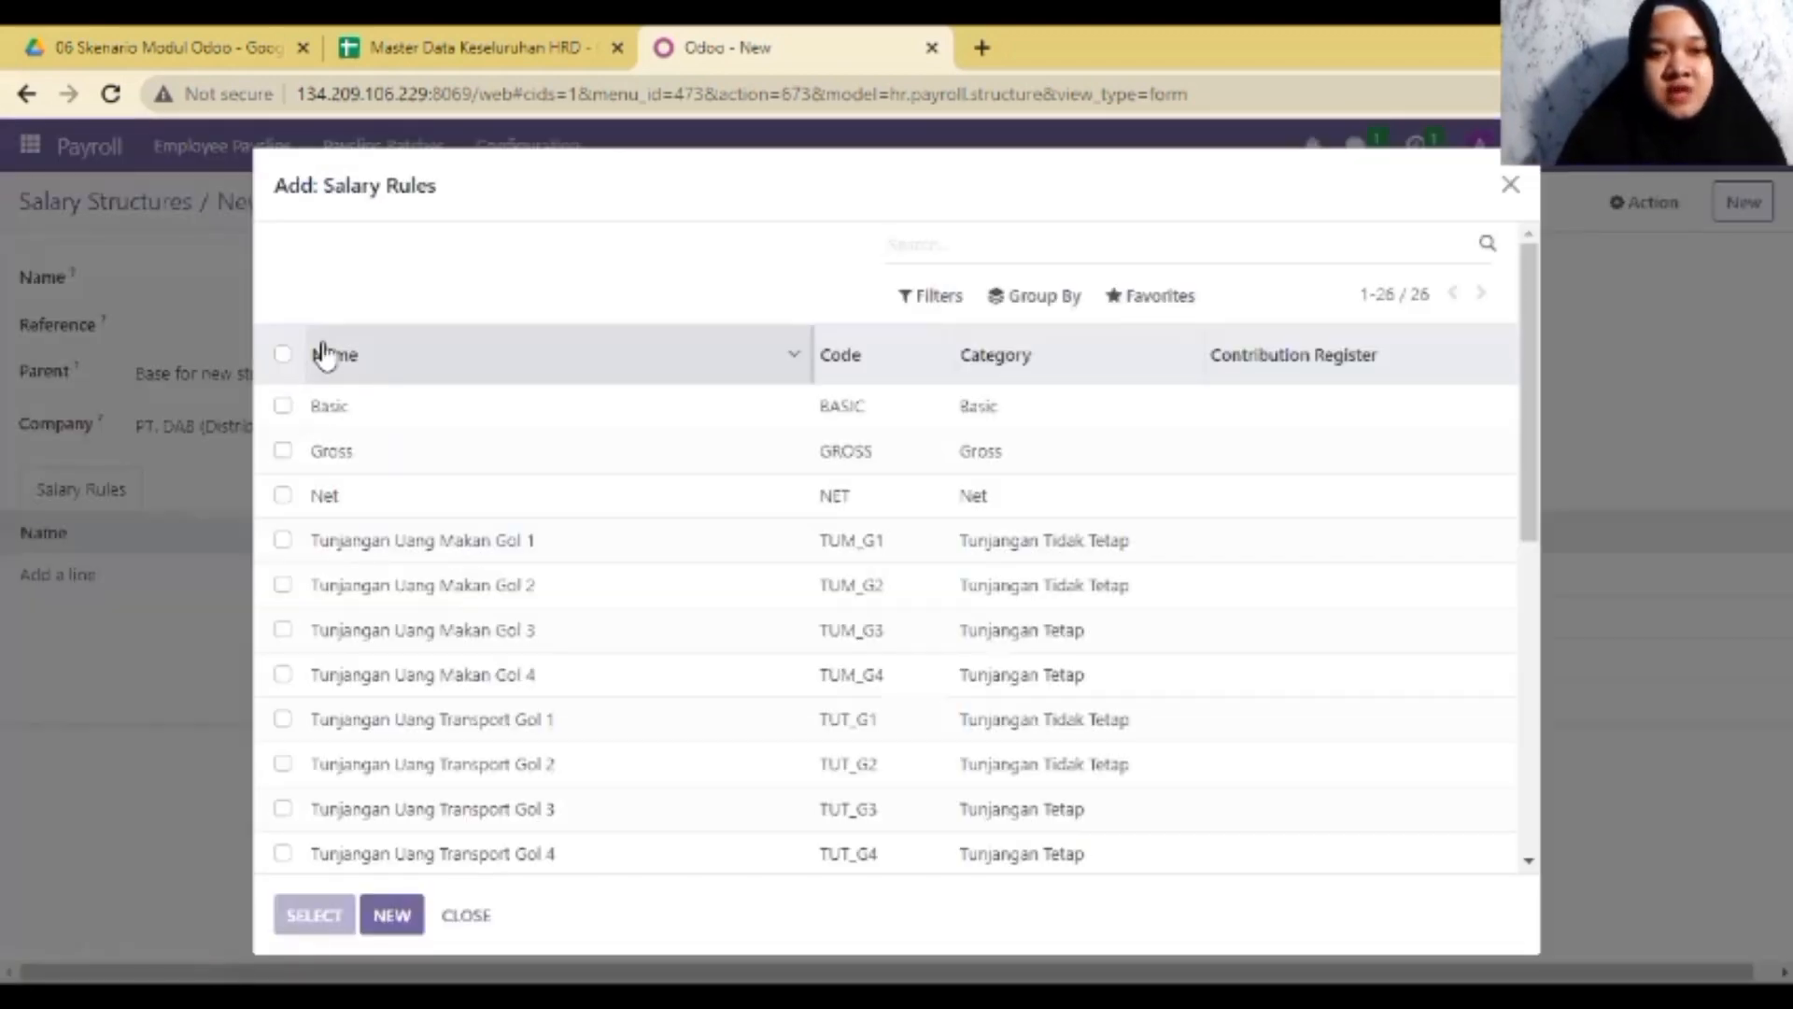
click(283, 407)
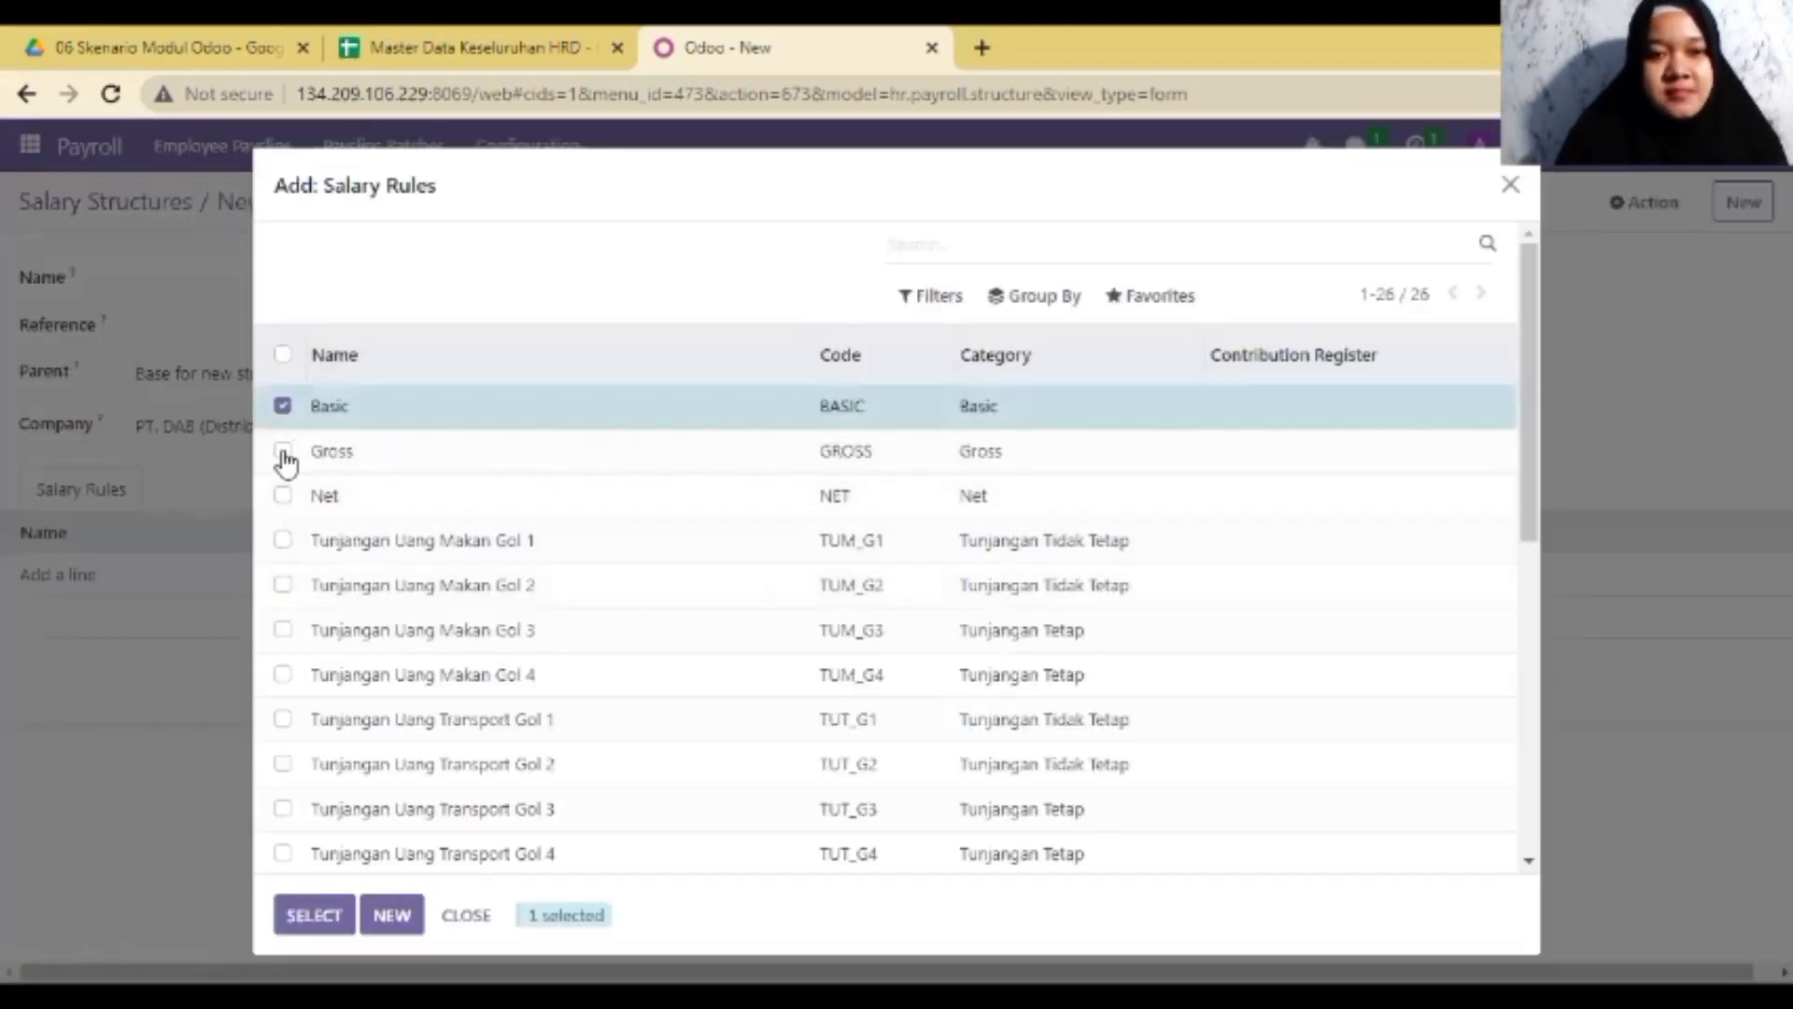
click(283, 452)
click(282, 495)
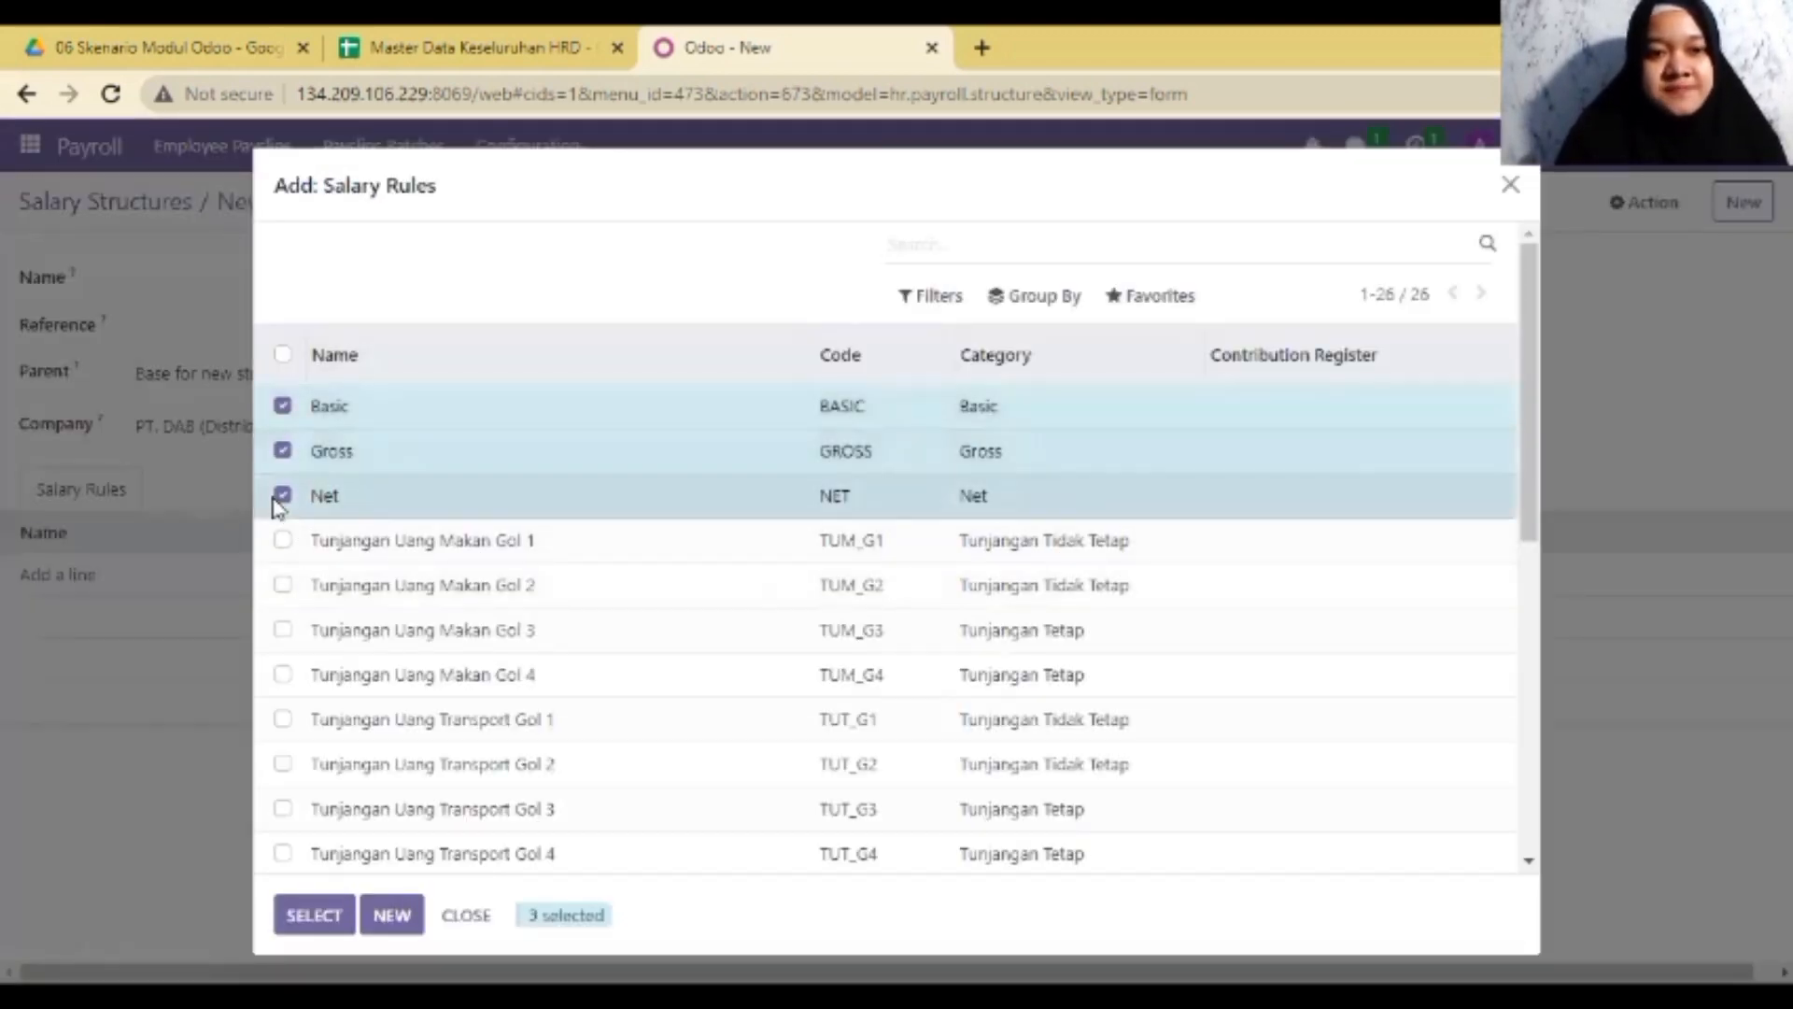
click(283, 587)
click(282, 540)
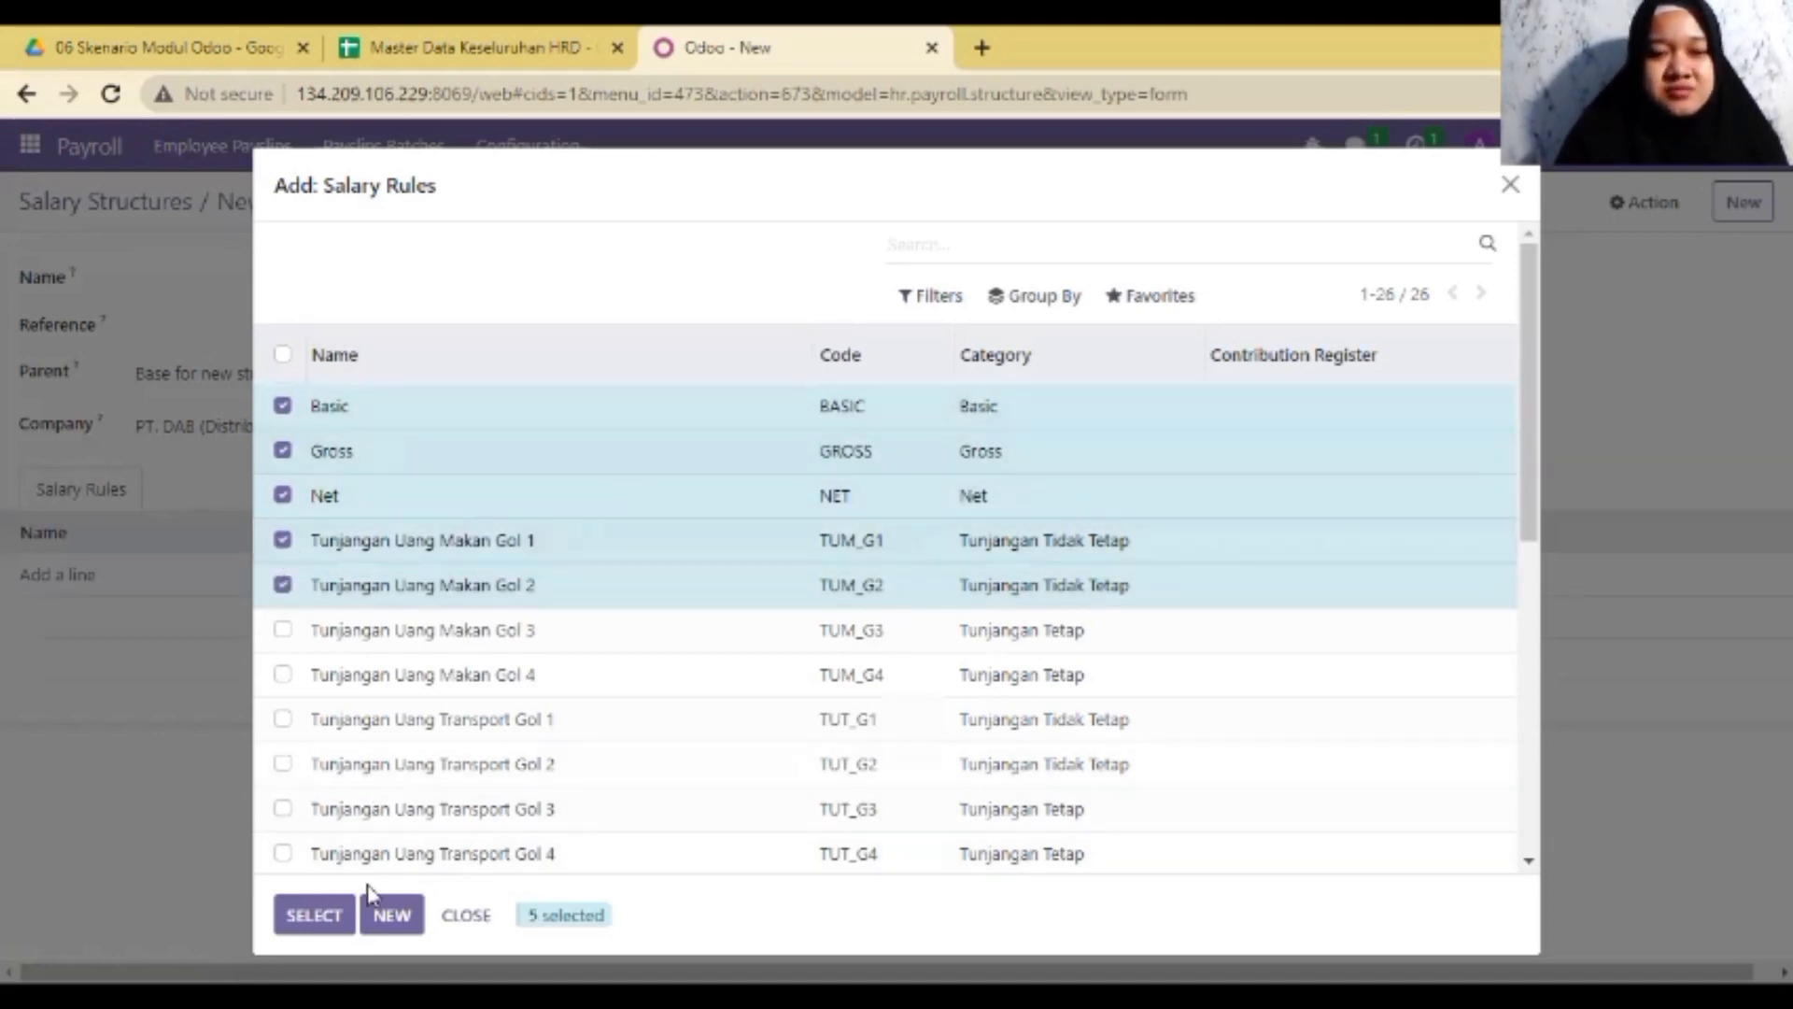
click(318, 913)
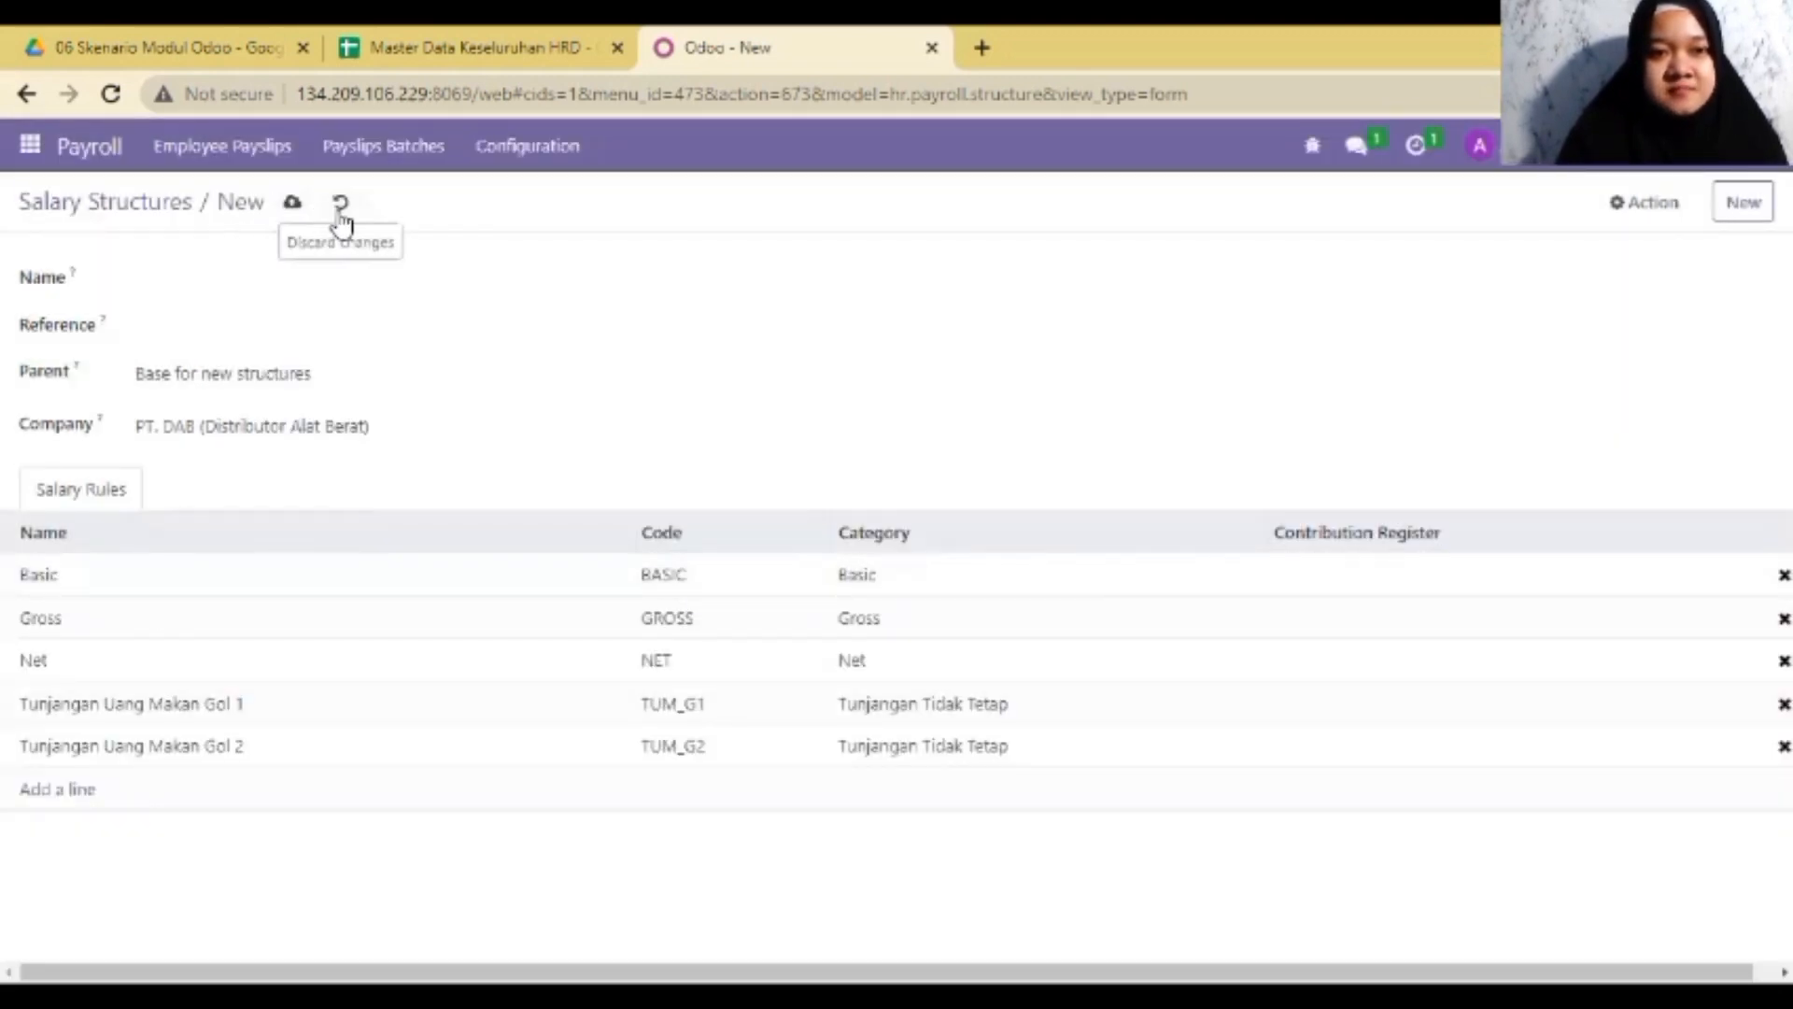
click(338, 207)
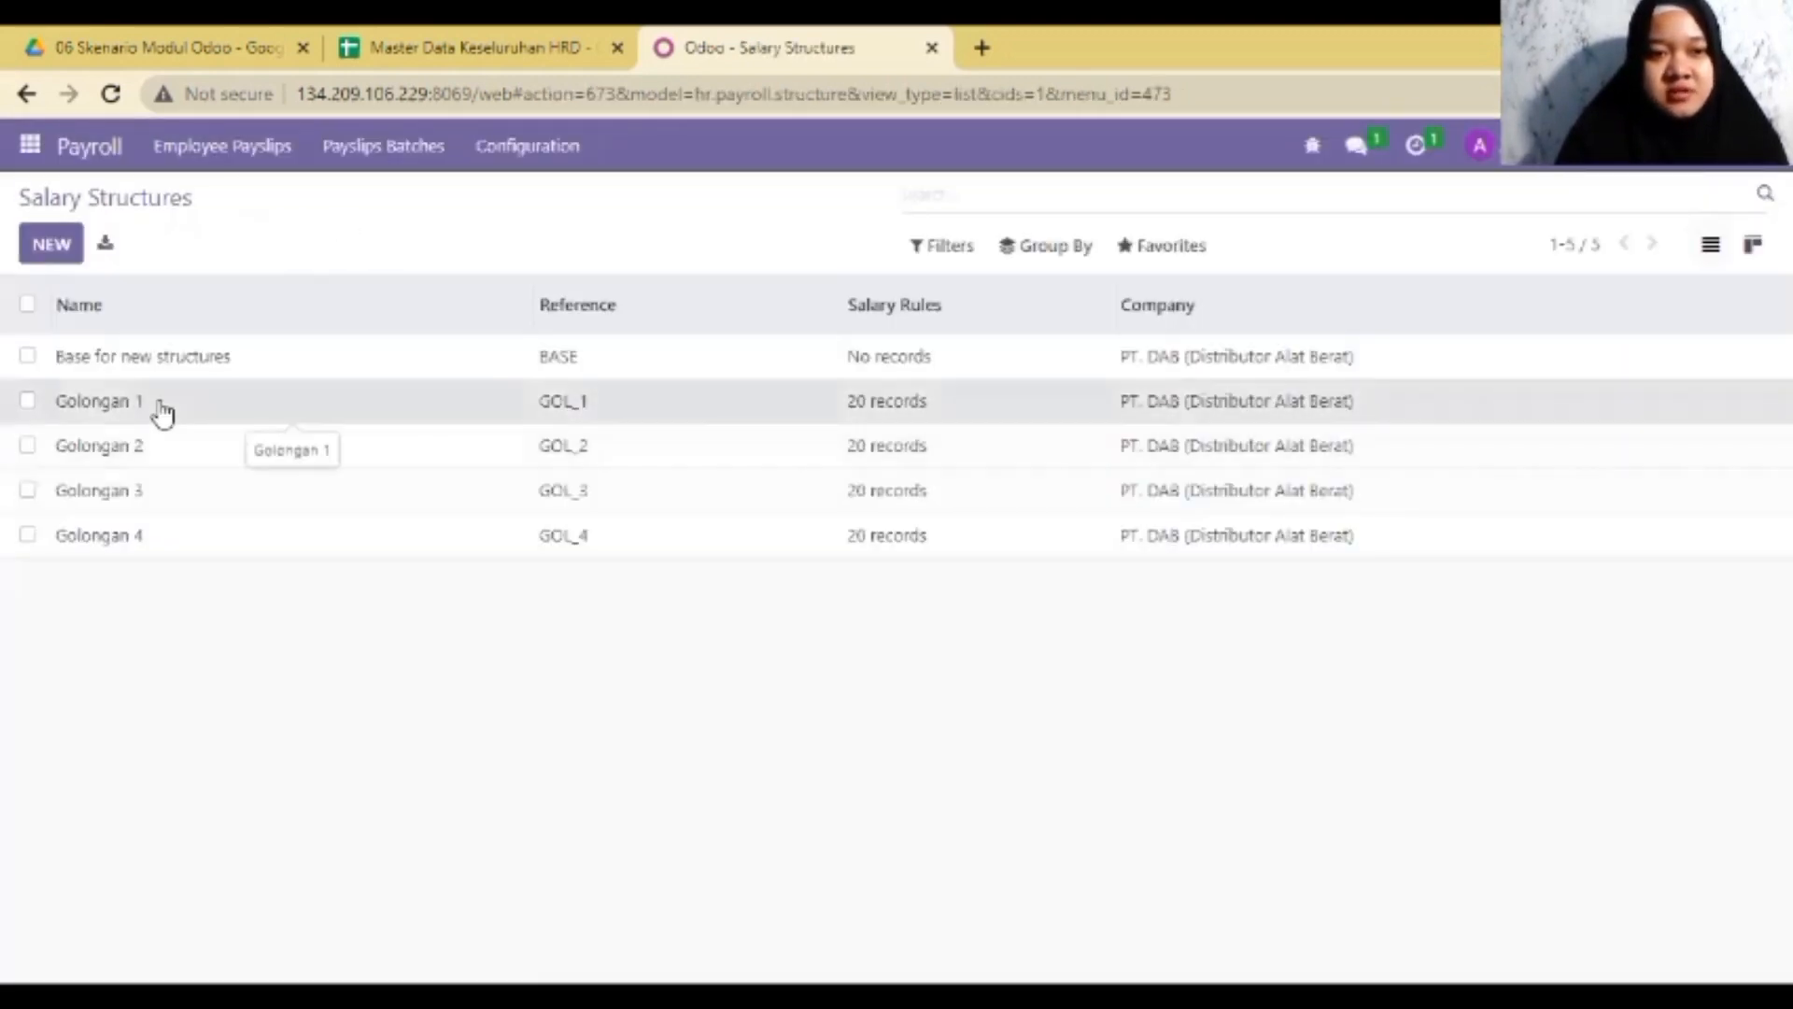
- Examine the salary rules assigned to the Golongan 1 structure and return to the Salary Structures list
click(160, 406)
scroll(1125, 377, down, 5)
scroll(1125, 377, up, 5)
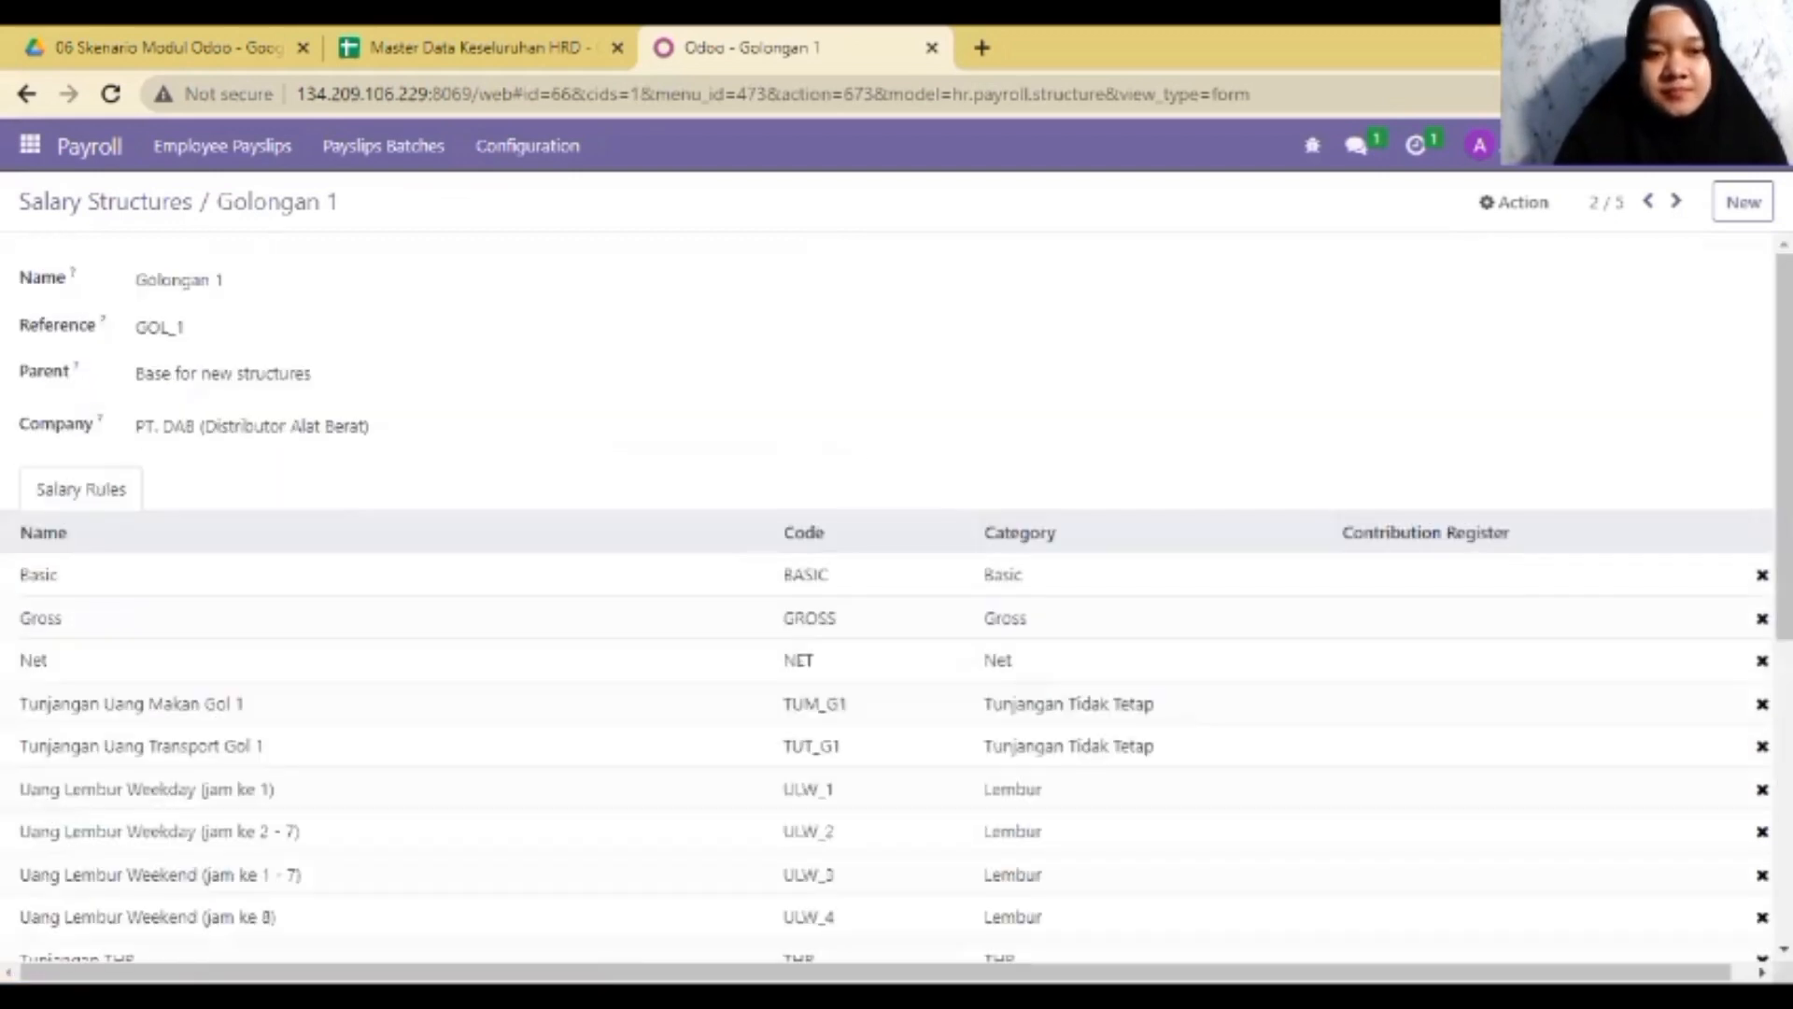
click(86, 218)
- Upload the master data file for a salary structures import, test its 8 PAY Salary Structure PT DAB sheet, and return to the list
click(1193, 250)
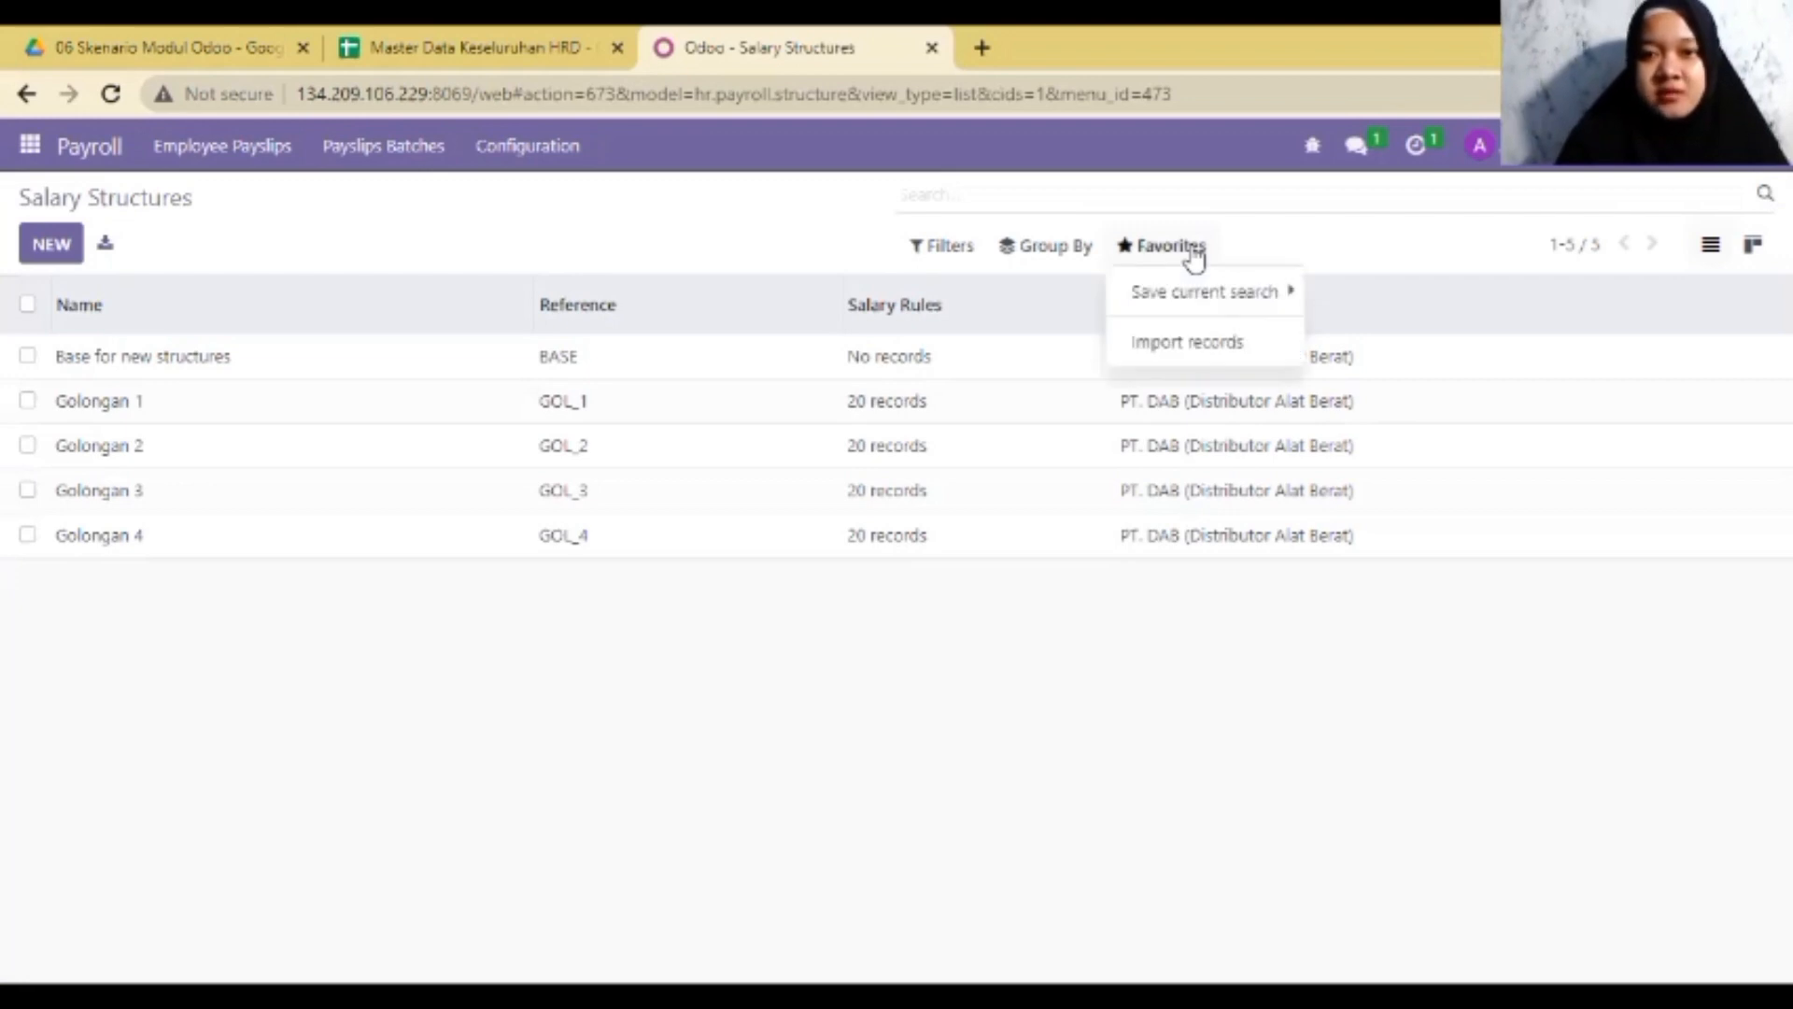
click(1203, 343)
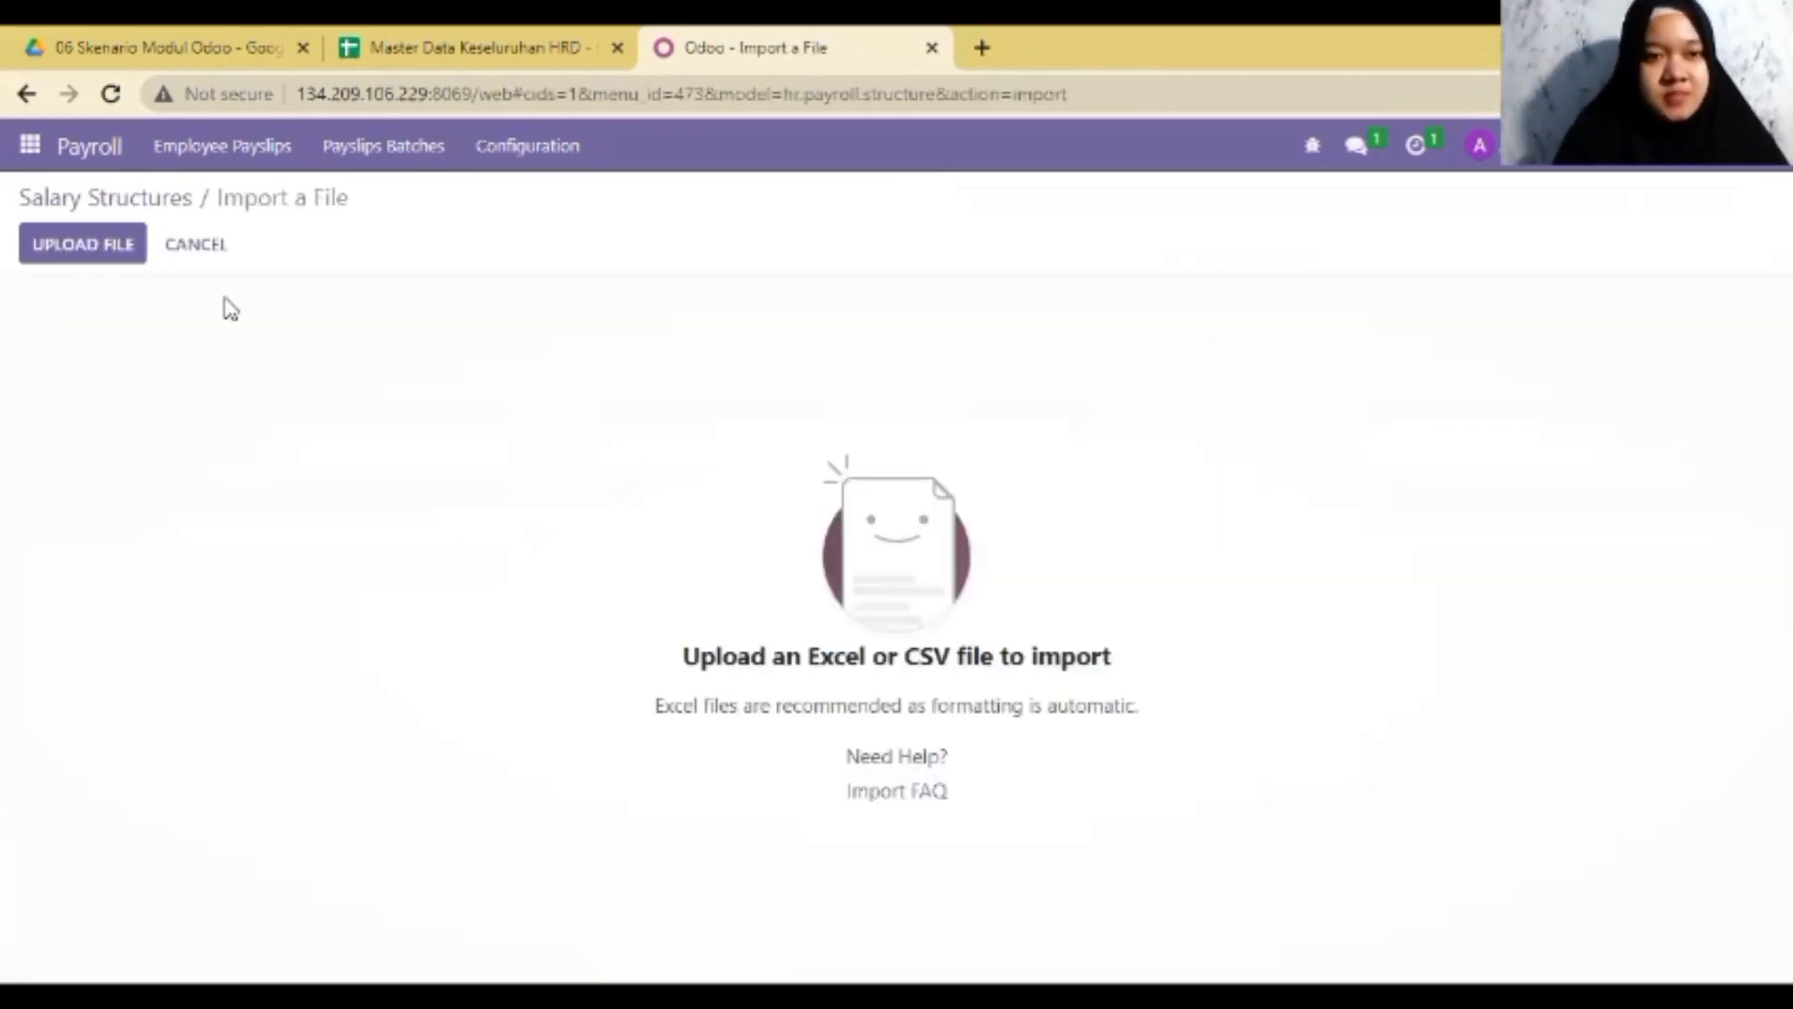
click(106, 256)
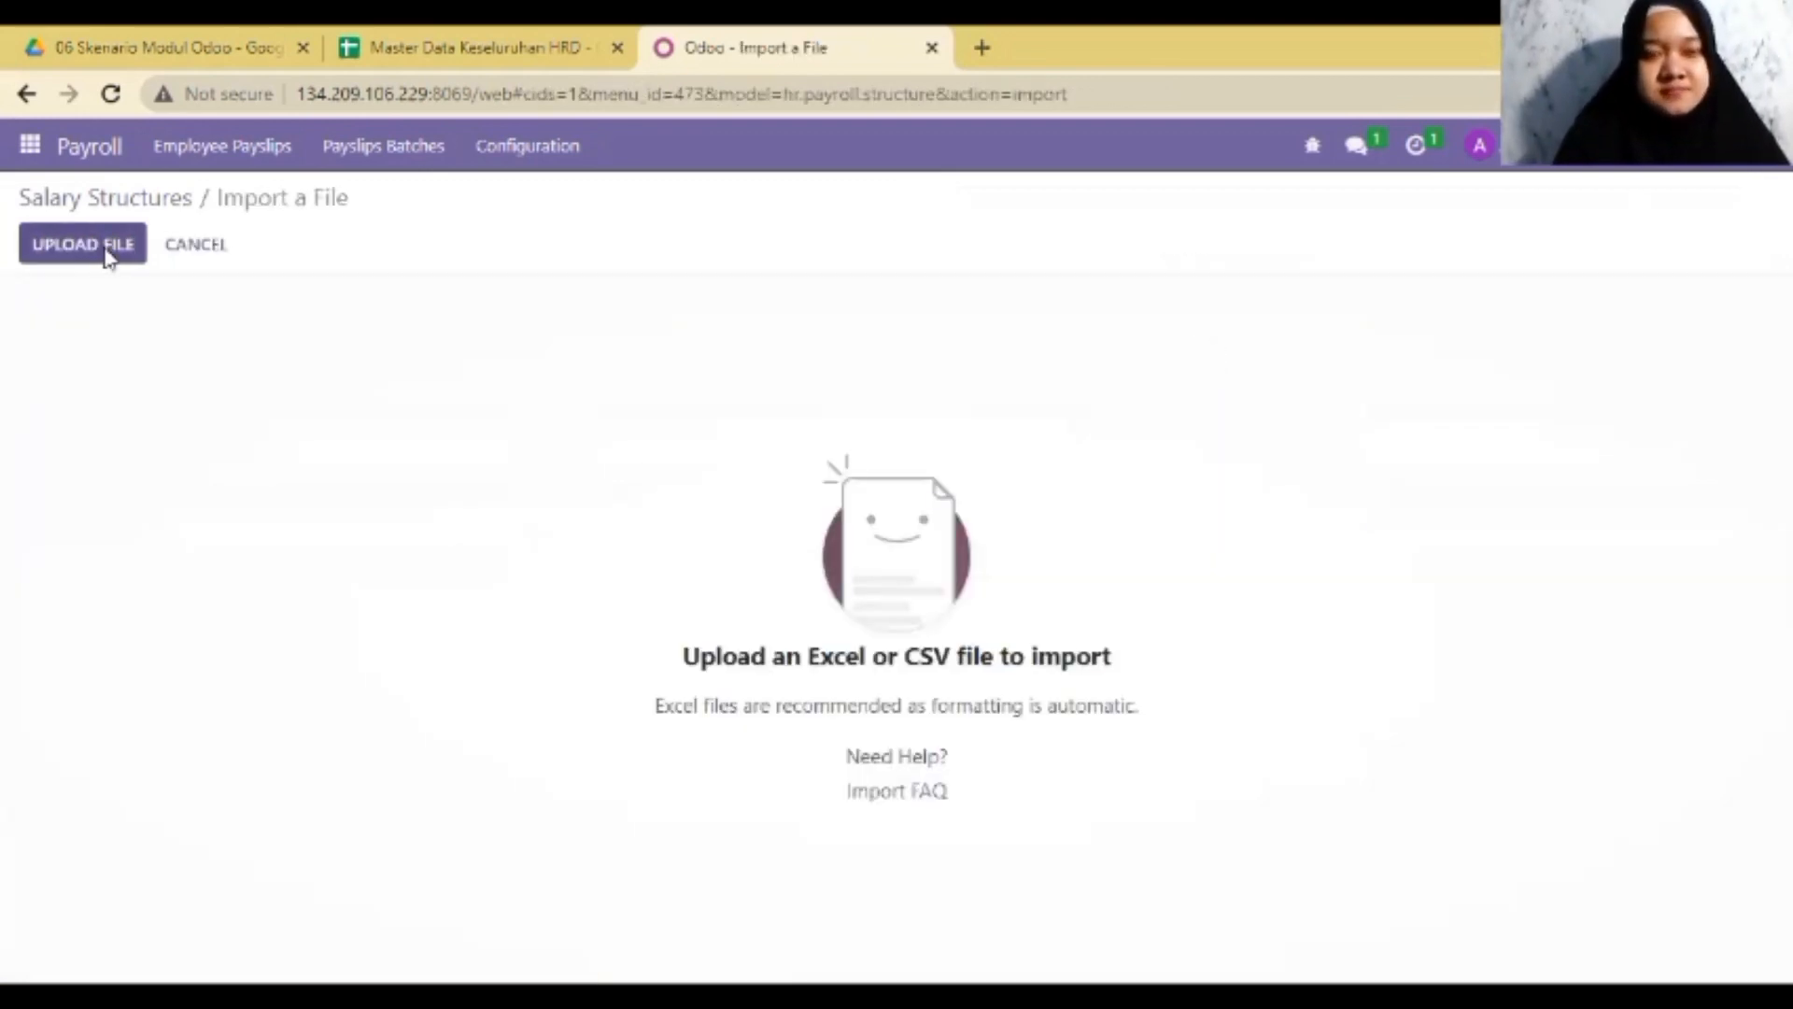
click(146, 245)
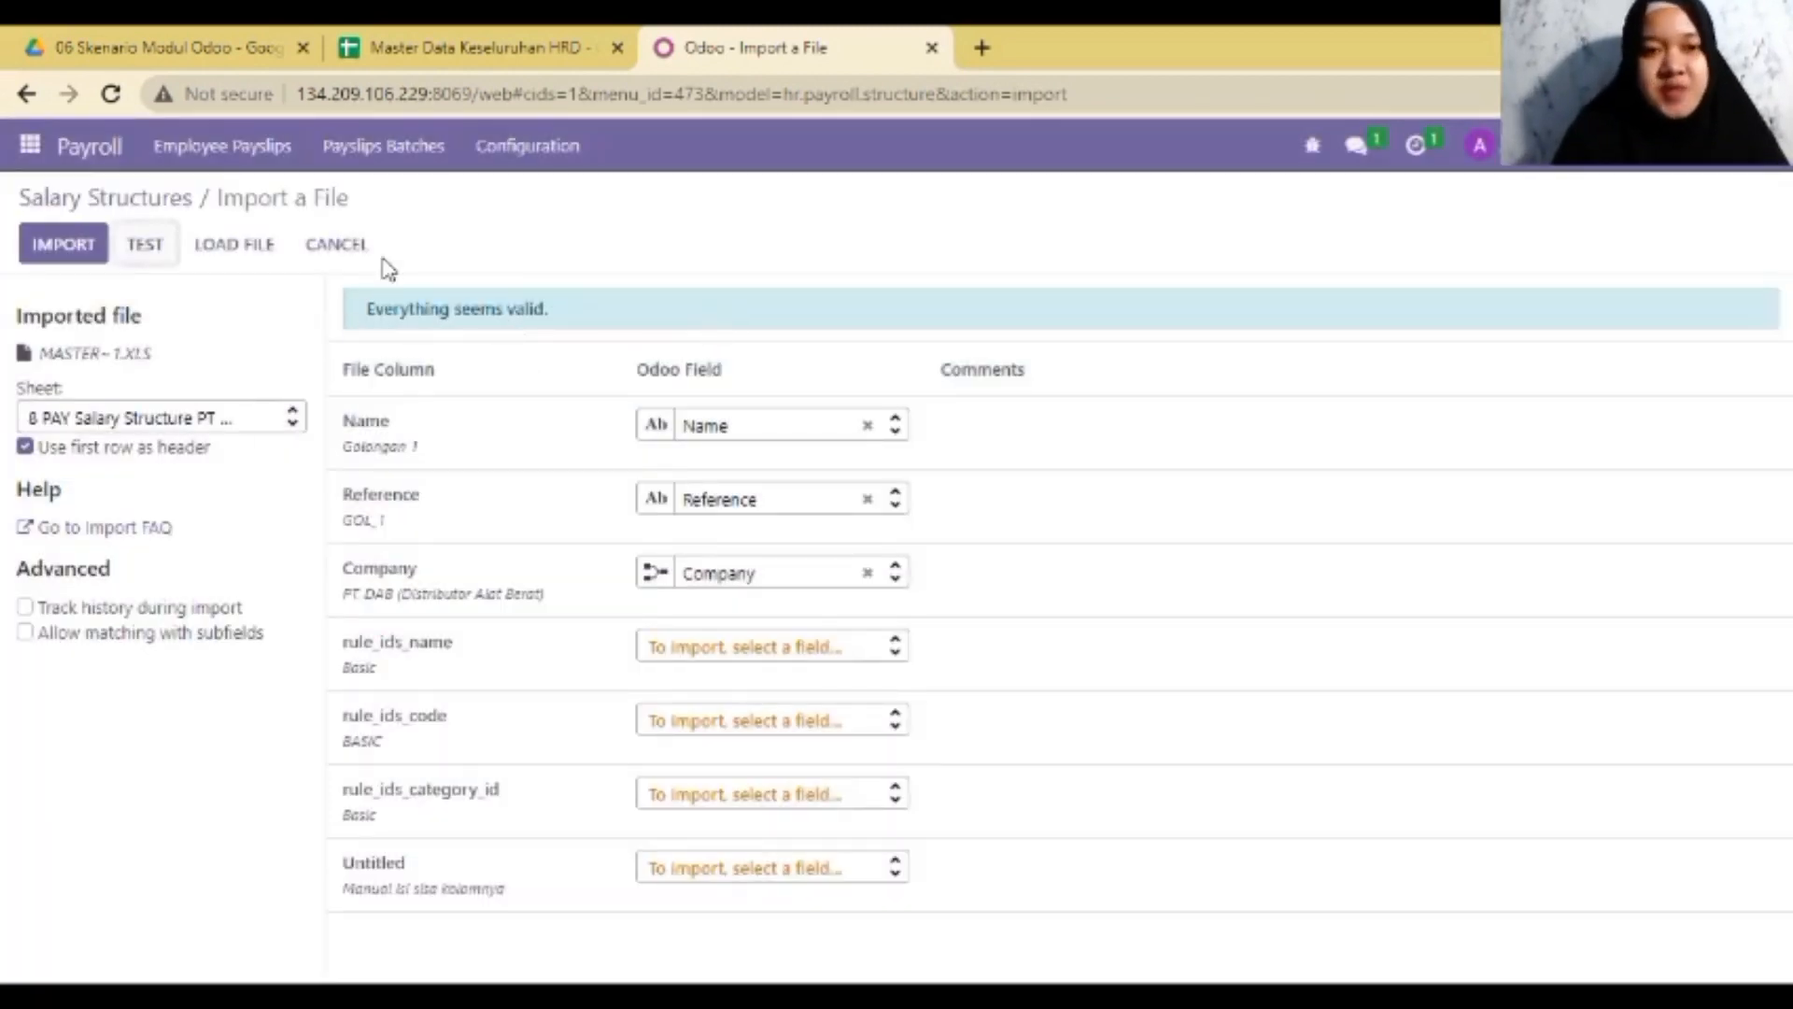
click(60, 247)
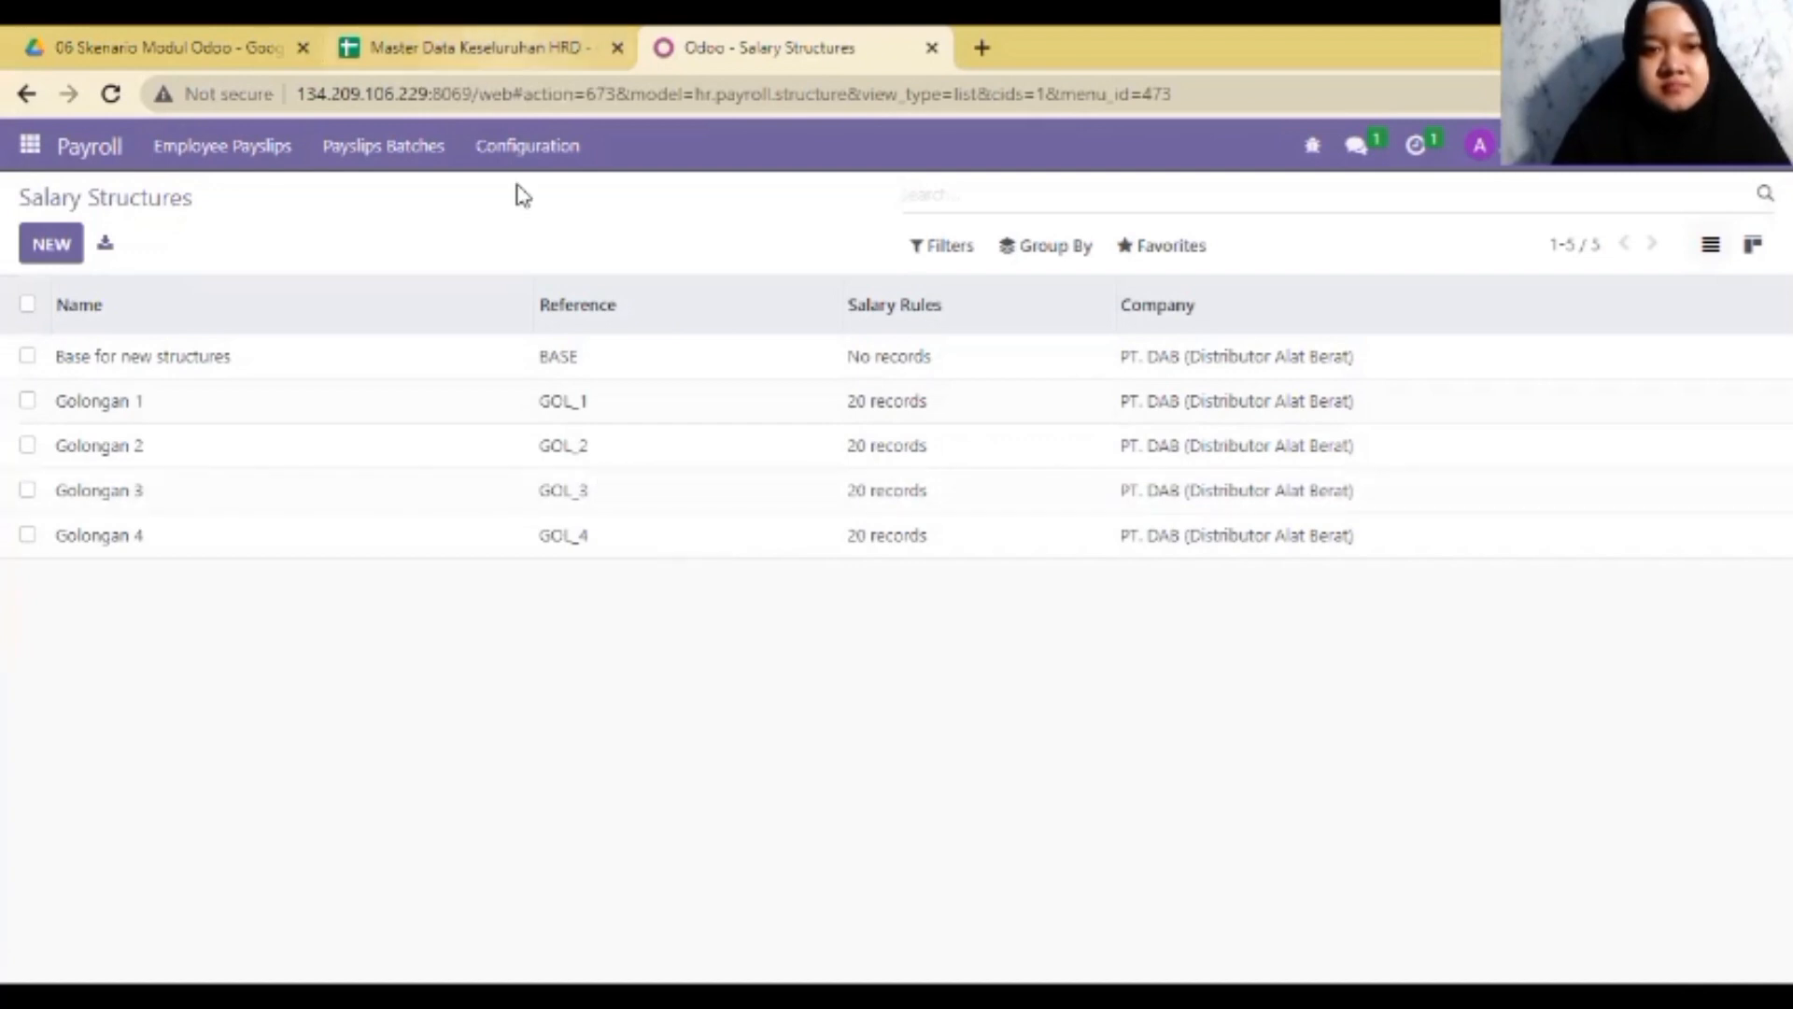
- Switch to the master data spreadsheet and examine the contract columns on the 9 EMP Contract PT DAB sheet
click(476, 47)
scroll(1420, 960, down, 3)
click(344, 958)
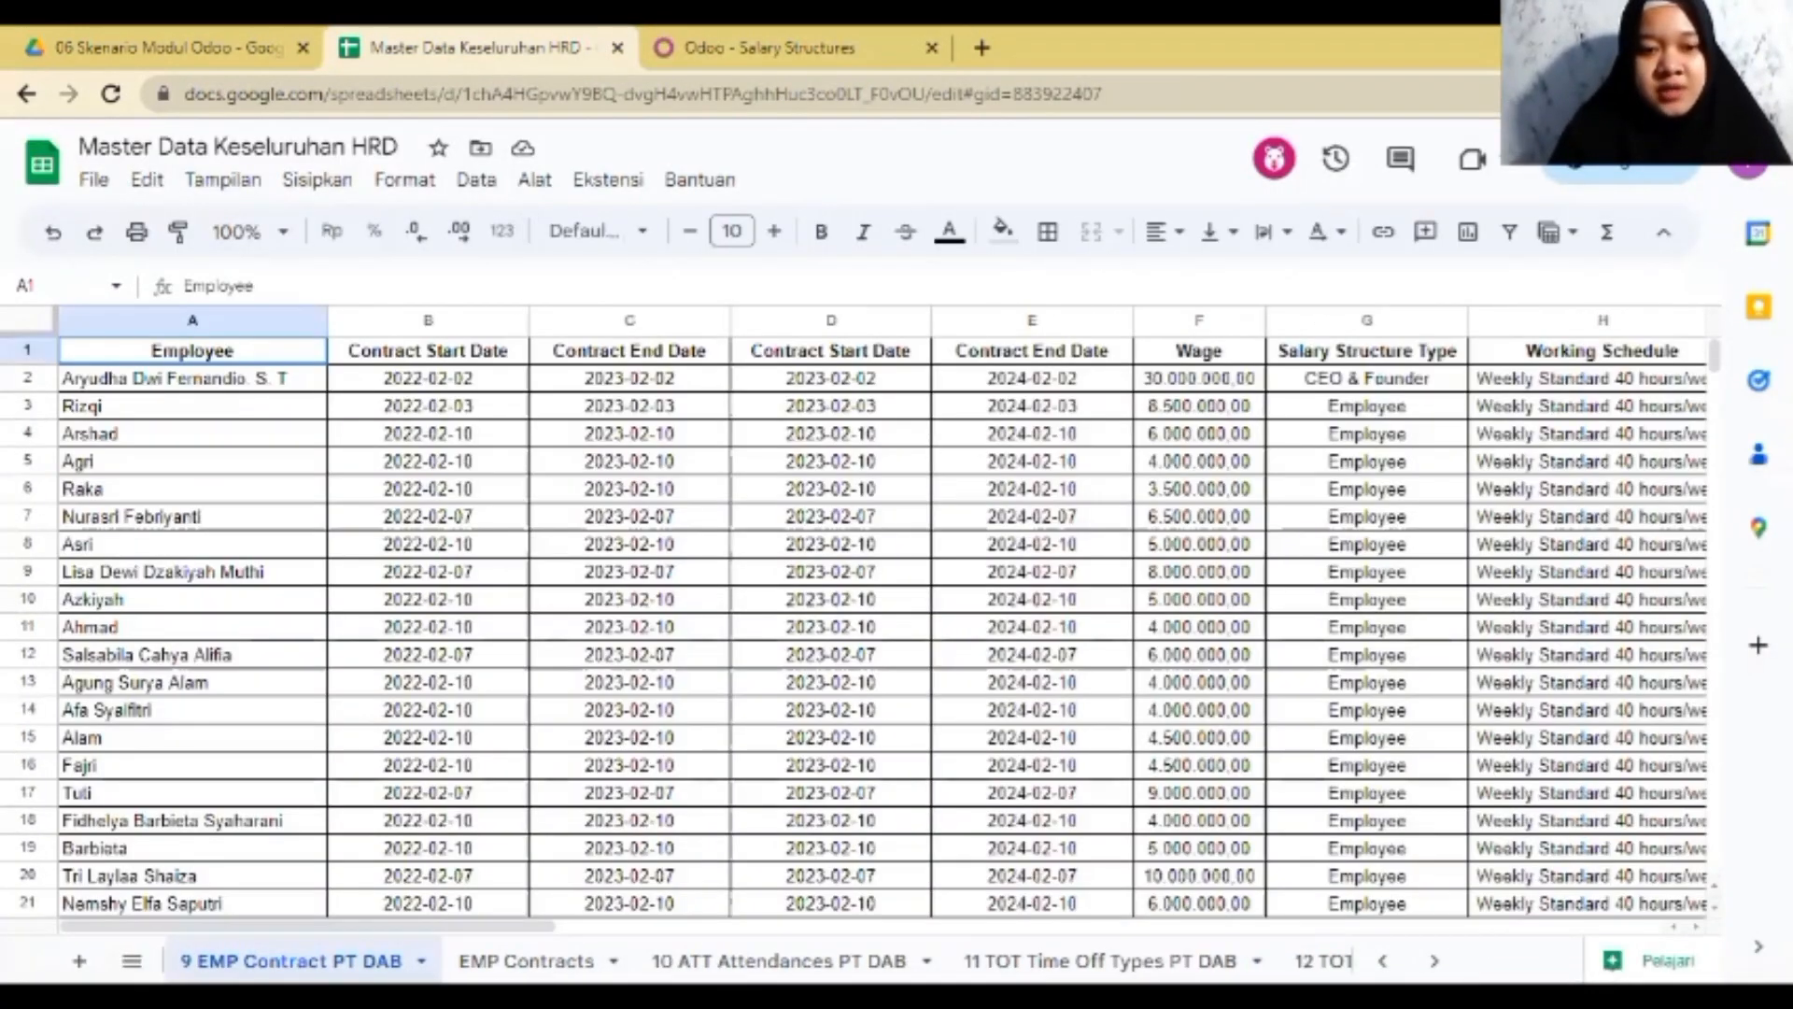
- Switch back to Odoo and open the employee Contracts list in the Employees app
click(668, 36)
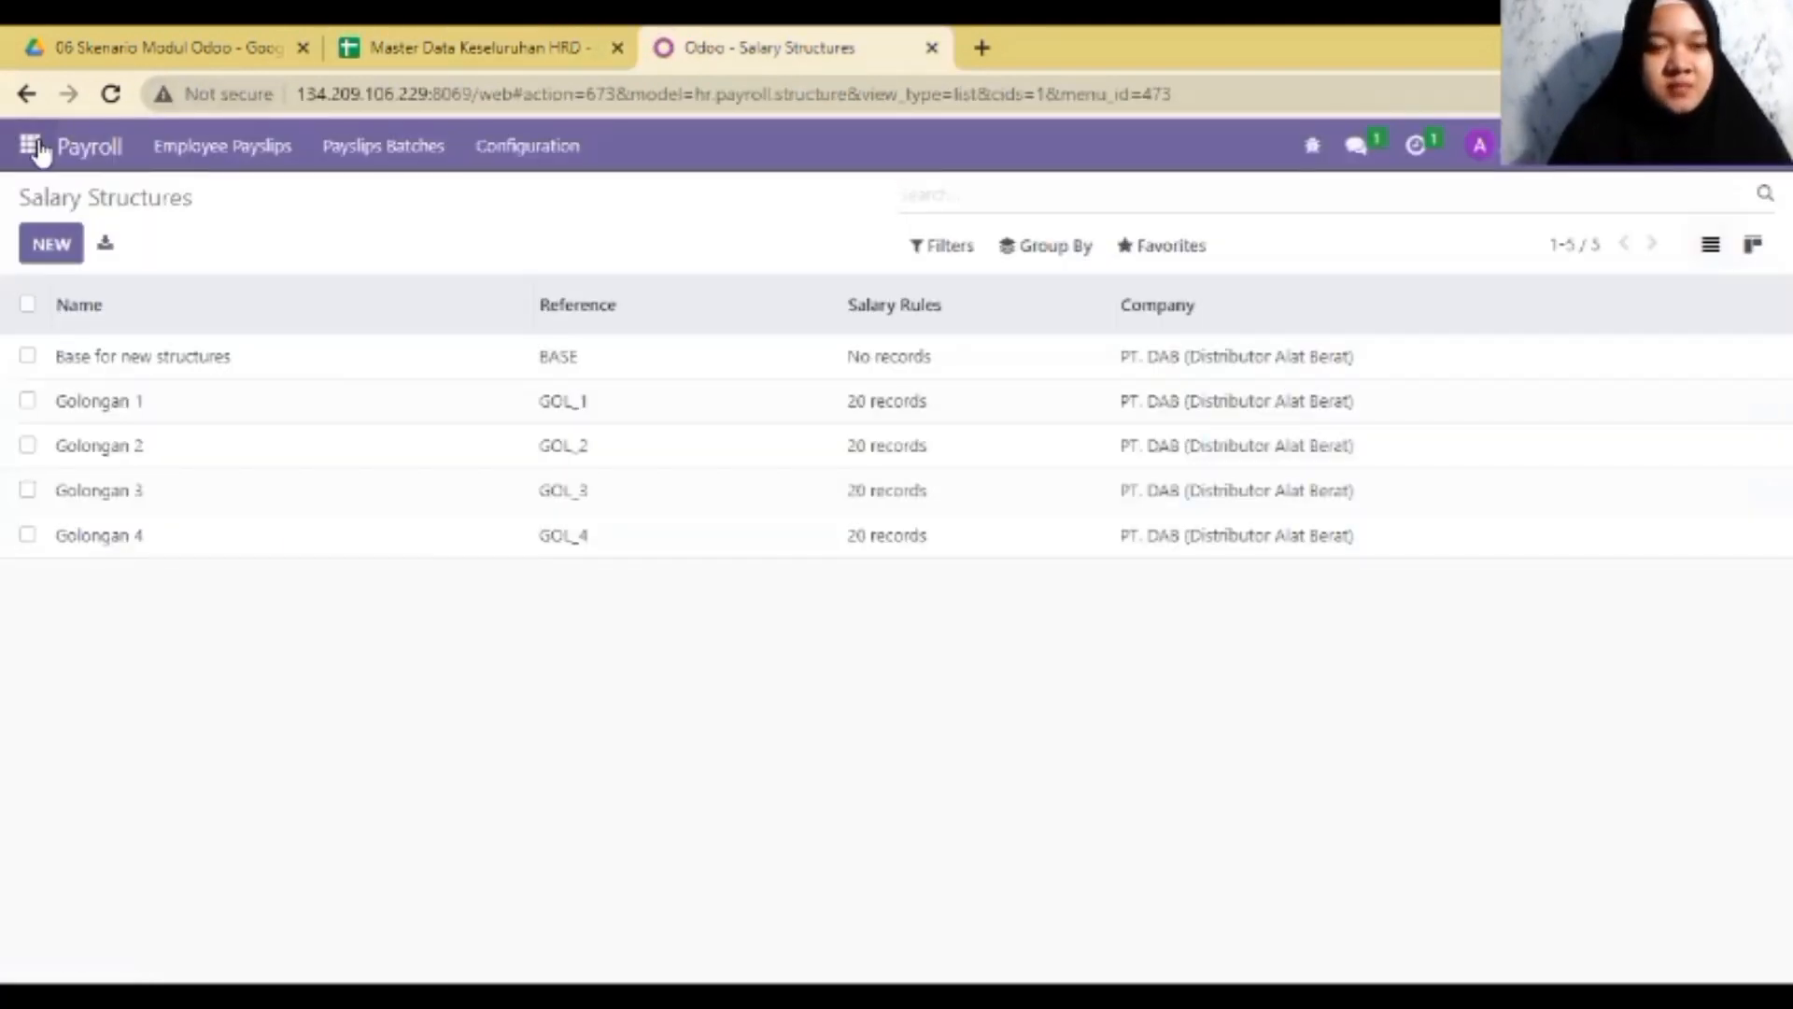
click(31, 145)
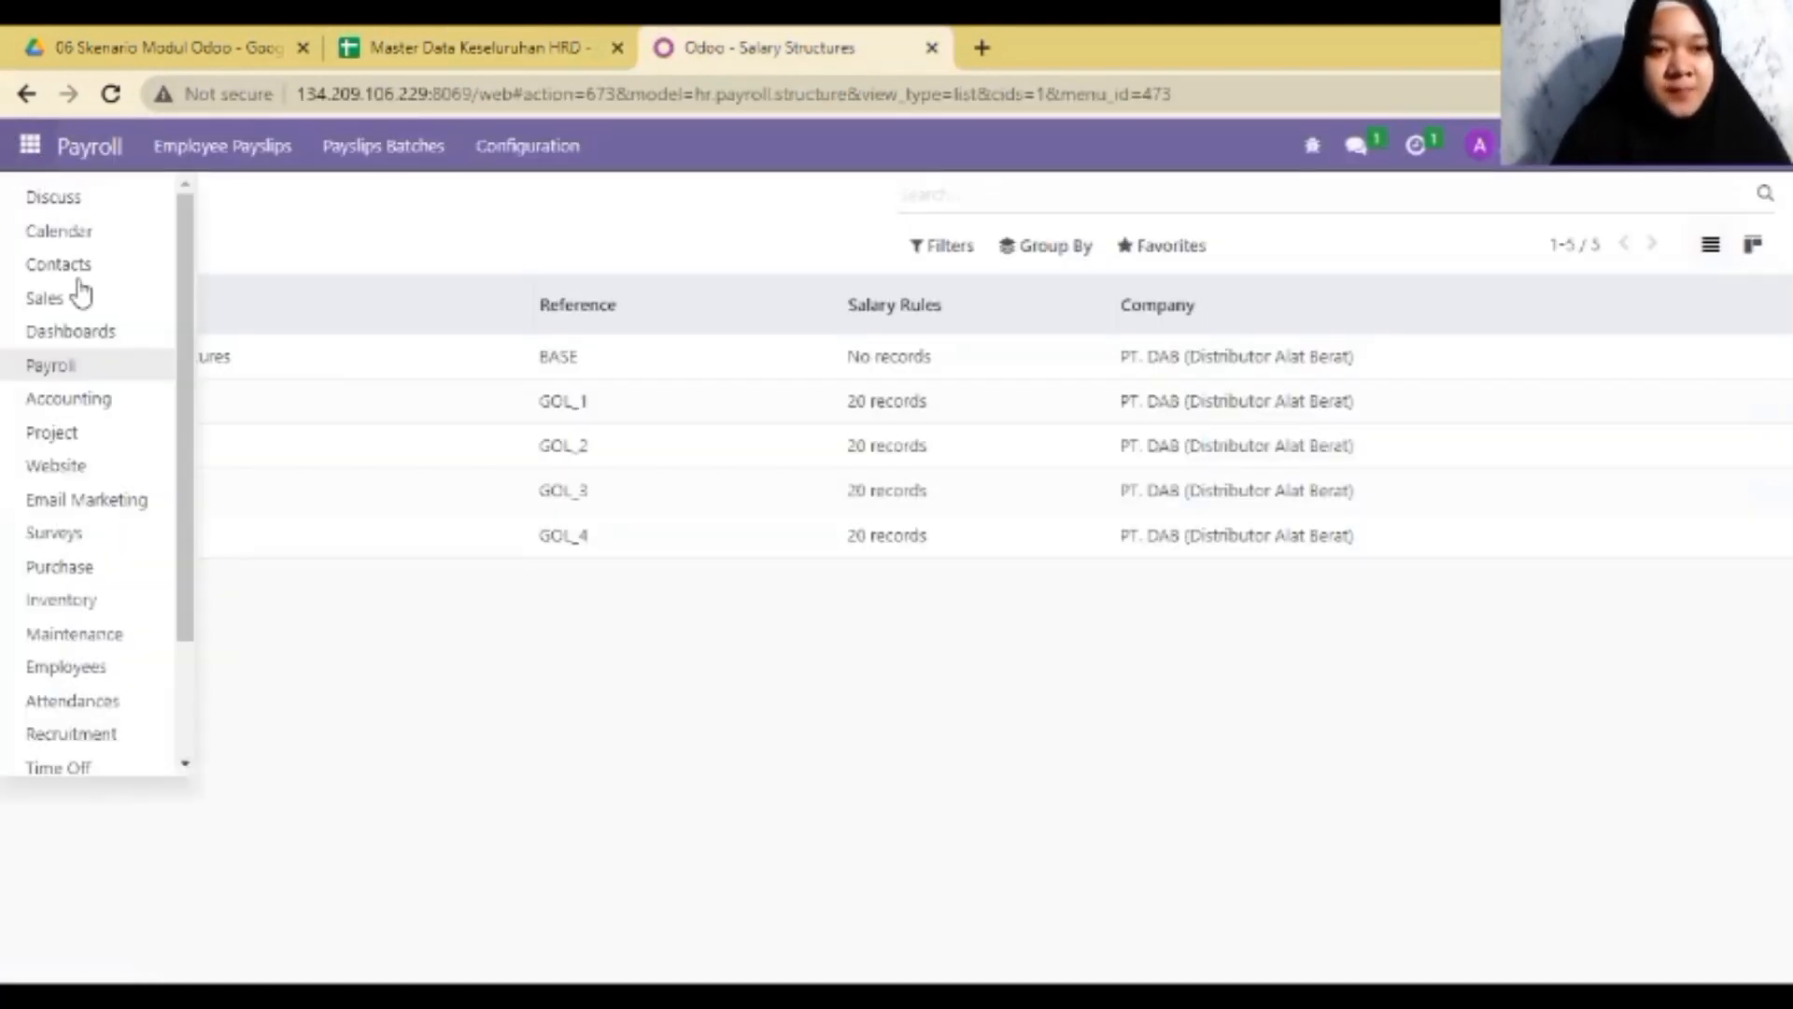
click(101, 680)
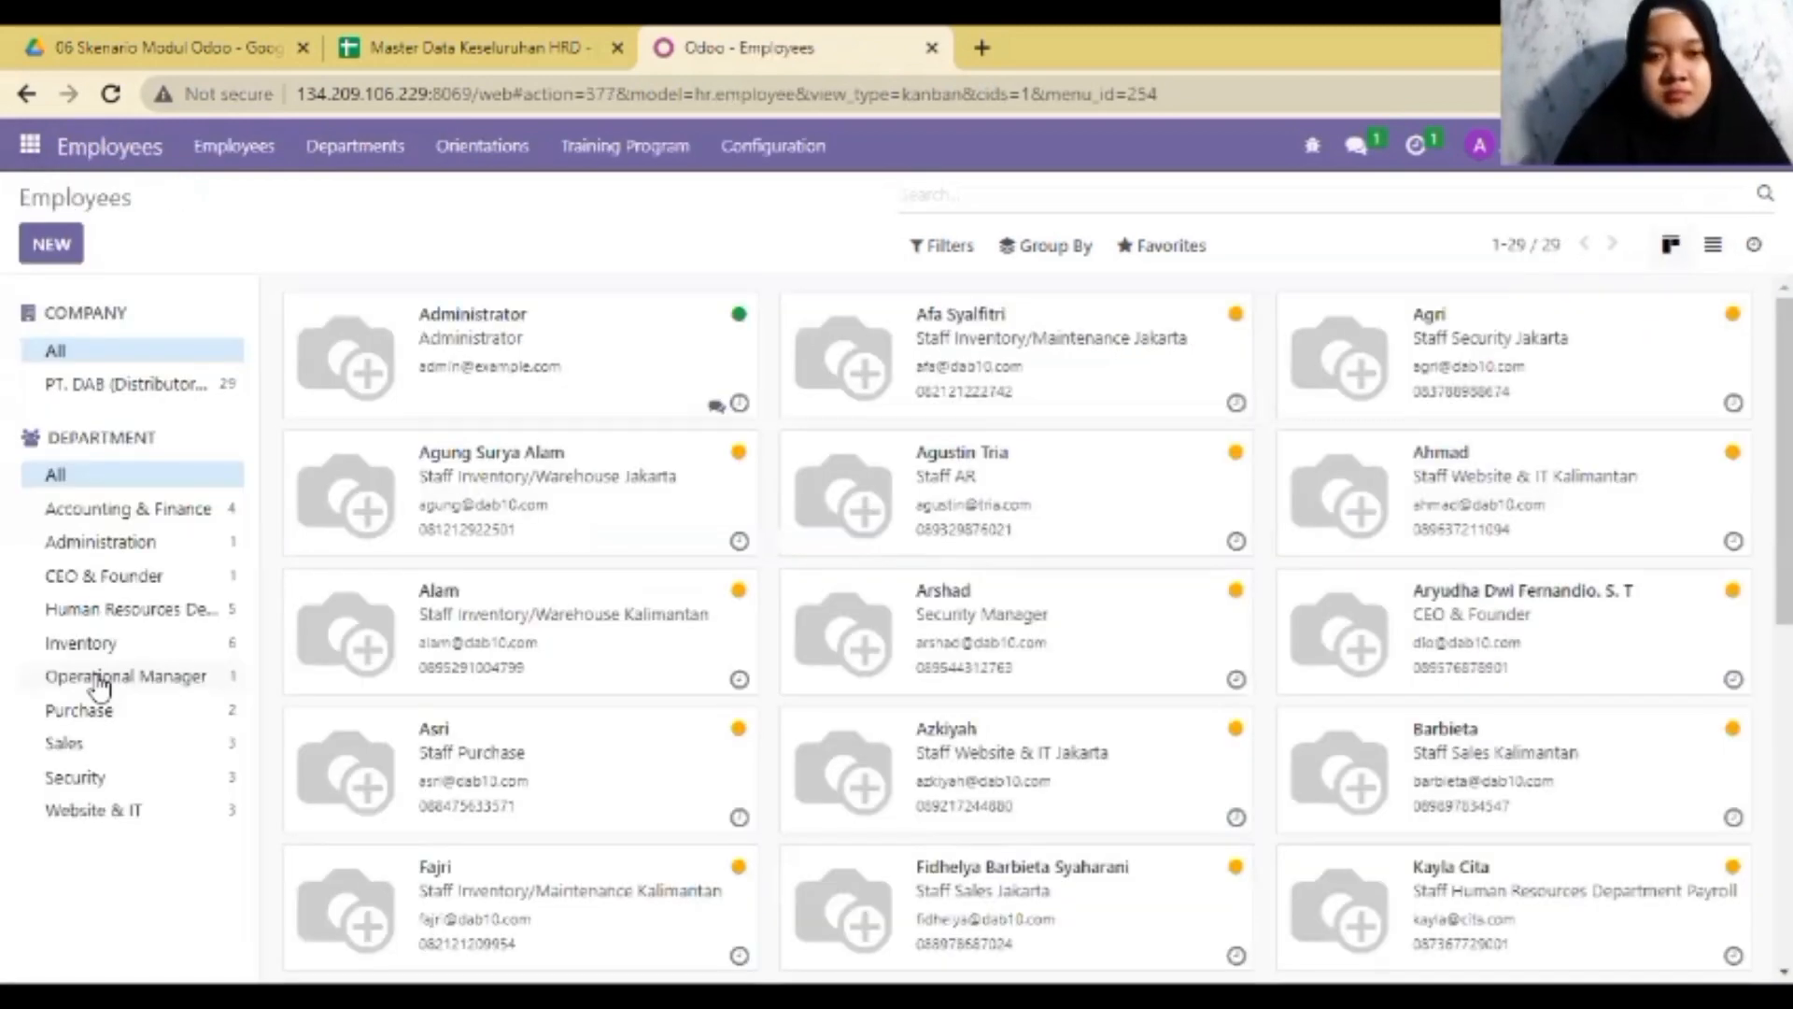
click(1715, 246)
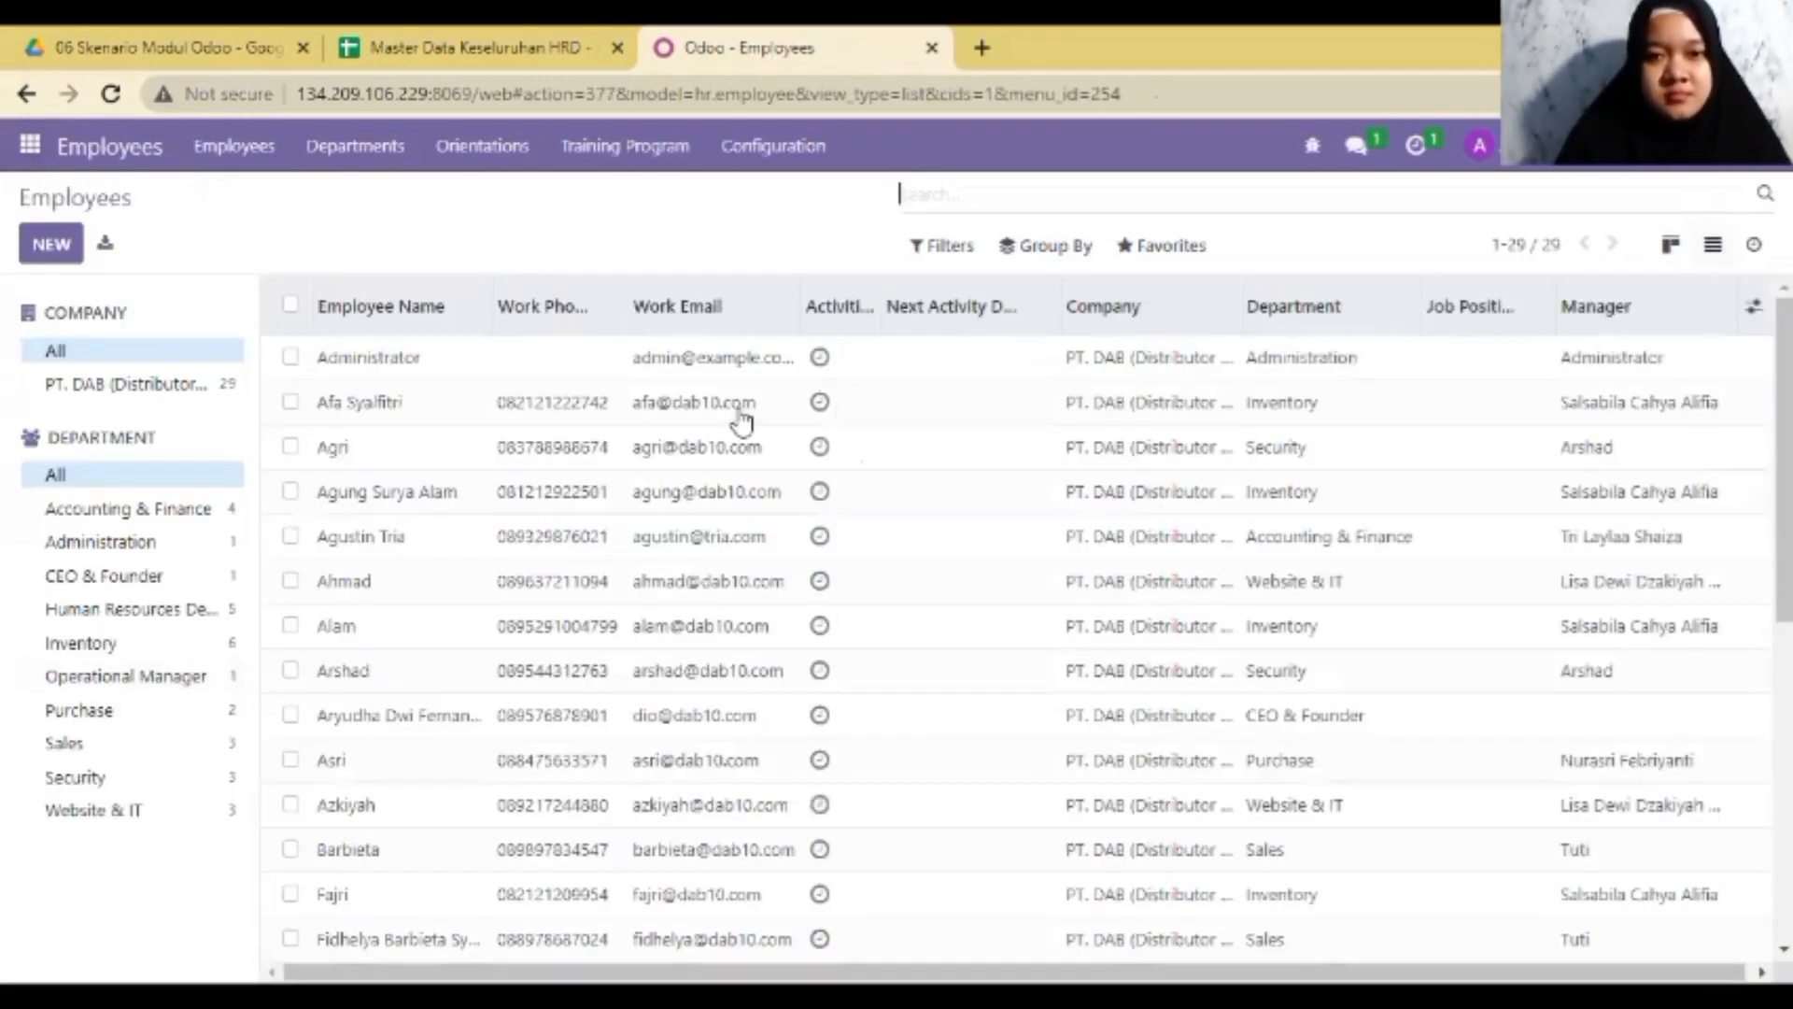
click(233, 151)
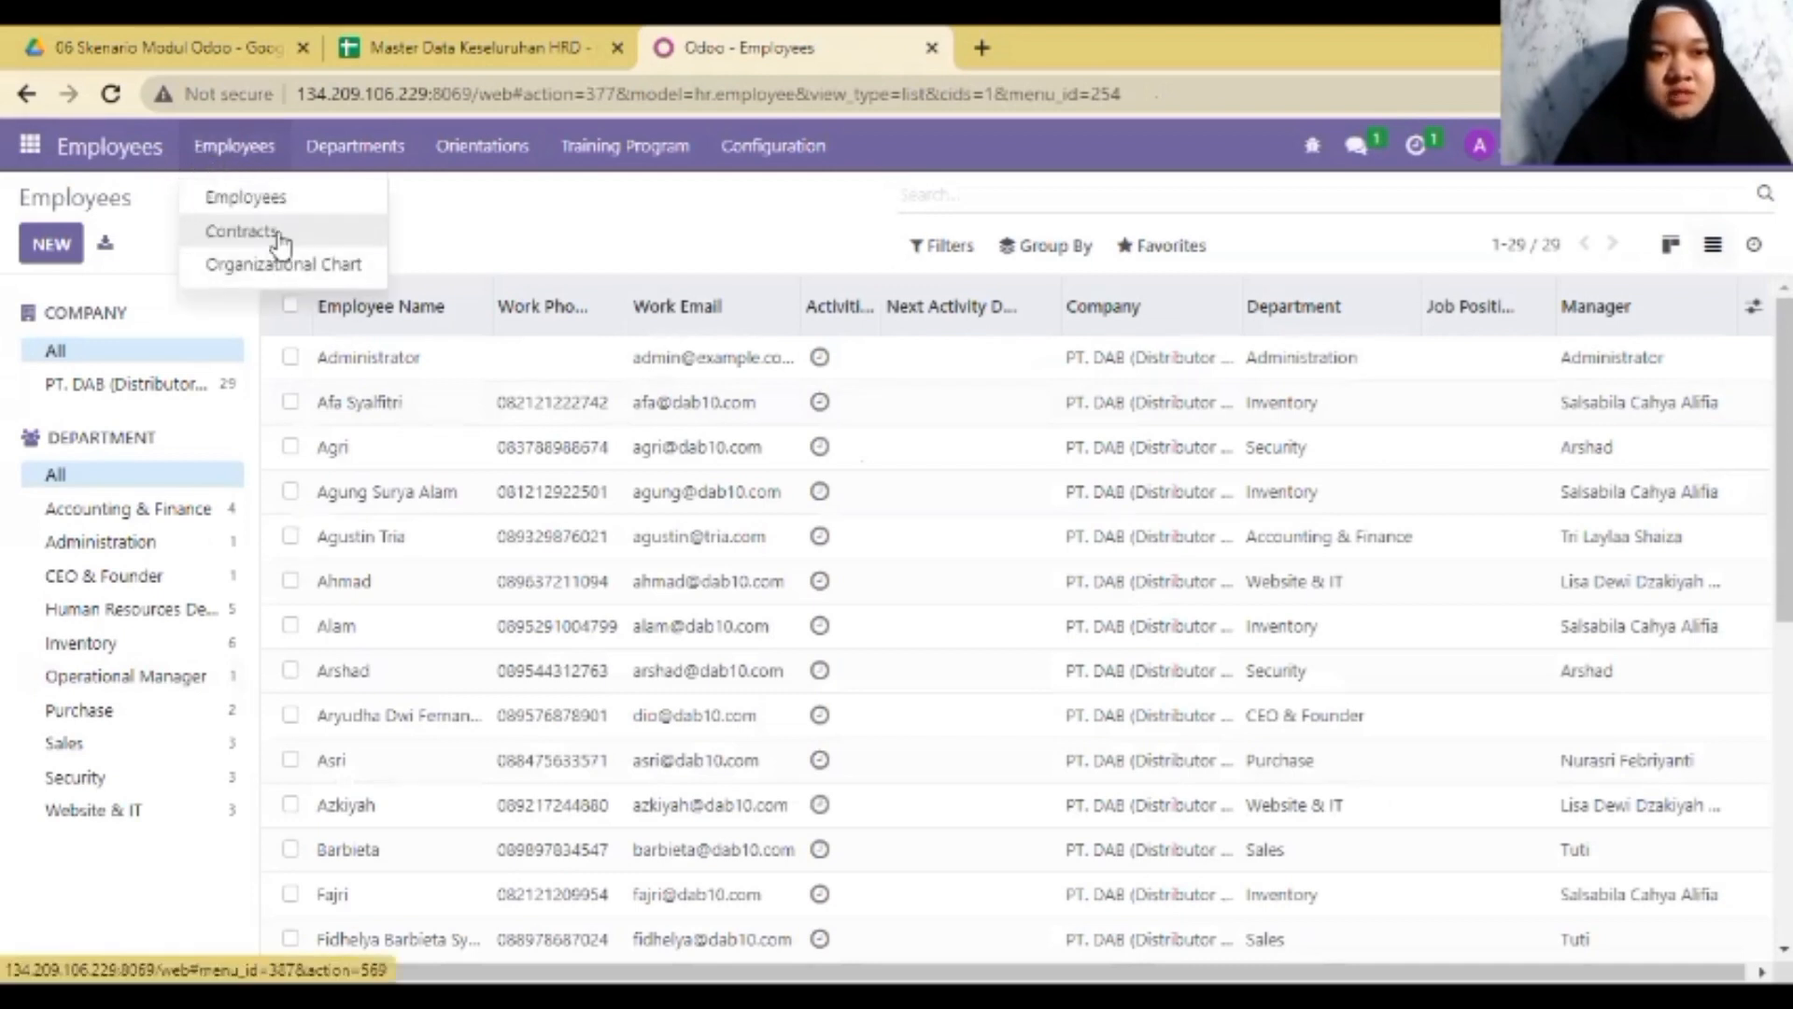
click(280, 241)
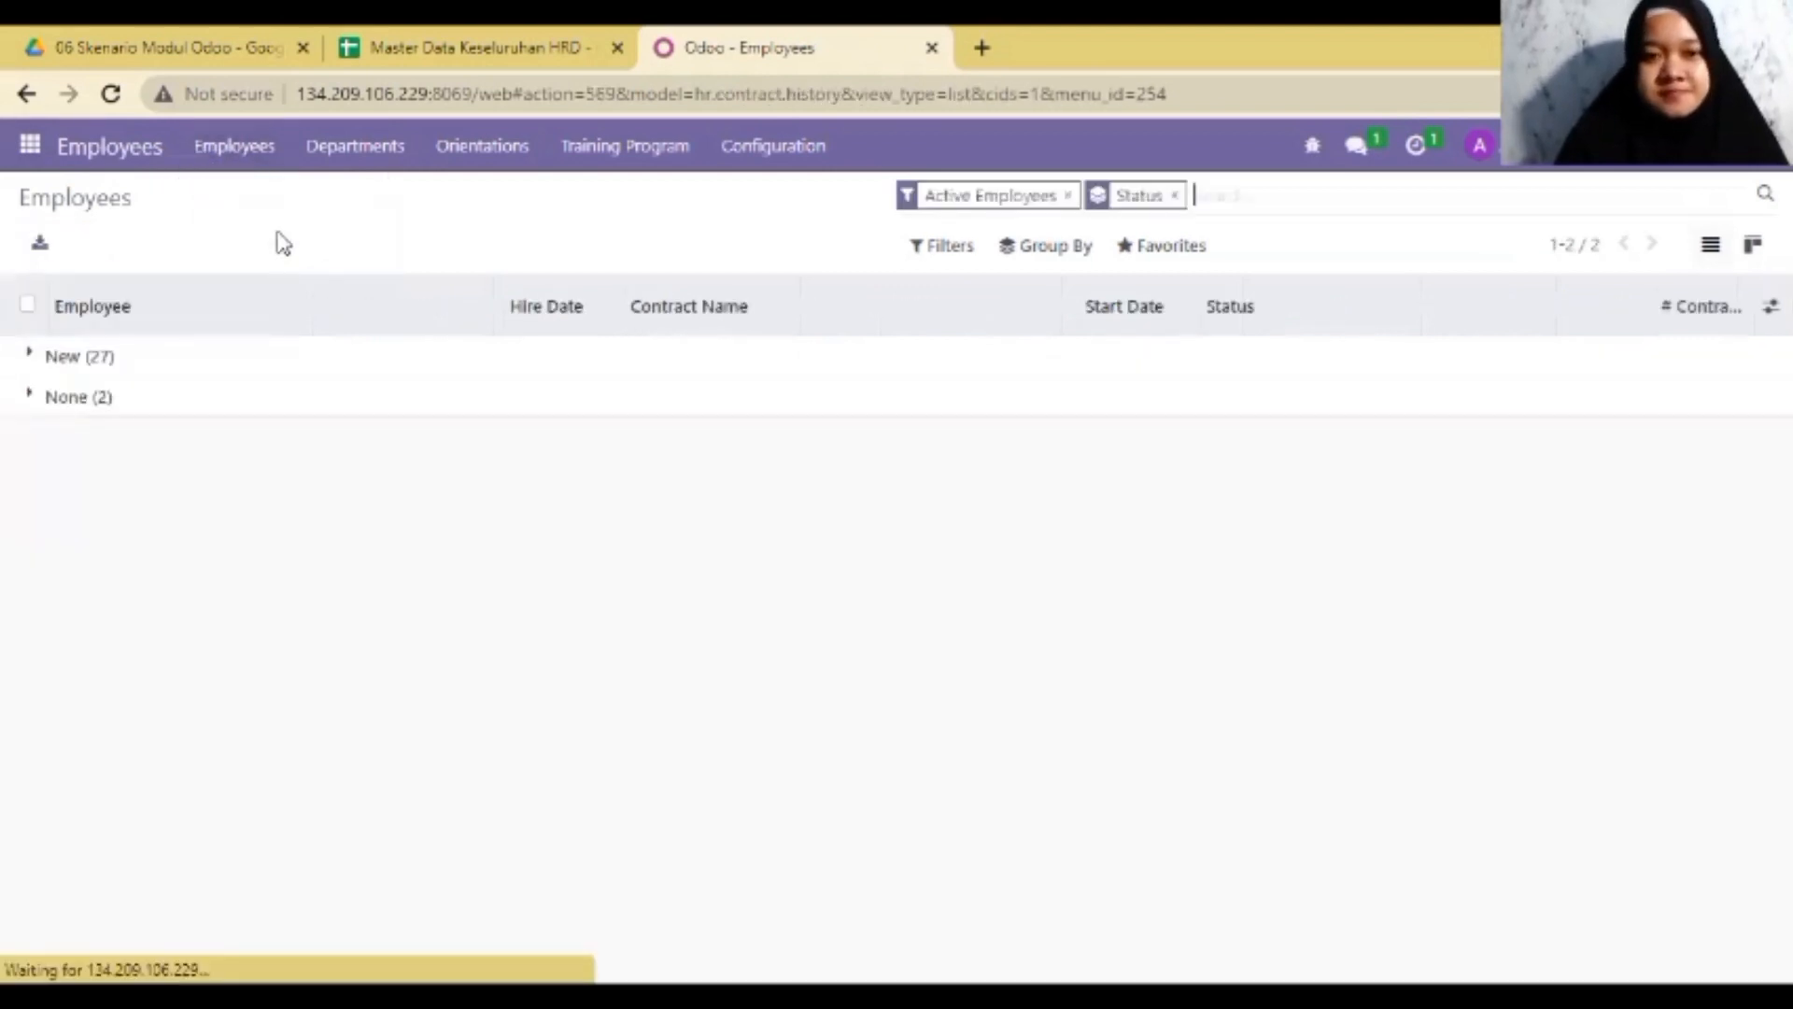
- Examine the employees grouped under the None and New contract statuses and check the list's Favorites options
click(31, 399)
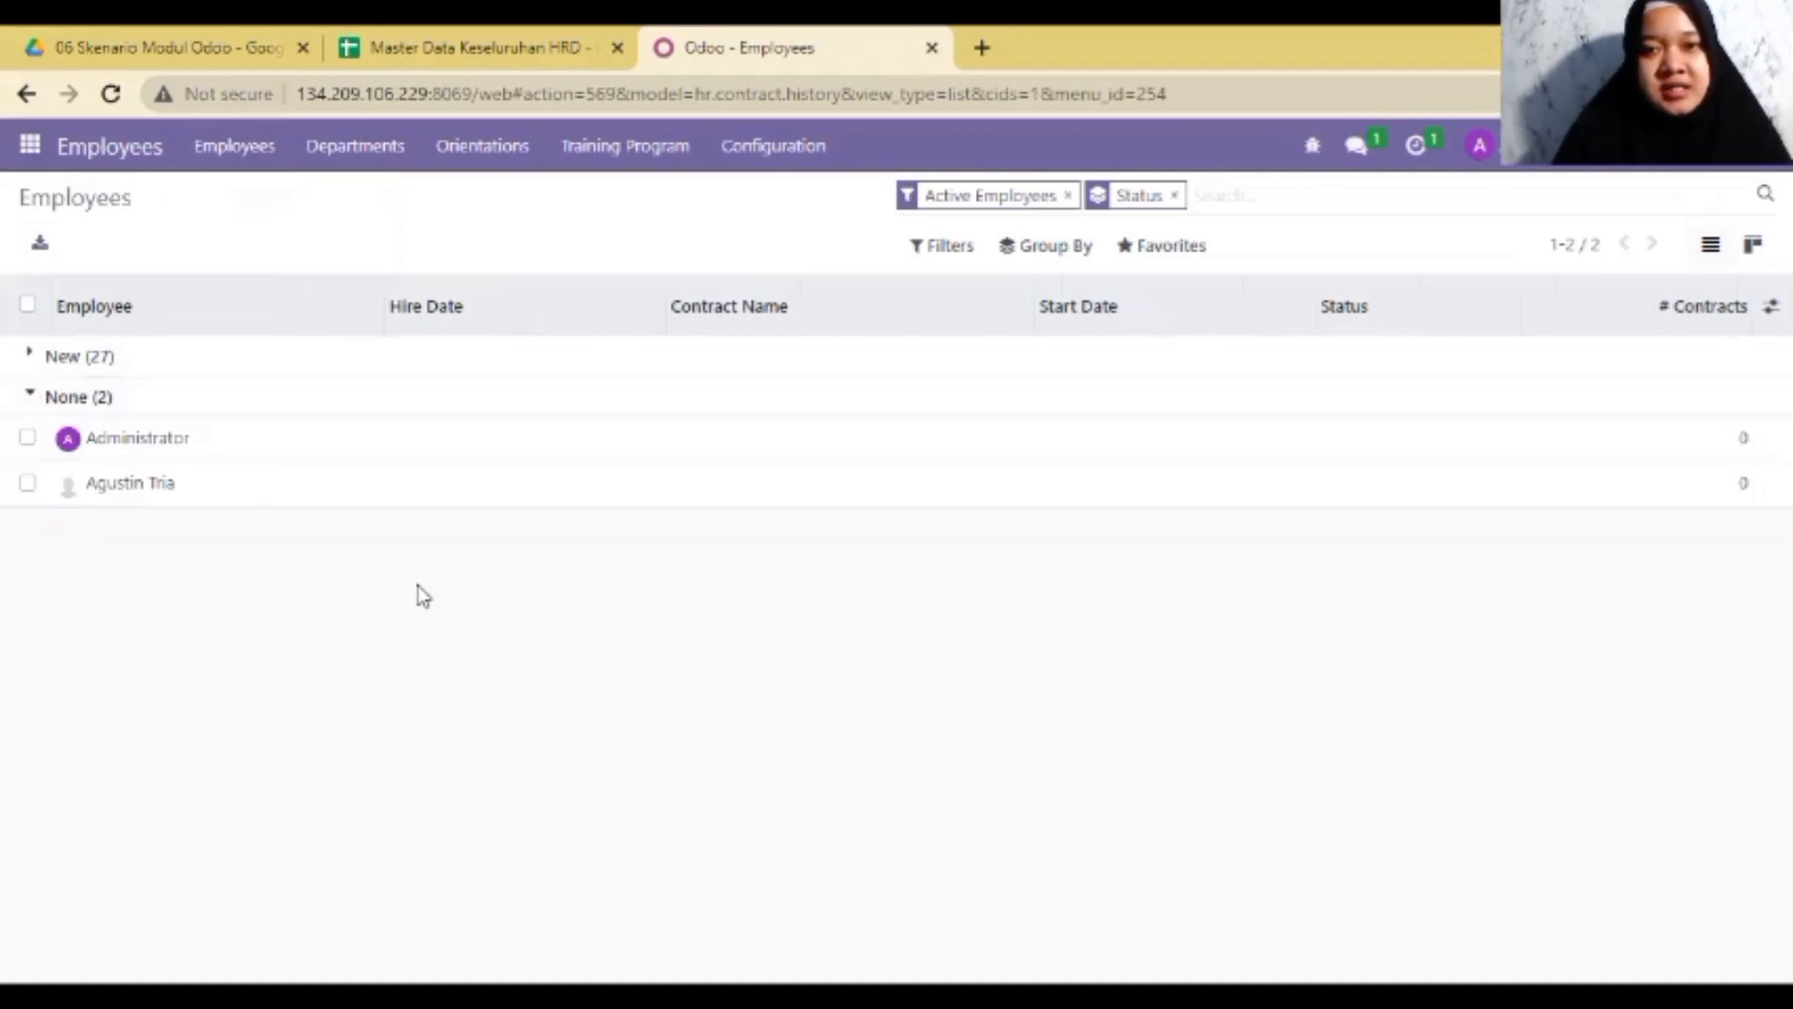
click(1176, 254)
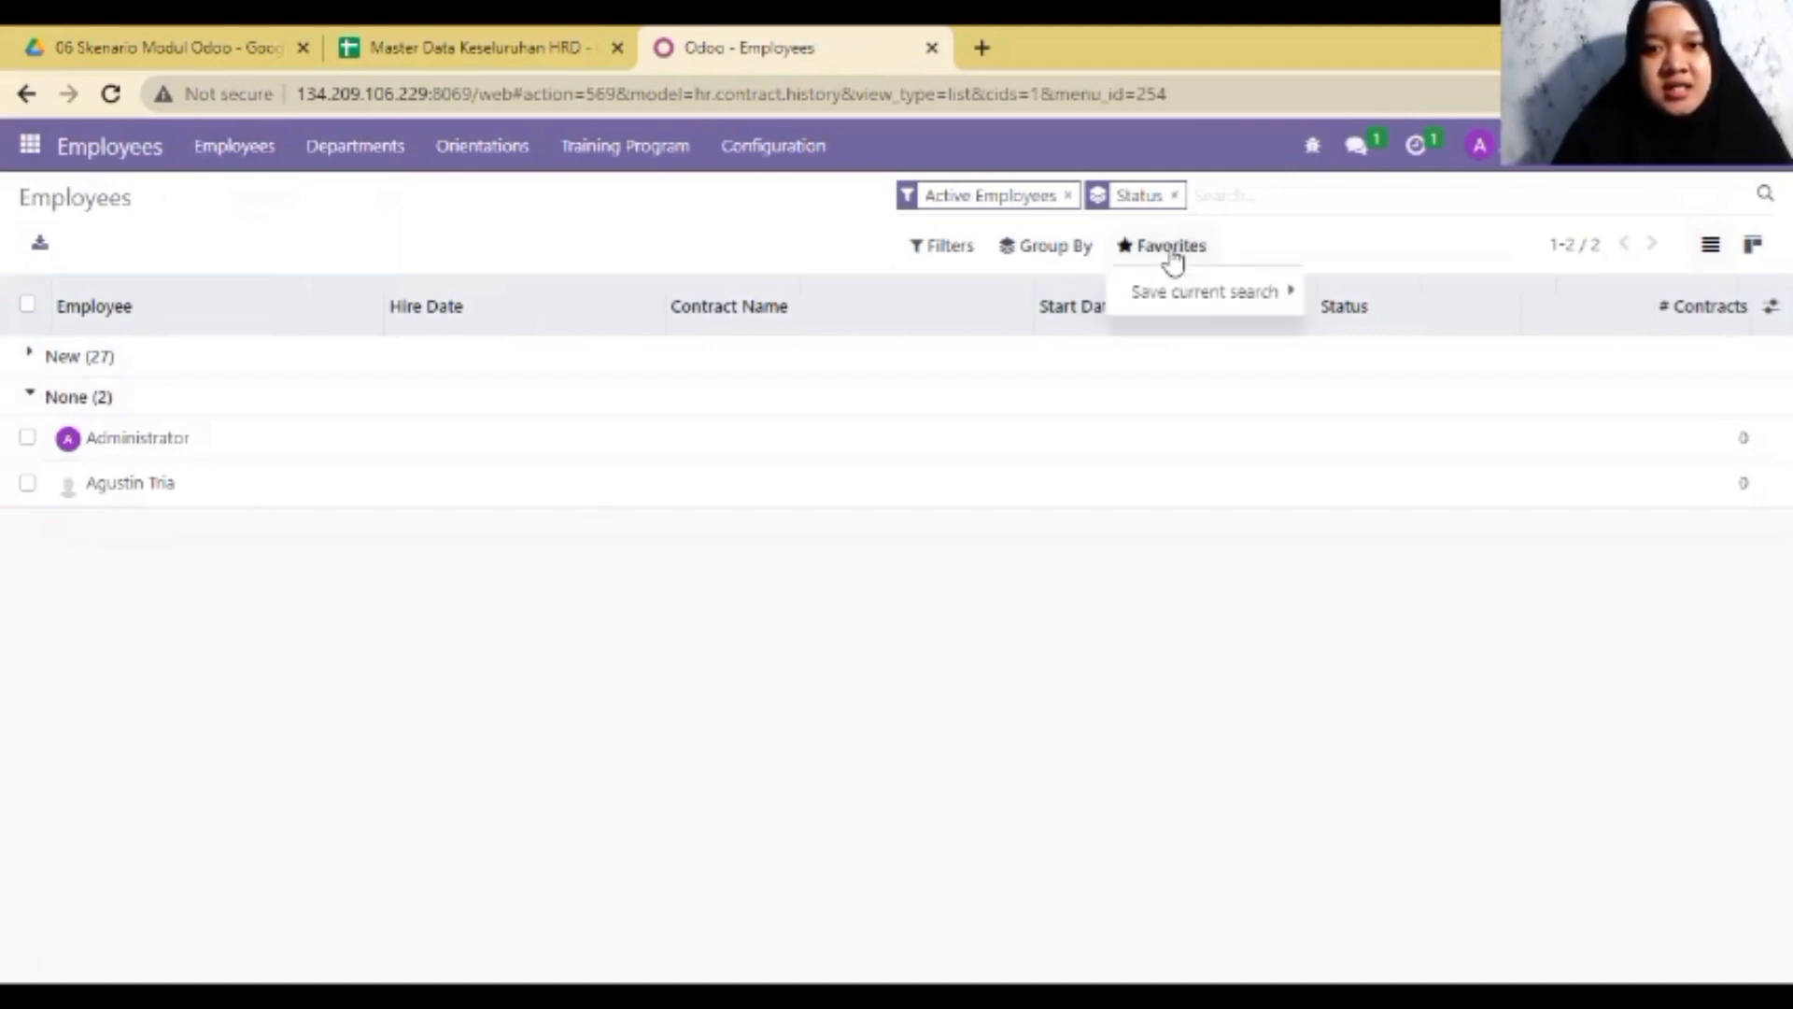
click(1173, 260)
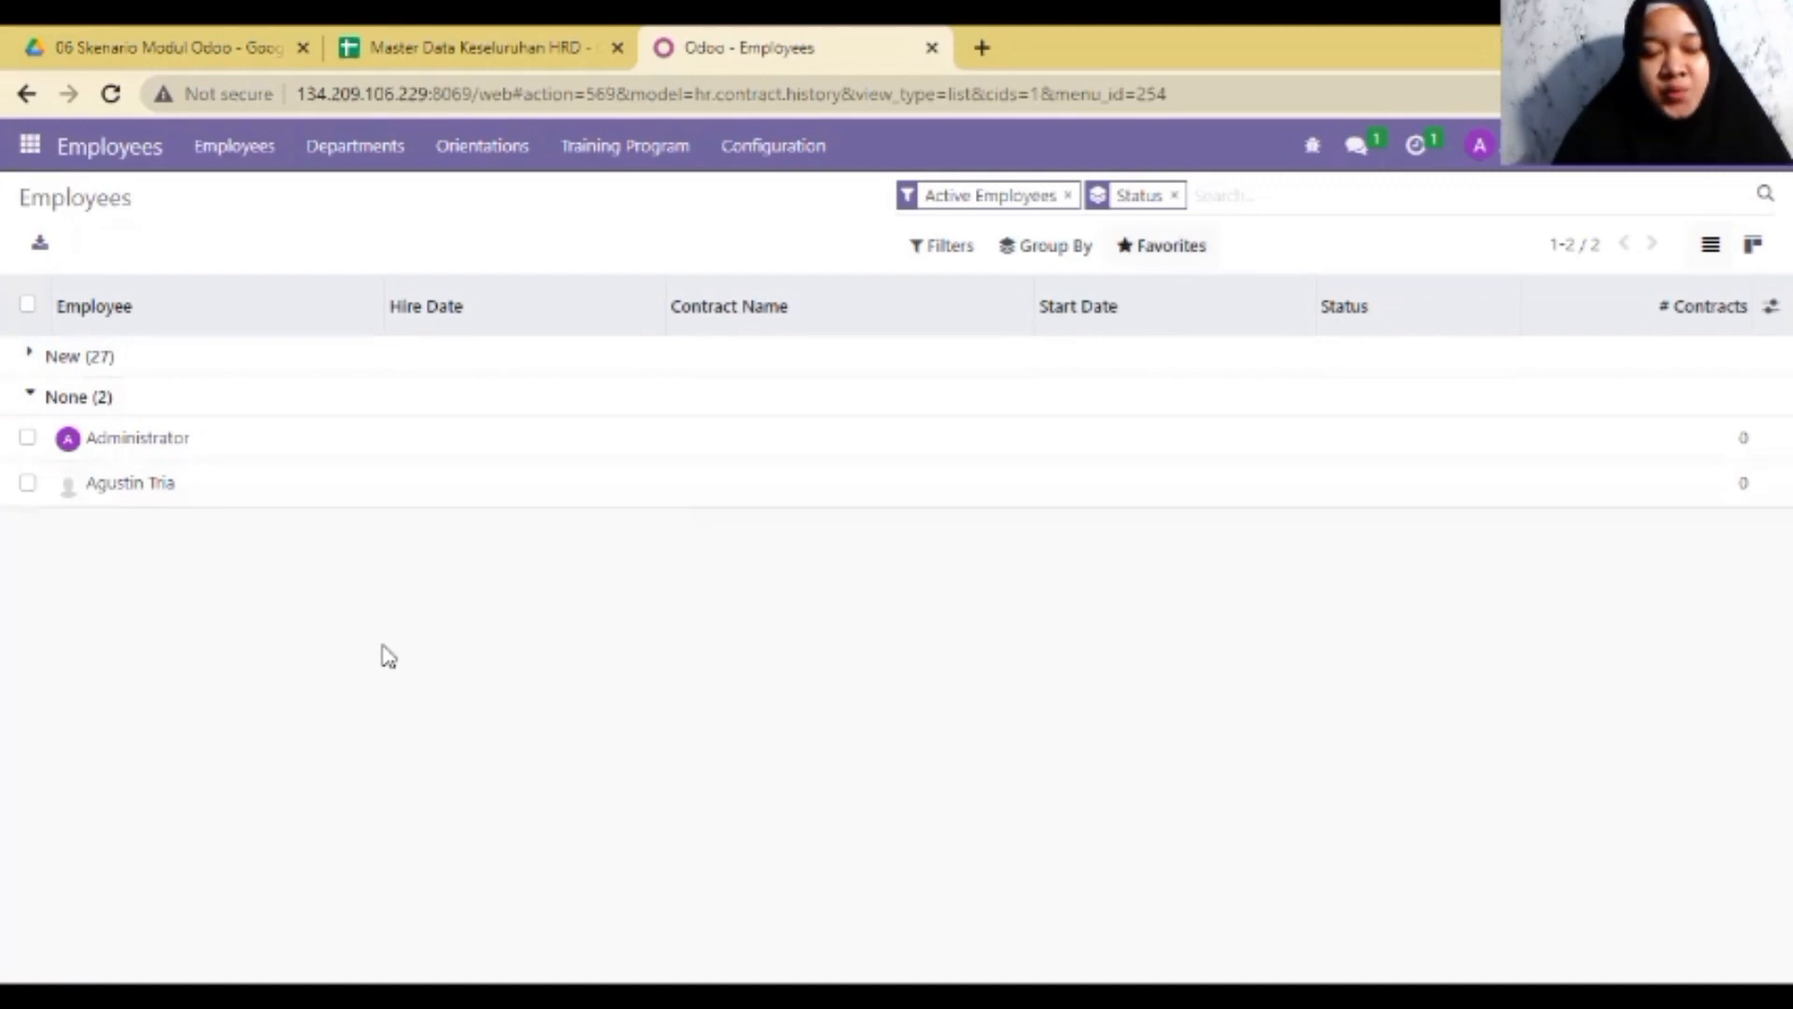
click(31, 400)
click(31, 400)
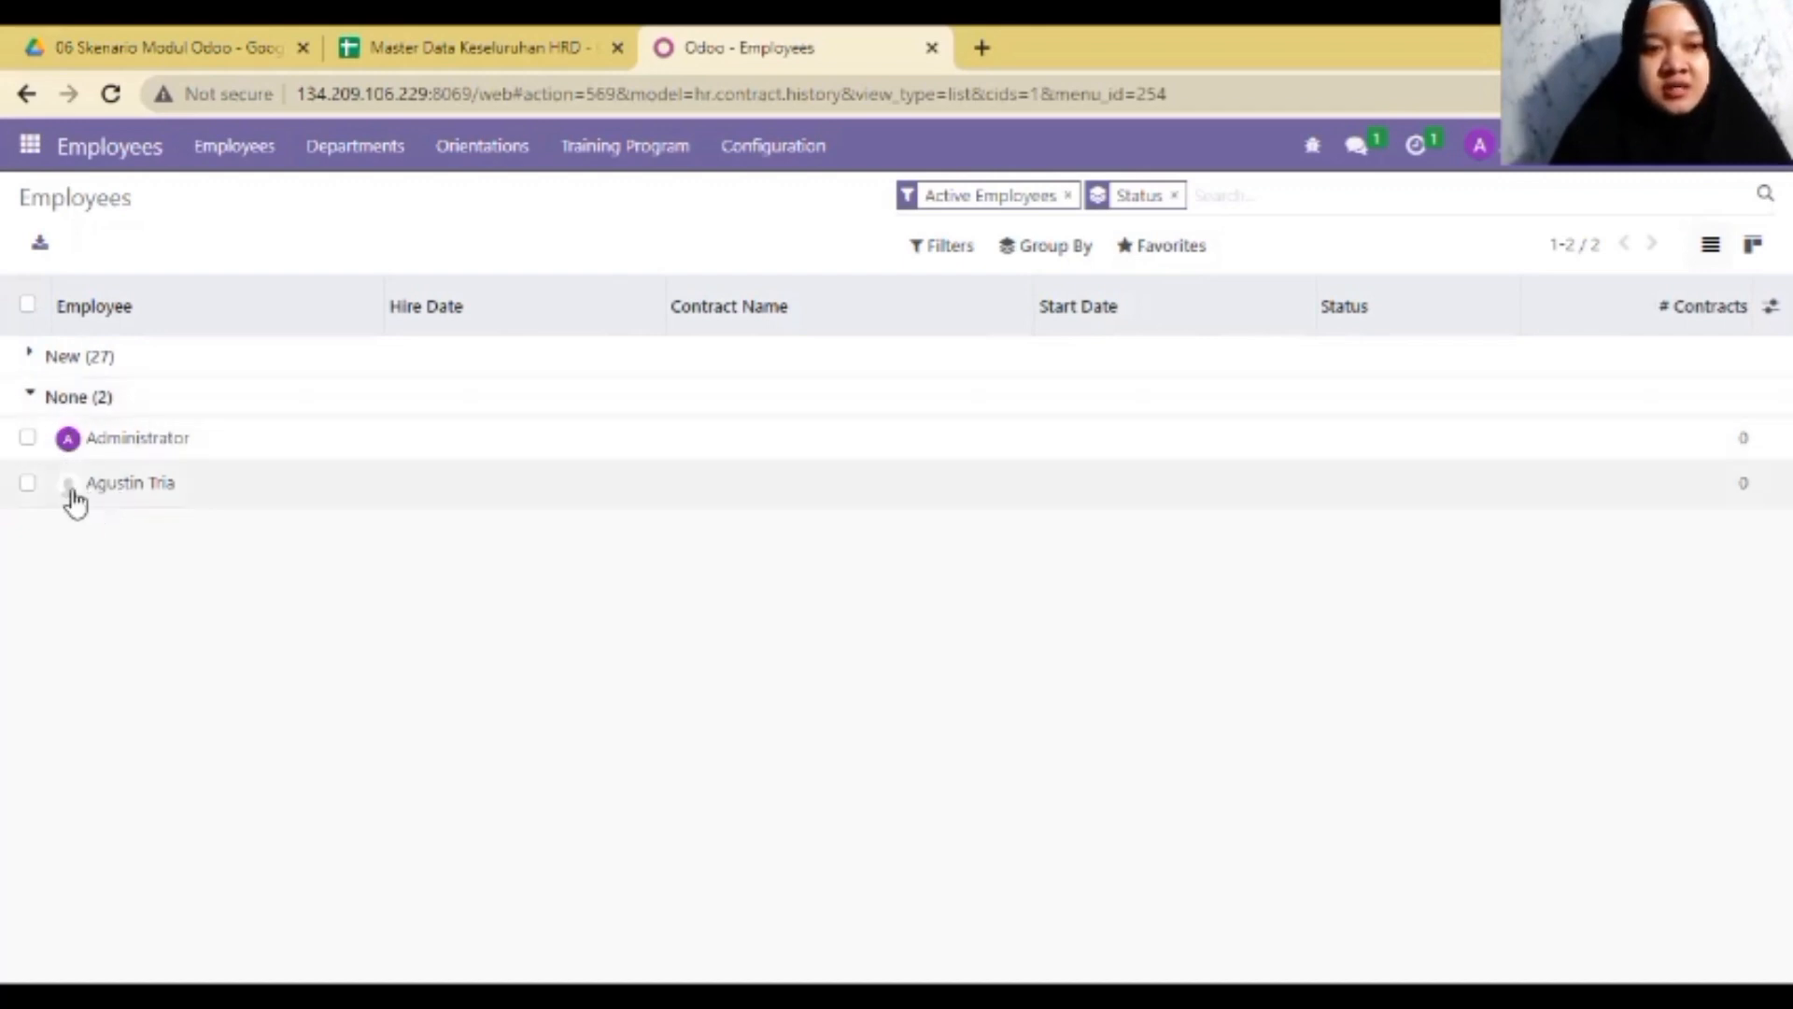
click(31, 396)
click(31, 357)
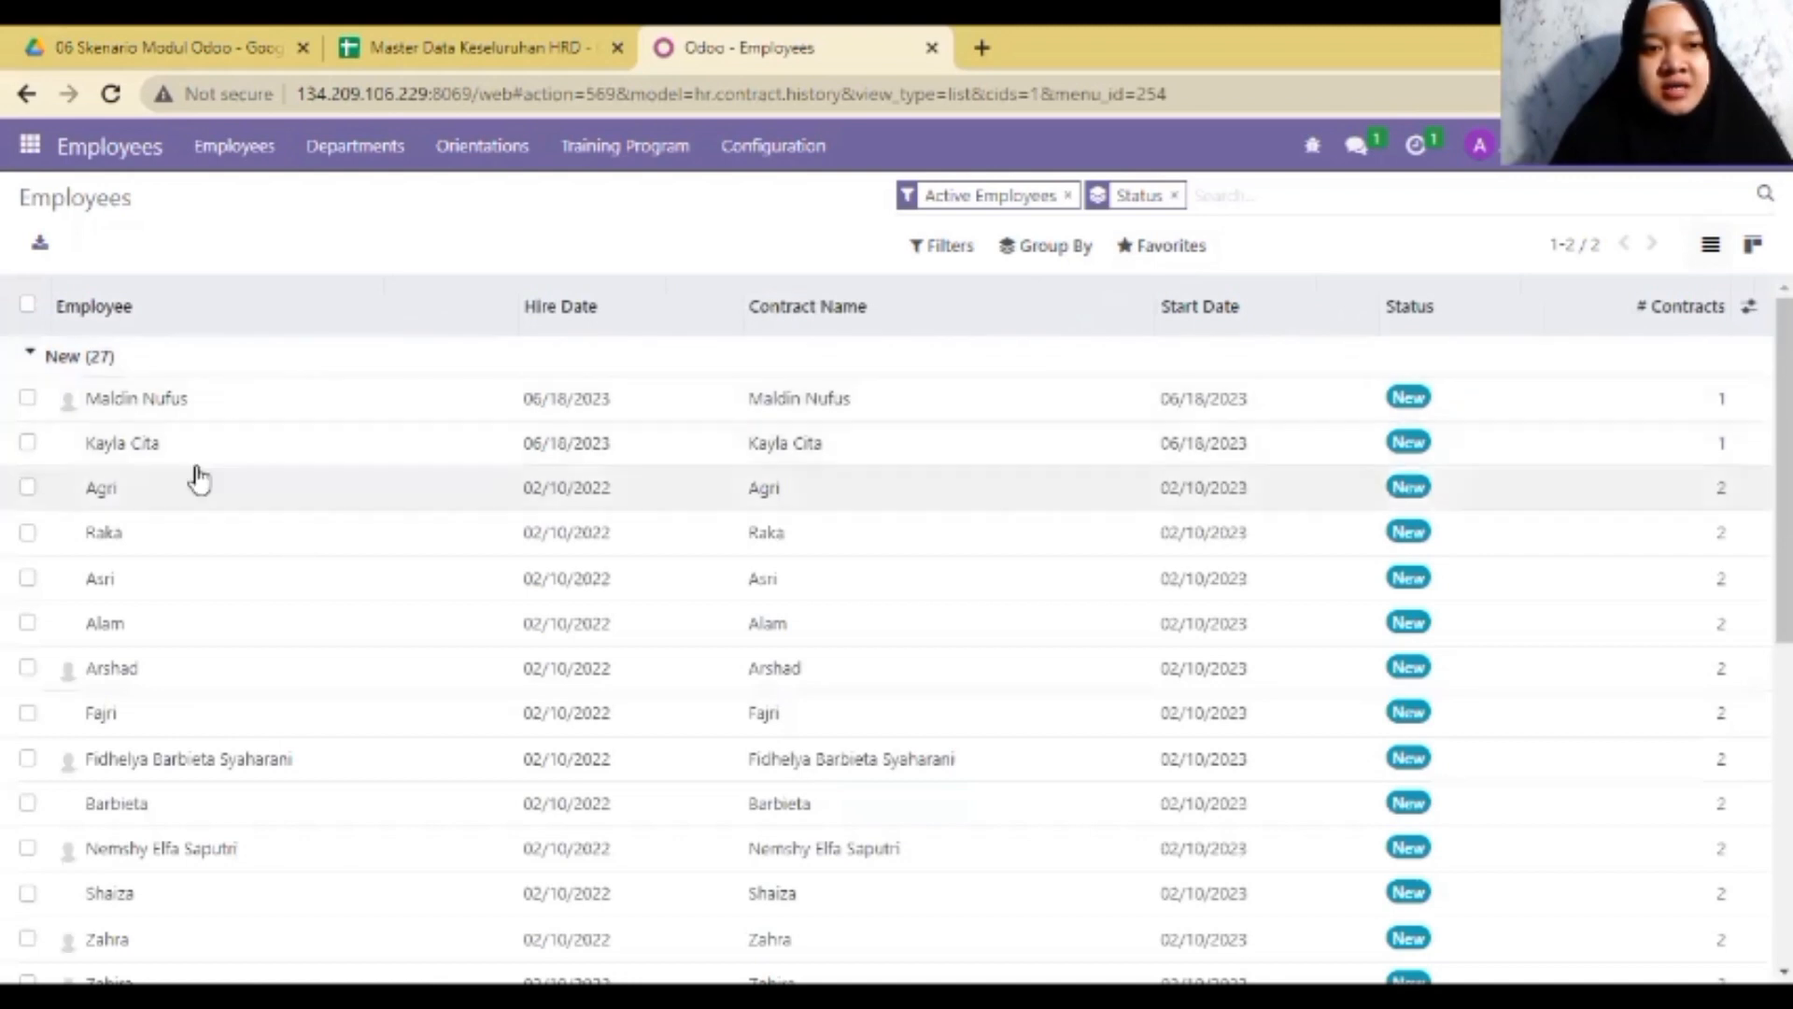
click(32, 358)
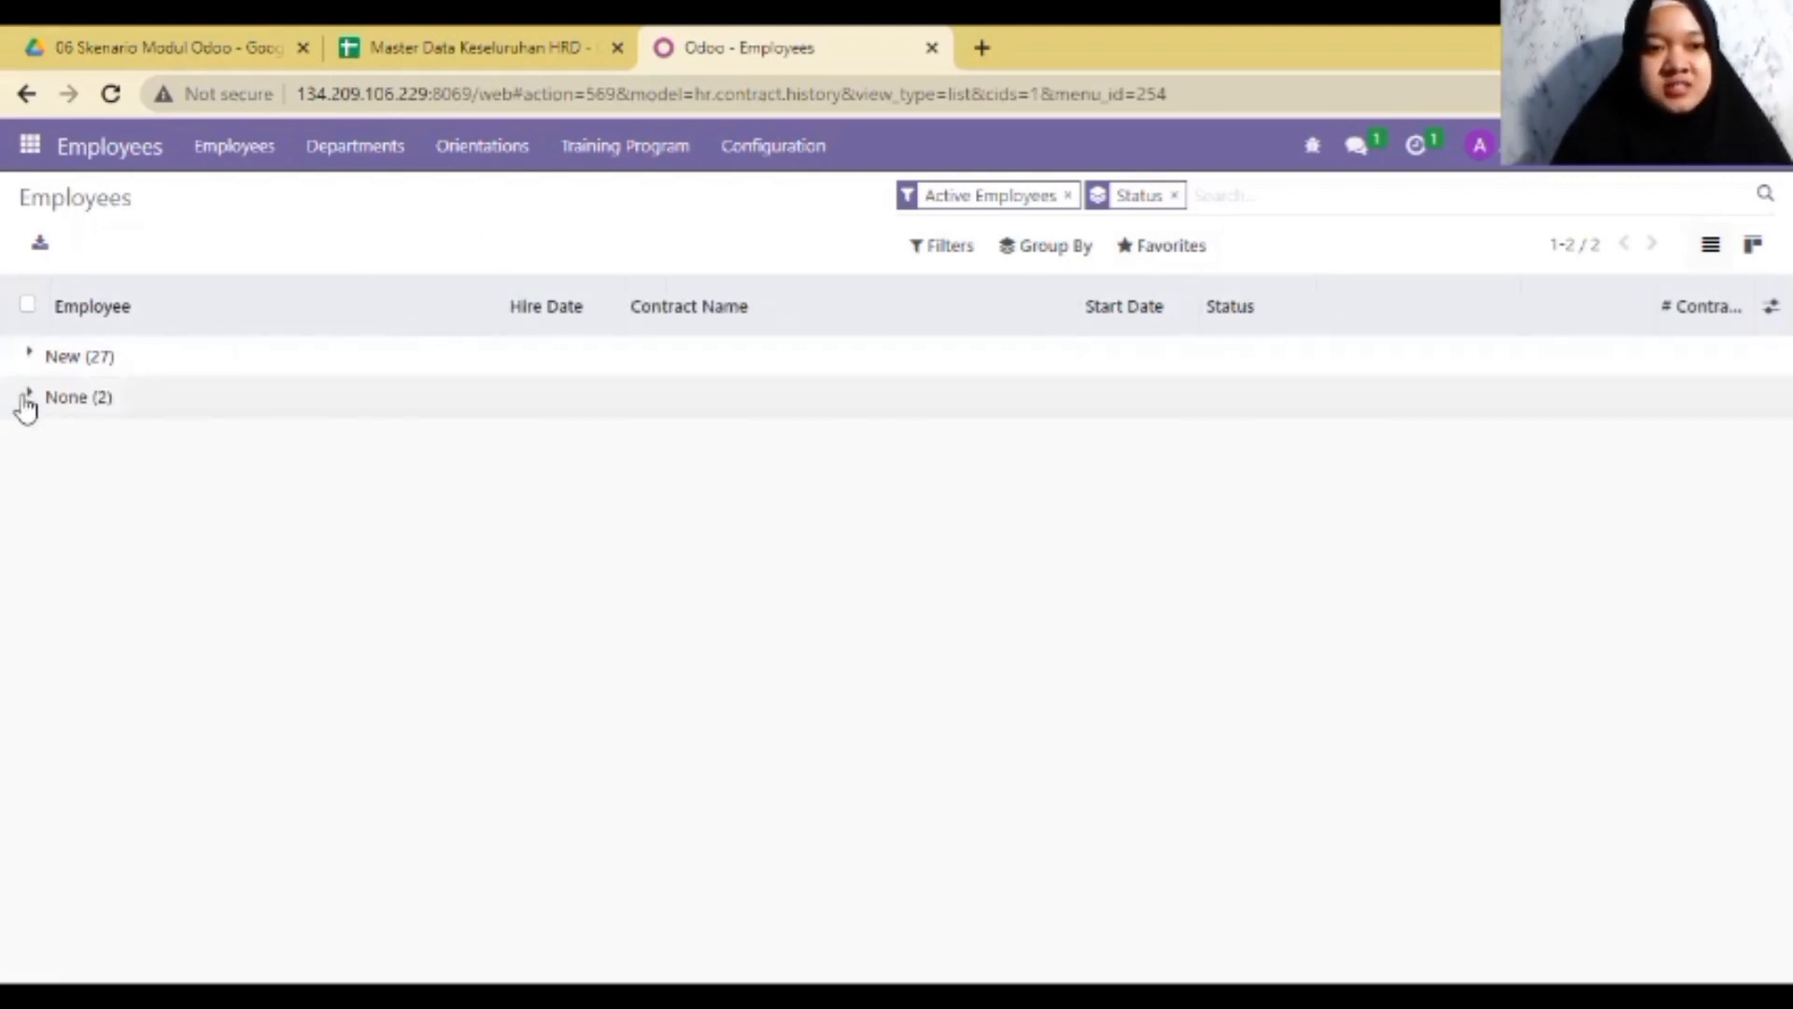
- Try creating a contract for the non-administrator employee in the None group, with a Weekly working schedule of Standard 40 hours/week
click(26, 402)
click(240, 487)
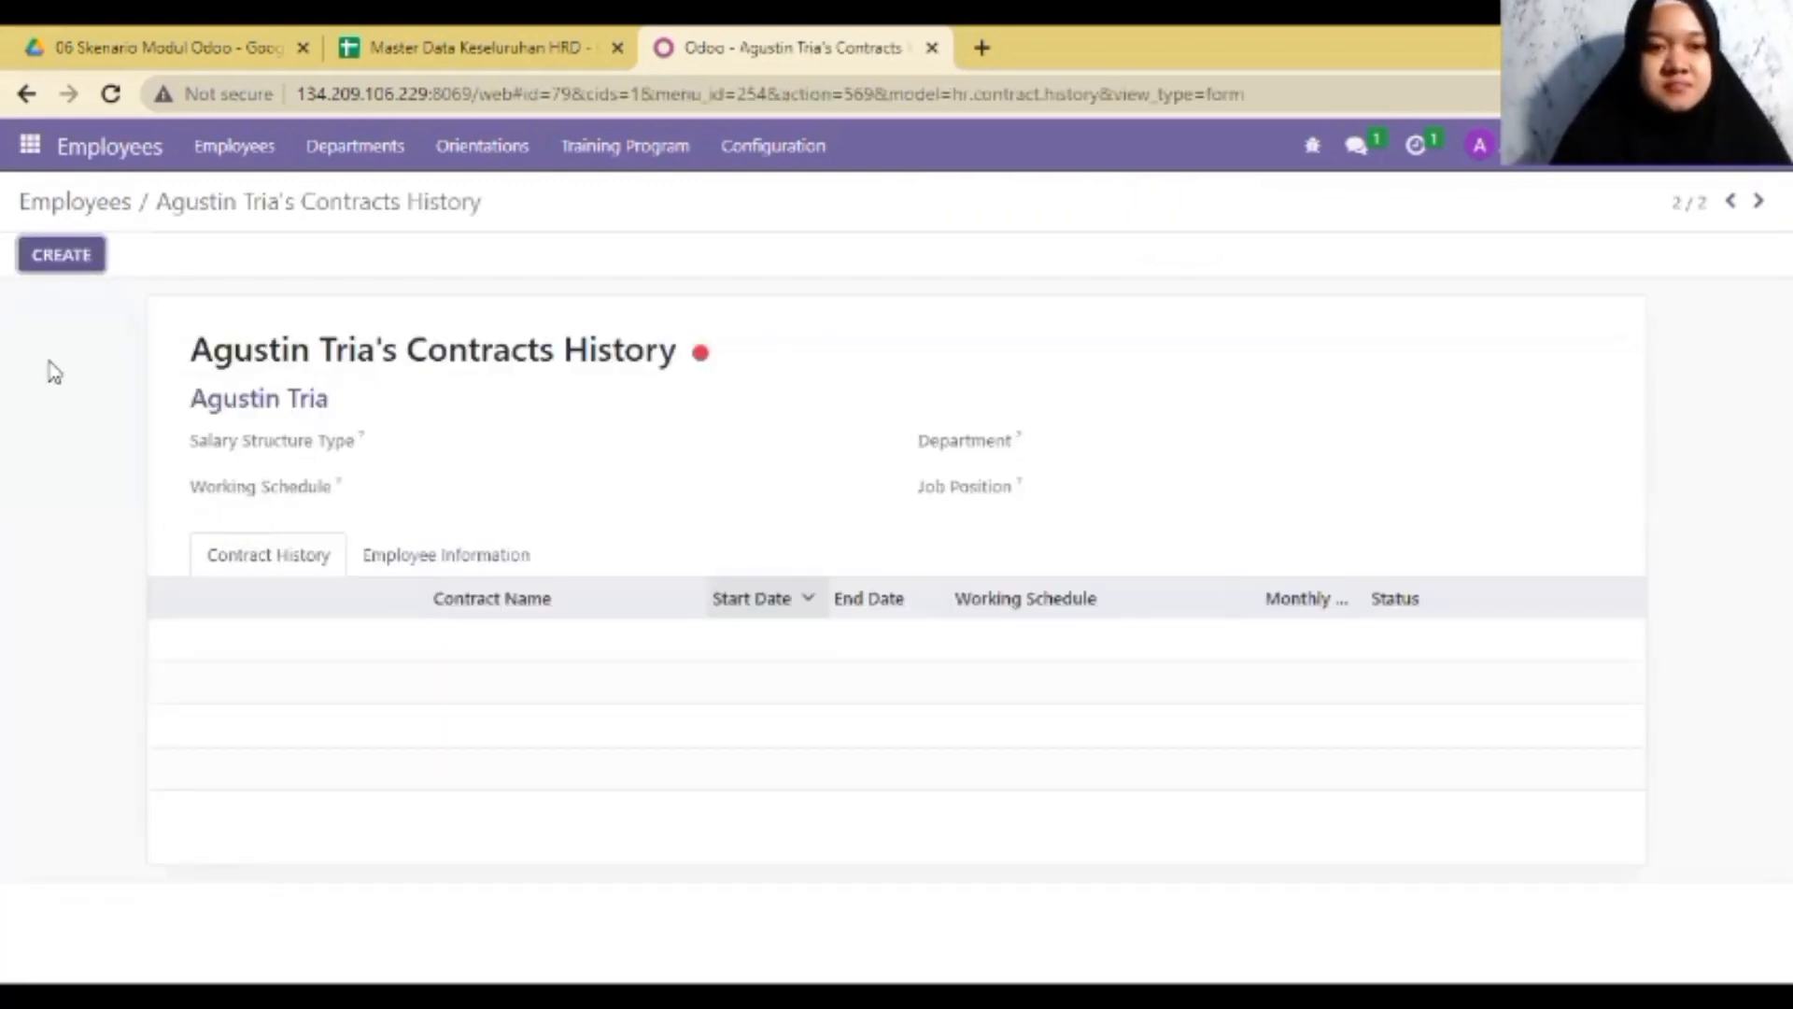
click(63, 267)
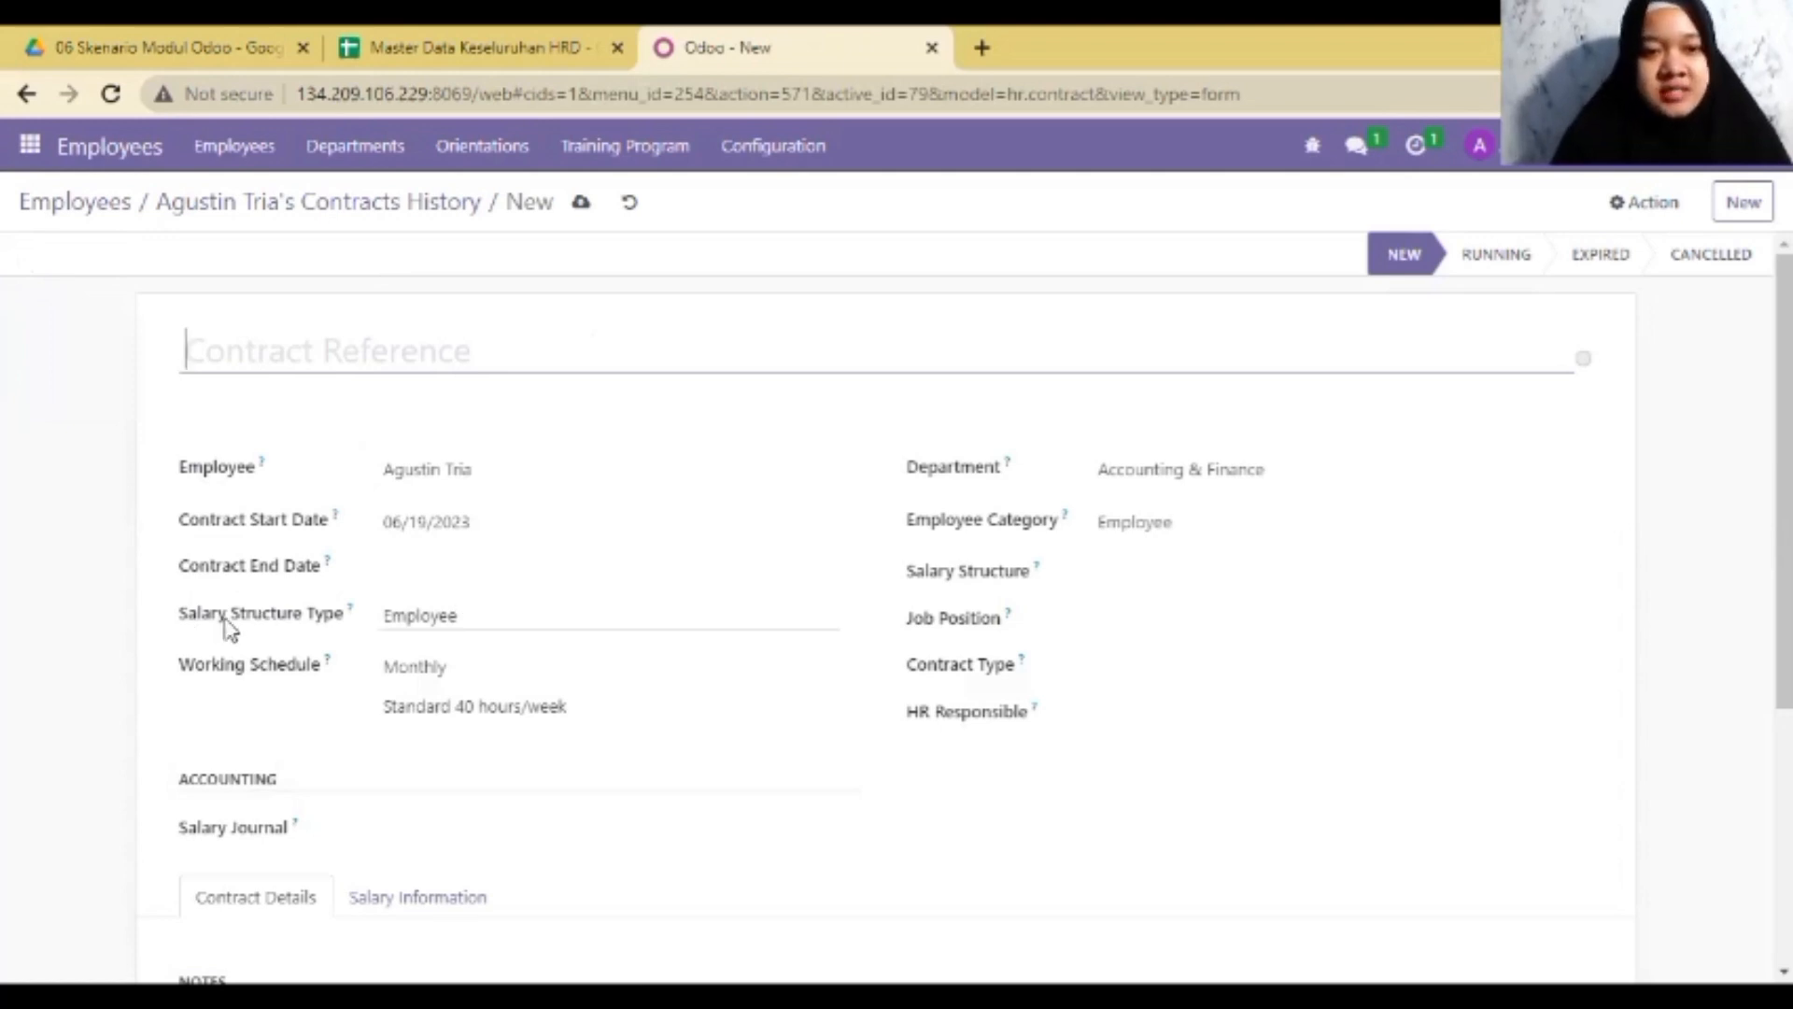
click(592, 613)
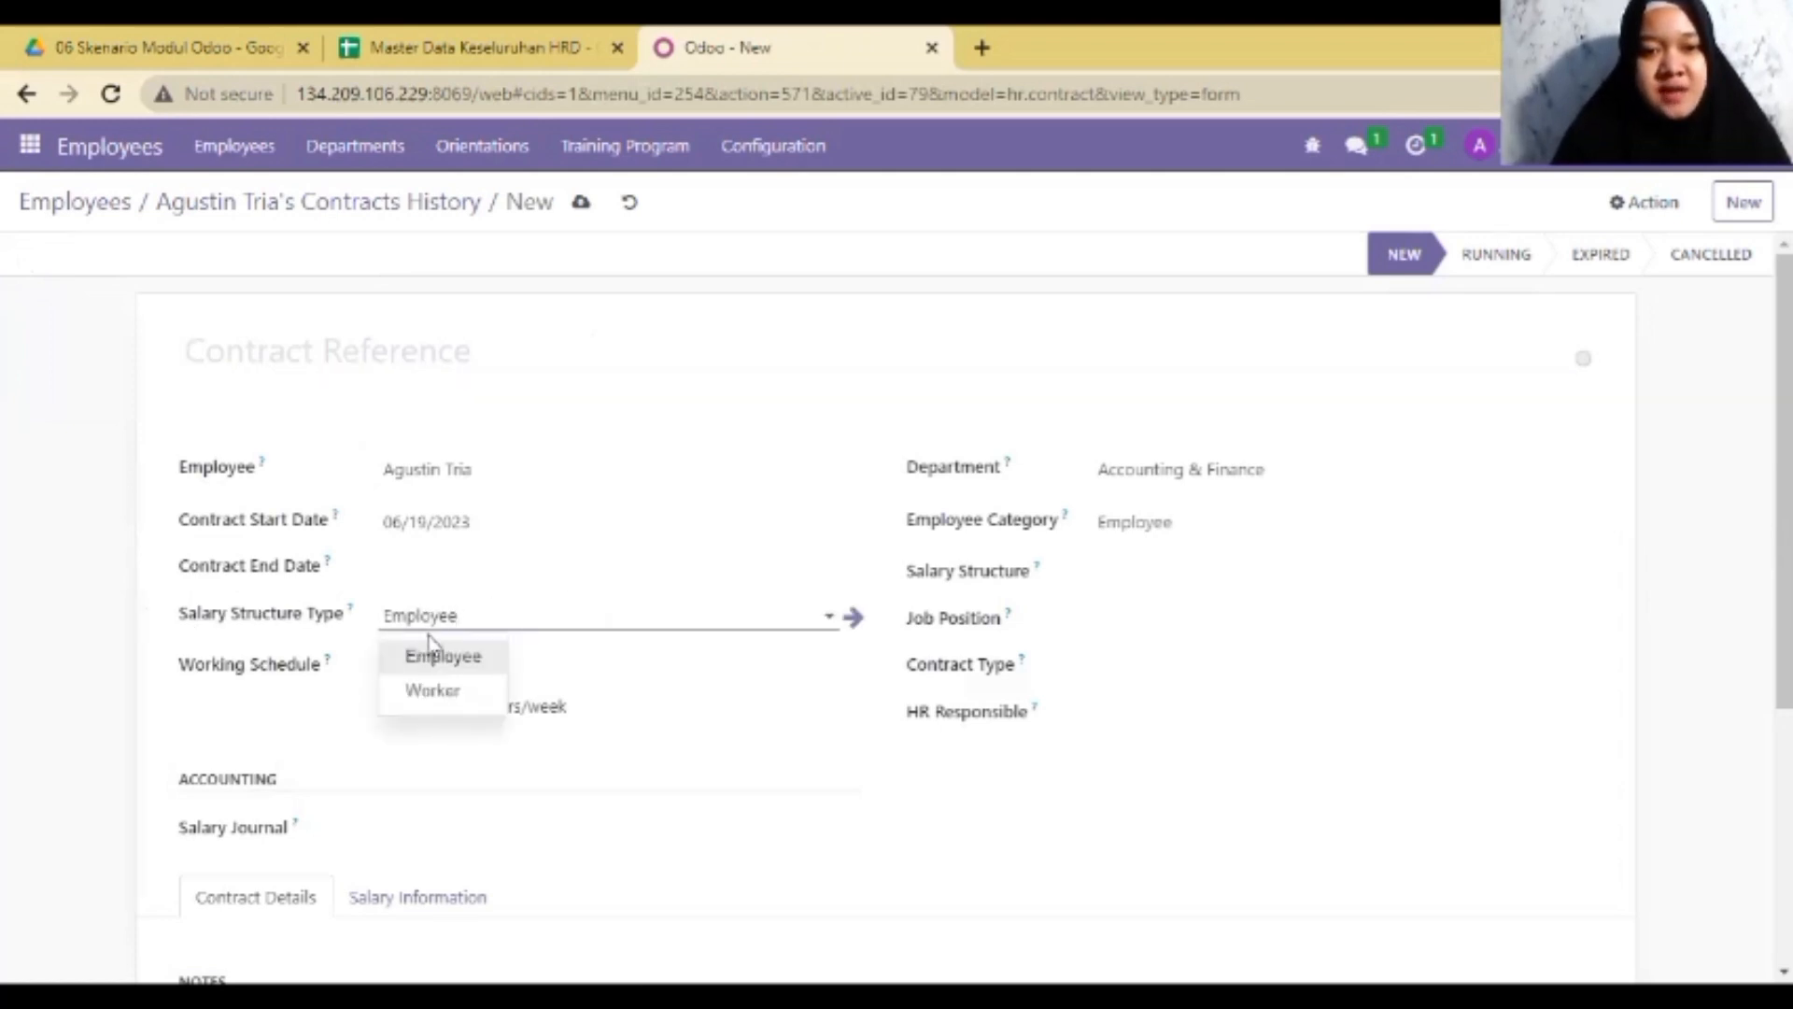
click(66, 665)
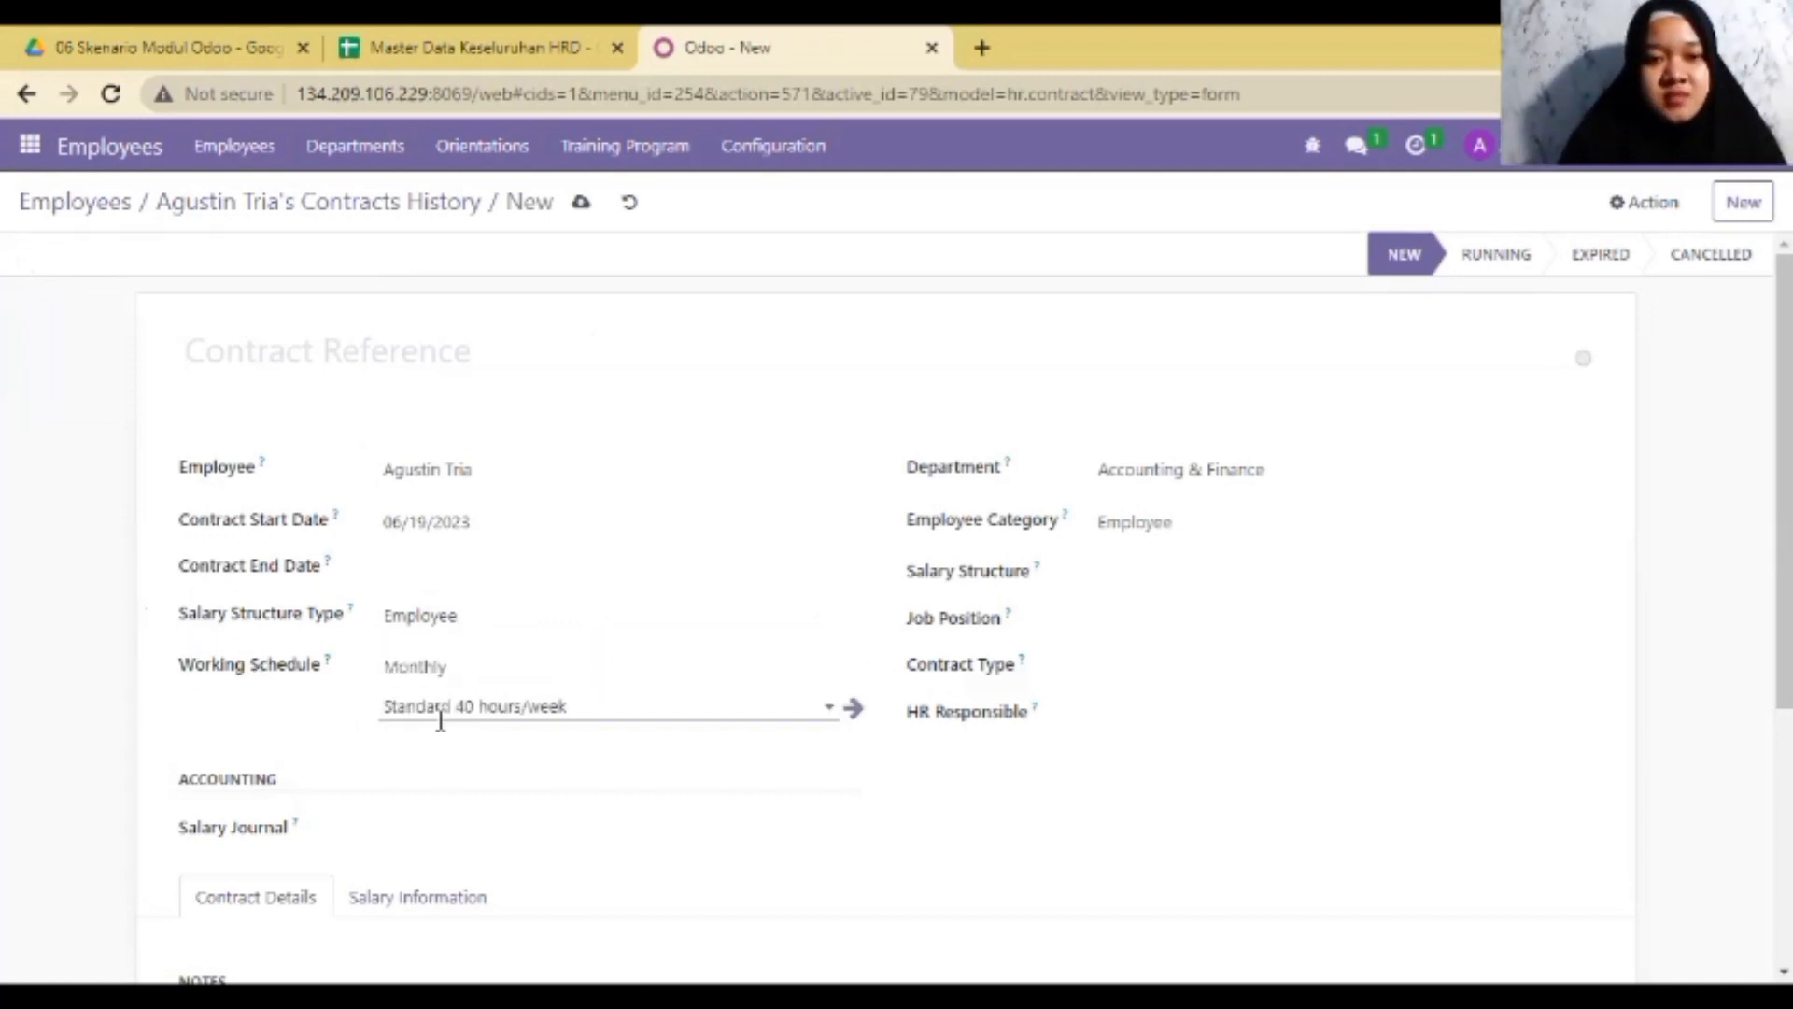
click(733, 704)
click(733, 704)
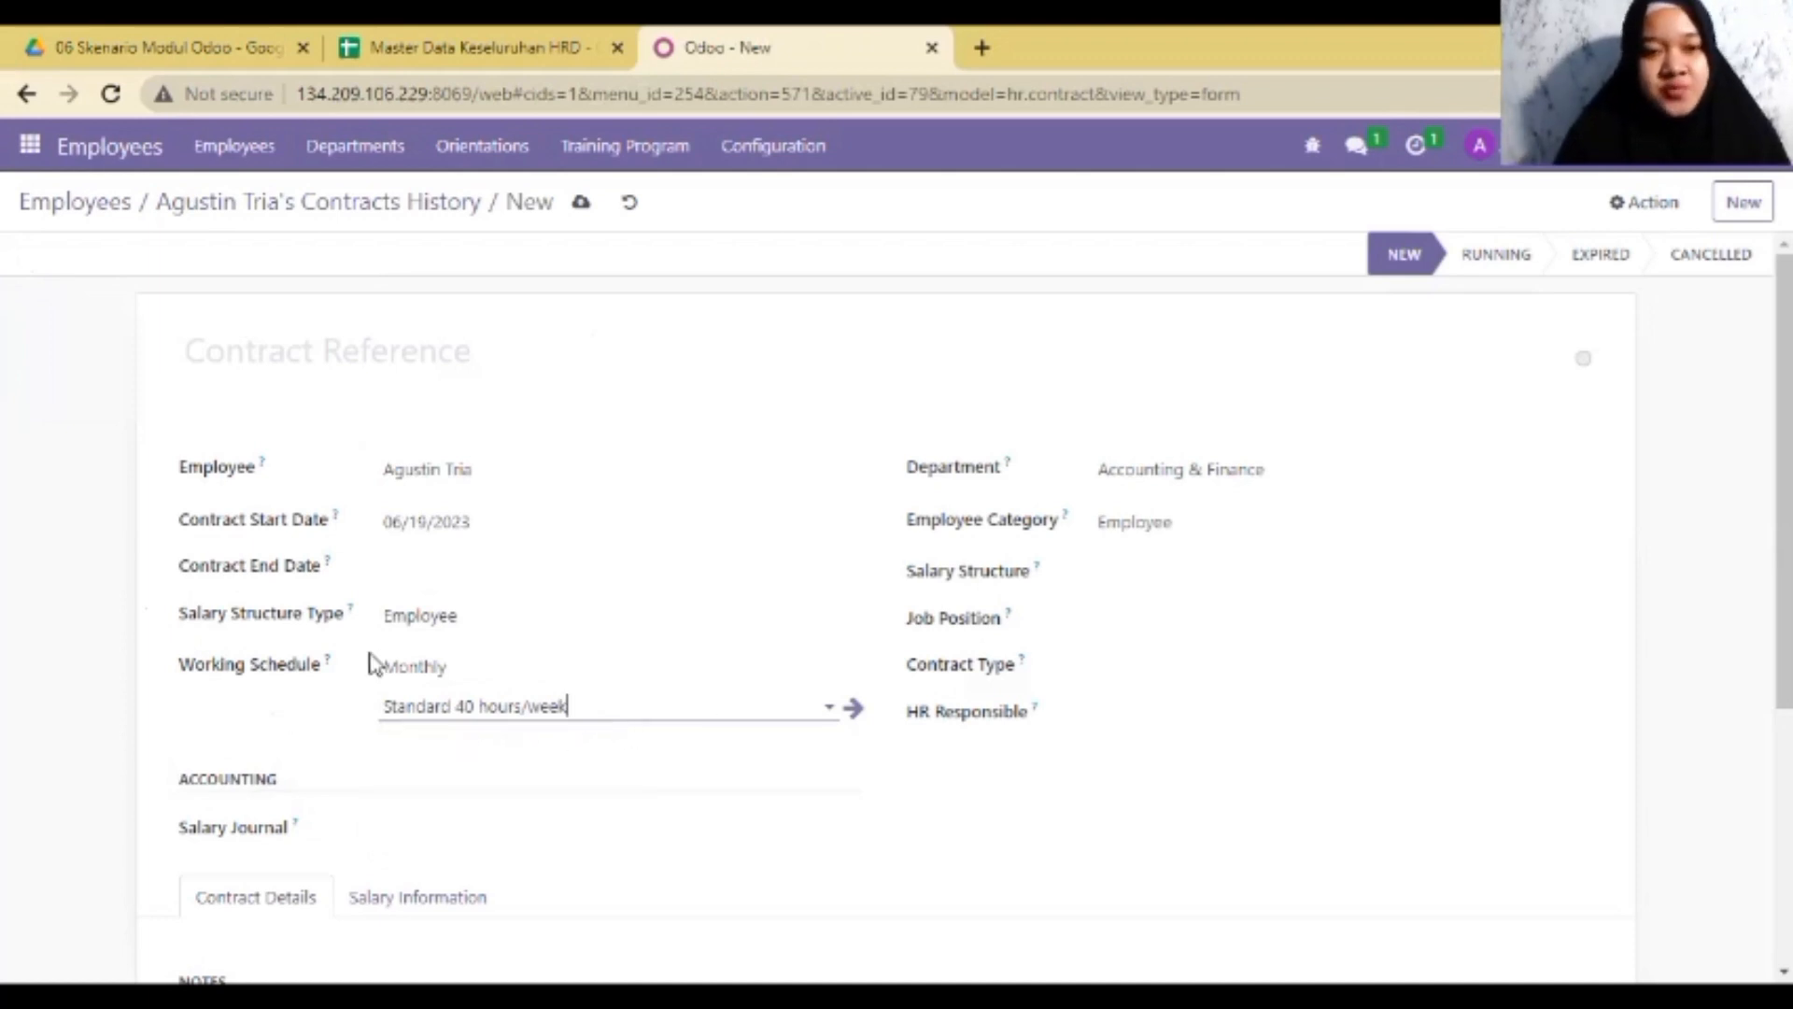
click(625, 674)
click(423, 816)
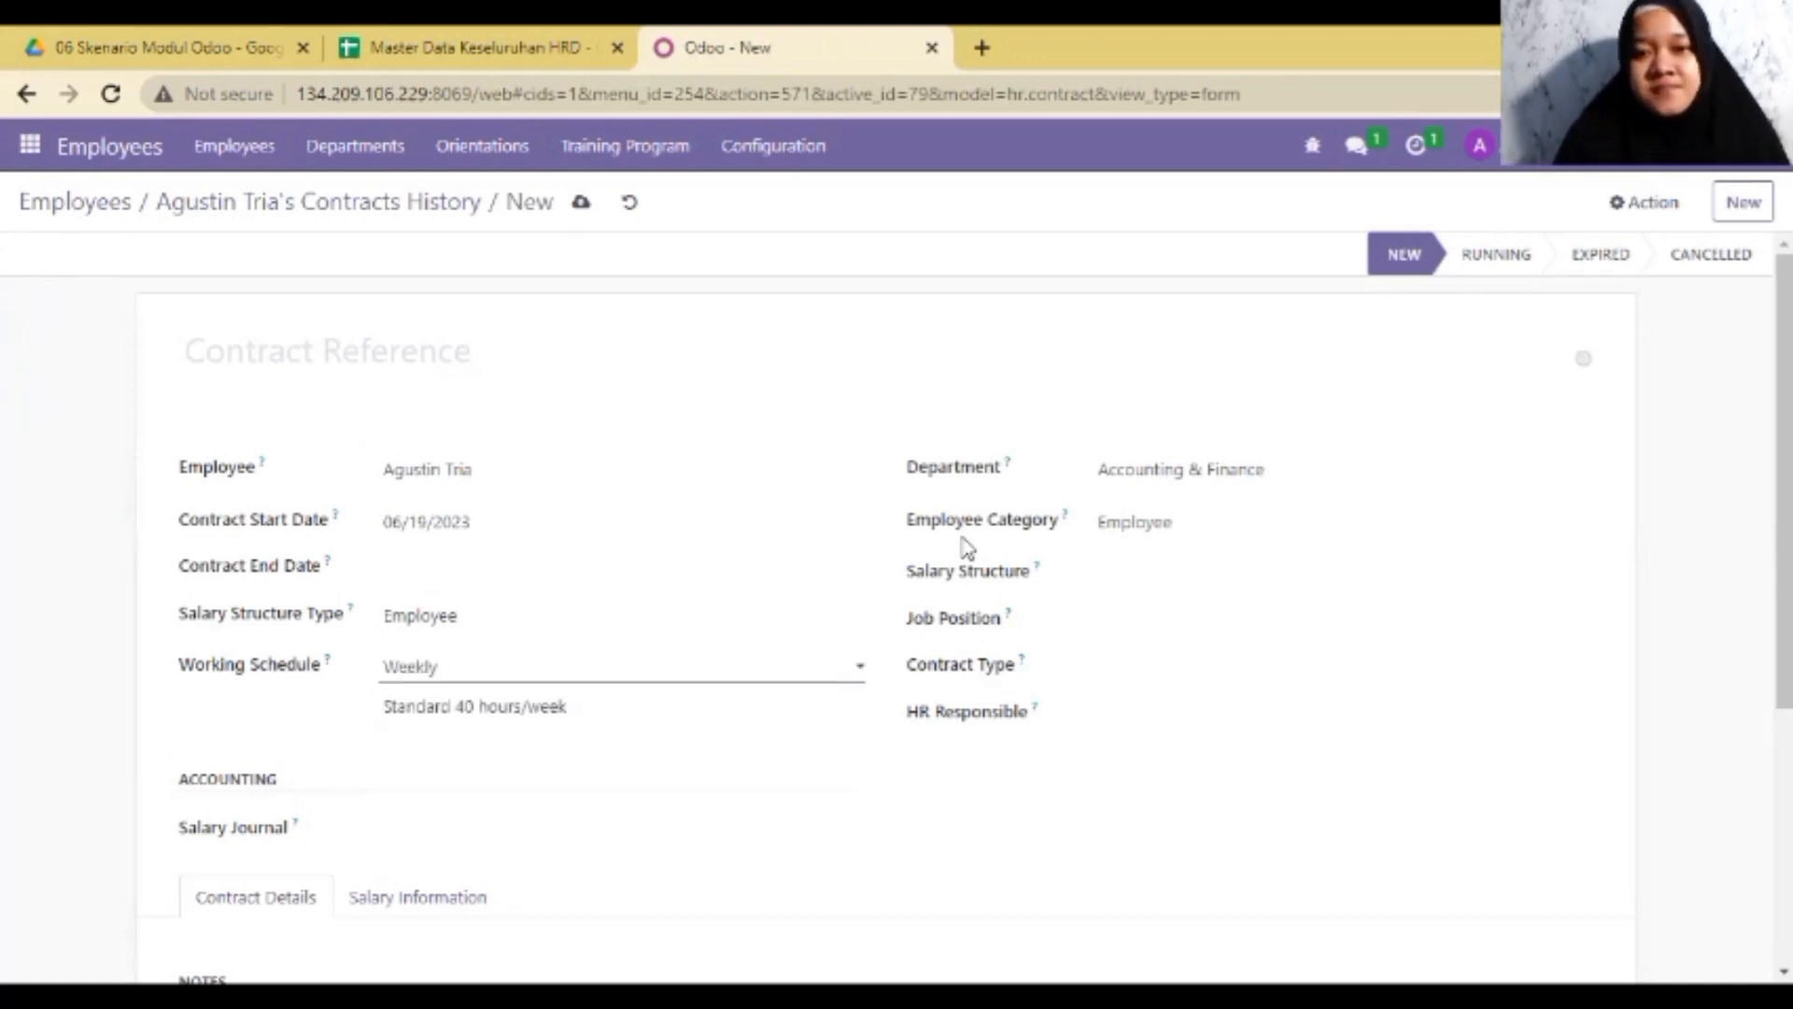
- Keep department Accounting & Finance and category Employee, and set salary structure Golongan 1 and job position Staff Purchase on the contract
click(1186, 480)
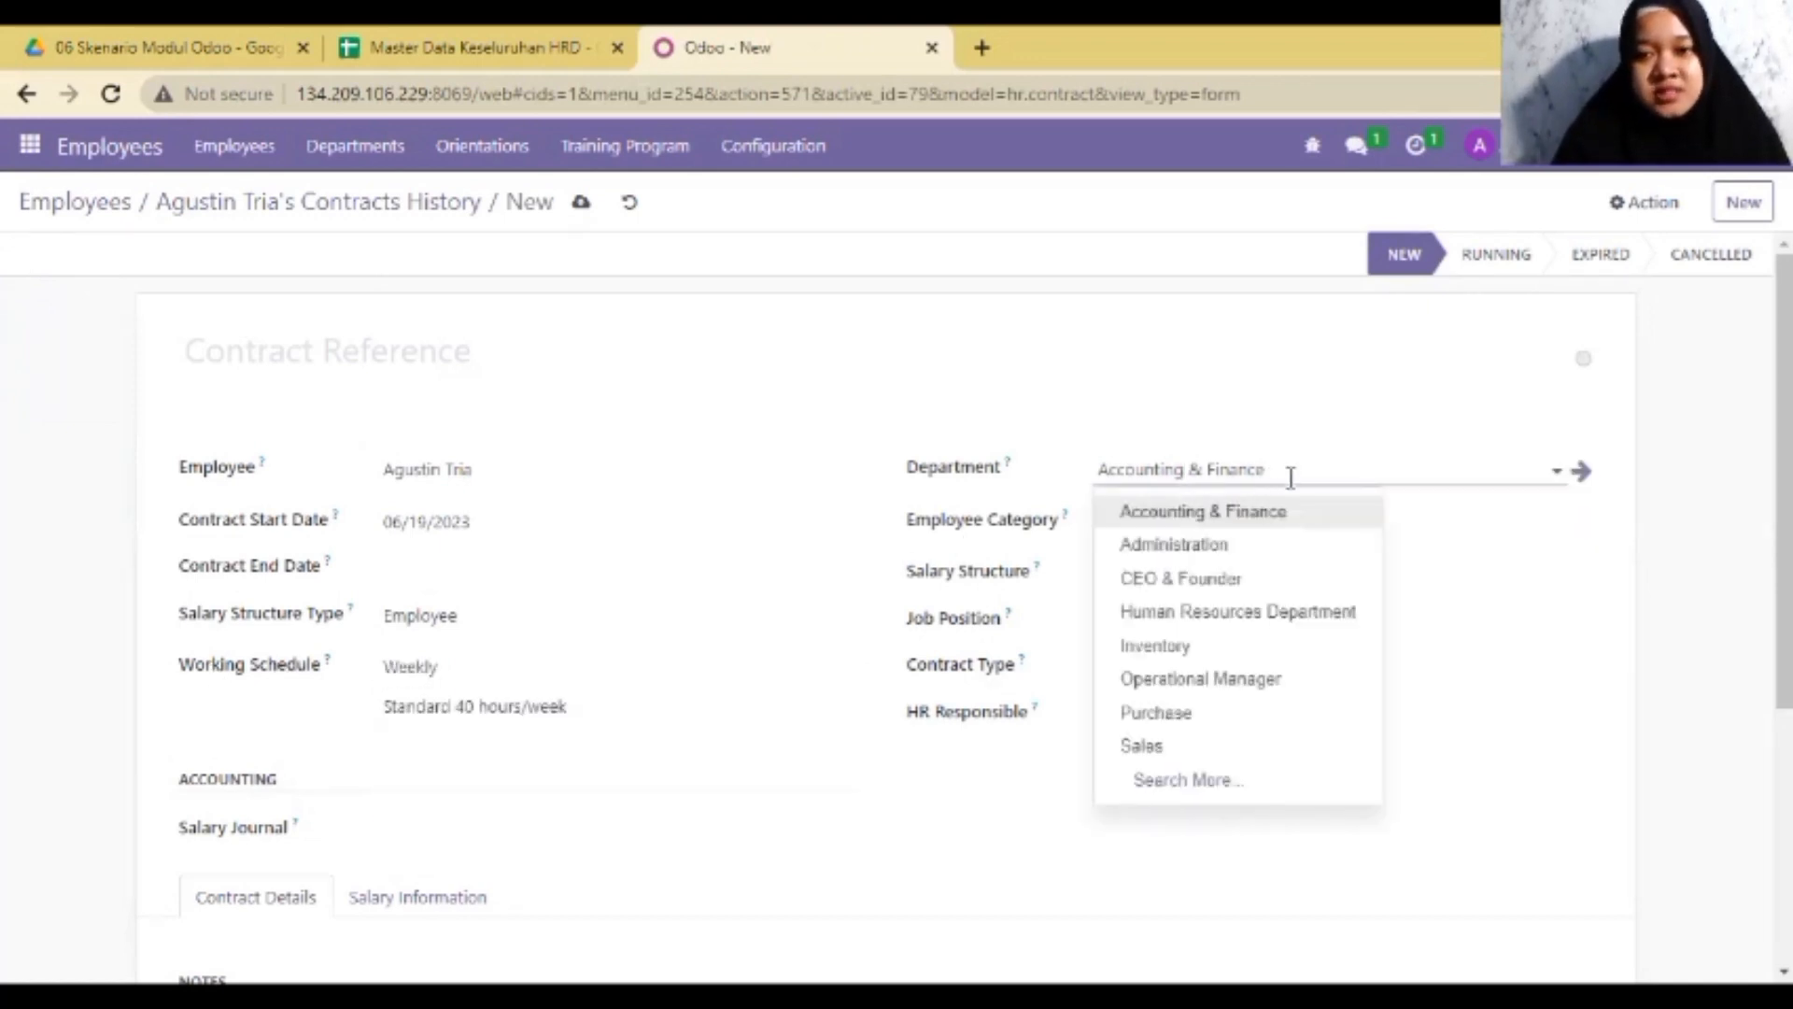
key(Return)
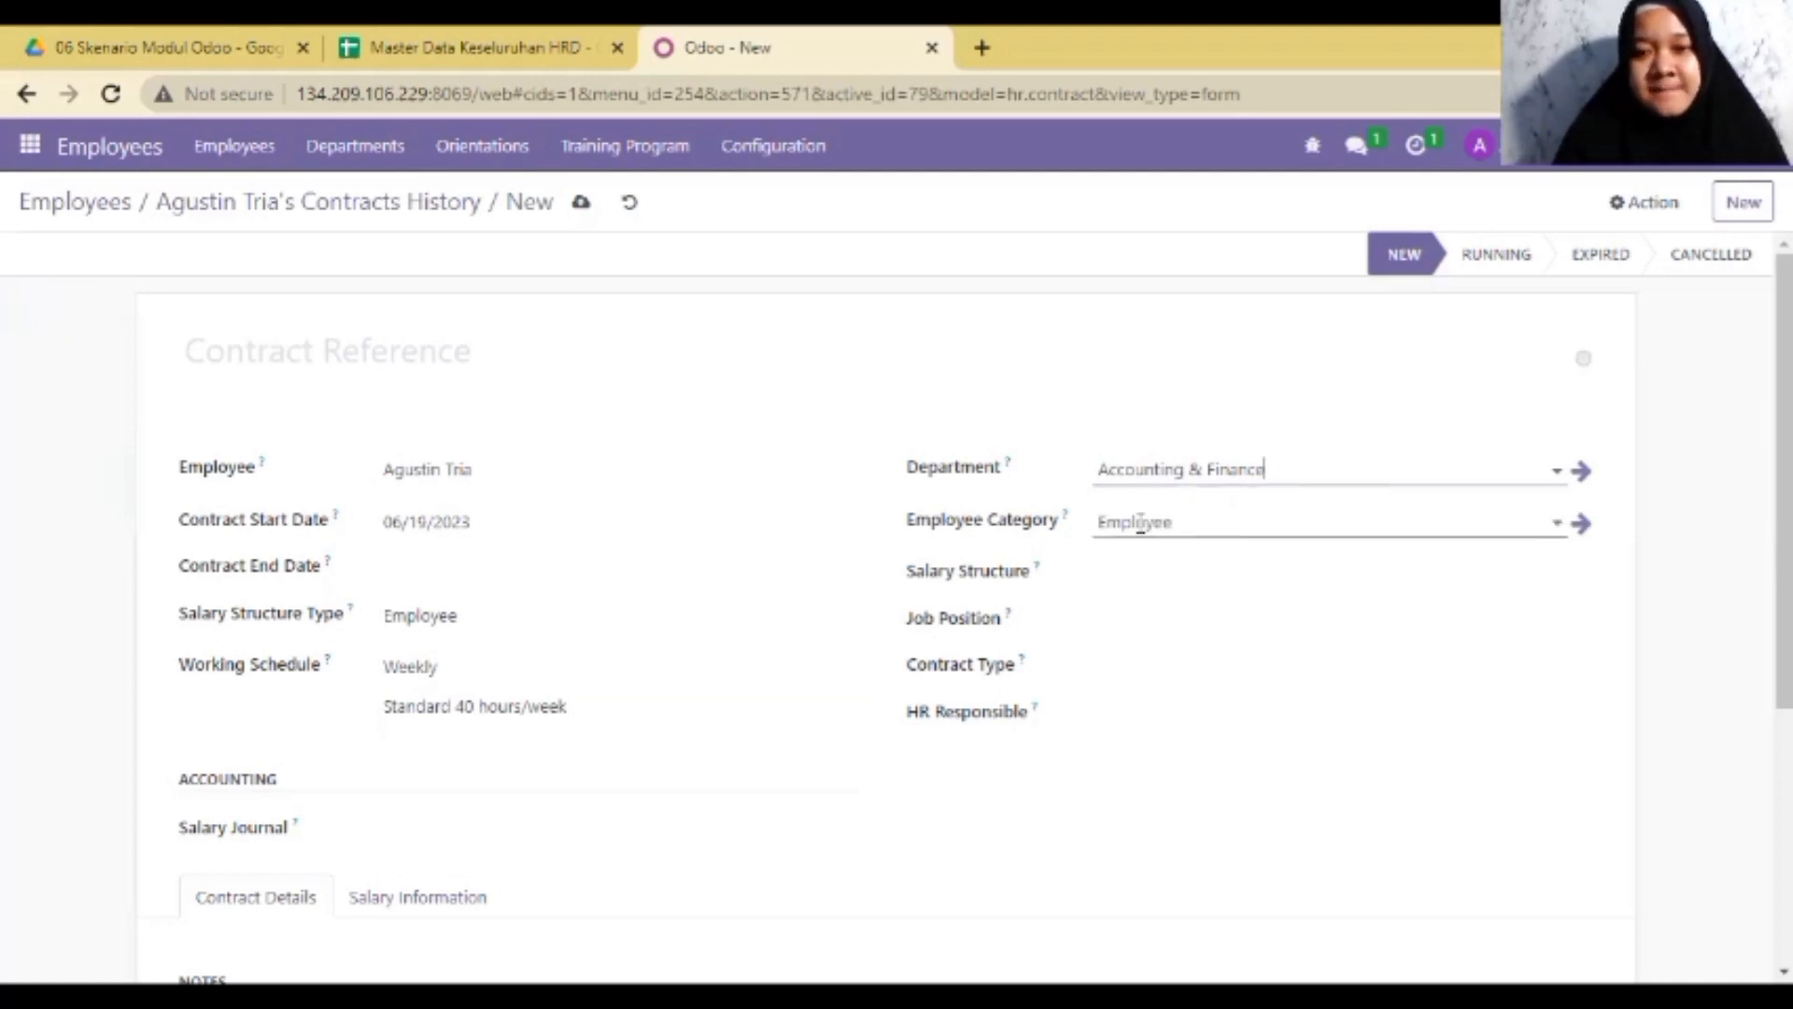
click(1230, 528)
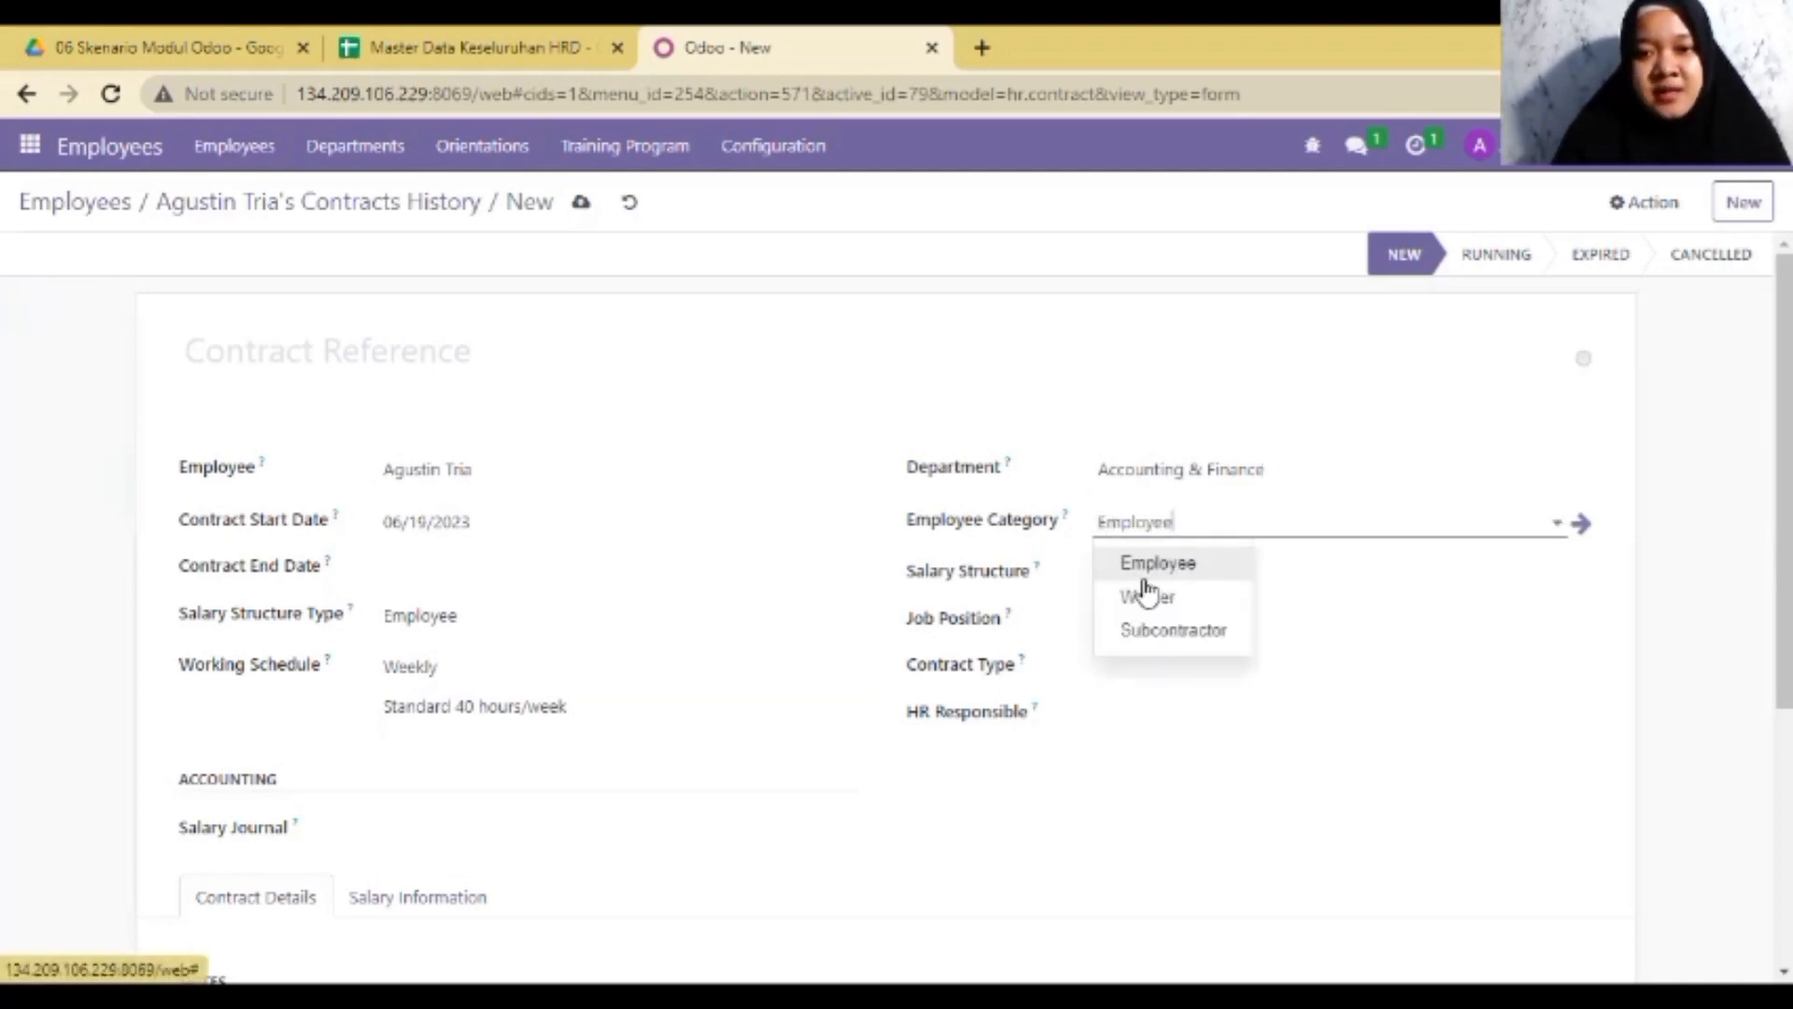
click(1688, 603)
click(1216, 566)
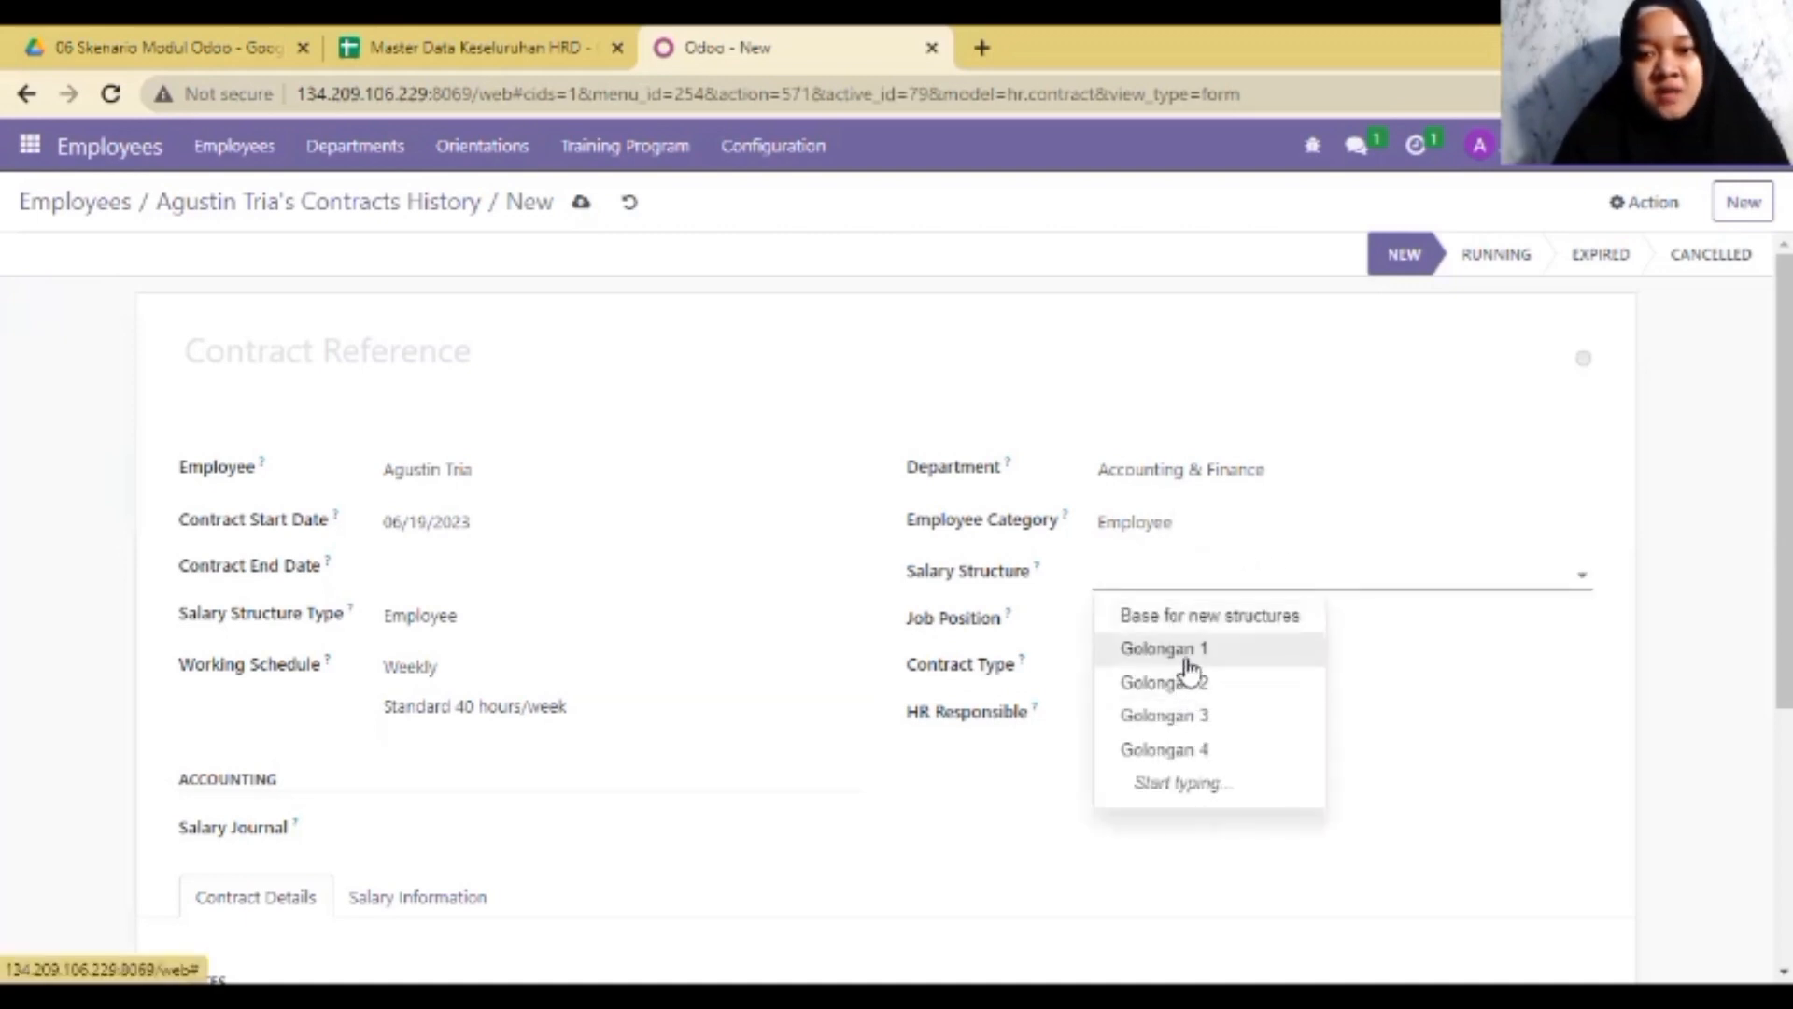
click(1179, 648)
click(1104, 624)
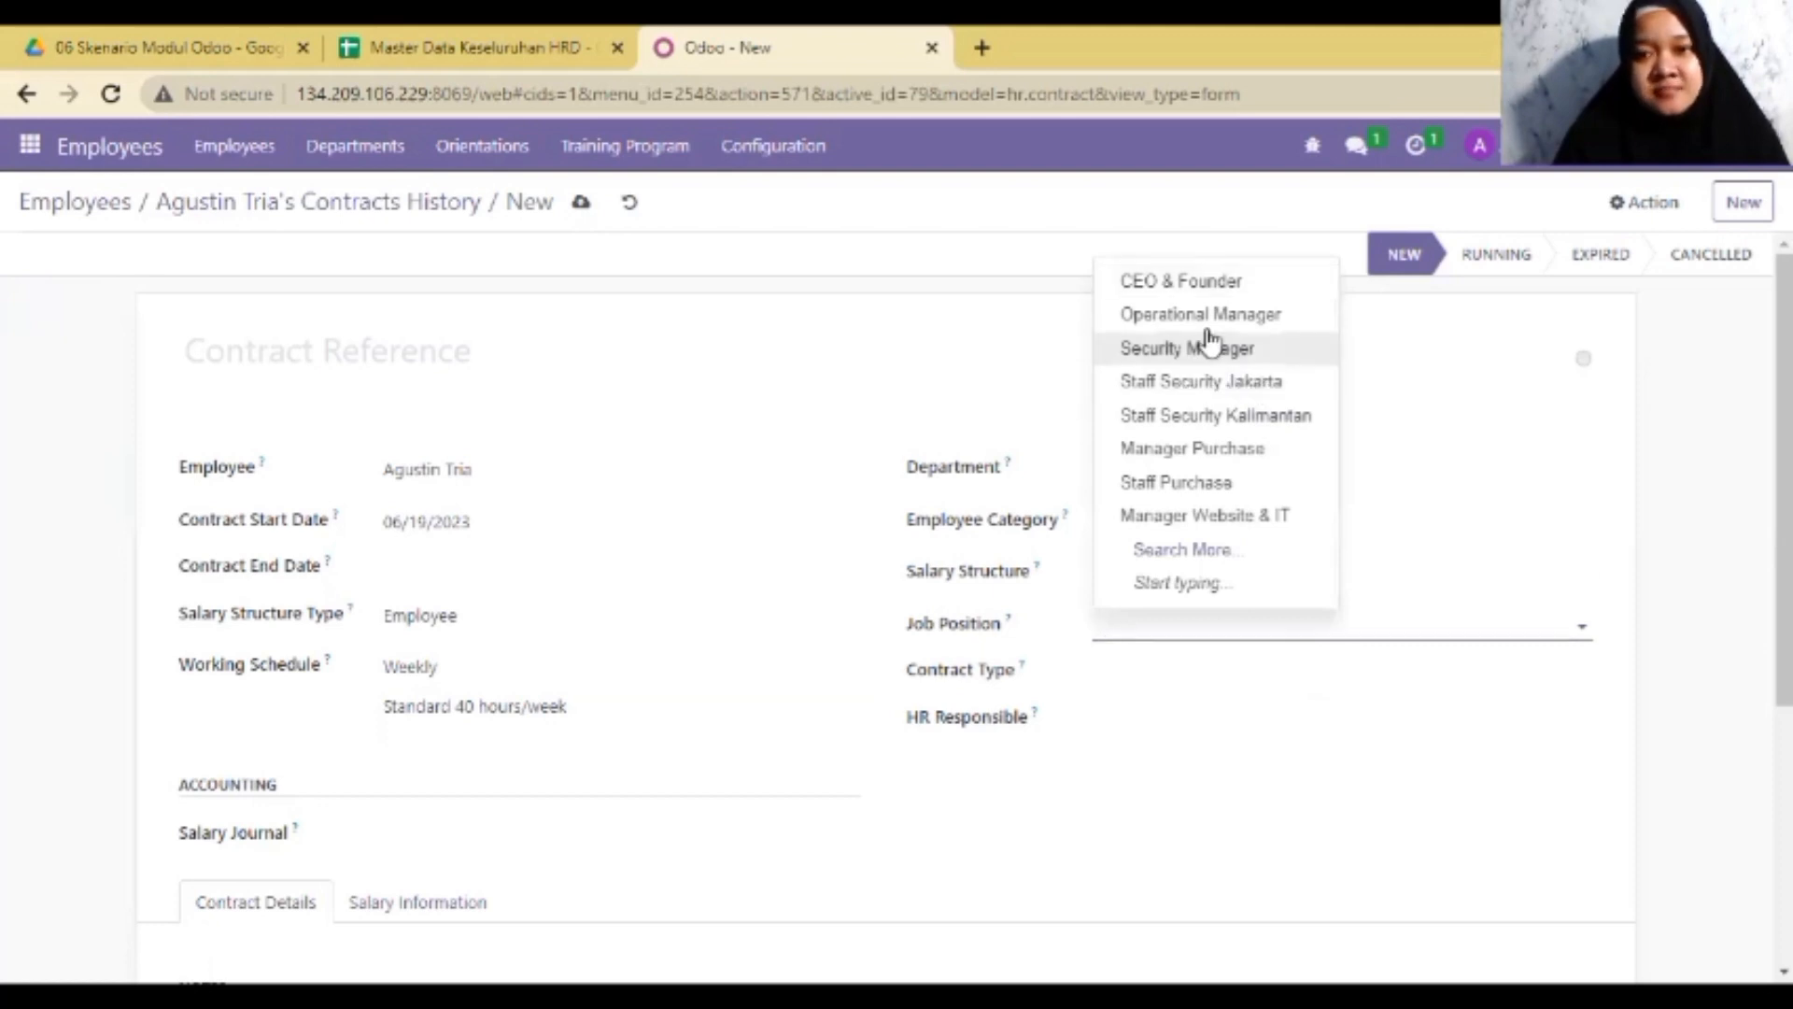
click(1207, 484)
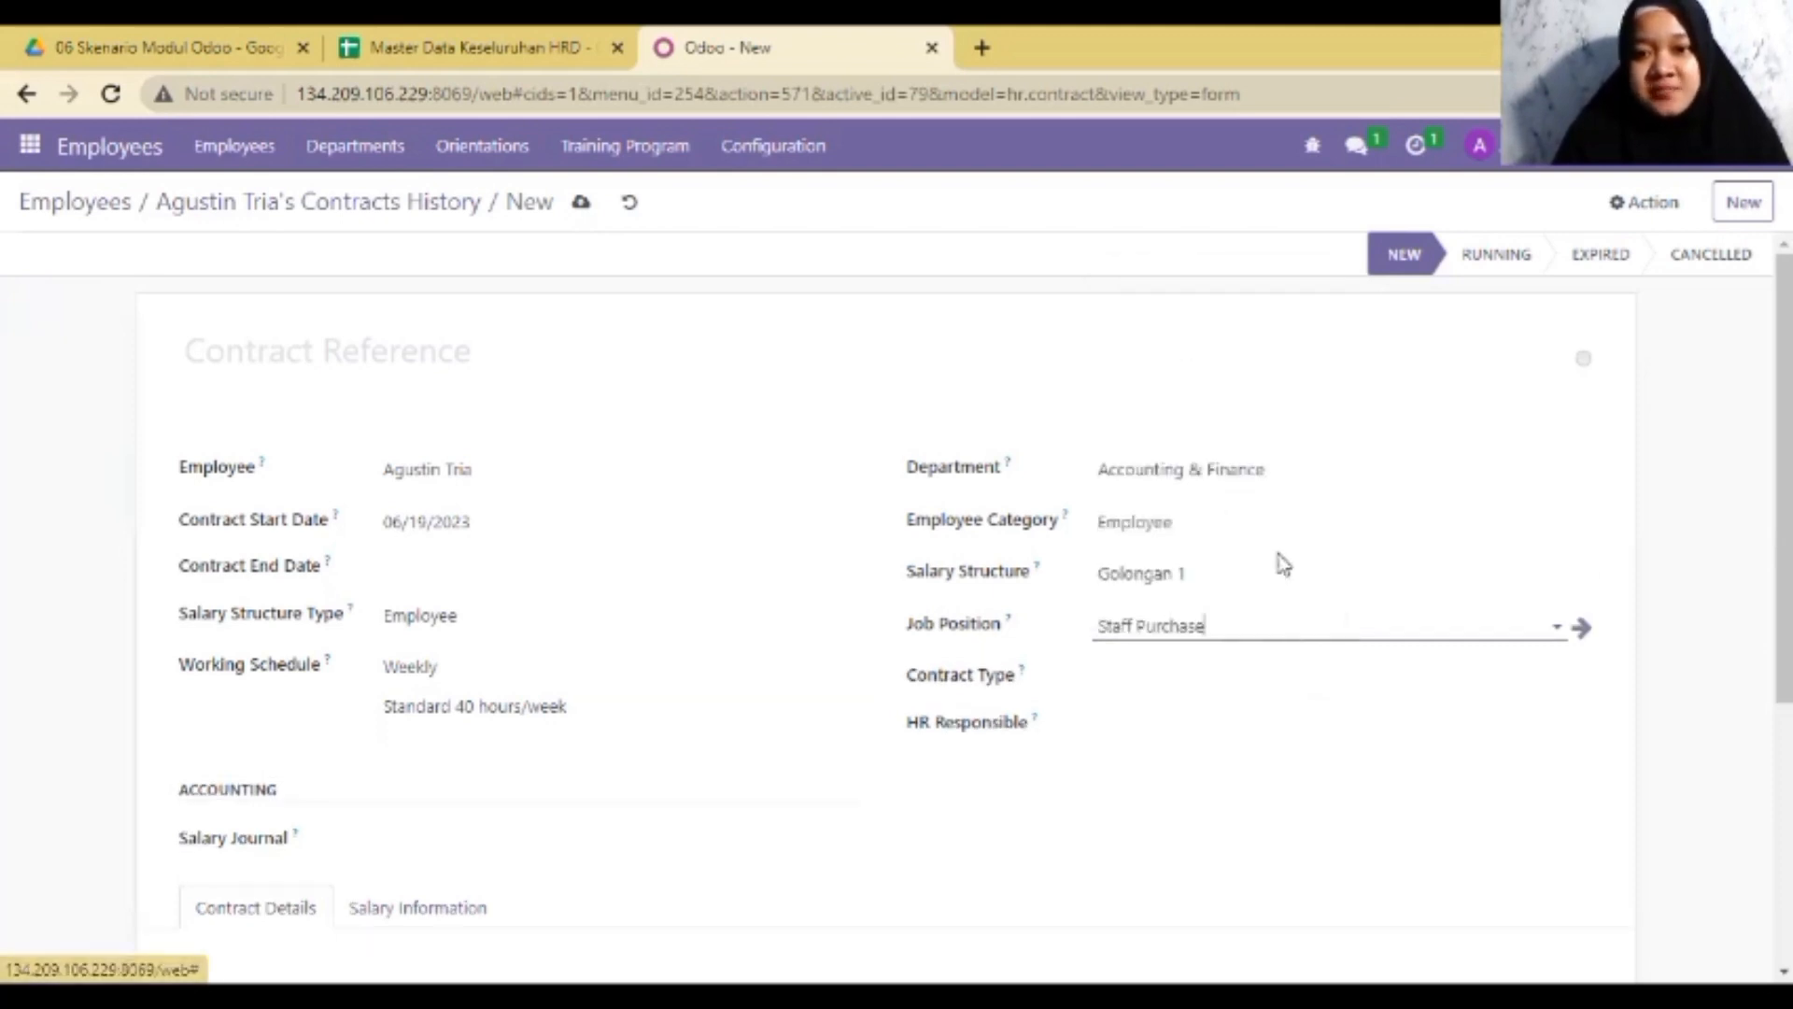
- Set the department to Purchase, contract type to Employee and an HR responsible, and discard the new contract
click(1154, 471)
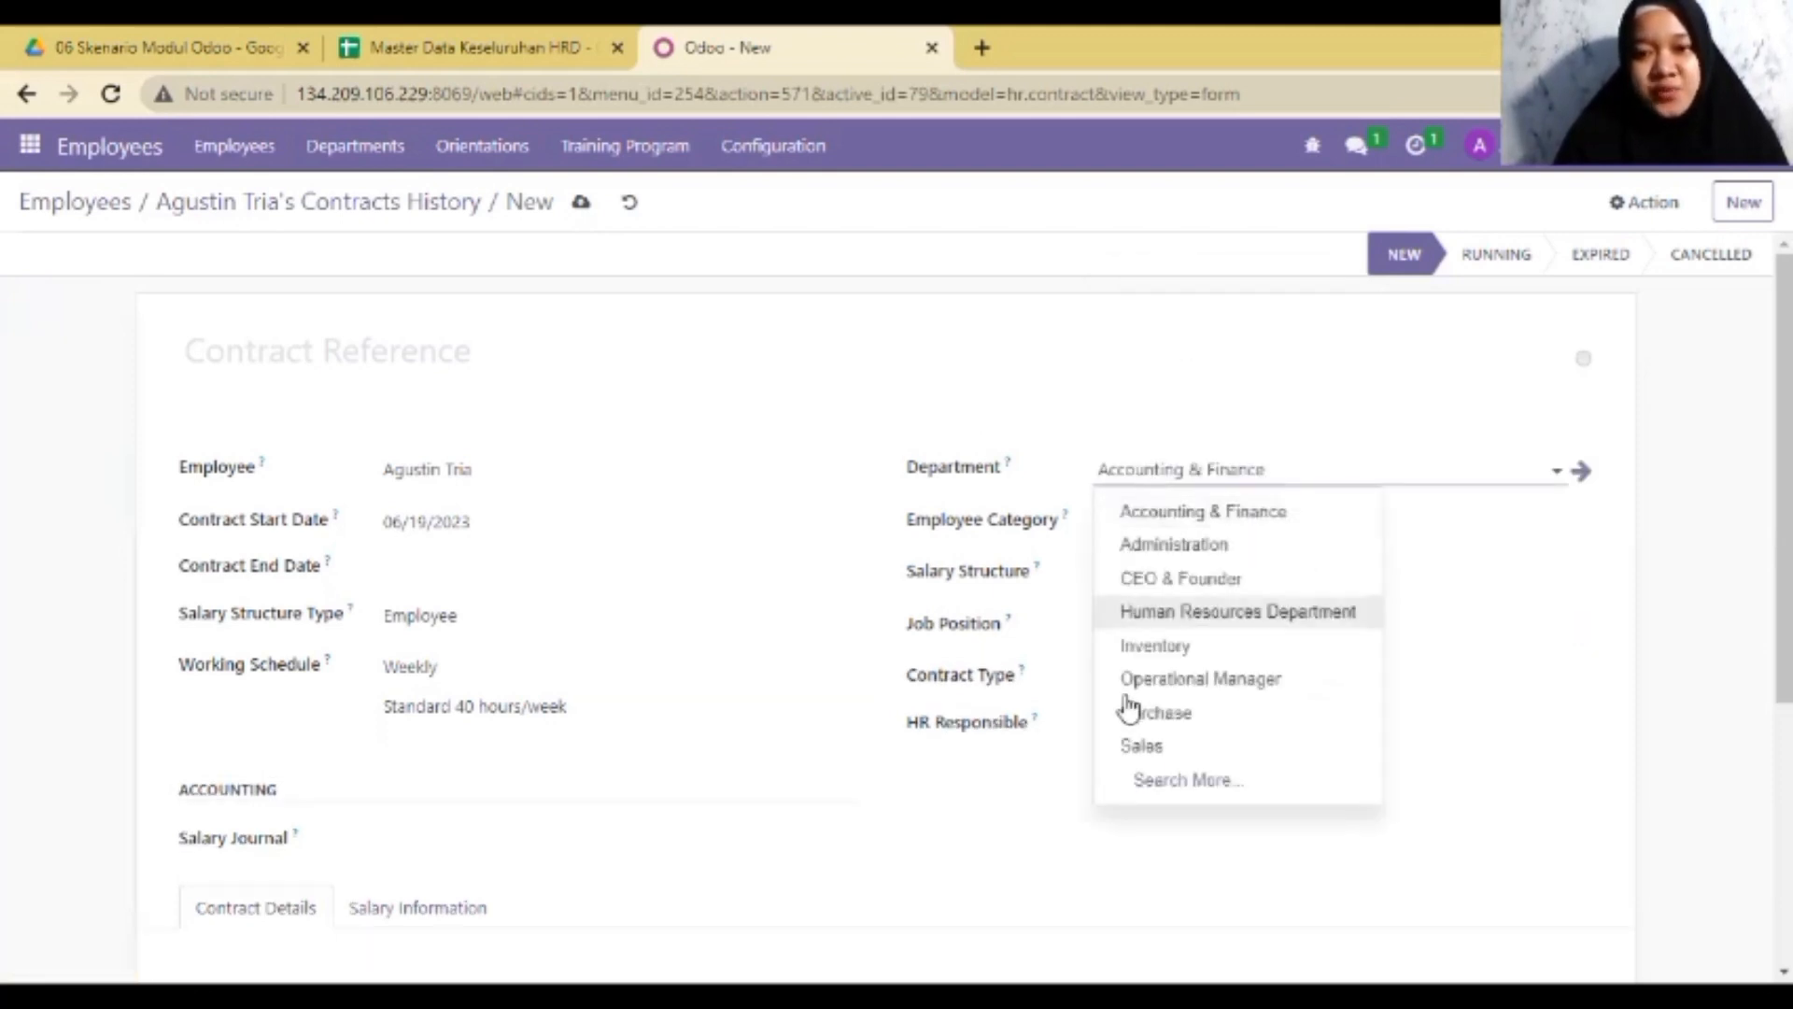
click(1127, 715)
click(1125, 674)
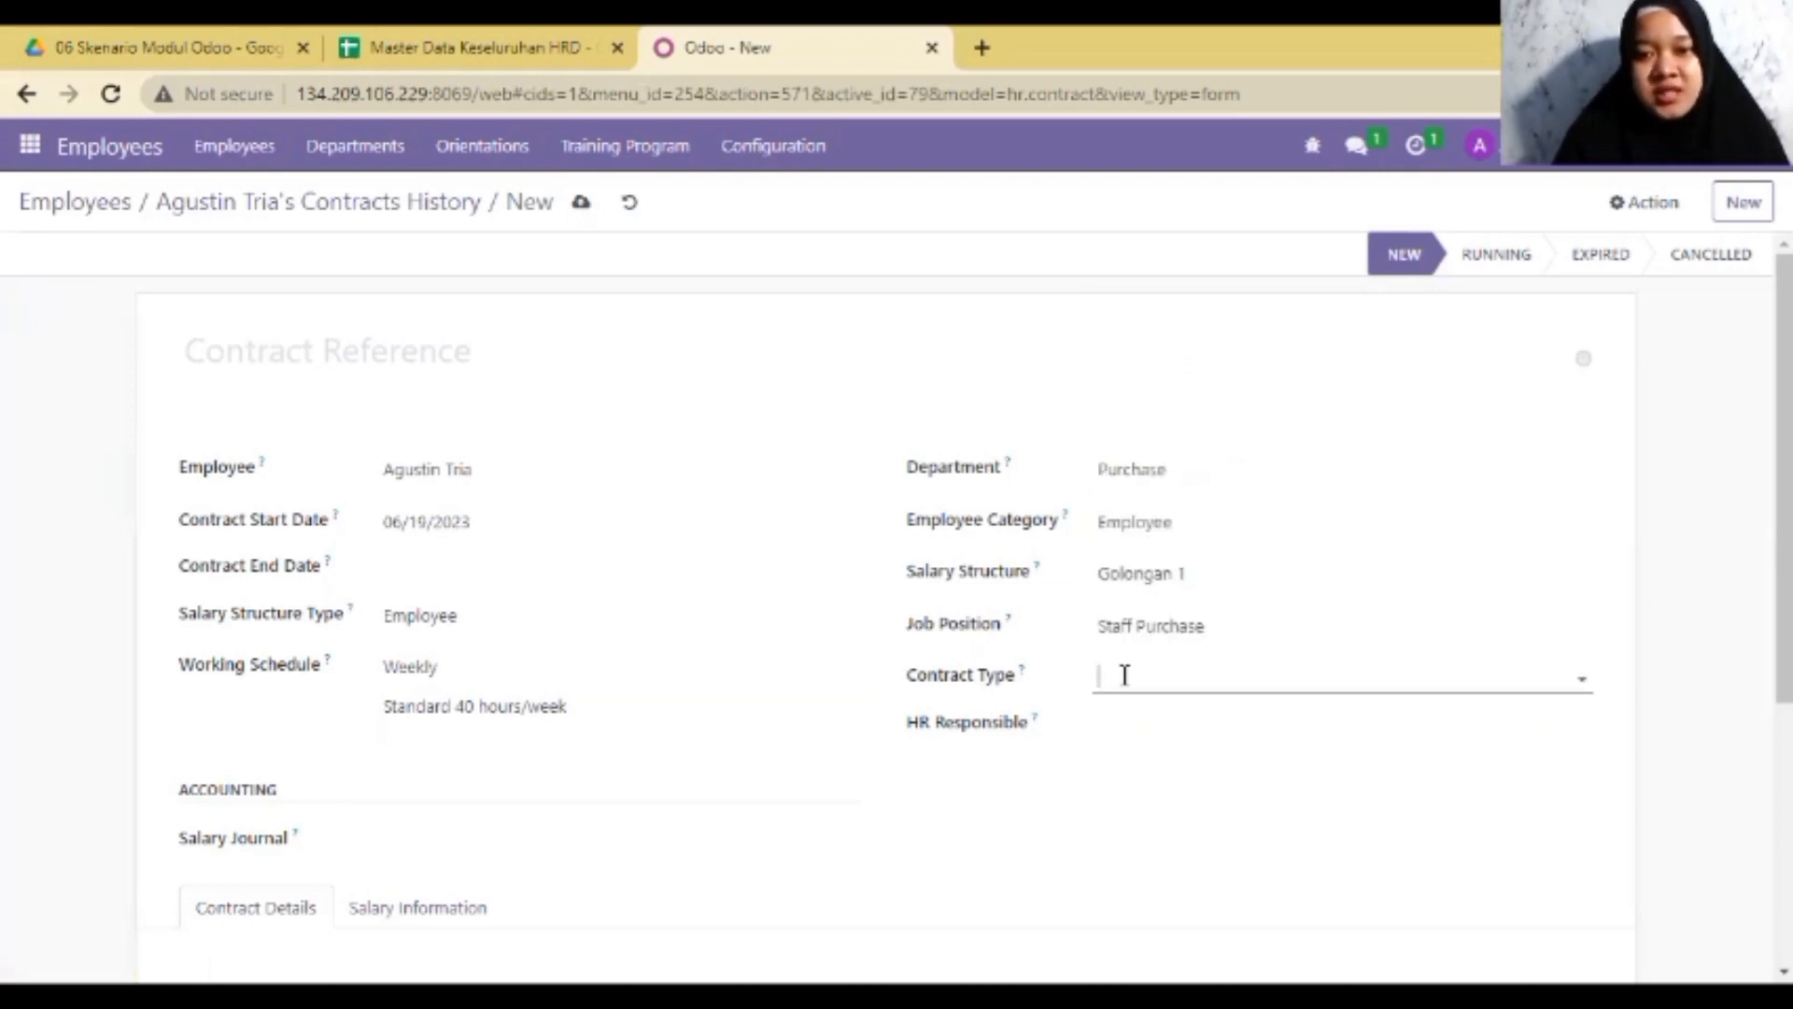
click(1162, 728)
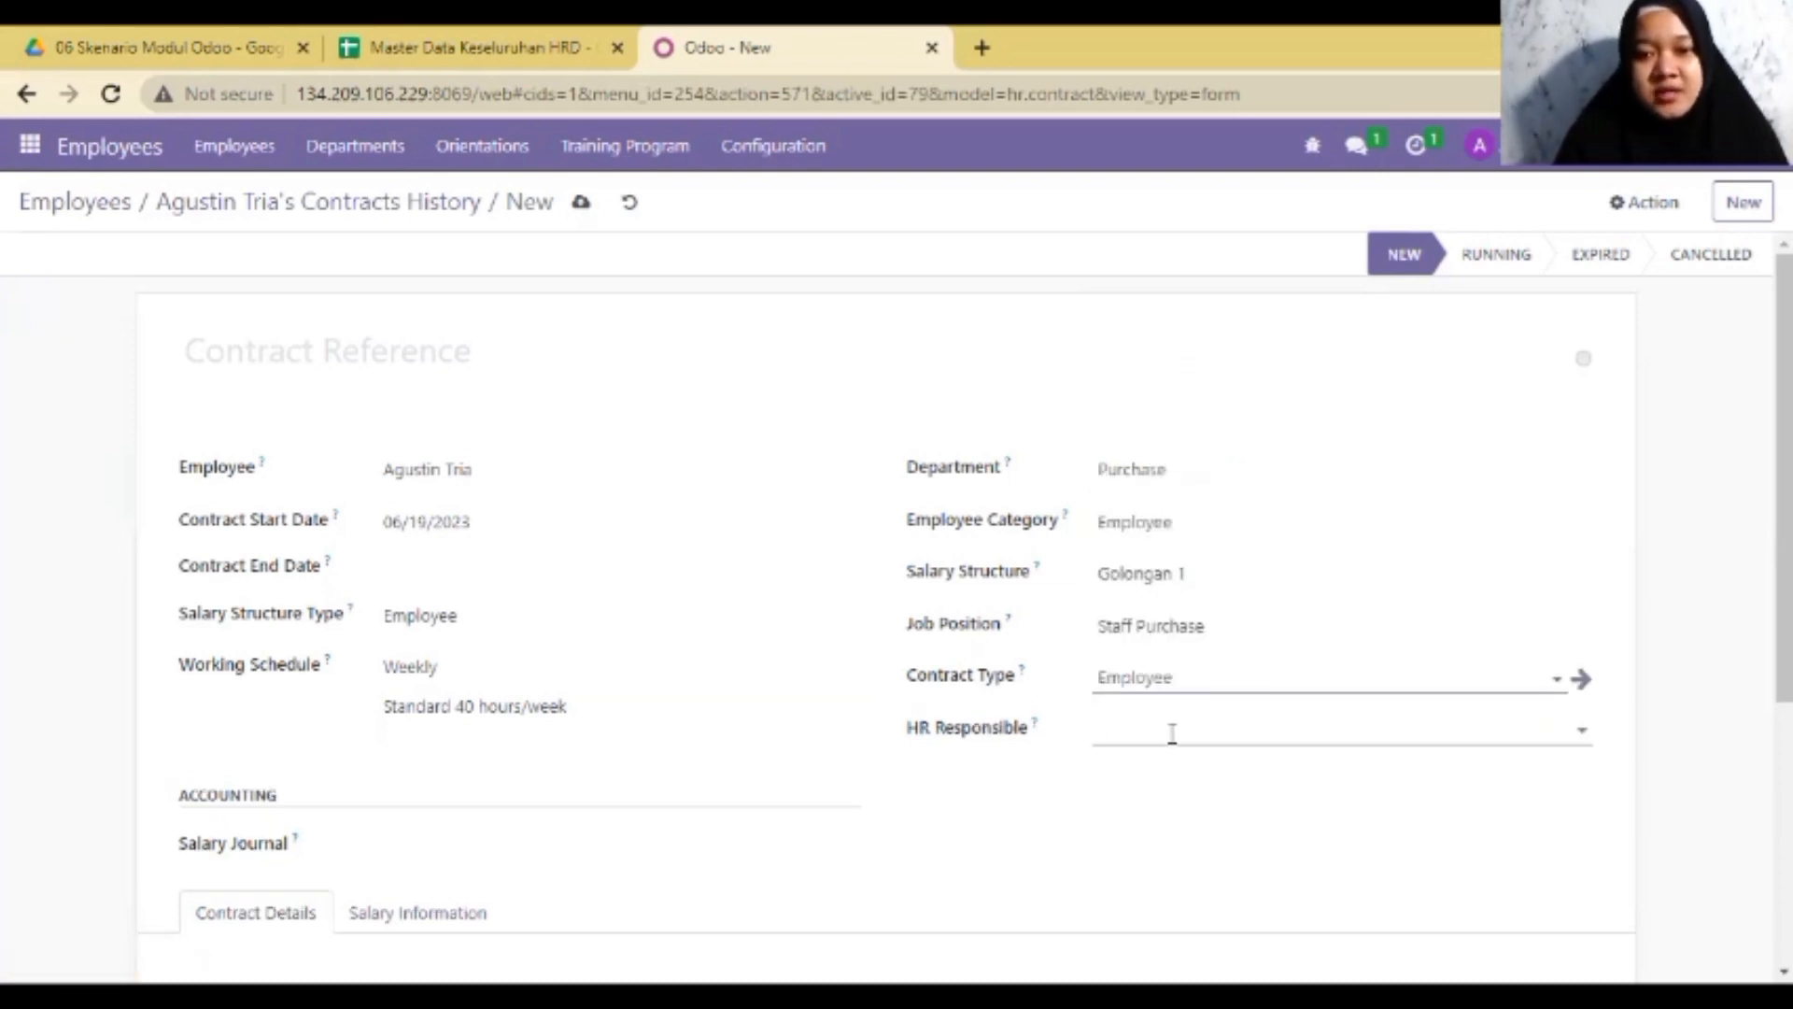
click(1172, 733)
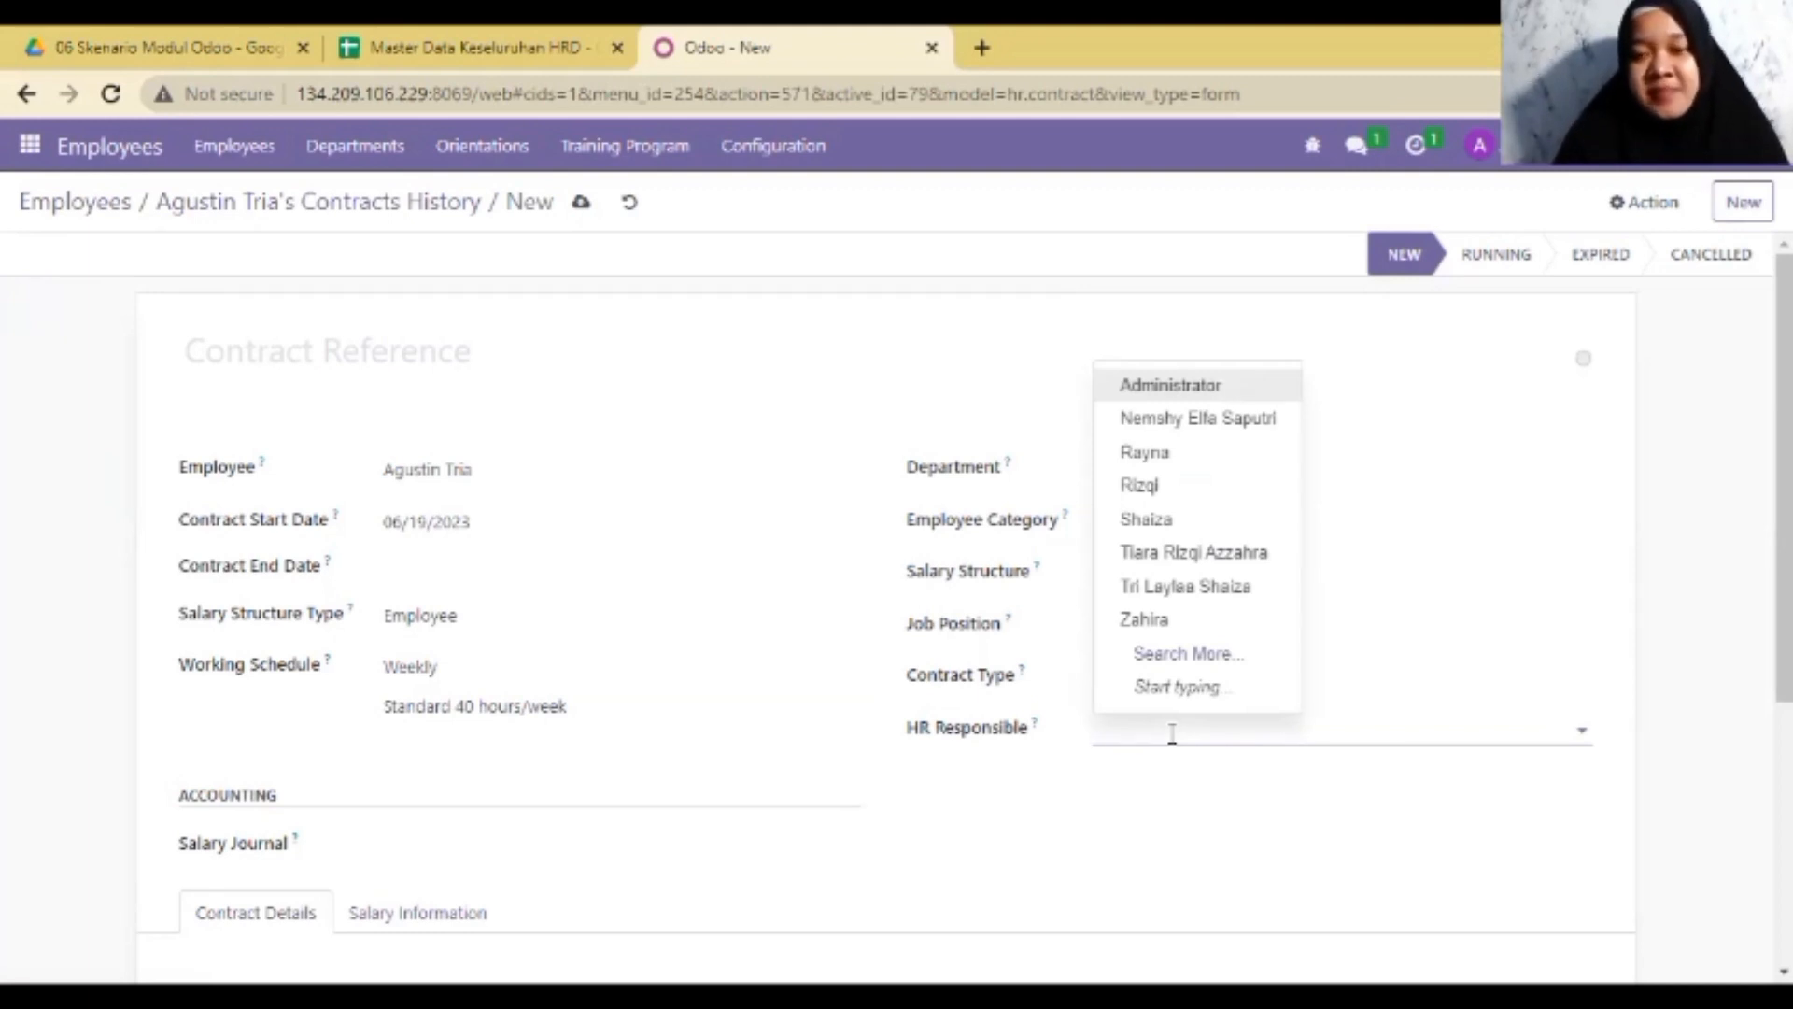
click(1217, 557)
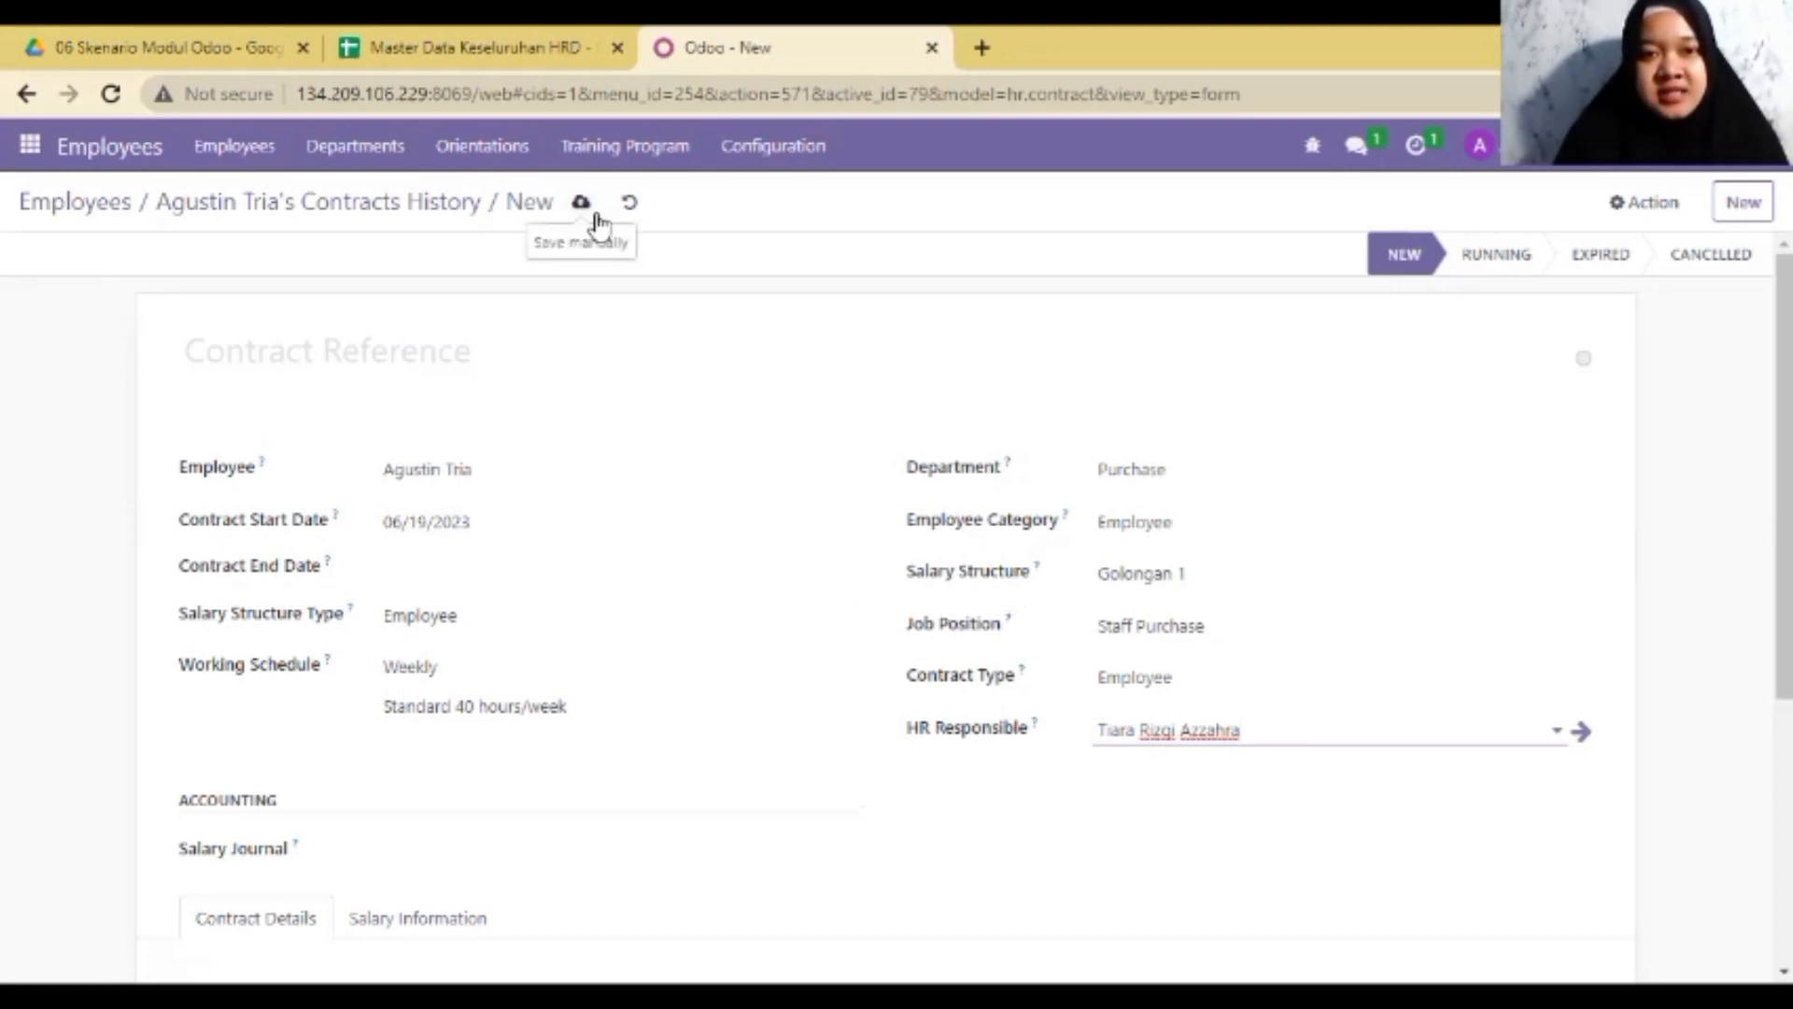
click(630, 202)
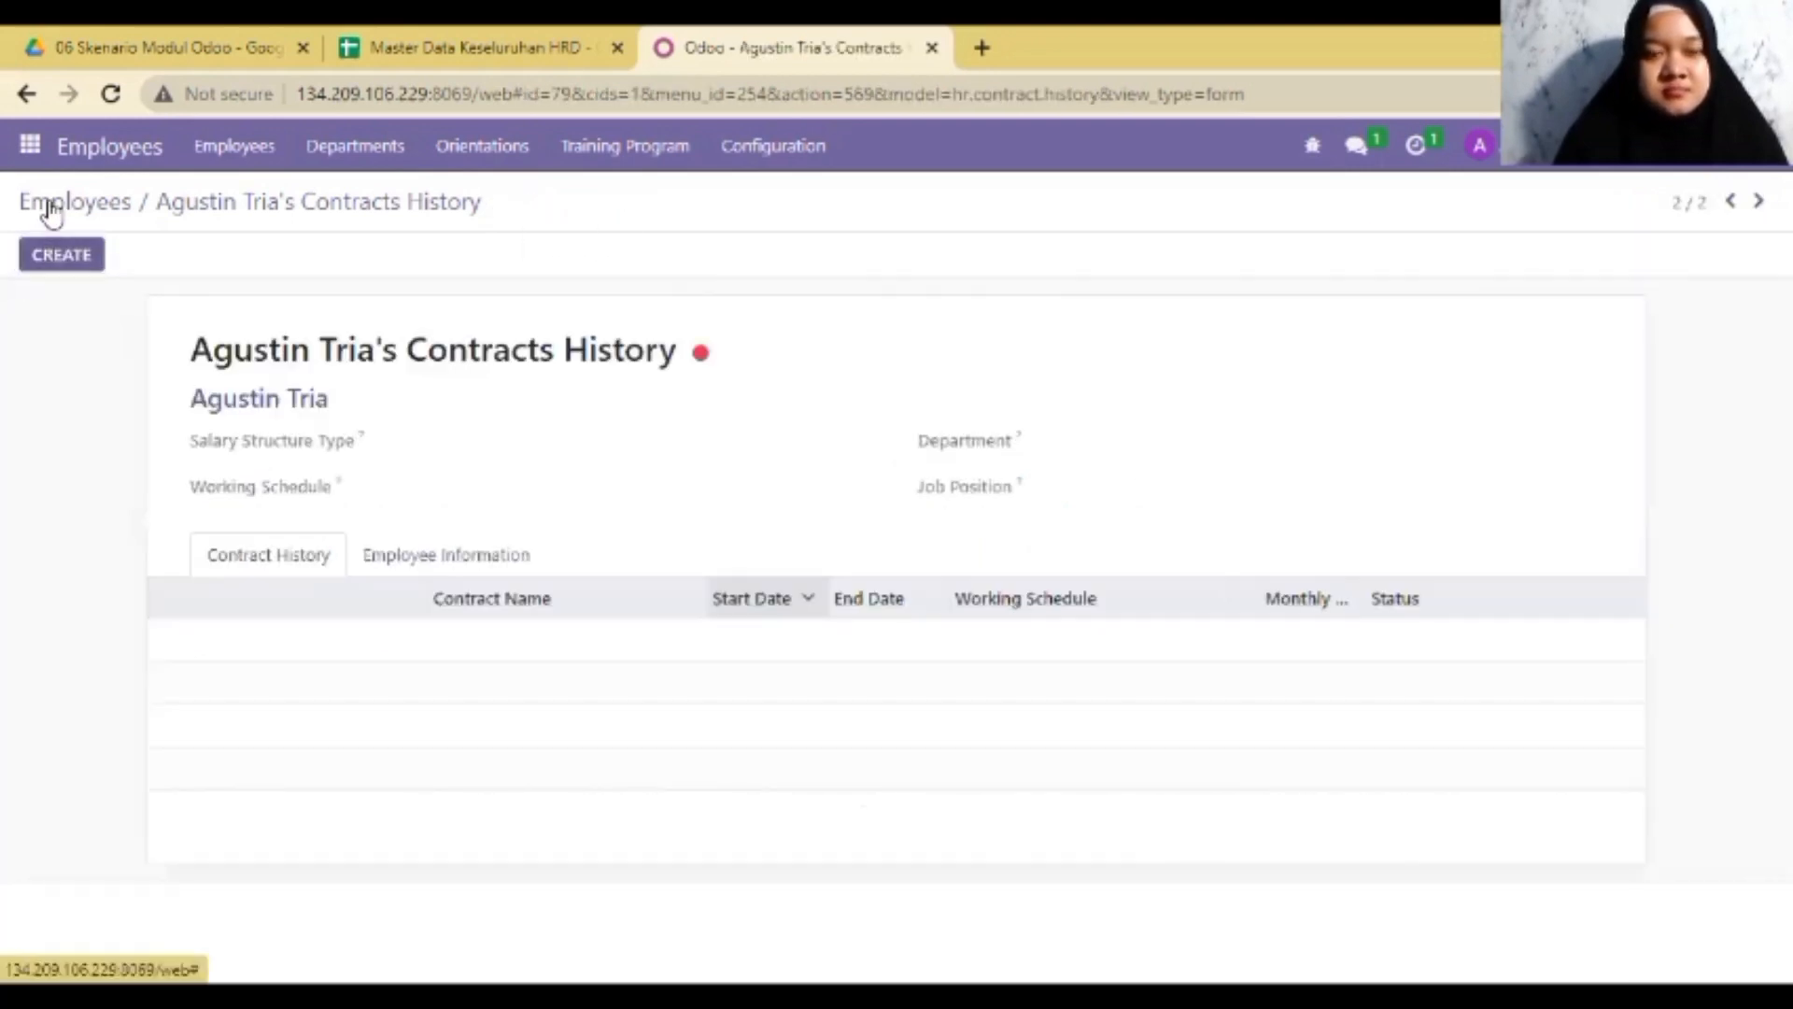
- Return to the employee contracts list, expand the New status group and view the contract history of its fourth employee
click(48, 208)
click(34, 397)
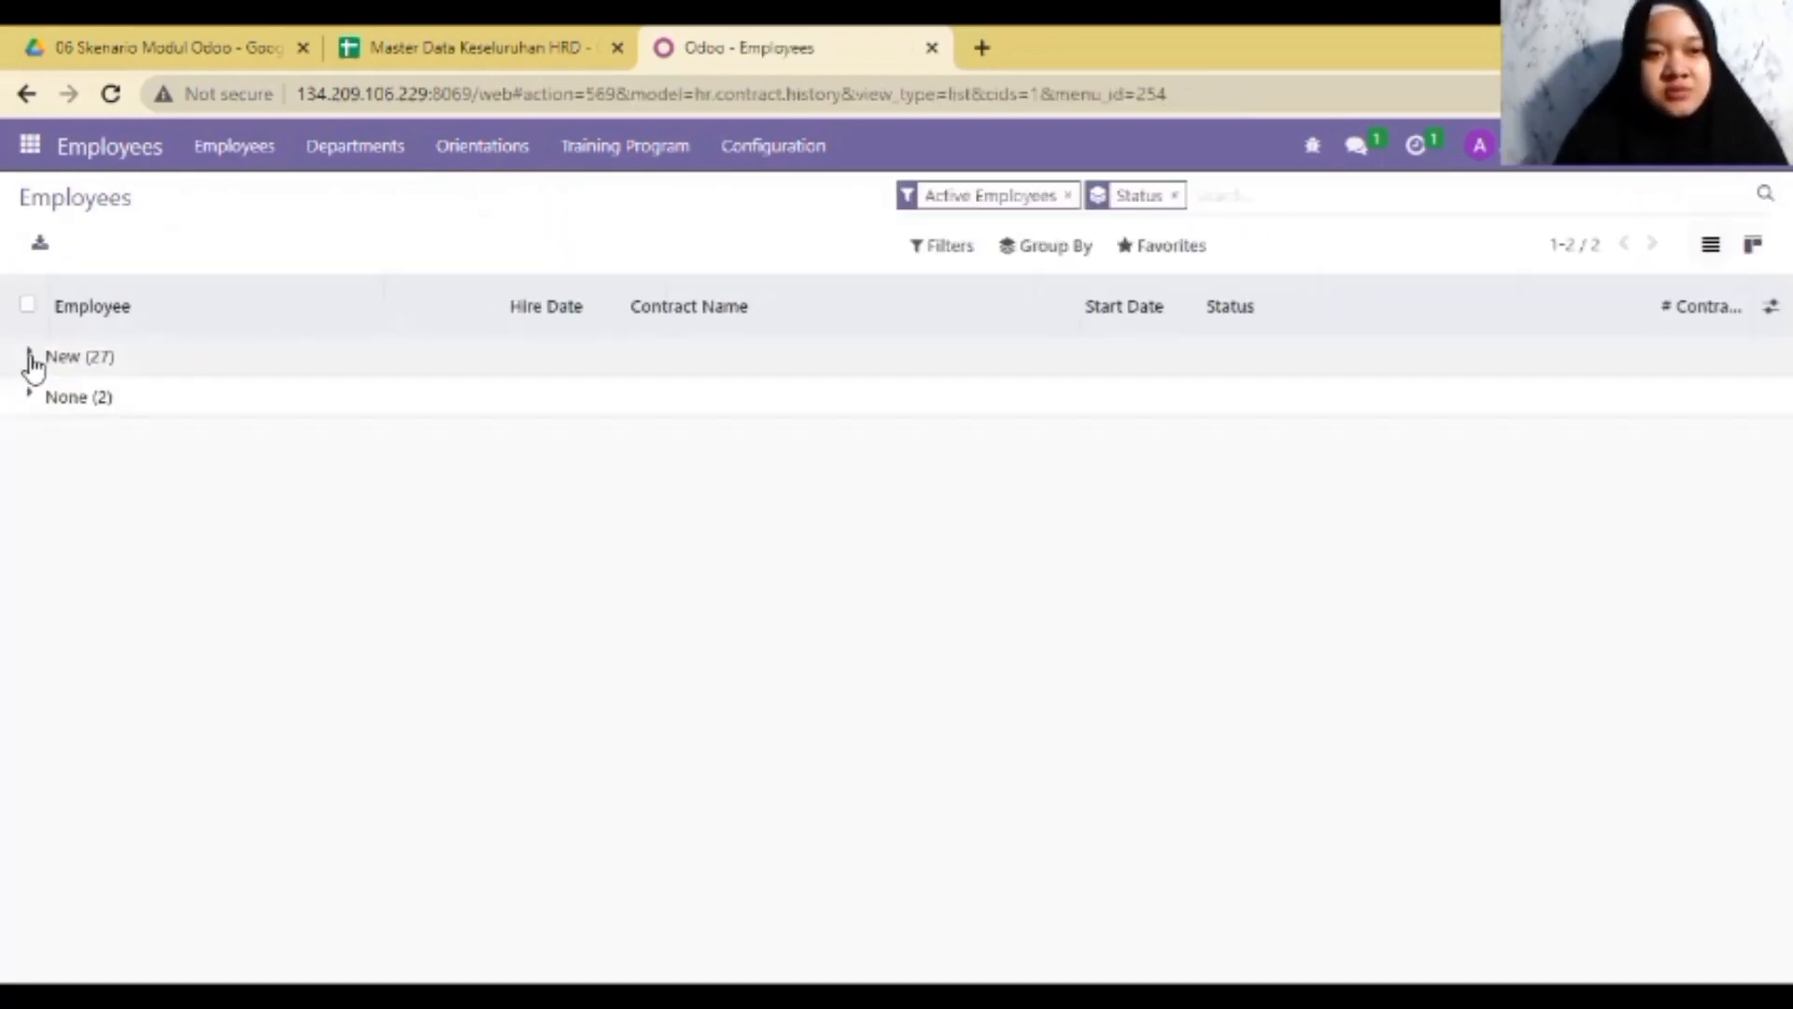
click(31, 359)
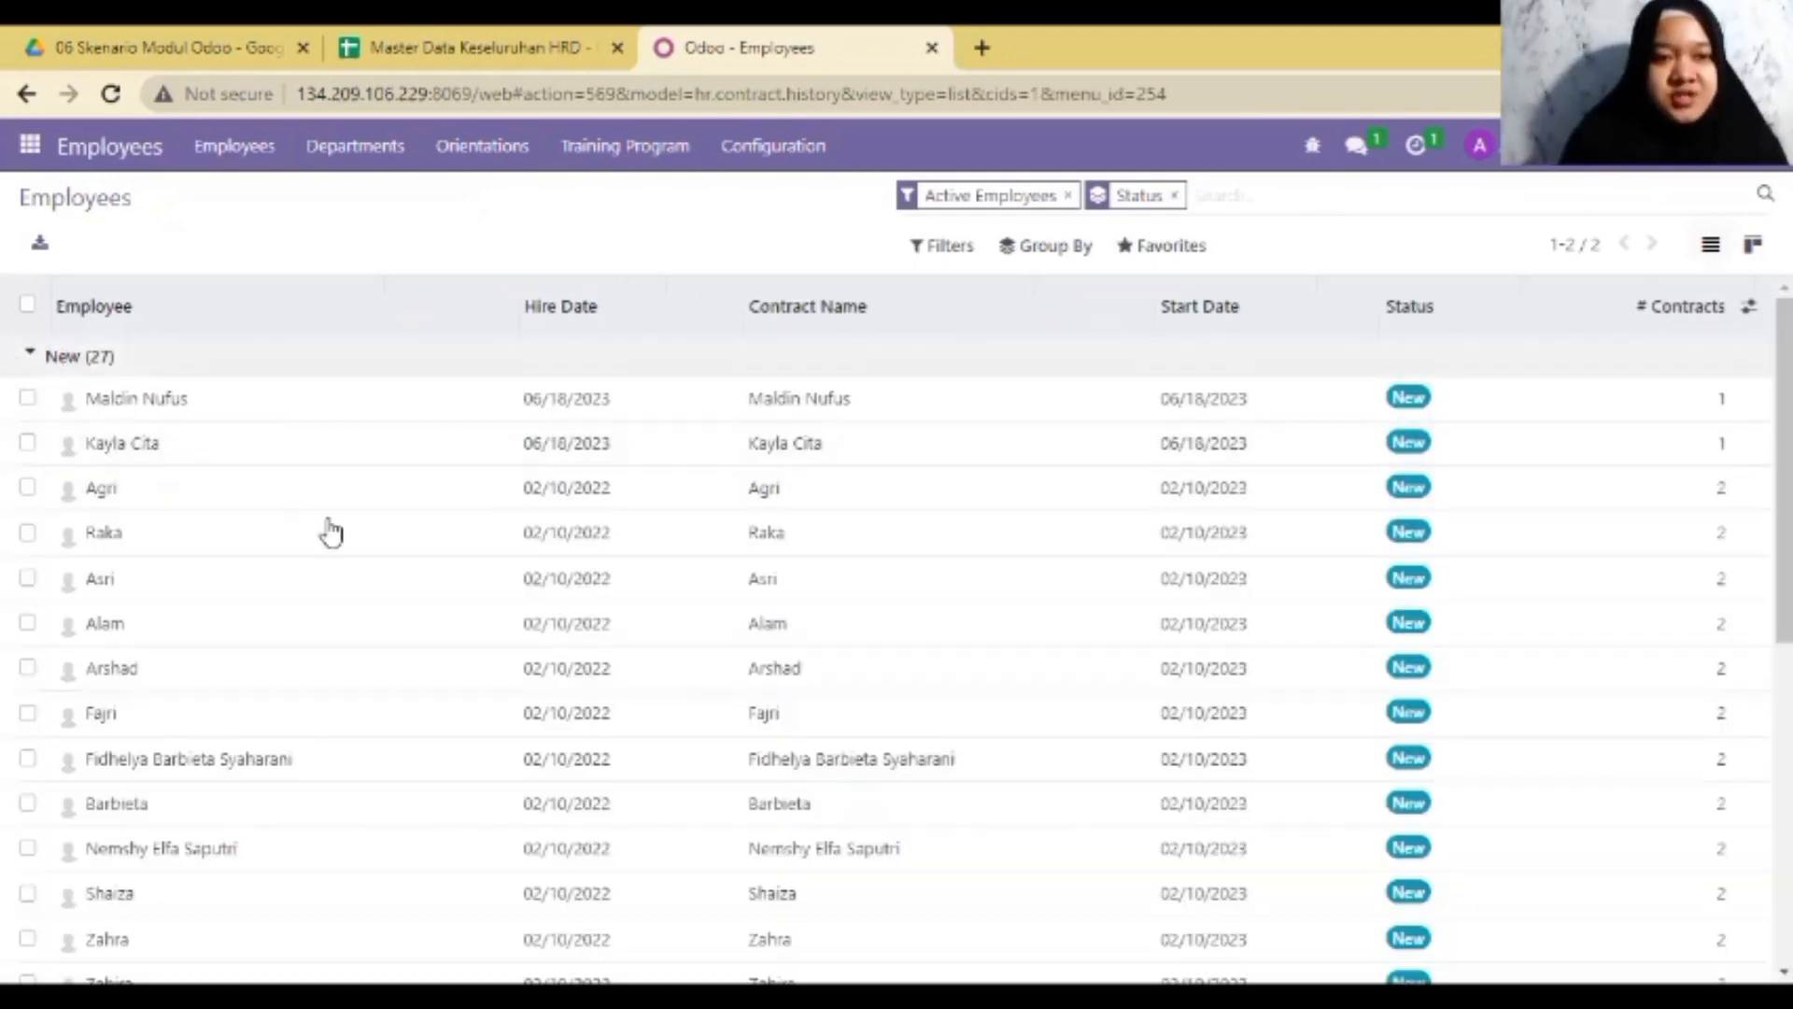
click(354, 541)
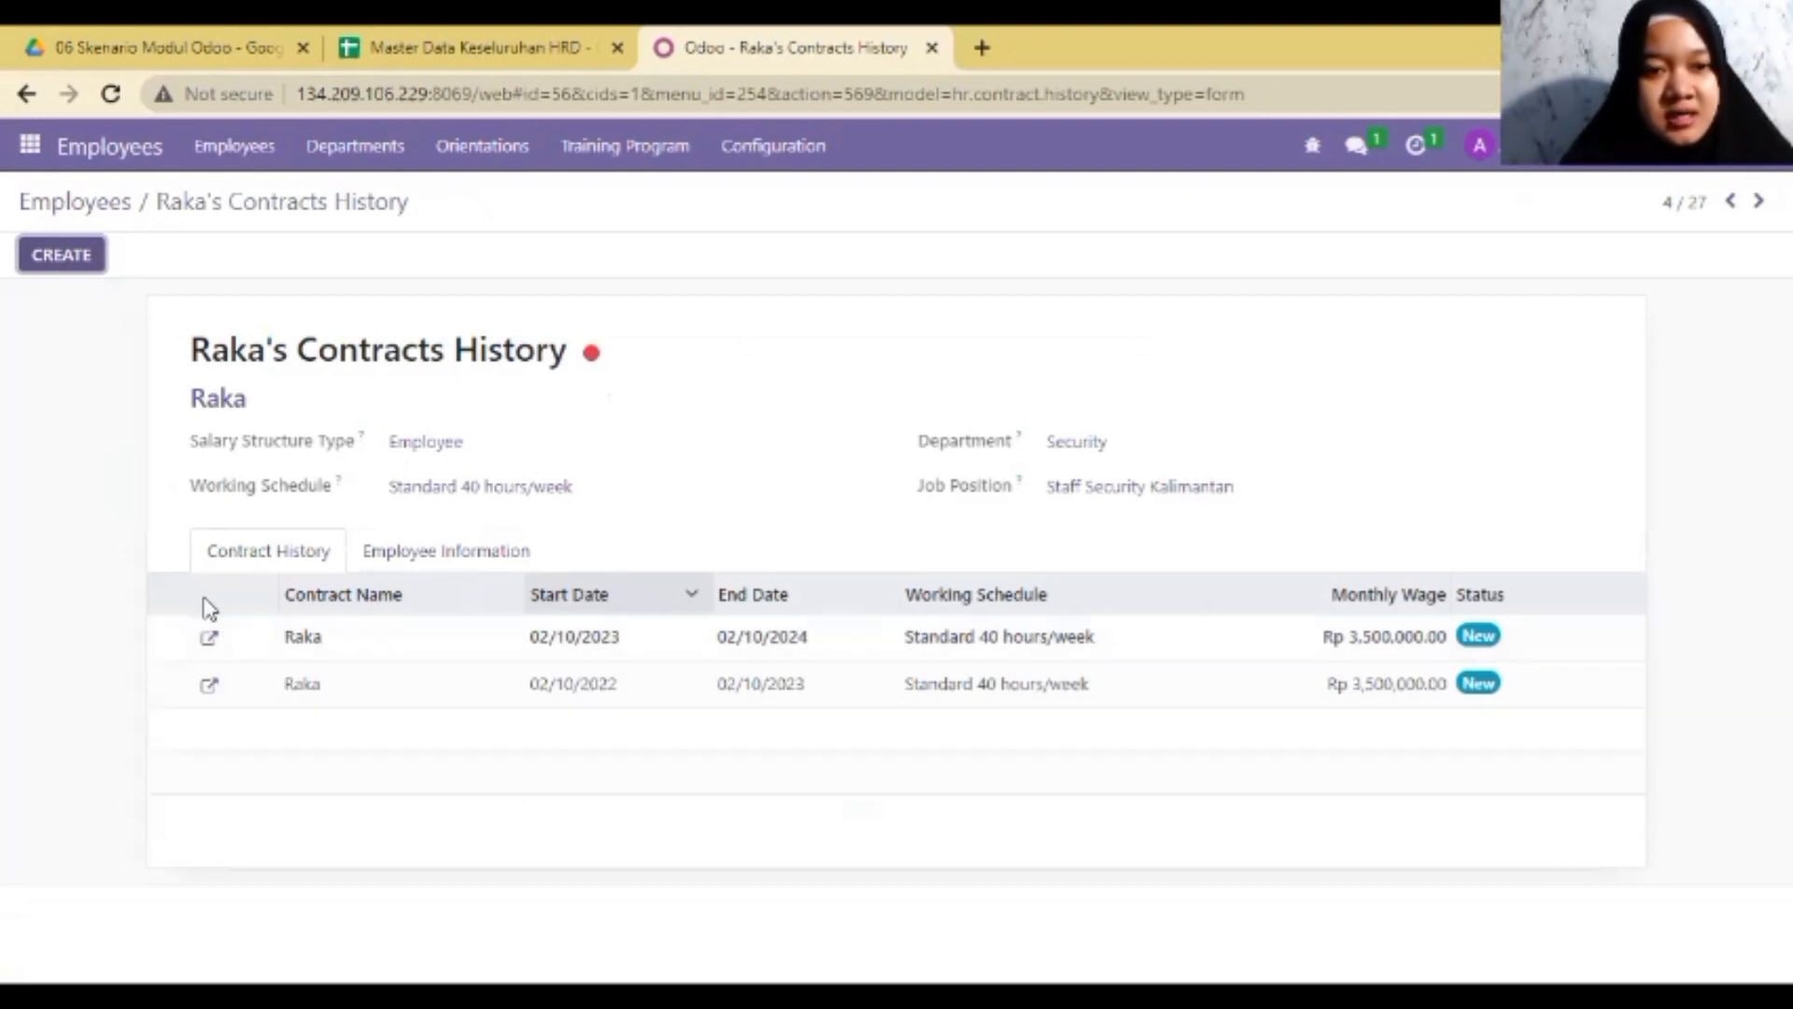
- Review the fields of a blank contract form for this employee and return to the employees list without filling it in
click(74, 269)
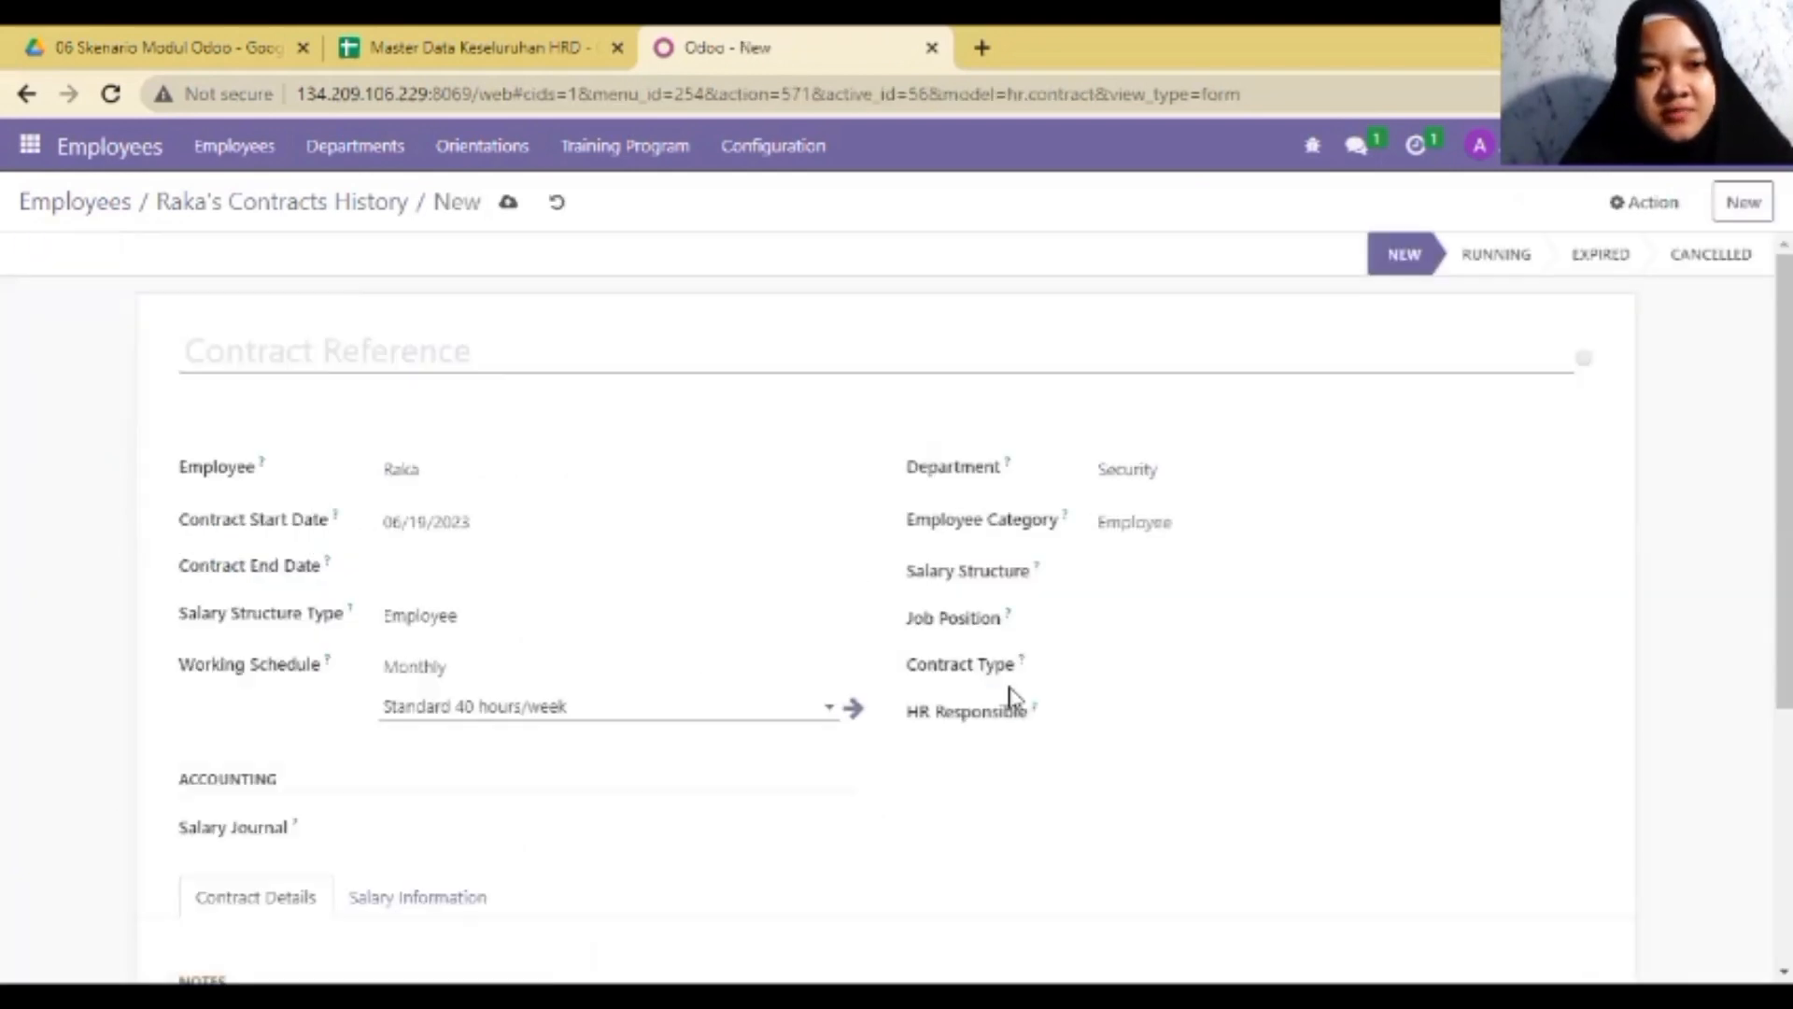
scroll(1208, 600, down, 5)
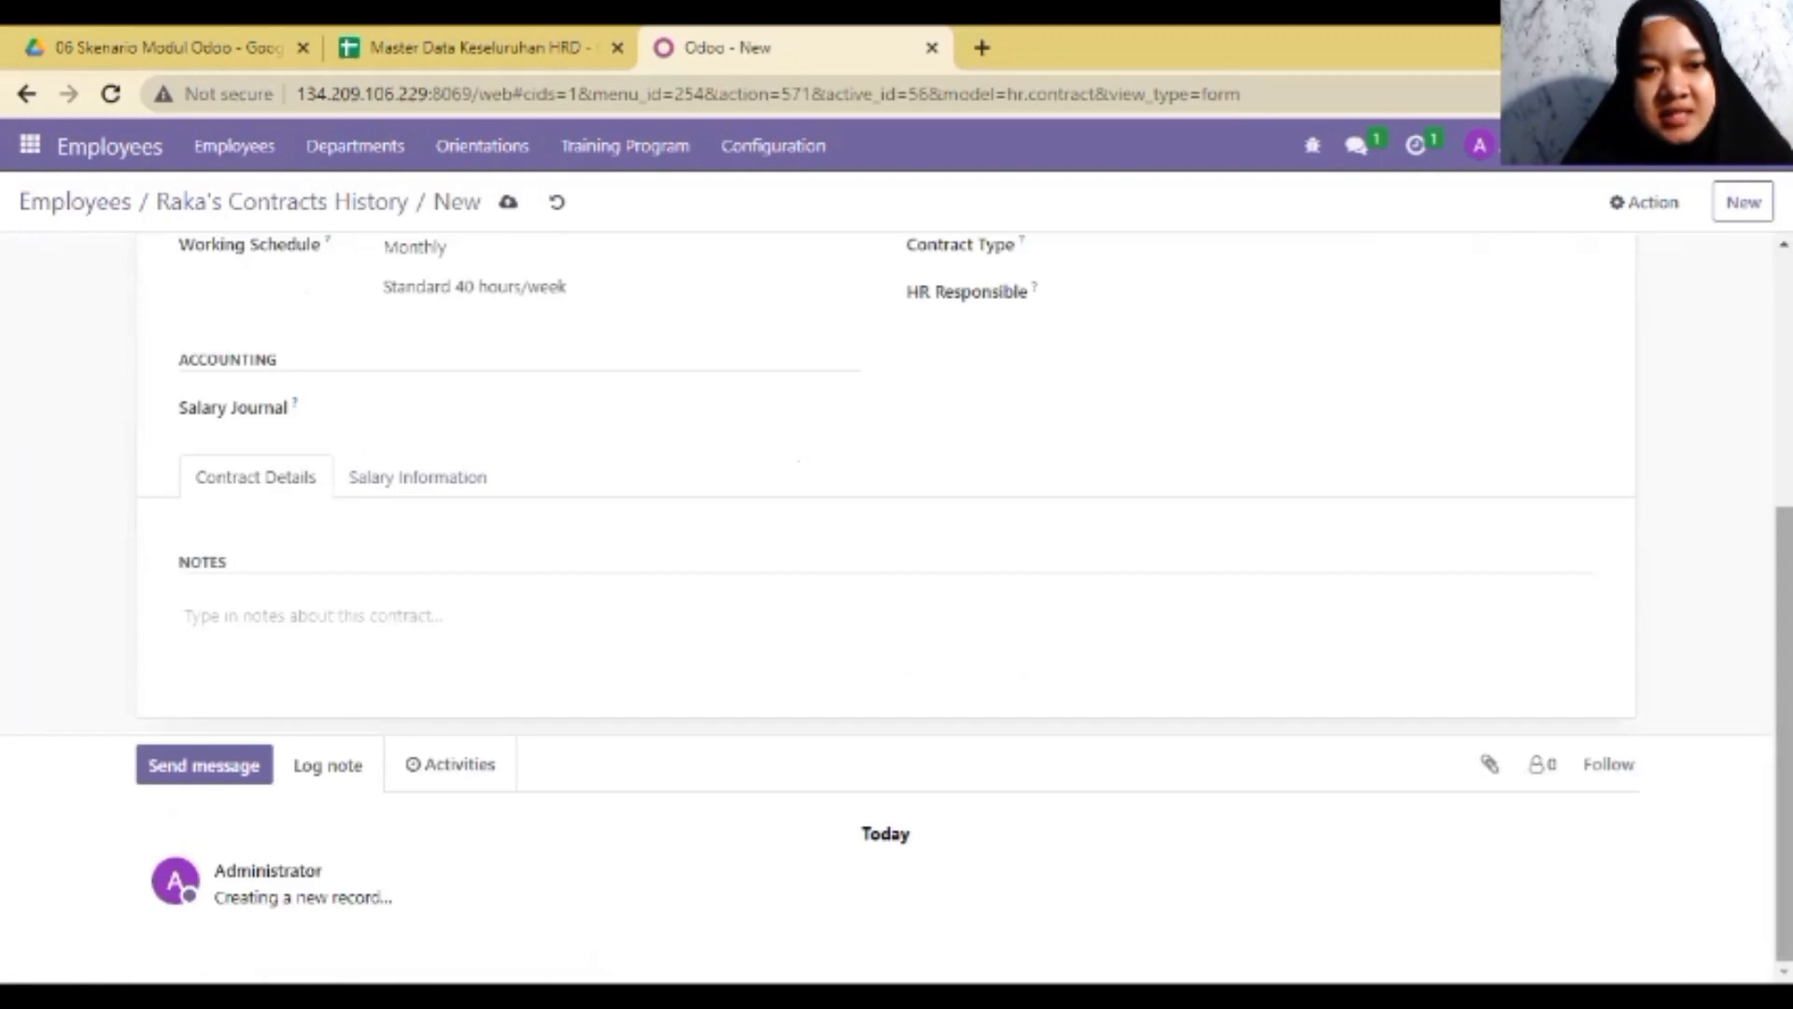
scroll(886, 598, up, 5)
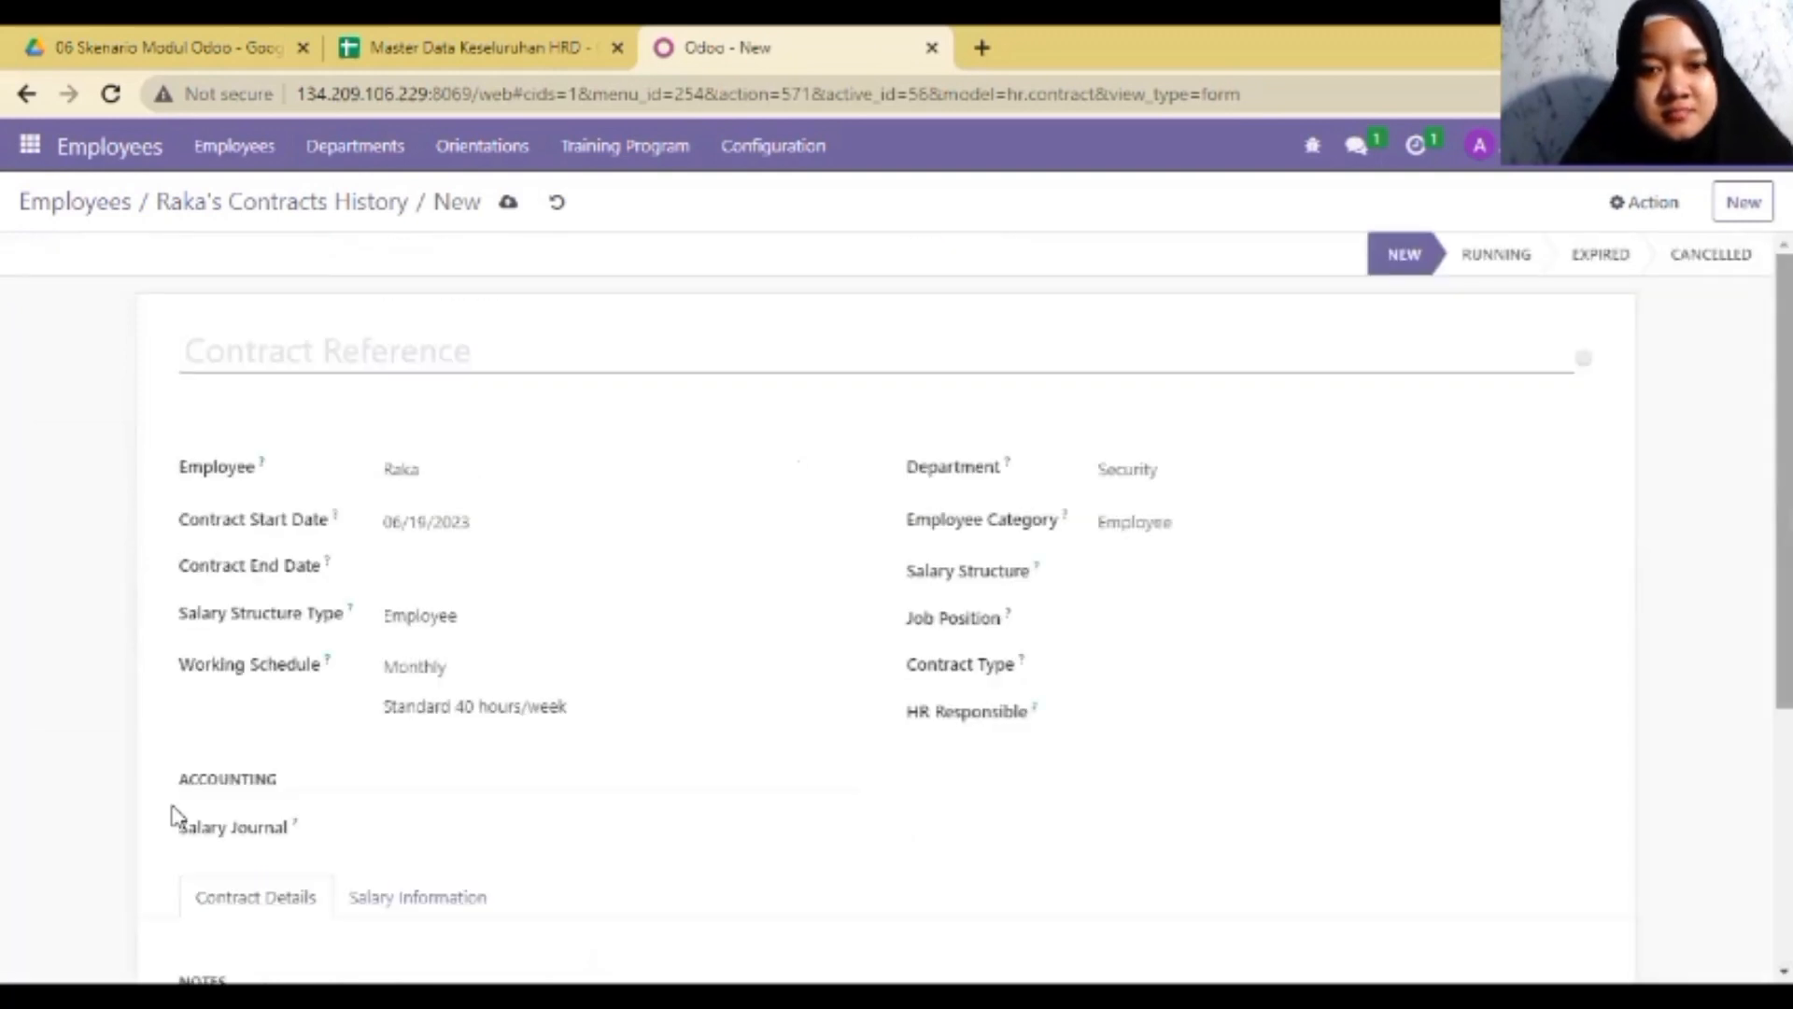
click(193, 222)
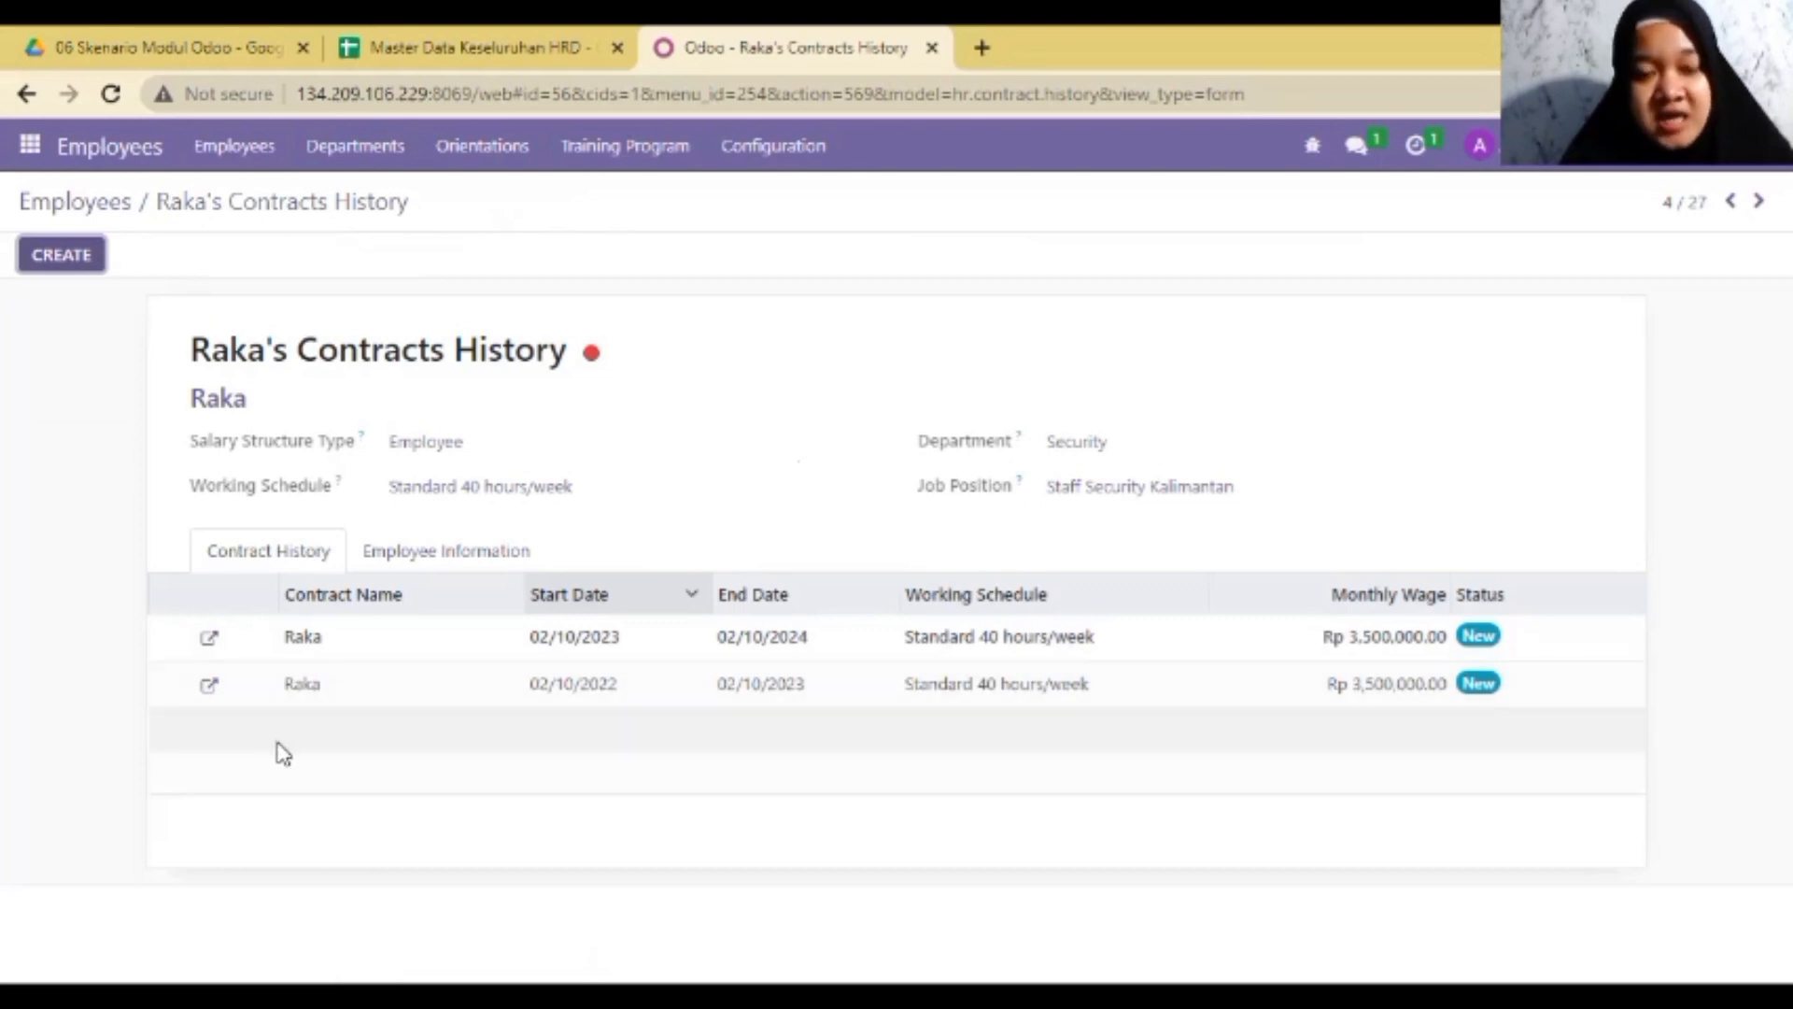
click(100, 210)
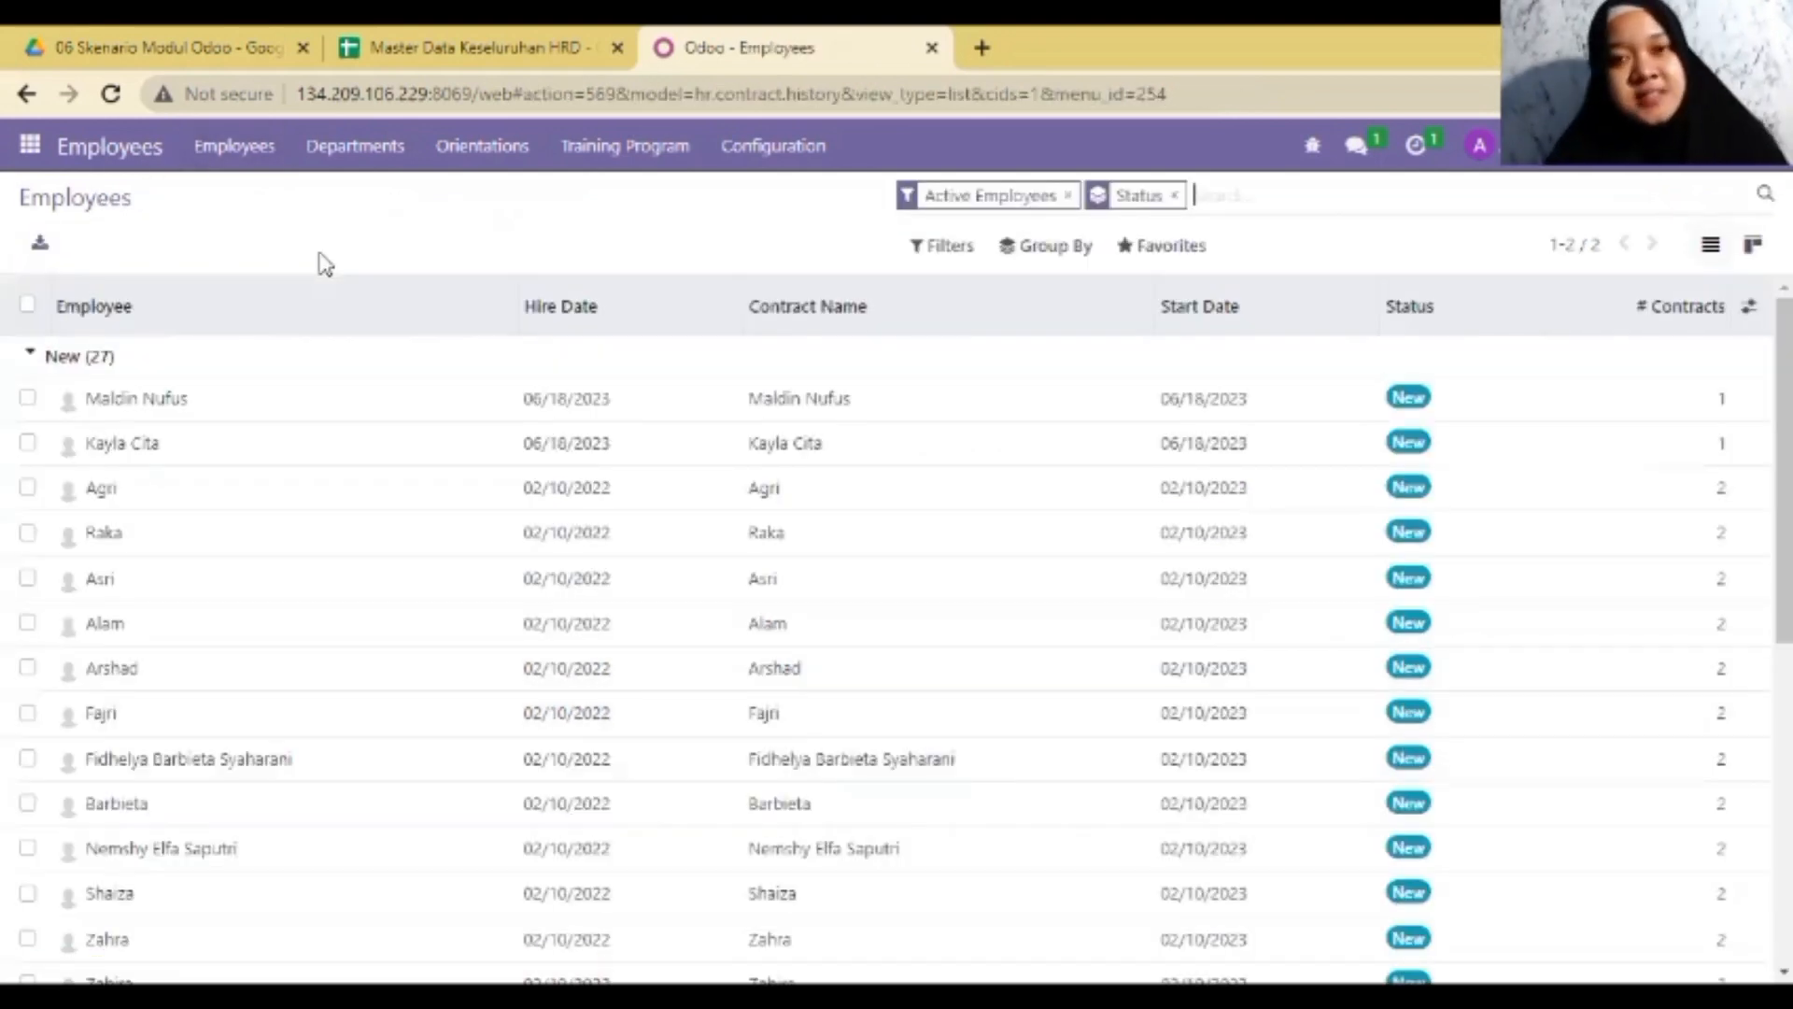
- Check the 10 ATT Attendances PT DAB sheet in the HRD master data, and open the attendance records list in Odoo's Attendances module
click(374, 38)
click(793, 953)
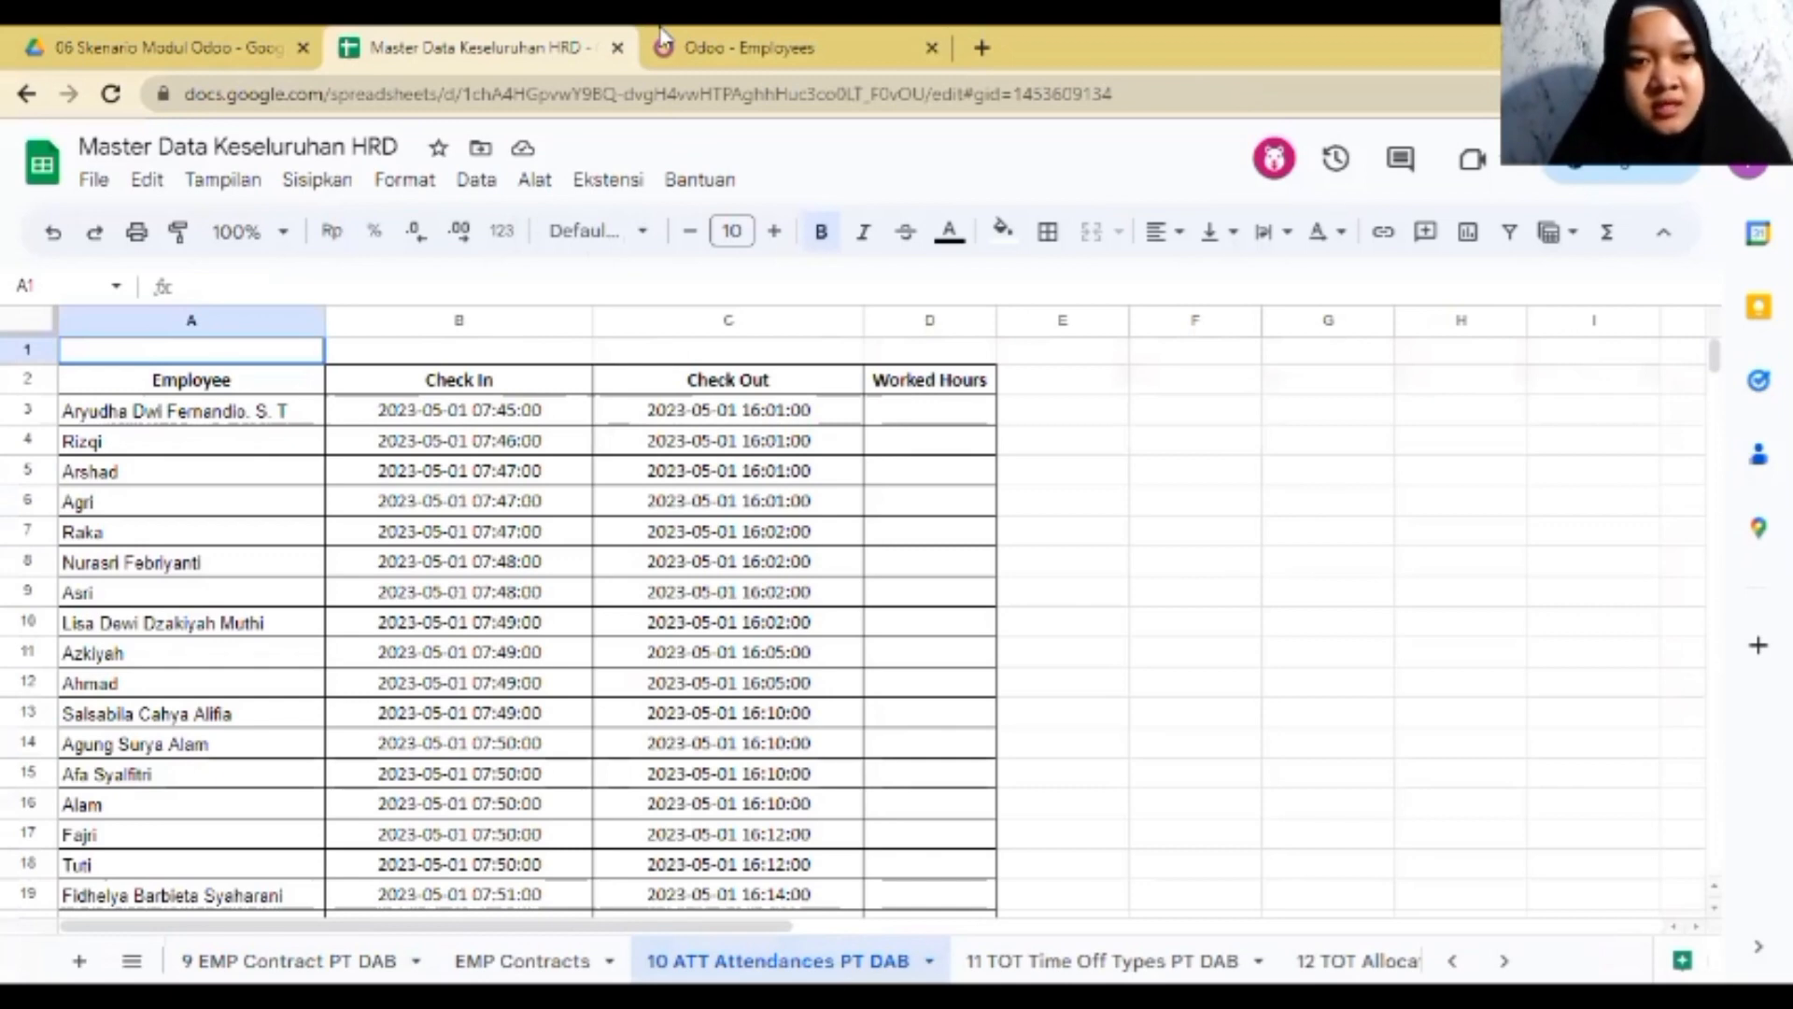
click(785, 35)
click(28, 144)
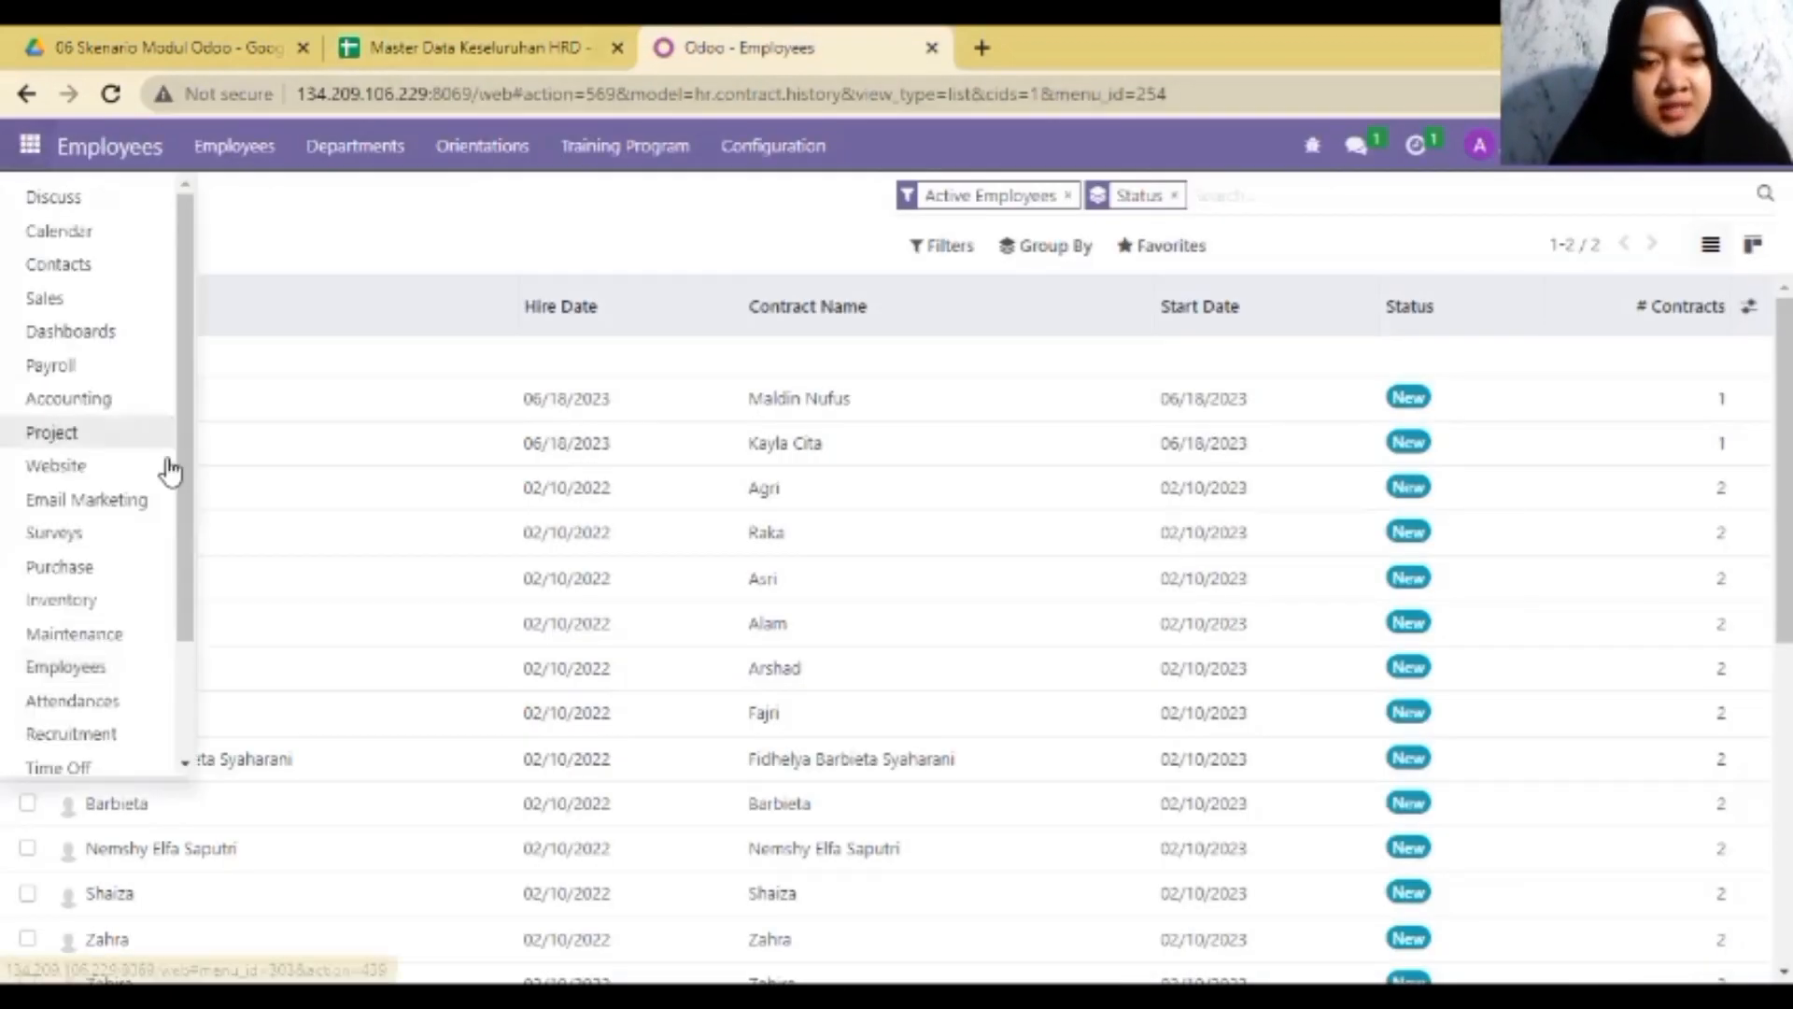
click(121, 705)
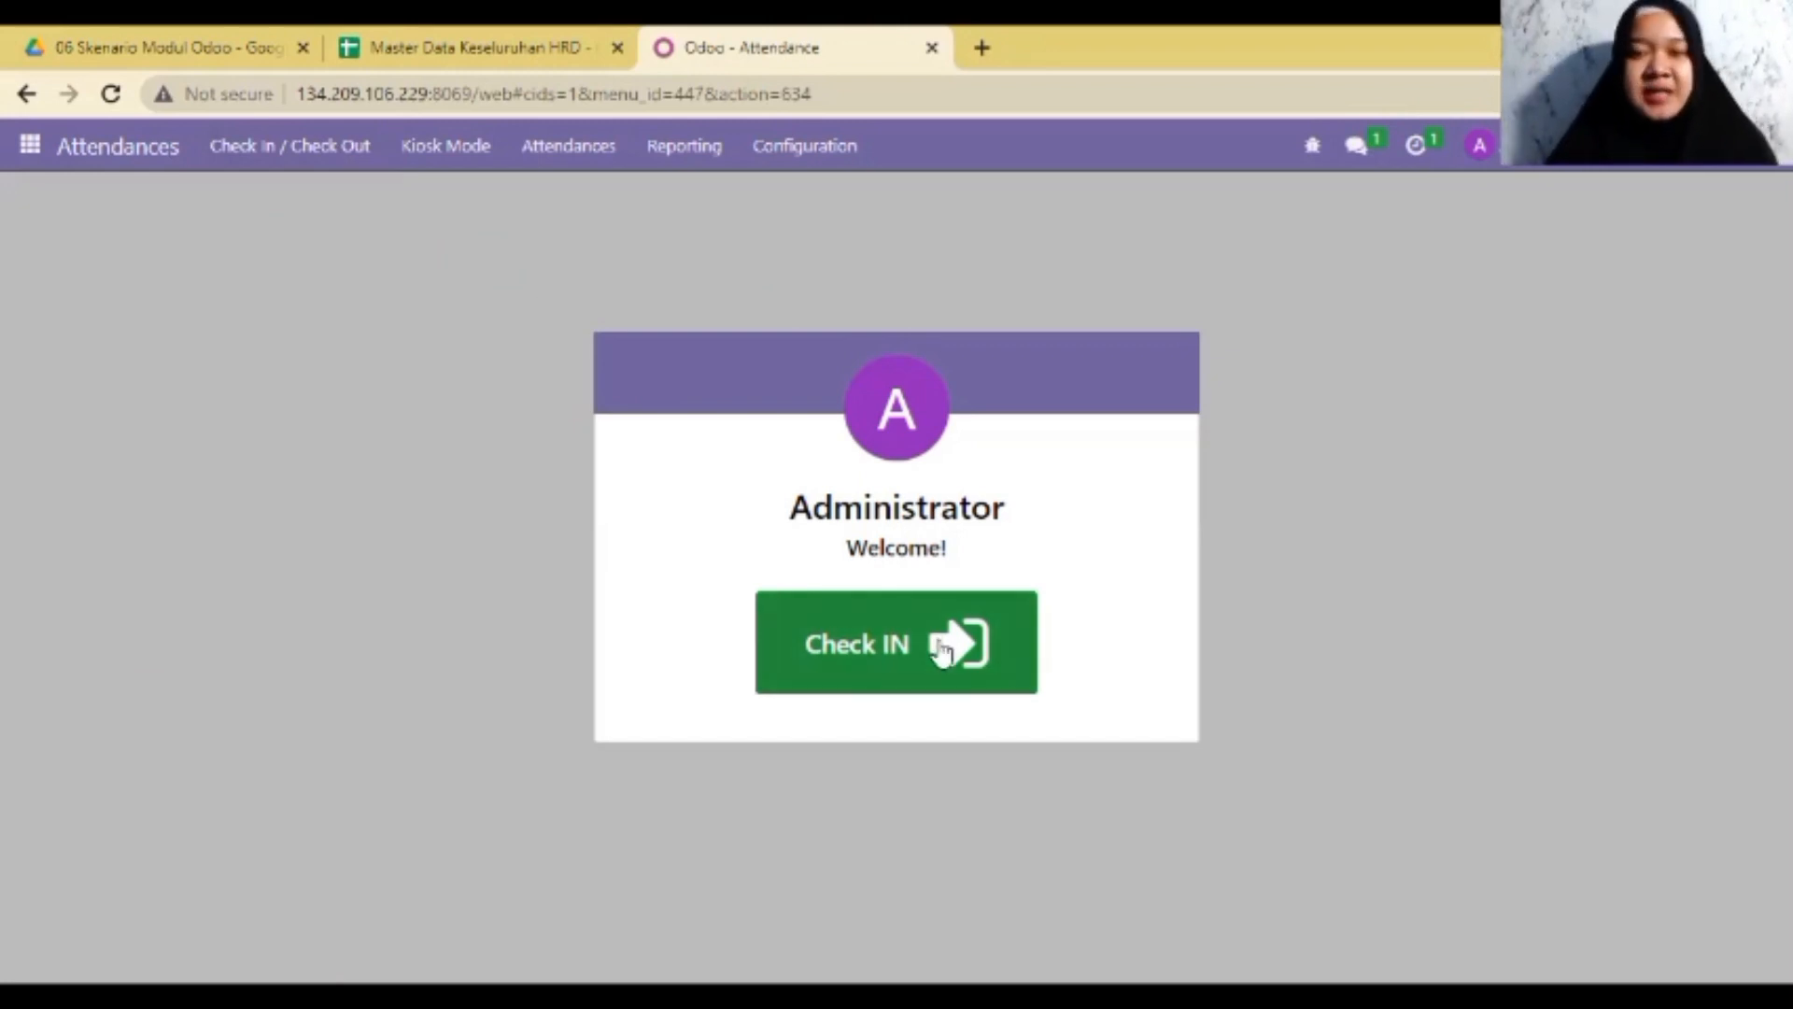
click(531, 159)
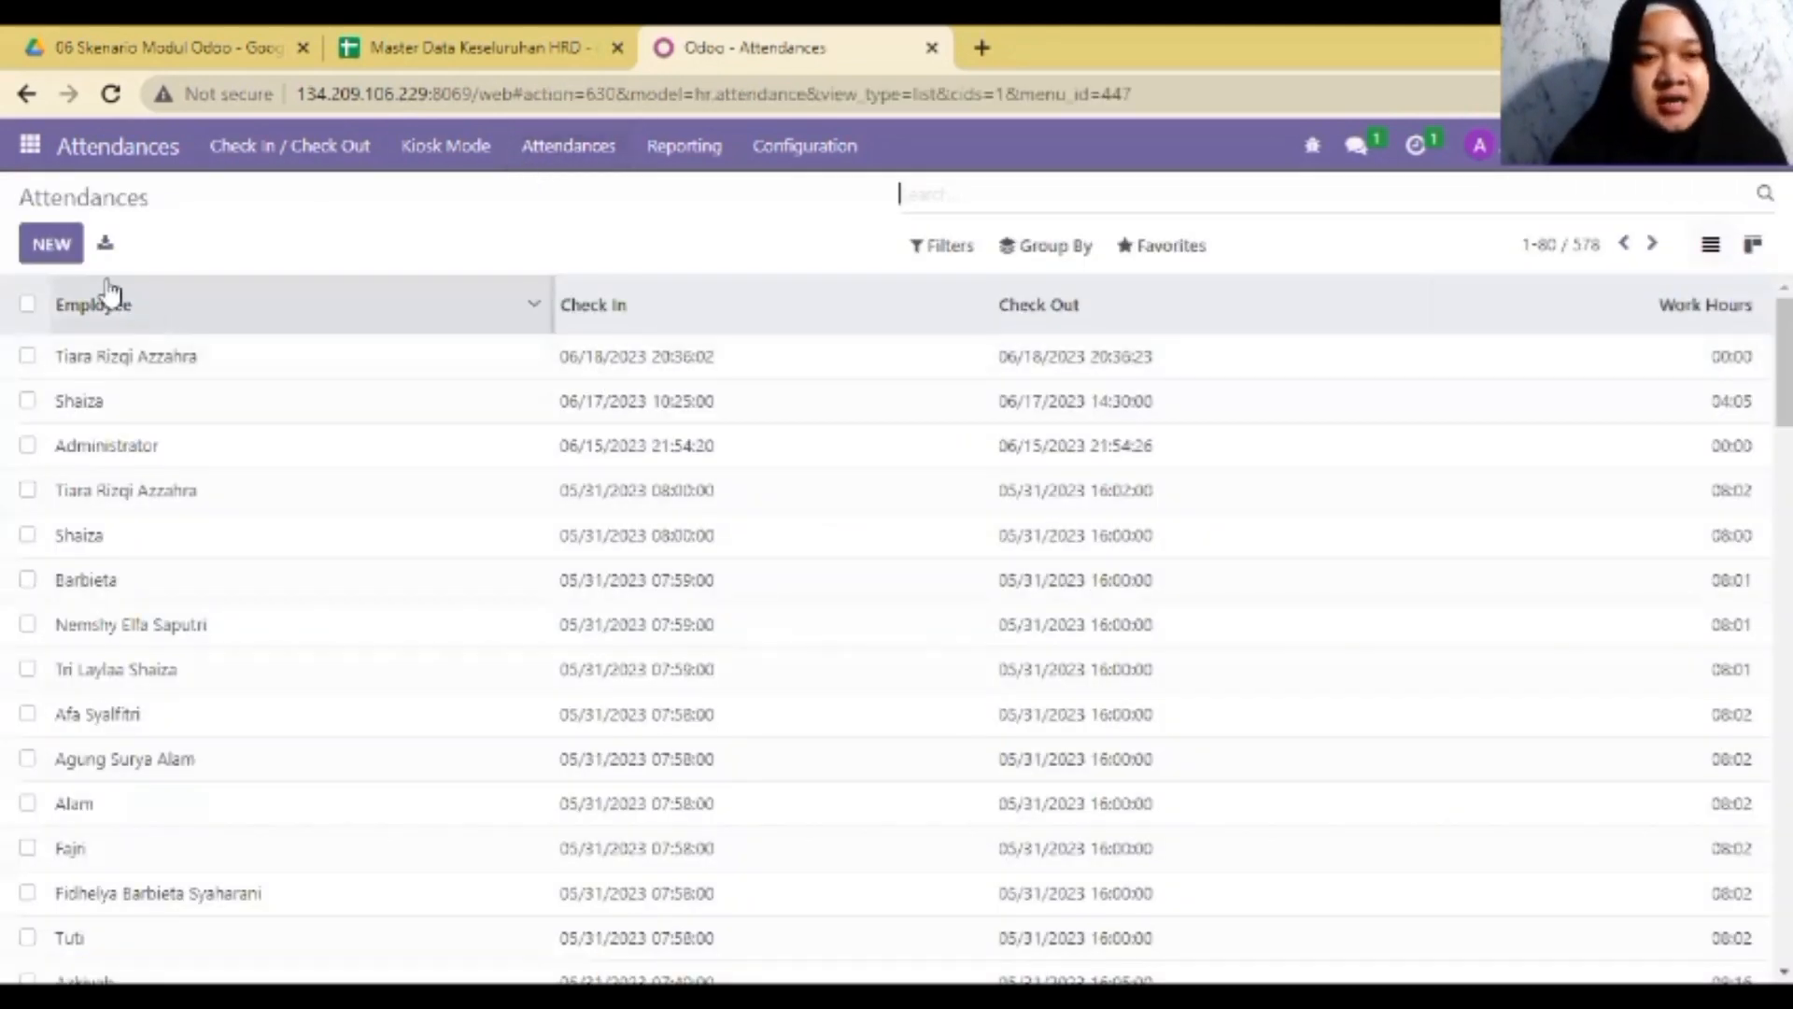
- Start a new attendance record for Administrator, examine the check-in date and time pickers and the check-out field, and discard the record
click(54, 247)
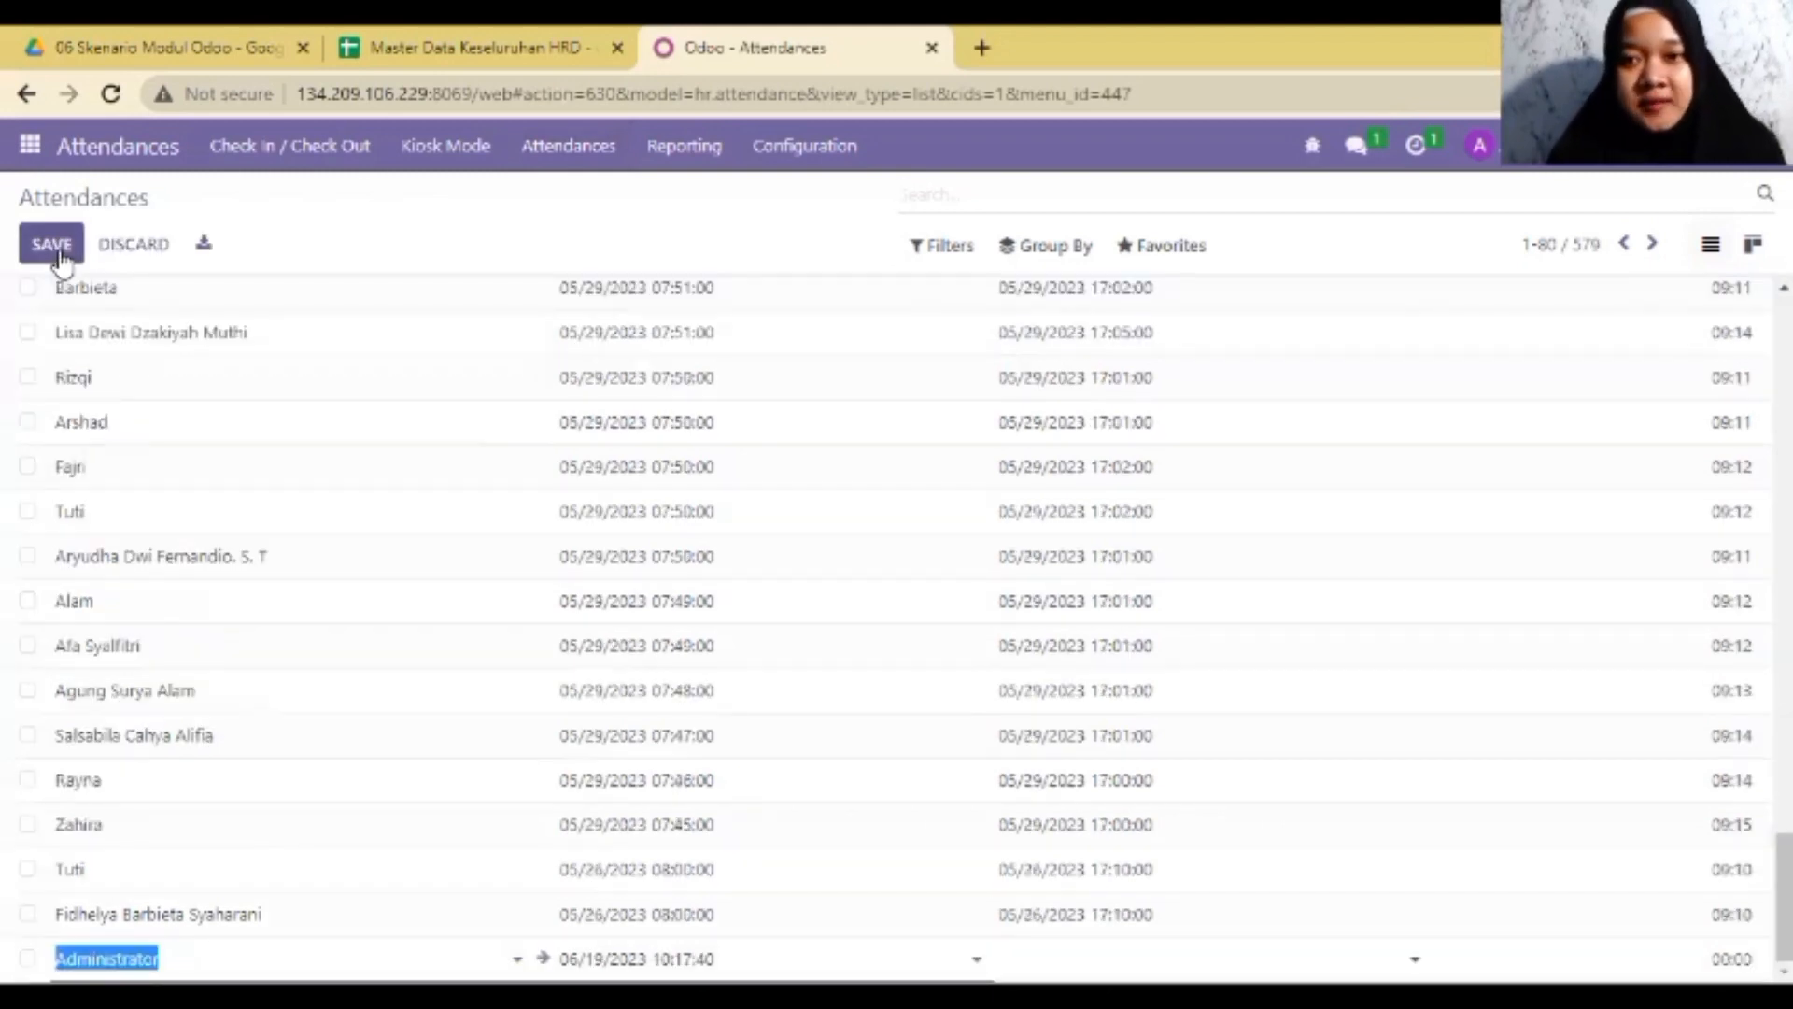
click(680, 958)
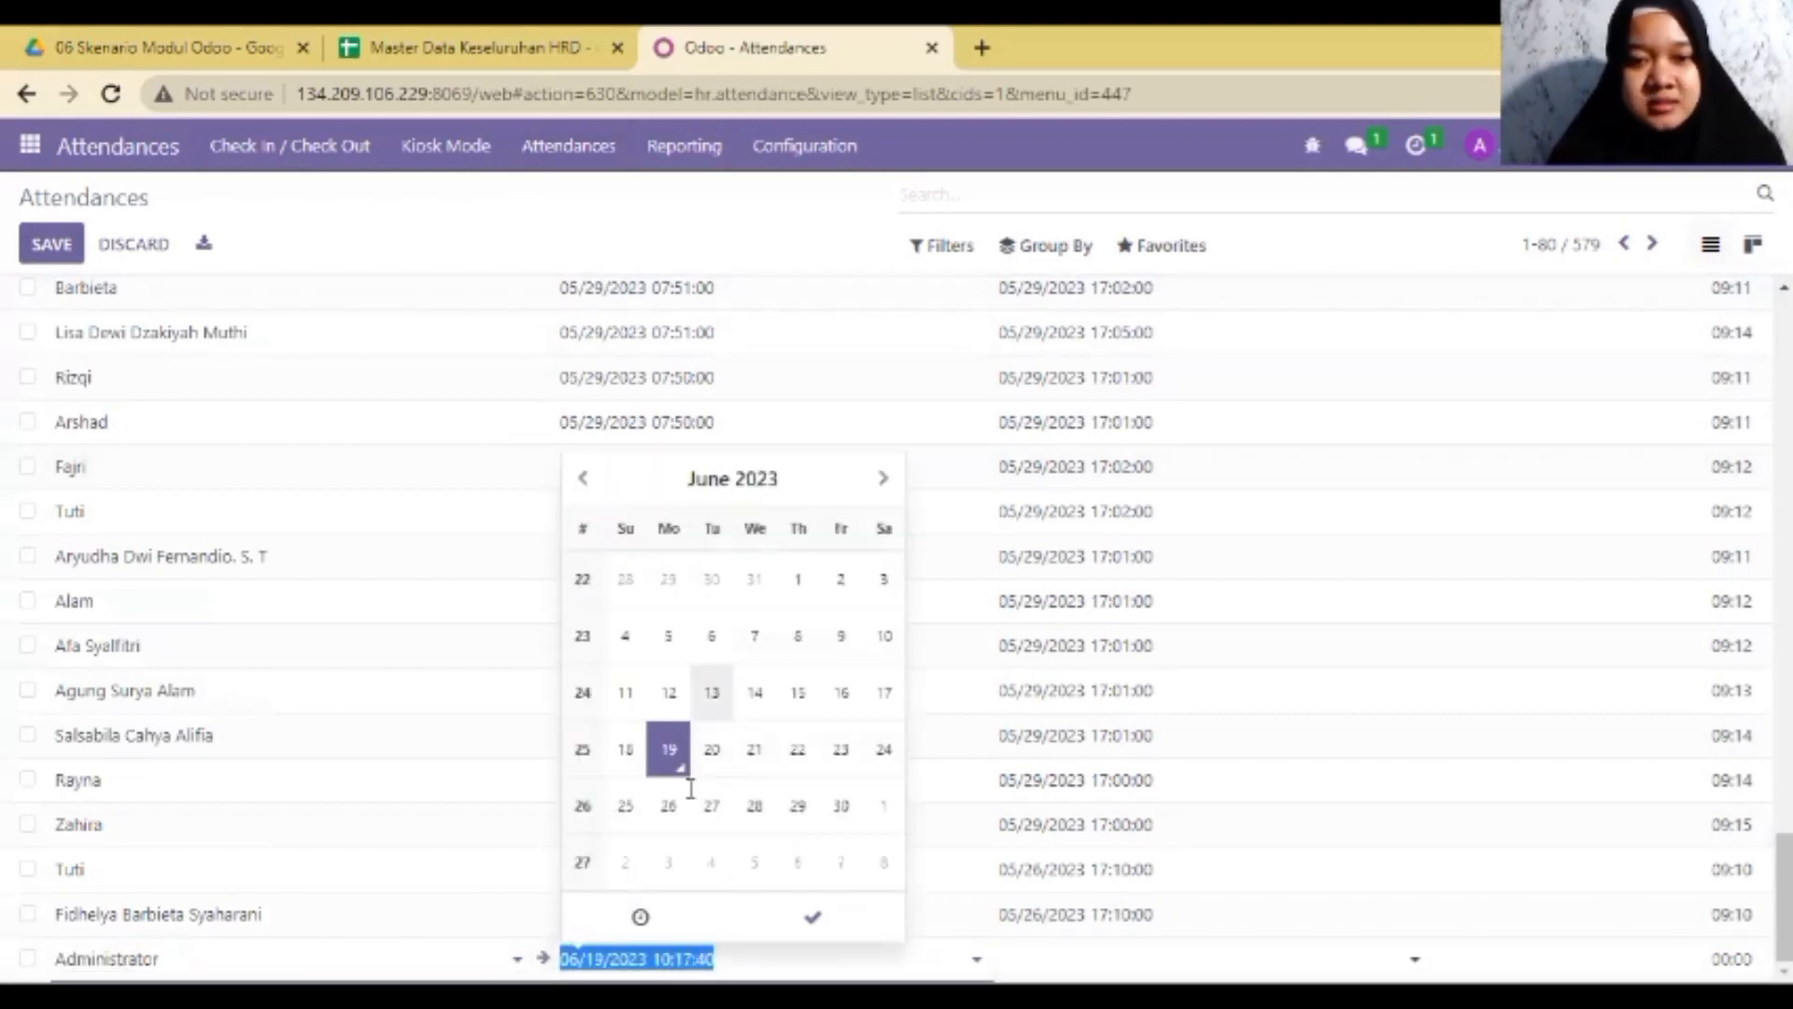
click(641, 916)
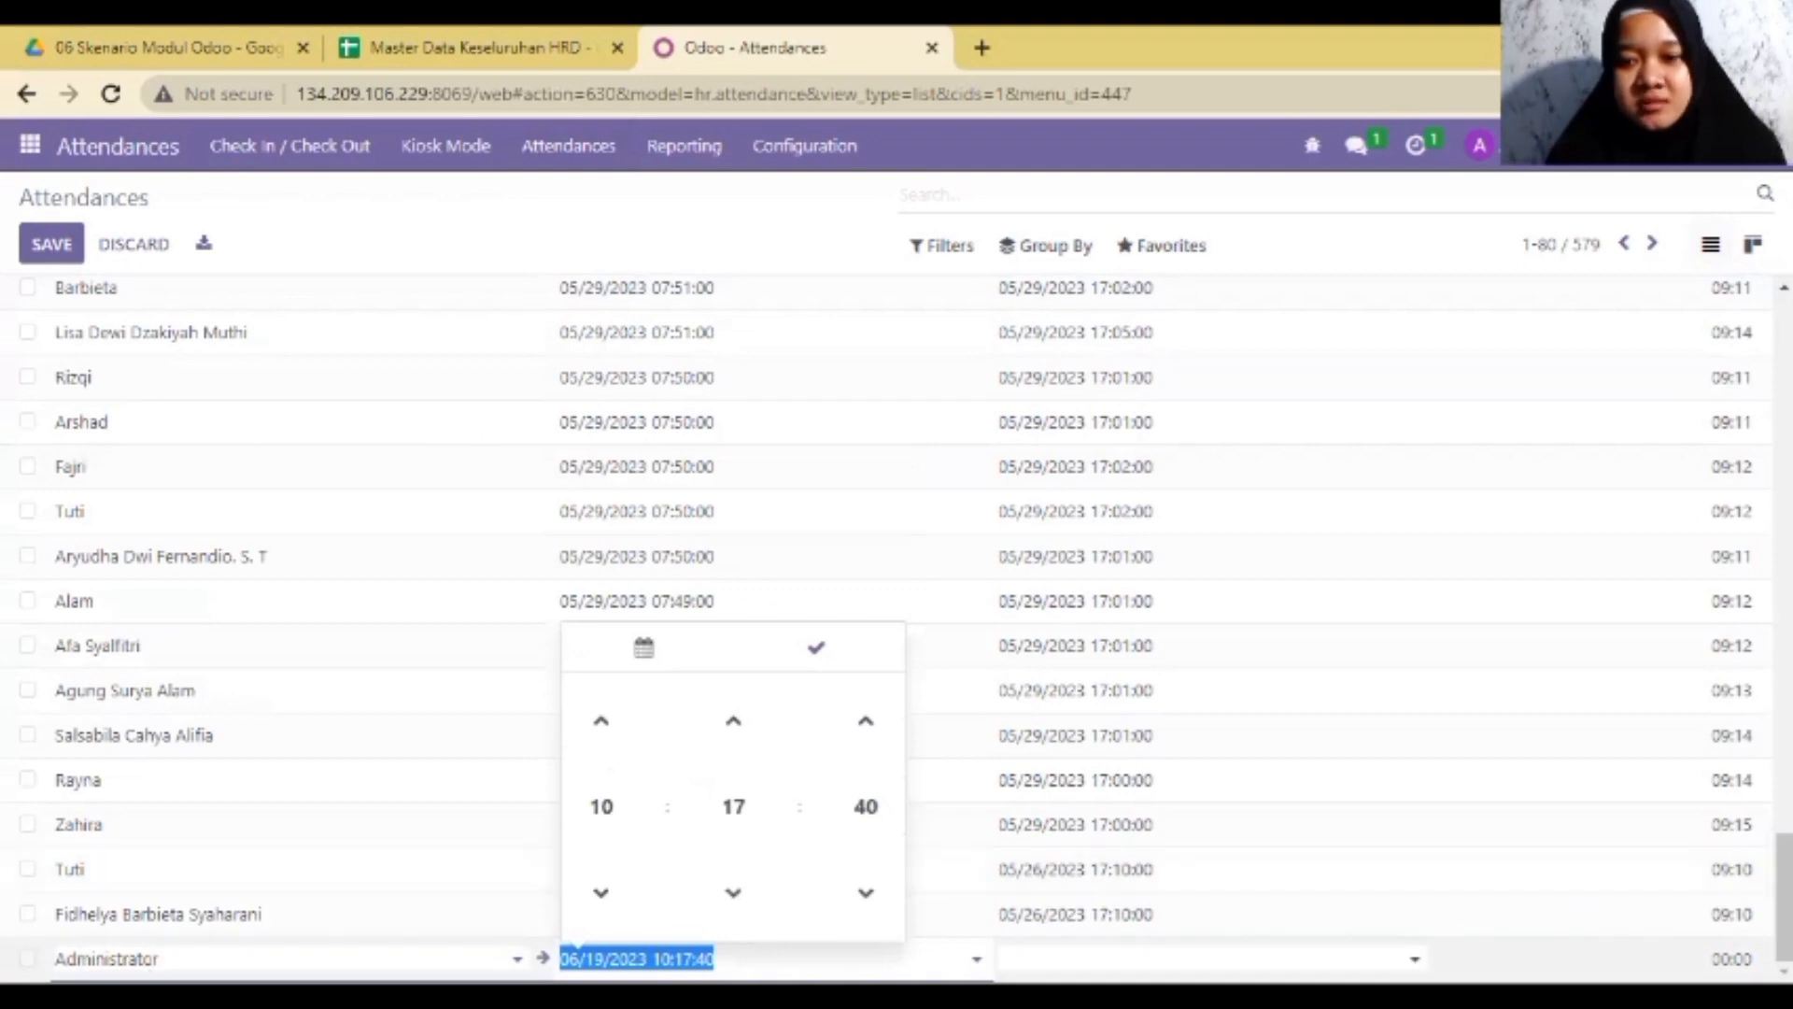
click(1200, 958)
drag(1784, 898, 1782, 355)
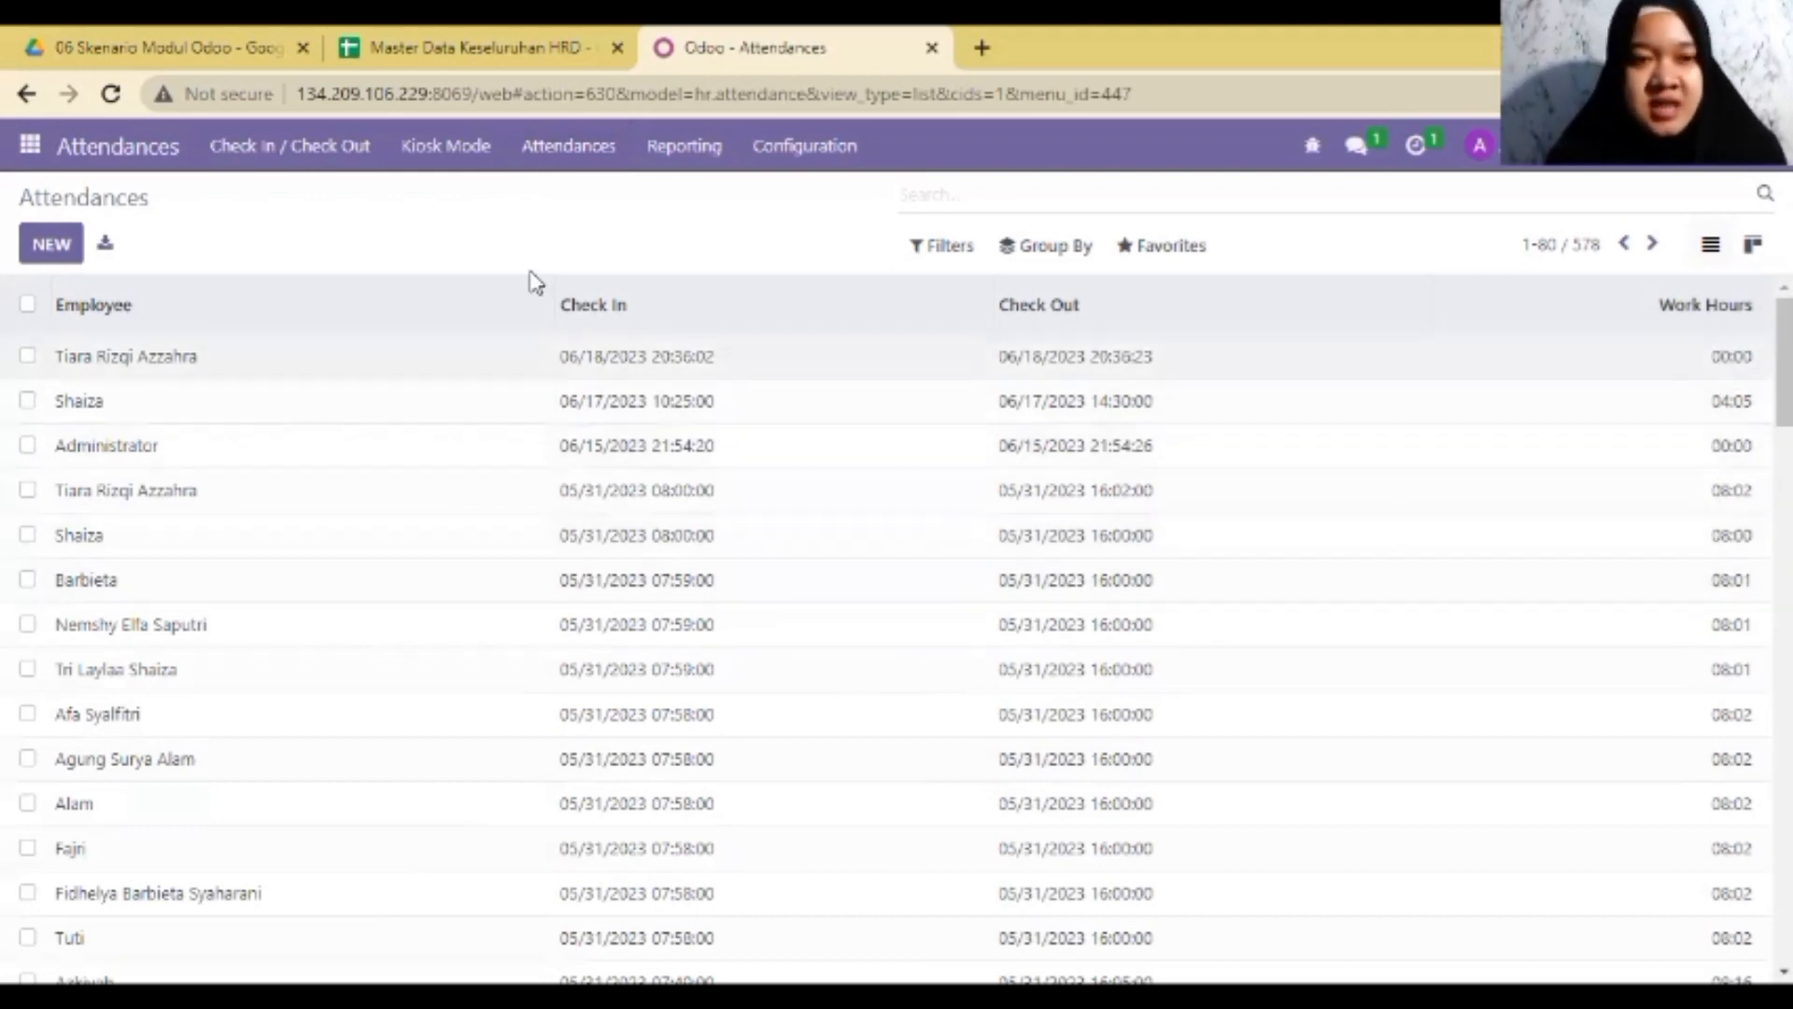
- Try importing the Master Data Keseluruhan HRD workbook into attendances using sheet 10 ATT Attendances PT DAB, and cancel the import
click(1164, 248)
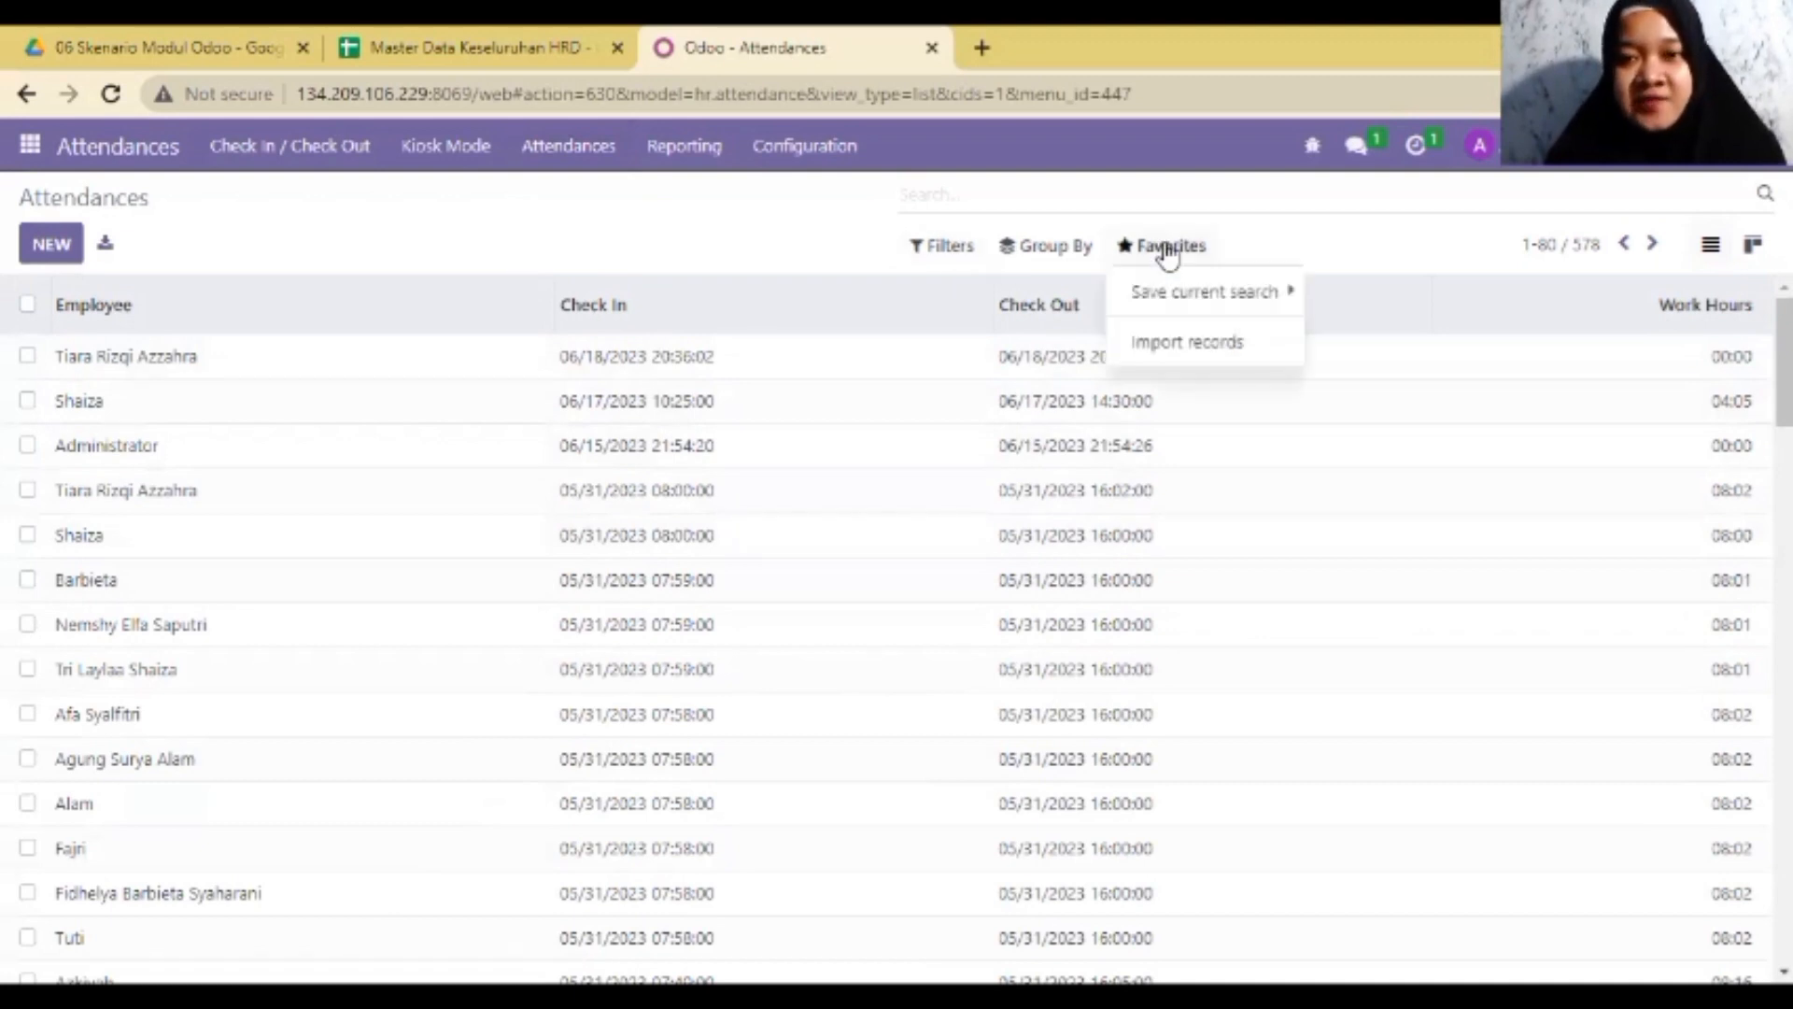
click(1180, 343)
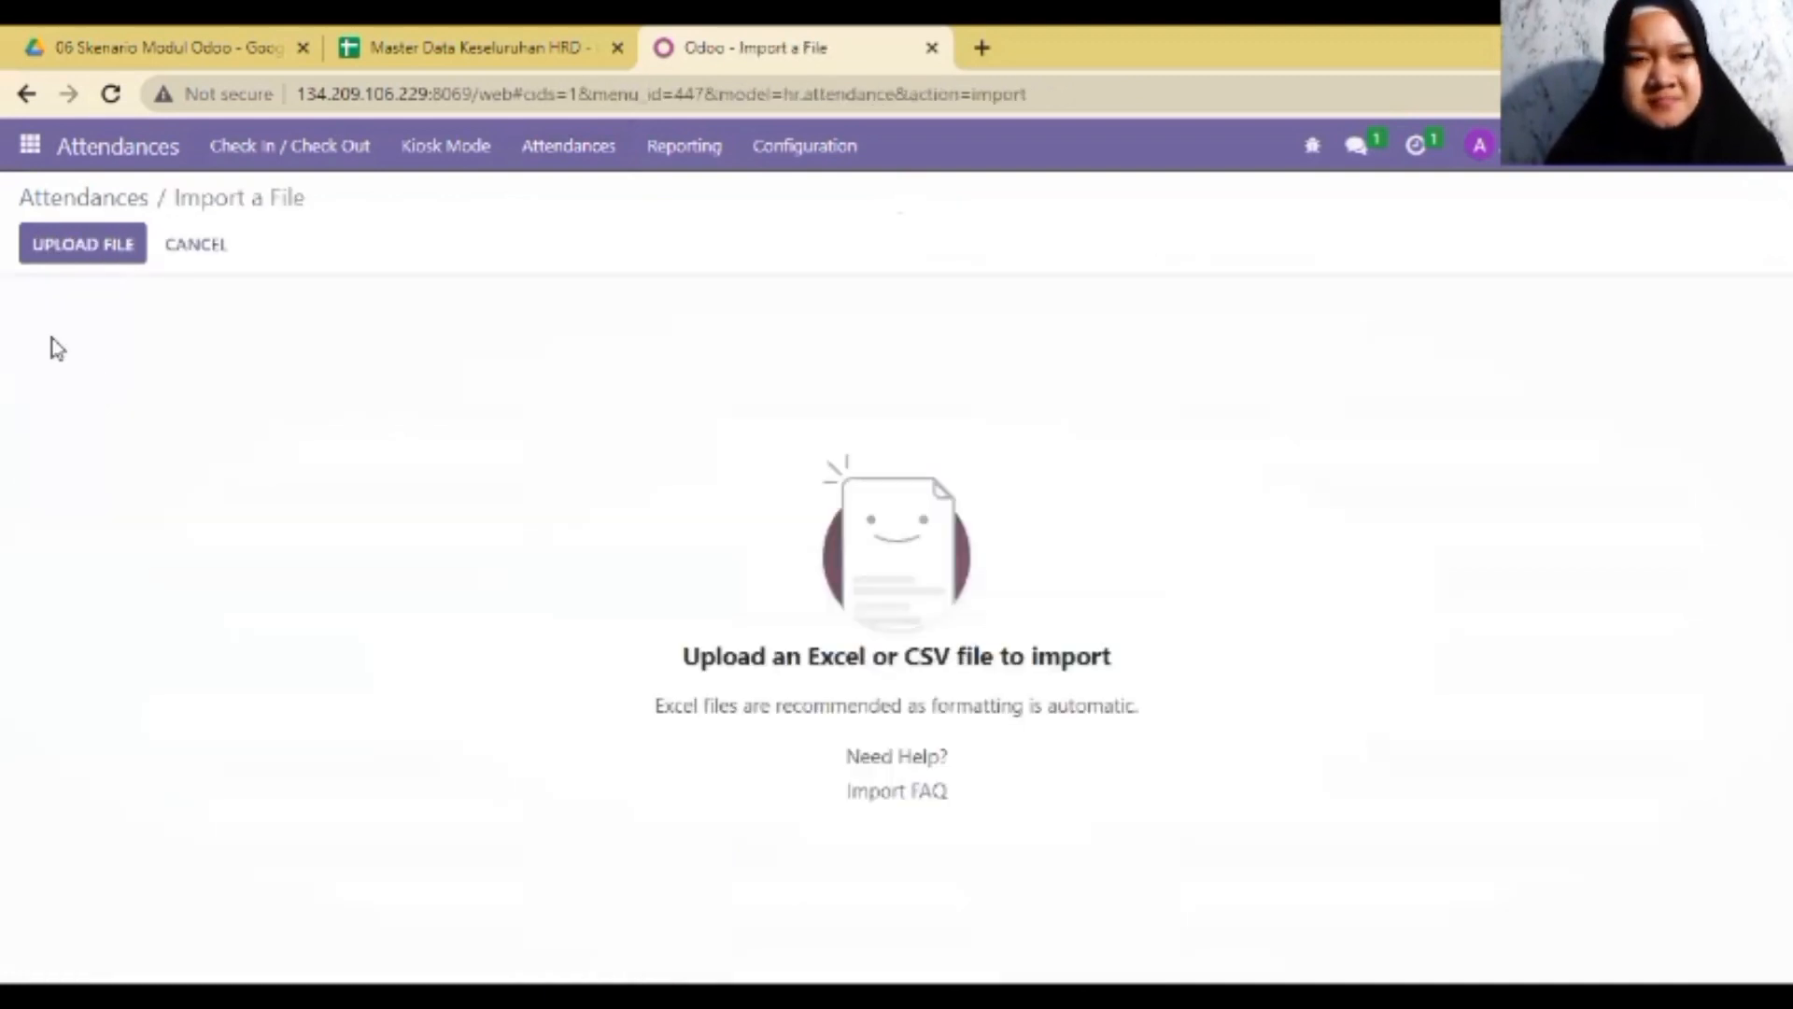
click(75, 248)
click(390, 252)
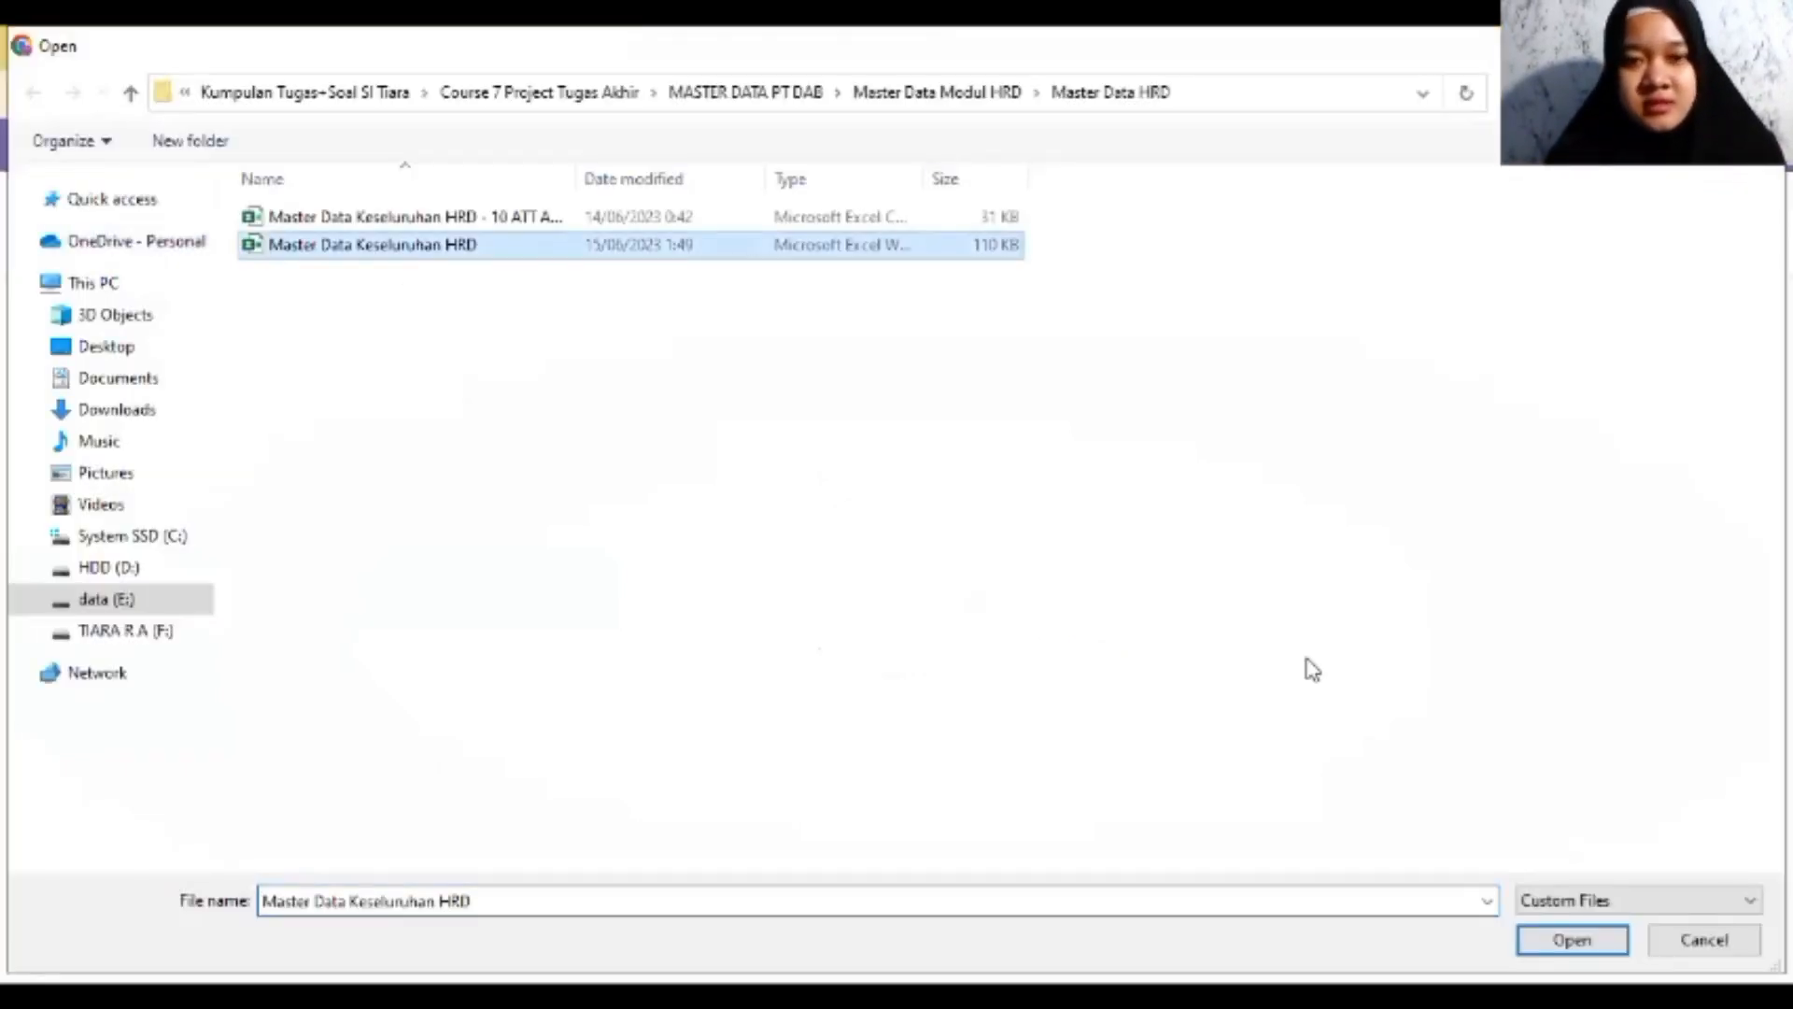
click(1573, 940)
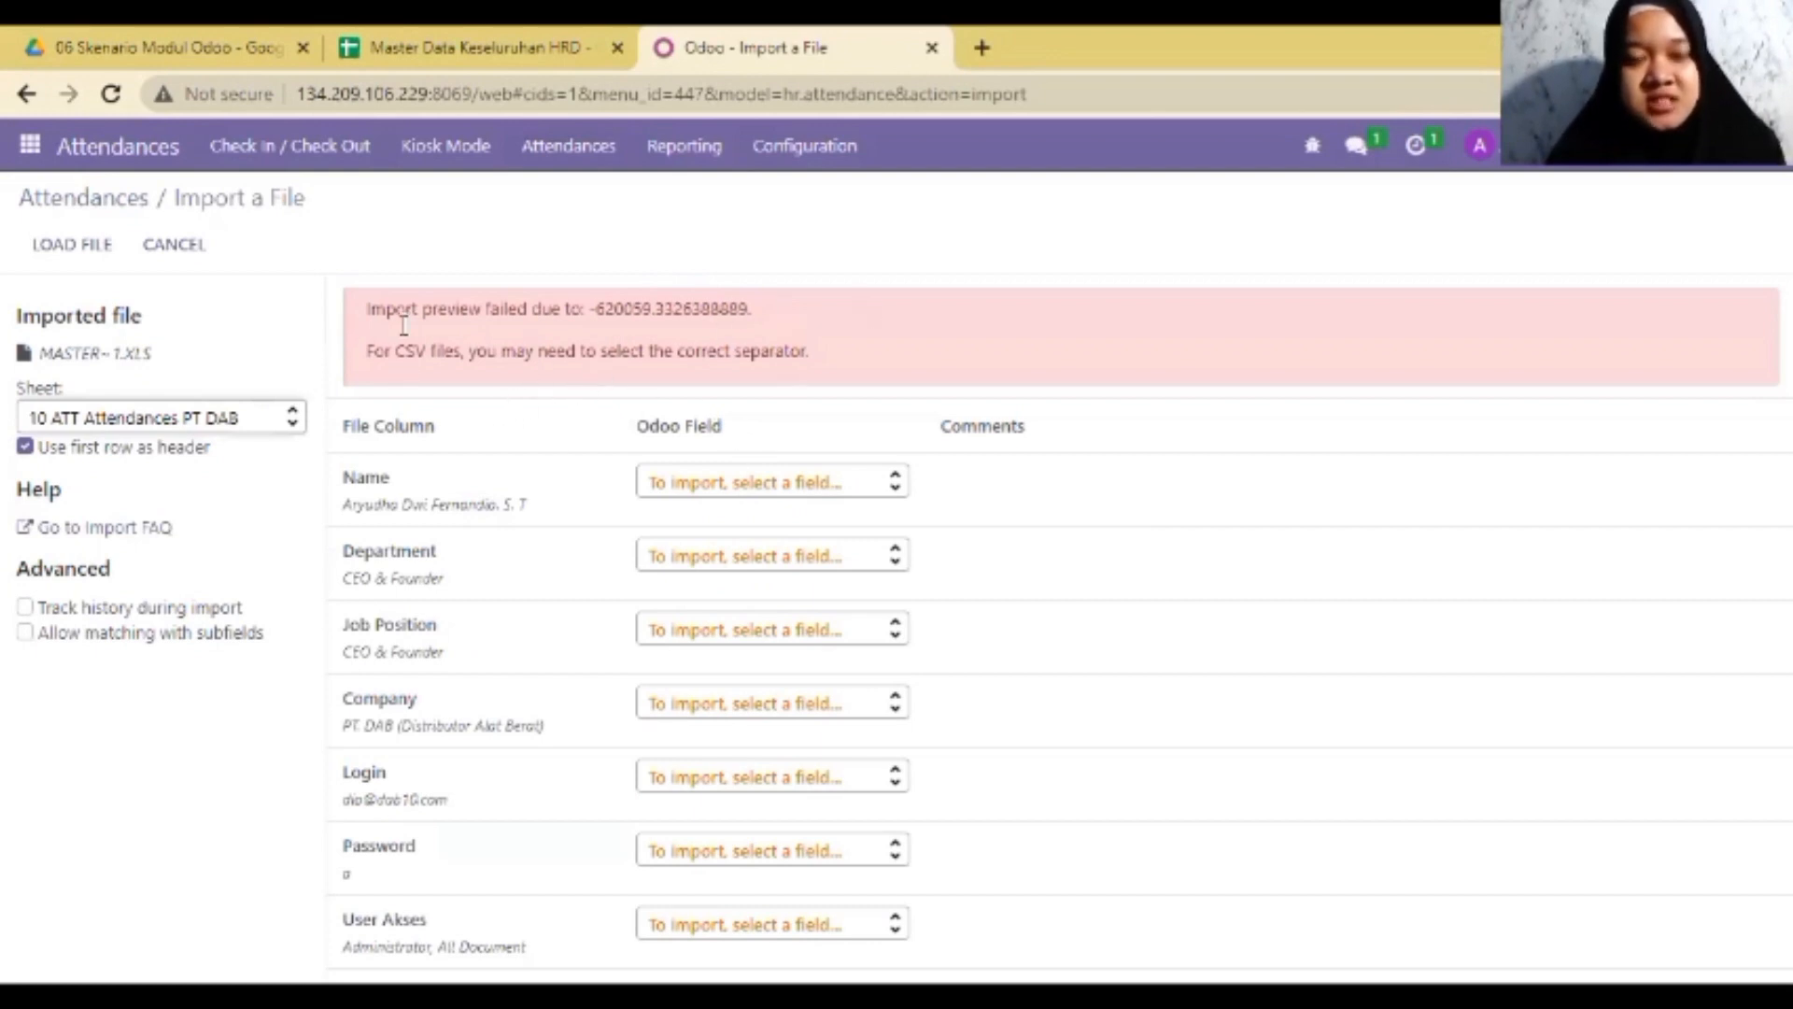
click(155, 248)
- Load the separate 10 ATT attendances CSV file for import, test it, review the test messages and leave the import
click(1178, 248)
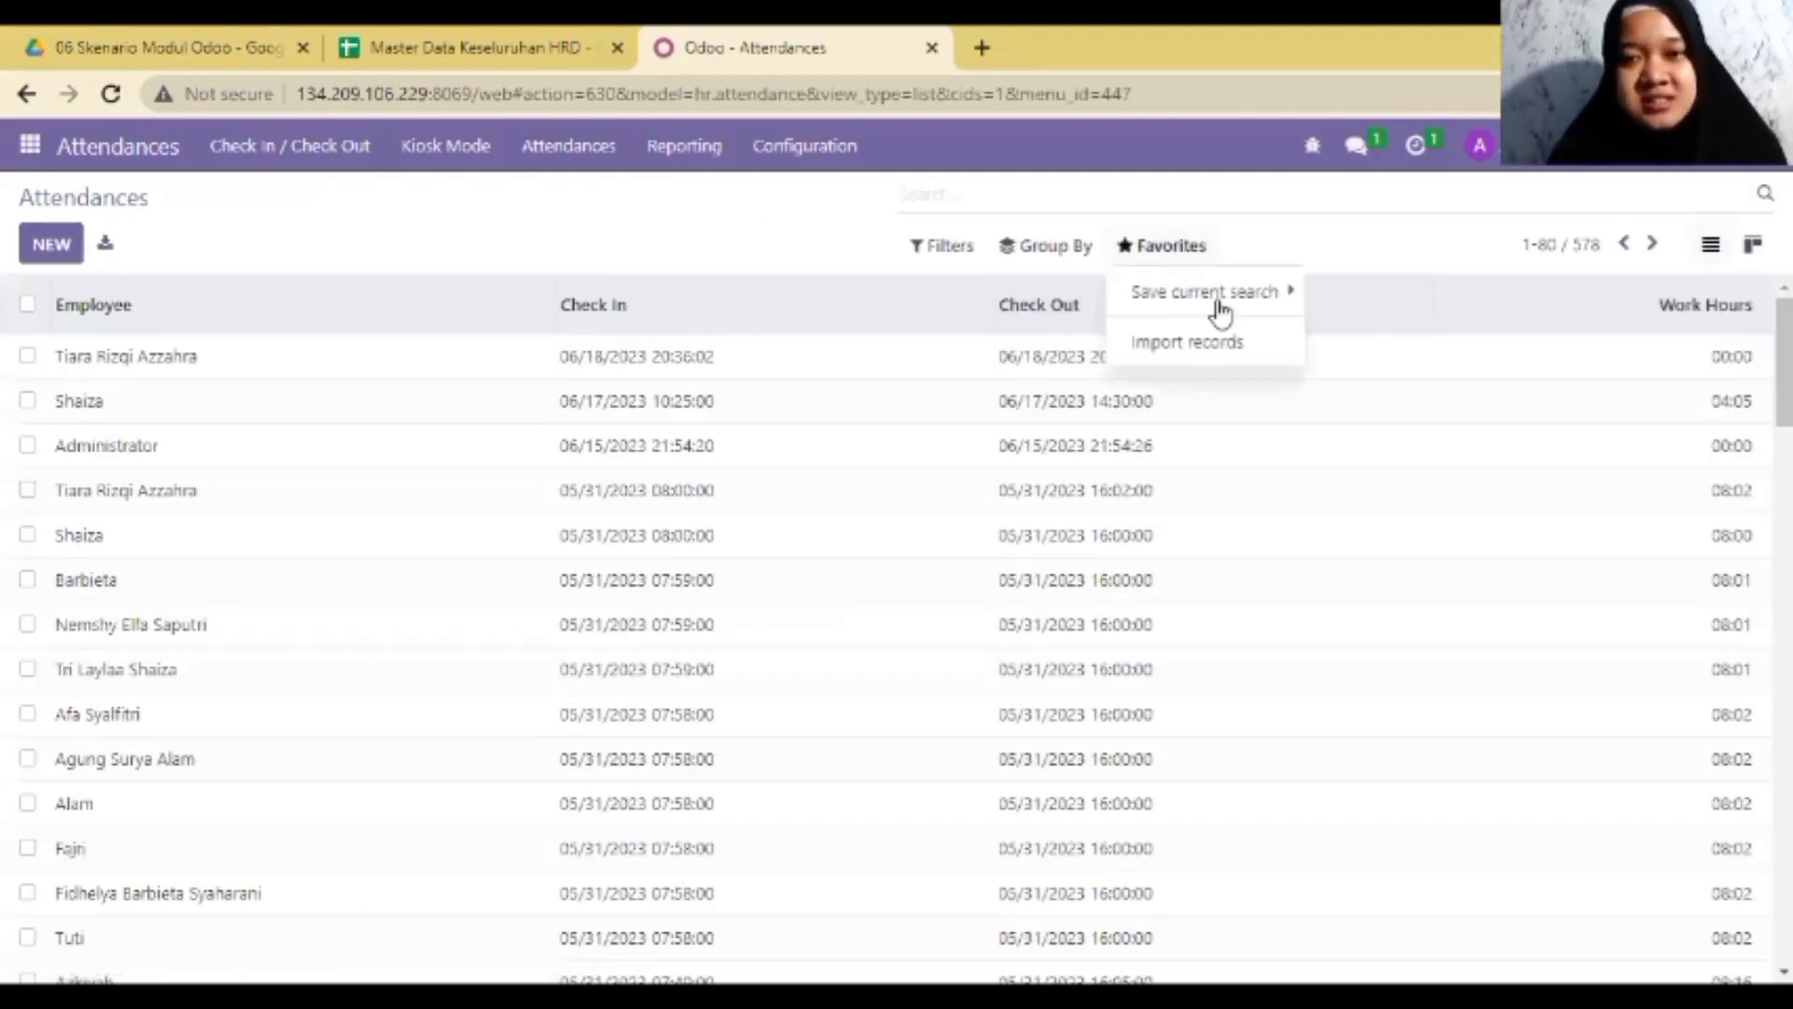
click(1184, 345)
click(105, 248)
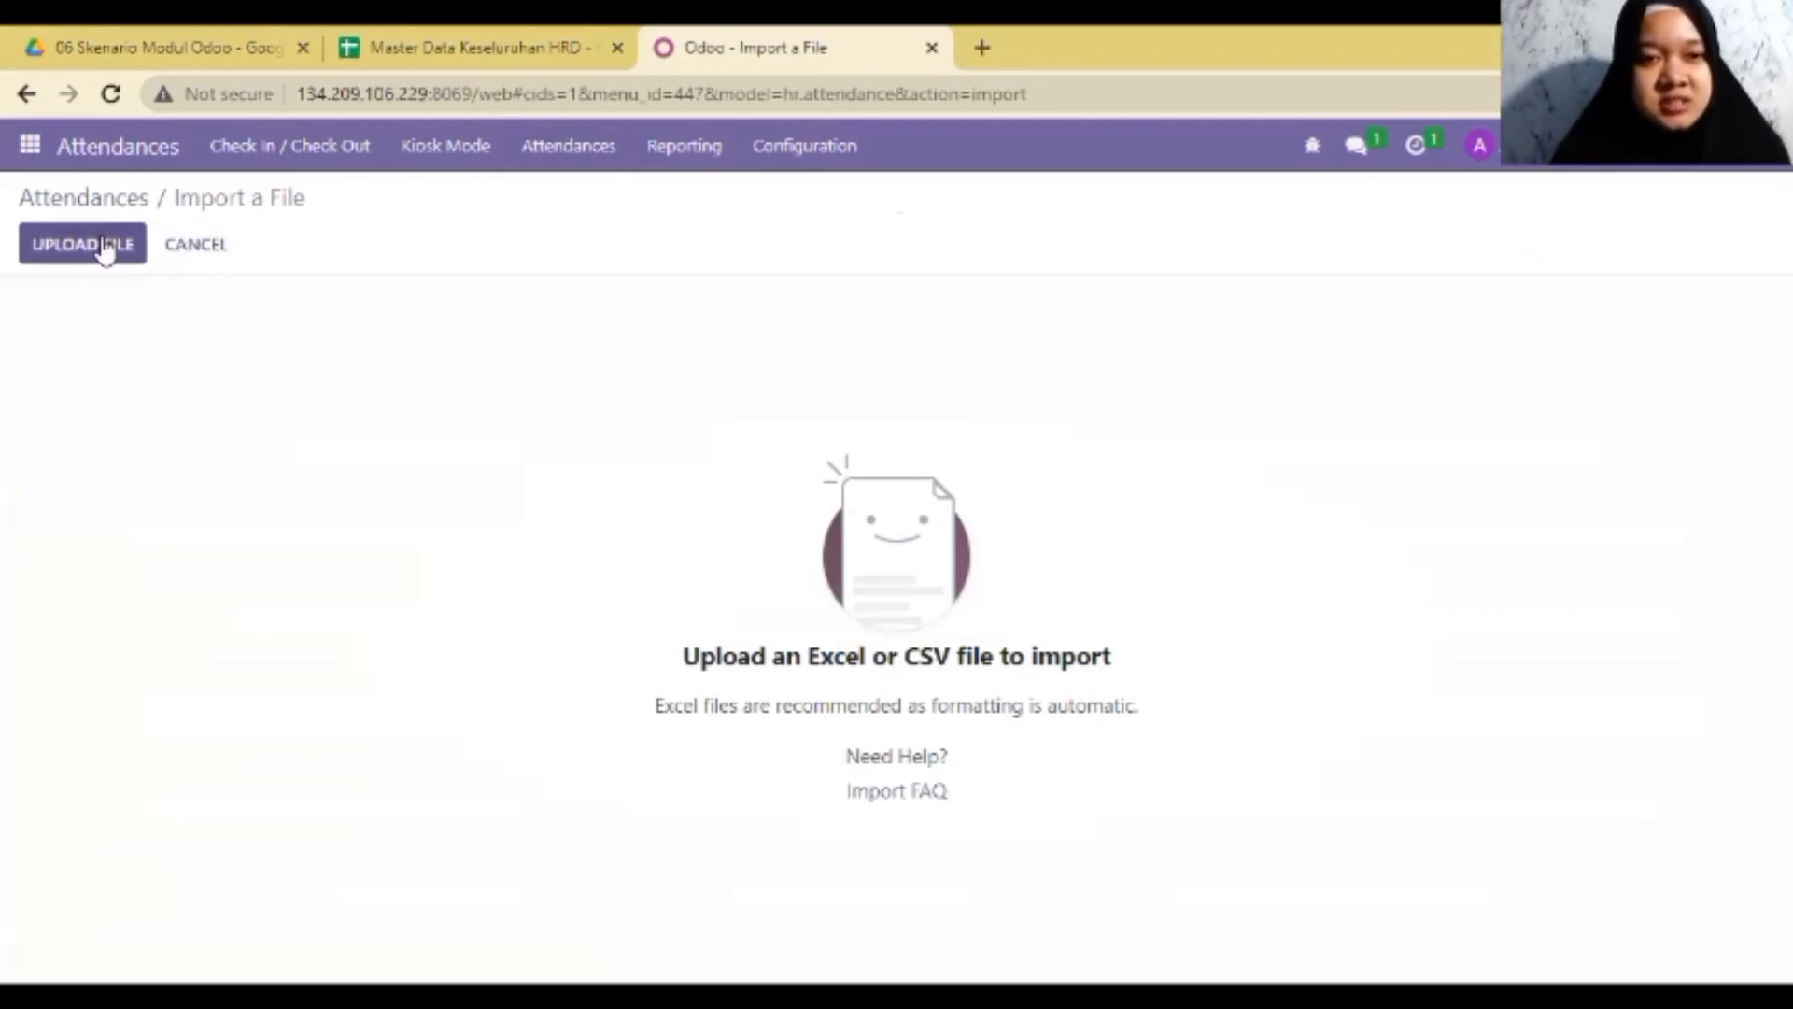
click(411, 217)
click(1578, 943)
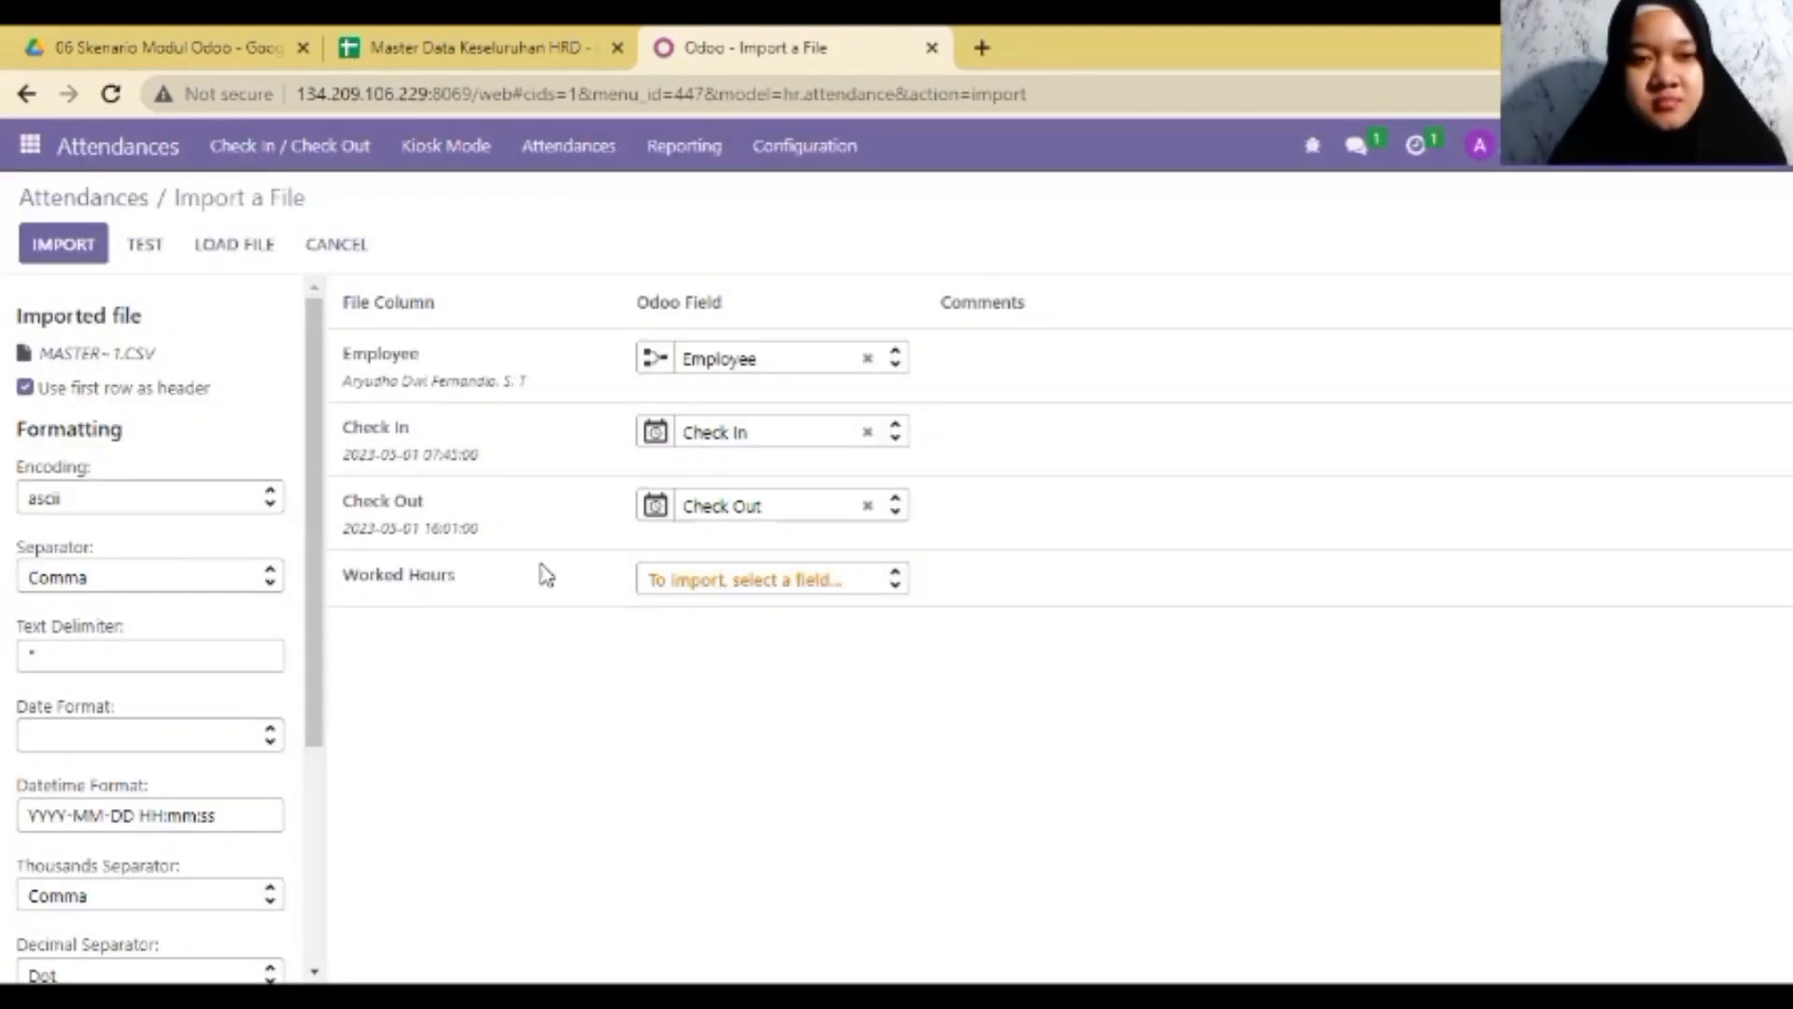
click(140, 243)
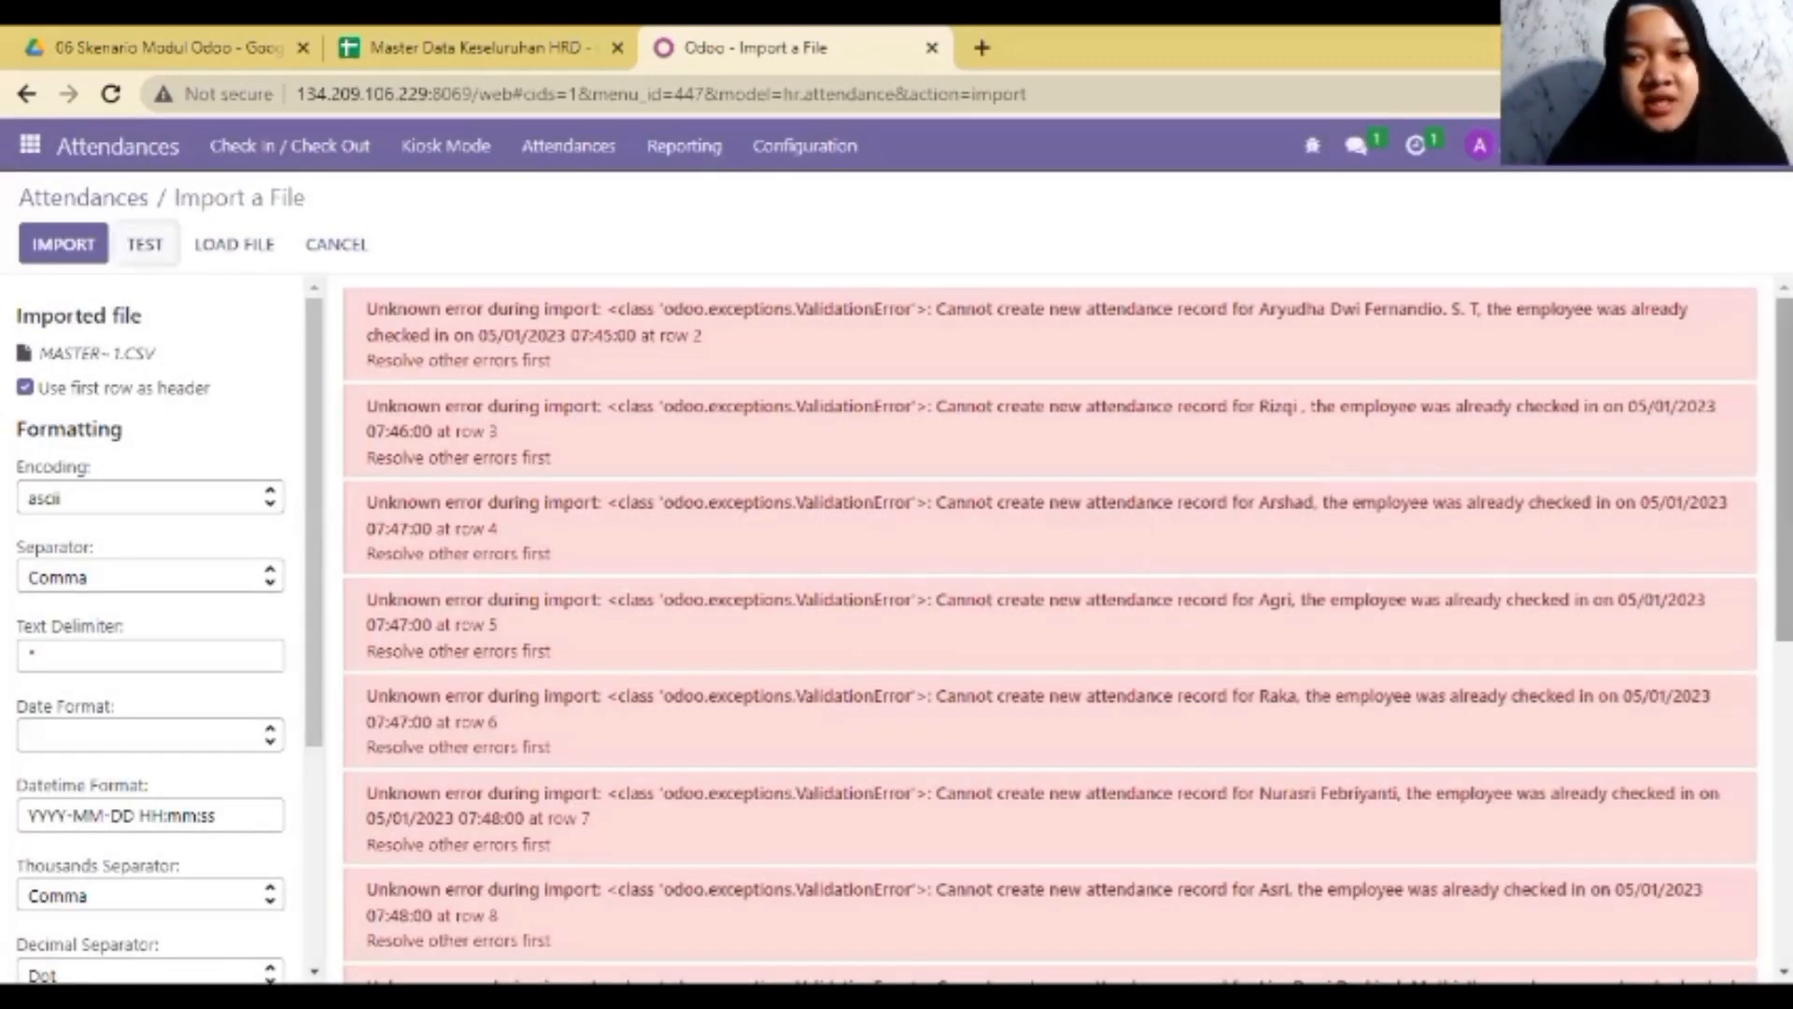
scroll(1050, 626, down, 7)
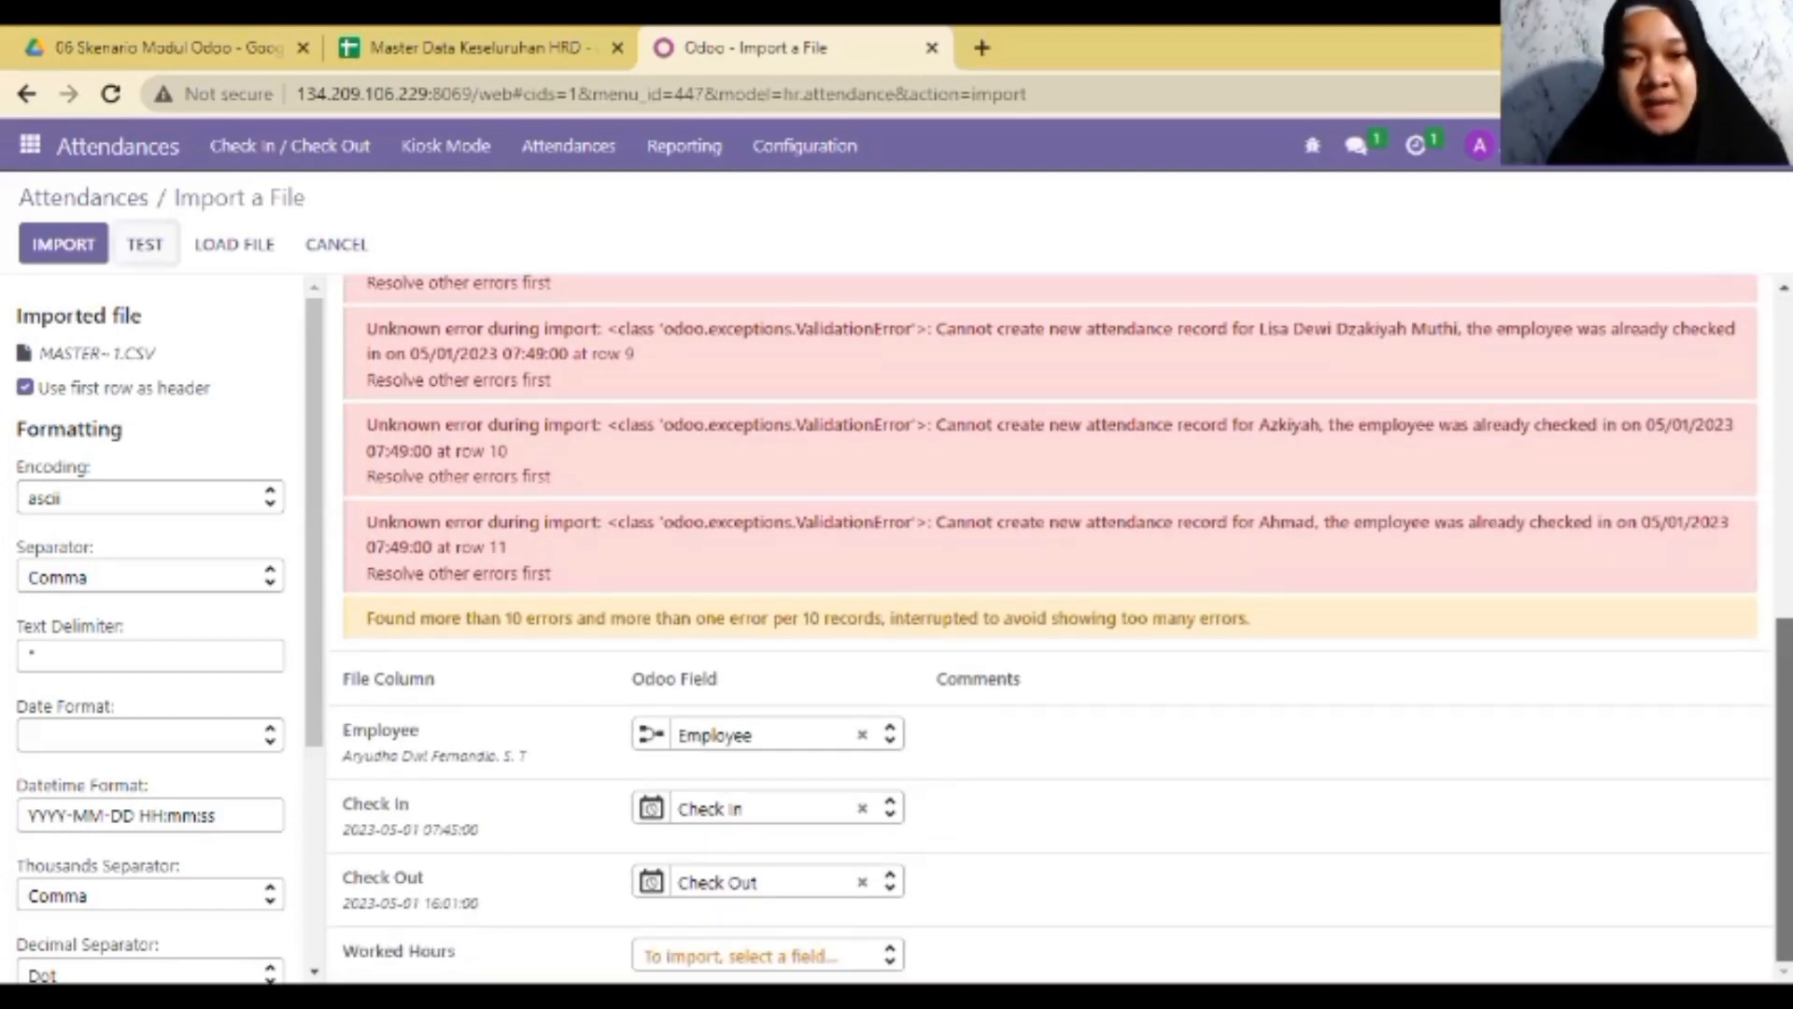
scroll(774, 332, up, 7)
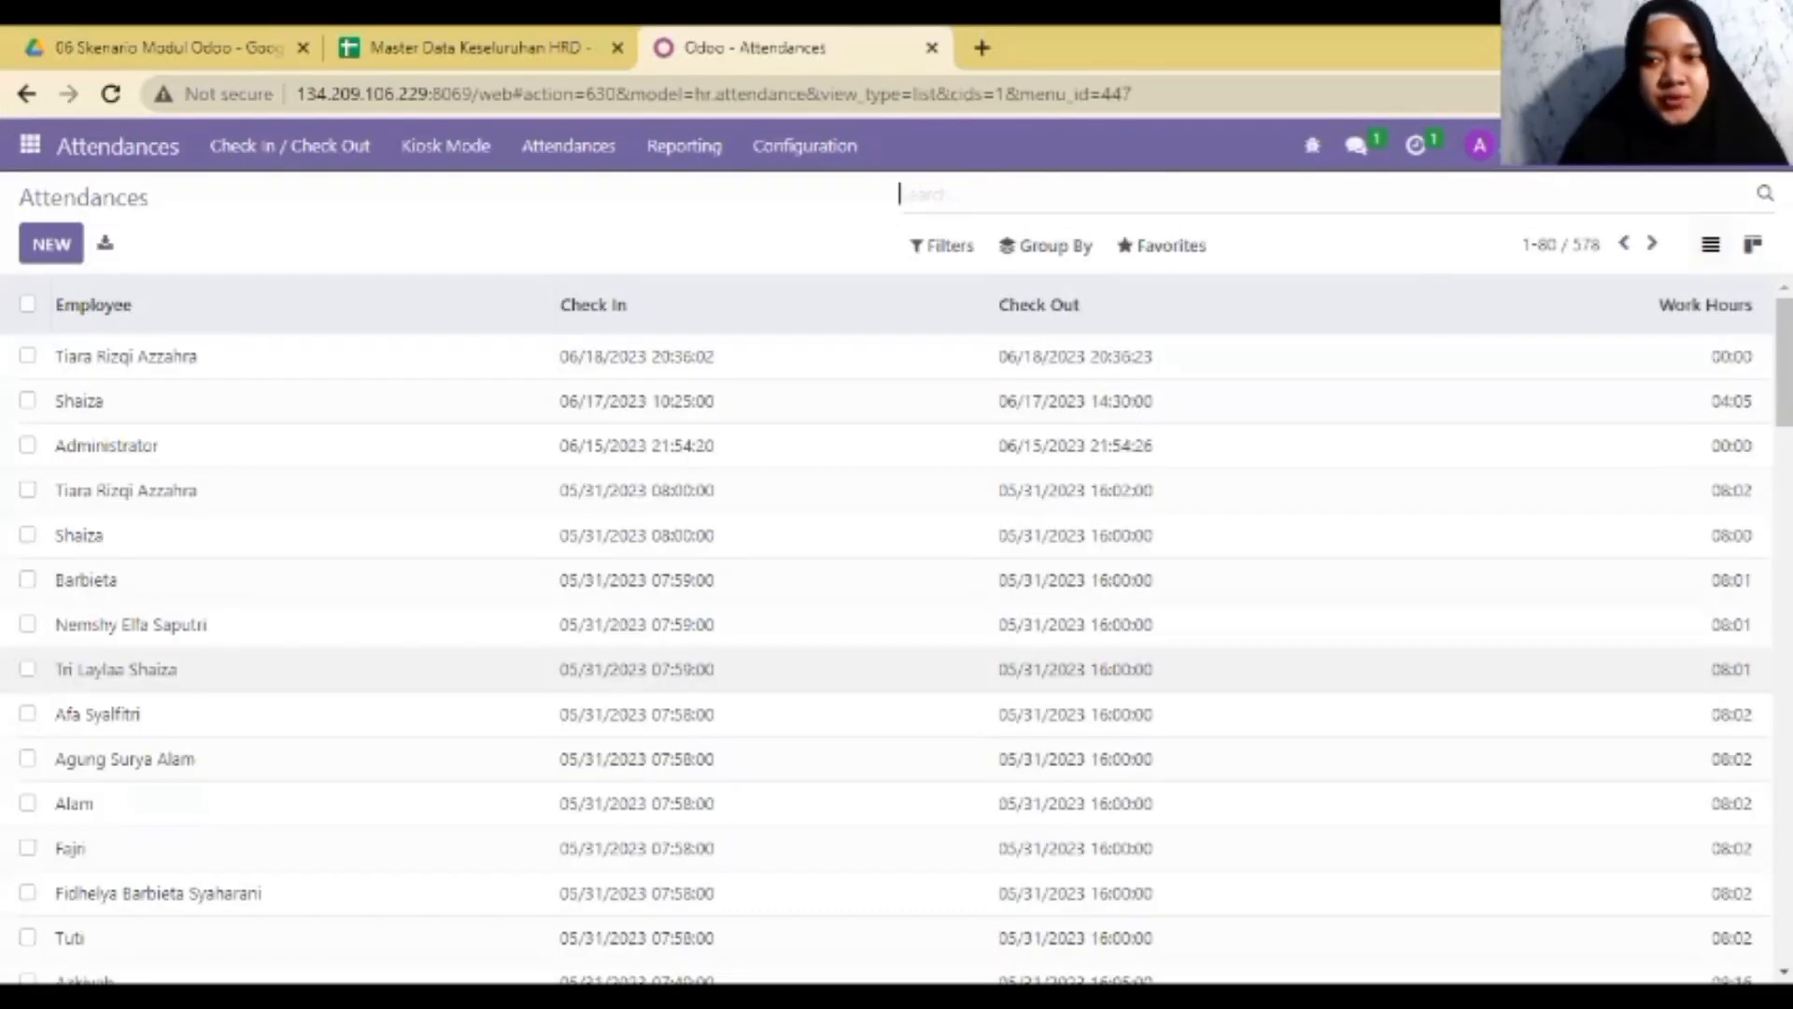
- Look through the attendance records and the Administrator's Check In / Check Out page, and return to the attendance list
scroll(1132, 427, down, 8)
scroll(1655, 327, up, 8)
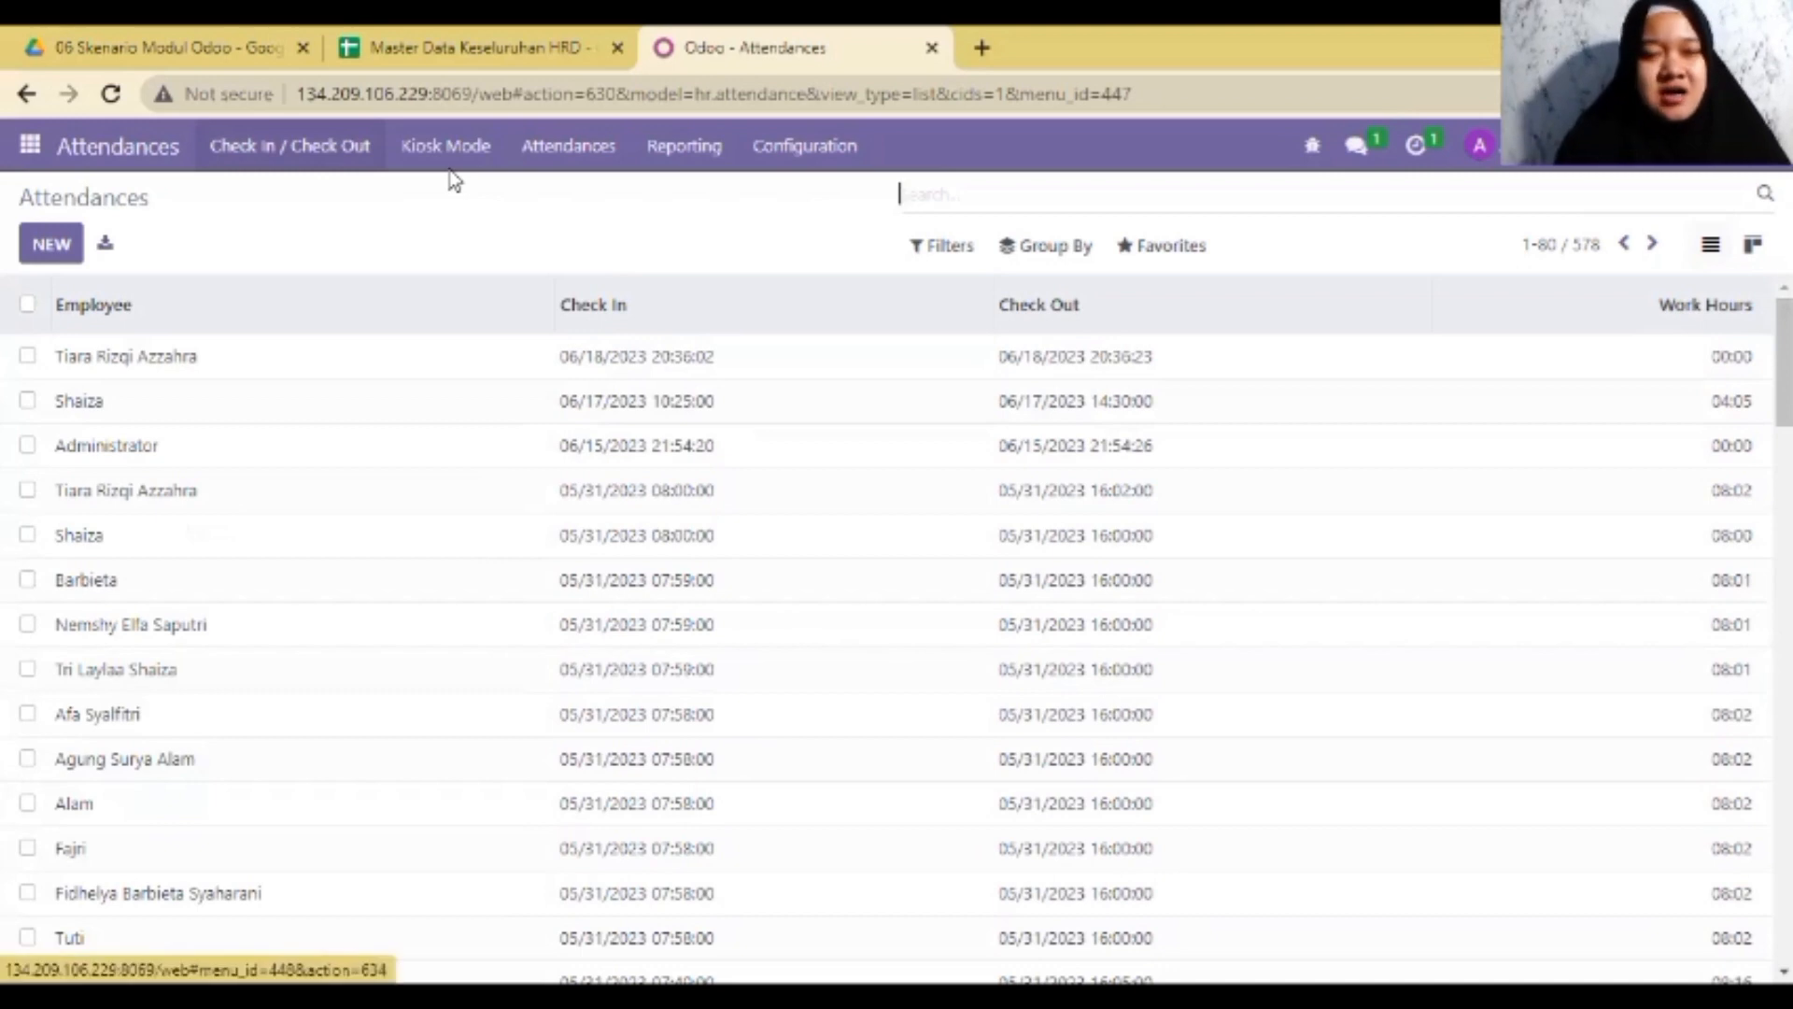
click(364, 159)
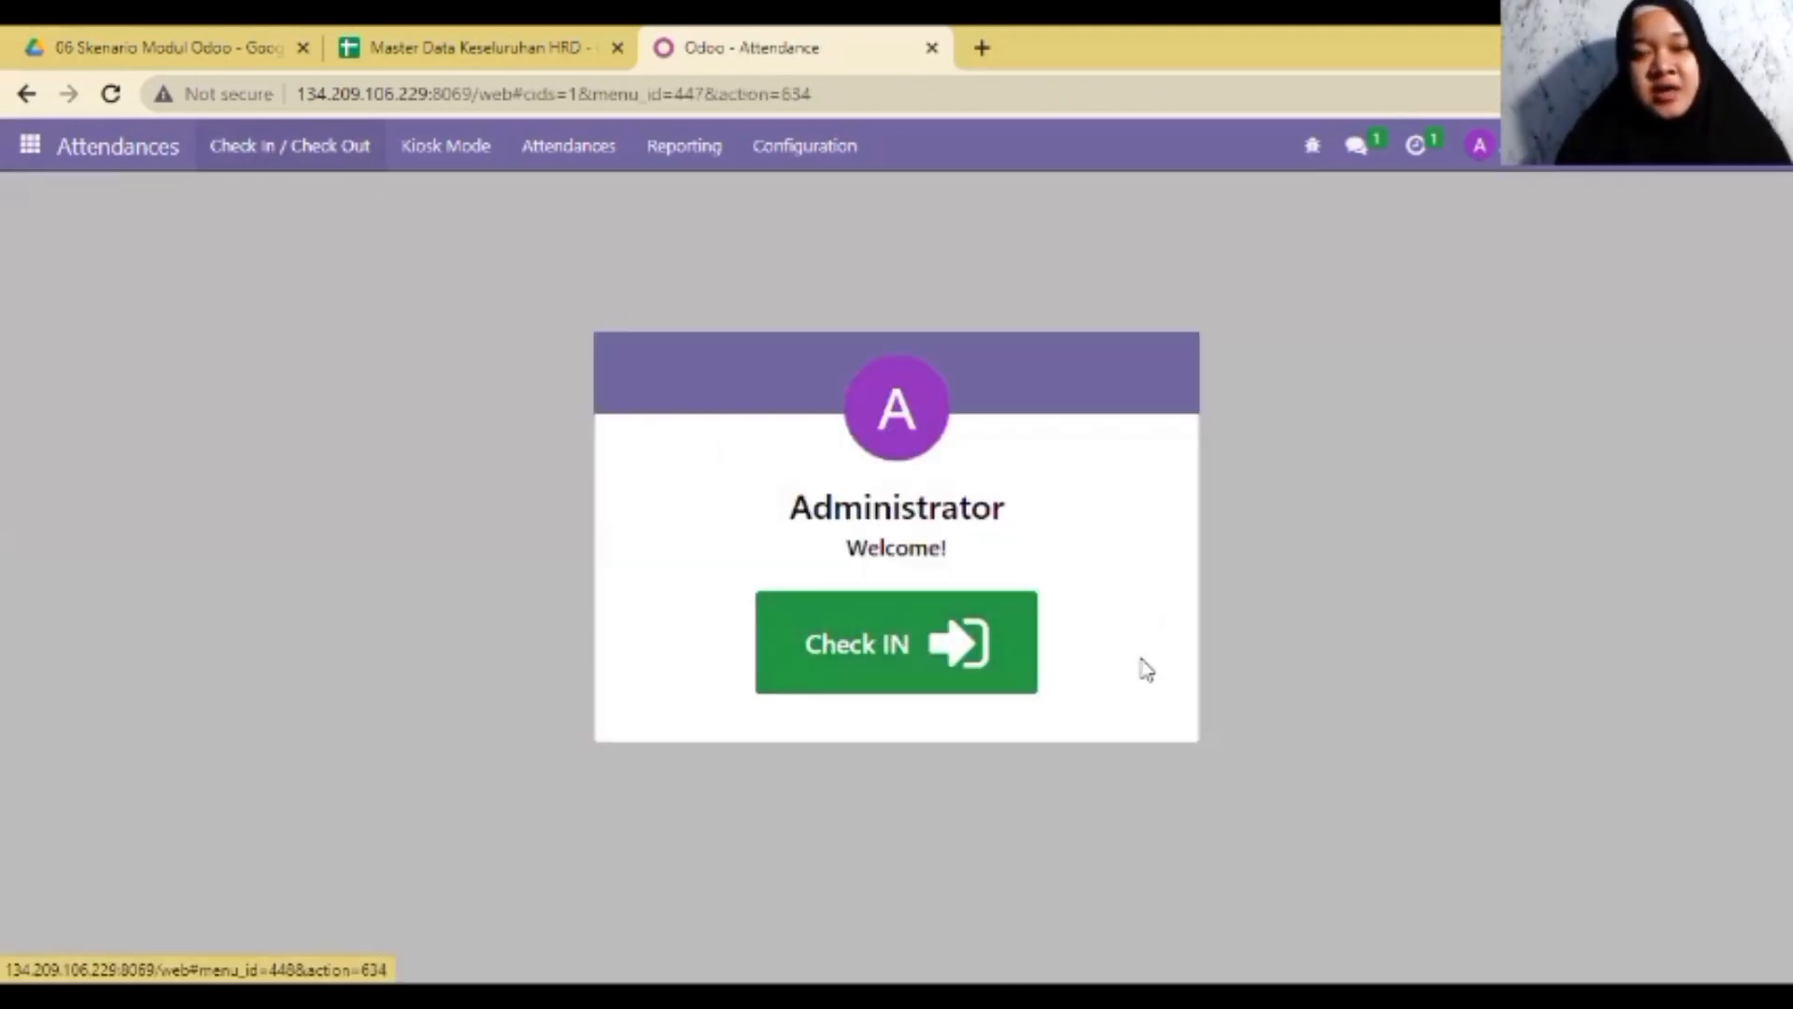
click(561, 147)
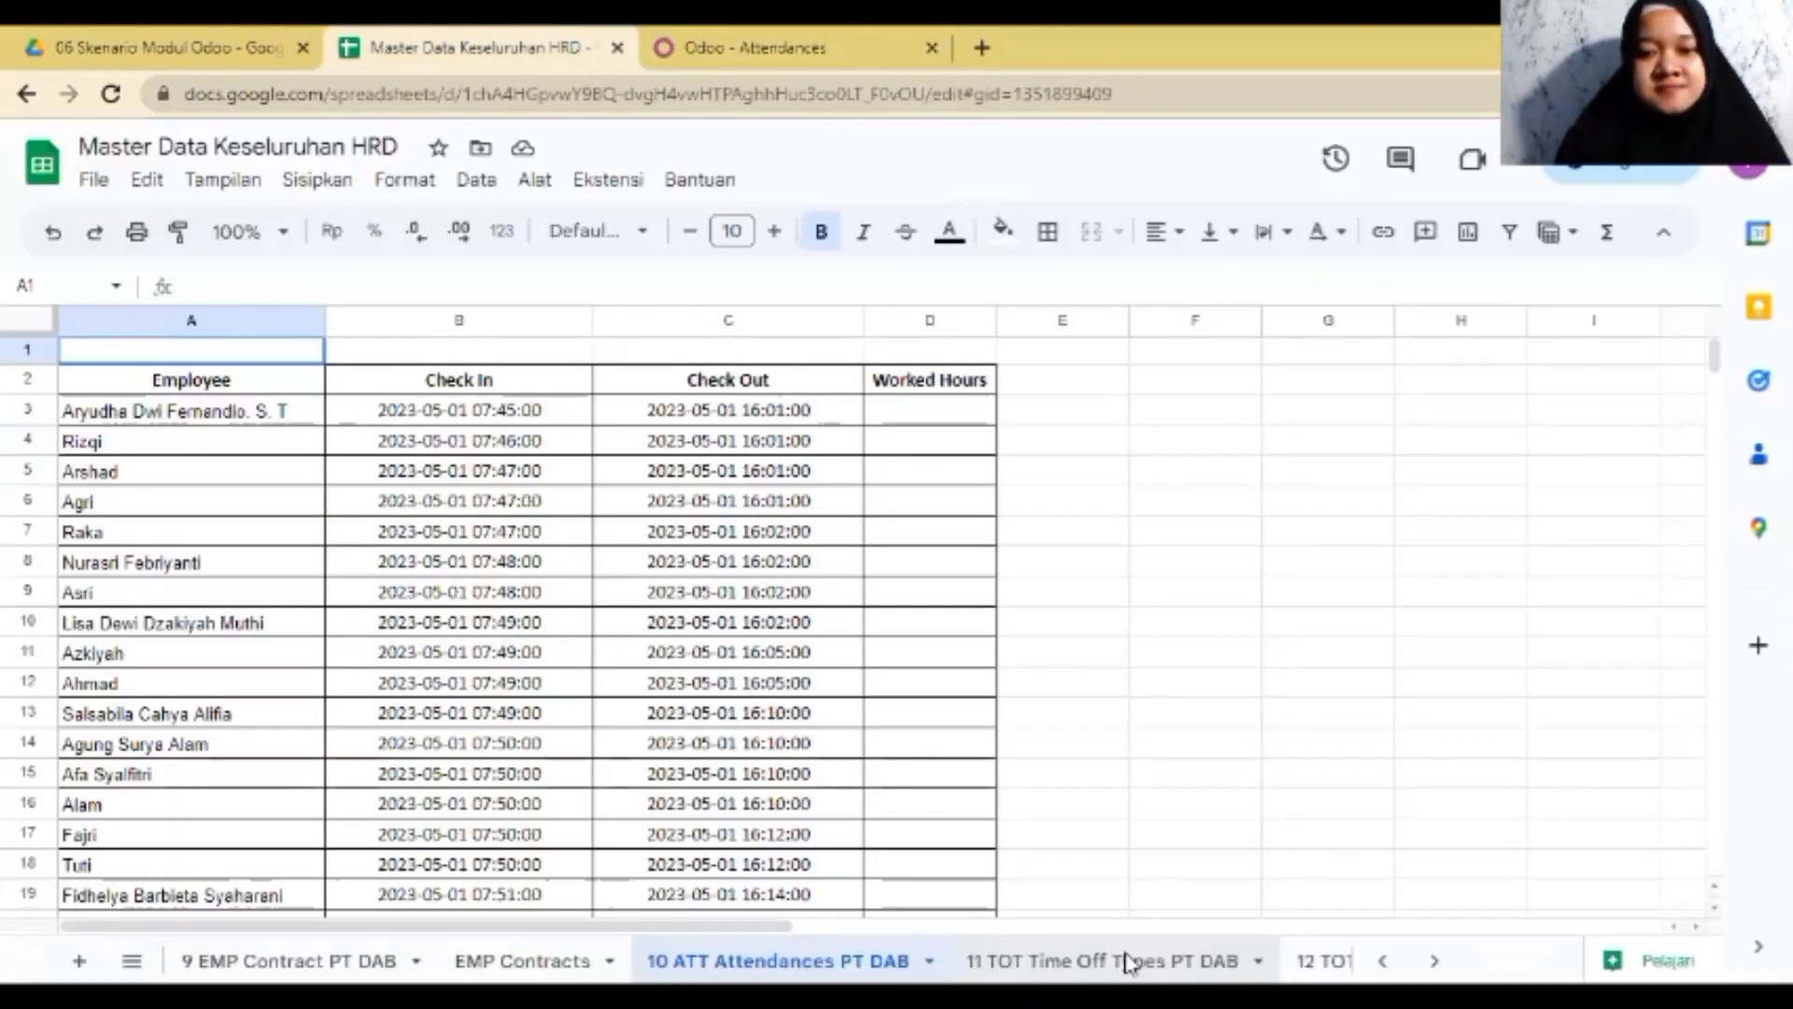
- Check the 11 TOT Time Off Types PT DAB sheet in the master data, and open the Time Off Types list in Odoo
click(1129, 963)
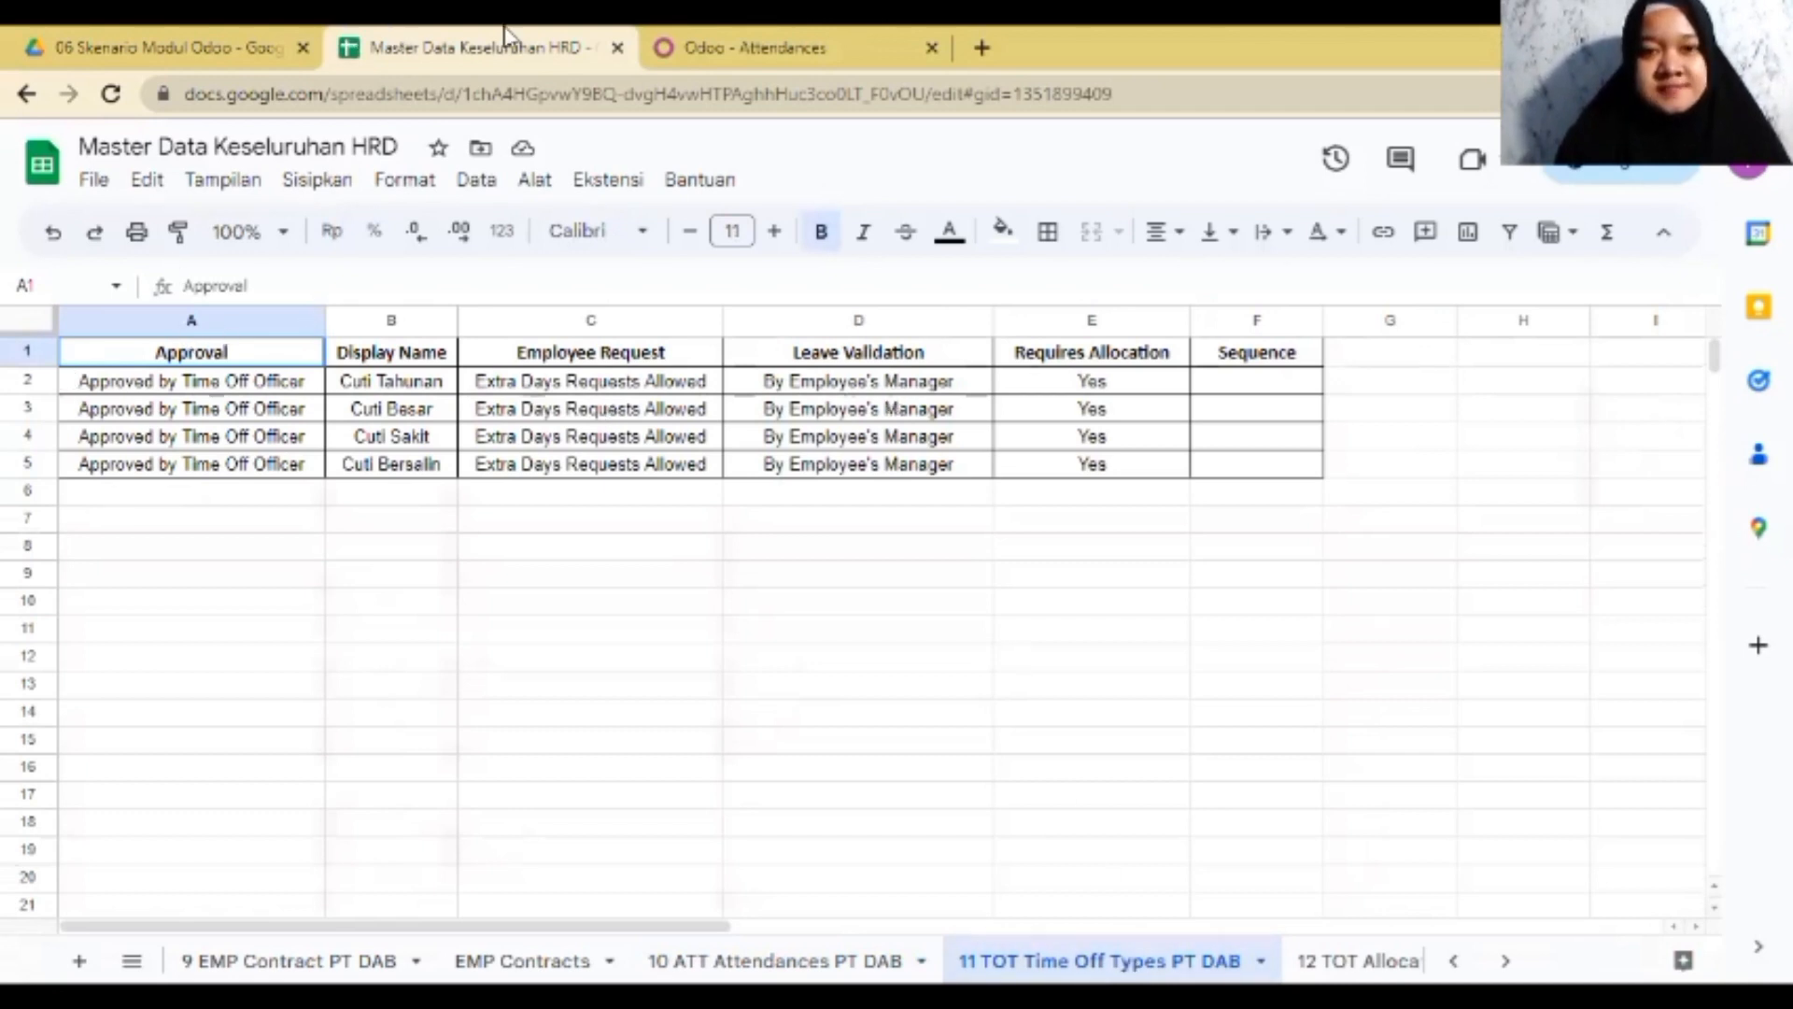
key(ctrl+Tab)
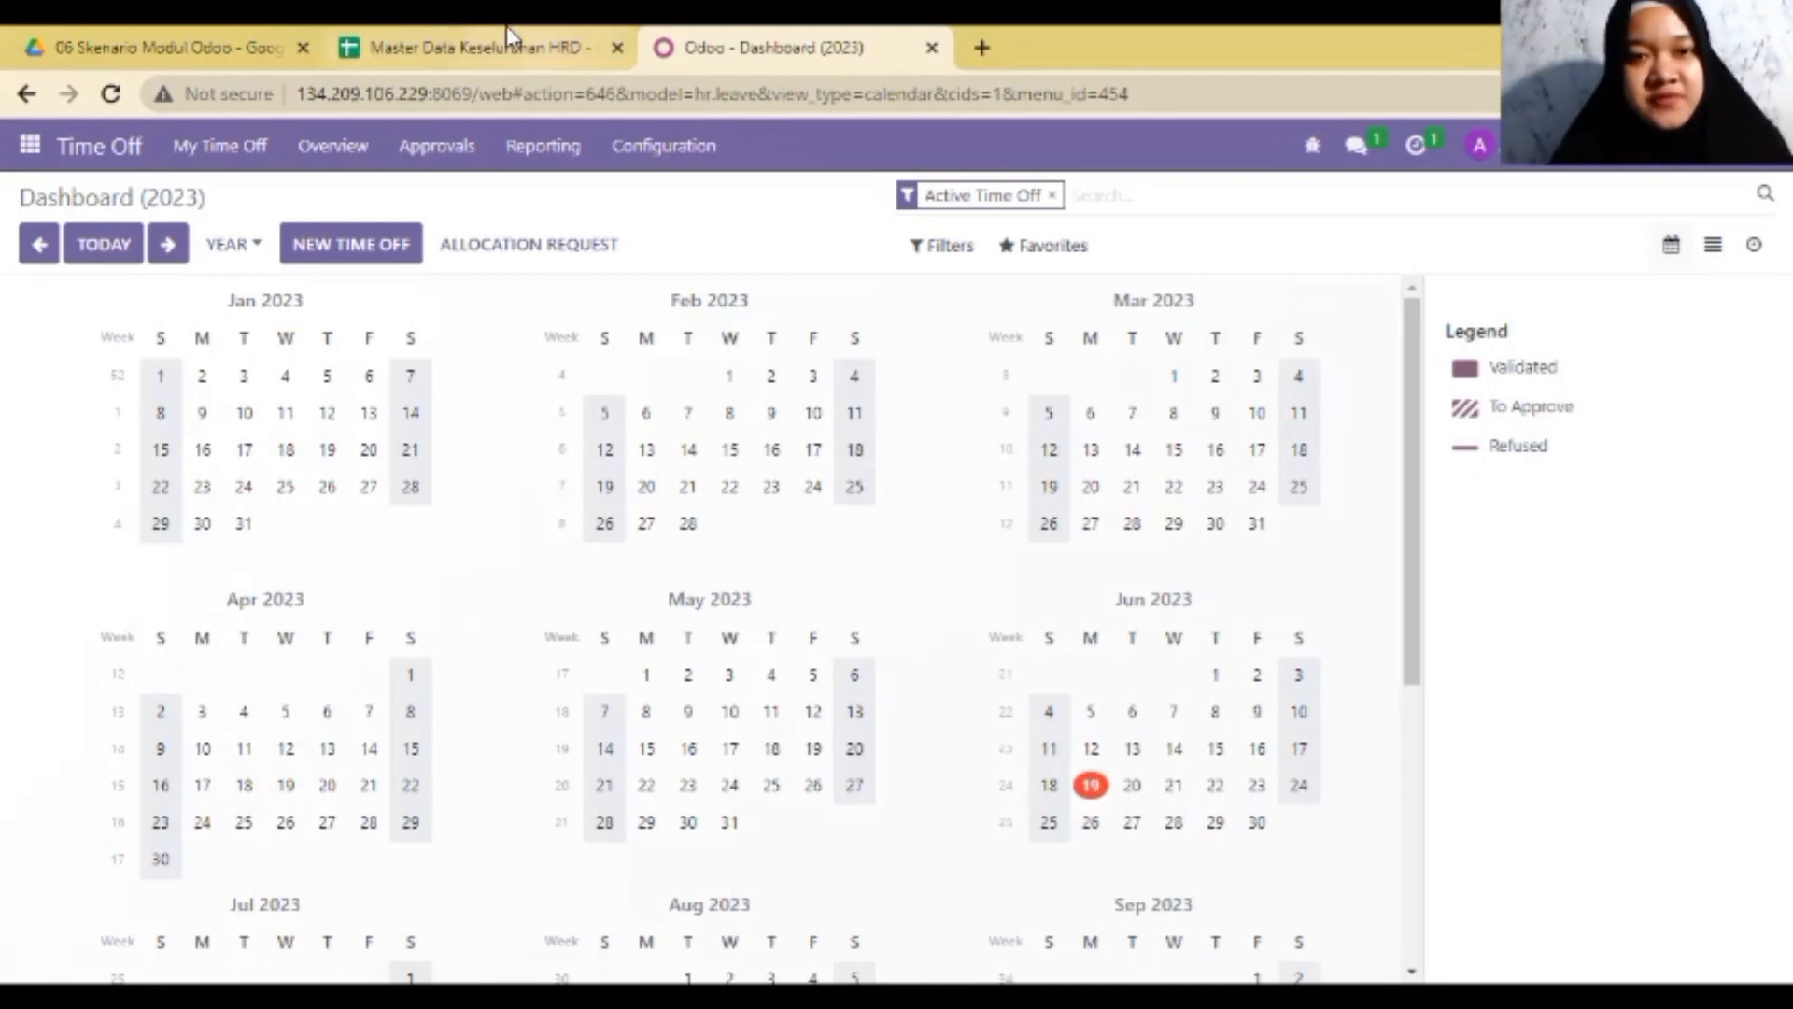
click(658, 147)
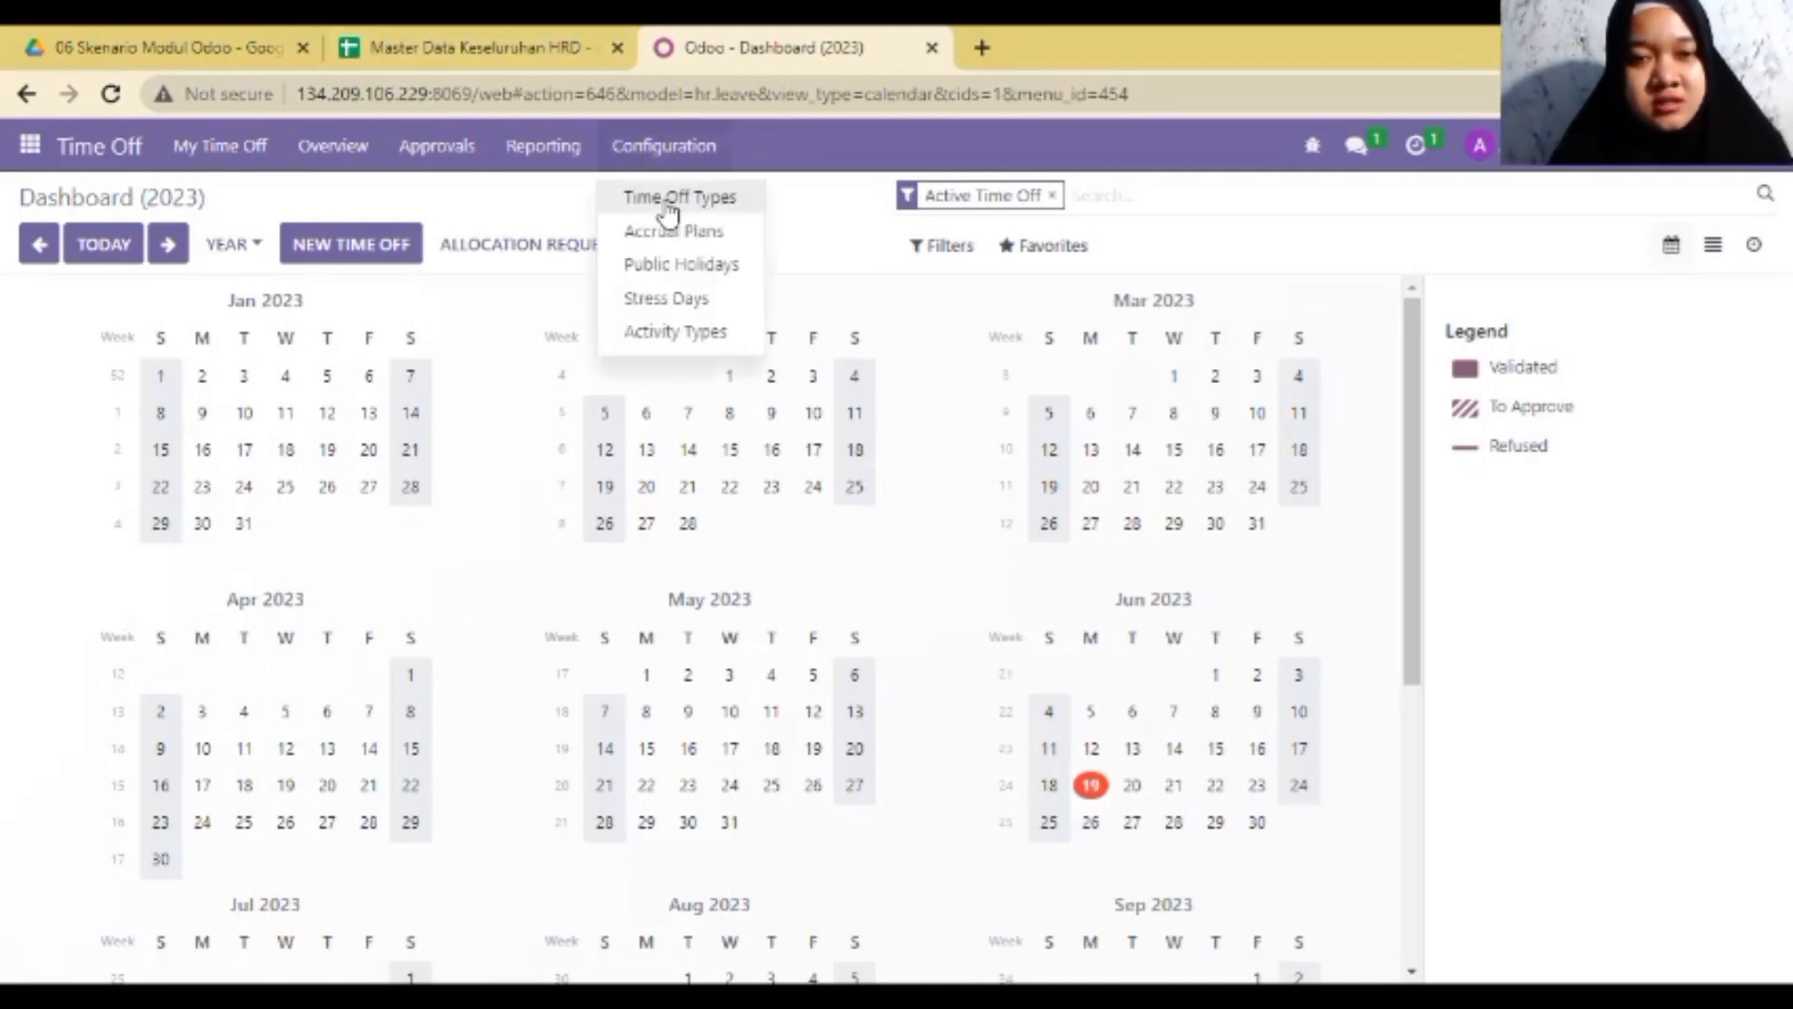
click(665, 207)
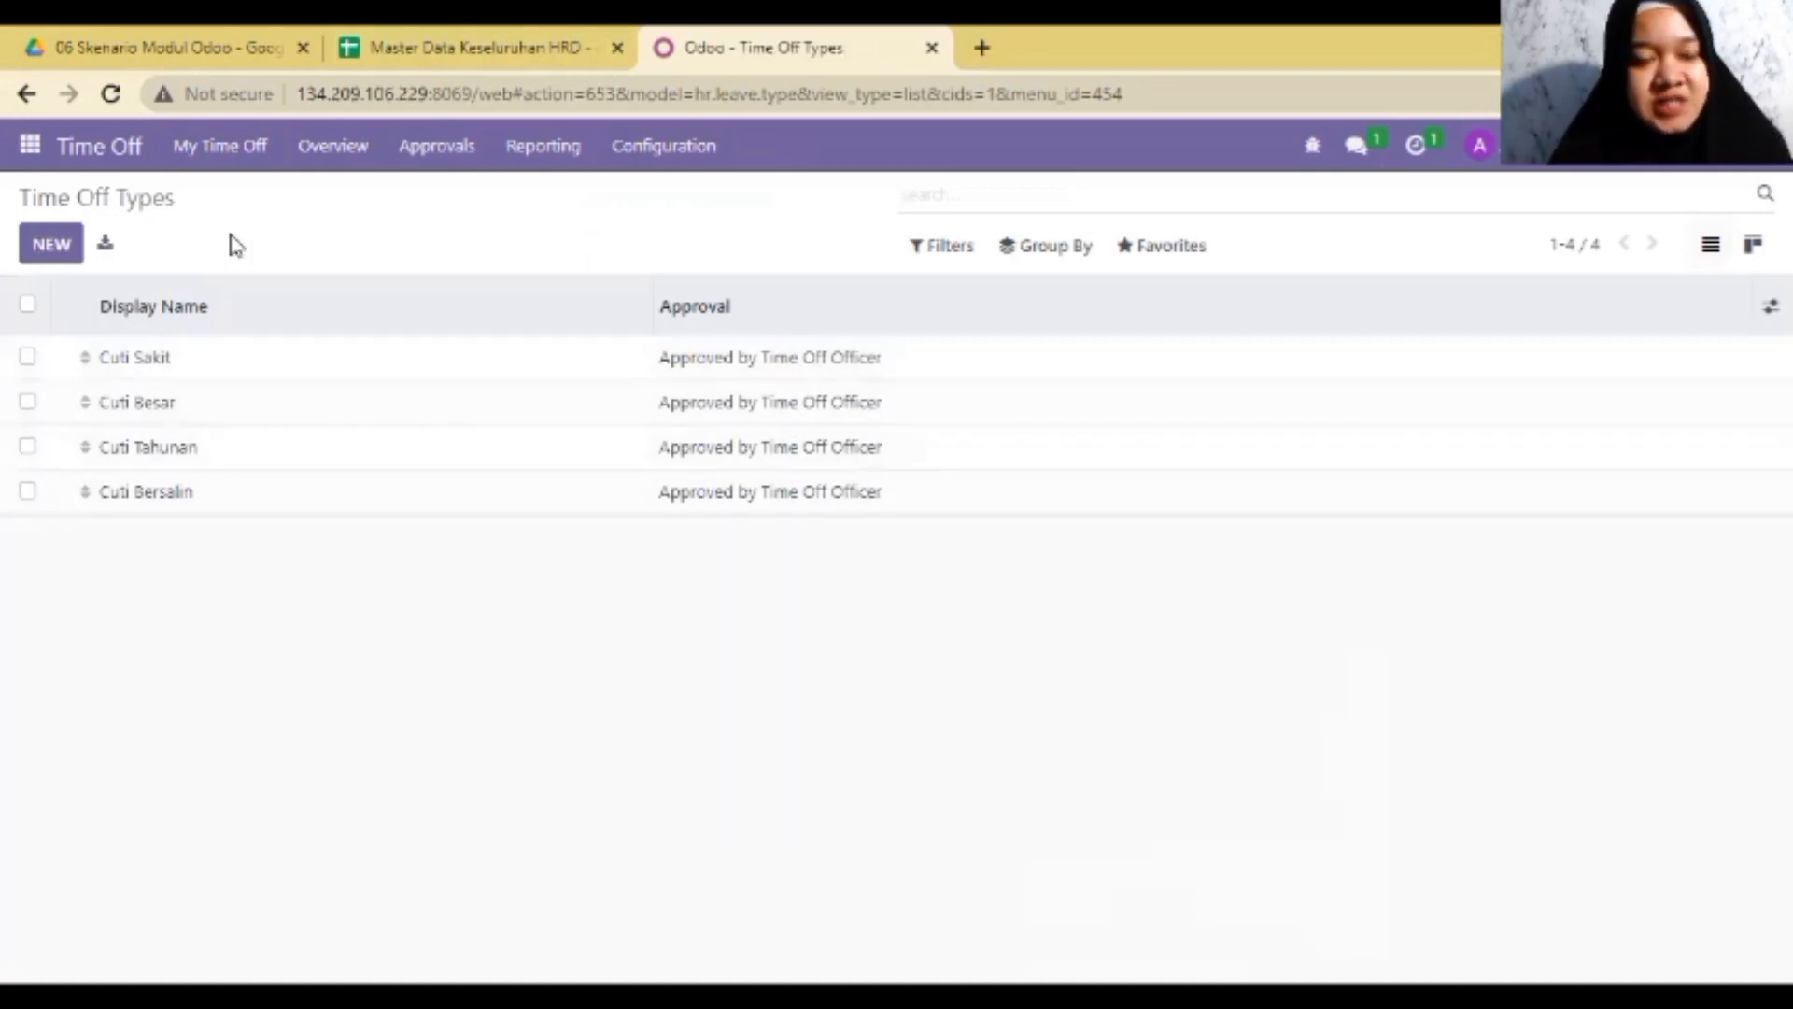
- Open a blank time off type form and examine its approval, allocation request and display options
click(51, 245)
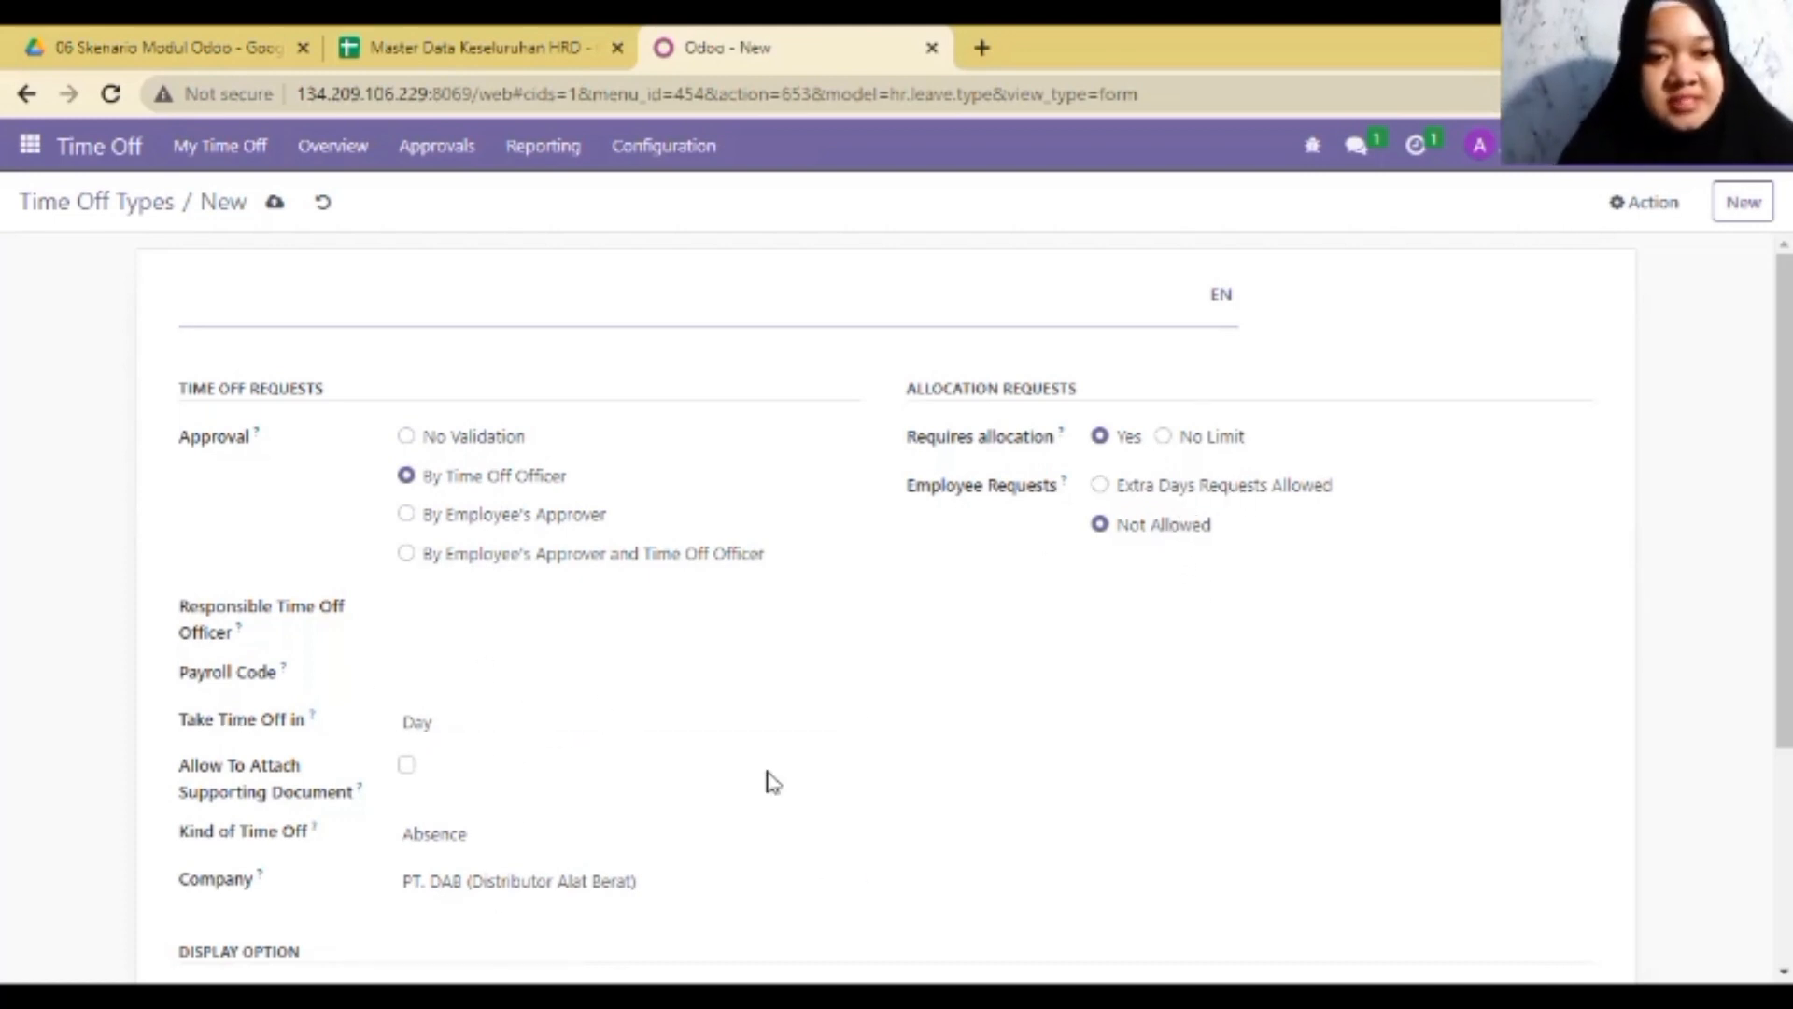
scroll(1784, 560, down, 2)
scroll(752, 599, up, 2)
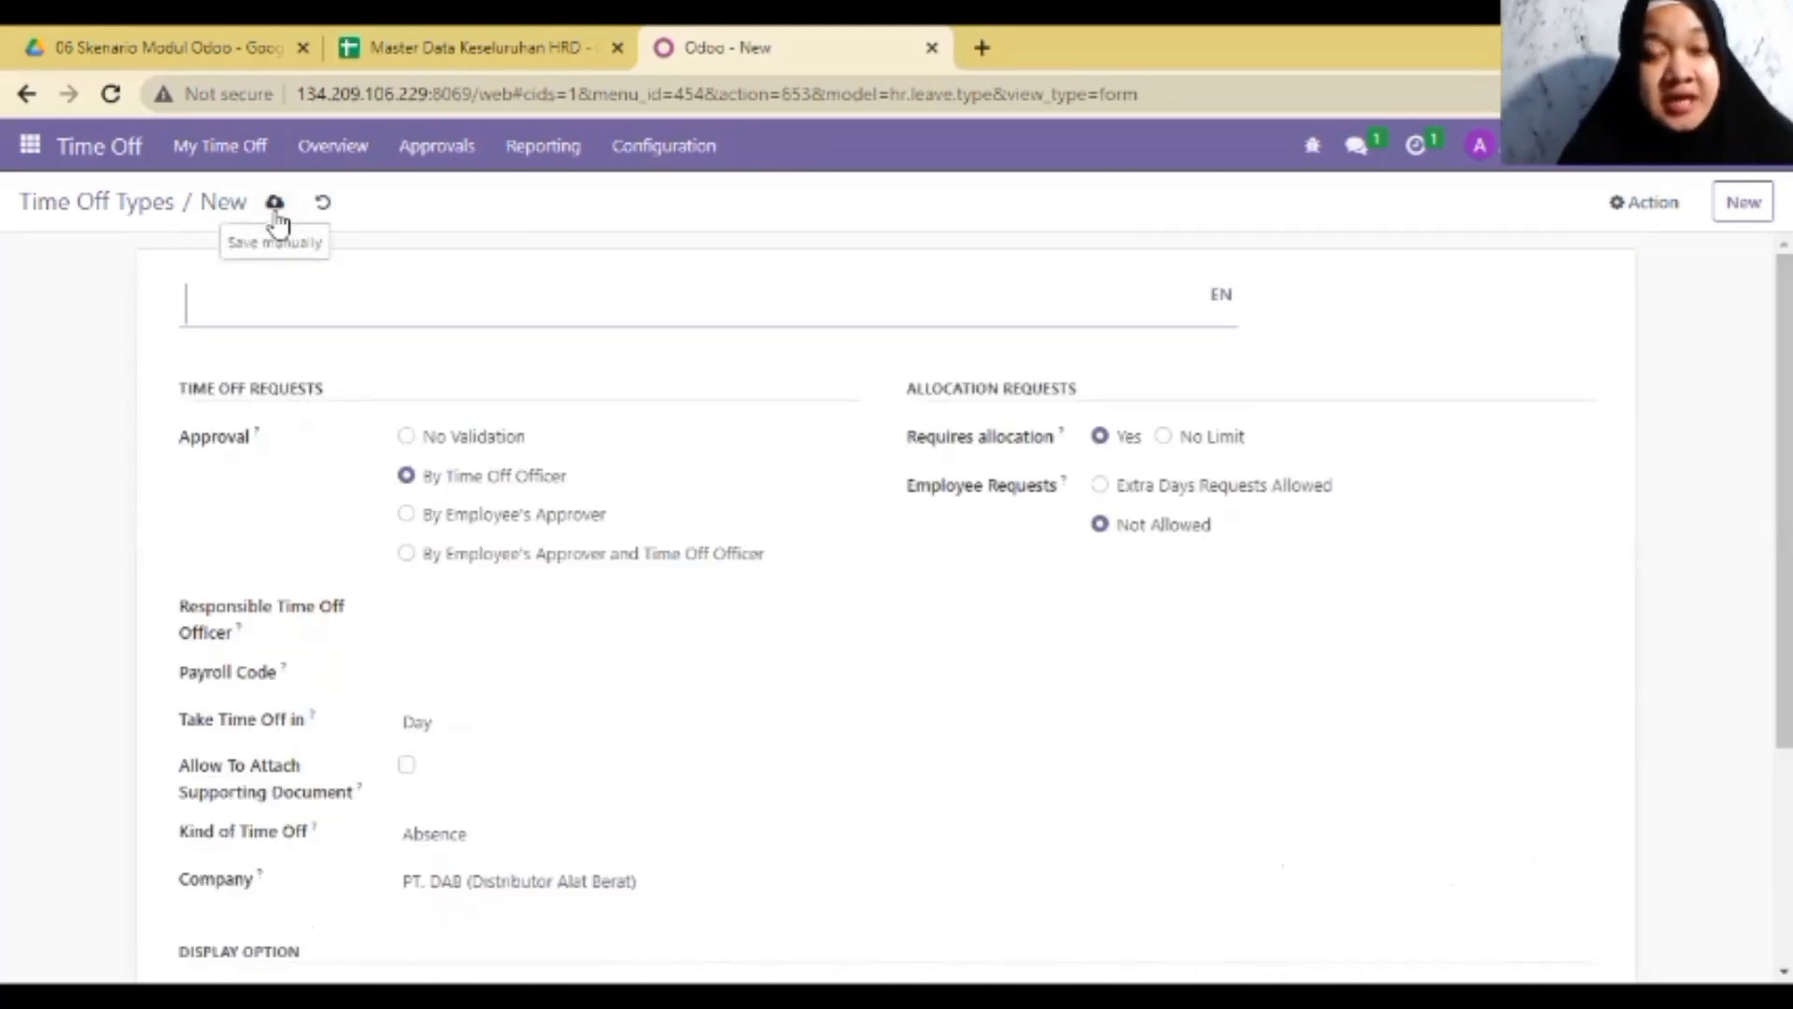
- Load the HRD master data workbook for import into Time Off Types, with the 11 TOT Time Off Types sheet selected, and test it
click(41, 200)
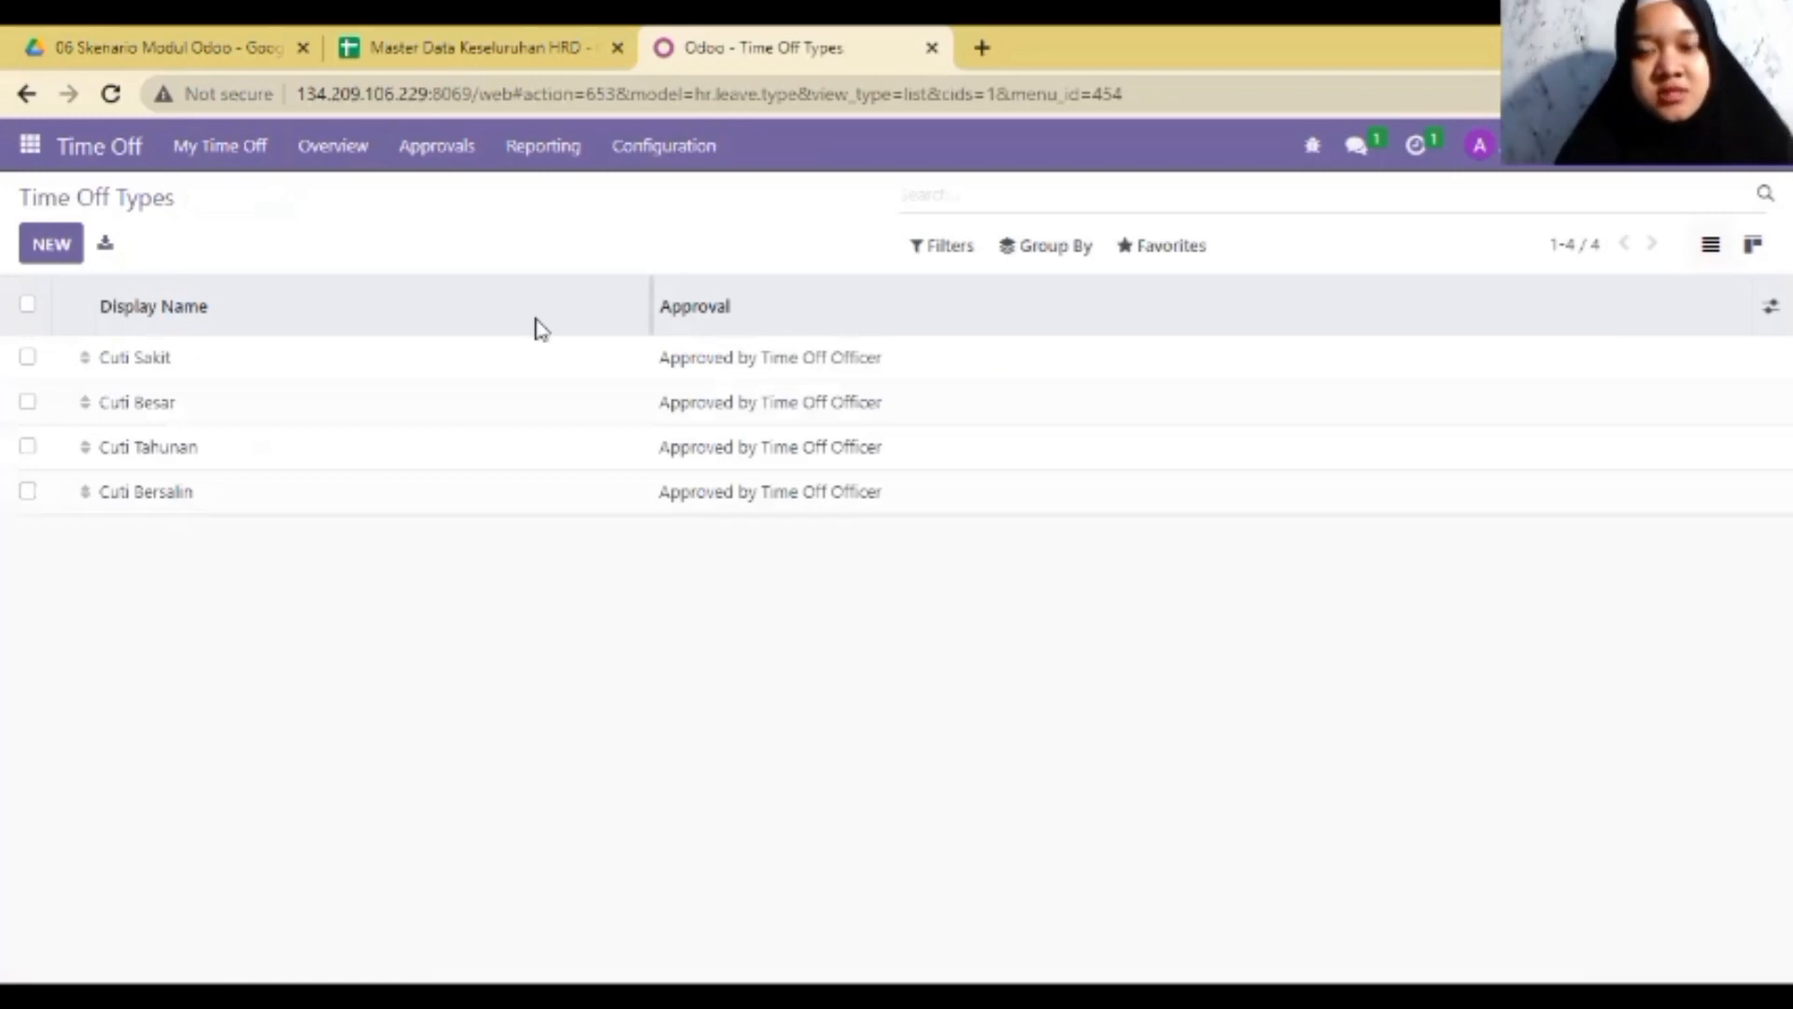
click(1174, 249)
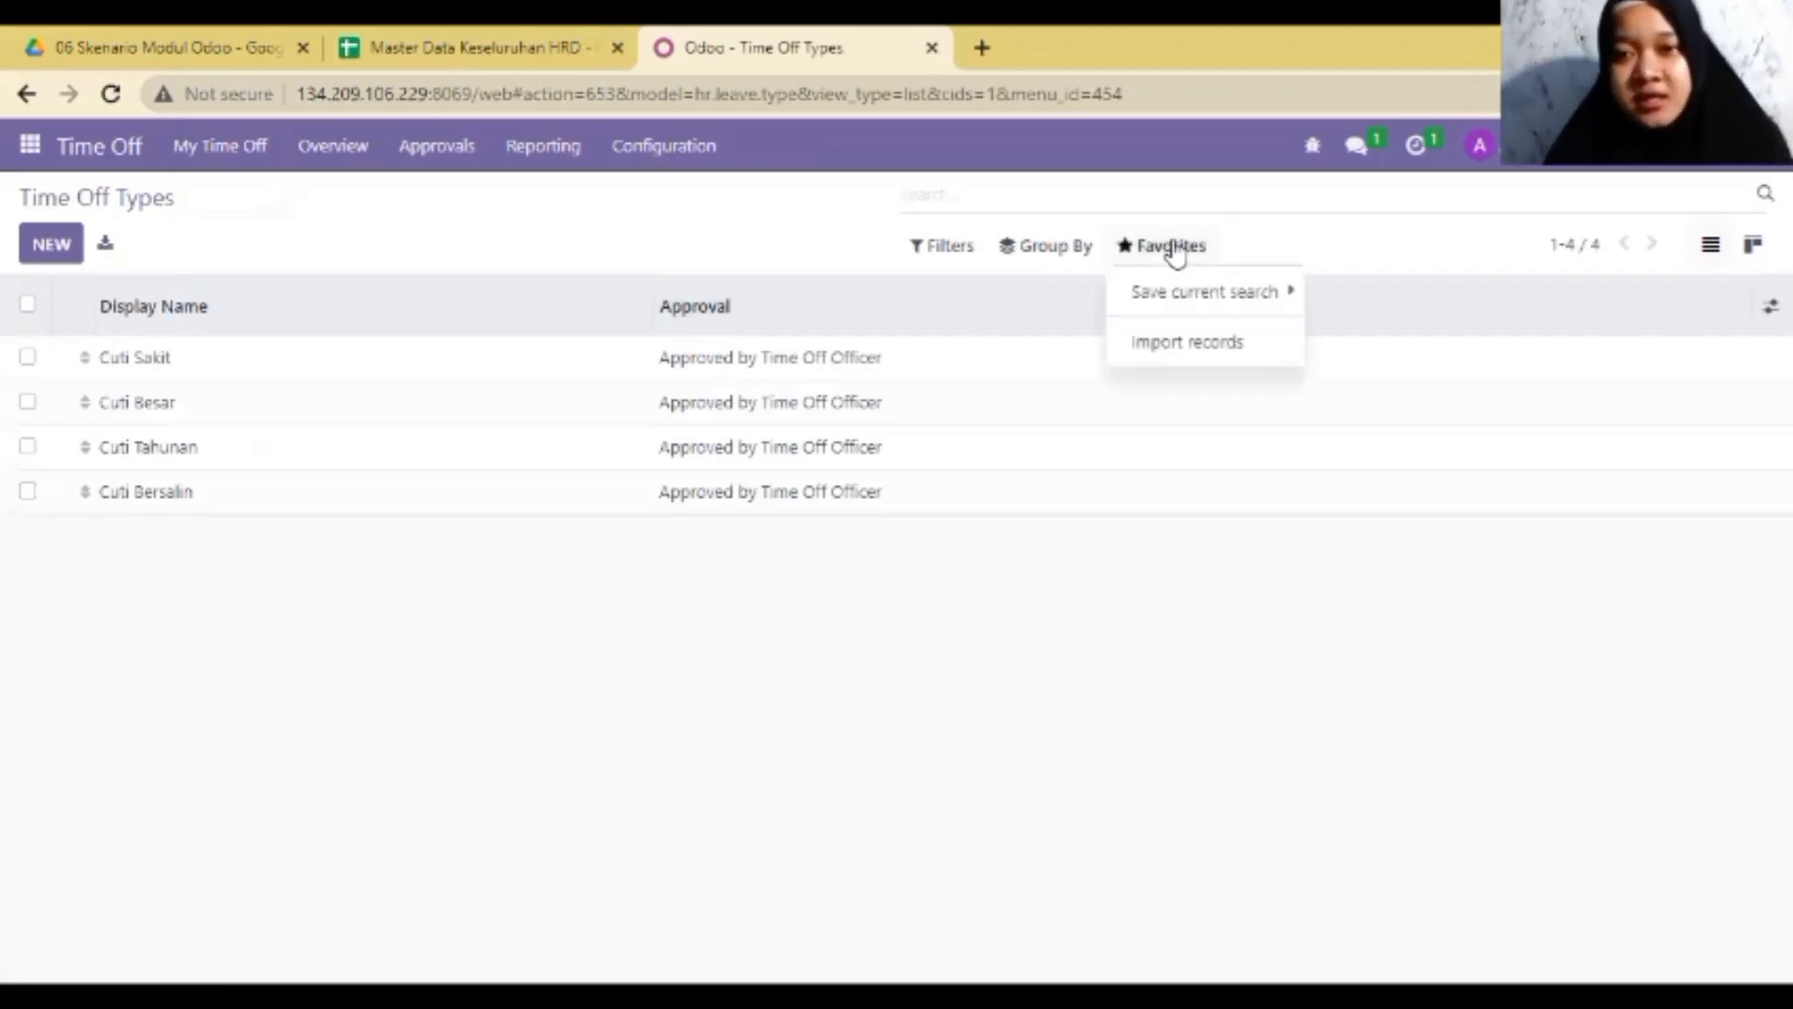
click(1177, 341)
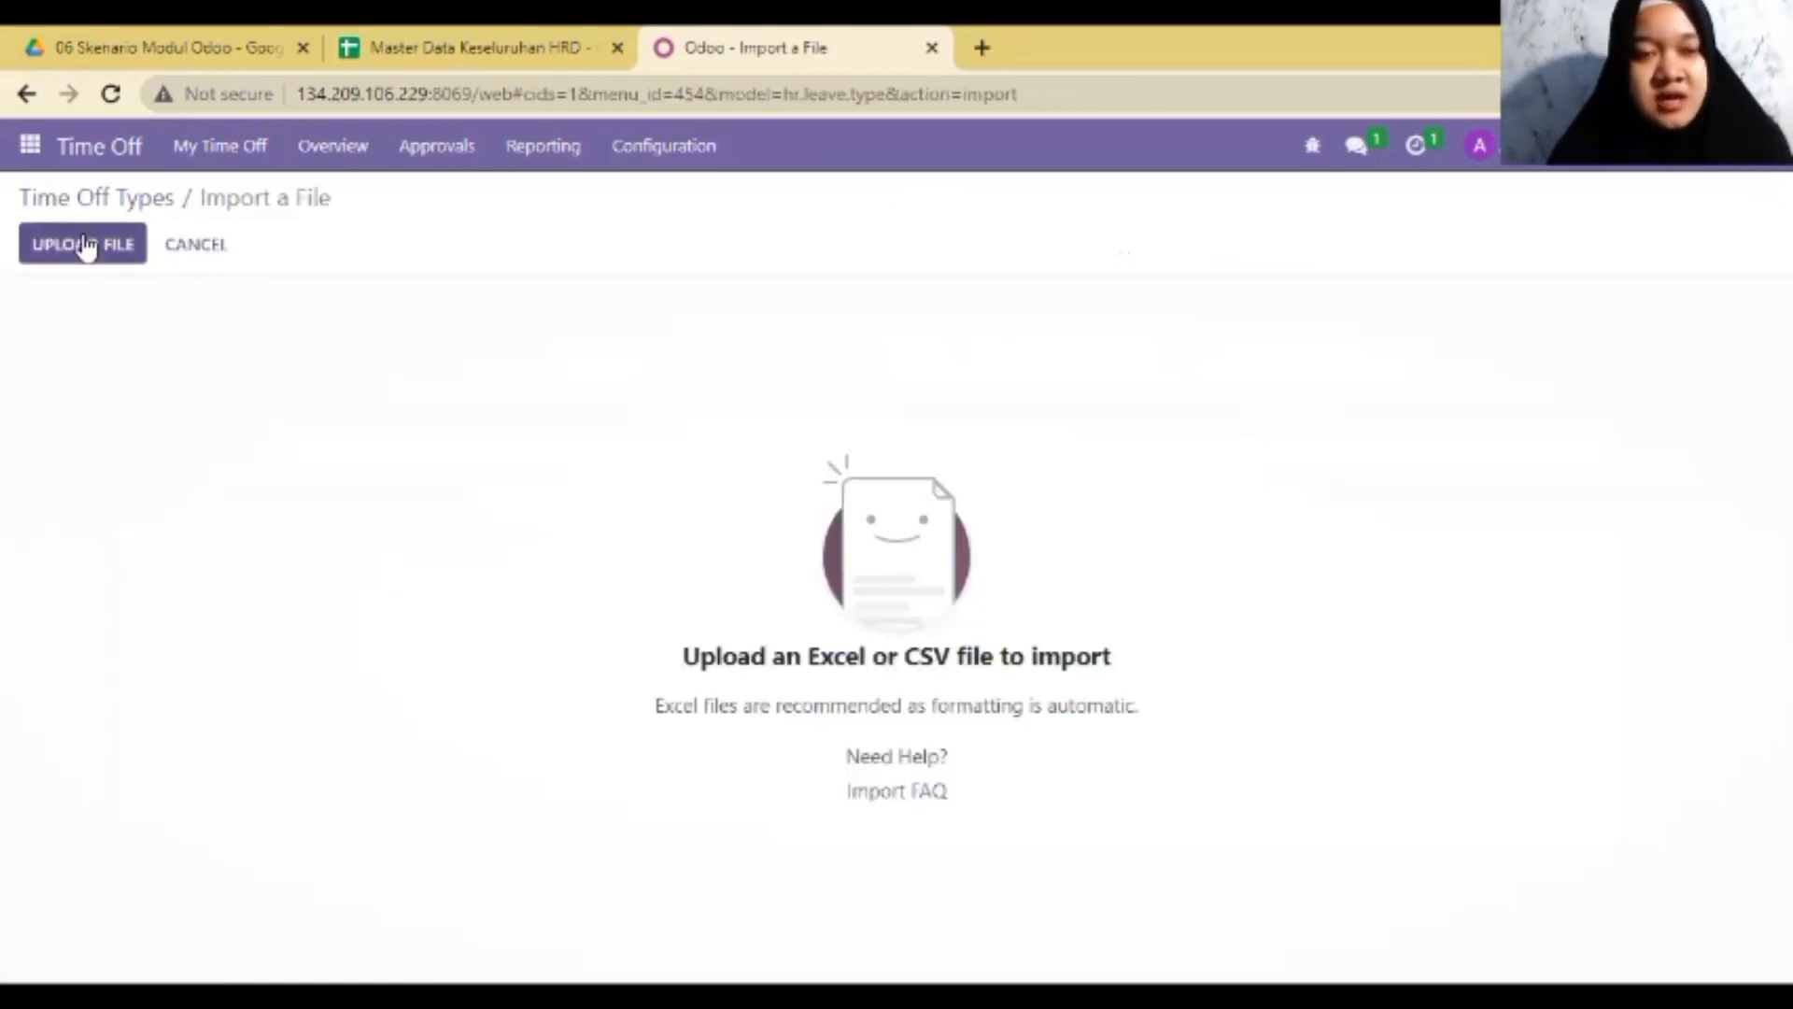
click(82, 243)
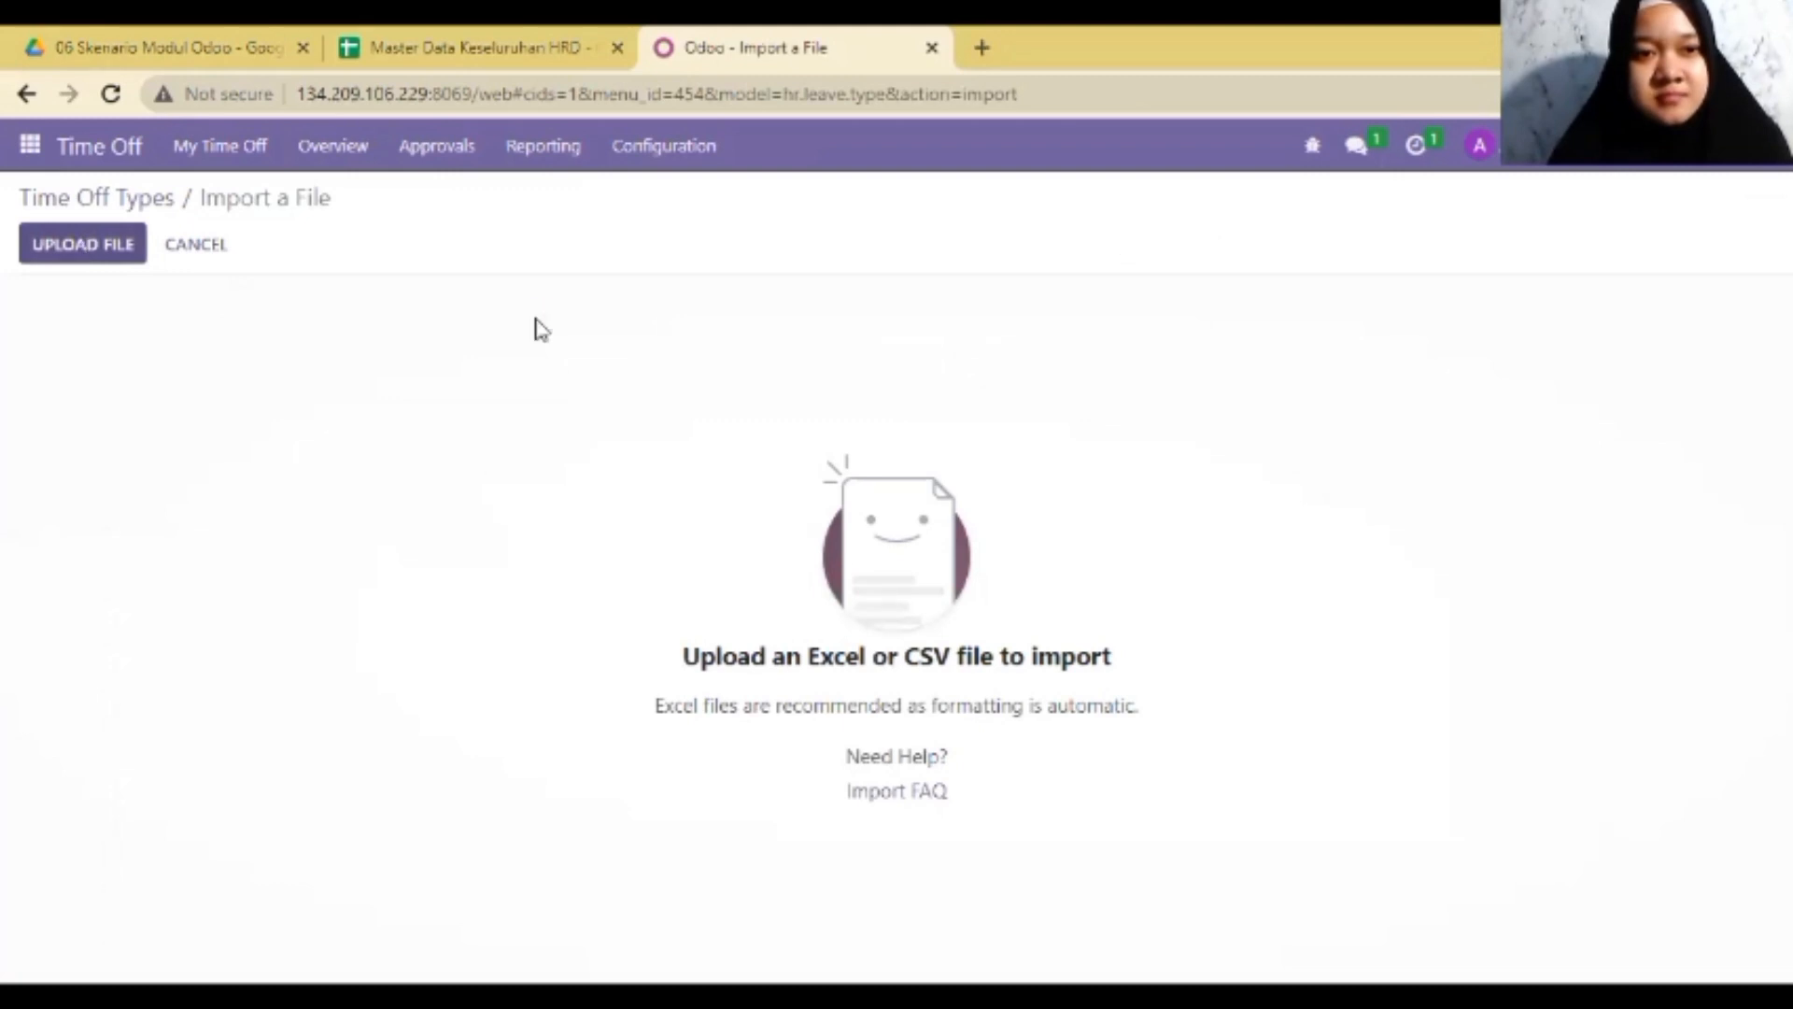
click(492, 245)
click(1571, 940)
click(140, 248)
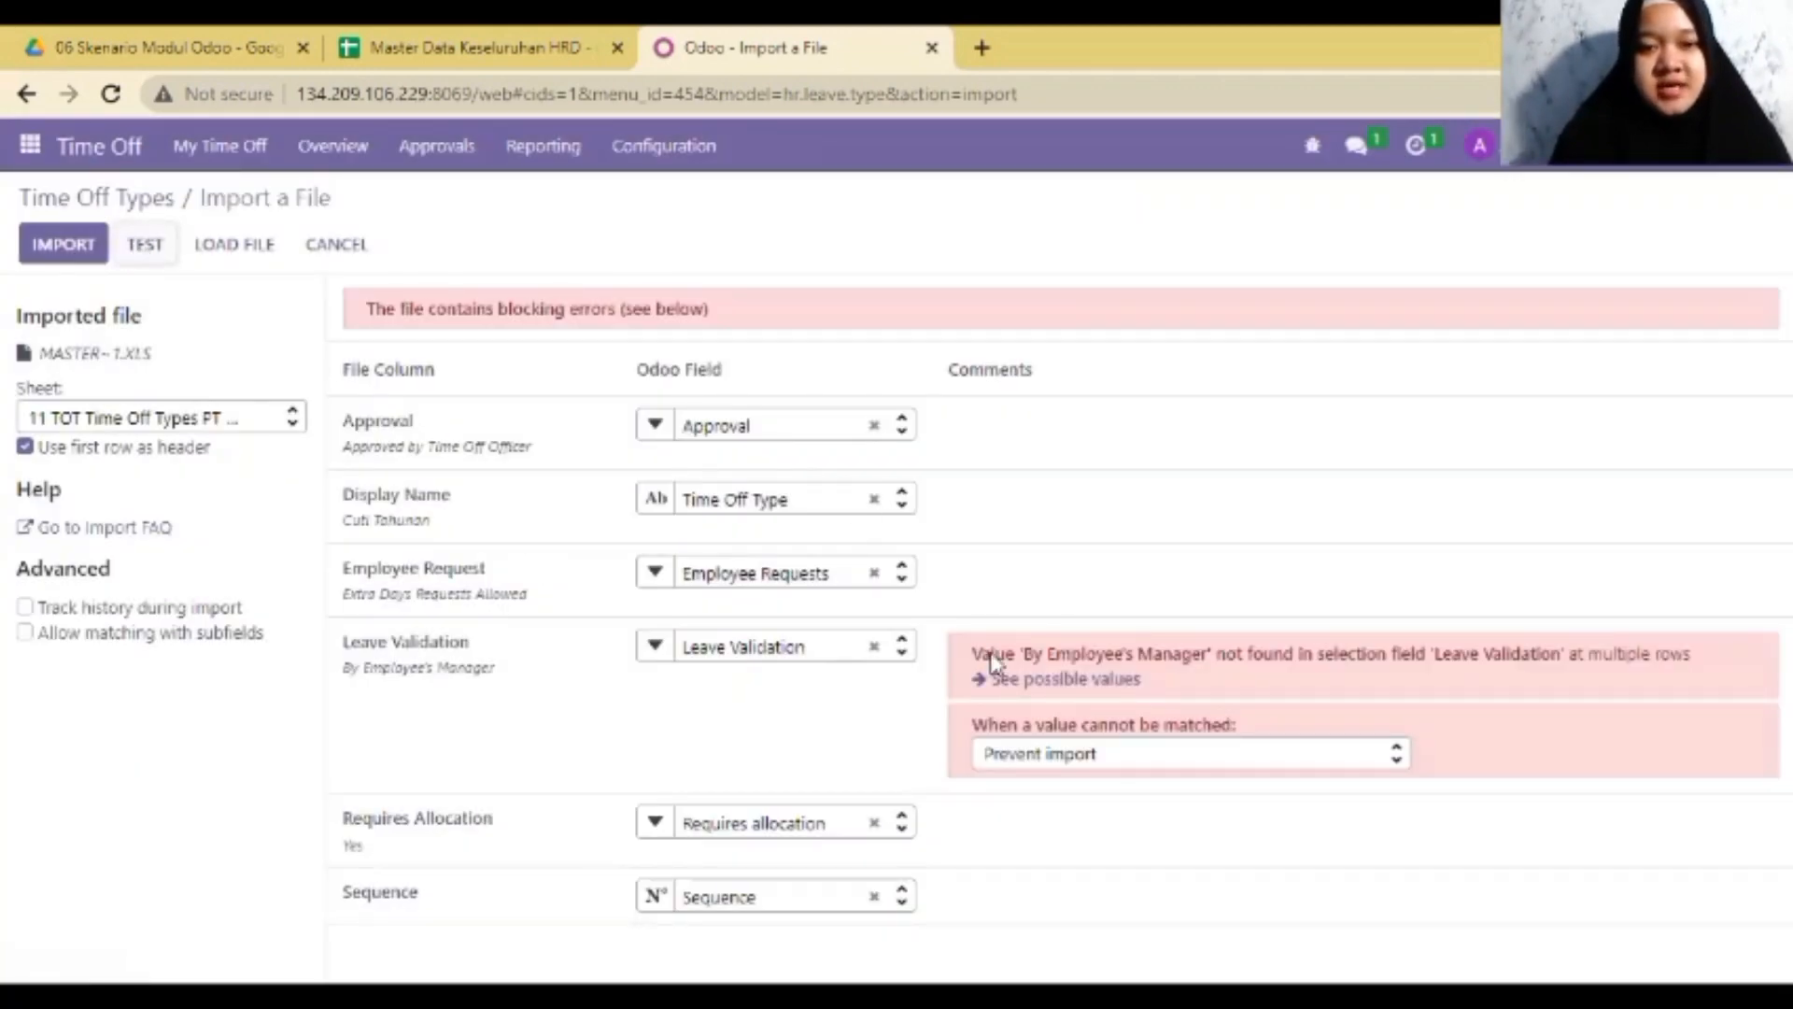
- Clear the Odoo field matched to the Leave Validation column, test the import again and return to the Time Off Types list
click(874, 647)
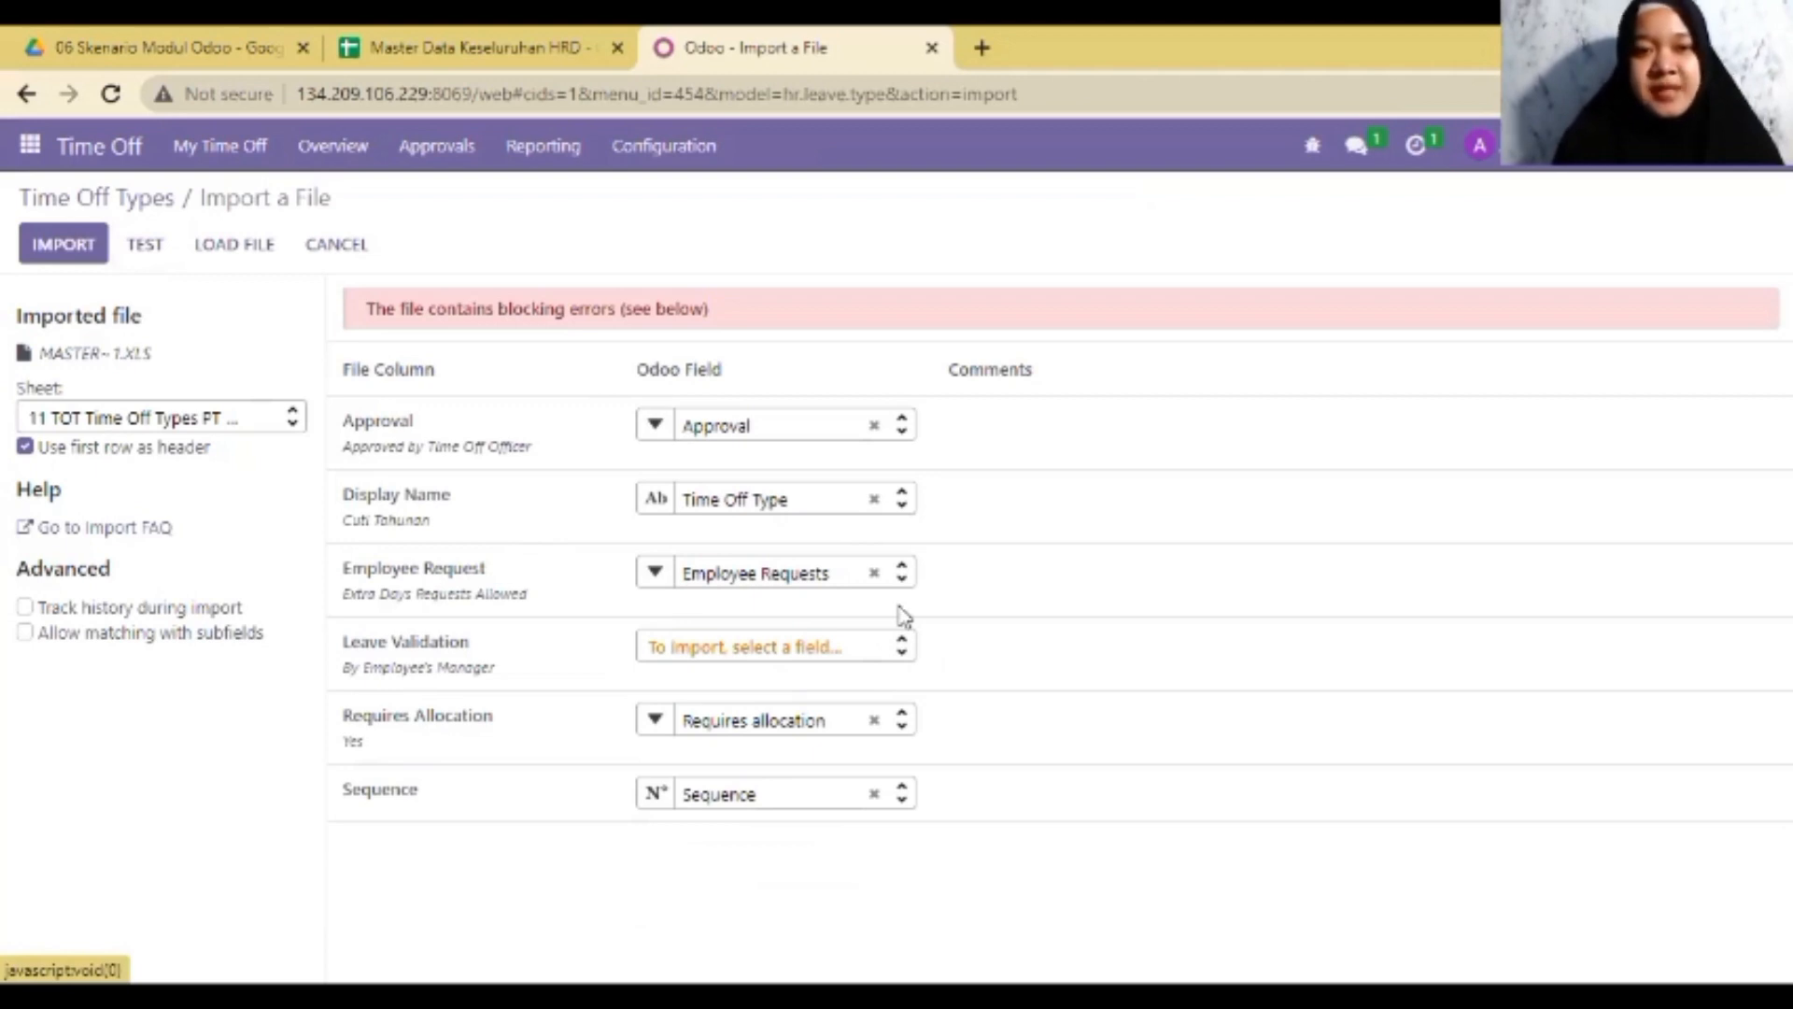
click(147, 248)
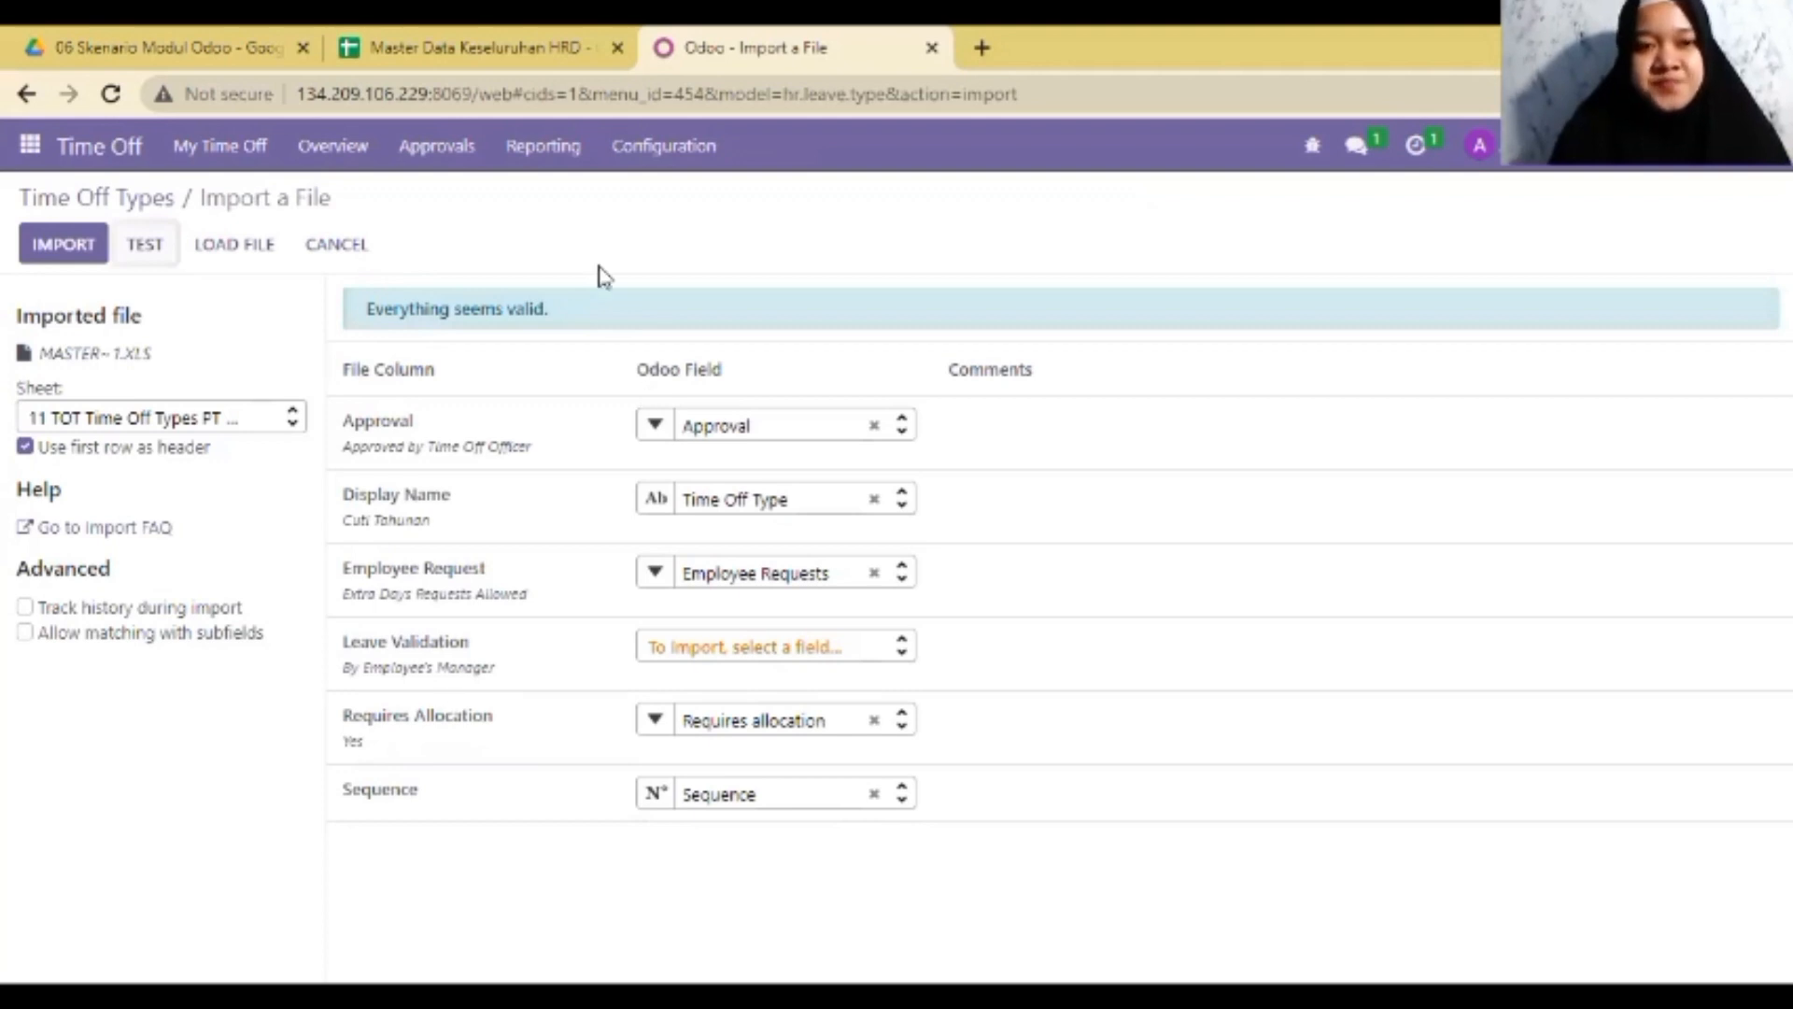
click(58, 249)
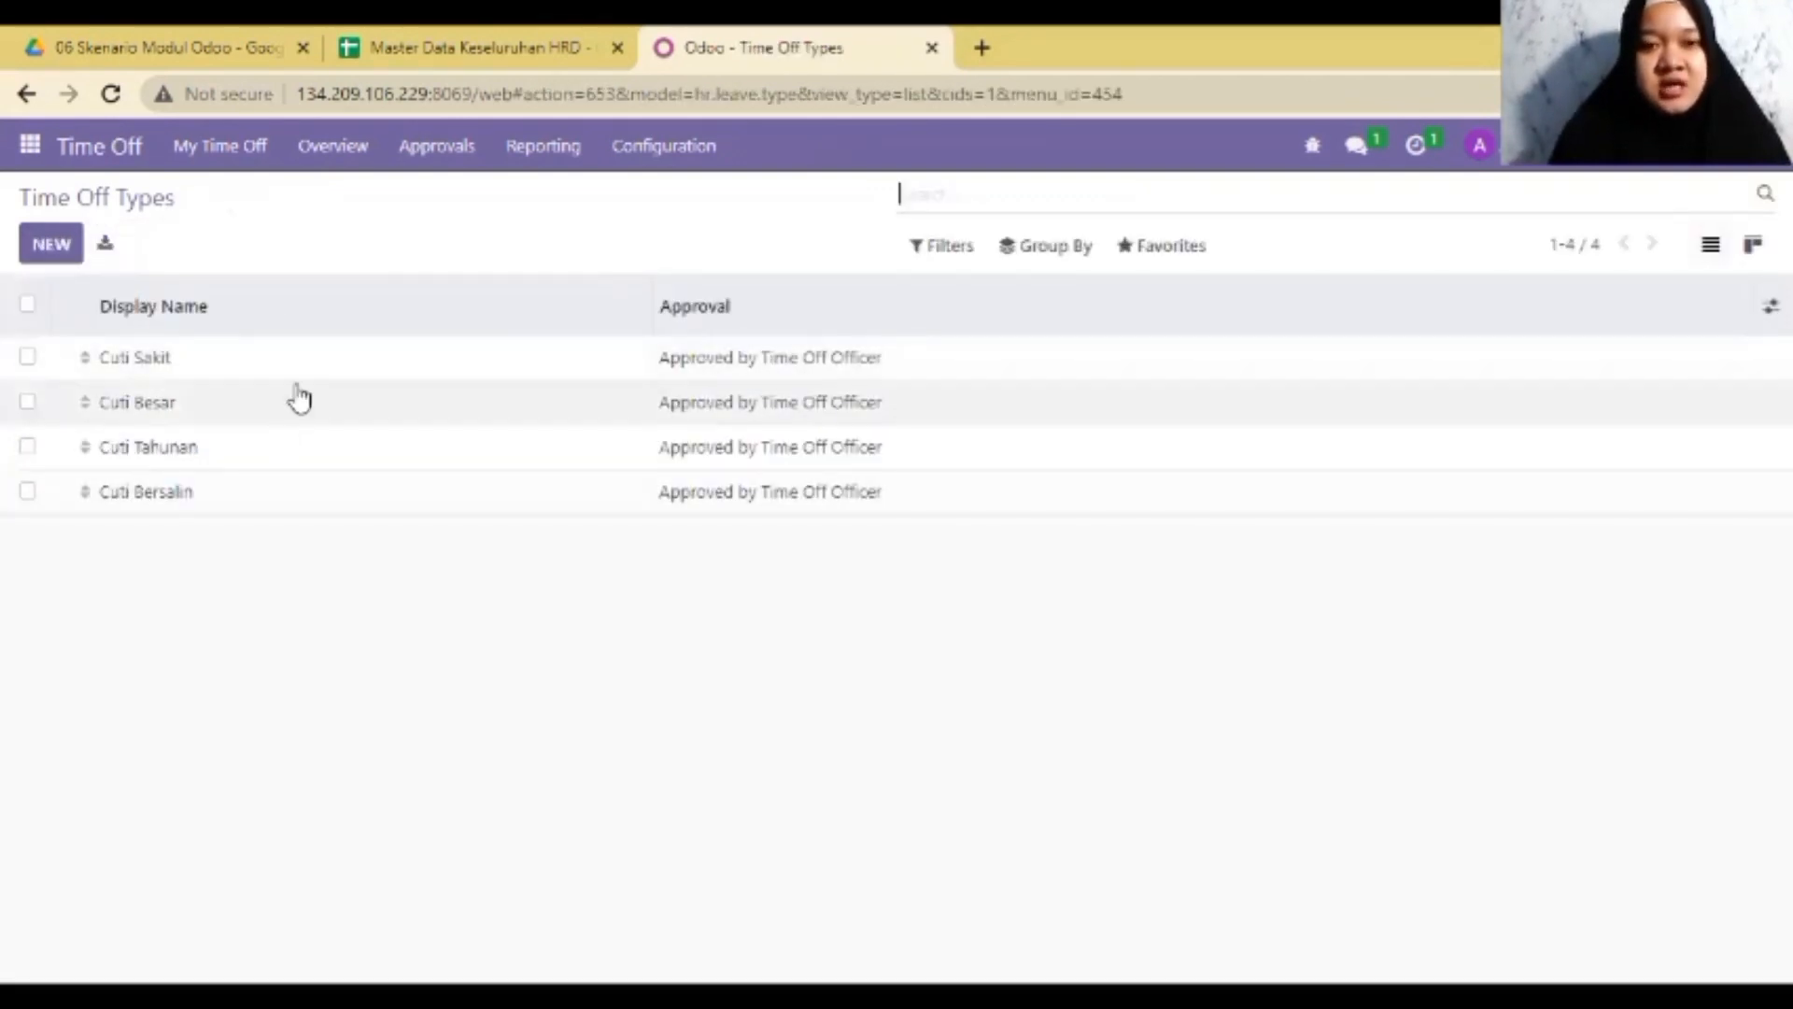
- Look through the Cuti Sakit time off type's approval, allocation and display settings, and return to the Time Off Types list
click(248, 369)
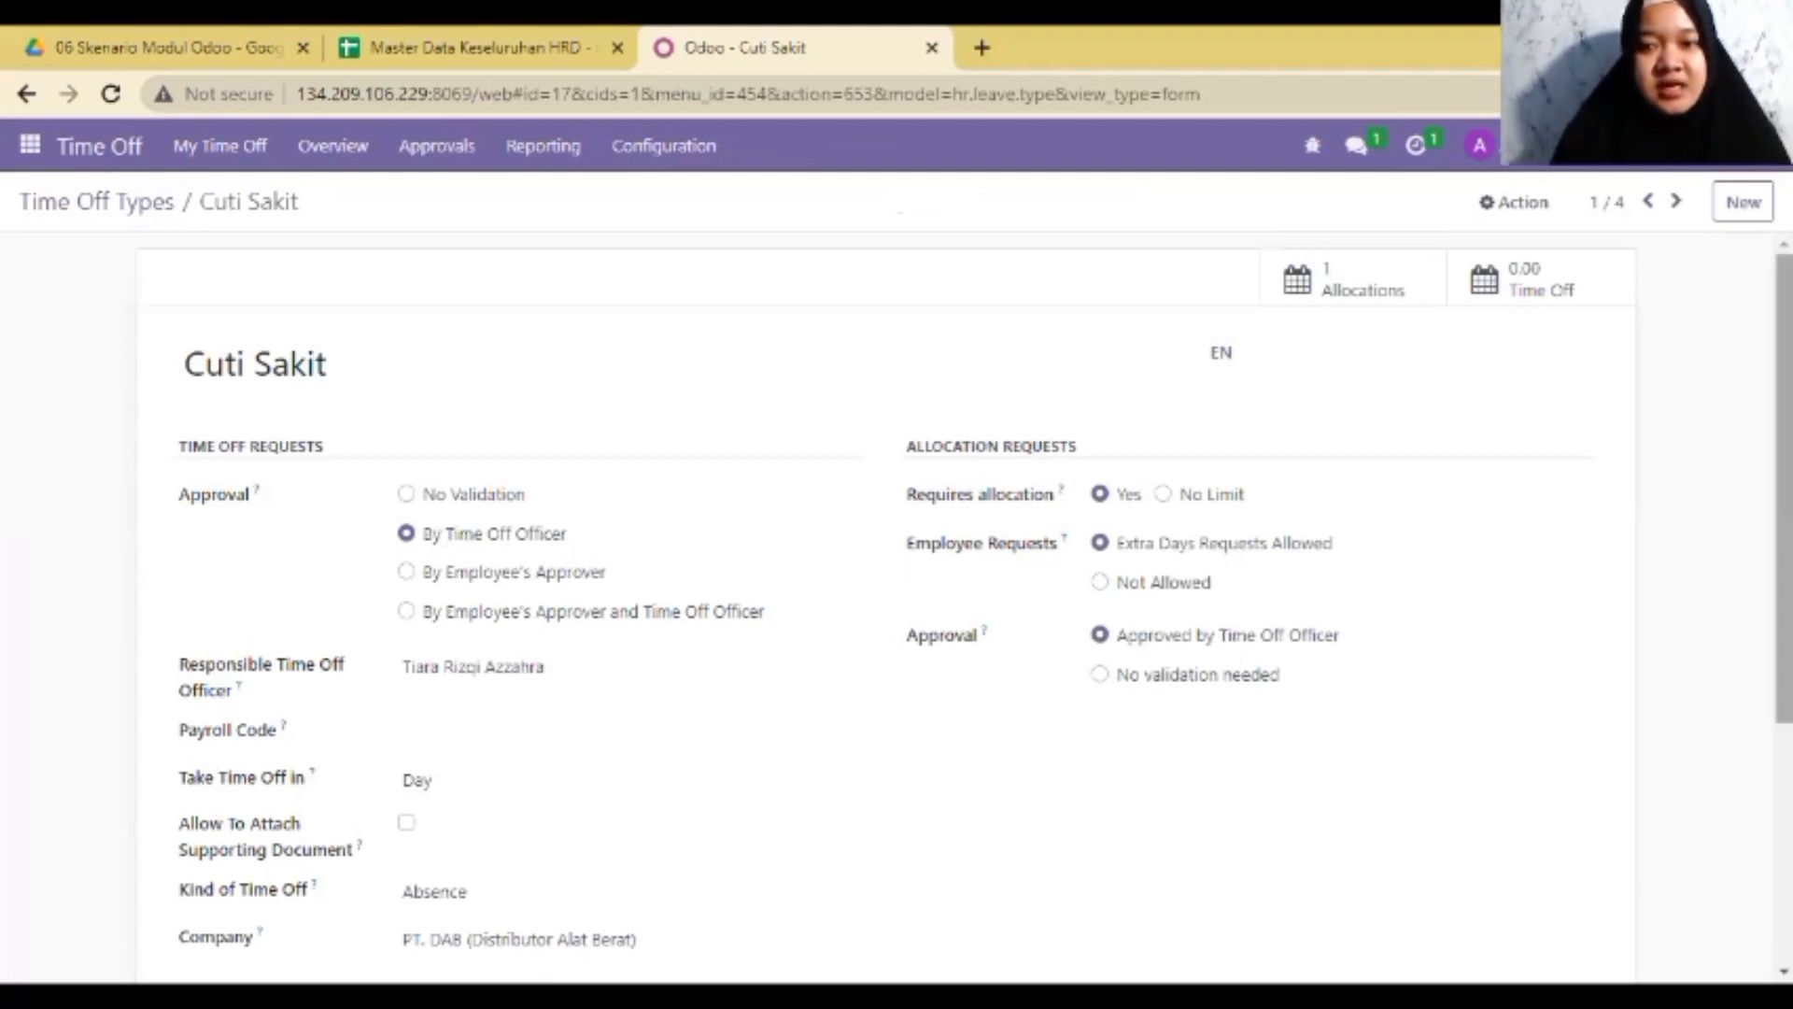
scroll(1784, 560, down, 4)
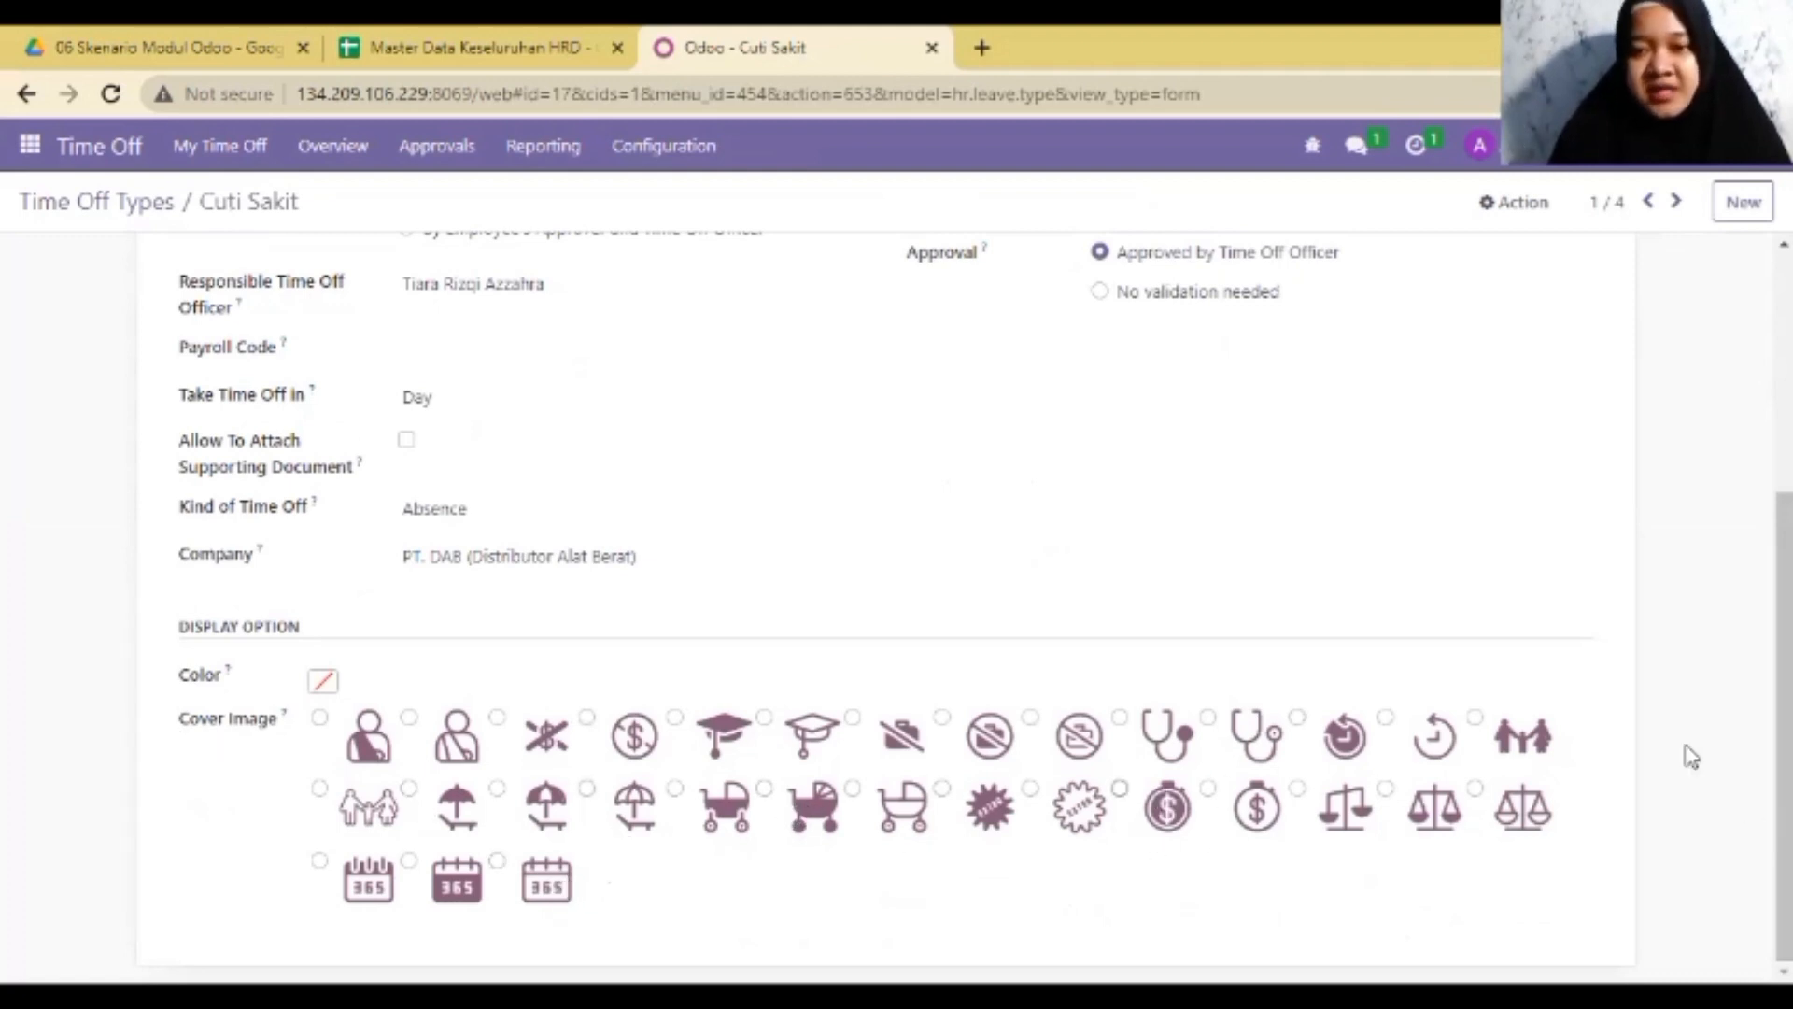
drag(1783, 747, 1783, 509)
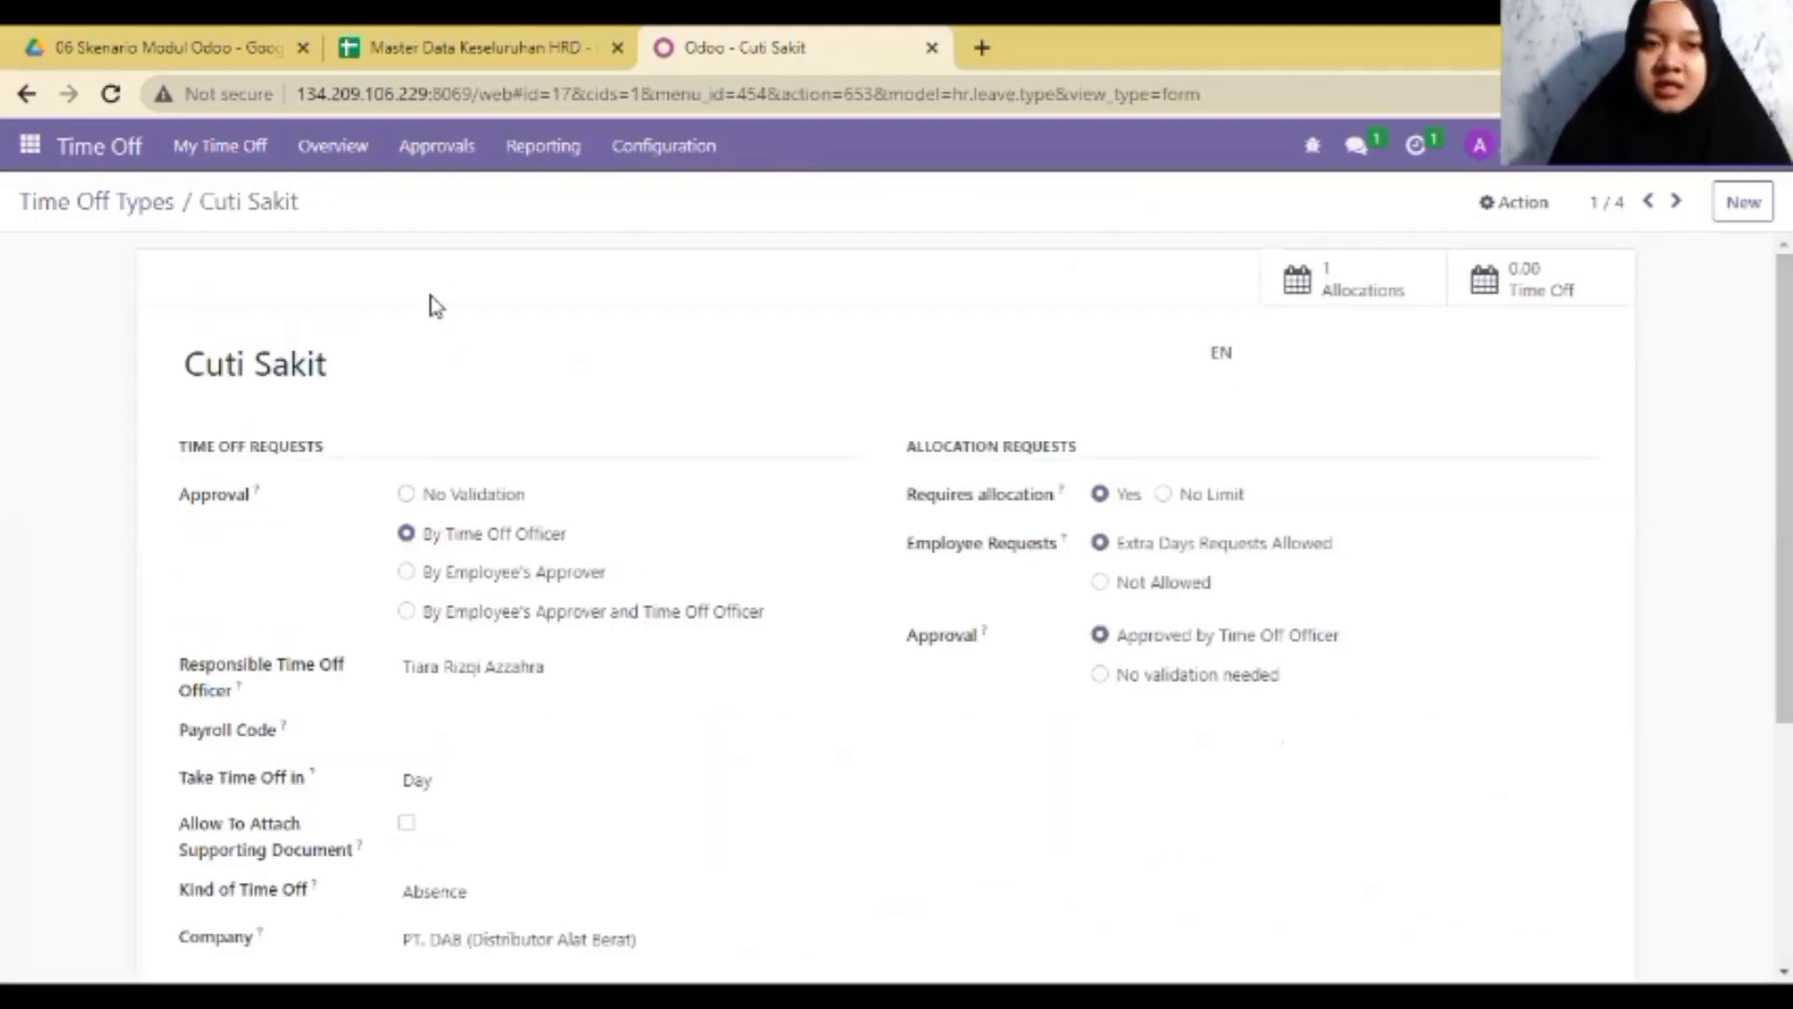
click(136, 204)
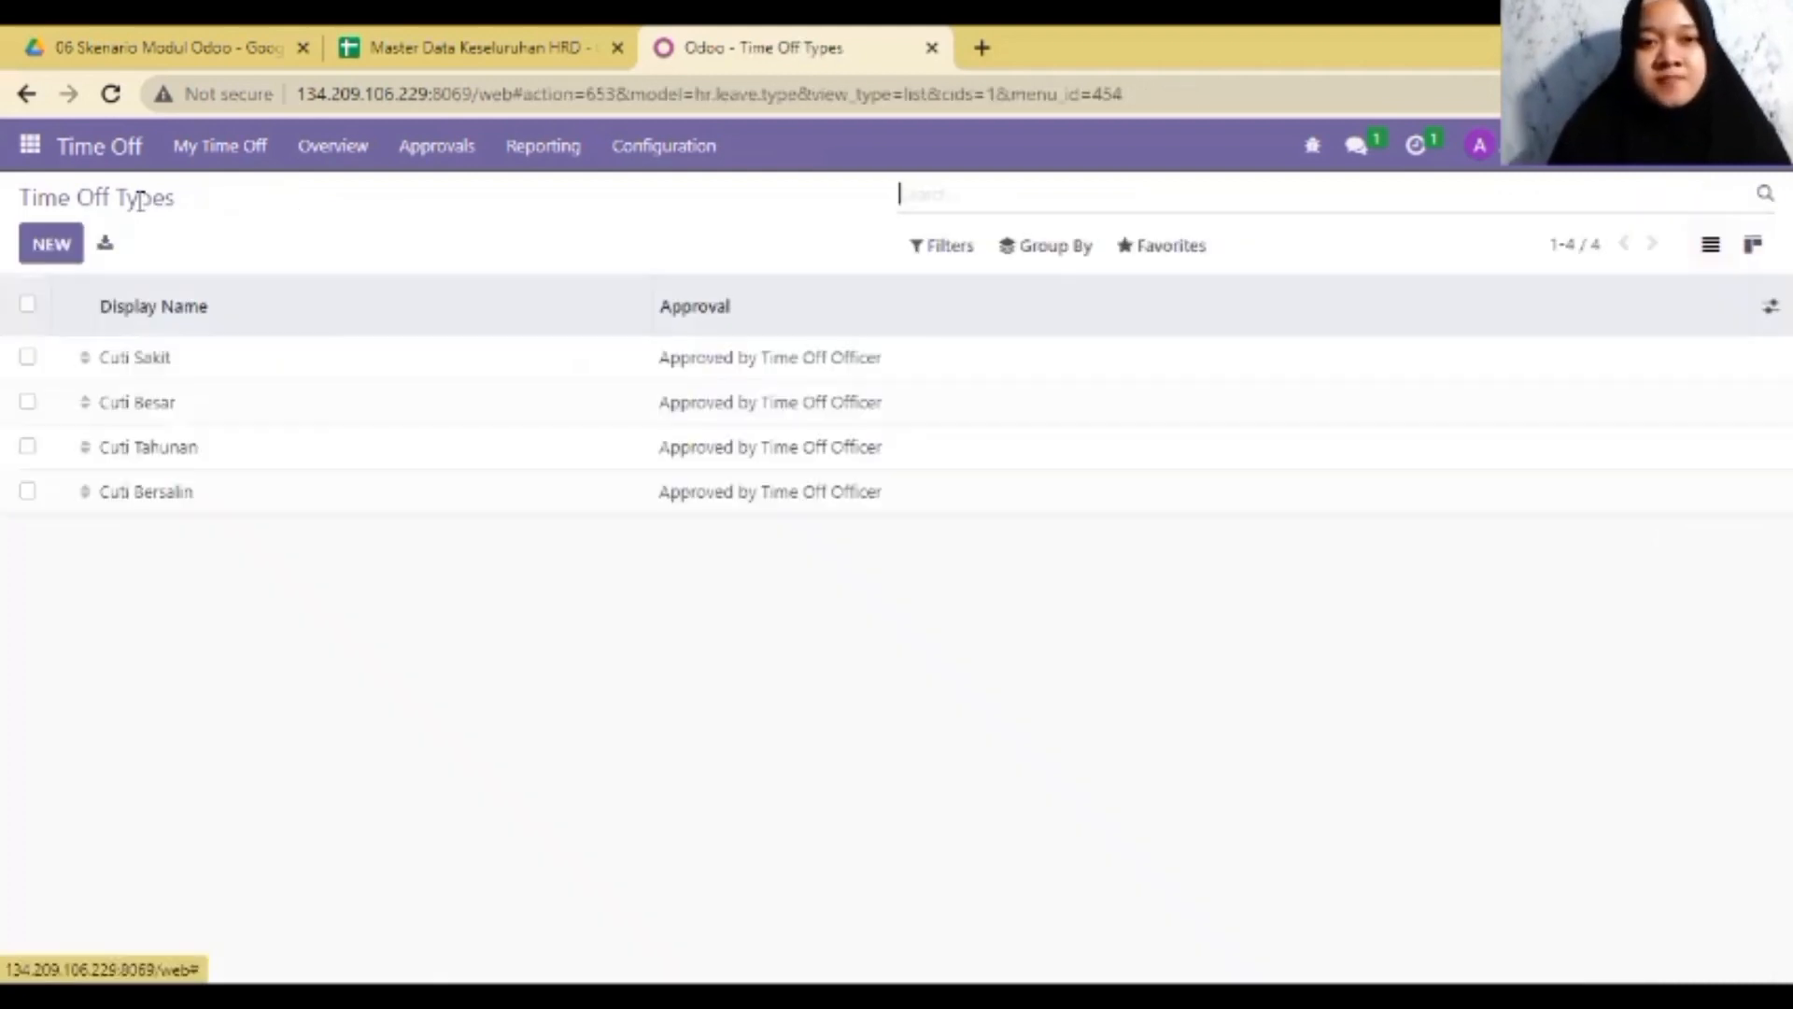
- Check the 12 TOT Allocations PT DAB sheet in the master data, and open the My Allocations list in Odoo
click(467, 47)
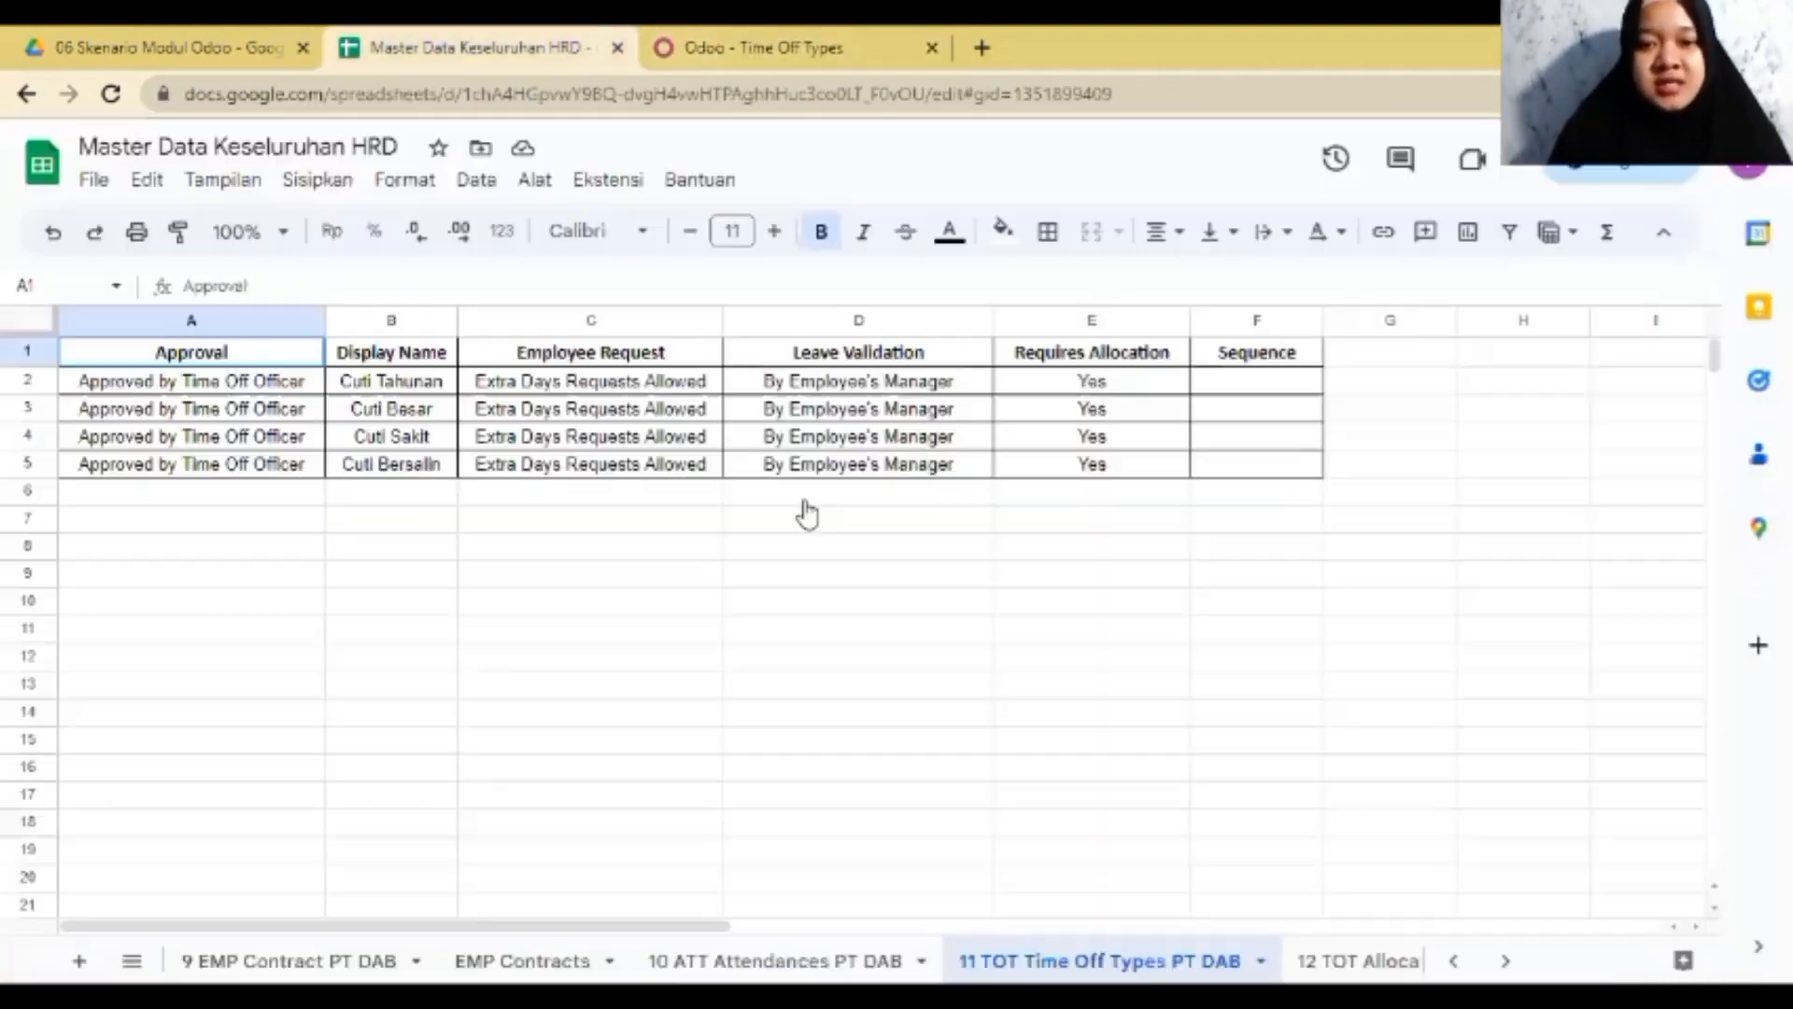
click(1356, 960)
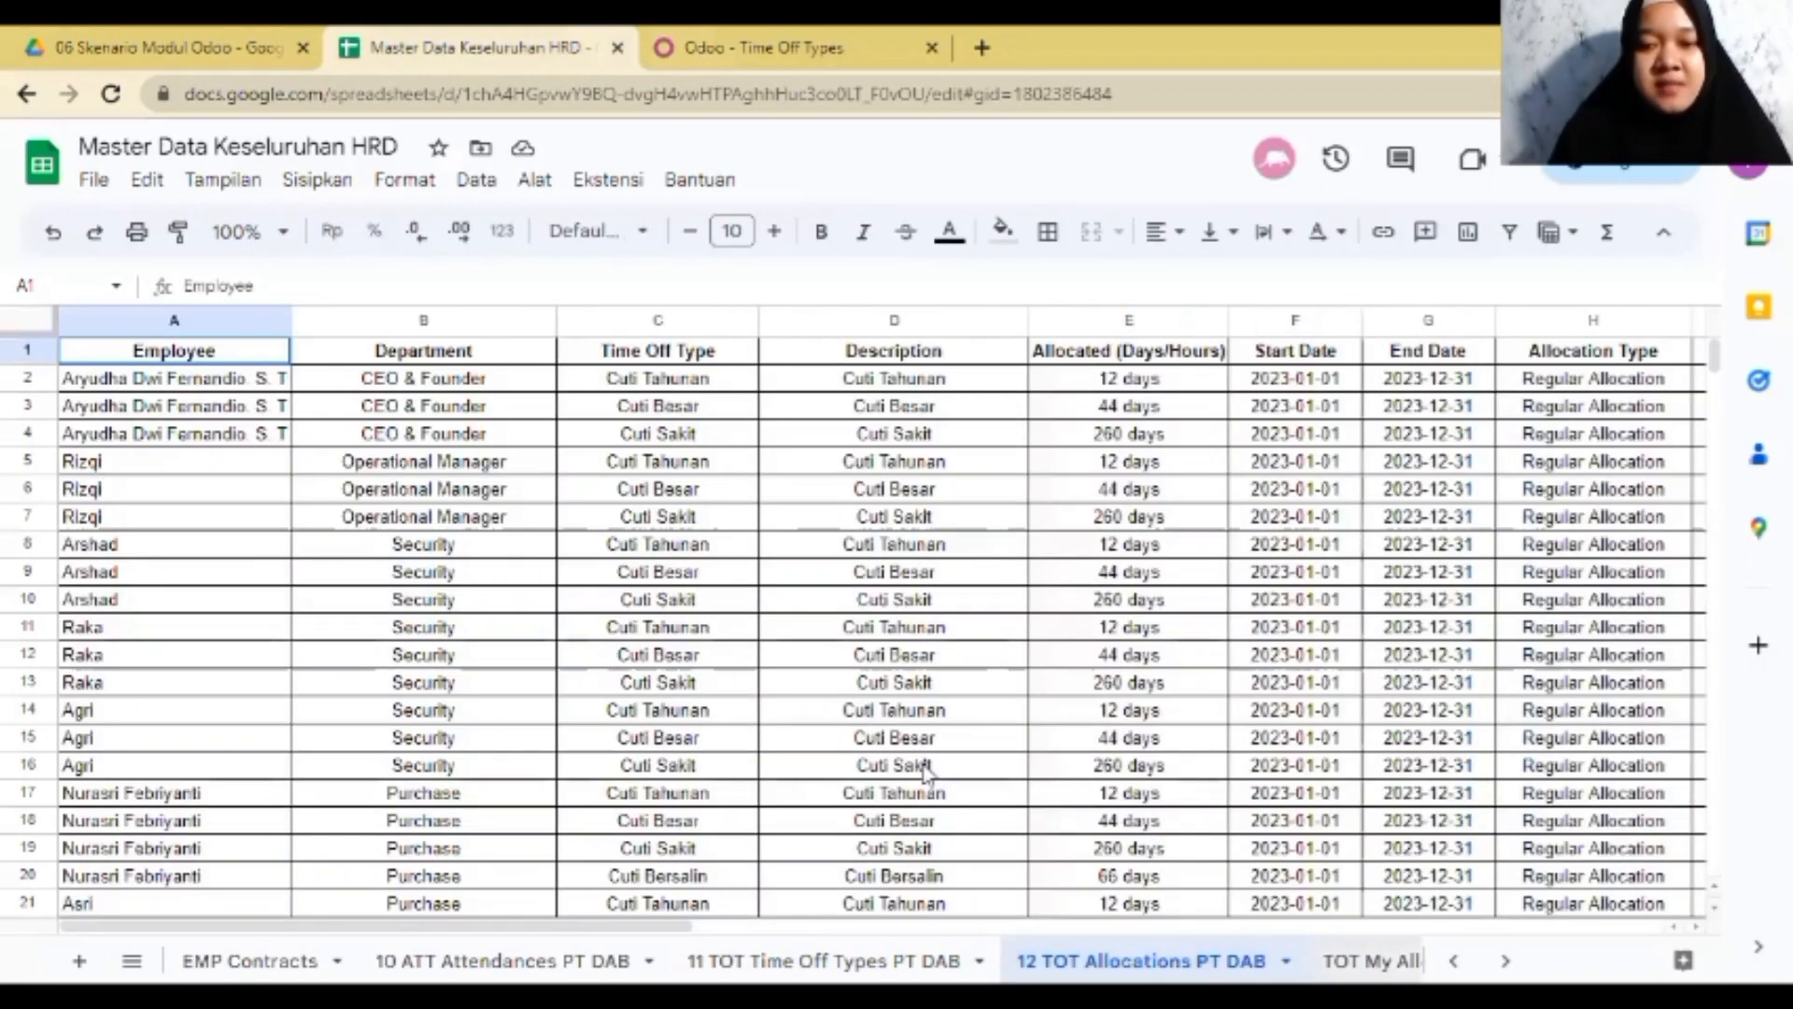
click(733, 42)
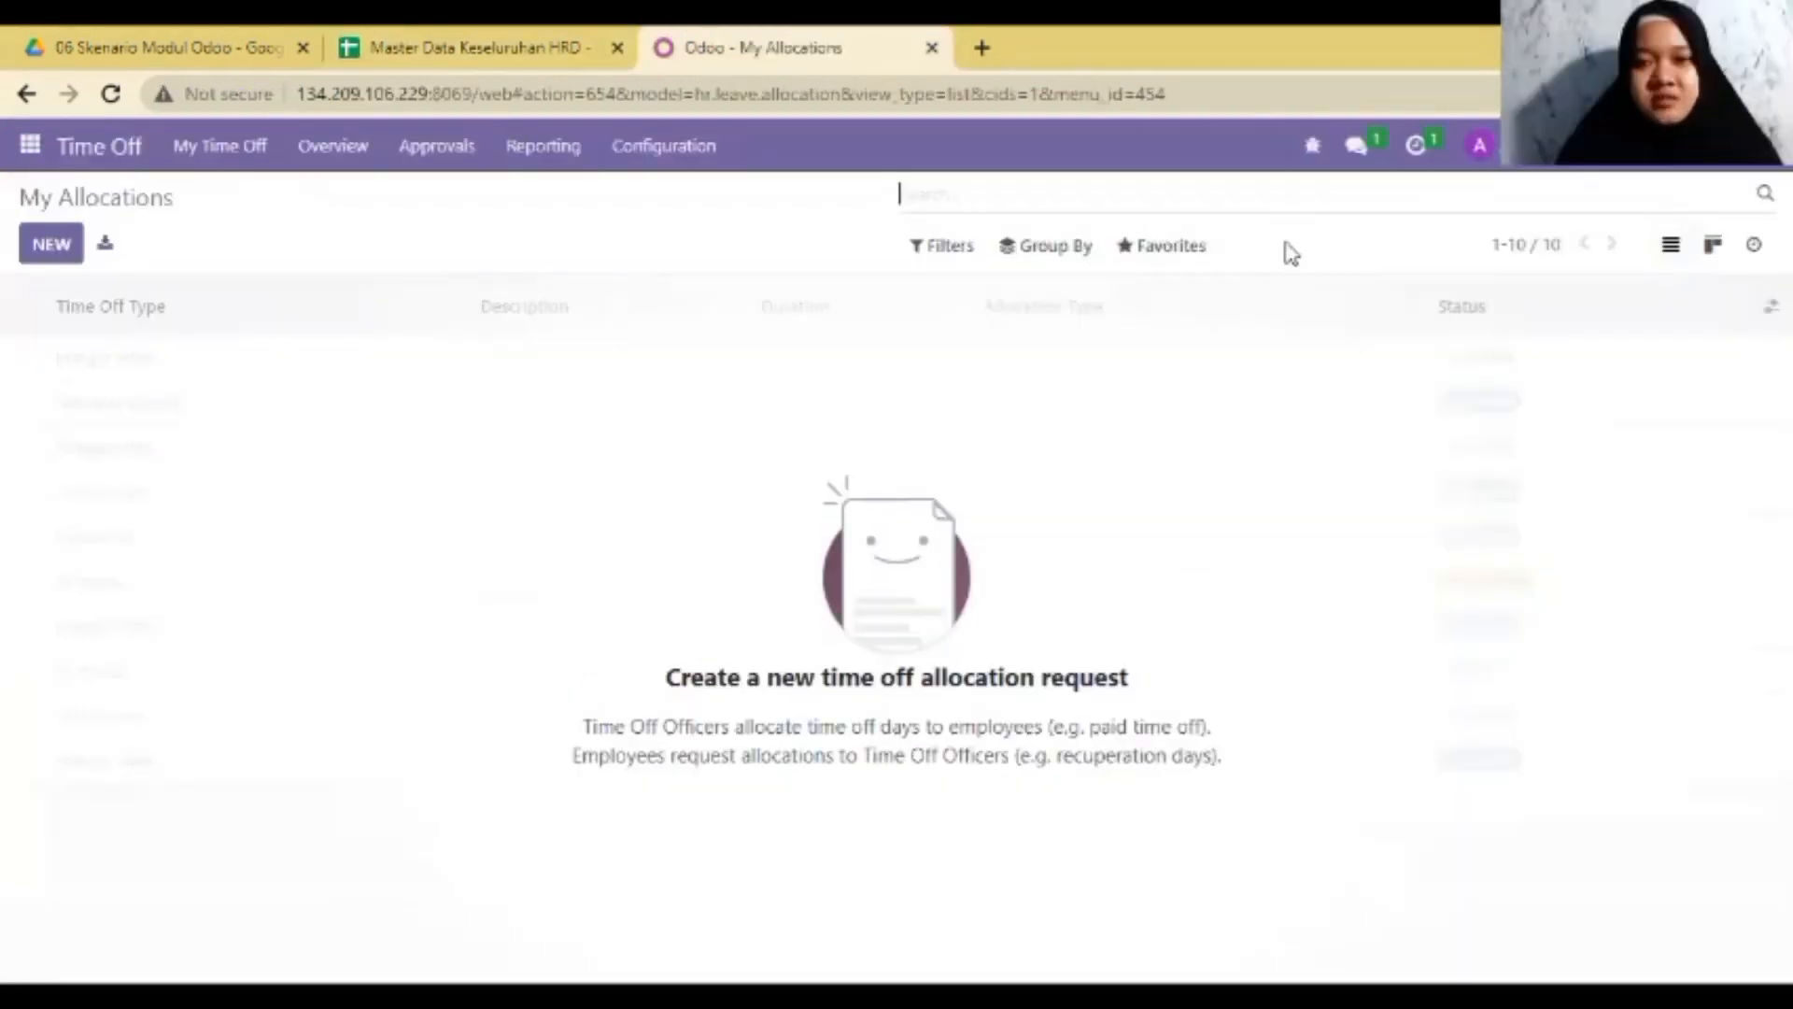
- Load the master data workbook's TOT My Allocations Leave sheet for import into My Allocations, test it and leave the import
click(1189, 246)
click(1171, 355)
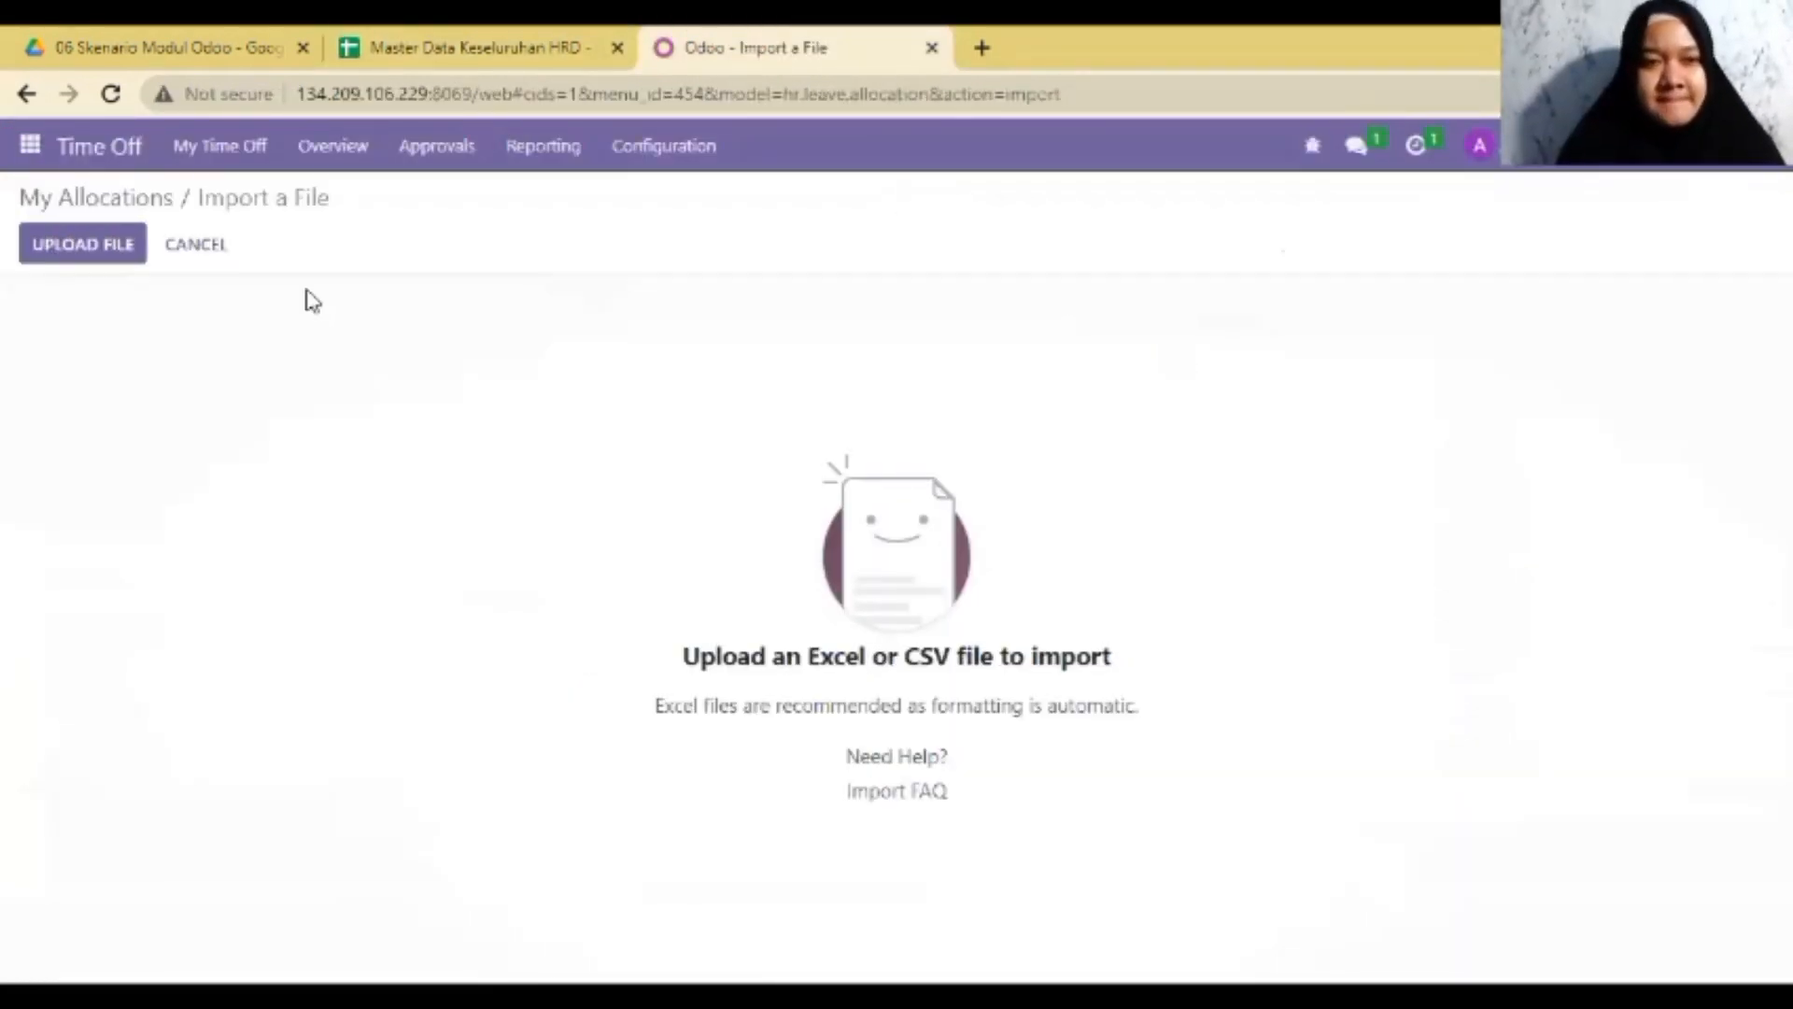
click(58, 244)
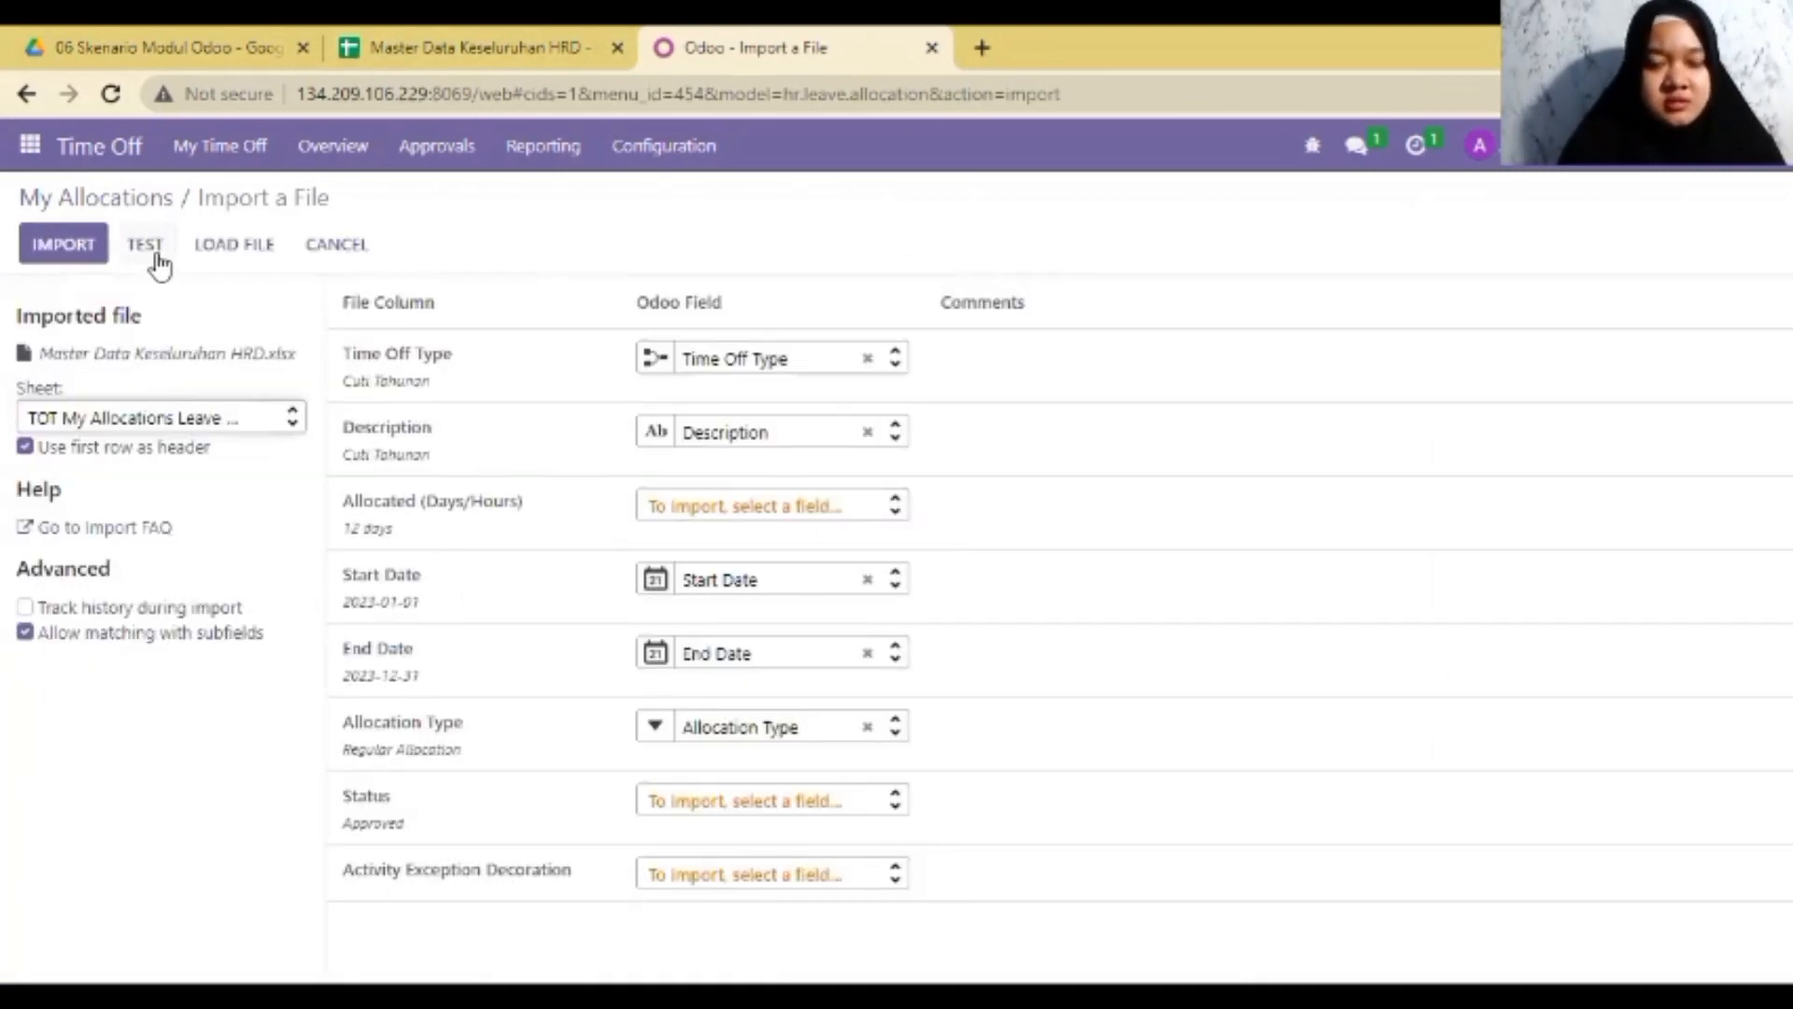
click(158, 255)
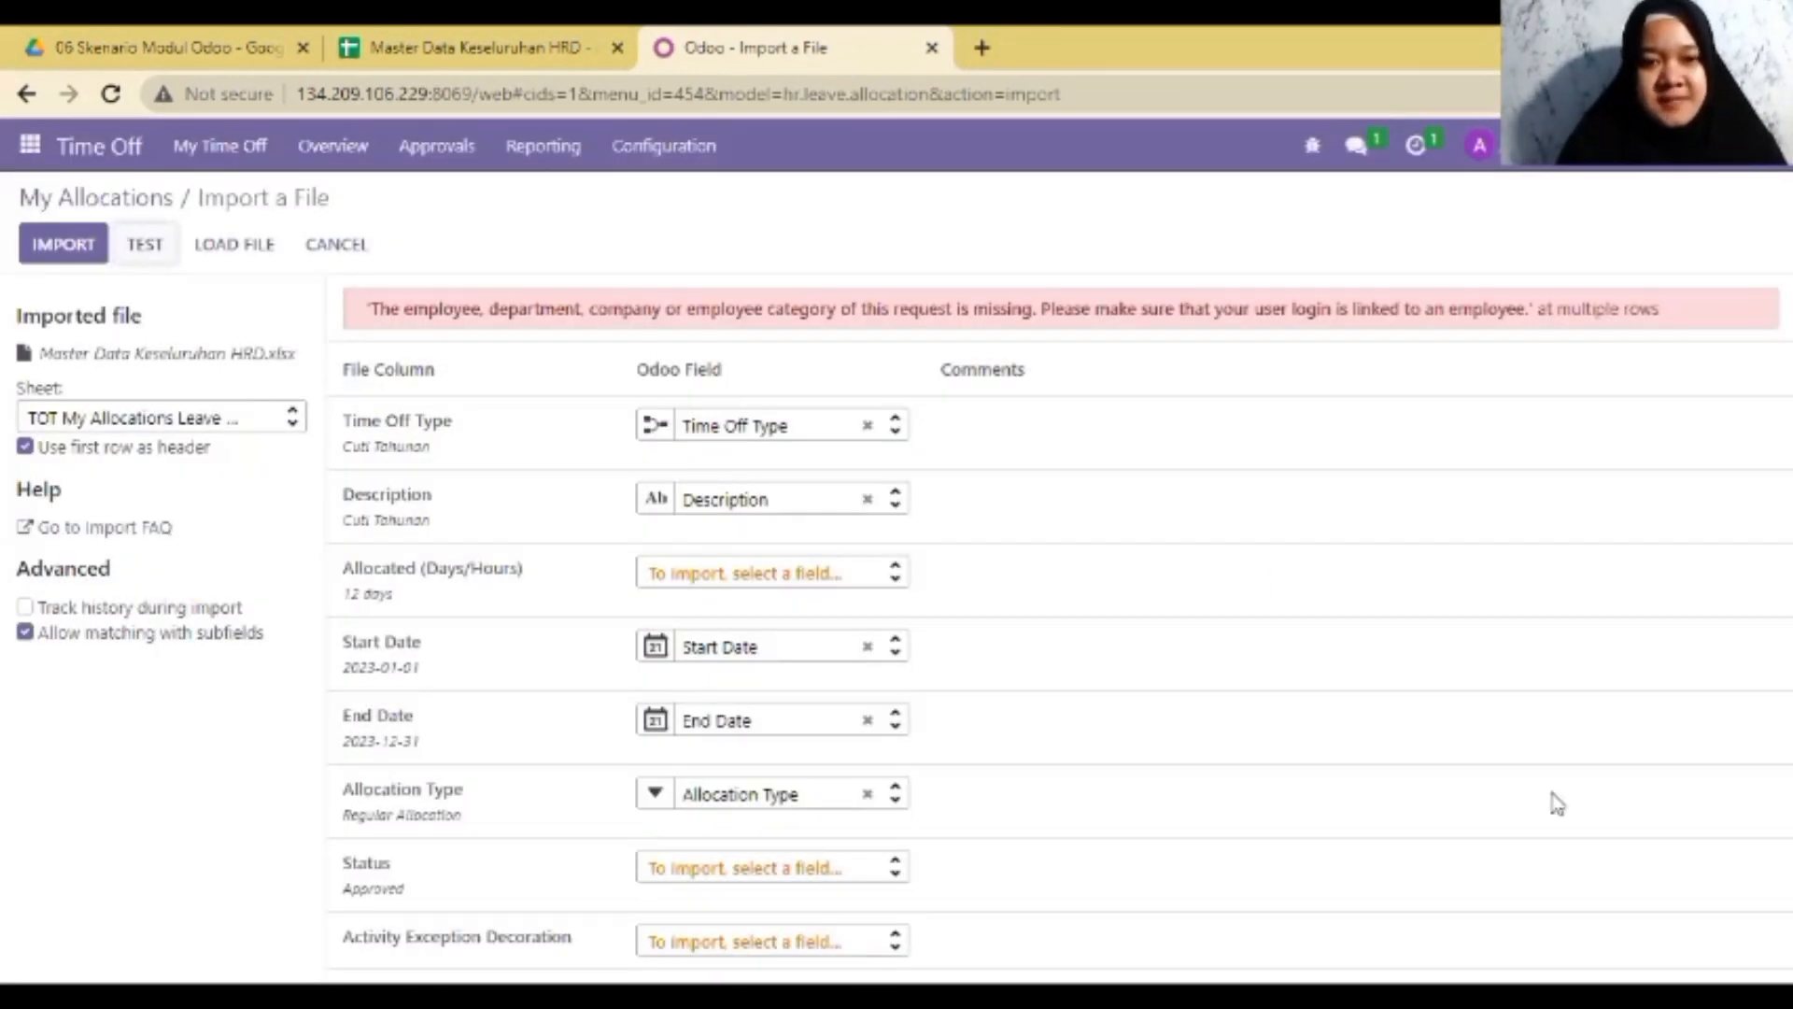
click(366, 256)
click(283, 200)
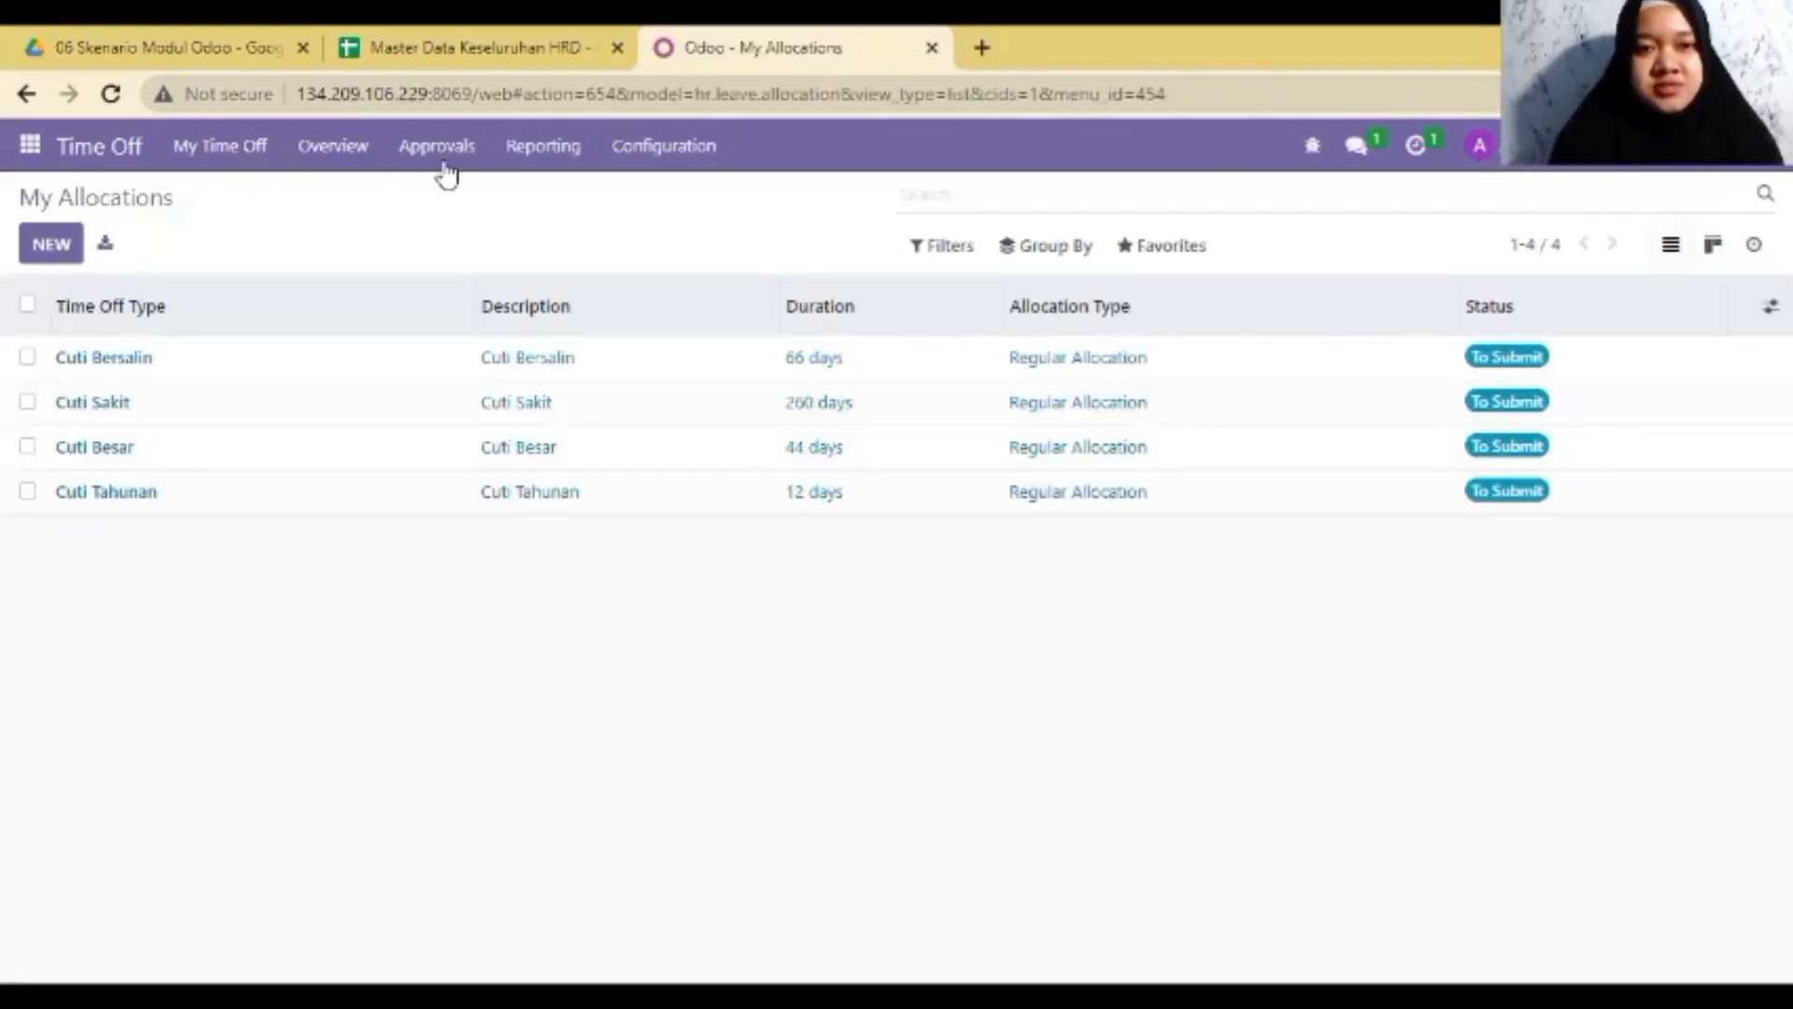
- Open the Allocations list for approvals and look at its options for creating a new allocation and importing records
click(442, 160)
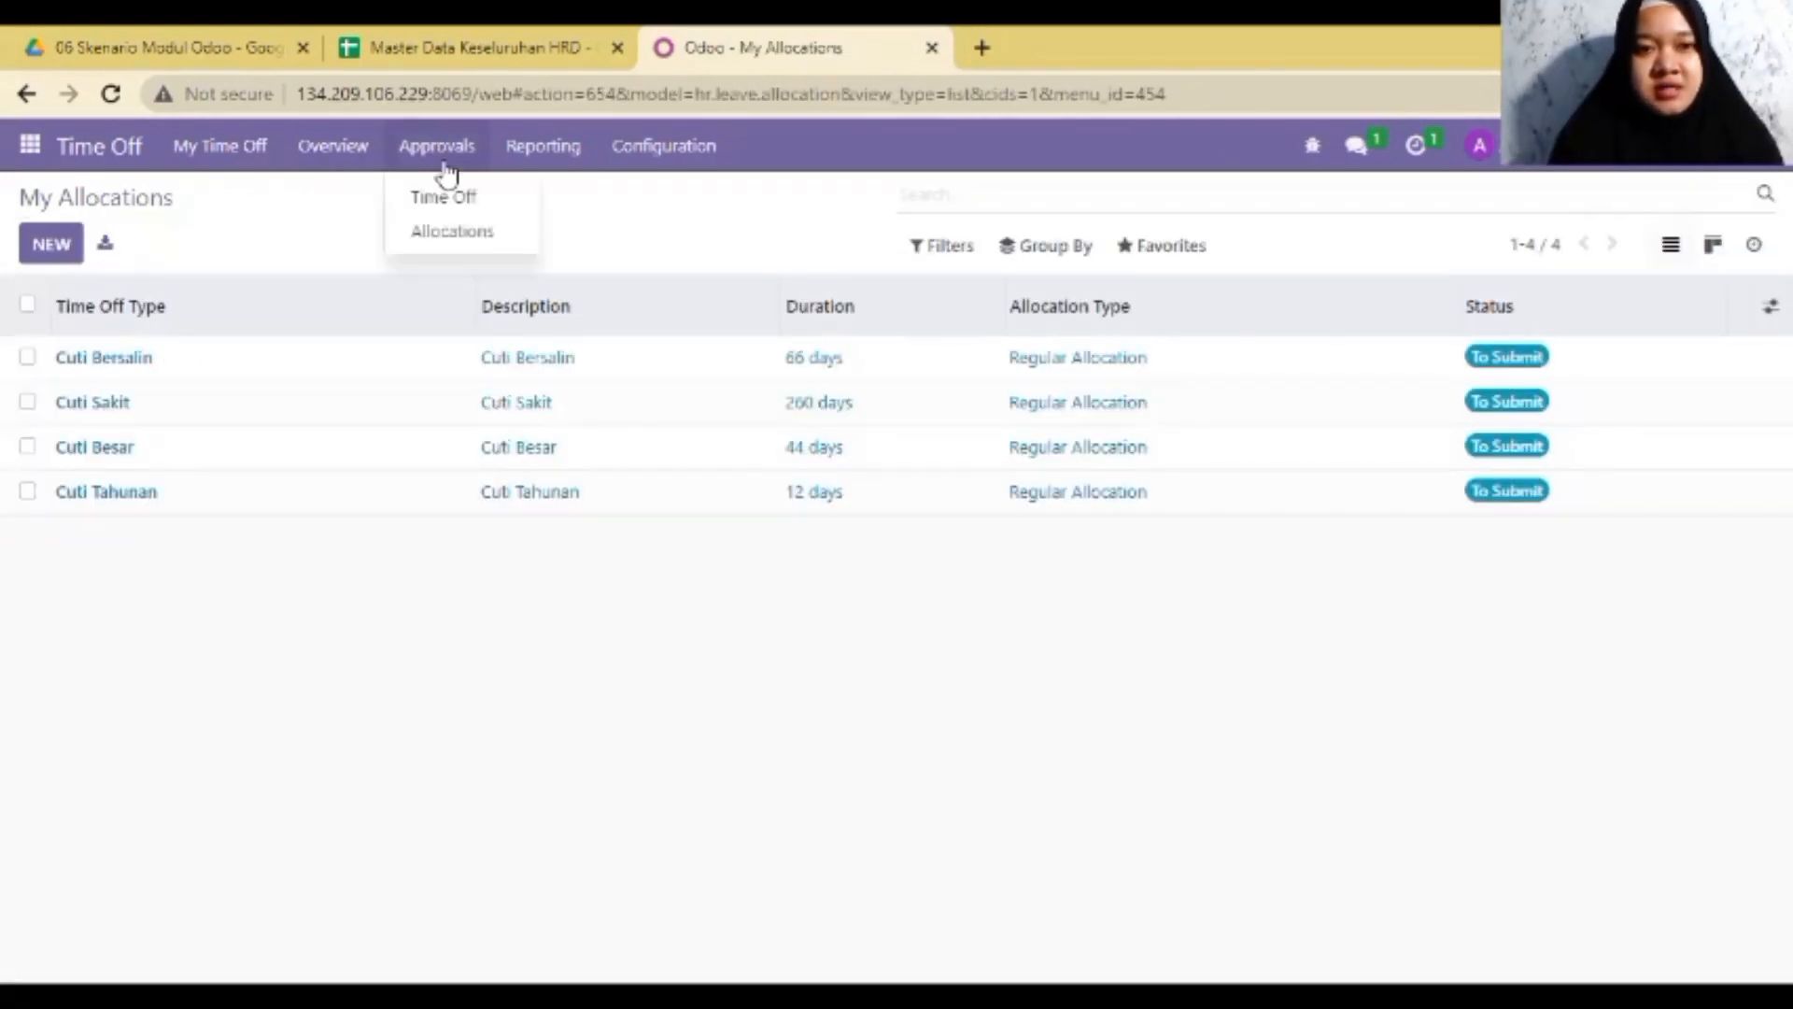
click(497, 243)
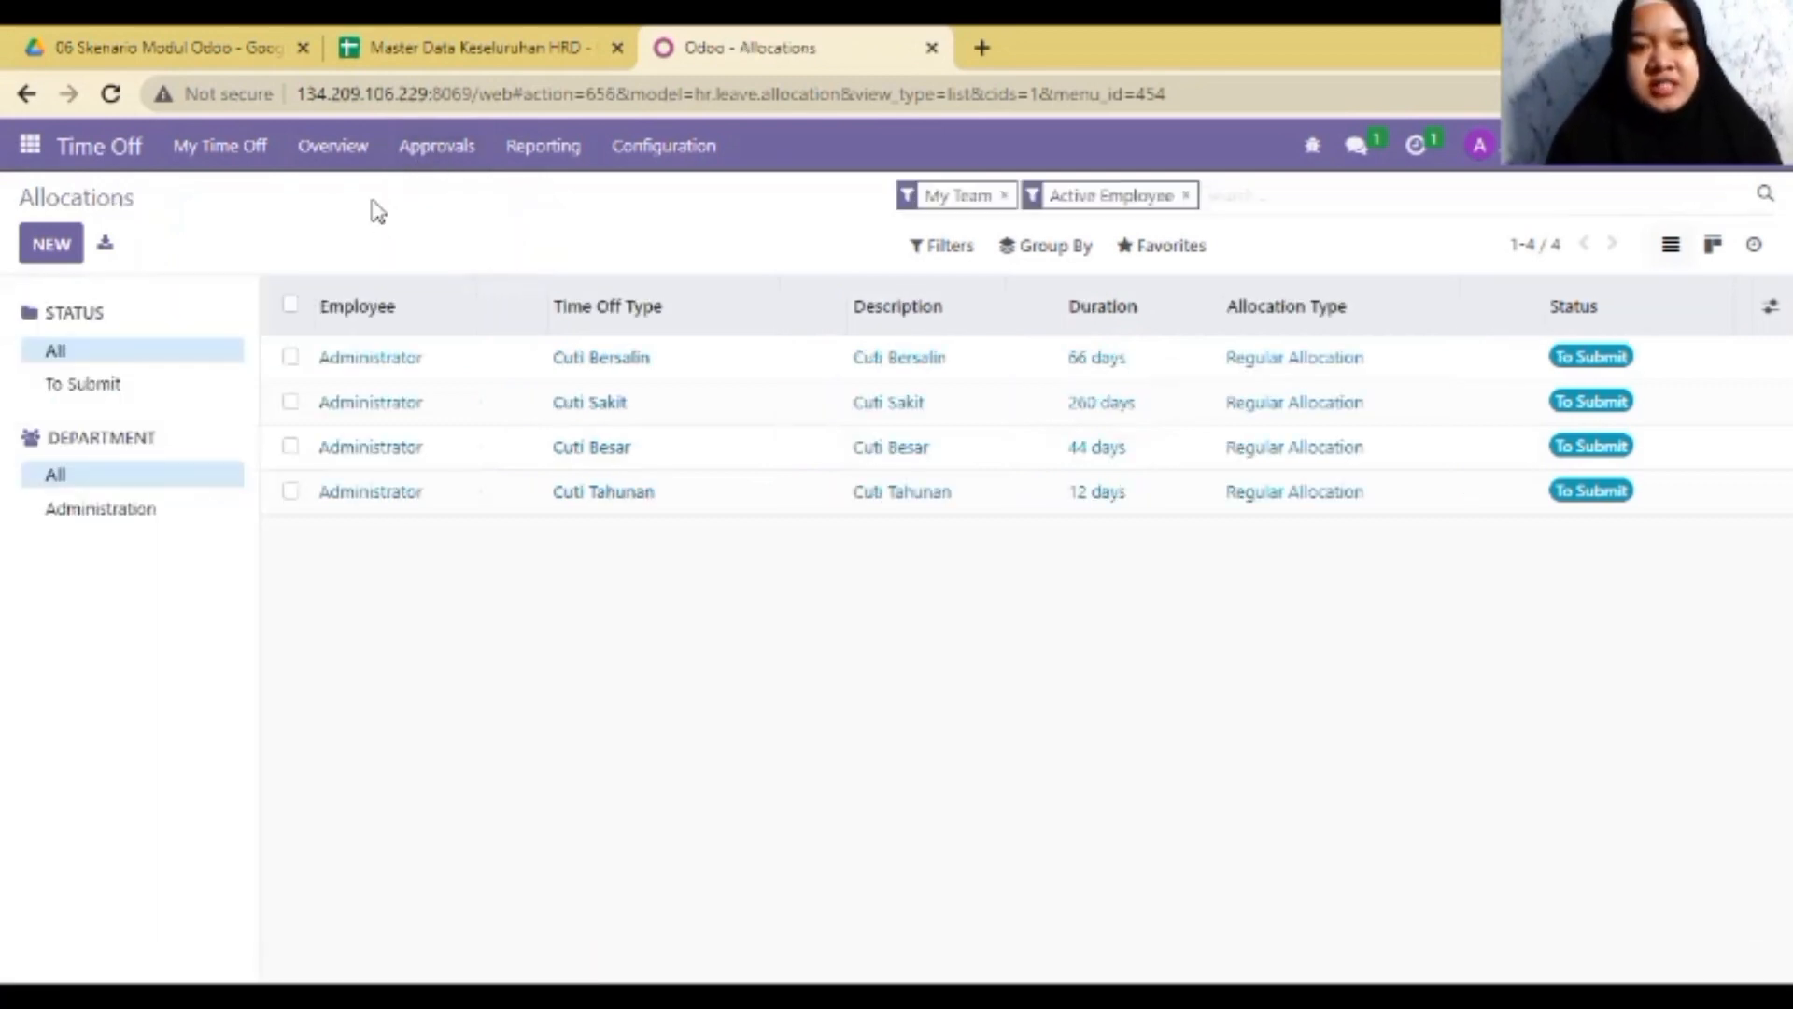
click(49, 245)
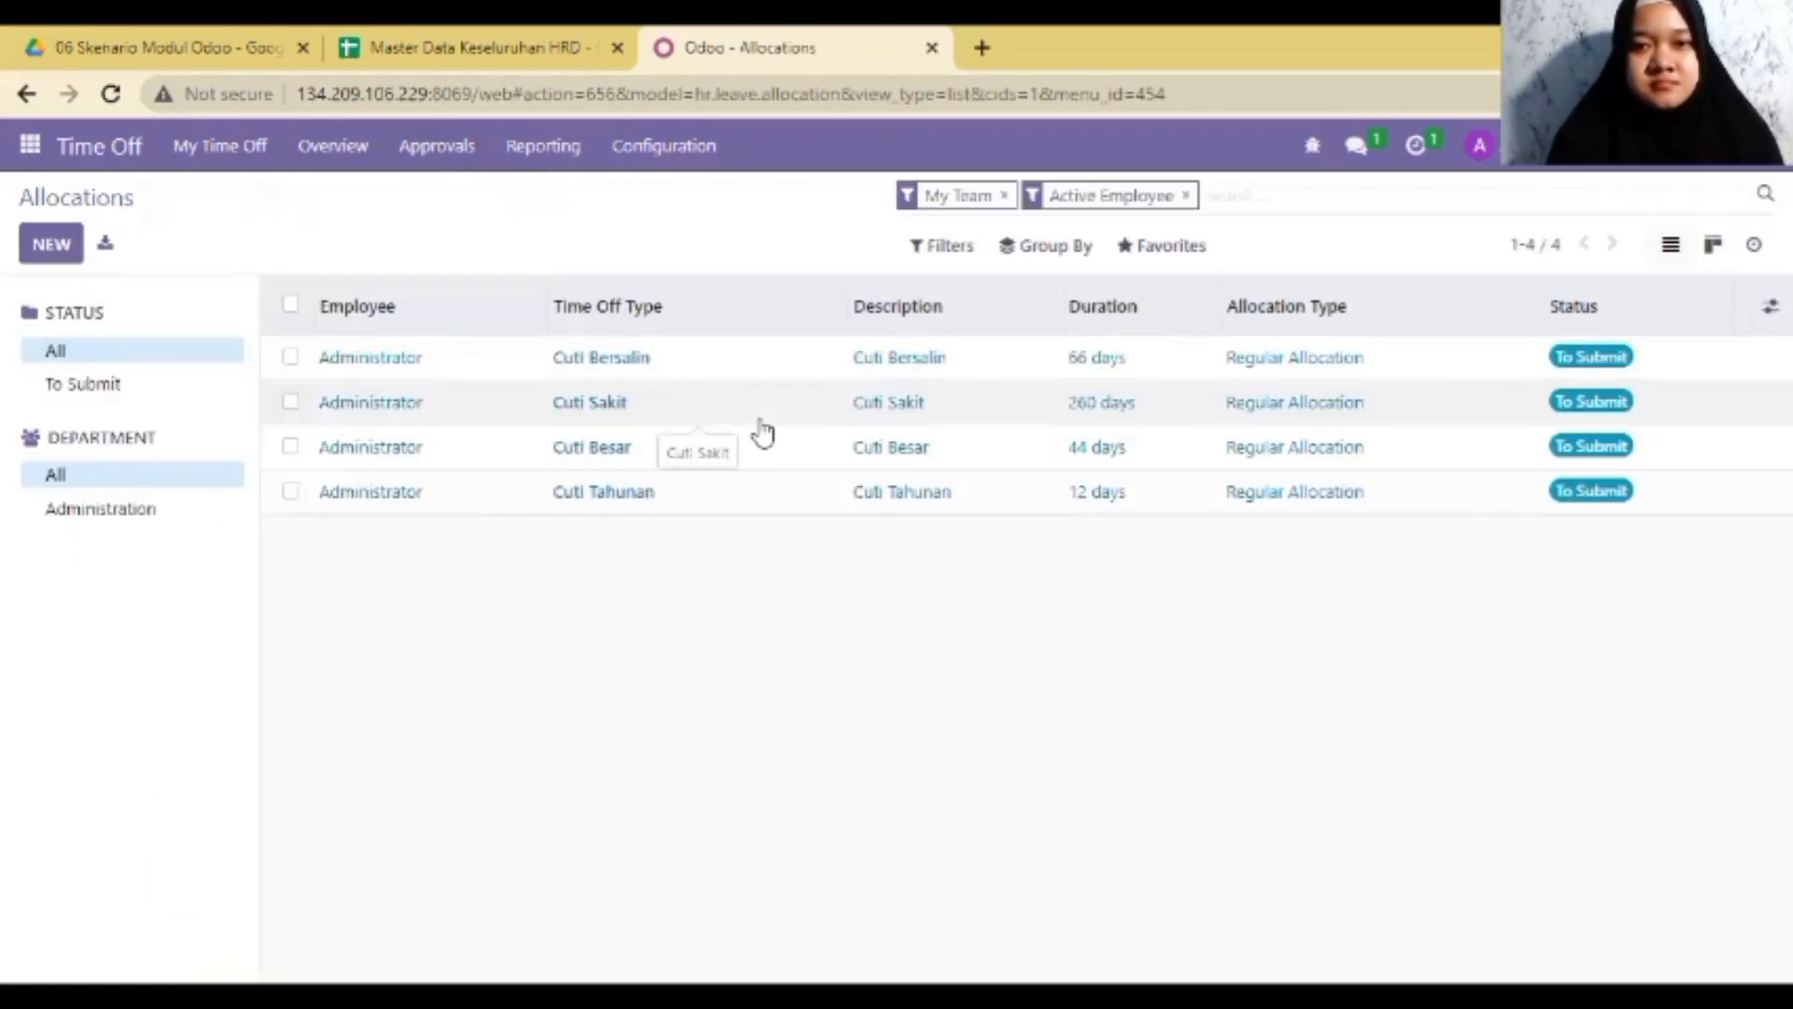
click(1178, 245)
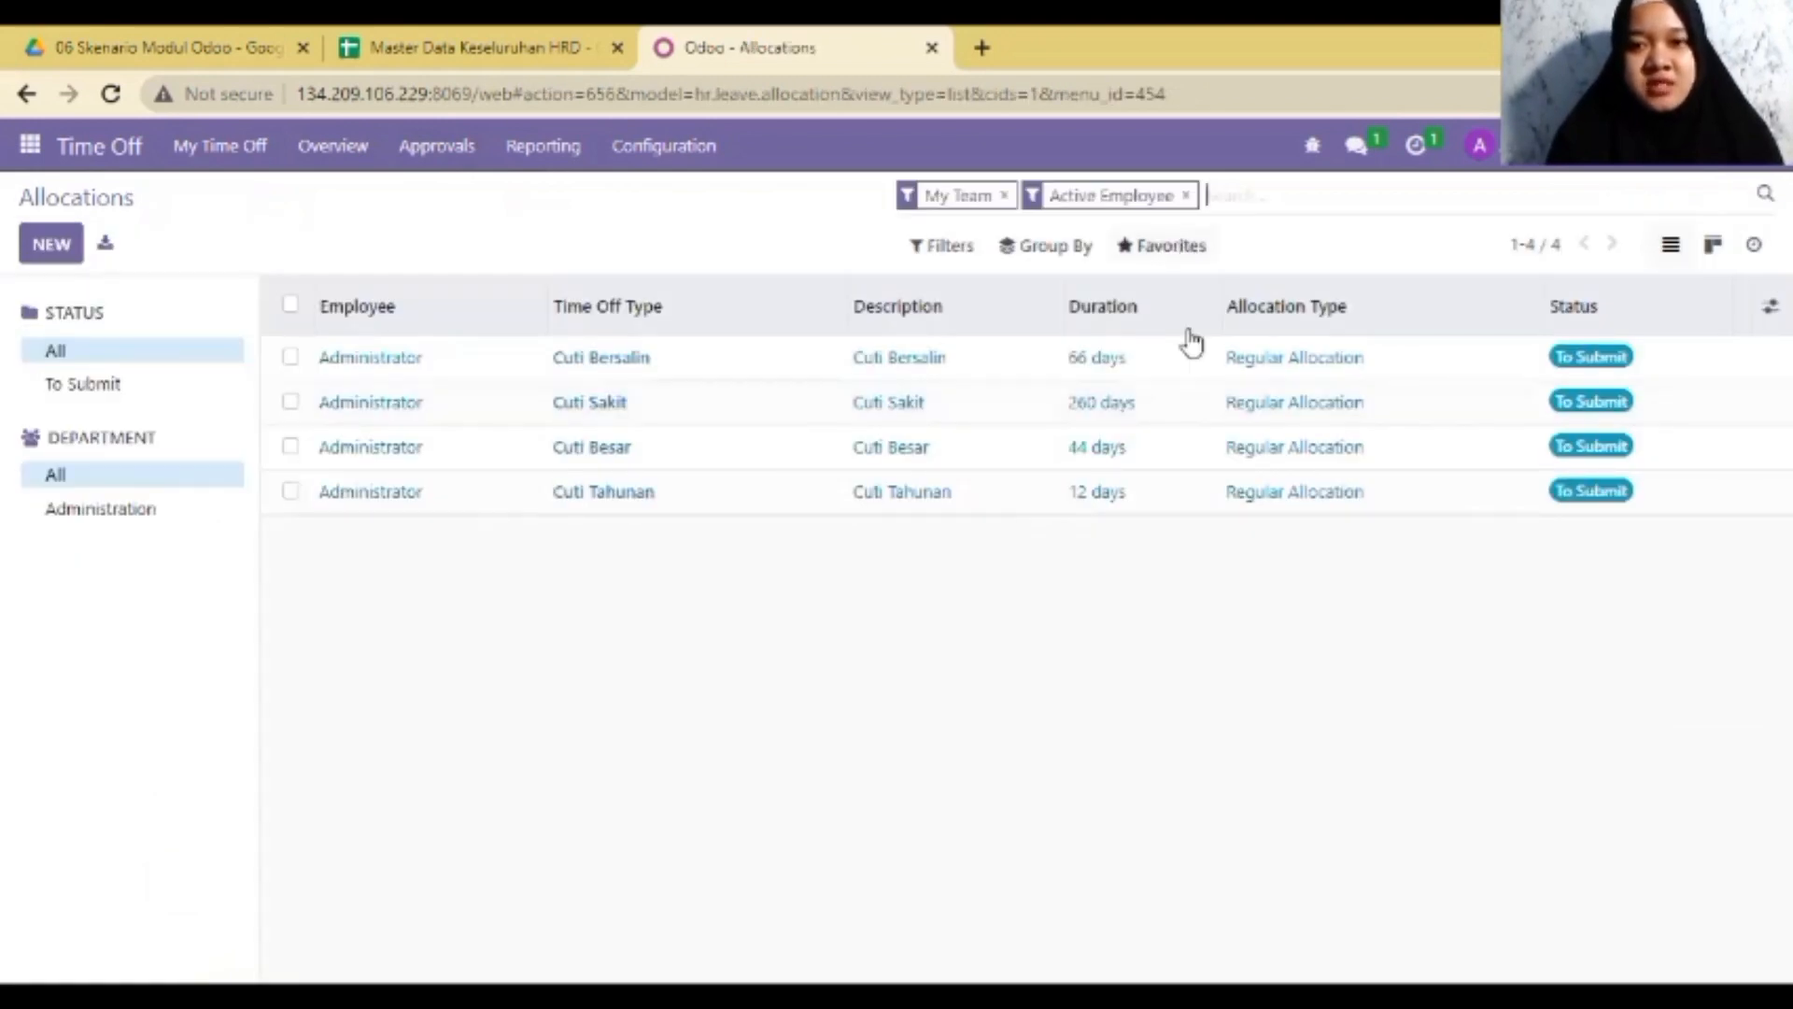
click(1186, 344)
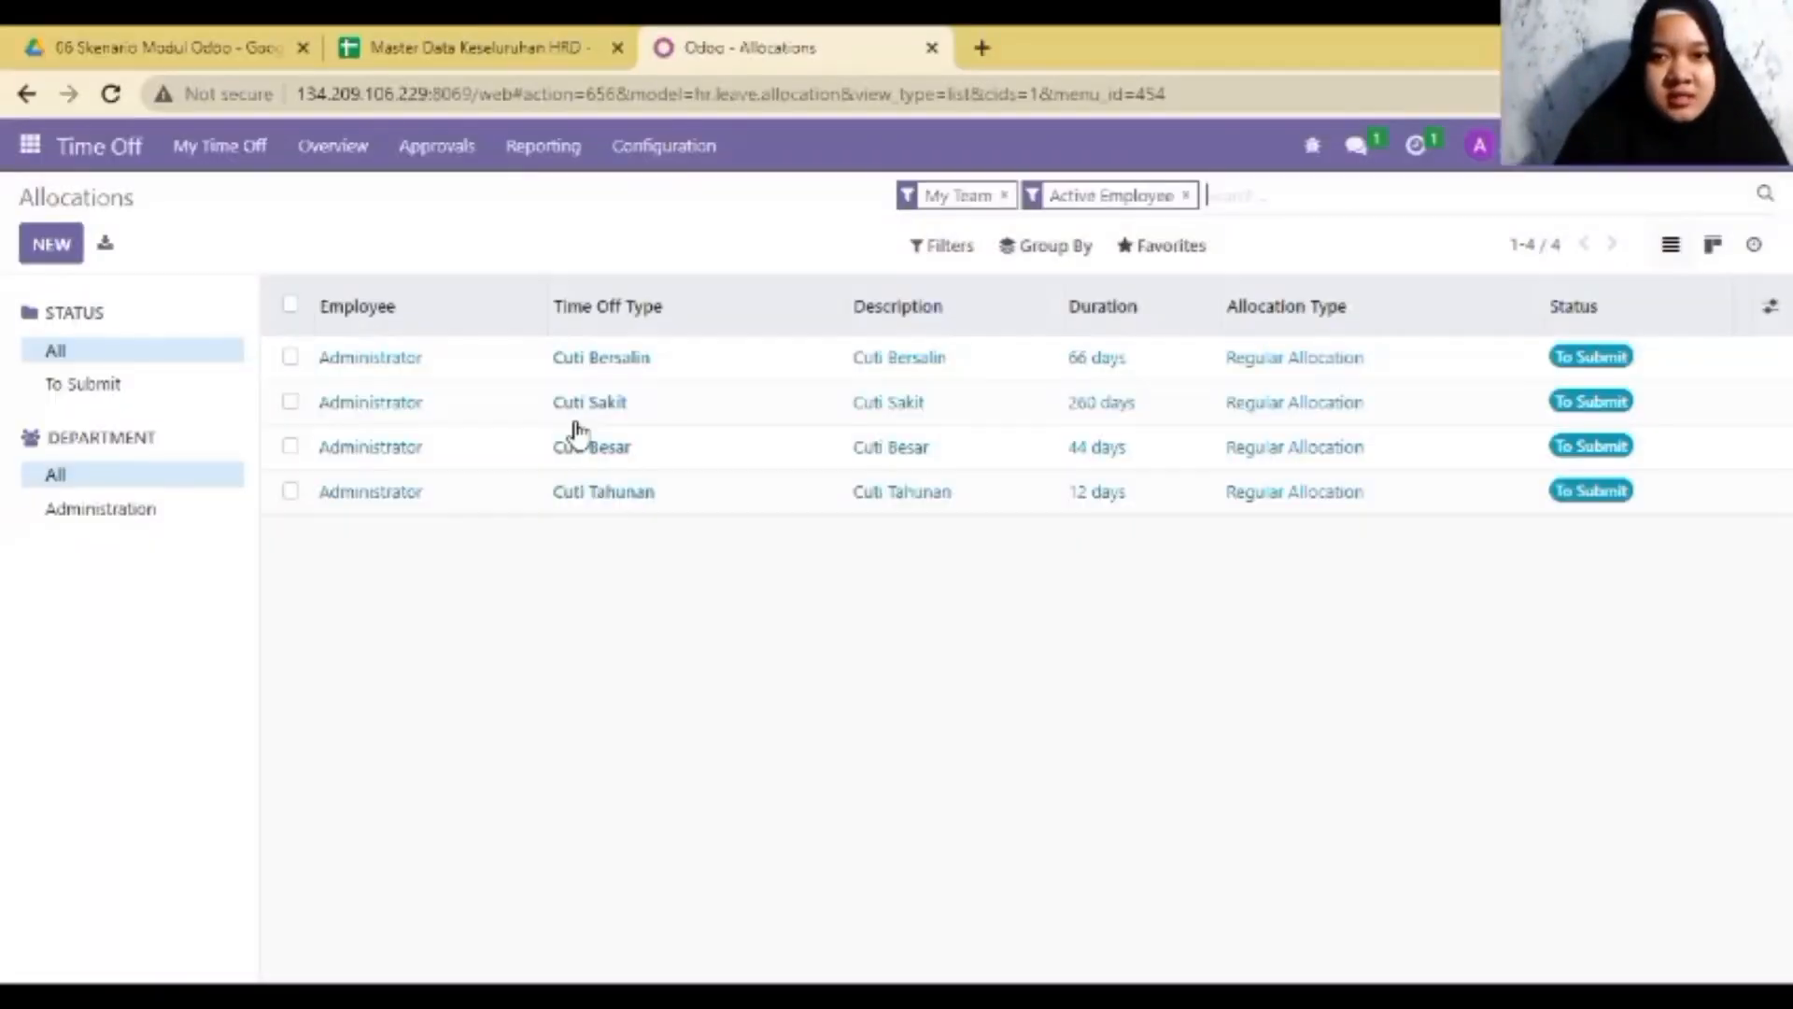
- Remove the Active Employee and My Team filters, then look through all employees' allocations and one Cuti Bersalin allocation's details
key(BackSpace)
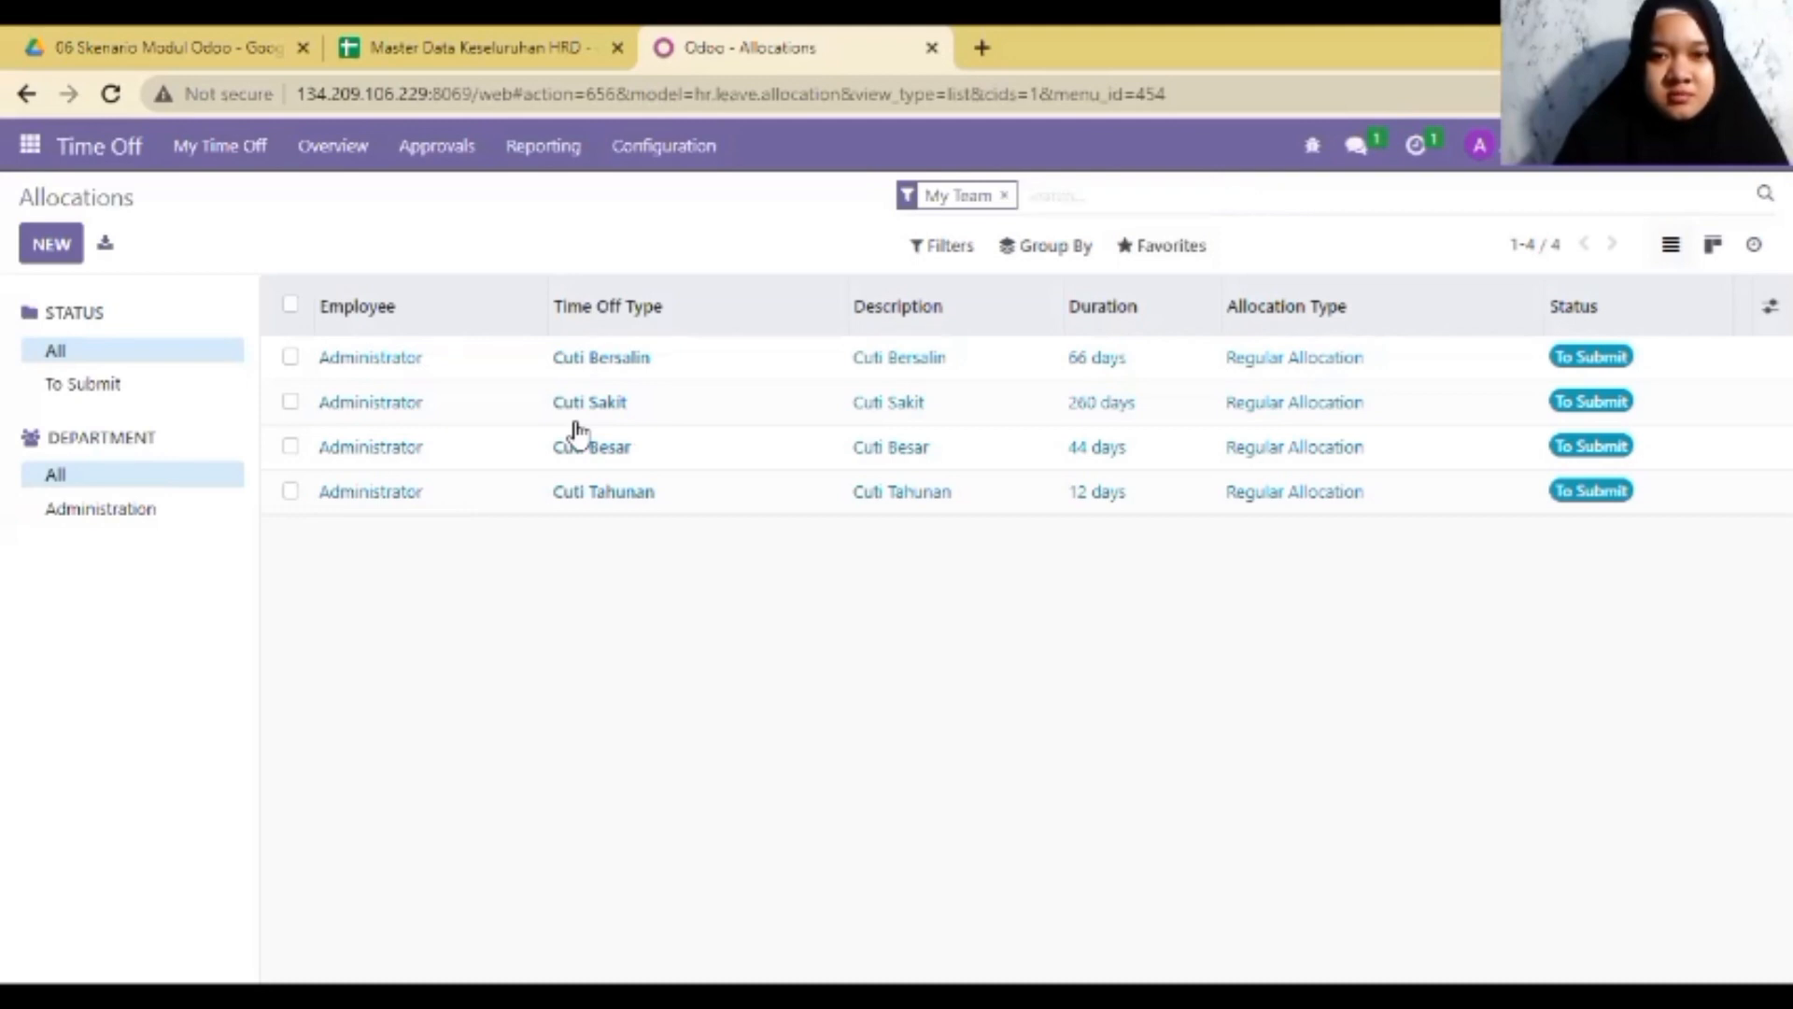
key(BackSpace)
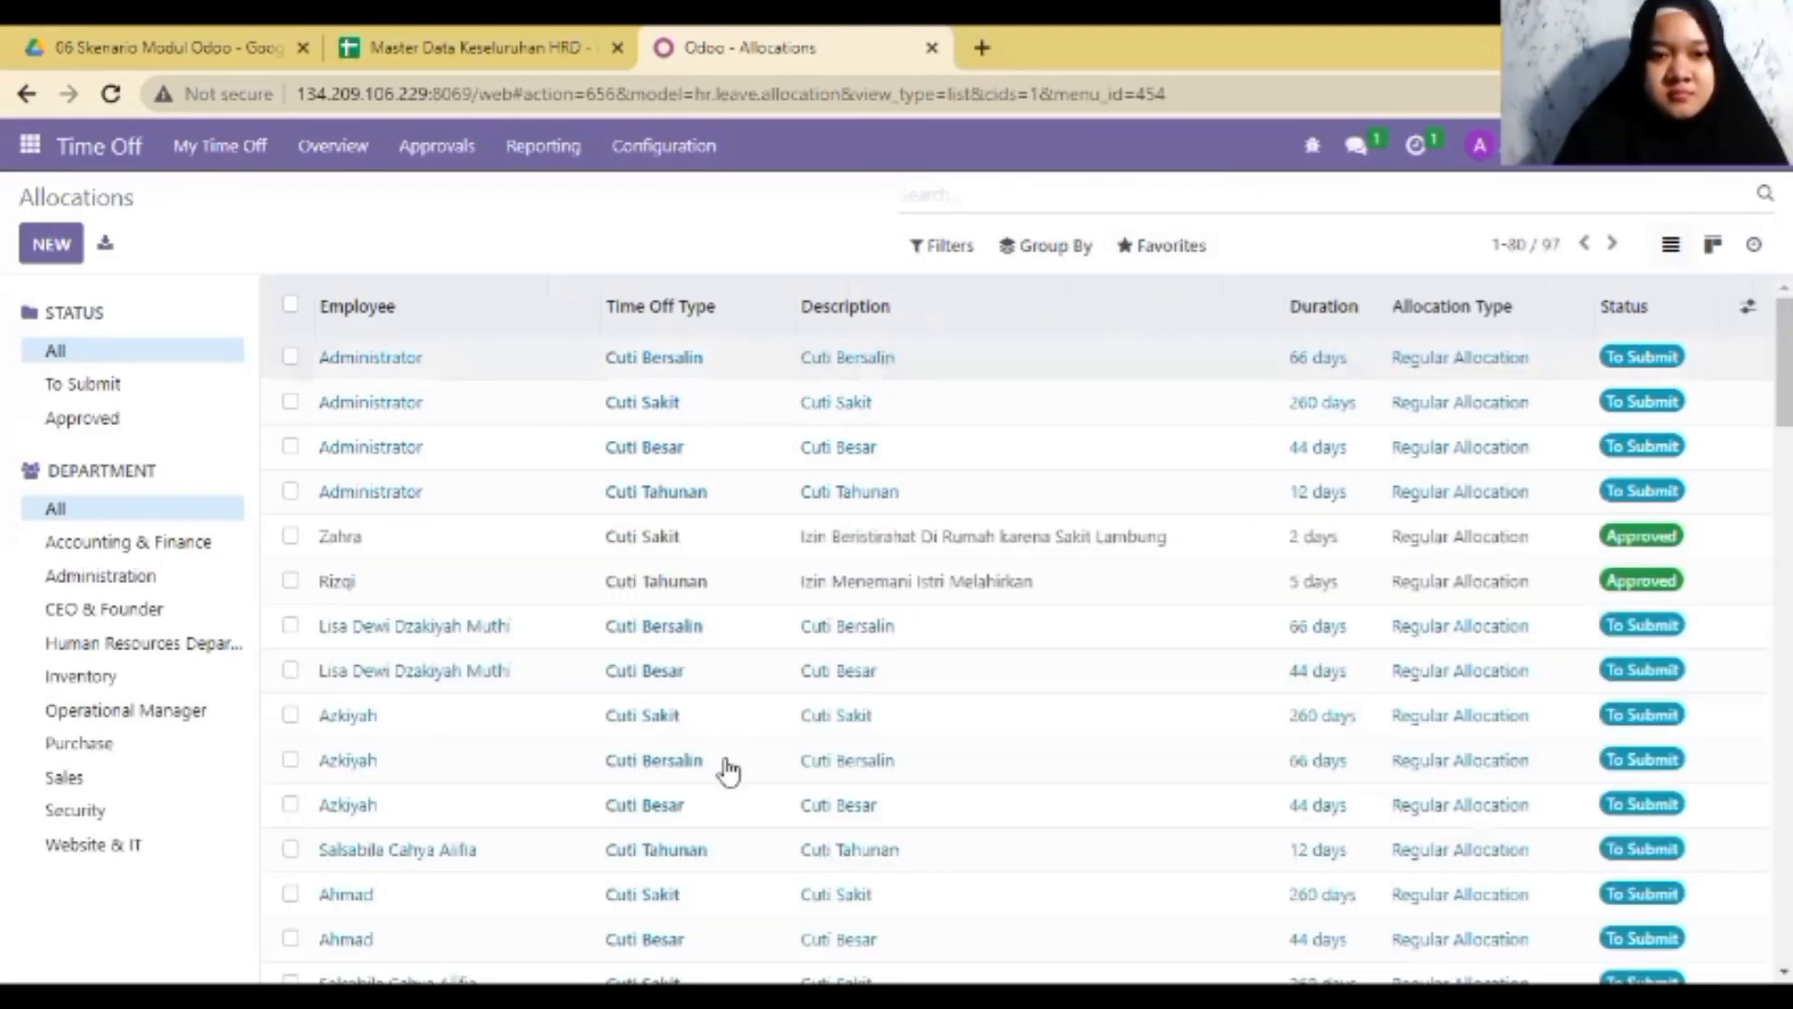
scroll(598, 504, down, 3)
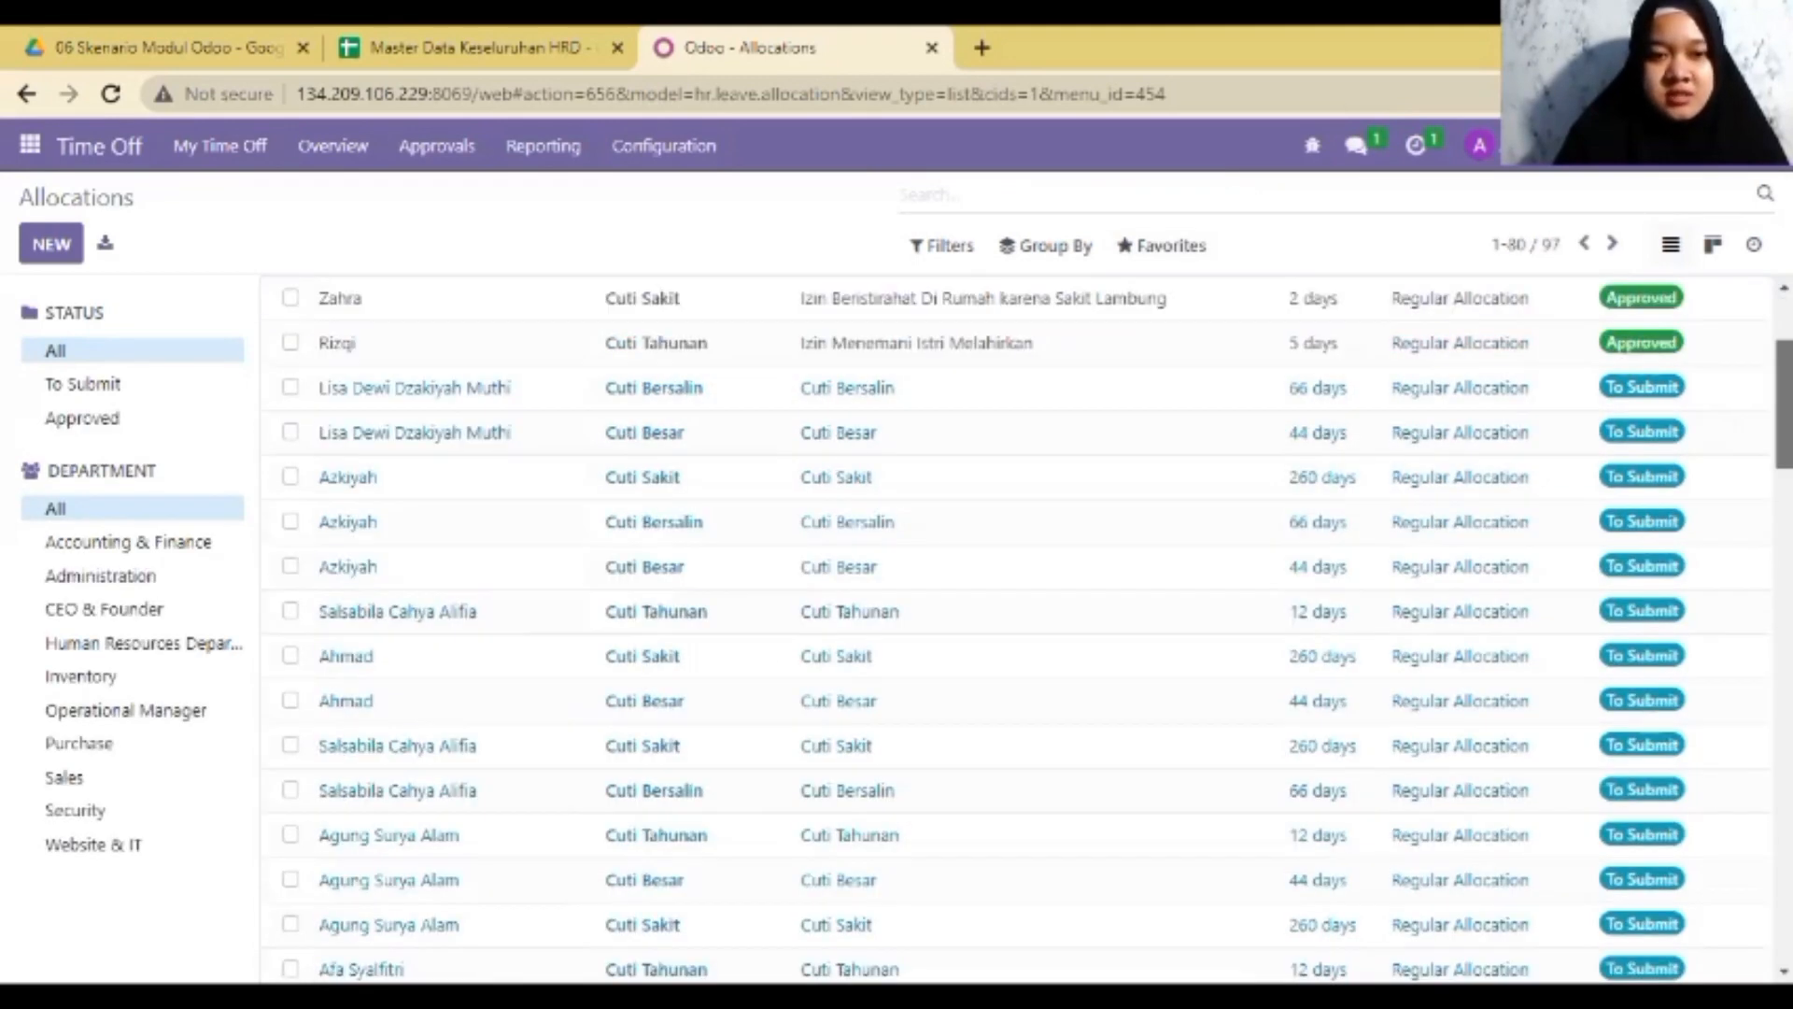
scroll(597, 504, down, 2)
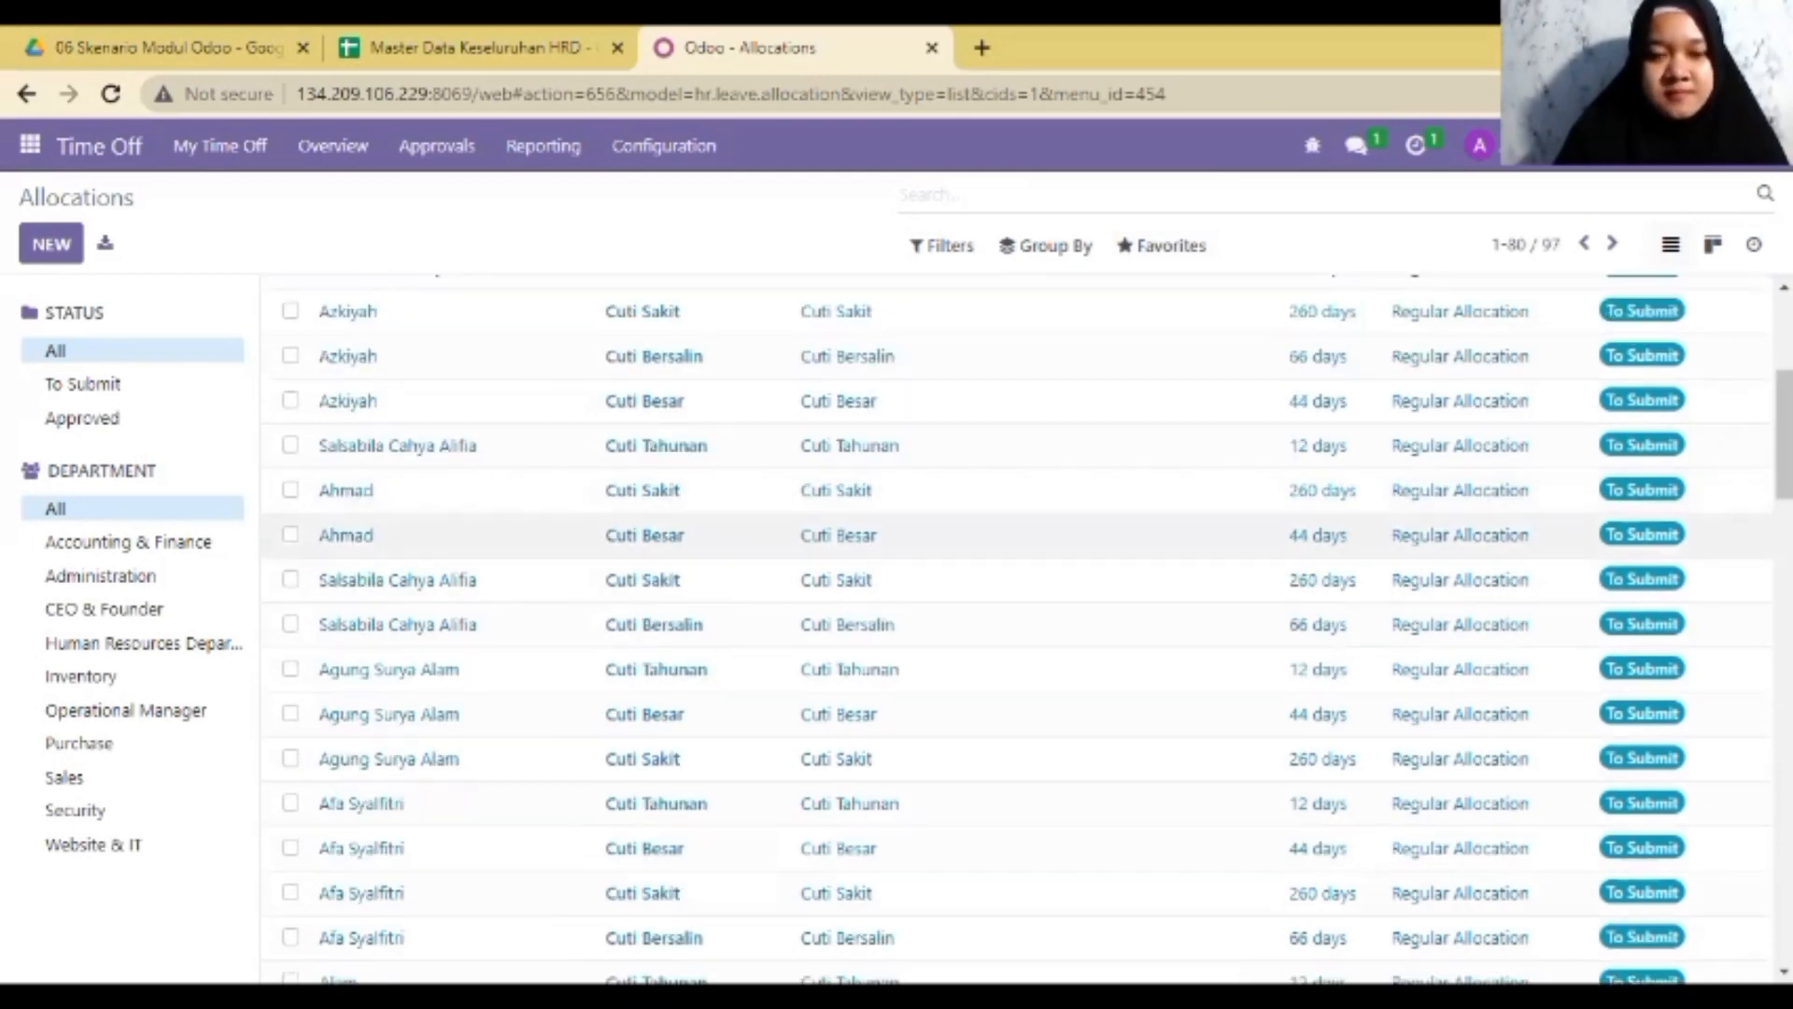
scroll(564, 768, up, 5)
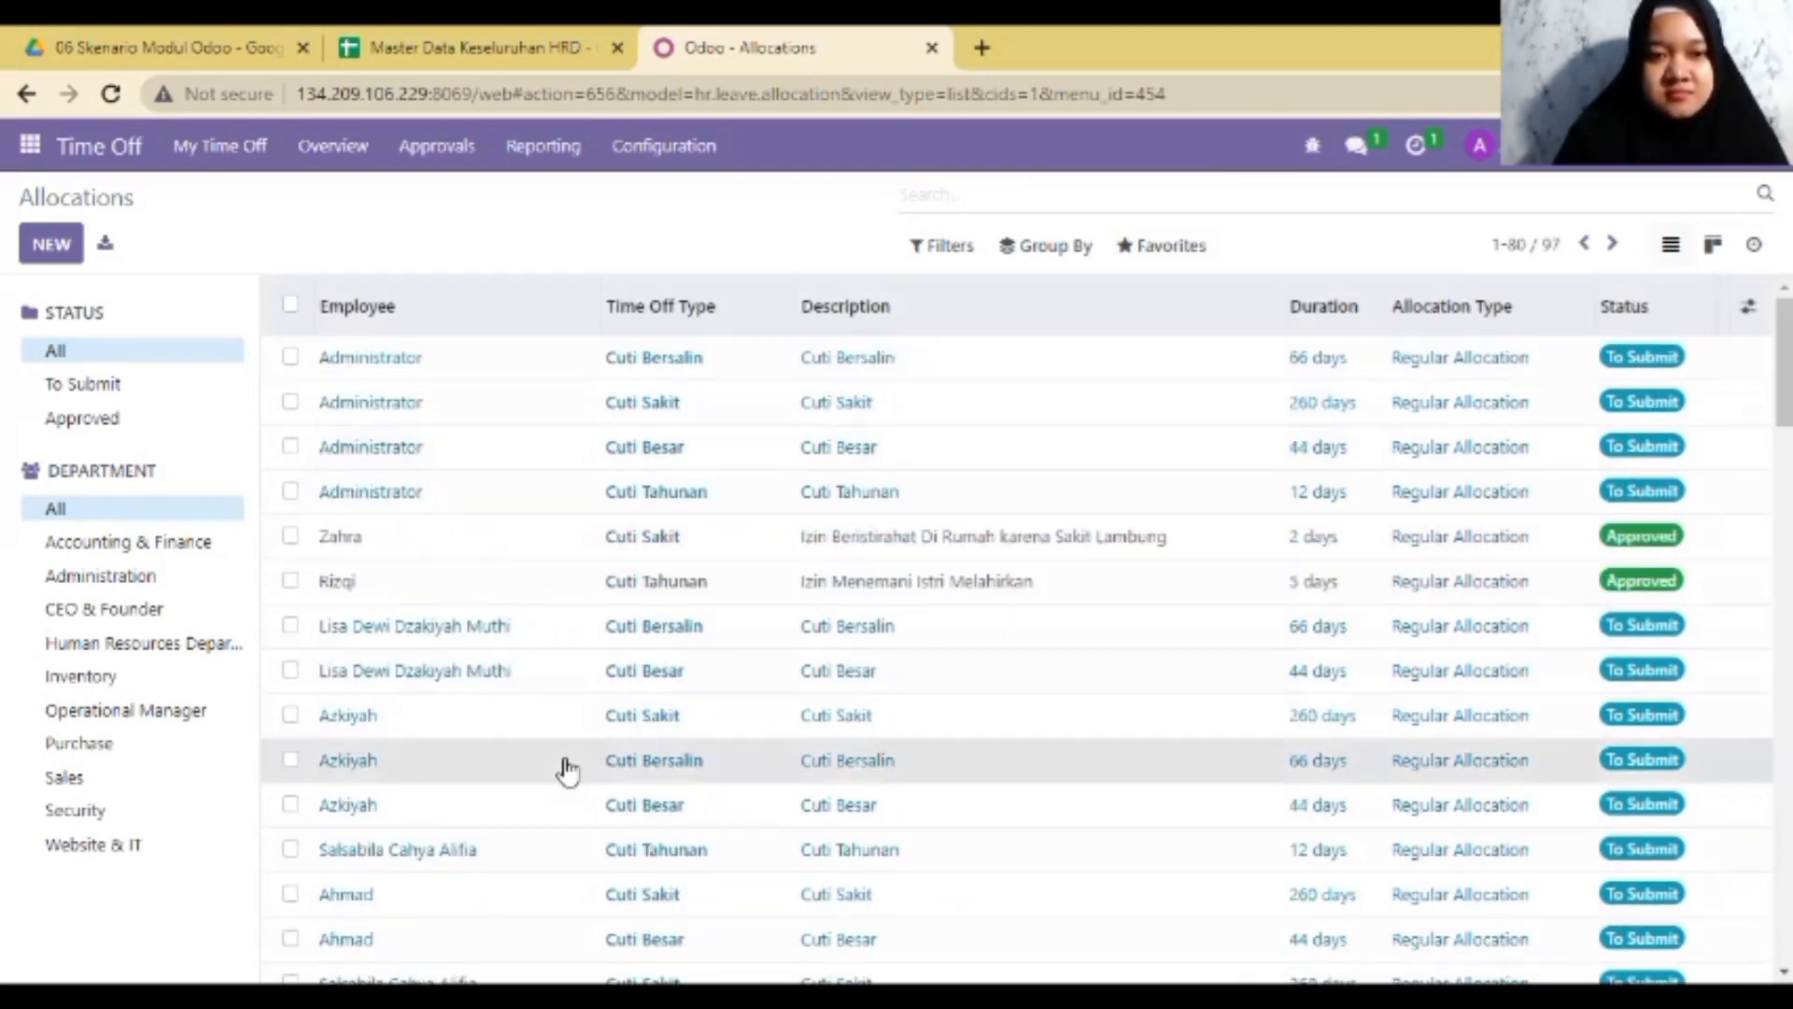
click(434, 761)
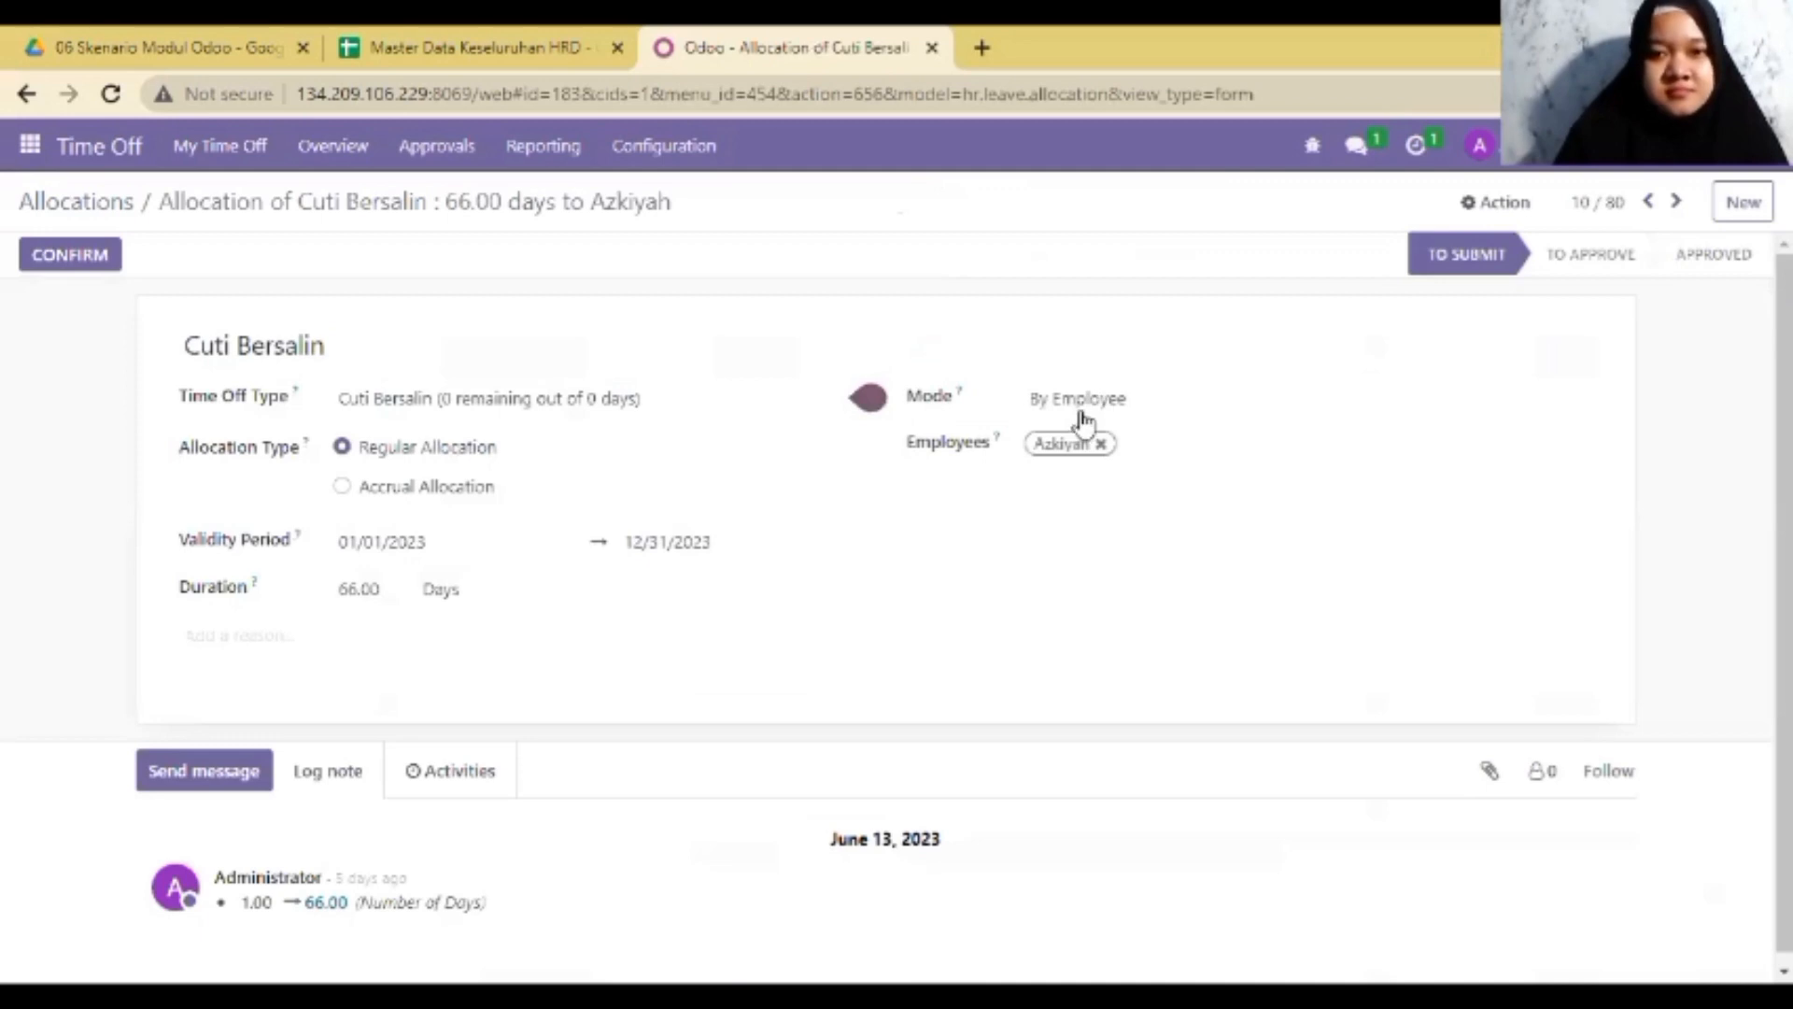
click(102, 204)
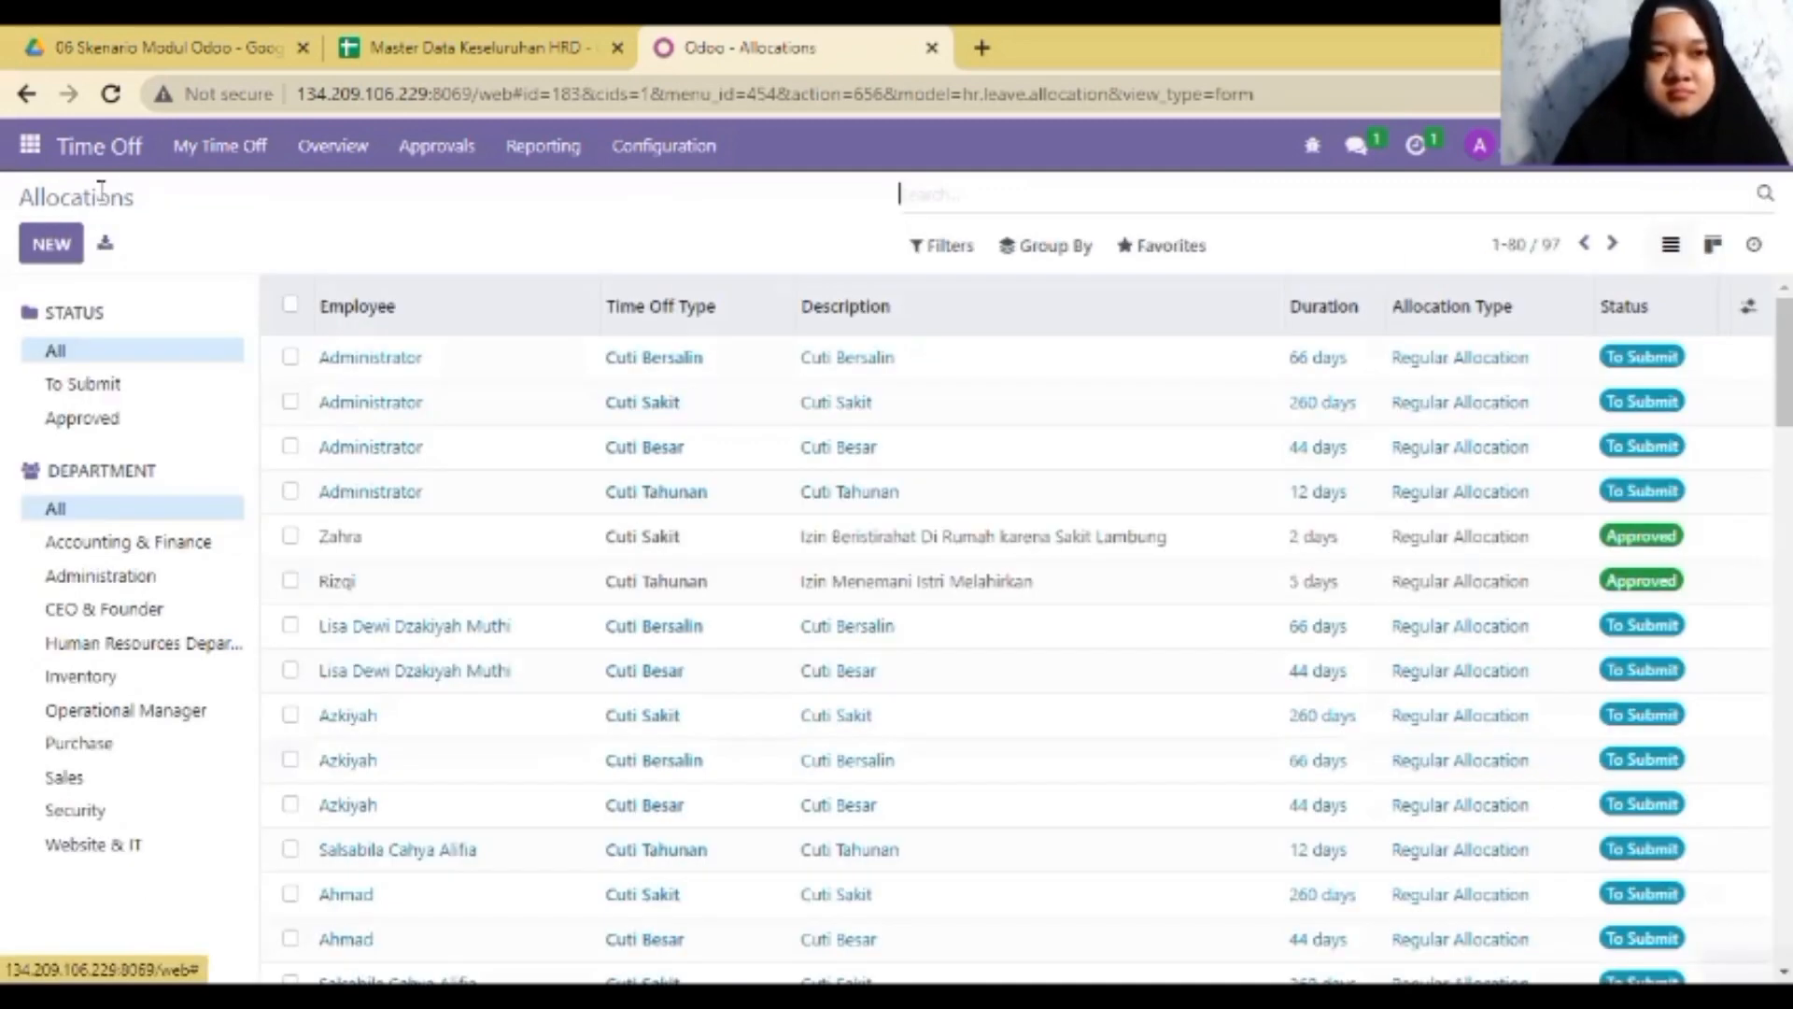
- Check the 13 EMP Orientation Checklist Line sheet in the master data, and return to the Odoo Allocations list
key(ctrl+shift+Tab)
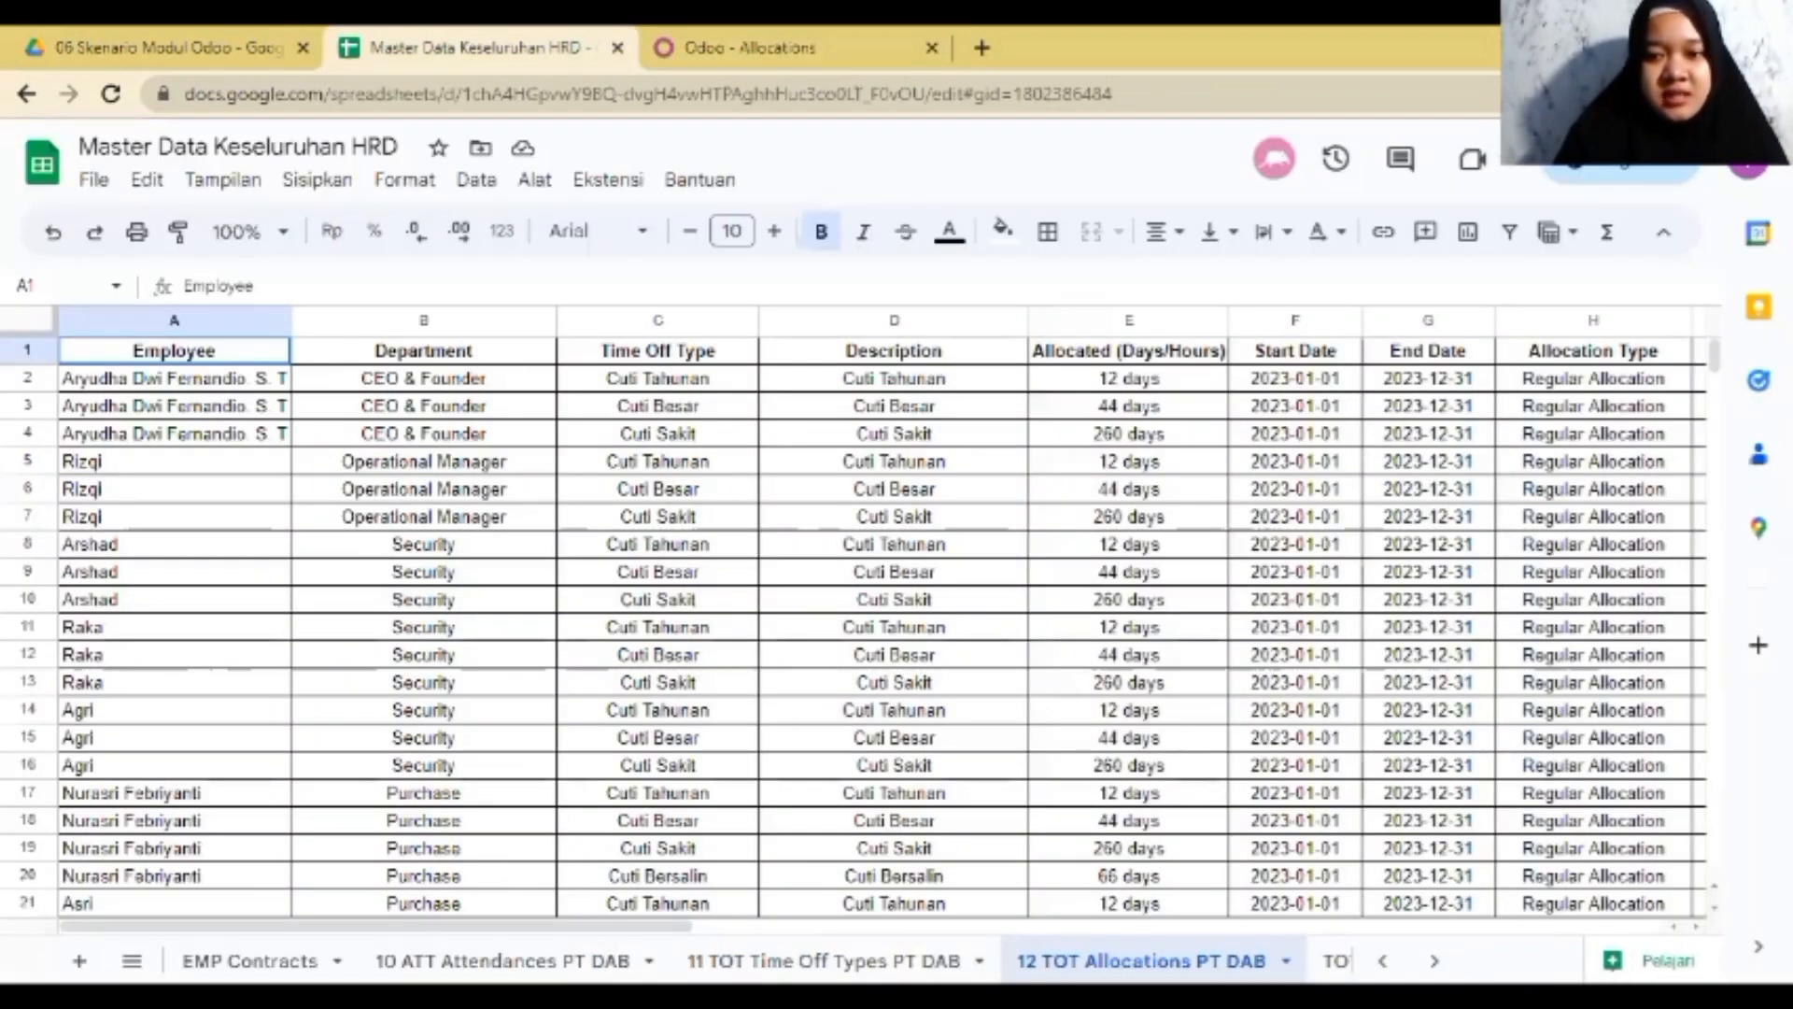
click(1435, 960)
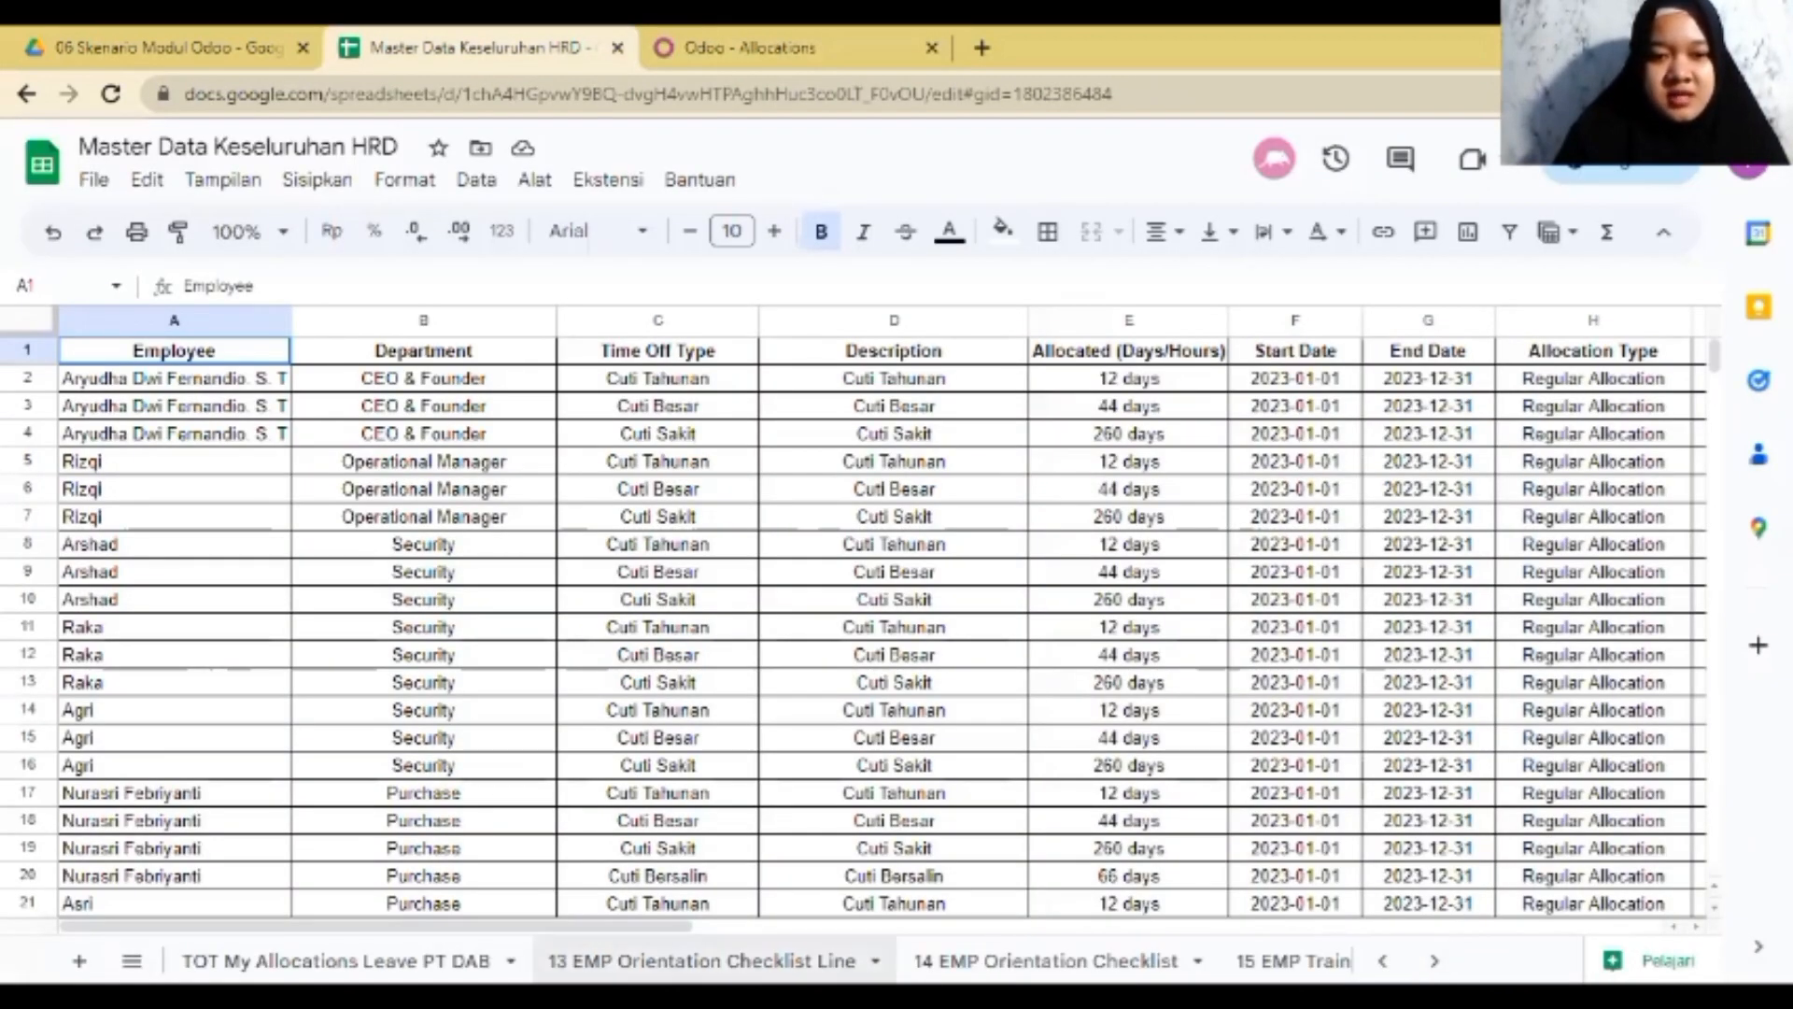
click(702, 960)
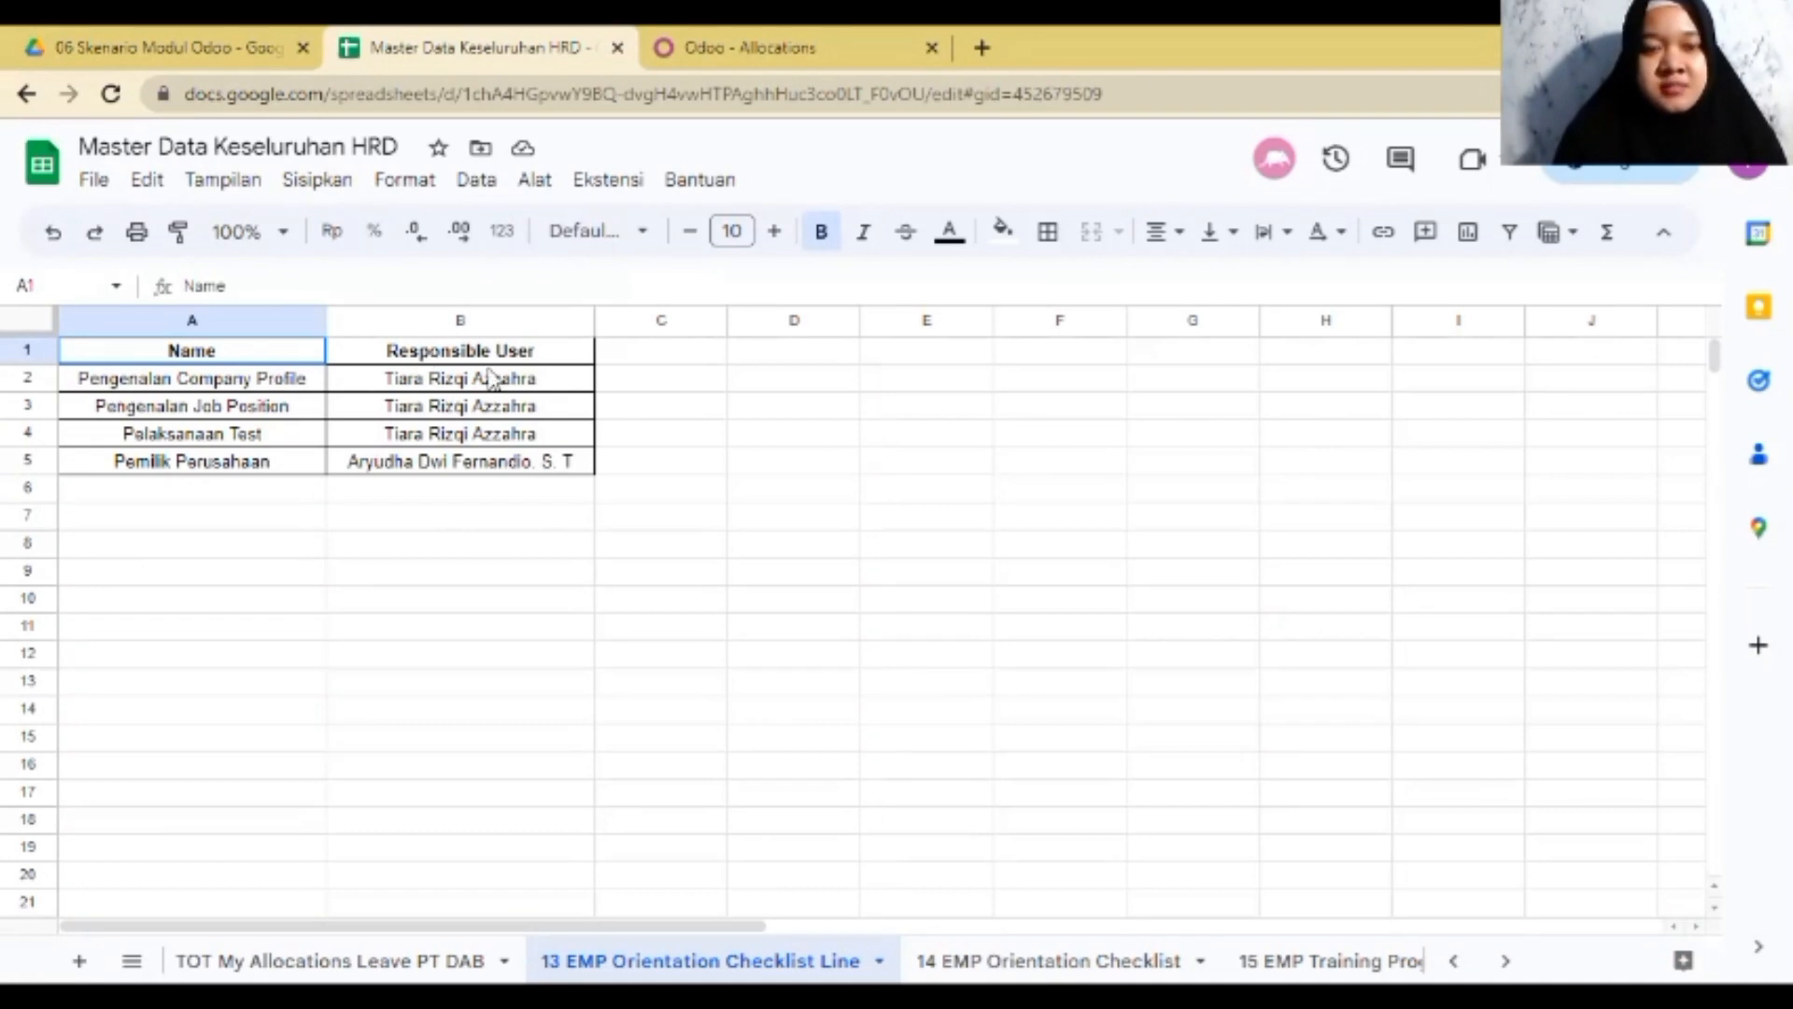
click(719, 37)
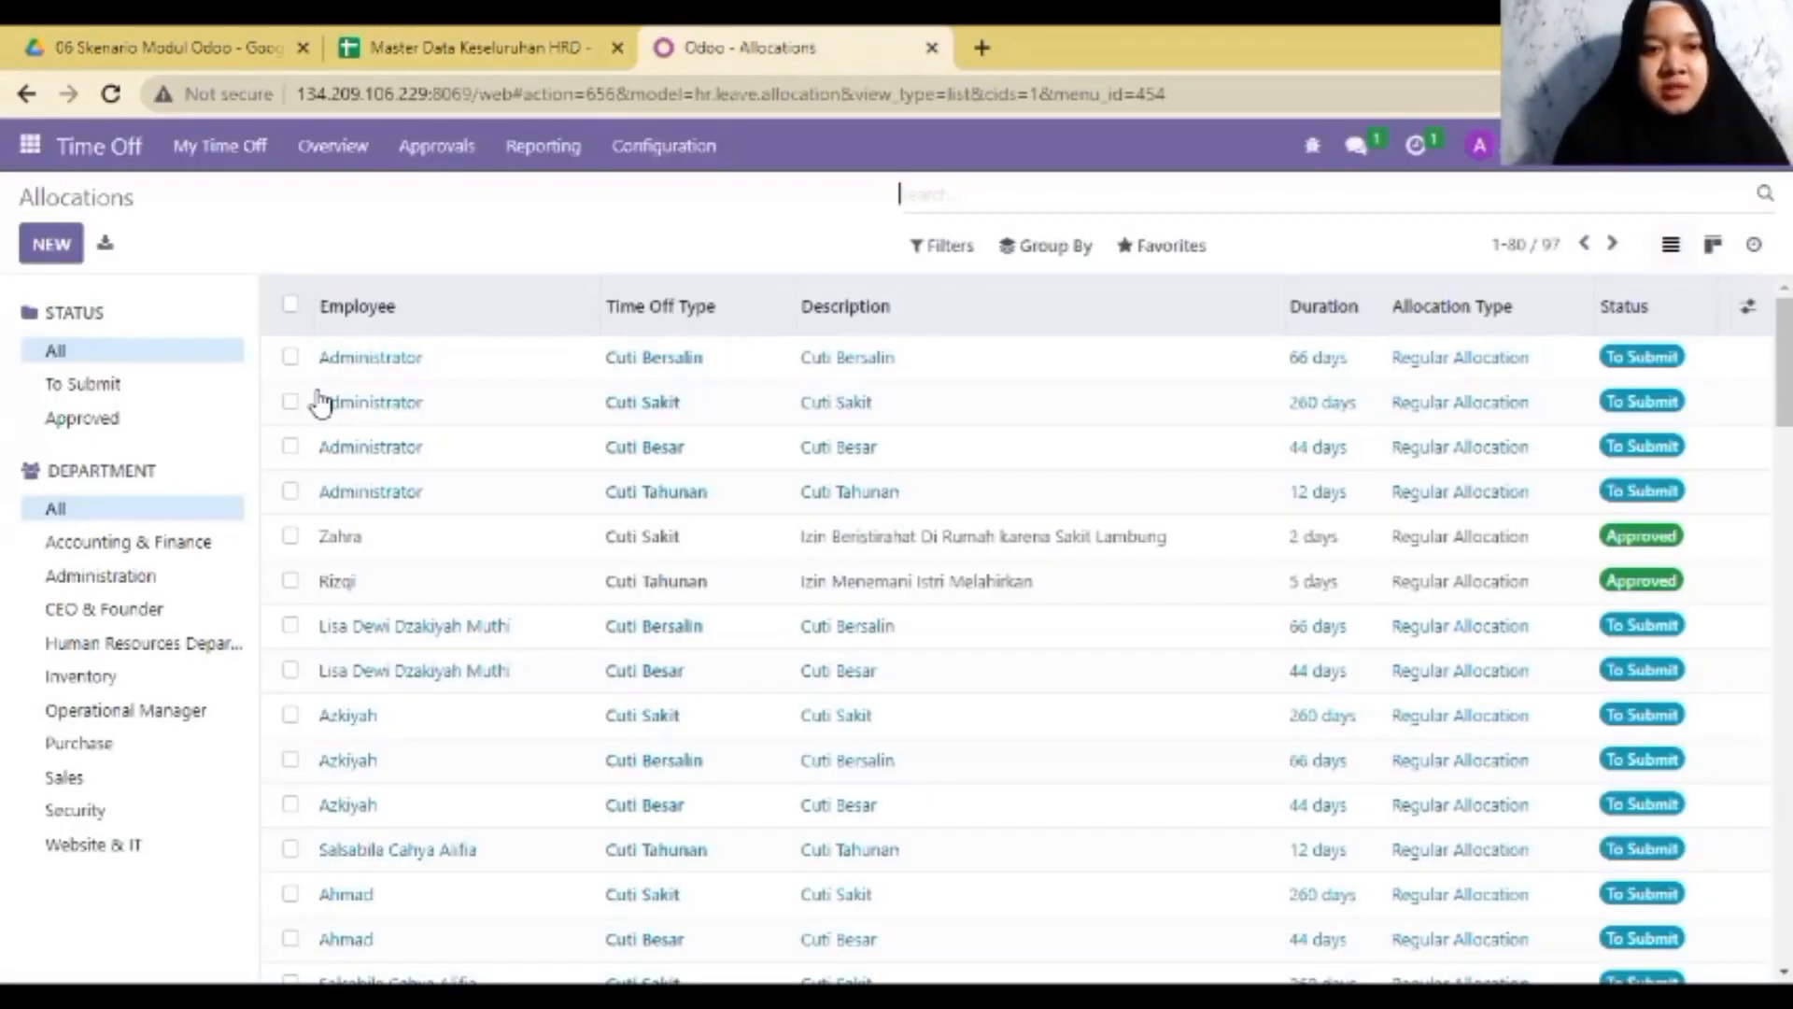
- Open the Orientation Checklist Line list in the Employees app
click(30, 144)
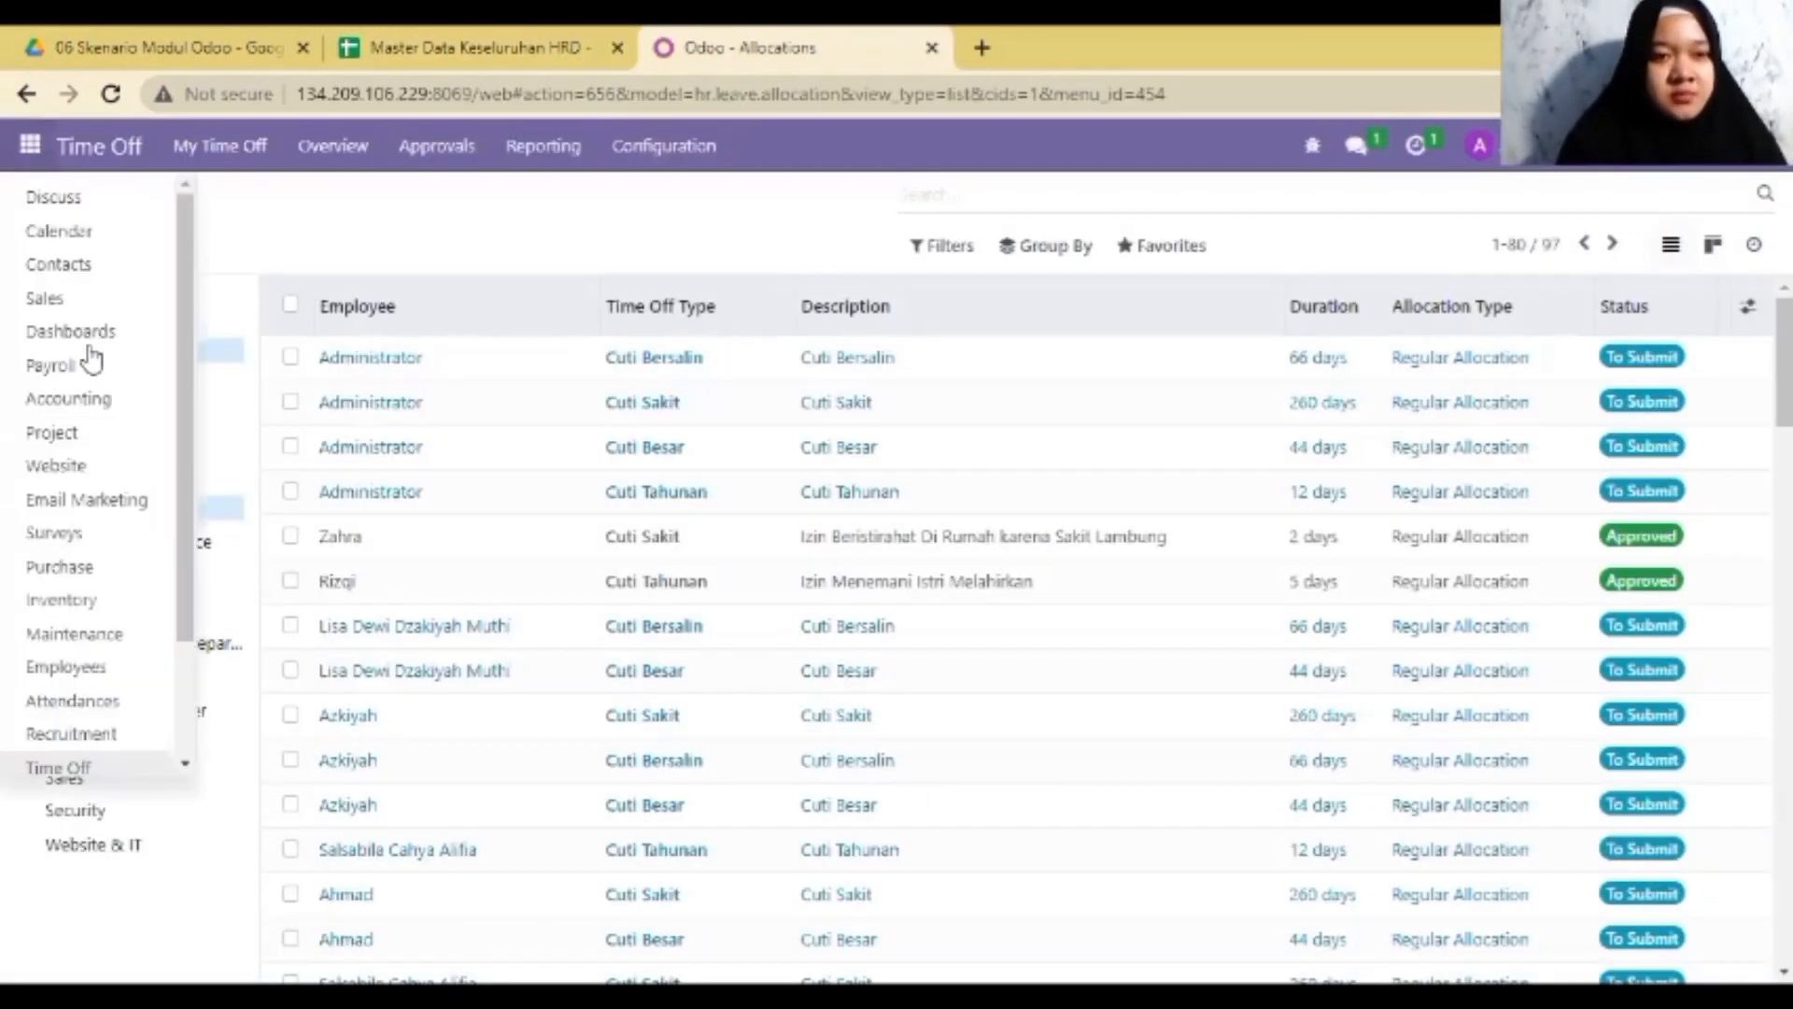
click(82, 667)
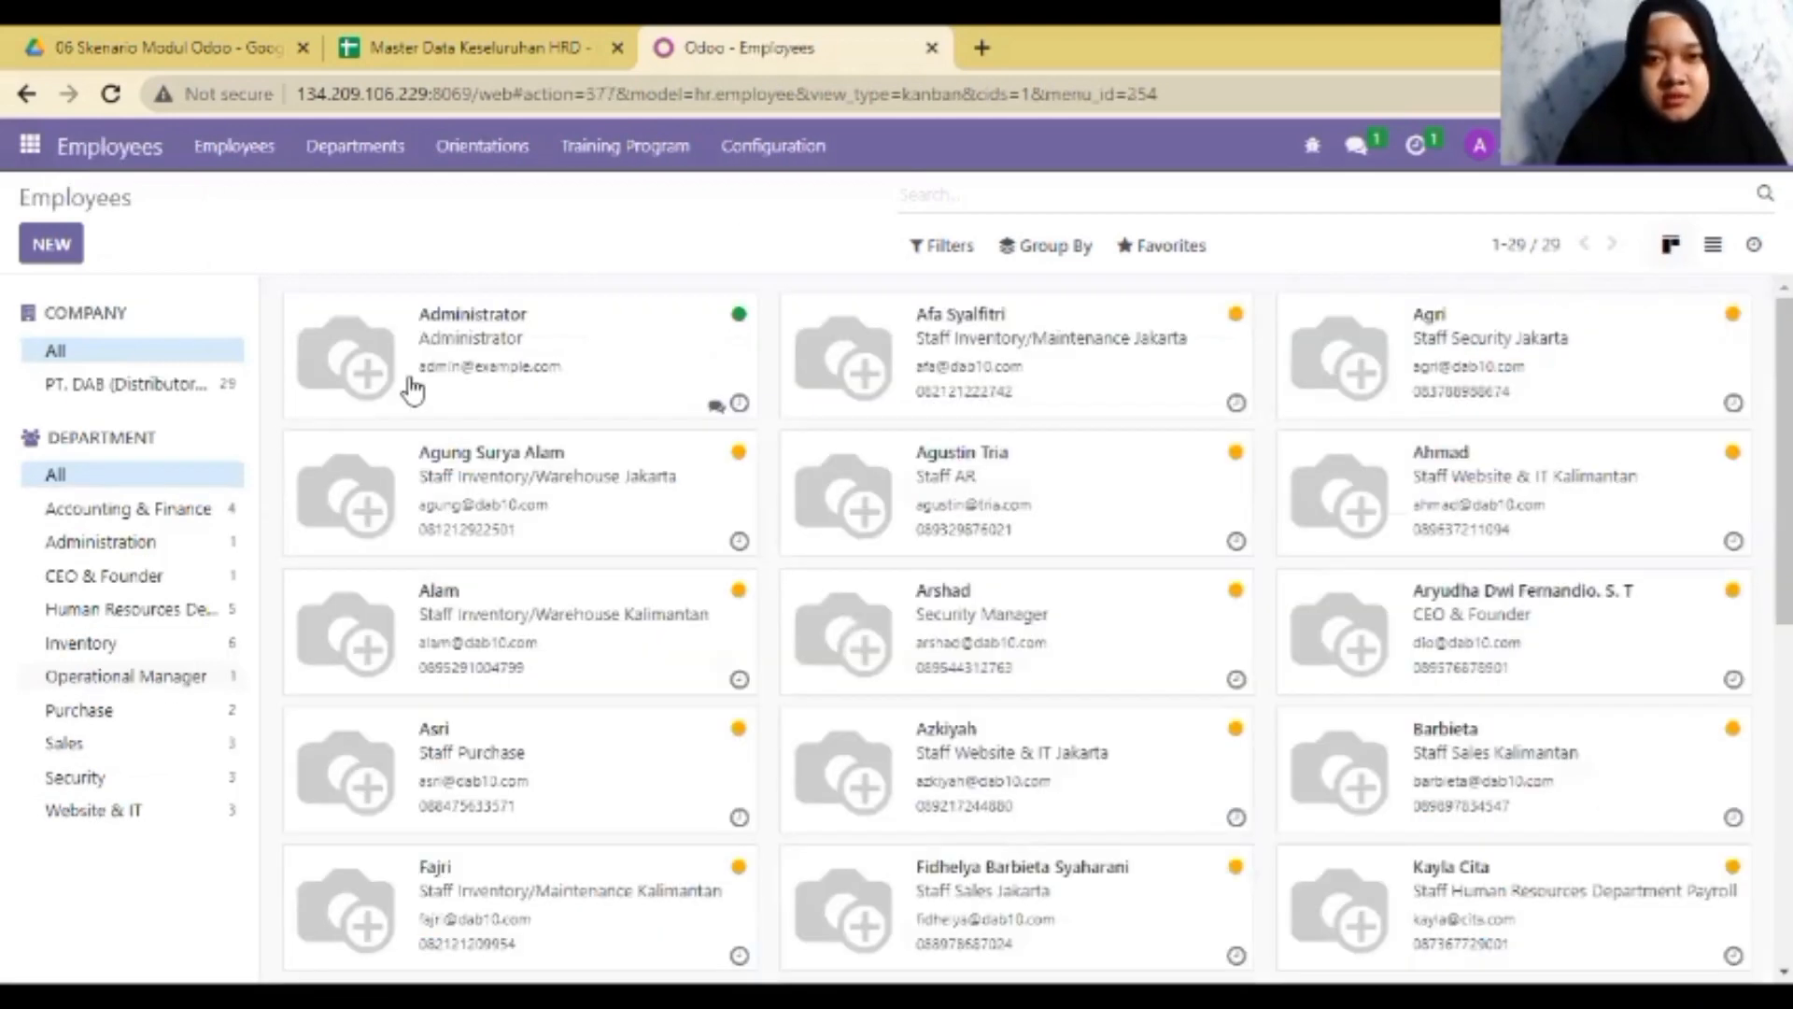
click(783, 166)
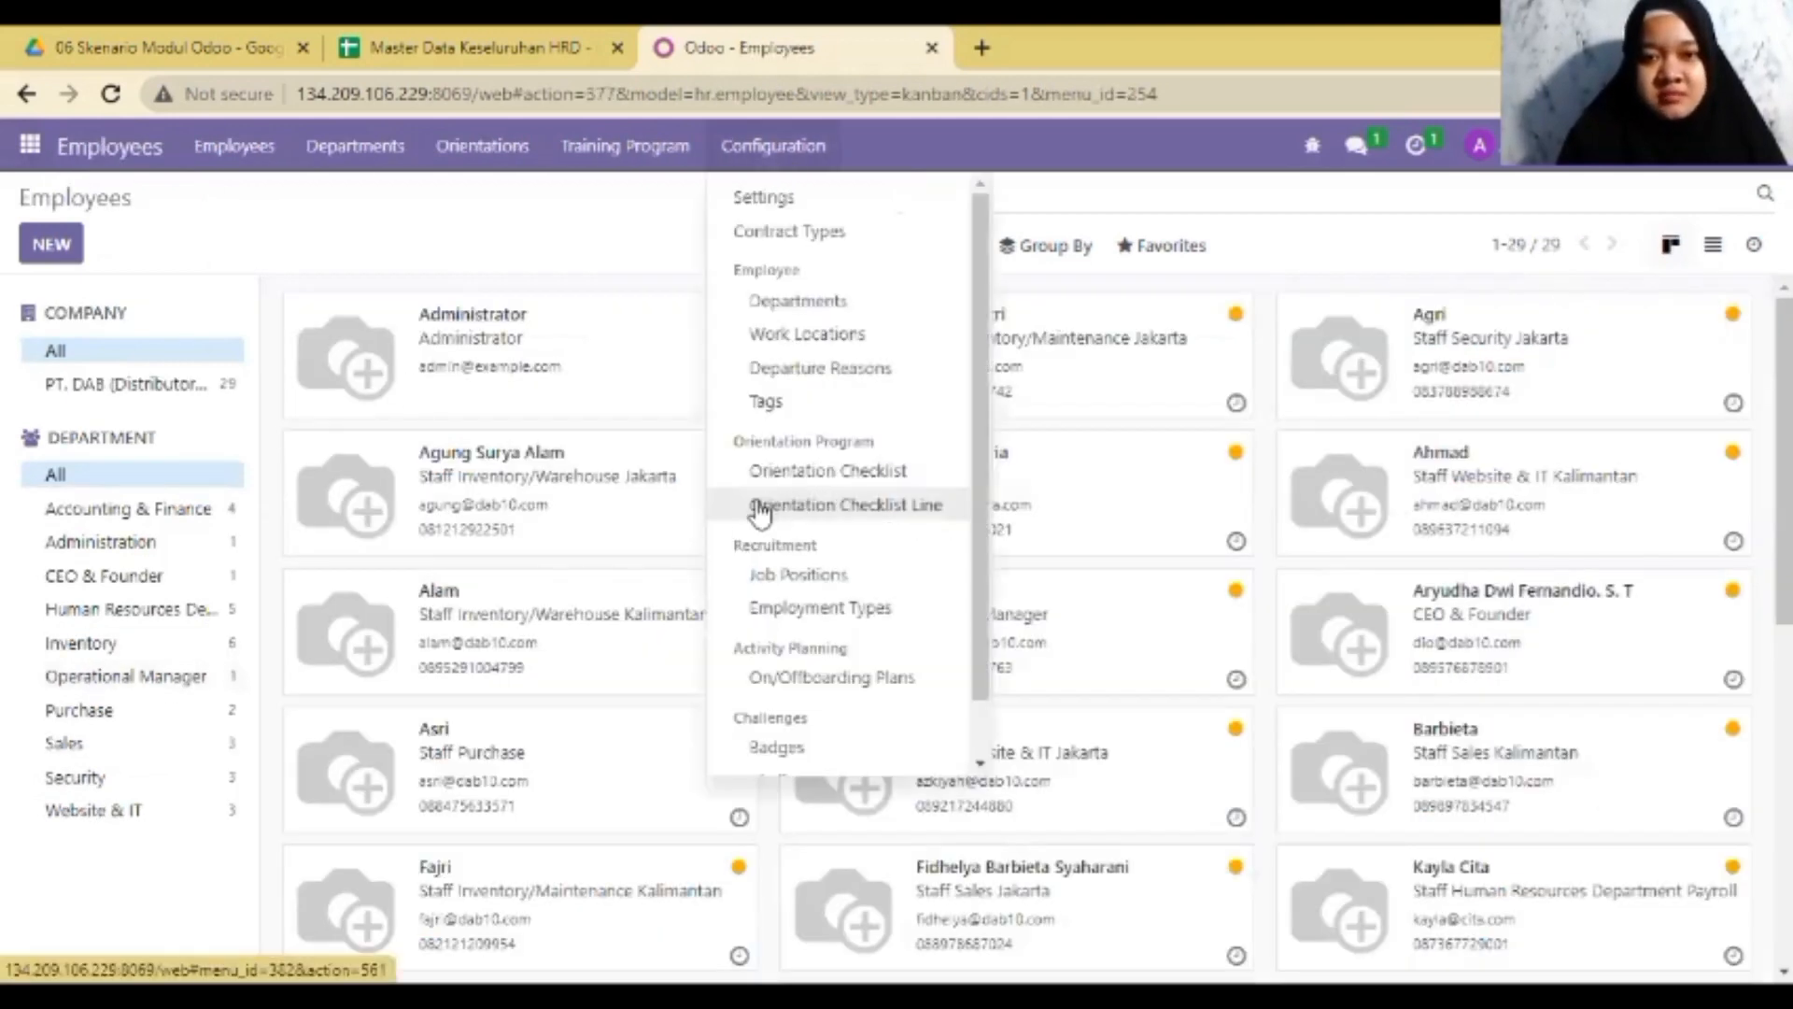
click(943, 514)
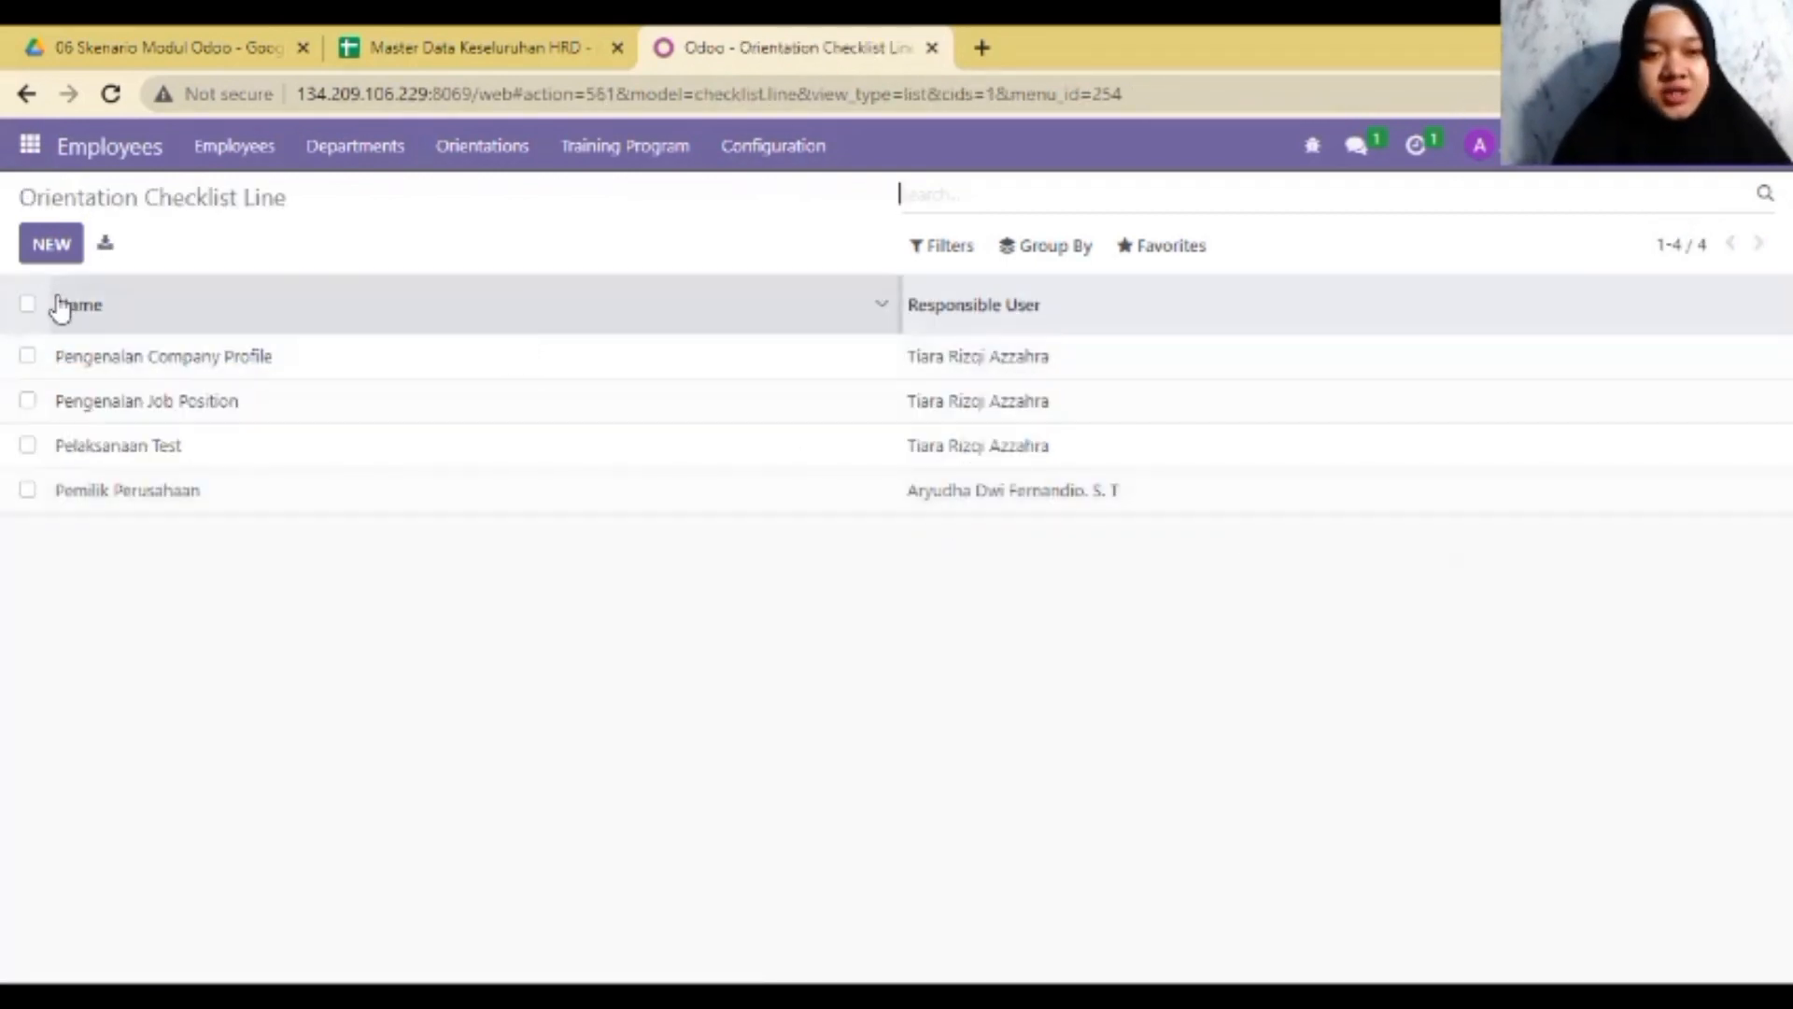
- Look at the blank form for a new orientation checklist line and its Responsible User choices, and return to the list
click(52, 243)
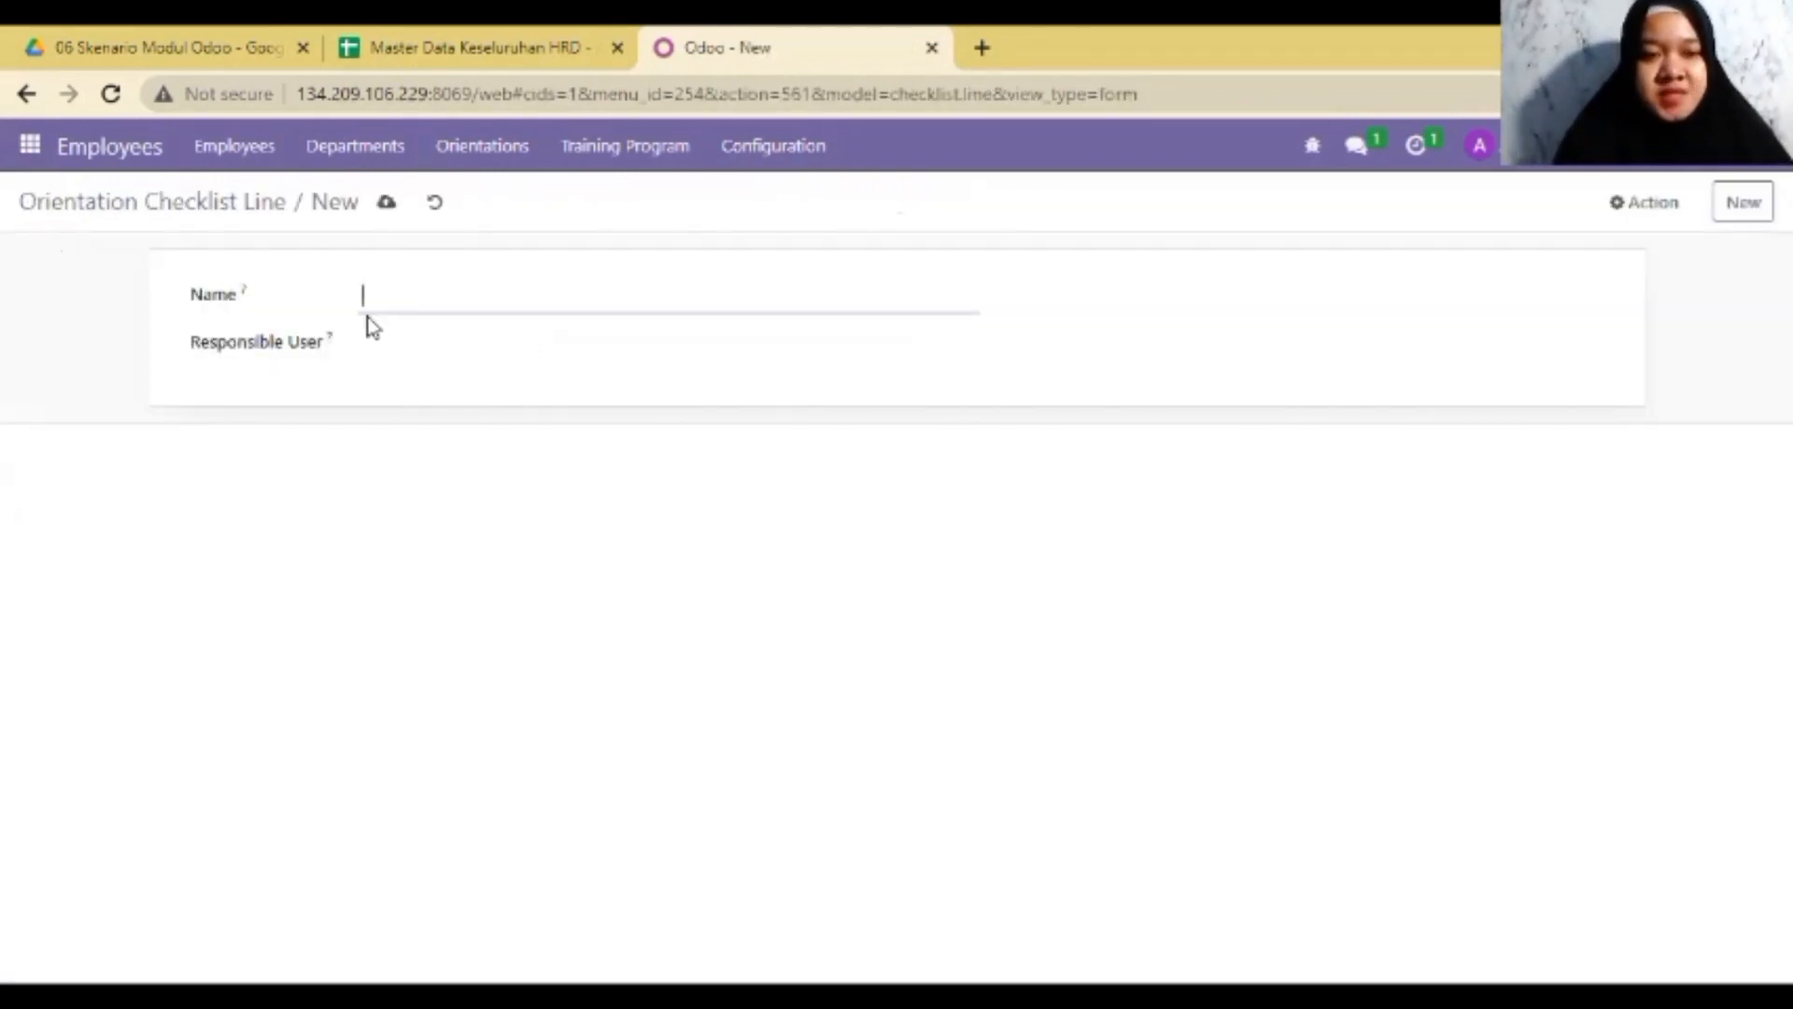
click(419, 340)
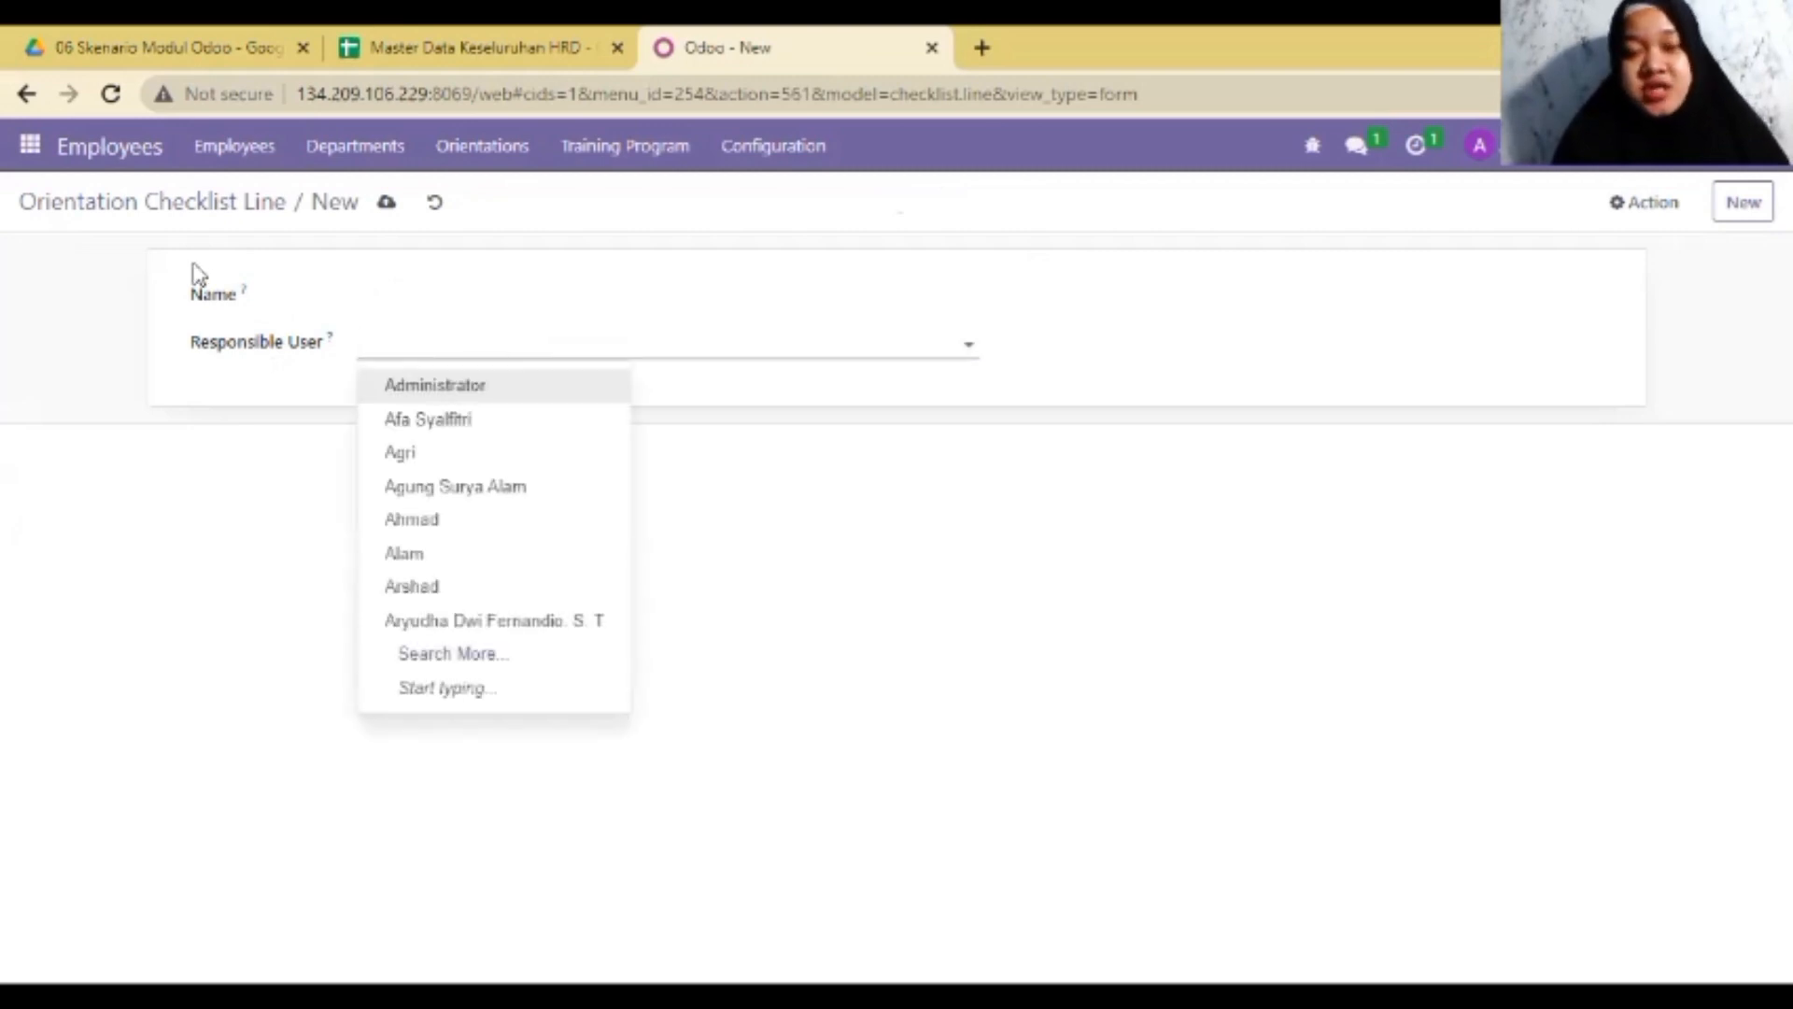
click(215, 205)
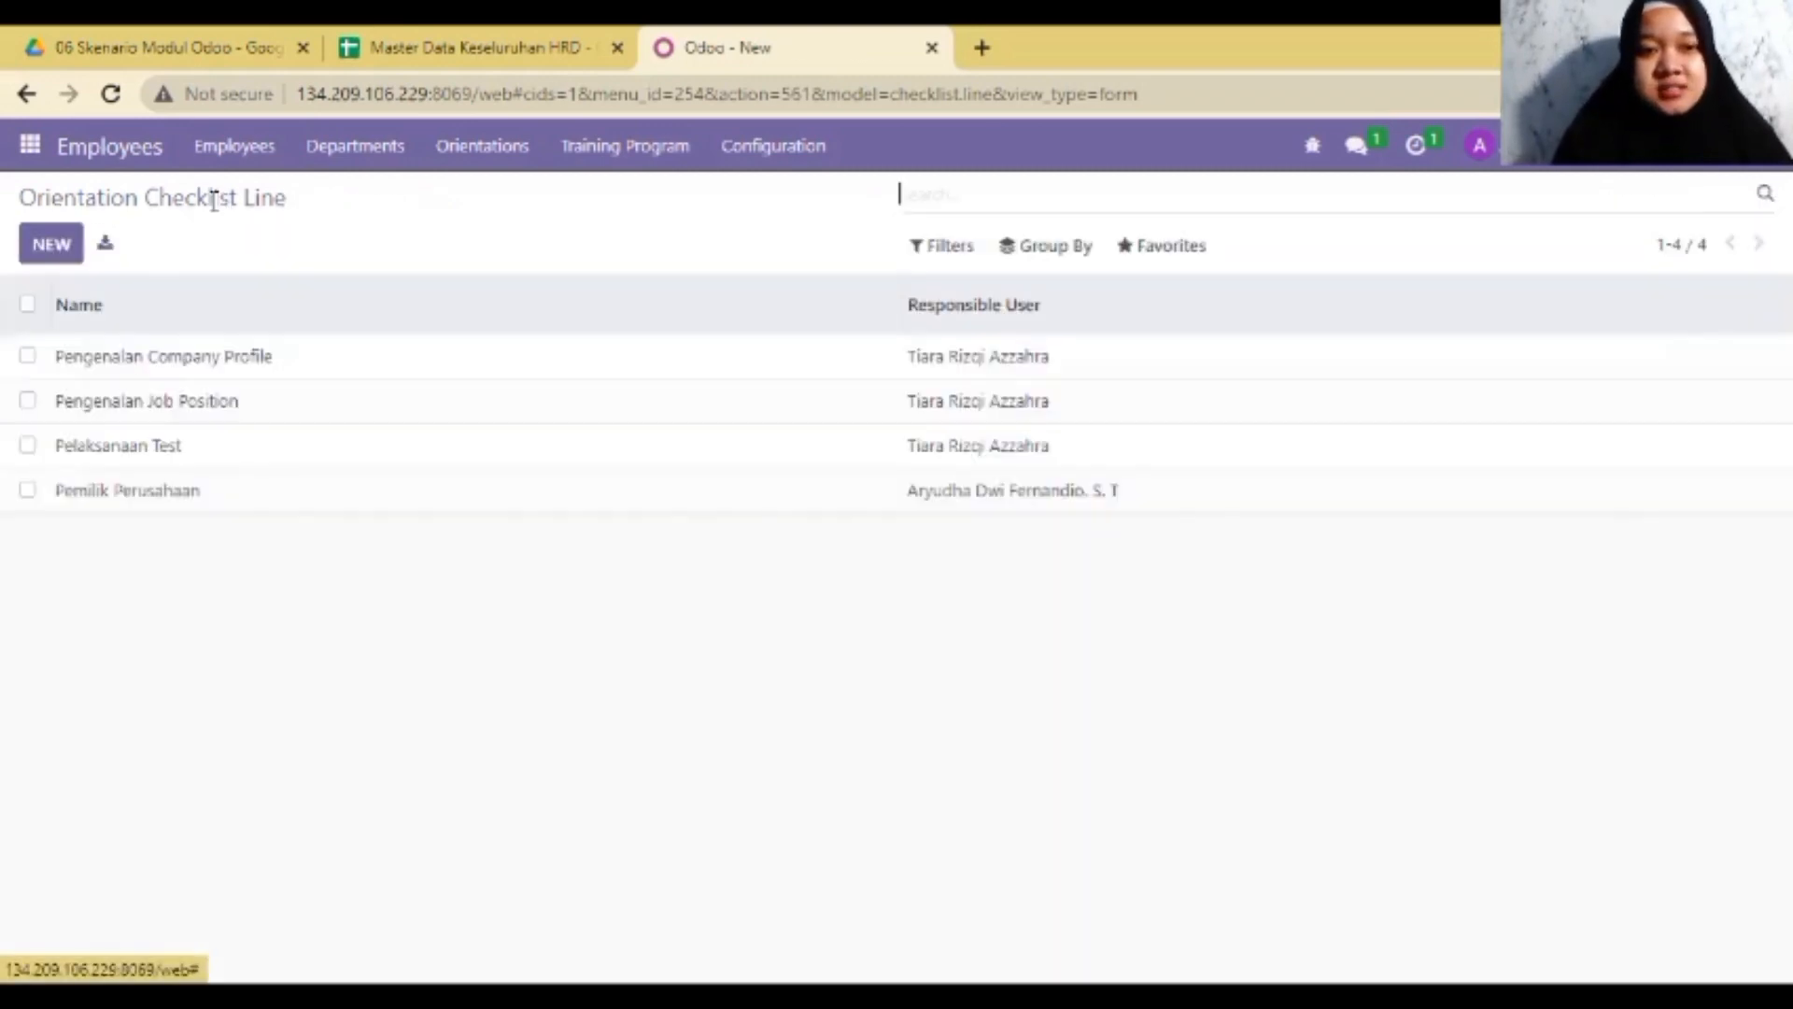
- Load the master data workbook's 13 EMP Orientation Checklist Line sheet for import into Orientation Checklist Line, test it and leave the import
click(1172, 247)
click(1205, 367)
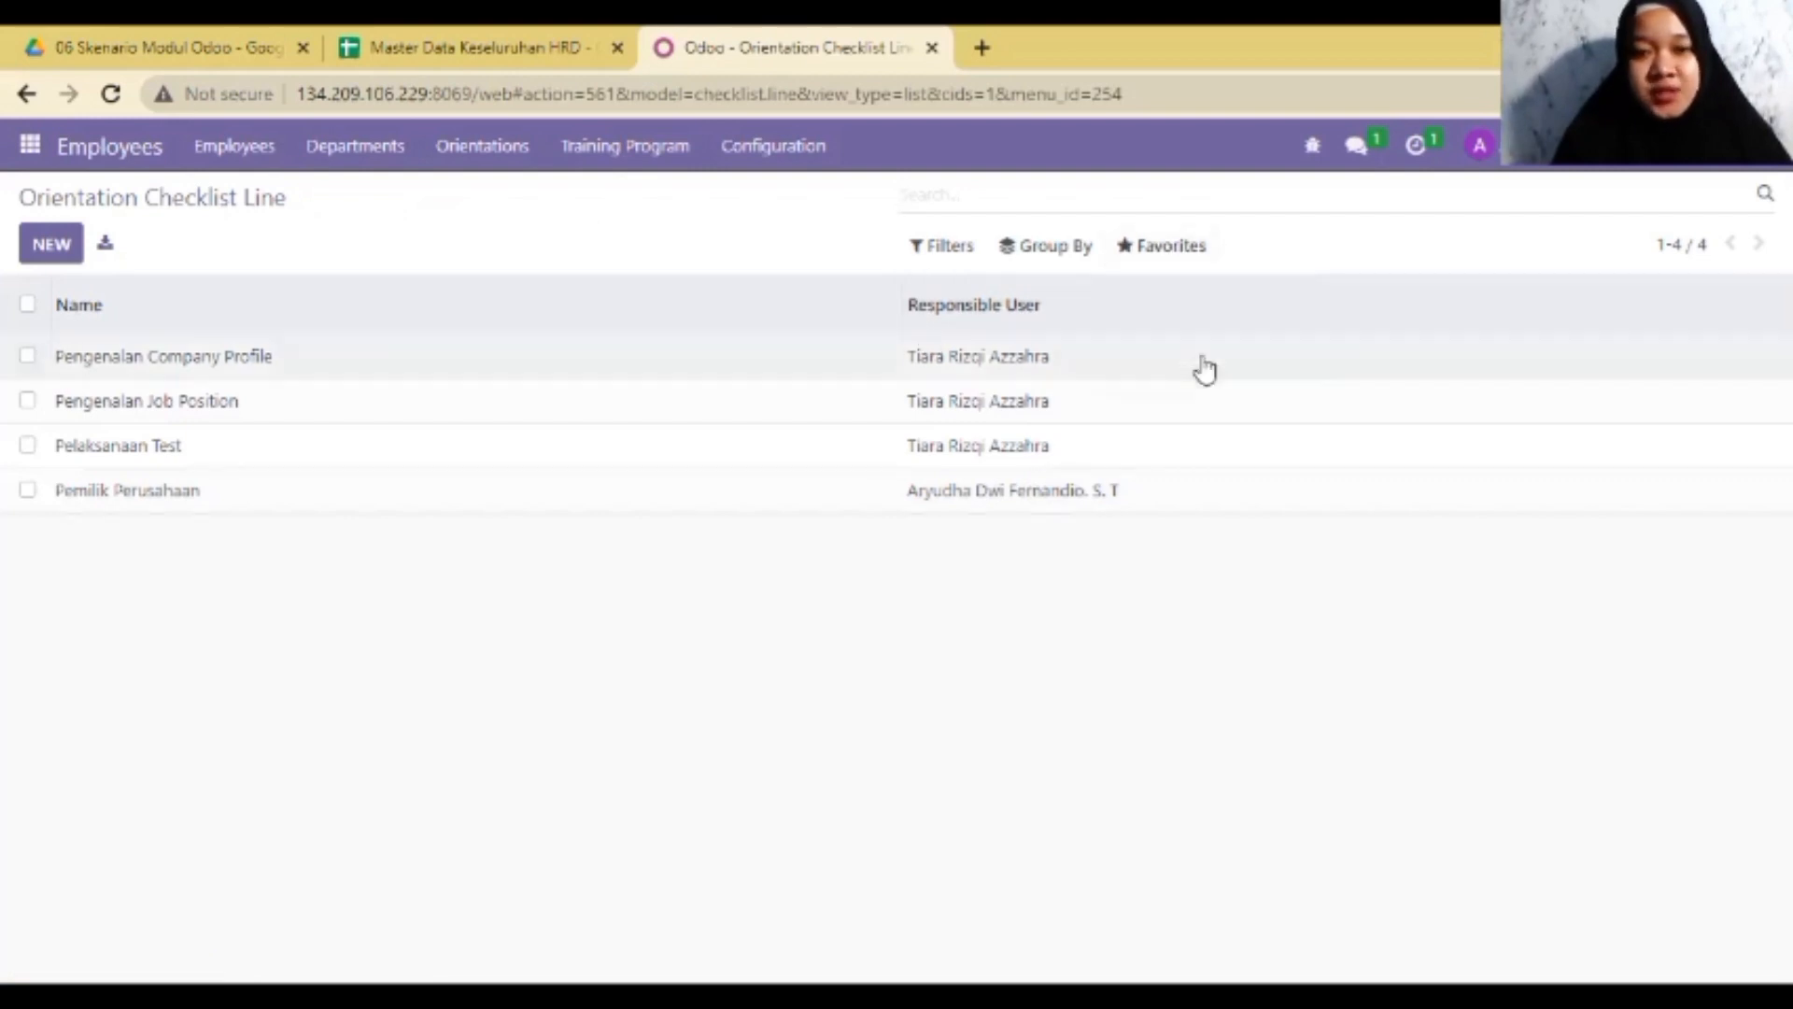
click(89, 245)
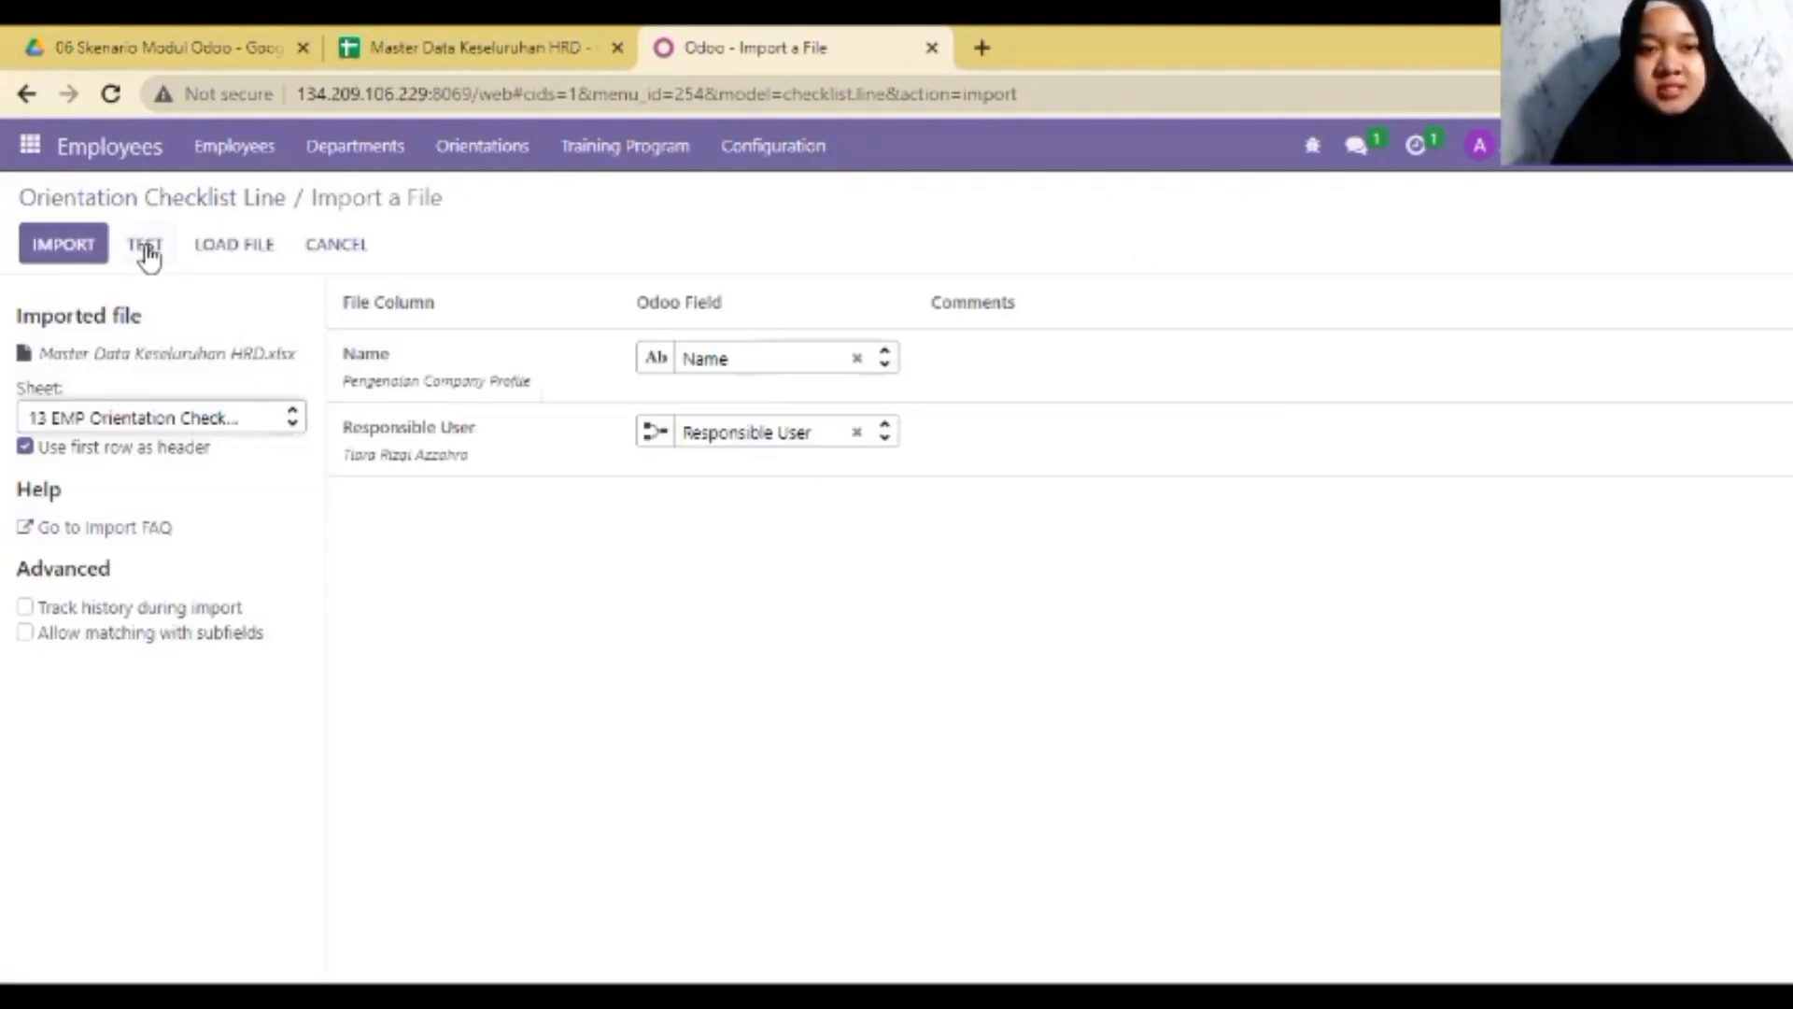
click(145, 243)
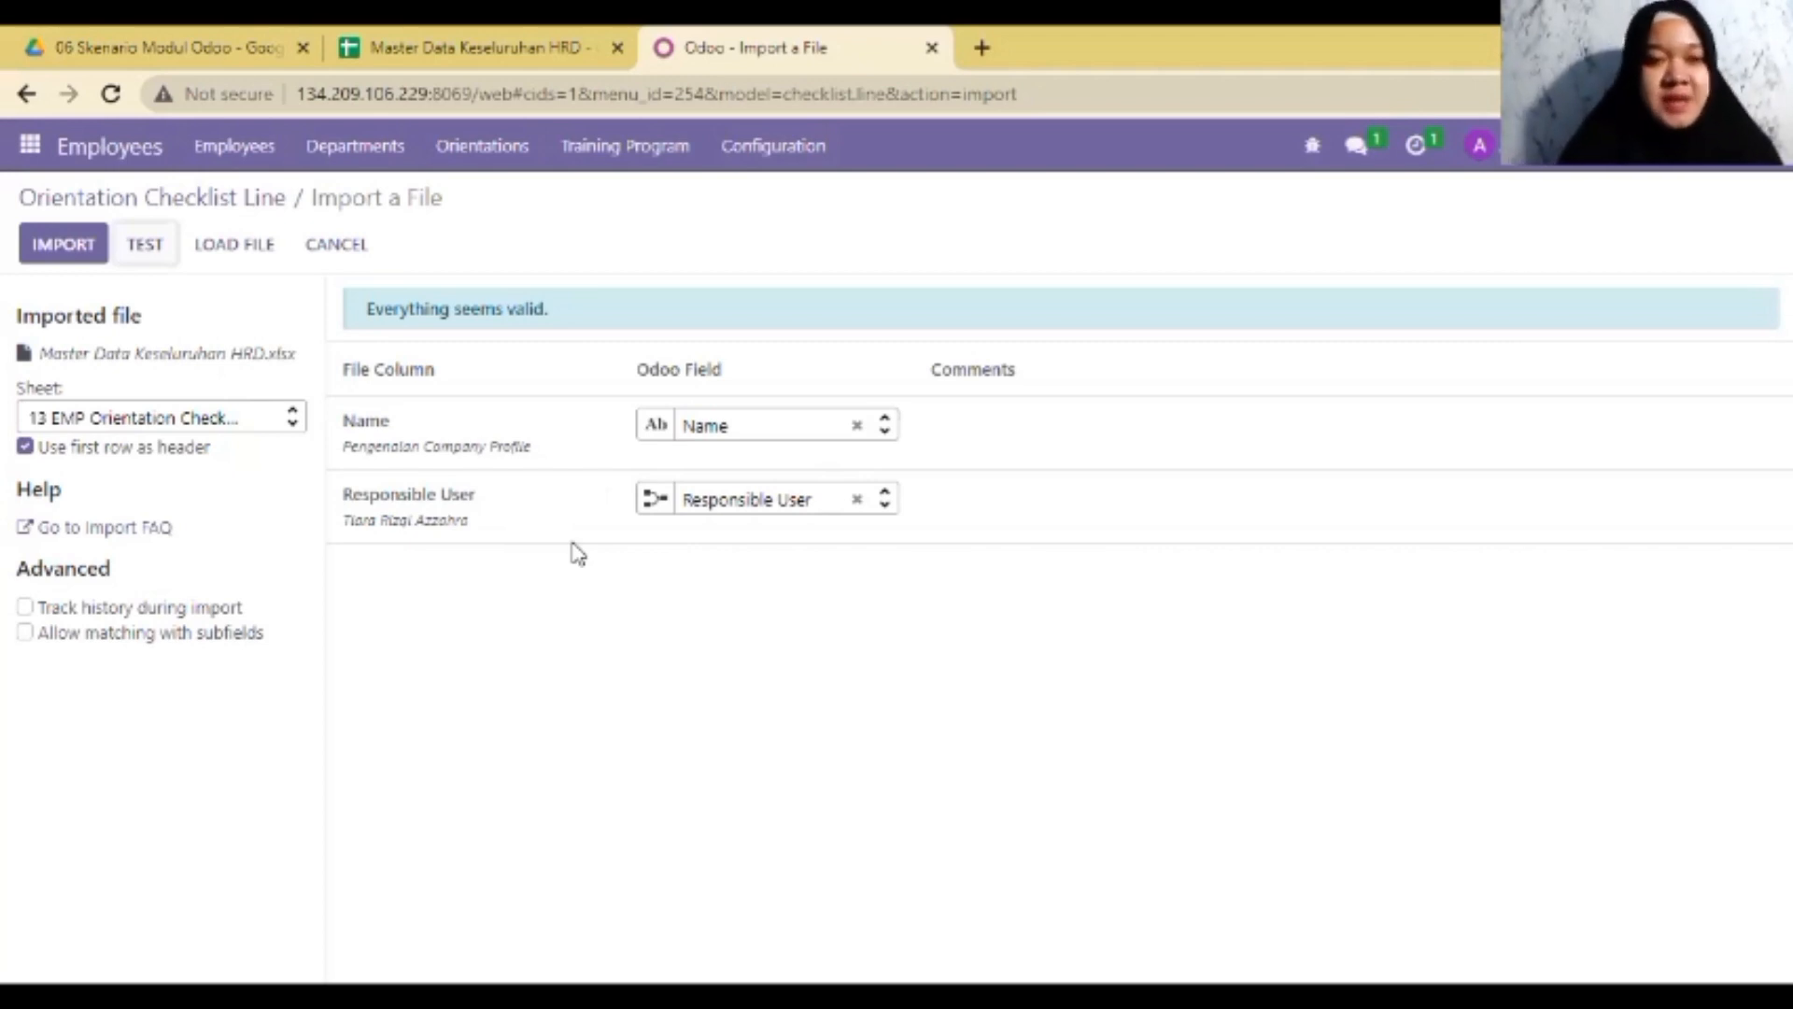
click(55, 244)
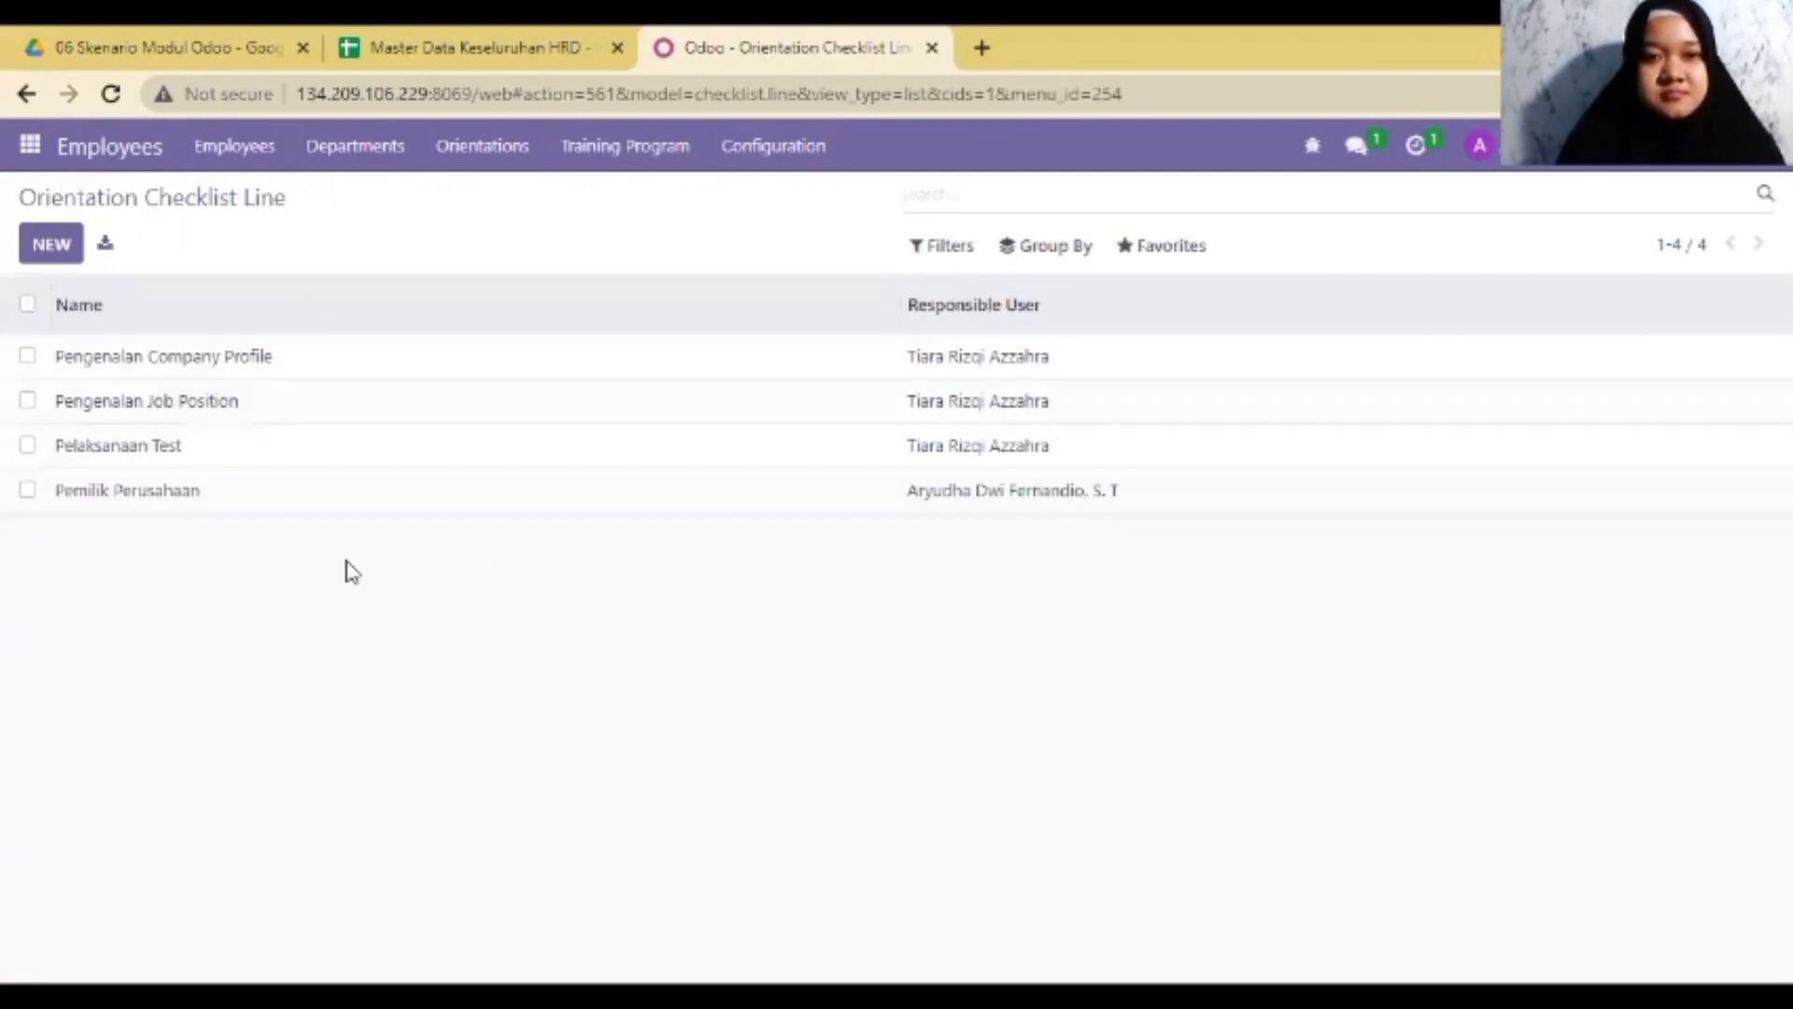
- Look at the Pengenalan Company Profile checklist line's details and the 14 EMP Orientation Checklist sheet in the master data
click(177, 371)
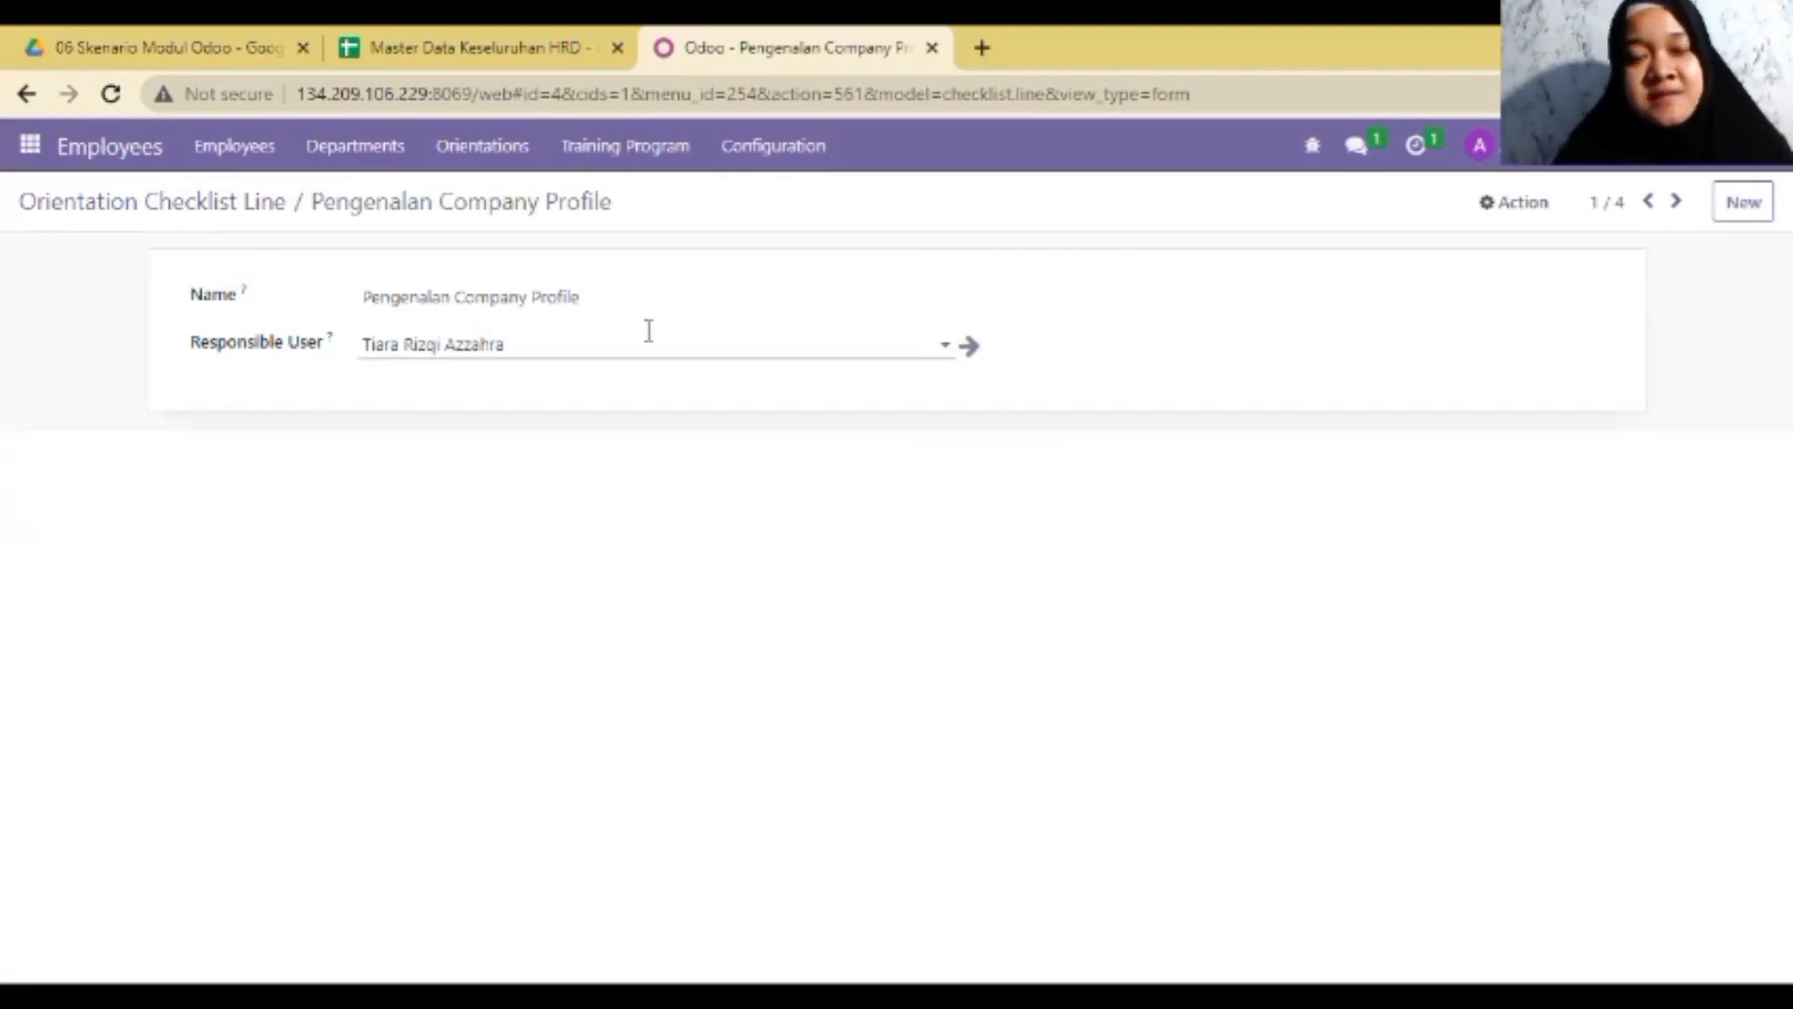
click(82, 198)
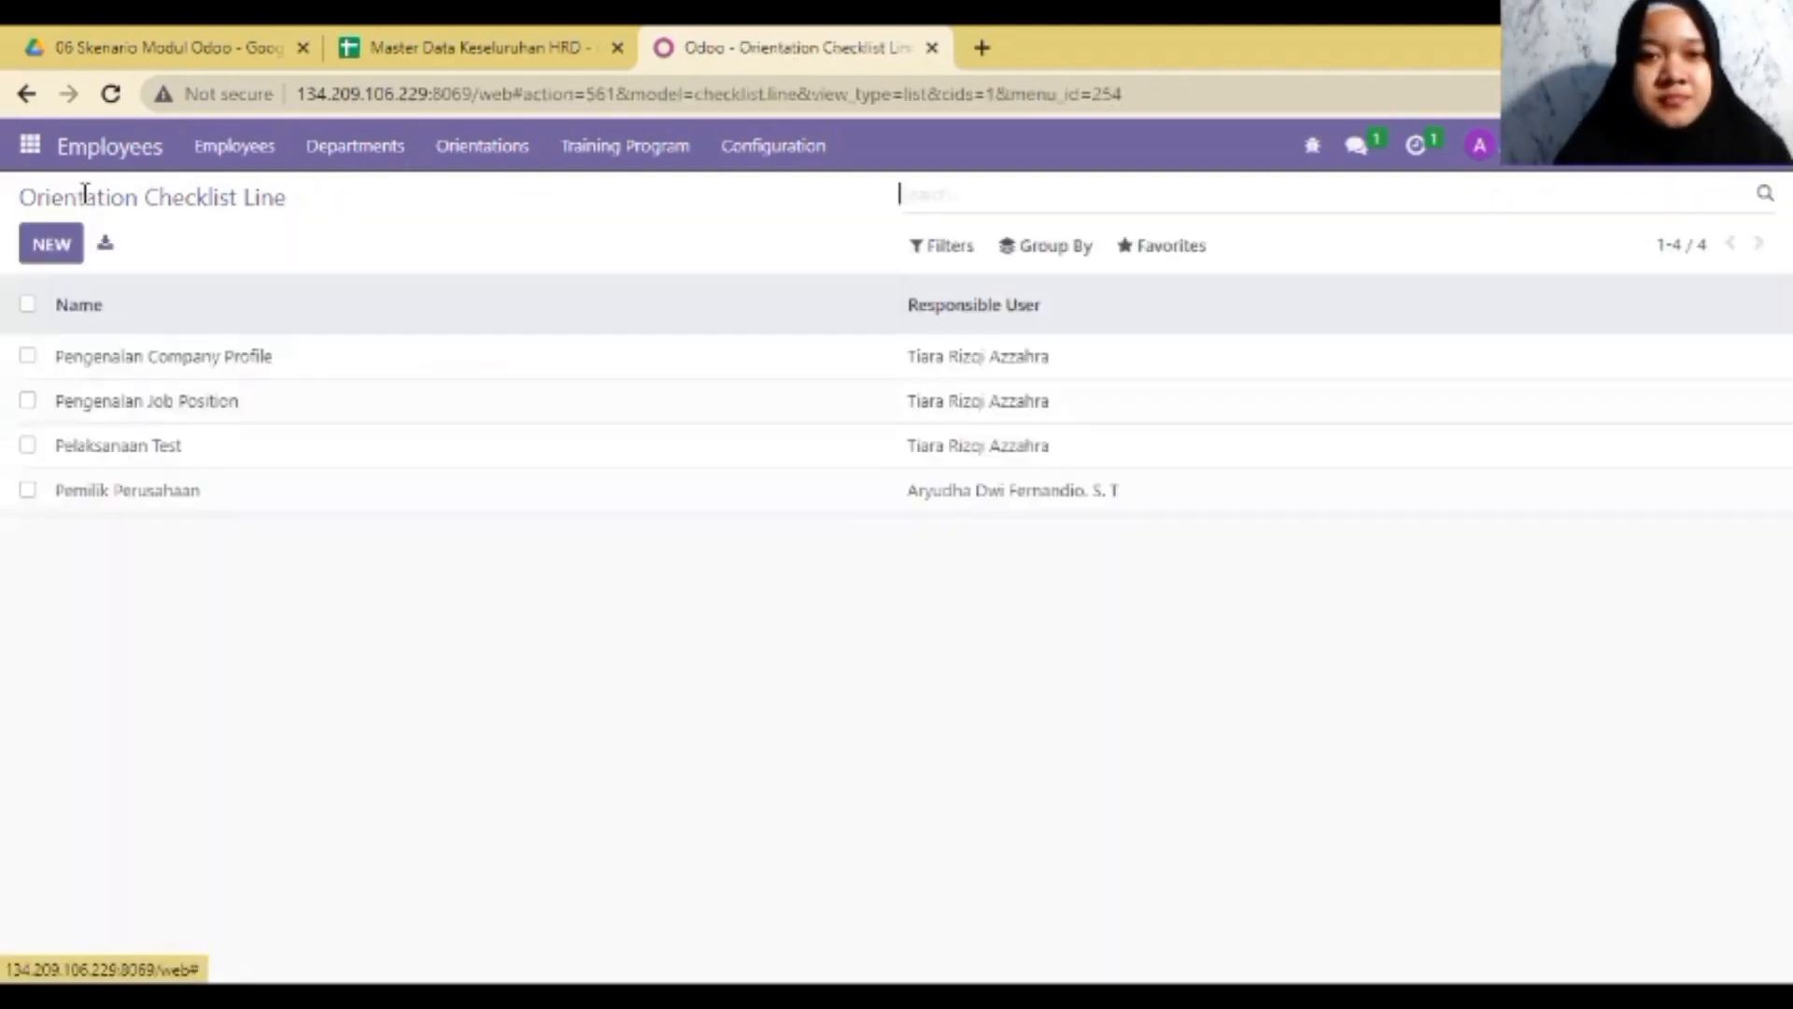
click(418, 36)
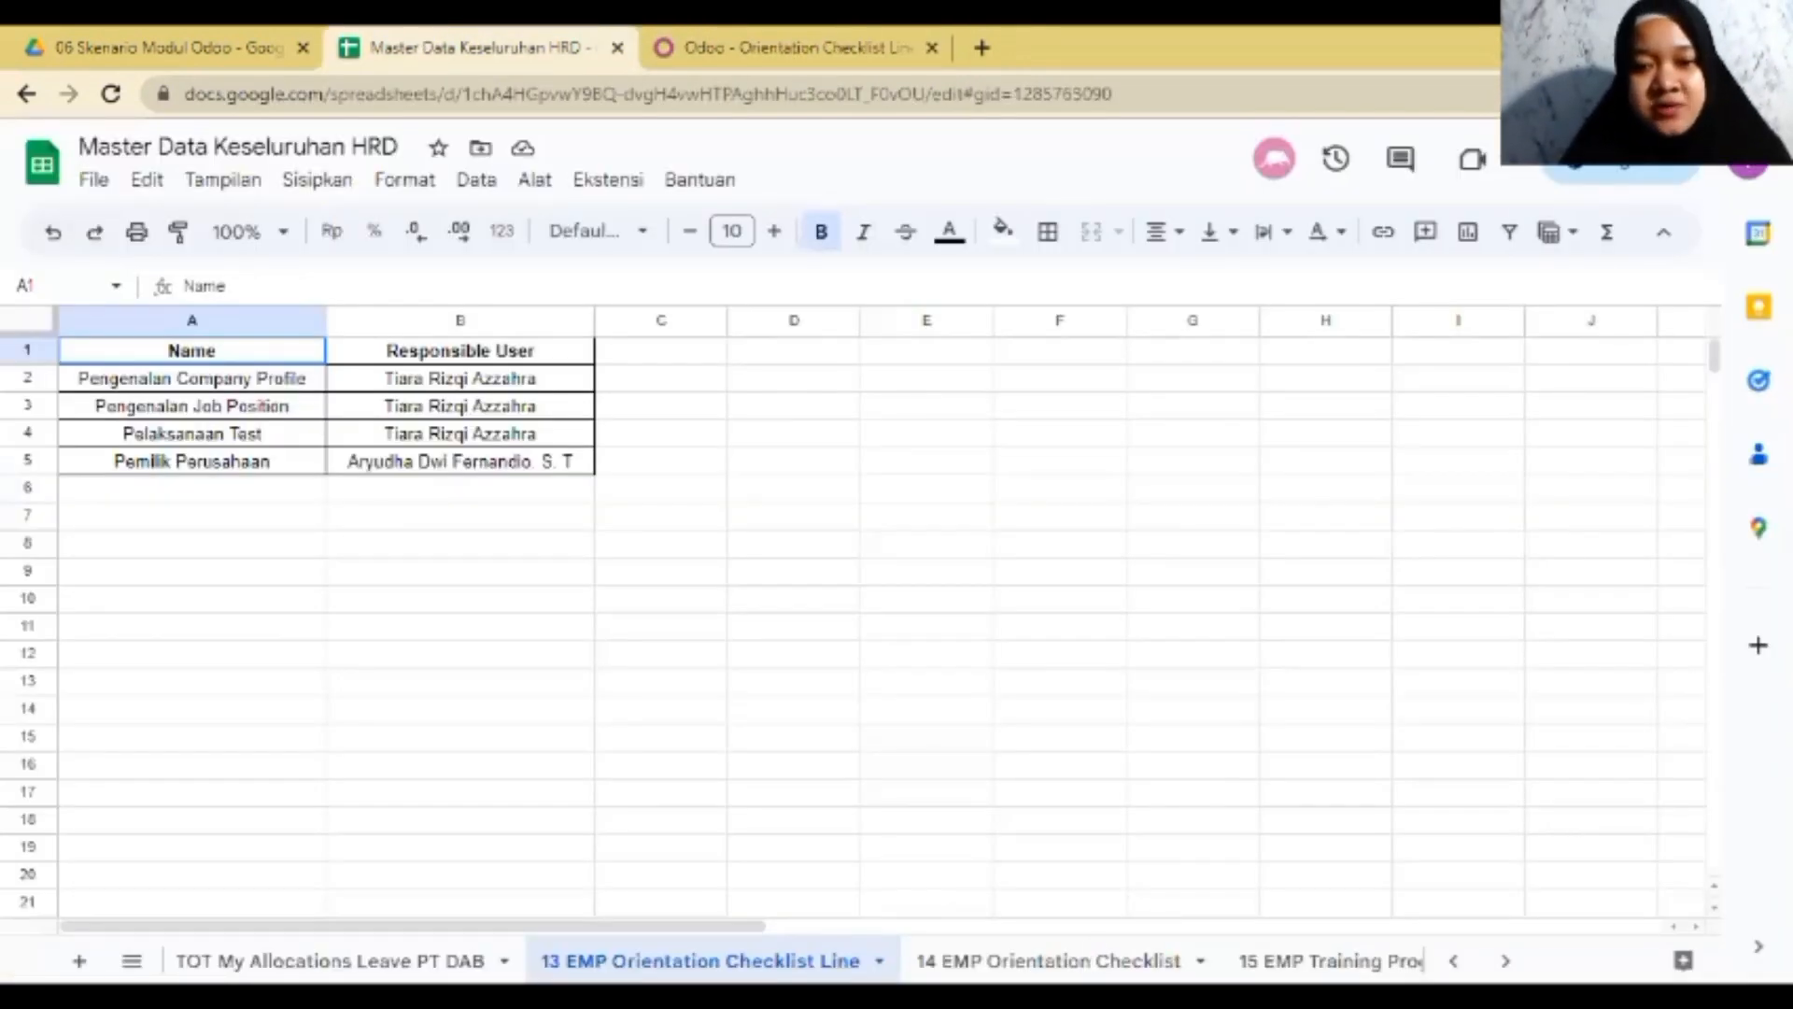
click(1047, 961)
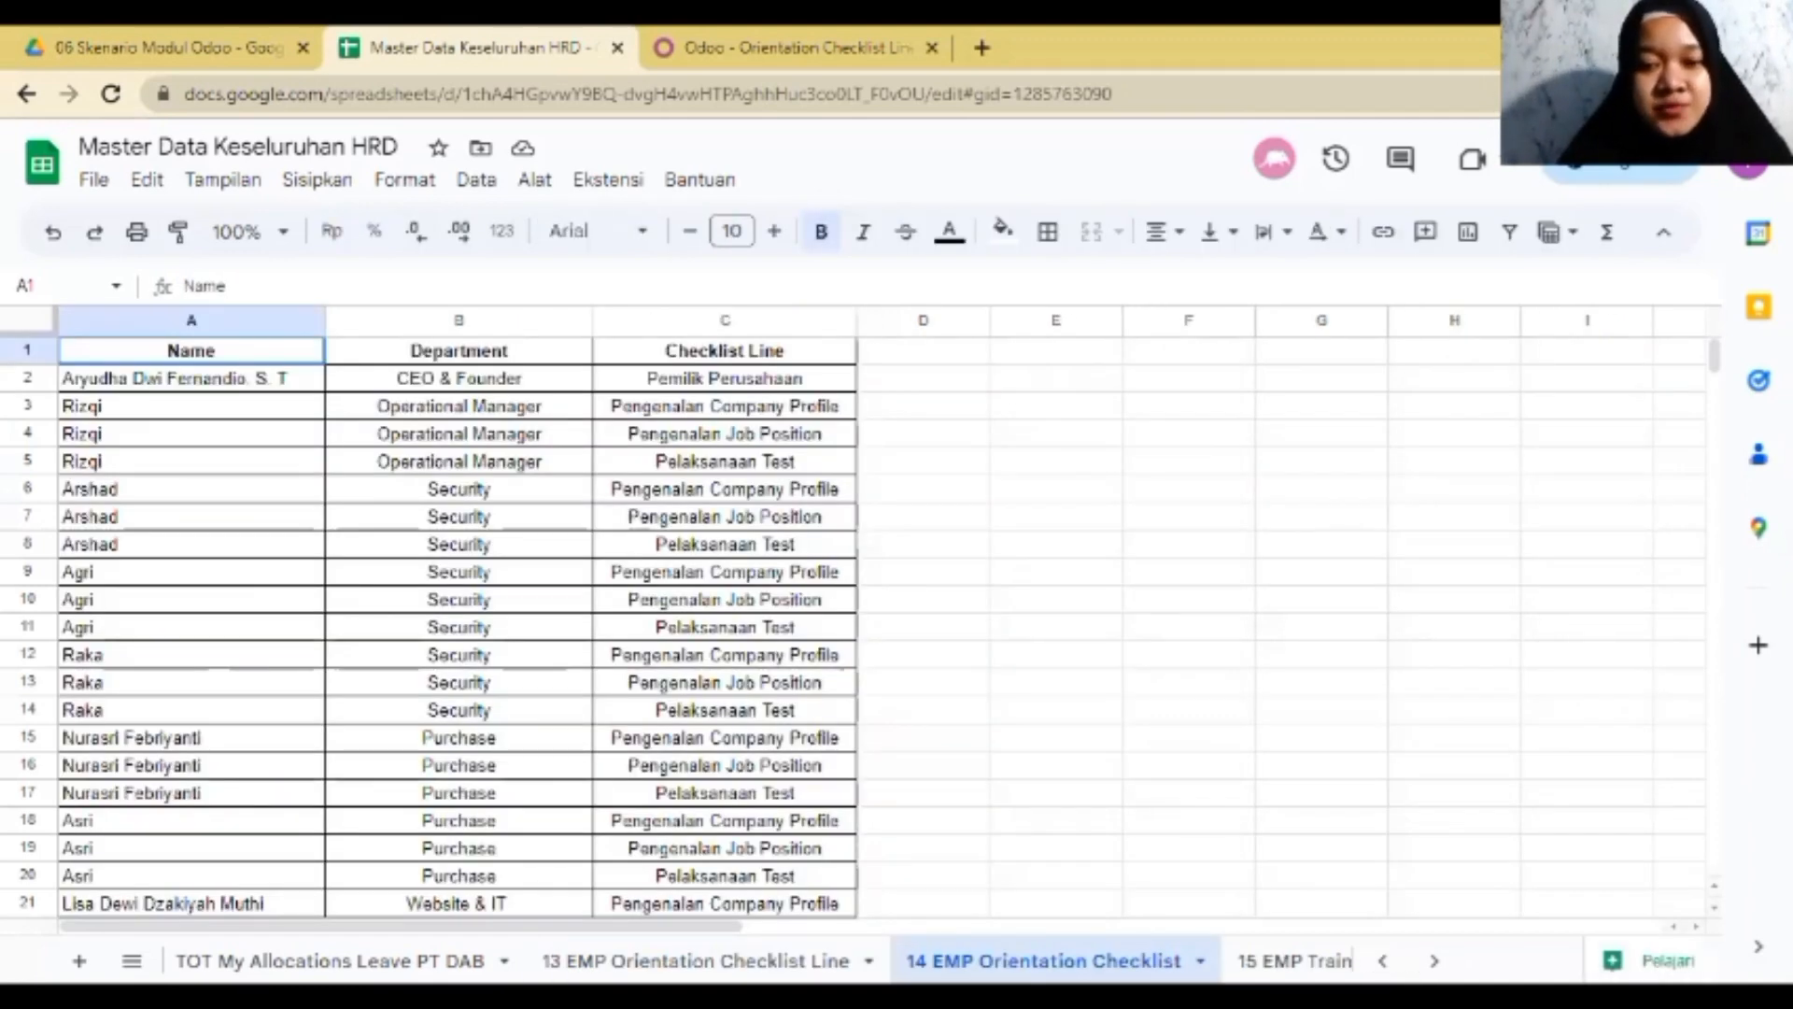
- Return to Odoo and open the Orientation Checklist list under the orientation program settings
click(772, 35)
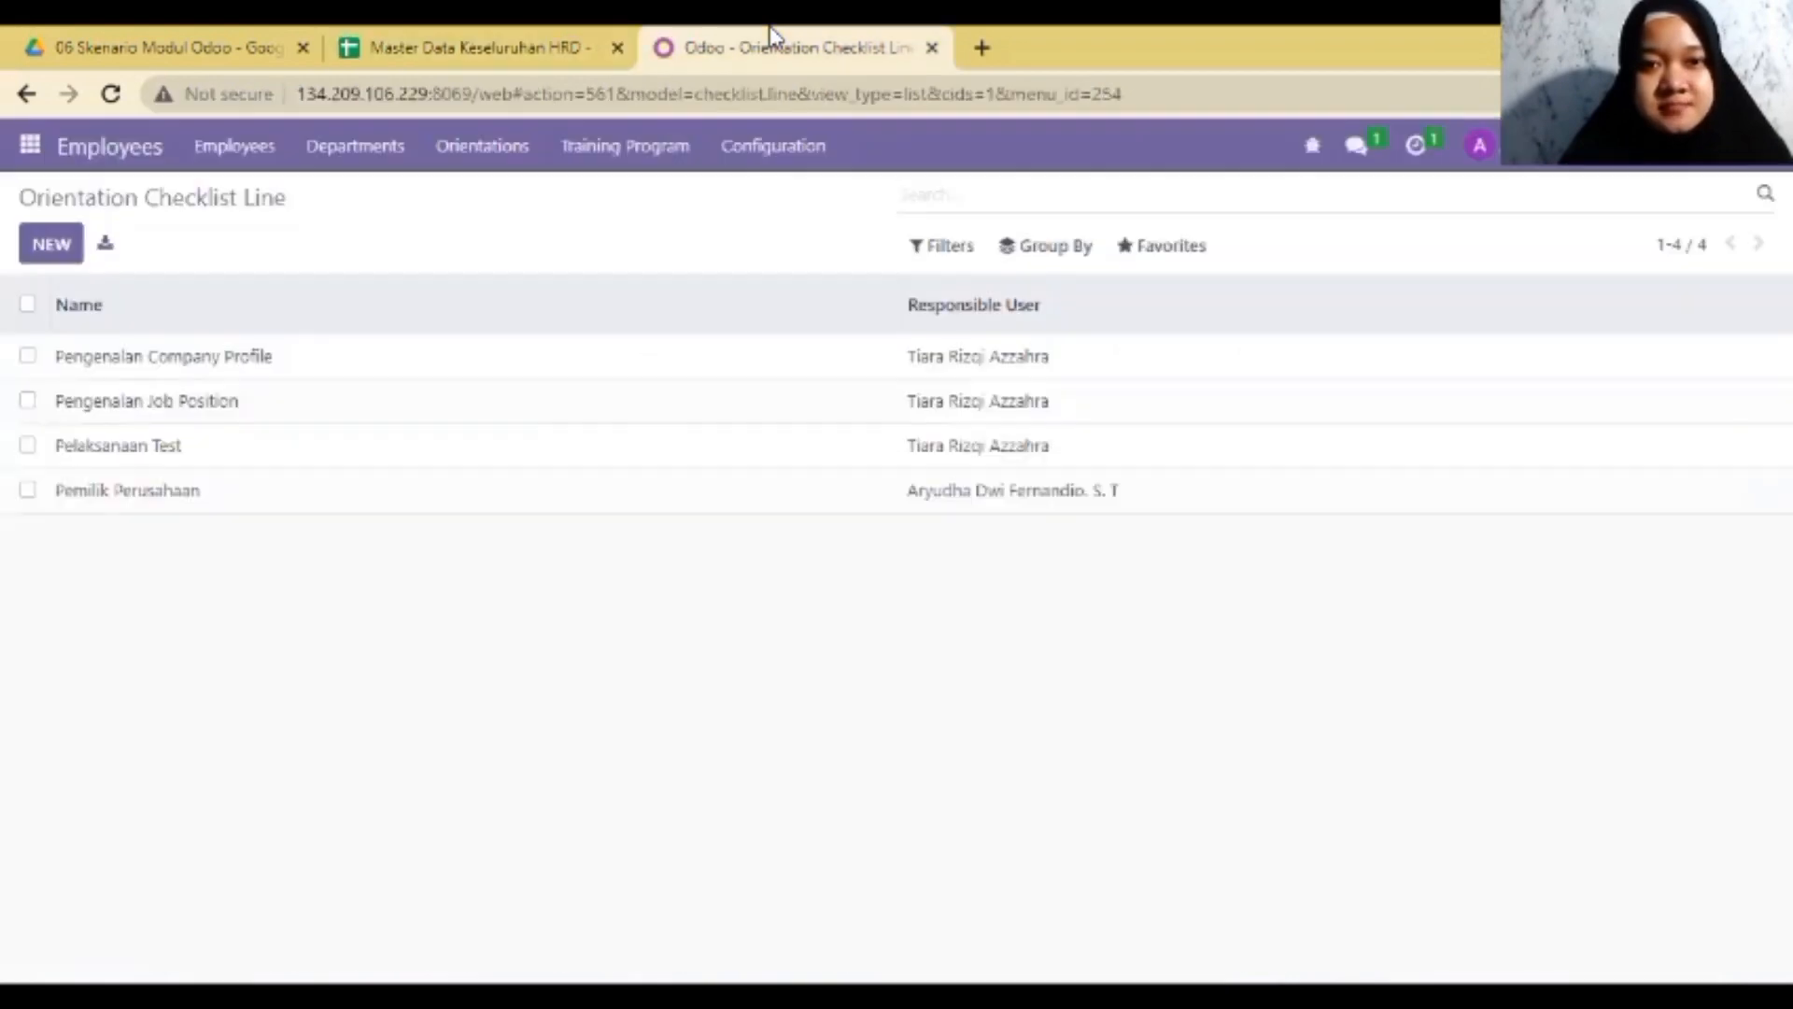
click(757, 160)
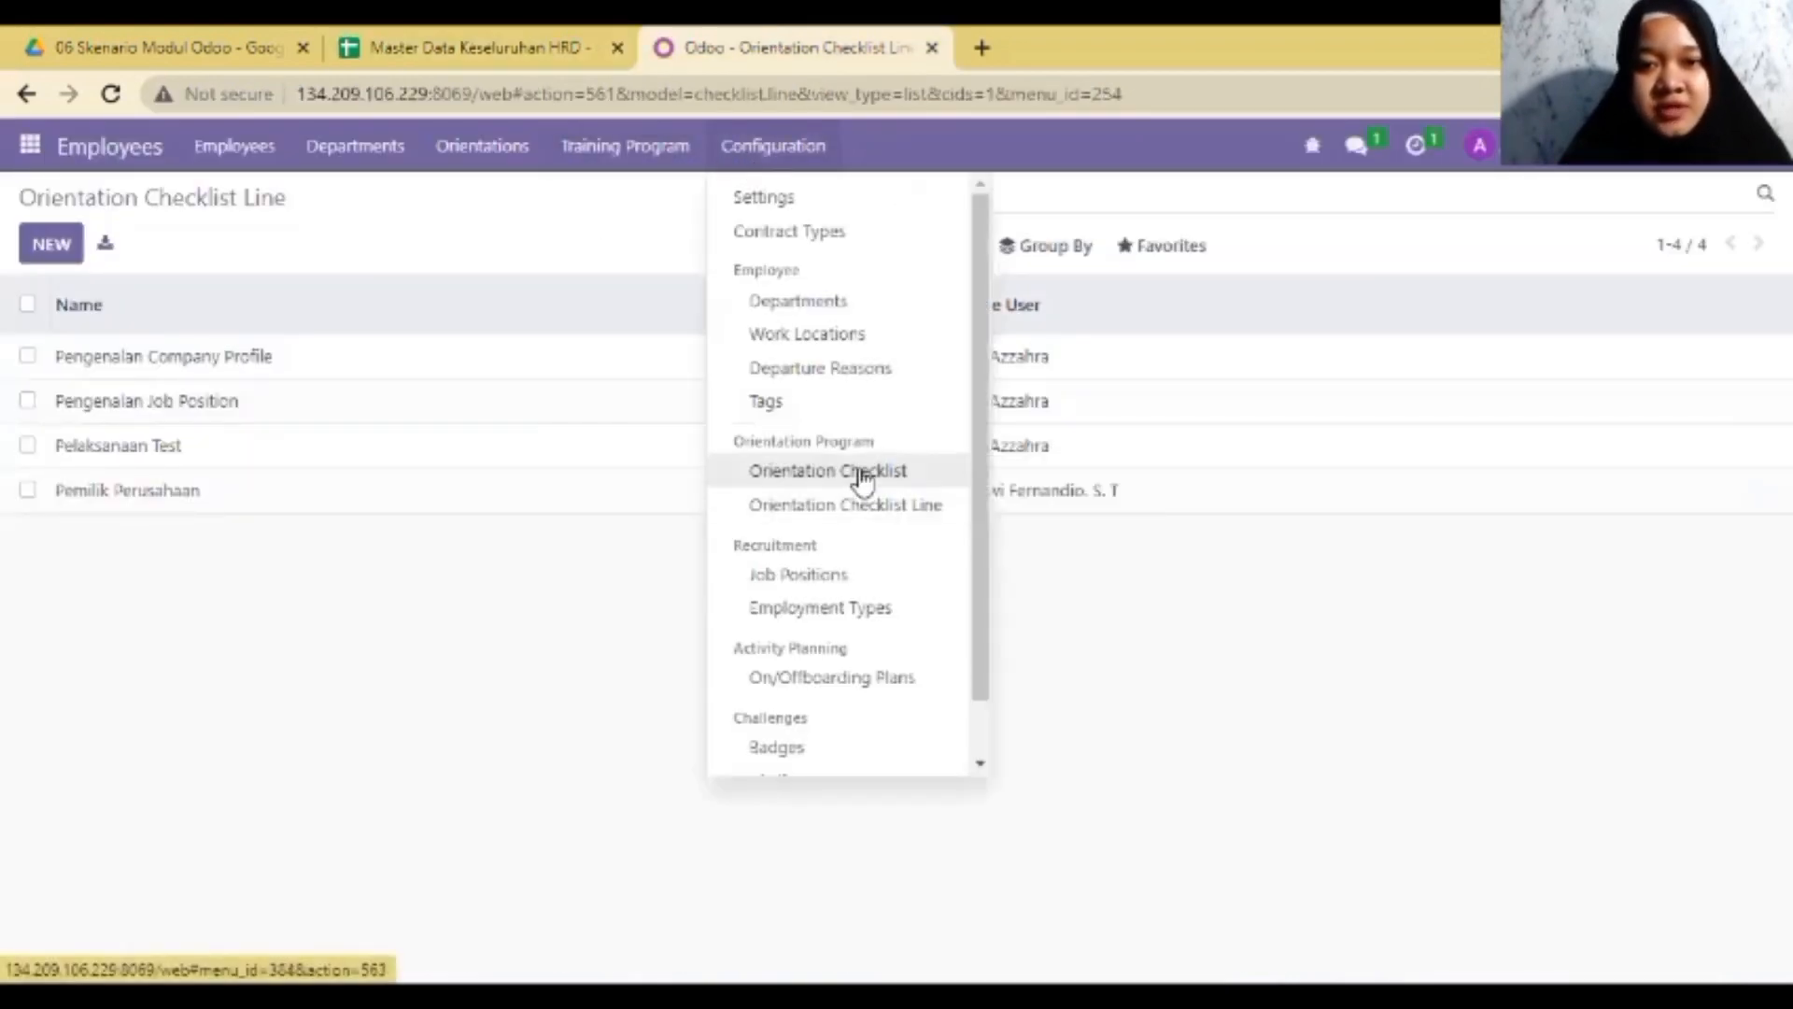
click(857, 474)
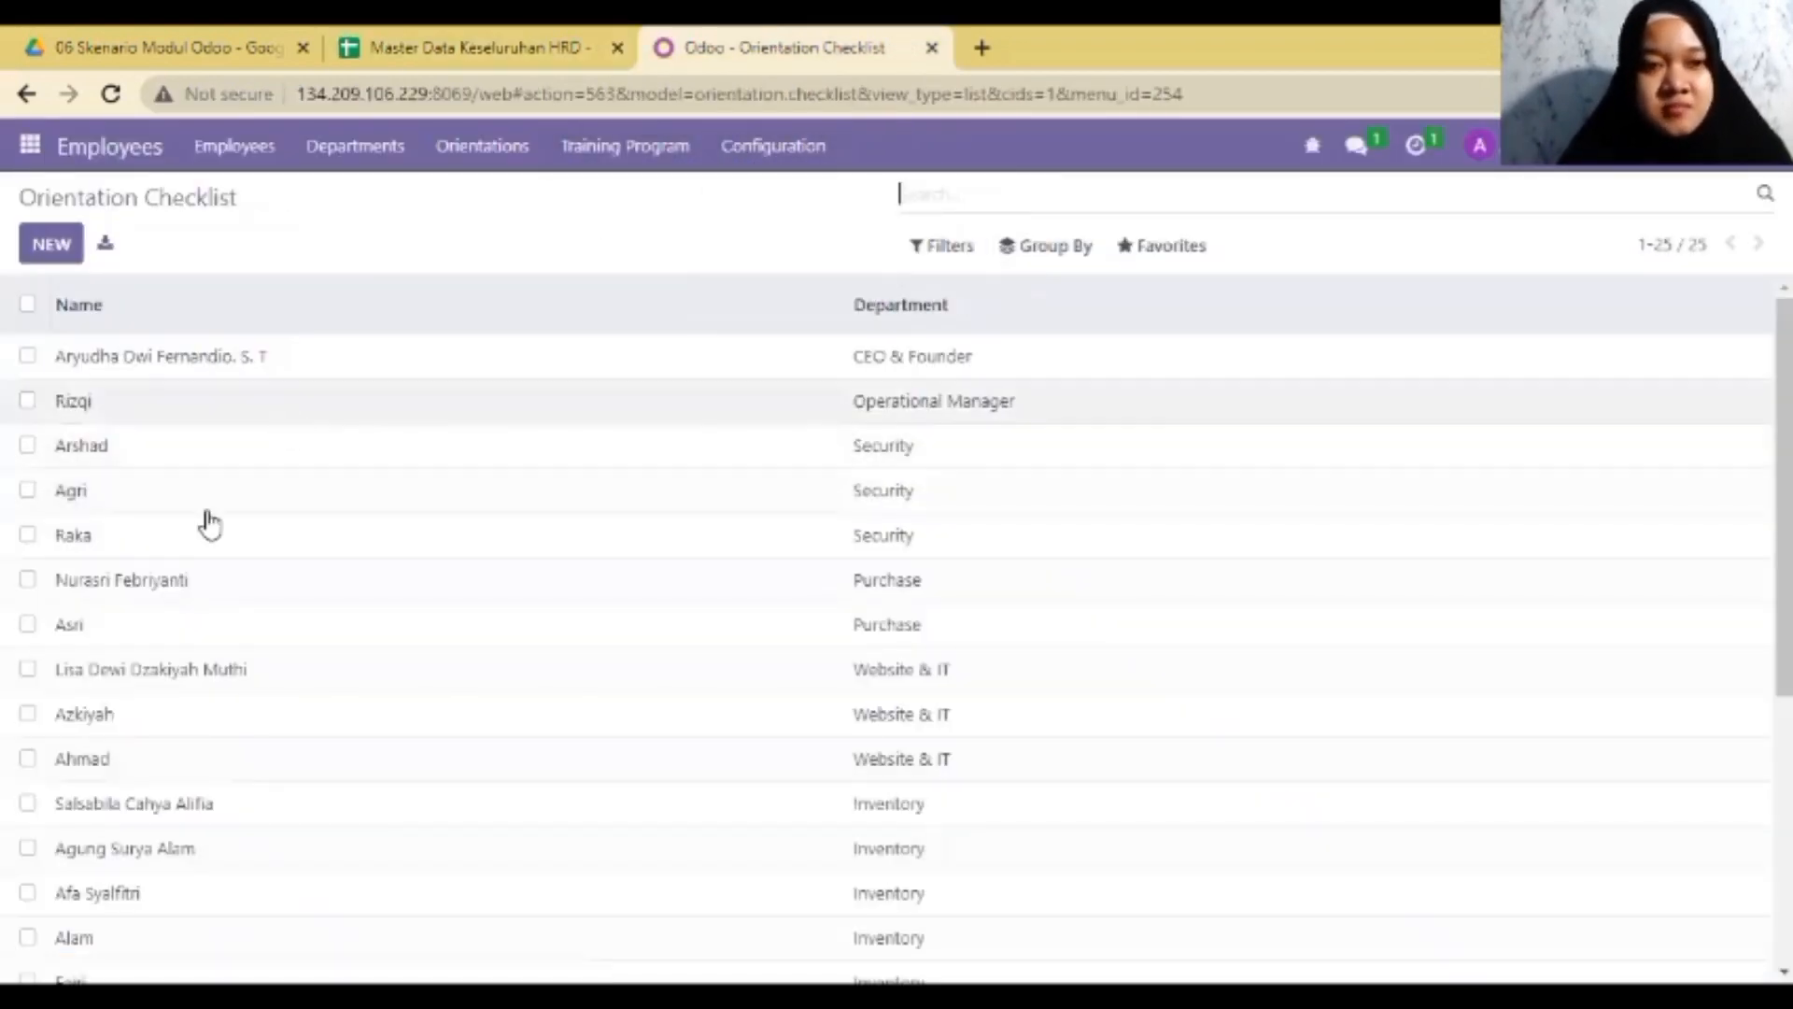
- Try out a new orientation checklist by adding the Pengenalan Company Profile checklist line, and discard the record
click(54, 245)
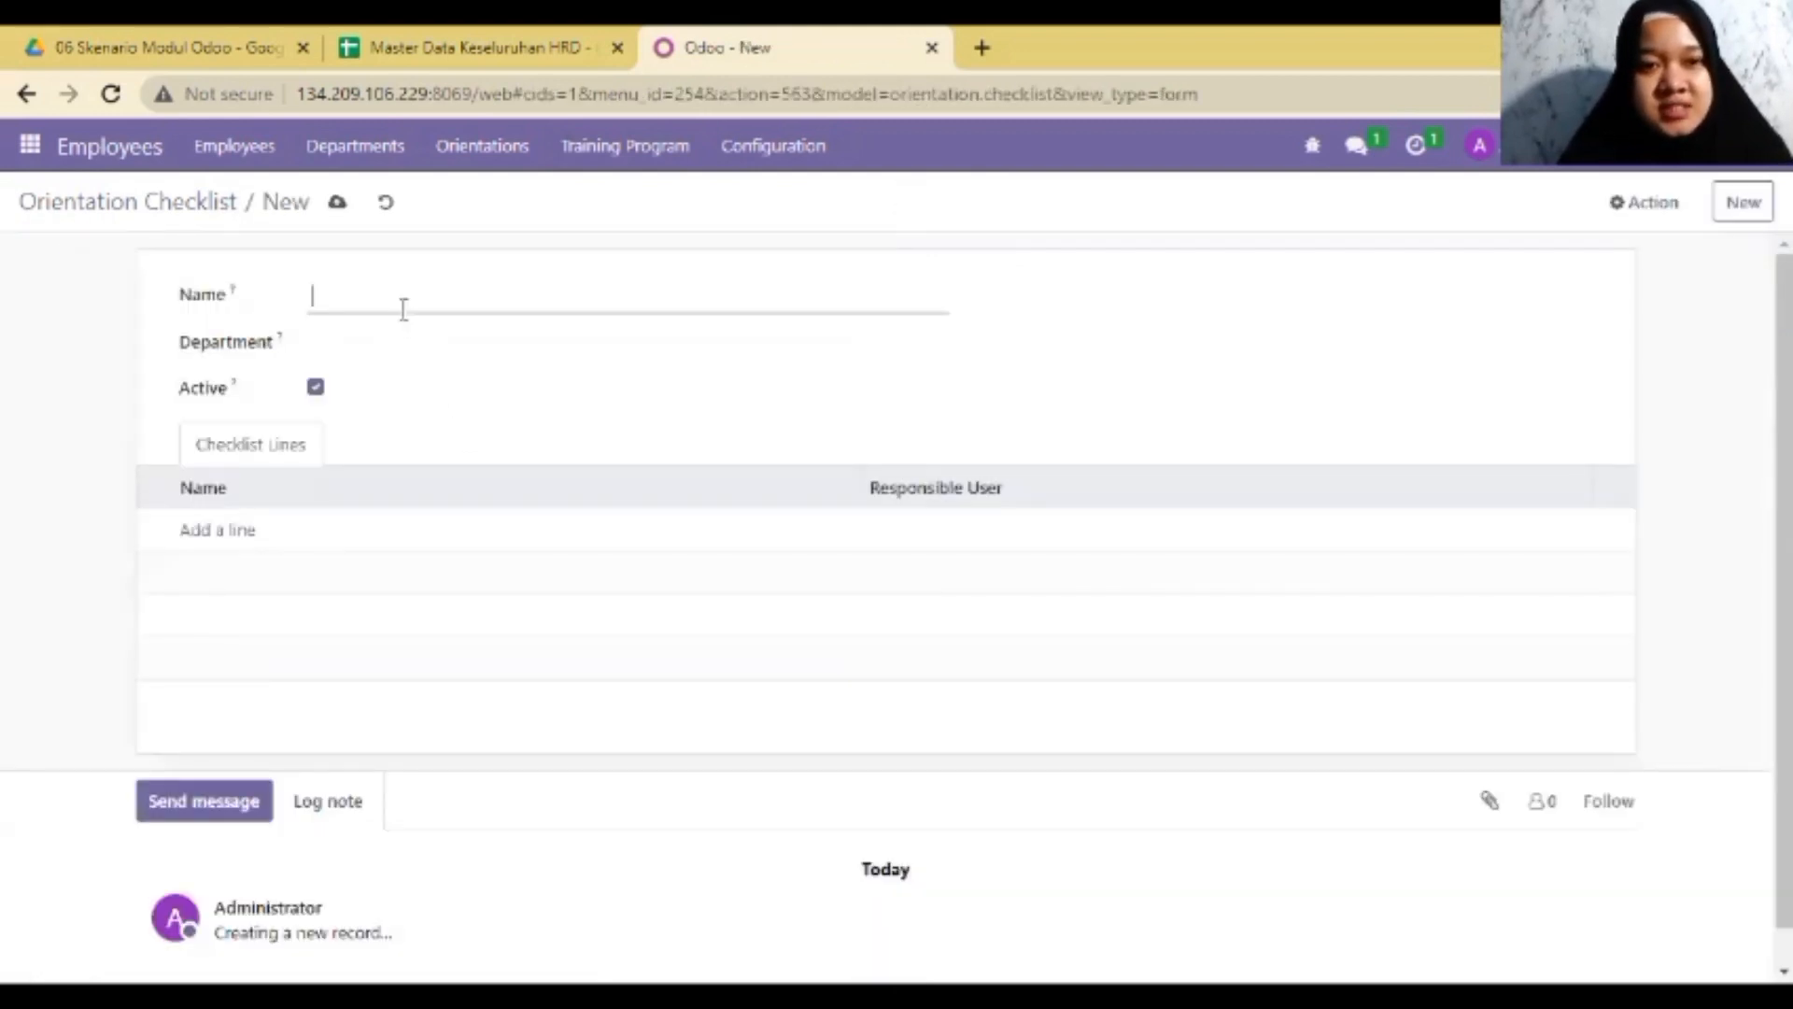
click(480, 344)
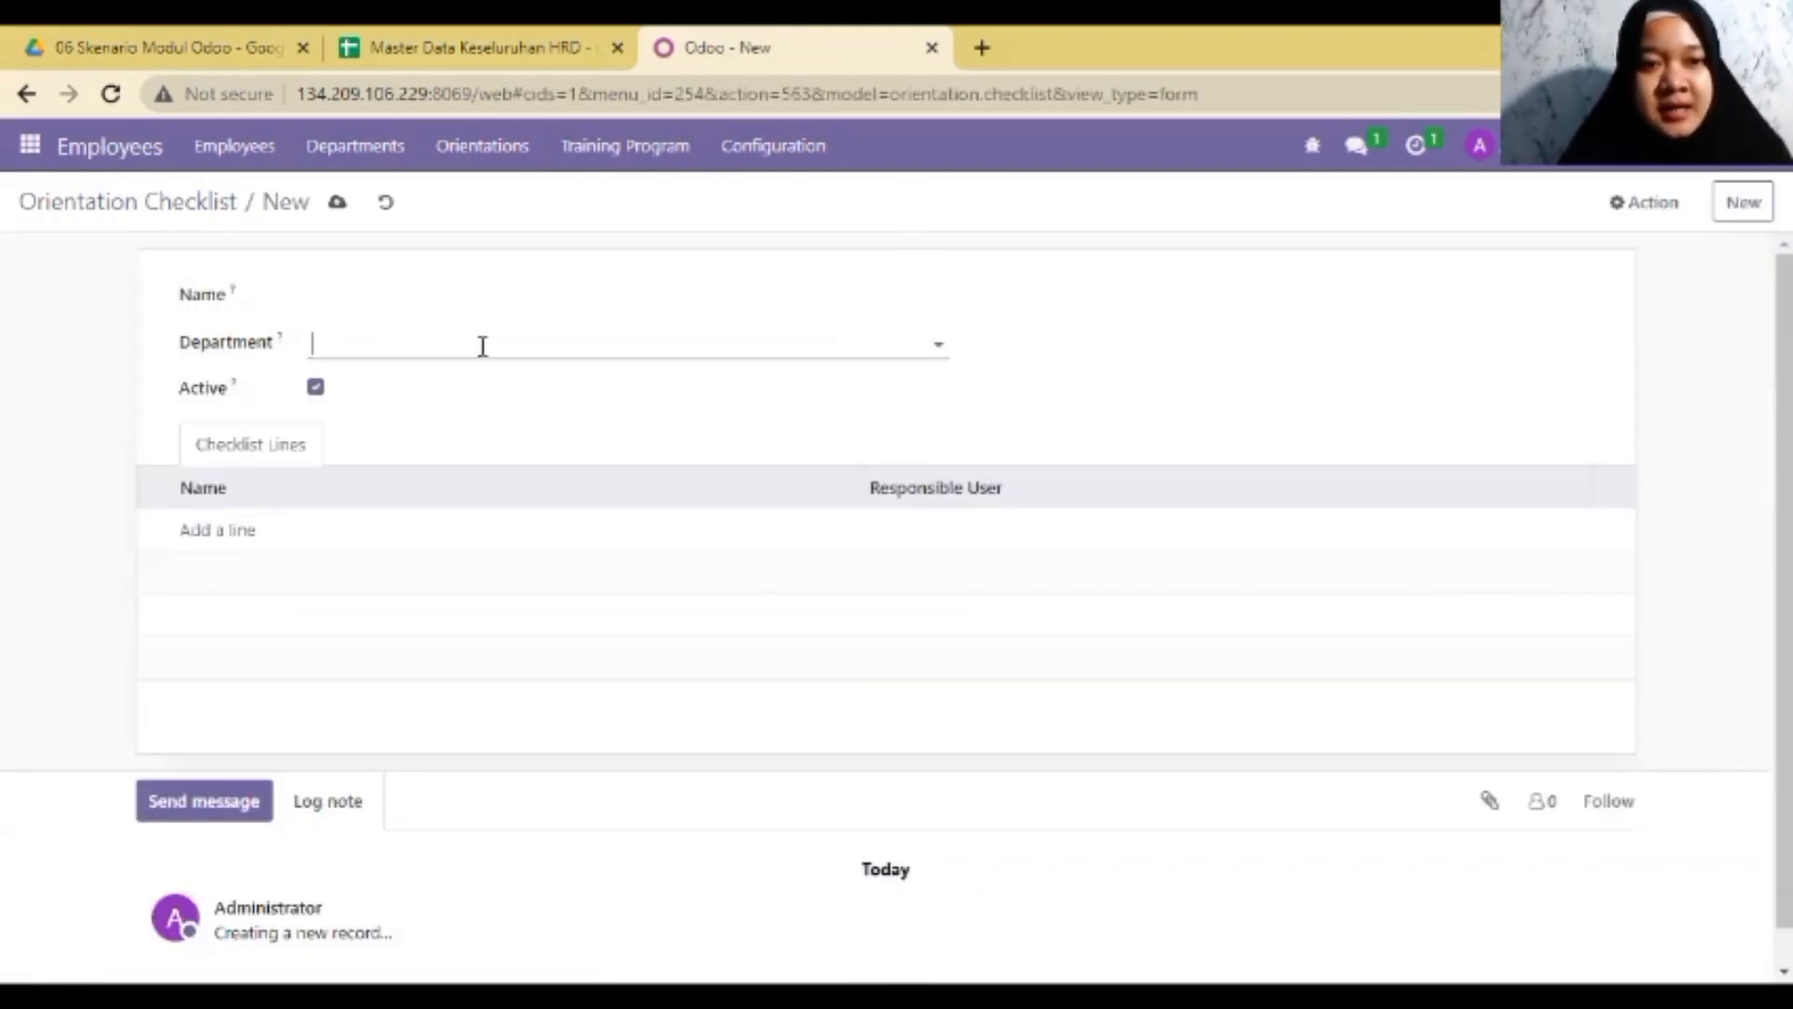
click(5, 512)
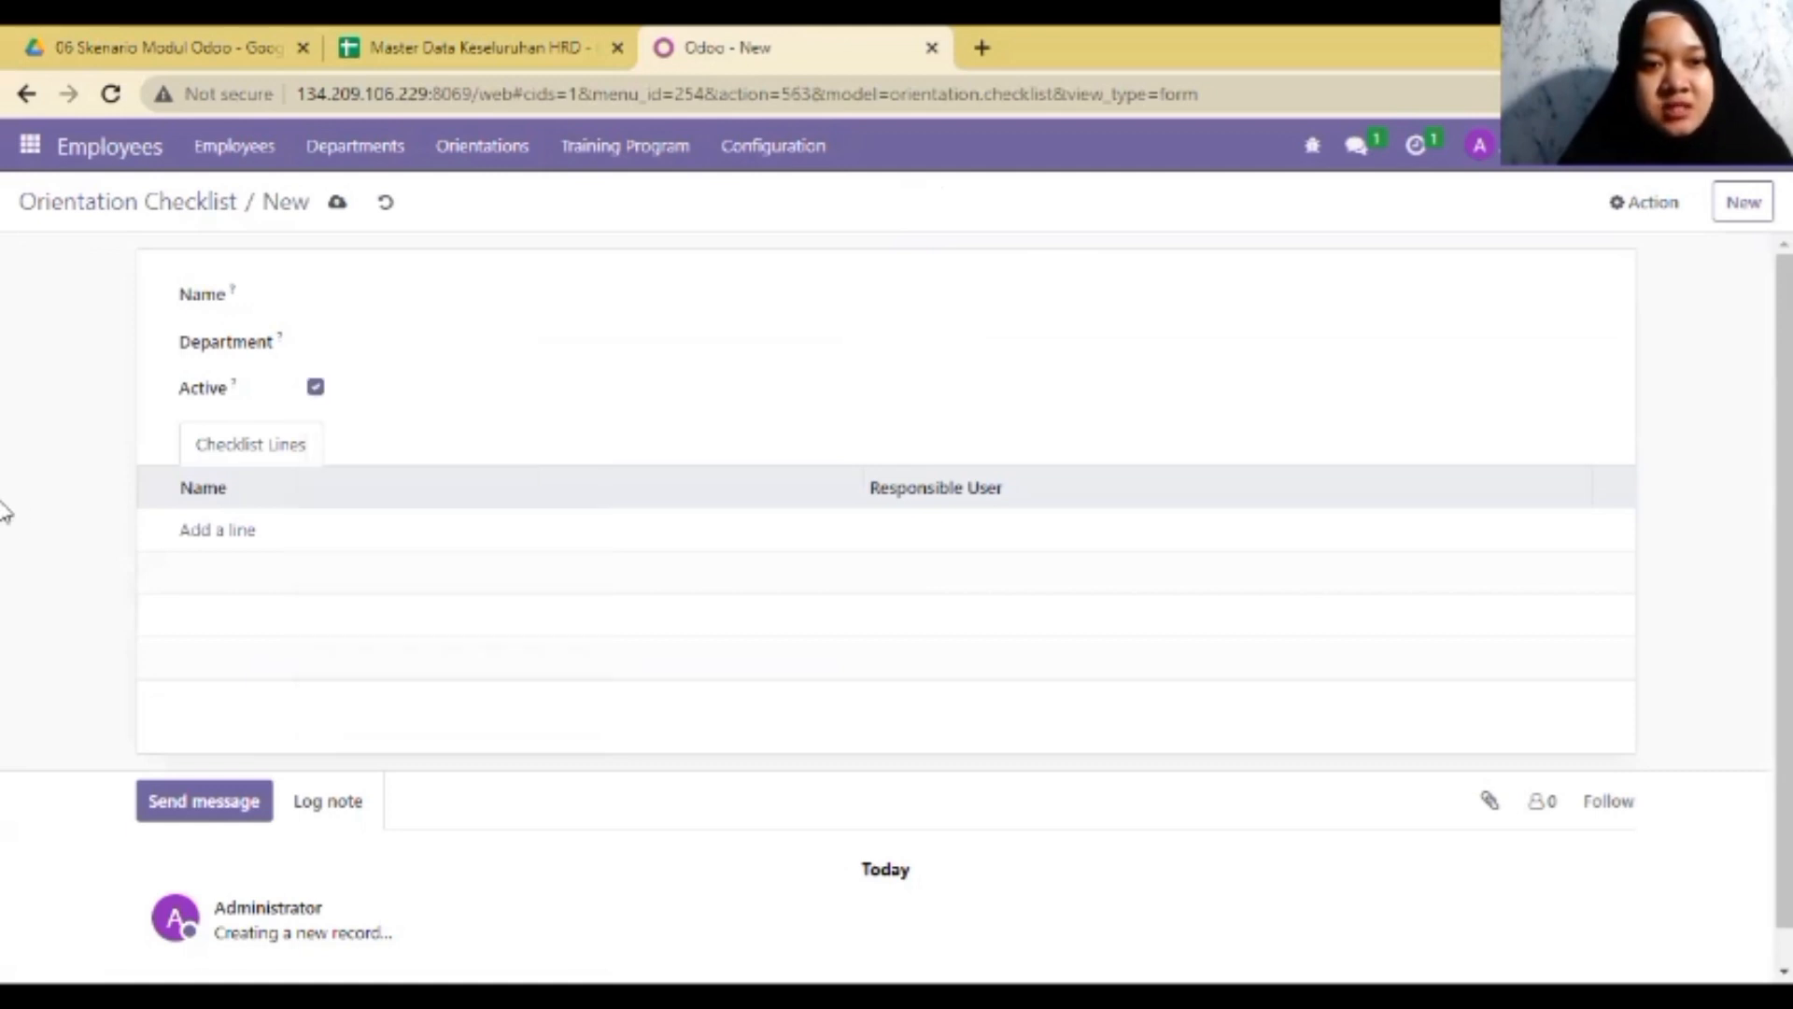
click(225, 534)
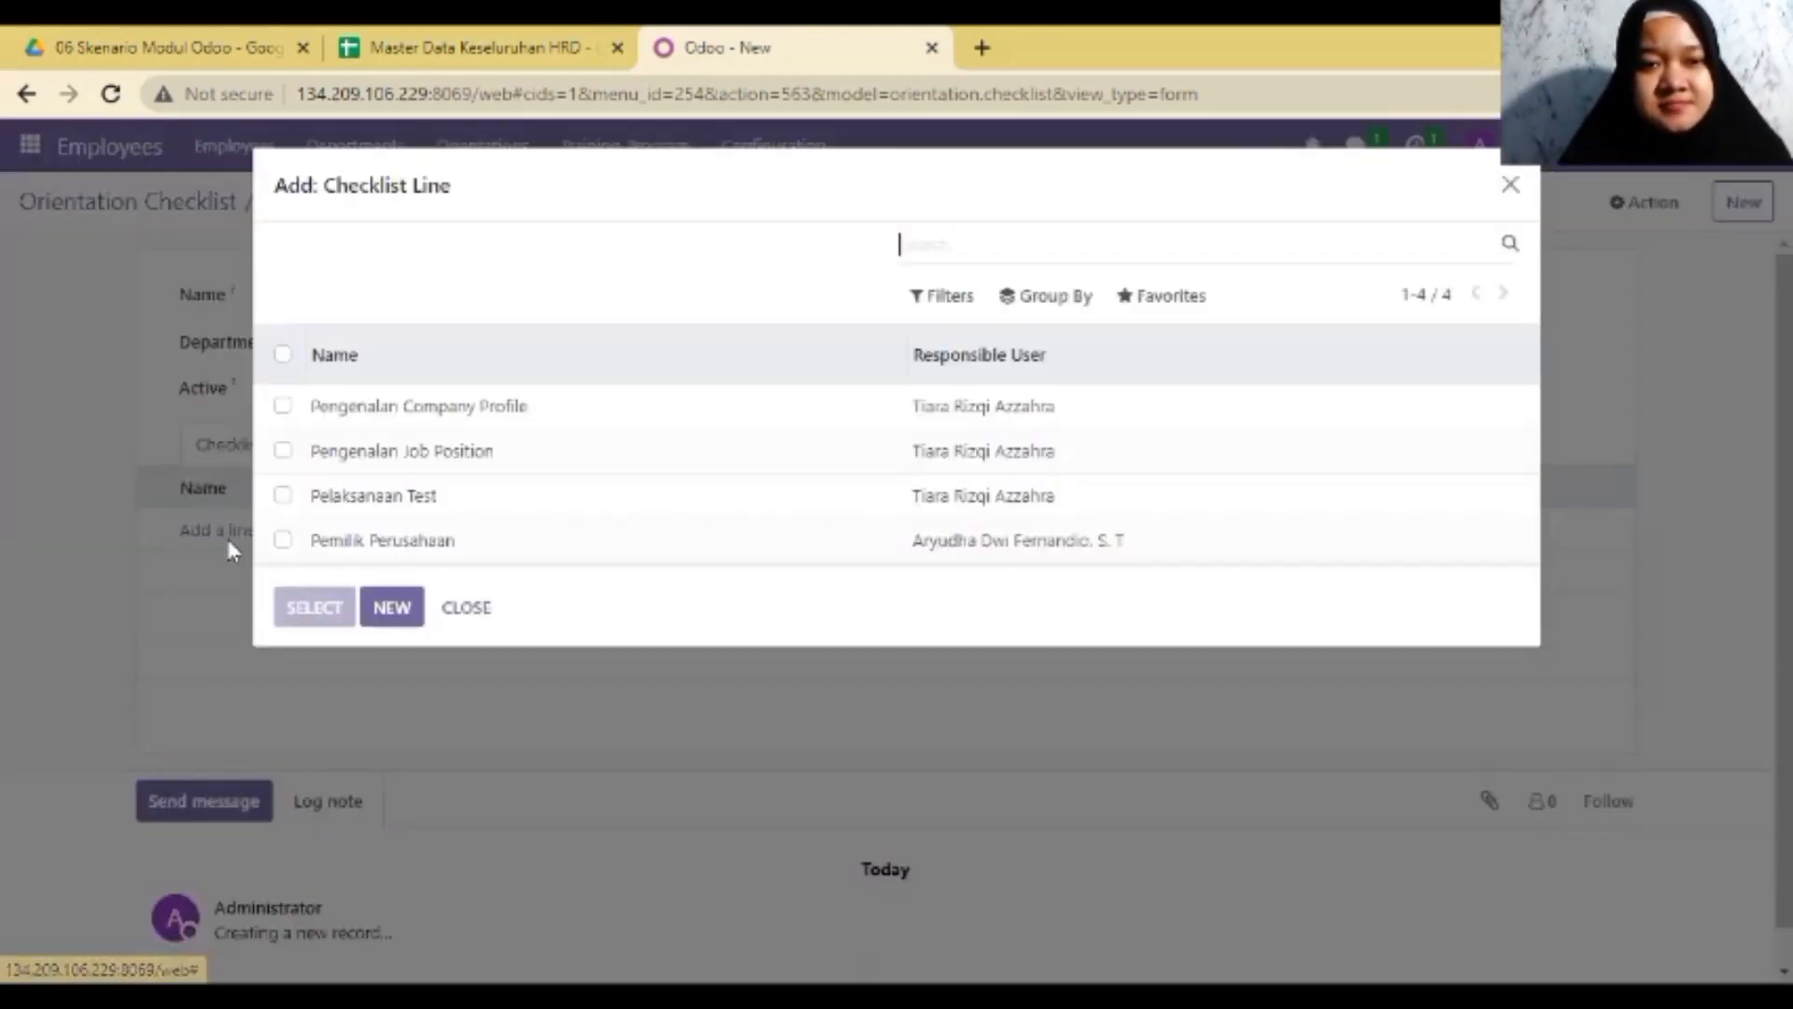
click(282, 407)
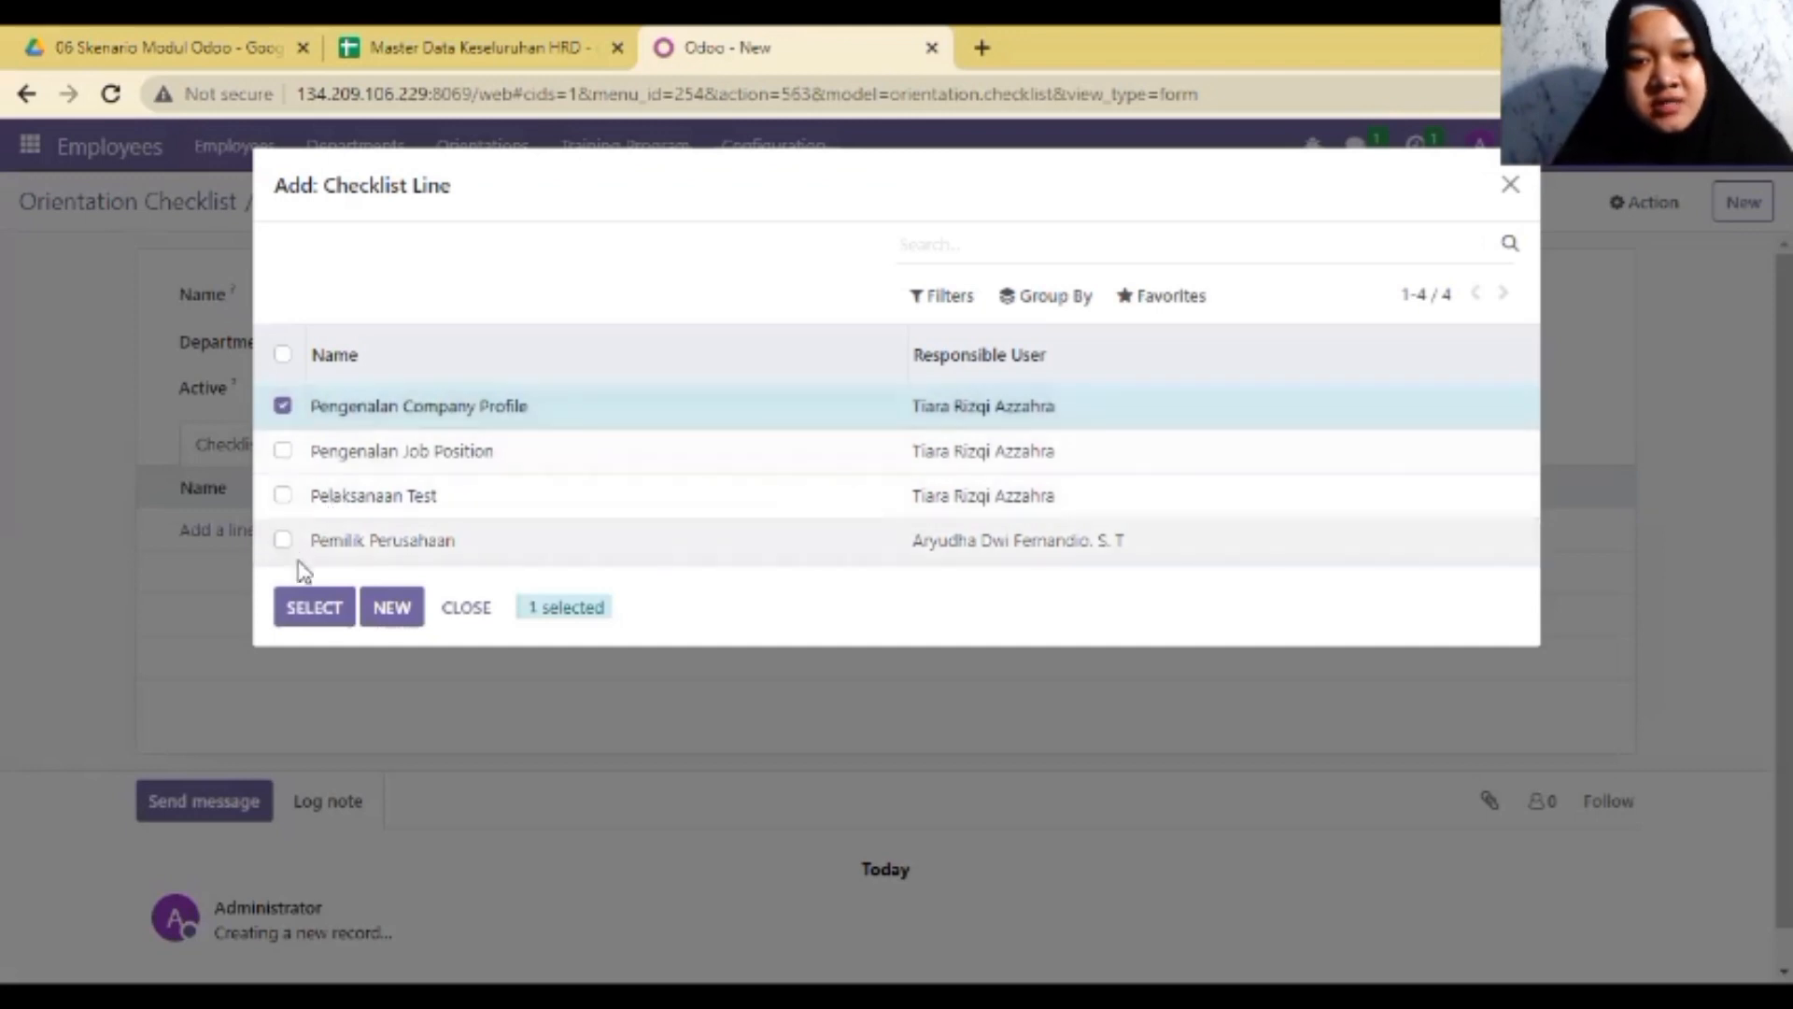
click(312, 607)
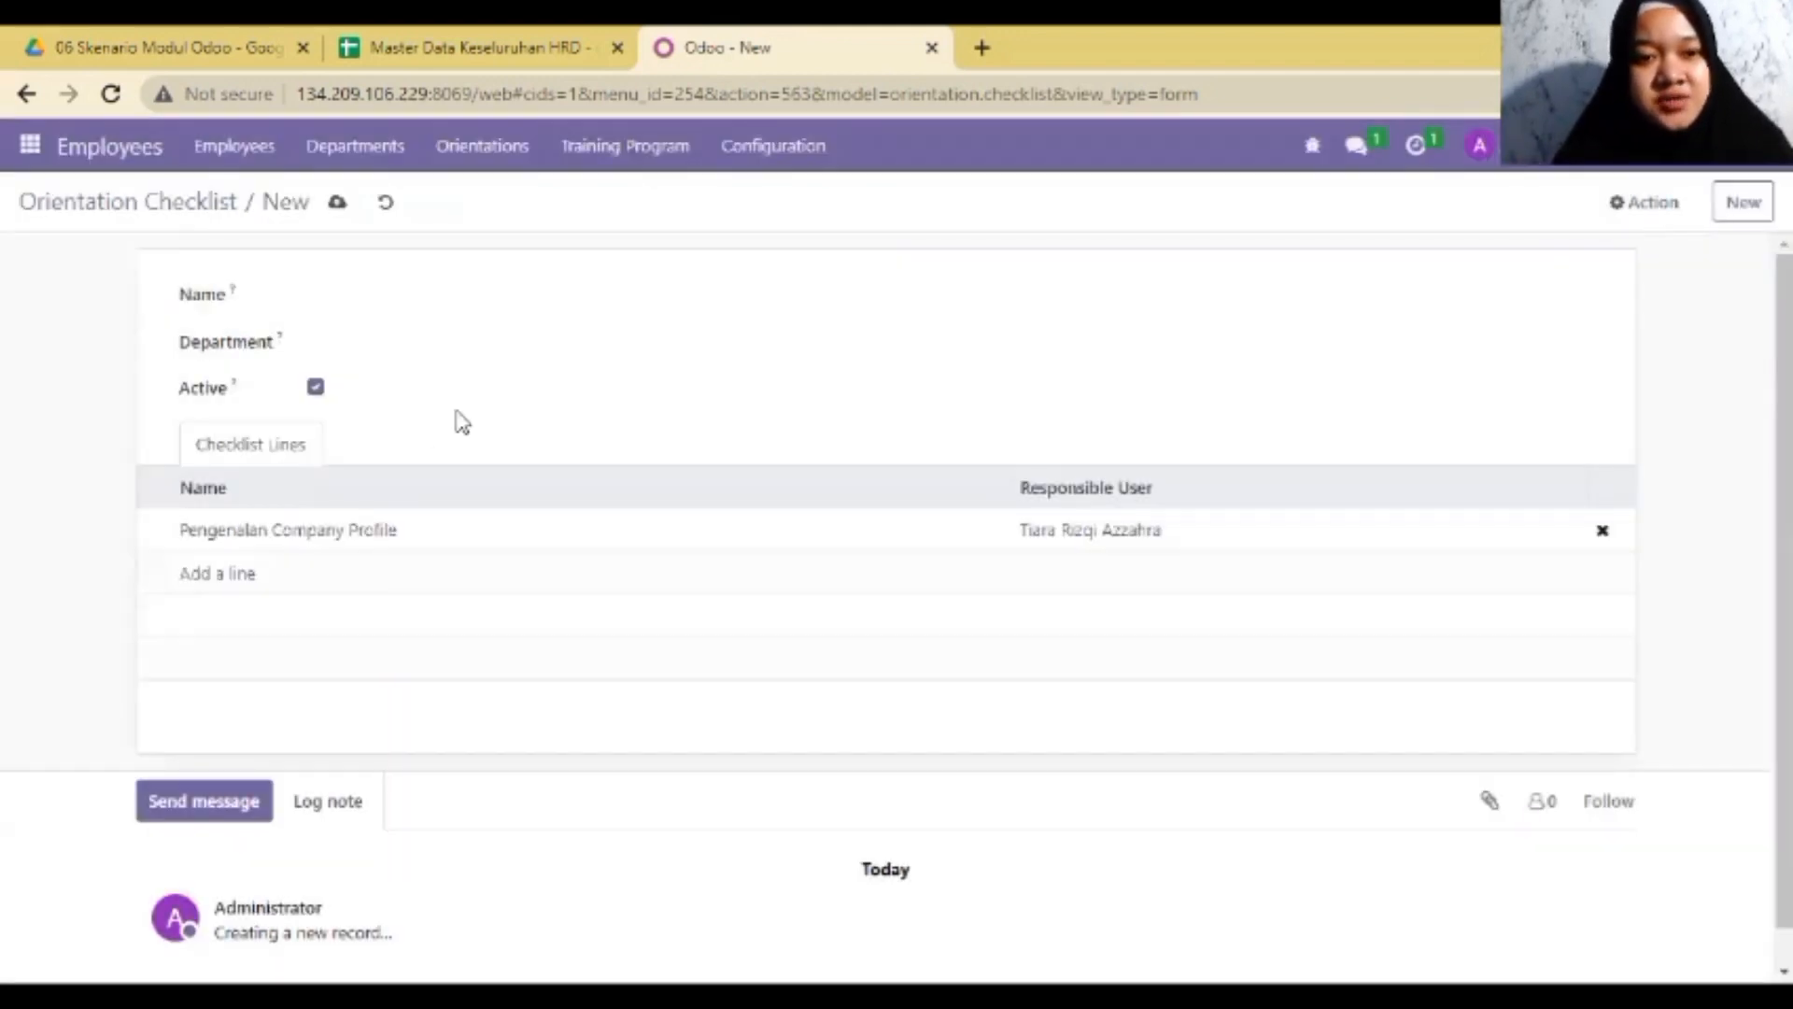
click(380, 207)
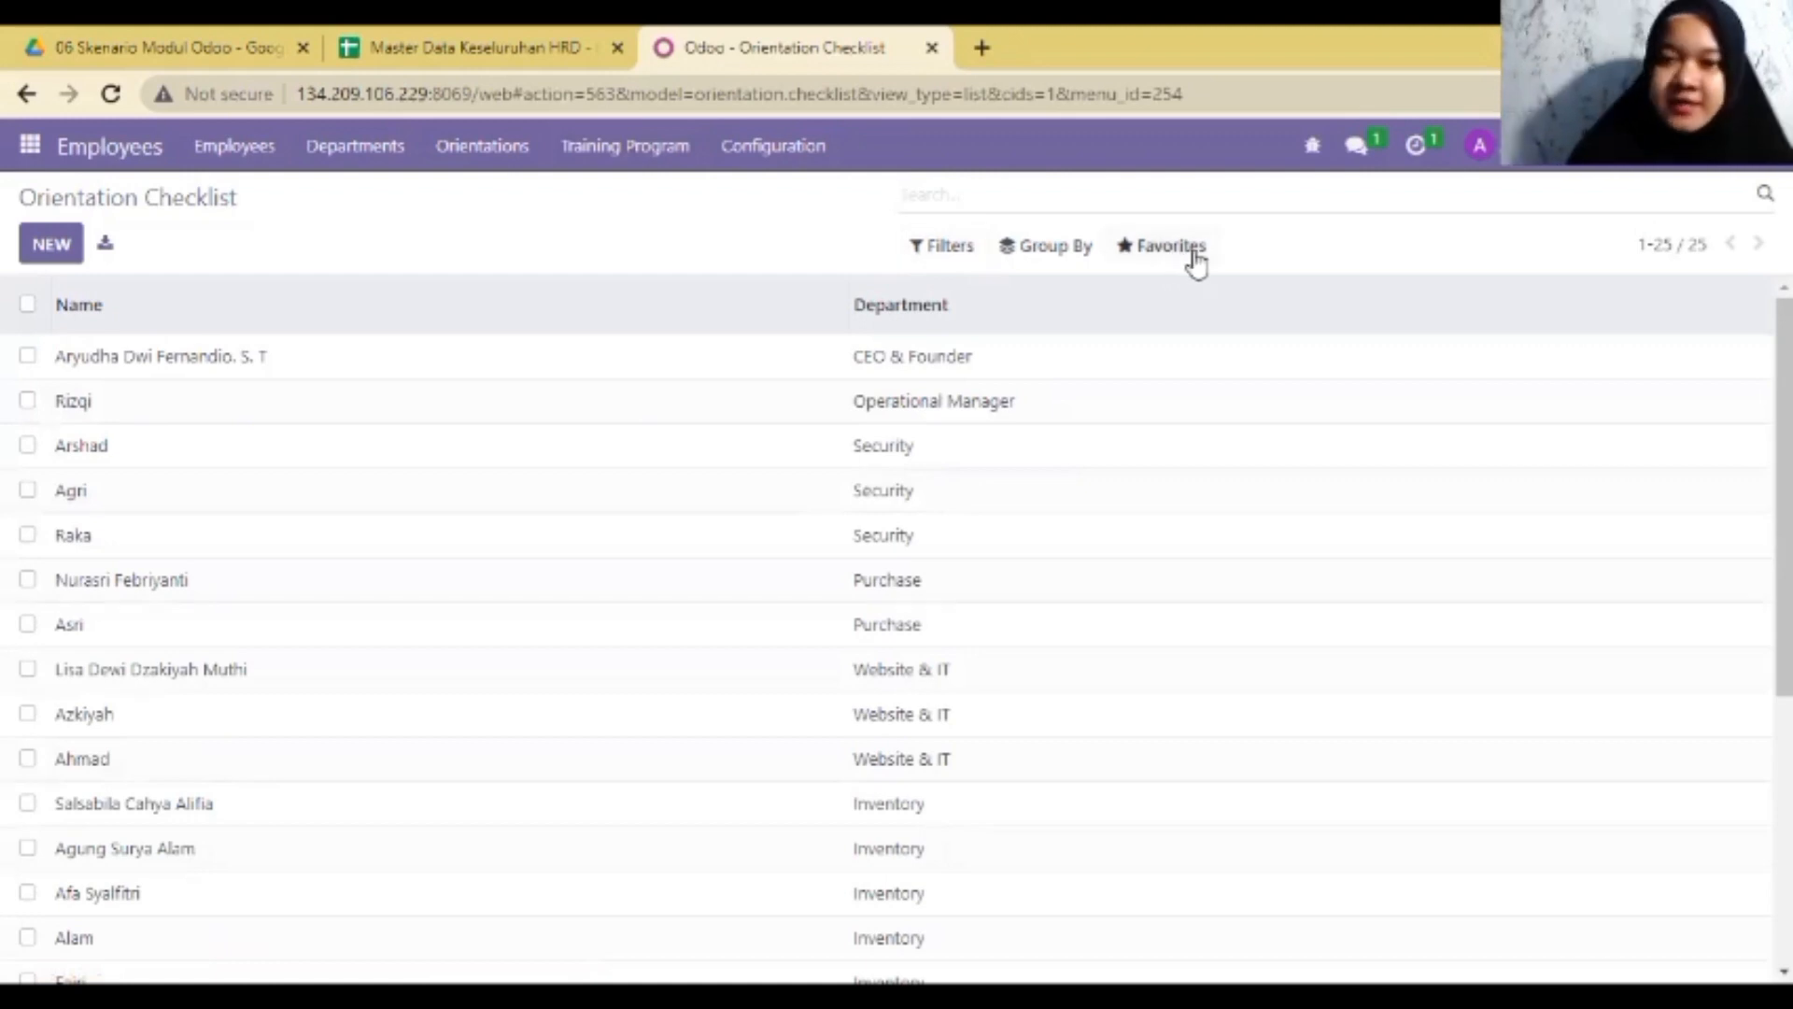
- Load the master data workbook's 14 EMP Orientation Checklist sheet for import into Orientation Checklist, test it and leave the import
click(1193, 261)
click(1194, 355)
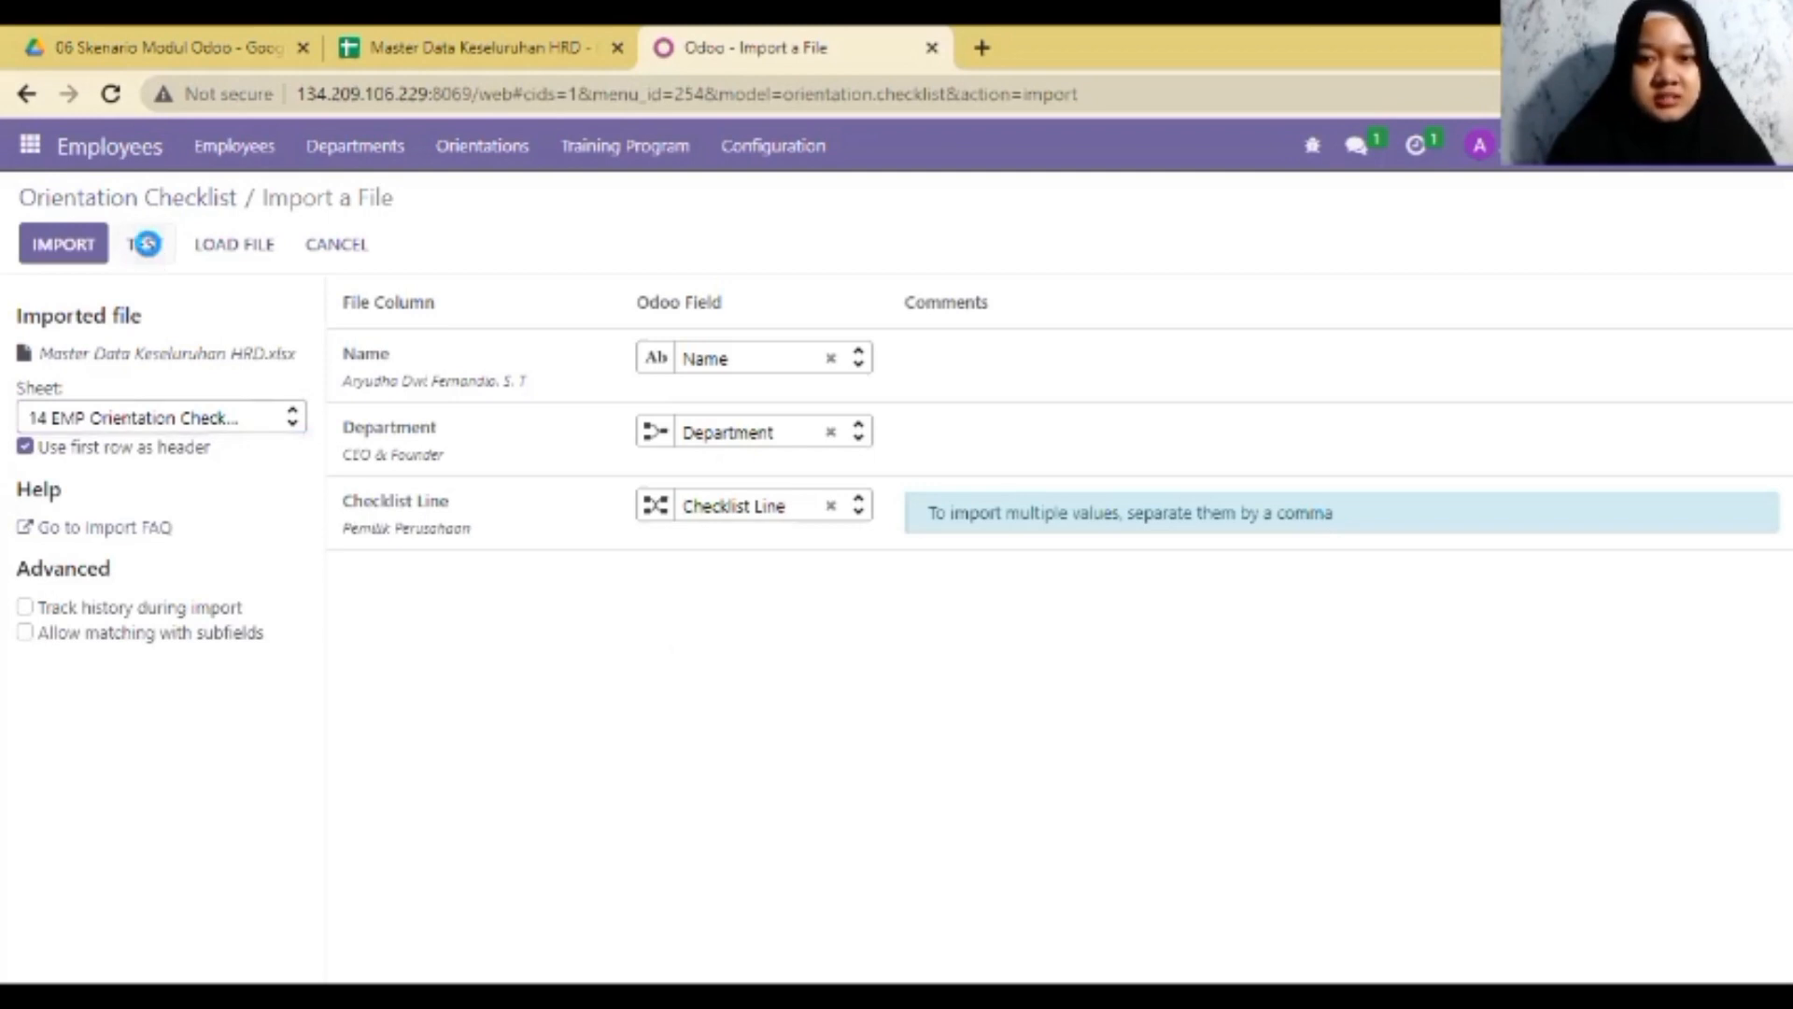
click(147, 245)
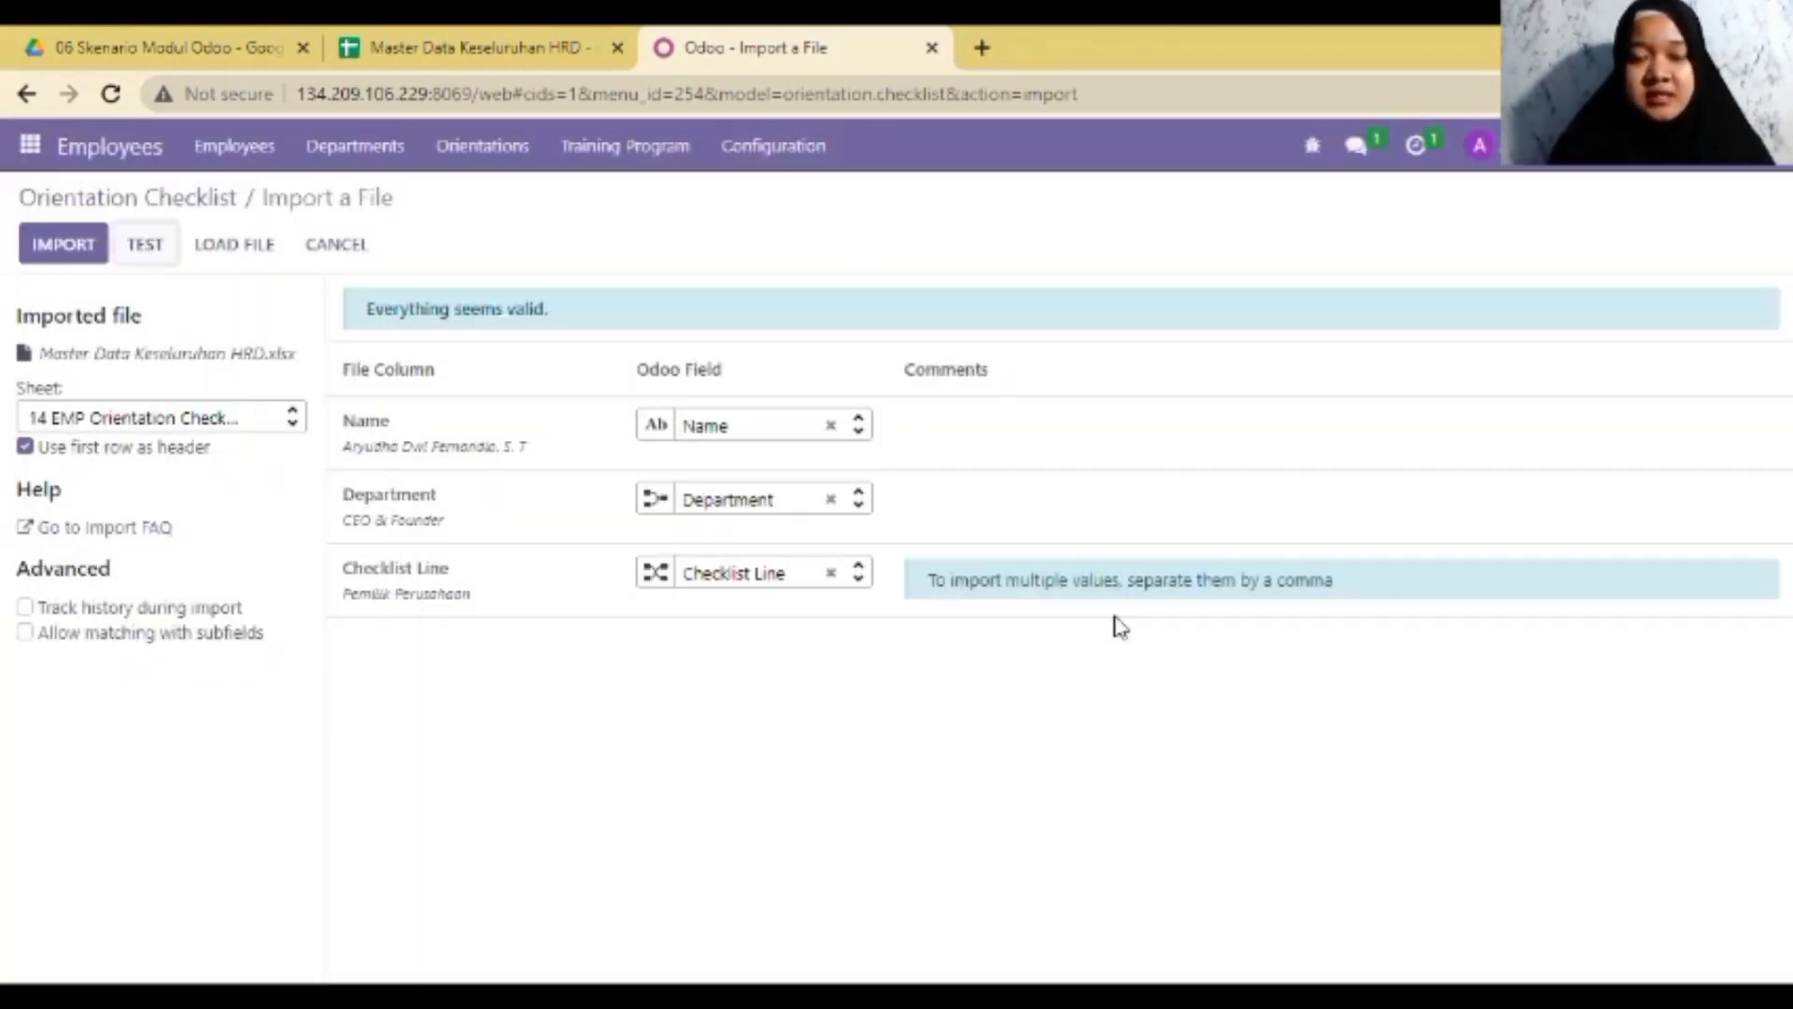
click(62, 248)
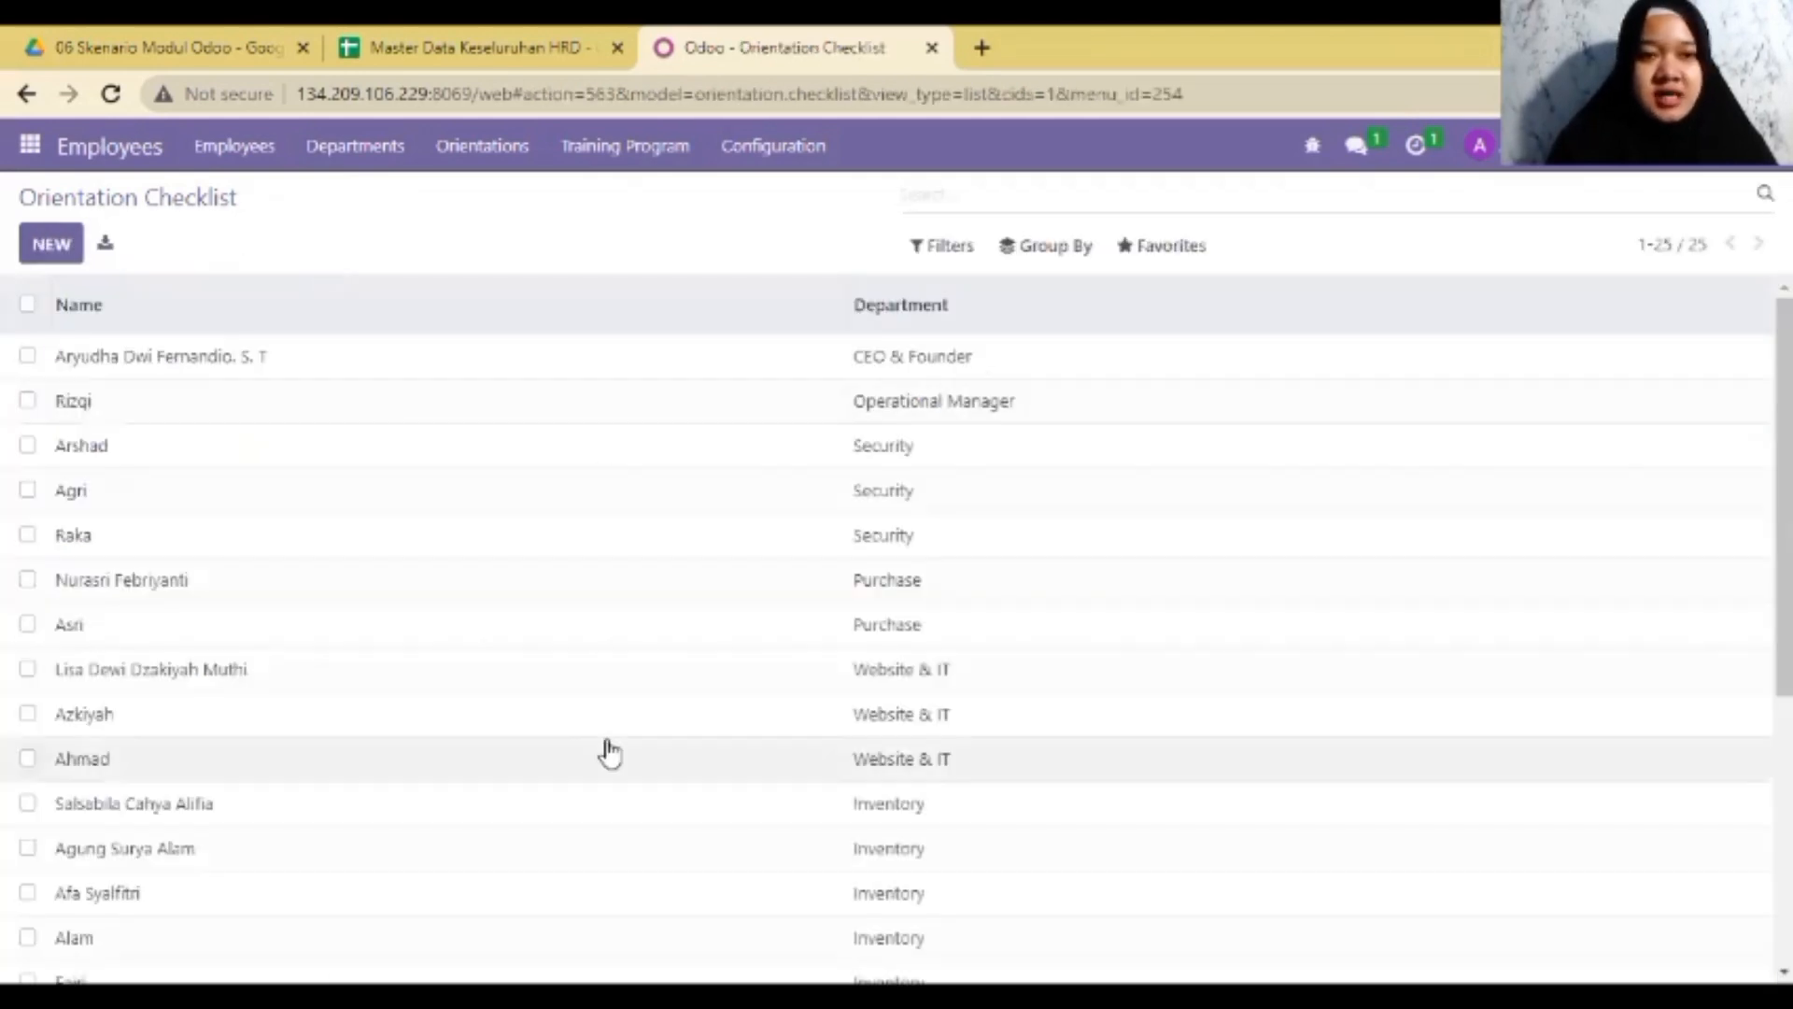
- Look through the Orientation Checklist list and the checklist lines of the first Sales department employee
scroll(1123, 729, down, 5)
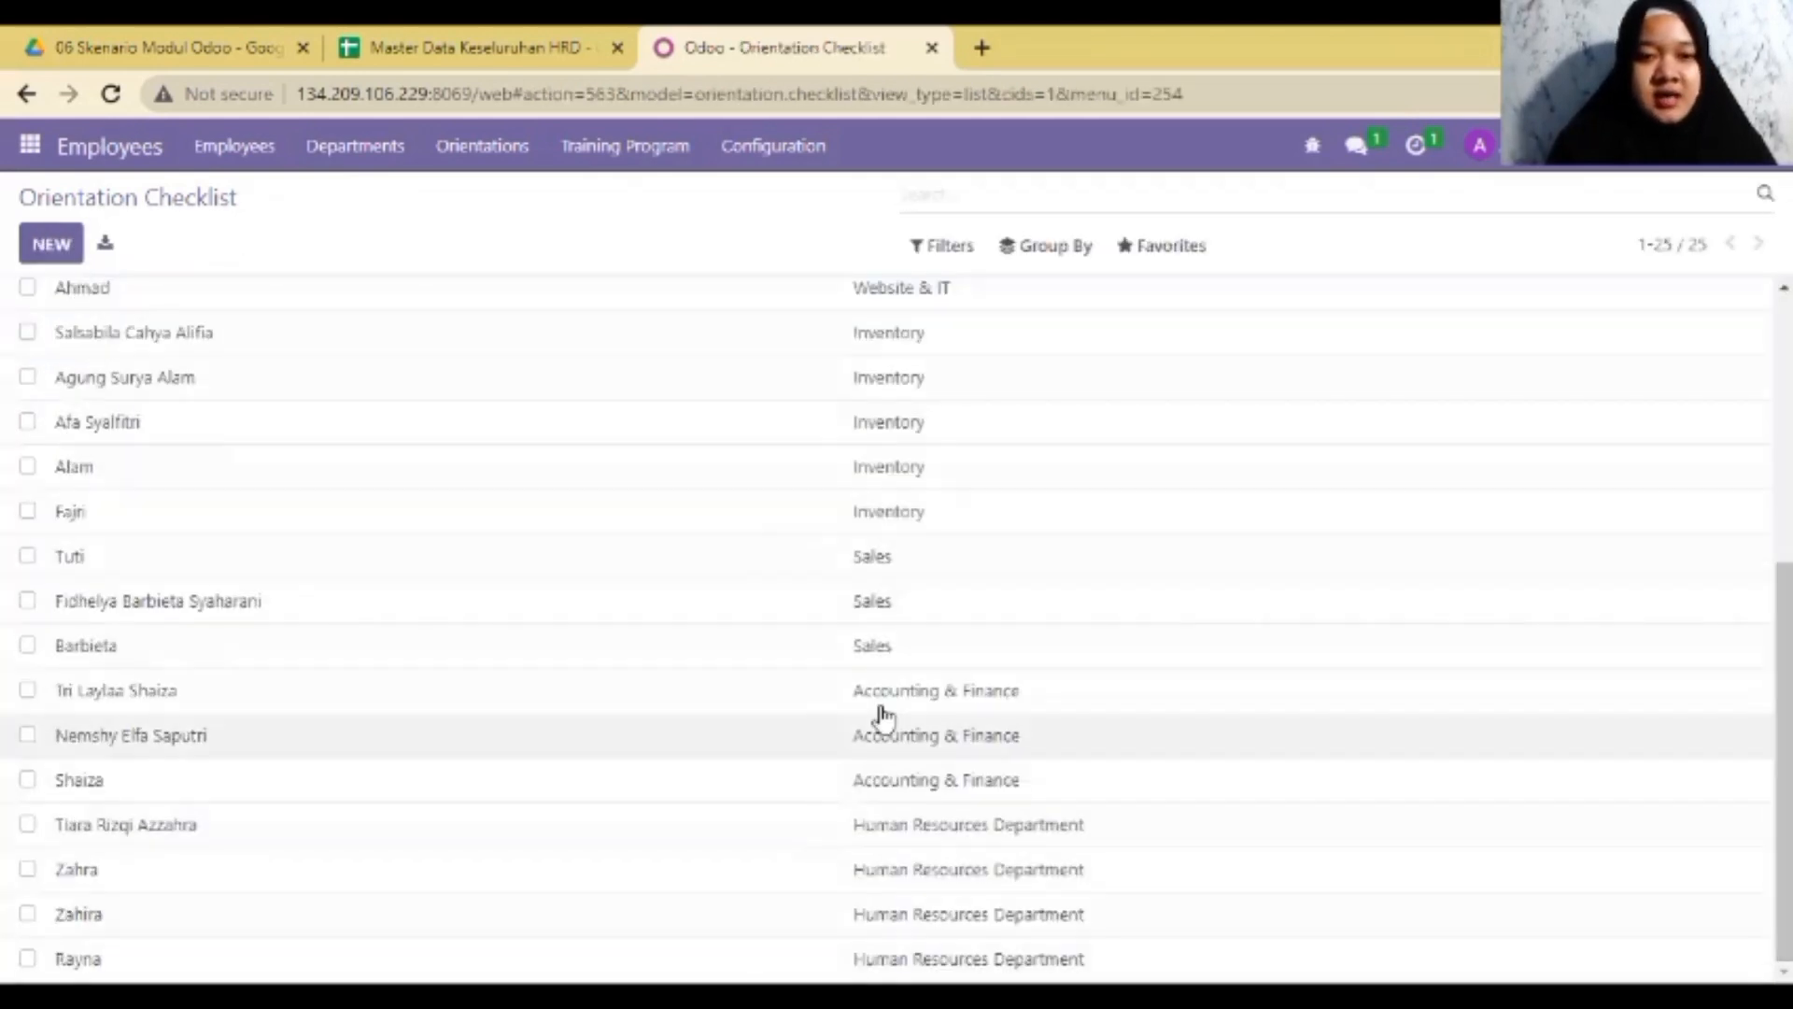
click(608, 572)
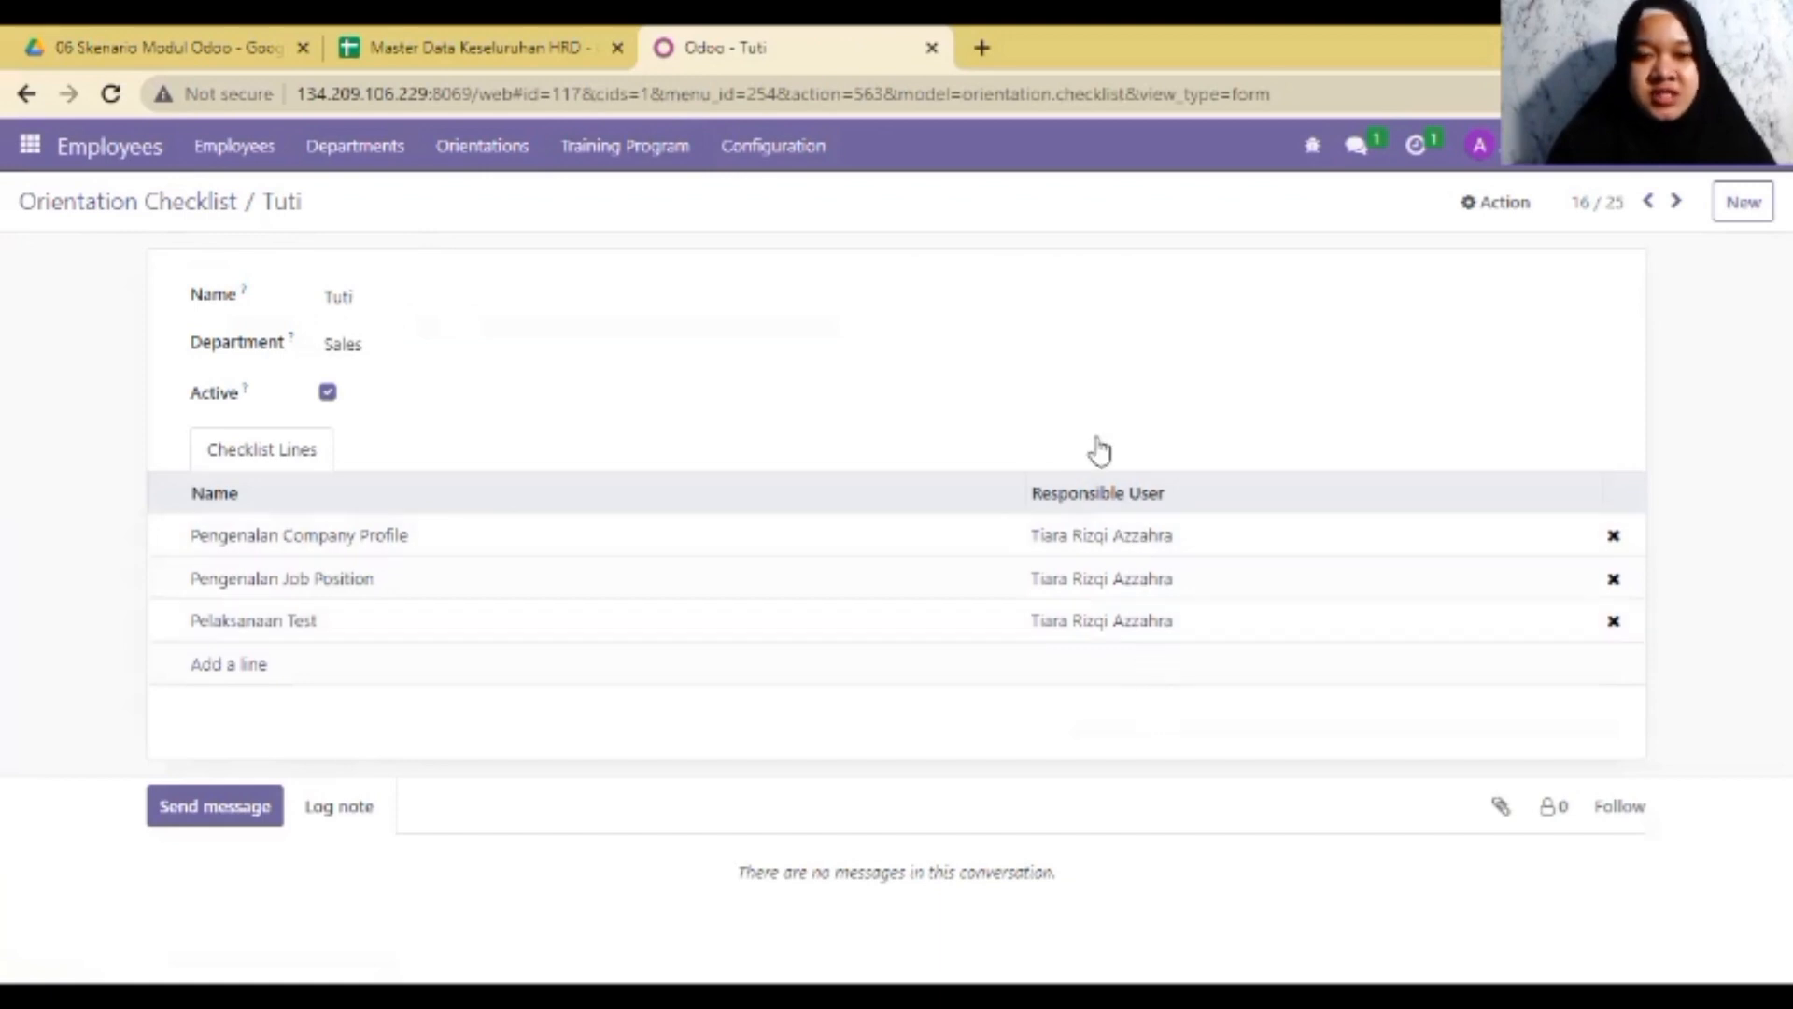
click(131, 217)
- Check the 15 EMP Training Program sheet in the master data, and open the Employee Training Program list in Odoo
click(504, 46)
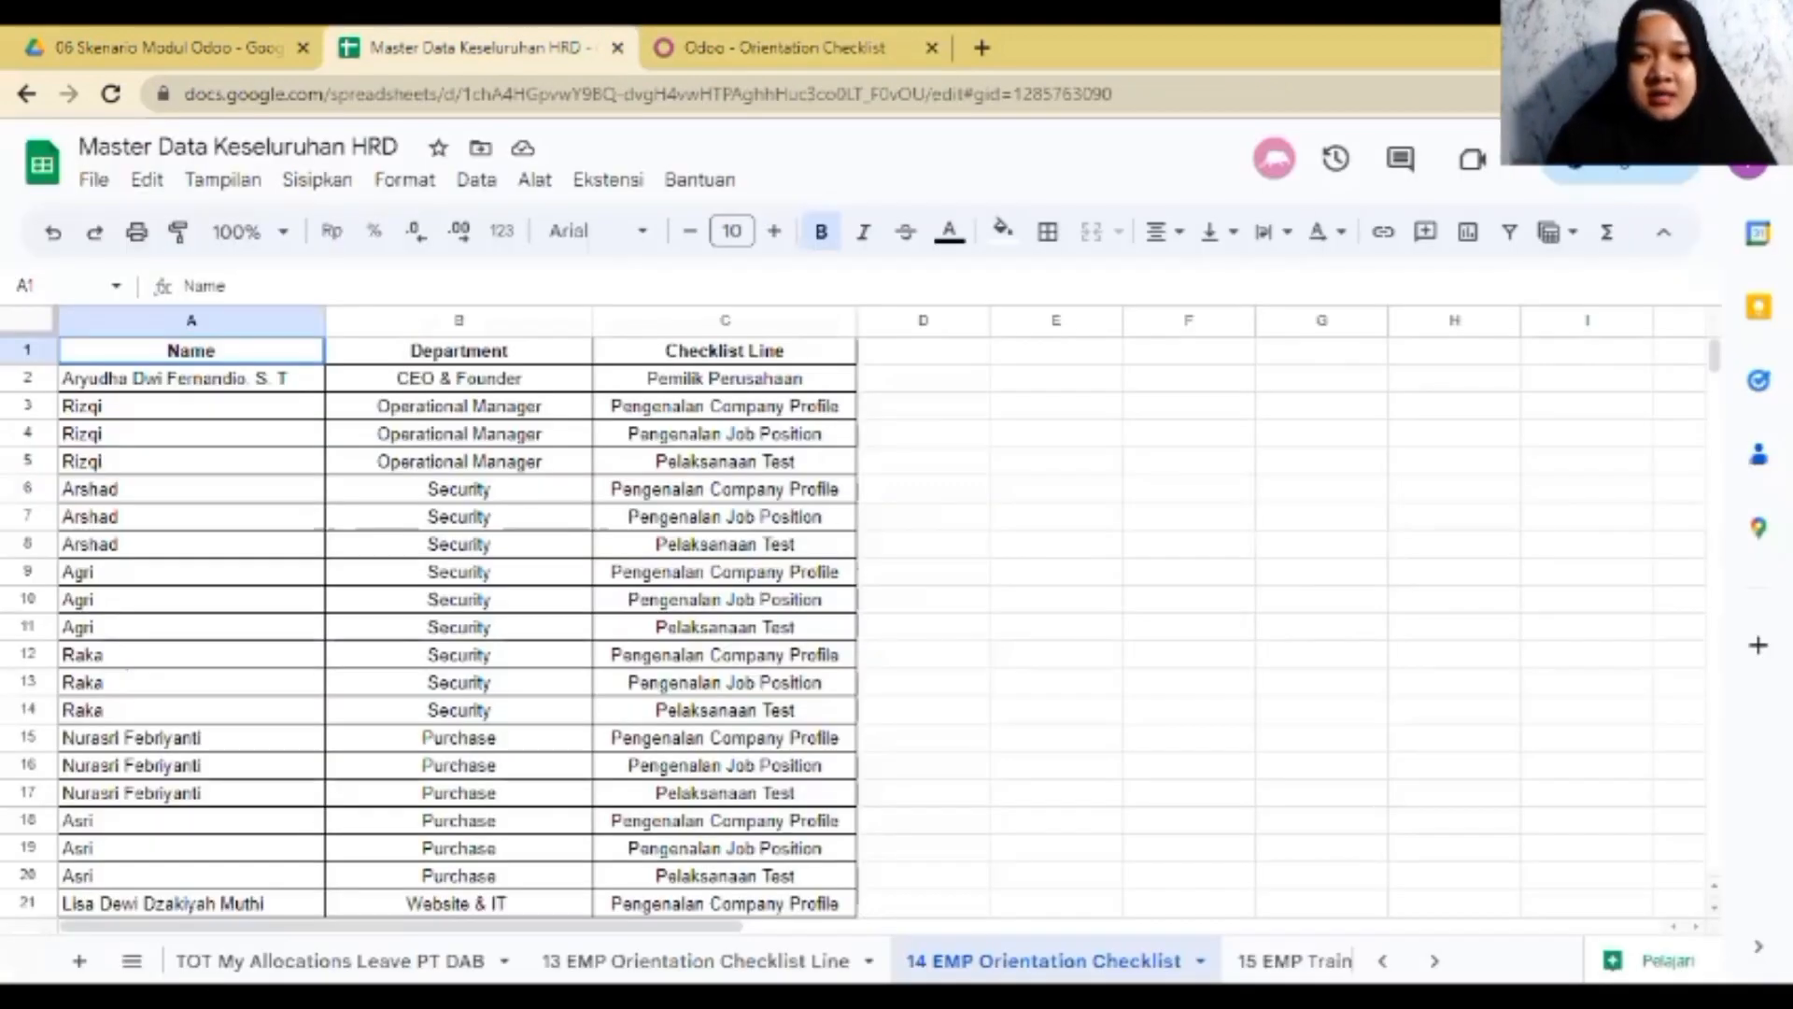
click(1295, 960)
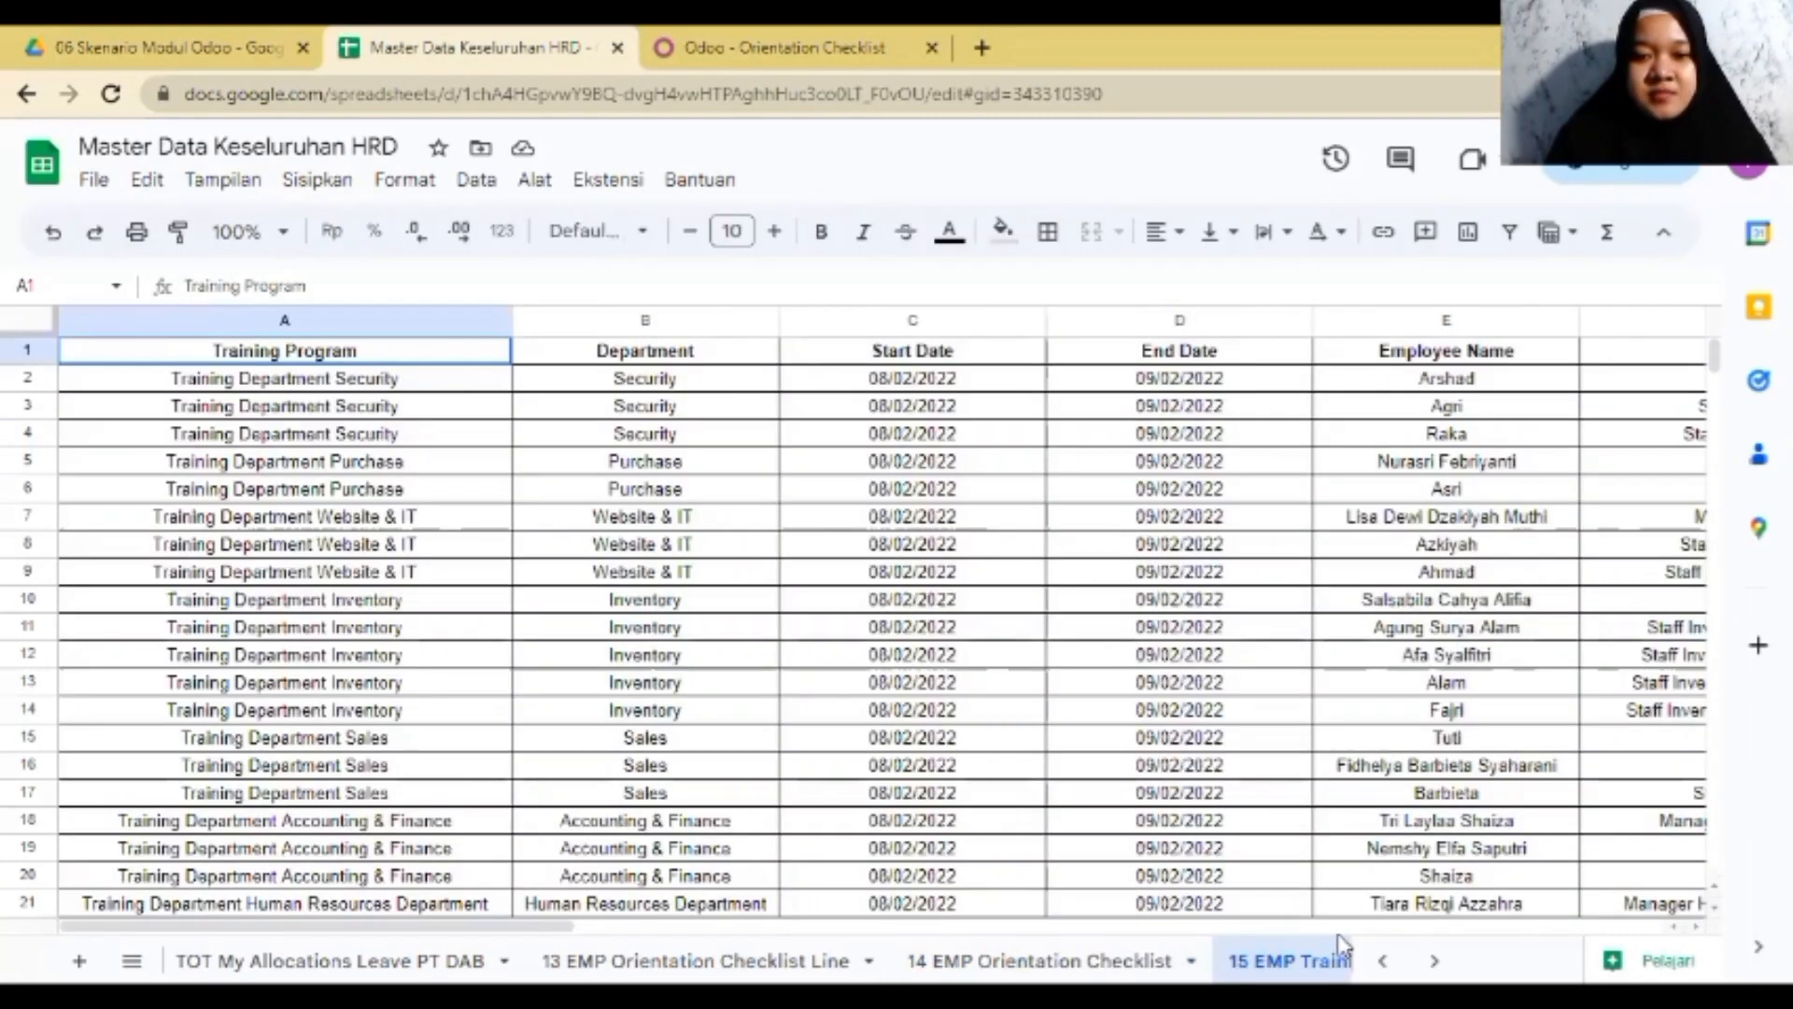
click(1433, 960)
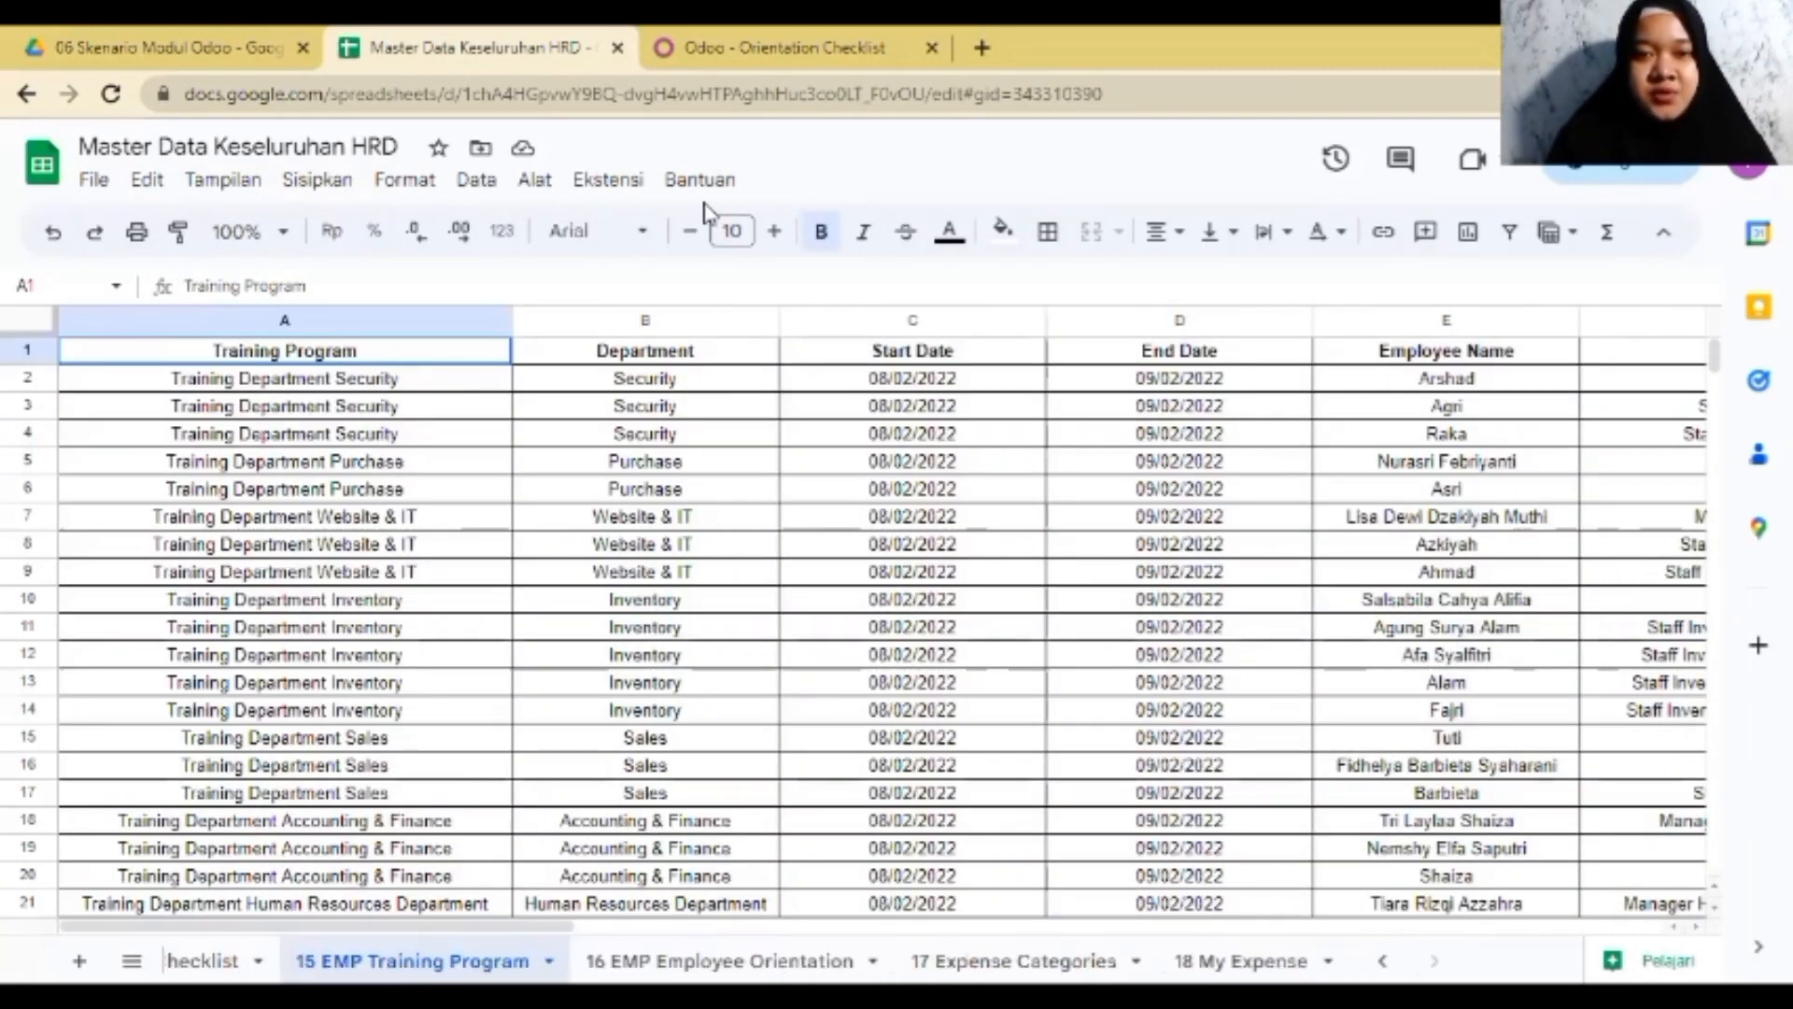
click(789, 42)
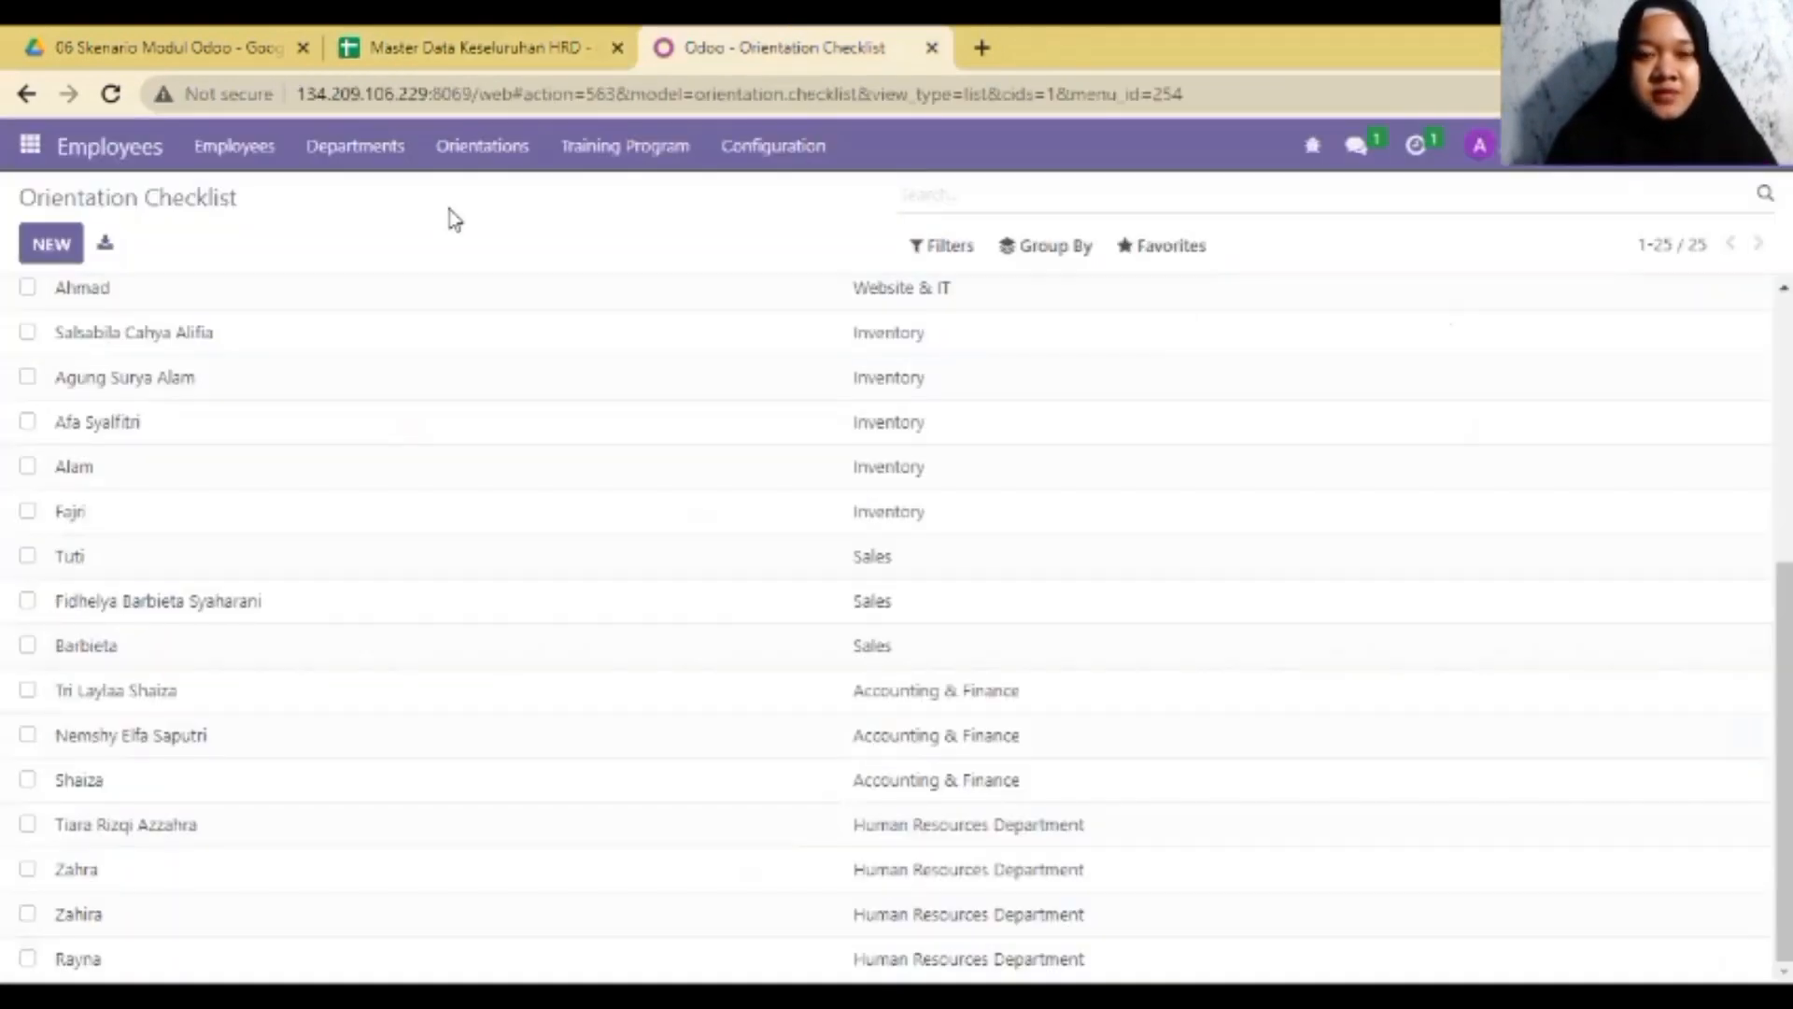
click(625, 147)
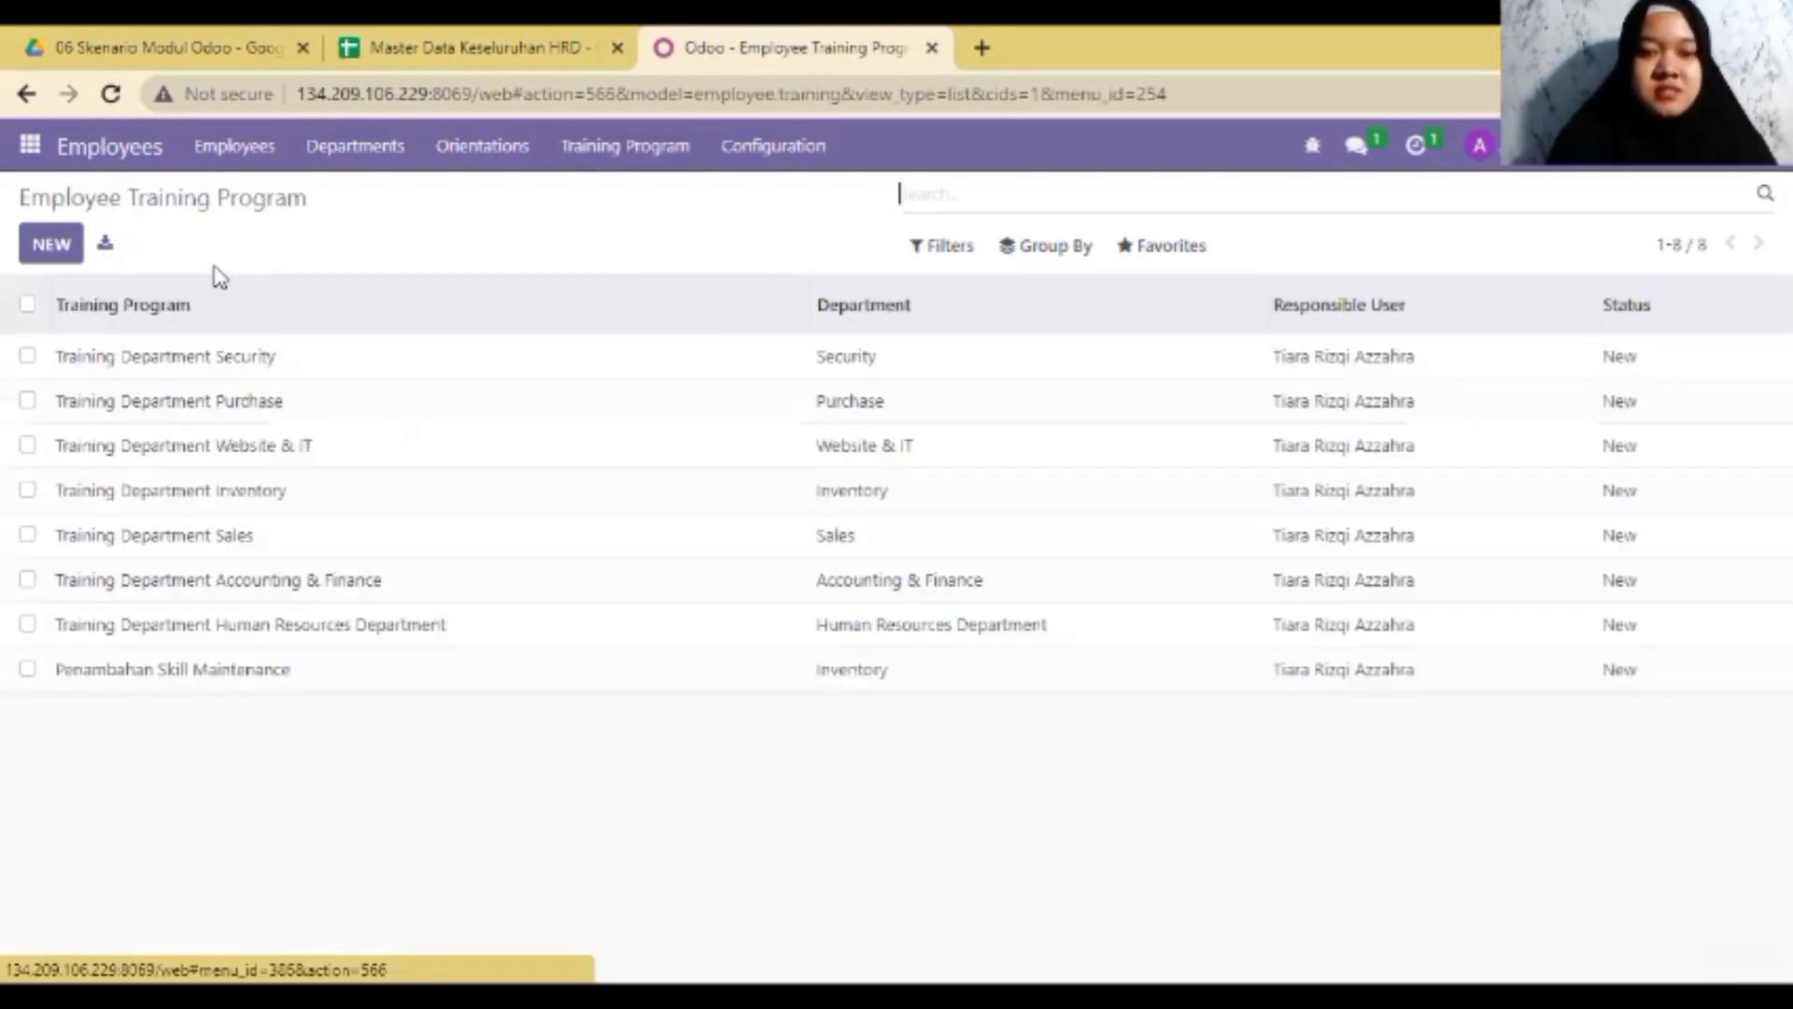
- Open a blank training program form, examine its program, department, time period and responsible user fields, and leave it unsaved
click(51, 245)
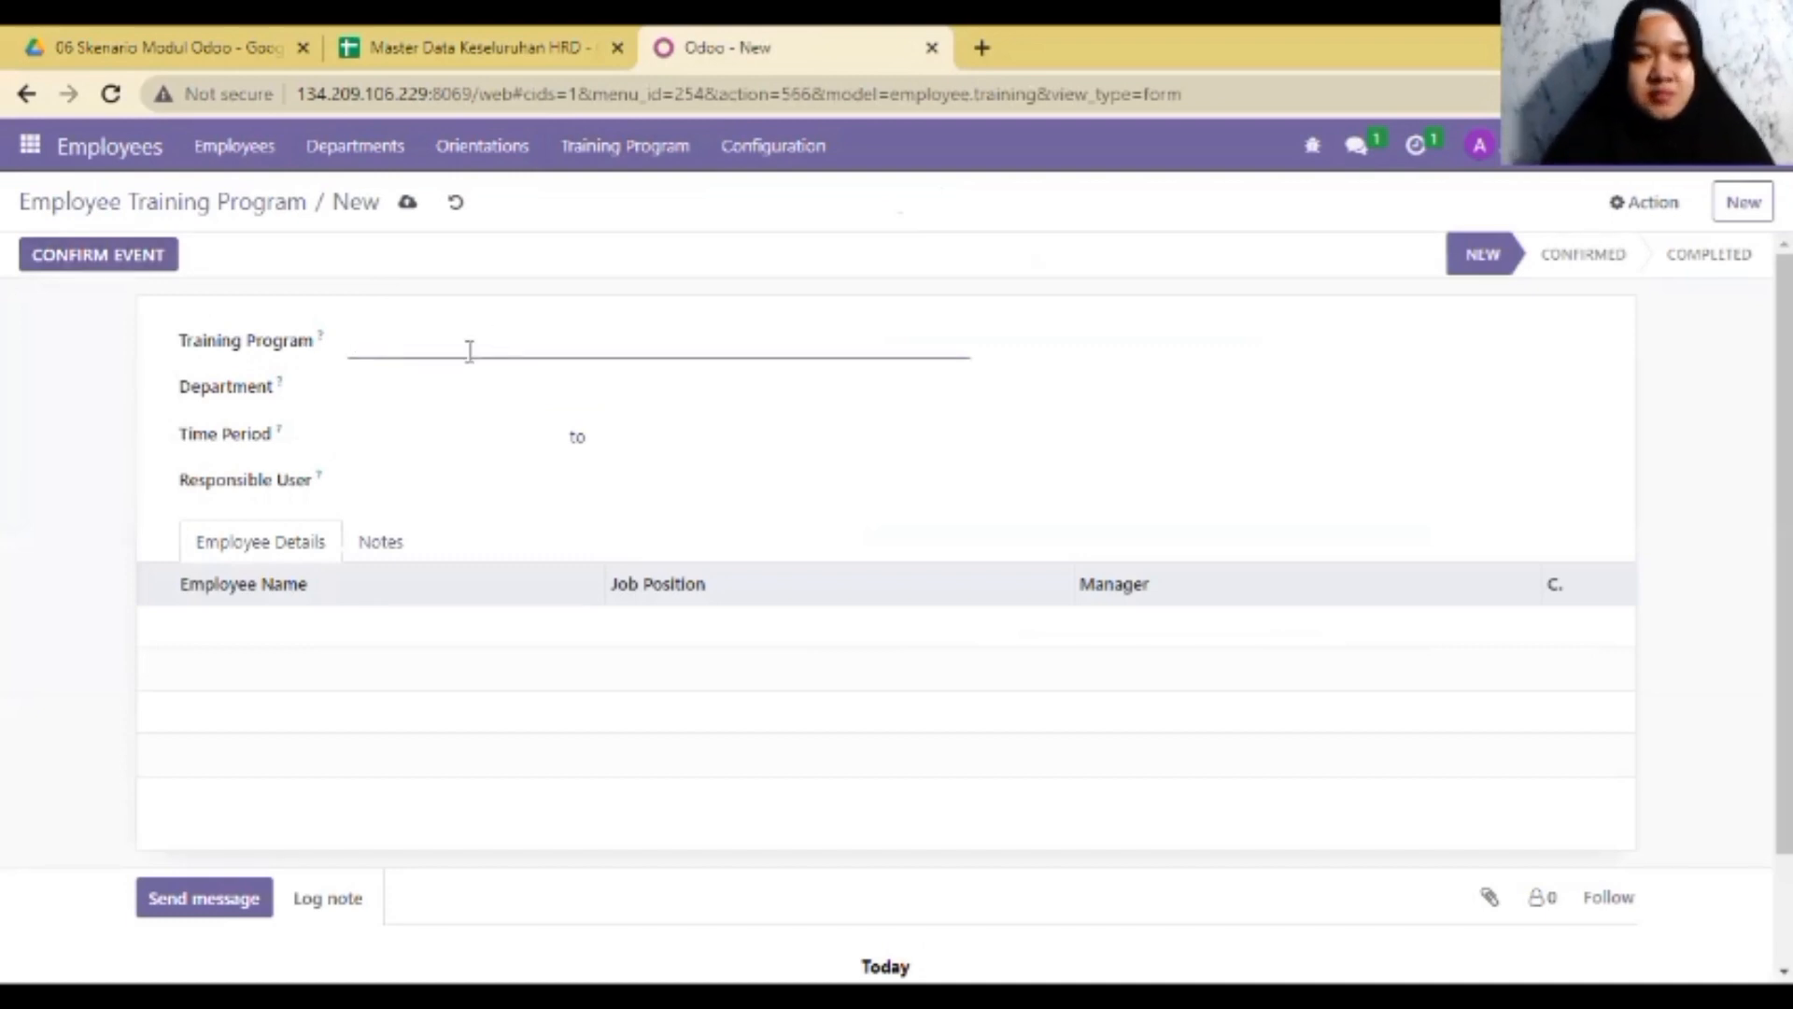
click(471, 385)
click(903, 478)
click(453, 439)
click(761, 451)
click(501, 487)
click(4, 535)
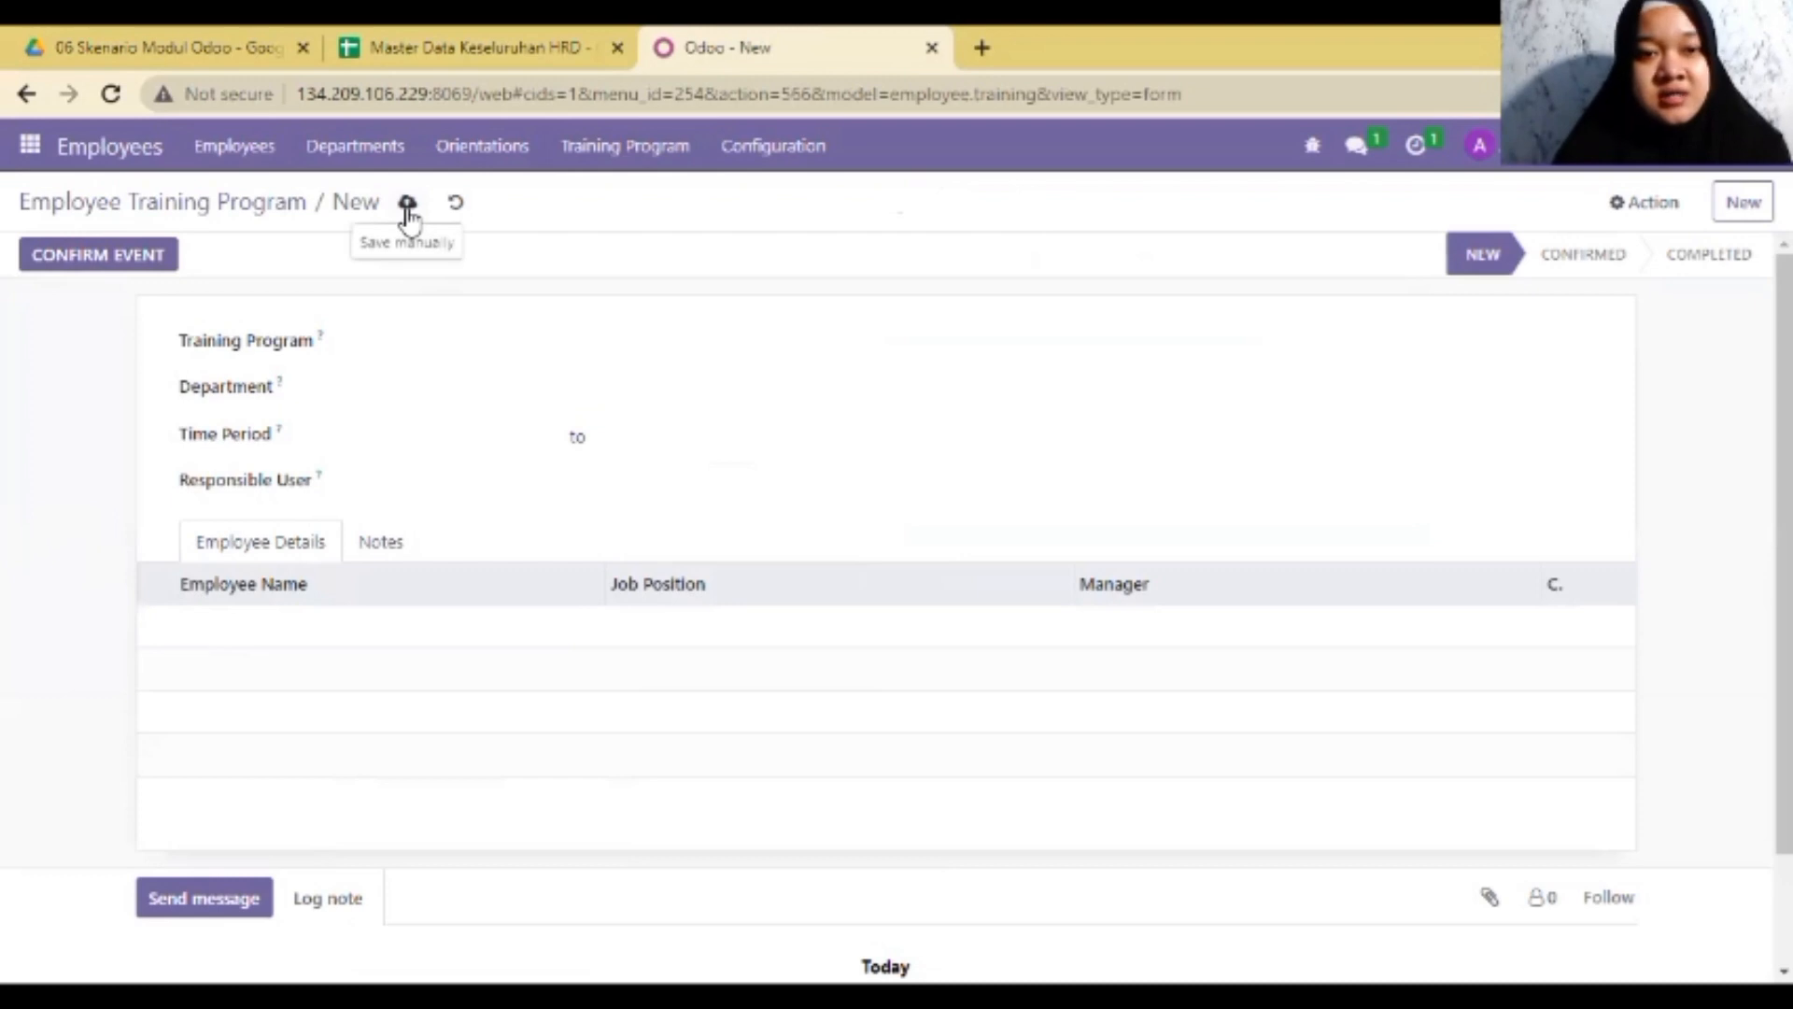
click(154, 216)
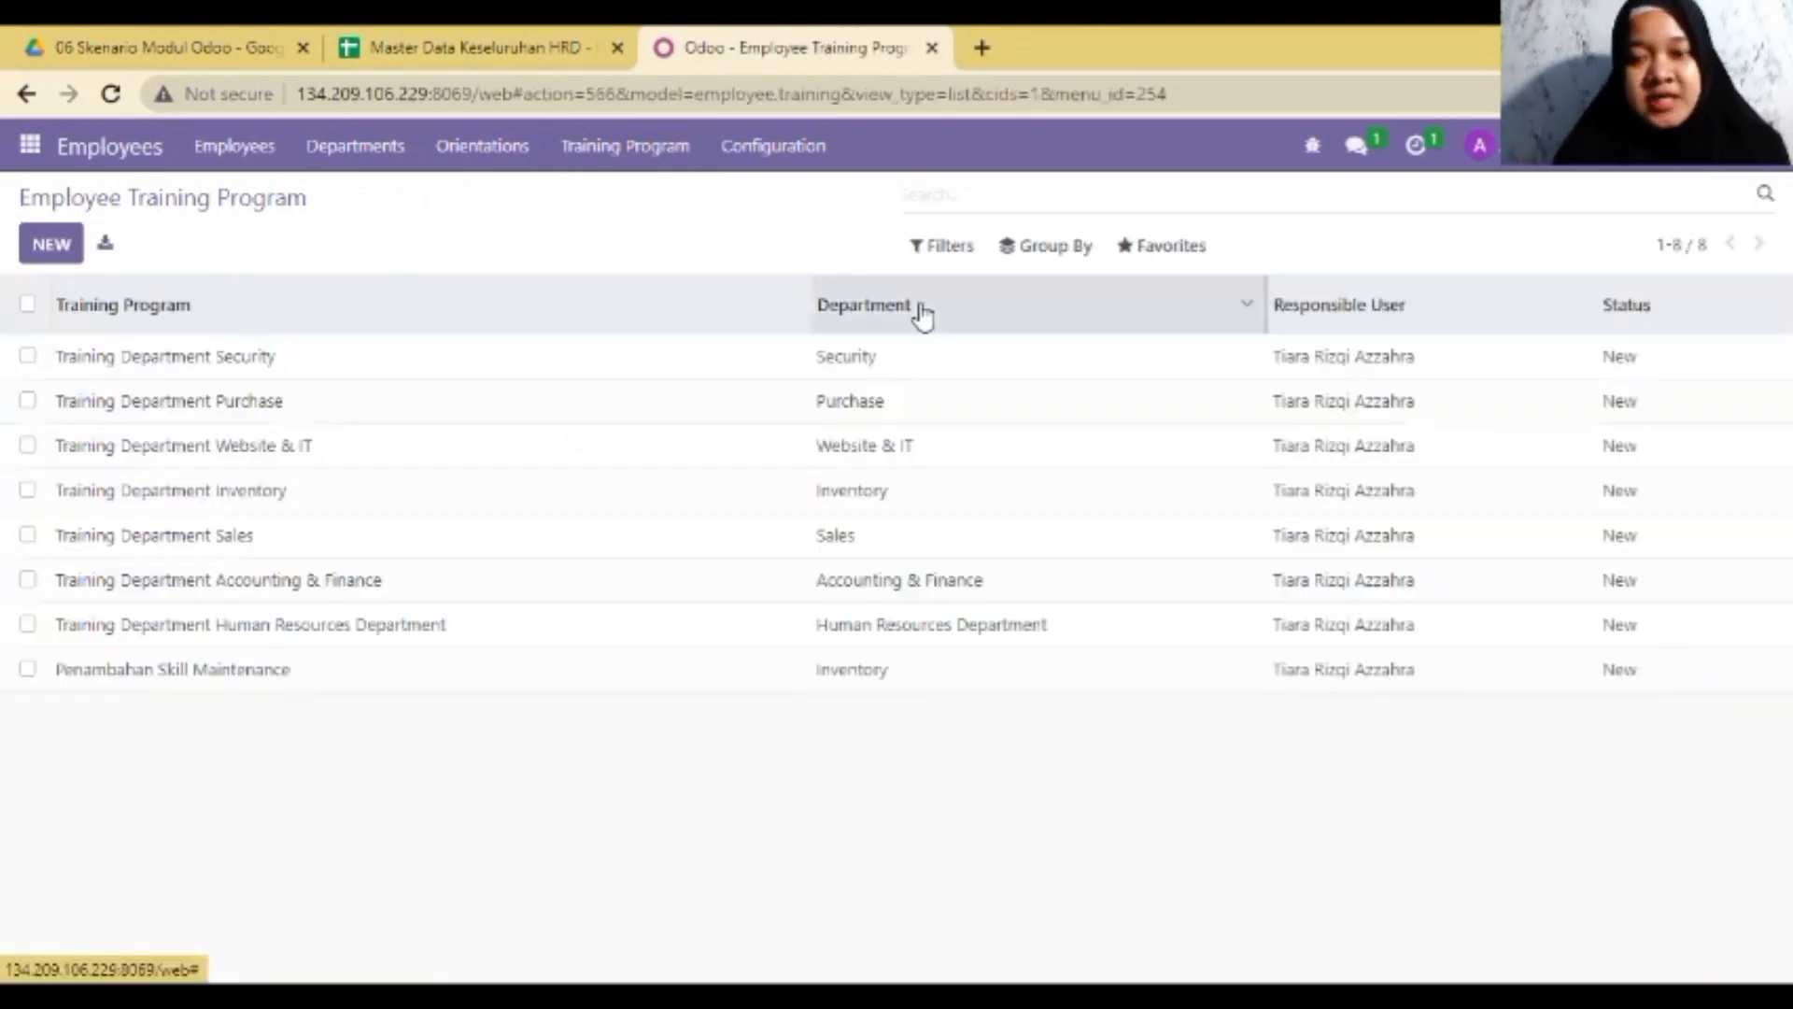
- Load the 15 EMP Training Program sheet of Master Data Keseluruhan HRD.xlsx for import into Employee Training Program, test it and leave the import
click(1163, 248)
click(1209, 346)
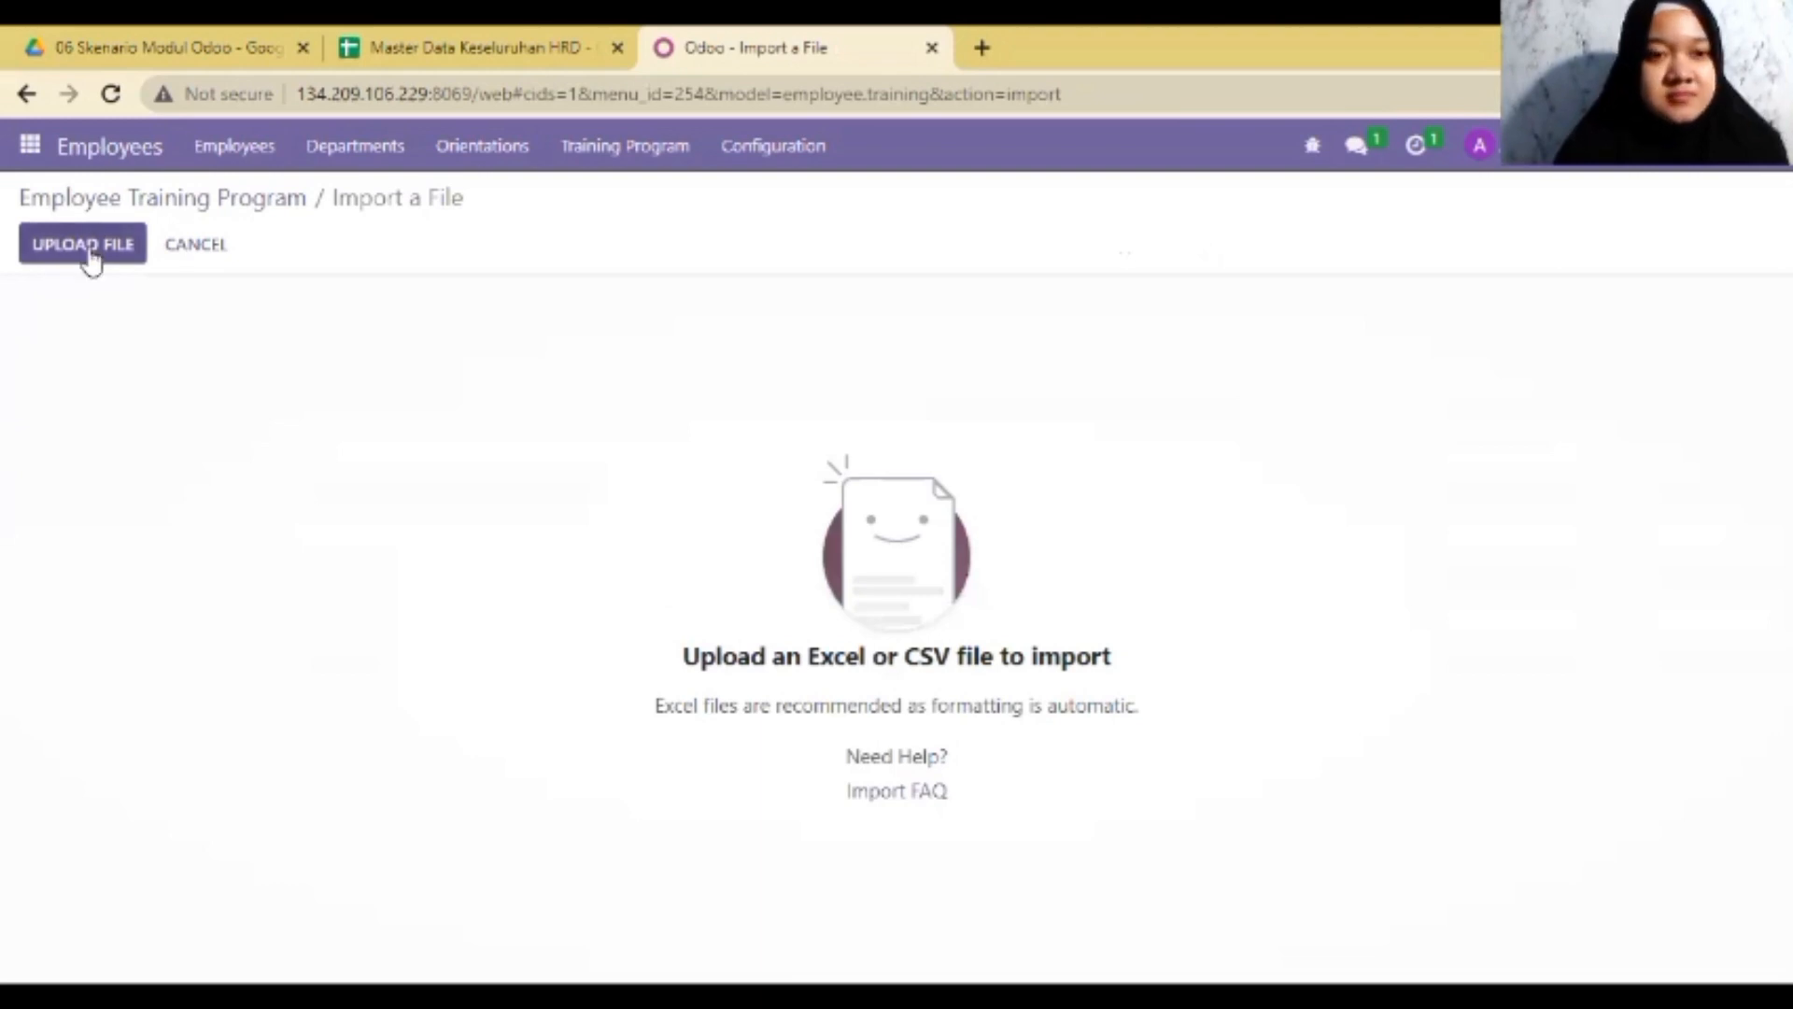
click(92, 247)
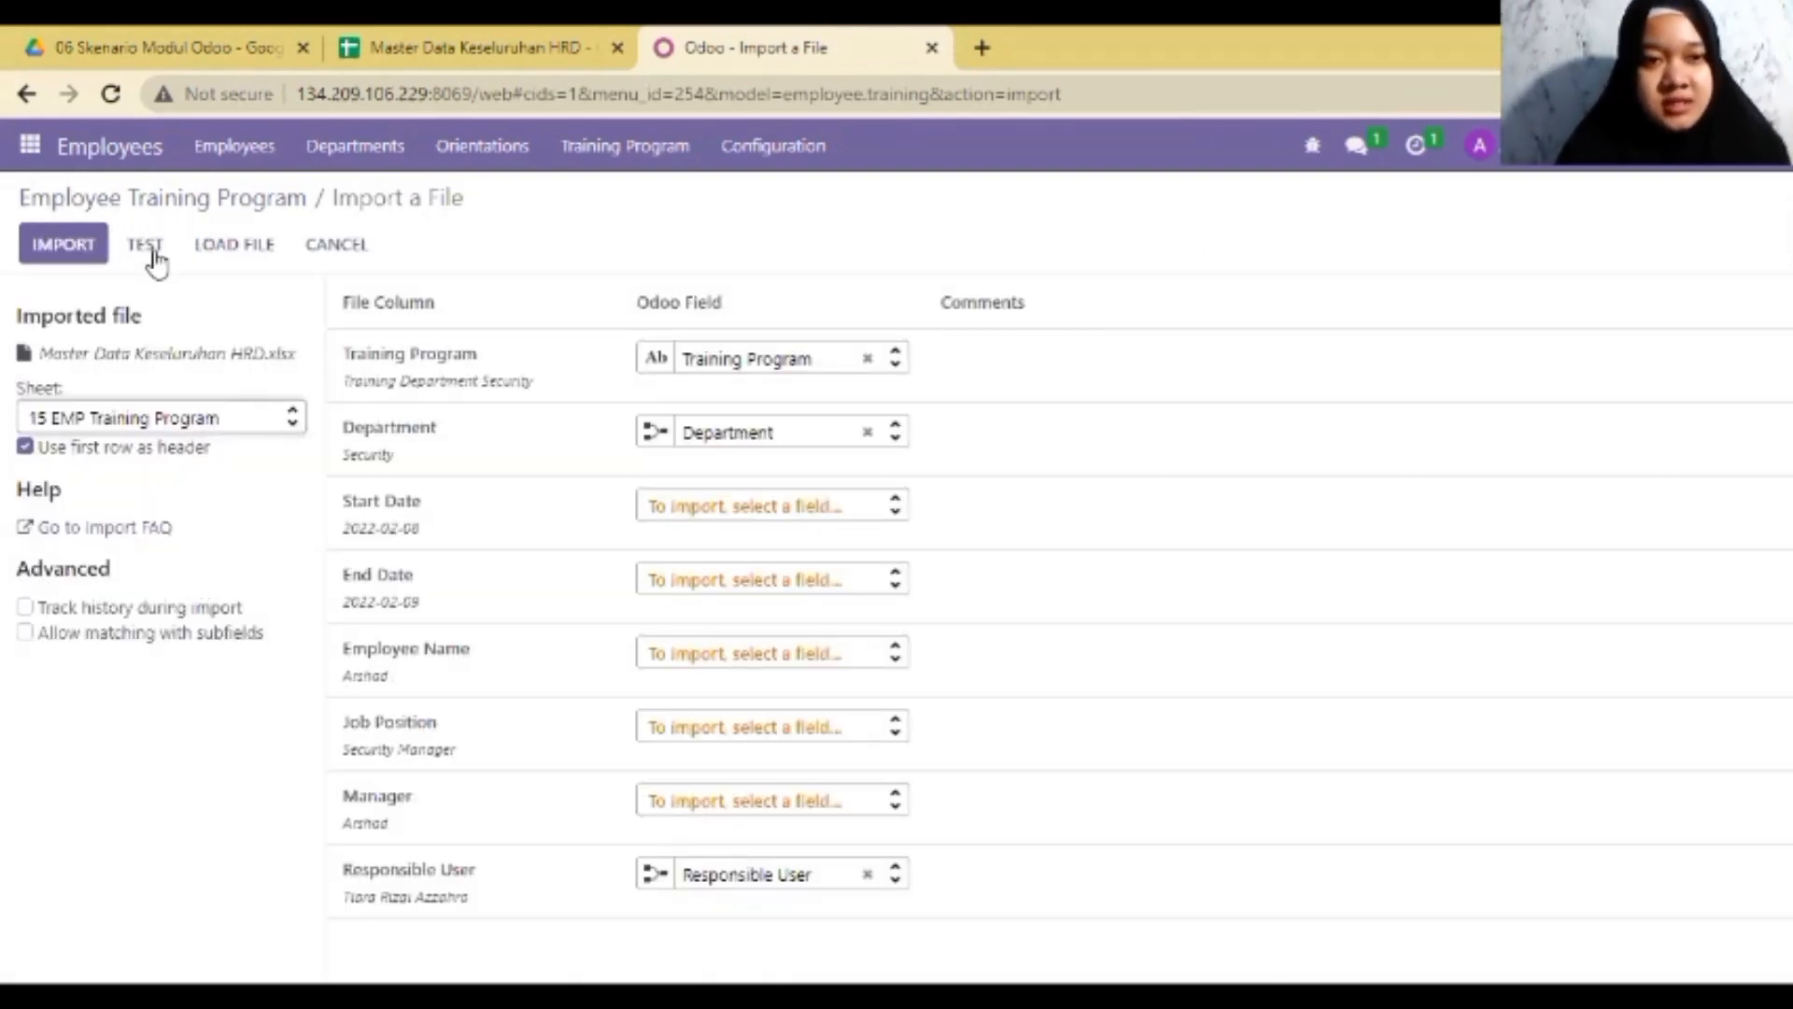
click(148, 246)
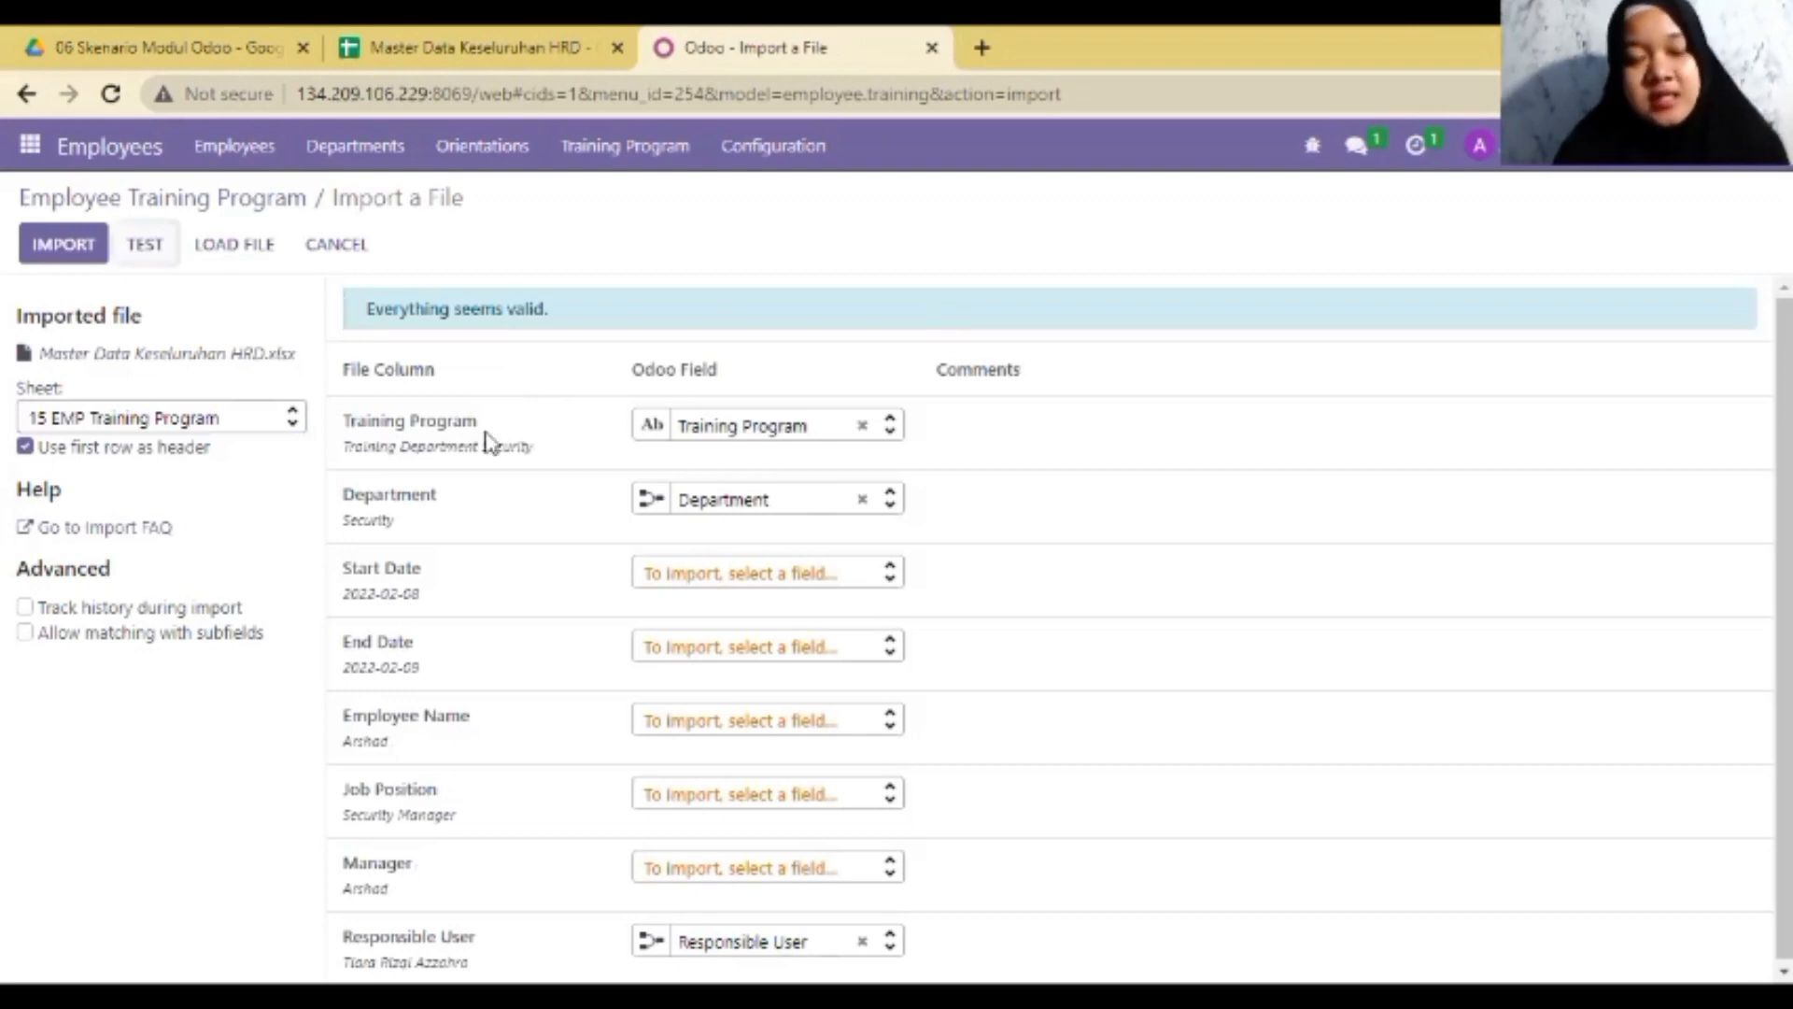
click(72, 246)
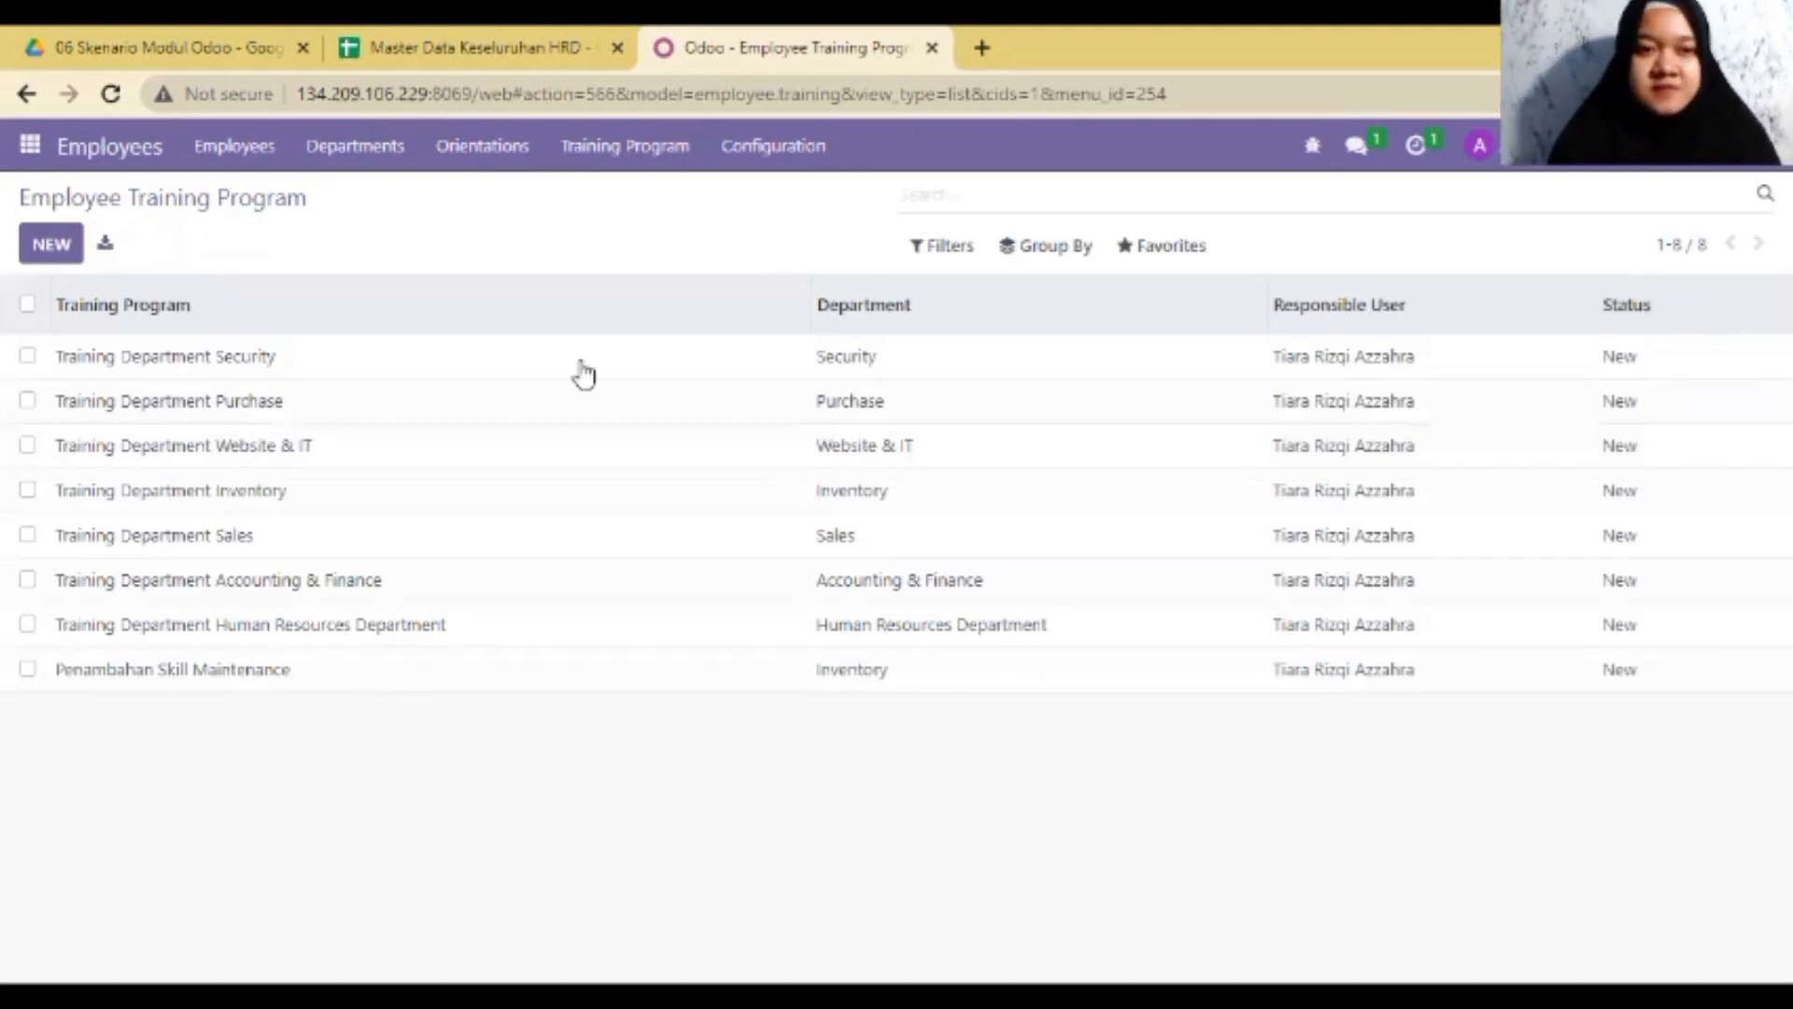
- Examine the details of the Training Department Purchase program and return to the training program list
click(350, 420)
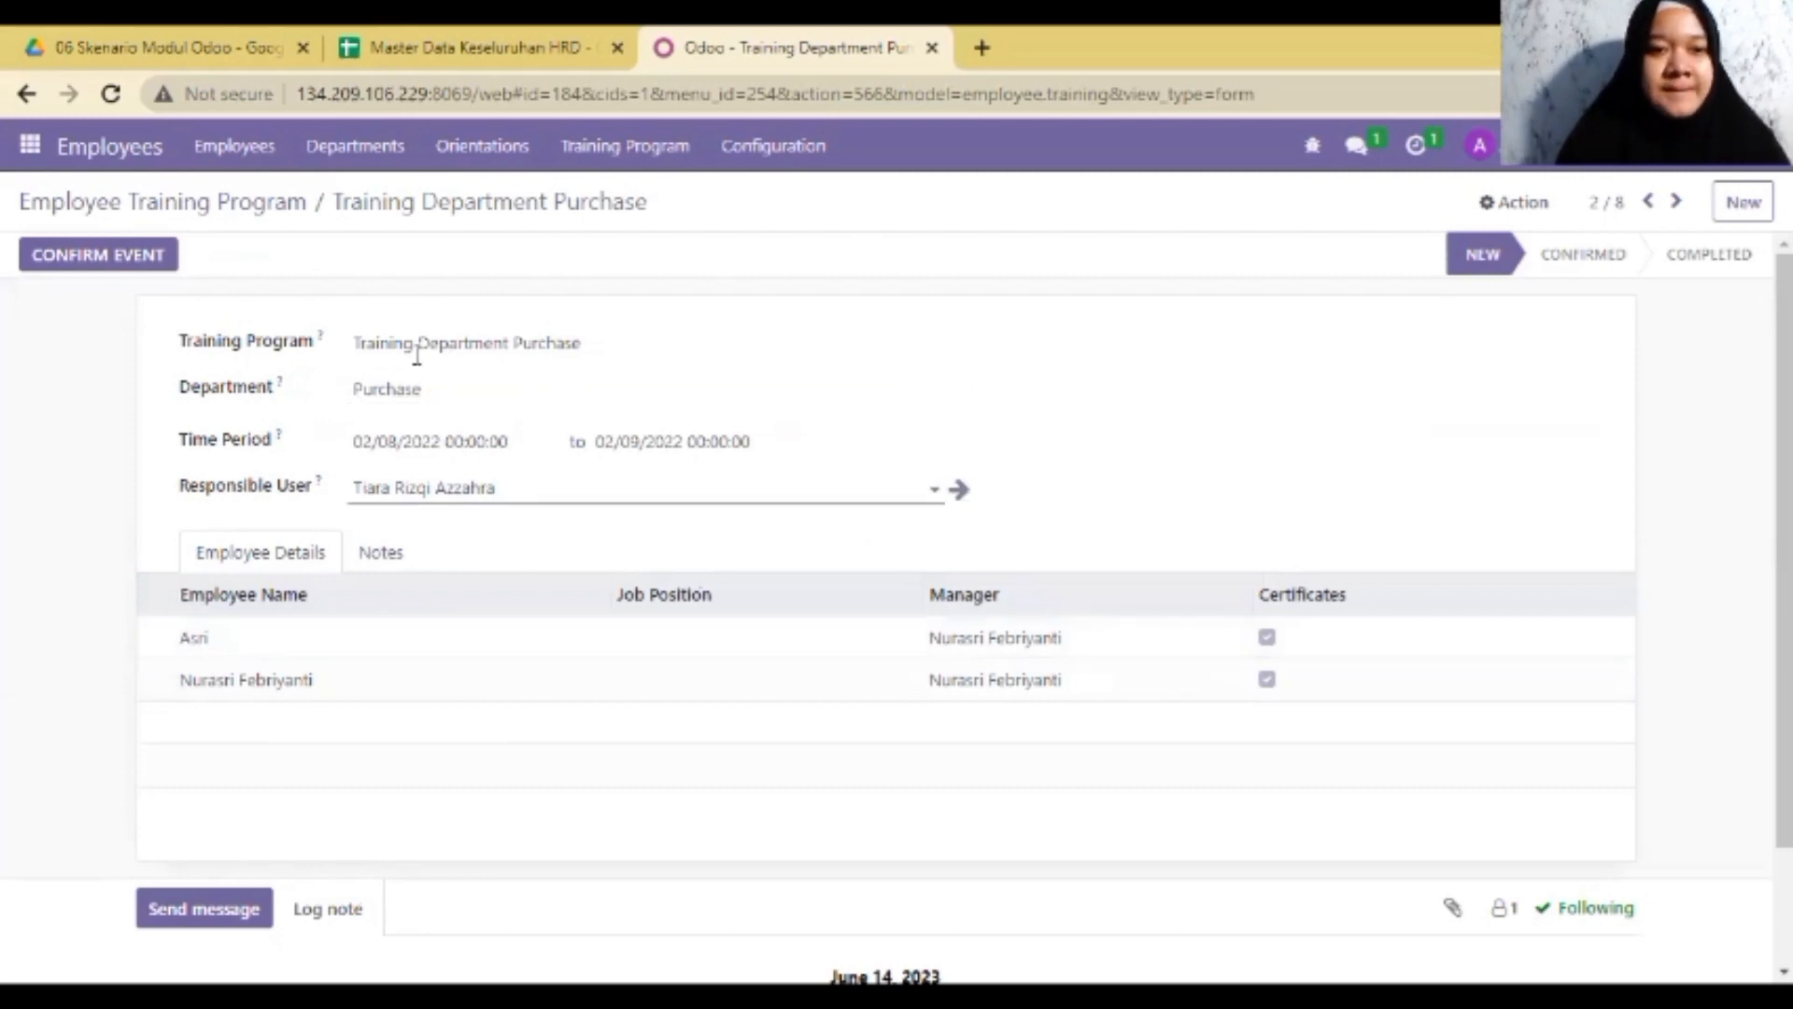
click(218, 204)
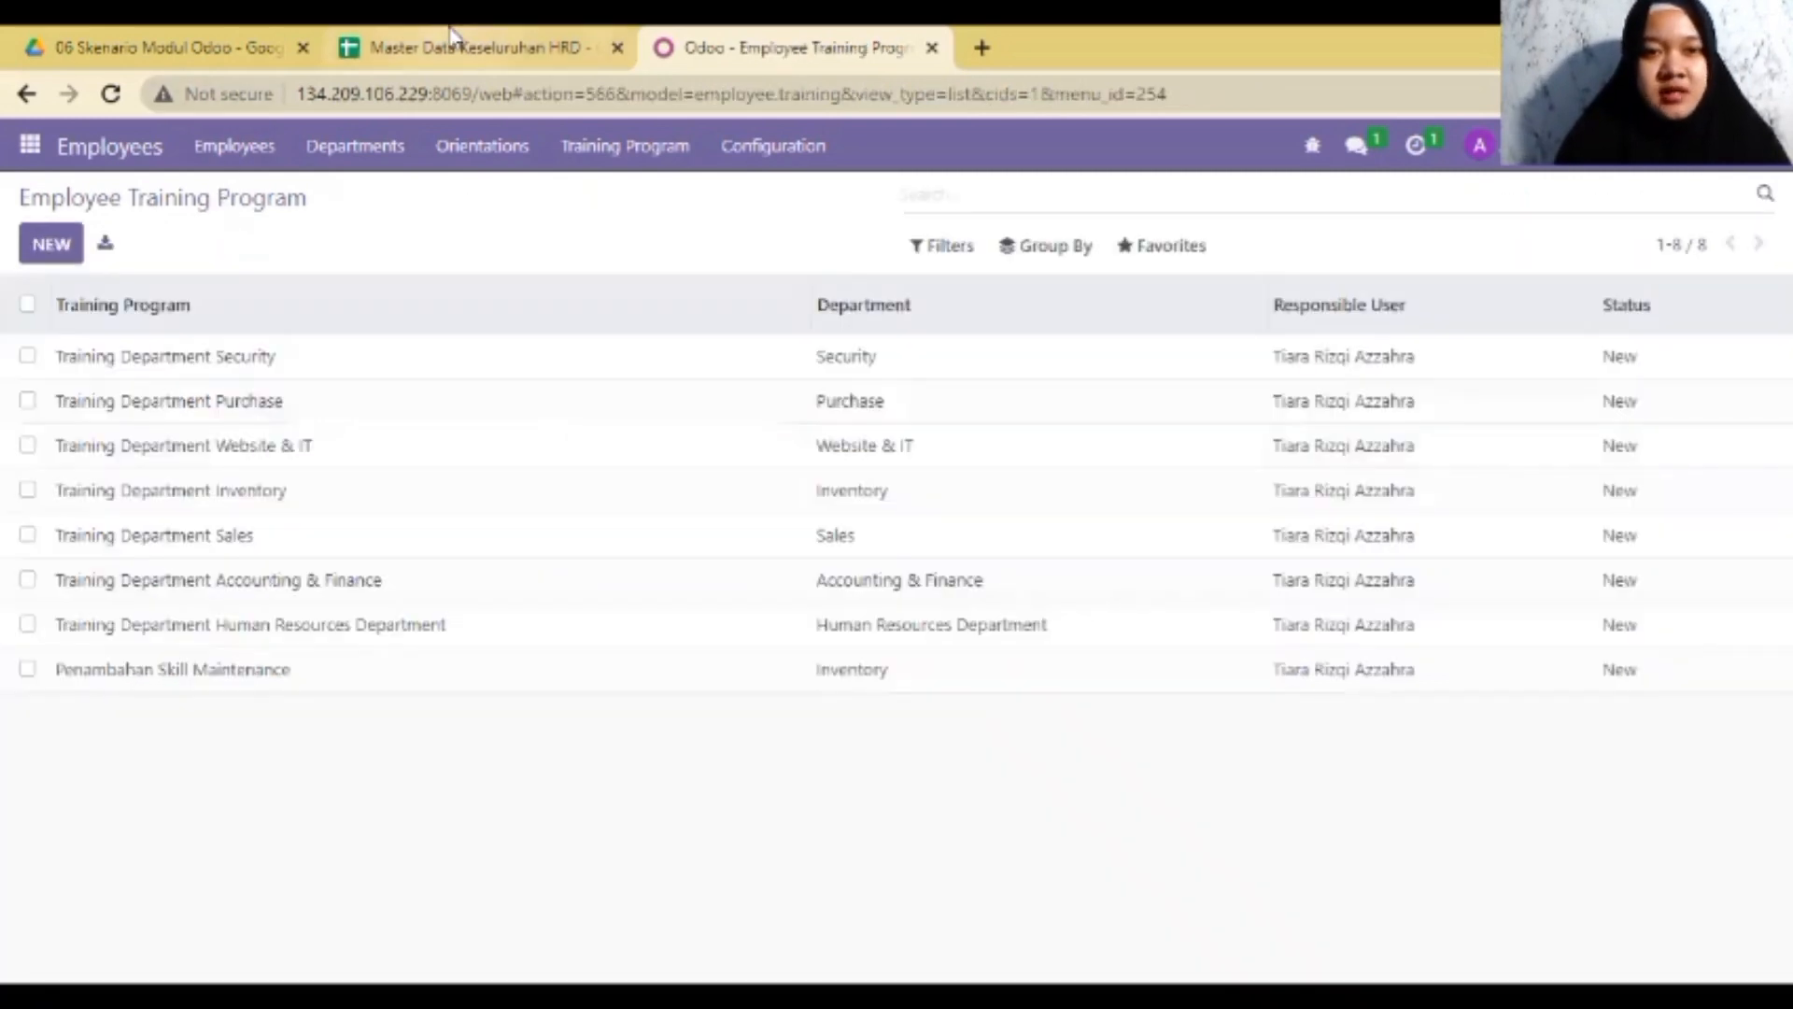
- Check the 16 EMP Employee Orientation sheet in the master data, and open the Employee Orientation list in Odoo
click(453, 44)
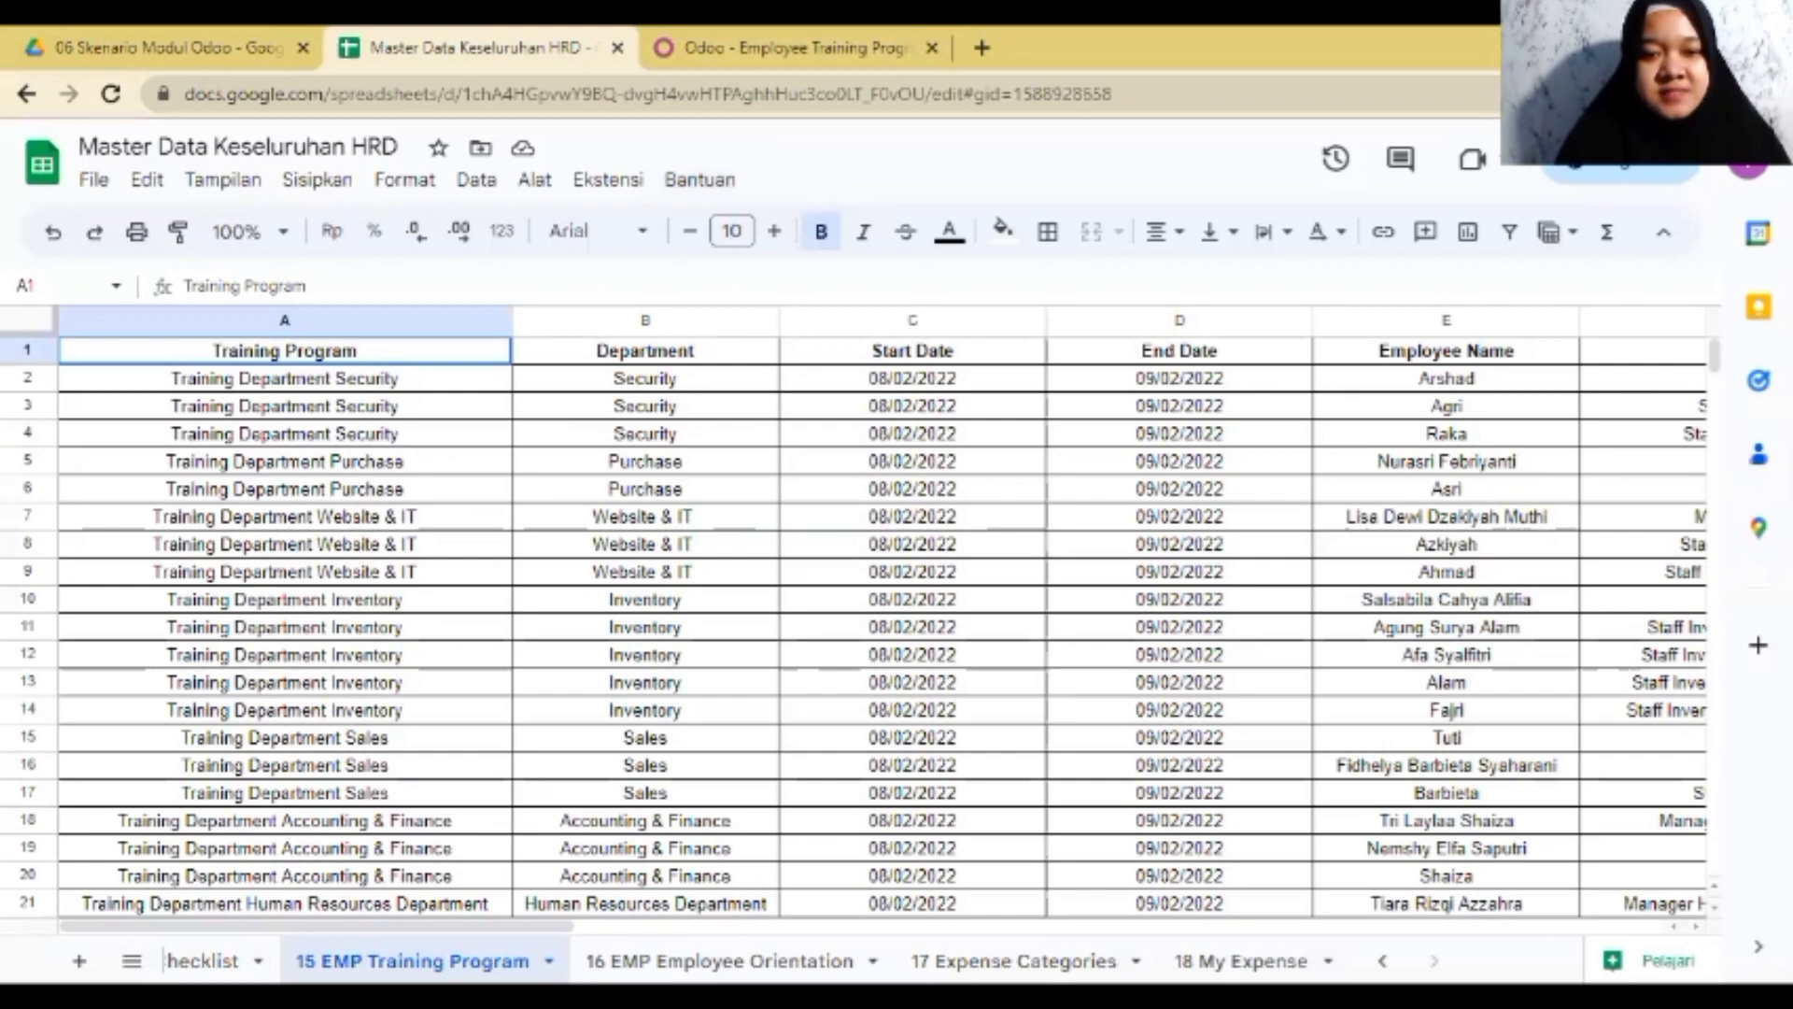
click(719, 961)
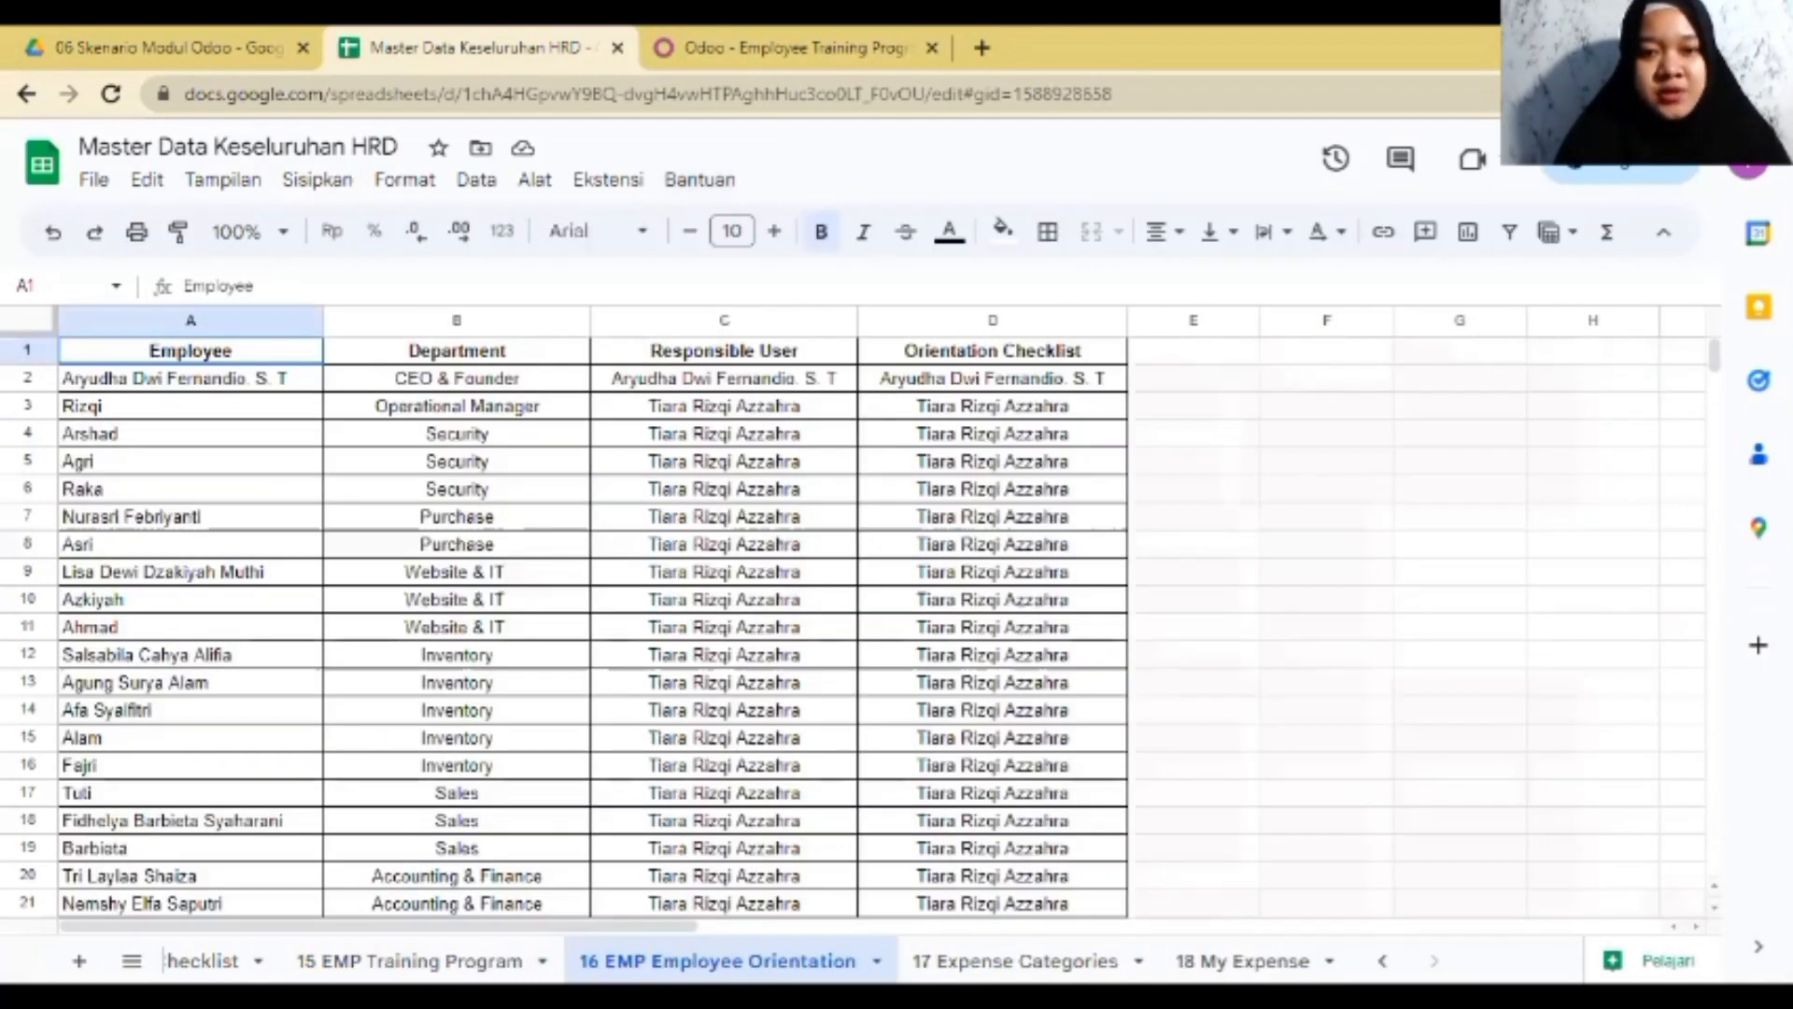
click(857, 37)
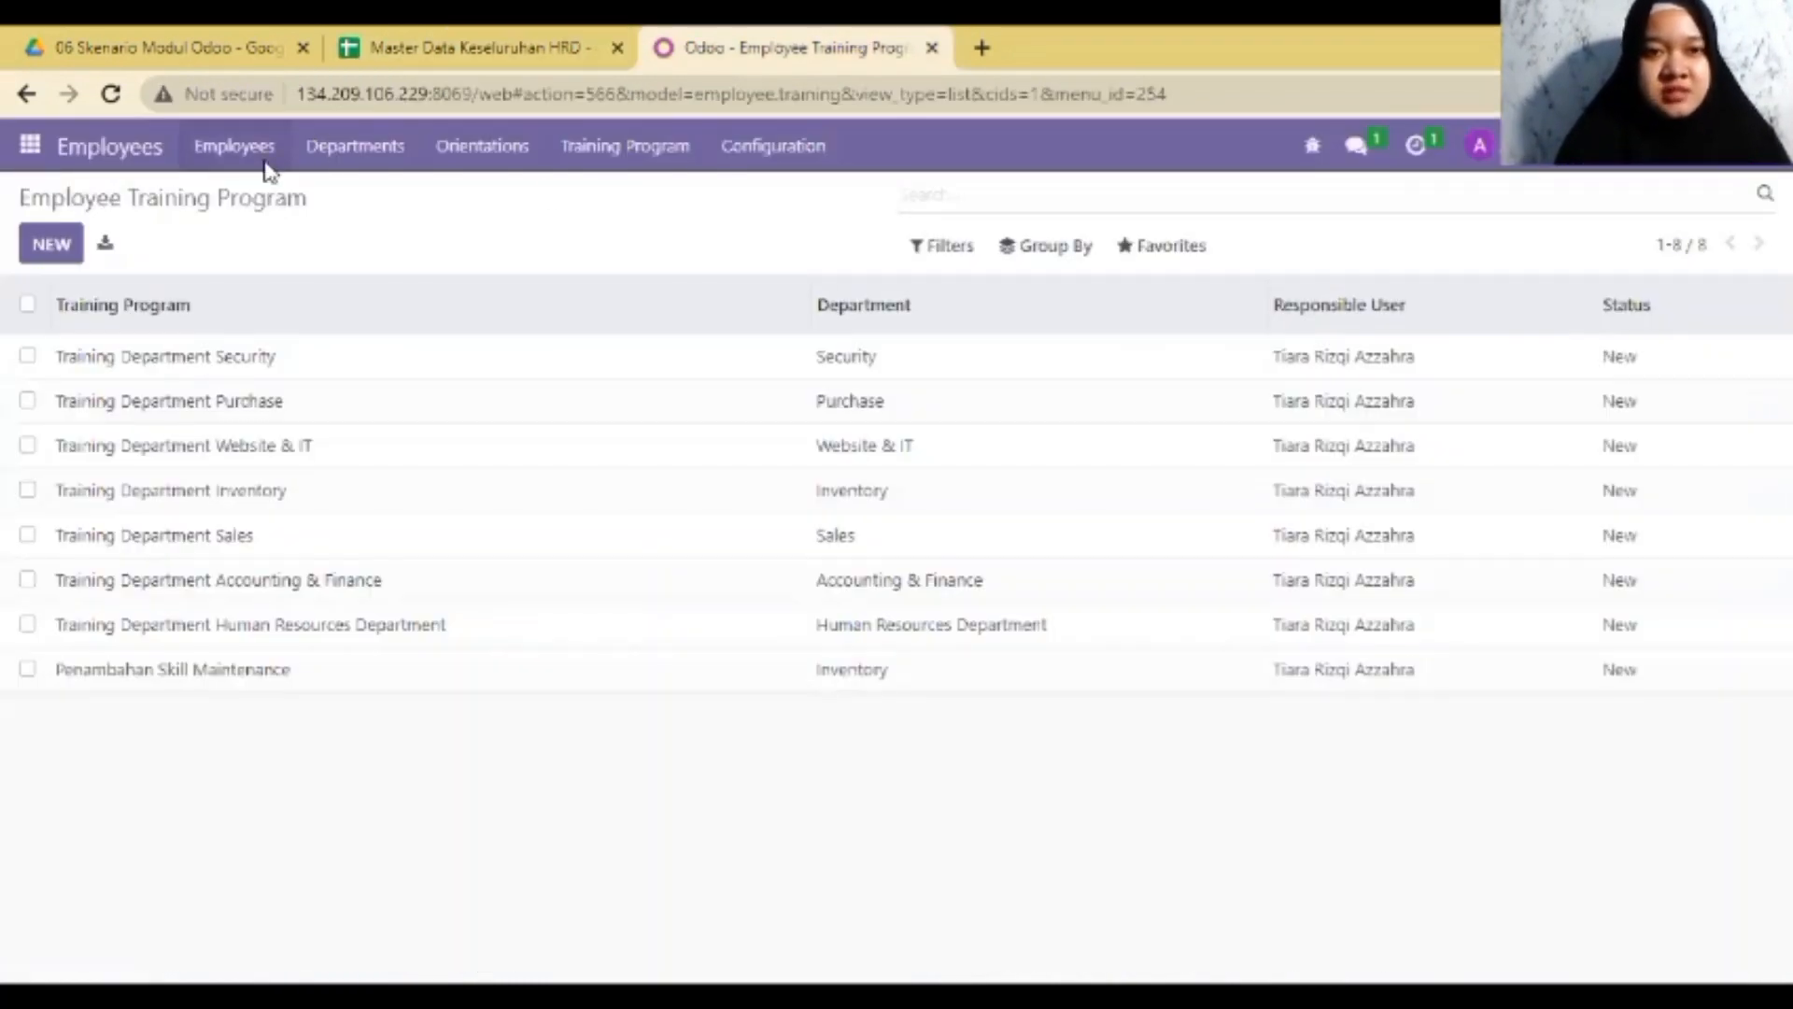
click(500, 154)
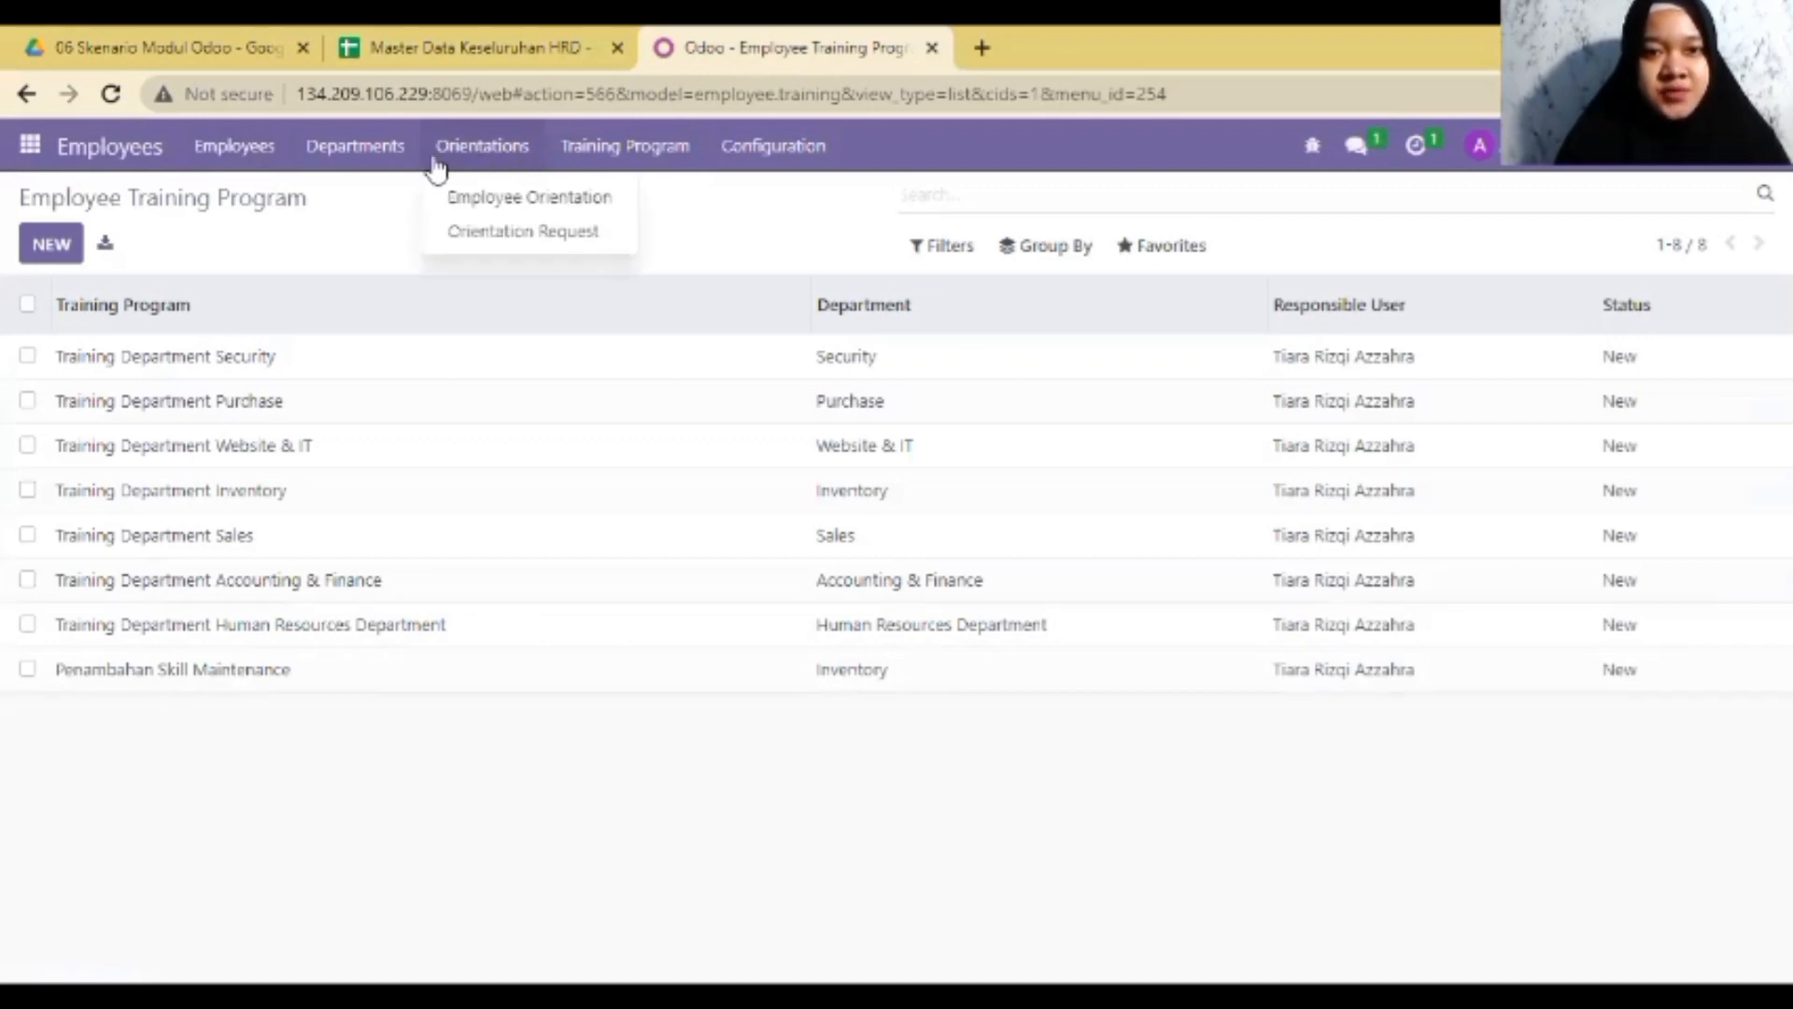
click(521, 206)
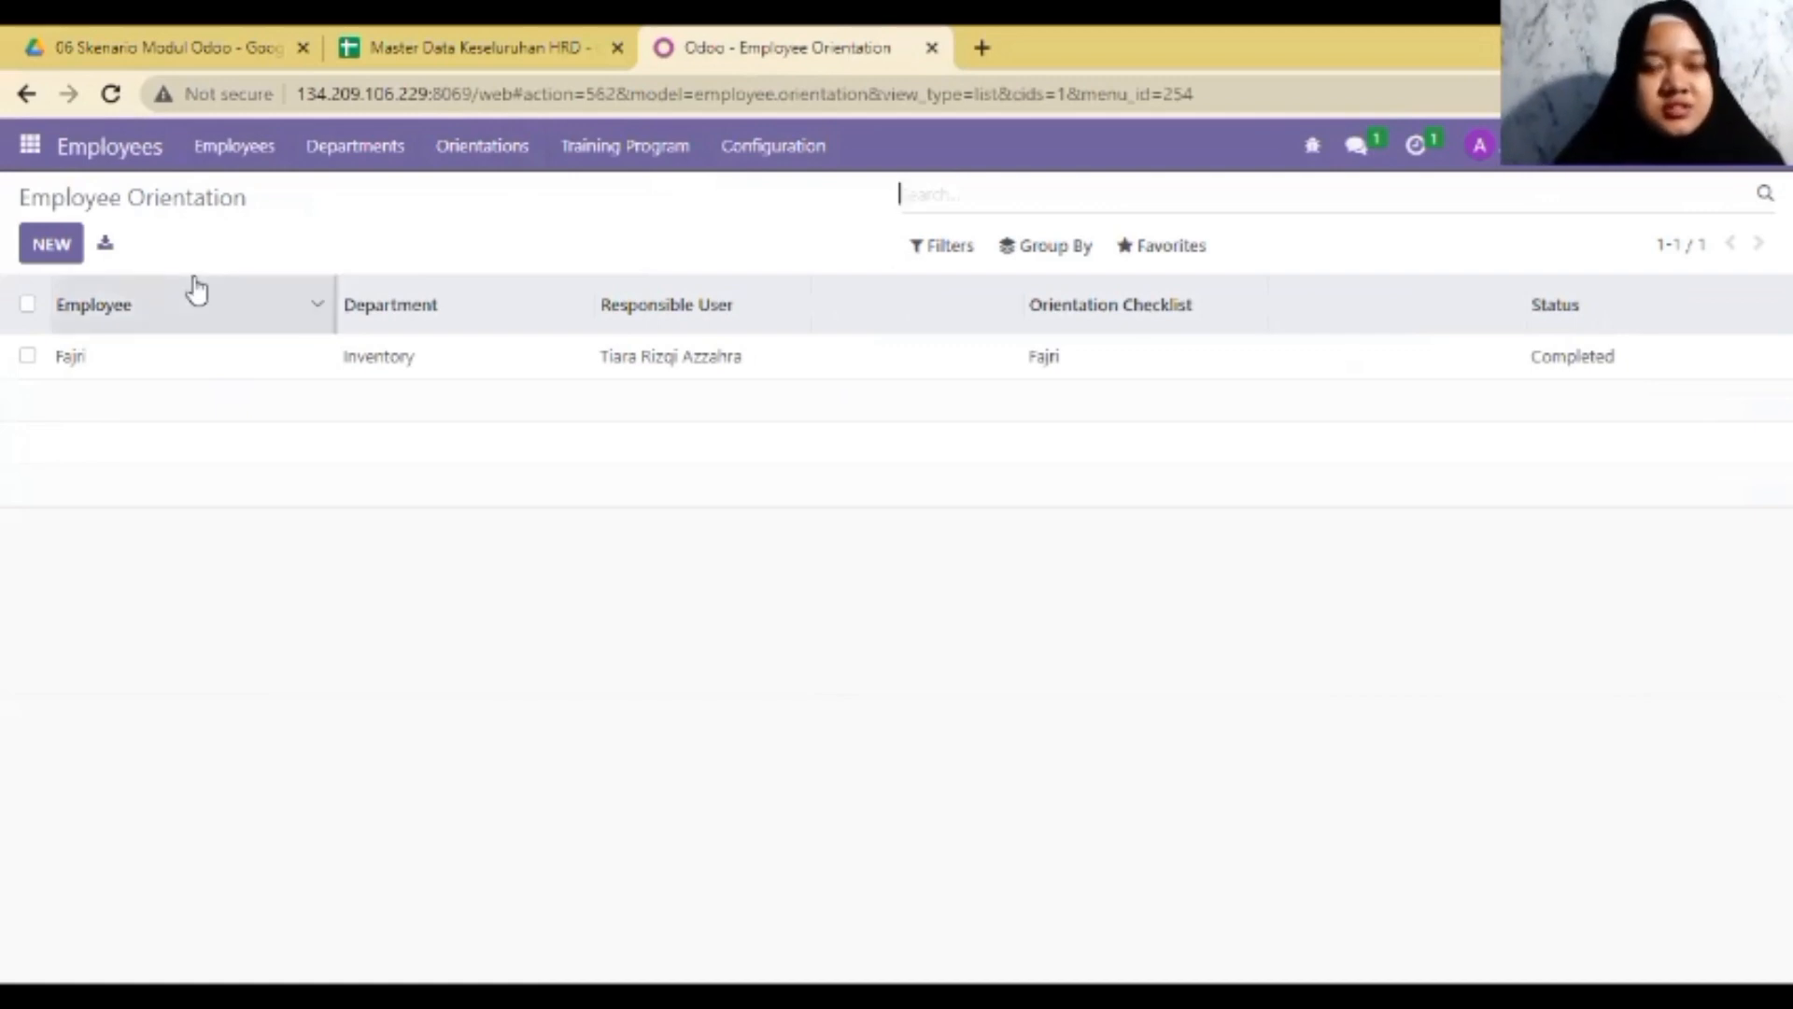
- Open a blank employee orientation form, examine its employee, job title, responsible user and orientation checklist fields, and leave it unsaved
click(51, 245)
click(556, 419)
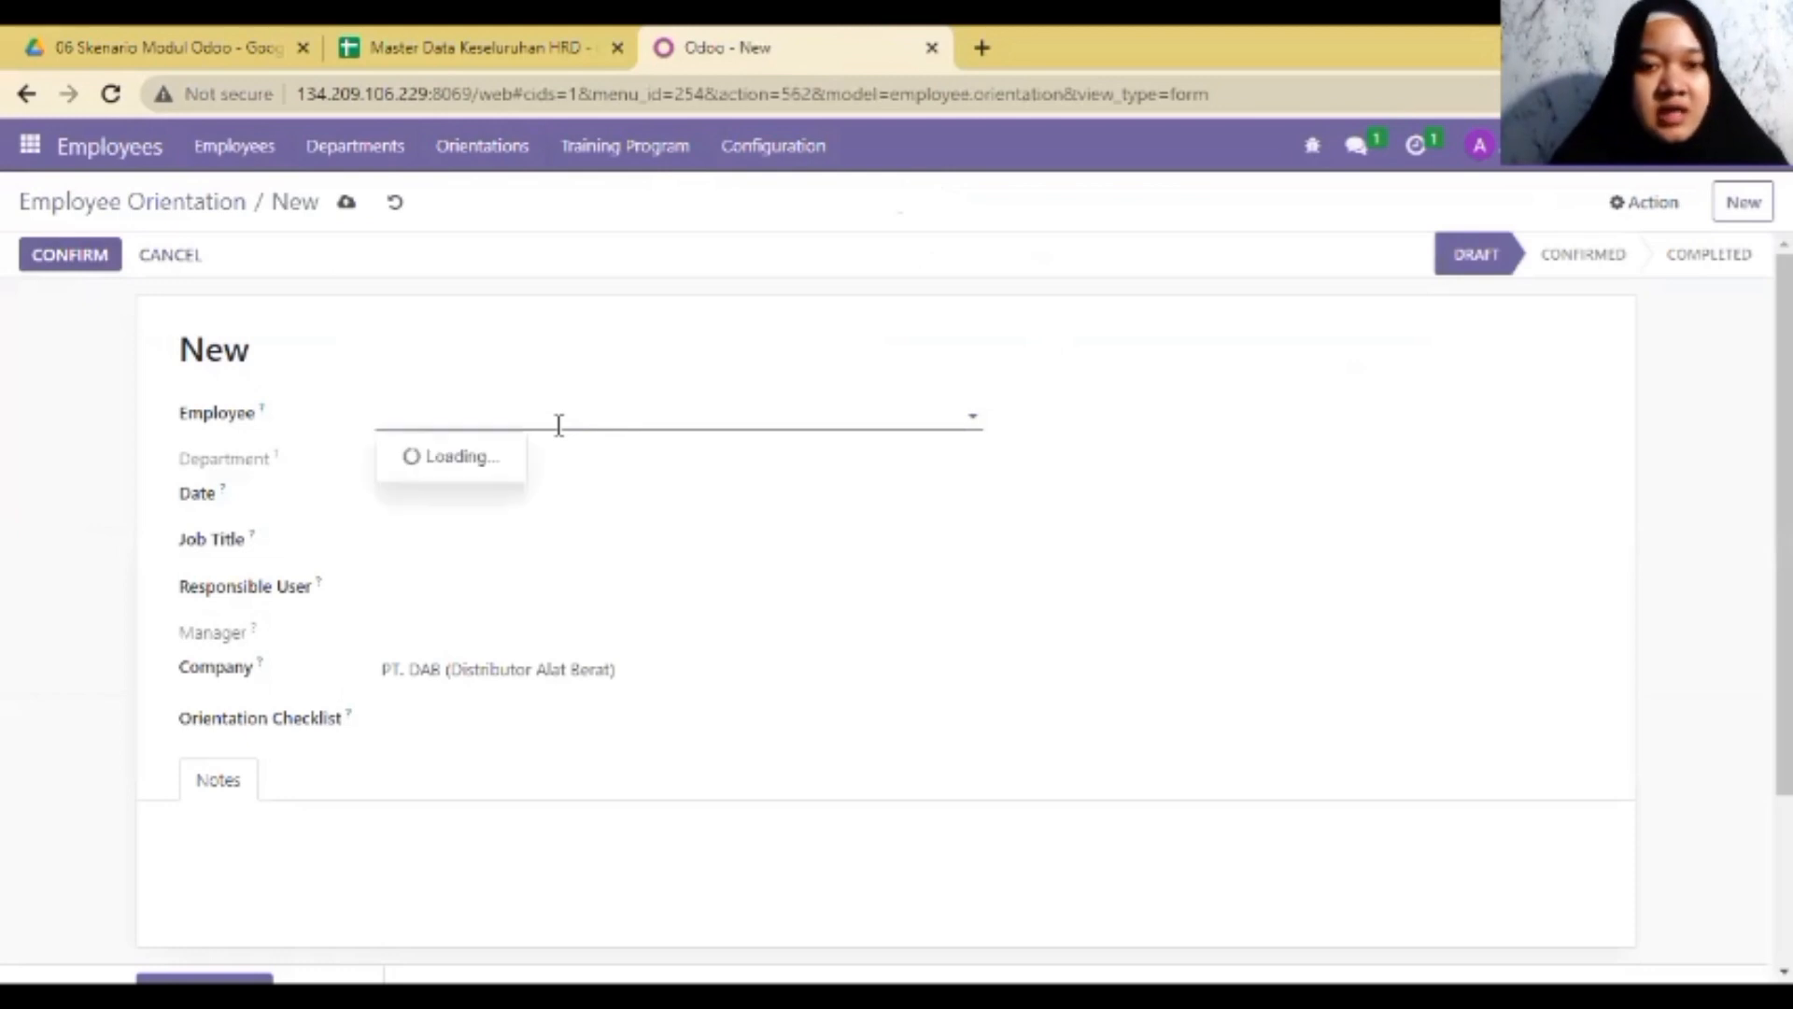
click(680, 477)
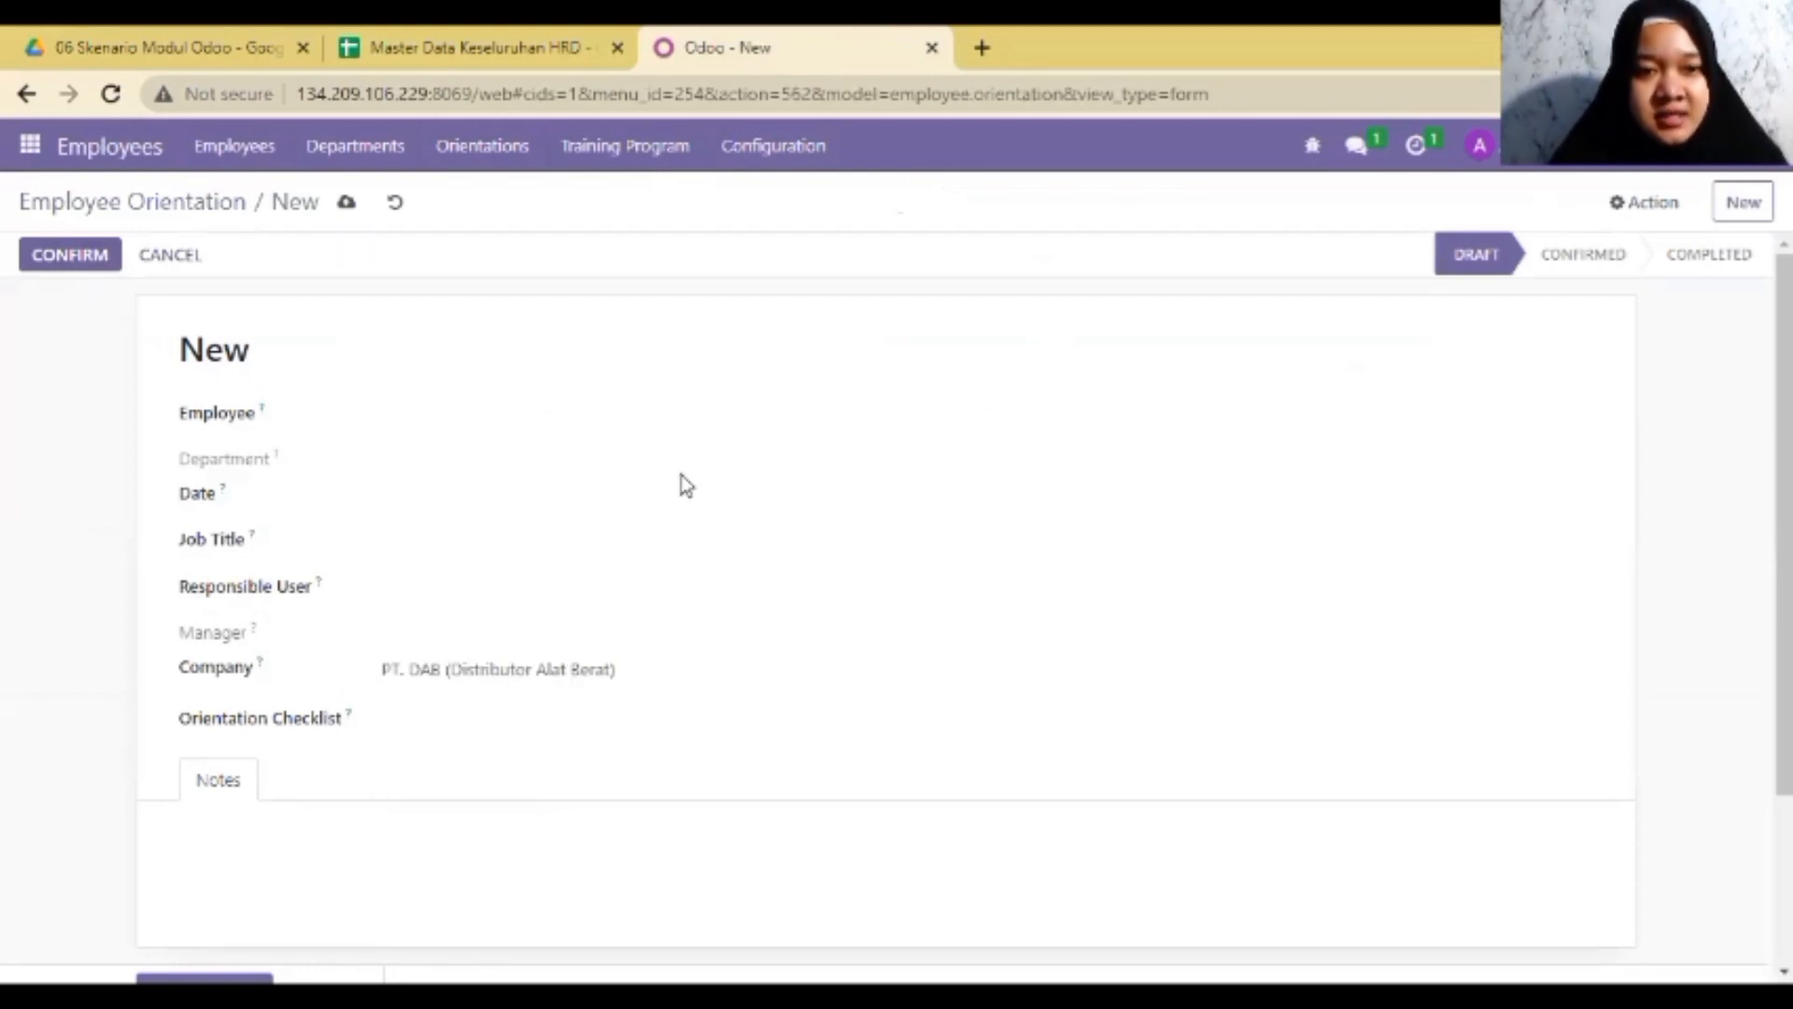
click(414, 544)
click(628, 585)
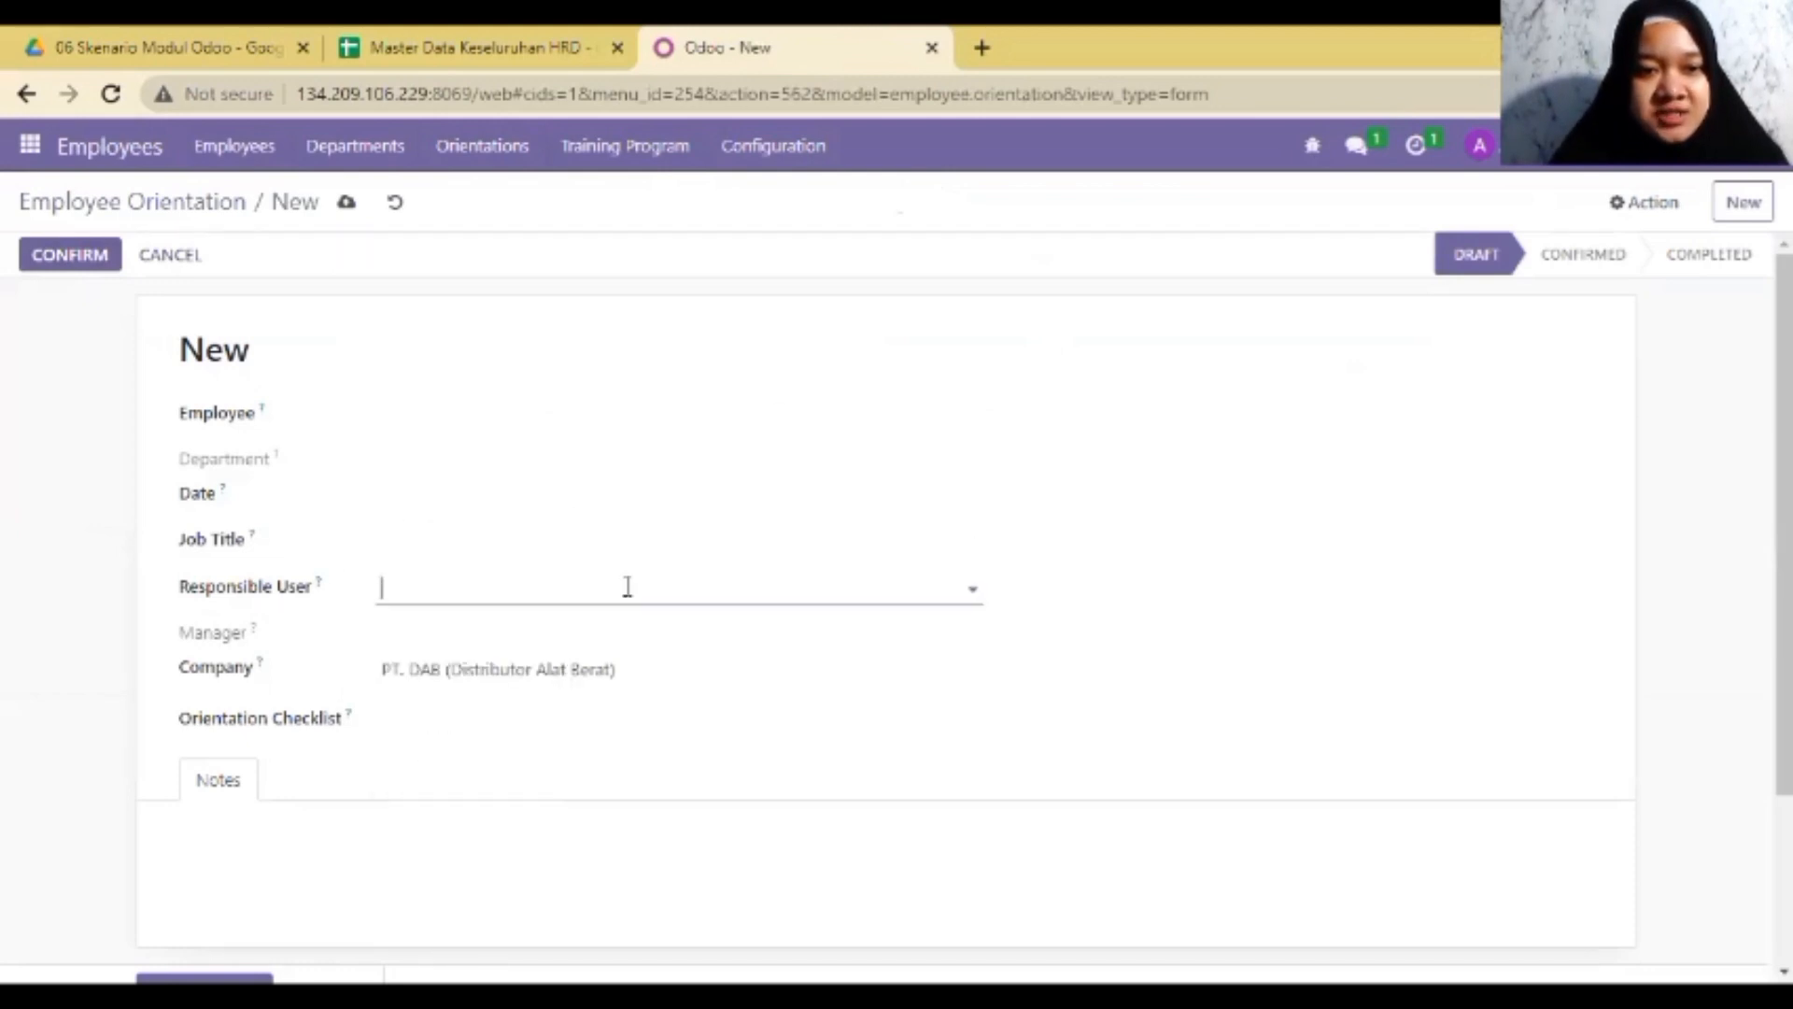
click(628, 586)
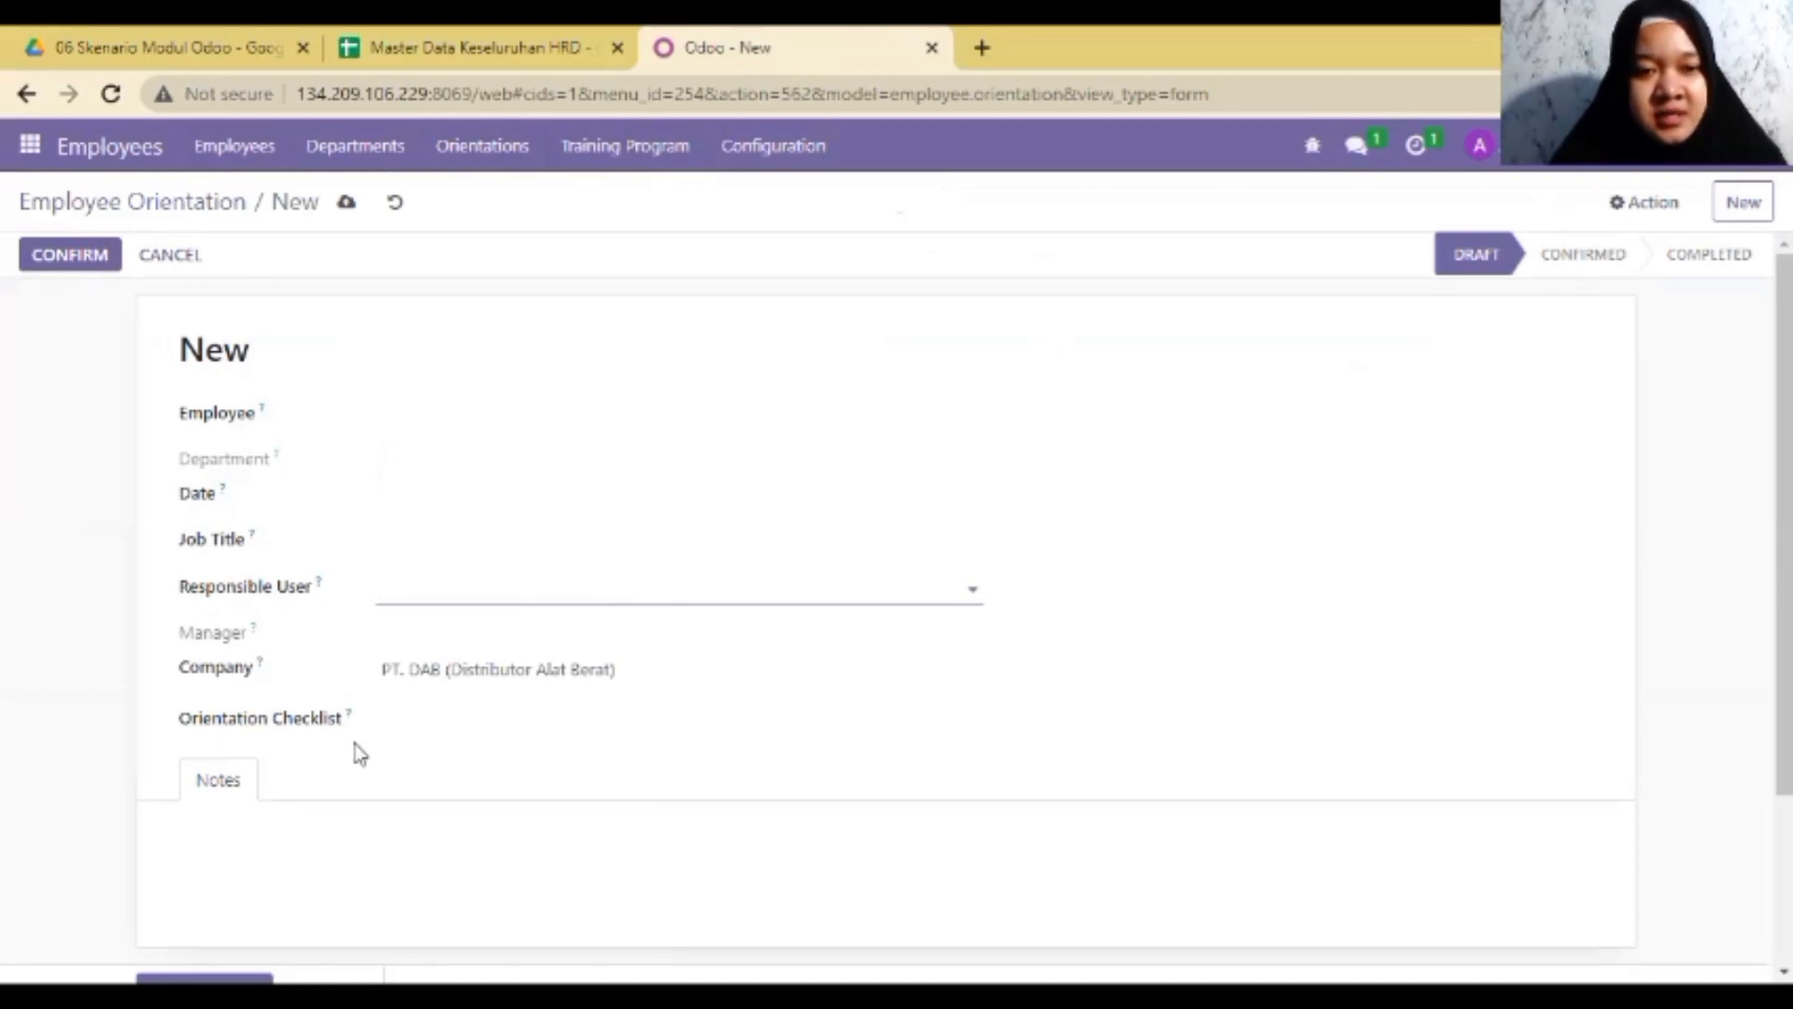
click(433, 724)
click(107, 592)
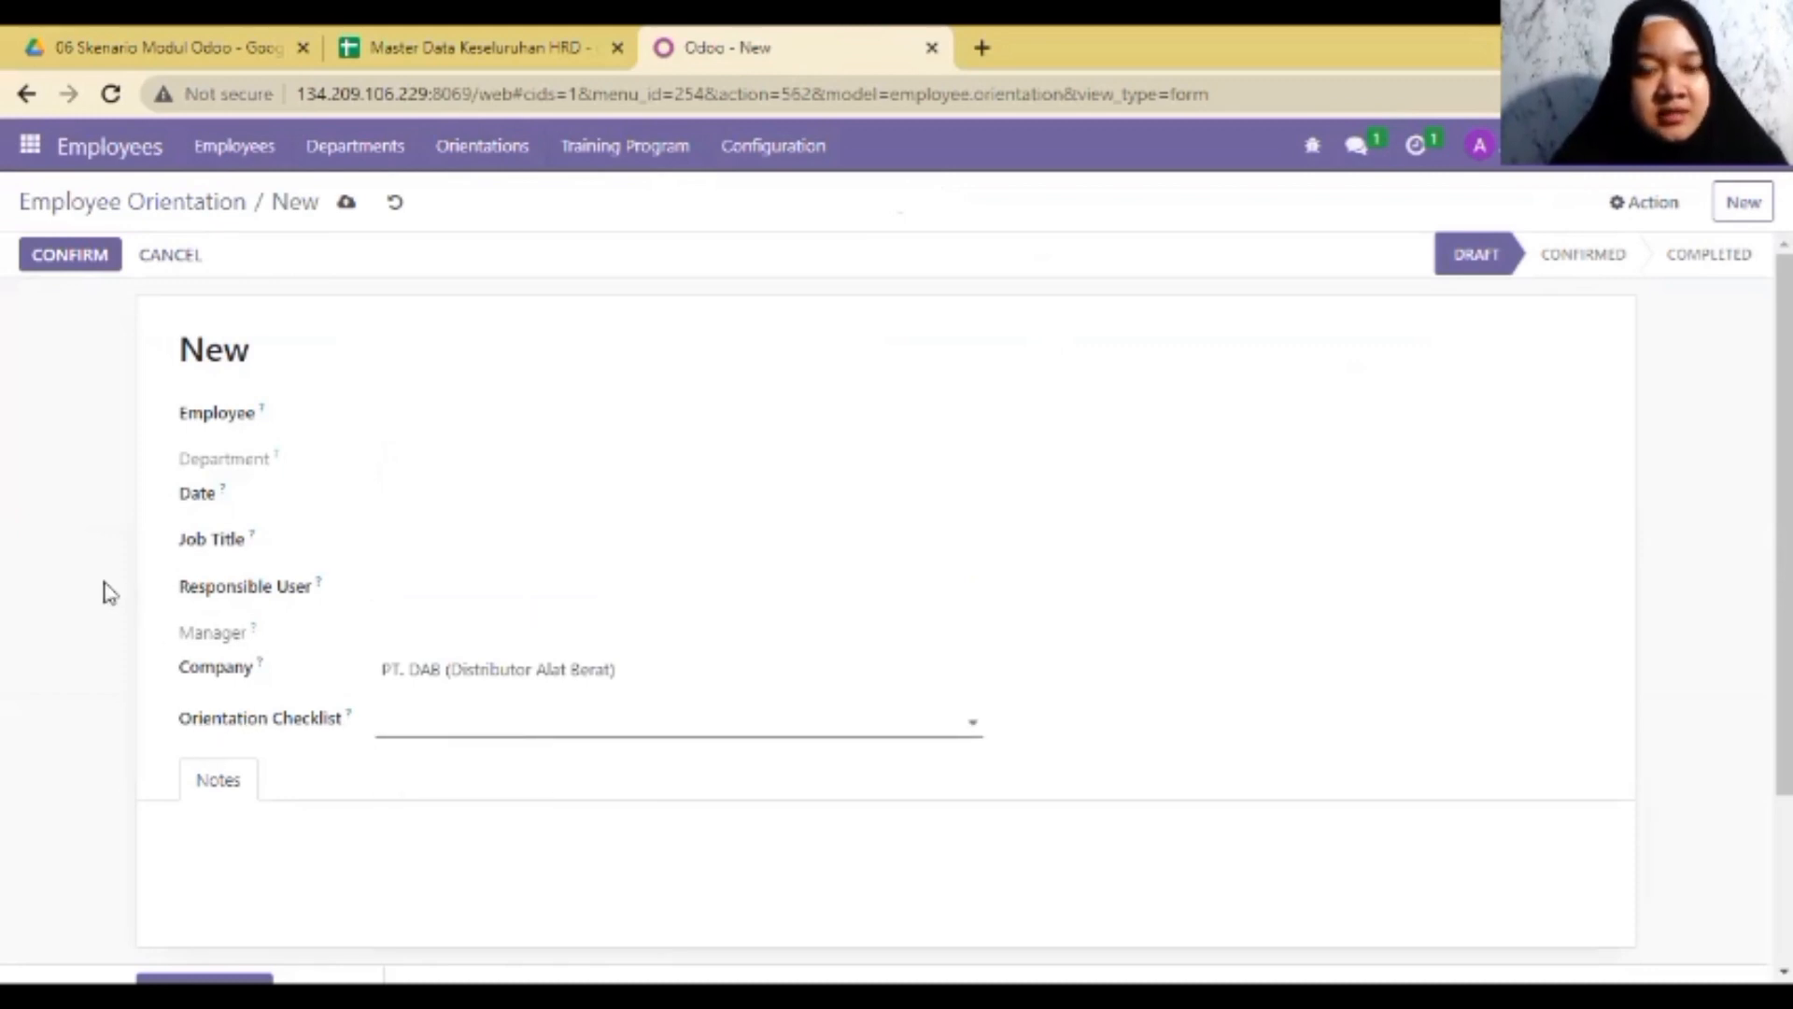
click(147, 204)
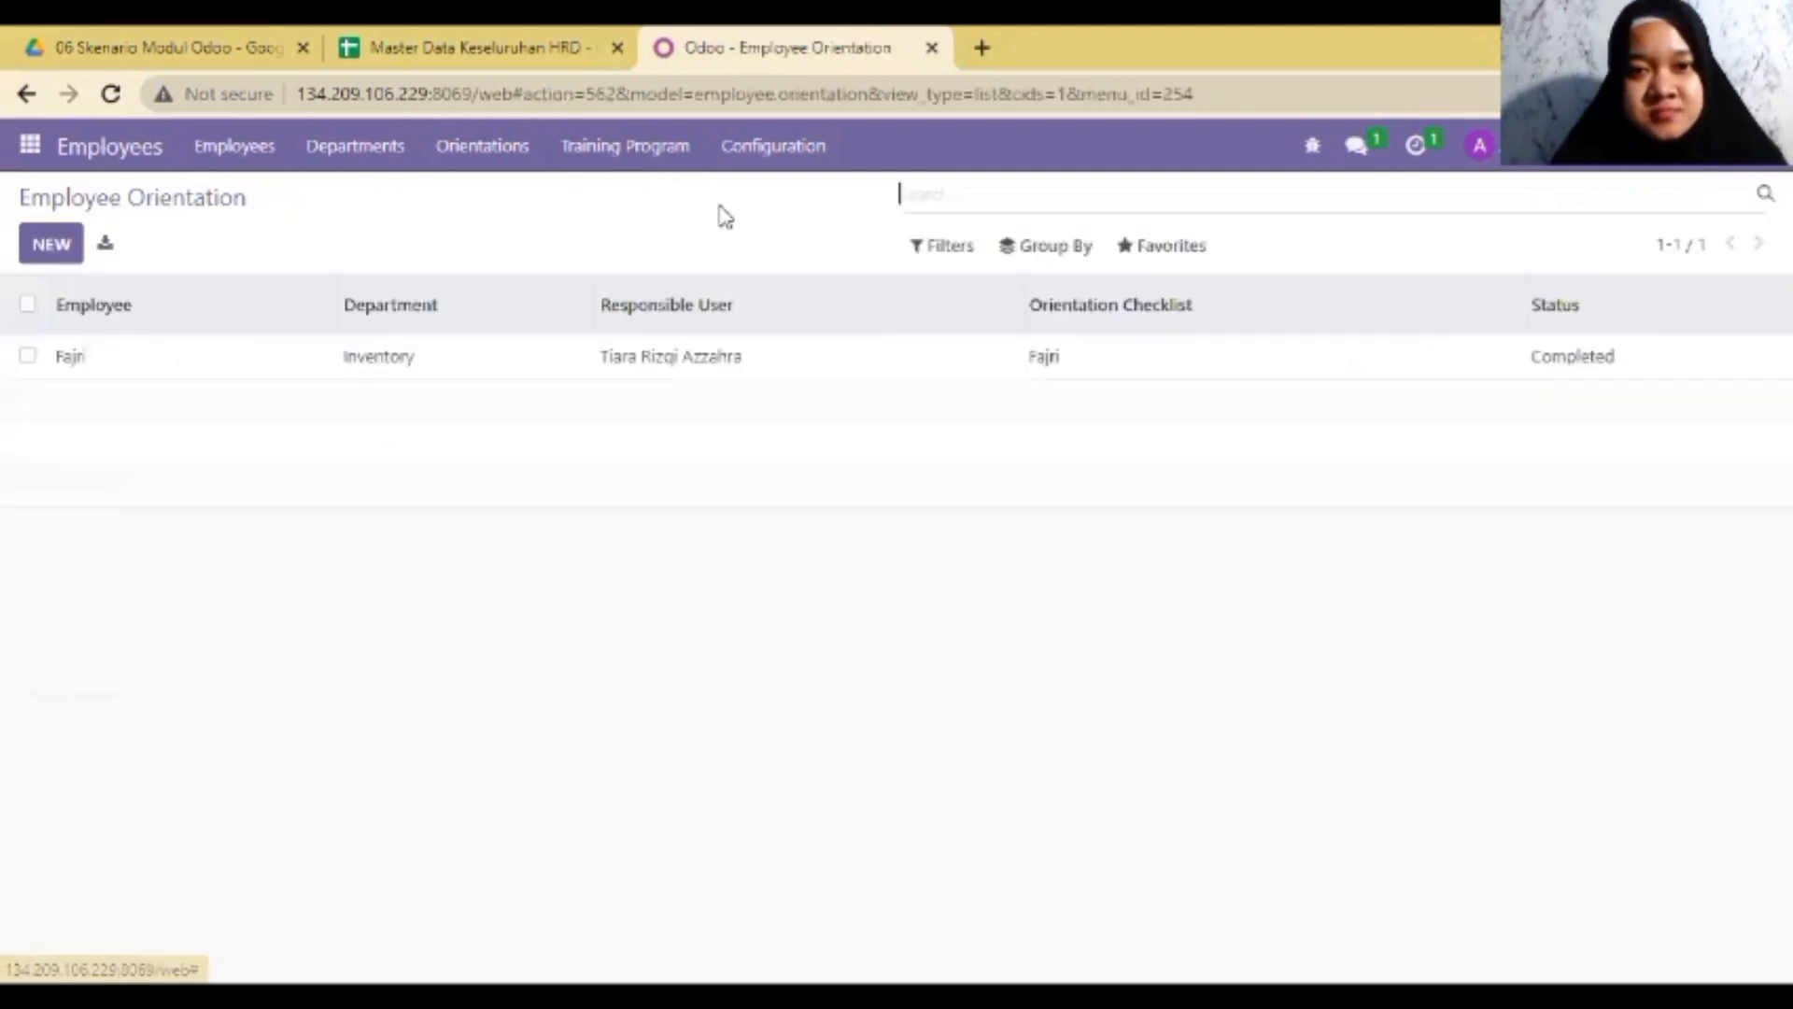
- Load Master Data Keseluruhan HRD.xlsx for import into Employee Orientation, and leave the import
click(1167, 250)
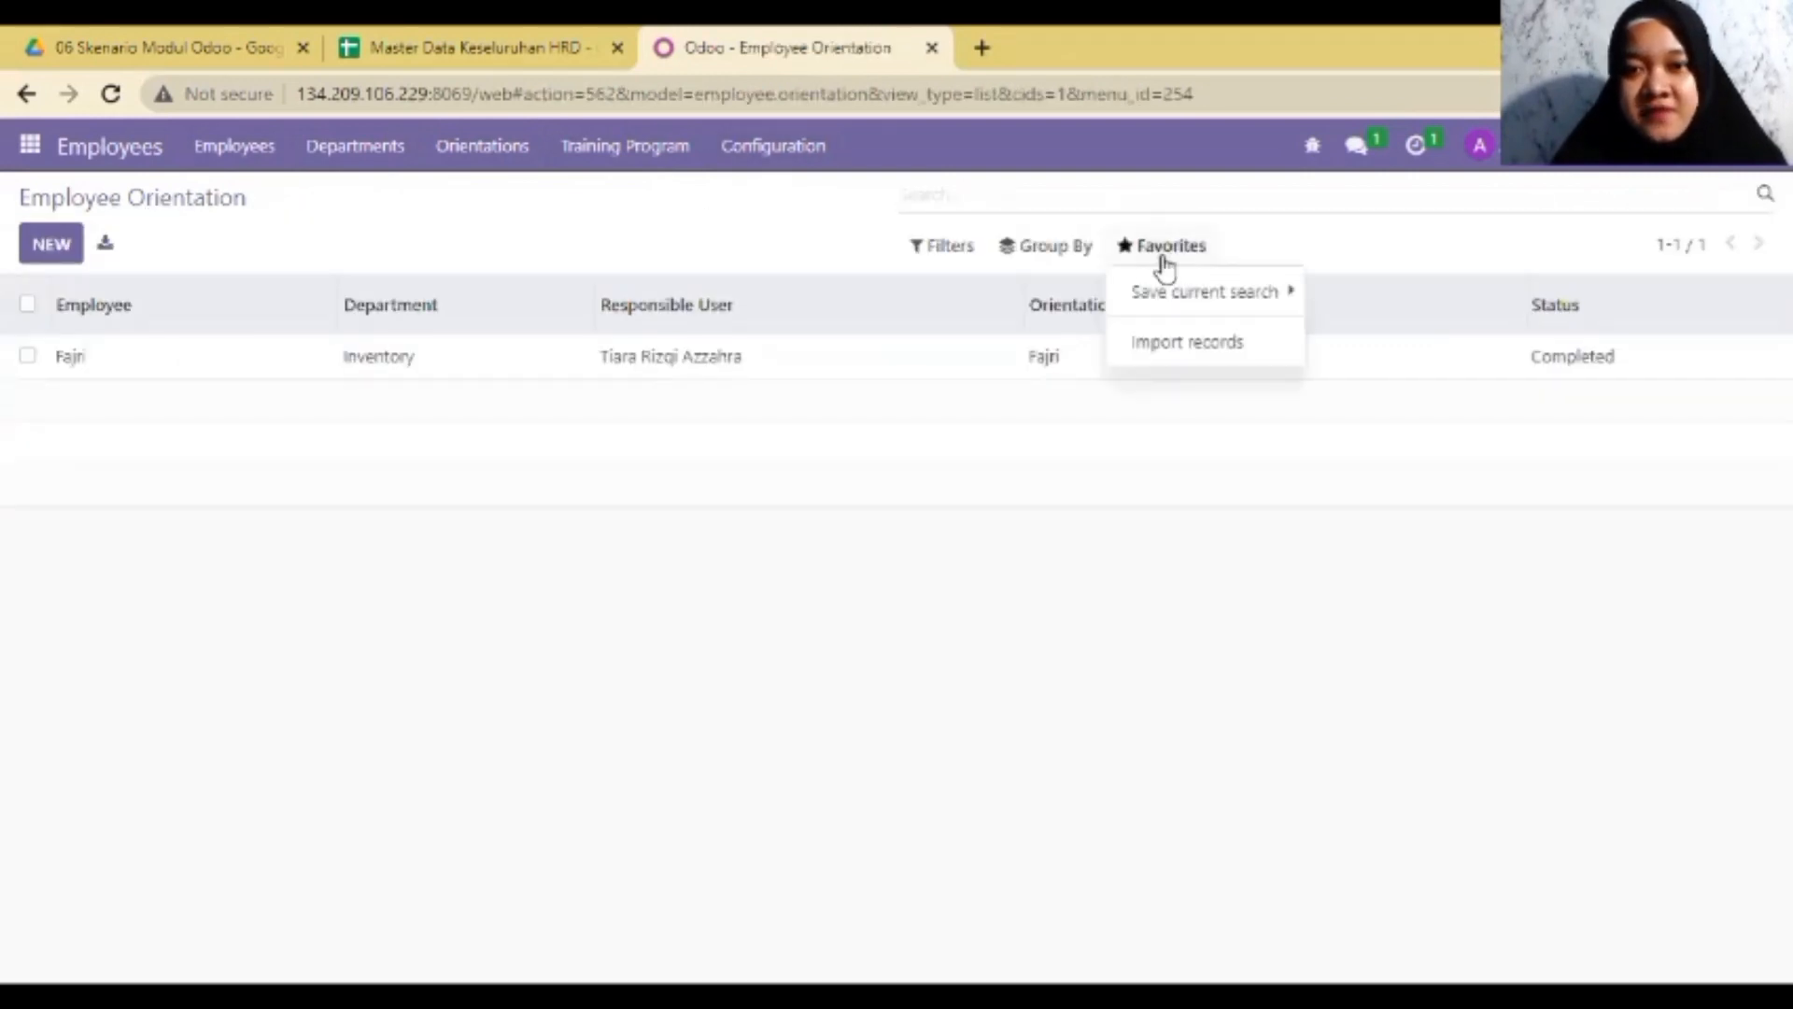
click(1152, 362)
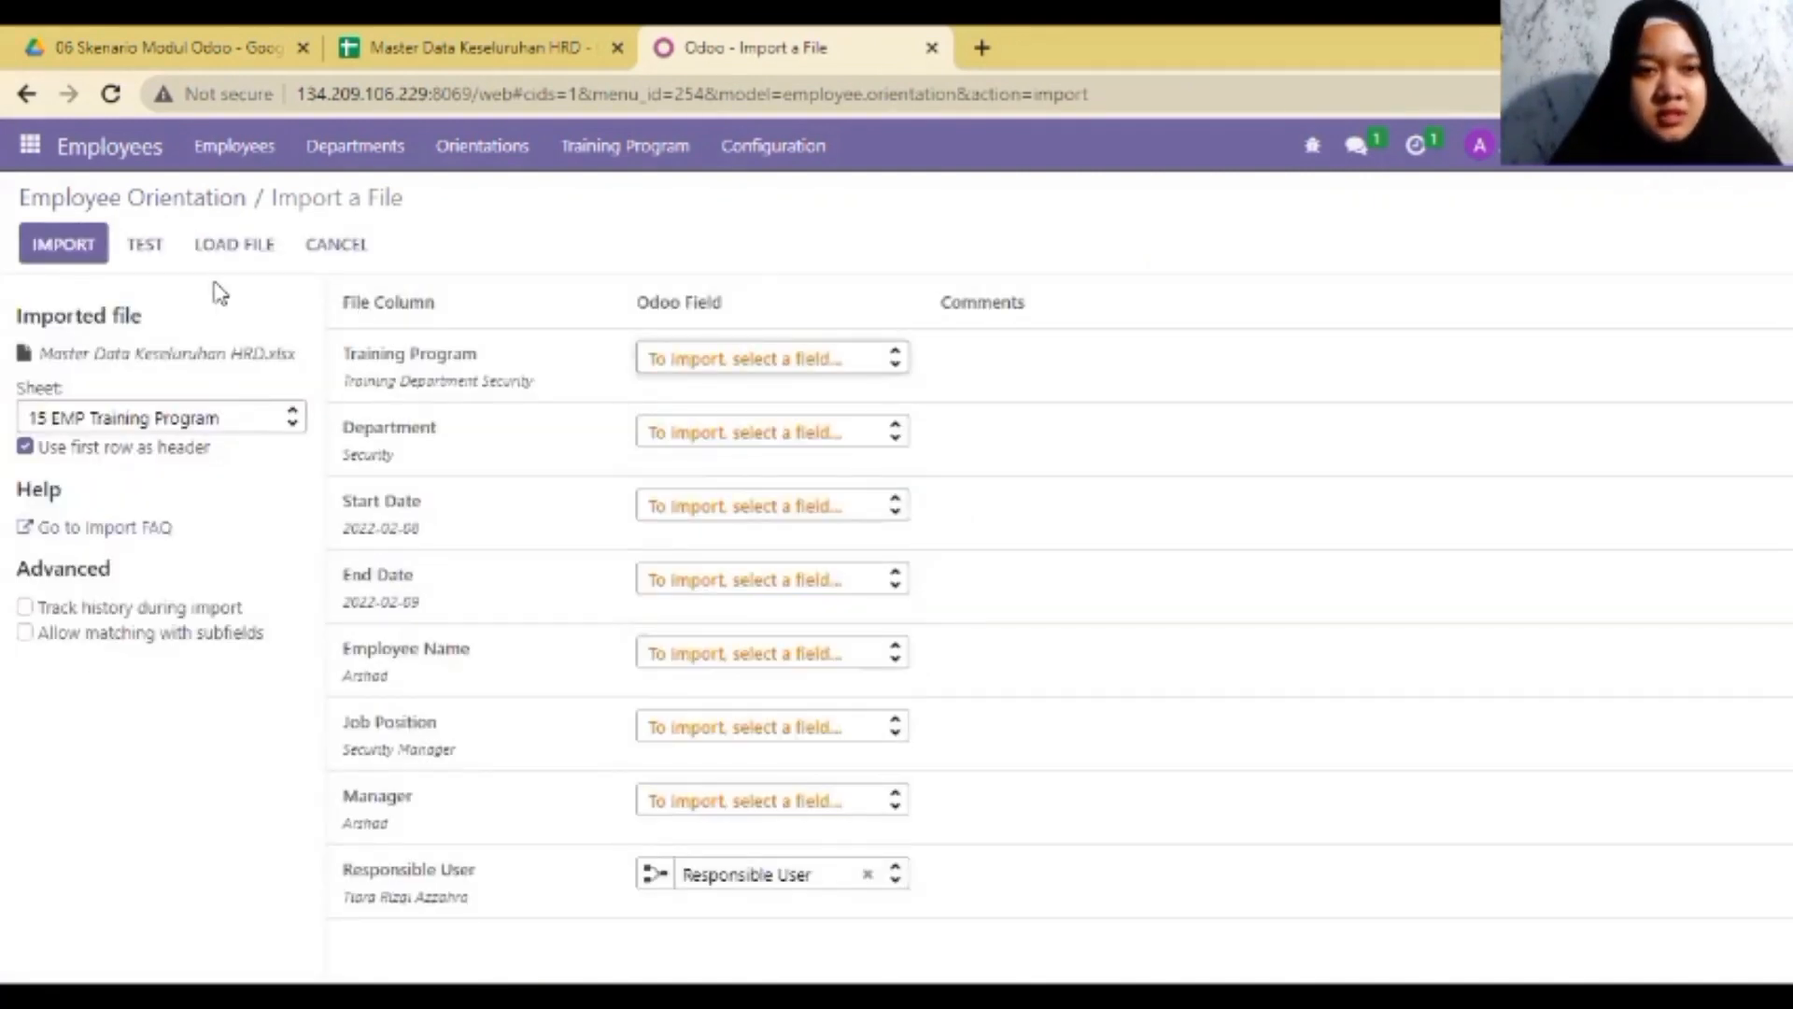
click(152, 247)
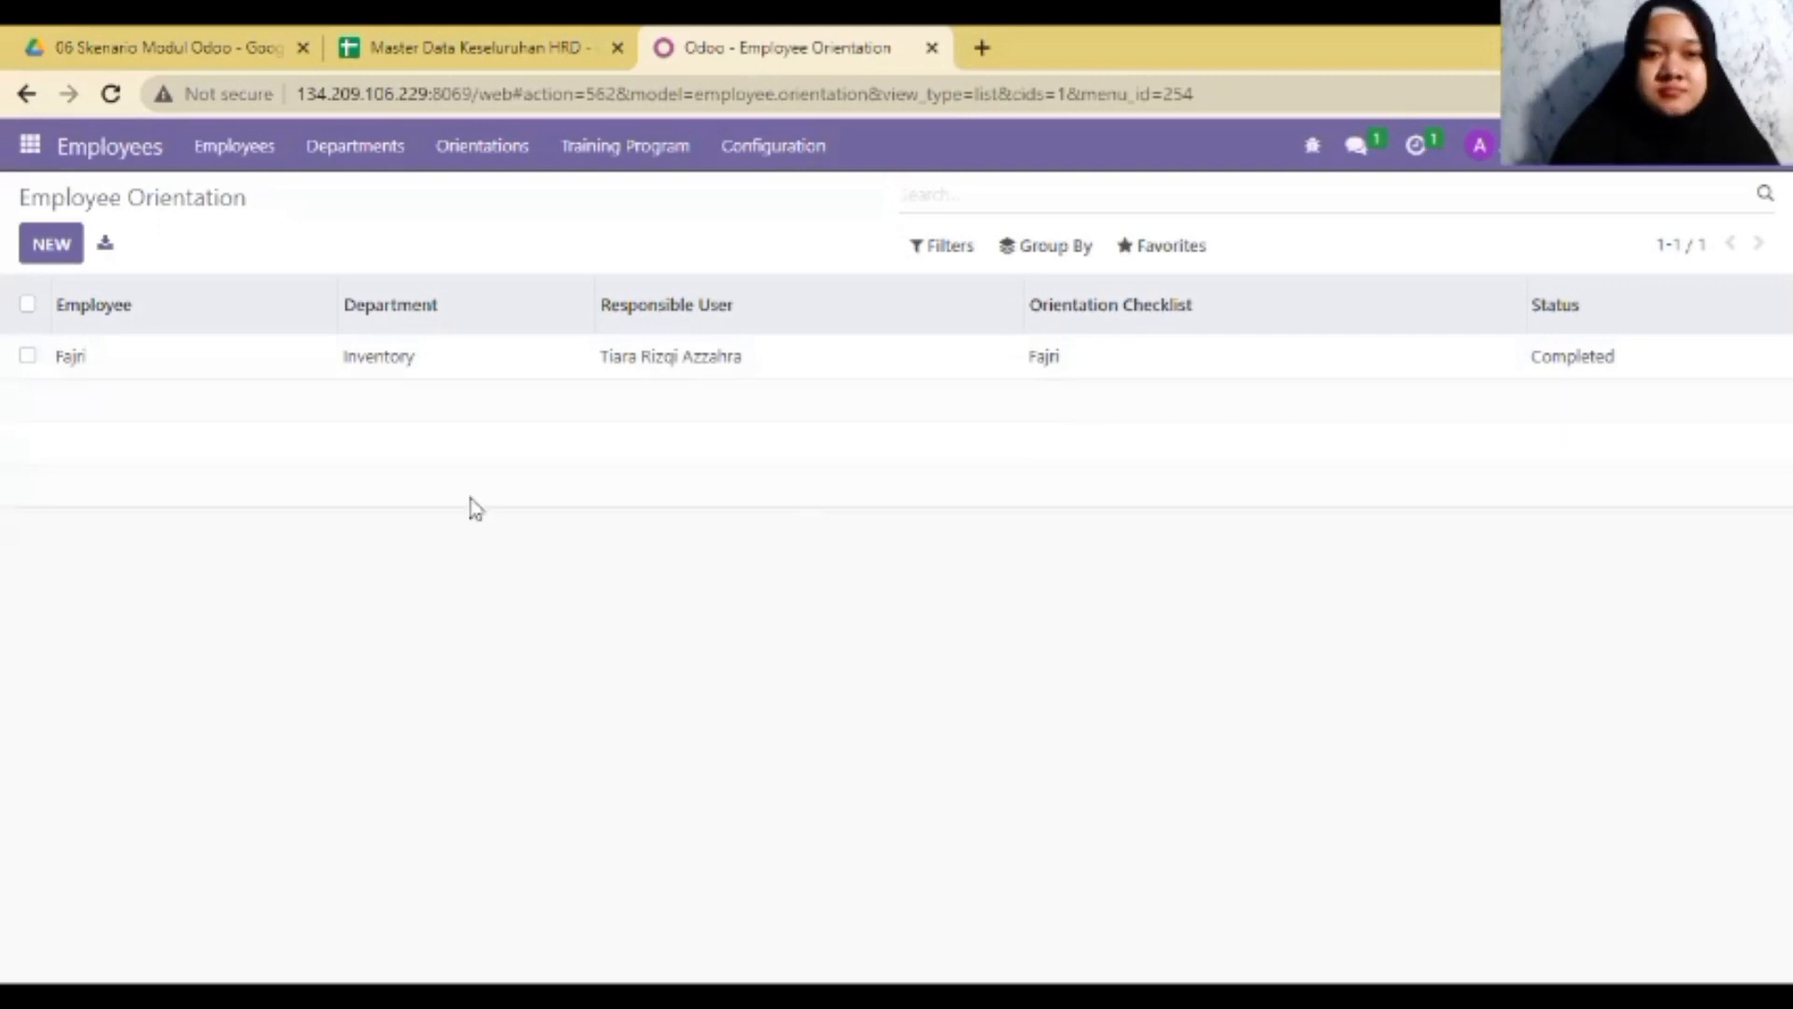
- Check the 17 Expense Categories sheet in the master data, and open the Expense Categories list in Odoo's Expenses module
click(547, 37)
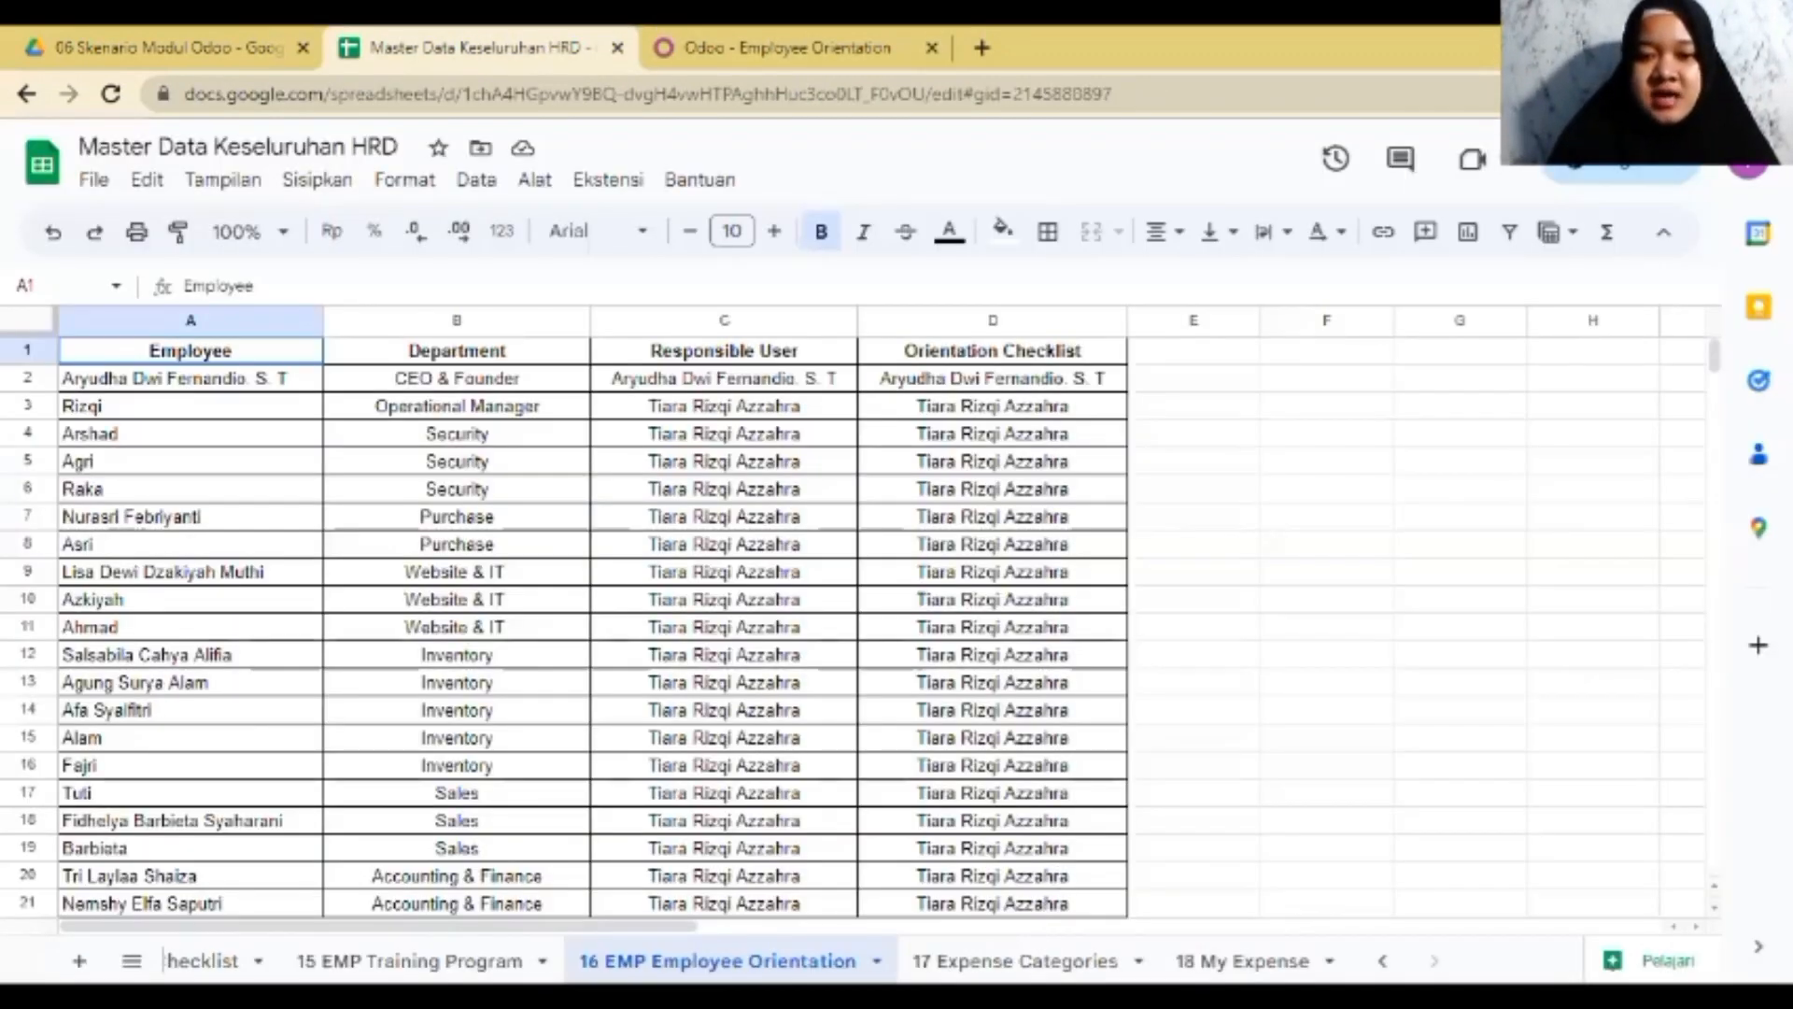
click(1015, 961)
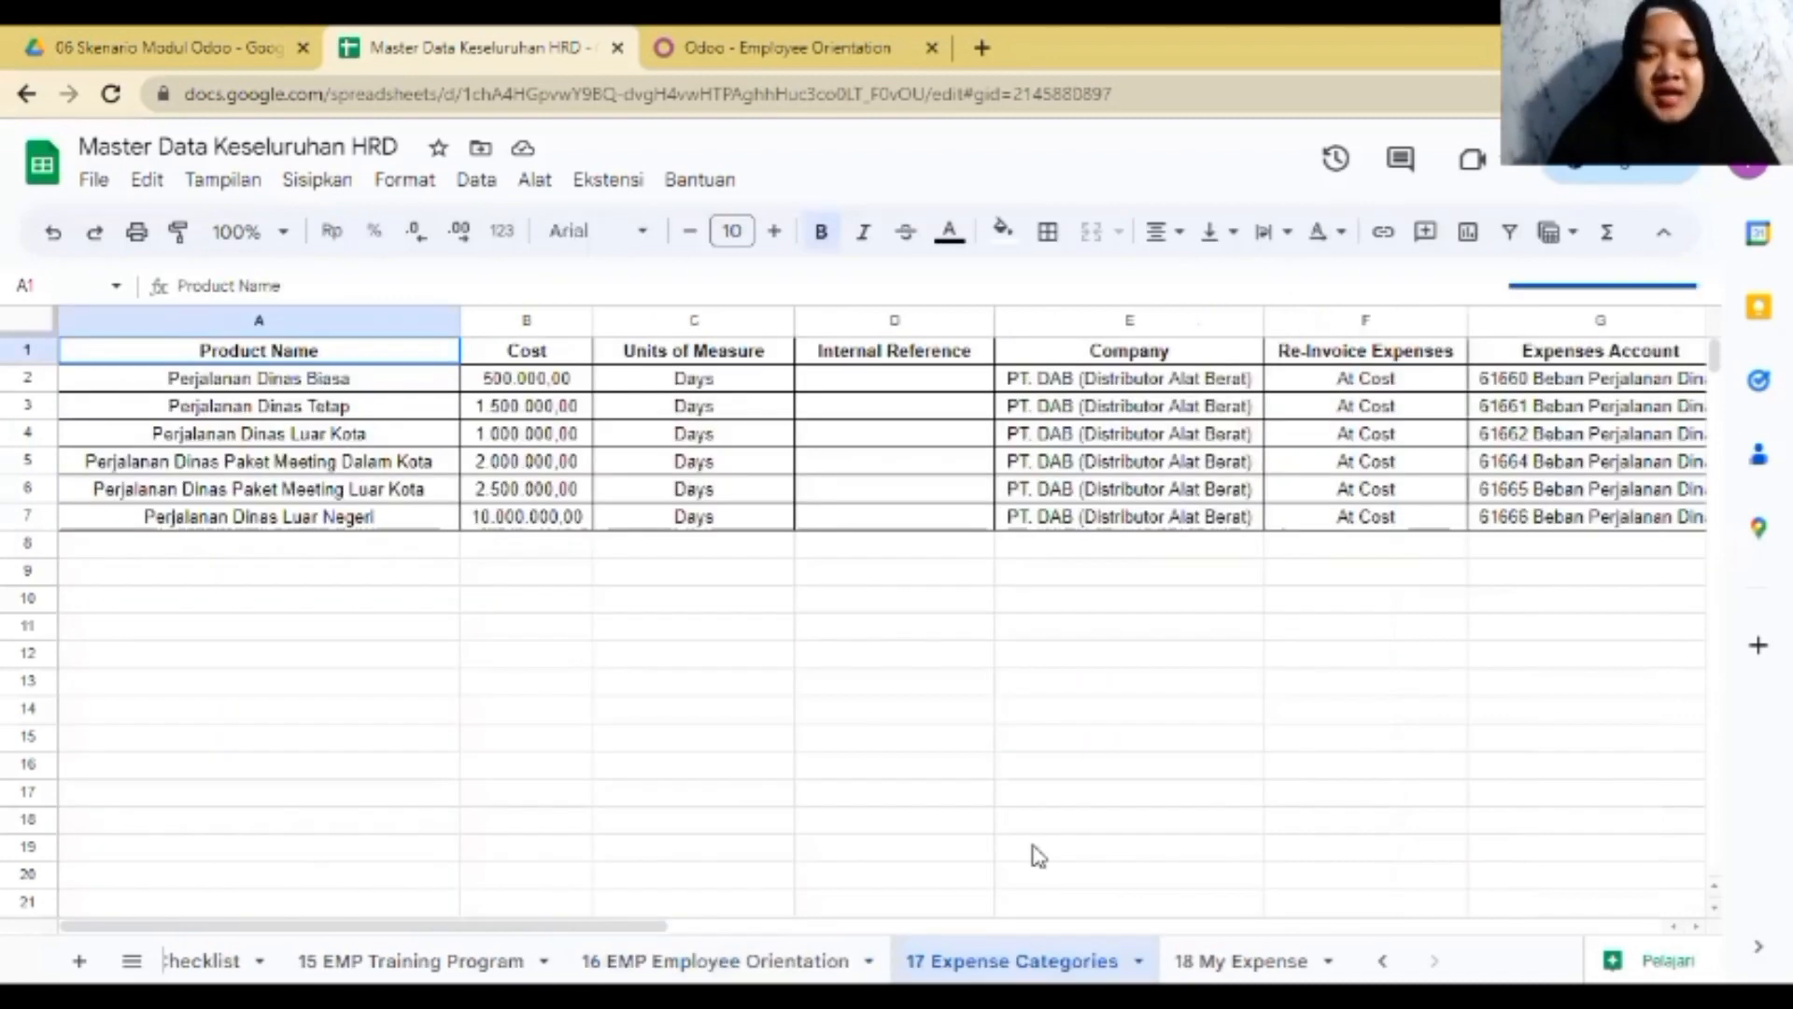
click(761, 36)
click(30, 146)
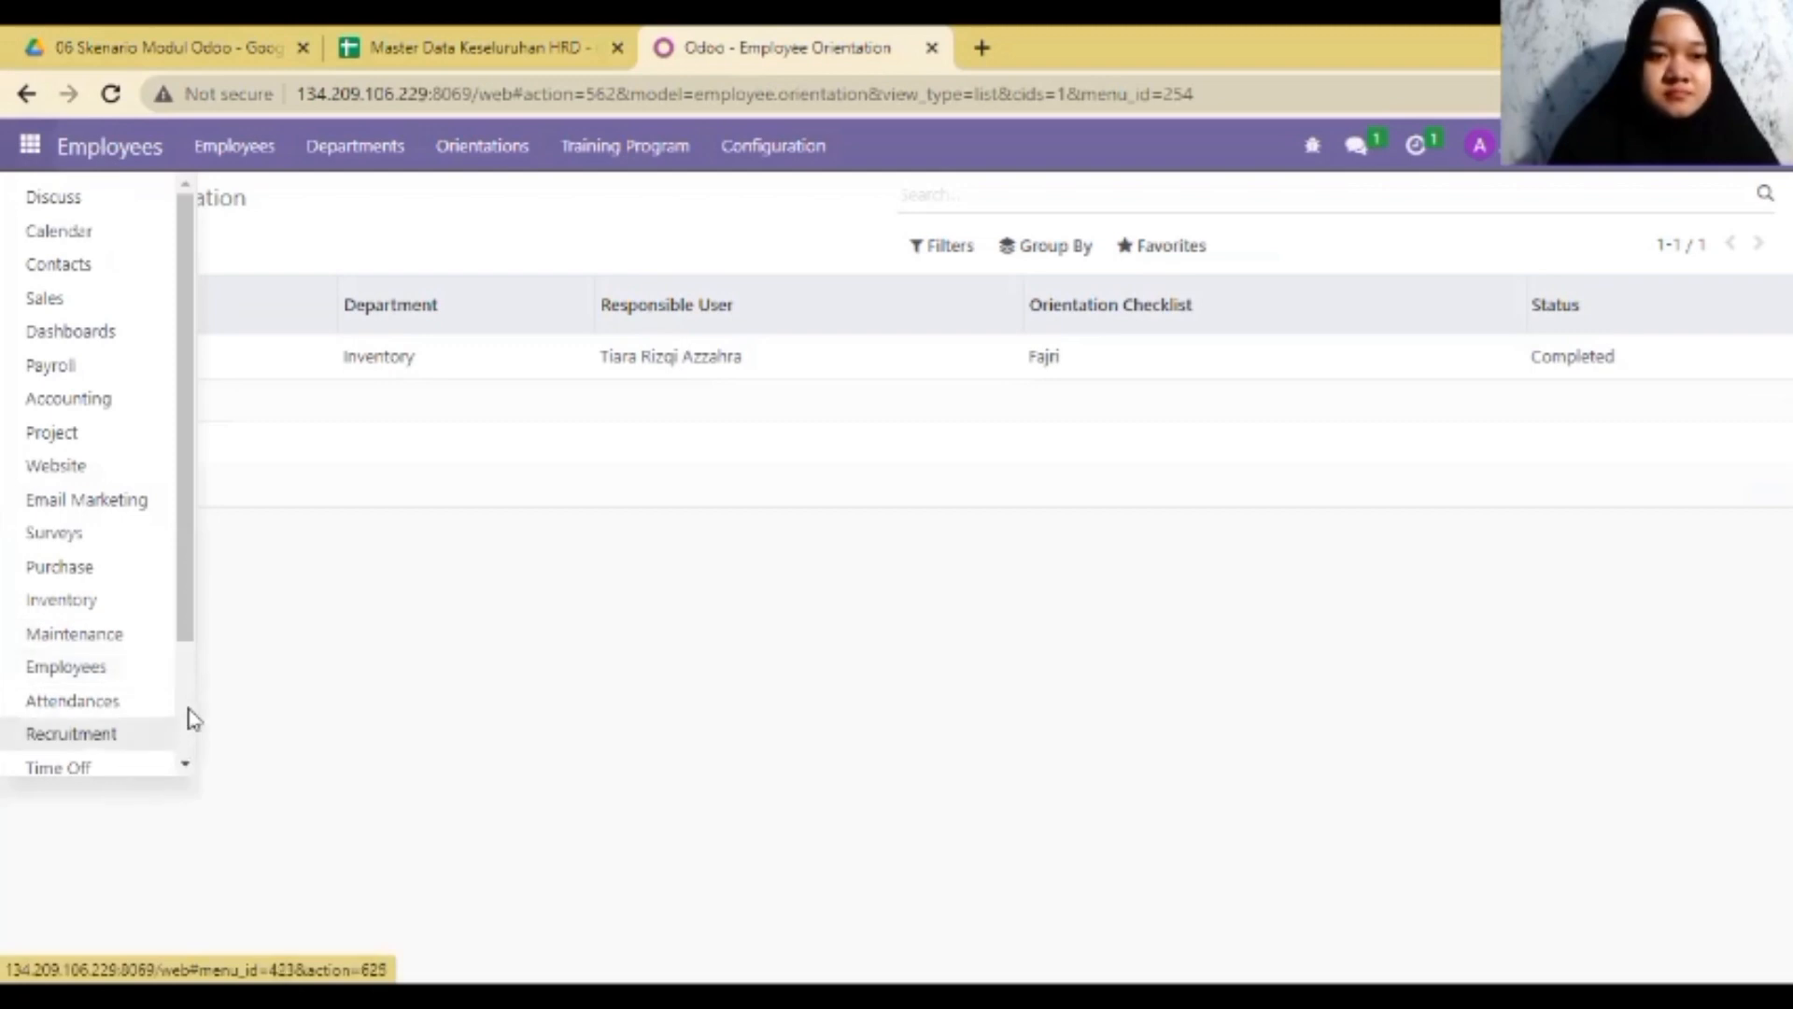
scroll(188, 720, down, 2)
click(114, 656)
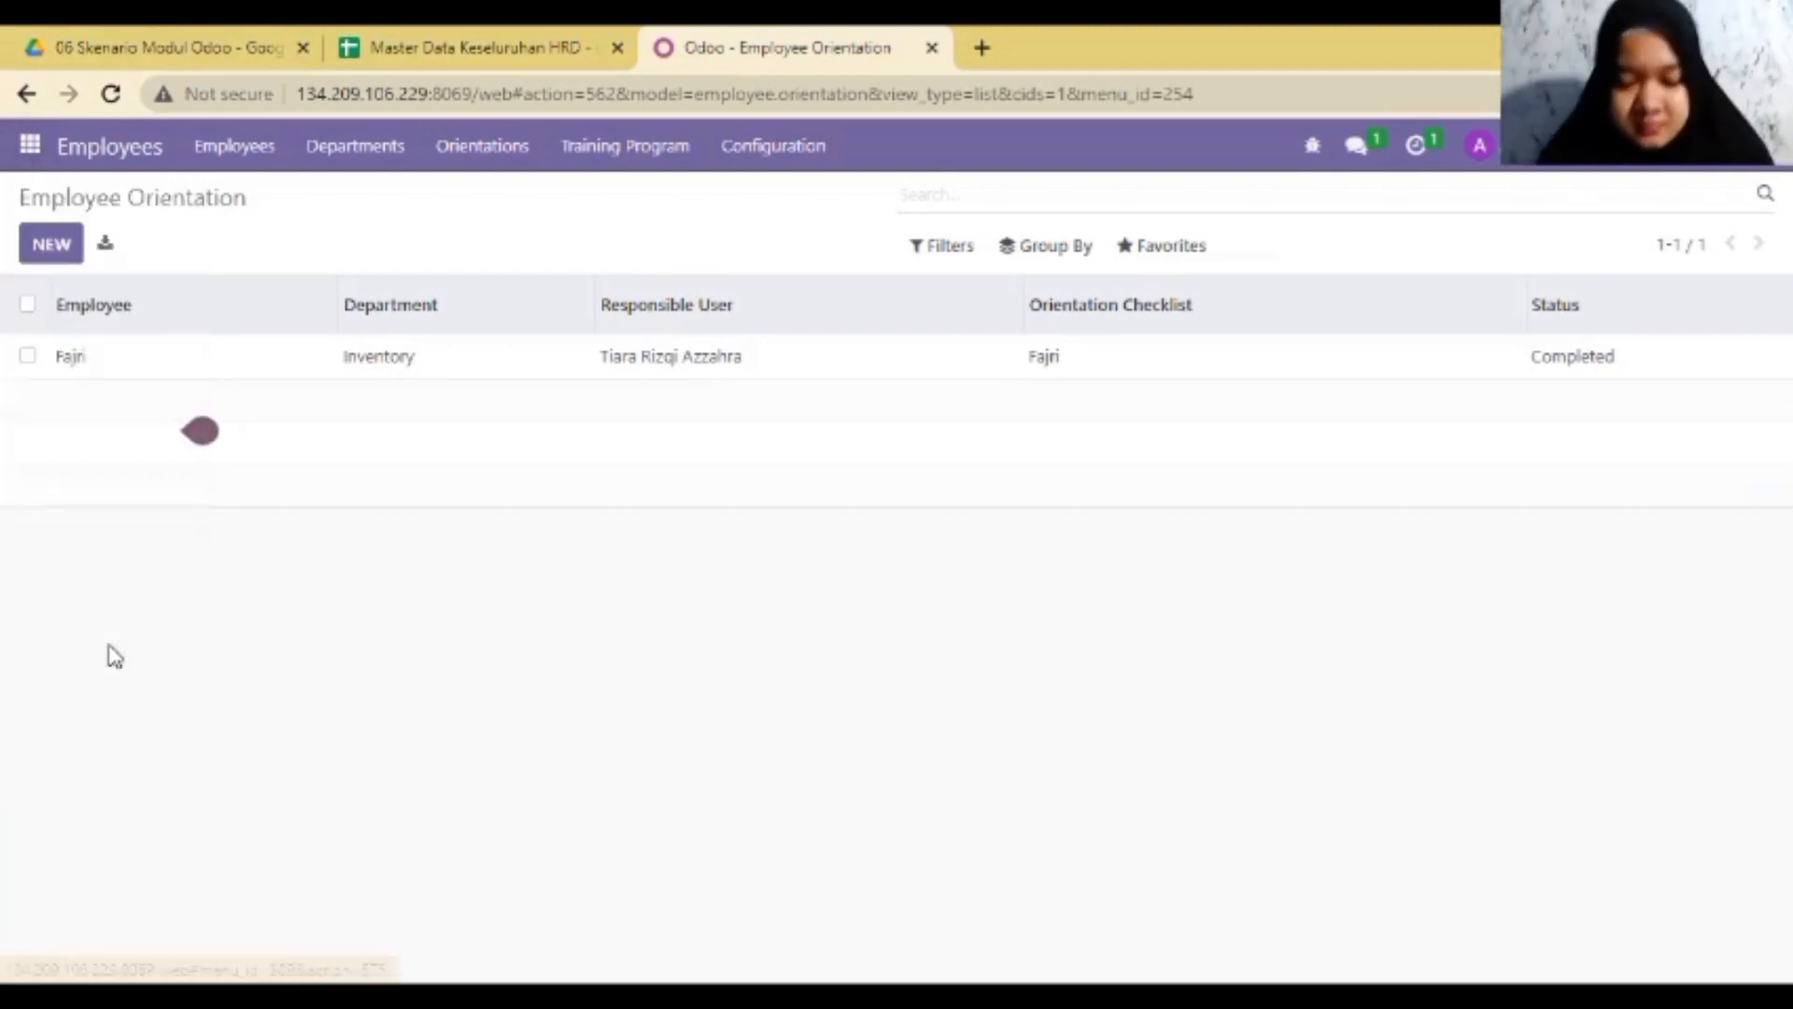
click(652, 166)
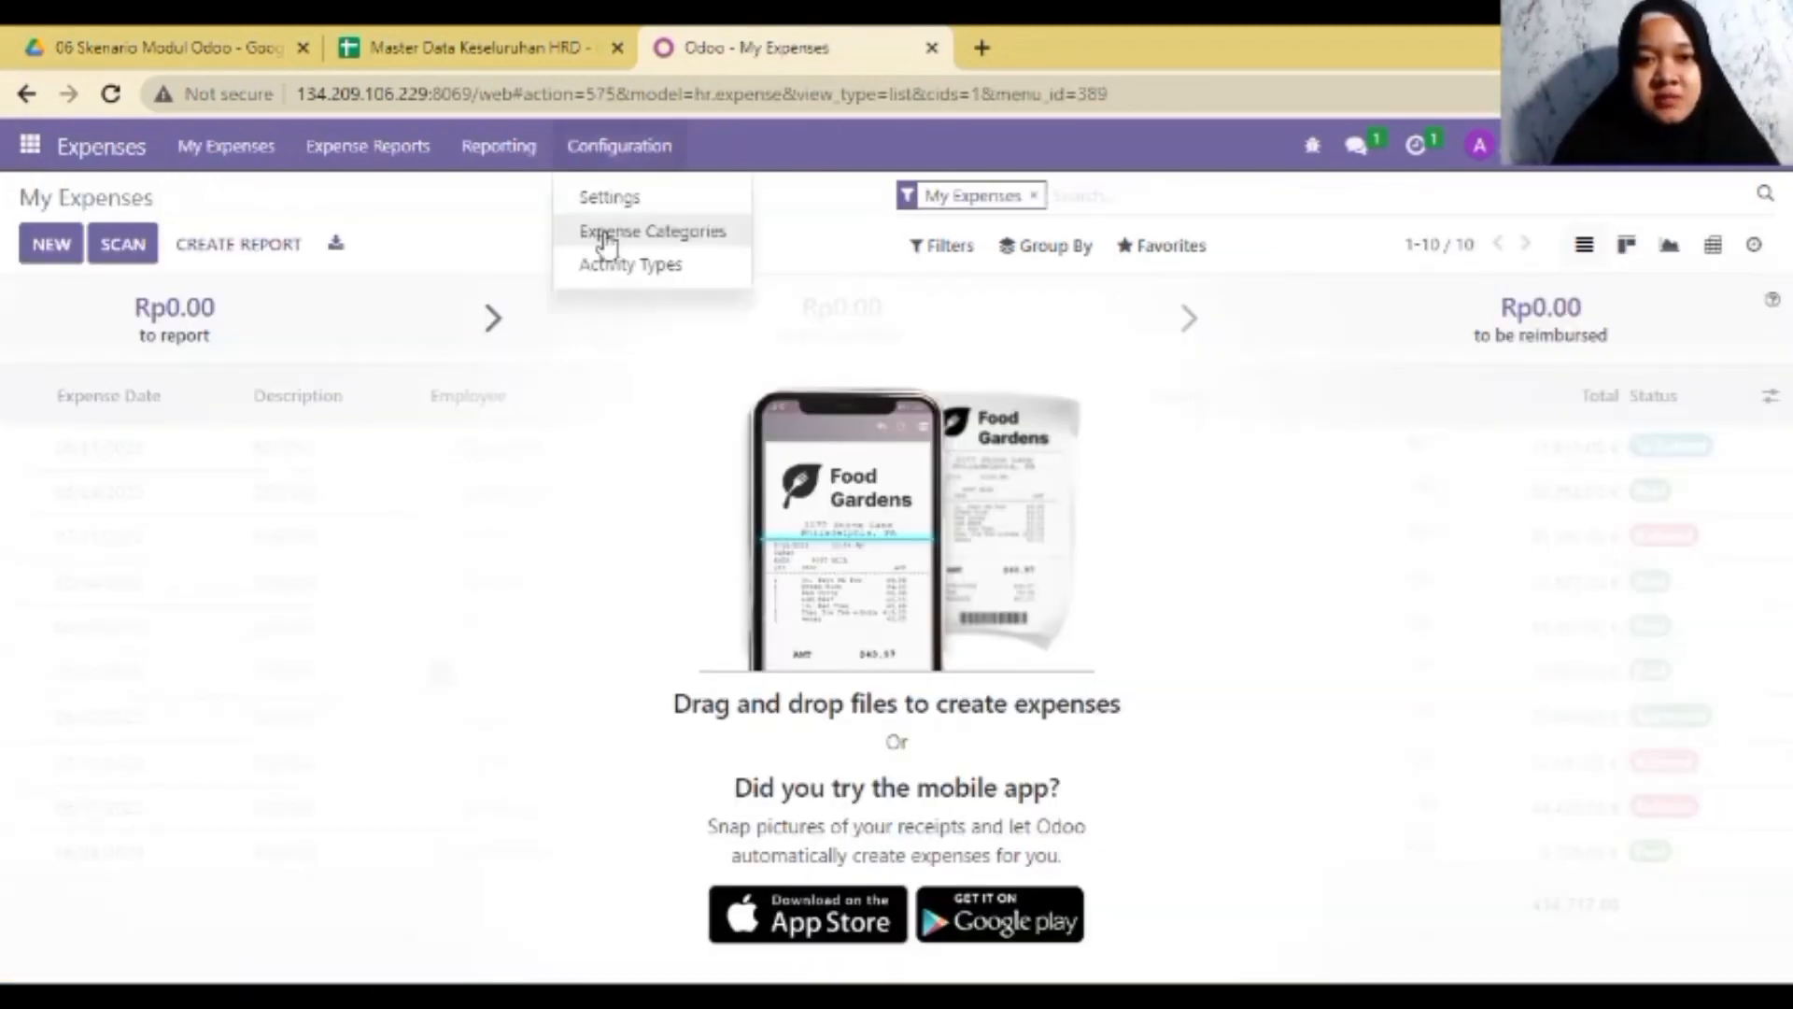
click(671, 231)
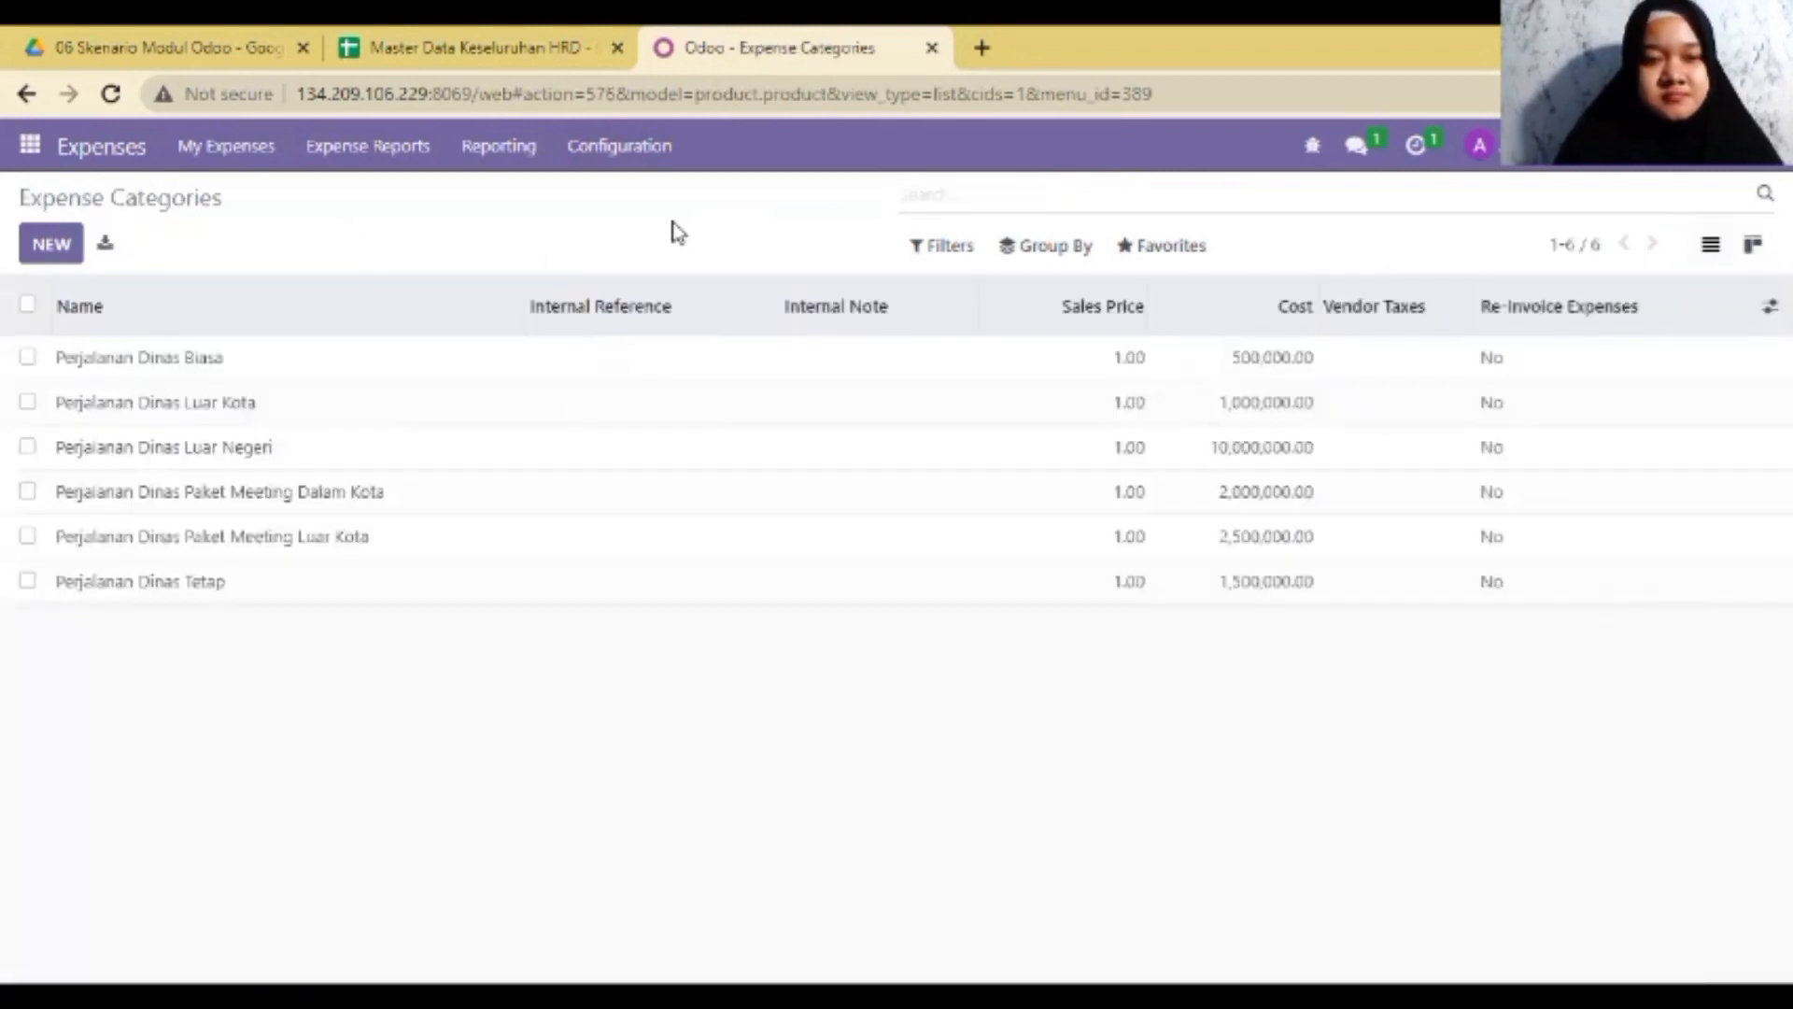
- Start a new expense category and set its unit of measure to Days
click(52, 248)
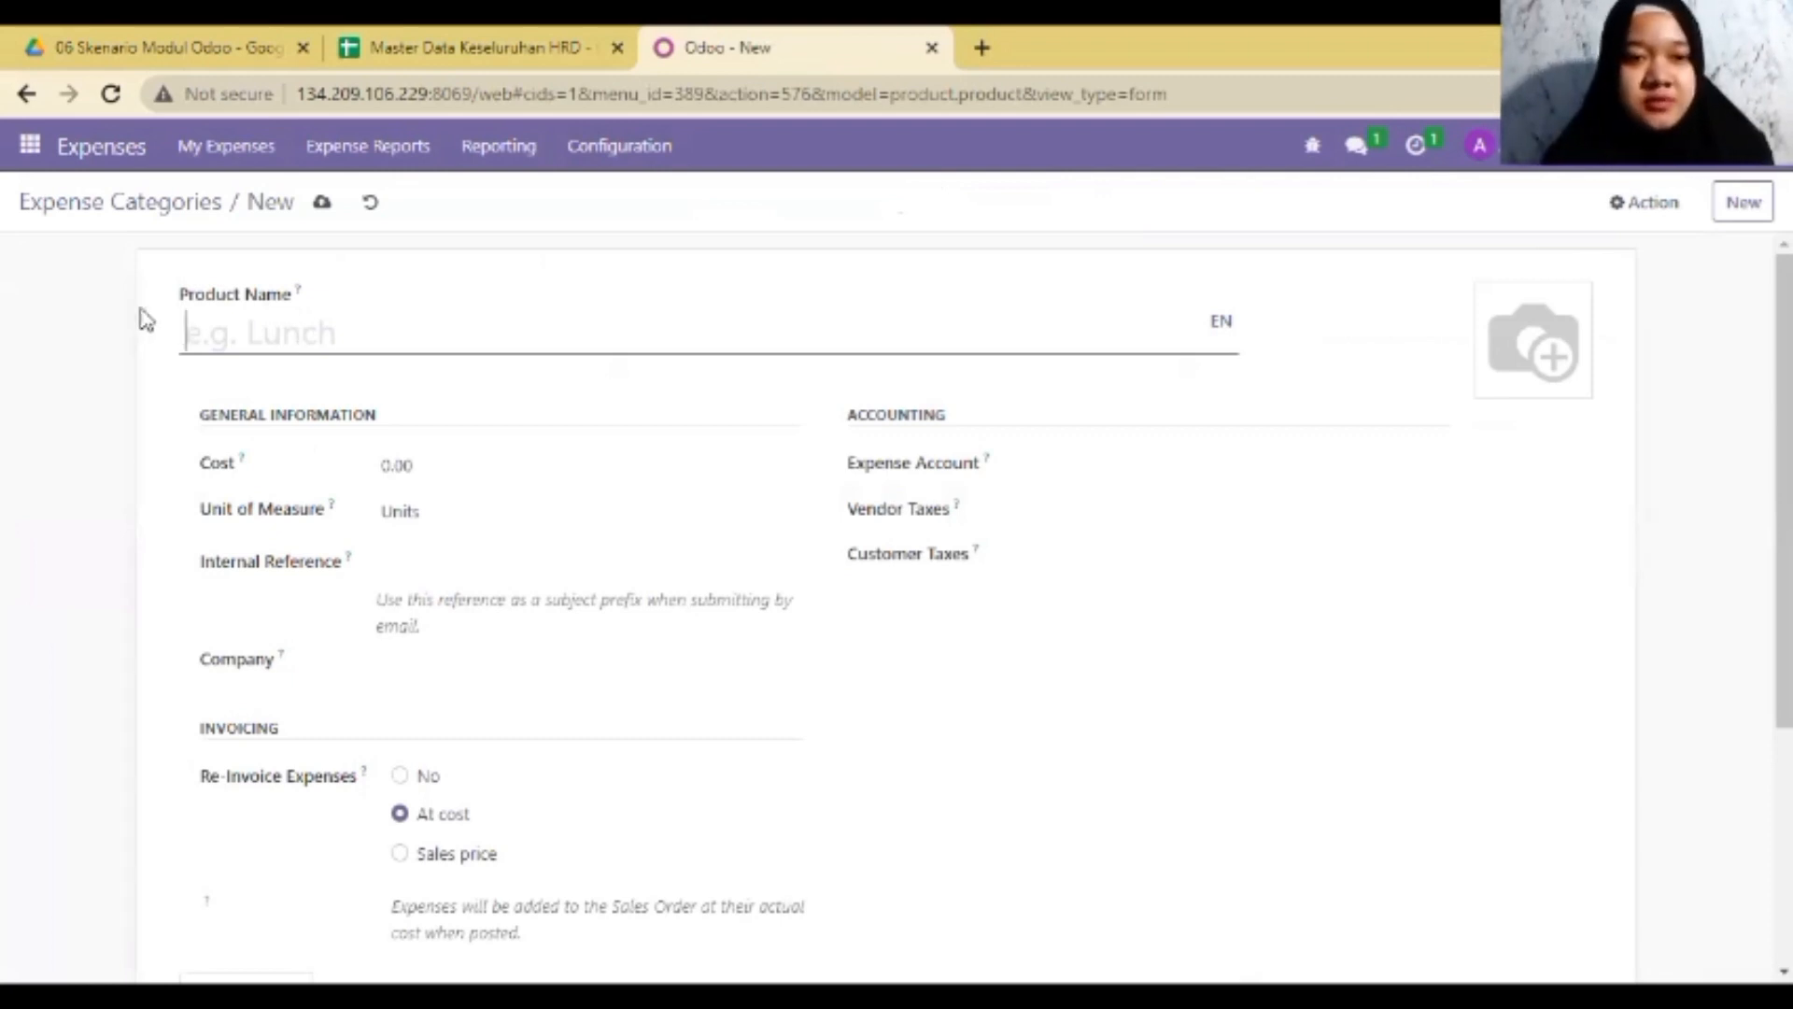
click(482, 504)
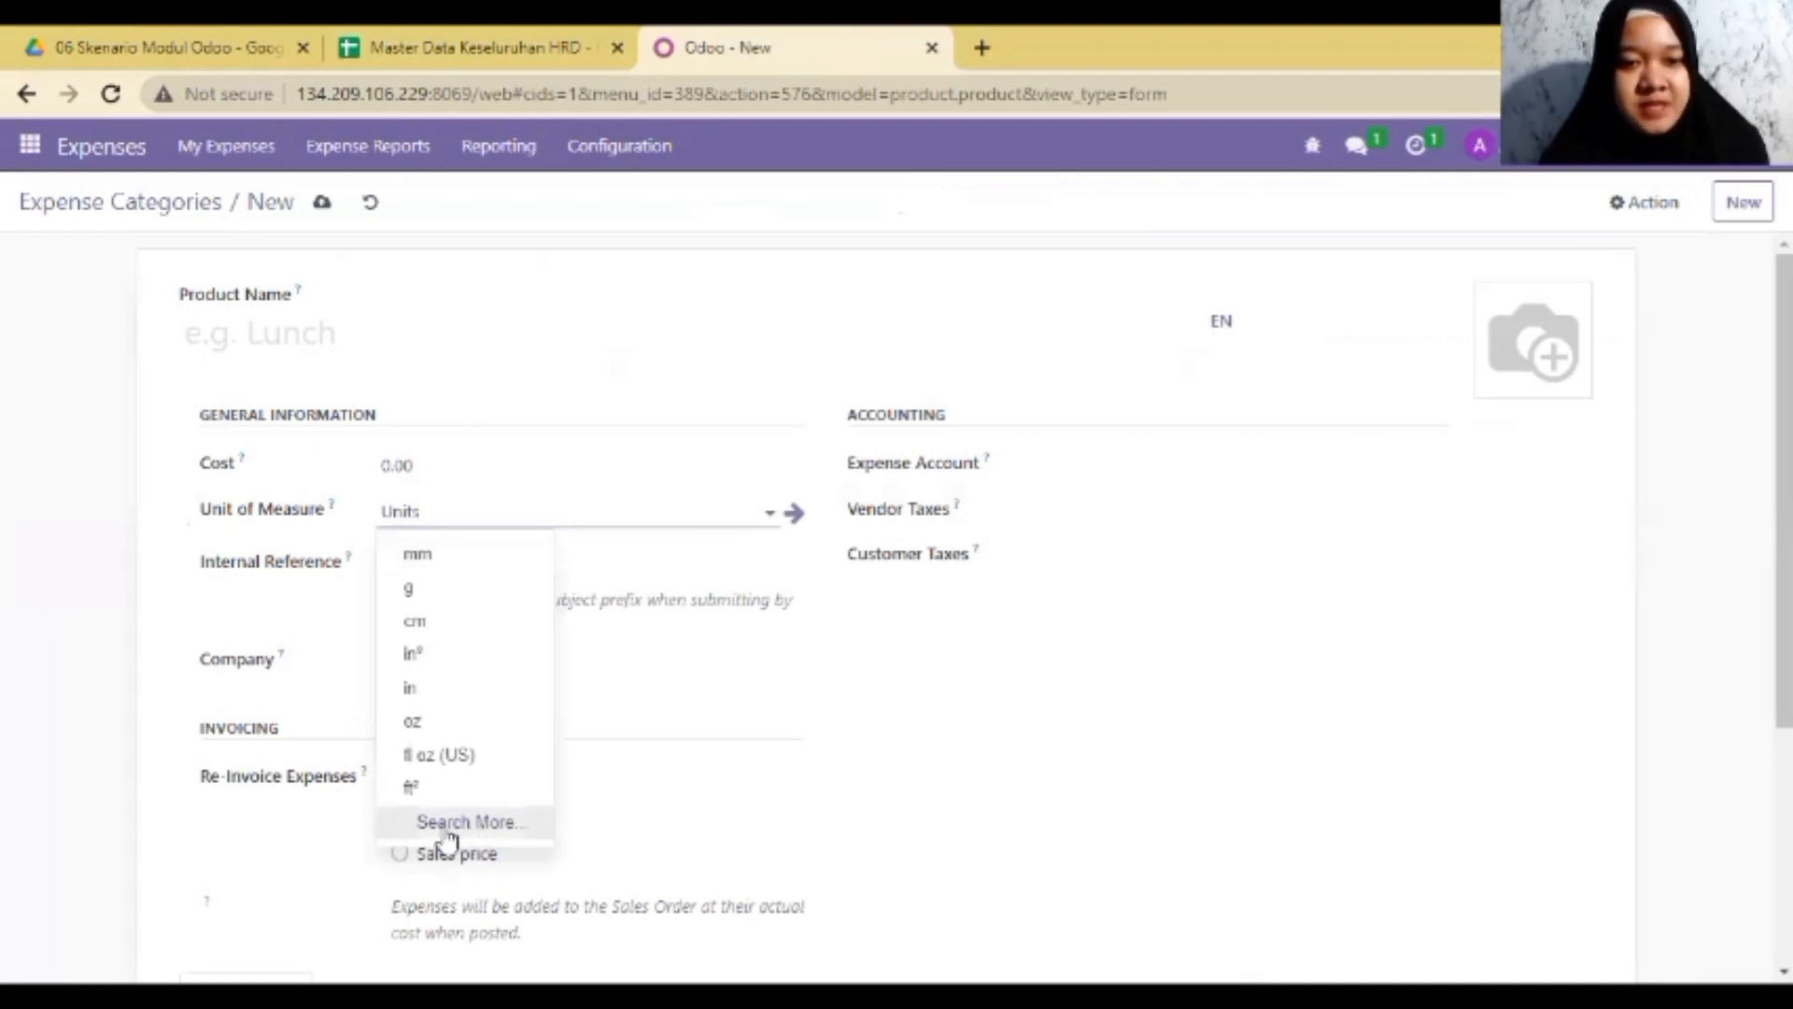
click(459, 826)
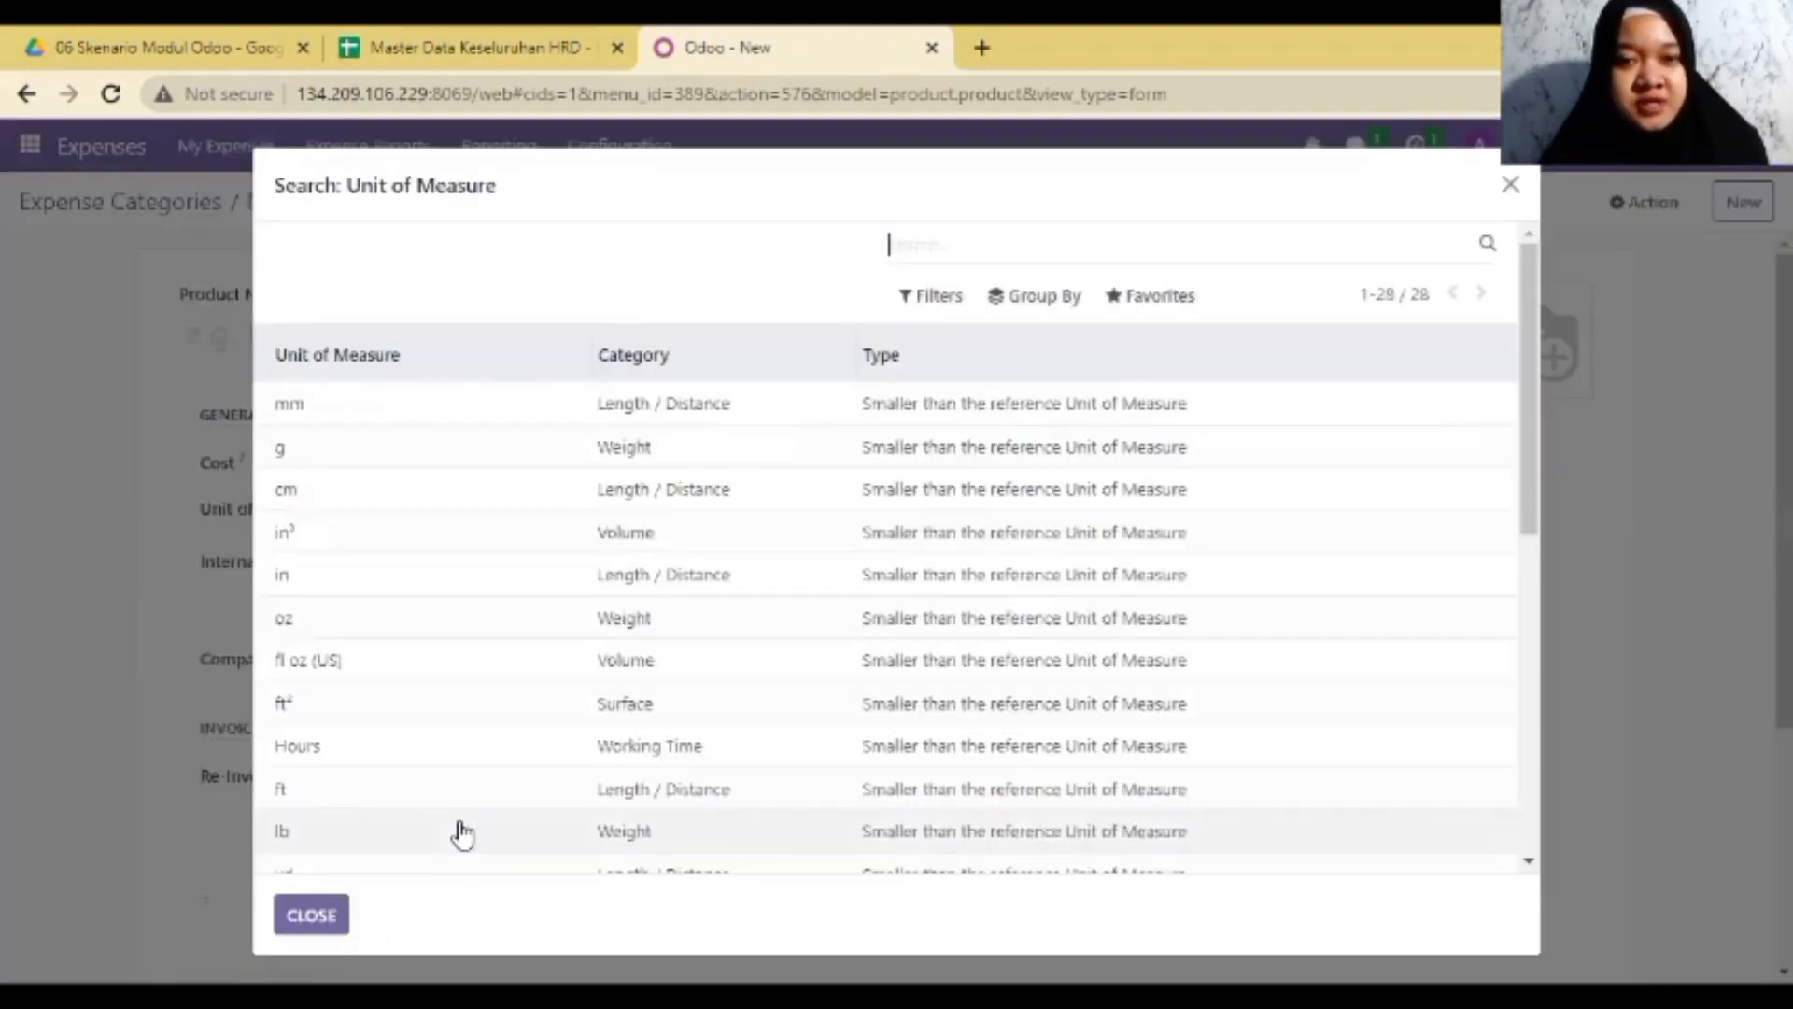
click(1525, 826)
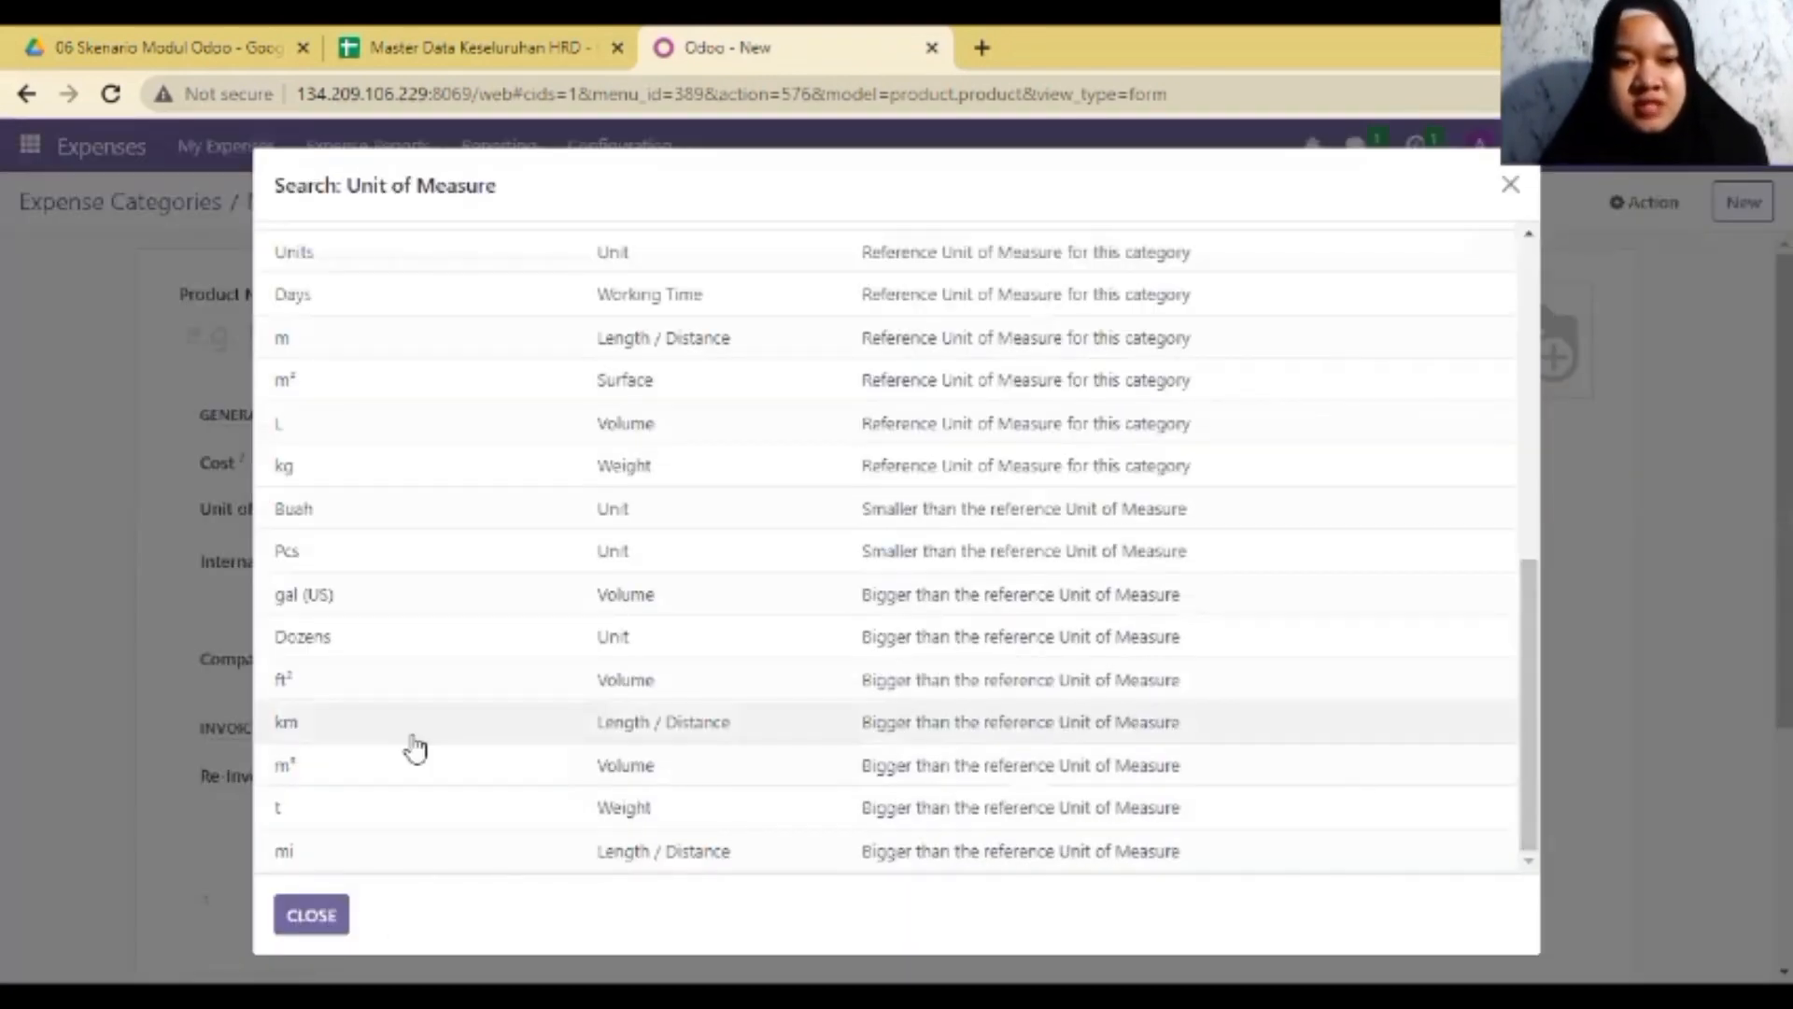
click(566, 297)
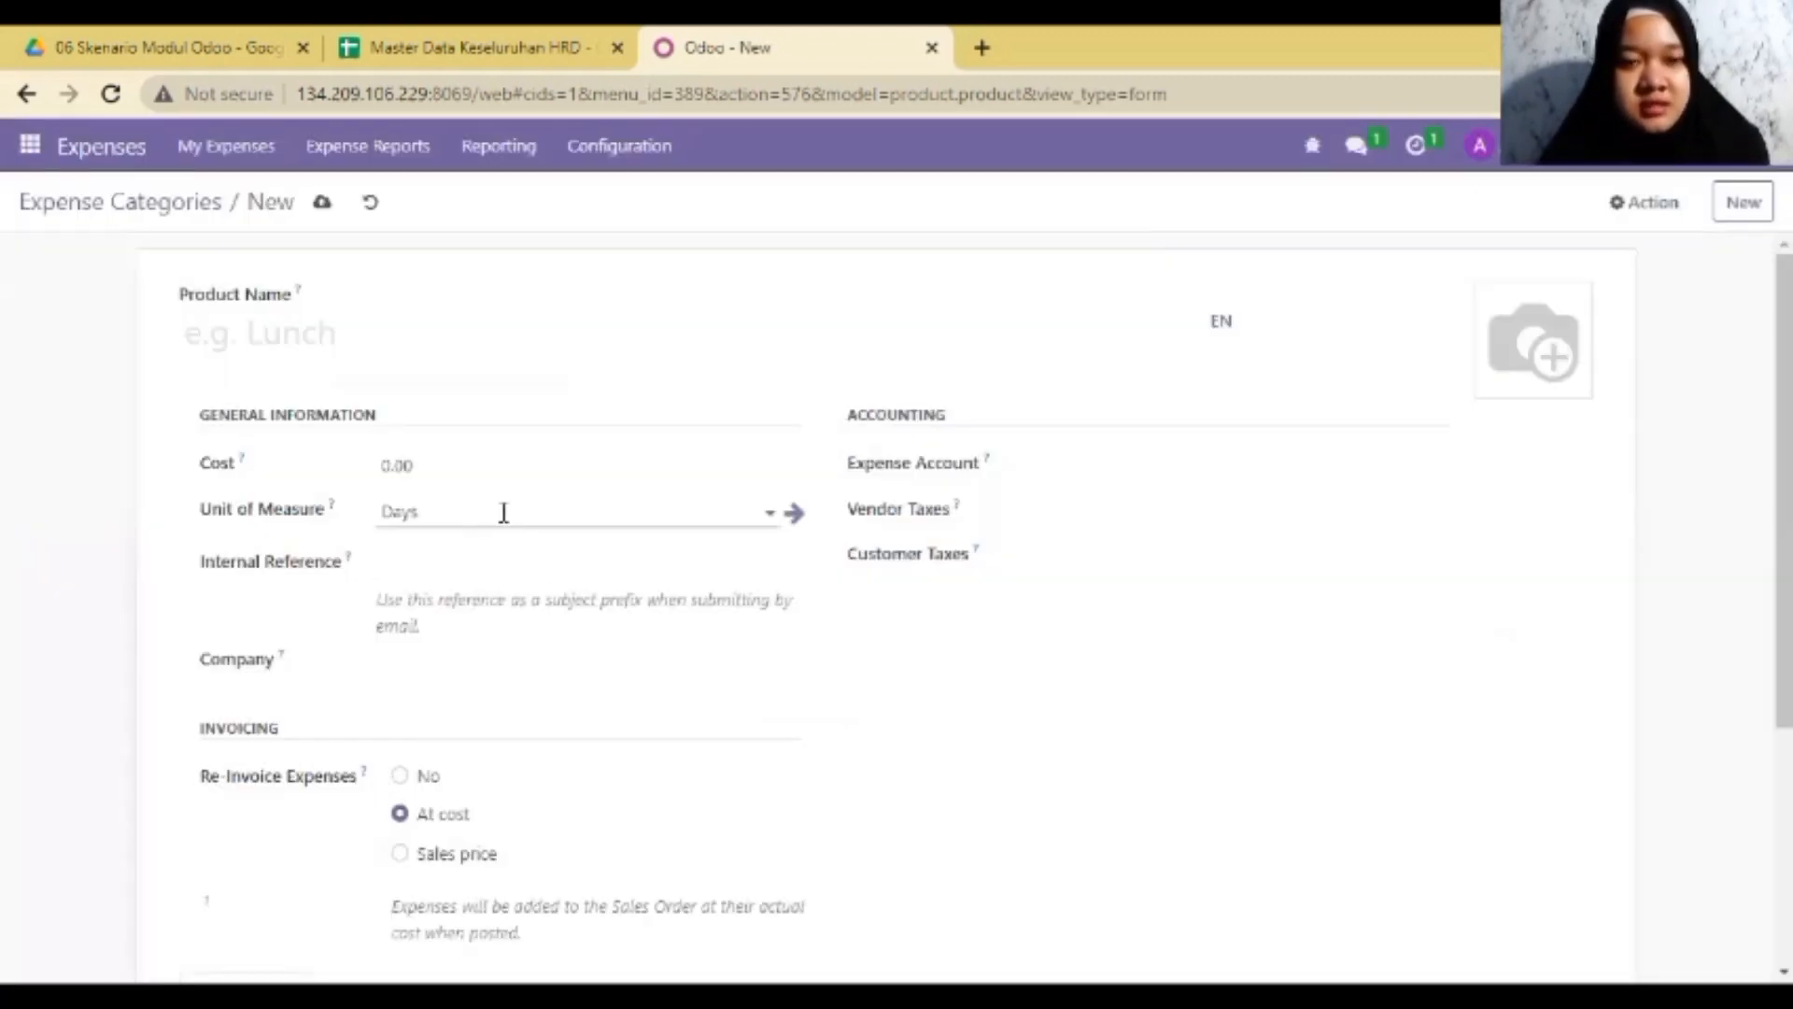
- Examine the new category's expense account, vendor tax and customer tax options, and leave the form unsaved
click(1111, 462)
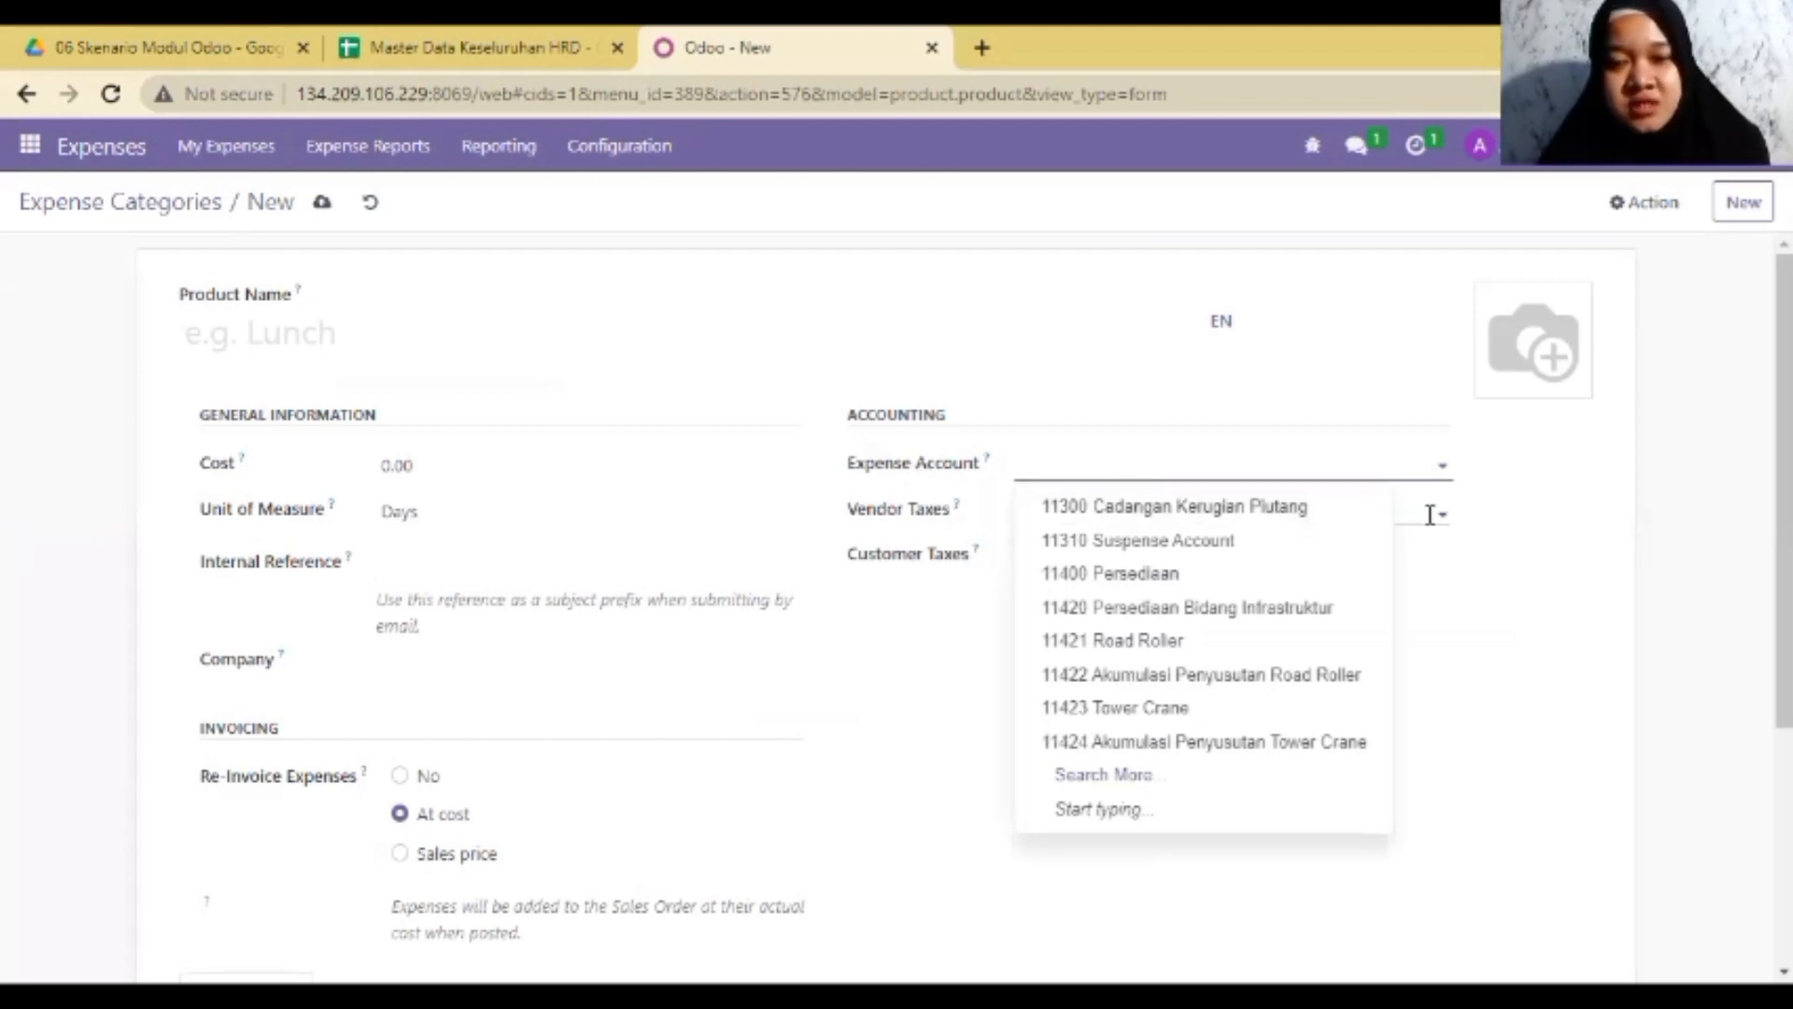
click(1429, 515)
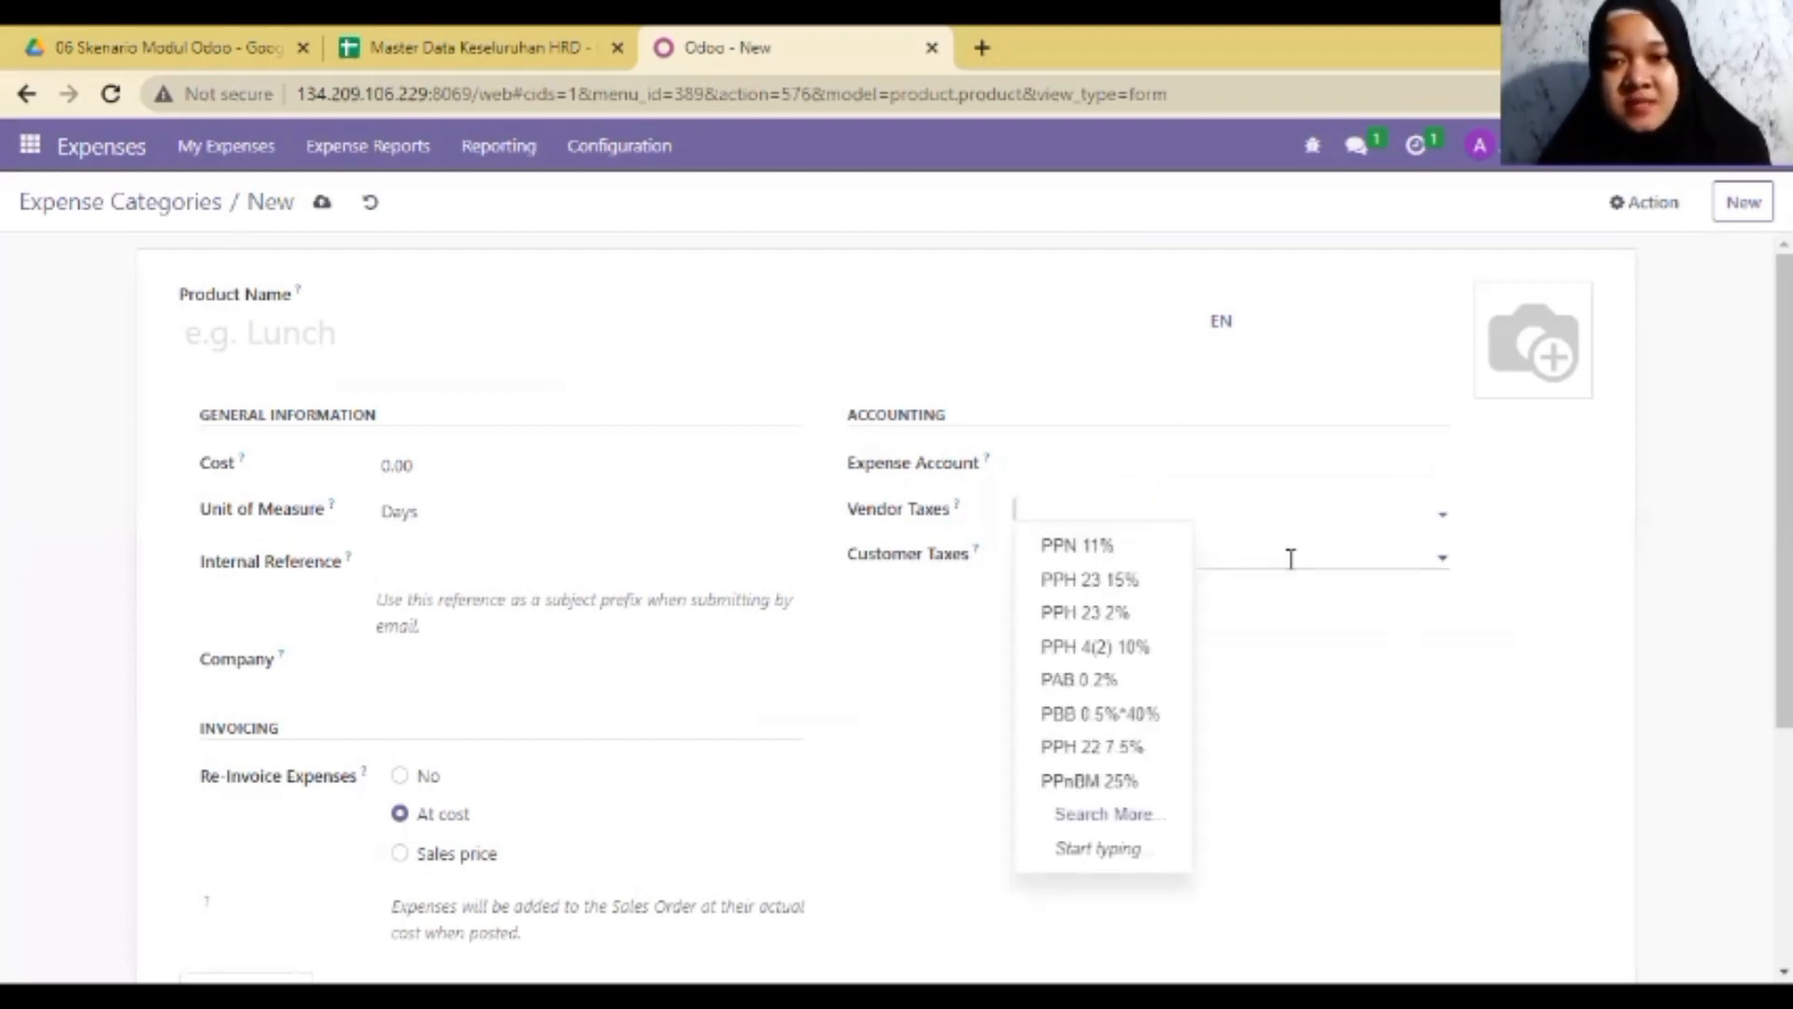
click(1288, 557)
click(5, 752)
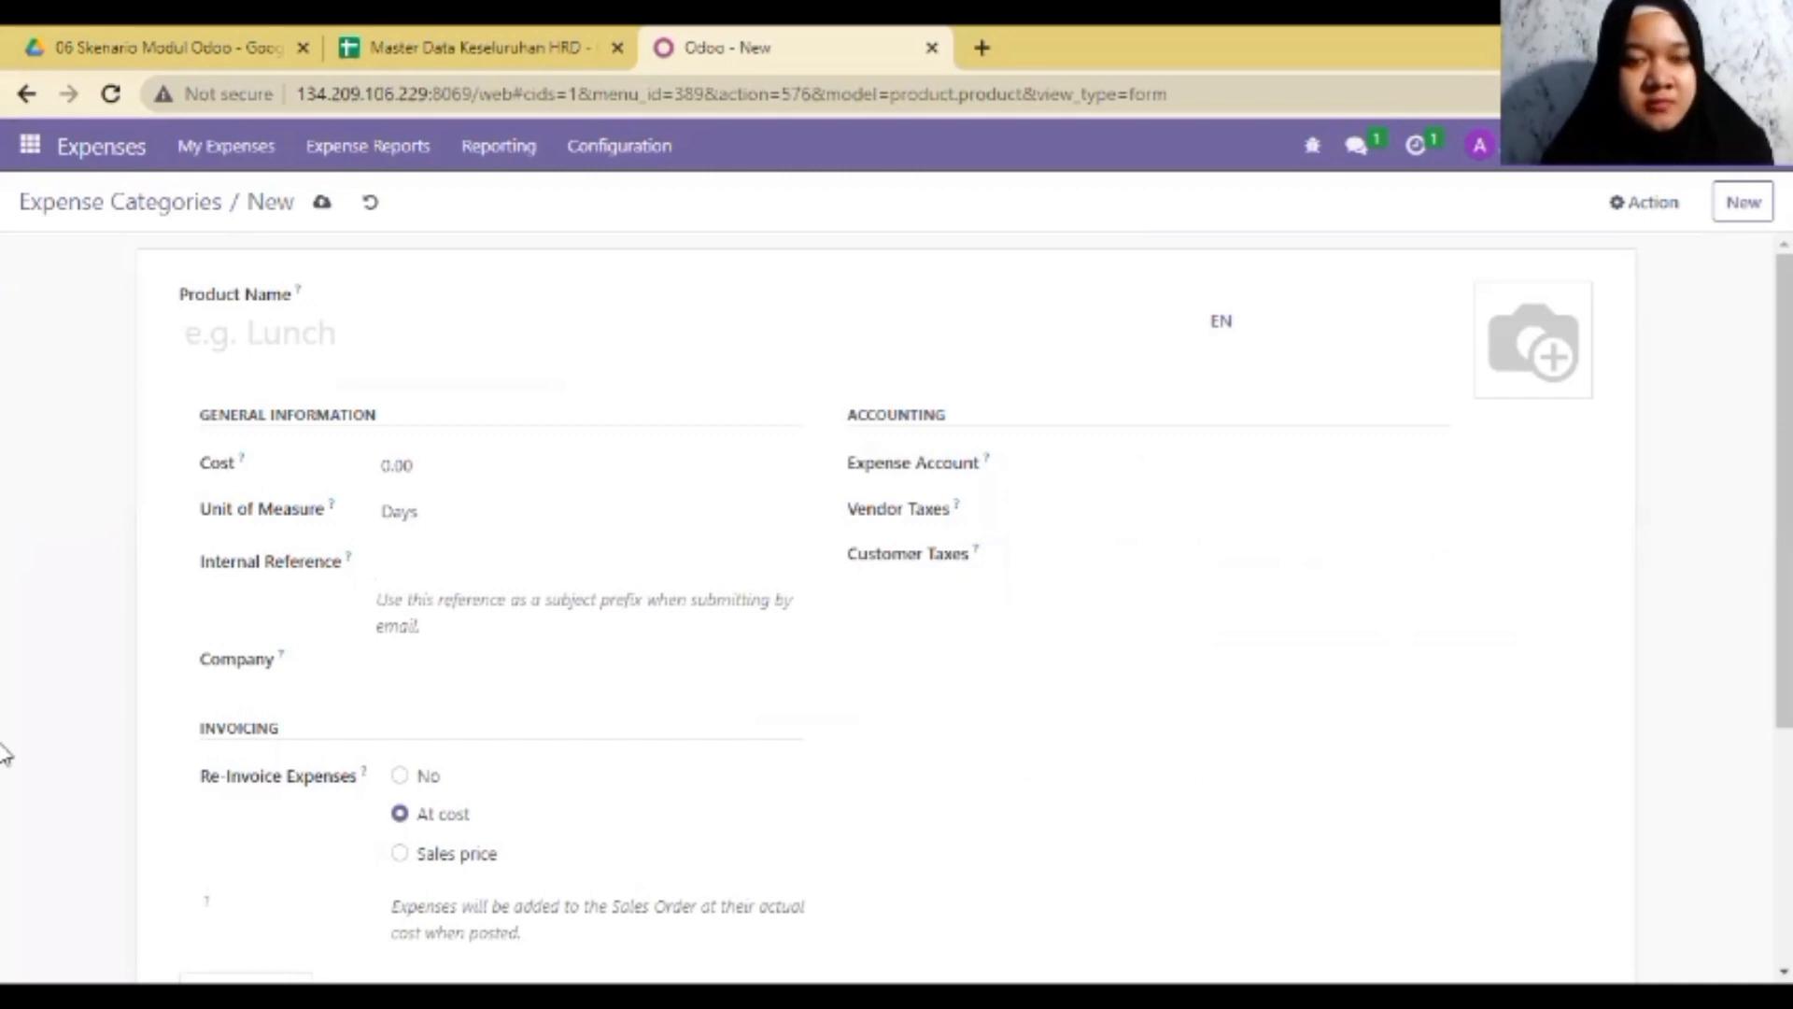
click(167, 217)
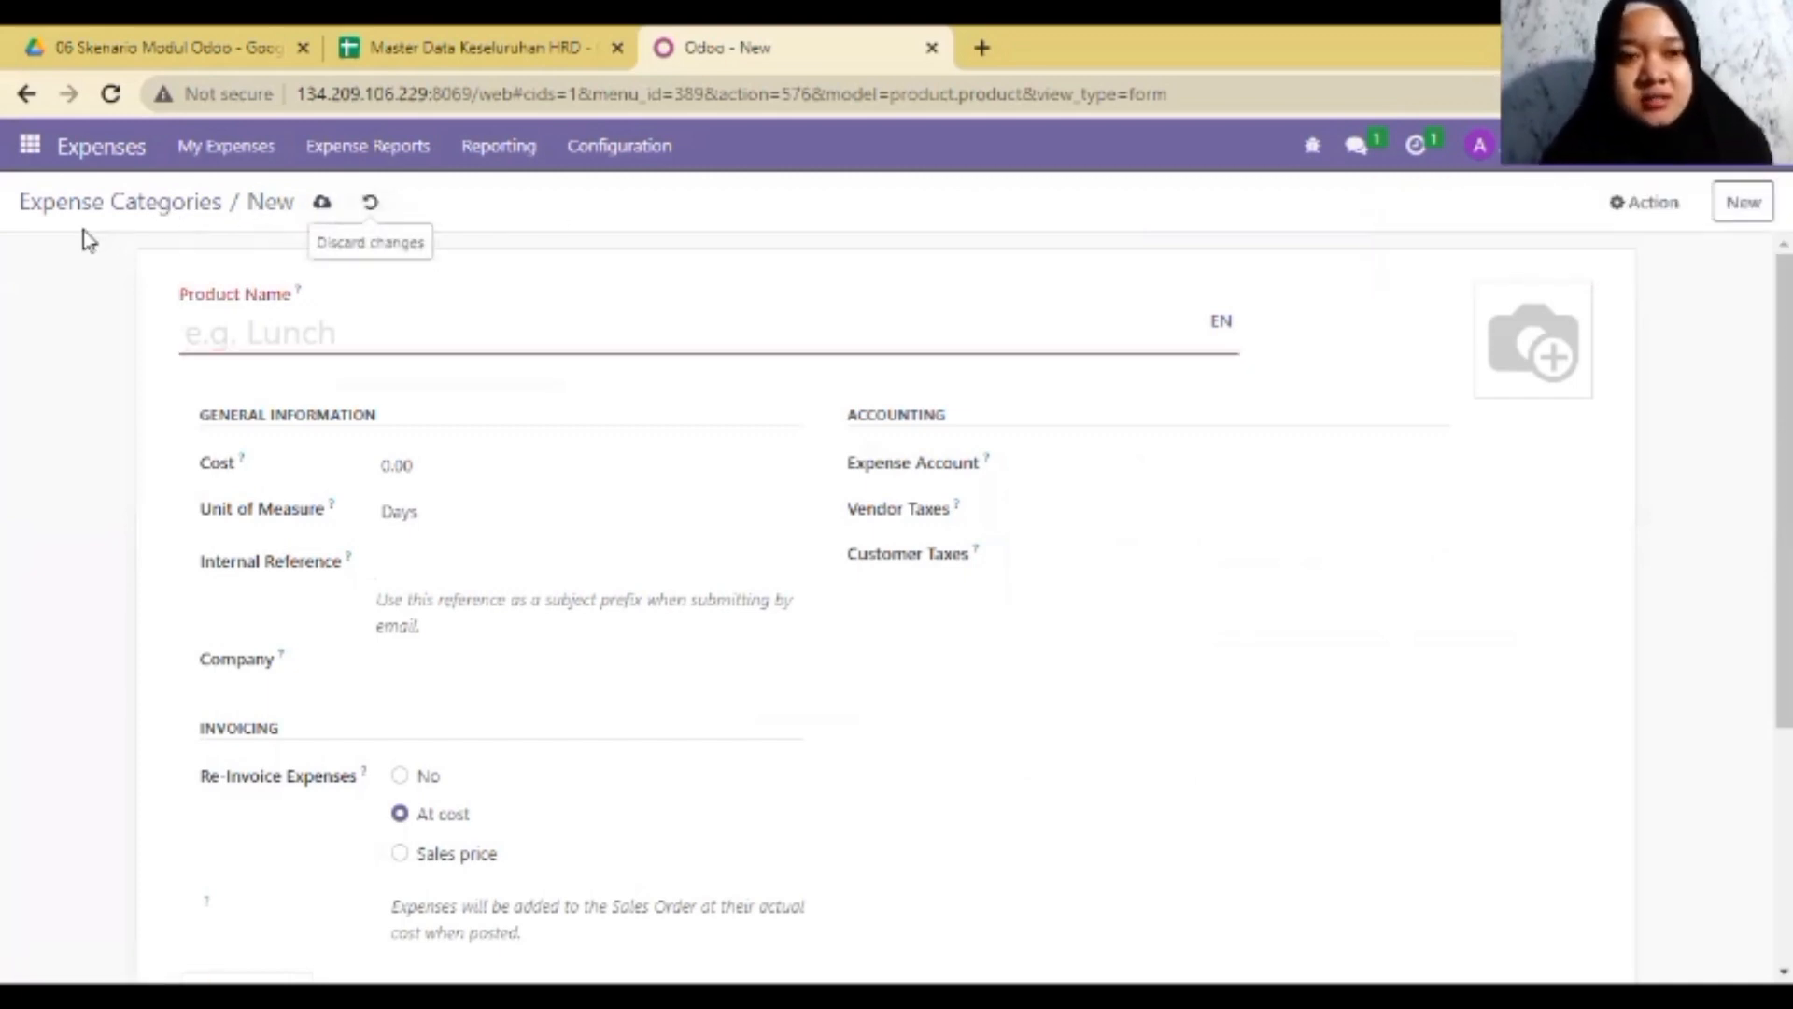
click(136, 204)
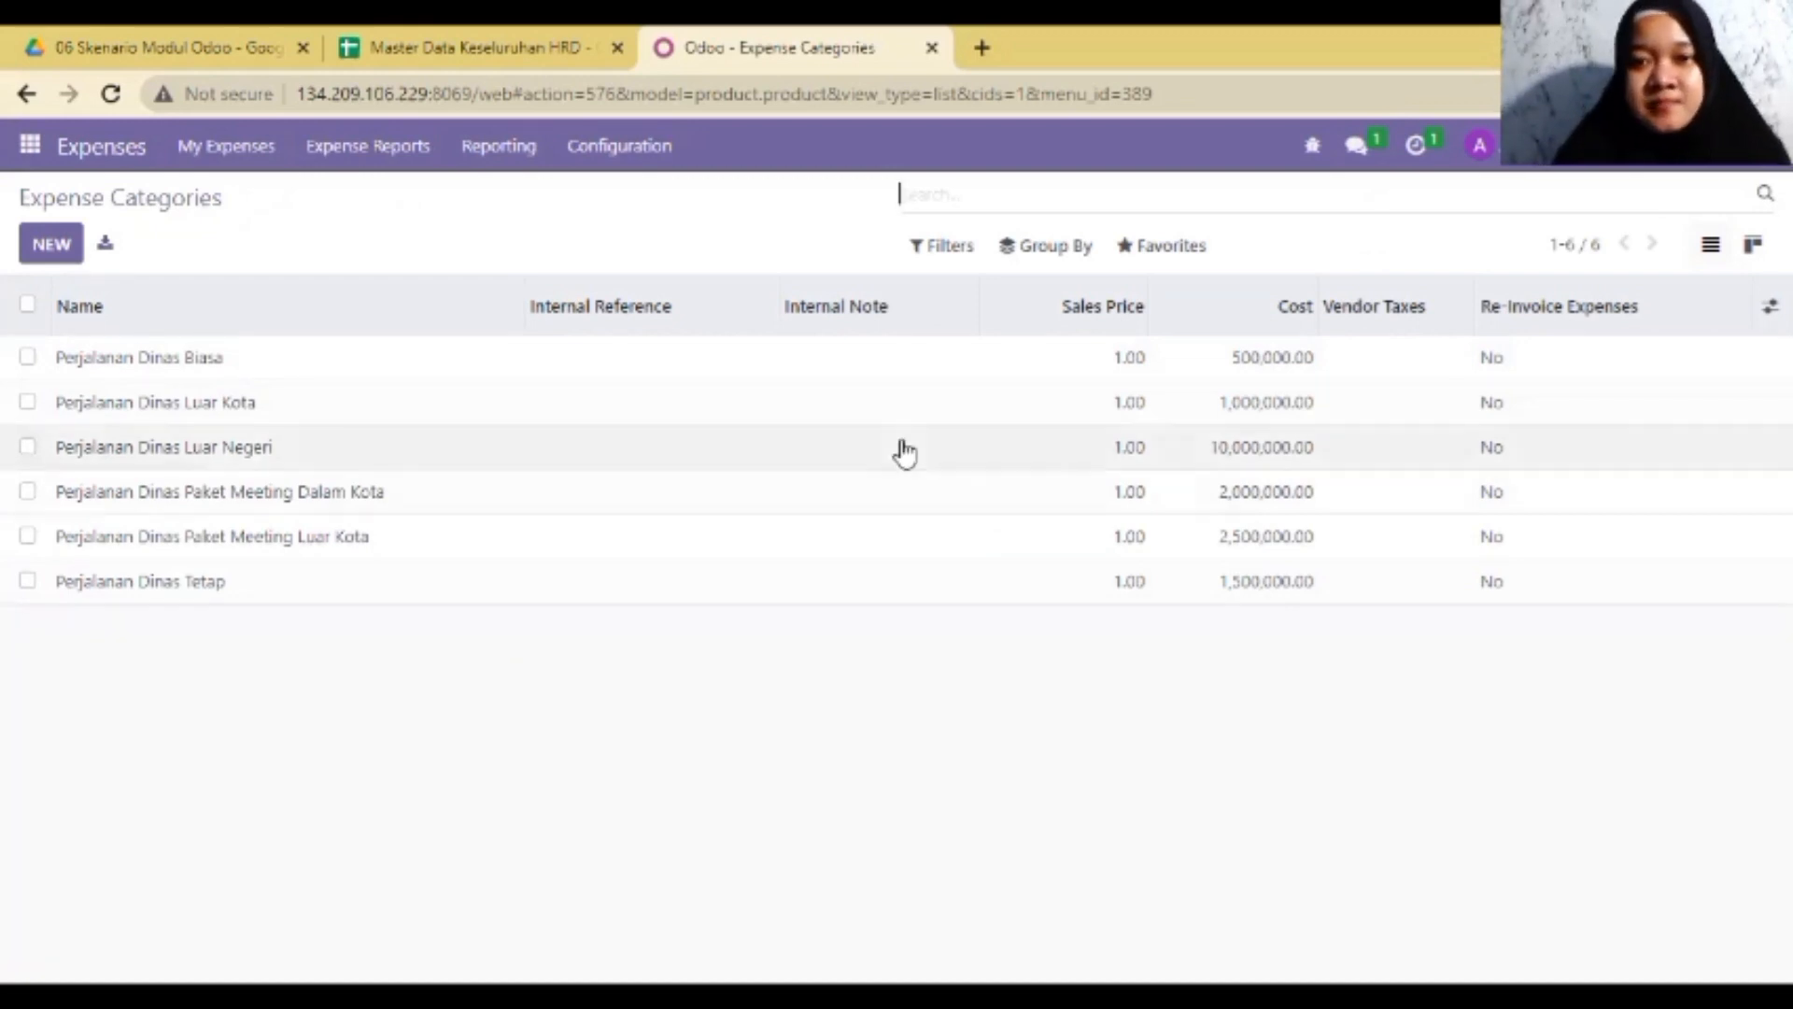
- Load the 17 Expense Categories sheet of Master Data Keseluruhan HRD.xlsx for import, test it, and leave the import
click(1165, 258)
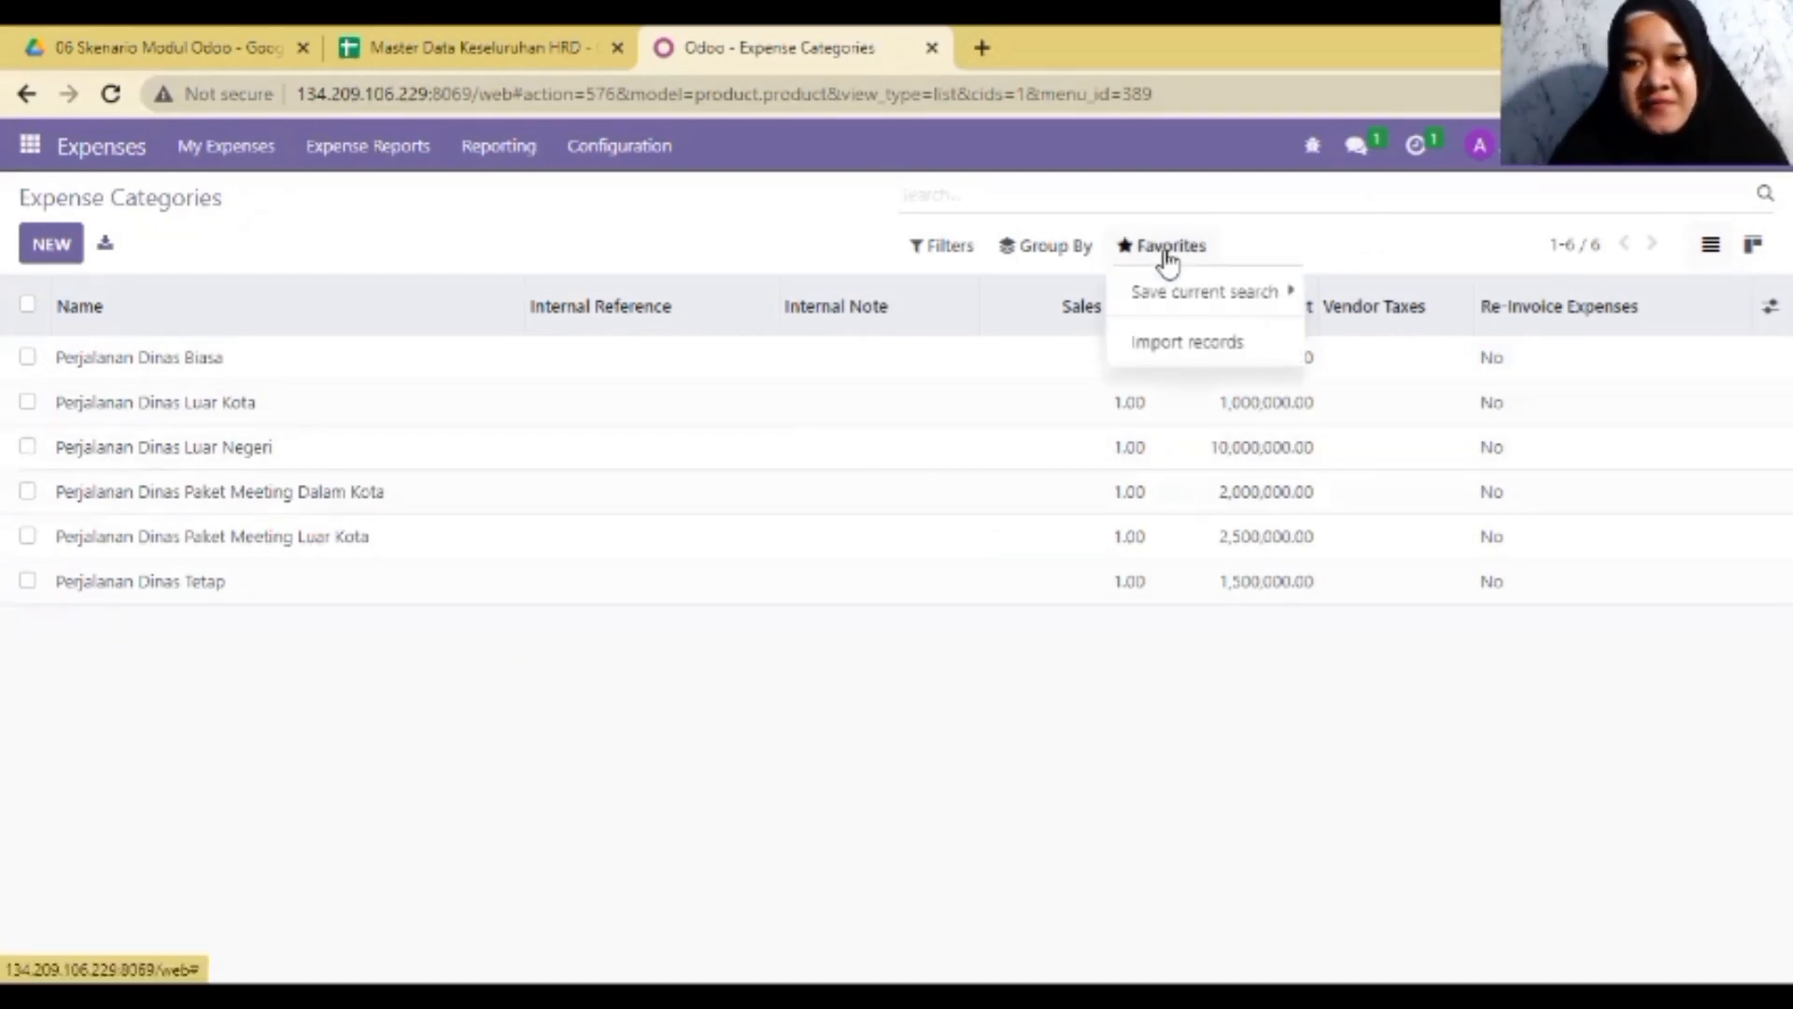
click(1191, 346)
click(98, 252)
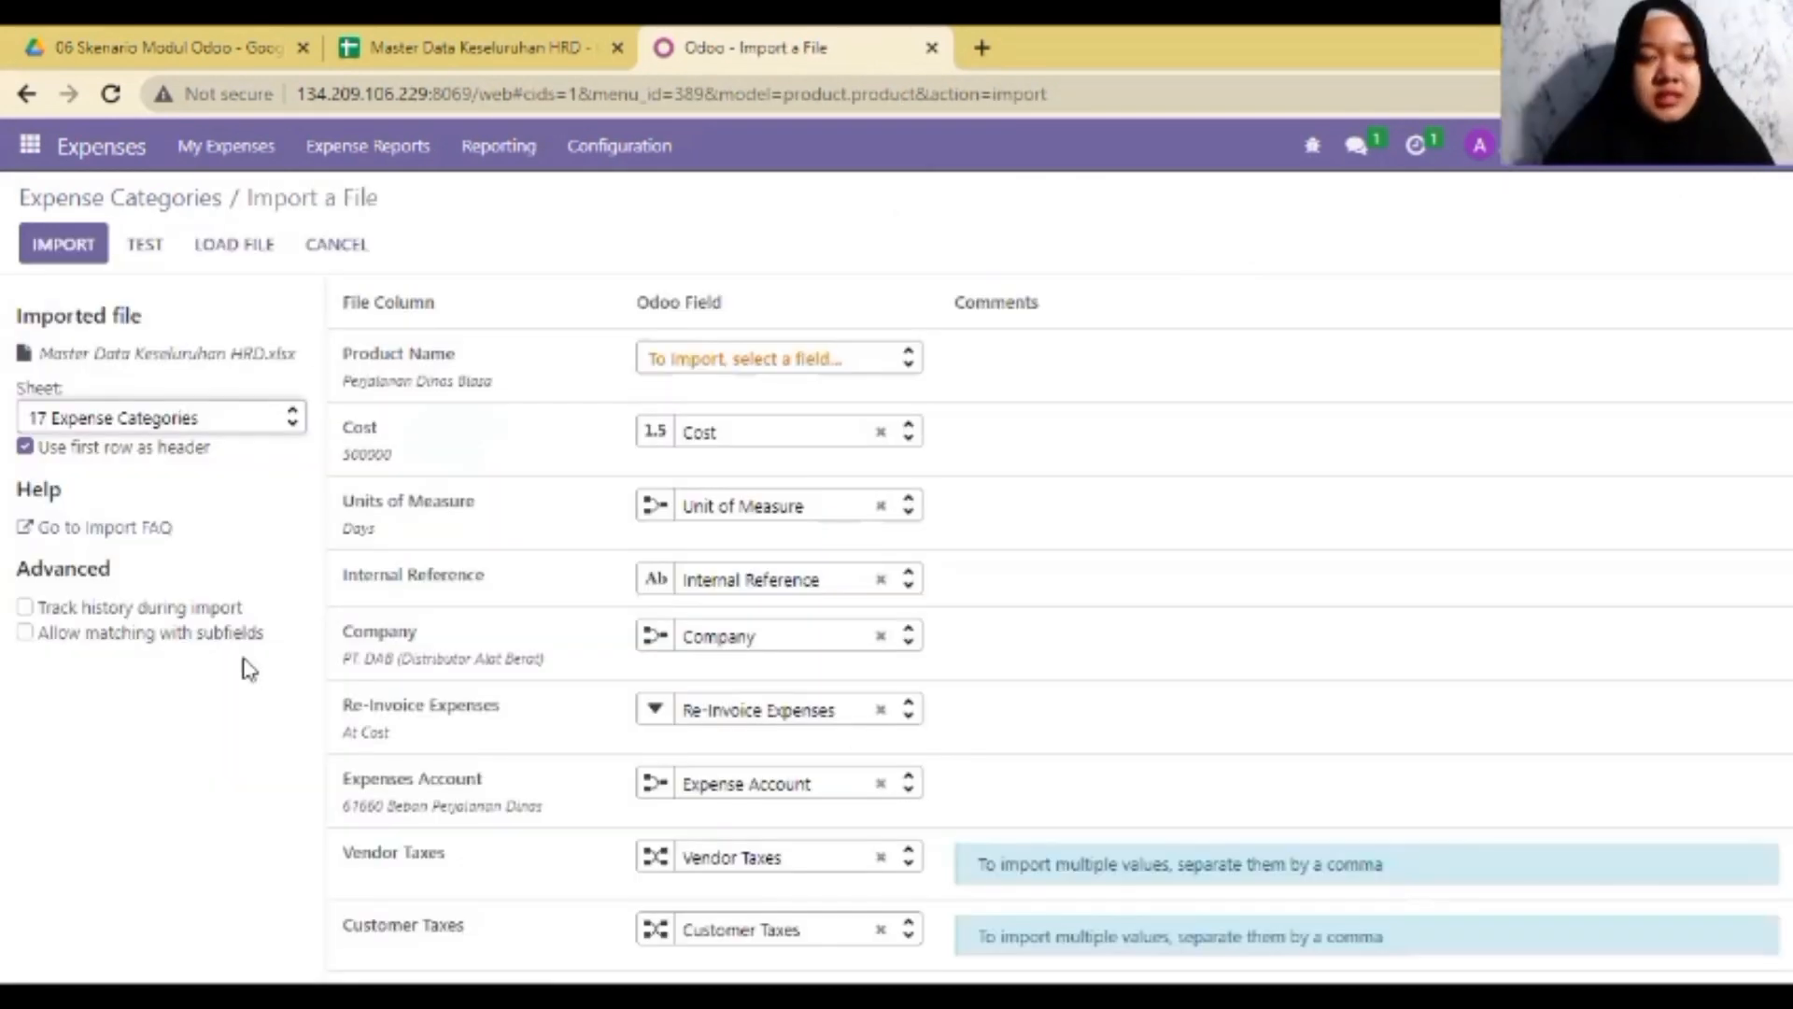
click(145, 246)
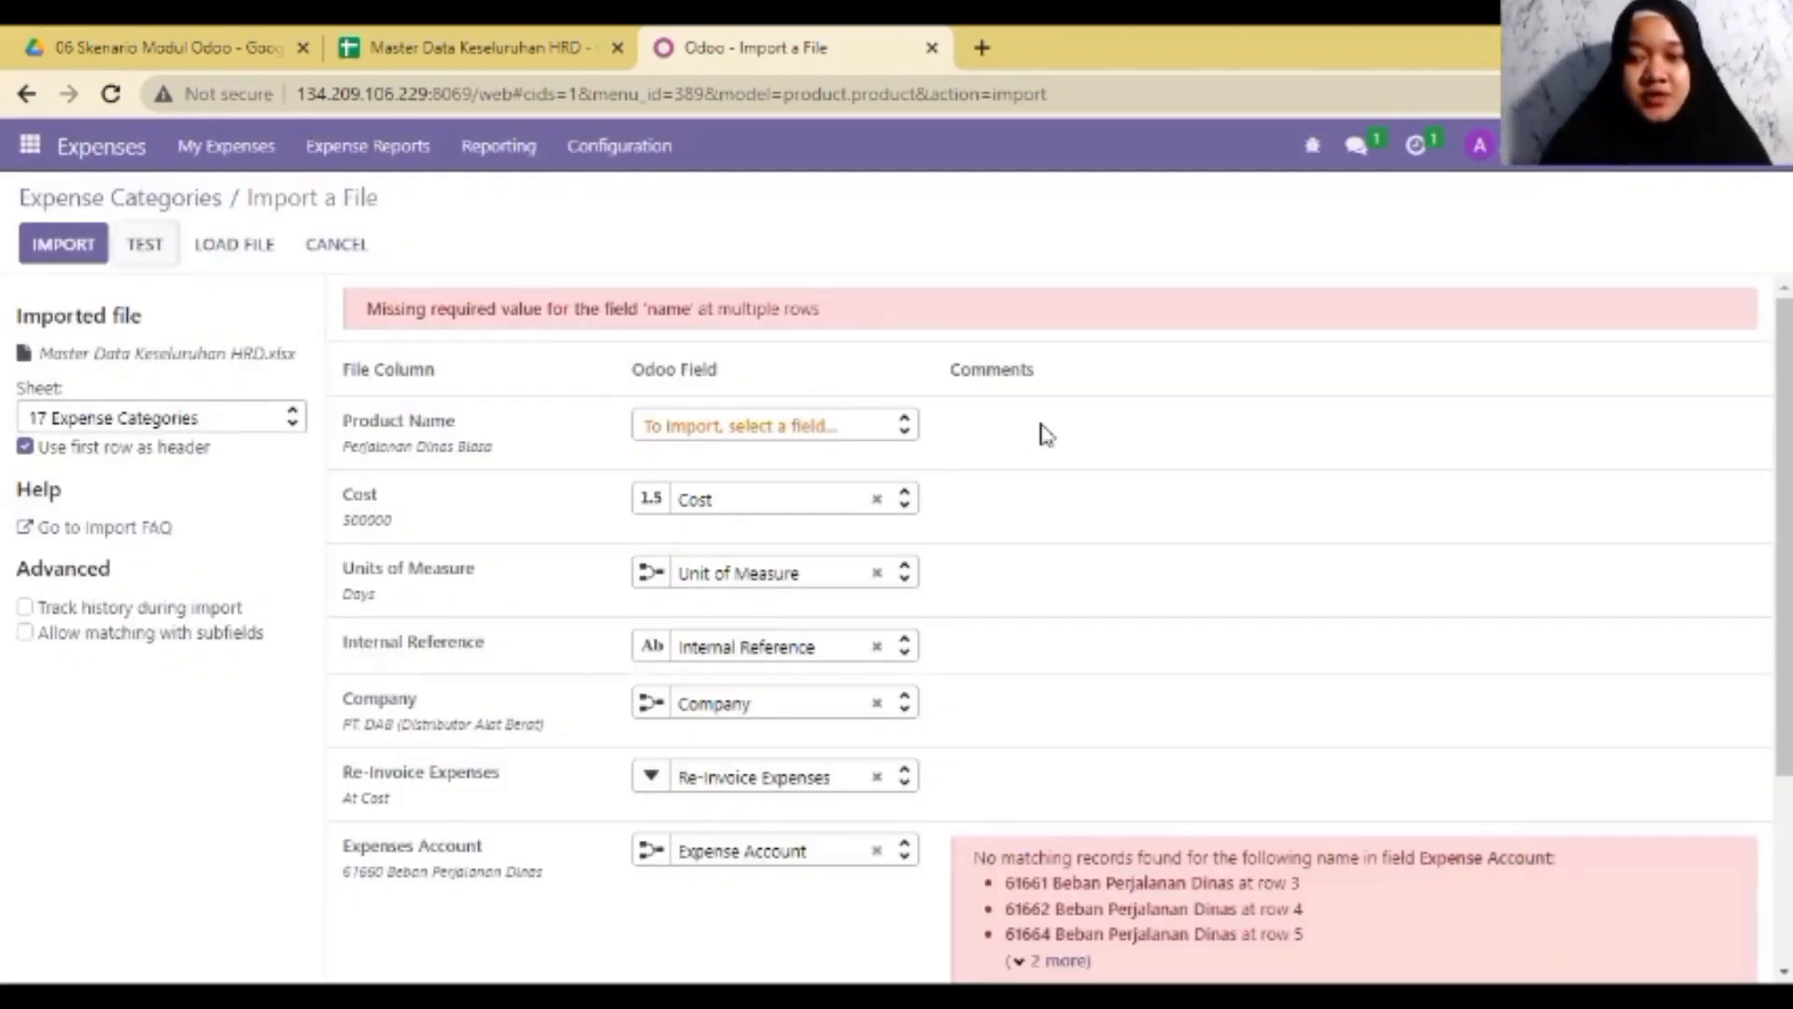
scroll(897, 579, down, 3)
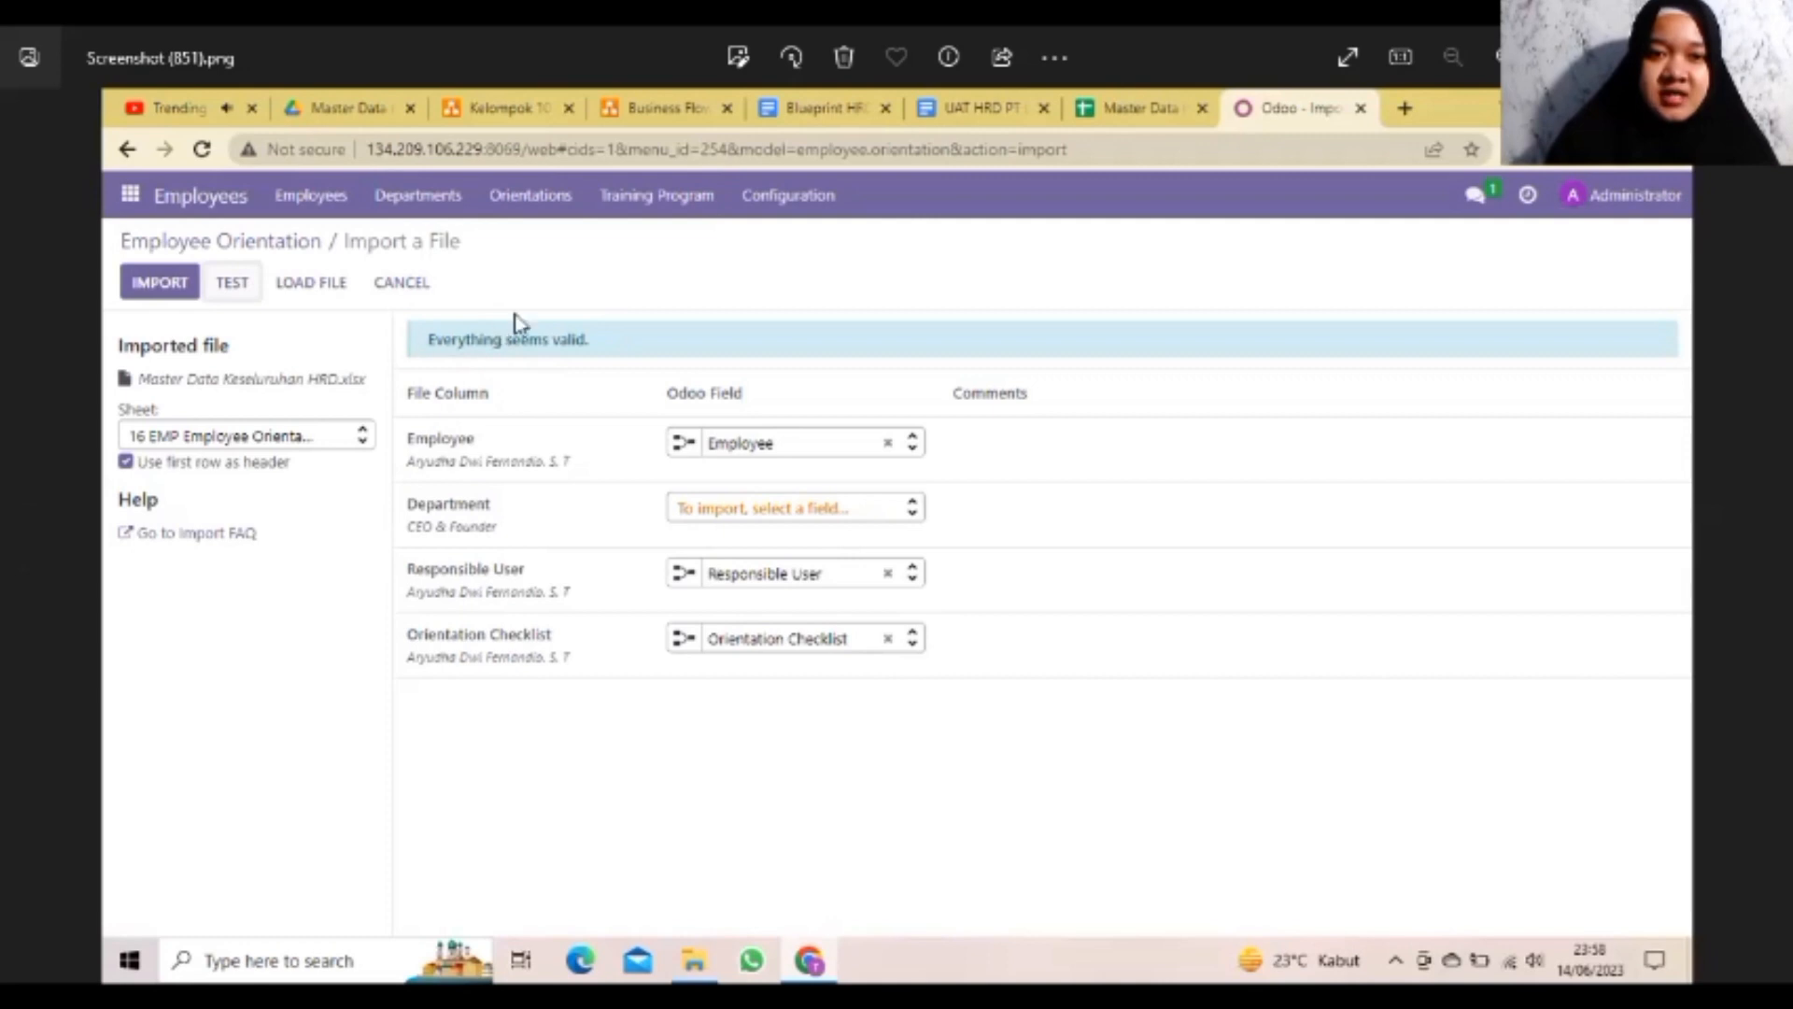
click(1771, 526)
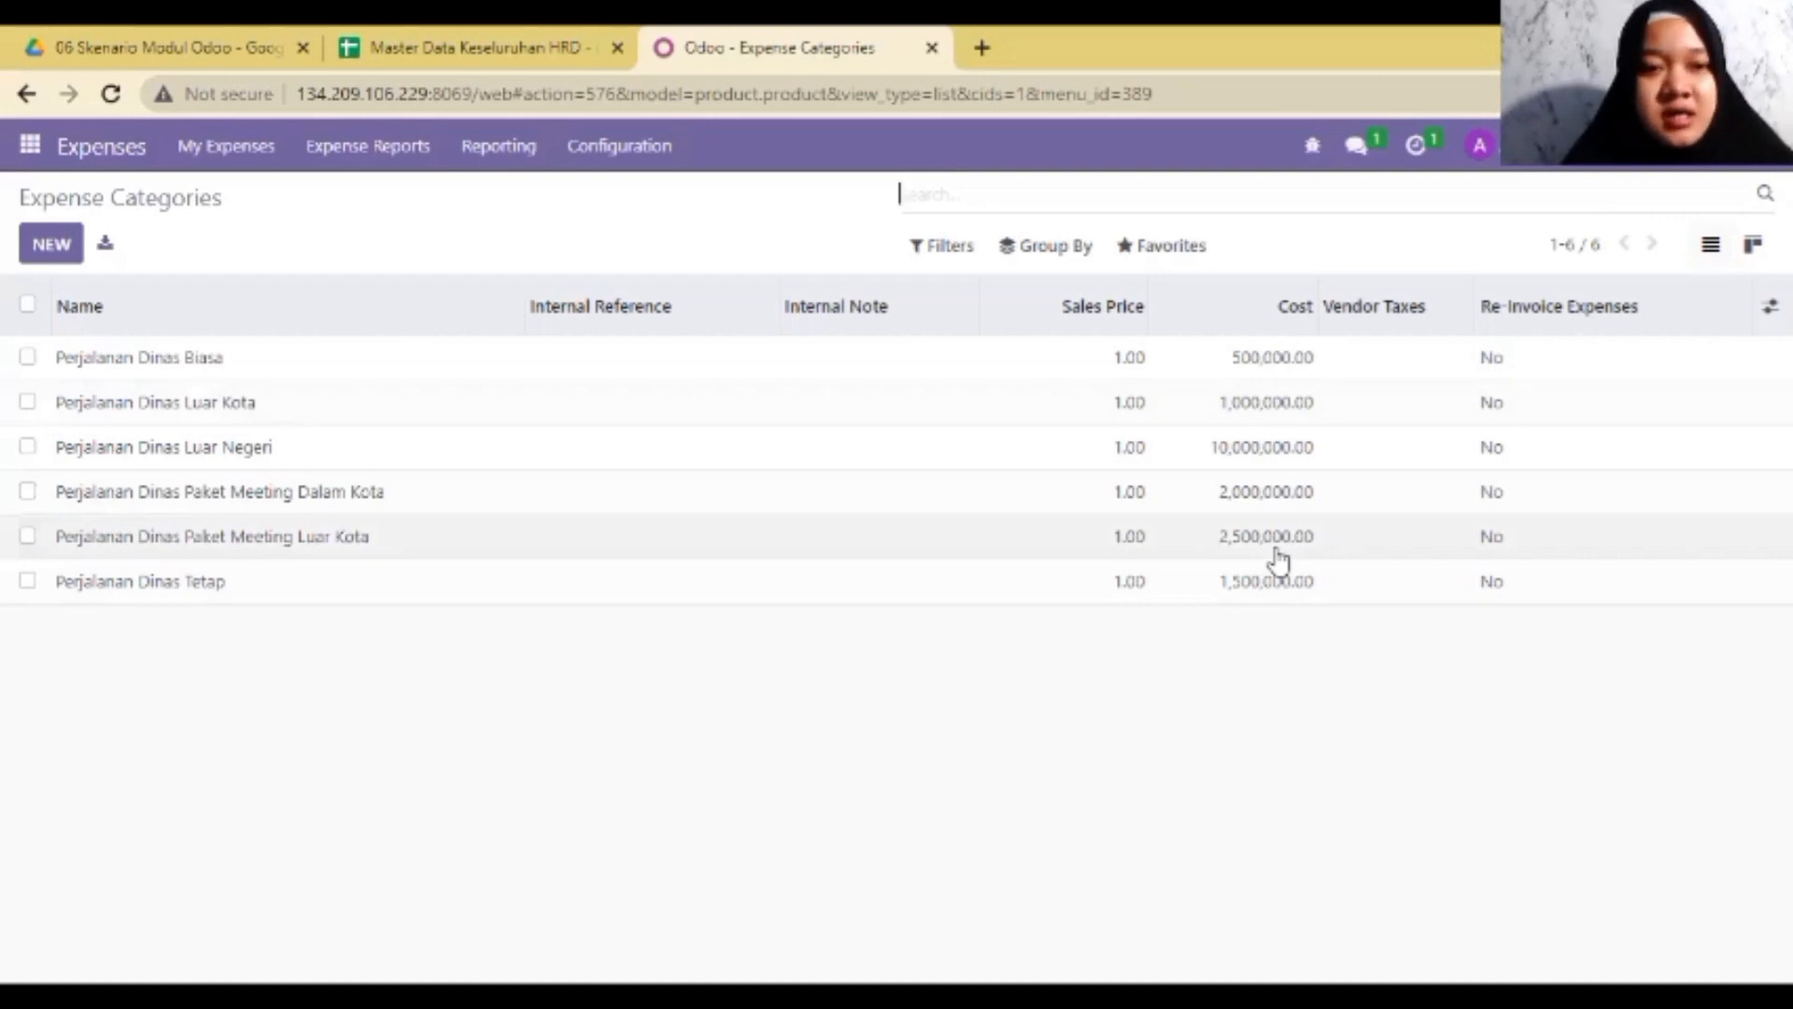
- Examine the cost, unit of measure, expense account and re-invoicing settings of Perjalanan Dinas Luar Kota, and return to Expense Categories
click(357, 400)
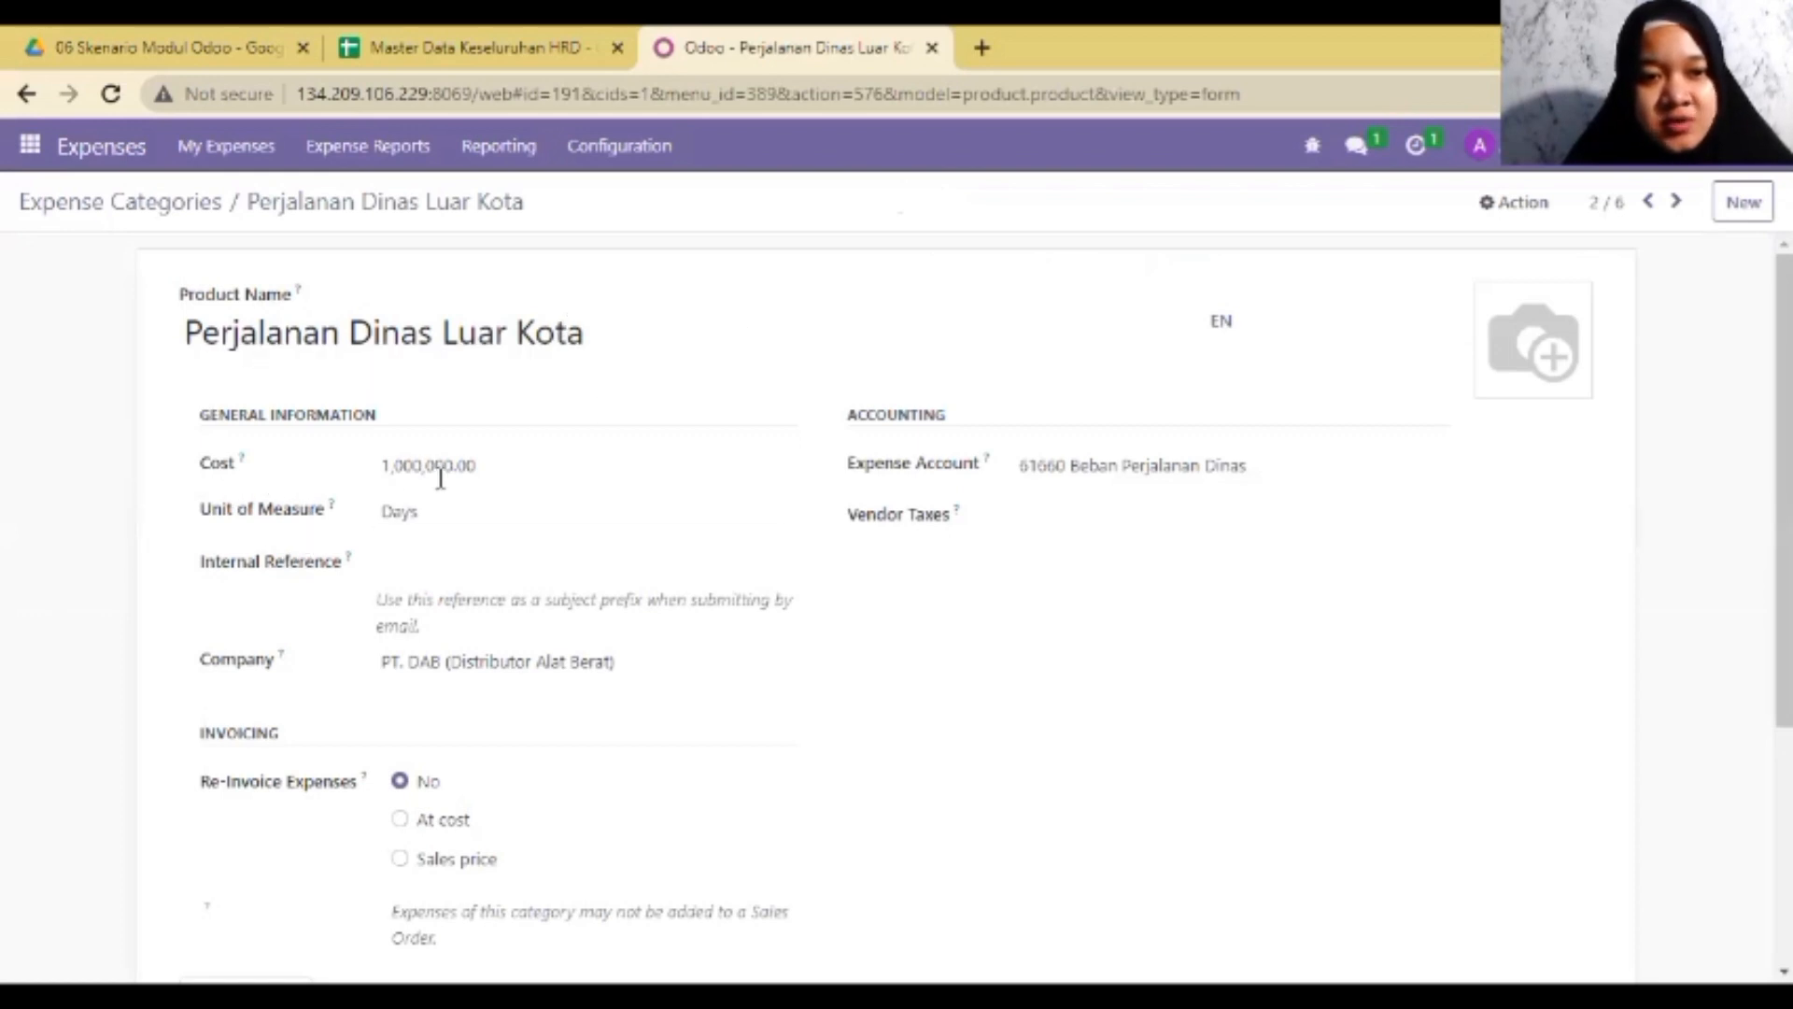
click(558, 516)
click(4, 571)
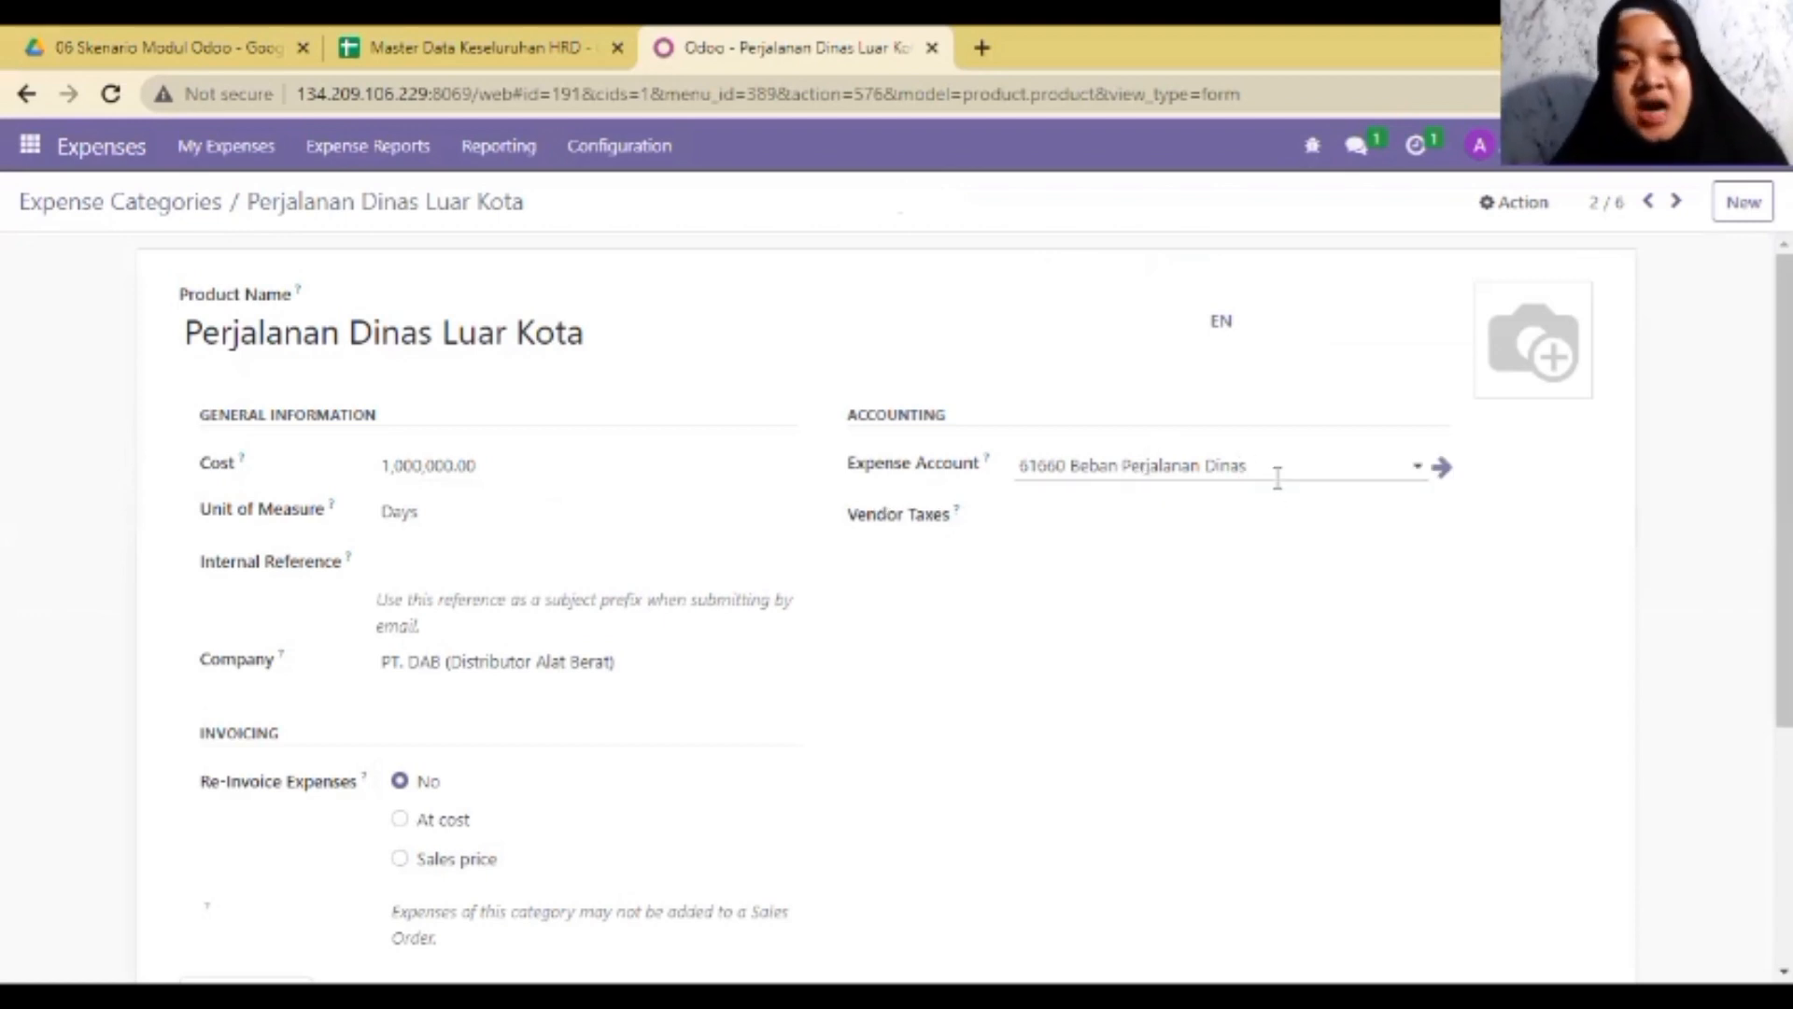
scroll(1301, 524, down, 1)
drag(1783, 531, 1784, 576)
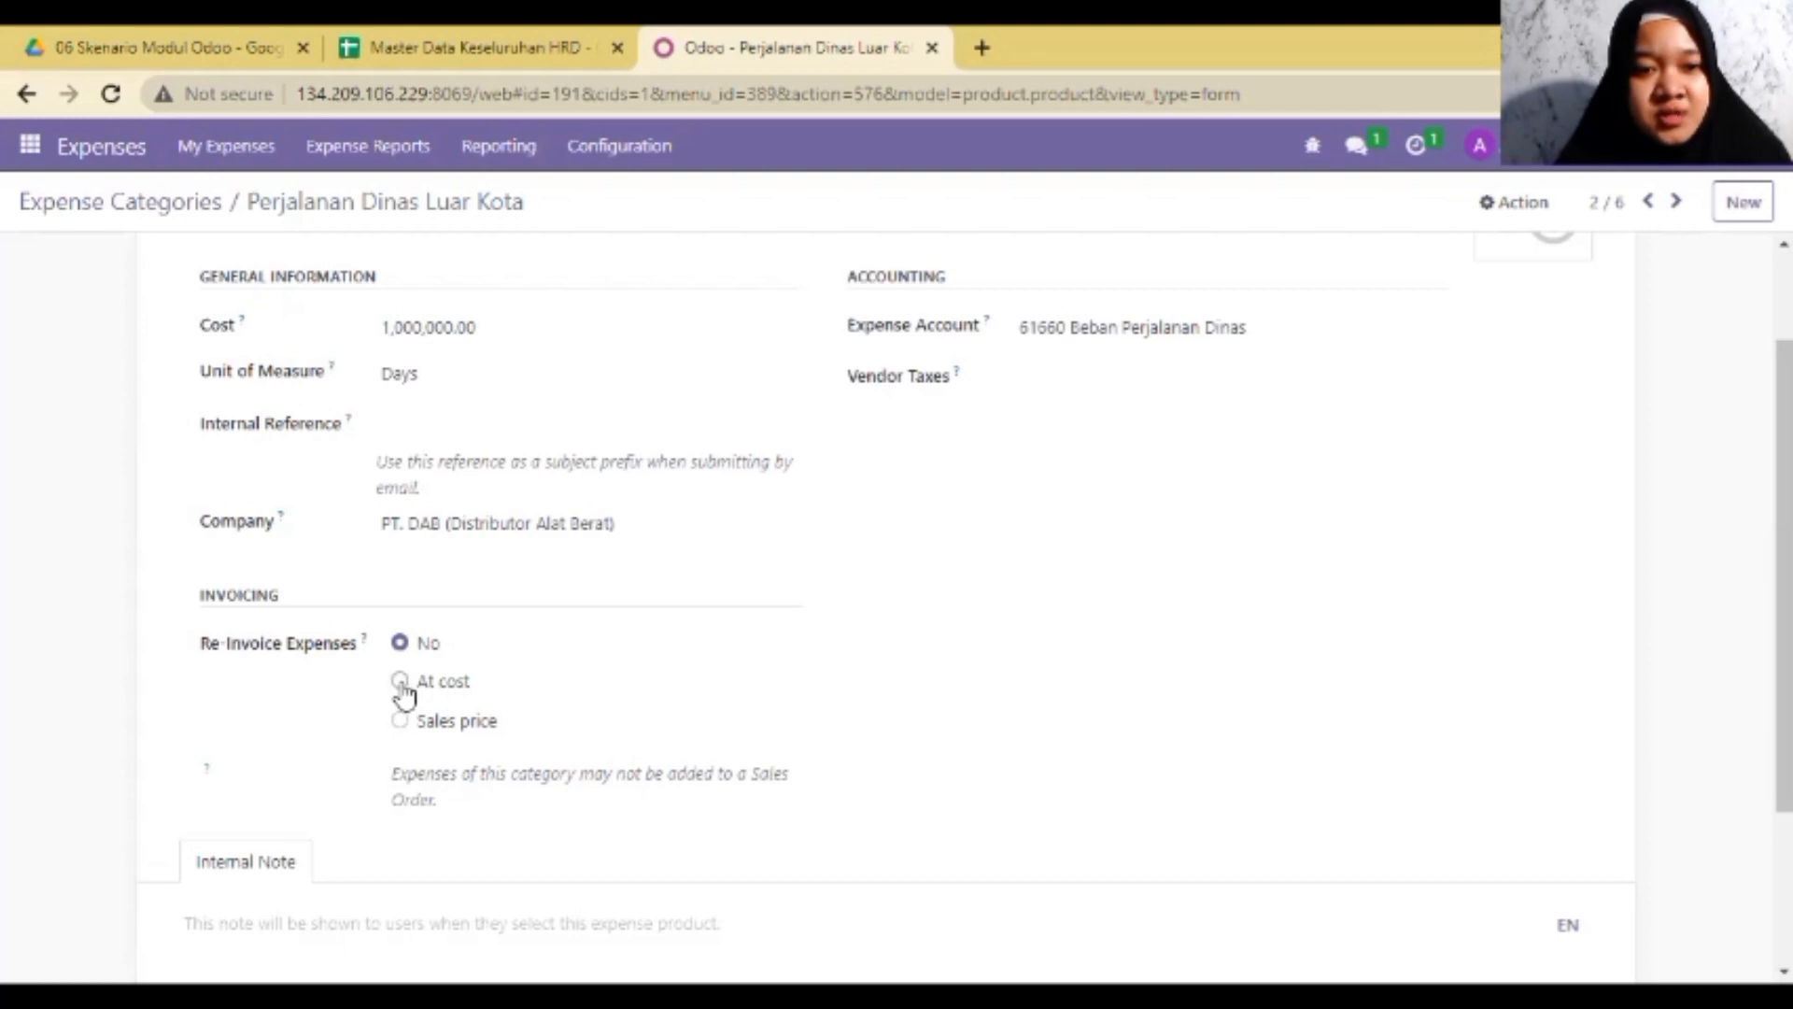
click(142, 207)
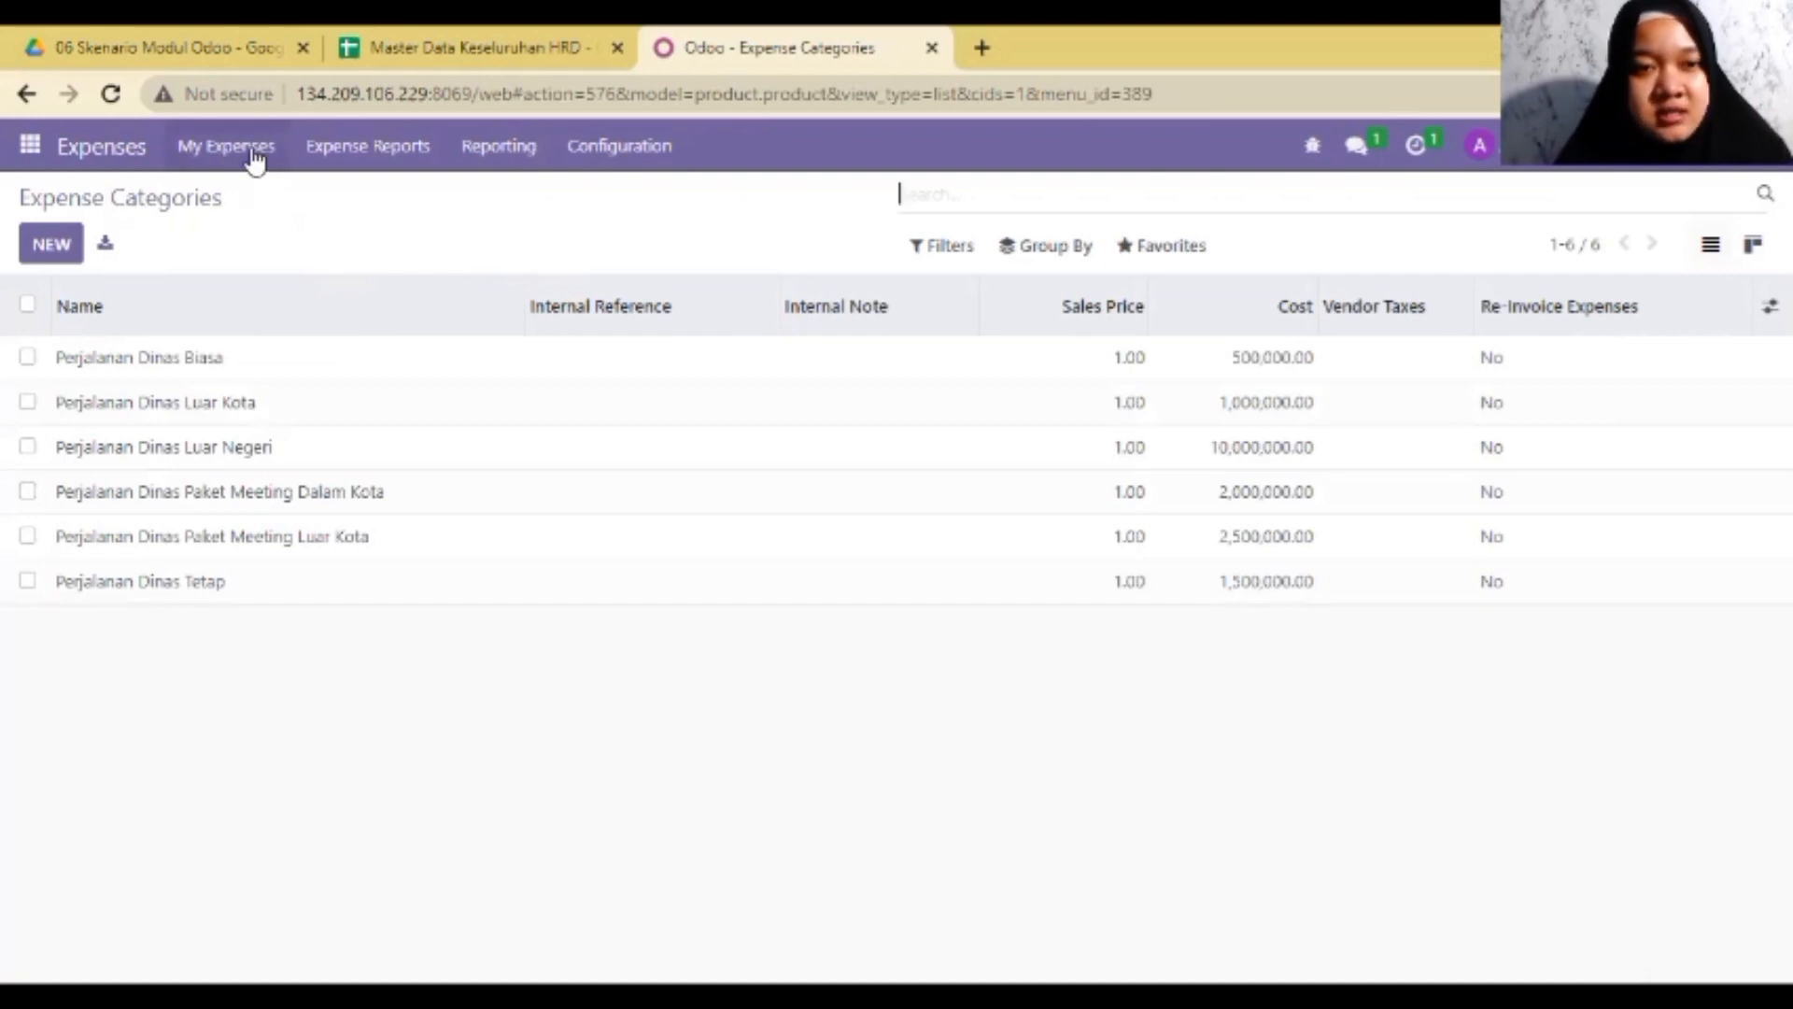
- Check the 18 My Expense sheet in the master data, and open the My Expenses list in Odoo
click(465, 49)
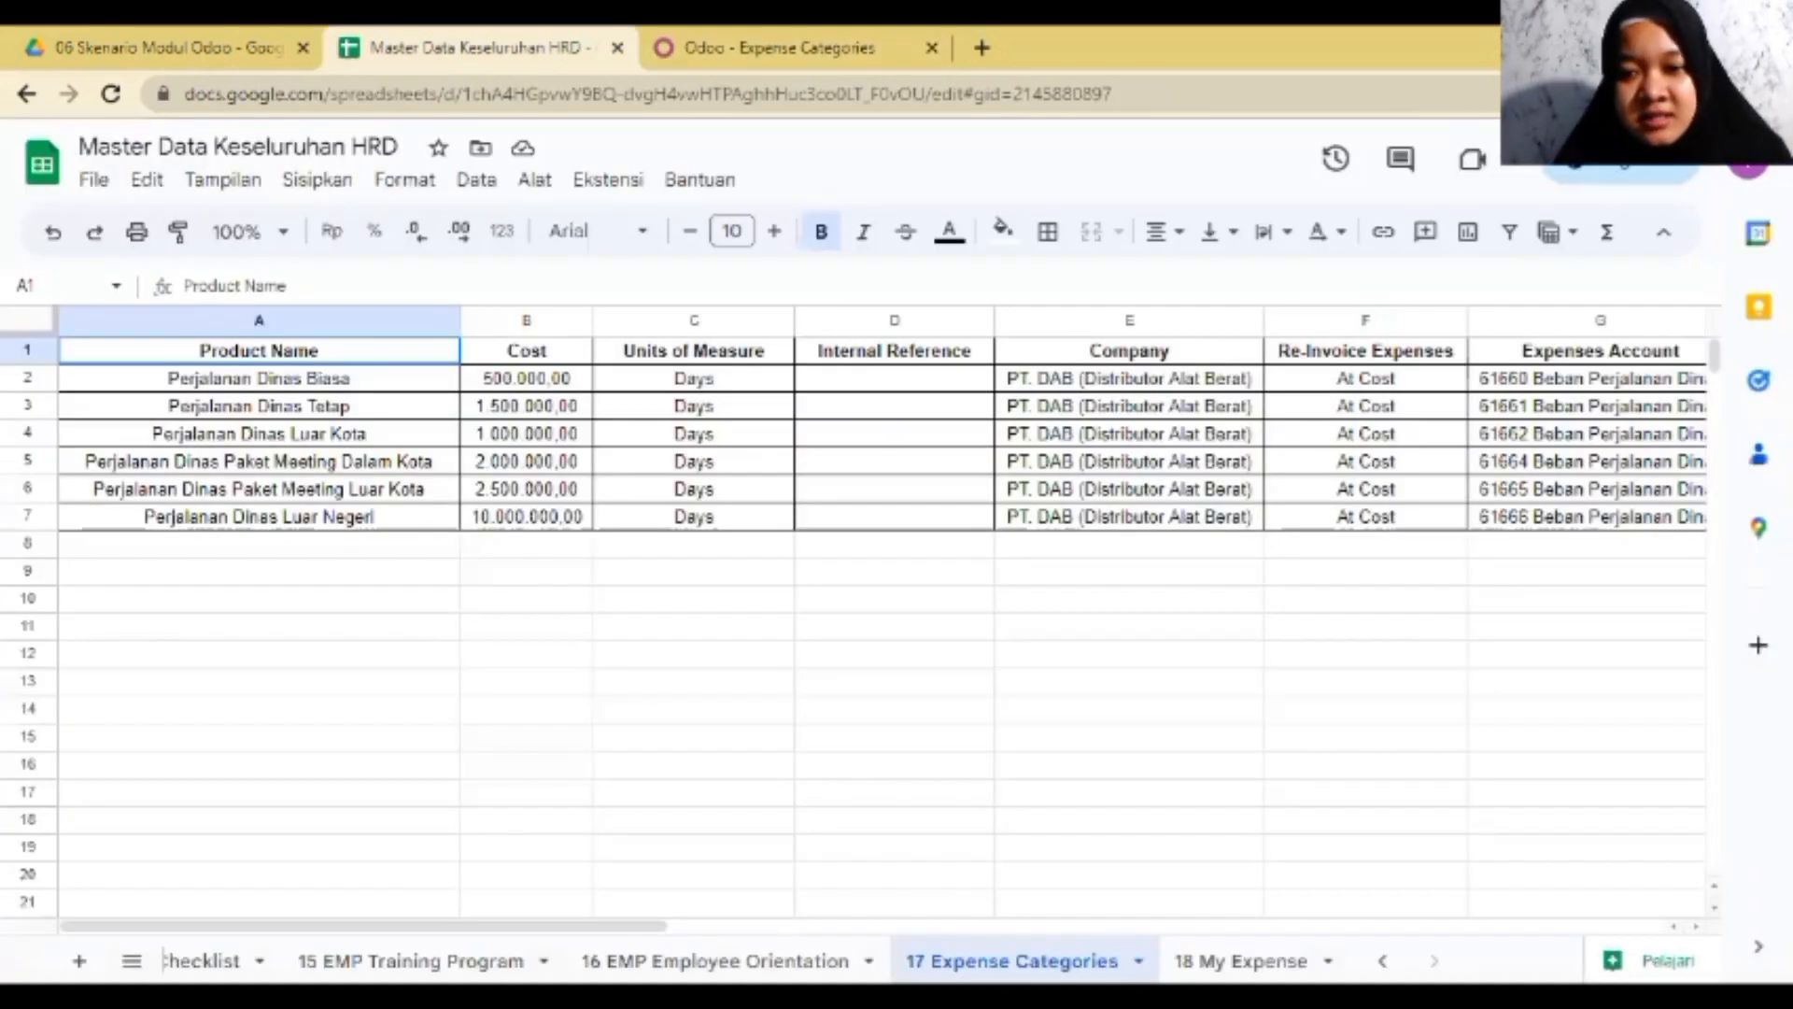
click(1240, 960)
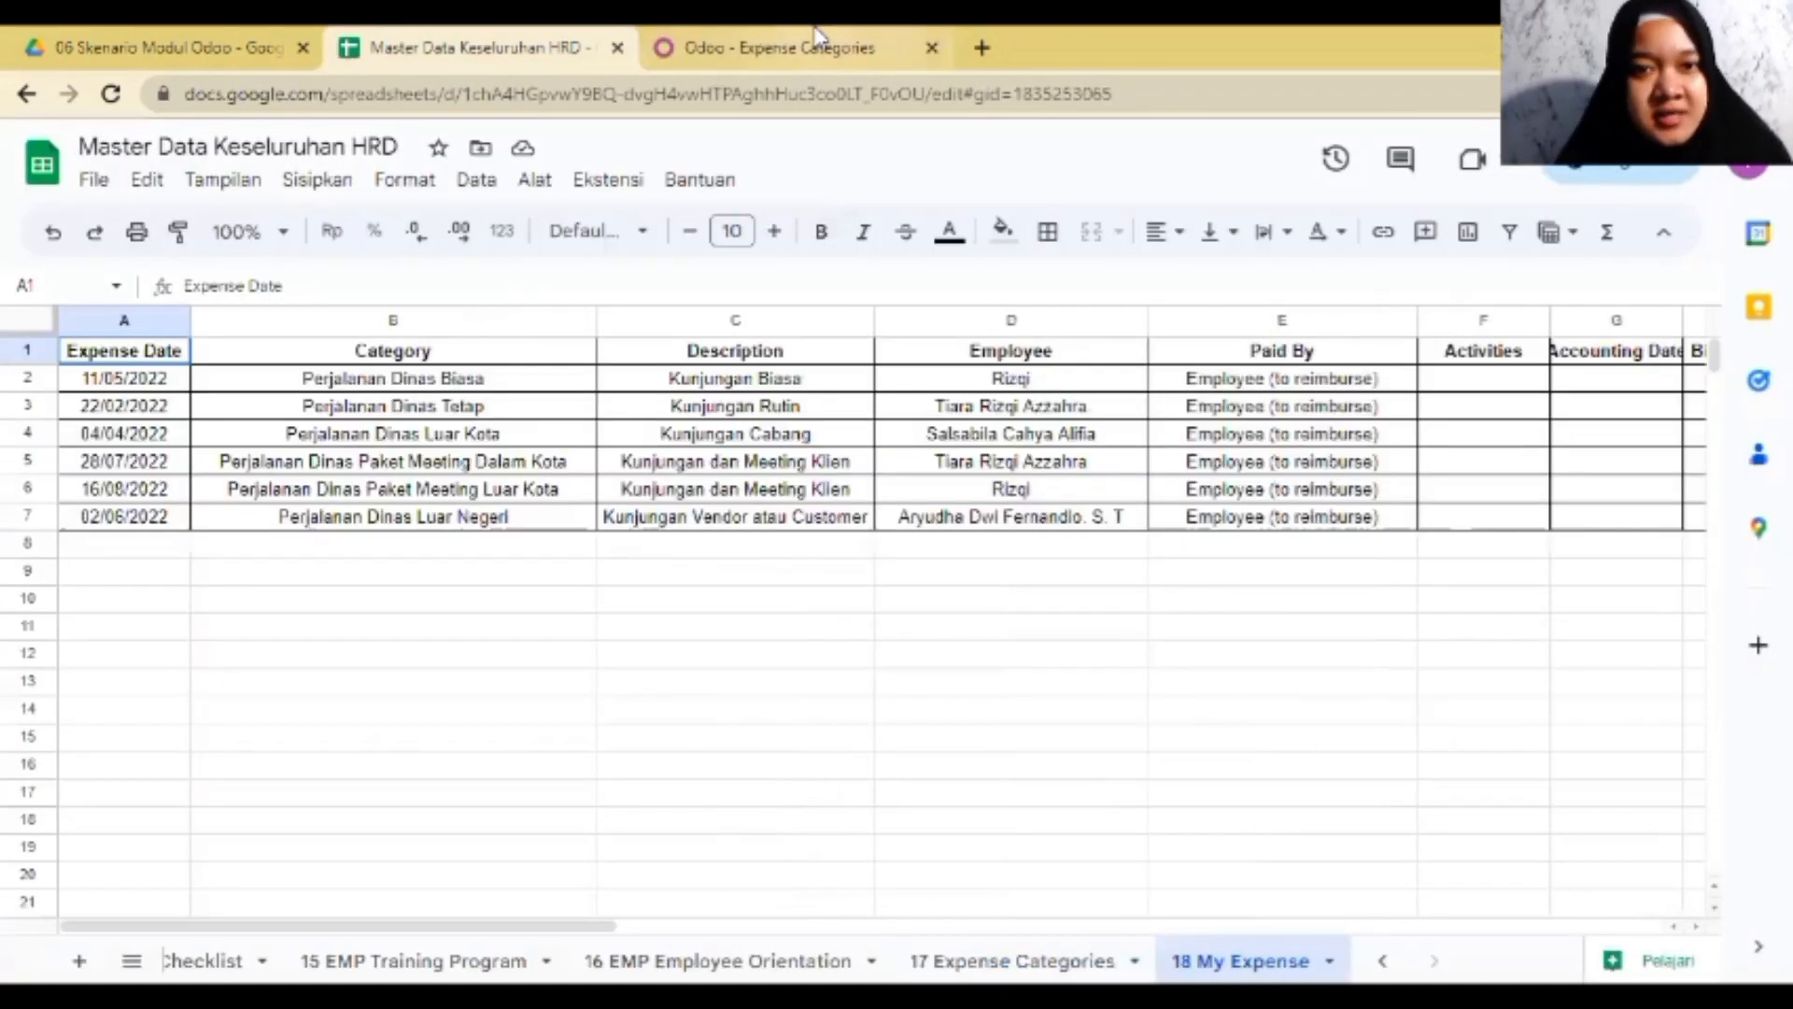
click(815, 37)
click(447, 37)
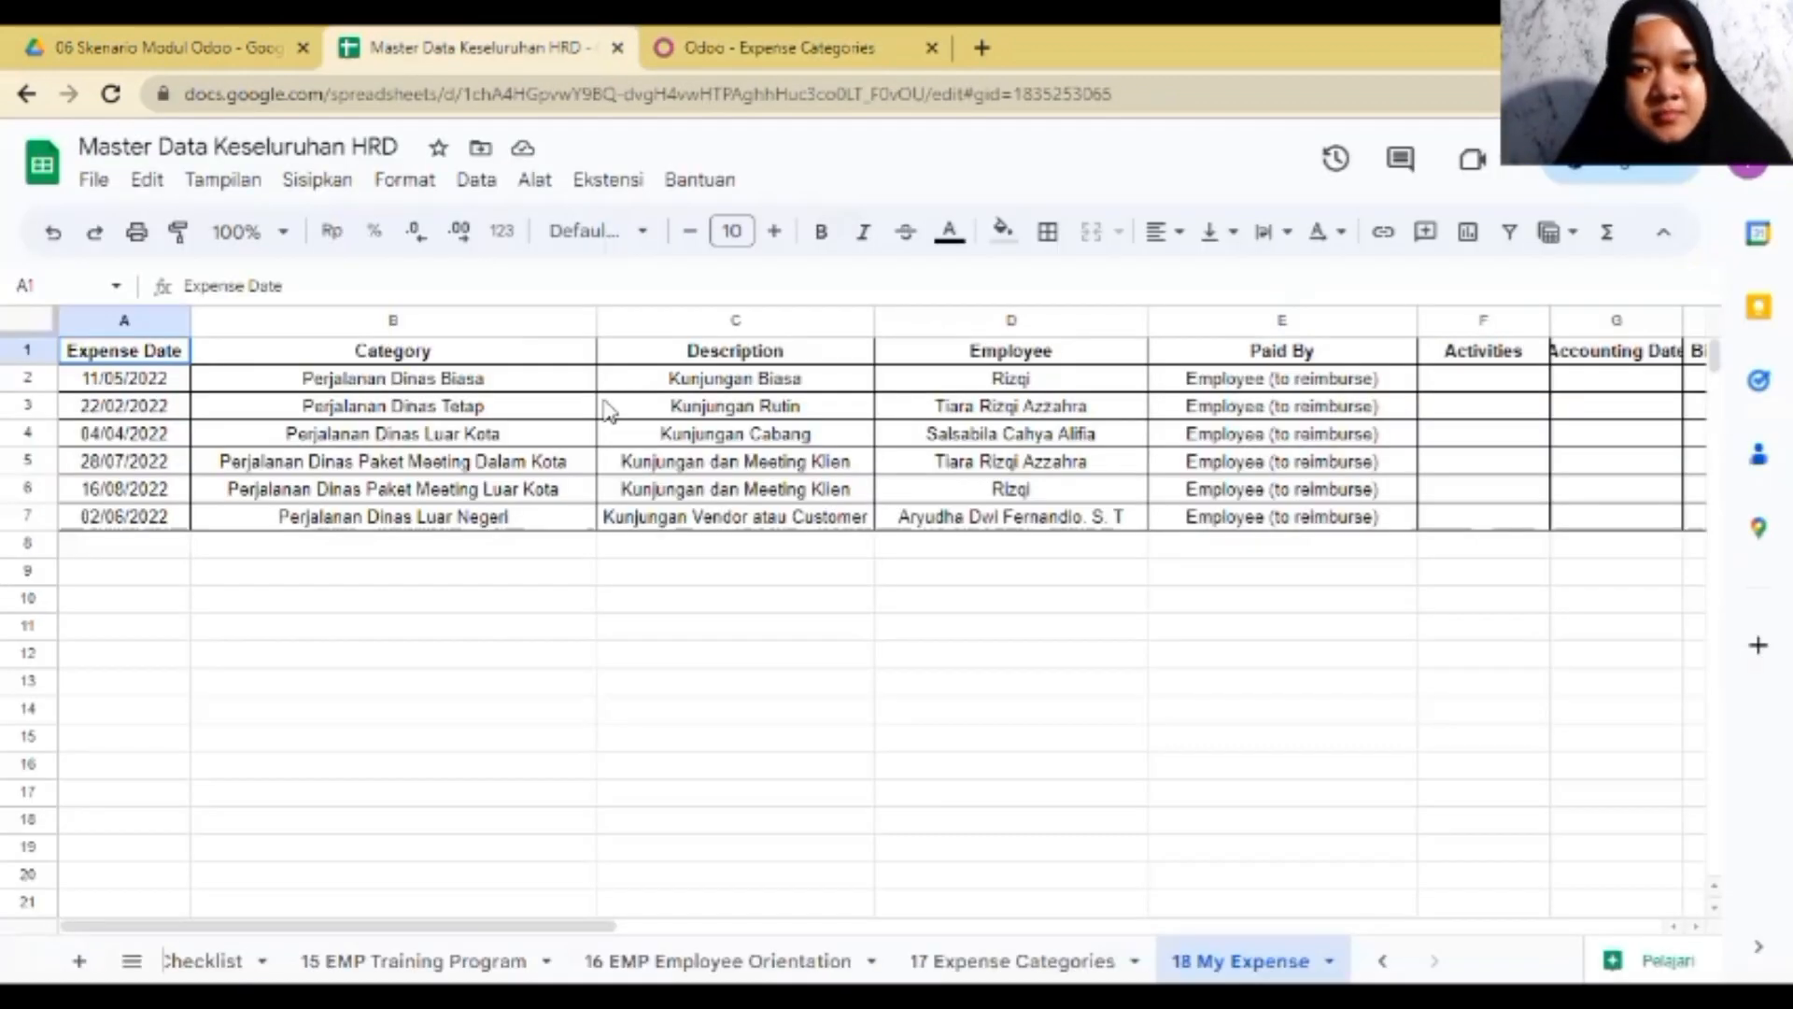
click(845, 48)
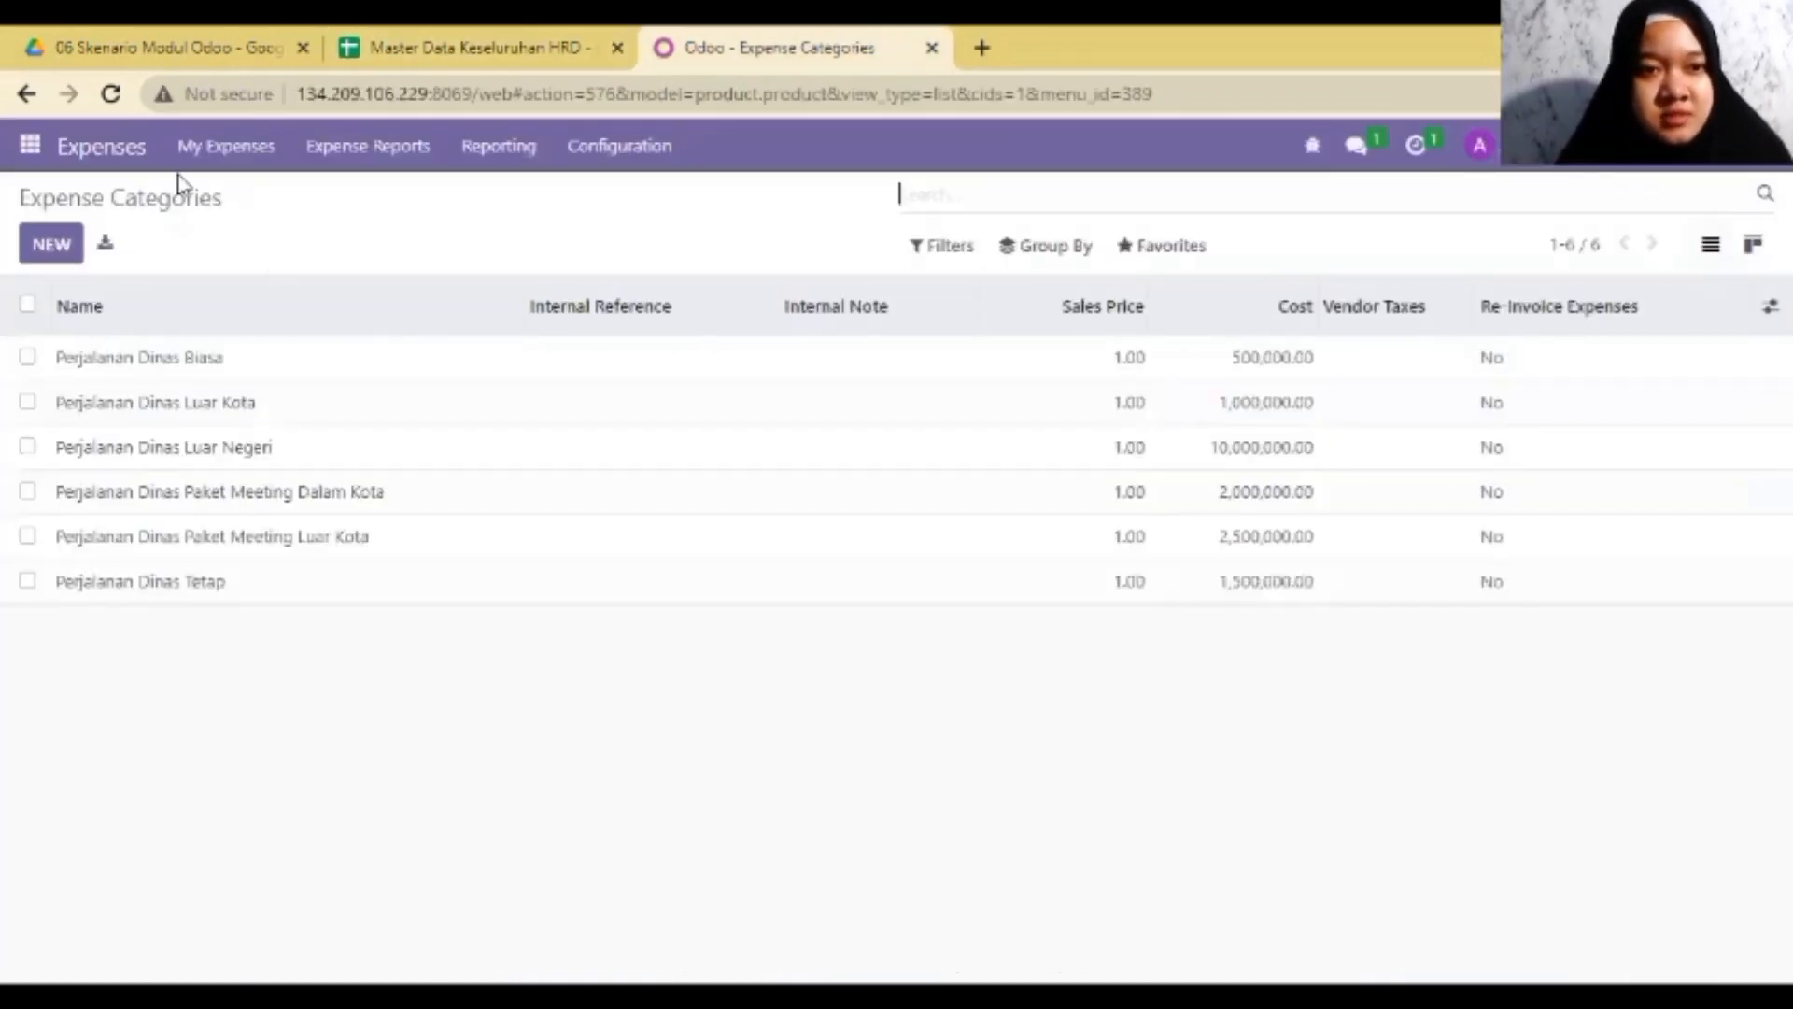
click(234, 151)
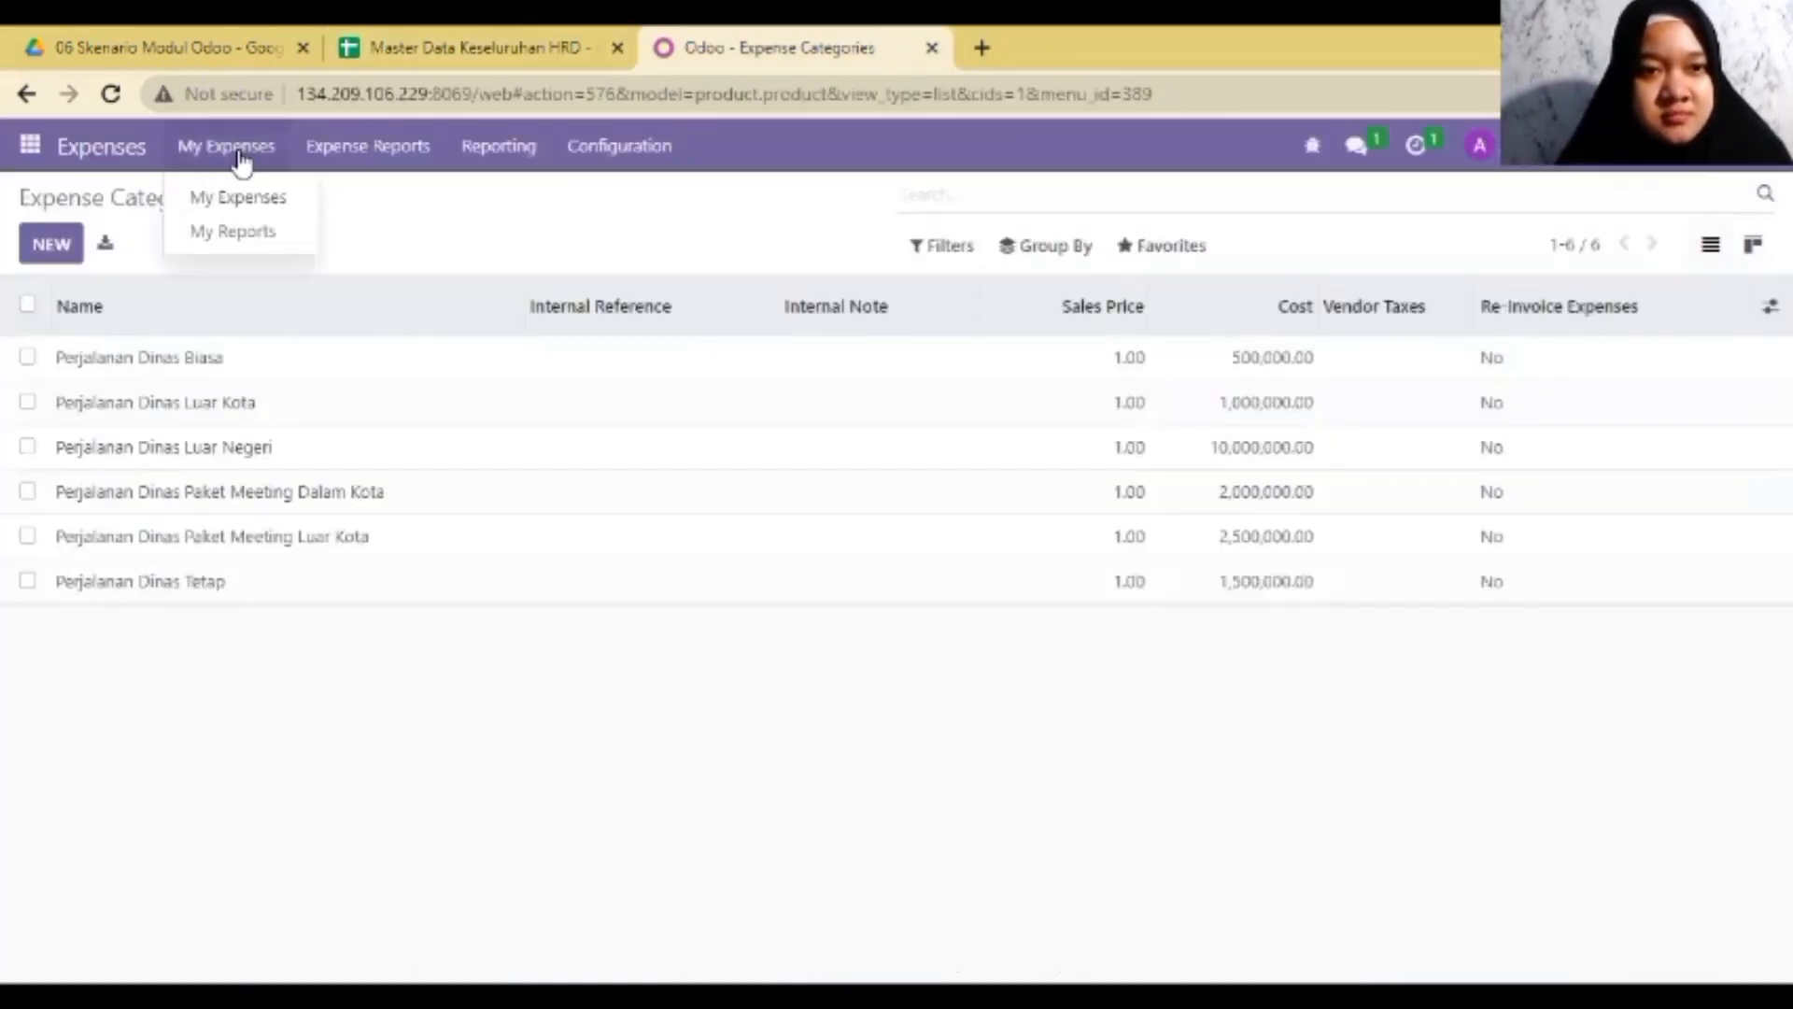
click(240, 200)
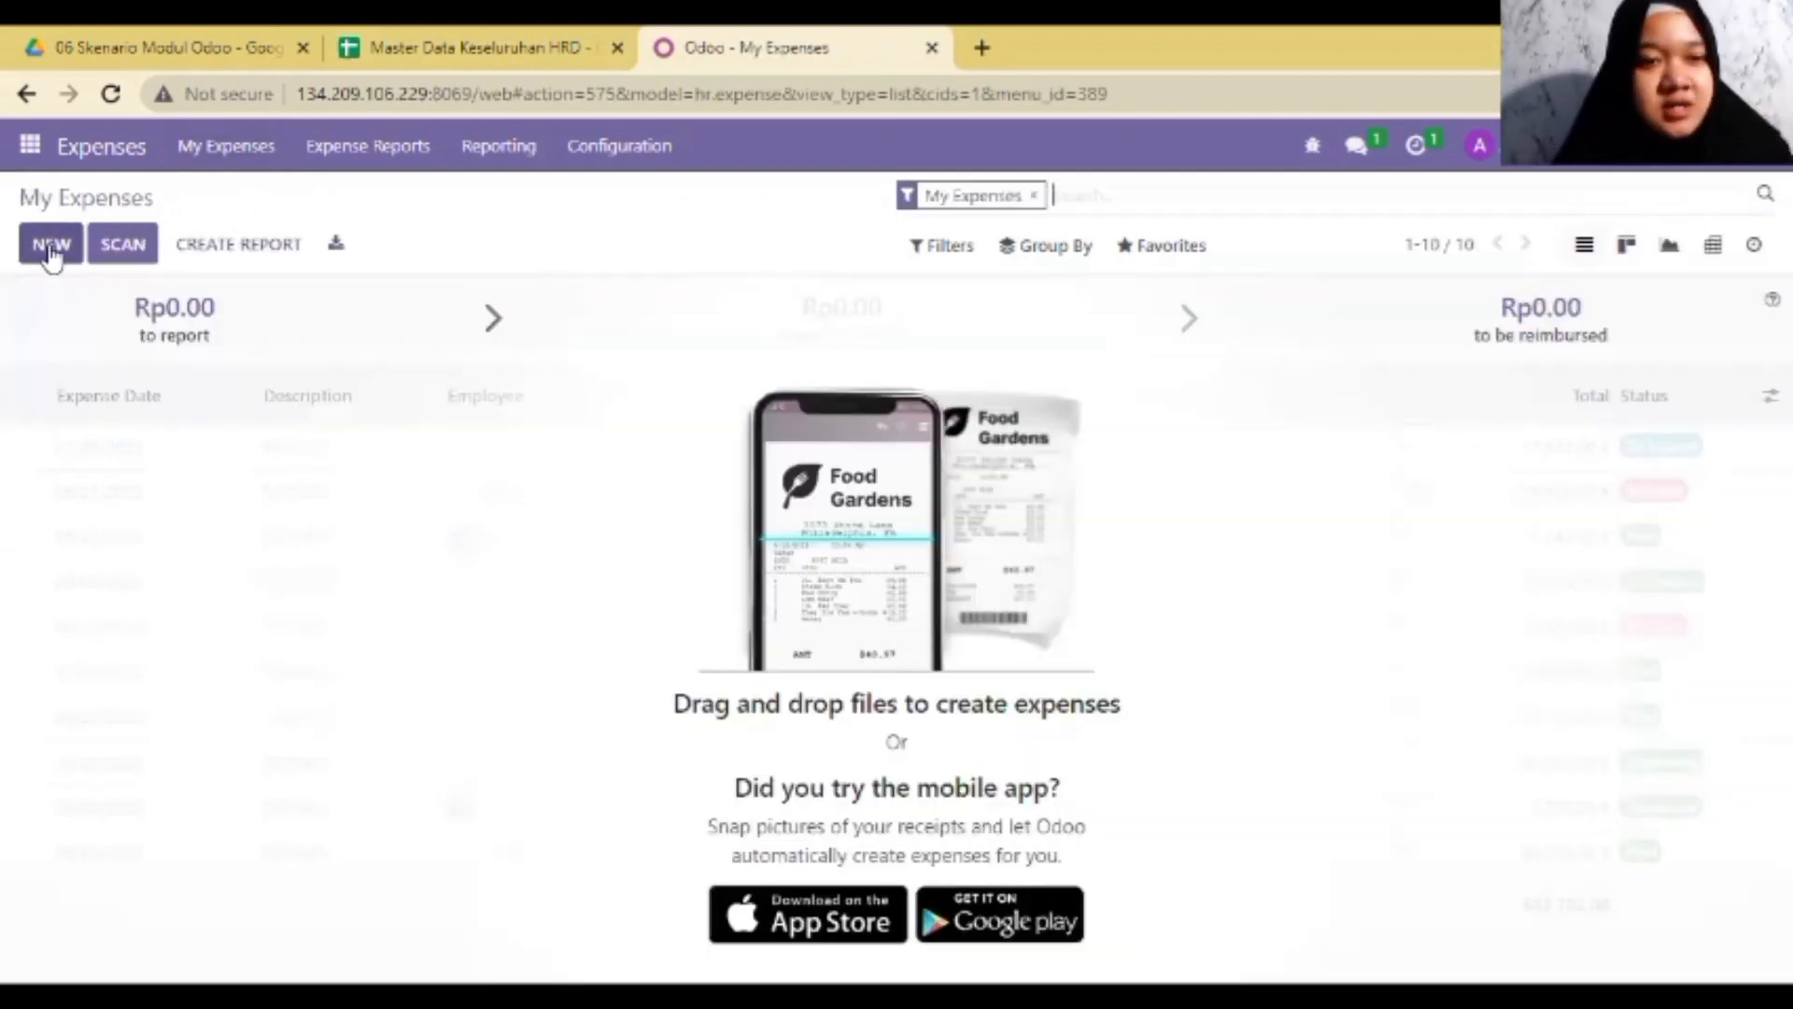
- Open a blank expense form, examine its category, employee, bill reference and account fields, and leave it unsaved
click(52, 246)
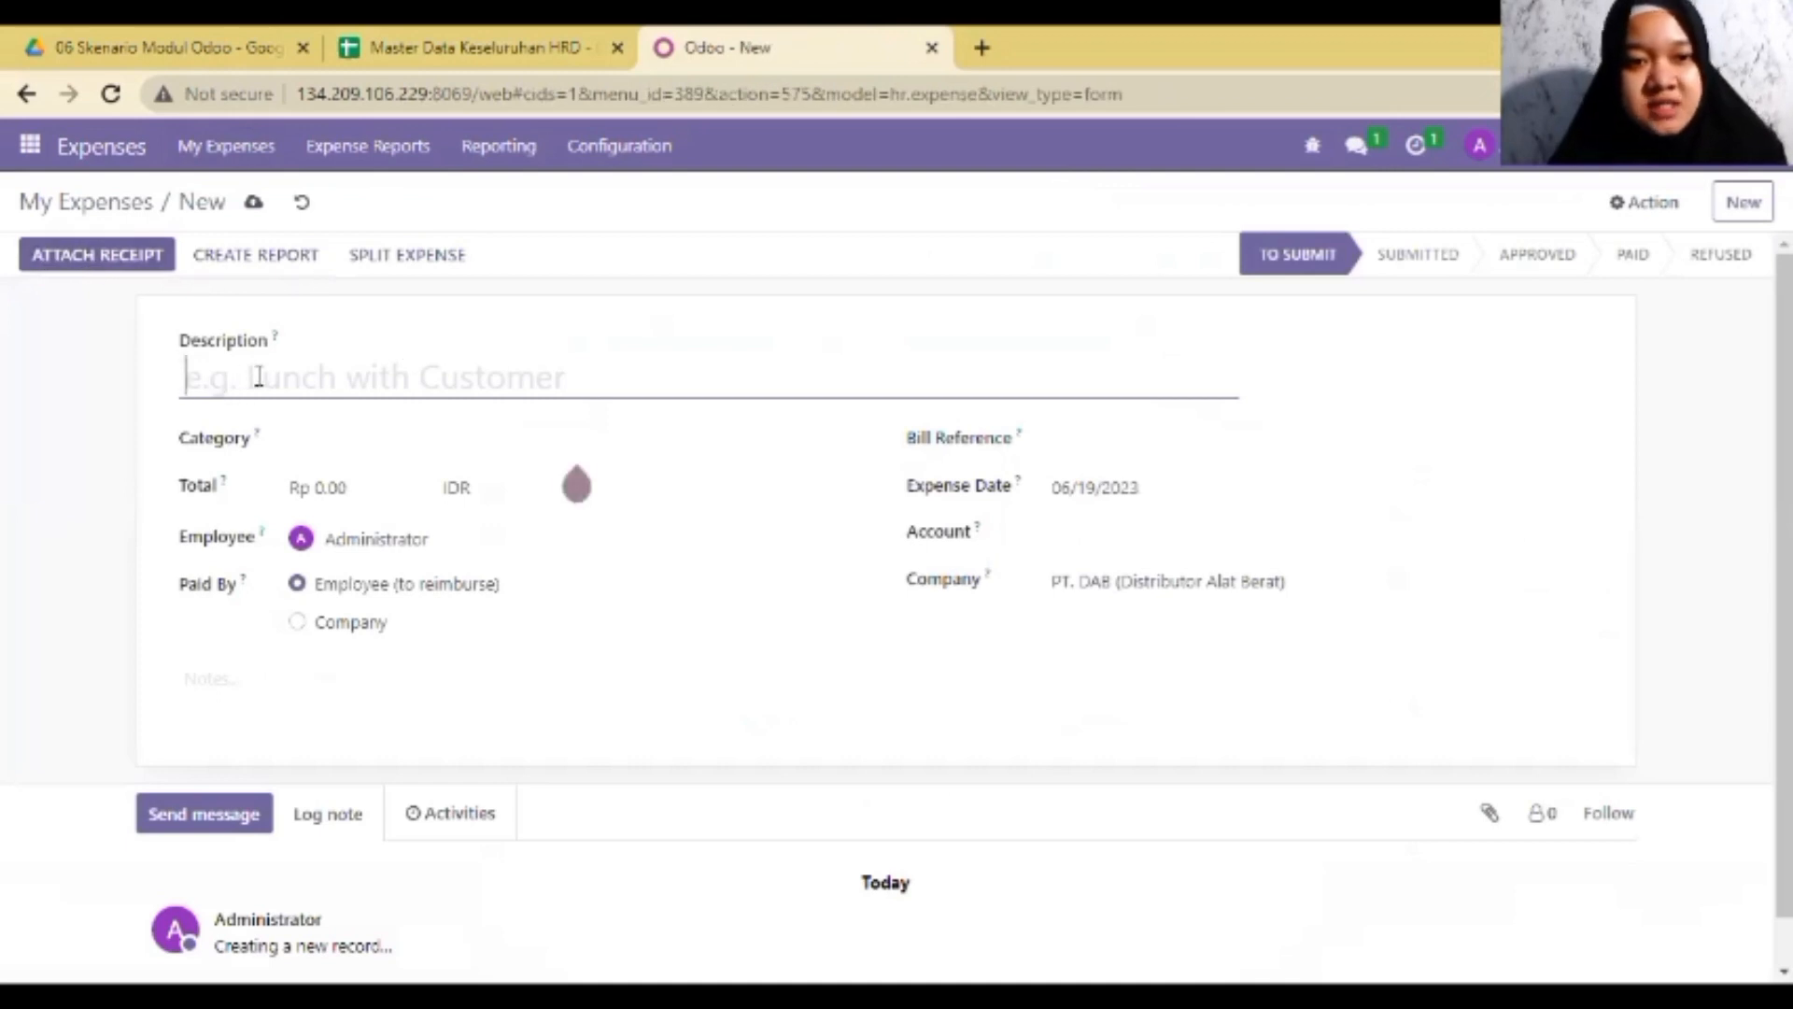
click(367, 441)
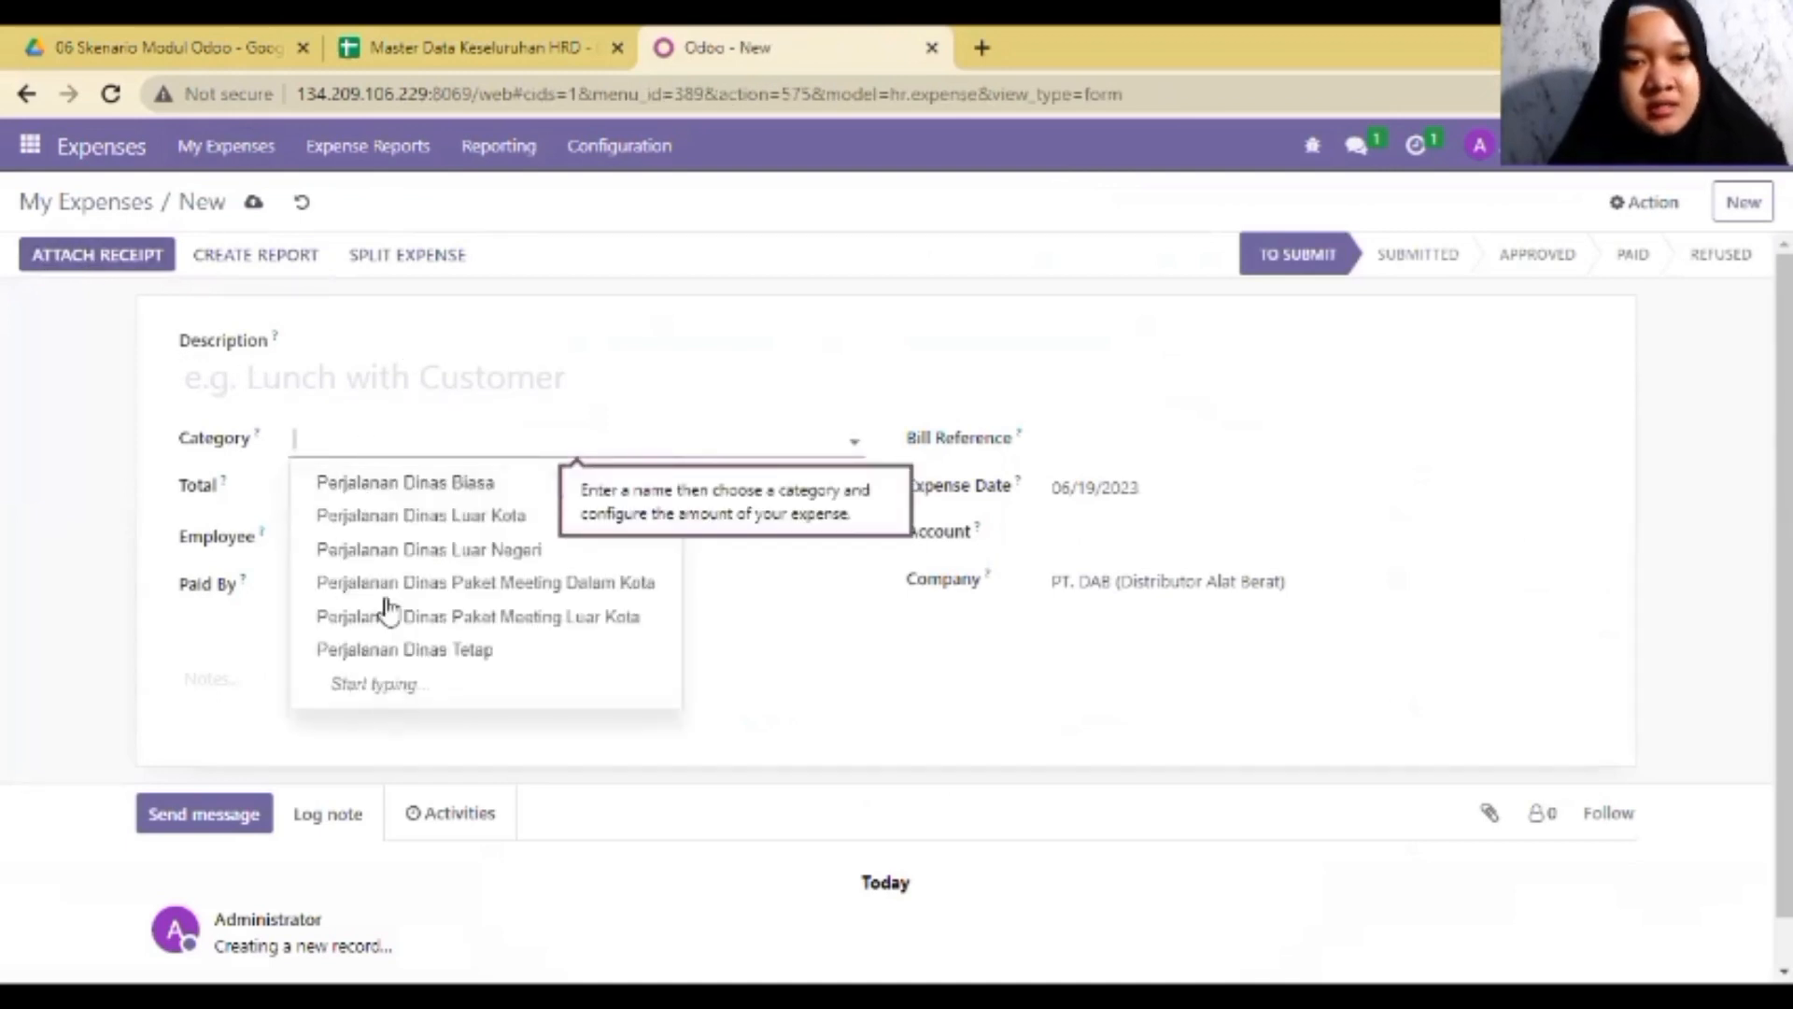
click(63, 610)
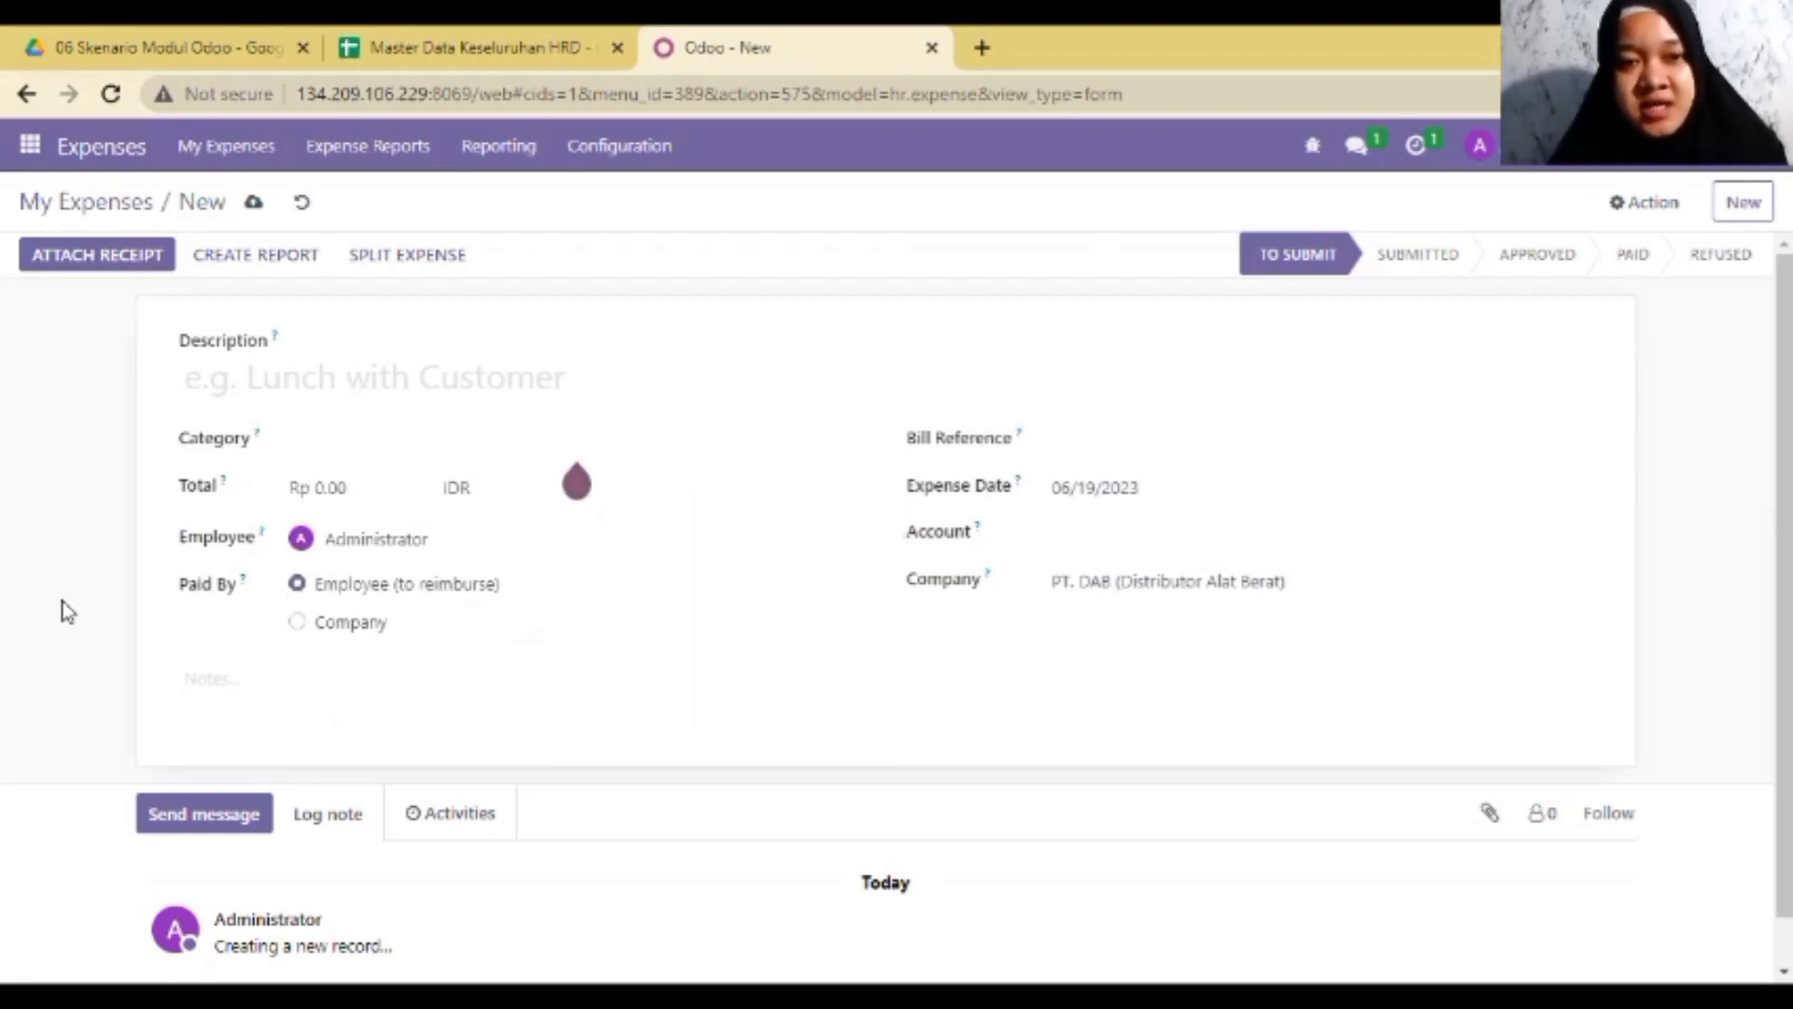
click(464, 528)
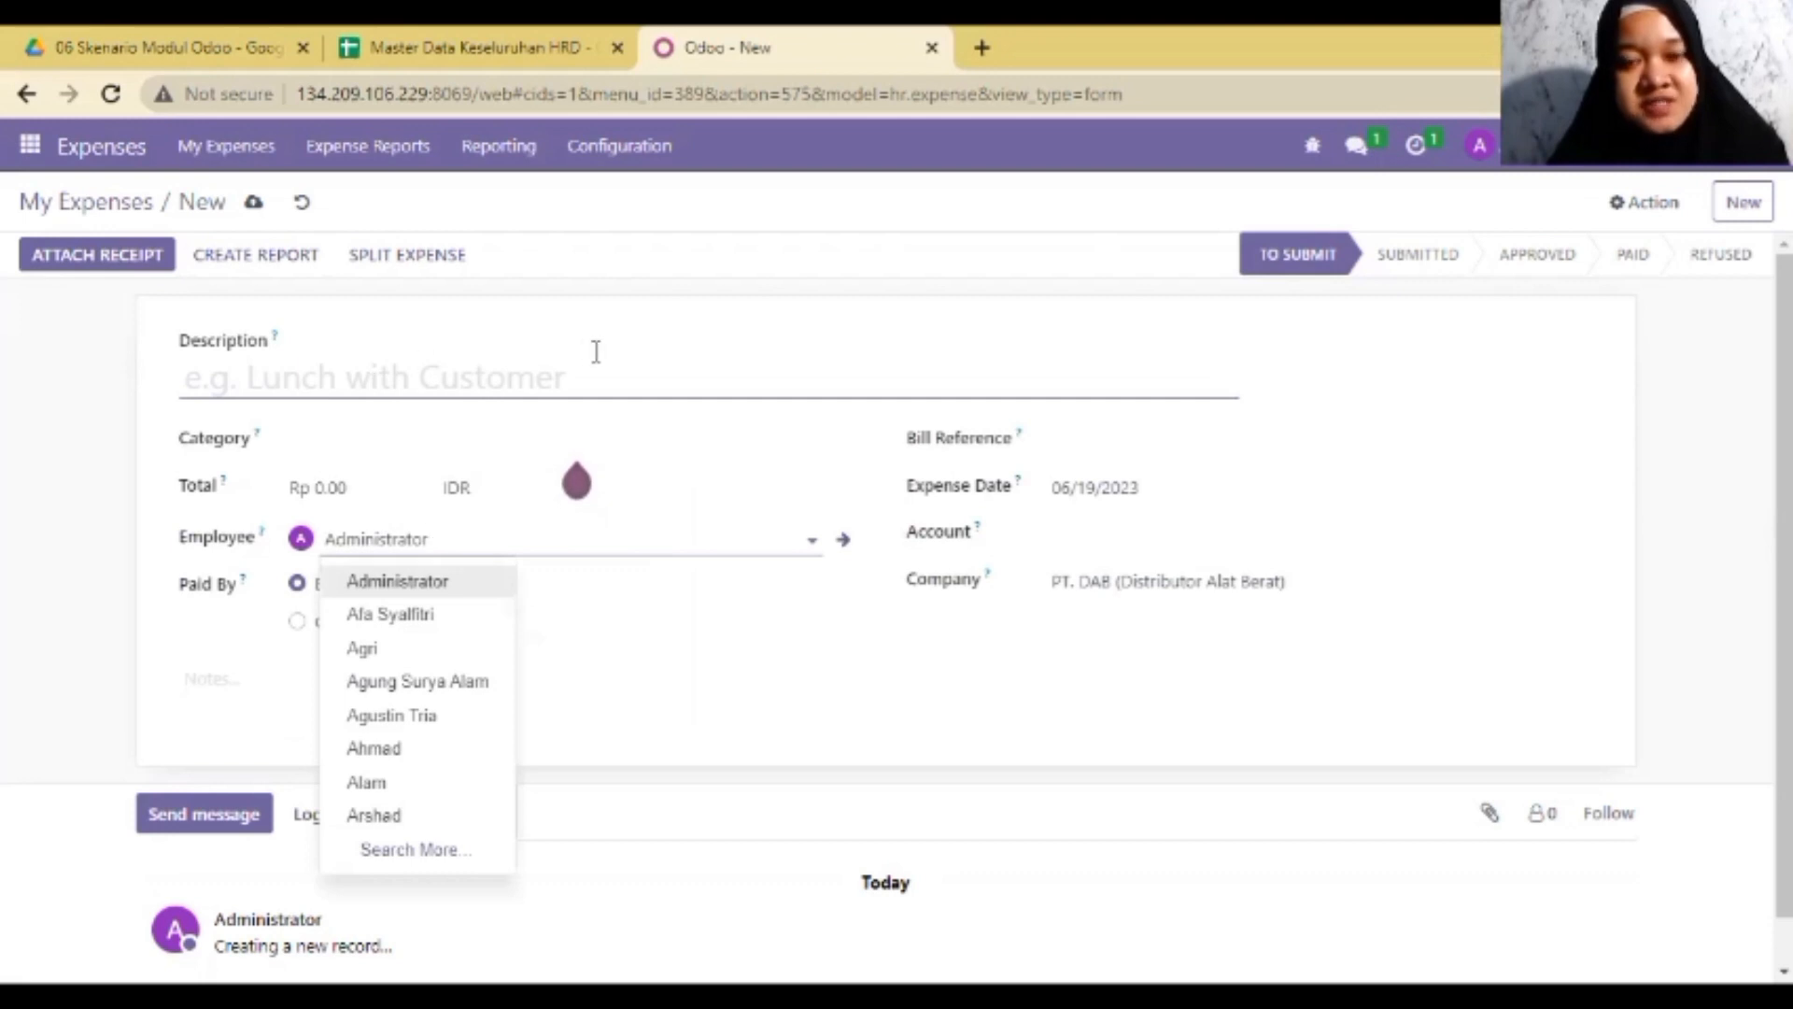
click(5, 486)
click(1146, 443)
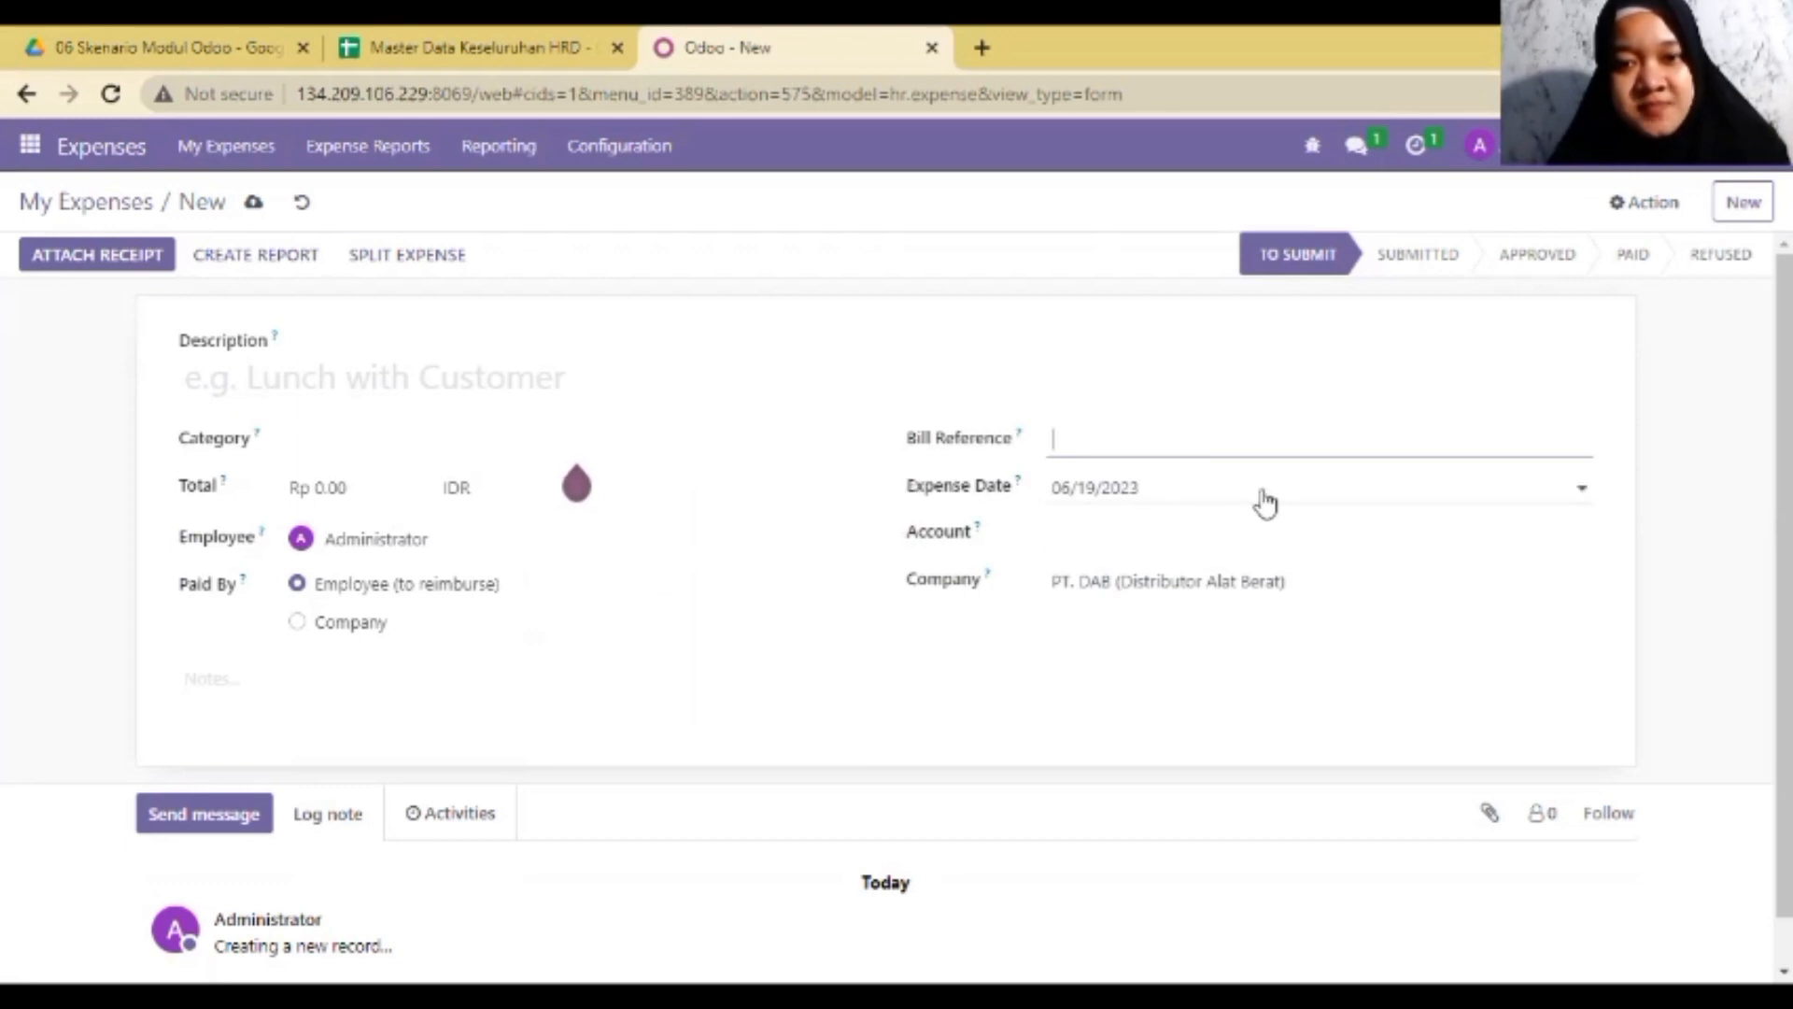
click(1101, 534)
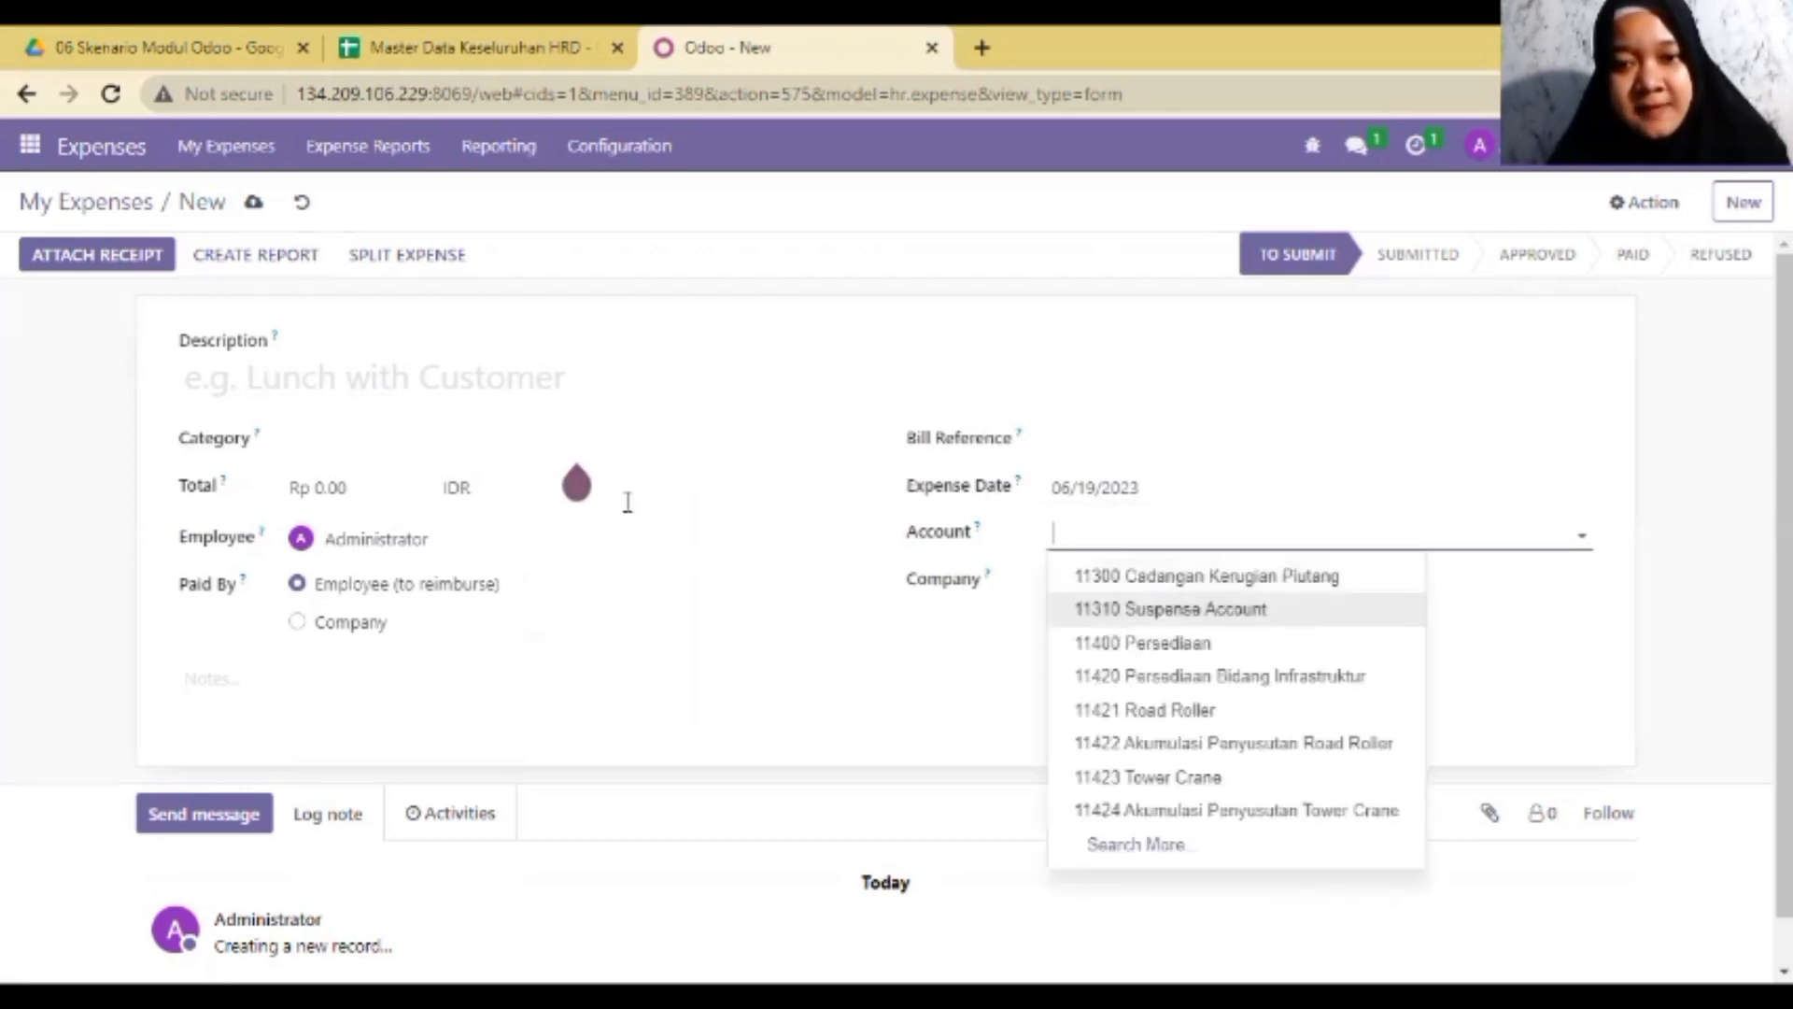
click(5, 517)
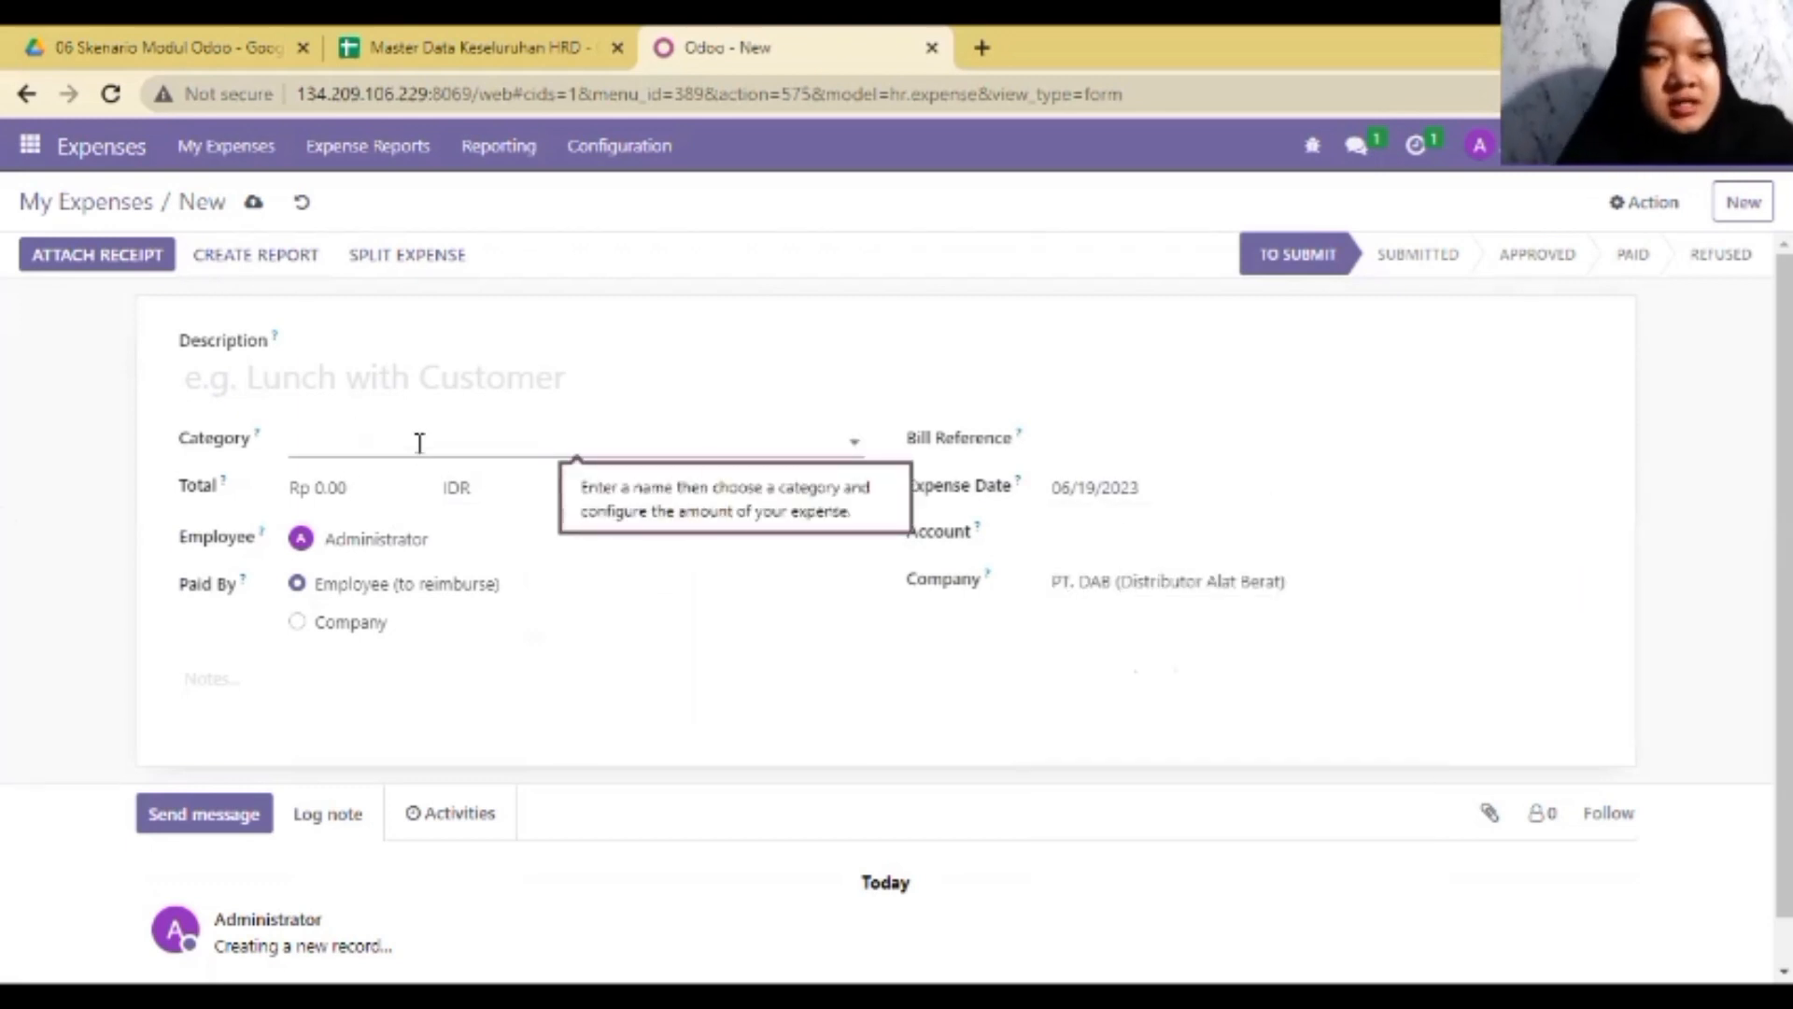
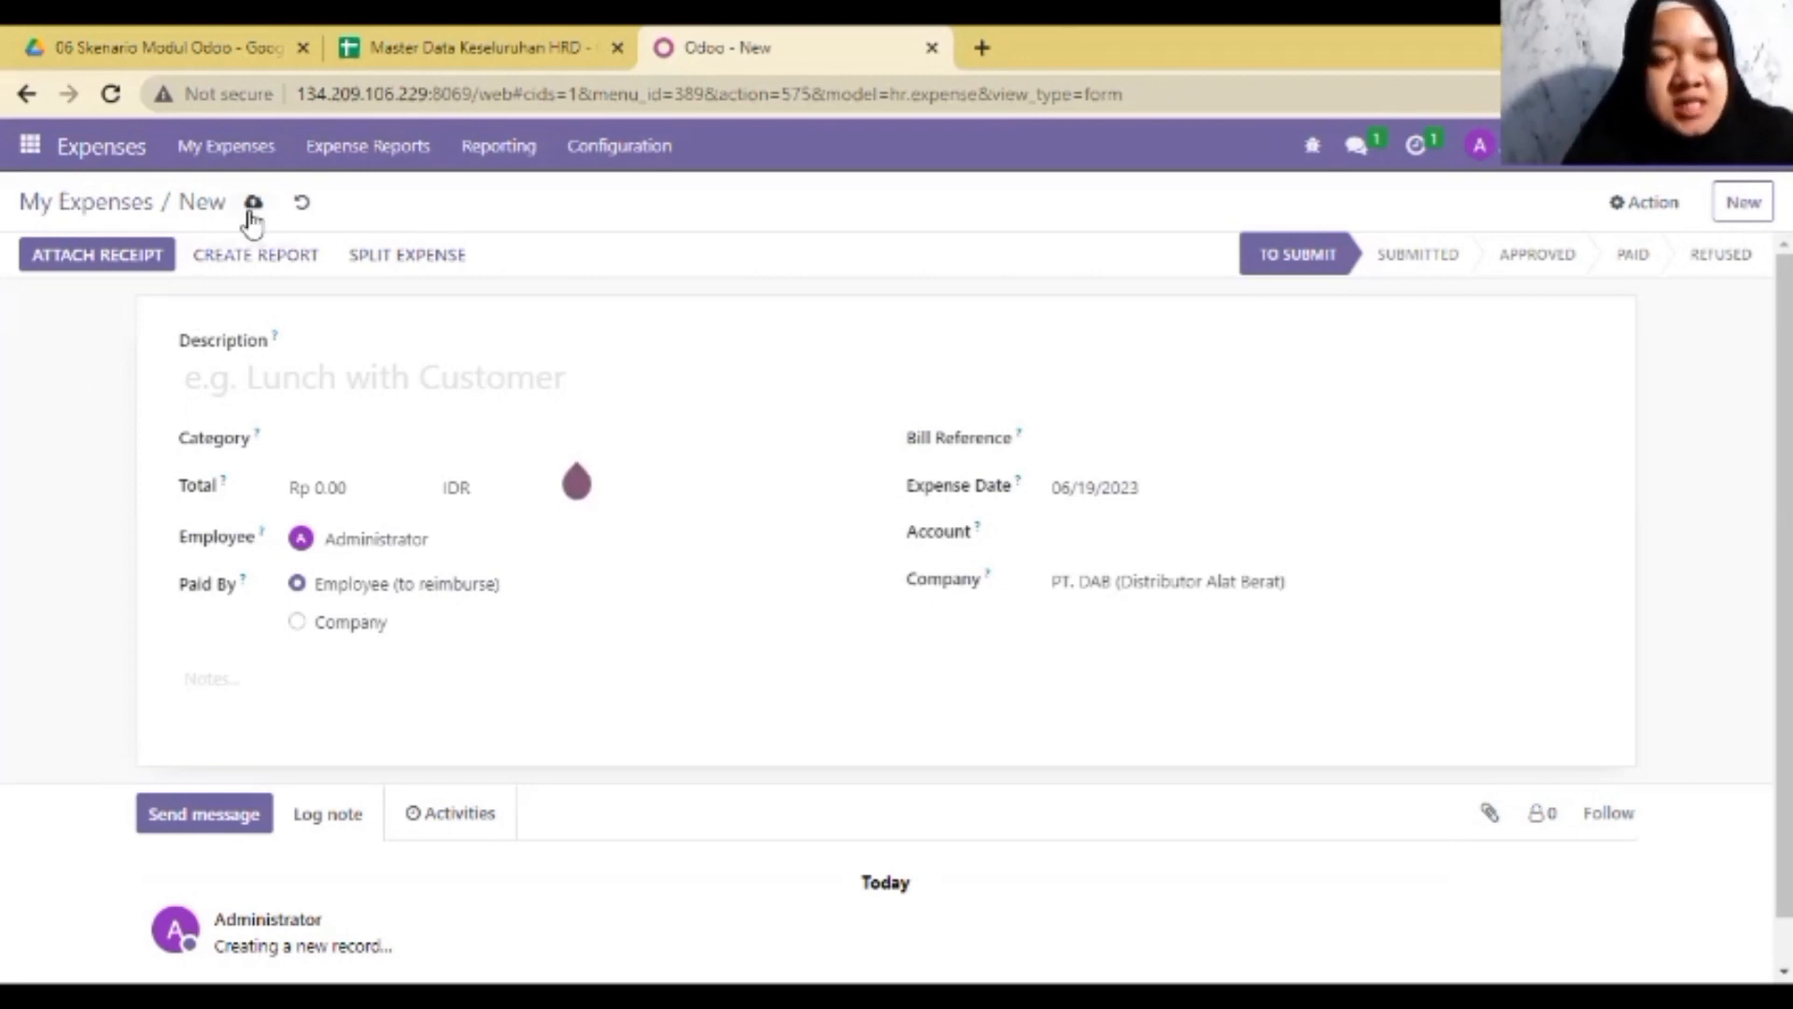
click(140, 200)
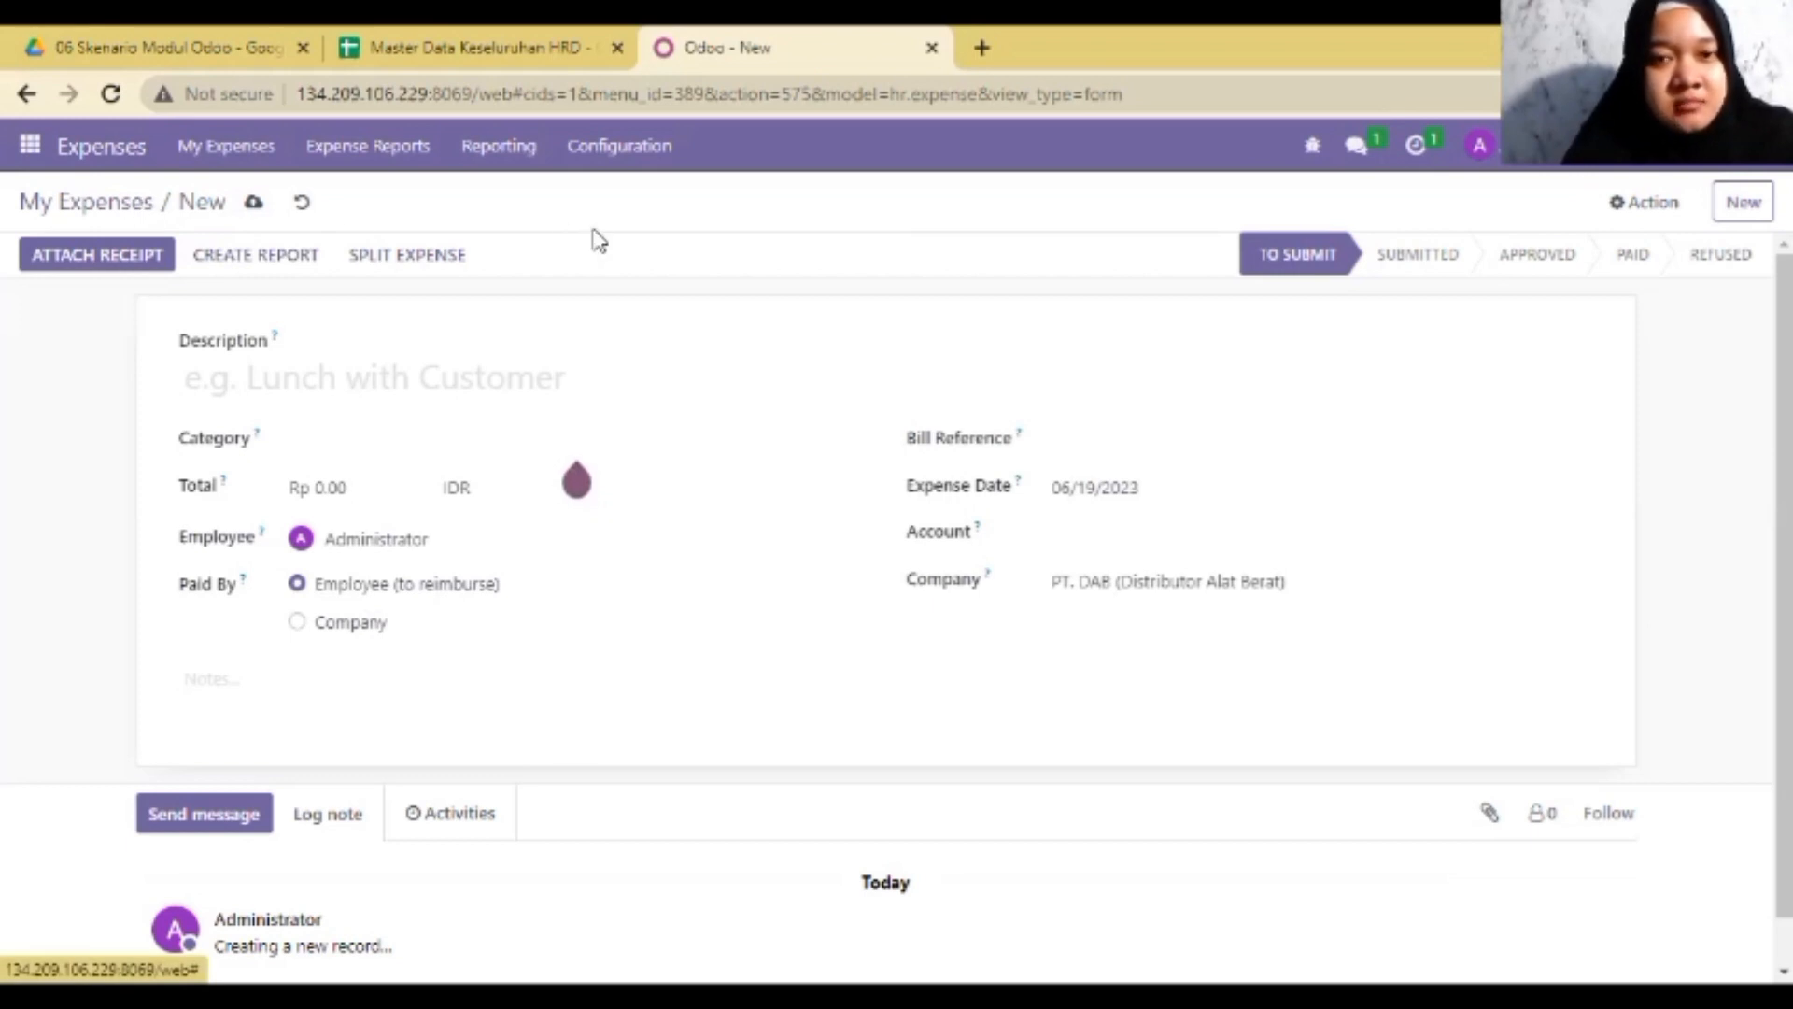
- Load the 18 My Expense sheet of Master Data Keseluruhan HRD.xlsx for import, test it, and leave the import
click(1167, 251)
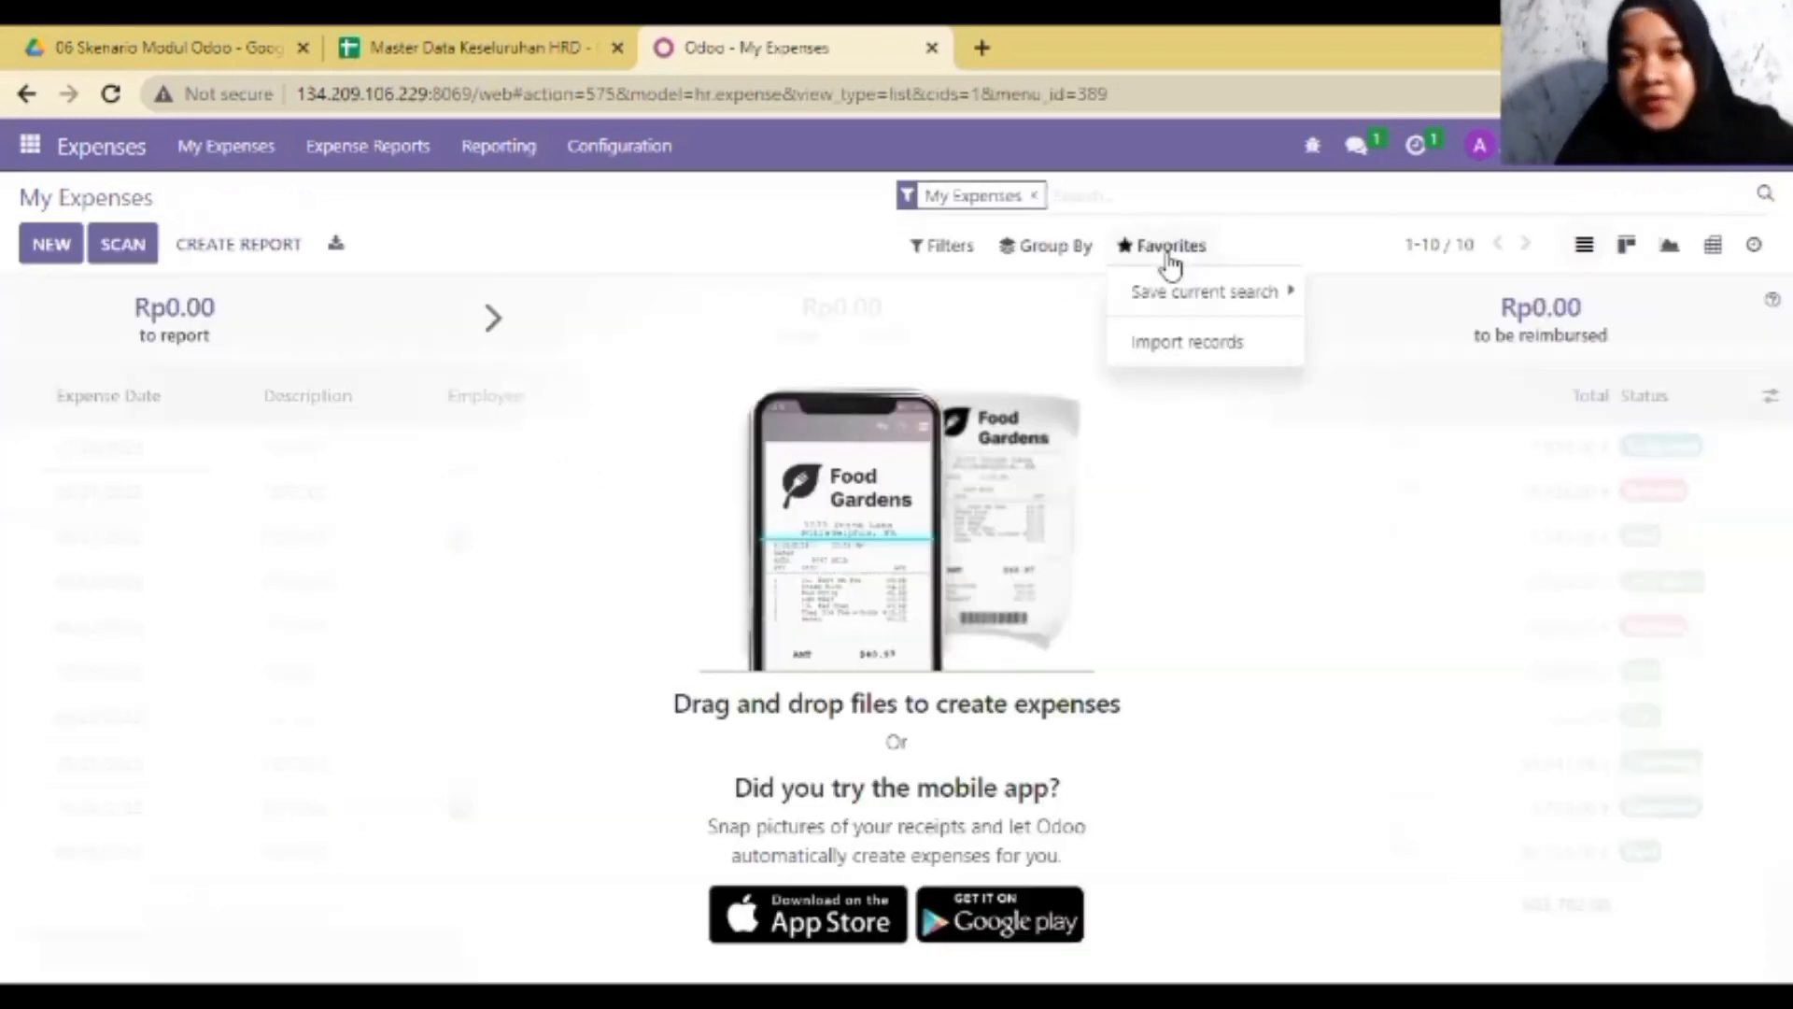
click(1197, 345)
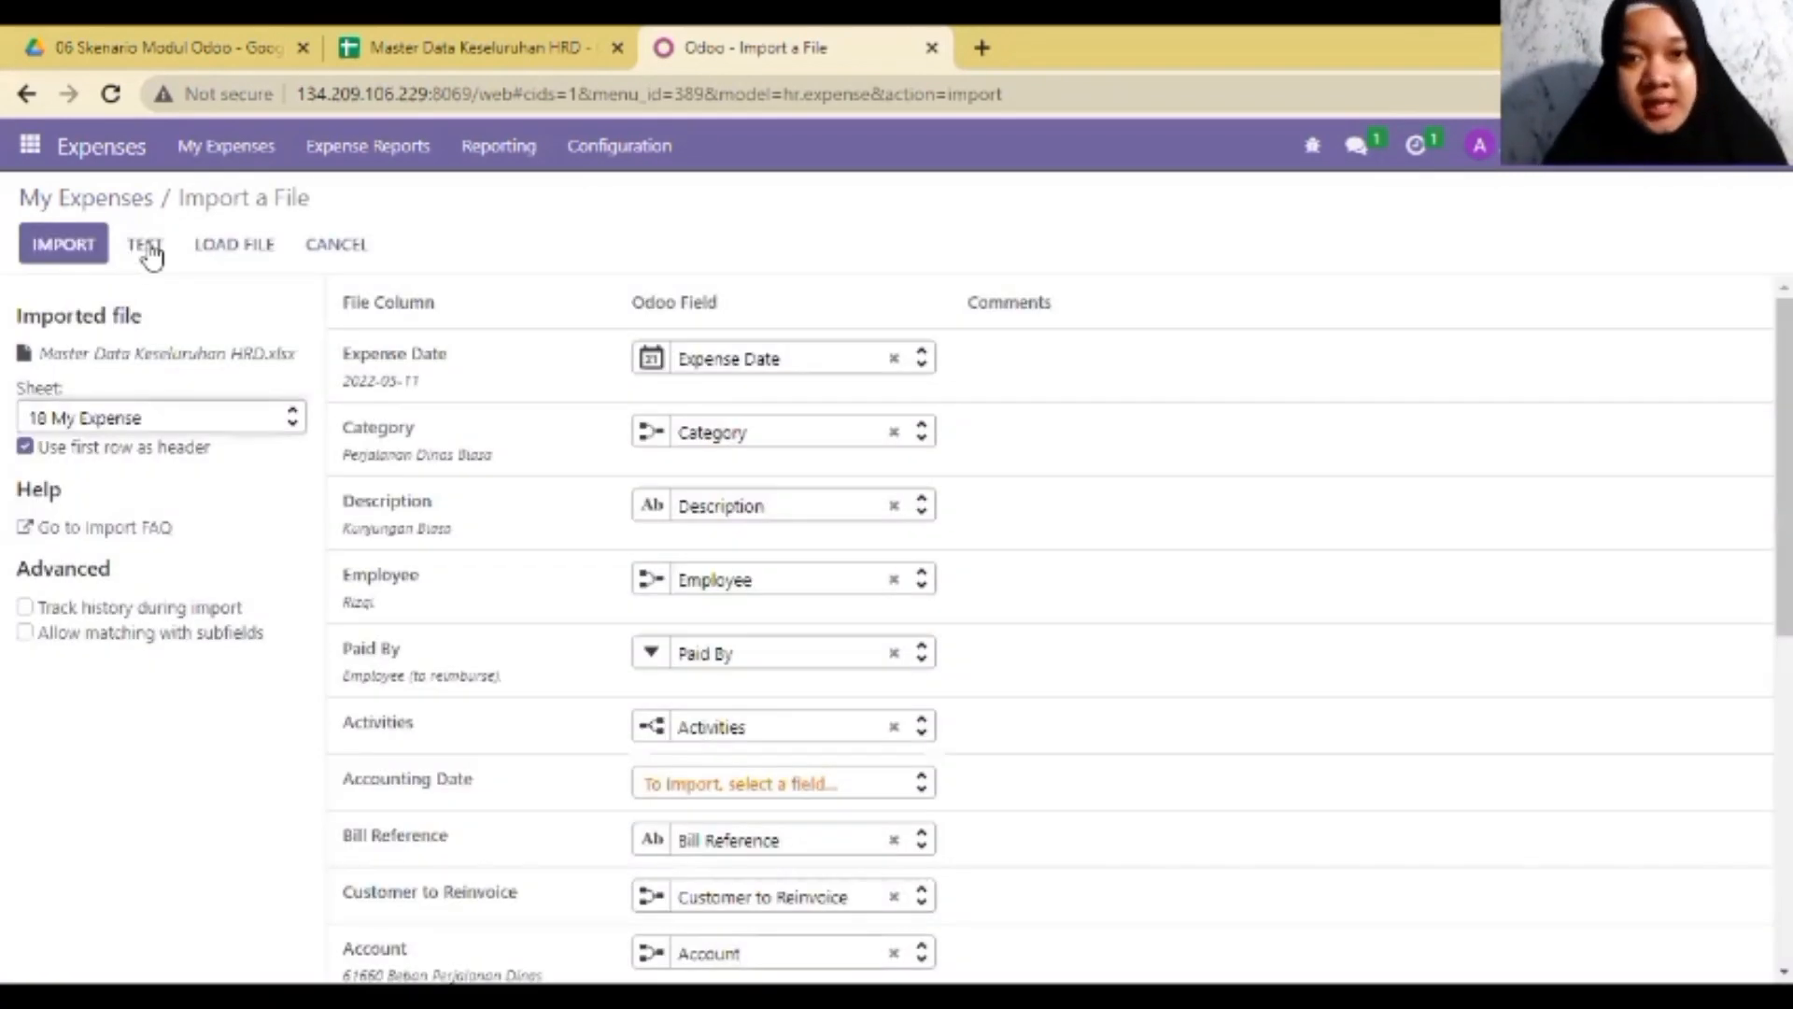
click(148, 243)
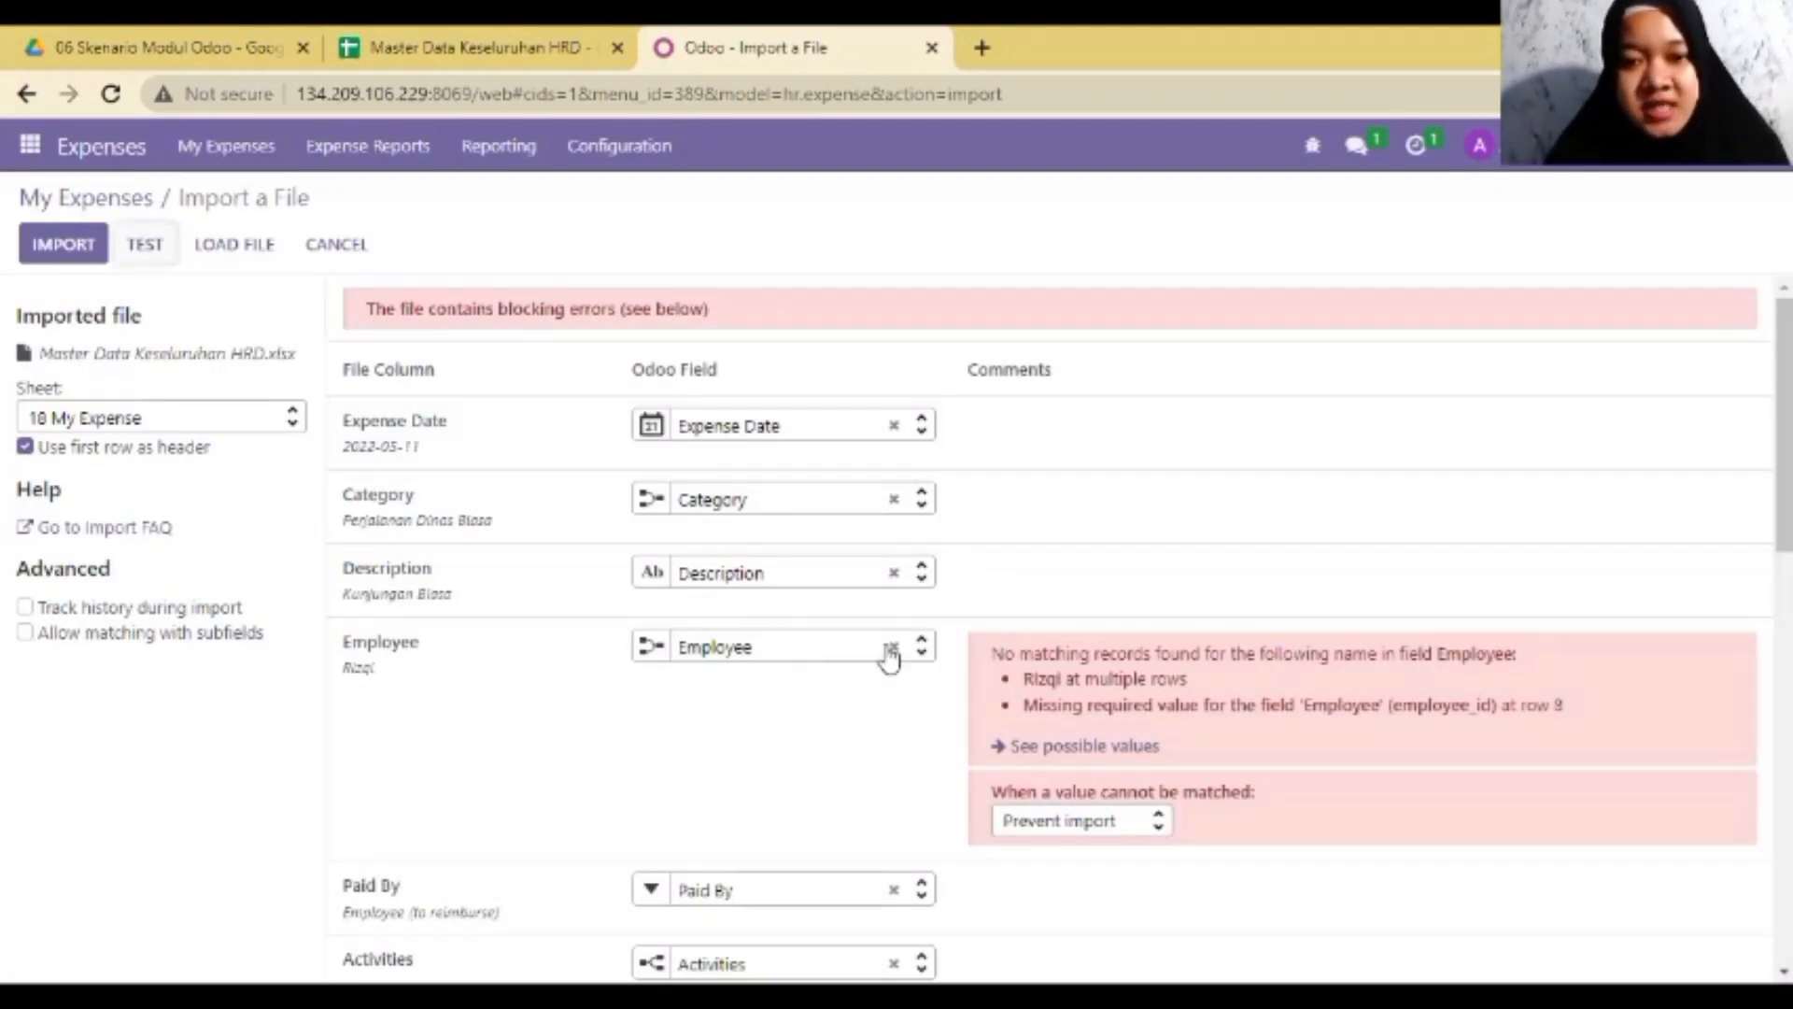
click(893, 647)
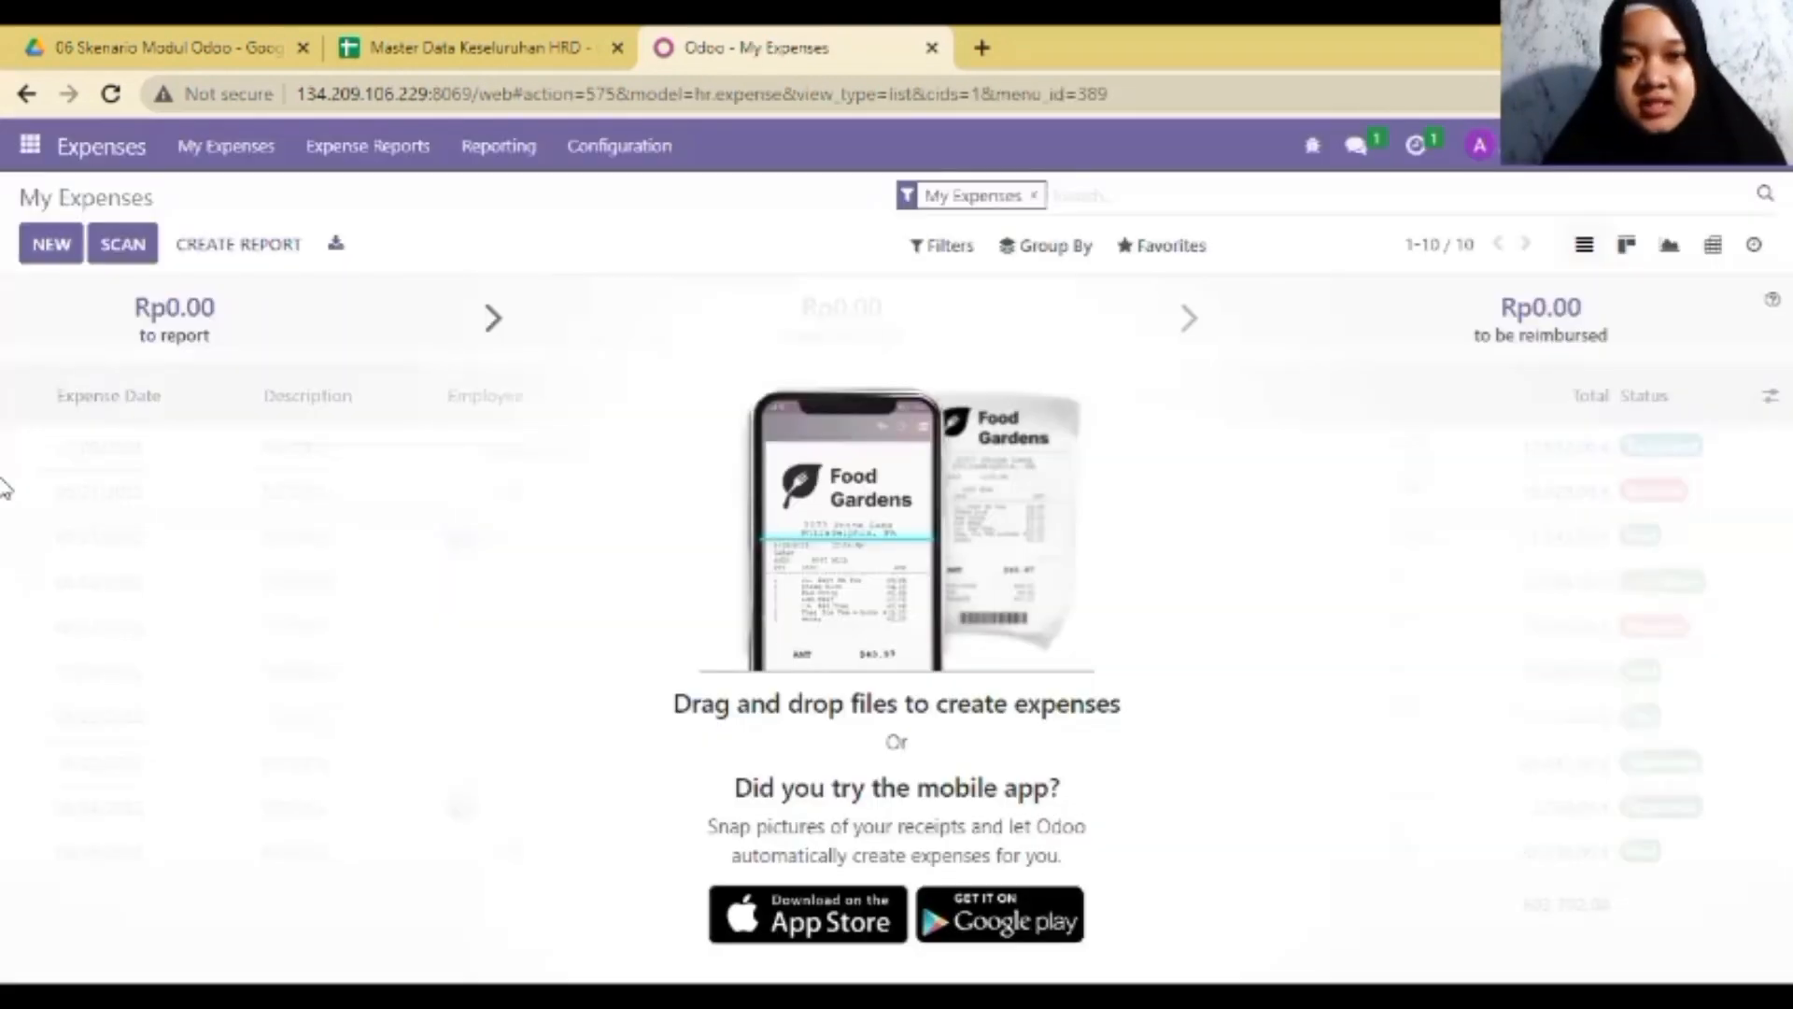
- Clear the My Expenses filter to examine the Kunjungan Vendor atau Customer expense, and switch to the Discuss inbox
click(1032, 197)
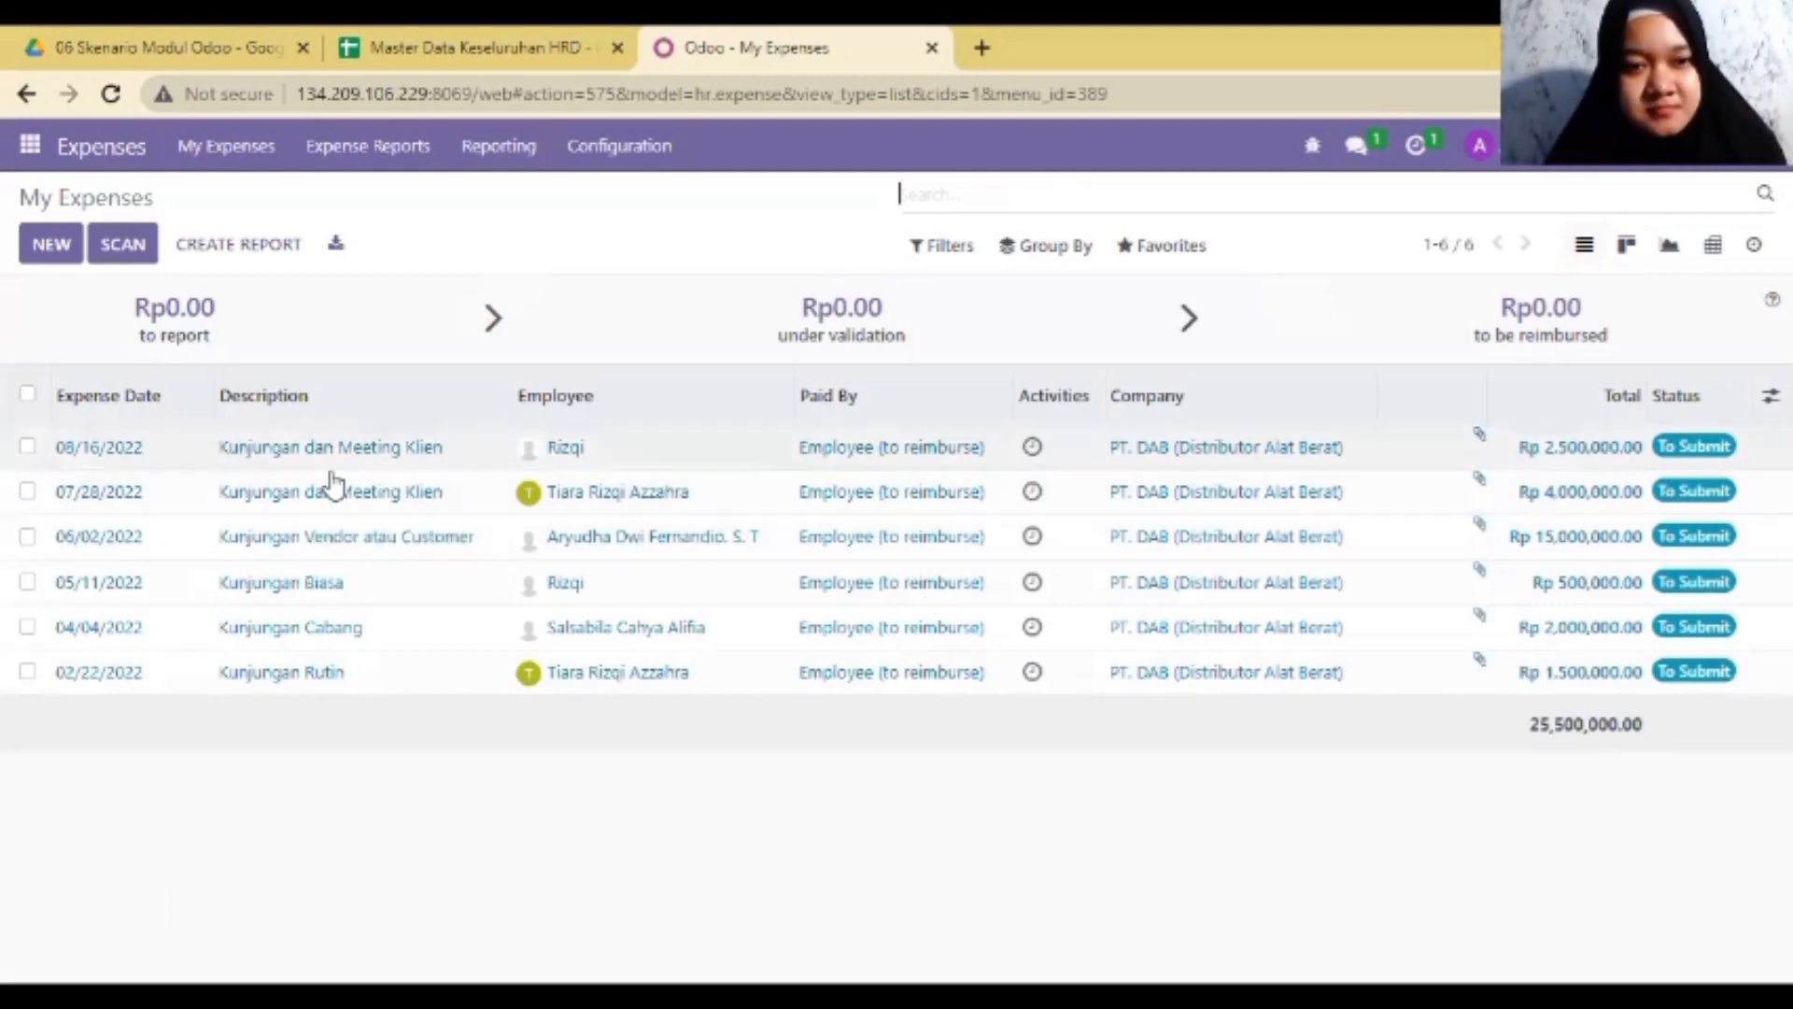
click(355, 533)
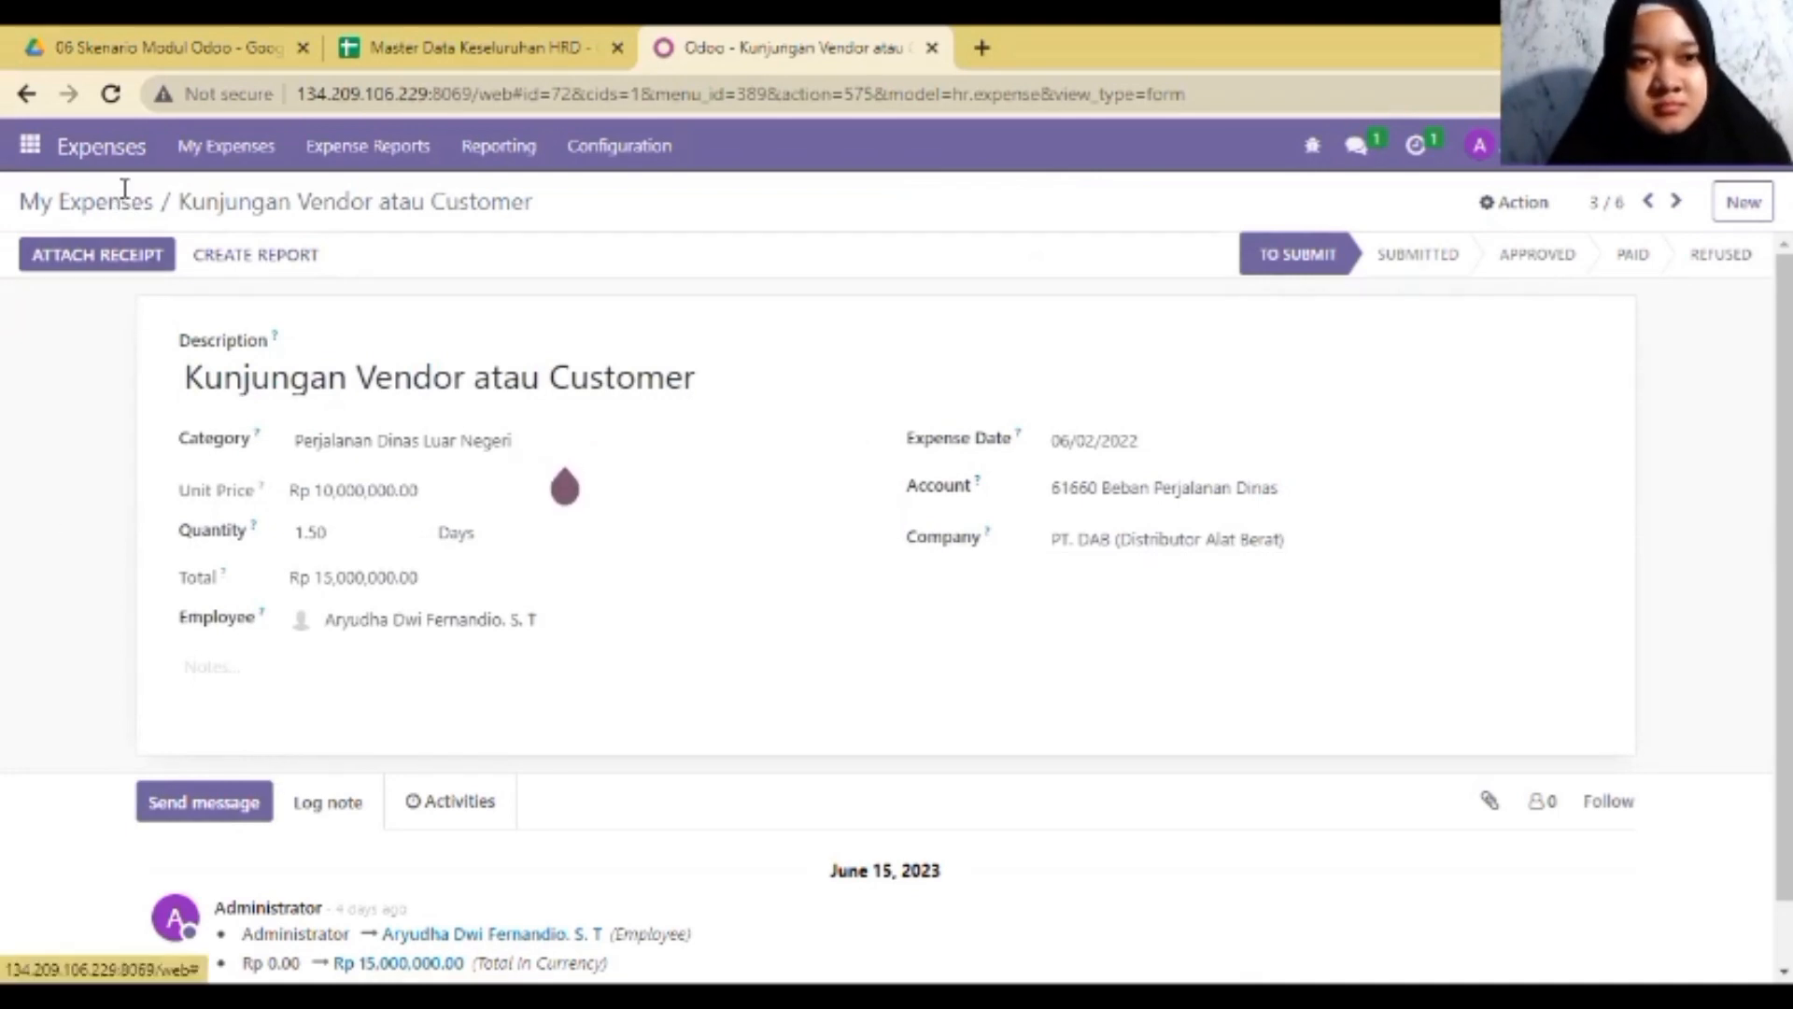
click(67, 161)
click(25, 151)
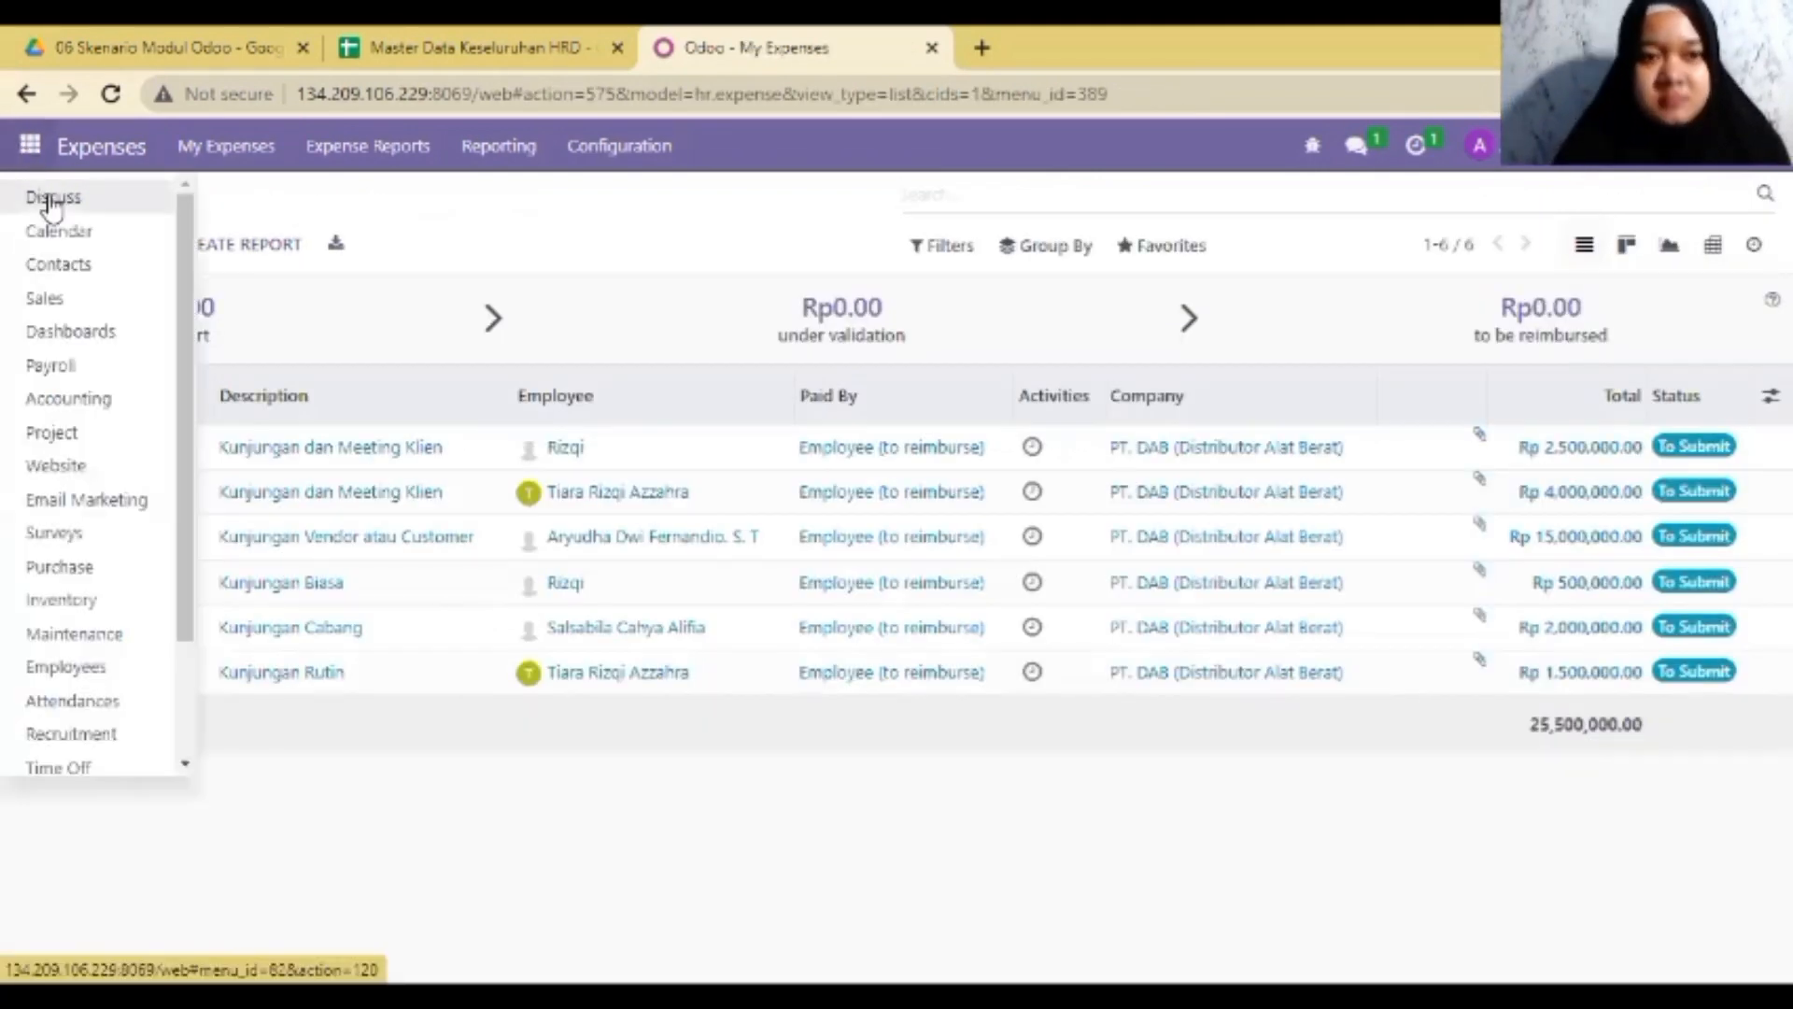
click(49, 193)
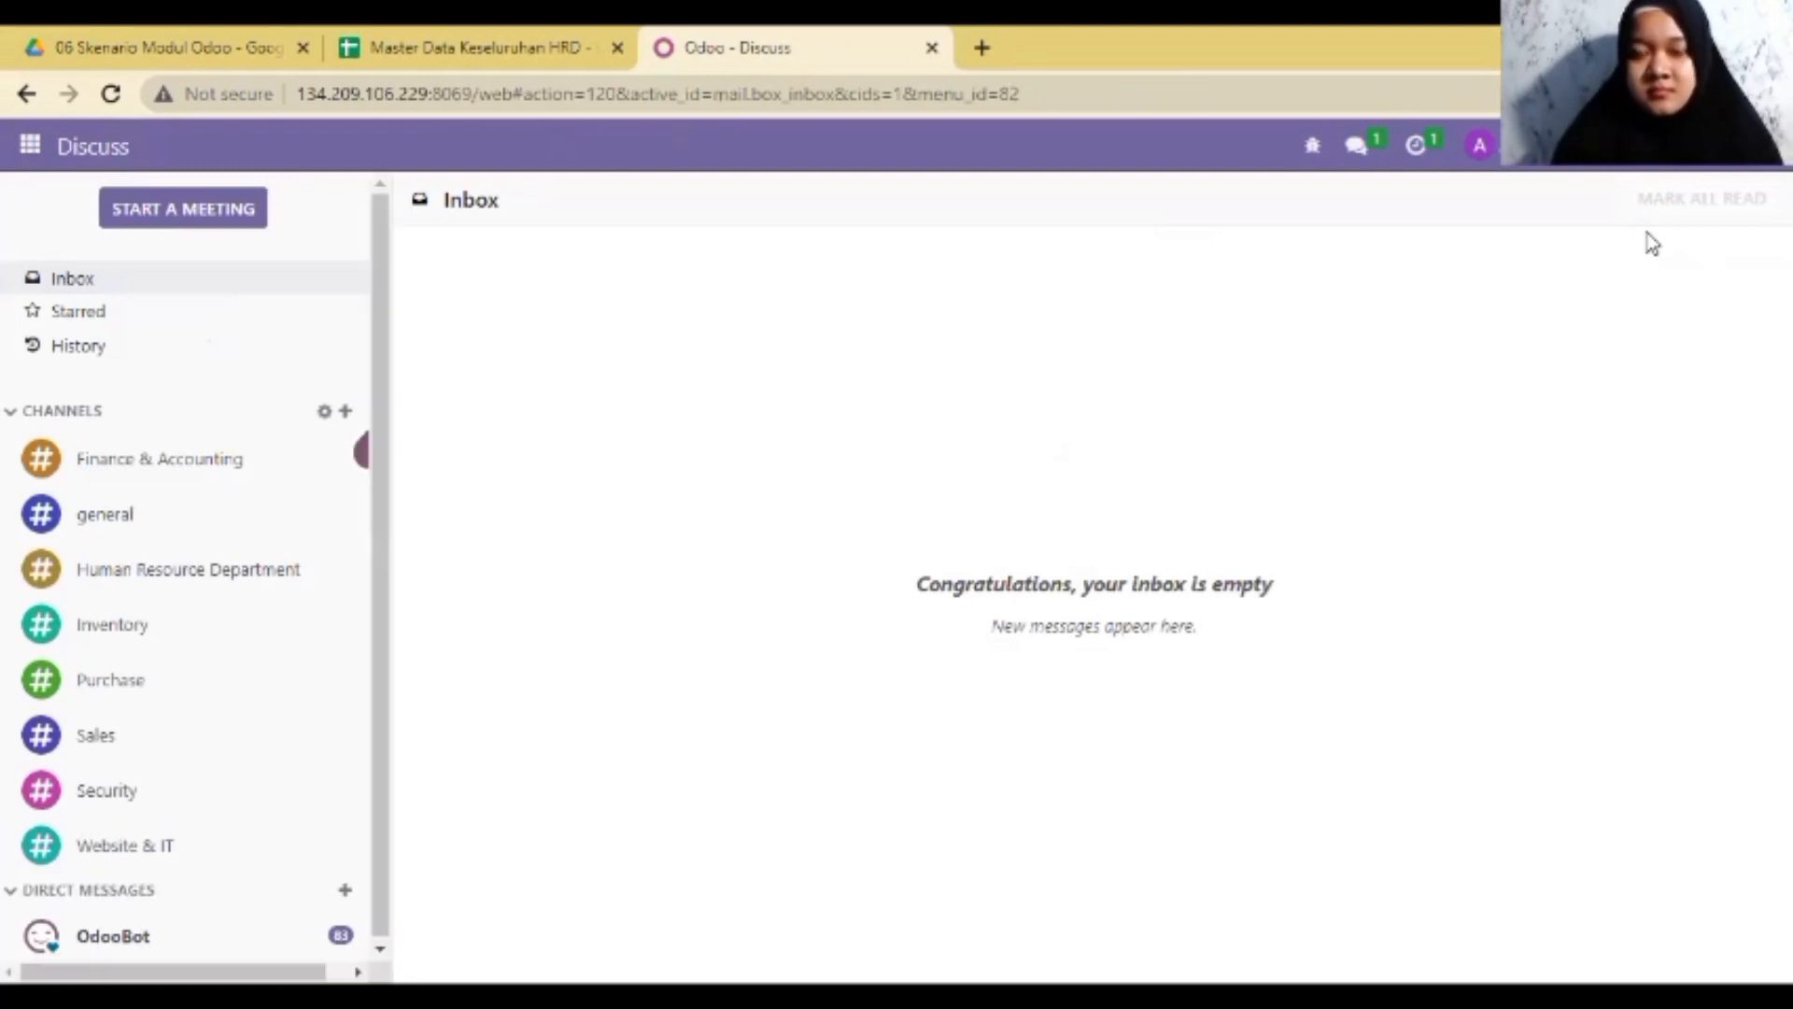
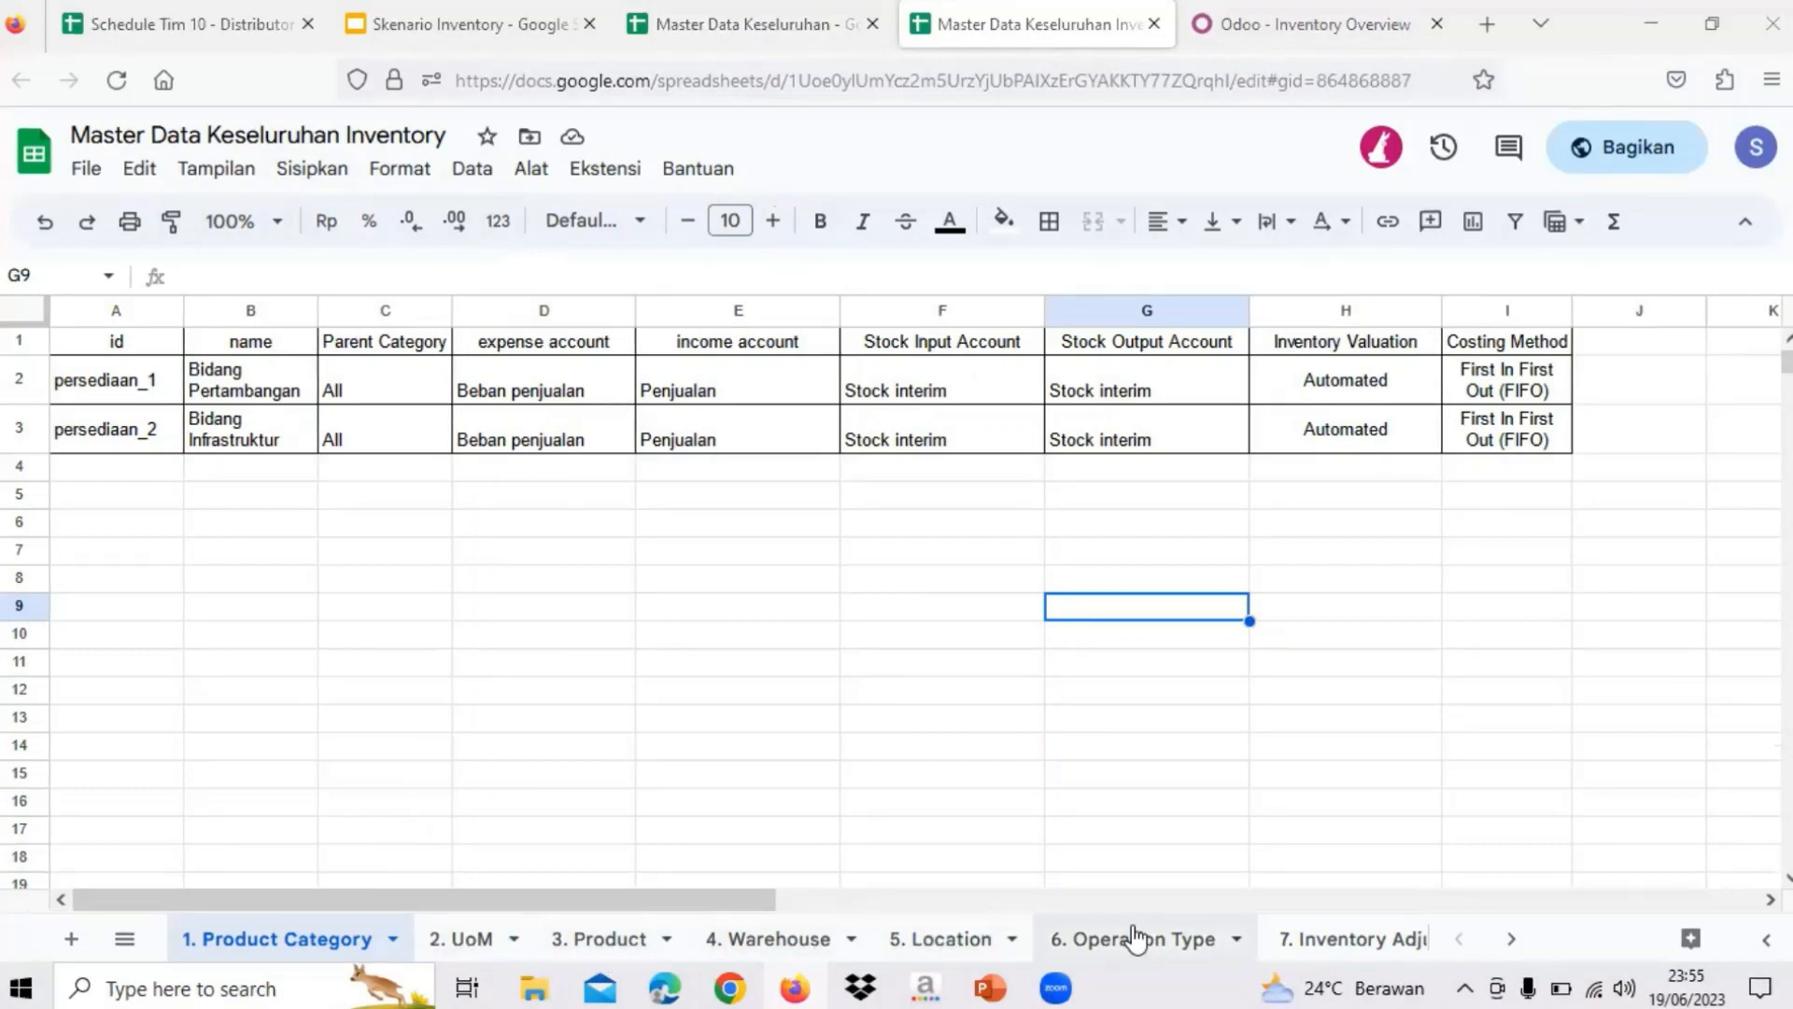
- Examine the Bidang Pertambangan and Bidang Infrastruktur categories in the 1. Product Category sheet of the Google Sheets file Master Data Keseluruhan Inventory
scroll(1138, 939, right, 1)
scroll(1137, 938, left, 1)
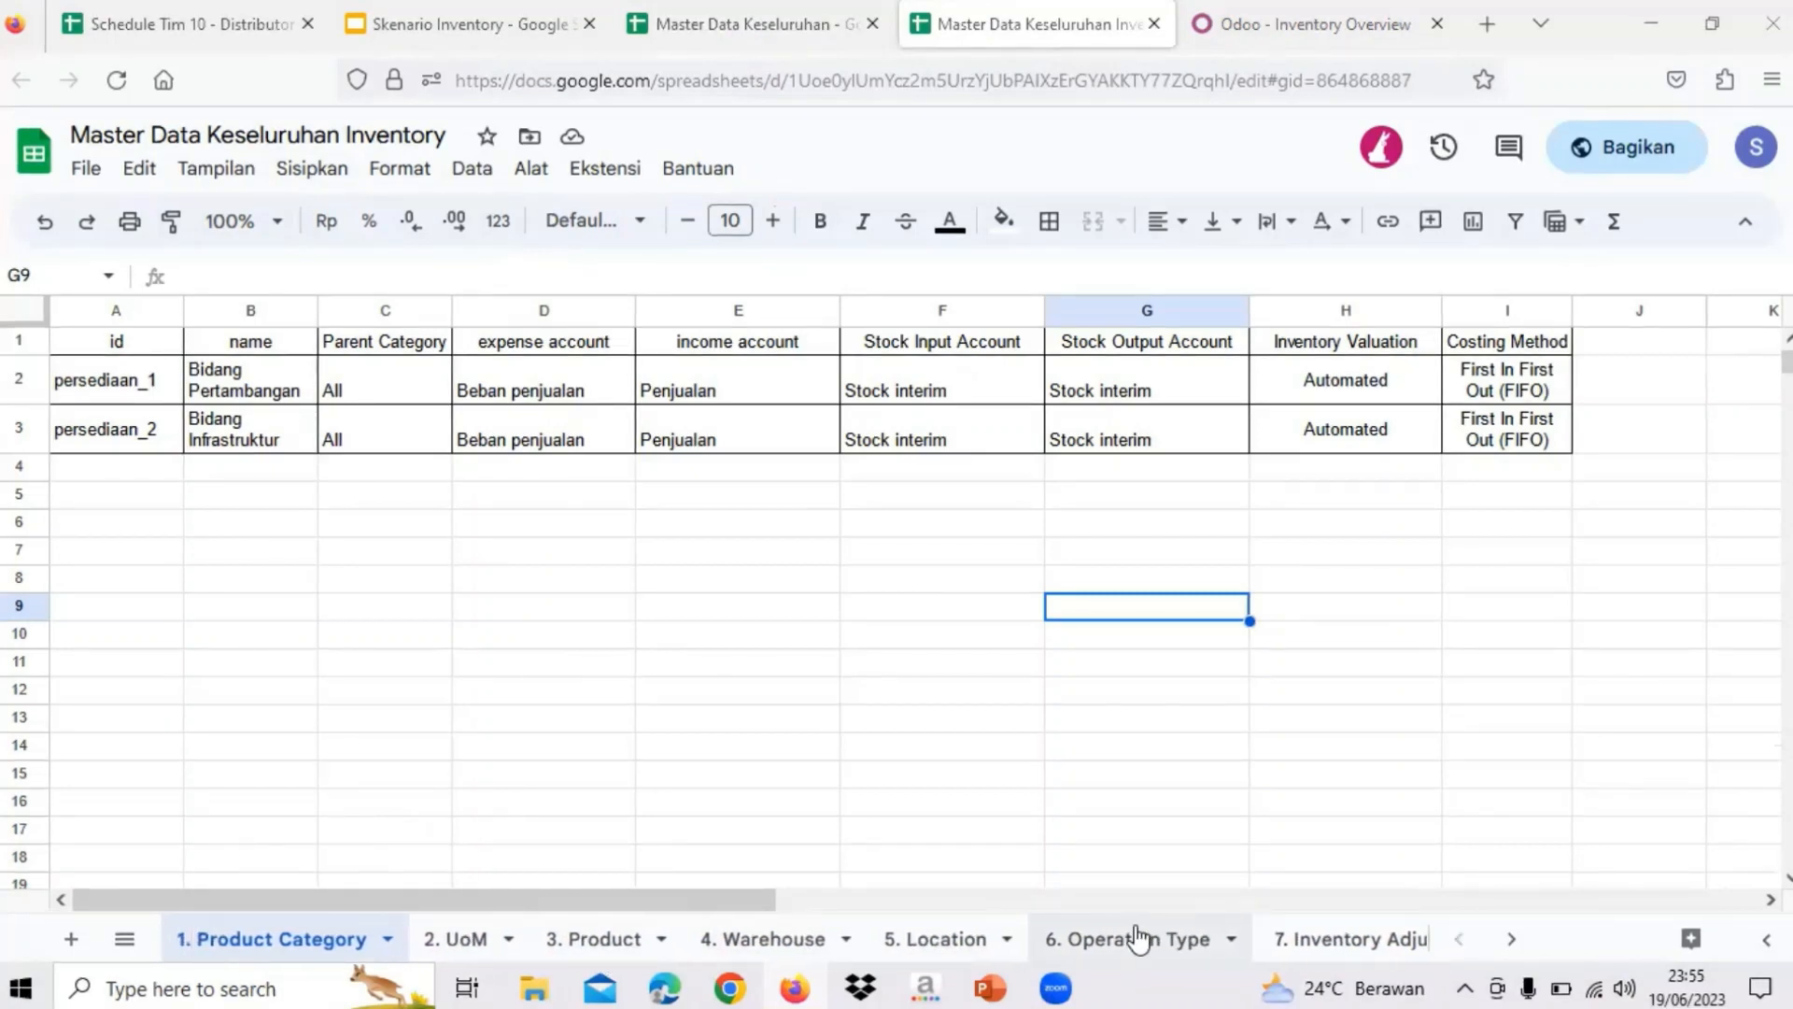
click(277, 388)
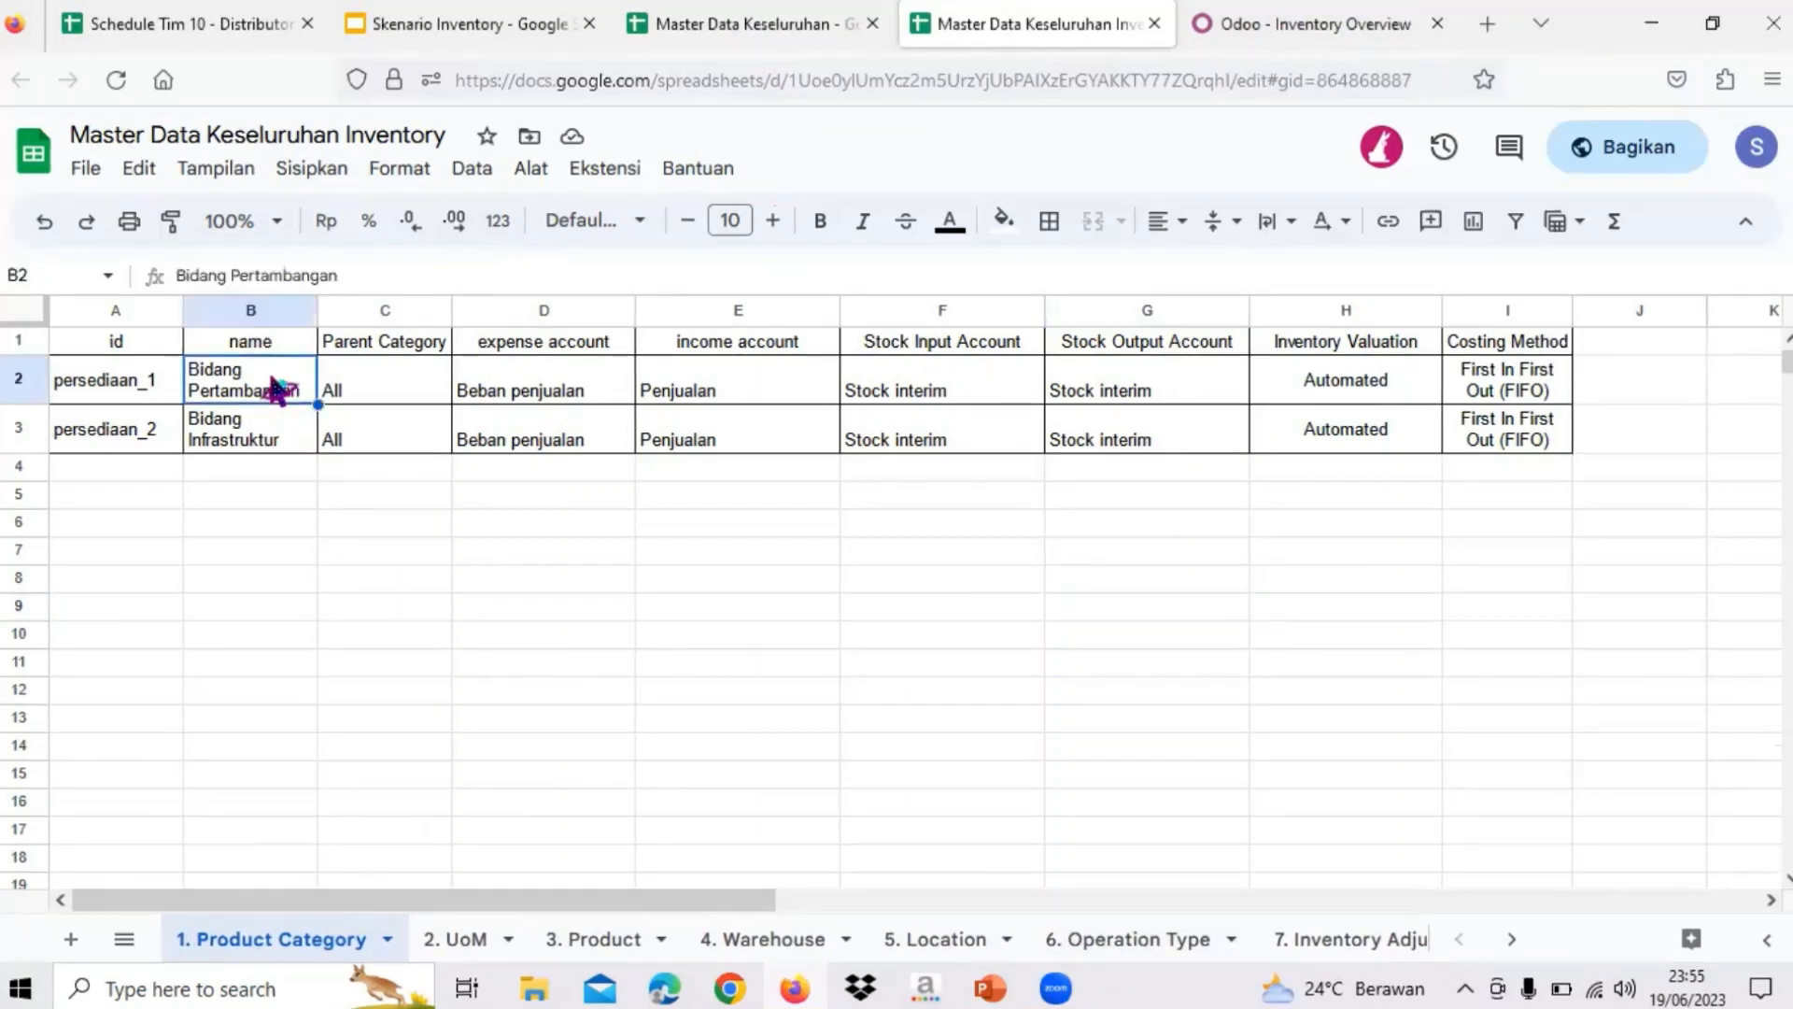
click(278, 433)
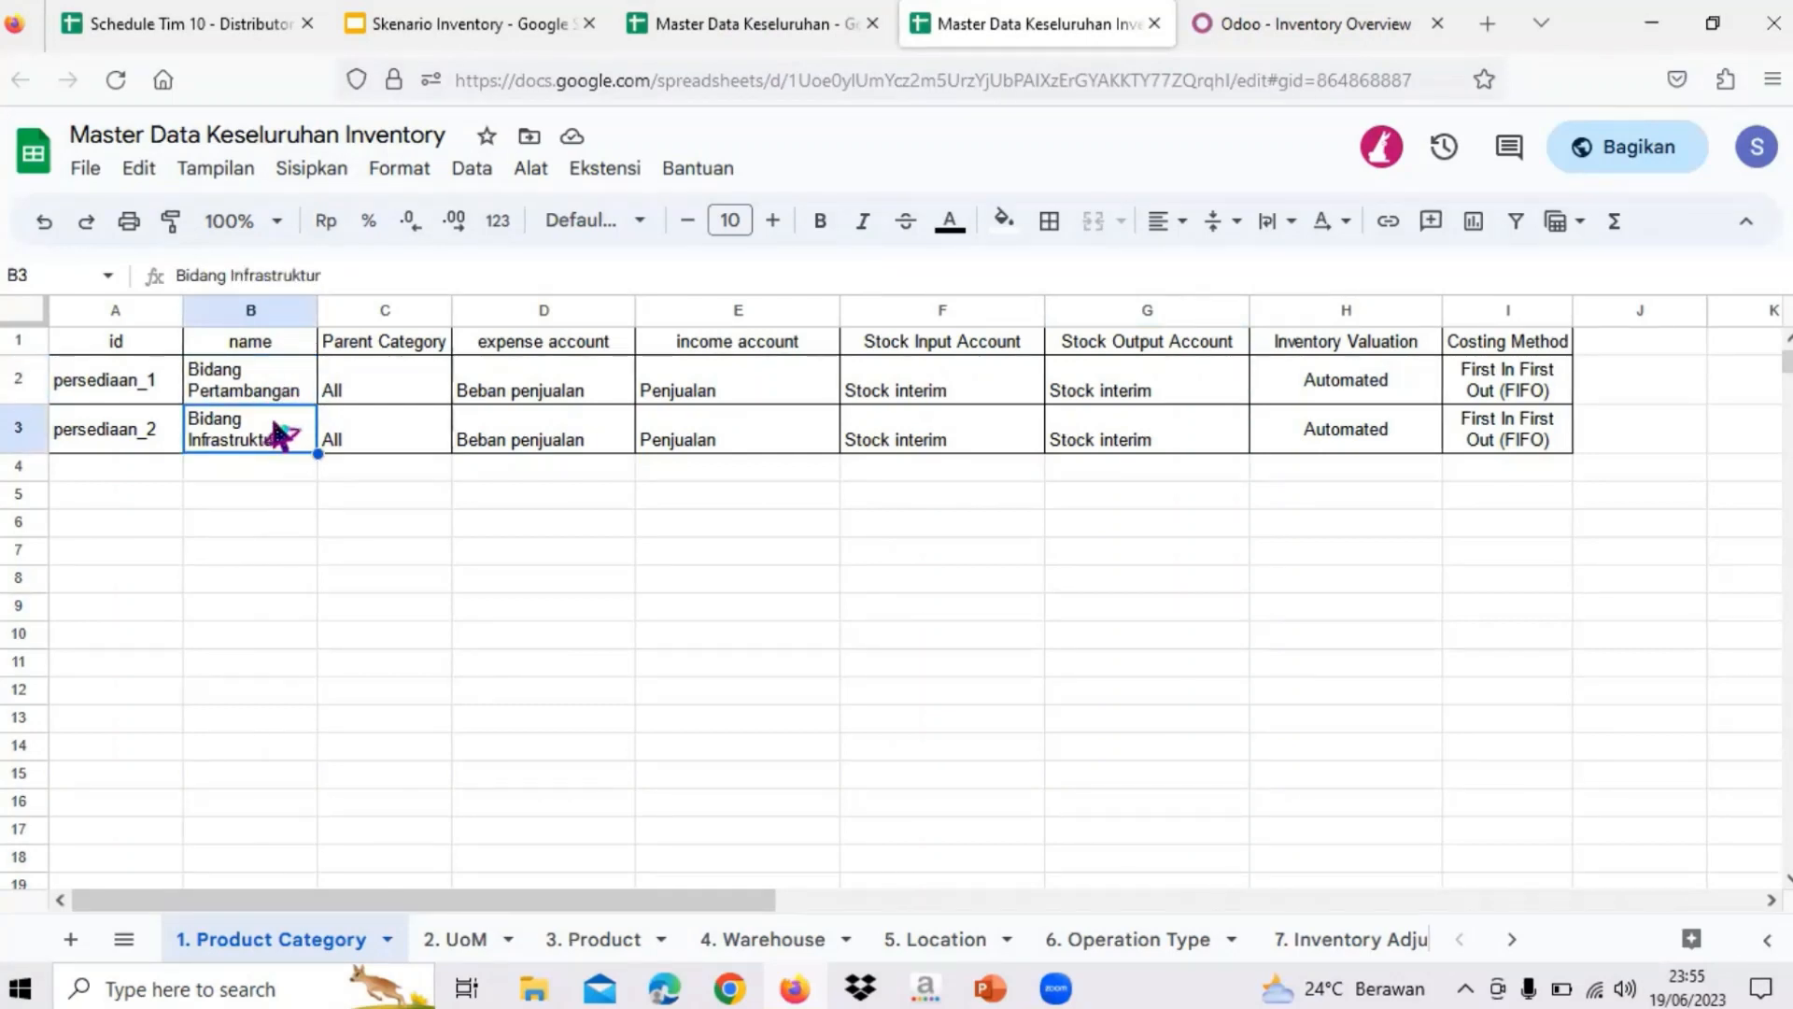
- Download the Product Category sheet of Master Data Keseluruhan Inventory as a comma-separated (.csv) file
click(264, 392)
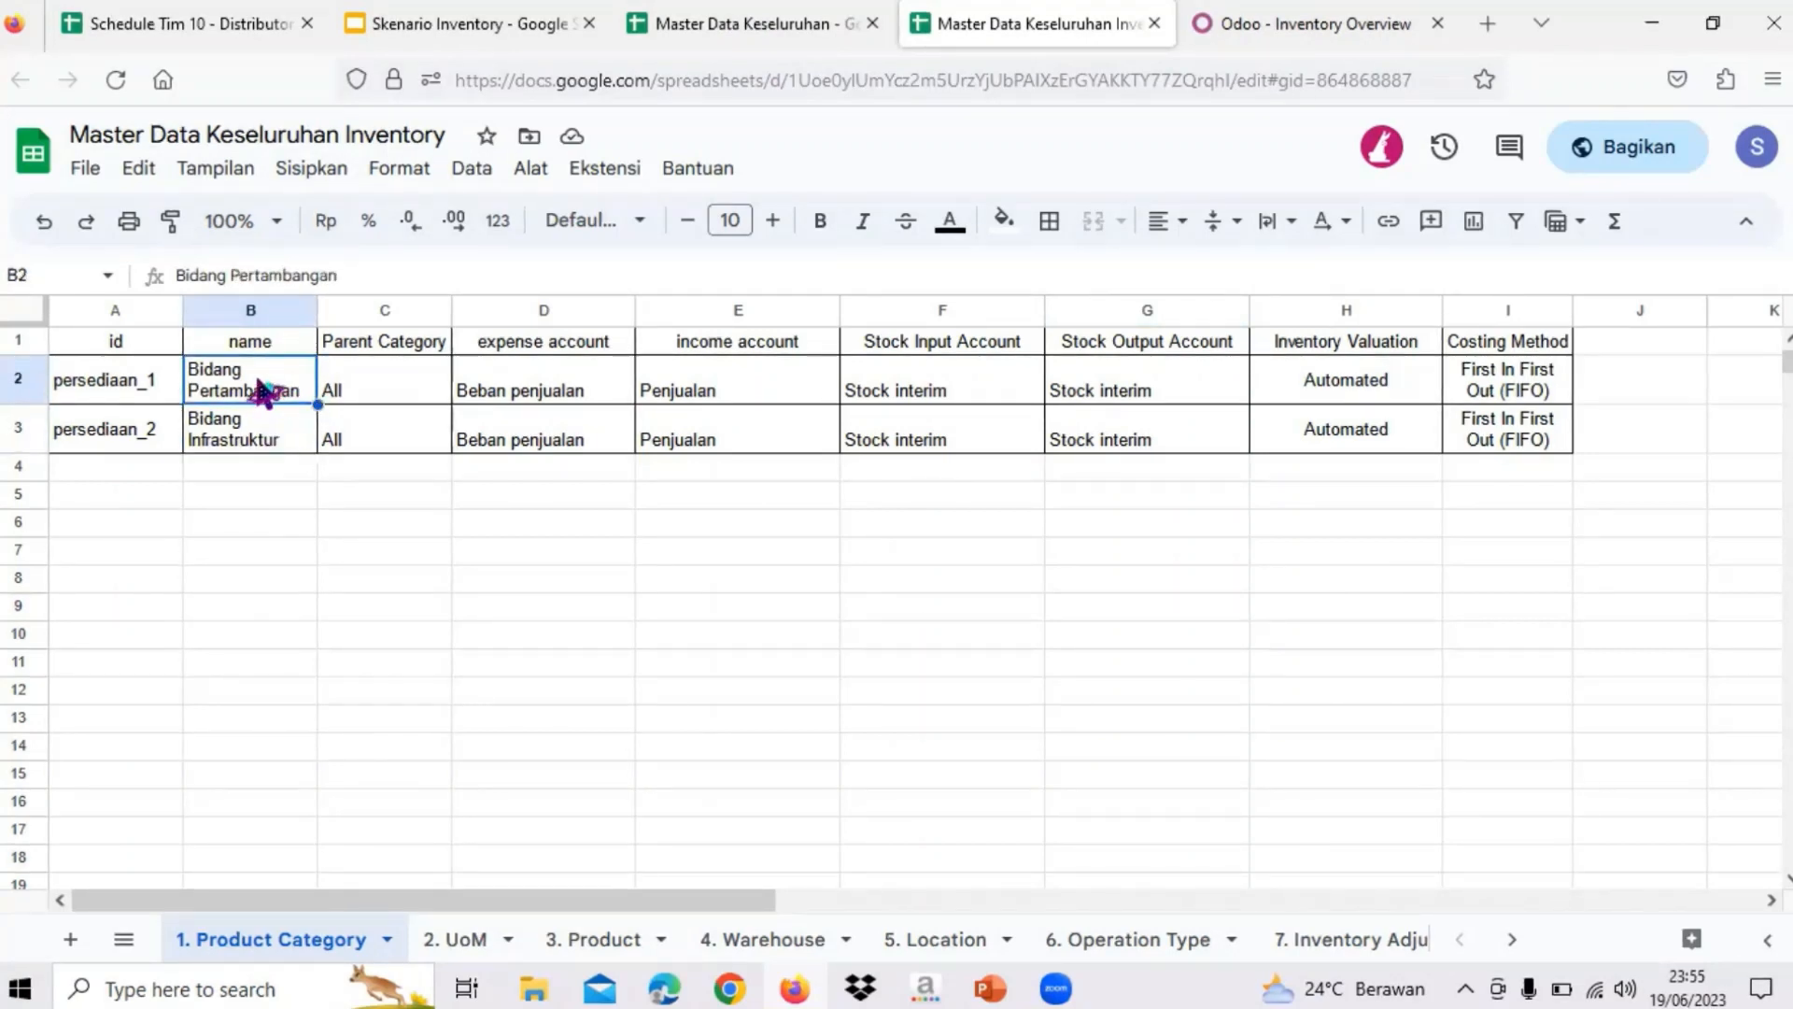
click(283, 430)
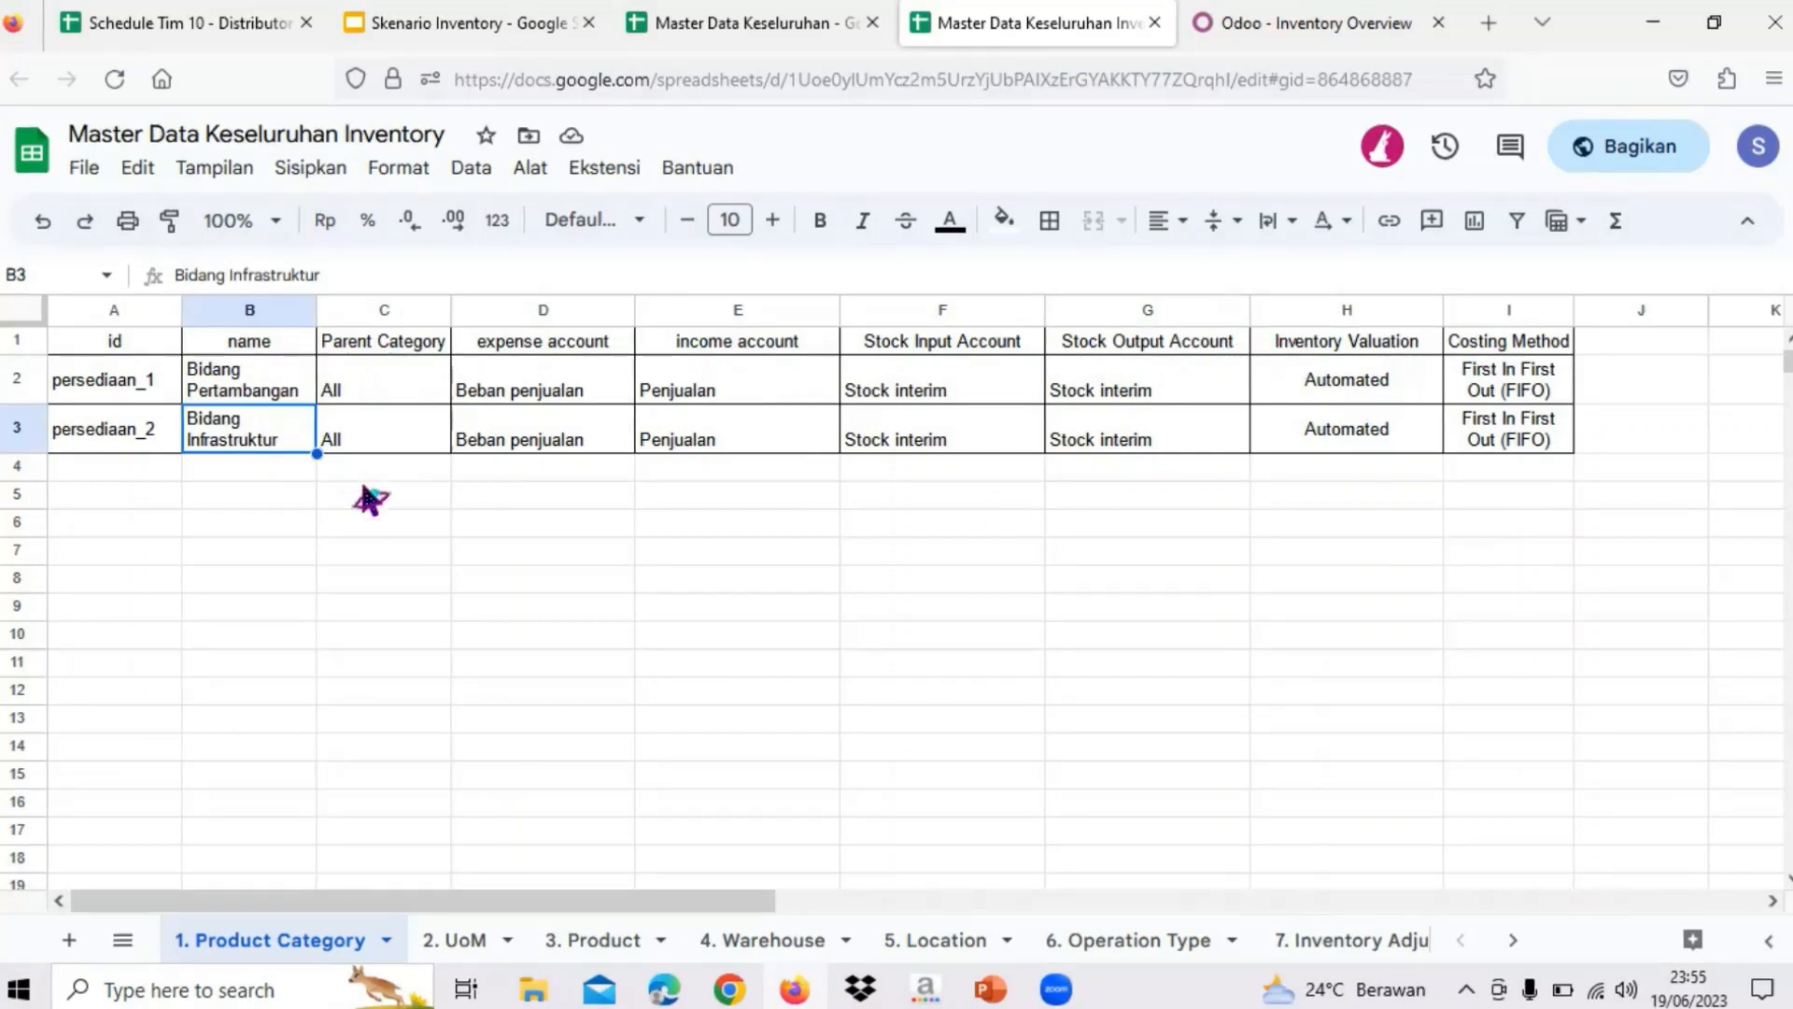
click(541, 439)
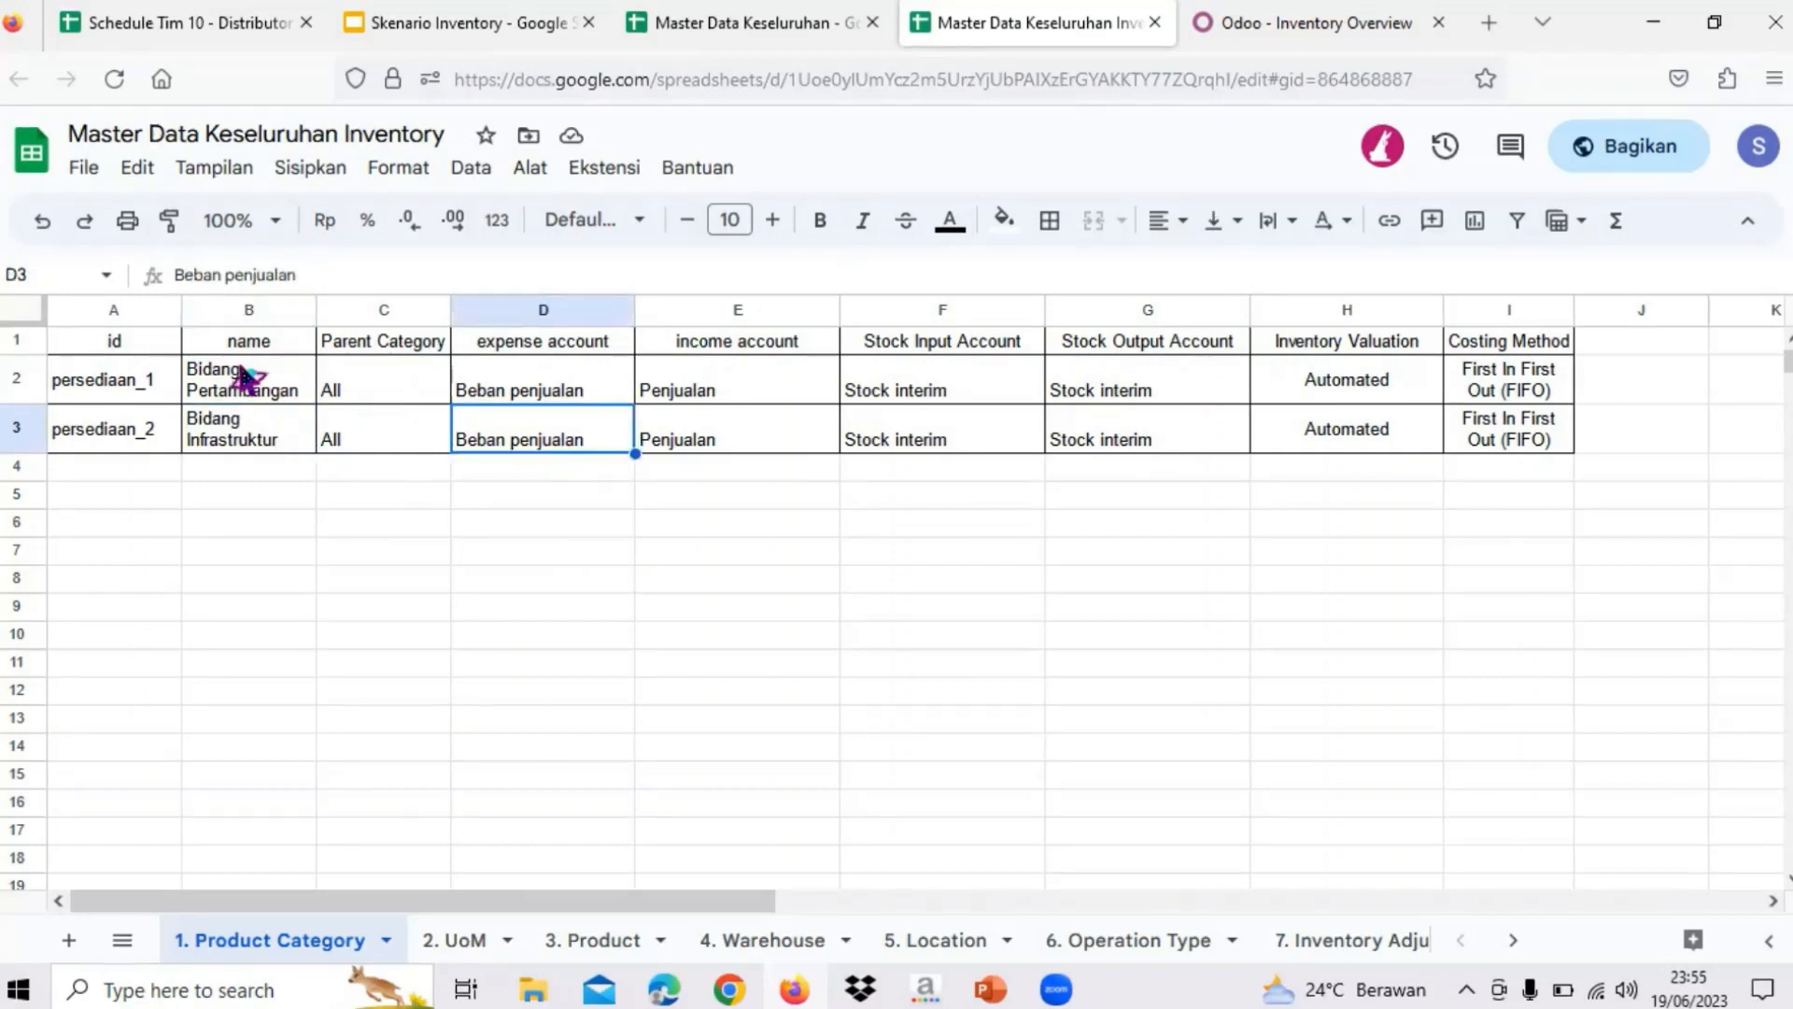
click(83, 173)
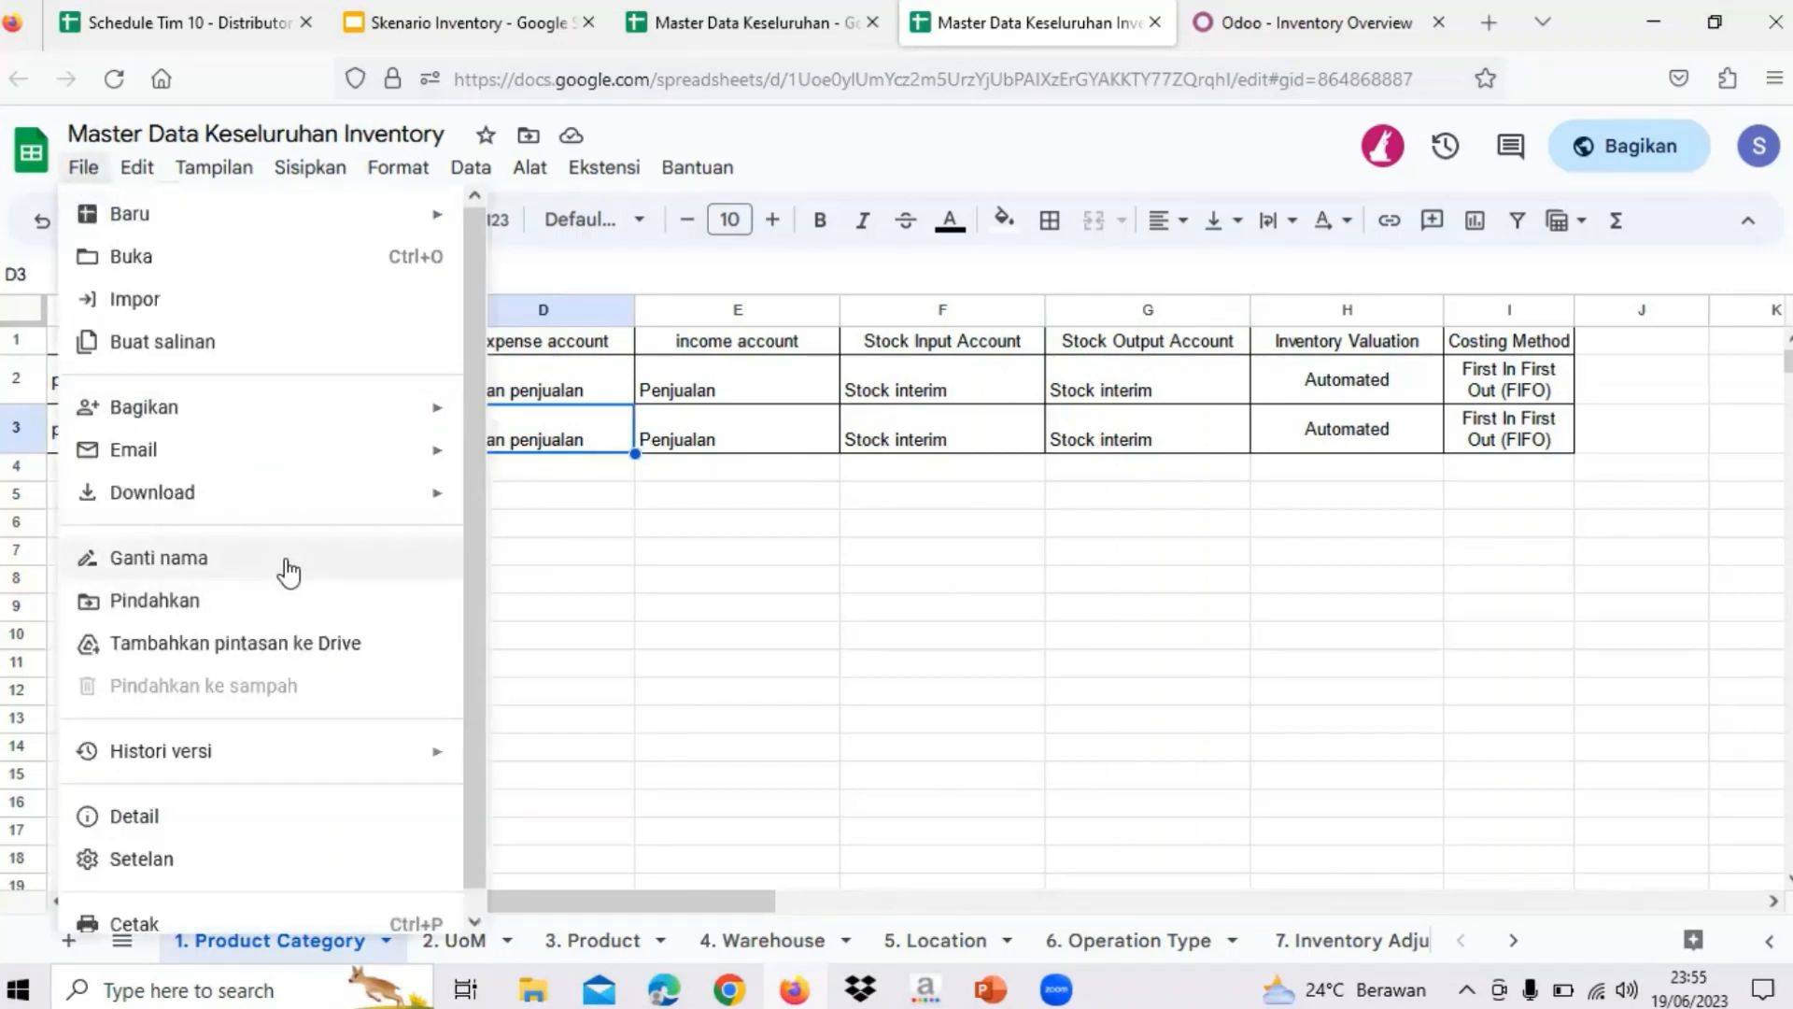
mouse_move(336, 504)
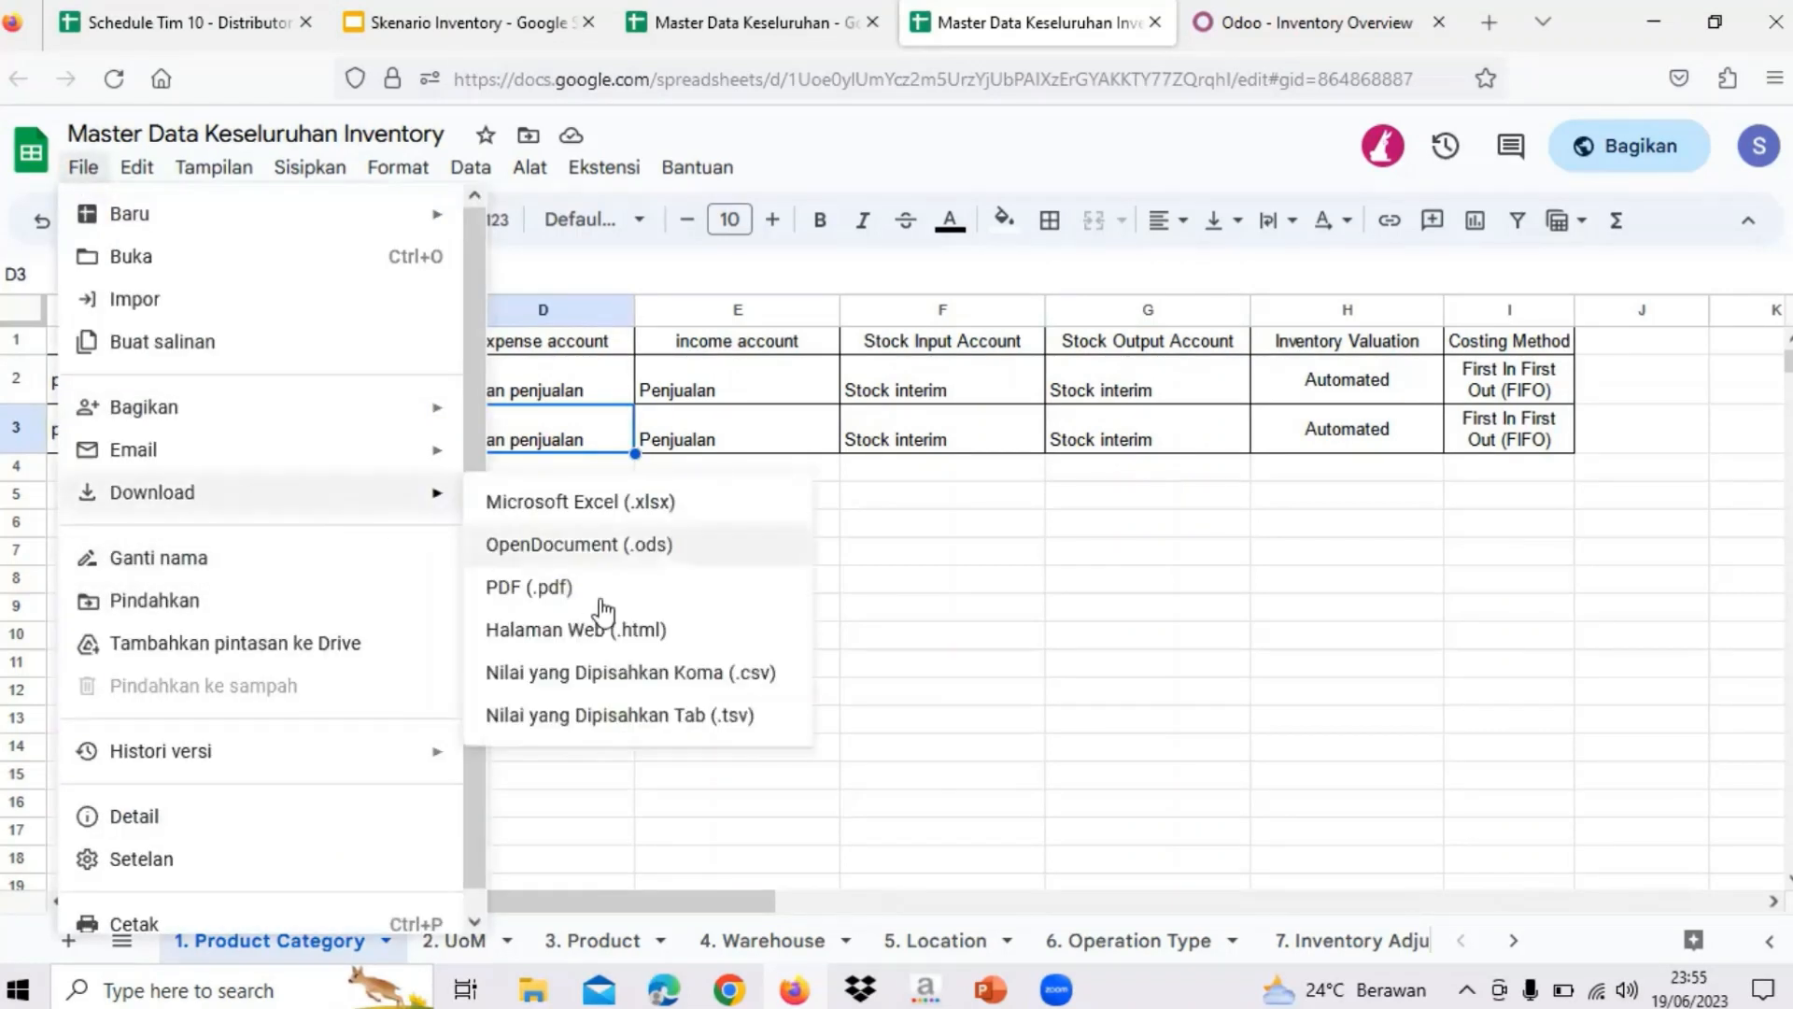
click(738, 674)
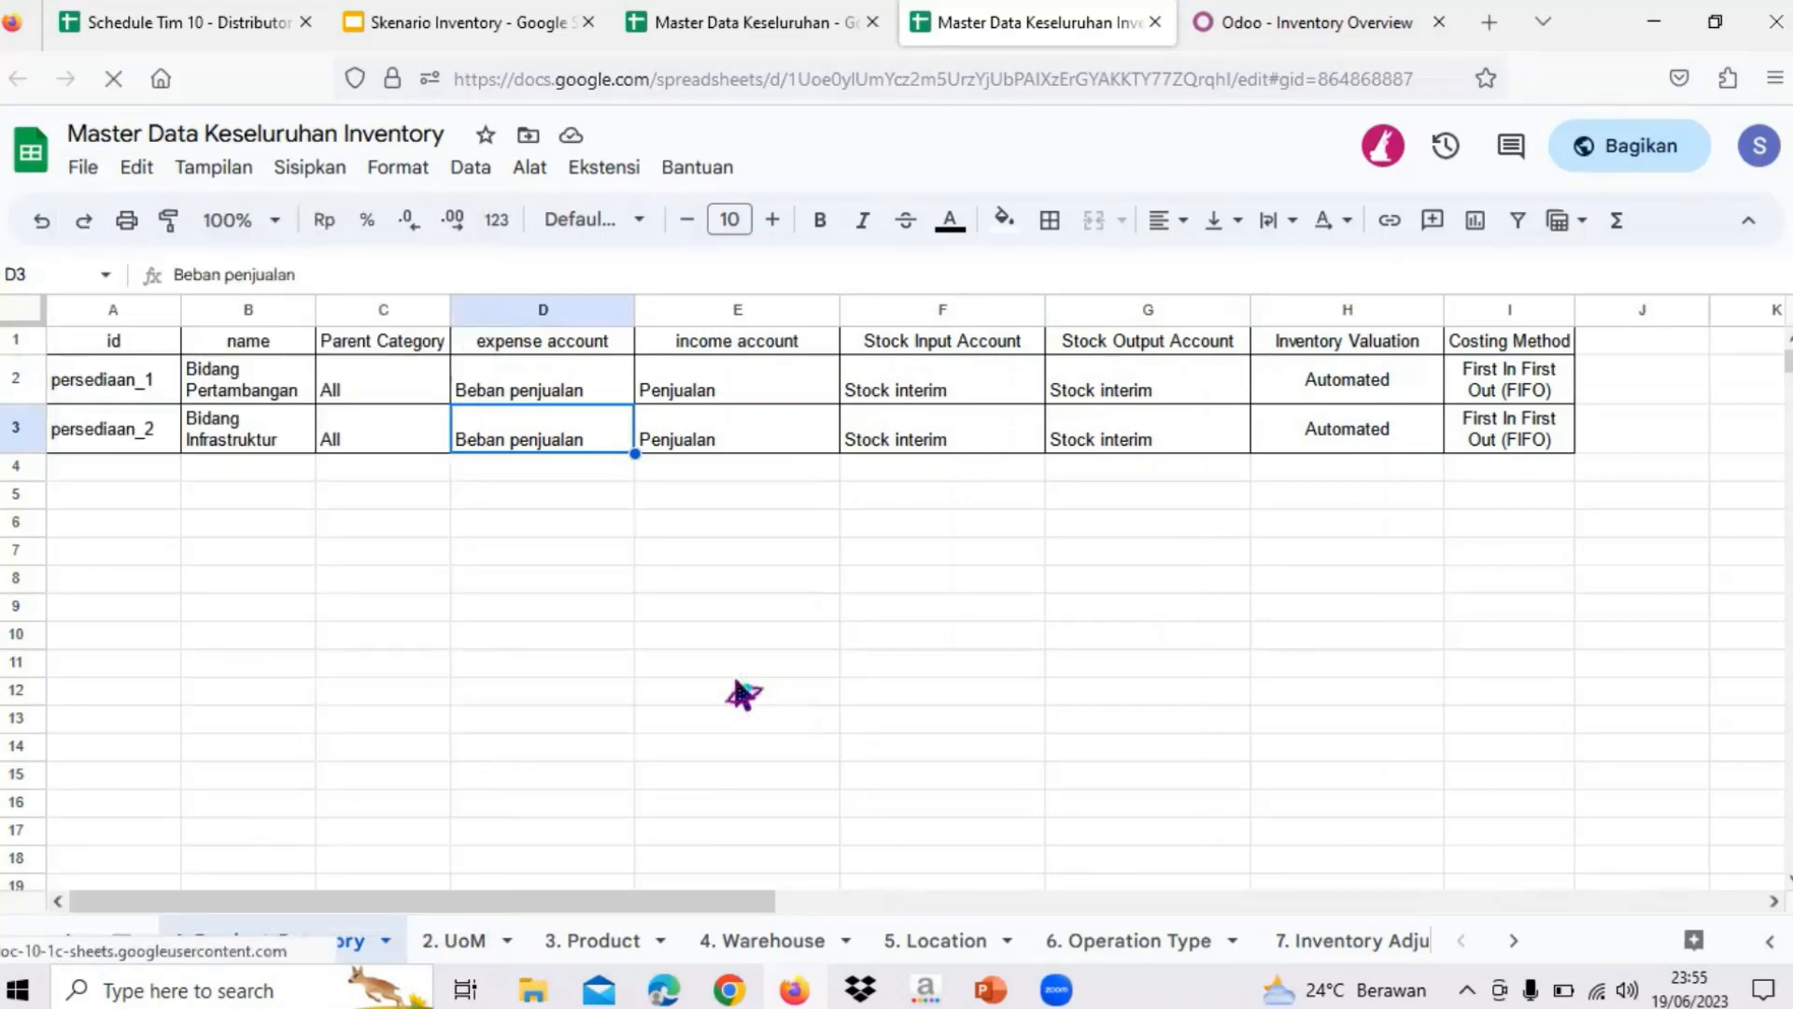
- Switch to Odoo Inventory, open the product categories list, and start an import of records
click(1276, 25)
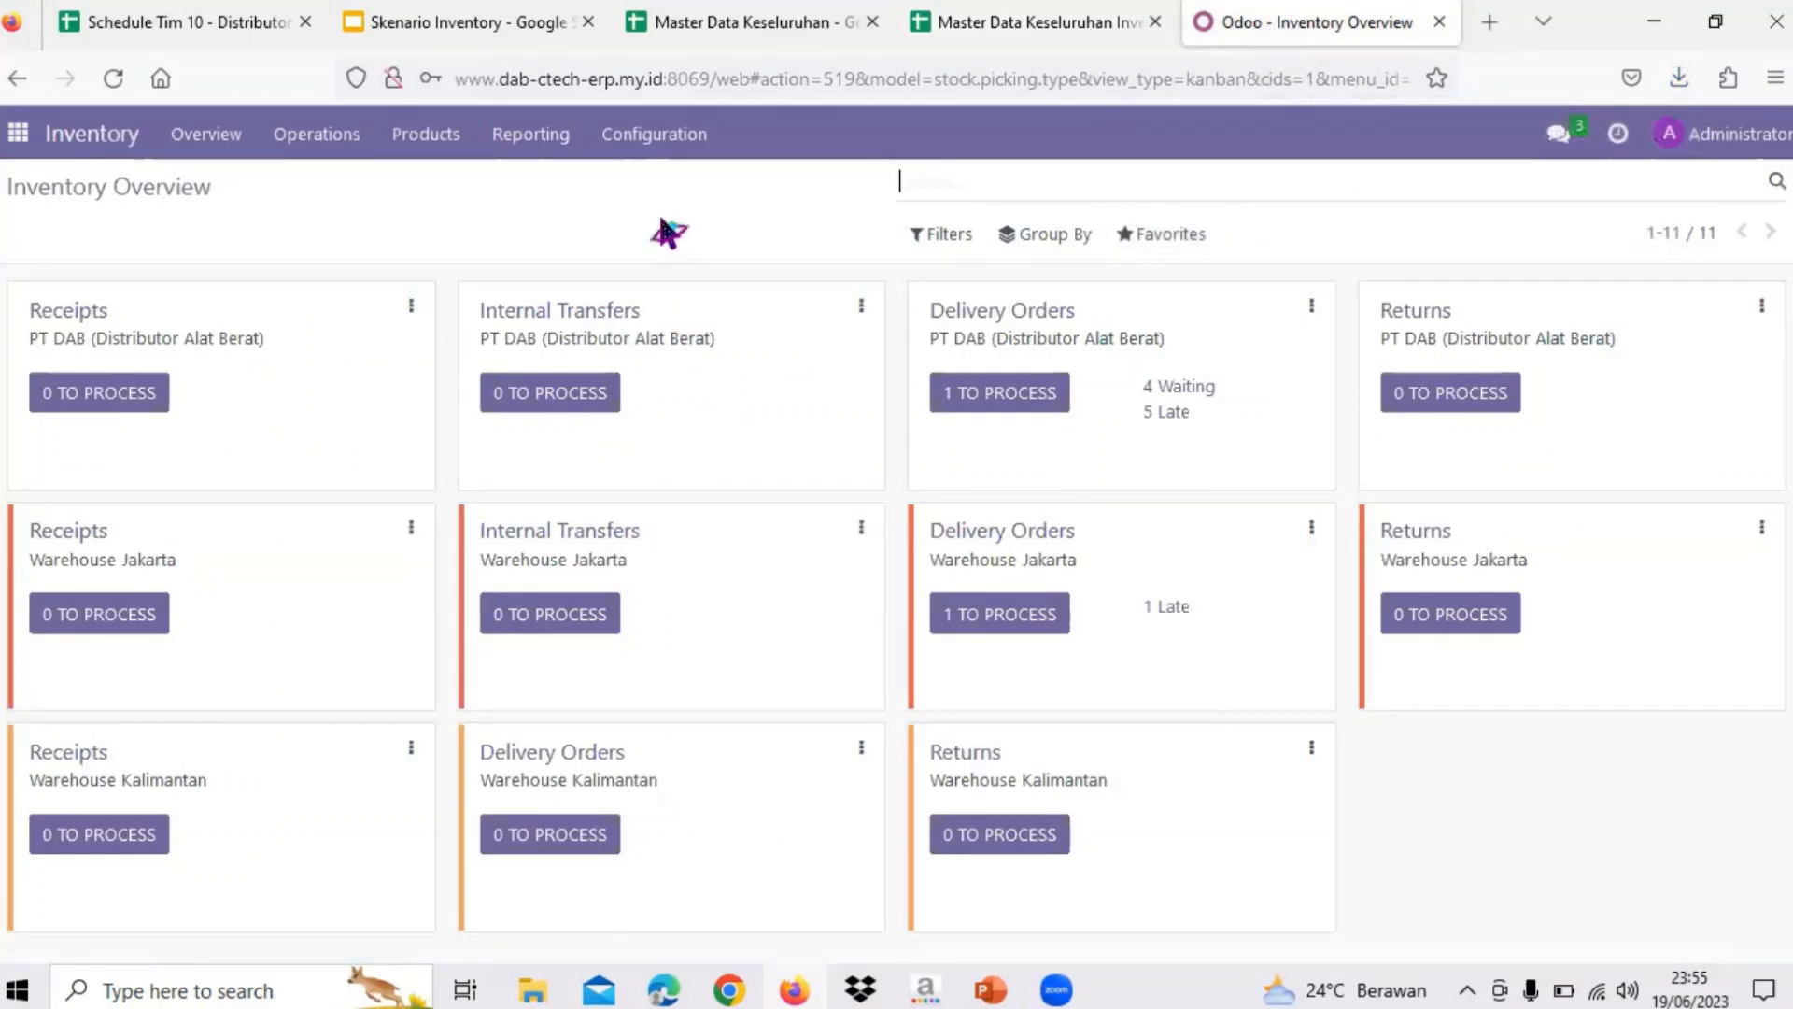
click(1052, 11)
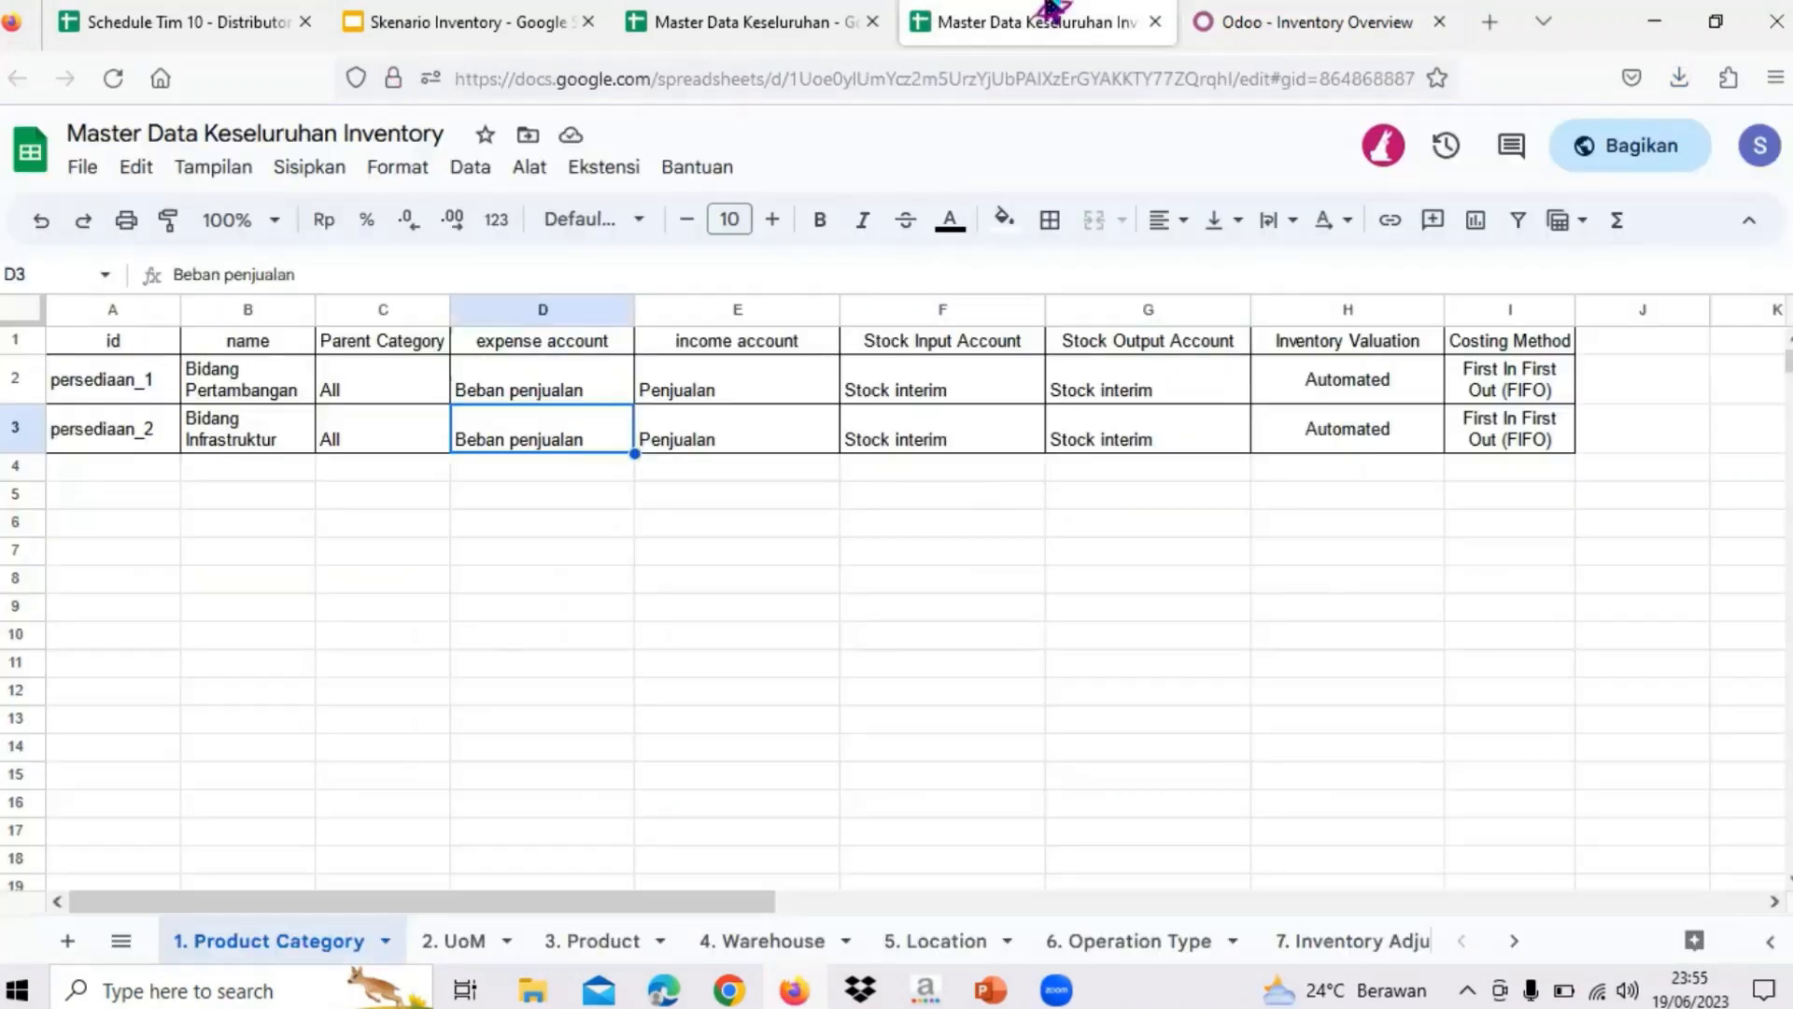
click(1261, 28)
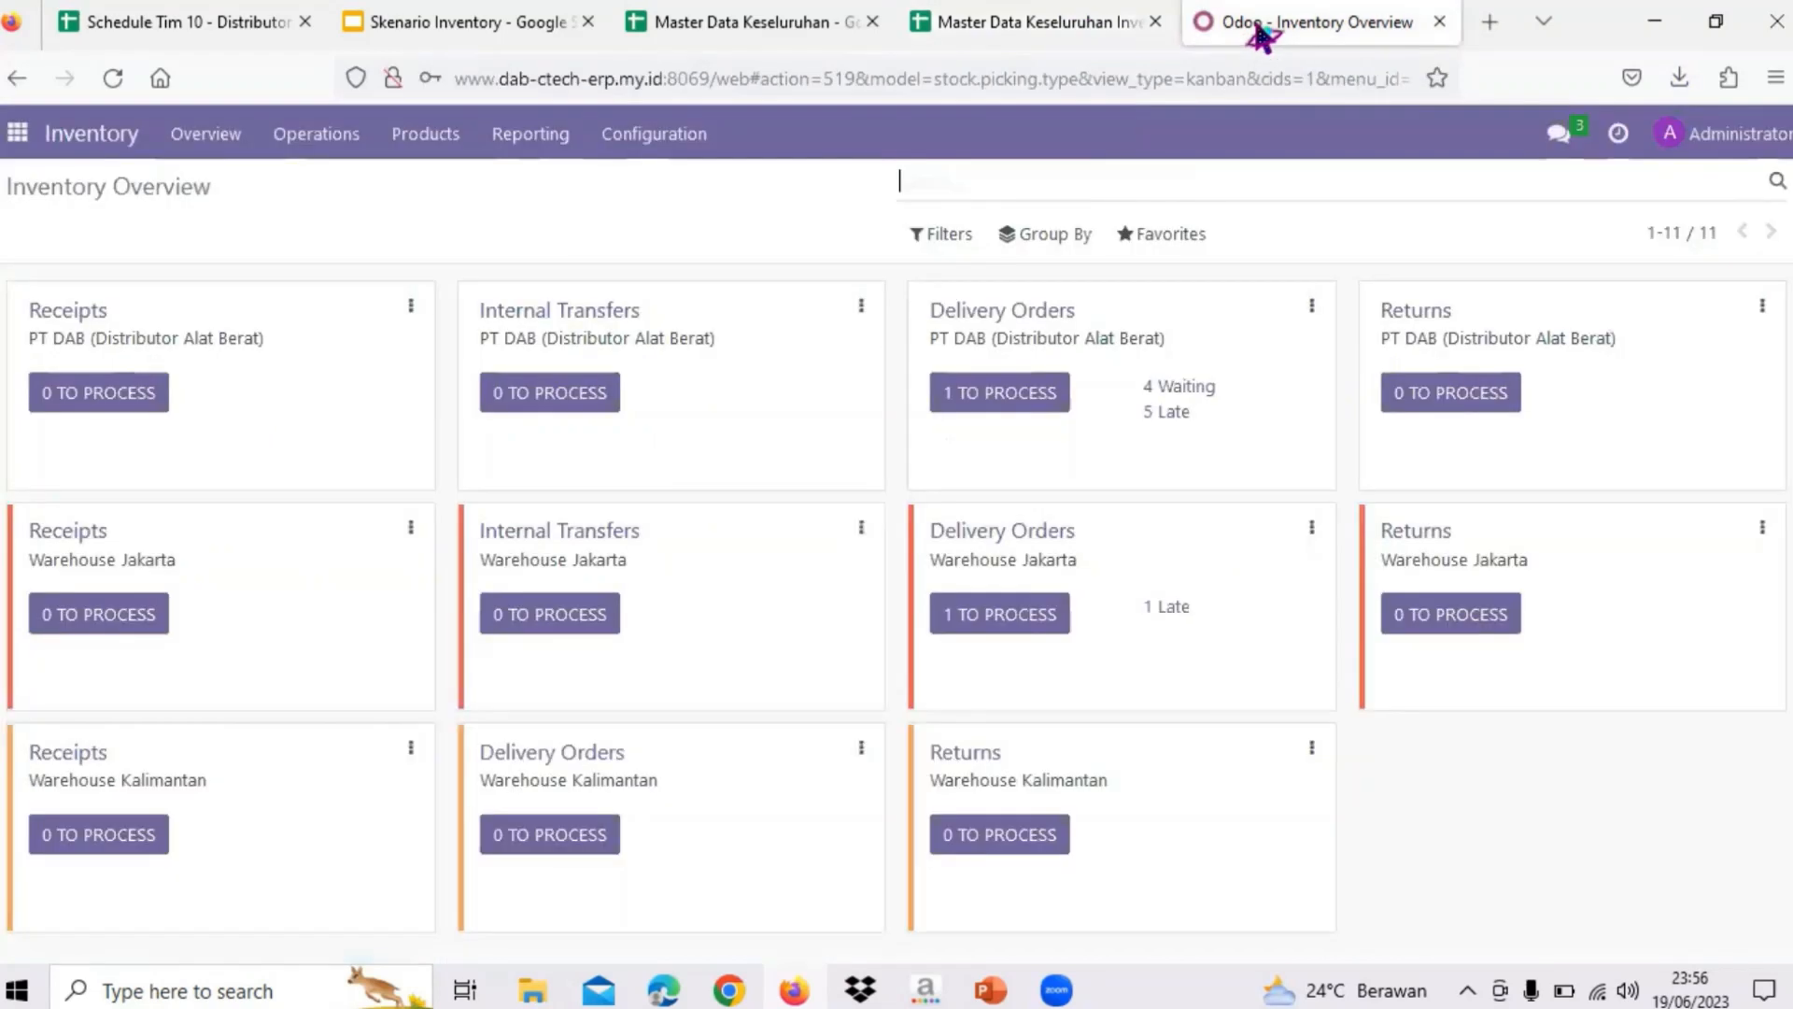
click(652, 149)
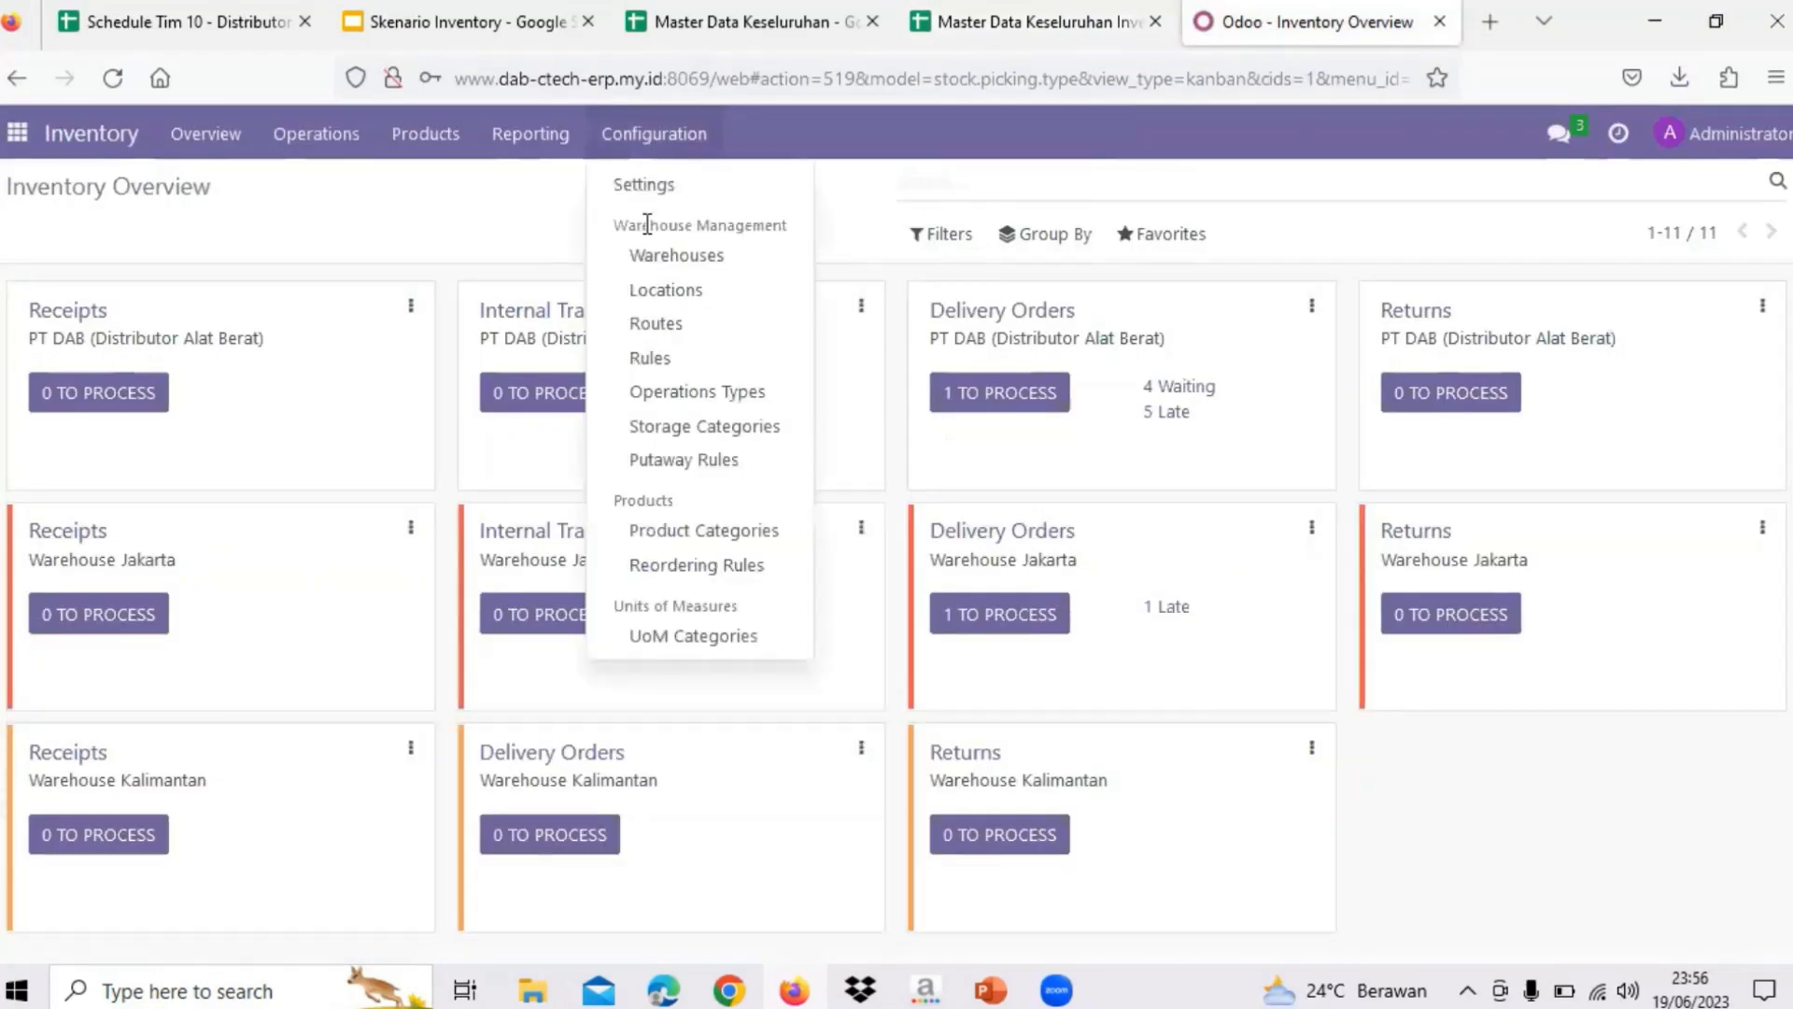
click(705, 532)
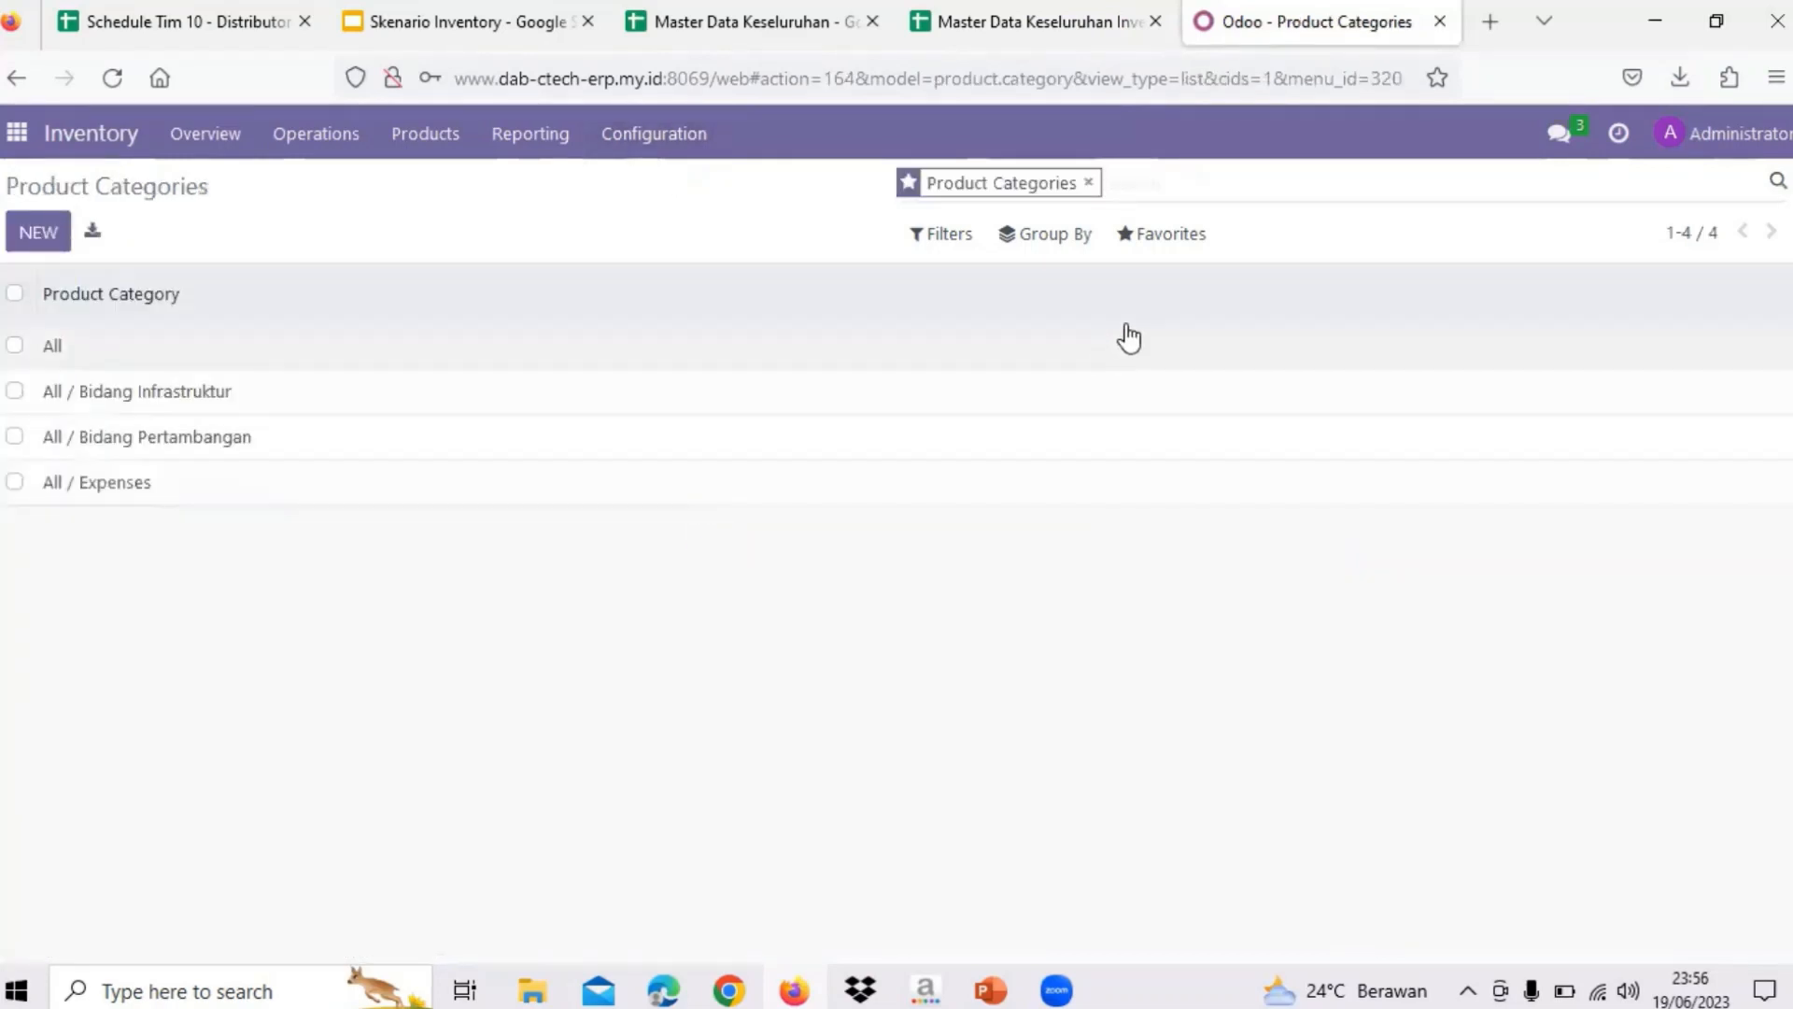
click(1188, 249)
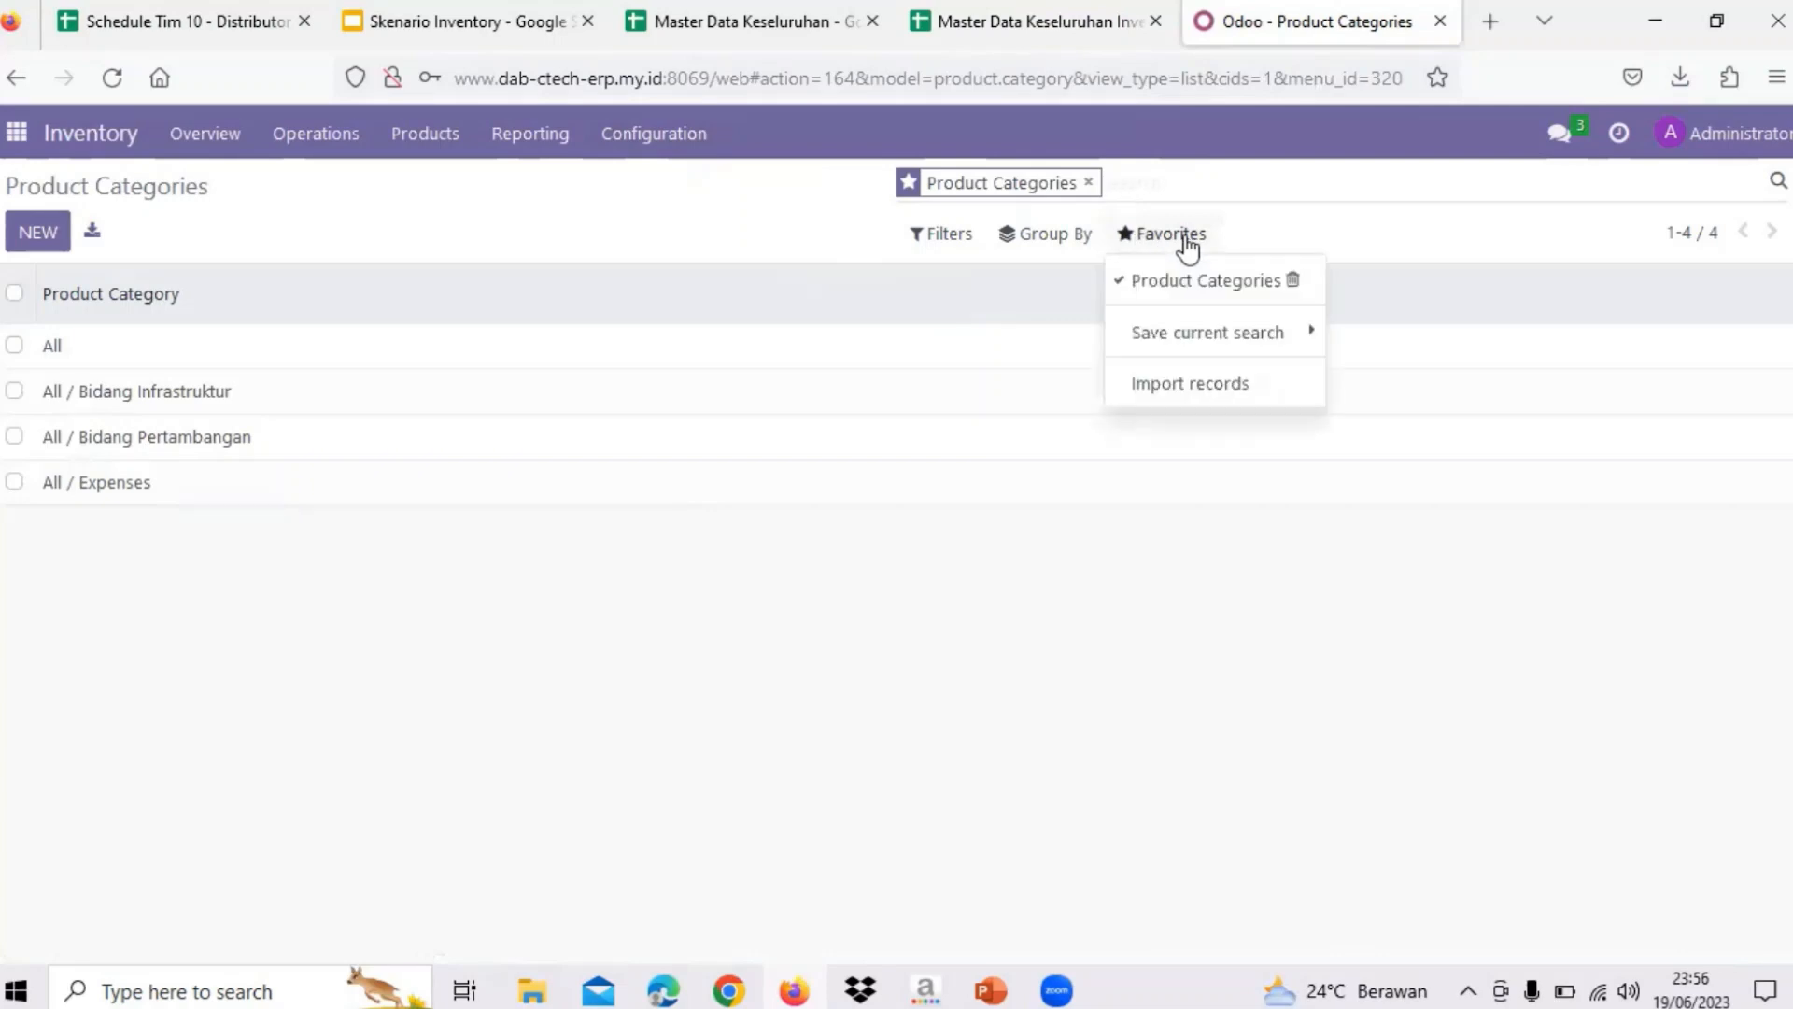
click(1186, 395)
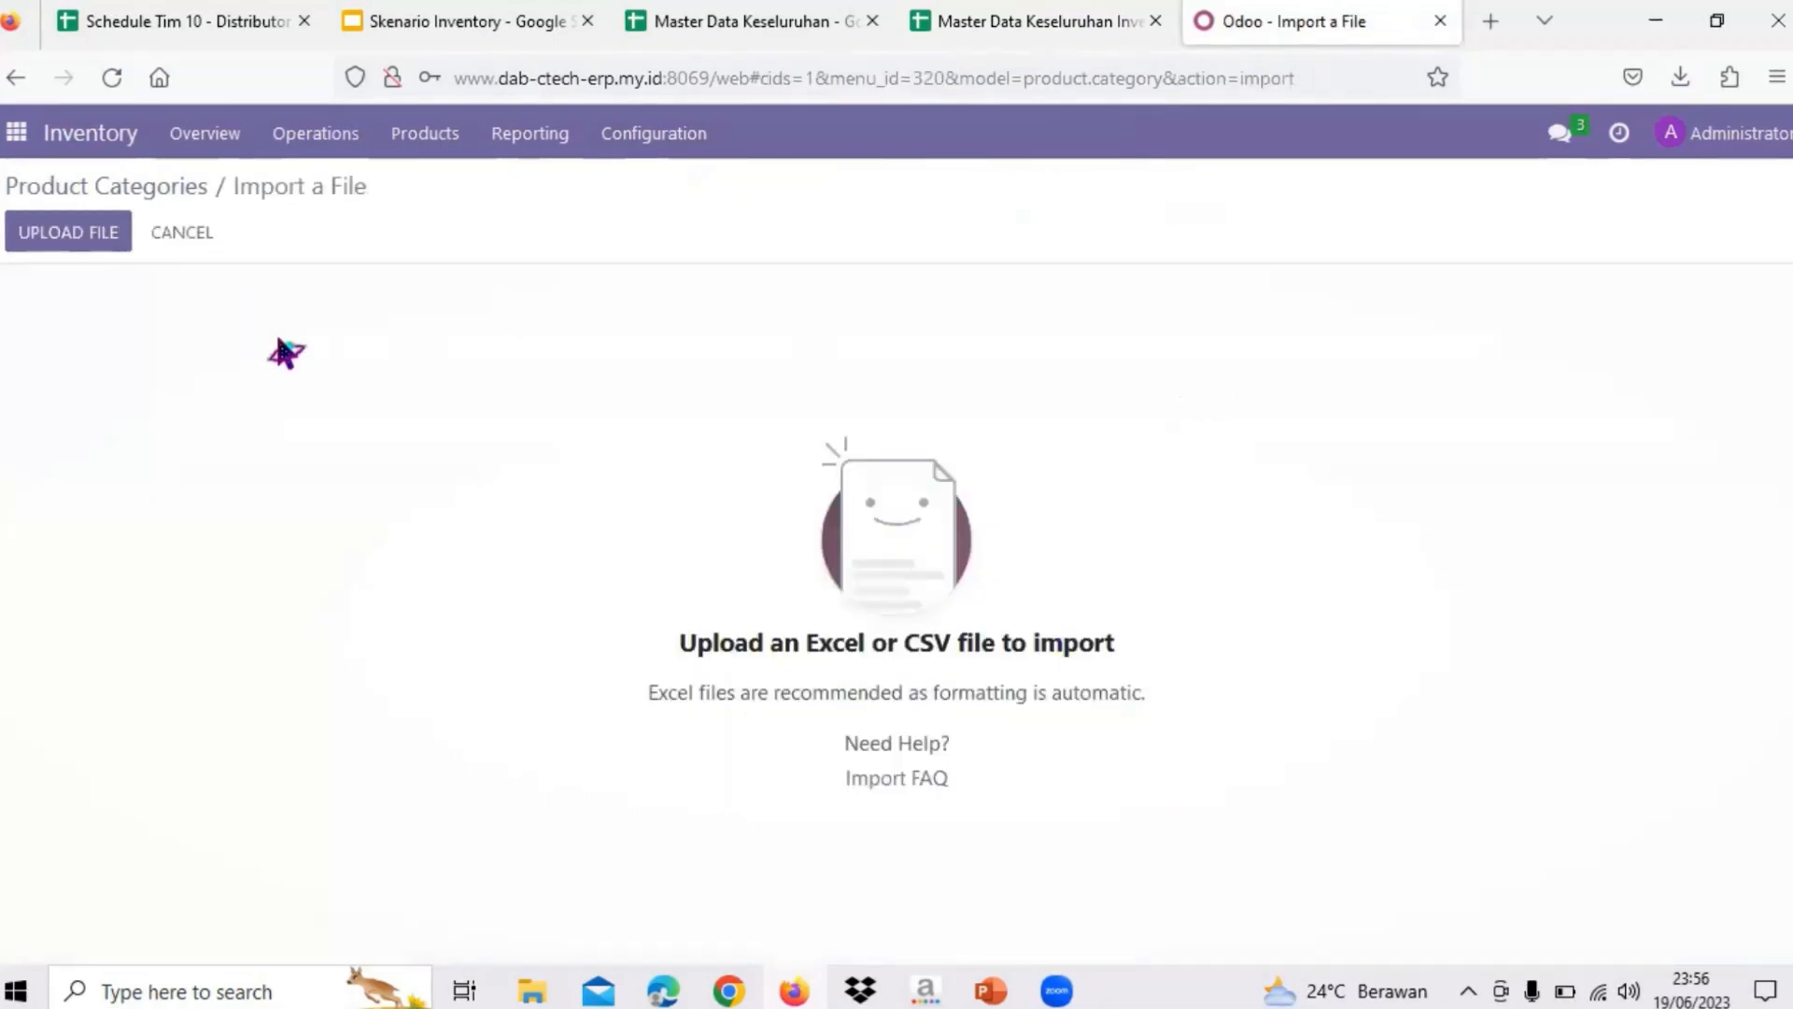
- Upload the Product Category CSV of Master Data Keseluruhan Inventory from the Downloads folder into the import
click(90, 250)
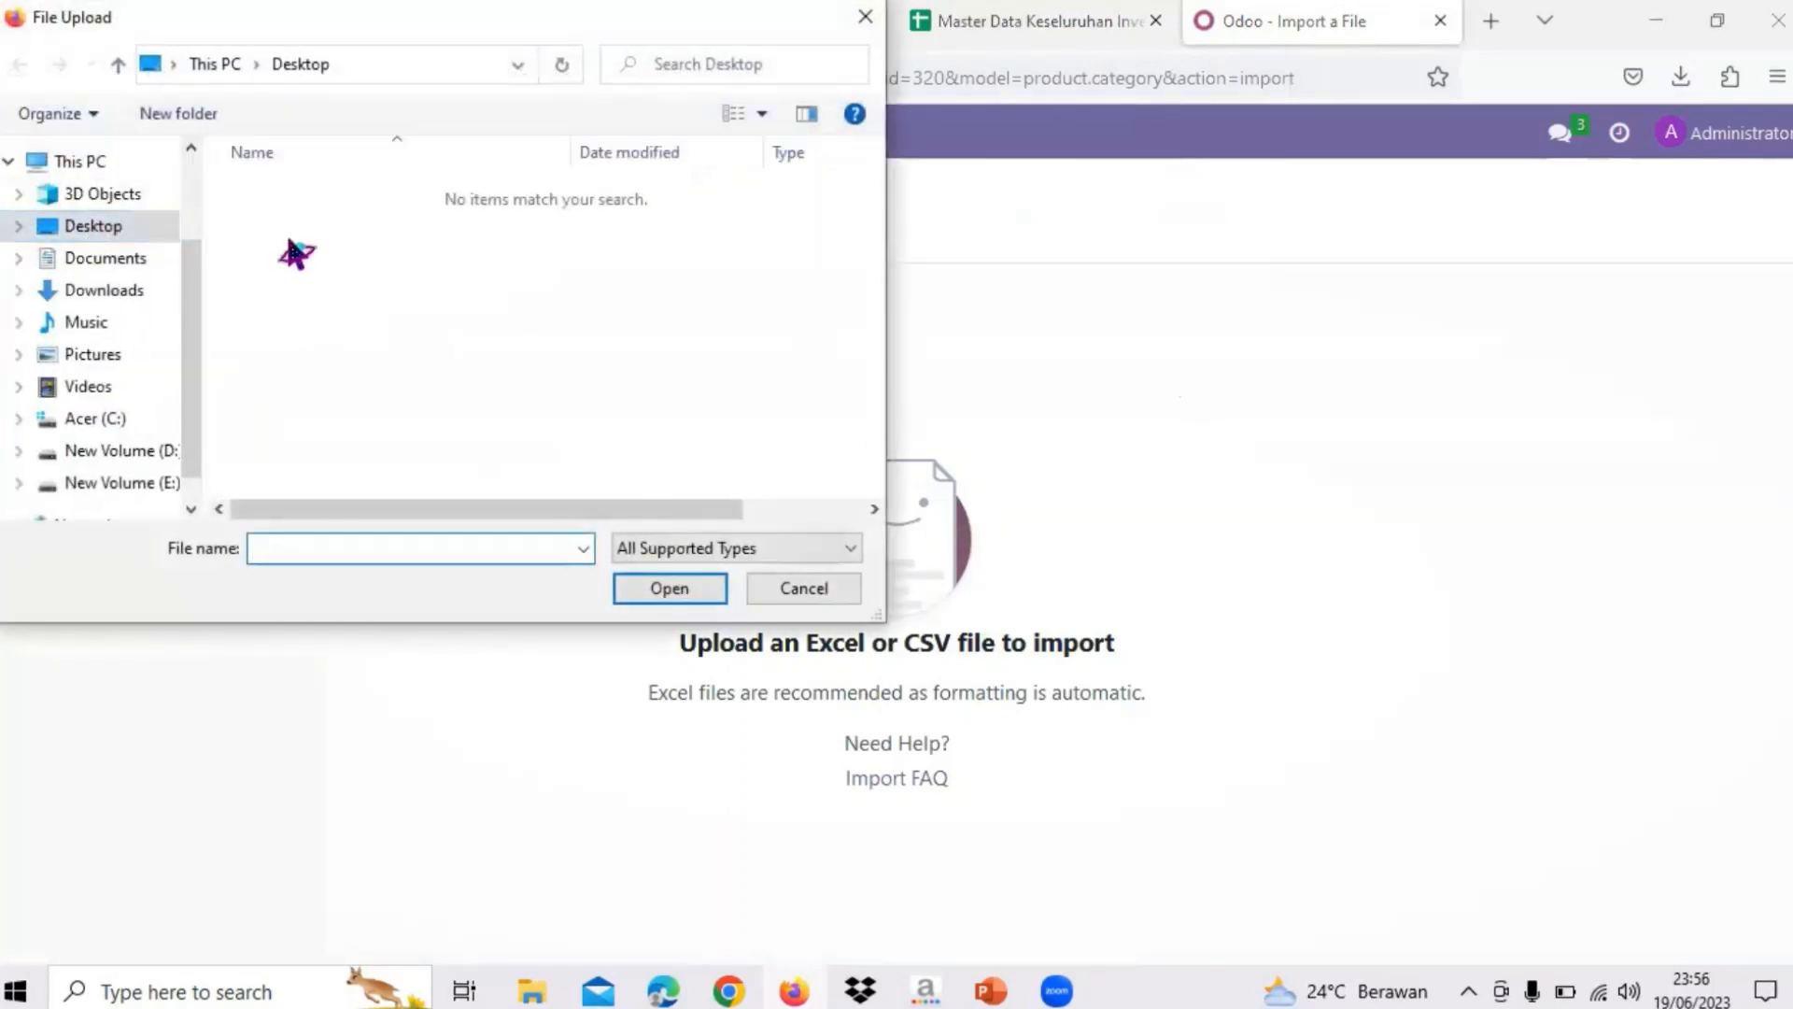
click(105, 290)
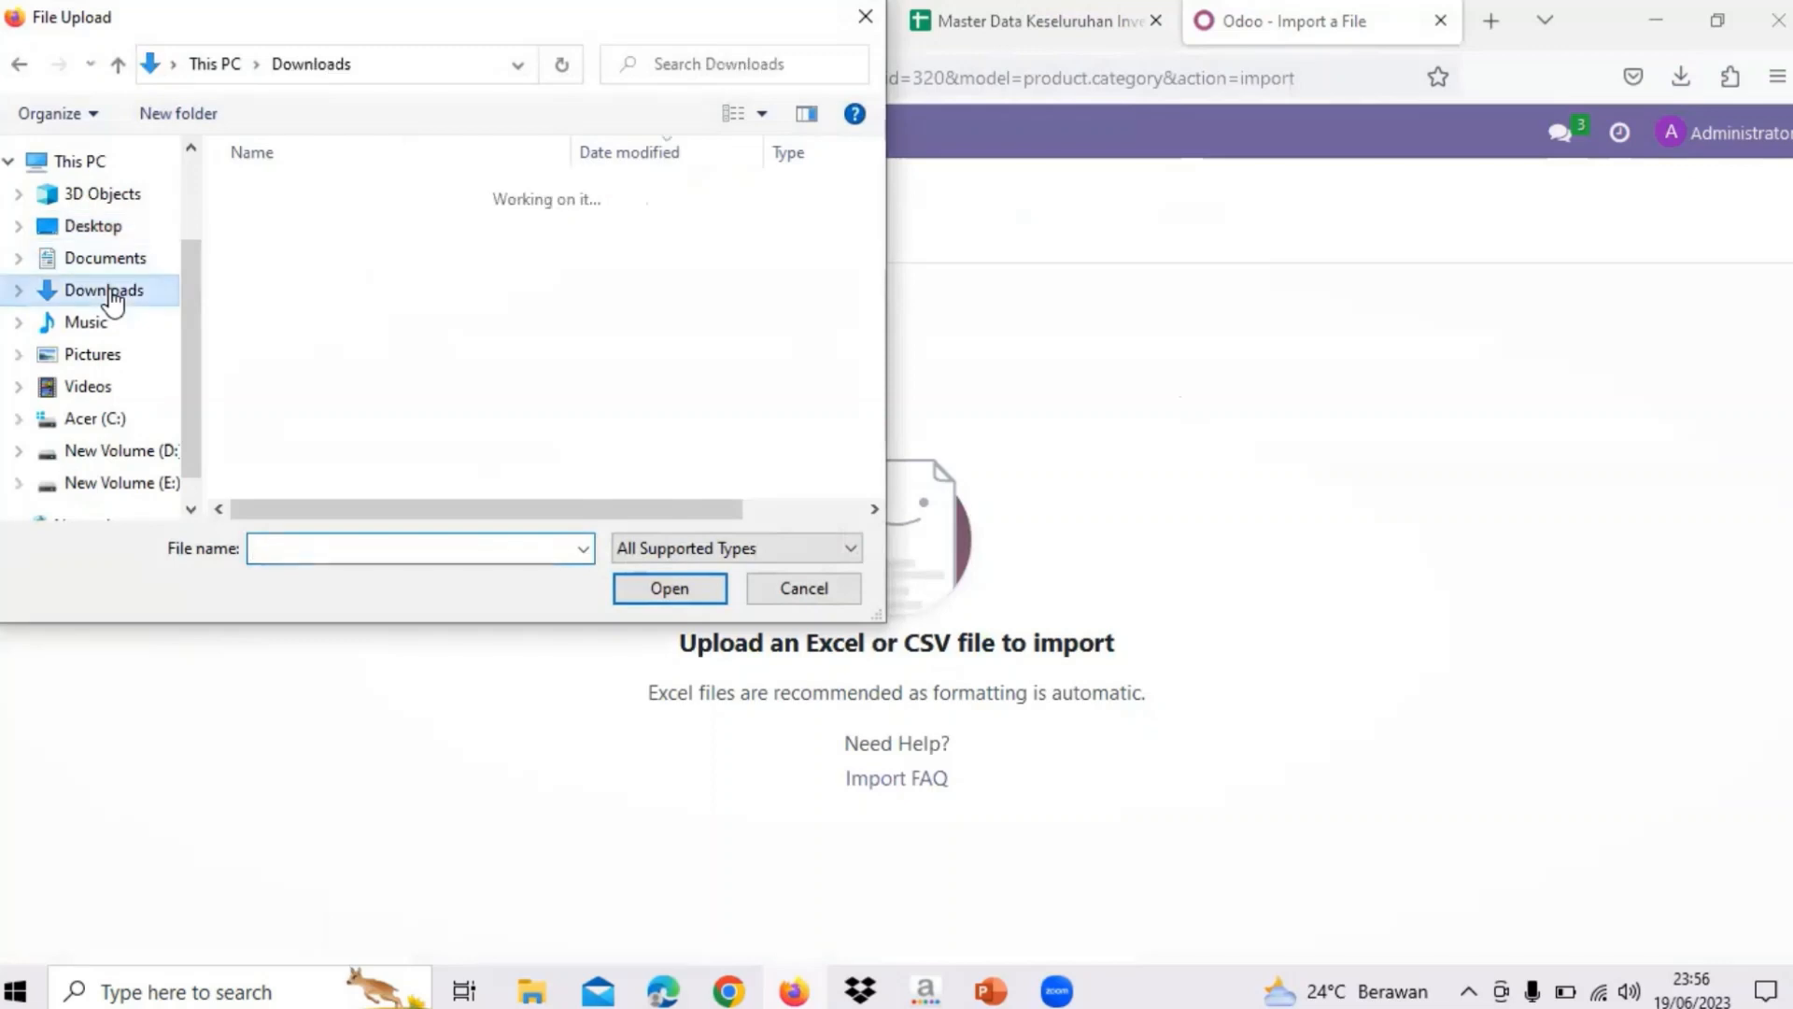
click(344, 226)
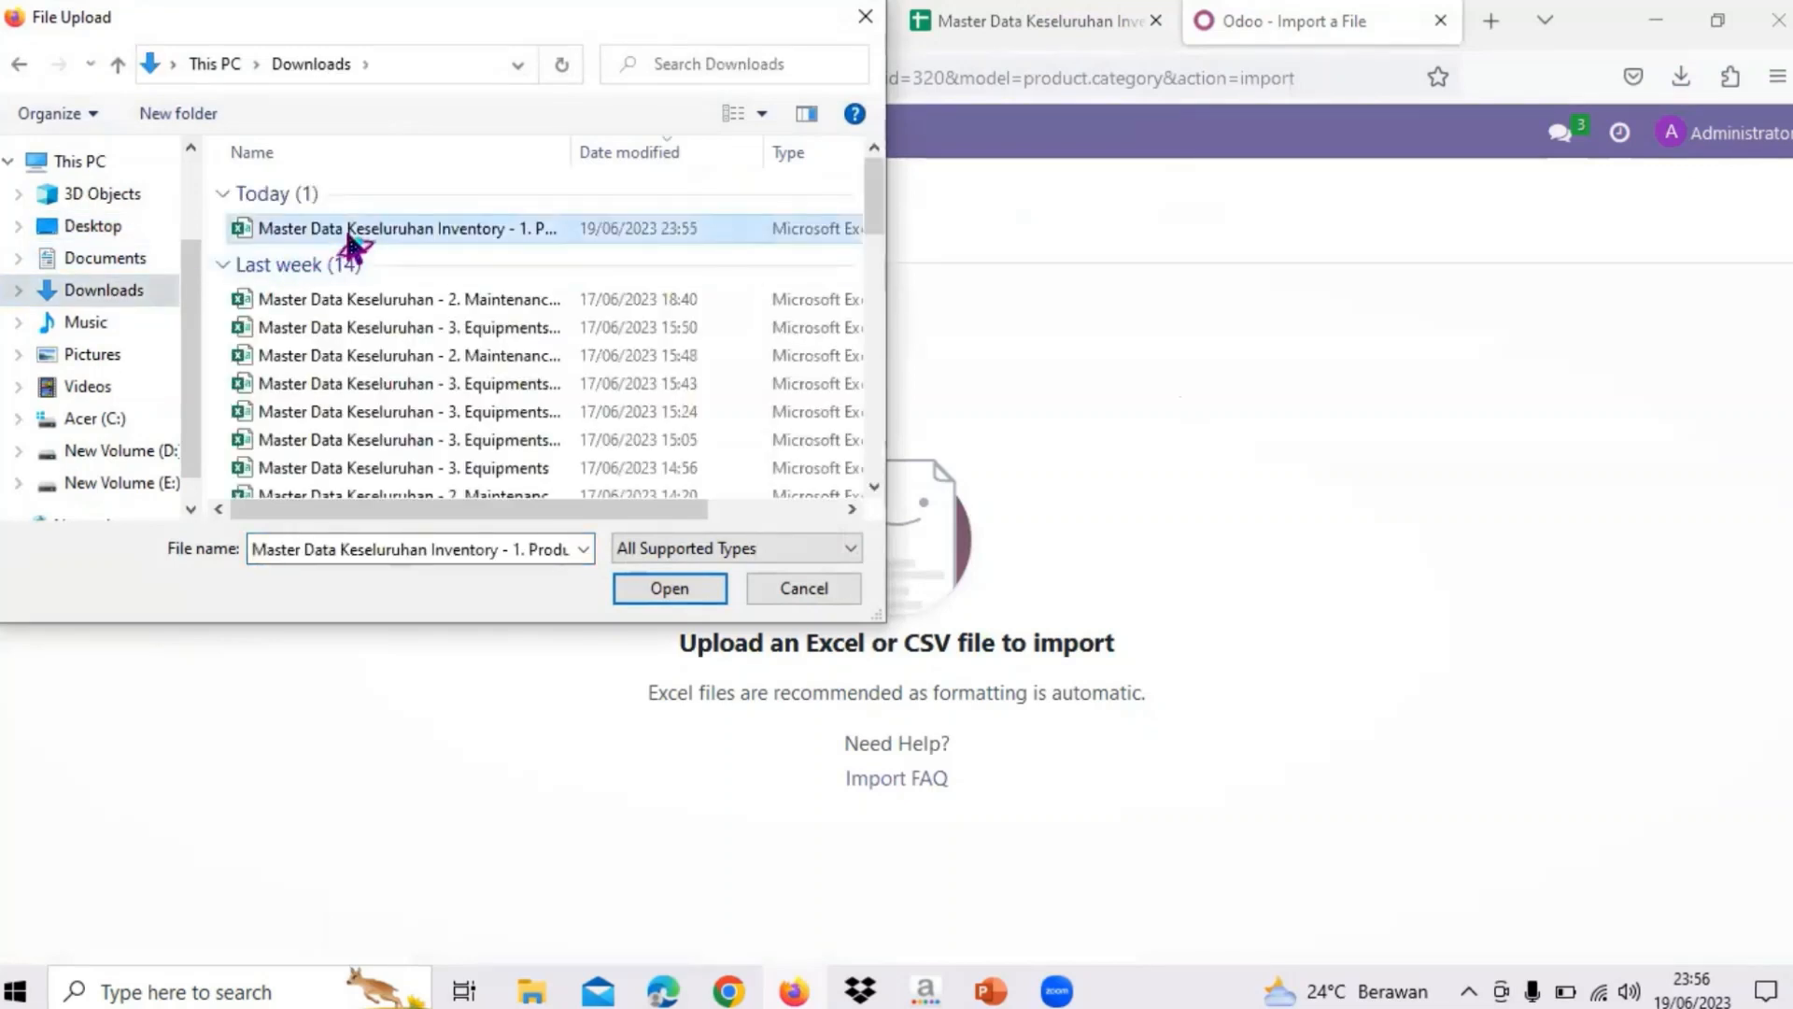
click(669, 589)
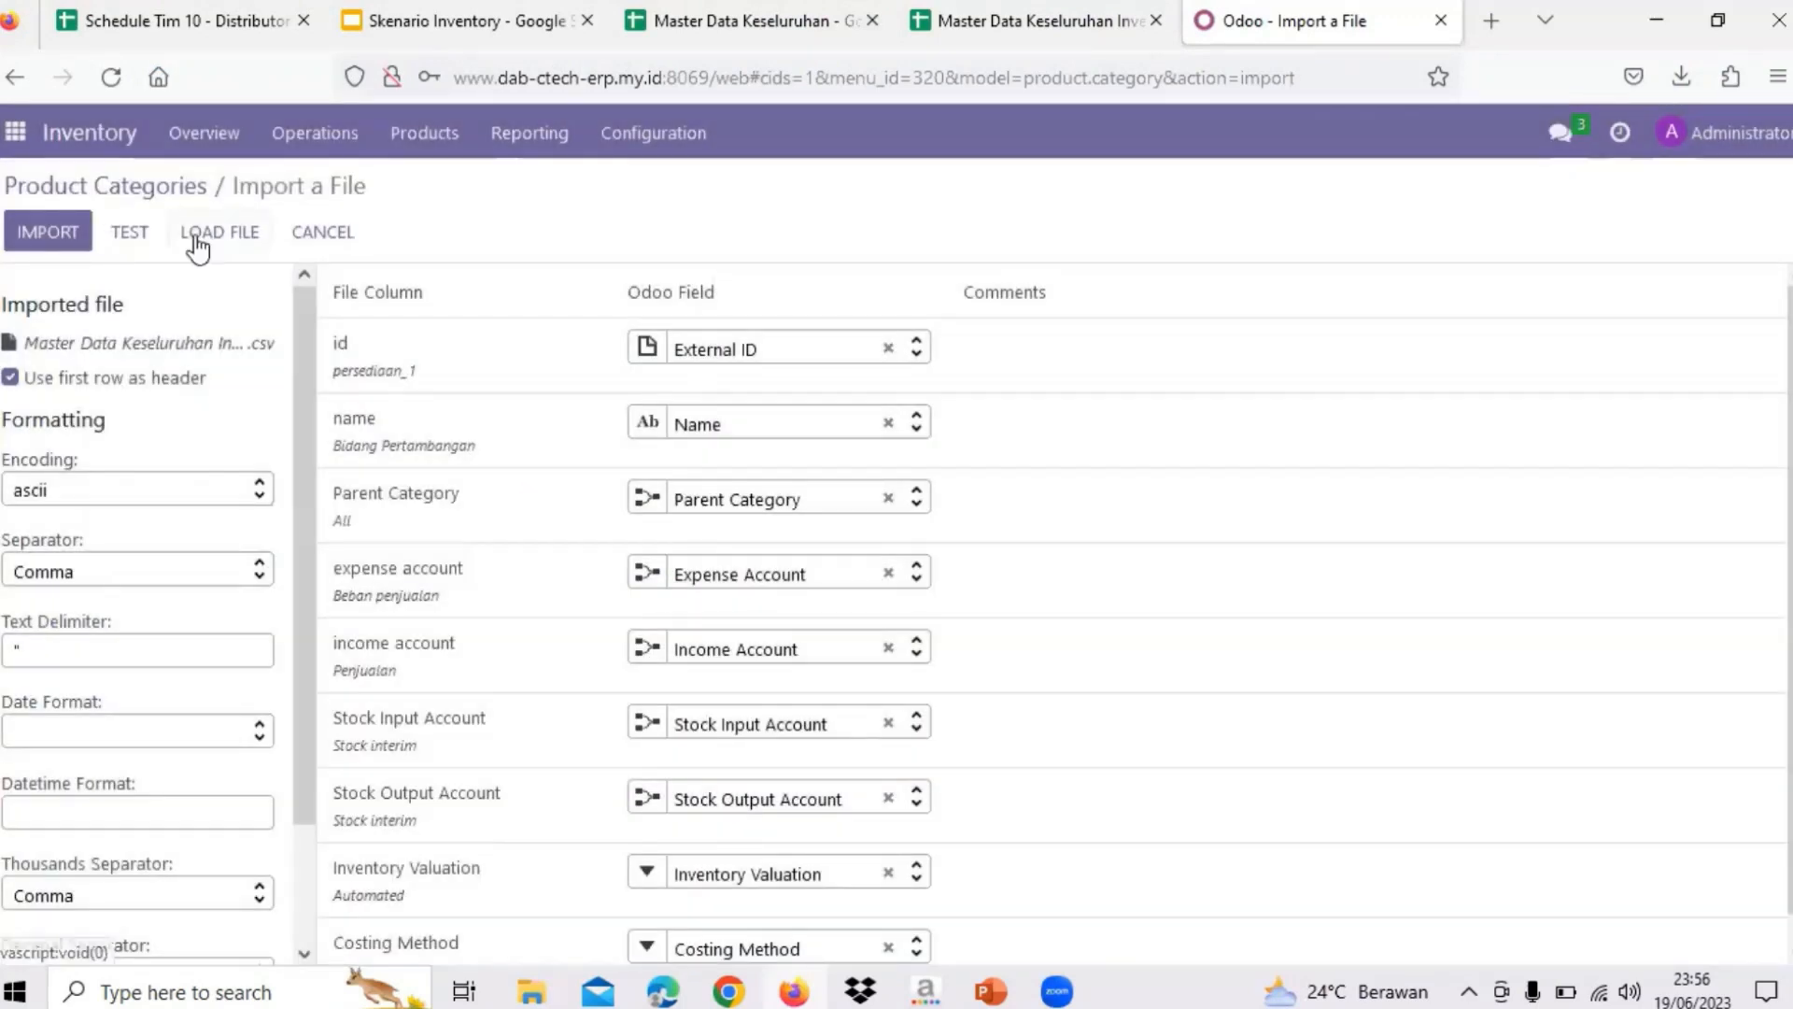
- Test the validity of the loaded product category data, and leave the import screen without importing
click(142, 244)
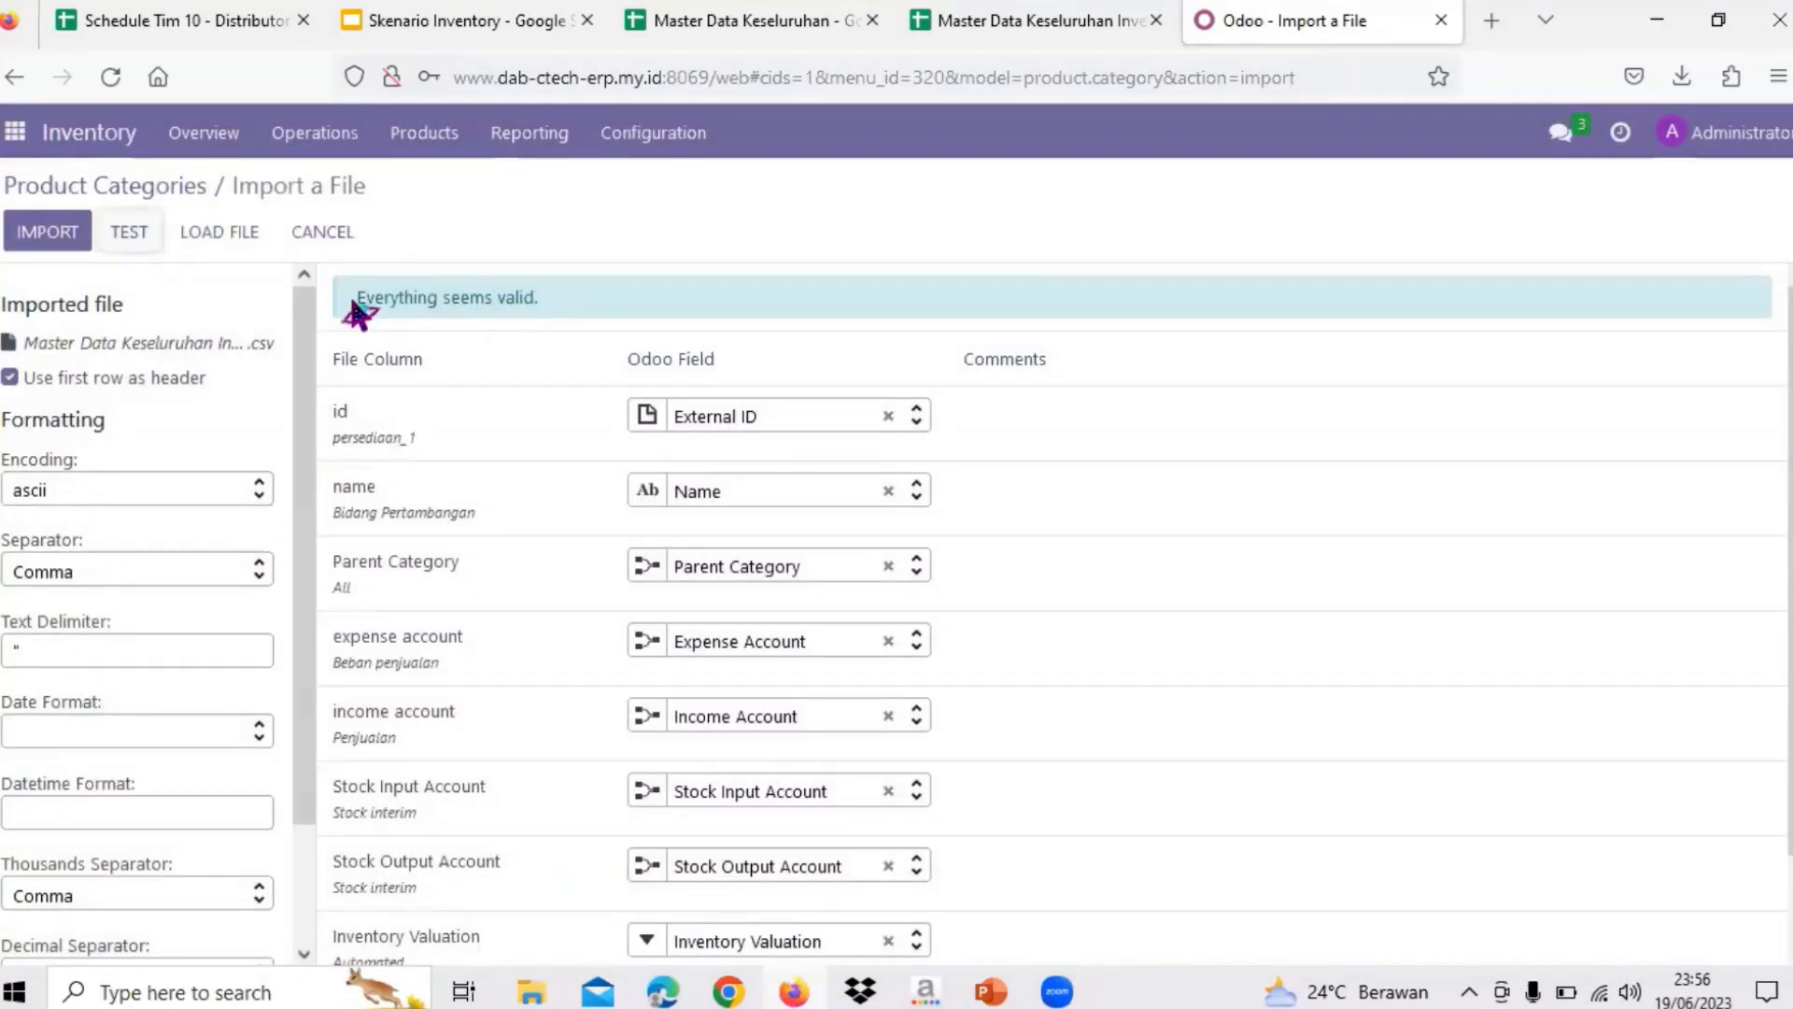
drag(355, 297, 577, 310)
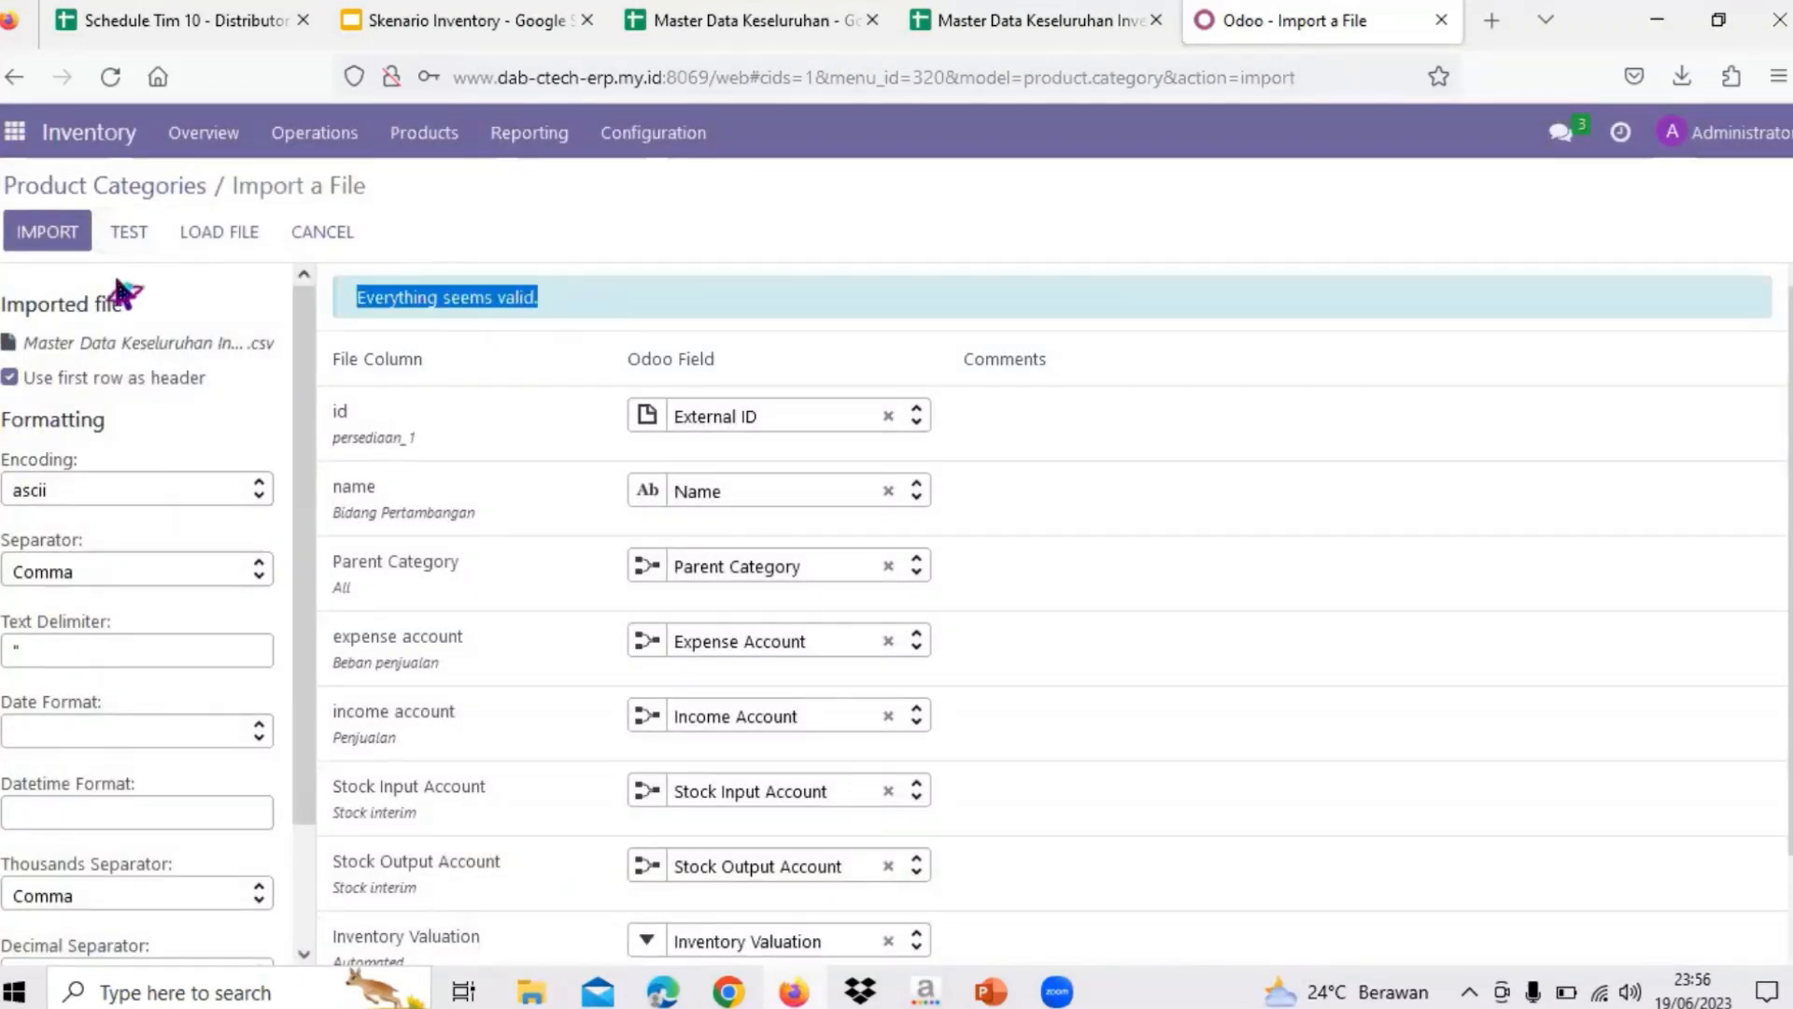
click(318, 234)
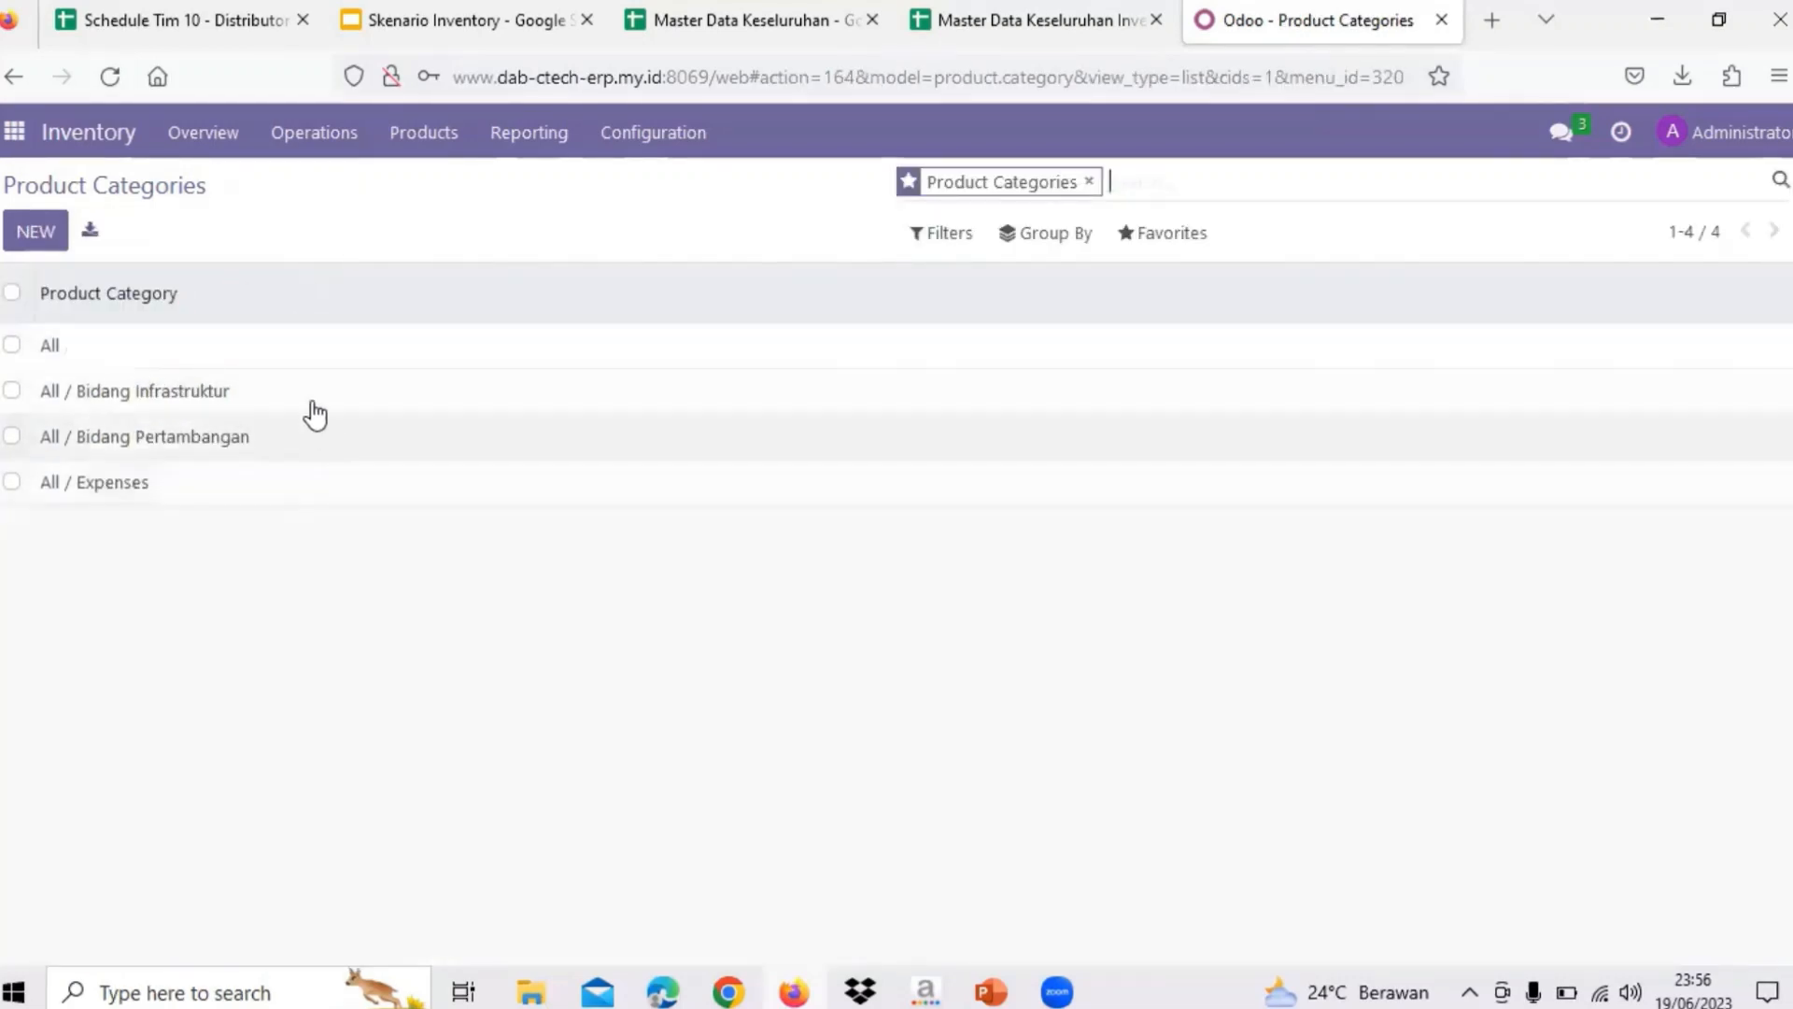
- Compare the category names in the Product Category sheet with the product categories listed in Odoo
click(1041, 16)
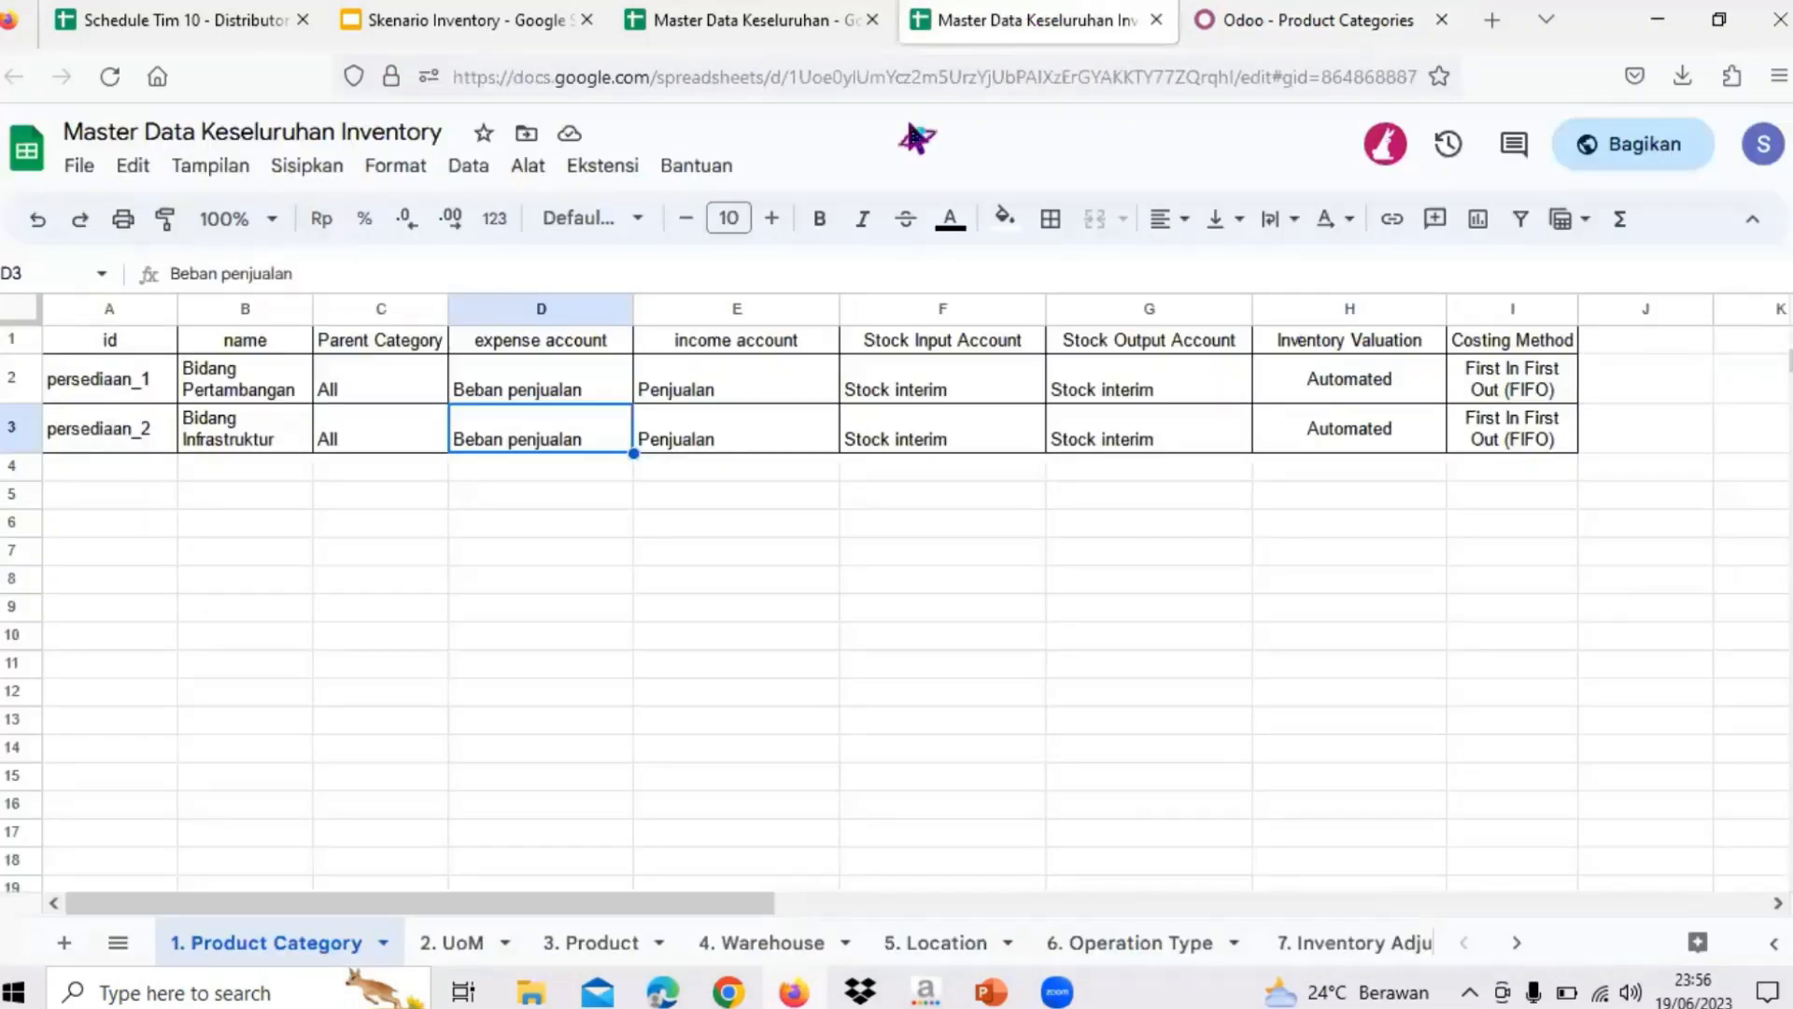
click(383, 612)
click(257, 375)
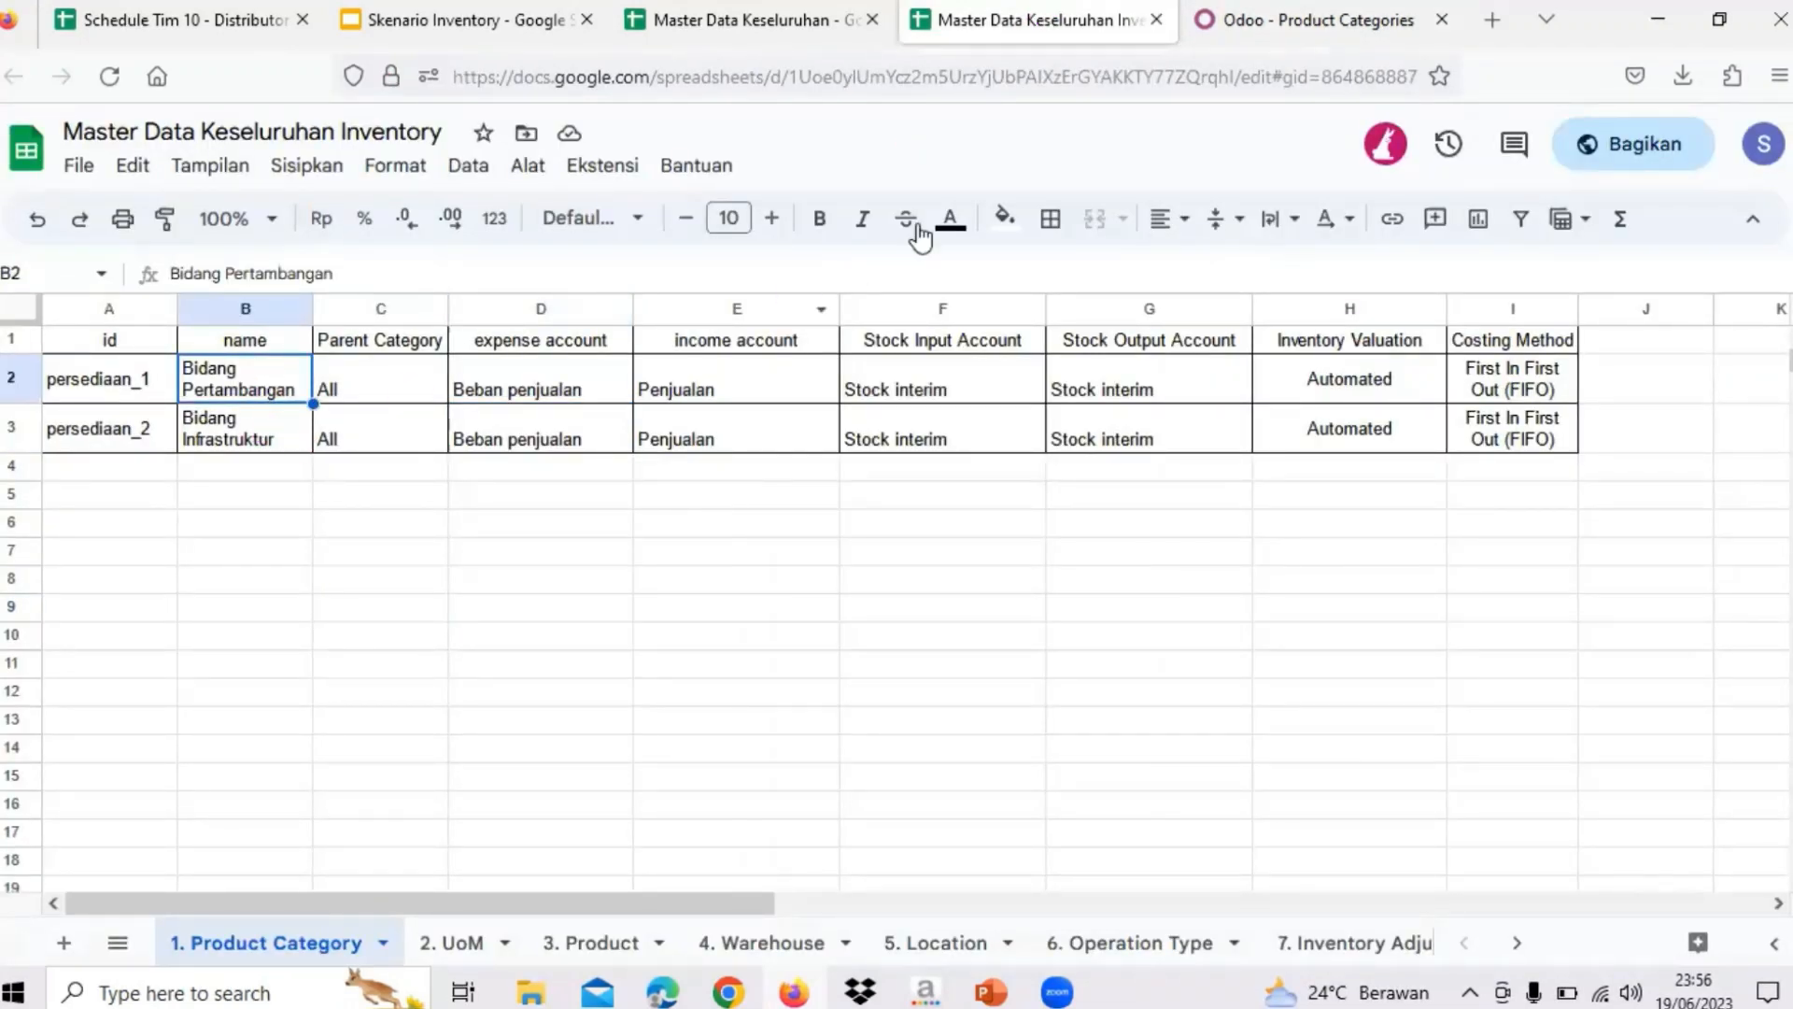
click(1248, 19)
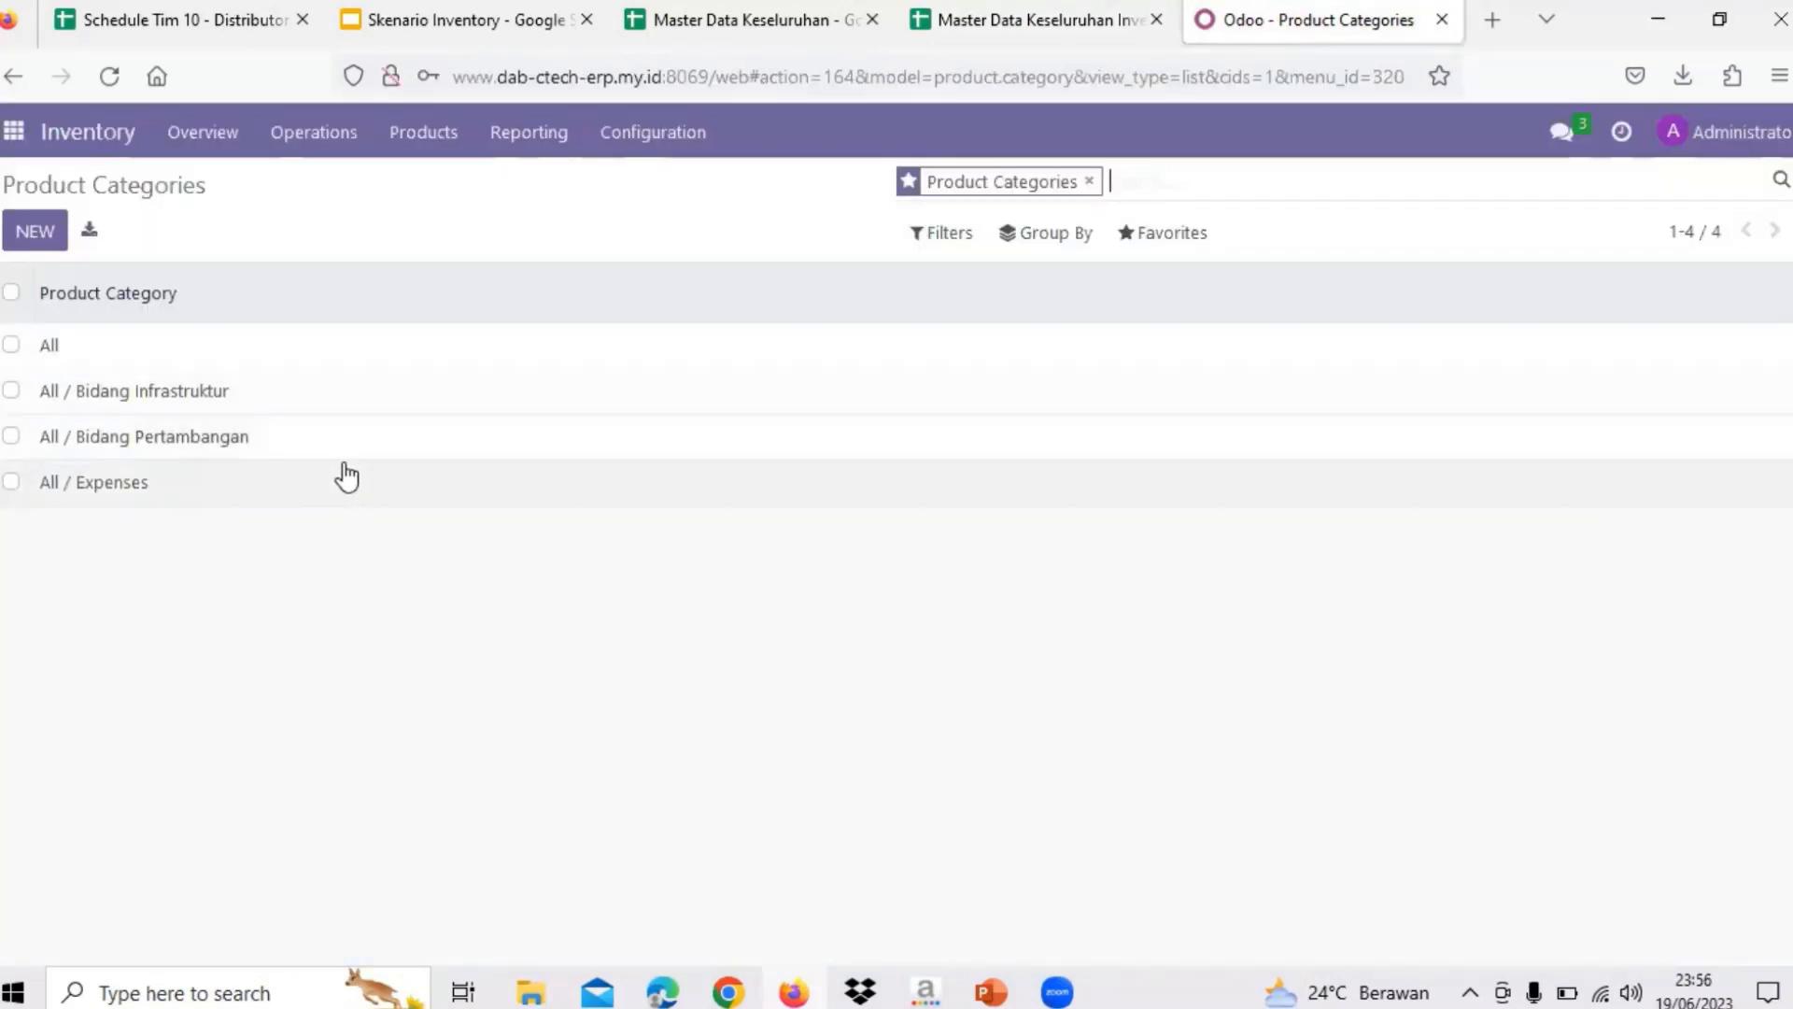
click(1053, 13)
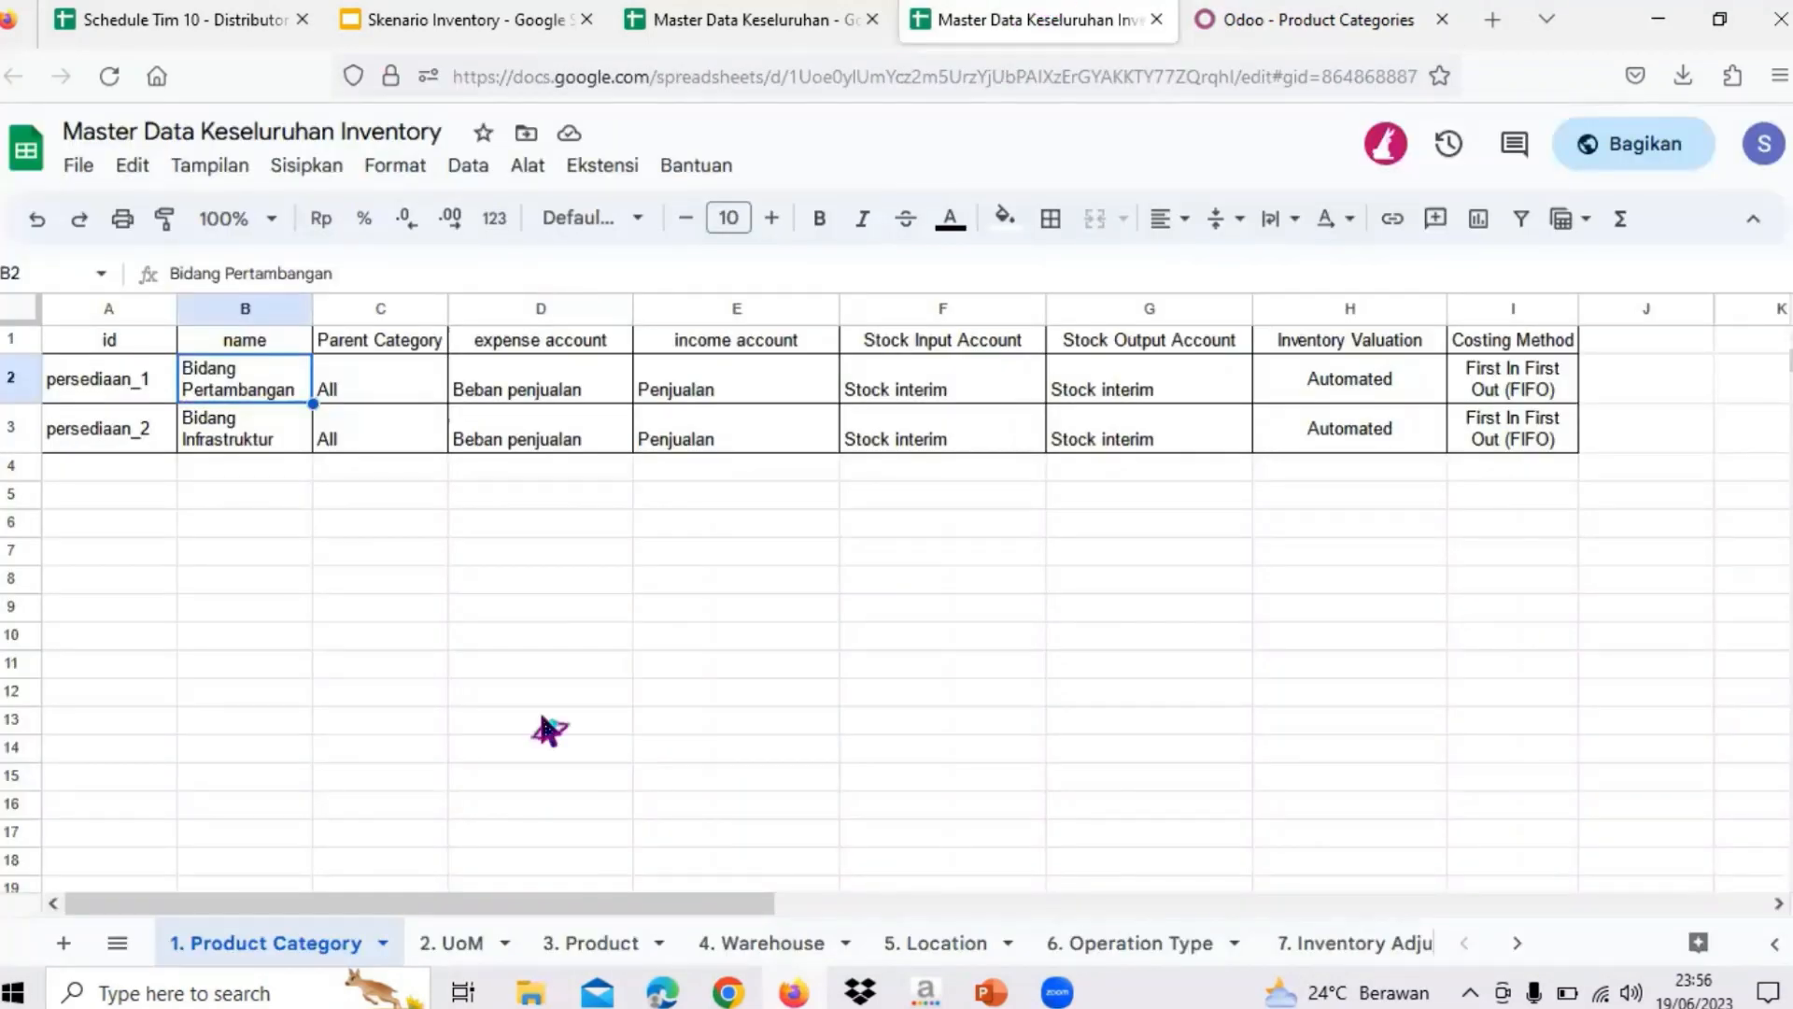
- Download the UoM sheet of Master Data Keseluruhan Inventory as a comma-separated (.csv) file
click(473, 946)
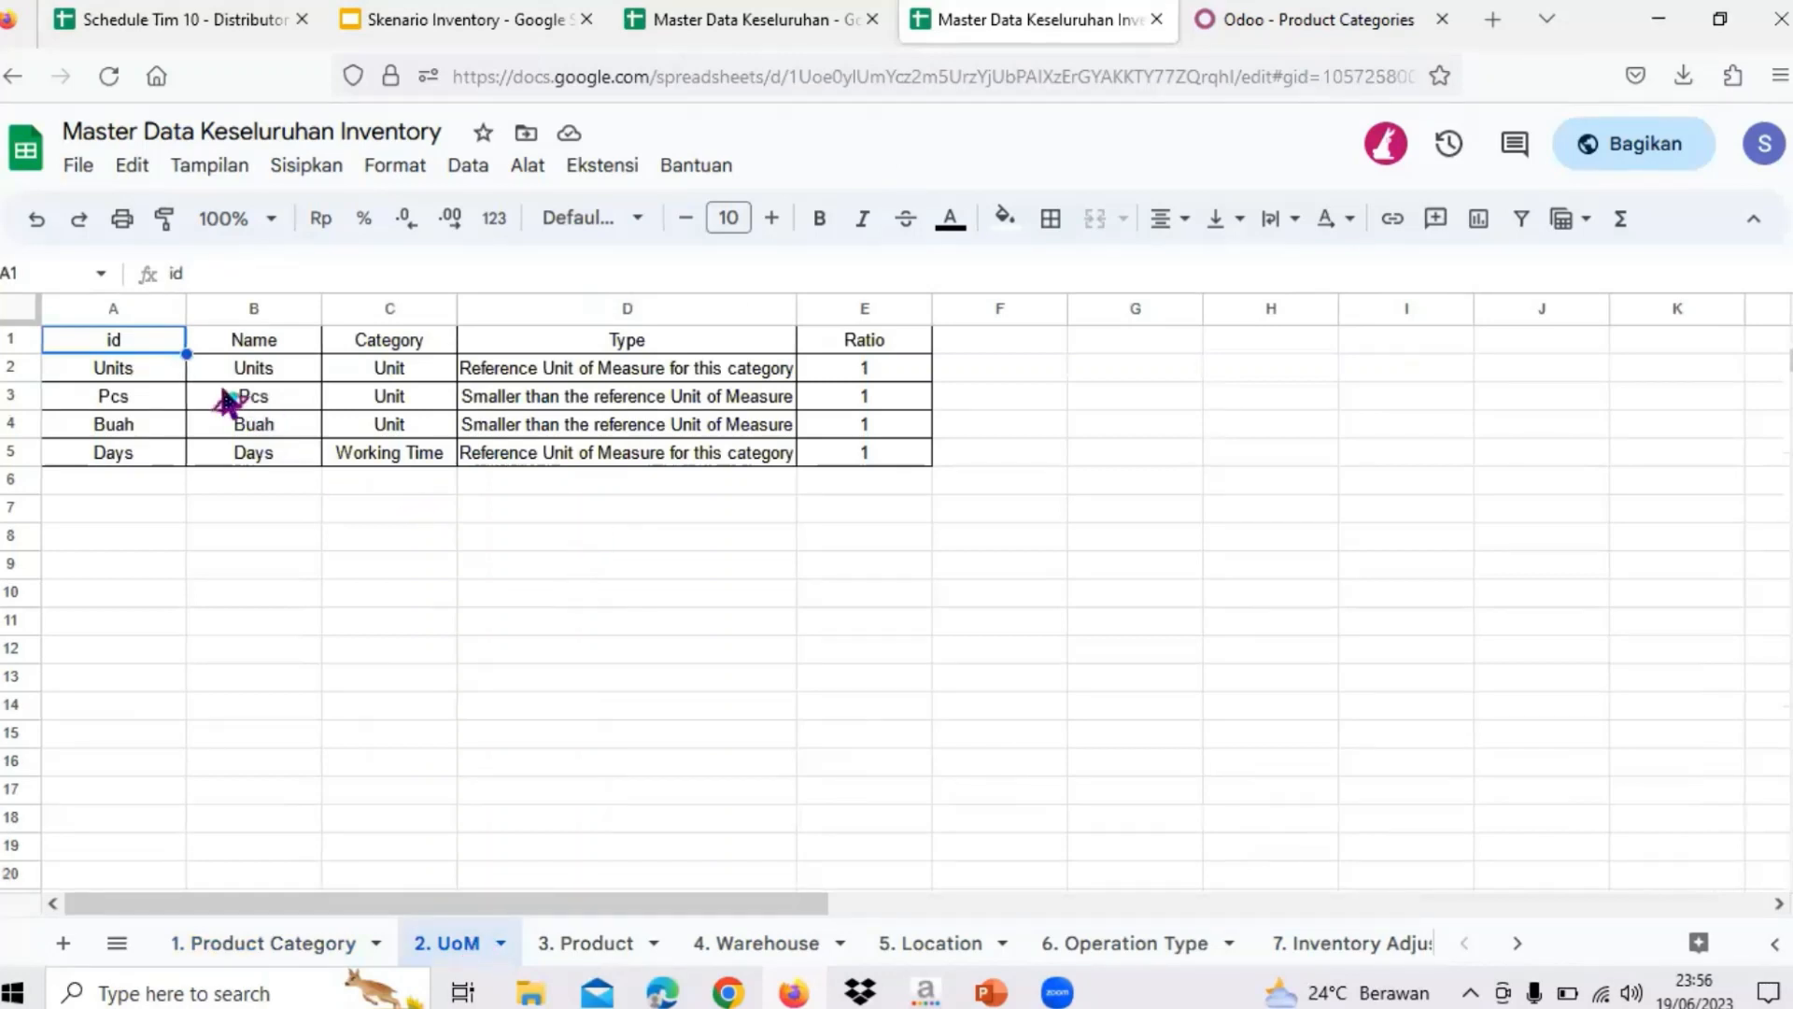
click(154, 374)
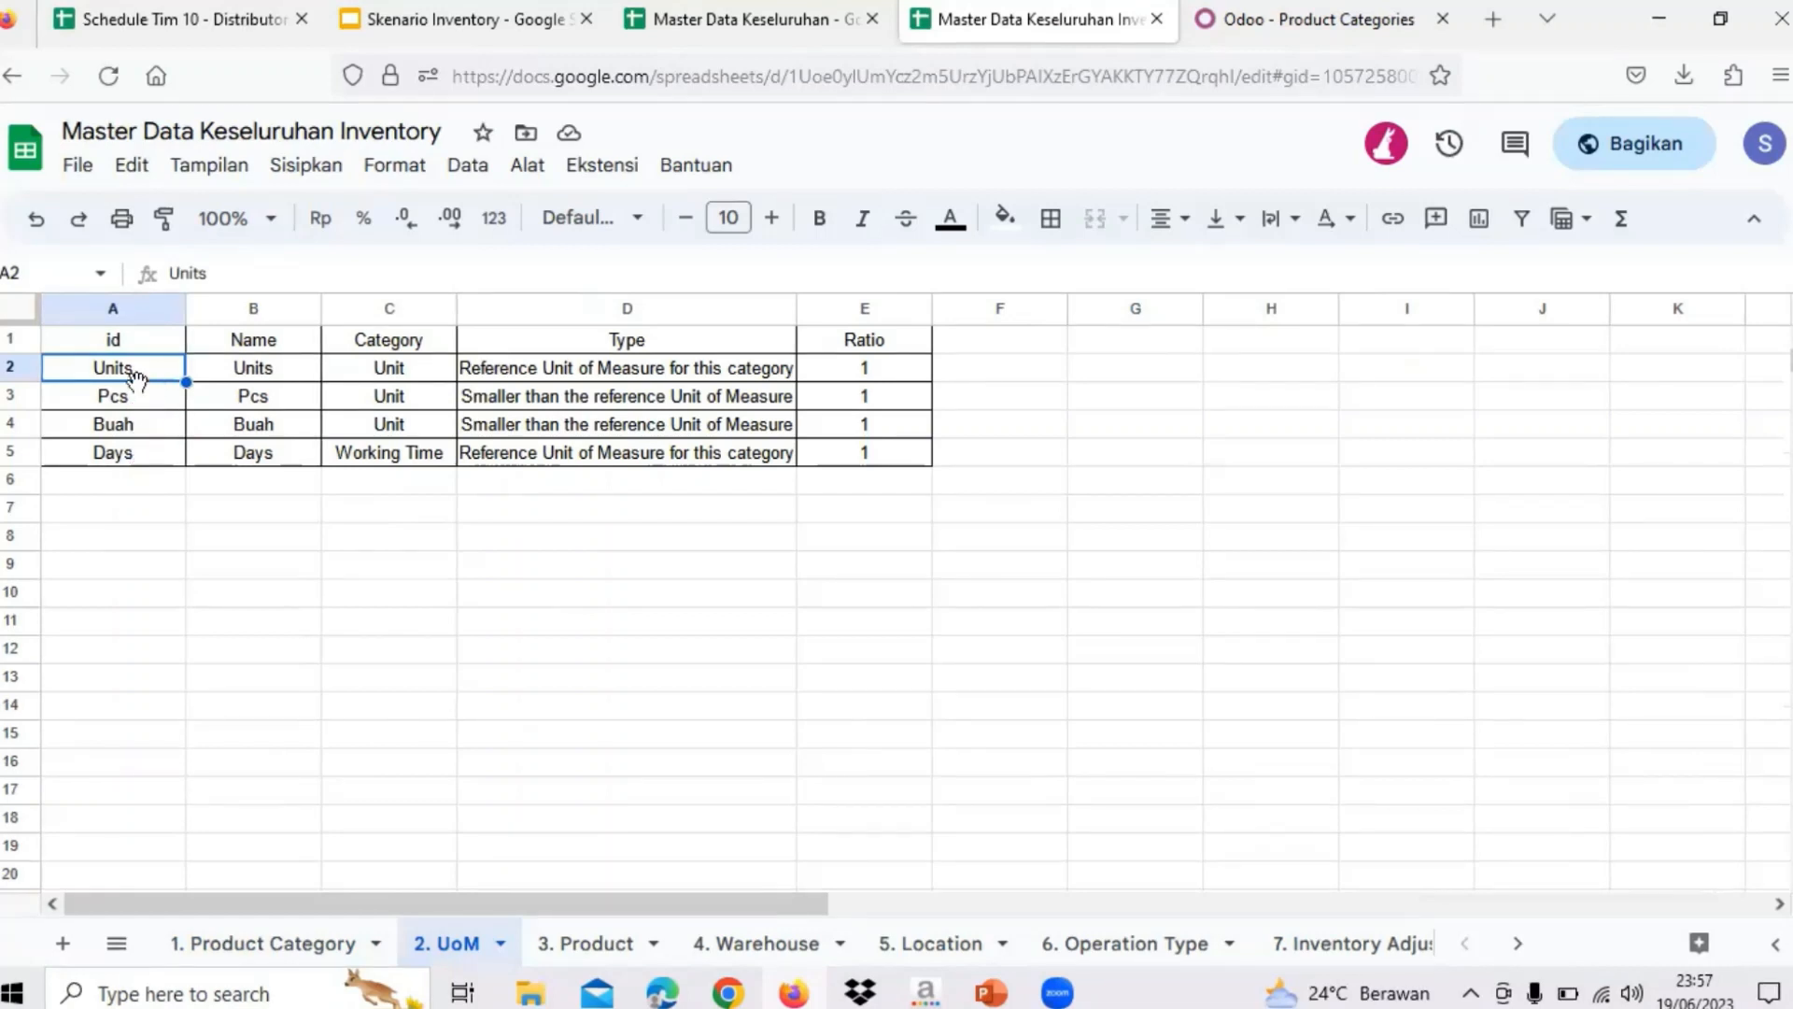
click(301, 370)
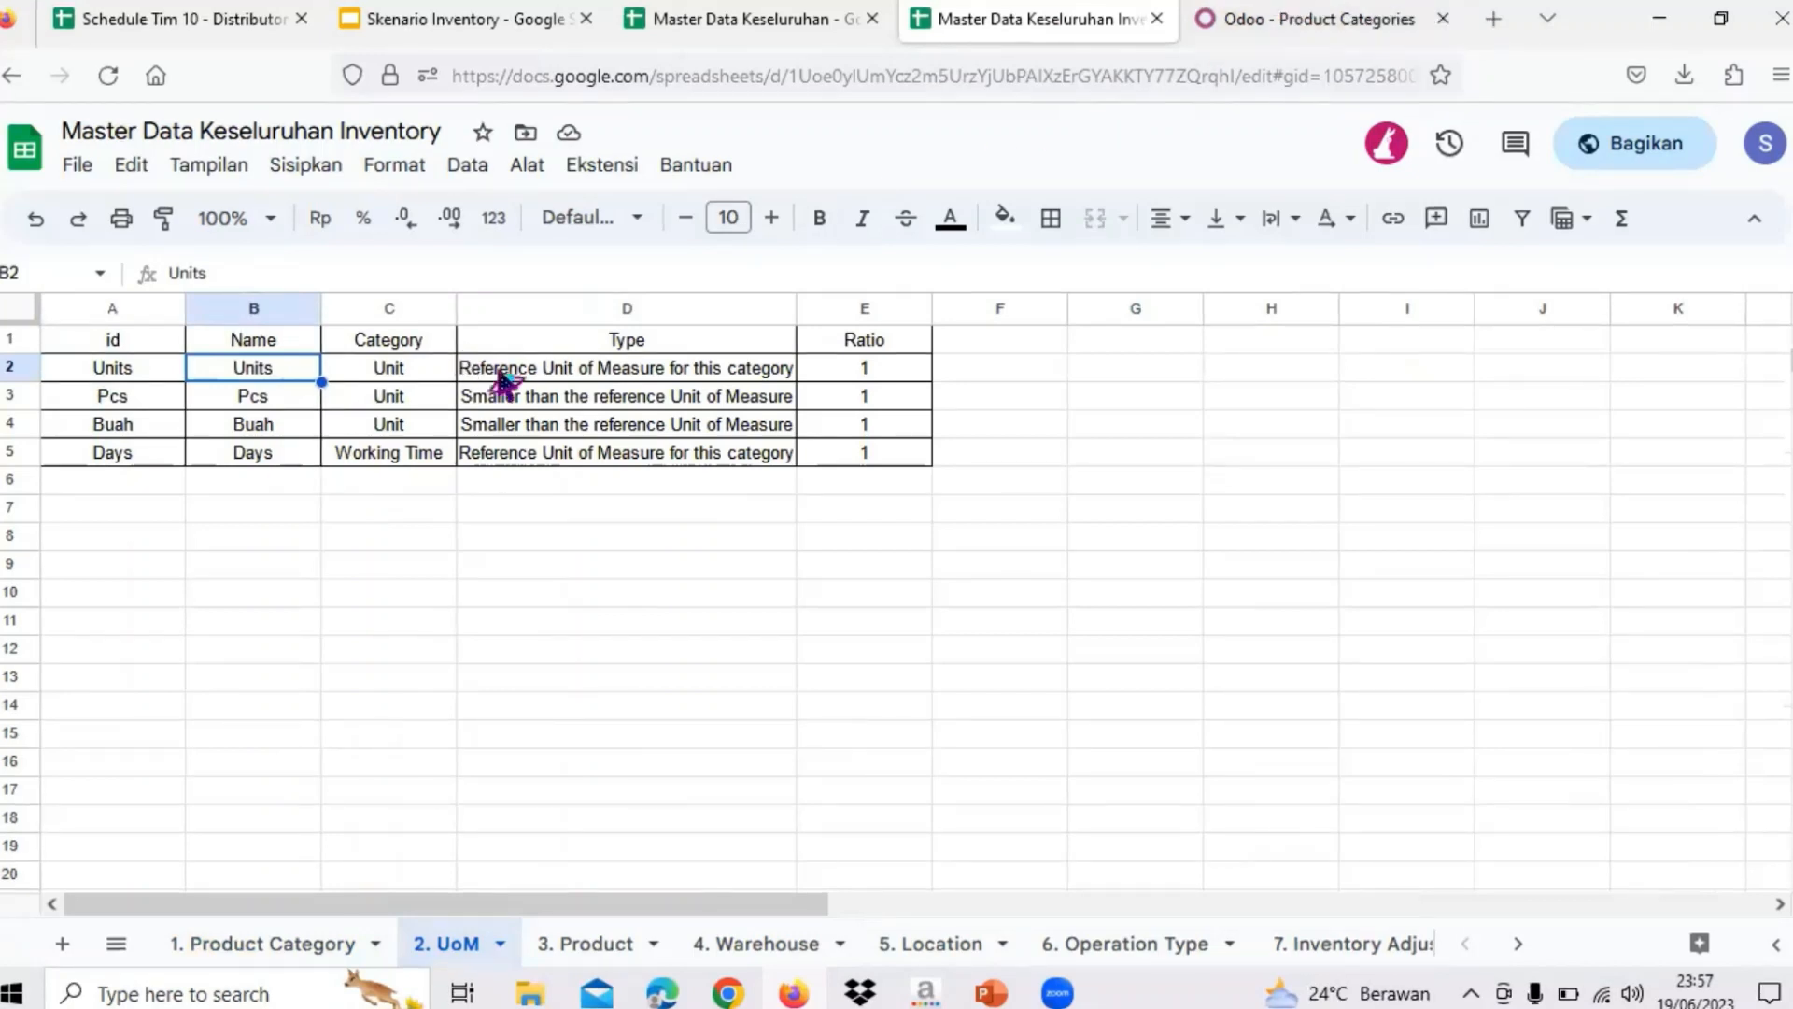
click(75, 168)
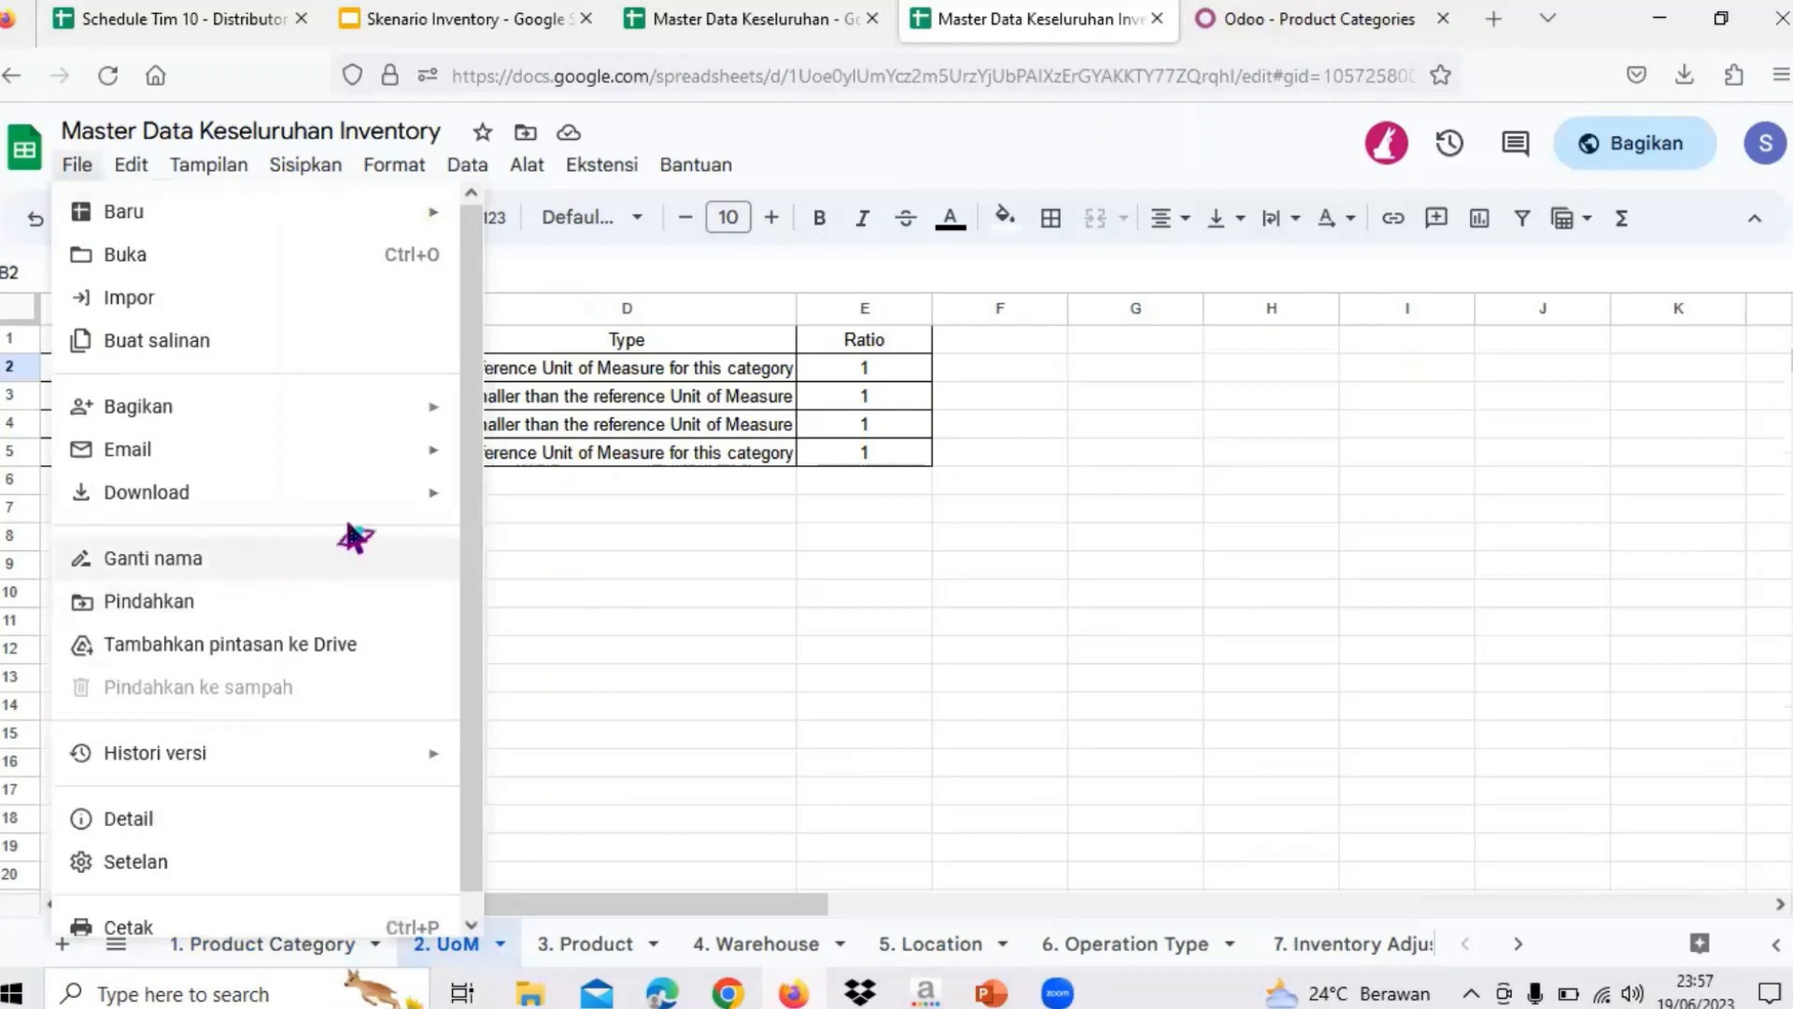
mouse_move(368, 509)
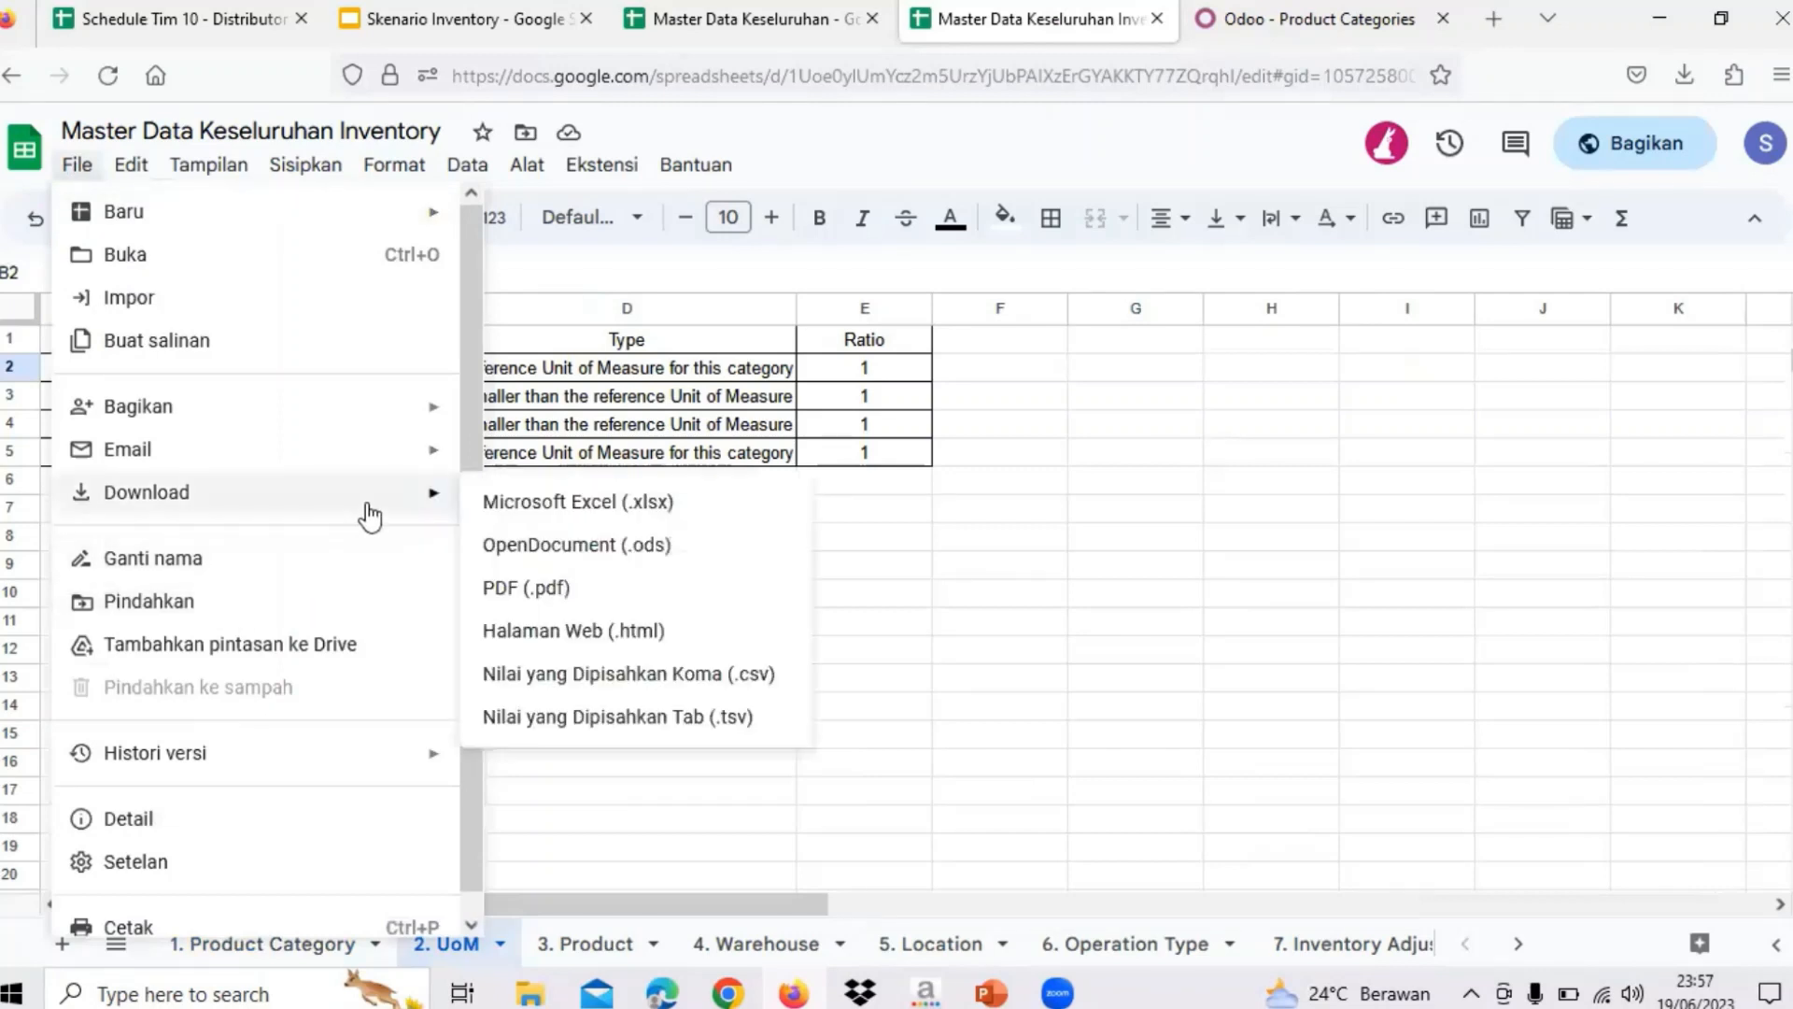
click(693, 674)
- Open the UoM Categories list in Odoo Inventory and start importing records into it
click(1249, 21)
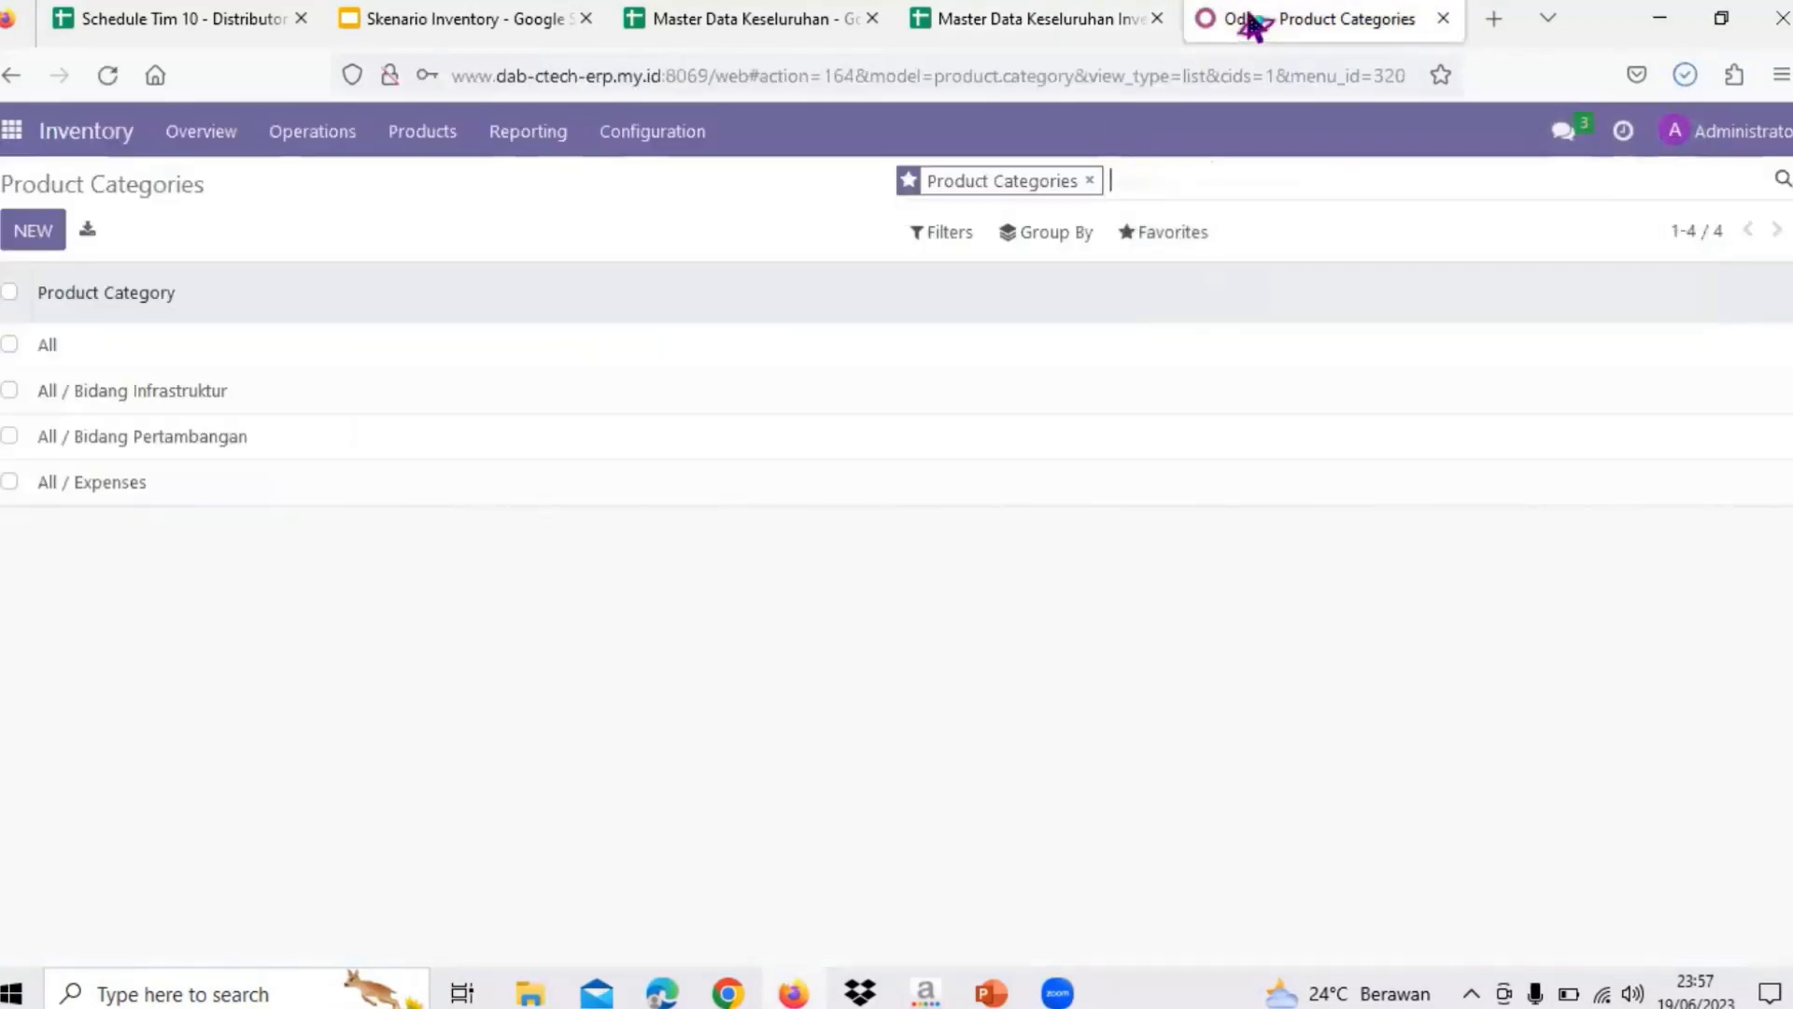
click(650, 136)
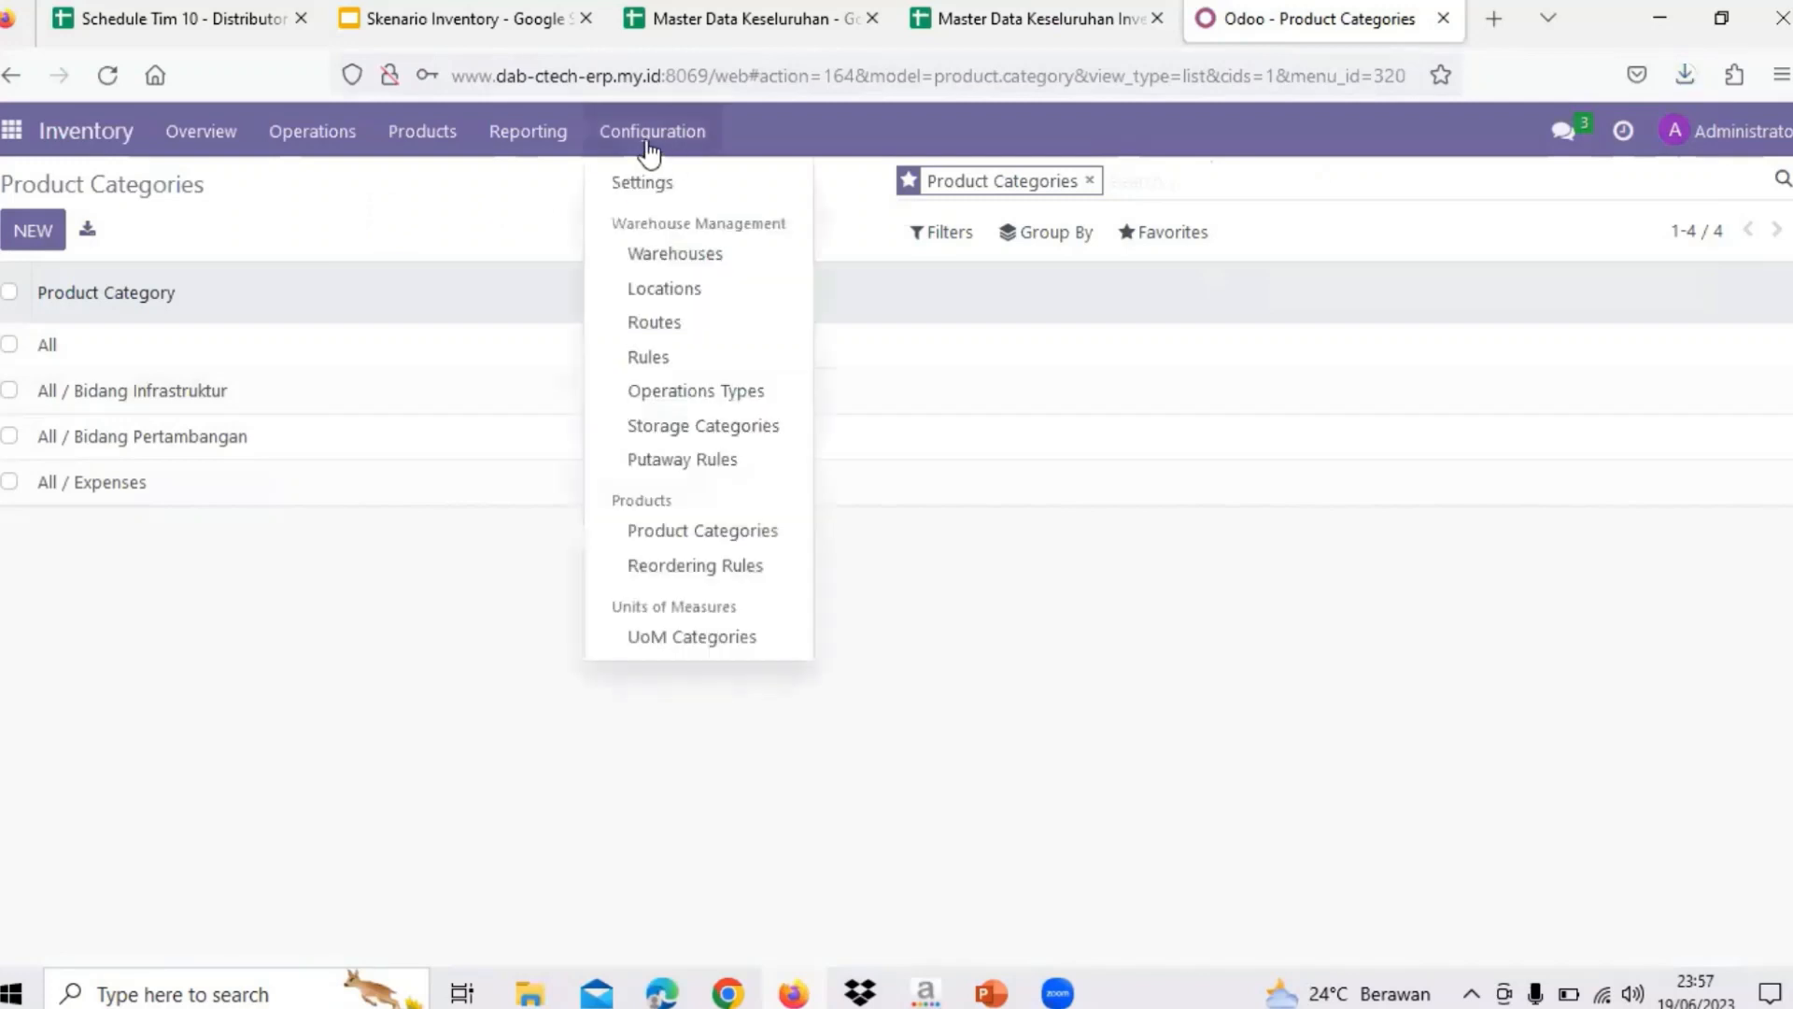
click(689, 636)
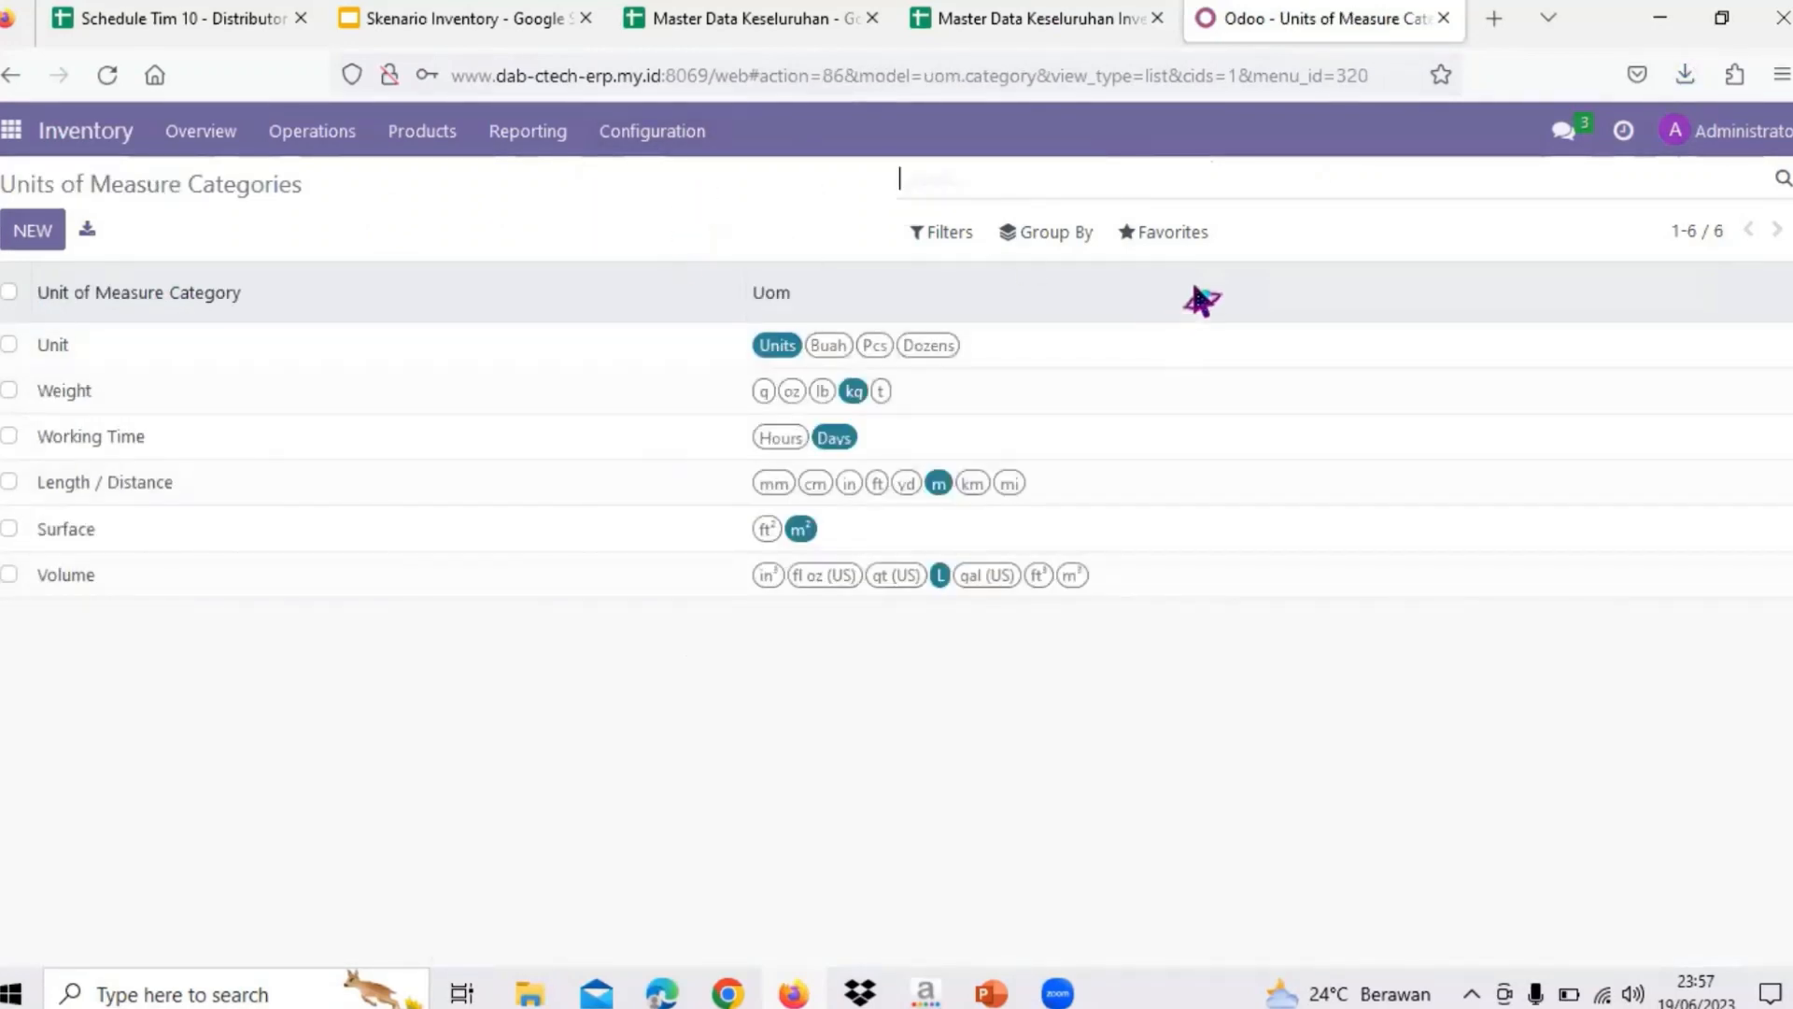
click(1193, 229)
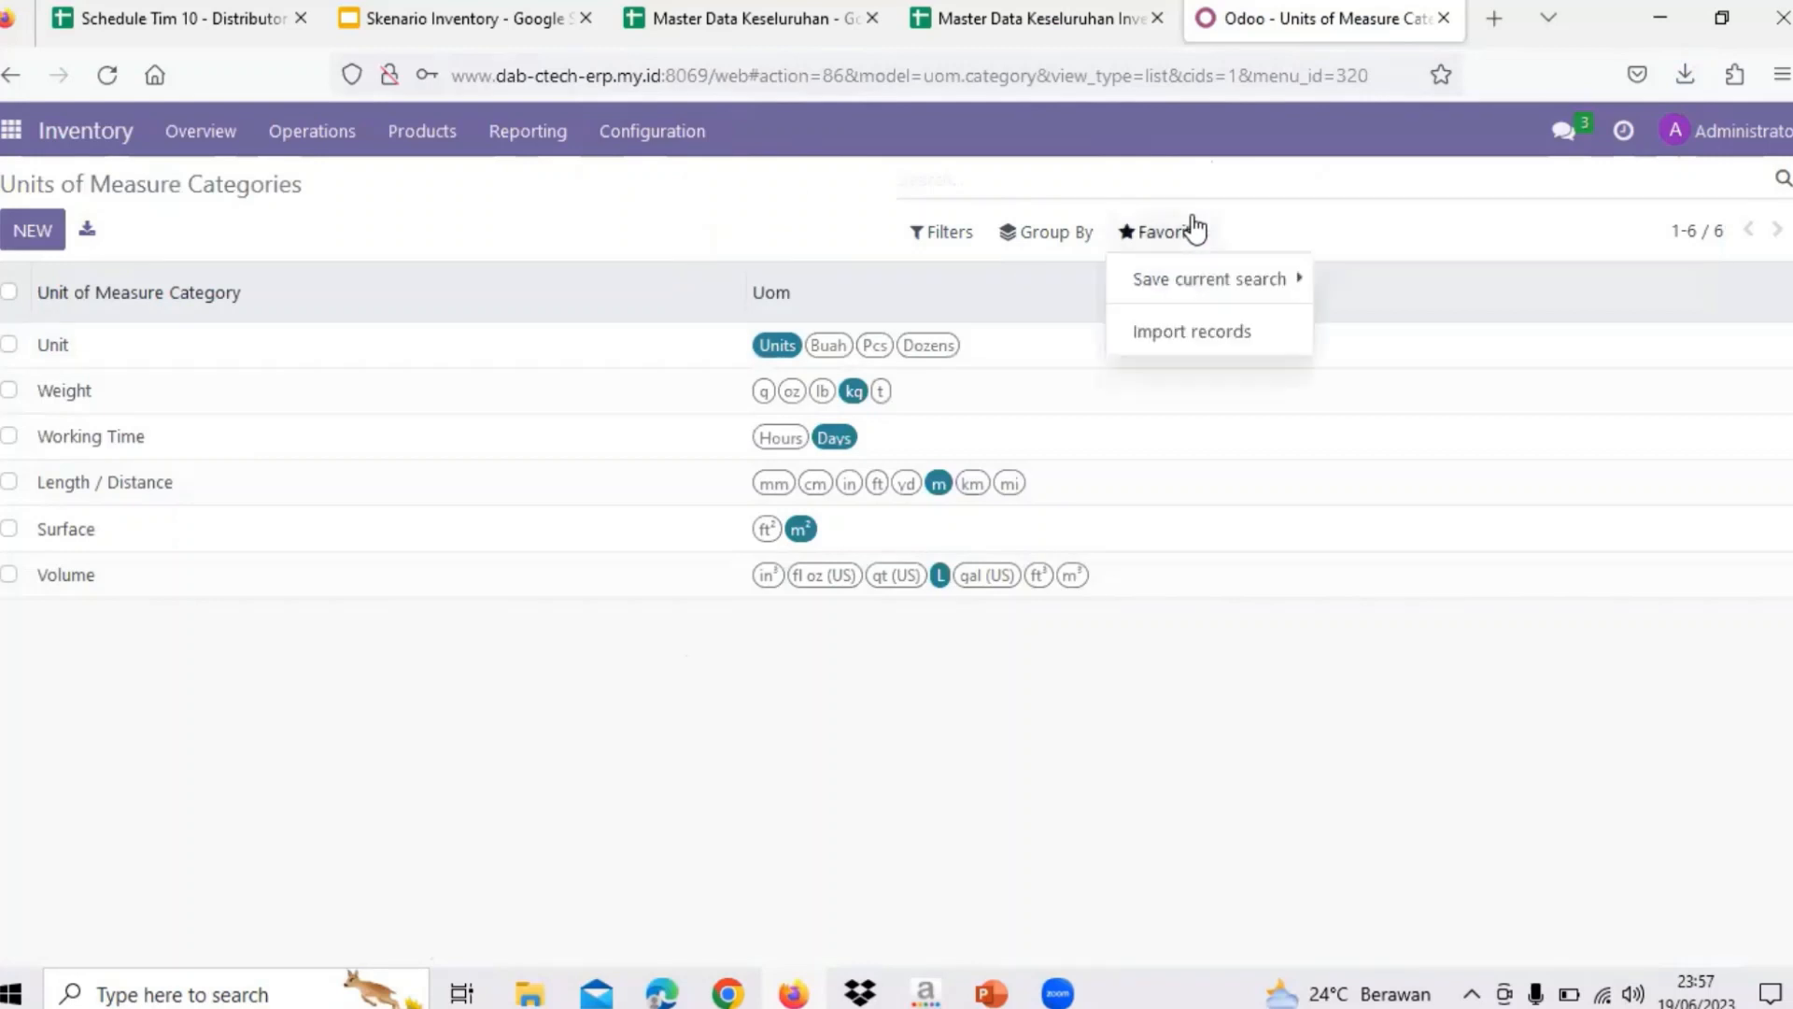
click(1195, 357)
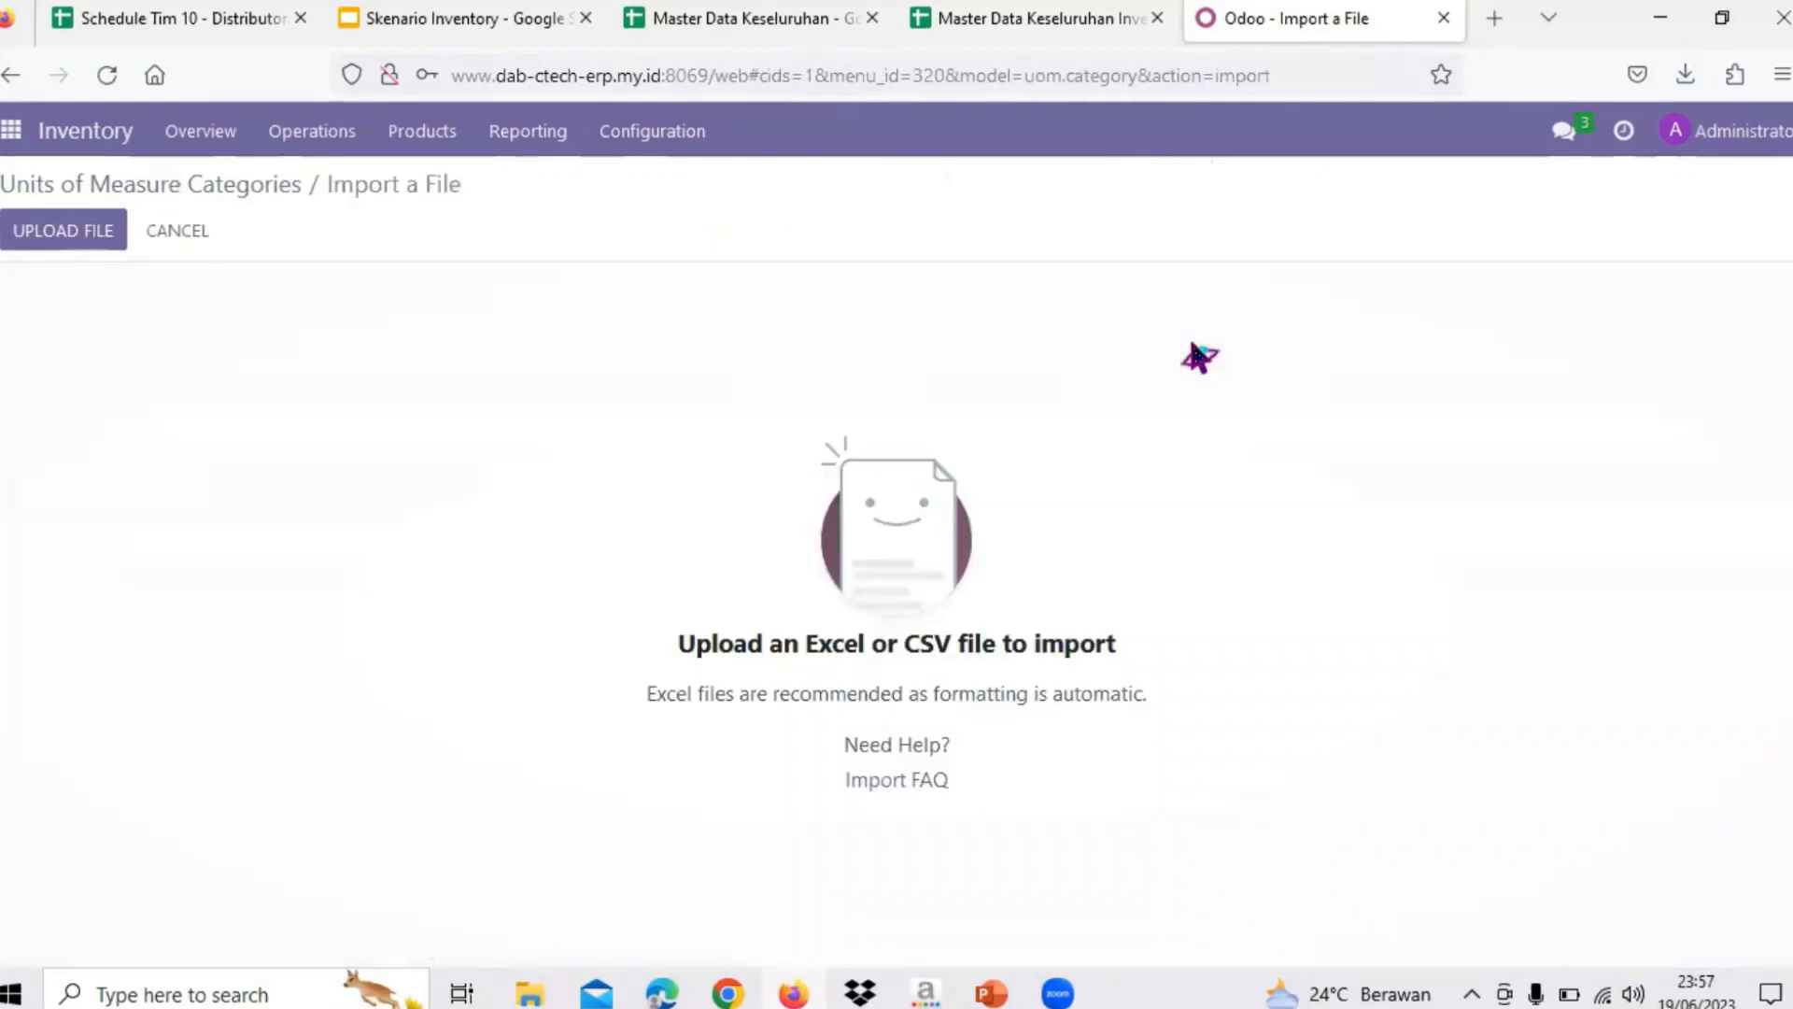
- Load the UoM CSV of Master Data Keseluruhan Inventory from Downloads into the import, and leave without importing
click(62, 233)
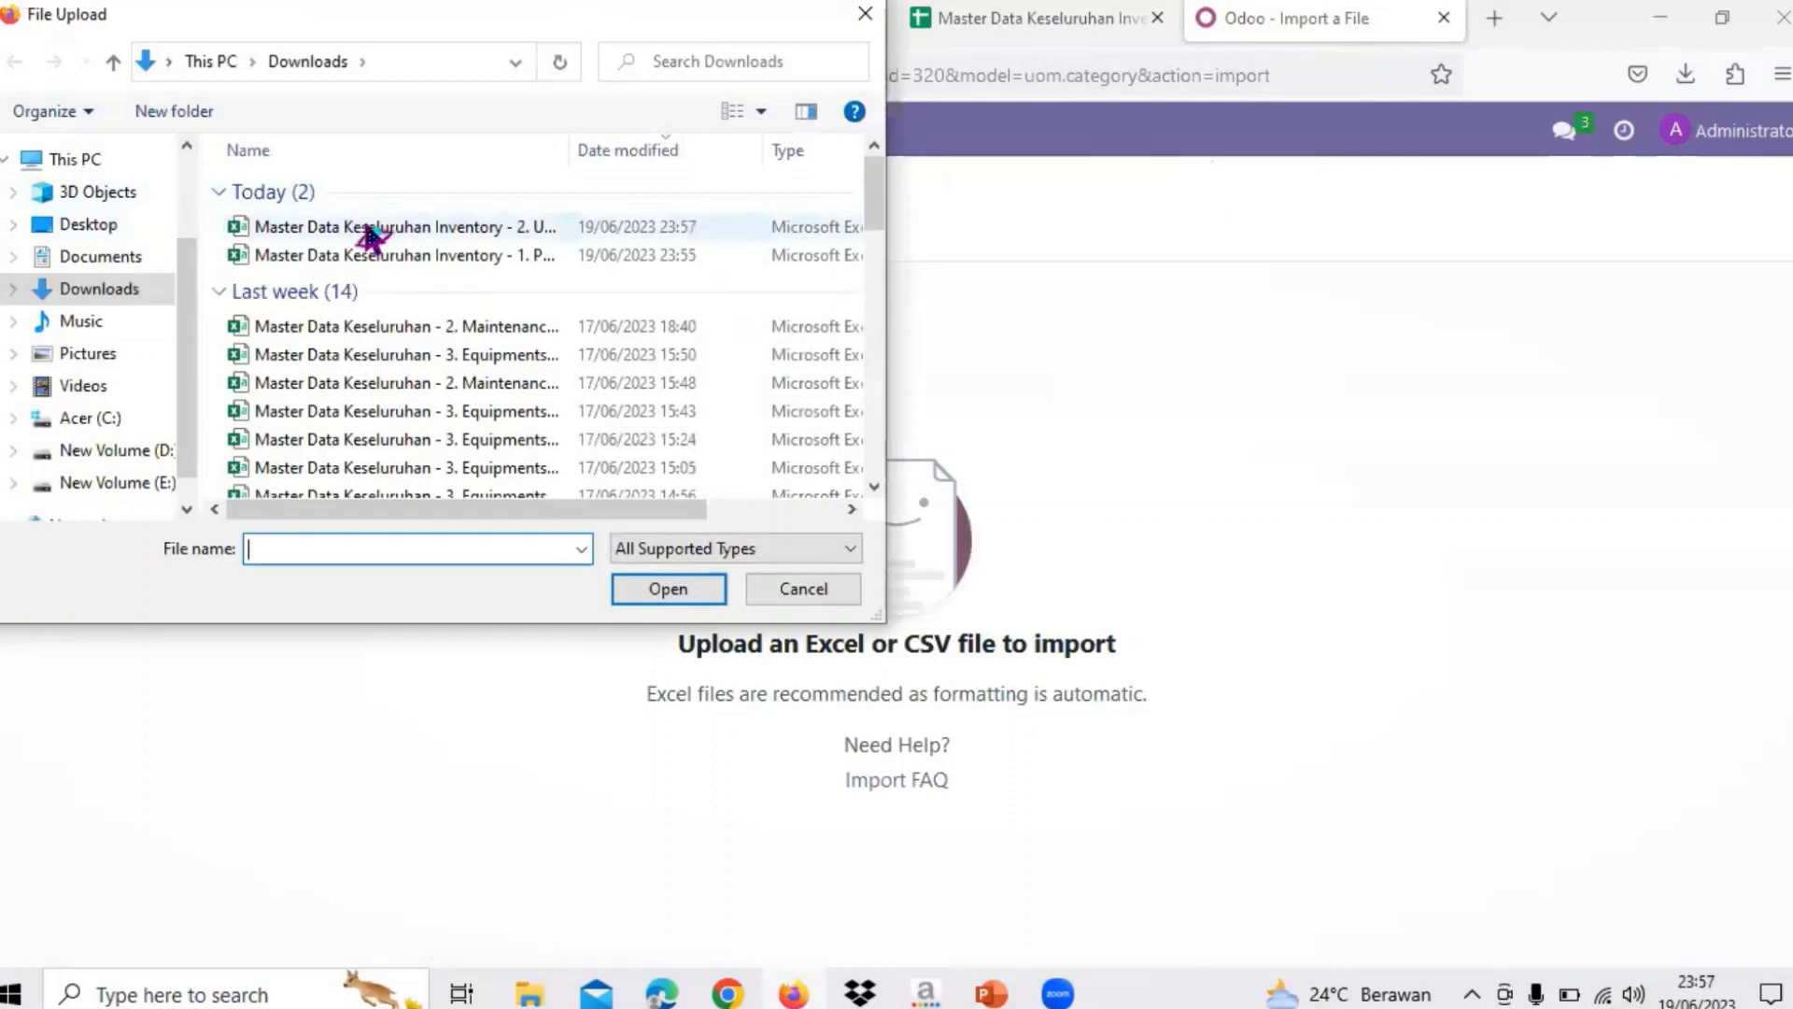
click(369, 231)
click(670, 594)
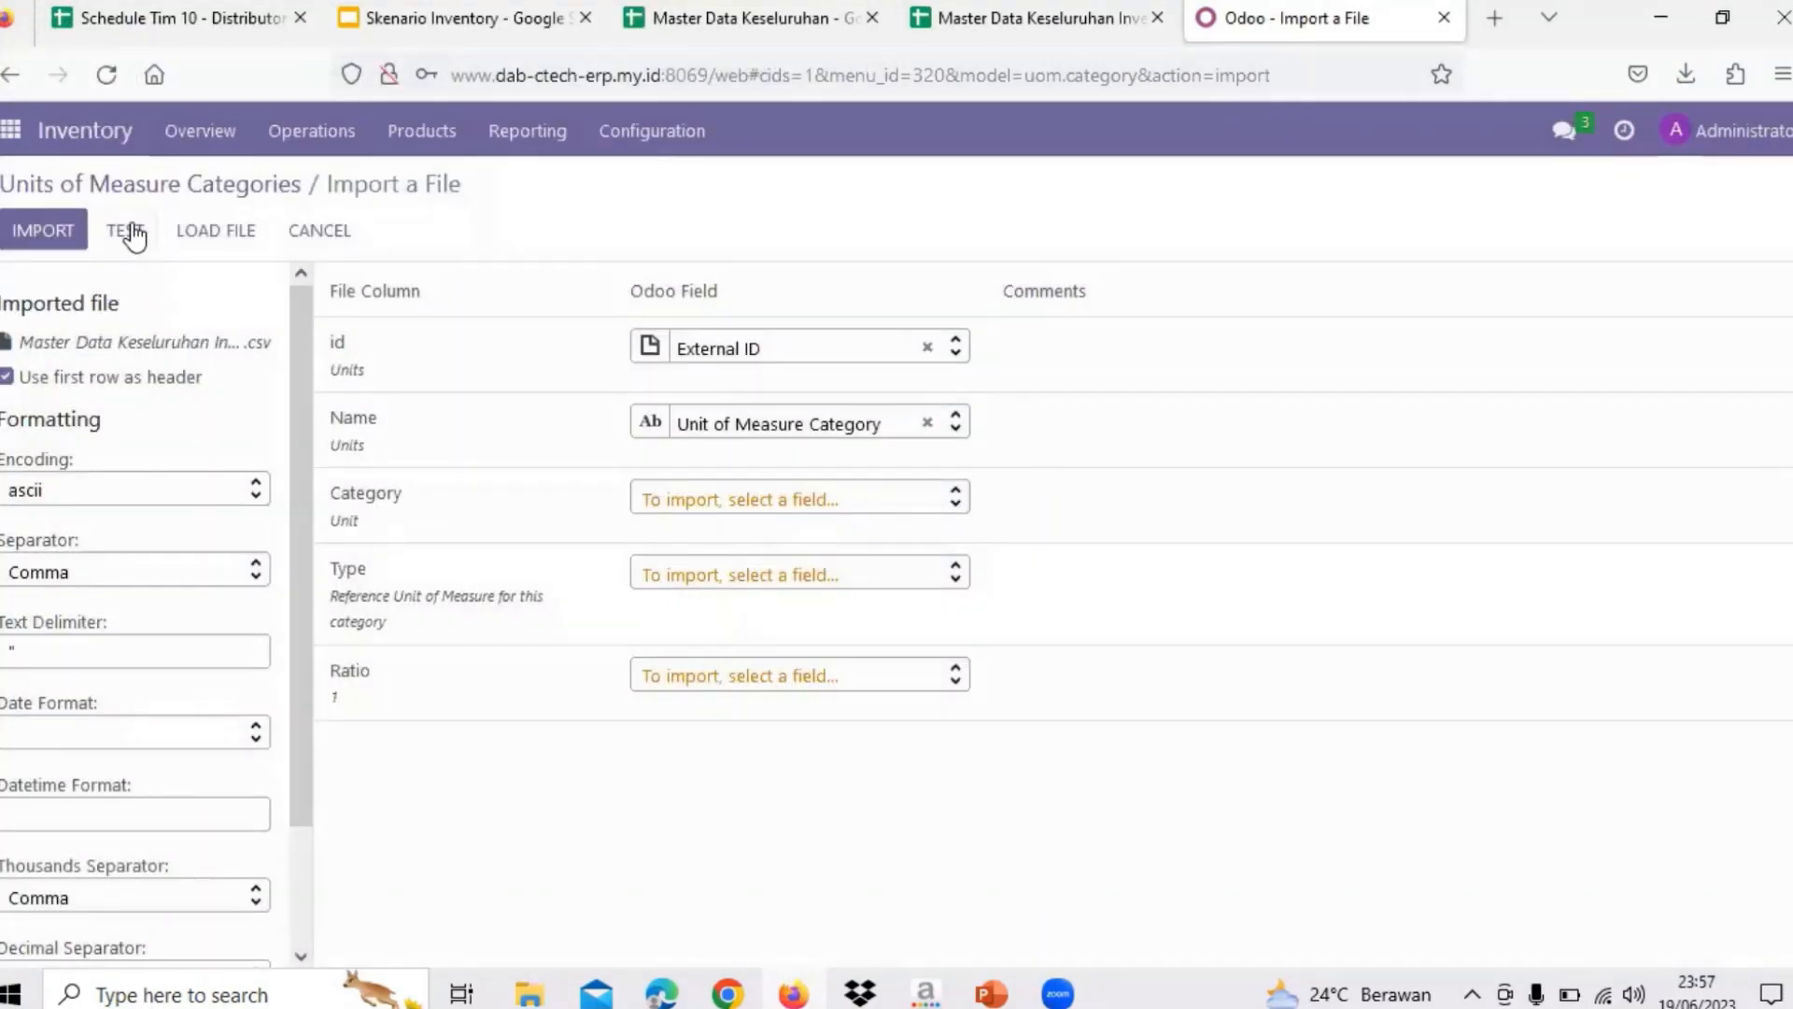
click(313, 245)
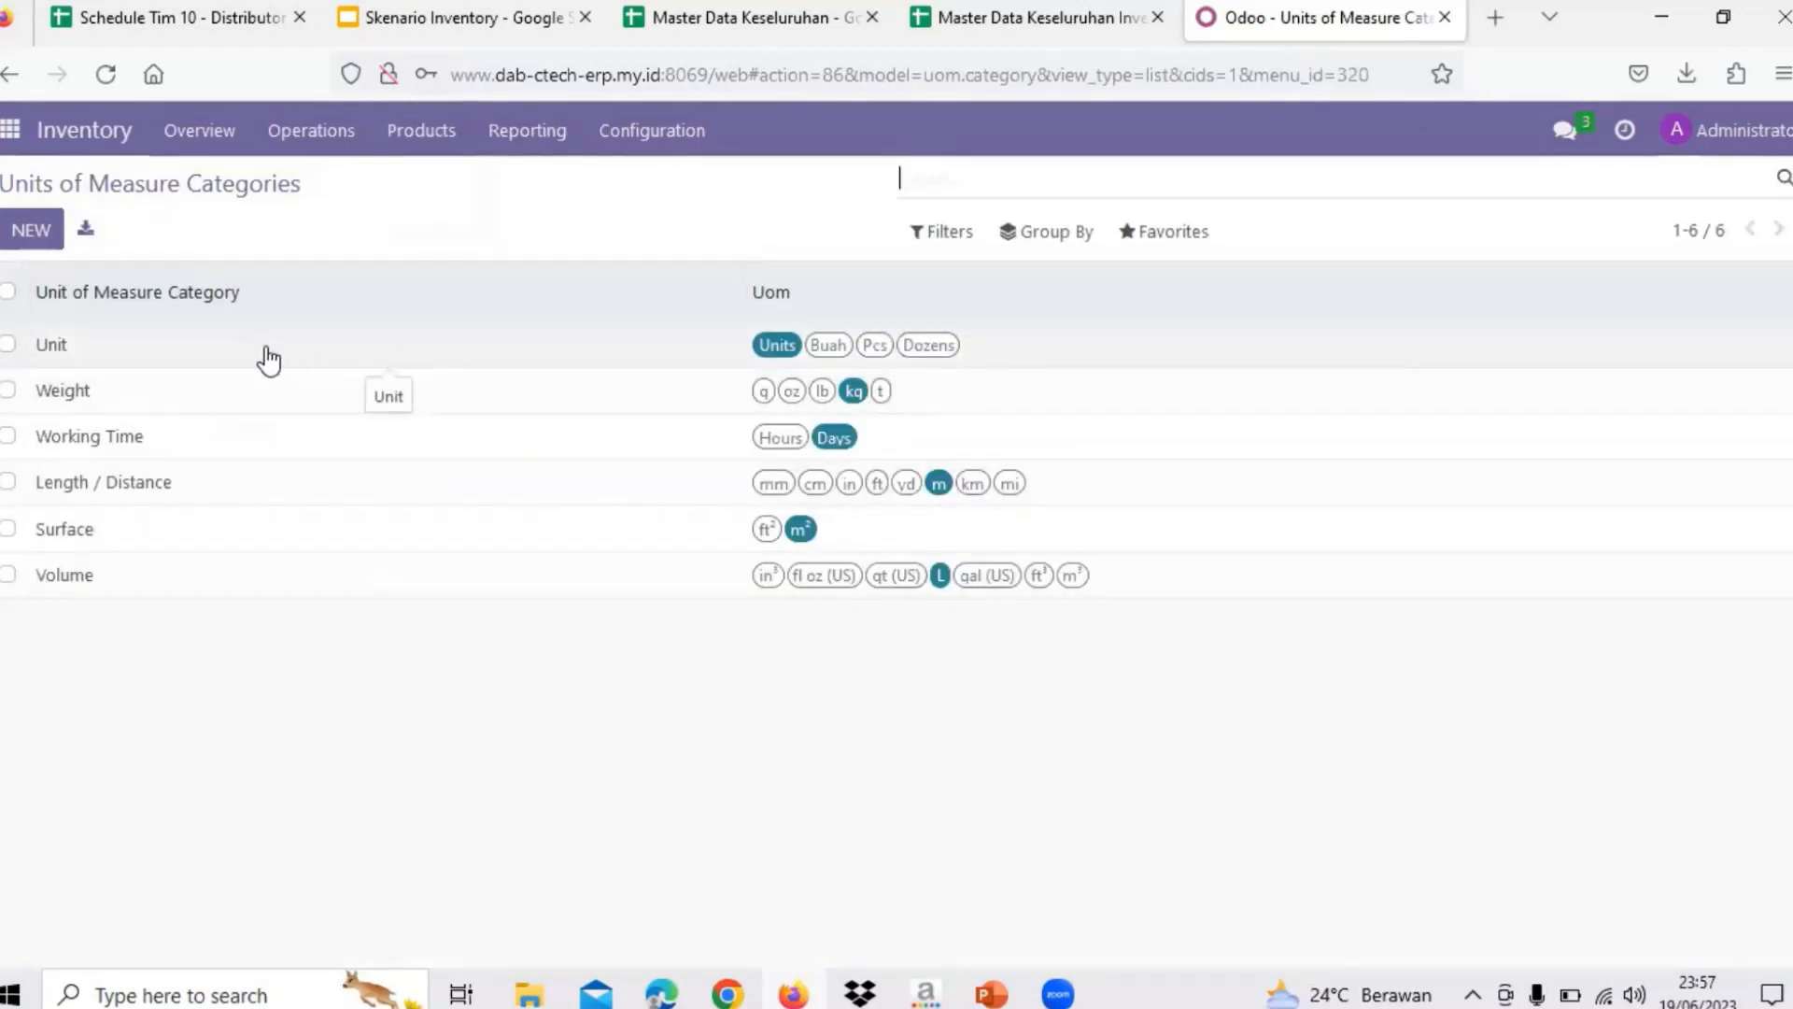
- Compare the unit names and categories in the UoM sheet with the unit of measure categories listed in Odoo
click(961, 21)
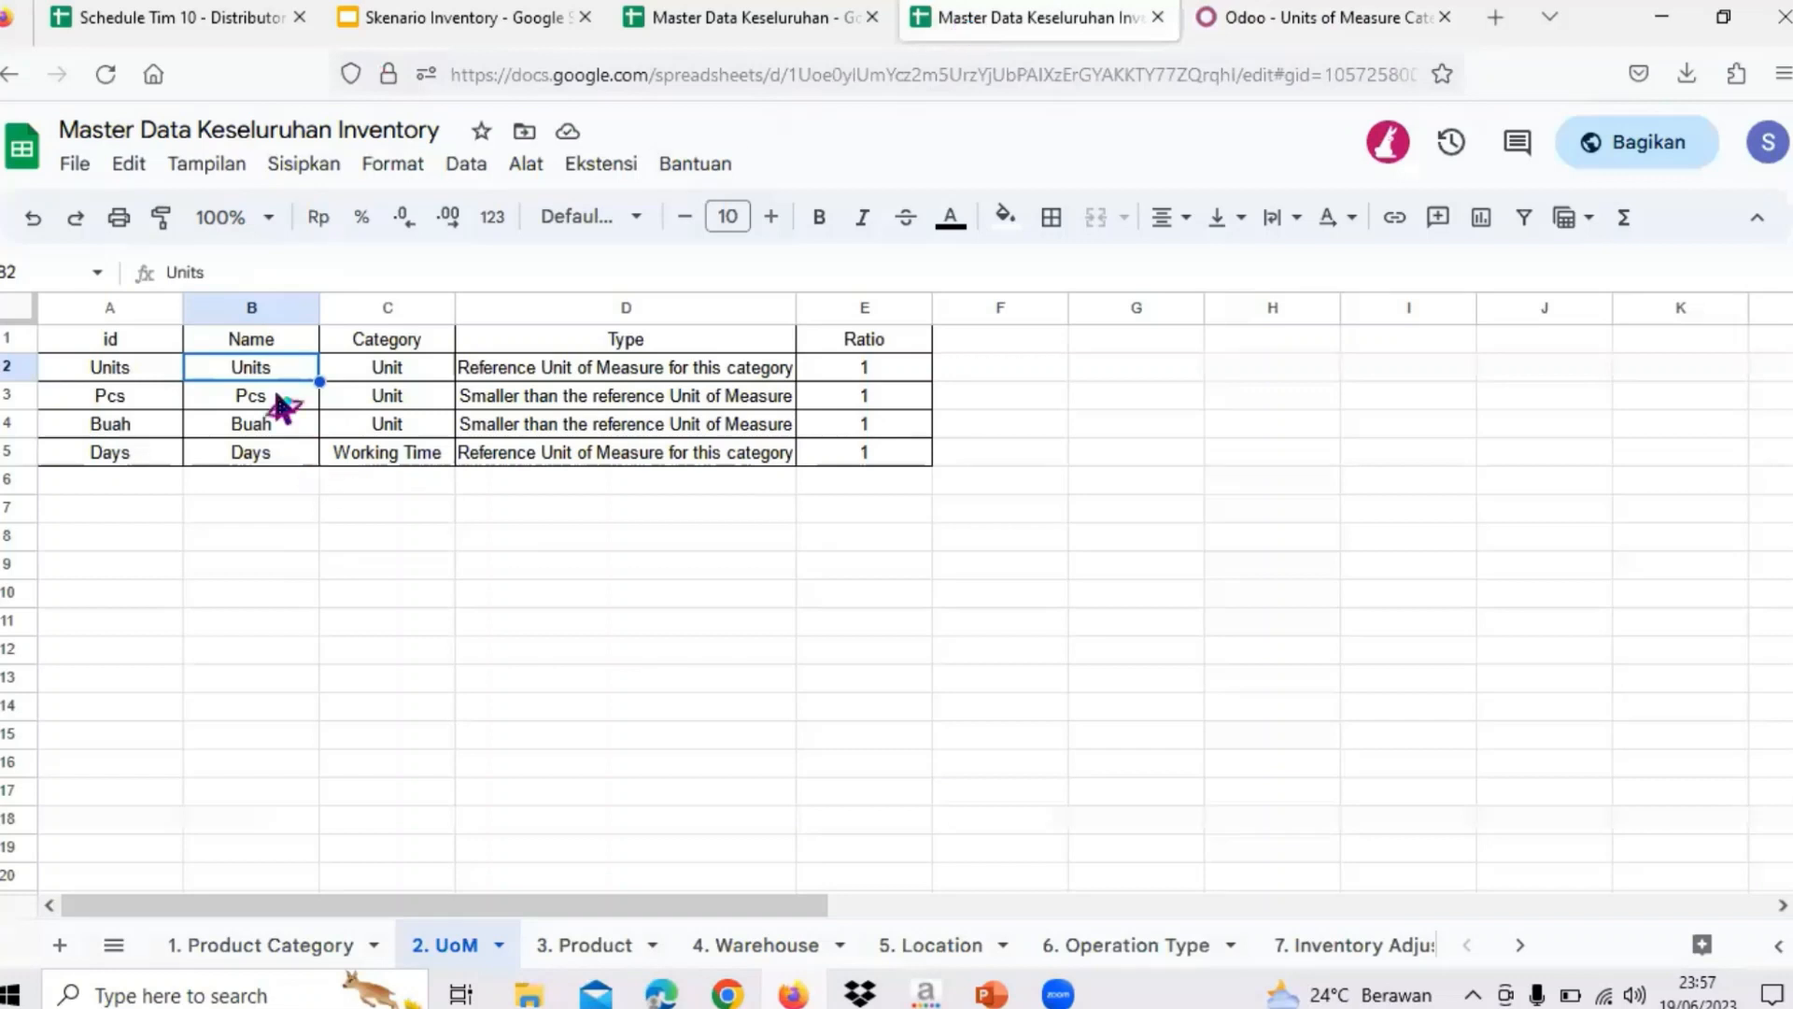
click(409, 373)
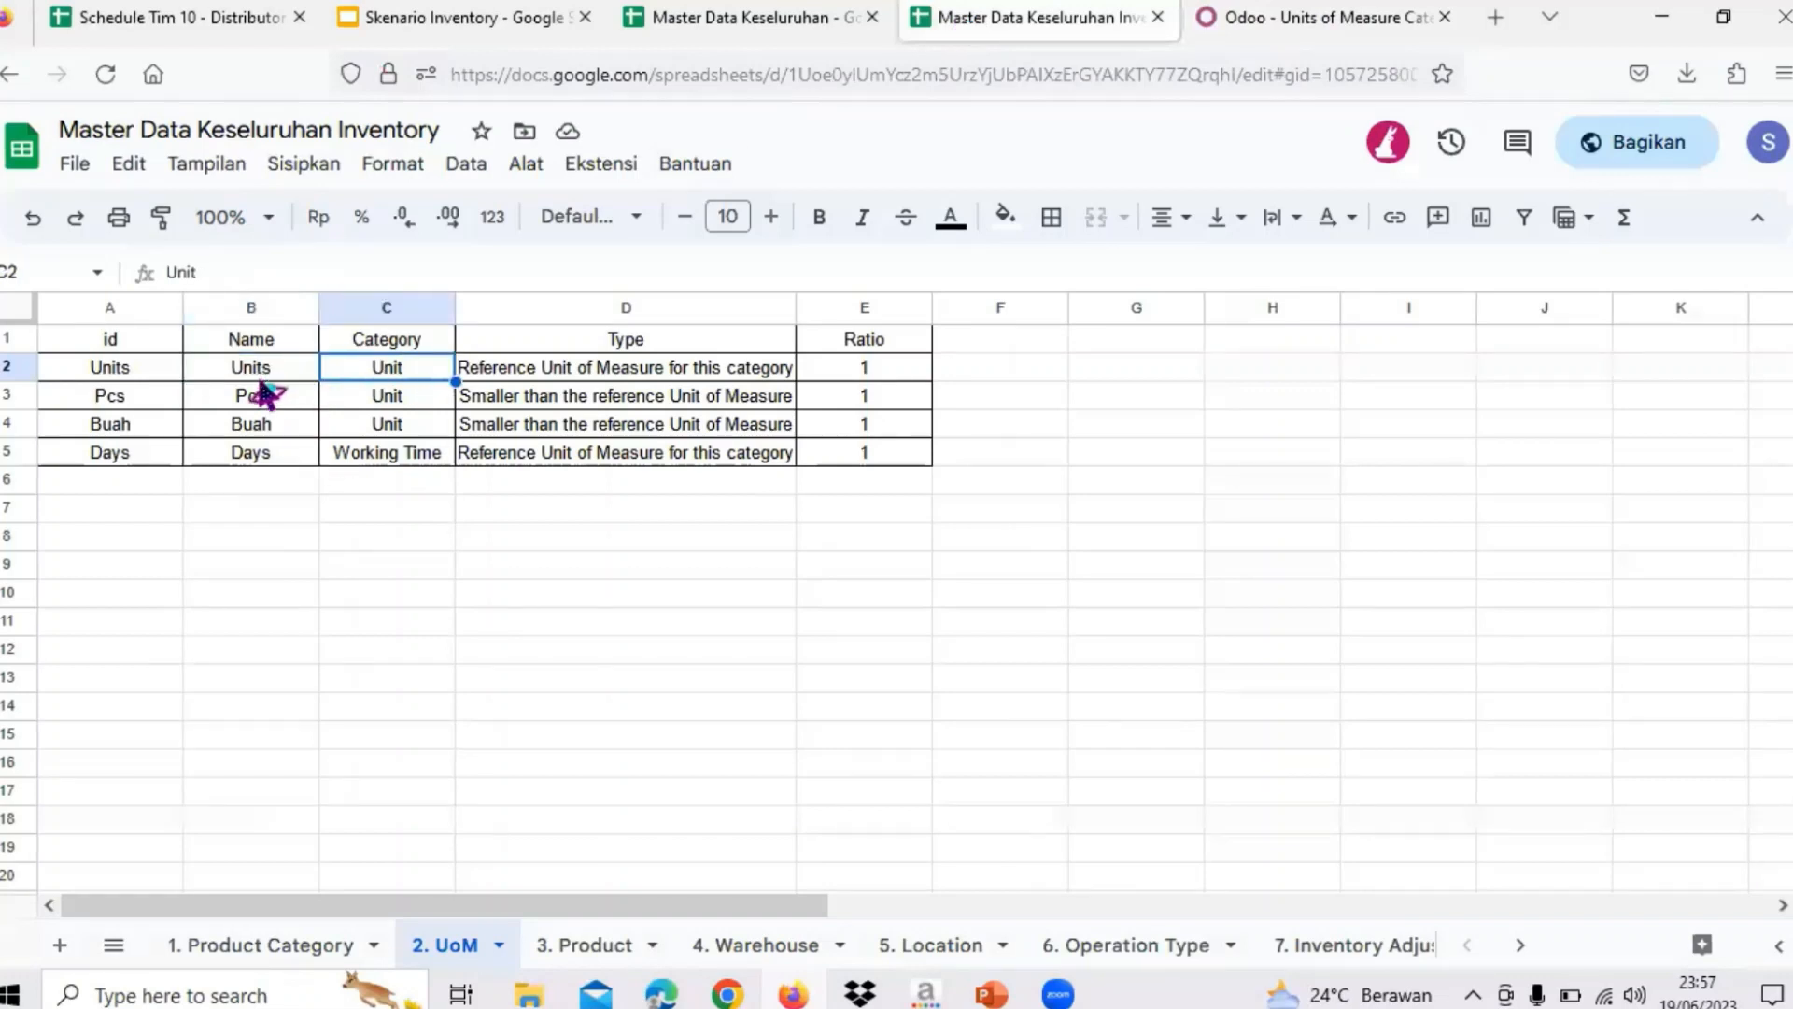
click(1344, 16)
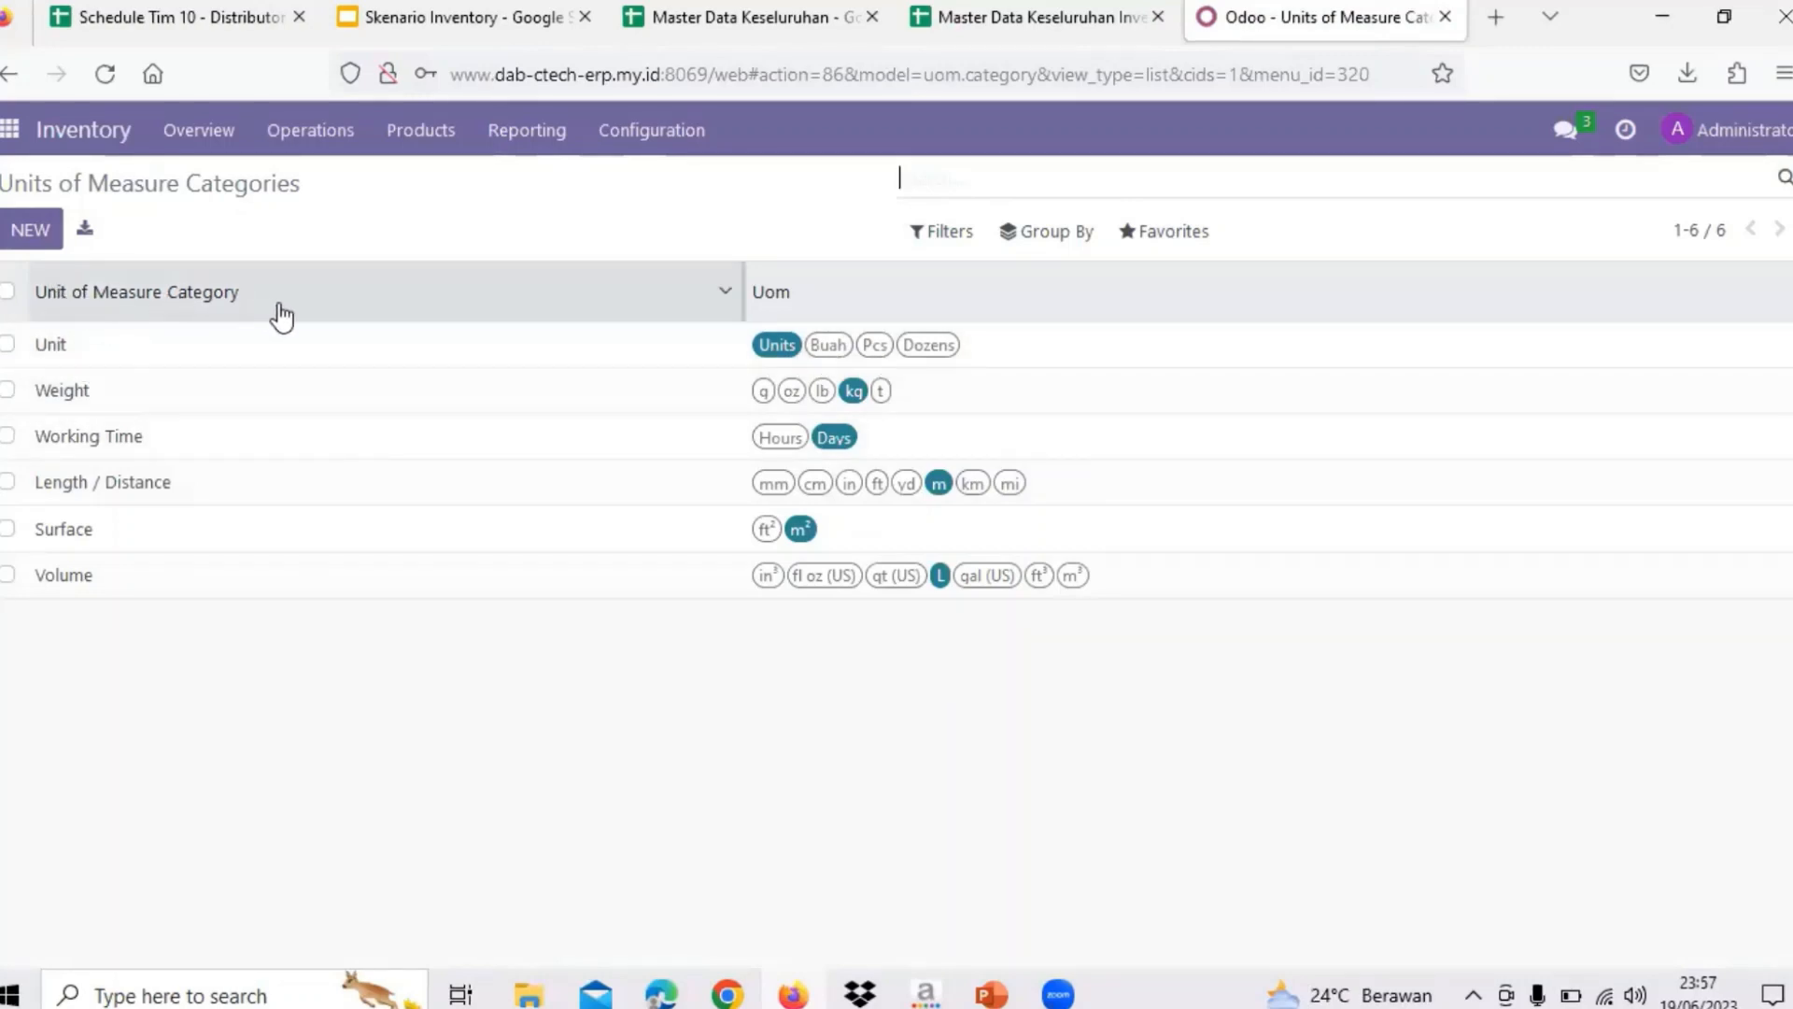
click(1032, 16)
click(254, 456)
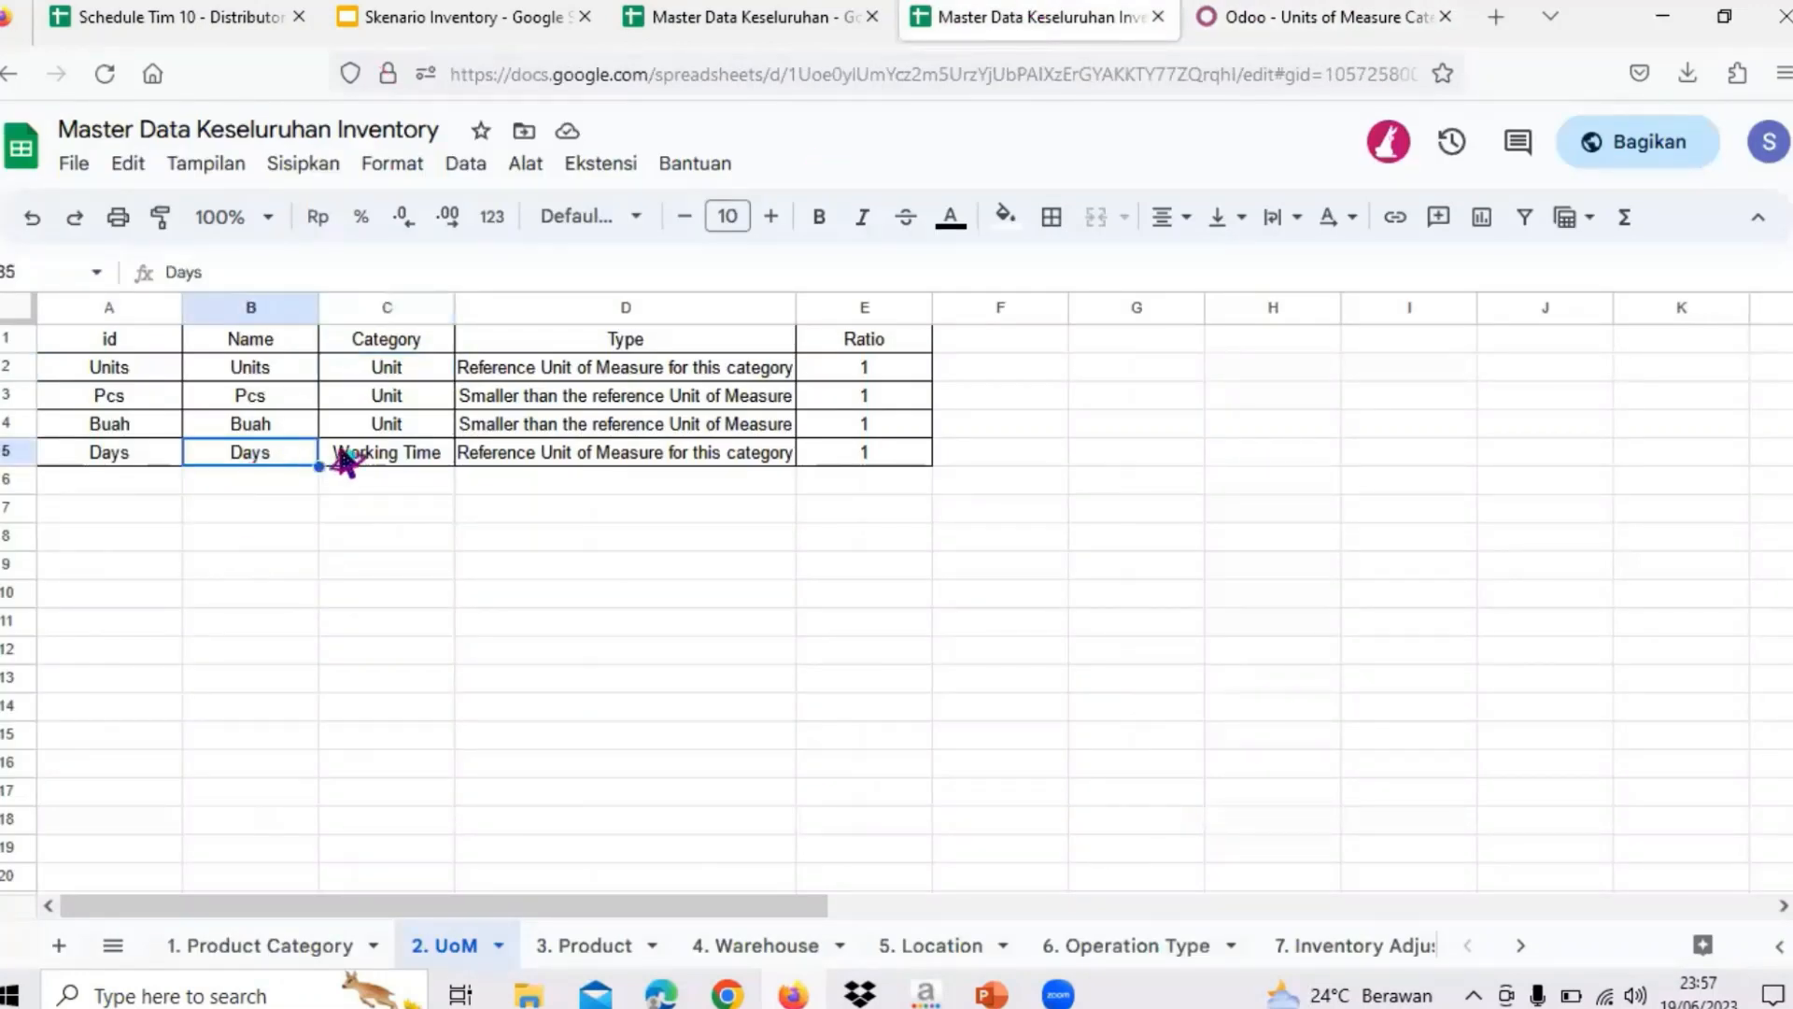
click(407, 458)
click(1317, 17)
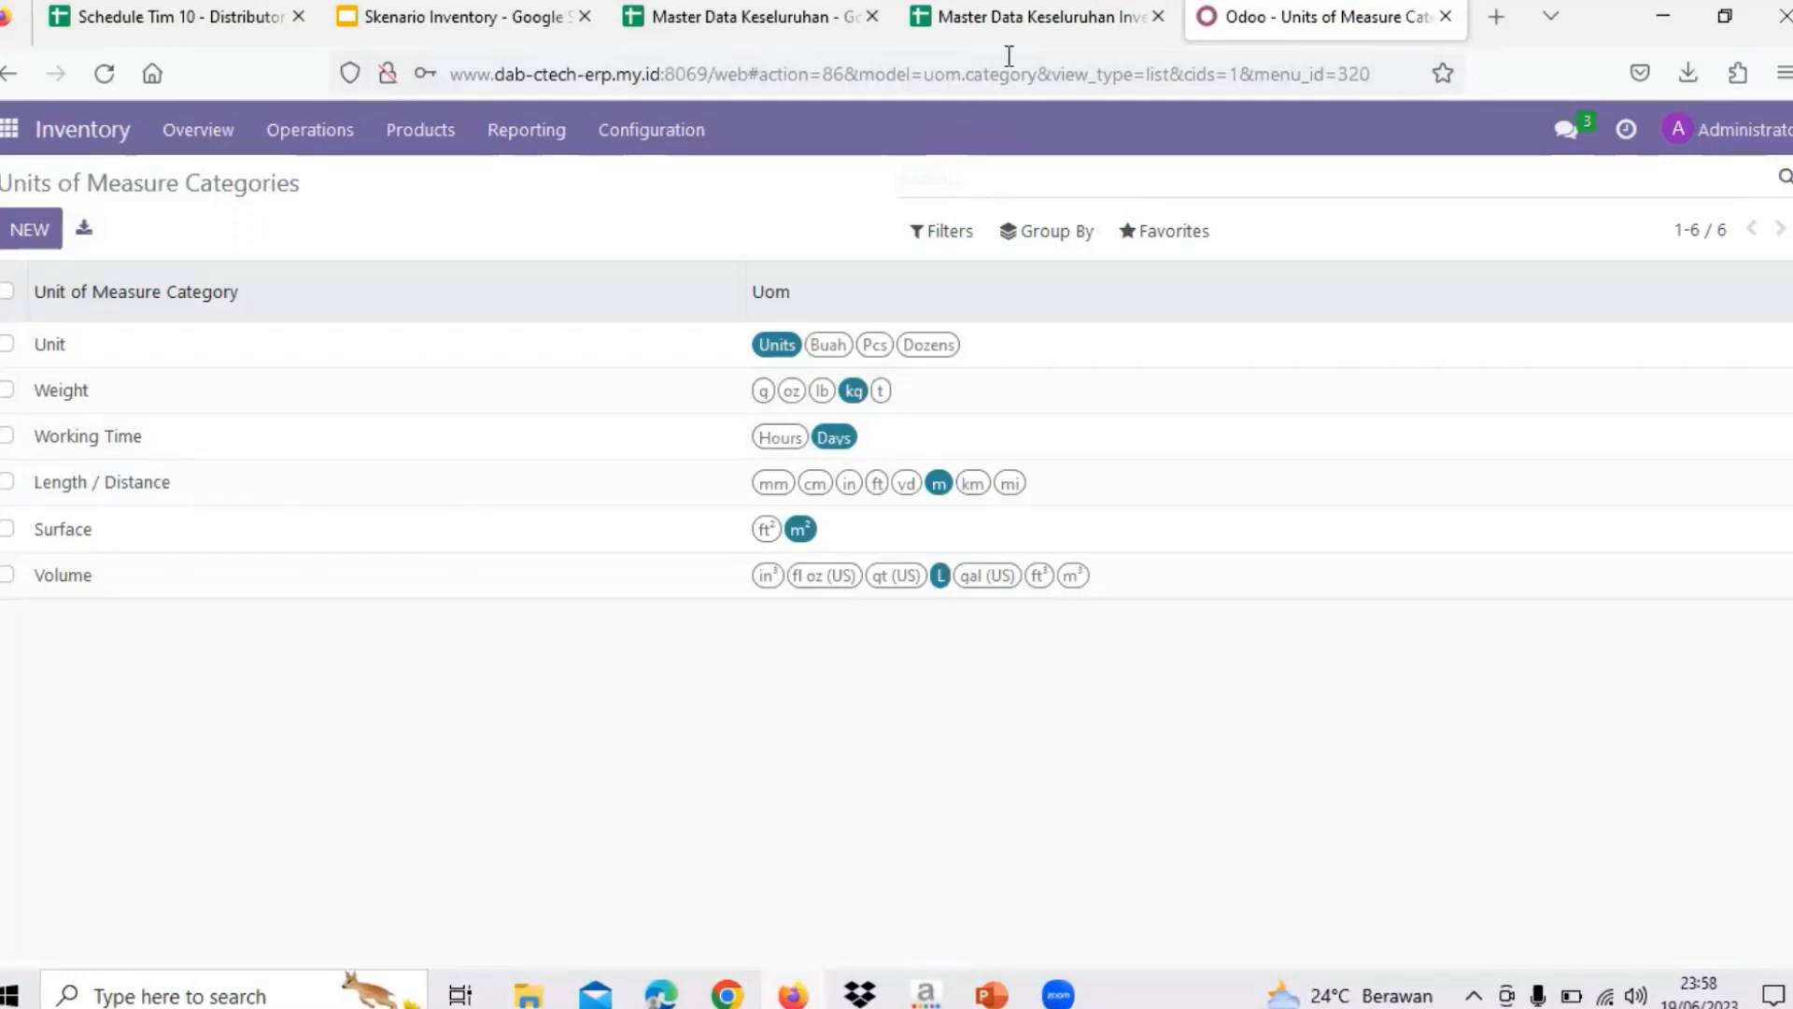
click(1034, 19)
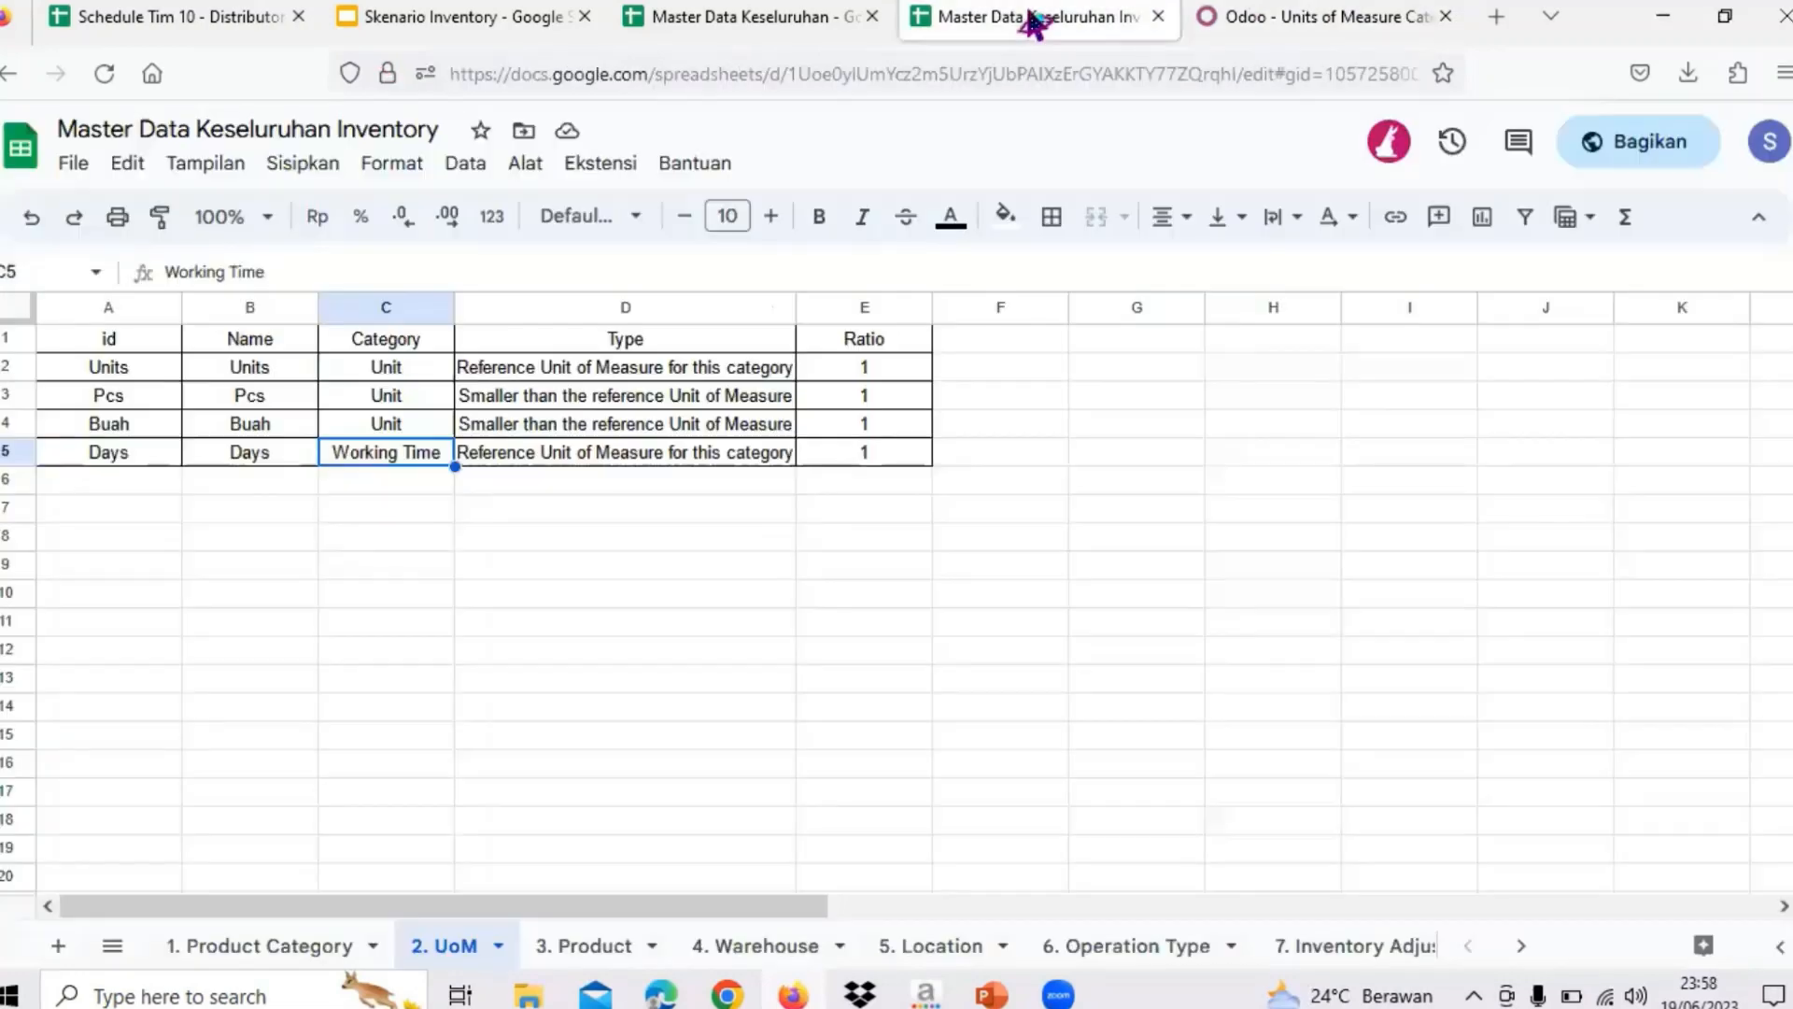
click(691, 507)
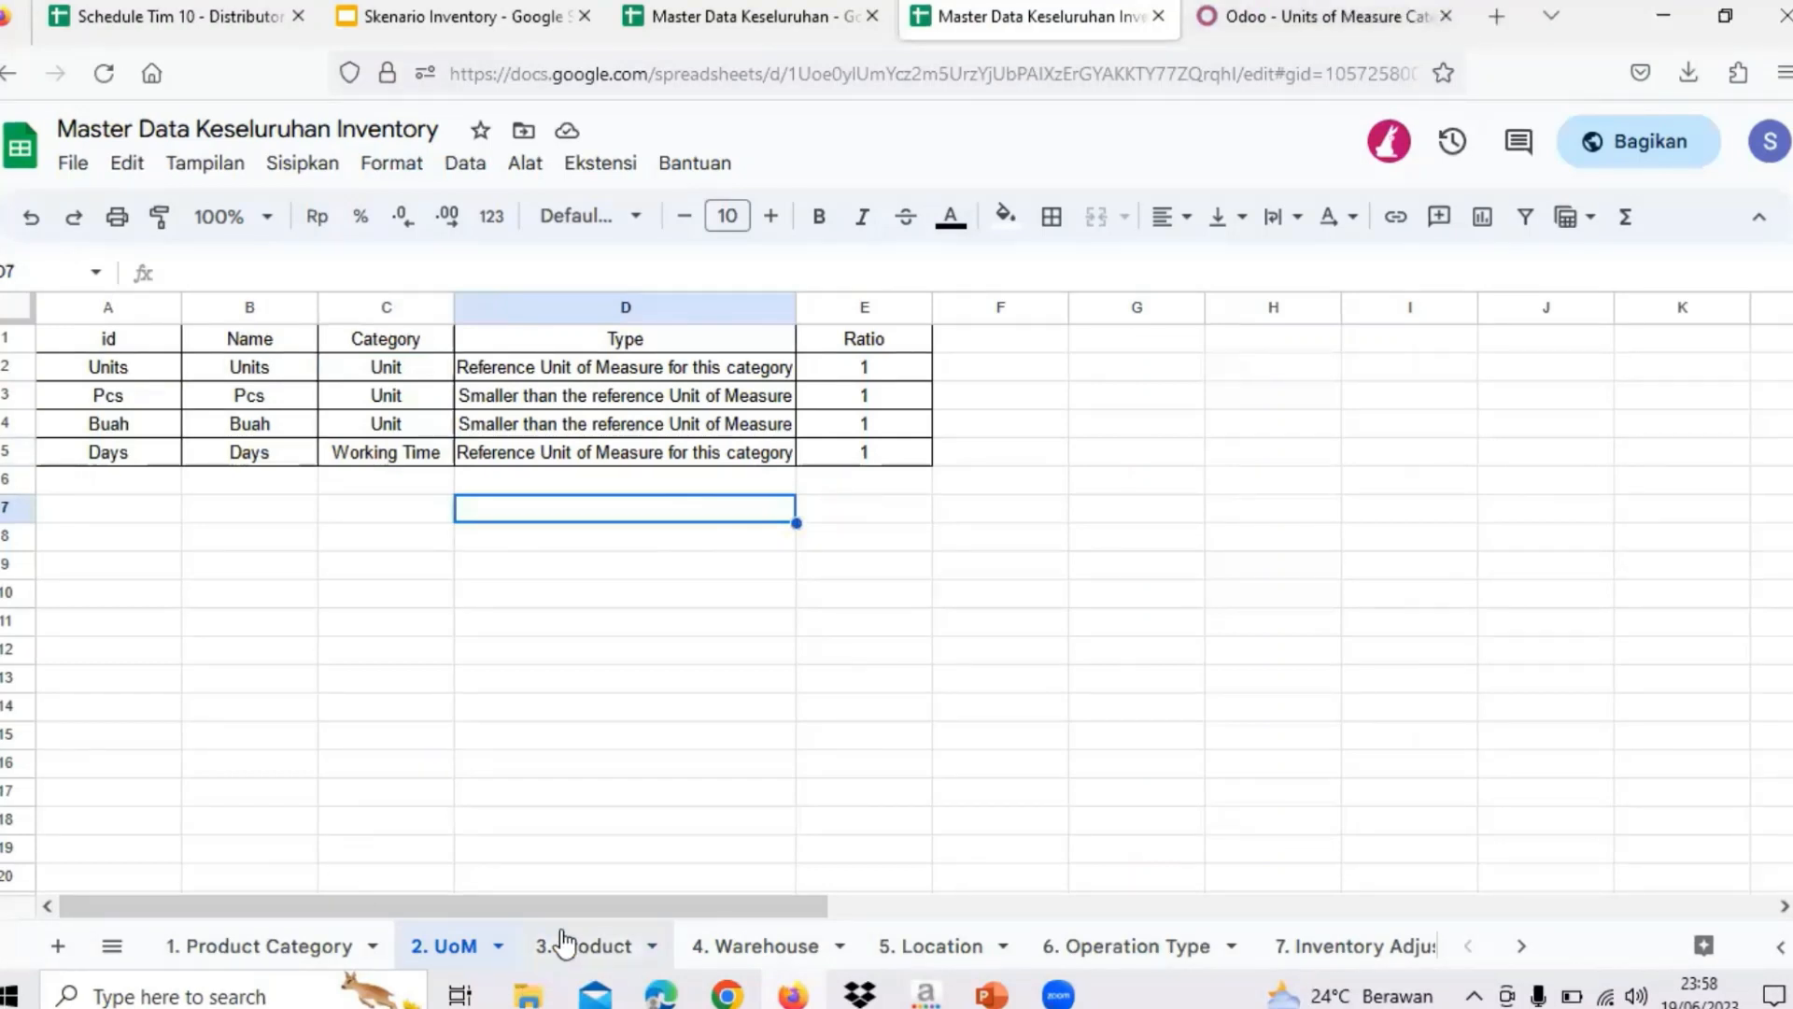
- Open the Product sheet of Master Data Keseluruhan Inventory and look through its product rows
click(593, 952)
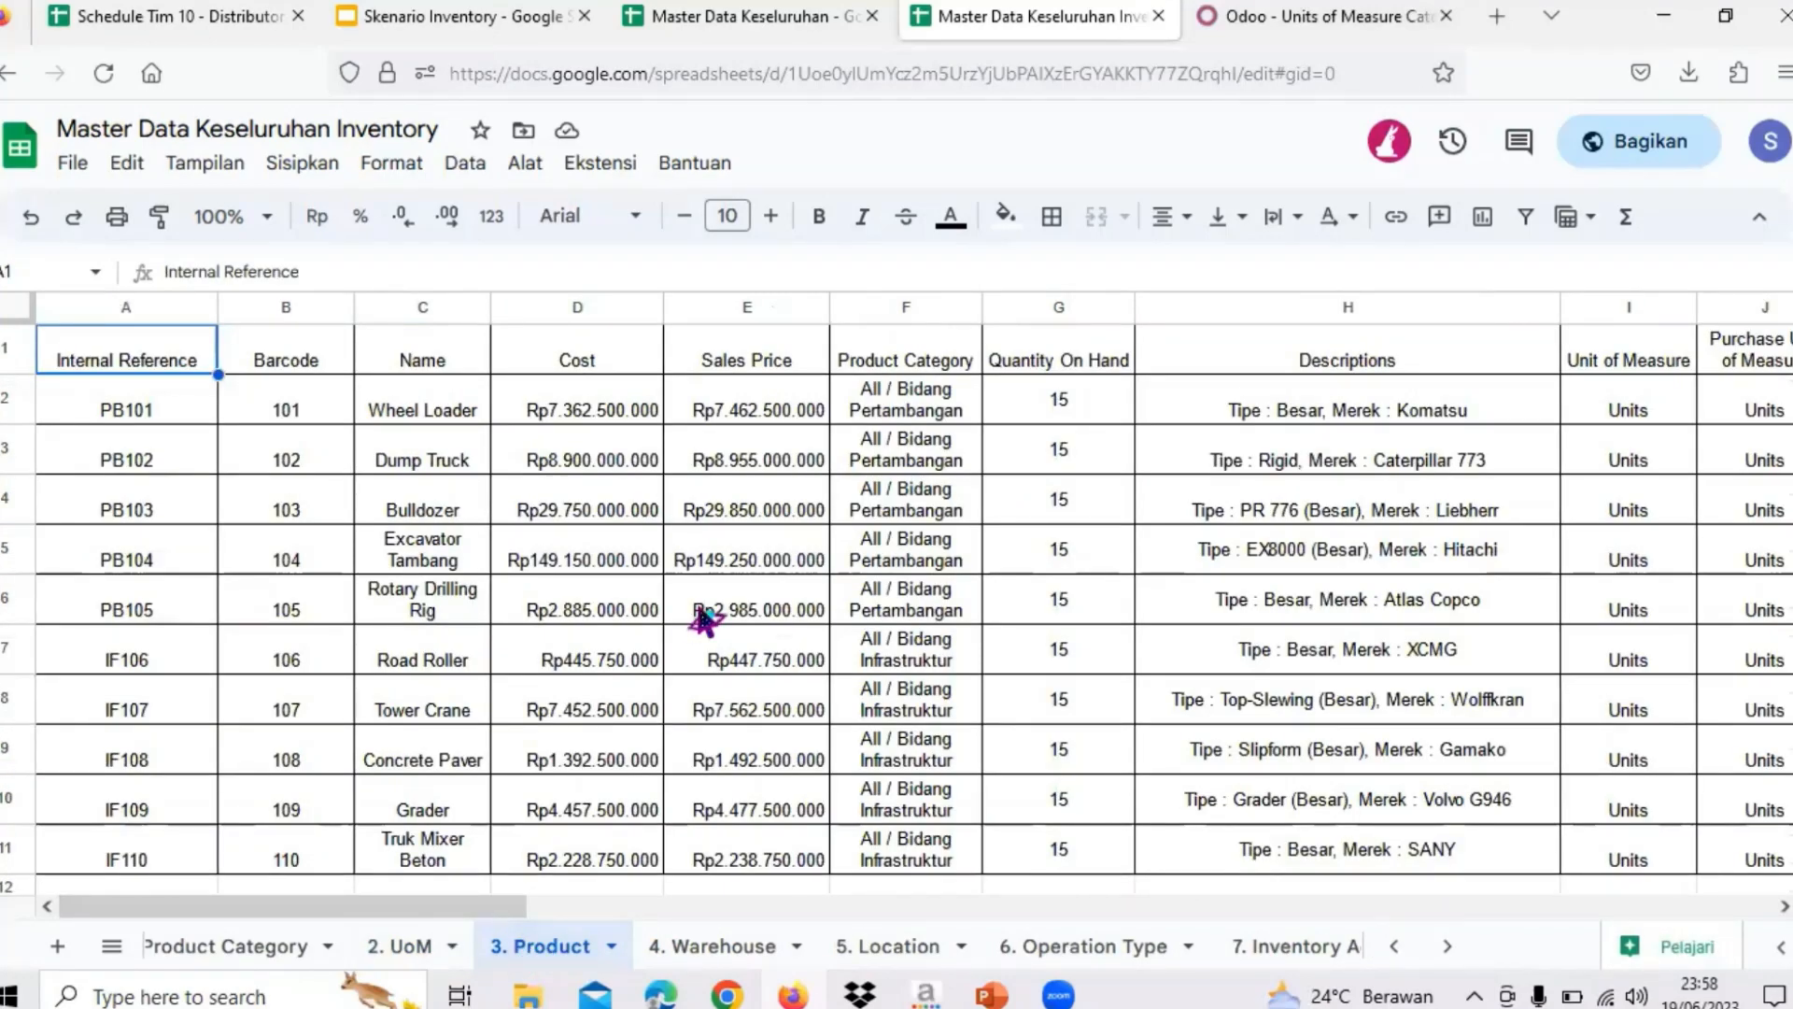
scroll(702, 618, down, 2)
scroll(702, 618, up, 2)
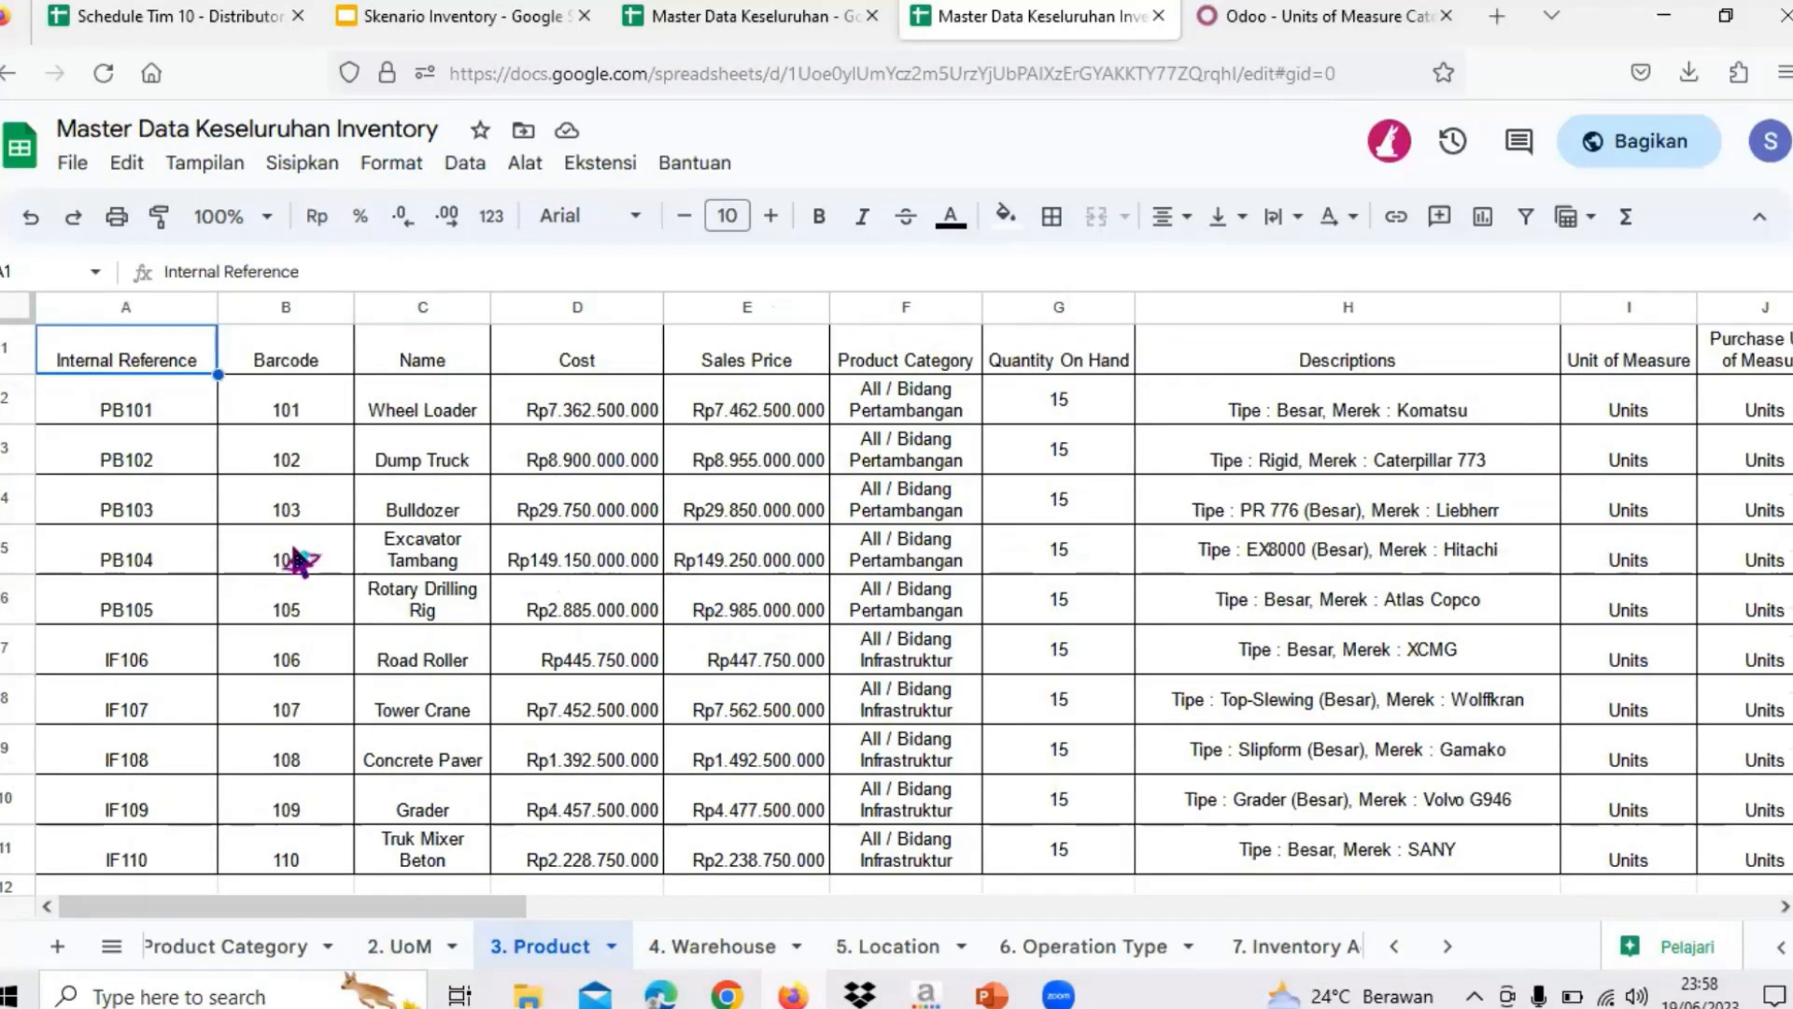
scroll(292, 561, down, 5)
scroll(159, 624, up, 2)
scroll(159, 624, up, 3)
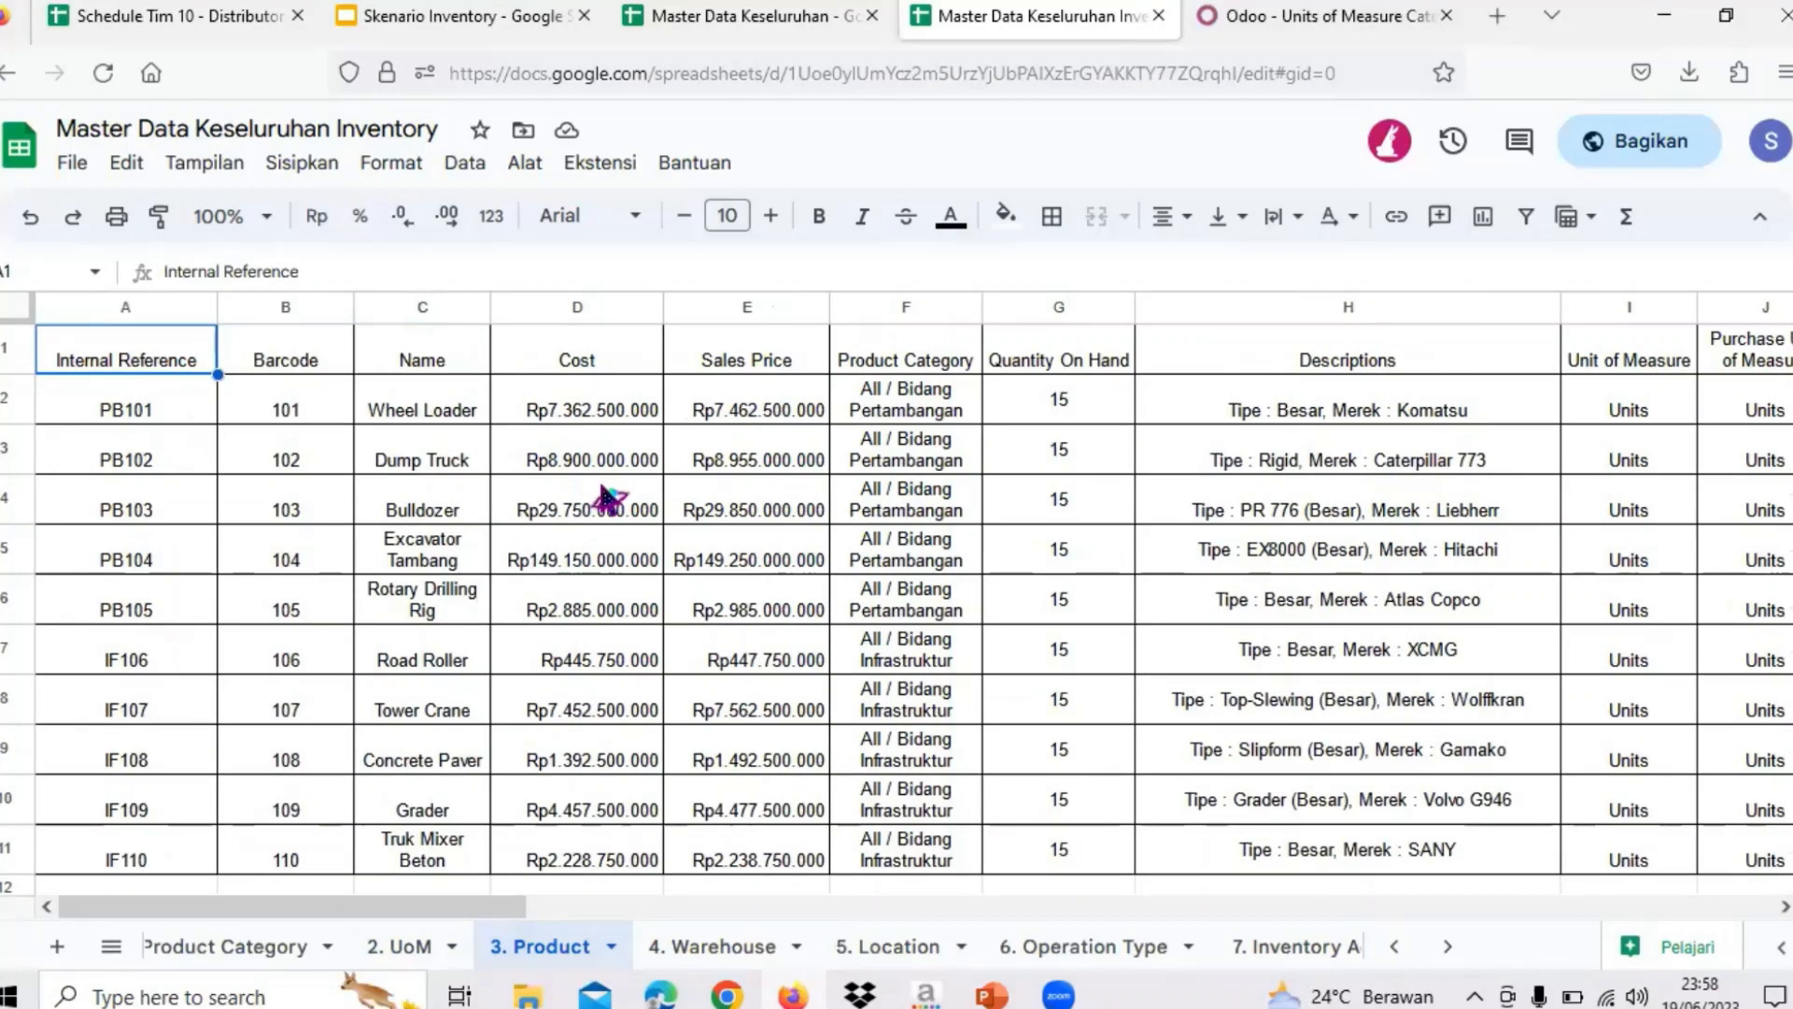
- Review the Product sheet's columns from Barcode, Name, Cost and Sales Price through to Product Type and beyond
click(265, 364)
click(436, 367)
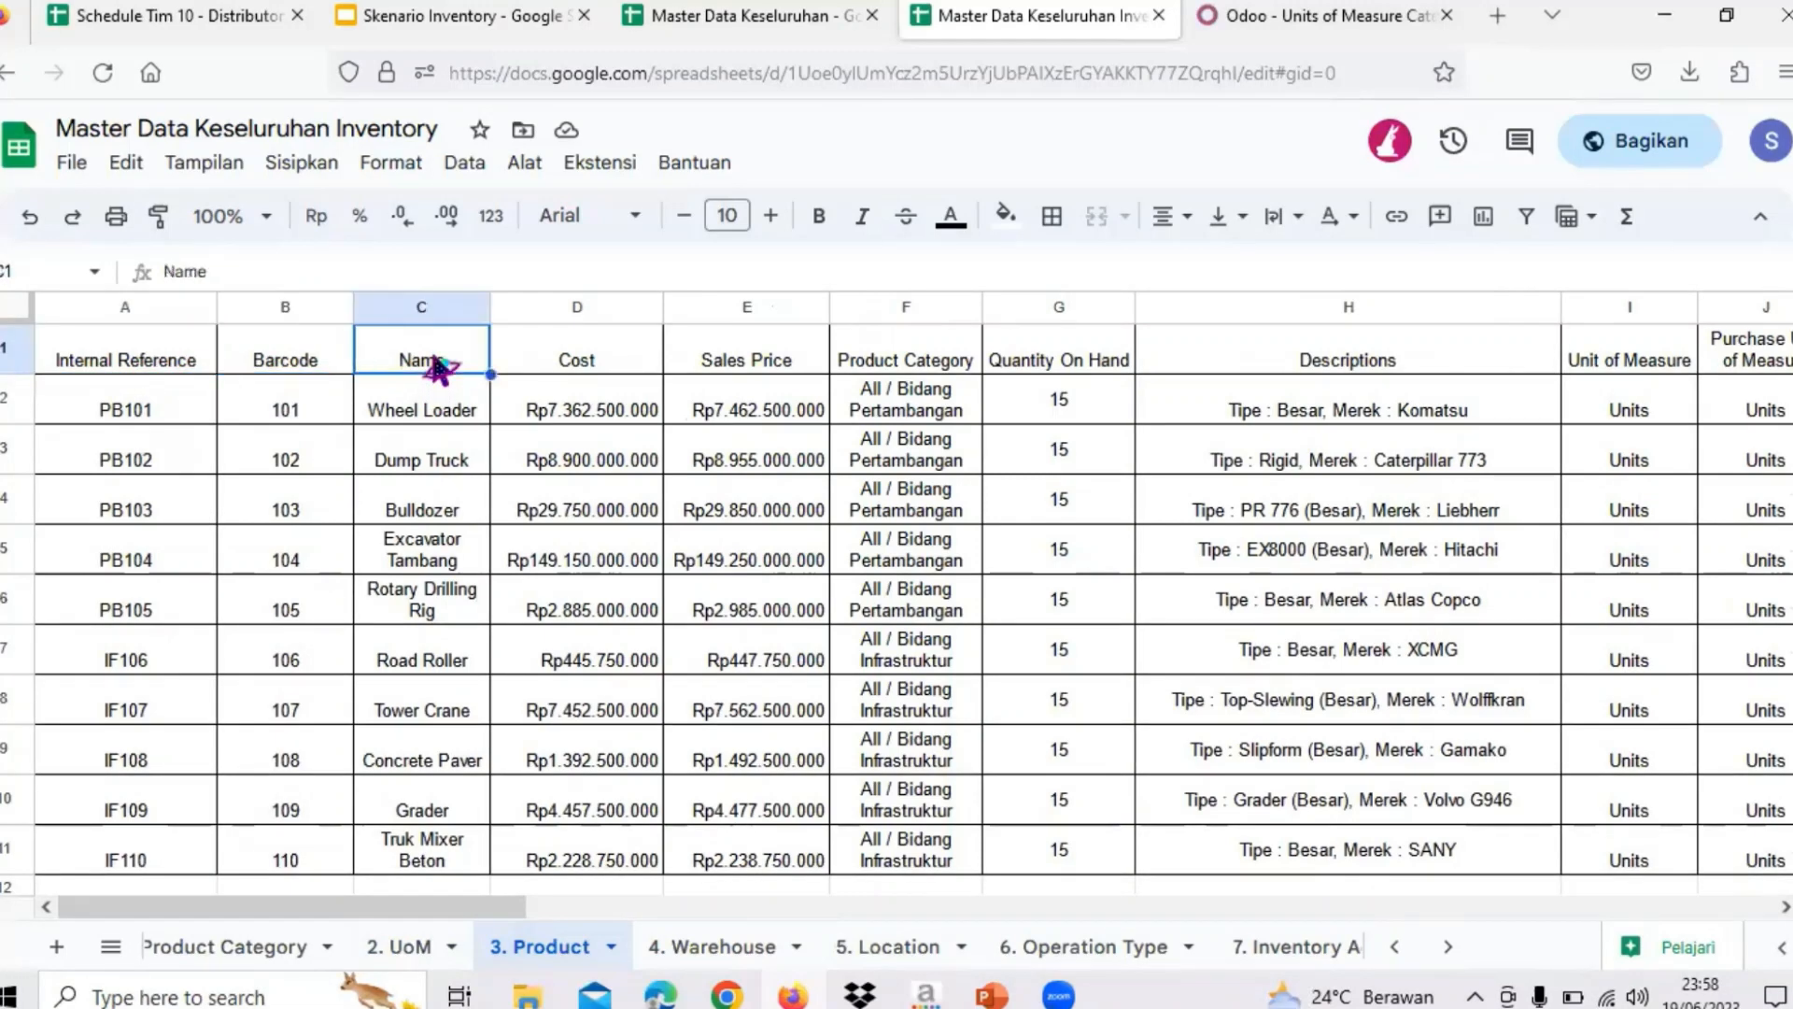
click(581, 369)
click(752, 368)
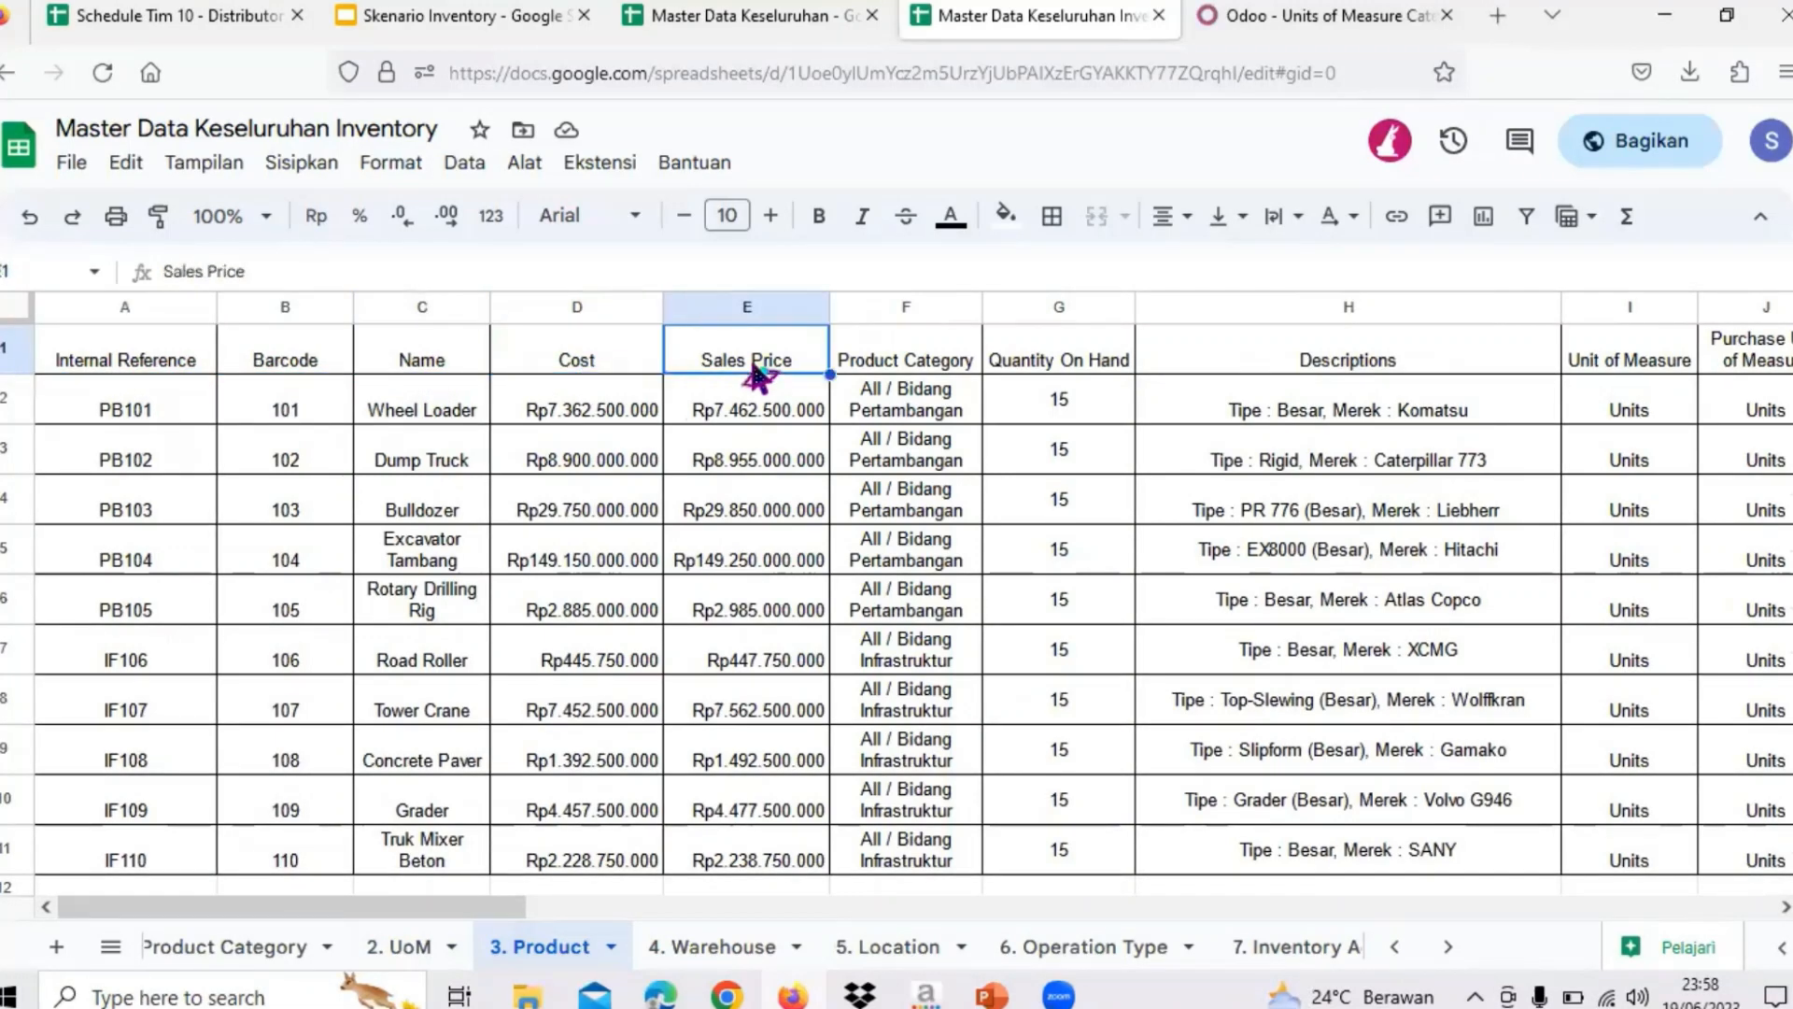
click(971, 369)
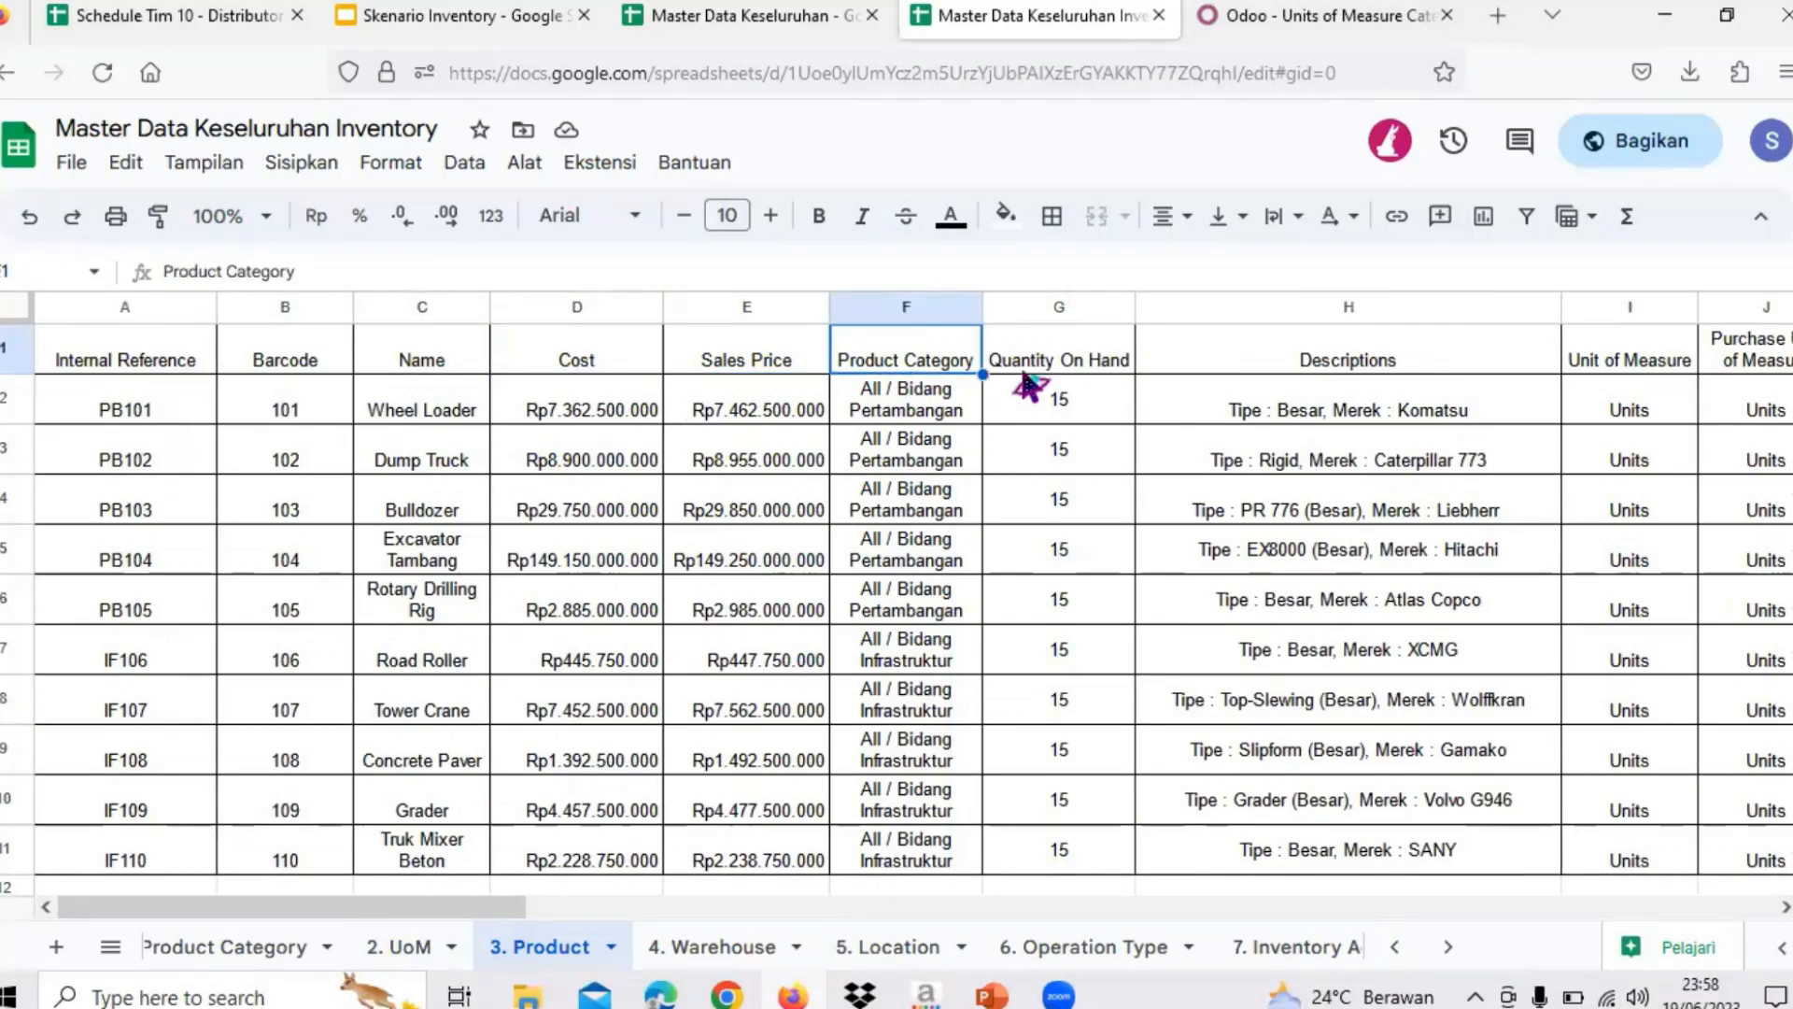
scroll(900, 360, right, 1)
click(883, 364)
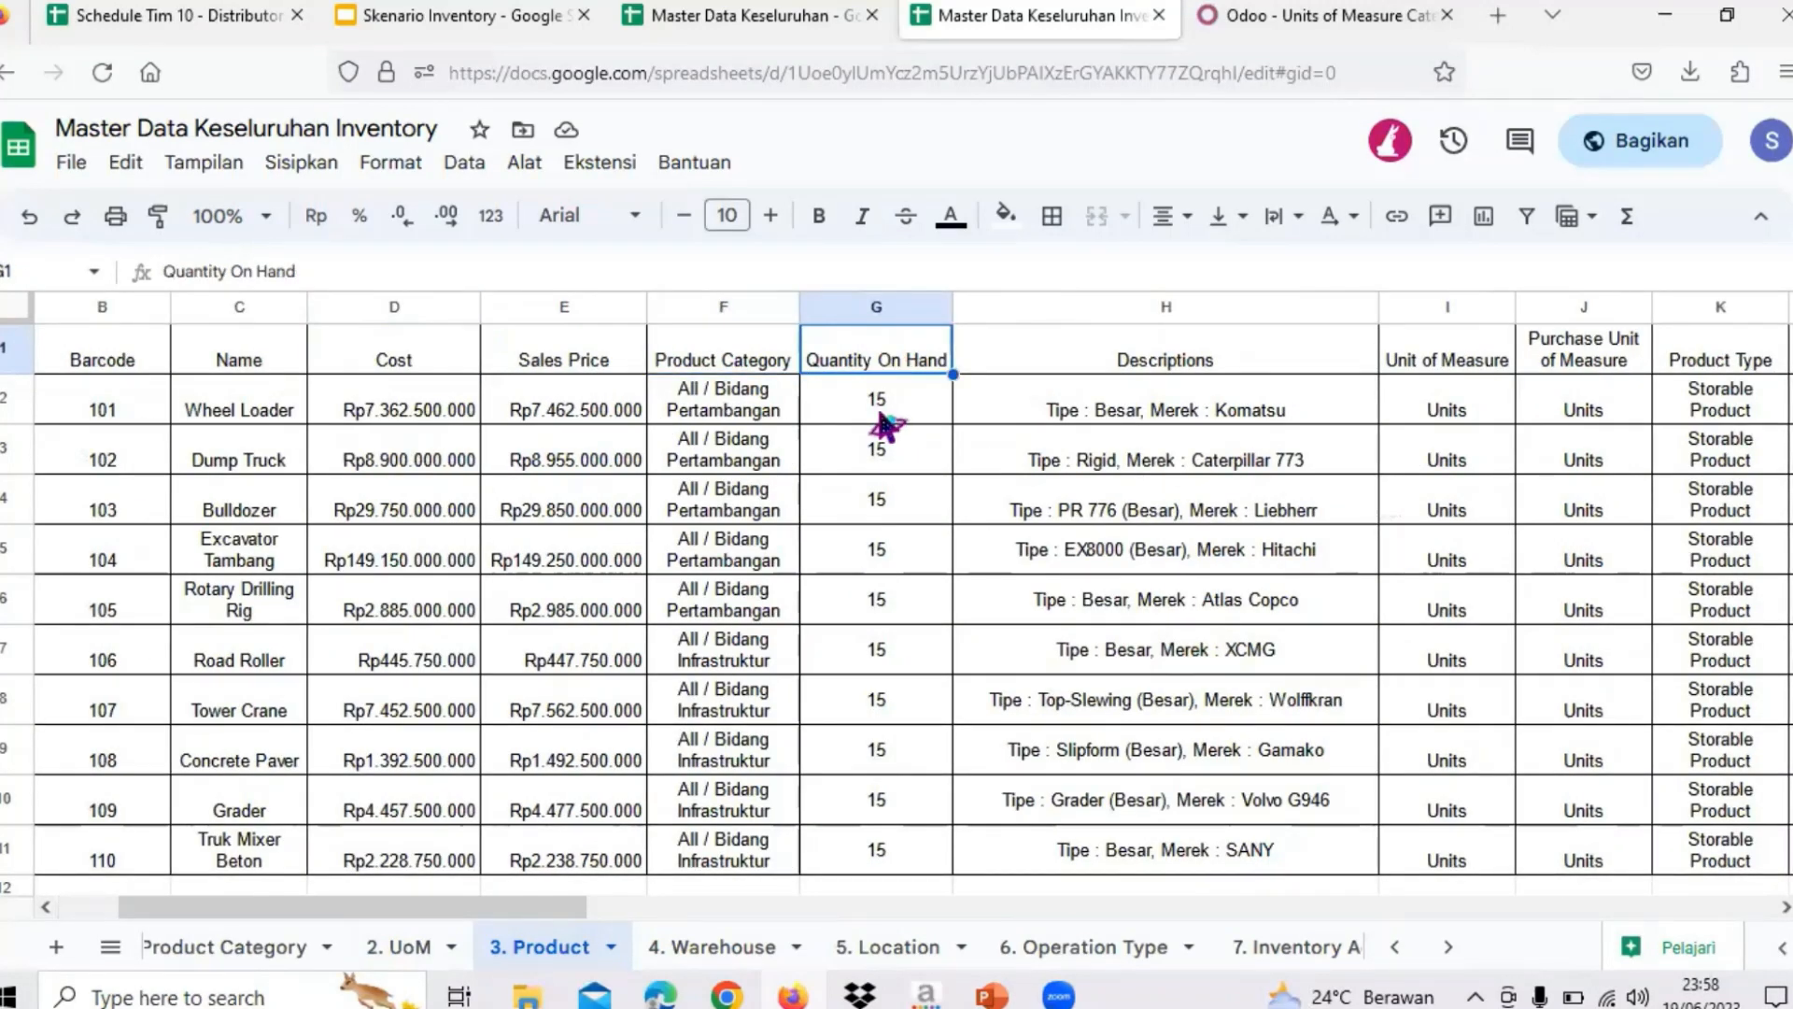
click(1116, 370)
scroll(1116, 370, right, 1)
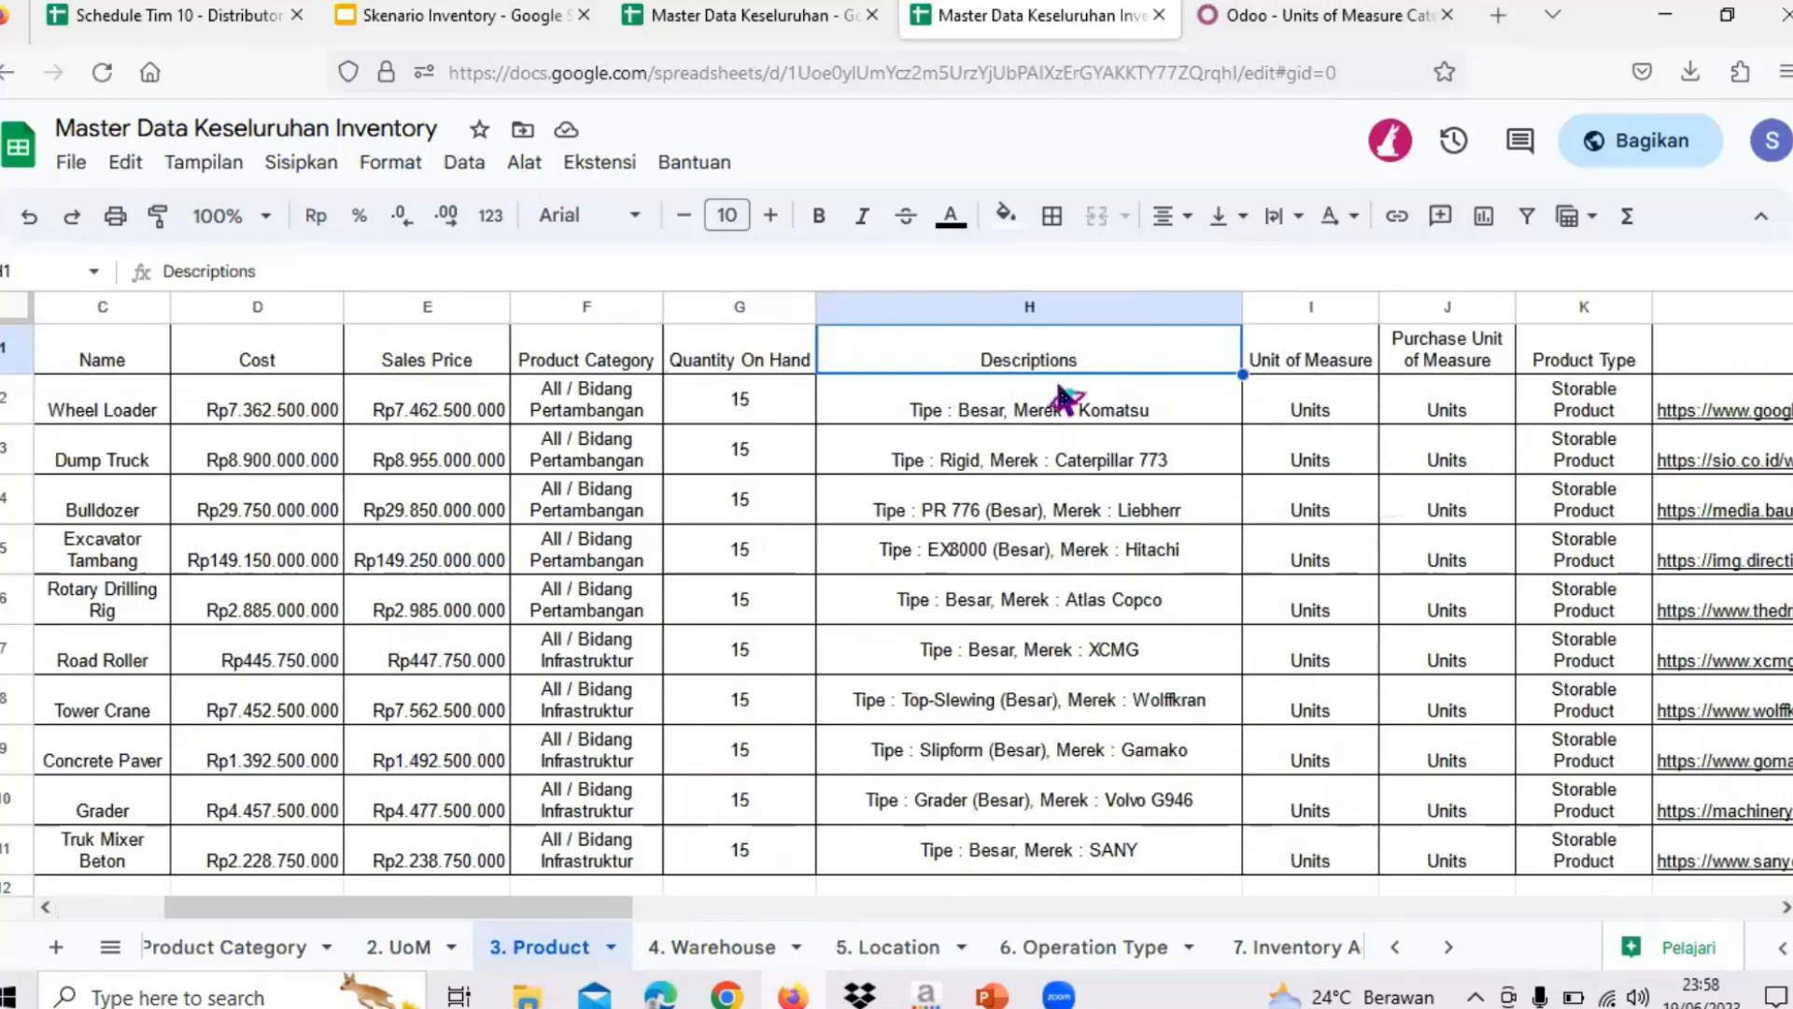
click(1313, 372)
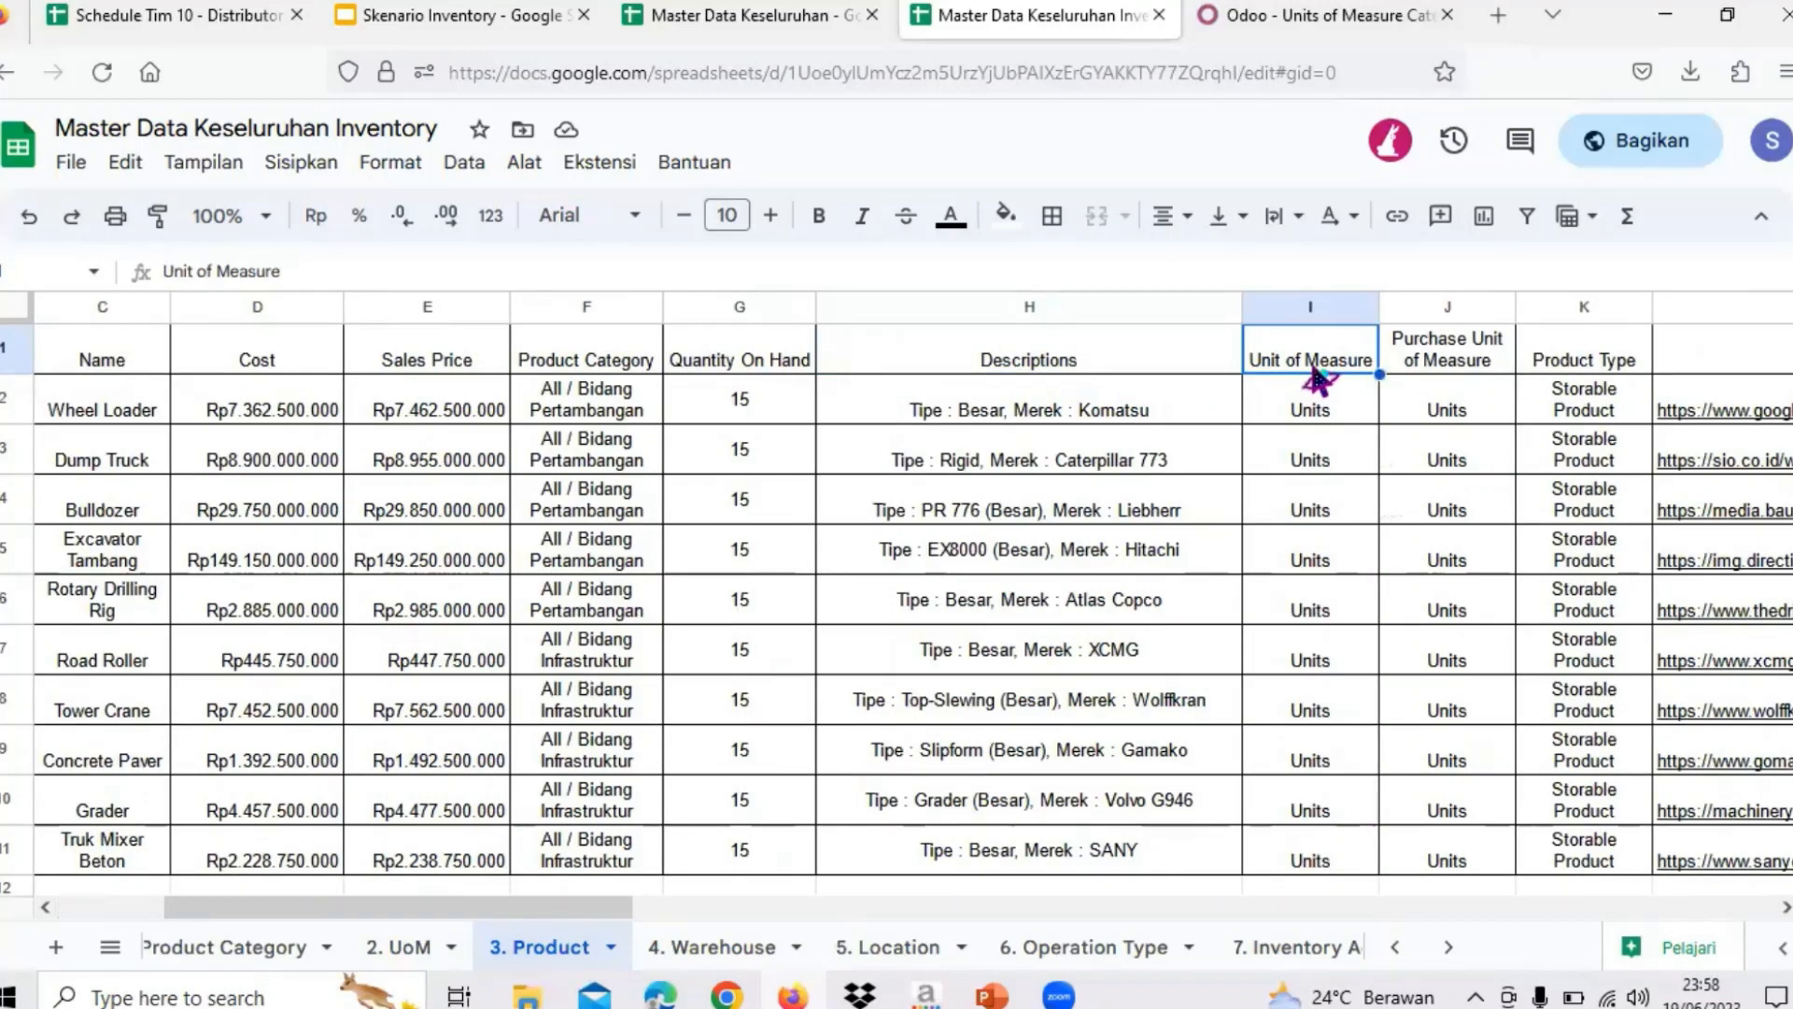
scroll(1414, 373, right, 1)
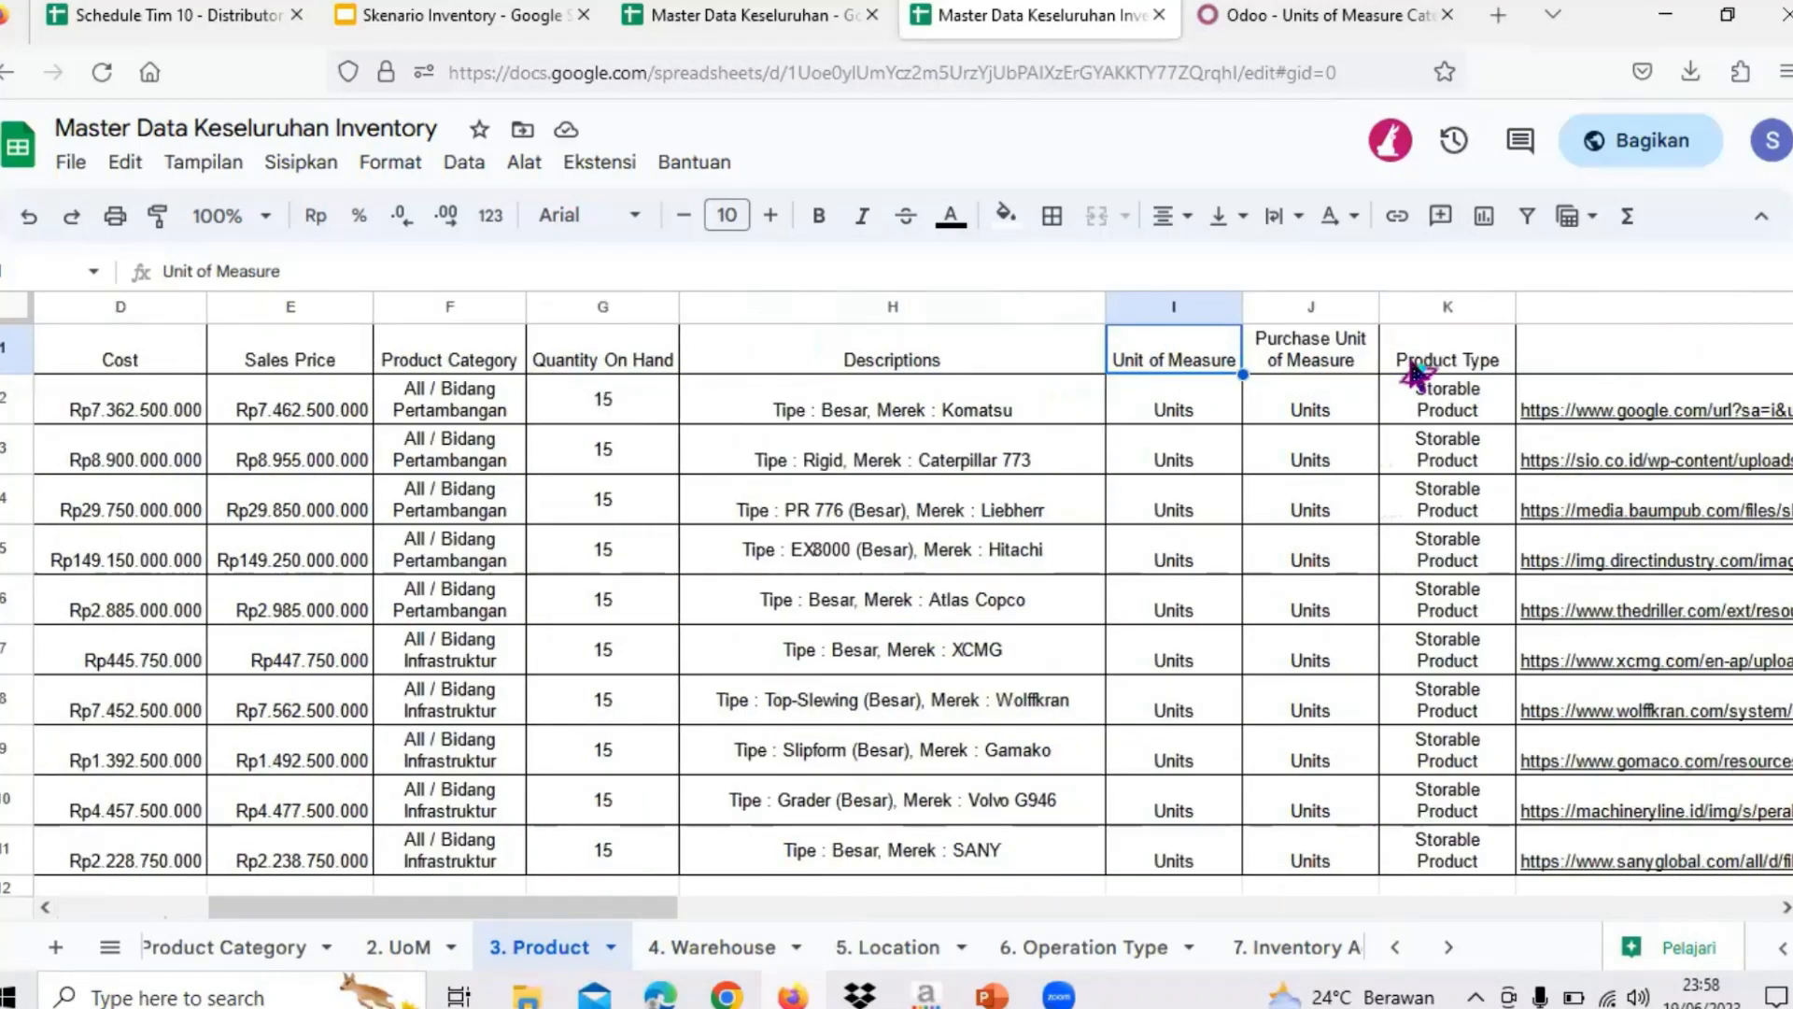
click(1415, 372)
scroll(1407, 351, right, 2)
scroll(1407, 351, left, 4)
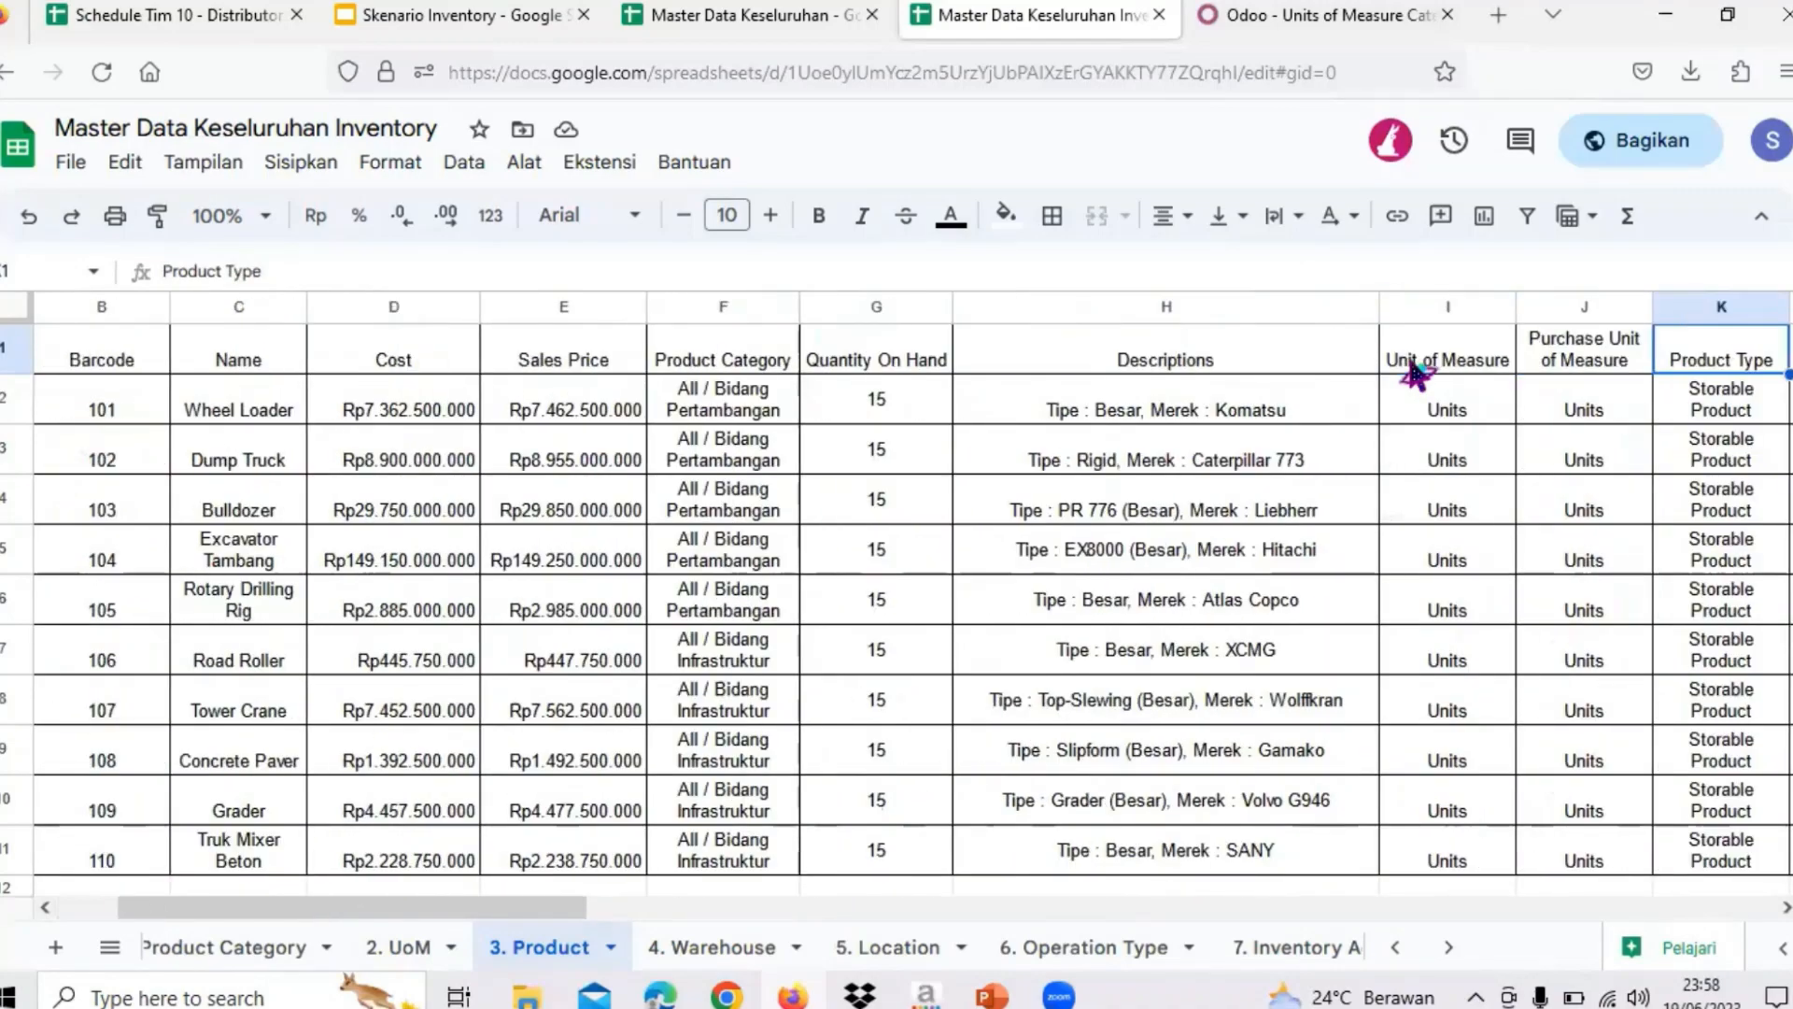
scroll(1620, 420, right, 5)
scroll(1620, 420, left, 6)
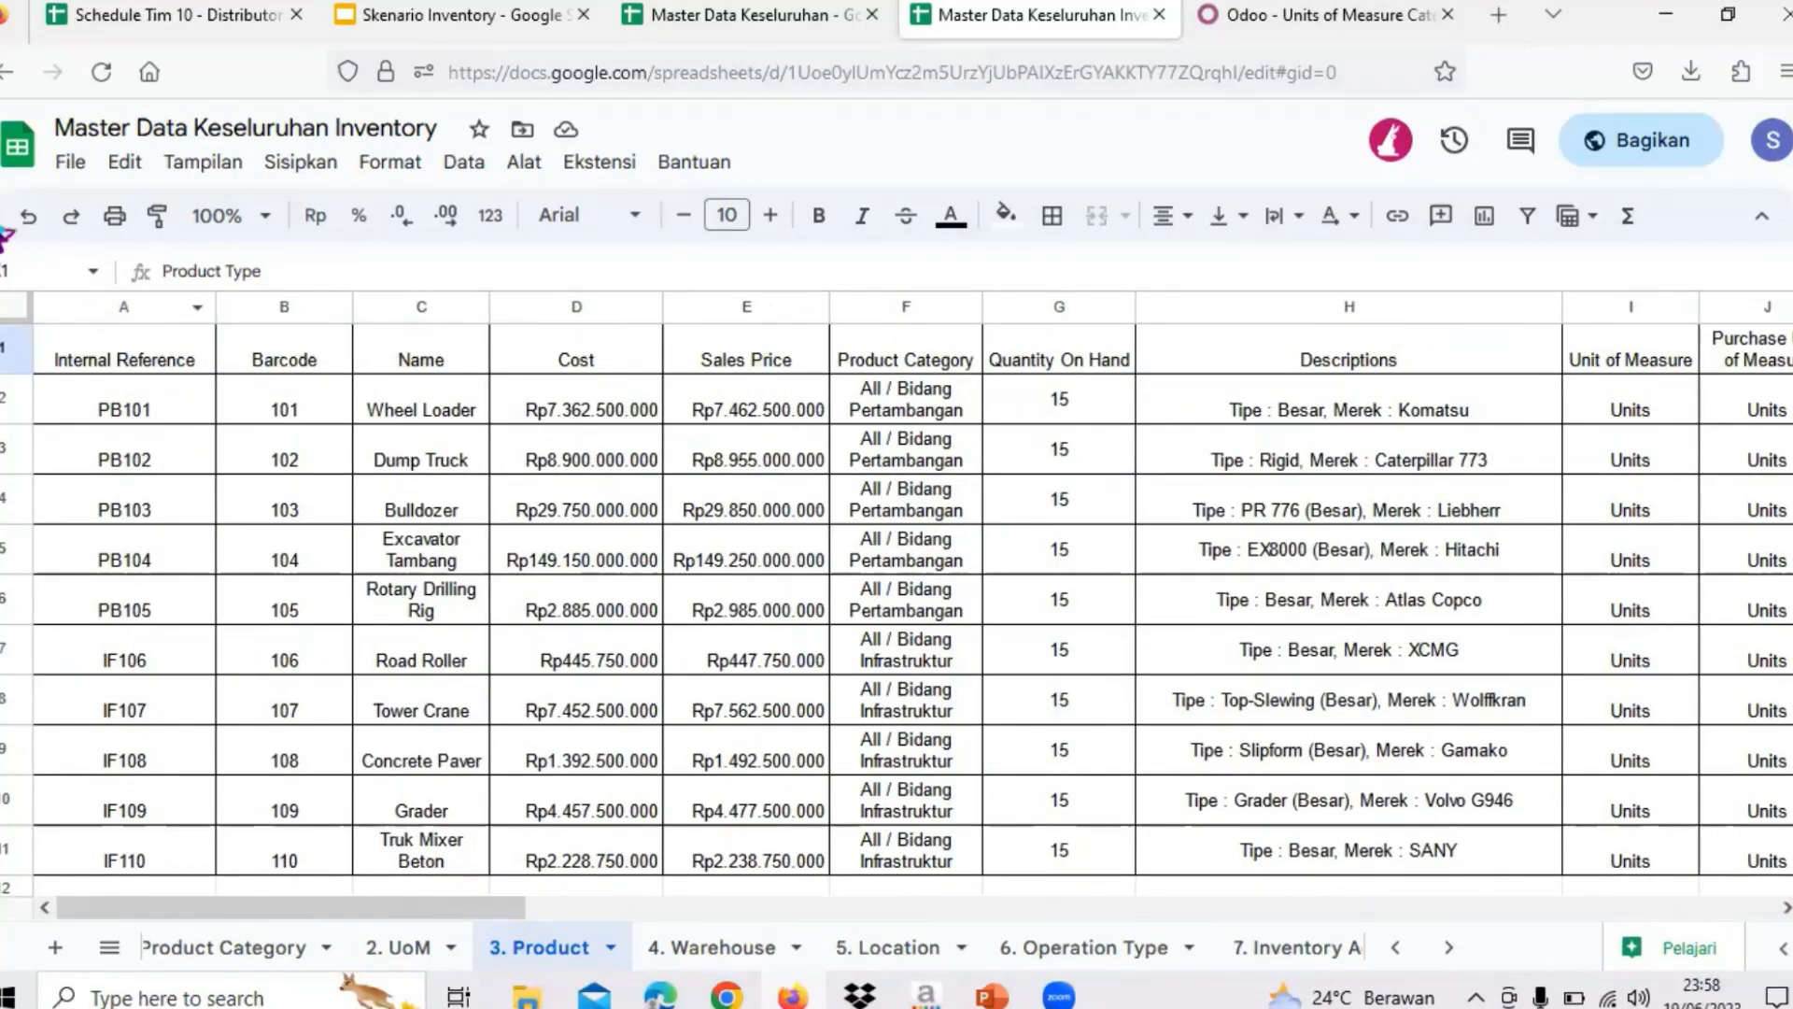
click(75, 168)
mouse_move(360, 492)
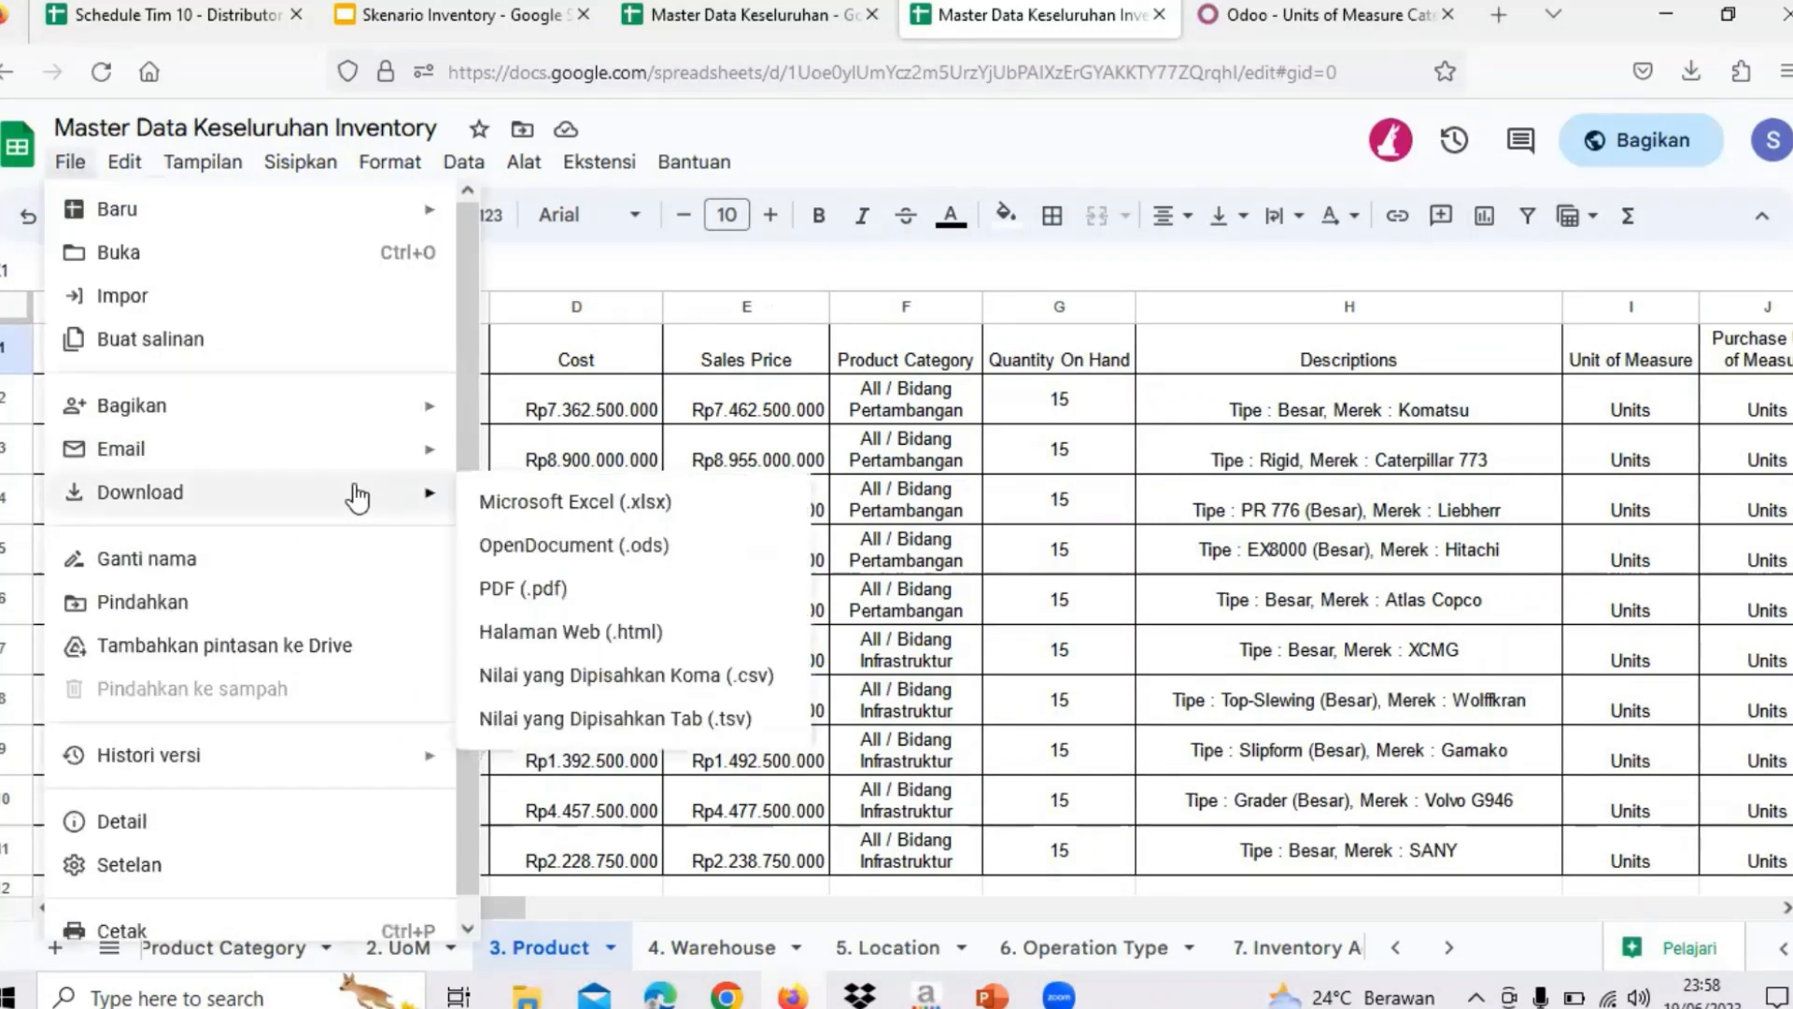
- Open the Products list in Odoo Inventory, view its record import screen, and leave without uploading a file
click(1316, 12)
click(668, 136)
mouse_move(380, 148)
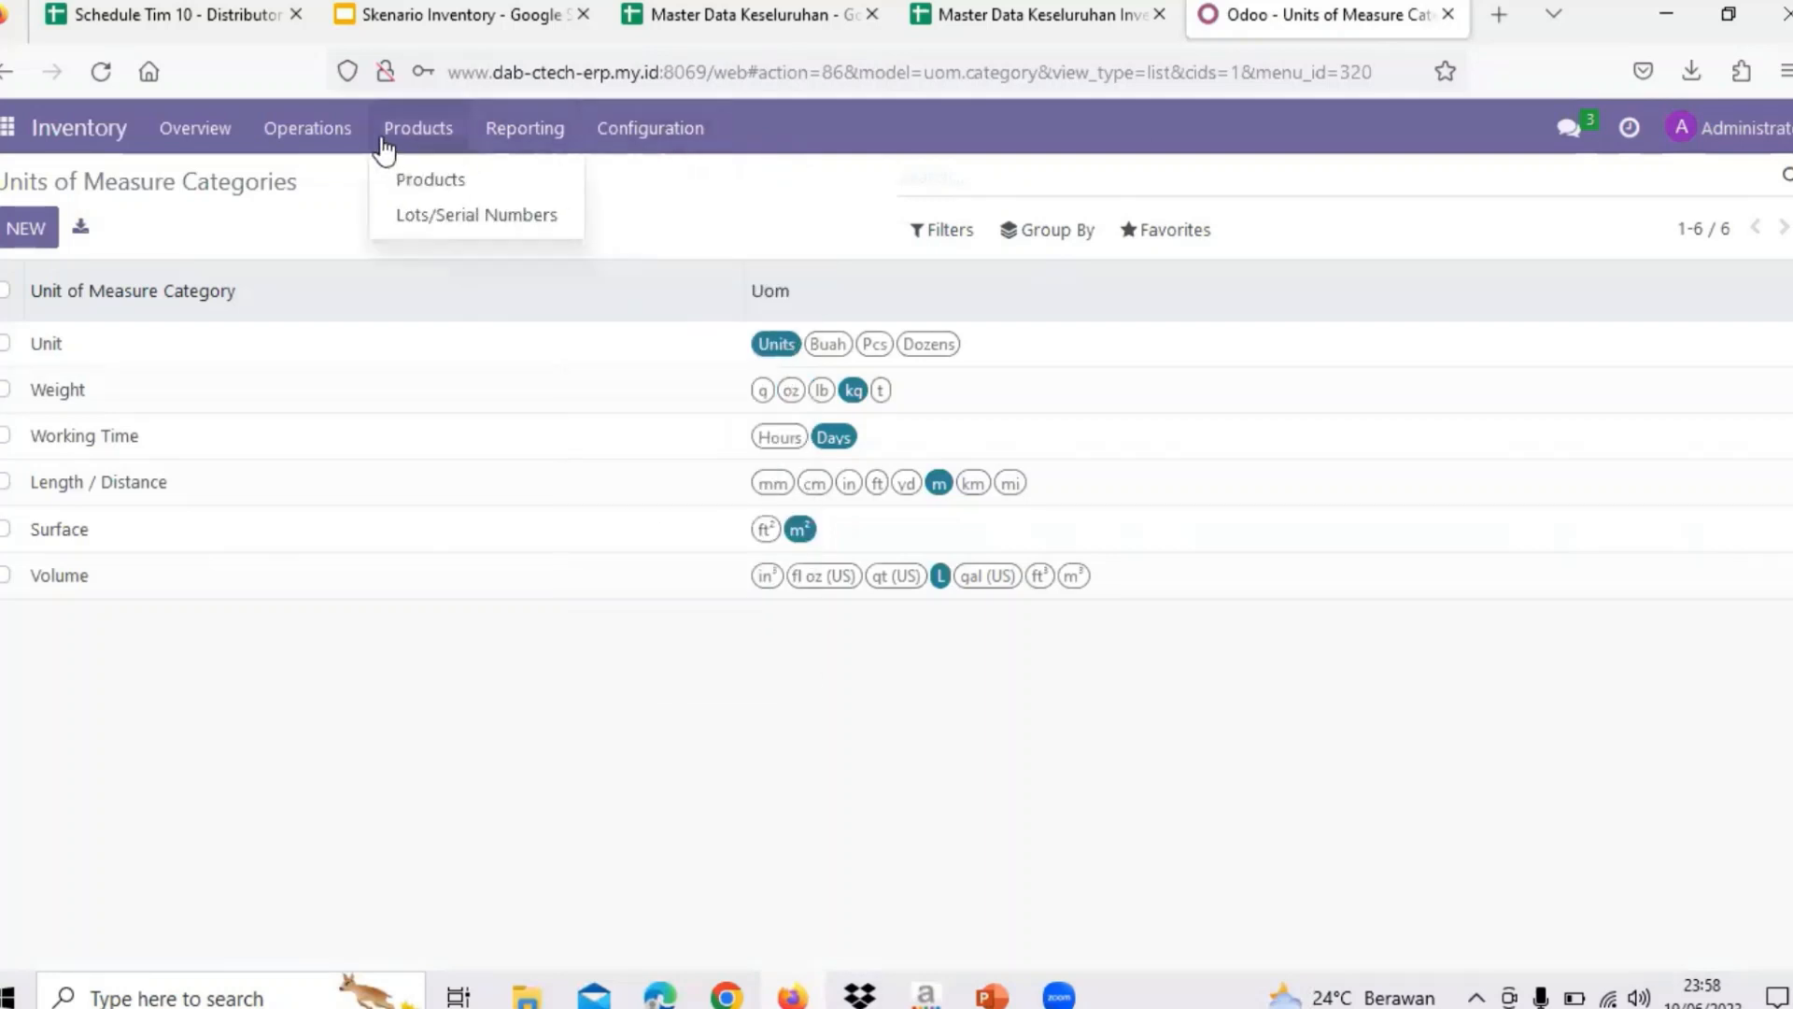
click(477, 191)
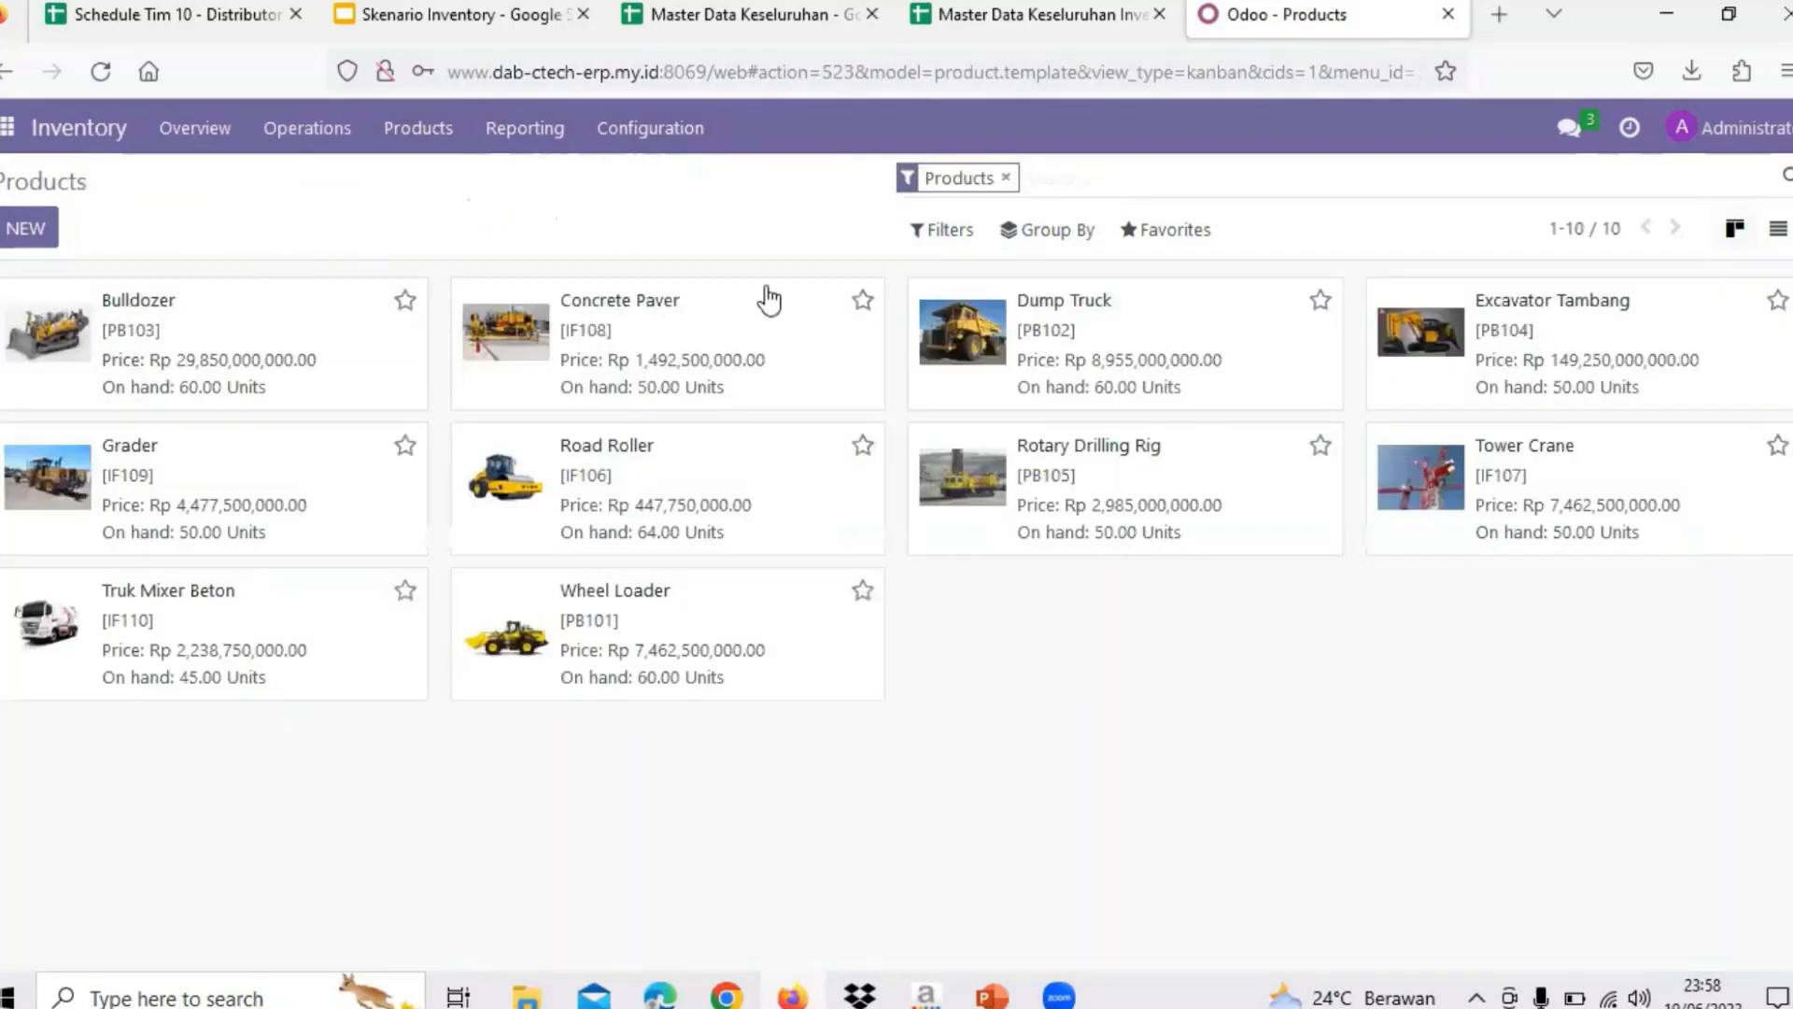
click(1179, 232)
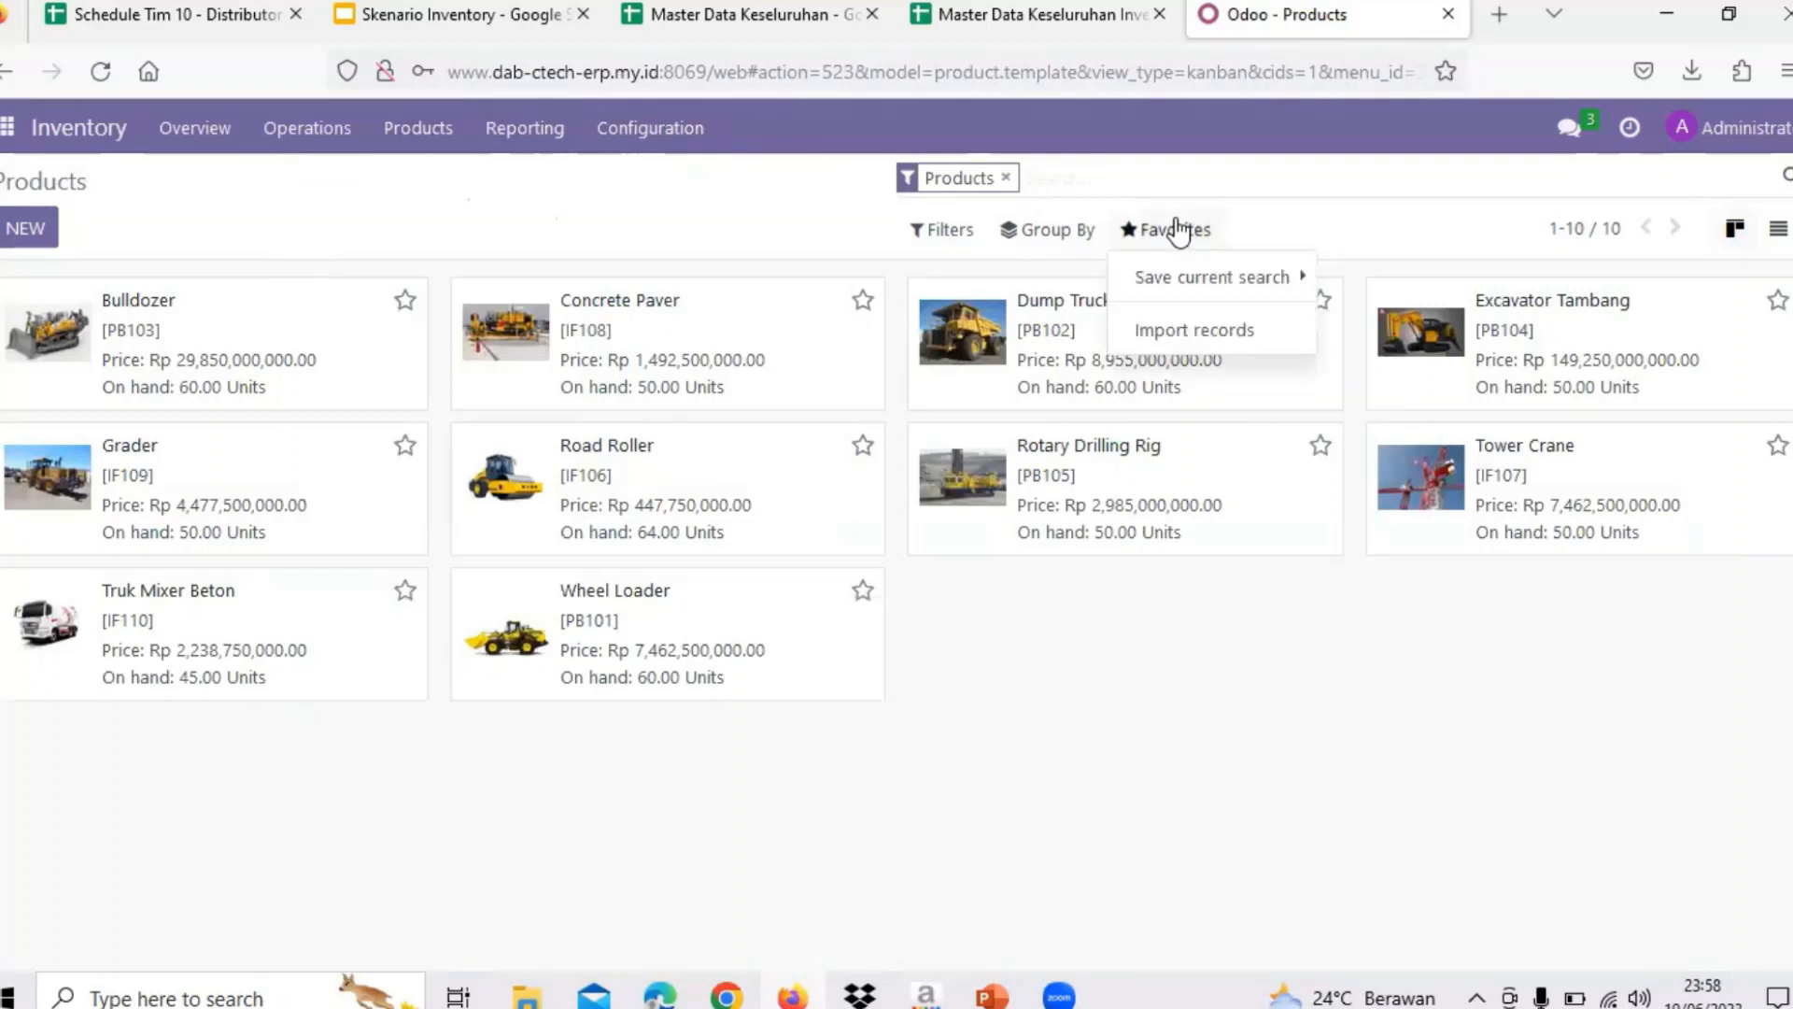
click(1208, 345)
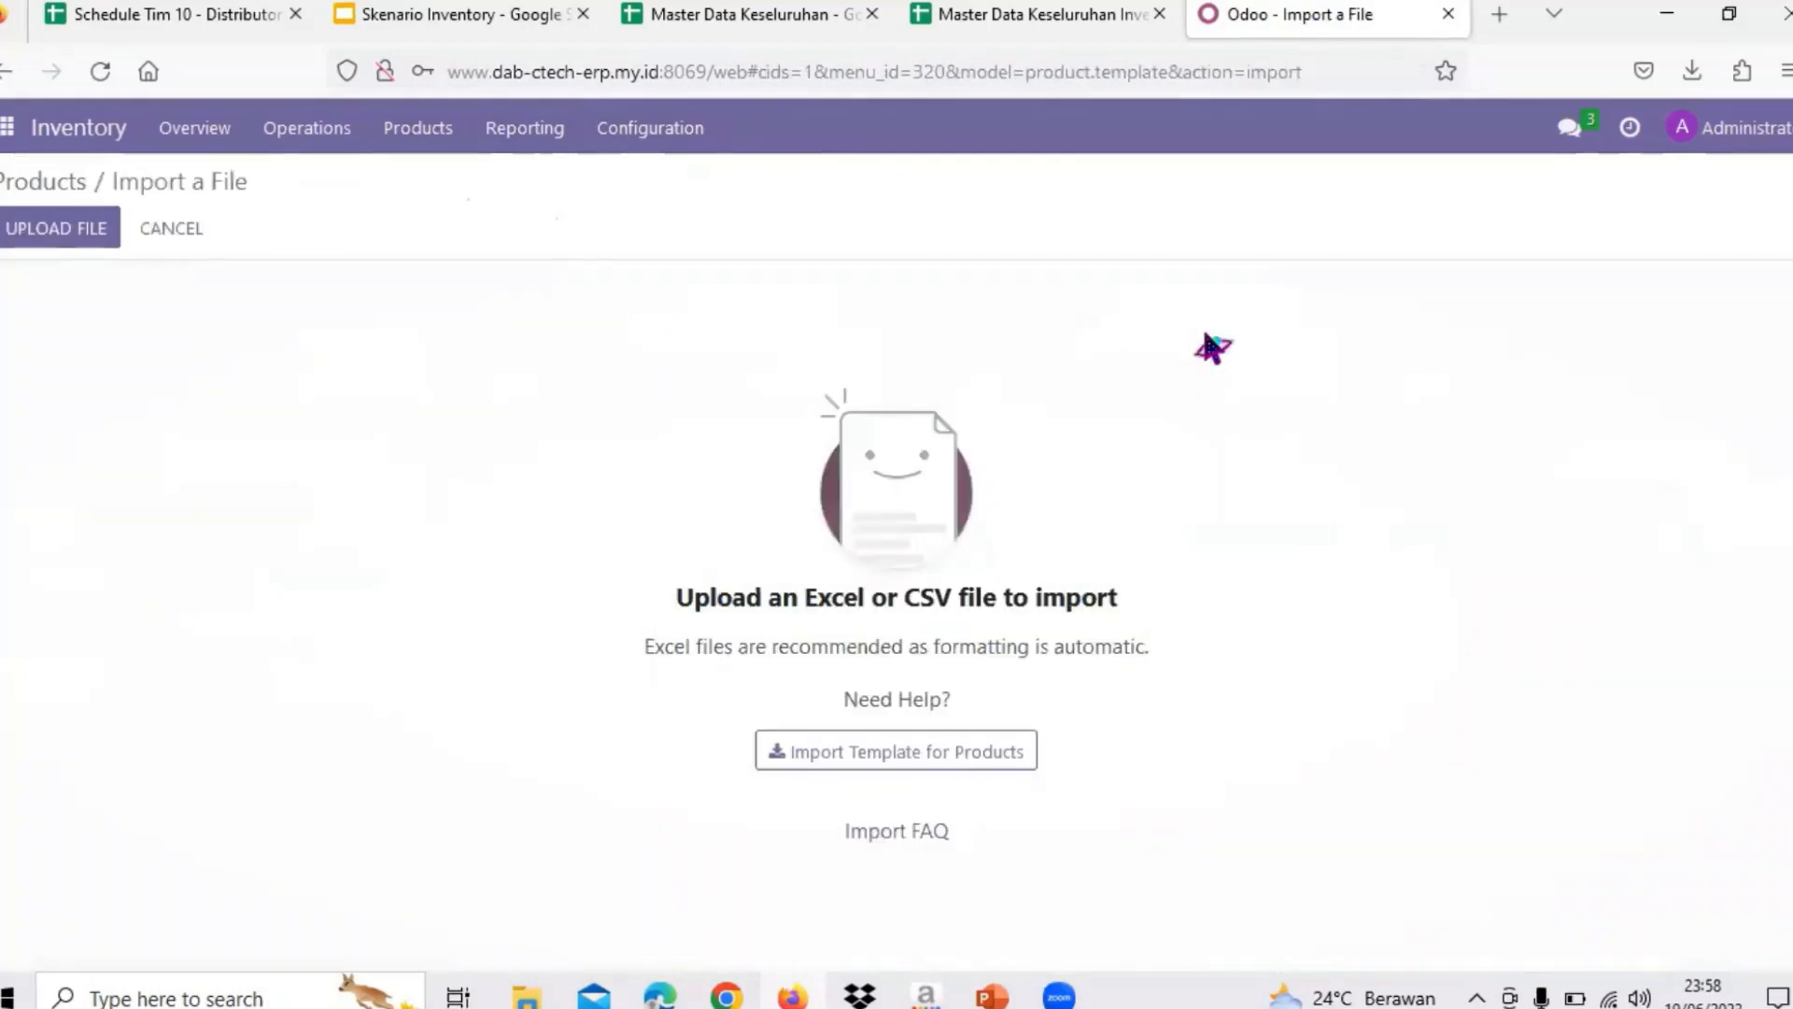
click(194, 239)
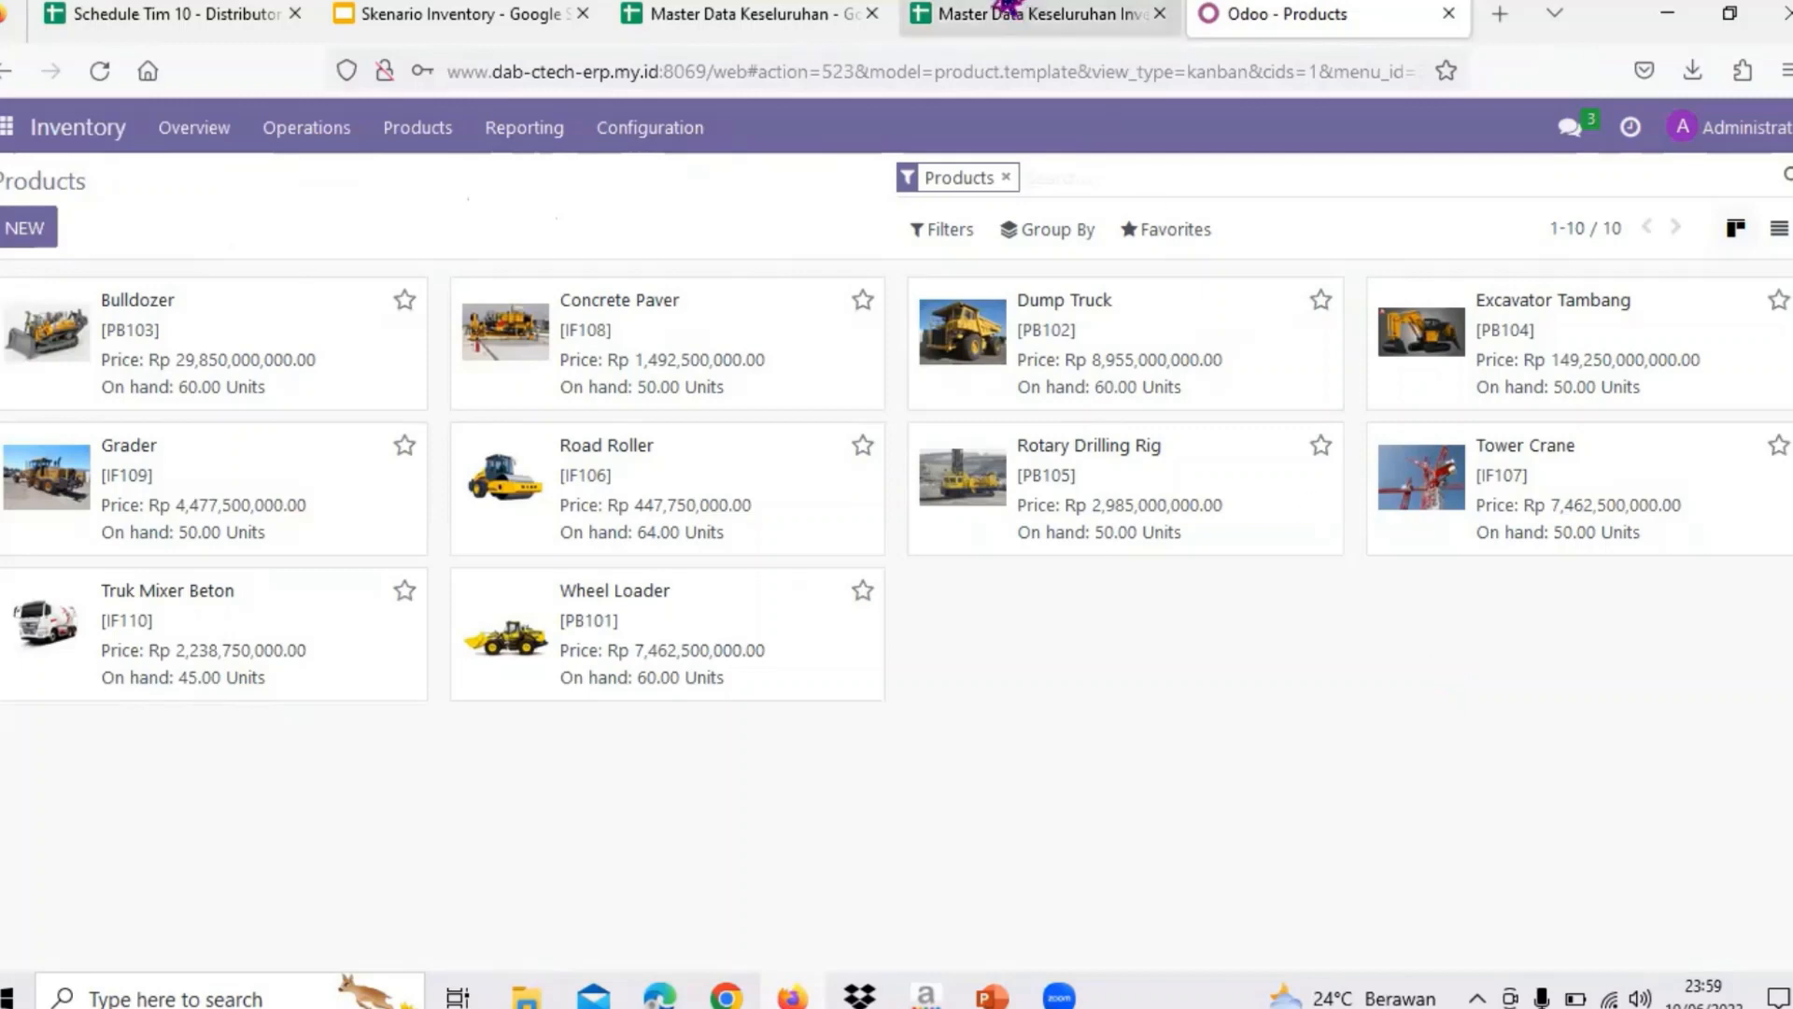
- Compare the products in the Product sheet with the products listed in Odoo
click(1027, 13)
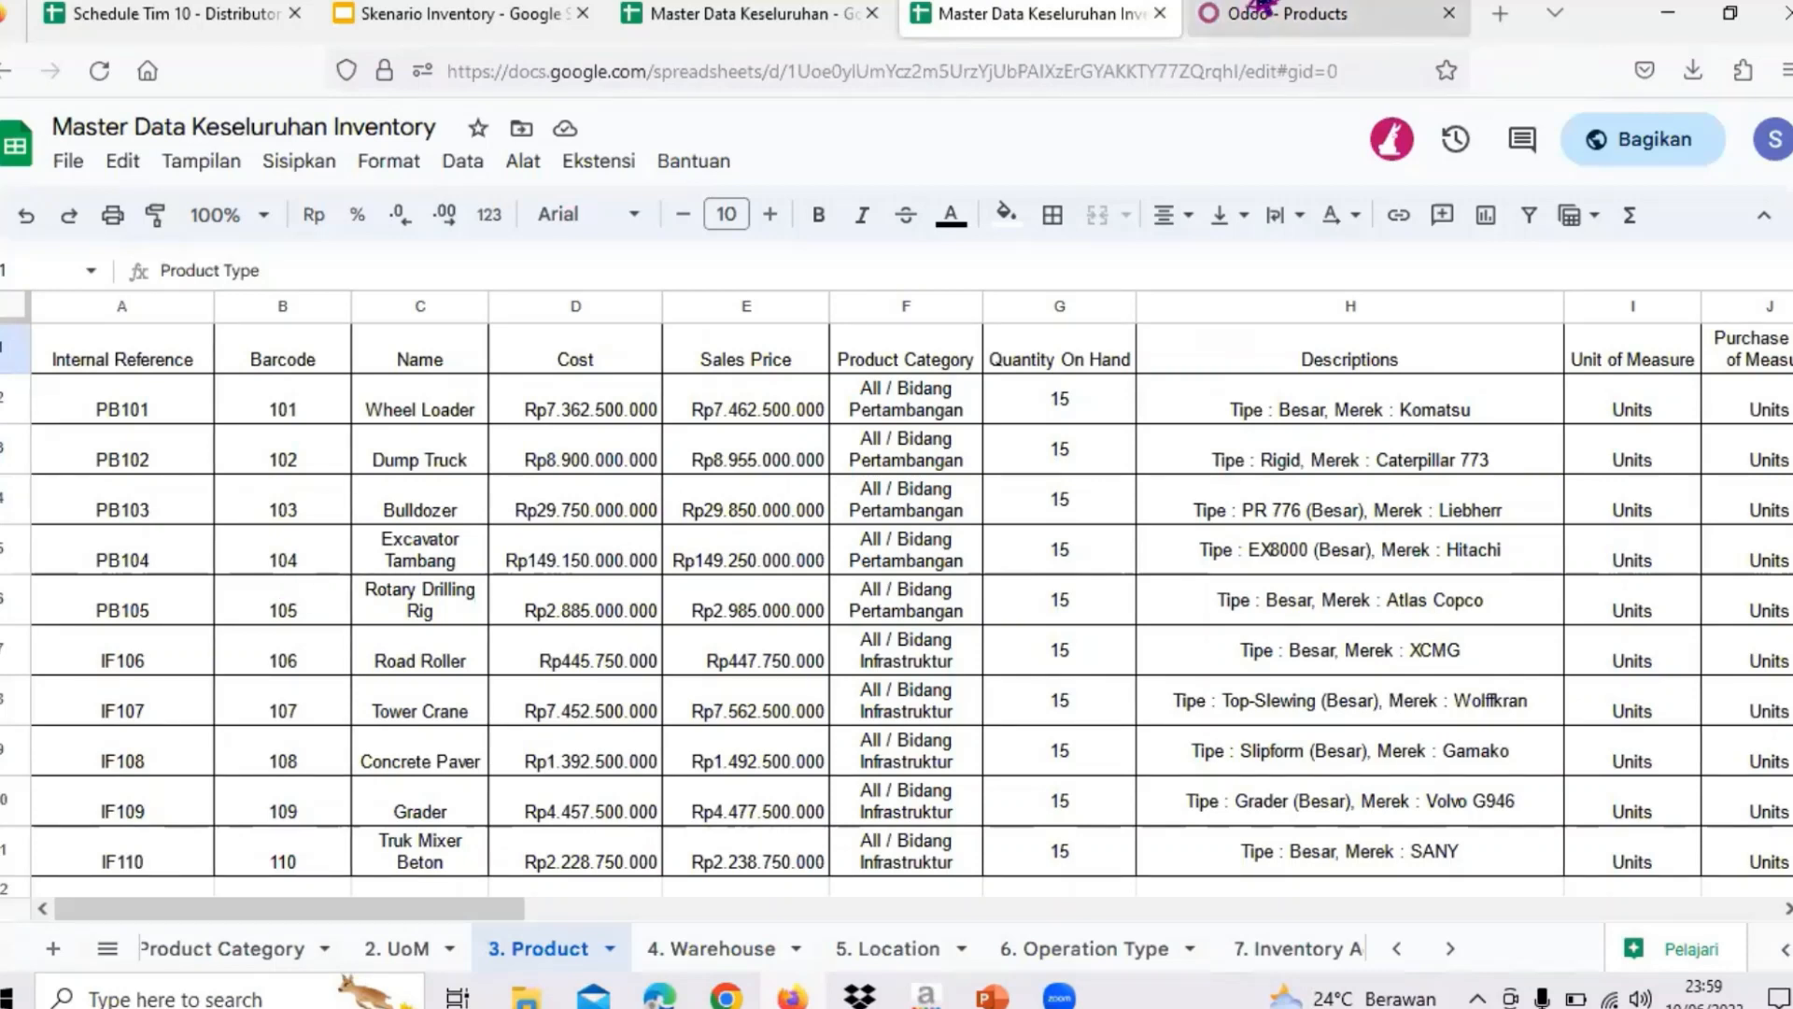
click(1256, 13)
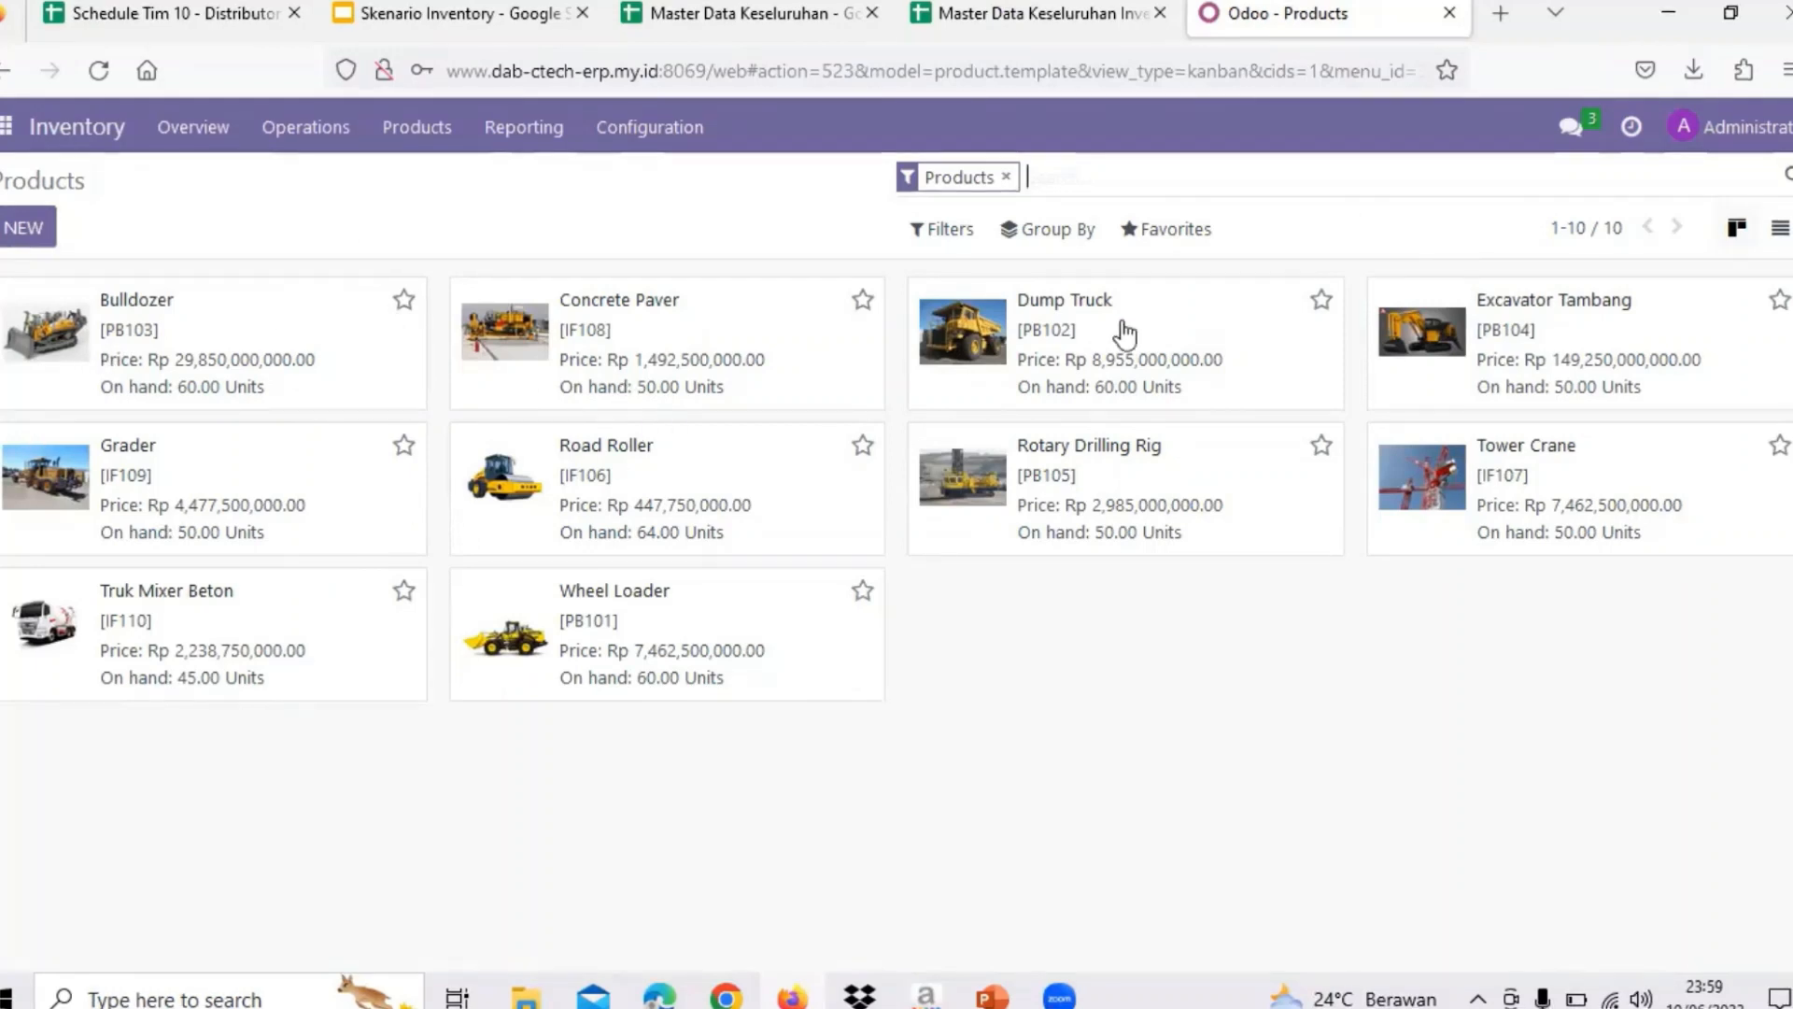
- Open the Warehouse sheet of Master Data Keseluruhan Inventory and the Warehouses list in Odoo Inventory
click(1035, 15)
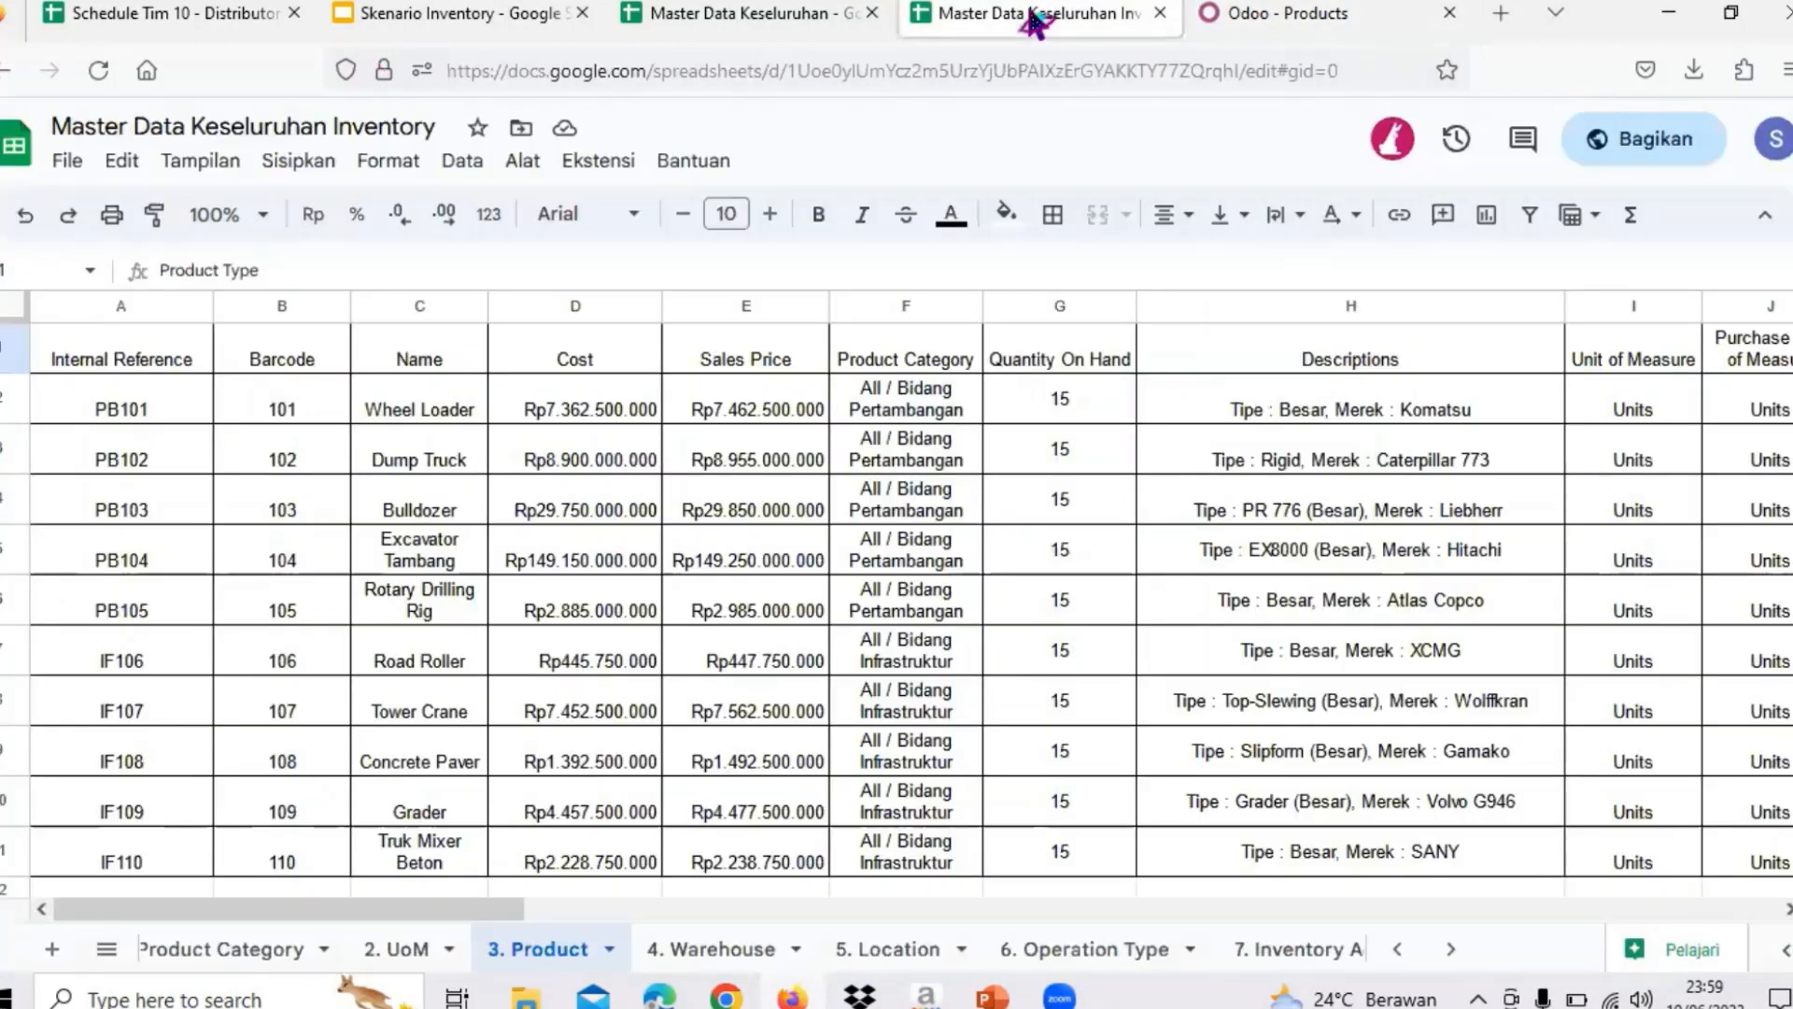
click(710, 949)
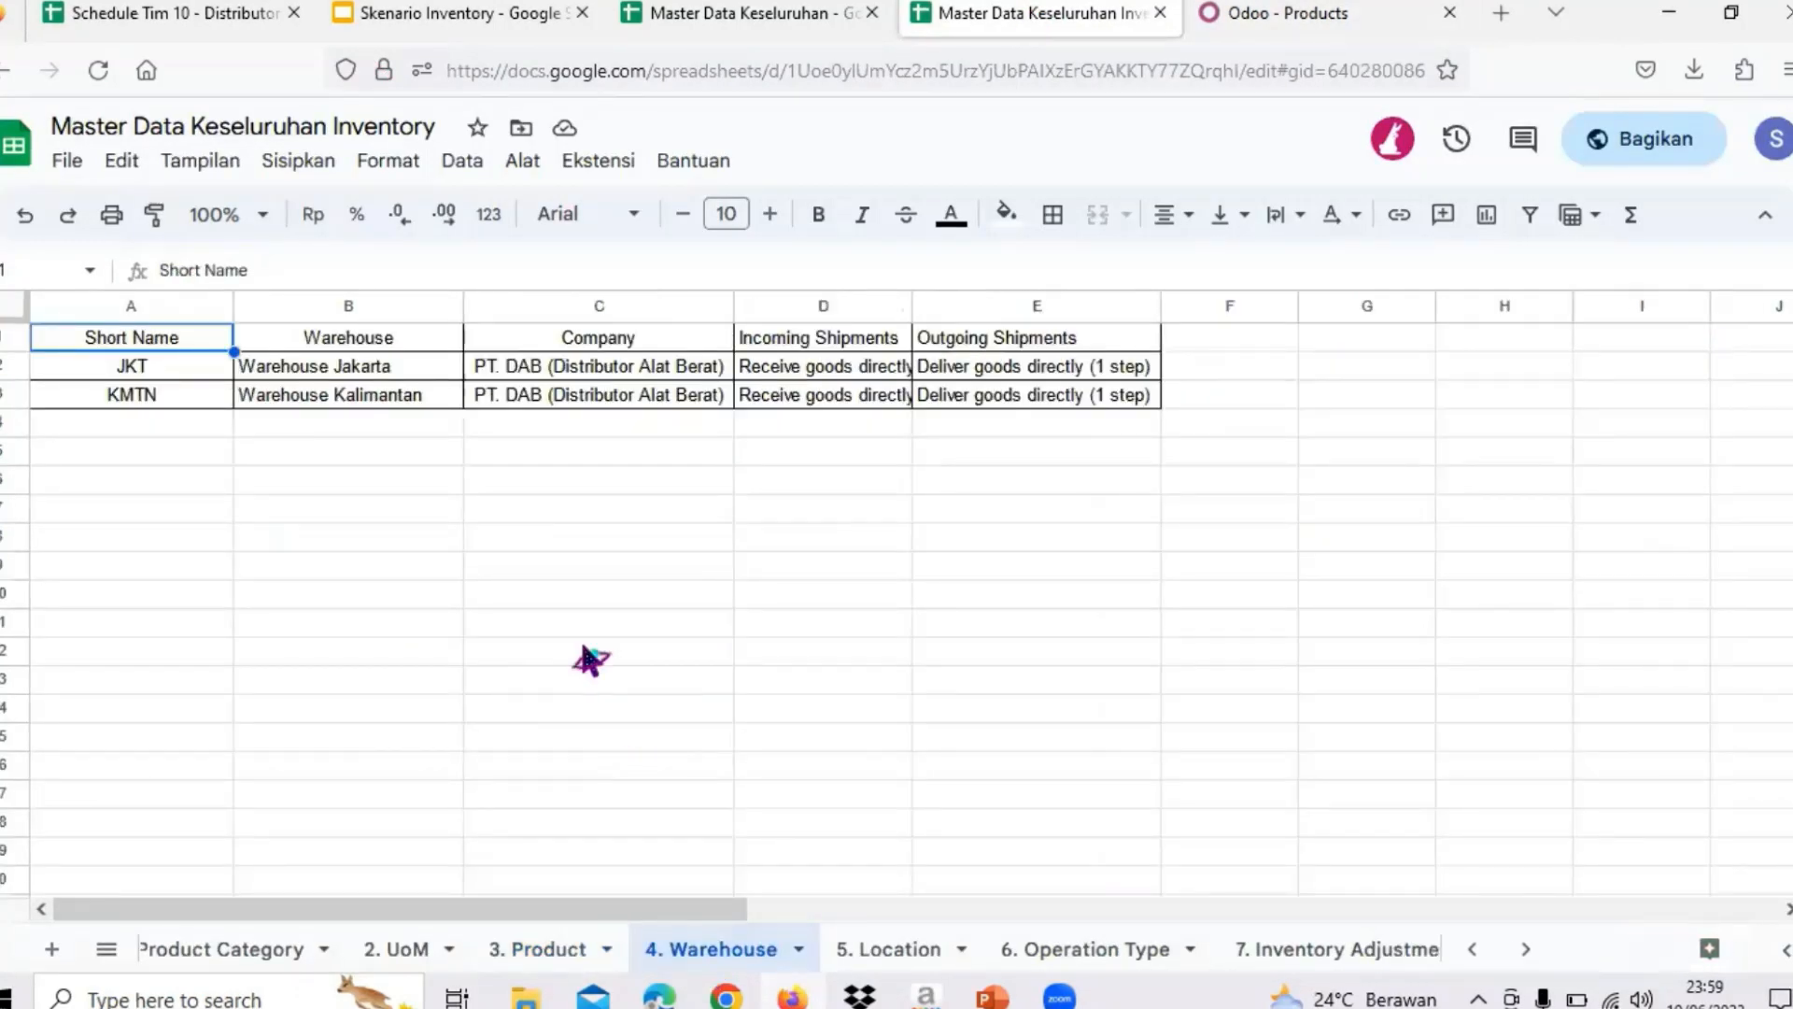
click(1203, 19)
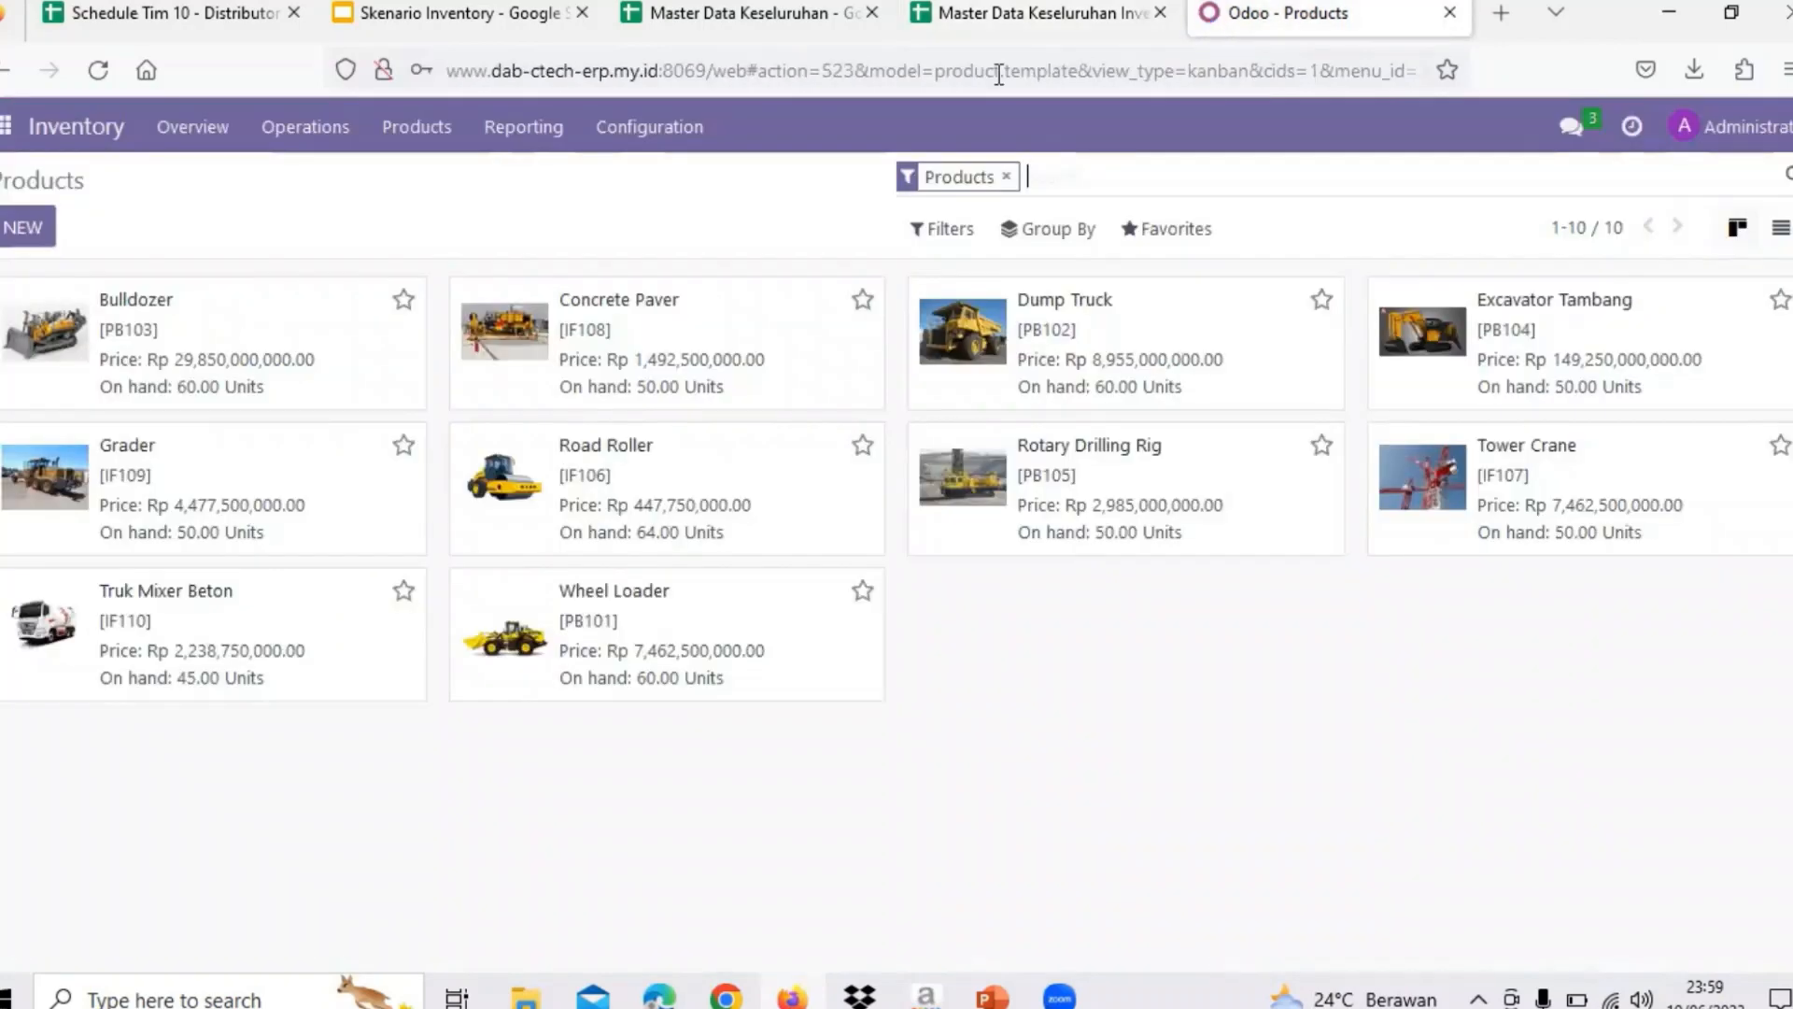
click(635, 147)
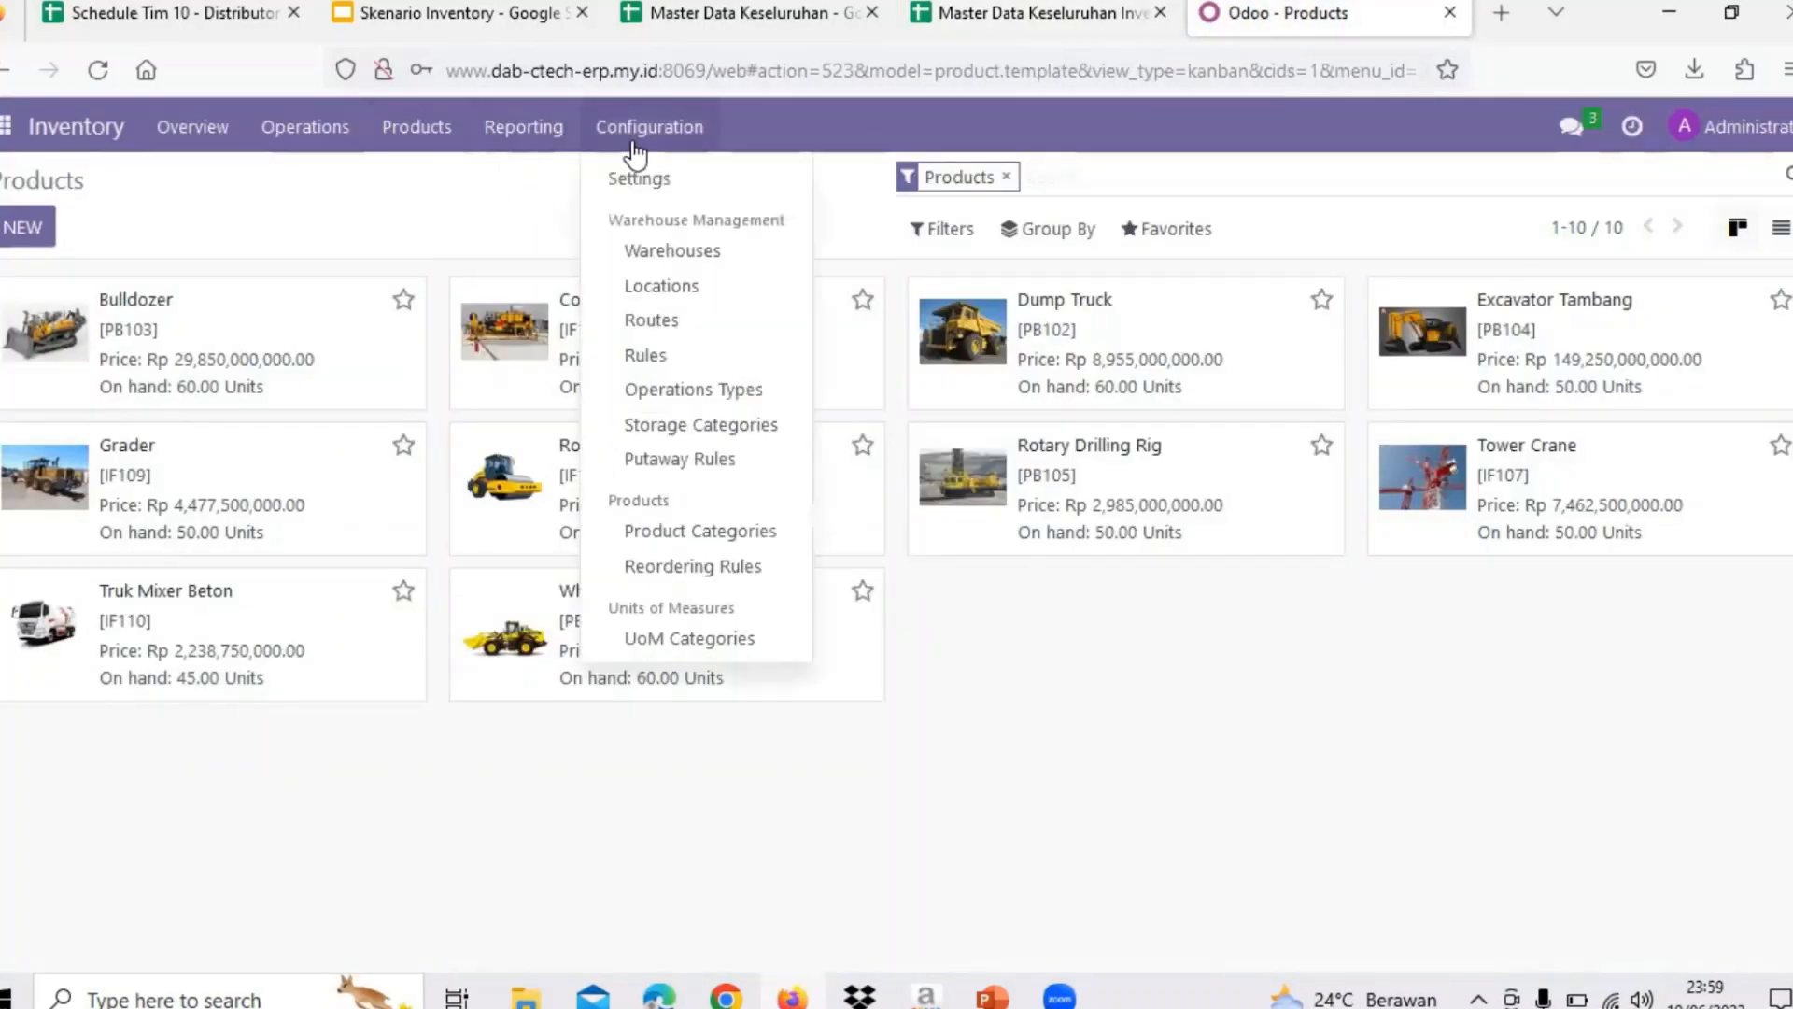
click(693, 261)
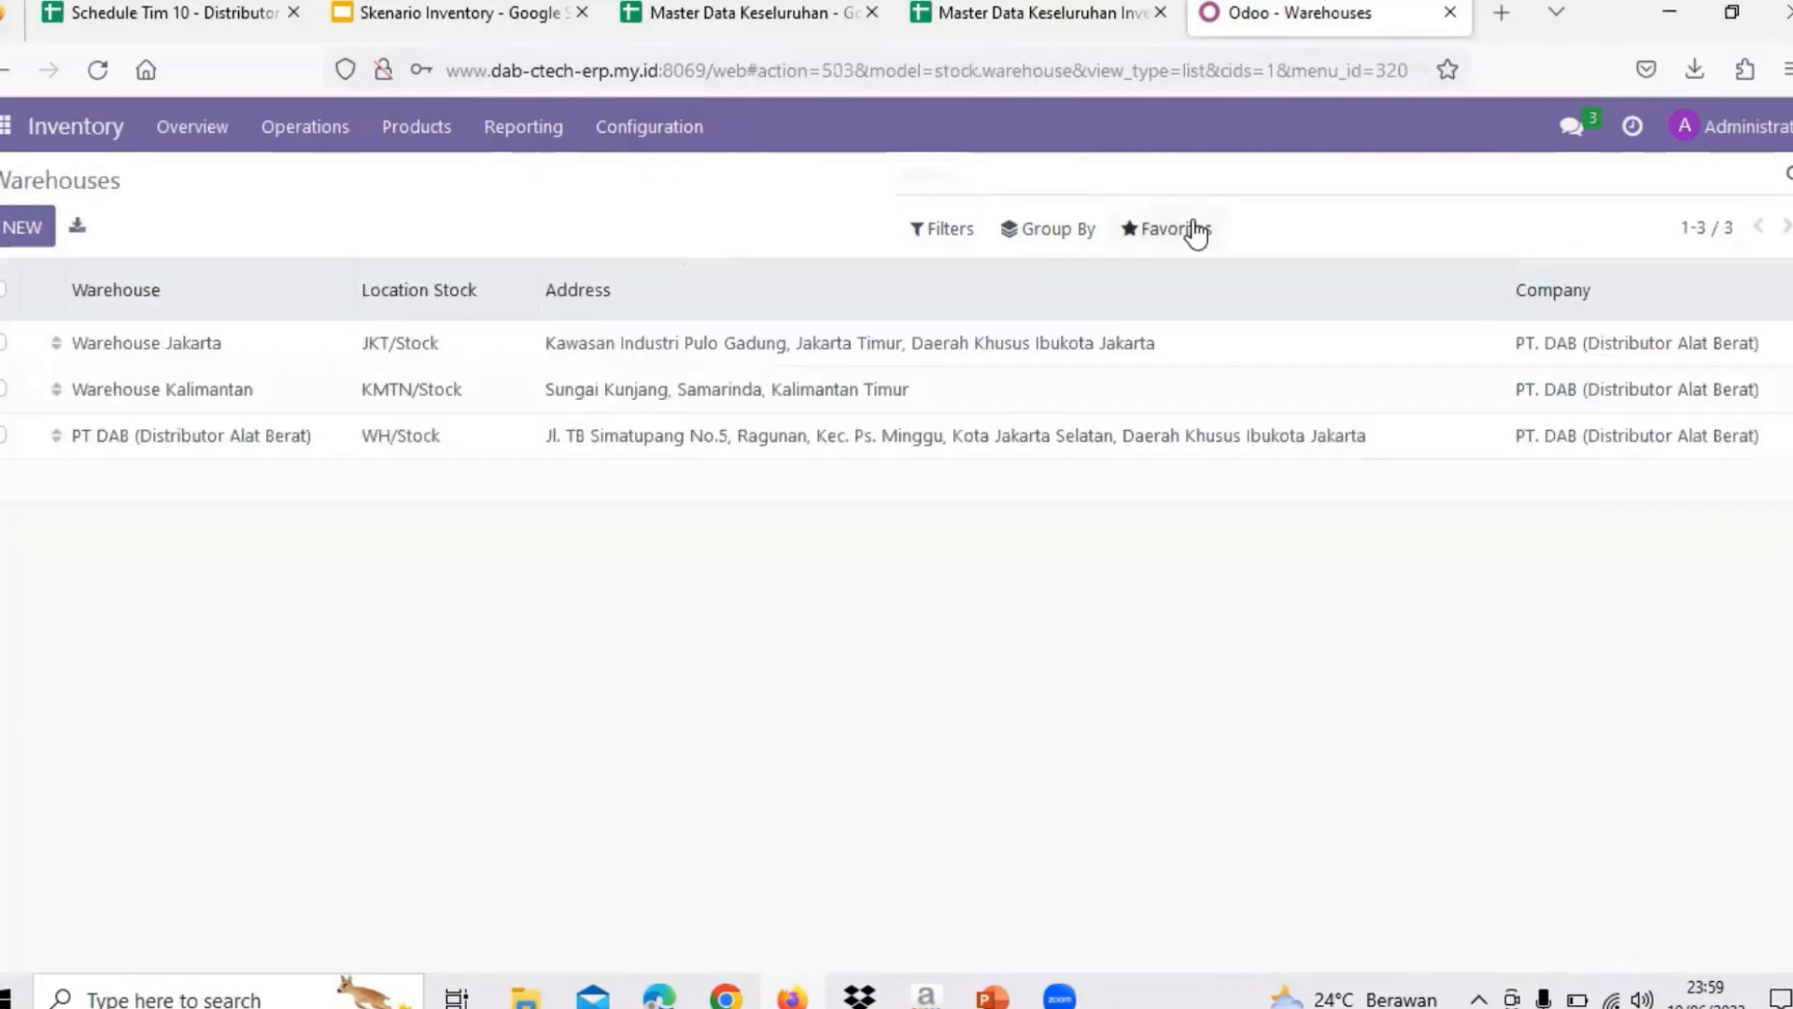
click(1193, 229)
click(1116, 509)
- Review the short names and warehouse names of the Jakarta and Kalimantan rows in the Warehouse sheet
click(1027, 12)
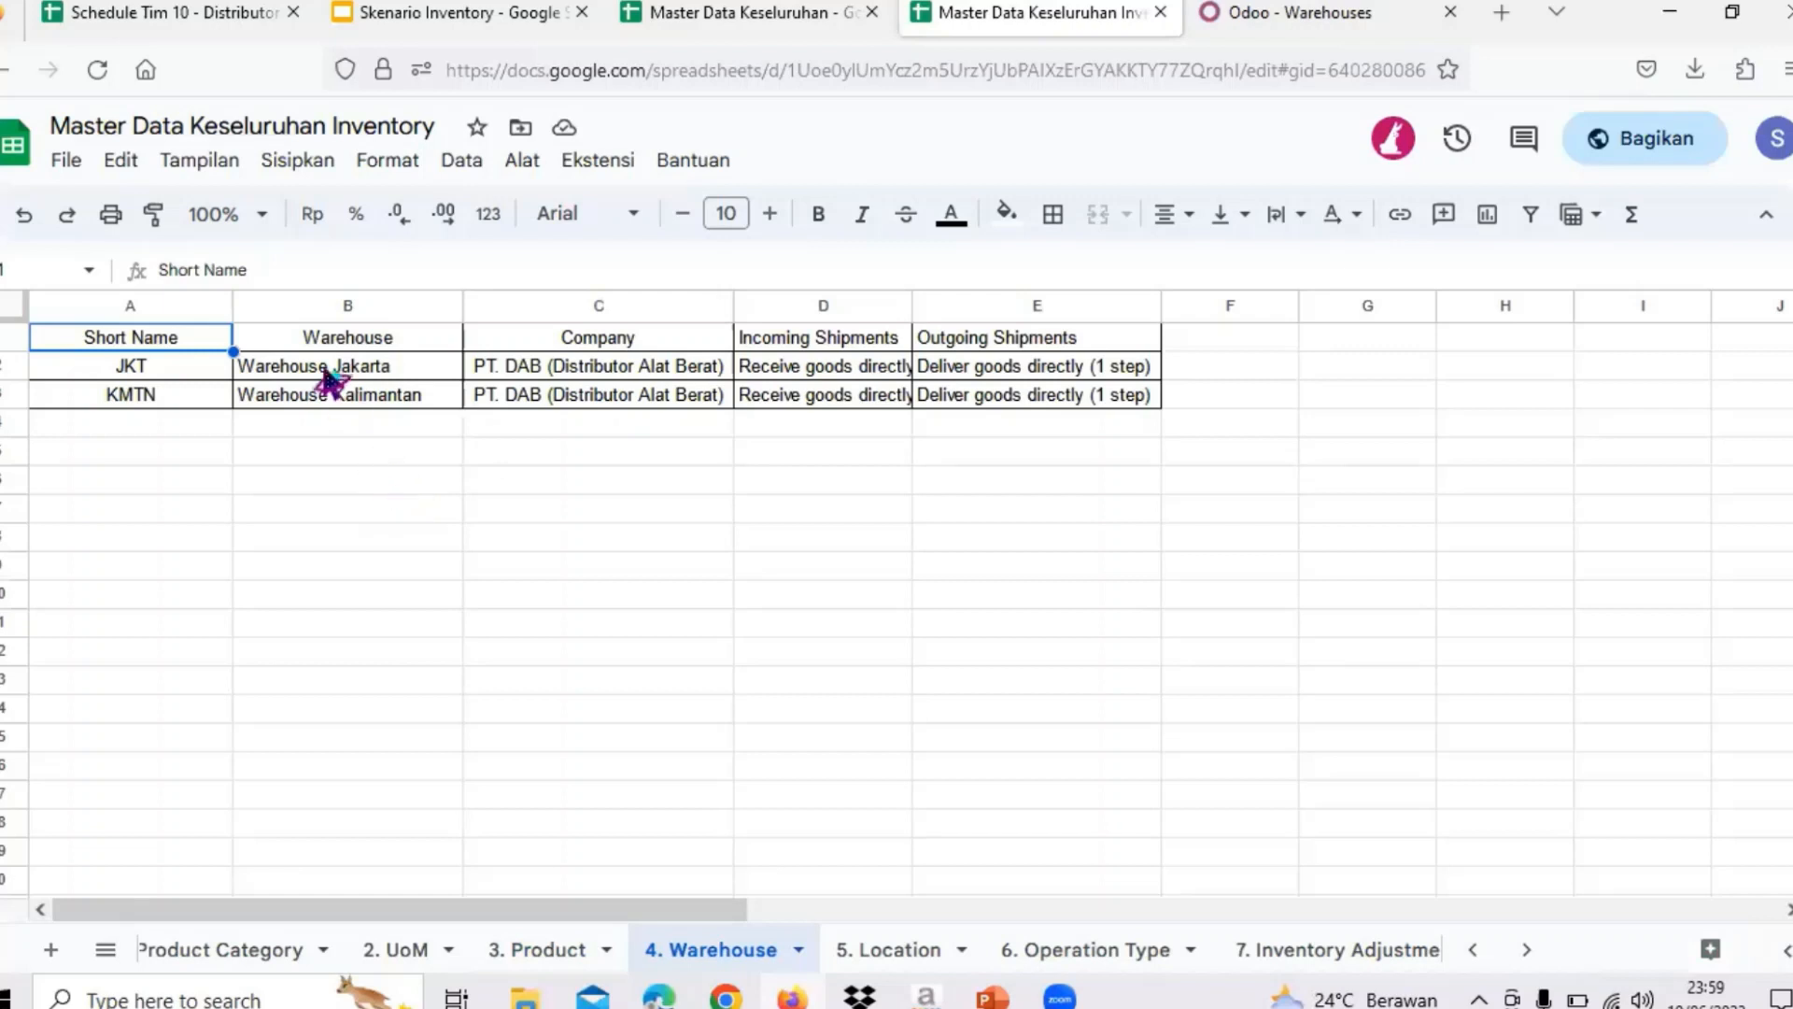
click(198, 379)
click(338, 373)
click(378, 397)
- View the record import screen of the Warehouses list in Odoo and leave without uploading a file
click(1210, 12)
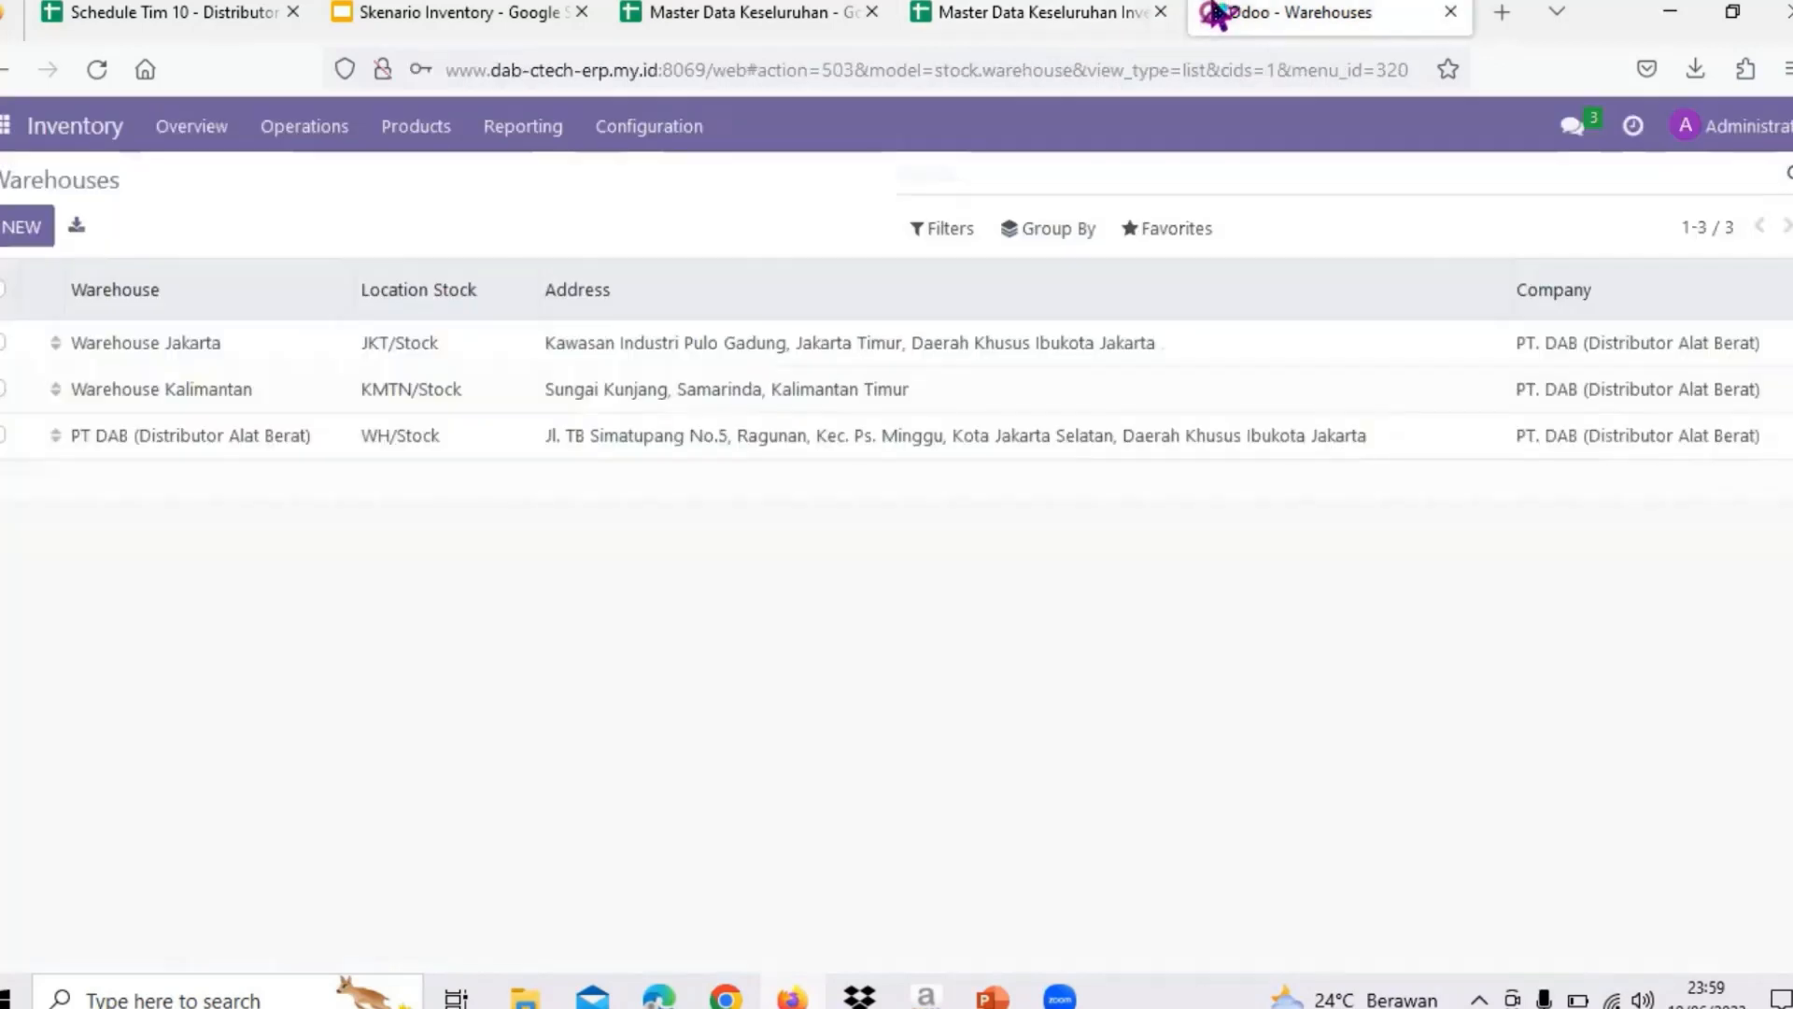
click(1167, 224)
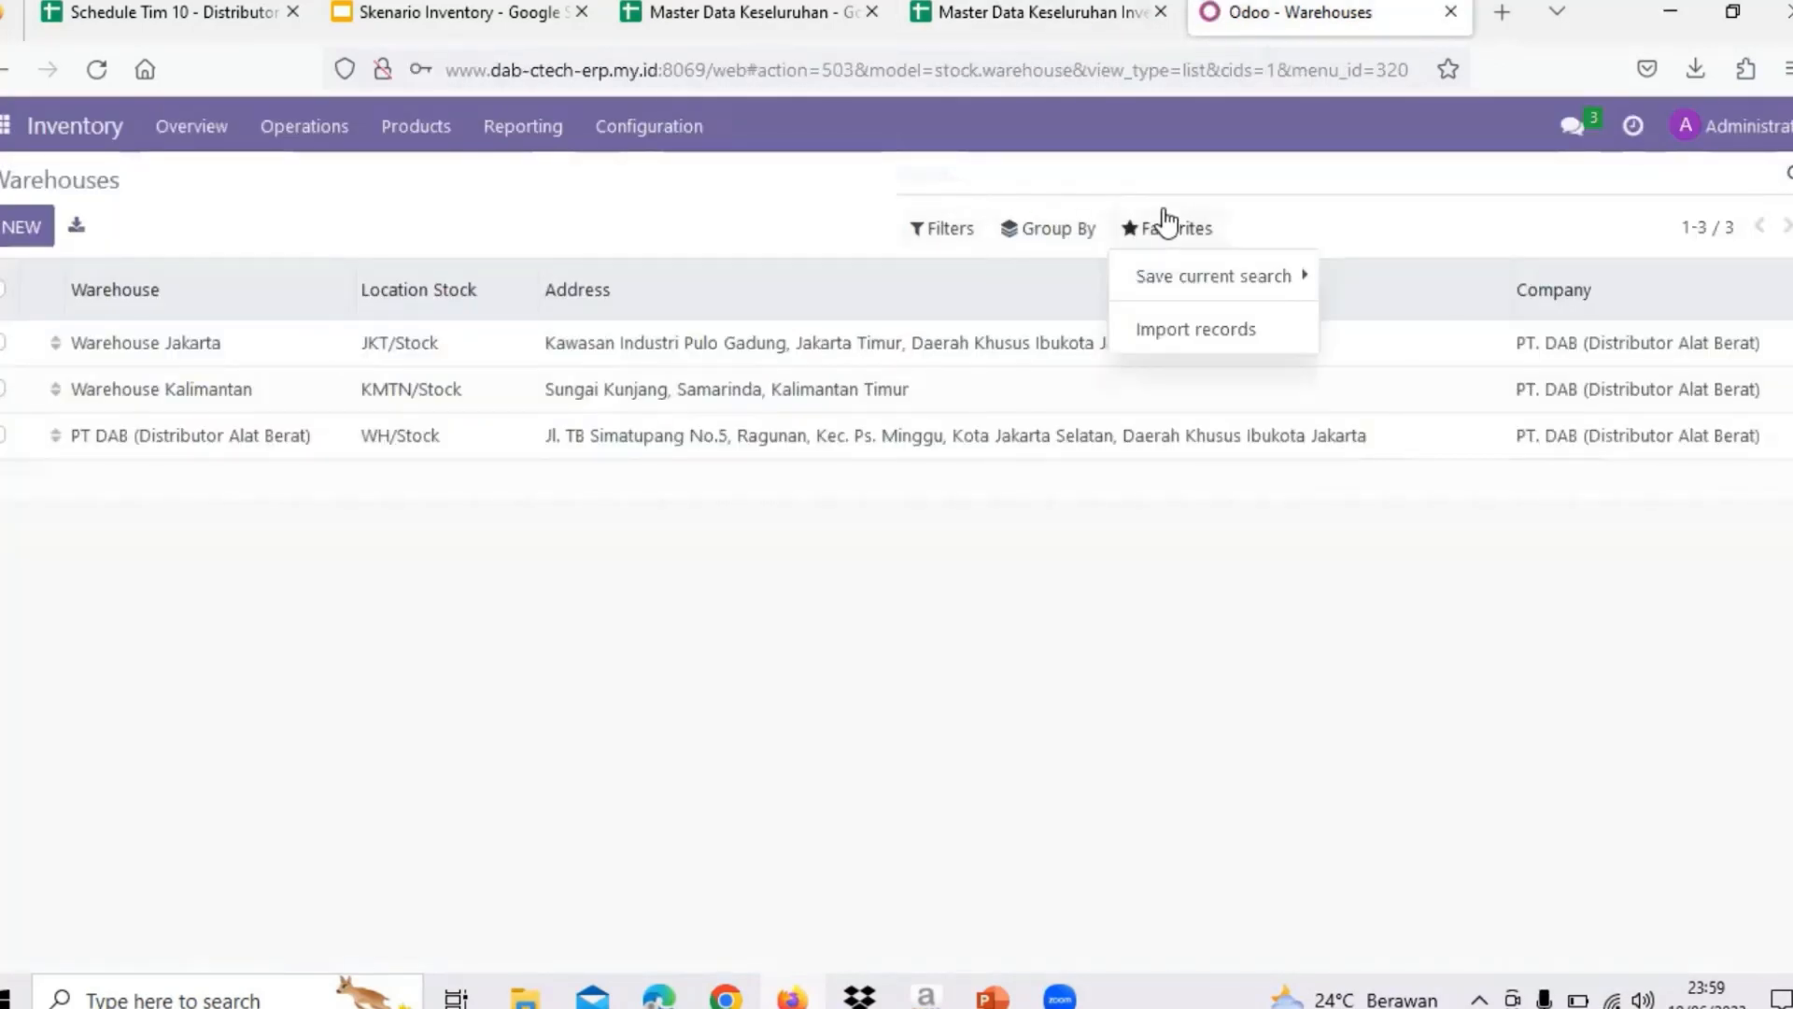
click(1173, 350)
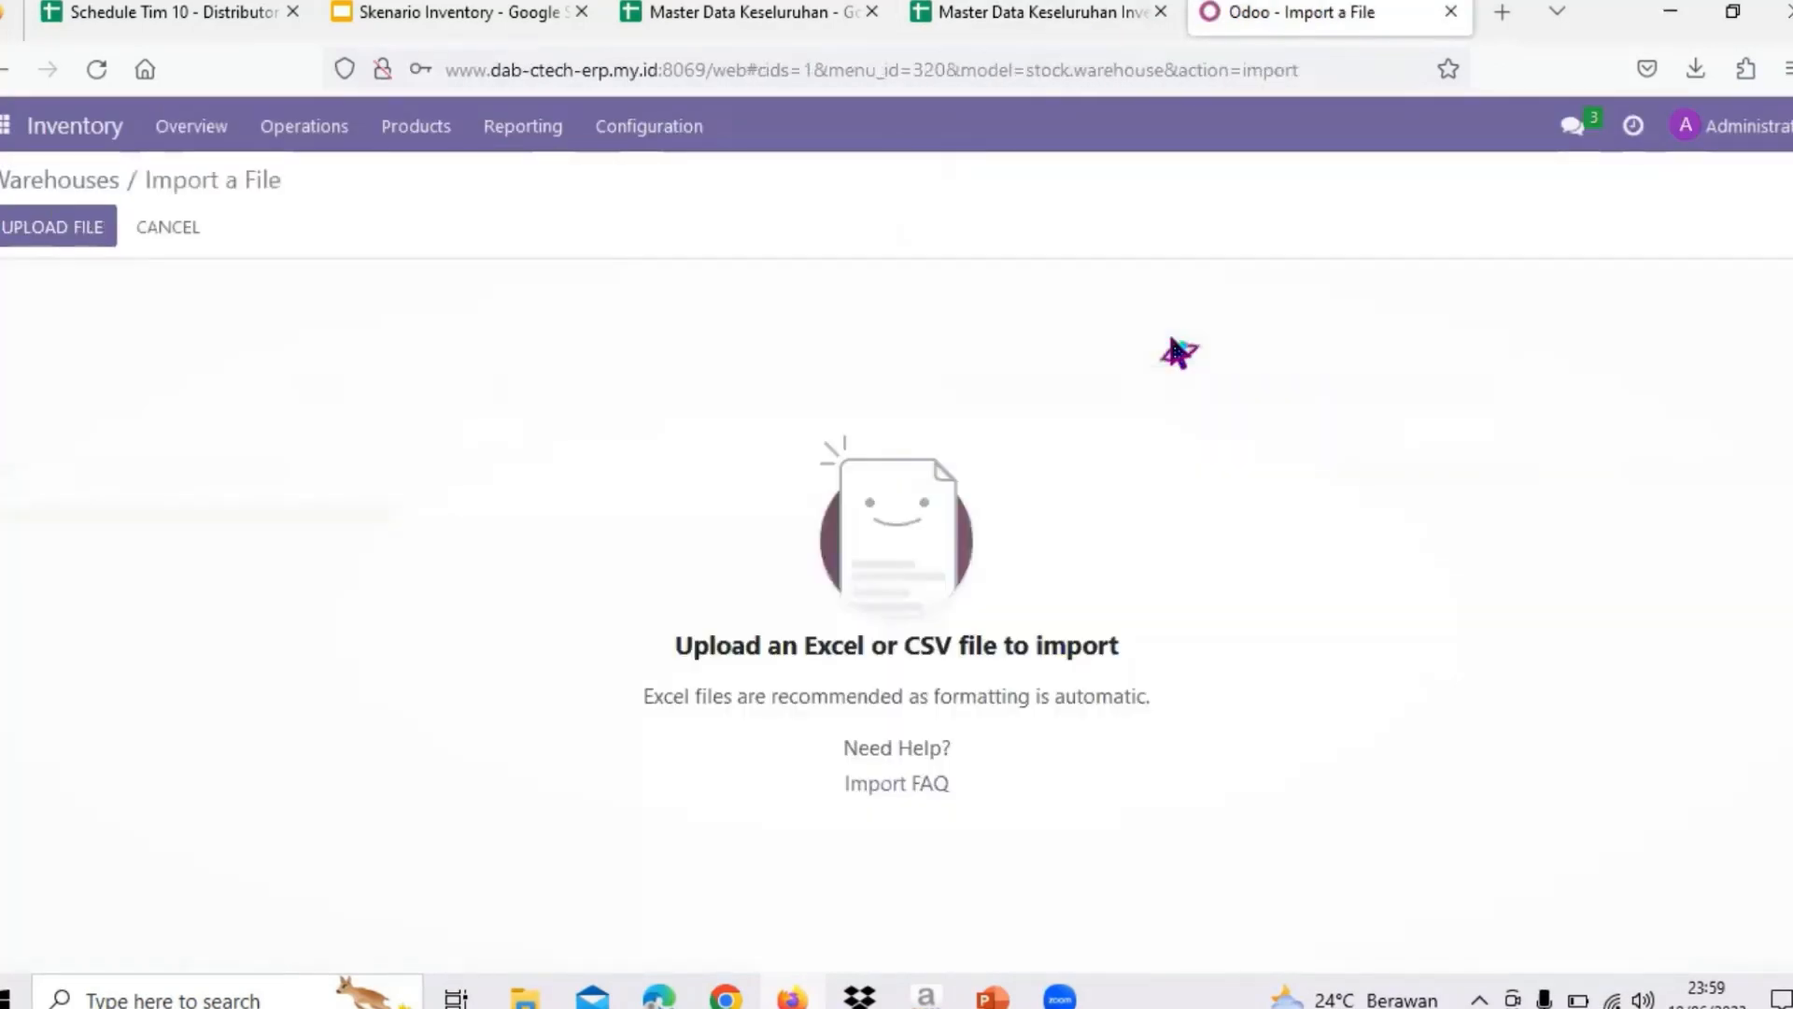
click(186, 245)
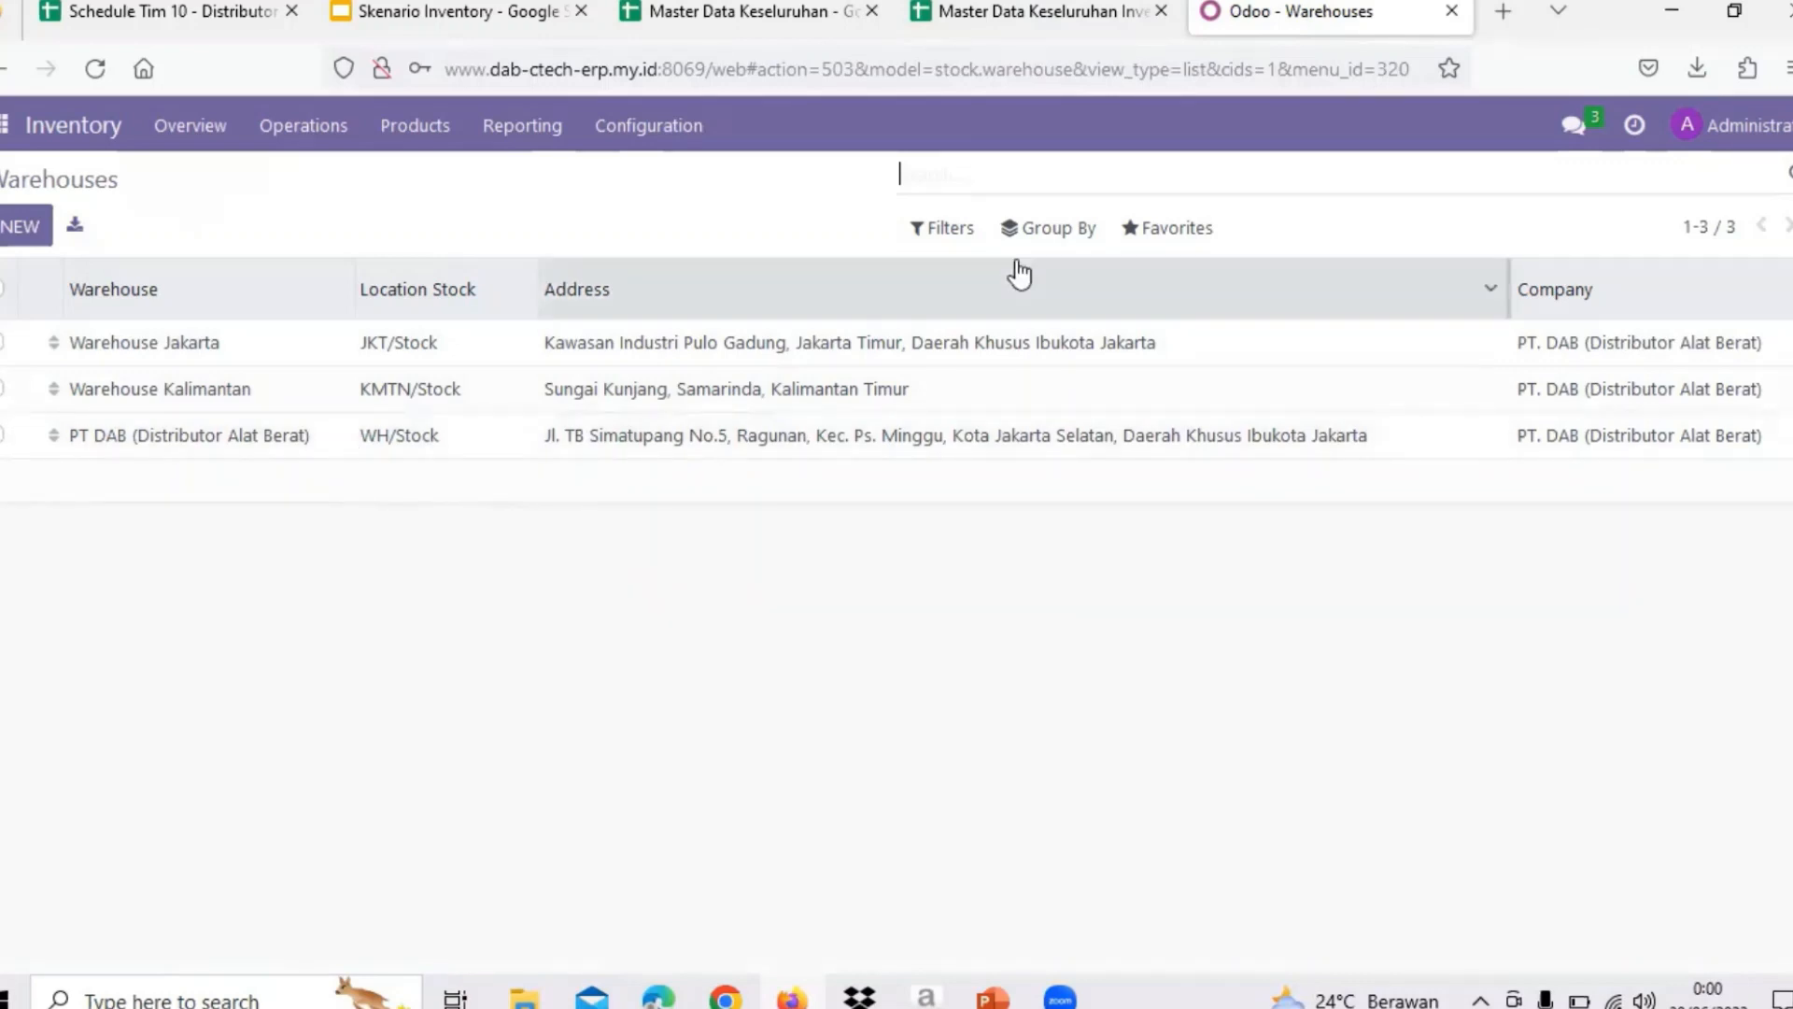
- Show the CSV download option for the Location sheet in Master Data Keseluruhan Inventory without downloading the file
click(1074, 11)
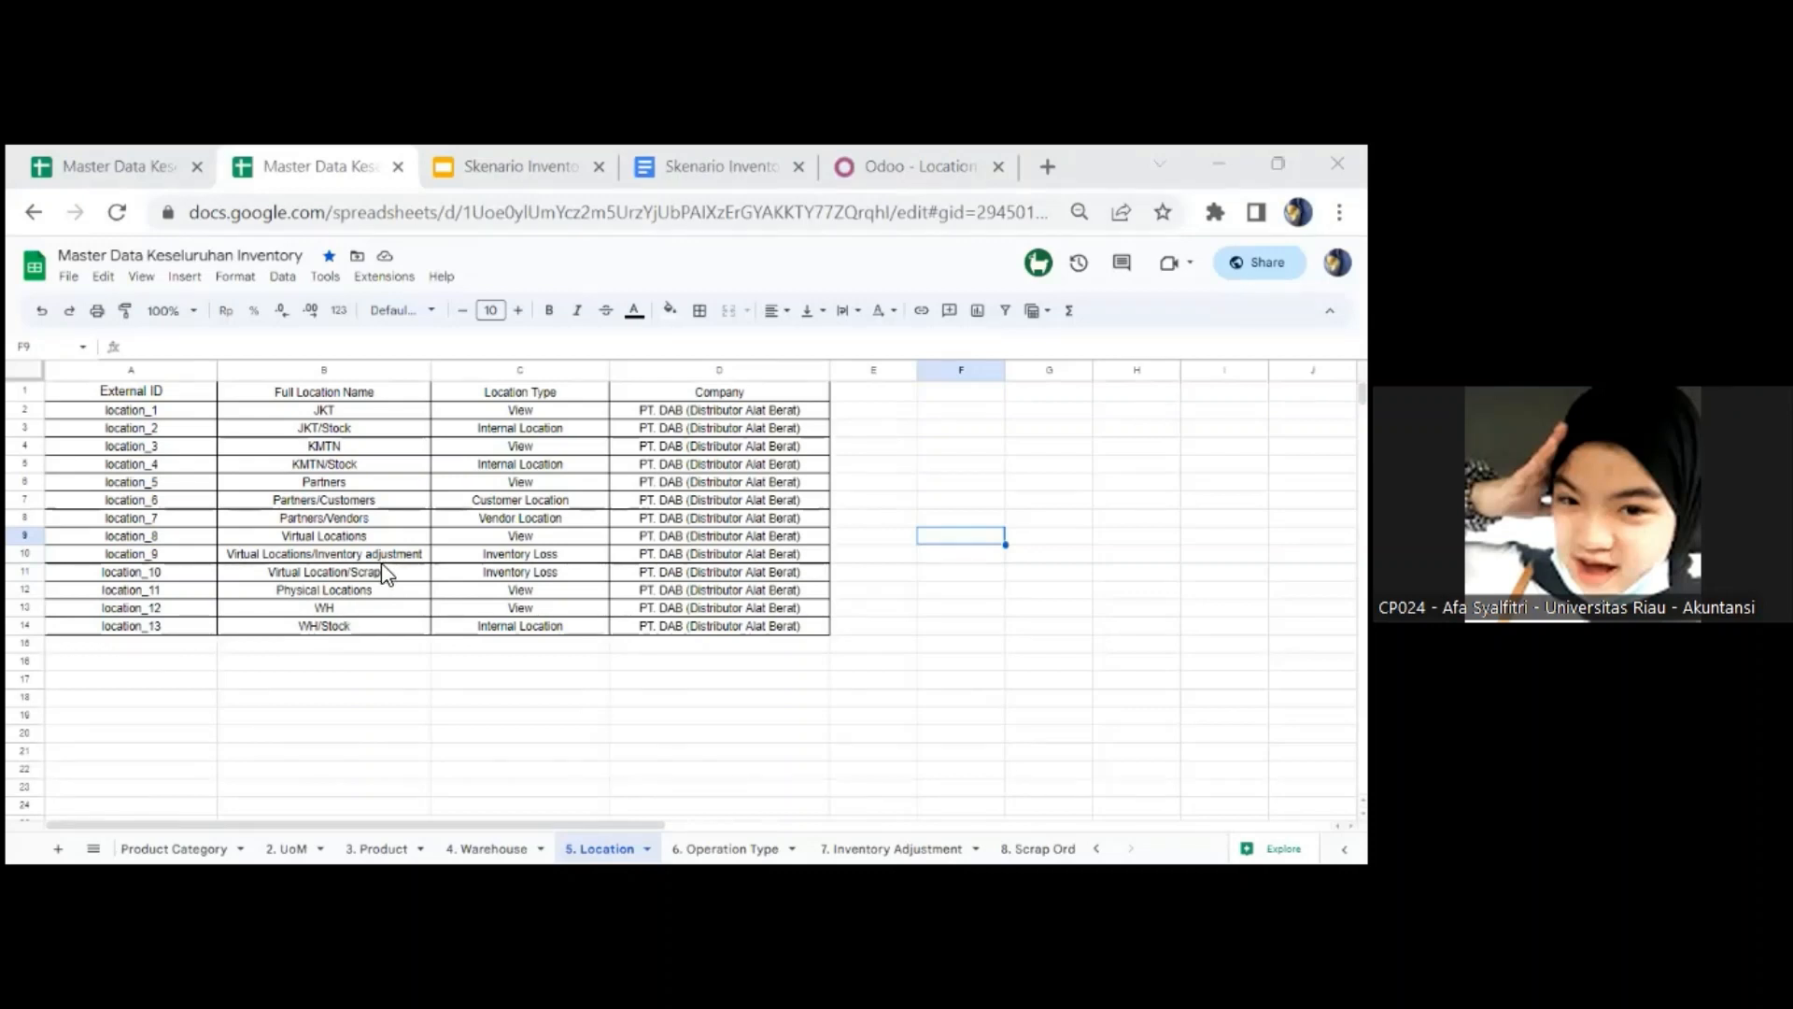
click(80, 282)
mouse_move(277, 509)
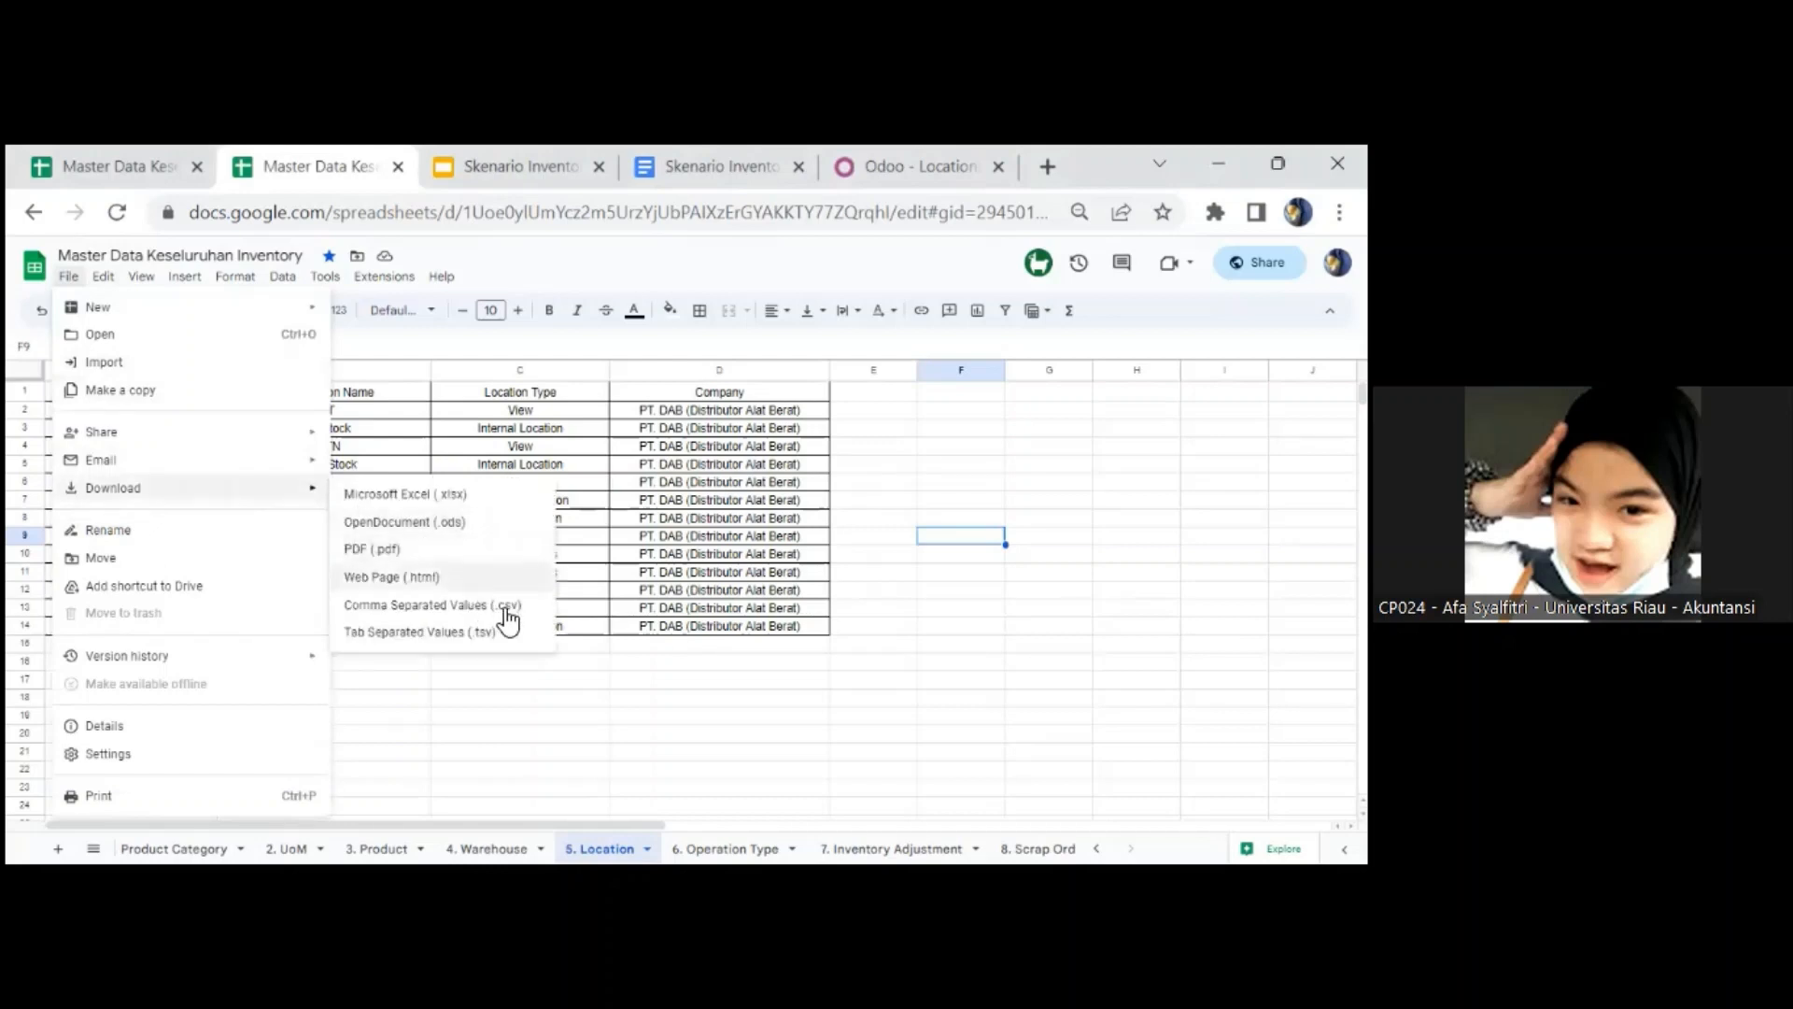
click(882, 626)
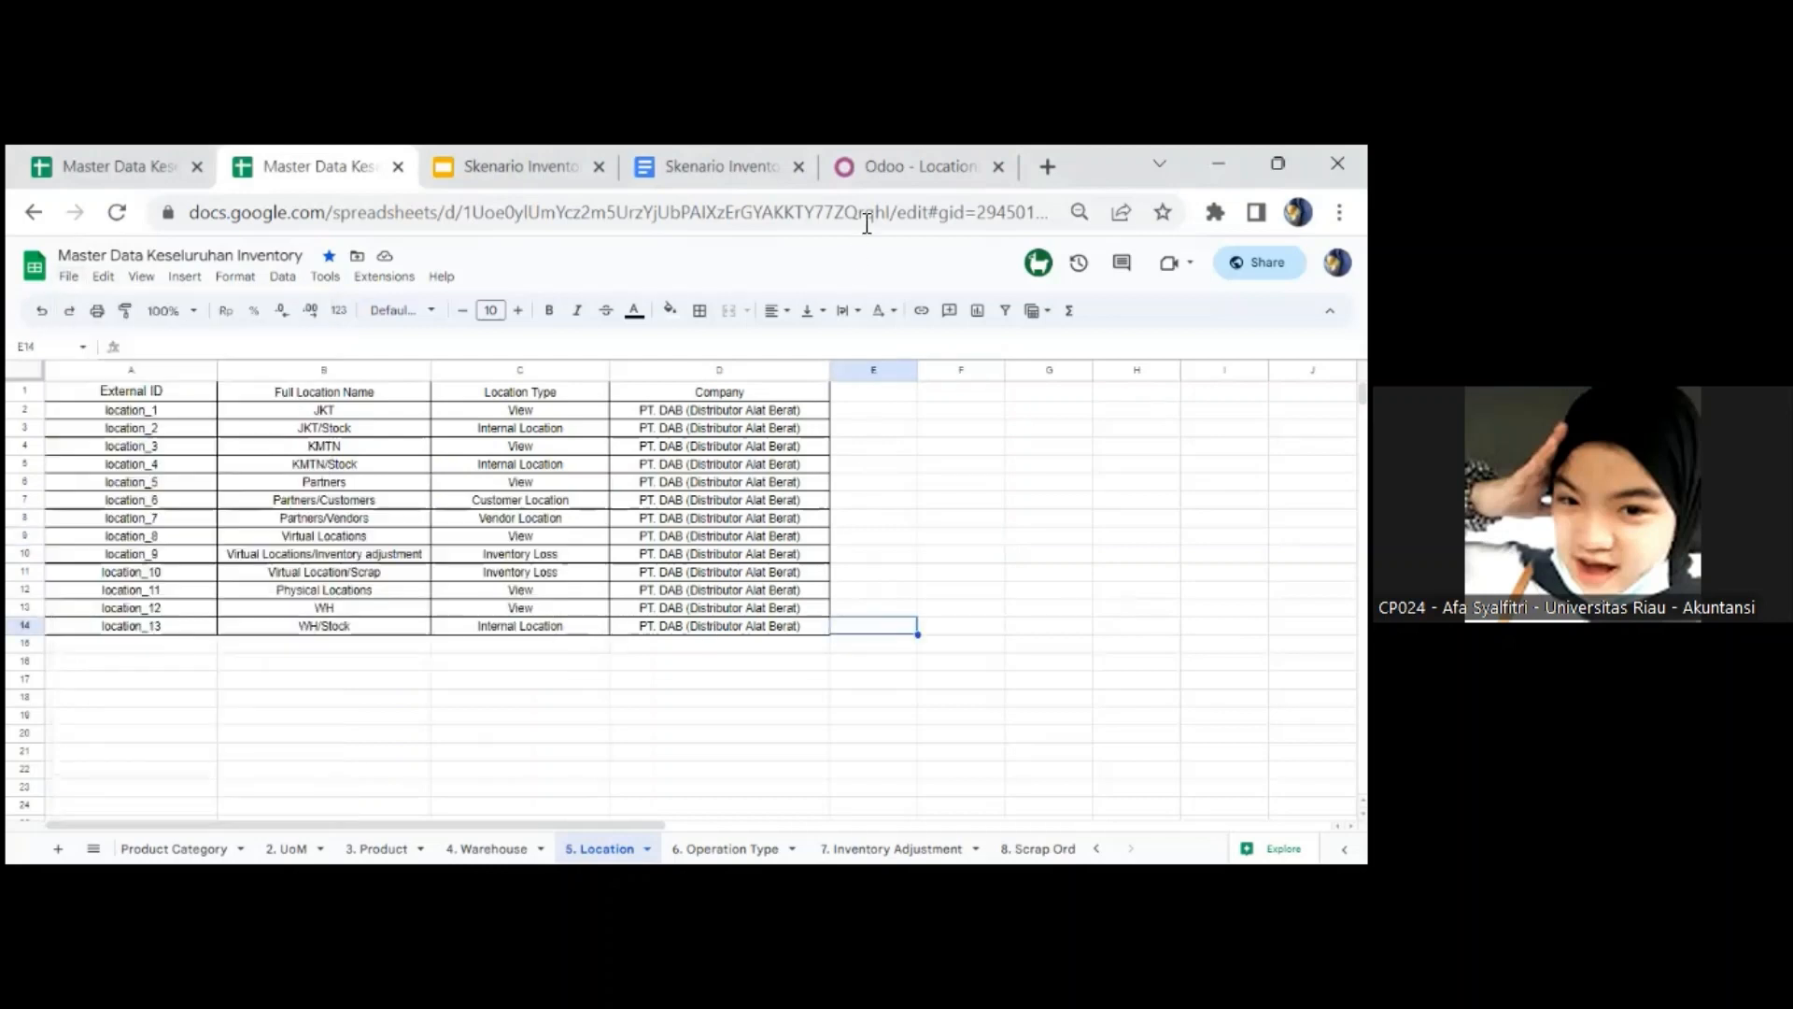
- Switch to Odoo Inventory and open the Locations report
click(883, 168)
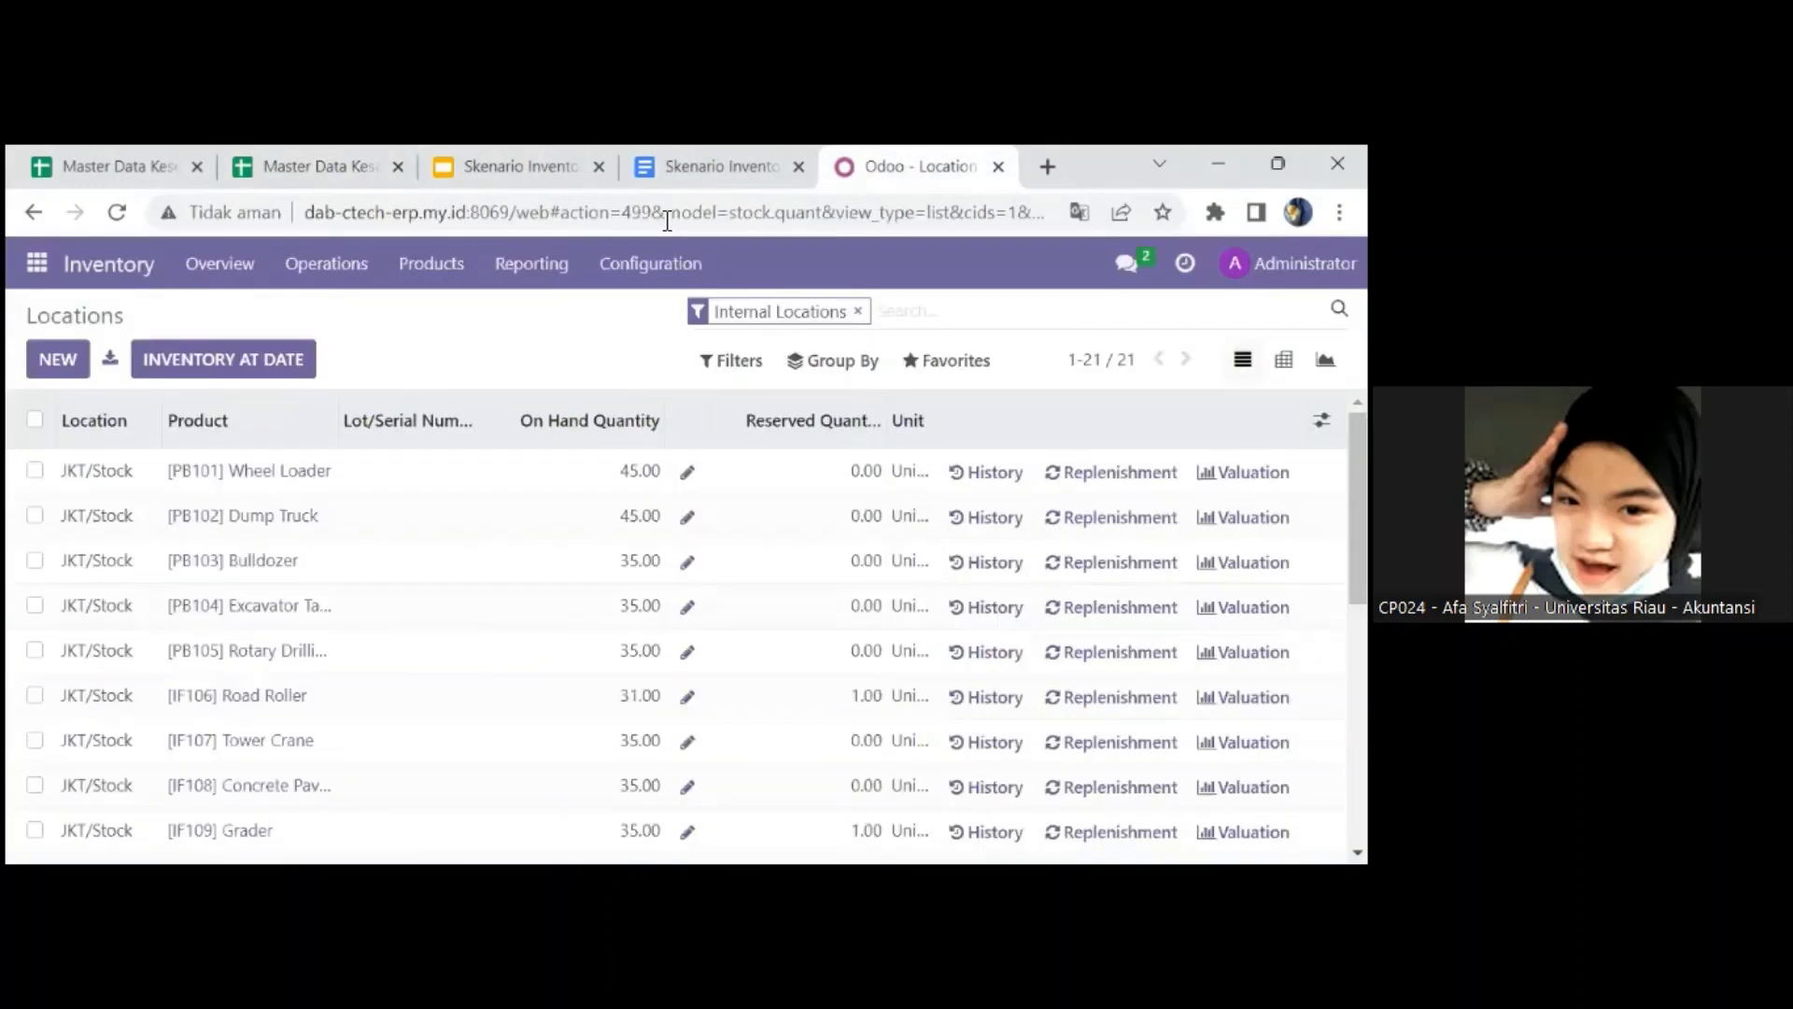
click(533, 280)
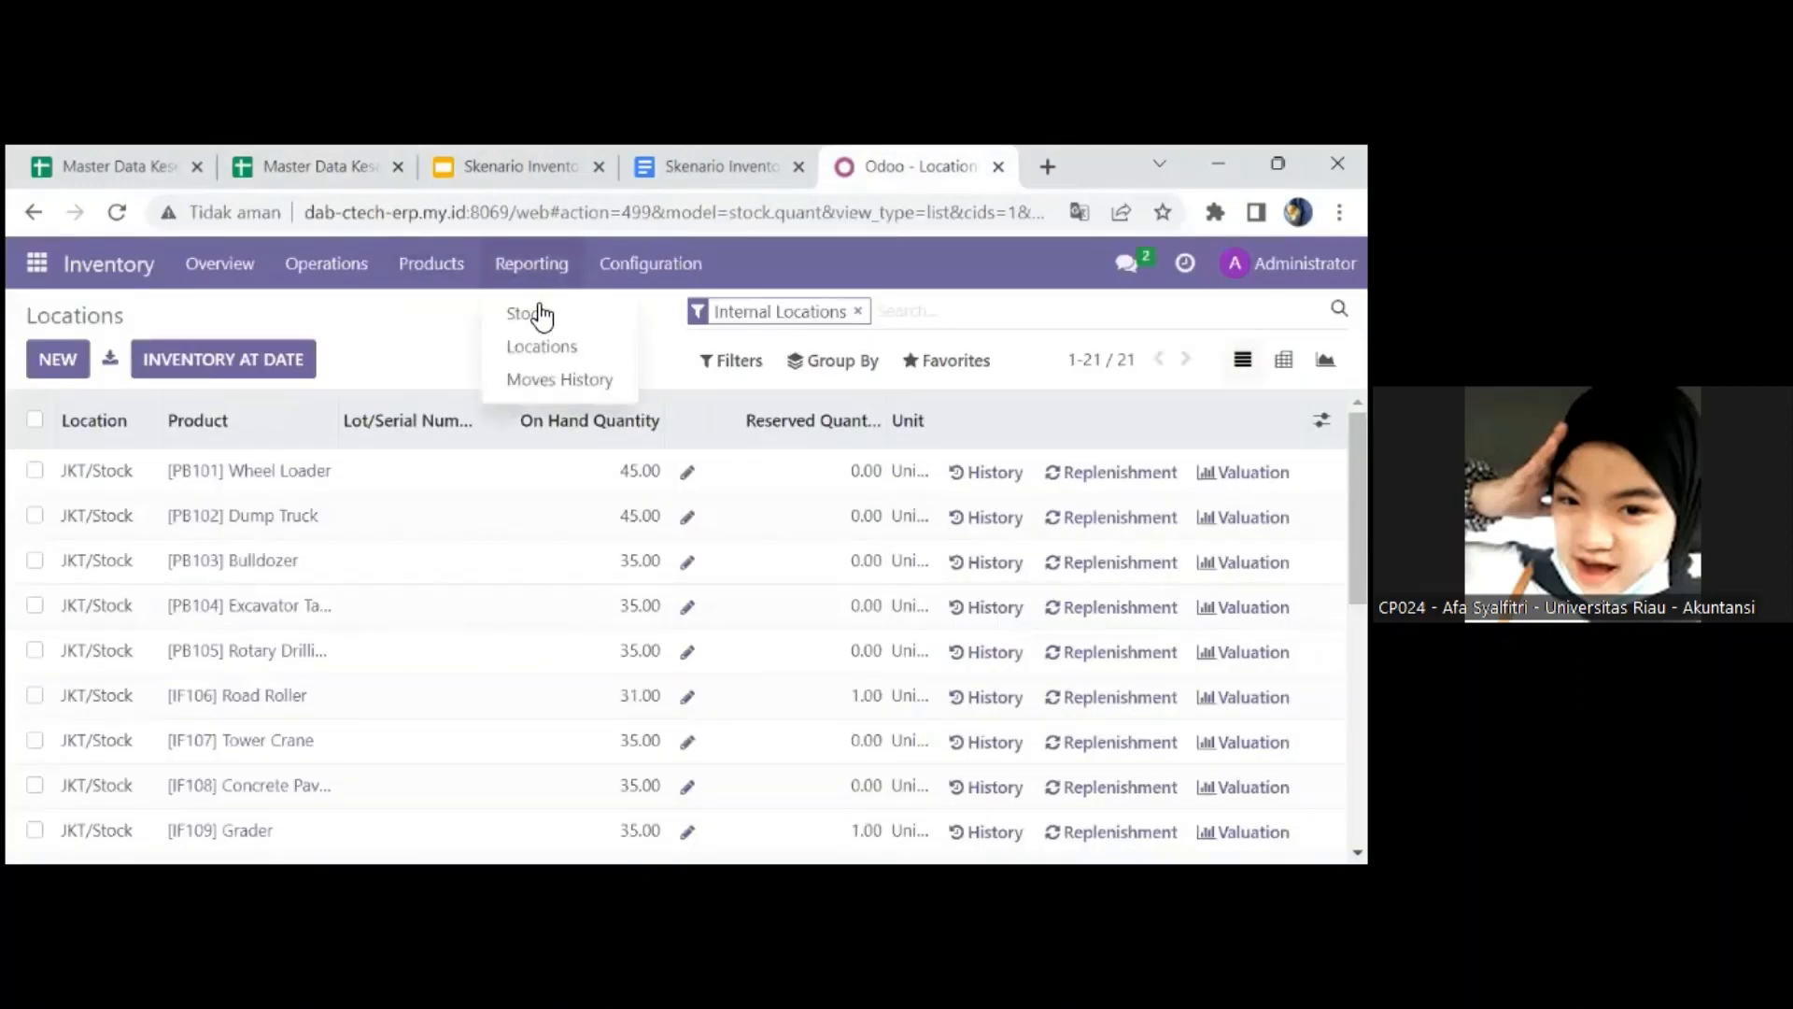
click(550, 351)
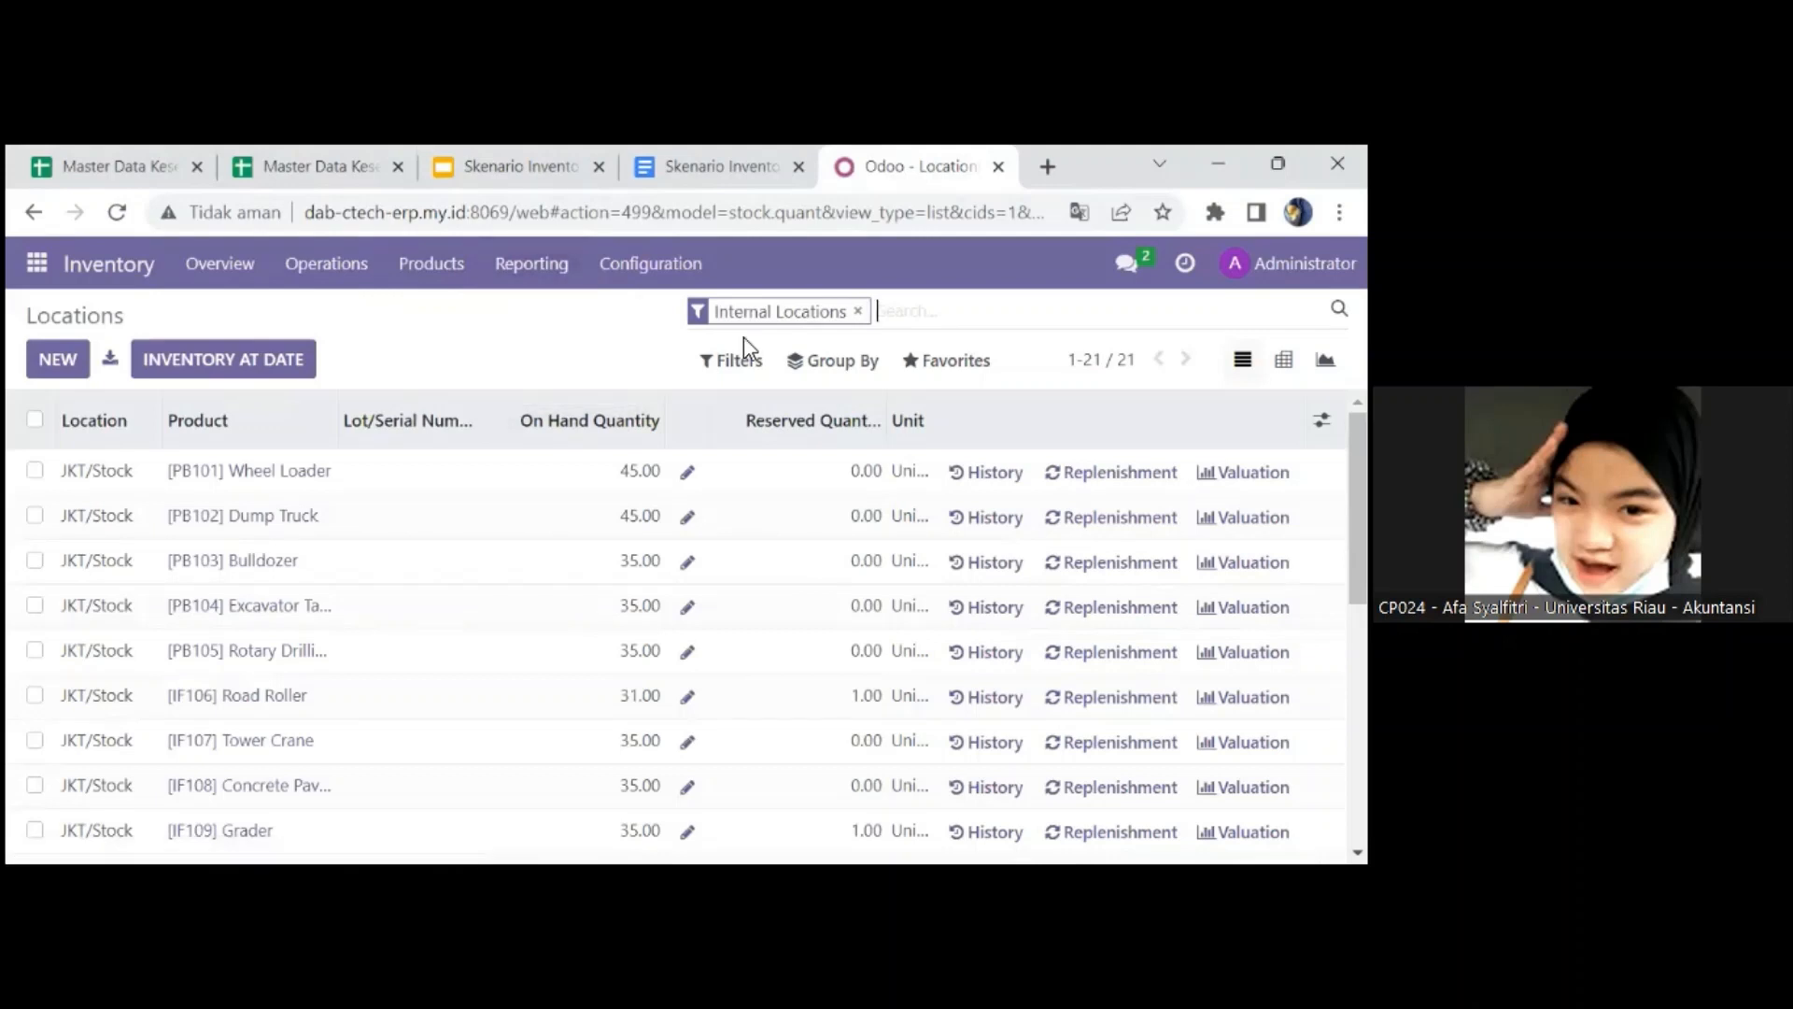
- View the Locations record import screen and its file picker, and return to the Locations report without uploading a file
click(929, 366)
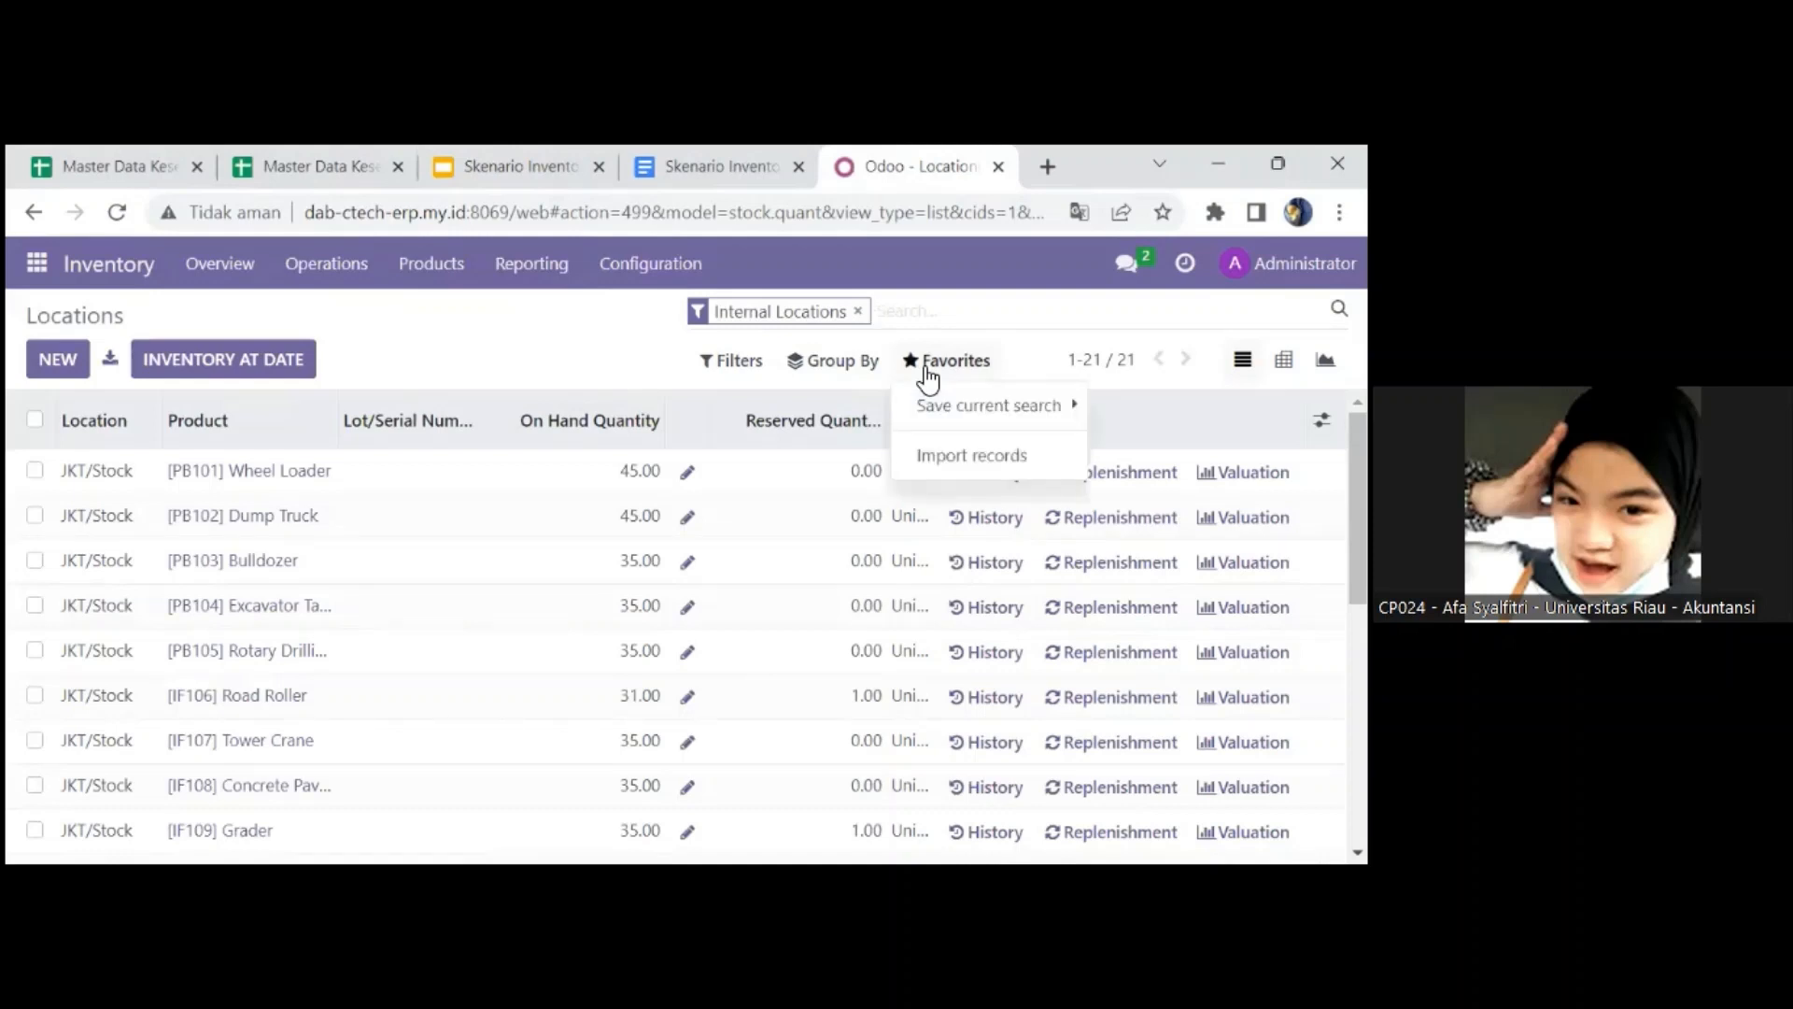
click(954, 457)
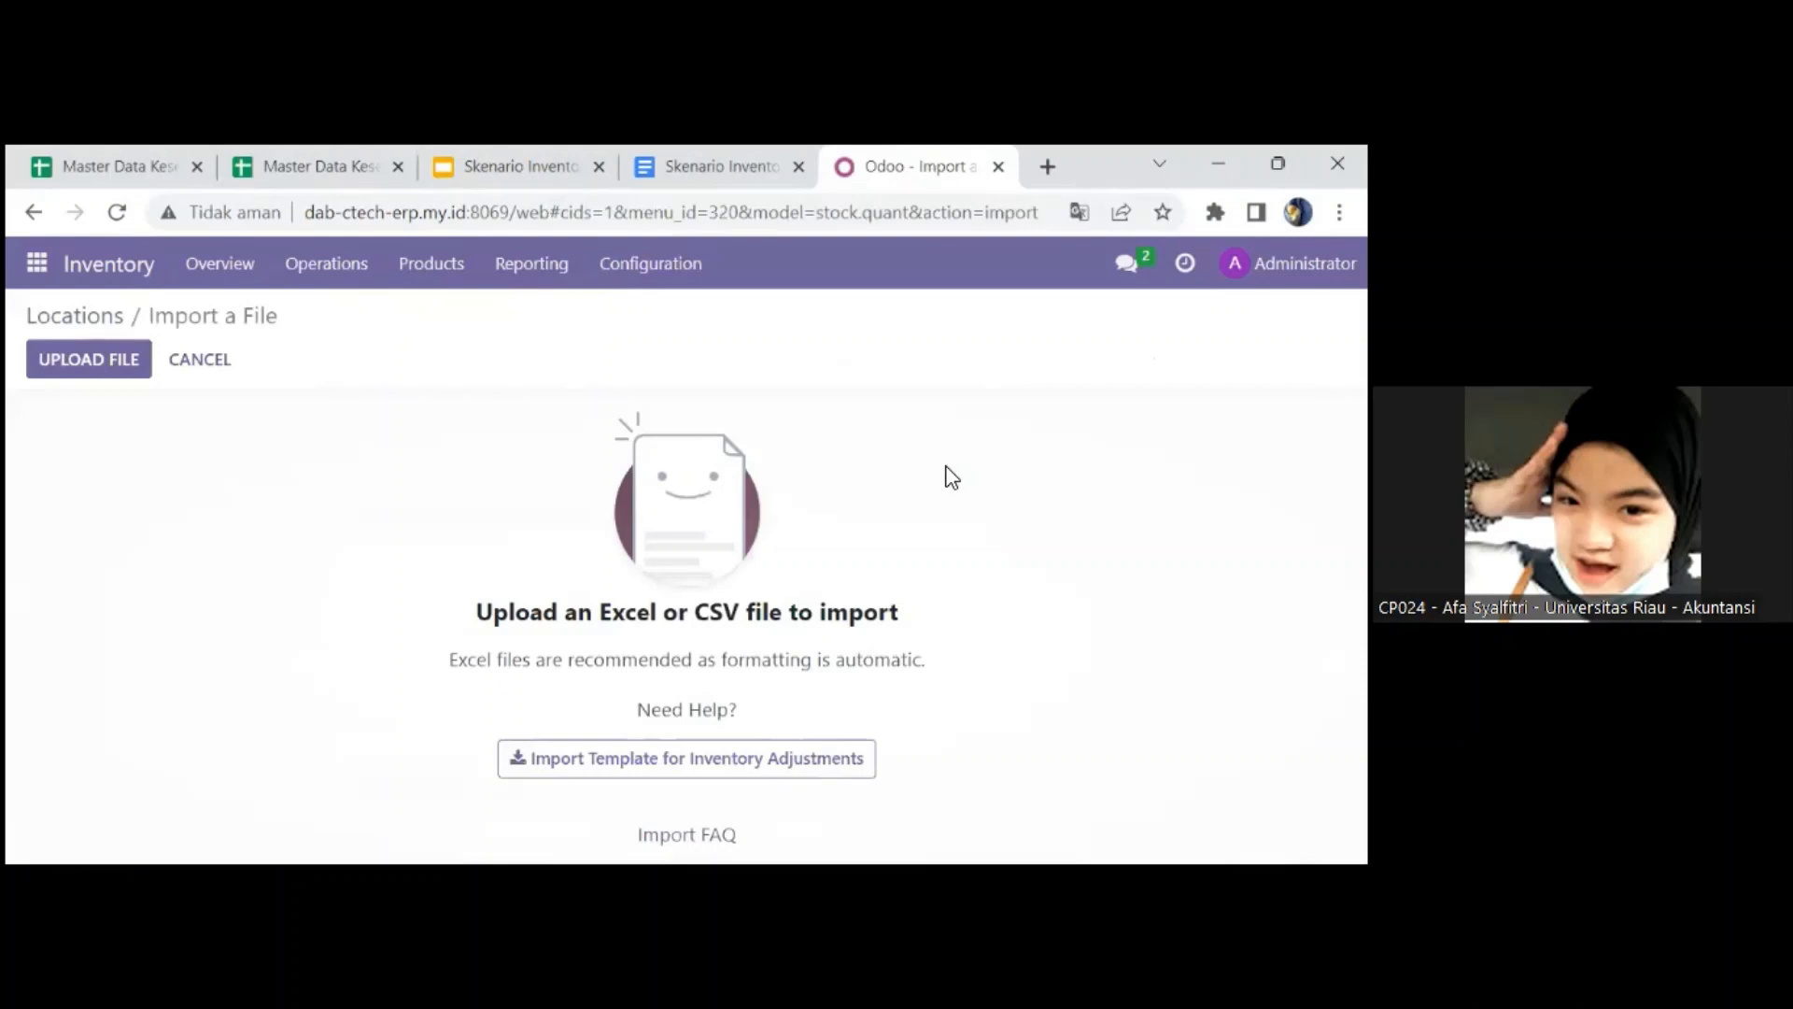
click(96, 363)
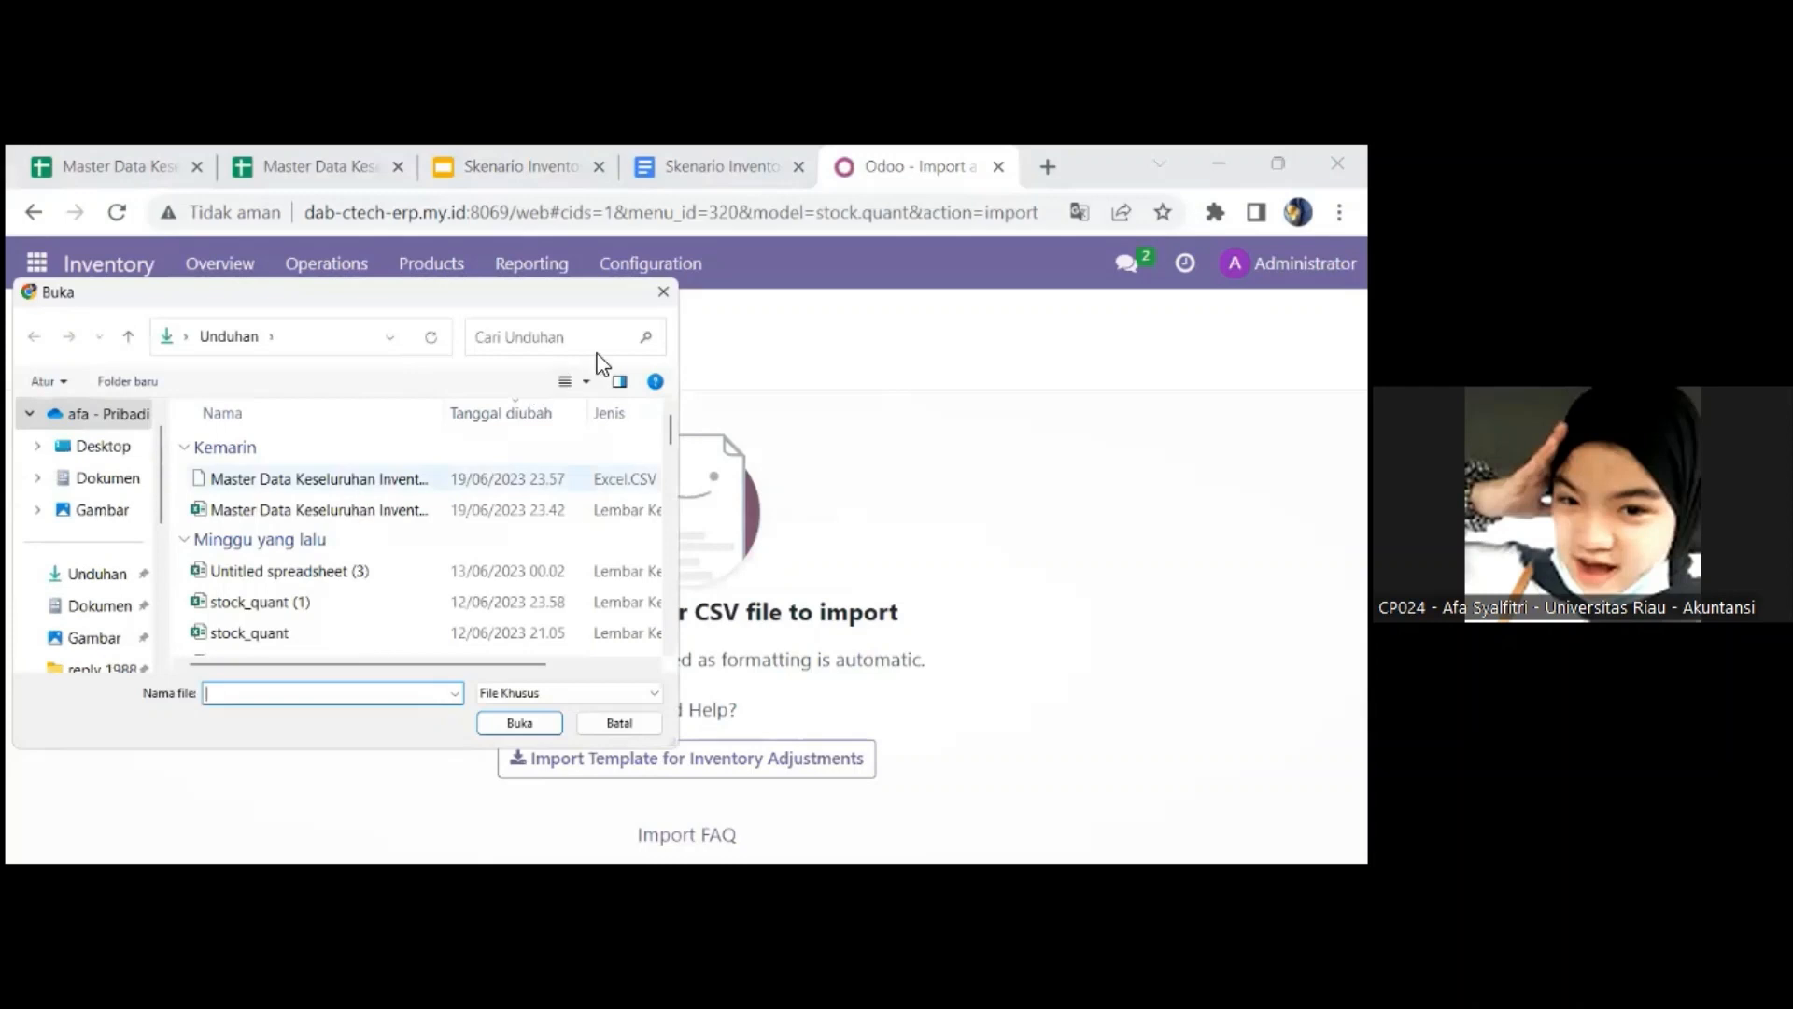
click(664, 293)
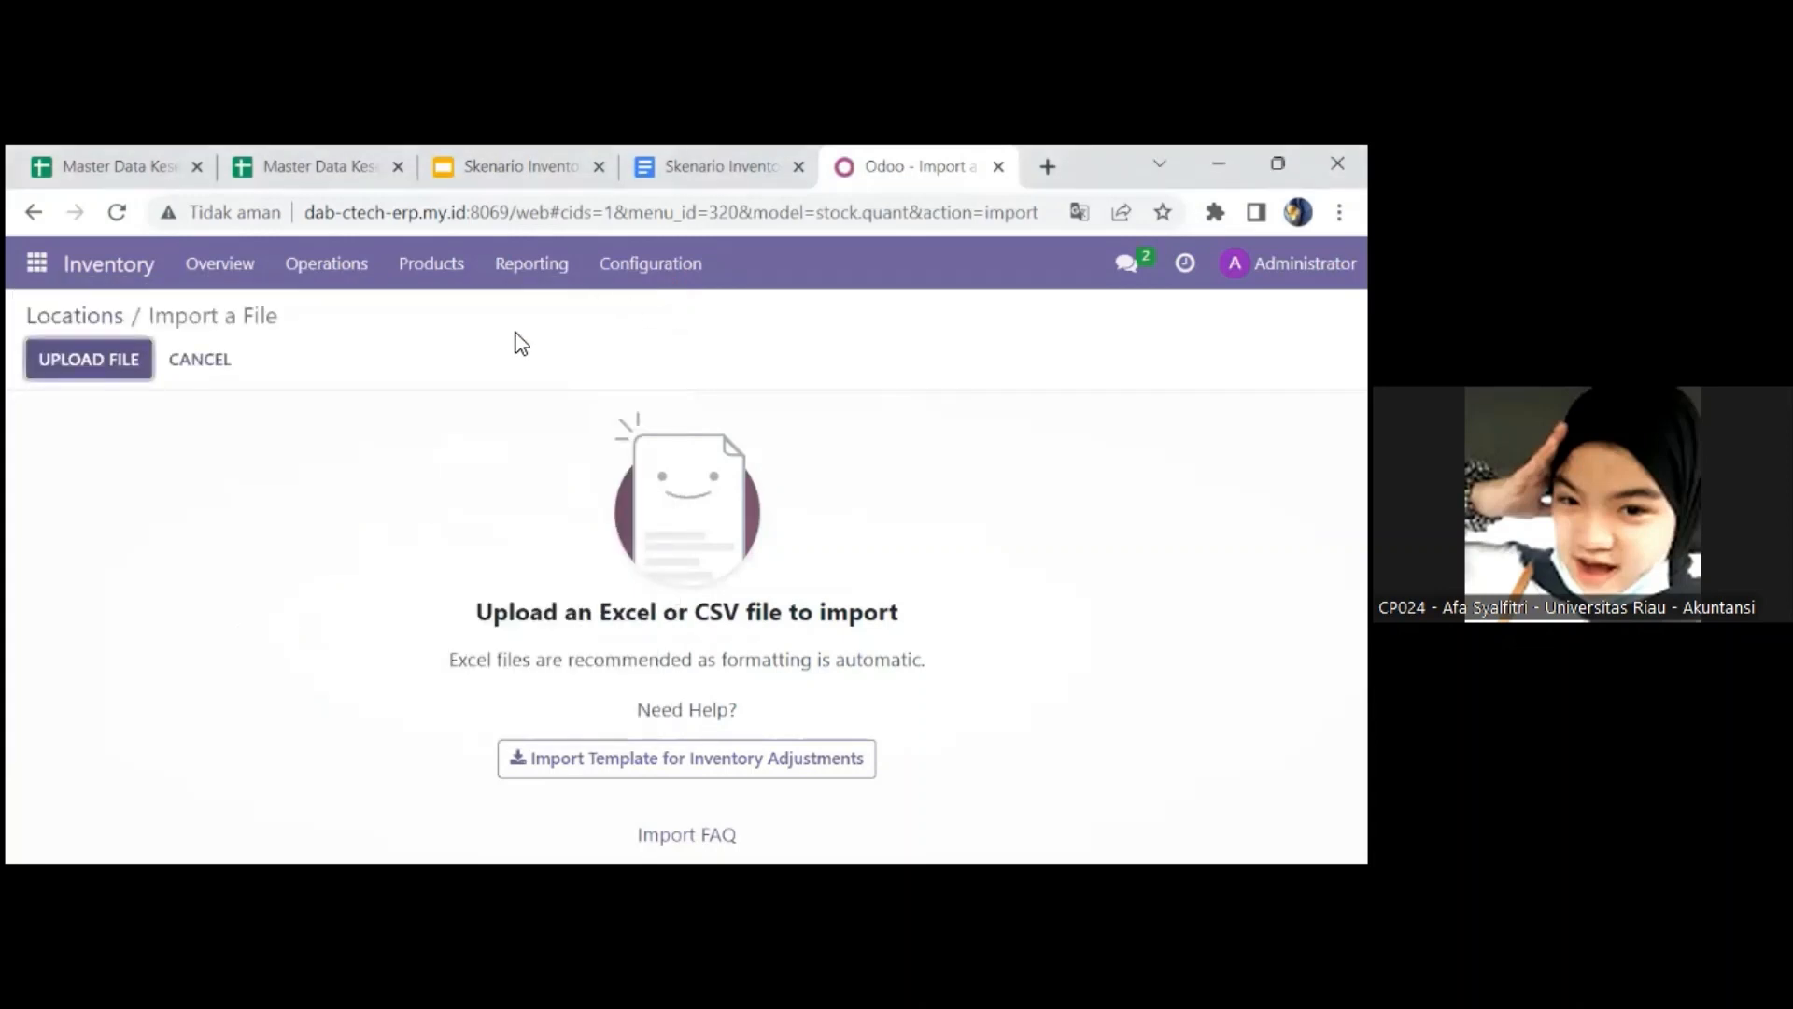
click(212, 373)
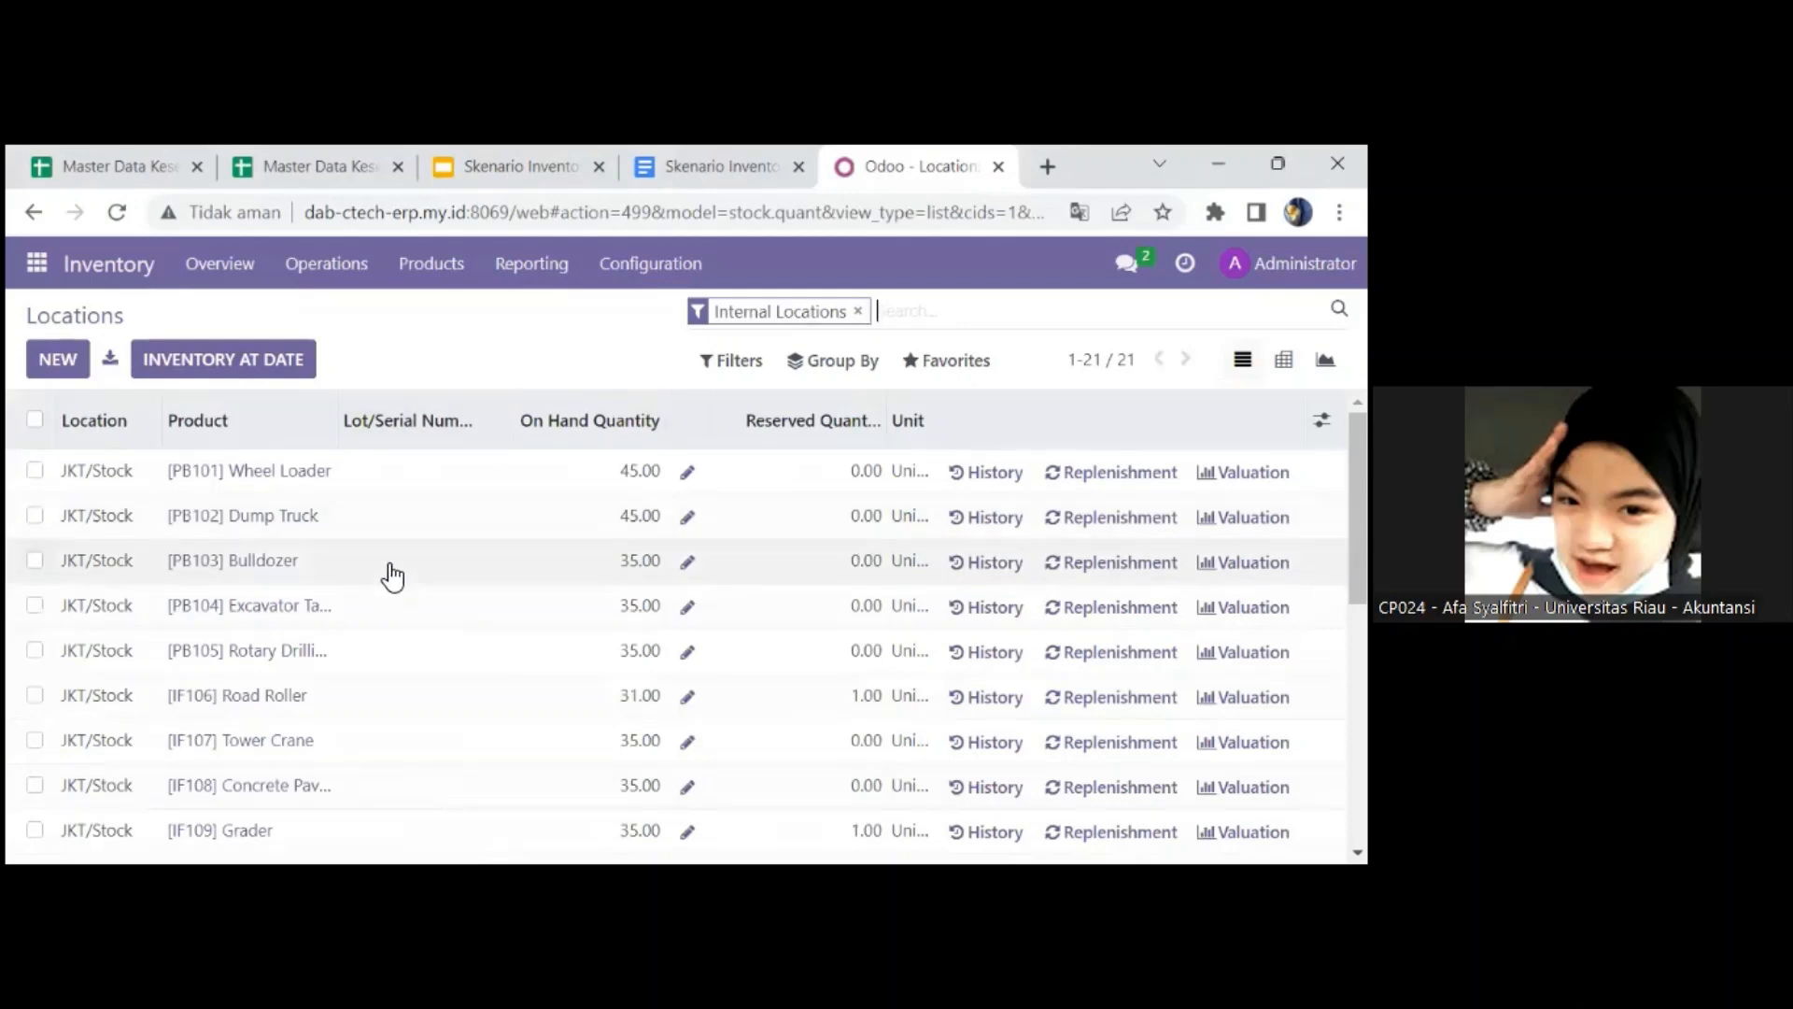
- Look through the stock rows in the Locations report, with and without the Internal Locations filter
scroll(392, 576, down, 3)
scroll(309, 760, down, 4)
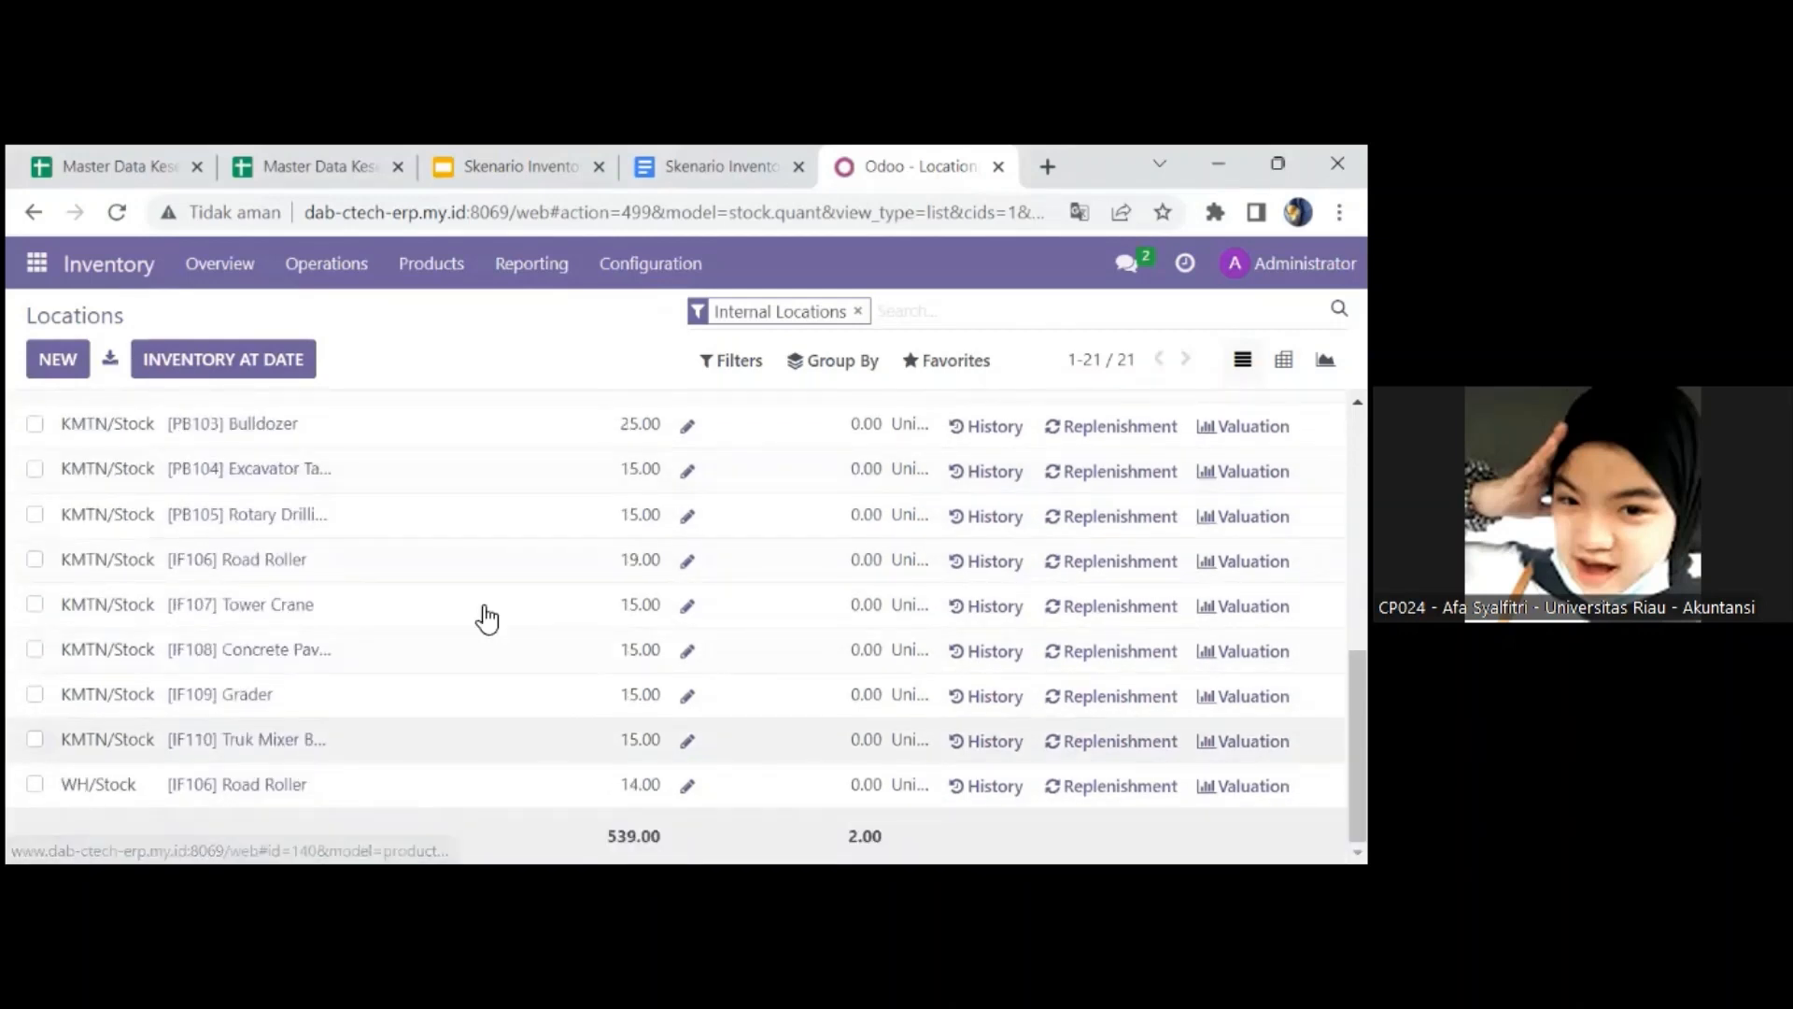
scroll(572, 560, up, 7)
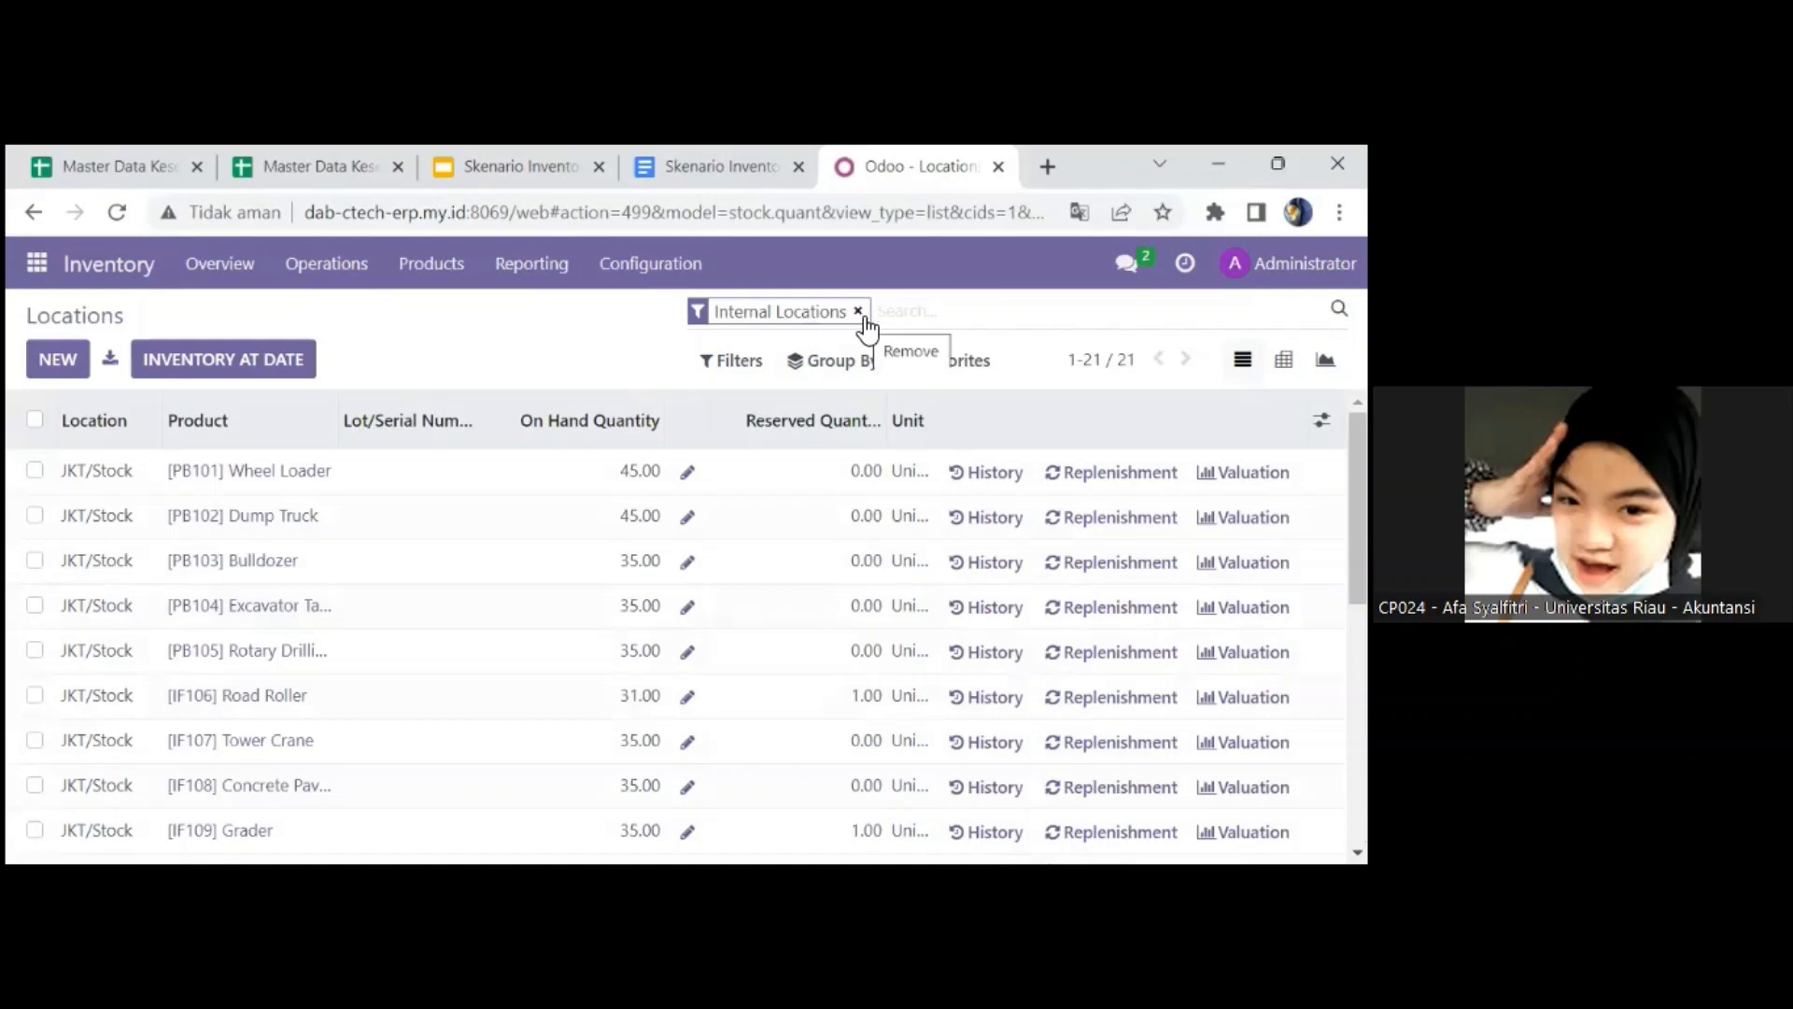
click(858, 312)
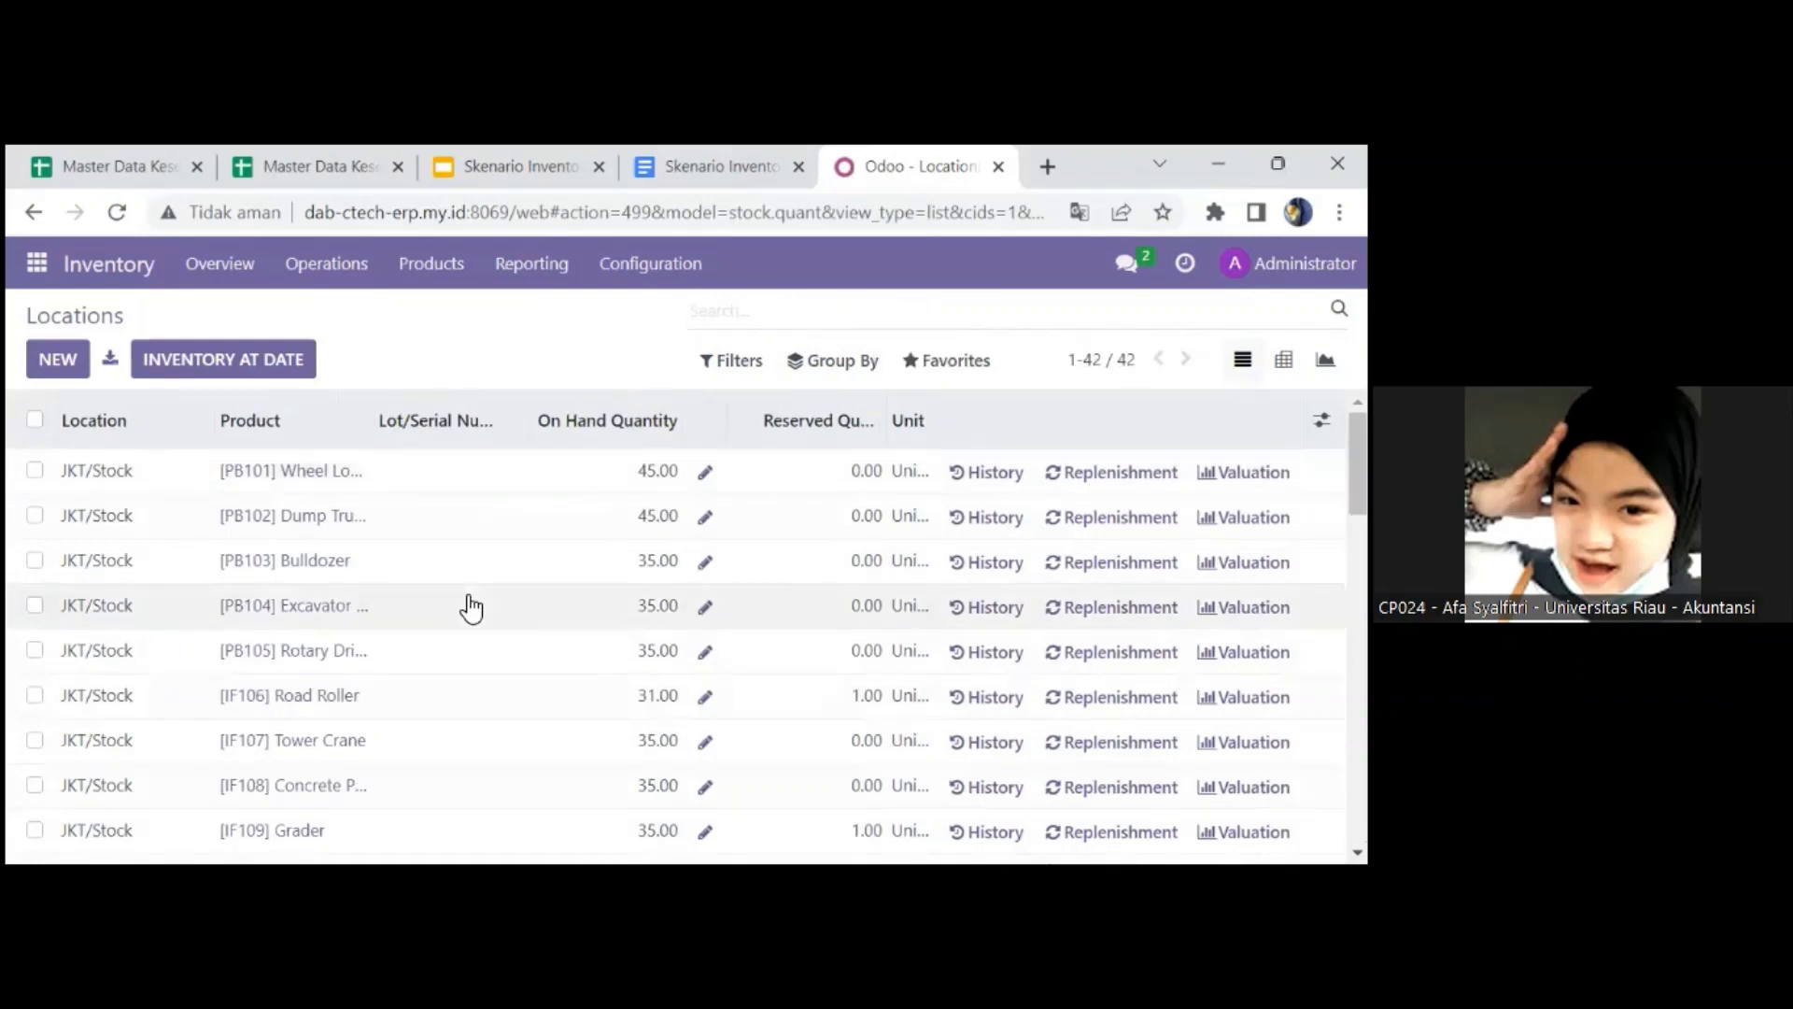
scroll(464, 604, down, 2)
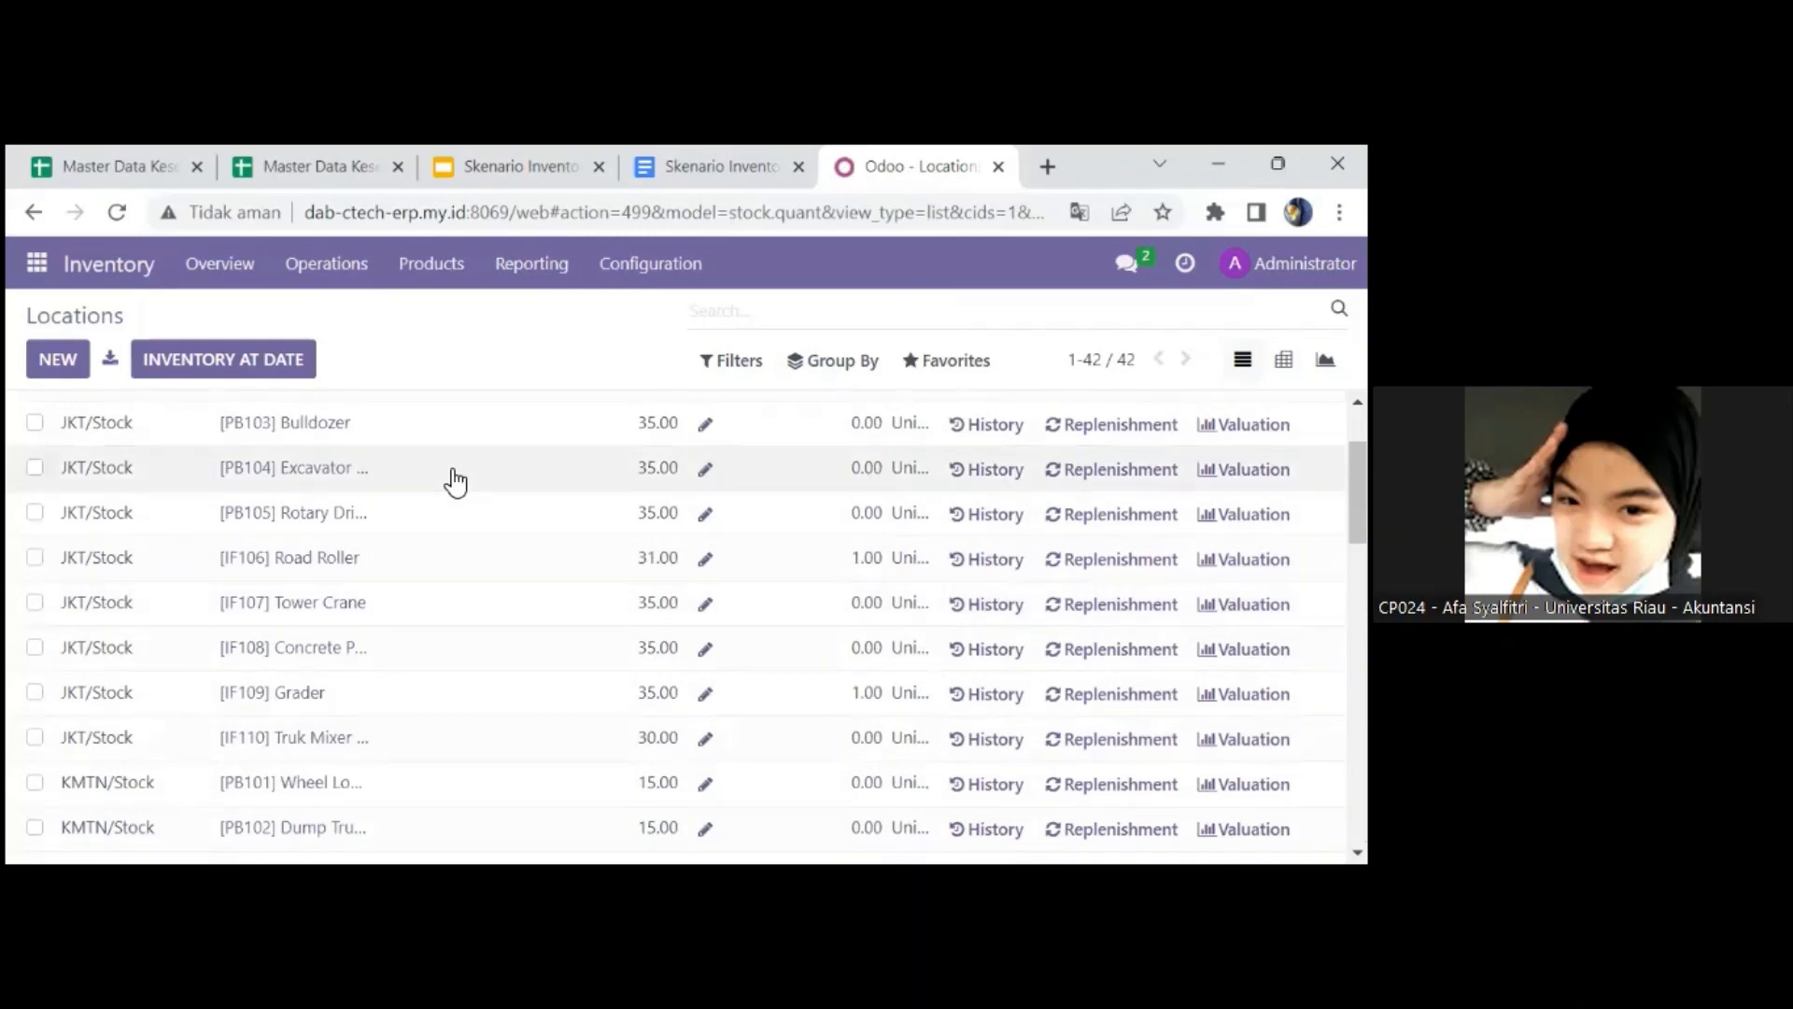
- Open the Operation Type sheet of Master Data Keseluruhan Inventory and show its download formats without downloading a file
click(338, 173)
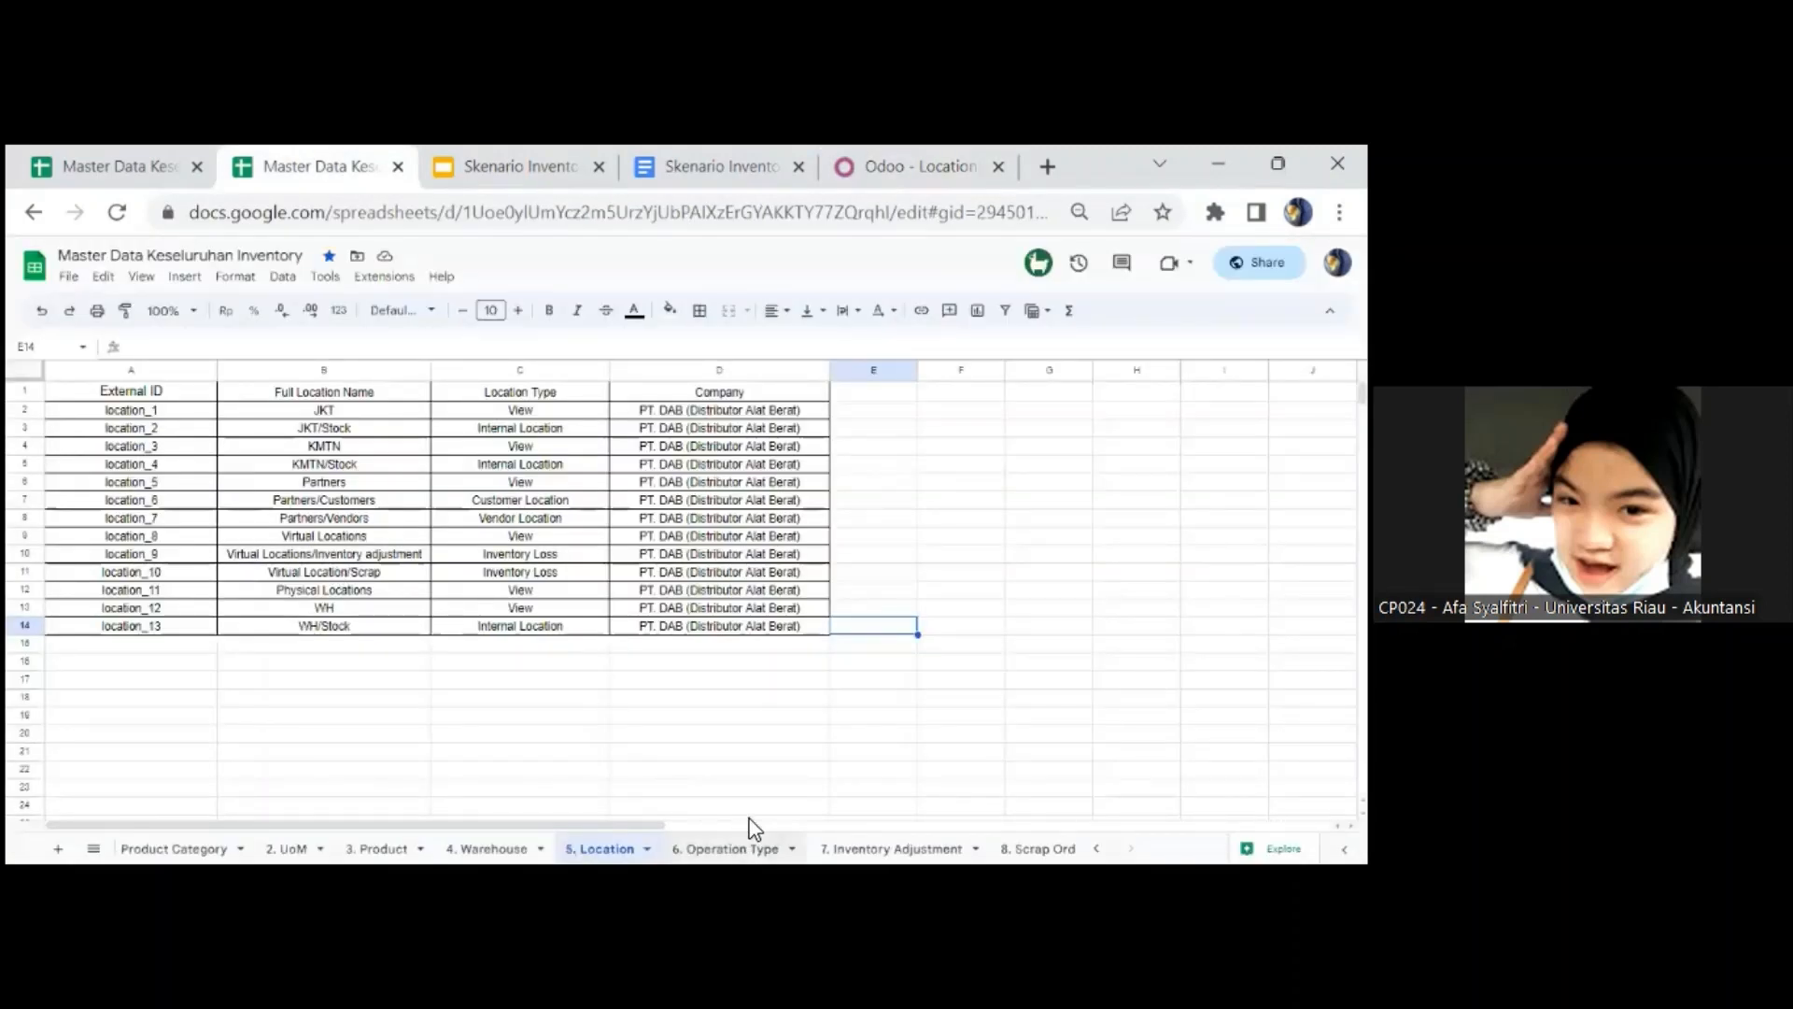
click(774, 850)
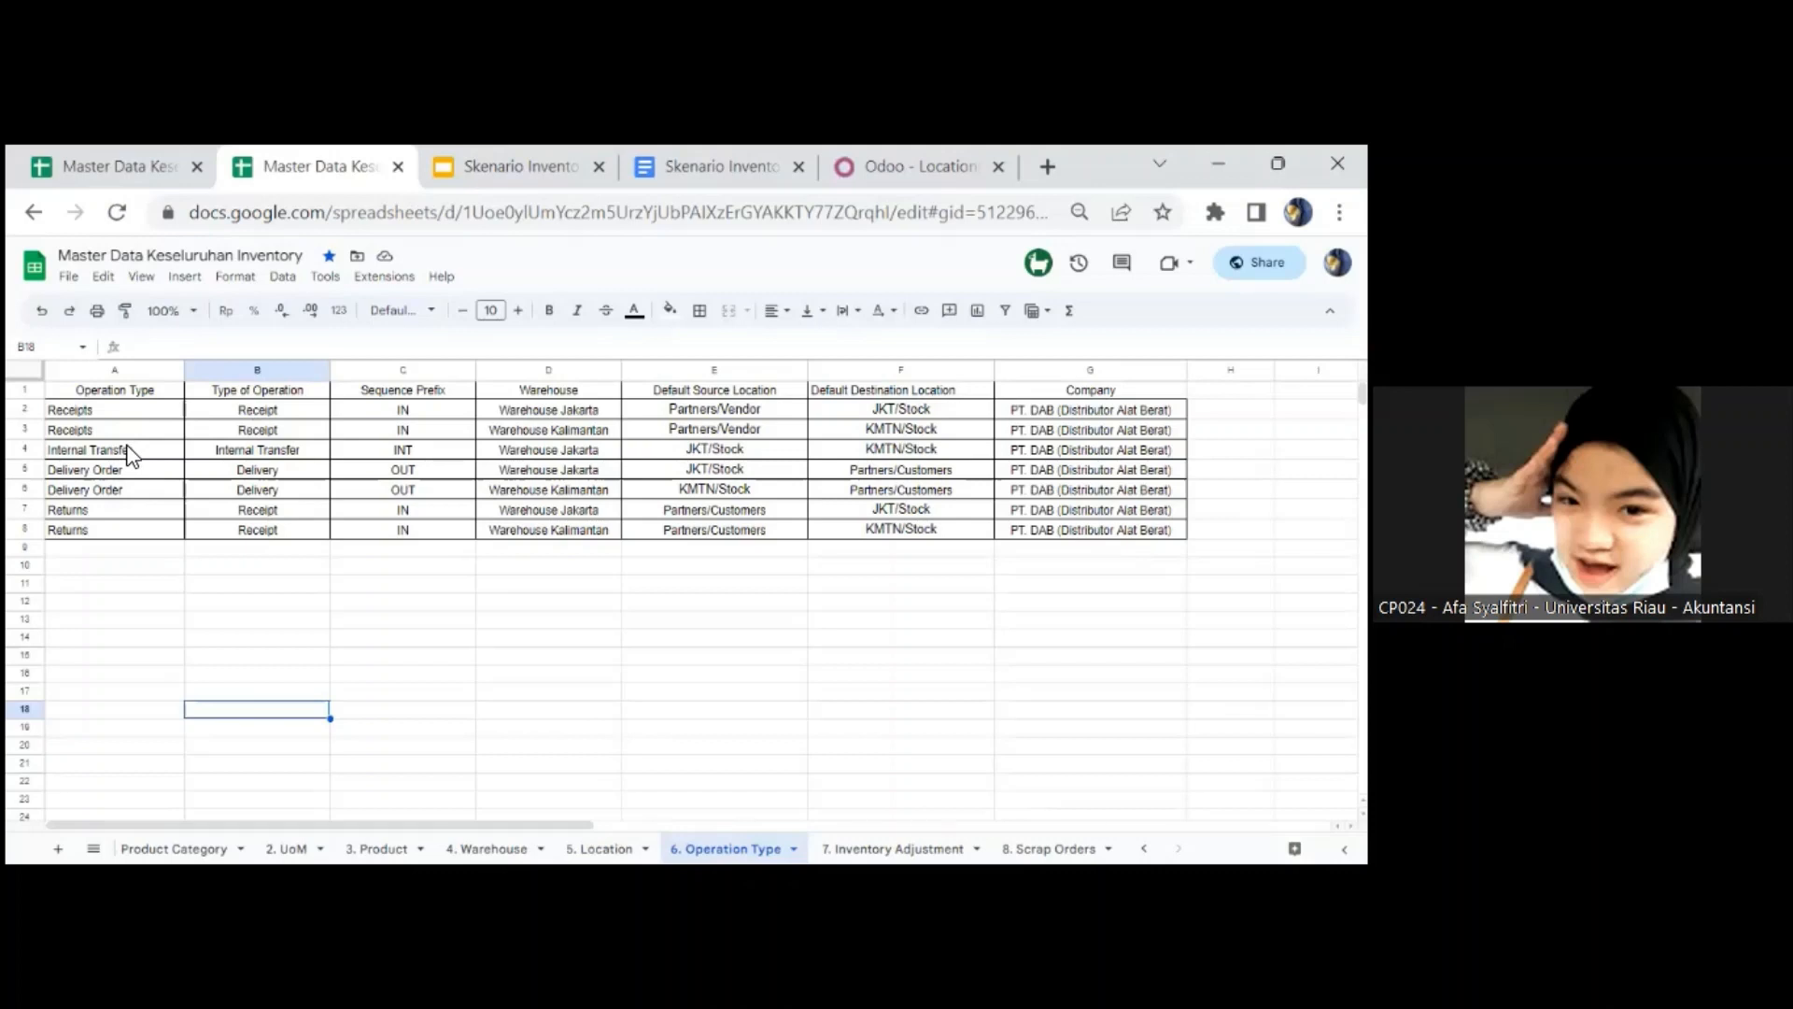
click(73, 282)
mouse_move(274, 504)
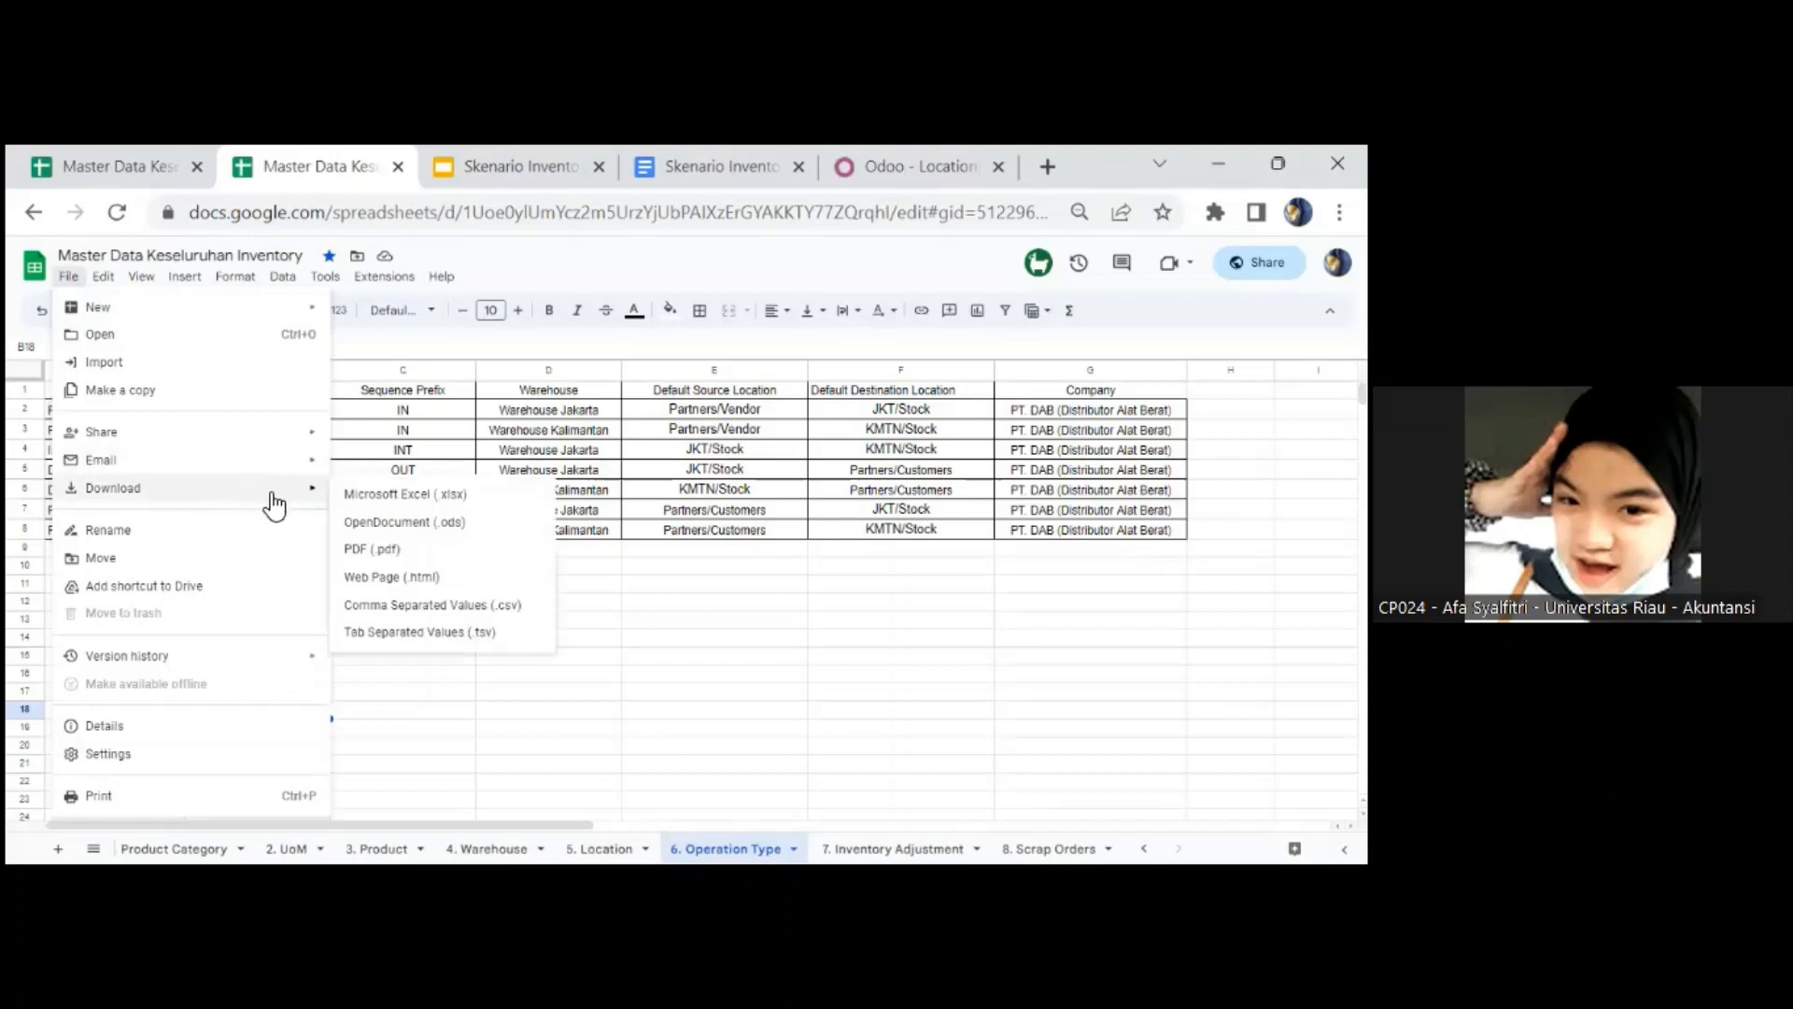
click(692, 589)
- Switch to Odoo Inventory and open the Operations Types list
click(892, 171)
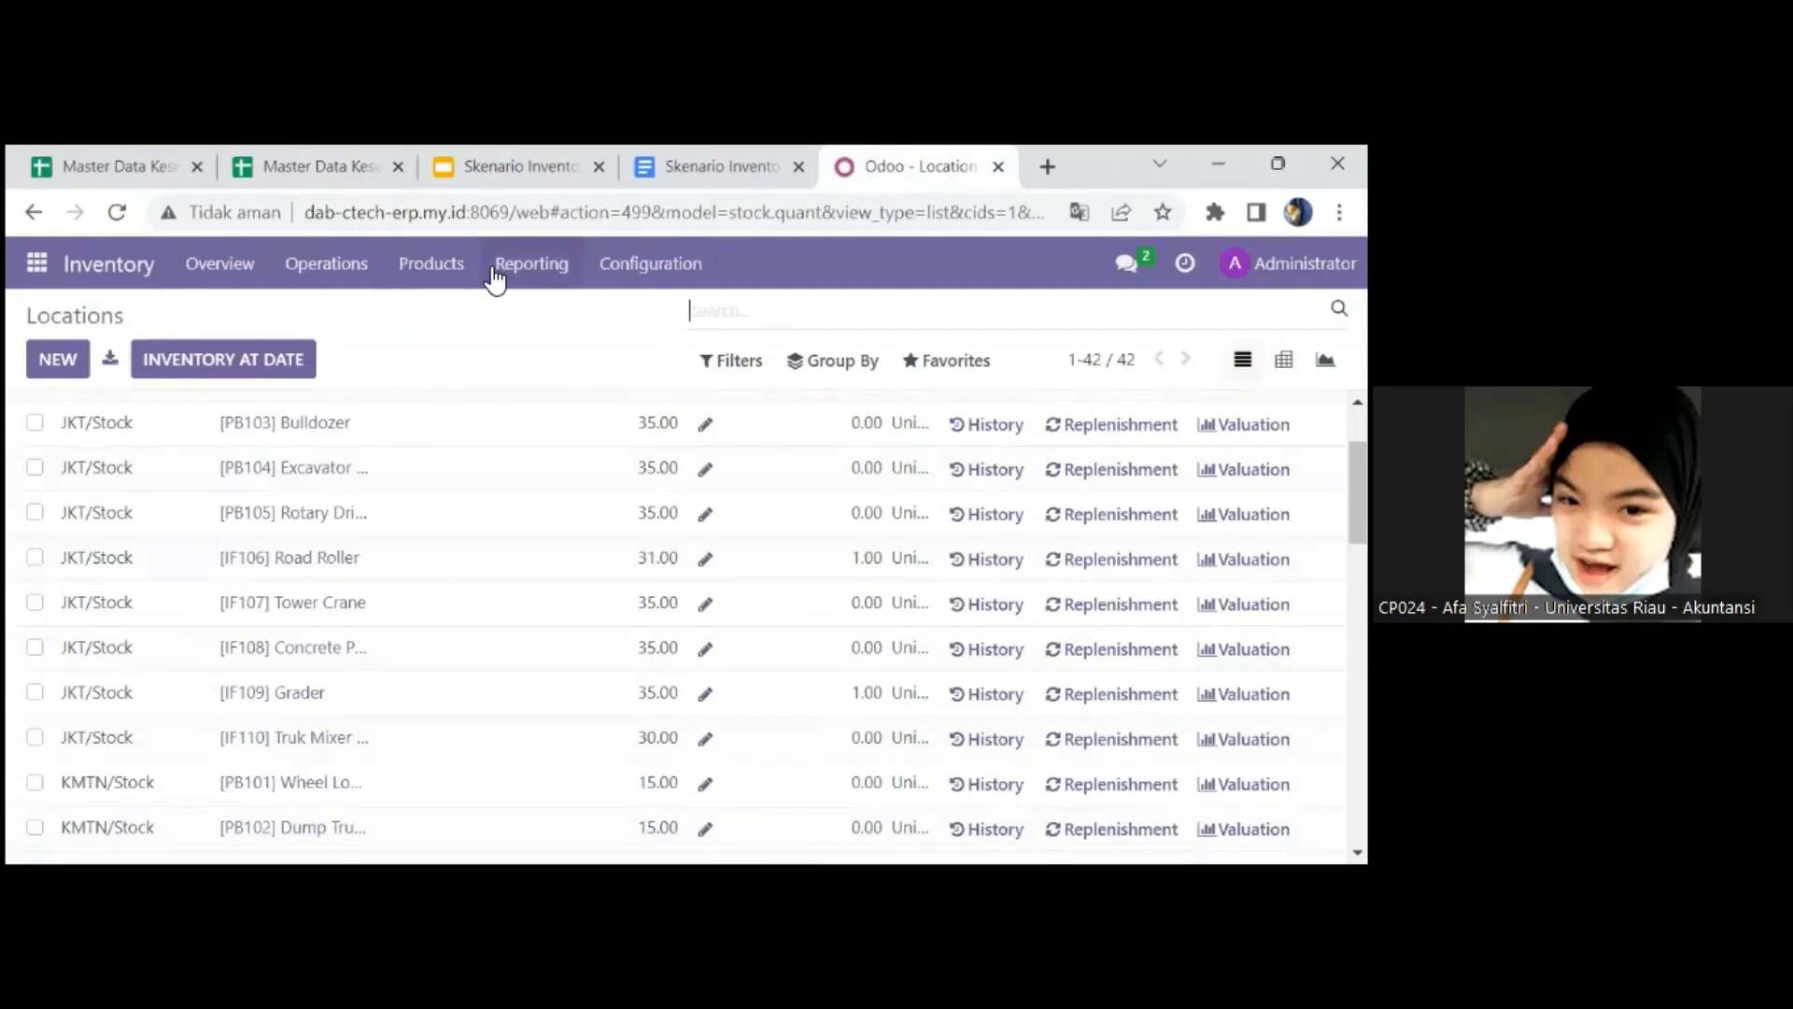
click(607, 271)
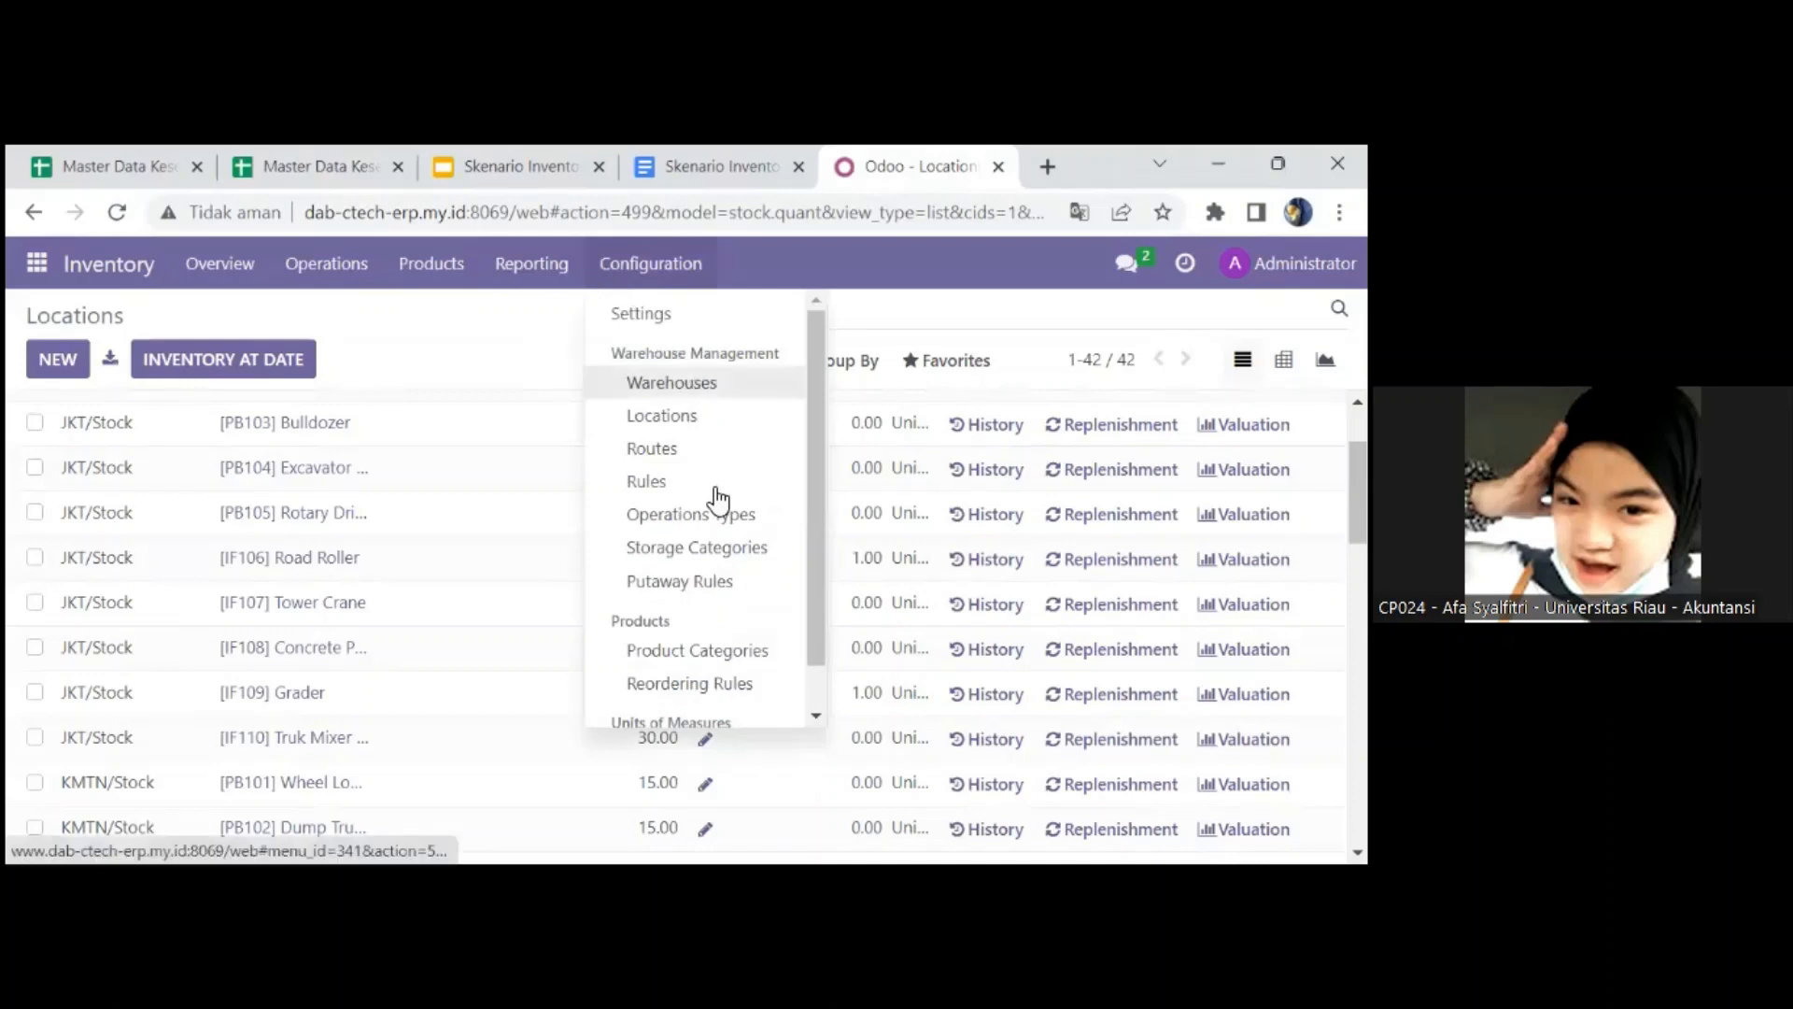
click(724, 523)
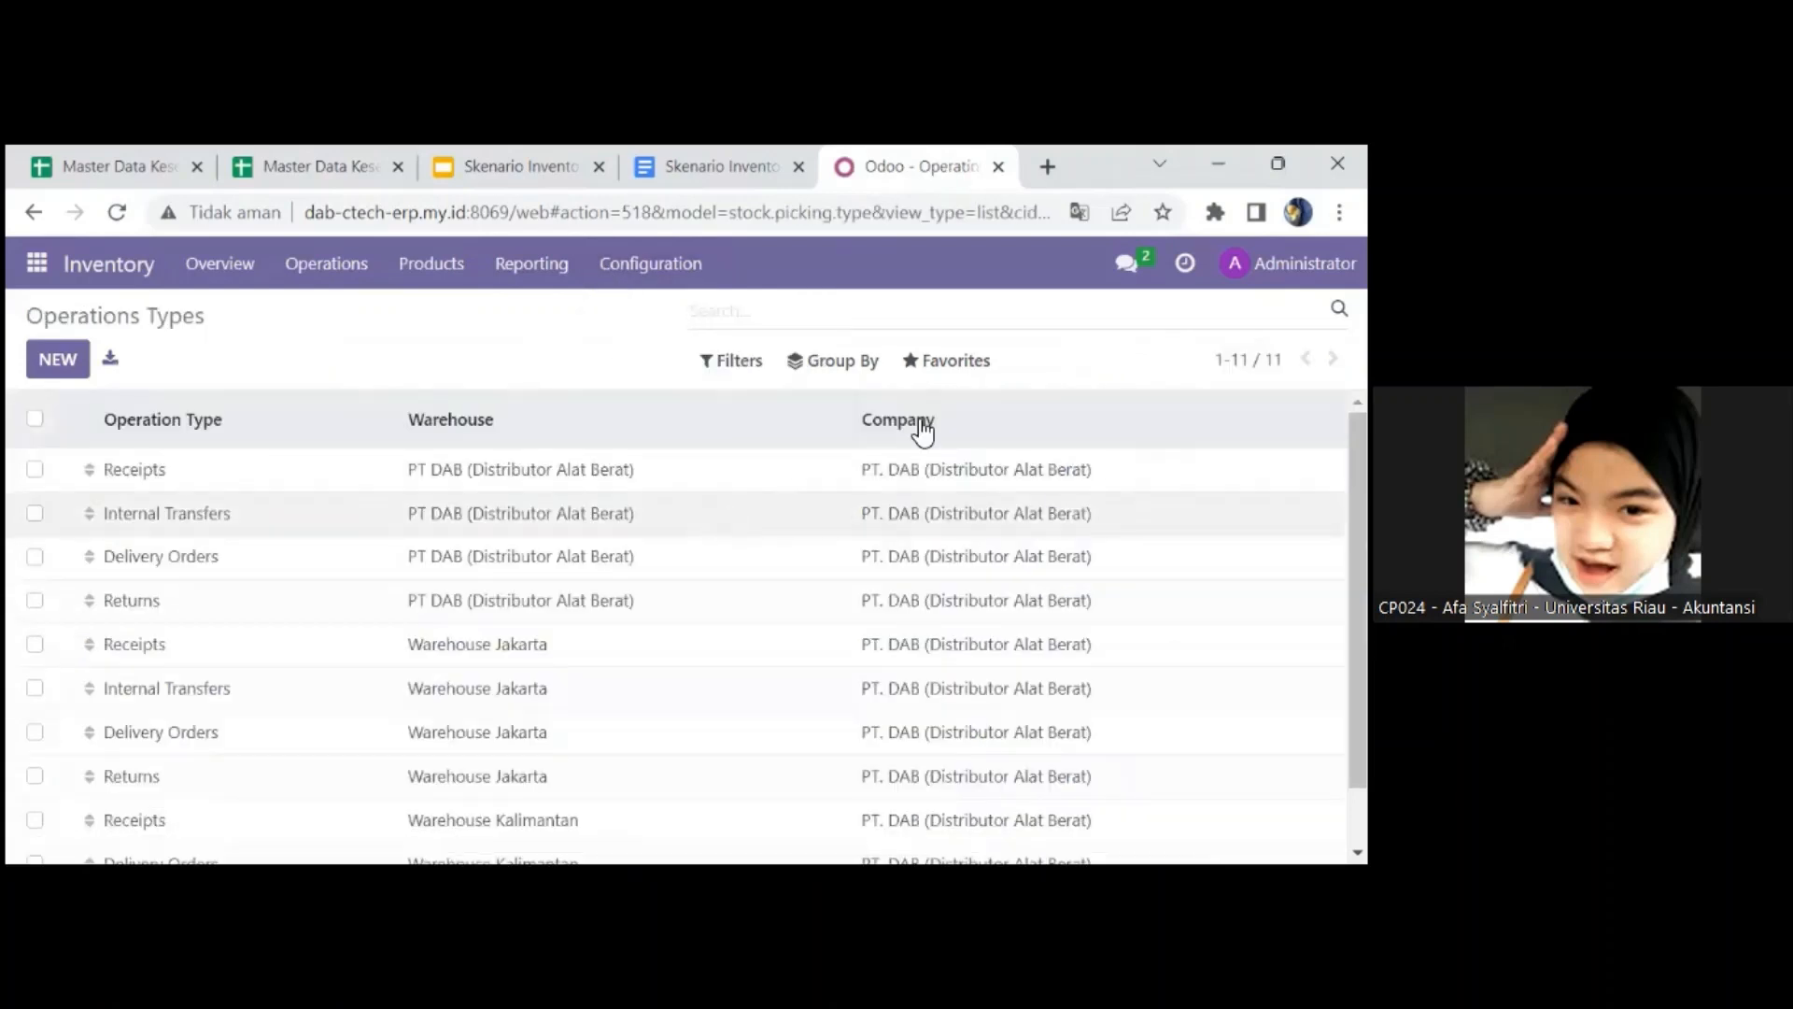
- View the Operations Types record import screen, leave without uploading a file, and look through the listed operation types
click(954, 377)
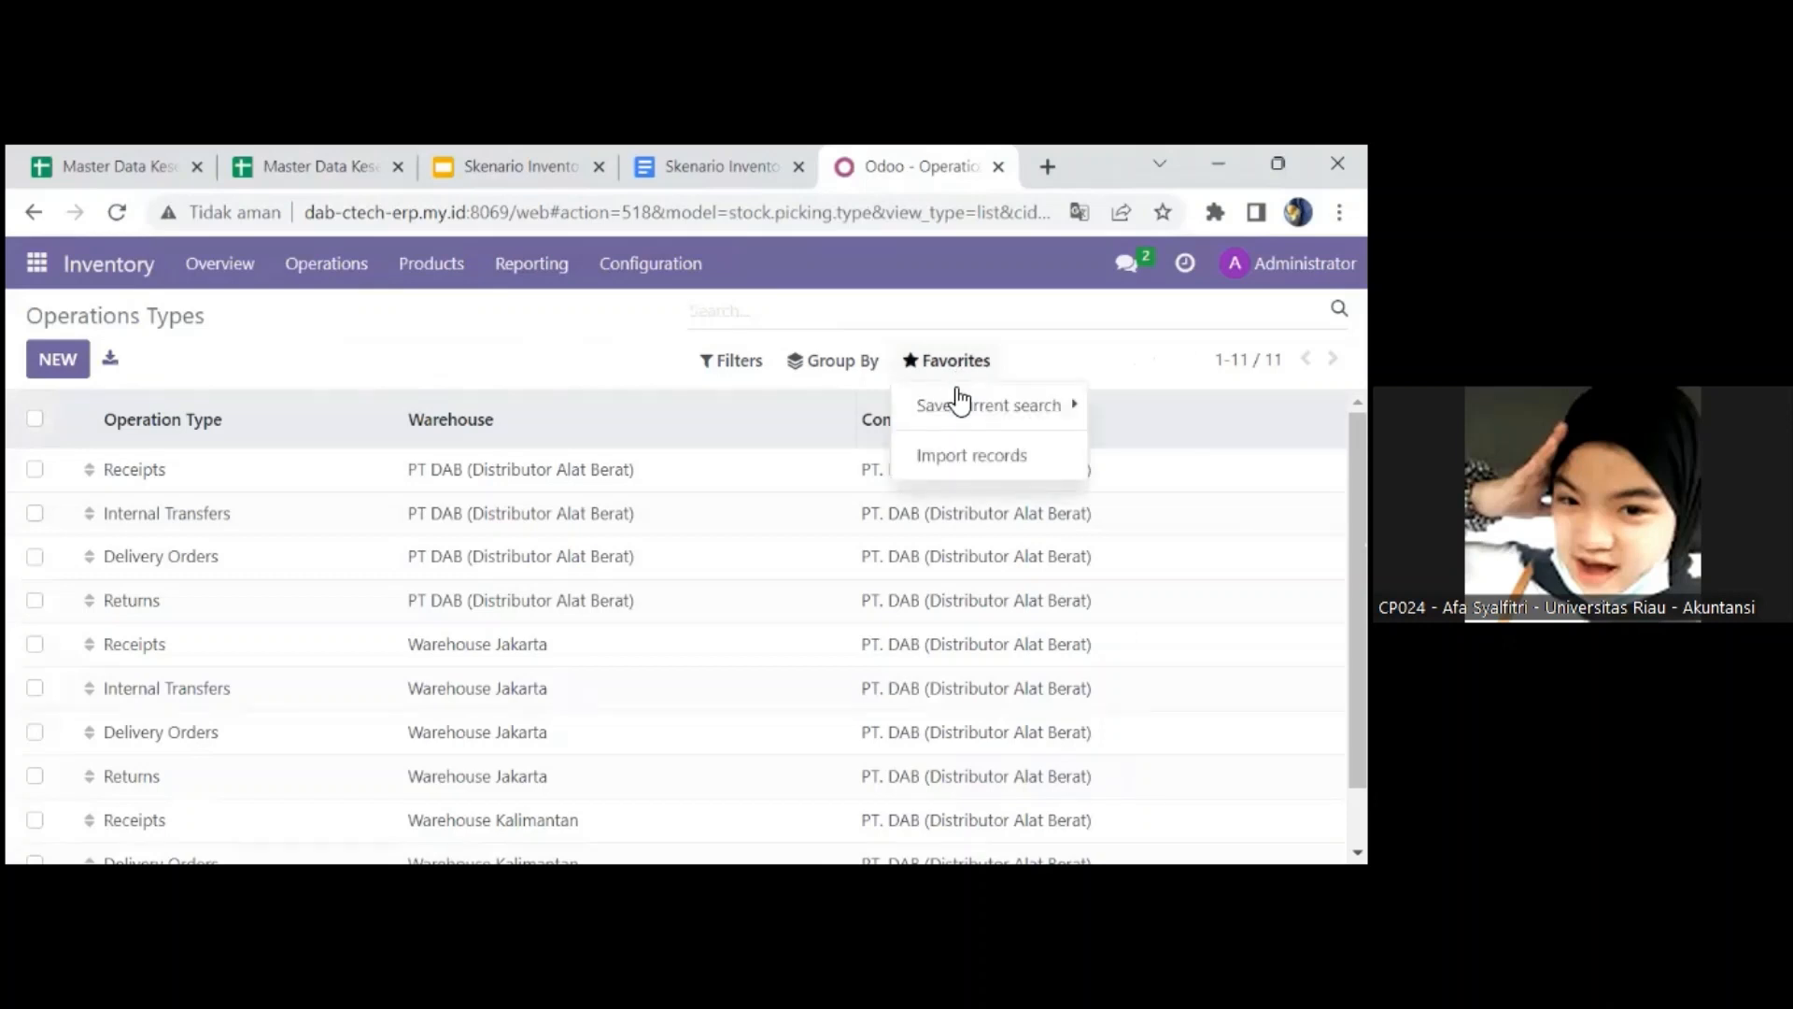
click(974, 460)
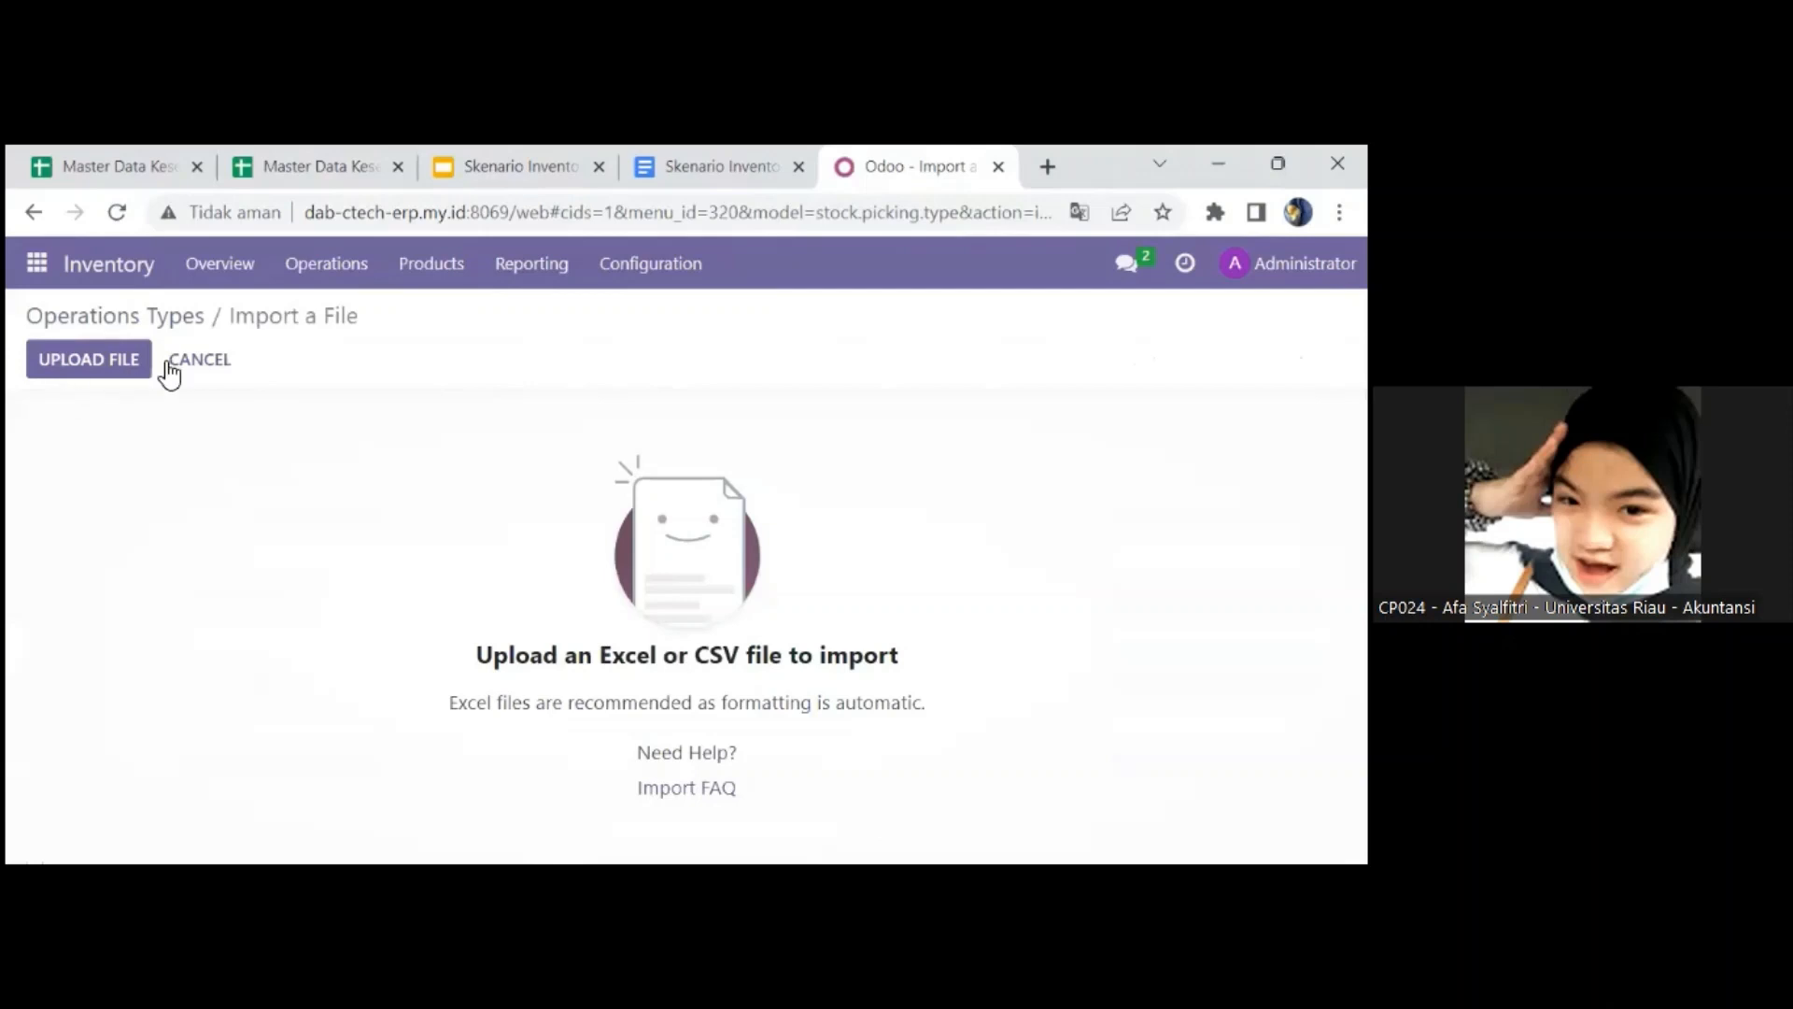
click(224, 365)
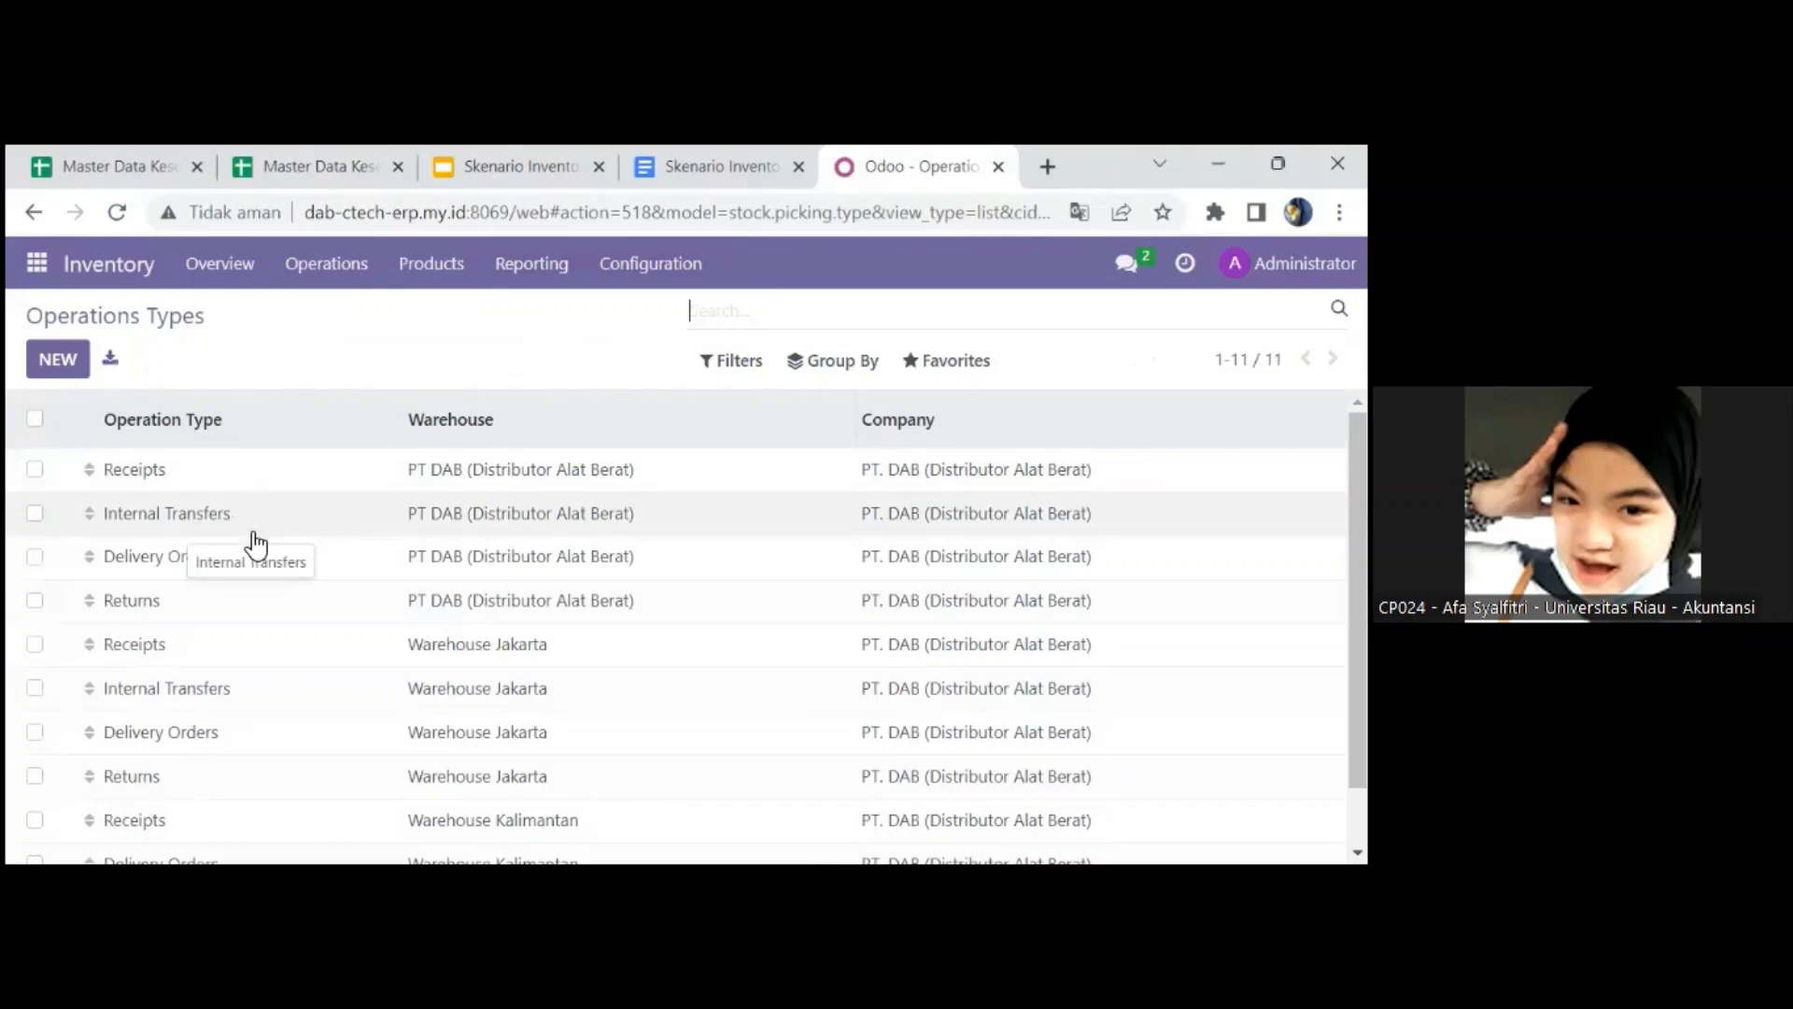
scroll(254, 558, down, 1)
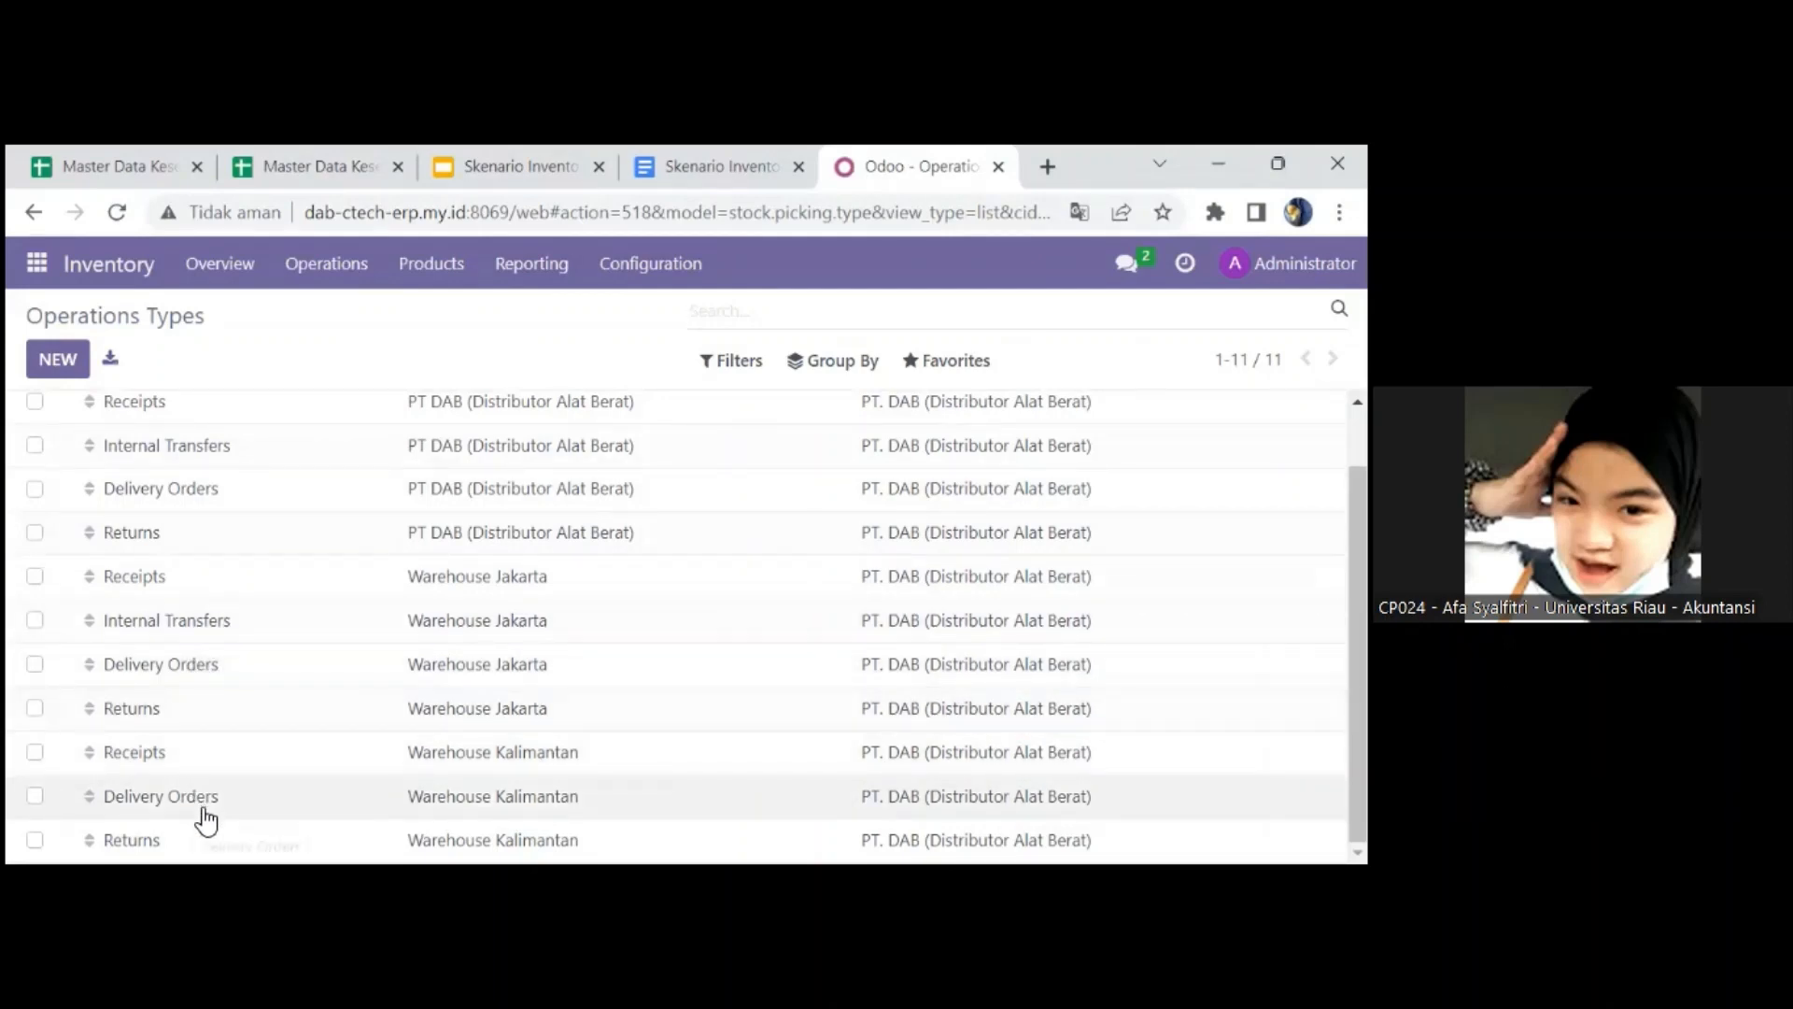
- Switch to Master Data Keseluruhan Inventory, open the Inventory Adjustment sheet and show its download formats without downloading a file
click(351, 168)
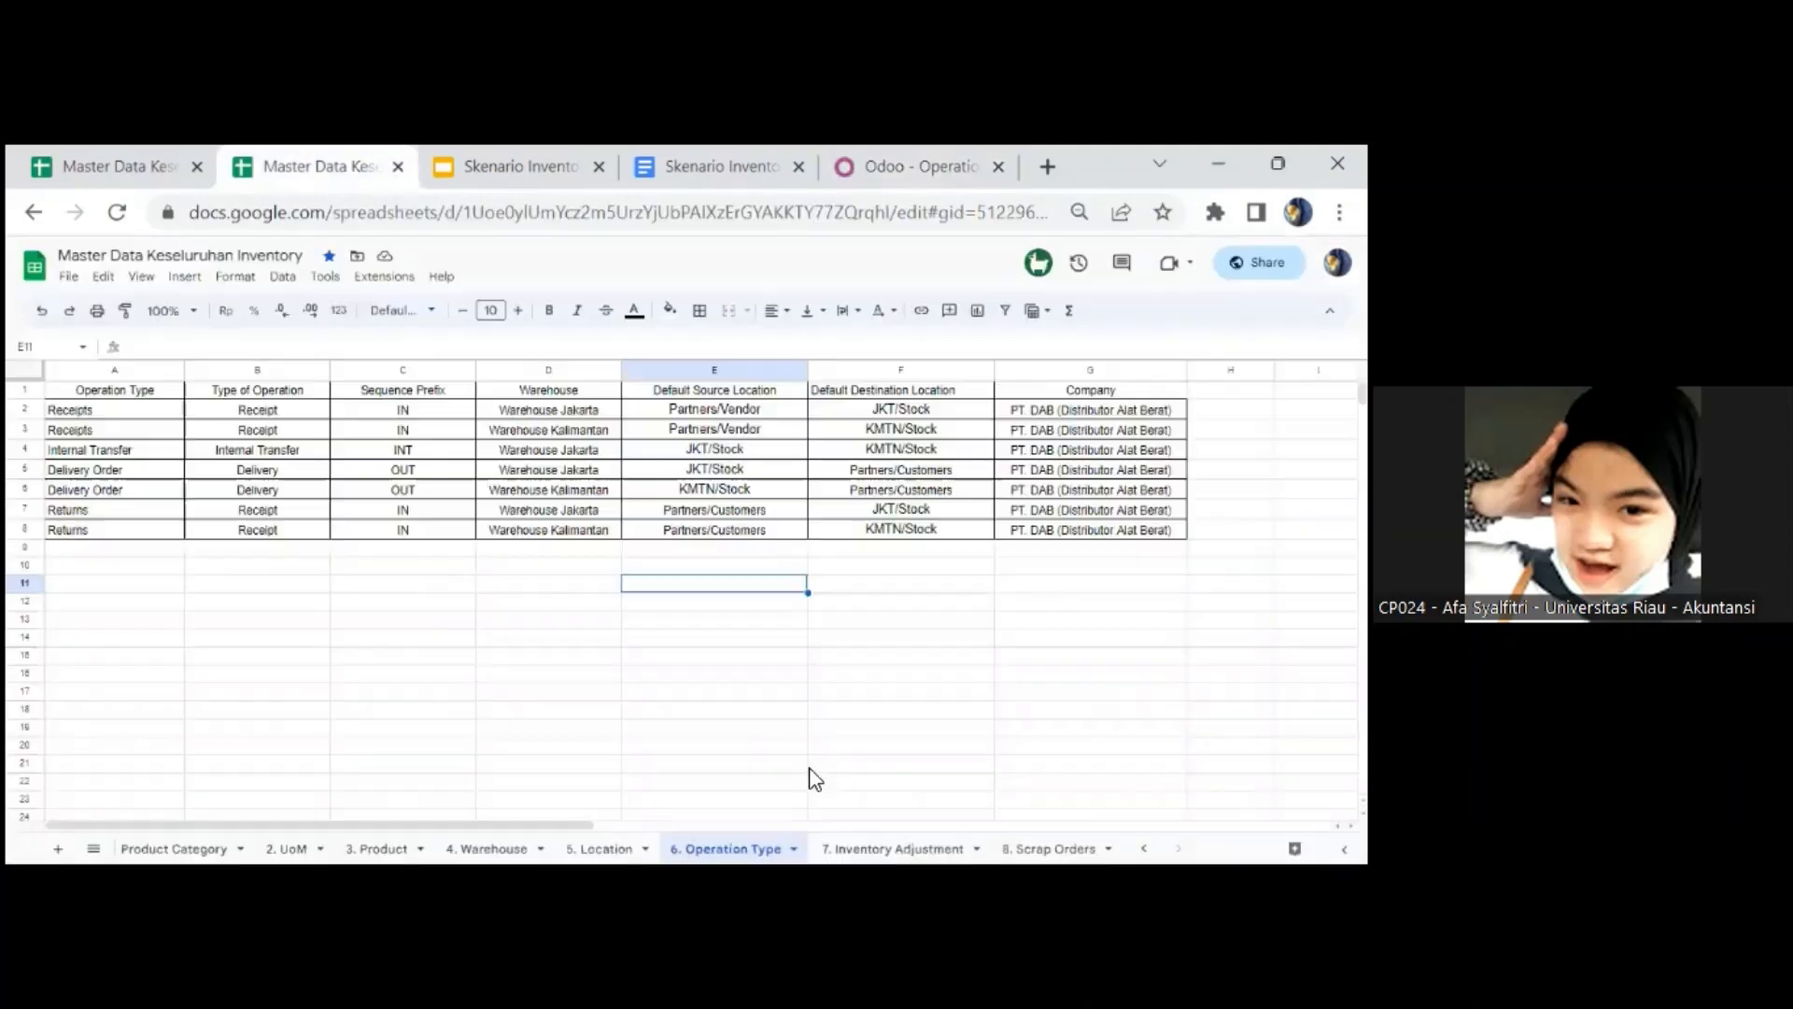
click(895, 866)
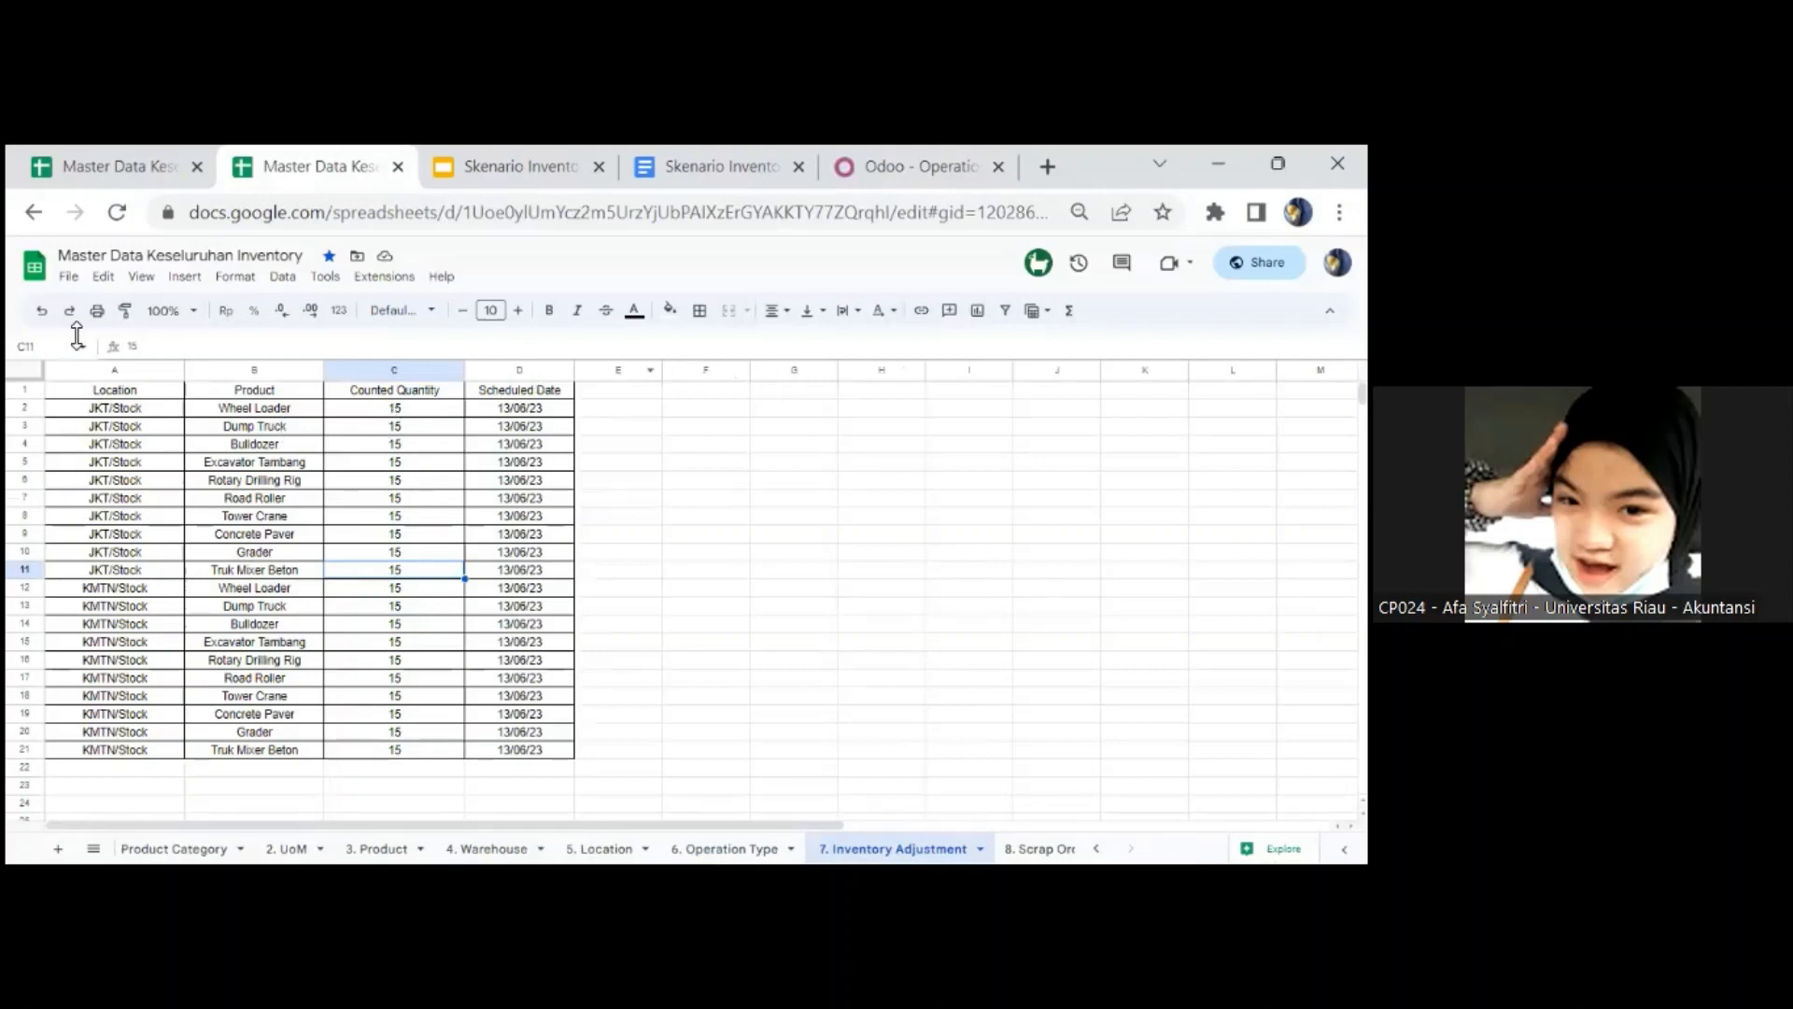
click(68, 277)
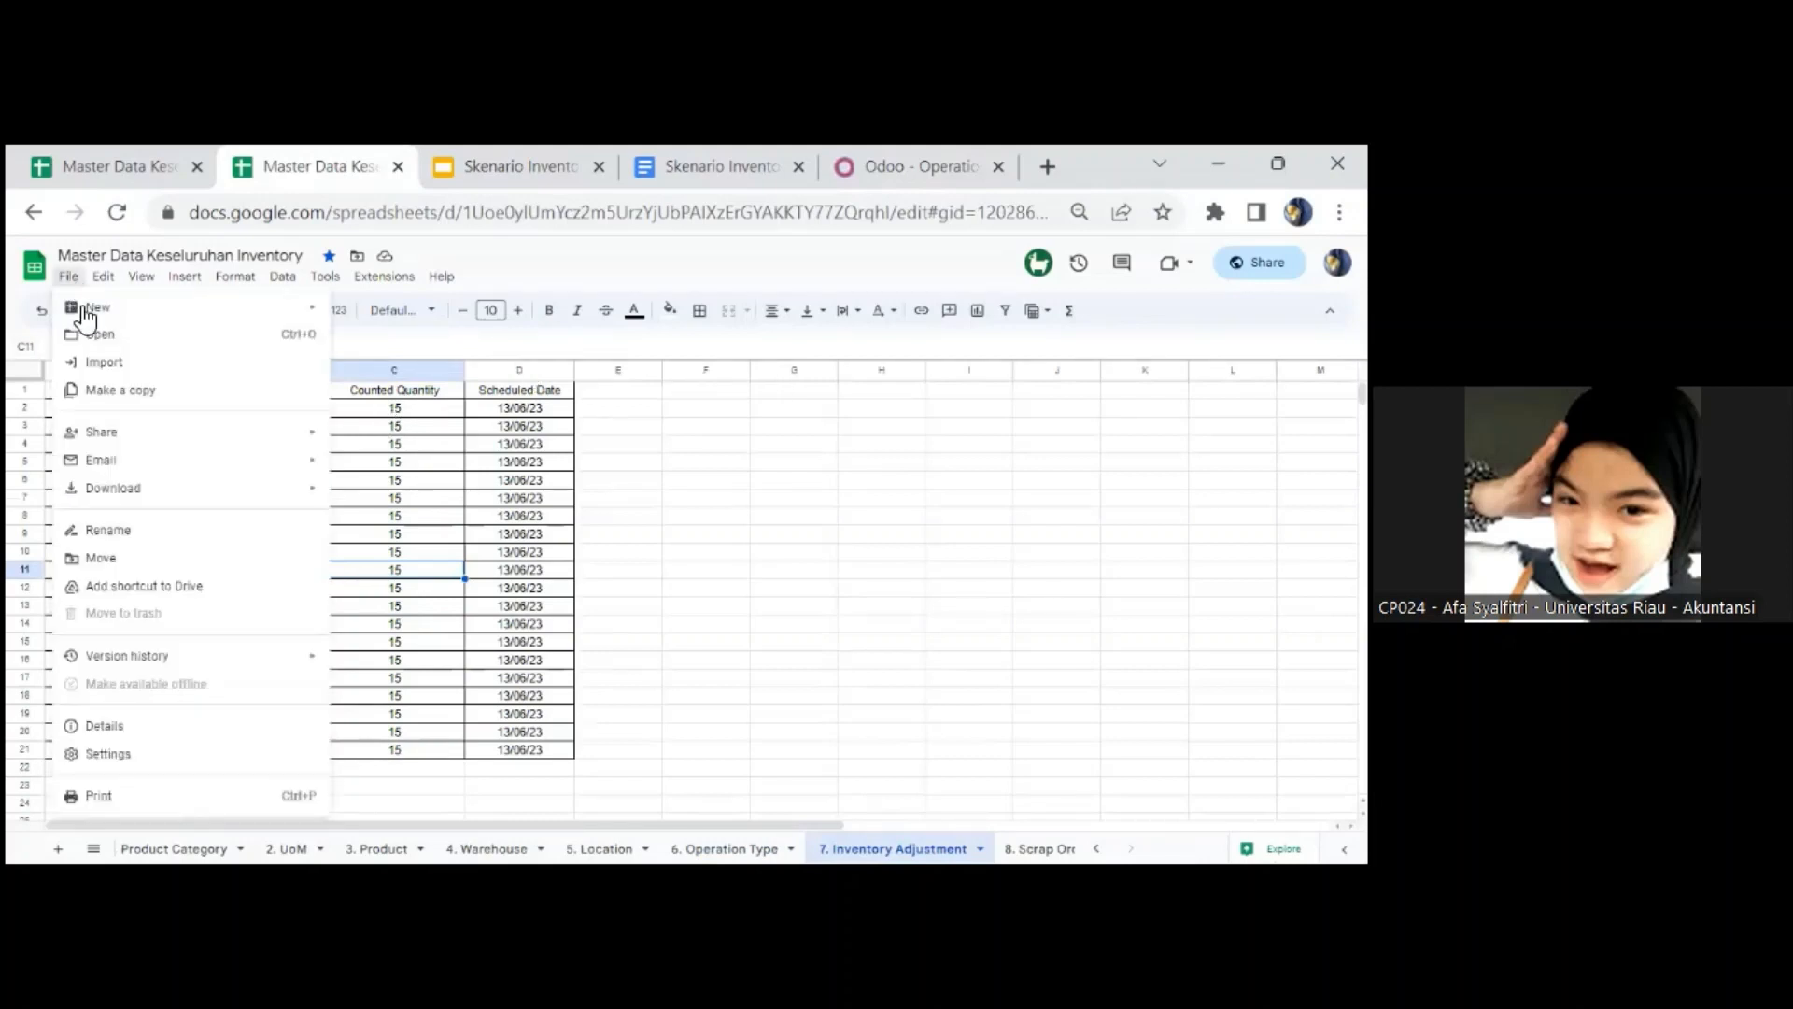
mouse_move(225, 511)
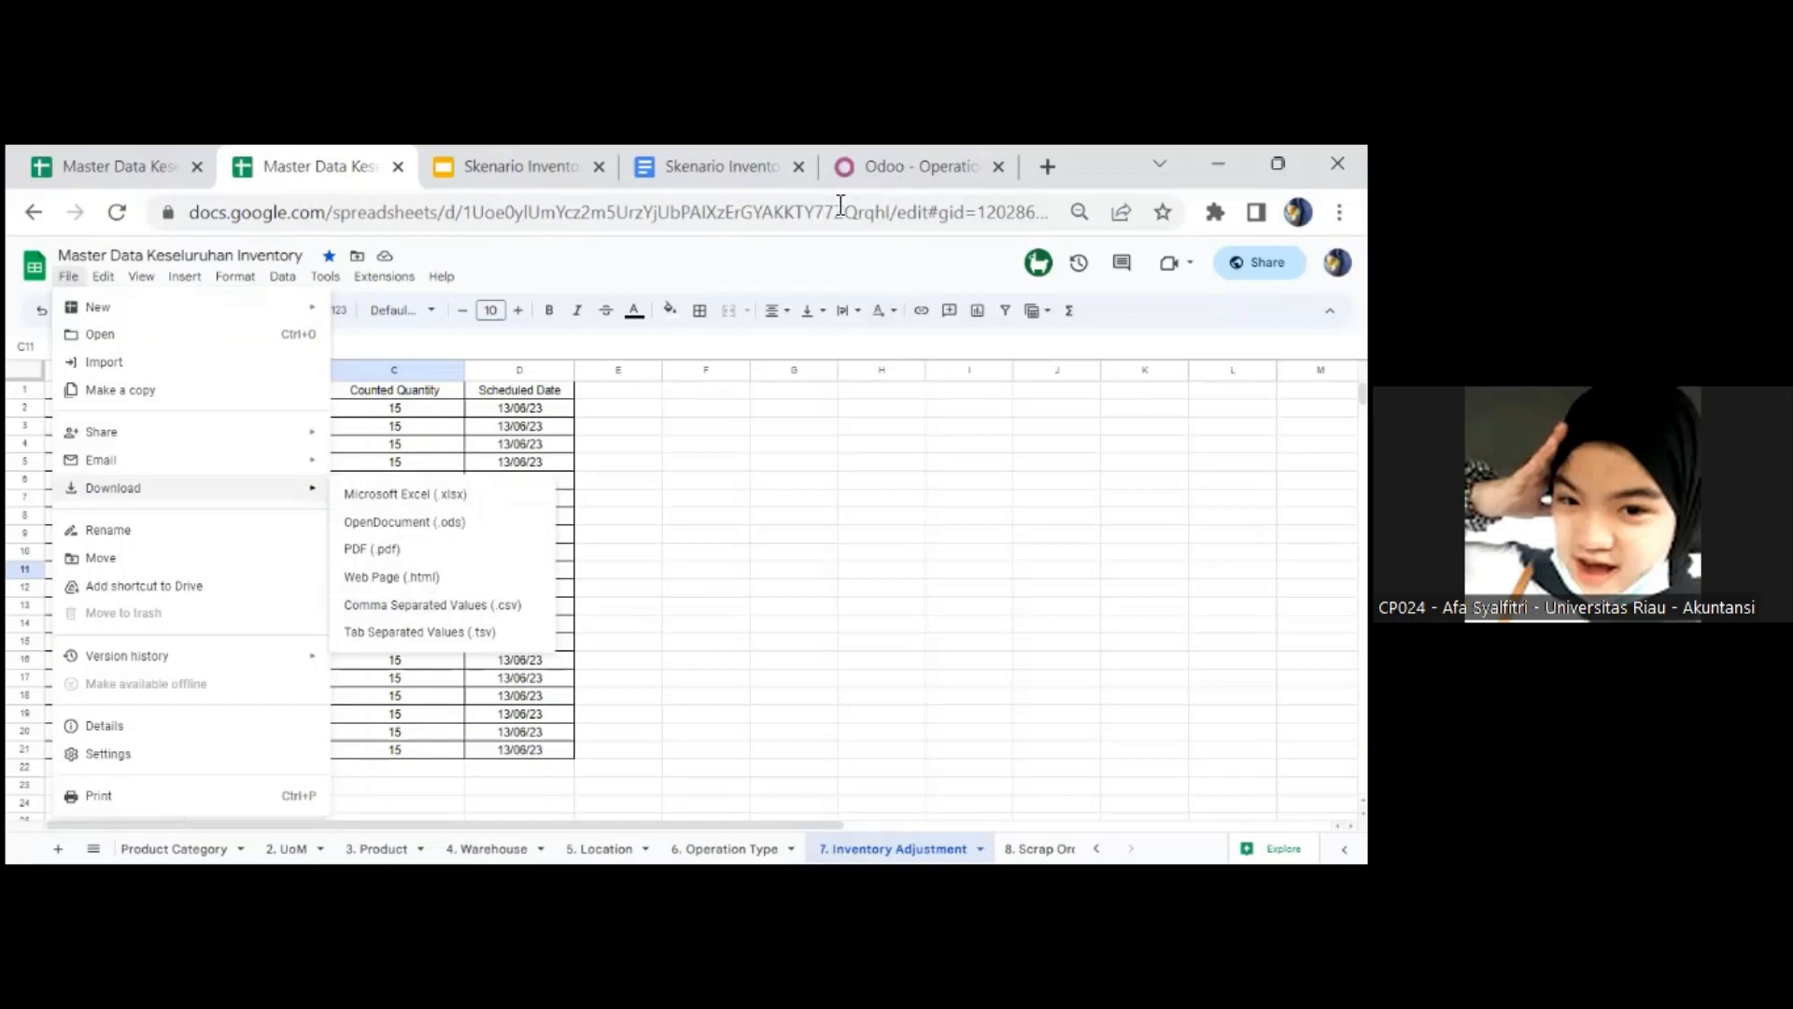
- Switch to Odoo Inventory, open the Inventory Adjustments list and view its record import screen, leaving without uploading a file
click(898, 177)
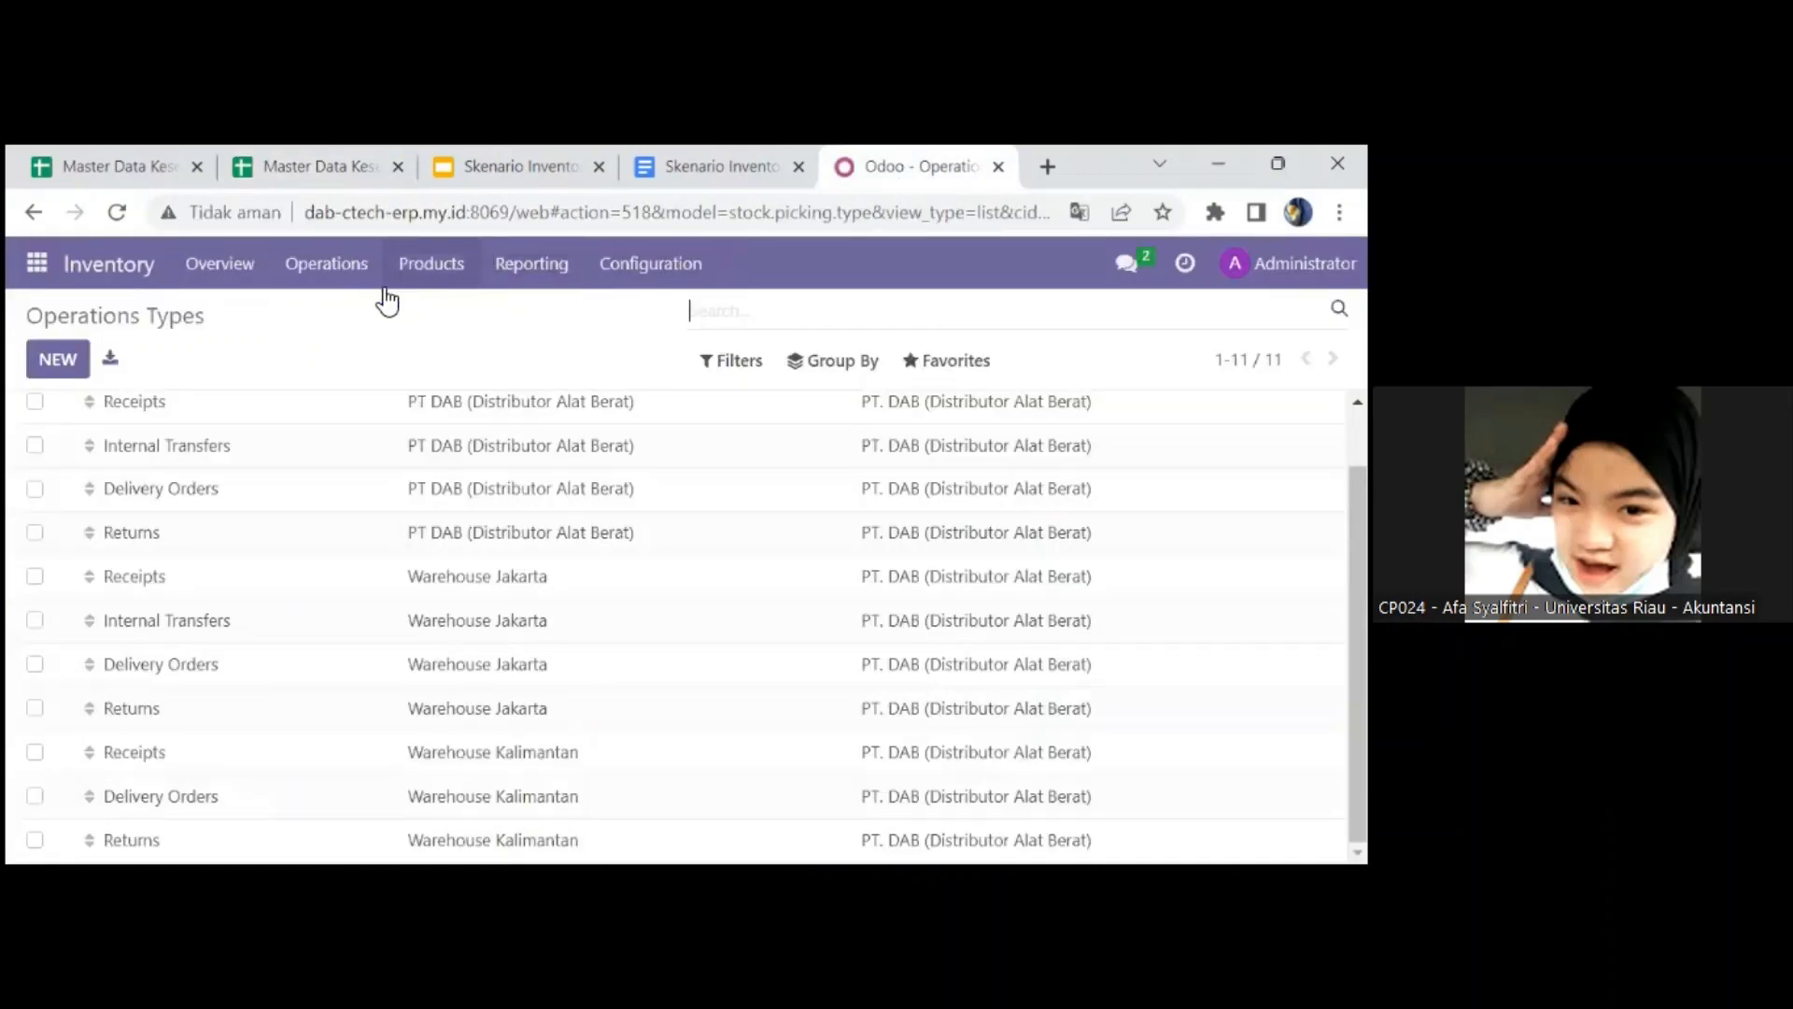
click(338, 276)
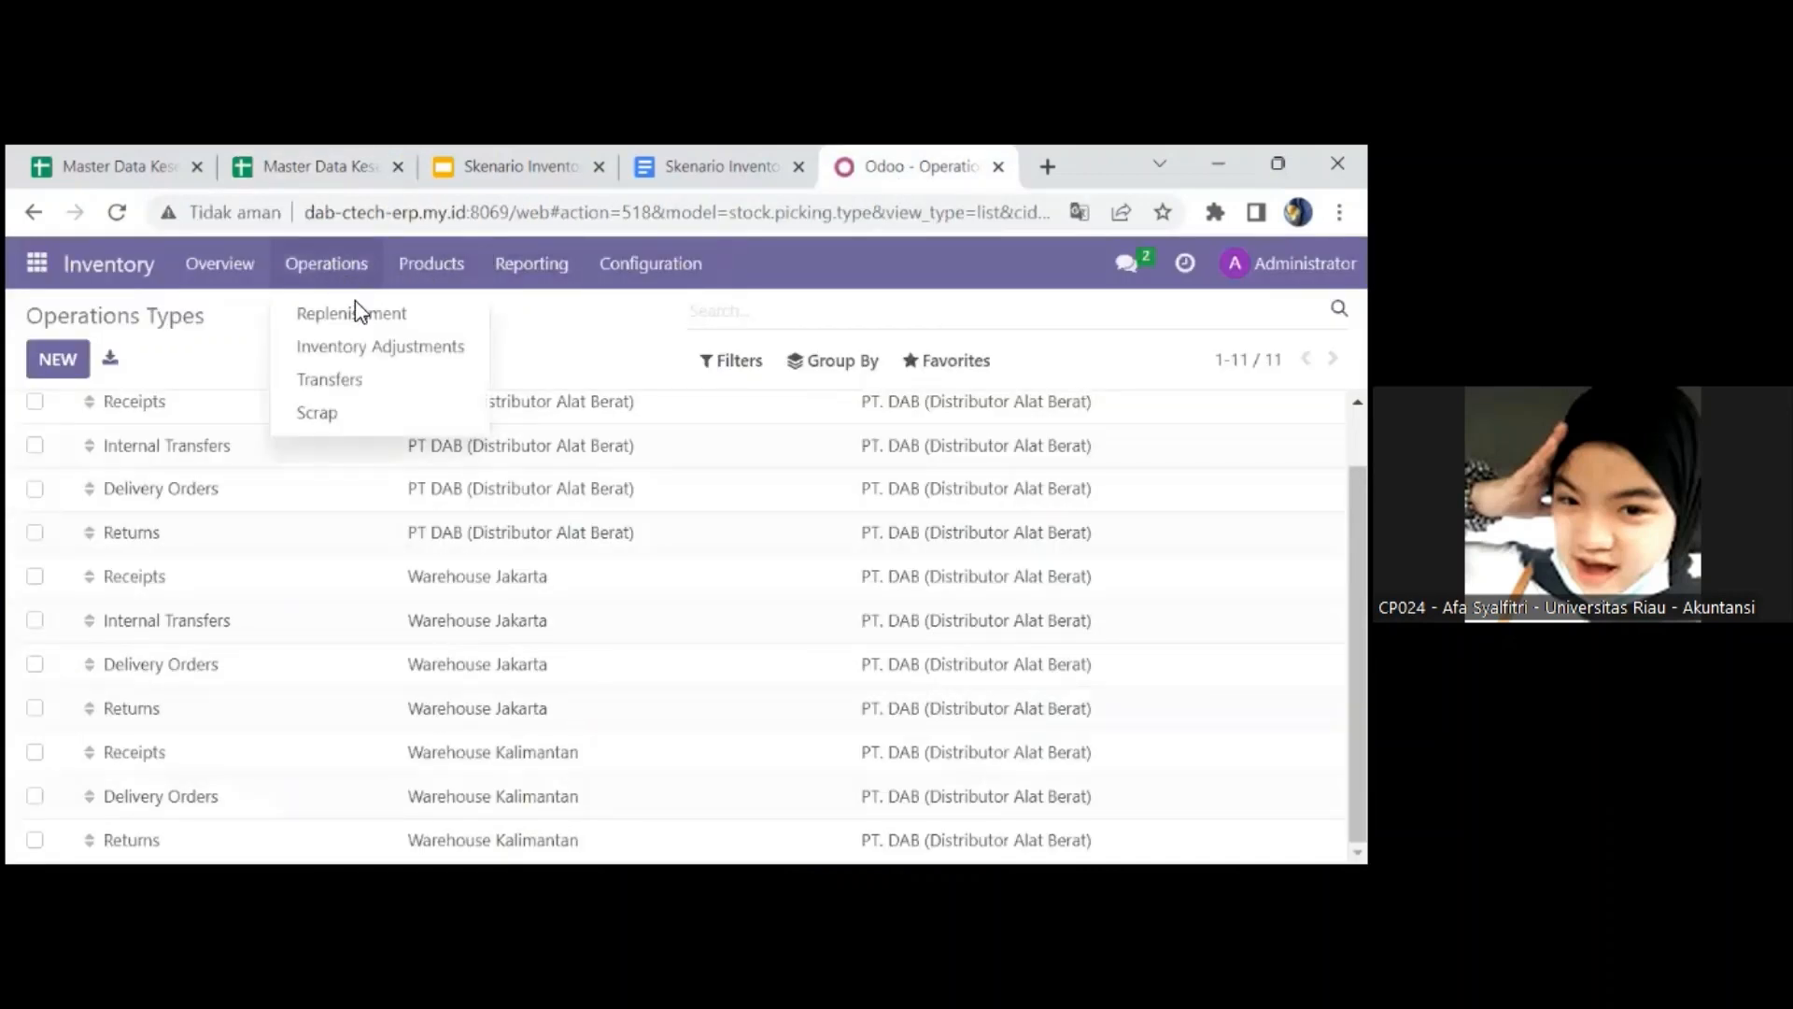
click(382, 347)
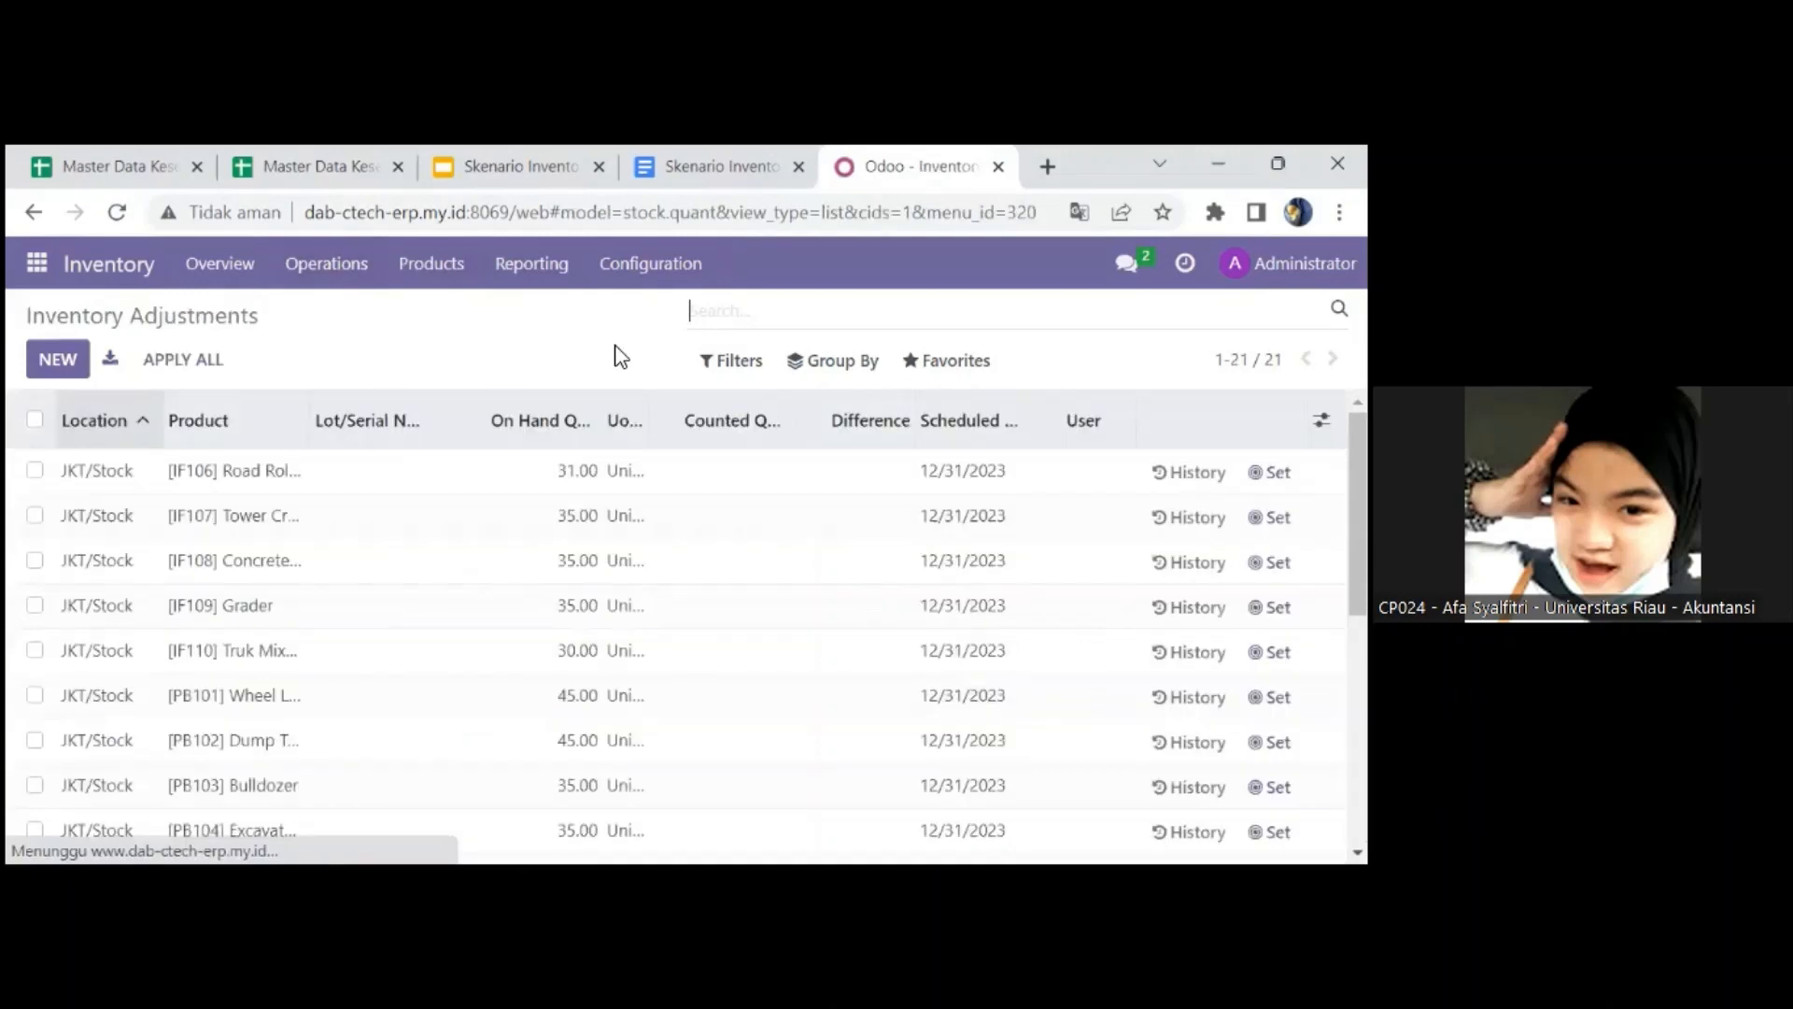
click(969, 366)
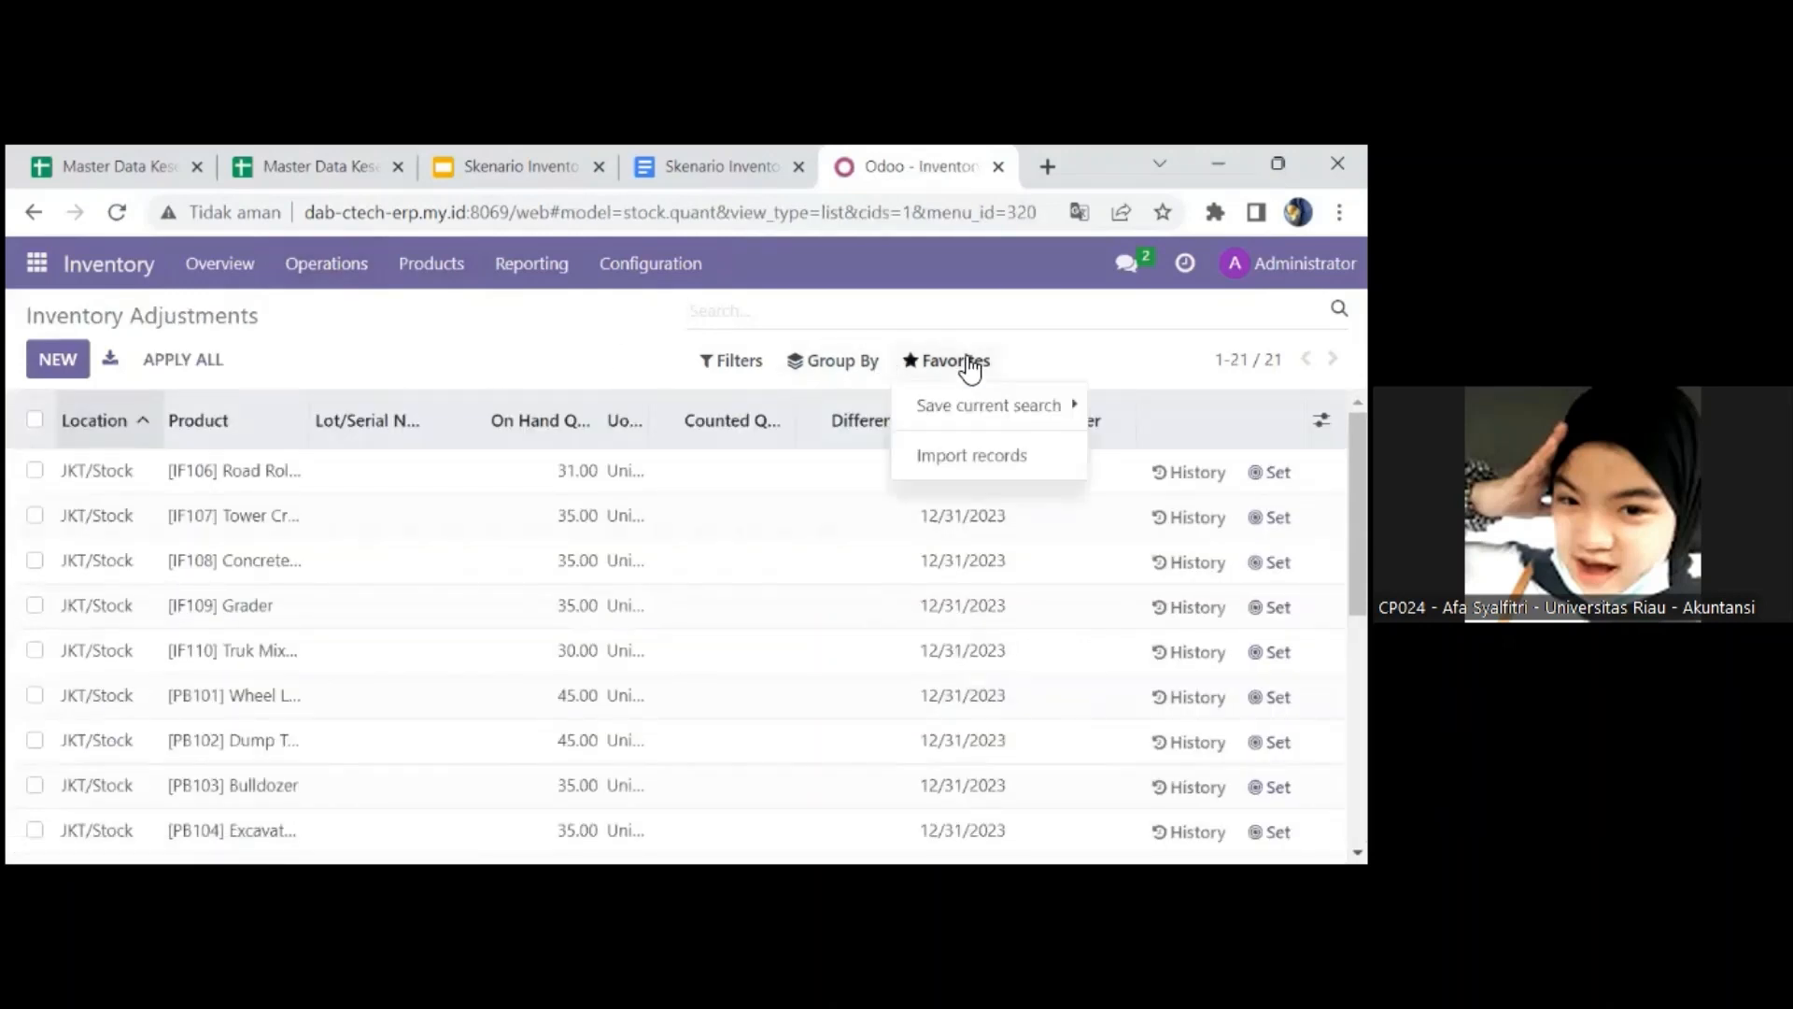
click(982, 459)
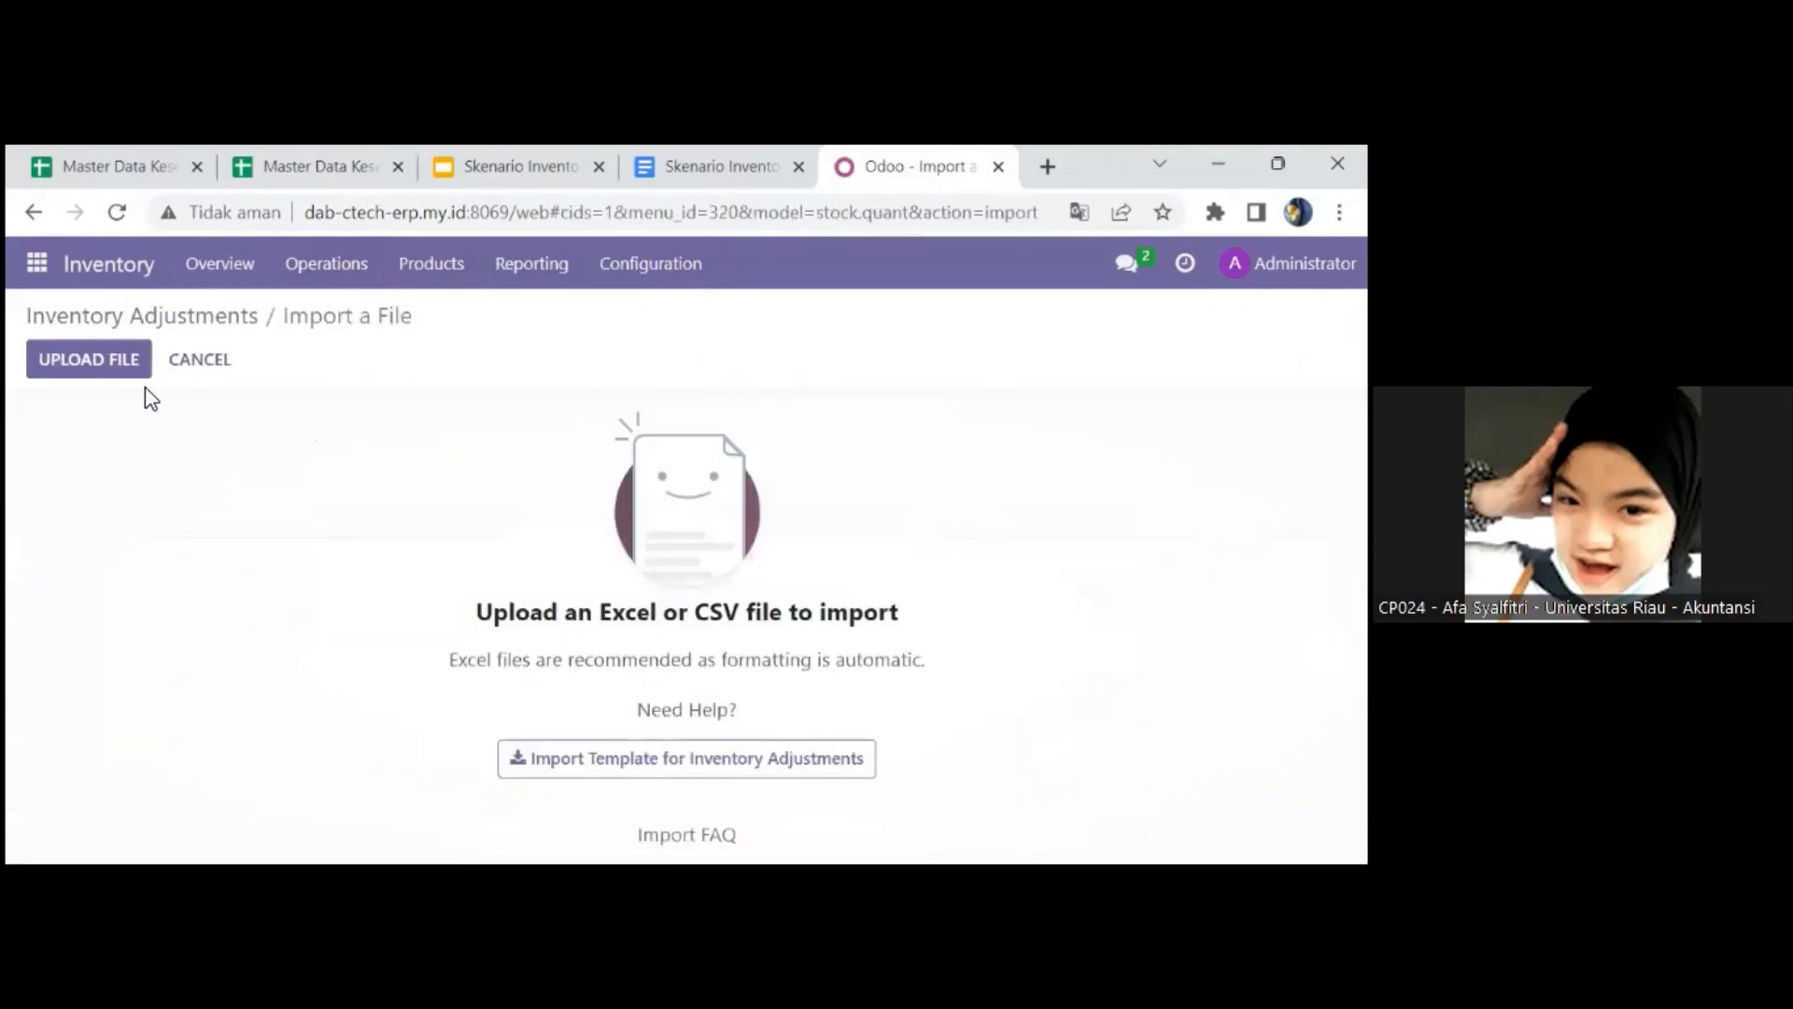
click(222, 362)
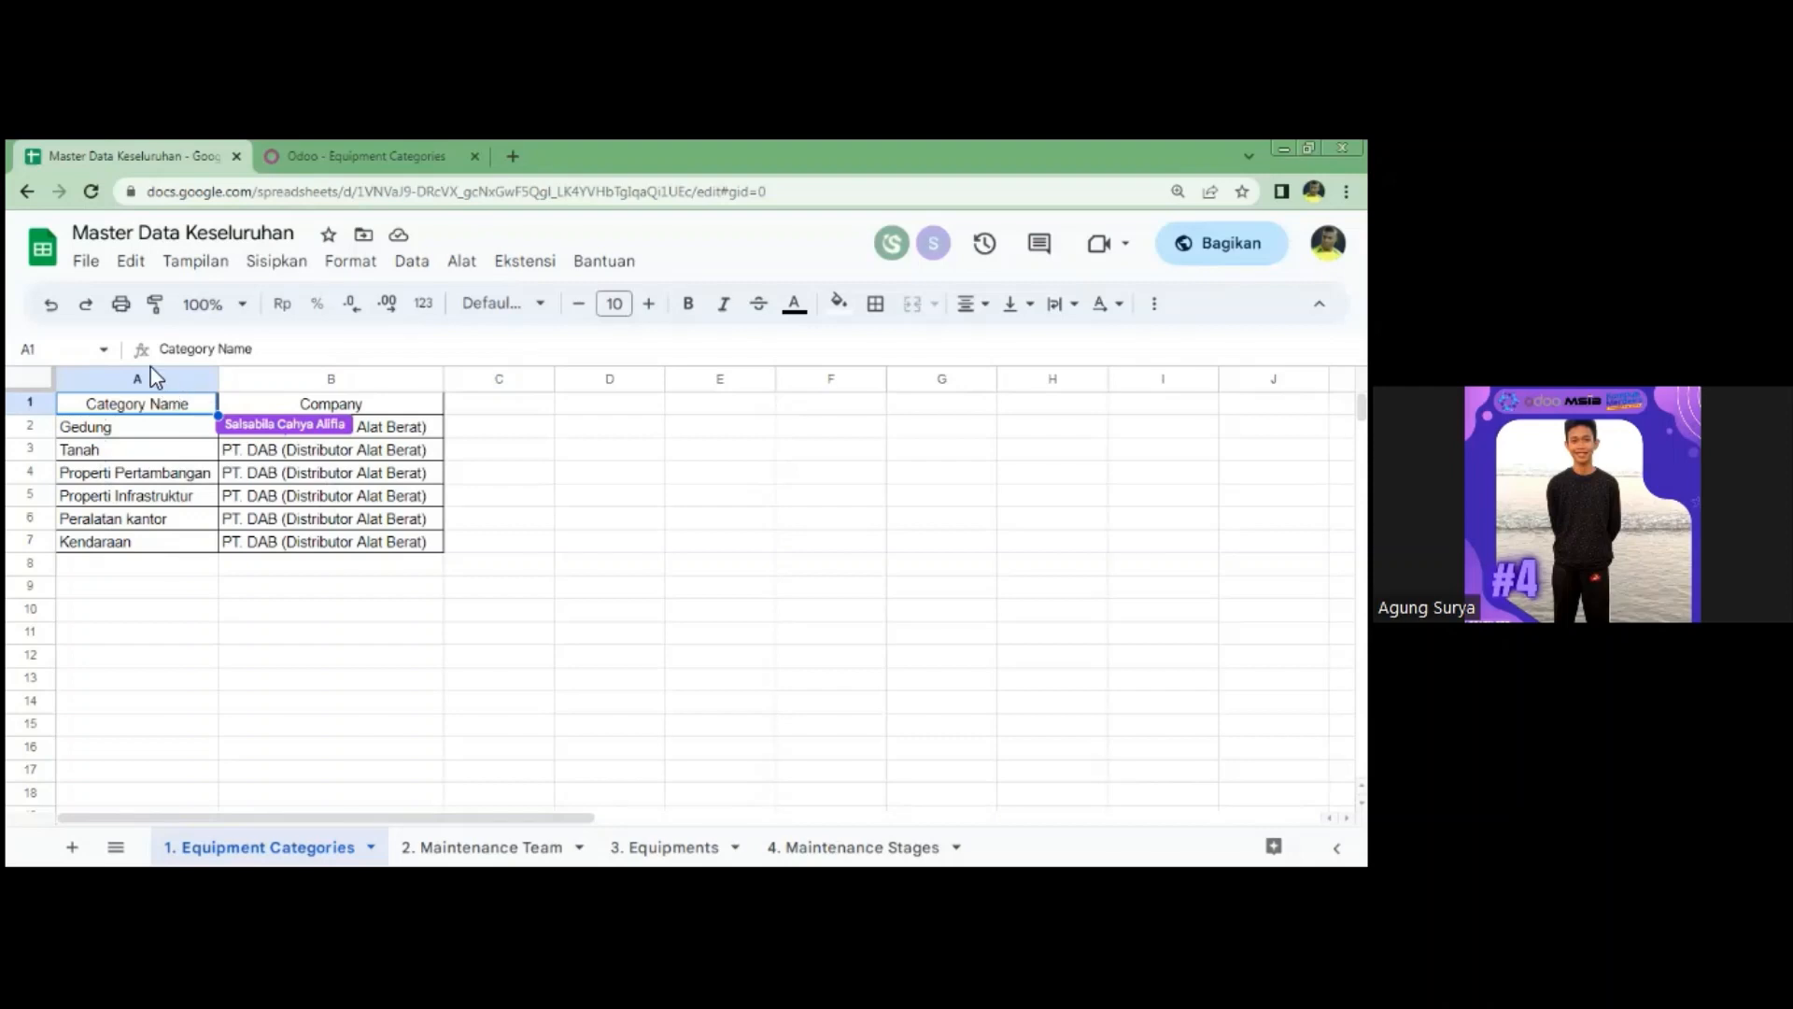
- Show the download formats for the Equipment Categories sheet of Master Data Keseluruhan without downloading a file
click(86, 262)
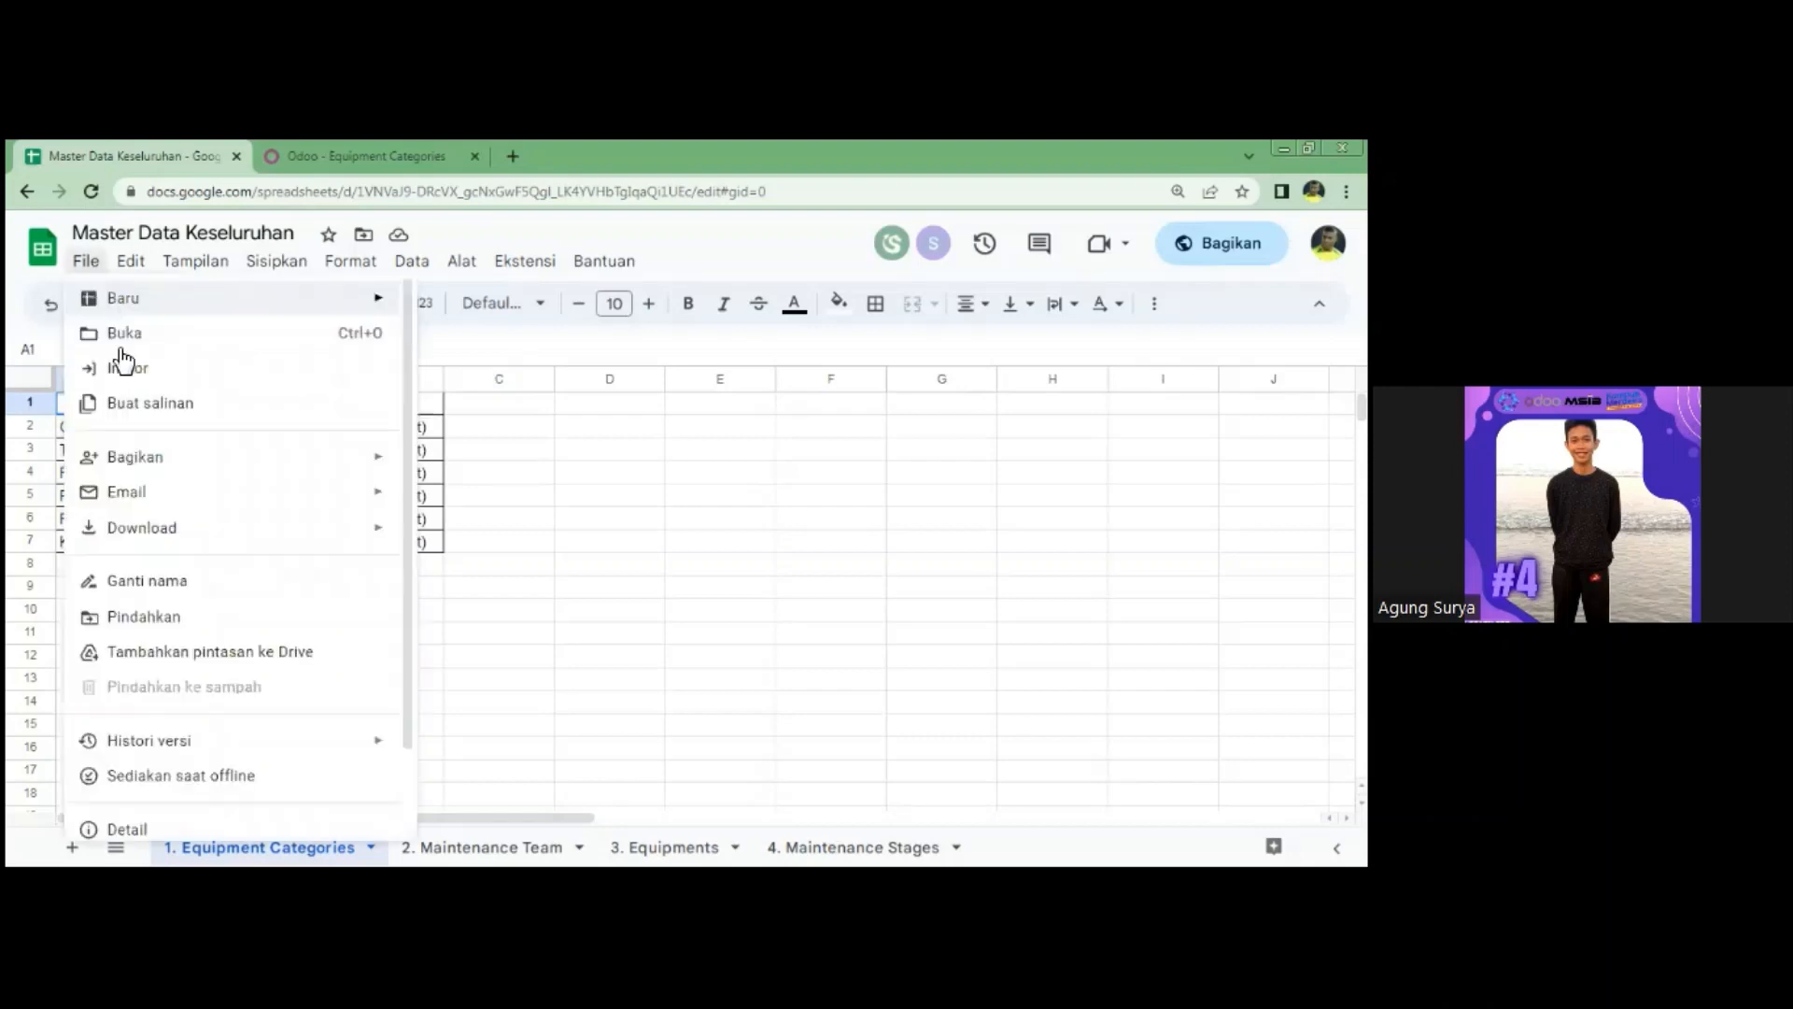
mouse_move(229, 544)
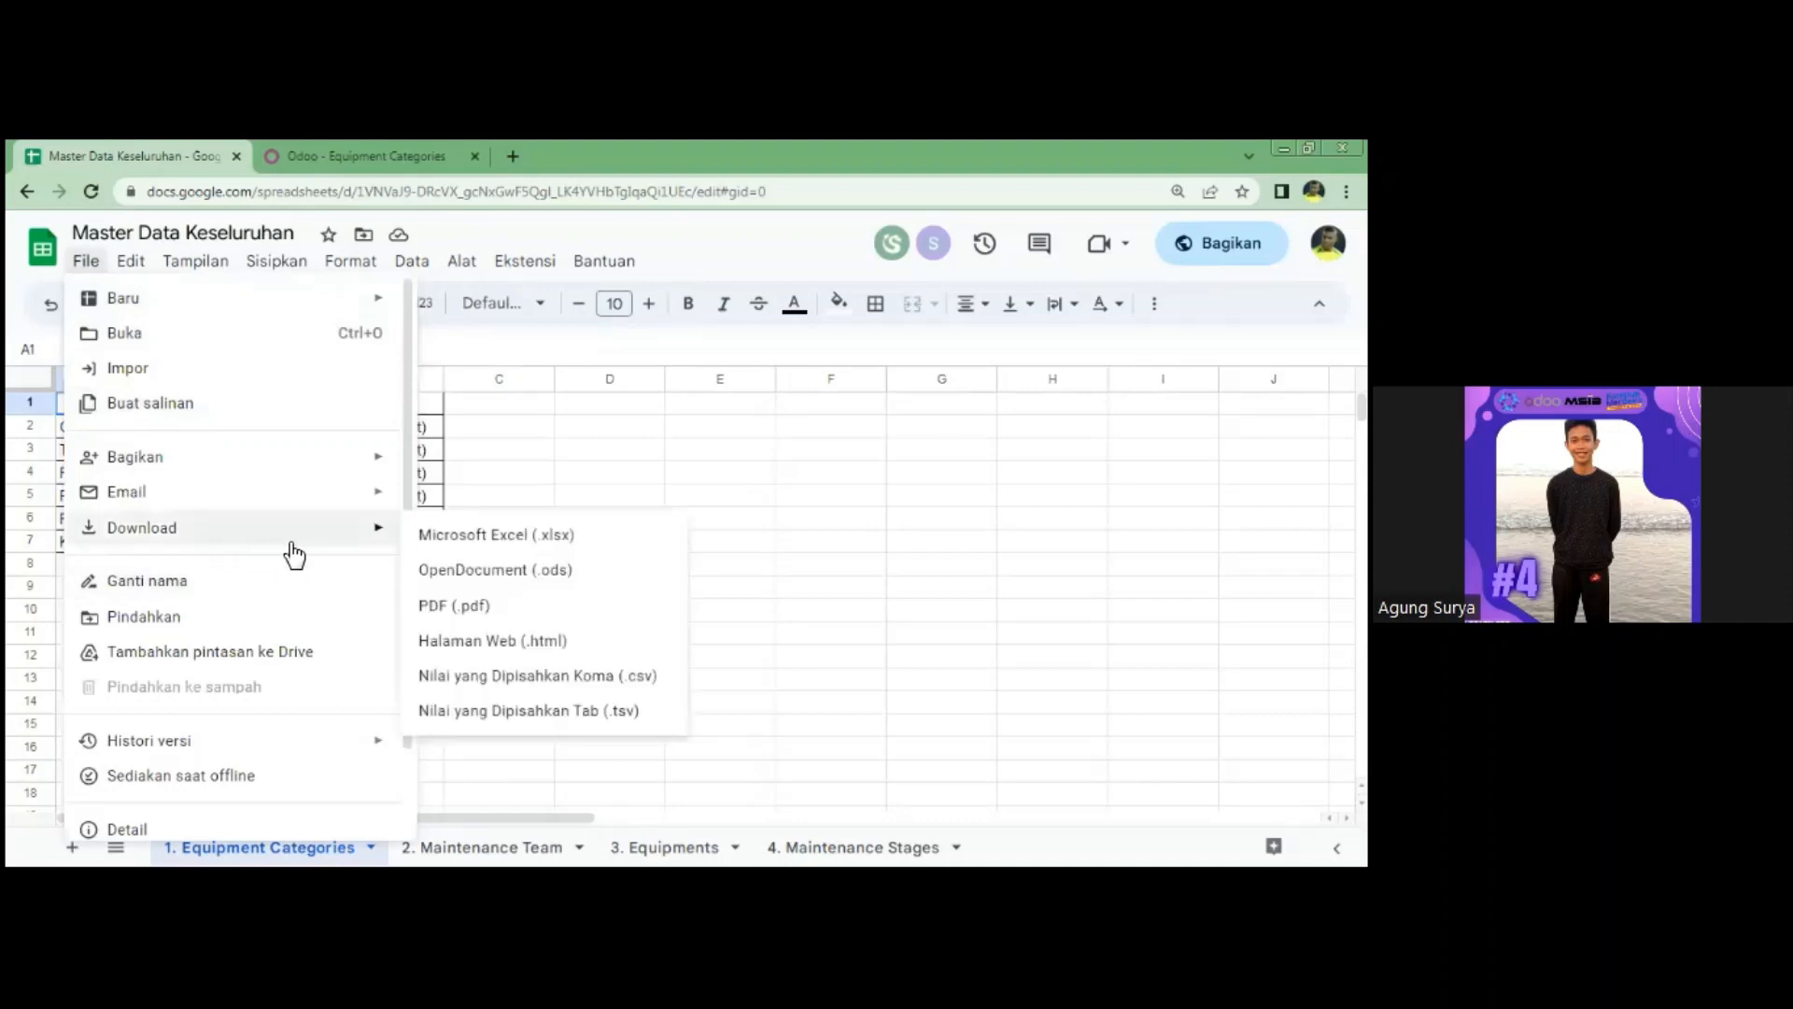
click(702, 630)
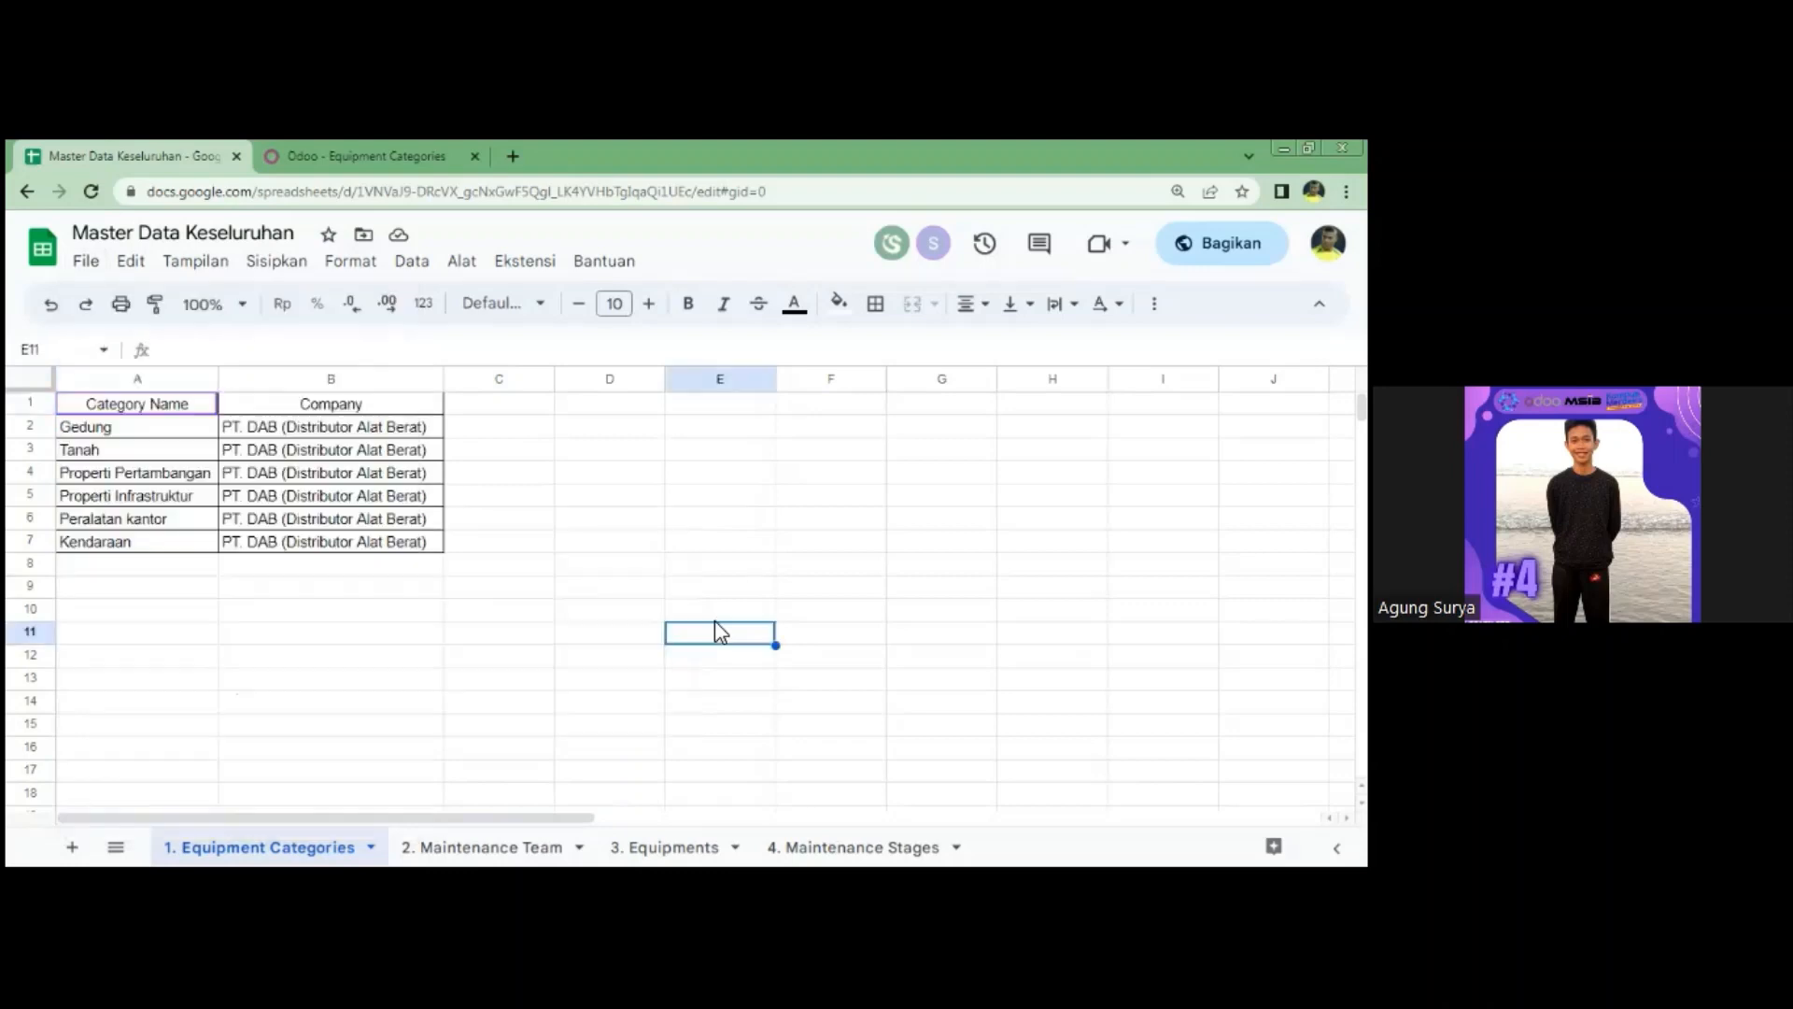
- Switch to Odoo Maintenance and open the Equipment Categories list
click(351, 159)
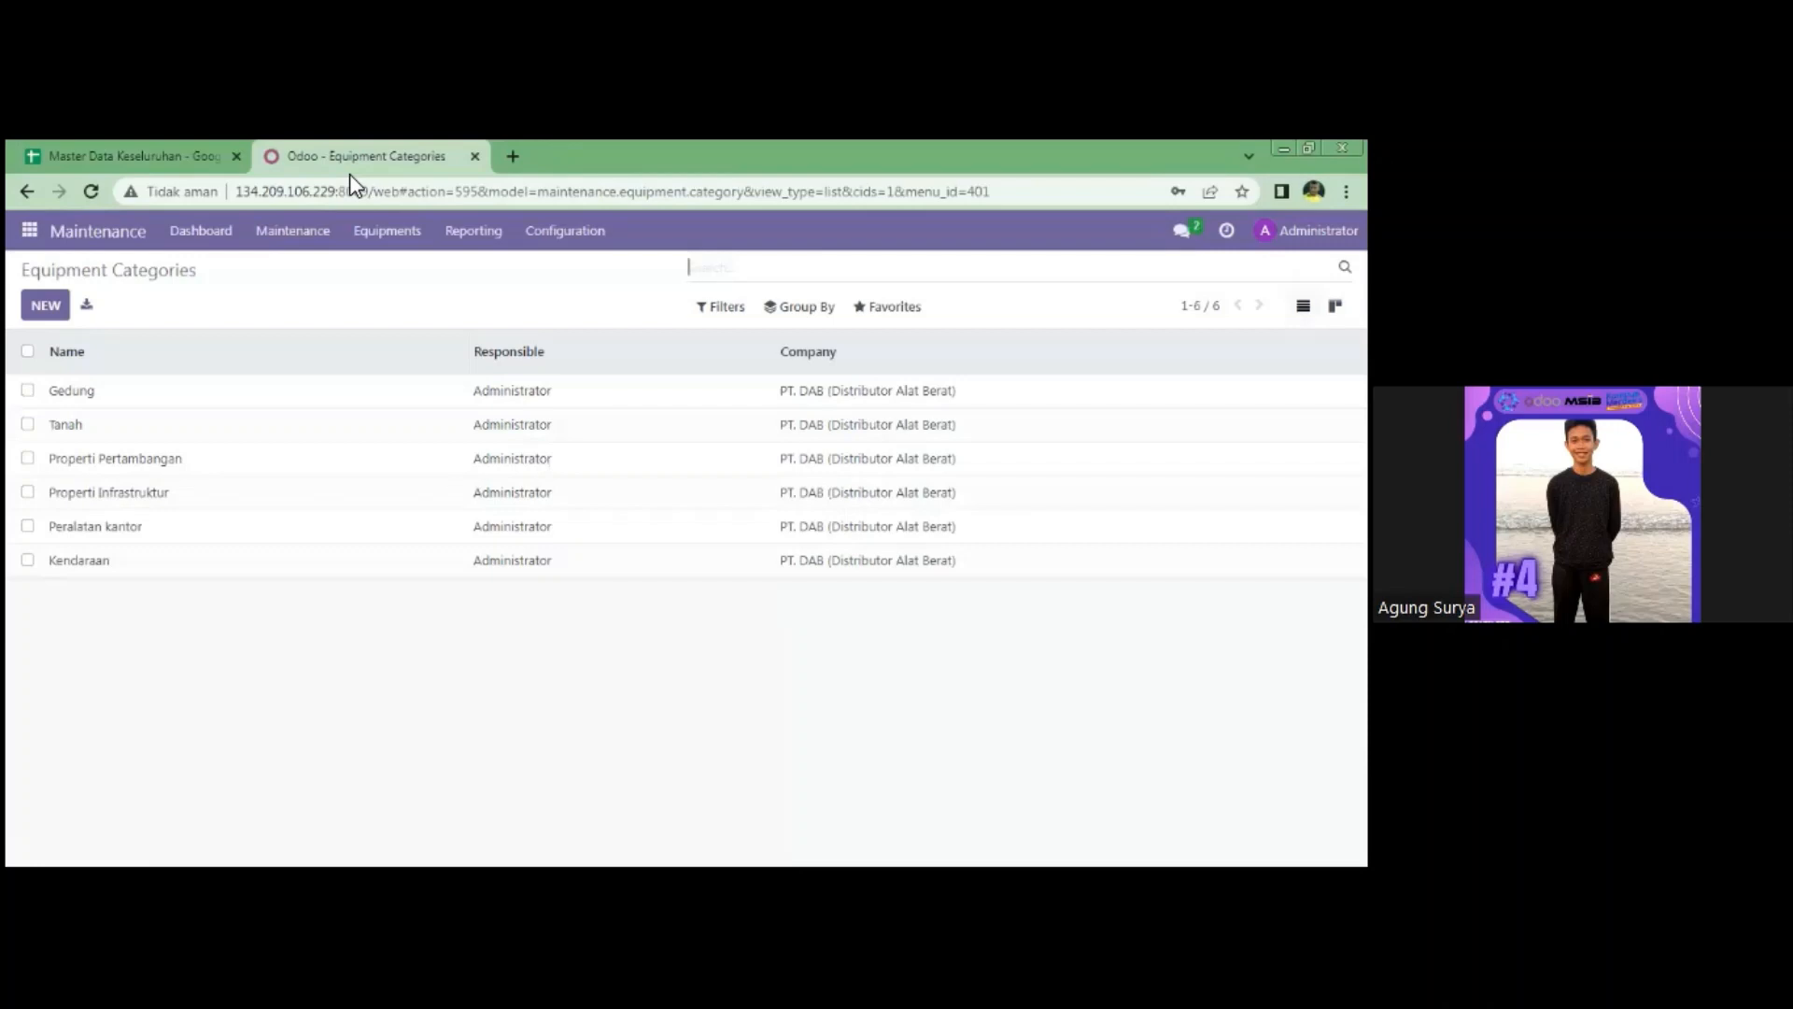
click(30, 233)
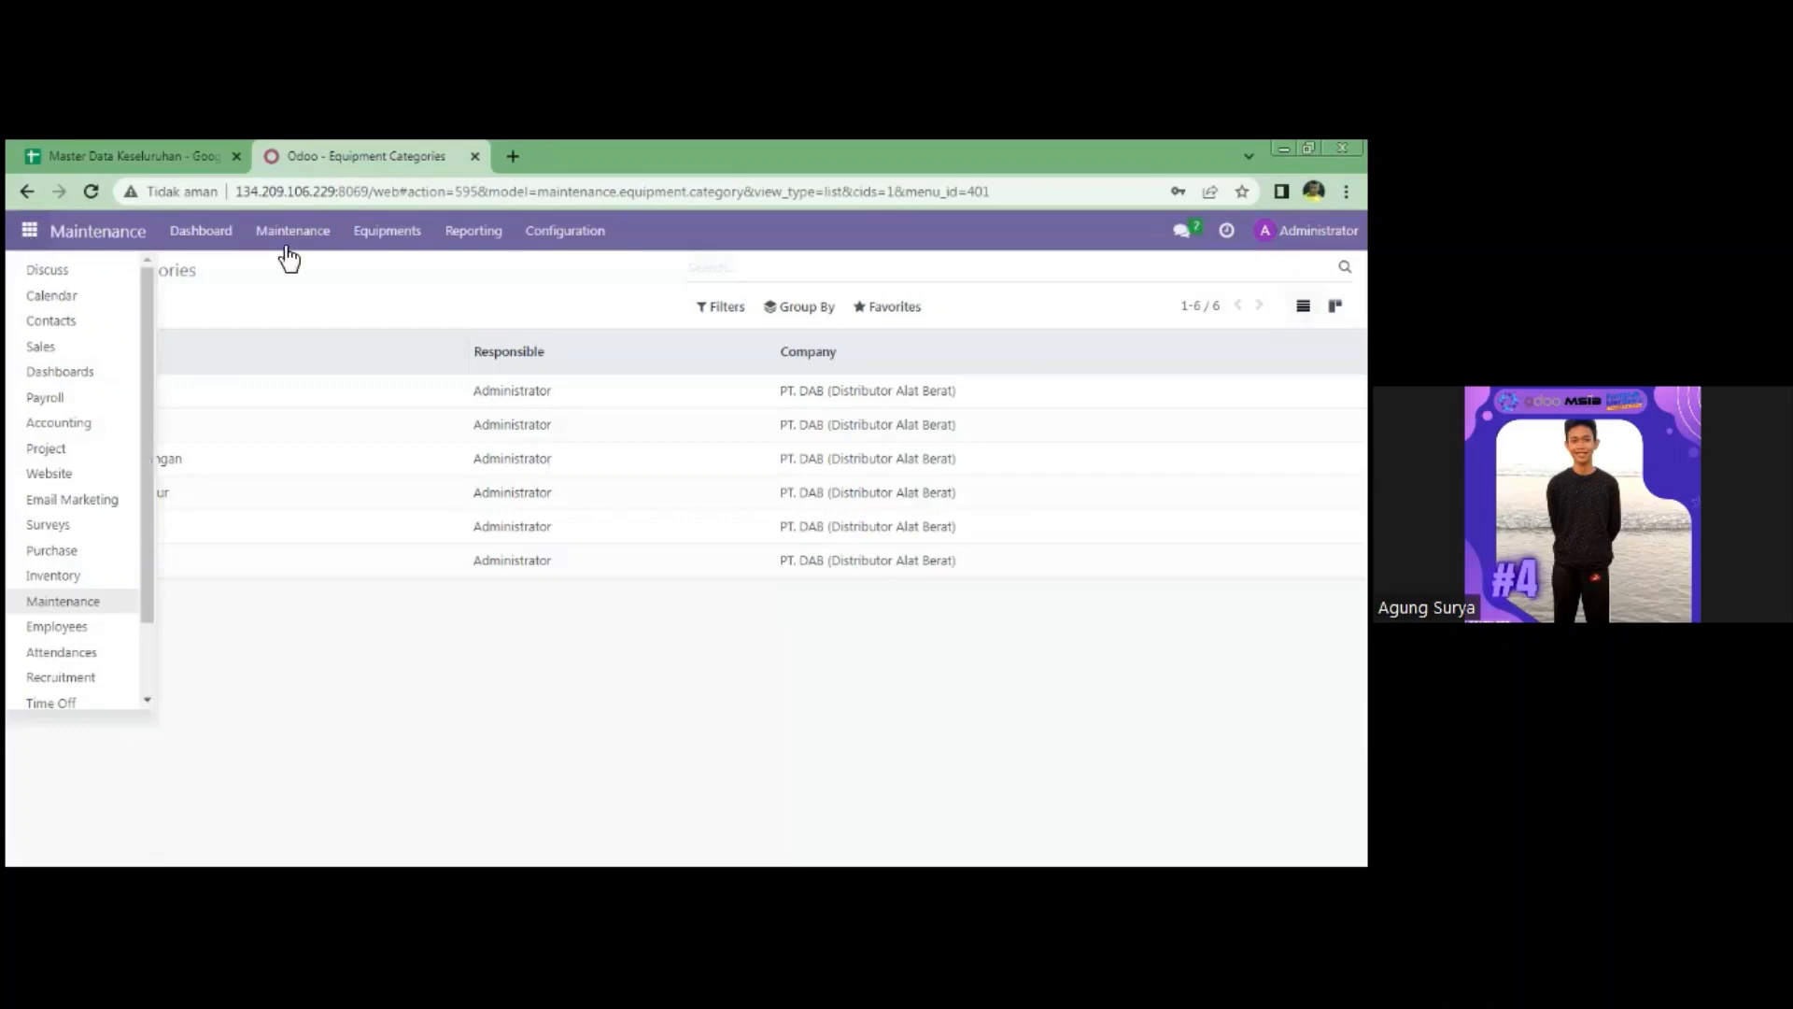
click(504, 265)
click(597, 239)
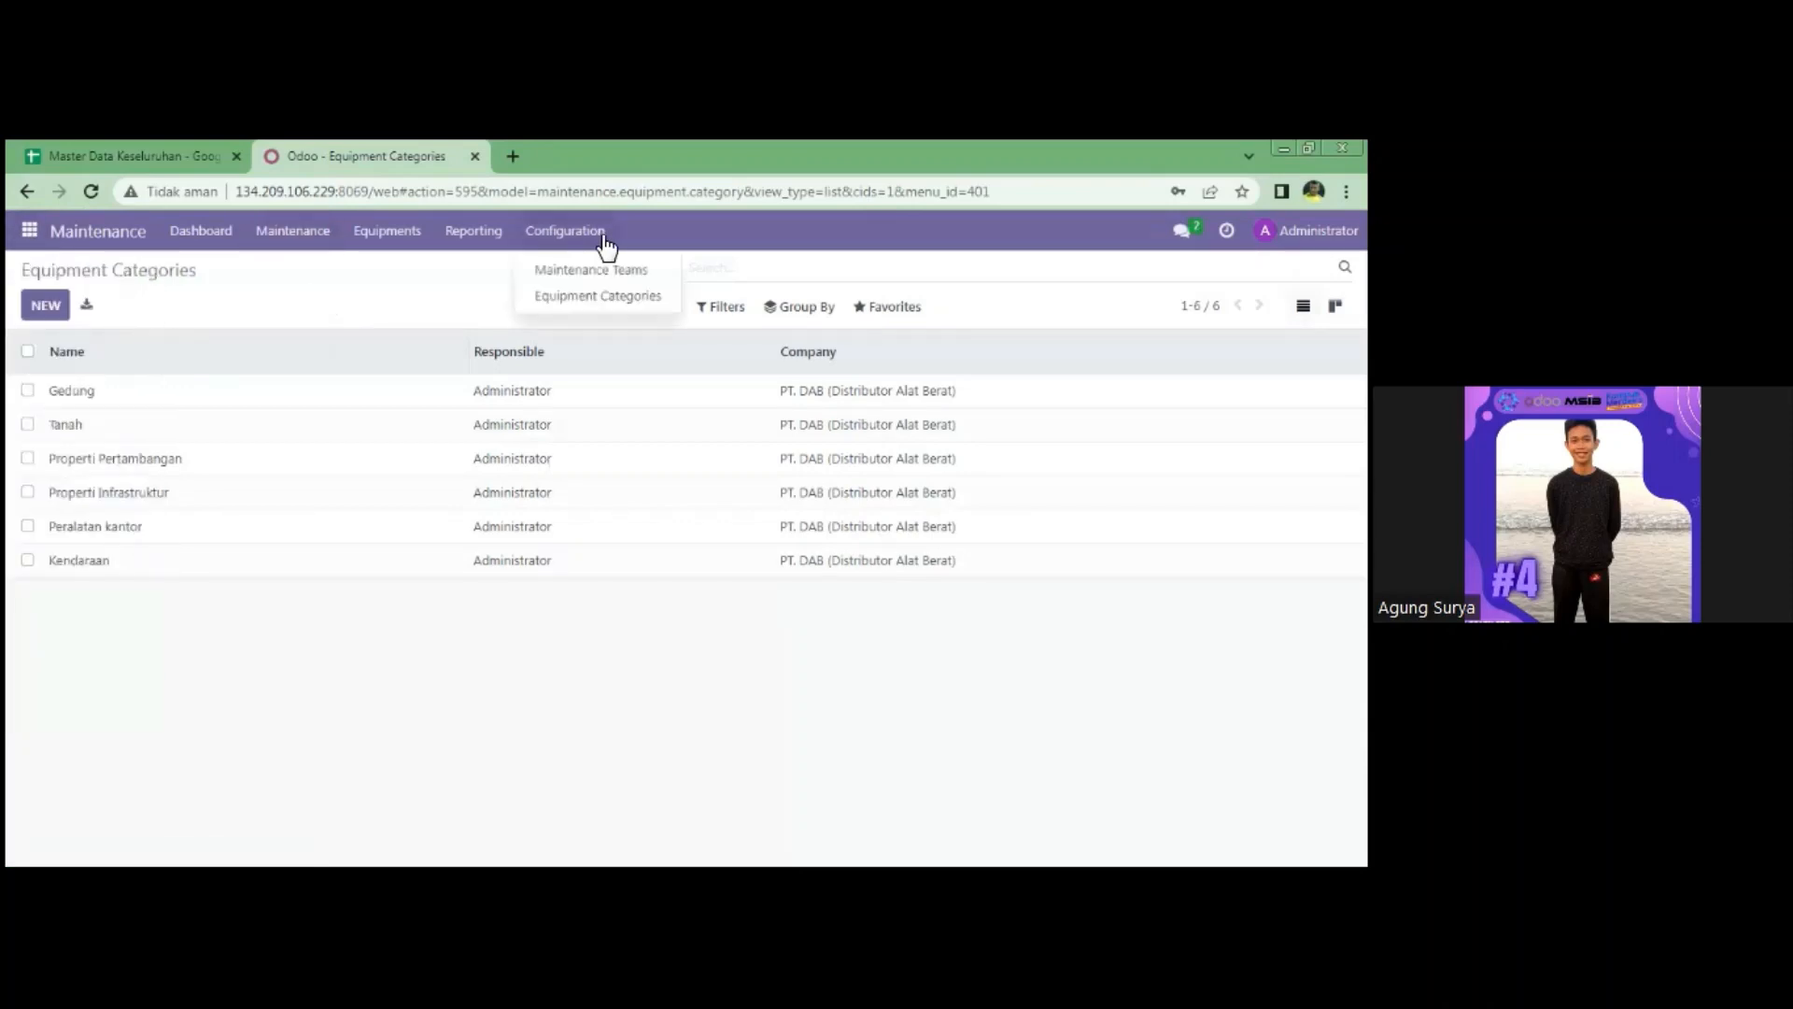
click(603, 301)
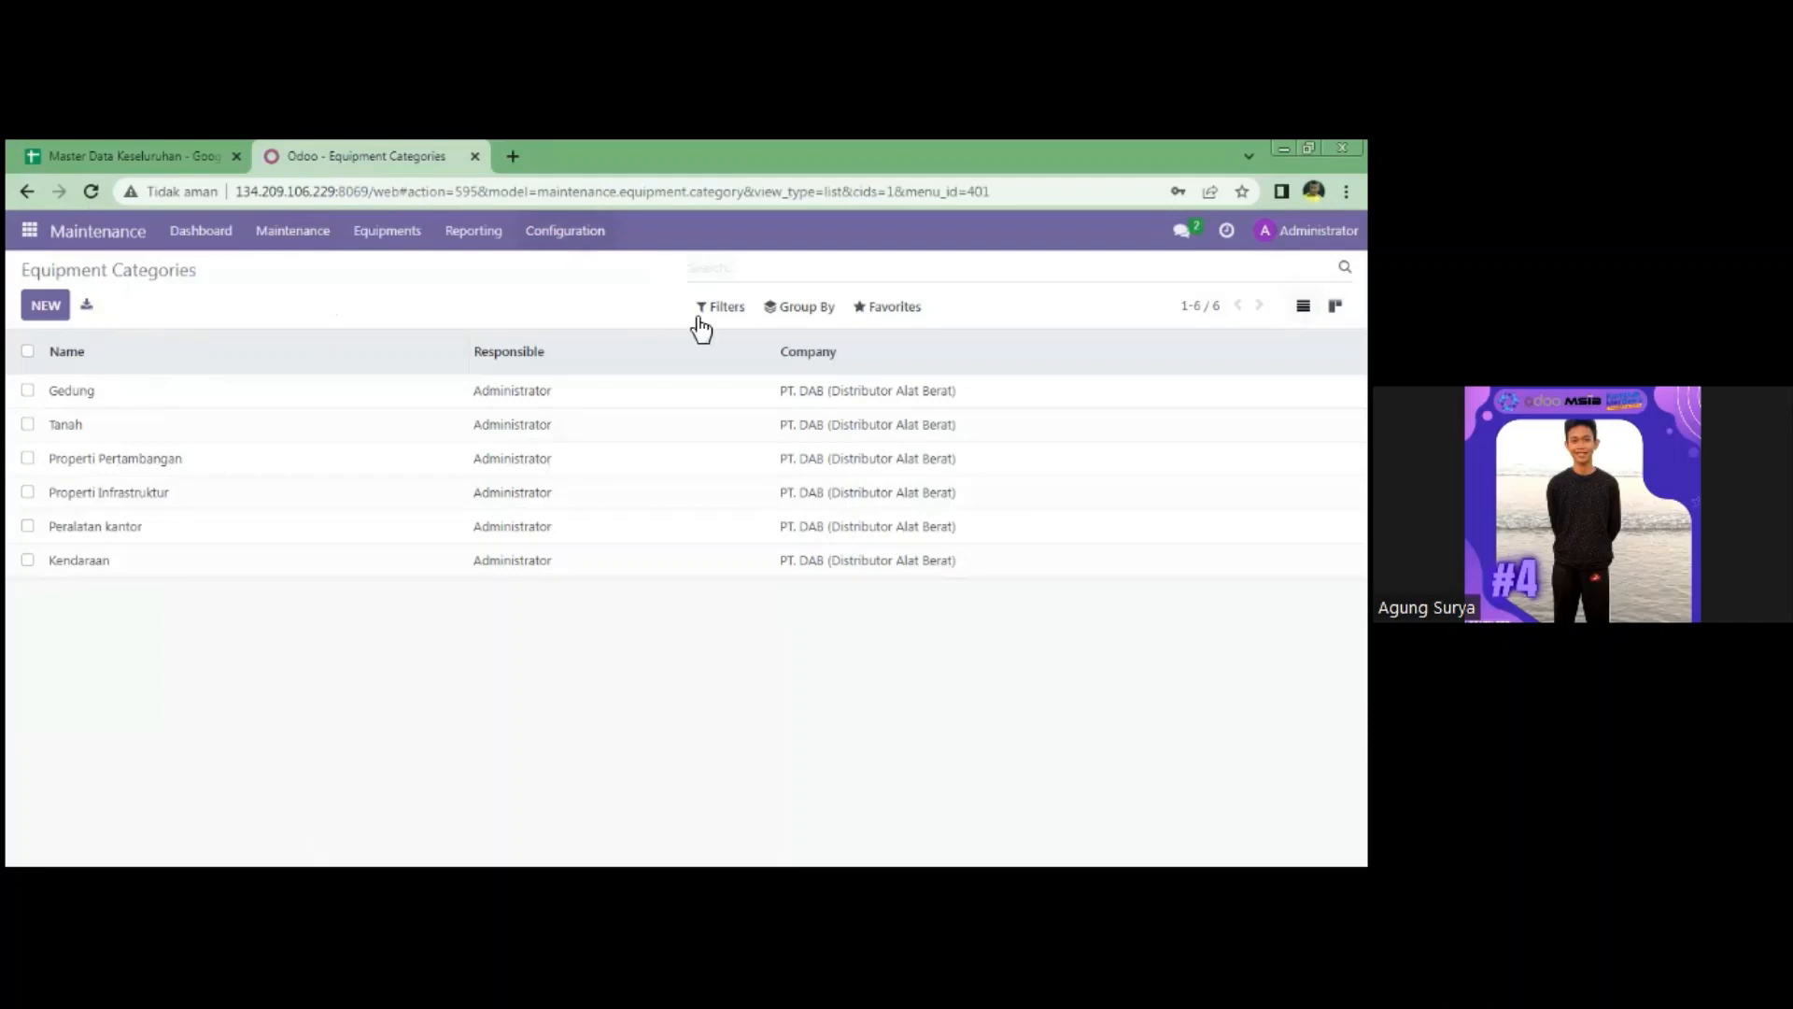
- Upload the Master Data Keseluruhan CSV file to the Equipment Categories record import, test it and cancel without importing
click(900, 313)
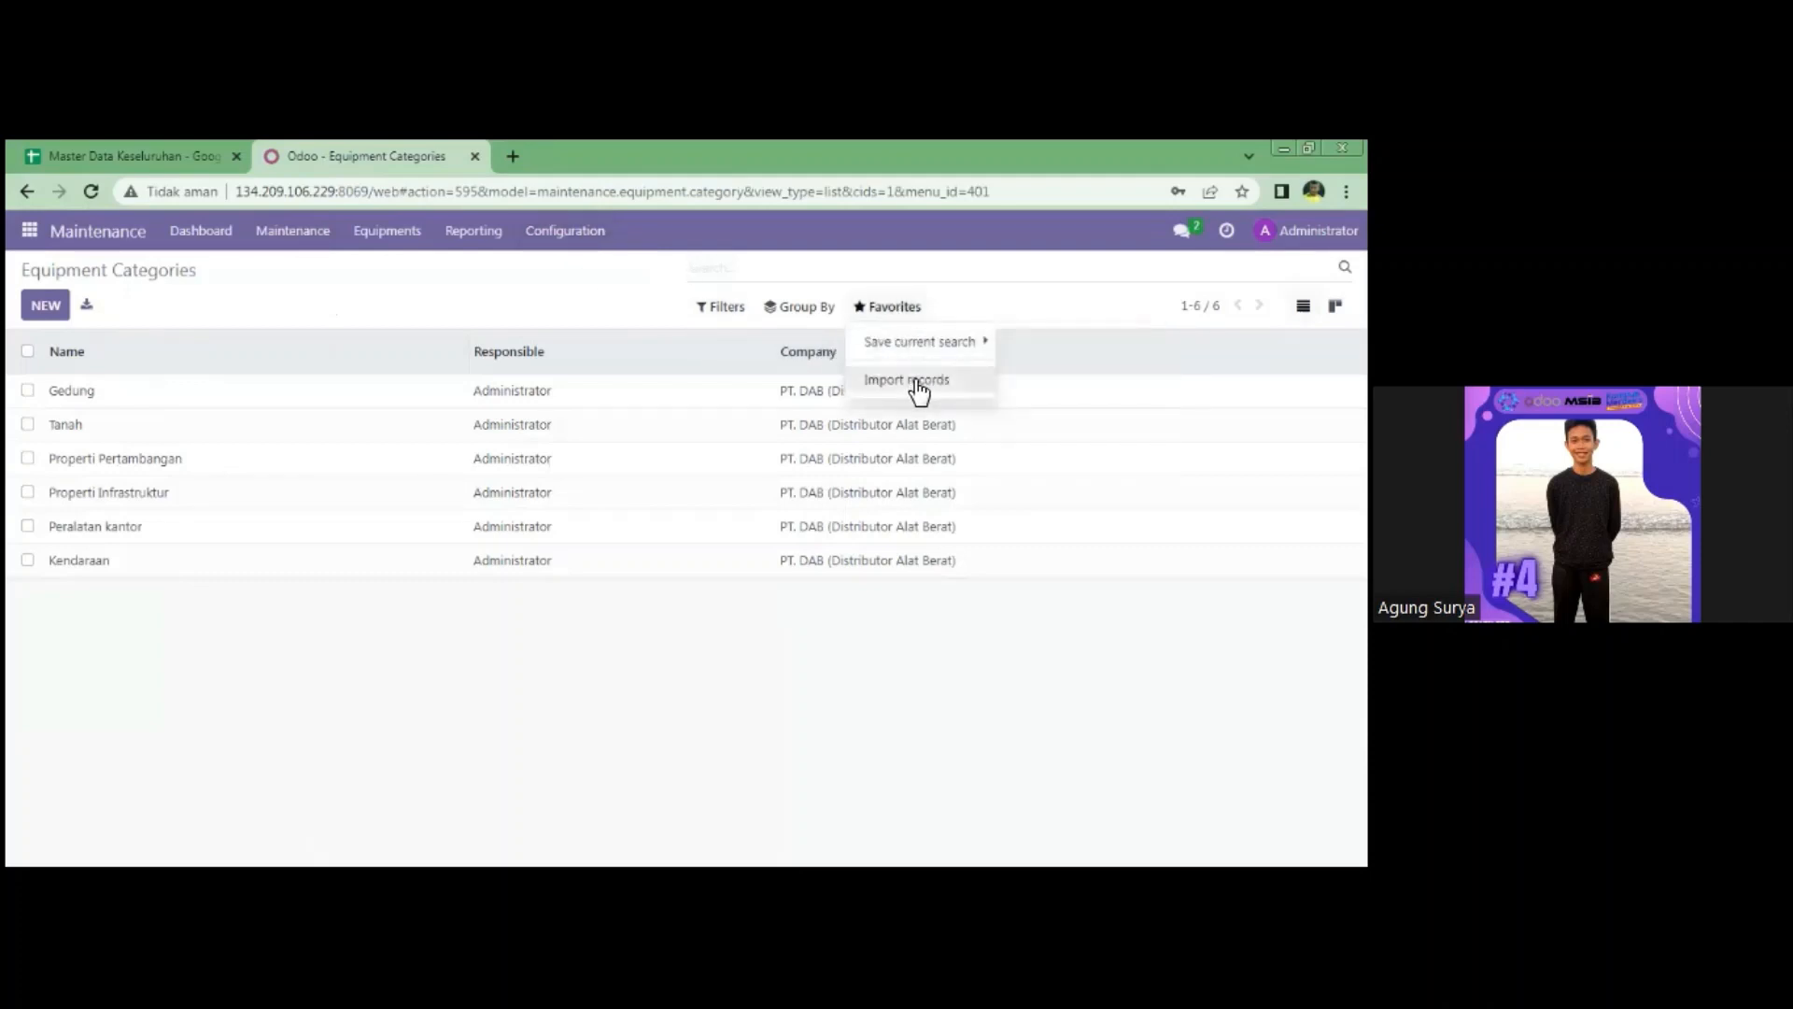
click(919, 391)
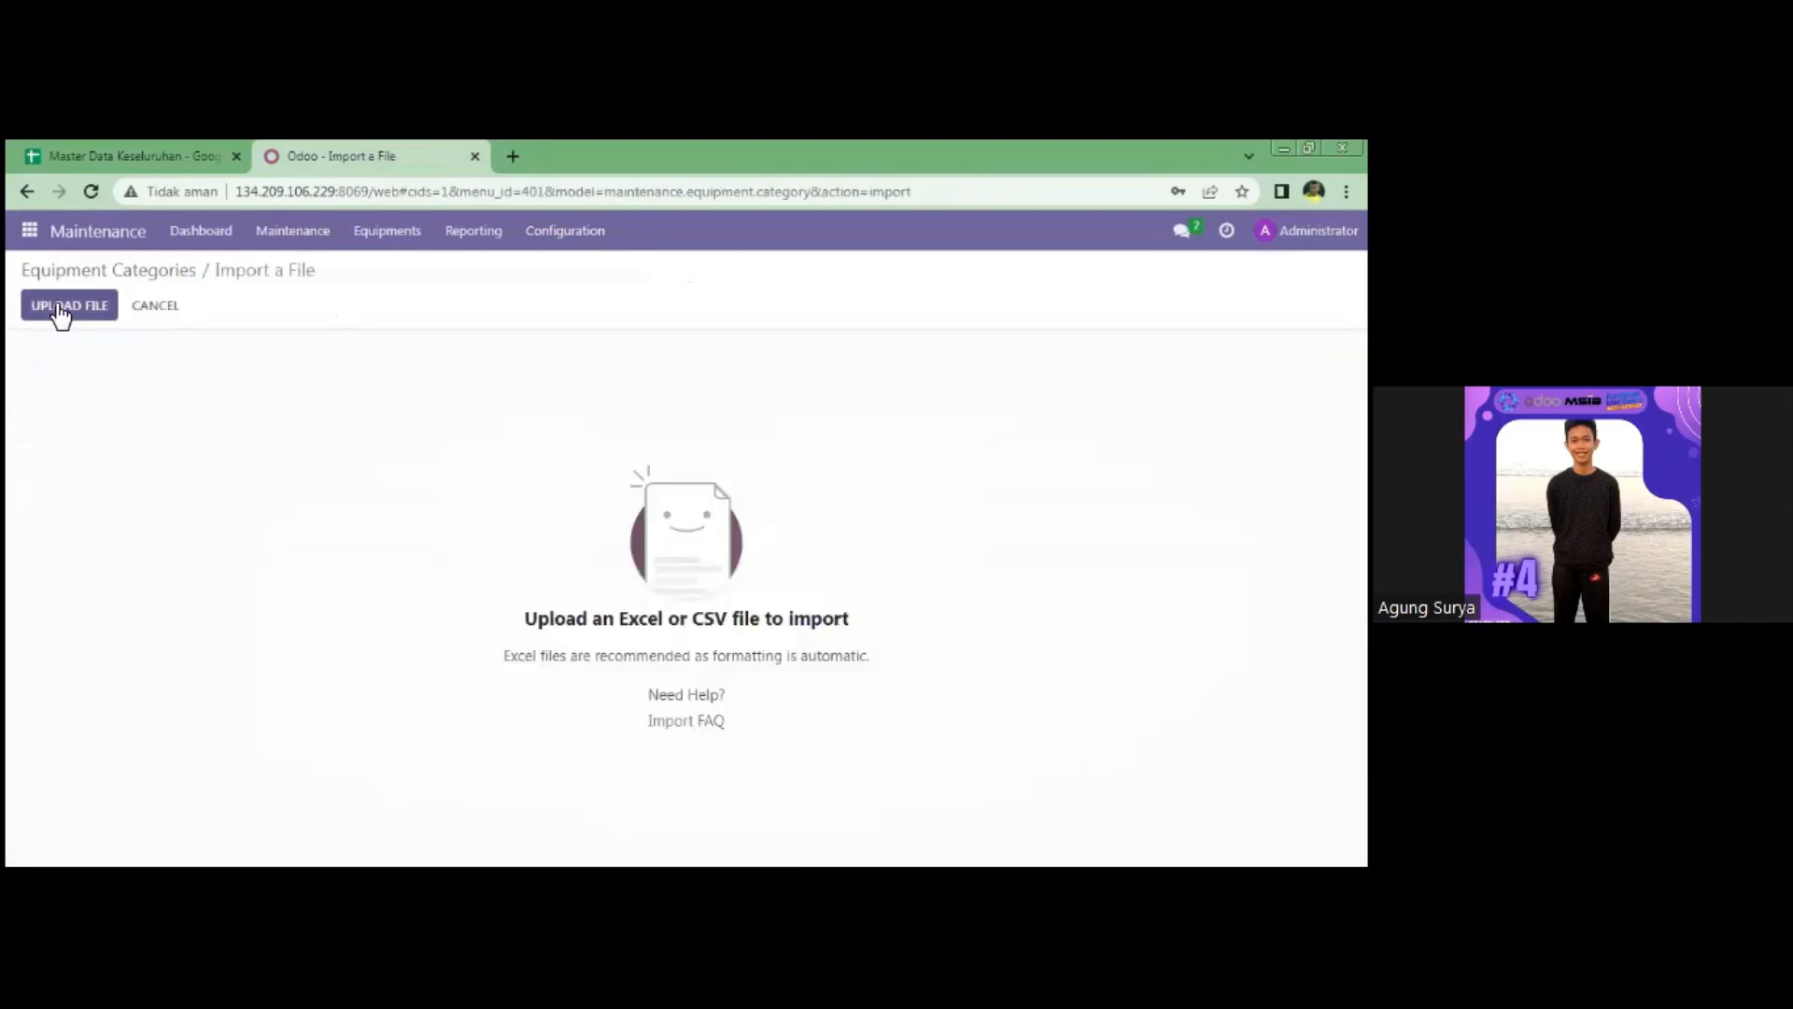
click(61, 313)
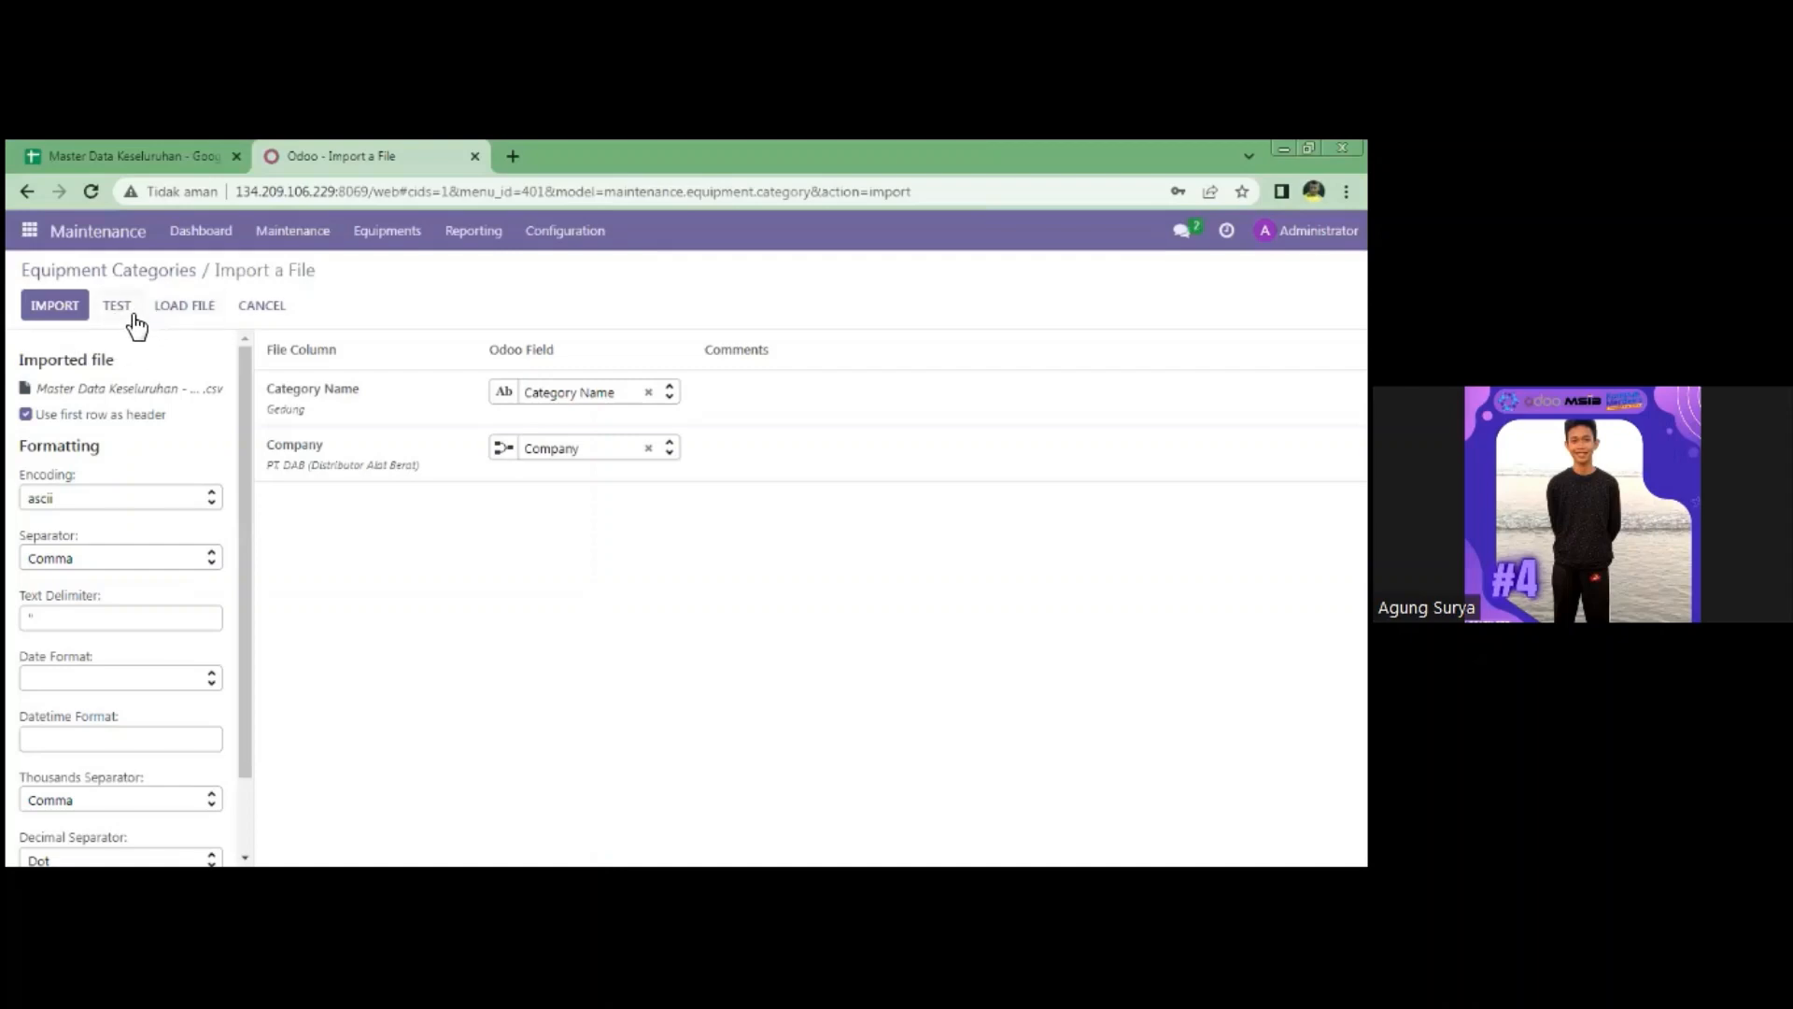
click(131, 313)
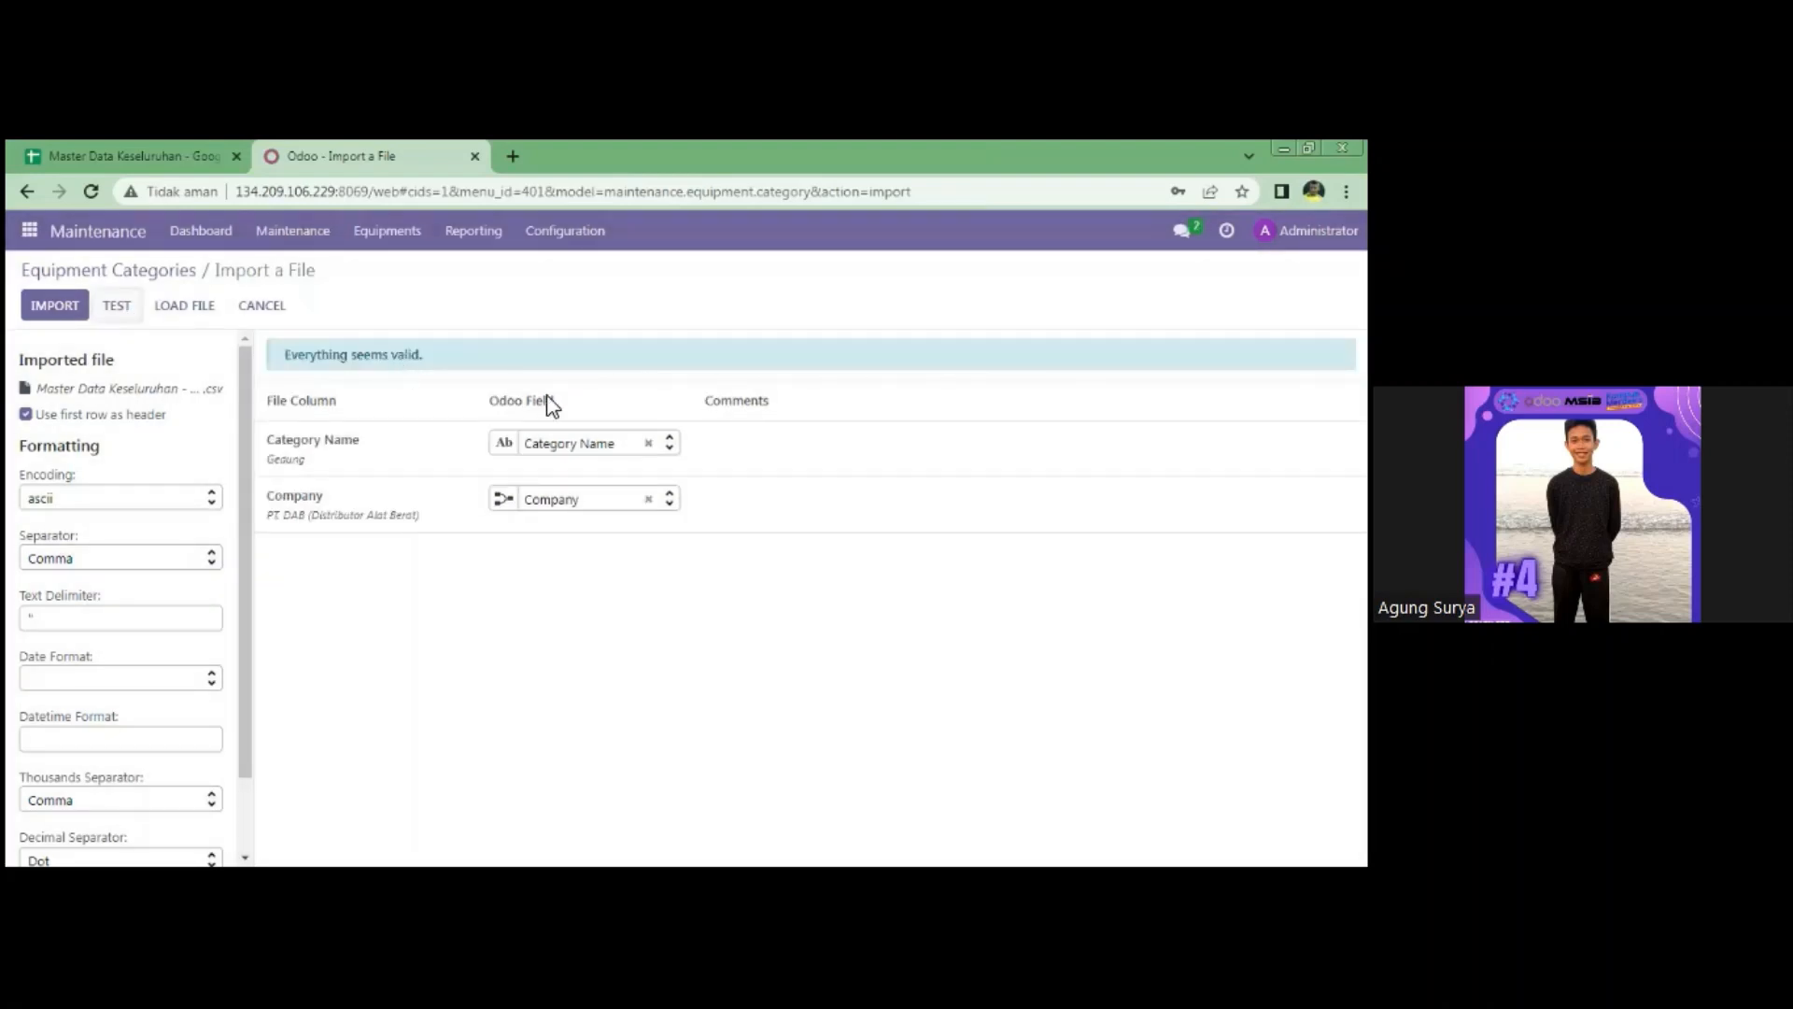
click(280, 309)
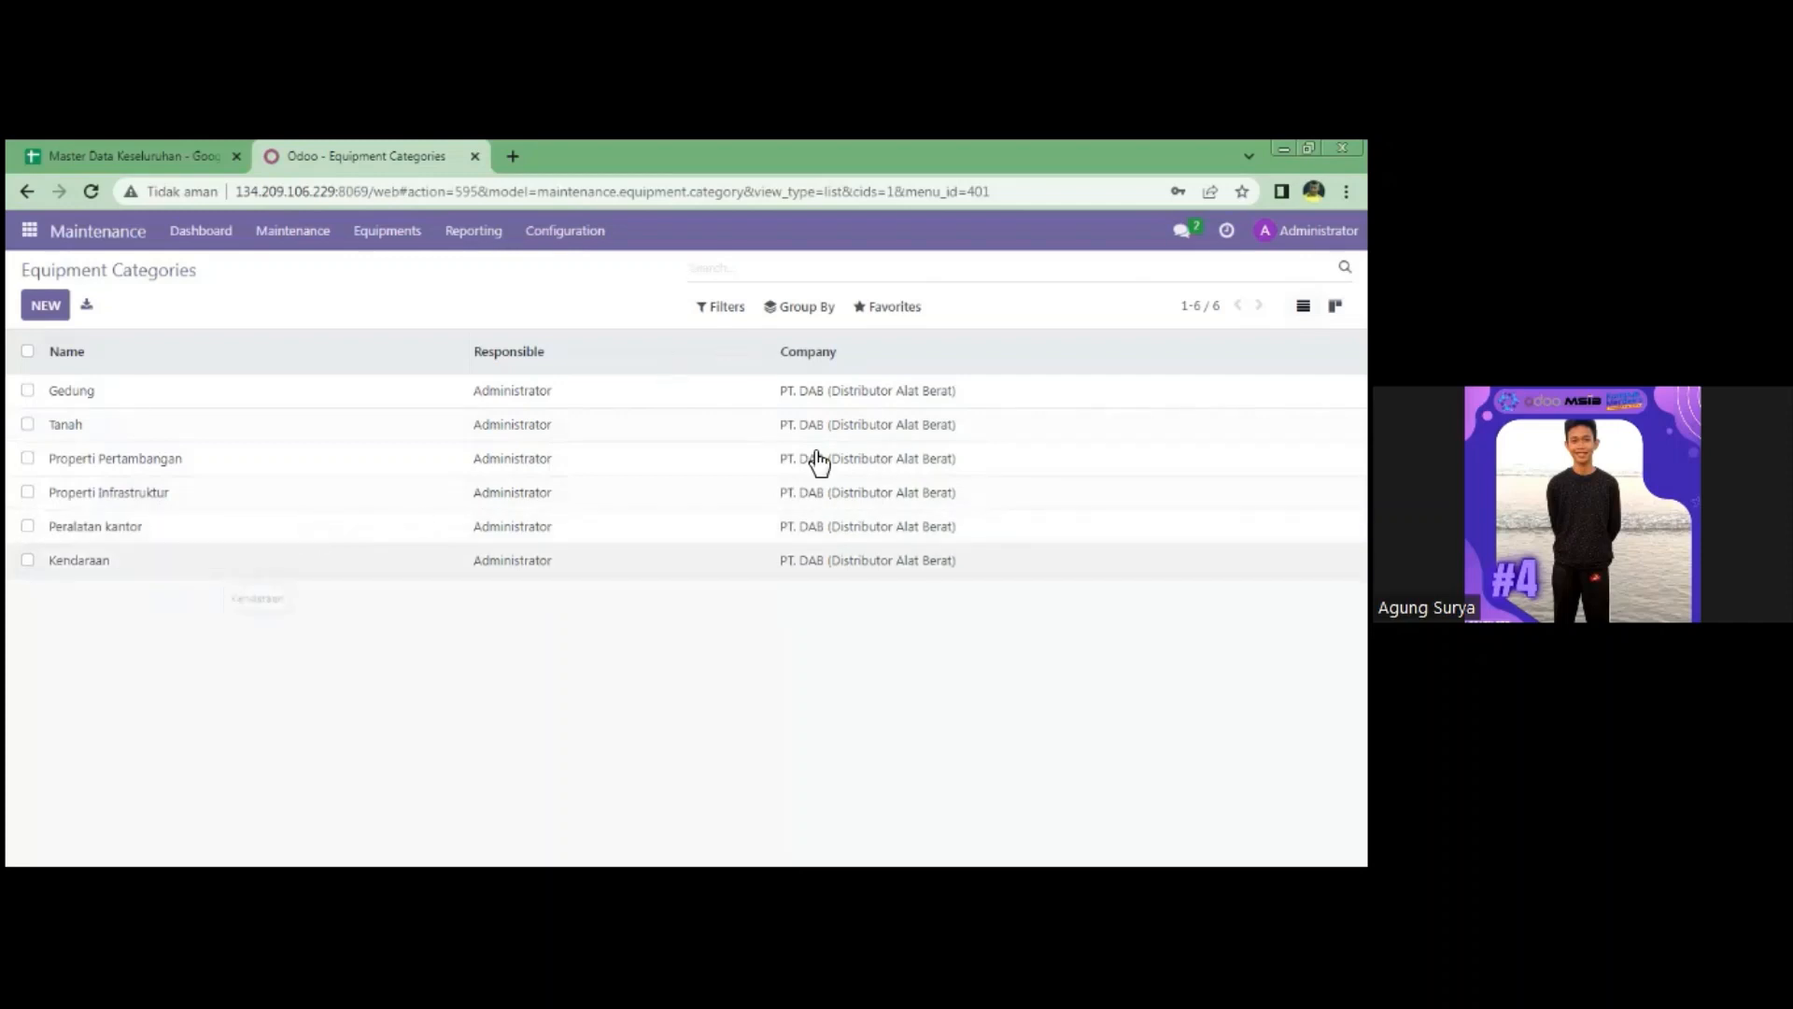
- Return to Master Data Keseluruhan, open the Maintenance Team sheet and show its download formats without downloading a file
click(159, 142)
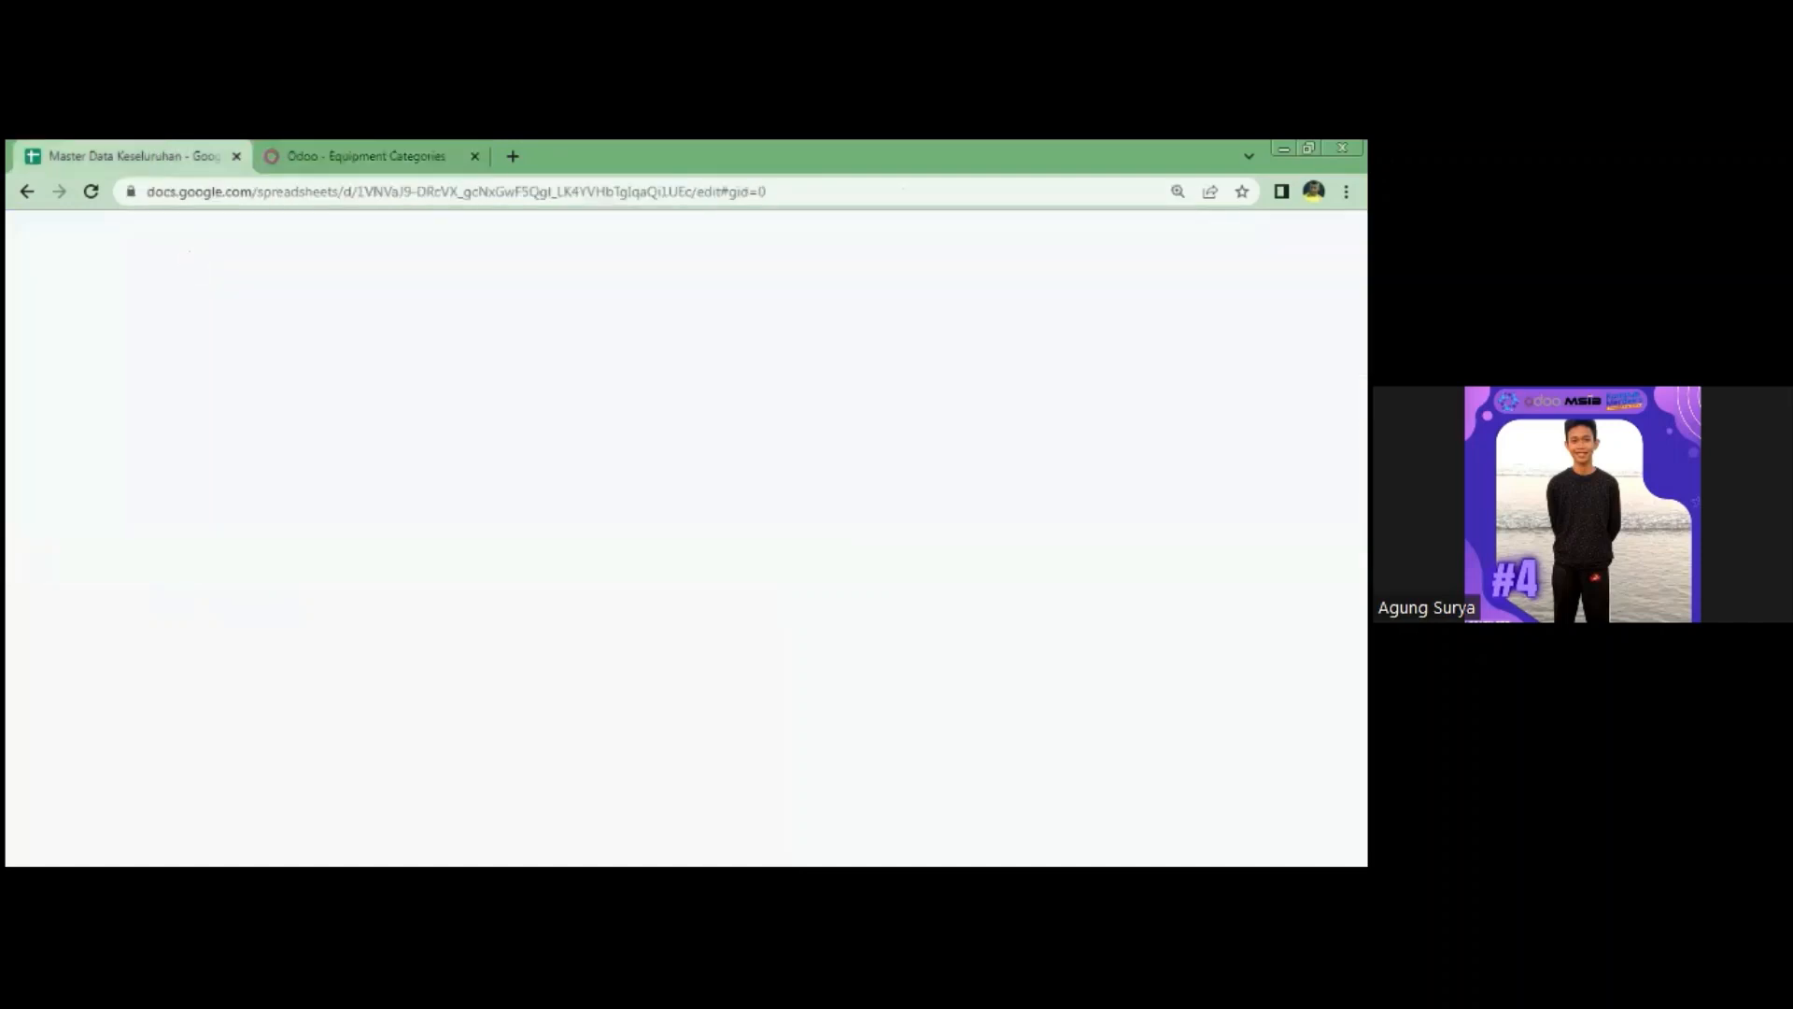
click(434, 843)
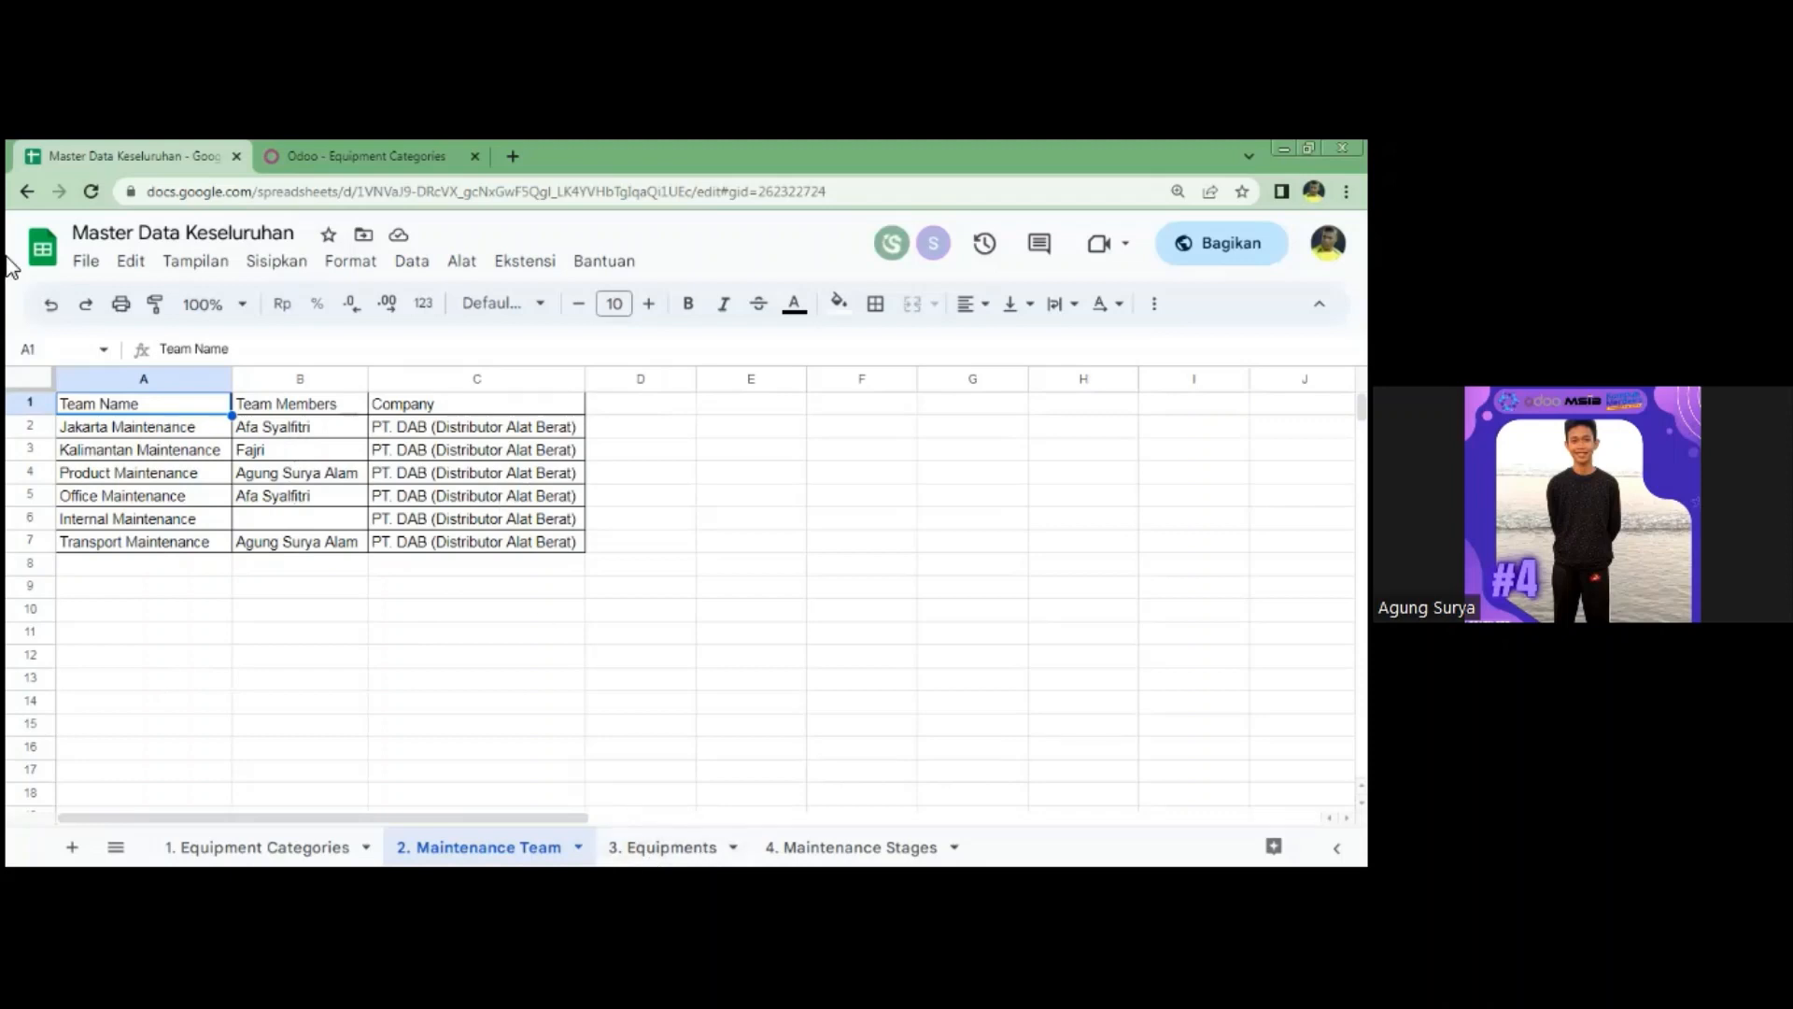
click(97, 269)
mouse_move(271, 544)
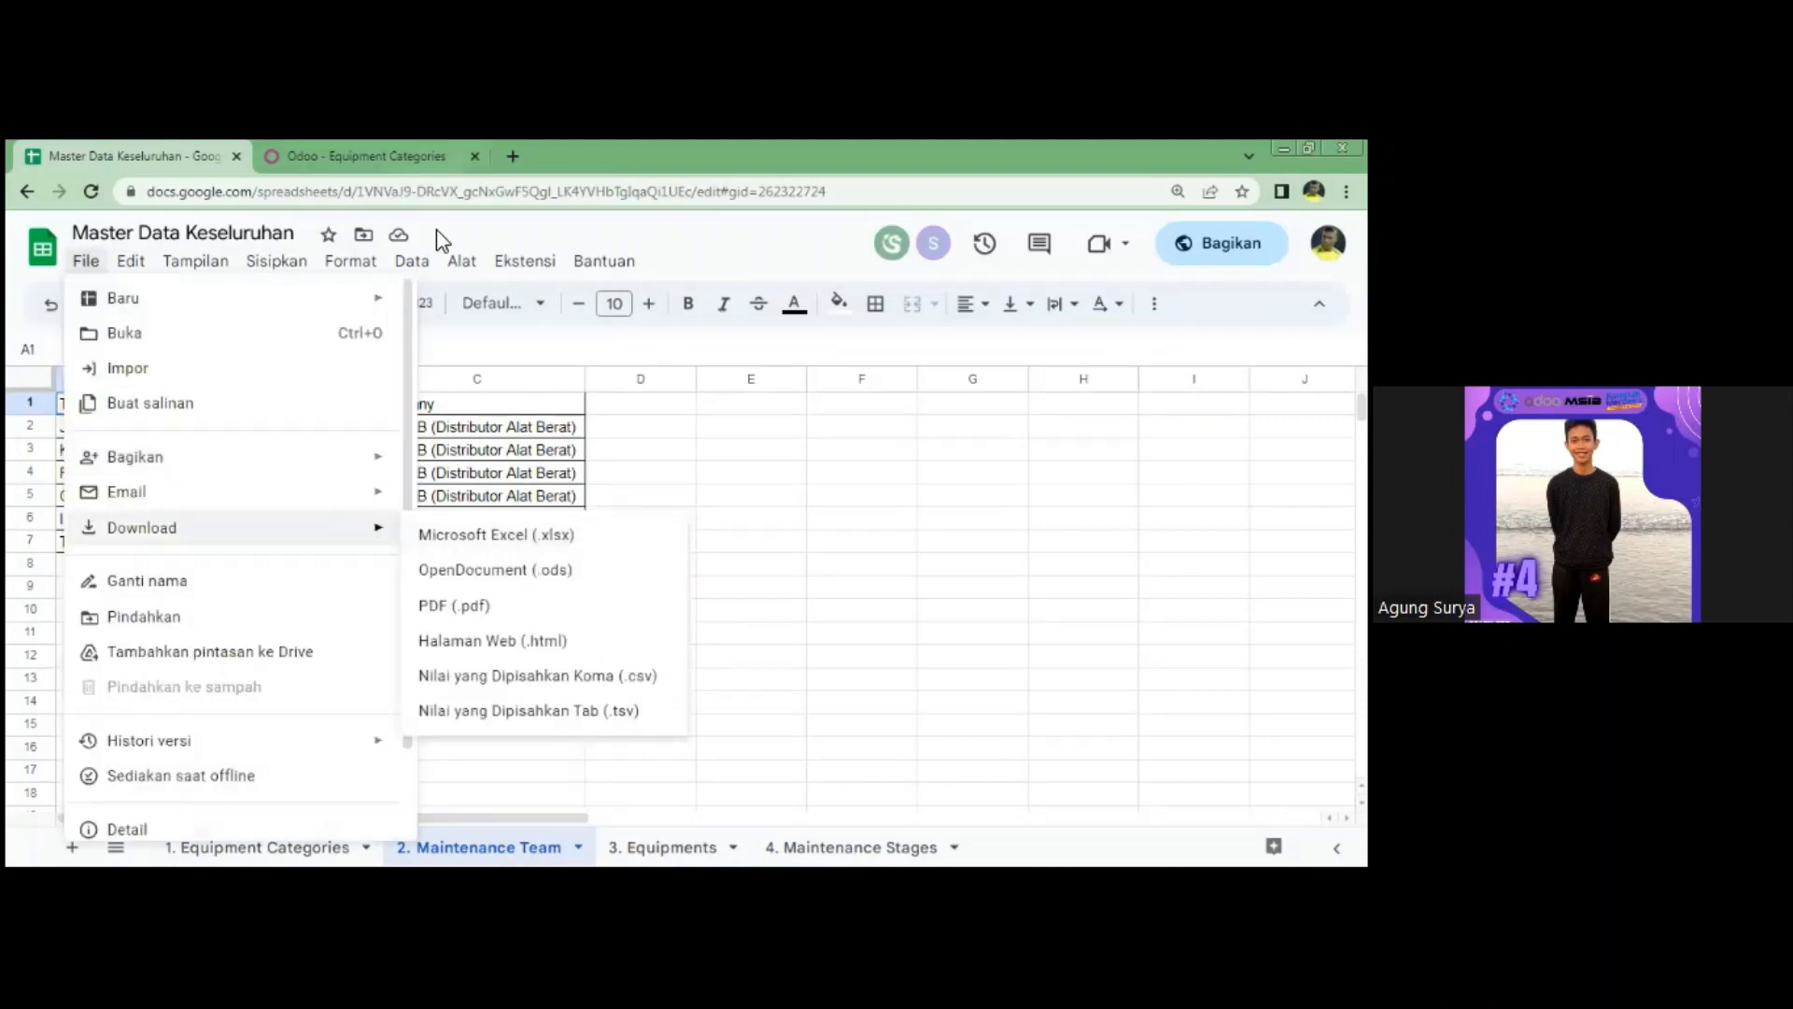
- Switch to Odoo Maintenance and open the Maintenance Teams list
click(358, 155)
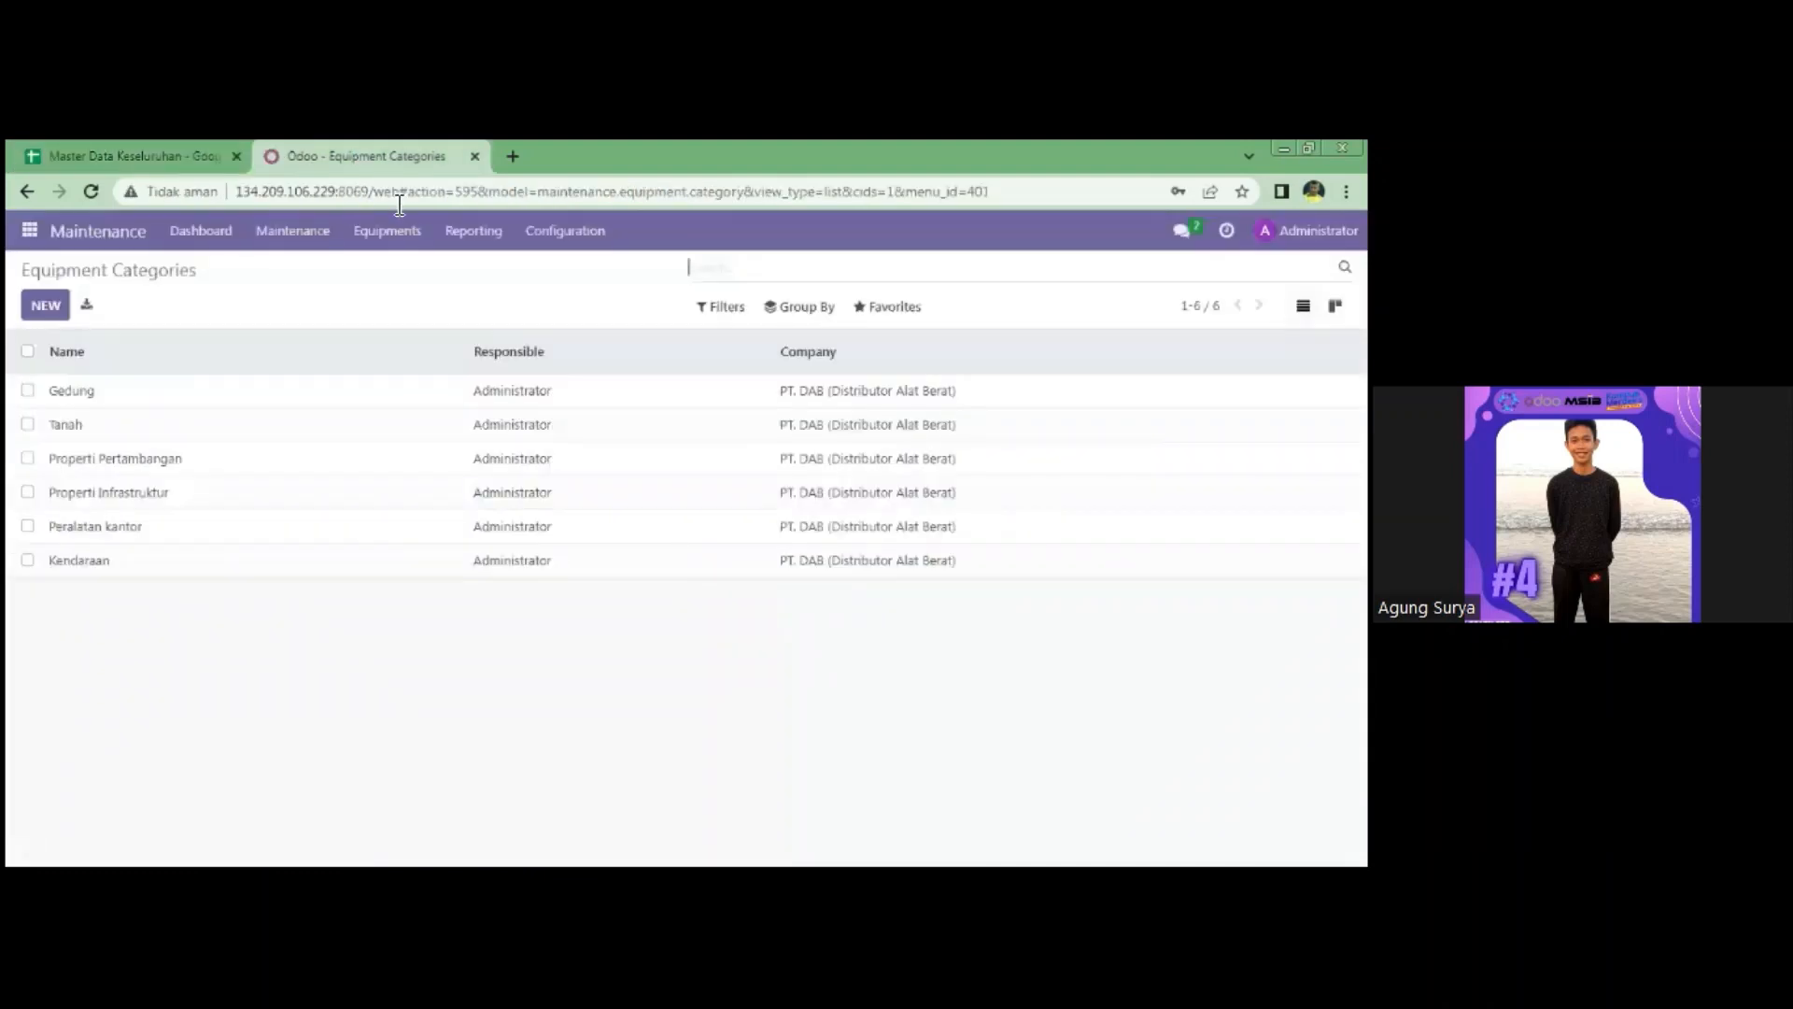
click(572, 239)
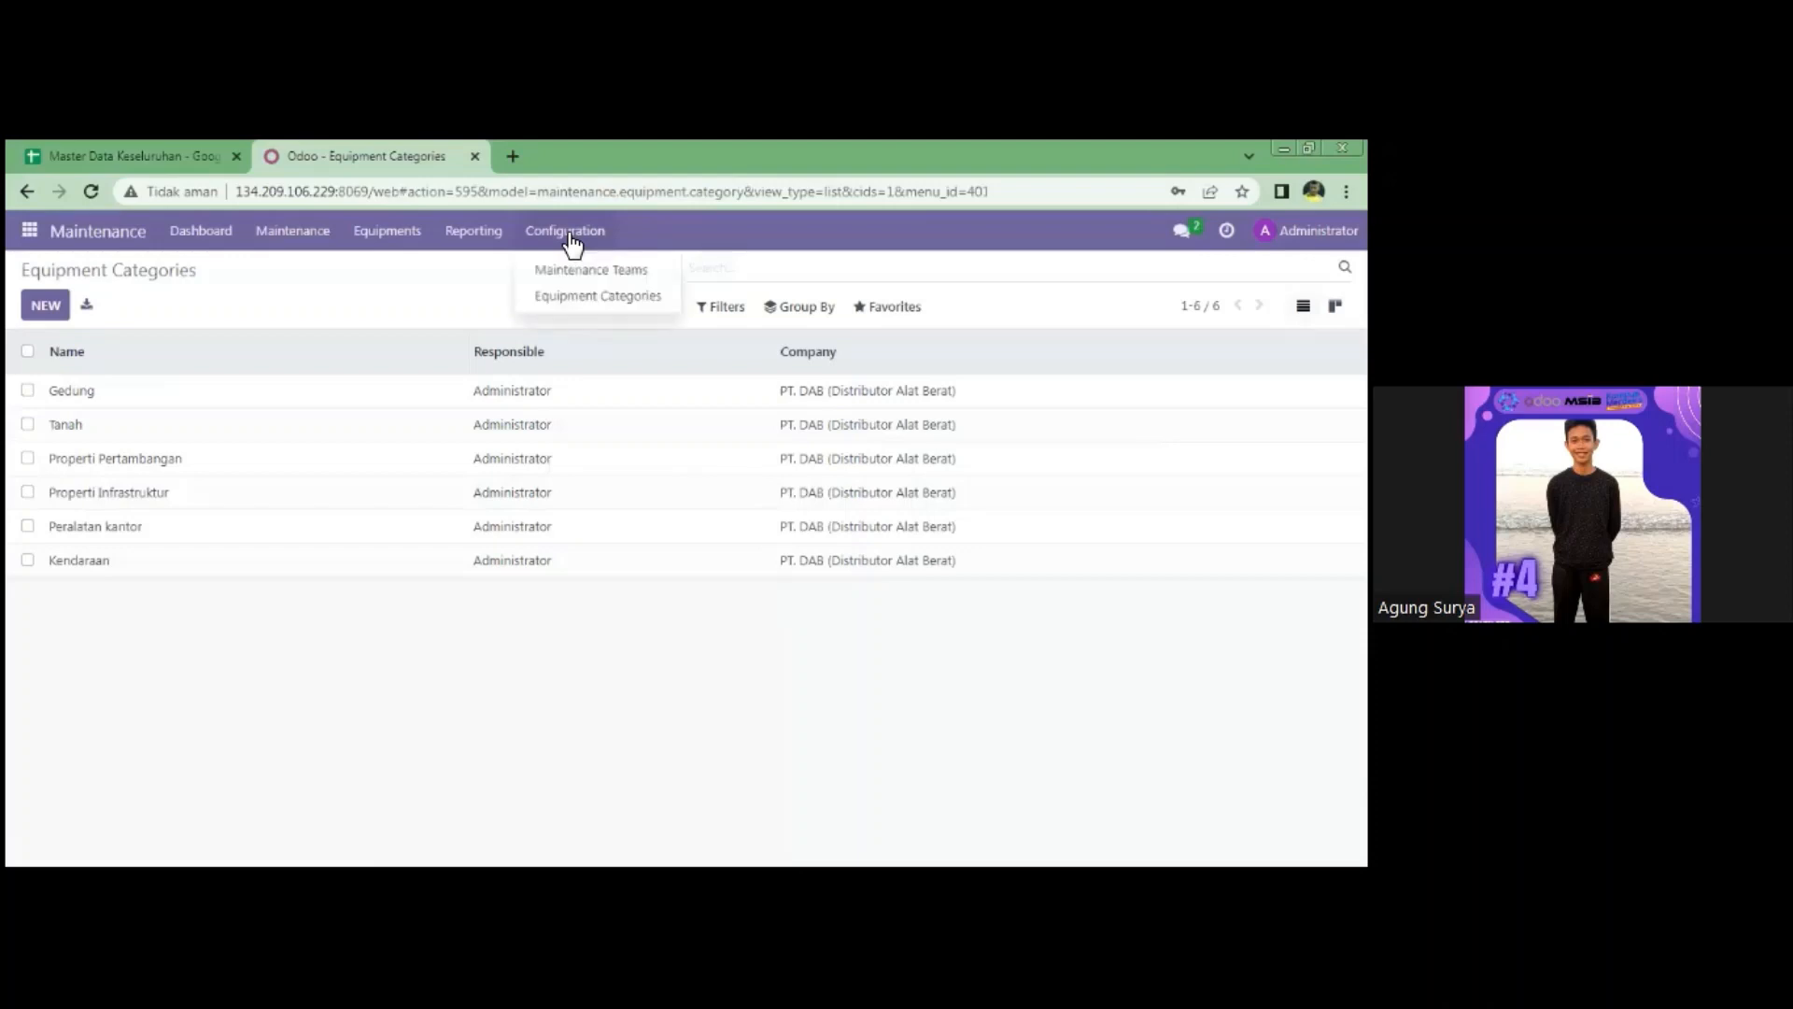
click(644, 273)
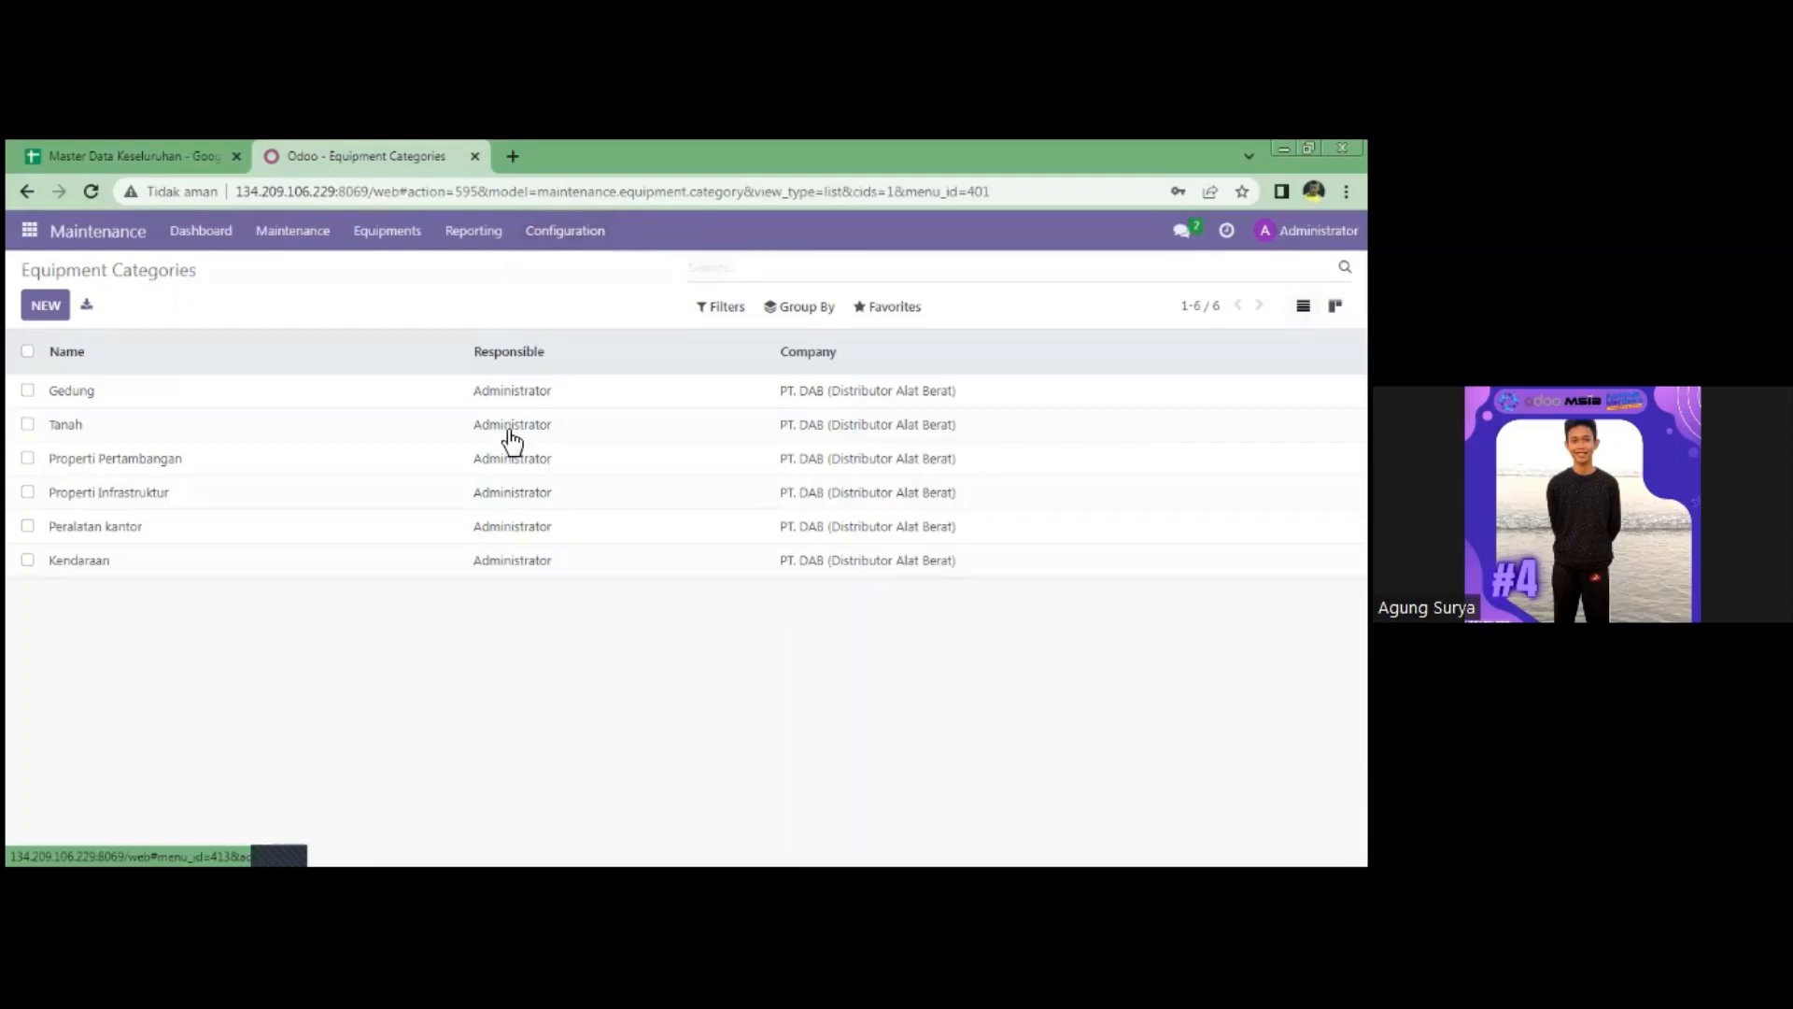
- Upload the CSV file Master Data Keseluruhan - 2. Maintenance Team to the Teams record import
click(899, 311)
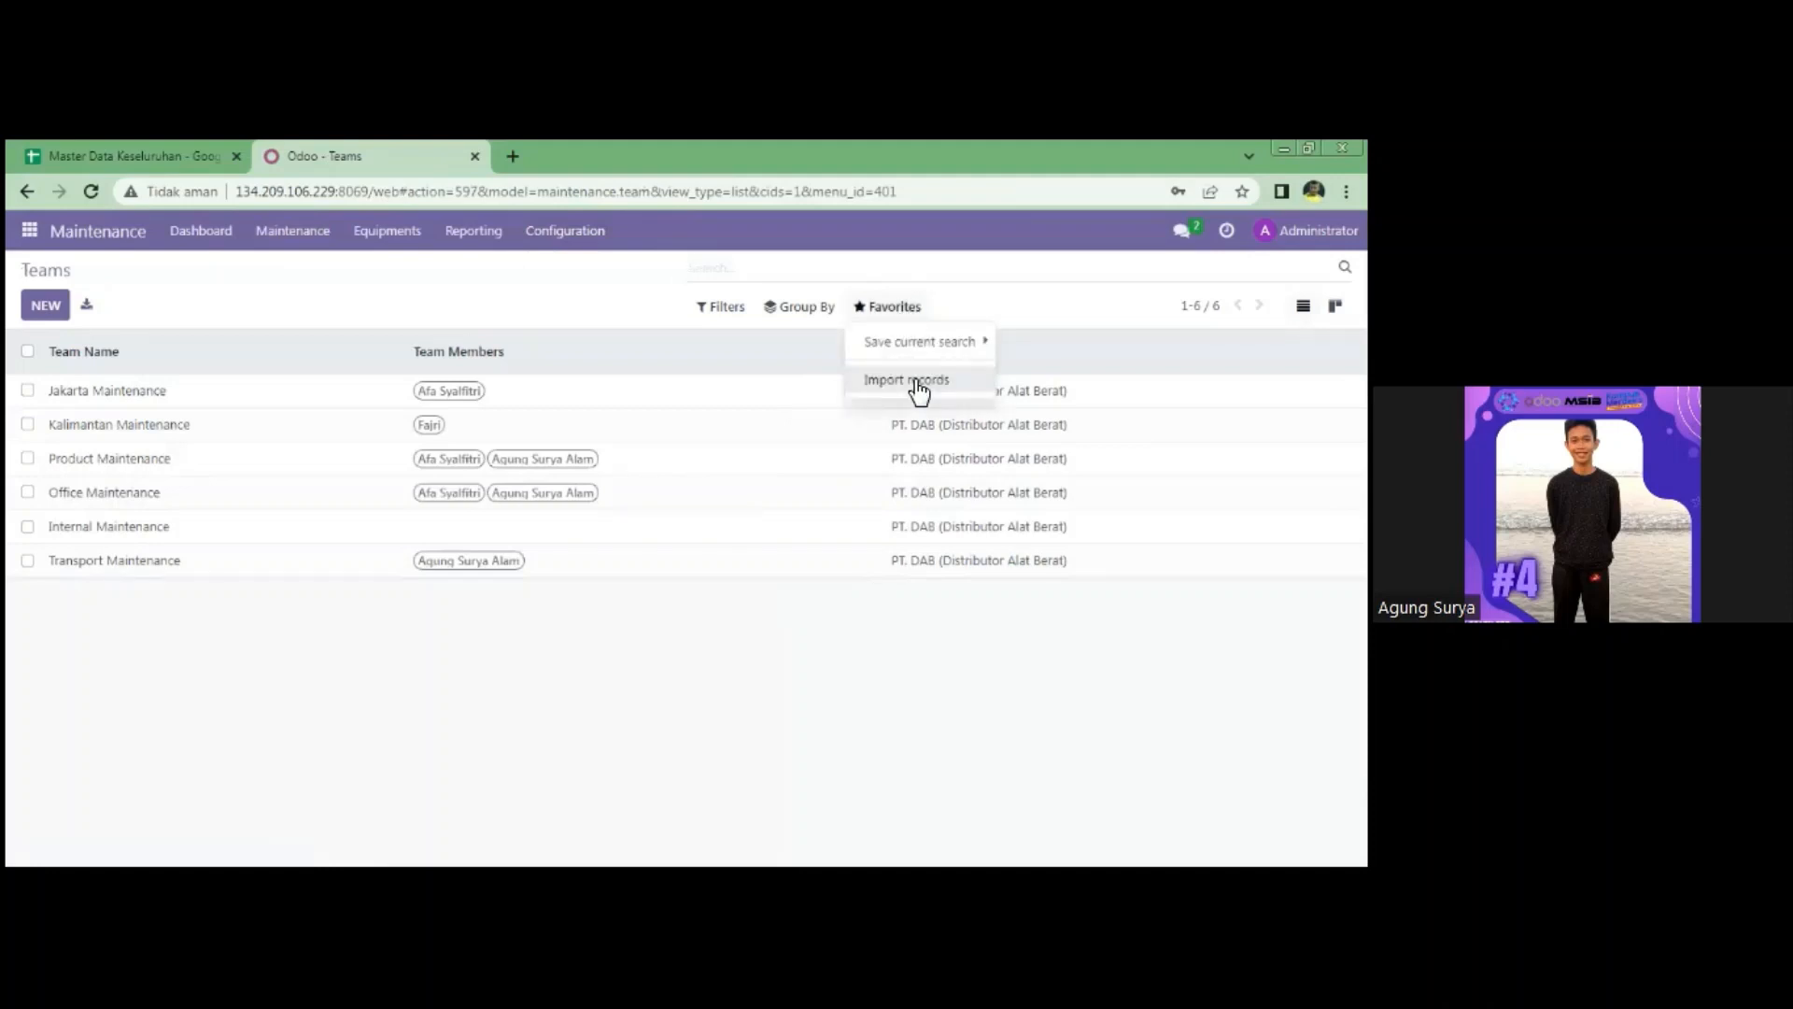
click(918, 382)
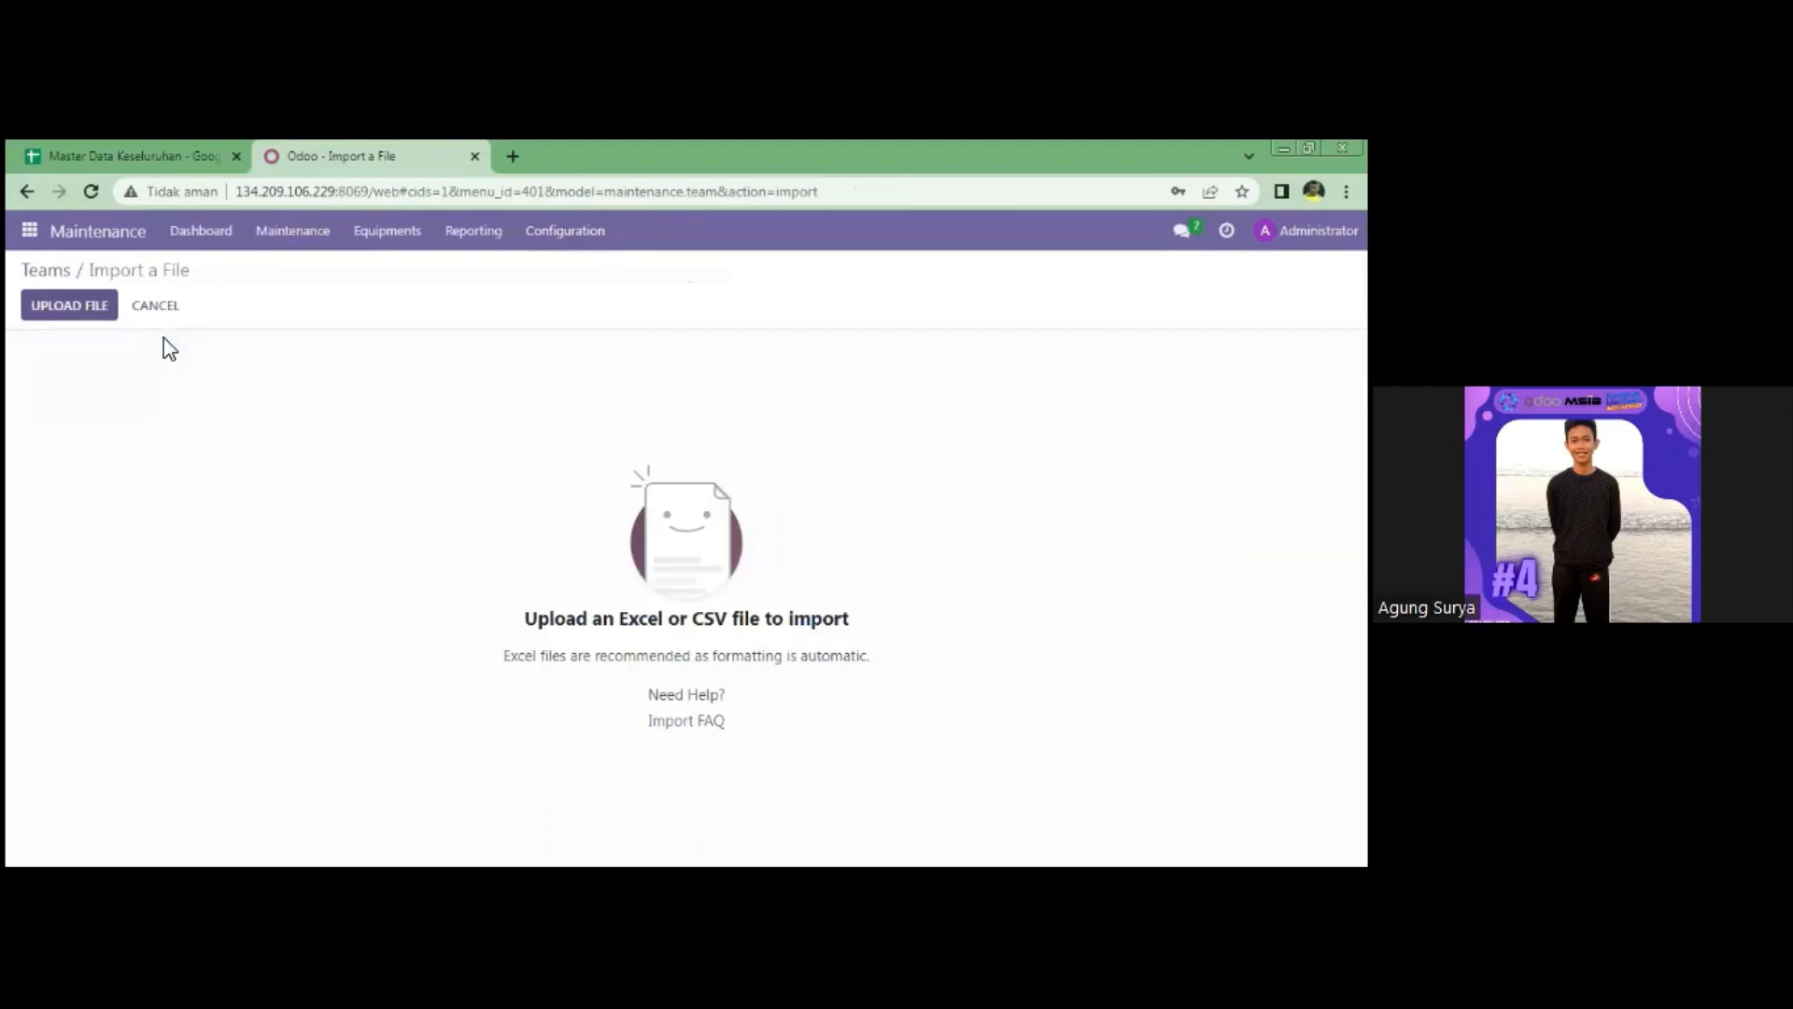
click(79, 308)
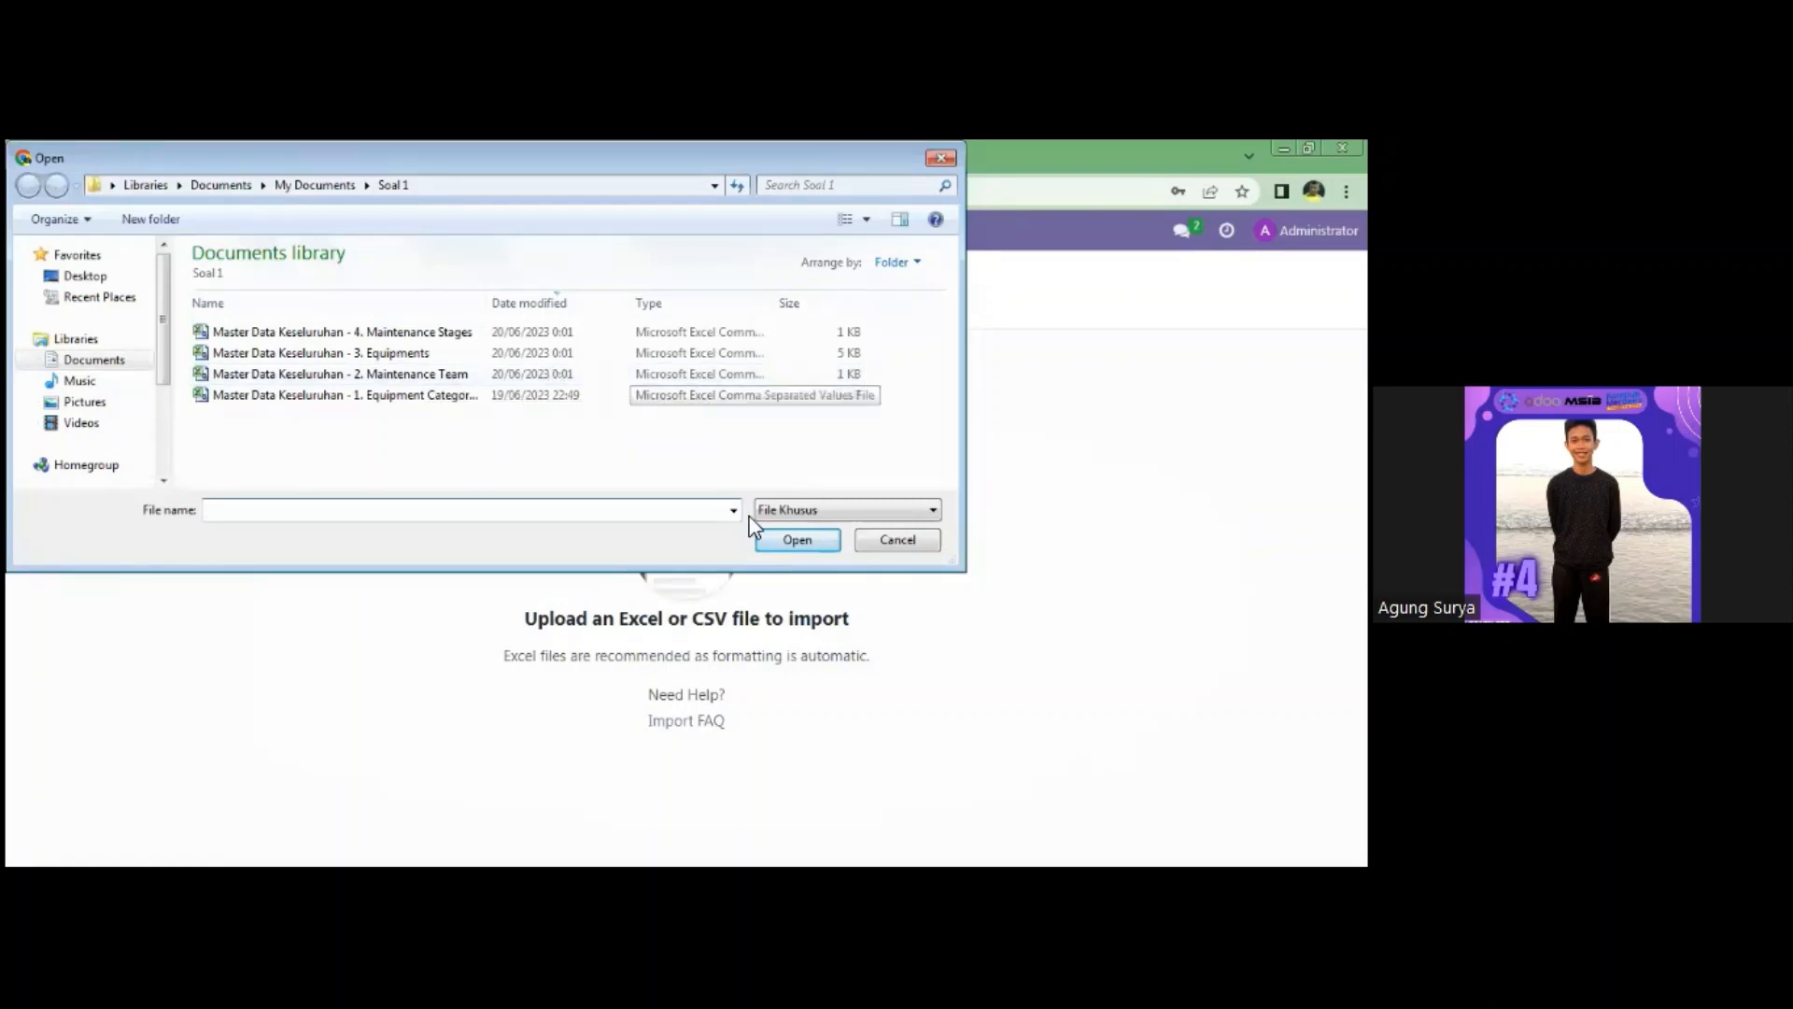
click(699, 381)
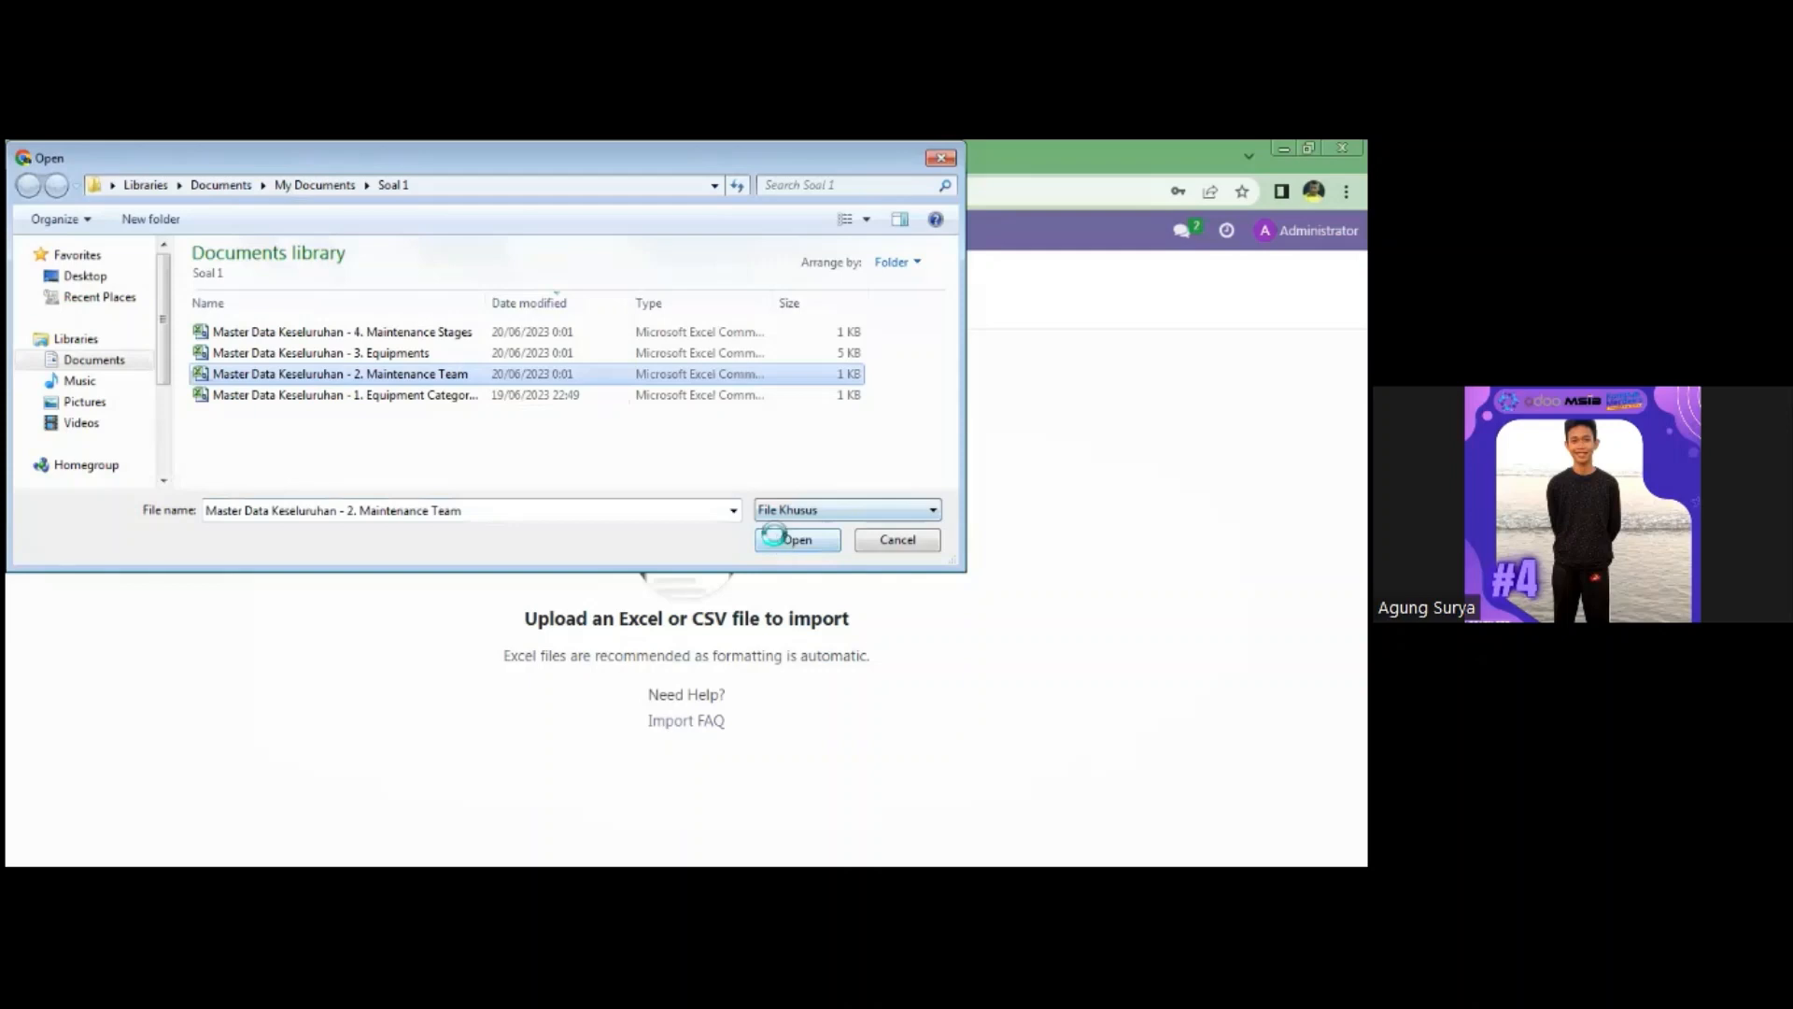
click(784, 540)
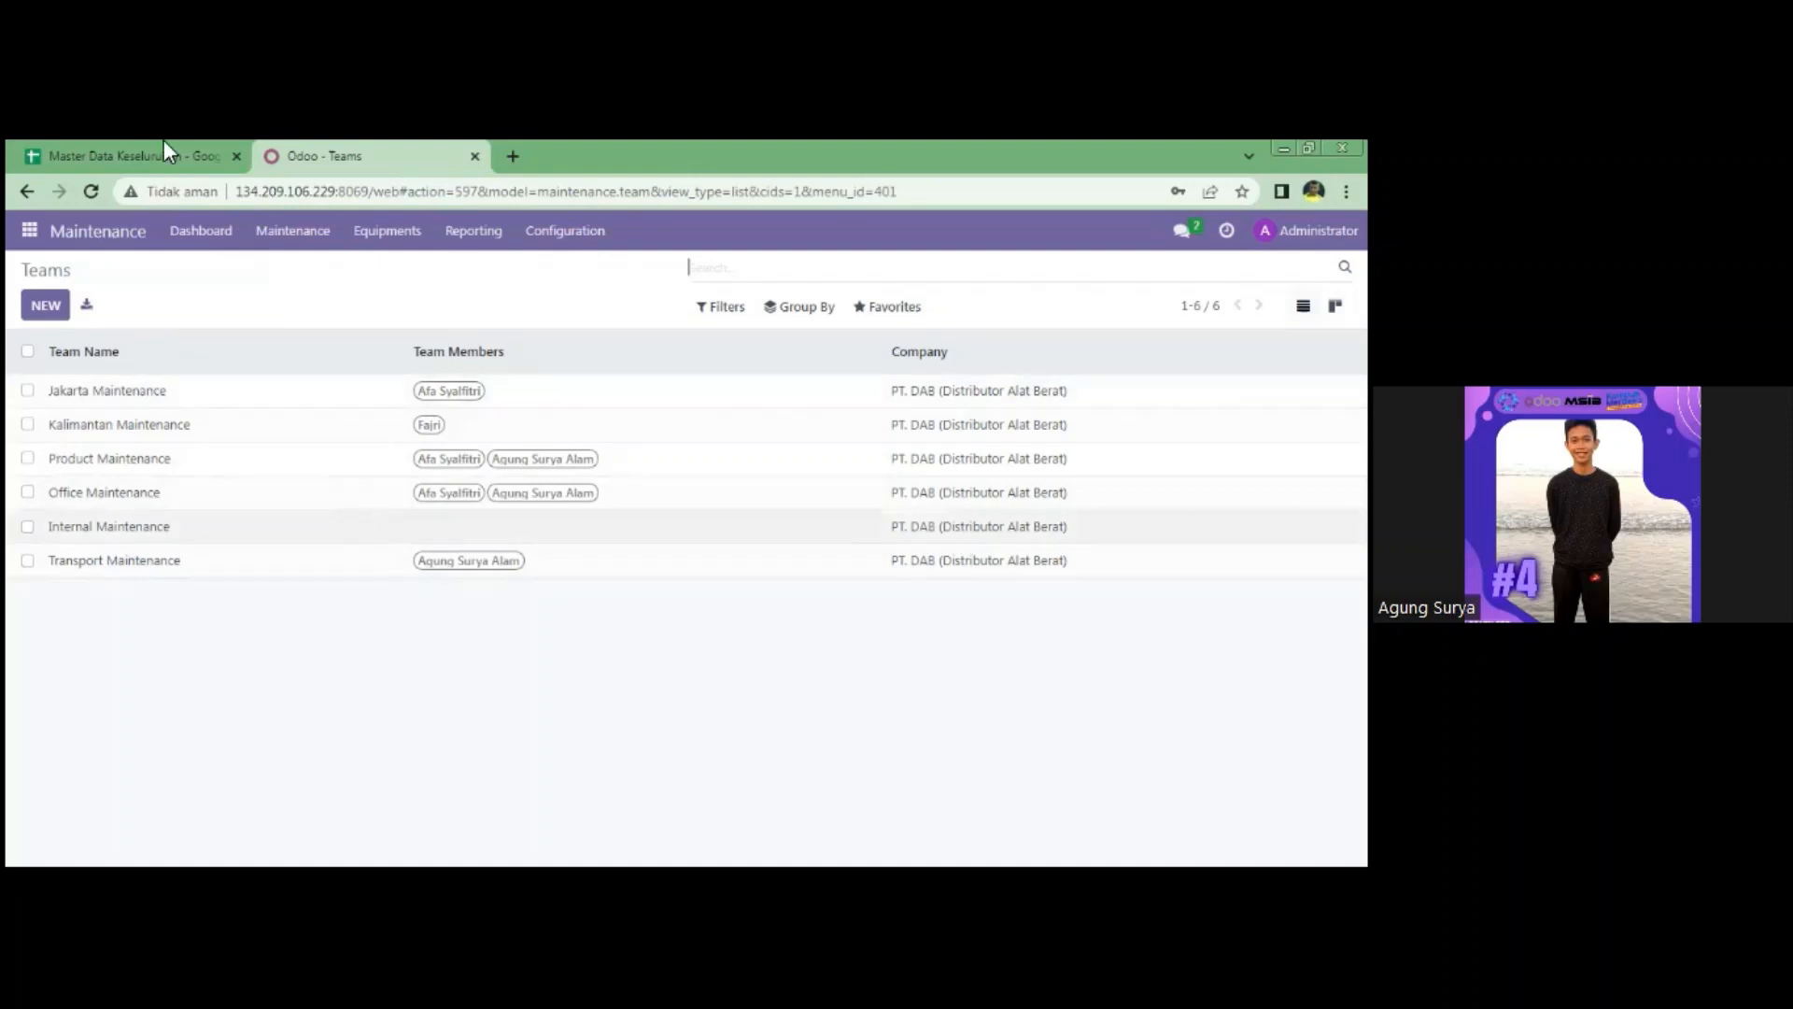
- Return to Master Data Keseluruhan, review the rows of the Equipments sheet and bring up its download options without downloading a file
click(228, 164)
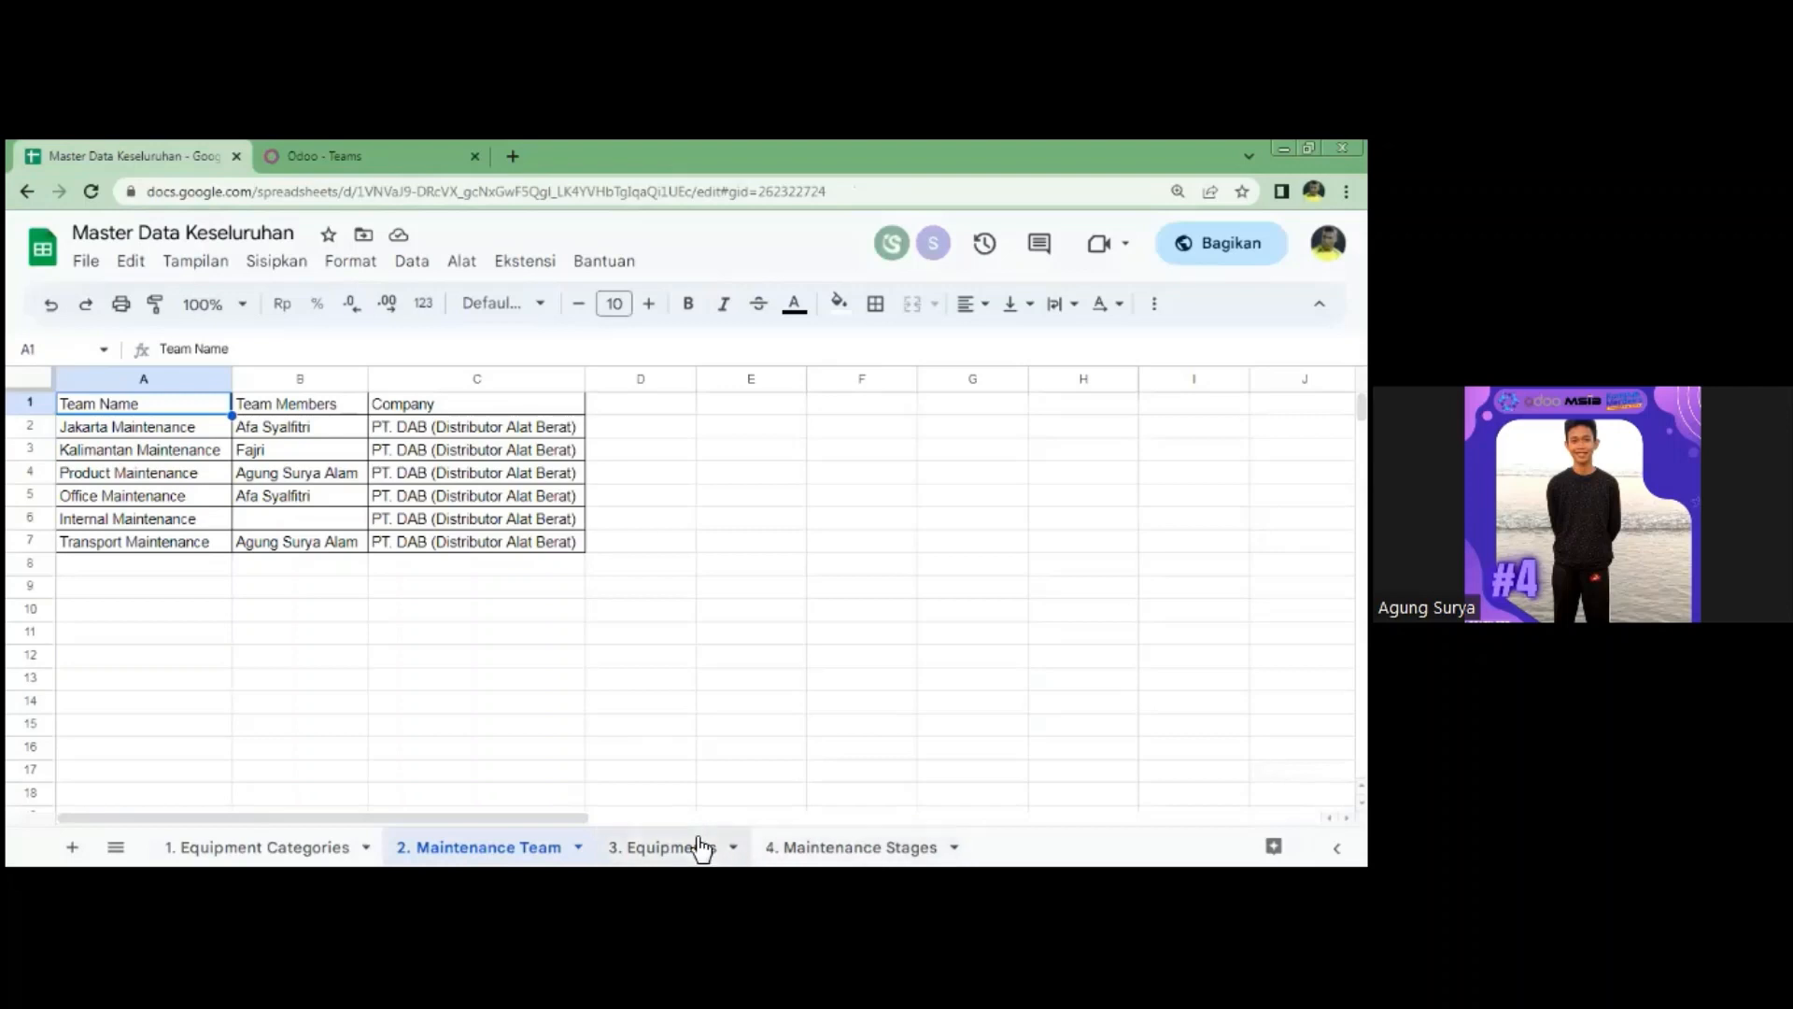
click(700, 847)
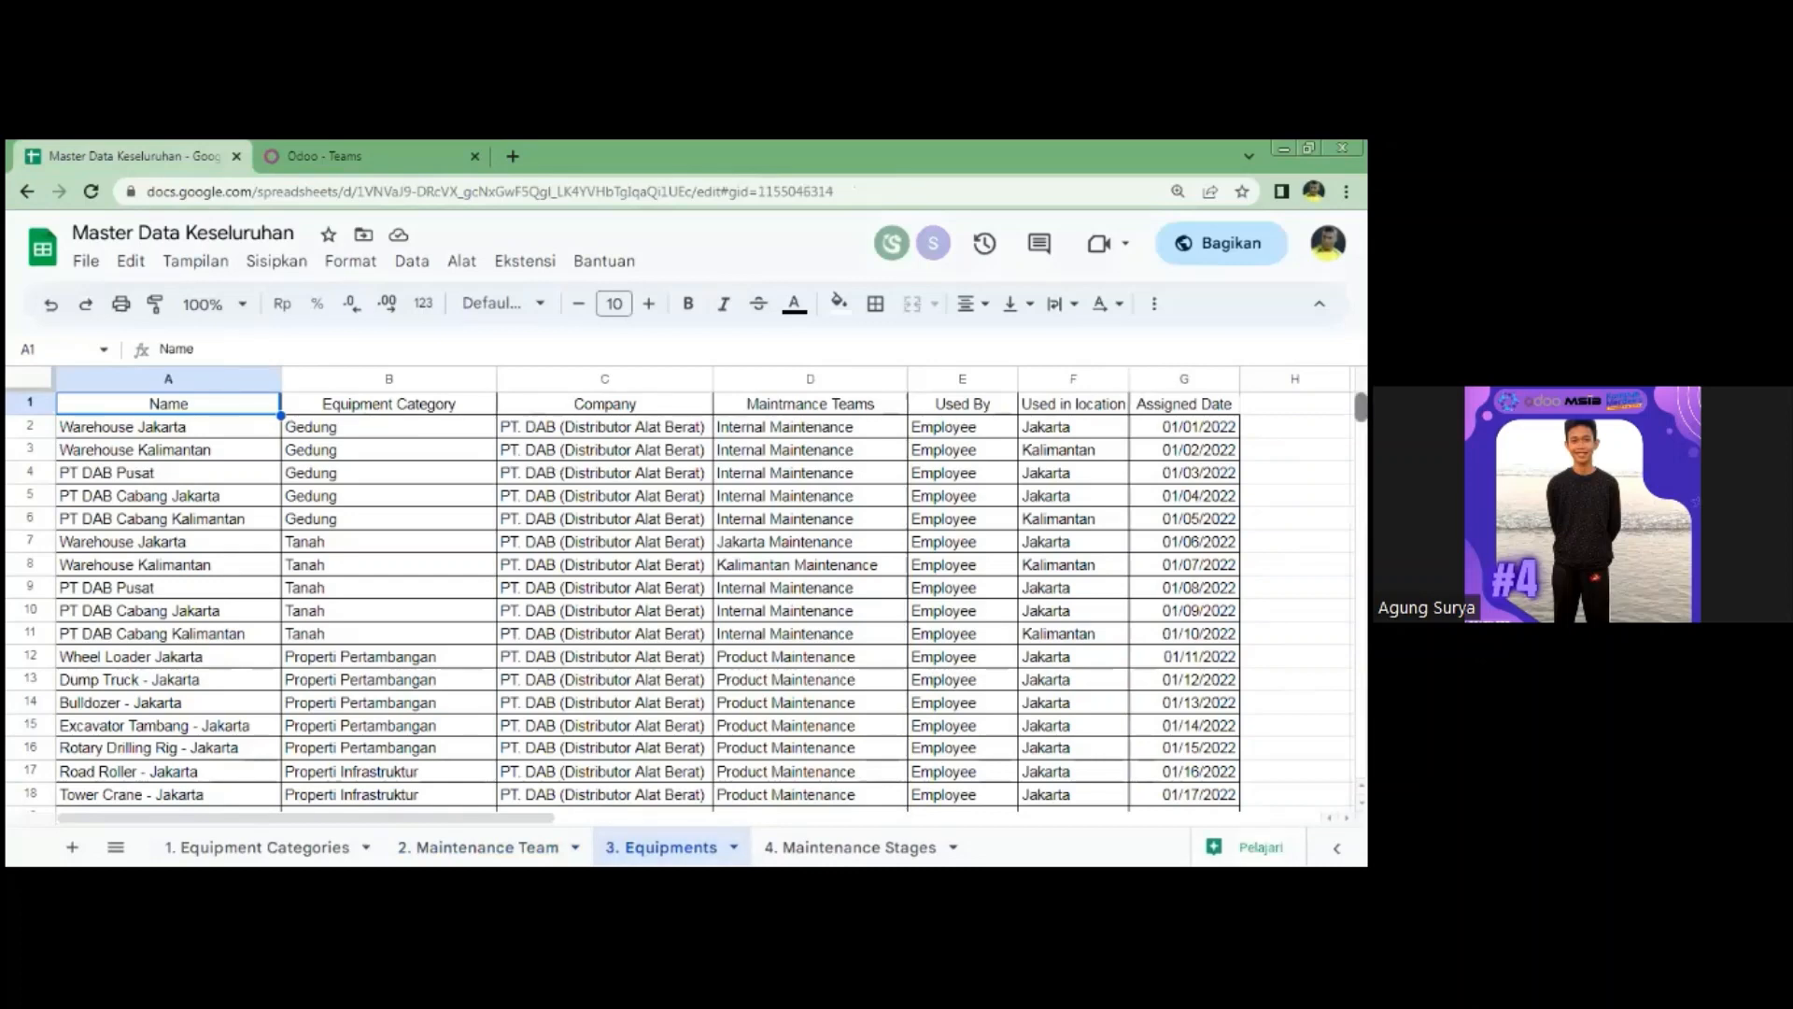
scroll(653, 598, down, 3)
scroll(654, 598, up, 1)
scroll(654, 598, up, 2)
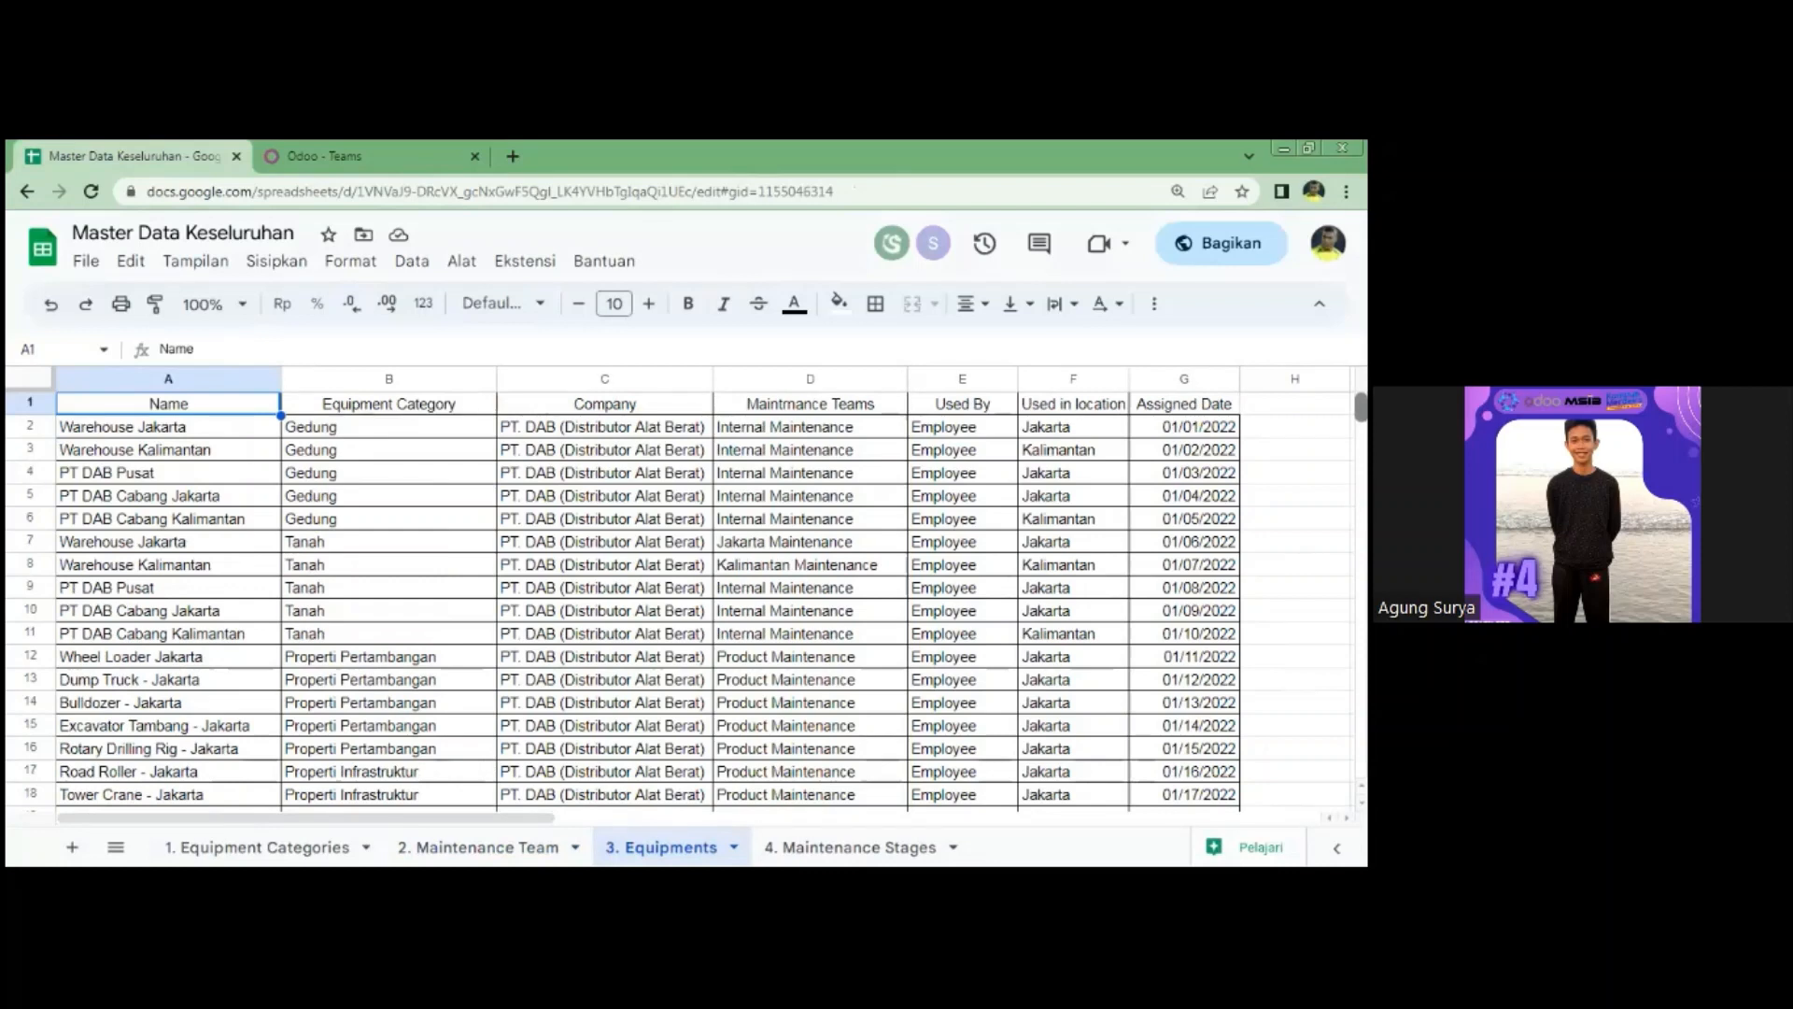
scroll(654, 598, down, 20)
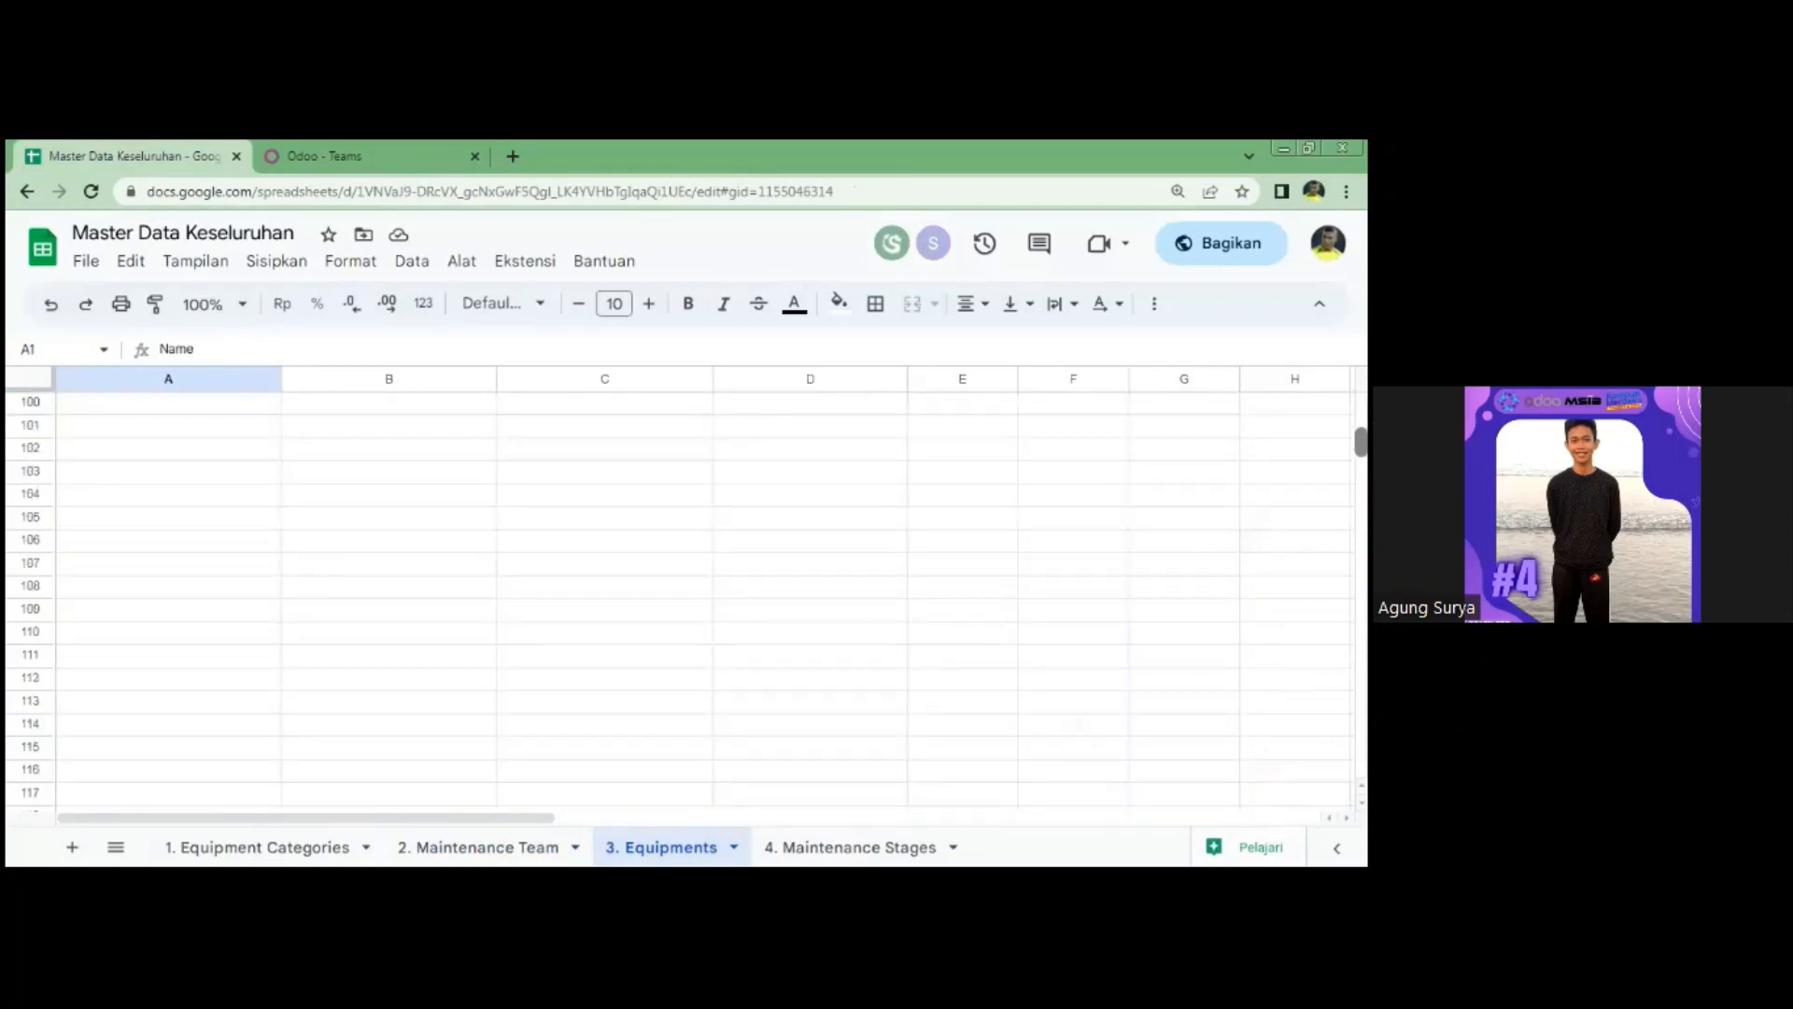
scroll(653, 597, up, 20)
scroll(631, 540, up, 1)
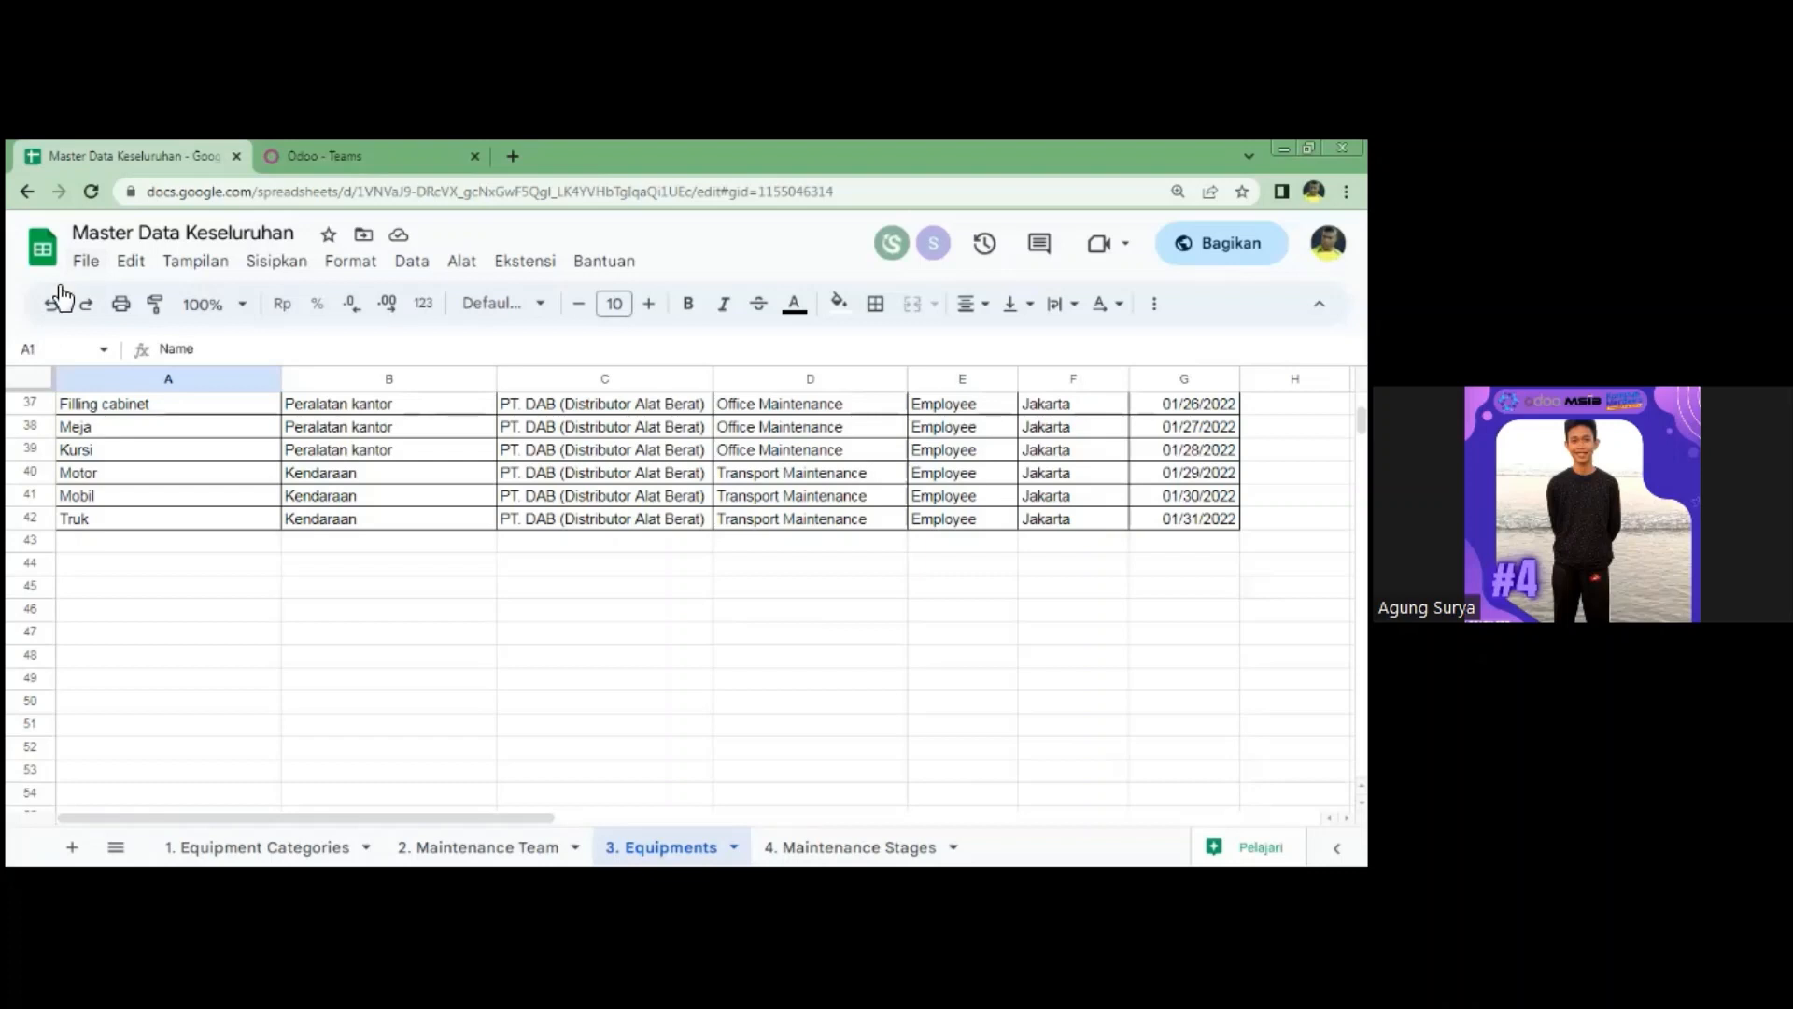
click(87, 263)
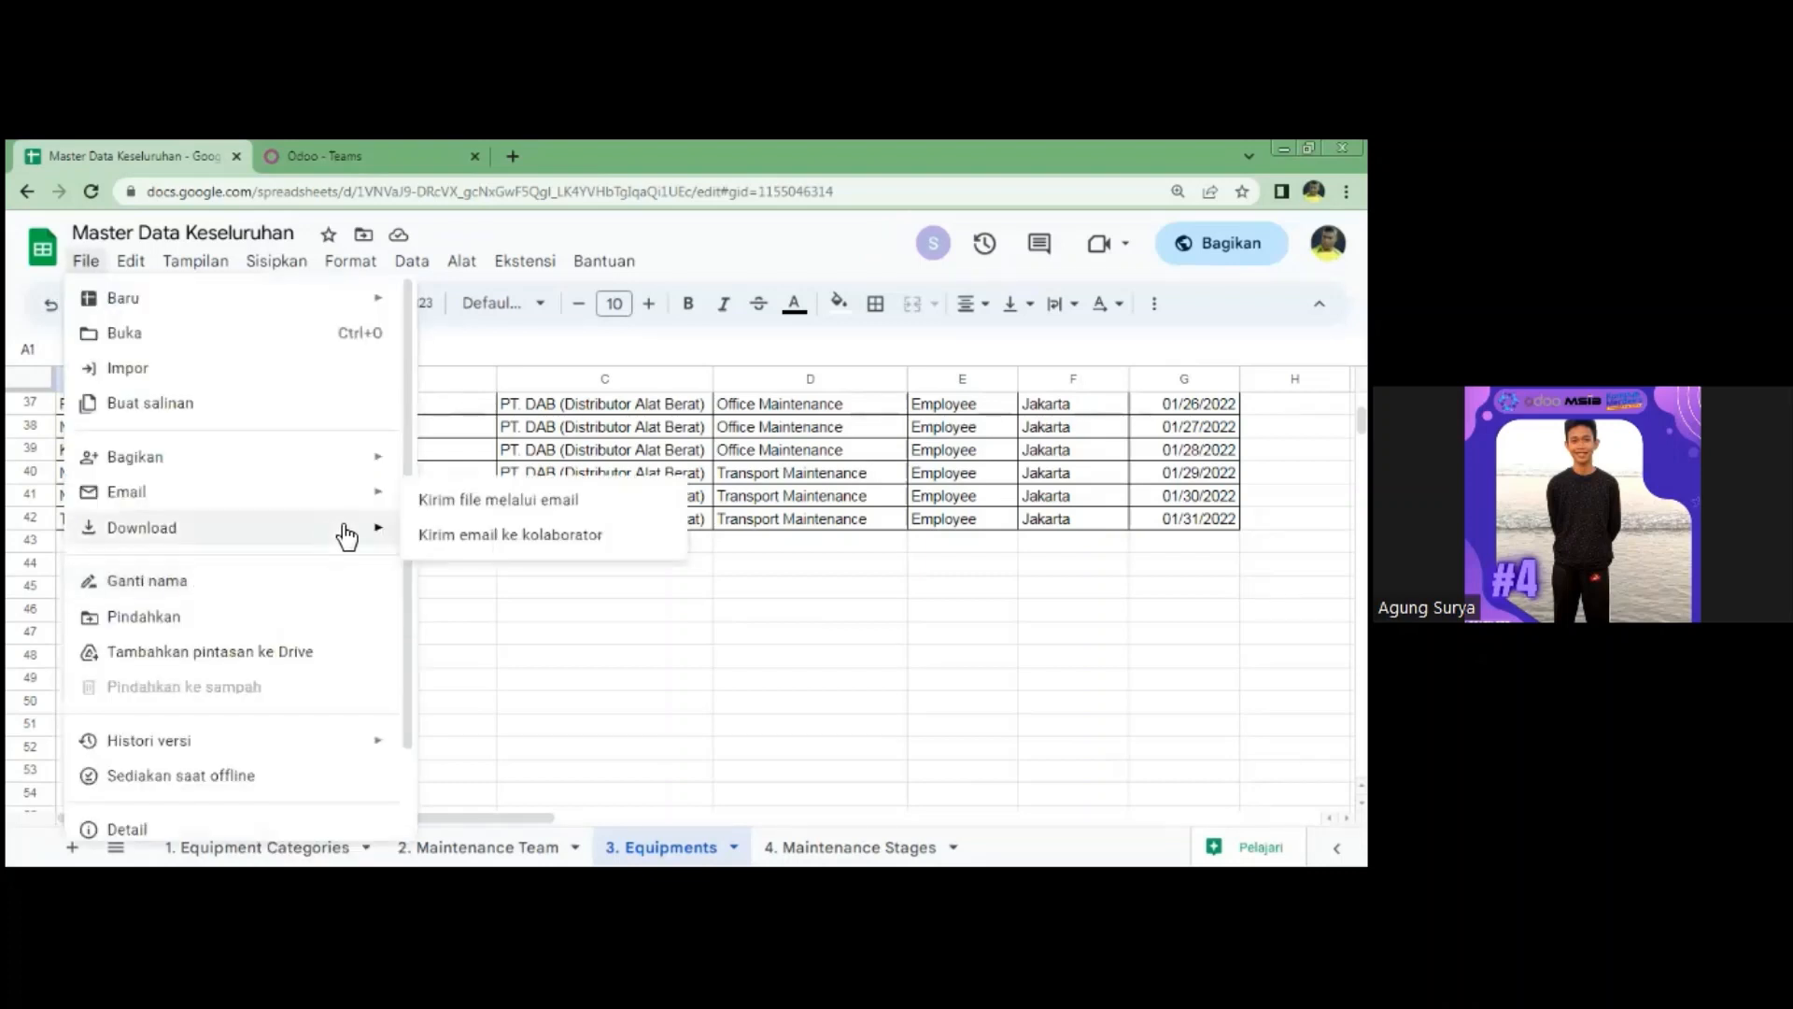
- Switch to Odoo Maintenance and open the Equipments overview
click(323, 155)
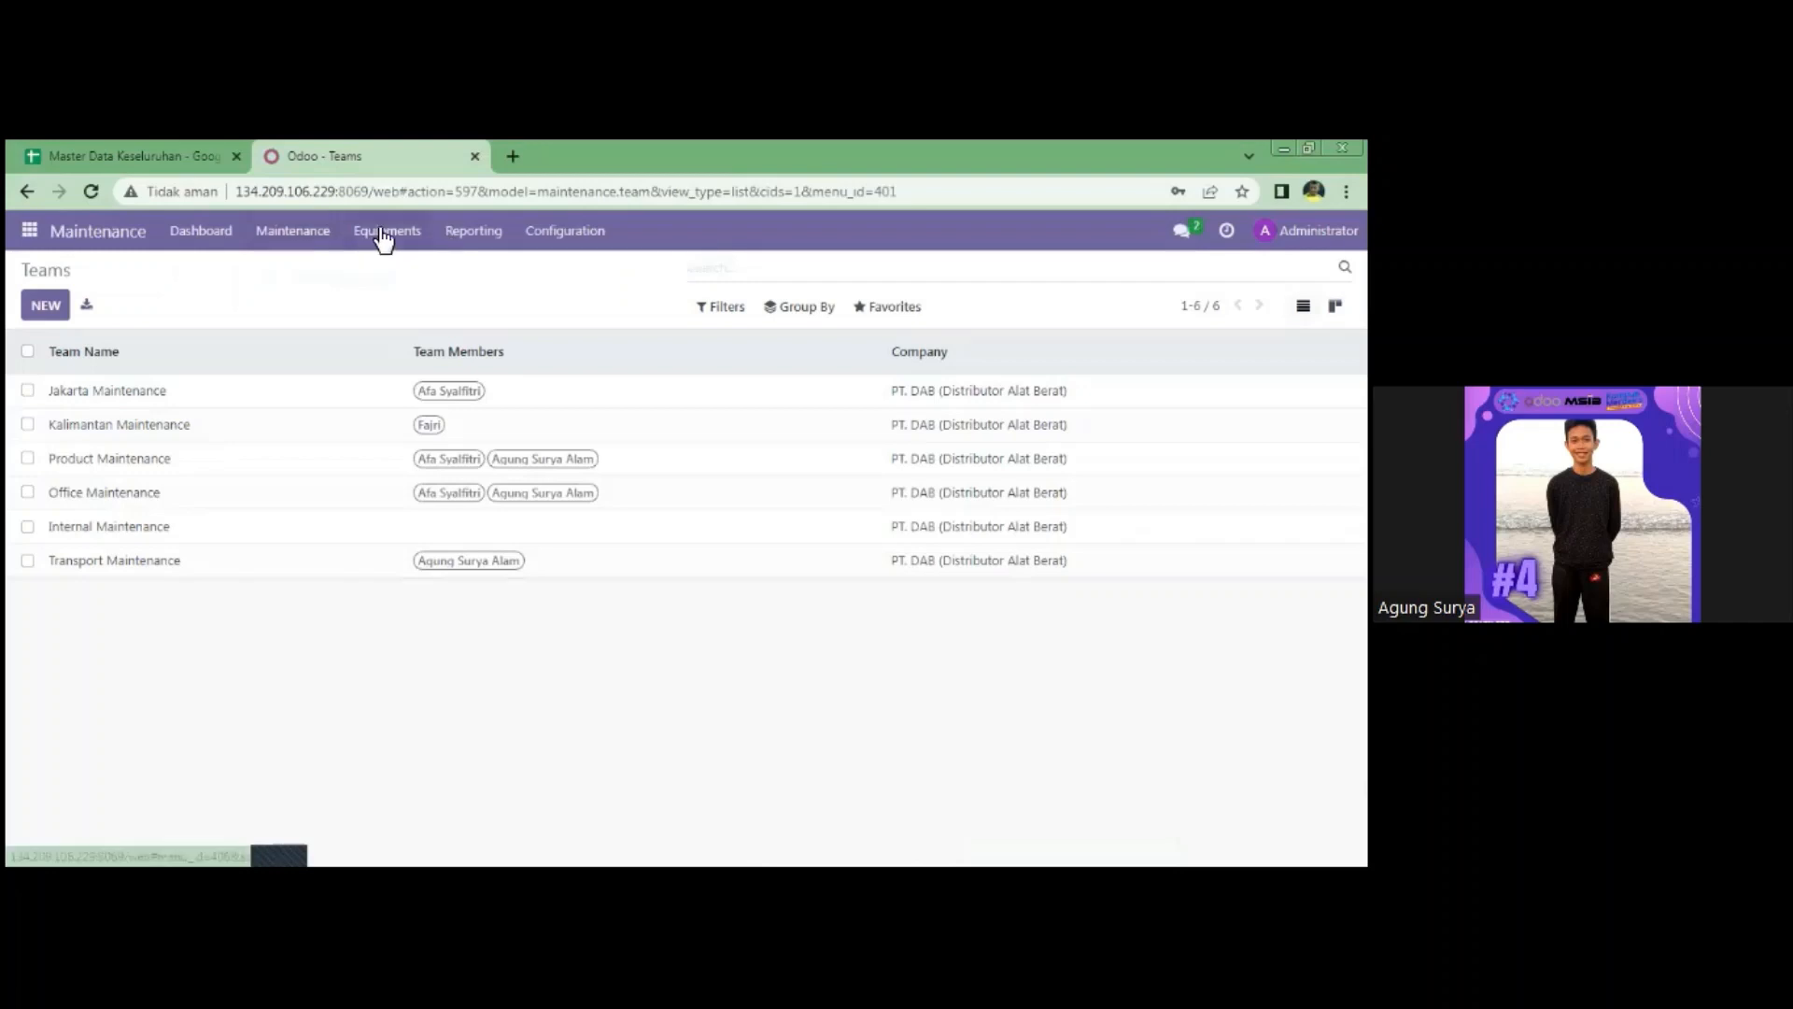
click(327, 239)
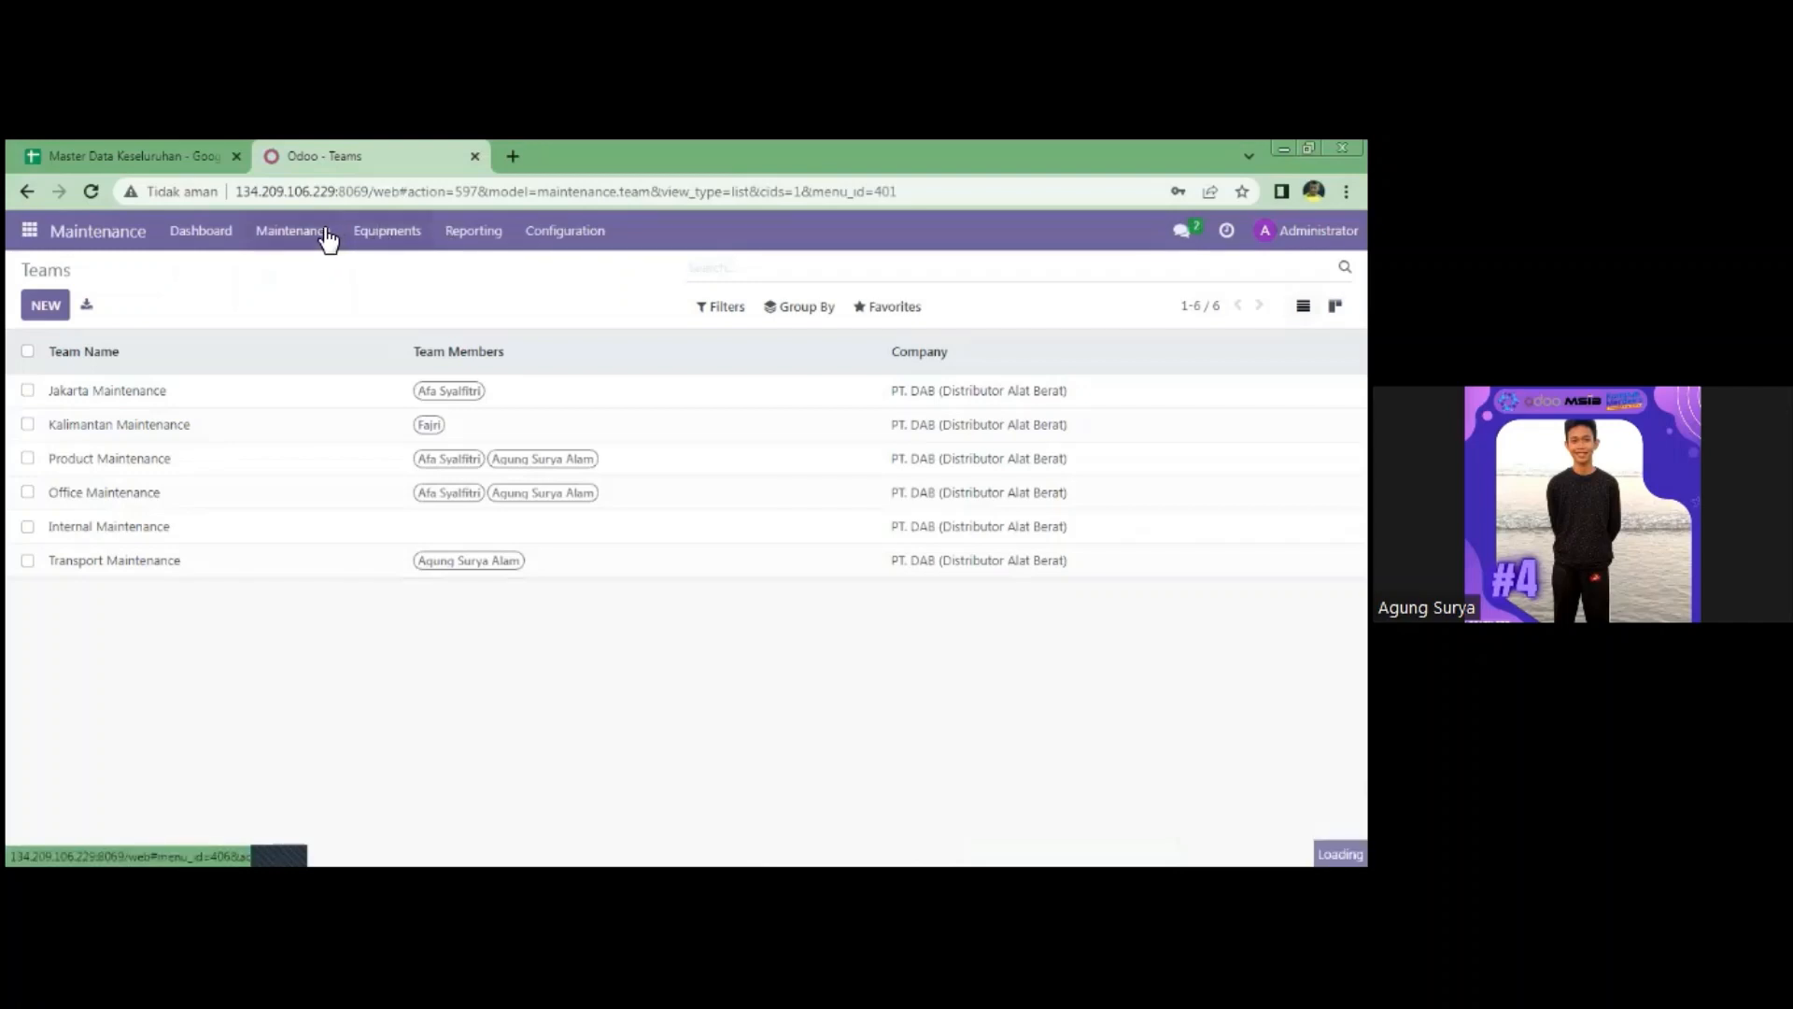
click(383, 241)
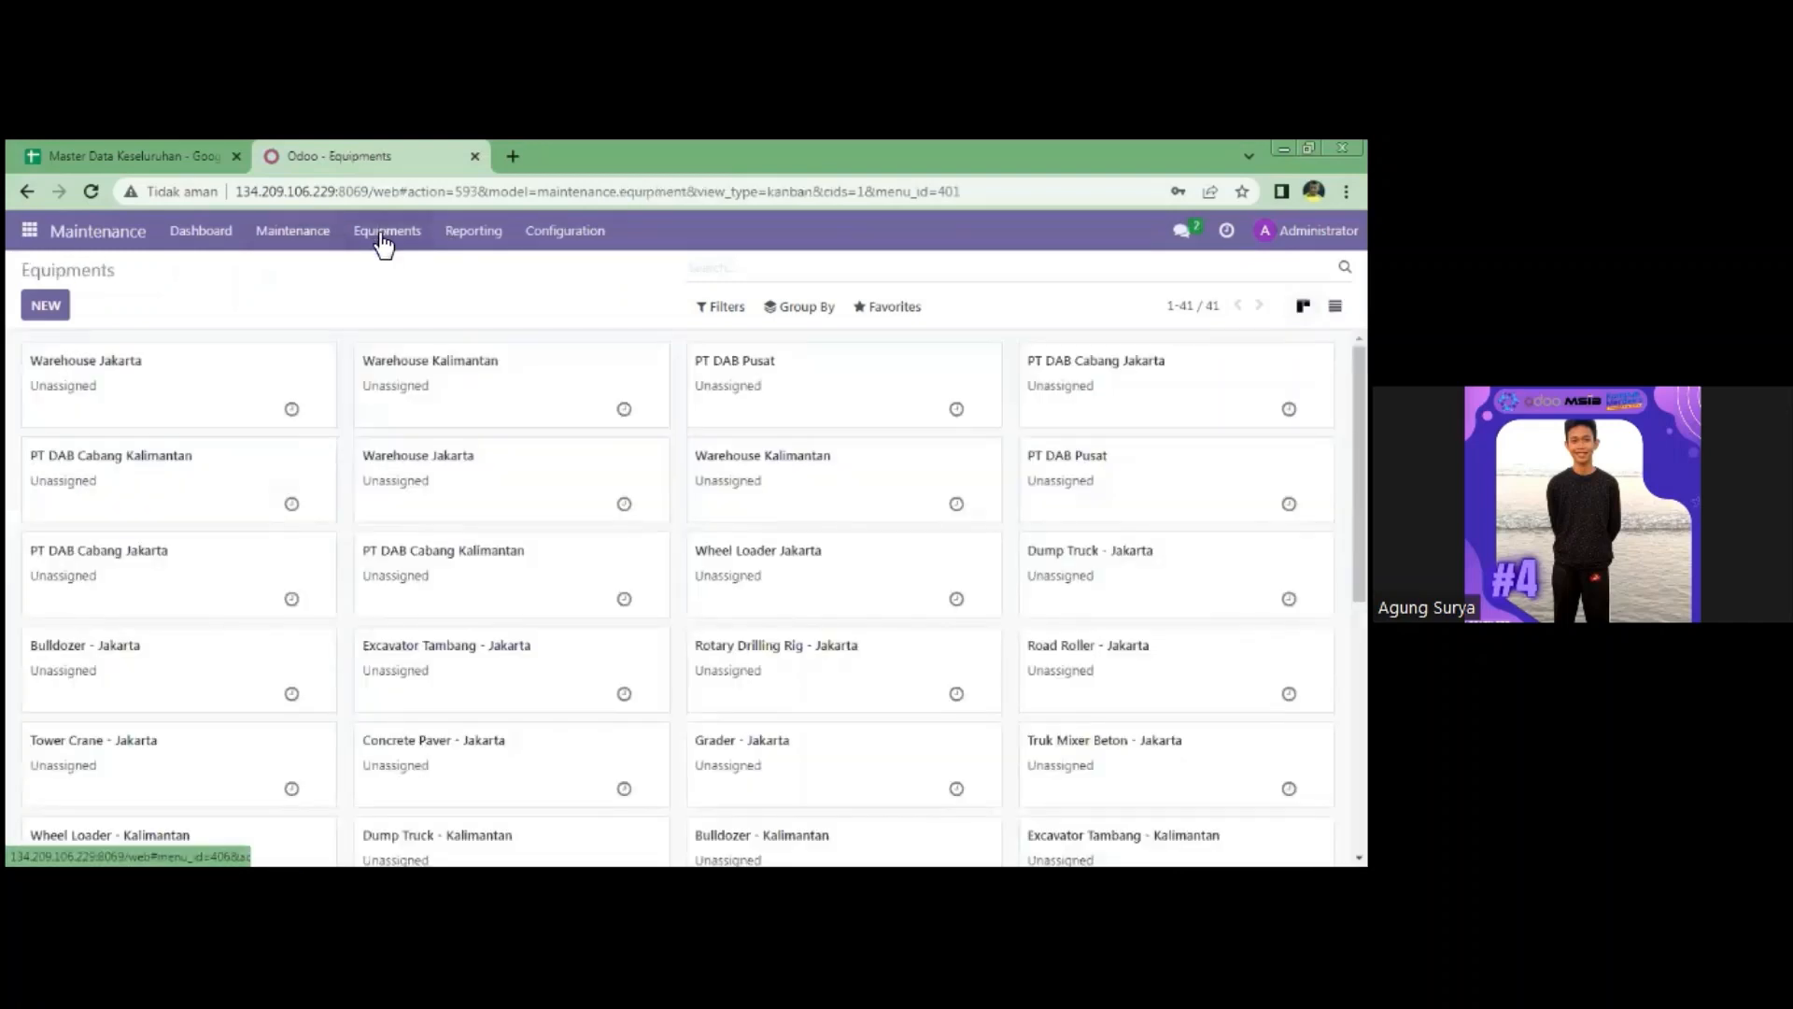
- Upload the CSV file Master Data Keseluruhan - 3. Equipments to the Equipments record import
click(887, 317)
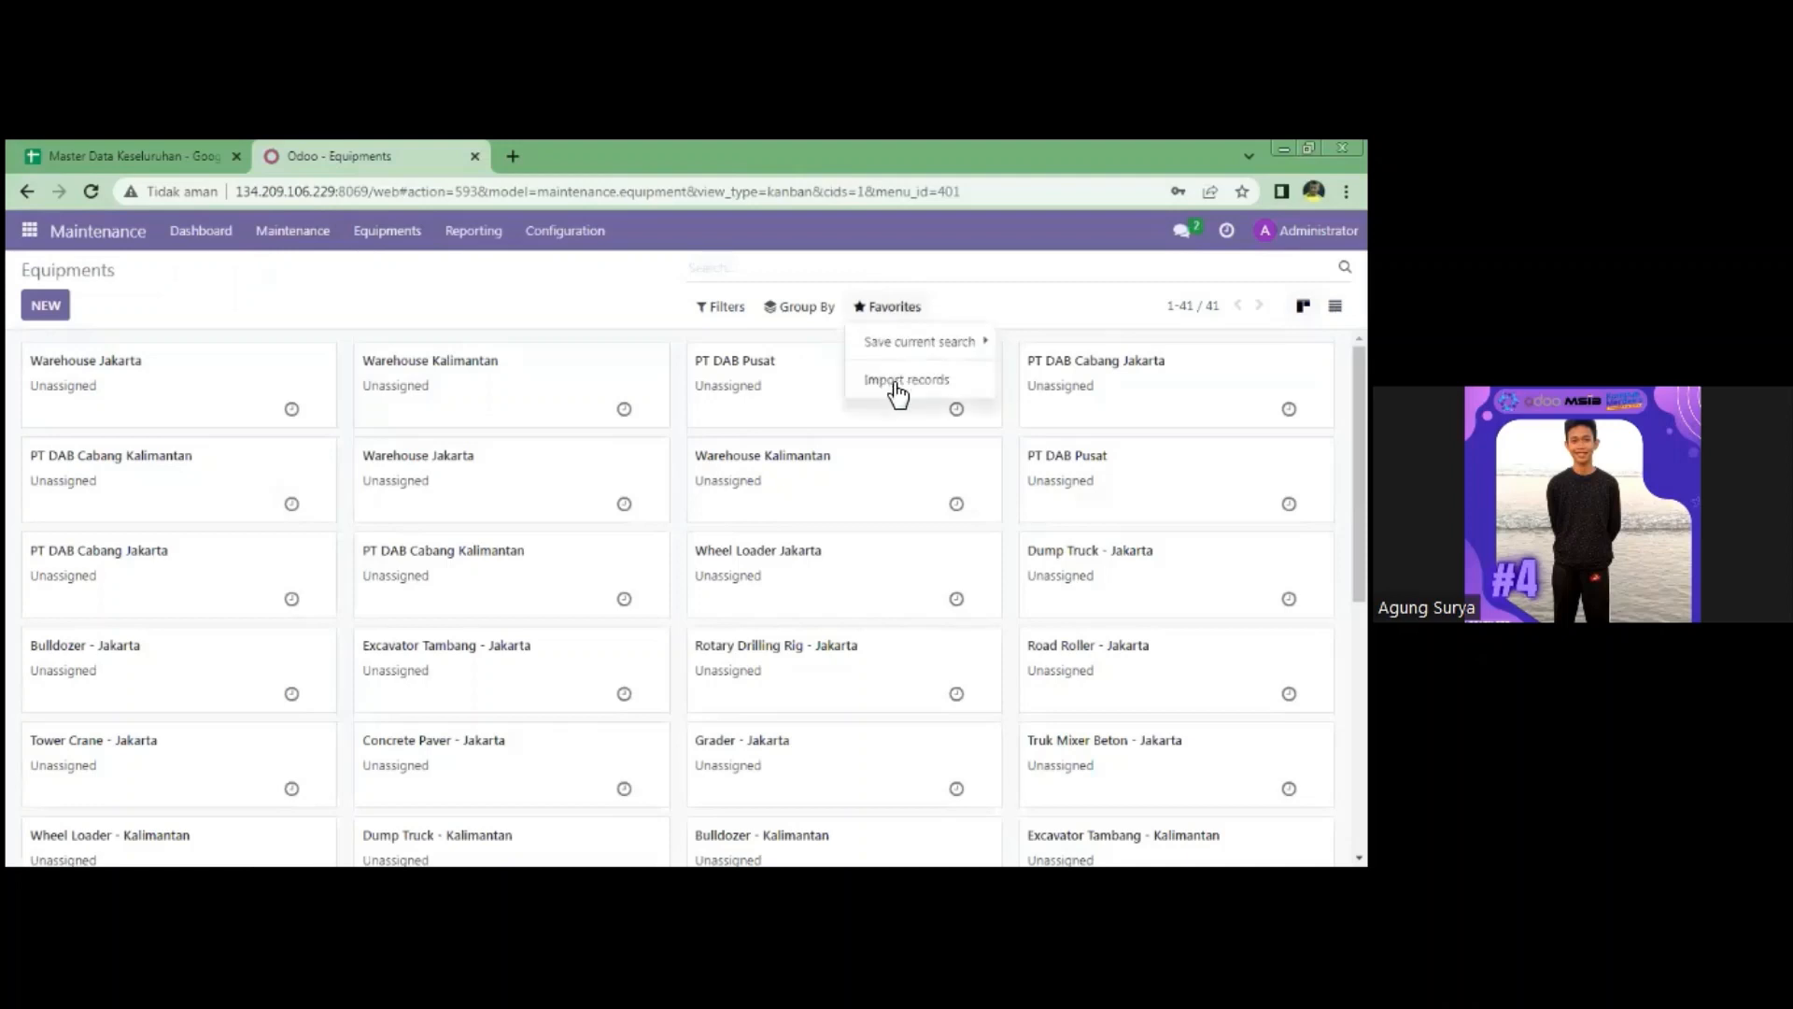
click(897, 391)
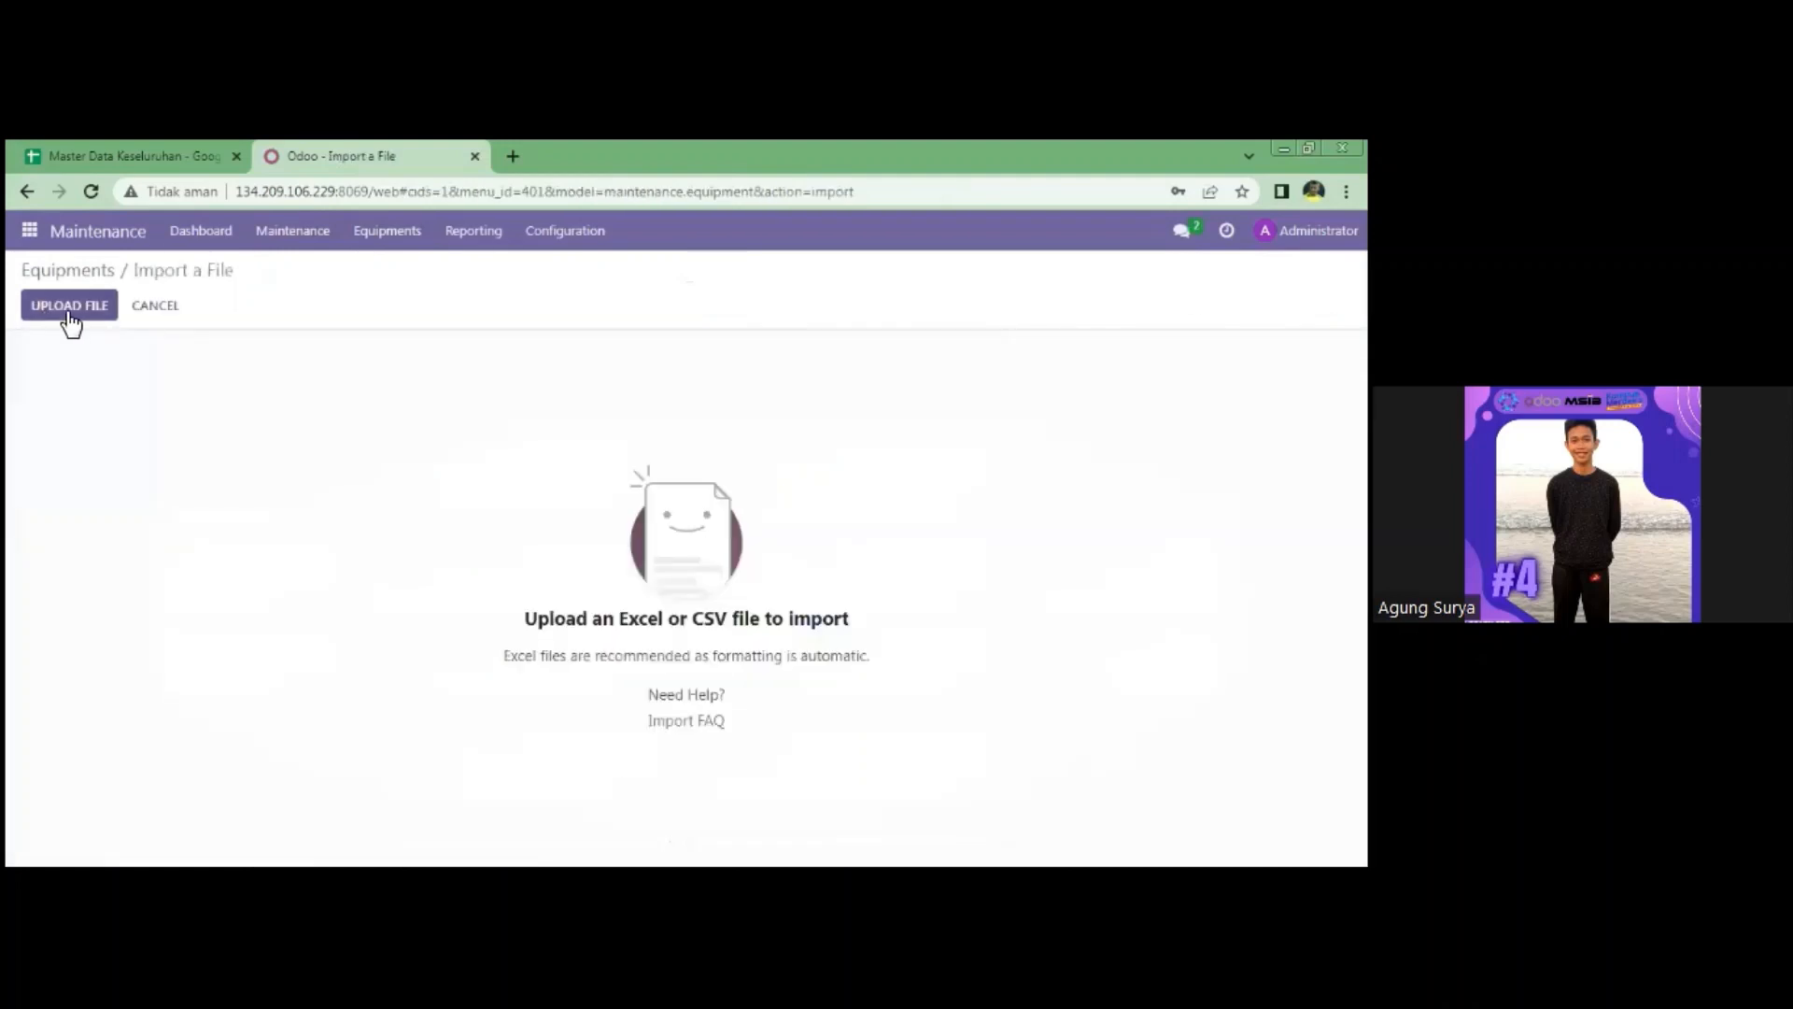
click(70, 315)
click(382, 353)
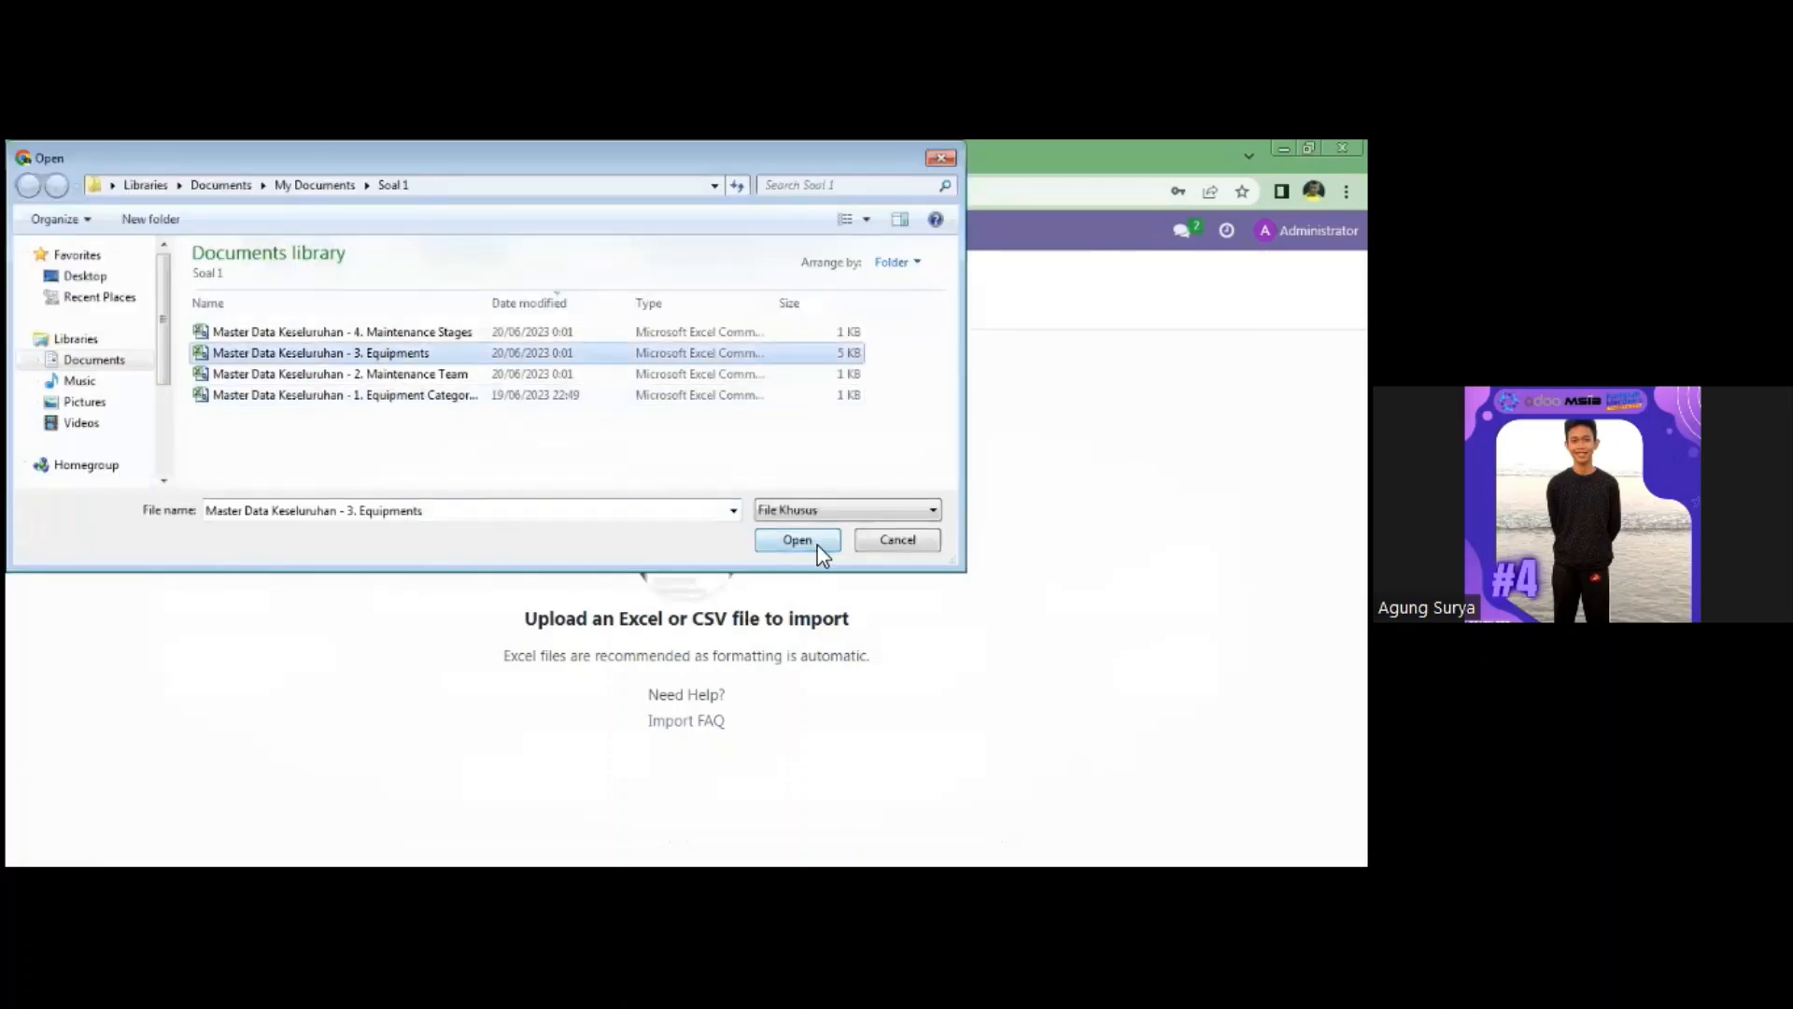
click(796, 540)
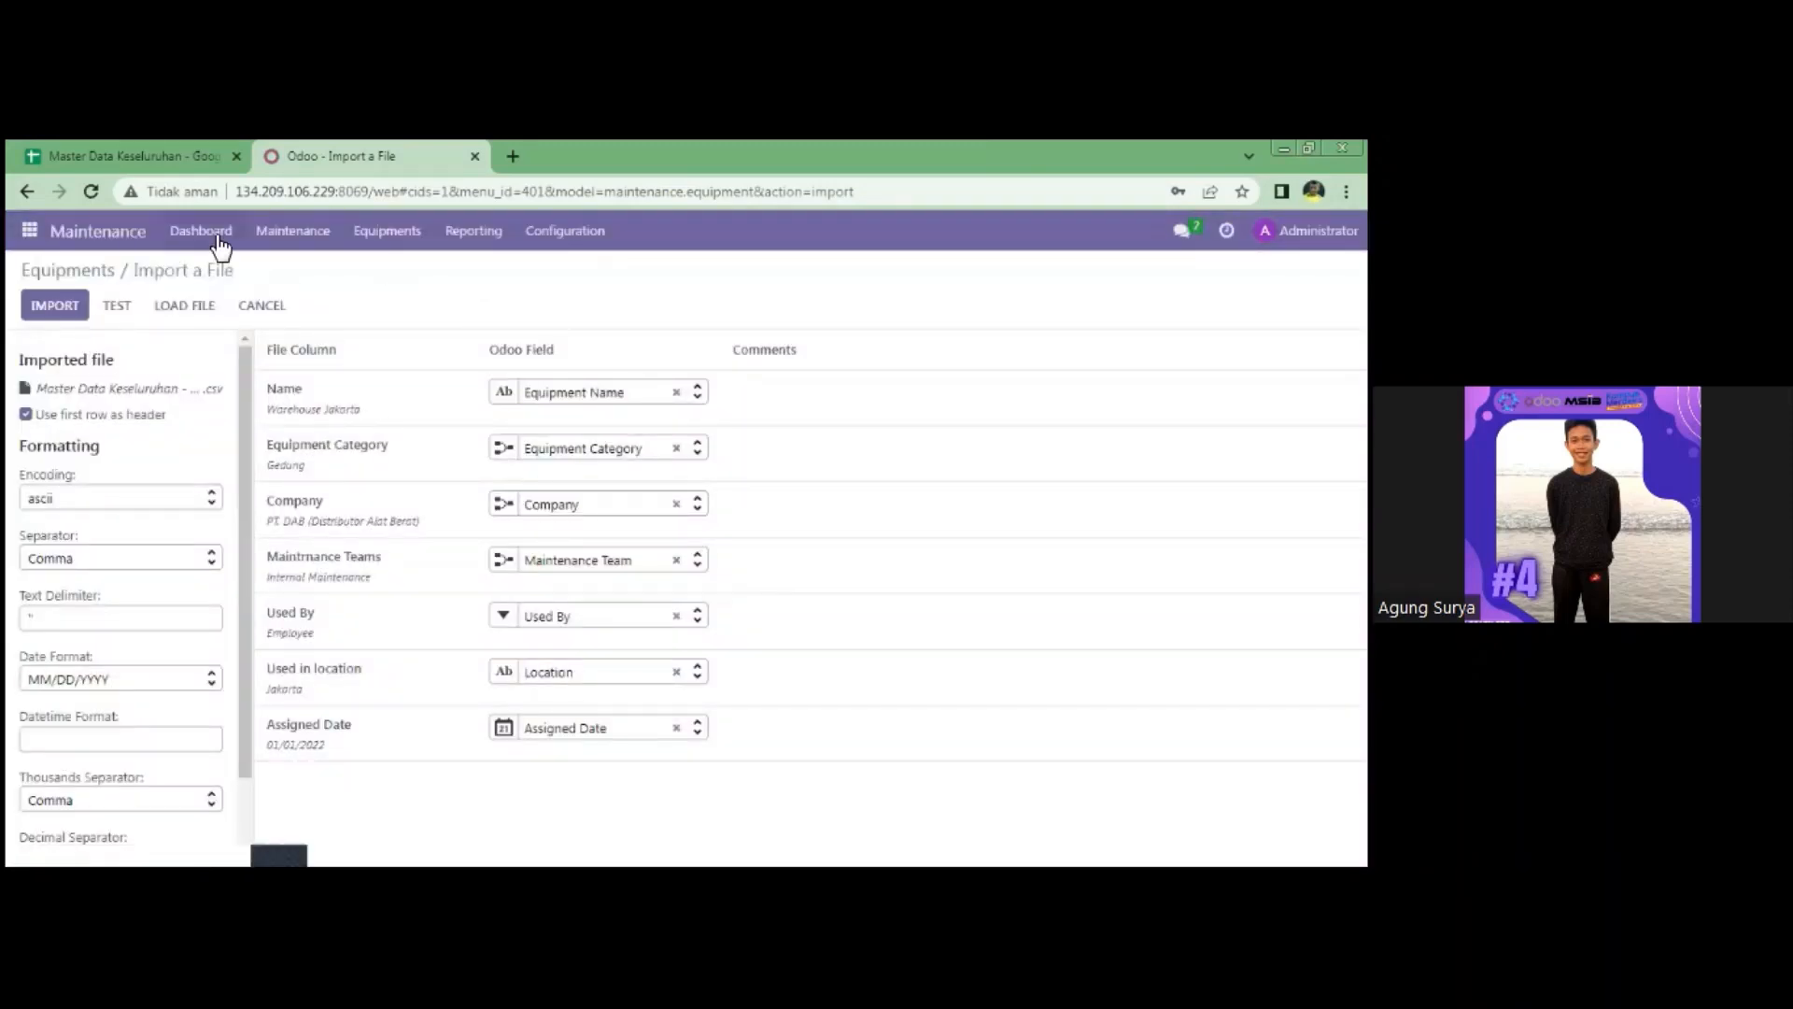
- Leave the import without importing, return to the Equipments overview and open the first Warehouse Jakarta record
click(318, 244)
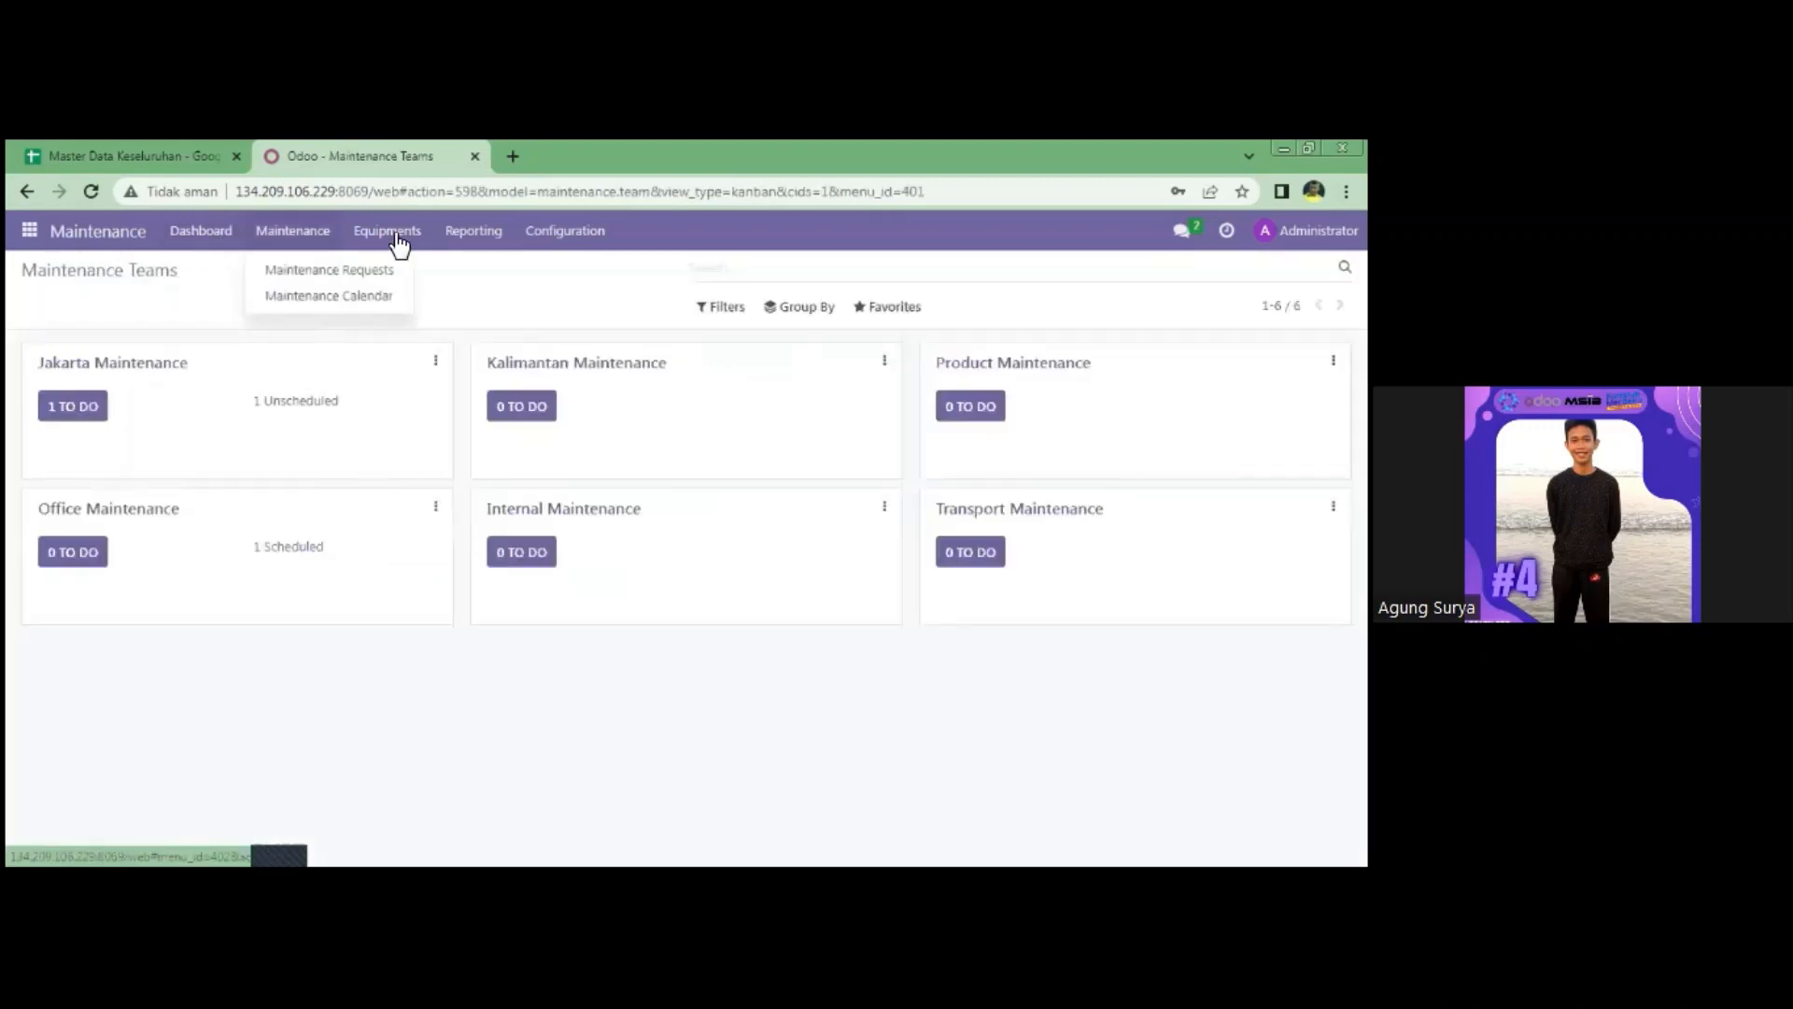
click(399, 244)
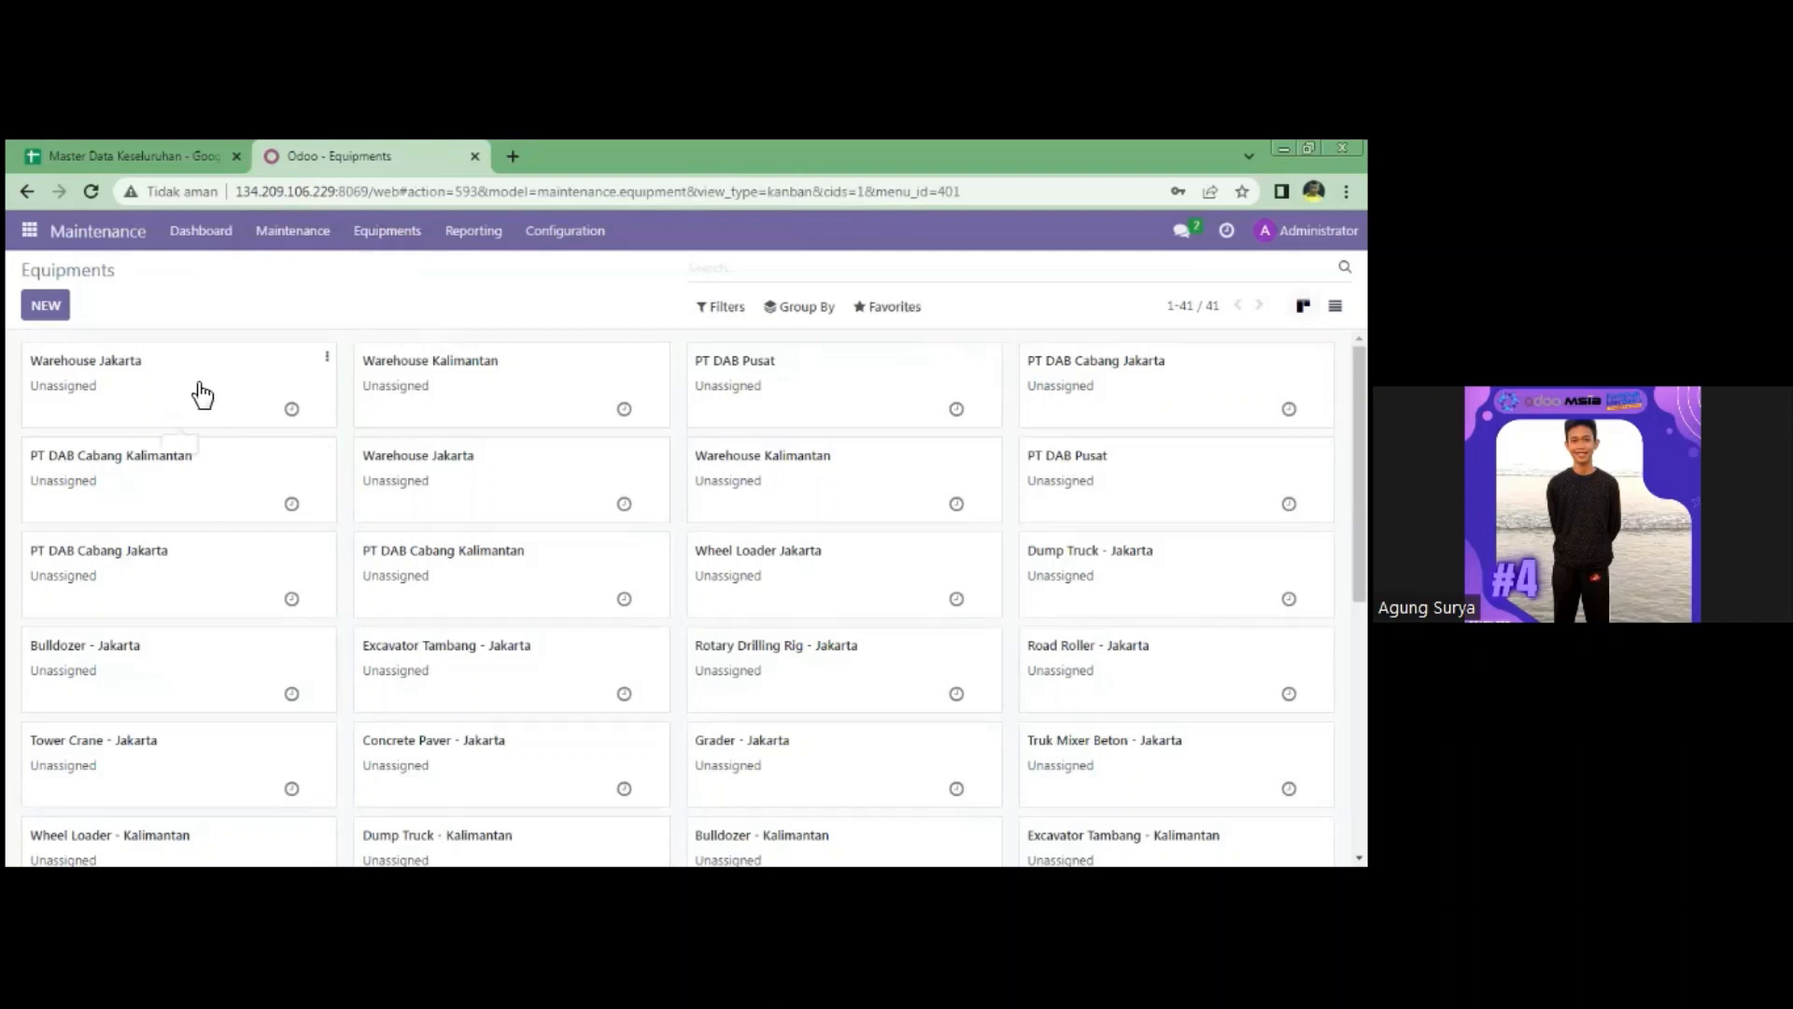
click(202, 395)
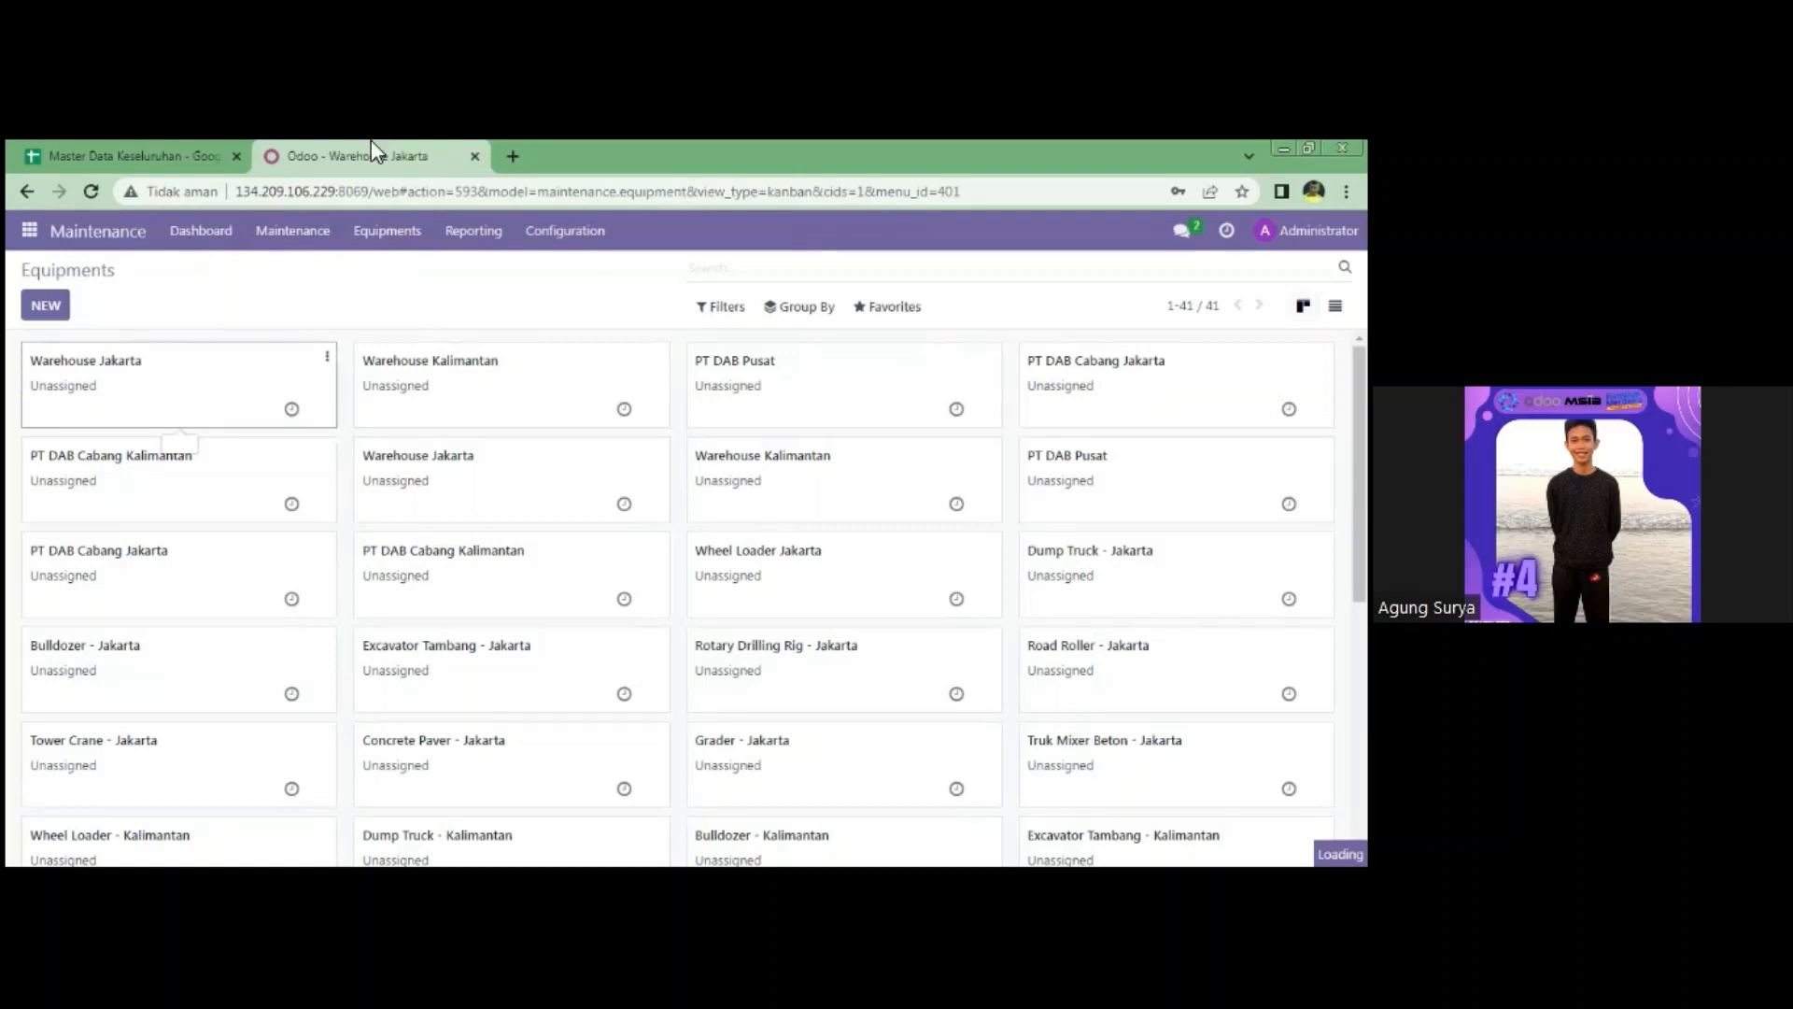
- Compare the Warehouse Jakarta record in Odoo with its row at the start of the Equipments sheet in Master Data Keseluruhan
click(134, 156)
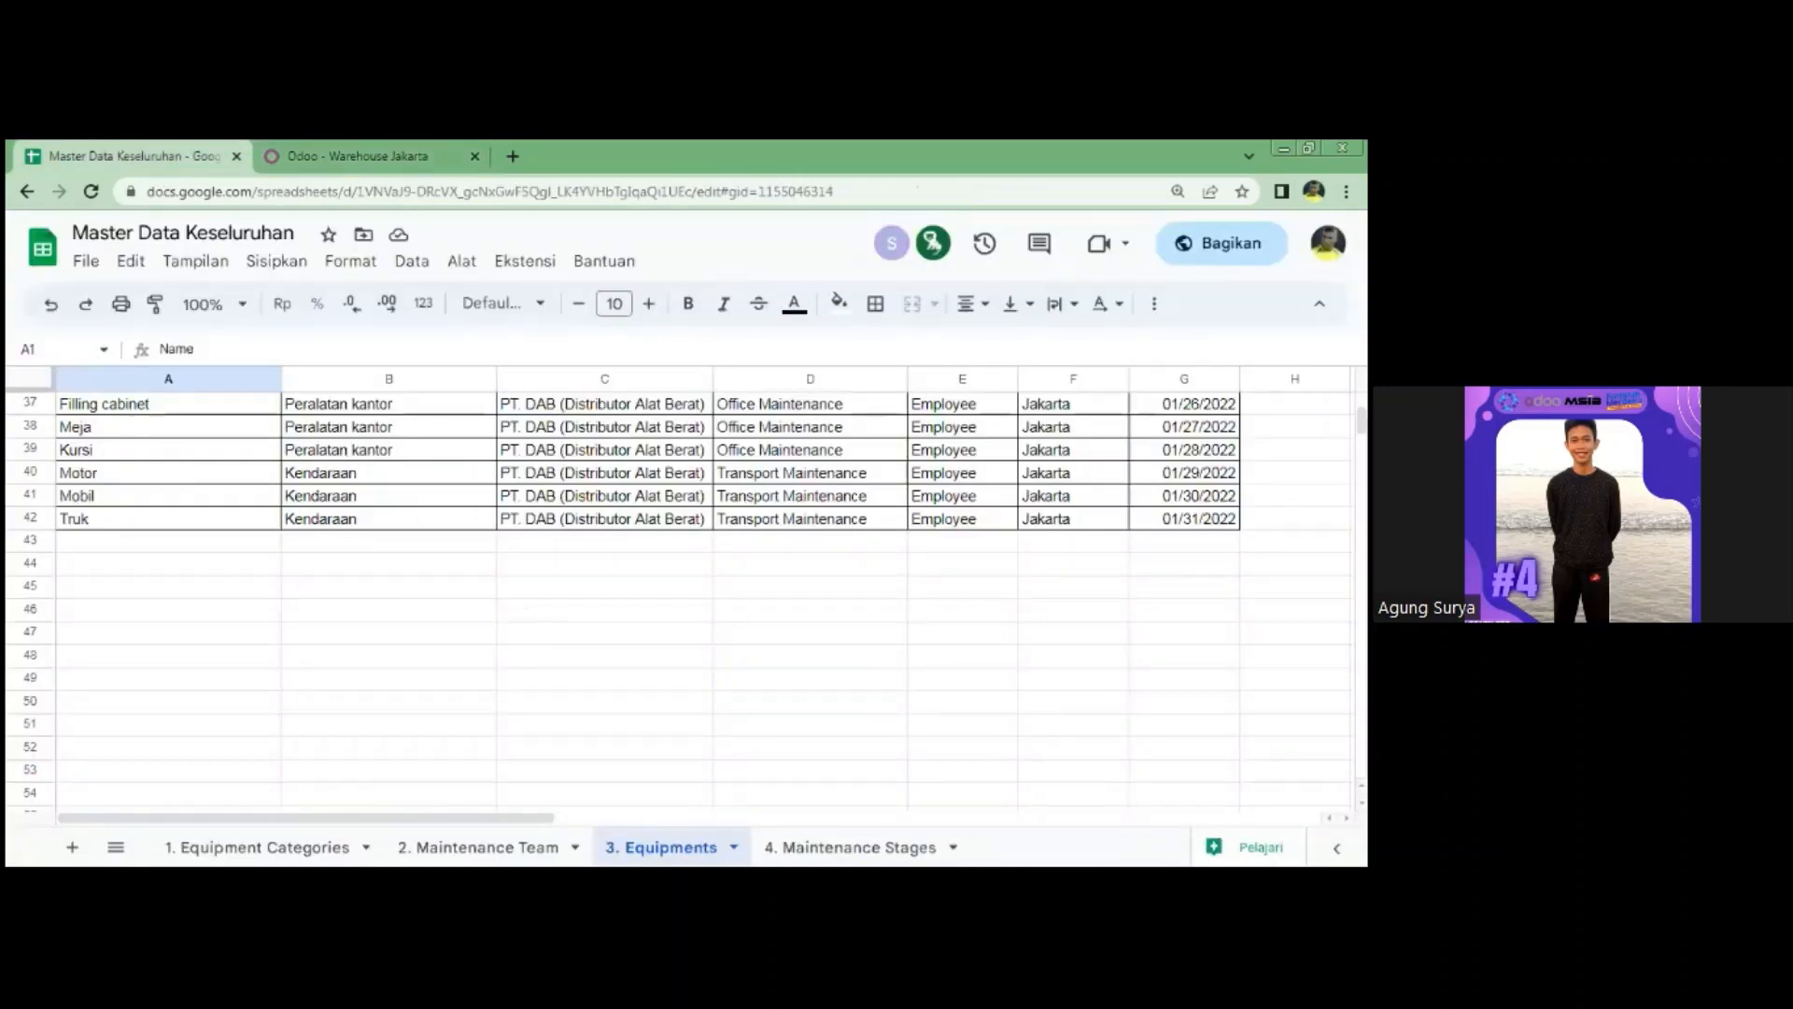
scroll(654, 579, up, 10)
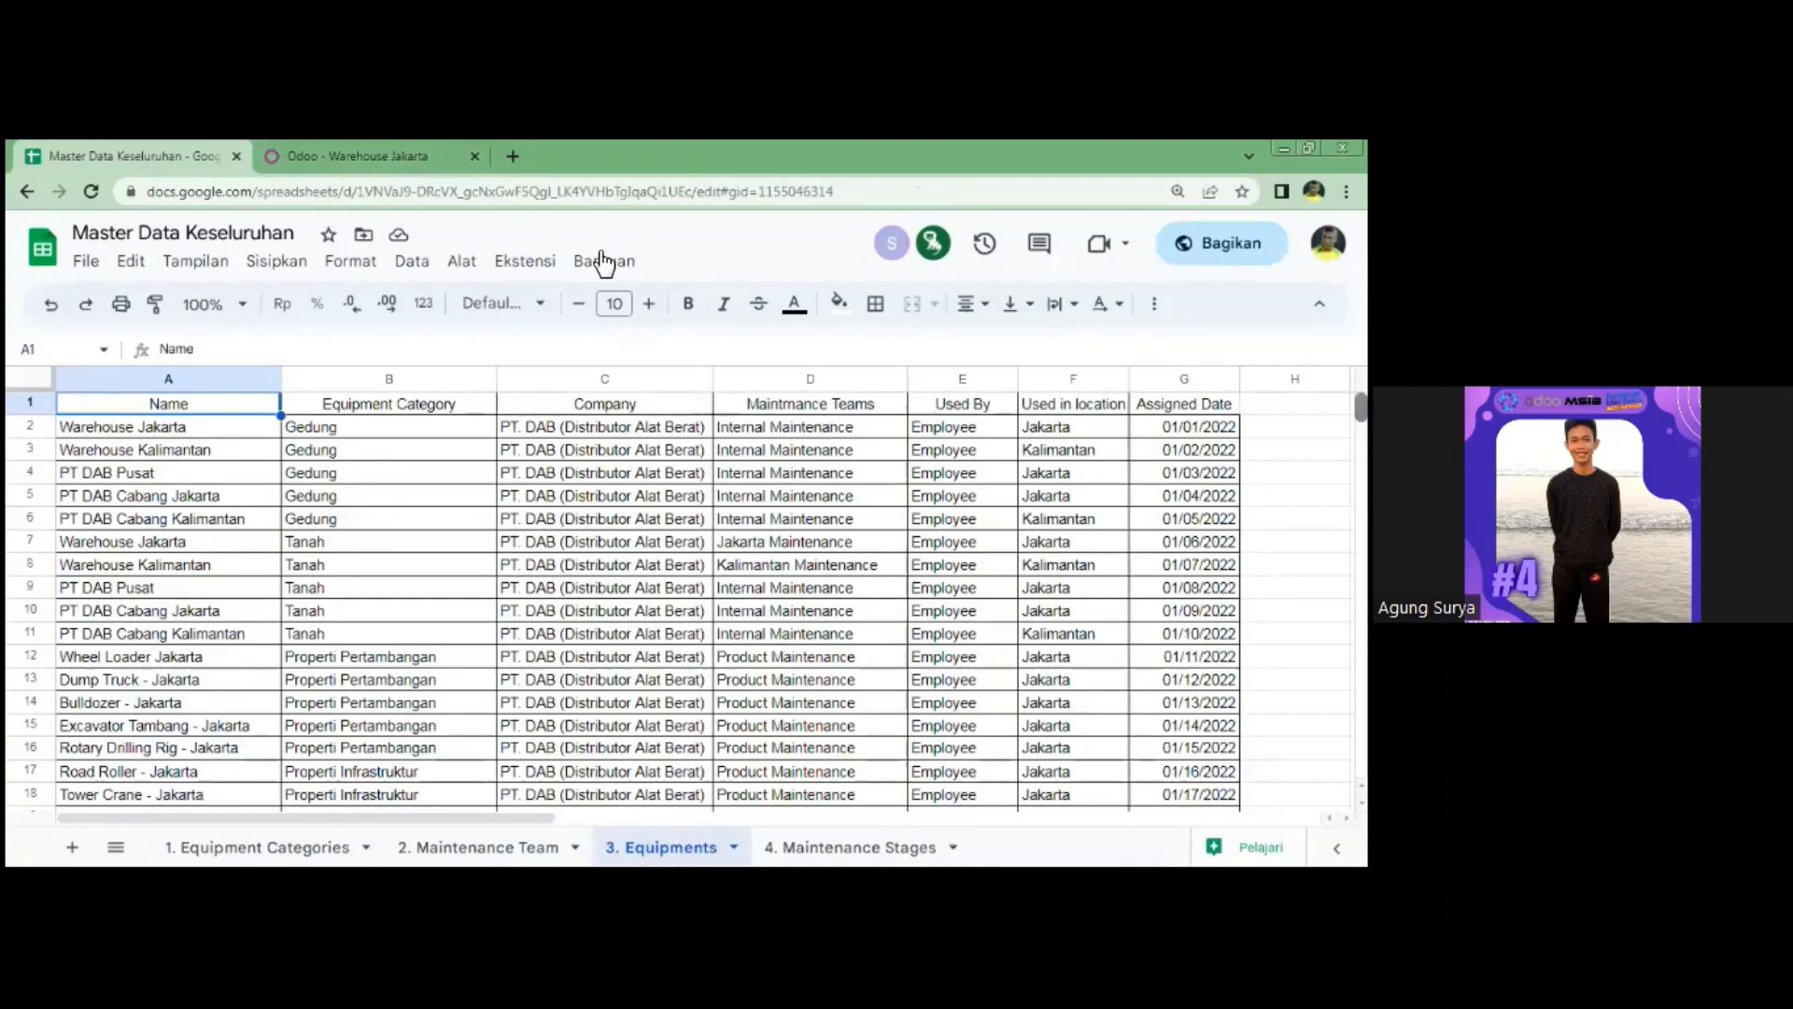
click(306, 157)
click(69, 147)
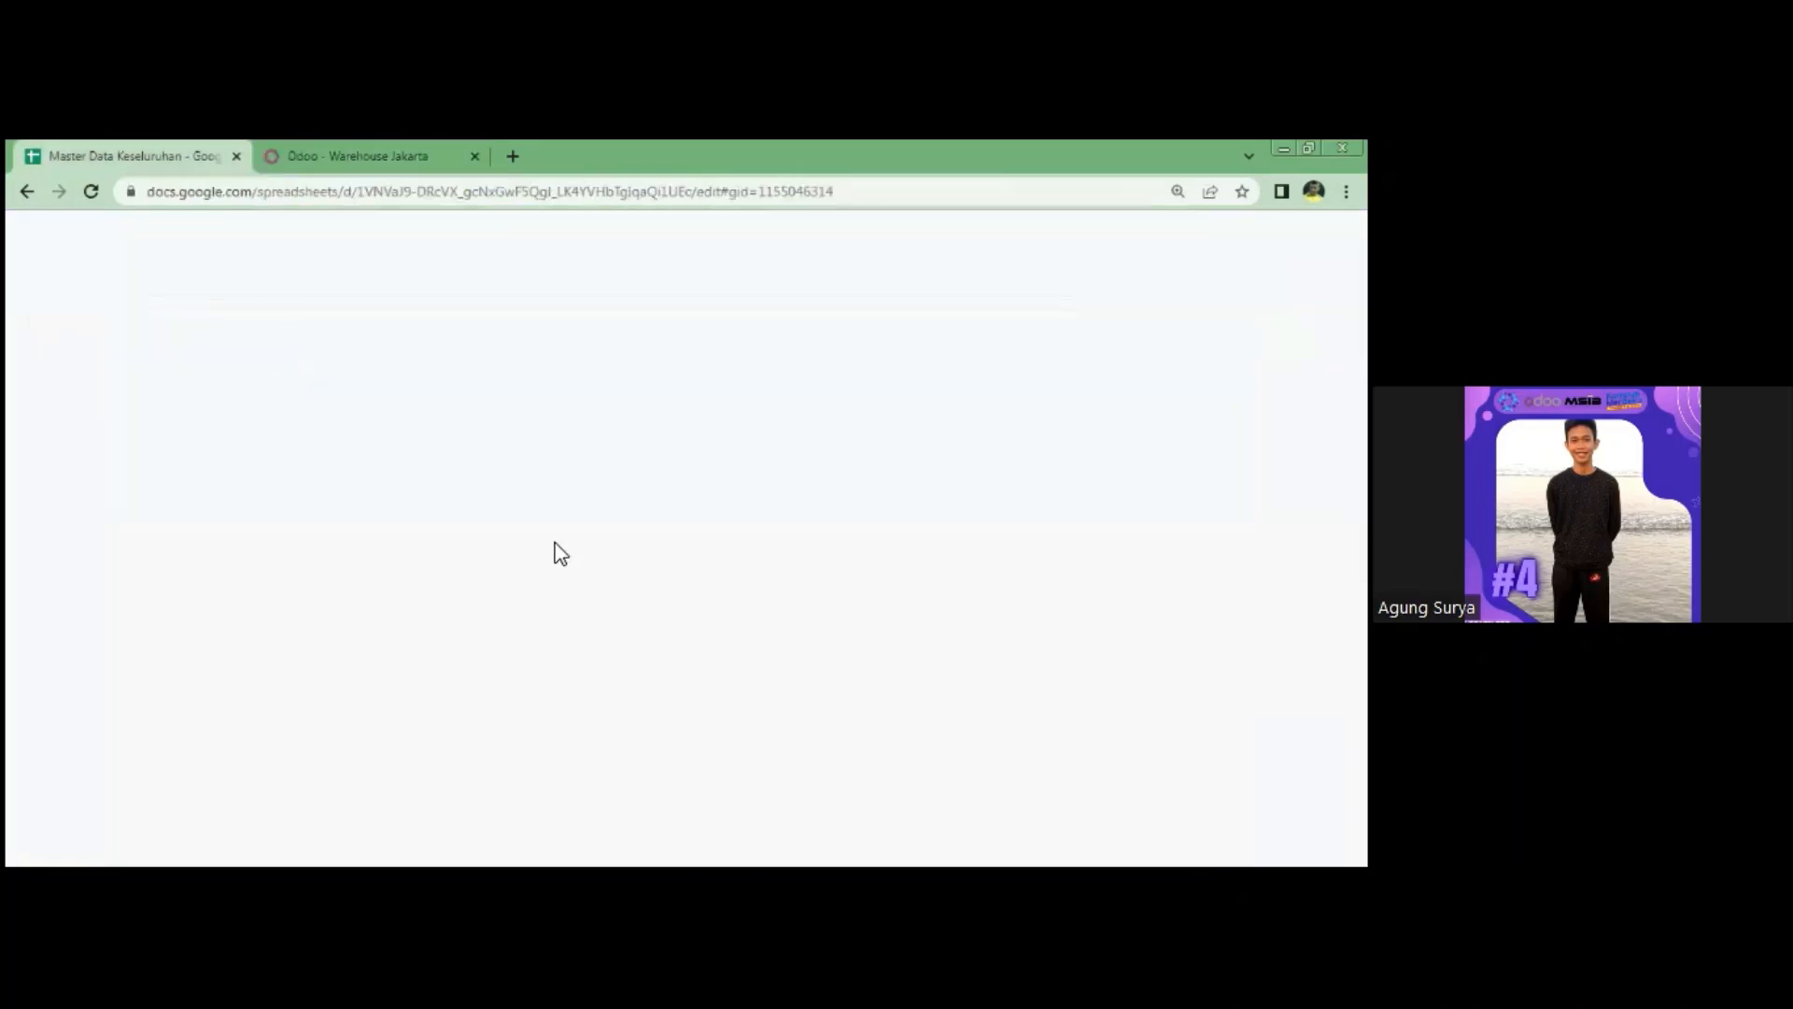
click(342, 155)
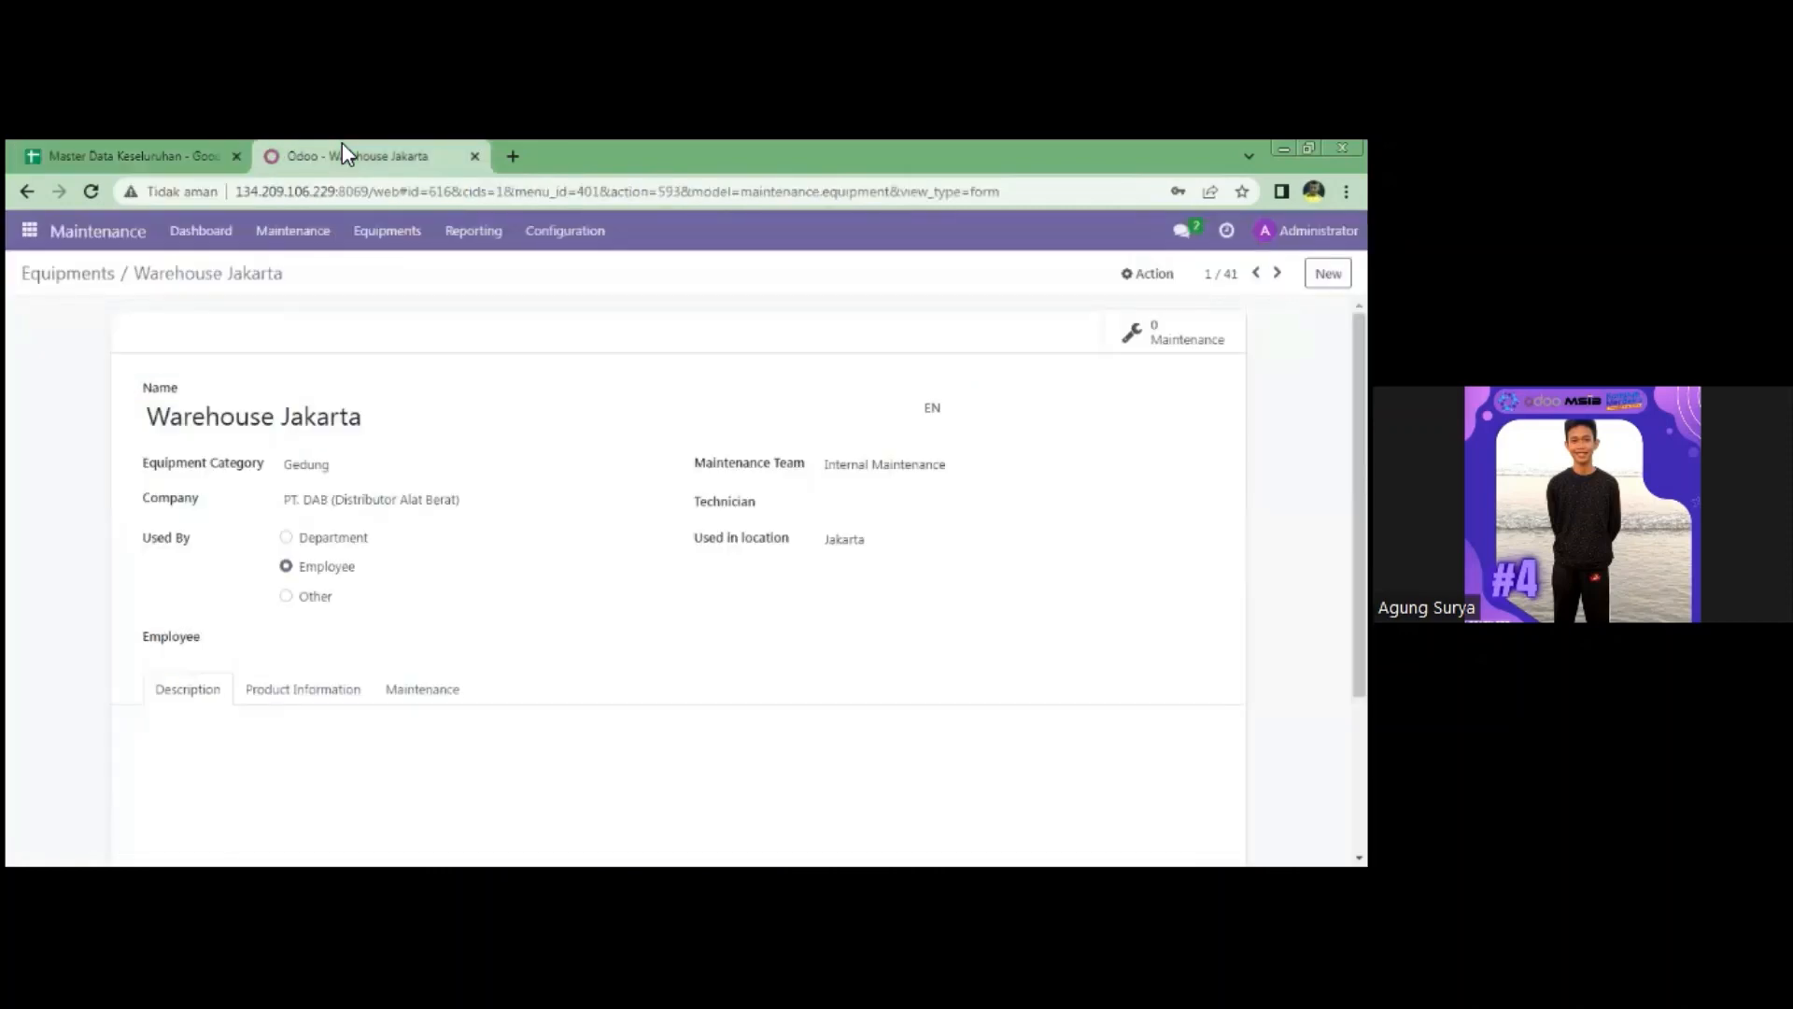
click(176, 150)
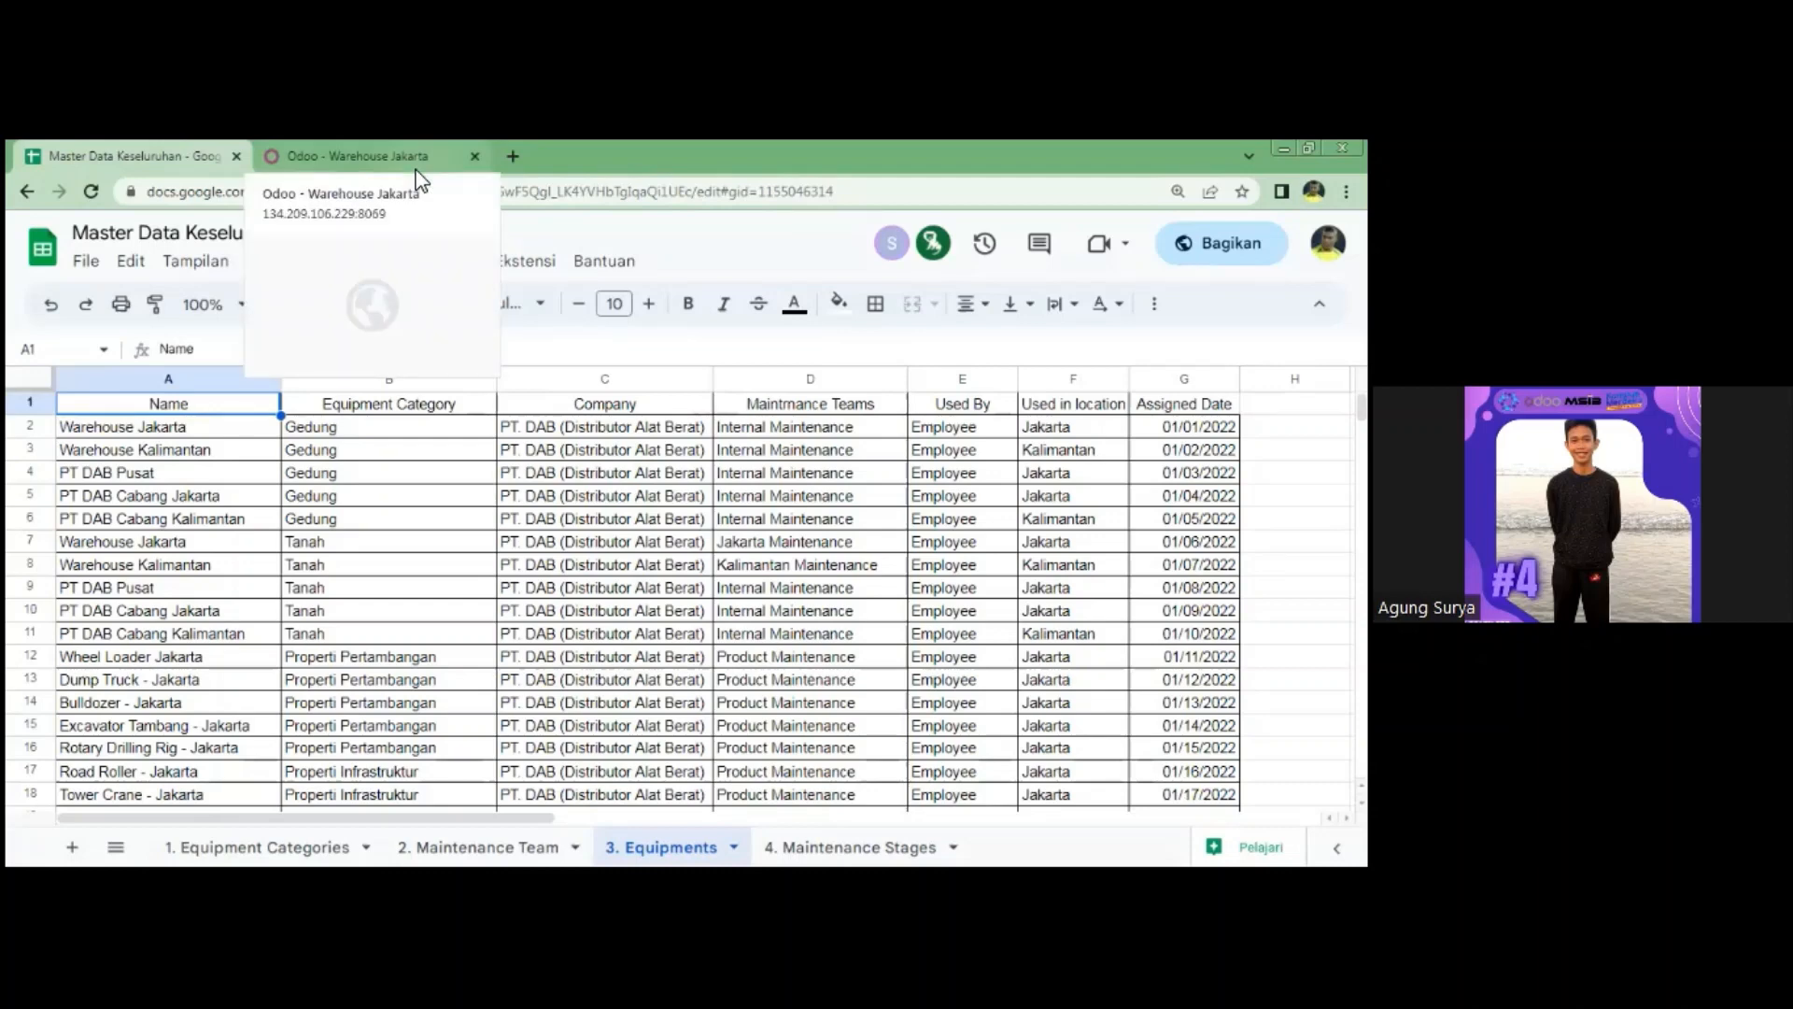
click(88, 153)
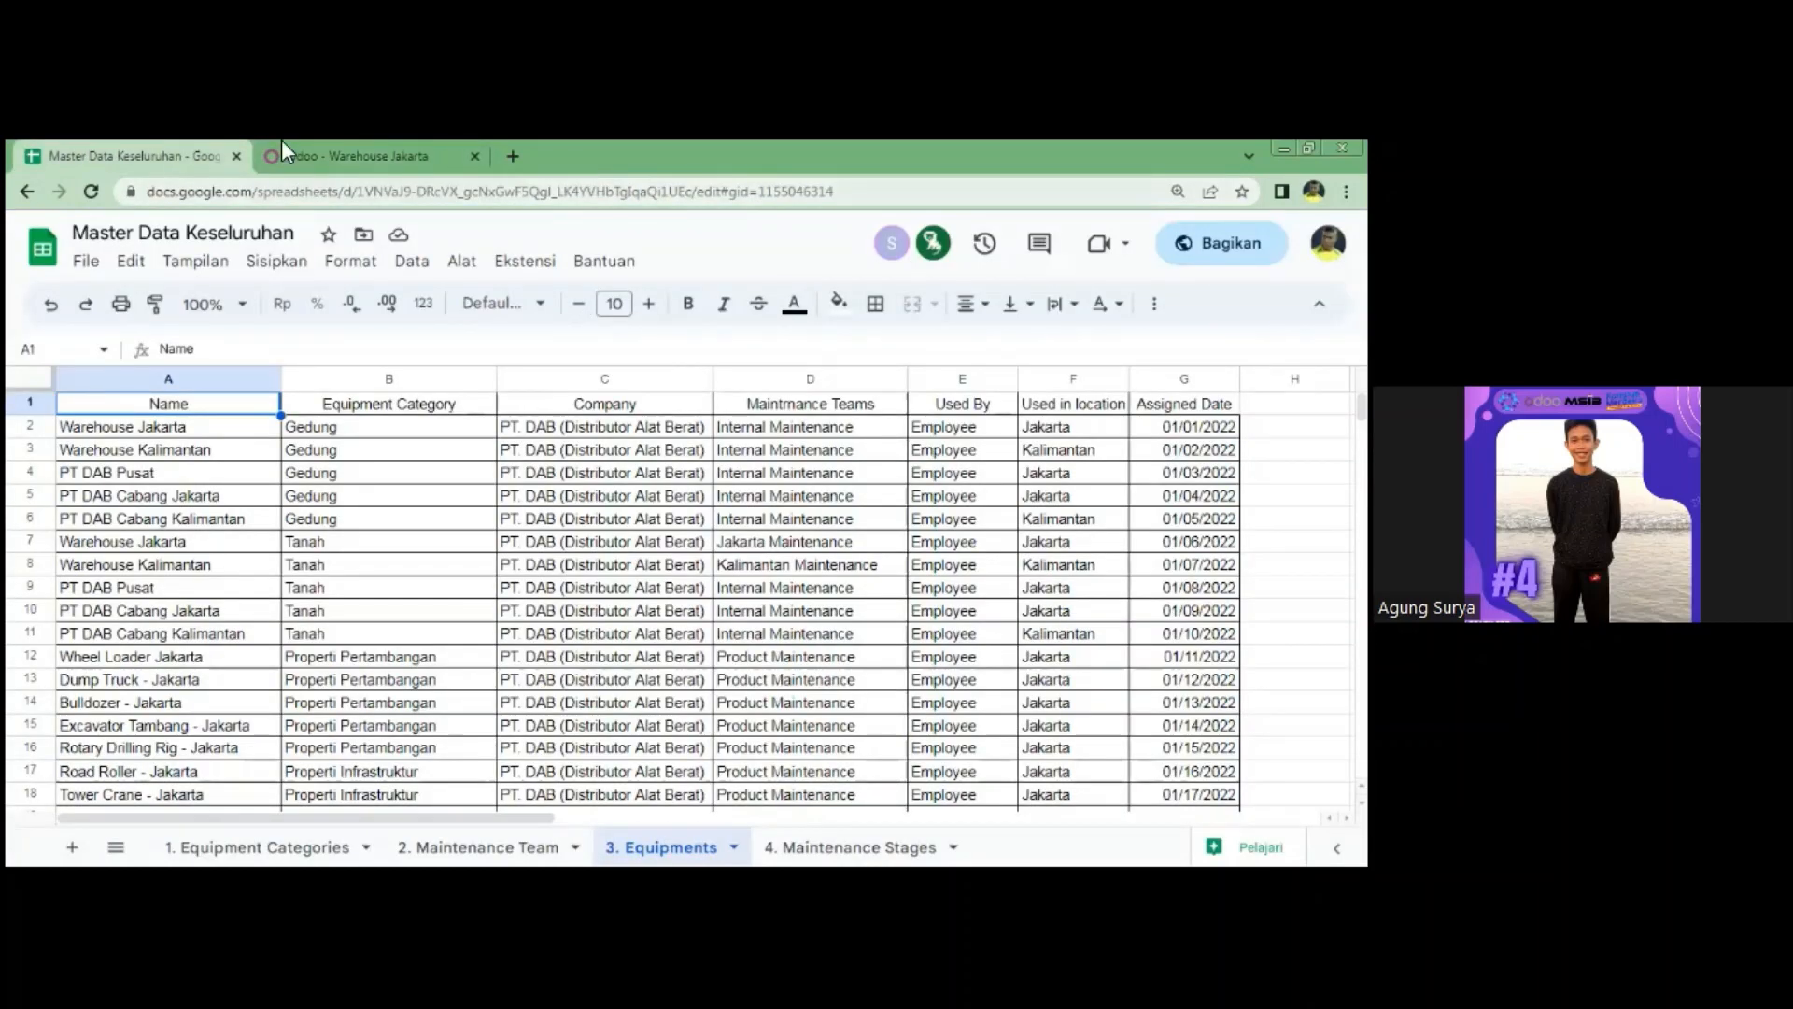
click(303, 157)
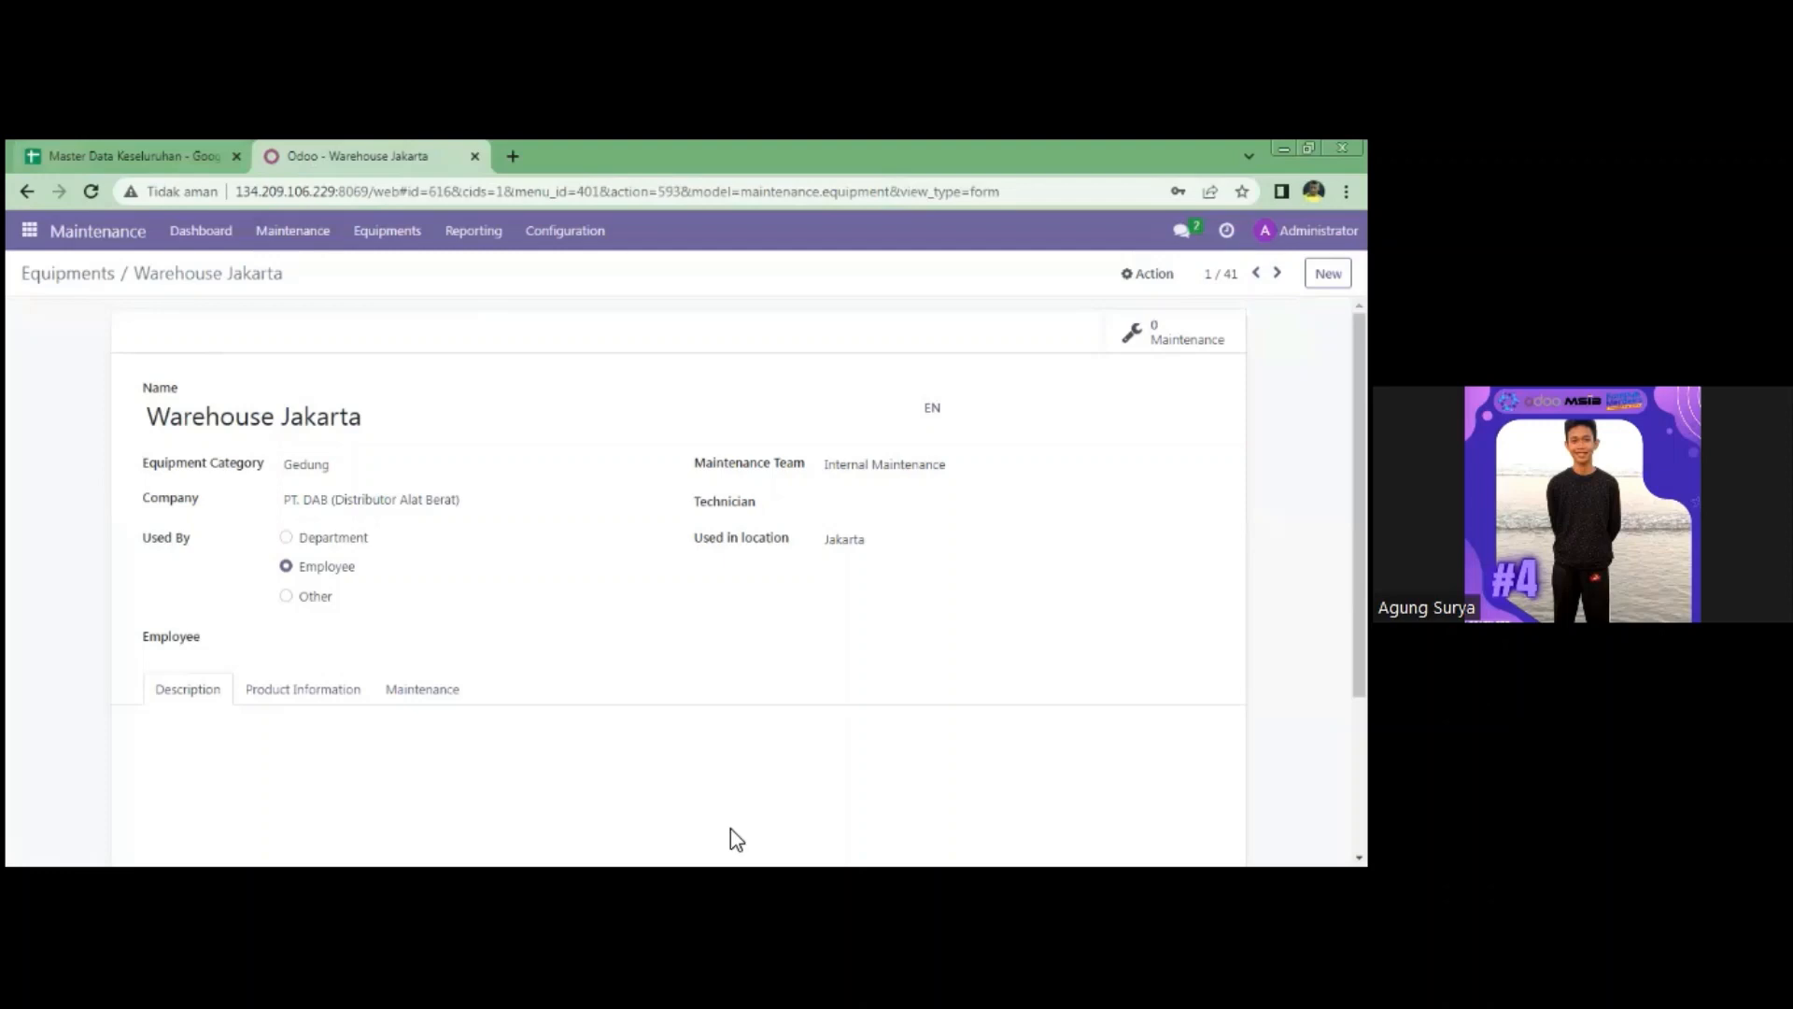
- Return to Master Data Keseluruhan, open the Maintenance Stages sheet and show its download formats without downloading a file
key(ctrl+Tab)
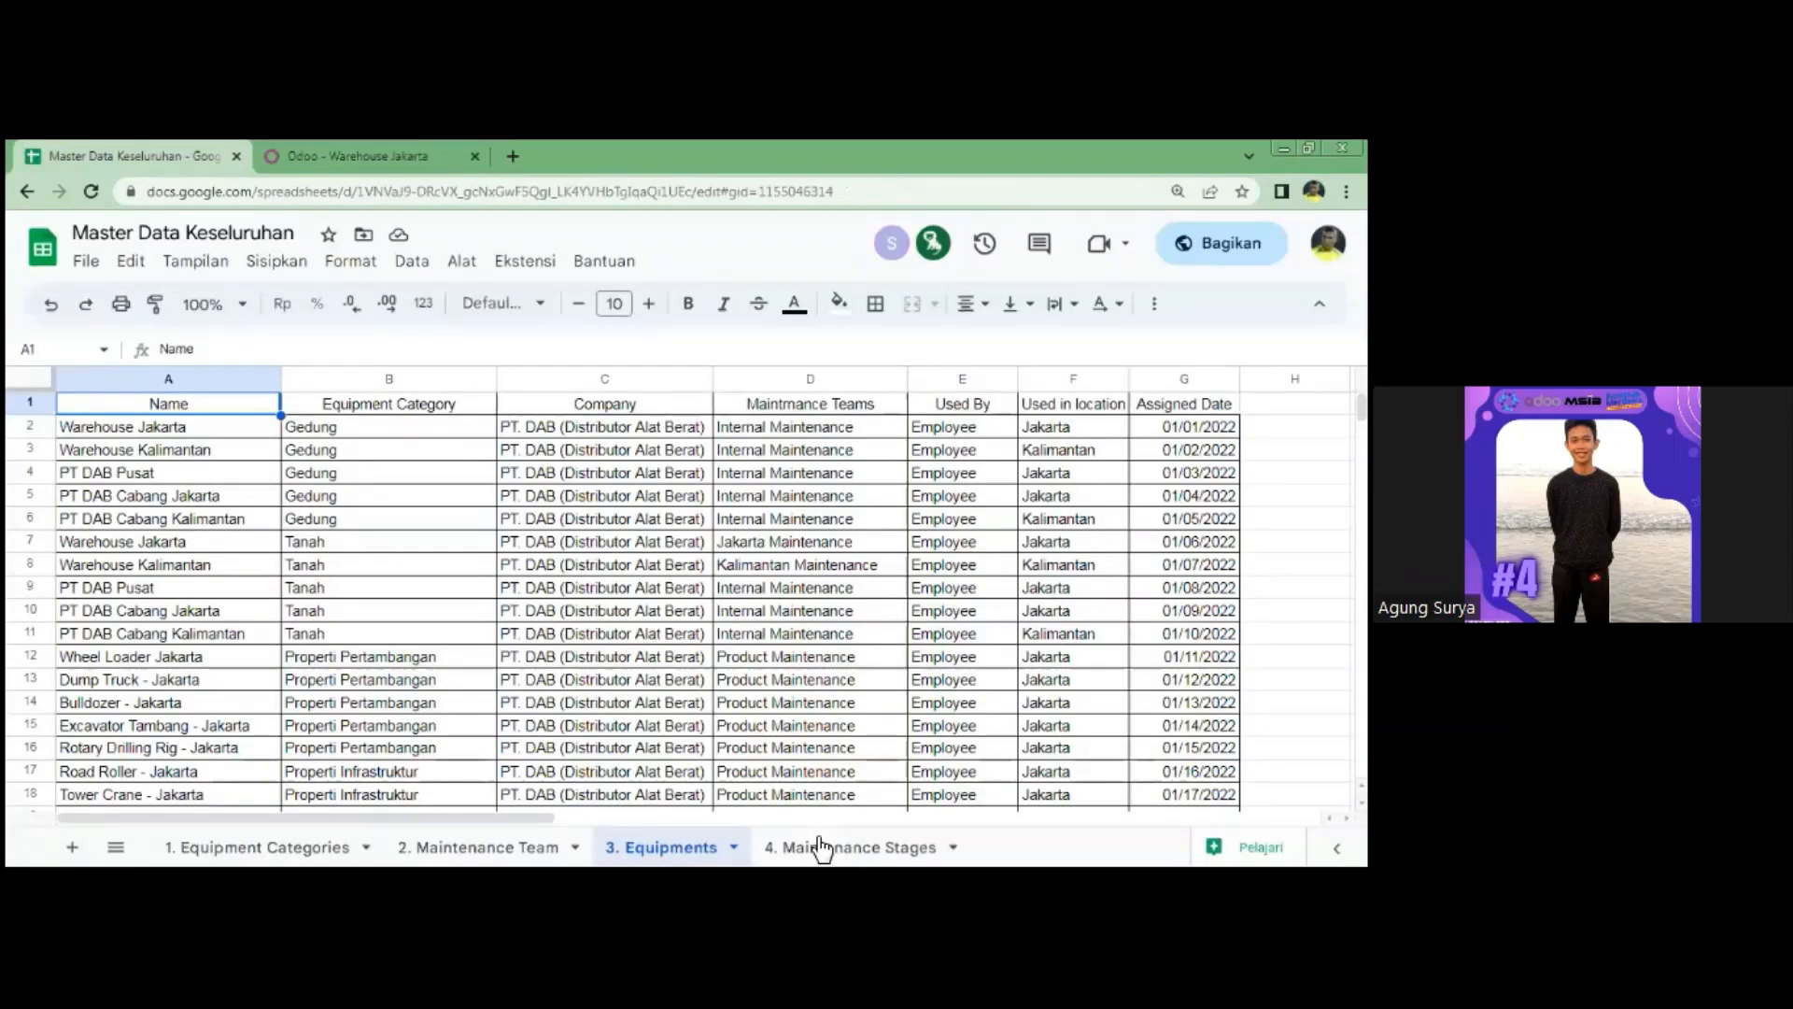
click(820, 848)
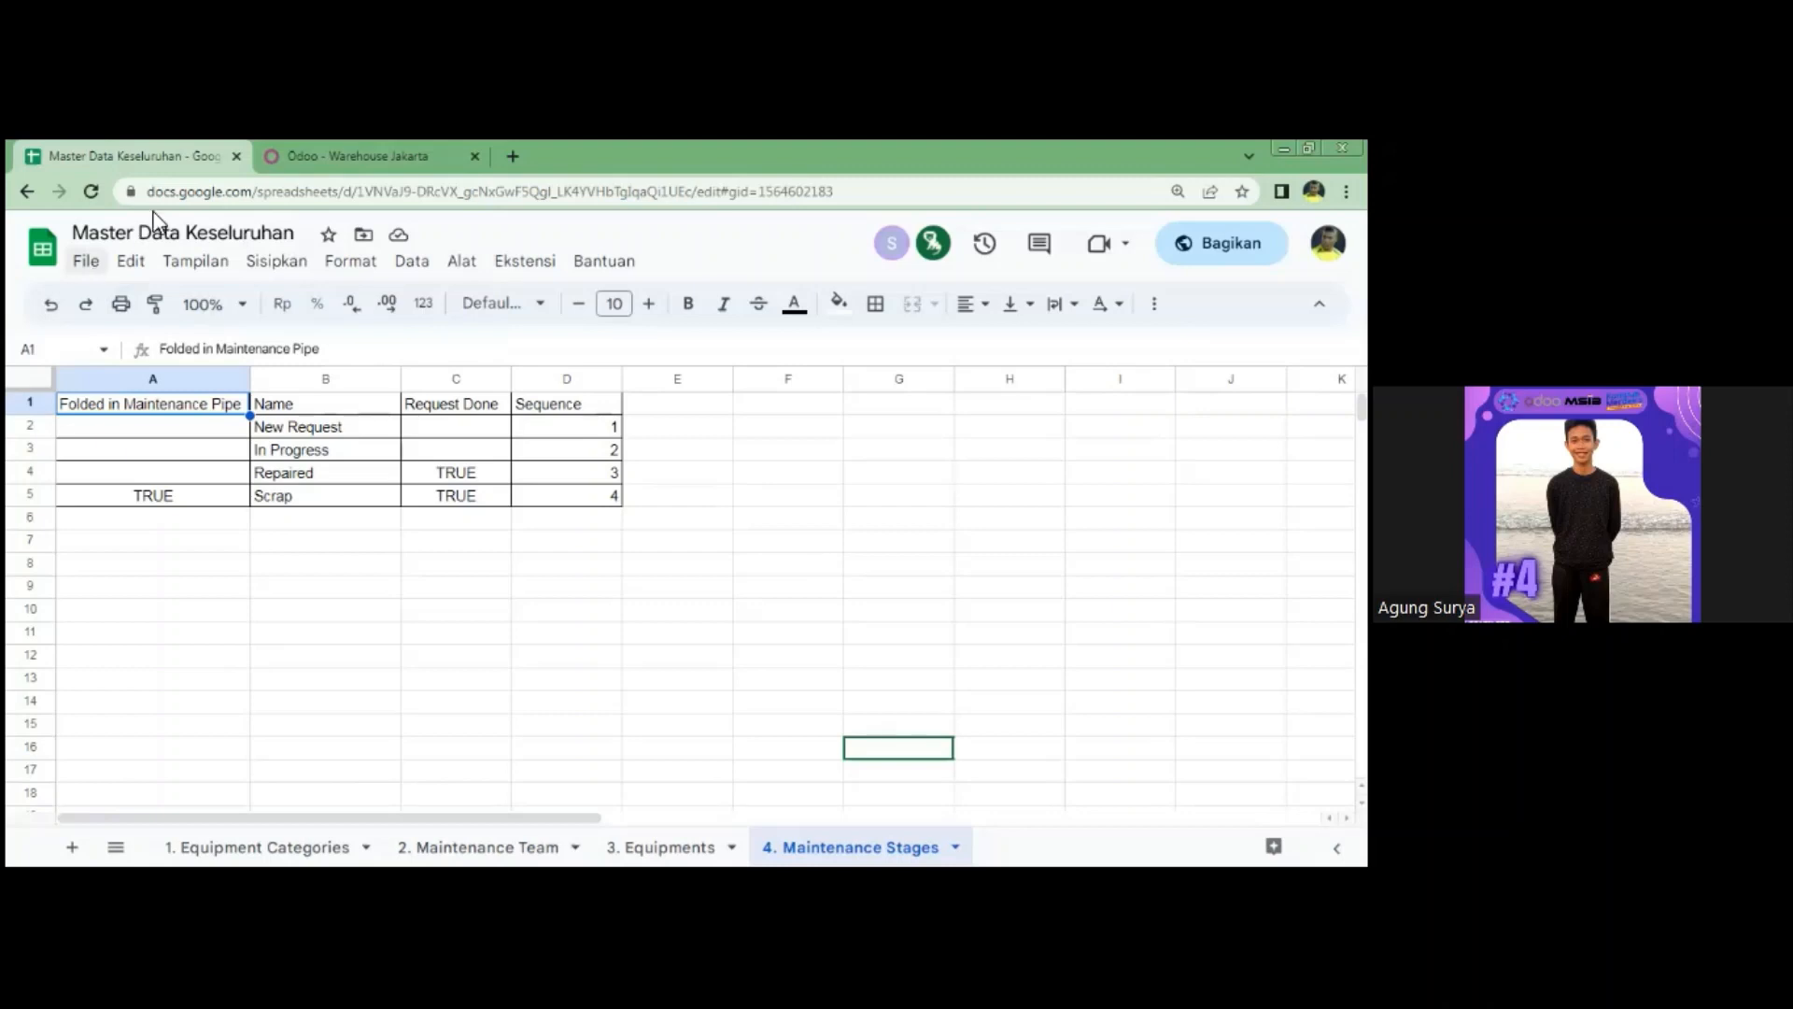
click(91, 265)
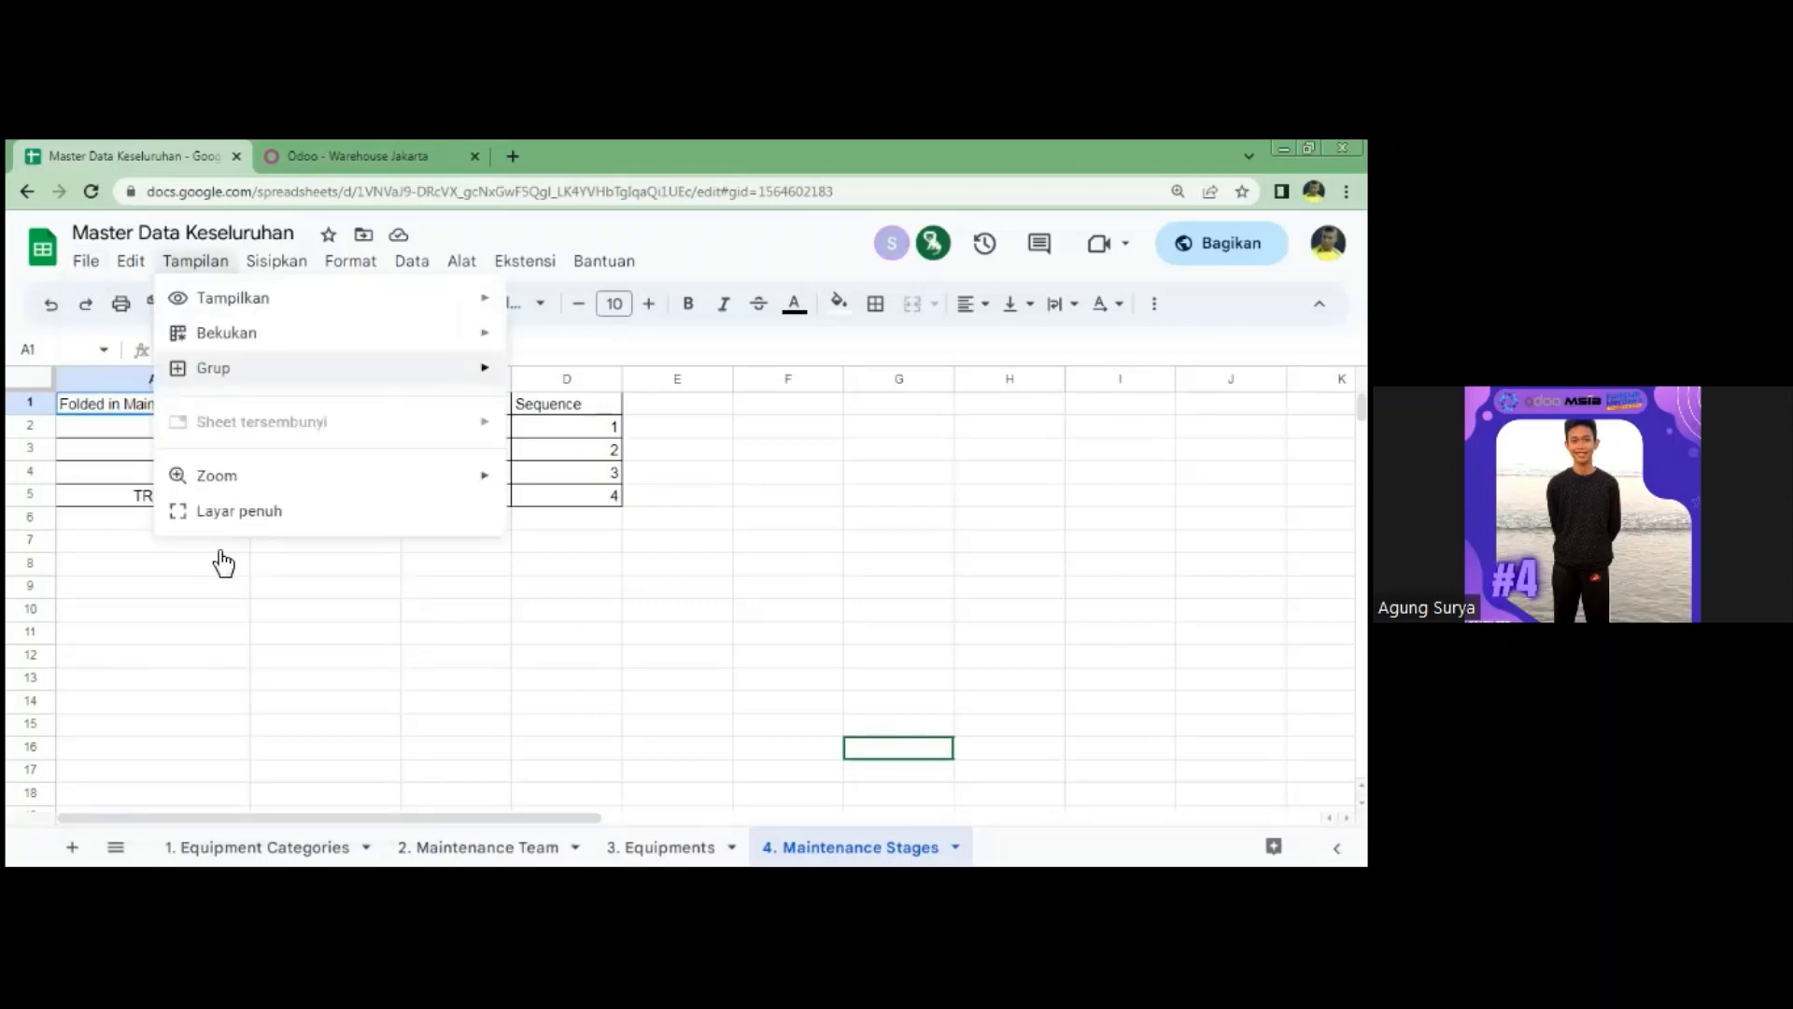
mouse_move(92, 269)
mouse_move(257, 534)
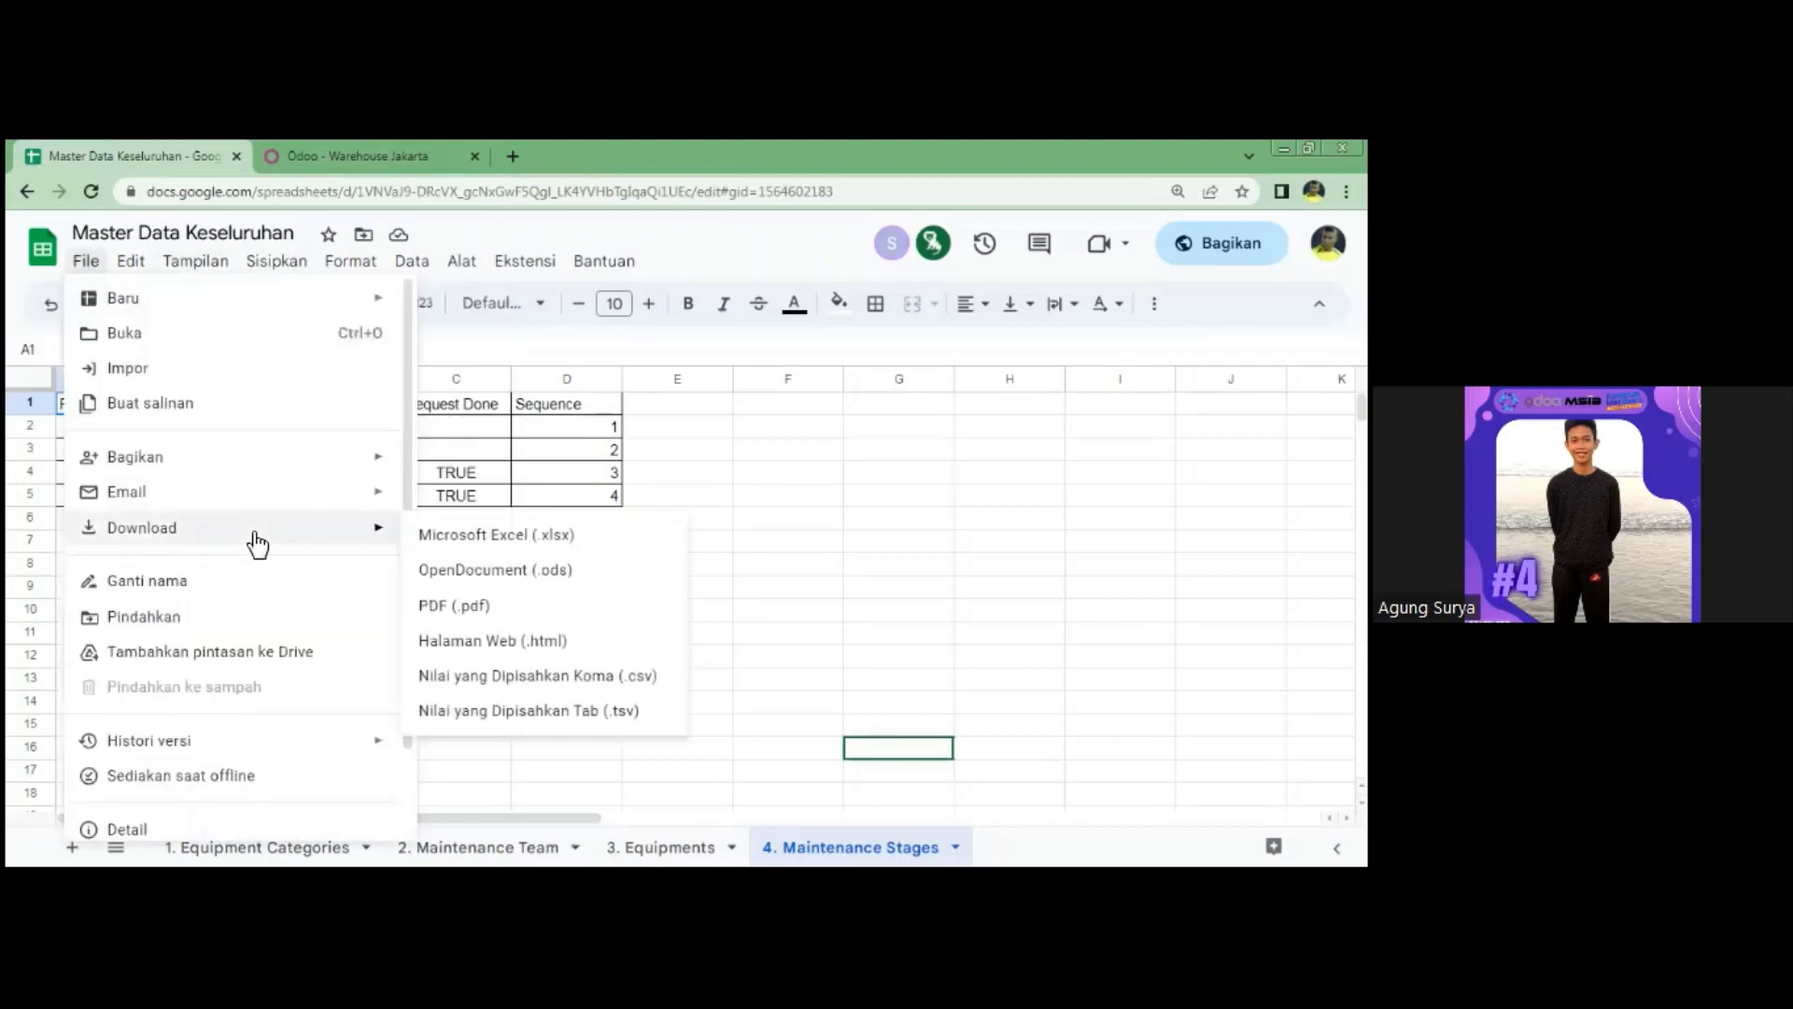
- Switch to Odoo and upload the CSV file Master Data Keseluruhan - 4. Maintenance Stages to the Maintenance Requests record import
click(407, 145)
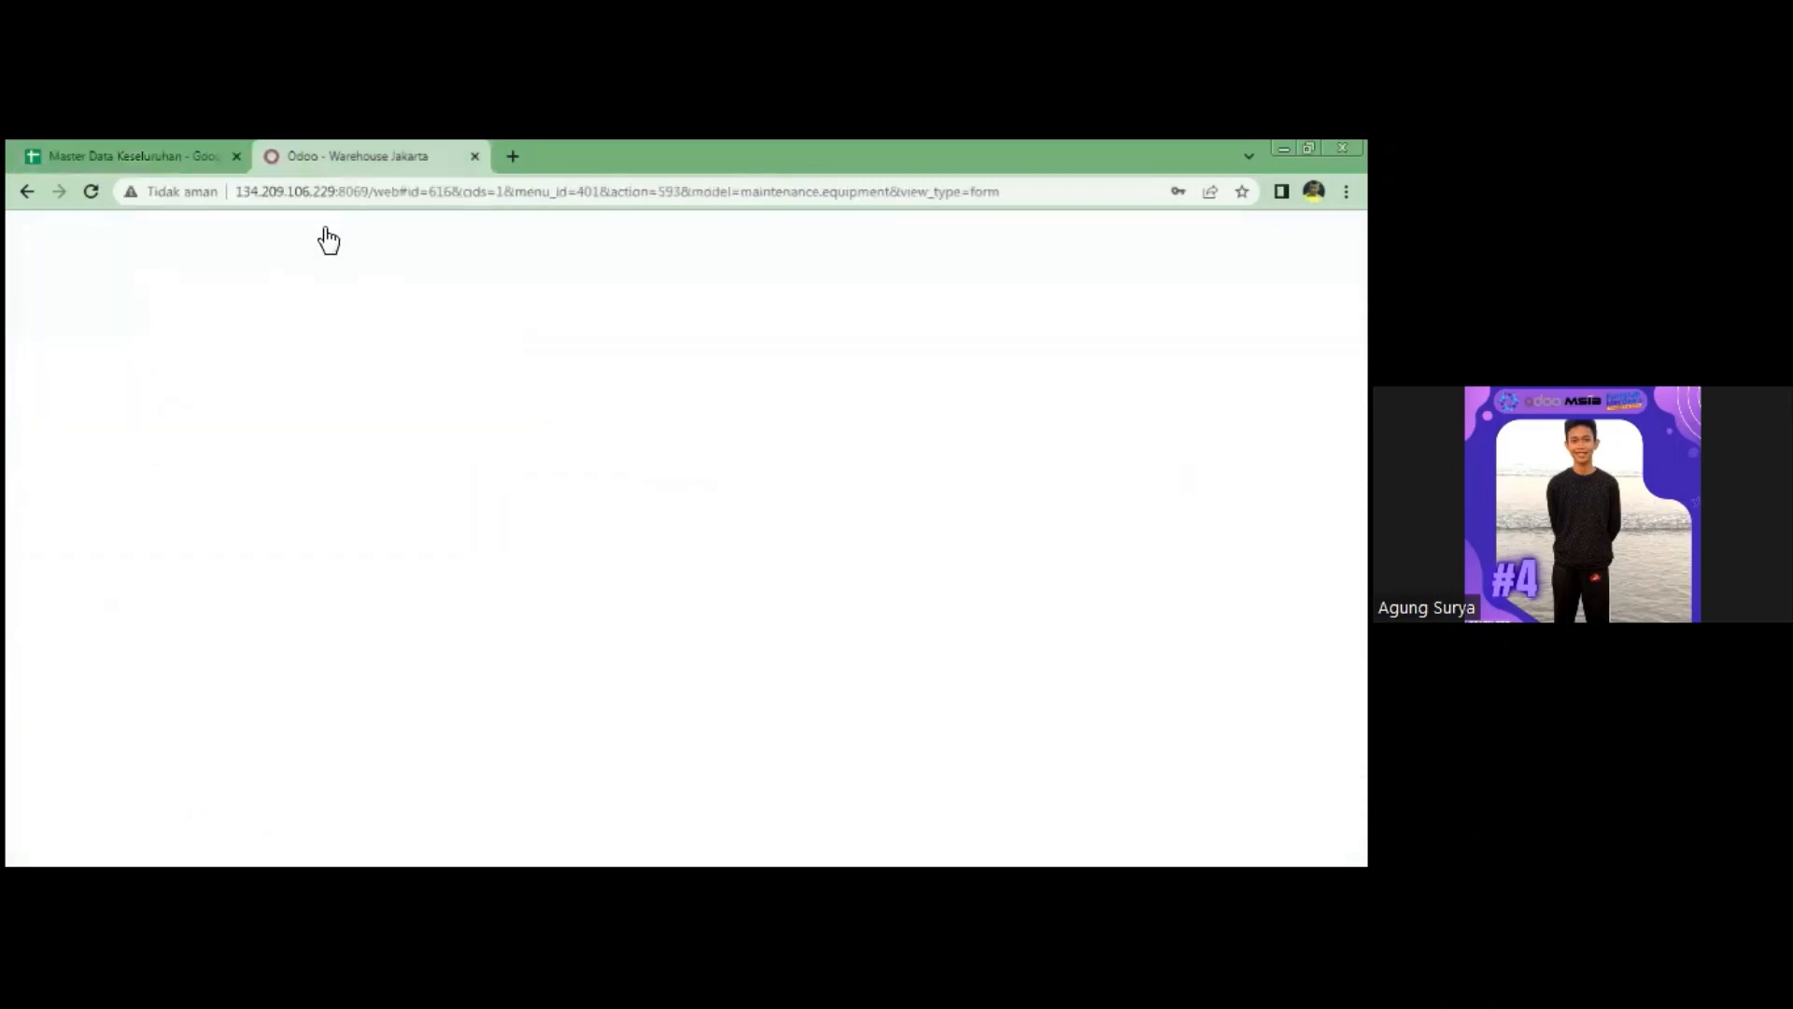
click(327, 234)
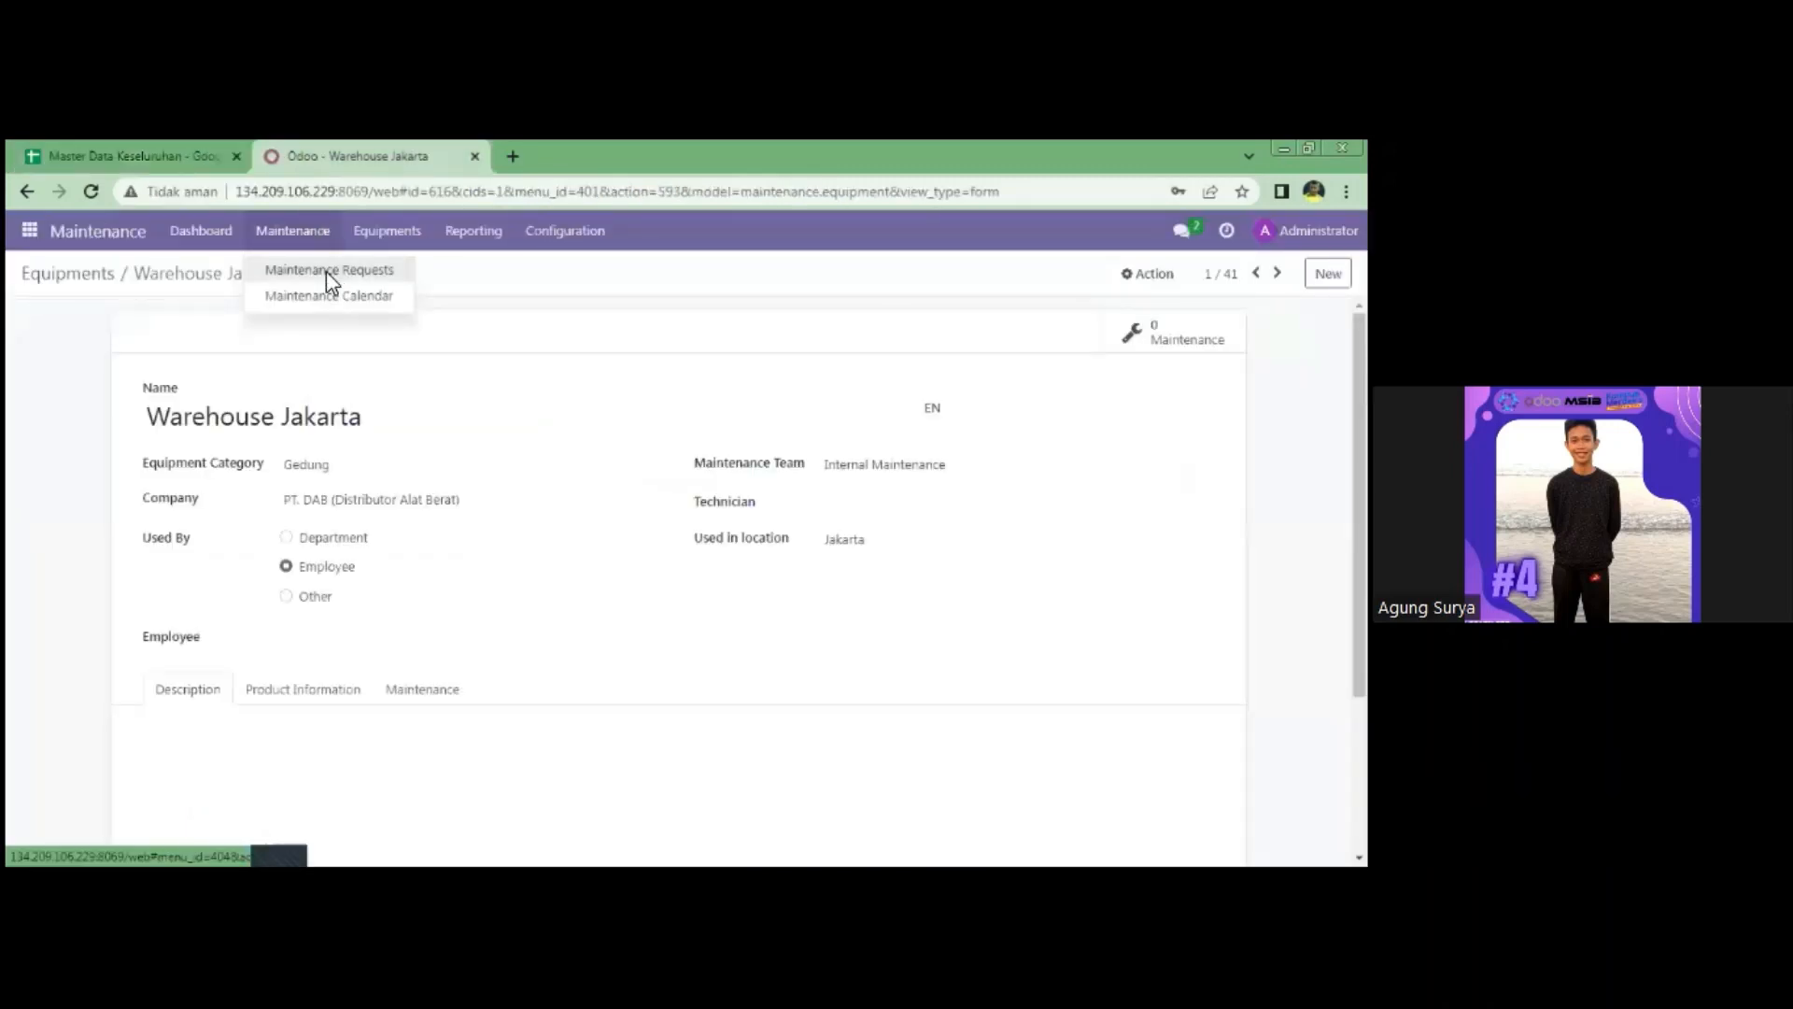
click(327, 273)
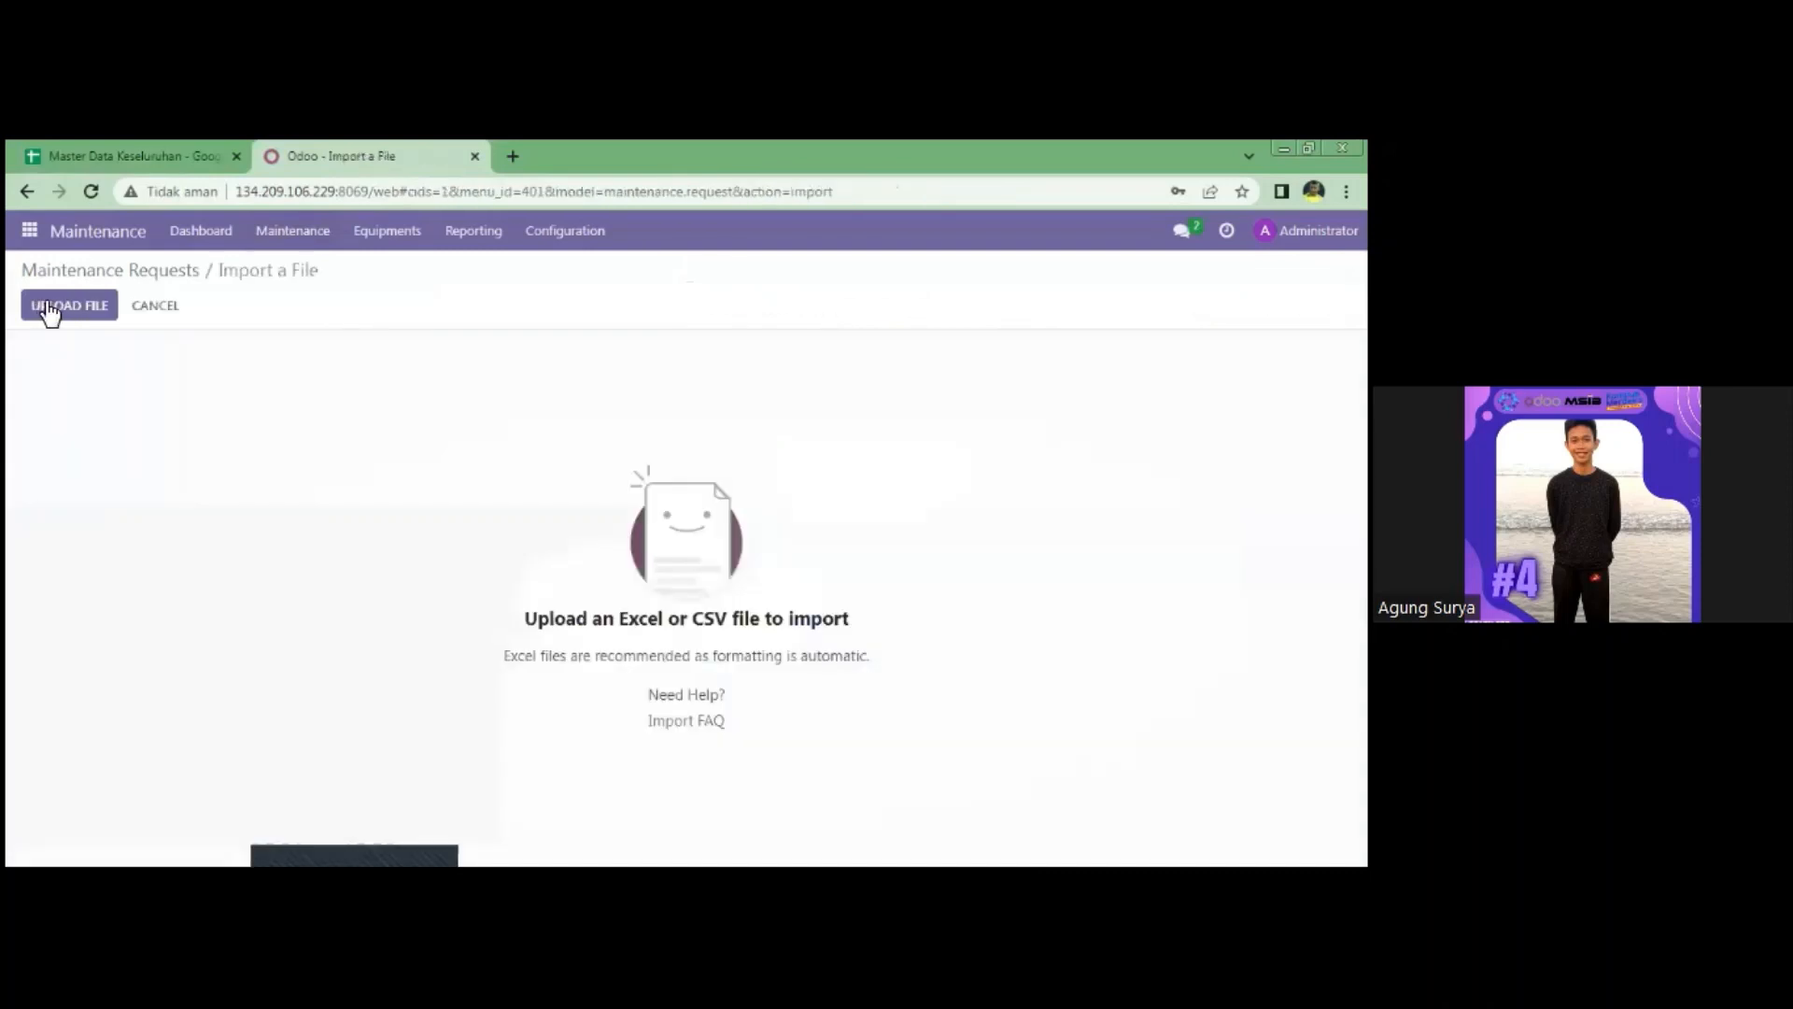
click(43, 305)
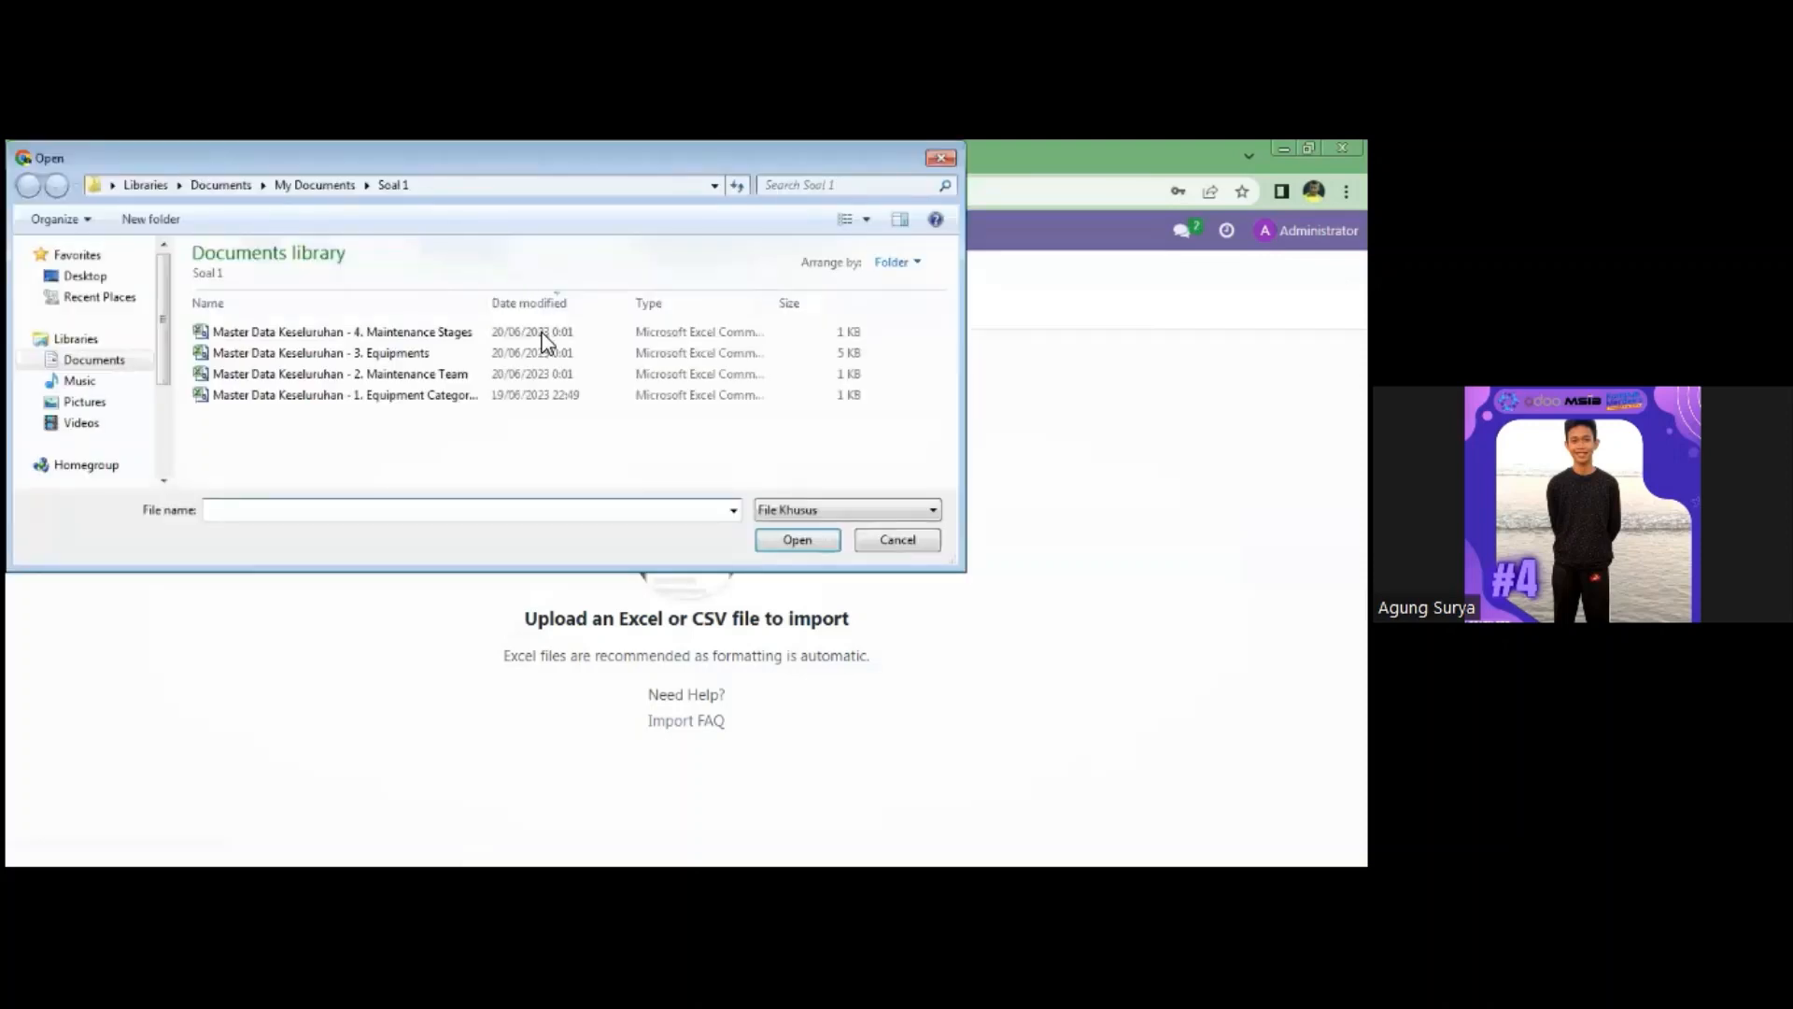
click(756, 348)
click(756, 337)
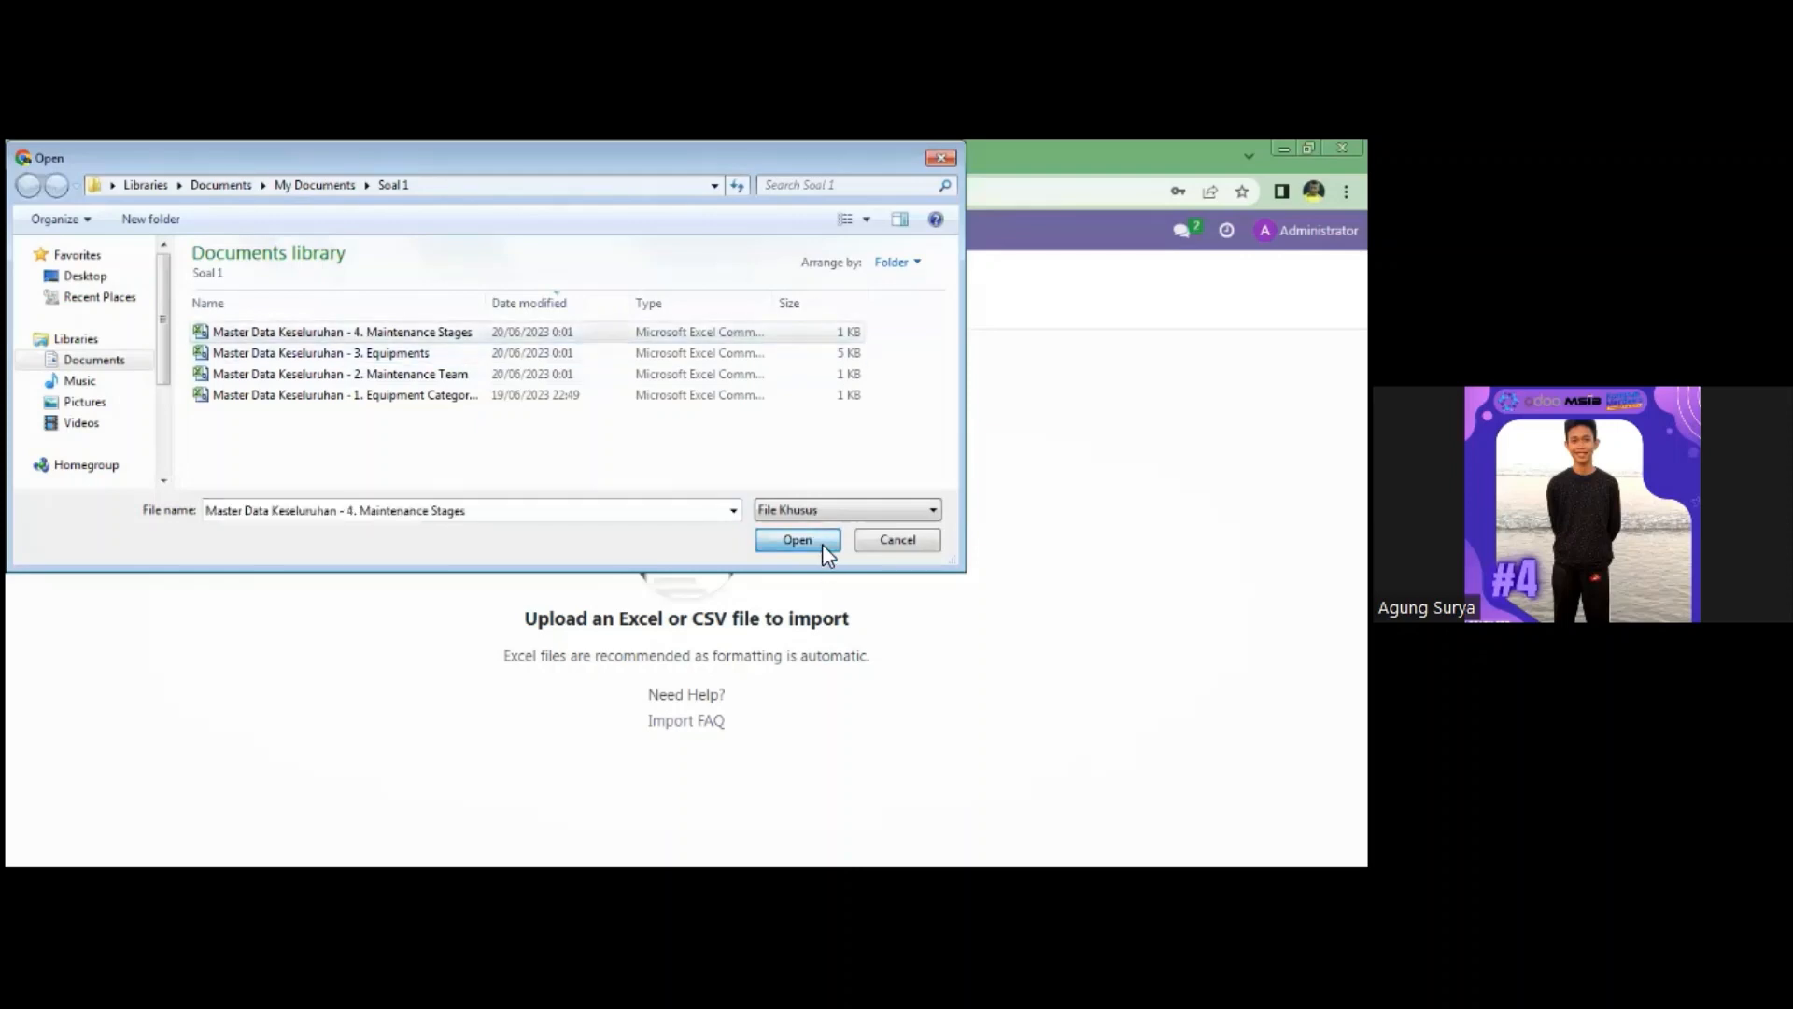
click(820, 542)
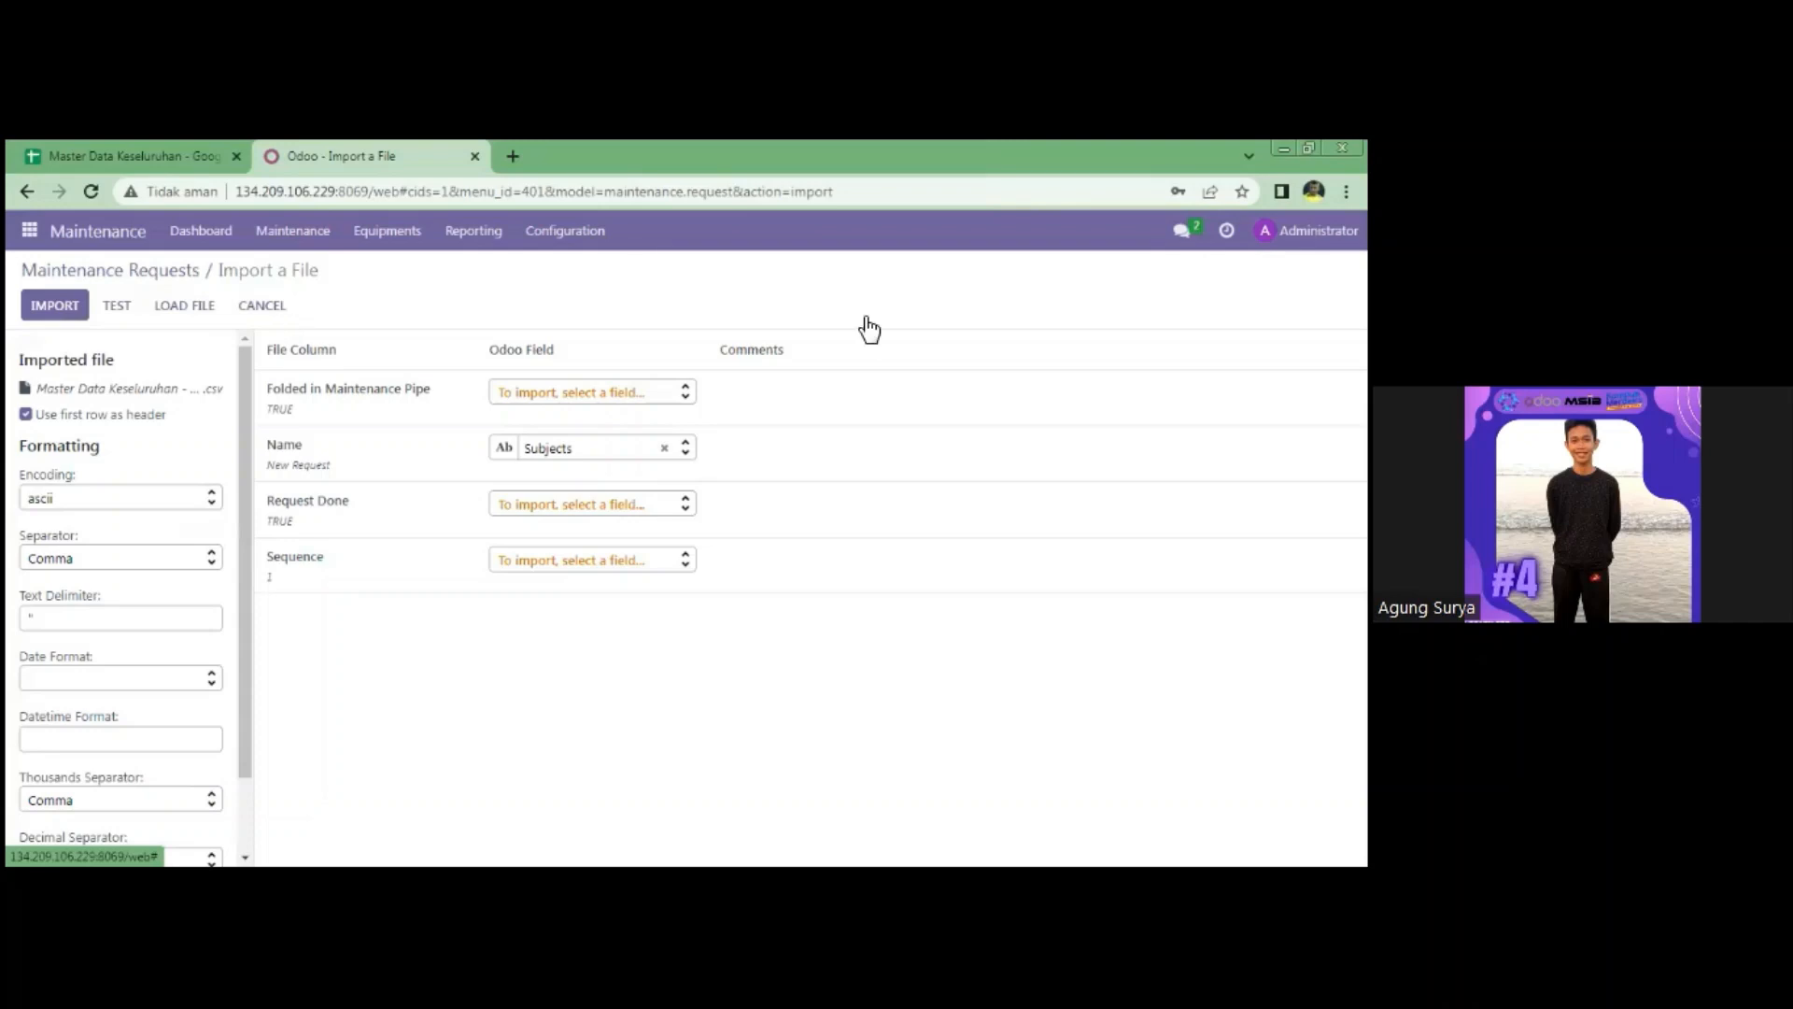
- Switch to the Master Data Keseluruhan Sales spreadsheet and view its Pricelist sheet
click(1016, 392)
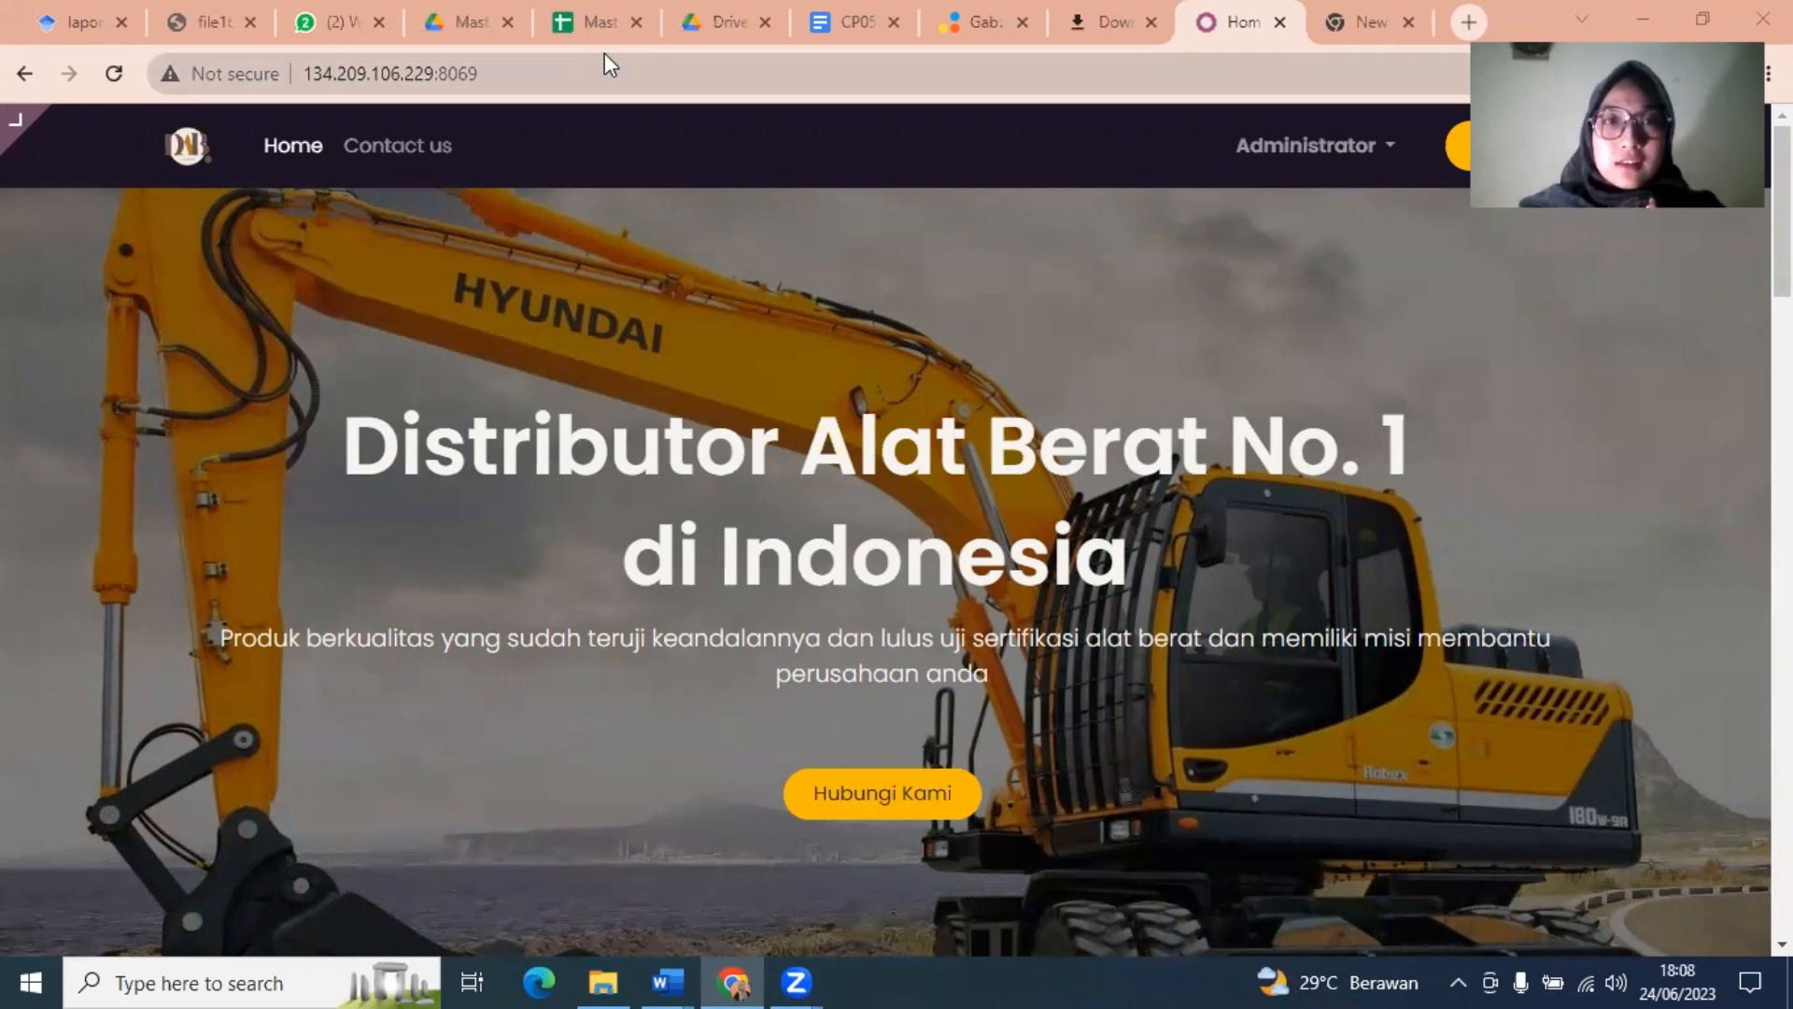
click(589, 21)
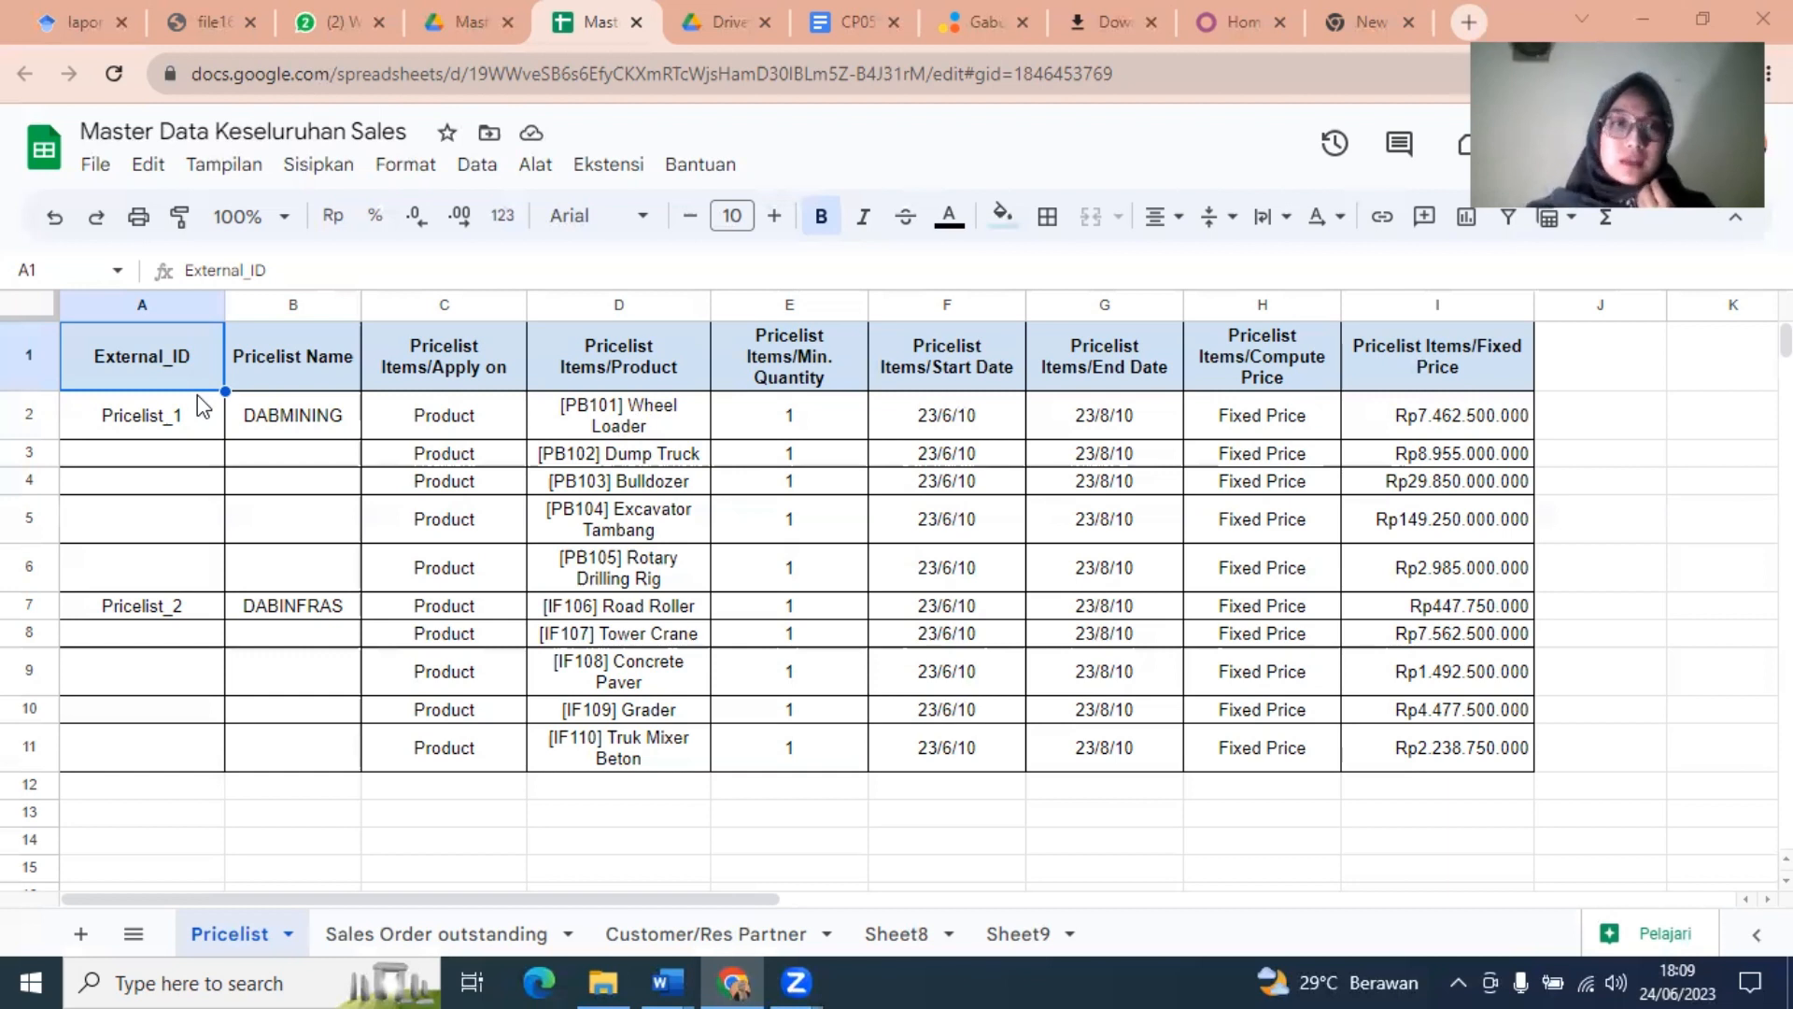
- View the Sales Order outstanding sheet and inspect the first order's customer, product and quantity
click(411, 944)
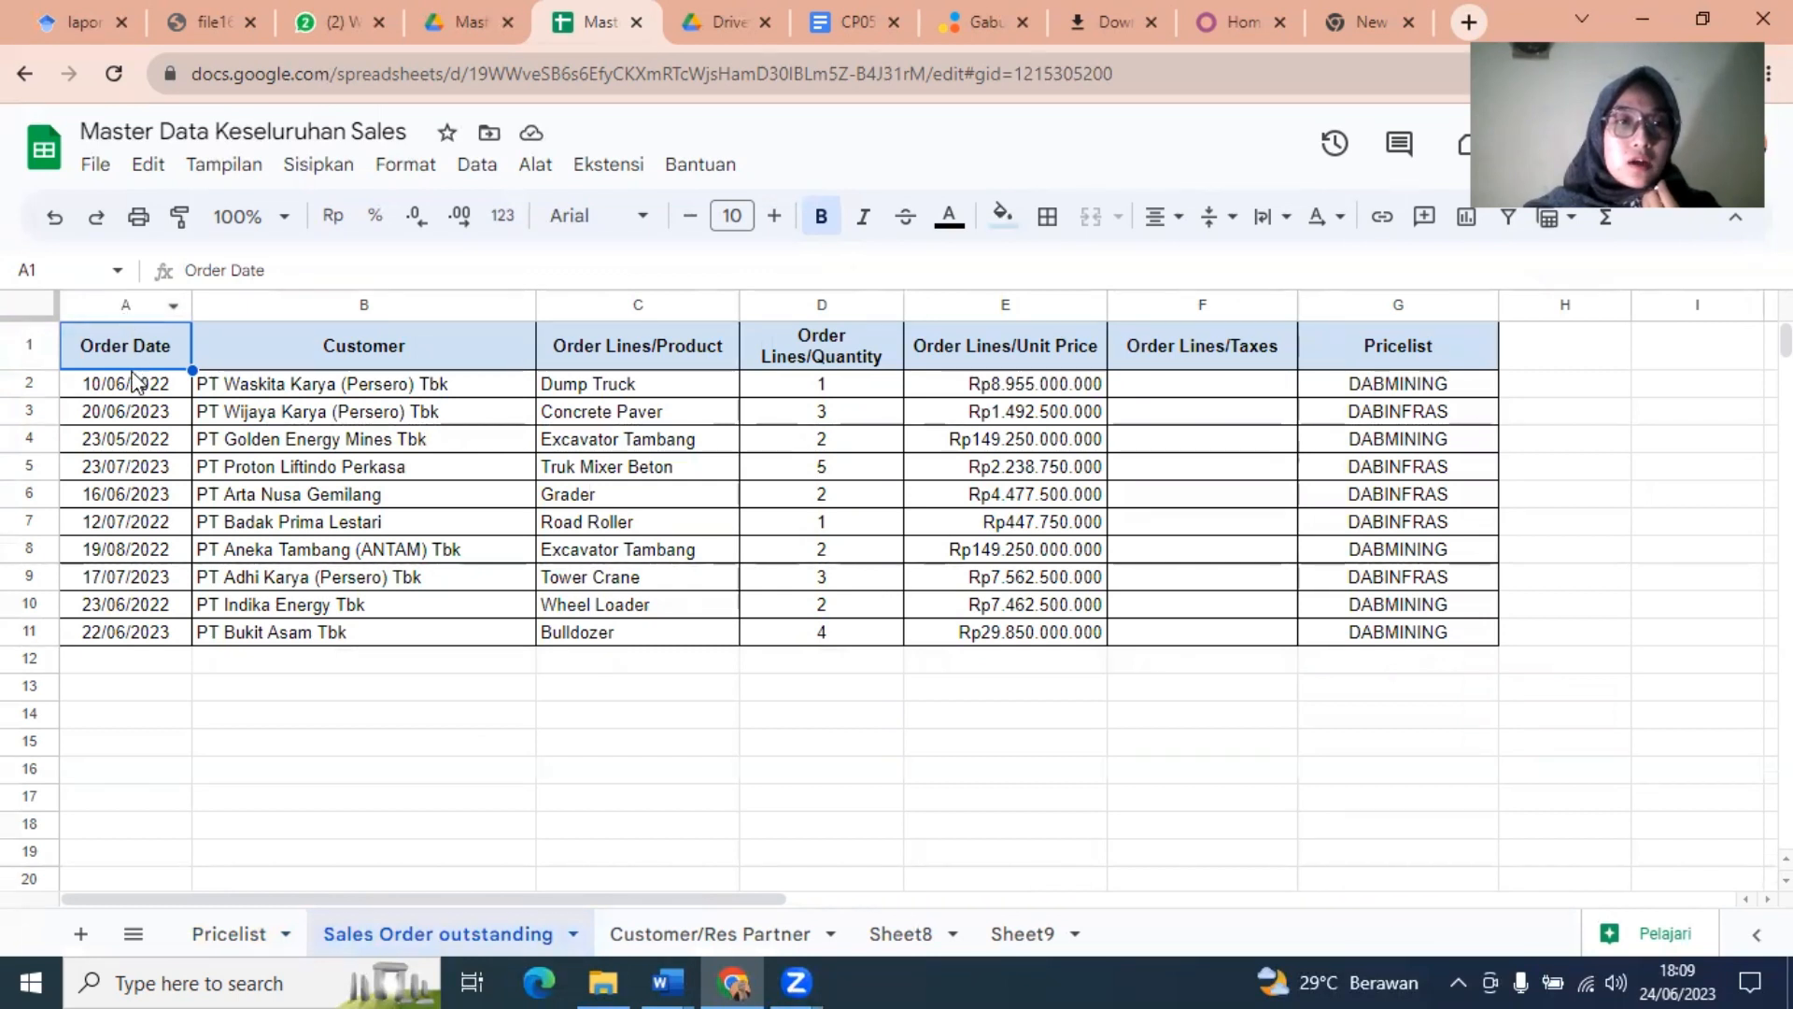
click(285, 392)
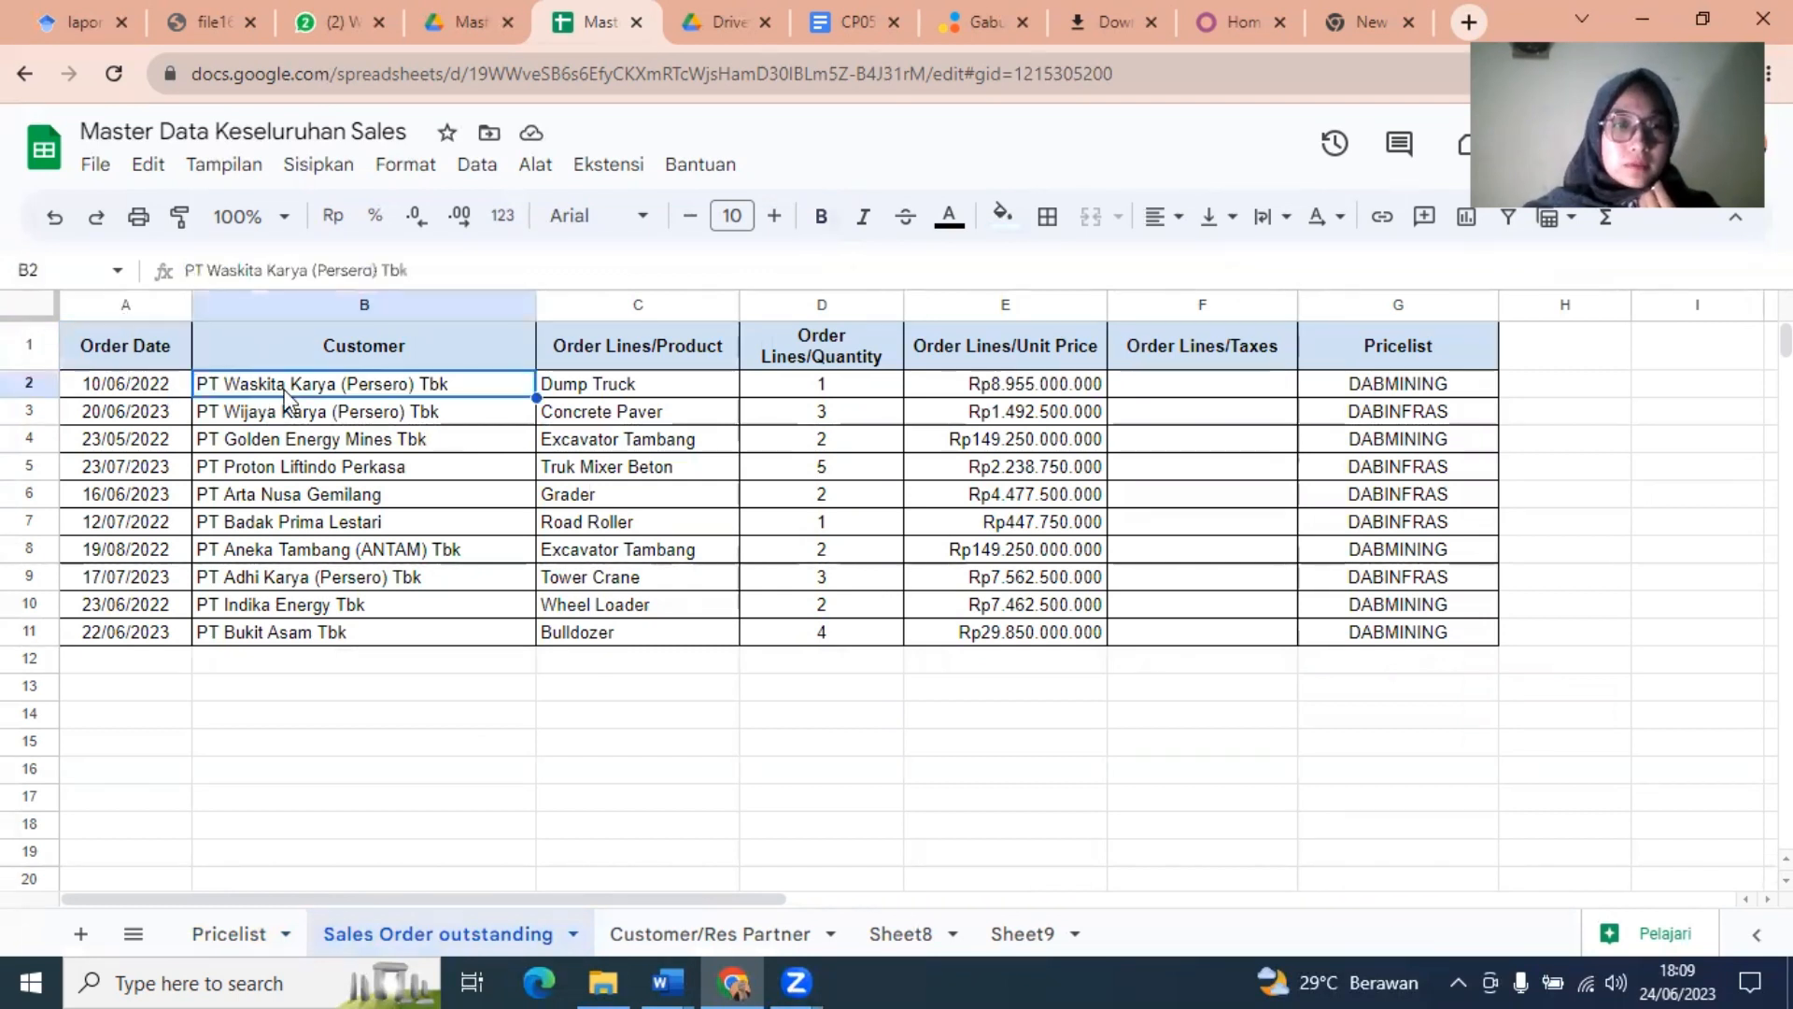
click(609, 387)
click(826, 393)
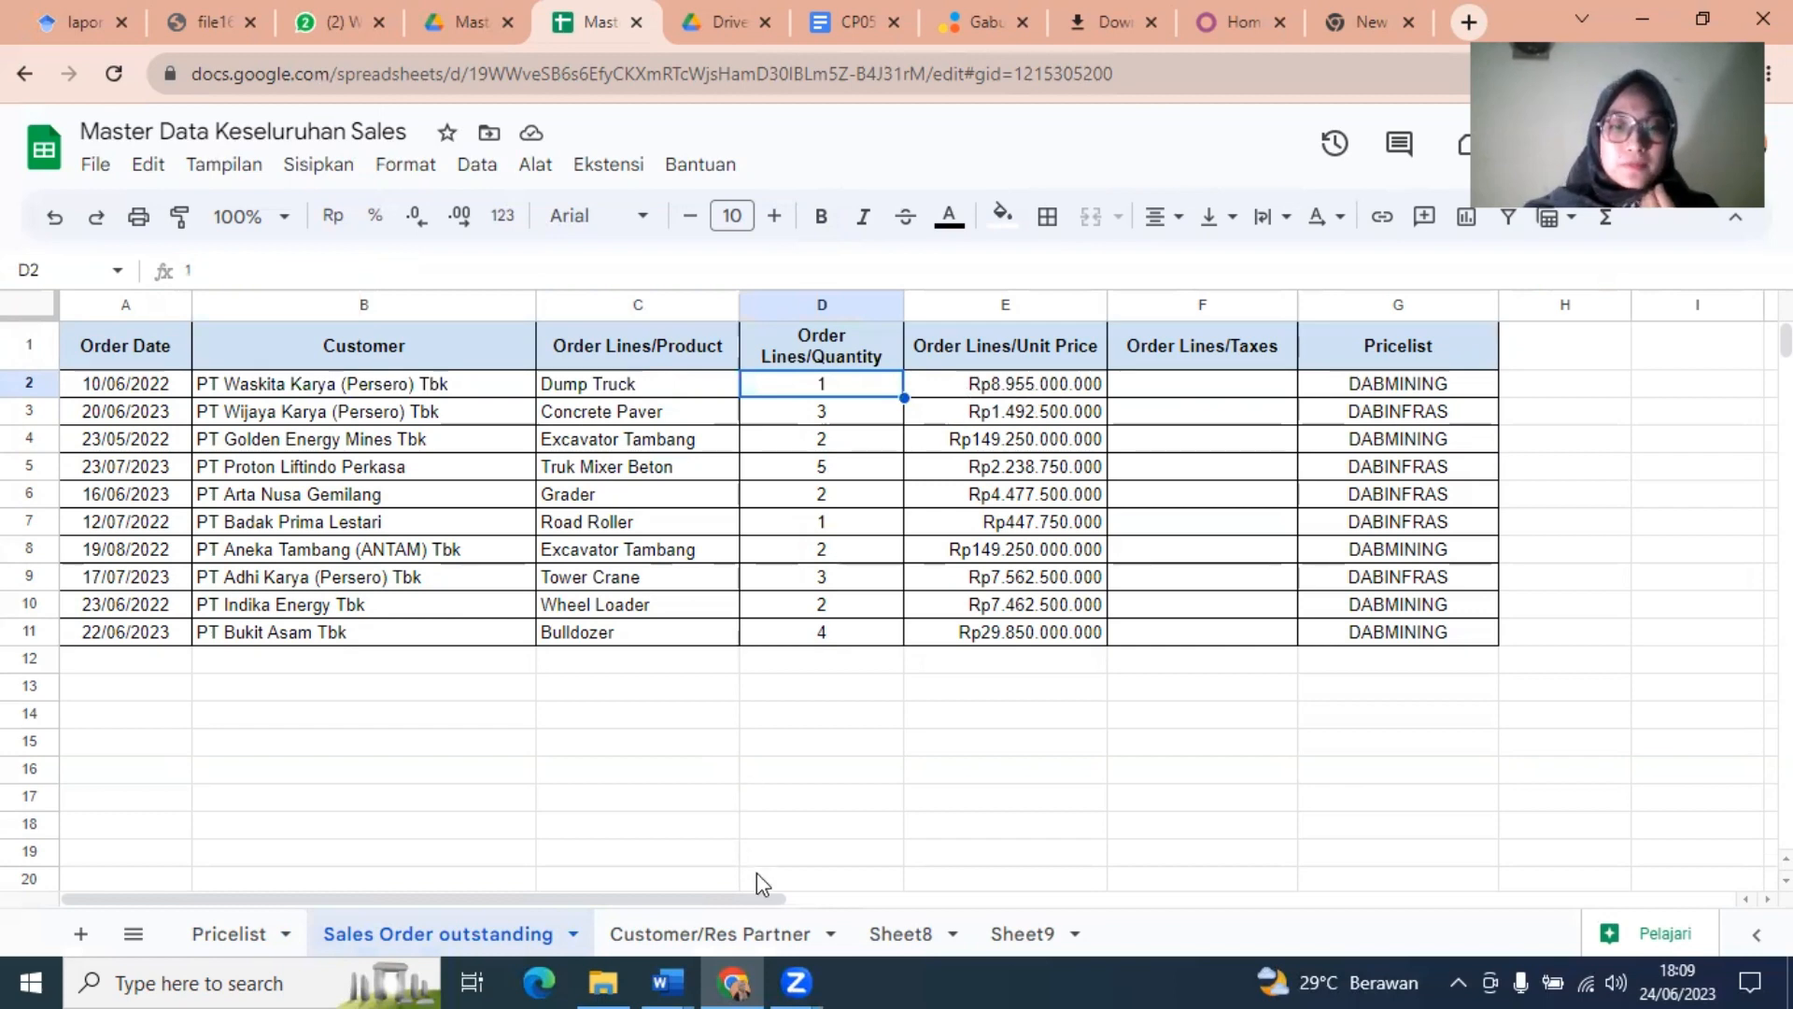
- Open the Customer/Res Partner sheet and review the name column down to its last row and back up to the header
click(764, 934)
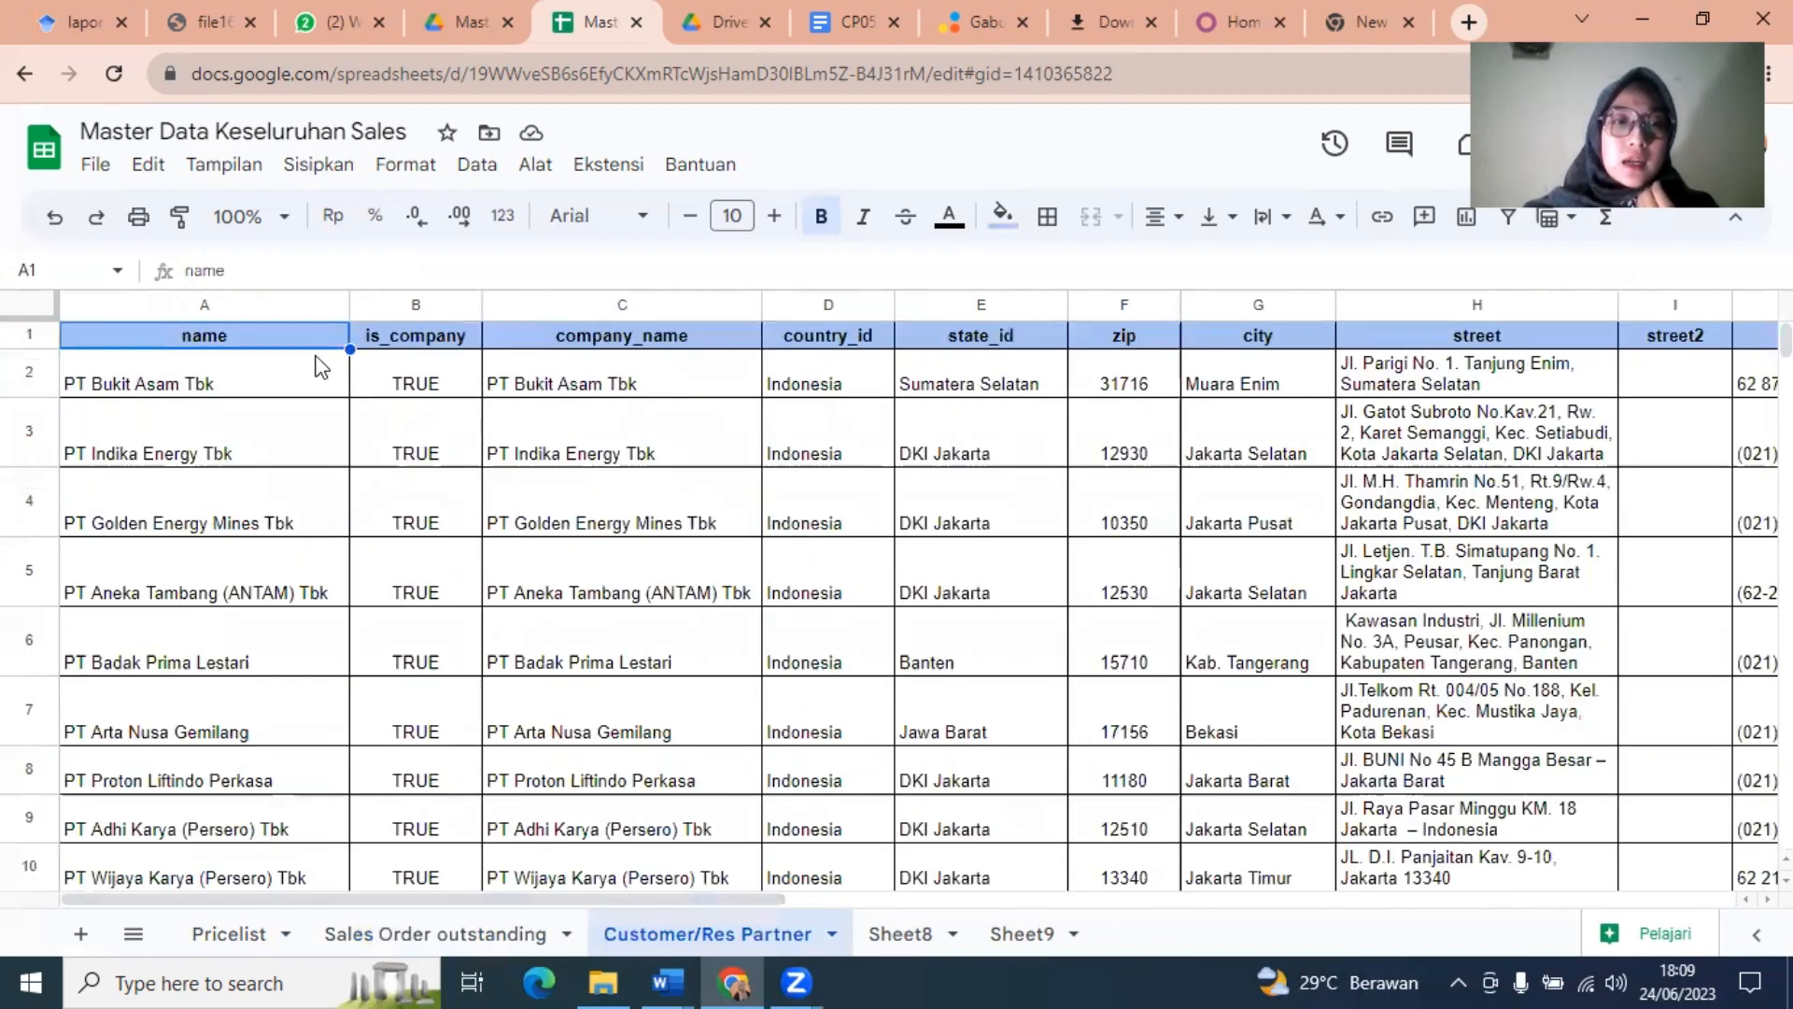
click(308, 554)
key(Down)
key(Down)
key(Down)
key(Down)
key(Down)
key(Down)
key(Down)
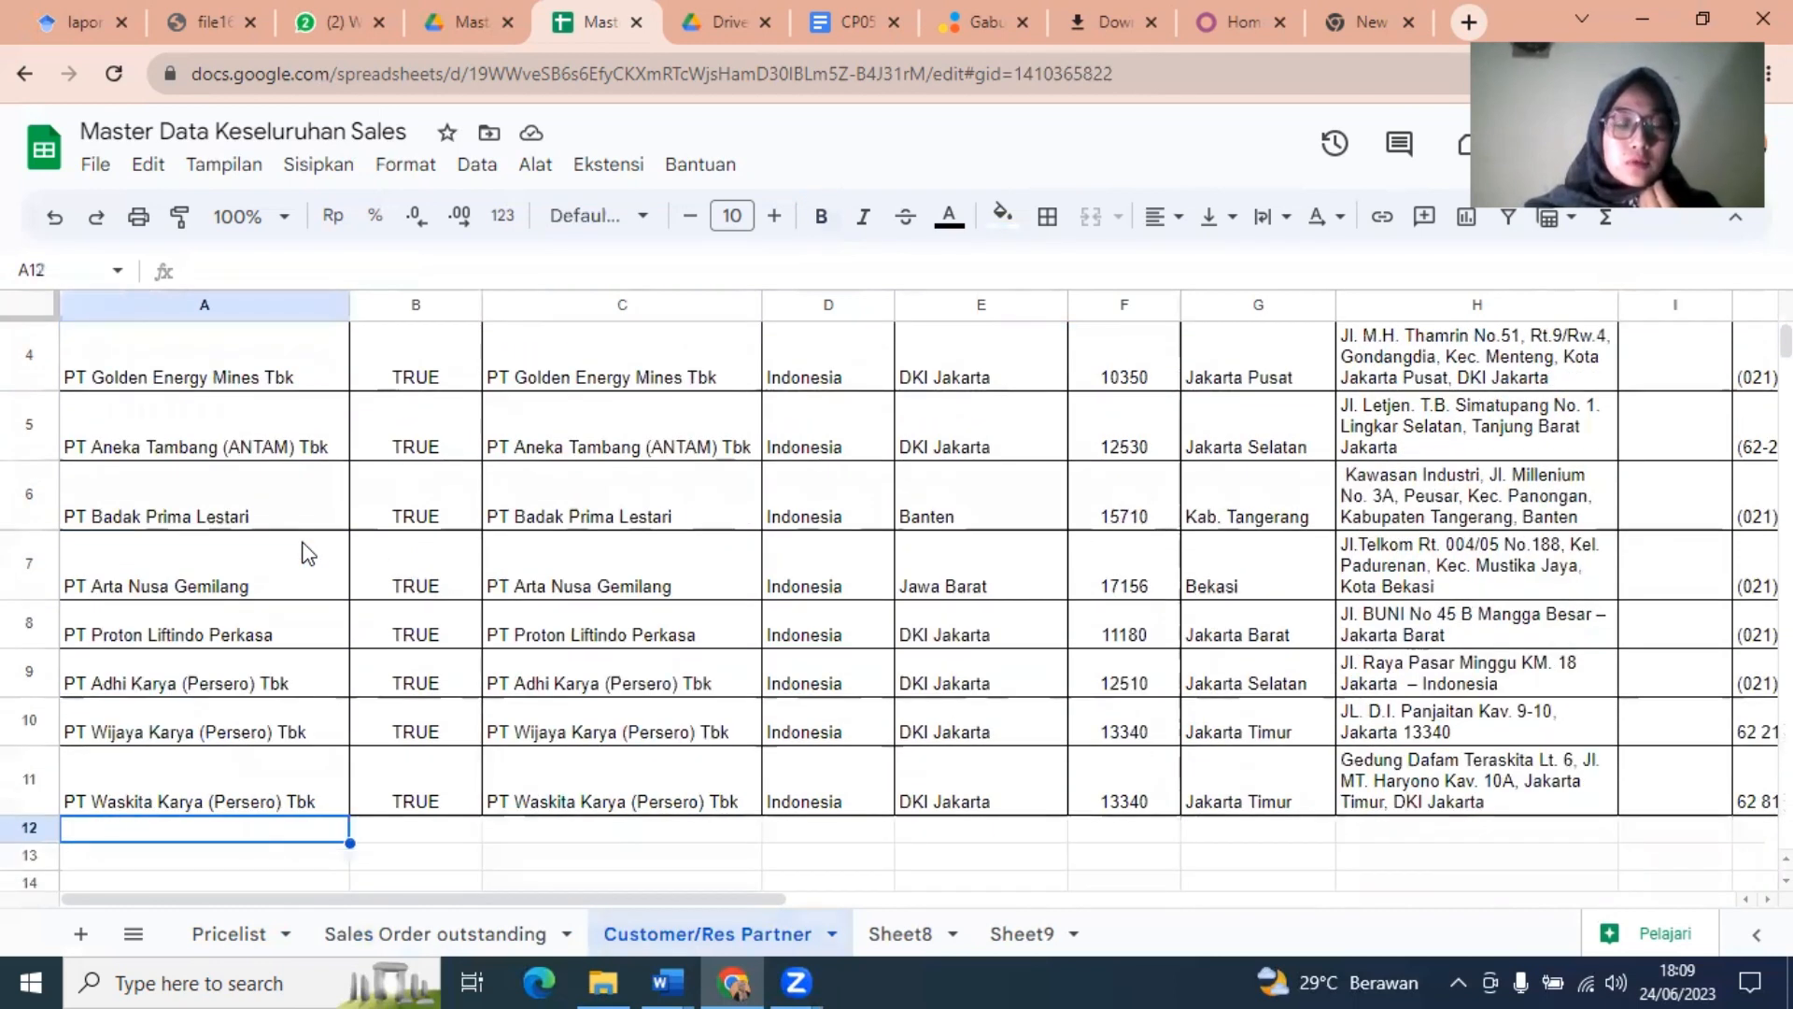
key(Up)
key(Up)
key(Up)
key(Up)
key(Up)
key(Up)
key(Up)
key(Up)
key(Up)
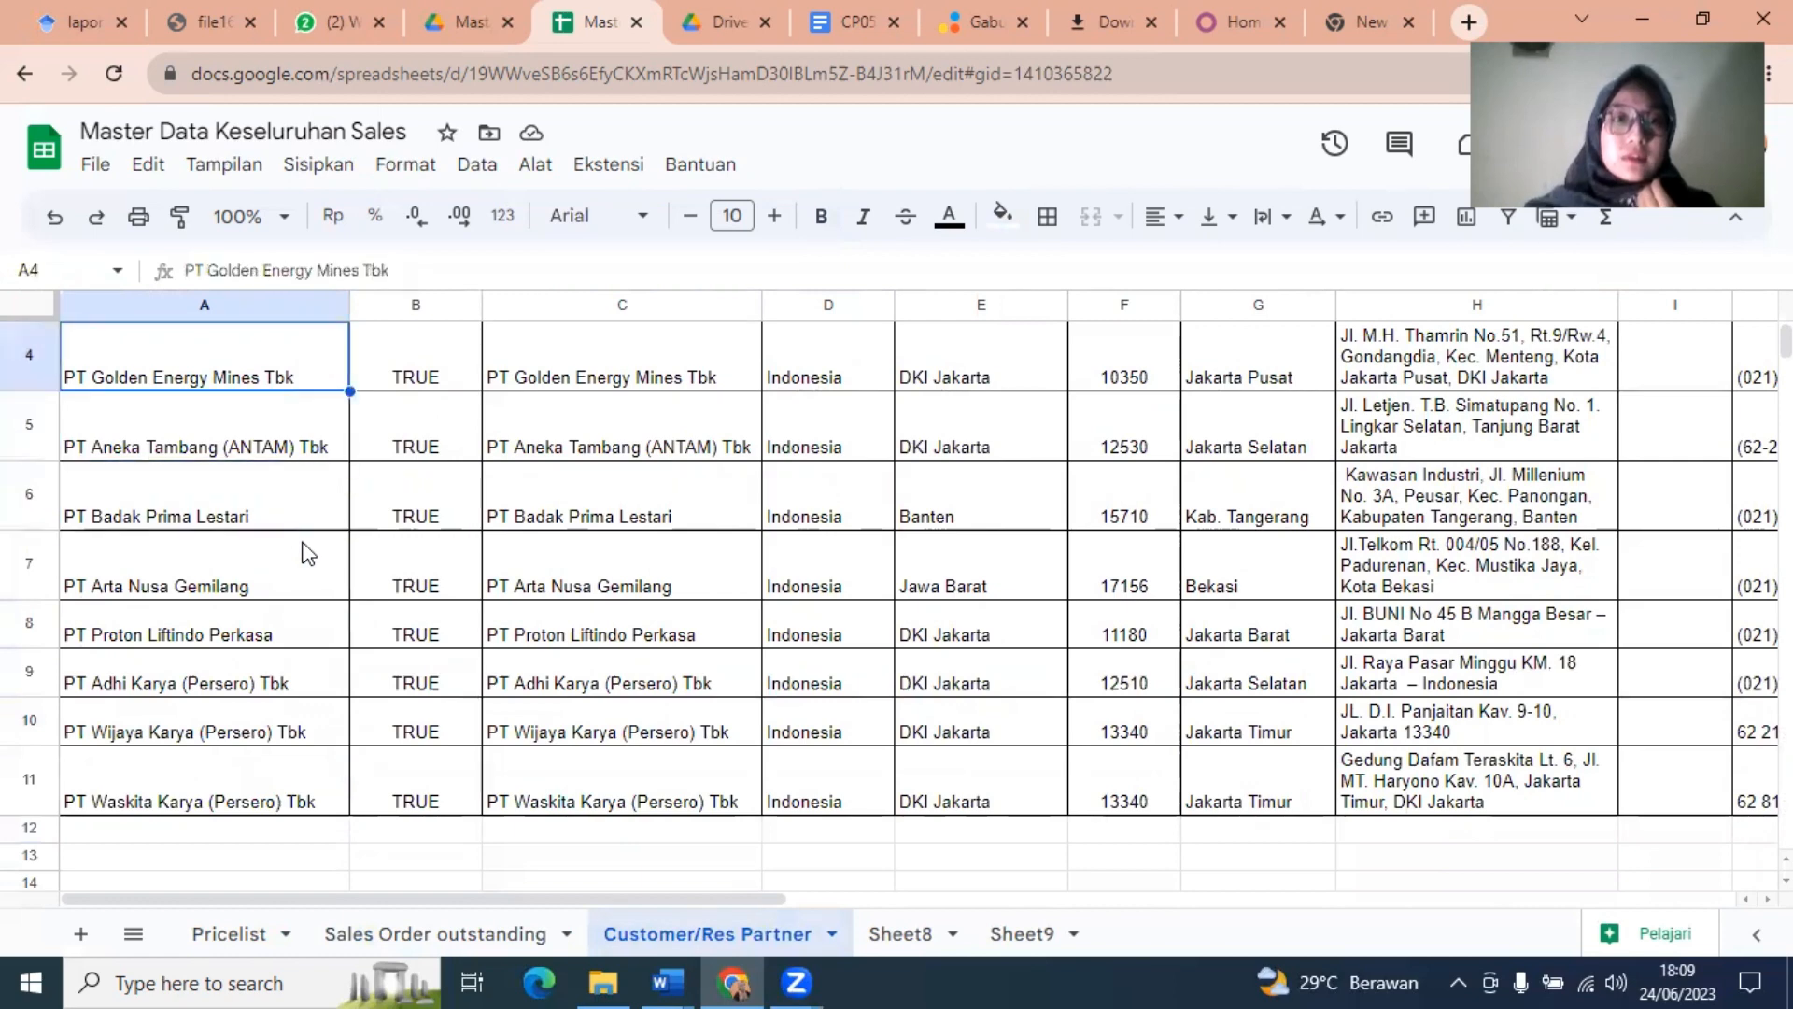
key(Up)
key(Up)
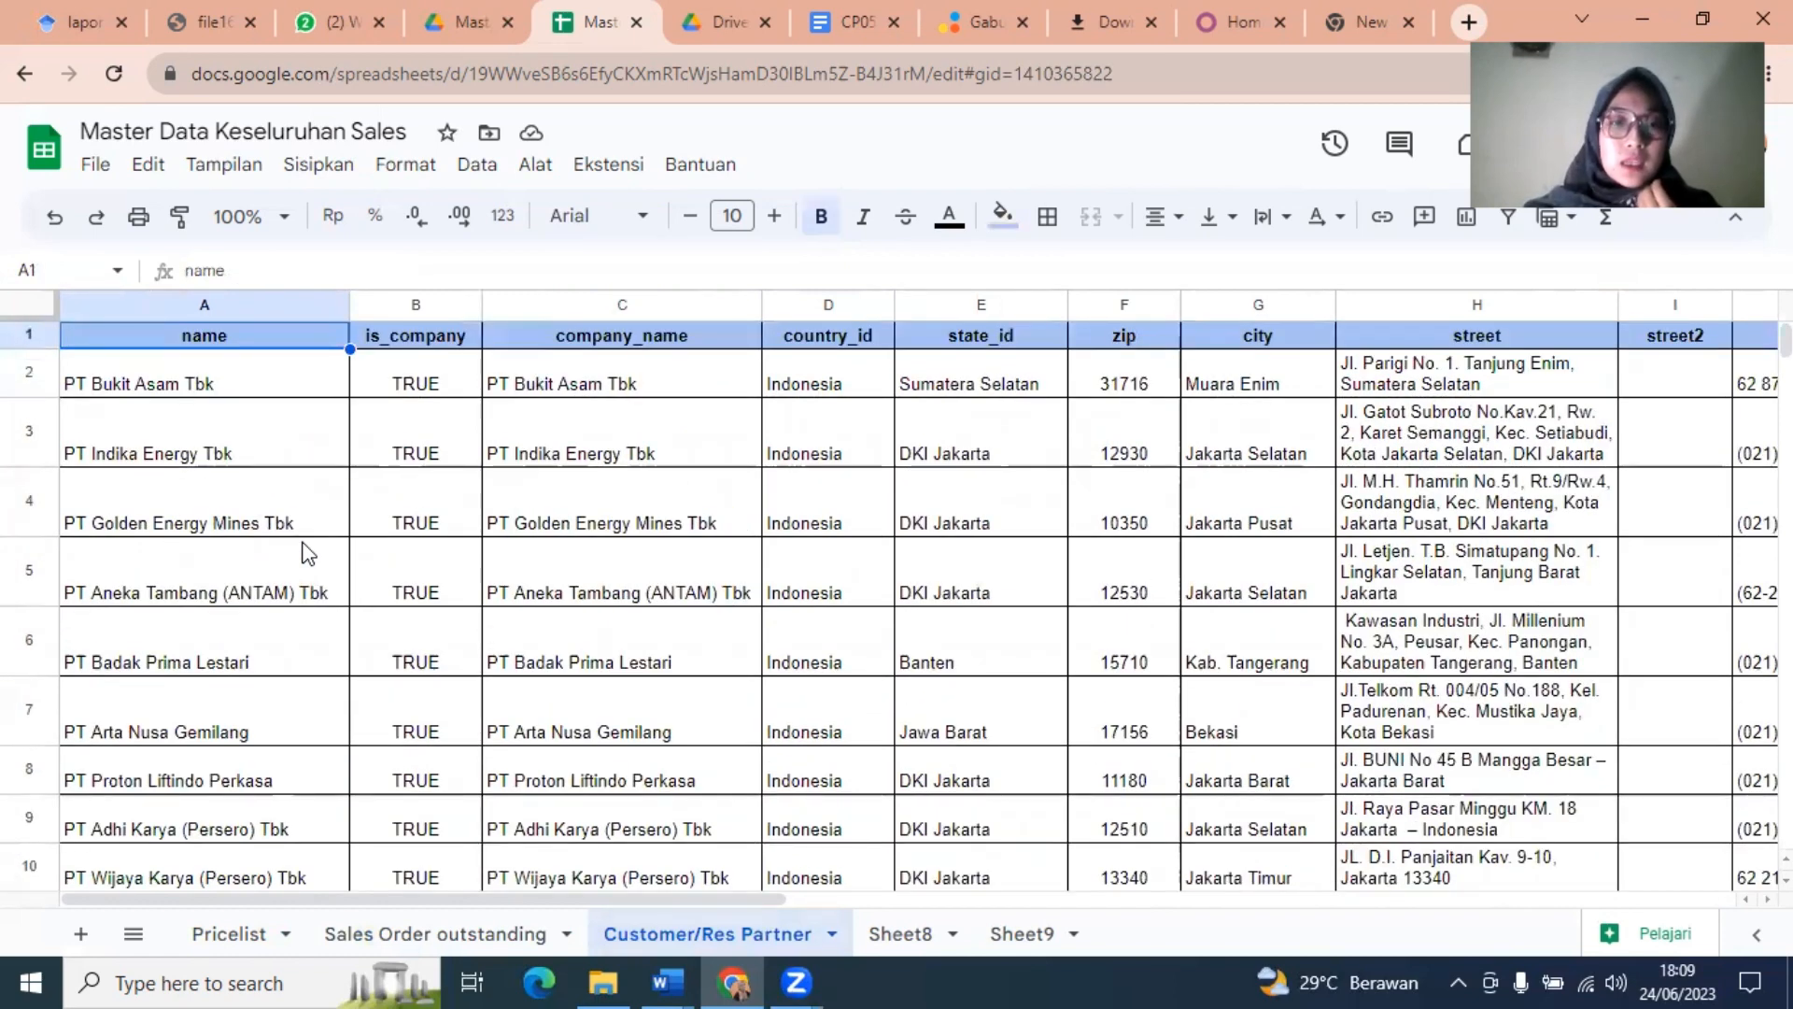
- Examine the Customer/Res Partner columns from is_company through vat, then return to company_name
key(Right)
key(Down)
key(Down)
key(Down)
key(Down)
key(Down)
key(Down)
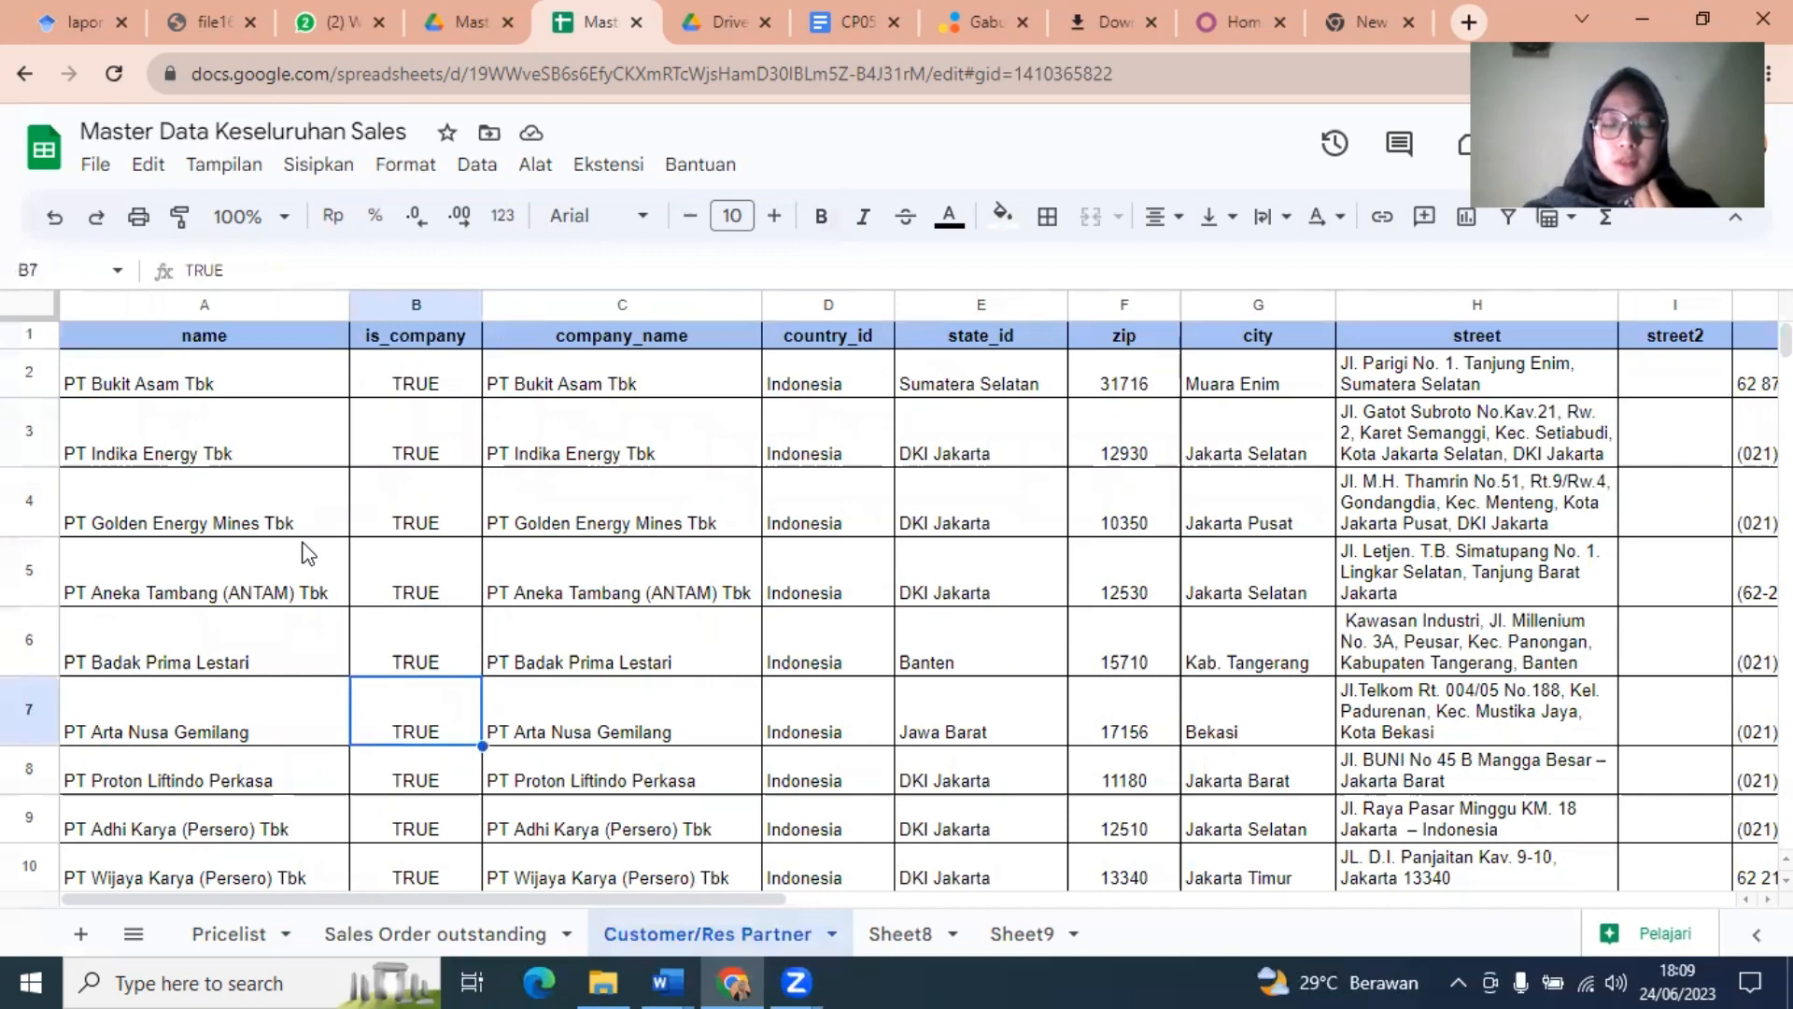
key(Right)
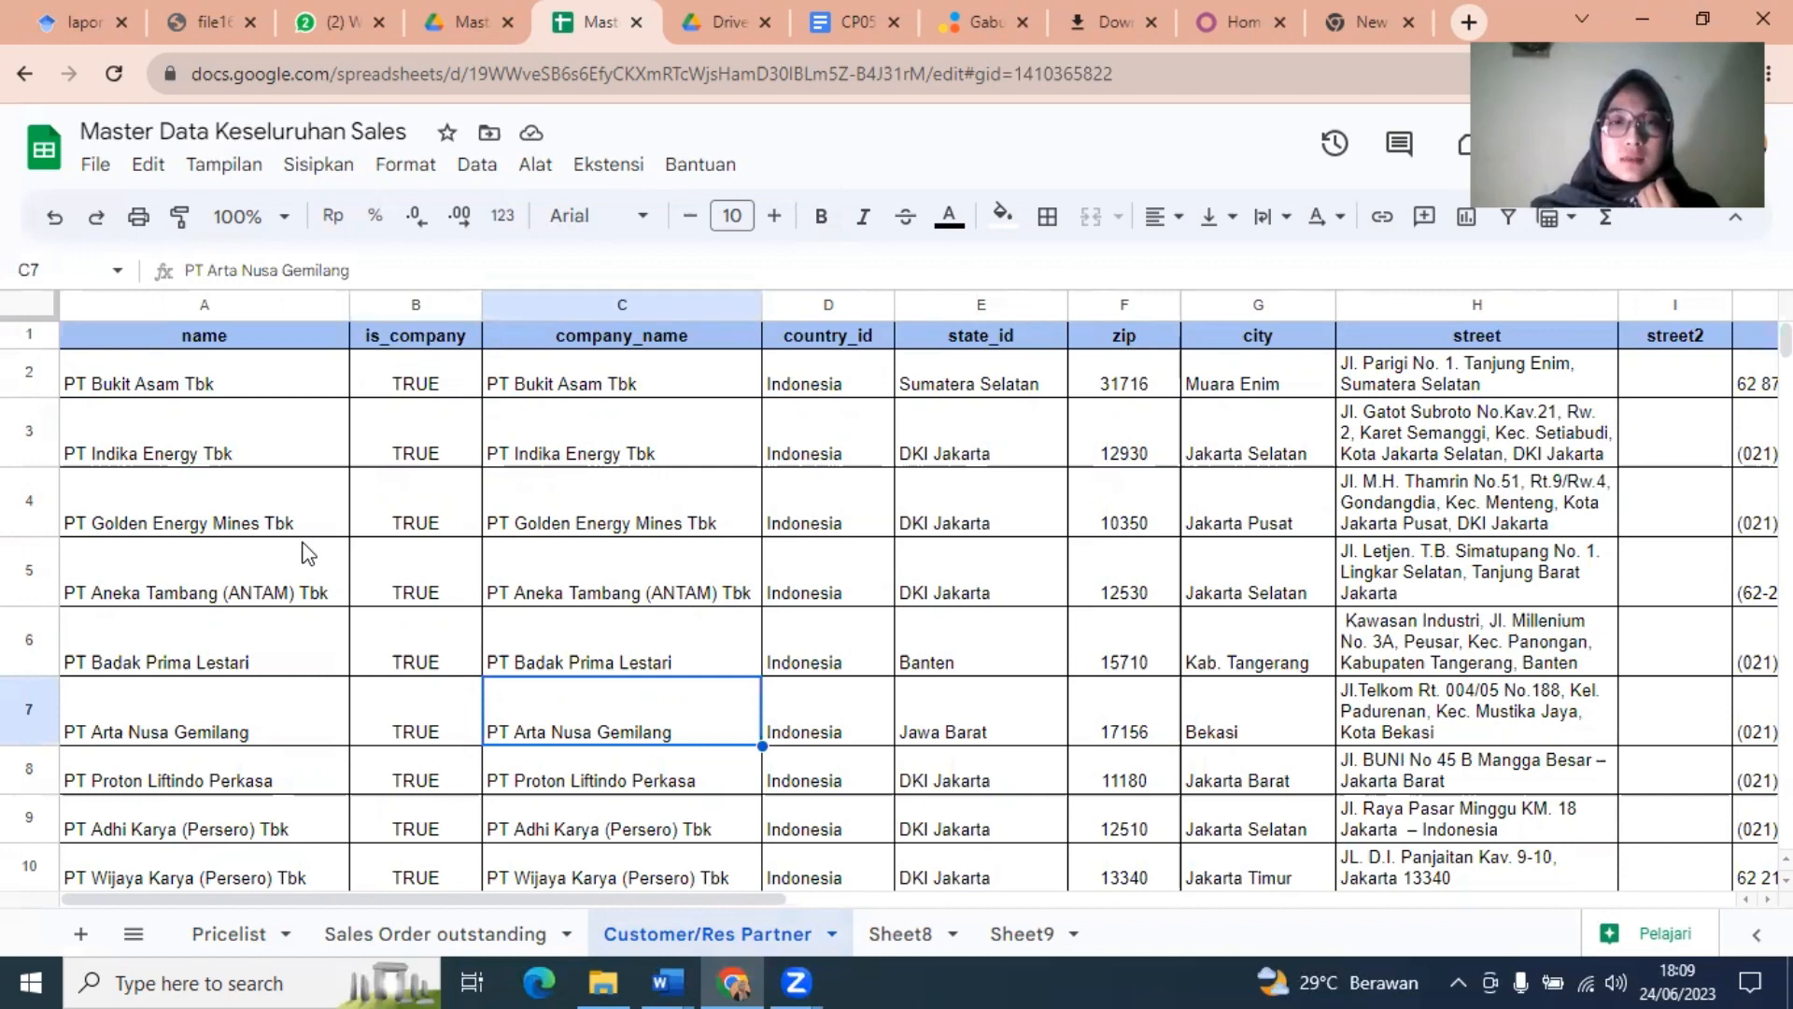
key(Right)
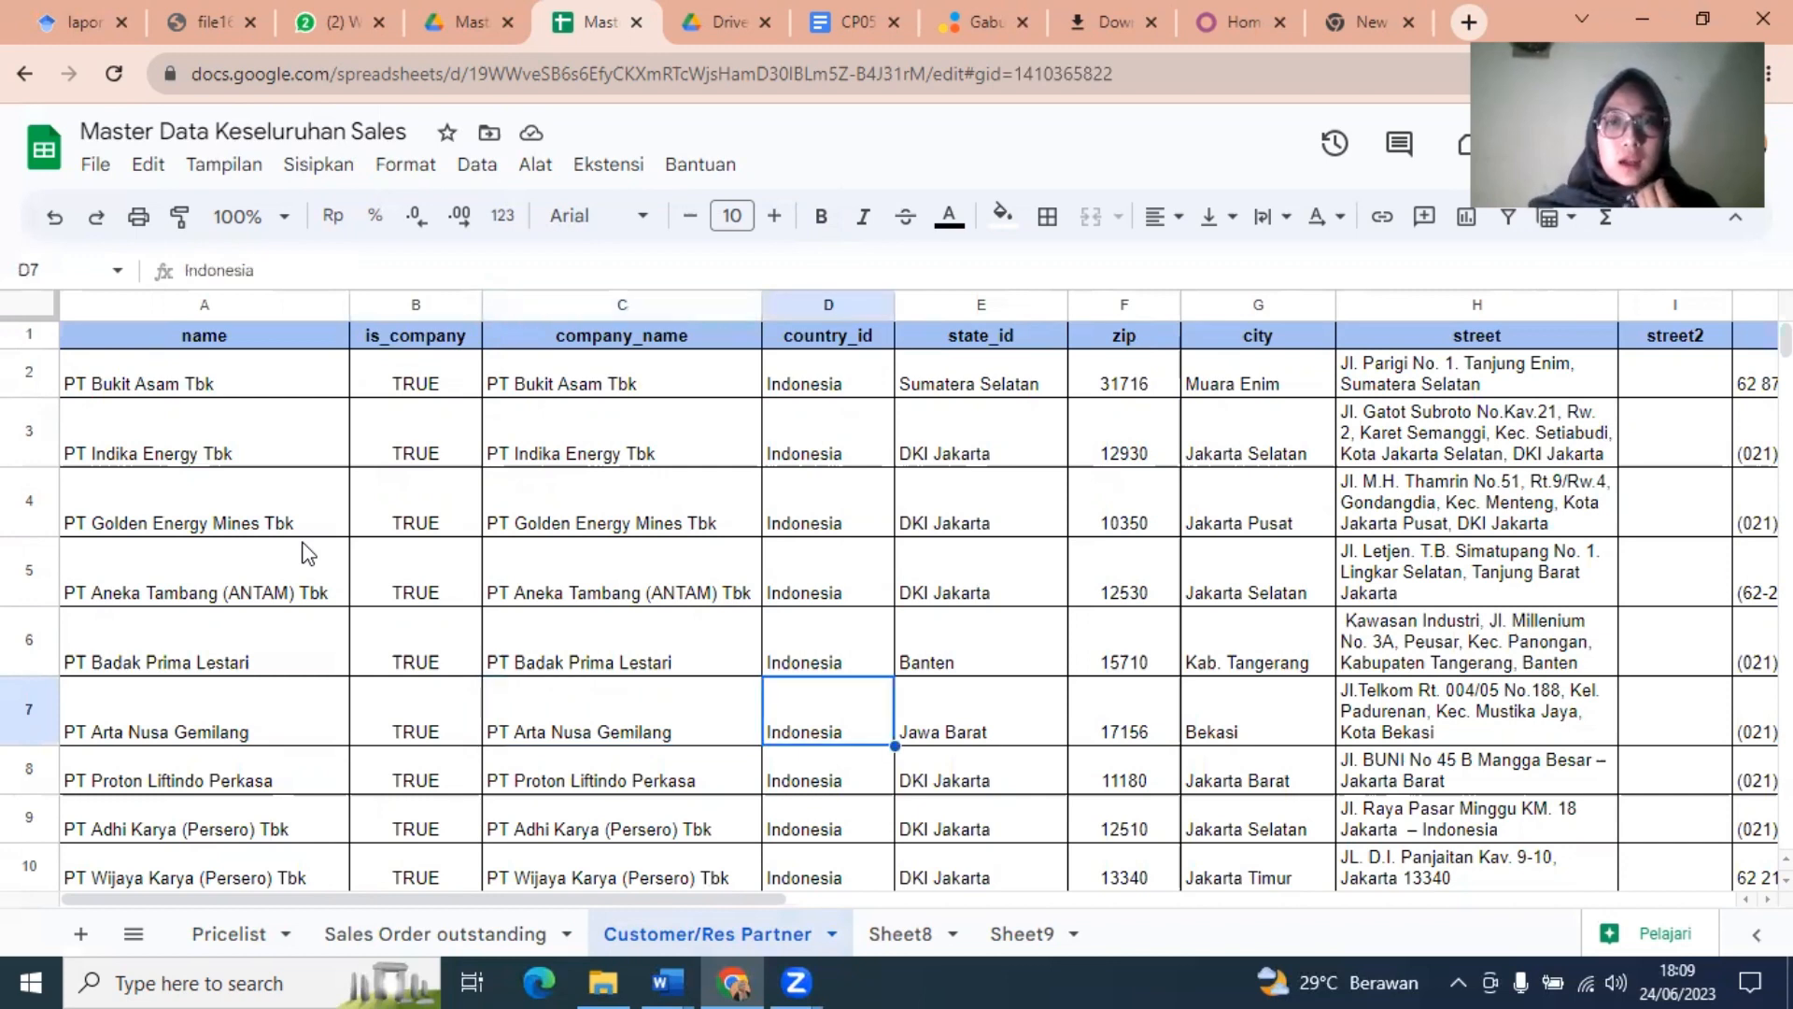
key(Right)
key(Right)
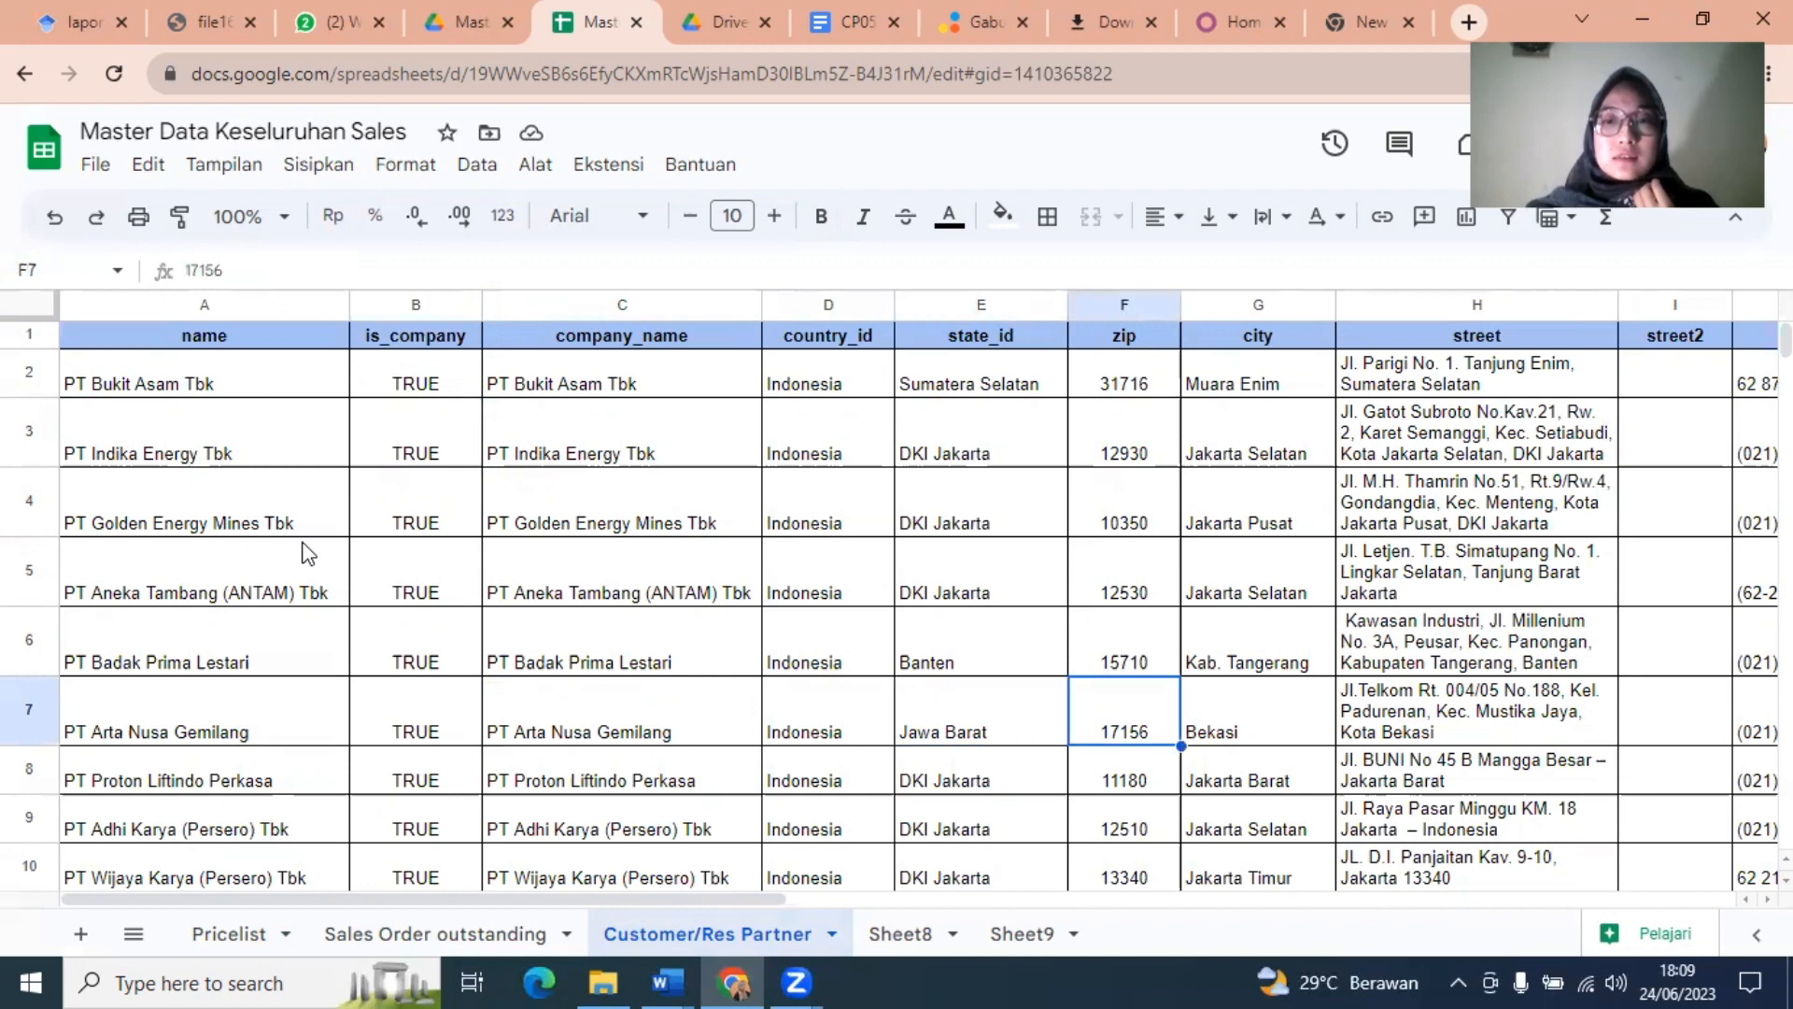
key(Right)
key(Right)
key(Right)
key(Right)
key(Right)
key(Right)
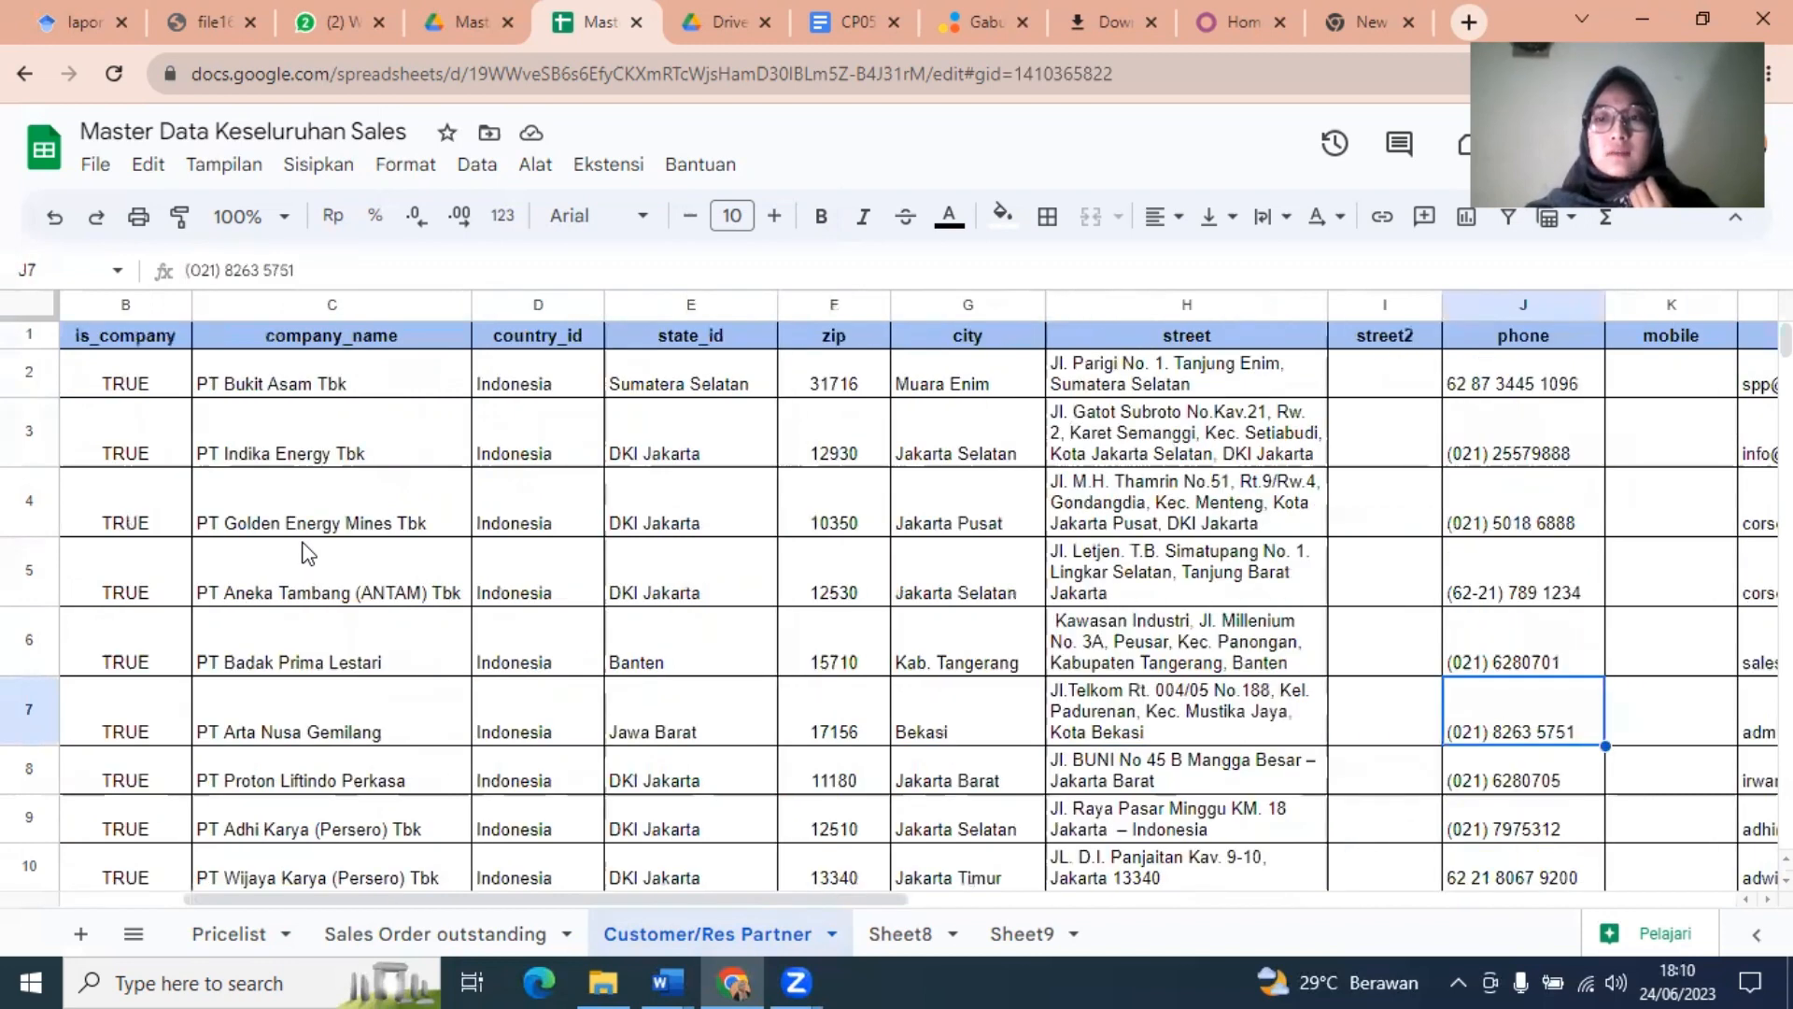
key(Right)
key(Right)
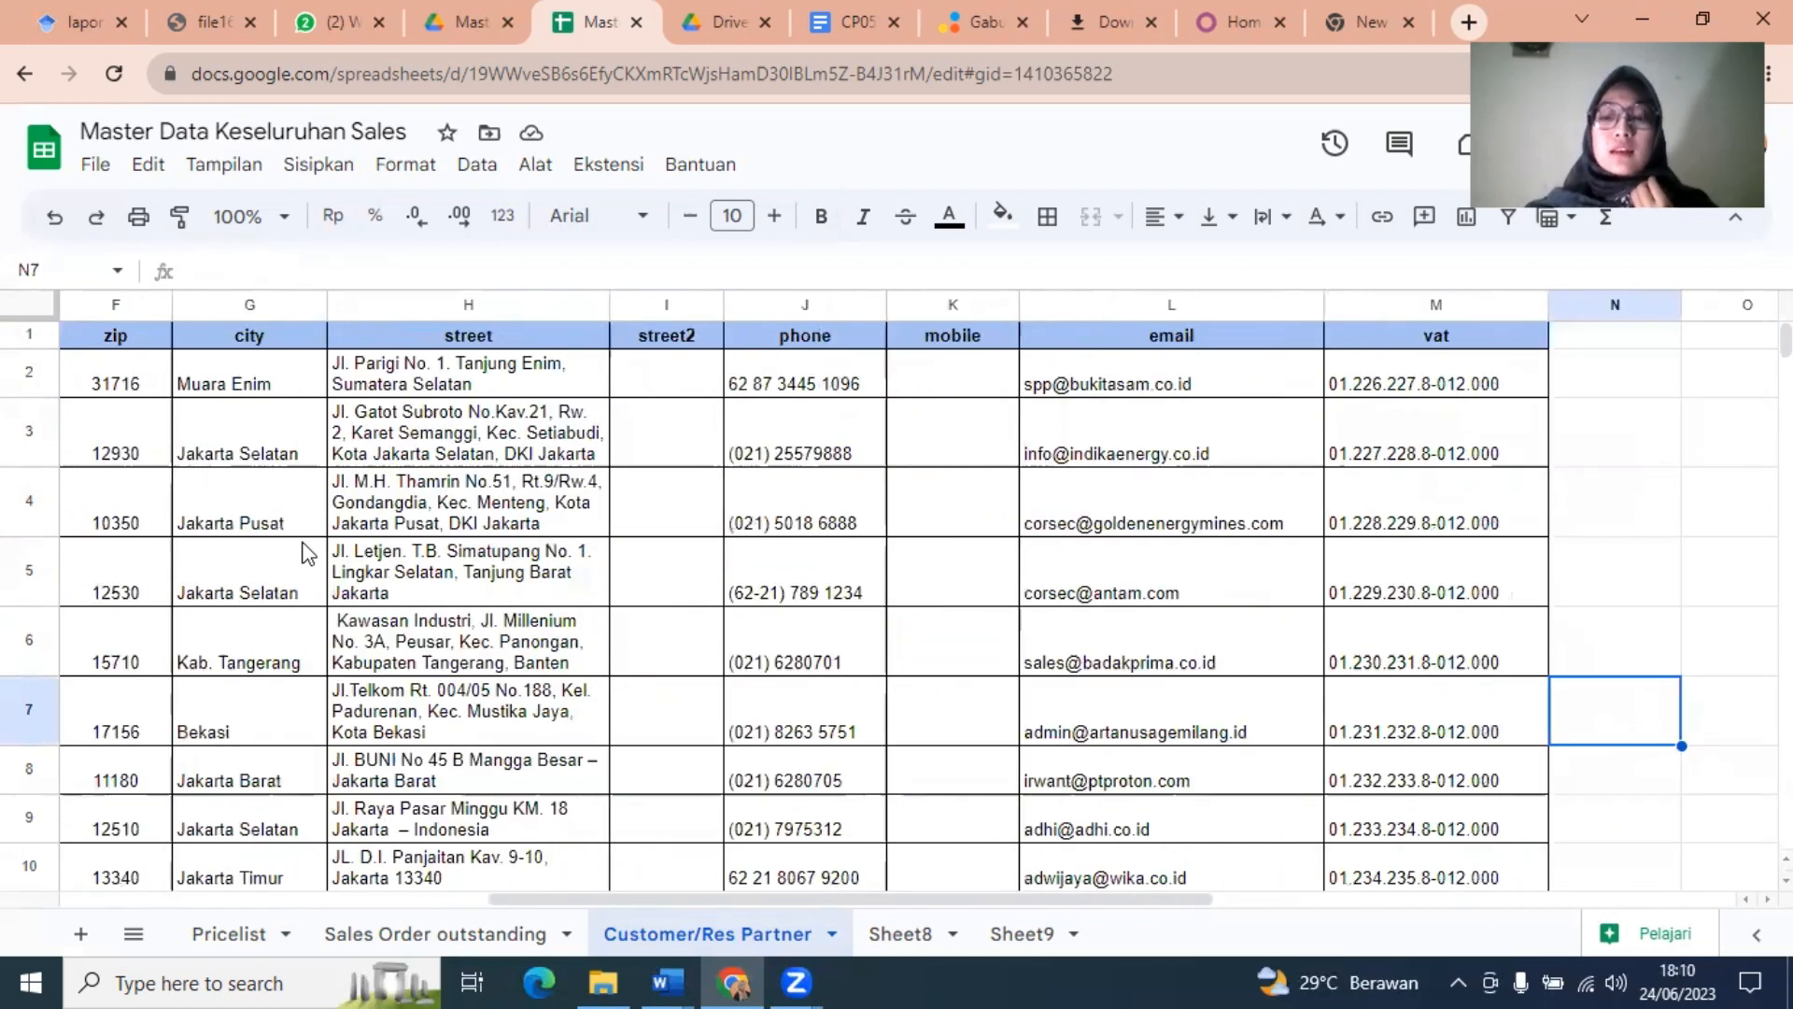
key(Left)
key(Left)
key(Left)
key(Left)
key(Left)
key(Left)
key(Left)
key(Left)
key(Left)
key(Left)
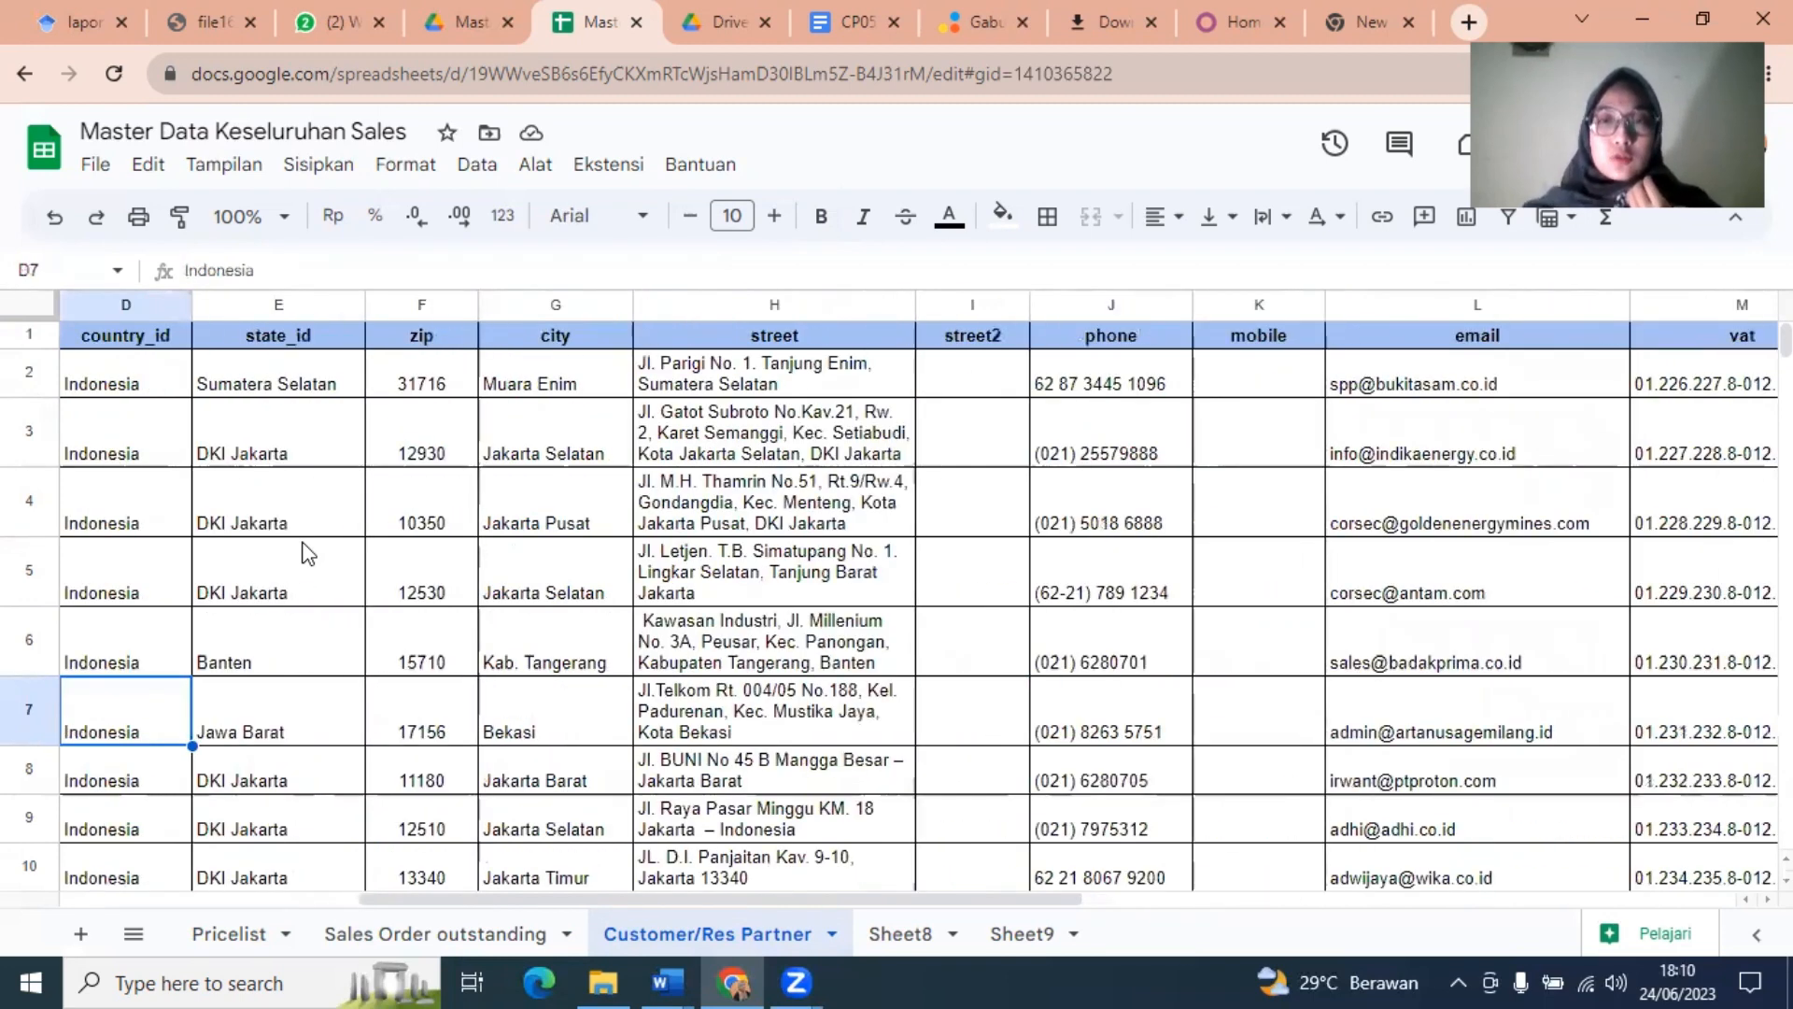
key(Left)
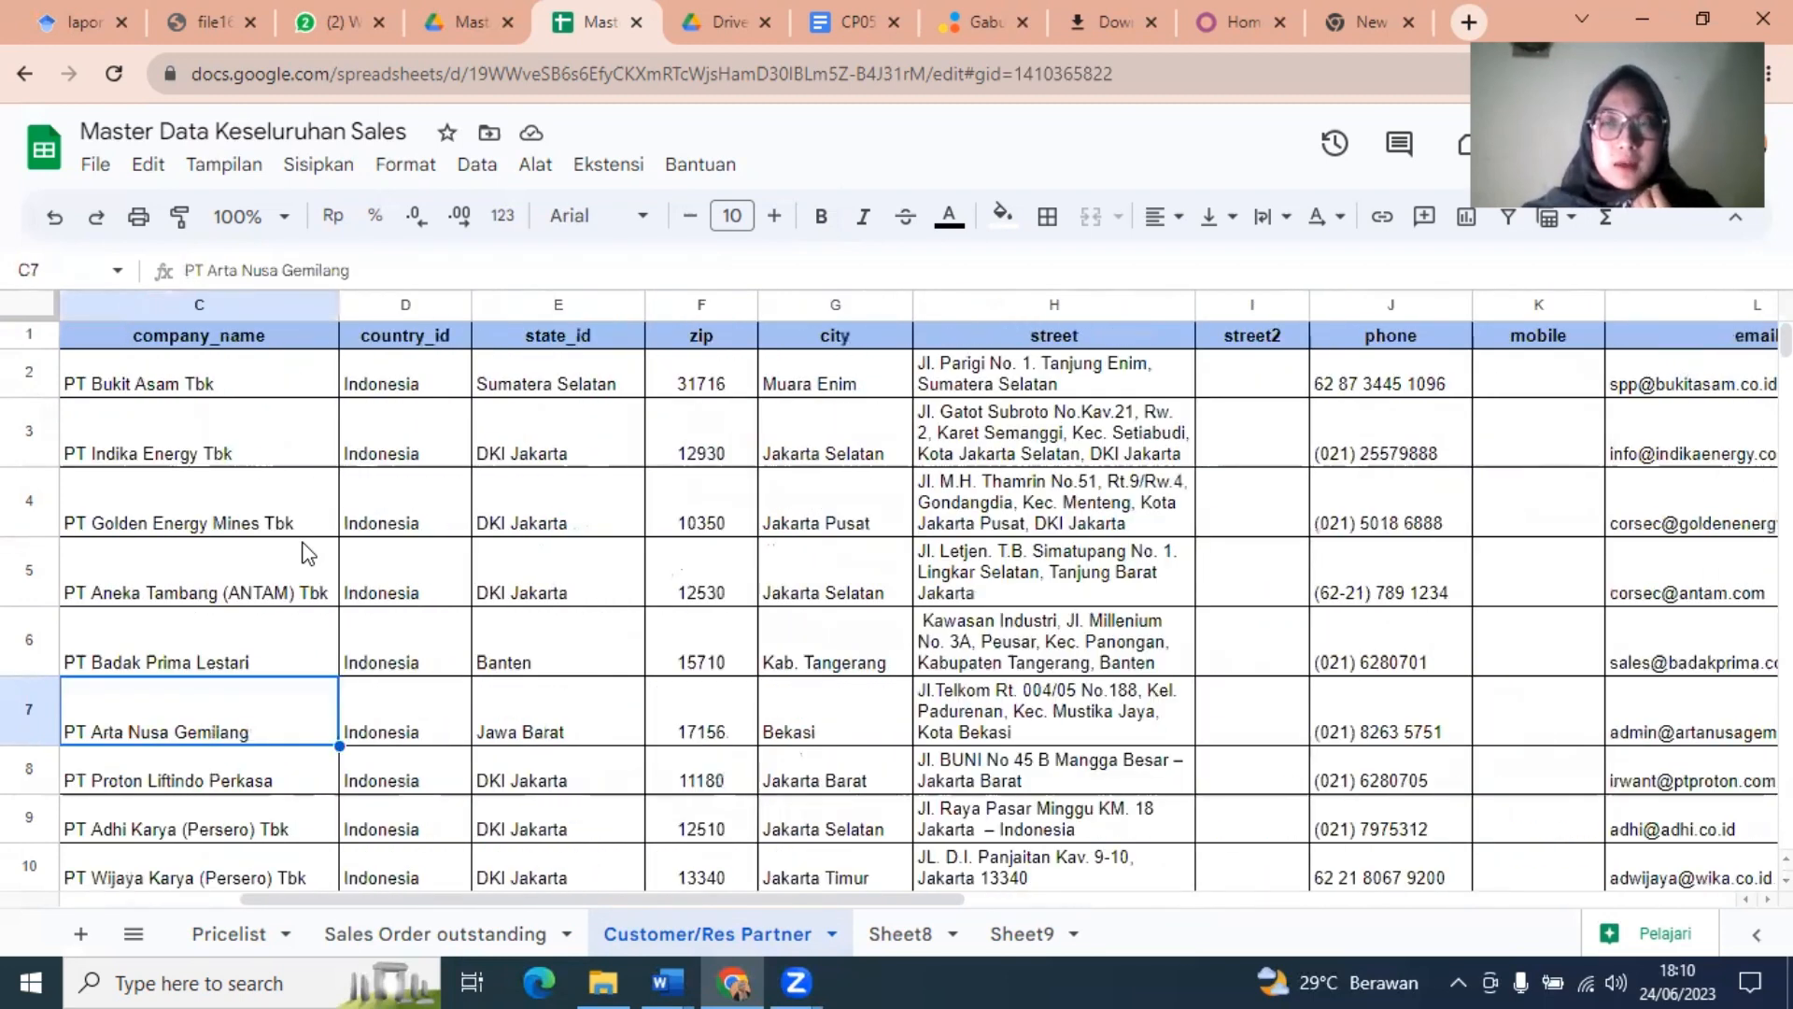
- Revisit the Pricelist sheet, then switch to Odoo and open the Sales pricelists, briefly viewing the blank new-pricelist form
click(215, 932)
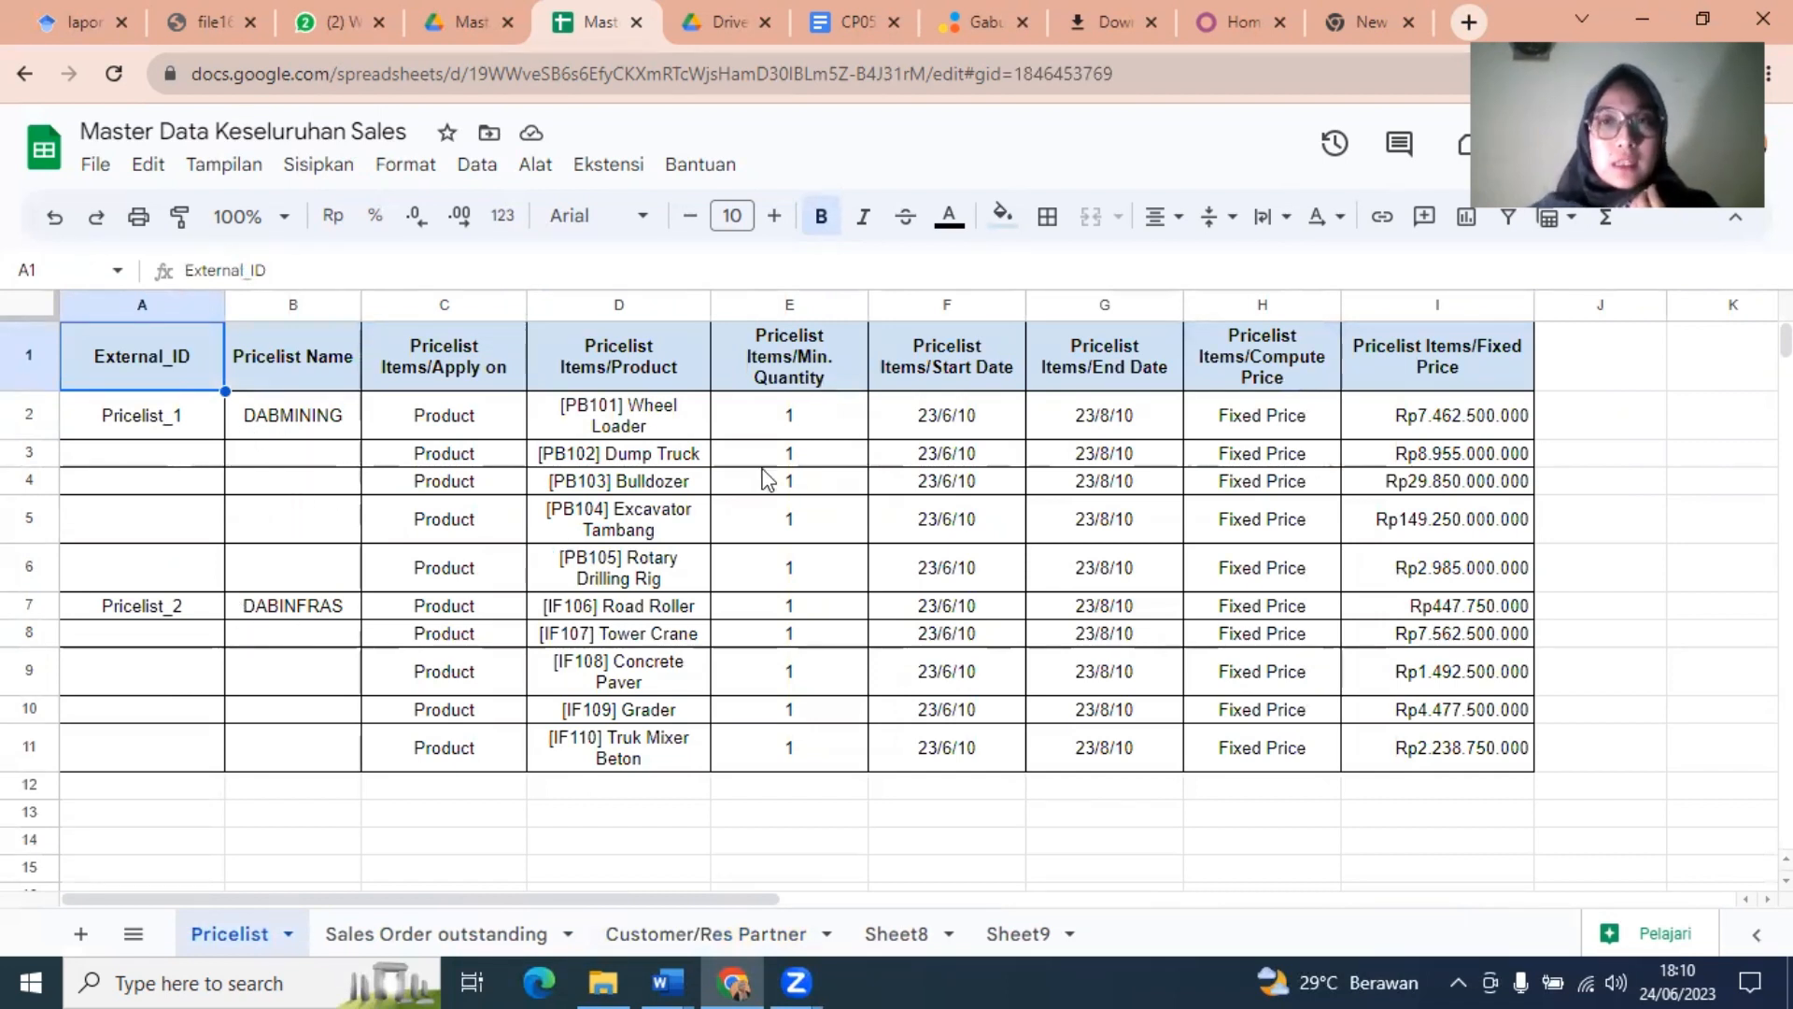
click(1260, 45)
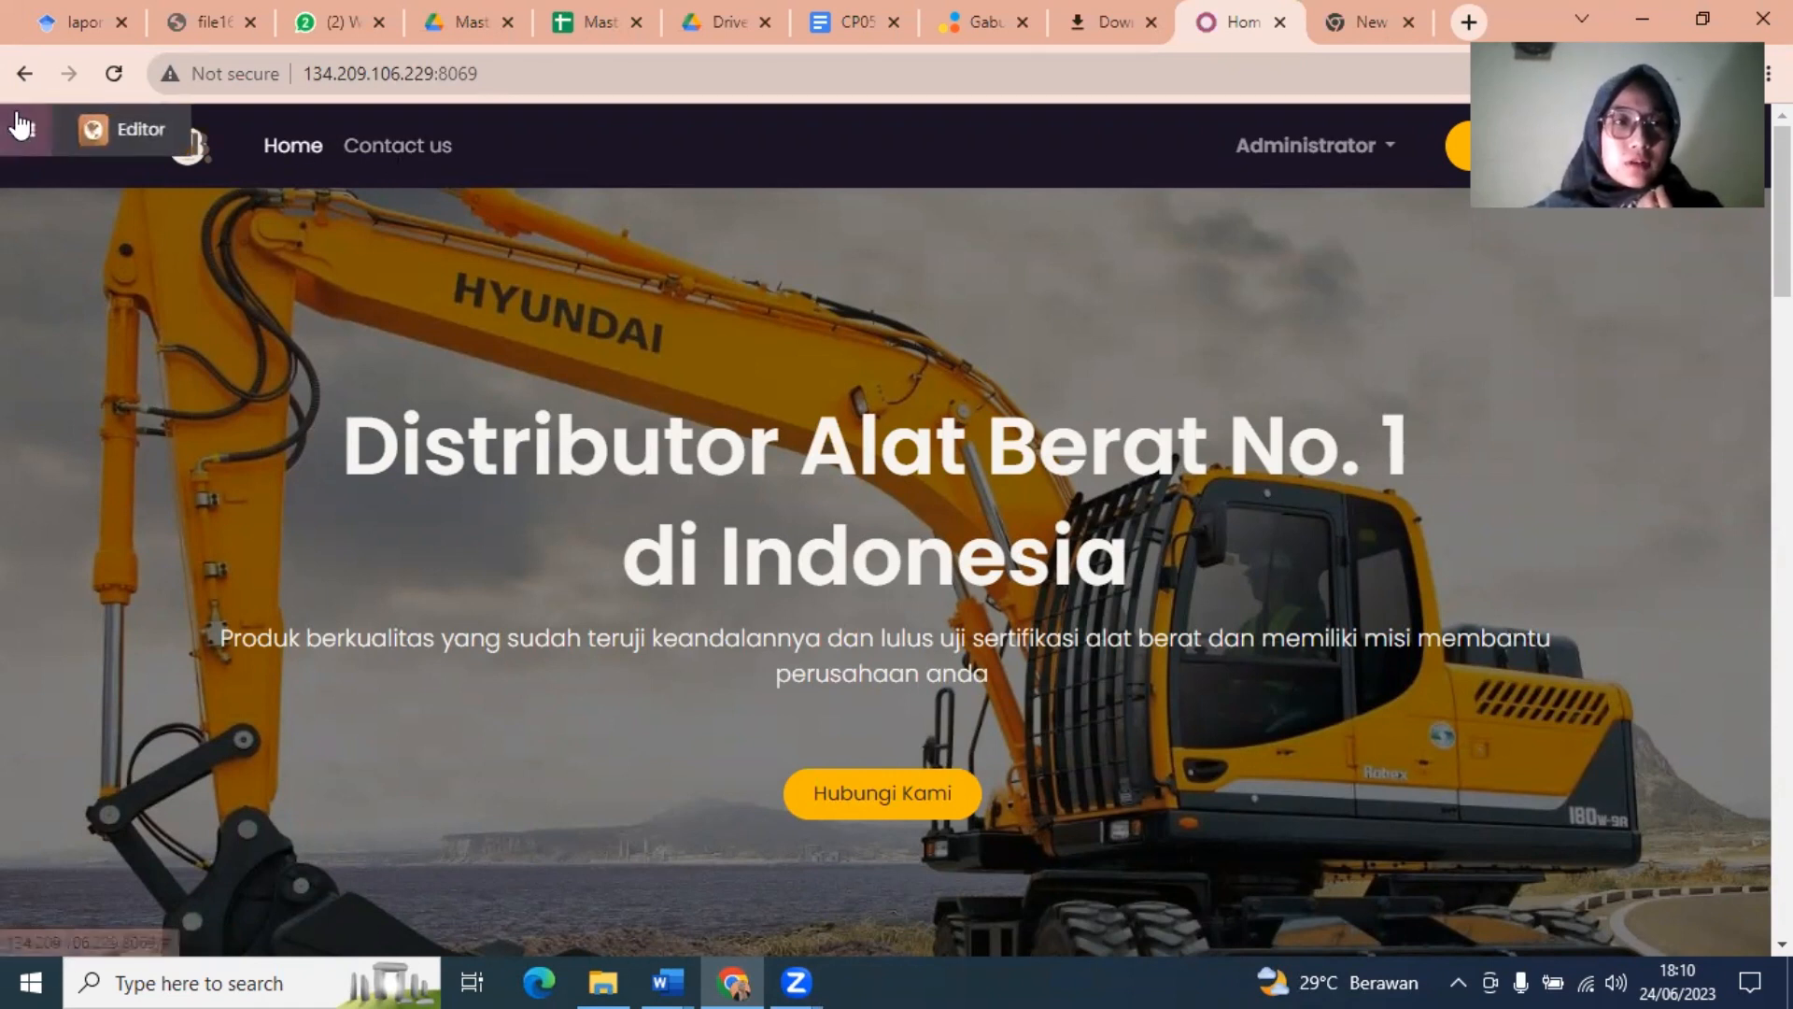
click(19, 124)
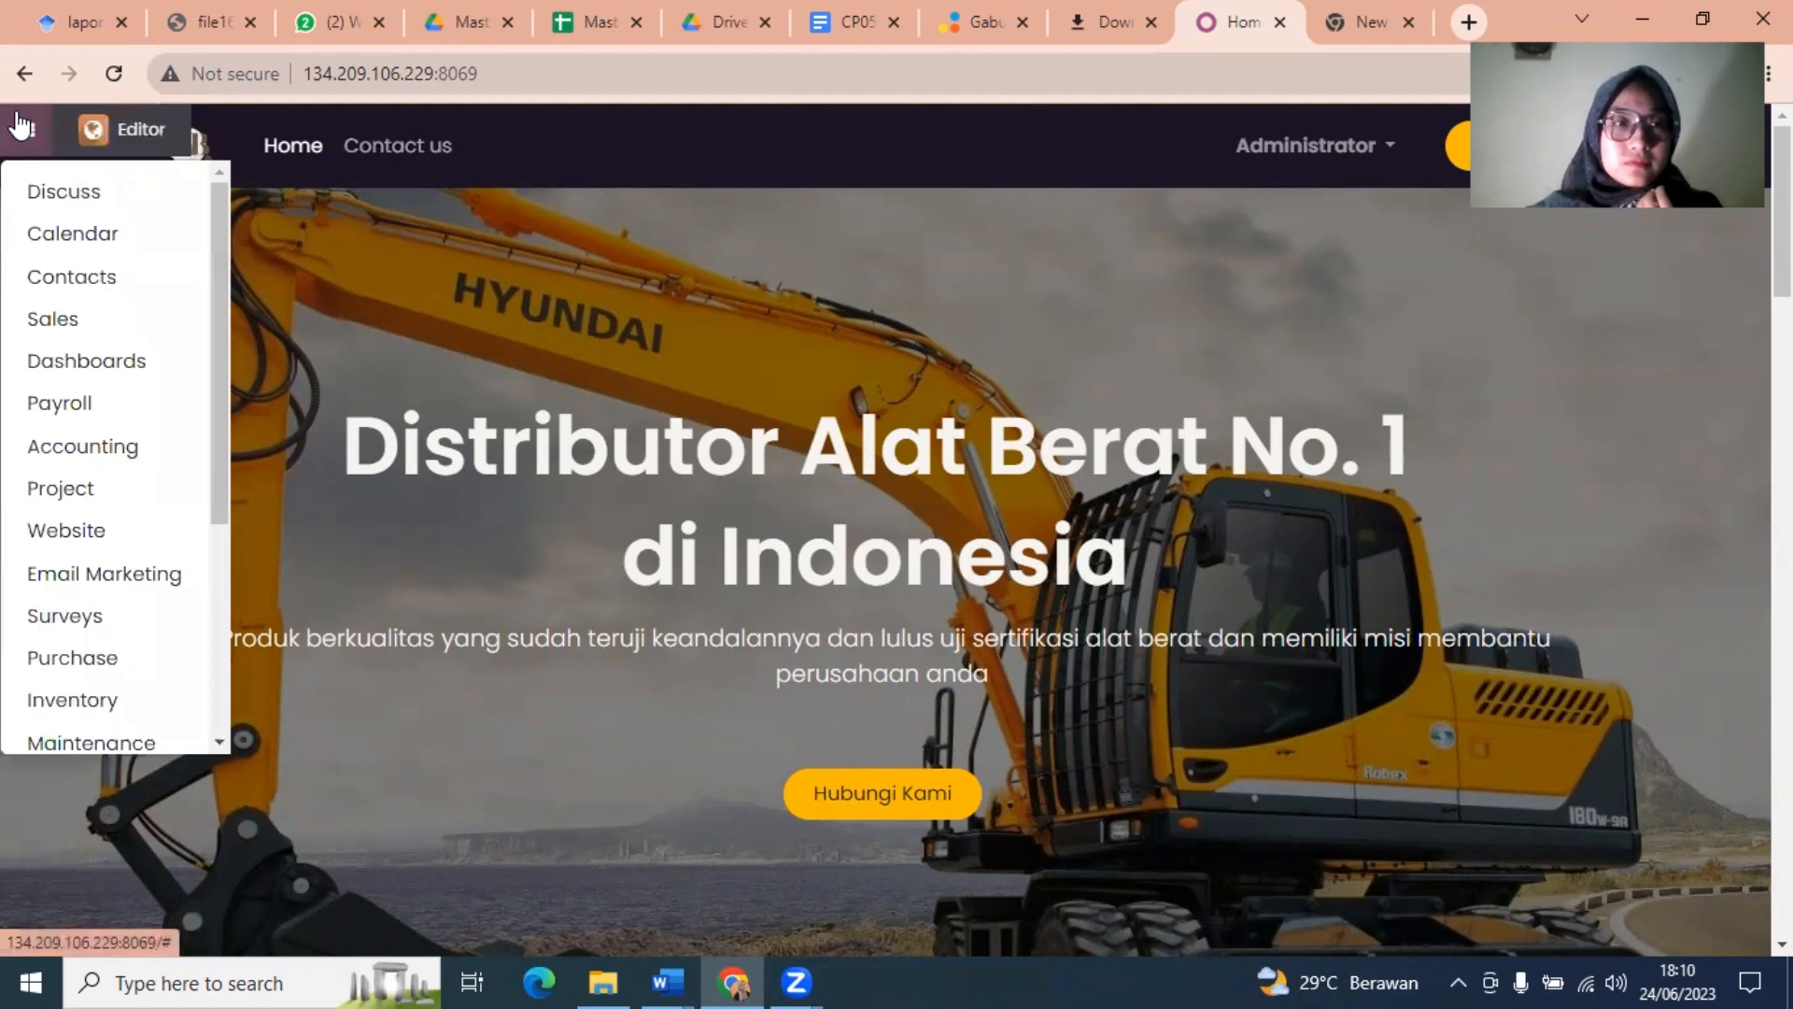
click(148, 327)
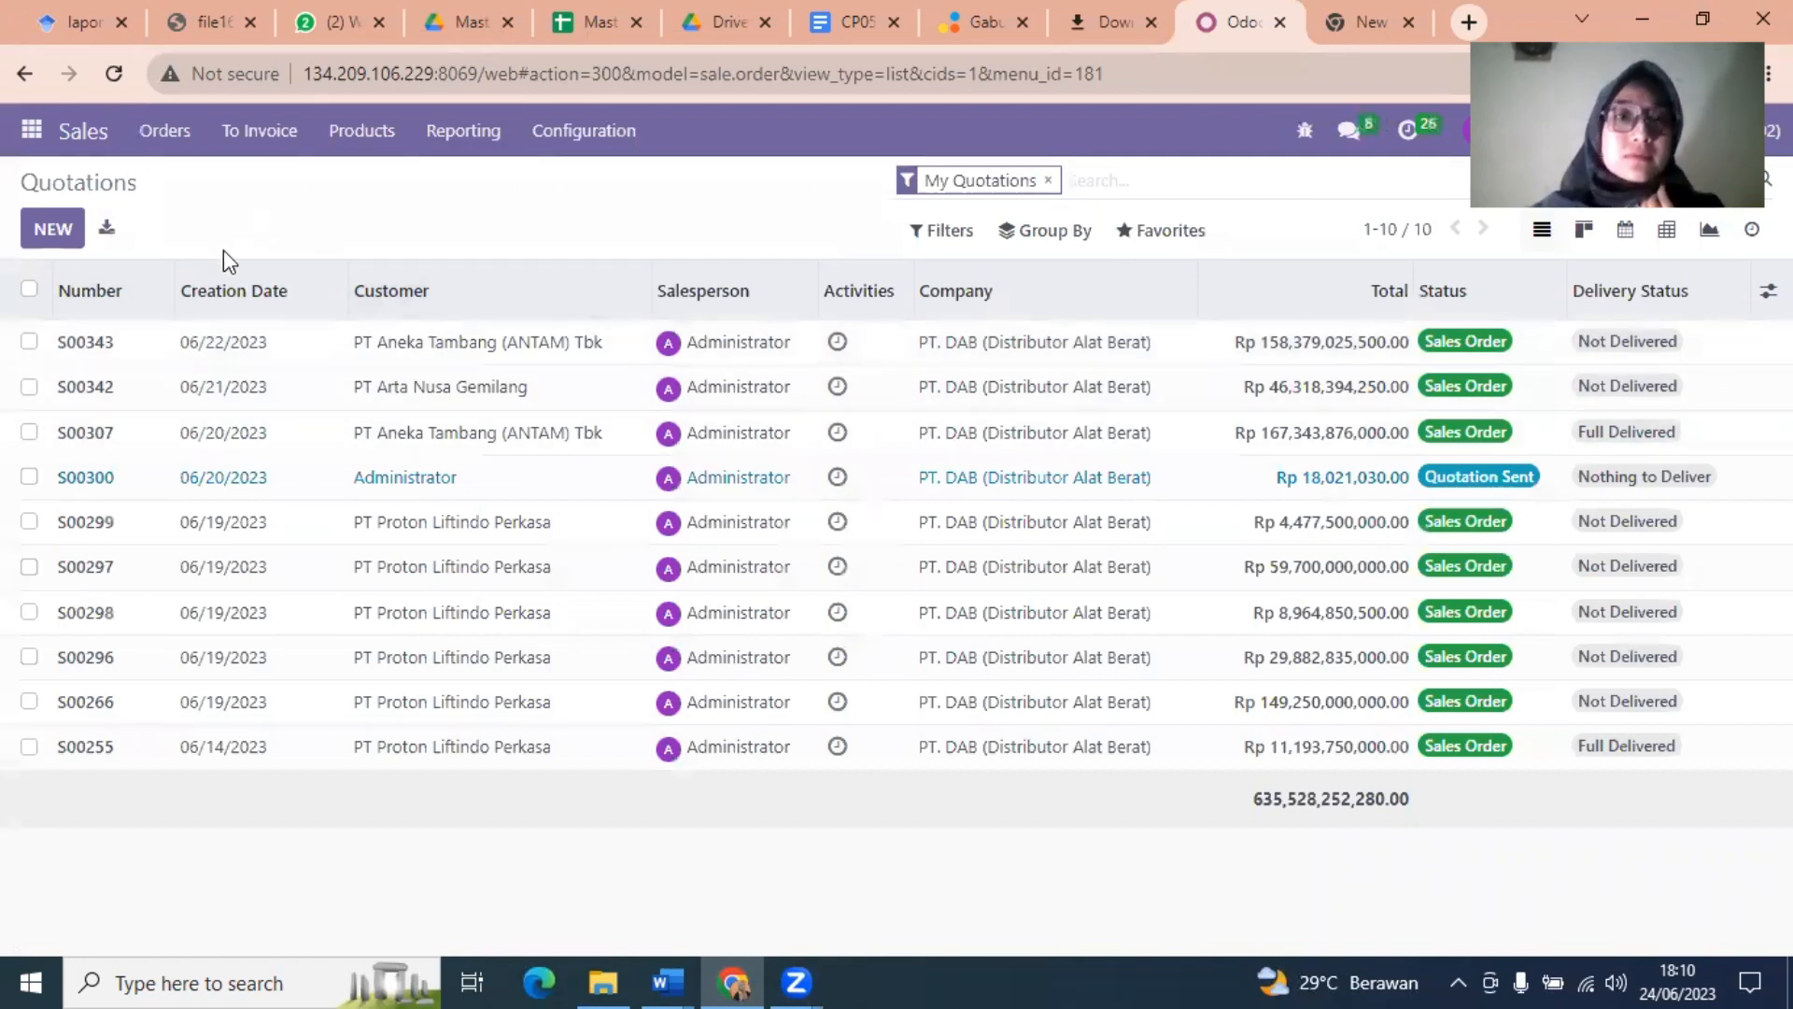
click(339, 133)
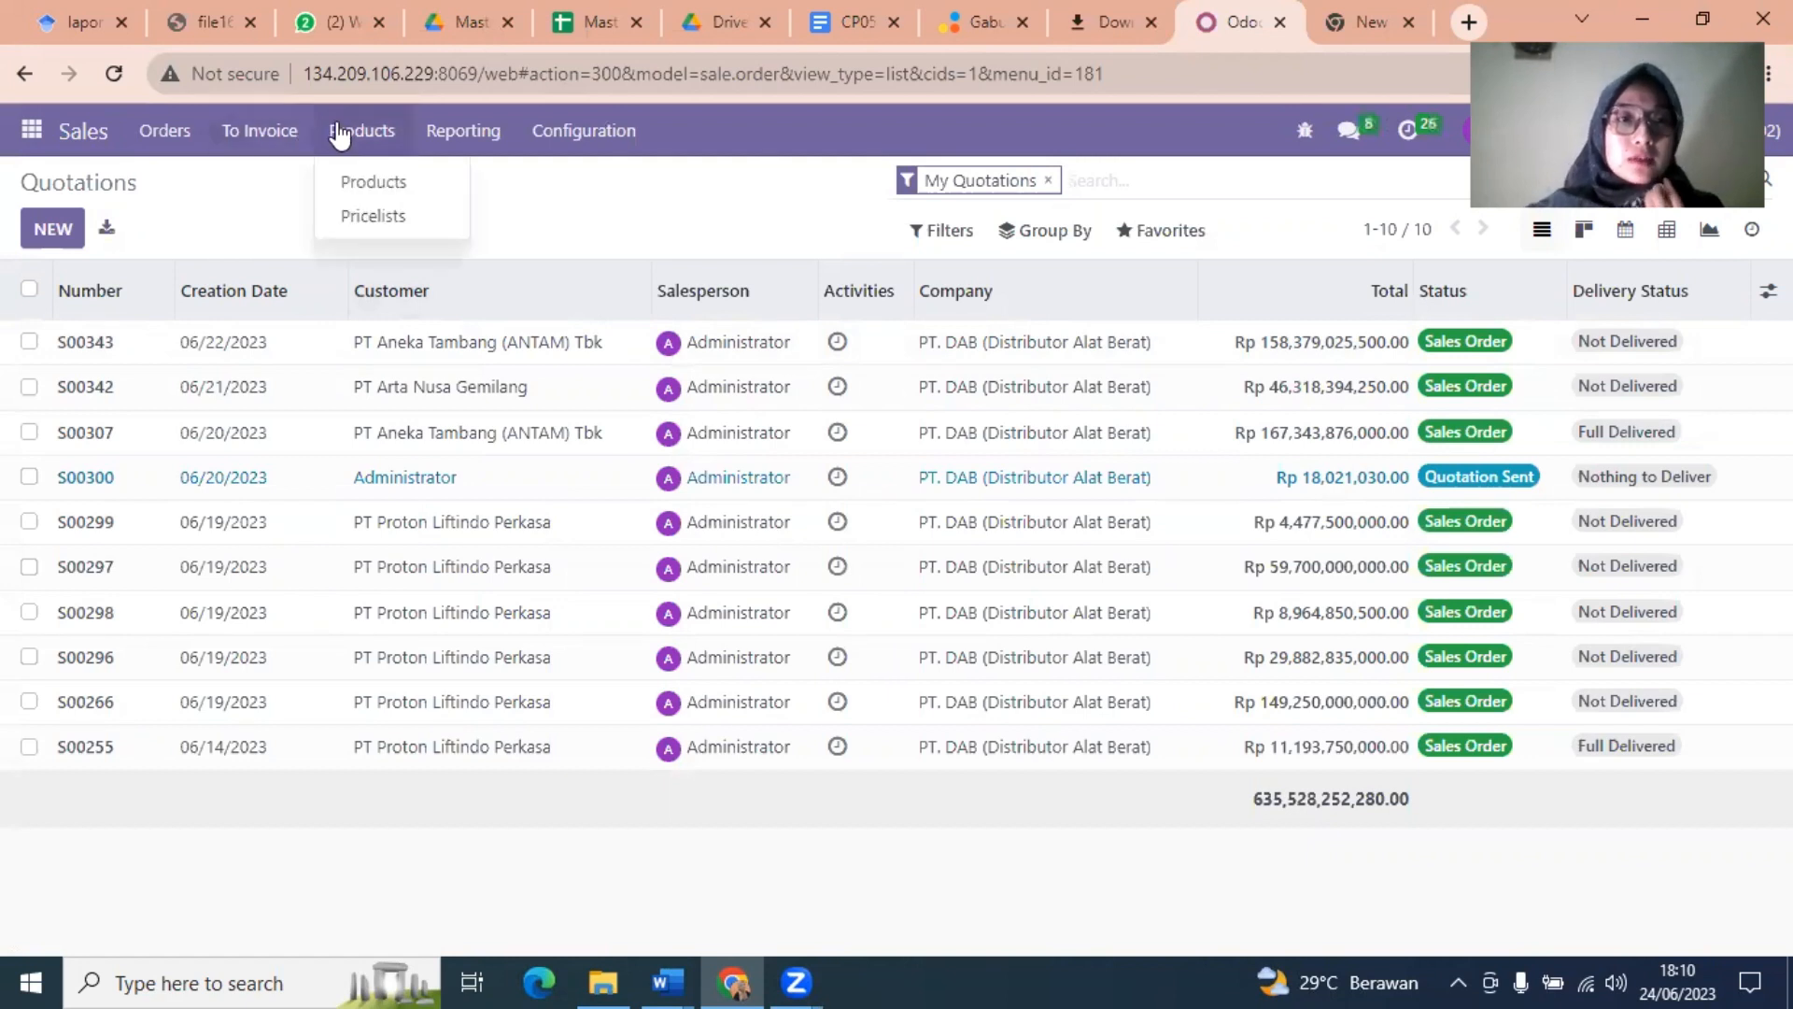
click(386, 225)
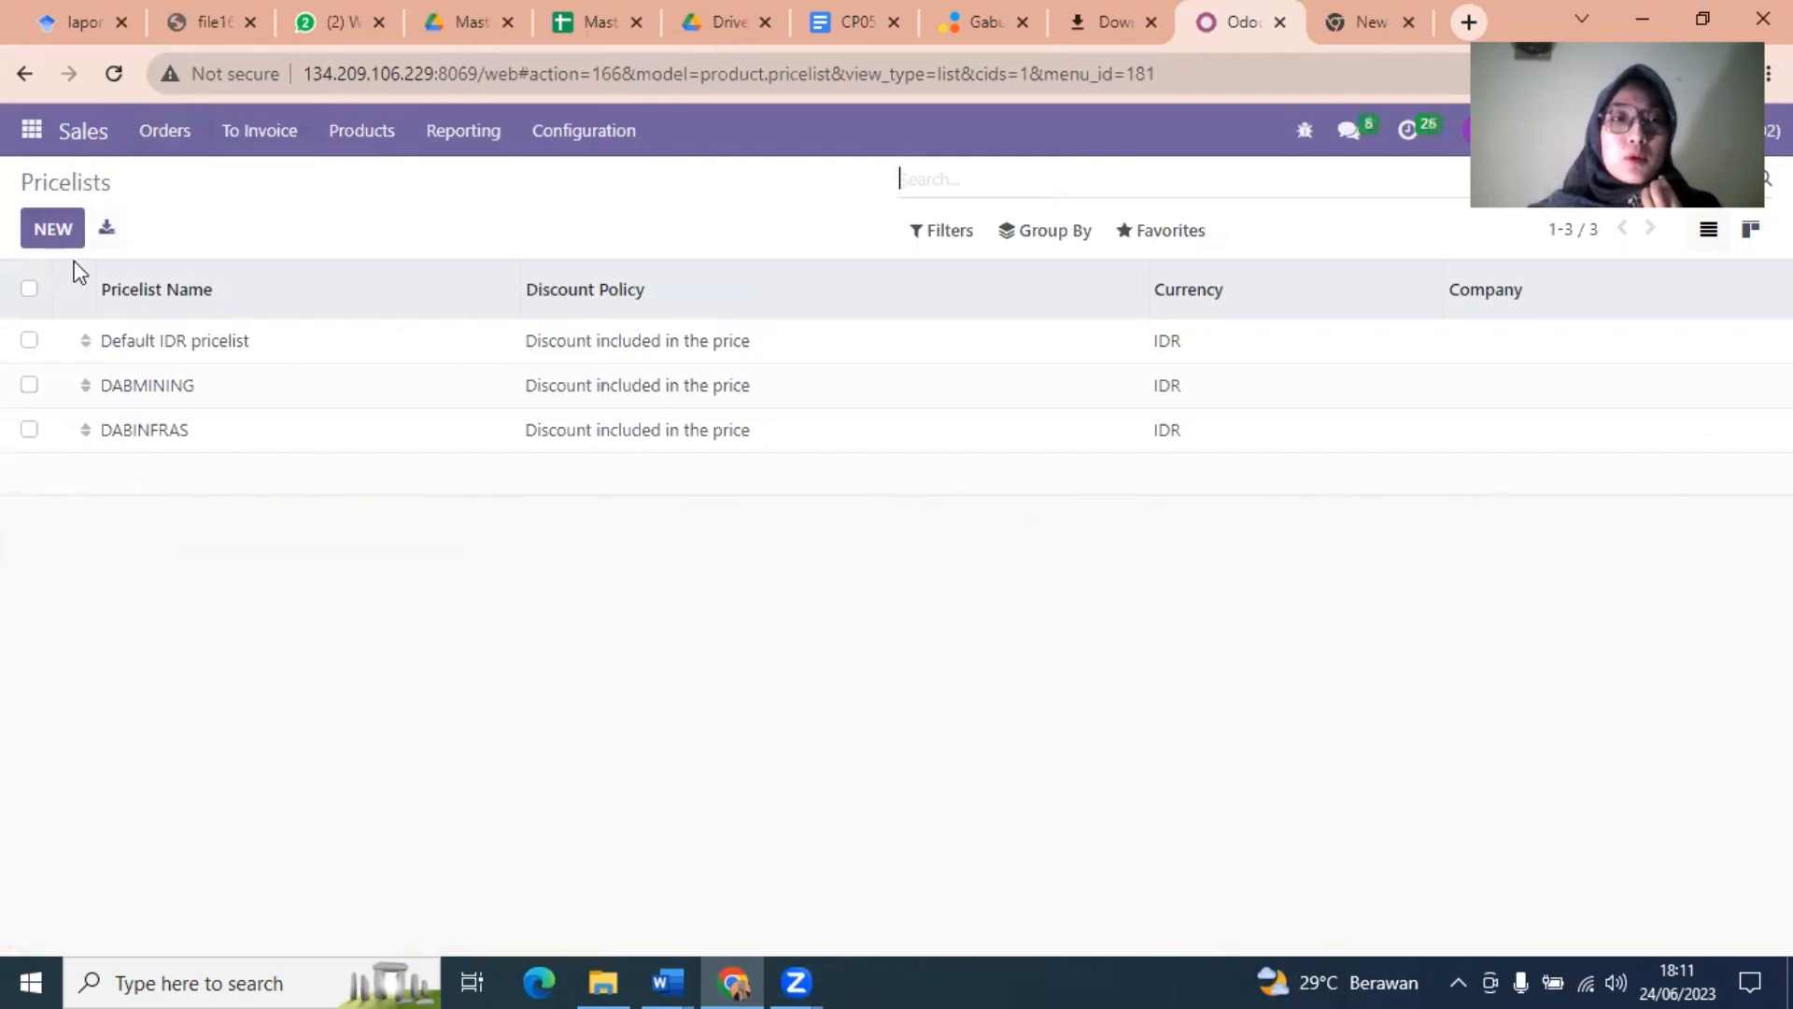
click(54, 229)
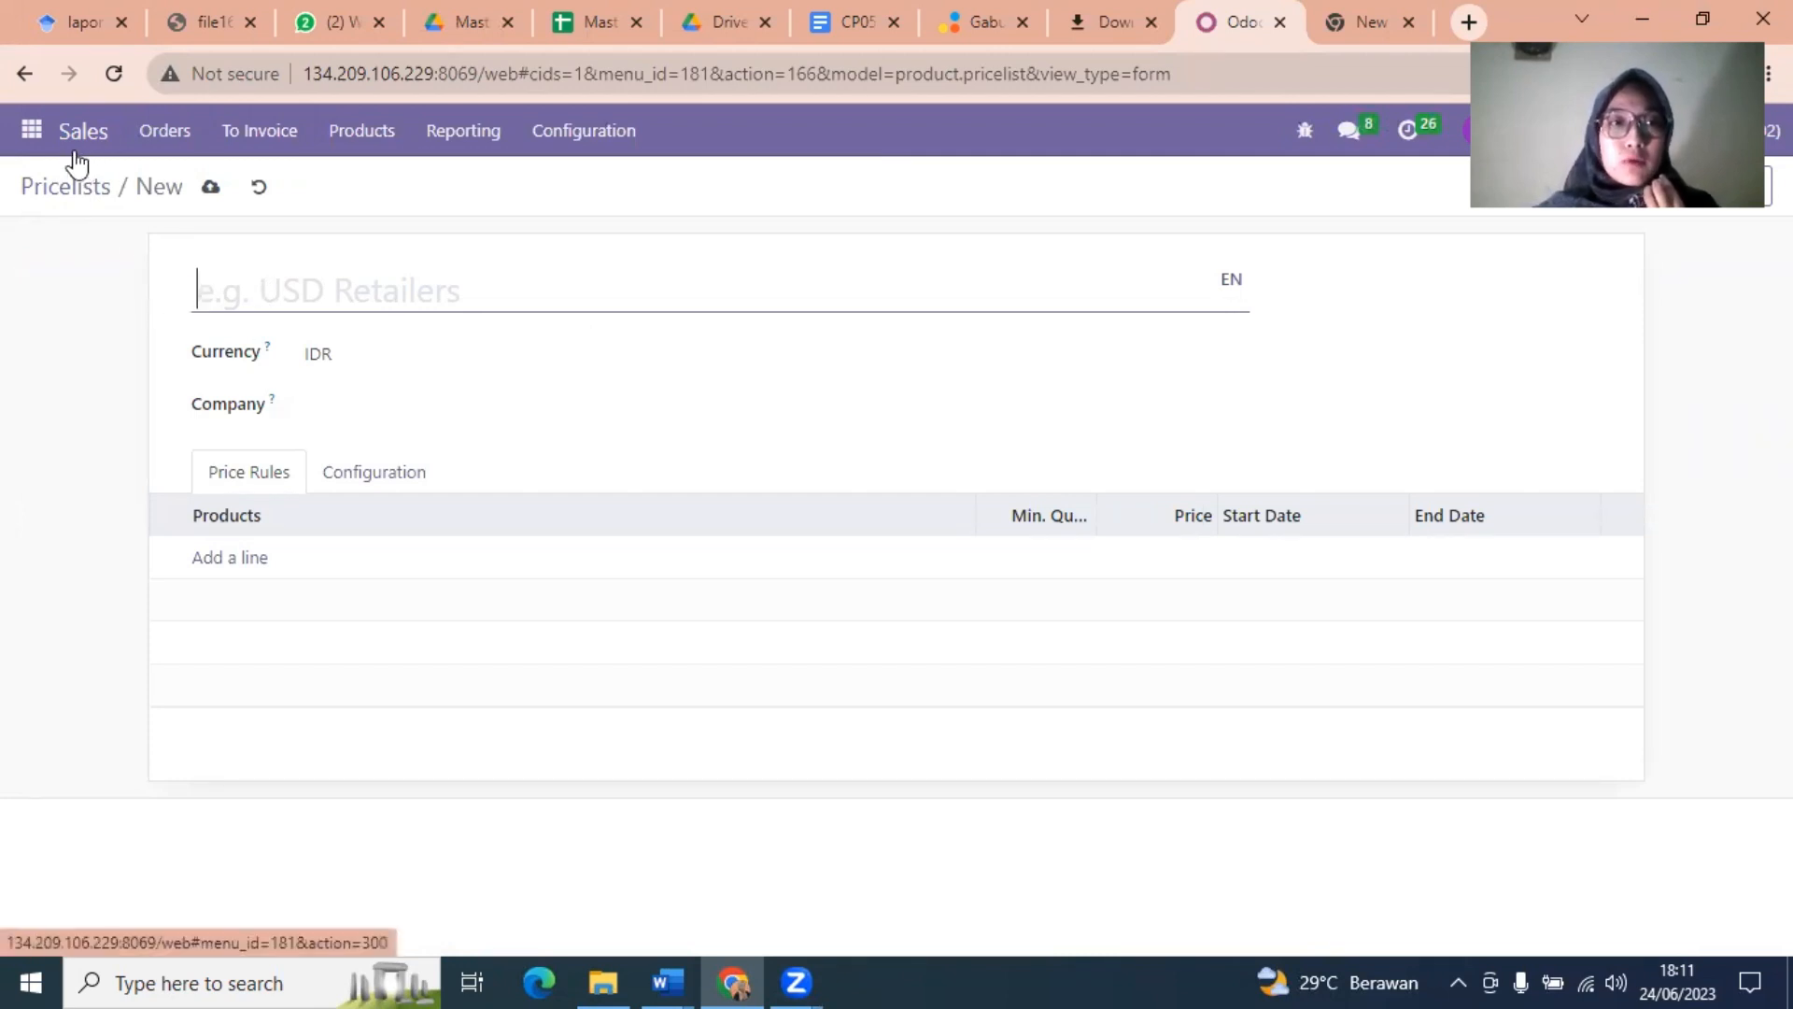
click(58, 191)
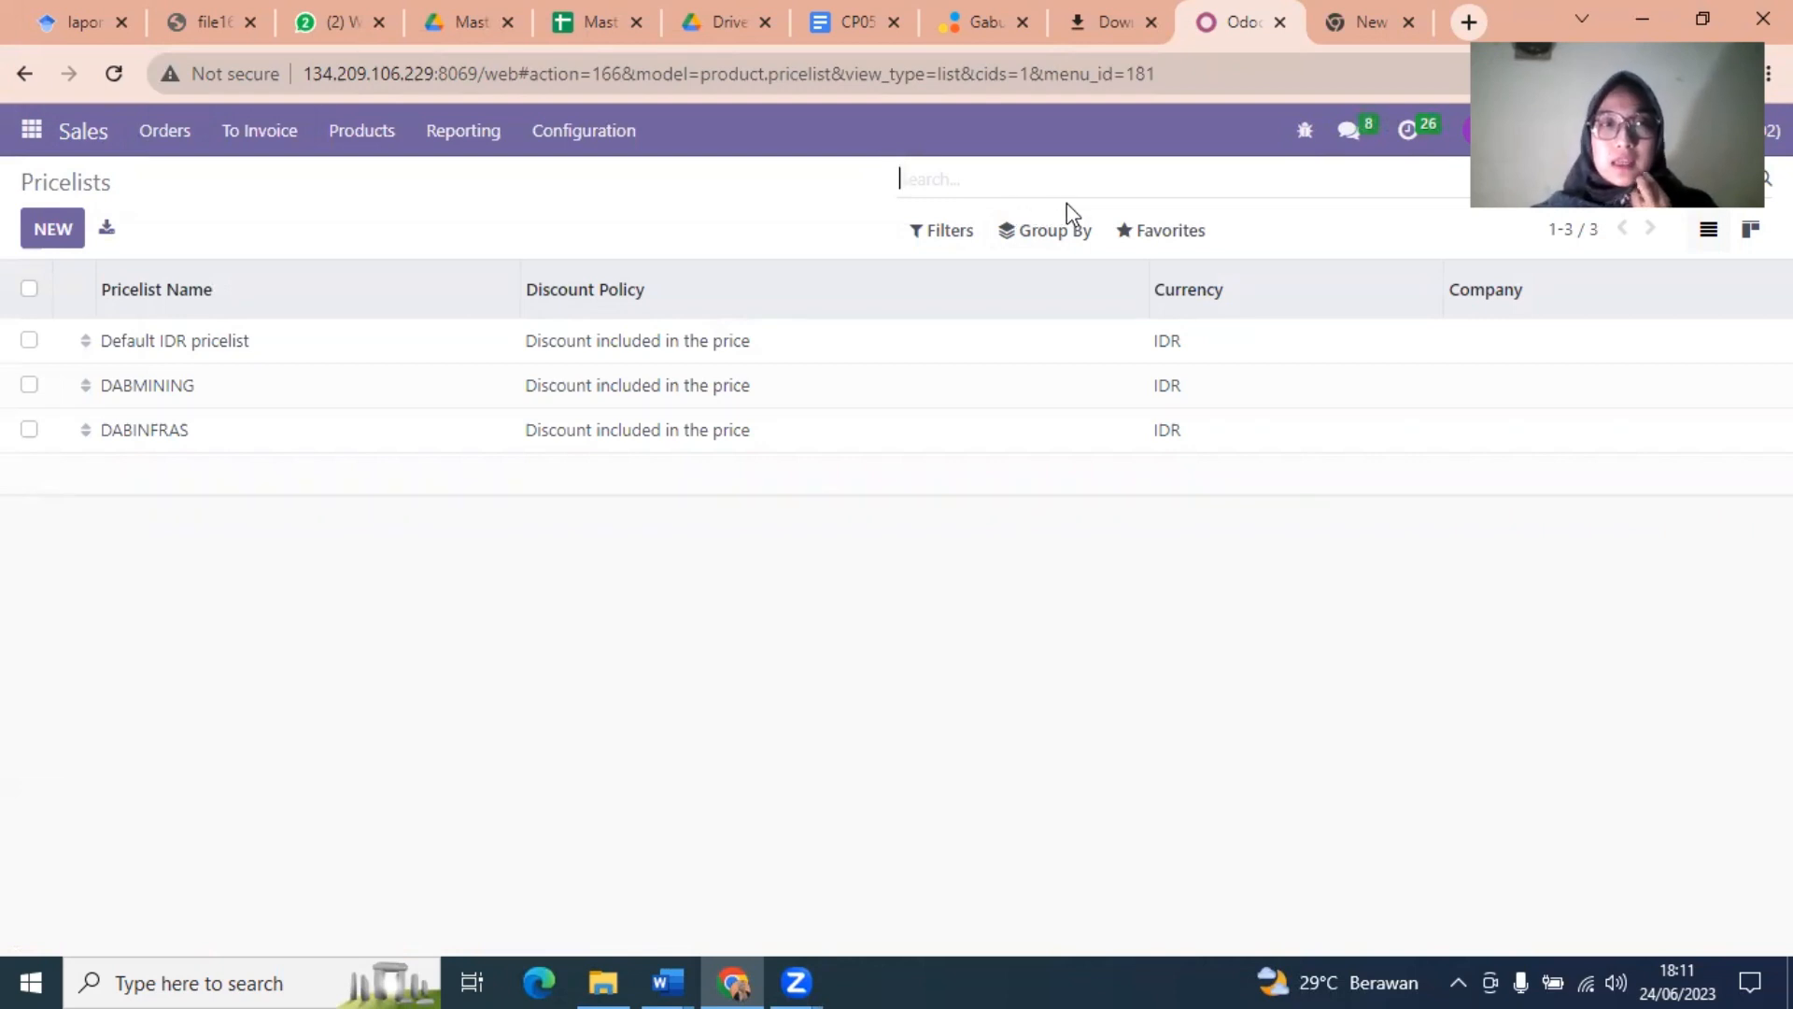
- Upload the Excel file Master Data Keseluruhan Sales (1) from Downloads to the Pricelists record import, test it and import its Pricelist sheet
click(1150, 235)
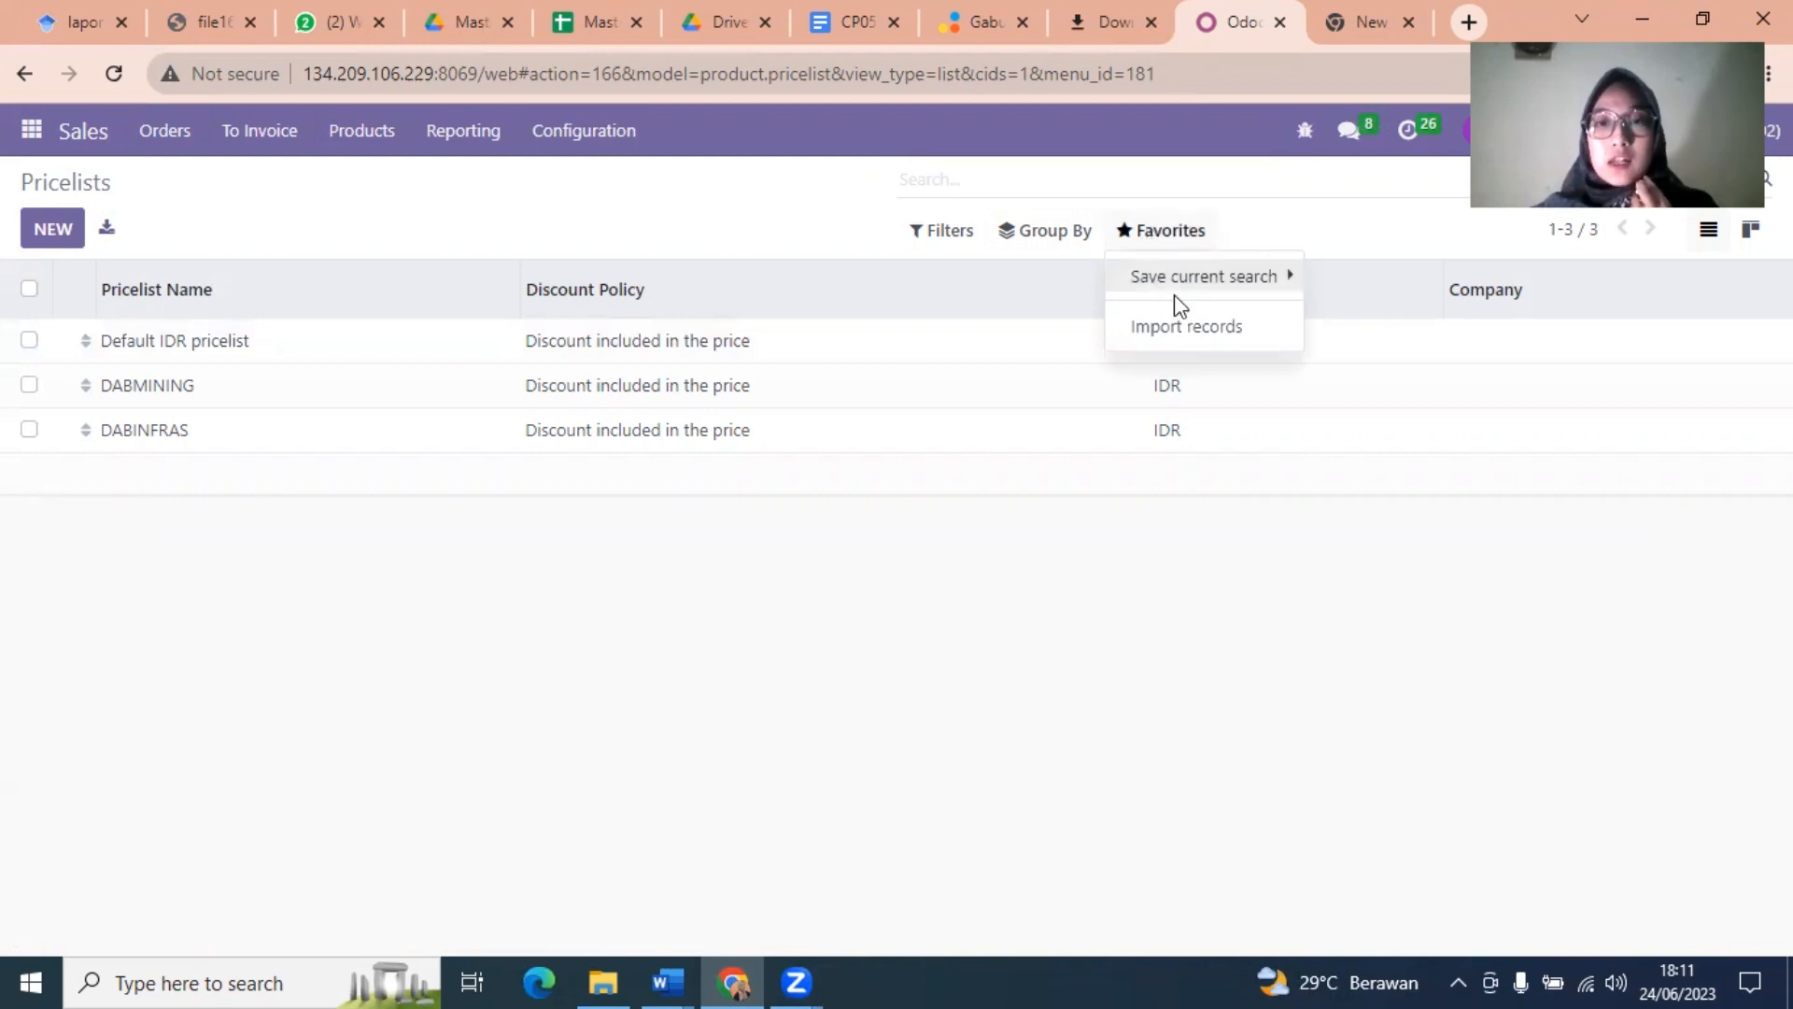
click(1188, 329)
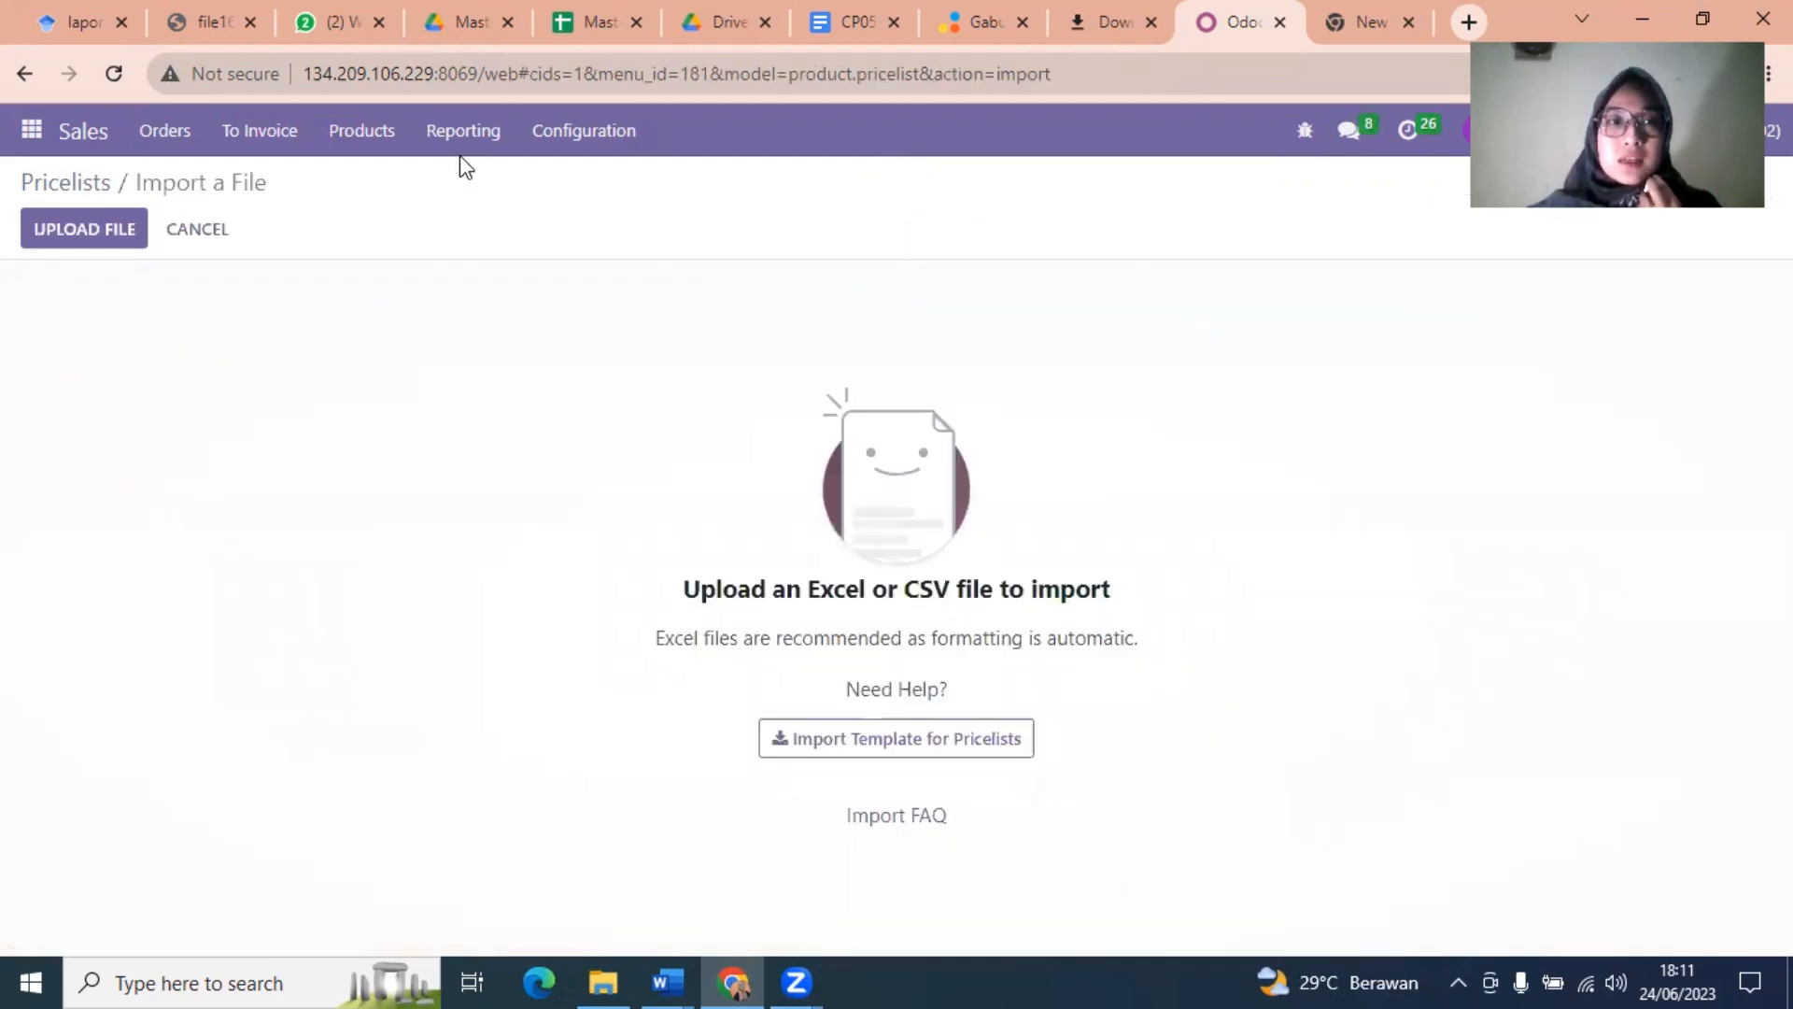
click(87, 240)
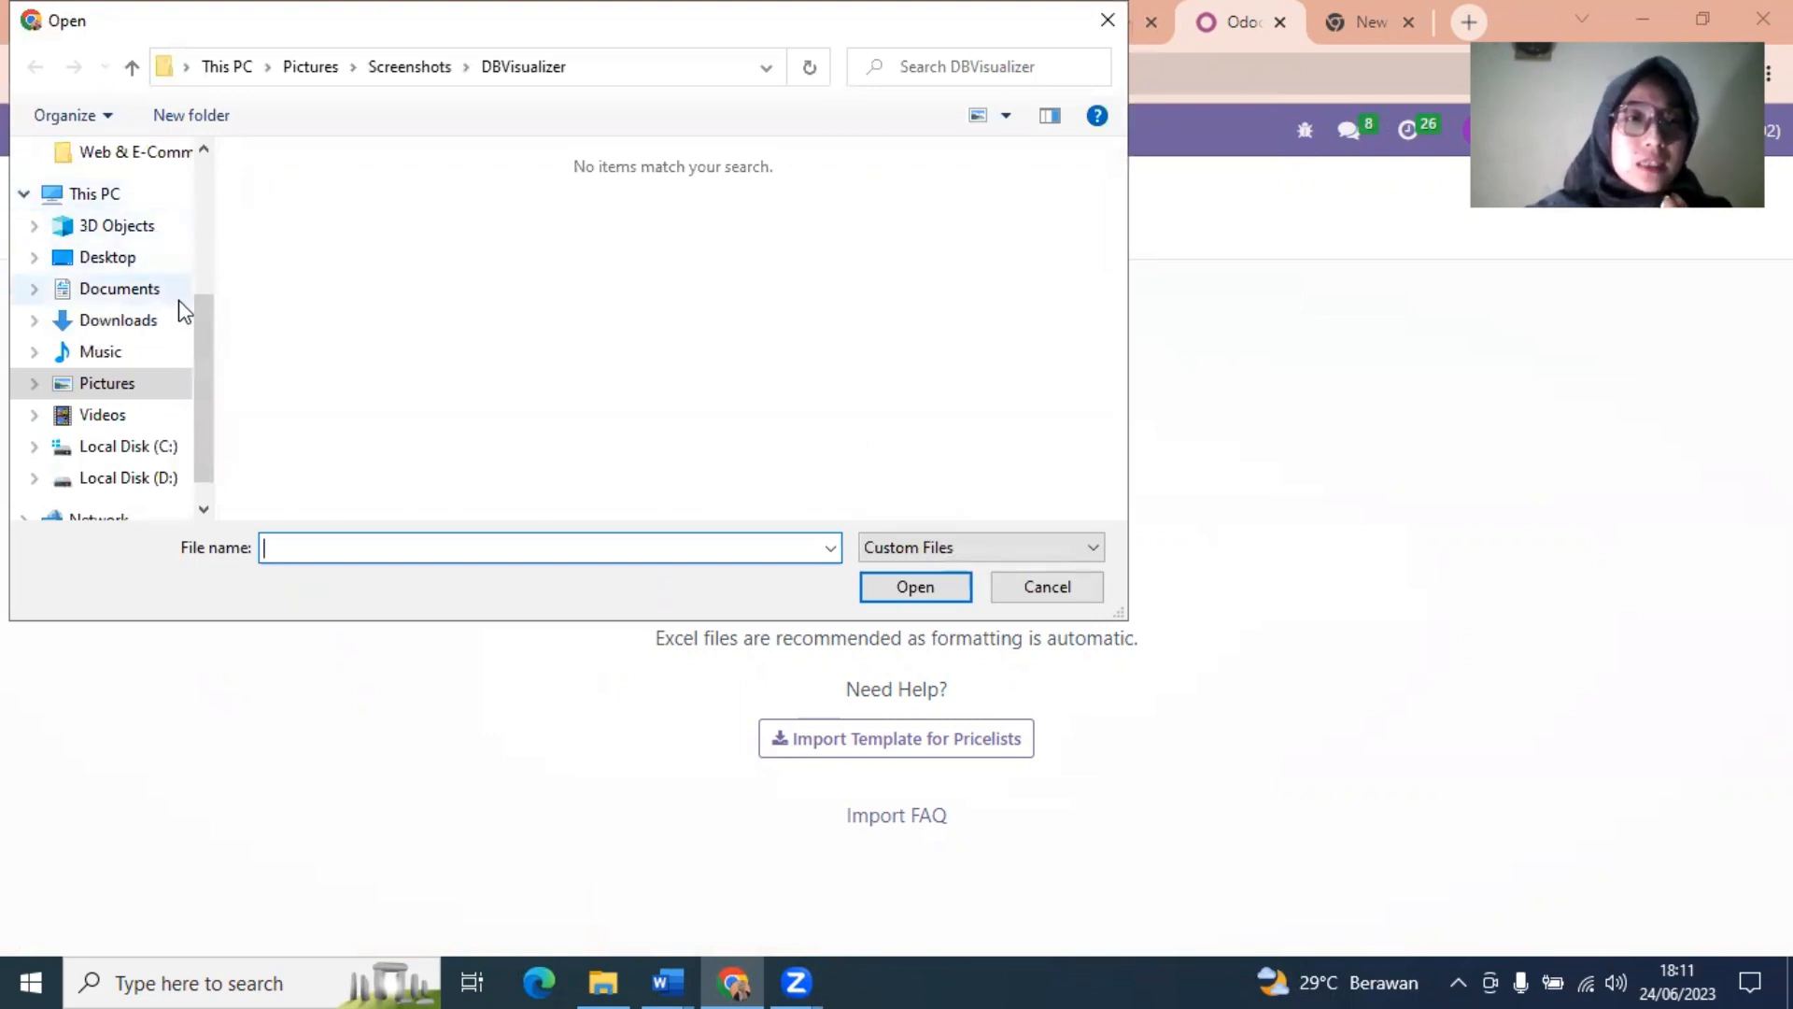
click(161, 322)
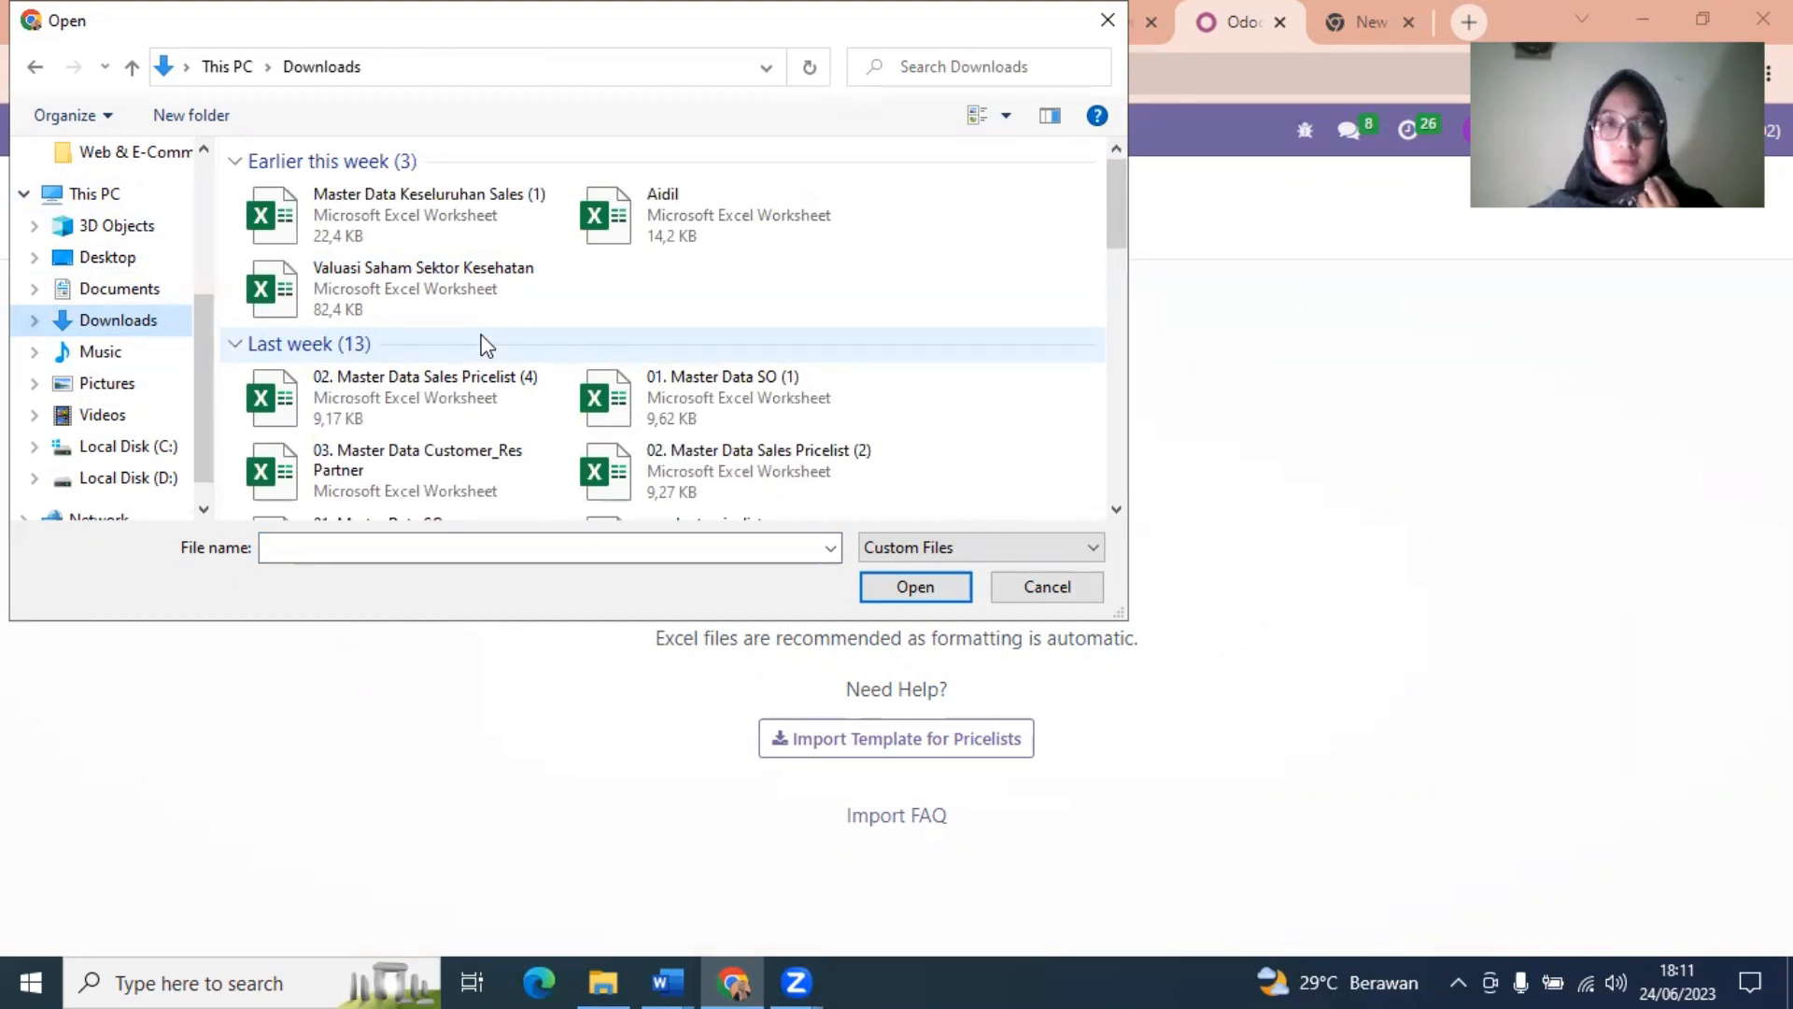
click(514, 204)
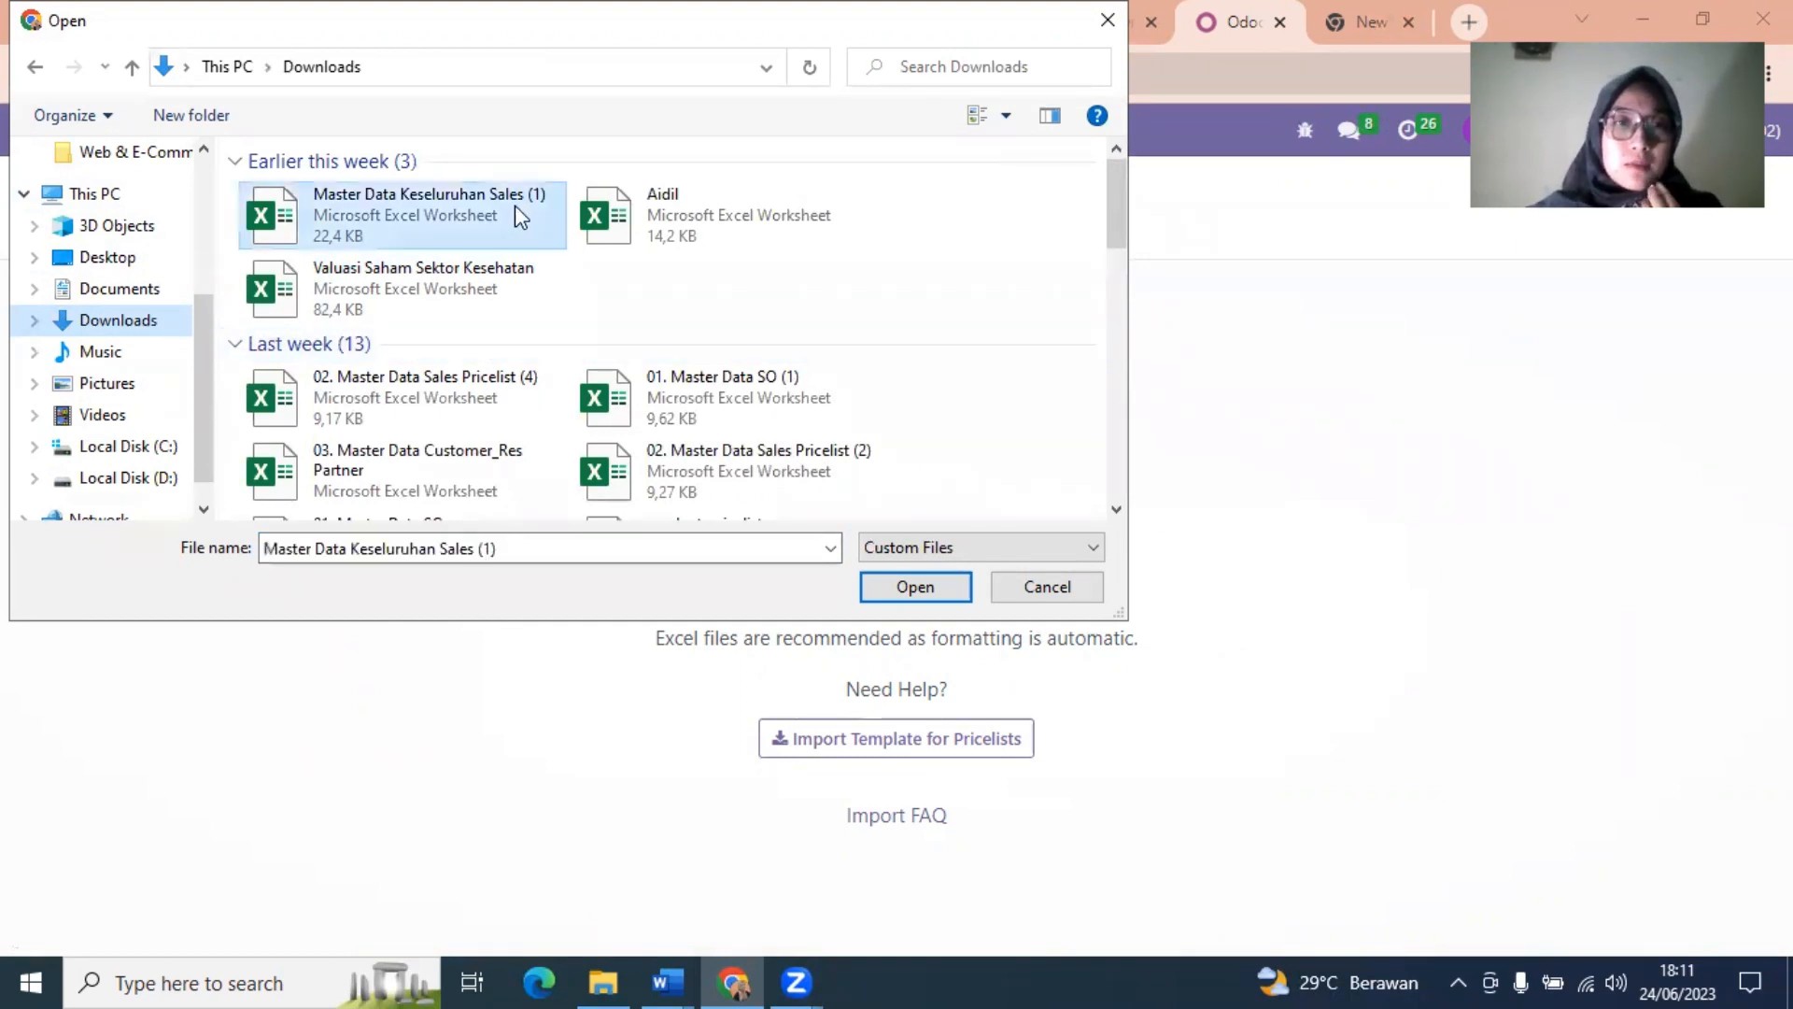
click(891, 581)
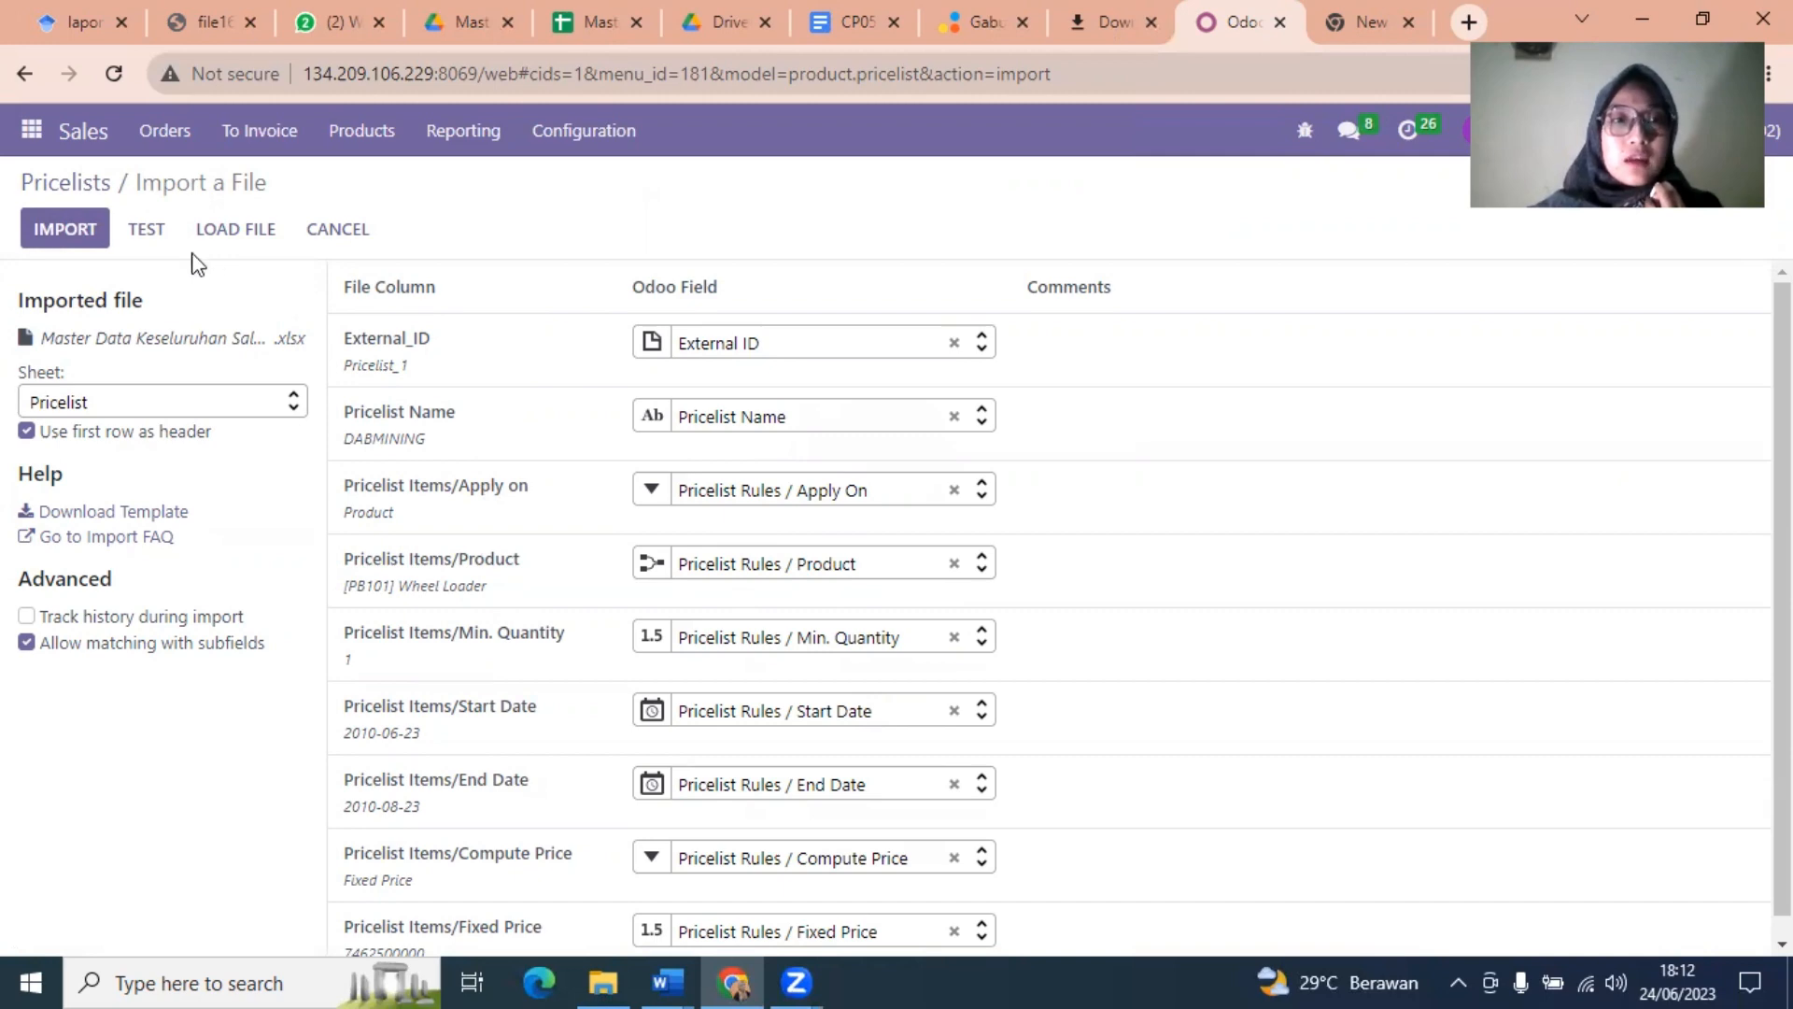
click(144, 230)
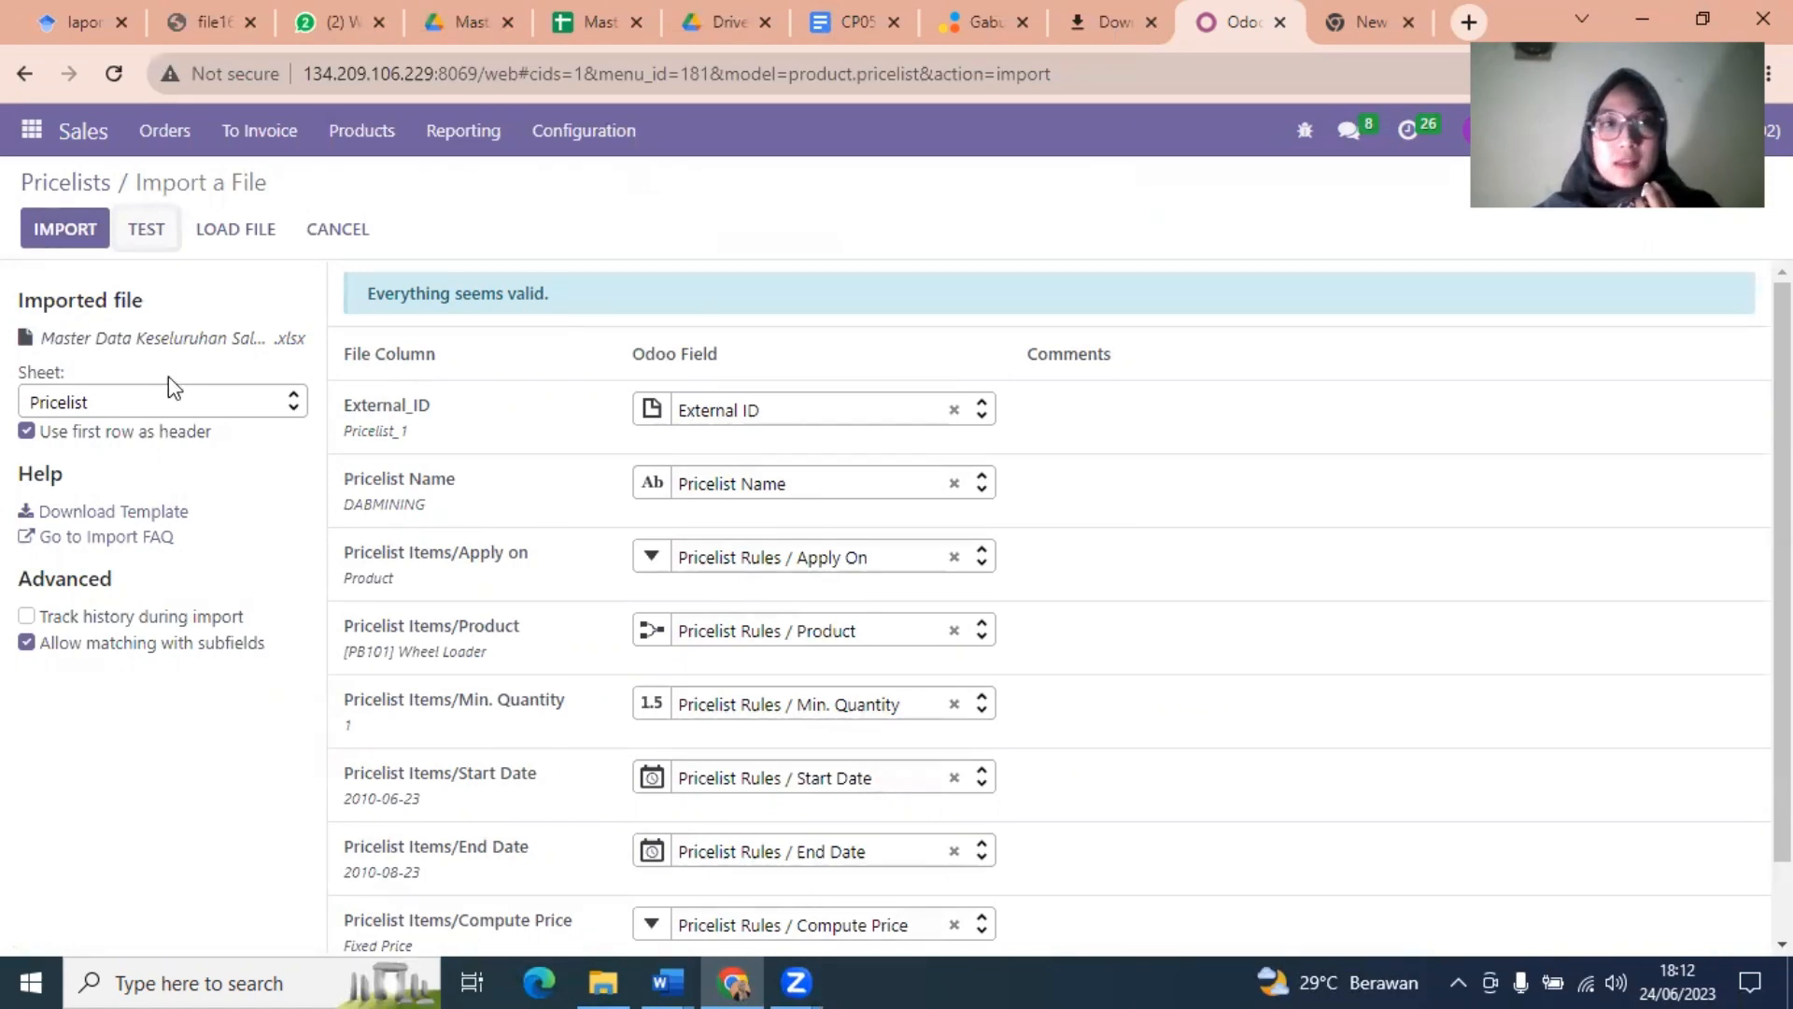
click(42, 233)
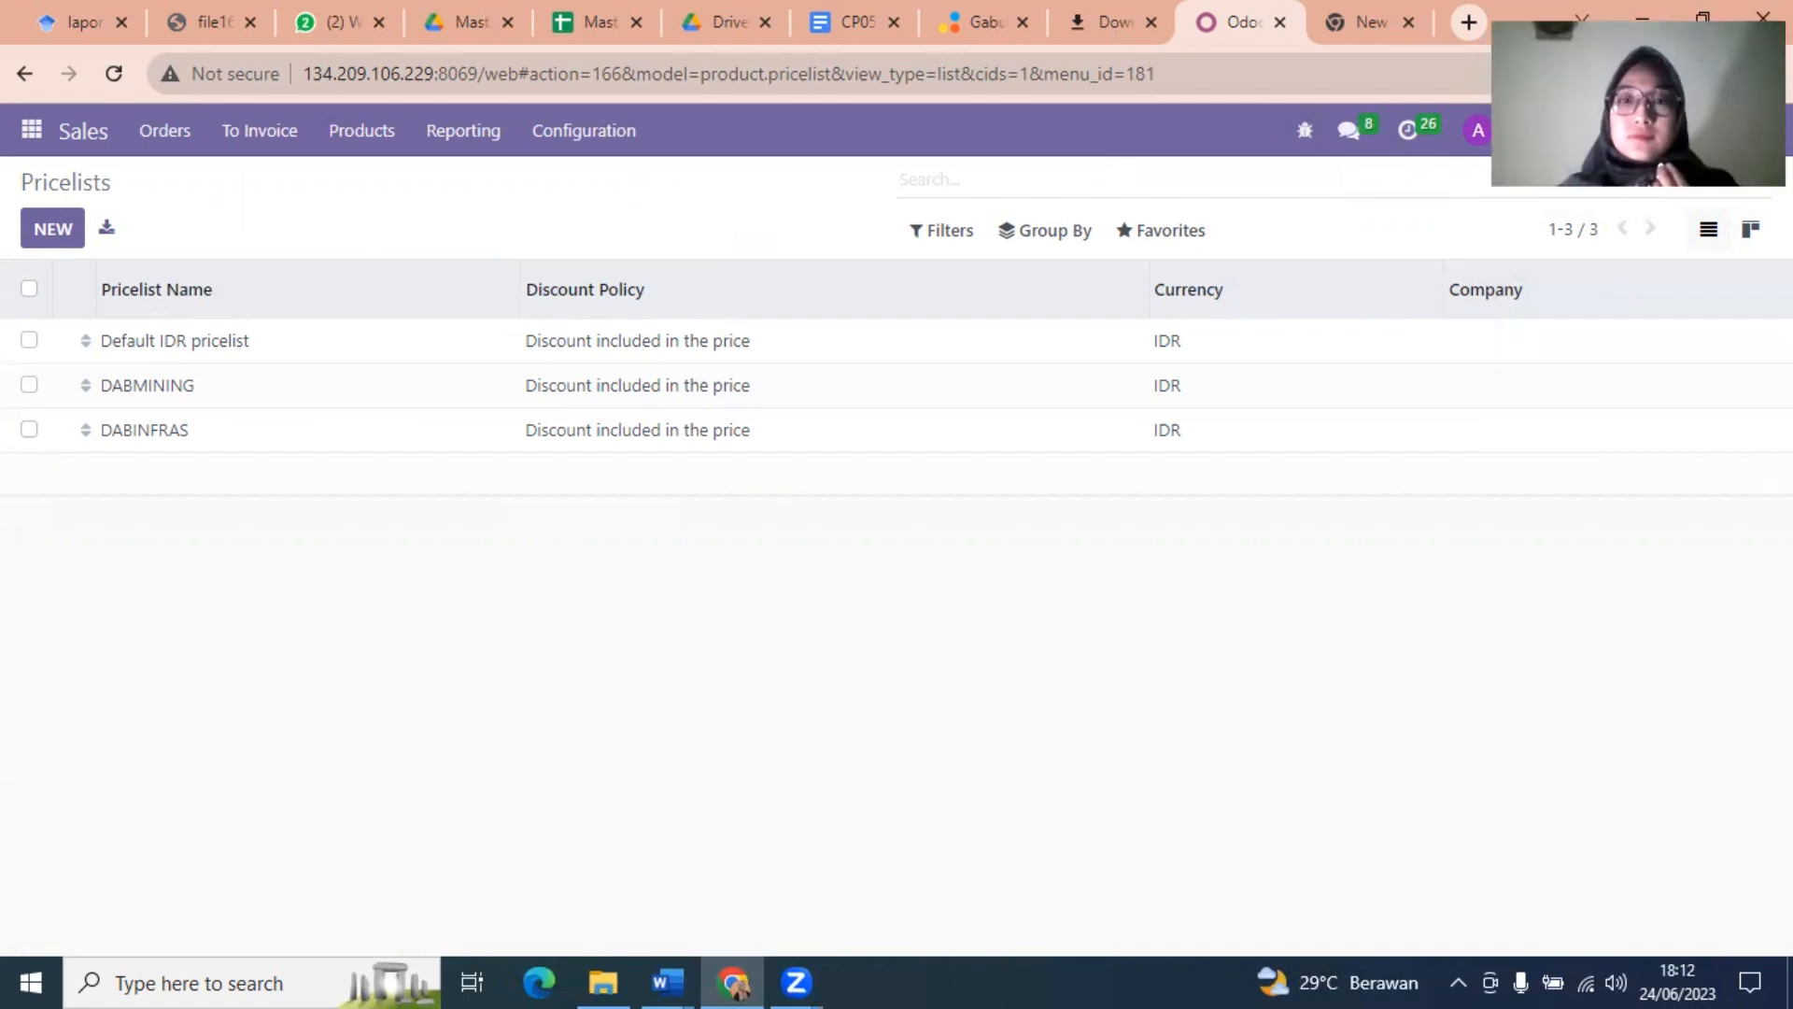
- Open the DABMINING pricelist and check its price rules, including prices and start and end dates
click(309, 378)
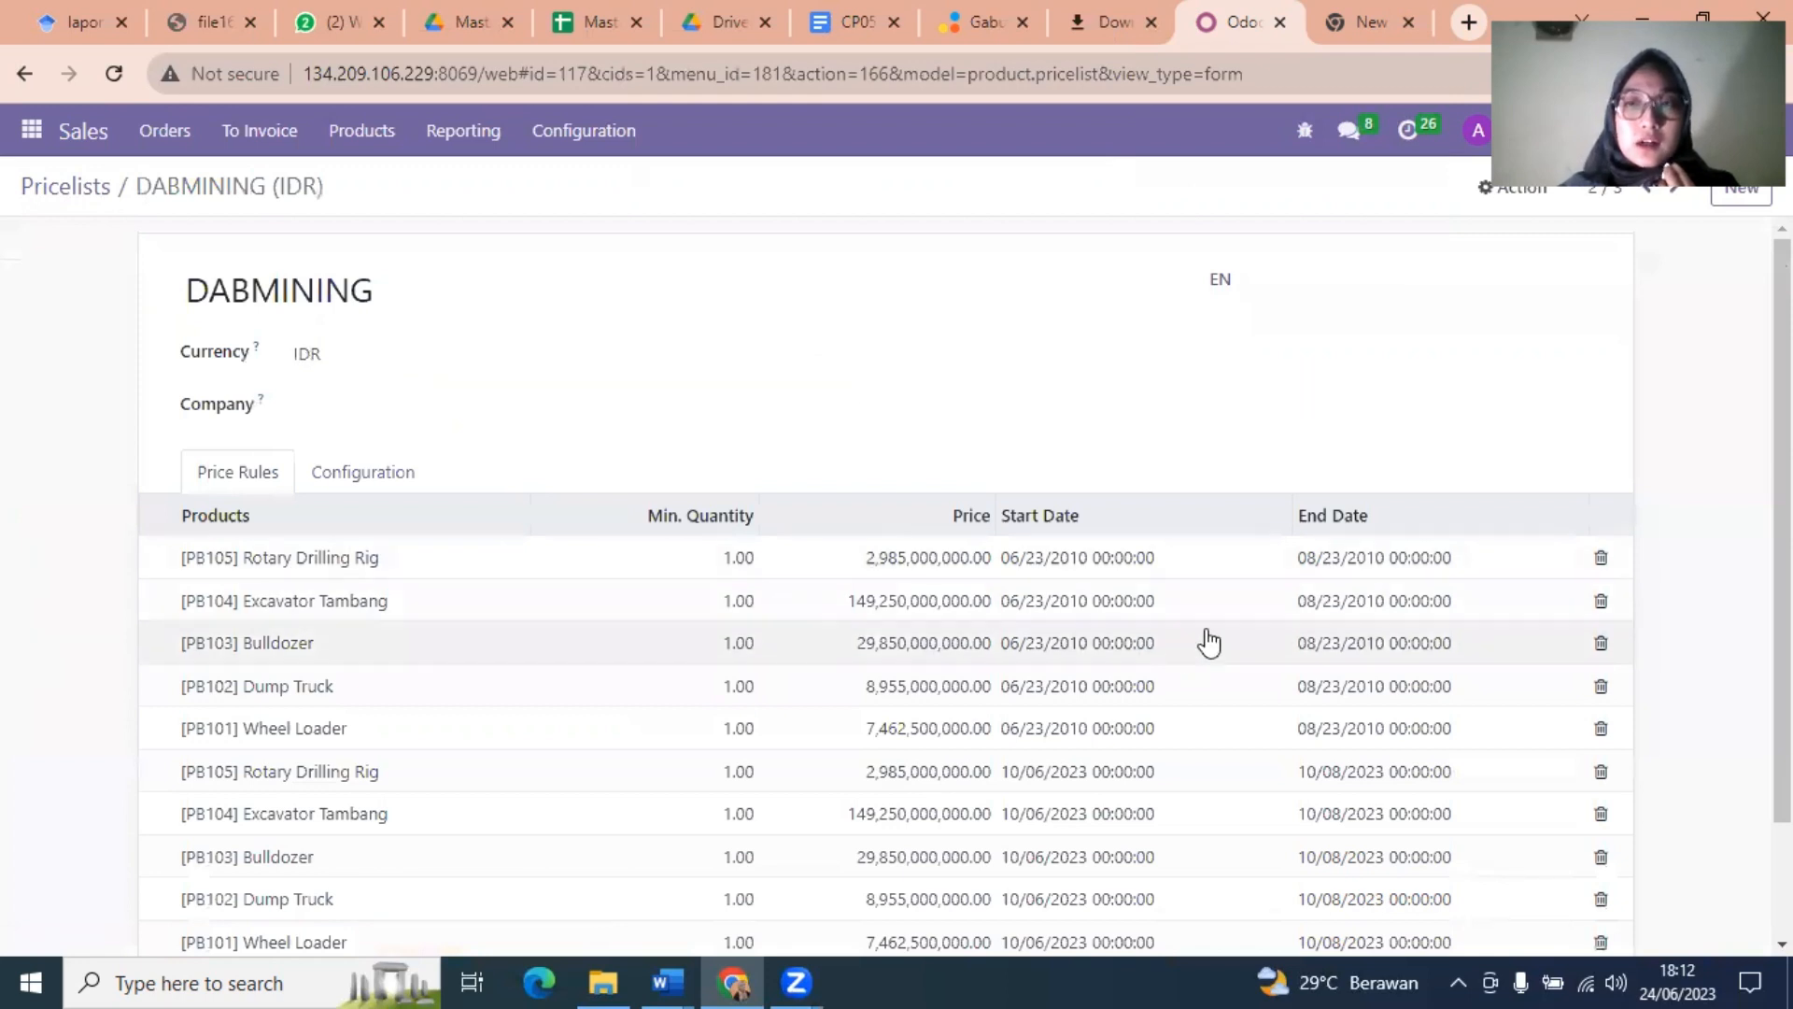
scroll(885, 584, down, 1)
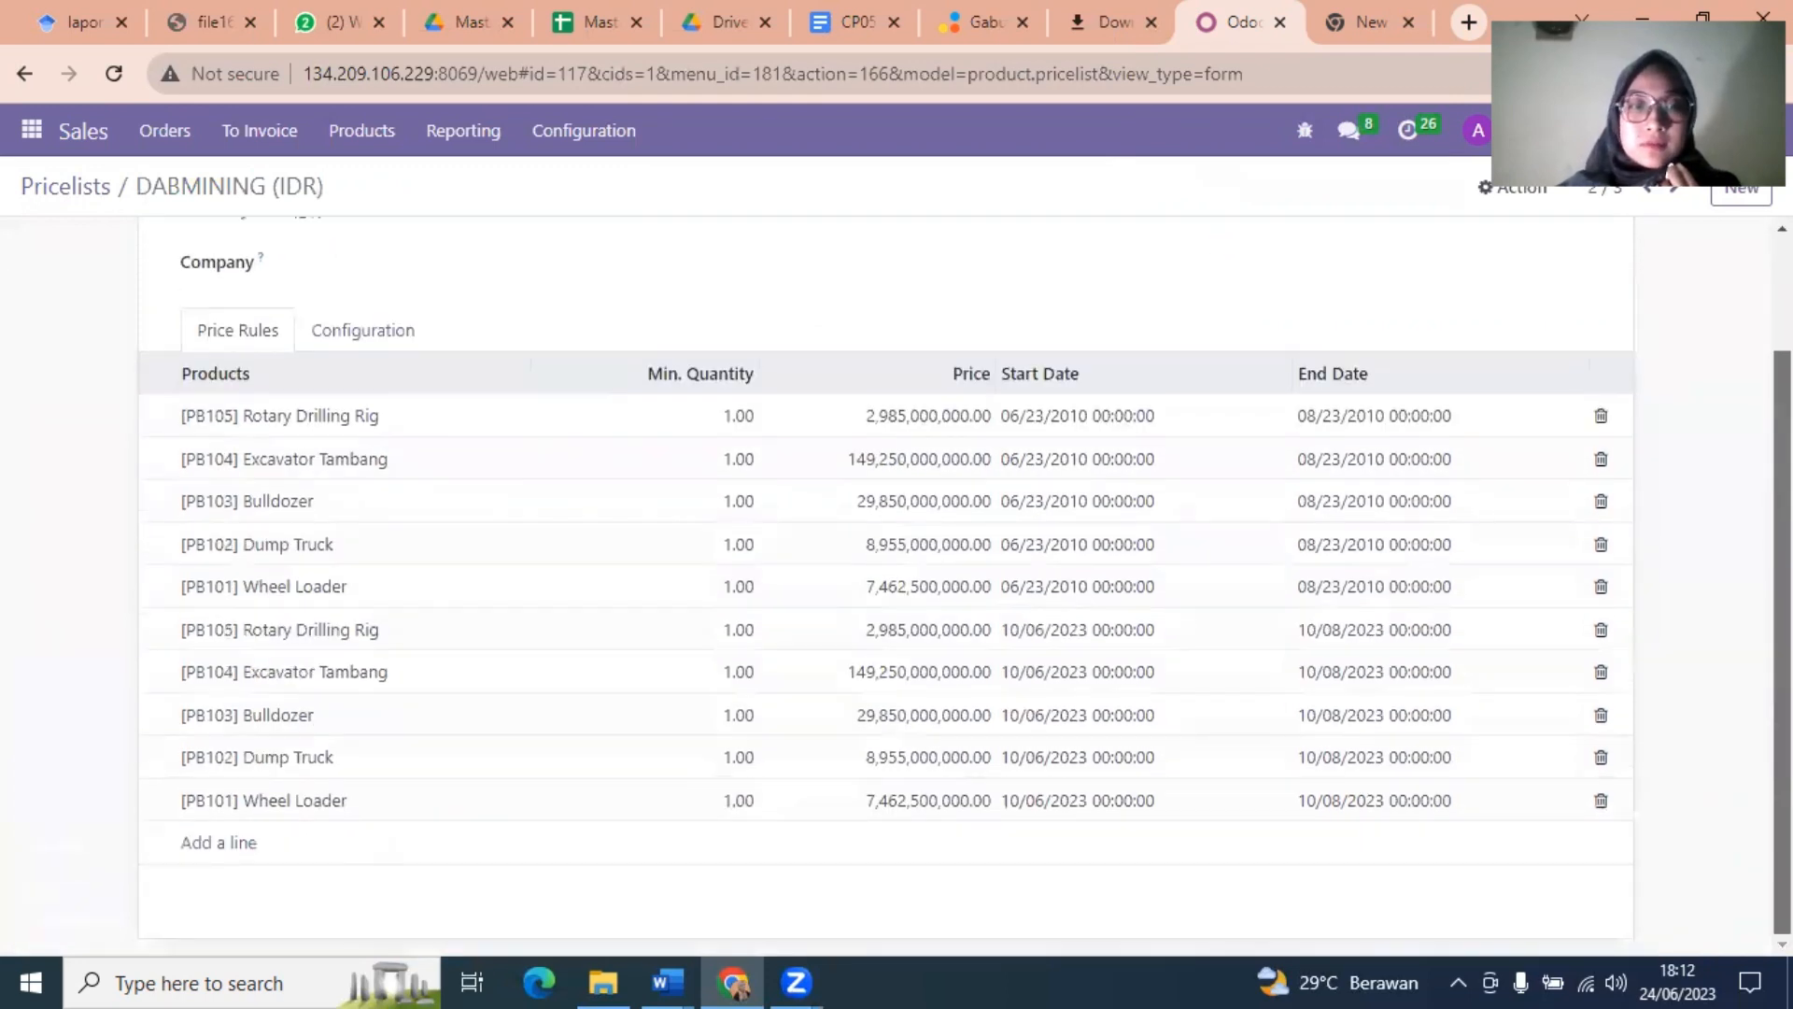
scroll(885, 584, up, 1)
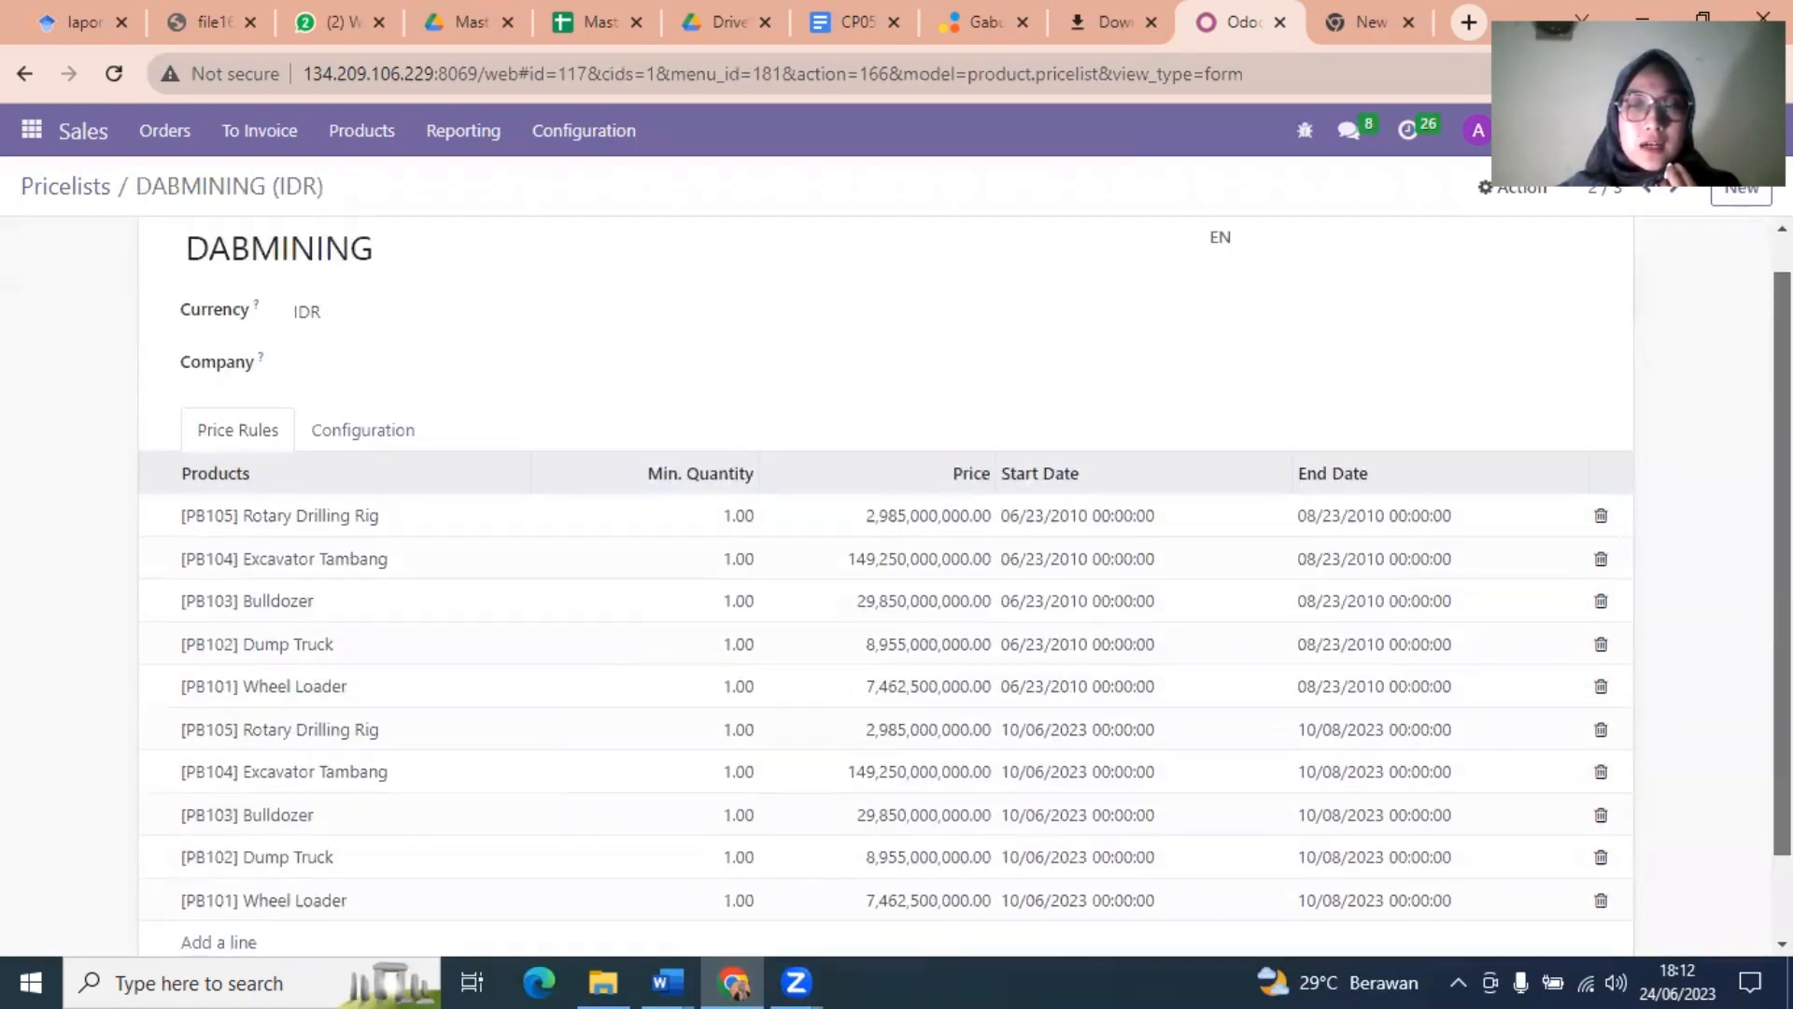
scroll(885, 584, up, 1)
scroll(1095, 684, down, 1)
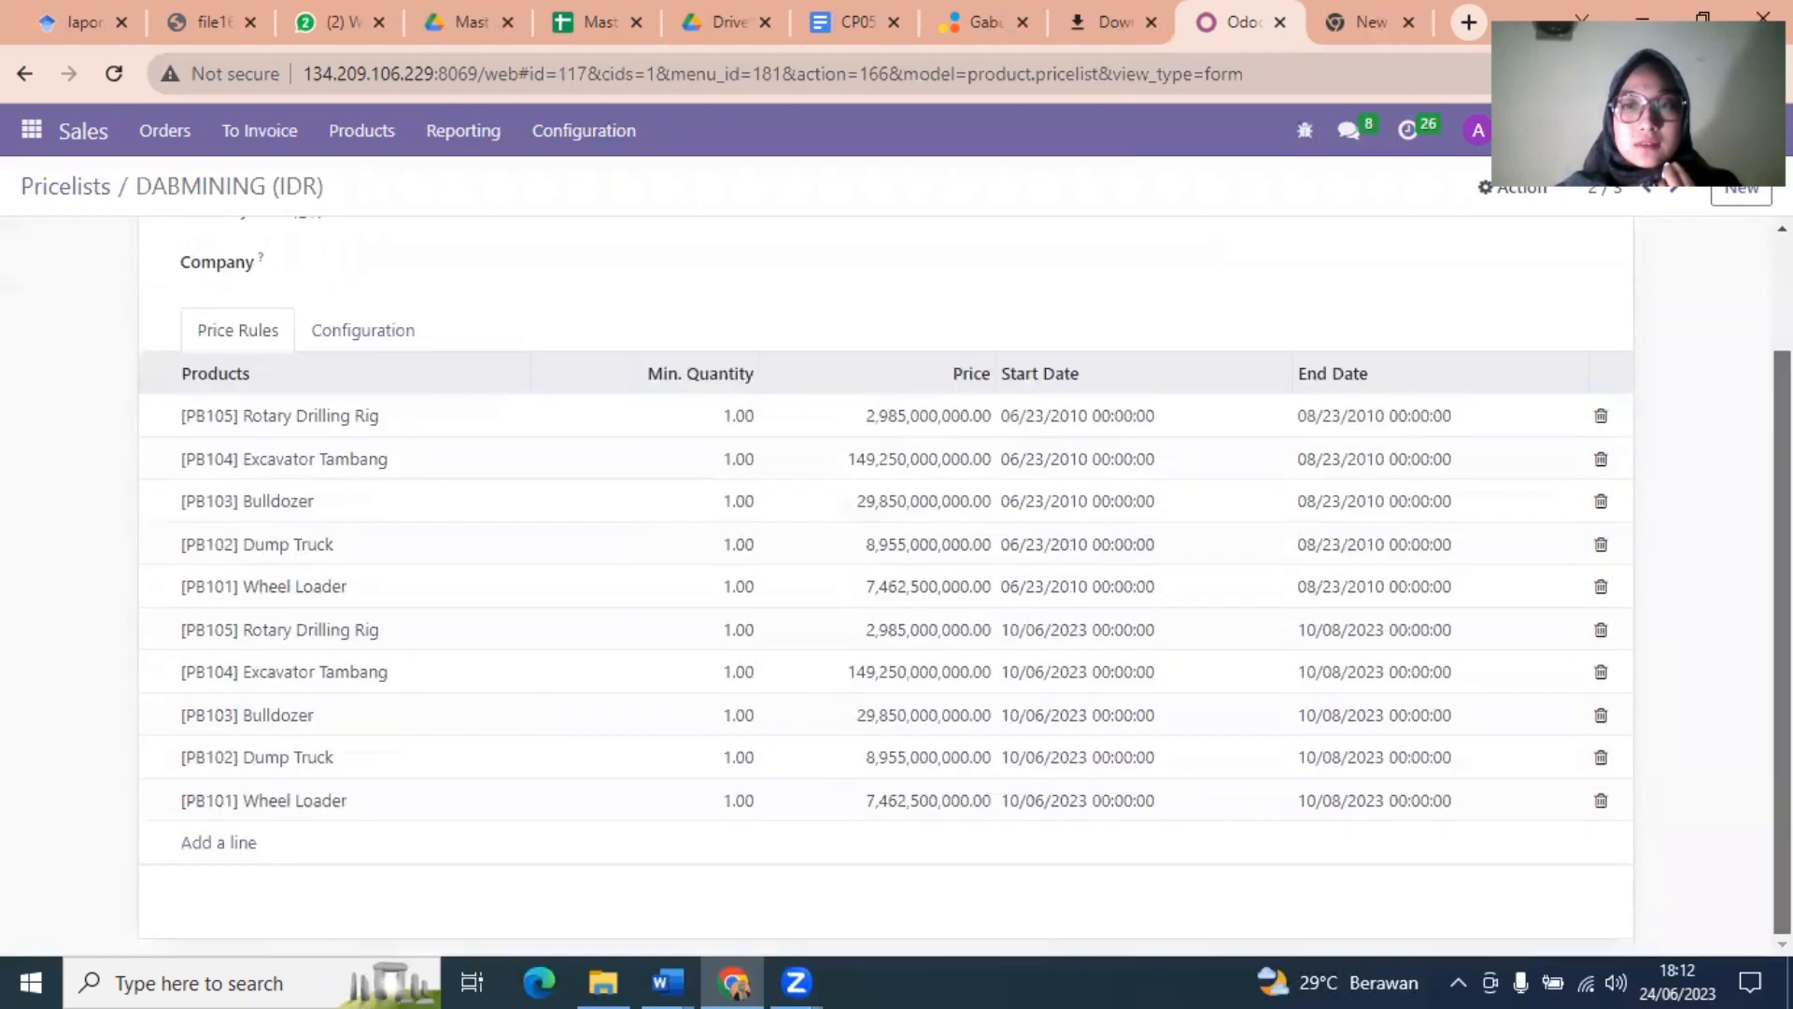
- Check the header of the DABMINING pricelist, then open the DABINFRAS pricelist to review its price rules and return to the pricelist overview
scroll(1094, 685, up, 1)
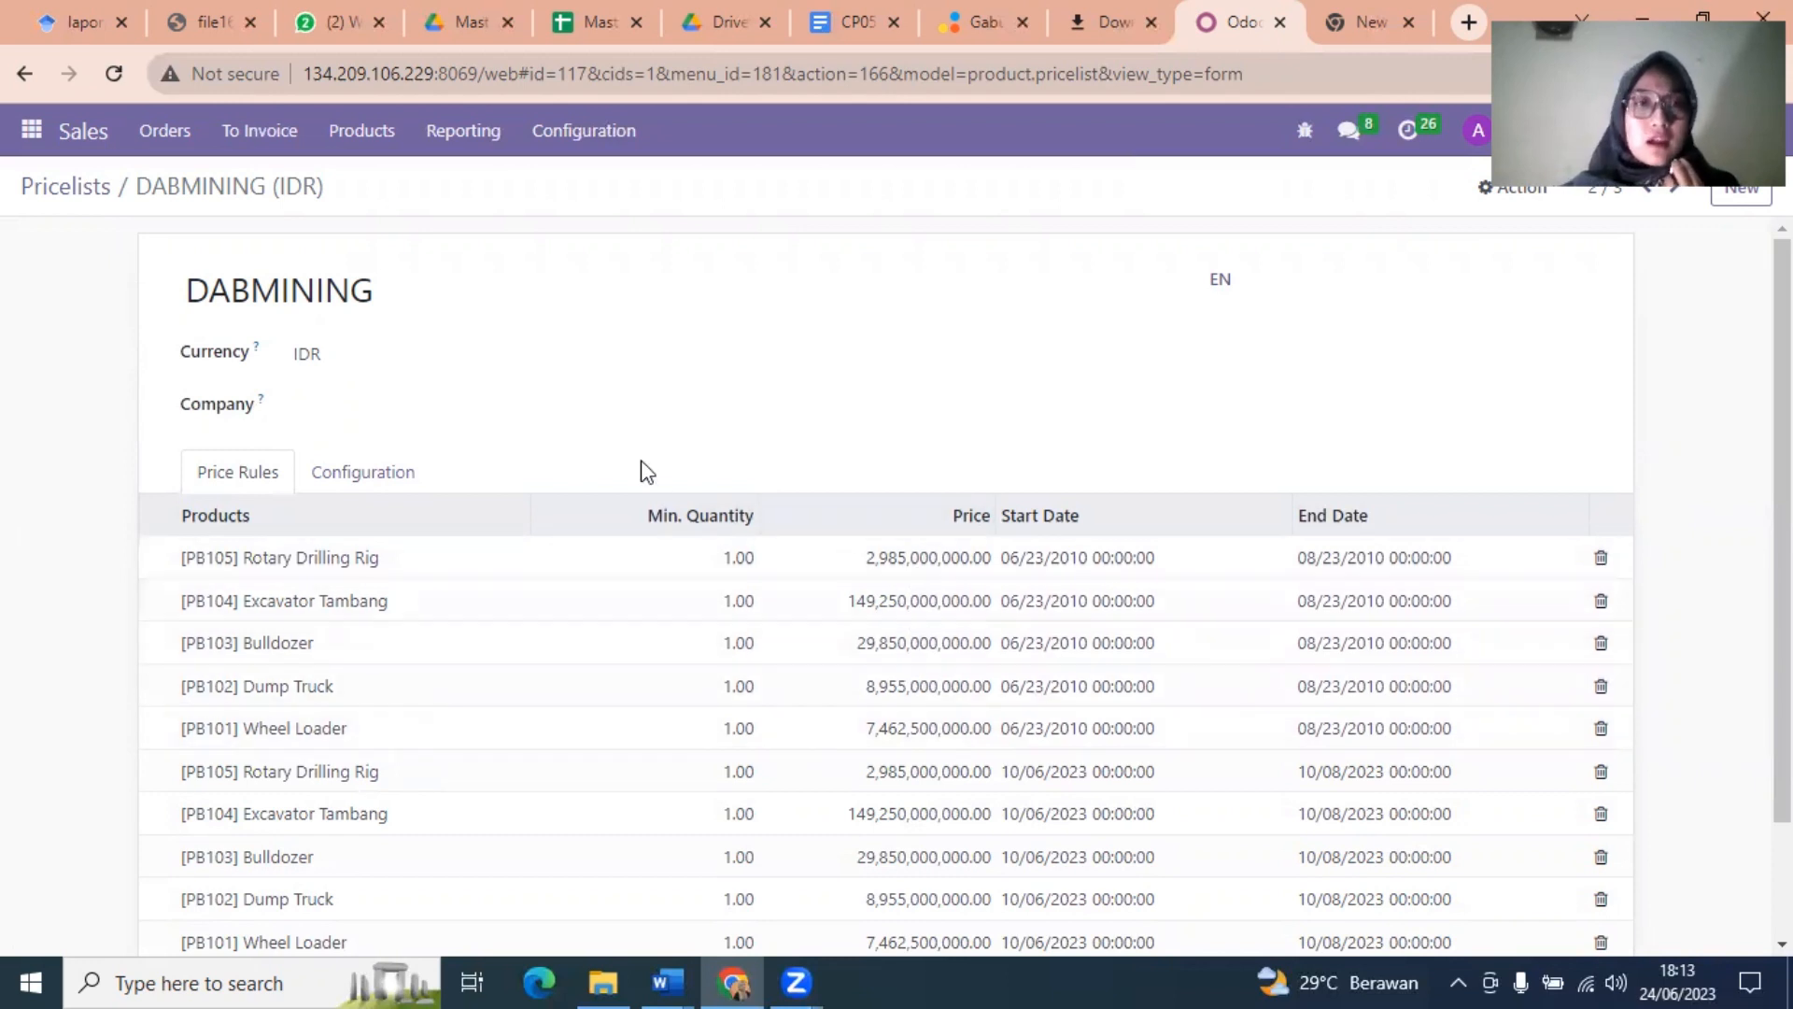
click(49, 184)
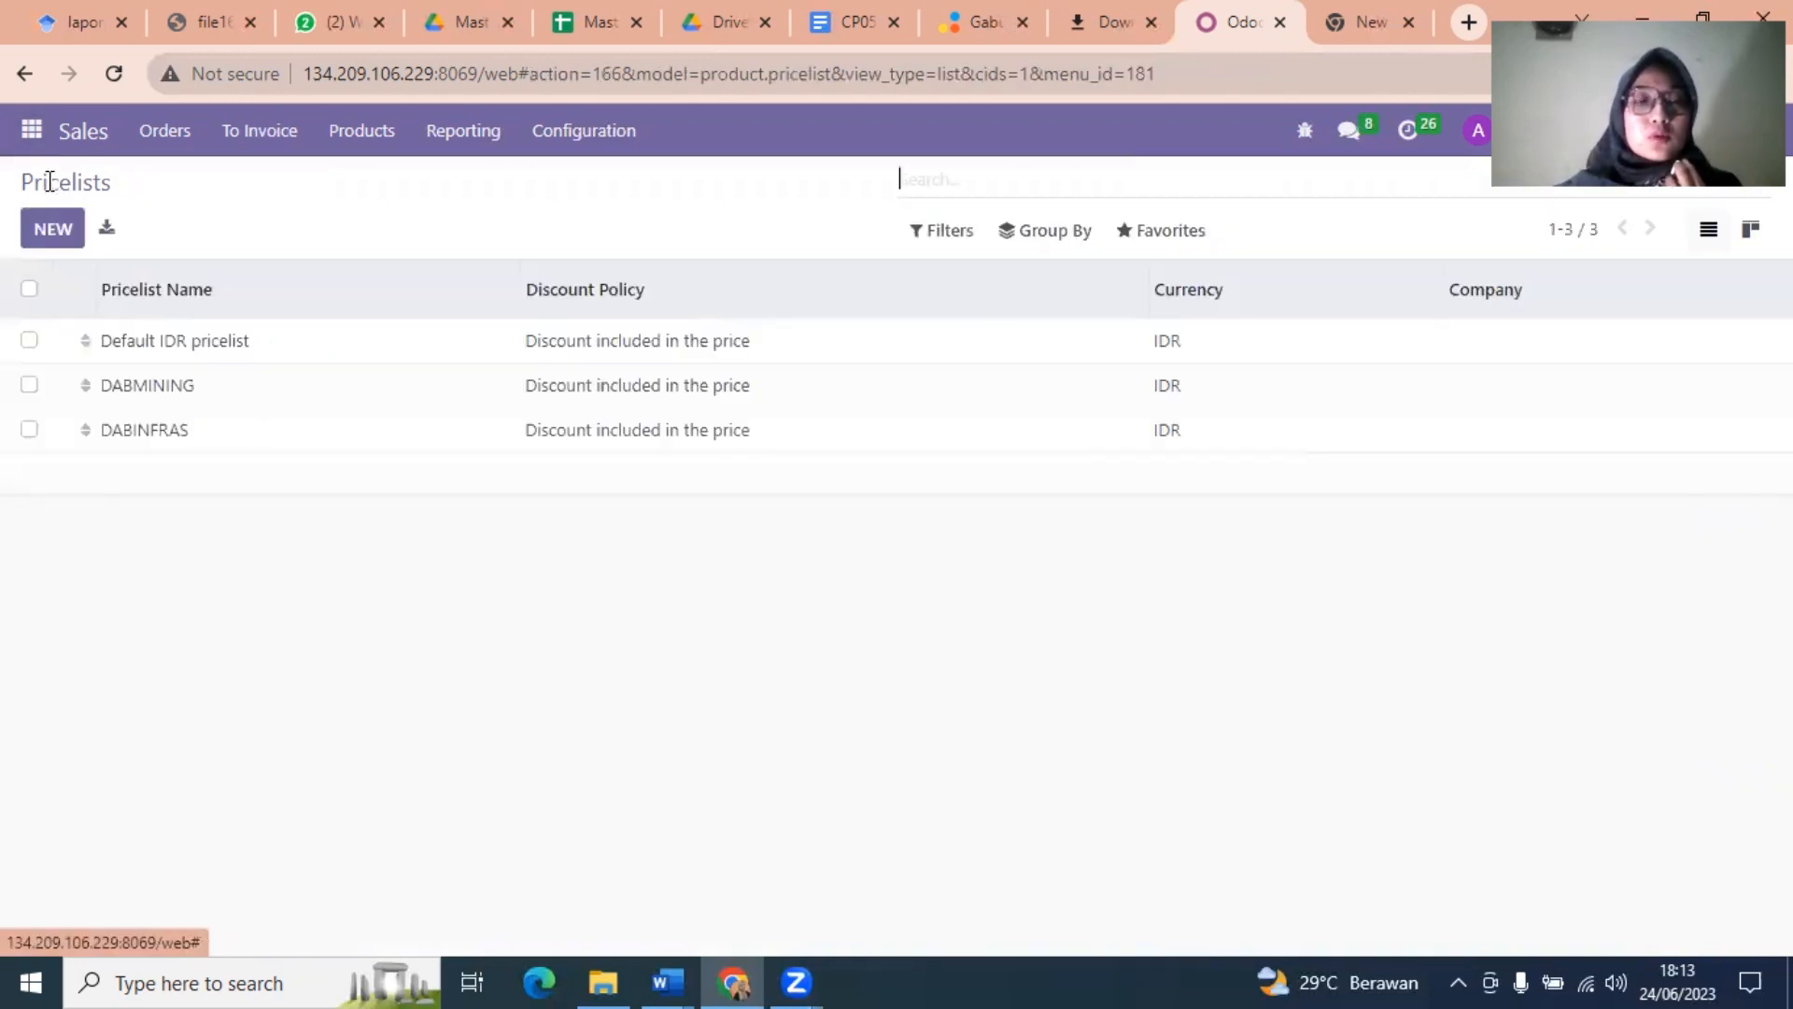
double_click(176, 434)
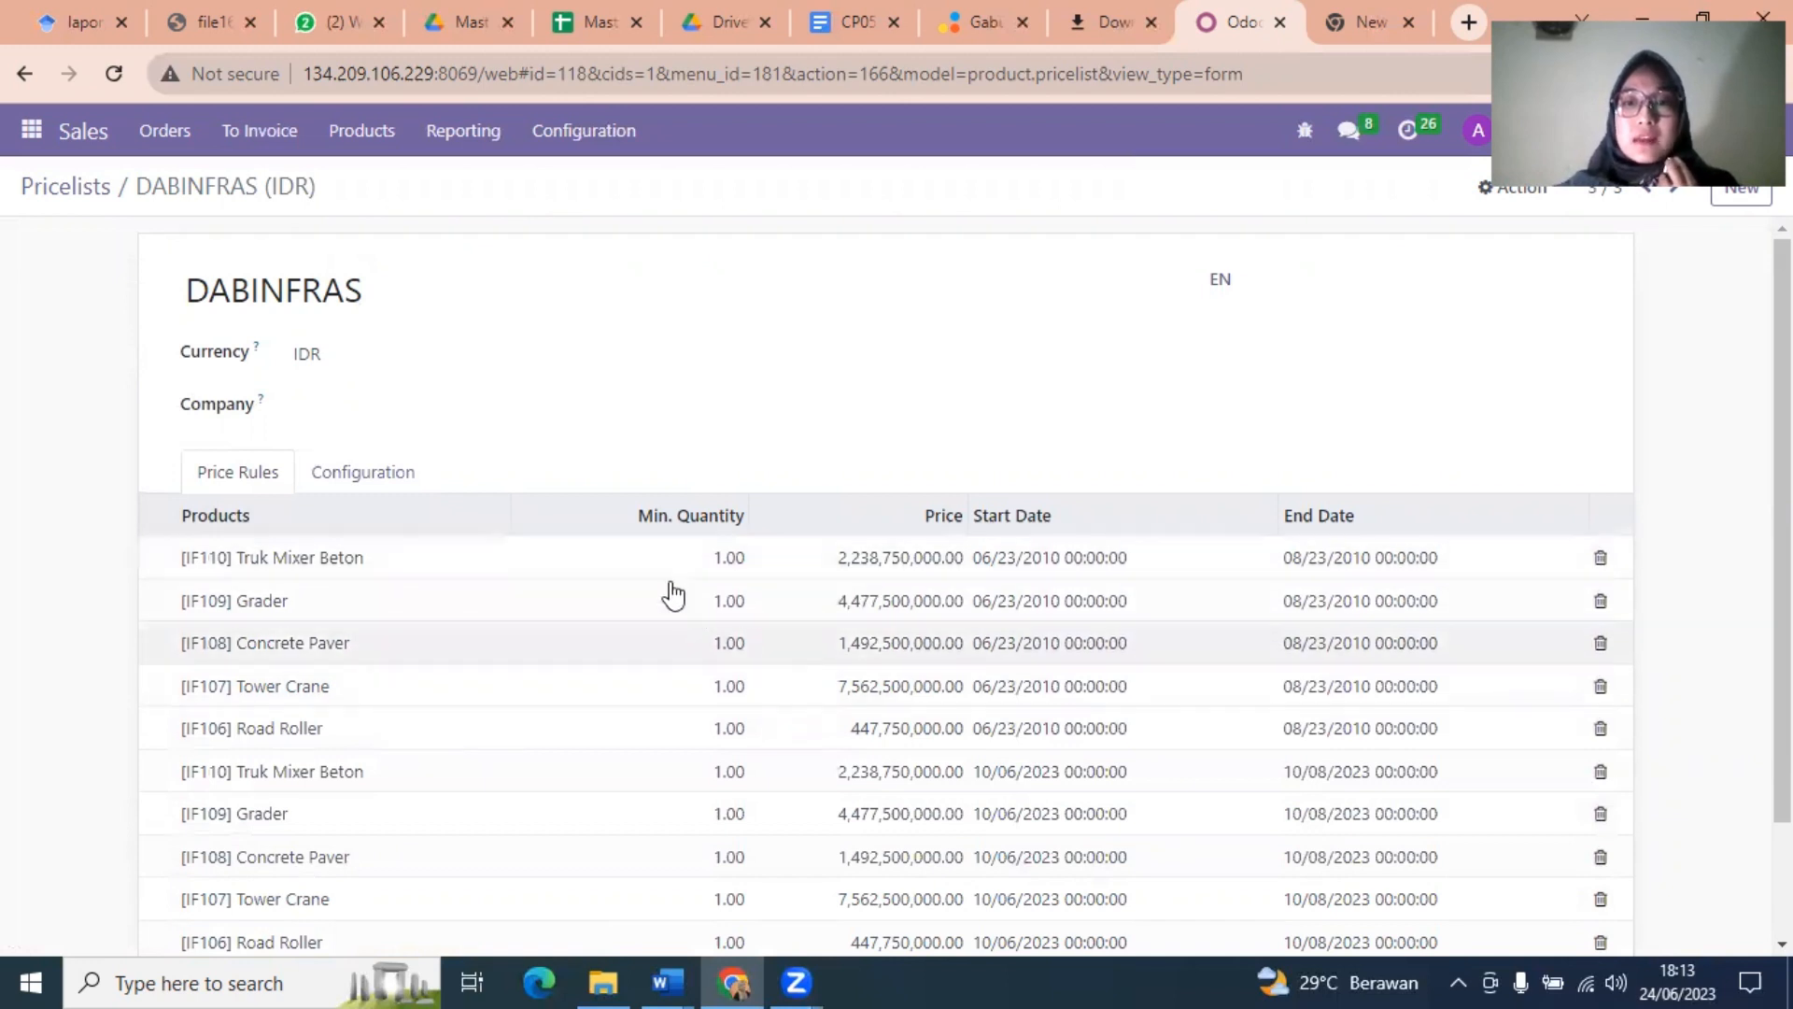
click(54, 184)
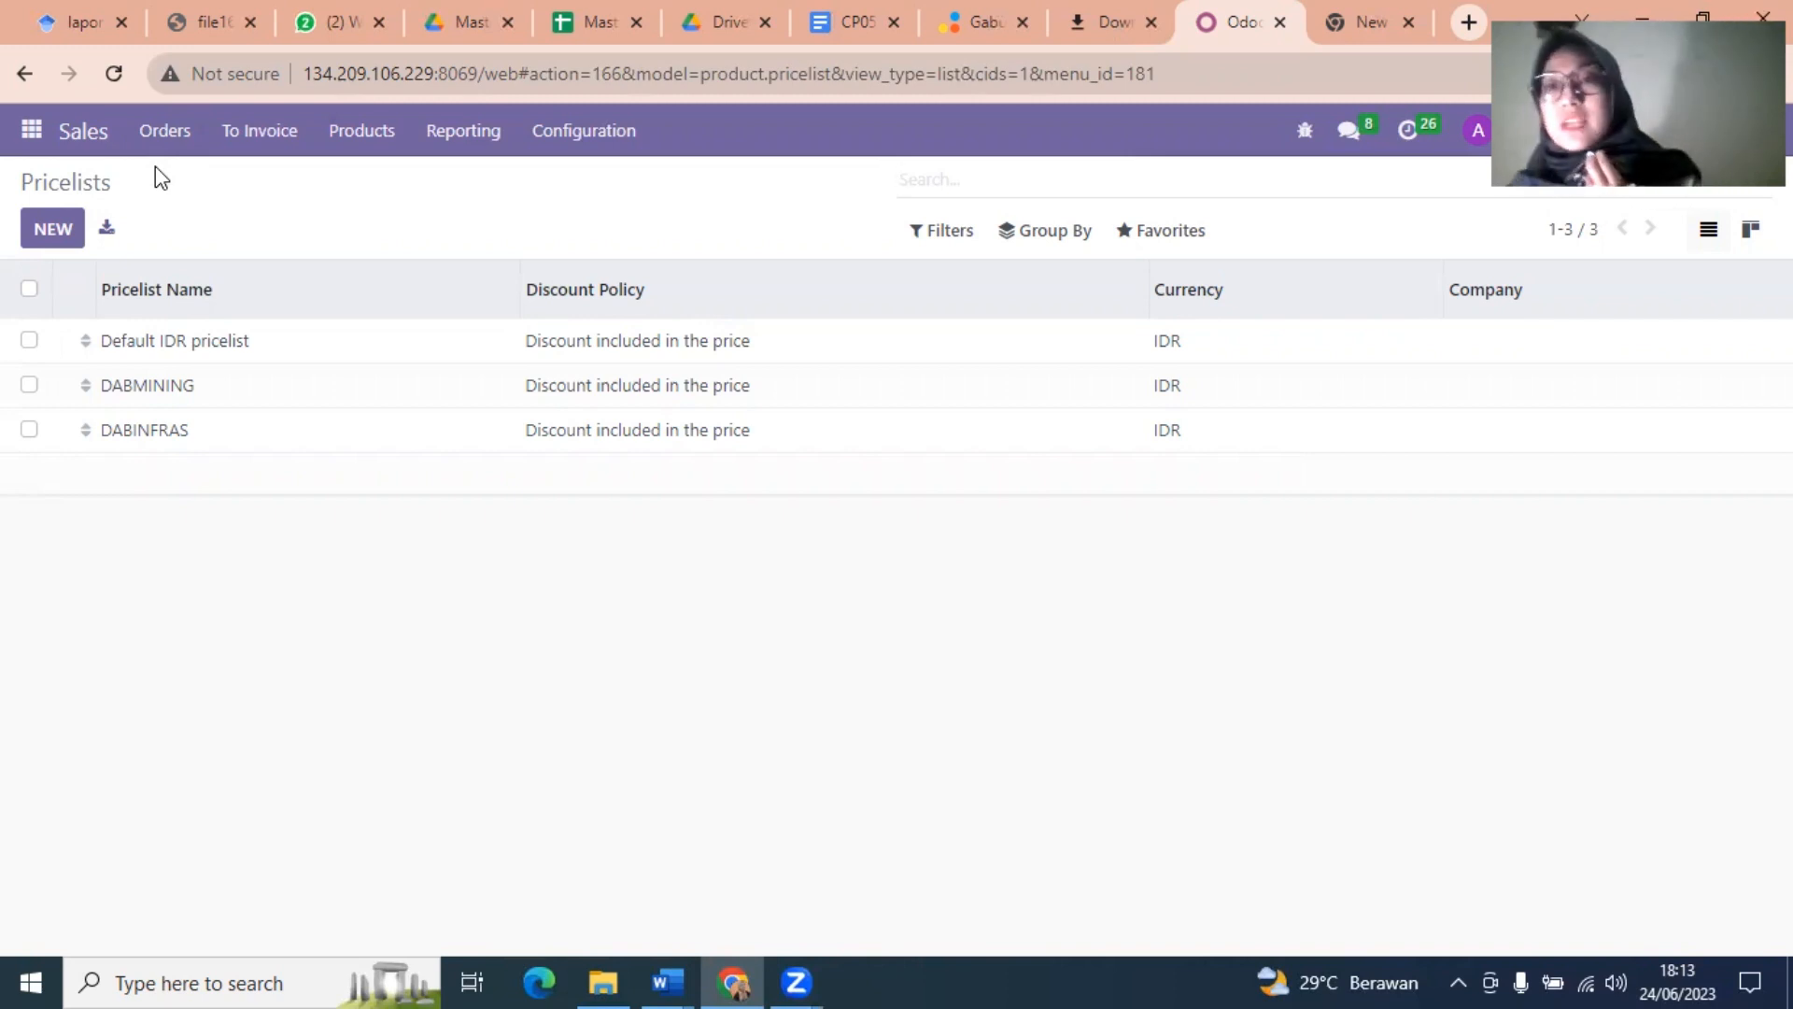
- Open the Sales customers without the Customer Invoices filter and briefly view the blank new-customer form
click(168, 132)
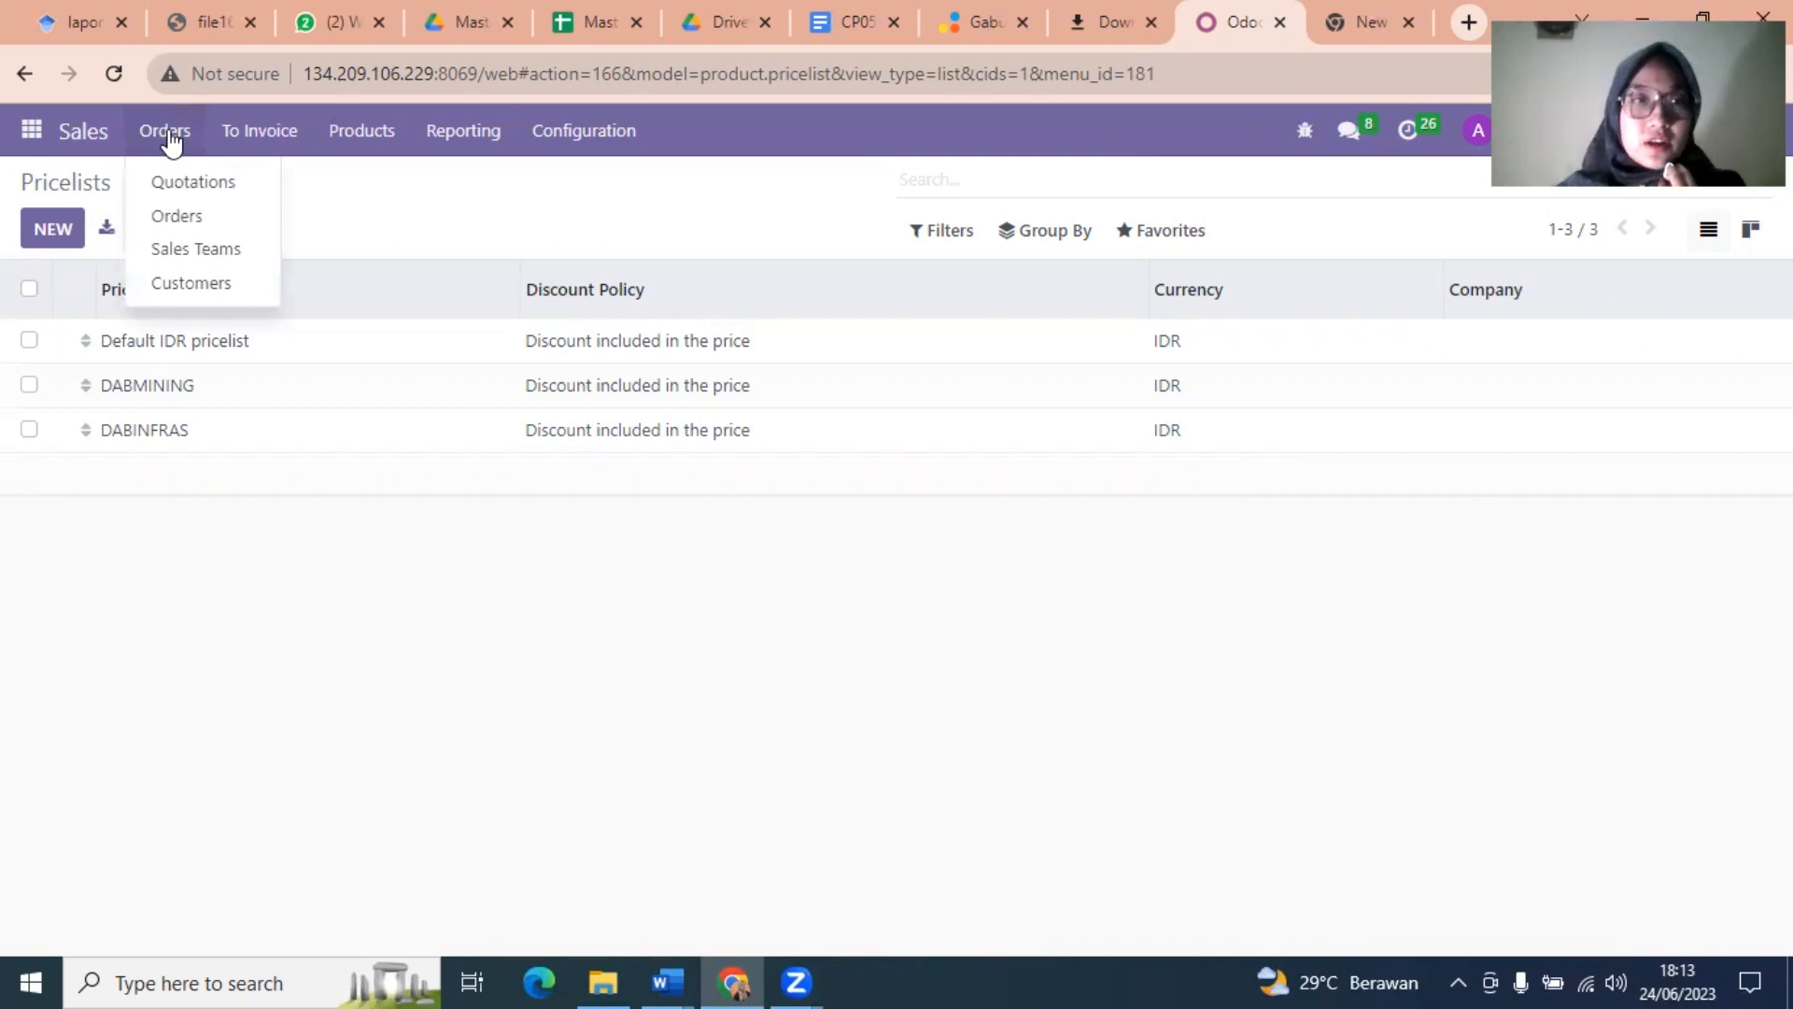
click(227, 283)
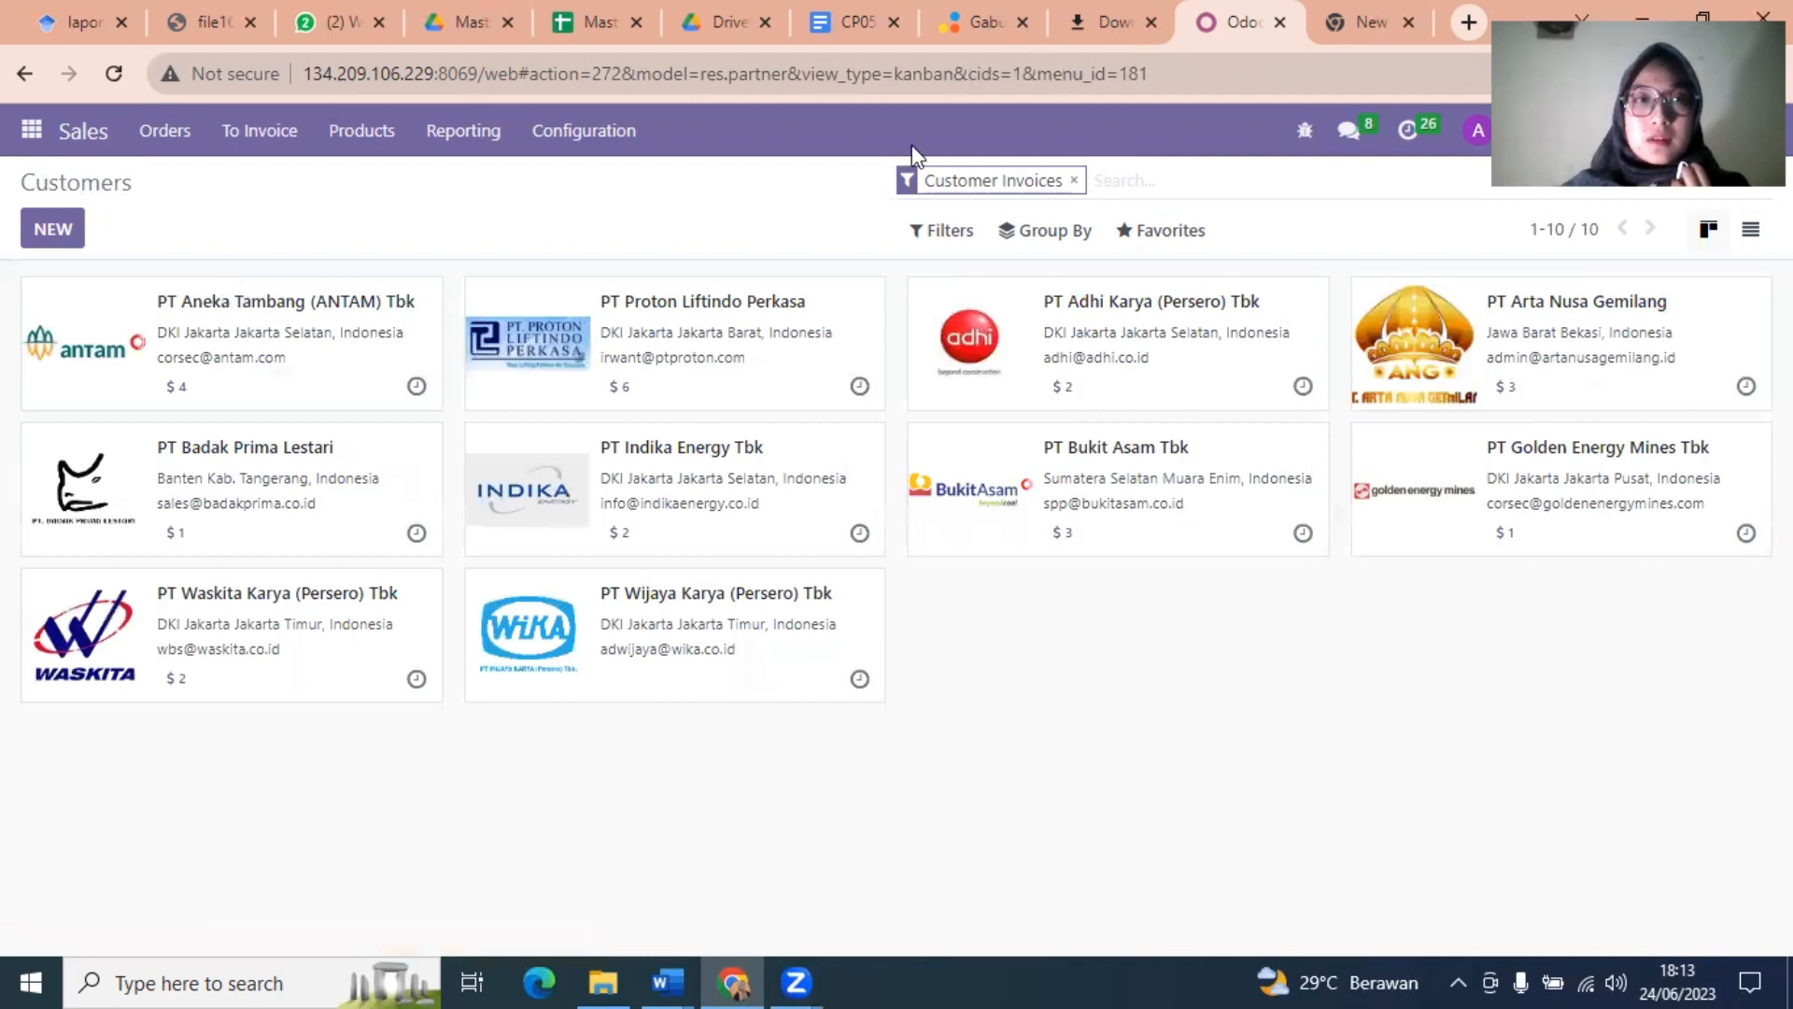
click(1074, 180)
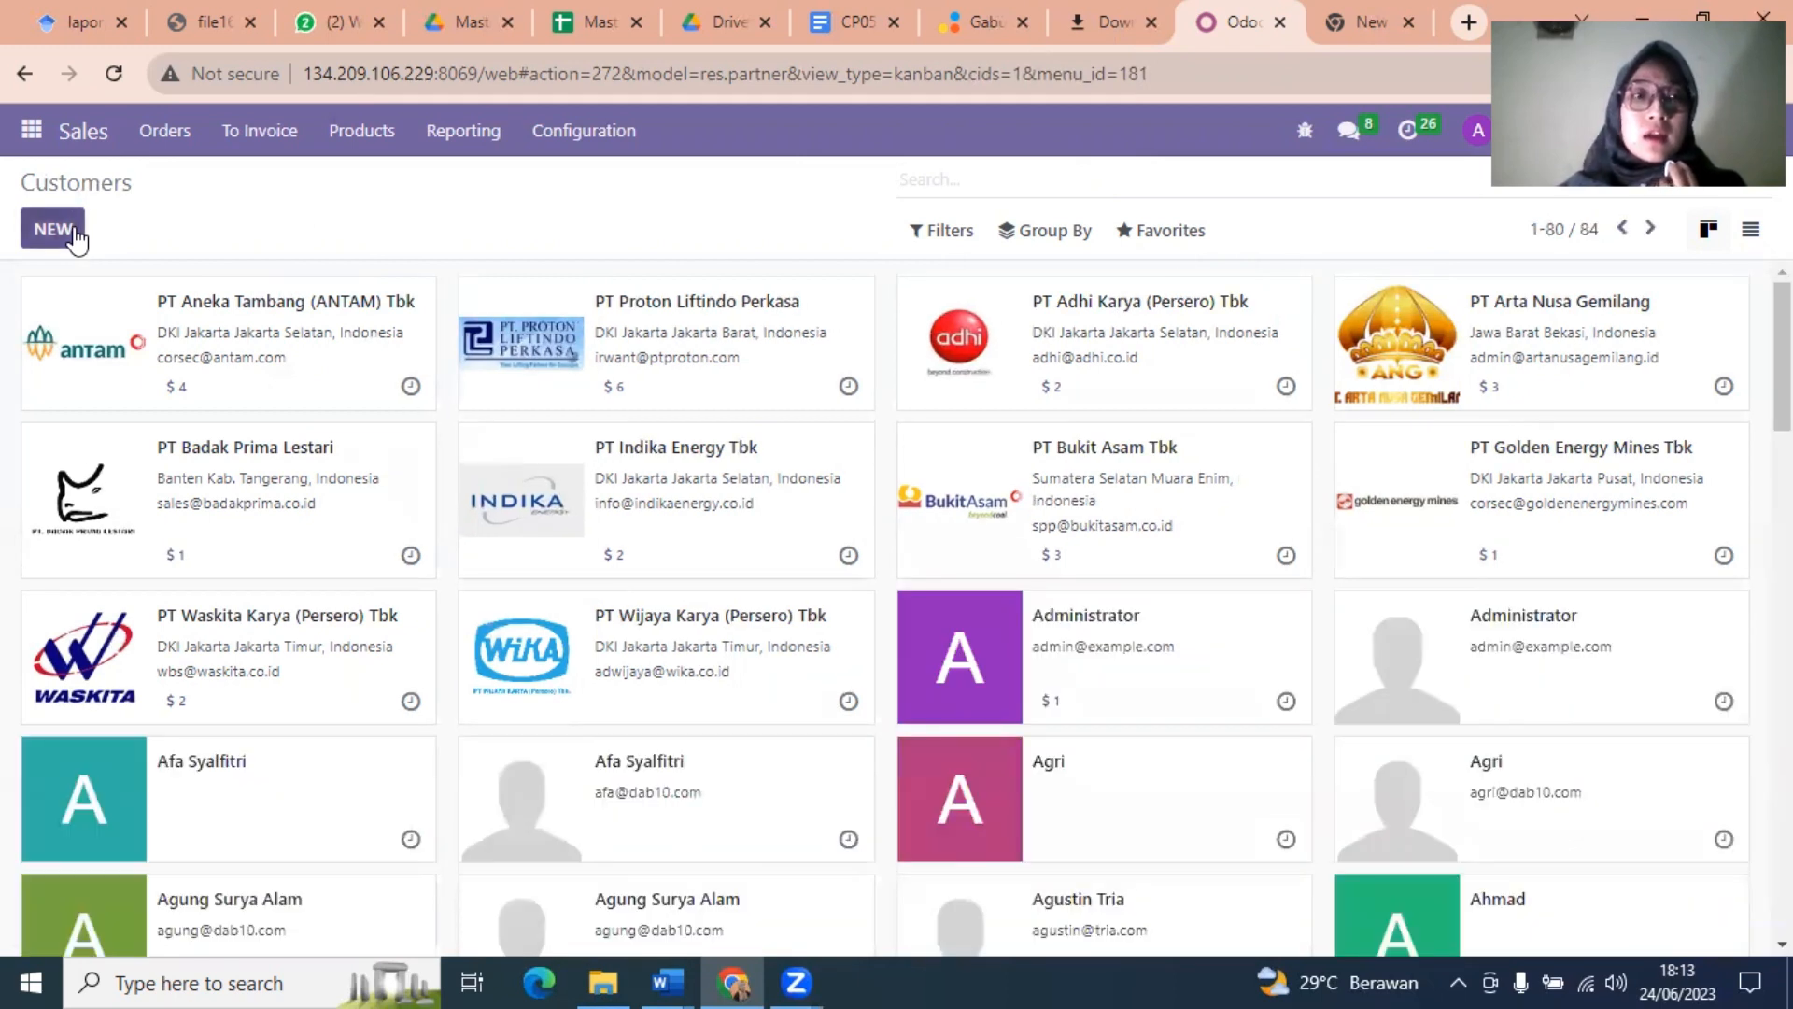
click(76, 241)
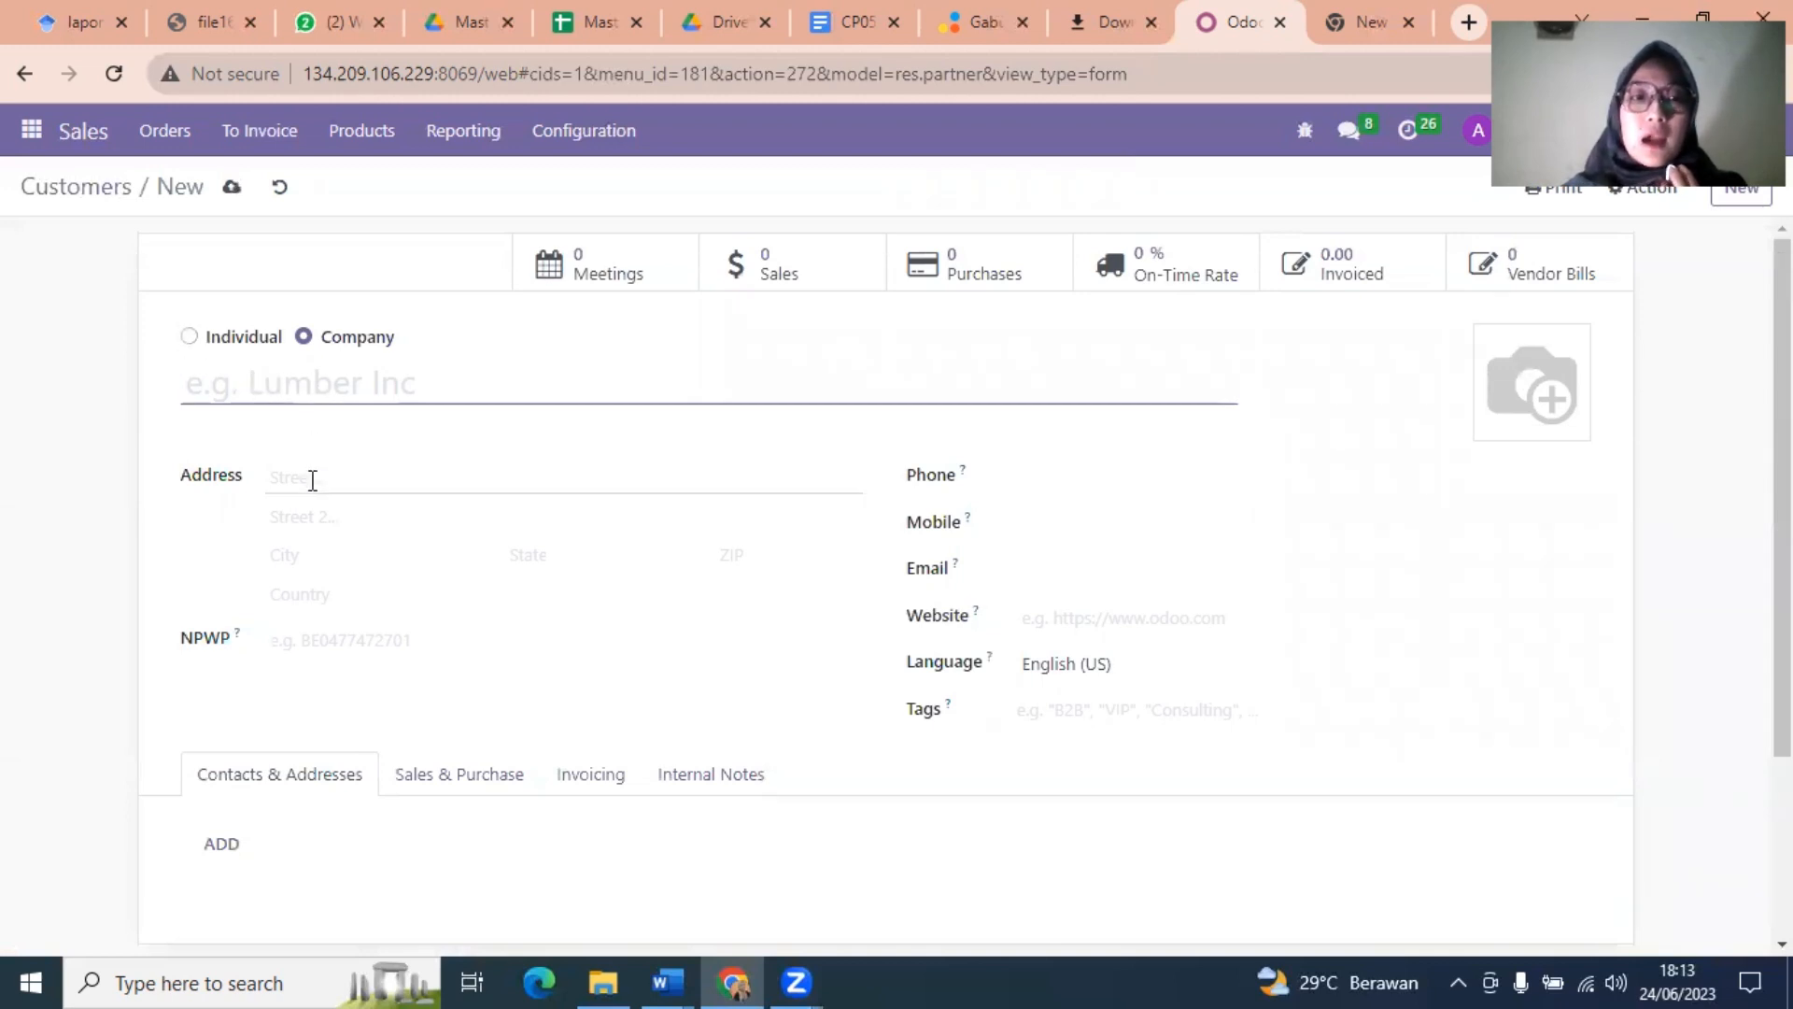
click(86, 192)
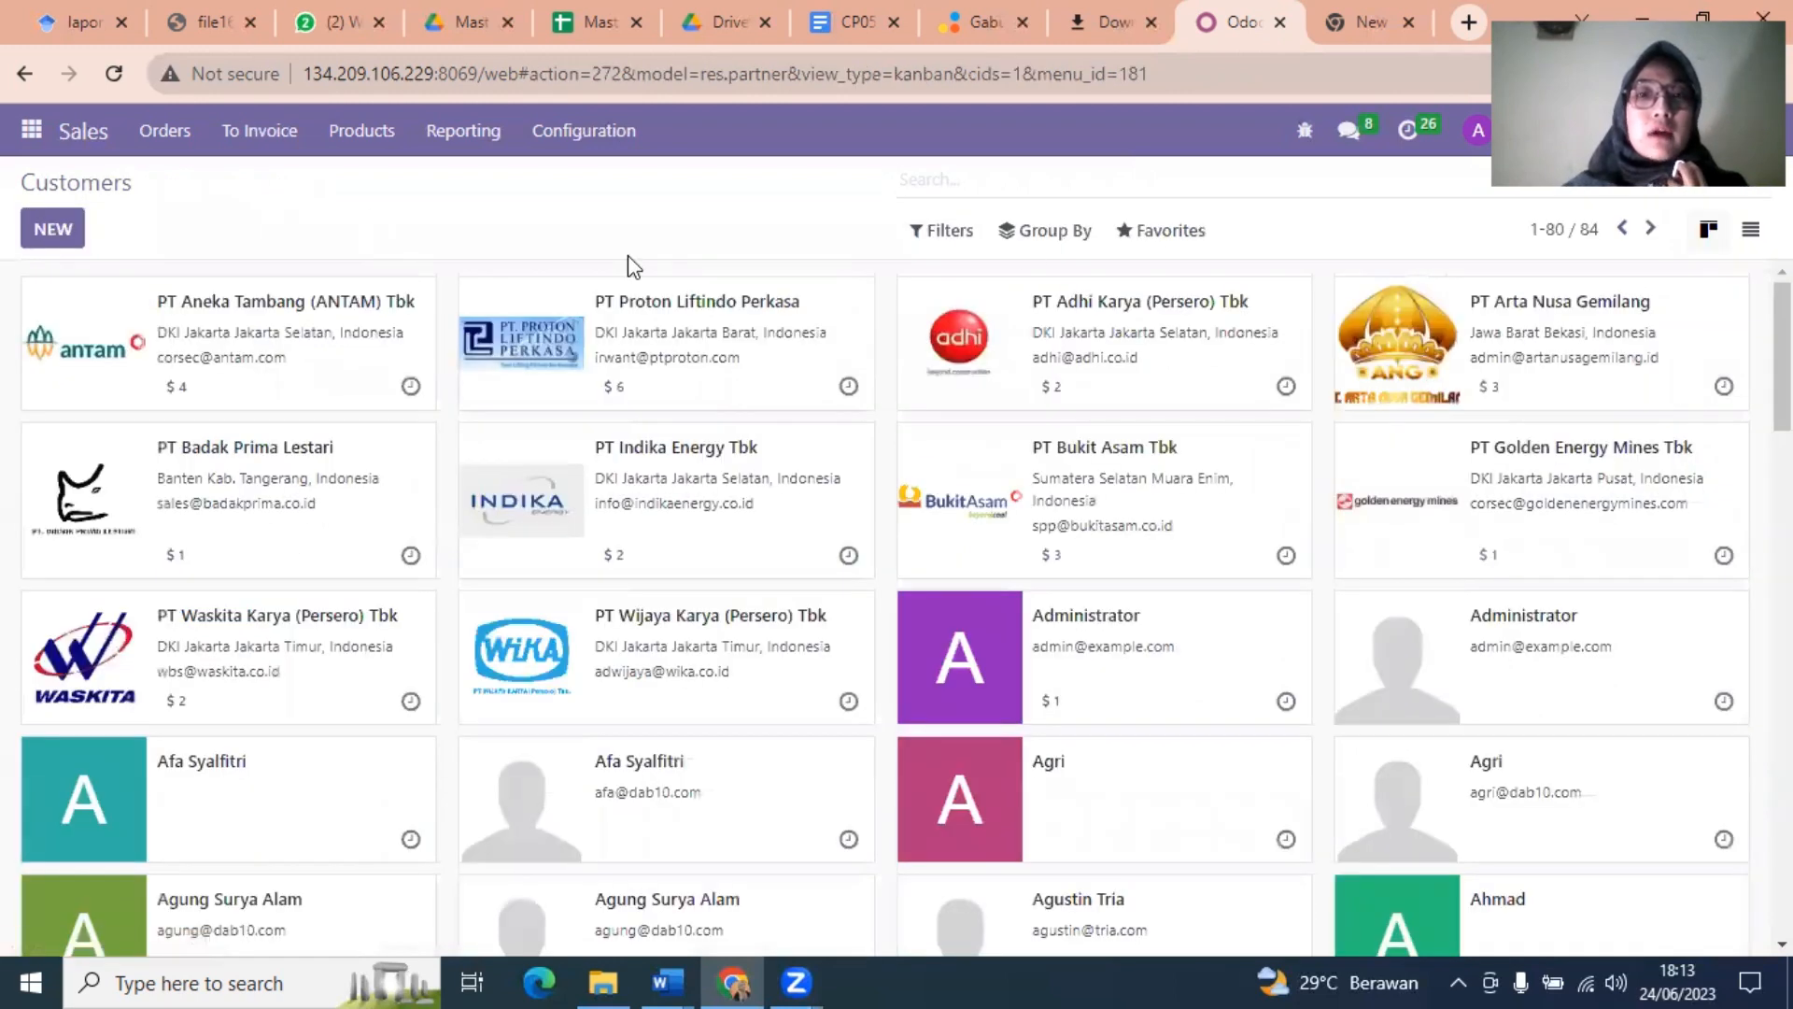
- Start a record import for Customers and upload the Excel file Master Data Keseluruhan Sales (1) from Downloads
click(1169, 245)
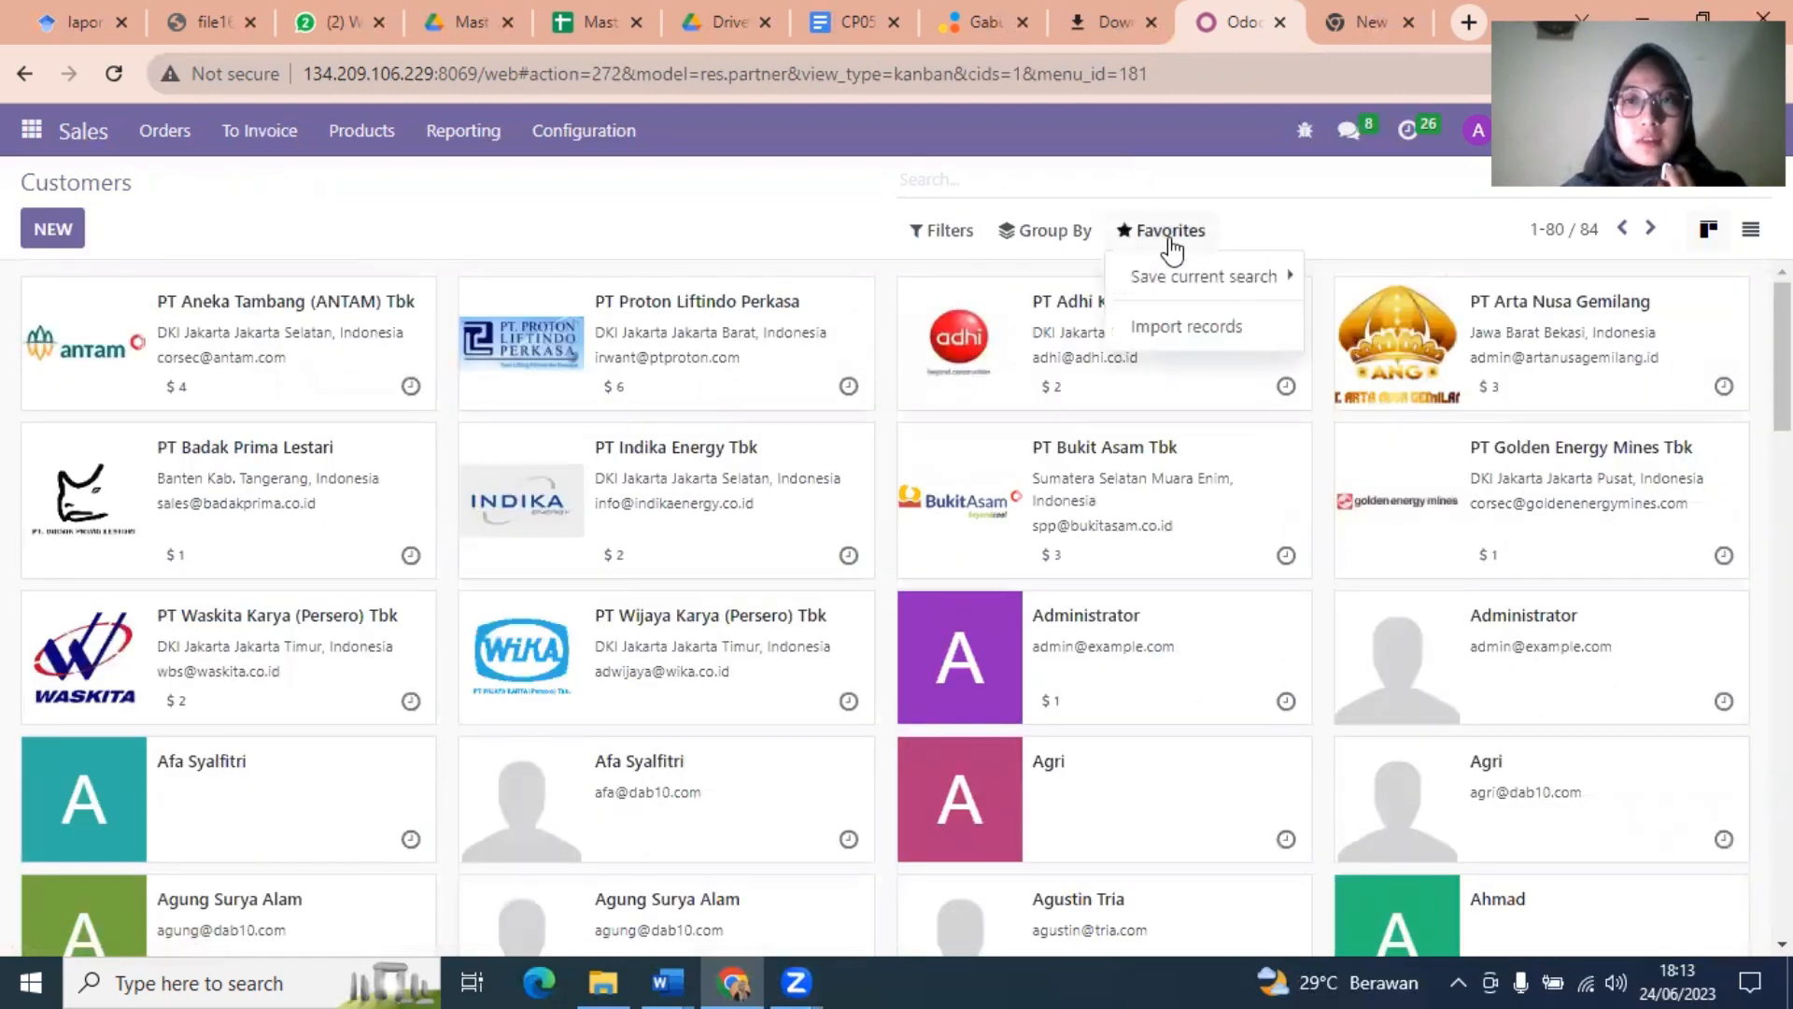
click(1195, 328)
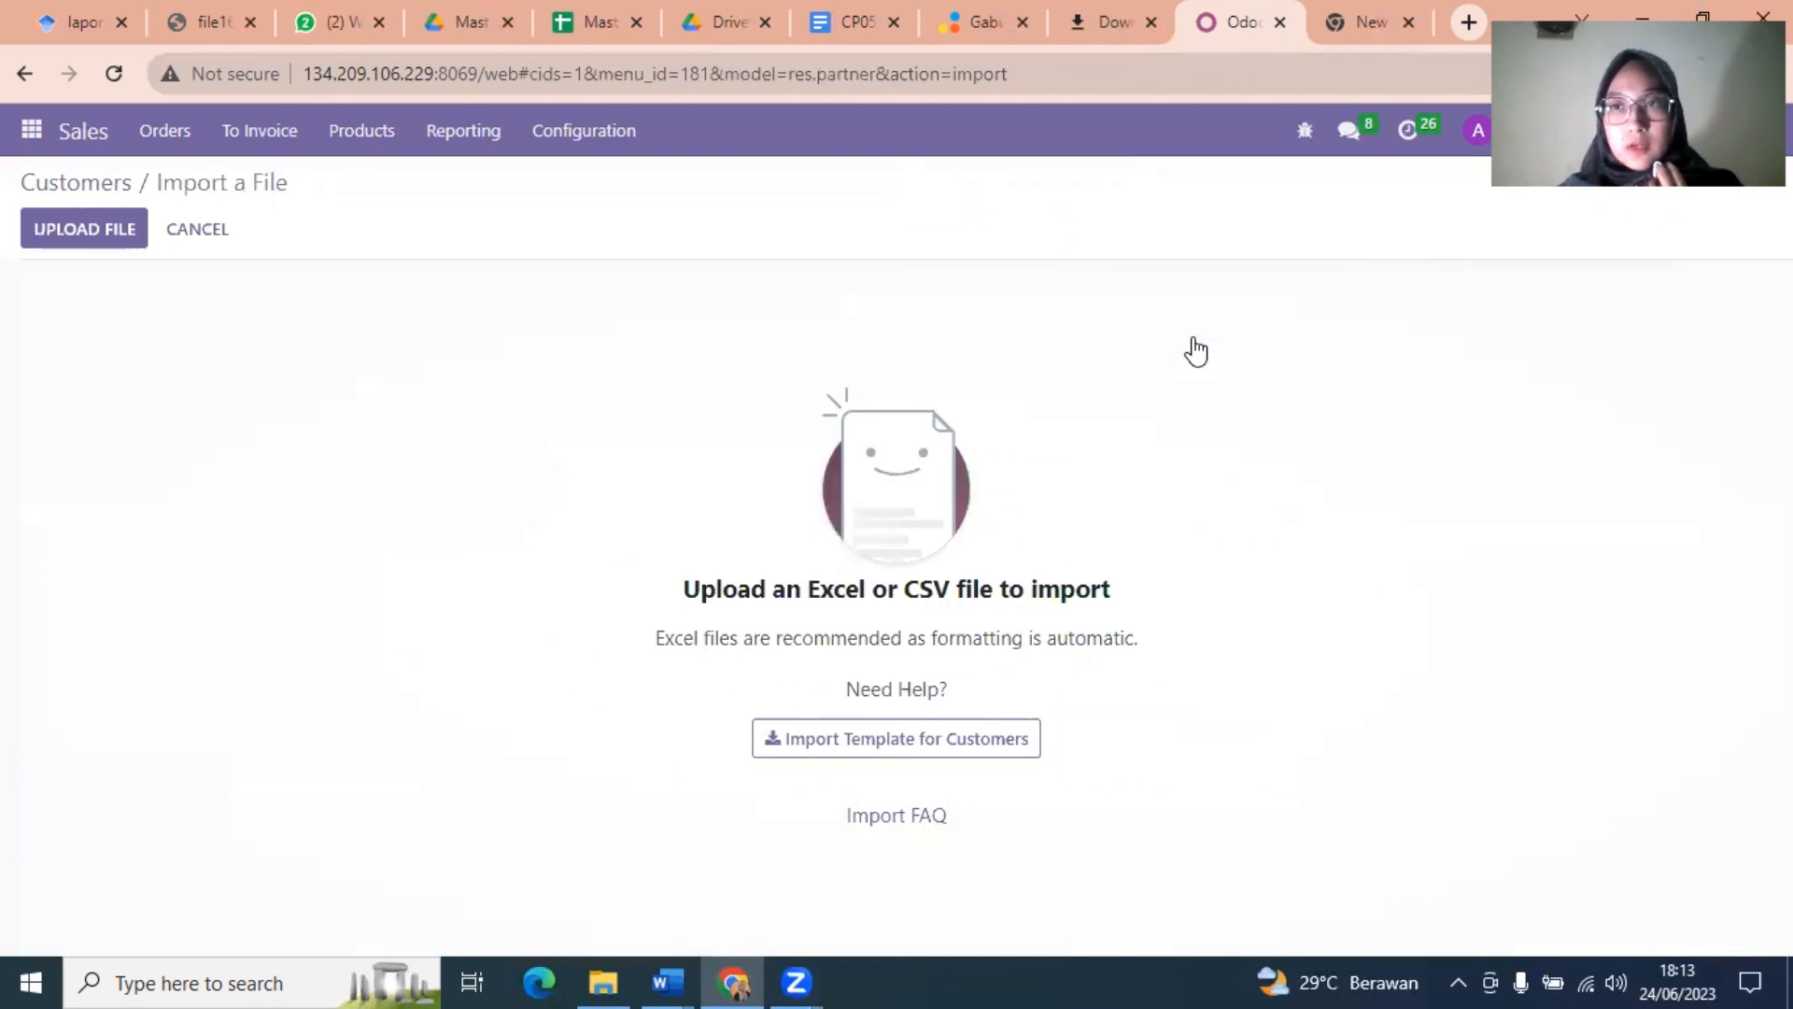
click(131, 217)
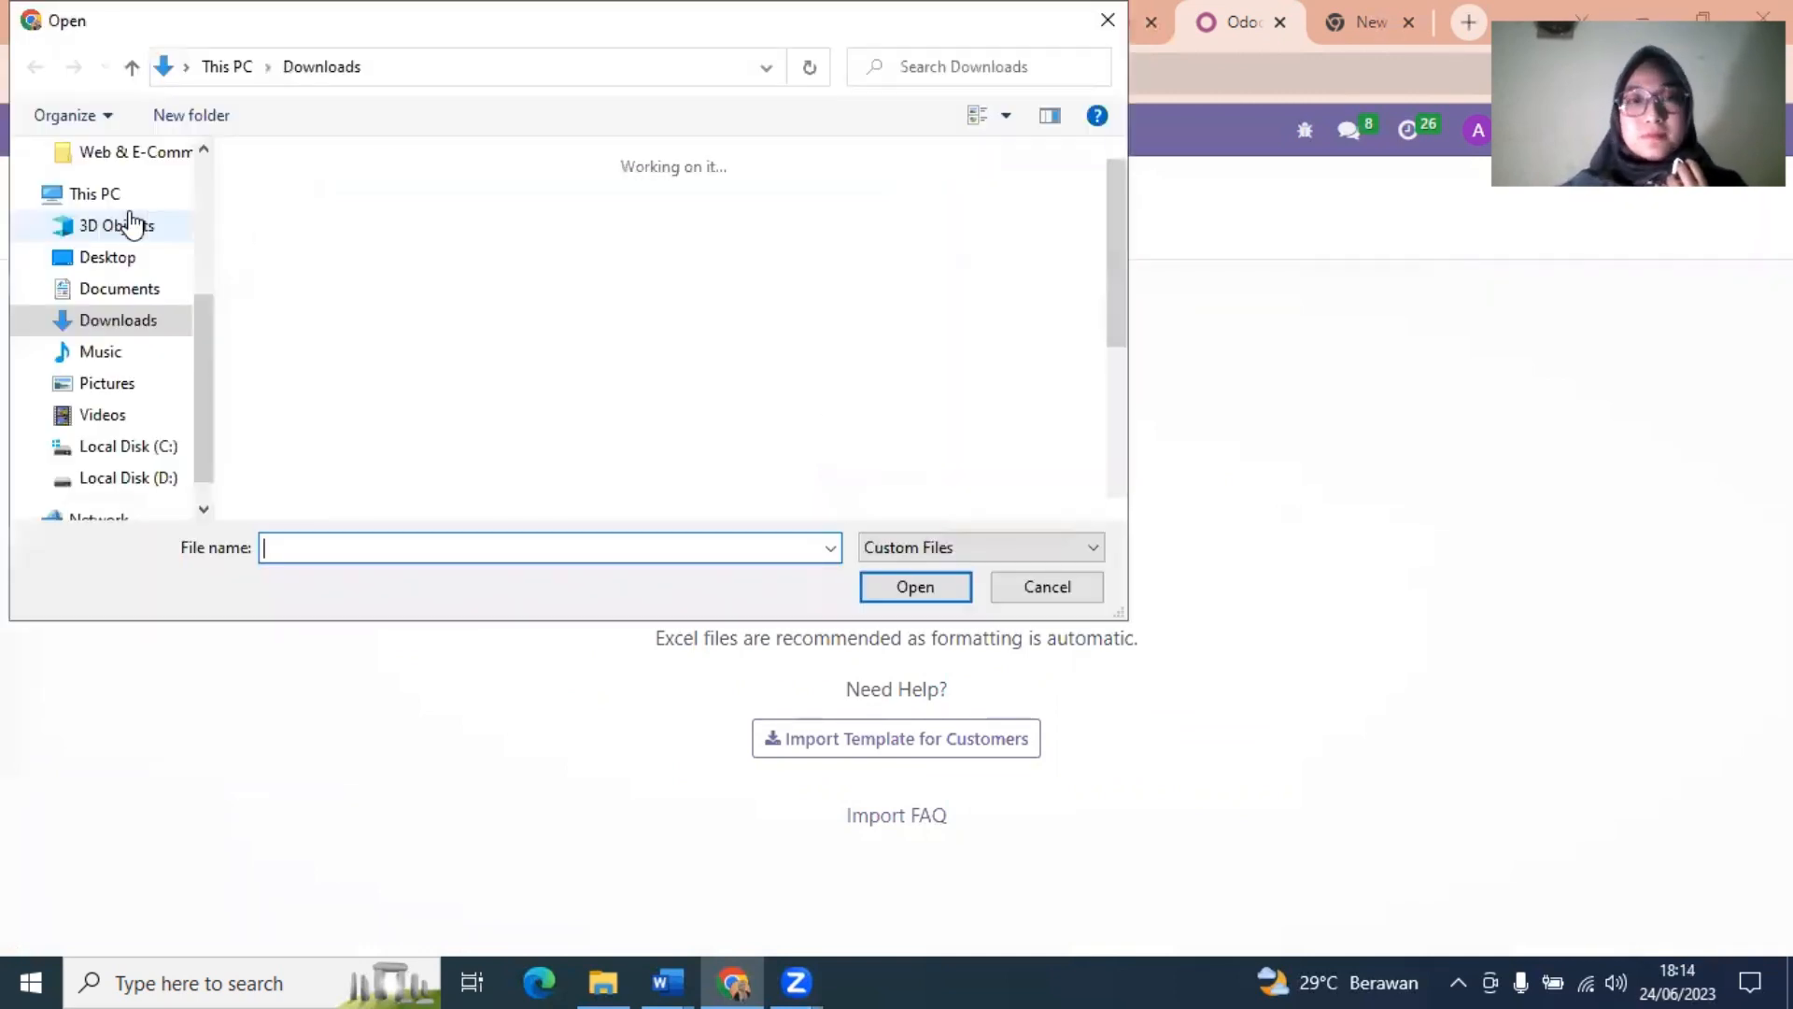
click(369, 235)
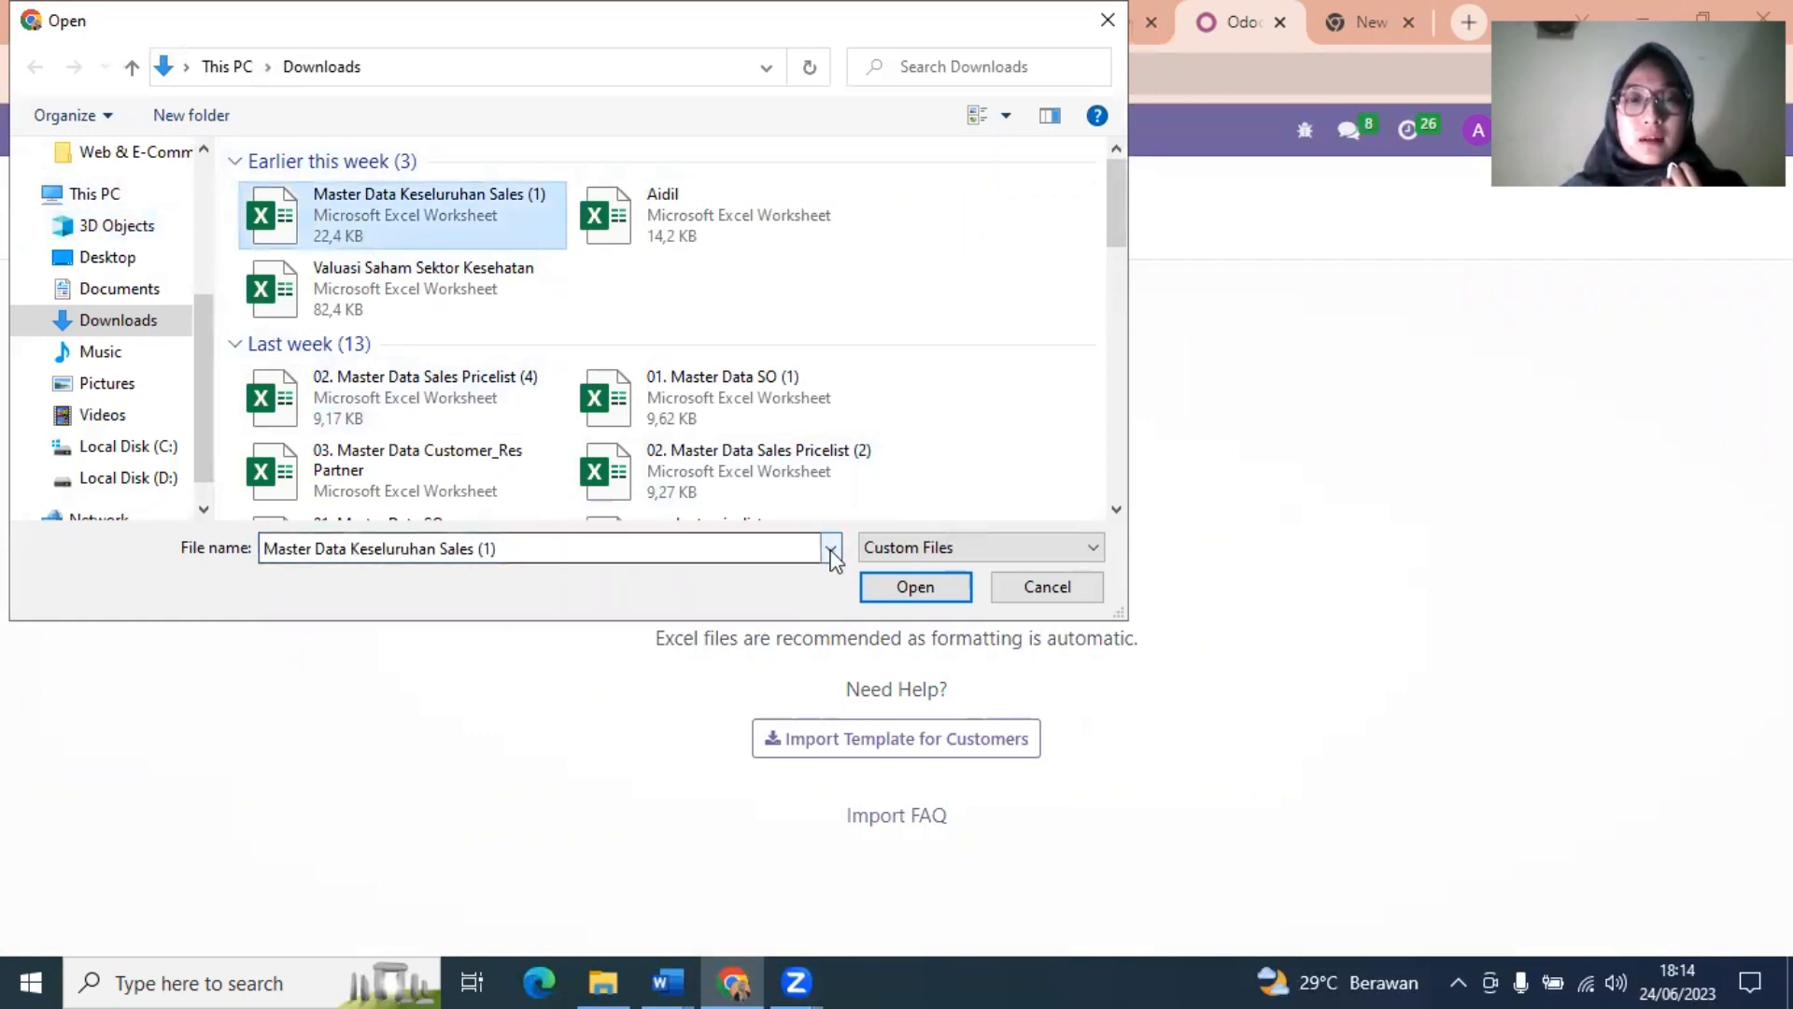
click(911, 586)
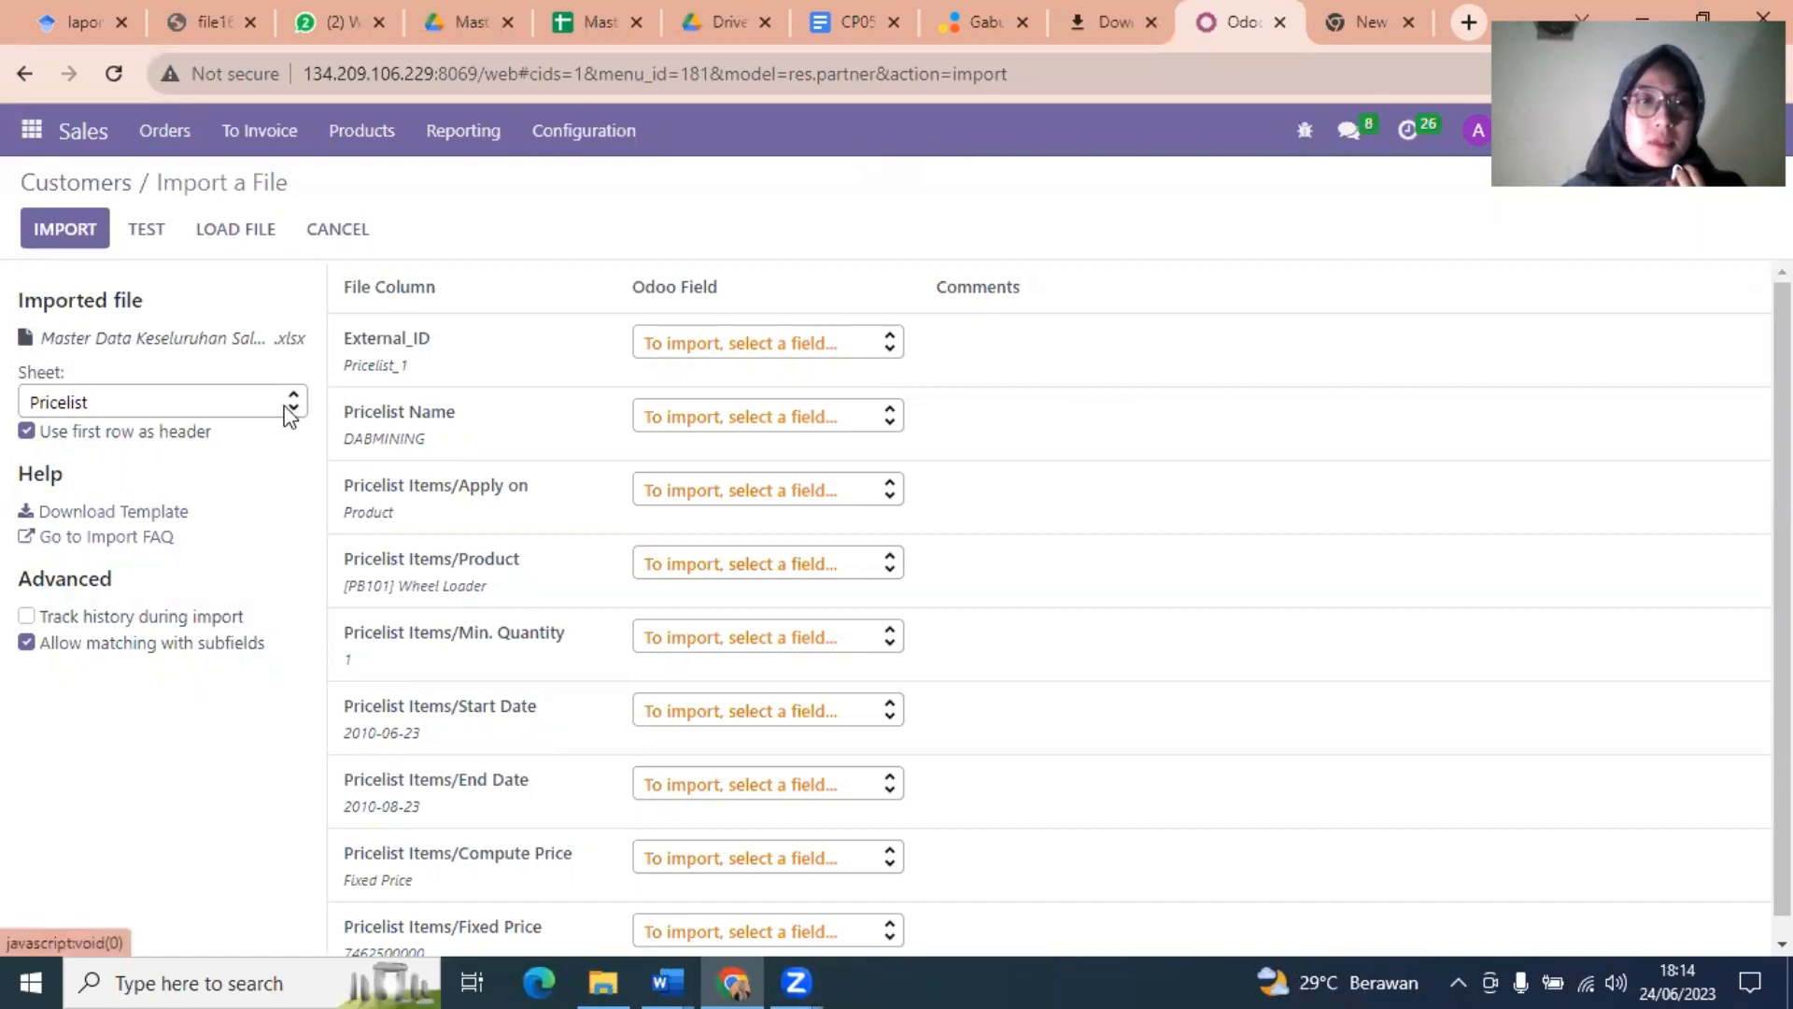
- Choose the CustomerRes Partner sheet, test it and import its records into Customers
click(289, 405)
click(222, 507)
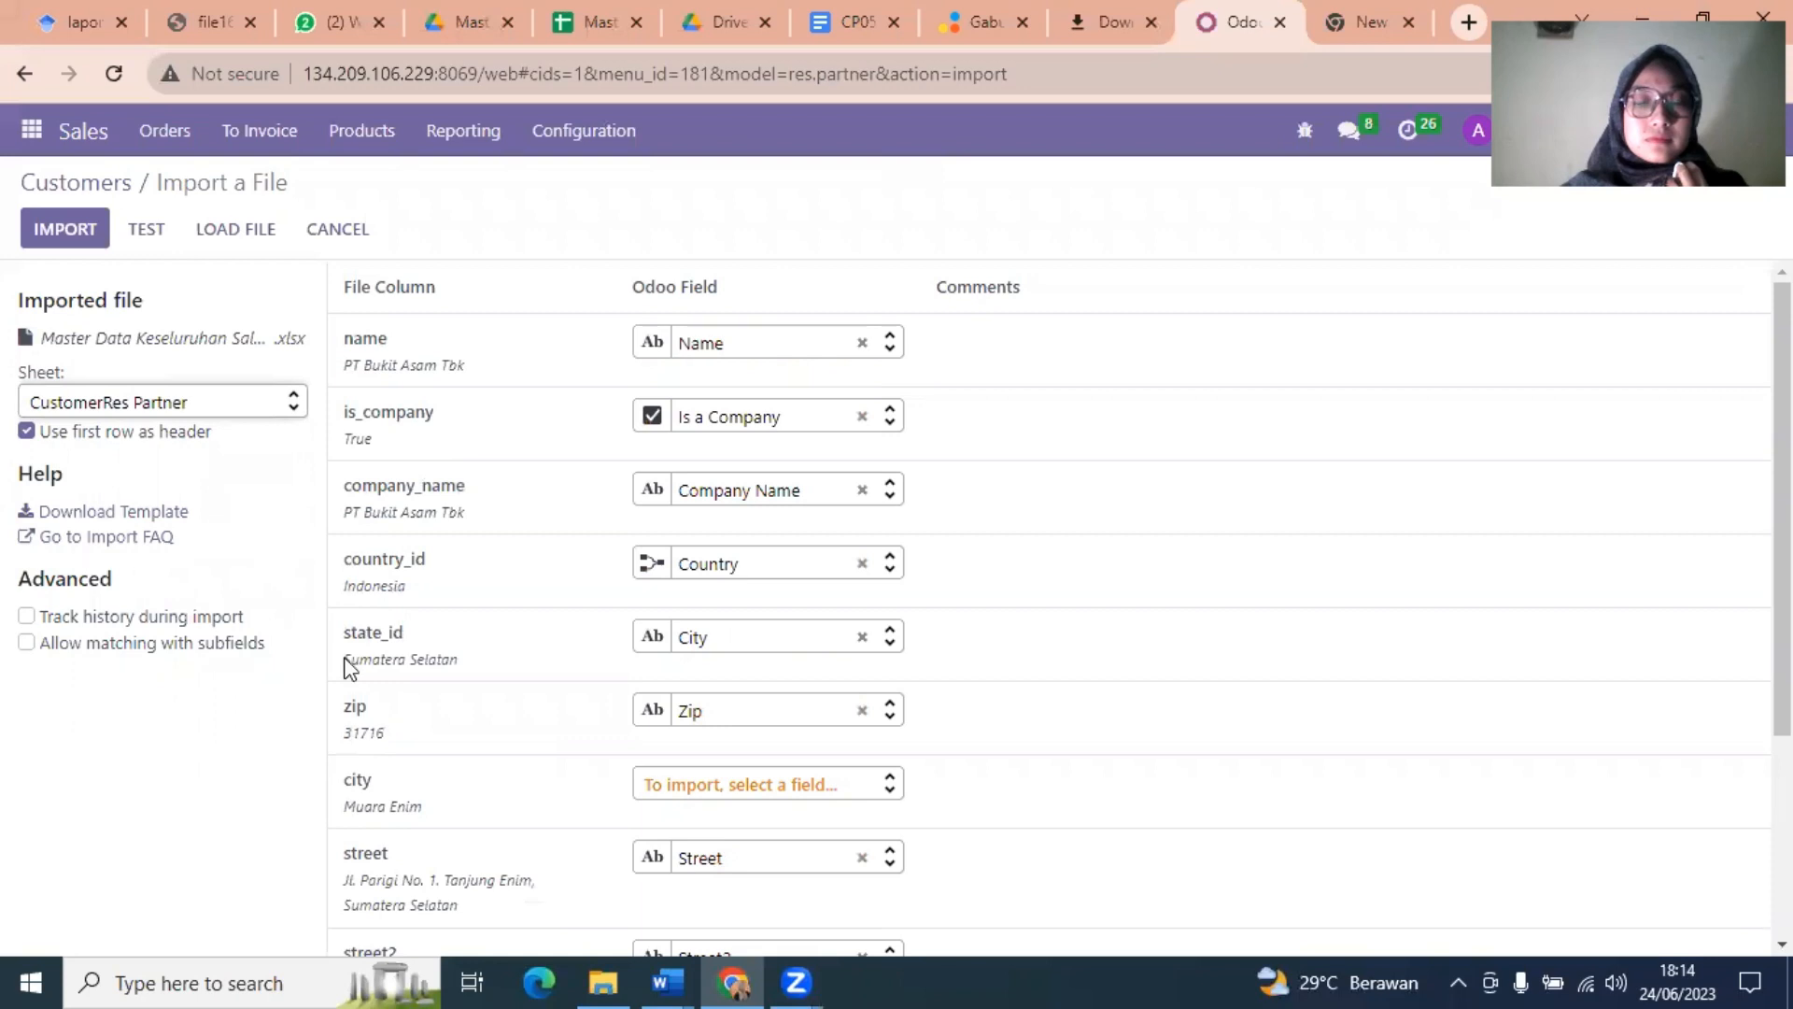
mouse_move(345, 659)
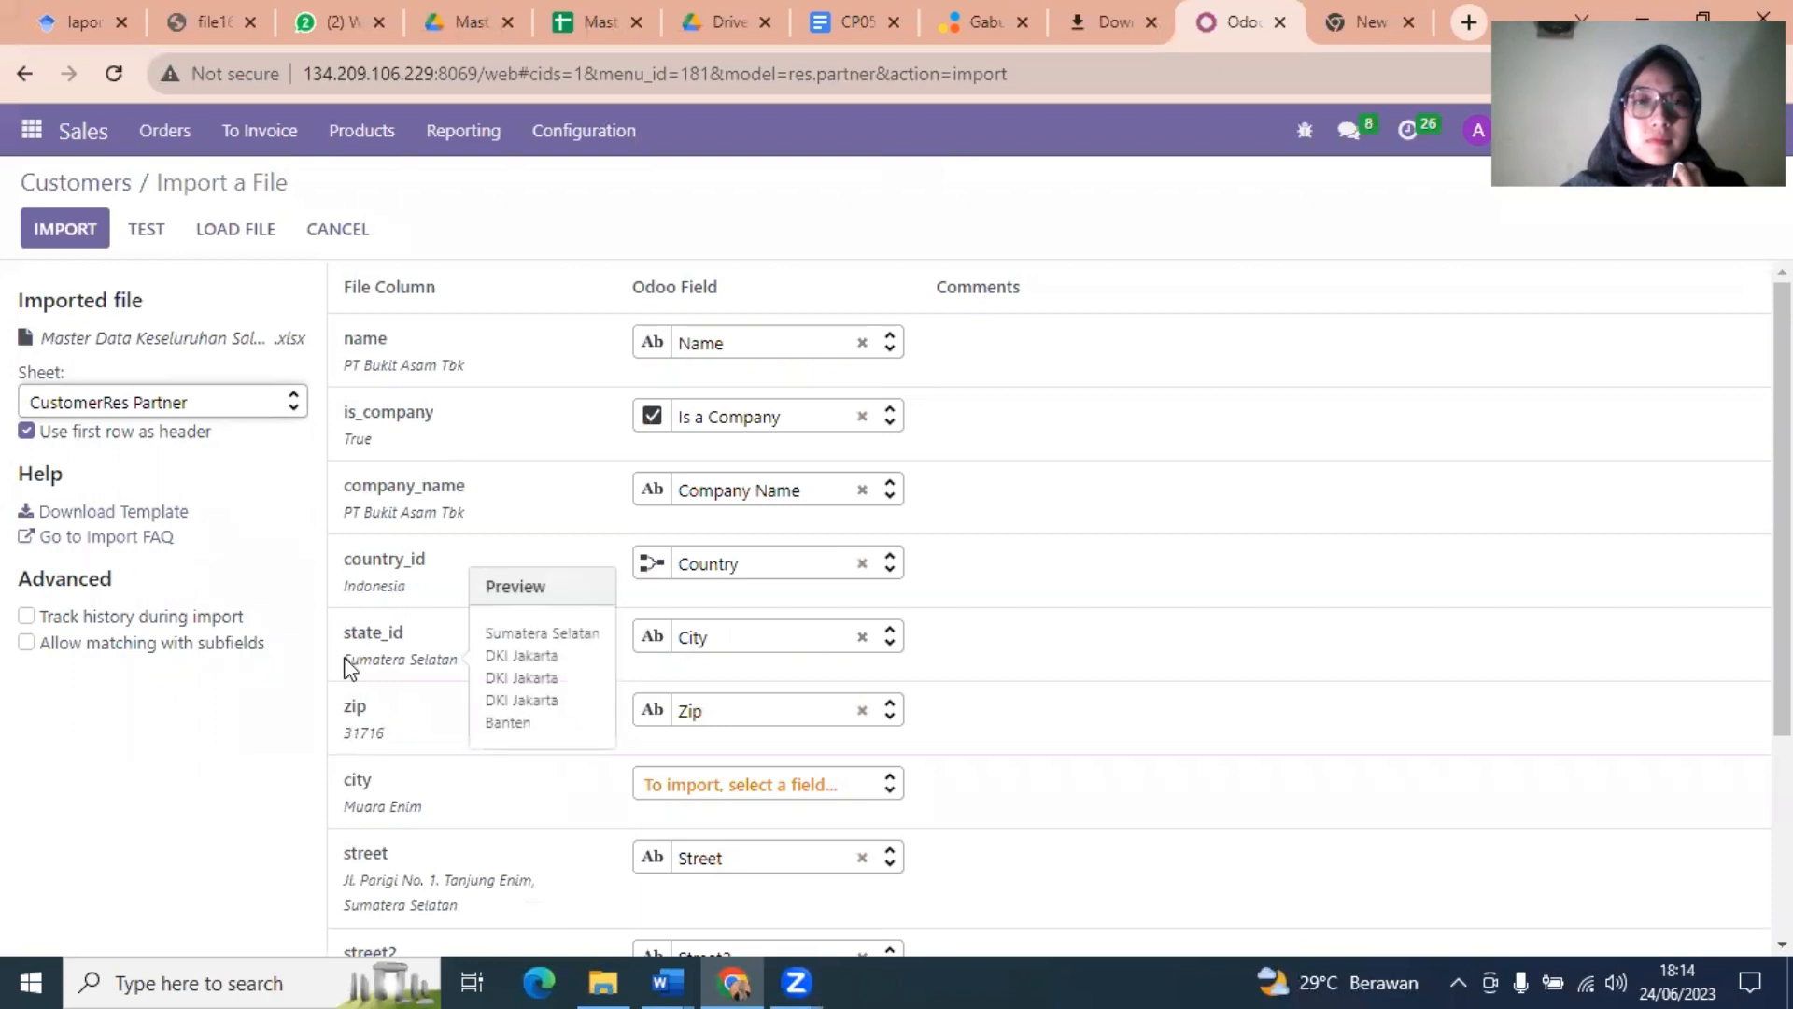
click(149, 230)
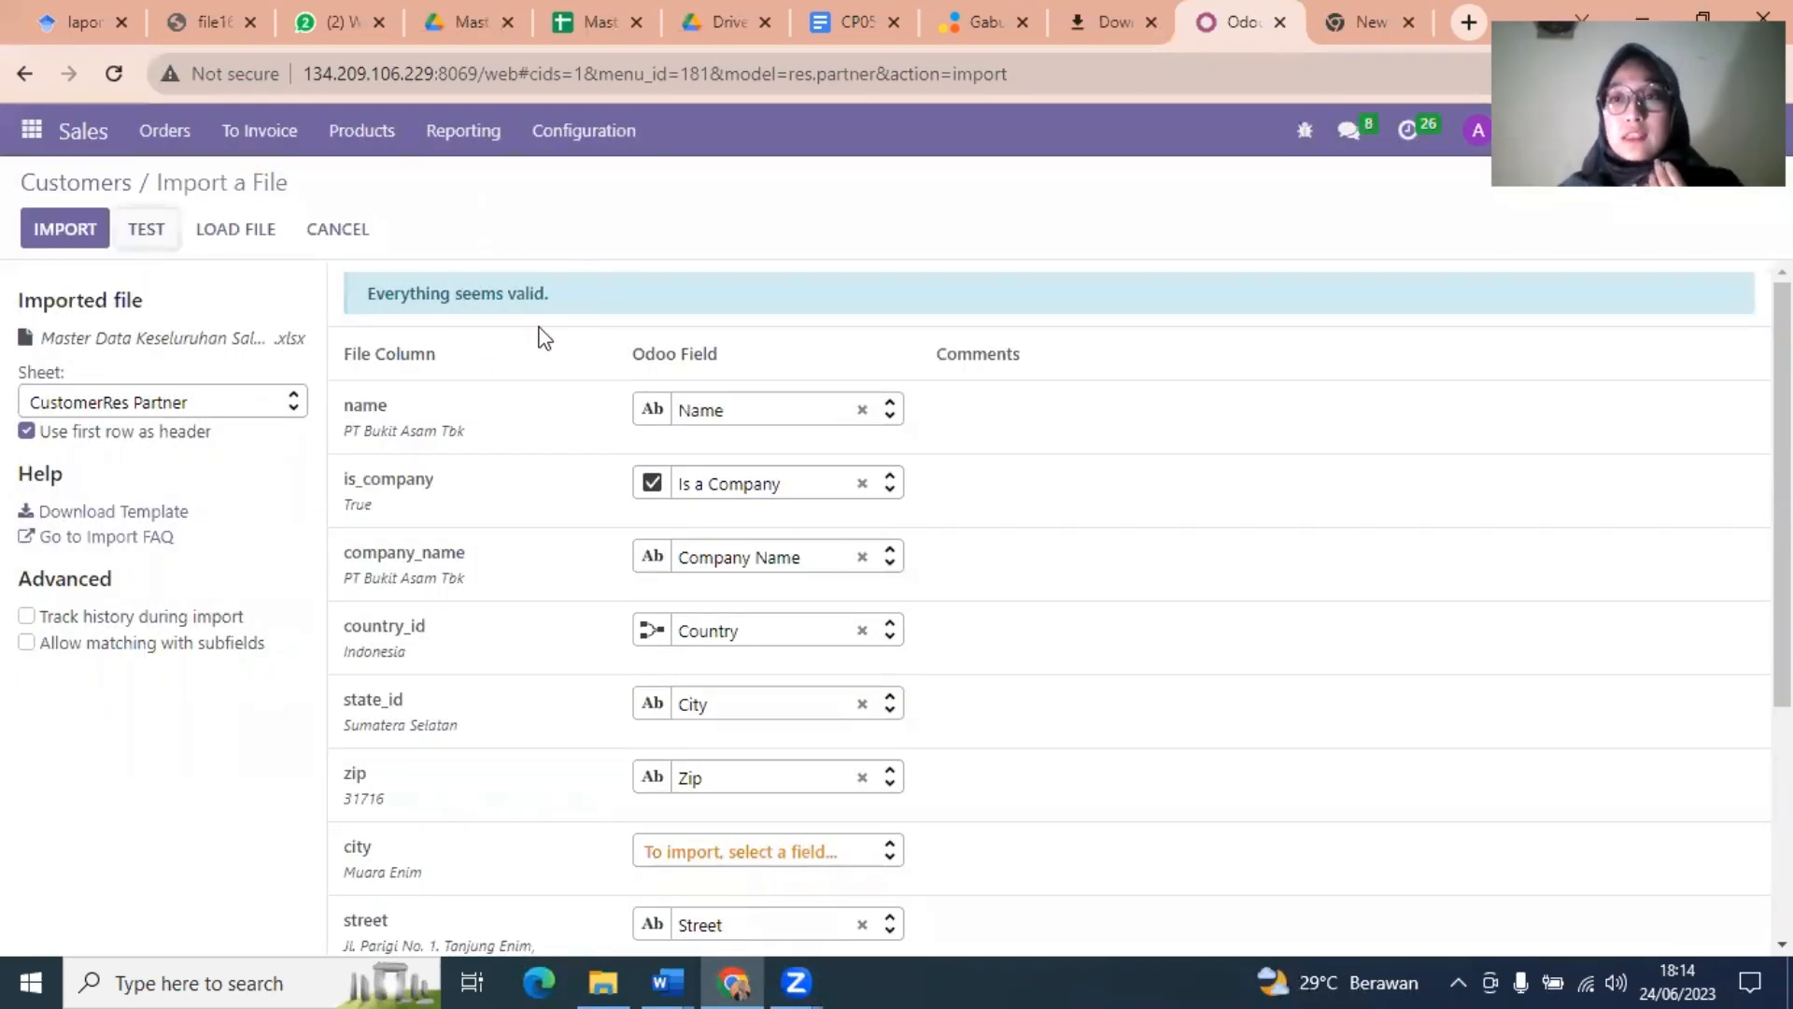
click(54, 216)
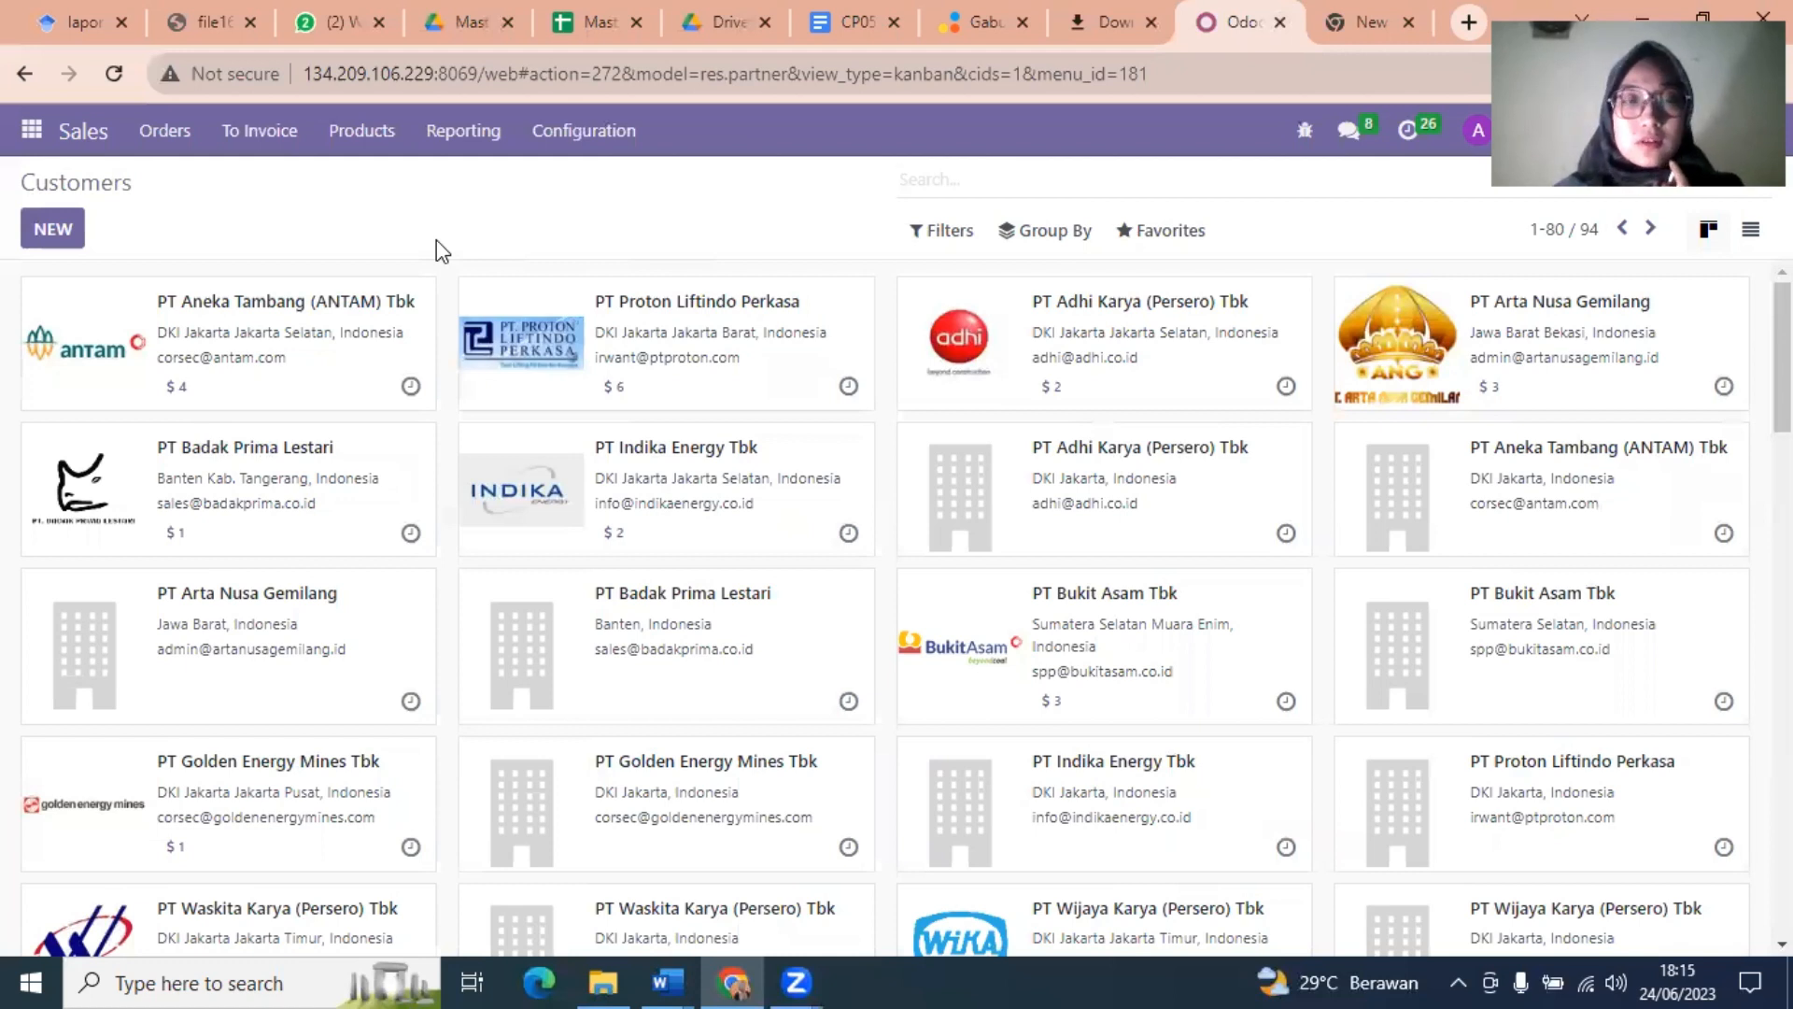
- Open the Sales quotations, remove the My Quotations filter and start a record import
click(166, 132)
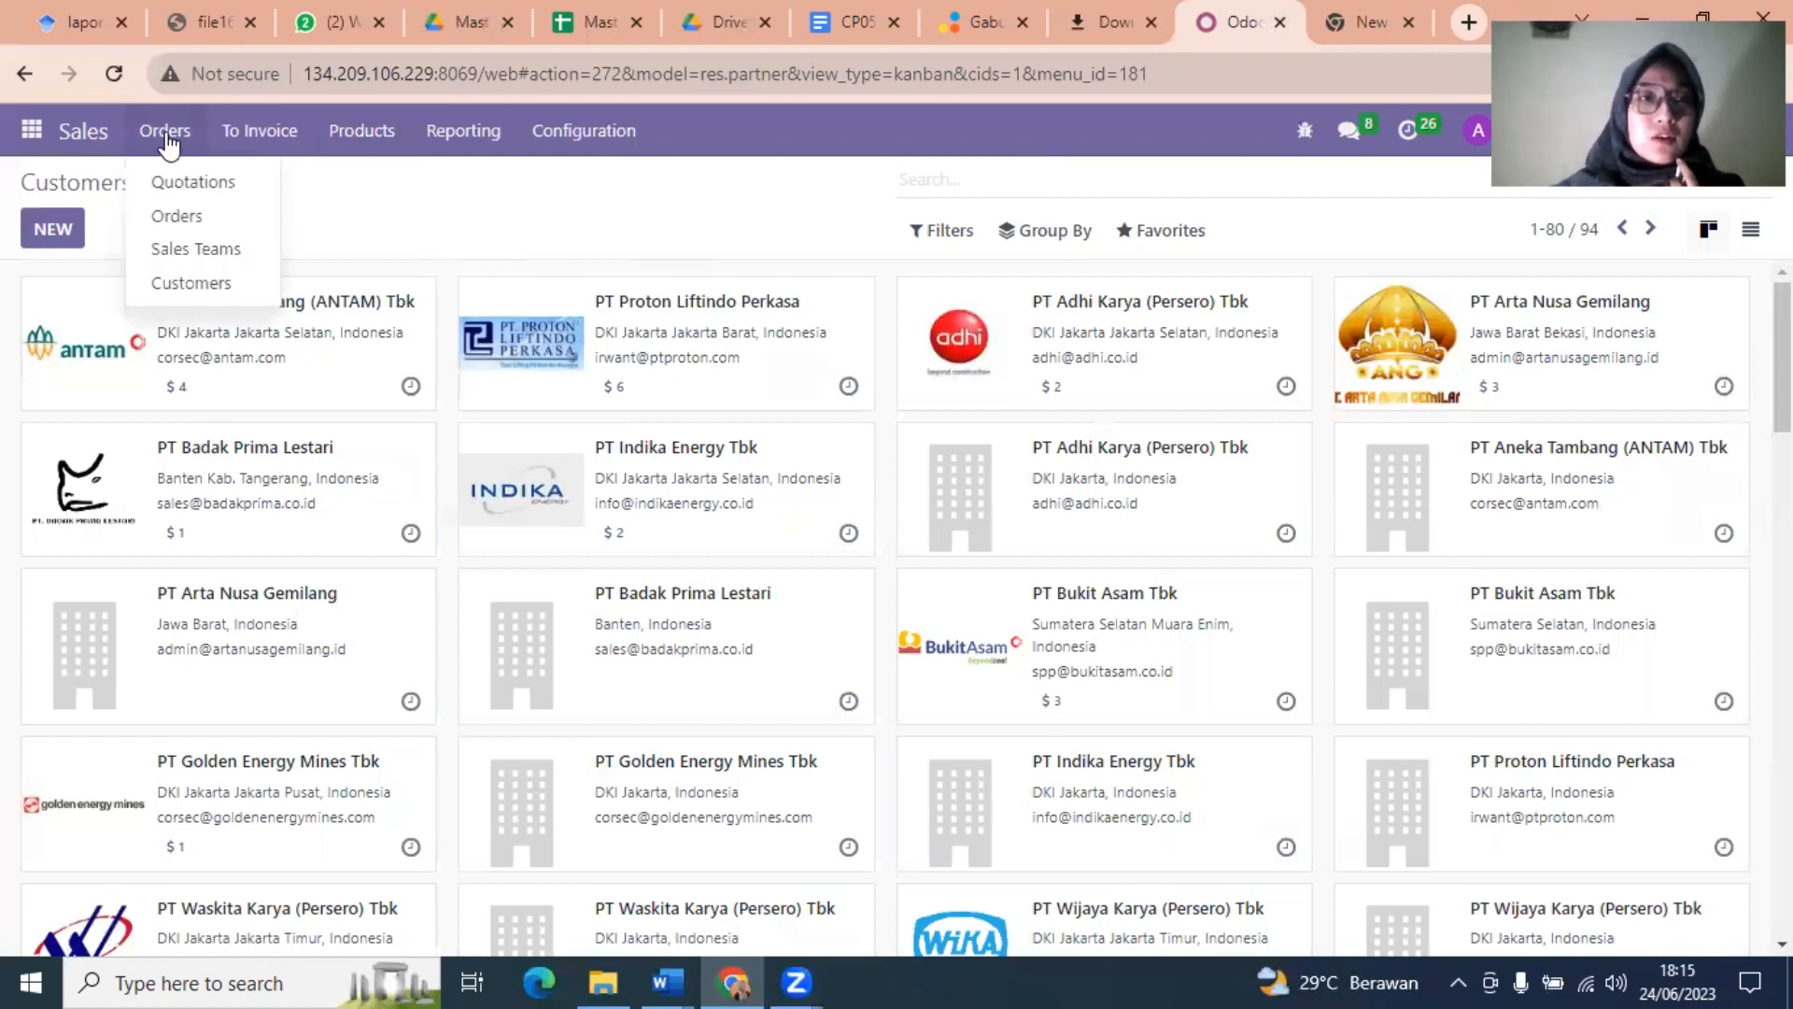
click(210, 185)
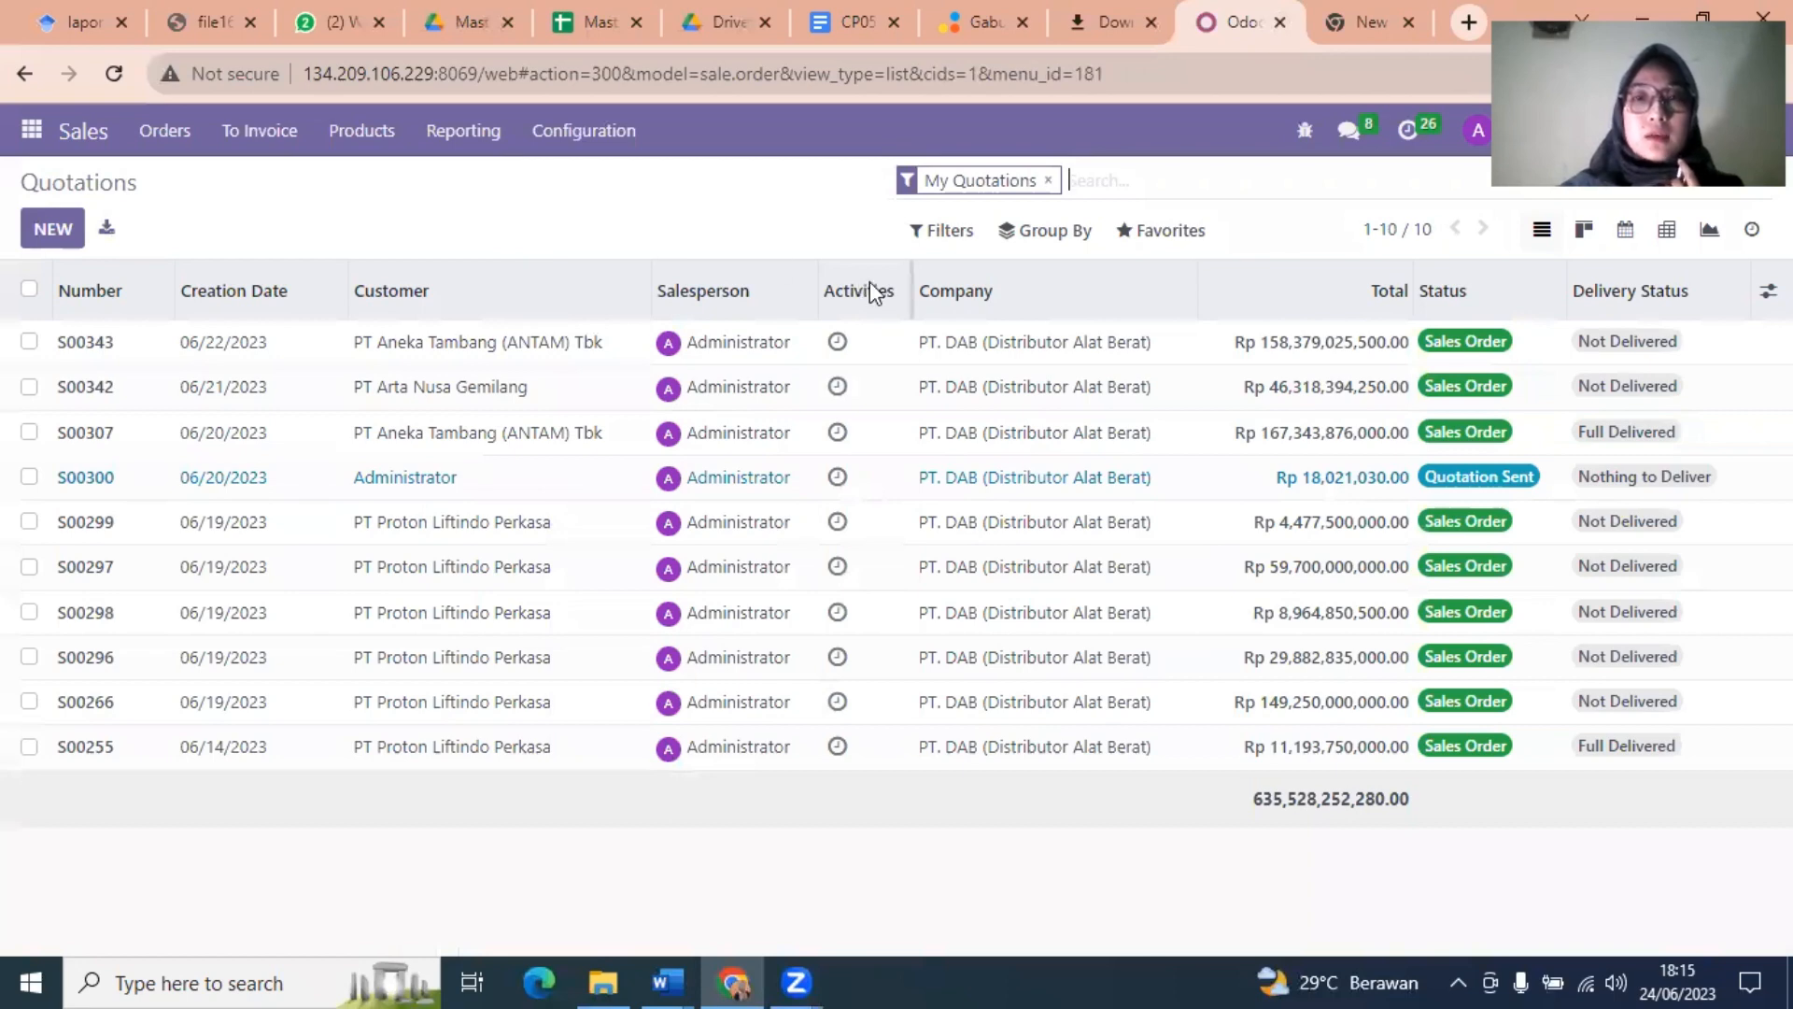
click(1052, 181)
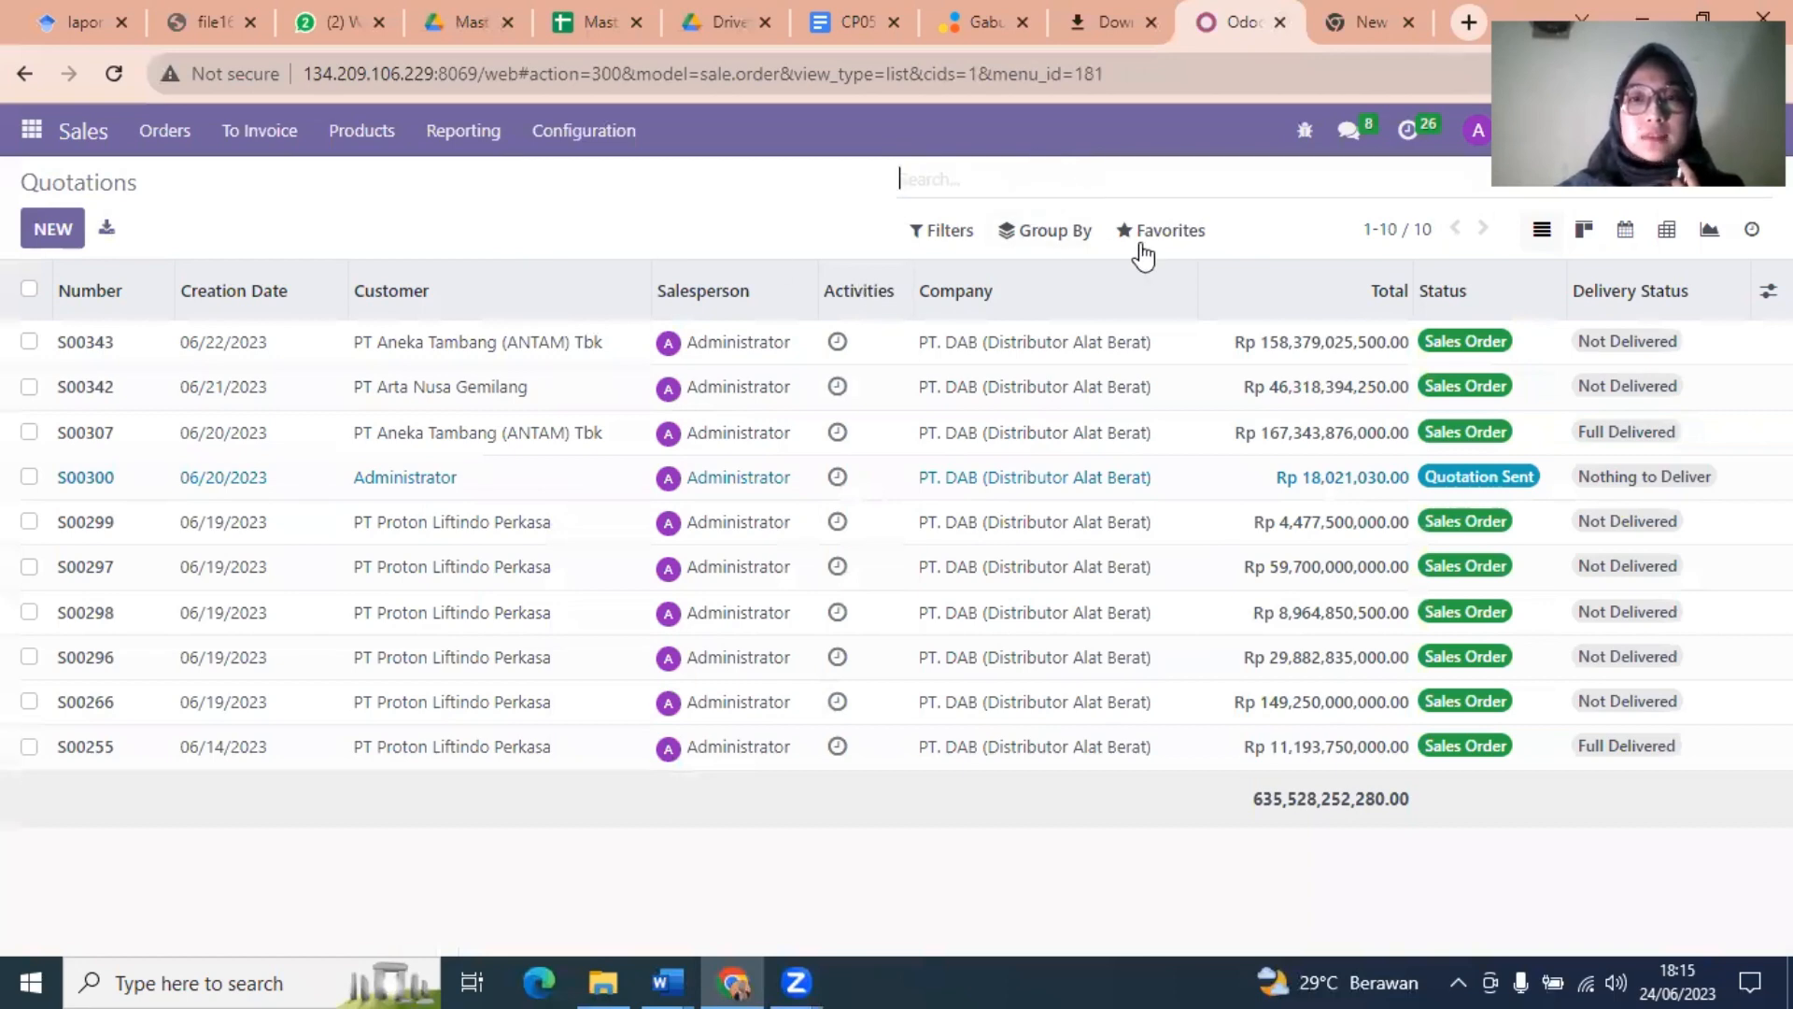
click(1139, 237)
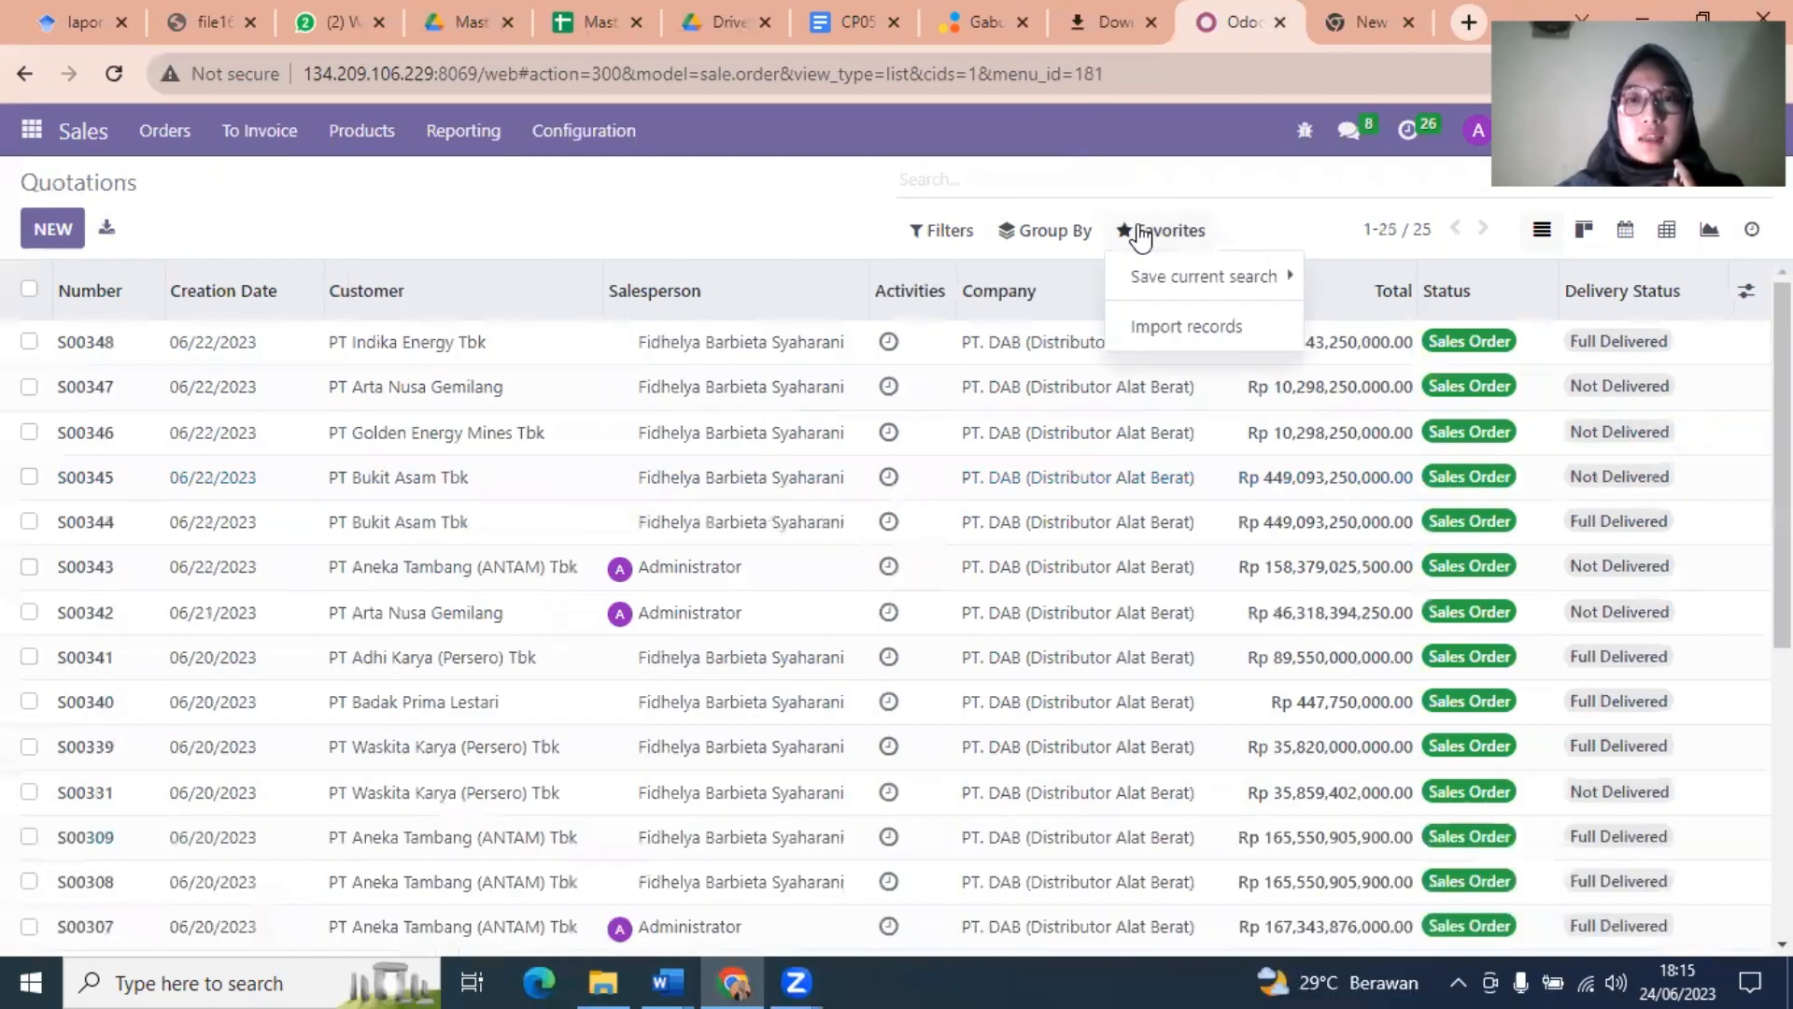
click(1158, 342)
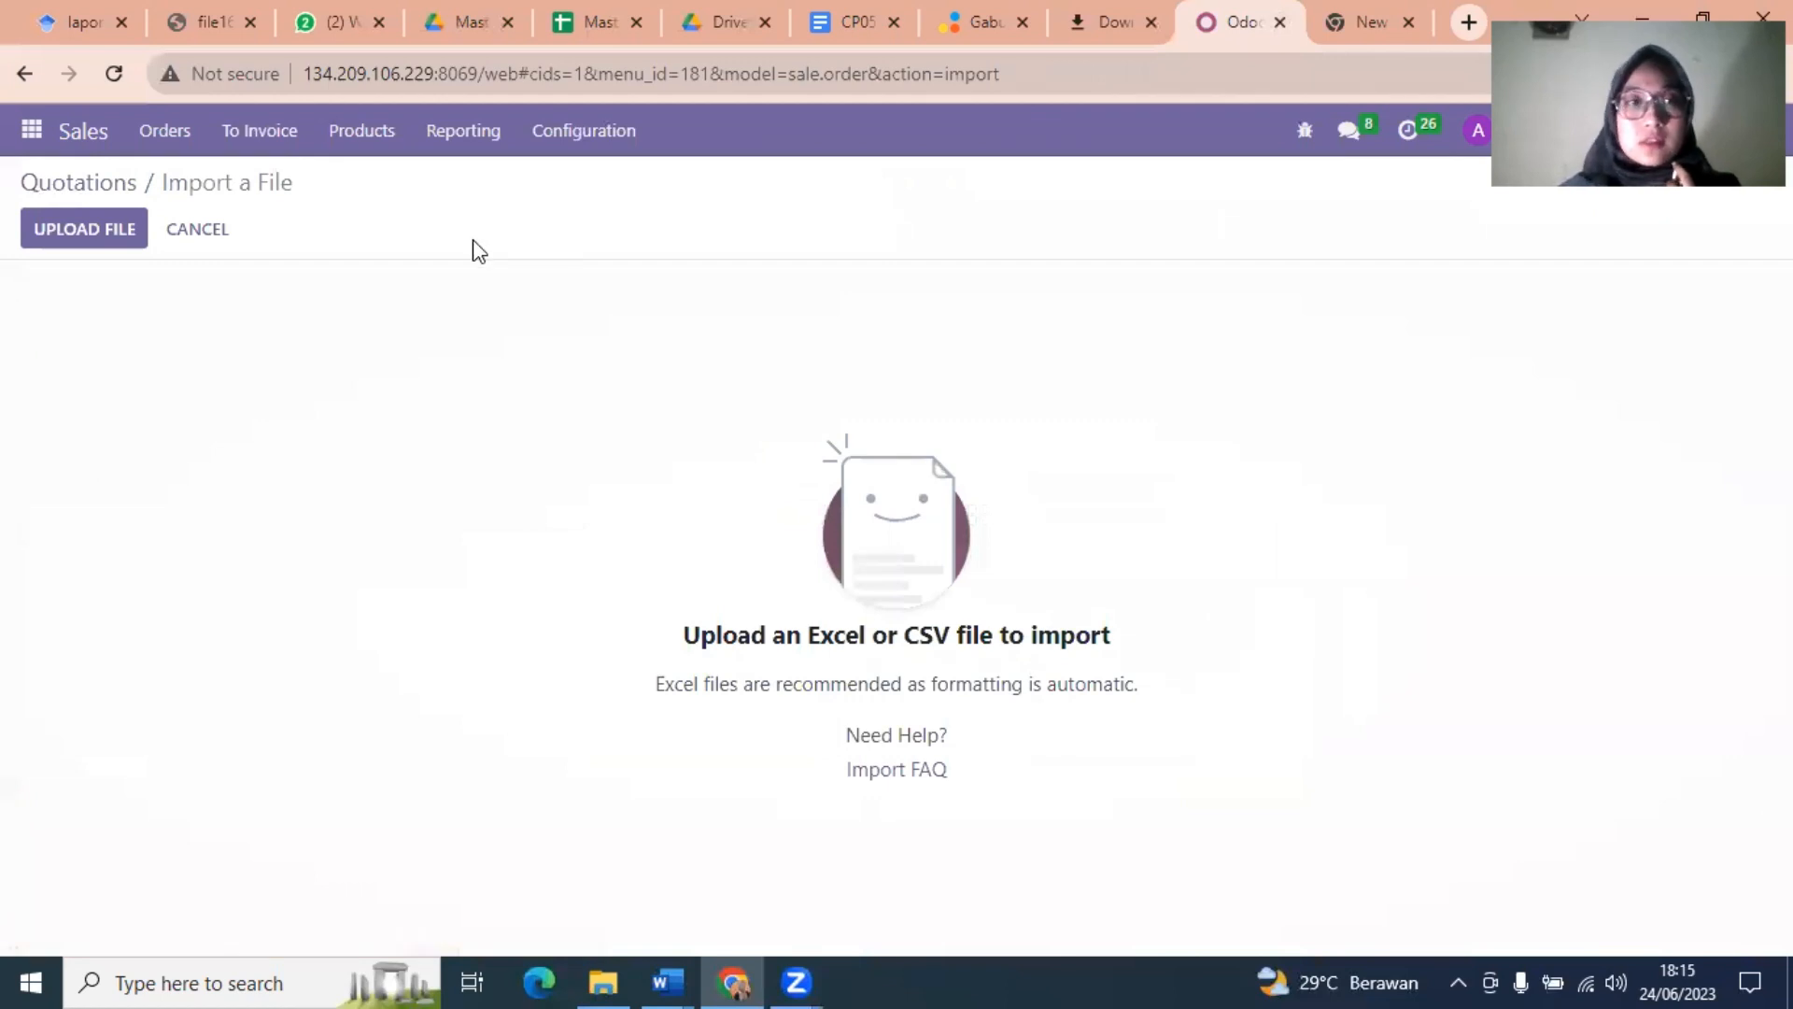
- Upload Master Data Keseluruhan Sales (1) from Downloads to the Quotations import and select its Sales Order outstanding sheet
click(113, 224)
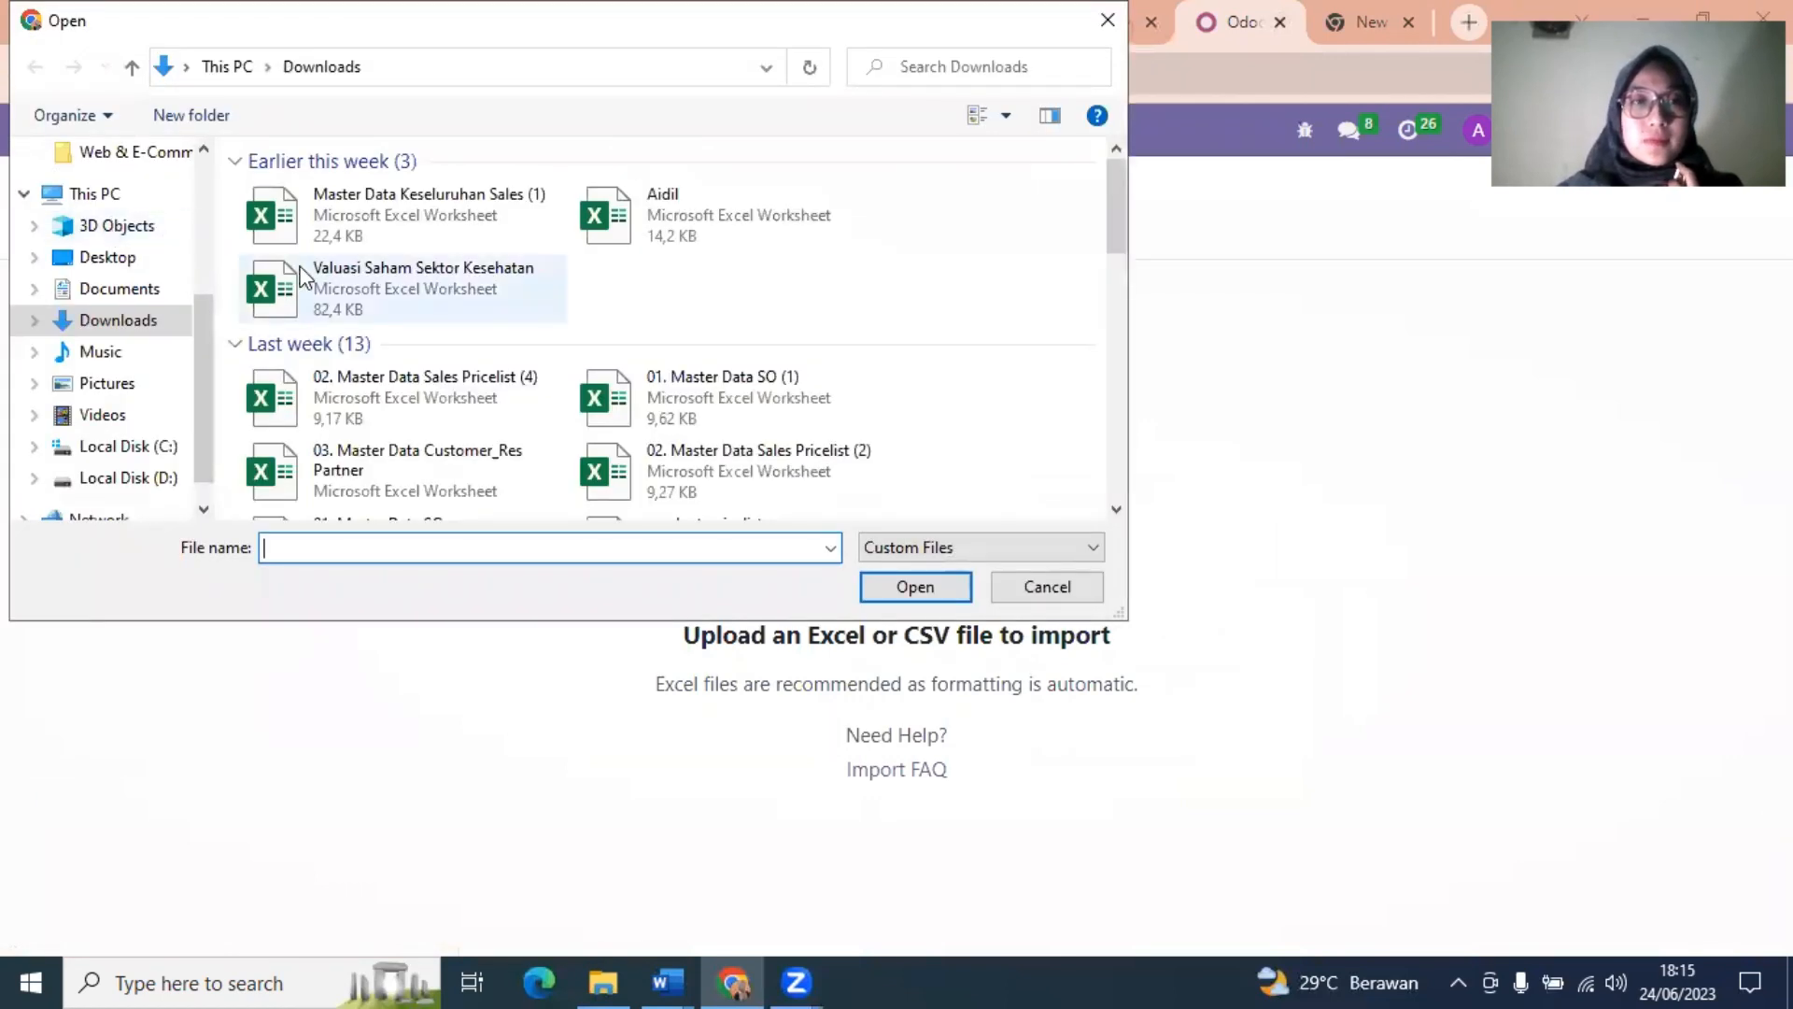
click(378, 229)
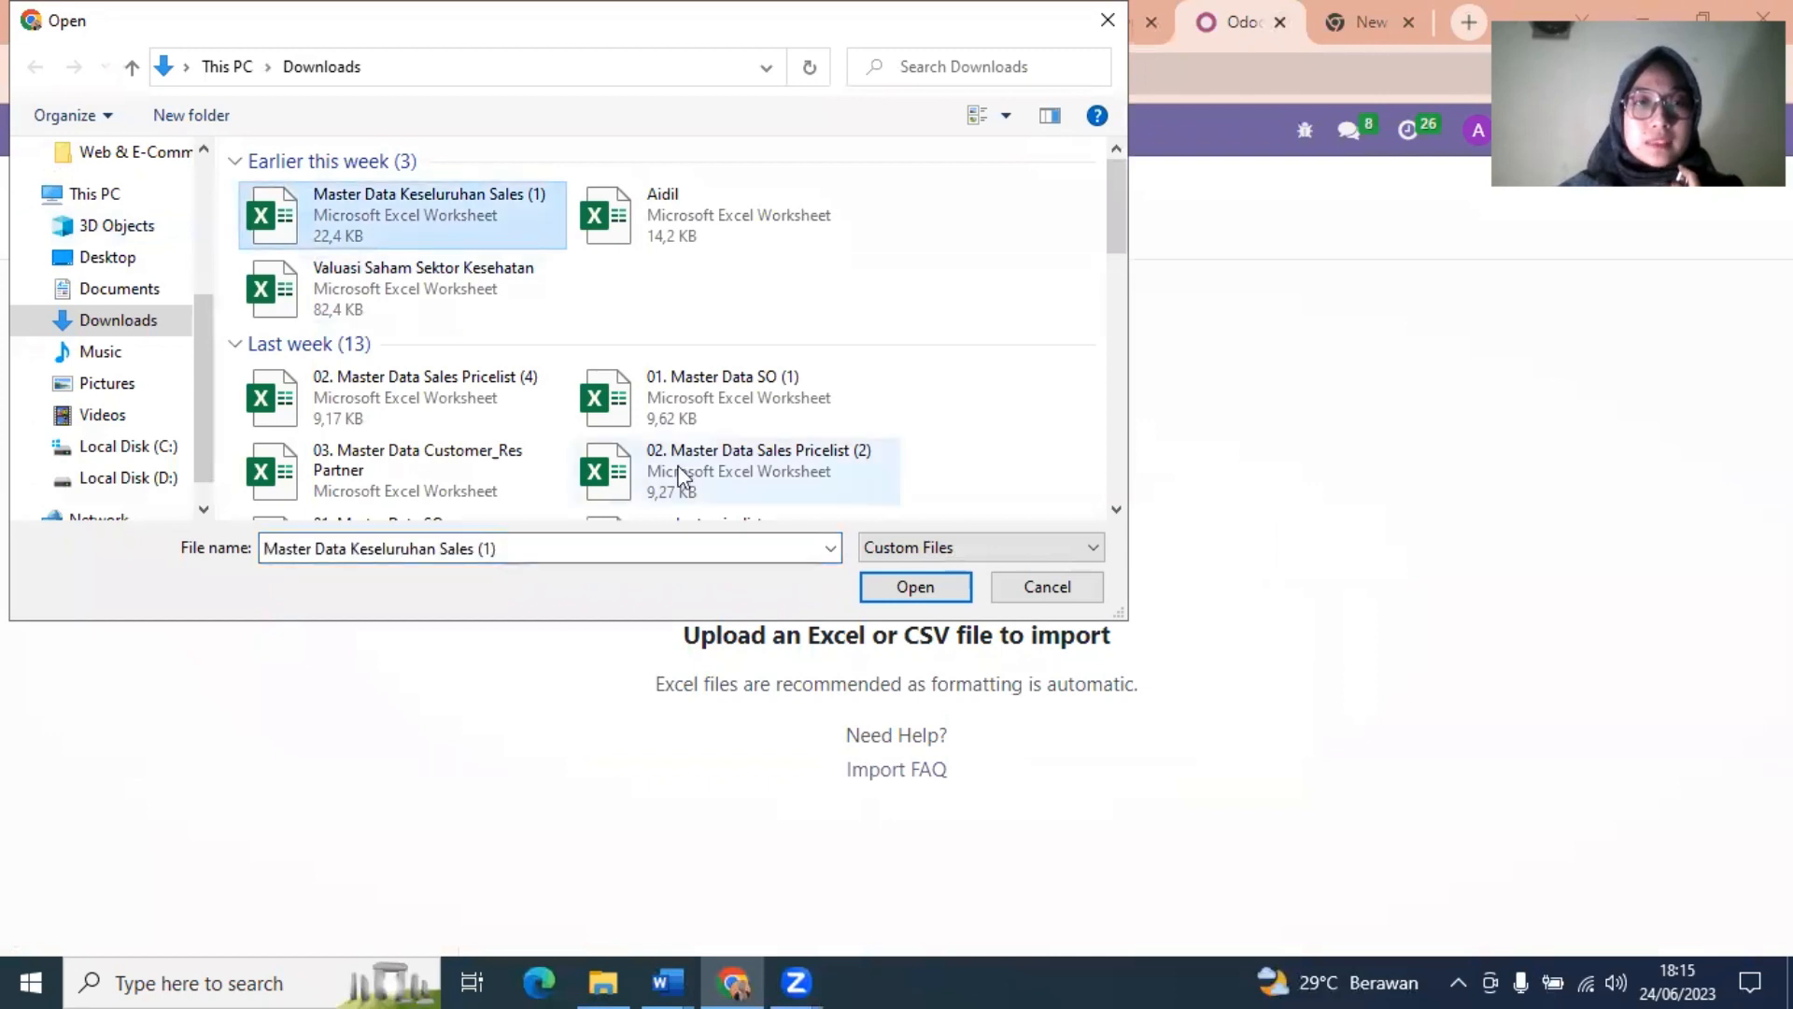
click(885, 587)
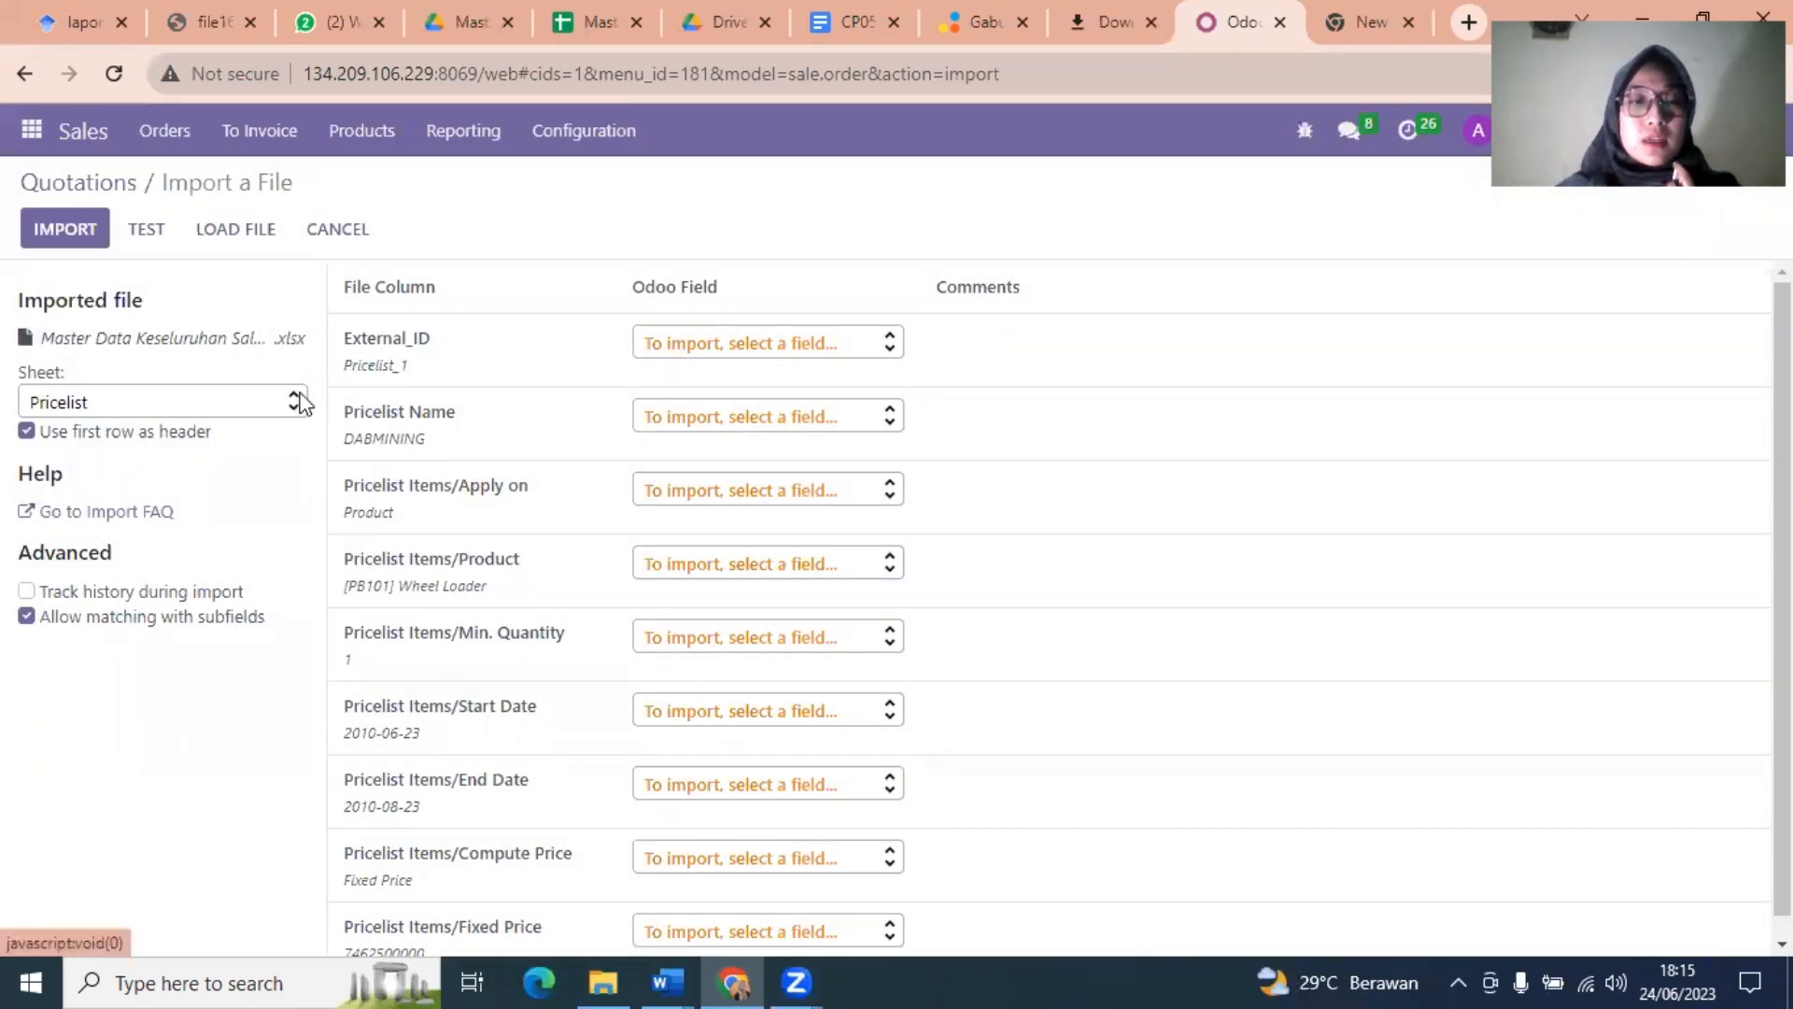
click(298, 402)
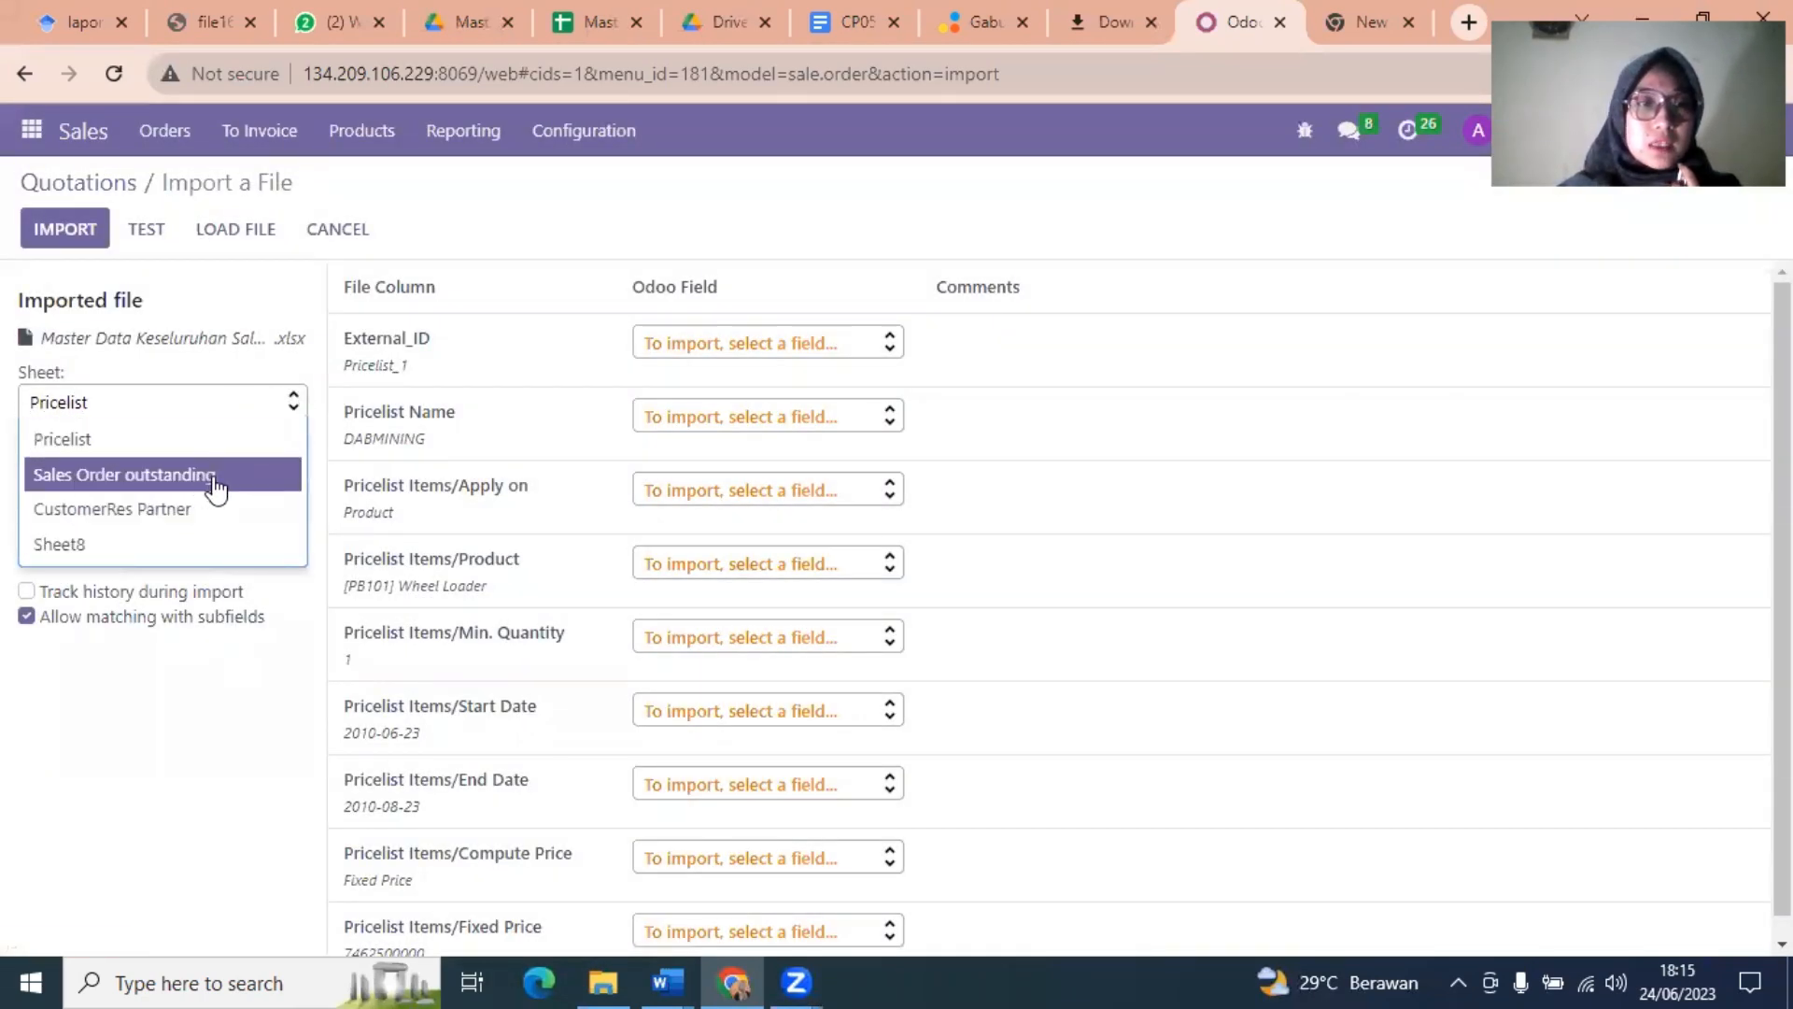
click(214, 478)
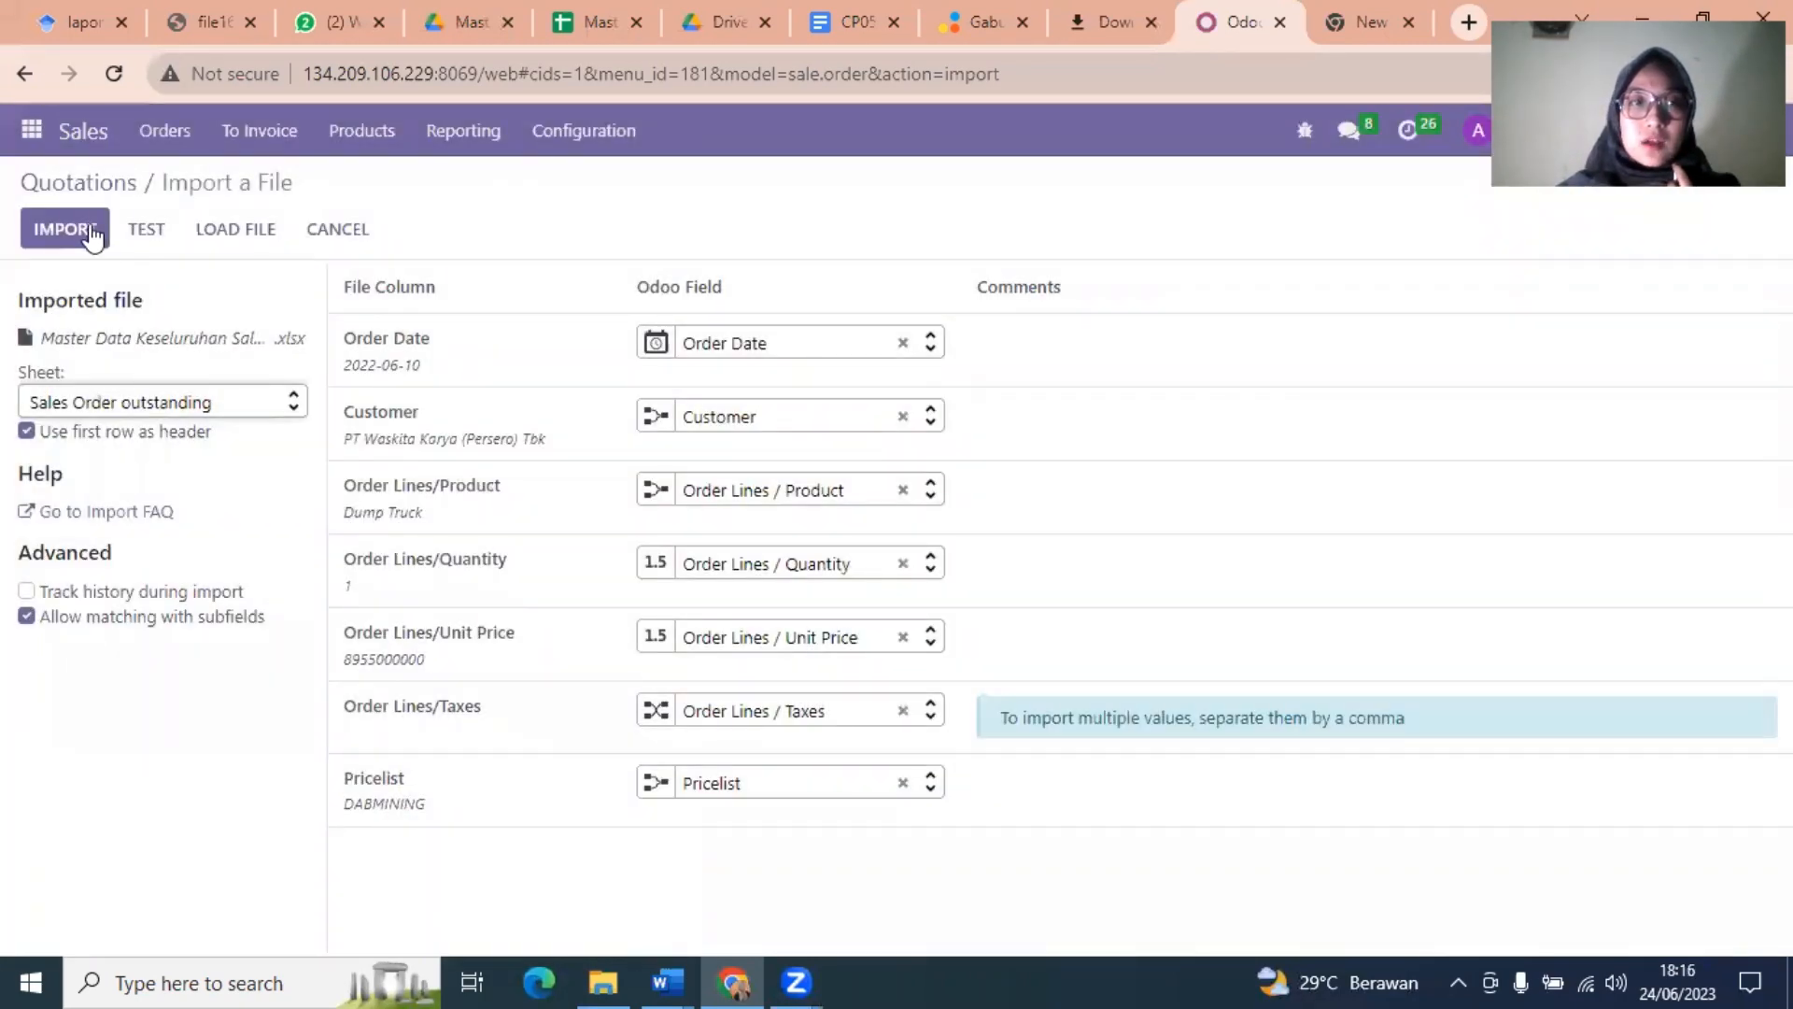
- Test the Sales Order outstanding sheet, repeat the test and run the import into Quotations
click(133, 226)
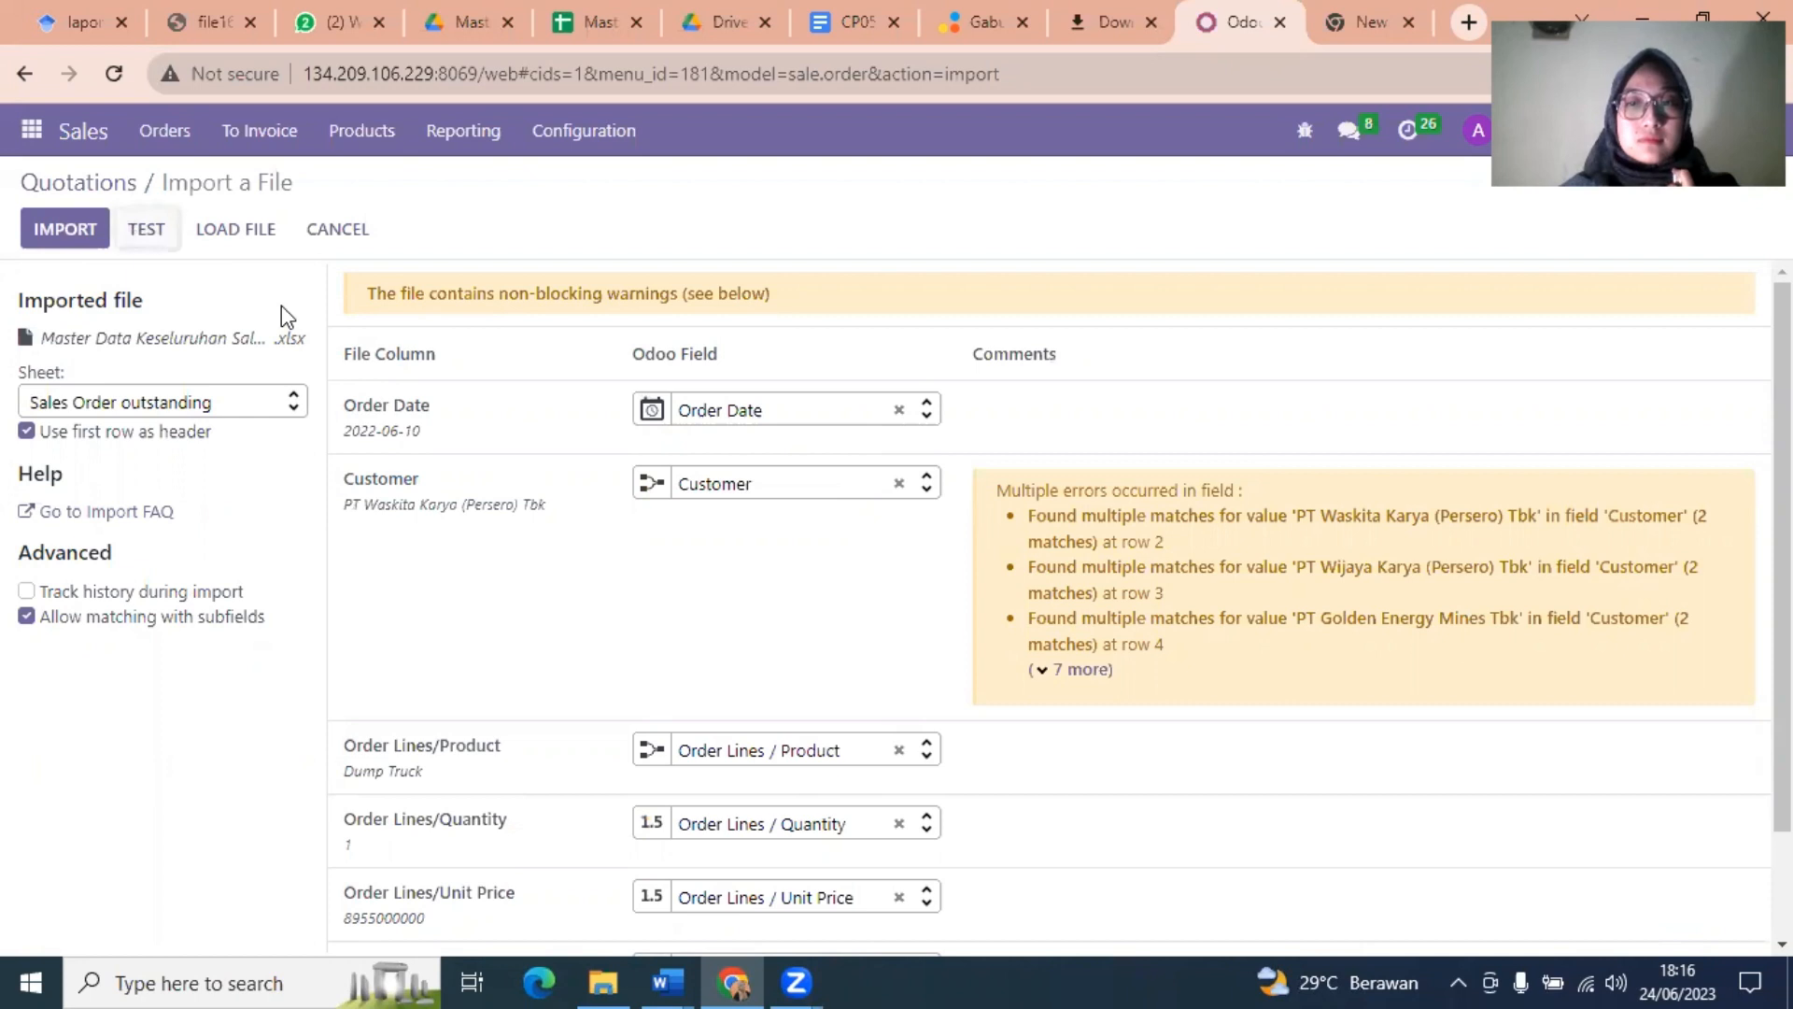
click(152, 238)
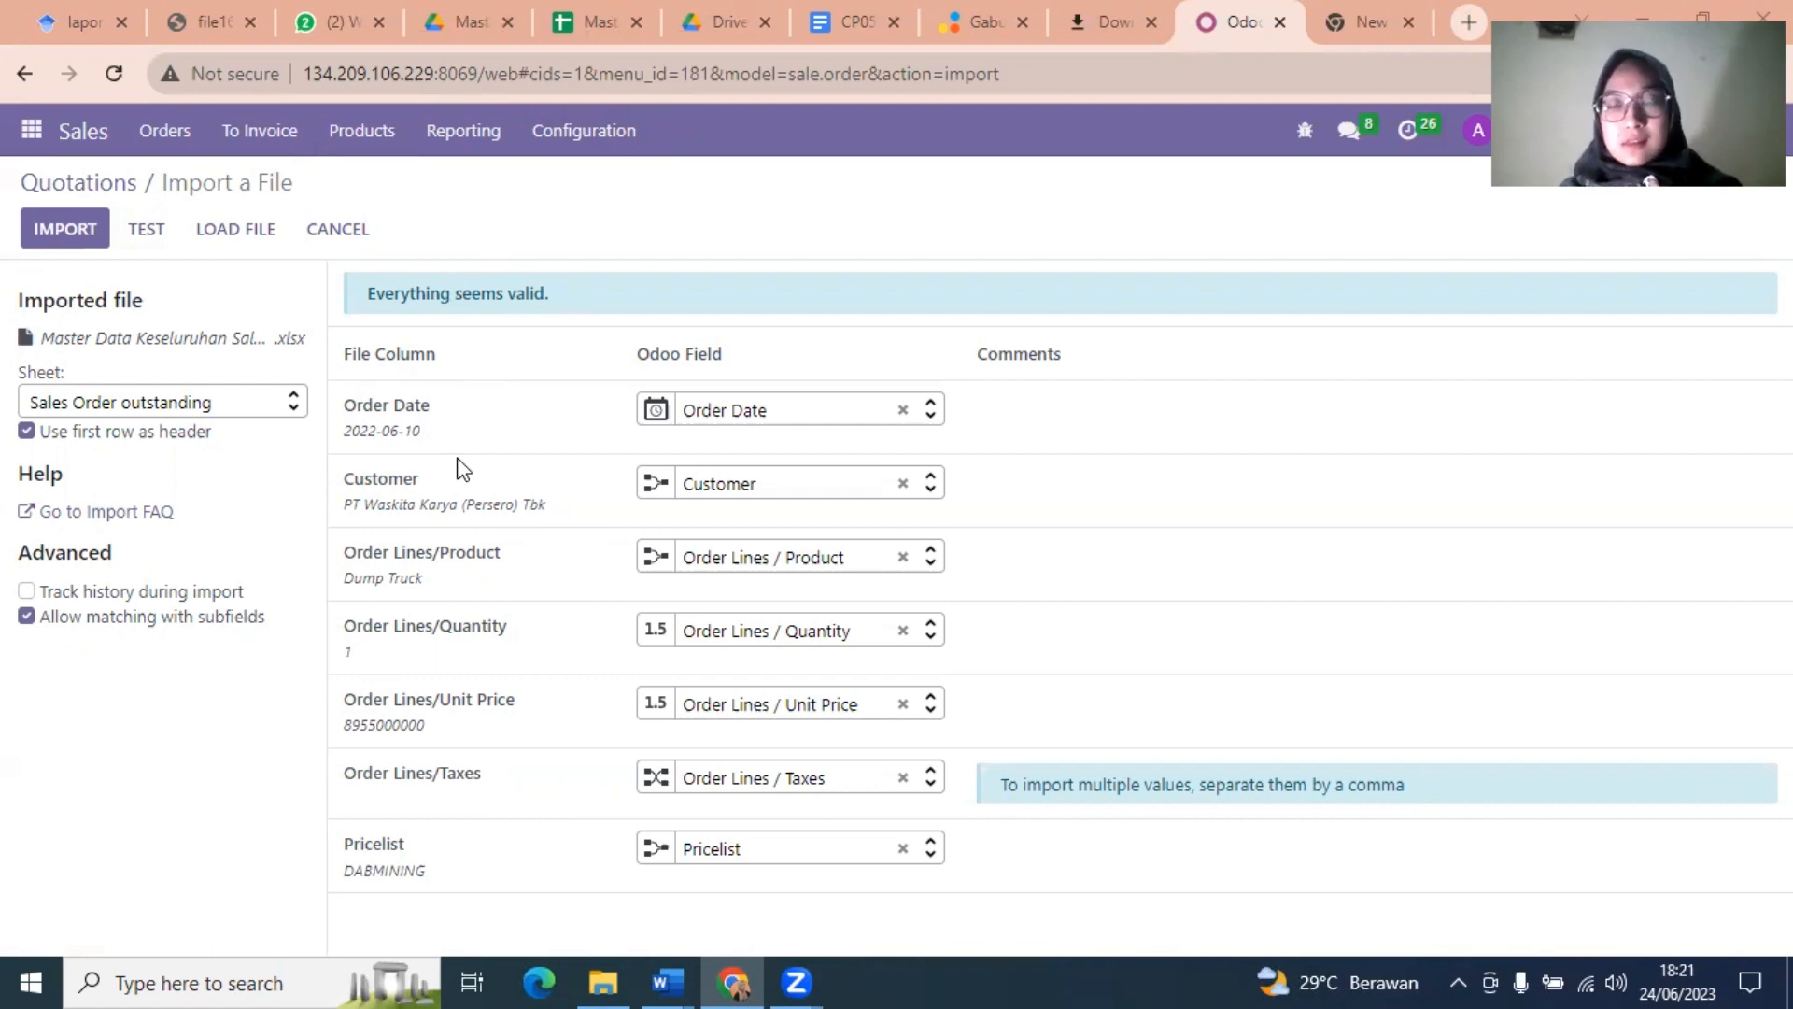
click(52, 222)
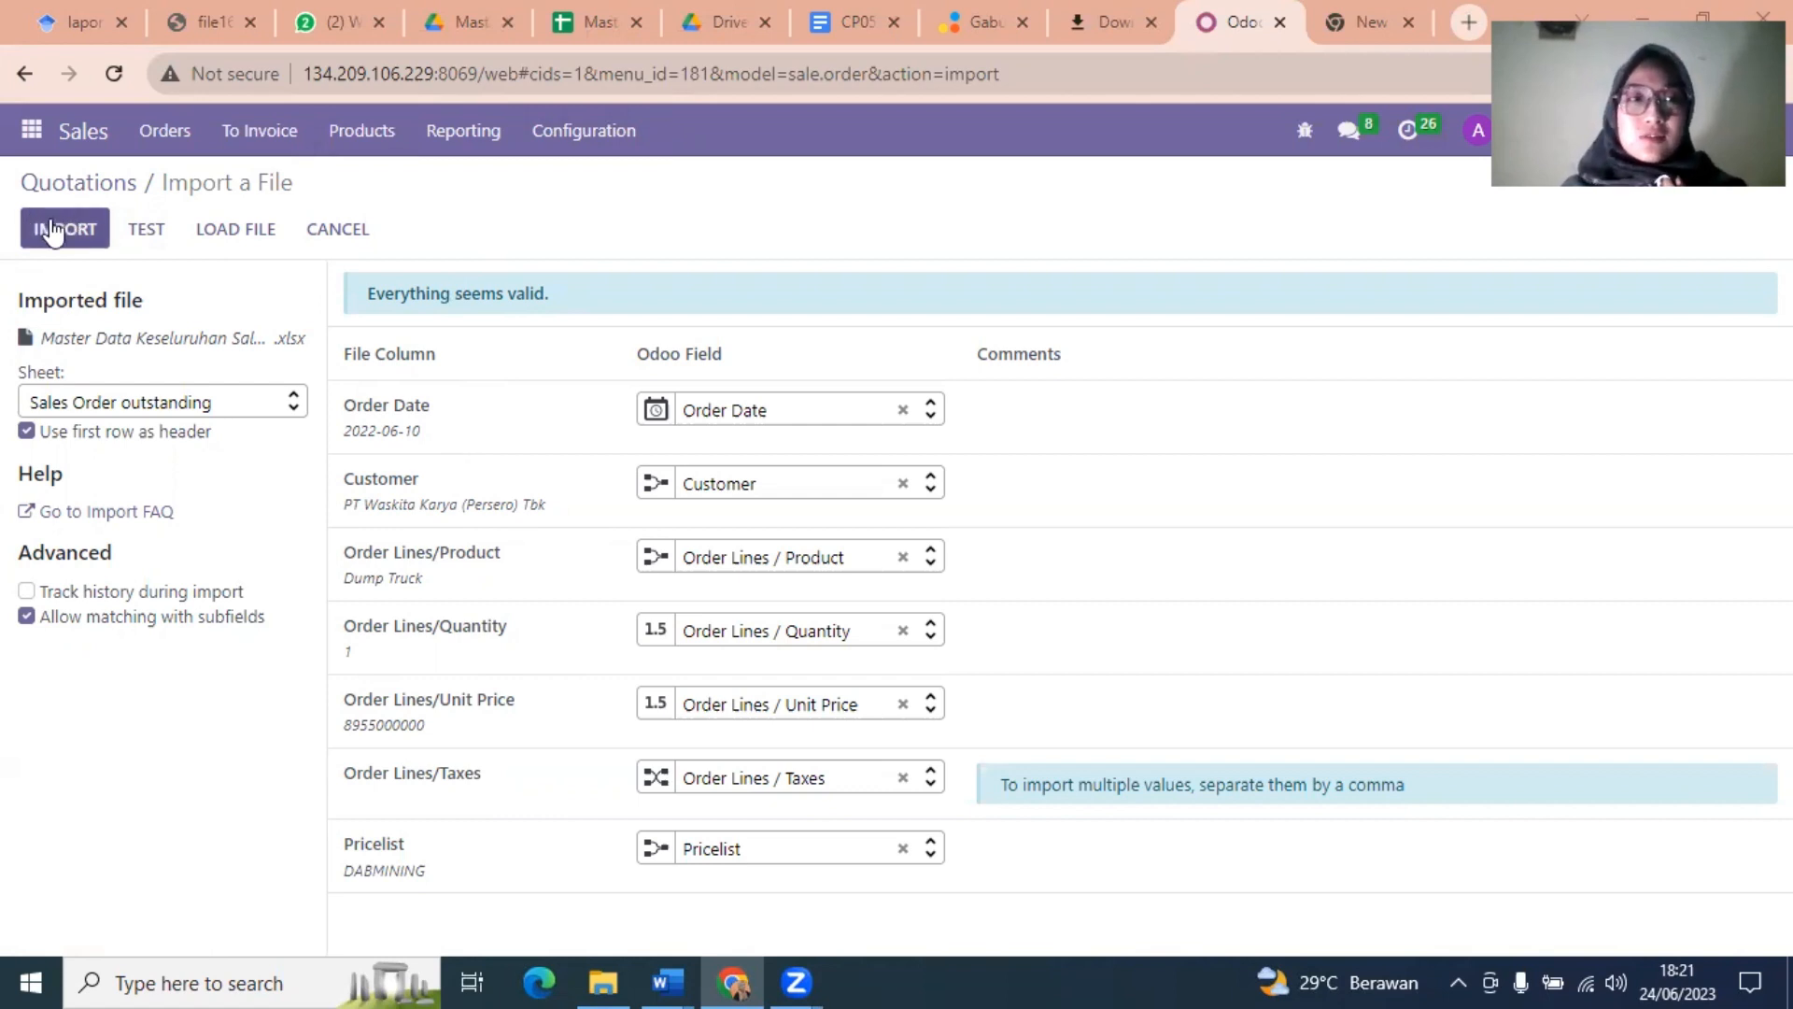
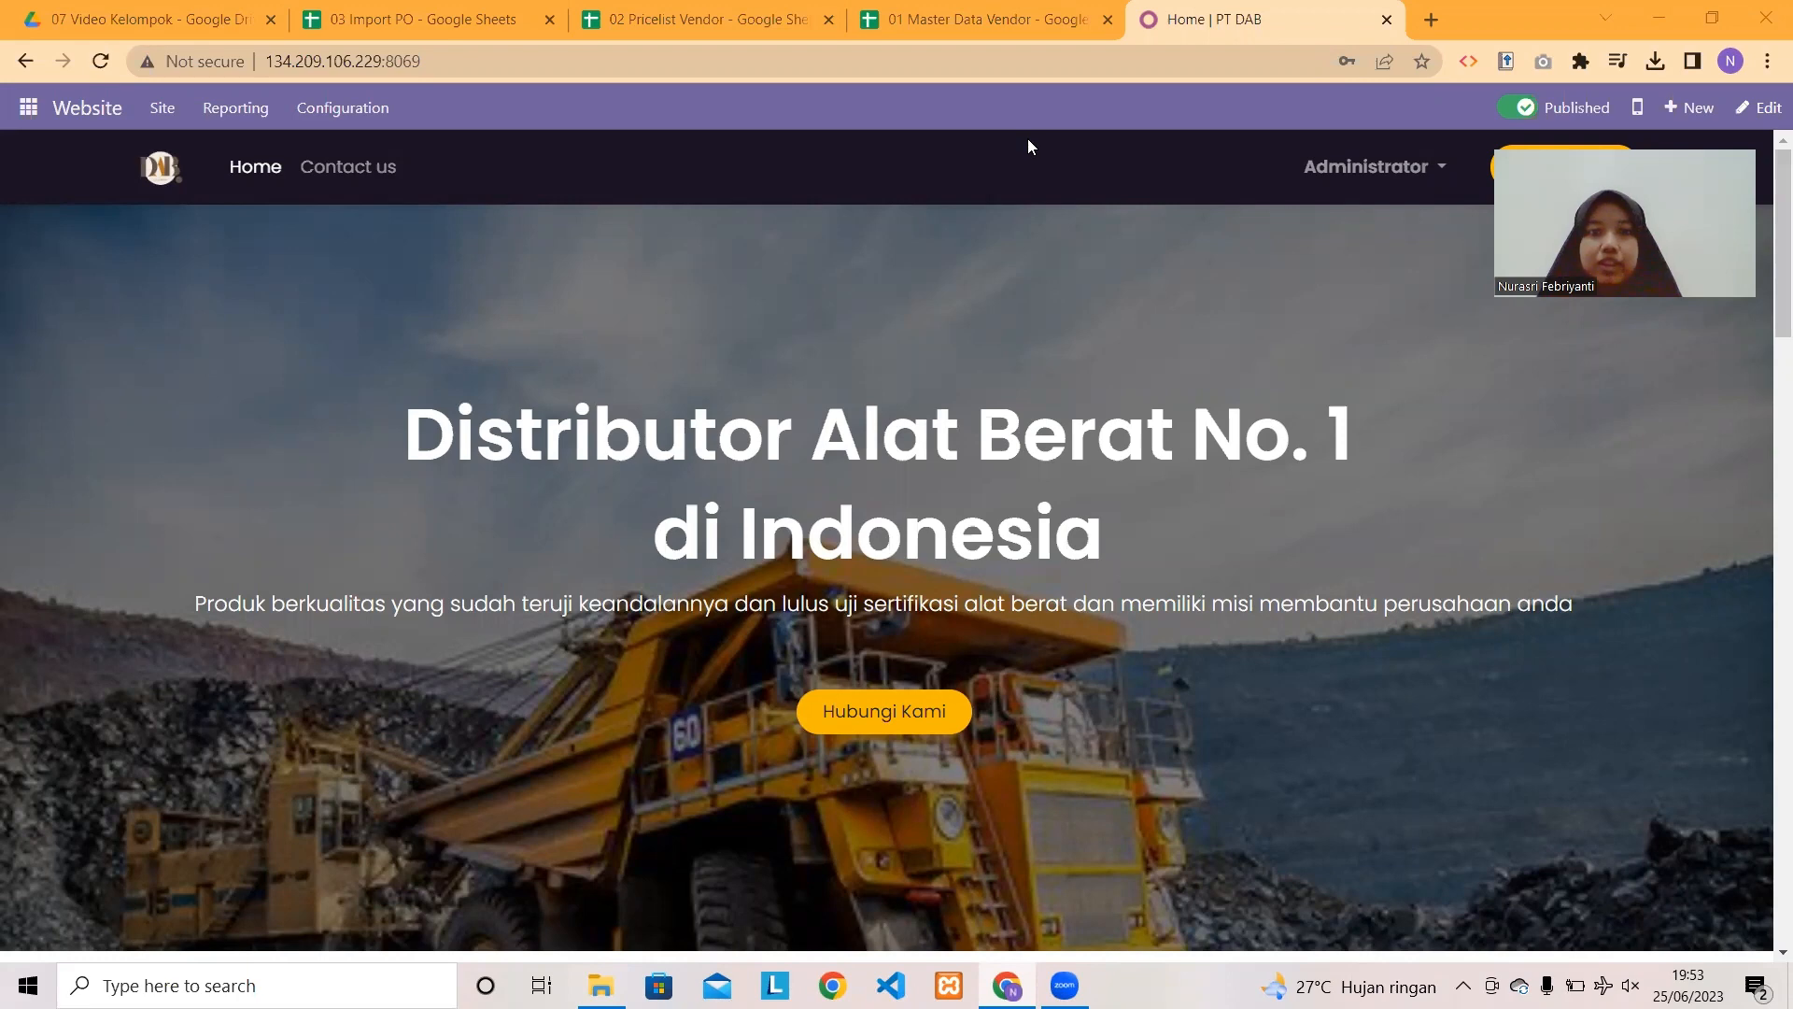
- Review the columns of the Google Sheets 01 Master Data Vendor, 02 Pricelist Vendor and 03 Import PO
click(986, 6)
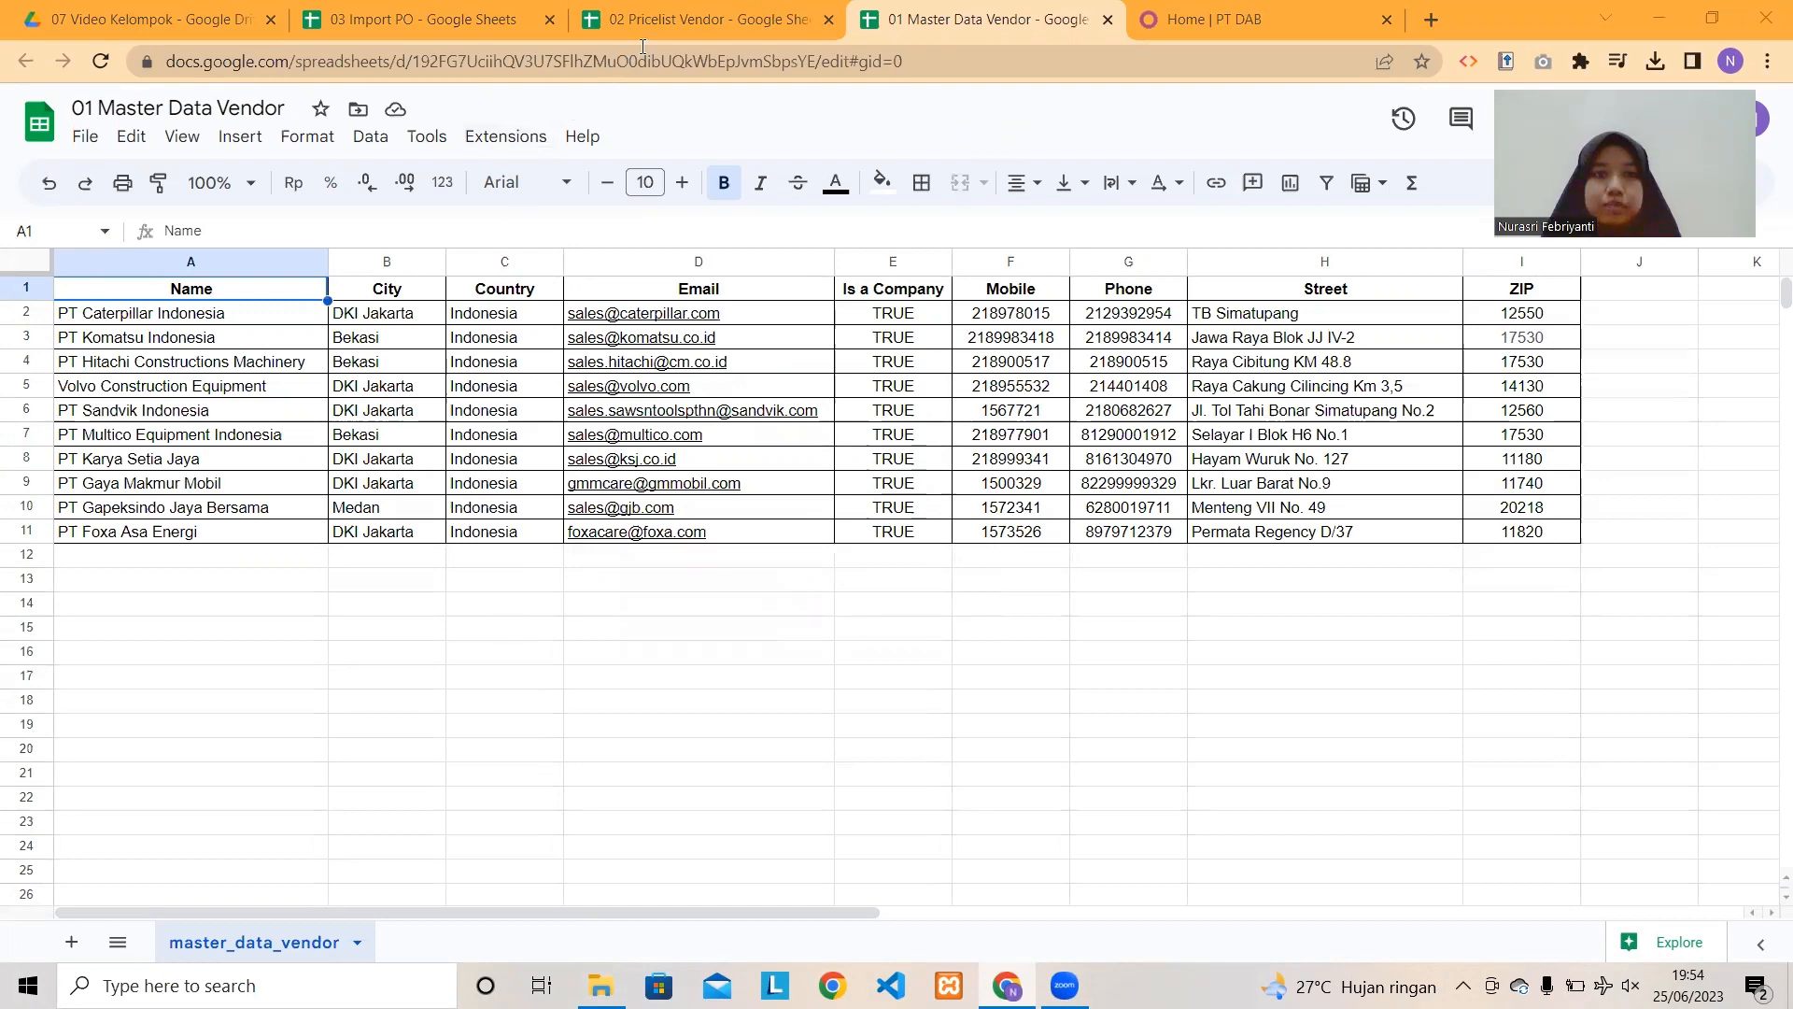
click(653, 21)
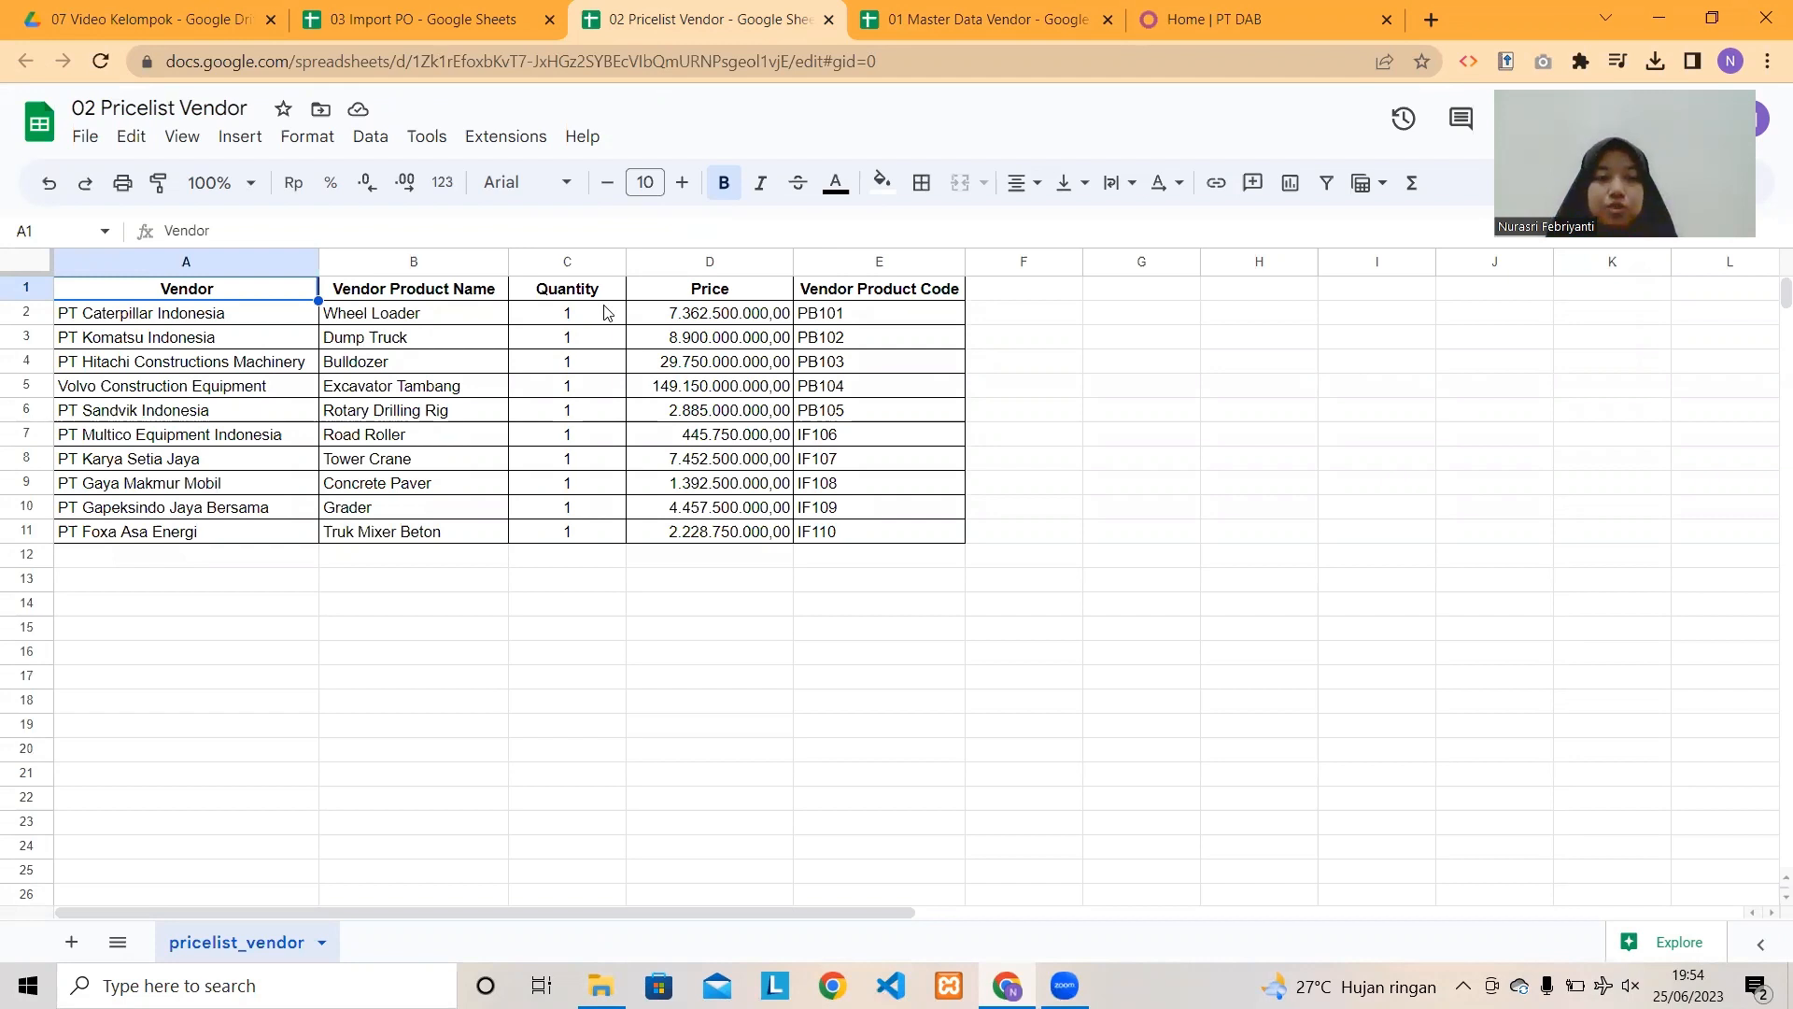
click(423, 19)
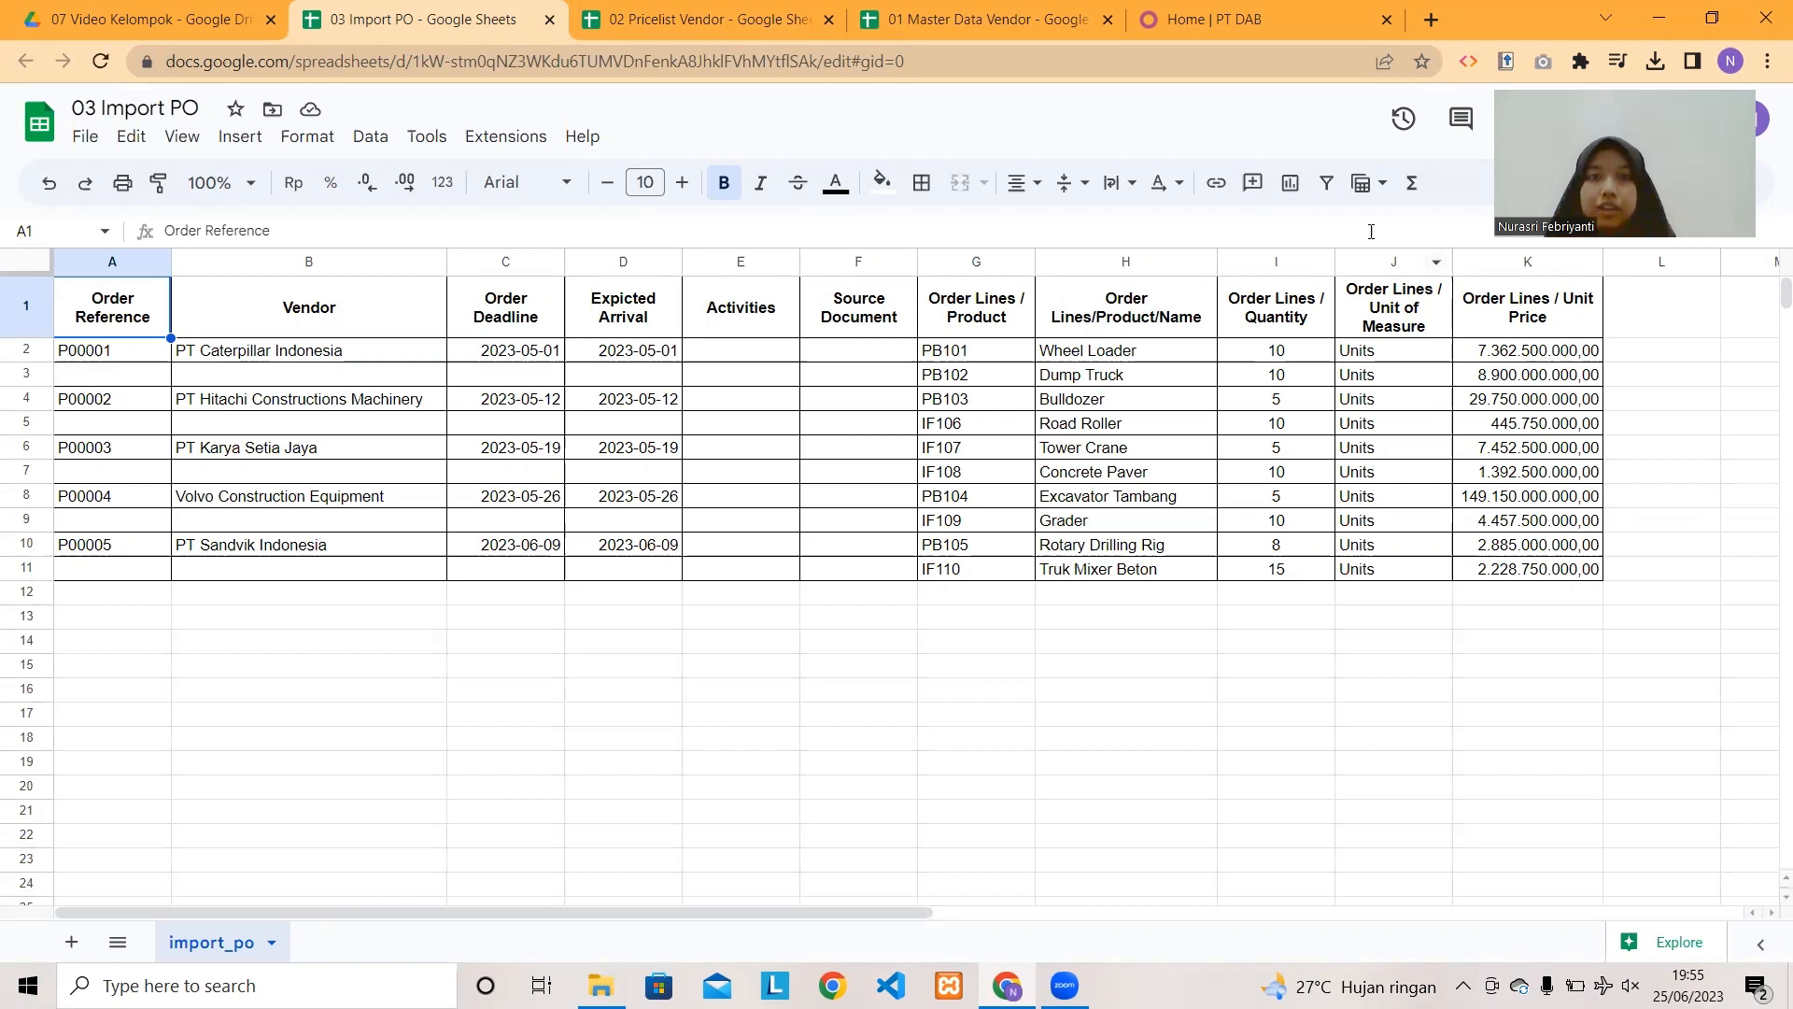
- Switch to the Odoo site and open the Vendors list of the Purchase app
click(1004, 7)
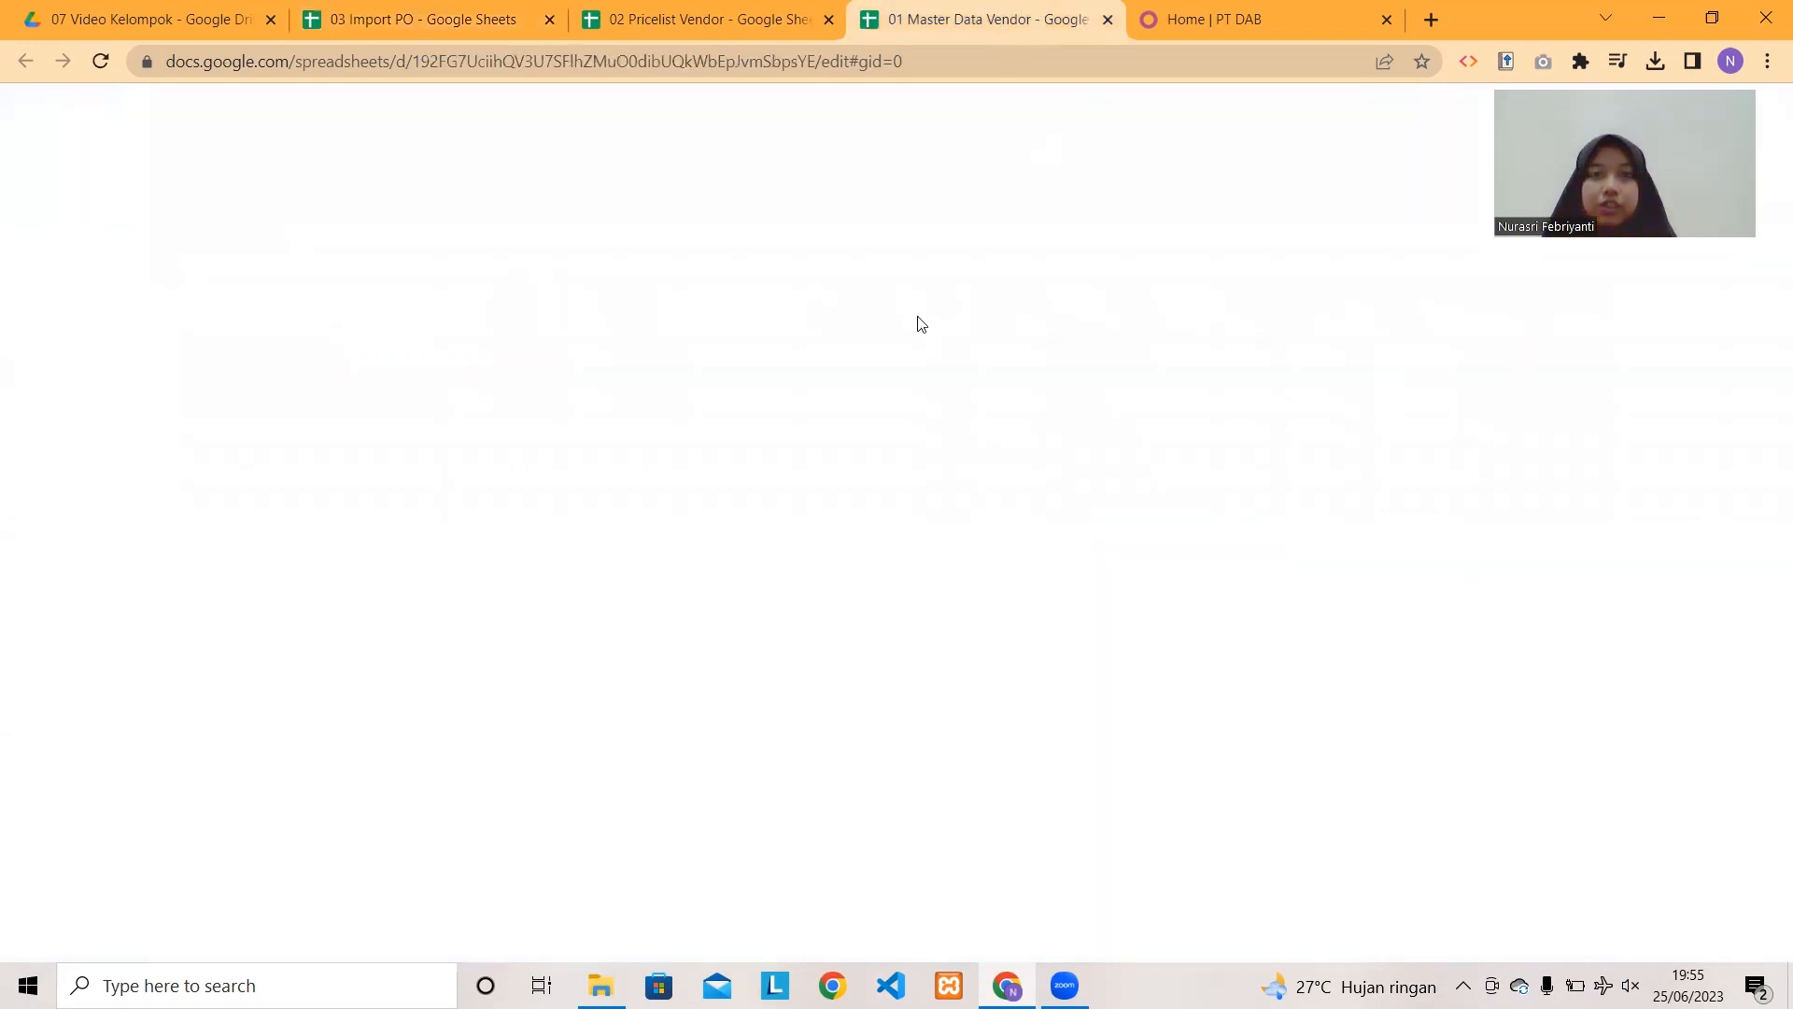
click(1173, 5)
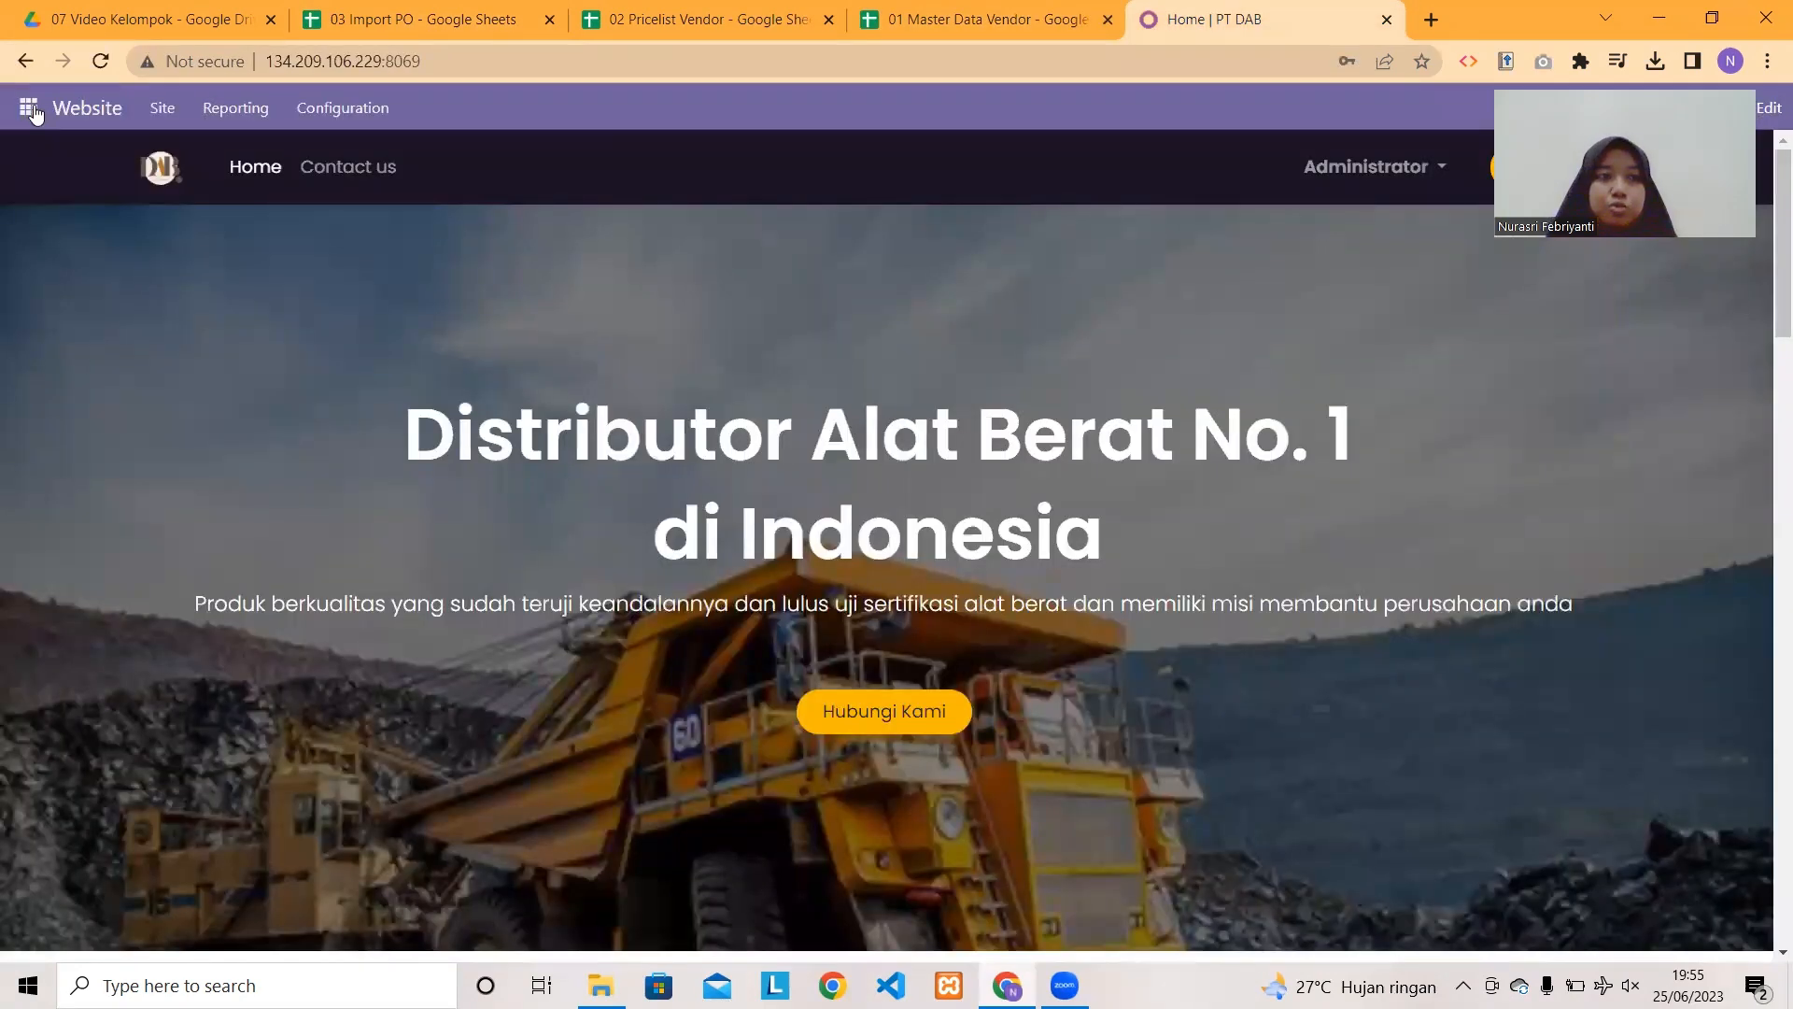
click(31, 112)
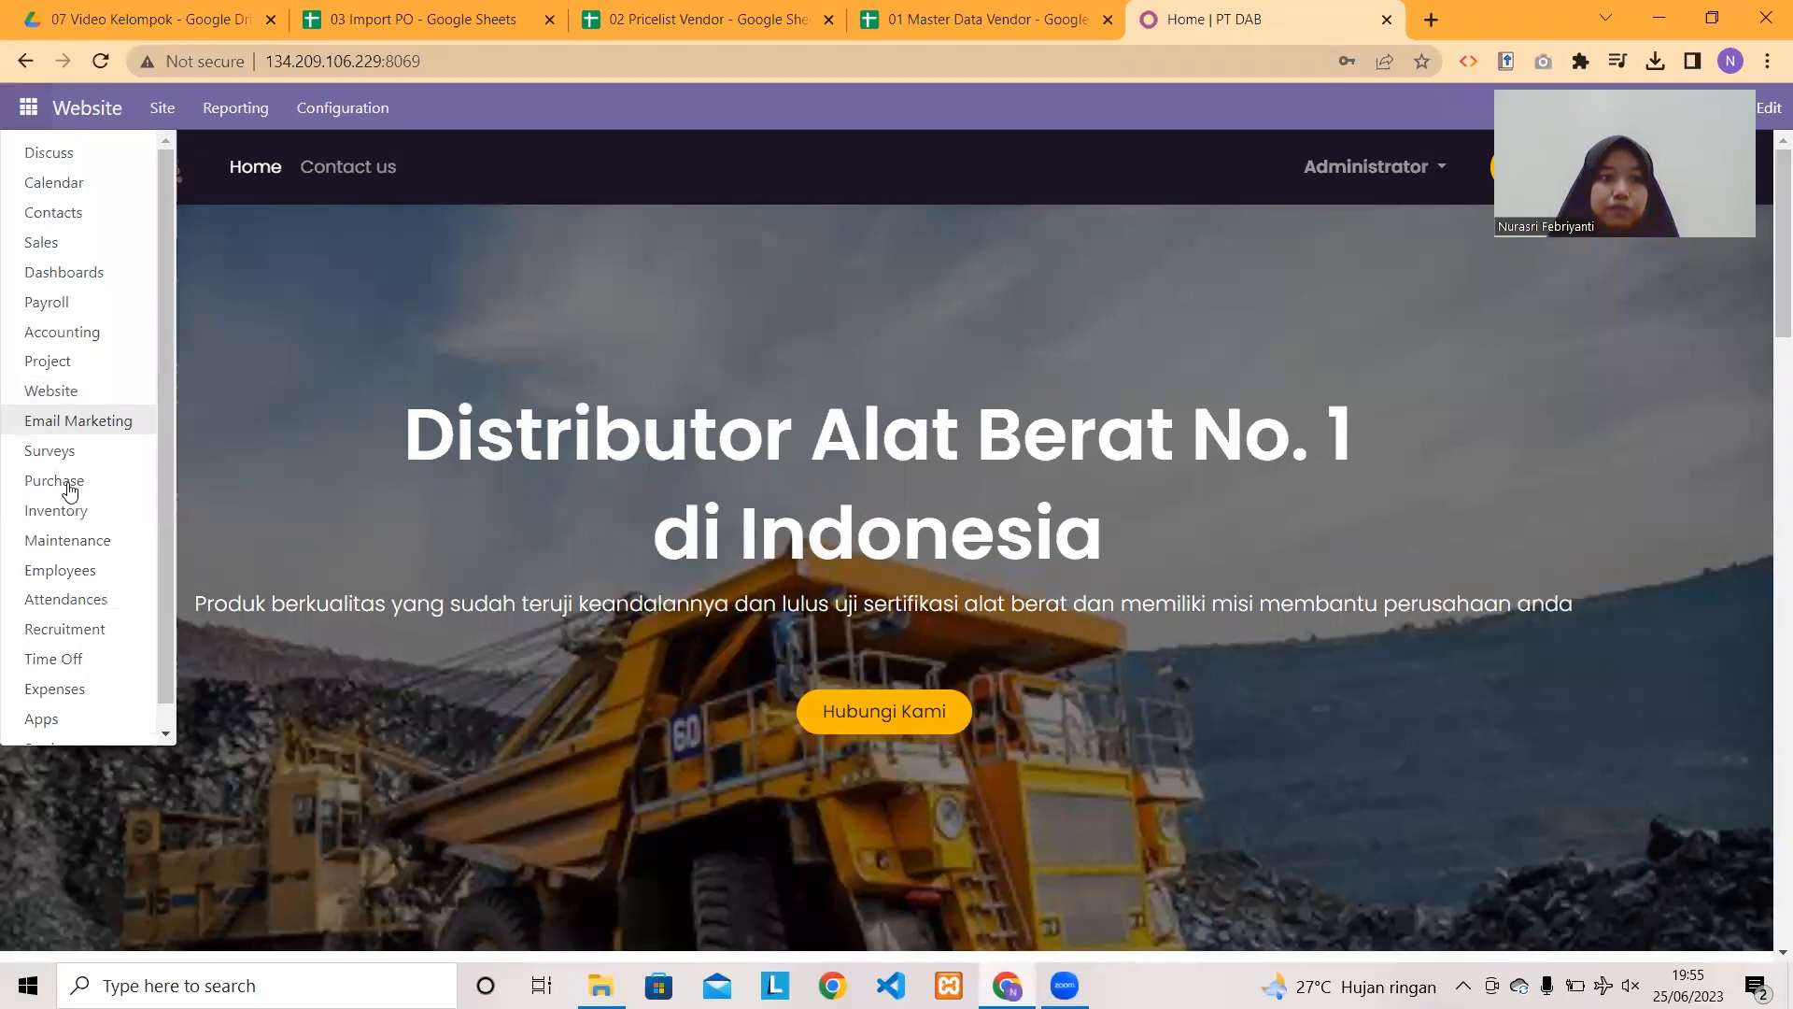
click(56, 480)
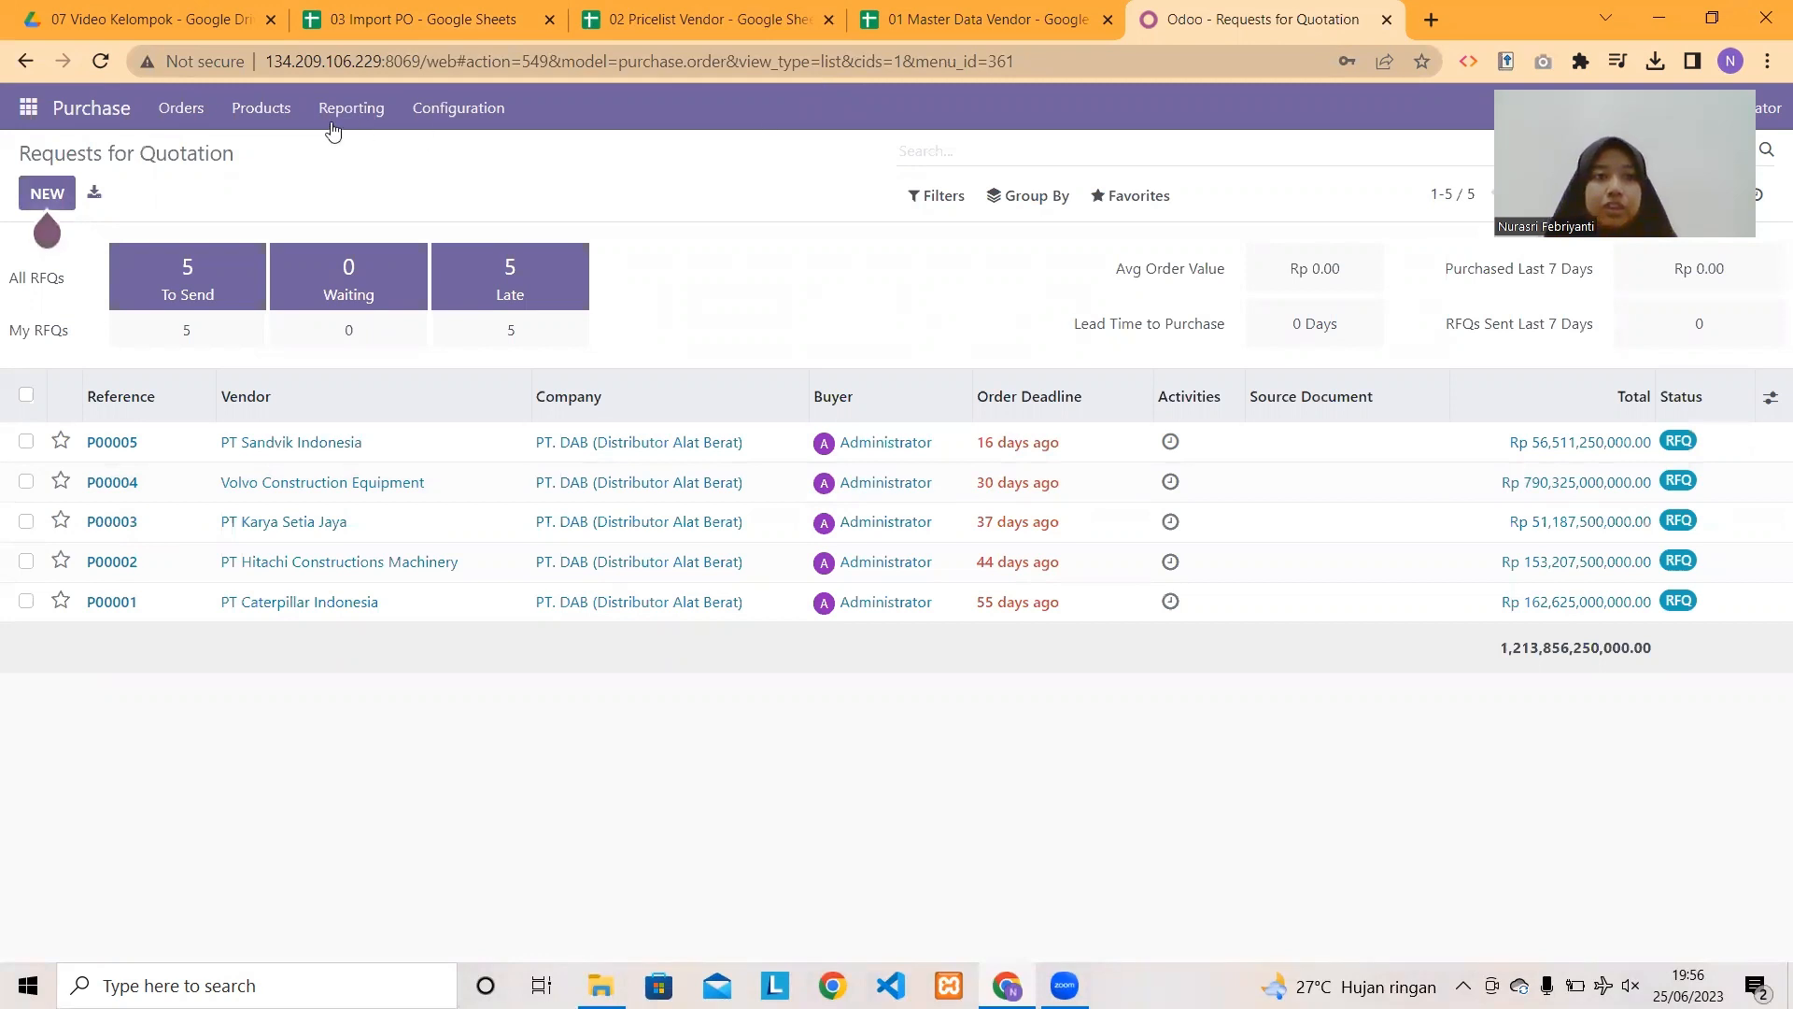
click(192, 117)
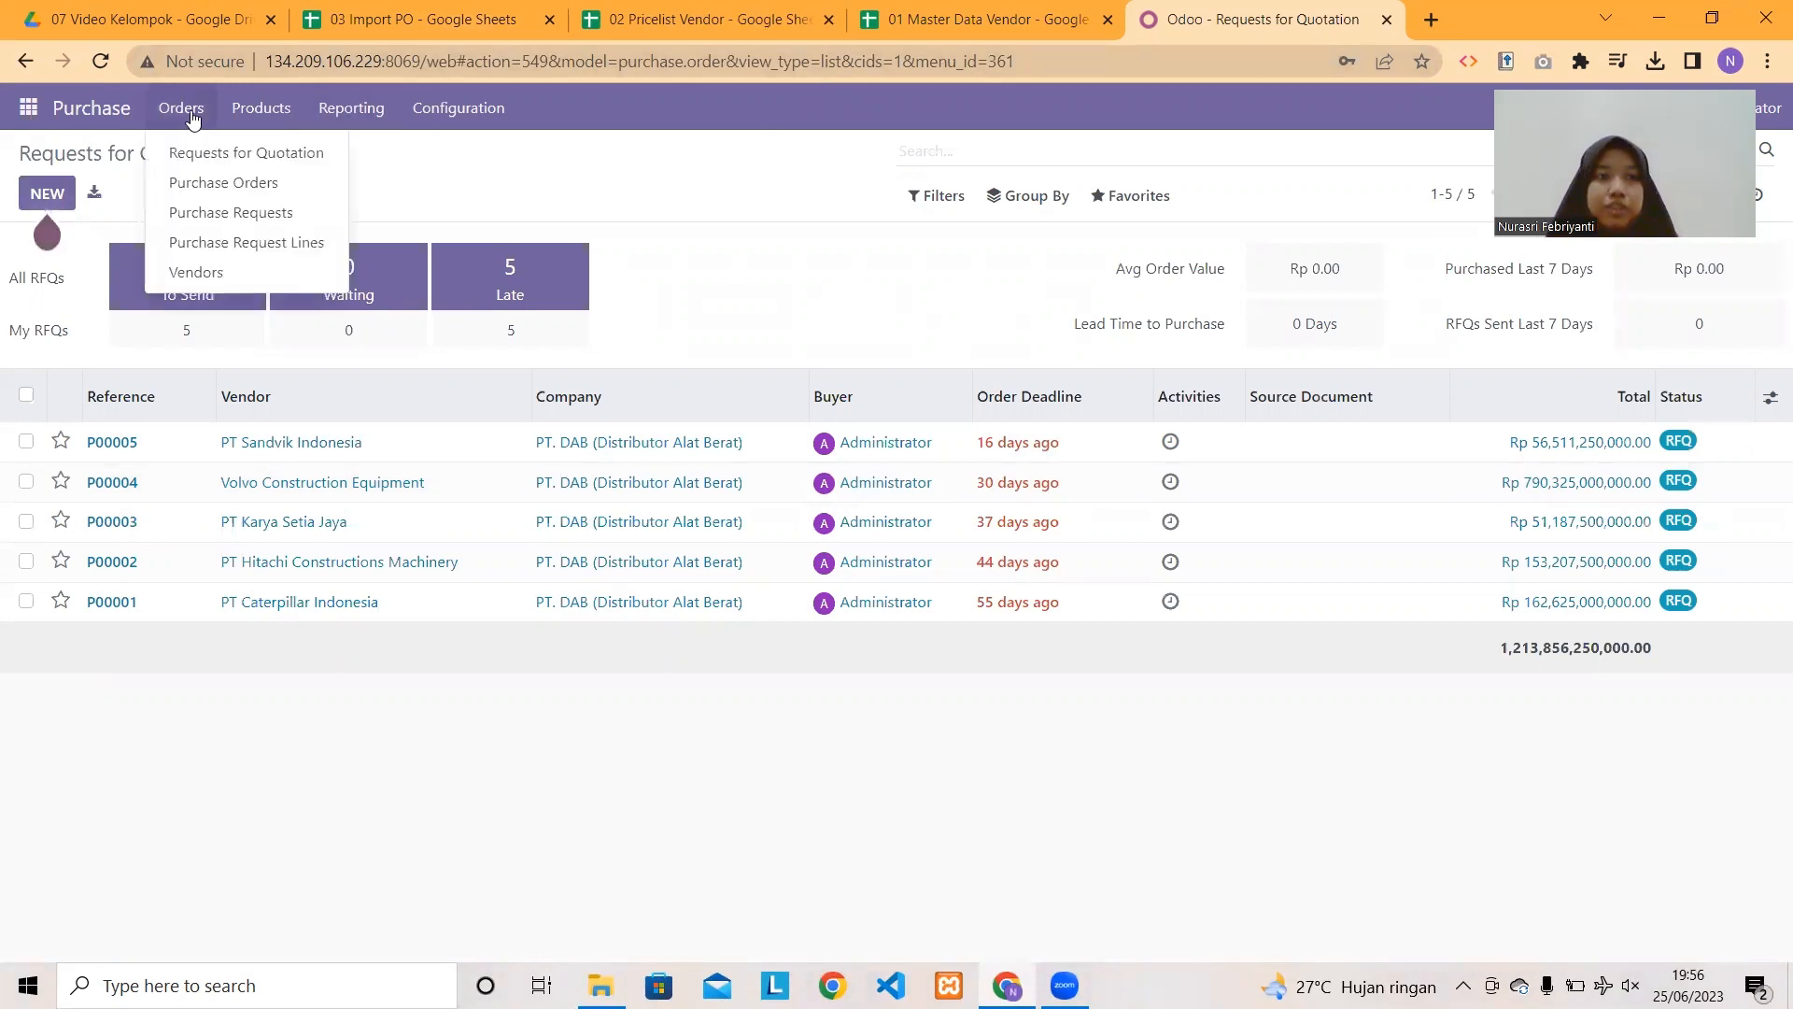
click(248, 275)
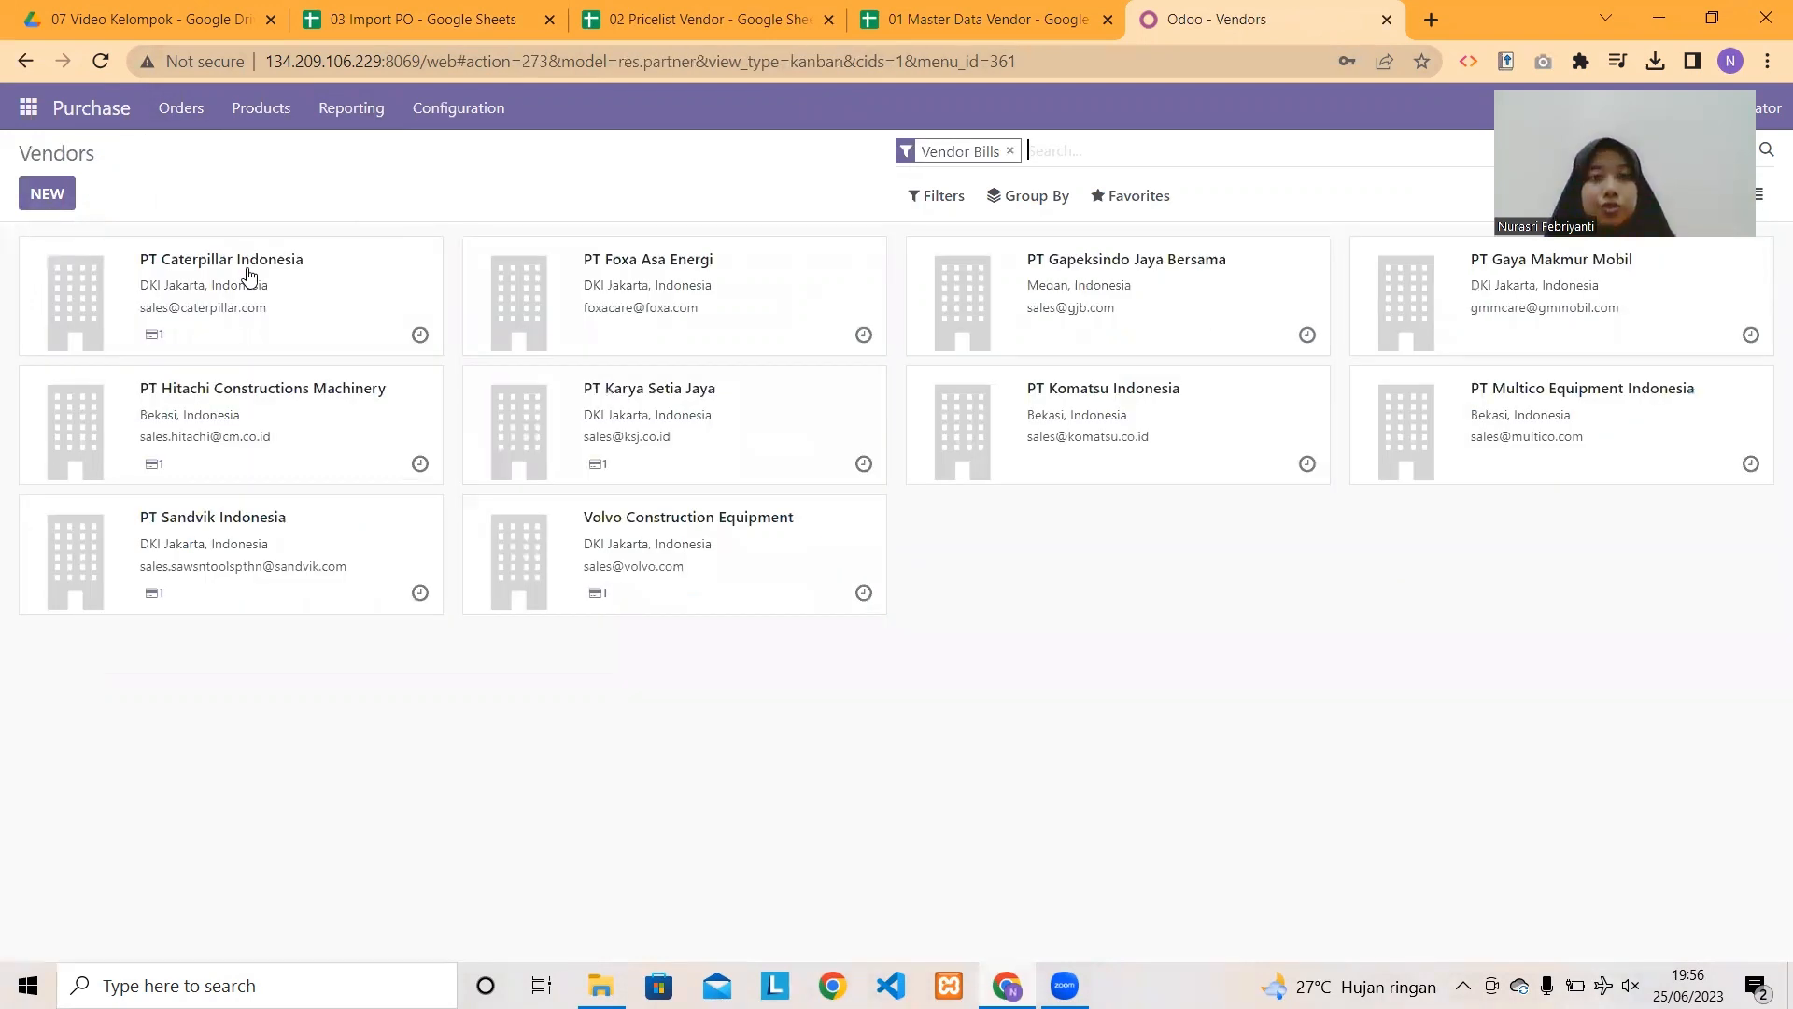
- View a blank vendor form for manual entry and return to the Vendors list
click(46, 194)
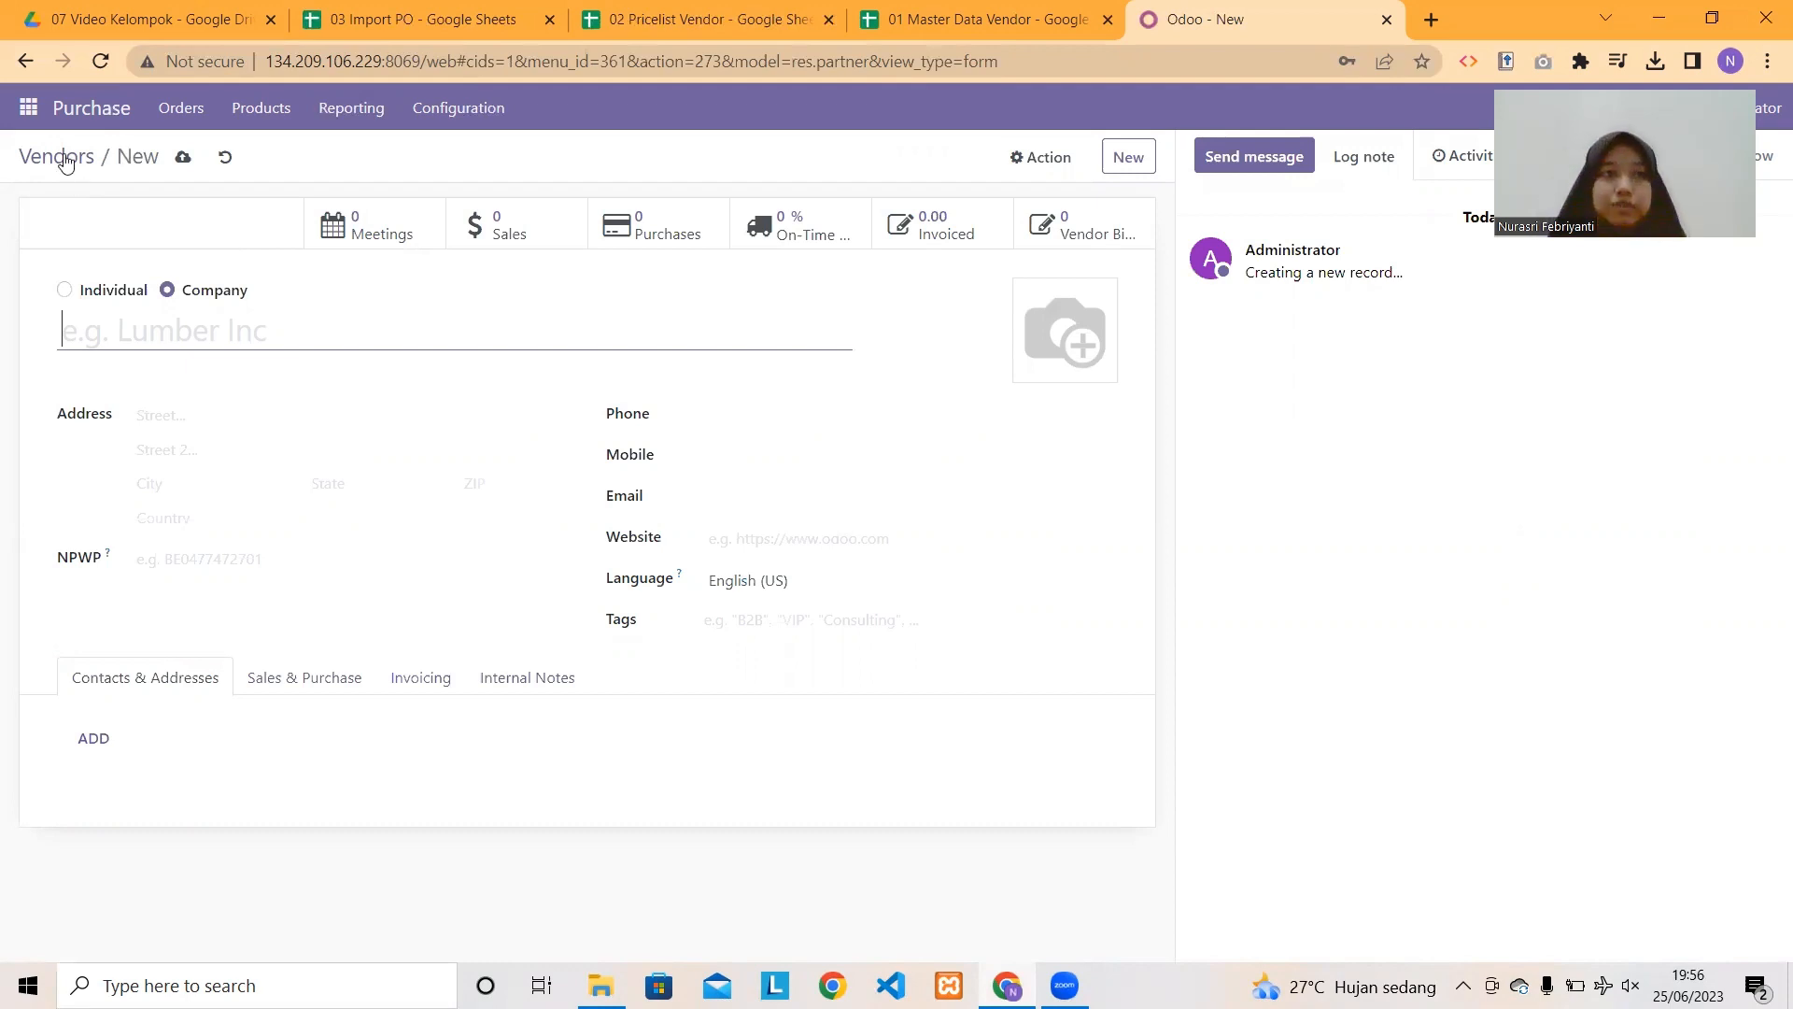
click(203, 111)
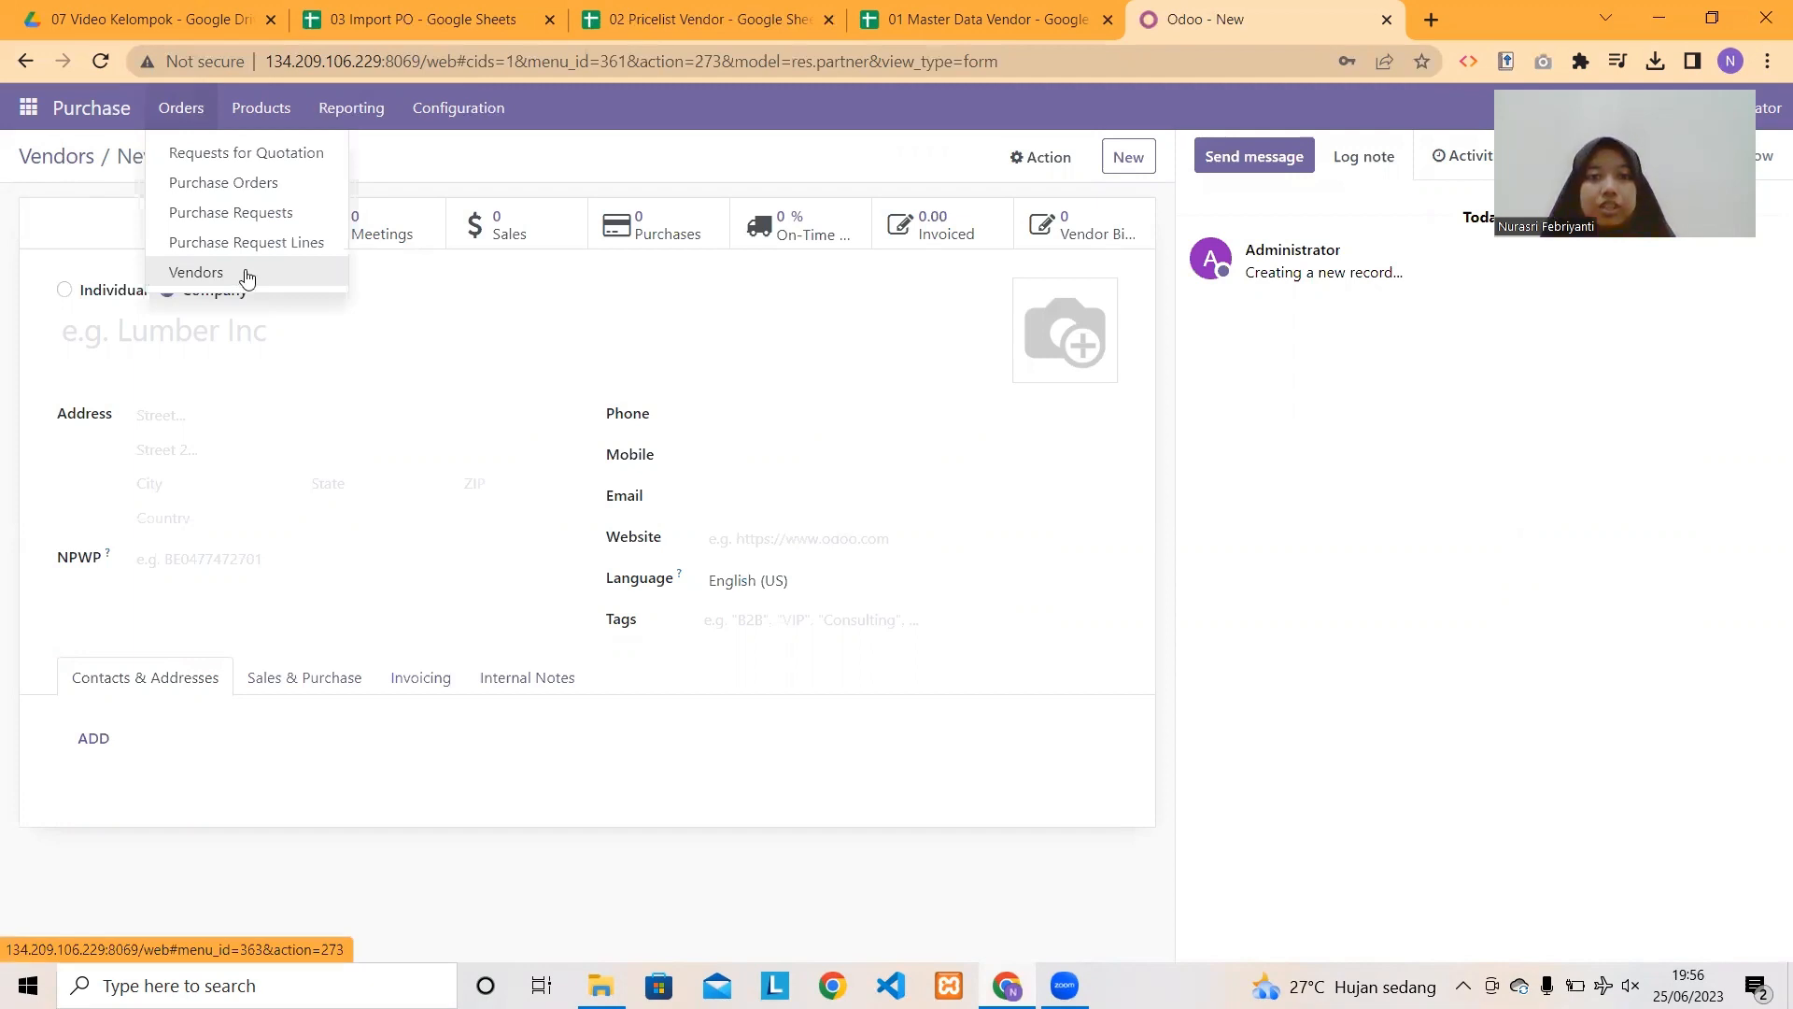
click(241, 275)
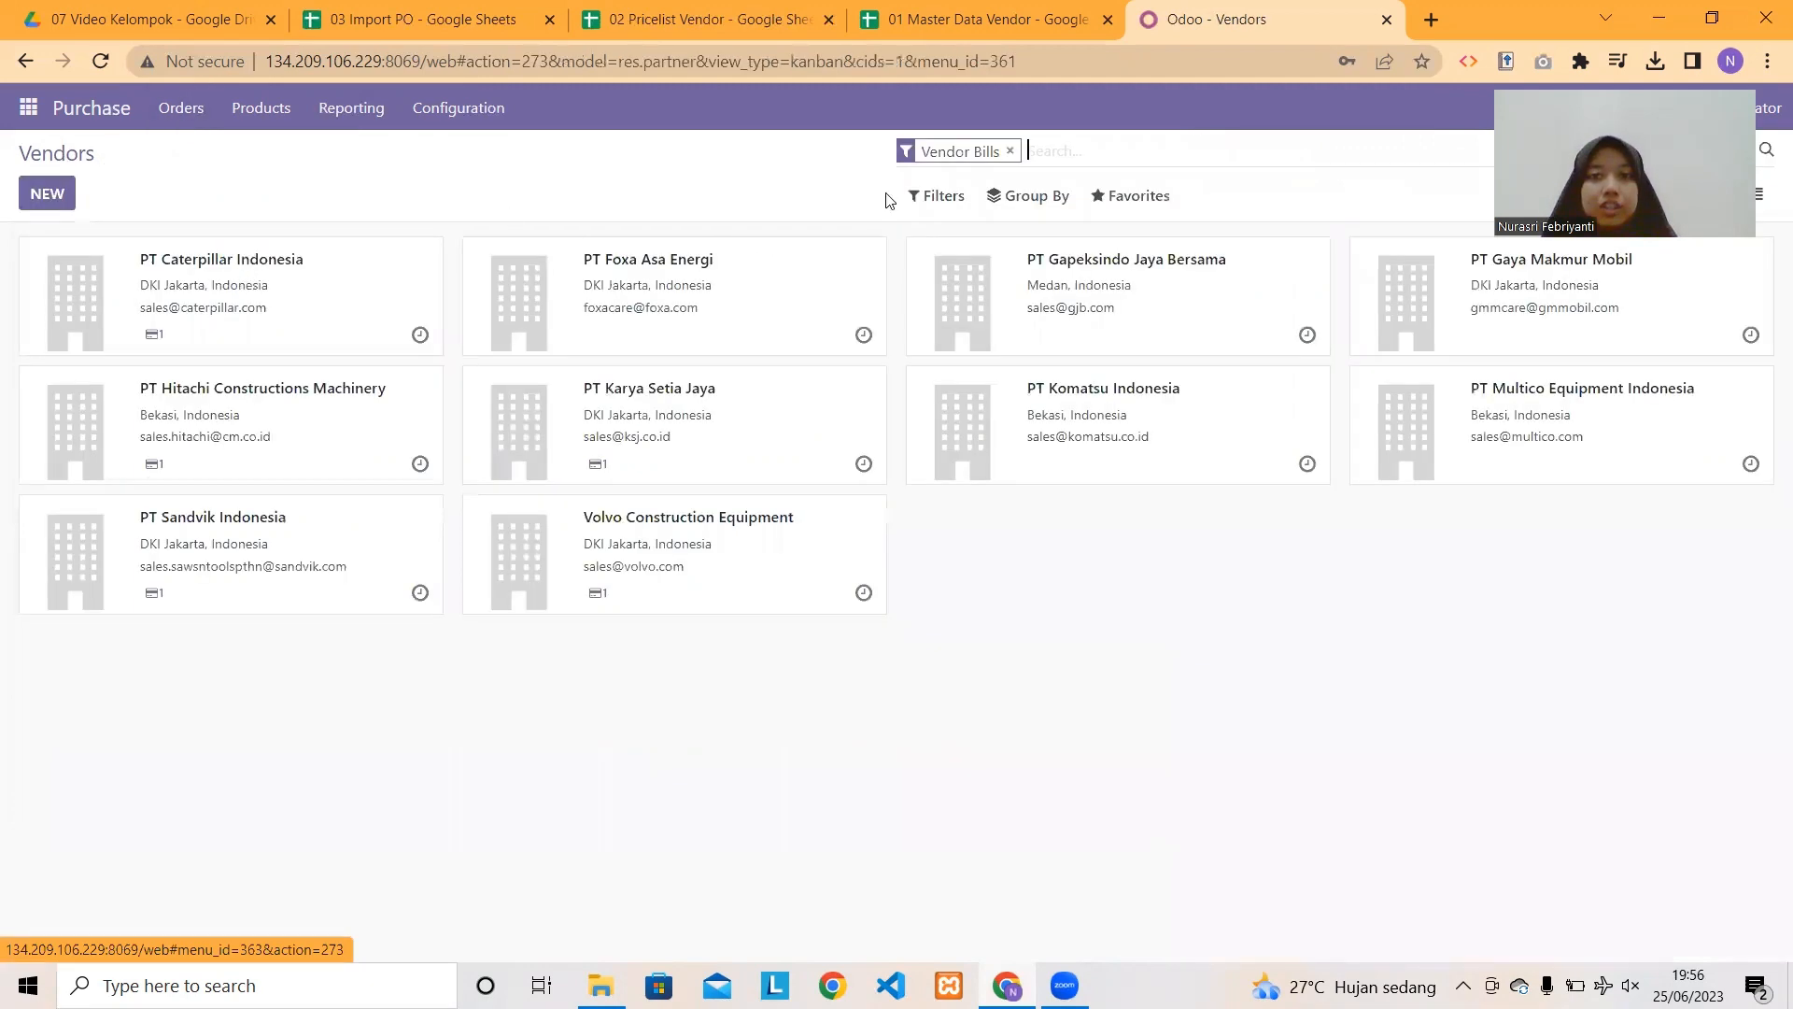
- Load 01 Master Data Vendor from the Download Chrome folder into a Vendors record import, check its field mapping and cancel the import
click(1152, 207)
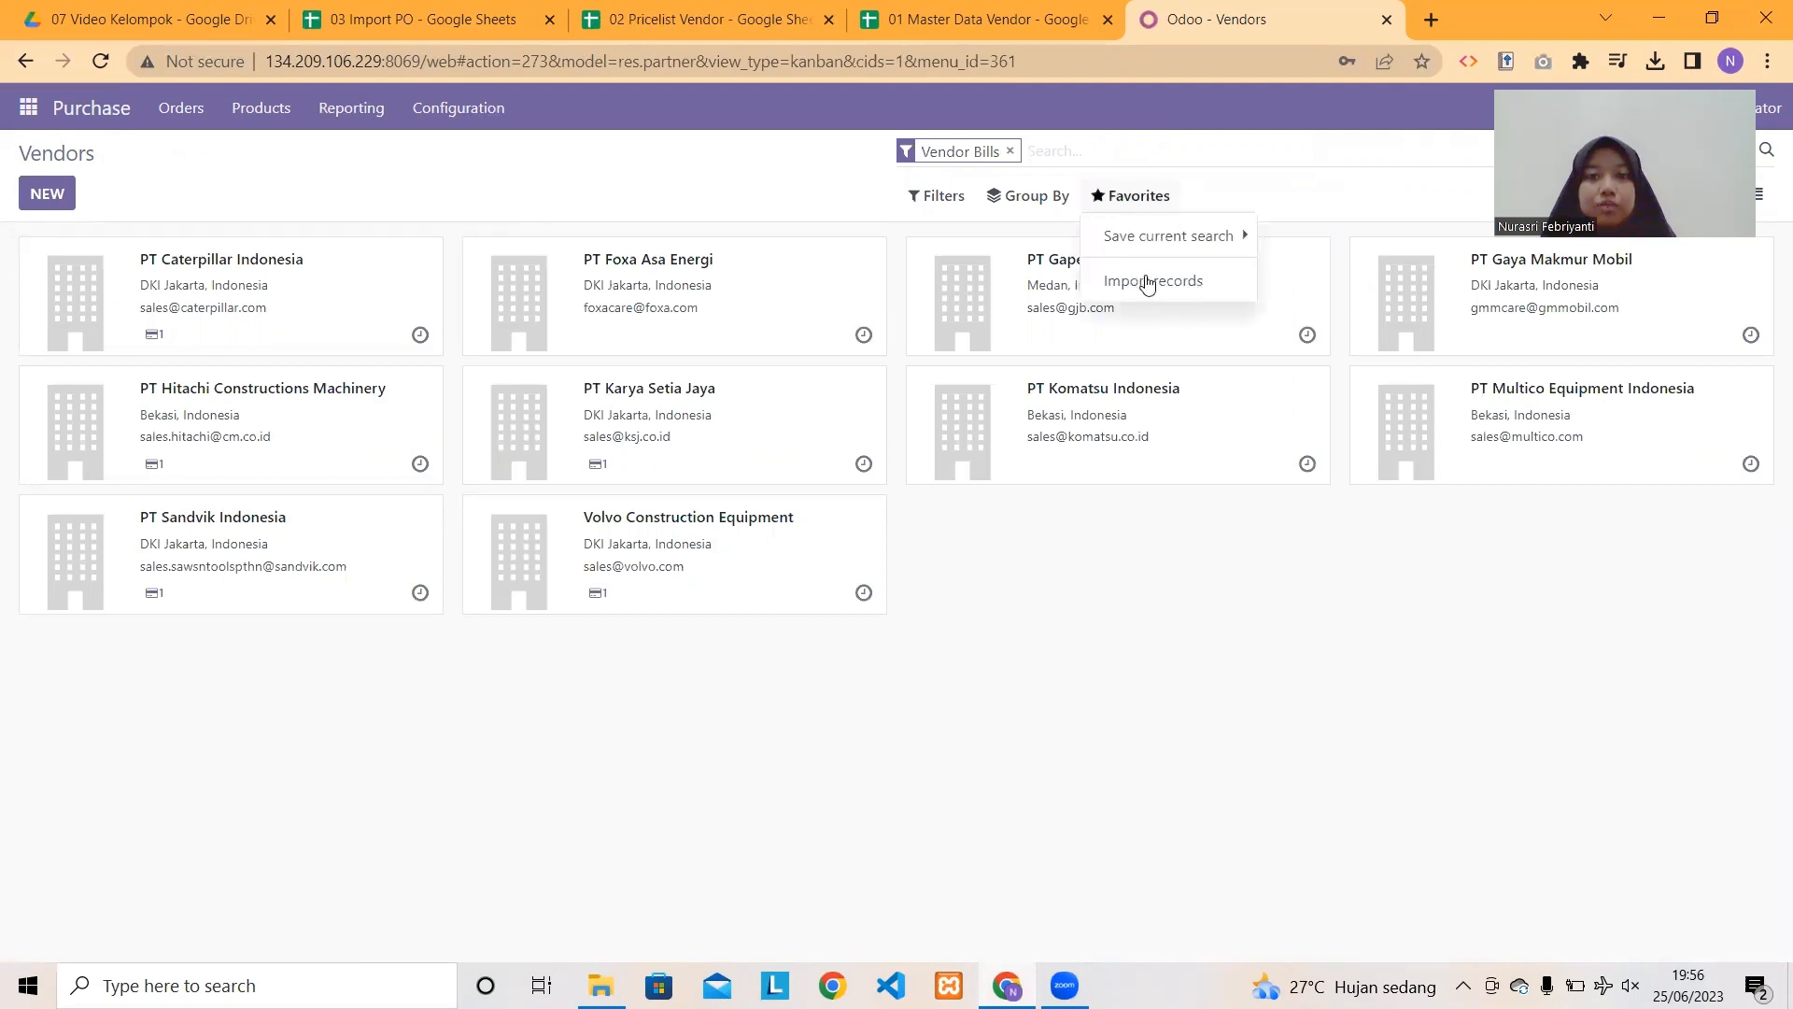
click(1208, 290)
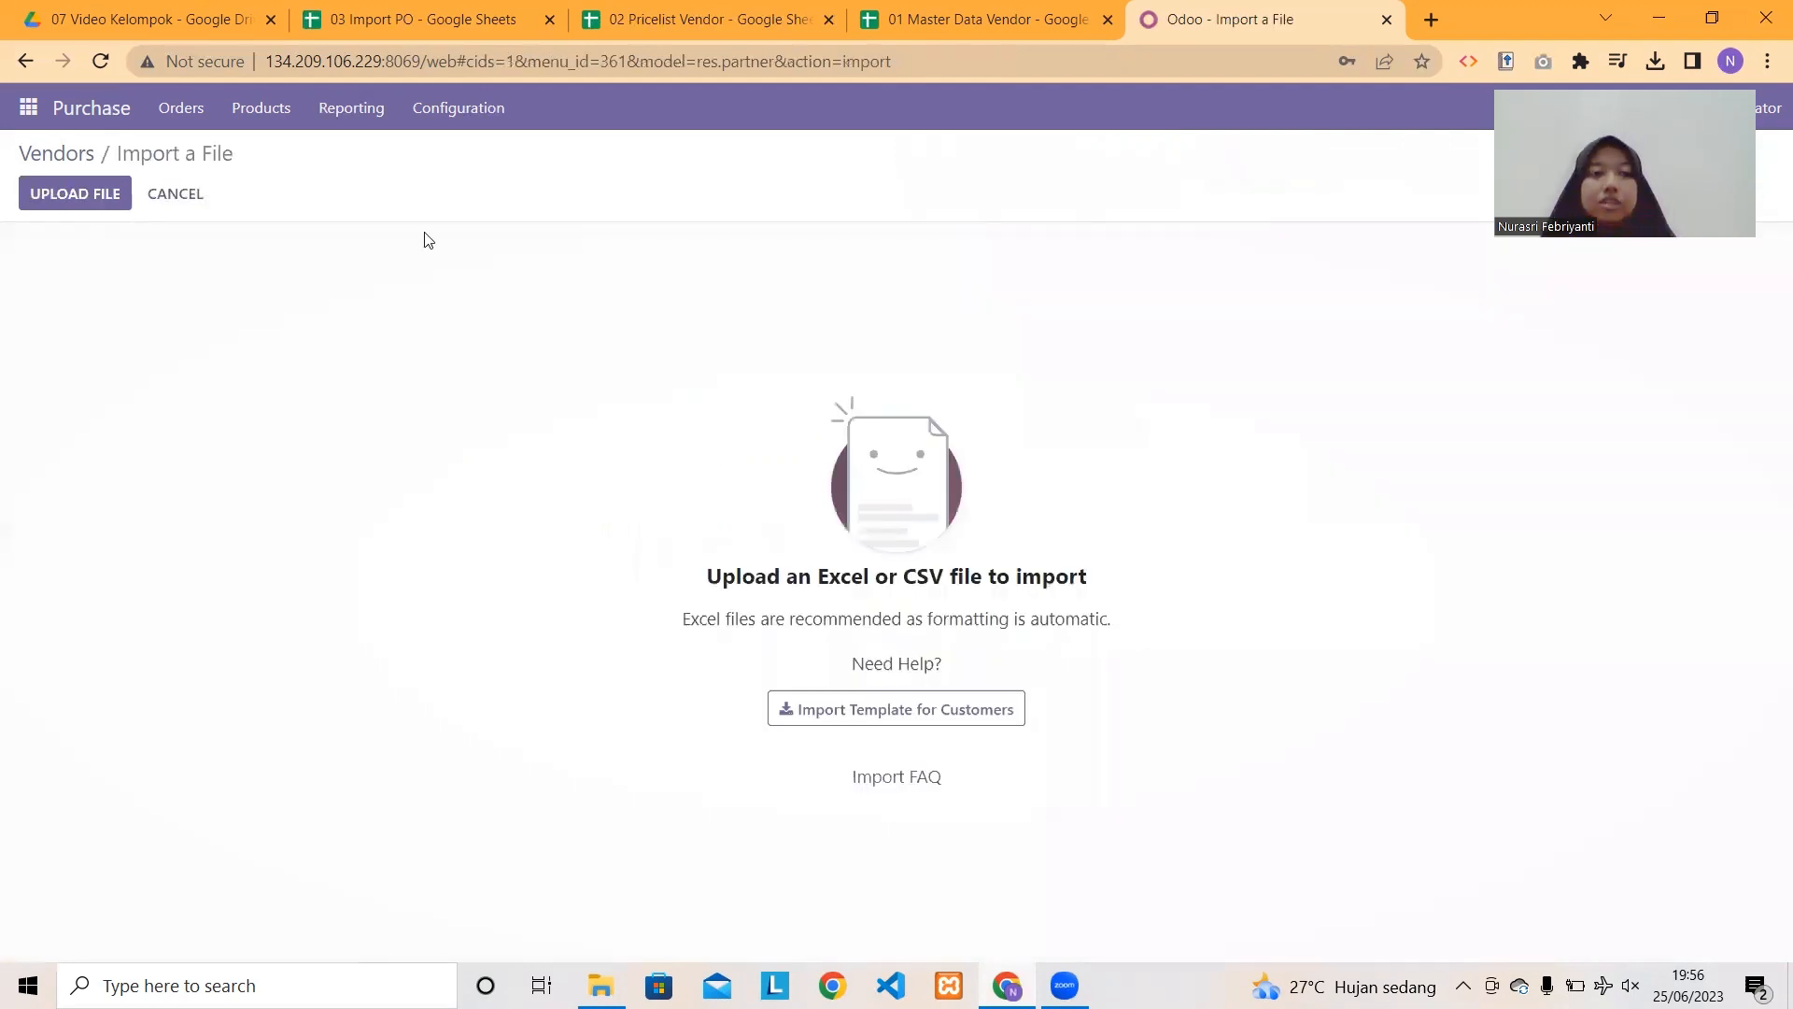
click(76, 198)
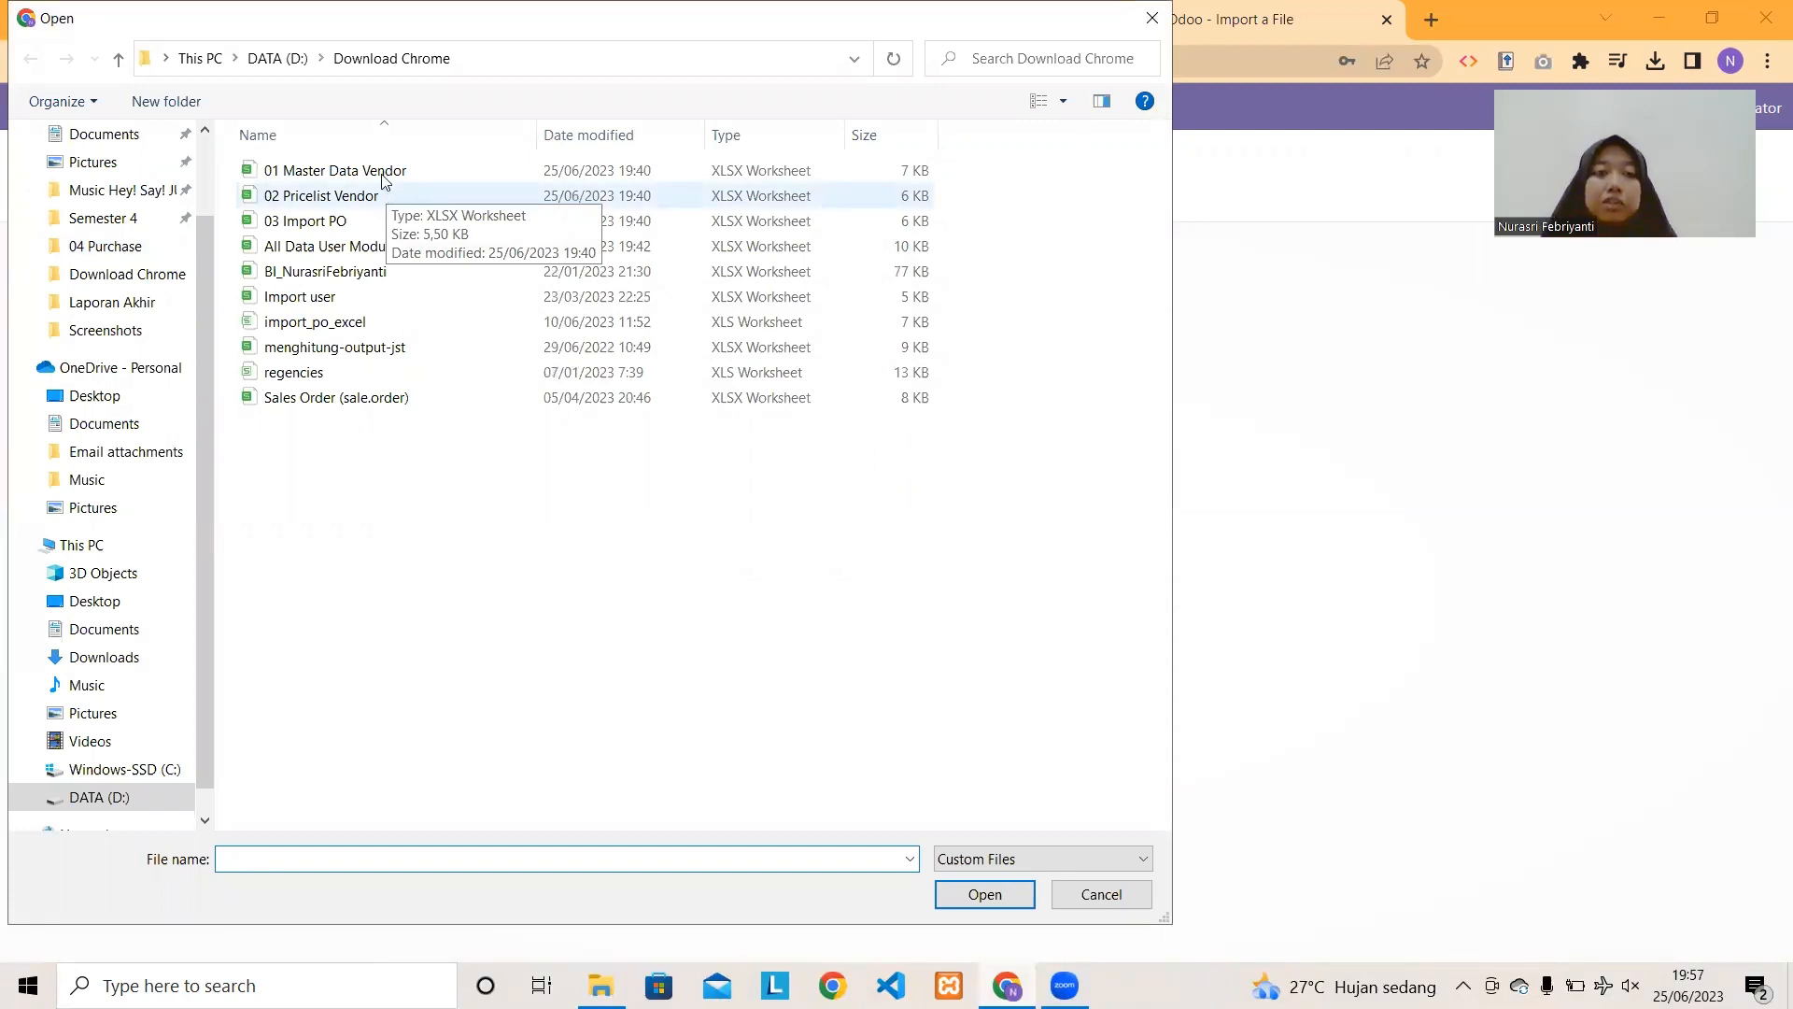
click(382, 171)
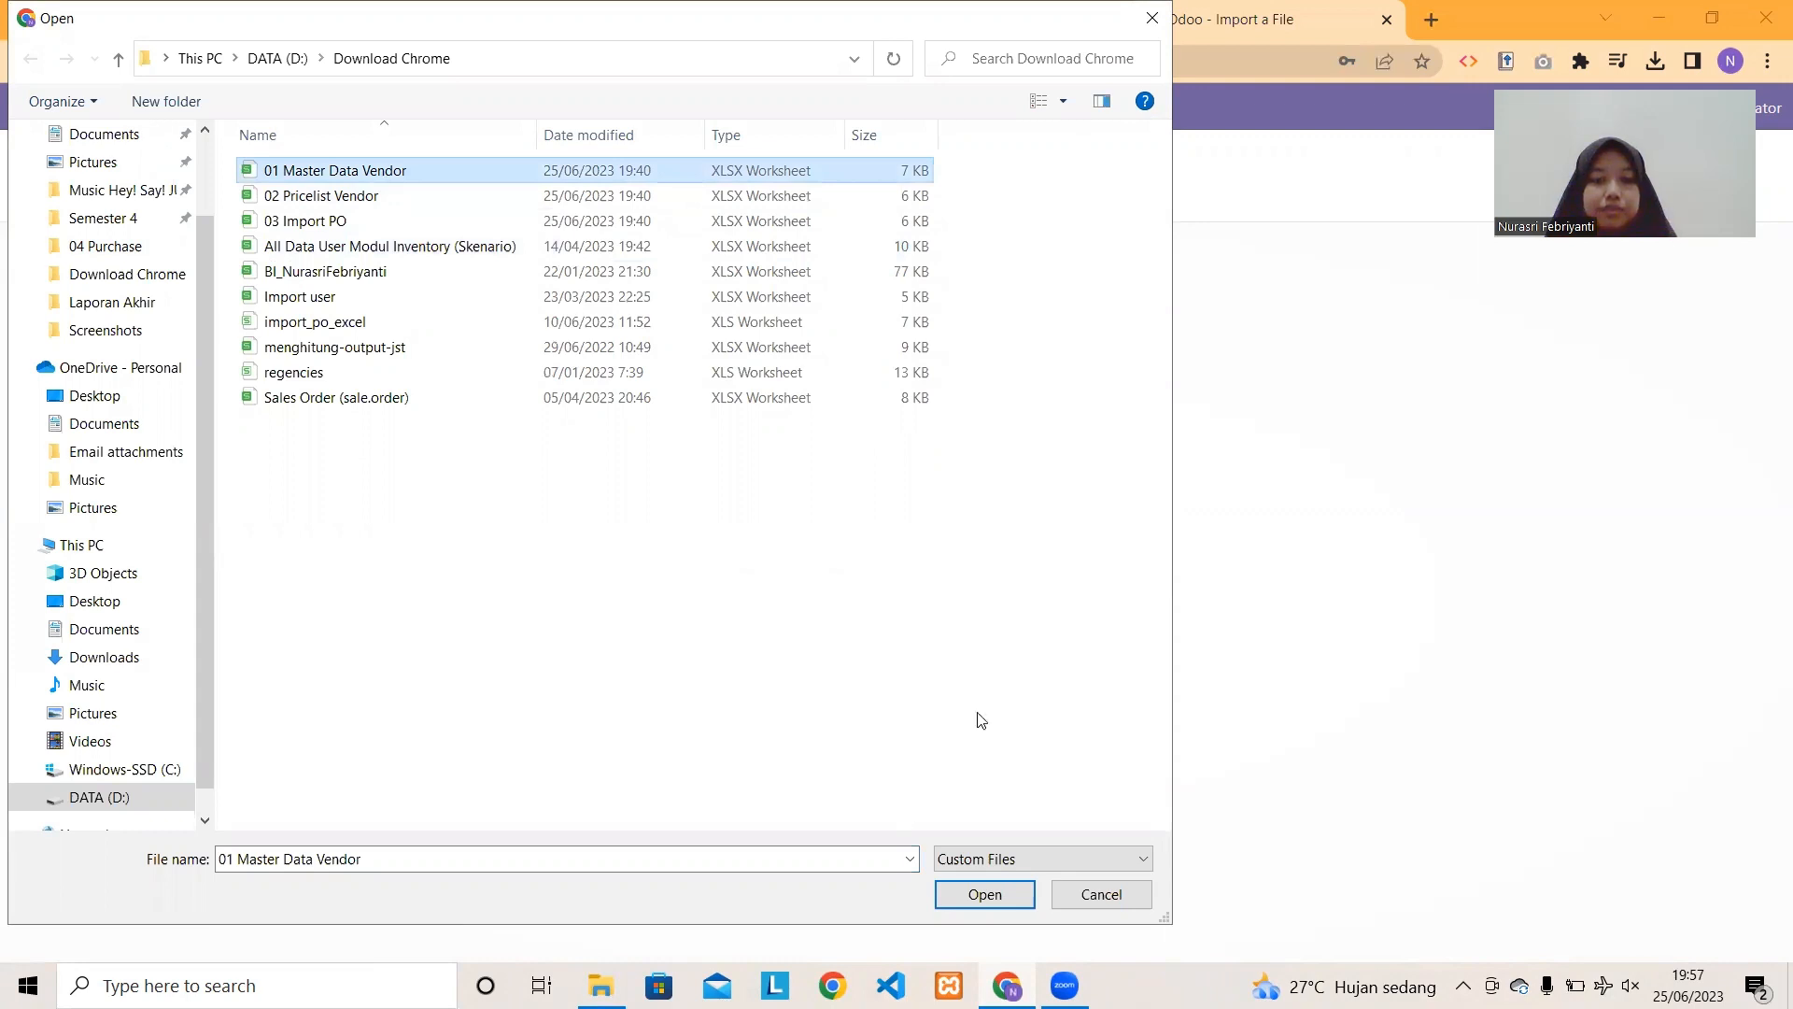
click(985, 893)
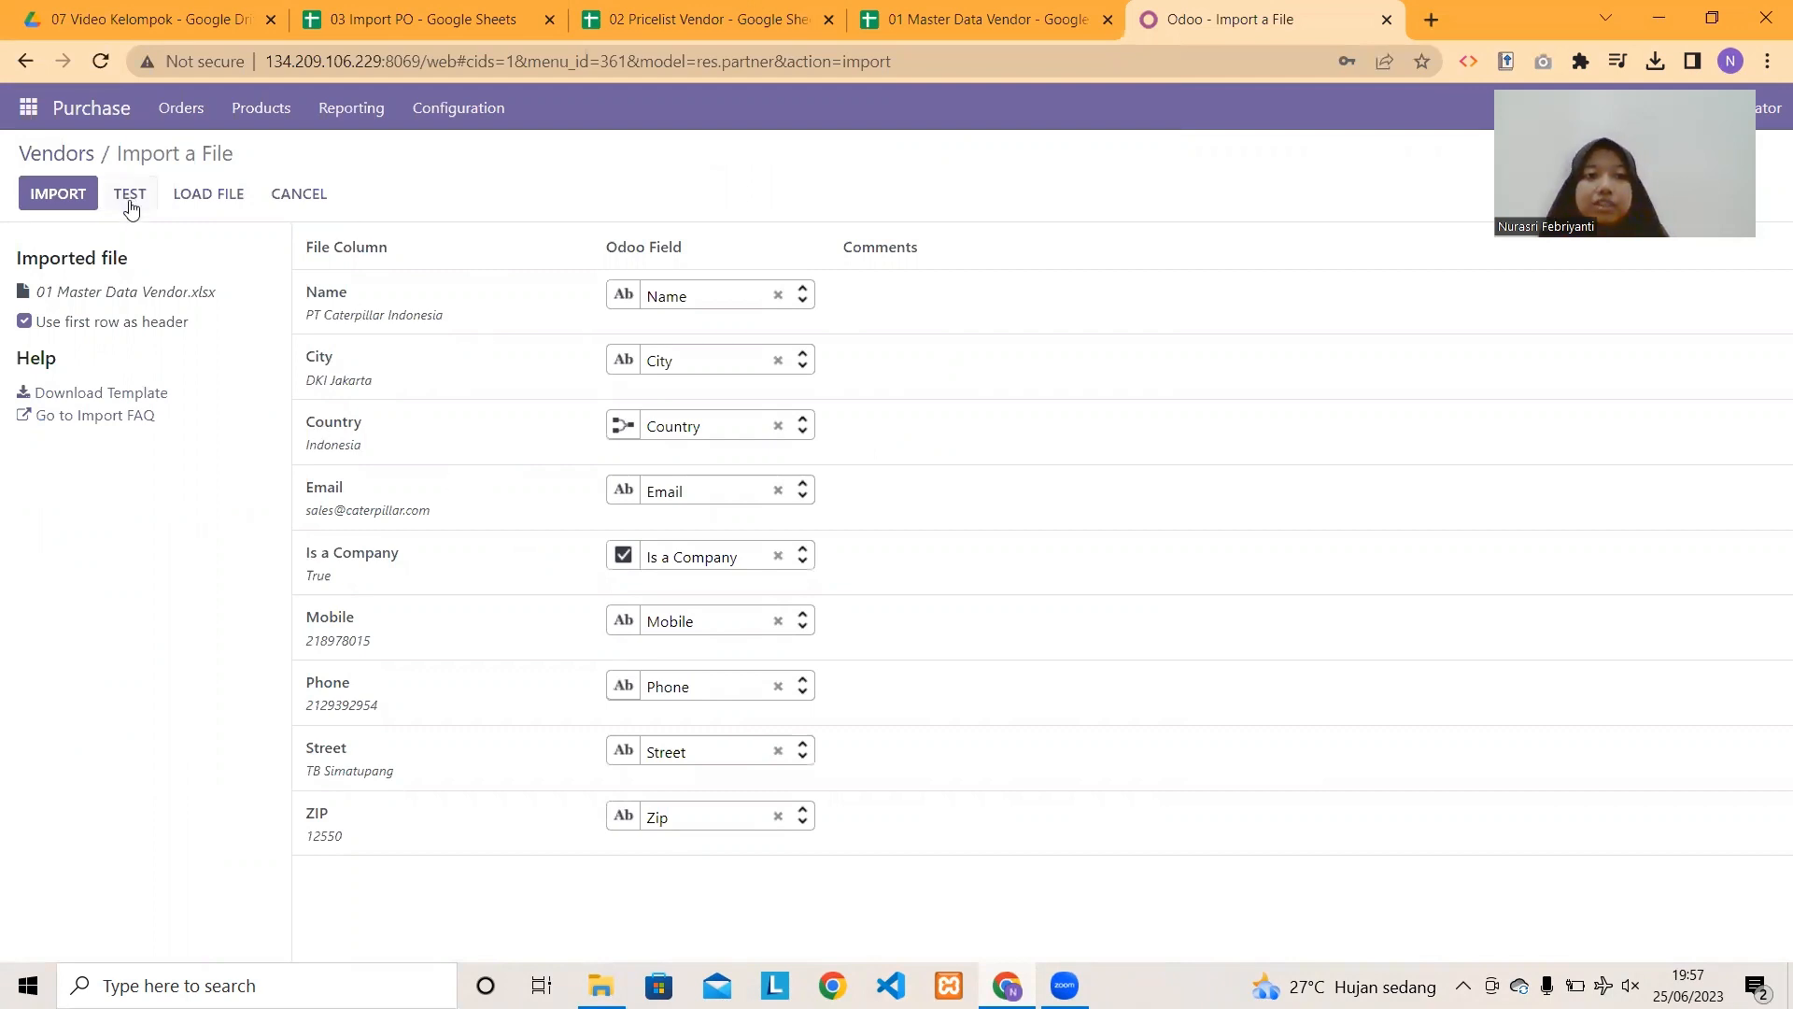
click(284, 202)
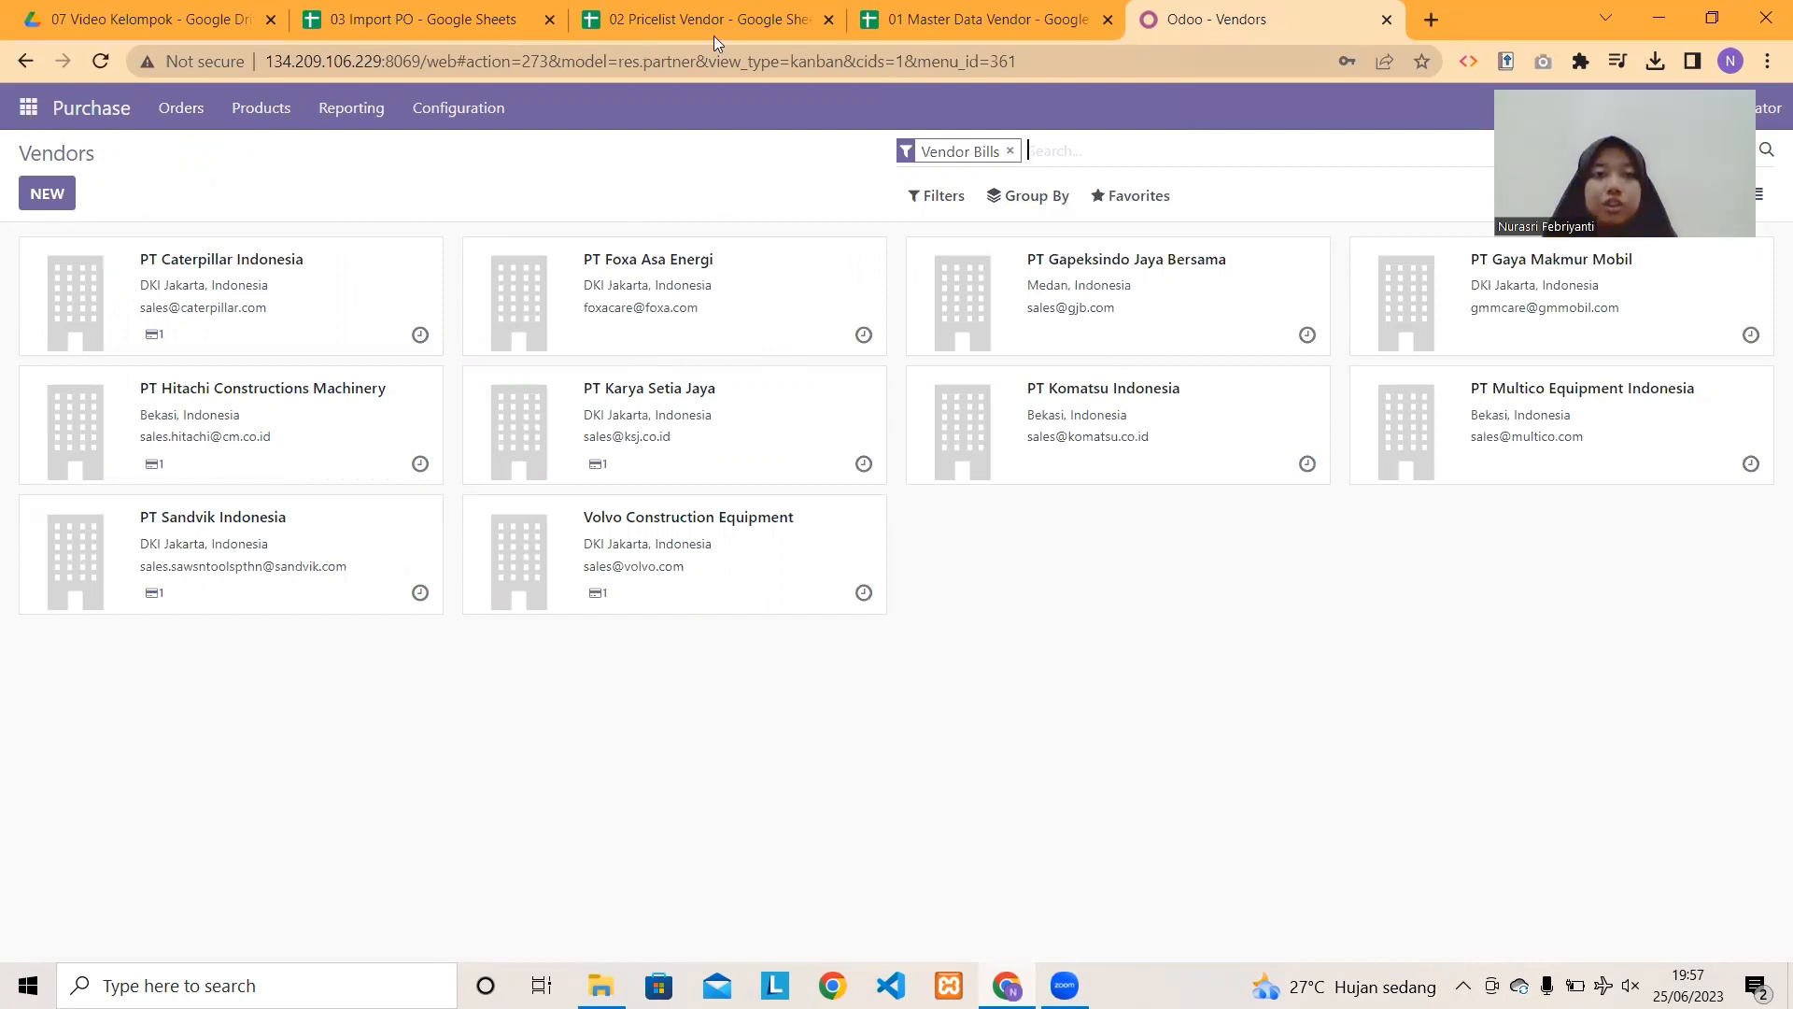
- Open the Vendor Pricelists in Purchase, view a blank pricelist form and return to the list
click(441, 112)
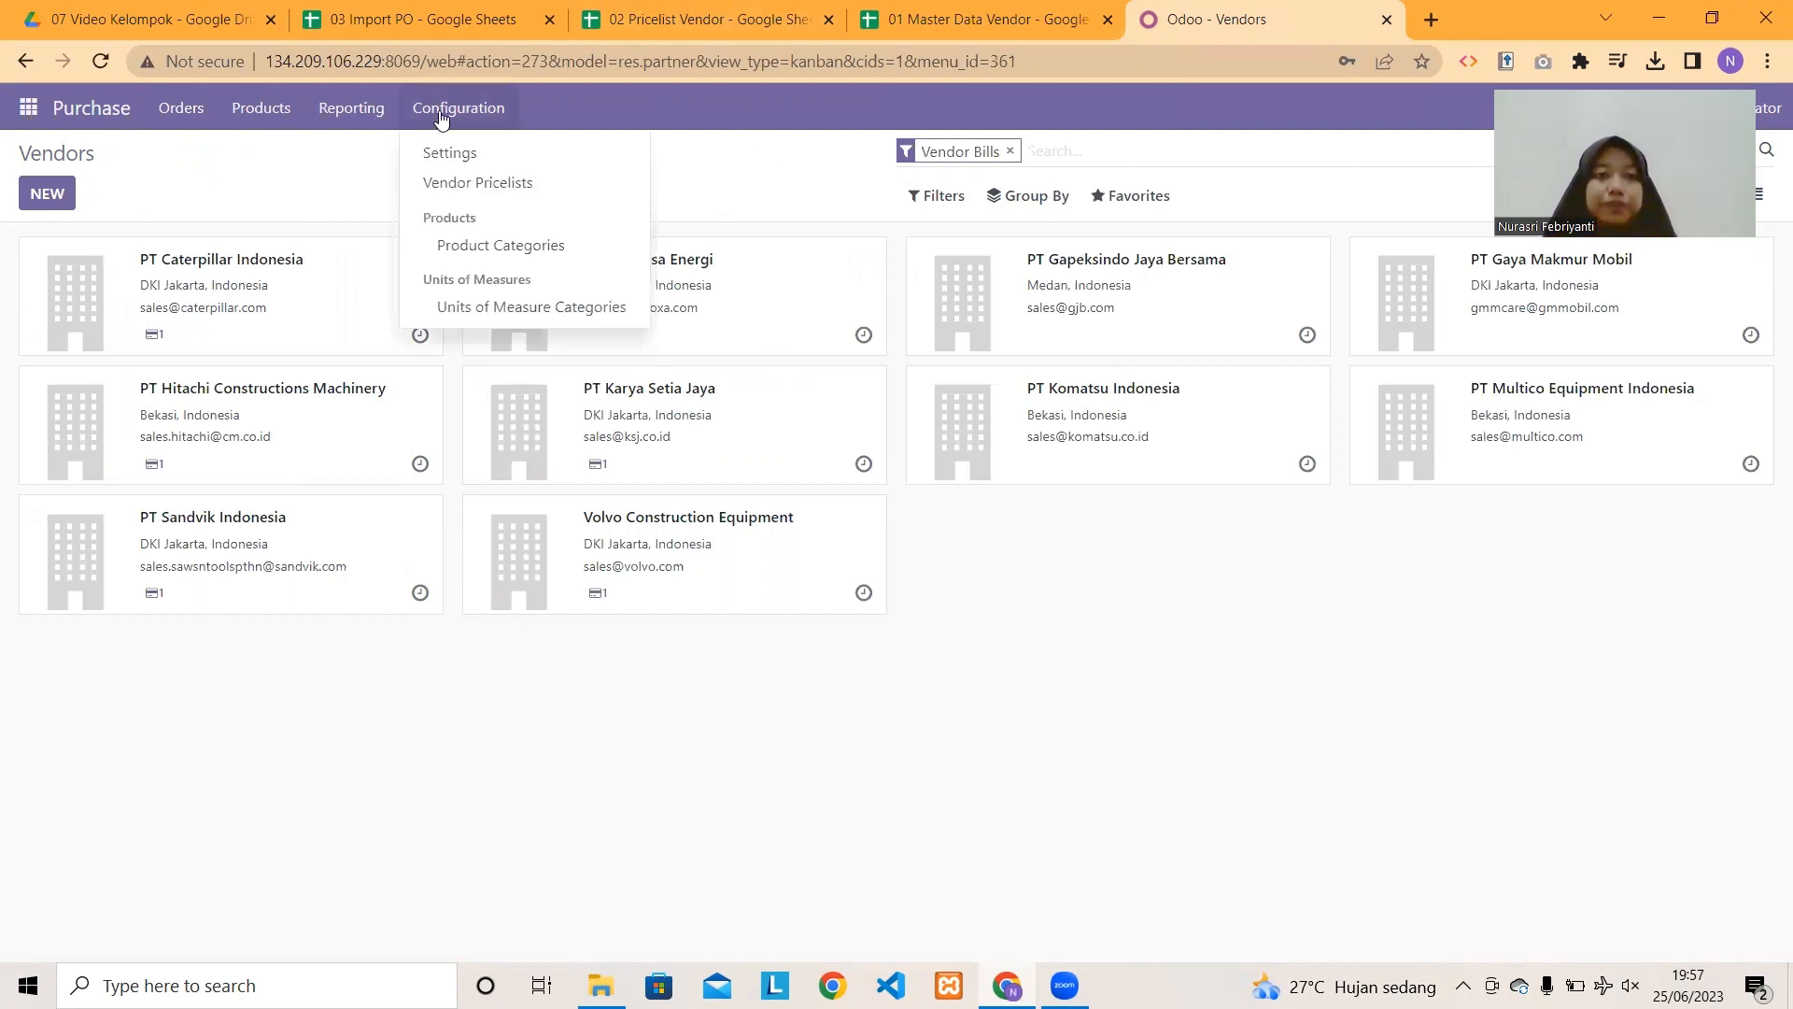
click(551, 186)
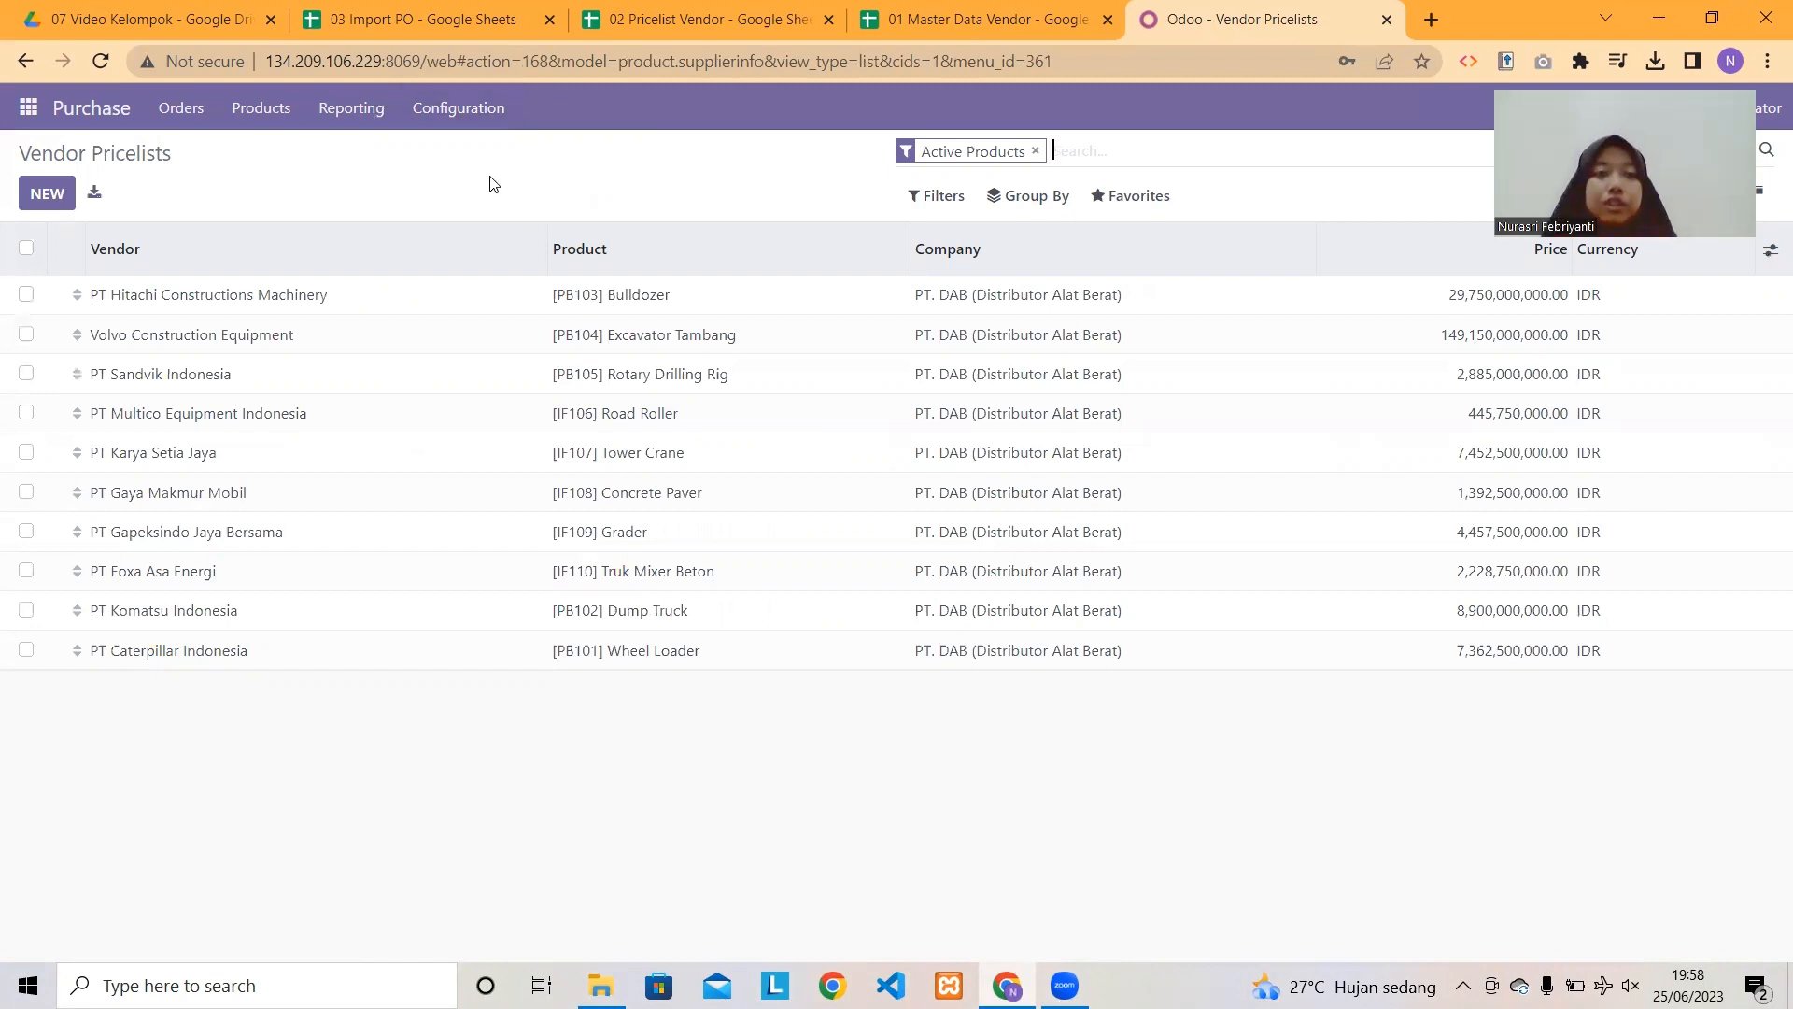
click(47, 198)
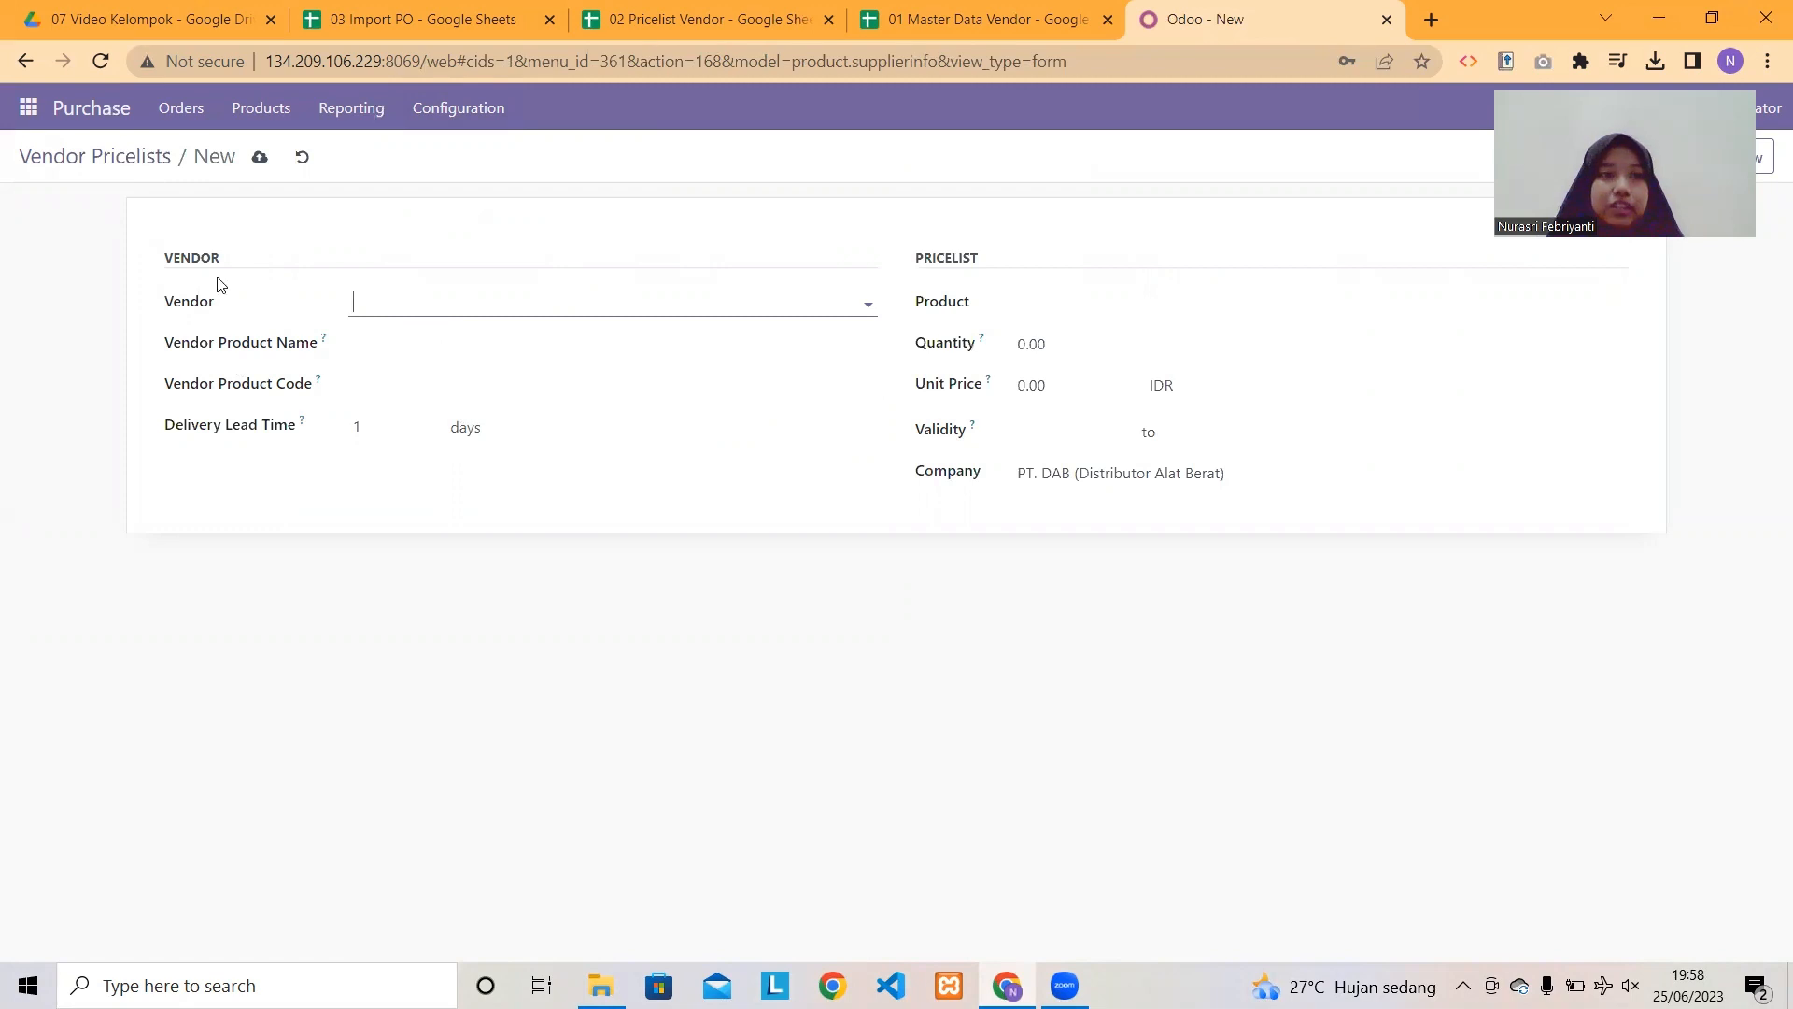
click(106, 168)
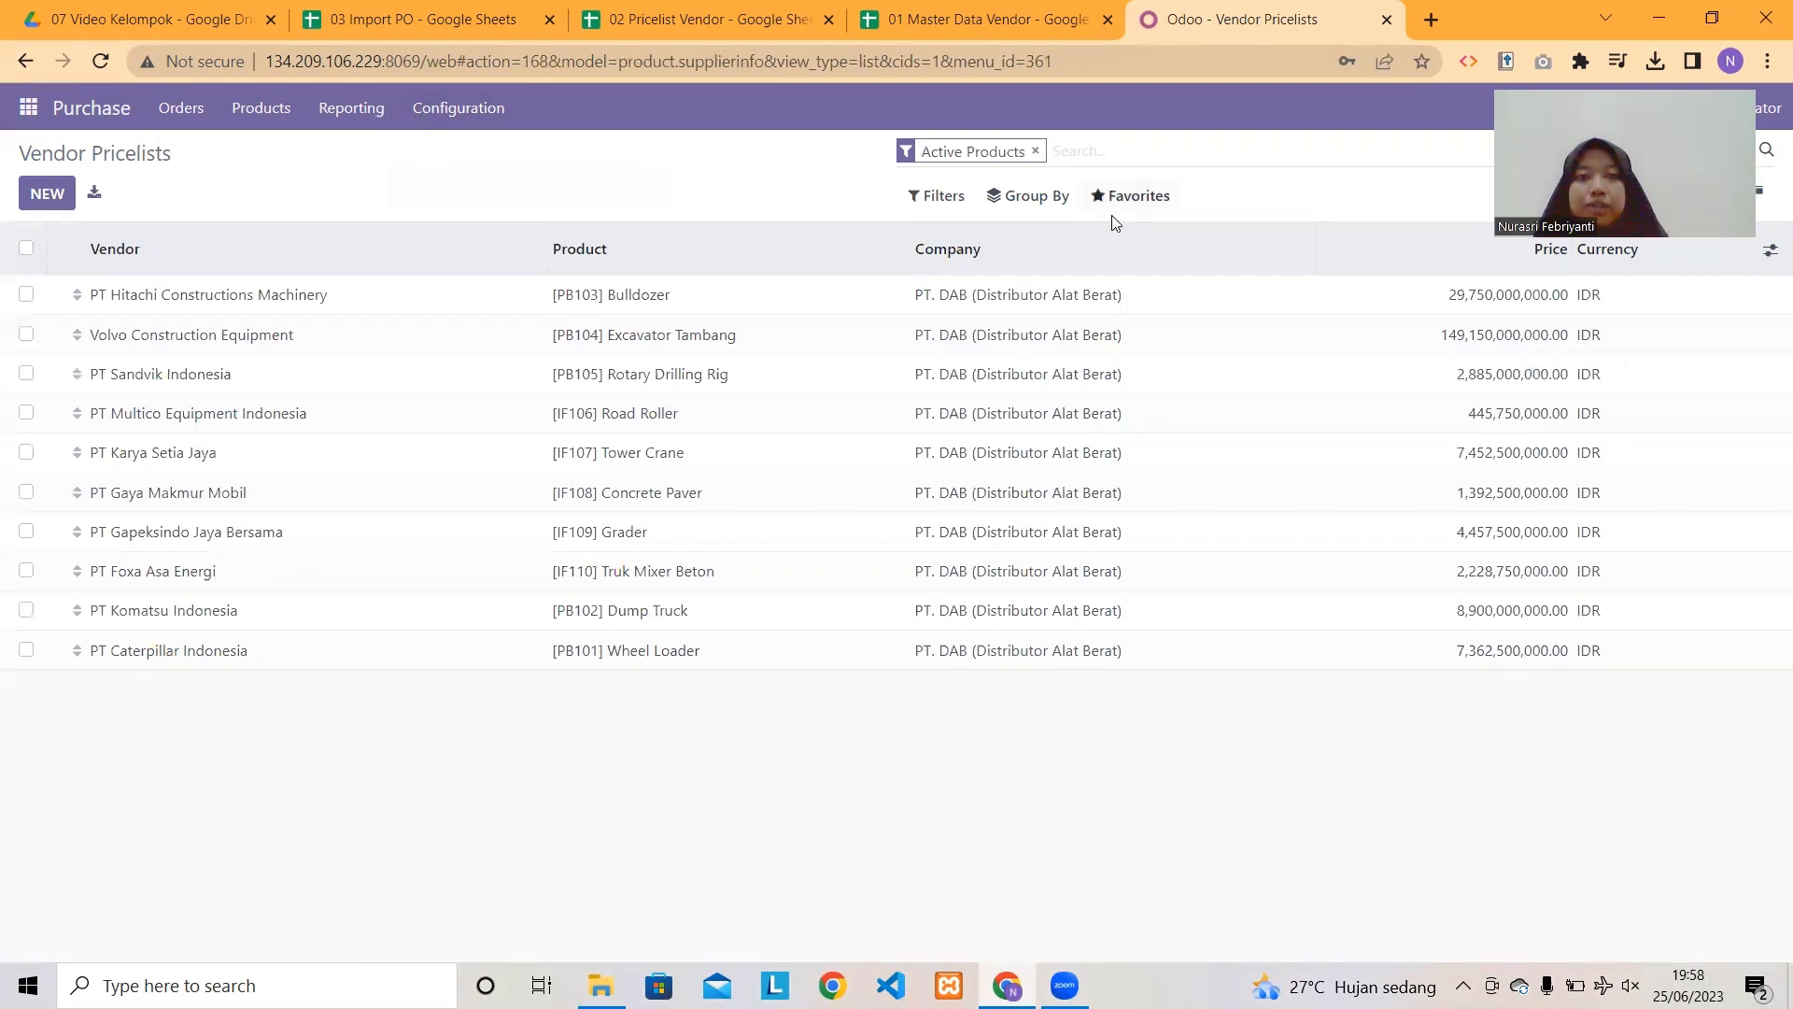
- Load 02 Pricelist Vendor from the Download Chrome folder into a Vendor Pricelists import, check its field mapping and cancel the import
click(1139, 197)
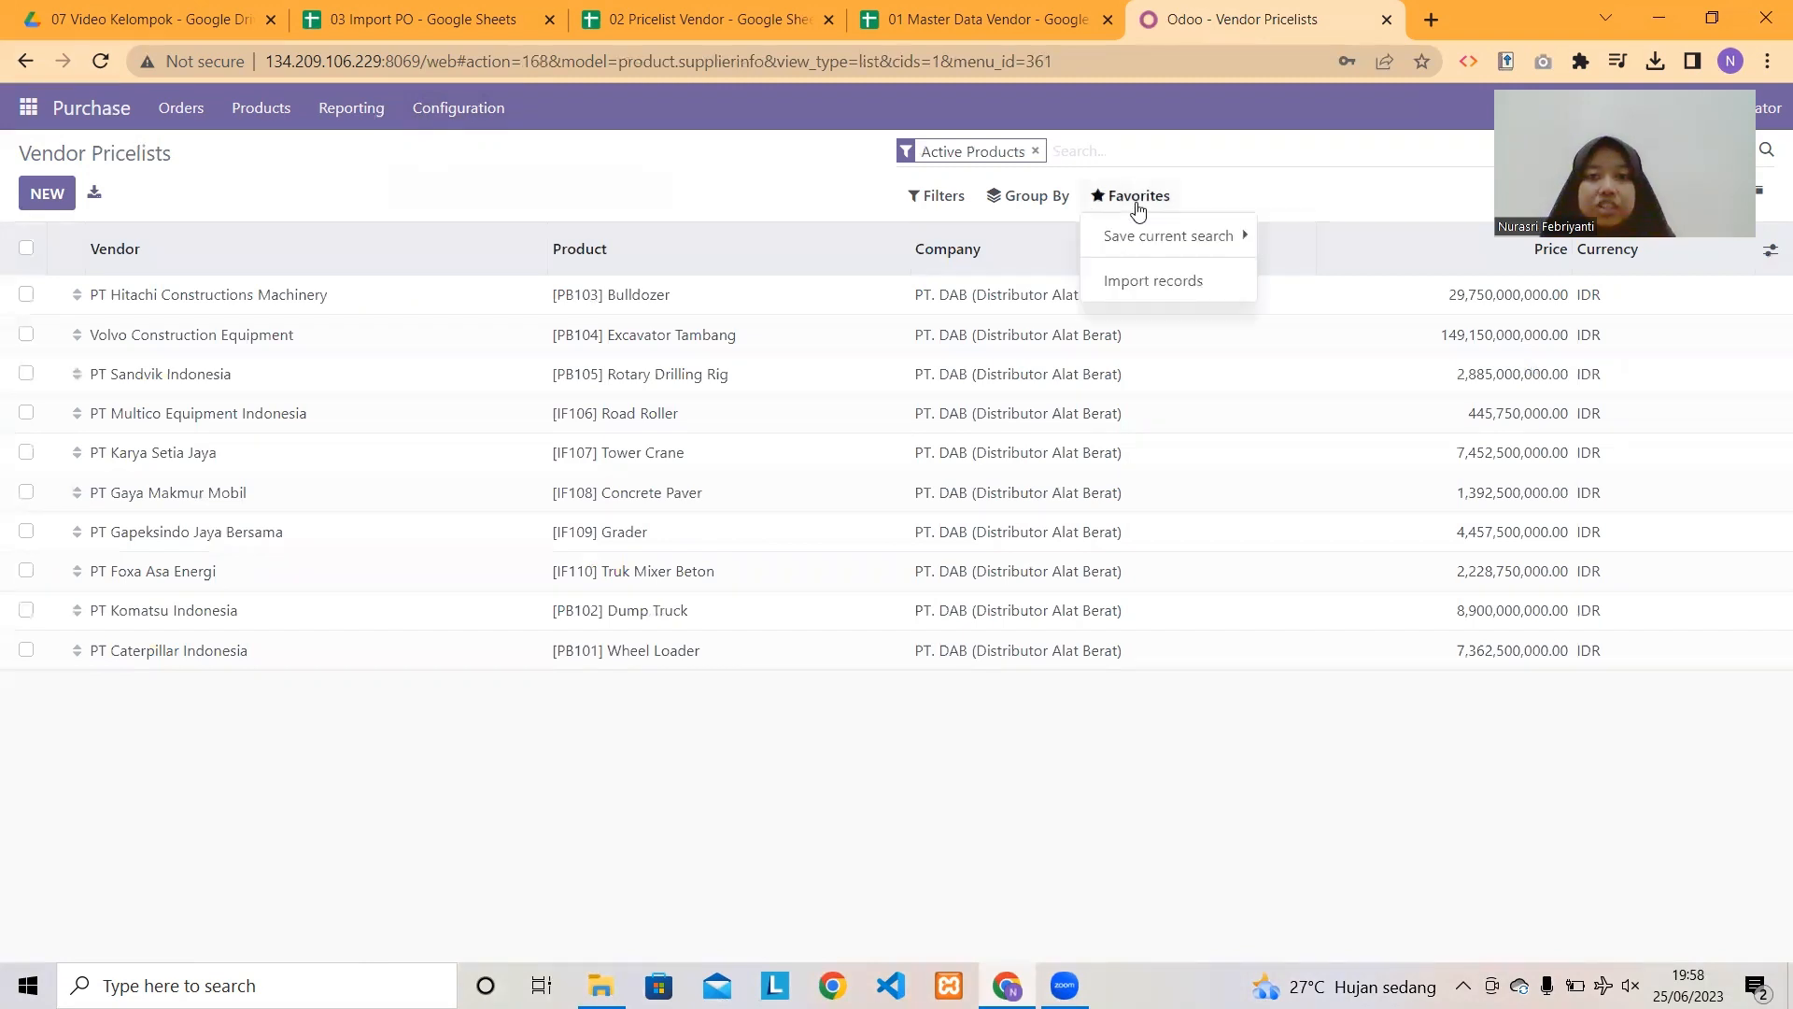
click(1199, 292)
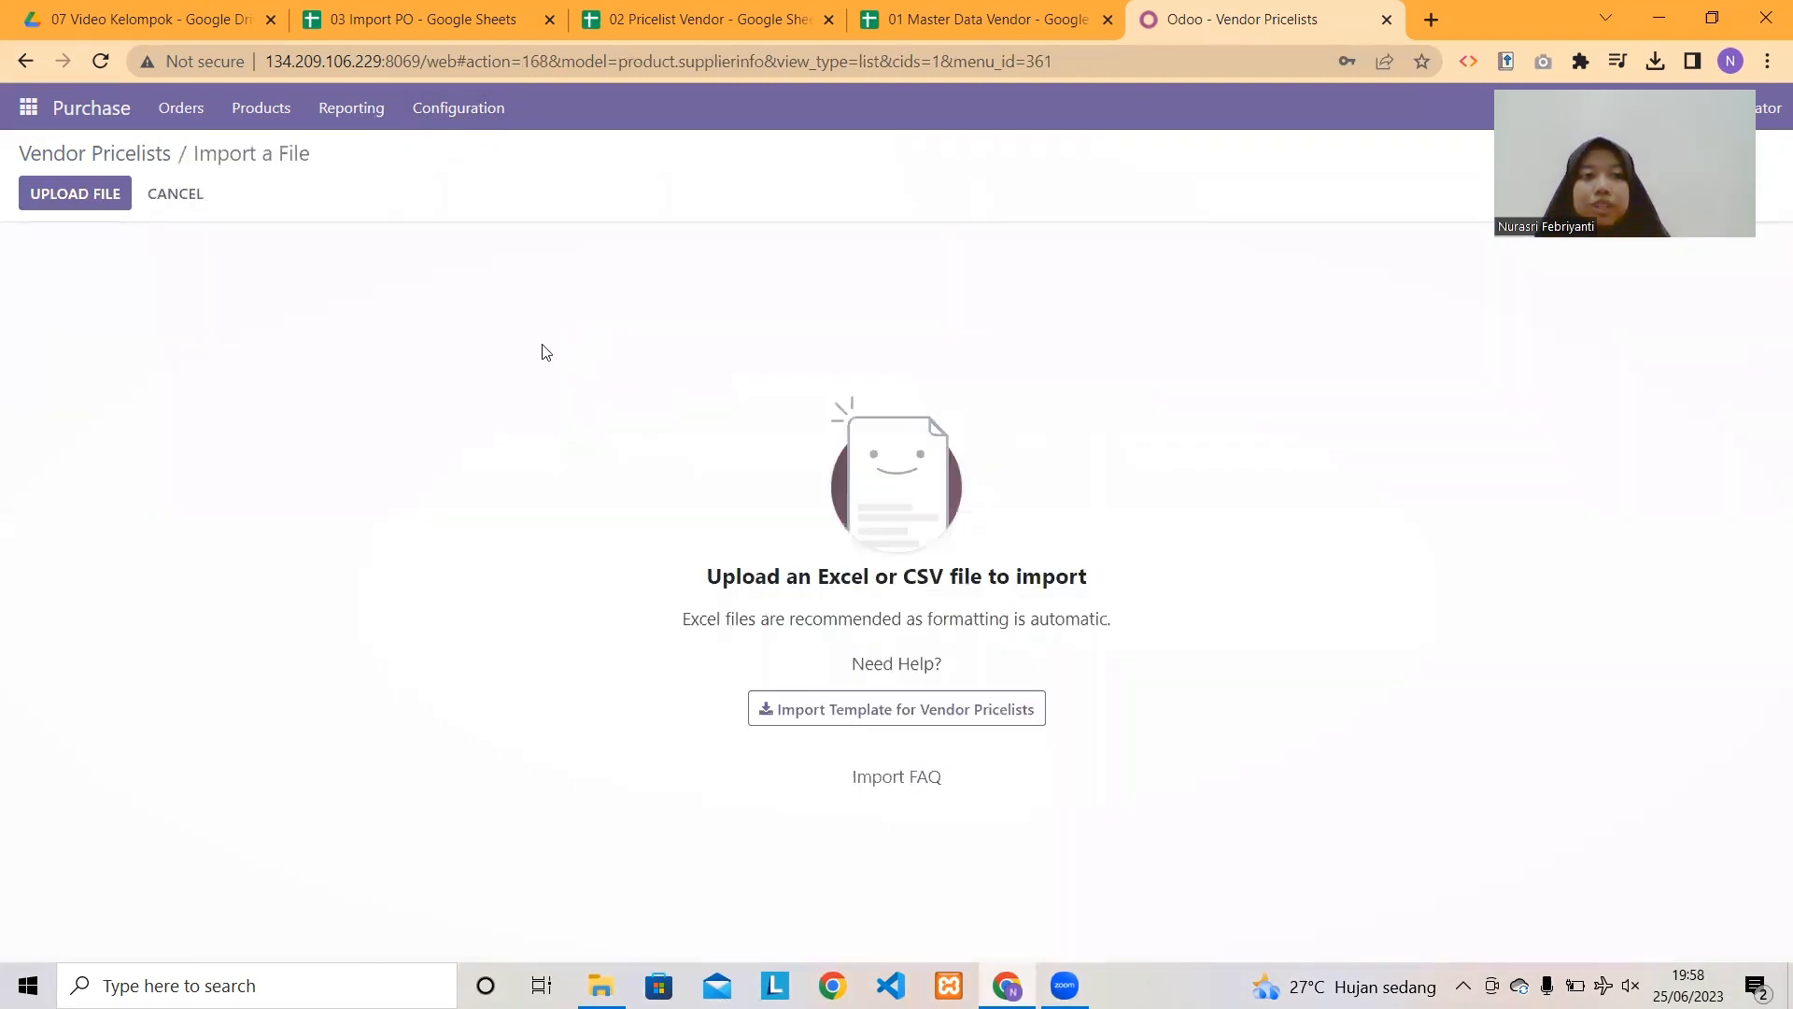
click(93, 194)
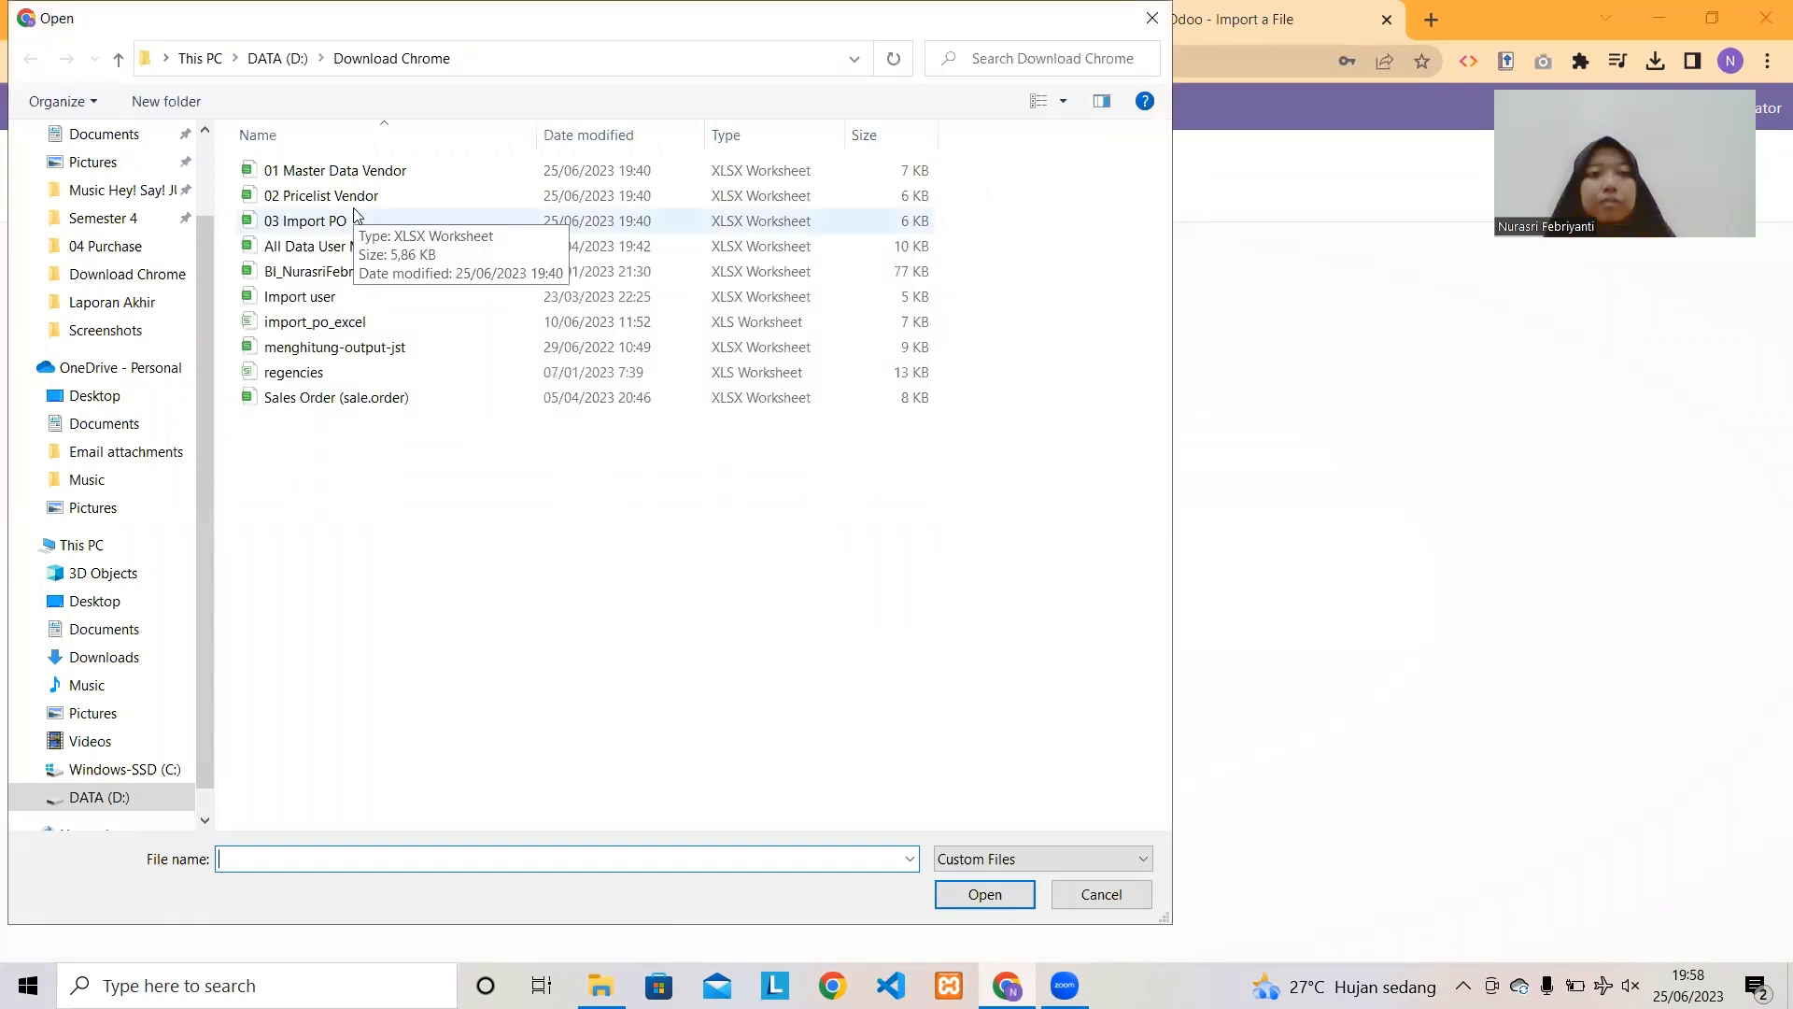
click(369, 204)
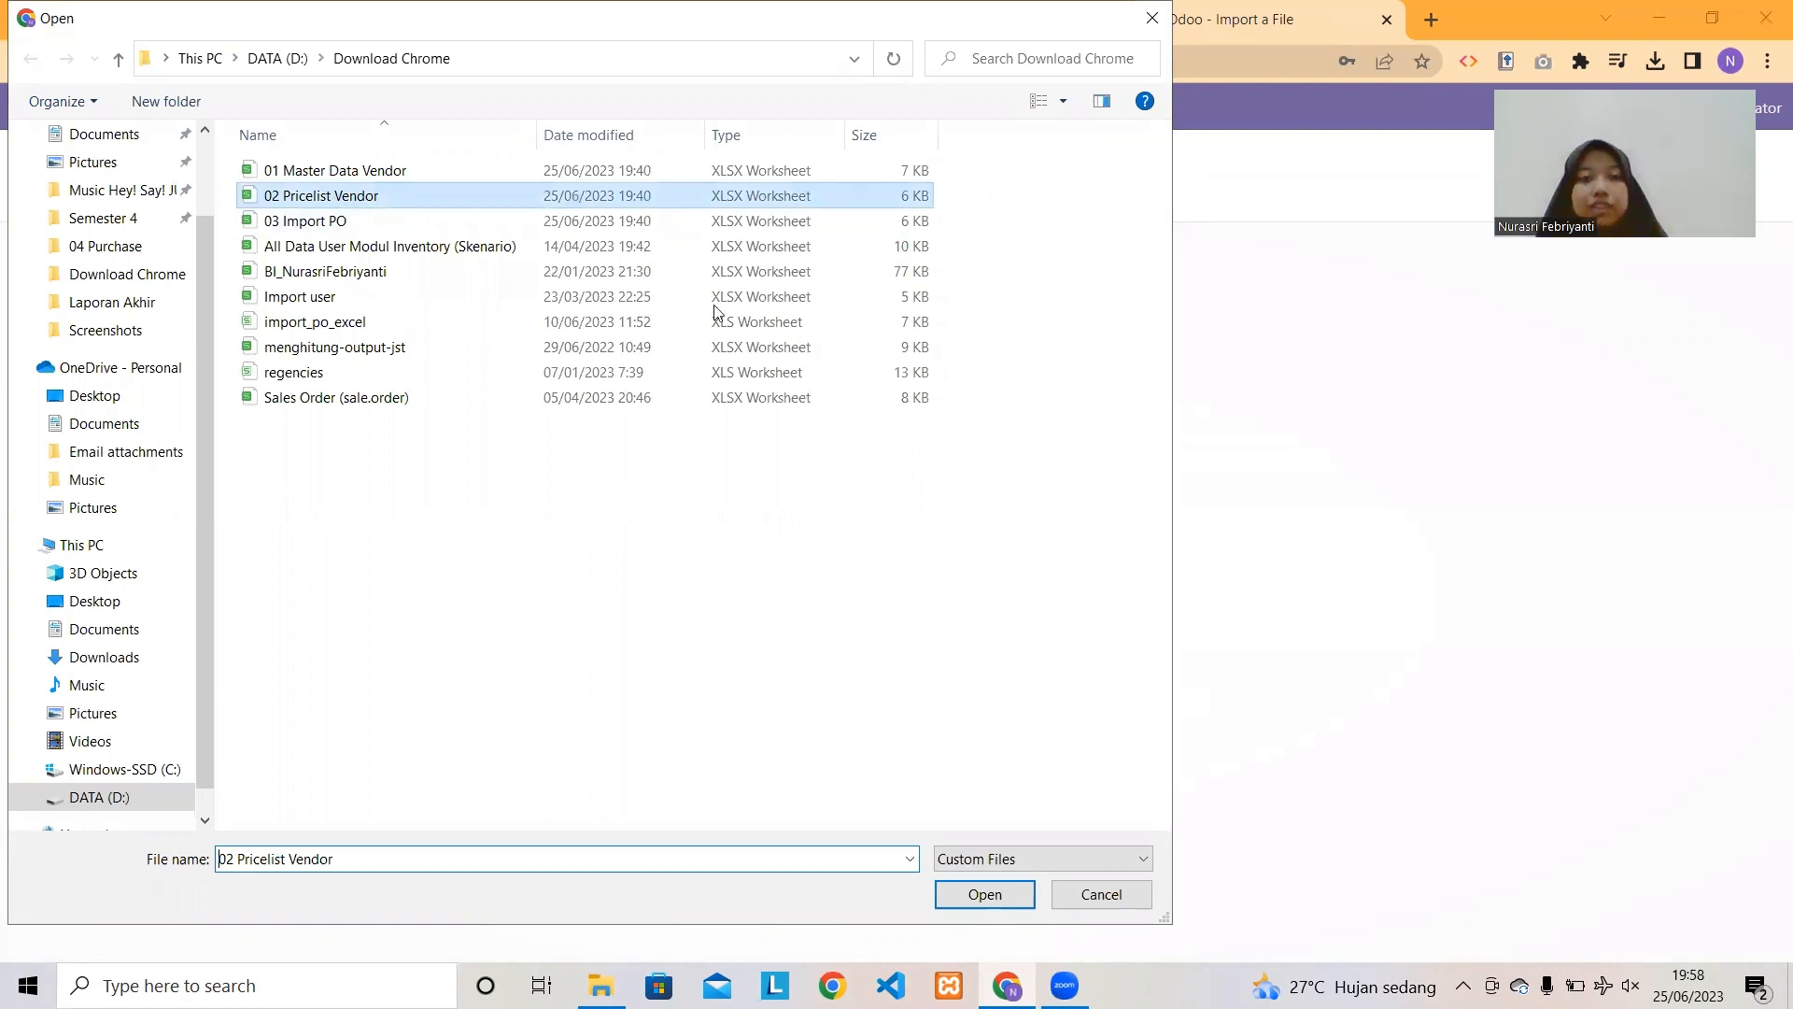
key(Return)
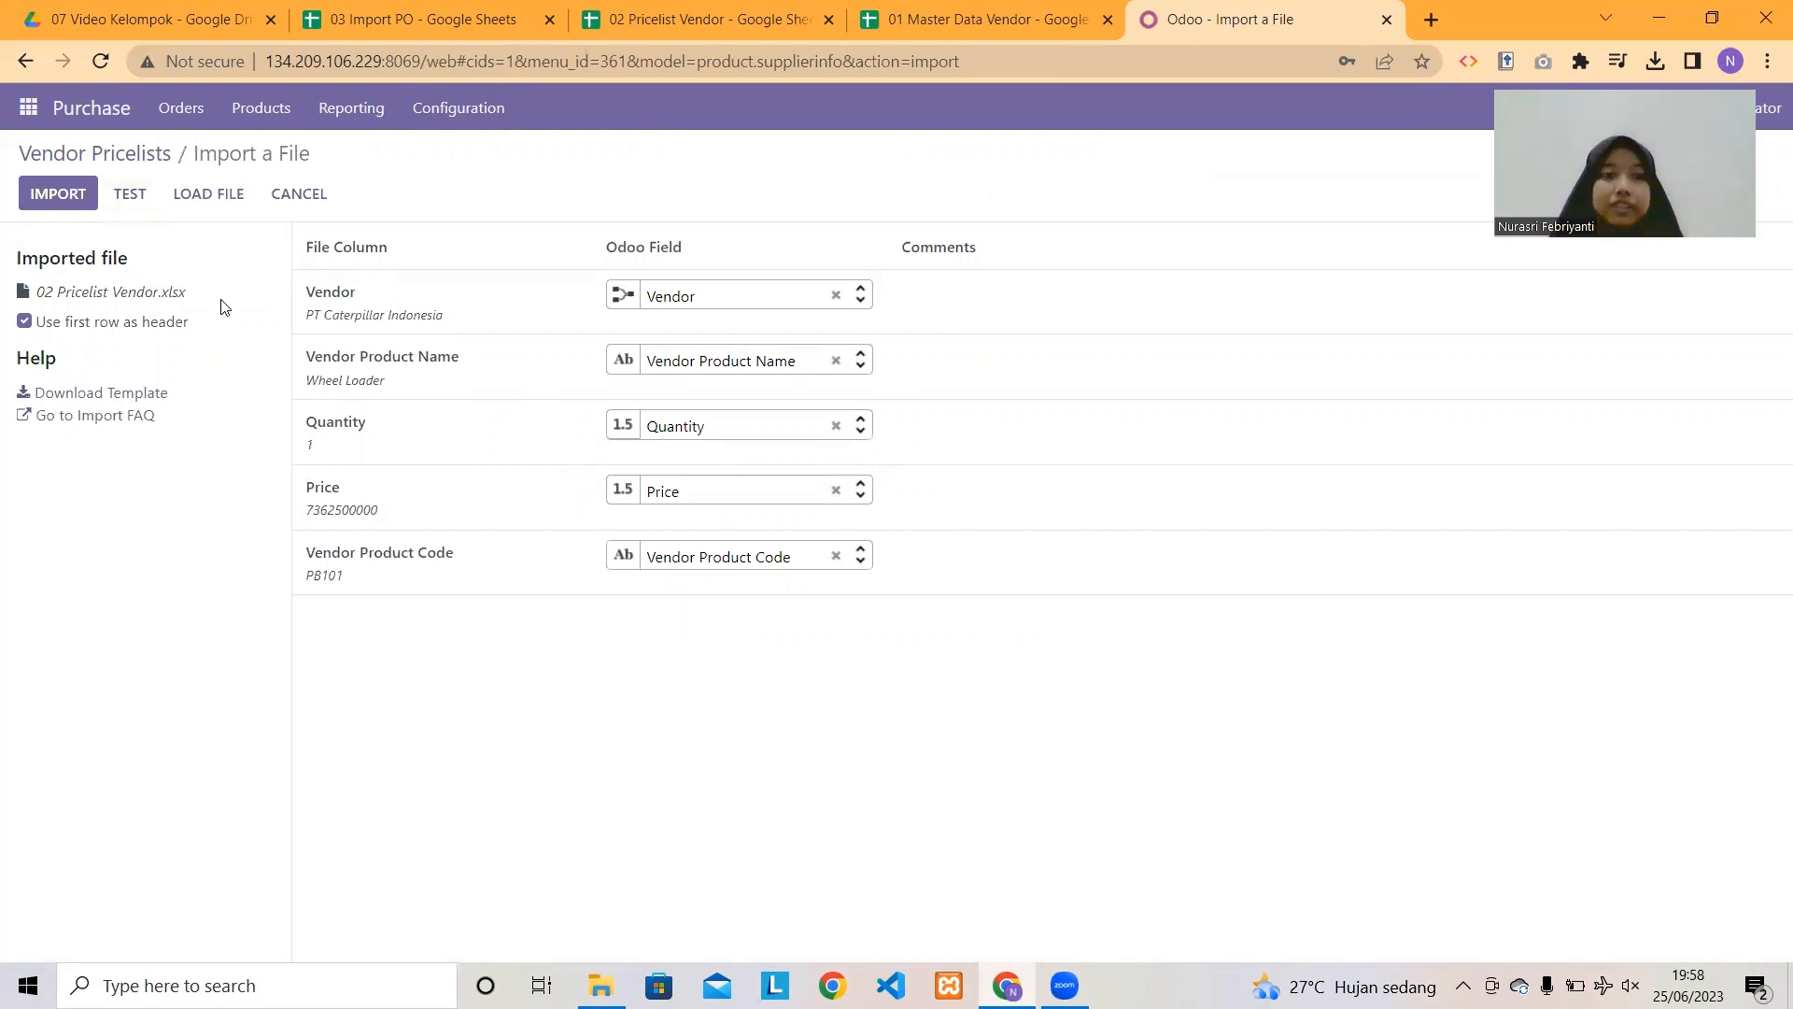
click(302, 198)
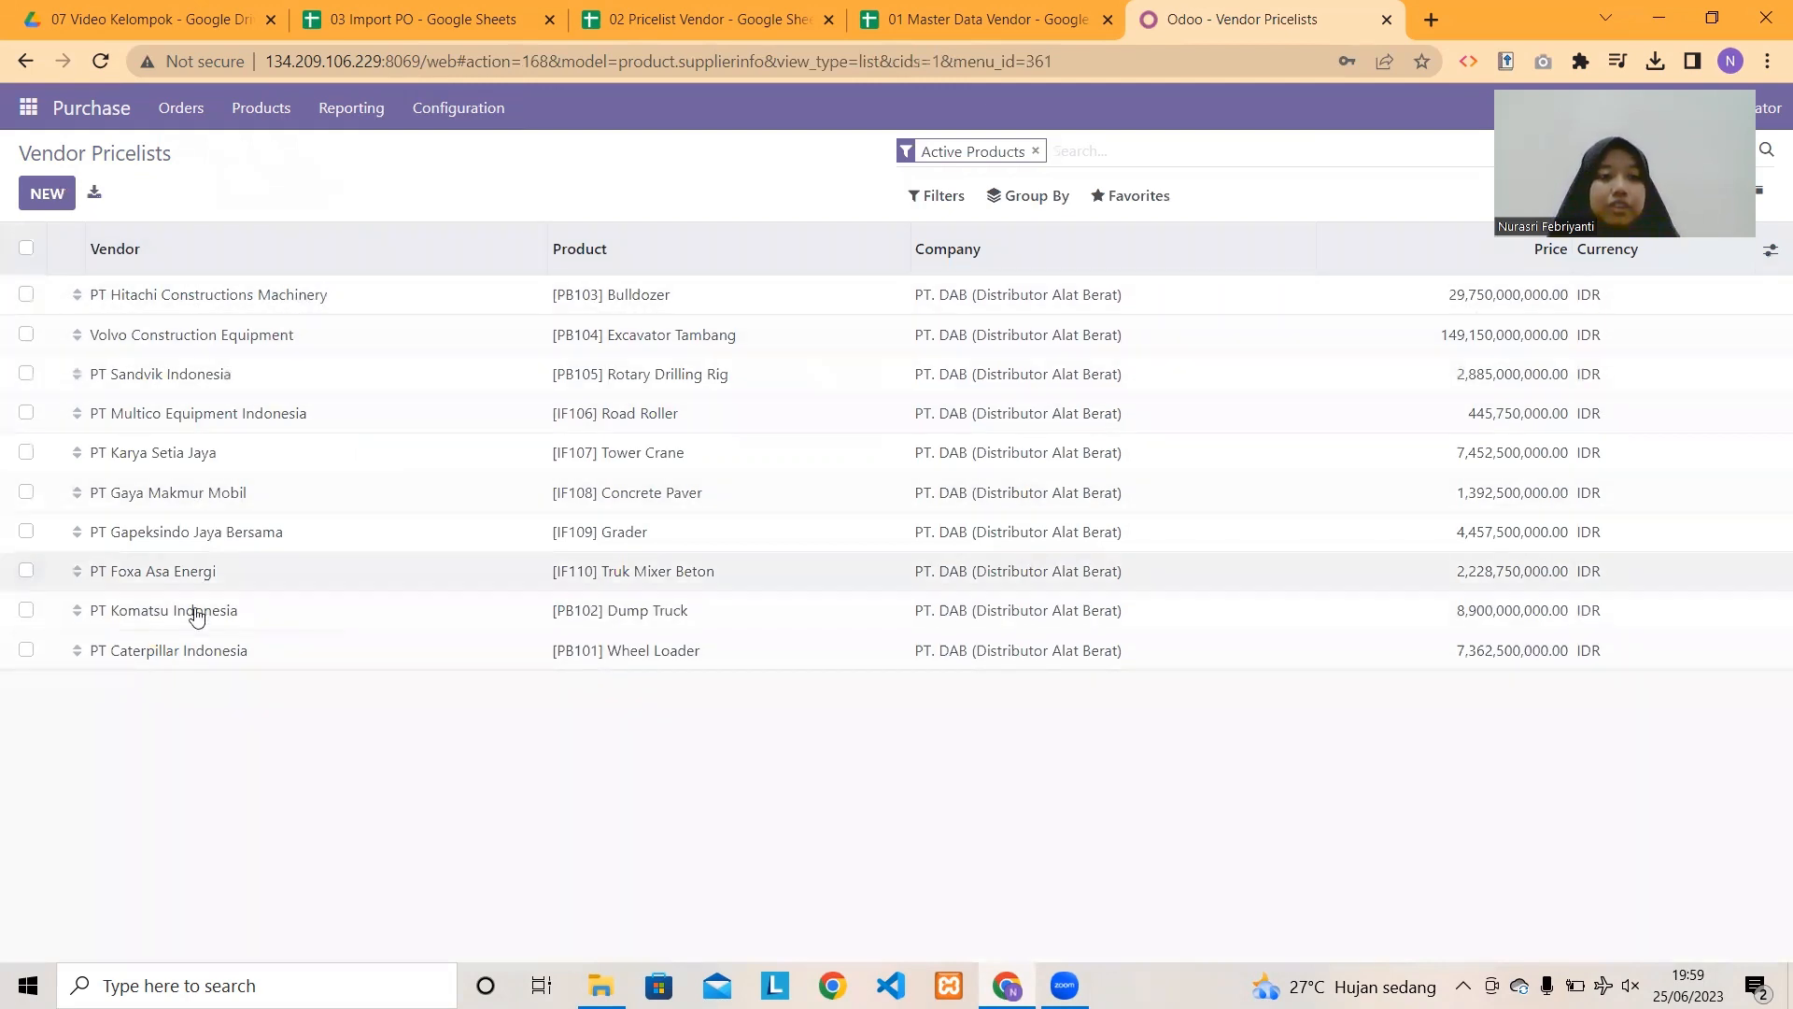
- Examine the PT Hitachi Constructions Machinery pricelist for the Bulldozer and open a blank request for quotation
click(367, 297)
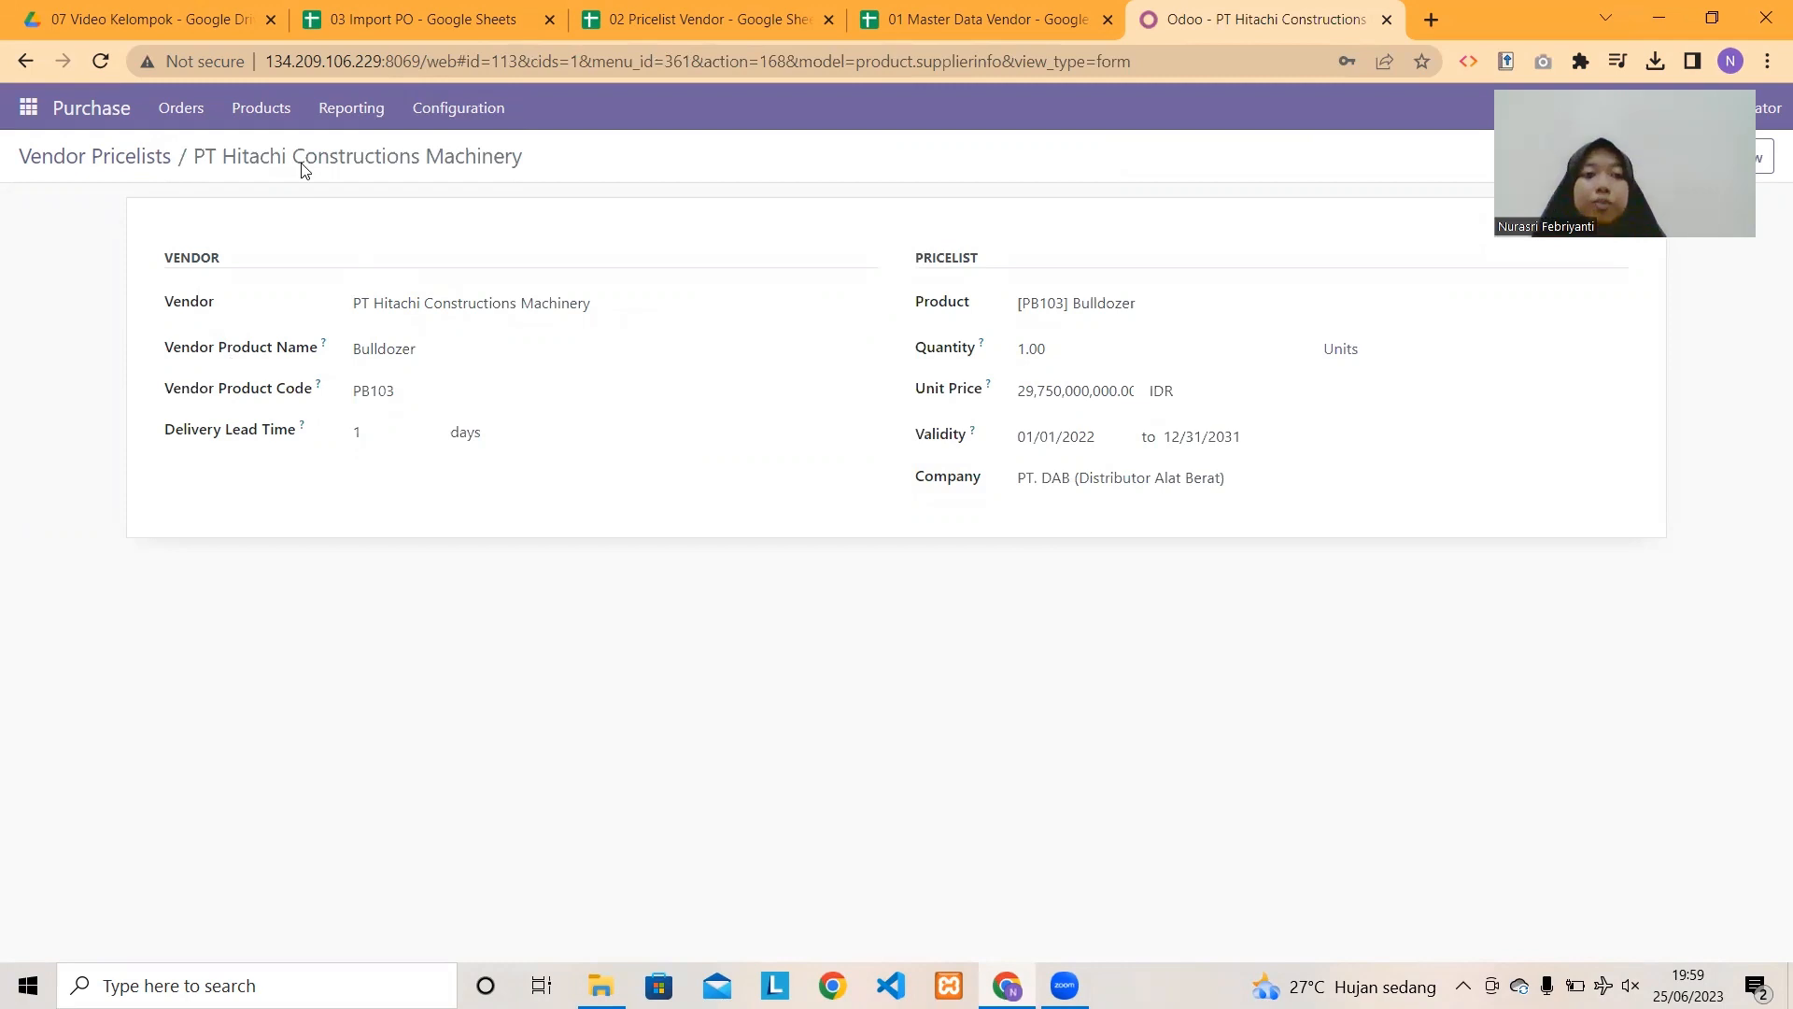
click(190, 107)
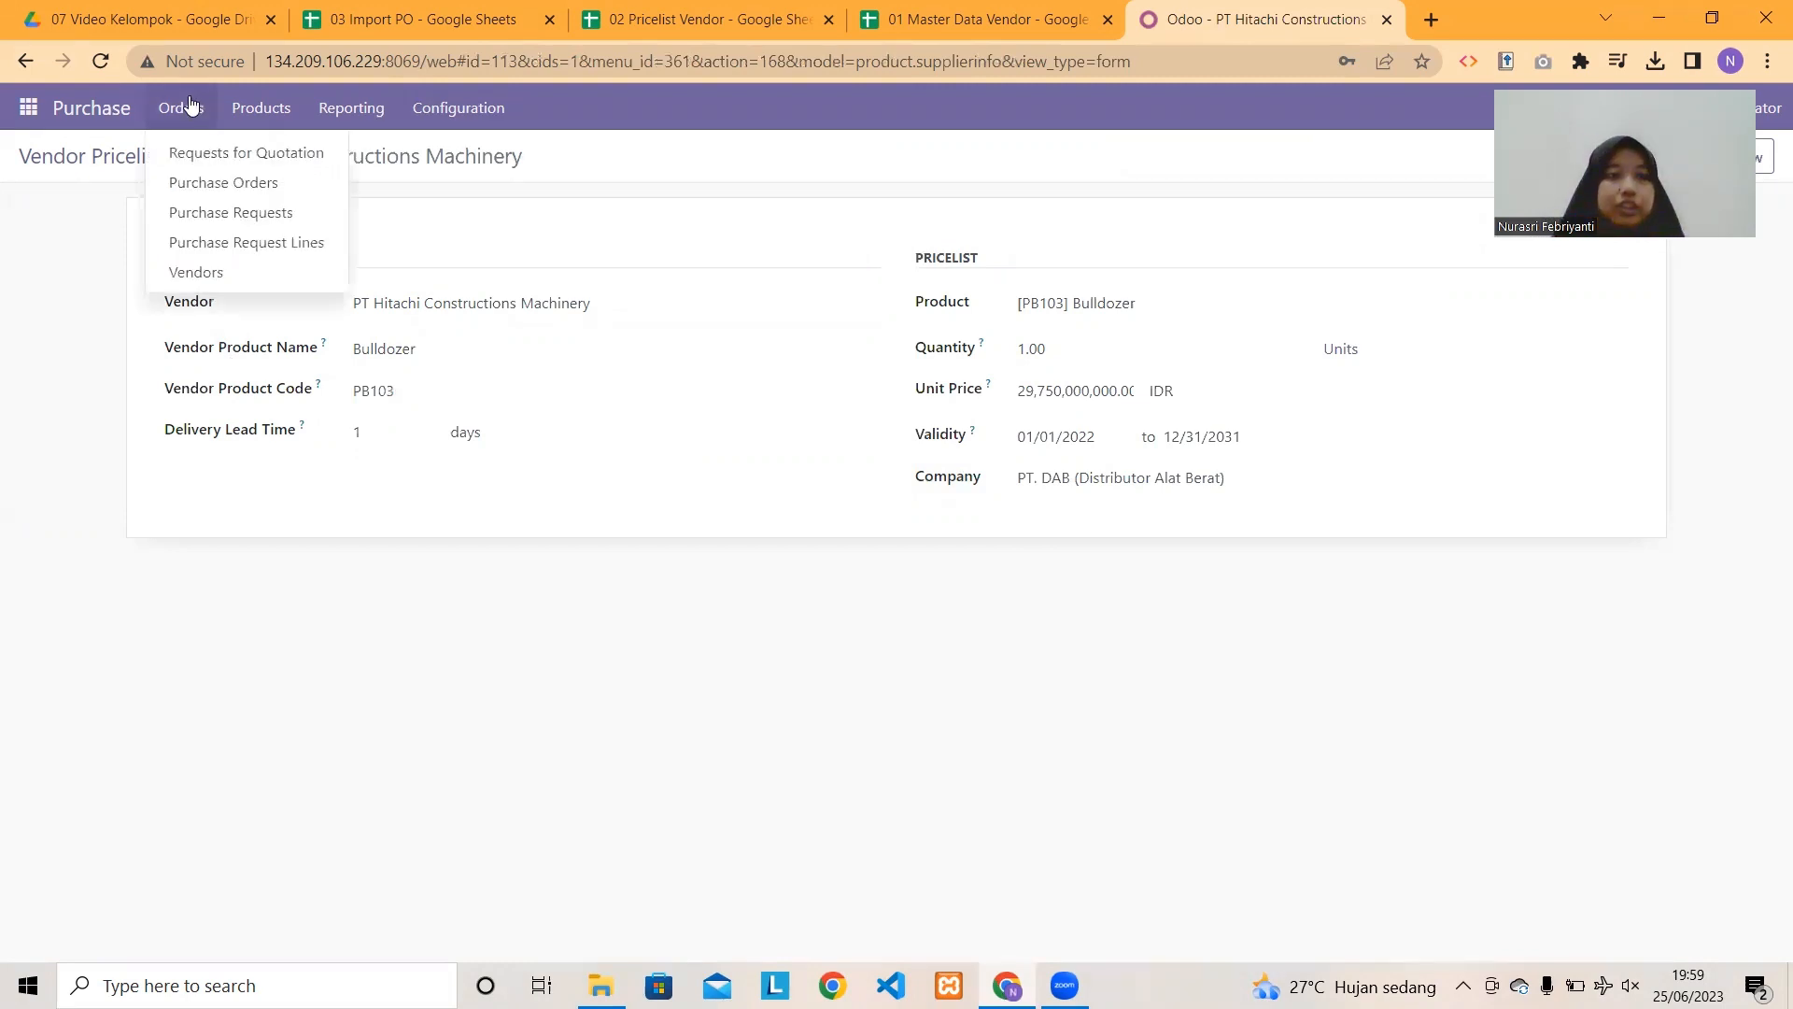
click(264, 165)
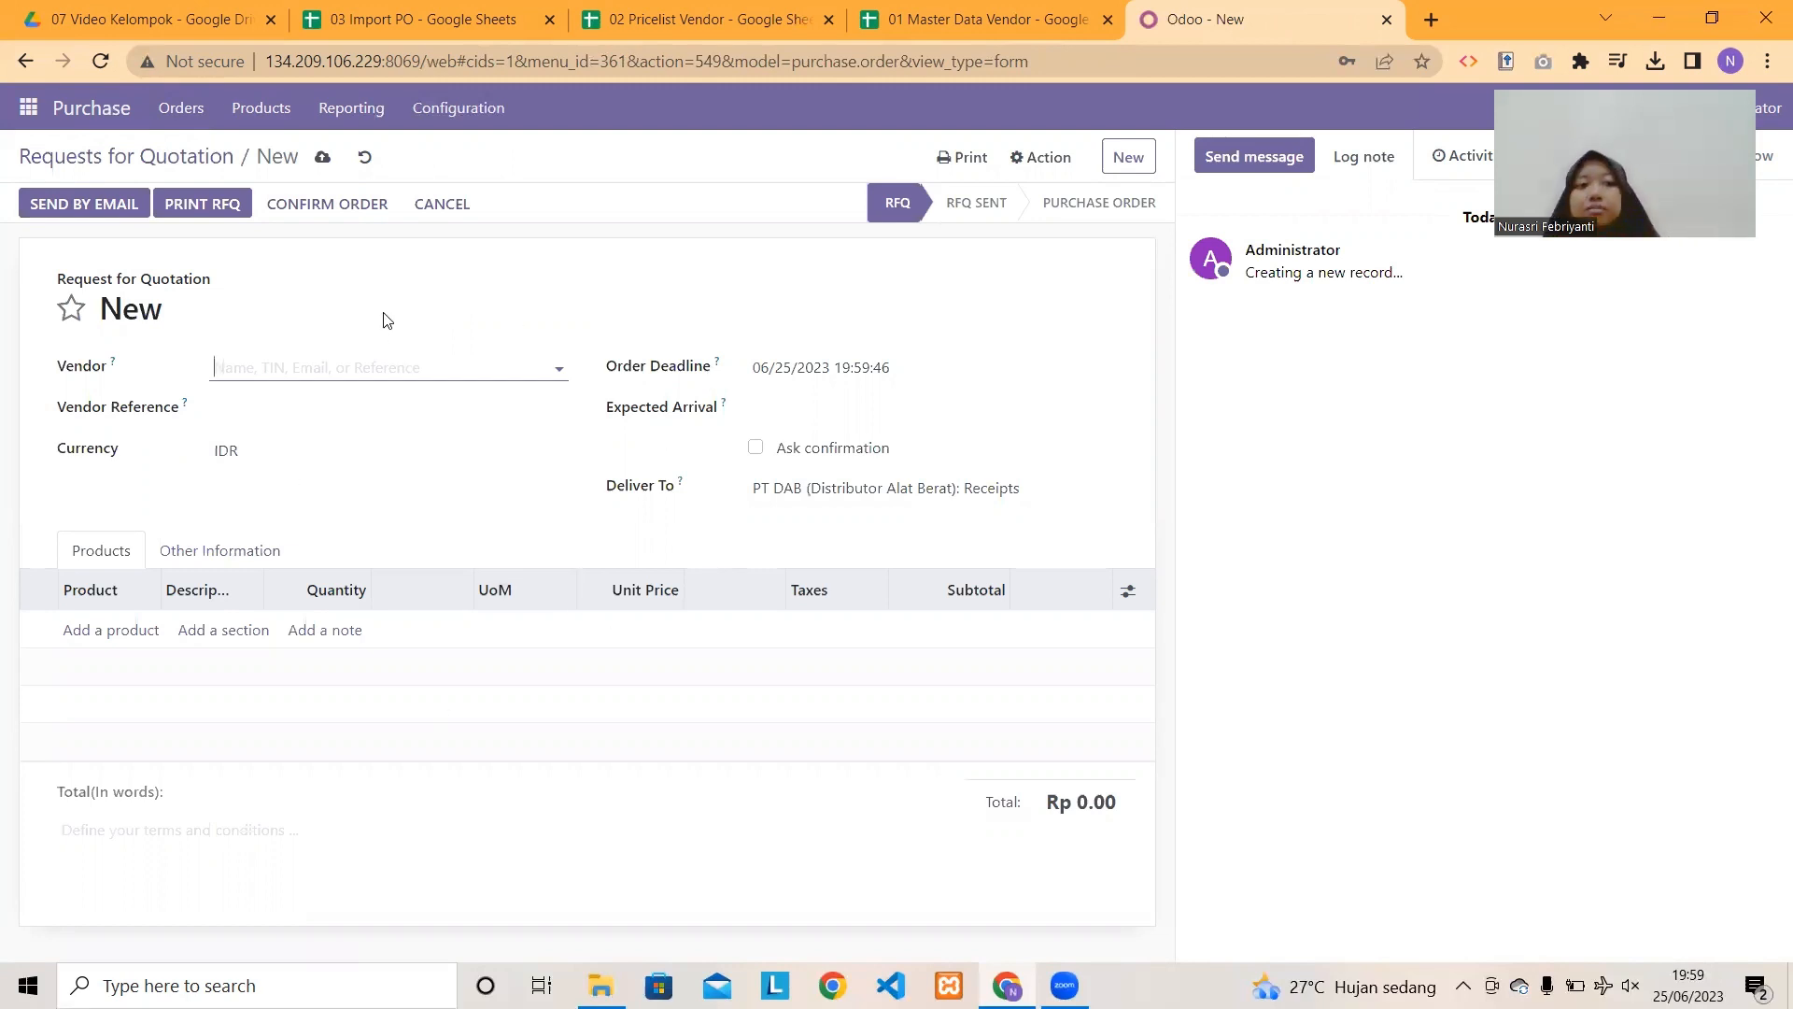
- Leave the blank request for quotation and return to the Requests for Quotation list
click(443, 209)
click(384, 214)
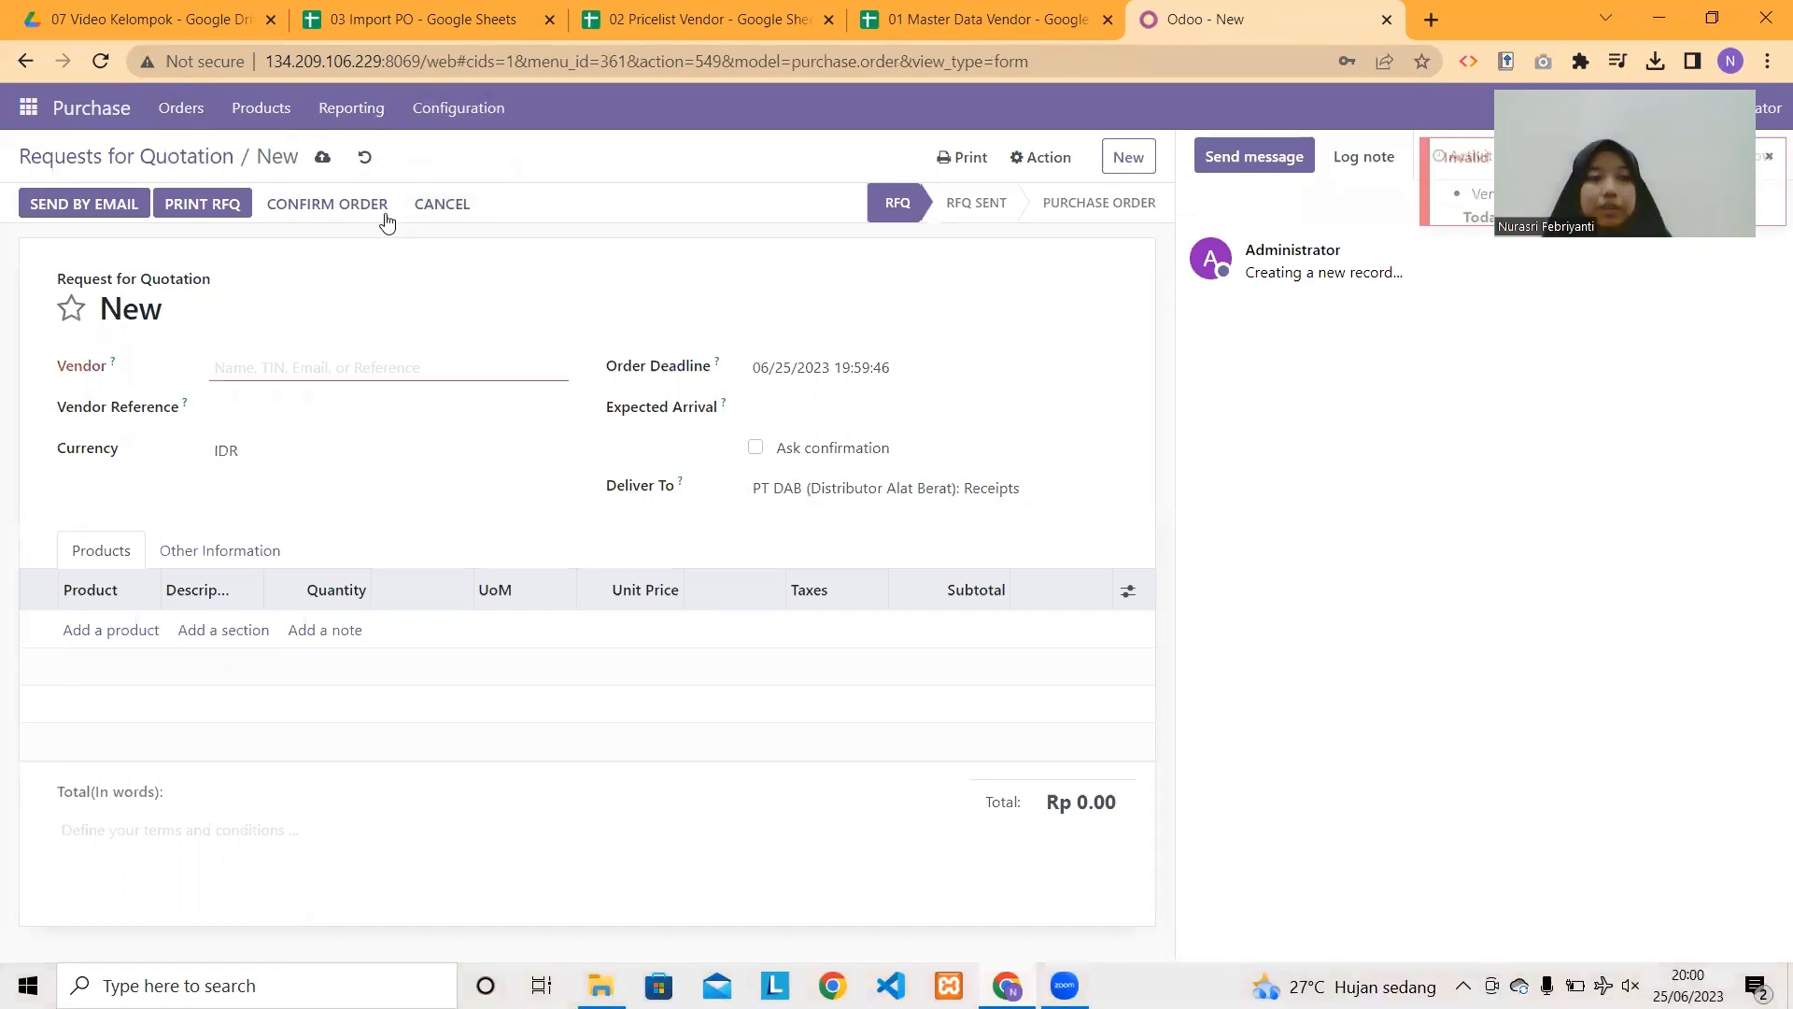
click(193, 112)
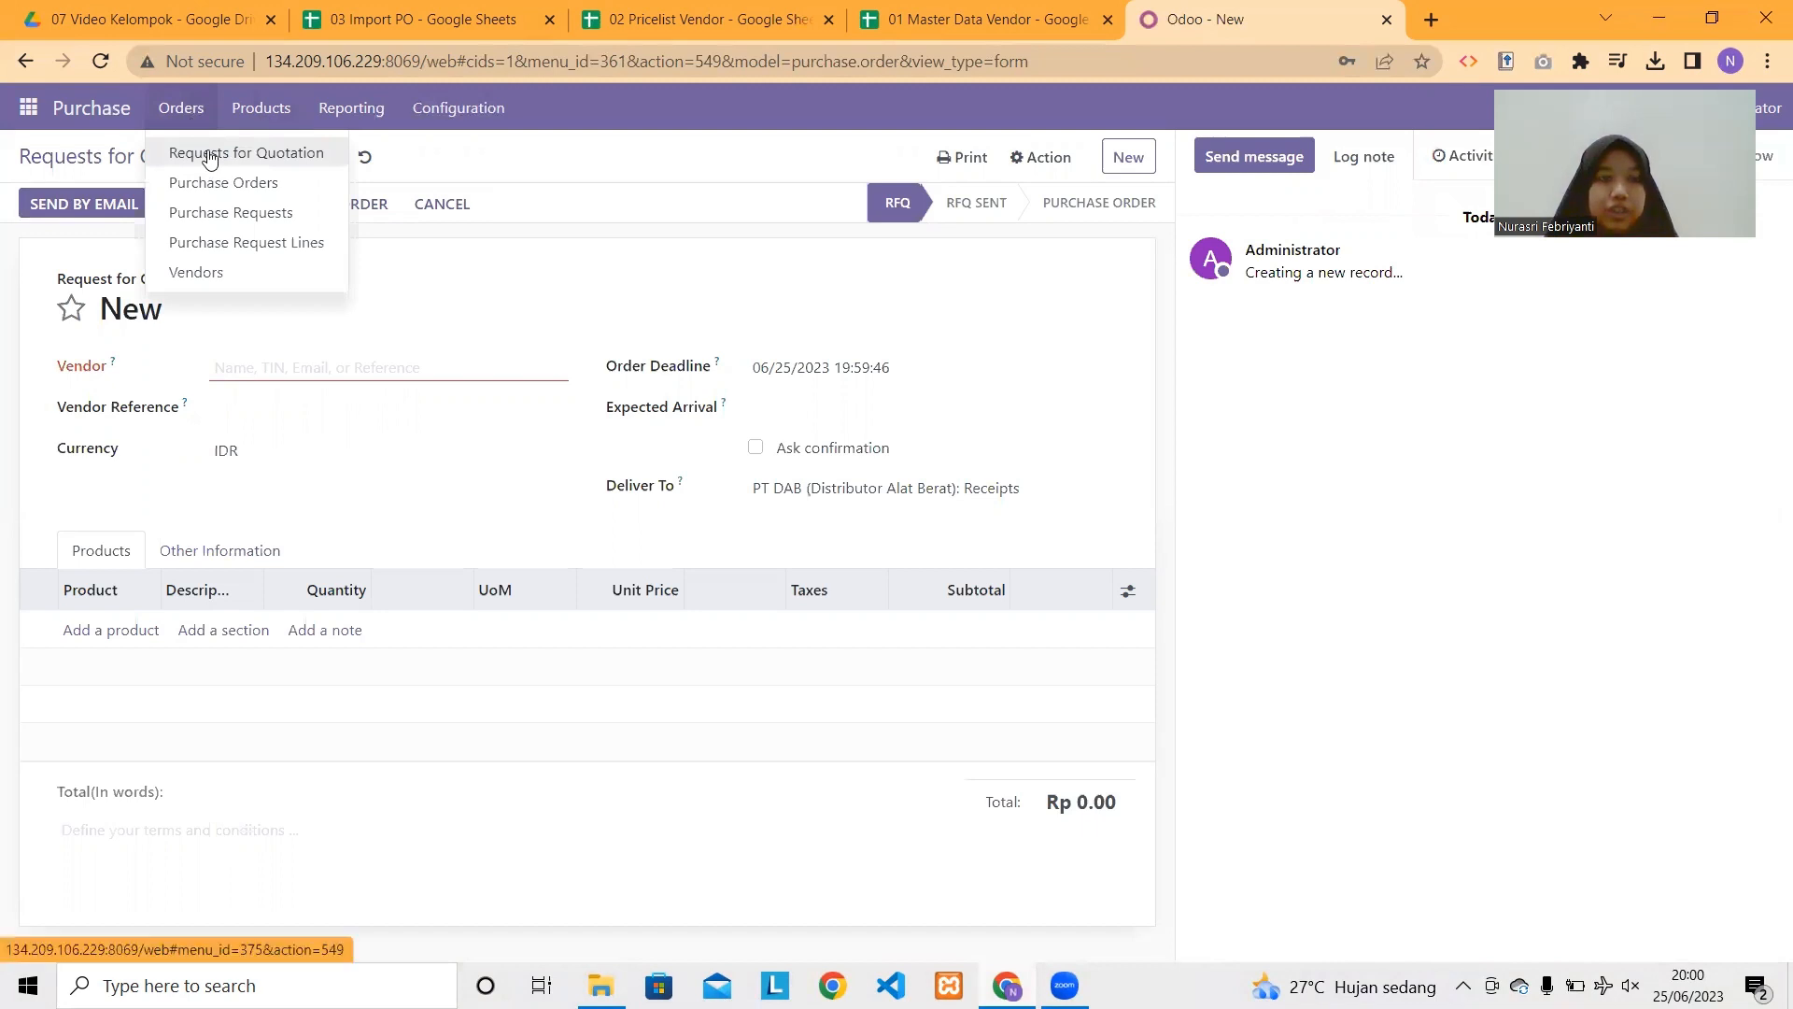
click(210, 157)
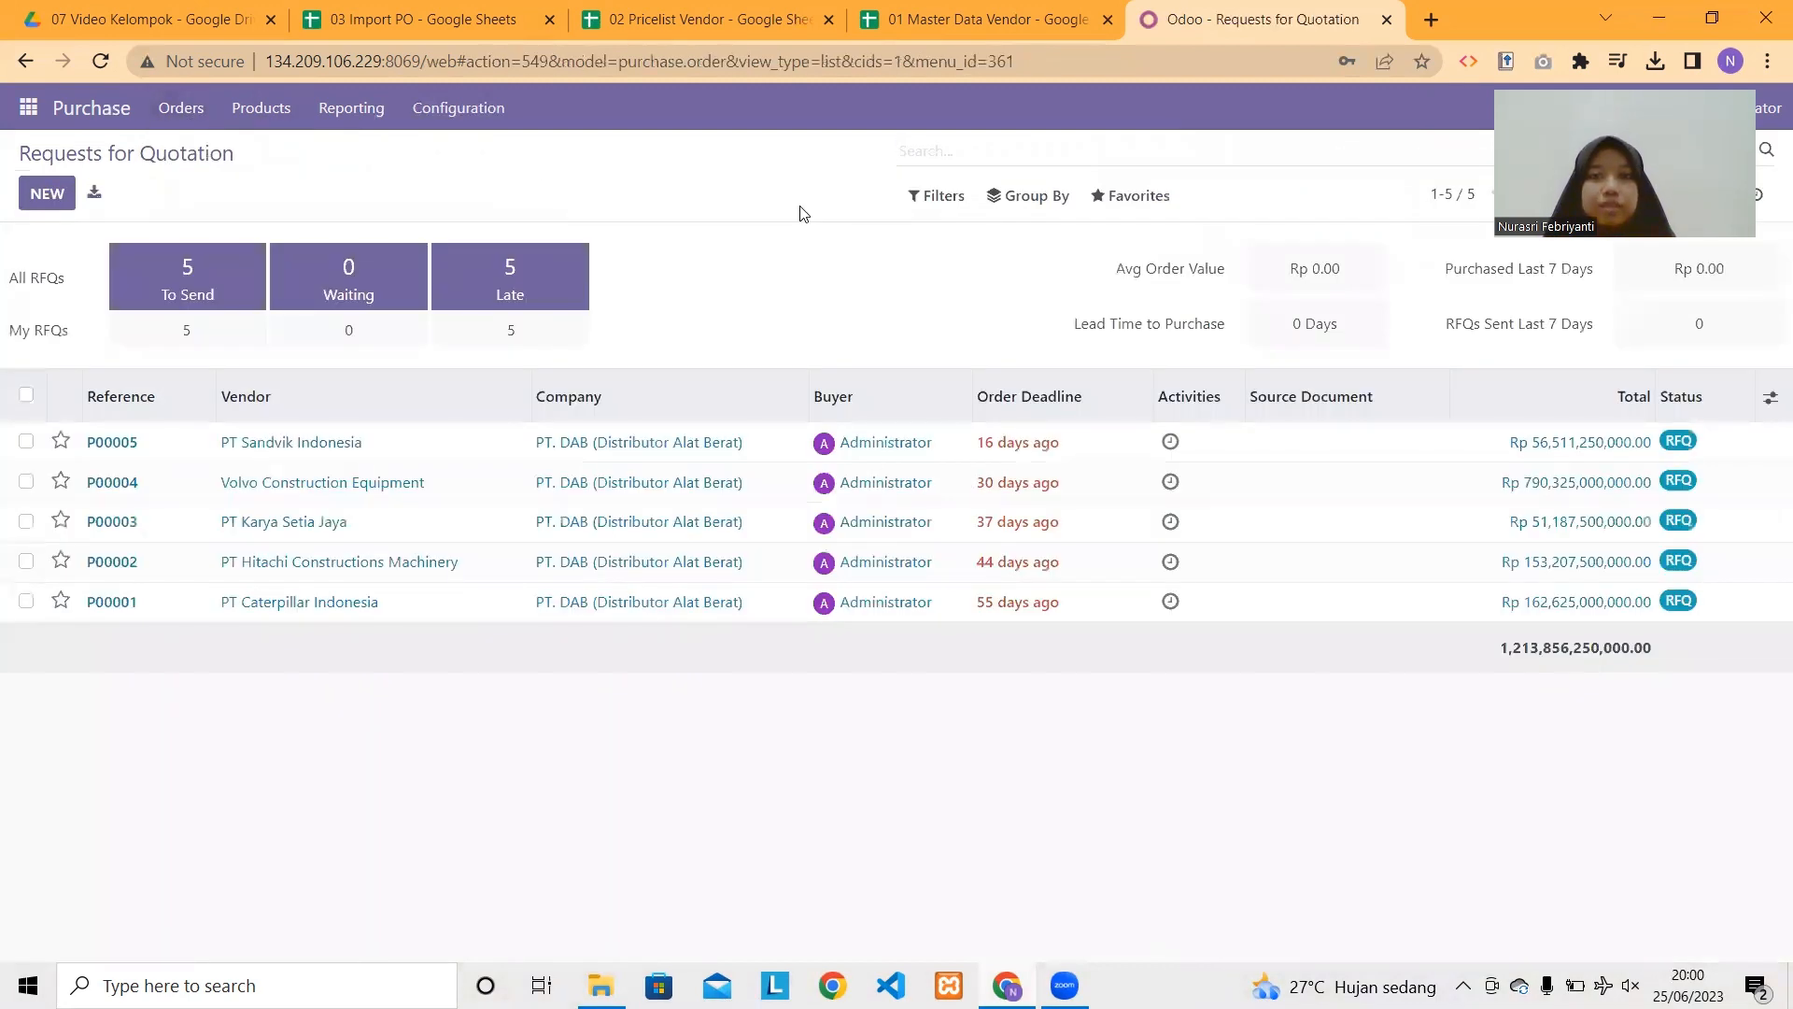
- Load 03 Import PO from the Download Chrome folder into a Requests for Quotation import, check its field mapping and cancel the import
click(1139, 198)
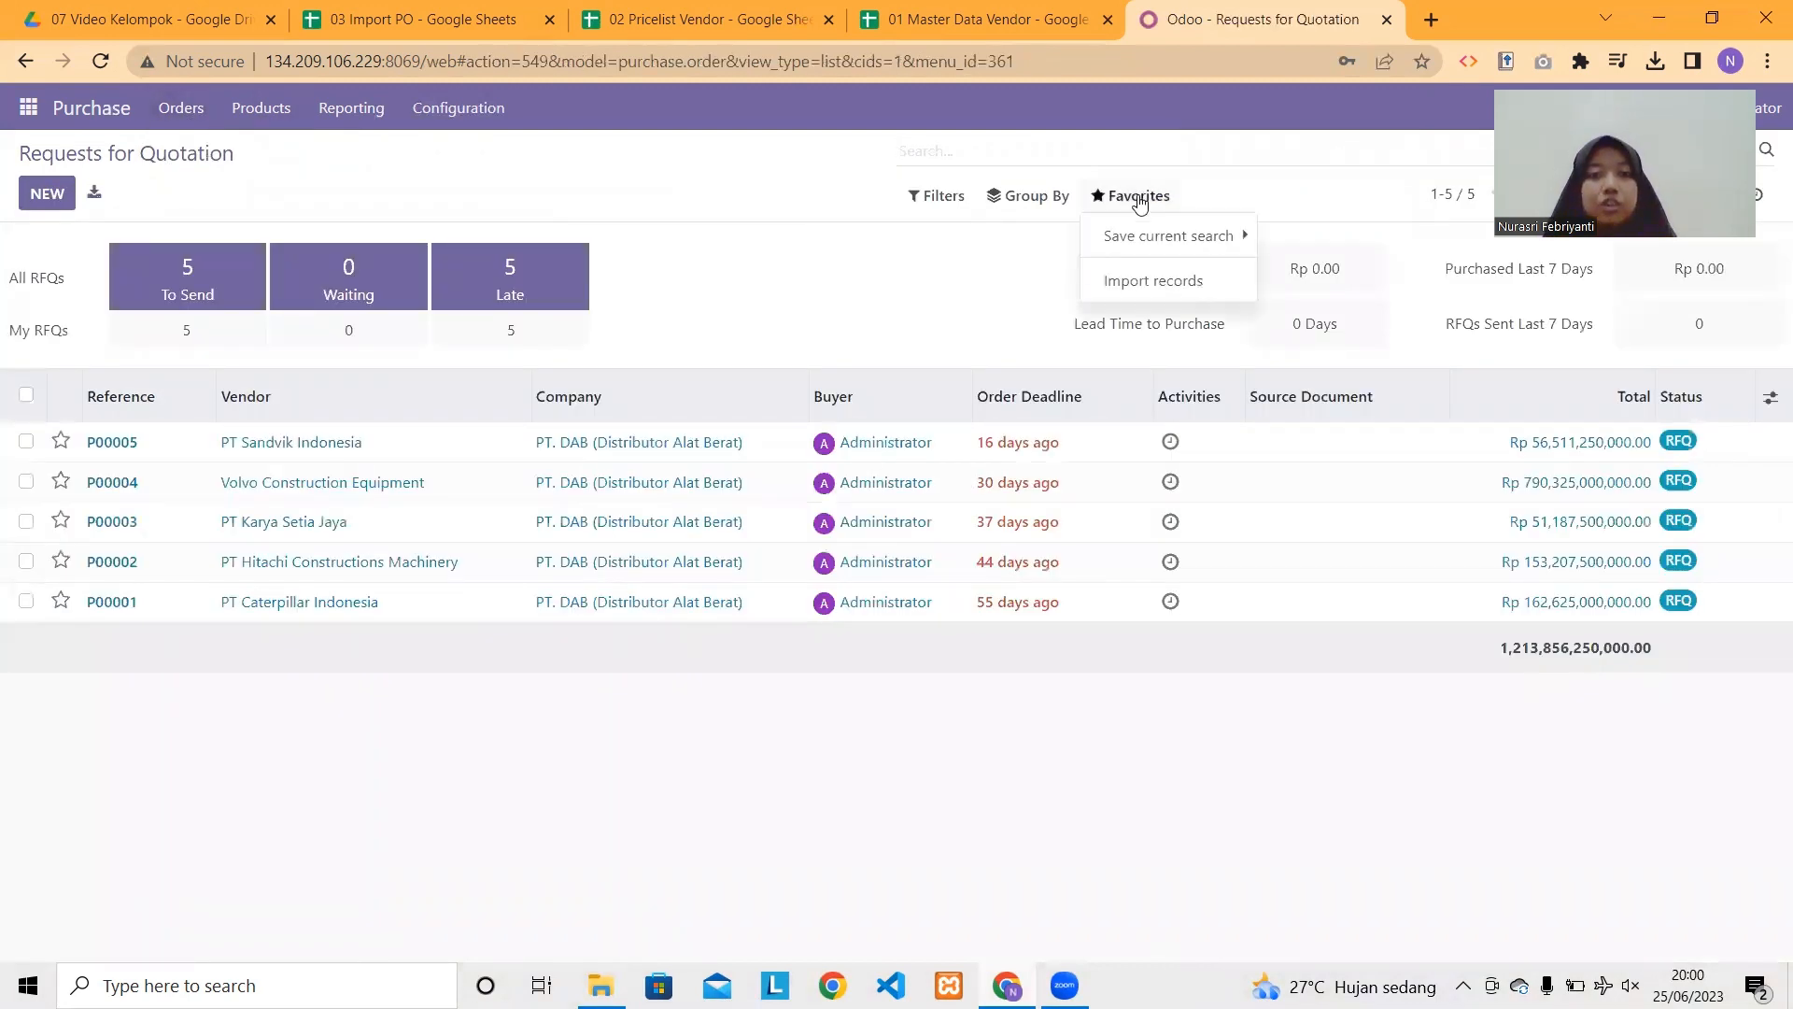
click(1165, 288)
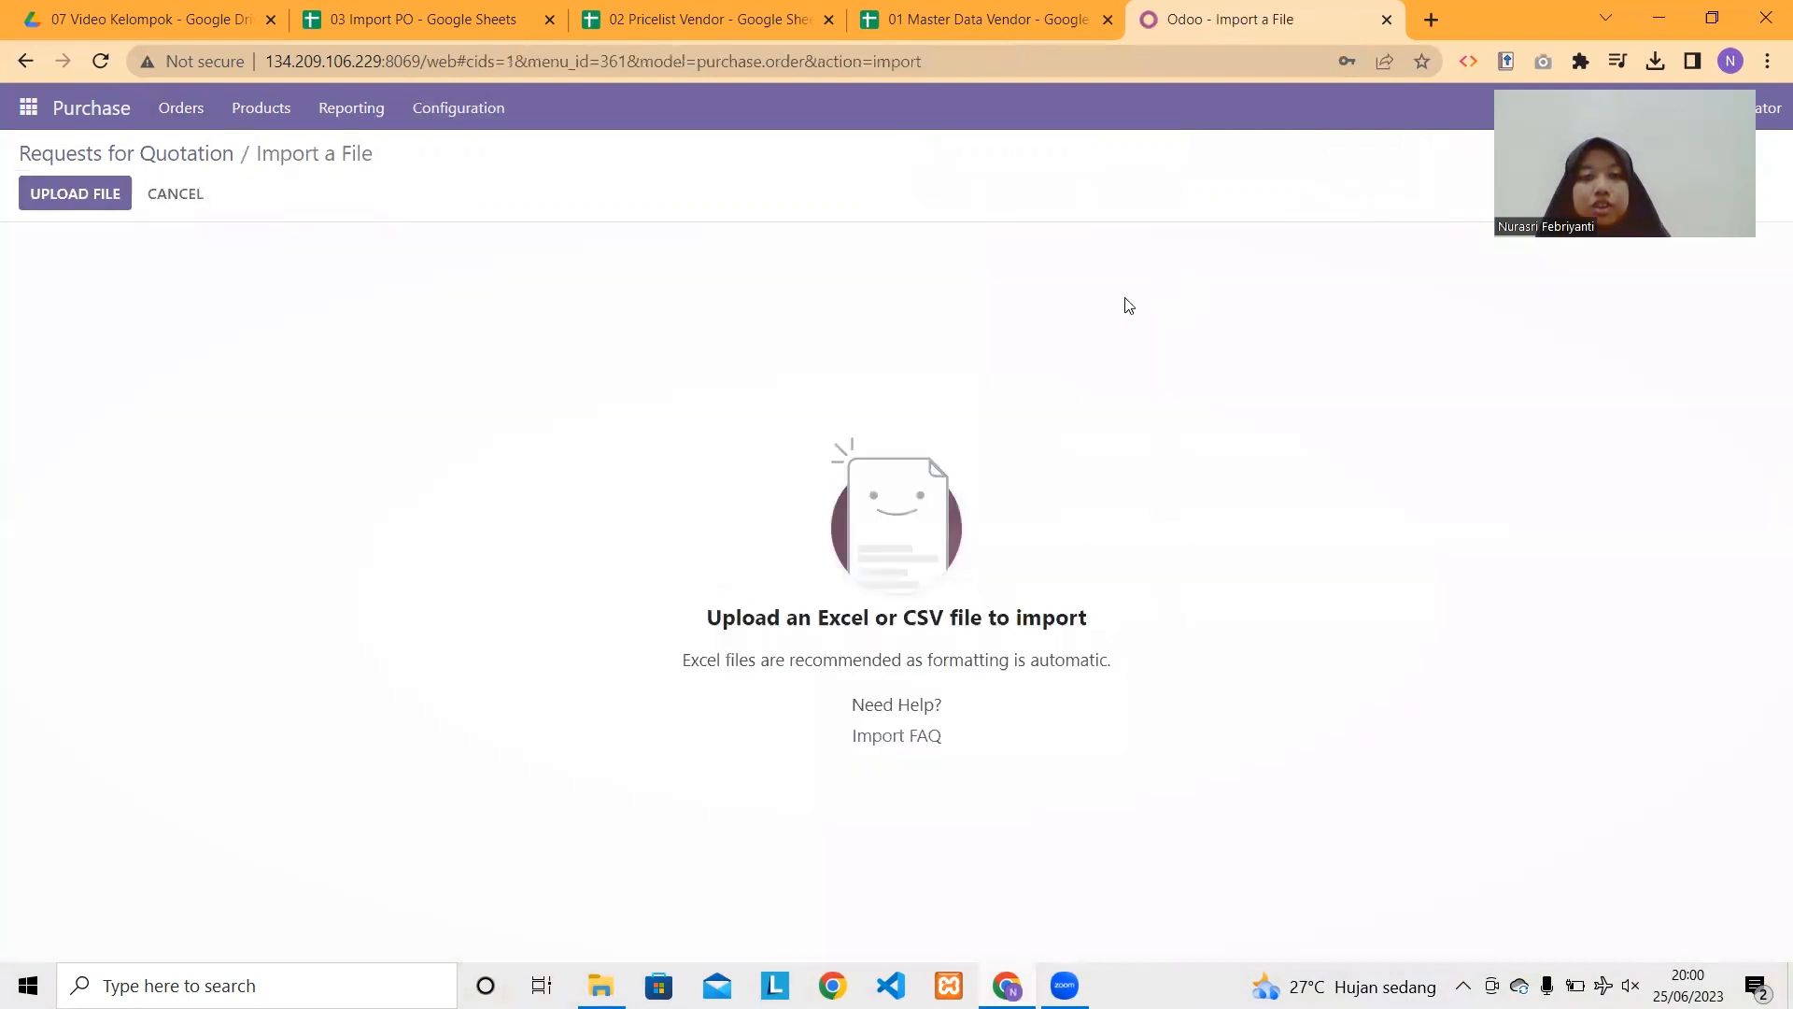
click(63, 201)
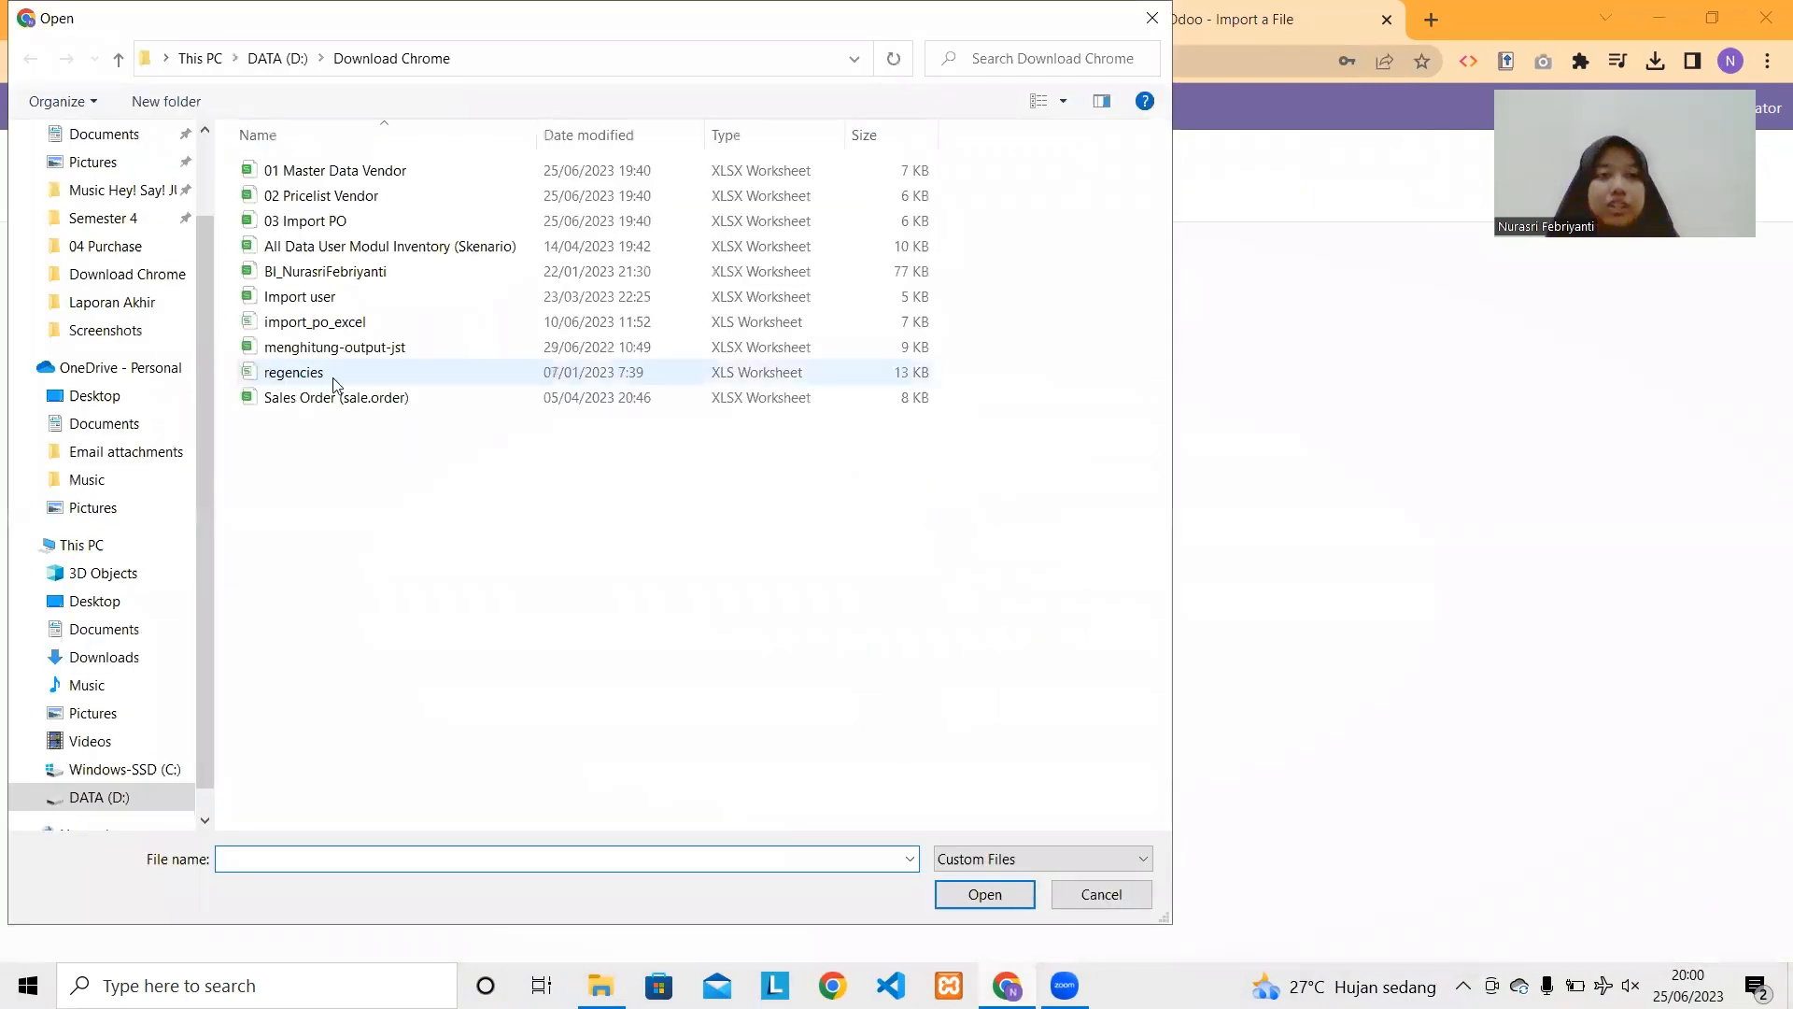
click(371, 231)
click(985, 894)
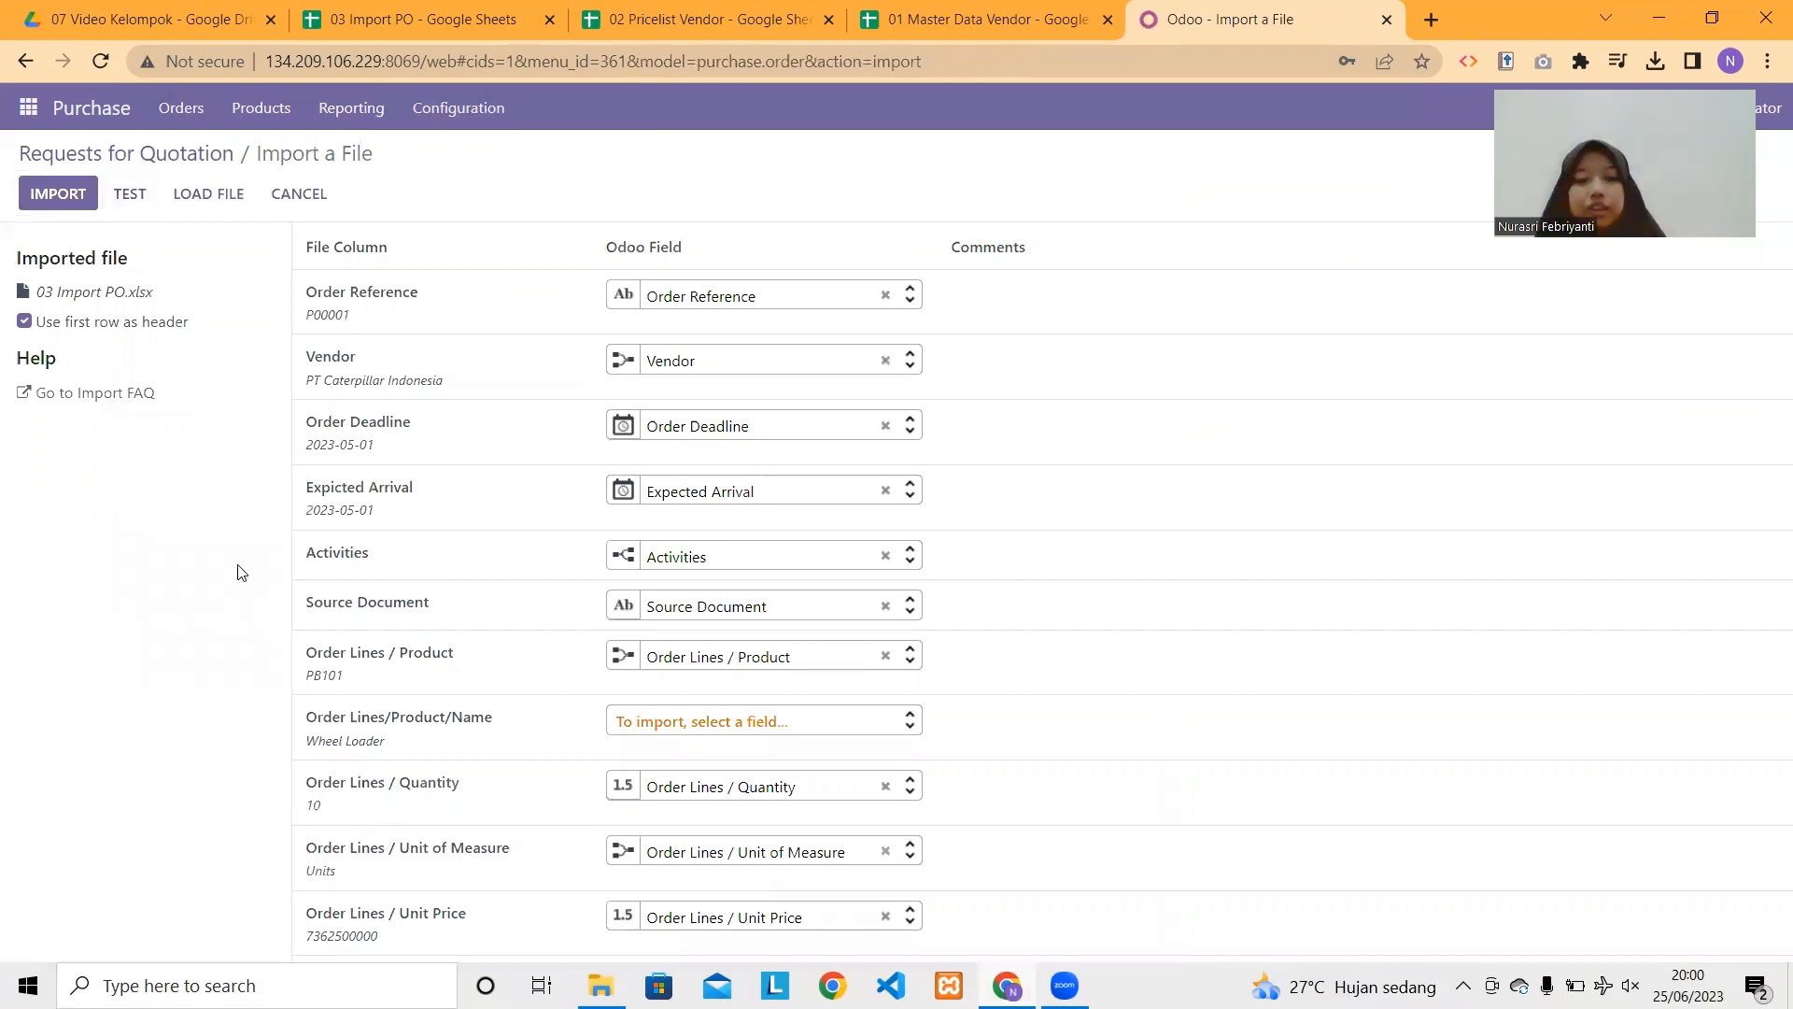
click(285, 197)
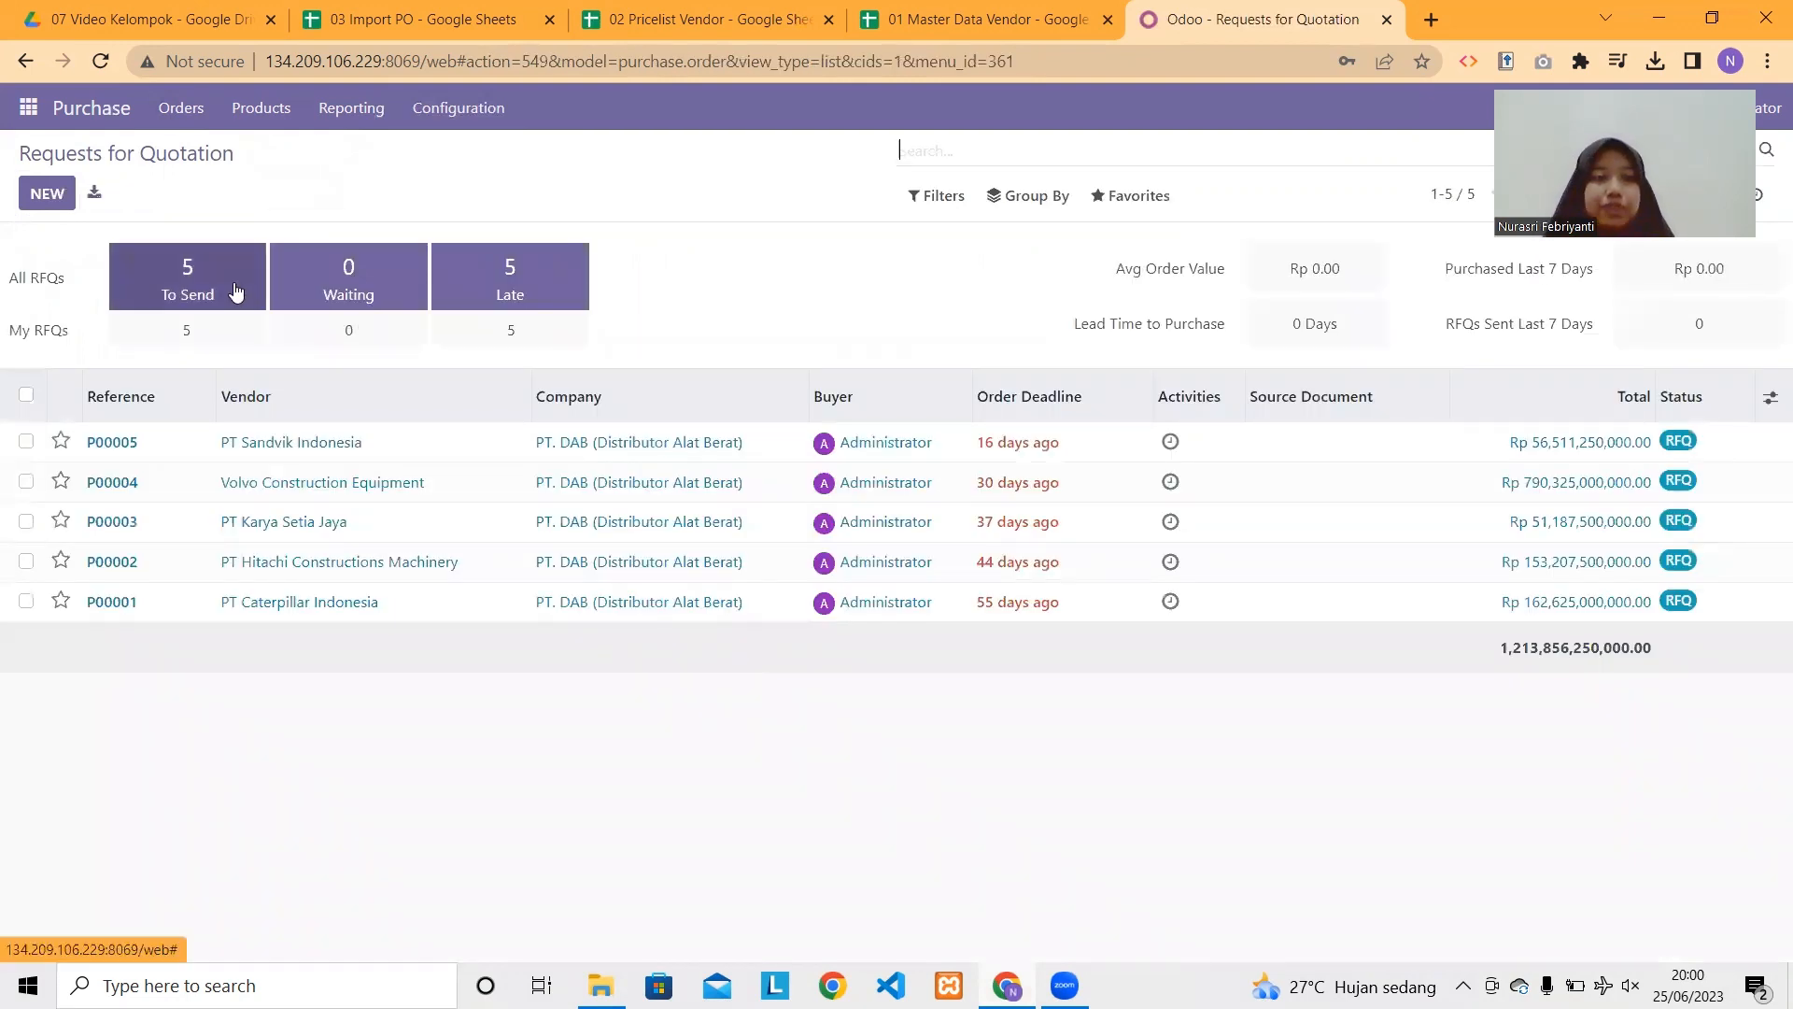
- Open the existing request for quotation for PT Caterpillar Indonesia
click(267, 607)
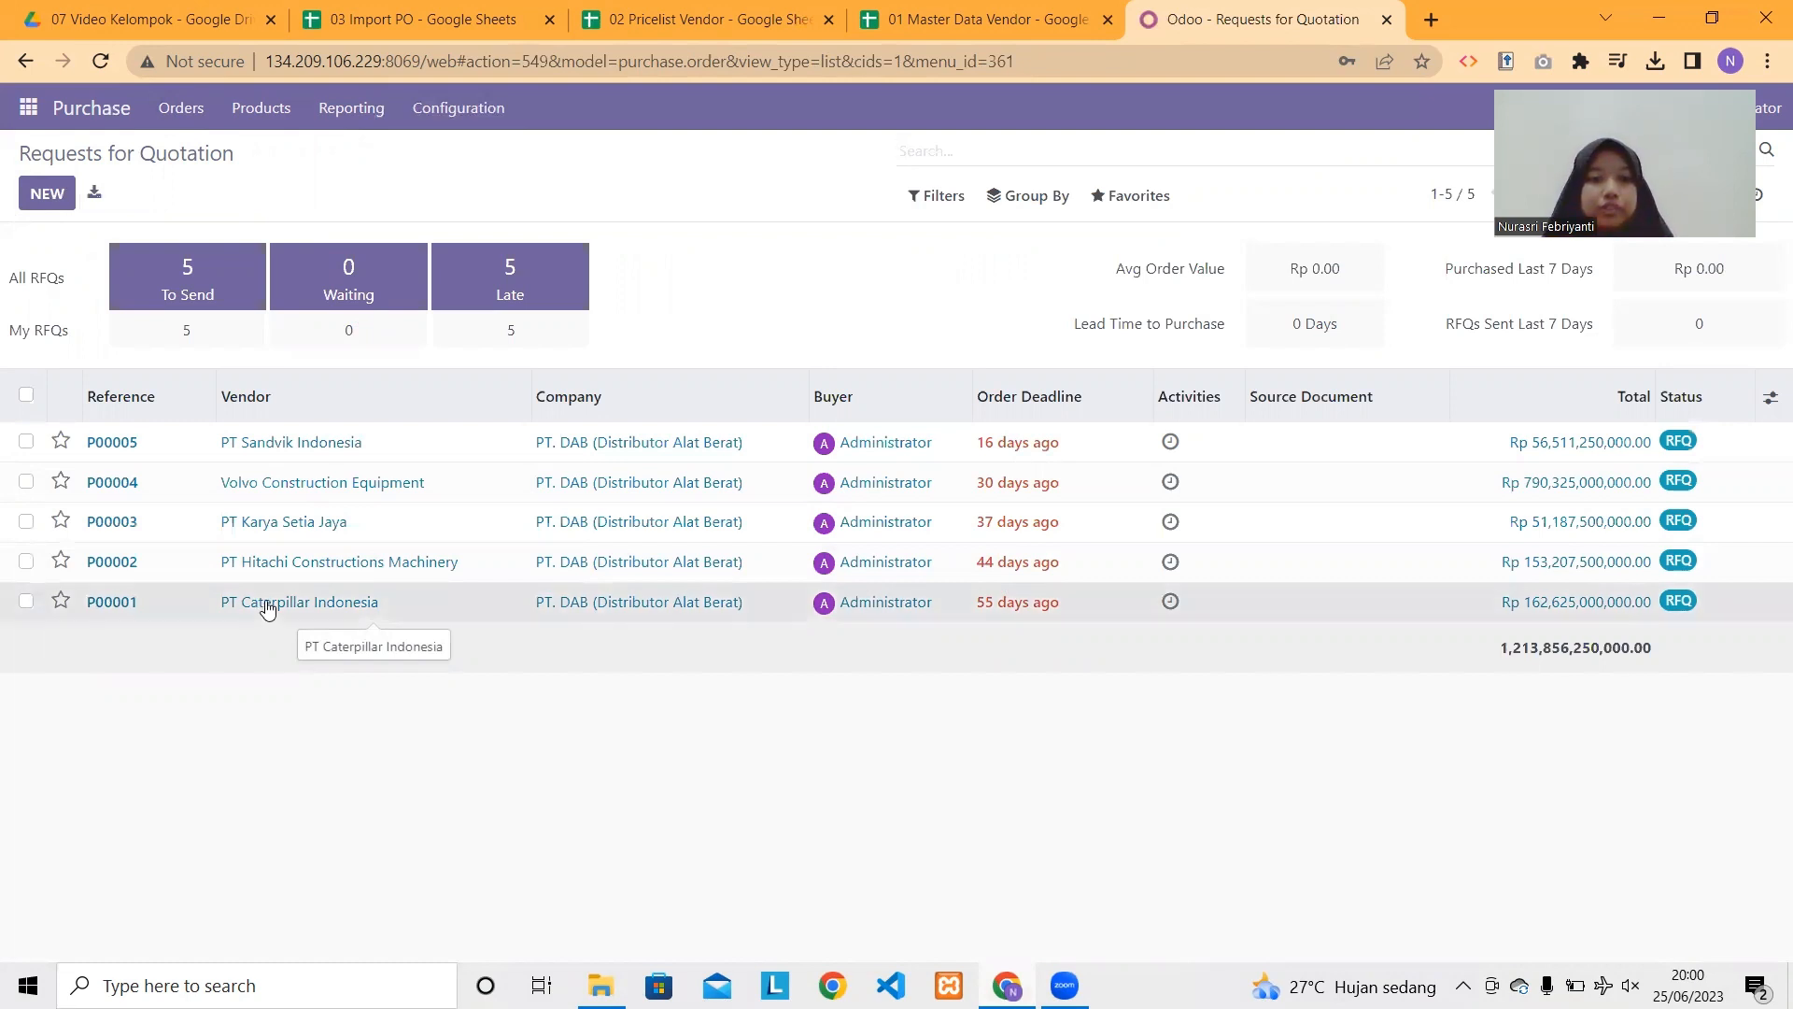